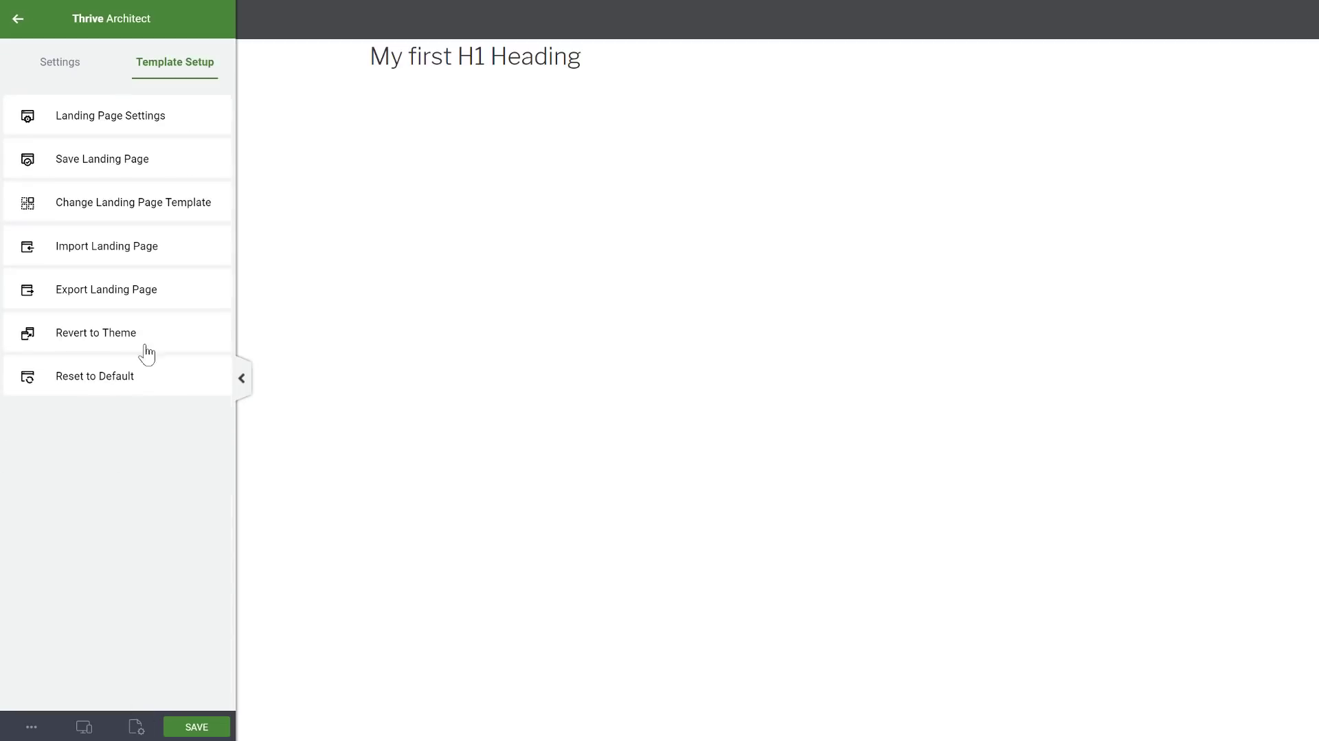
- Make the landing page content cover the entire screen width in the landing page settings
click(142, 134)
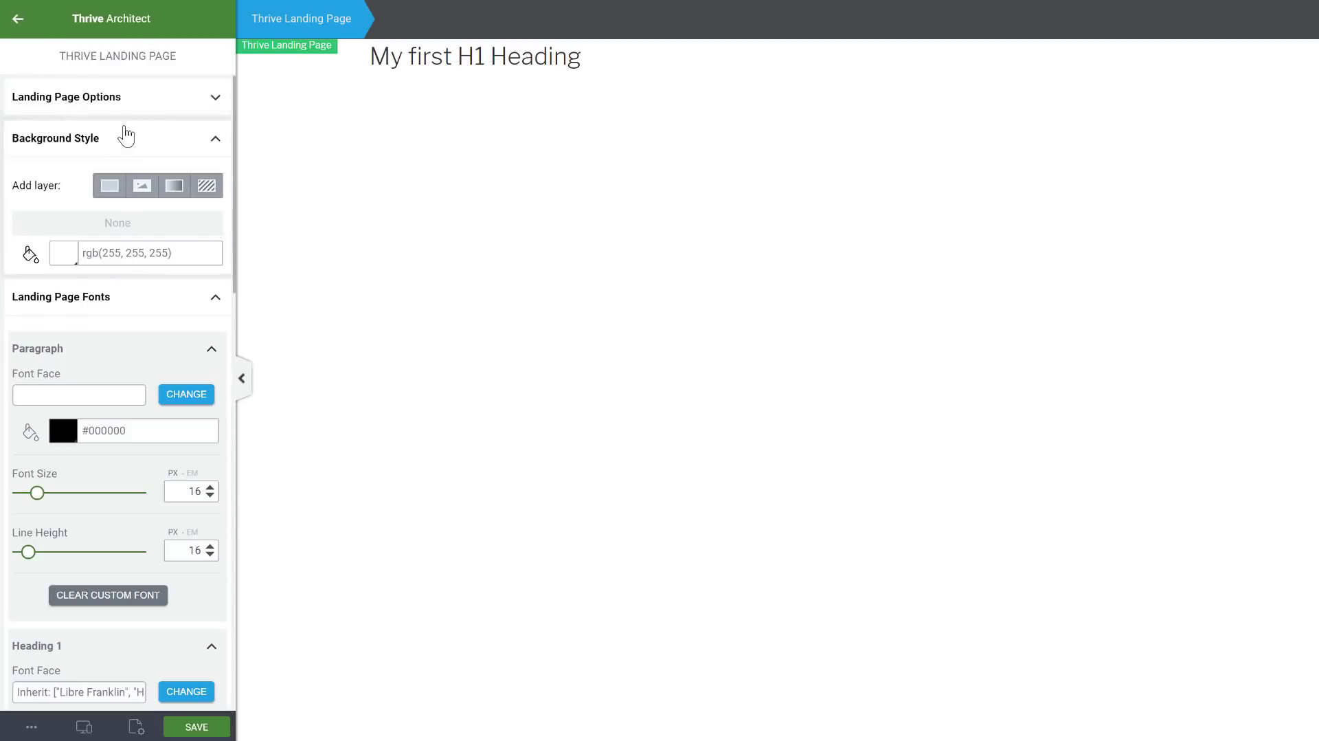
click(144, 101)
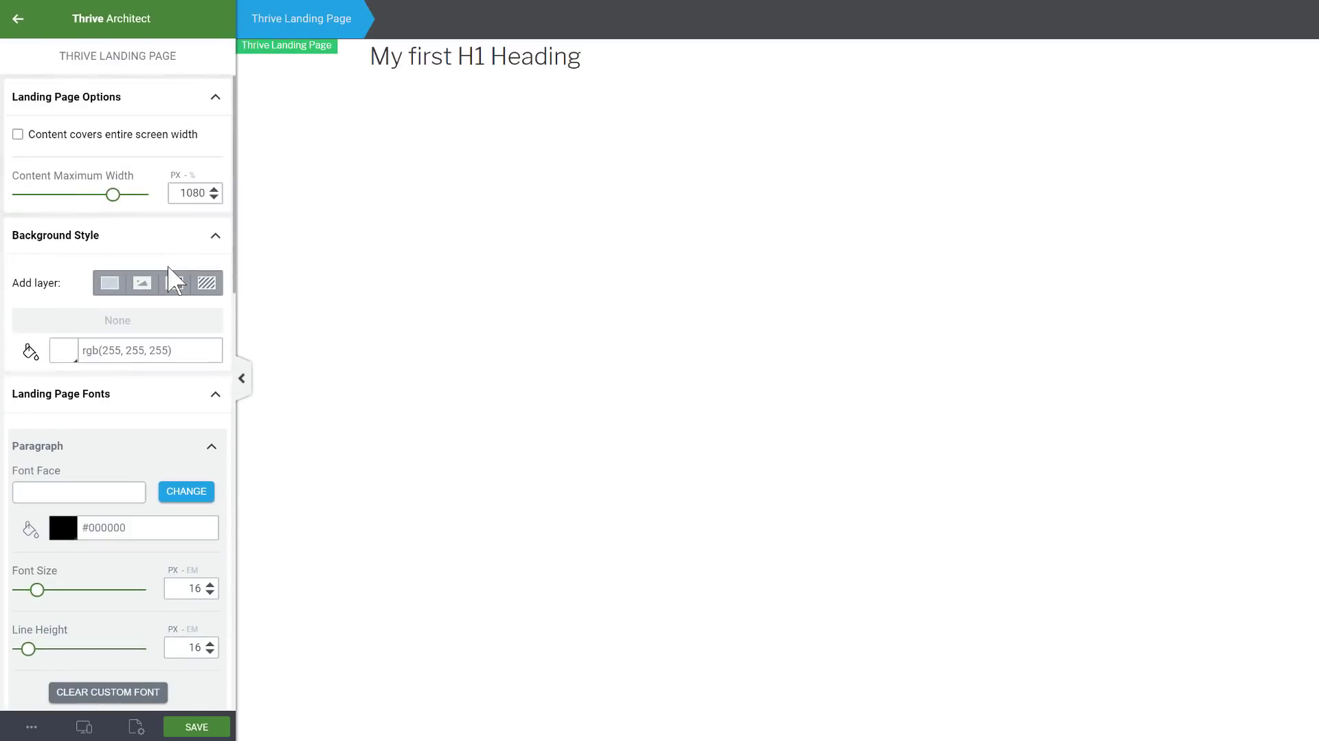
click(19, 134)
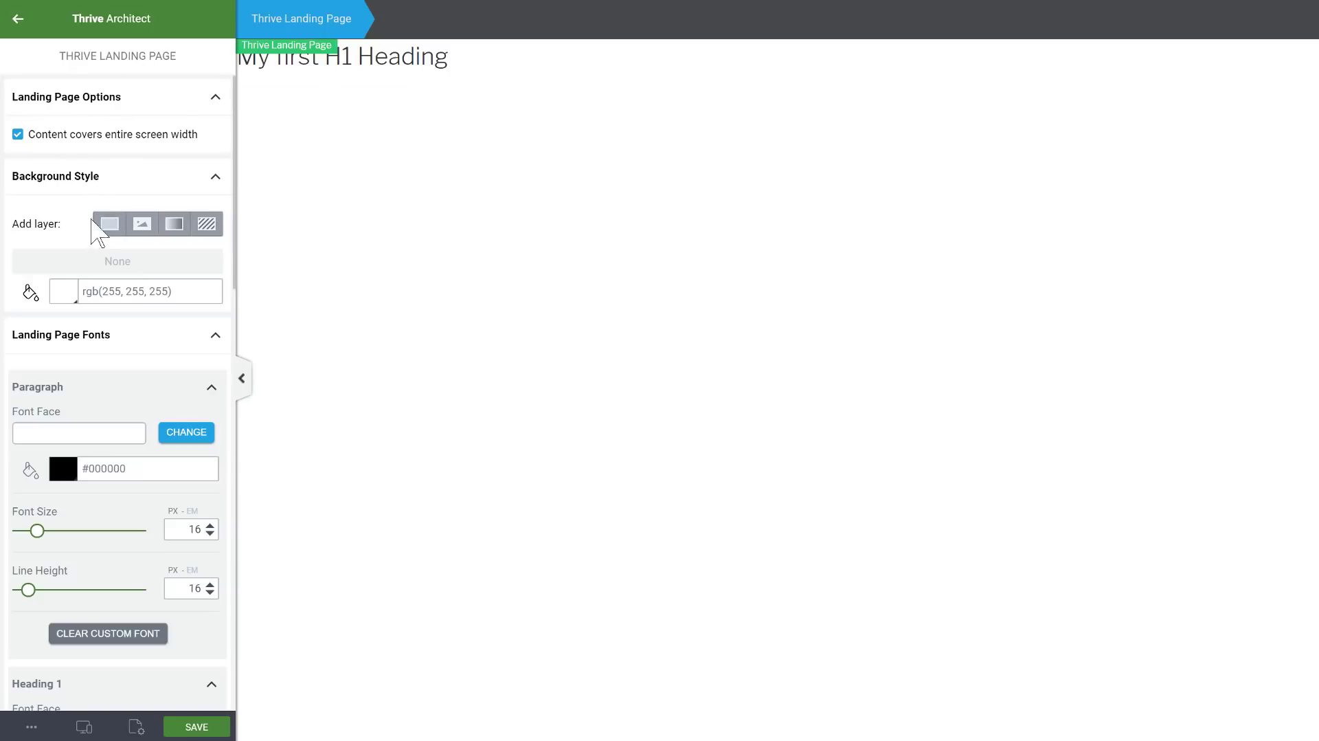
click(18, 18)
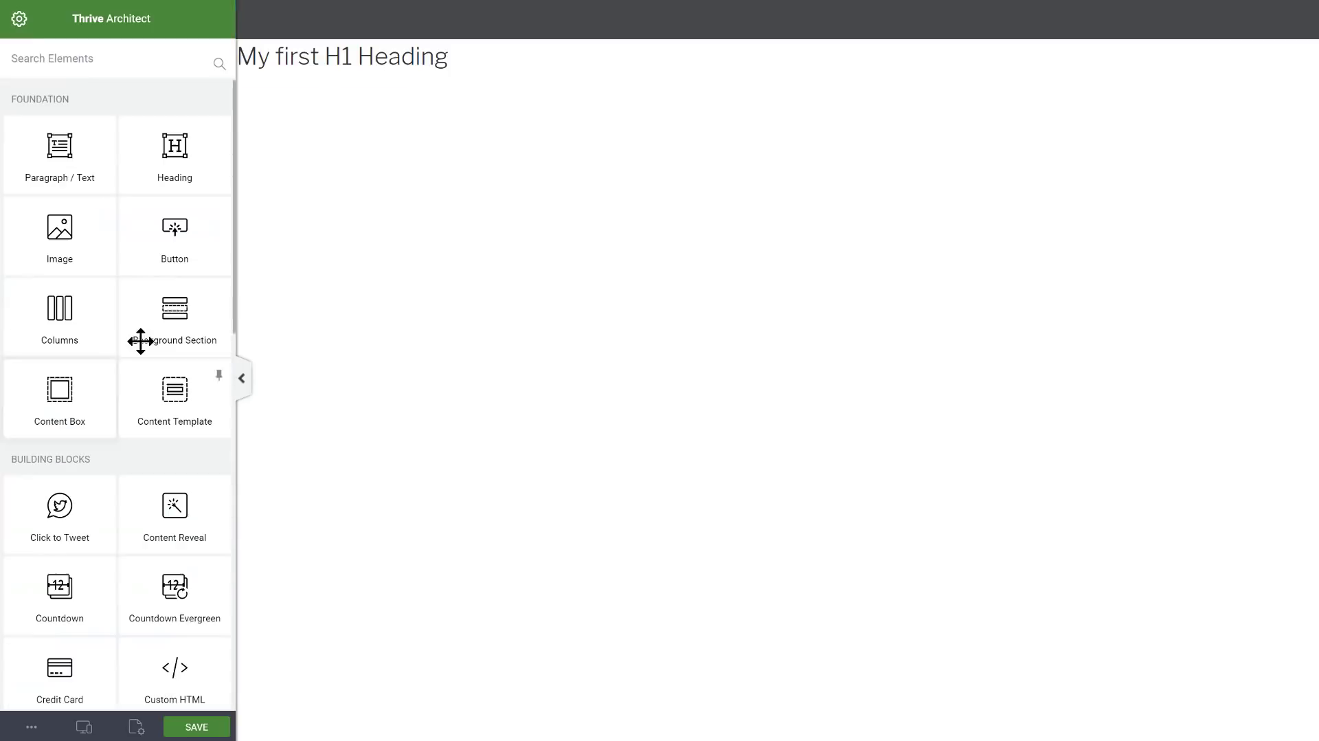
- Add a background section below the H1 heading and set its content maximum width to 1180 px
drag(138, 339, 493, 72)
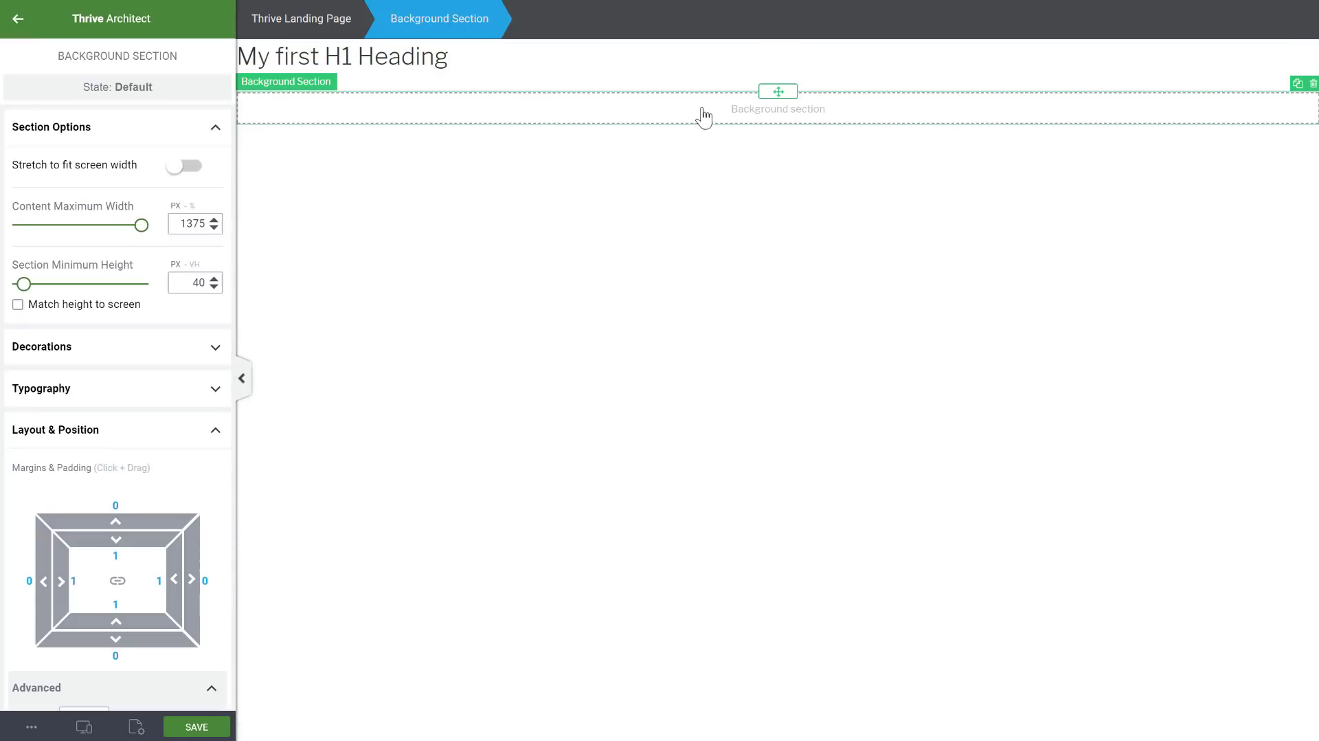
double_click(191, 223)
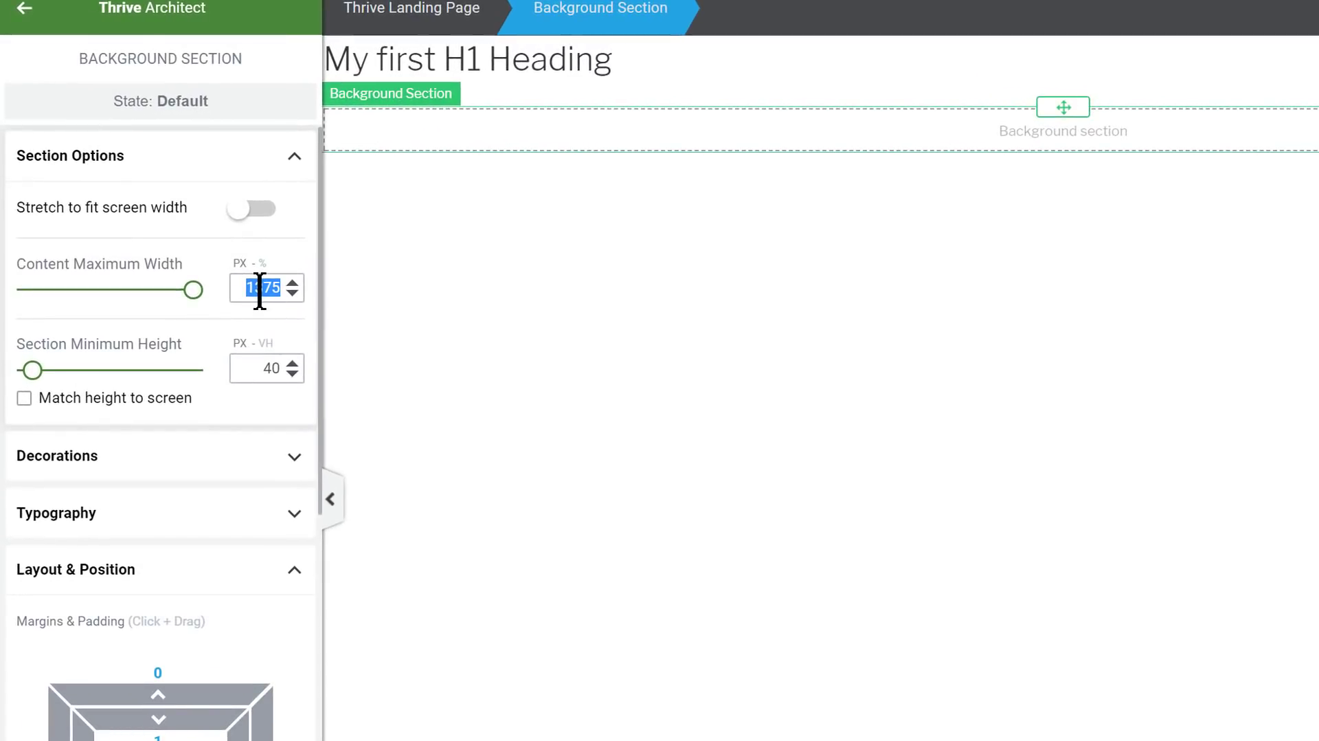
text(1180)
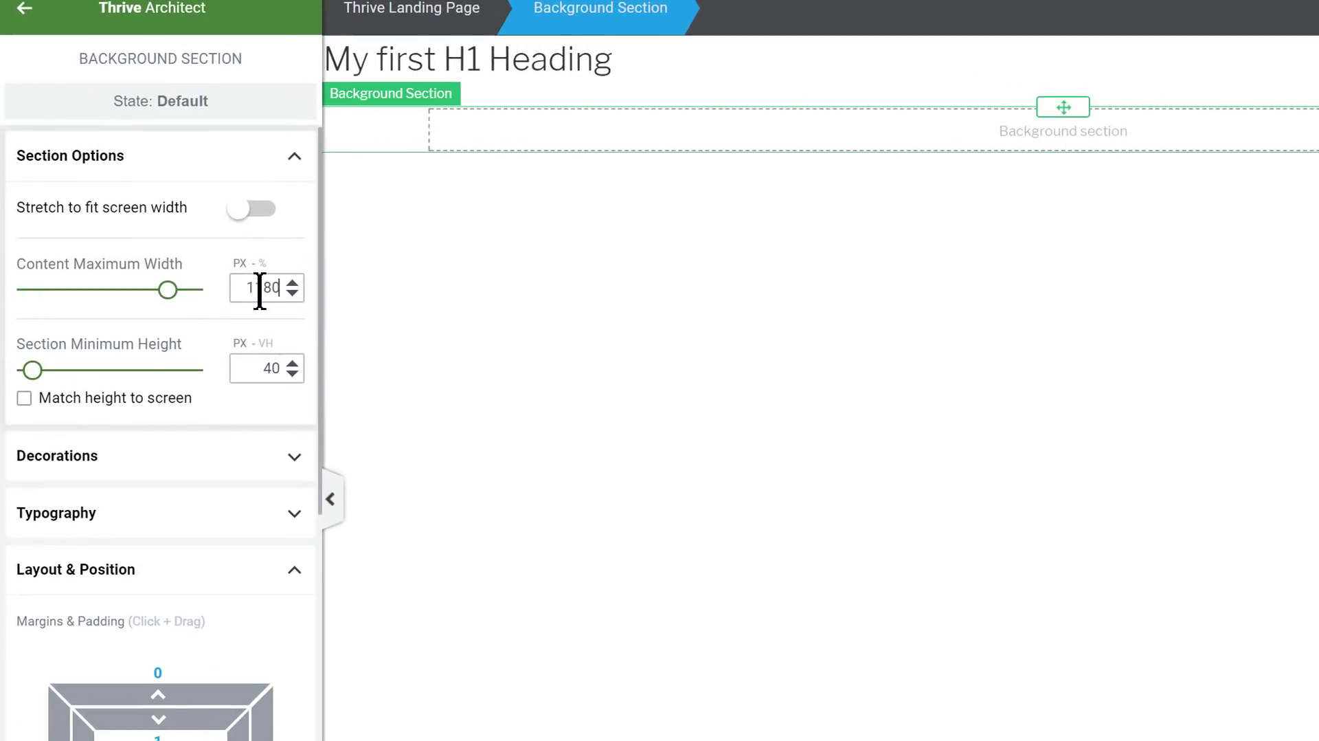
- Set the background section's left and right padding to 20
scroll(135, 571, down, 4)
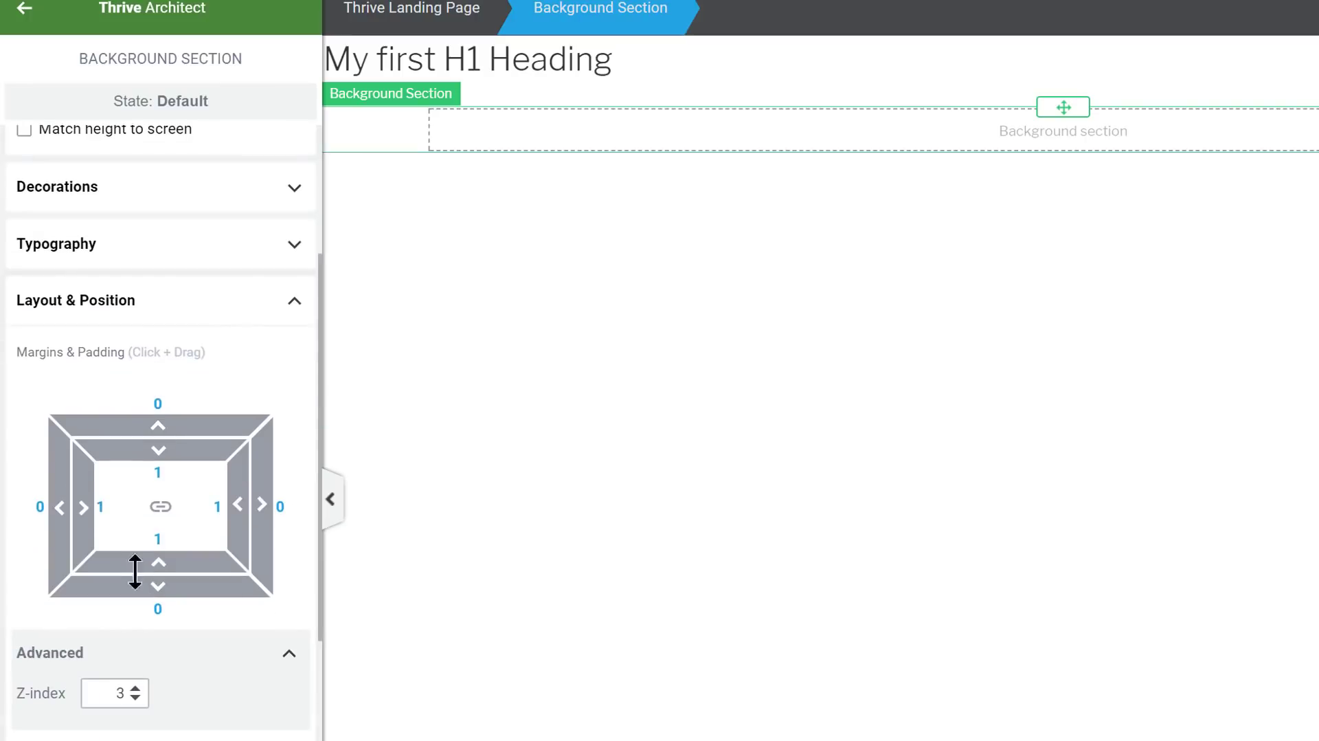
double_click(101, 508)
text(20)
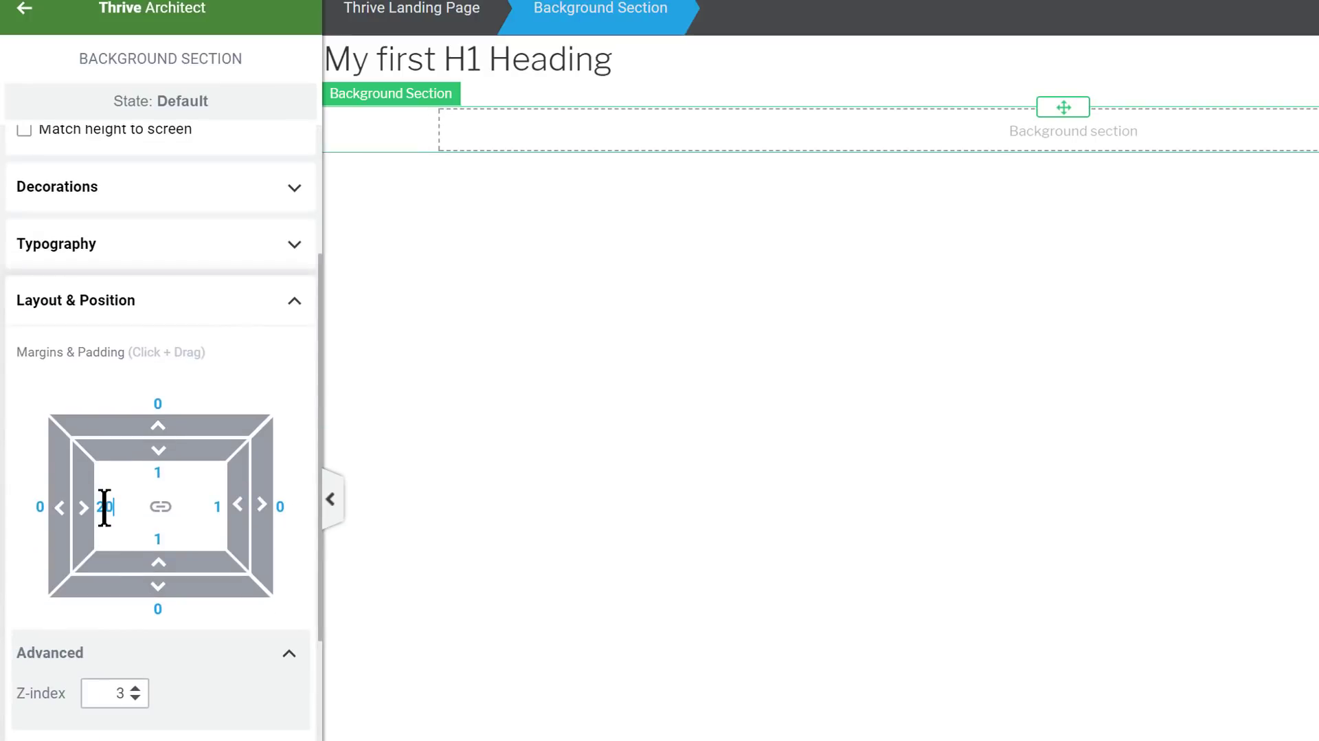
double_click(216, 507)
text(20)
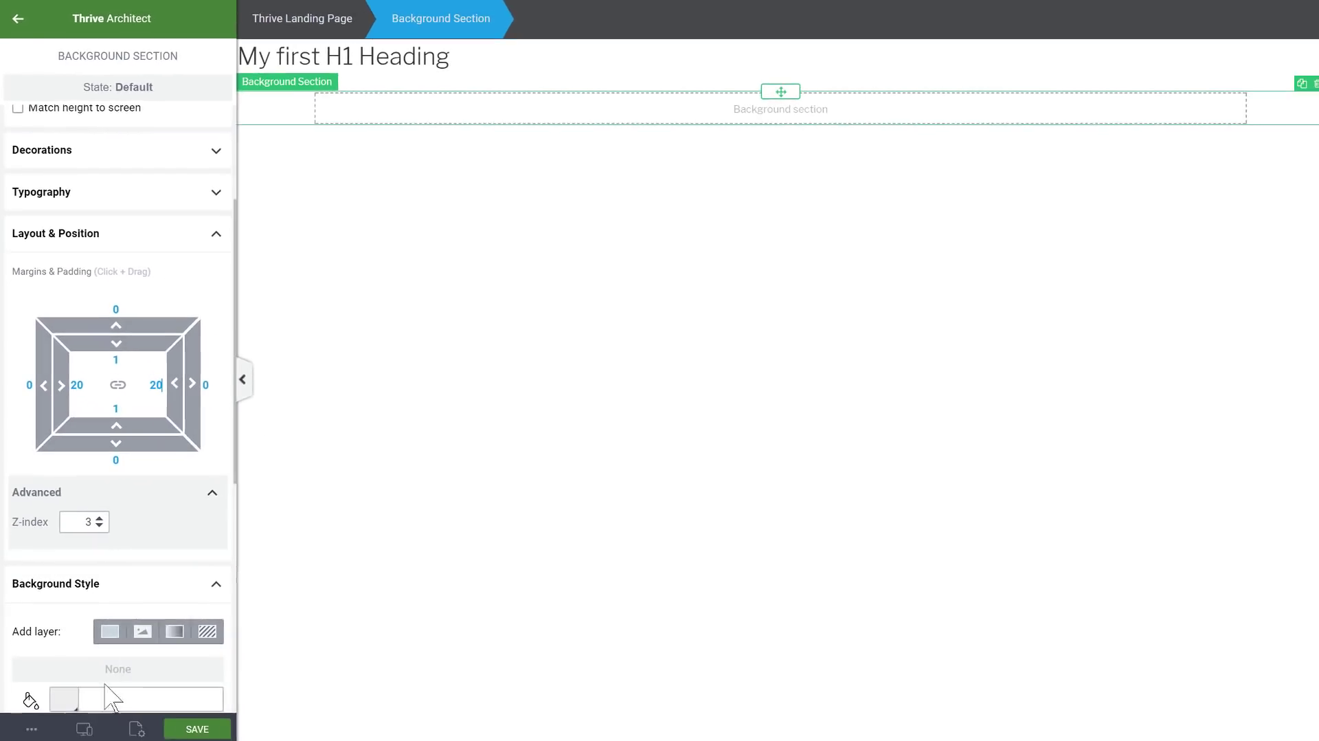
- Set the background section's left and right padding to 10 in the mobile view, and return to the desktop view
click(79, 727)
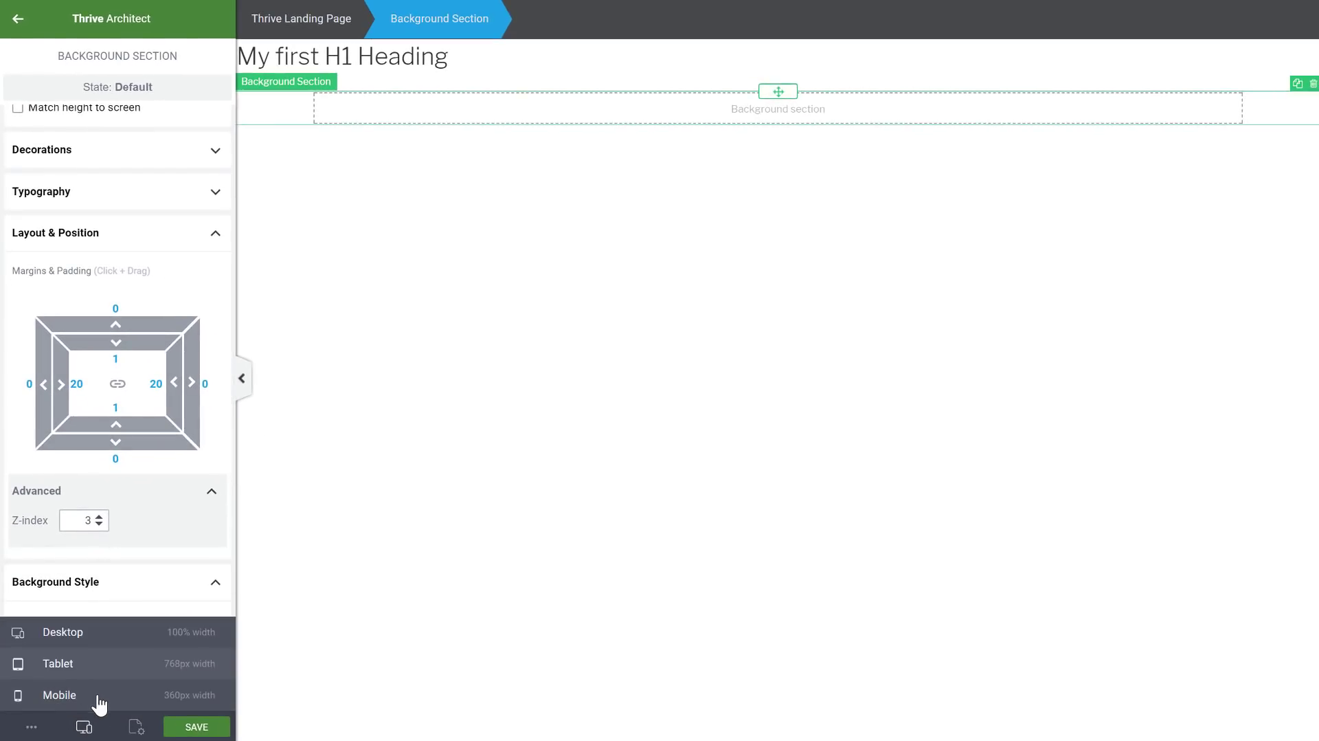
click(97, 696)
double_click(77, 353)
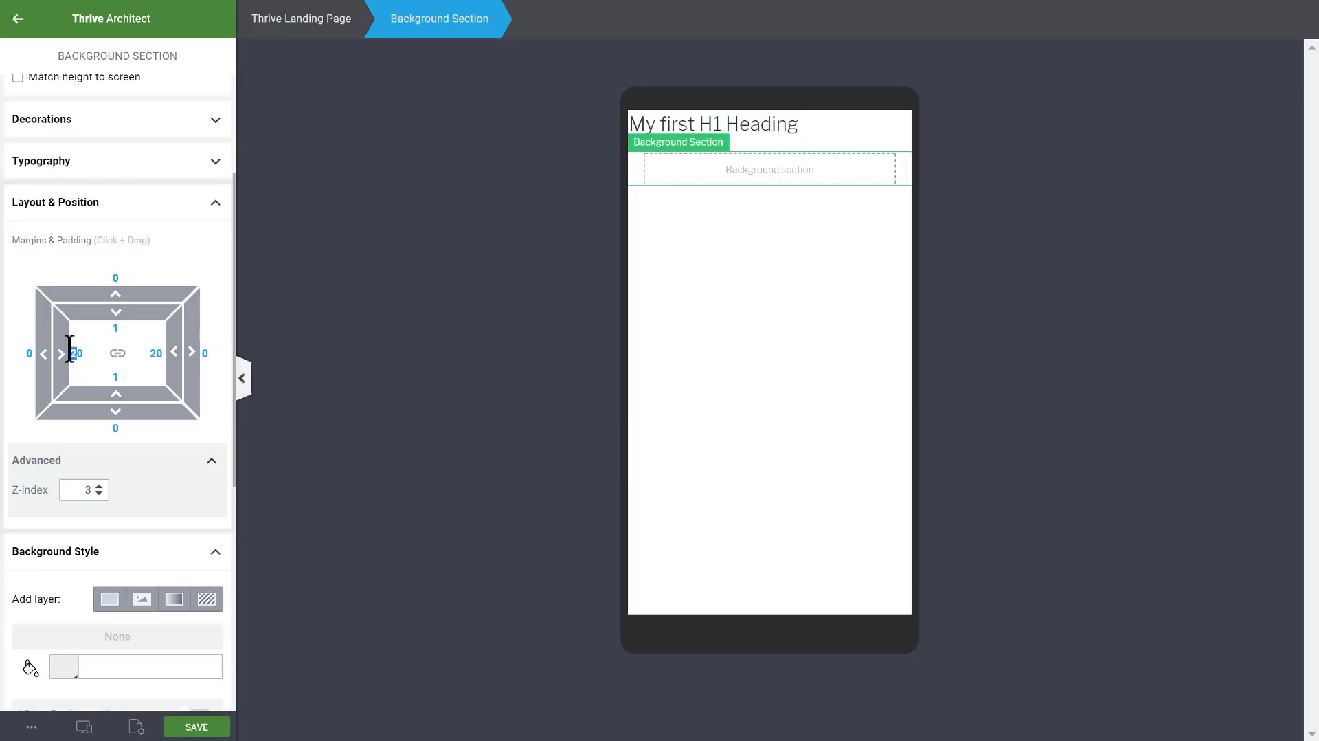
text(101)
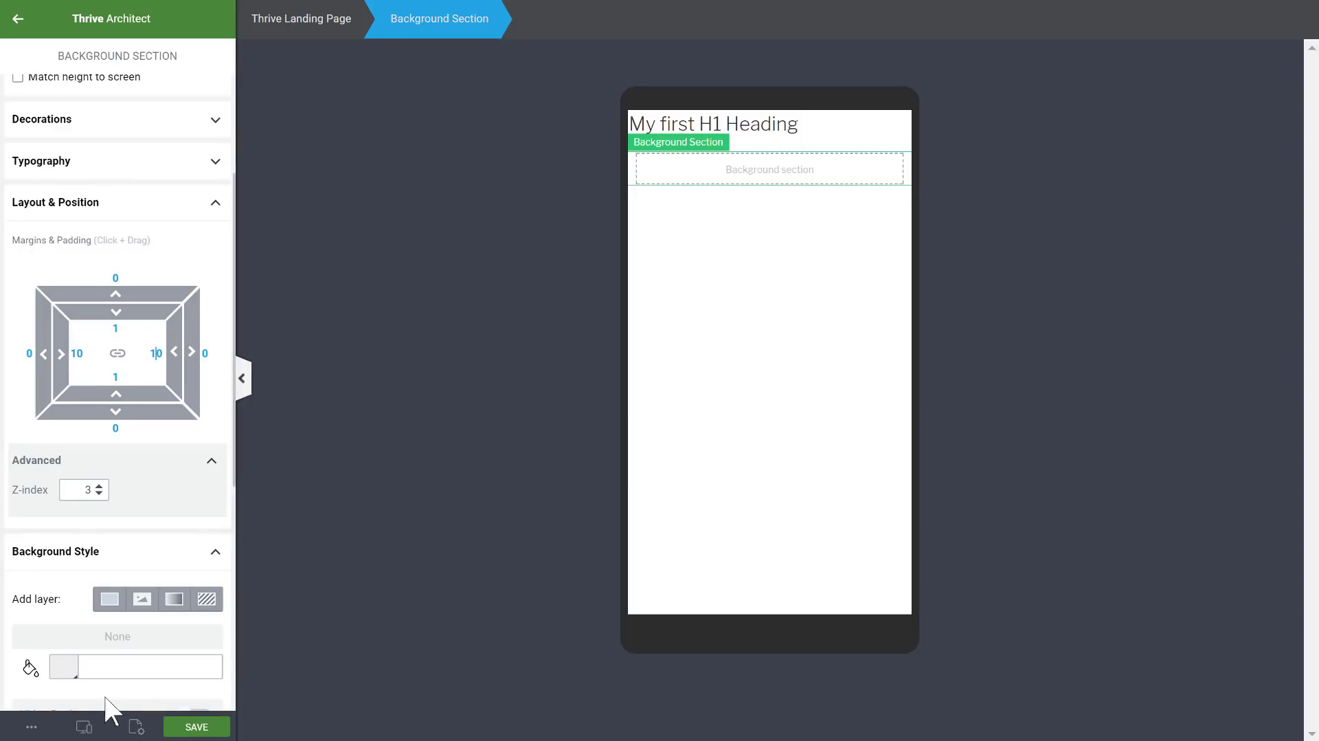
click(83, 727)
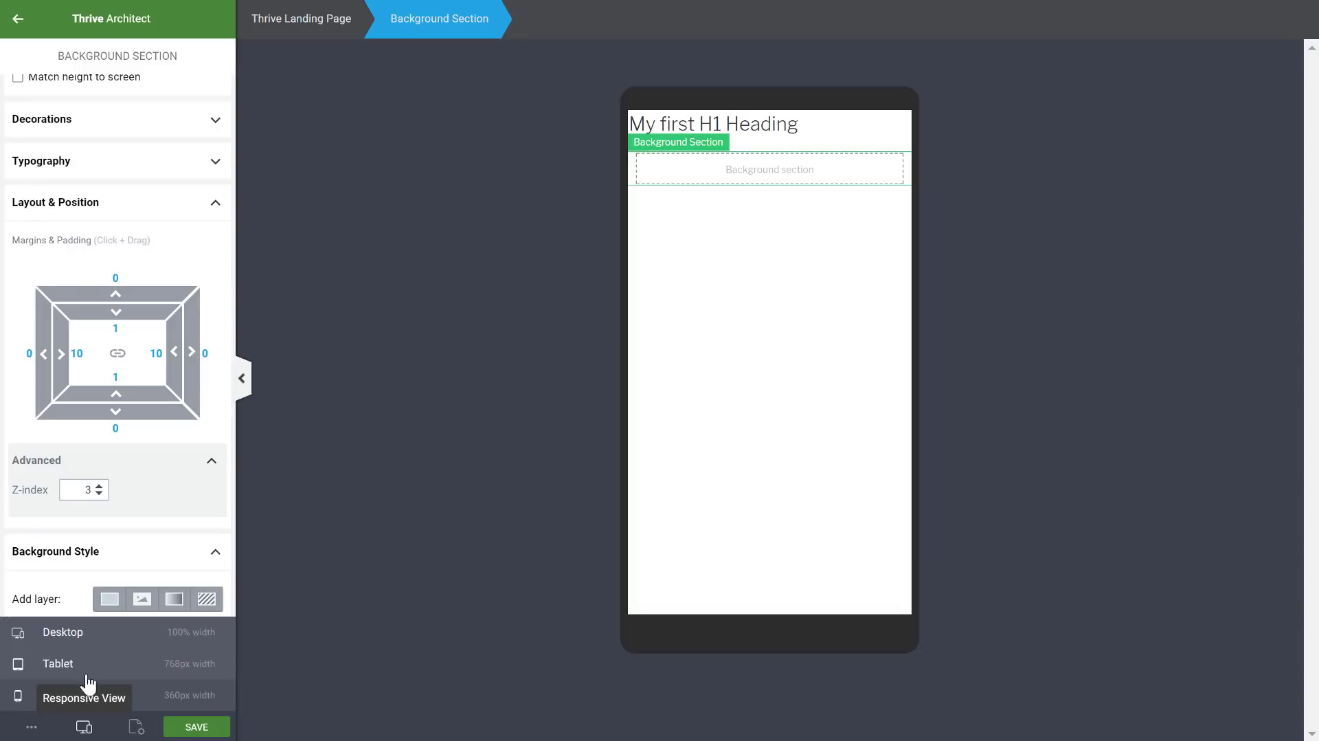
click(80, 631)
- Move the H1 heading into the background section
click(832, 264)
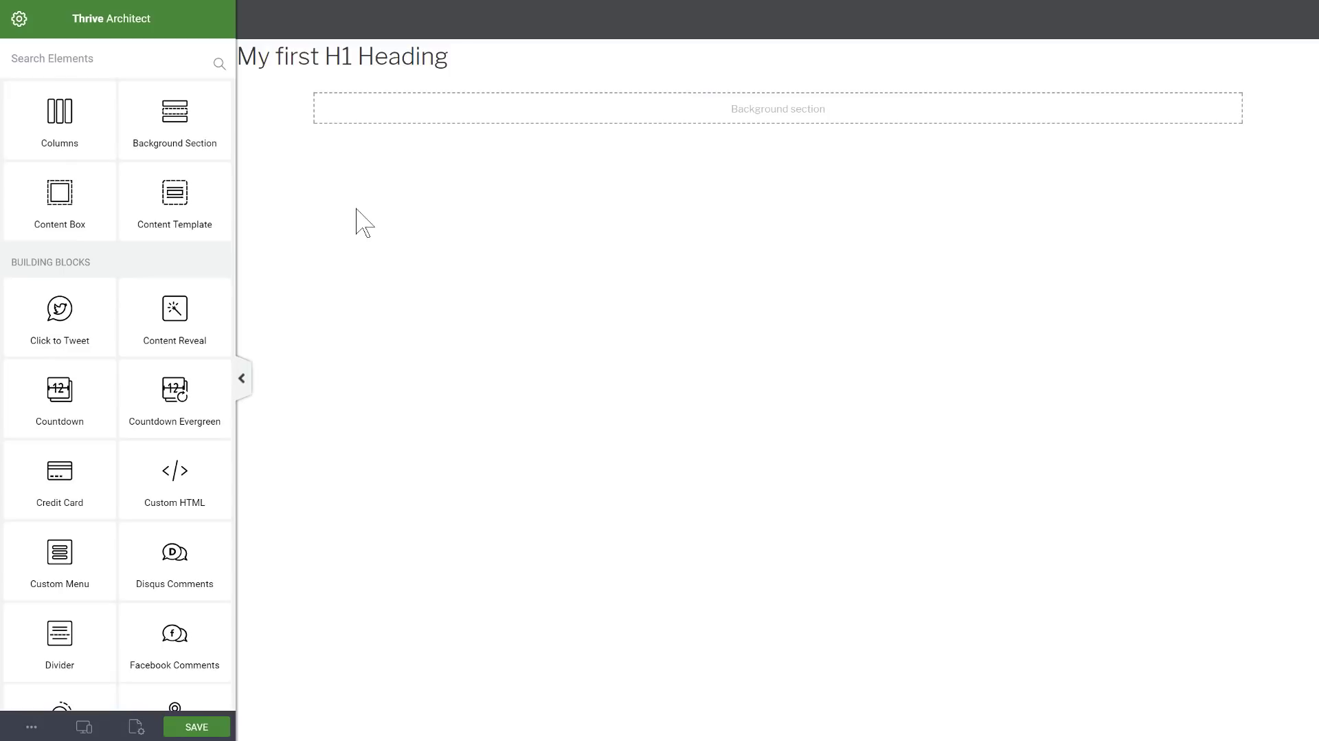
drag(780, 59, 764, 106)
click(591, 68)
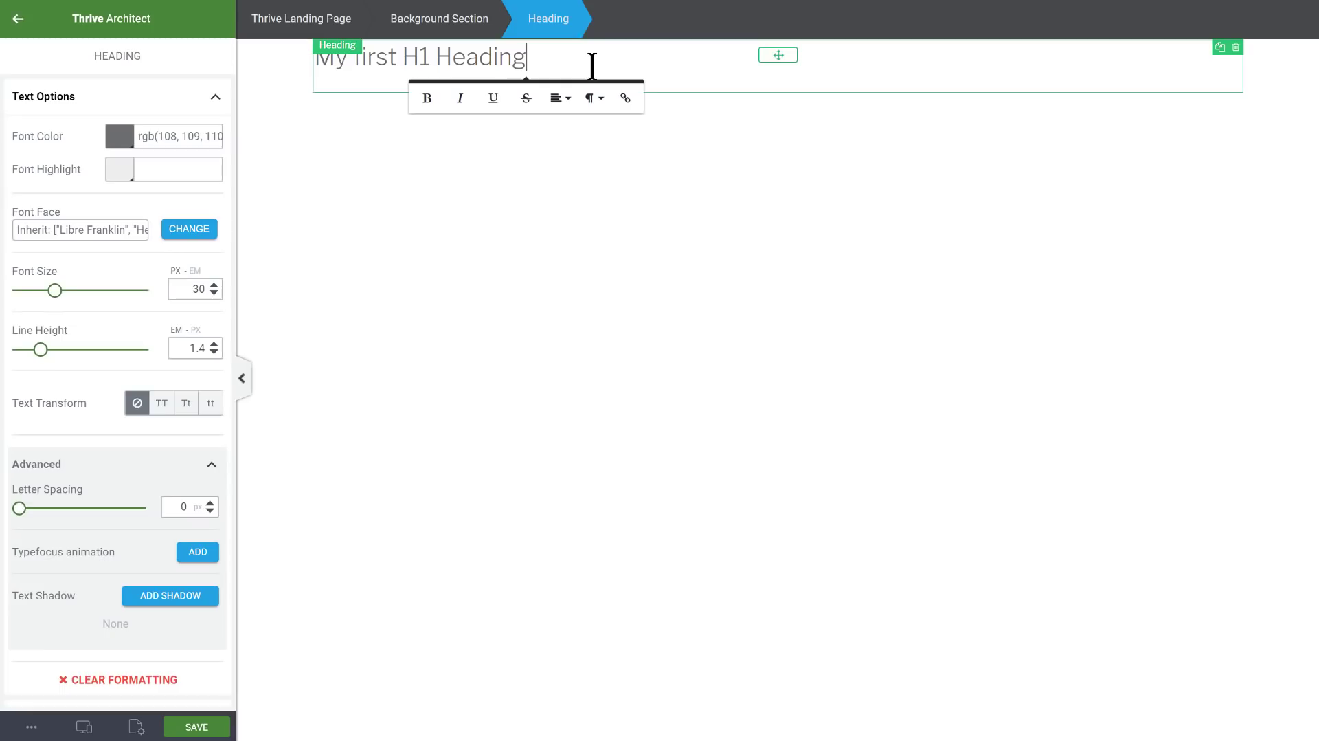
- Set the background section's paragraph spacing and H1 spacing to 0 px in its advanced typography options
click(426, 21)
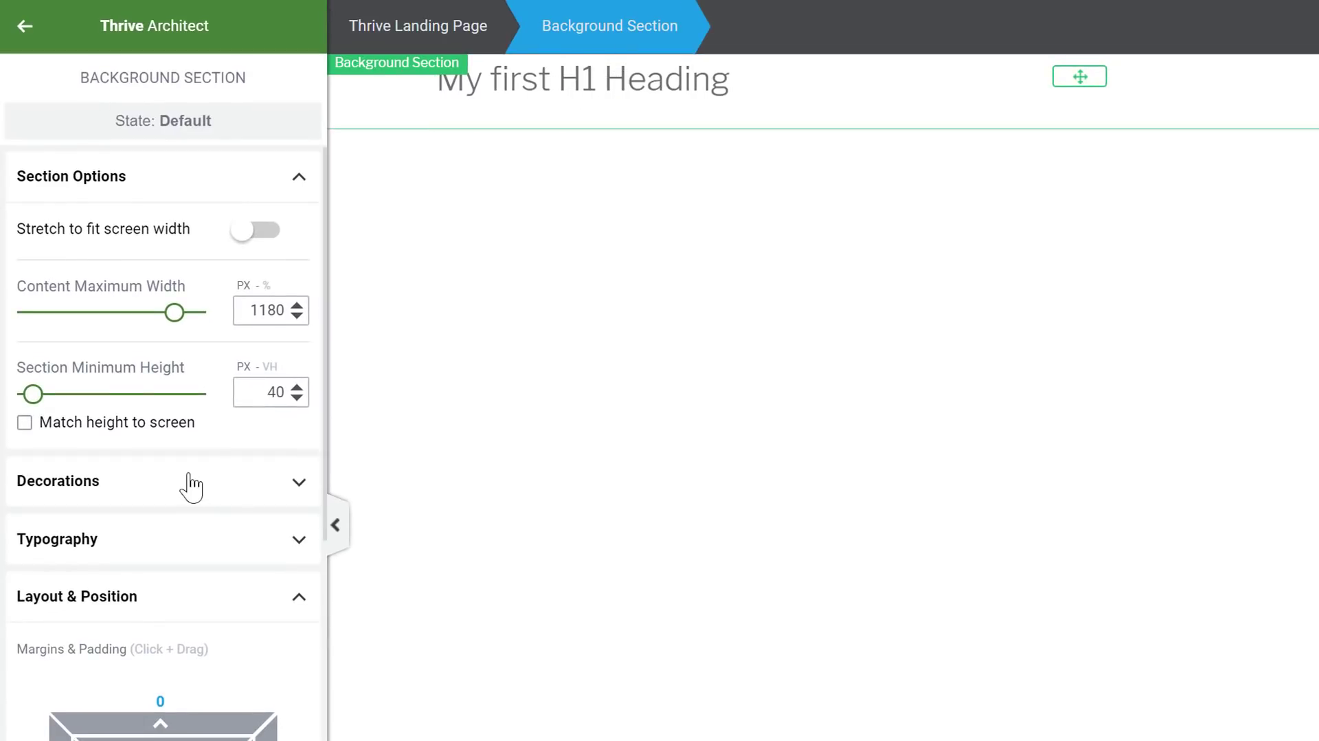
click(194, 541)
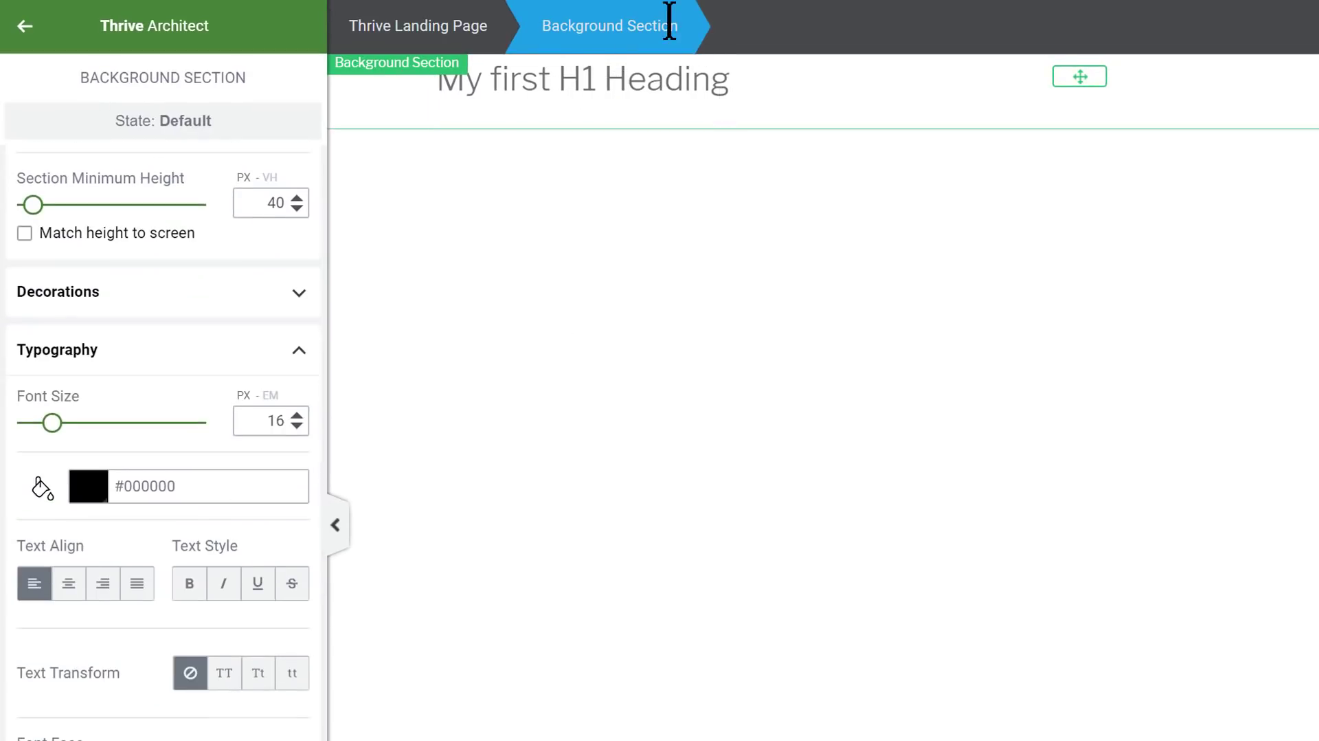
scroll(142, 501, down, 4)
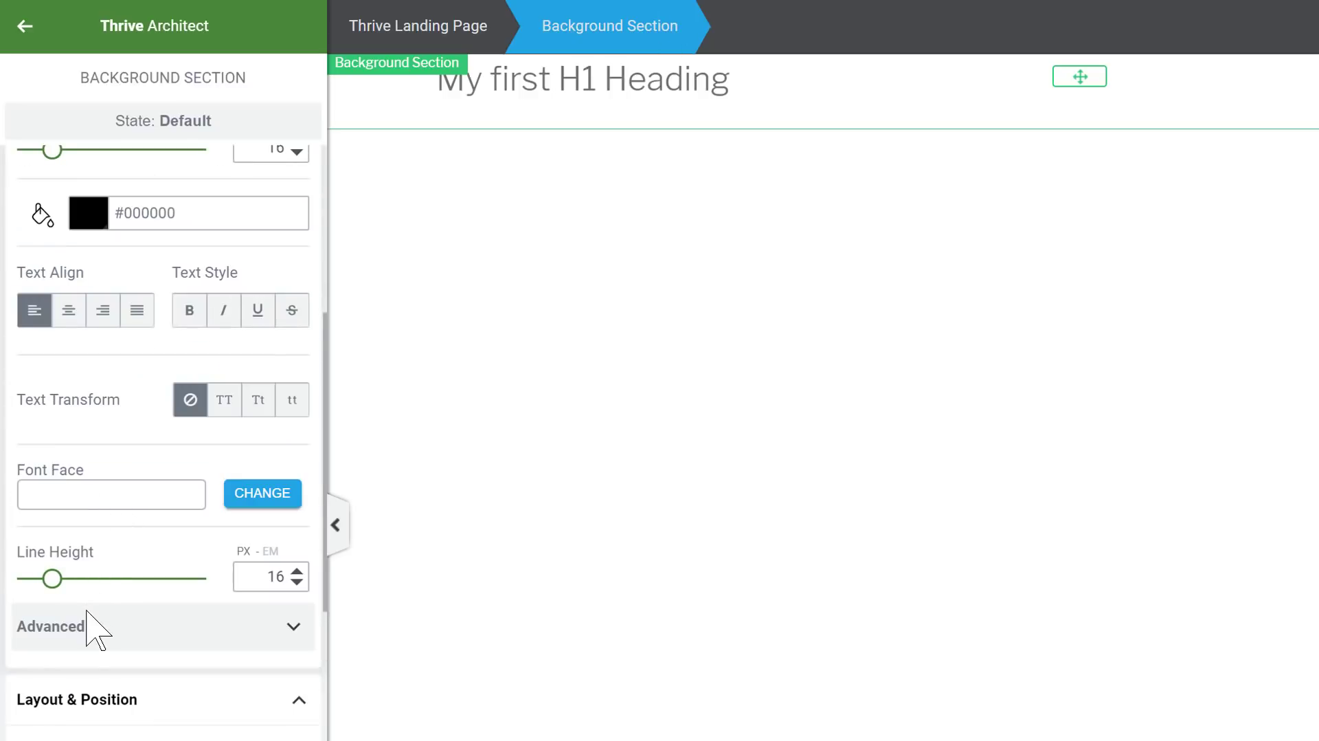
click(135, 625)
scroll(145, 598, down, 5)
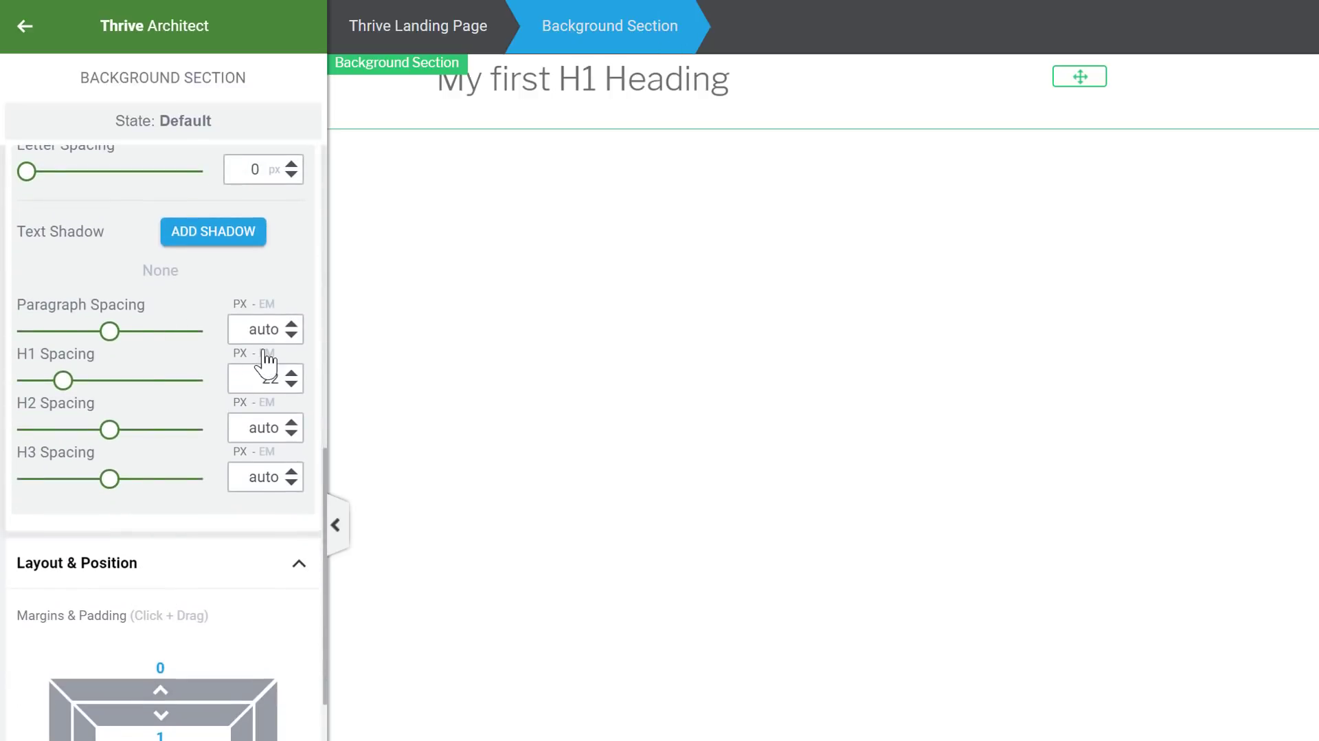
double_click(265, 327)
text(0)
double_click(271, 377)
text(0)
- Set the background section's H2 spacing and H3 spacing to 0 px
double_click(261, 428)
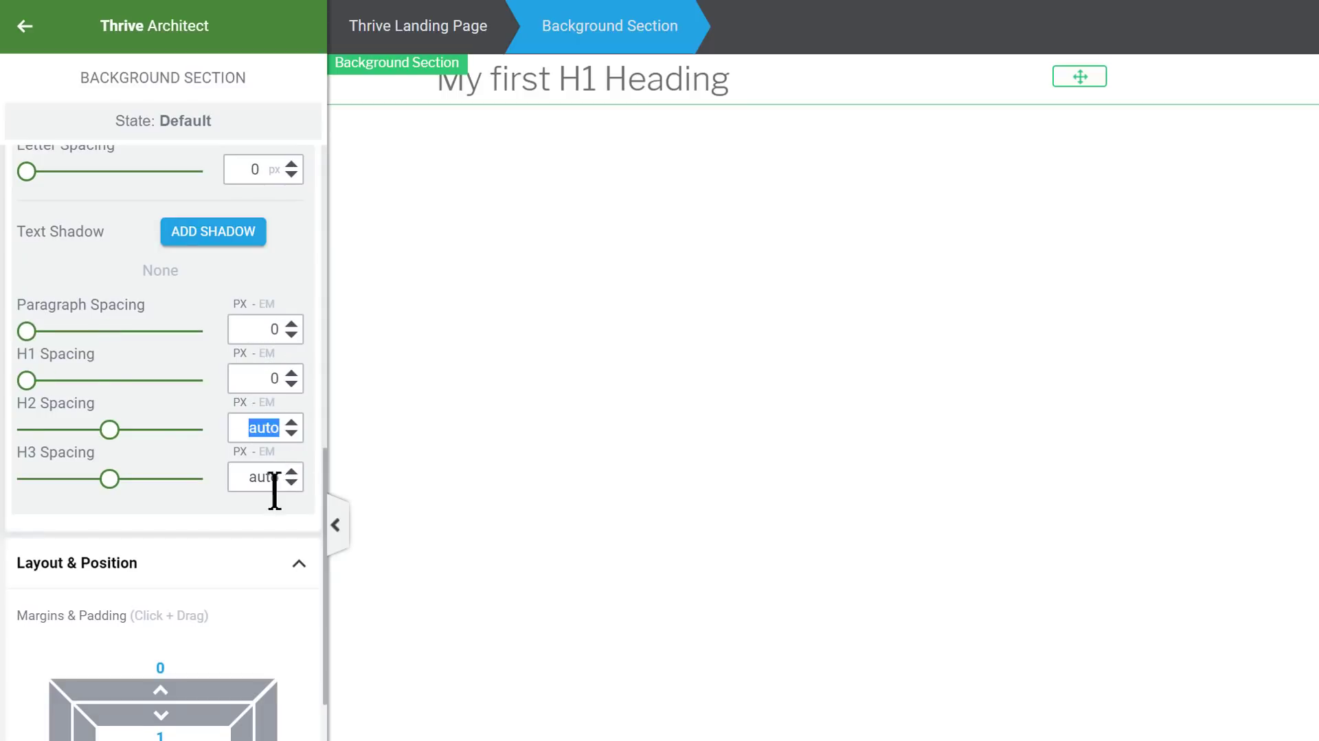
text(0)
double_click(269, 480)
text(0)
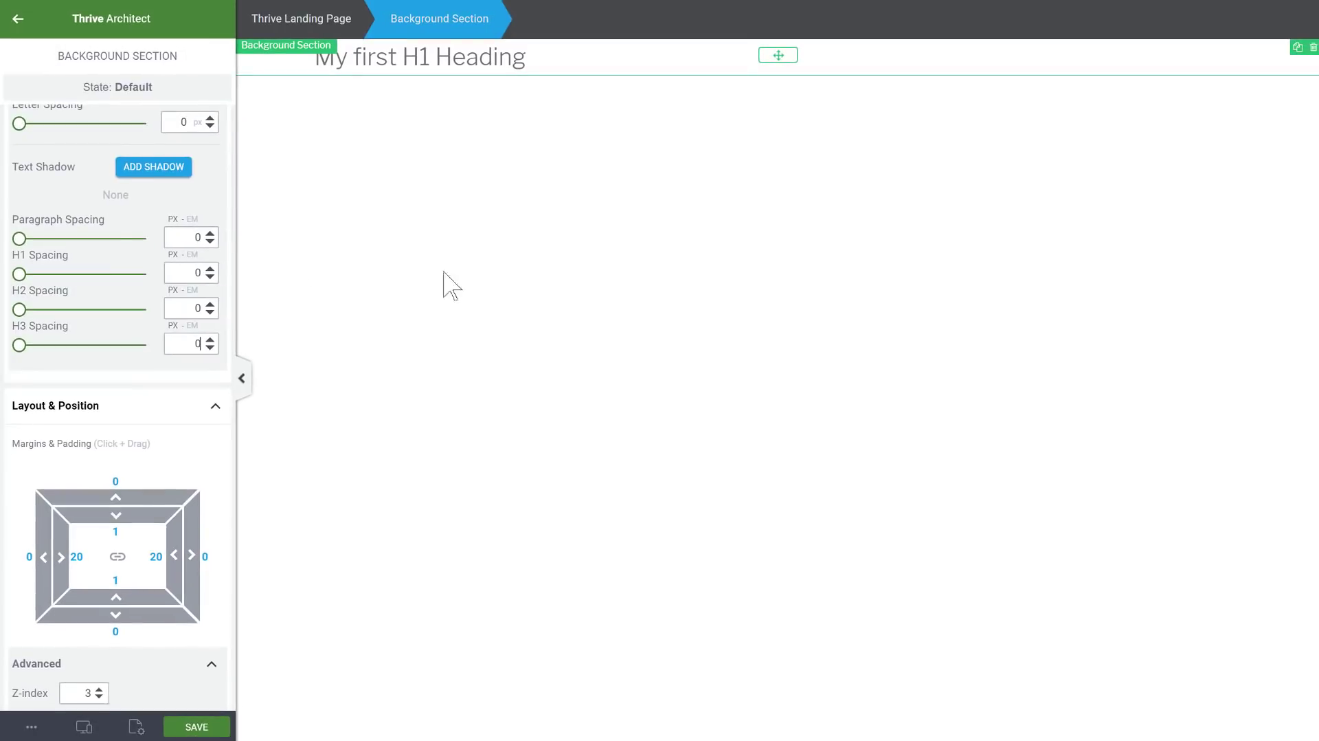
scroll(189, 206, up, 2)
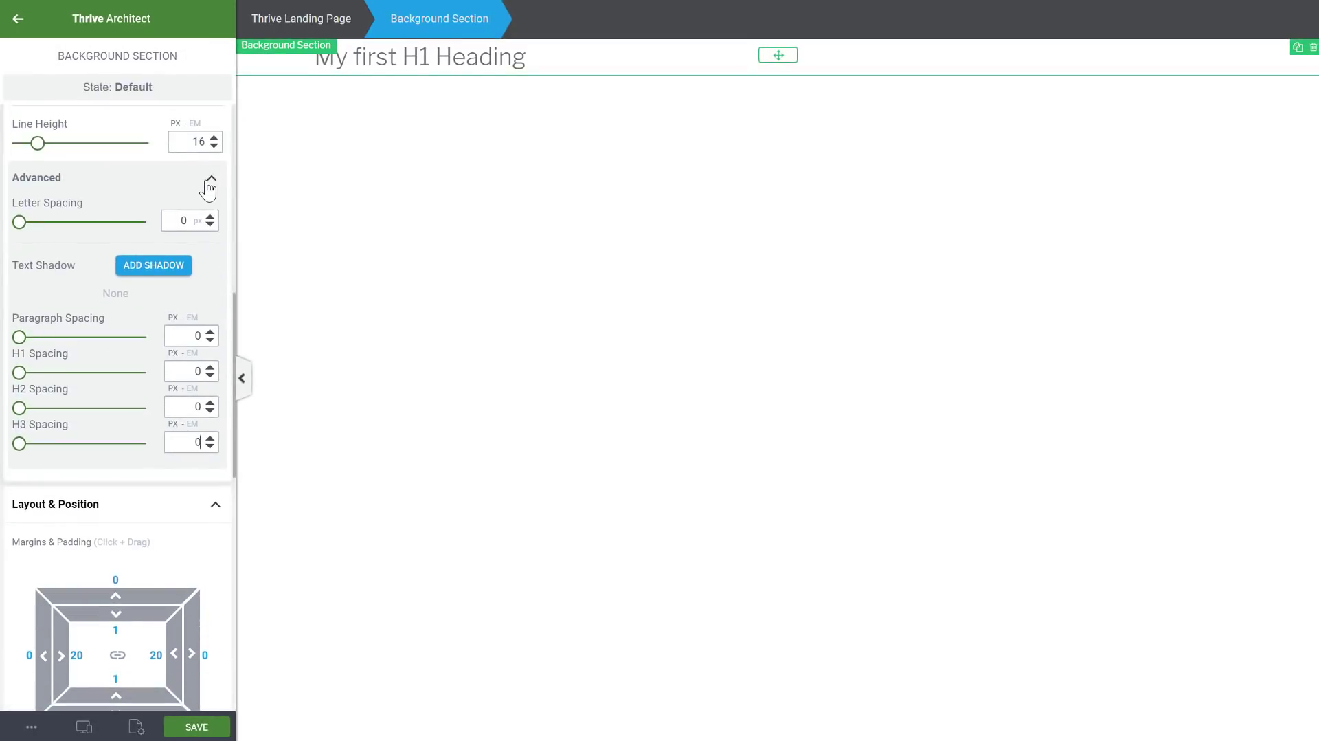
click(208, 181)
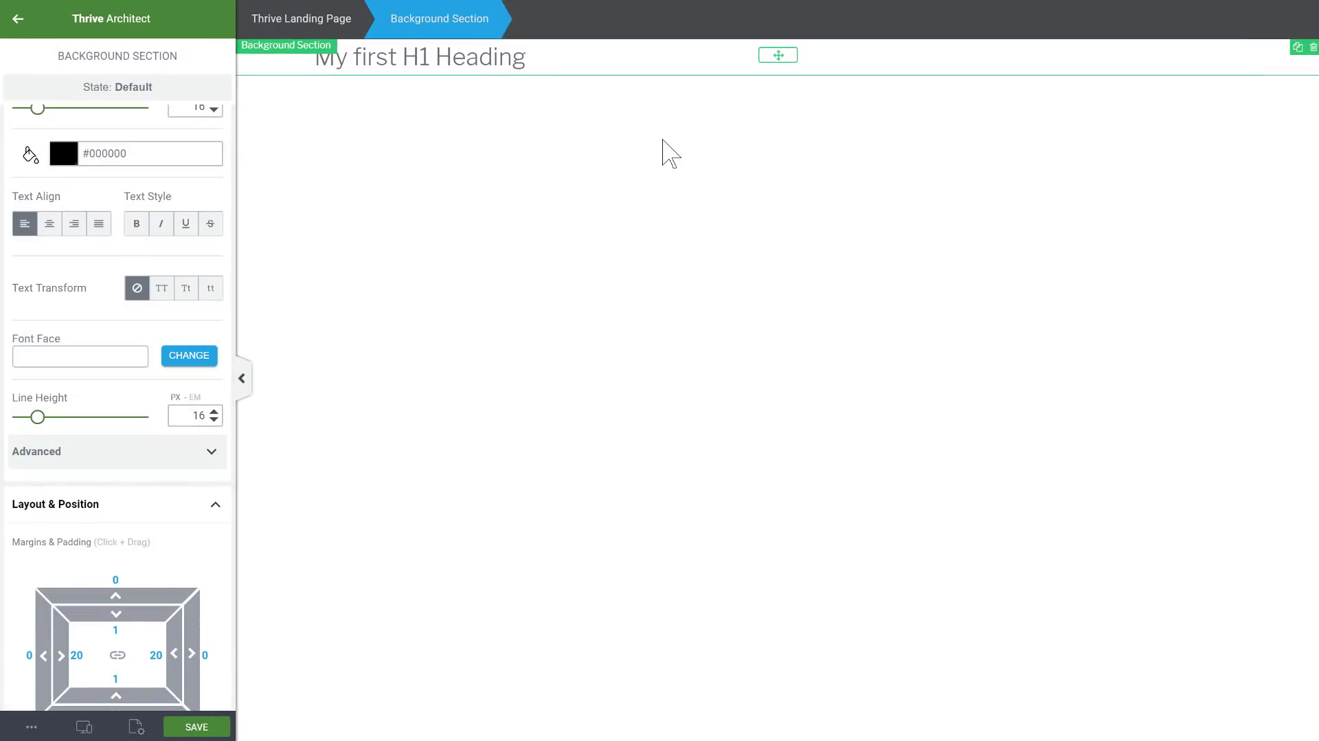
- Move the H1 heading back out of the background section and place the empty section below it
click(601, 156)
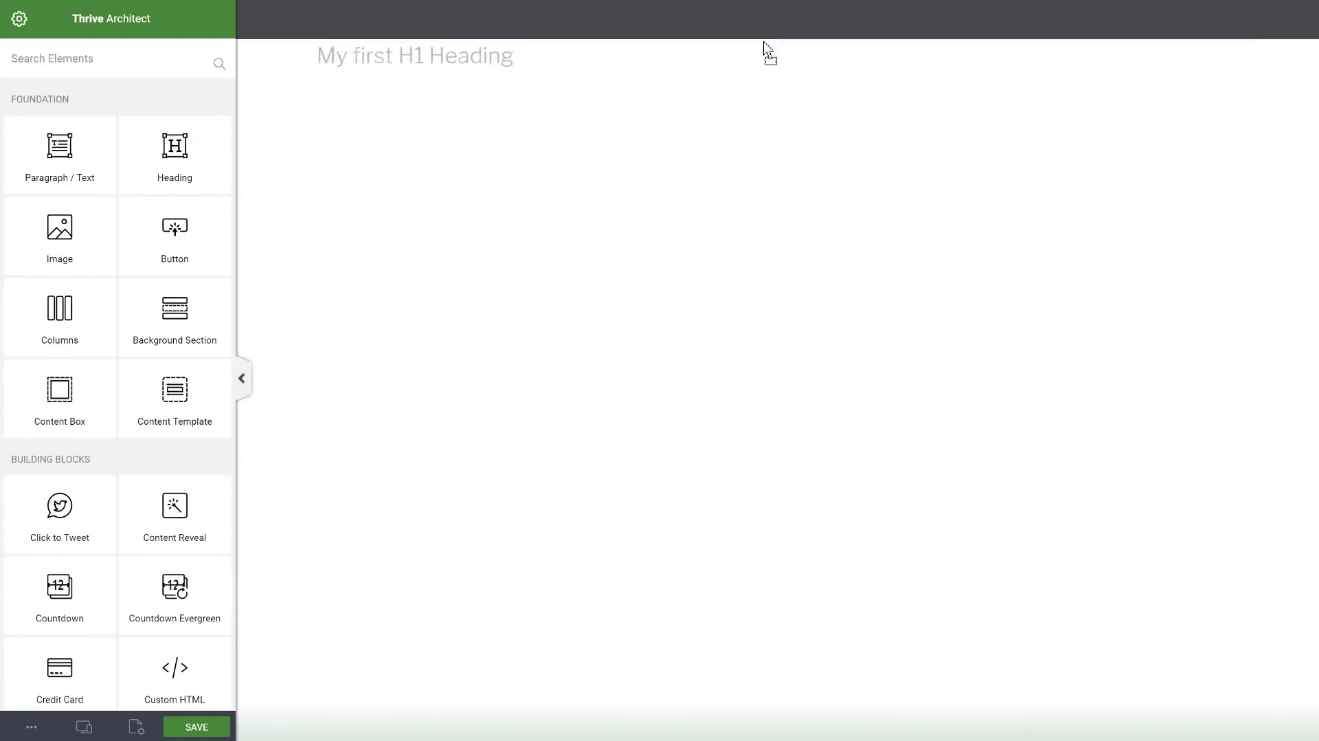
drag(765, 47, 753, 76)
click(747, 59)
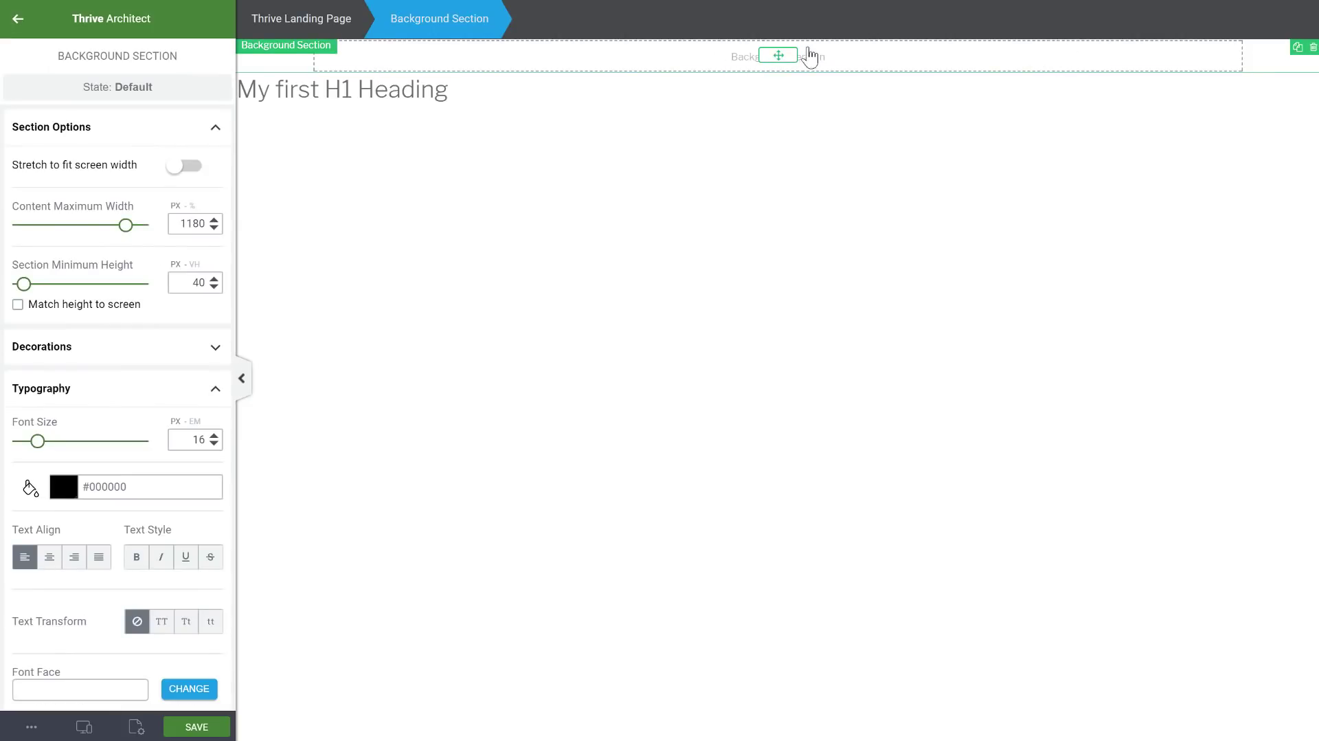
drag(780, 56, 785, 210)
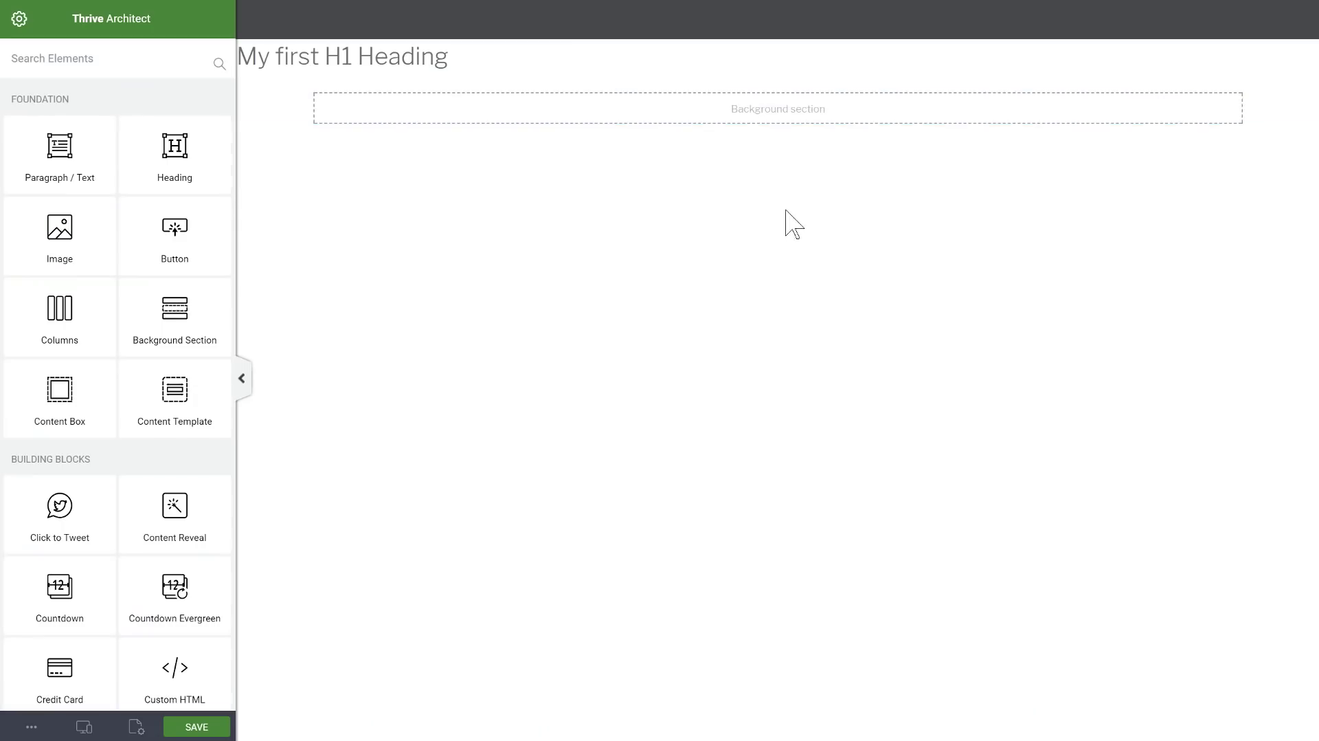
click(459, 59)
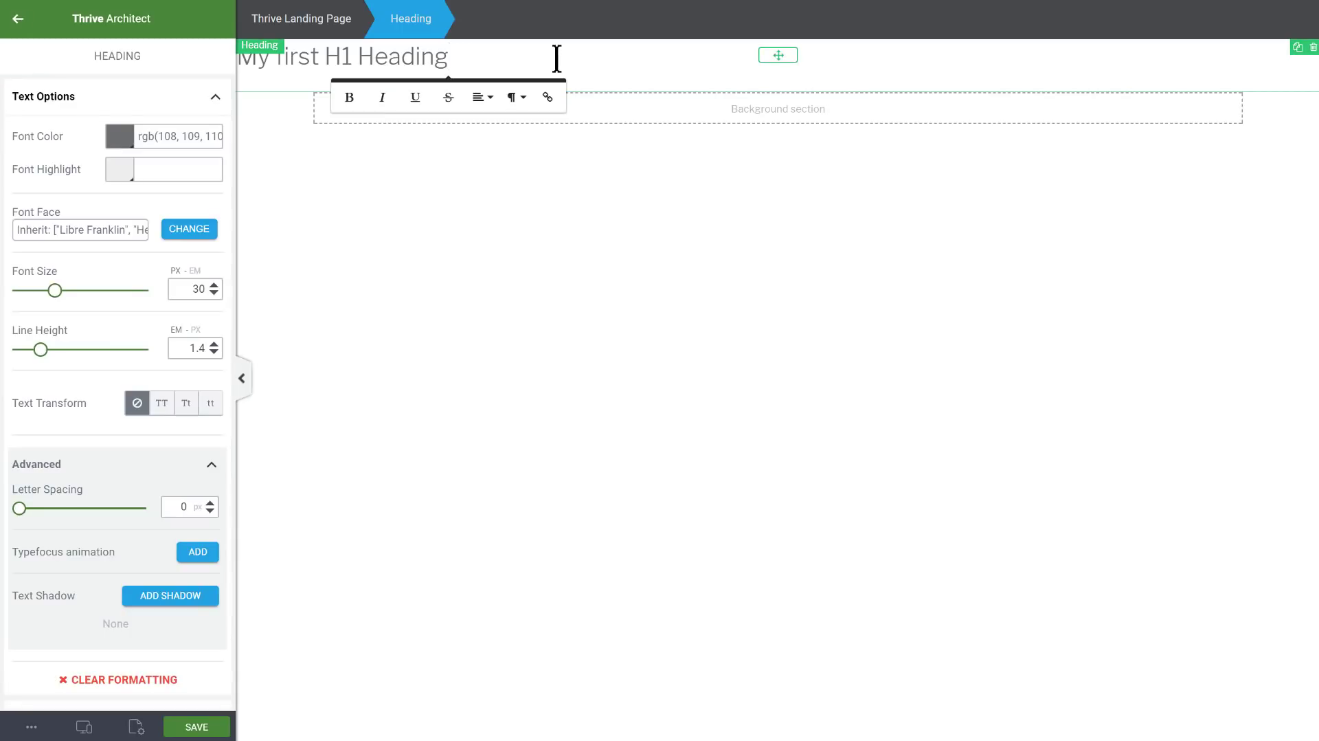
click(483, 205)
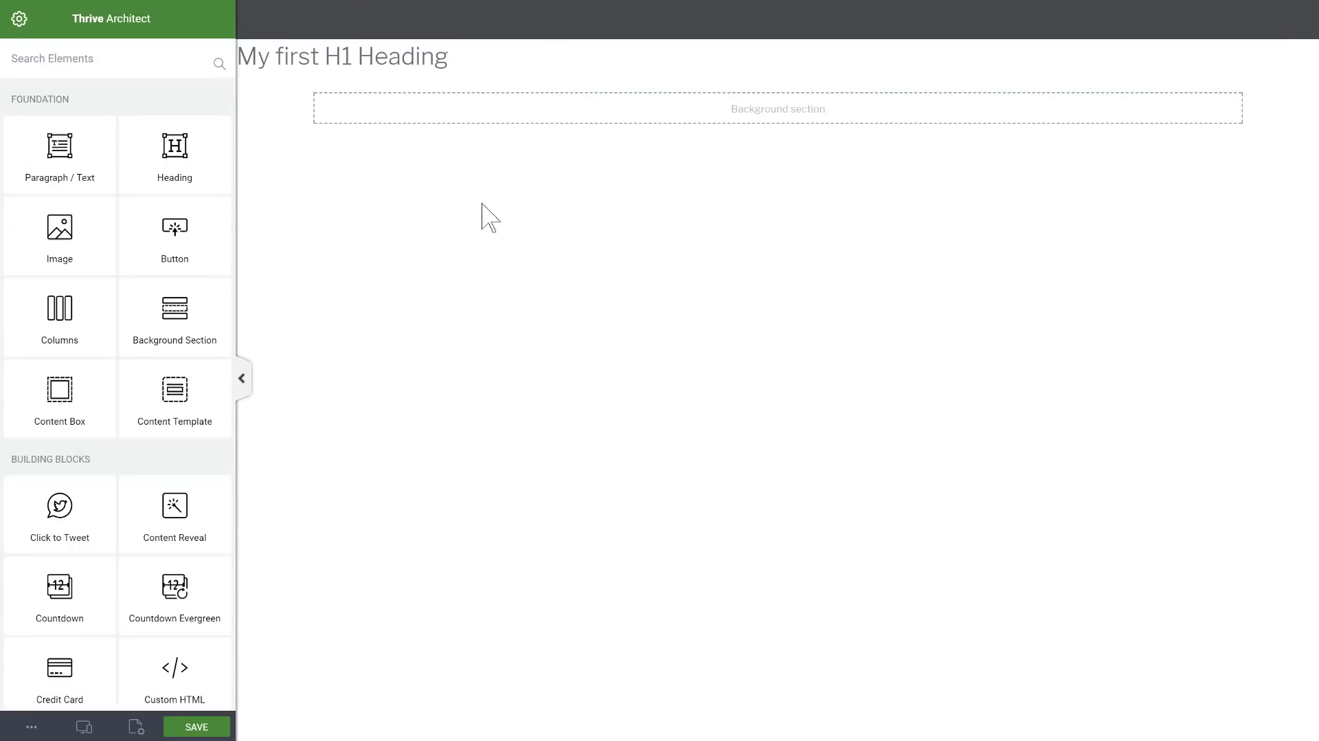
- Set the landing page's paragraph font face to Hind from Google Fonts
click(136, 726)
click(122, 123)
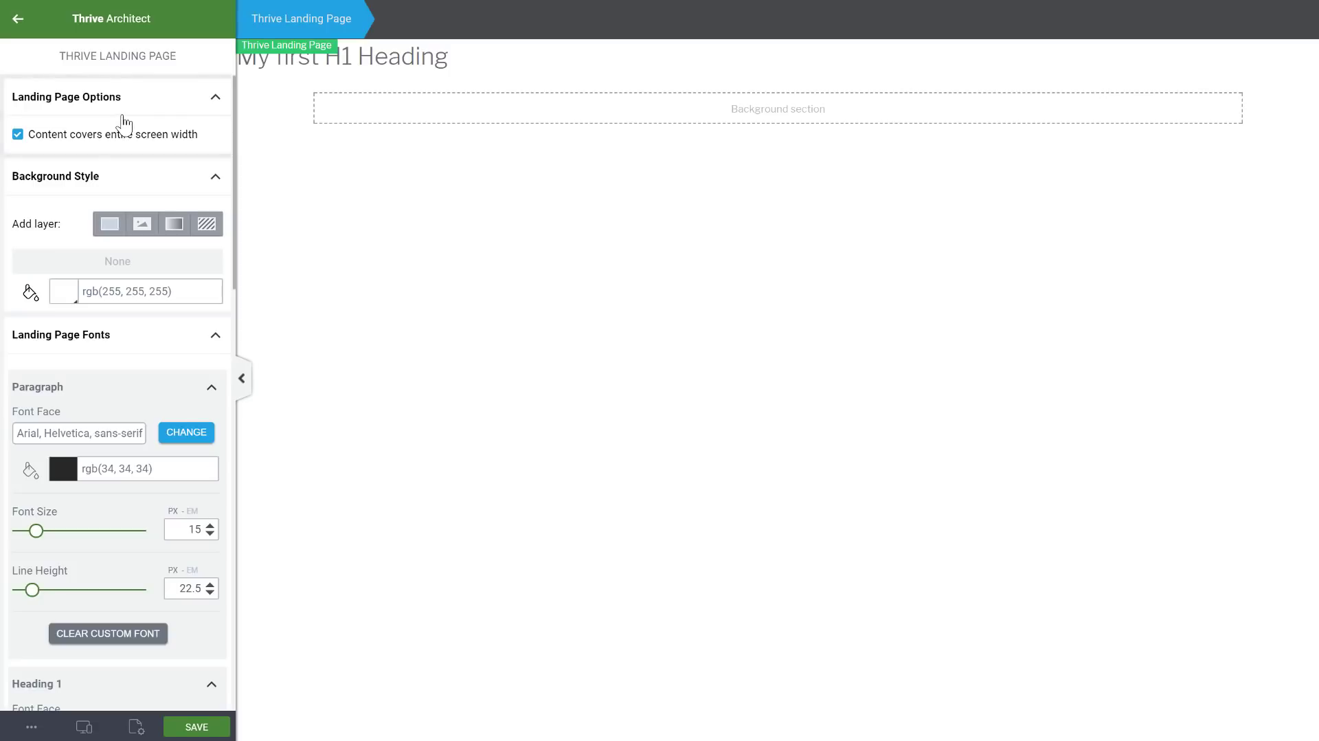
click(101, 180)
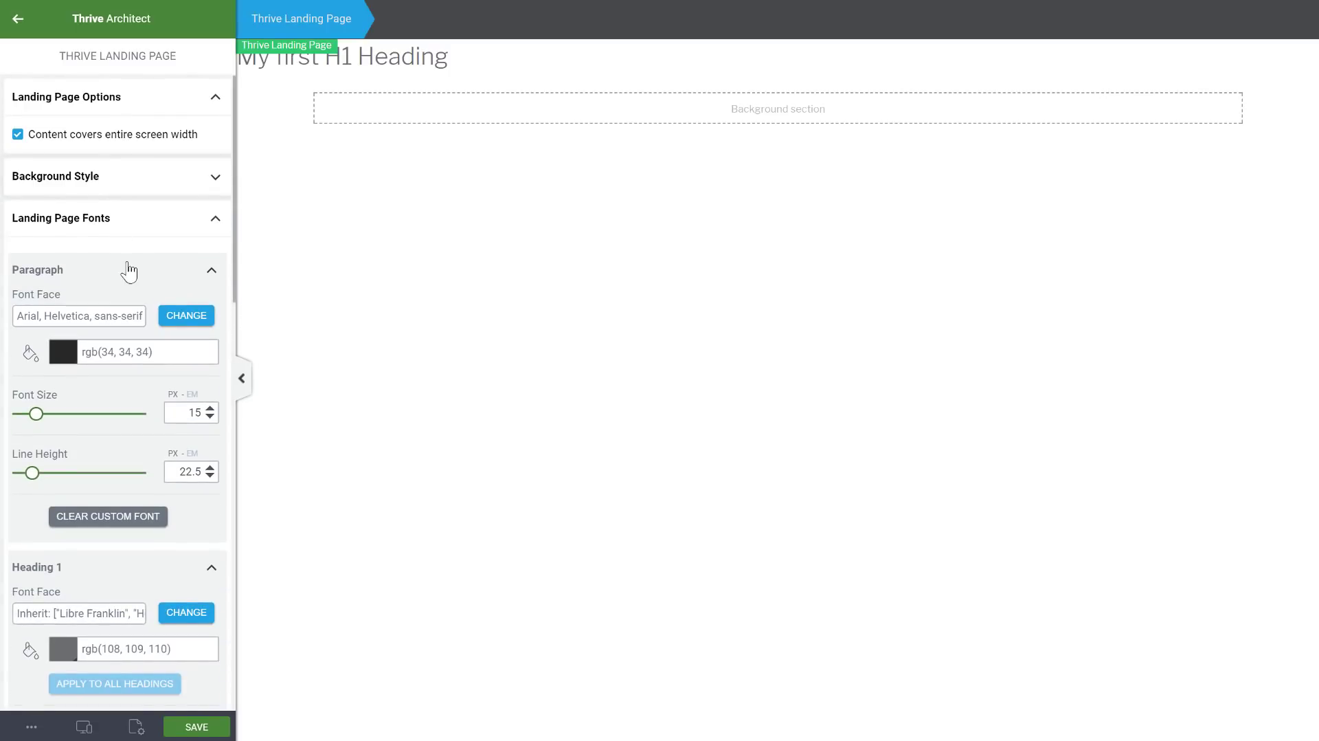
scroll(138, 247, down, 2)
click(195, 226)
click(60, 279)
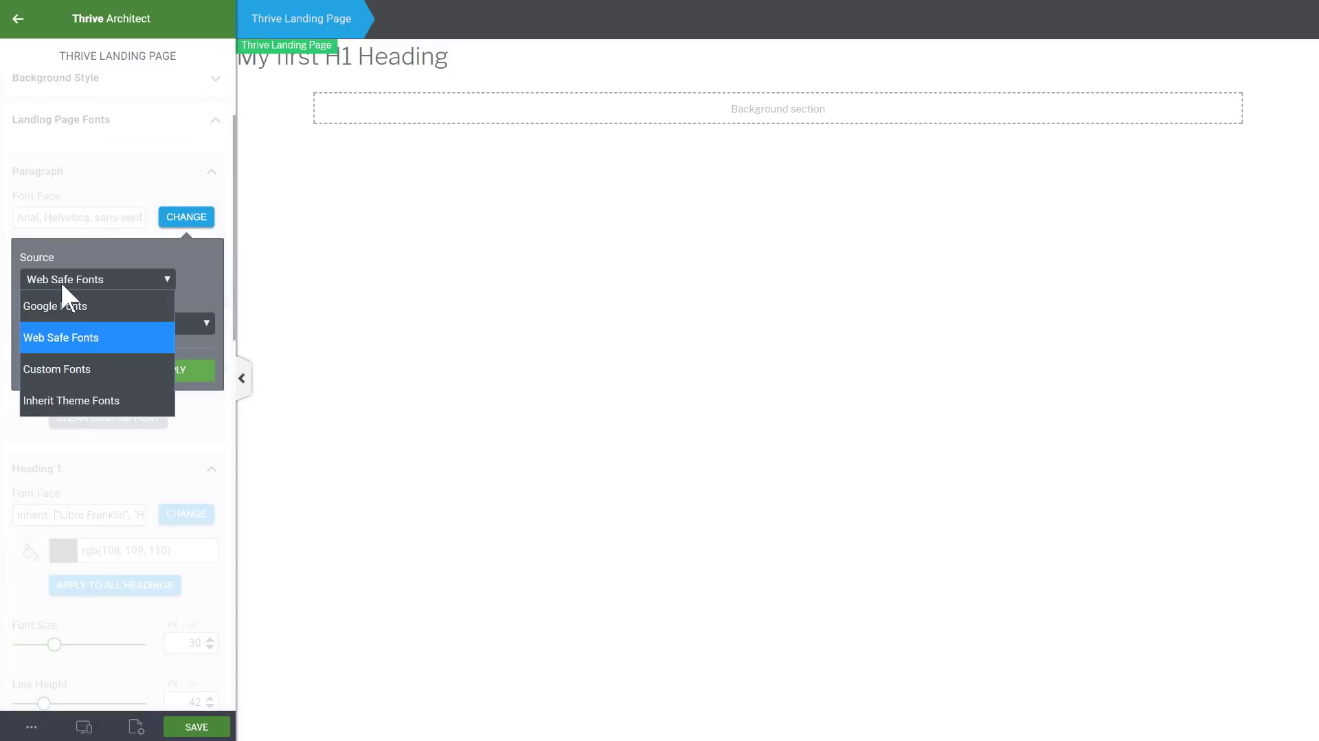
click(69, 303)
click(92, 344)
text(hind)
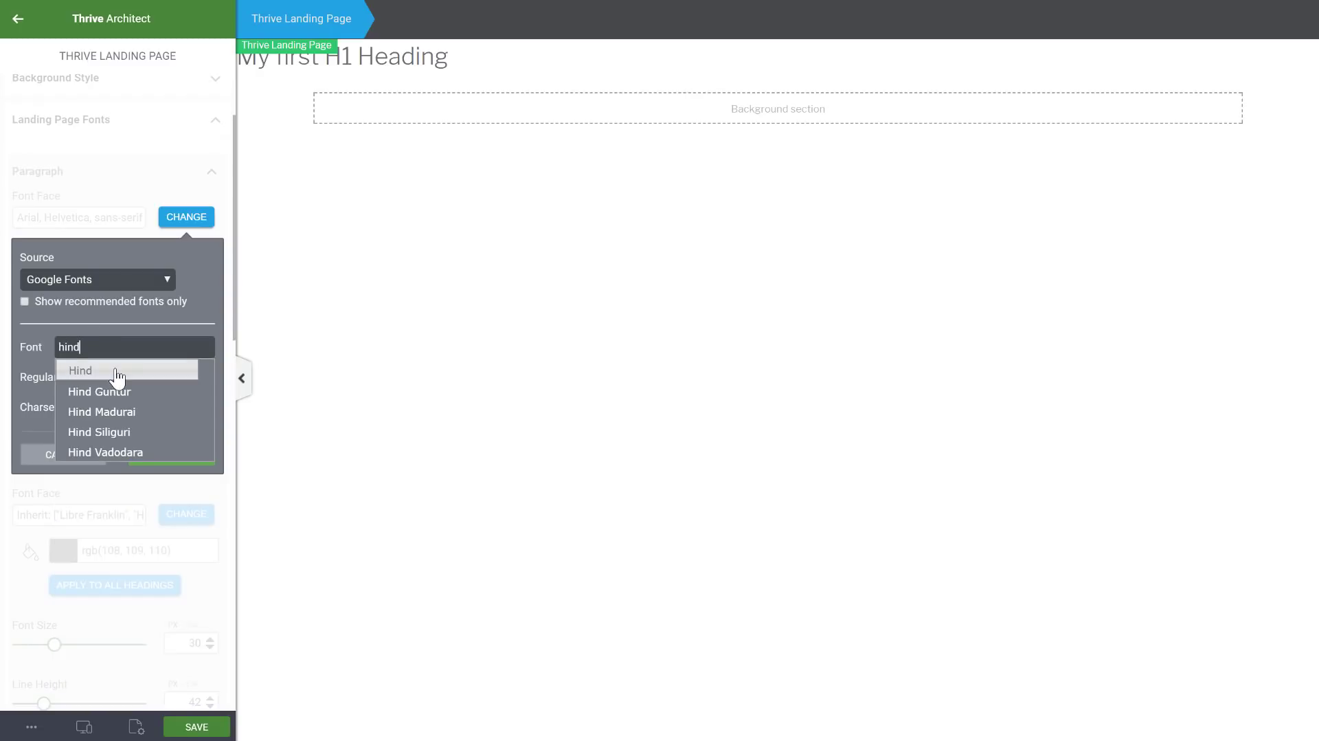
click(117, 371)
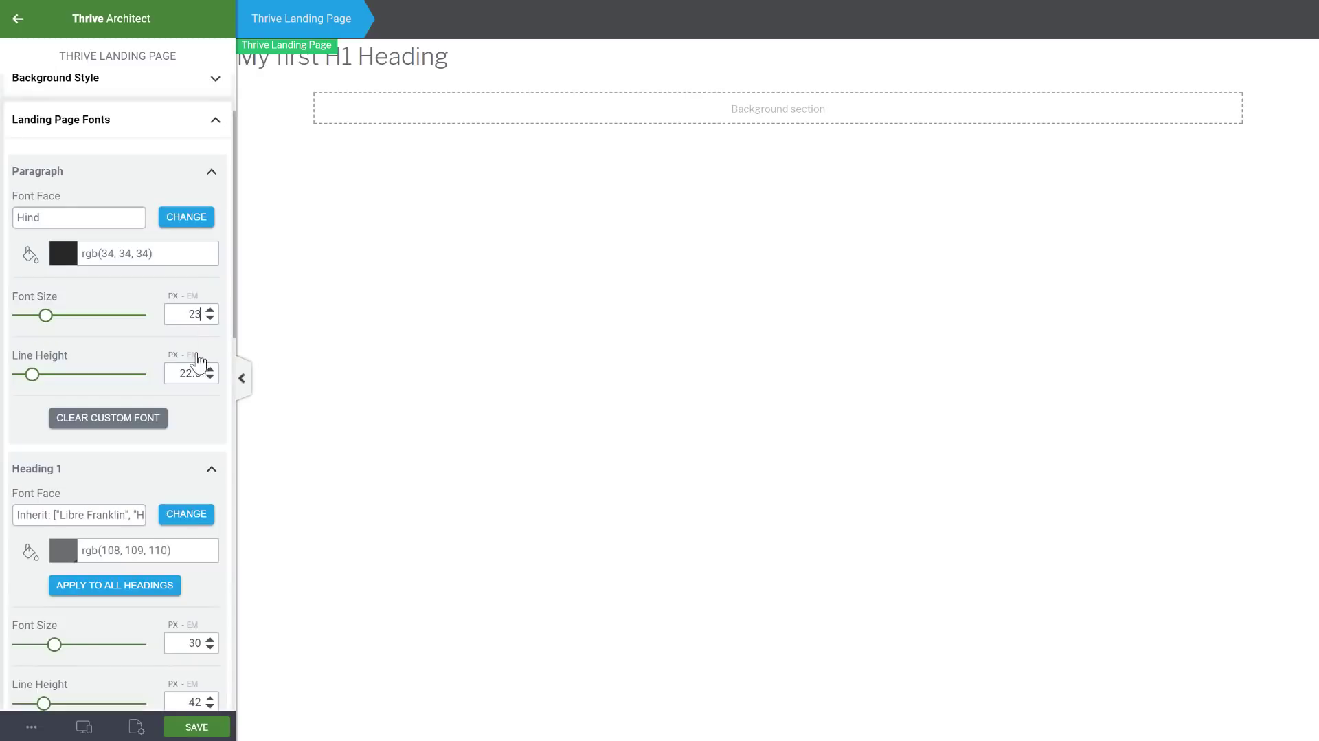
- Set the landing page paragraph line height to 40 px and the paragraph text color to #666666
text(40)
click(60, 256)
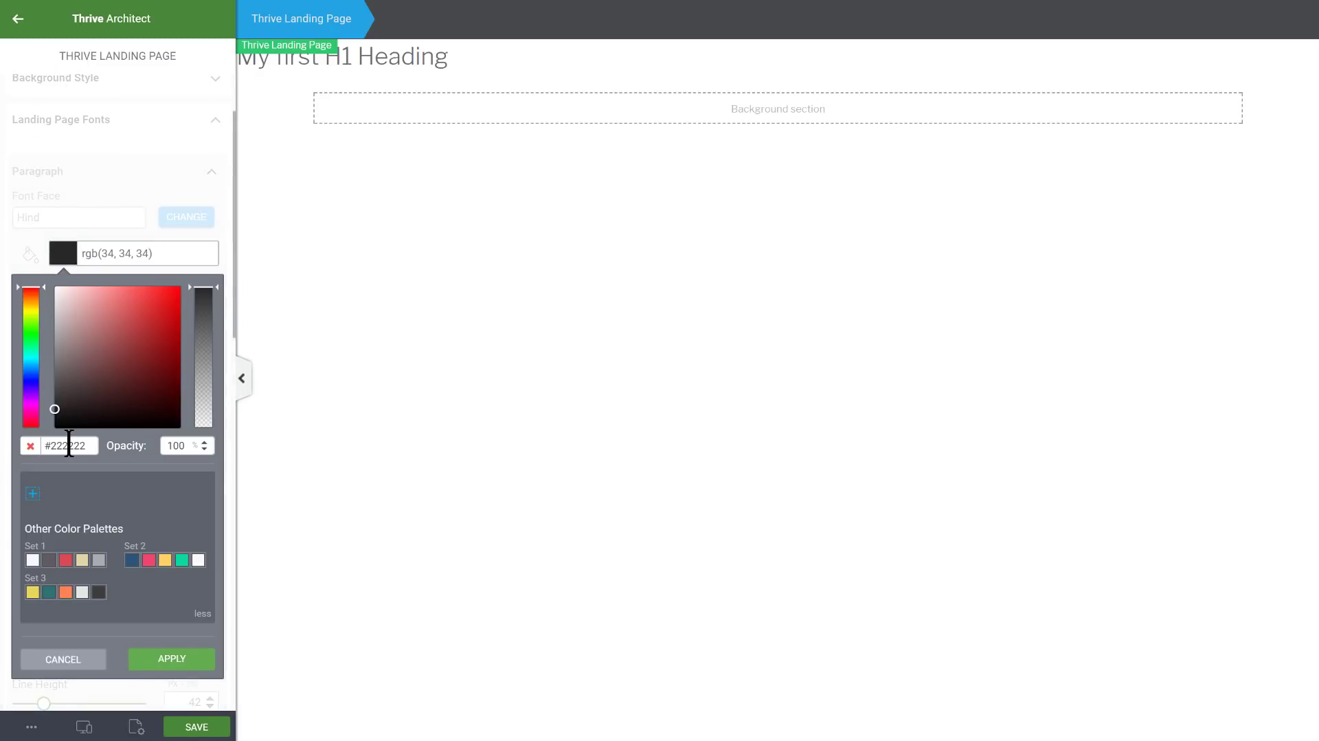
drag(51, 446, 116, 445)
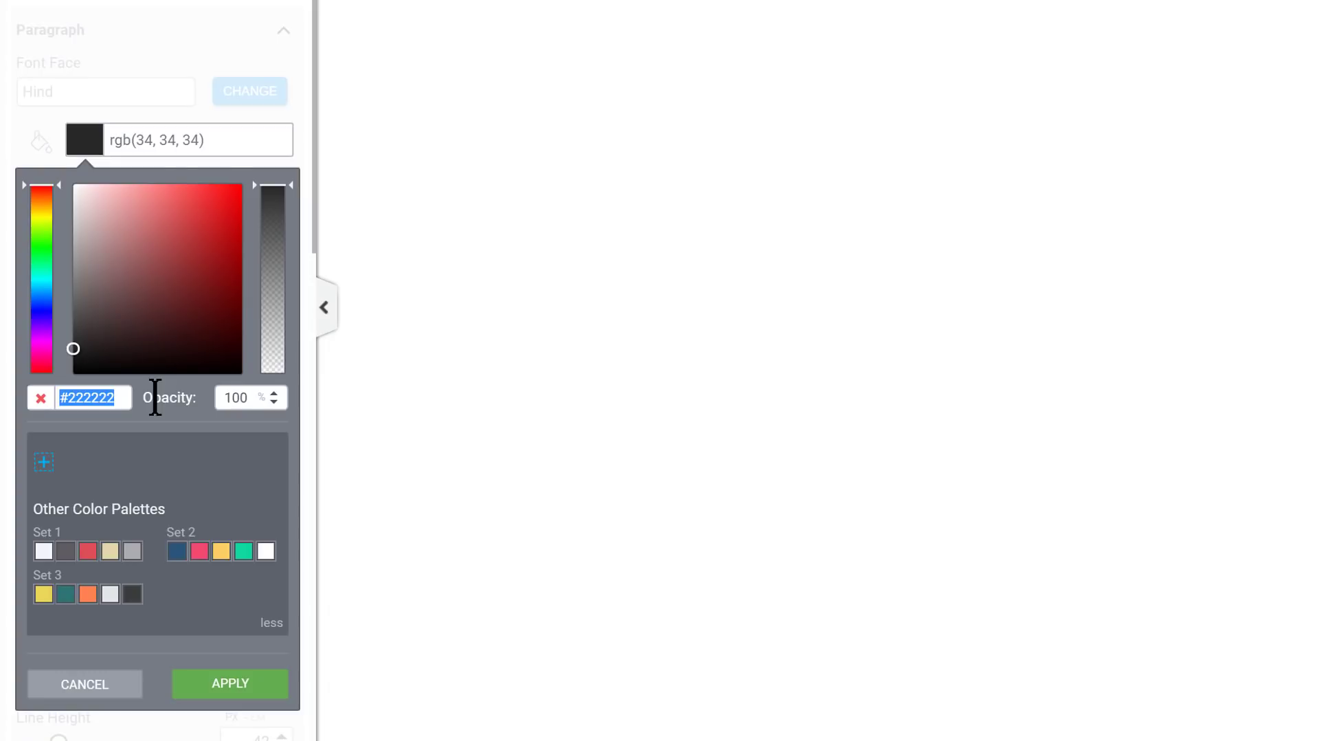
text(666)
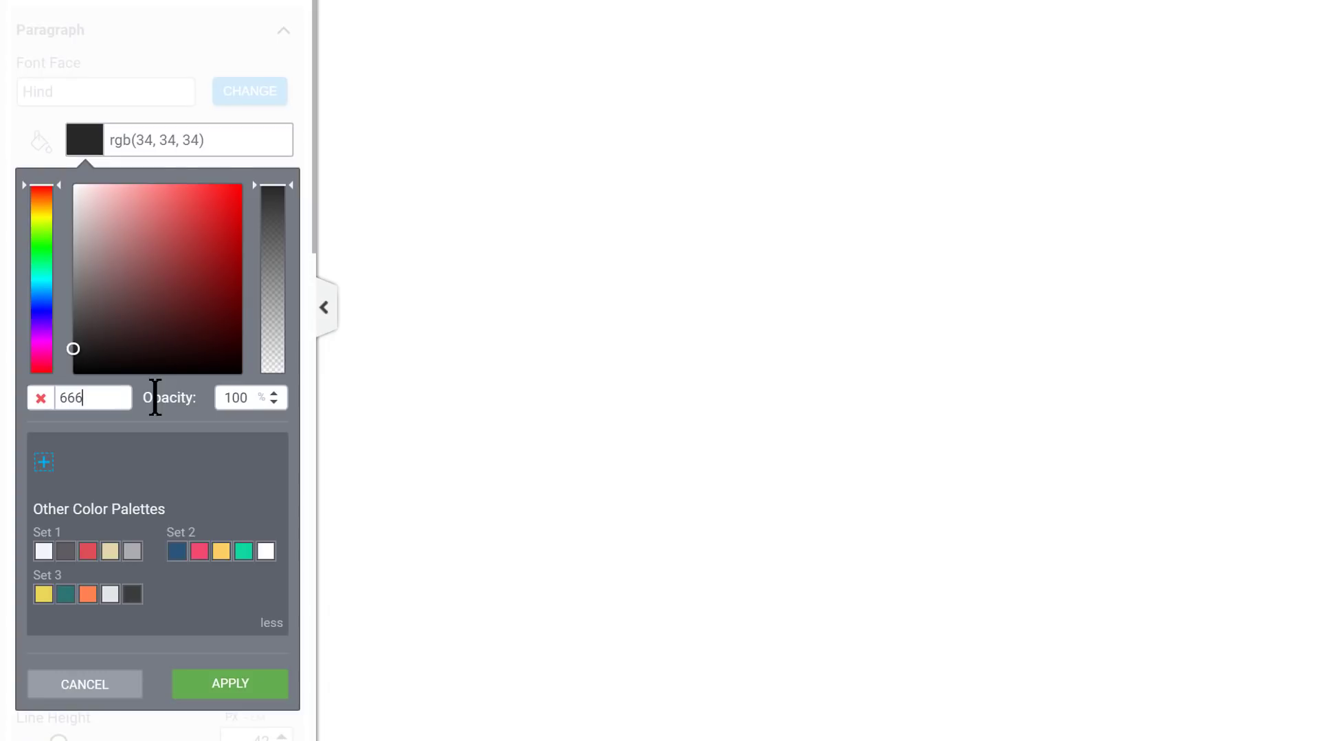
key(Tab)
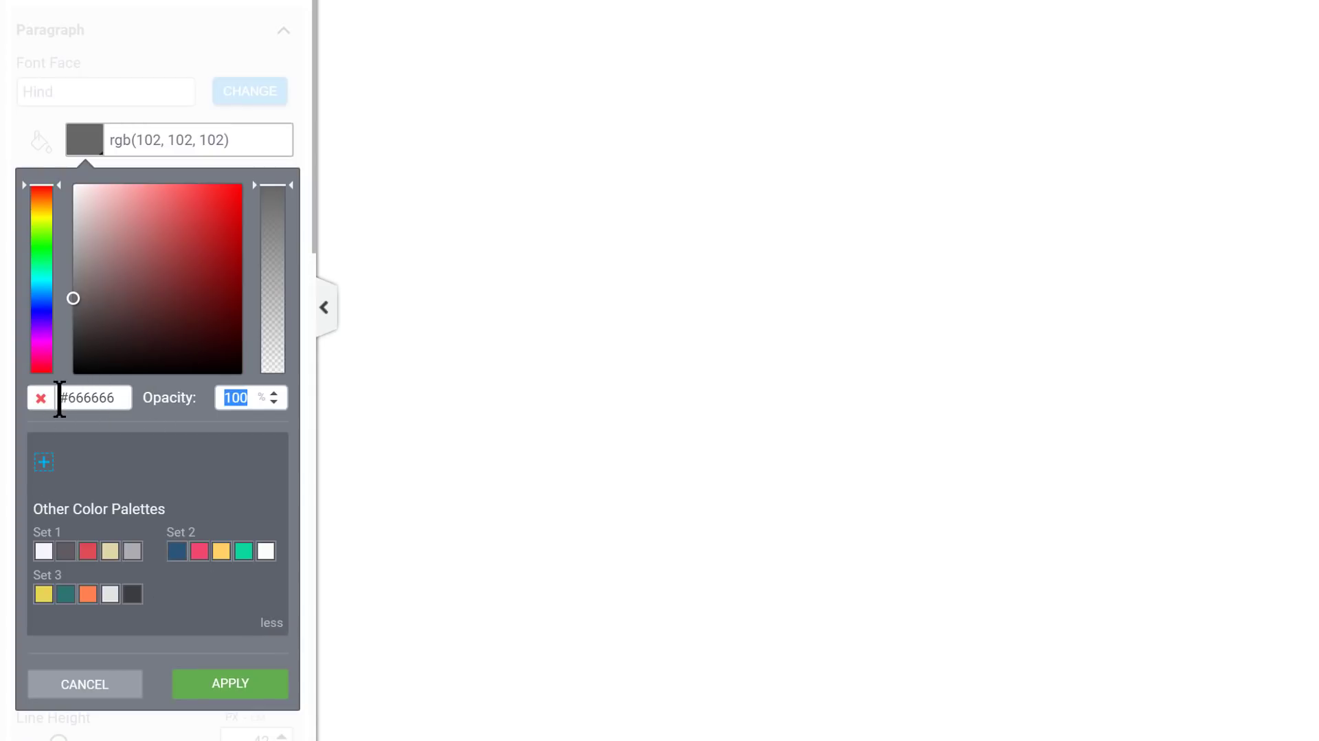
click(269, 622)
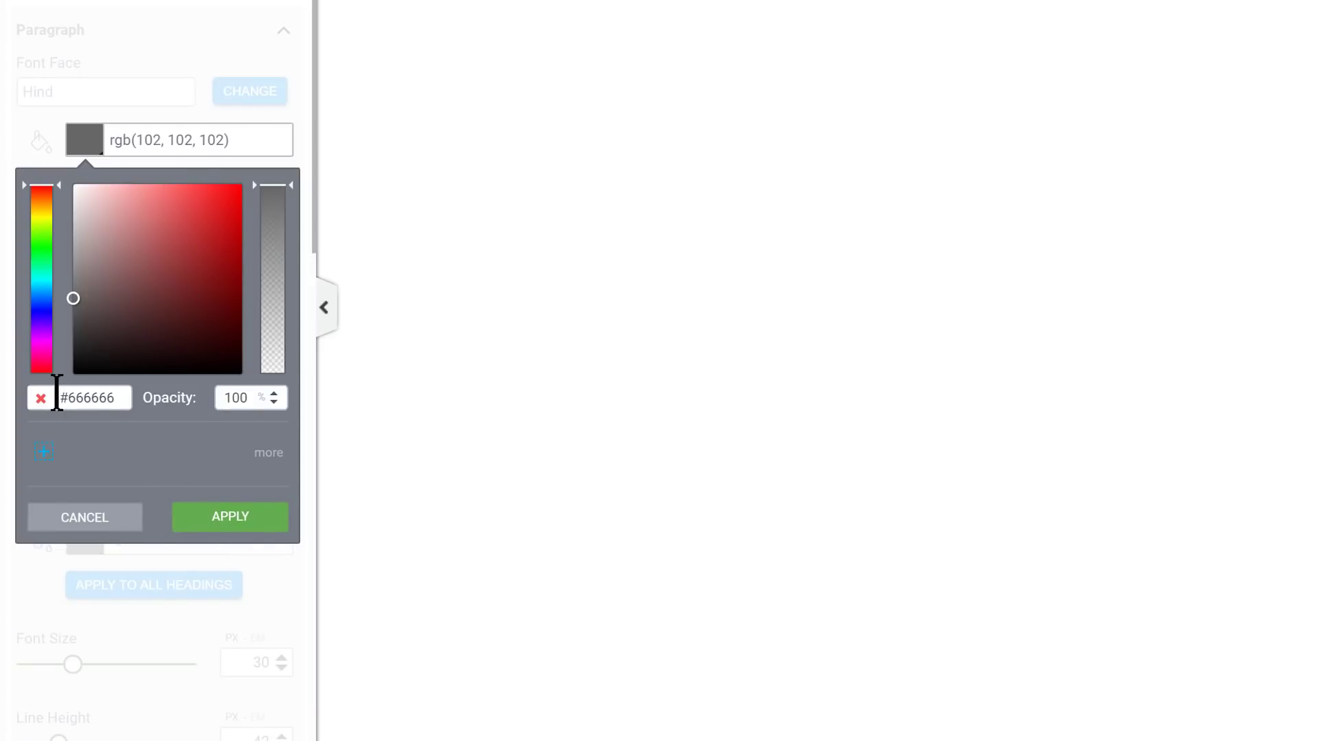
double_click(78, 397)
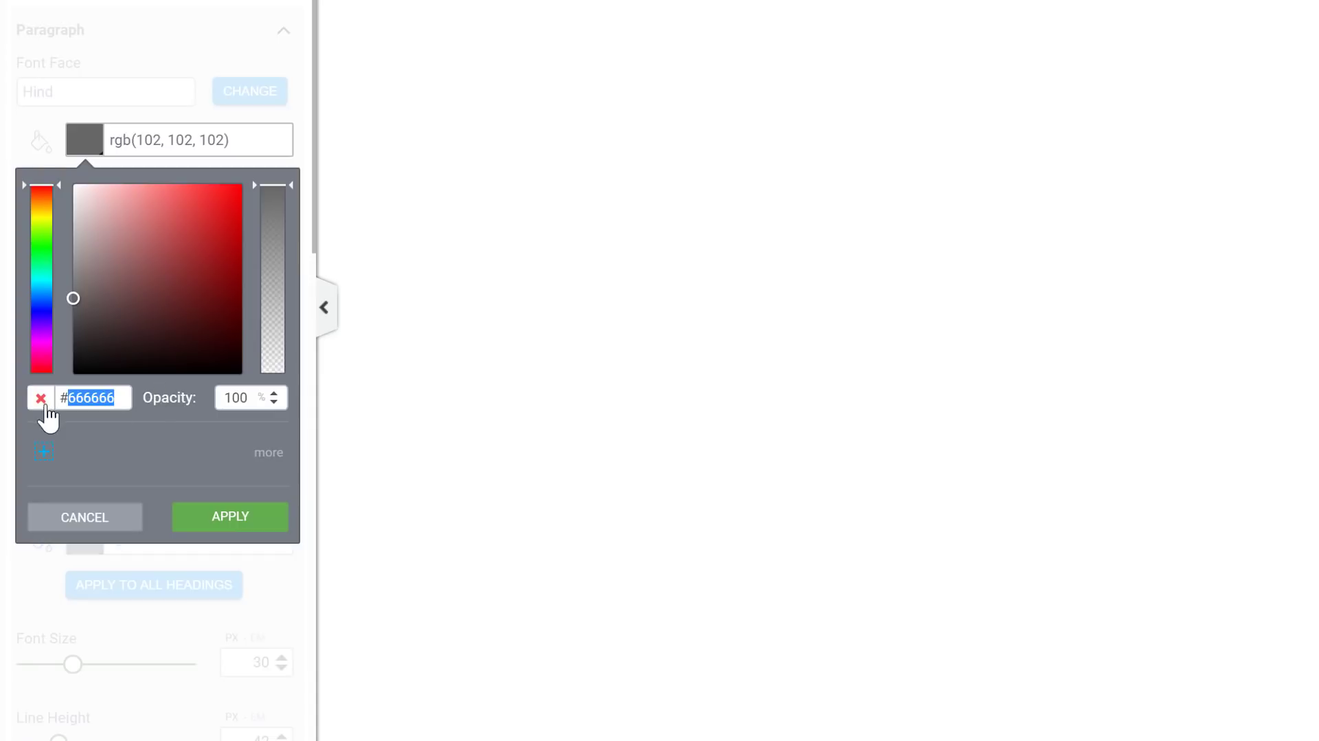
click(117, 398)
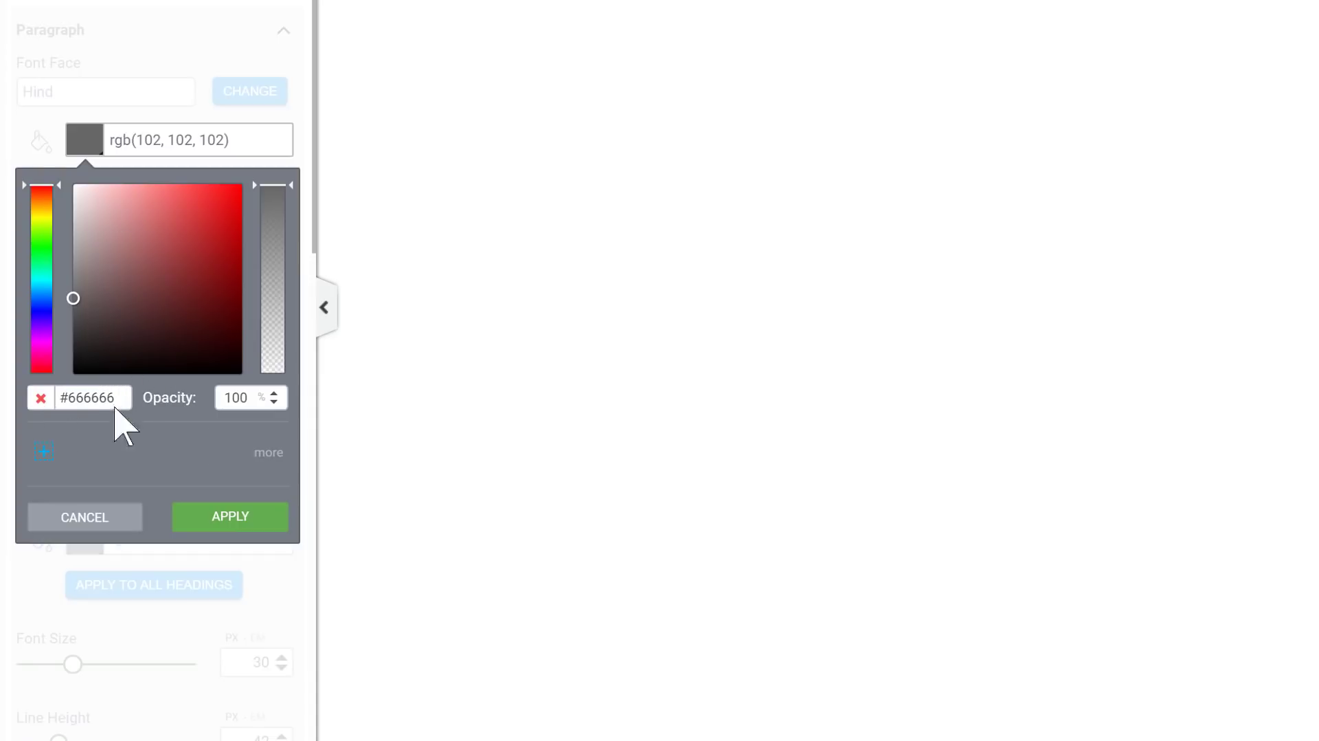
click(227, 522)
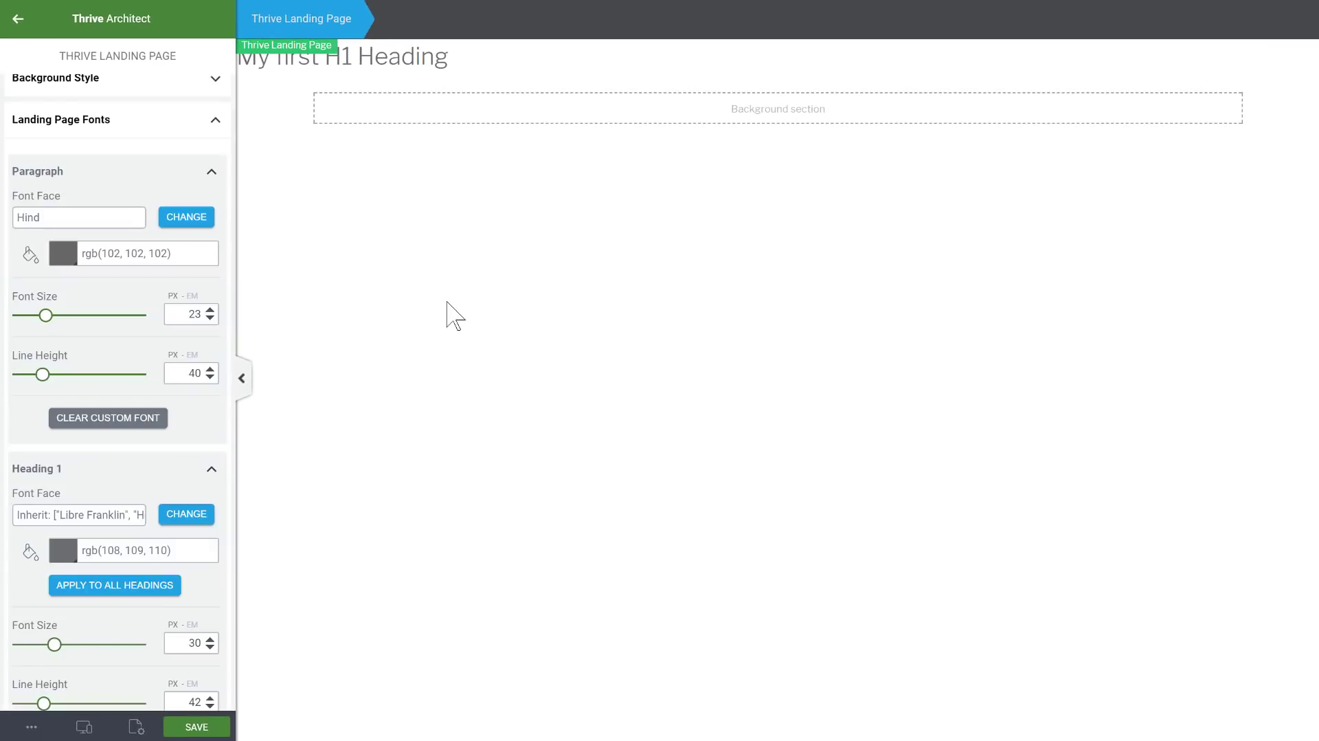
- Set the Heading 1 font face to Lora from Google Fonts, with regular weight 400 and bold weight 700
click(134, 176)
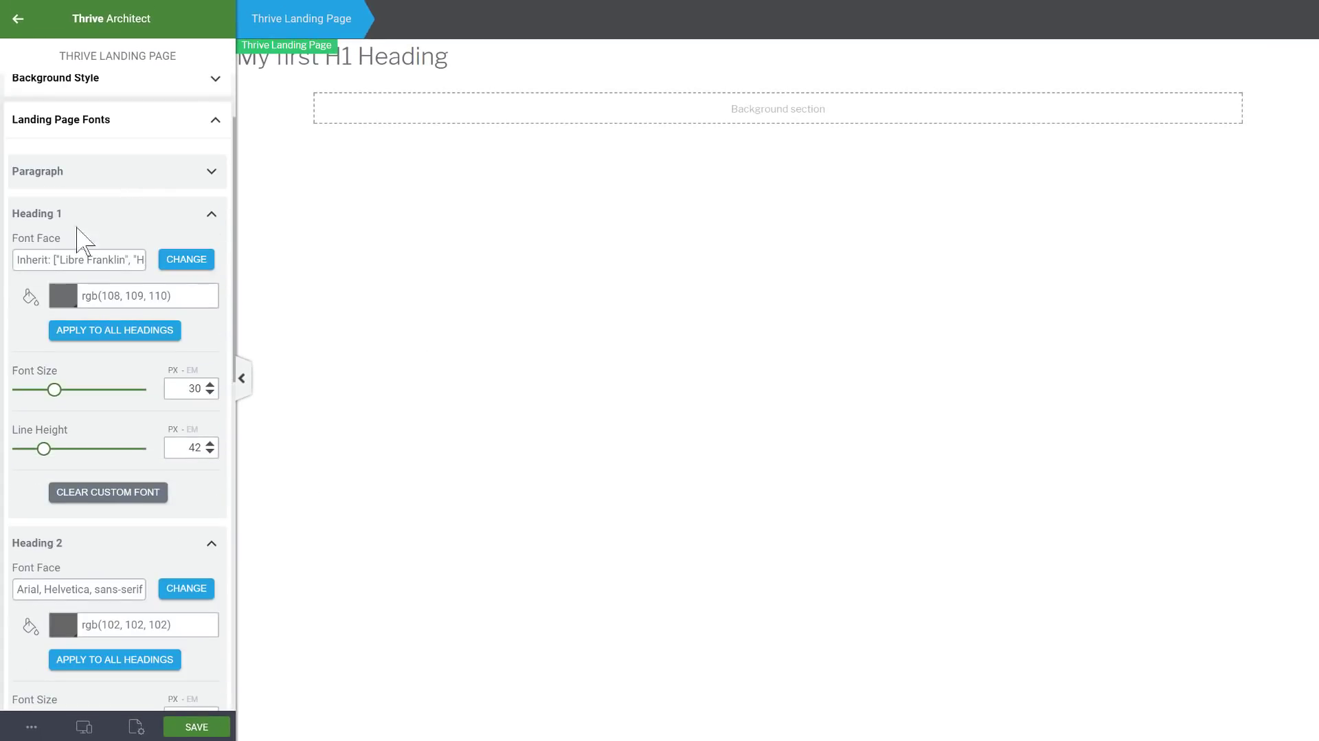
click(186, 259)
click(124, 320)
click(89, 357)
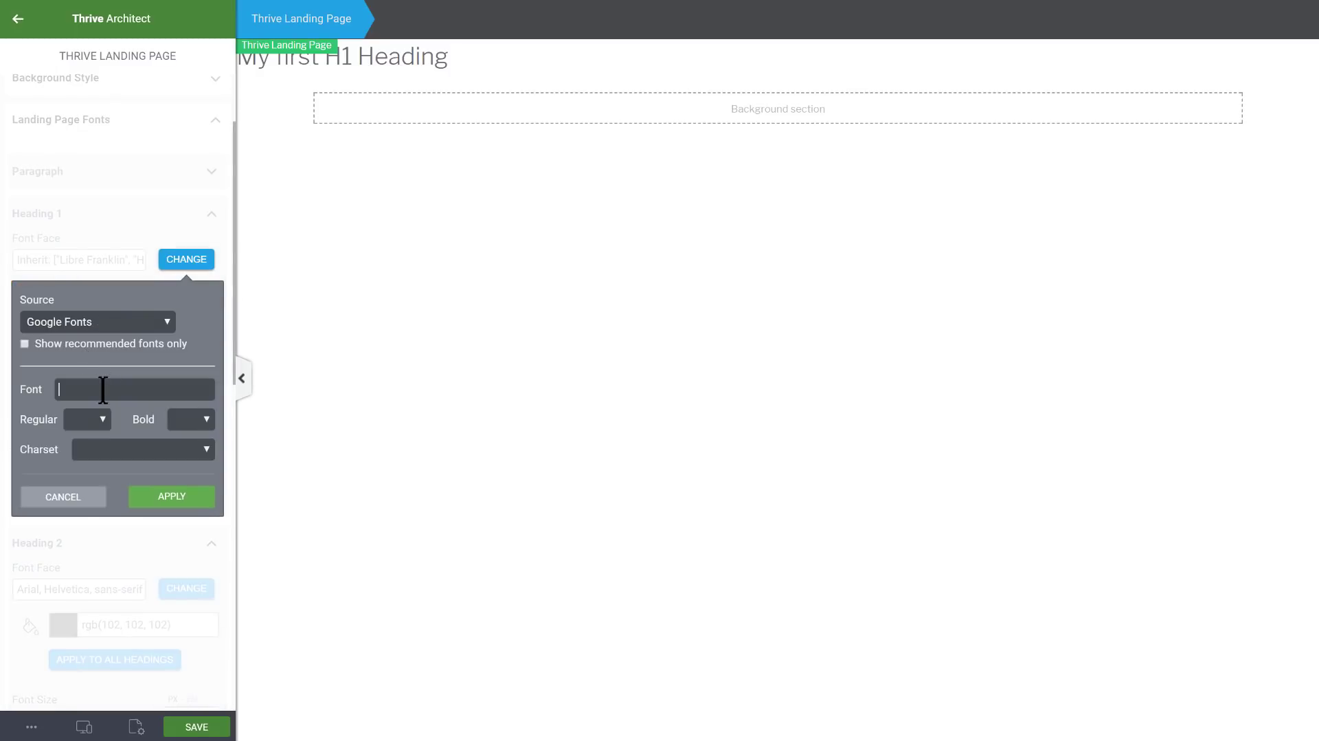
click(103, 389)
text(Lora)
click(103, 414)
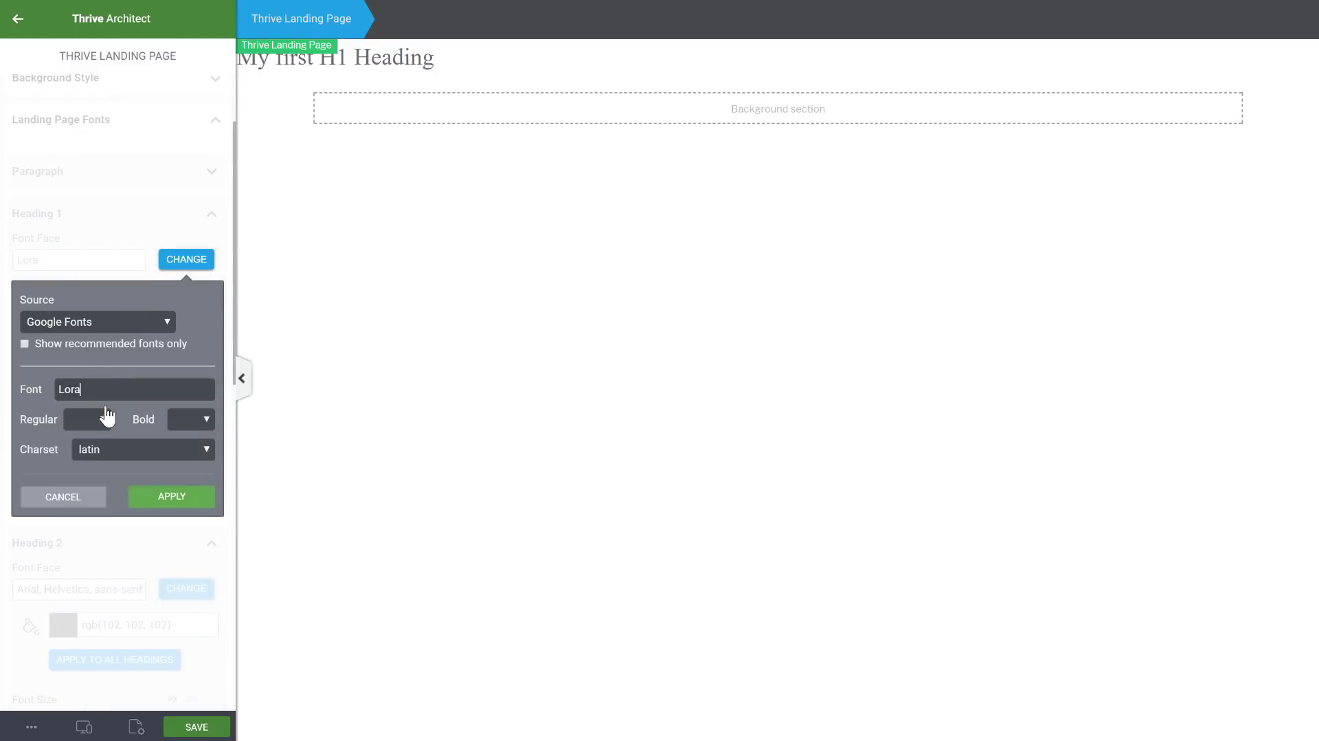
click(98, 414)
click(90, 446)
click(203, 420)
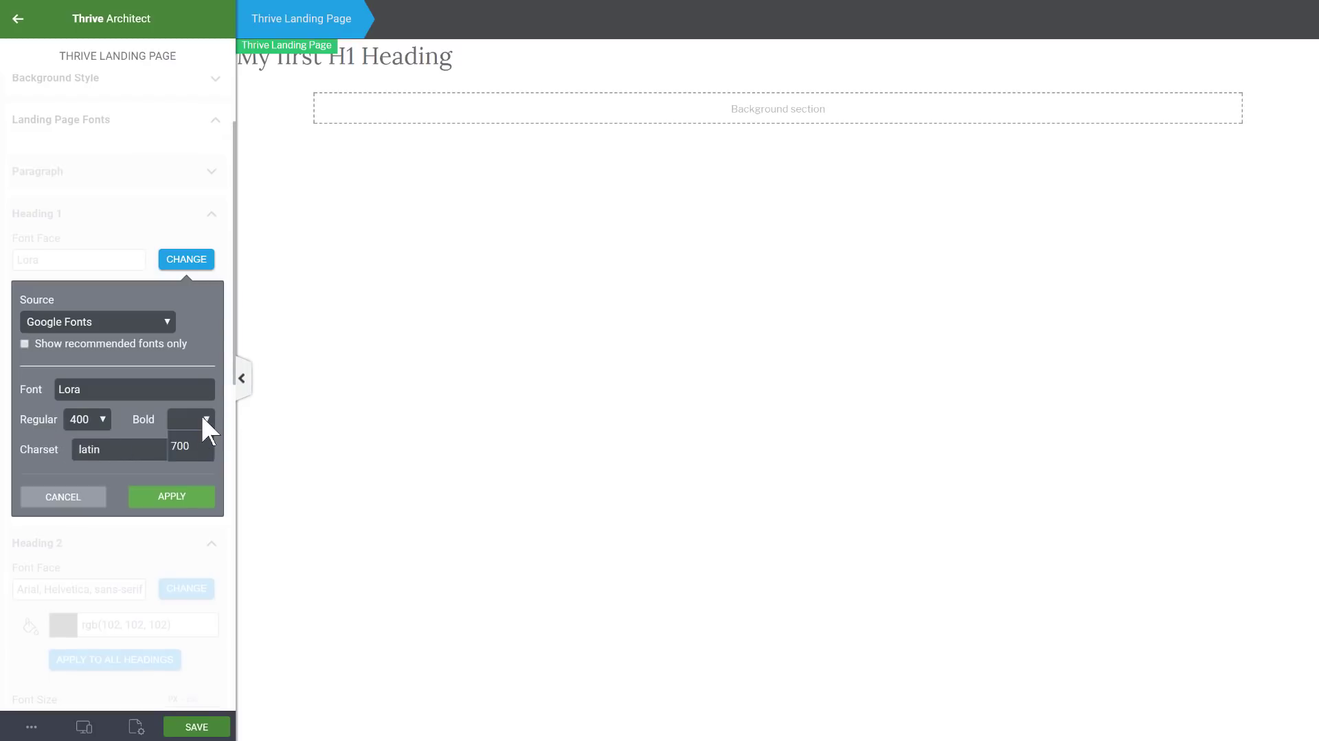
click(188, 443)
click(171, 497)
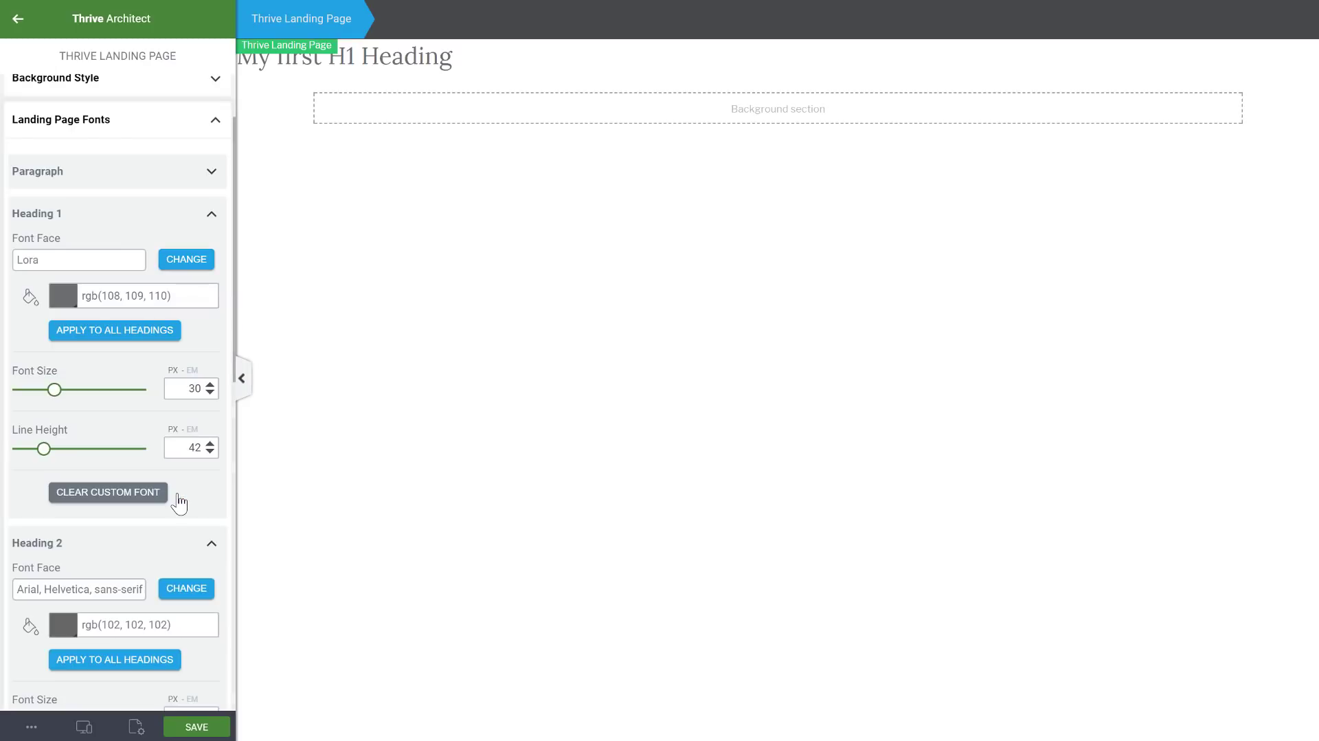
- Give Heading 1 a 50 px font size, 70 px line height and color #333333, and apply its font and color to all headings
text(50)
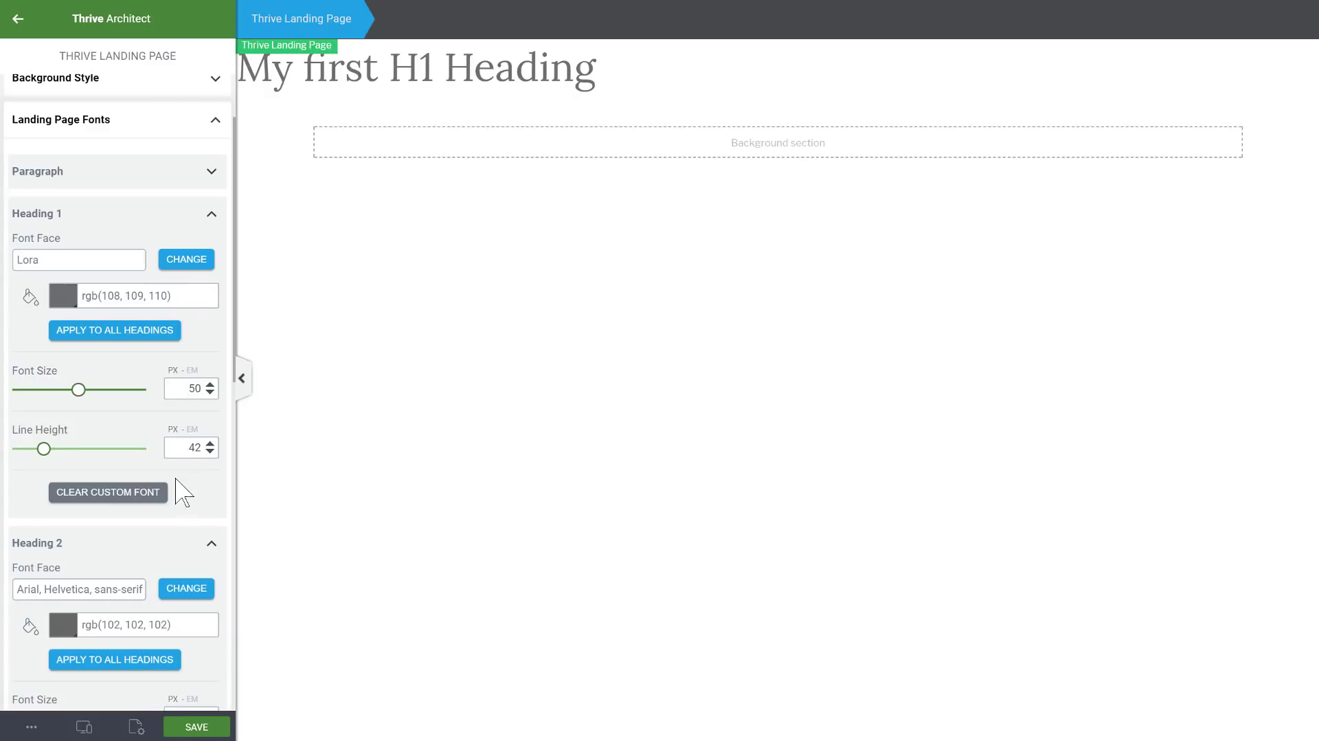
click(63, 297)
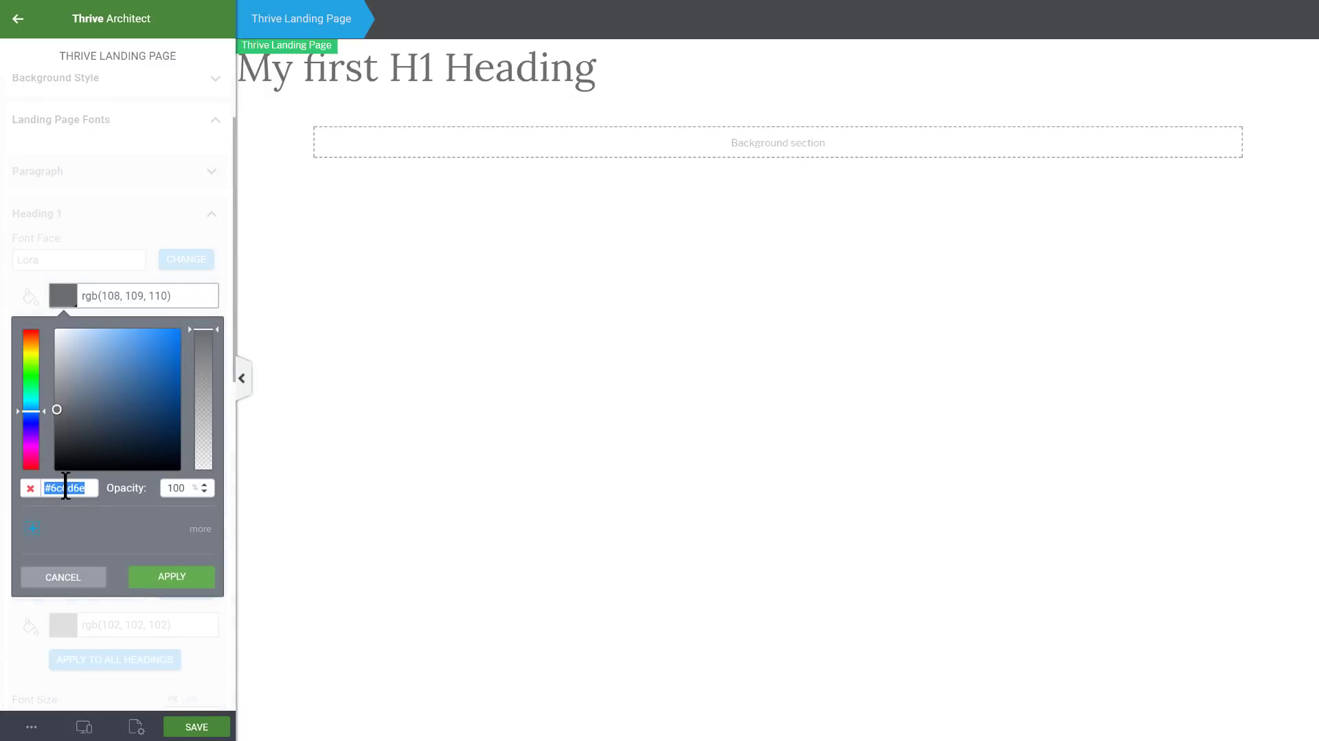
text(333333)
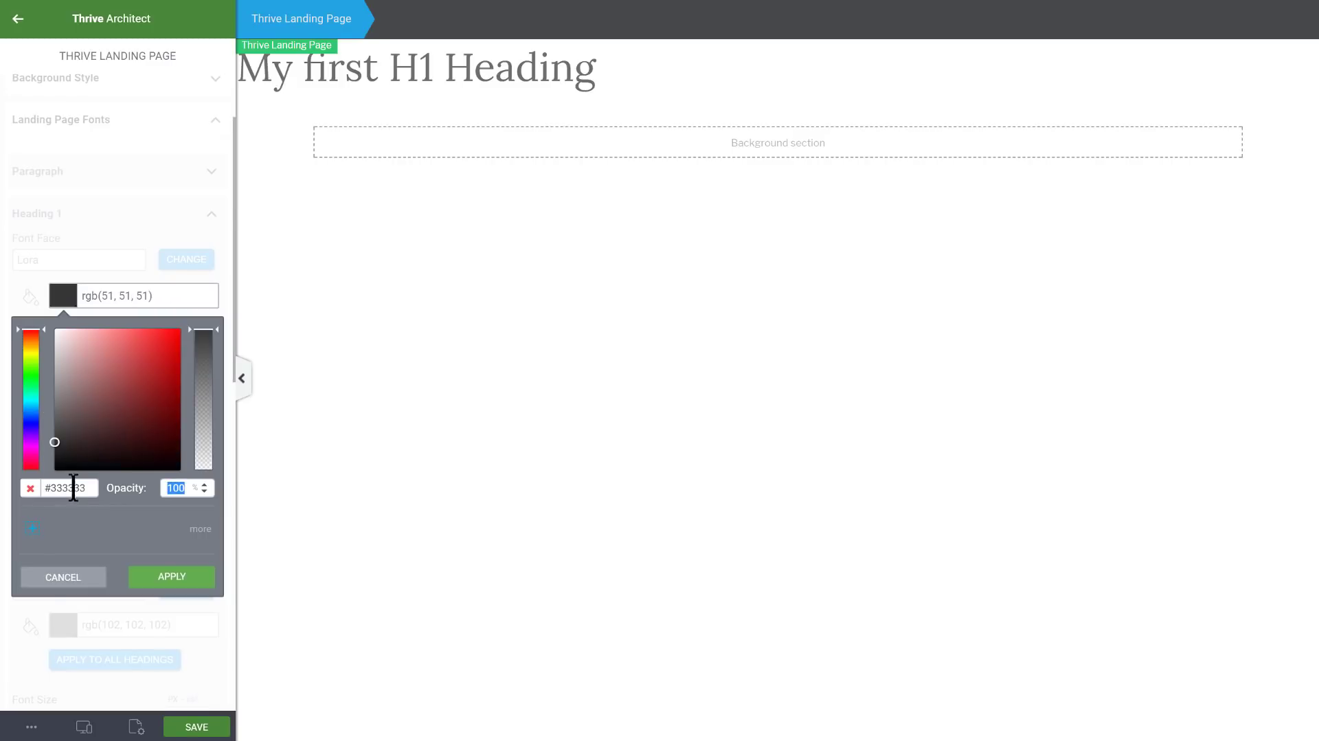
click(172, 577)
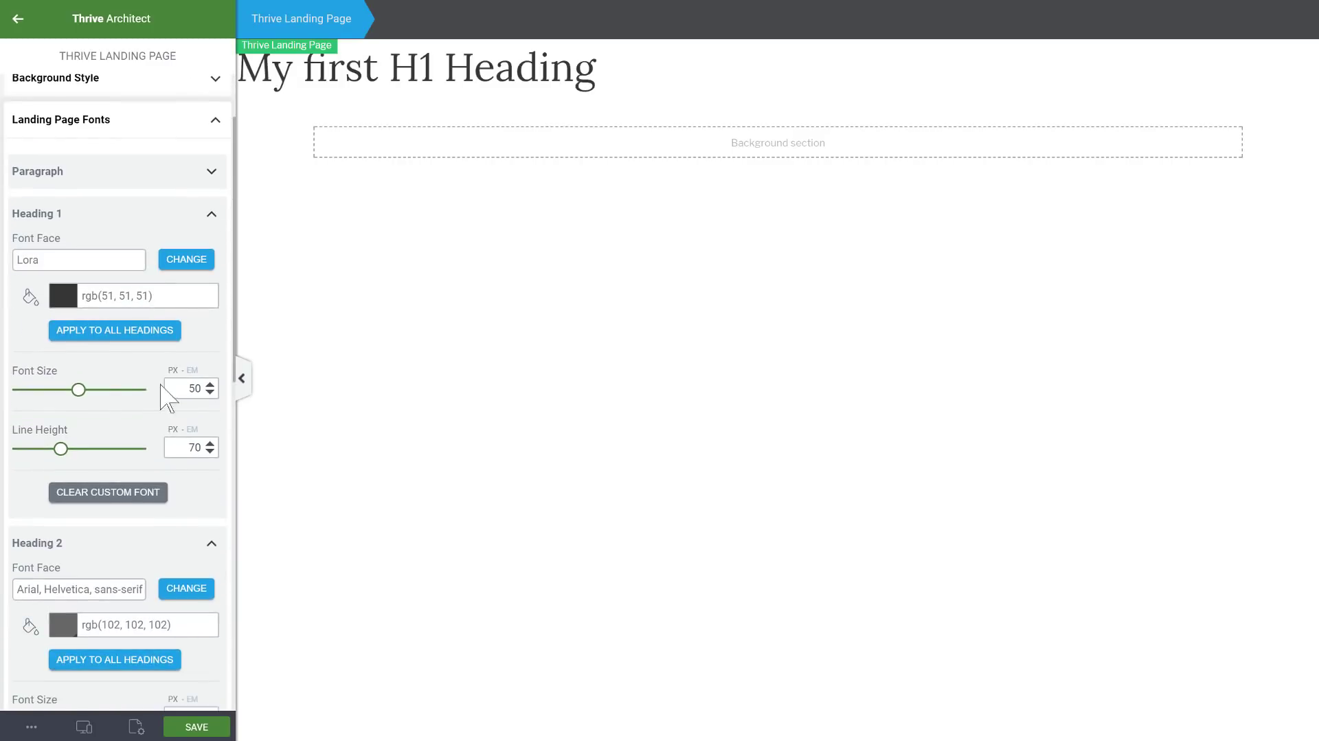
click(107, 335)
- Set the Heading 2 text color to #444244 in the landing page fonts
scroll(191, 214, down, 5)
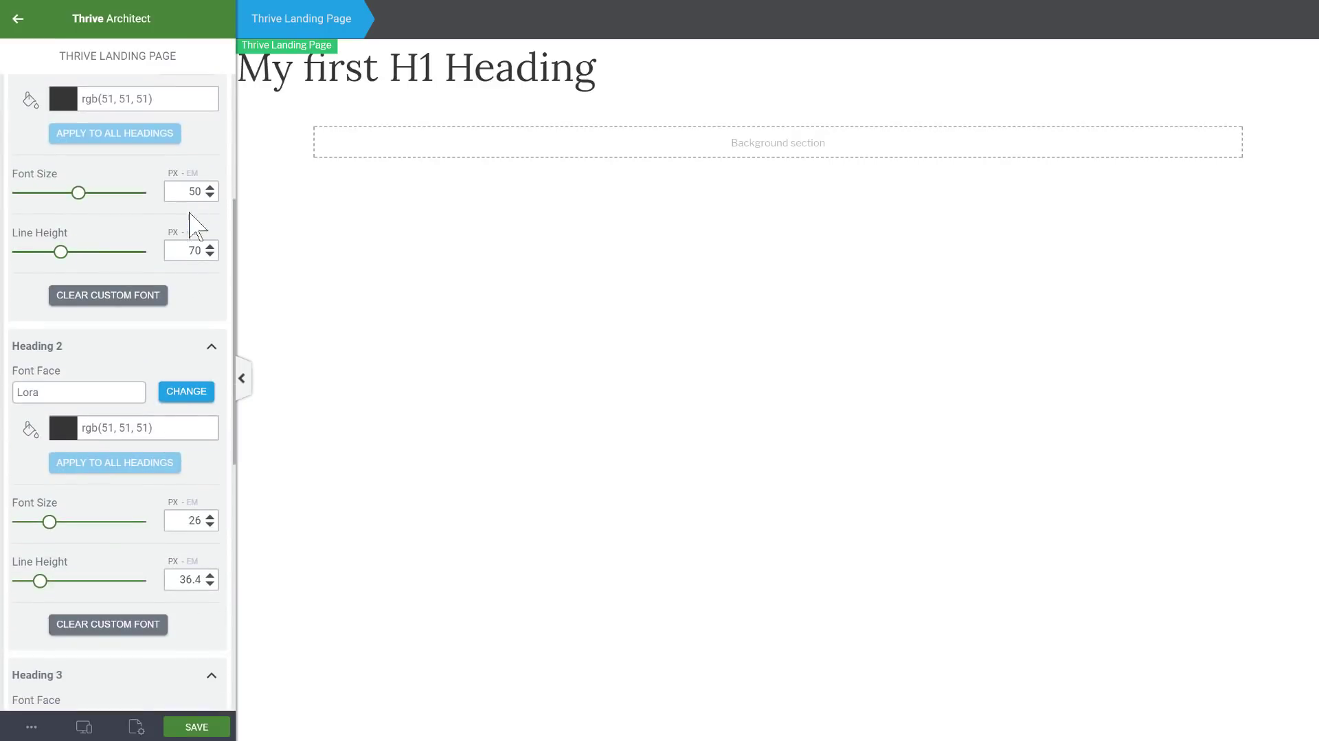
click(69, 330)
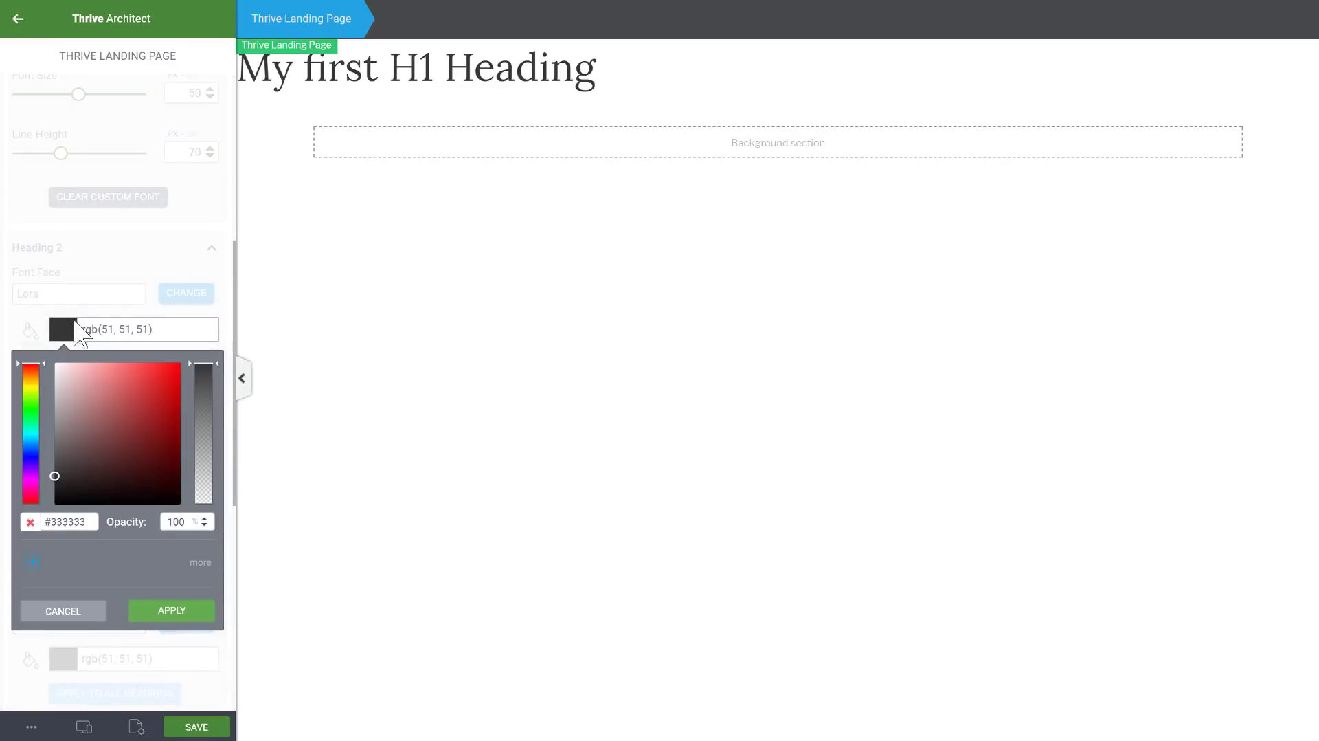
double_click(69, 521)
text(444244)
click(160, 612)
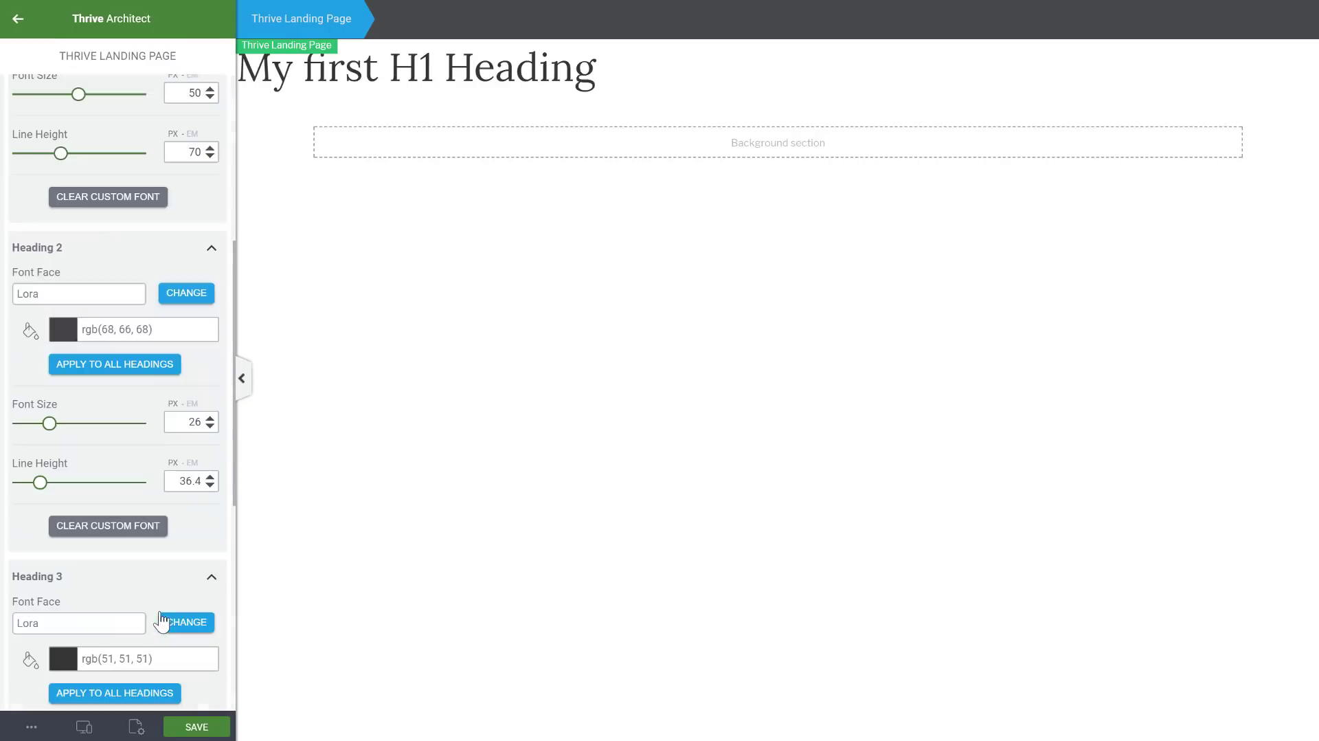
- Set the Heading 2 font size to 40 px and its line height to 52 px
scroll(161, 317, down, 2)
double_click(185, 323)
text(40)
double_click(193, 382)
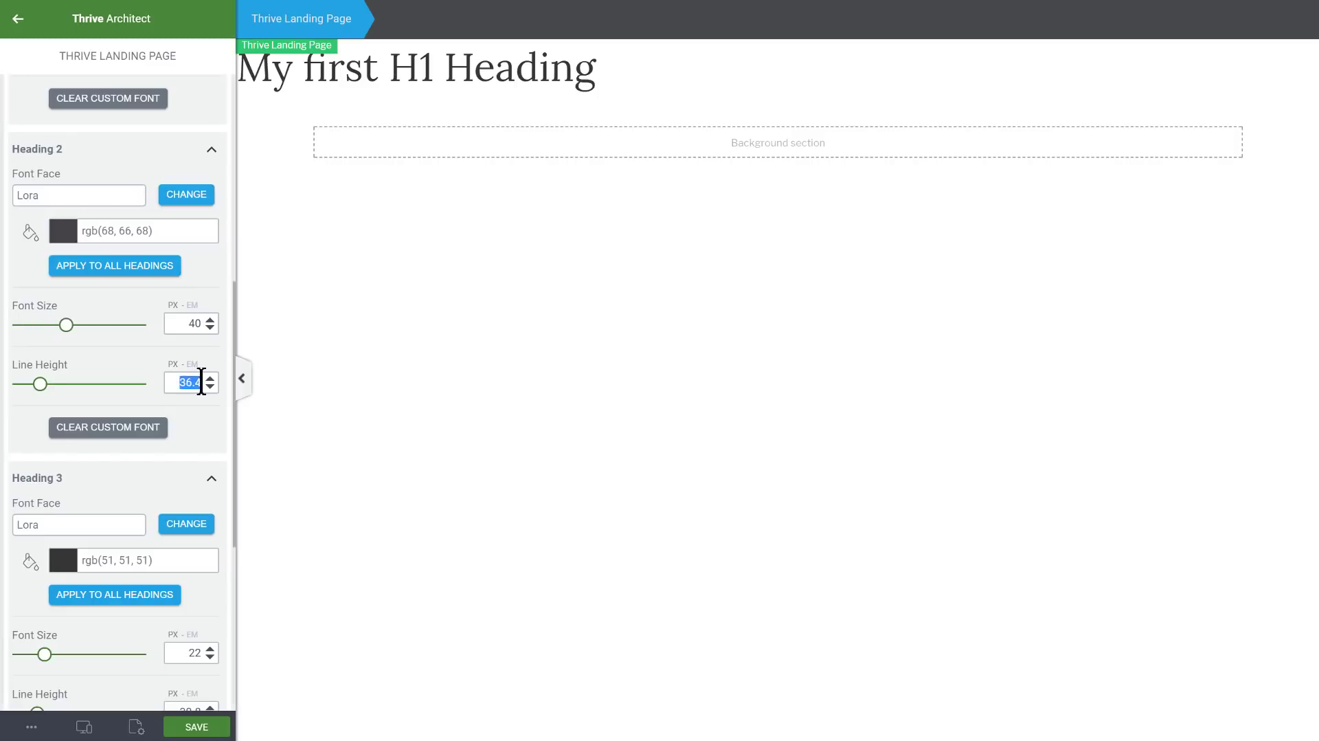
text(52)
- Change the Heading 3 font face to Hind from Google Fonts
scroll(126, 403, down, 4)
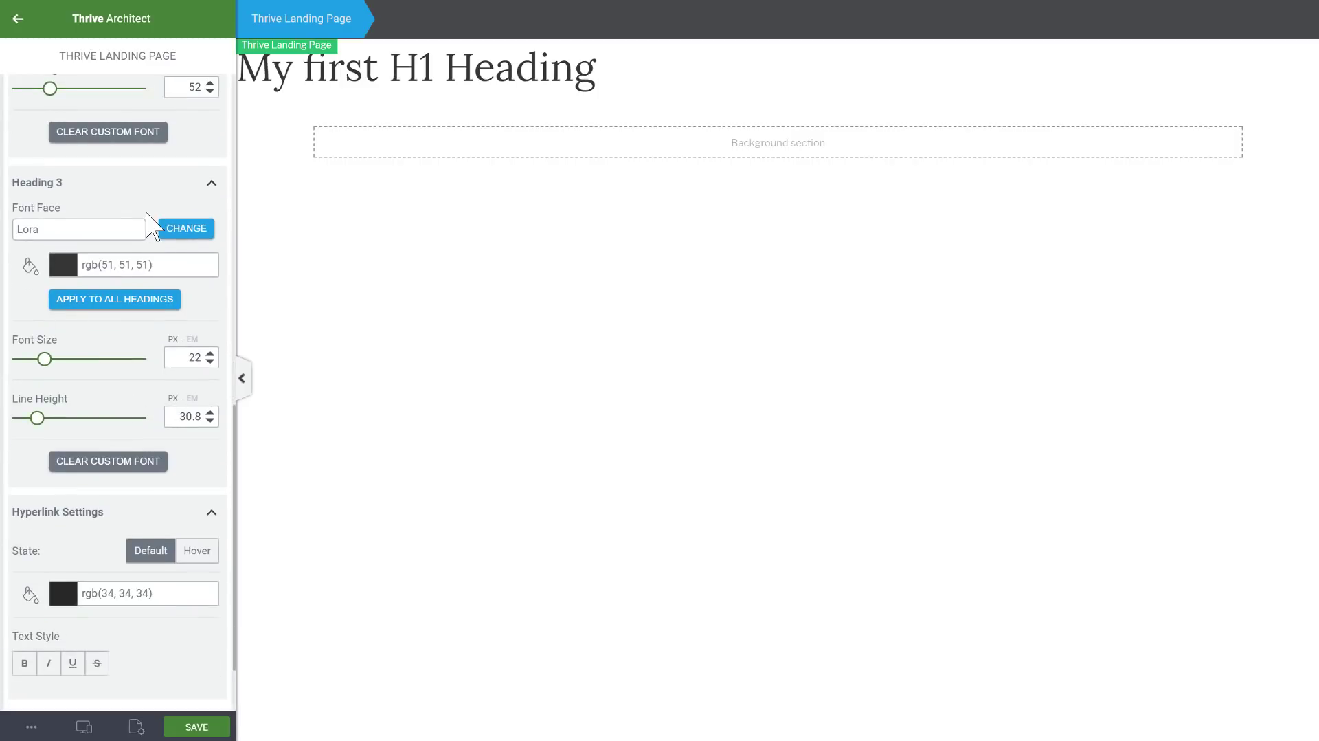
click(186, 228)
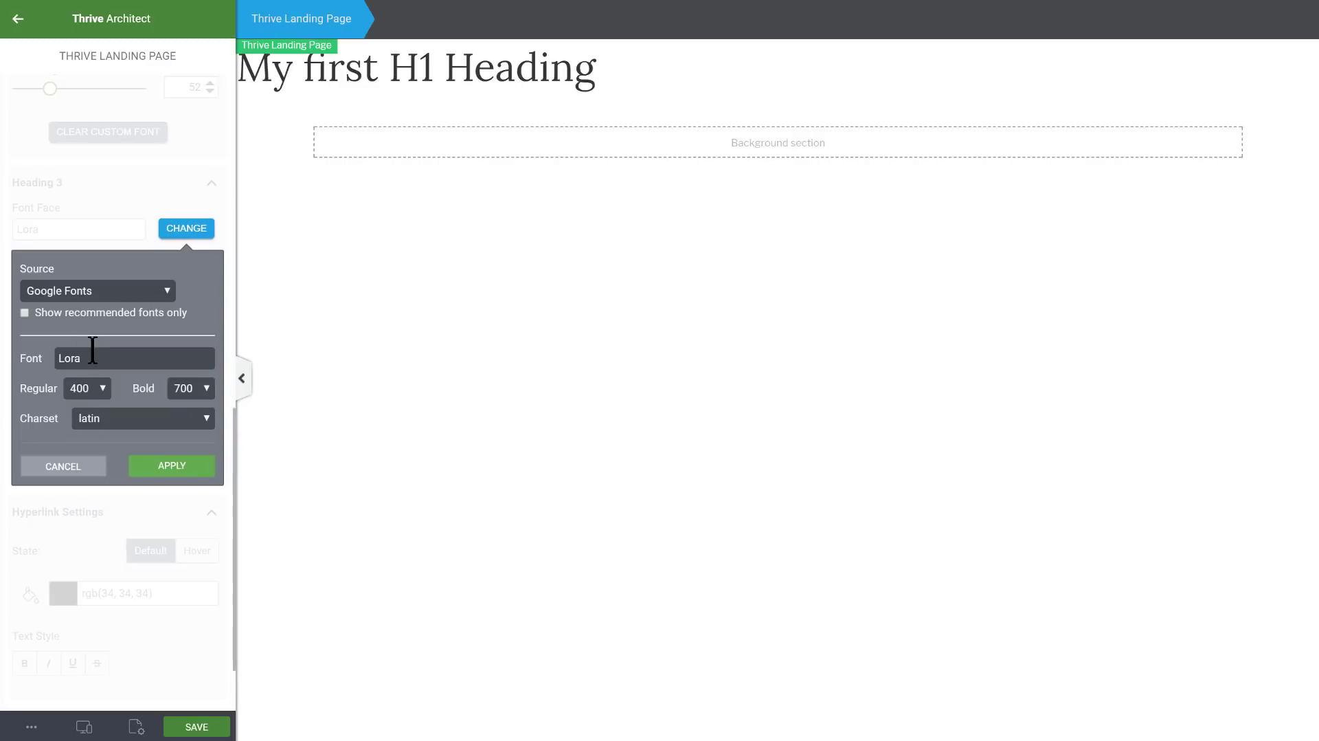
drag(89, 358, 30, 349)
text(hind)
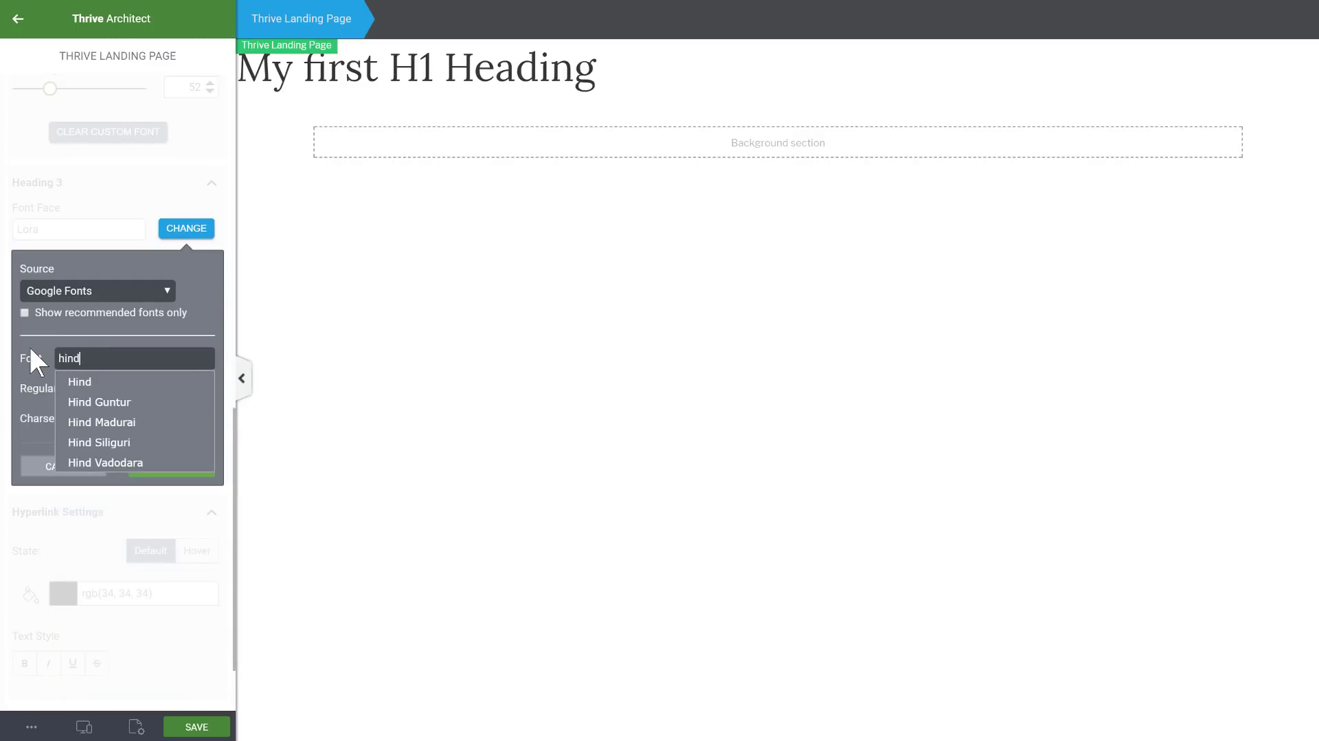
click(130, 380)
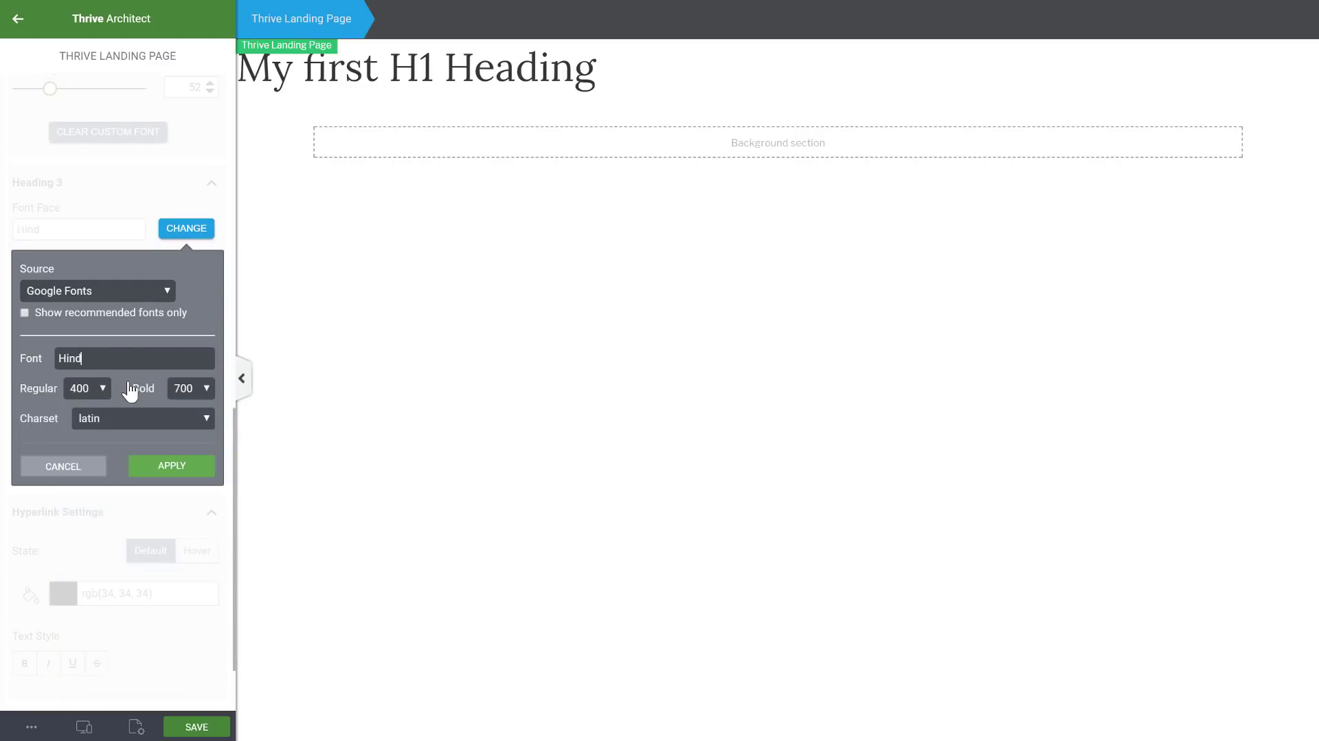
click(160, 473)
- Set the Heading 3 color to #444244 and its font size to 24 px, and change its line height
click(69, 268)
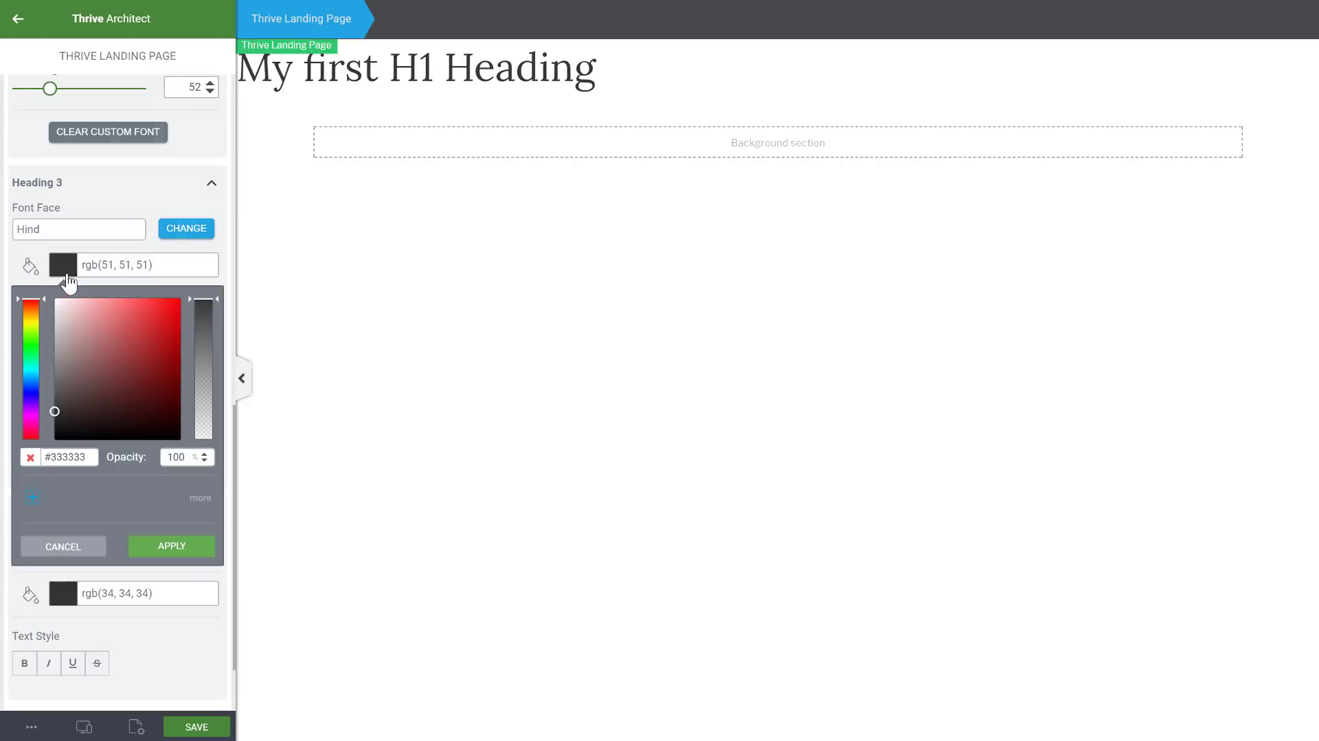
double_click(68, 457)
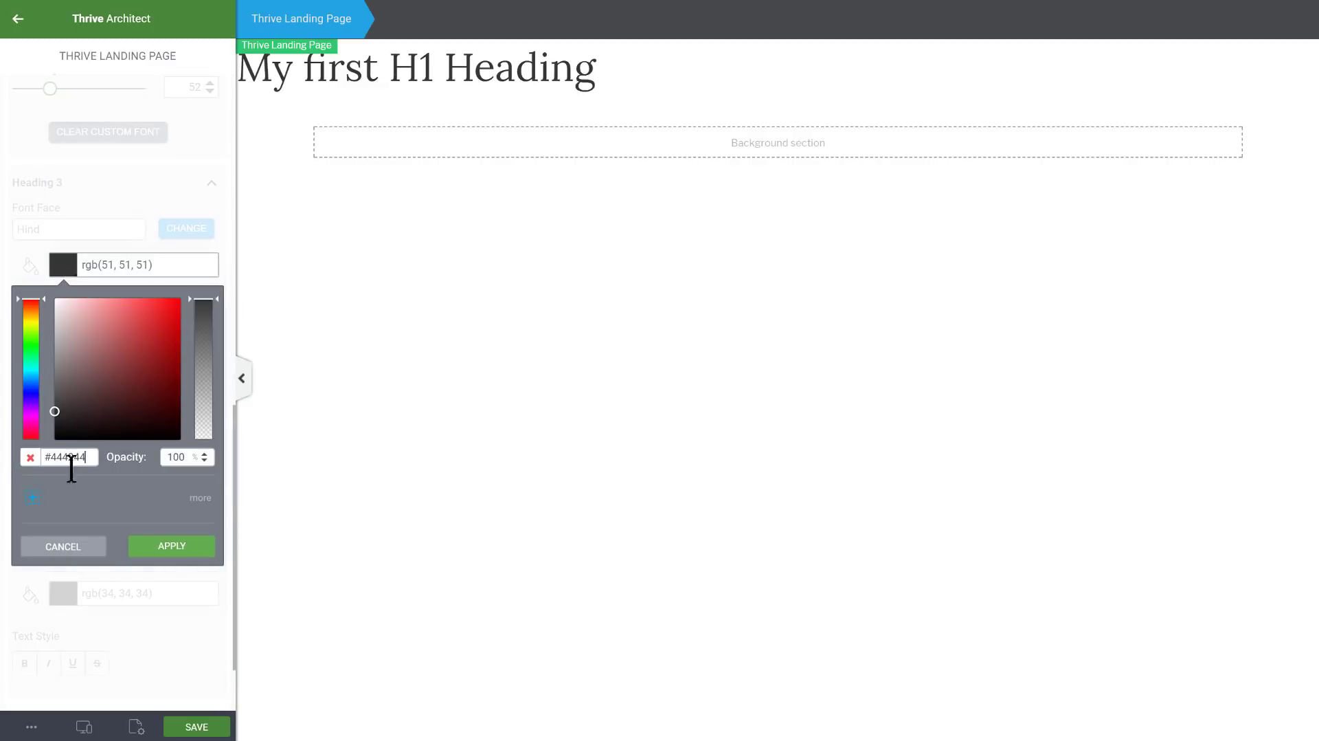
text(444244)
click(162, 547)
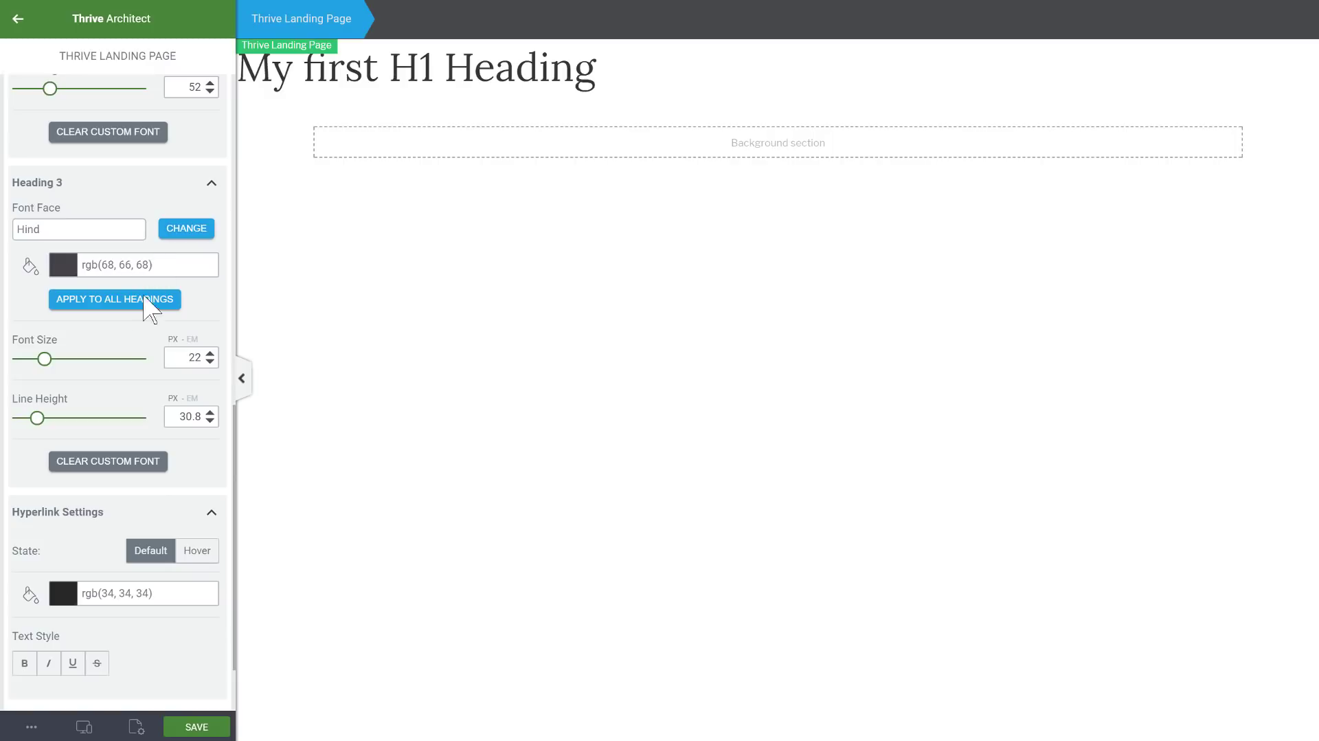
key(Tab)
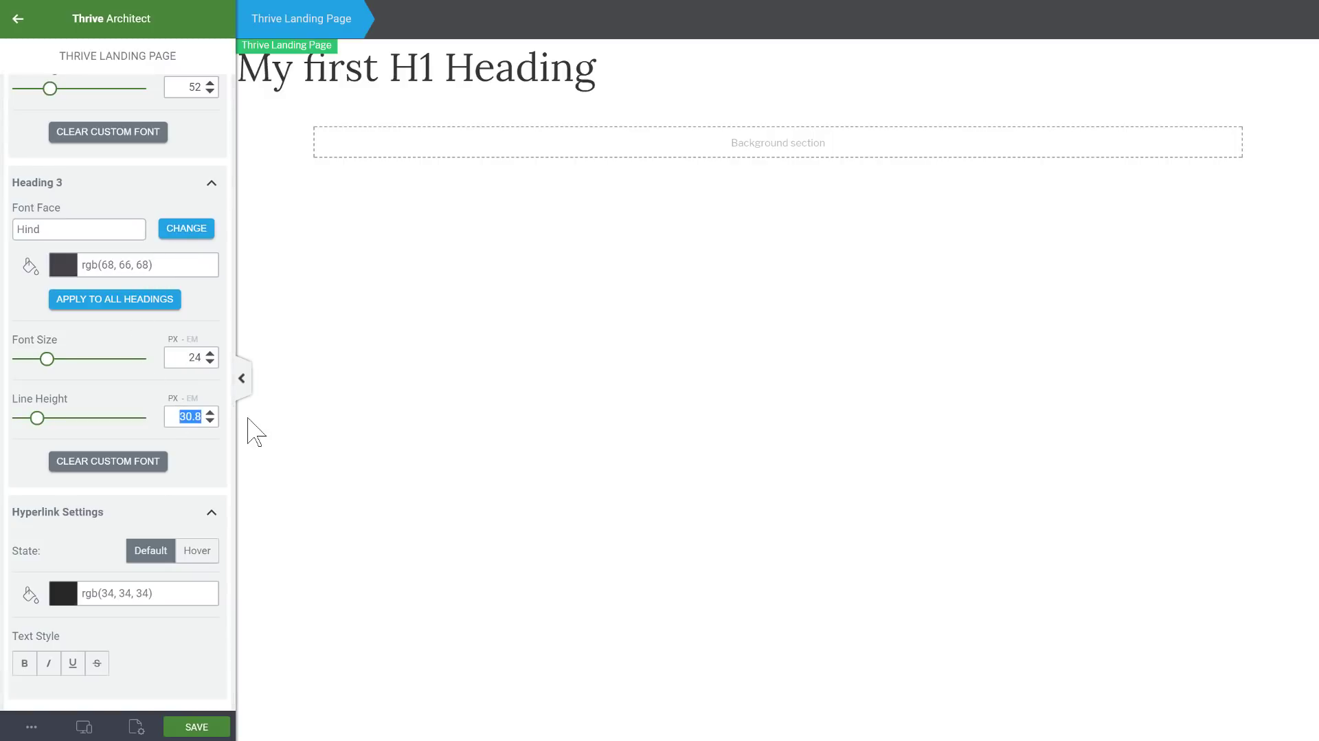
text(2)
- Delete the H1 heading from the page and duplicate the empty background section four times
scroll(154, 480, up, 10)
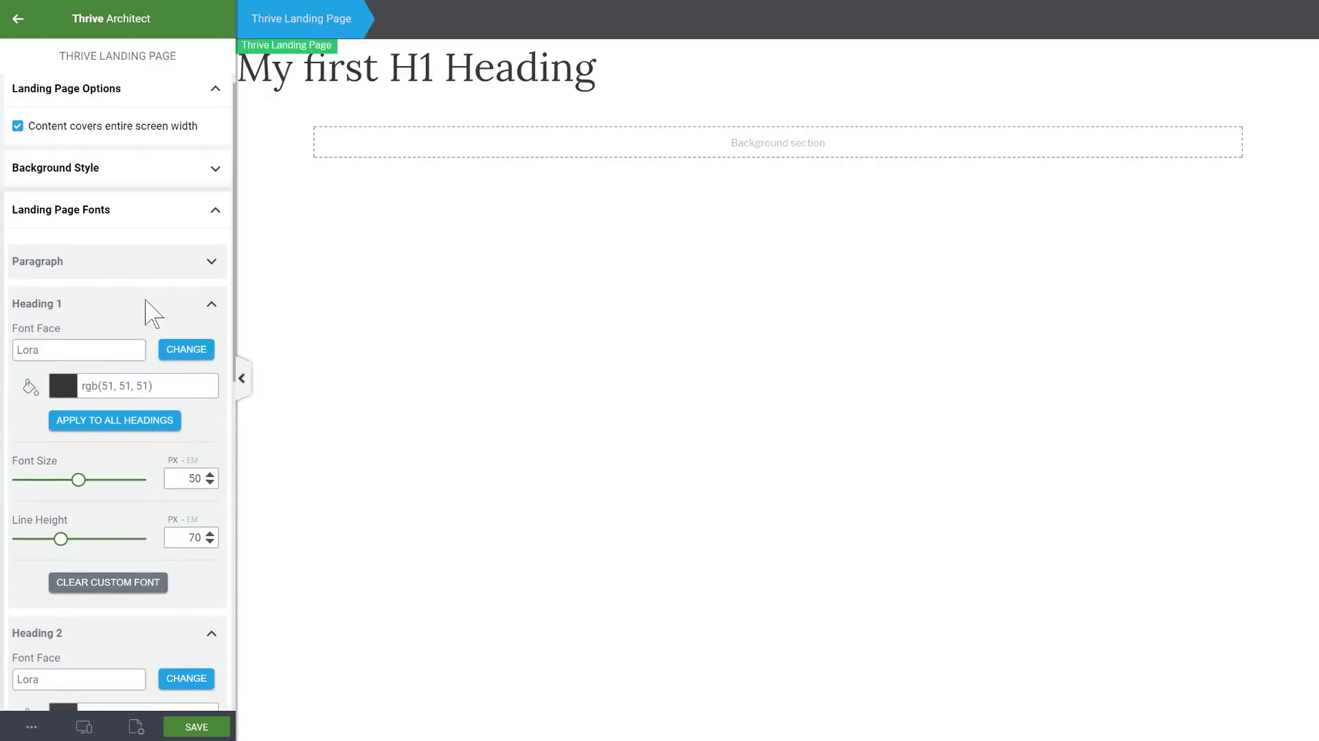
click(14, 25)
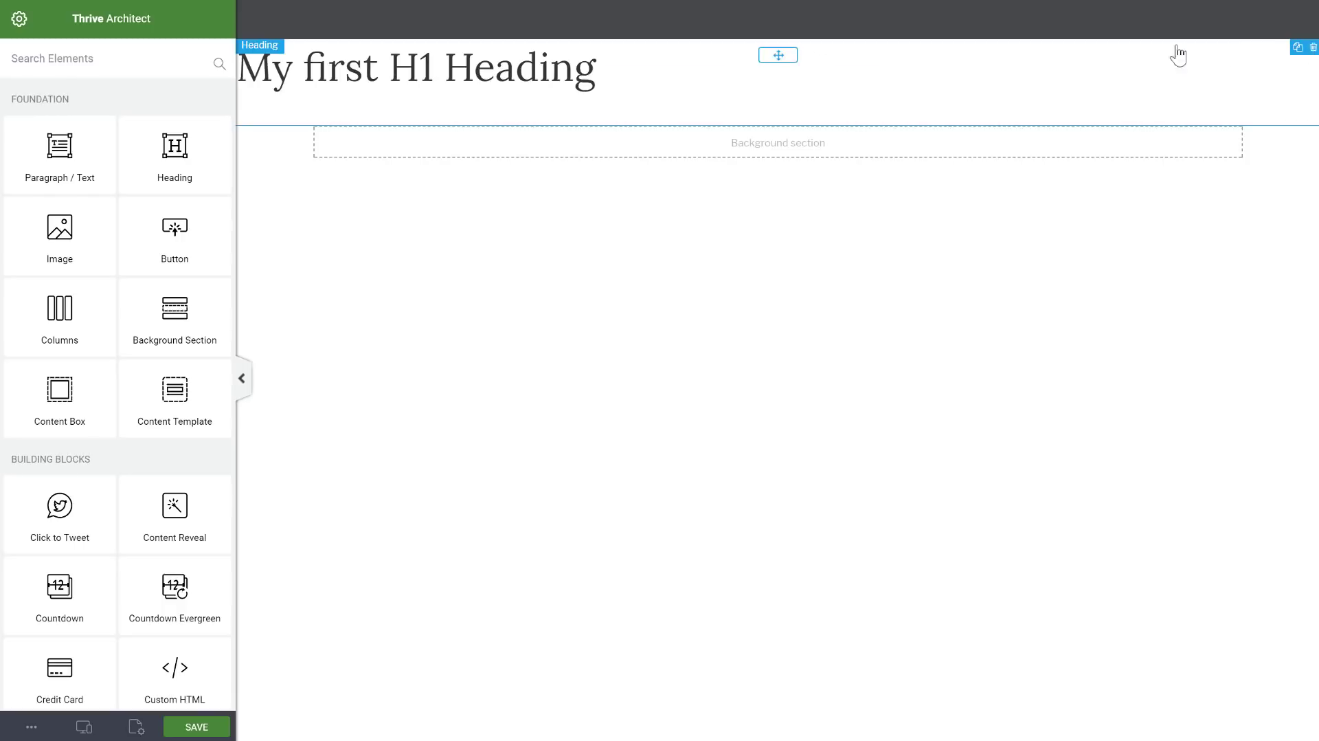
key(Delete)
click(1099, 63)
click(1297, 46)
click(1297, 47)
click(1298, 47)
click(1298, 46)
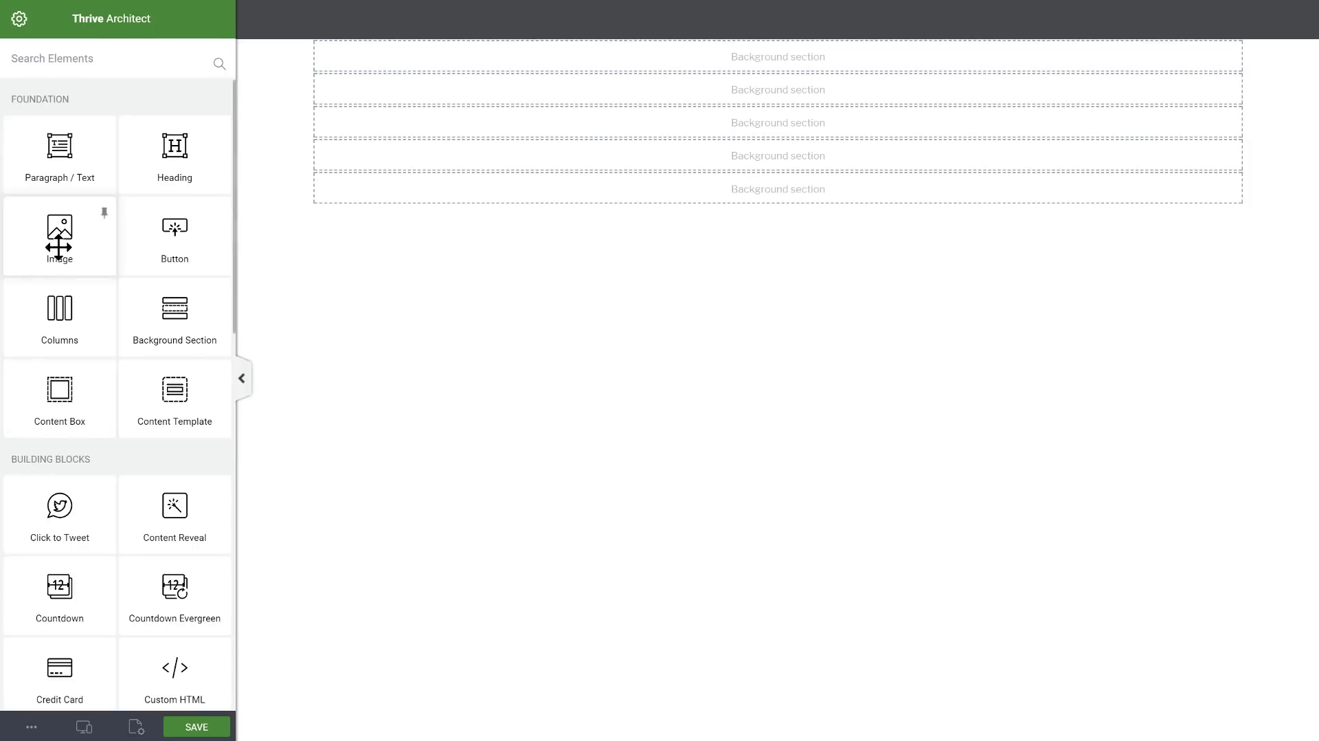
- Add an image element to the first background section, upload chic-logo-1.png from the kraken folder, and insert it with Left alignment
drag(59, 248, 819, 59)
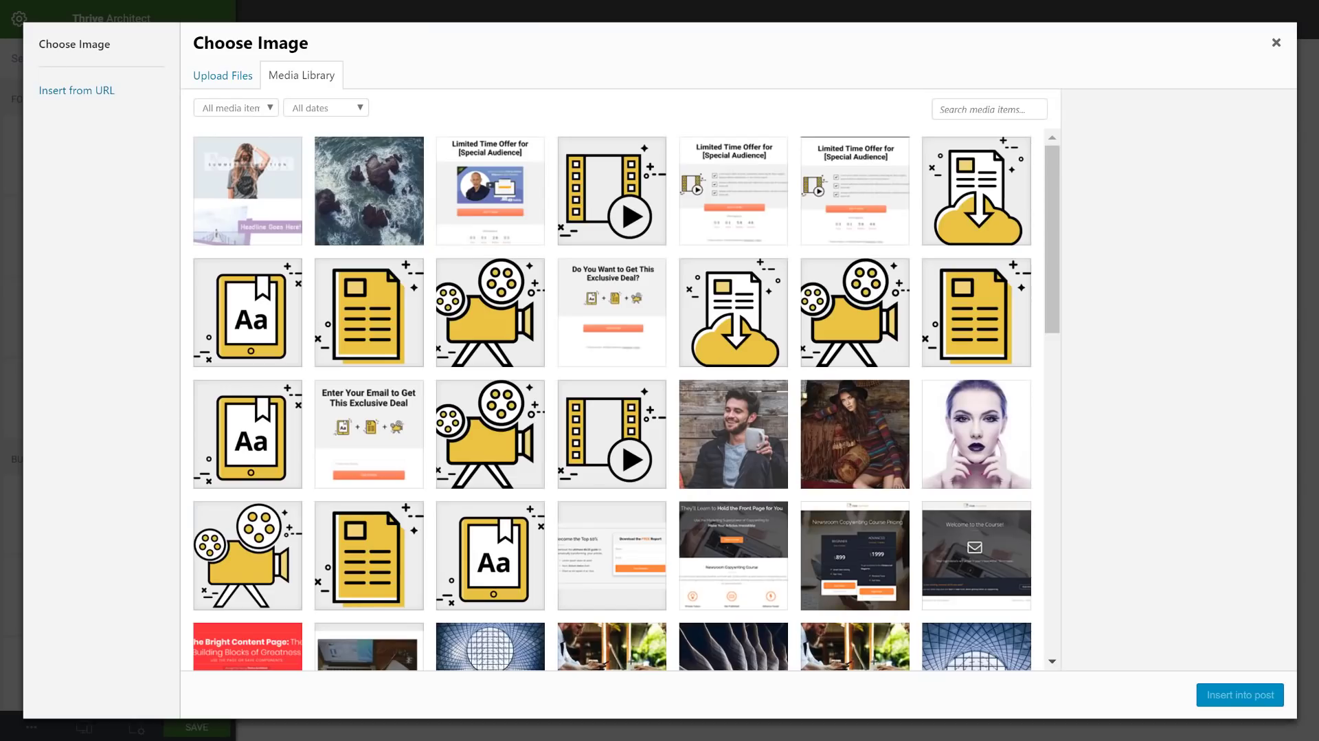
key(alt+Tab)
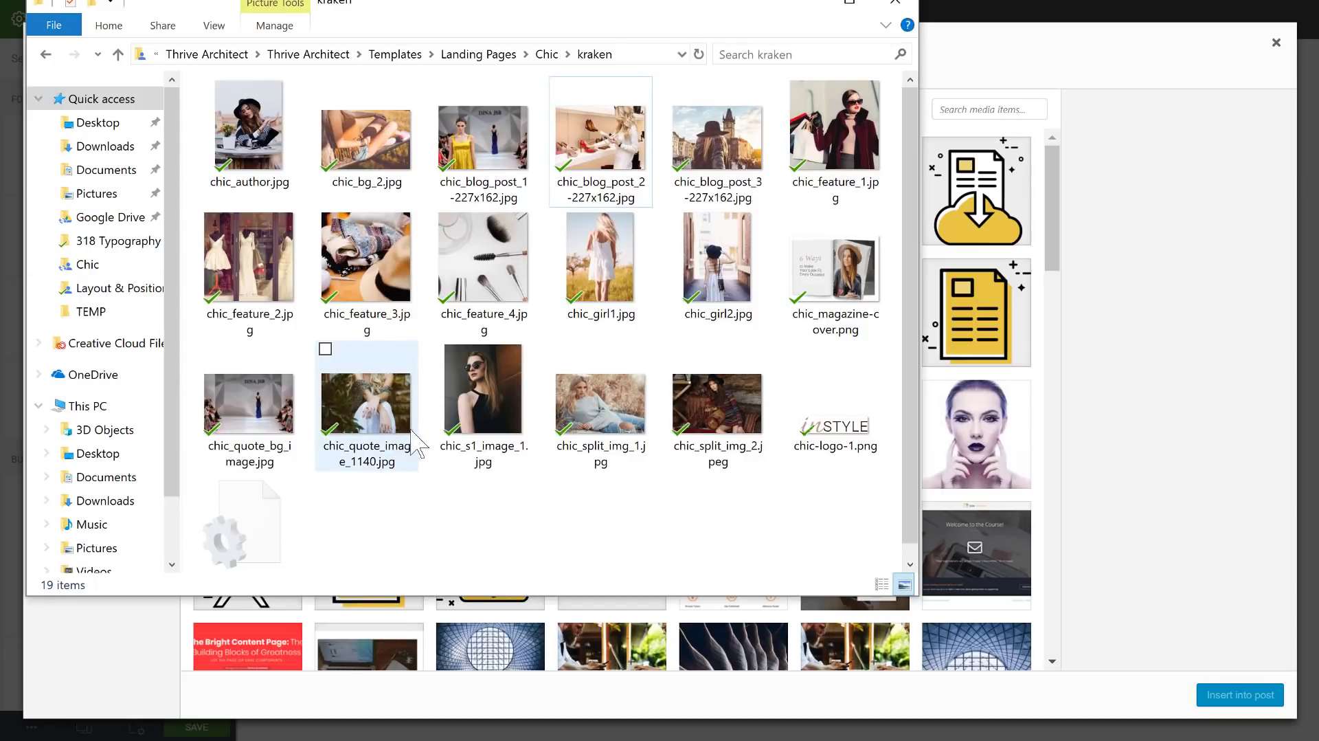
click(826, 428)
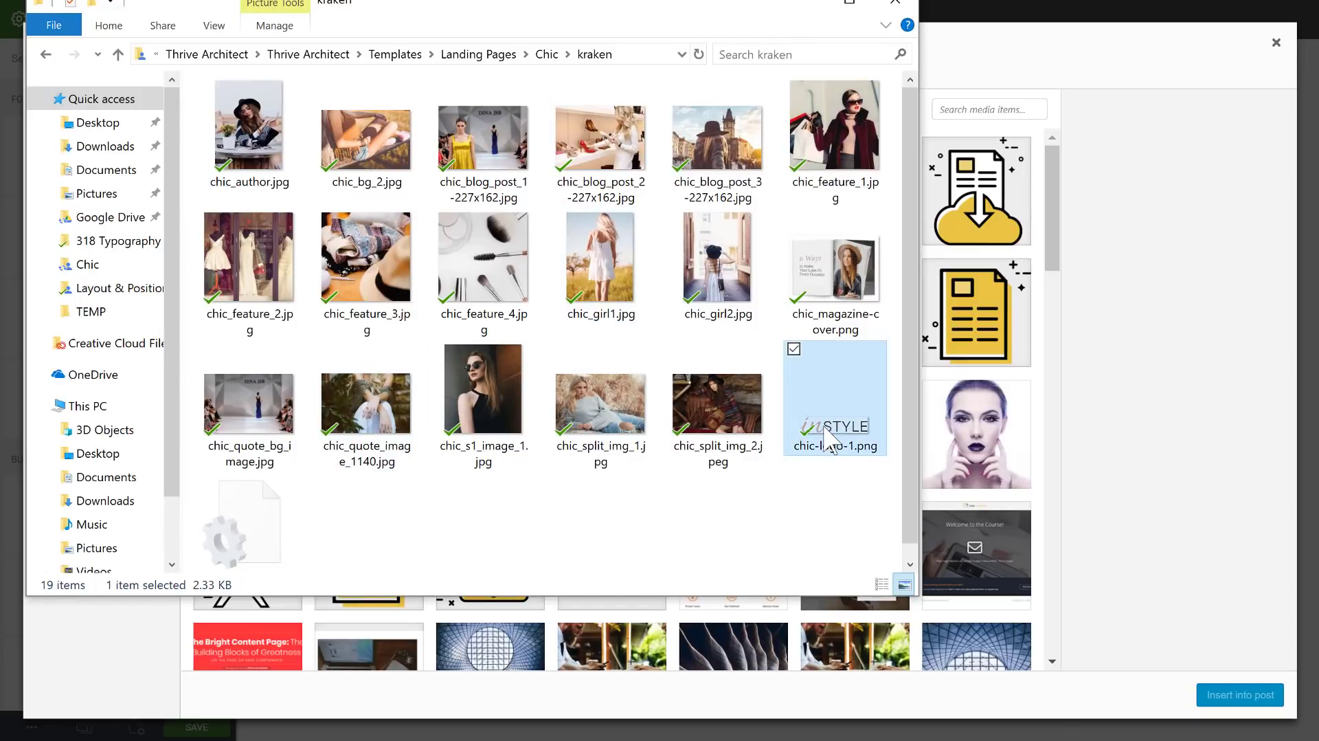
drag(825, 428, 545, 74)
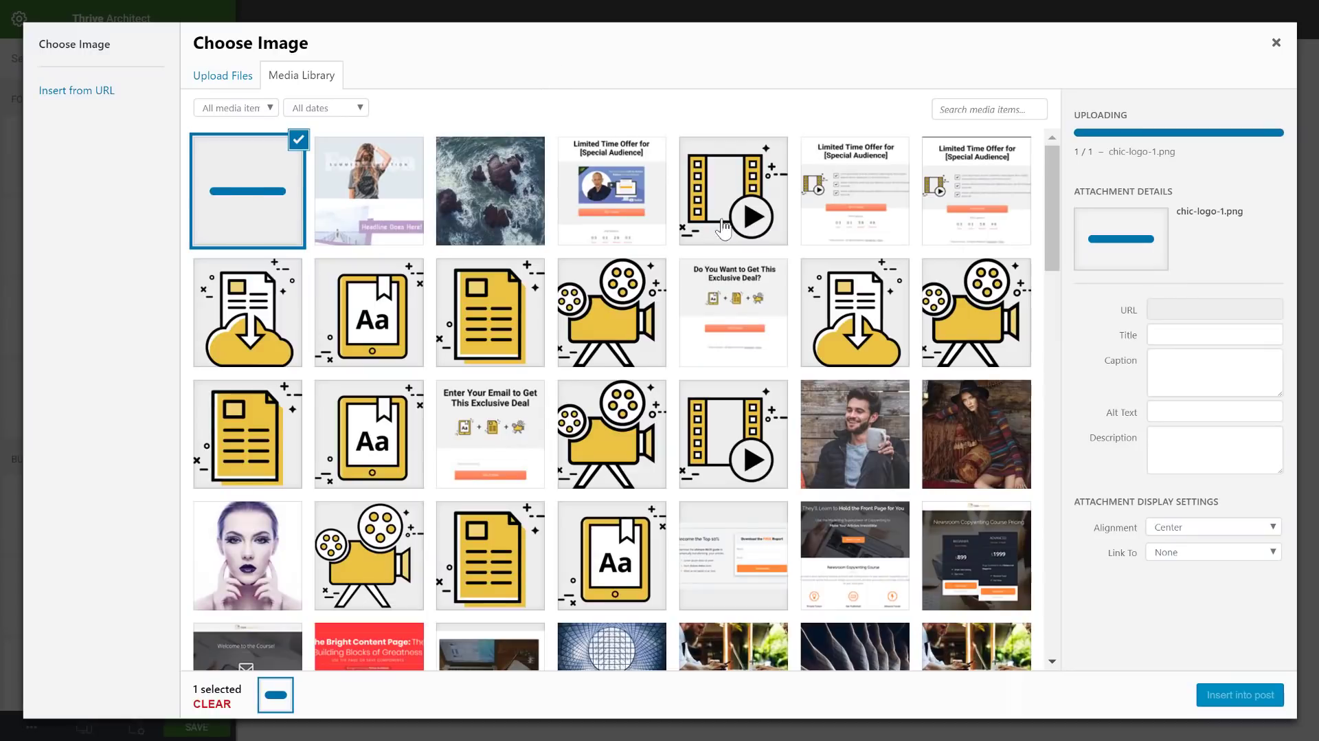
click(1243, 494)
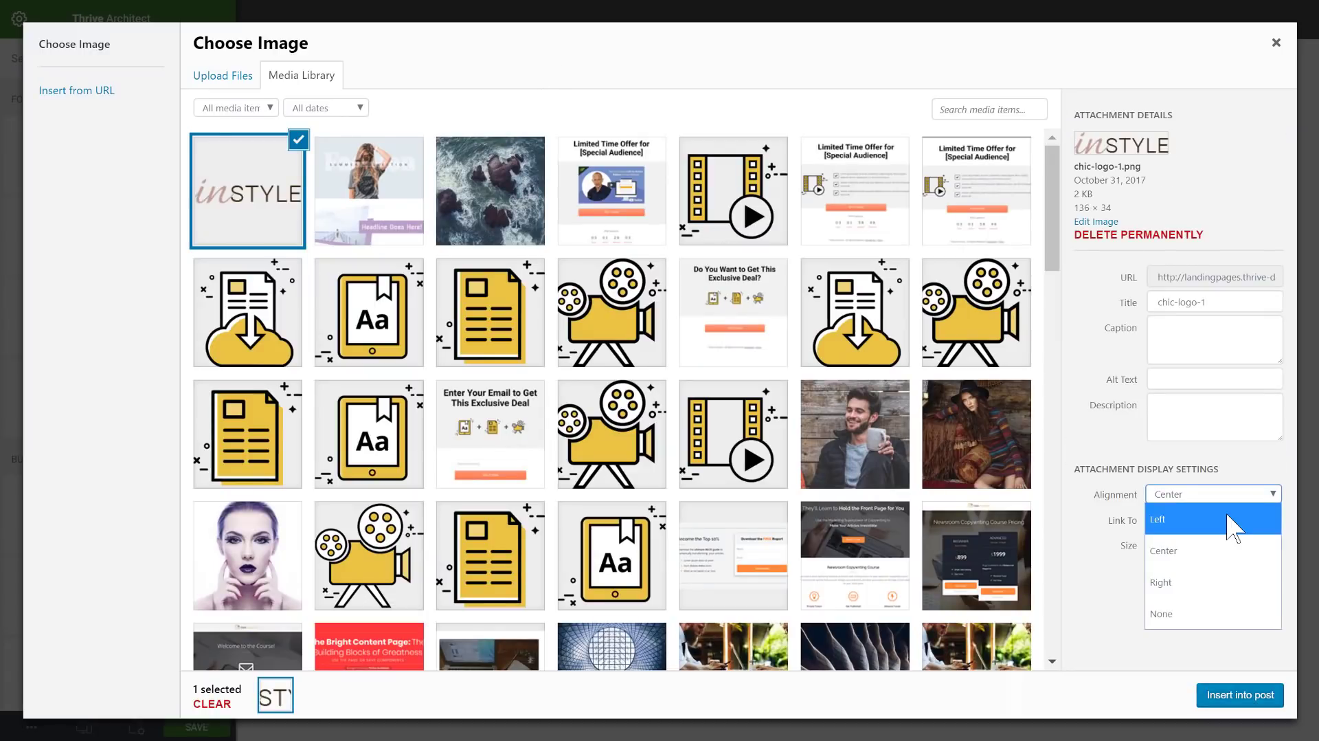
click(1235, 520)
click(1226, 696)
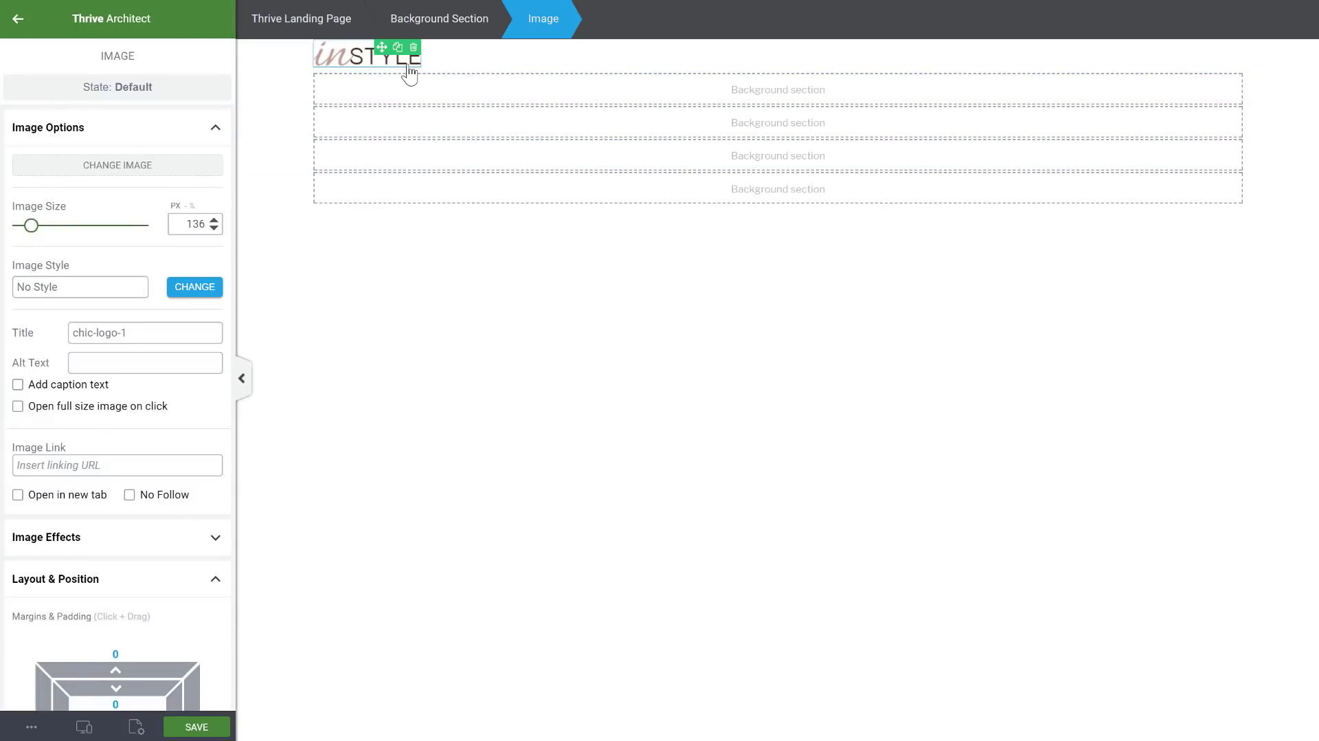
- Add a Paragraph / Text element below the logo with the menu text "Home About Blog"
click(18, 19)
drag(106, 133, 403, 74)
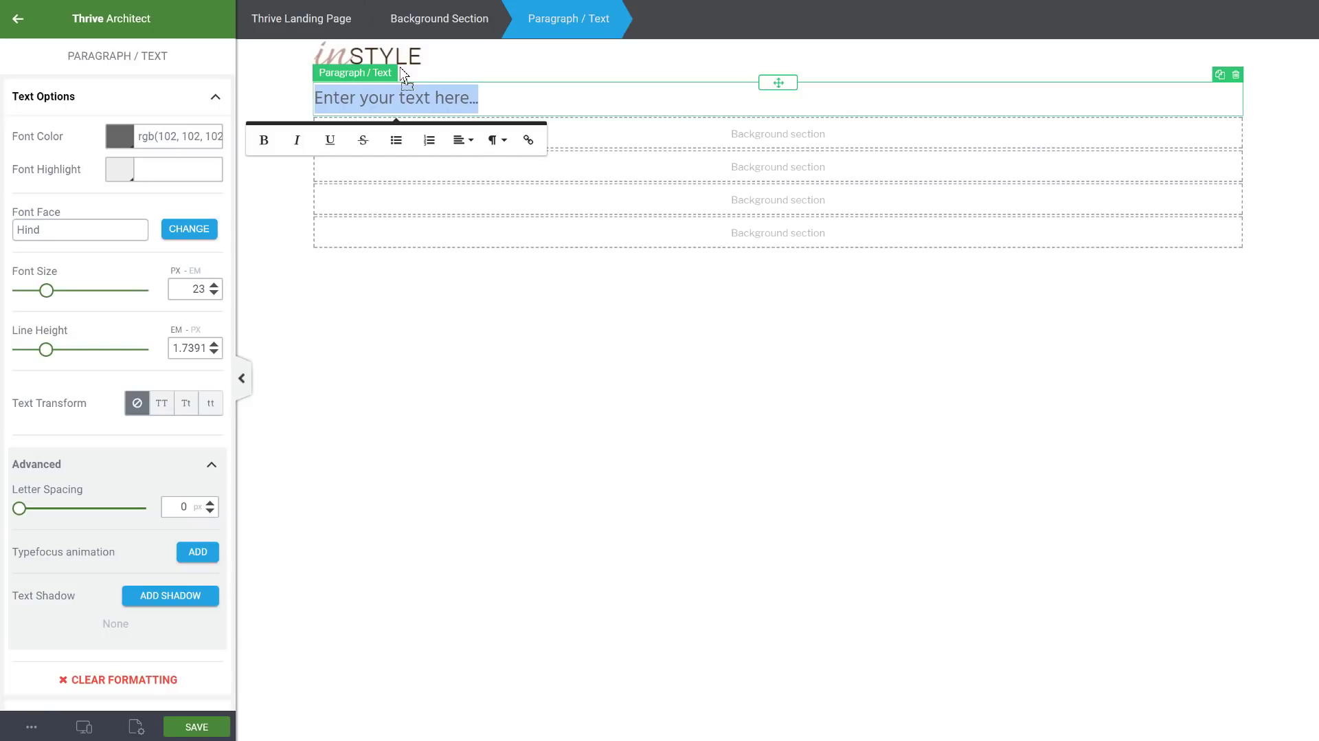
text(Home   About   Blog)
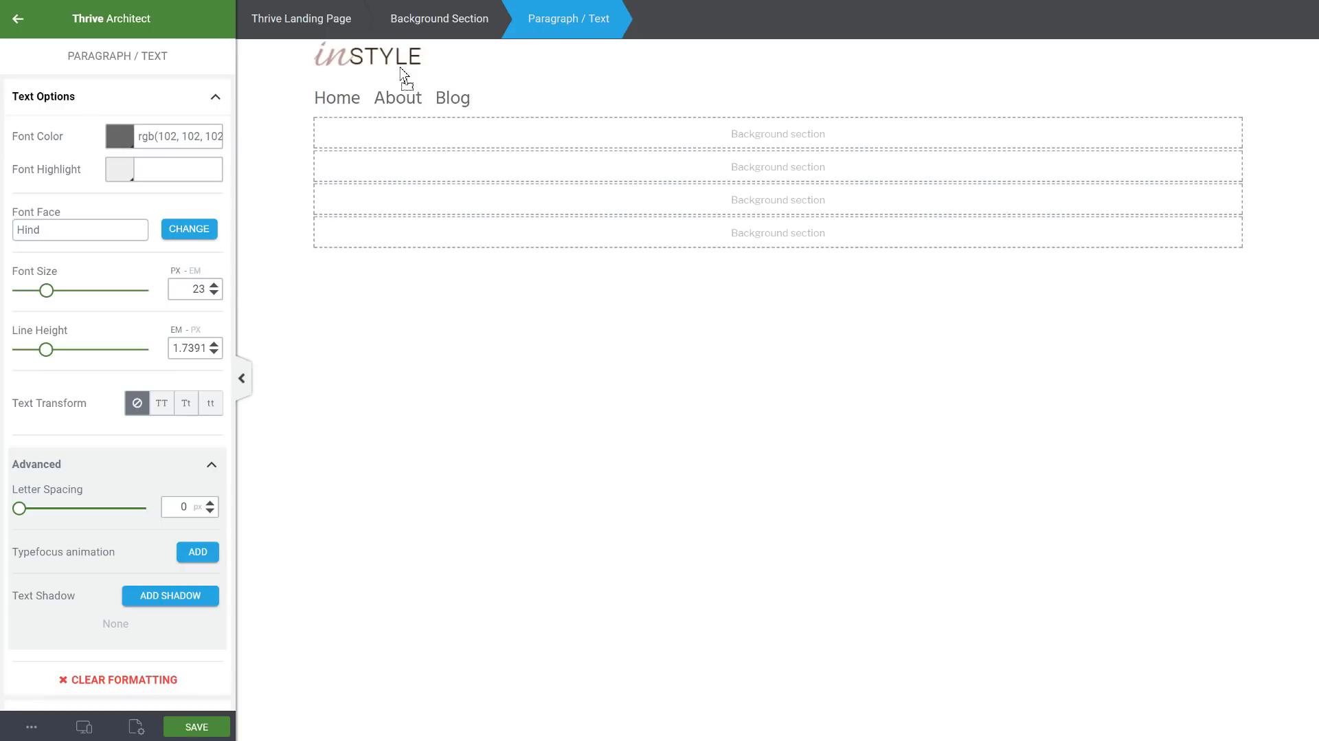
- Set the menu text's color to #333333 and font size to 19 px, and transform it to uppercase
click(120, 136)
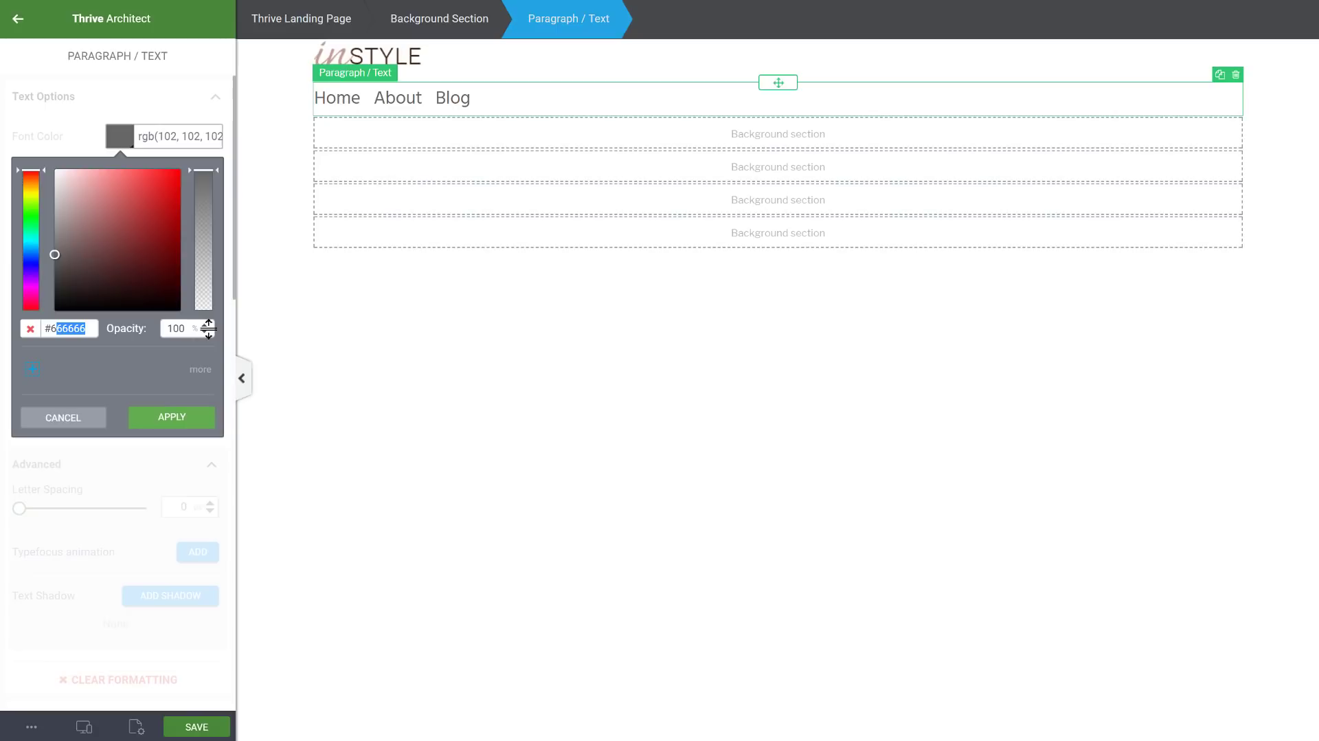
key(Tab)
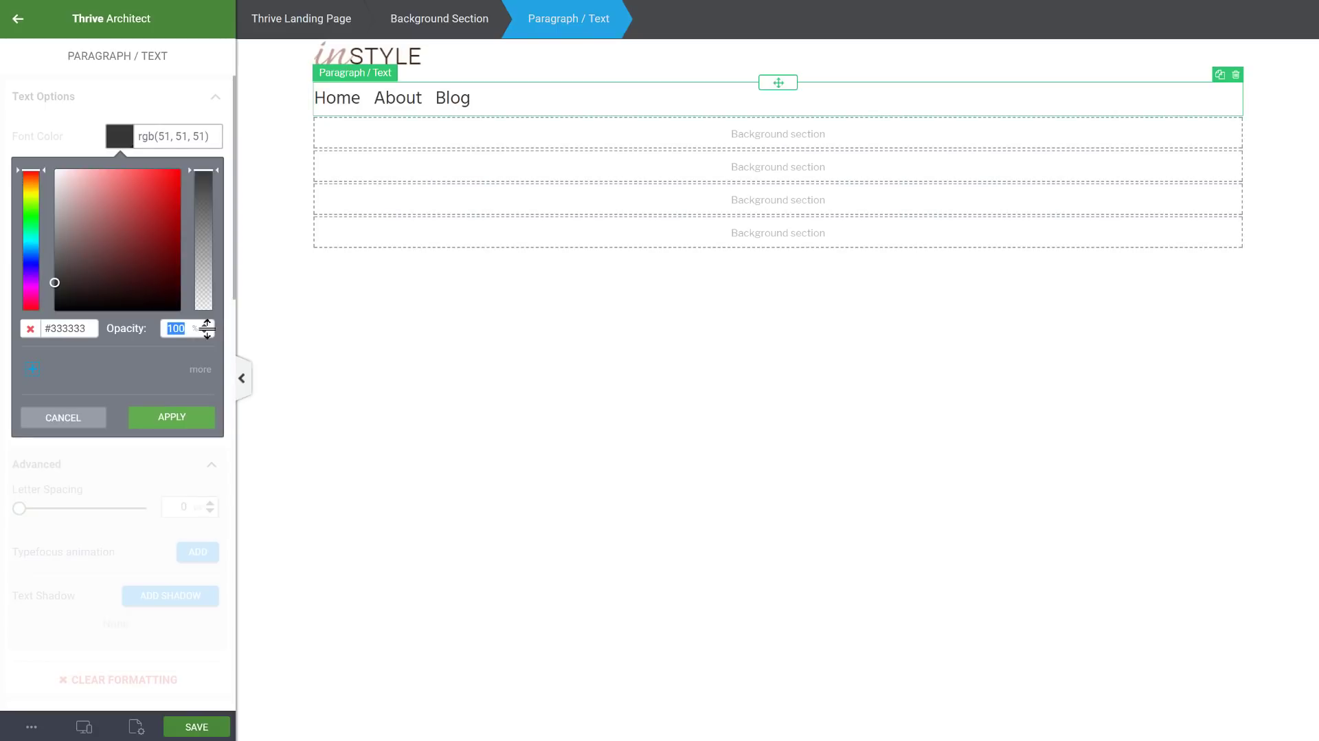
click(169, 417)
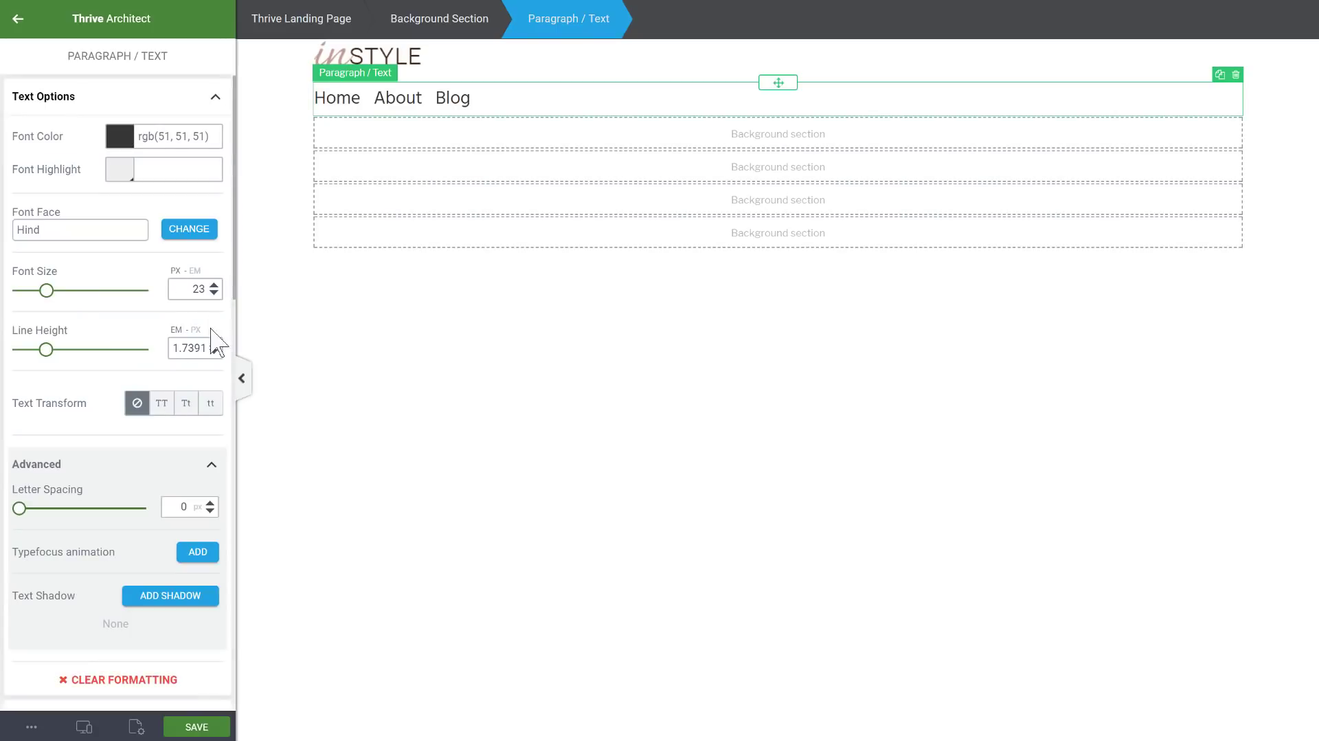
double_click(206, 289)
text(19)
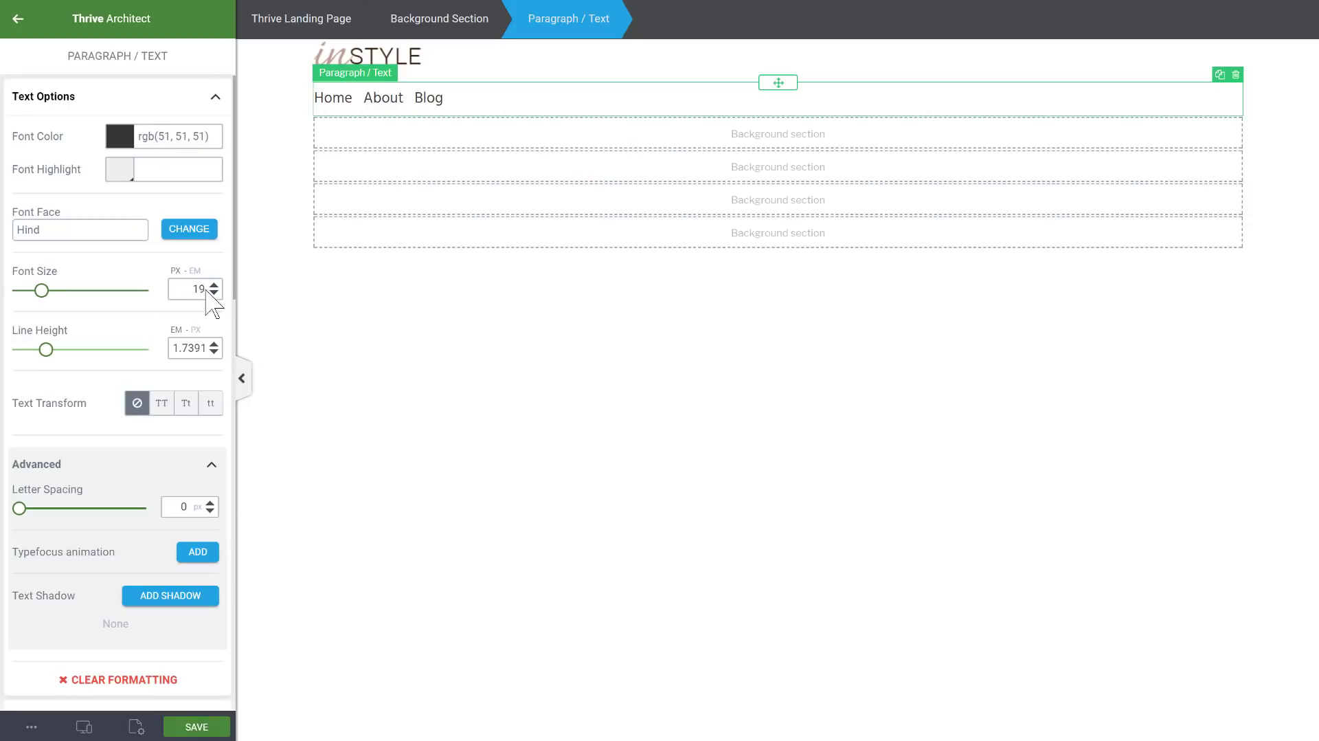
click(161, 404)
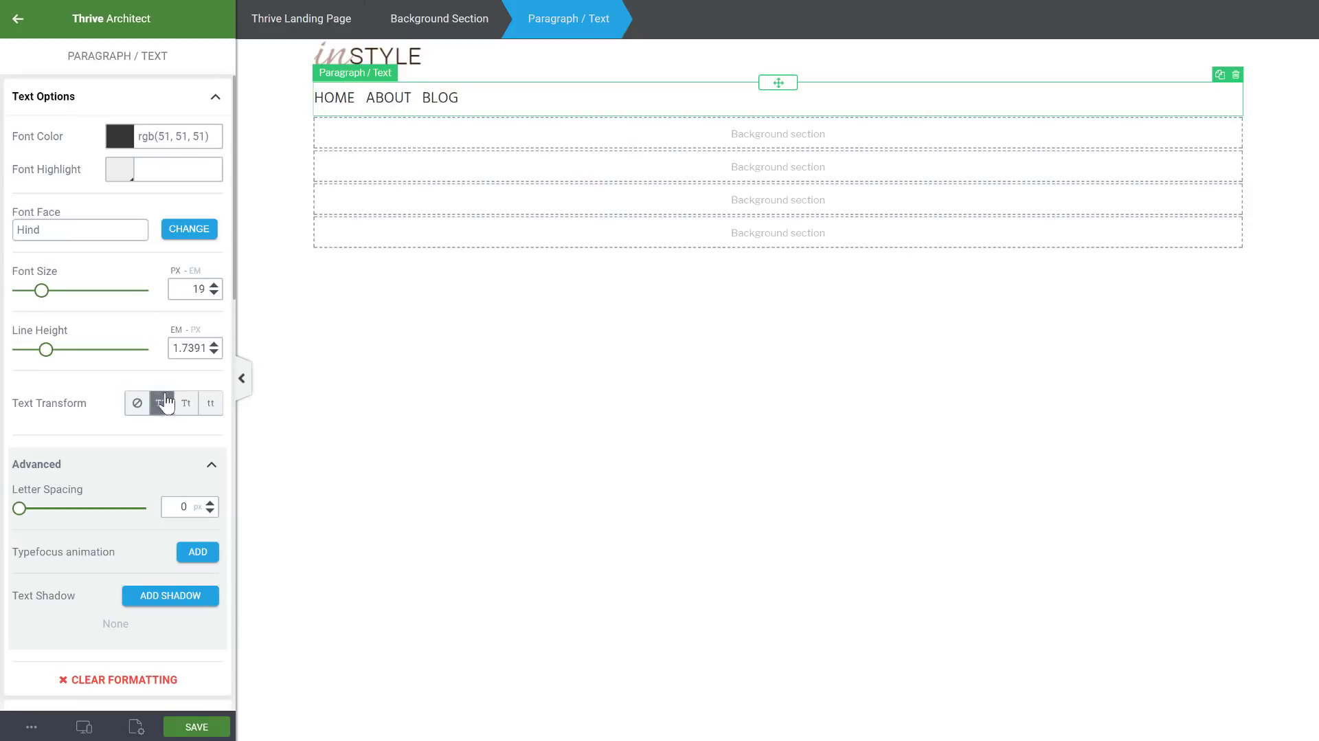
click(162, 464)
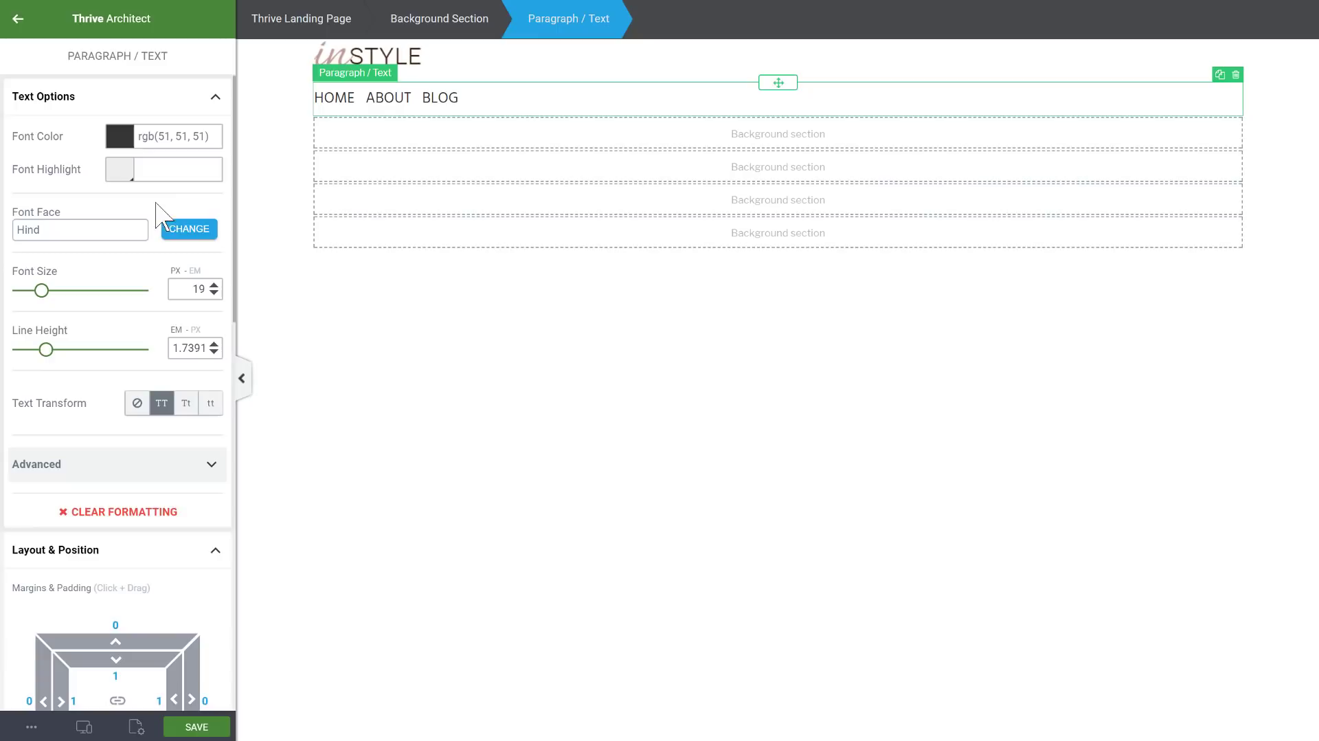
- Right-align the menu text and move it beside the logo so the two form columns
click(440, 97)
click(504, 140)
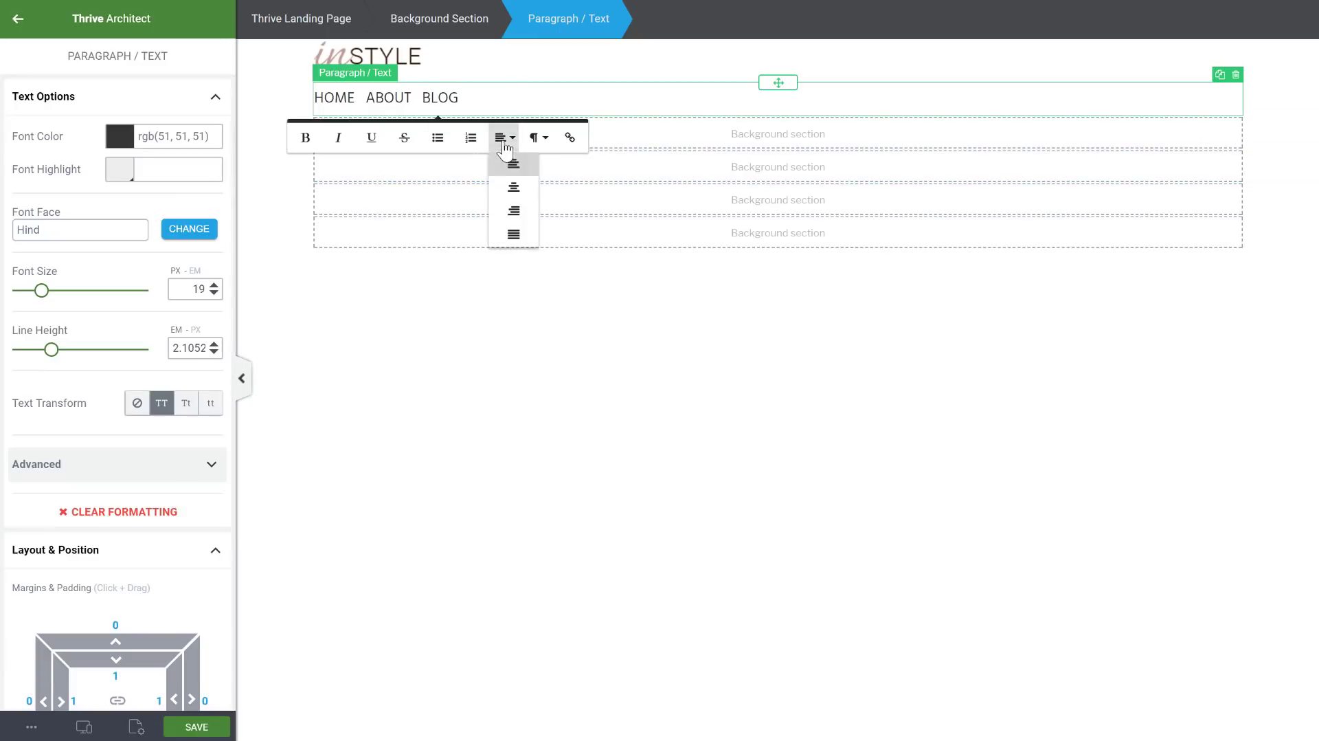
click(529, 219)
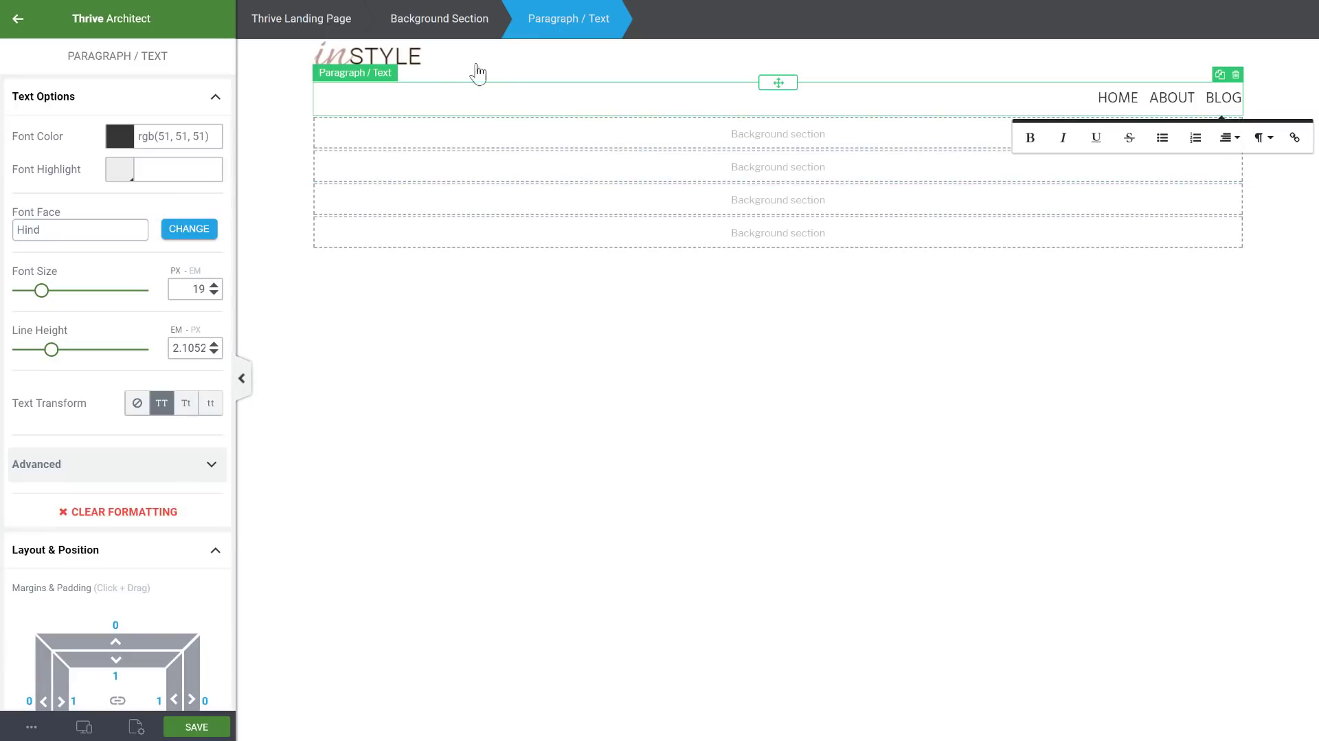
key(Escape)
drag(777, 83, 422, 69)
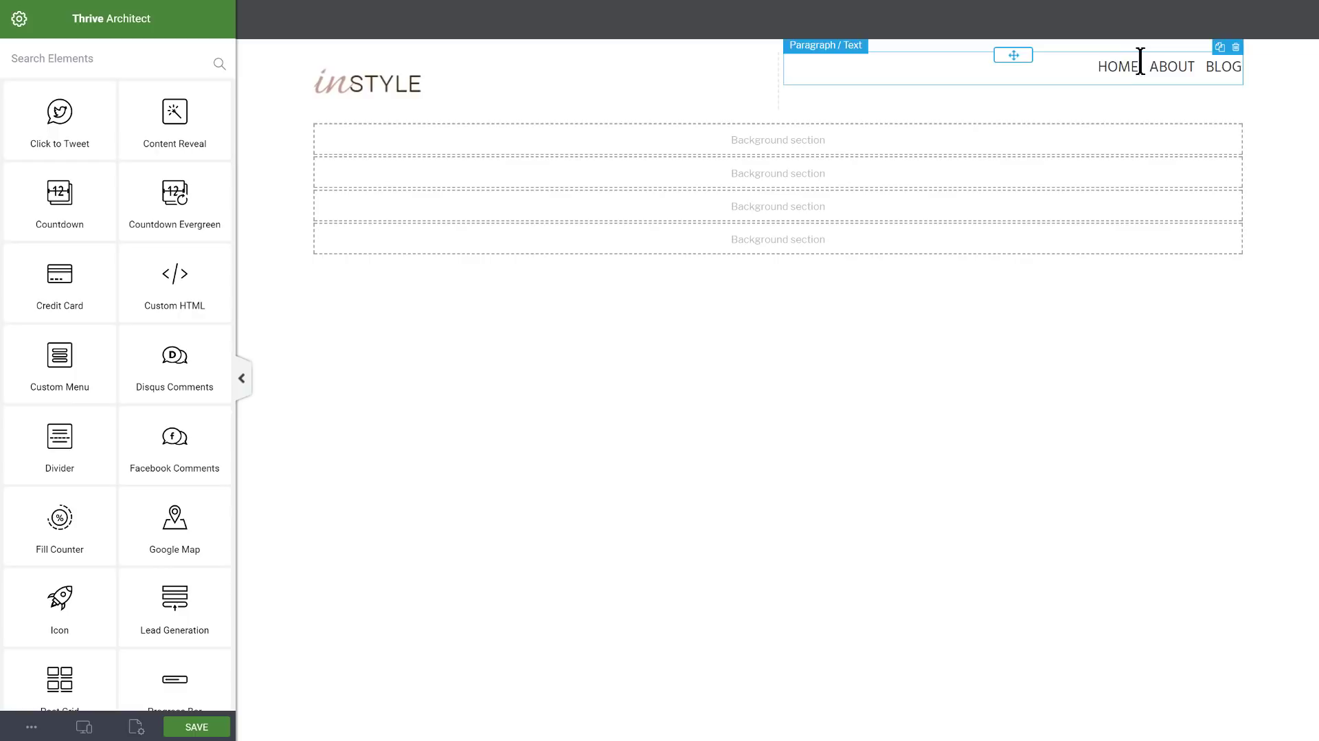
- Set the logo image's upper and lower margins to 0
click(404, 89)
scroll(103, 440, down, 3)
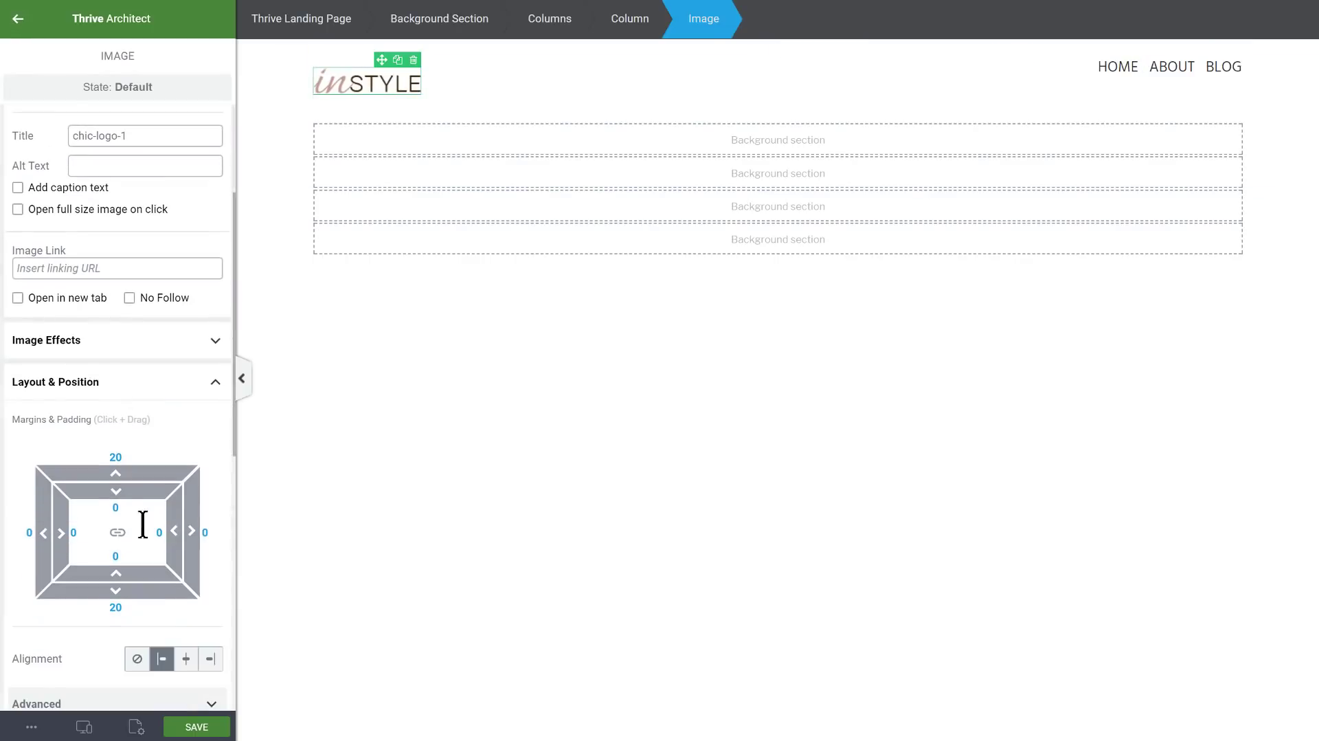
drag(115, 458, 94, 459)
text(0)
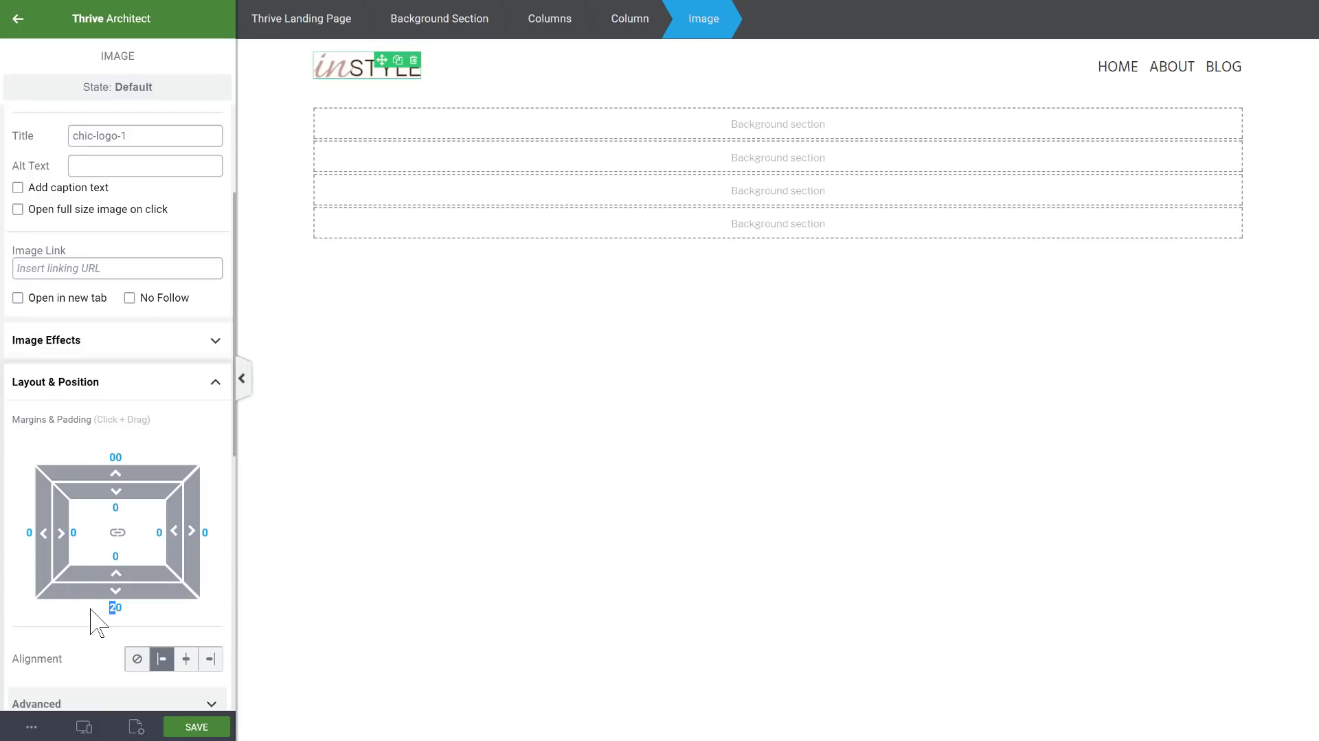
text(0)
- Center the content of the logo and menu columns vertically
click(1145, 66)
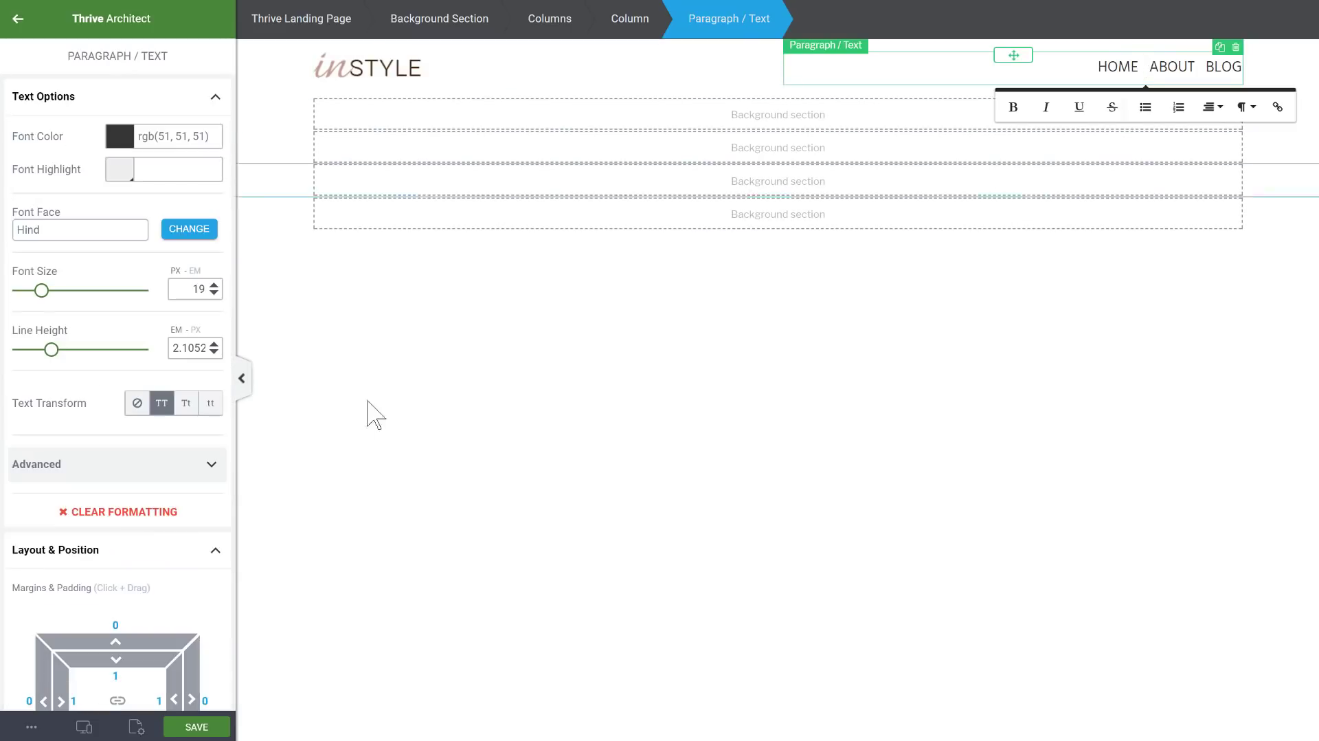
scroll(133, 530, down, 4)
scroll(133, 535, up, 3)
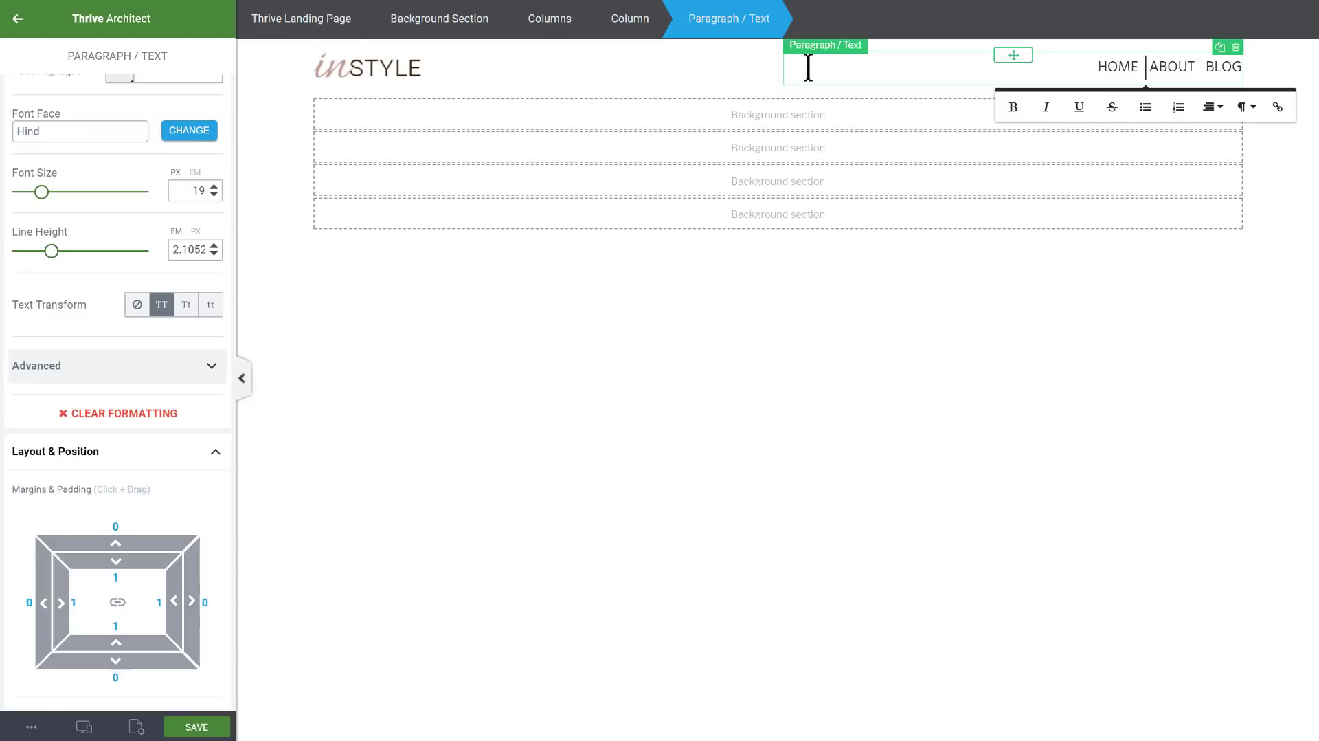
click(721, 79)
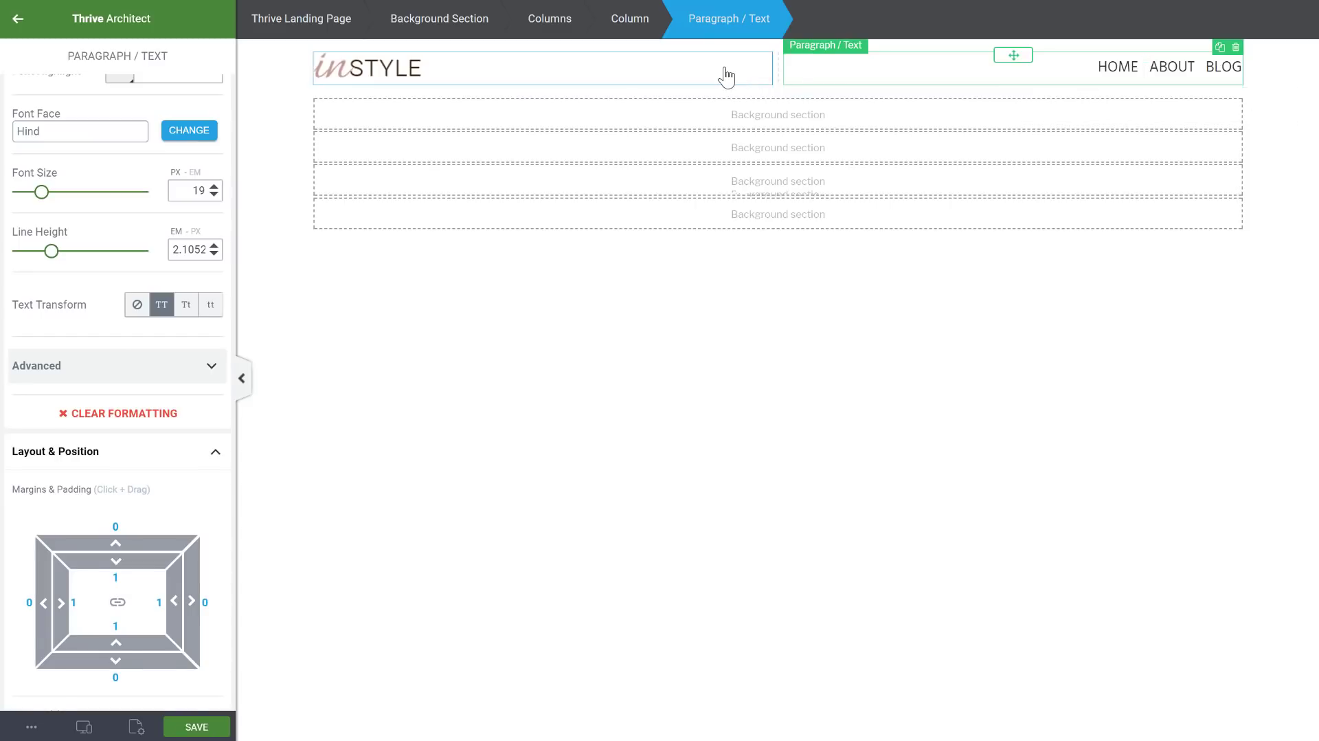
click(562, 28)
click(183, 276)
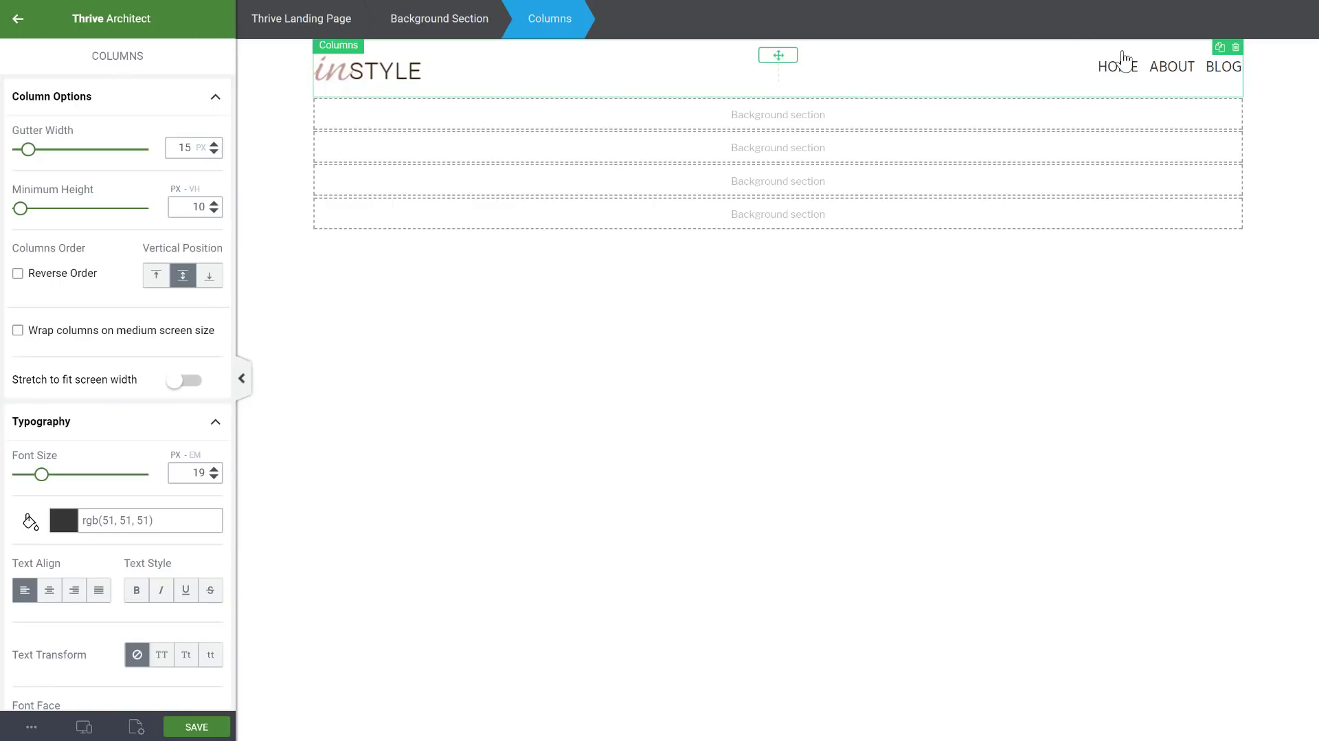
- Set the minimum height of the logo and menu columns to 50 px
click(501, 42)
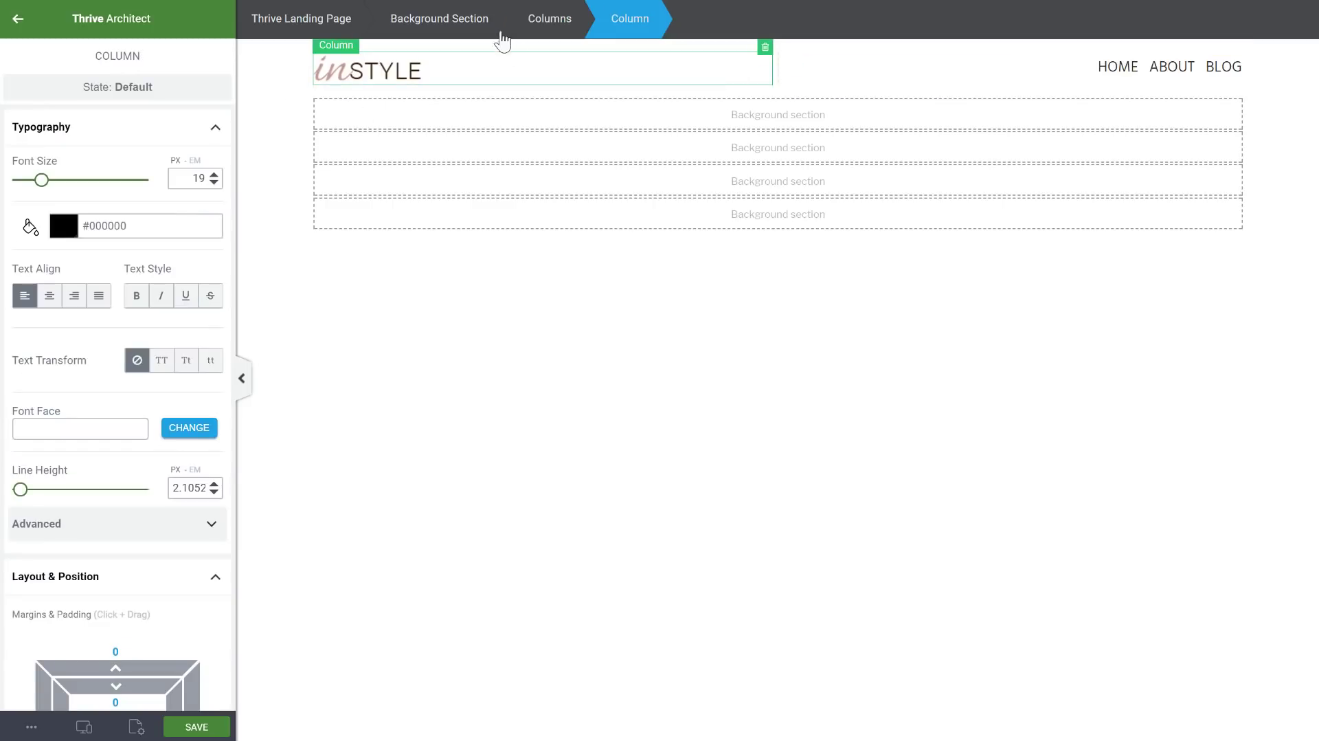
click(551, 27)
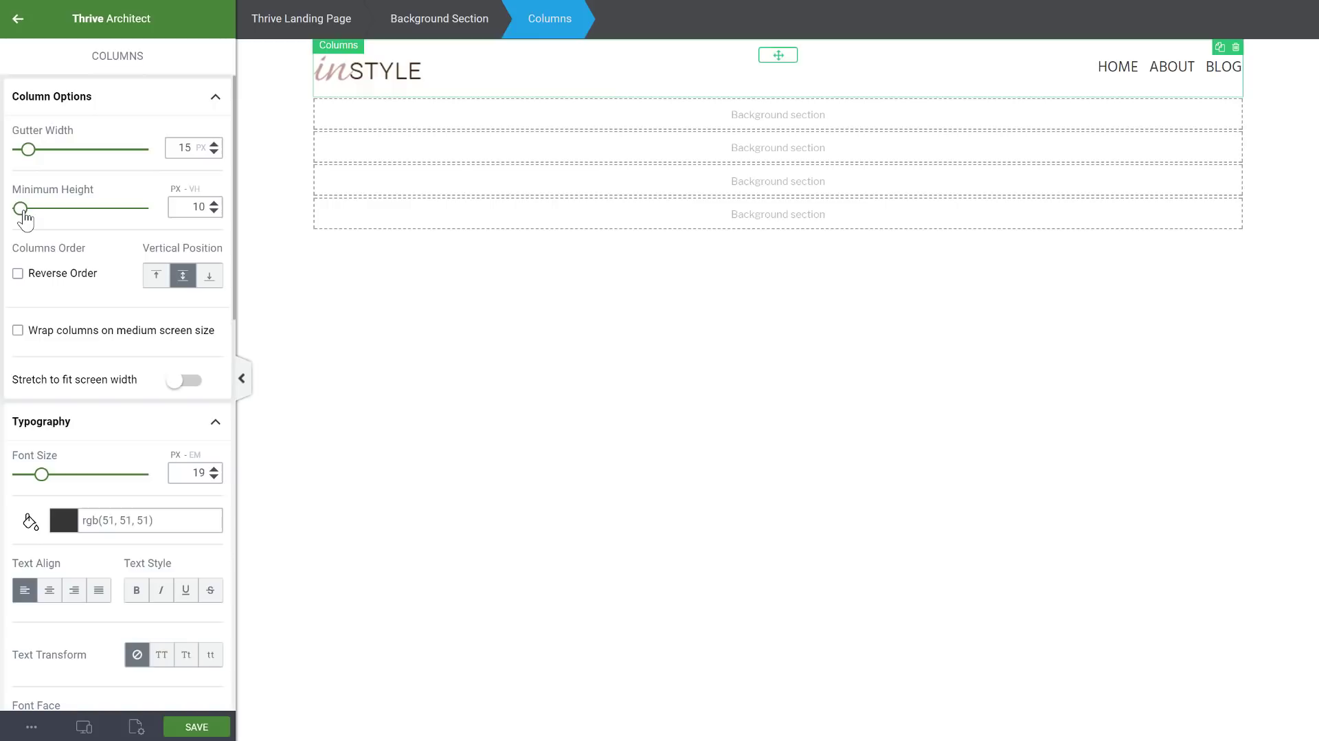
mouse_move(25, 219)
mouse_down()
mouse_move(55, 218)
mouse_move(25, 217)
mouse_up()
drag(180, 206, 227, 210)
text(50)
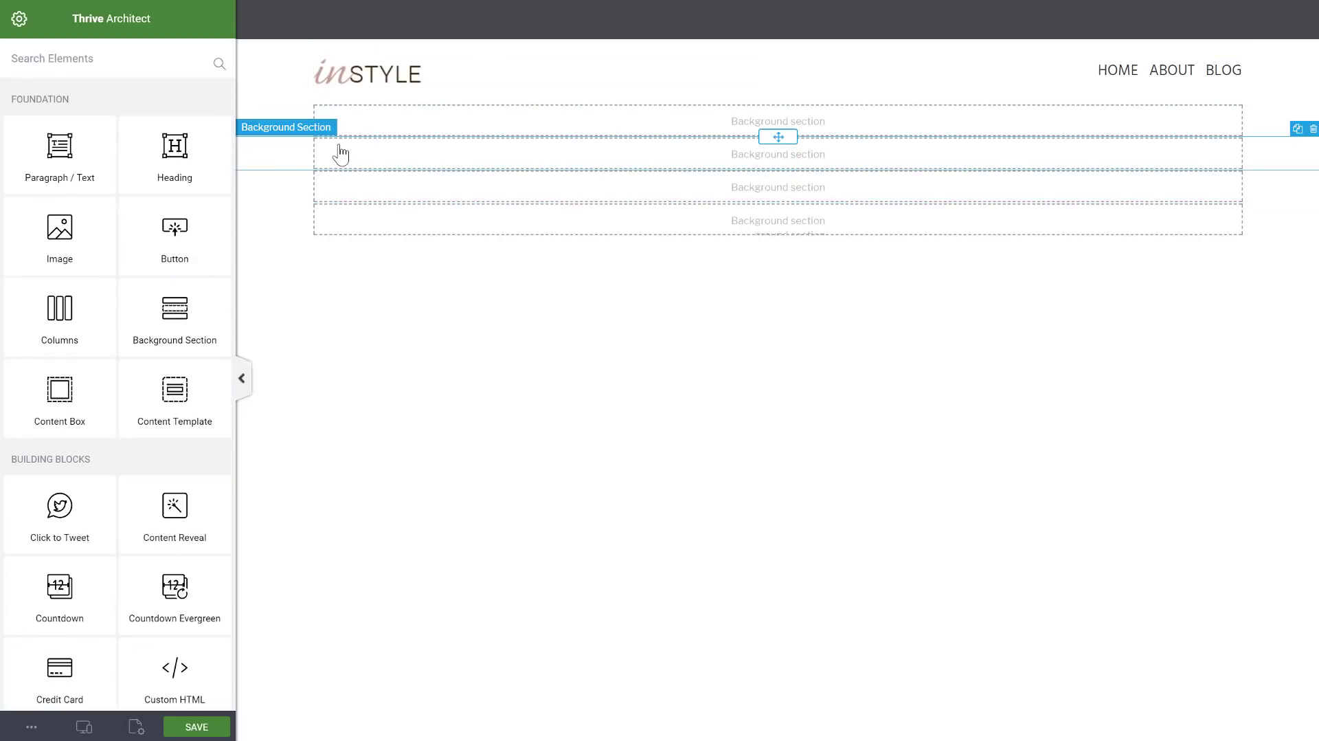
- Upload chic-bg-image-1 and apply it as a Stretch background image layer on the background section directly below the header
click(622, 133)
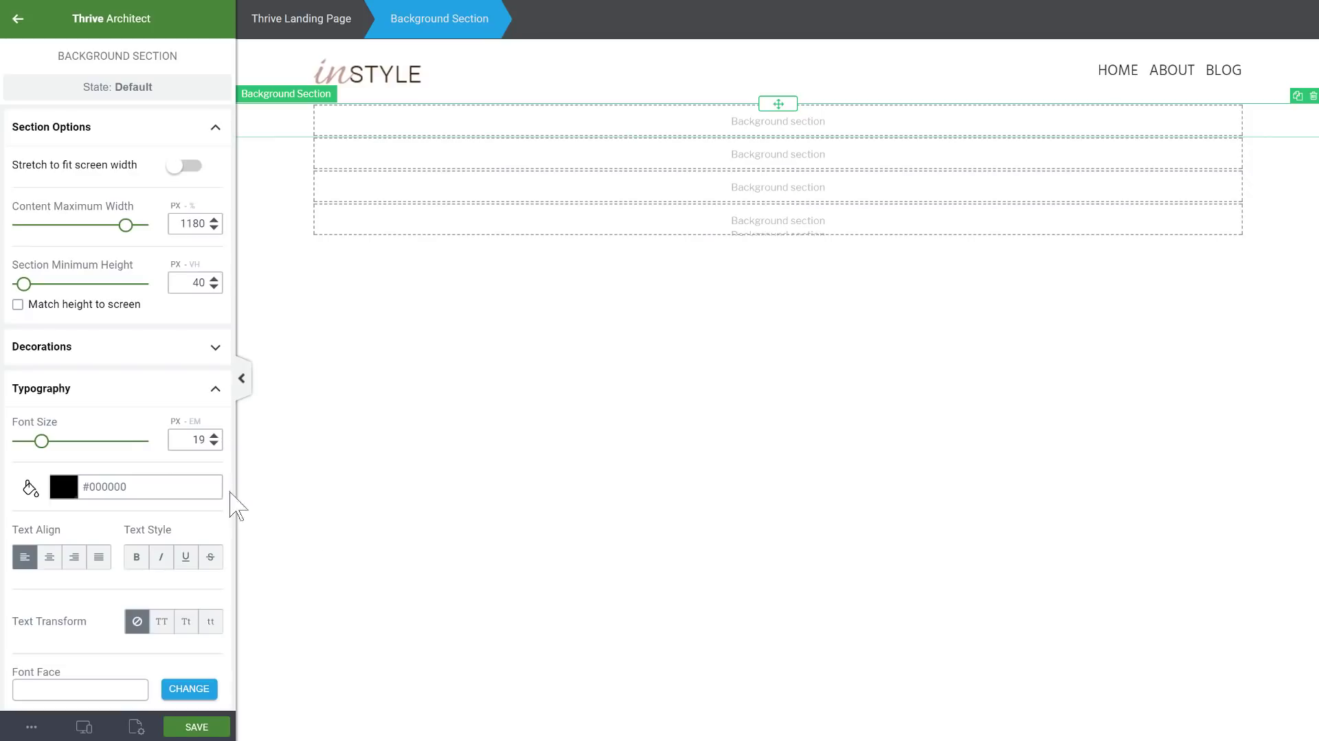
click(103, 390)
scroll(141, 330, down, 3)
scroll(150, 309, down, 3)
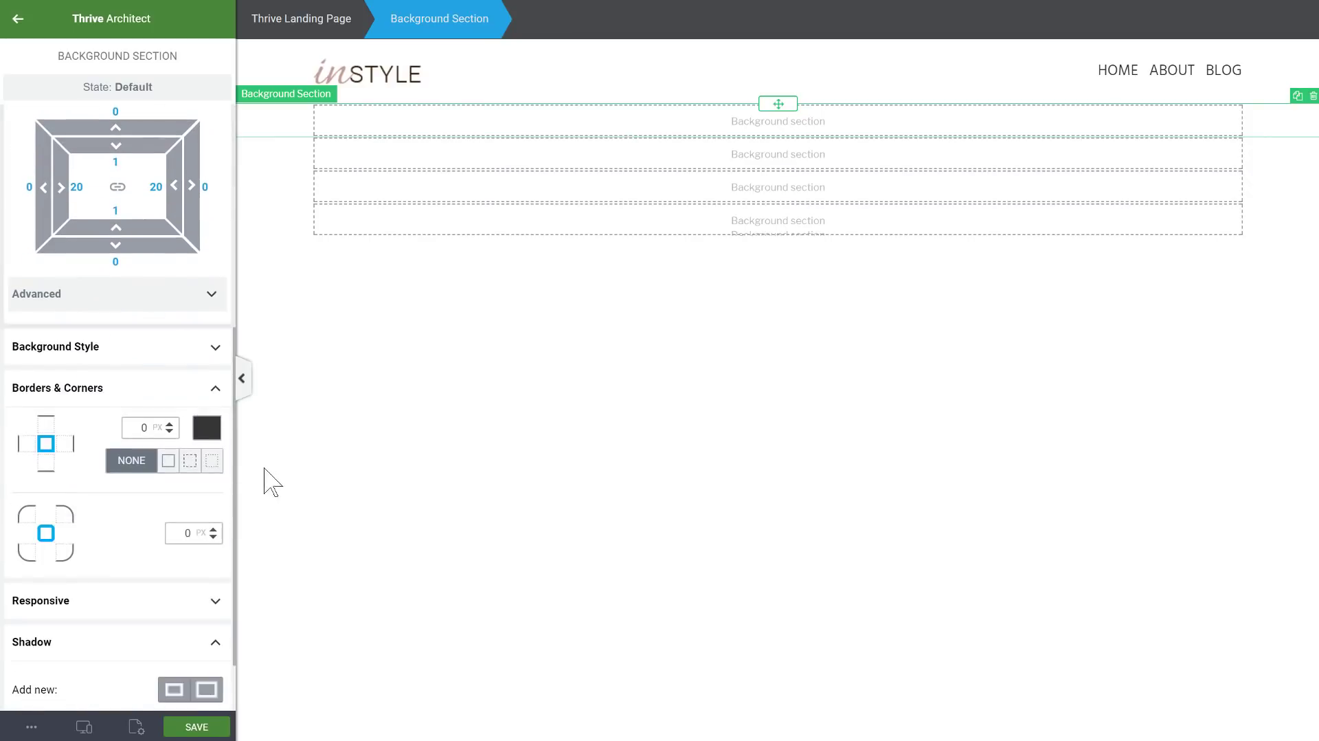
scroll(105, 363, down, 1)
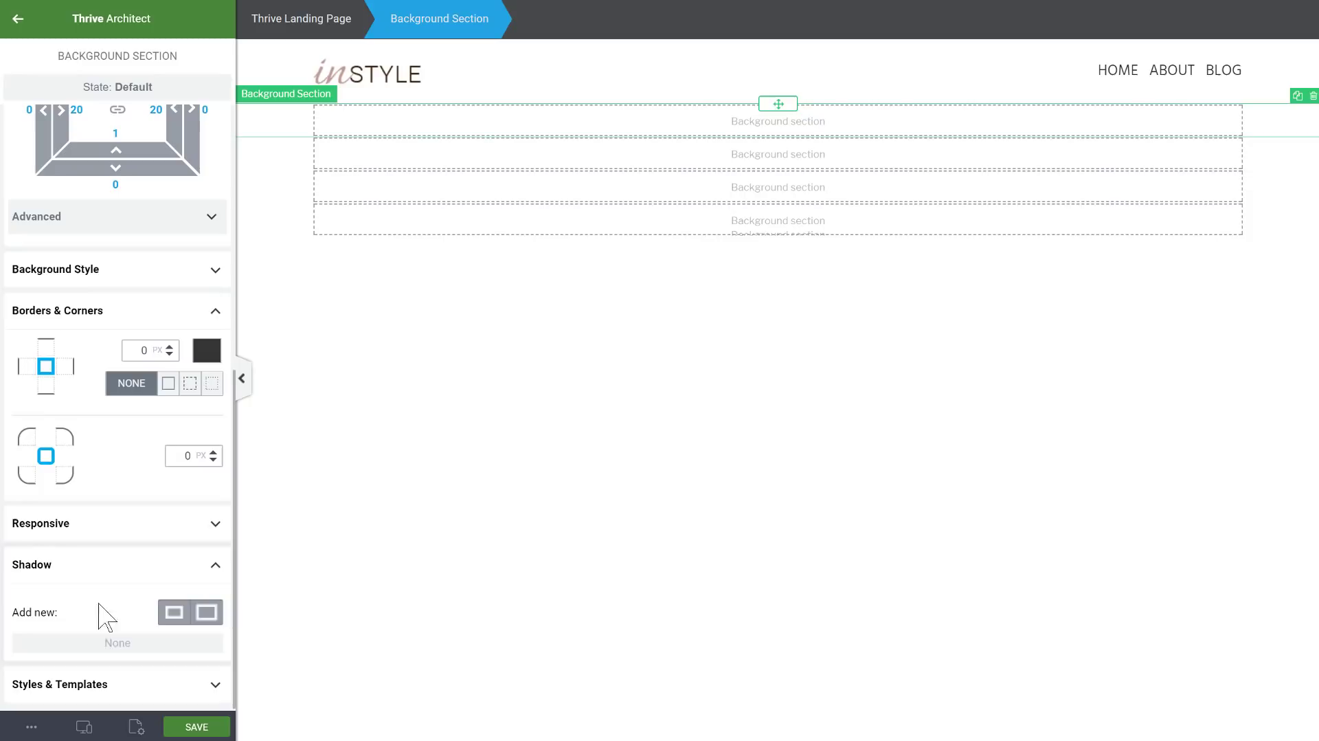
click(89, 271)
click(141, 316)
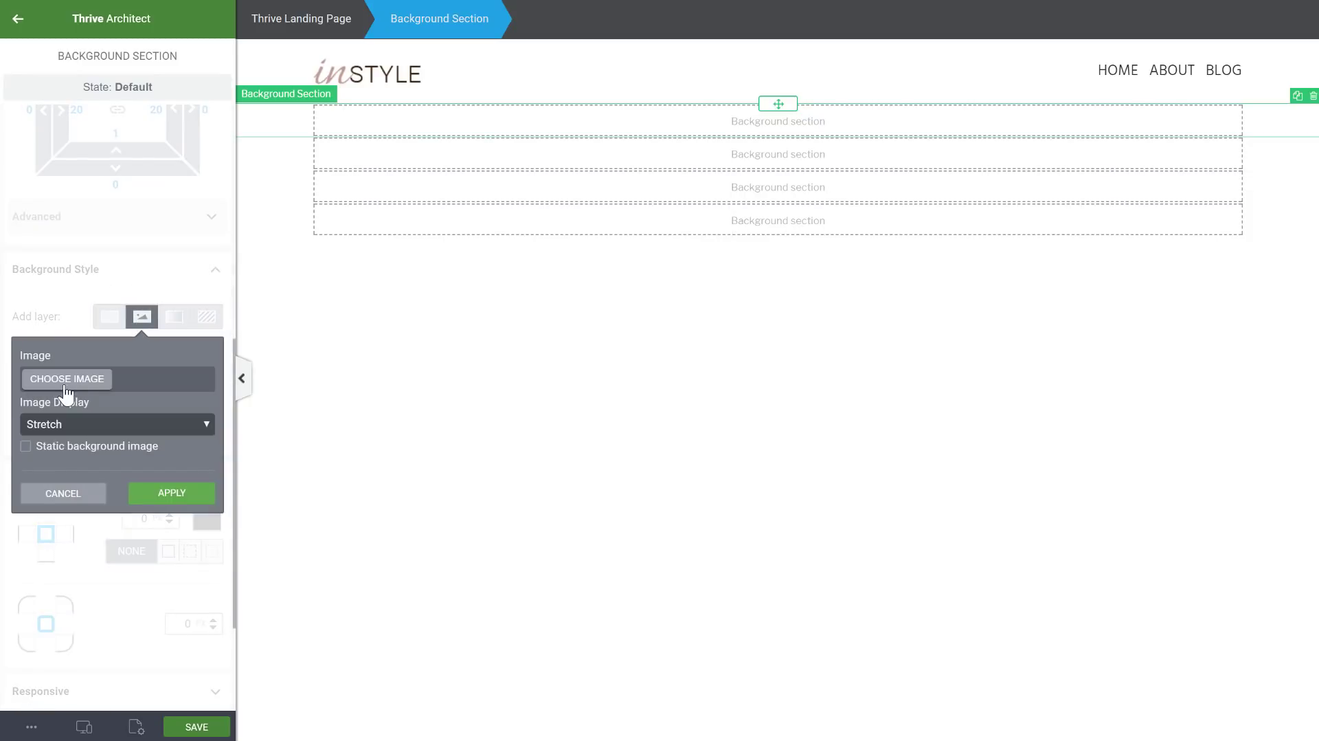
click(66, 386)
click(179, 737)
drag(835, 410, 1006, 328)
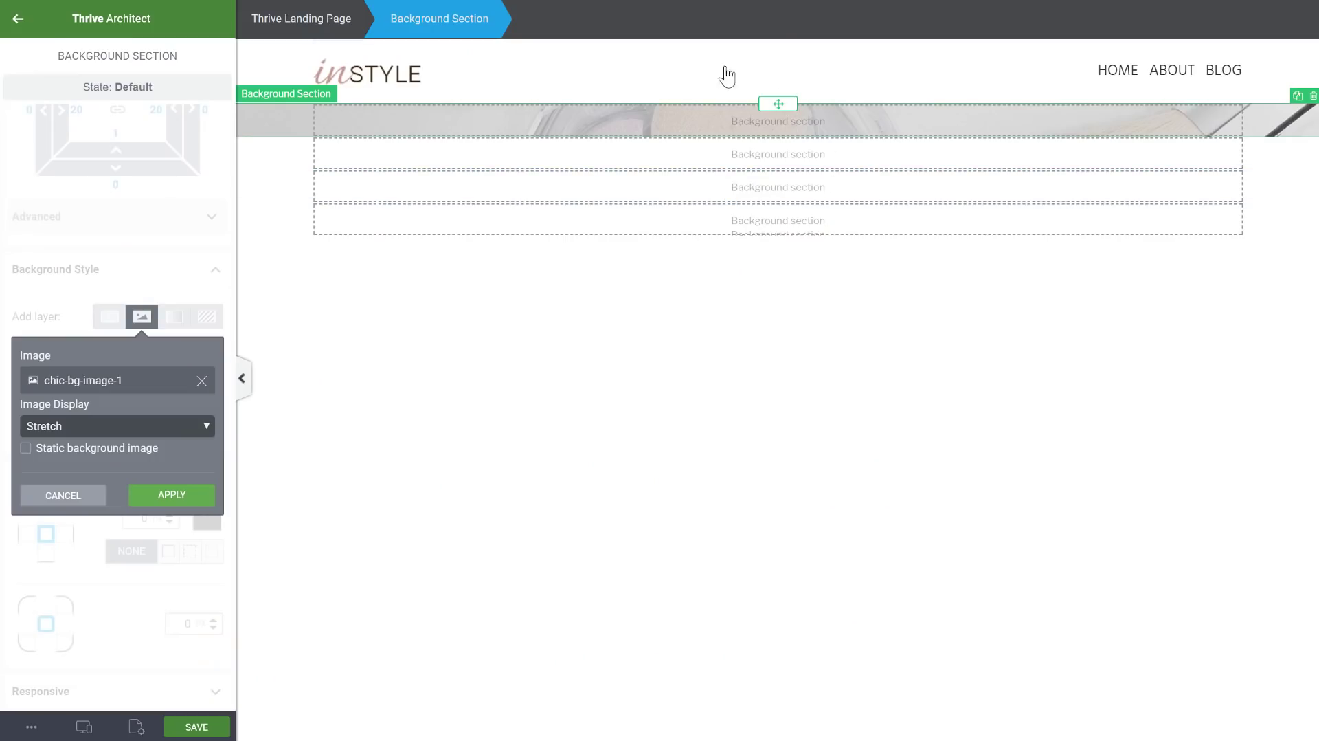
click(172, 496)
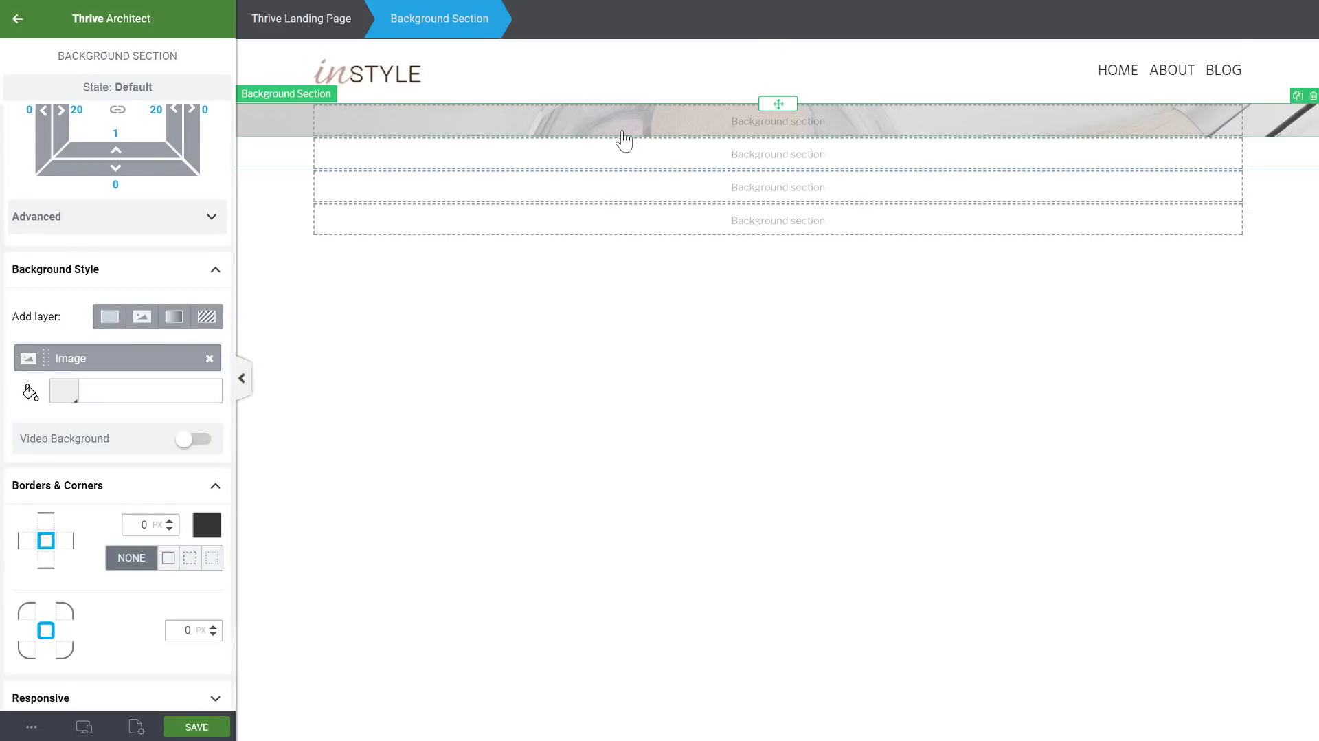
- Add a Paragraph / Text element inside the background-image section and format it as Heading 1
click(17, 19)
scroll(79, 142, up, 6)
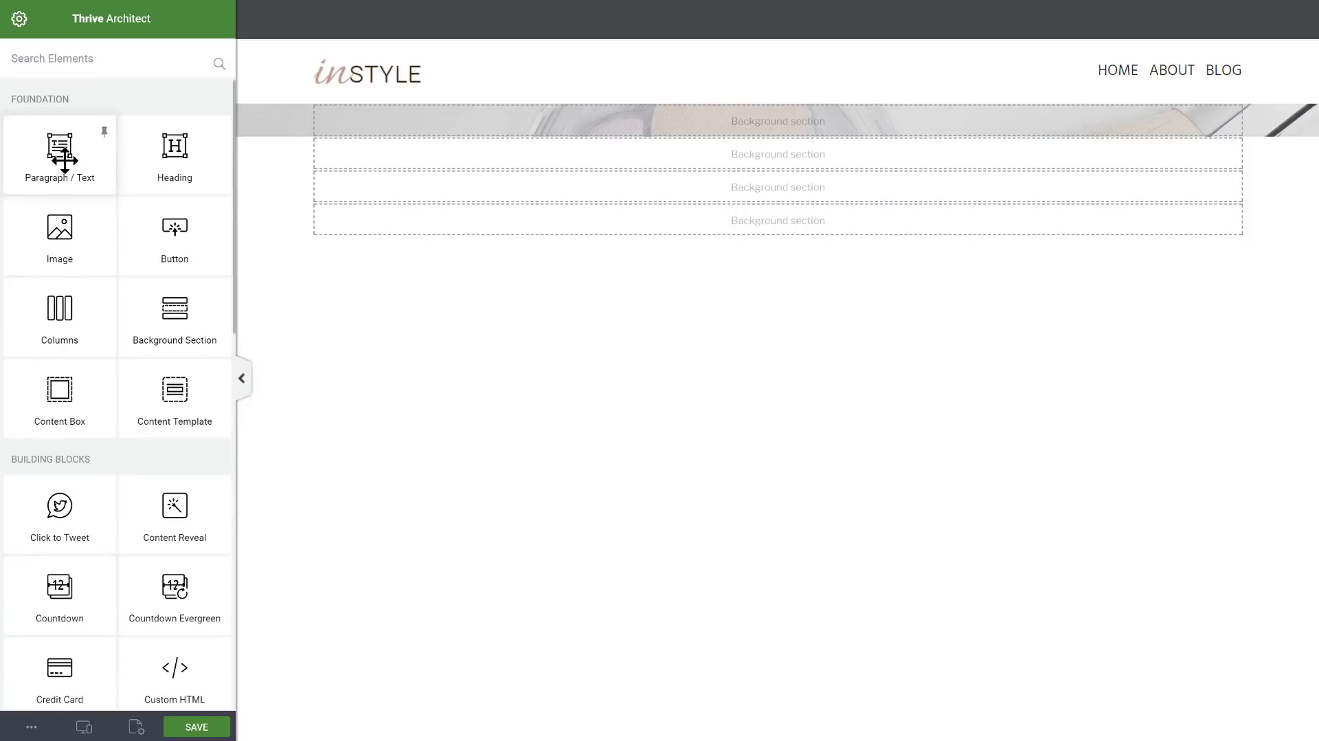
drag(59, 147, 759, 122)
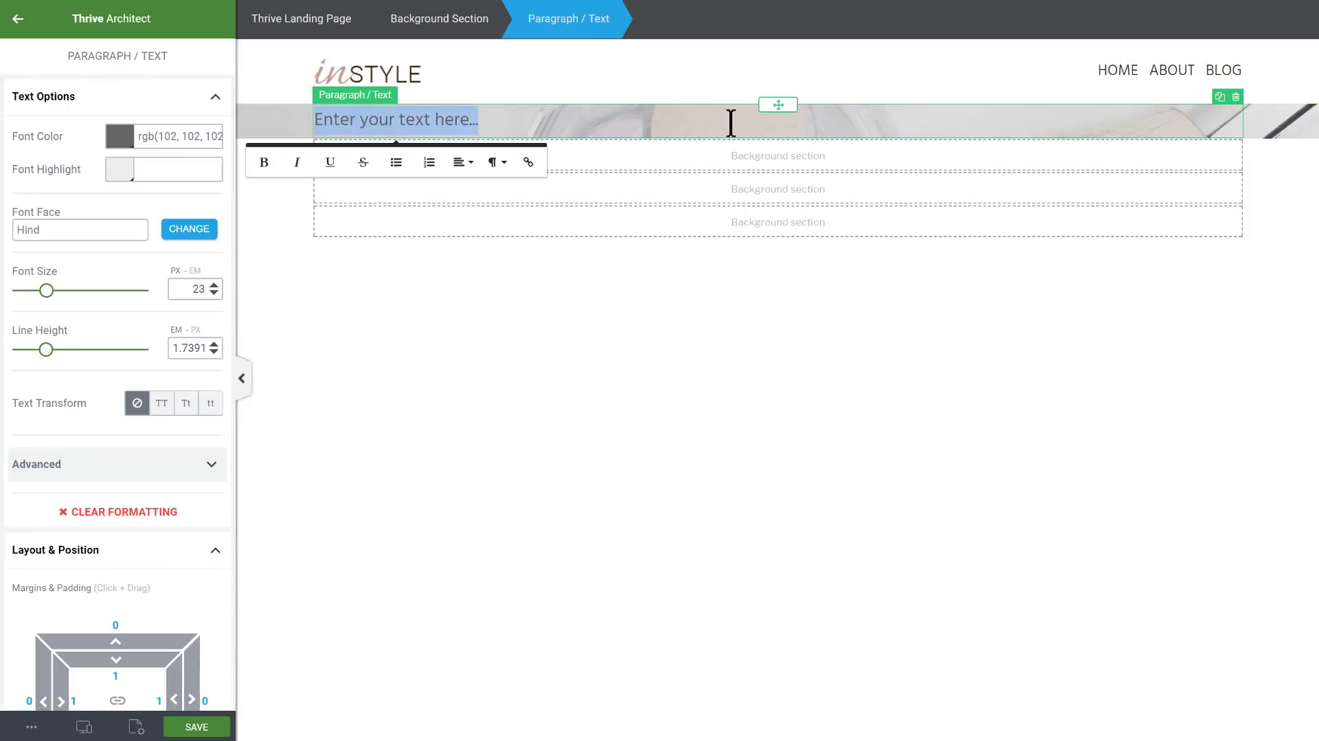
click(496, 163)
click(535, 237)
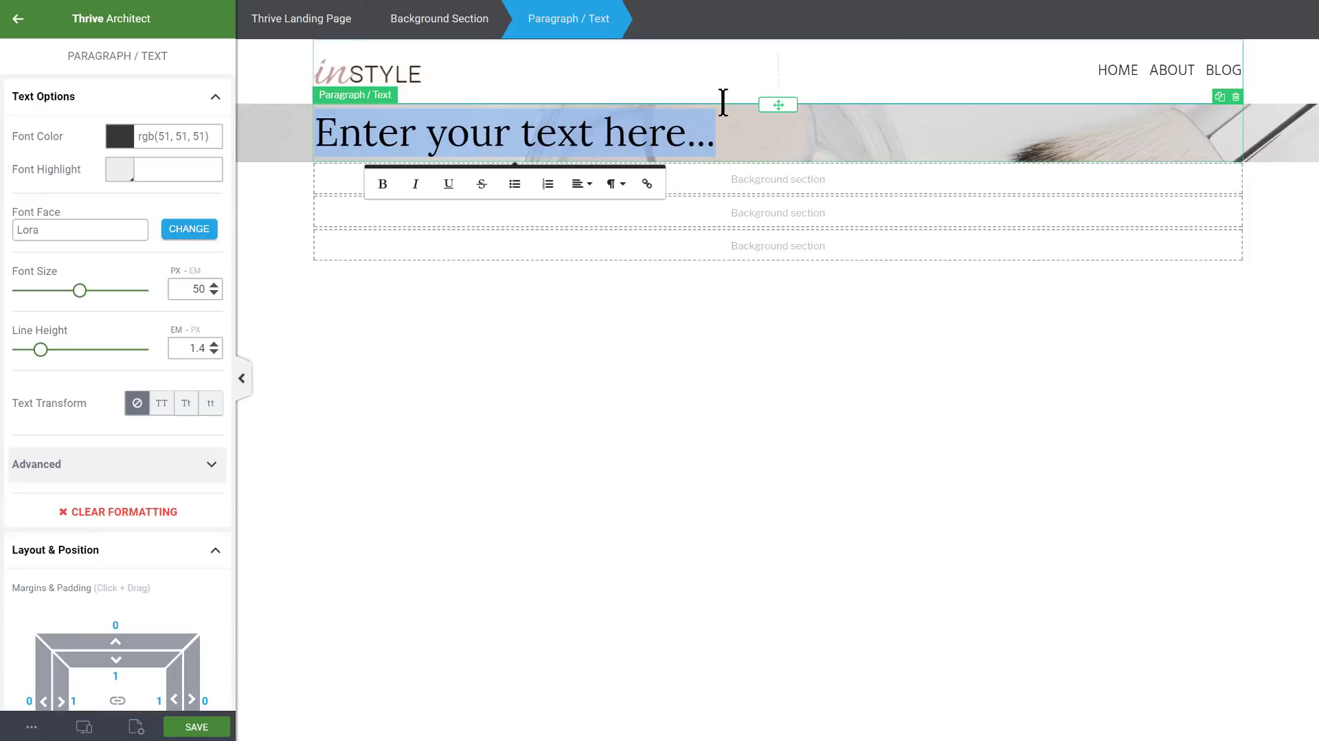
- Enter the heading "6 Ways To Make Your Look Fit Every Occasion" and set the words "6 Ways" in the Google font Great Vibes
text(6 Ways To Make Your Look Fit Every Occasion)
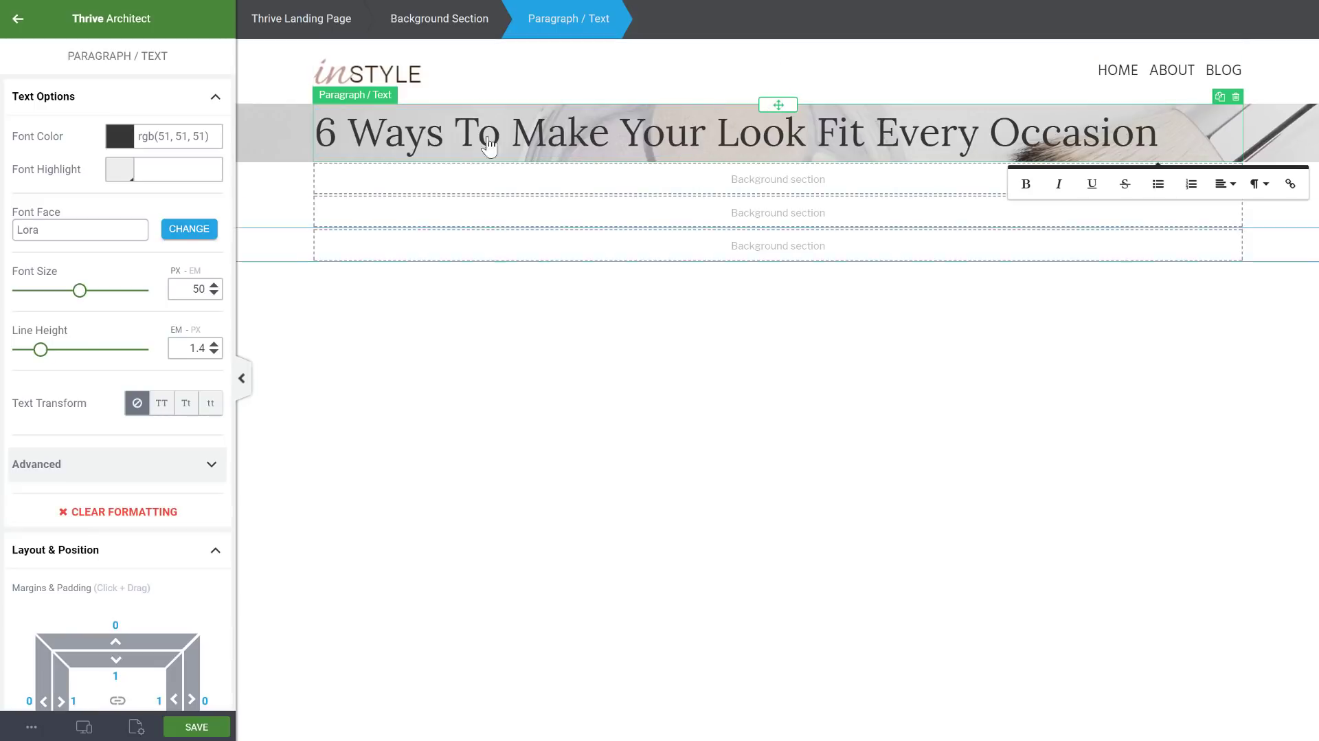
click(446, 135)
key(shift+Home)
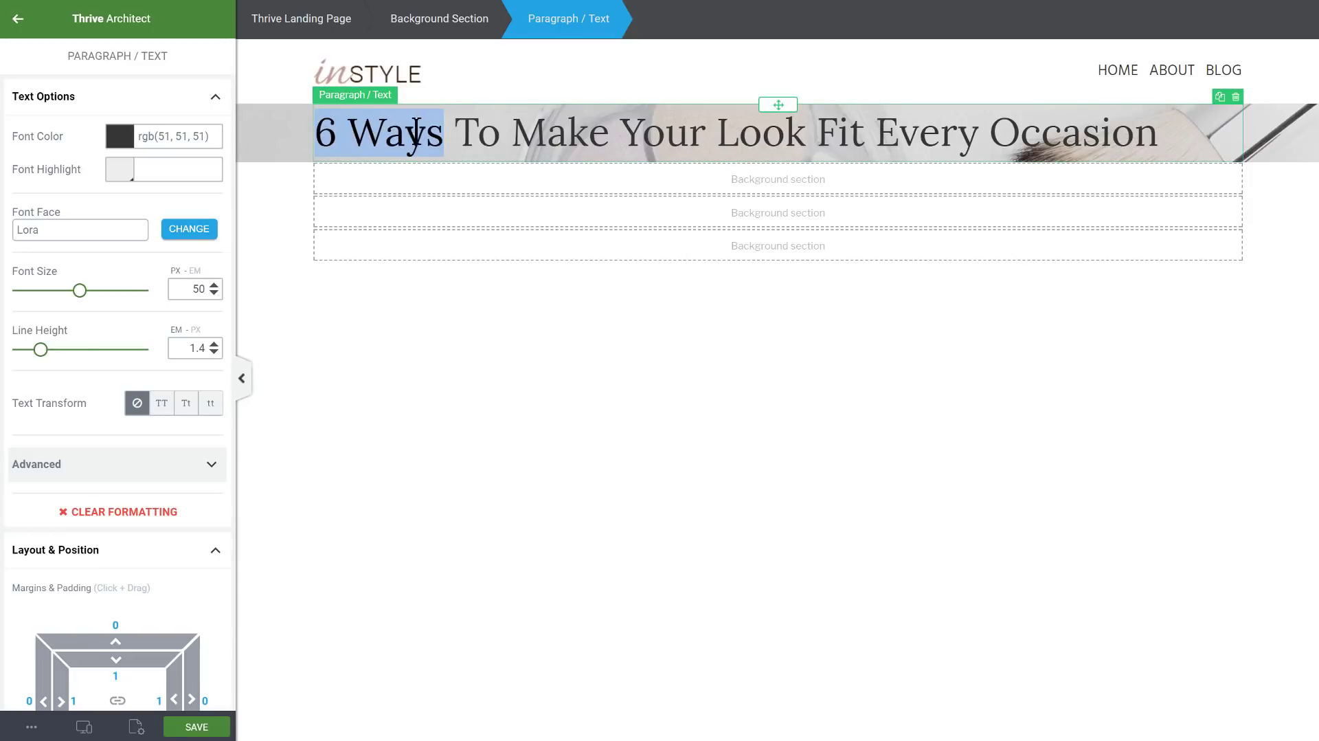
click(188, 231)
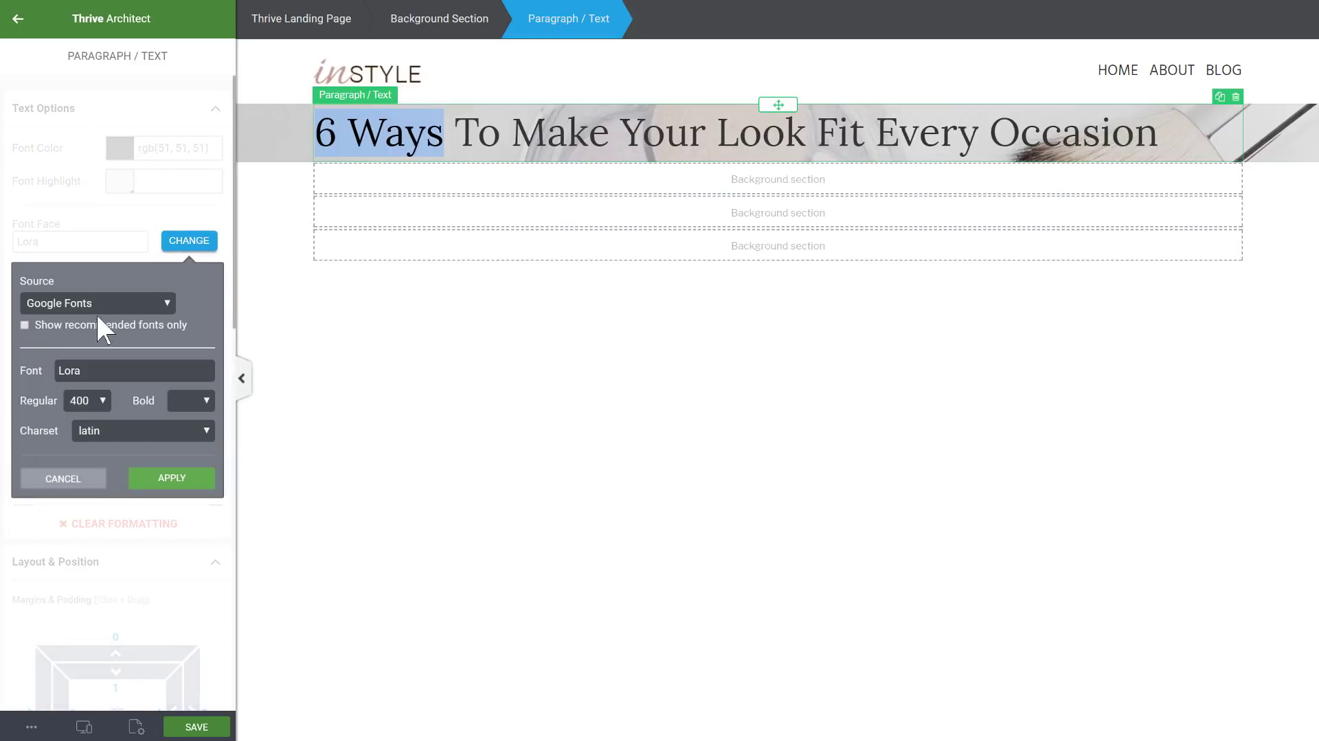
click(35, 369)
text(grat)
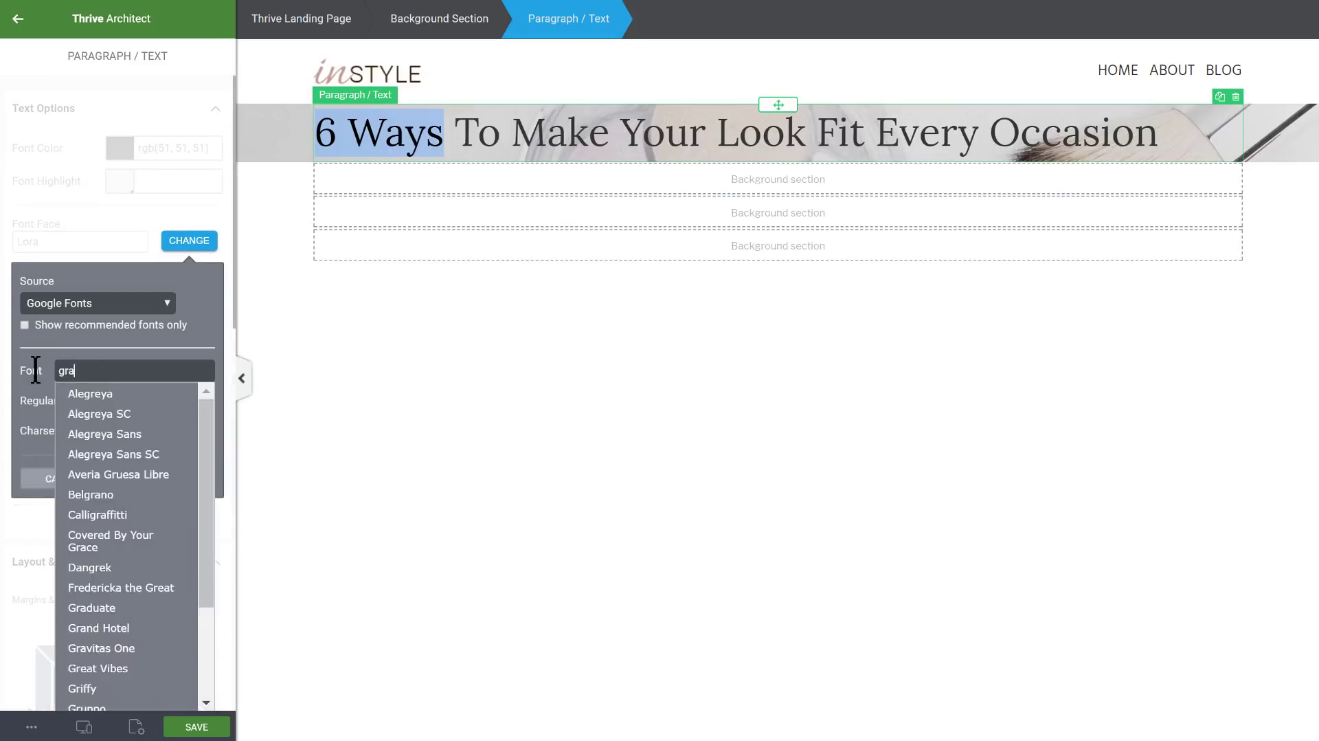
key(BackSpace)
key(BackSpace)
text(eat)
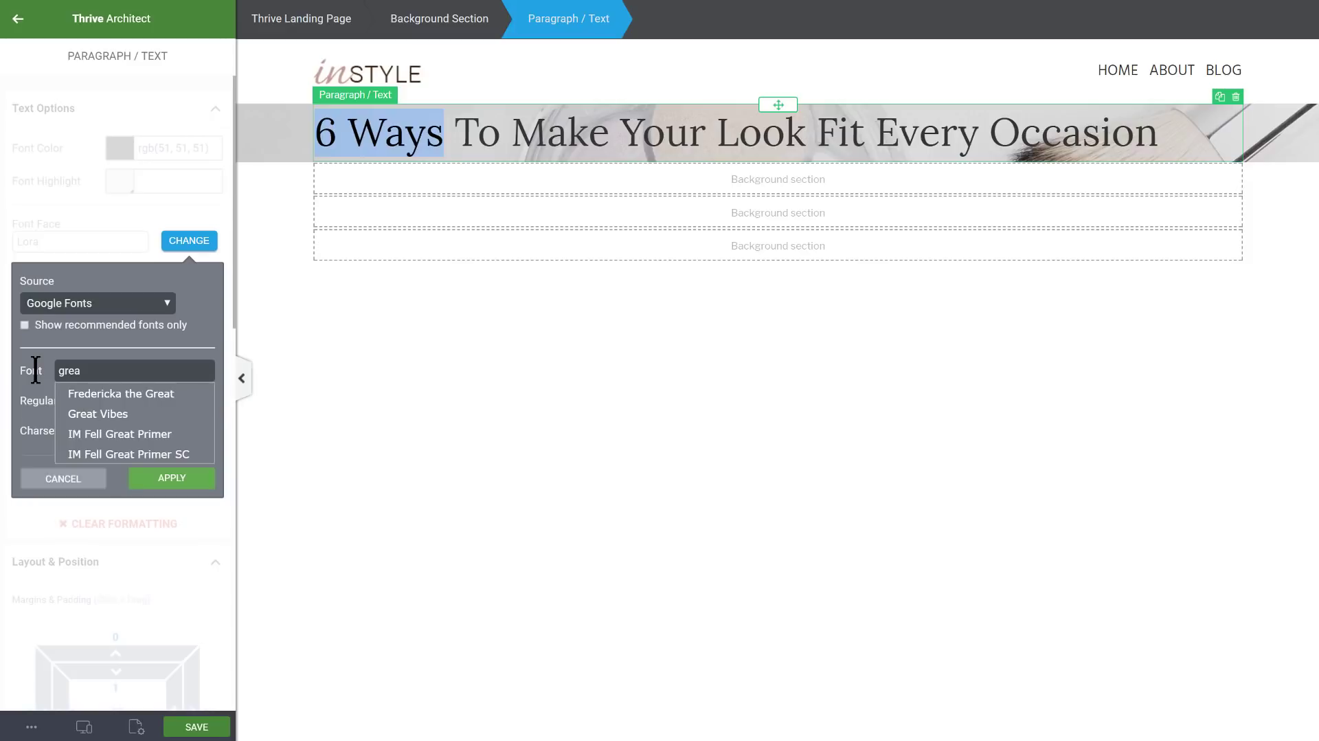
click(96, 417)
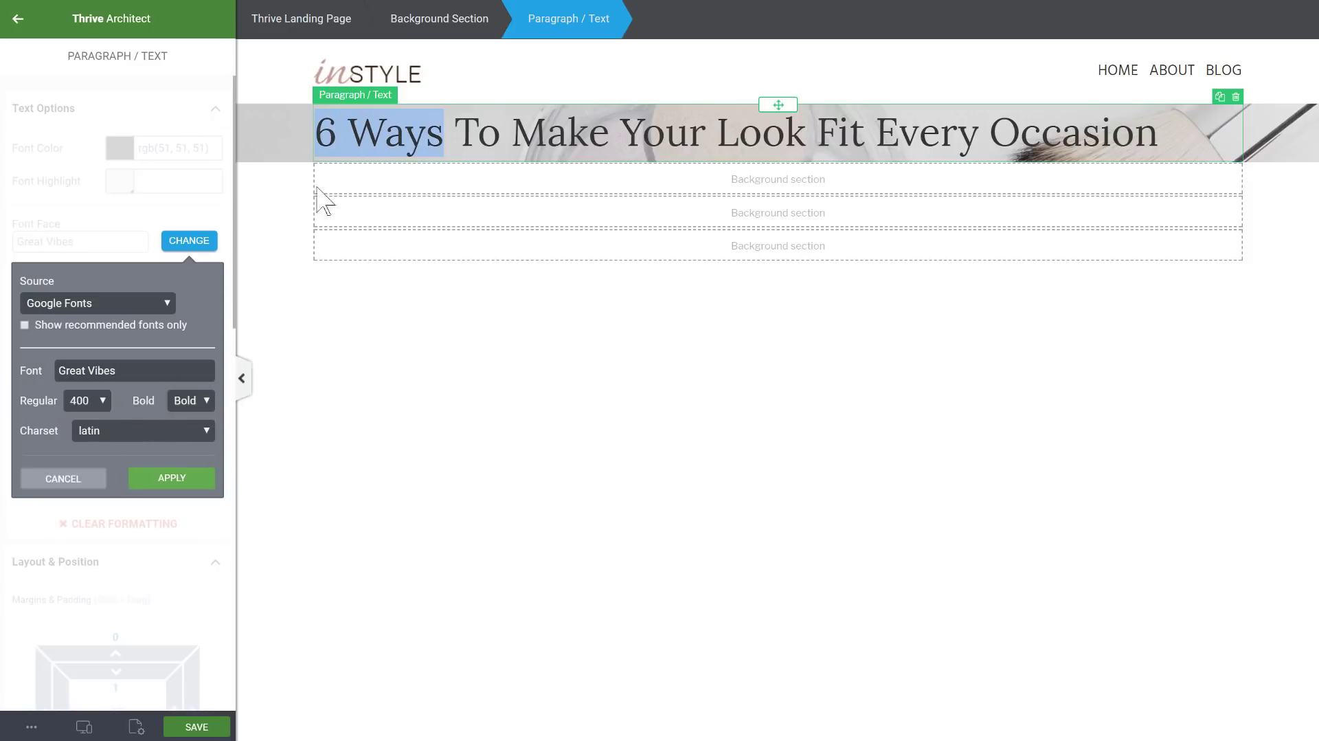
click(91, 432)
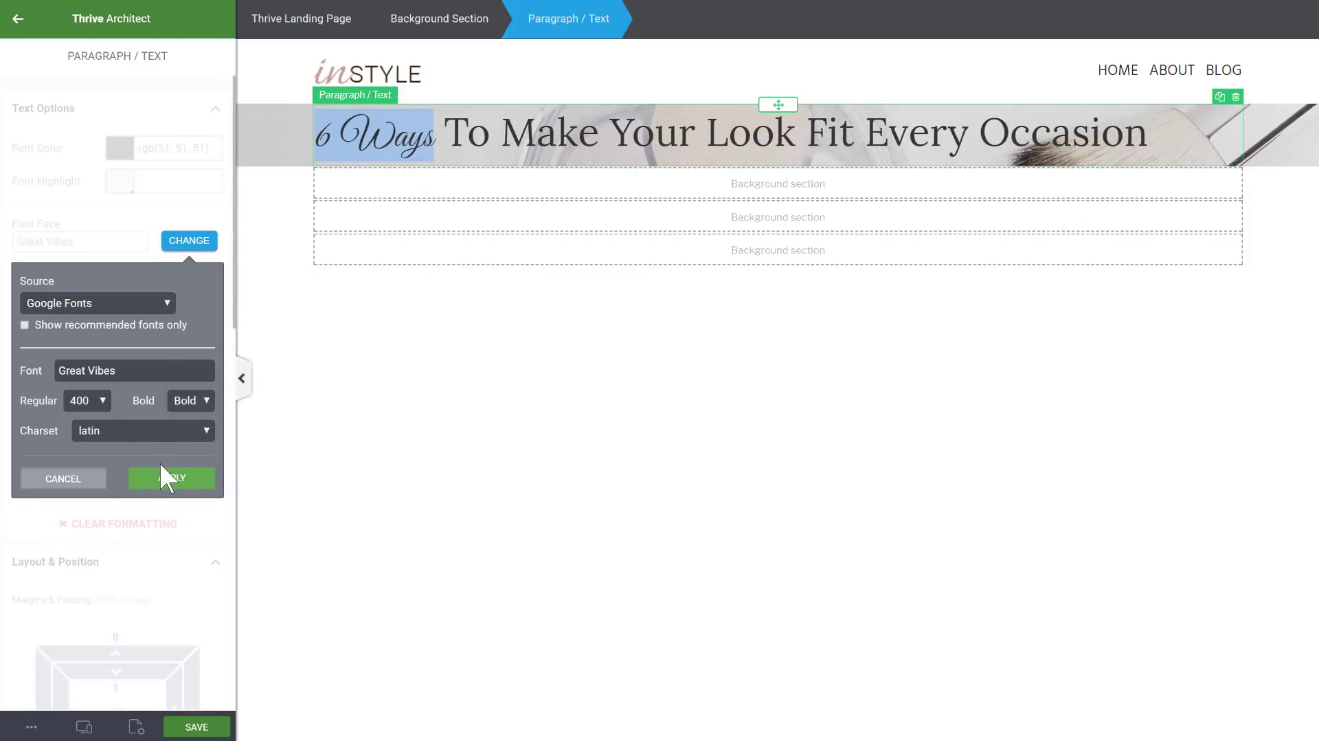
click(162, 479)
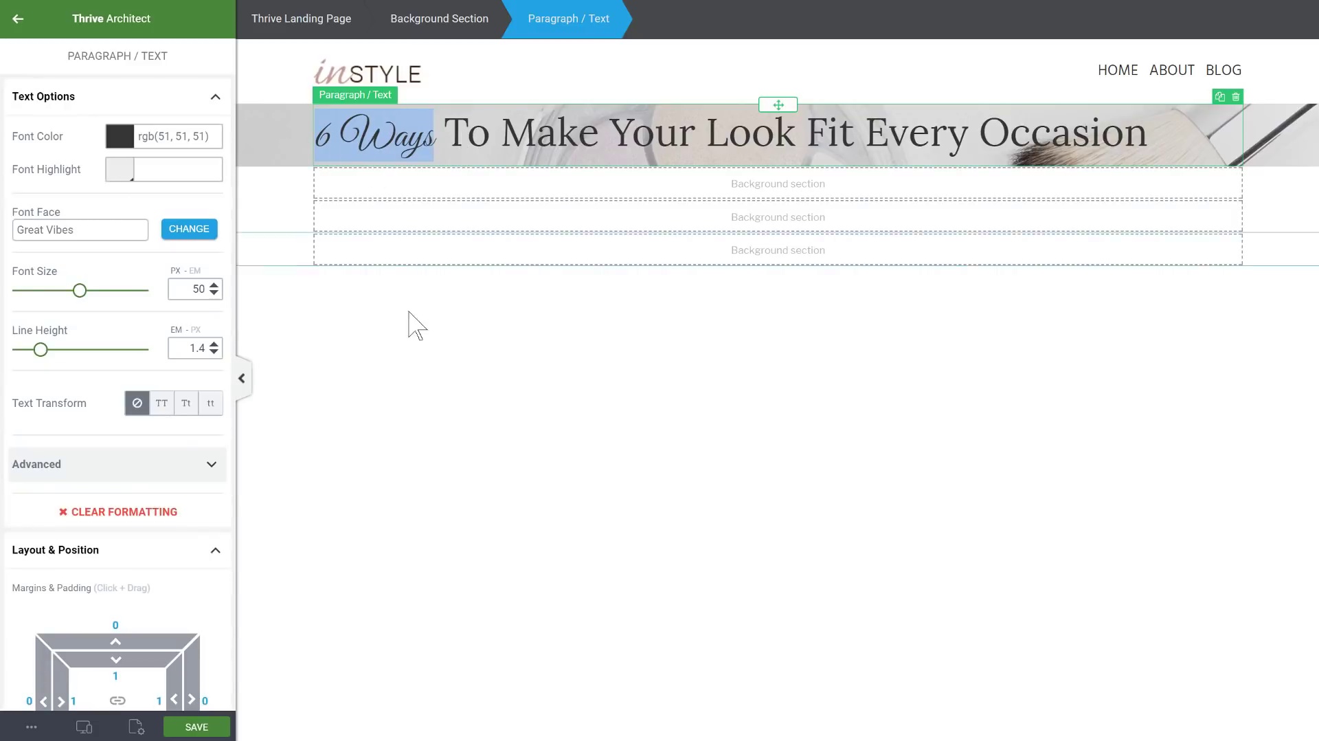
click(453, 394)
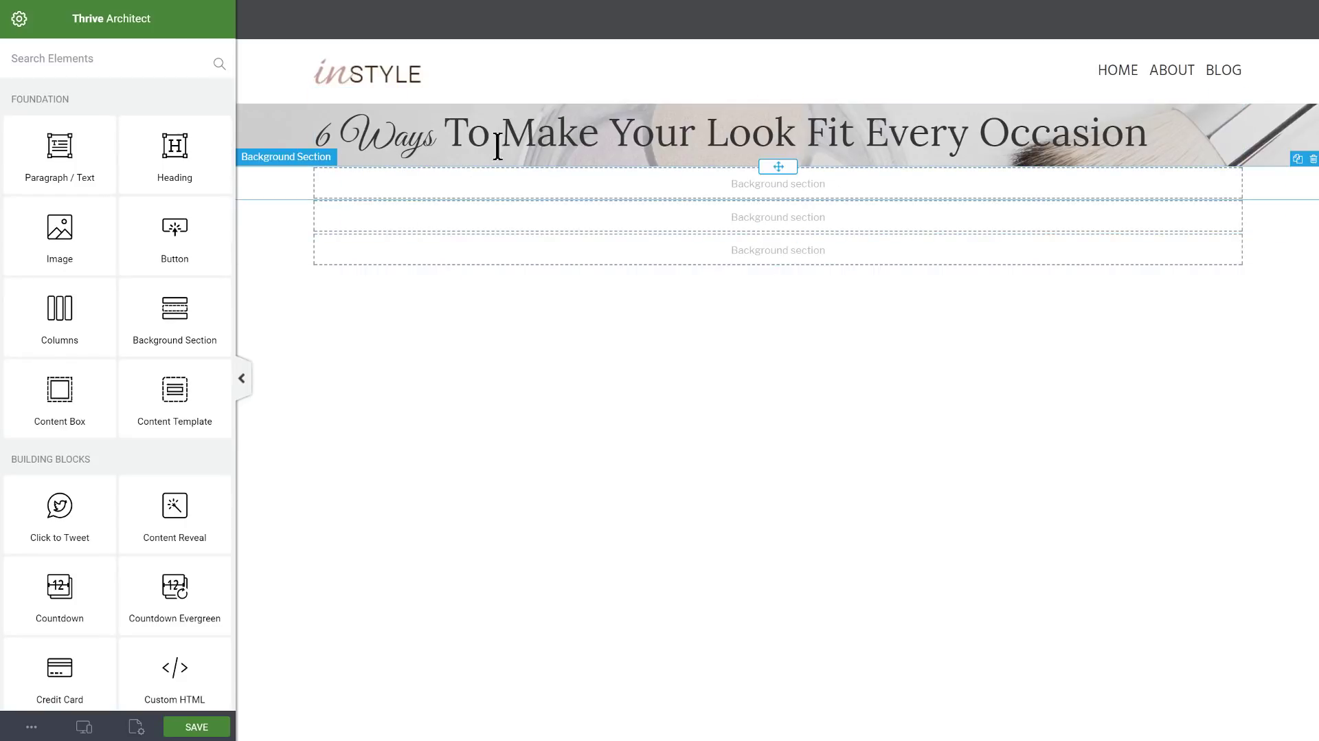
- Add the paragraph "Lorem ad ipsum dolor sit amet, ut adec elitis nam elitis nam duius, sed do eiusmod tempor" below the heading and color it #333333
drag(60, 150, 748, 138)
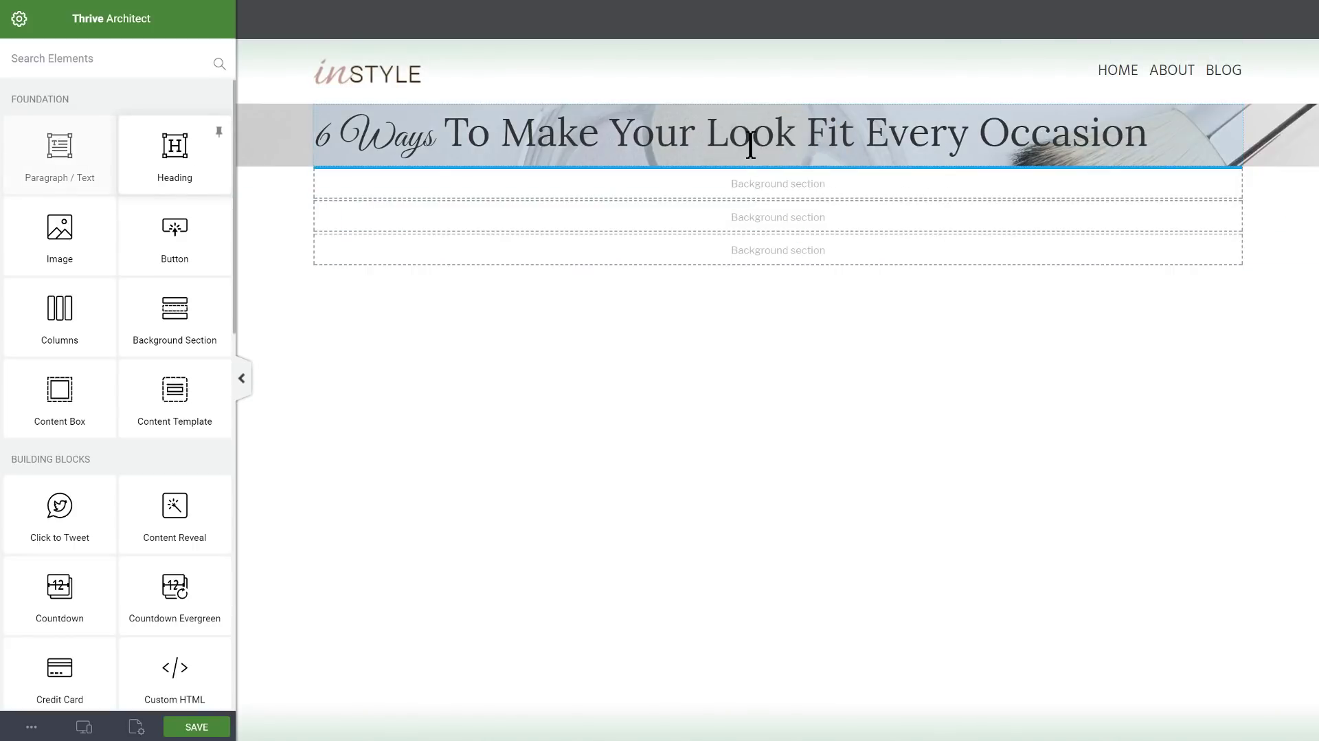
text(Lorem ad ipsum dolor sit amet, ut adec elitis nam elitis nam duius, sed do eiusmod tempor)
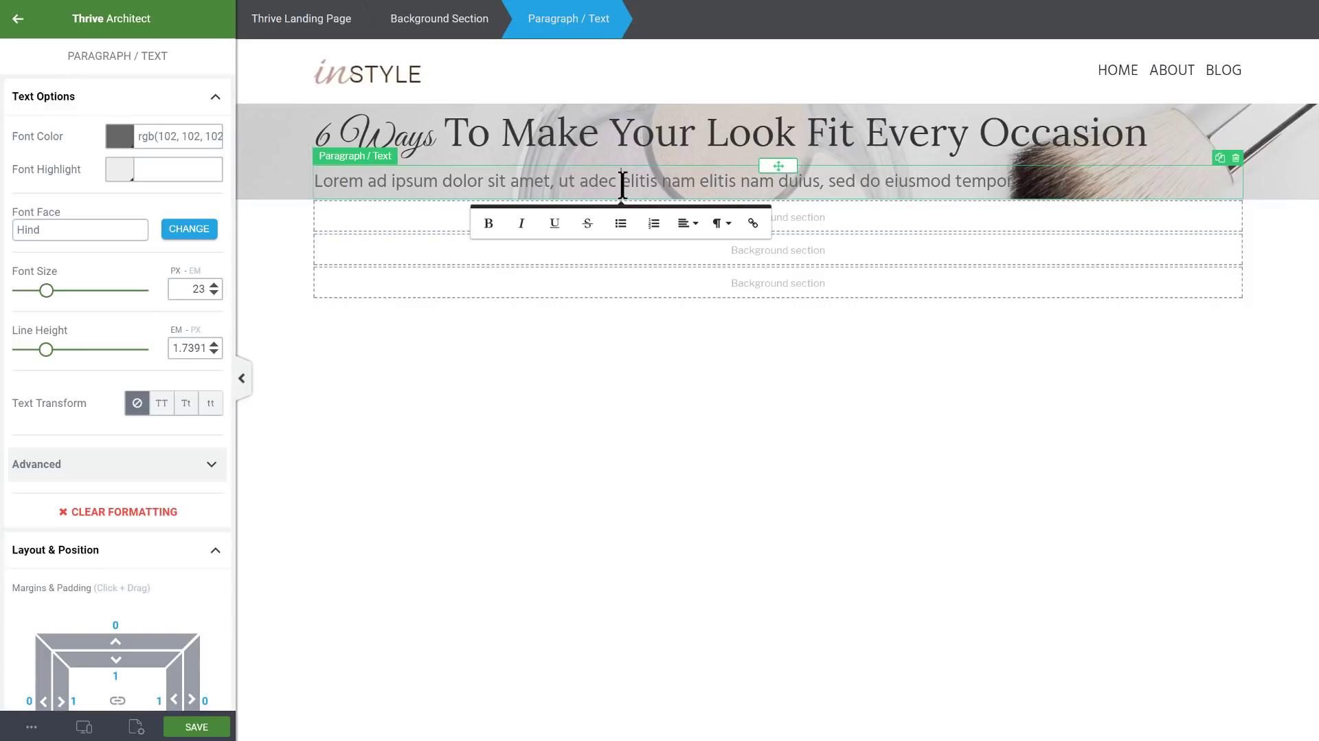
click(119, 136)
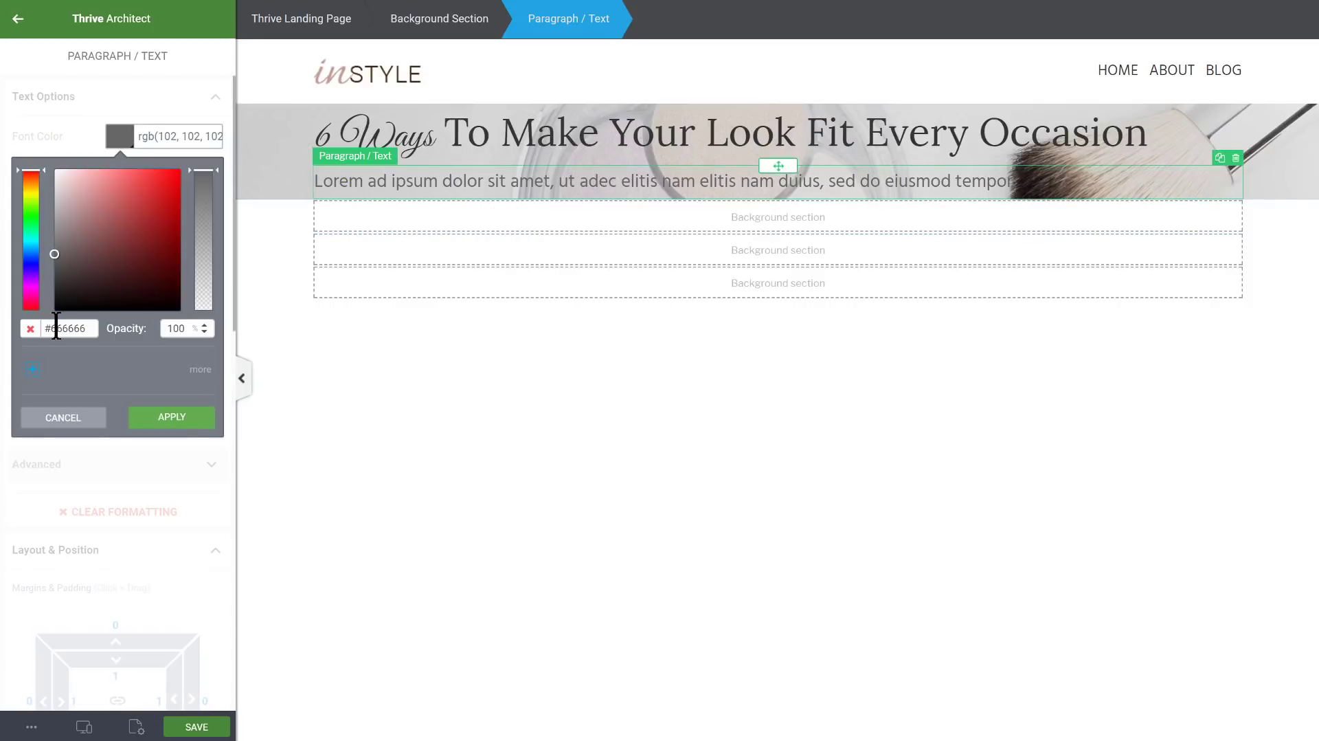
drag(53, 325, 211, 323)
text(333333)
key(Tab)
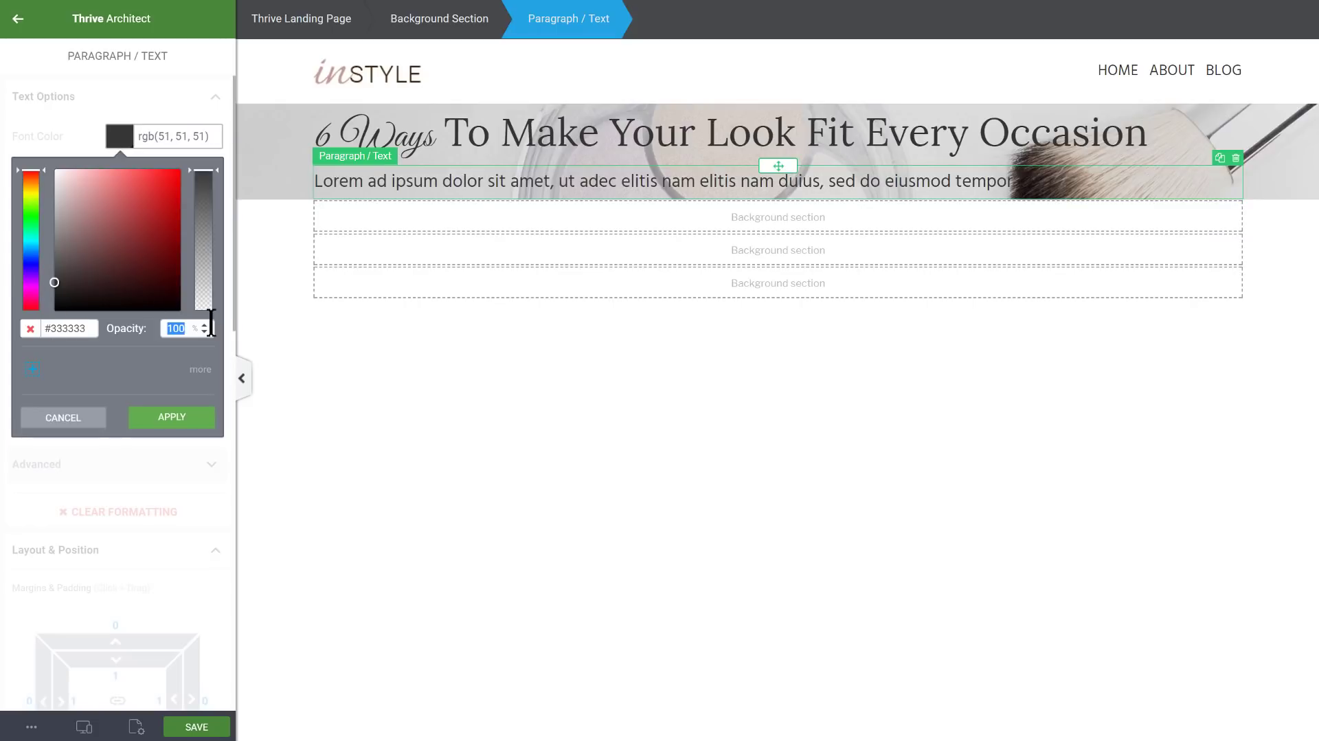
click(172, 417)
click(639, 454)
- Add a Button element below the paragraph in the hero section and align it left
drag(175, 234, 691, 207)
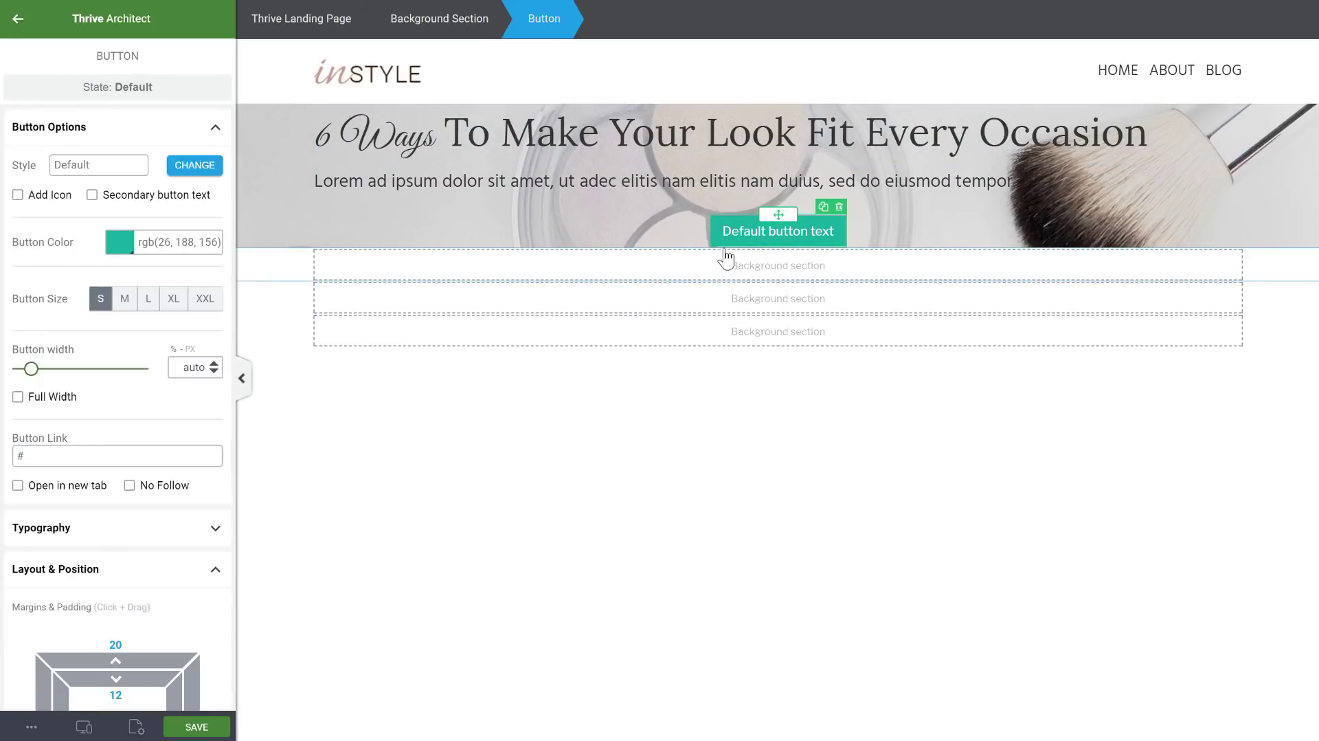
scroll(136, 586, down, 4)
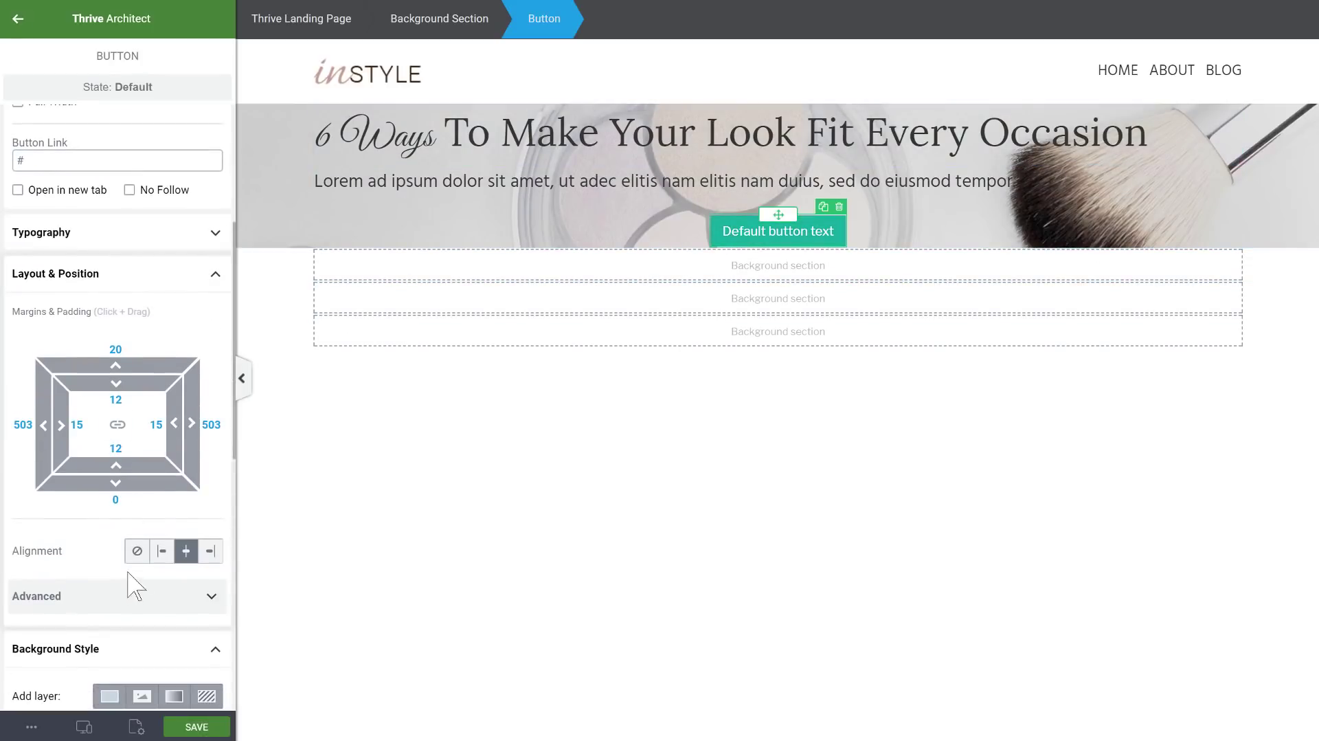
click(166, 555)
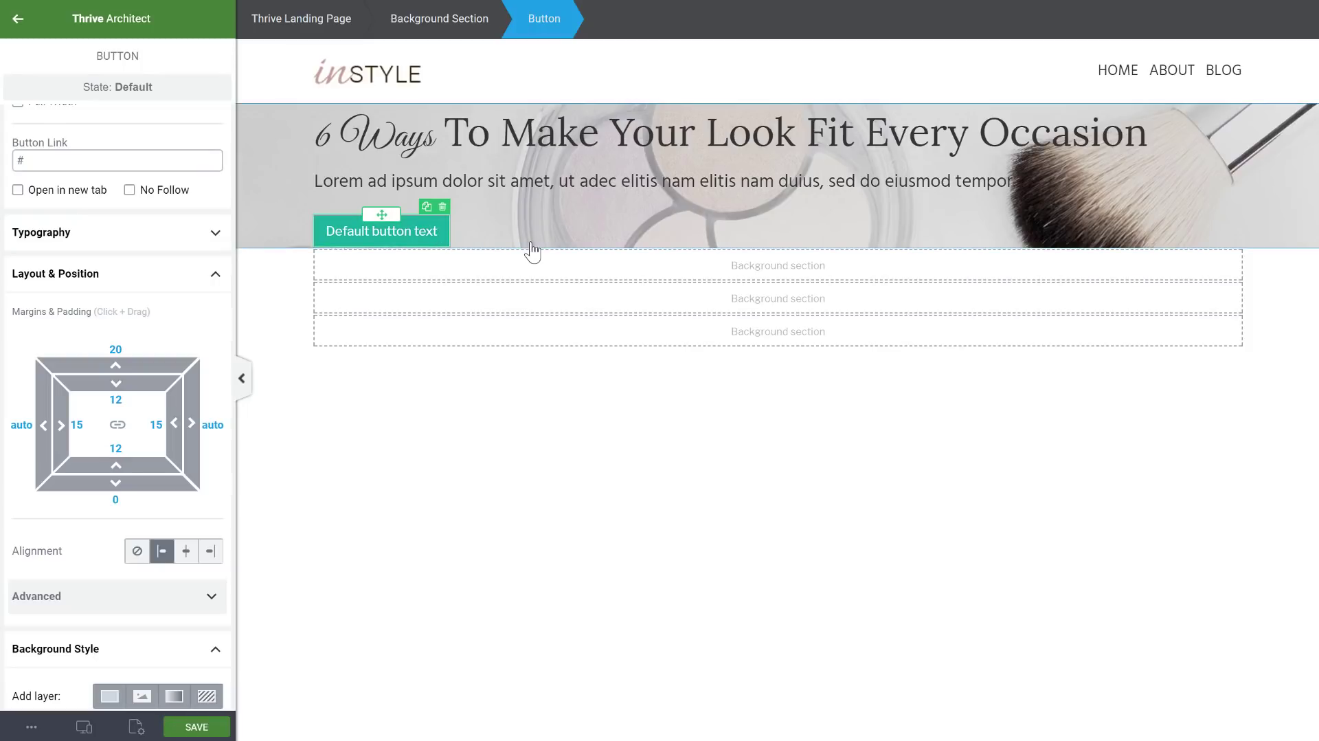
- Set the hero button's size to M after trying size L
scroll(145, 316, up, 4)
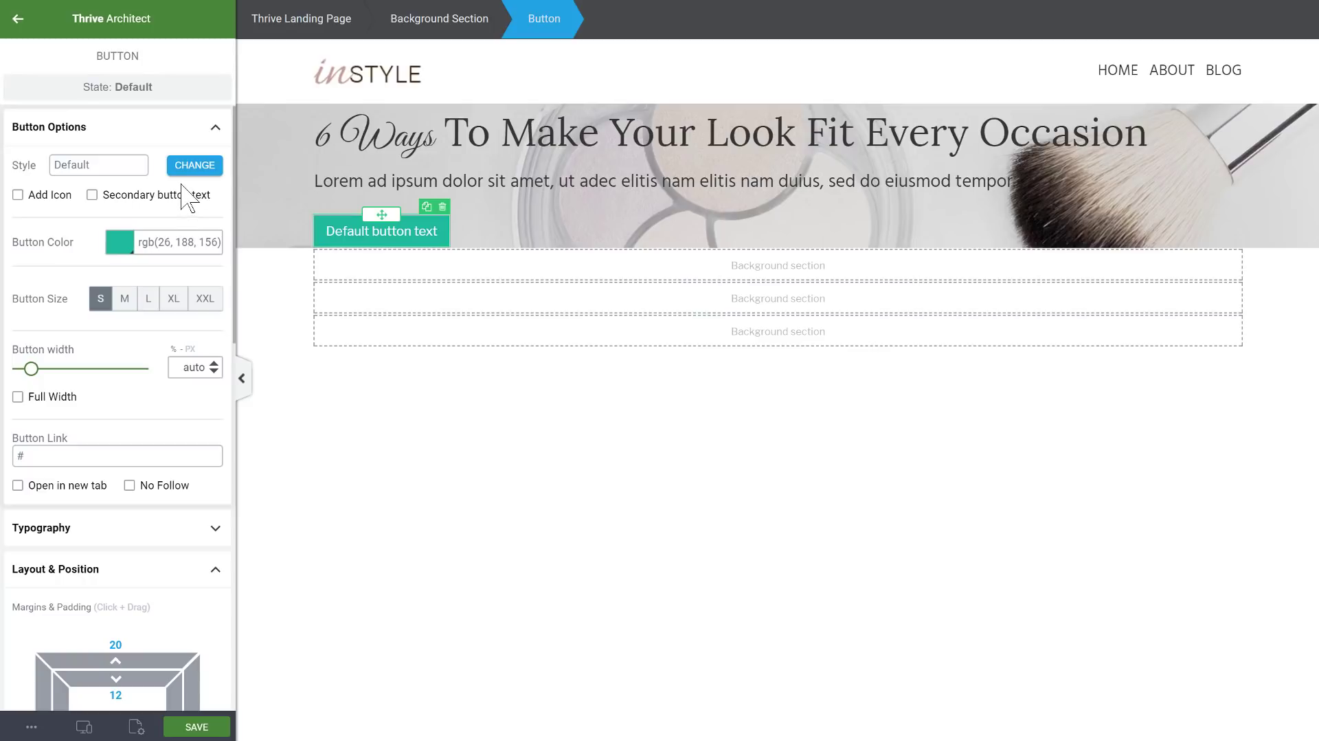
click(147, 299)
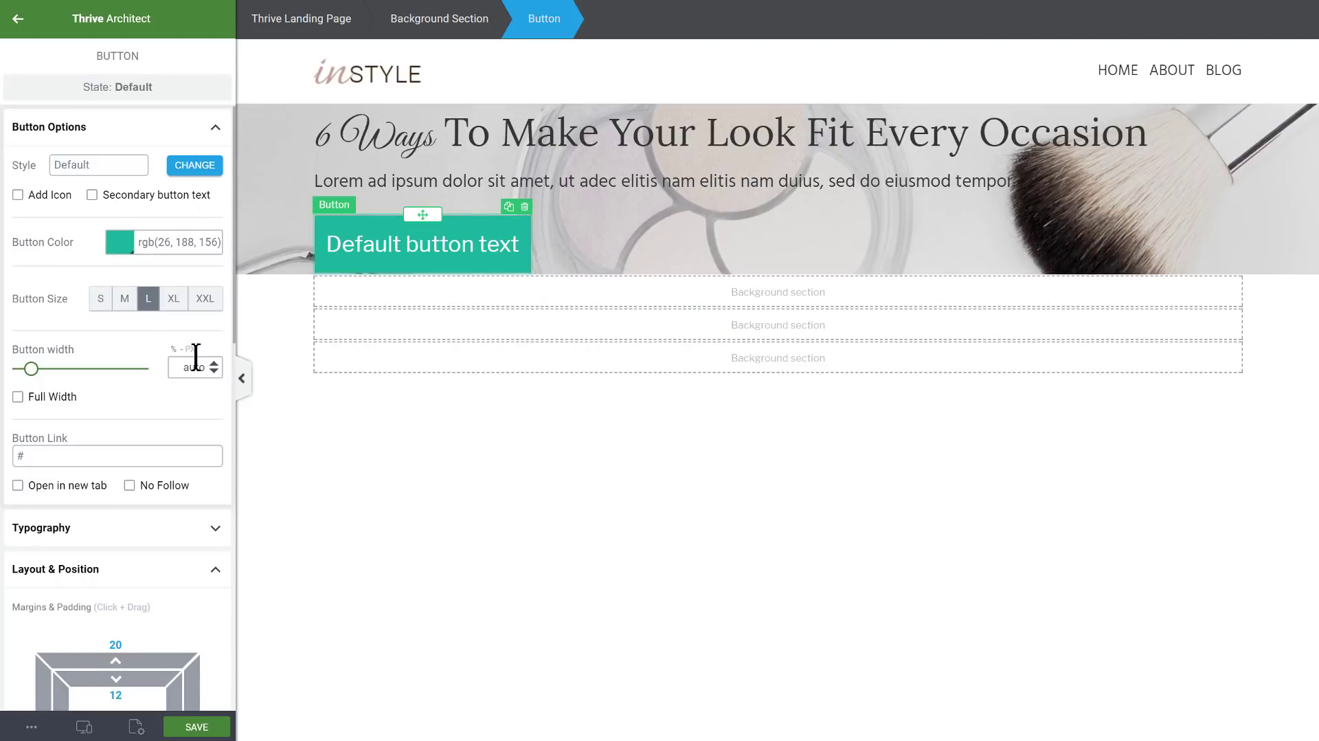
click(125, 300)
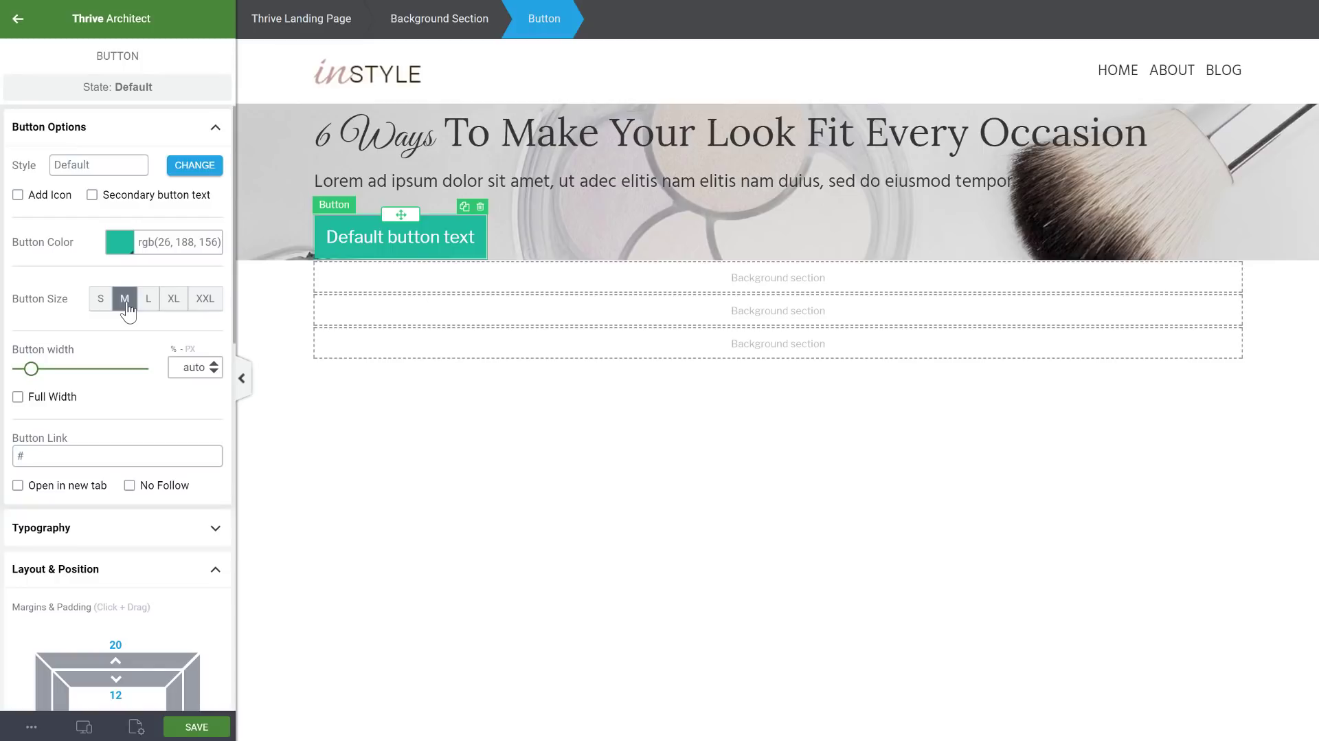
- Set the button color to #bf9990 and save that color as a favorite swatch
click(120, 242)
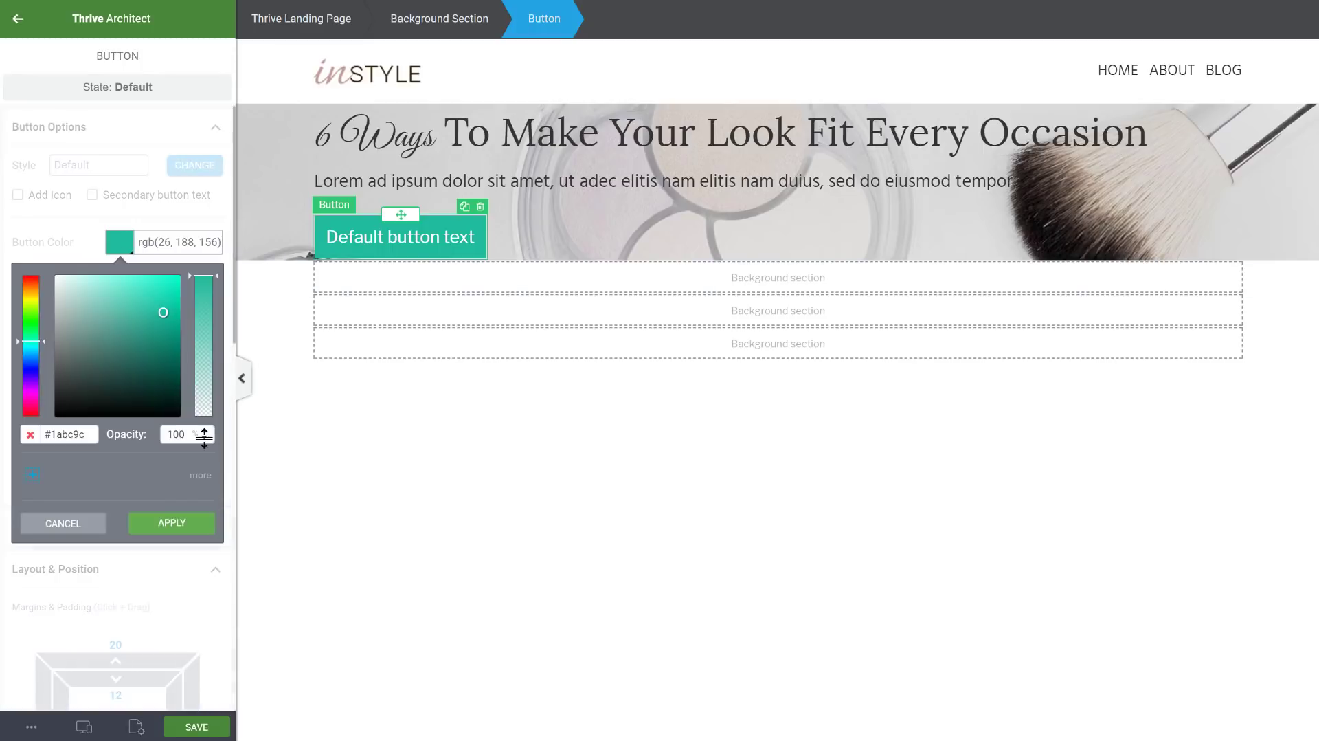
triple_click(65, 434)
text(#bf9990)
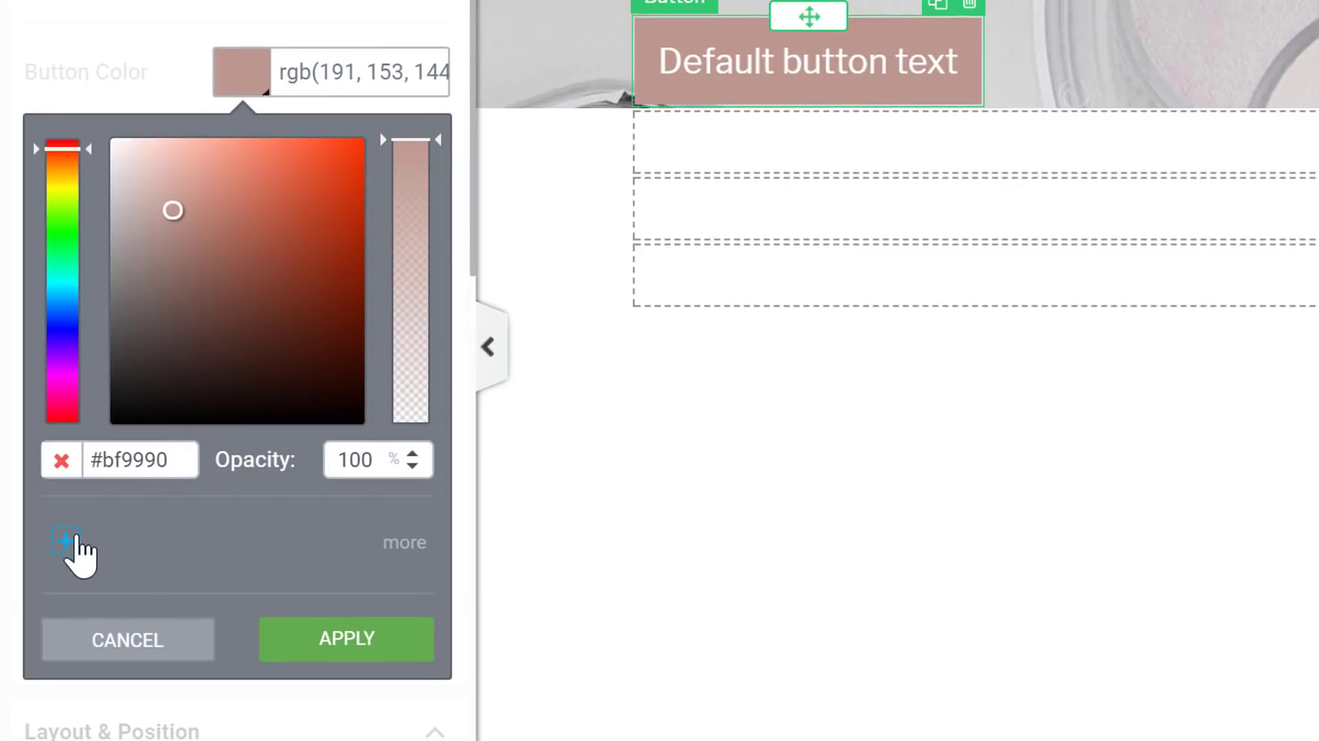
click(66, 540)
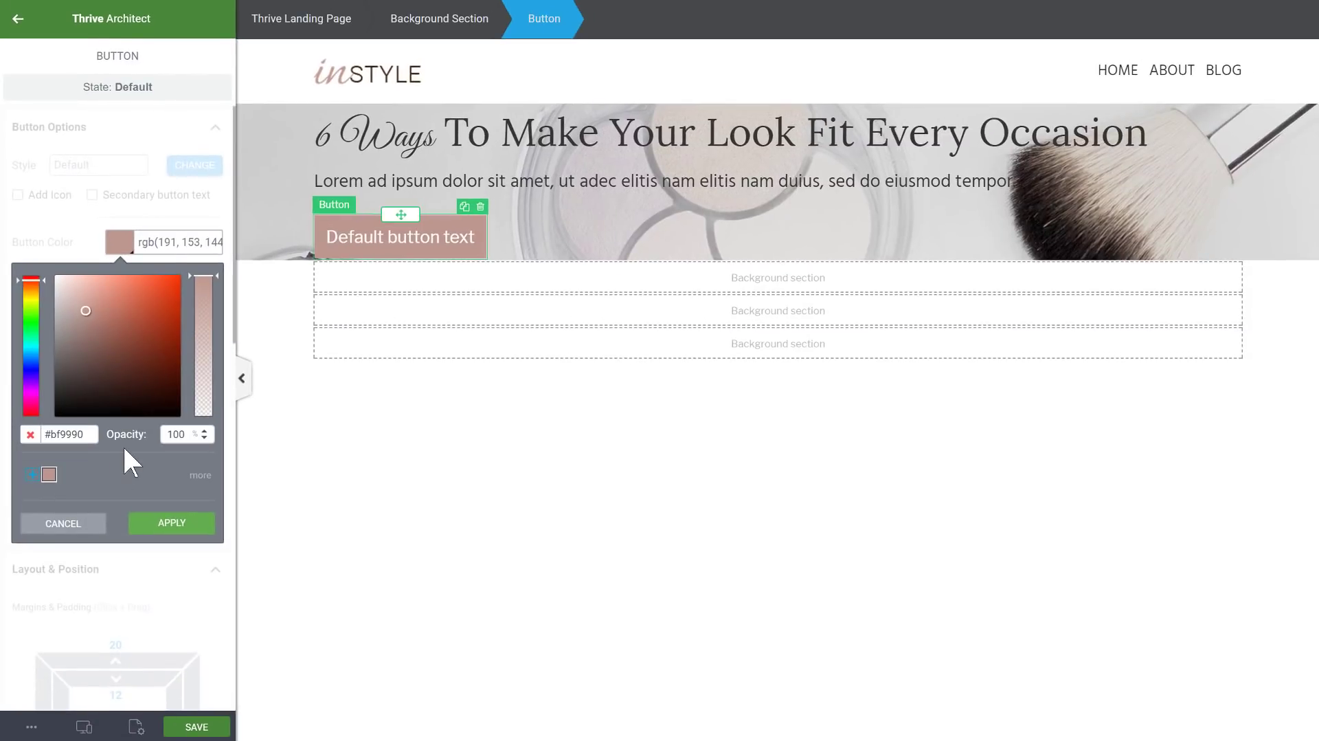
click(801, 60)
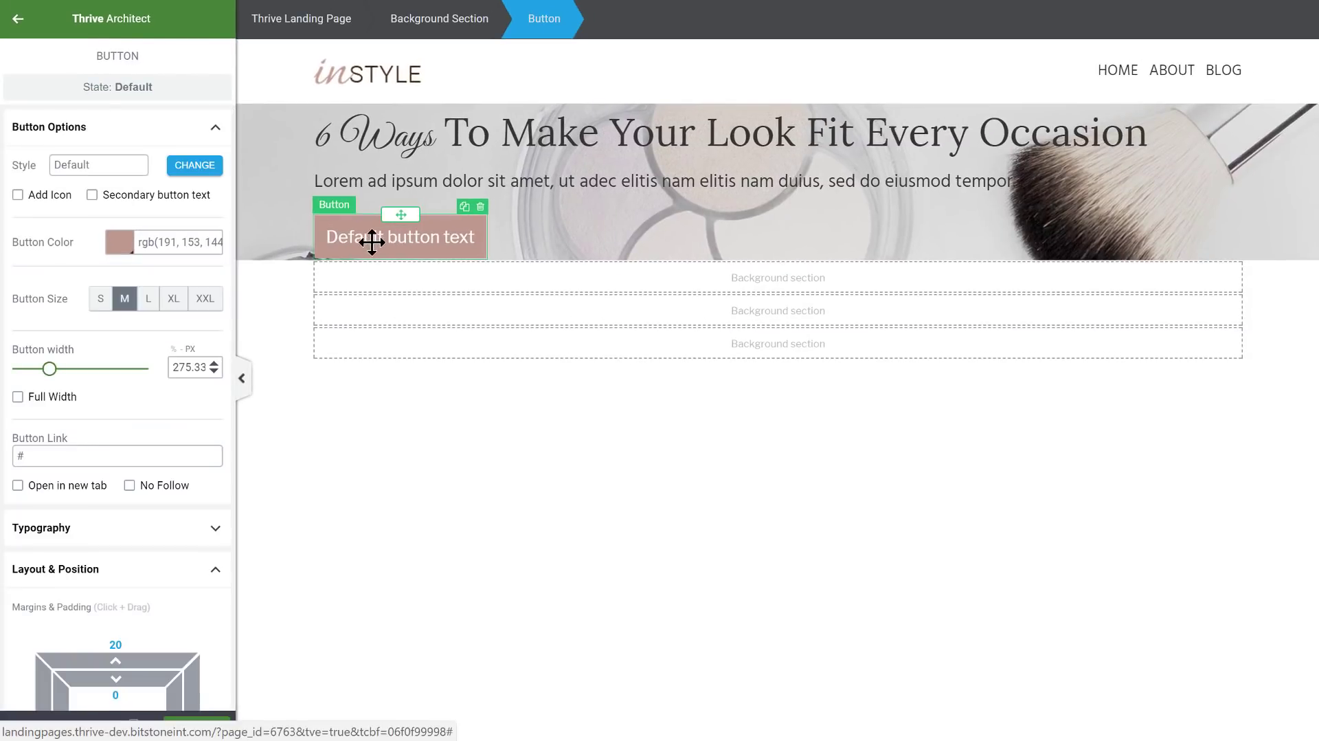
- Replace the default button text with "Get The Free Guide"
click(373, 237)
triple_click(436, 243)
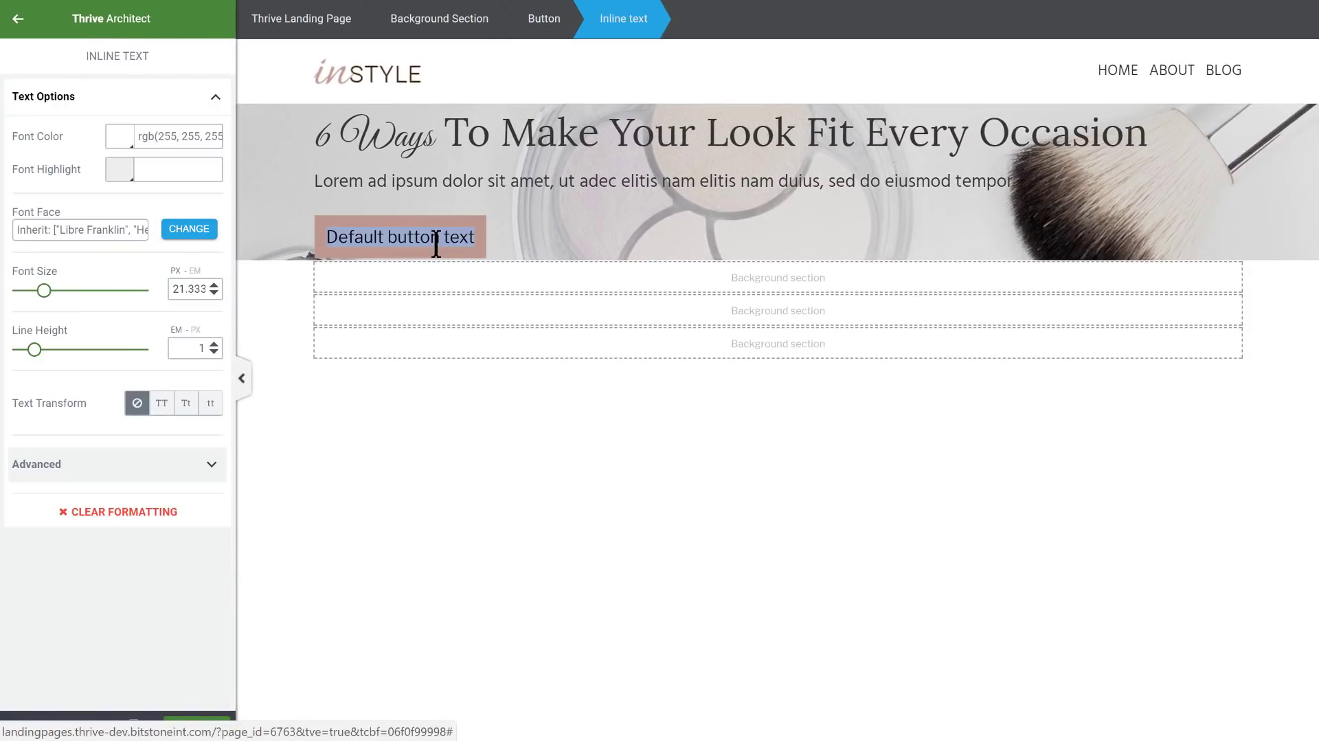
text(Get )
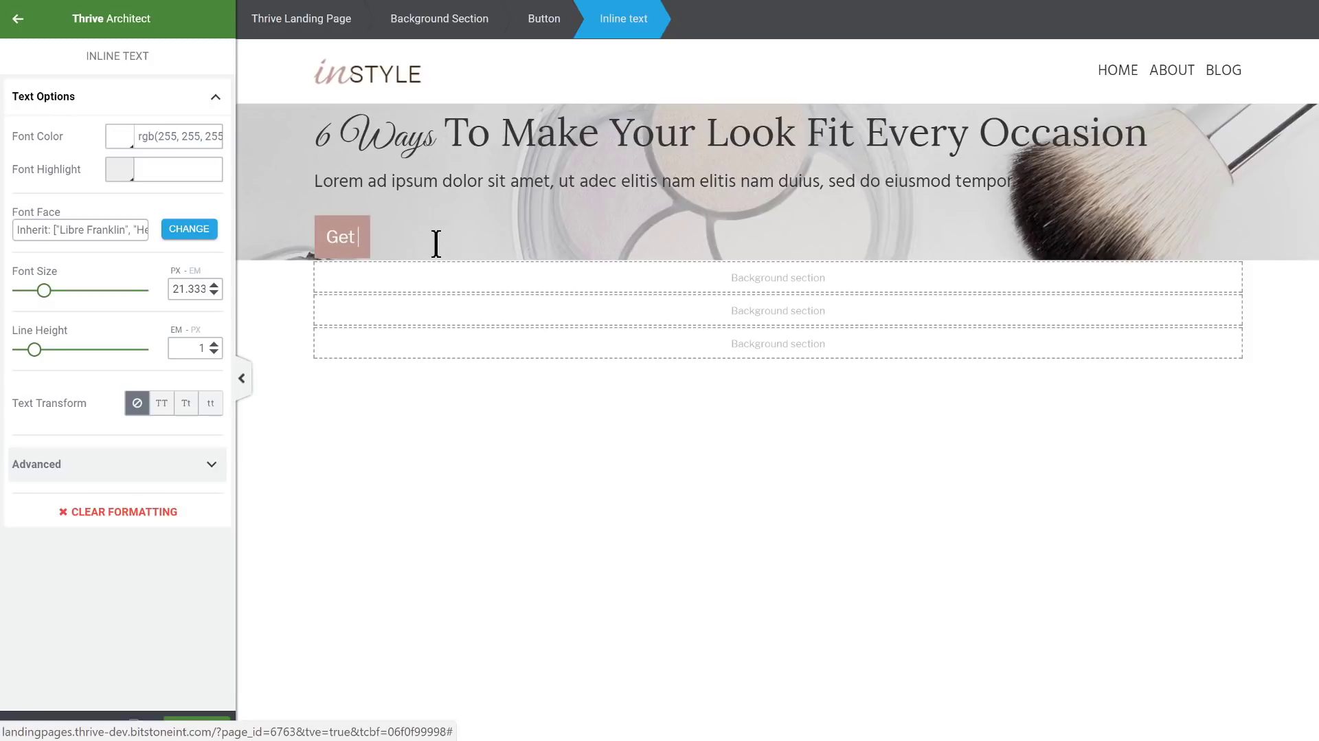
text(The Free Gu)
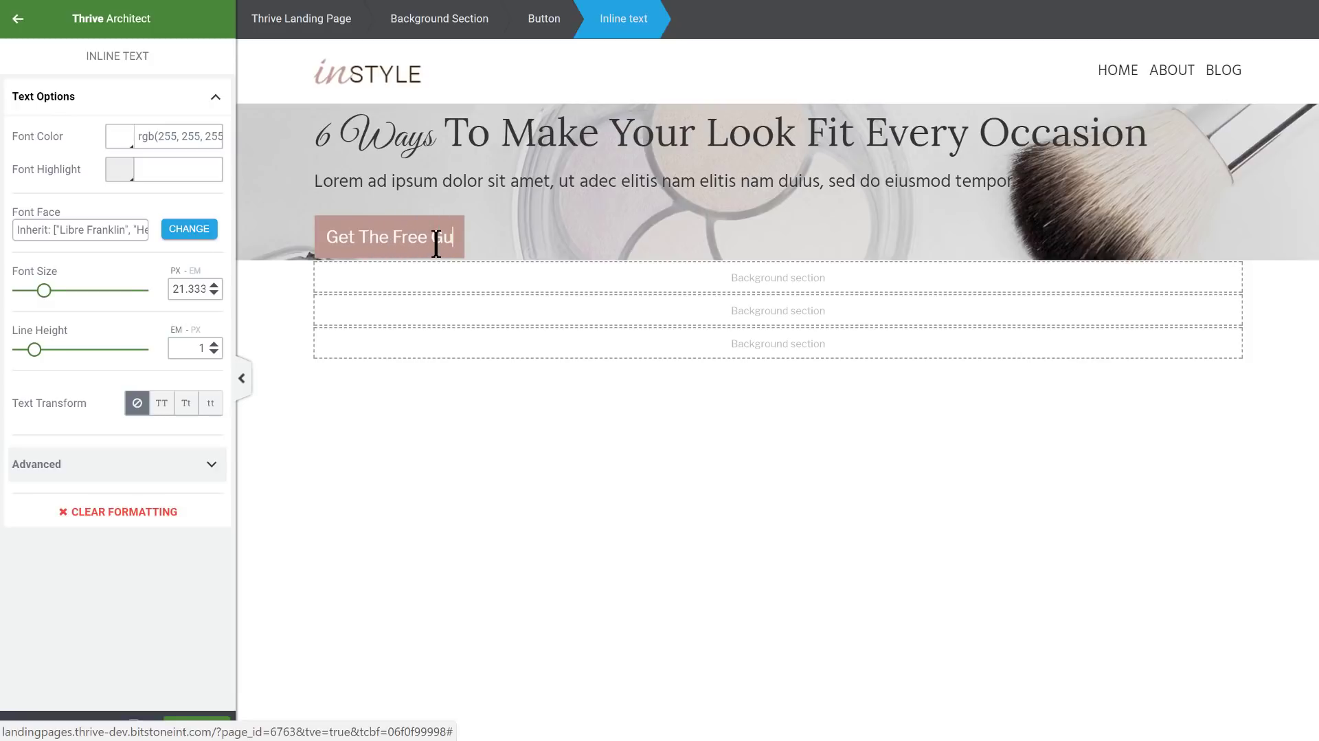
text(ide)
- Apply the uppercase text transform to the "Get The Free Guide" button
triple_click(365, 236)
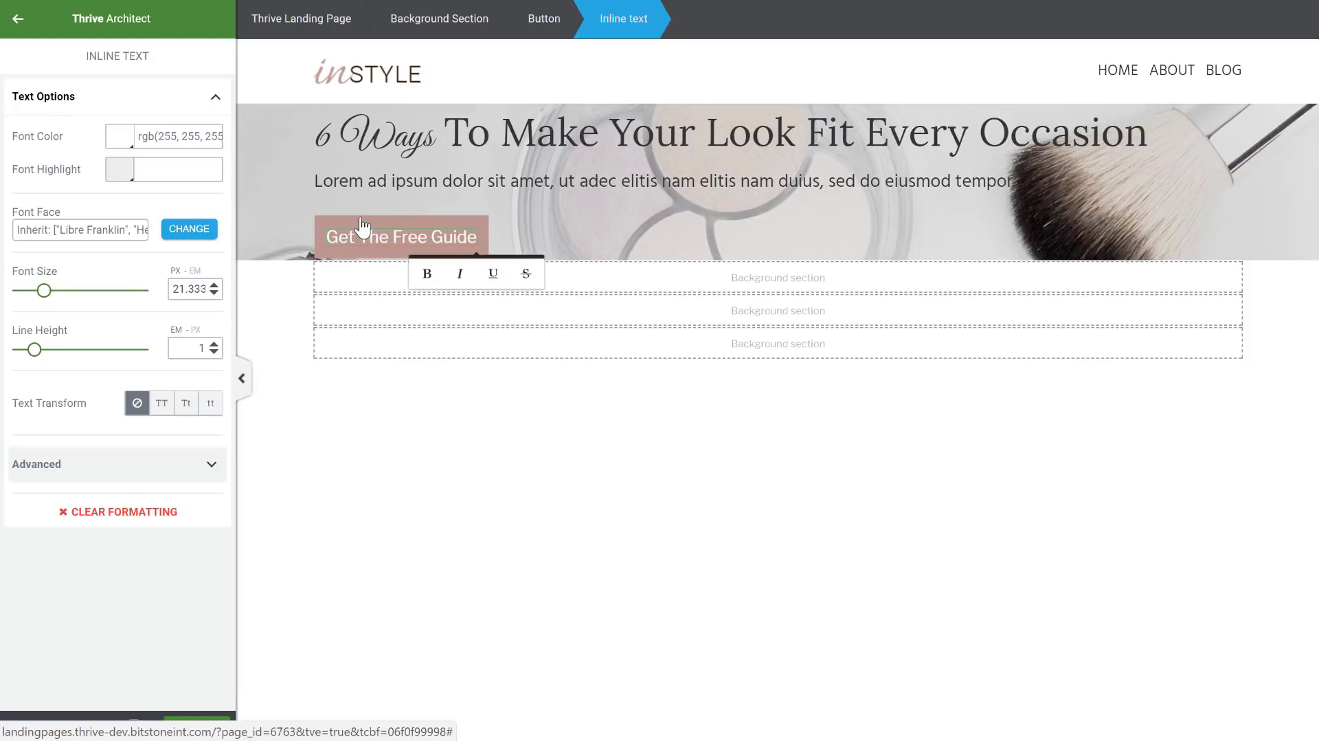
click(358, 214)
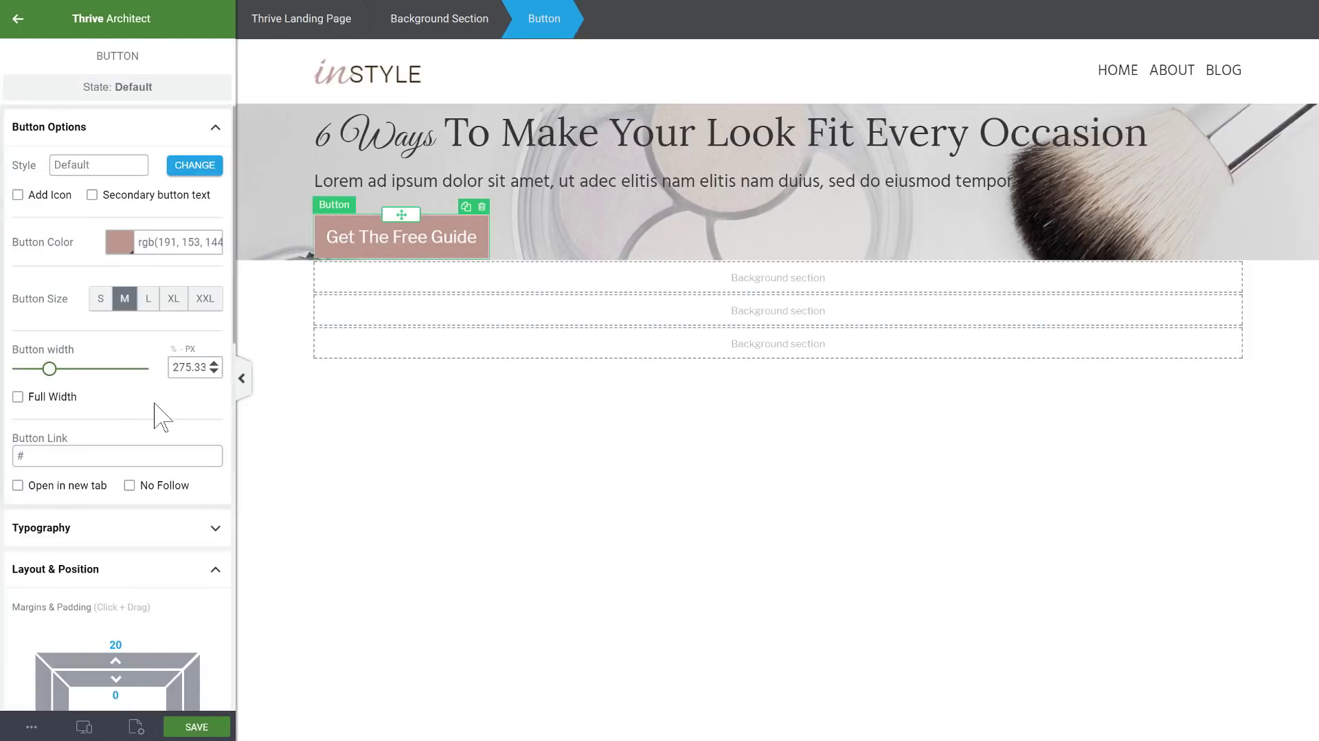
scroll(157, 412, down, 3)
click(26, 337)
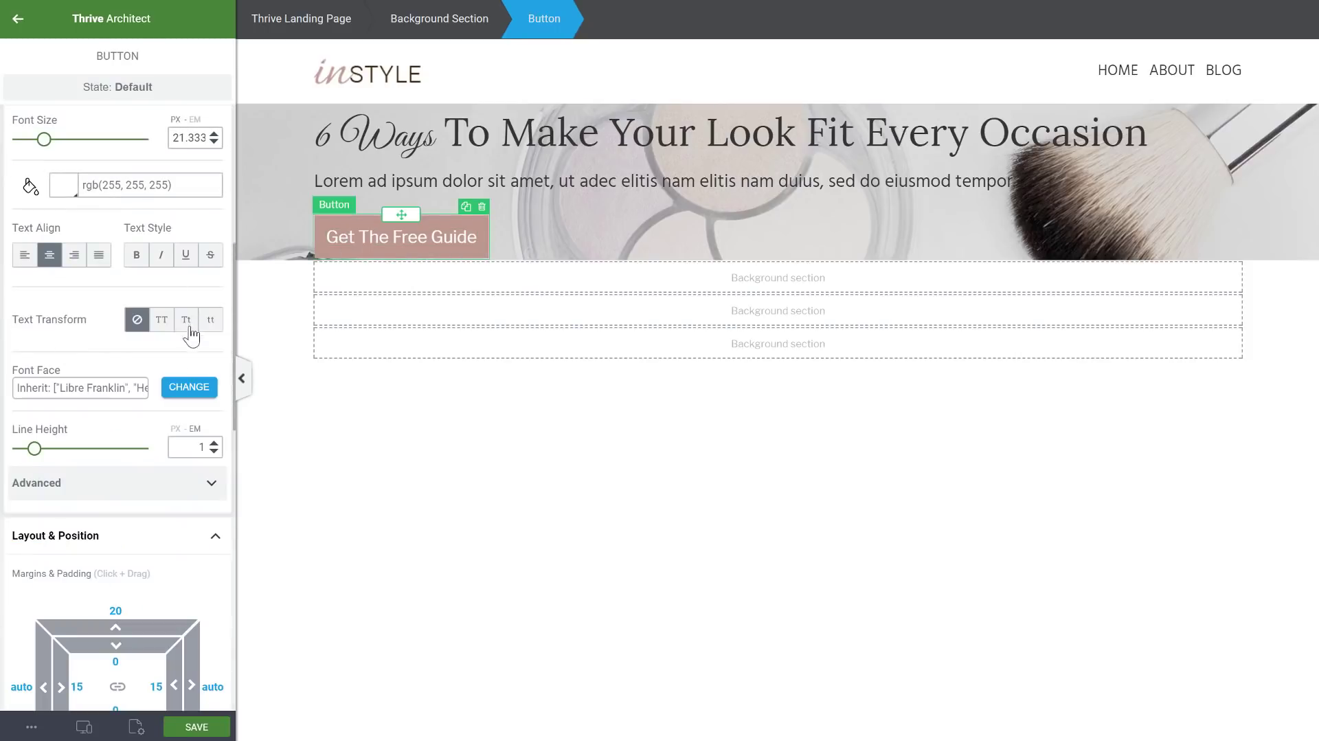
scroll(183, 344, up, 2)
click(163, 425)
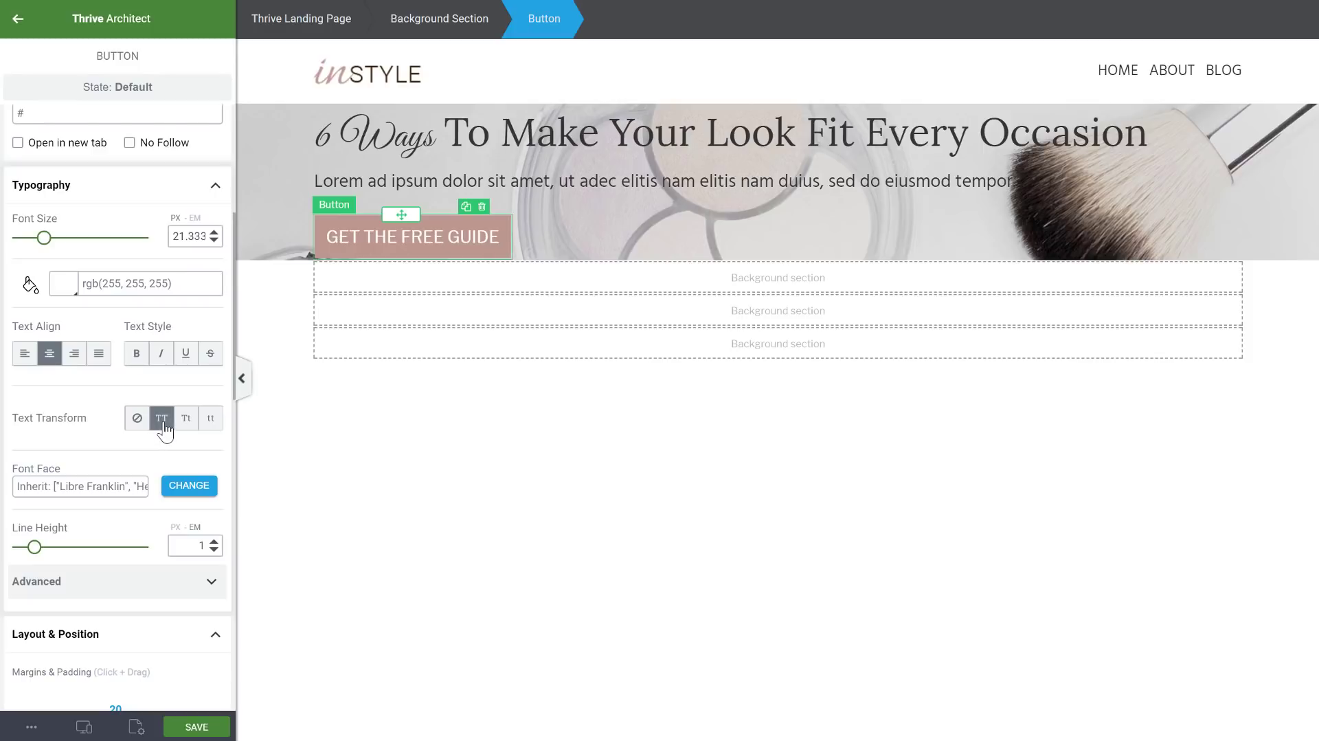
- Increase the letter spacing of the button text slightly in the advanced typography settings
click(143, 582)
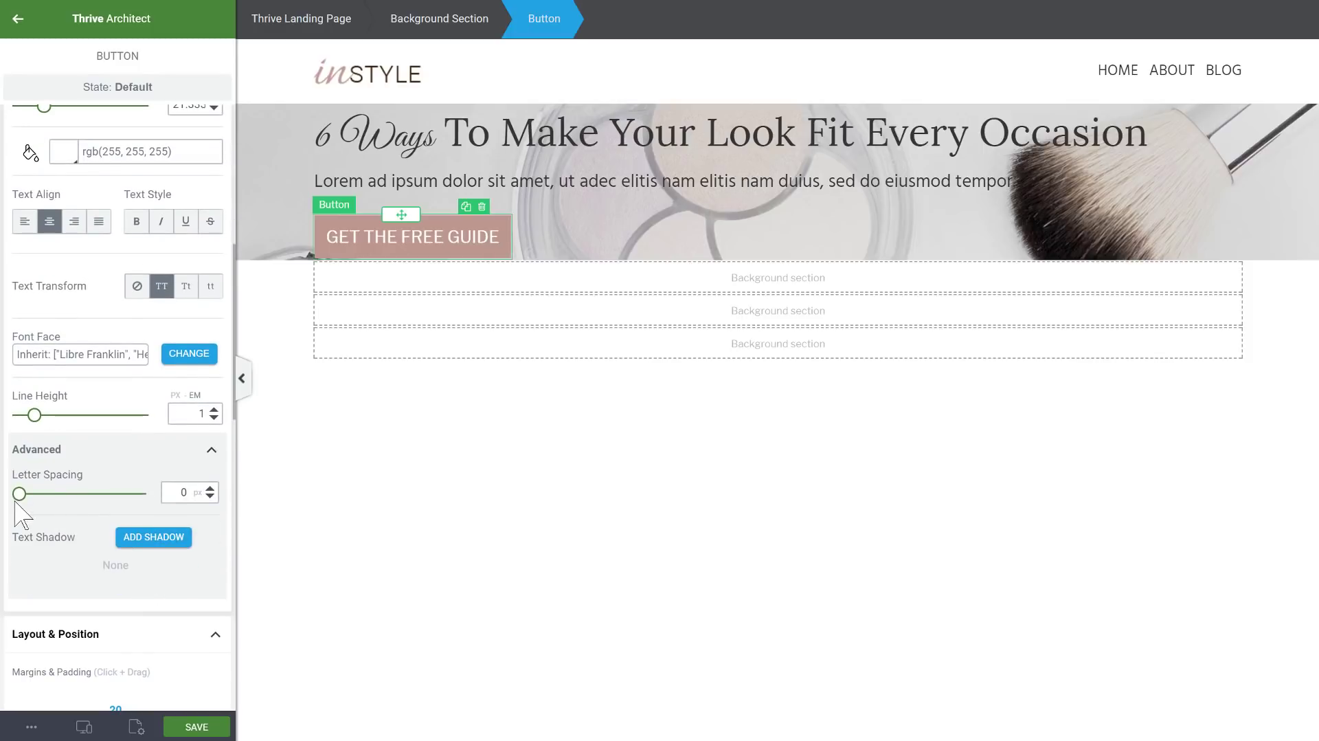
drag(20, 502, 24, 496)
click(127, 452)
- Change the font face of the "Get The Free Guide" button to the Google font Hind
scroll(154, 341, up, 2)
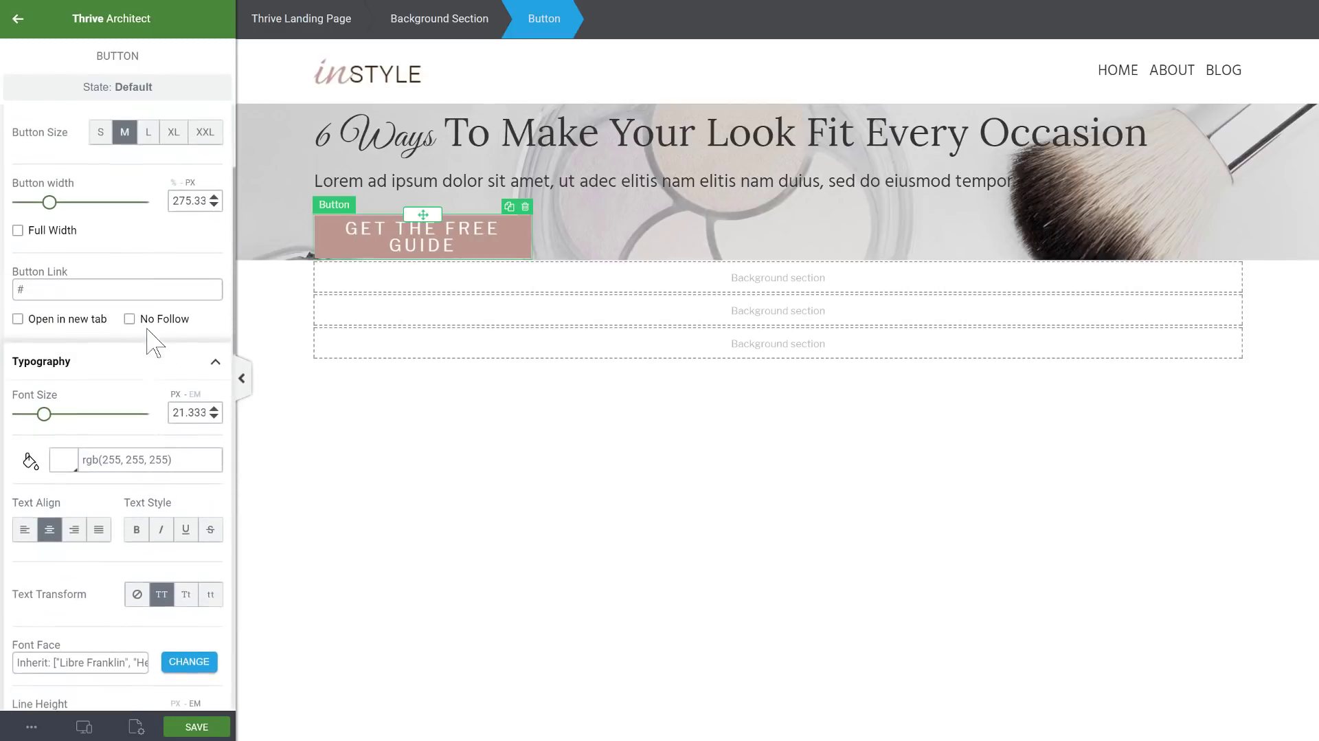
scroll(146, 344, down, 3)
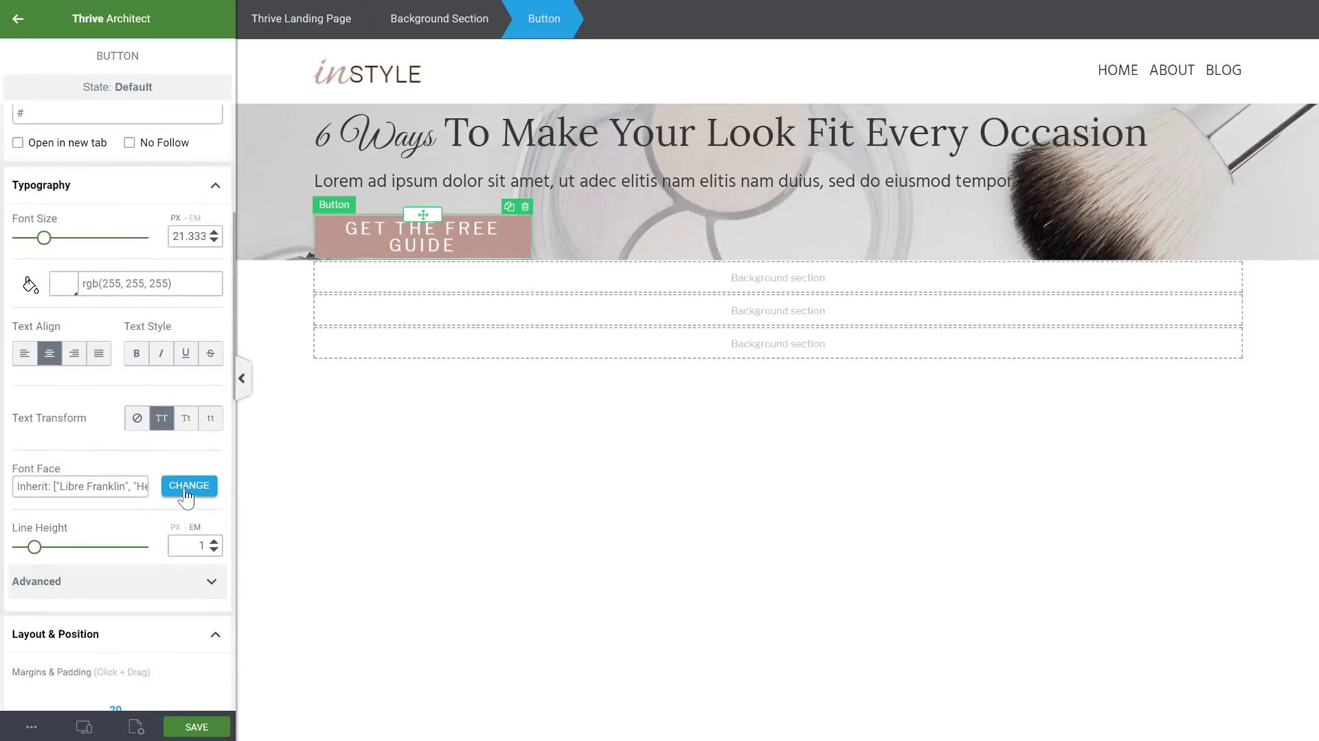
click(186, 493)
click(33, 549)
click(32, 577)
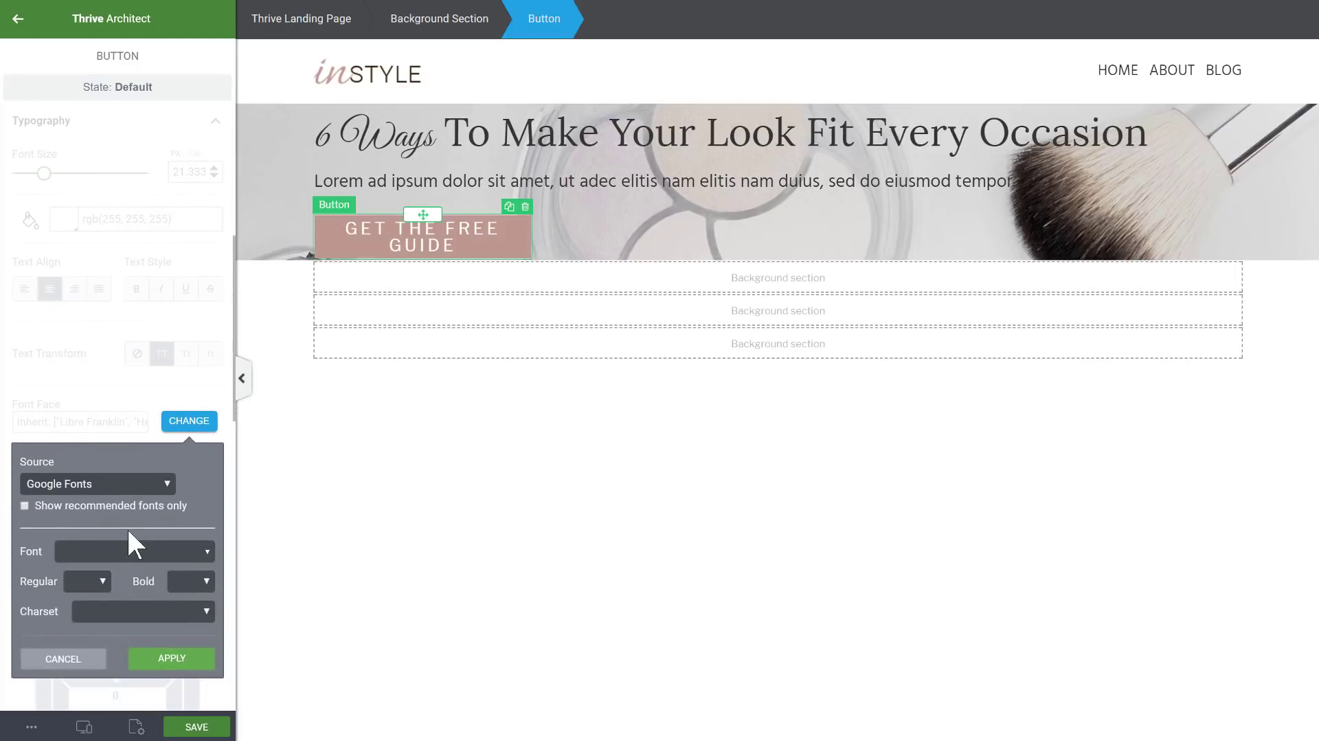
text(hind)
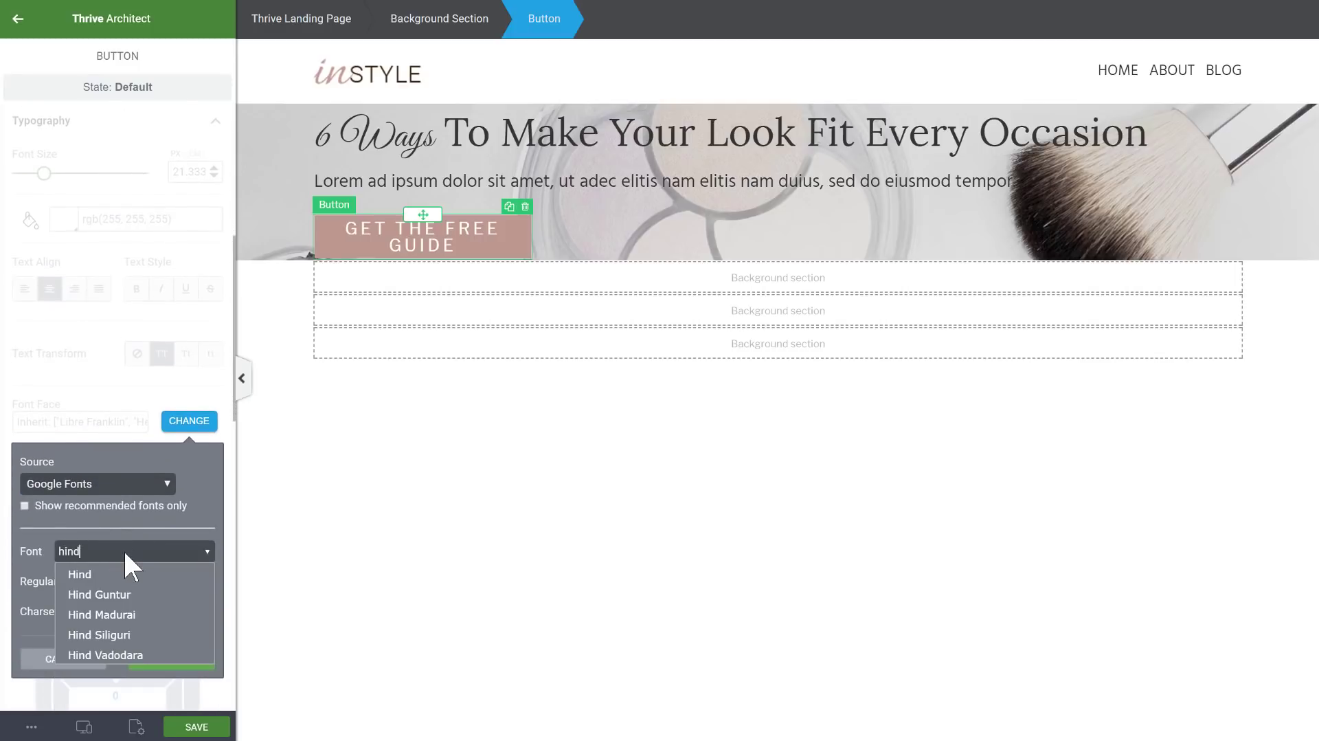
click(120, 579)
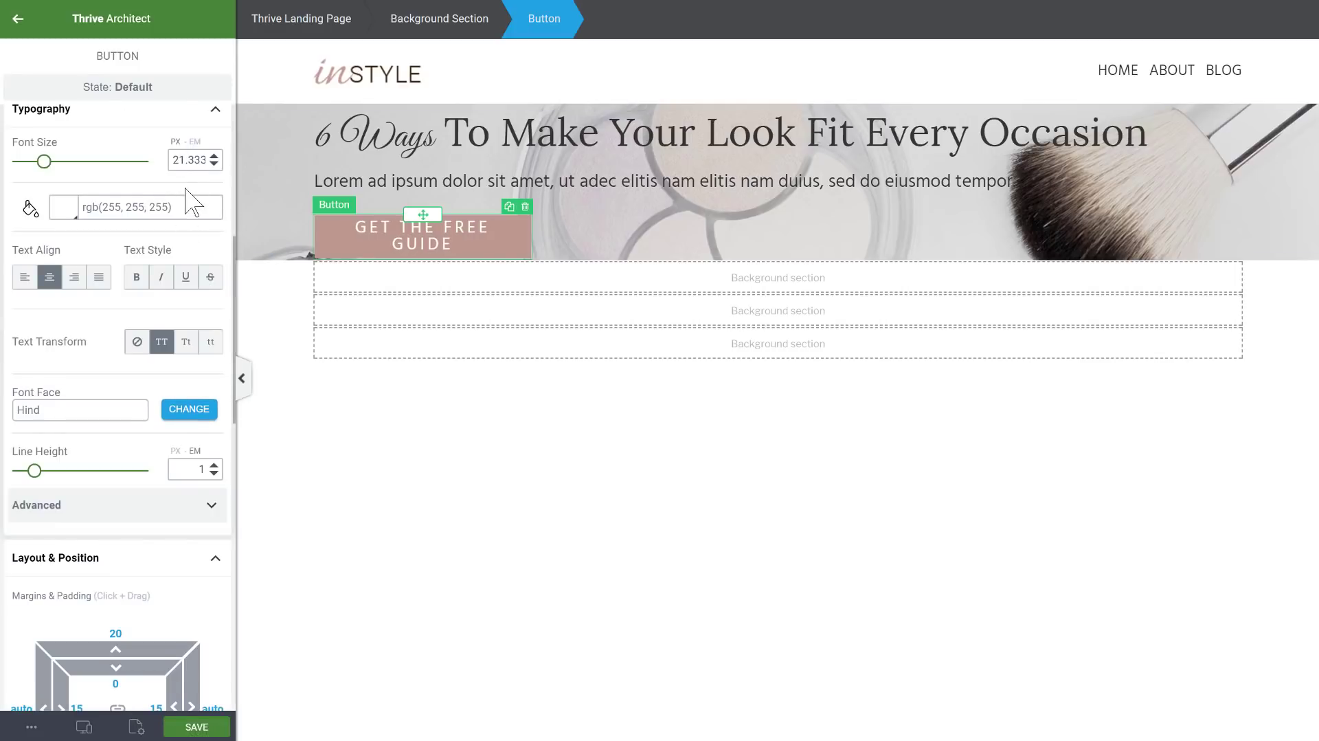
- Set the button's font size to 24 px and widen the button to 363 px so its text fits one line
scroll(186, 220, up, 2)
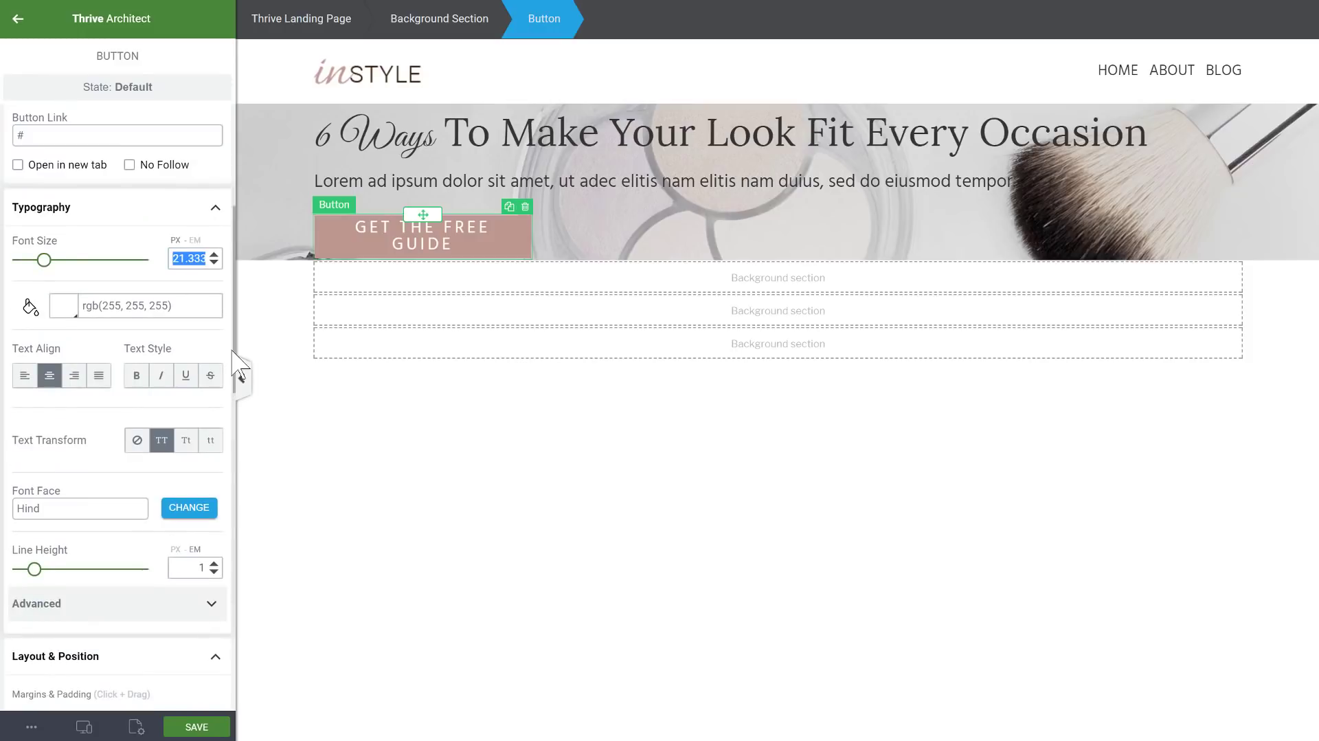
text(24)
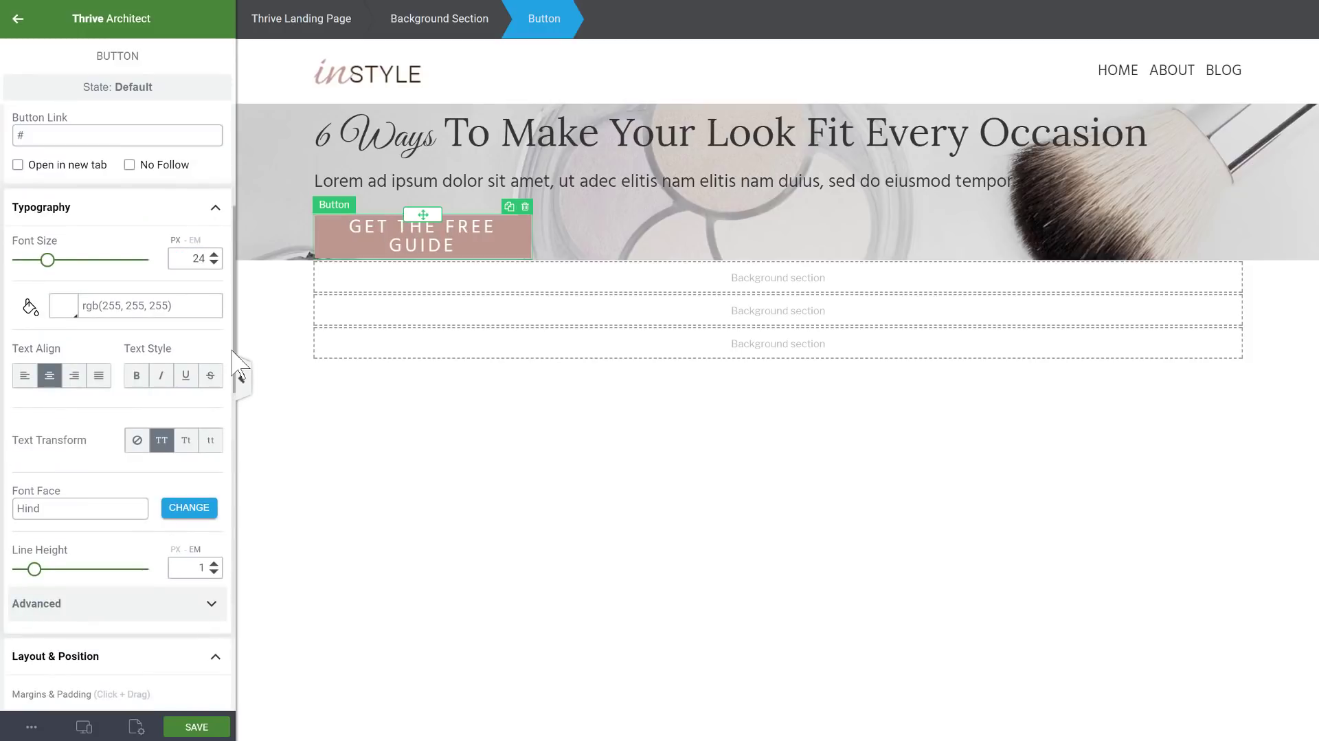
click(137, 208)
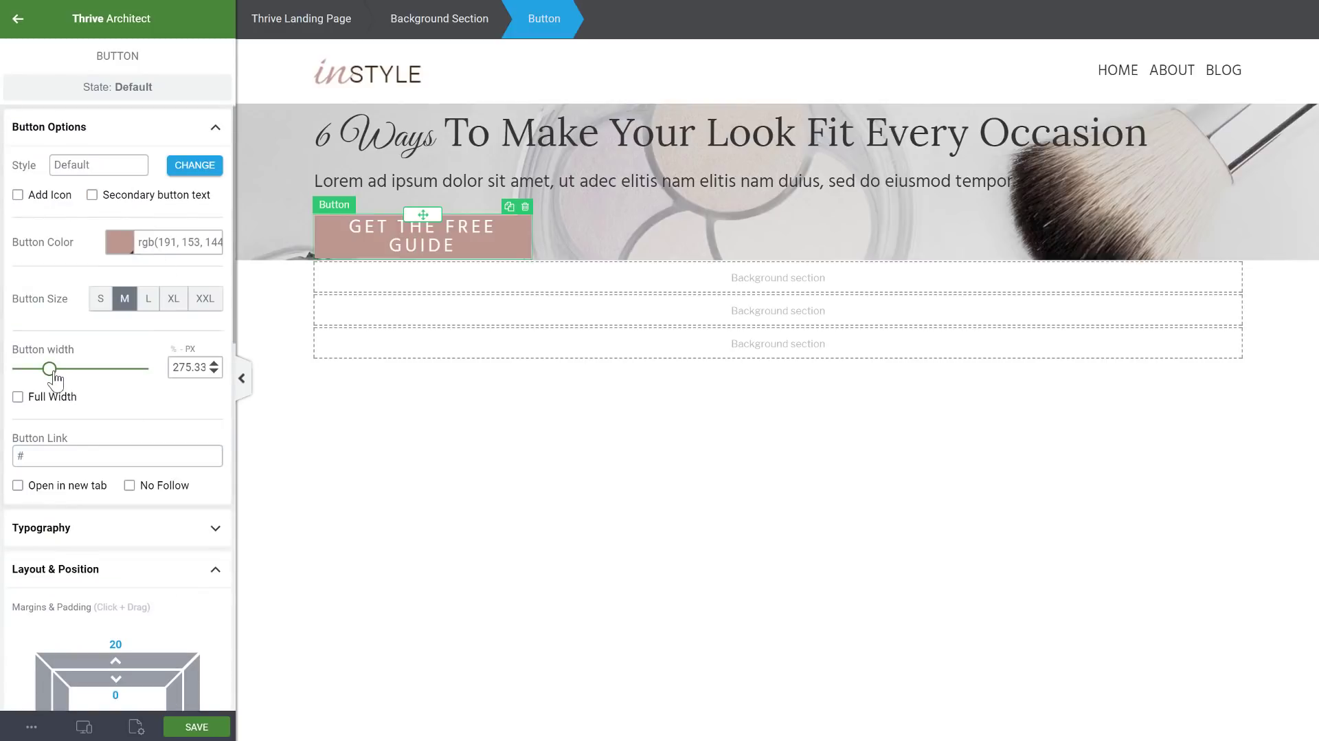
drag(55, 377, 61, 377)
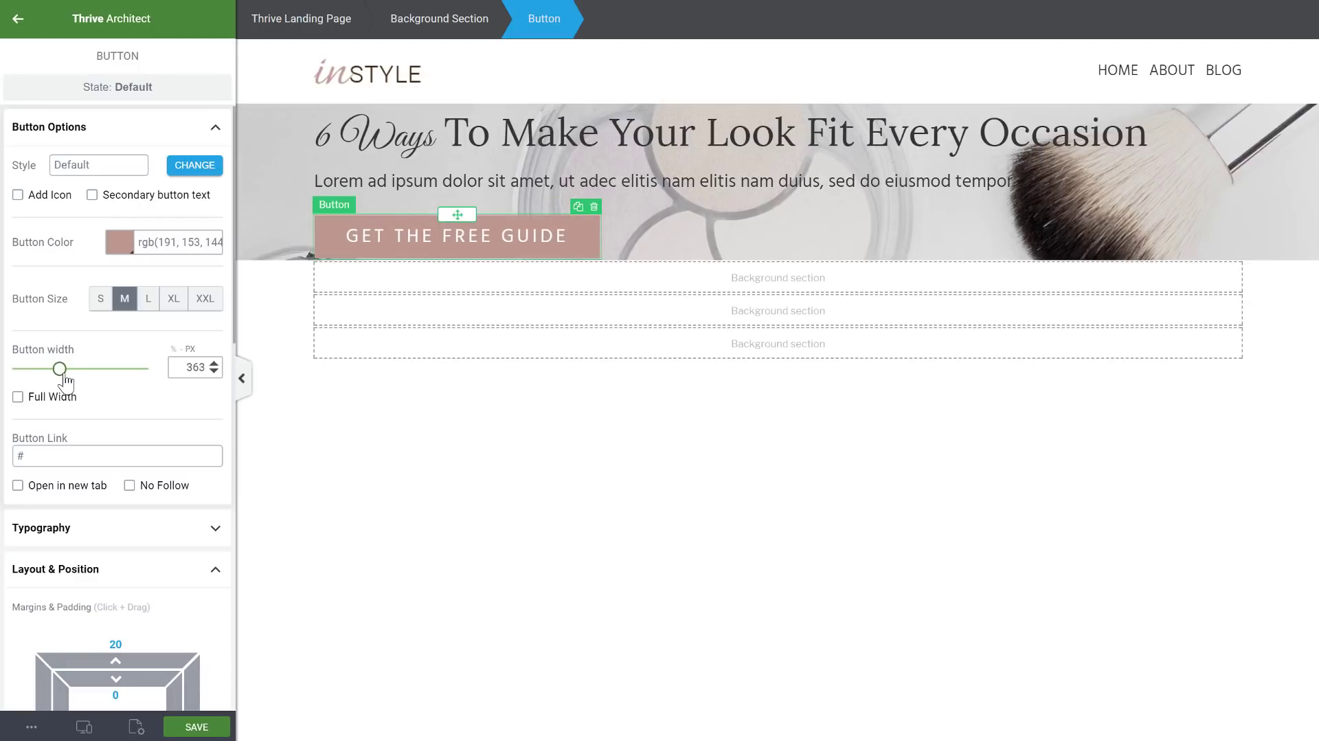
- Set the button's top and bottom padding to 20 px each
scroll(97, 371, down, 2)
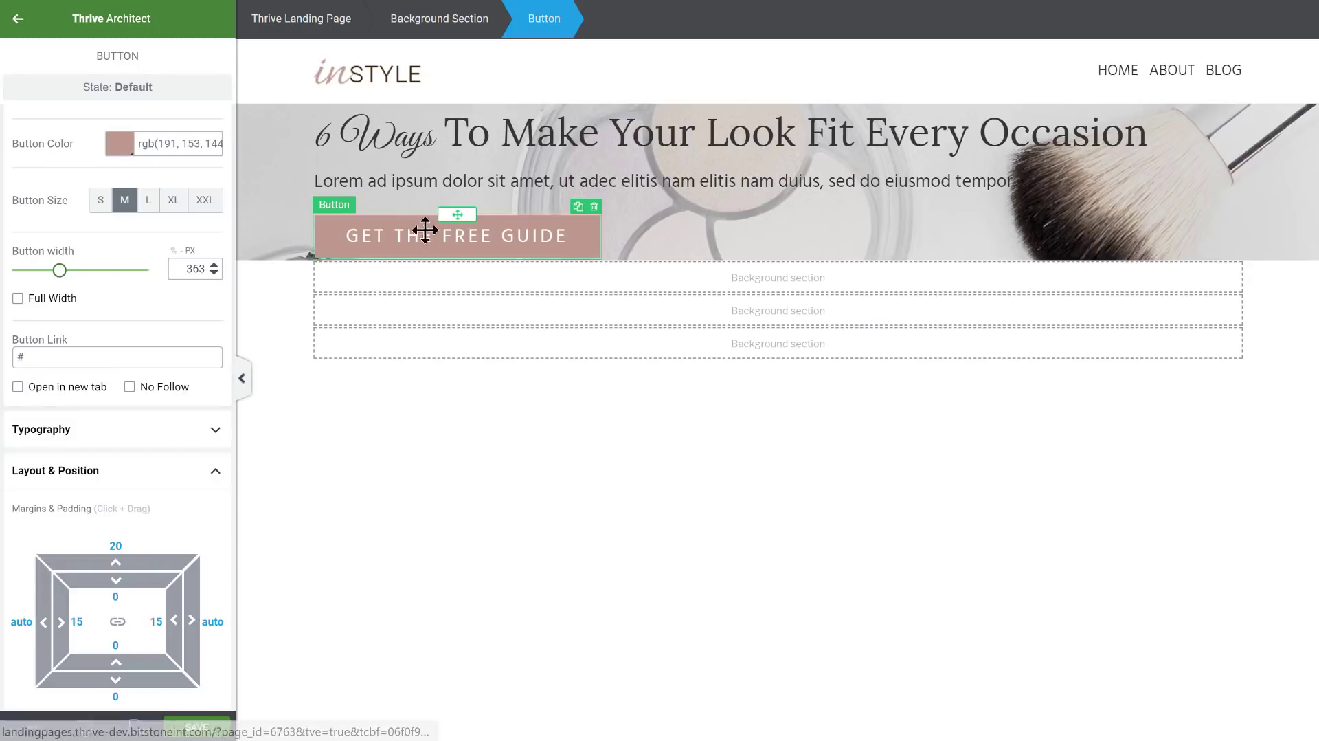
scroll(91, 501, down, 2)
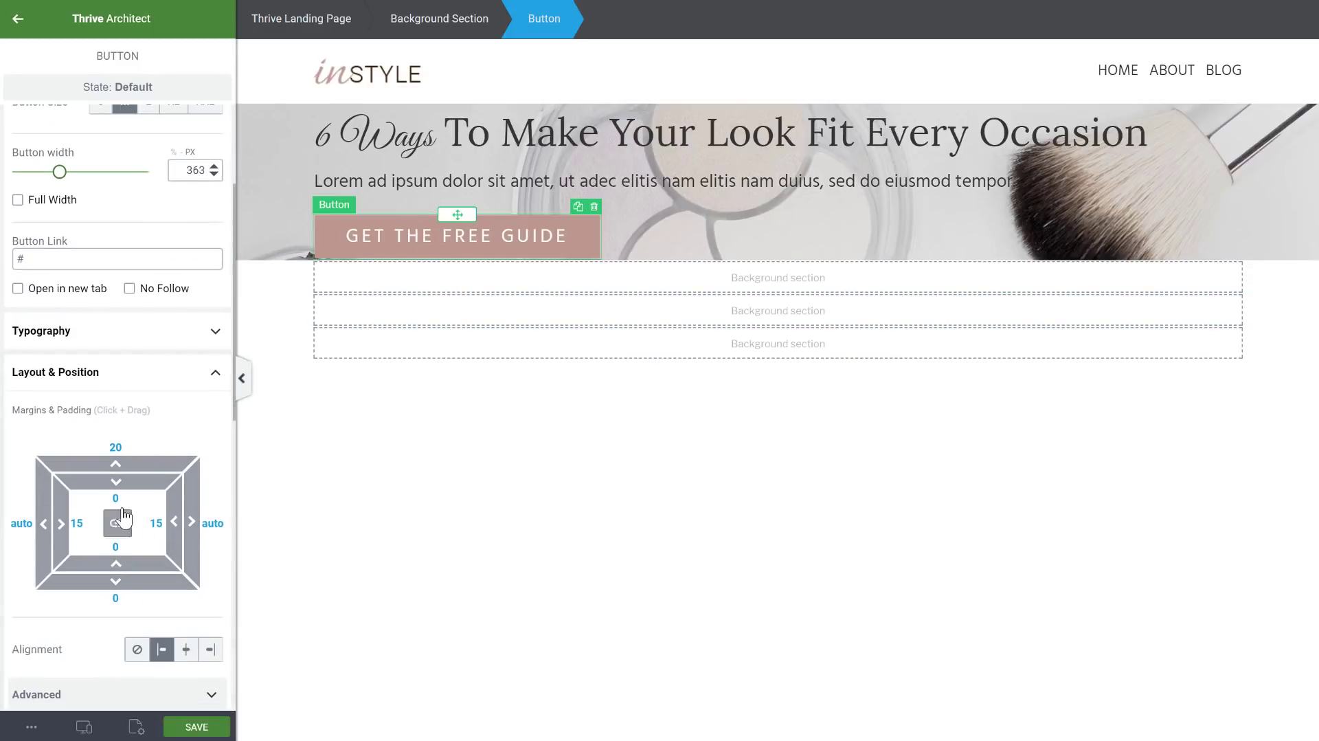
drag(112, 500, 124, 553)
click(111, 547)
key(BackSpace)
text(2)
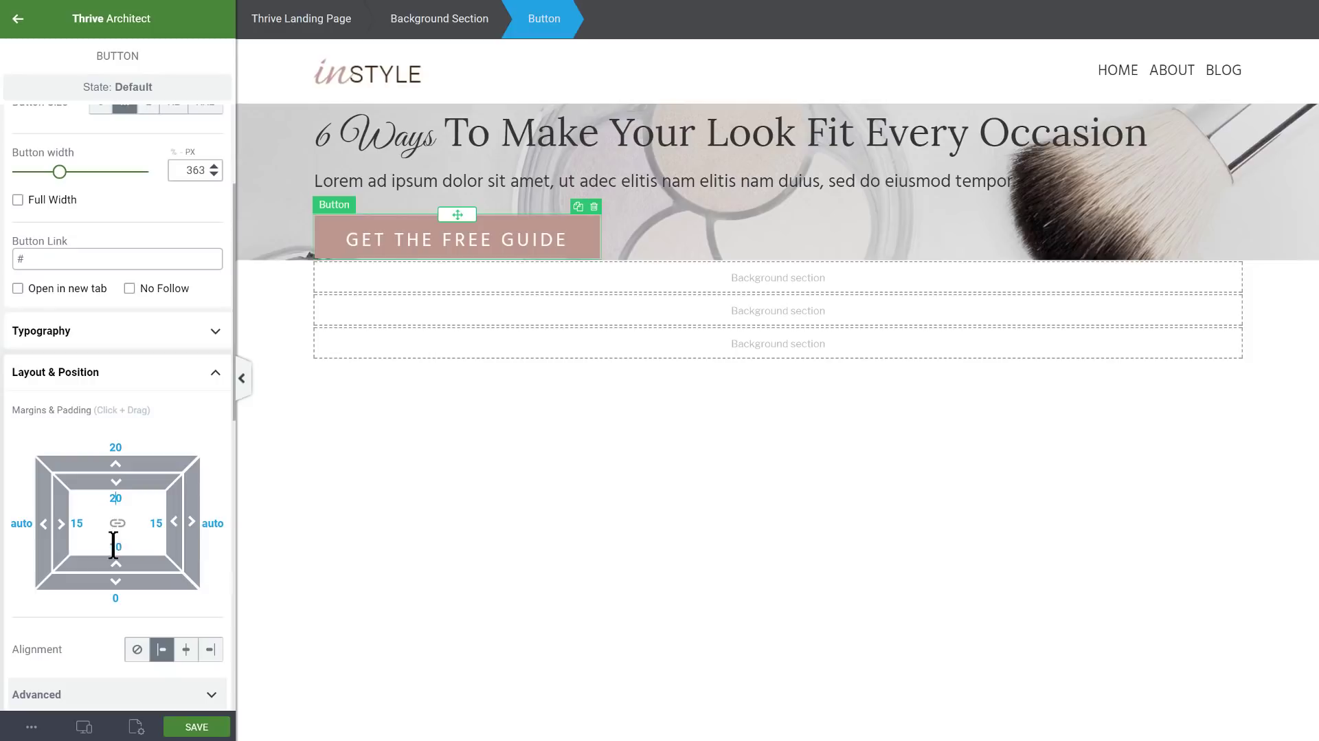
click(113, 544)
key(BackSpace)
text(2)
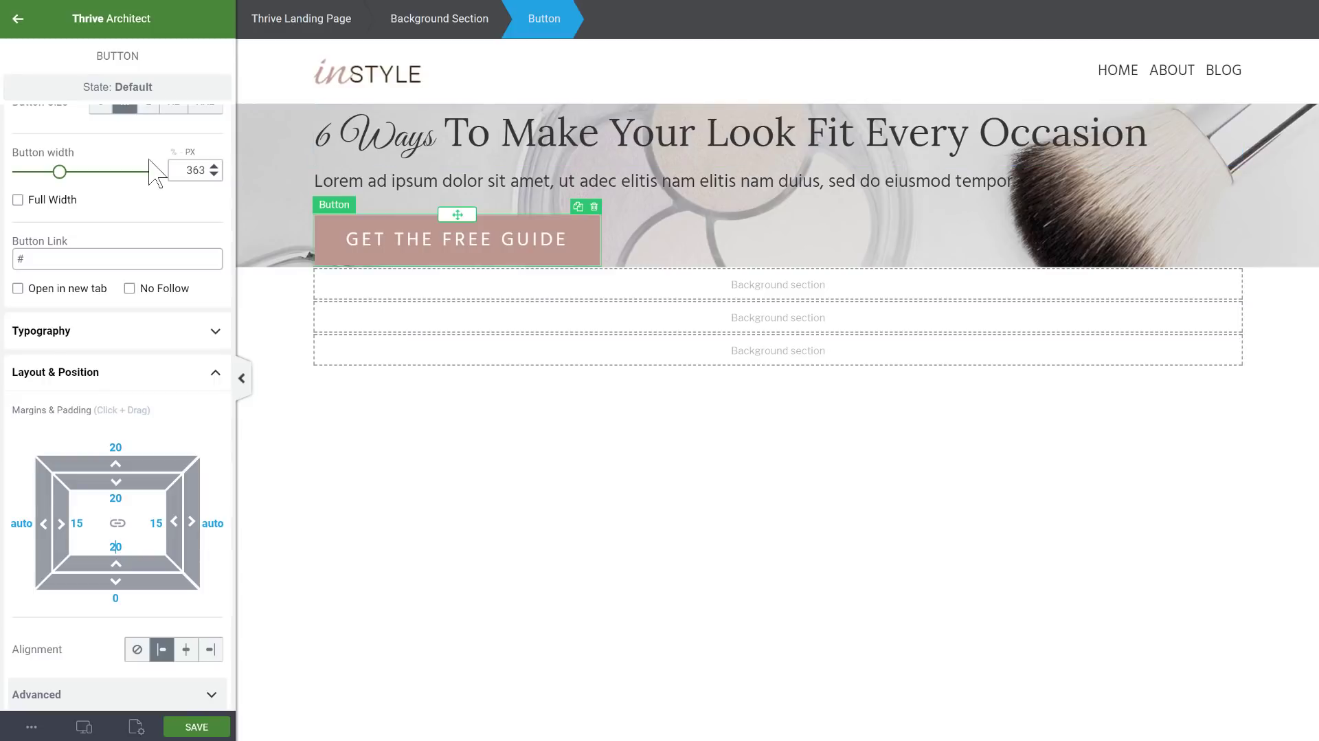
- Set the button's hover-state color to black (#000000) and return to the default state
scroll(147, 165, up, 3)
click(105, 92)
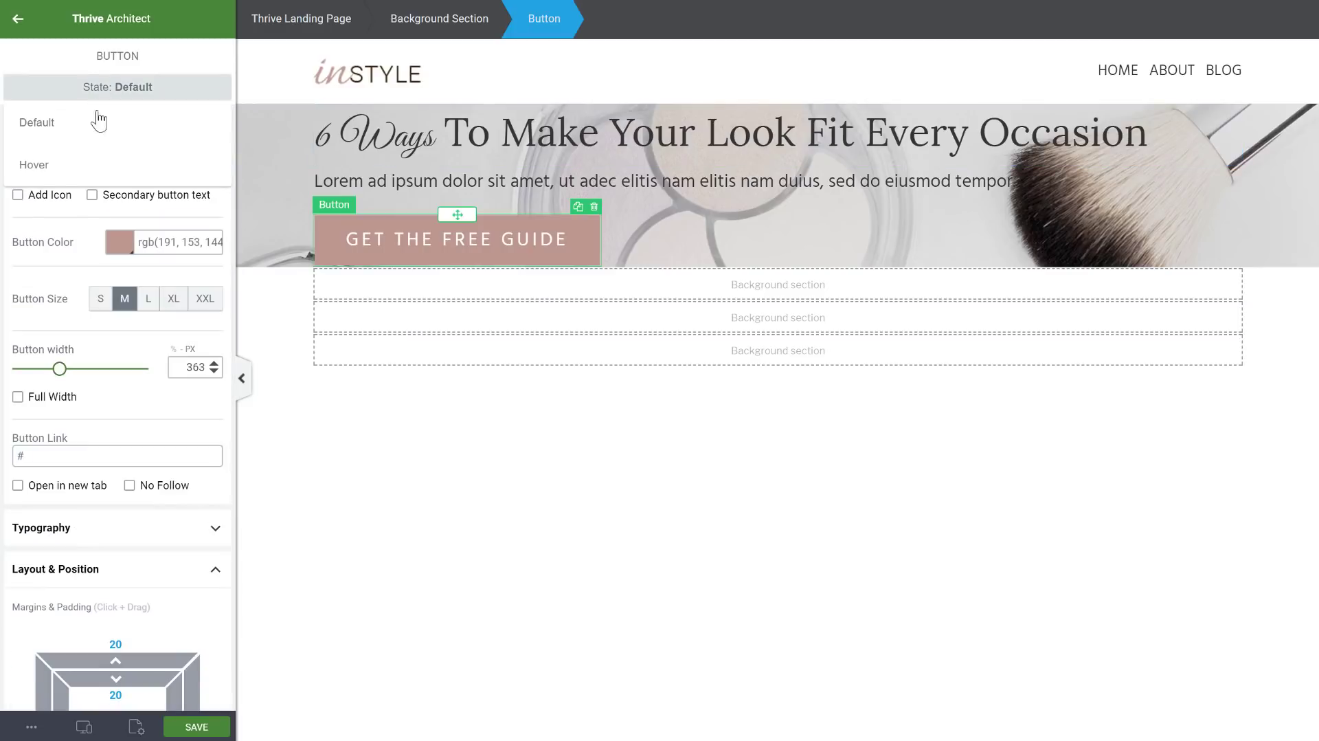
click(51, 177)
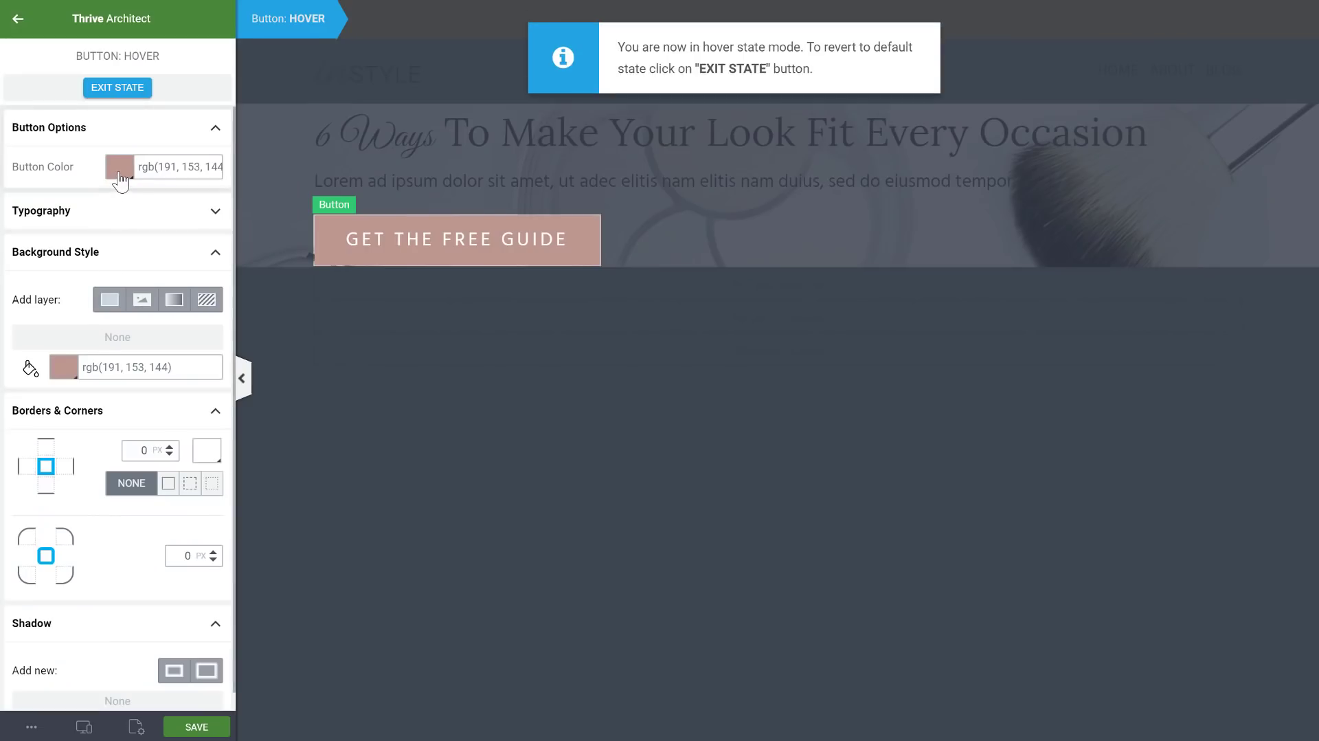
click(119, 167)
drag(92, 286, 13, 360)
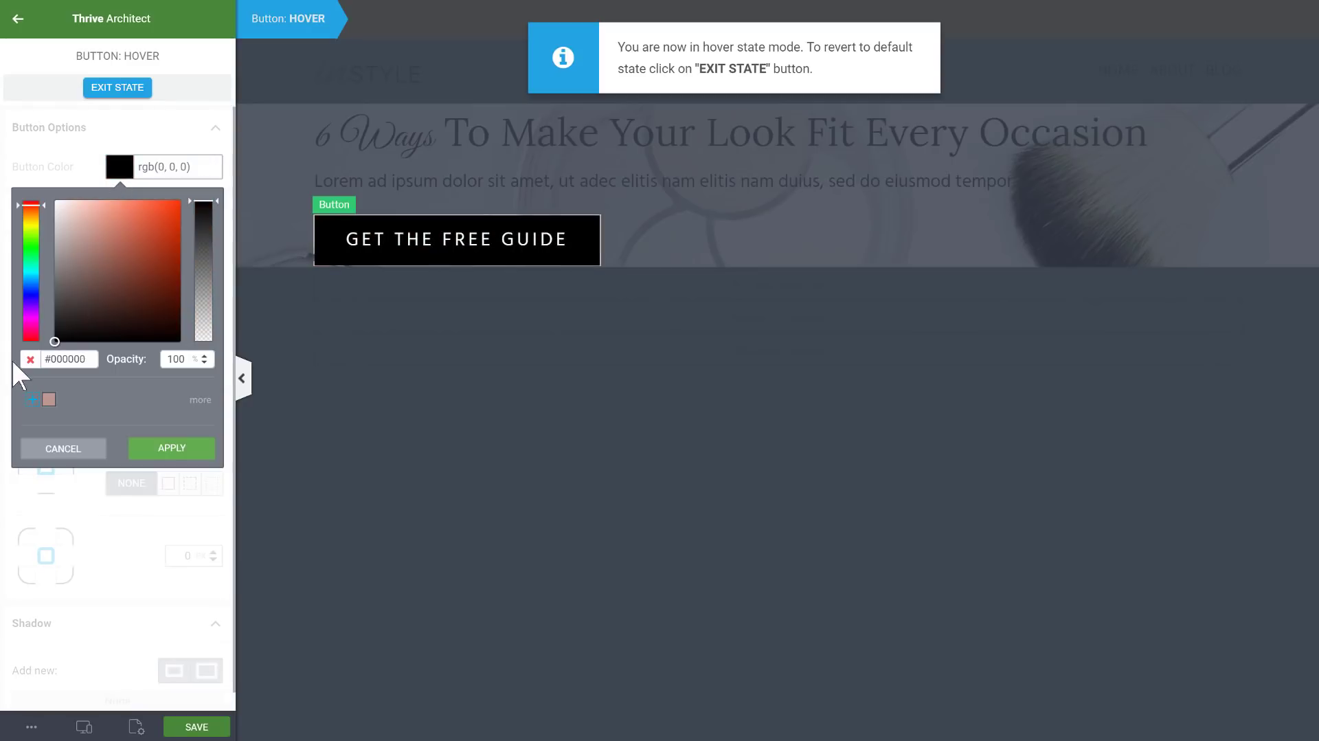
click(148, 455)
click(134, 89)
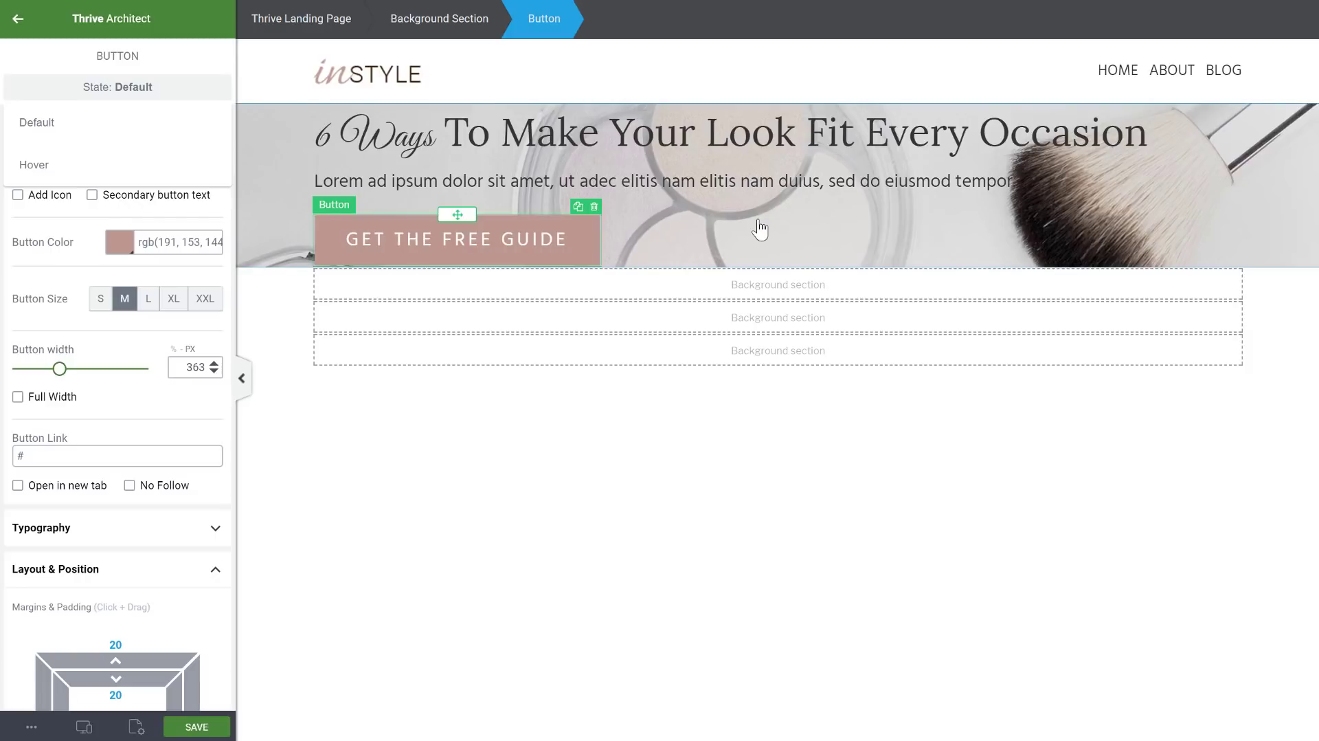
- Save the styled button as a template named "Chic Button" in the "buttons" category
click(161, 92)
scroll(153, 112, down, 10)
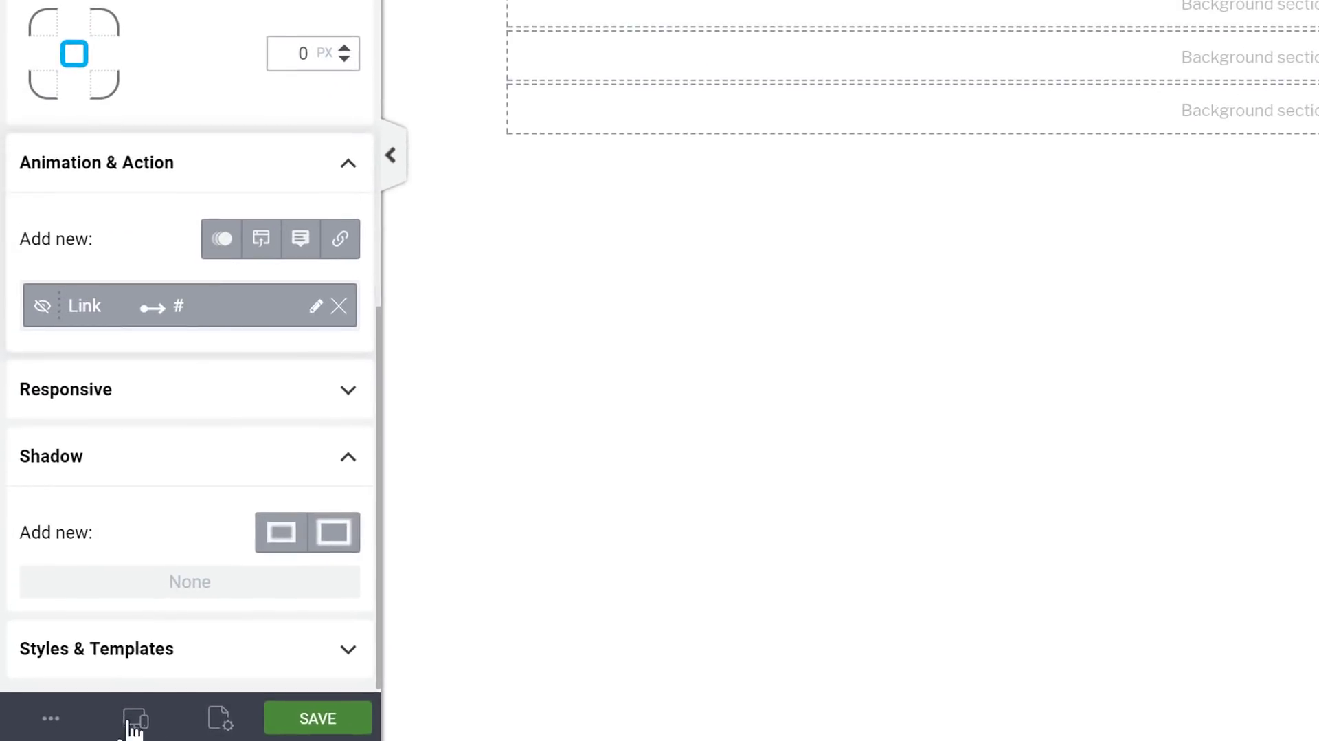
click(127, 671)
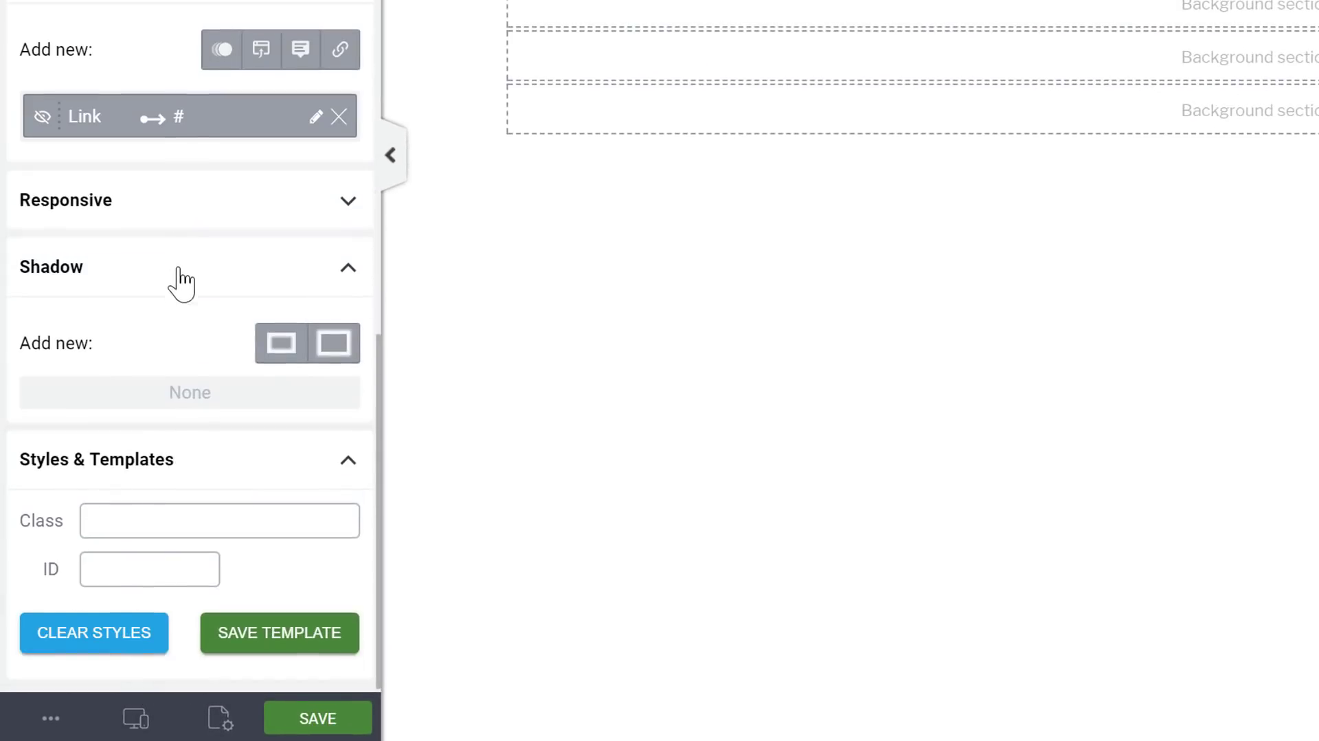
click(266, 639)
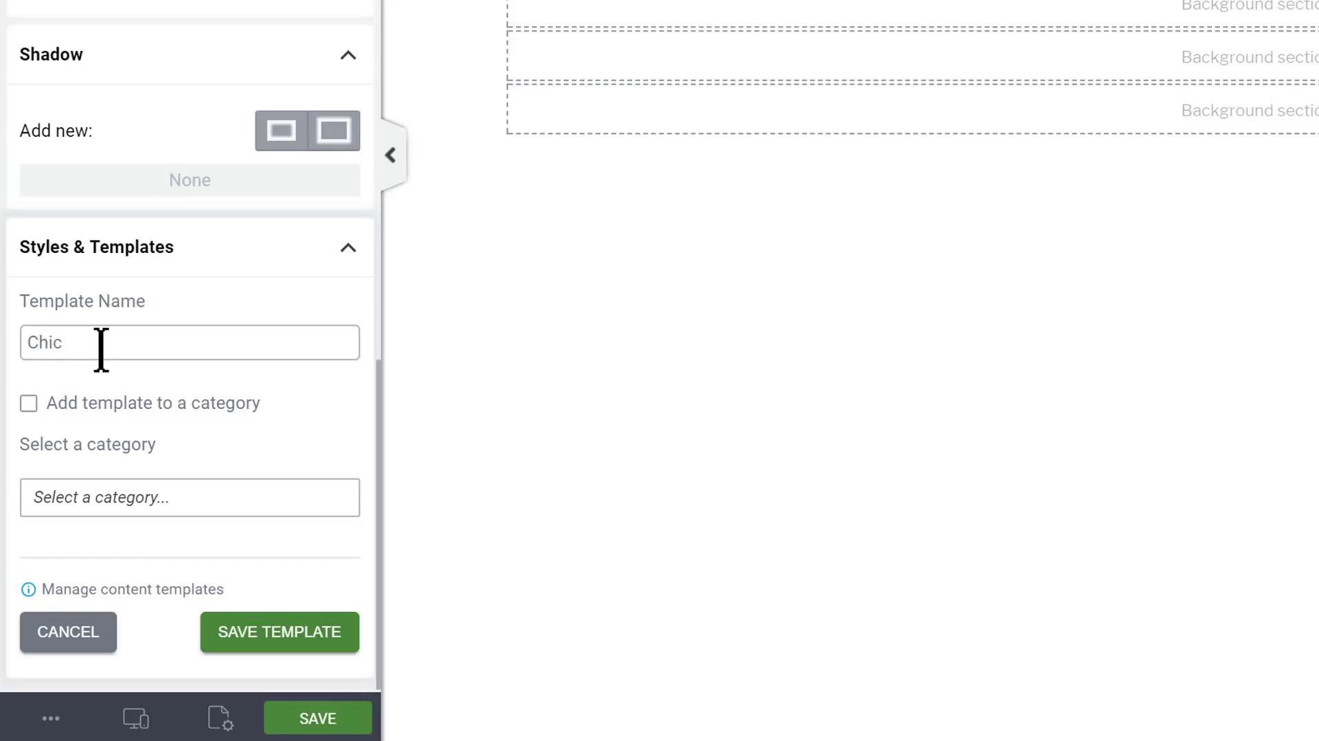
click(148, 497)
text(bu)
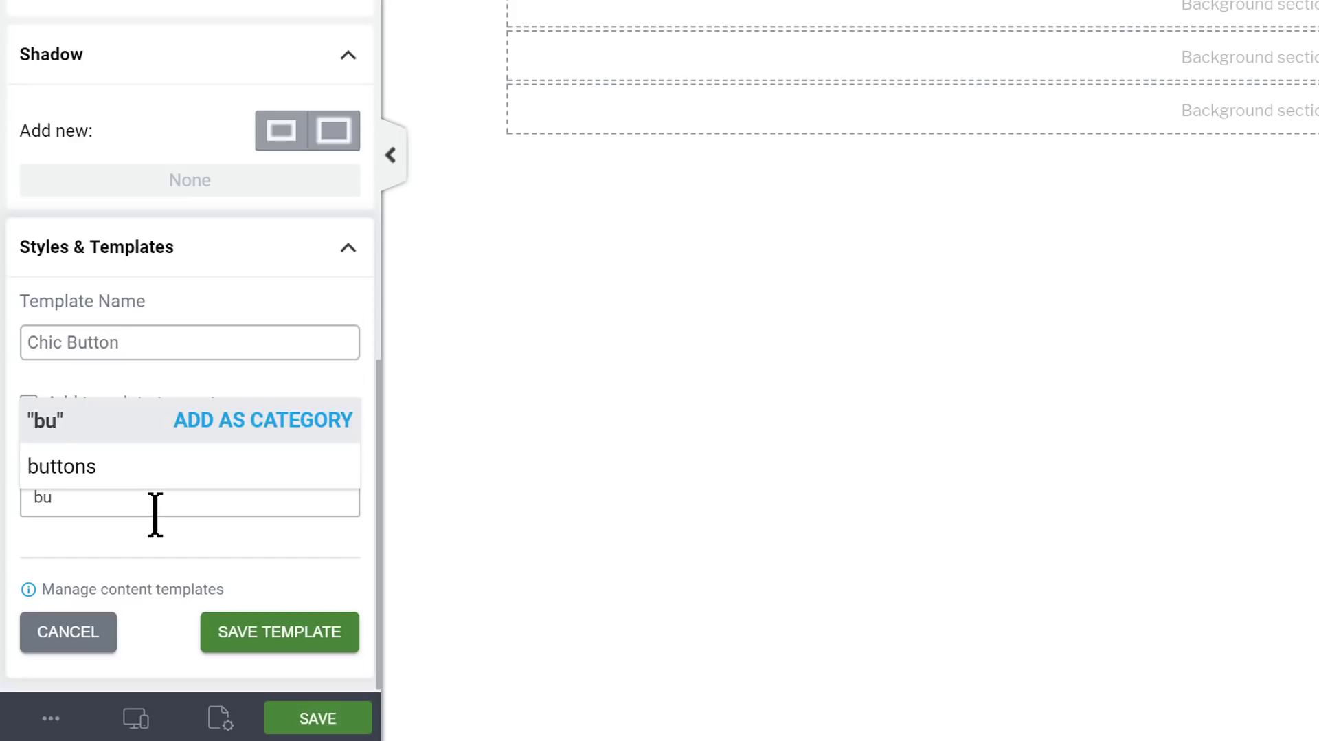
click(127, 475)
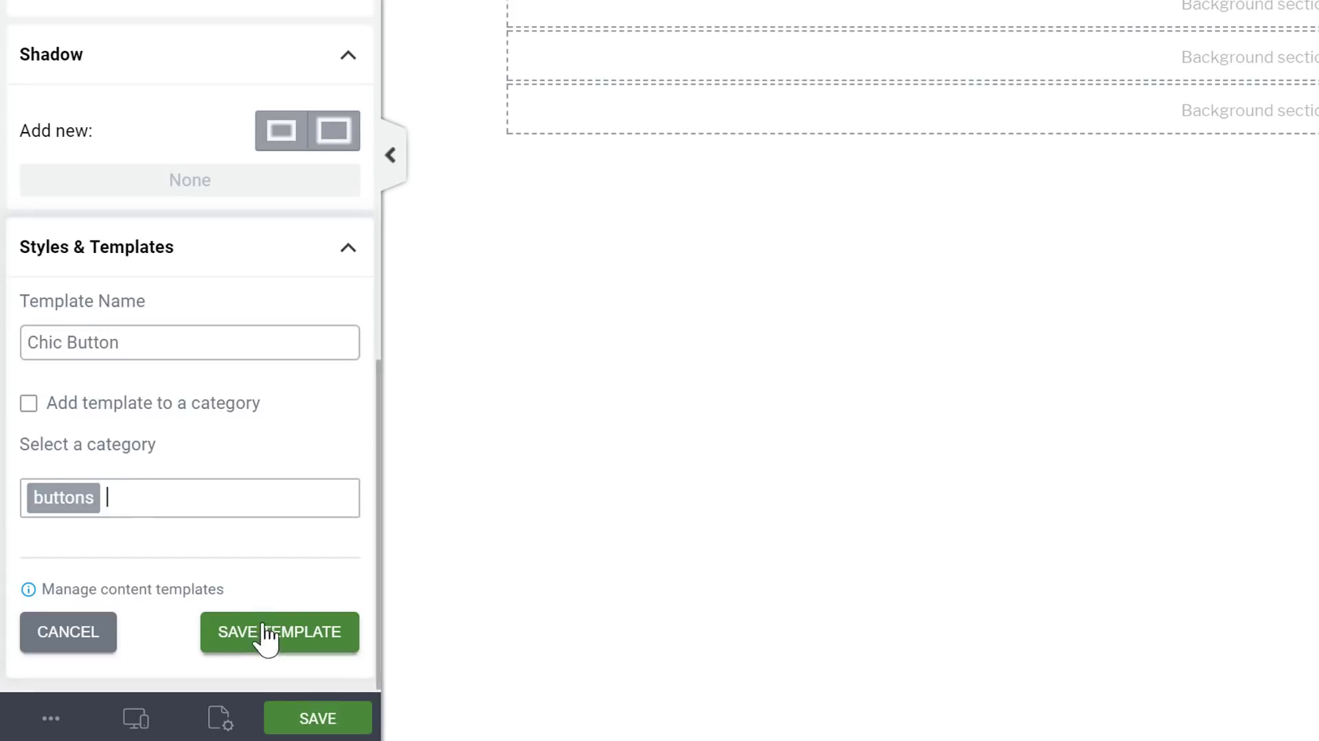
click(193, 412)
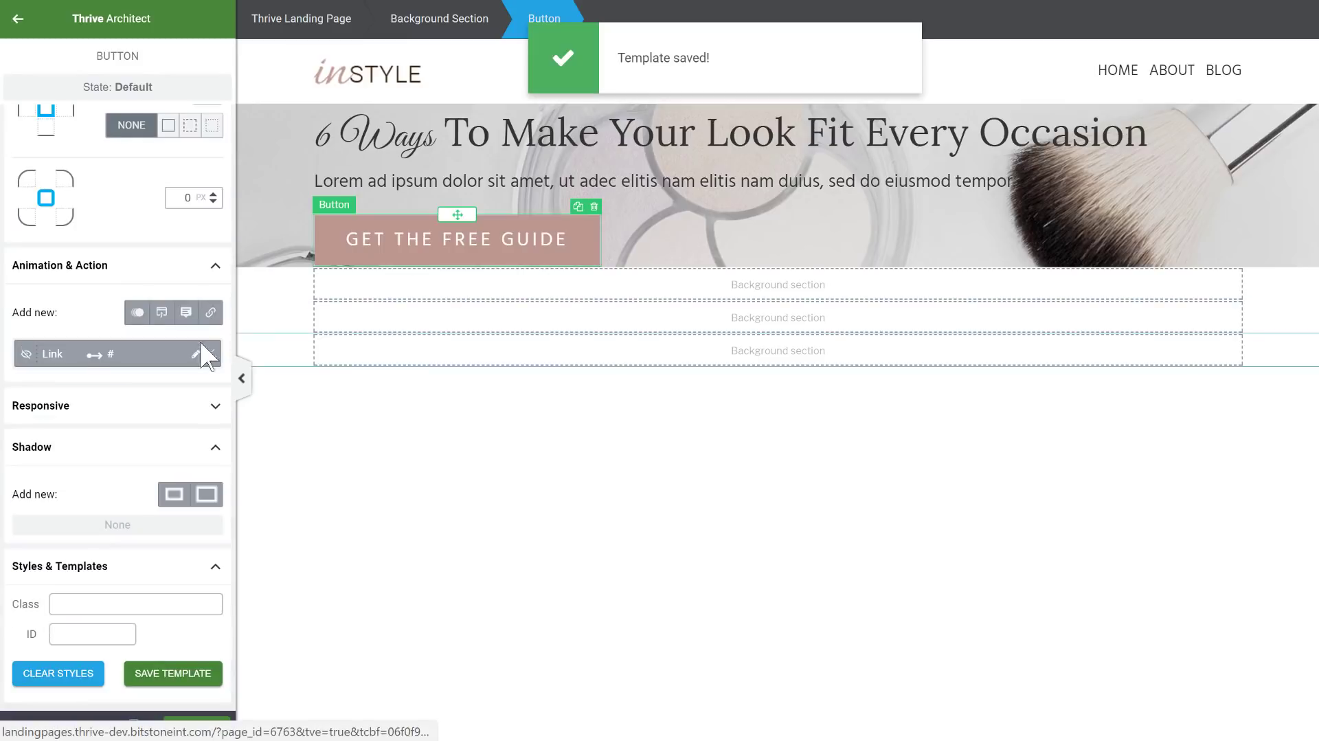
- Add an image element in a new column beside the hero heading, using chic_s1_image_1 centered at full size
scroll(191, 318, up, 10)
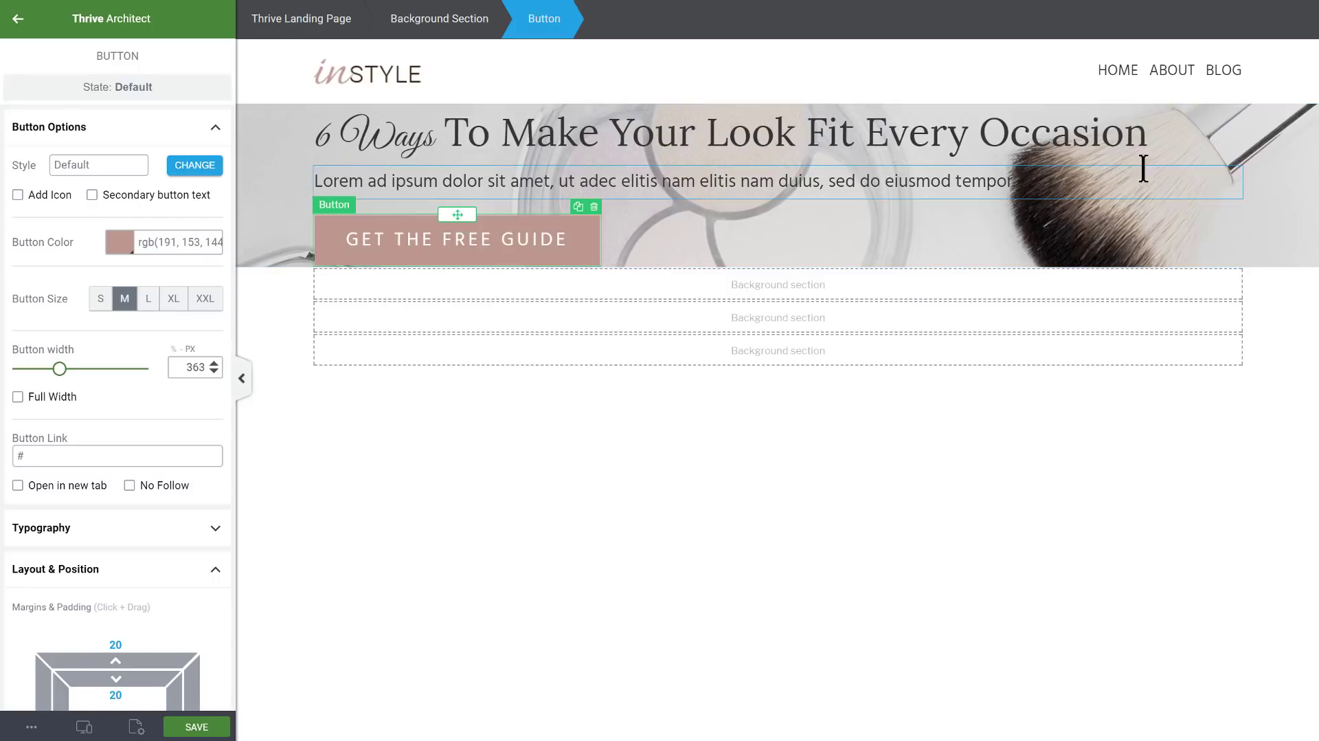
click(17, 20)
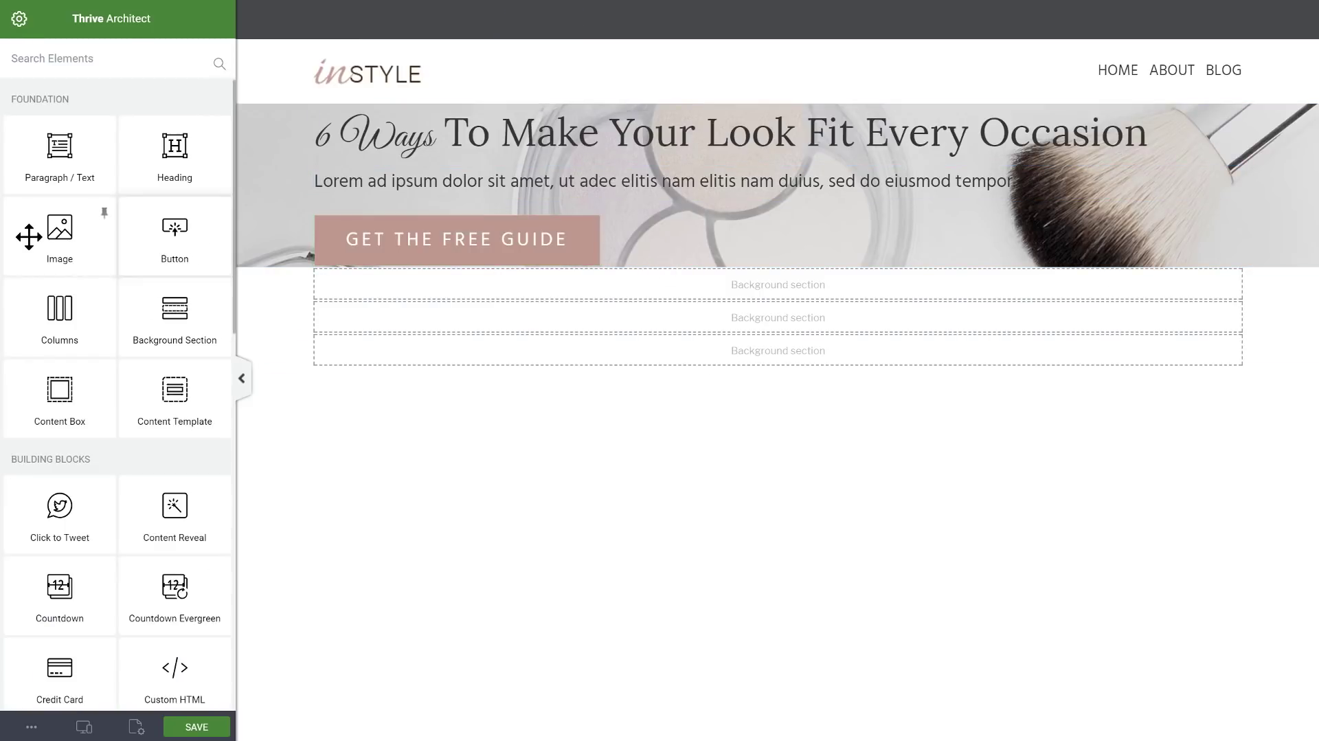
drag(29, 237, 1145, 129)
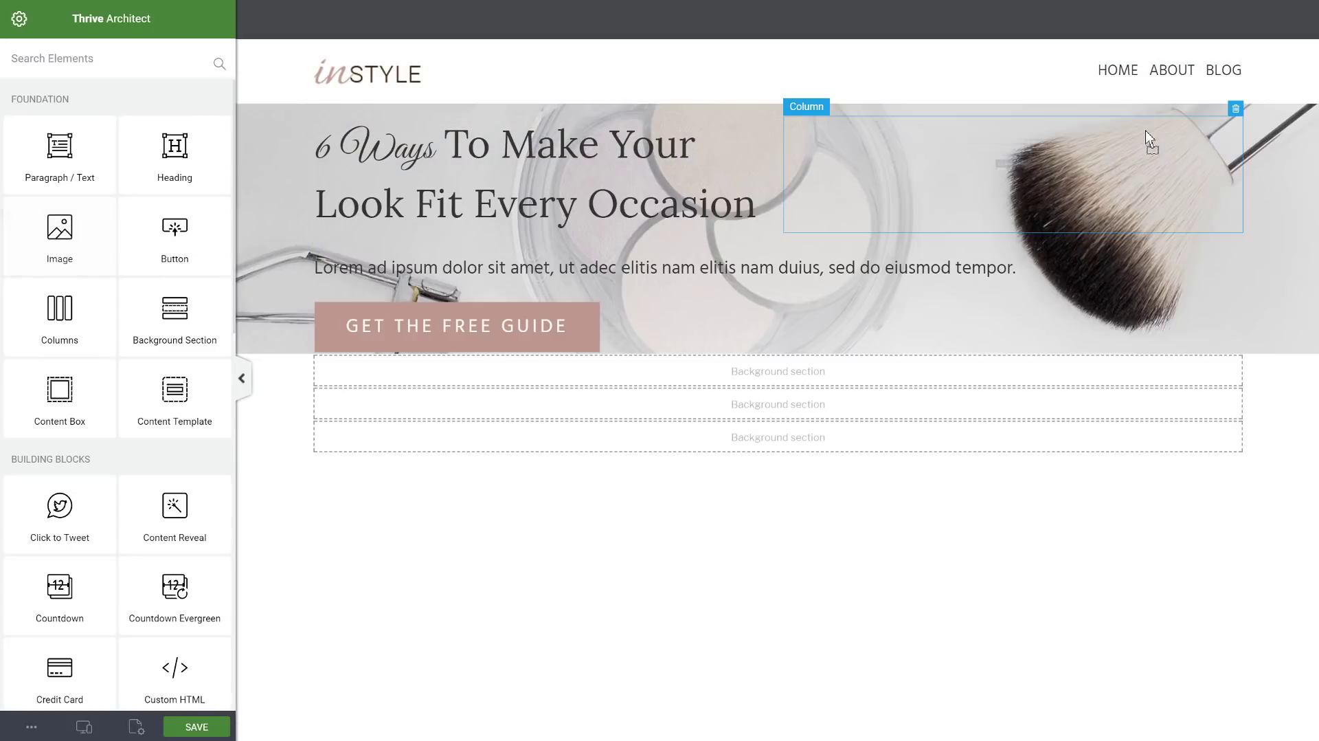
drag(483, 391, 956, 276)
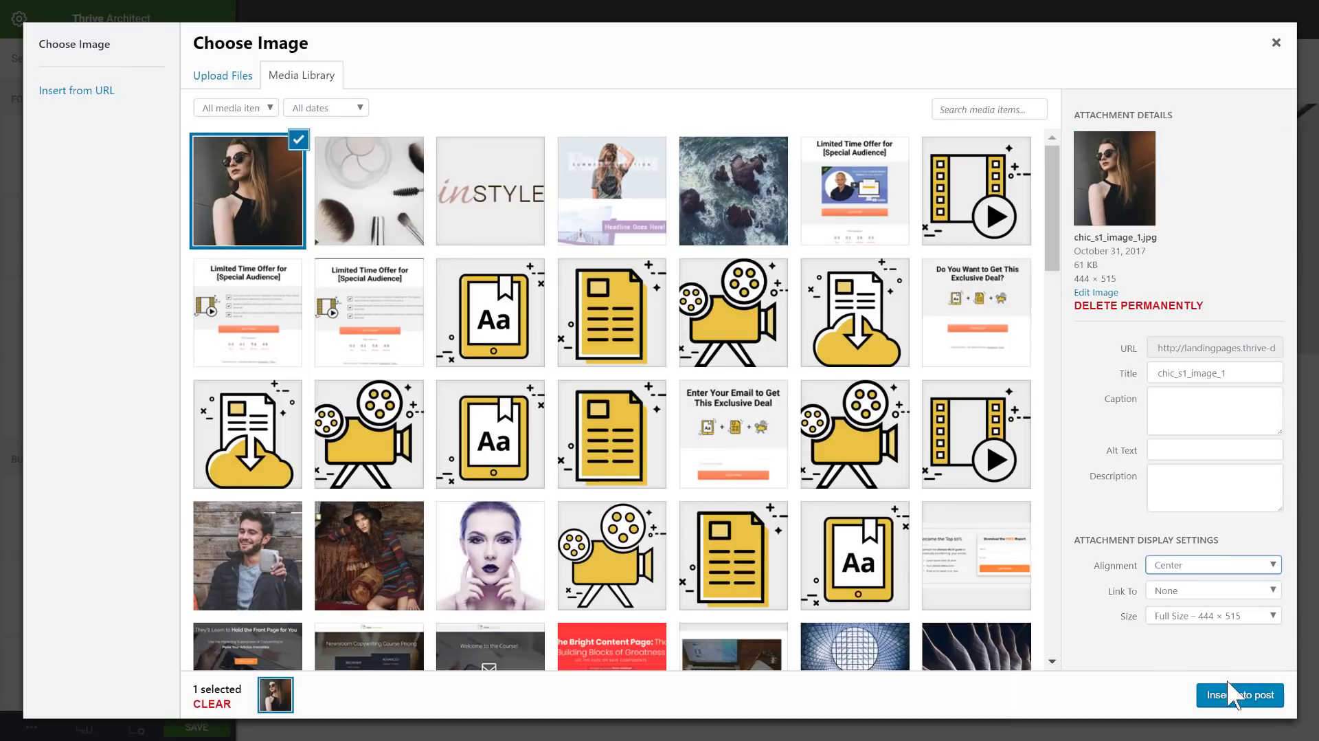
click(1235, 695)
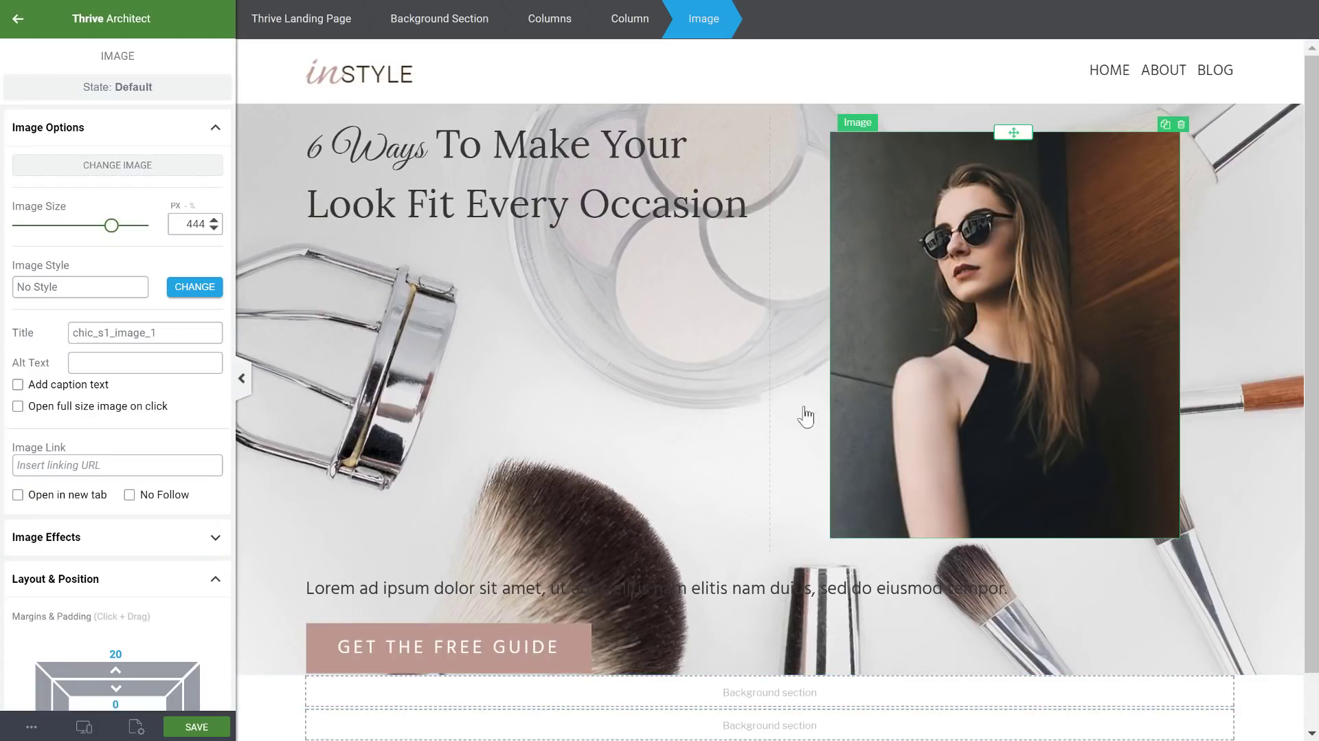
- Move the paragraph and button below the heading in its column, and widen that column relative to the image column
click(682, 588)
drag(766, 576, 628, 213)
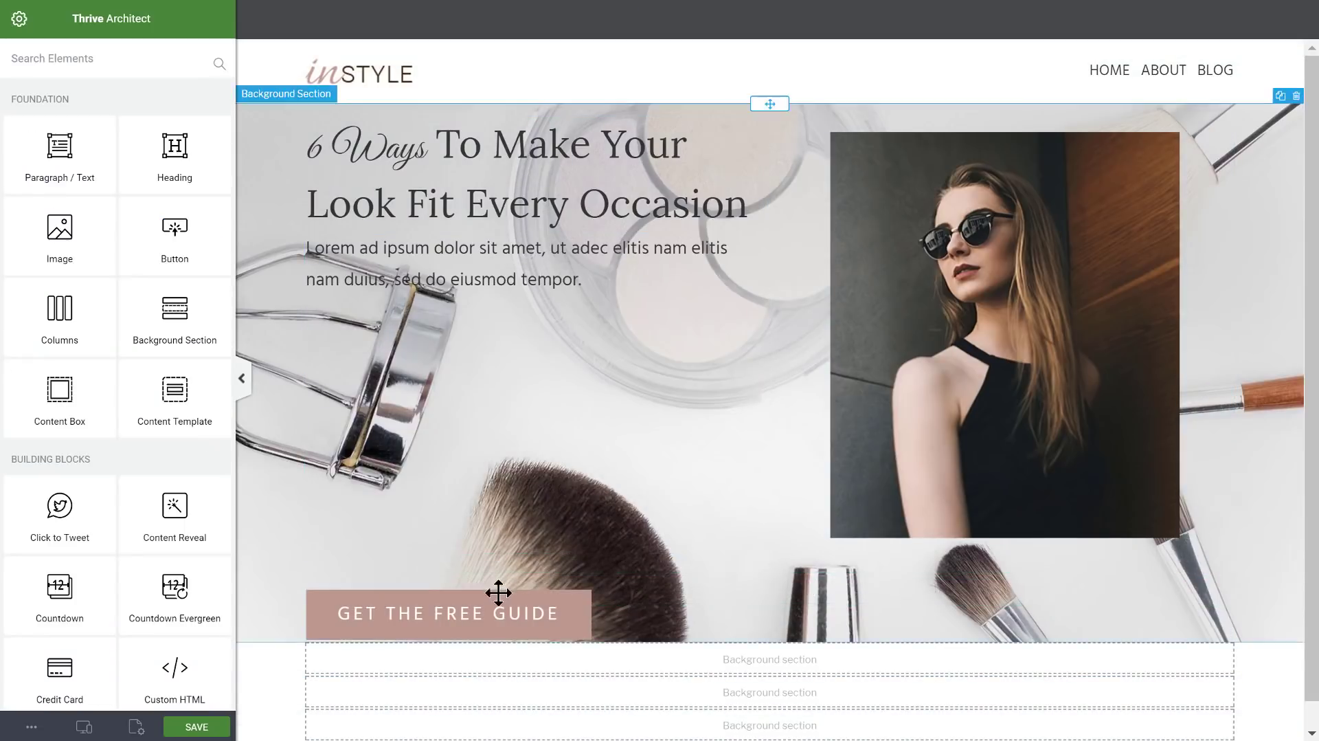
drag(447, 612, 470, 289)
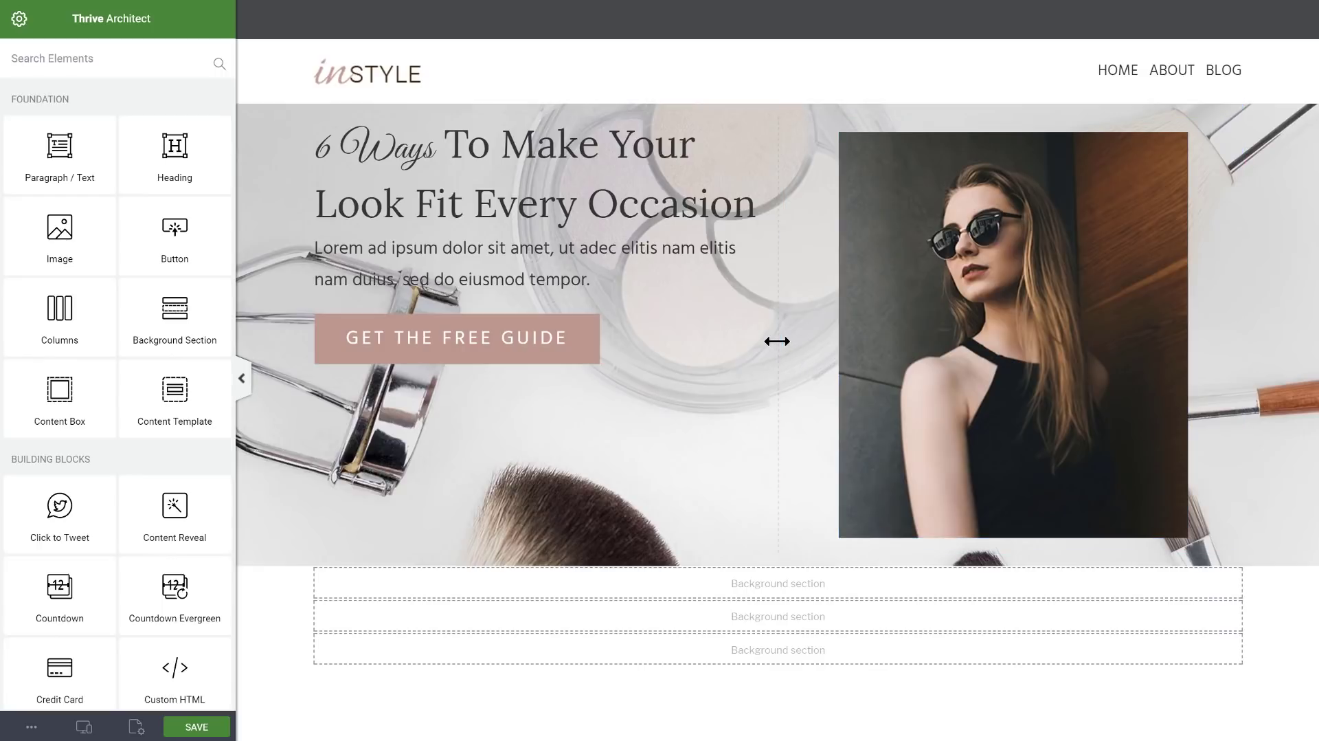
drag(813, 351, 942, 327)
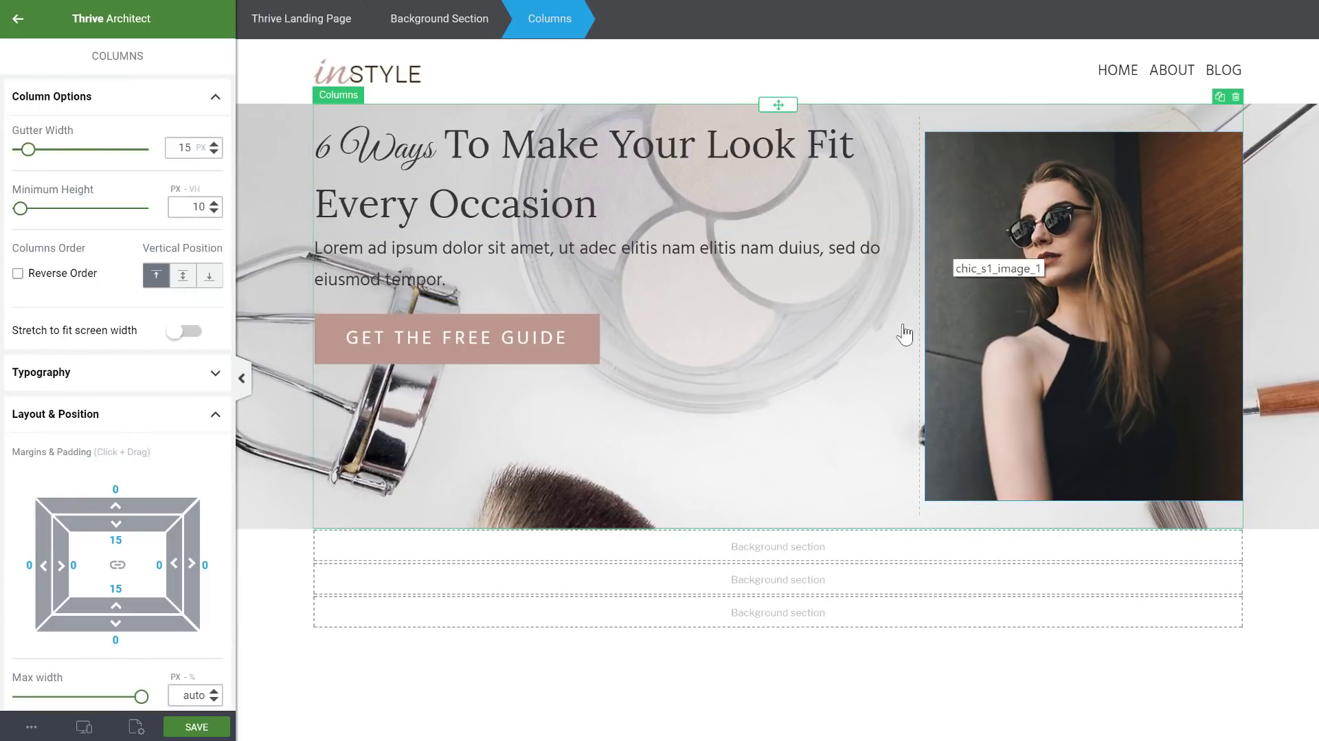
- Set the hero background section's top padding to 40 px
click(271, 133)
scroll(153, 517, down, 2)
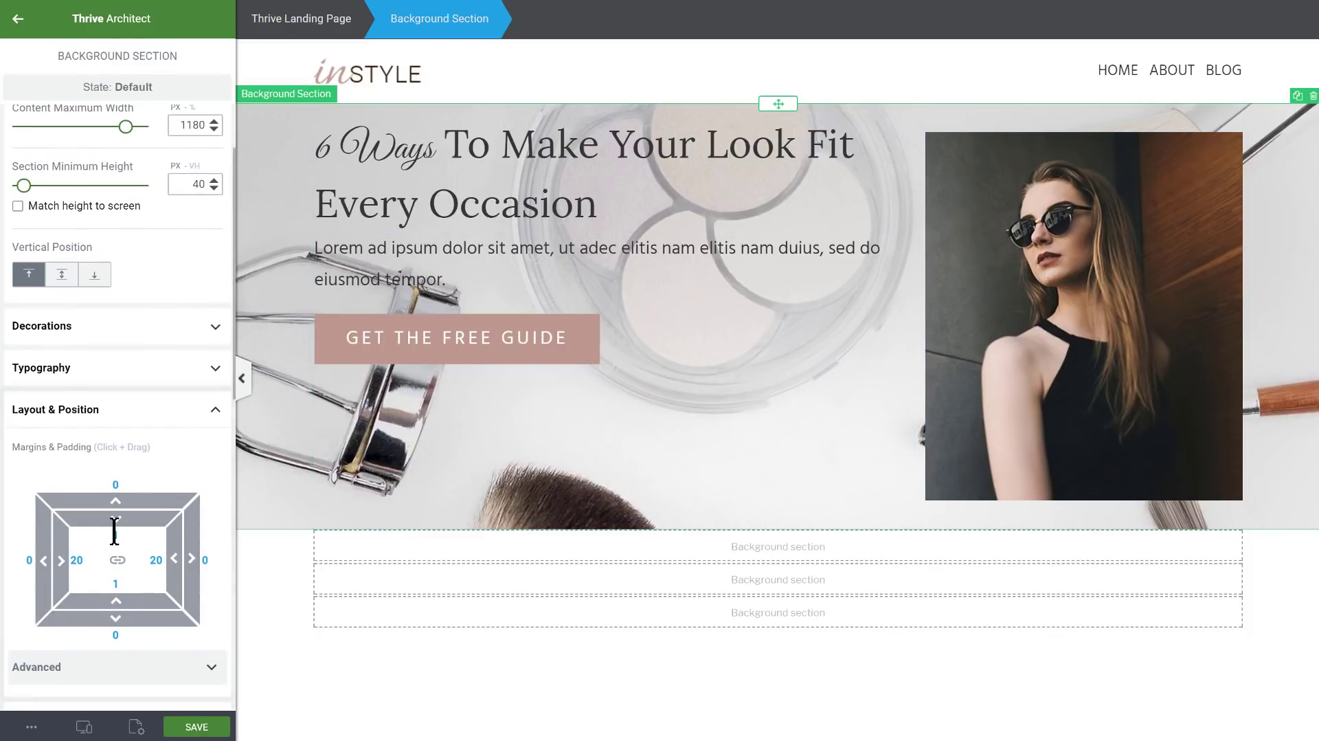
text(40)
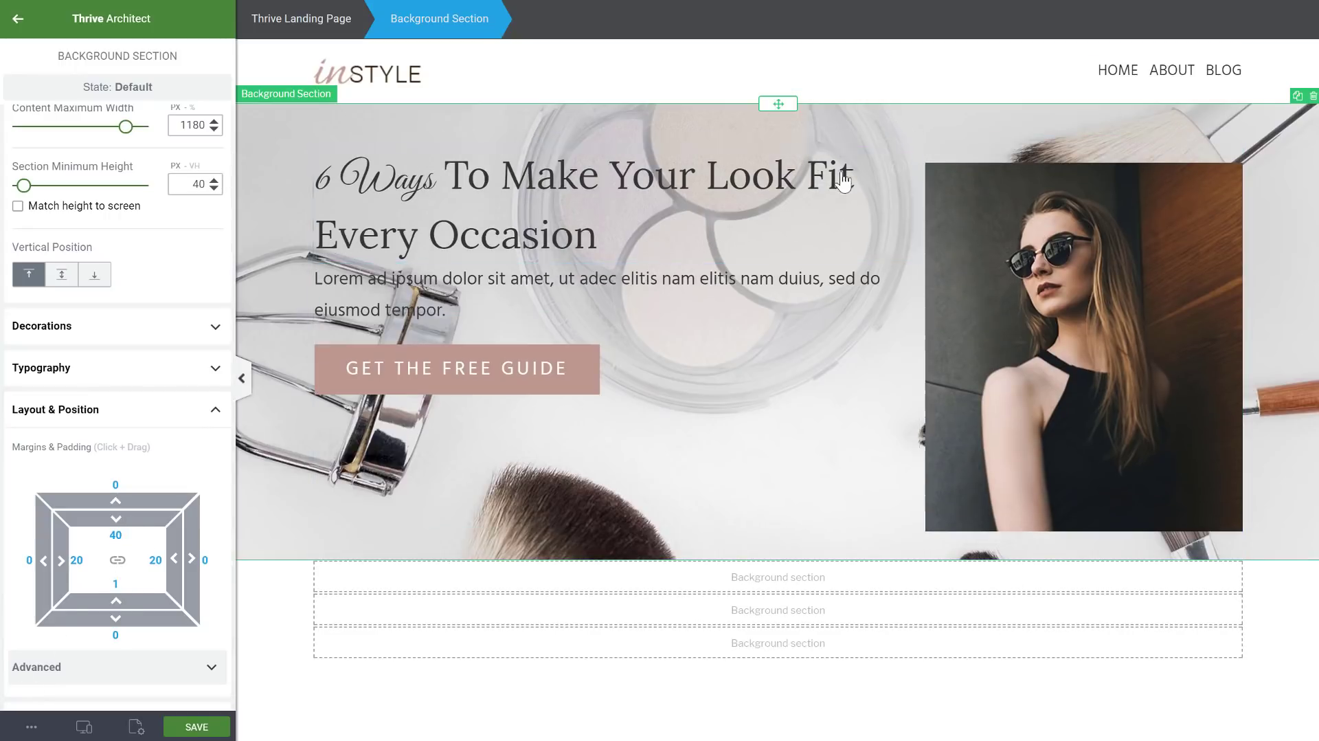
- Increase the hero heading's bottom margin to 44 px
click(661, 230)
scroll(116, 536, down, 3)
drag(115, 571, 134, 664)
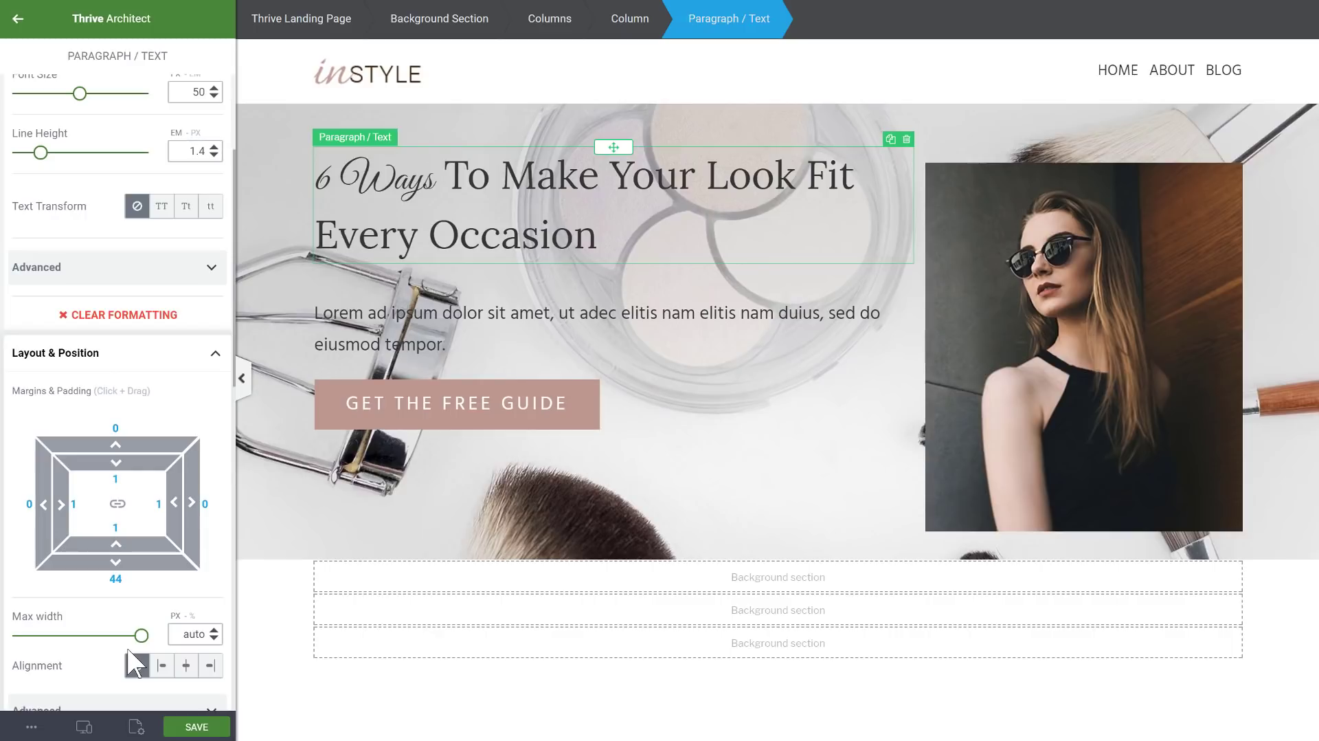
- Set the hero paragraph's bottom margin to 36 px and the hero columns' bottom padding to 0
click(486, 333)
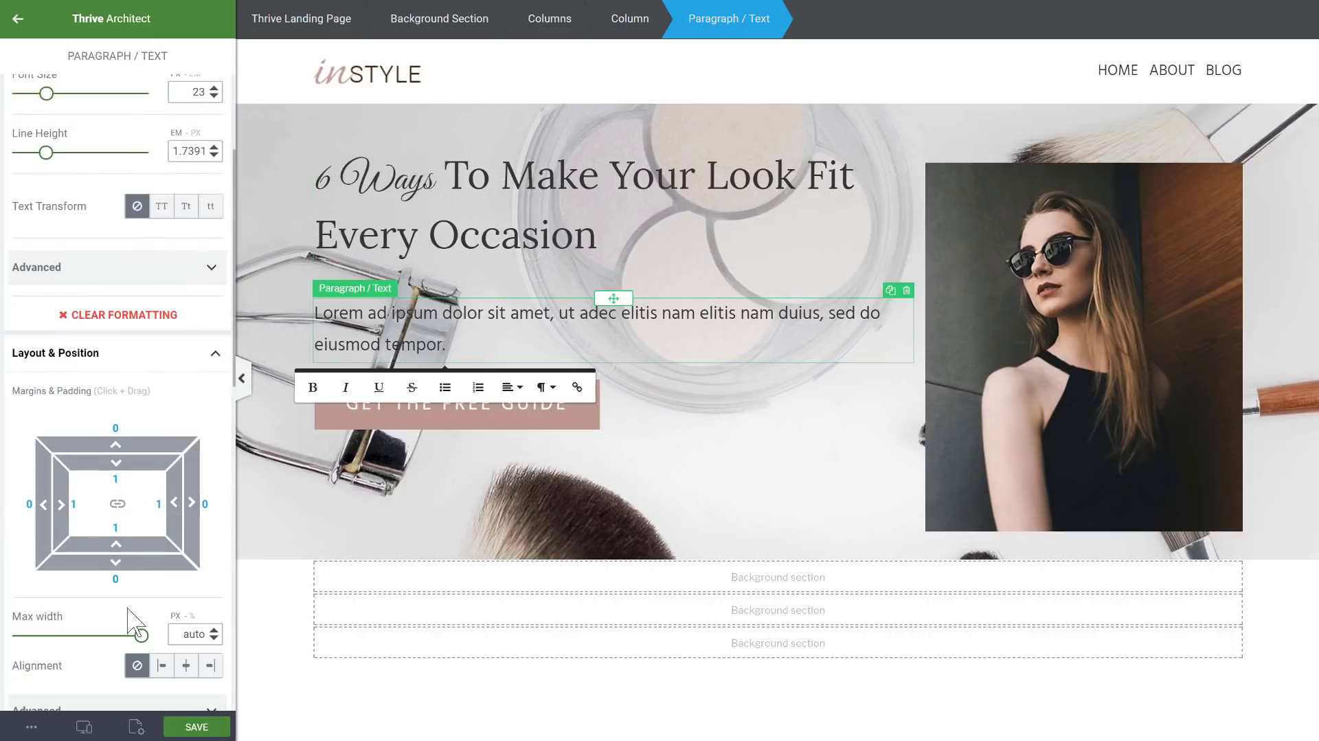
drag(117, 569, 134, 631)
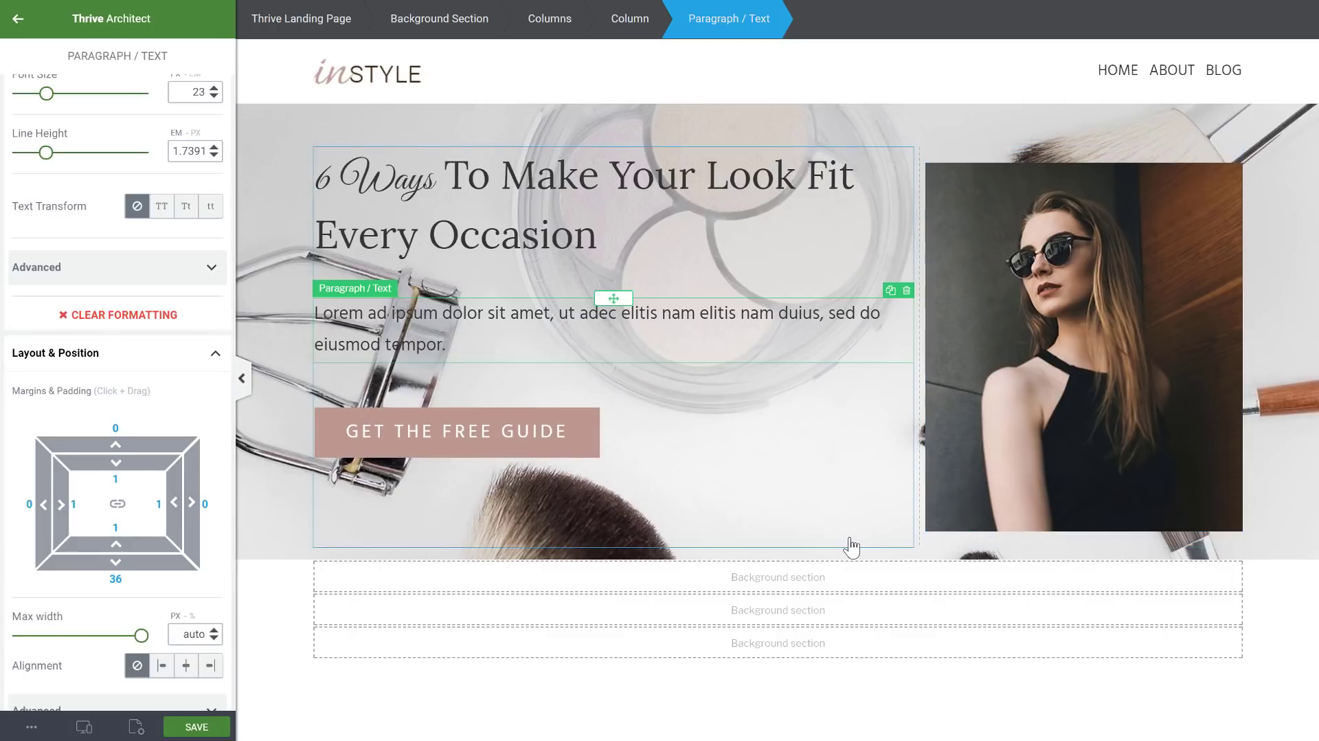
click(565, 29)
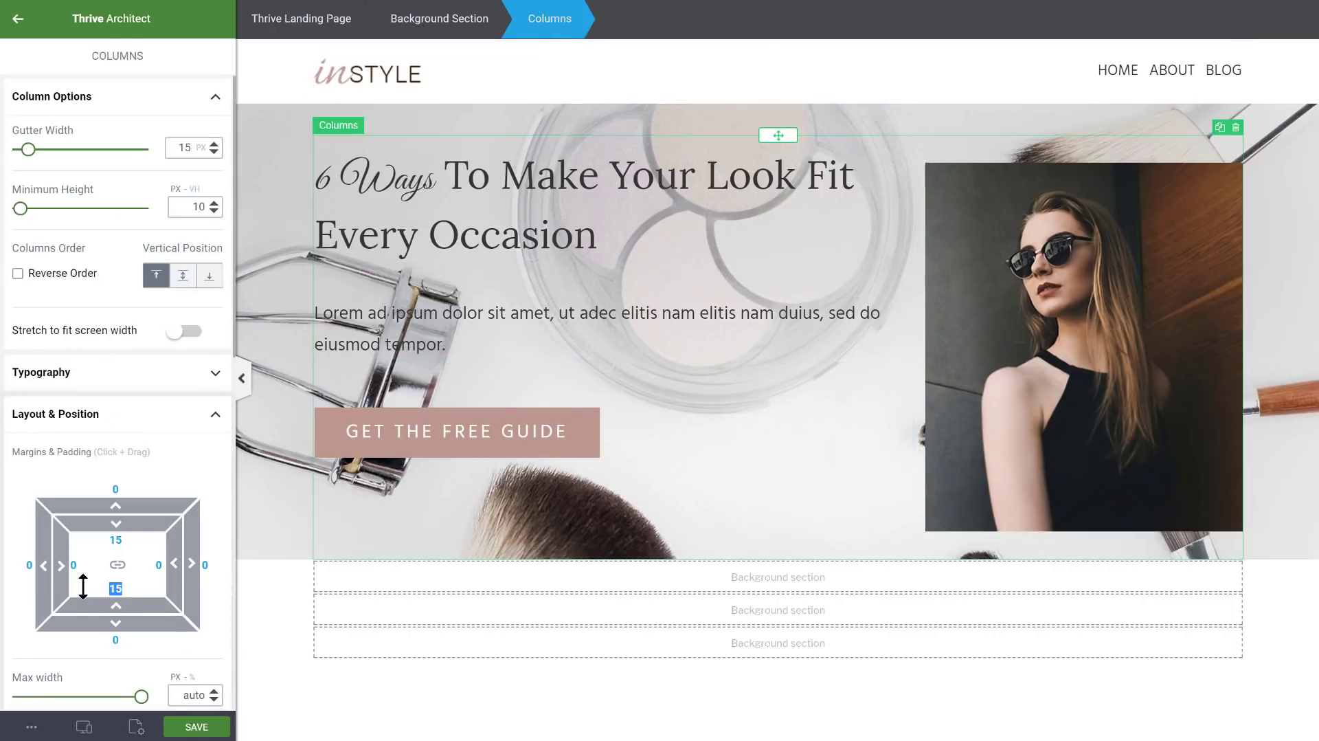
text(0)
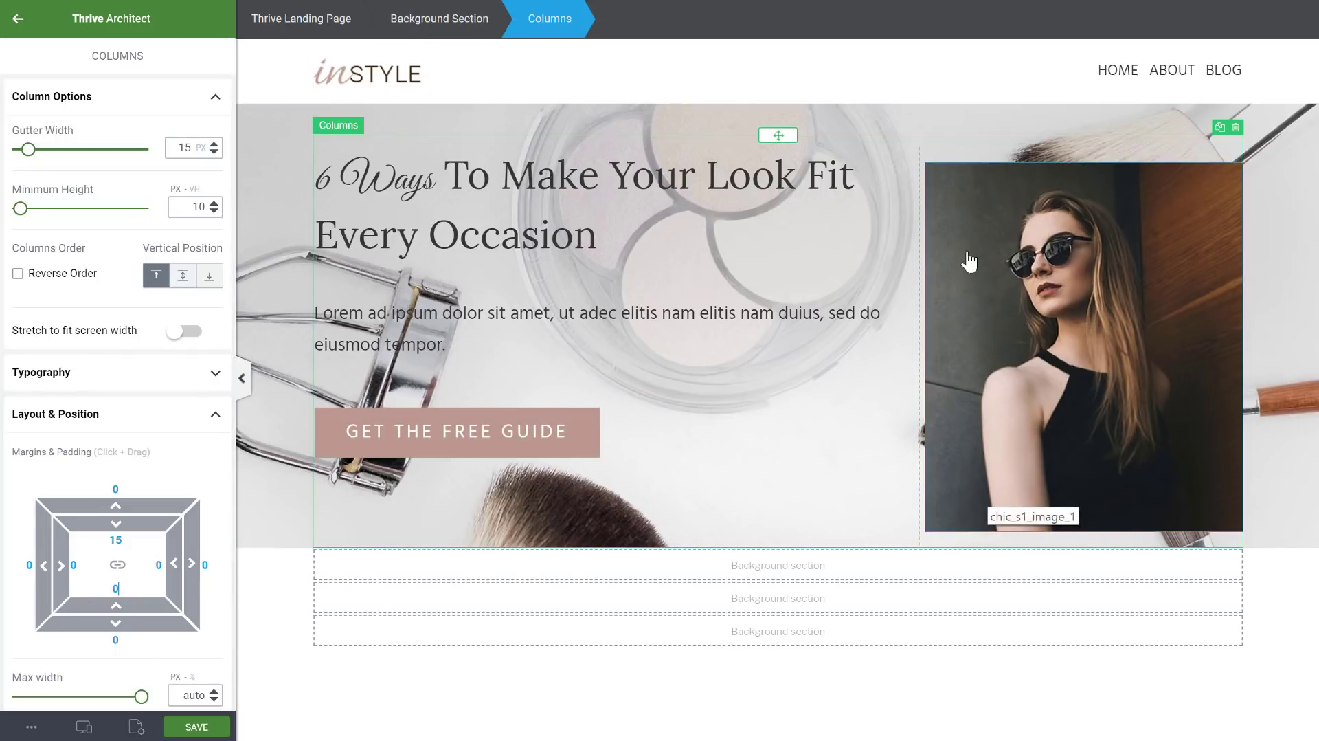
- Set the top padding of the empty background section directly below the hero to 100 px
click(976, 481)
click(457, 559)
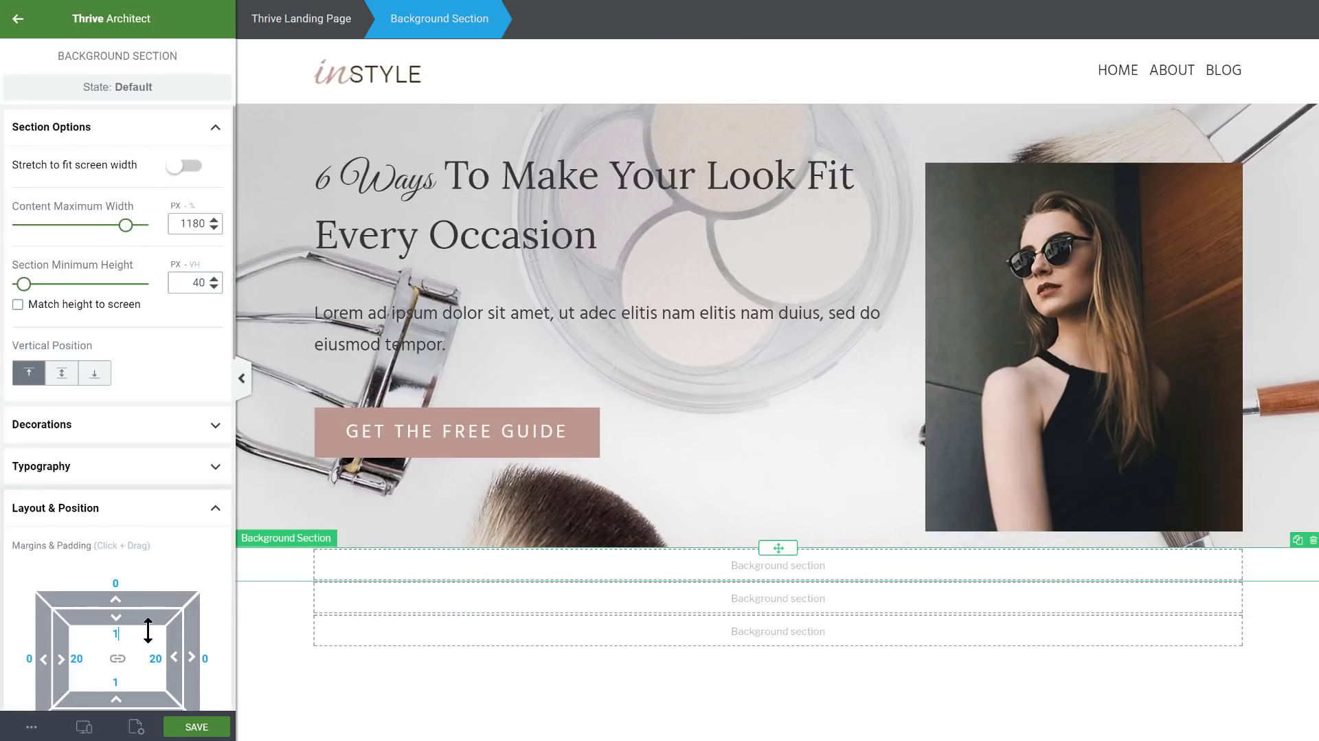
text(00)
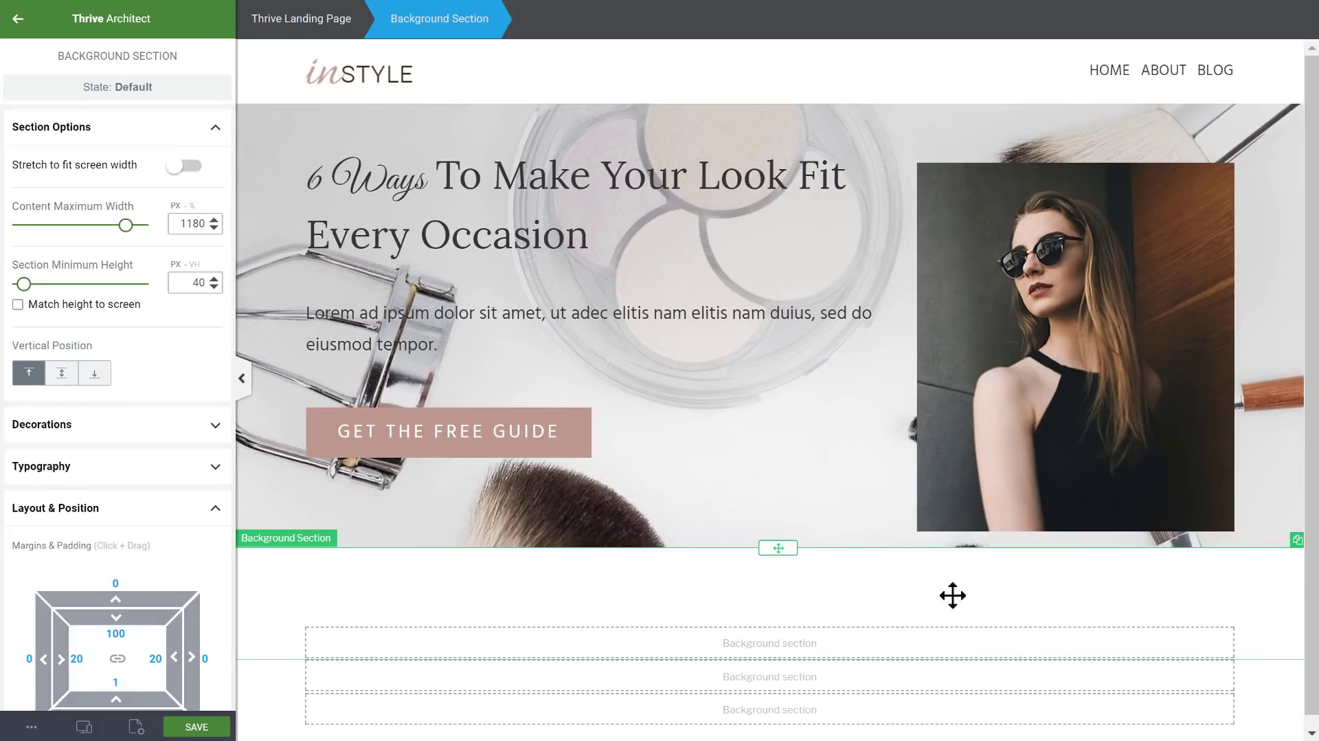
- Set the hero image's bottom margin to -81 px so the image overlaps the section below
click(993, 433)
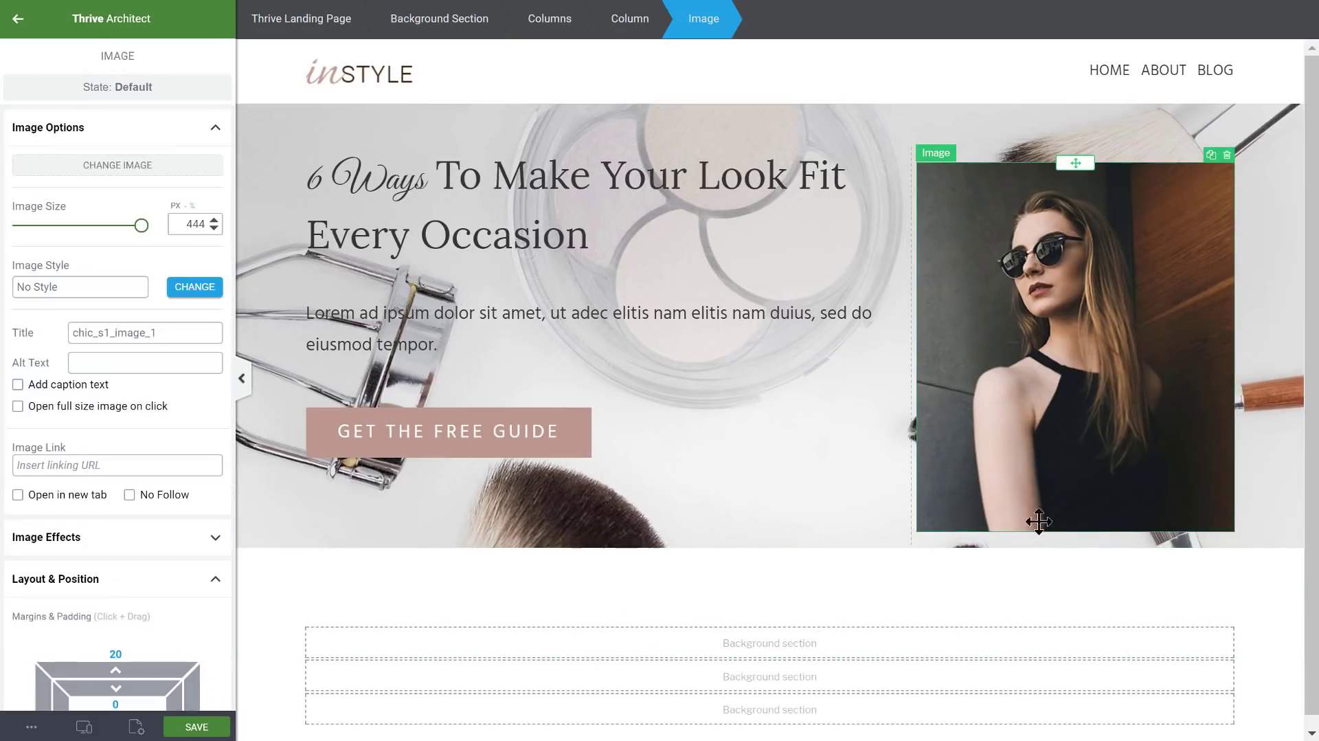
scroll(104, 557, down, 4)
drag(114, 490, 126, 314)
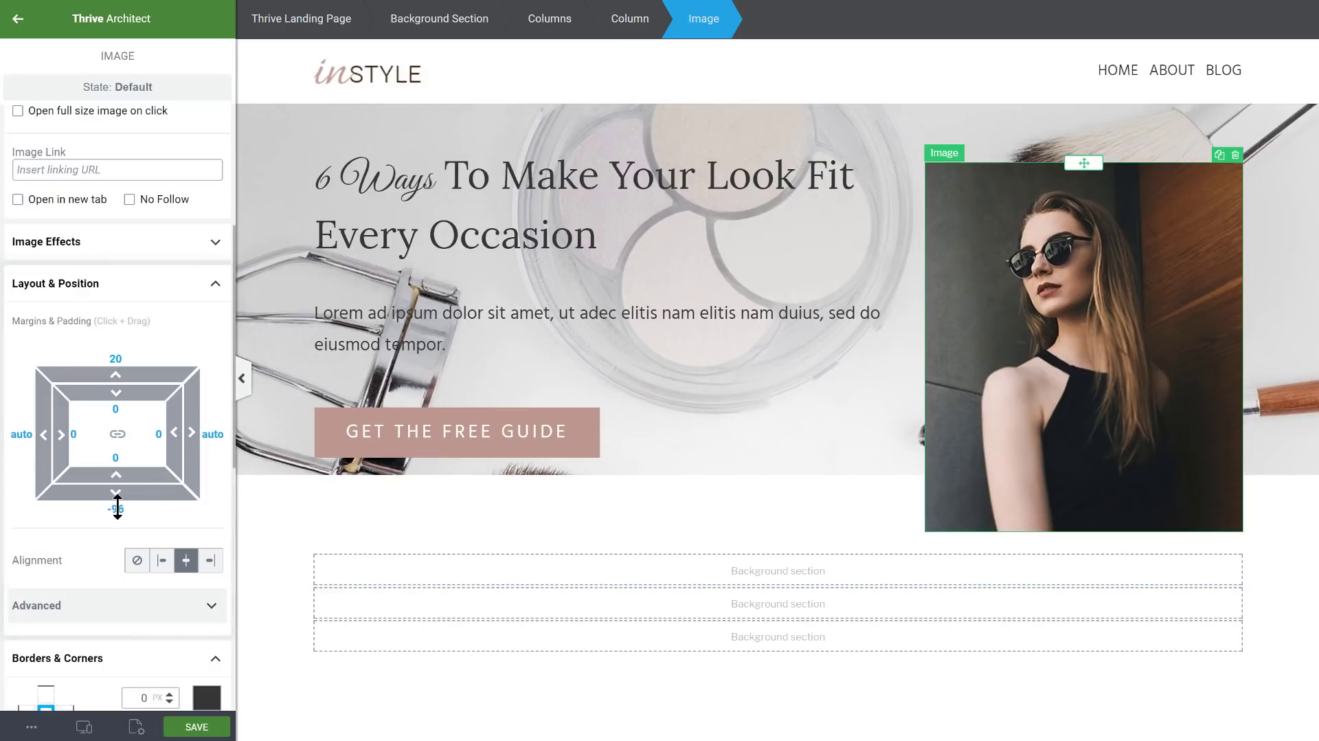
drag(117, 507, 175, 533)
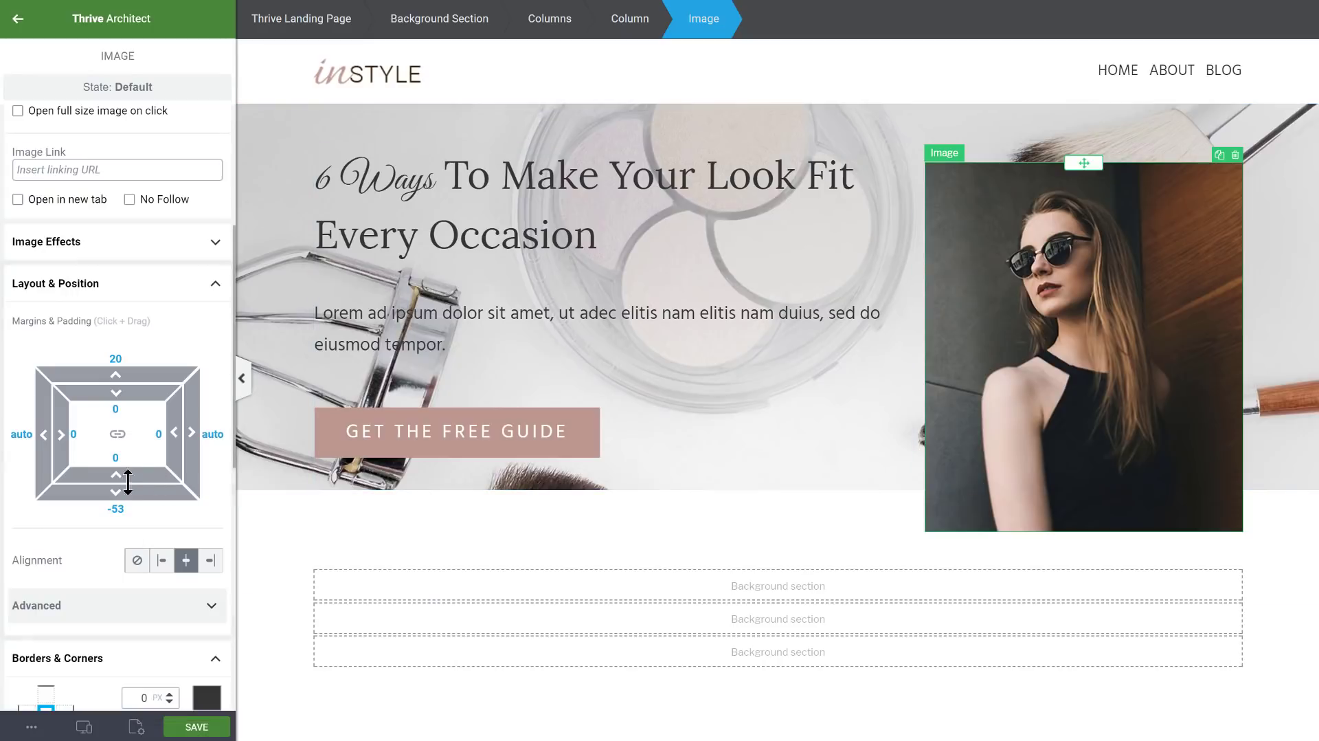
drag(112, 493, 129, 445)
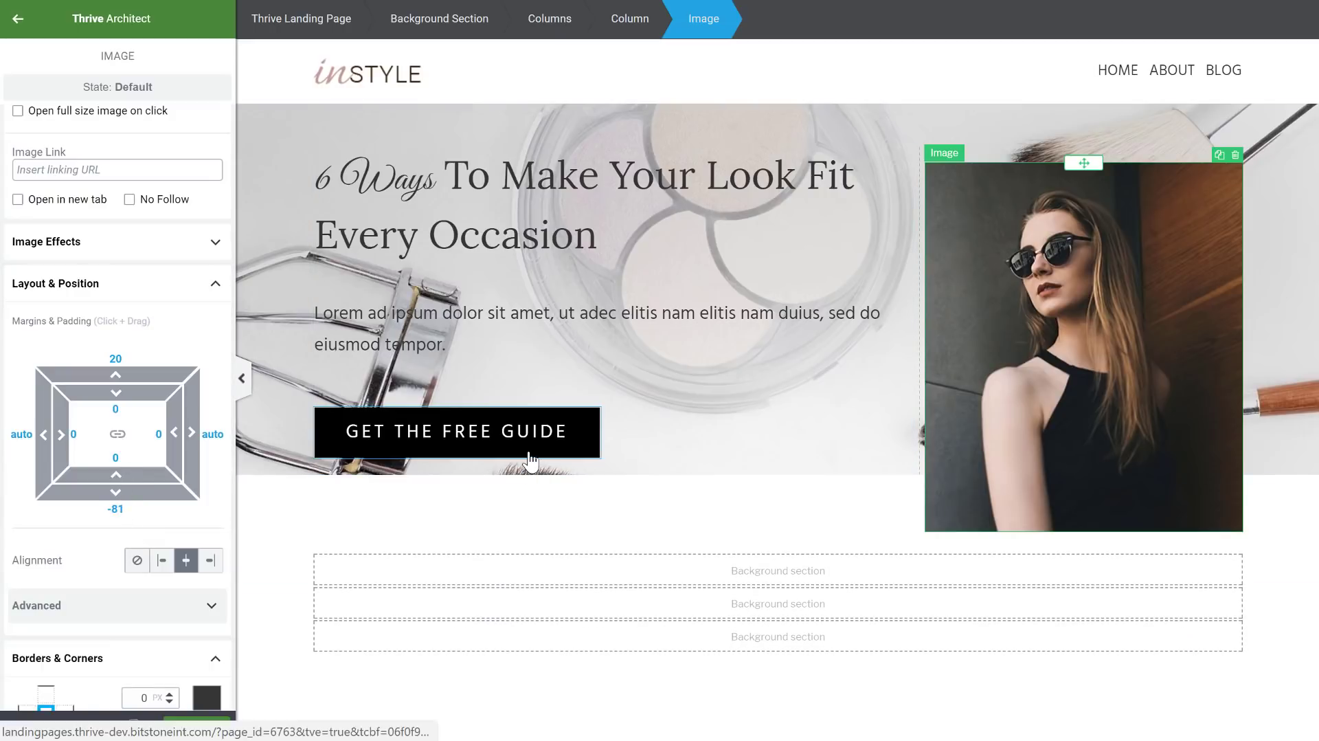
- Set the bottom margin of the GET THE FREE GUIDE button to 40 px
click(371, 416)
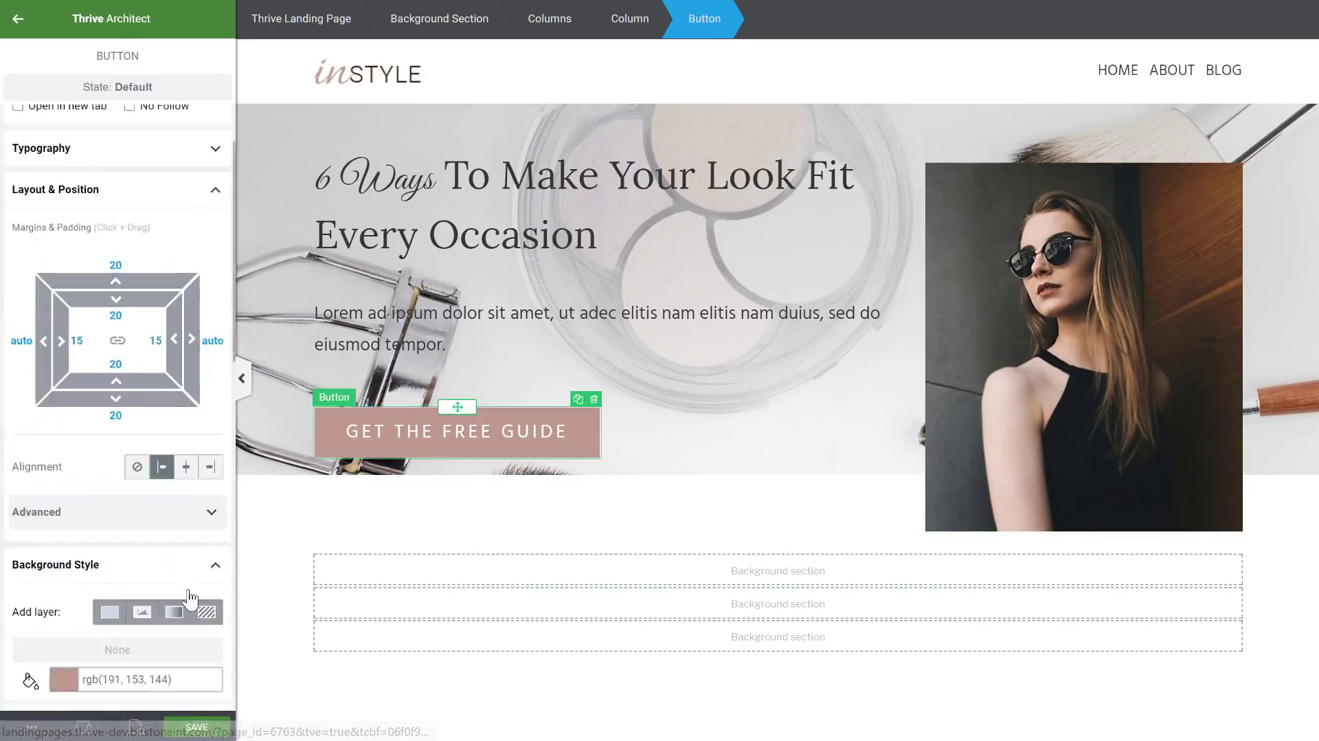
scroll(195, 598, down, 1)
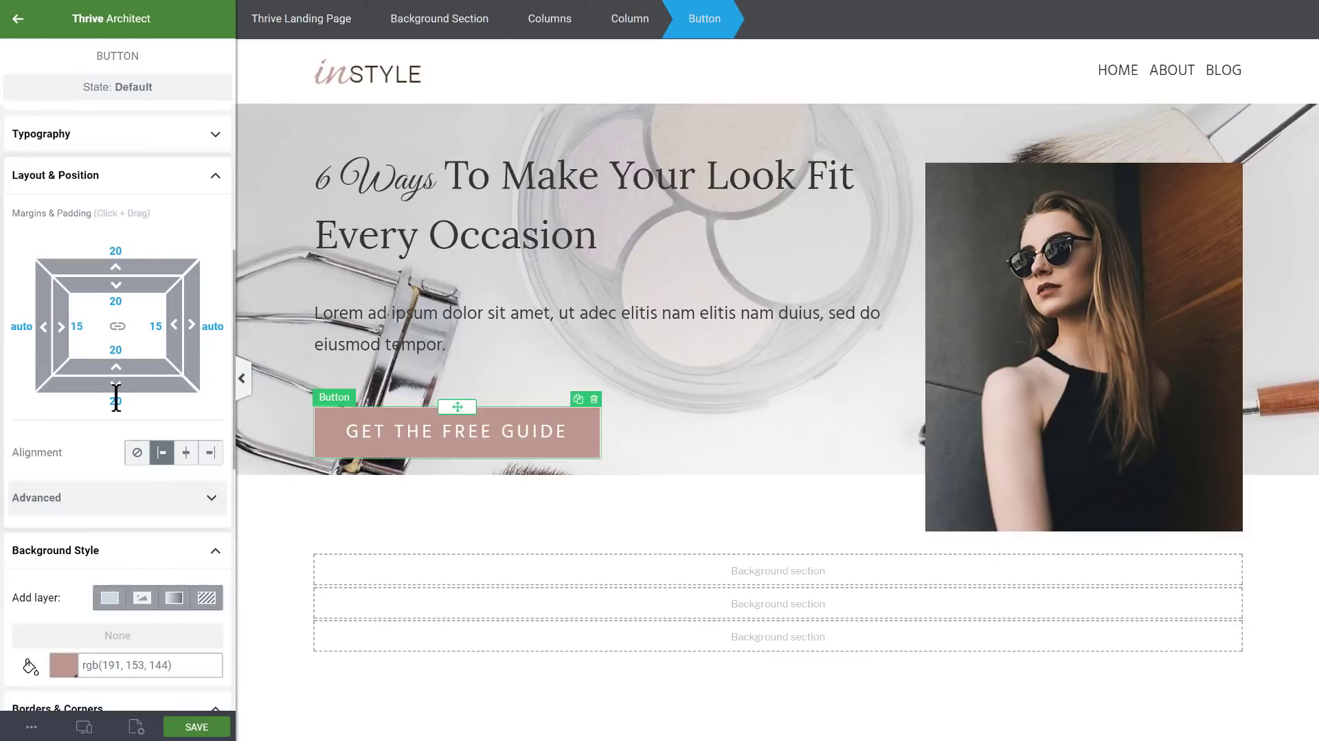
text(4)
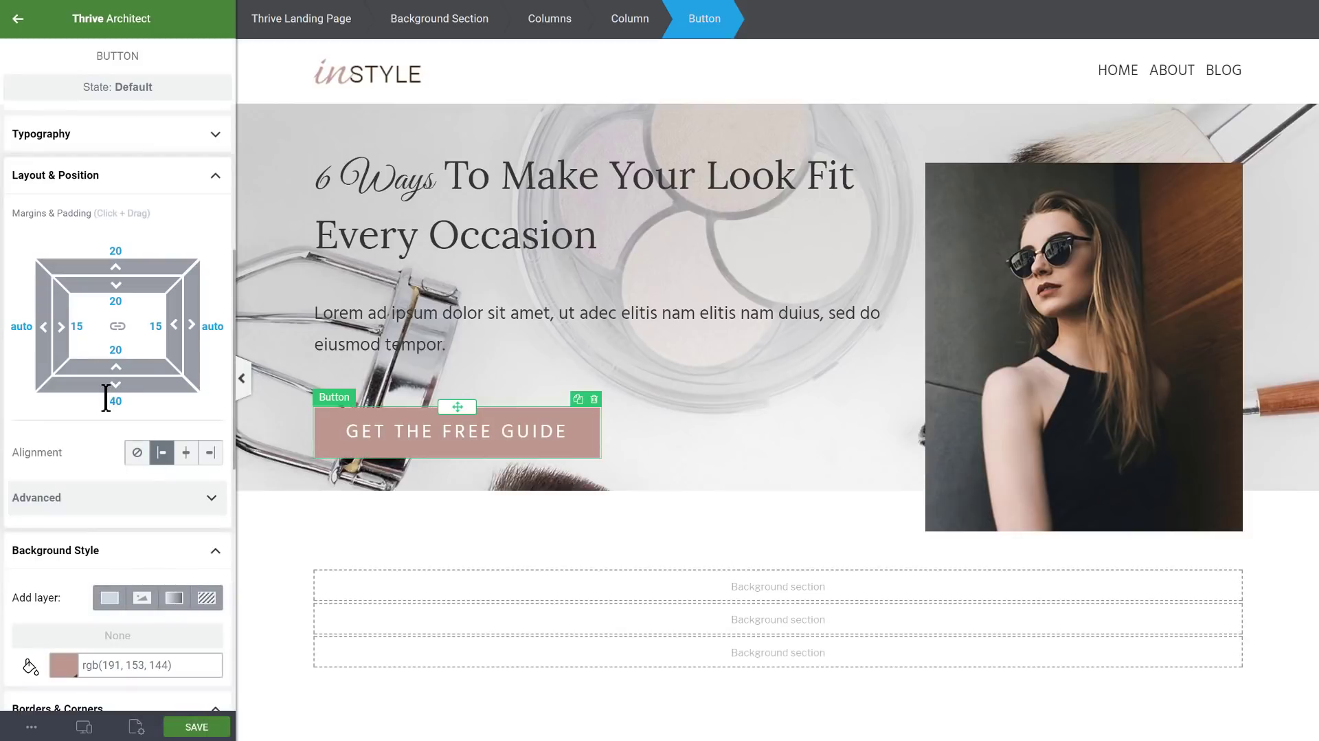
- Add a 90-degree linear gradient layer to the hero background section, with start color #f6e8e5 saved as a favorite color
click(591, 488)
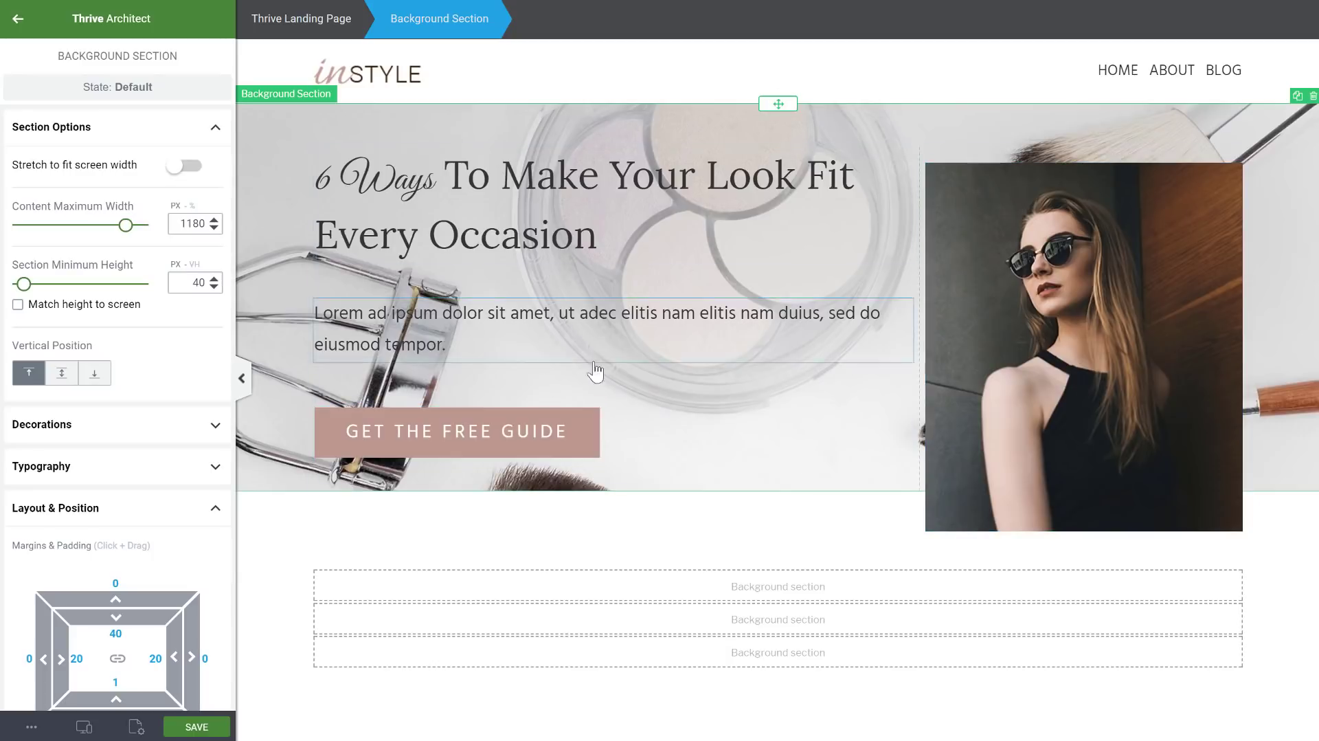
scroll(123, 292, down, 7)
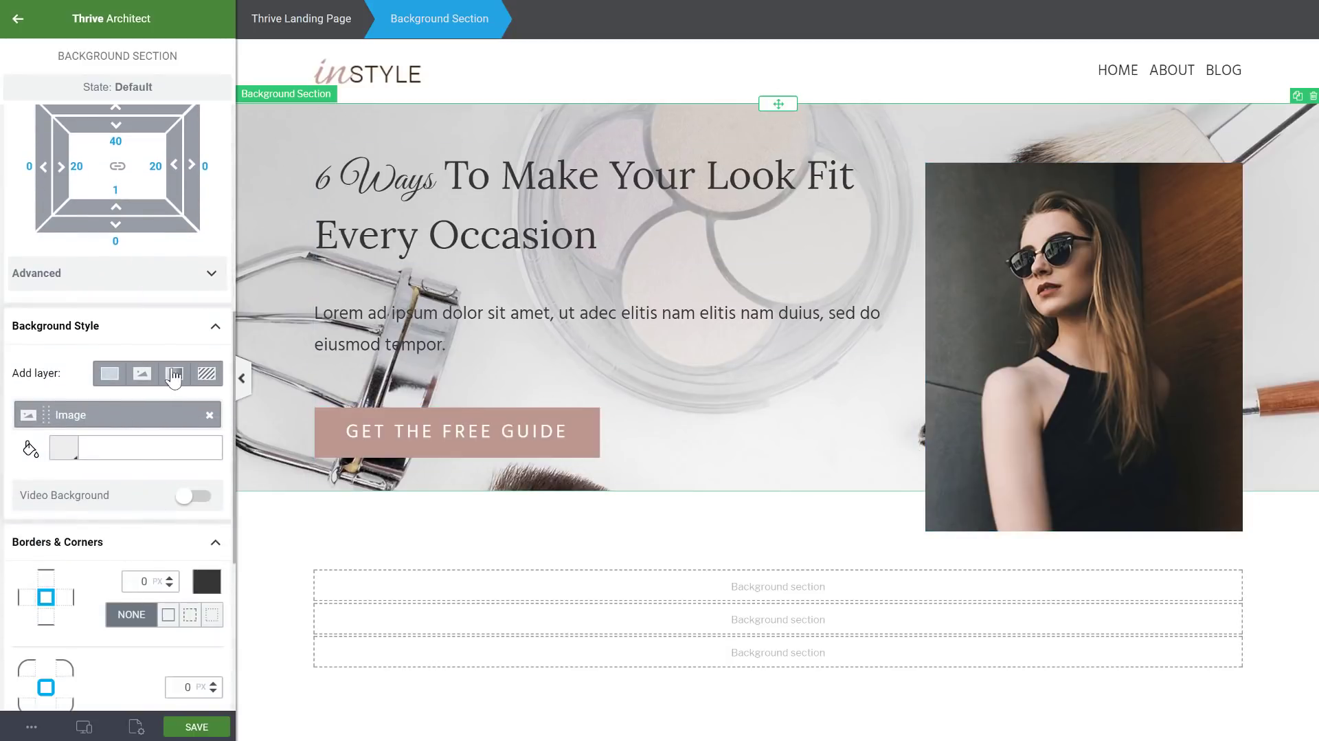
click(174, 373)
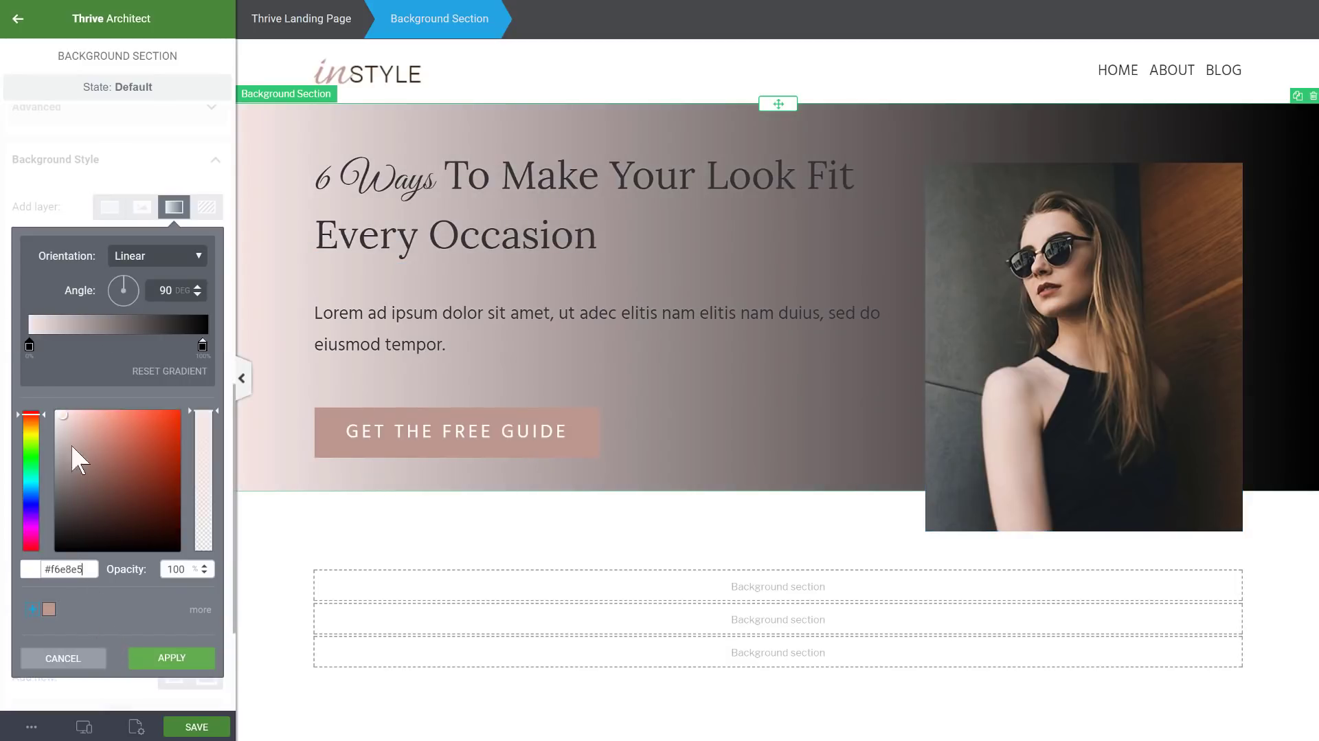
click(32, 611)
- Set the gradient's black end stop to 25% opacity and its #f6e8e5 start stop to 95% opacity
click(202, 346)
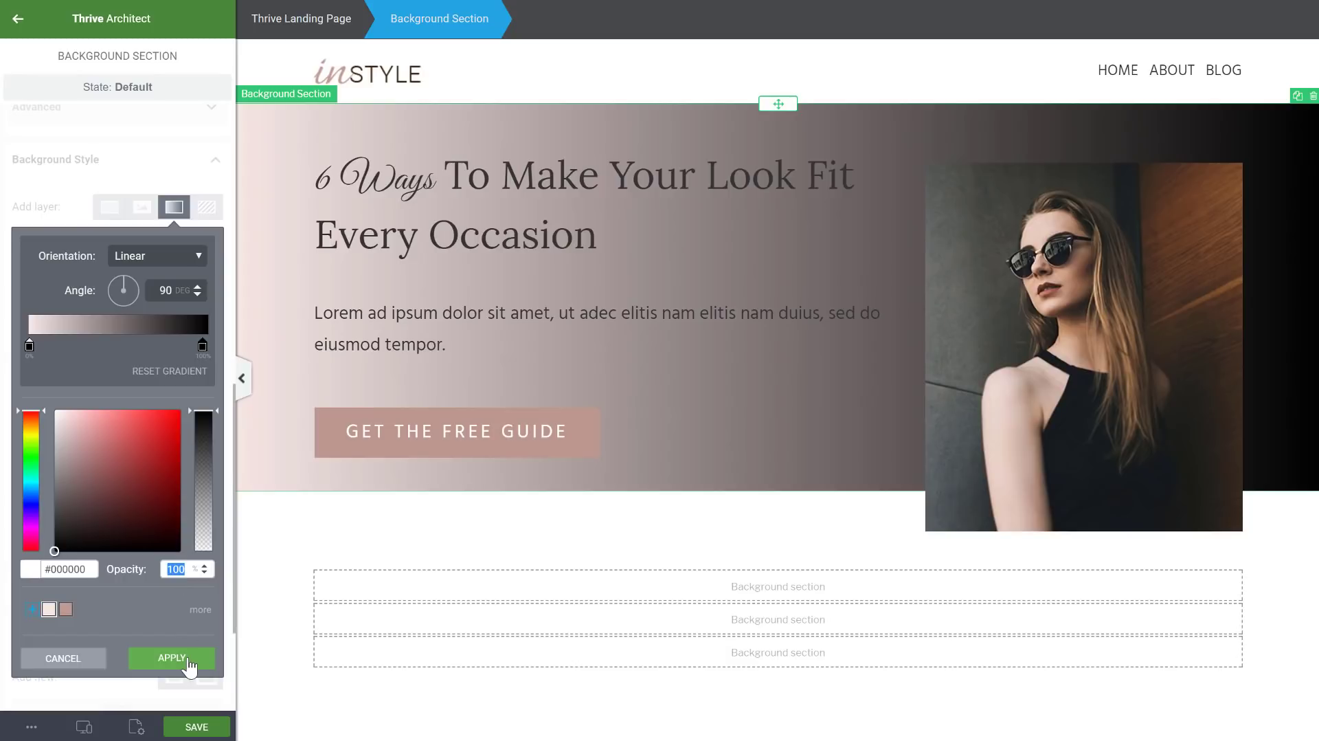
text(25)
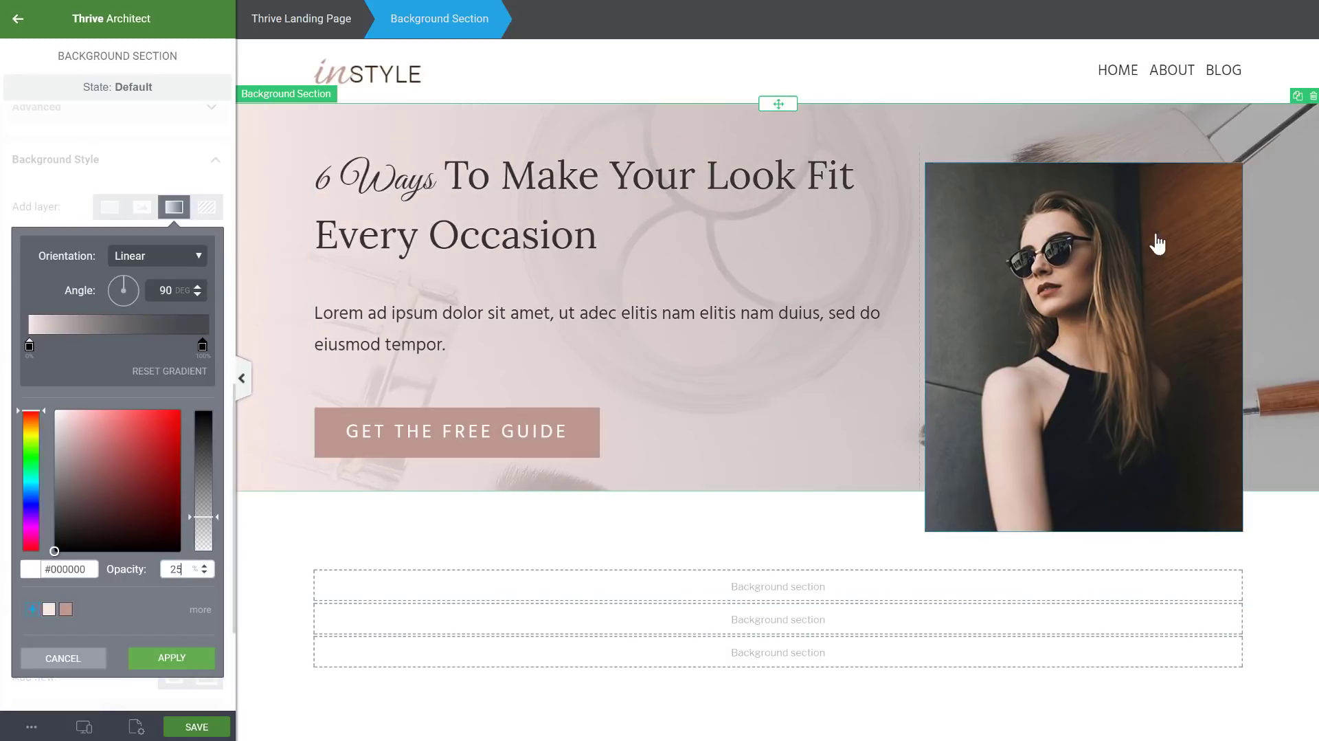
click(29, 346)
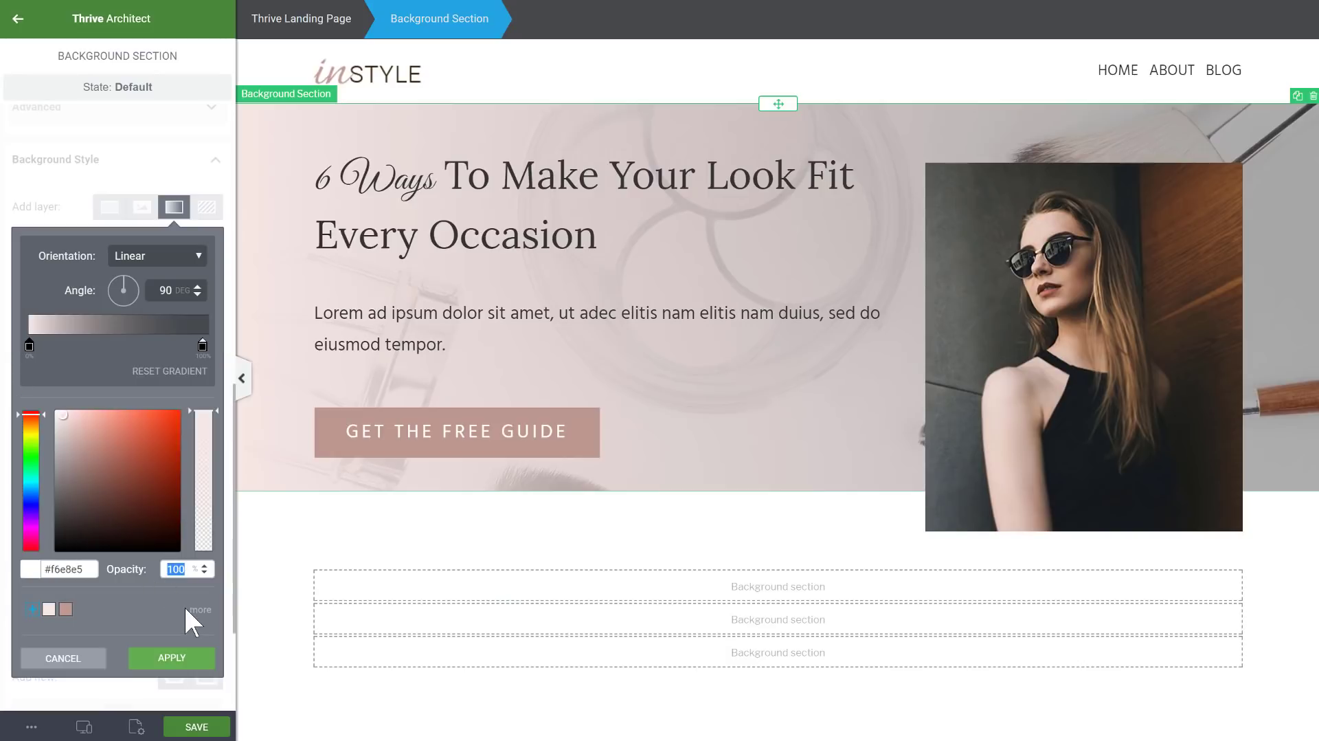
text(95)
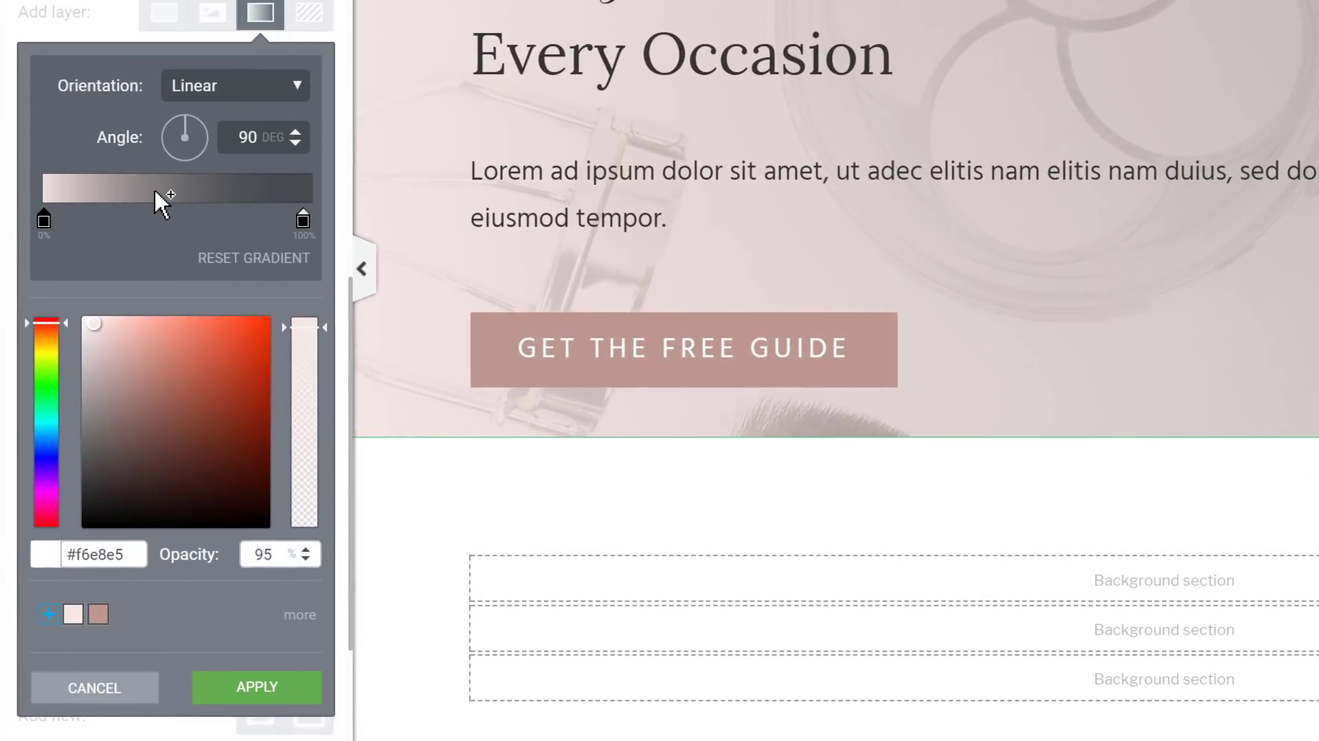
- Add gradient stops at 41% and 57%, and give the 41% stop the start stop's color #f6e8e5 at 95% opacity
click(153, 193)
click(193, 192)
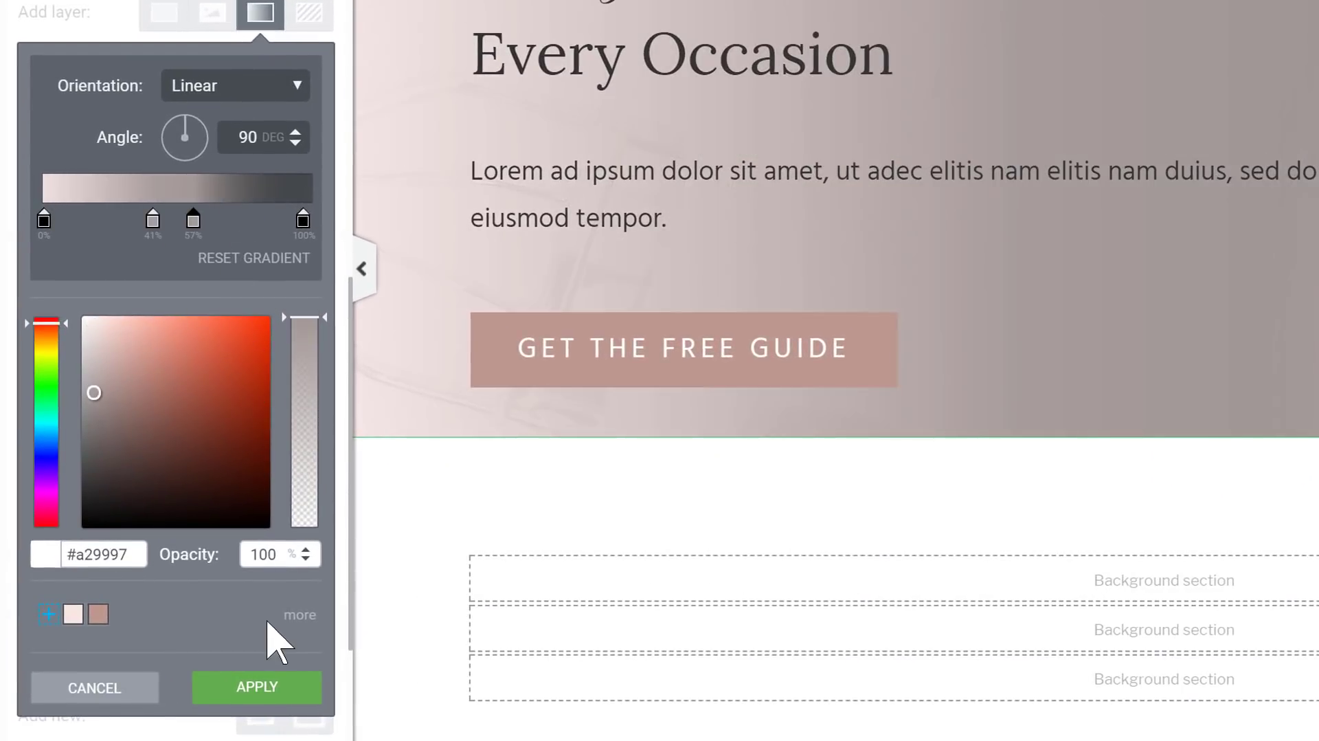
click(43, 220)
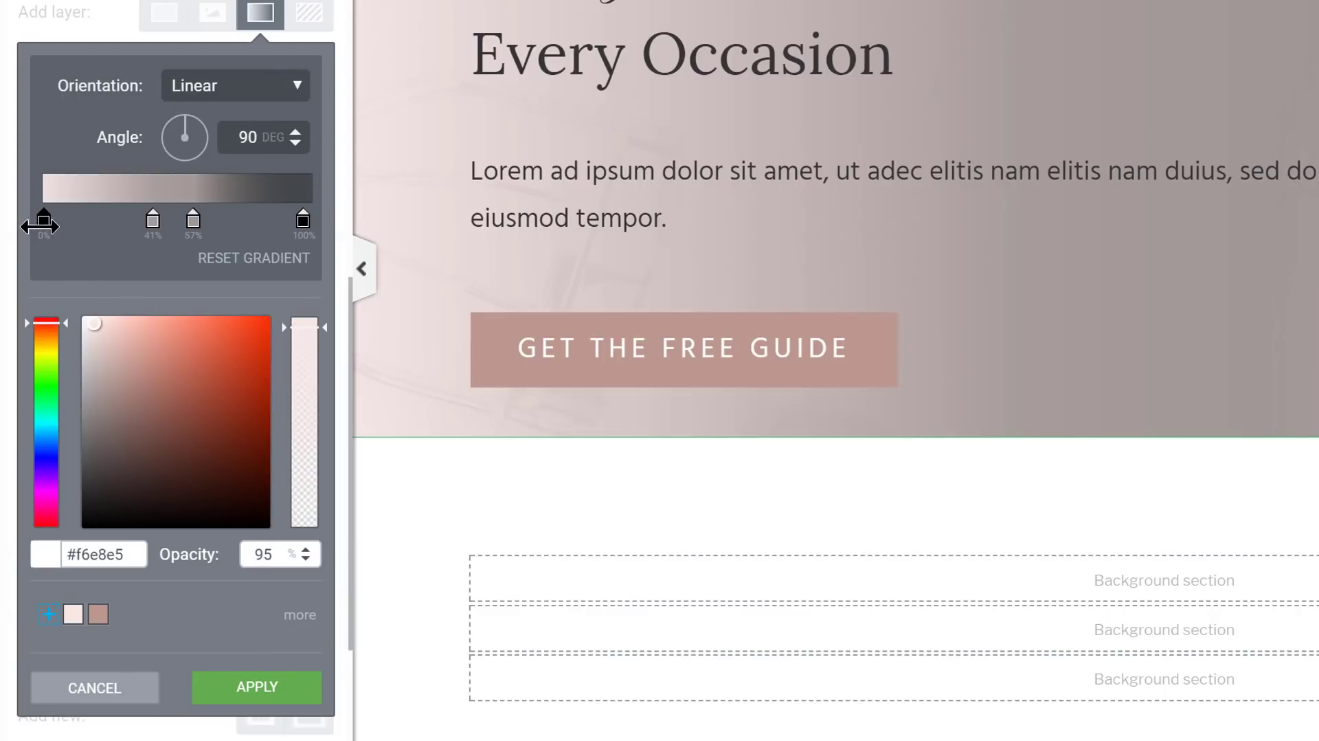
drag(127, 554, 57, 538)
key(ctrl+c)
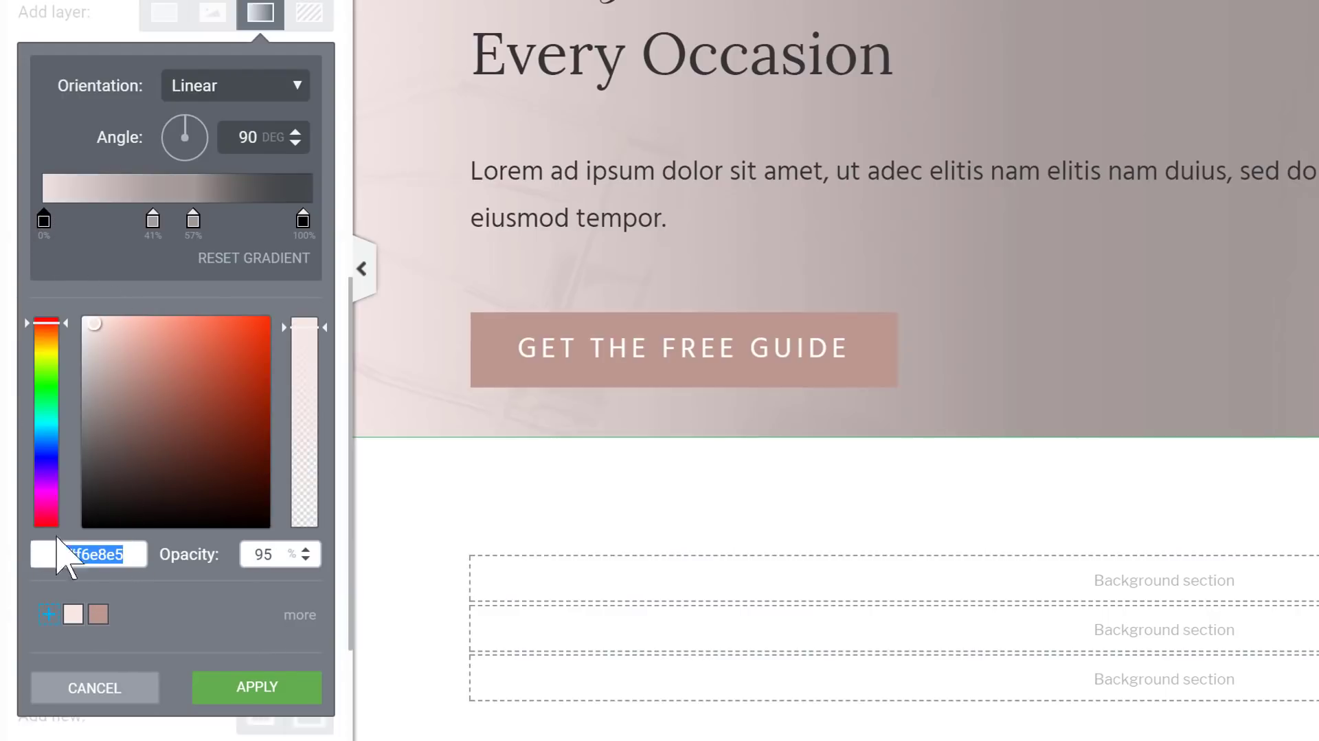
click(152, 219)
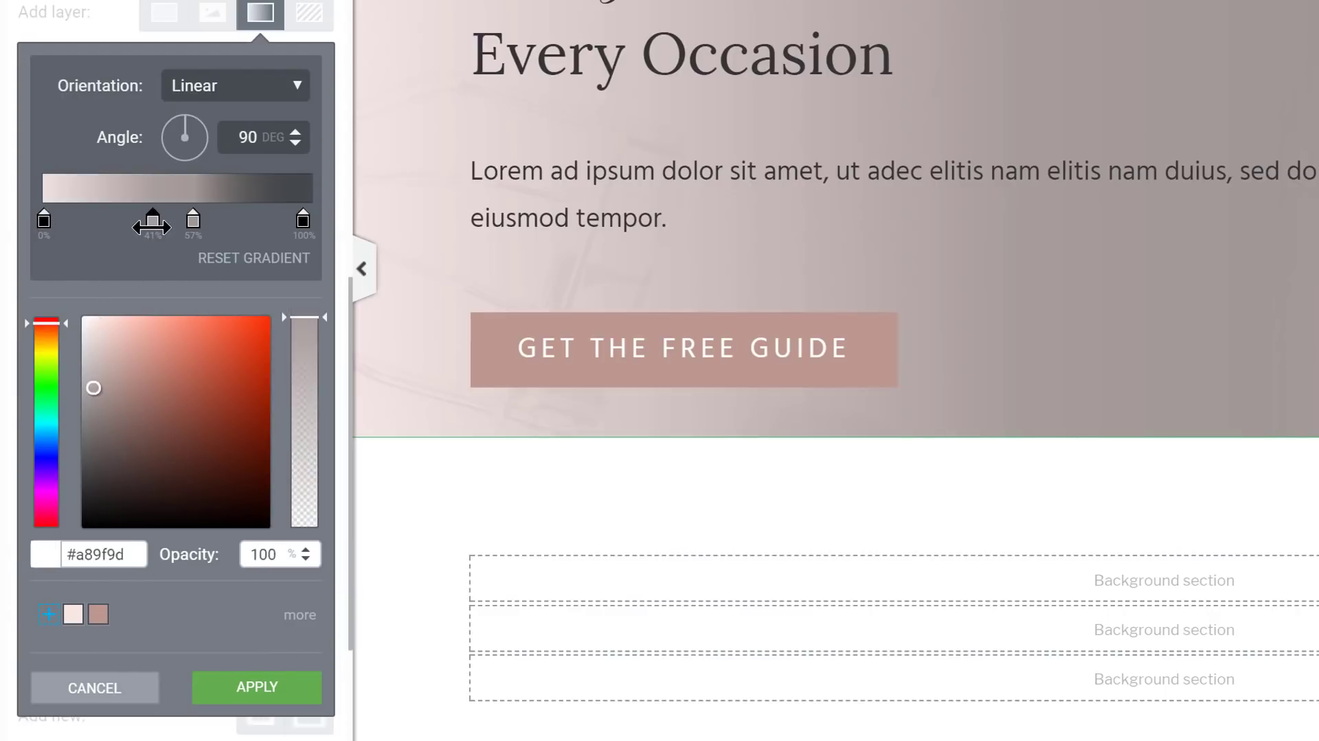
double_click(124, 556)
key(ctrl+v)
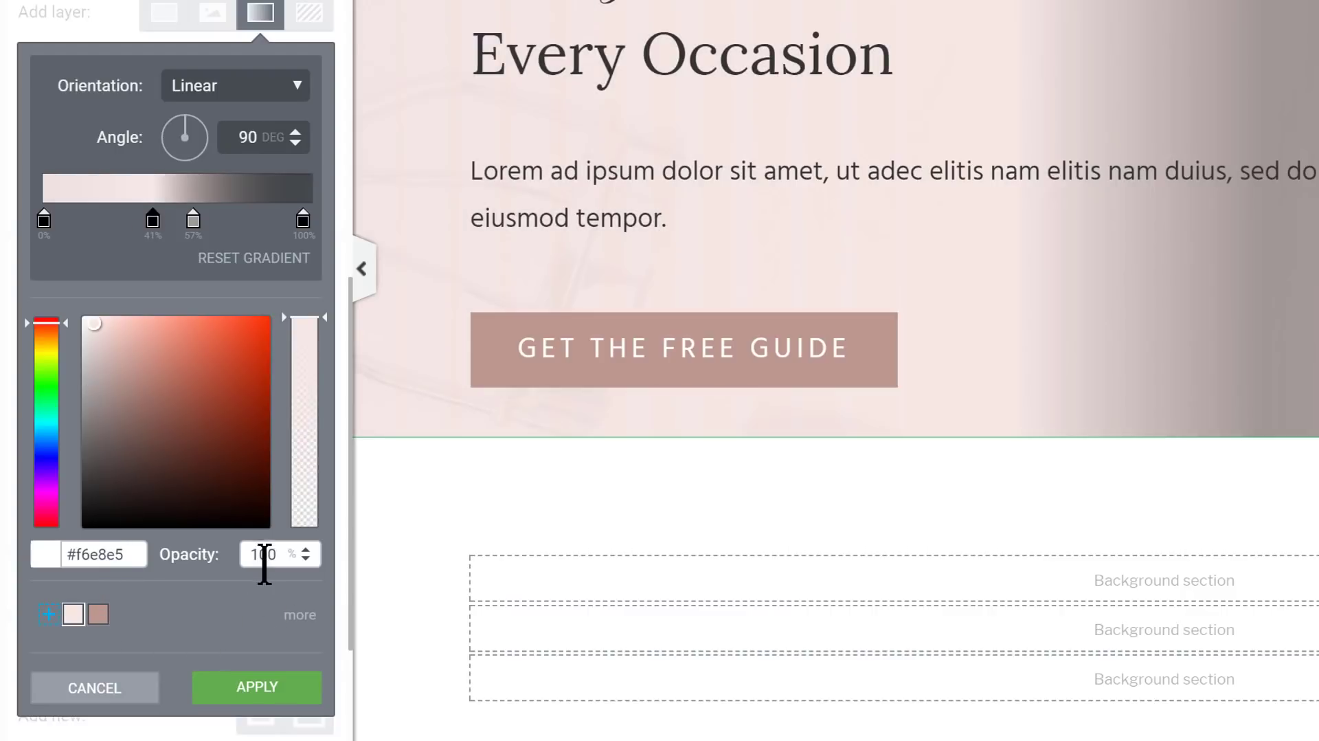
text(95)
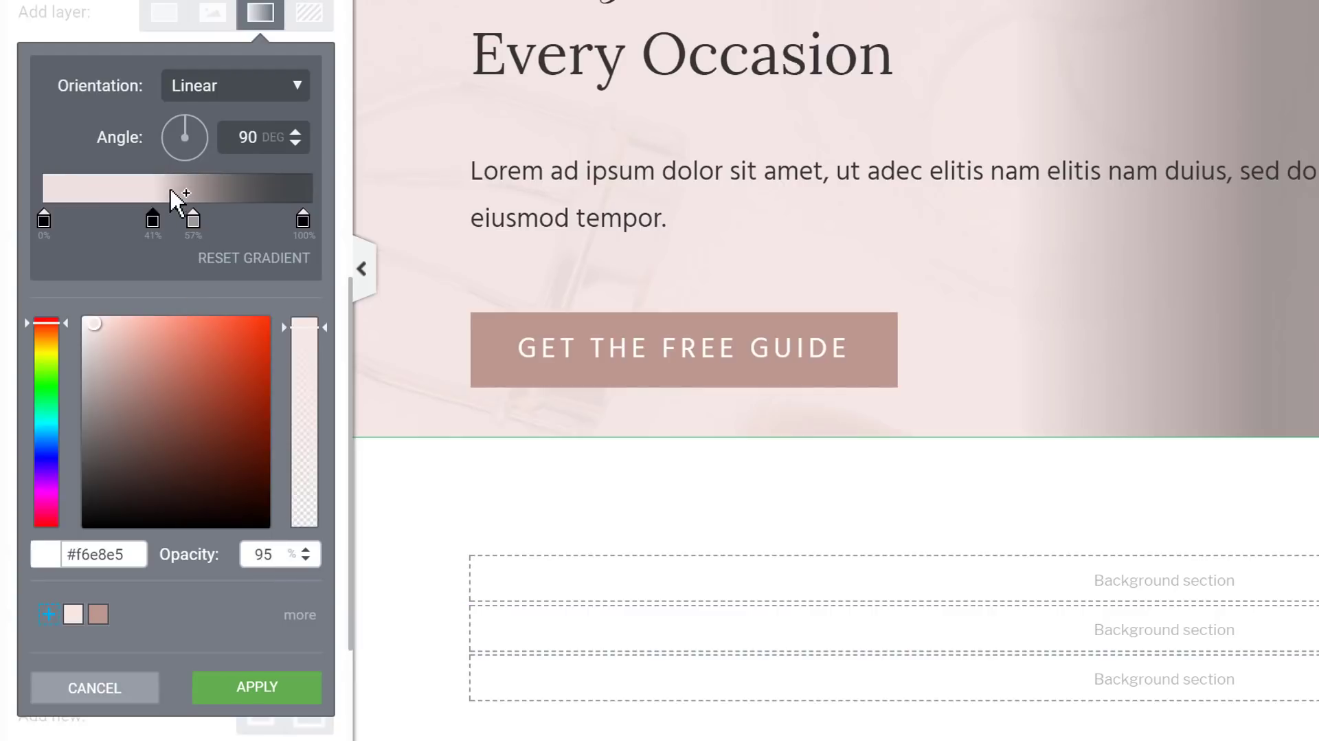
- Set the 57% gradient stop to color #000000 at 25% opacity
click(193, 220)
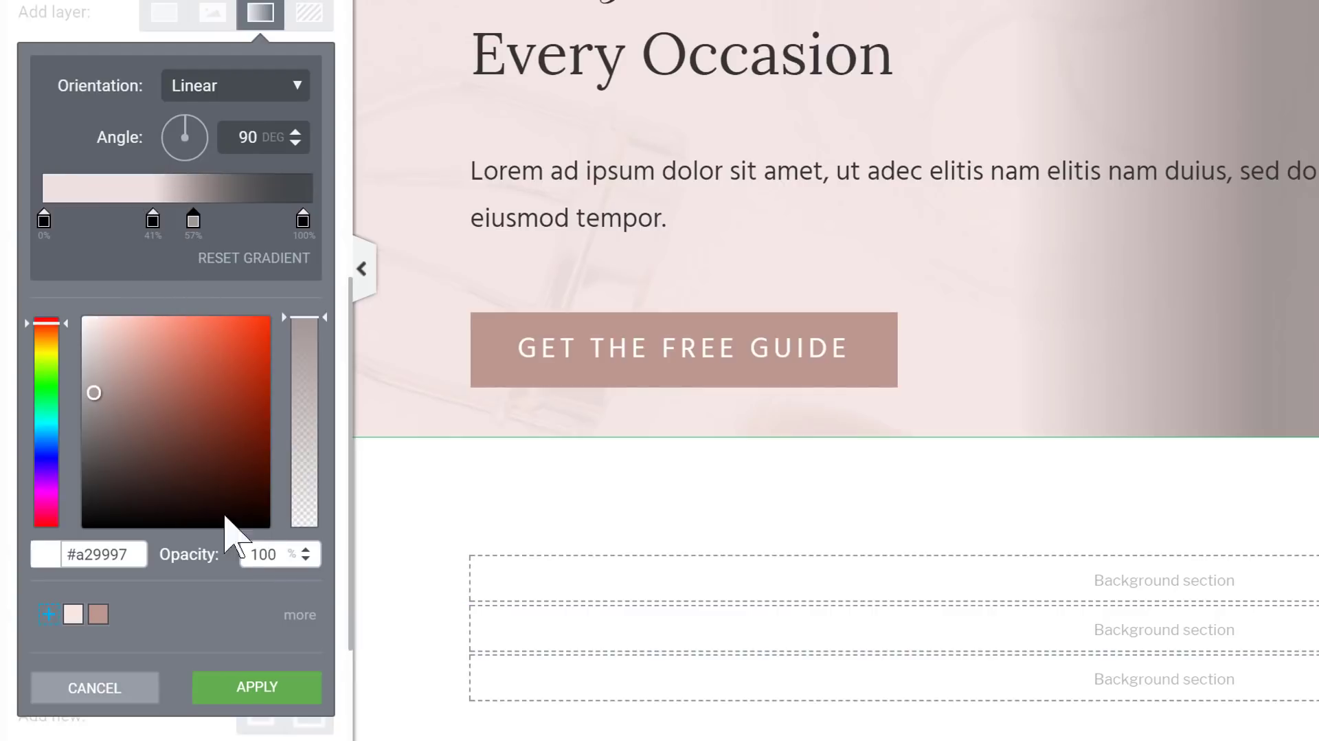
triple_click(108, 552)
text(000000)
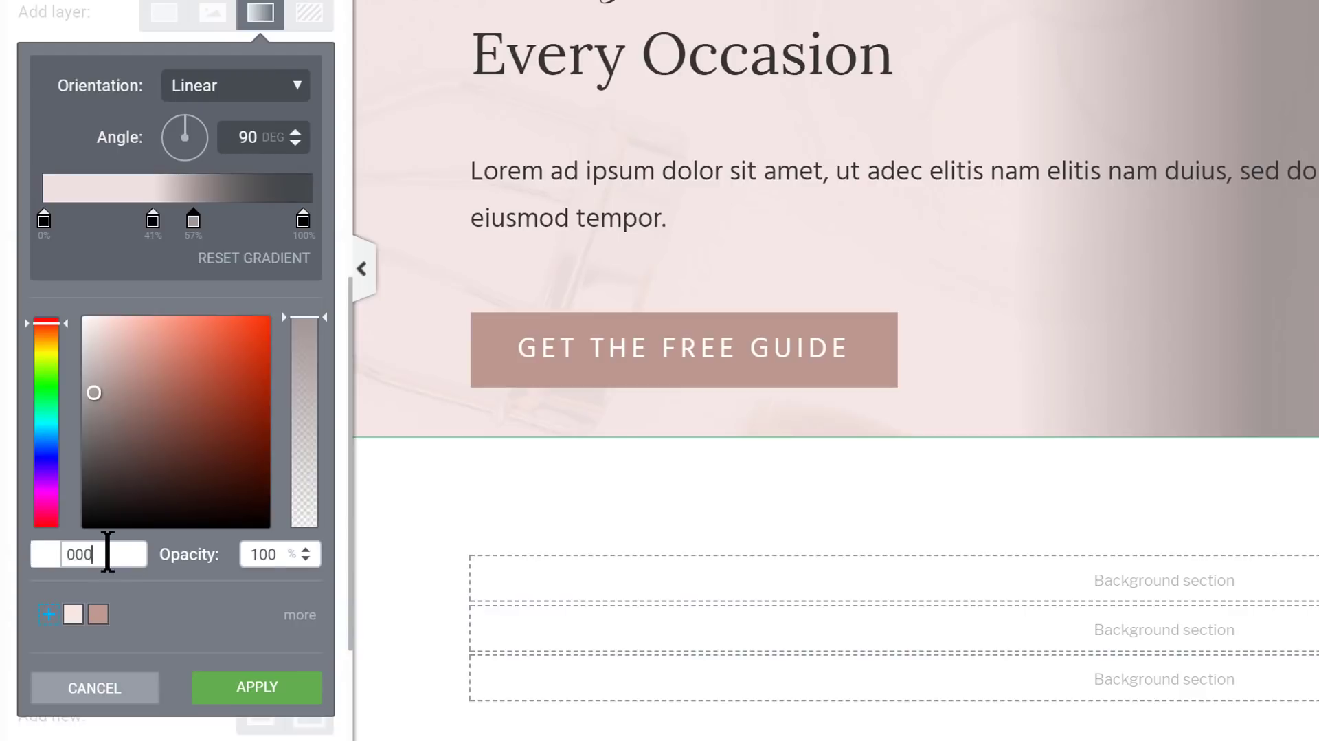
key(Tab)
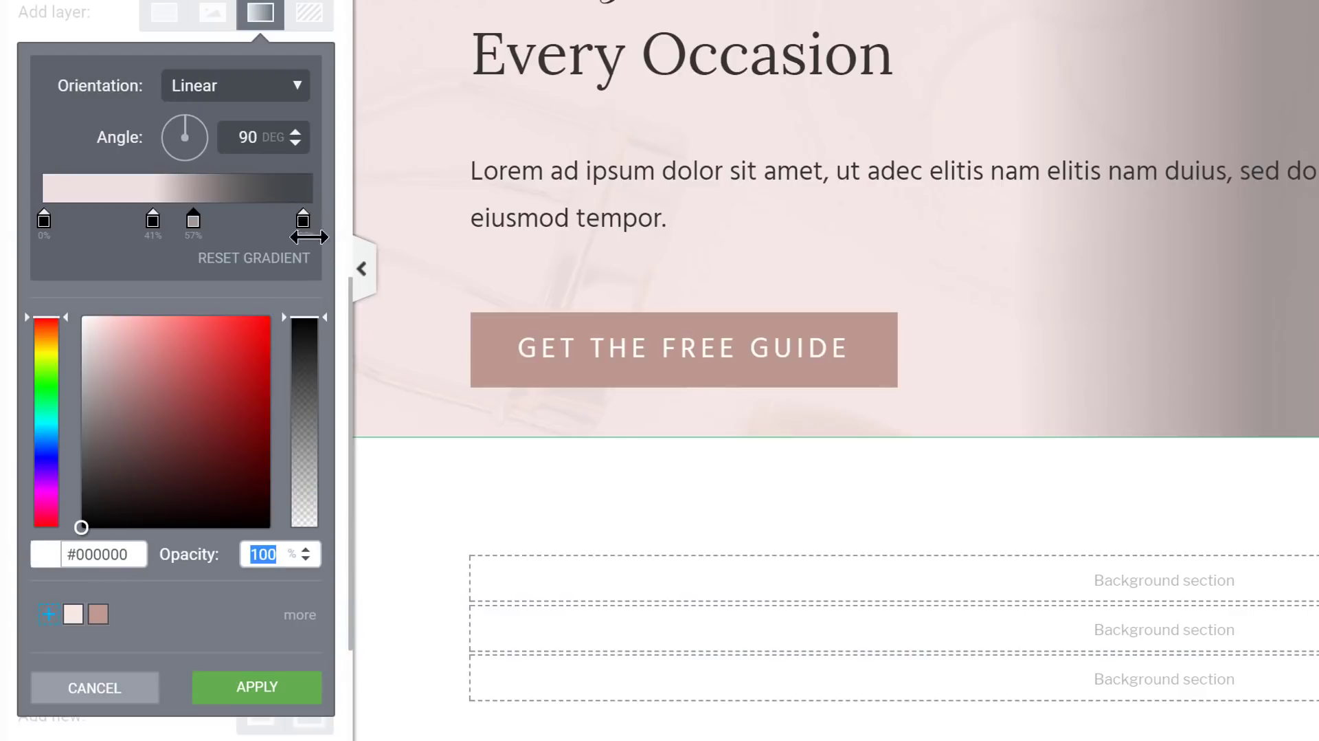
text(25)
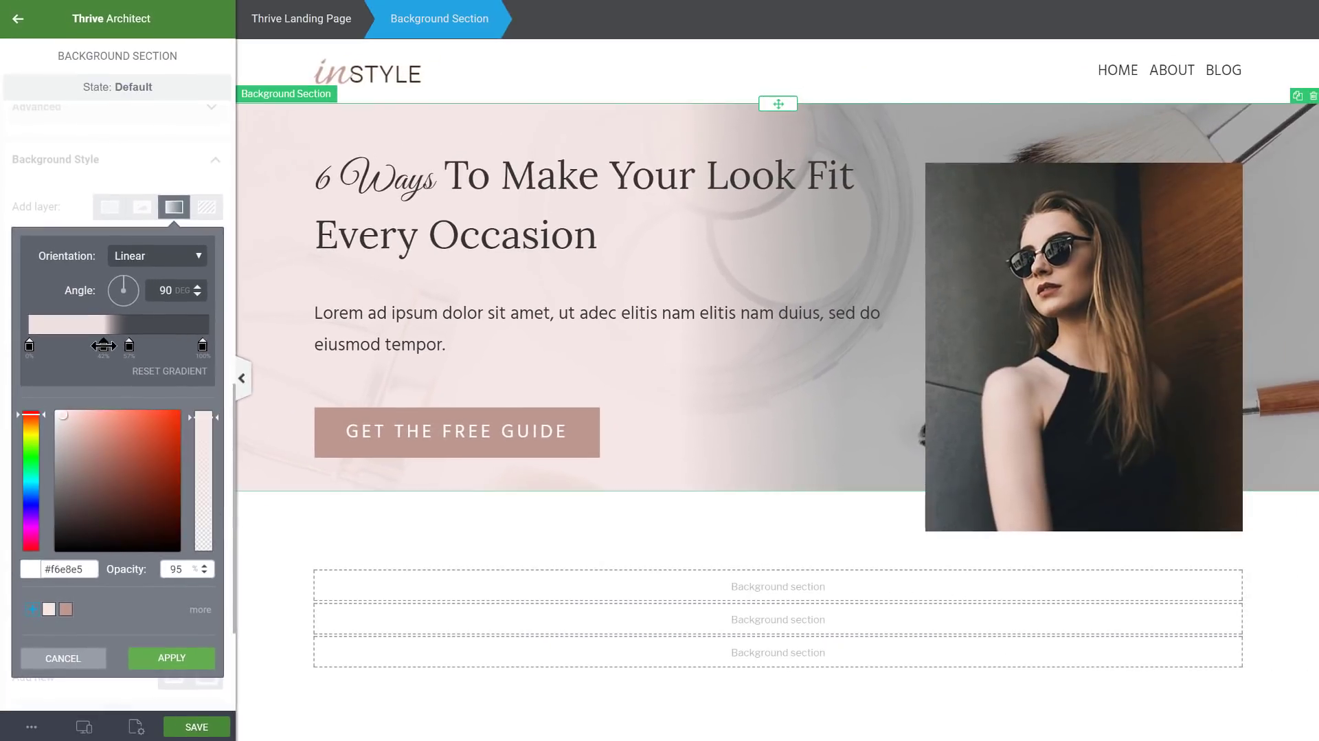
- Move the two middle gradient stops toward the end and bring them together, forming a sharp edge near the image column
drag(148, 230, 155, 229)
drag(127, 345, 150, 344)
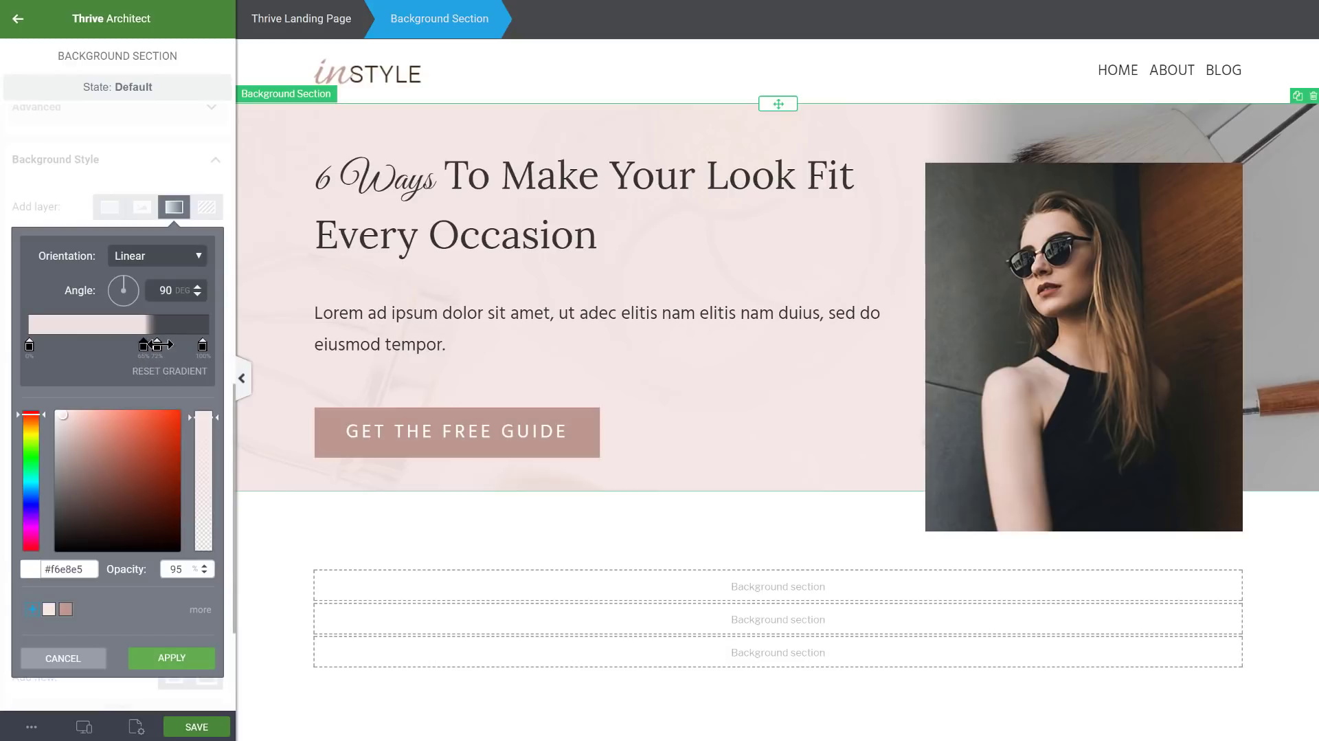
drag(157, 344, 139, 348)
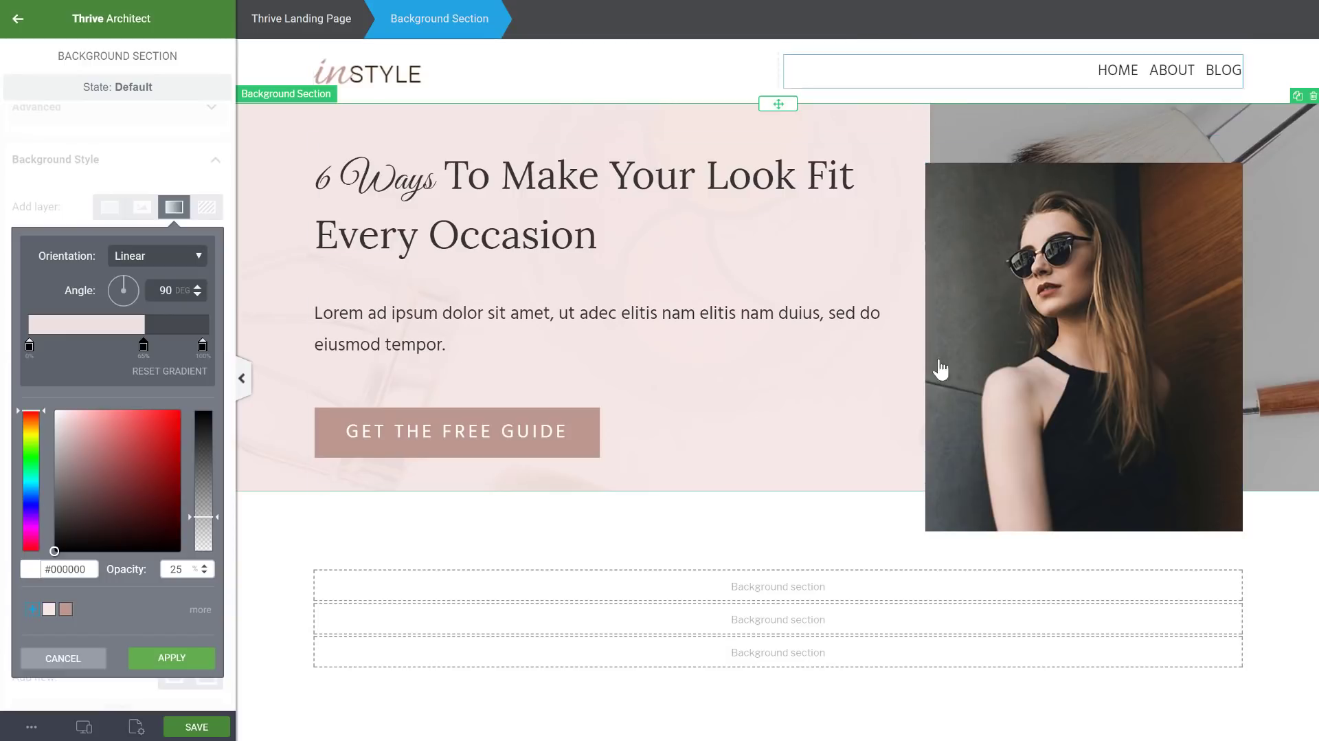
- Set the gradient angle to 116 degrees and shift both middle stops further toward the end, keeping them at one position
drag(126, 289, 119, 277)
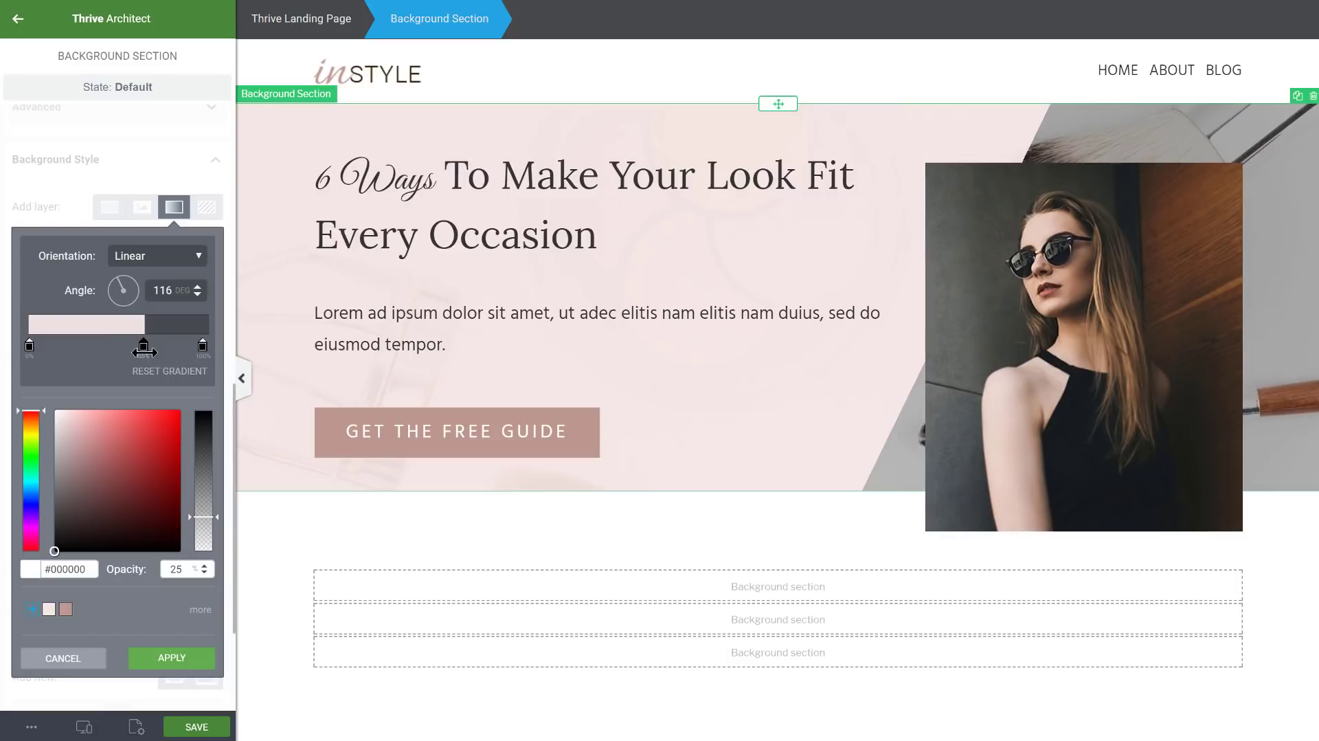
drag(142, 347, 154, 352)
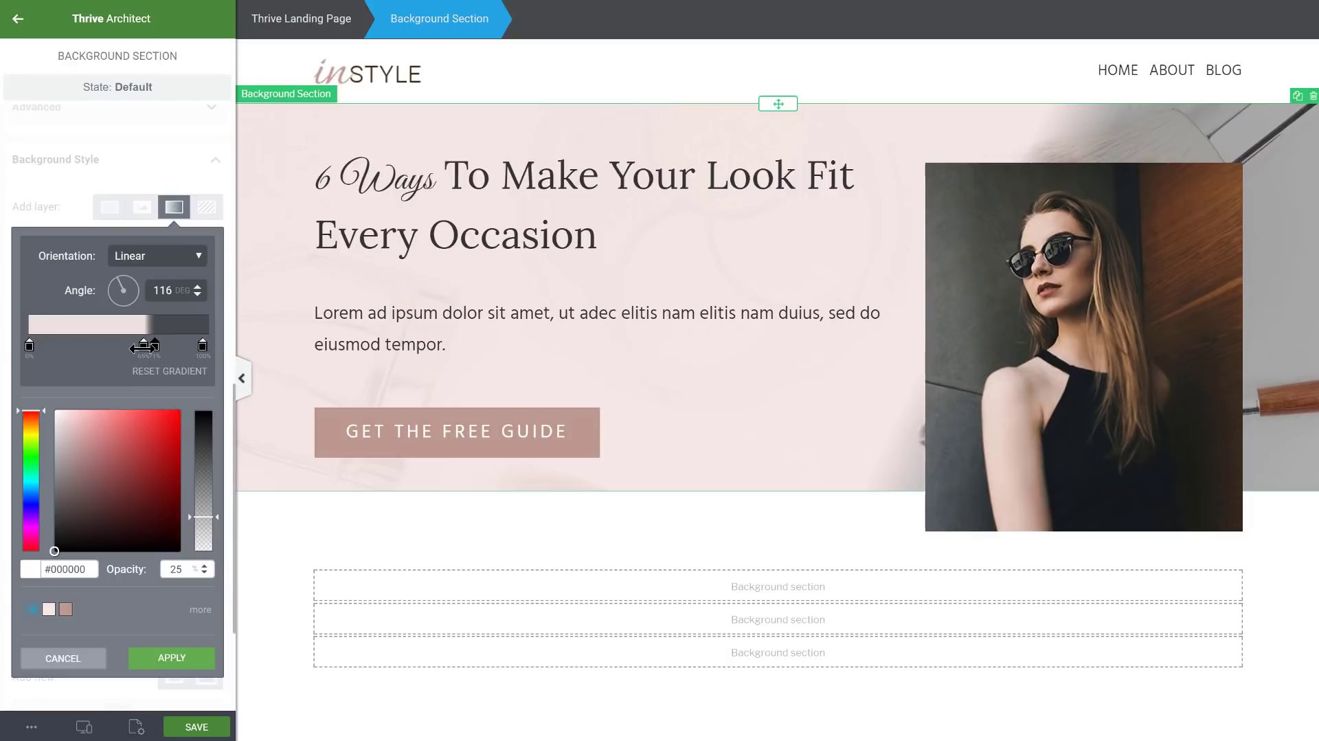
click(143, 347)
drag(143, 347, 154, 350)
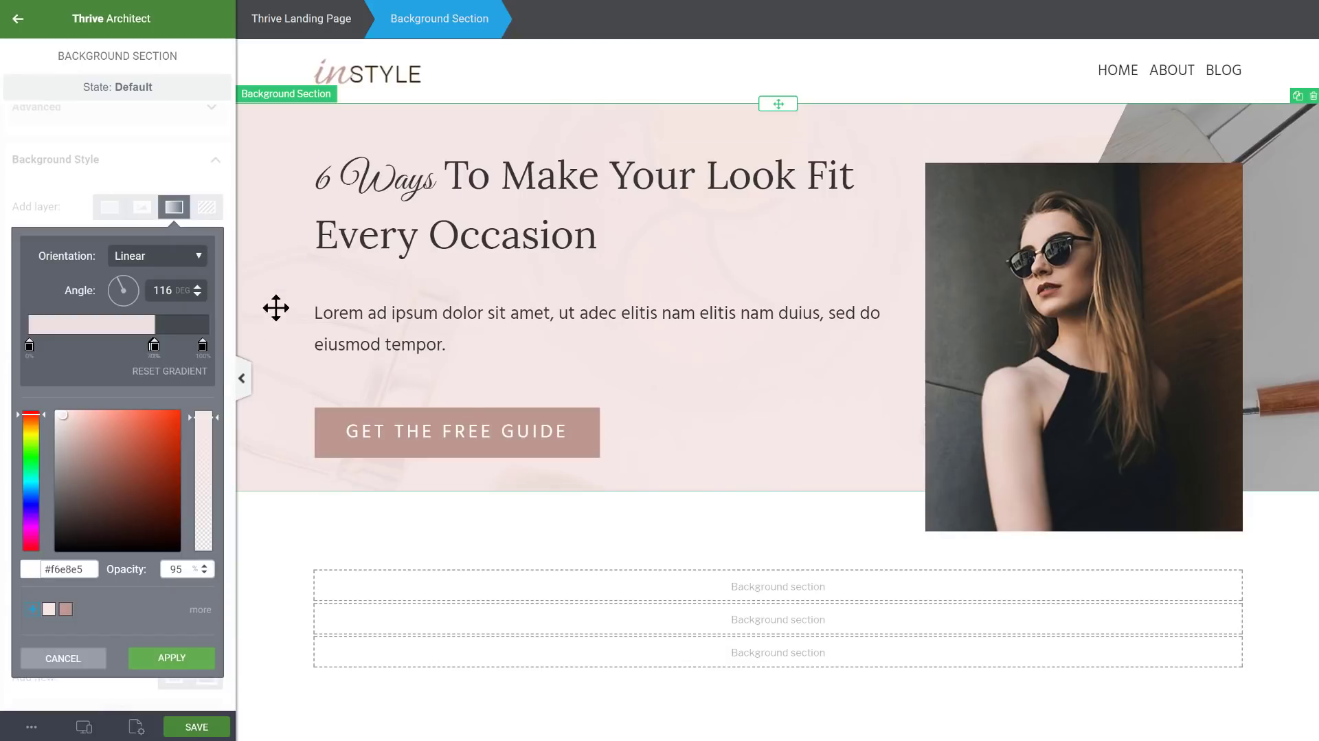
- Set the black middle gradient stop's opacity to 50% and apply the gradient to the hero section
click(154, 347)
click(172, 569)
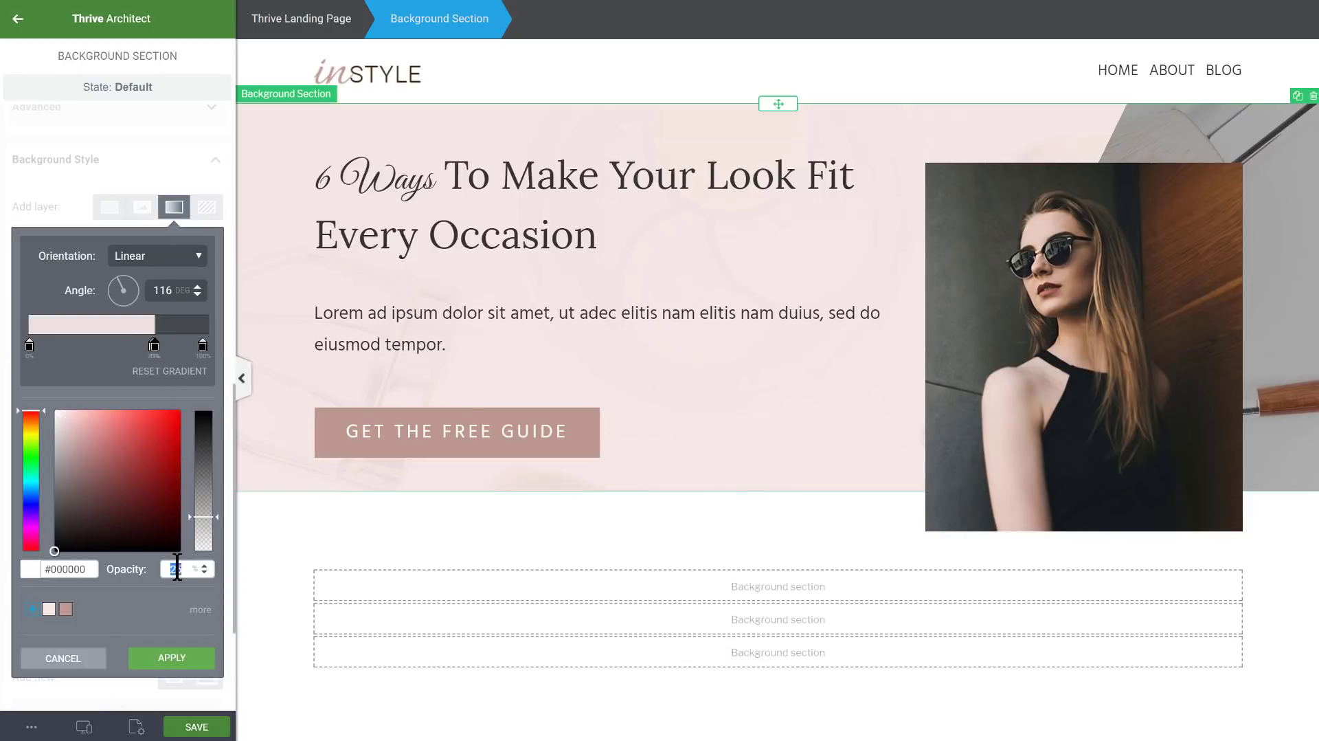
click(173, 569)
text(40)
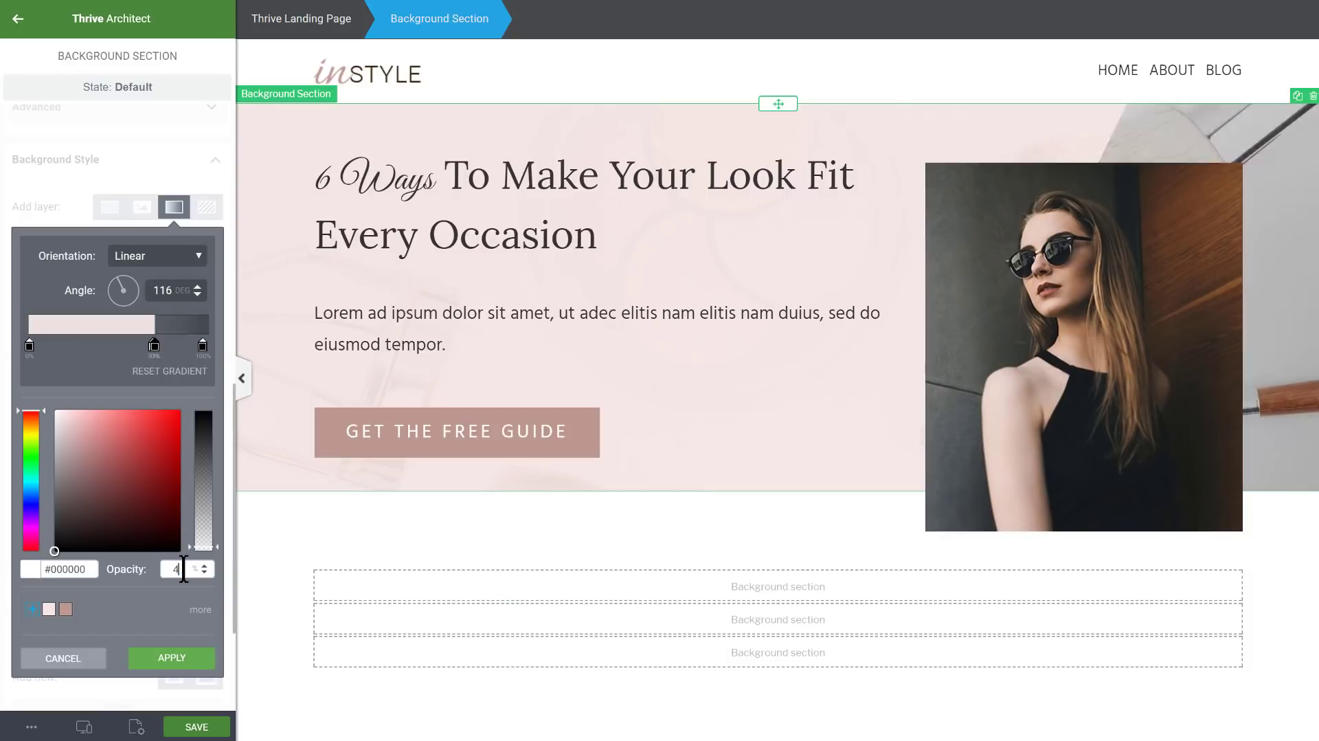
key(BackSpace)
key(BackSpace)
text(50)
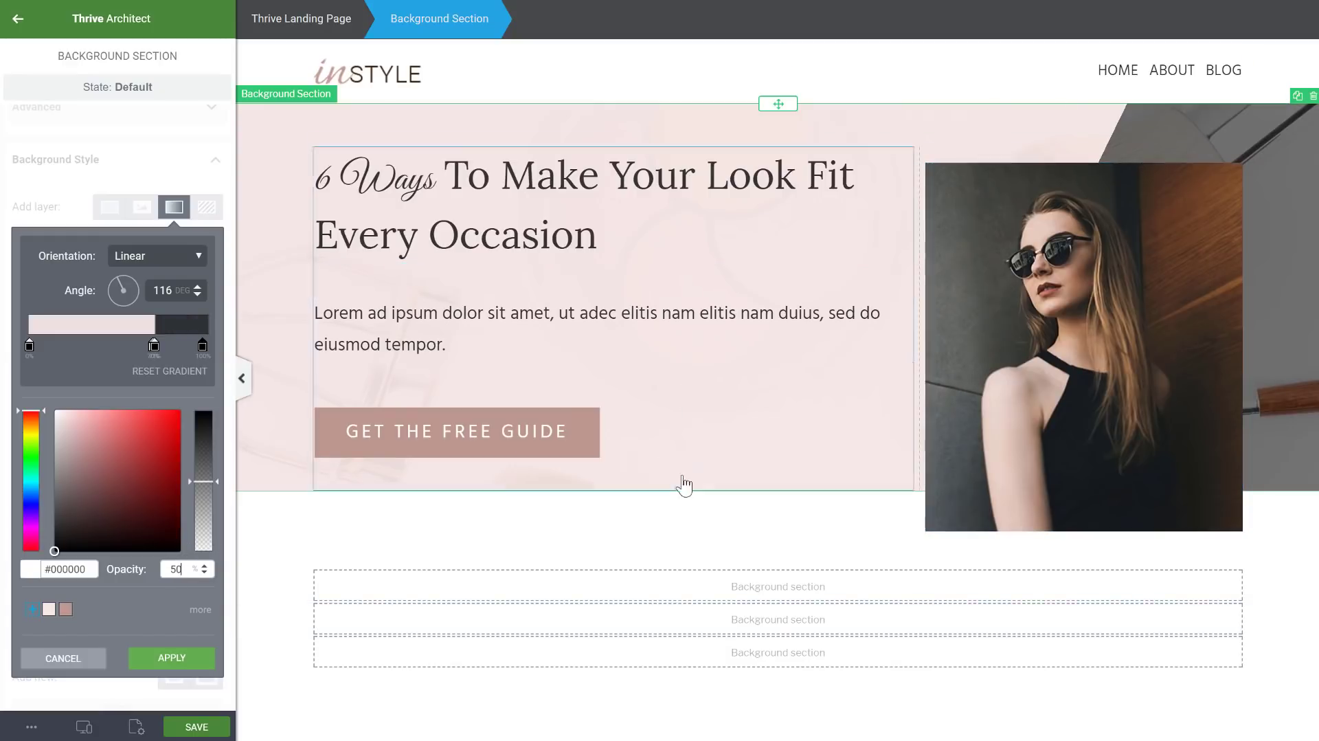
click(210, 659)
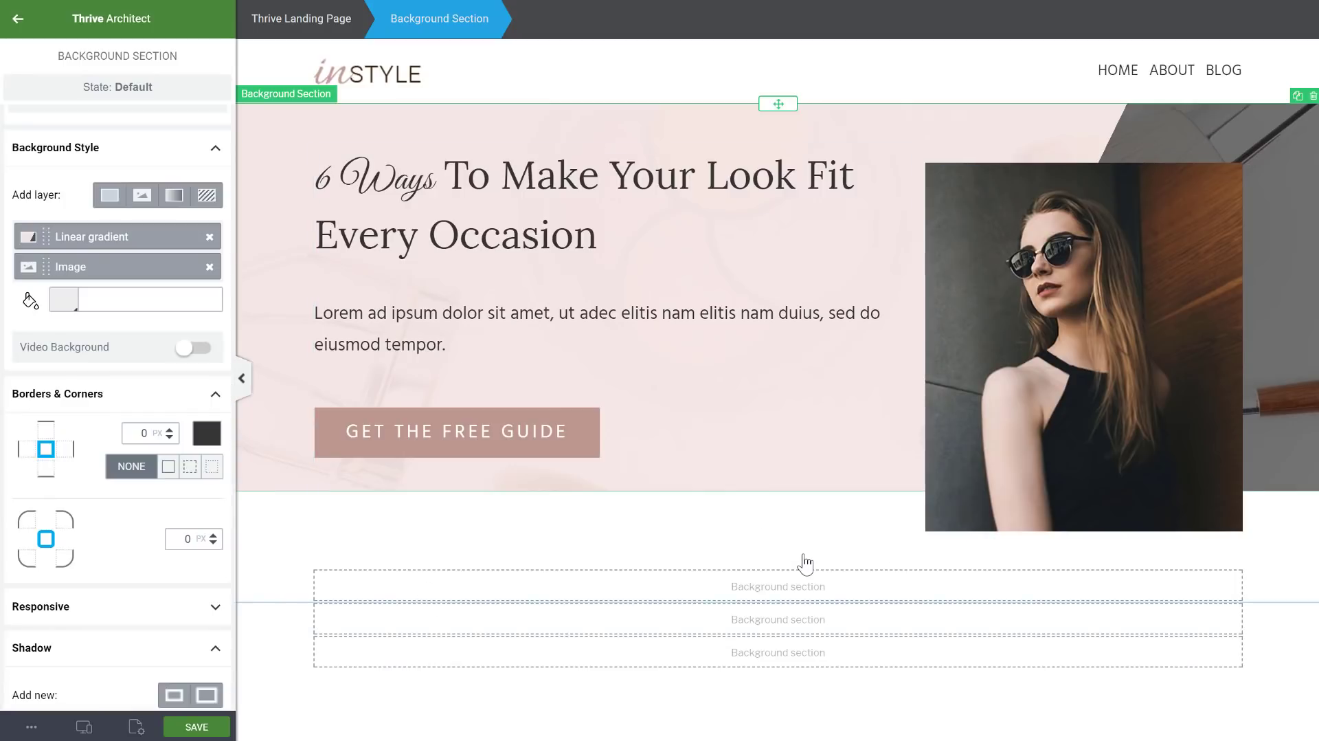
- Add two text paragraphs to the empty section below the hero, beginning "Enim ad minim veniam" and "Lorem ipsum dolor sit amet"
click(19, 19)
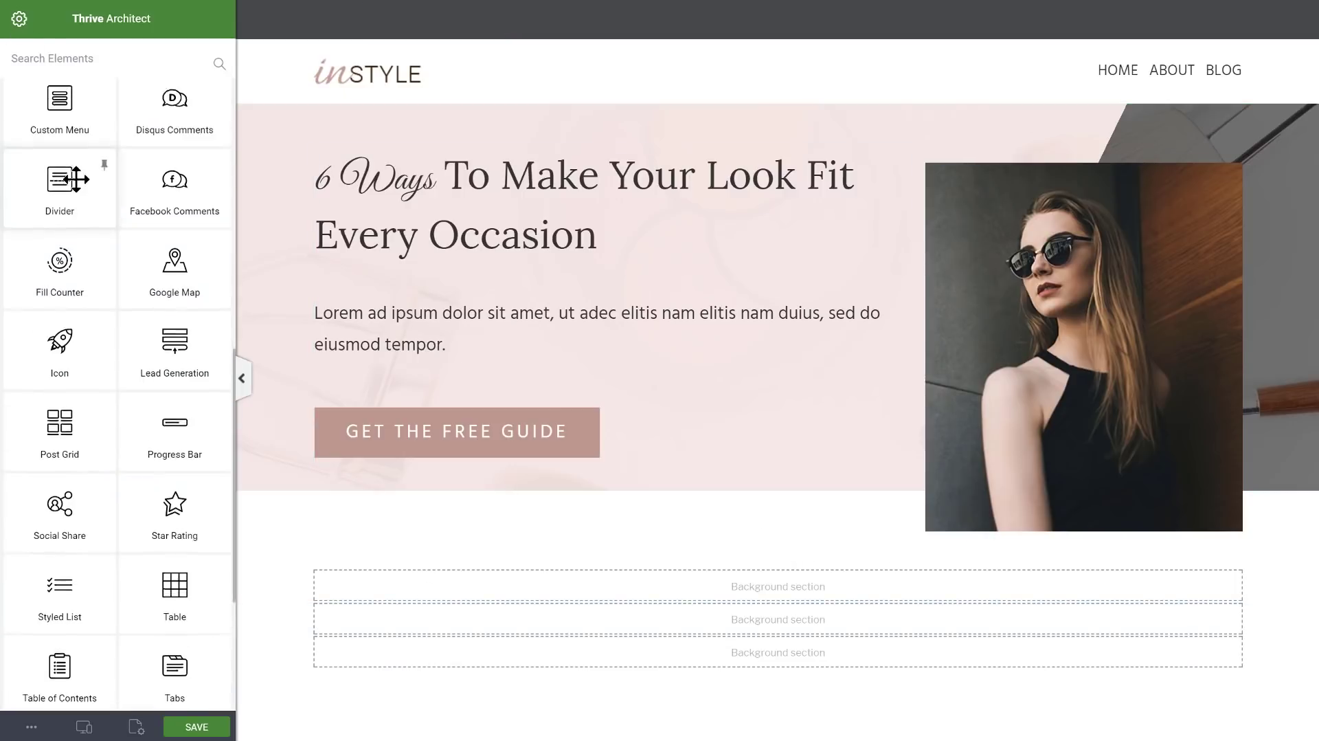
scroll(75, 180, up, 10)
drag(64, 147, 781, 588)
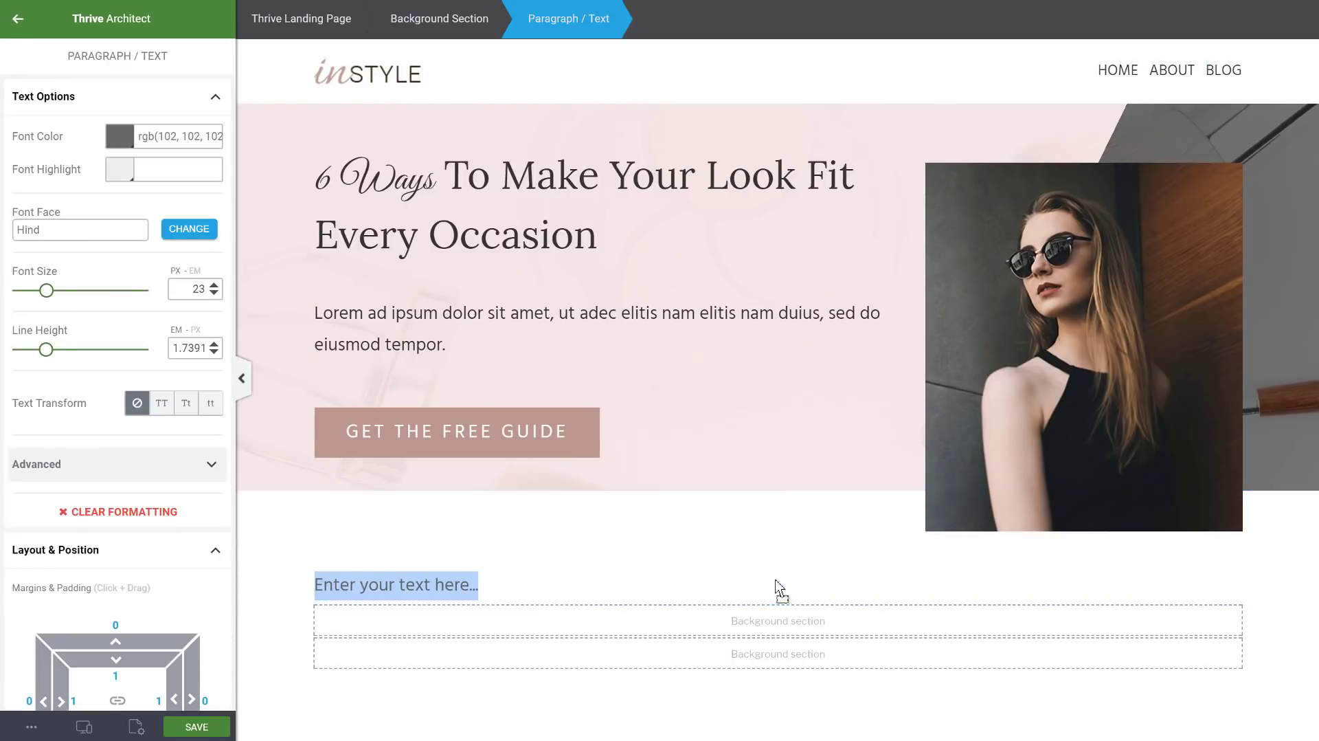
text(Enim ad minim veniam, quis nostrud exercitation ullamco ad laboris nisi ut aliquip duius commodo nam auctor ipsum sagittis laboris consequat labore elitis.)
text(Enim ad minim veniam, quis nostrud exercitation ullamco ad laboris nisi ut aliquip duius commodo nam auctor ipsum sagittis laboris consequat labore elitis.)
triple_click(627, 671)
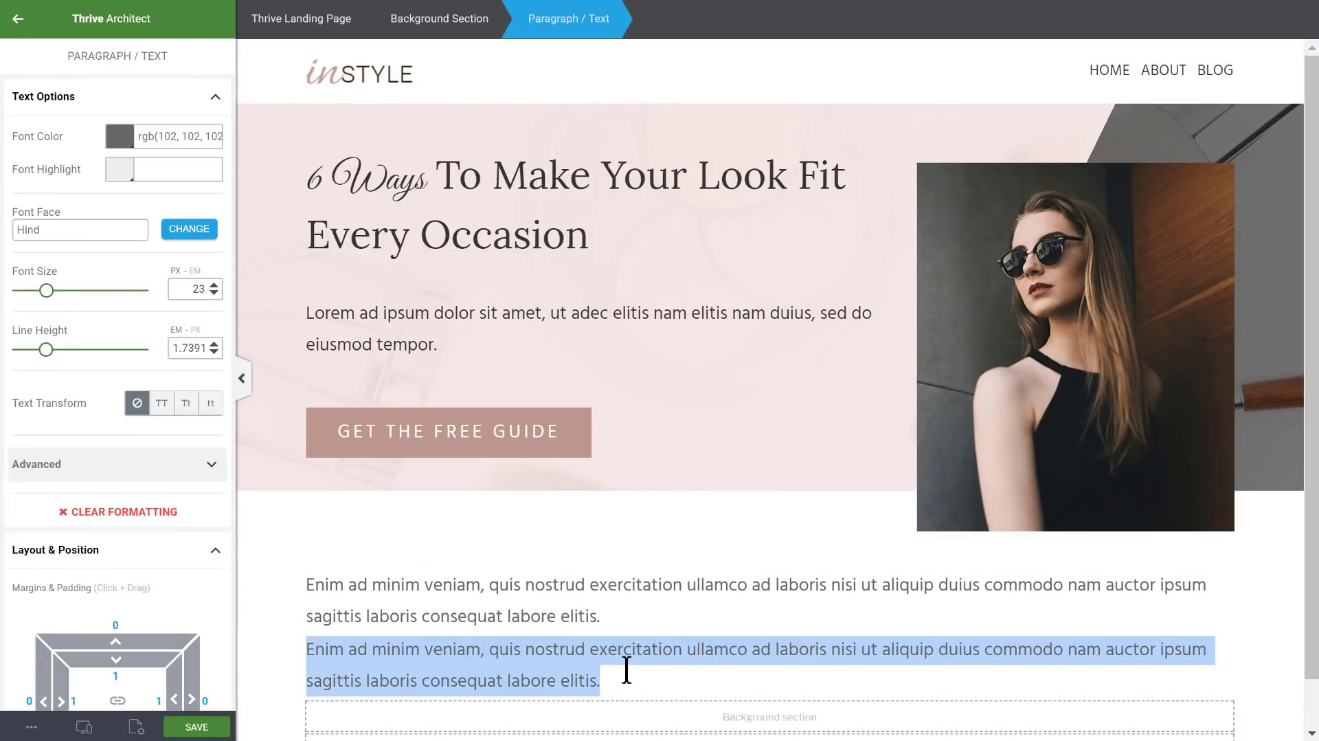
text(Lorem ipsum dolor sit amet, consectetur adipisicing elit, sed do eiusmod tempor incididunt ut labore et dolore magna aliqua. Ut enim ad minim veniam, quis nostrud exercitation ad ullamco laboris nisi ut adec aliquip adec commodo consequat.)
- Set the font color of the "Enim ad minim veniam" paragraph to #3c3838
scroll(639, 633, down, 1)
click(589, 501)
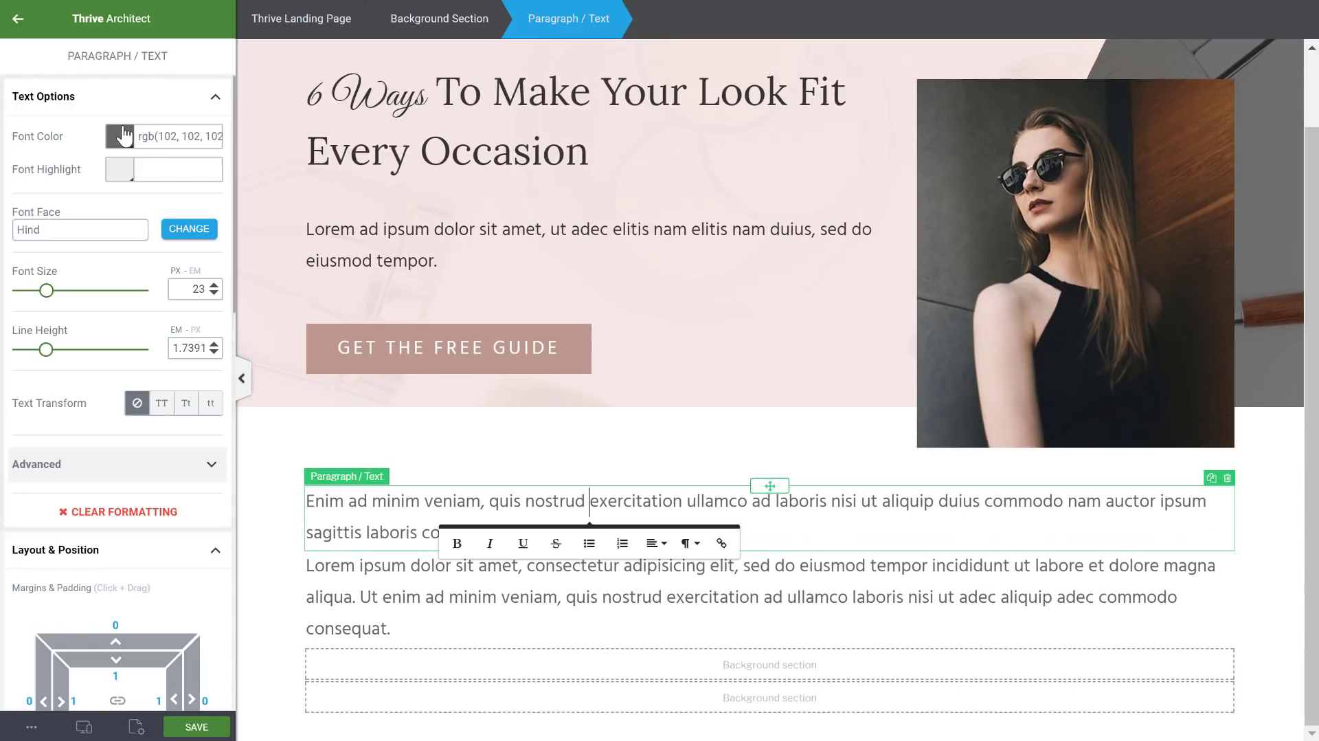
click(120, 136)
triple_click(80, 328)
text(#333333)
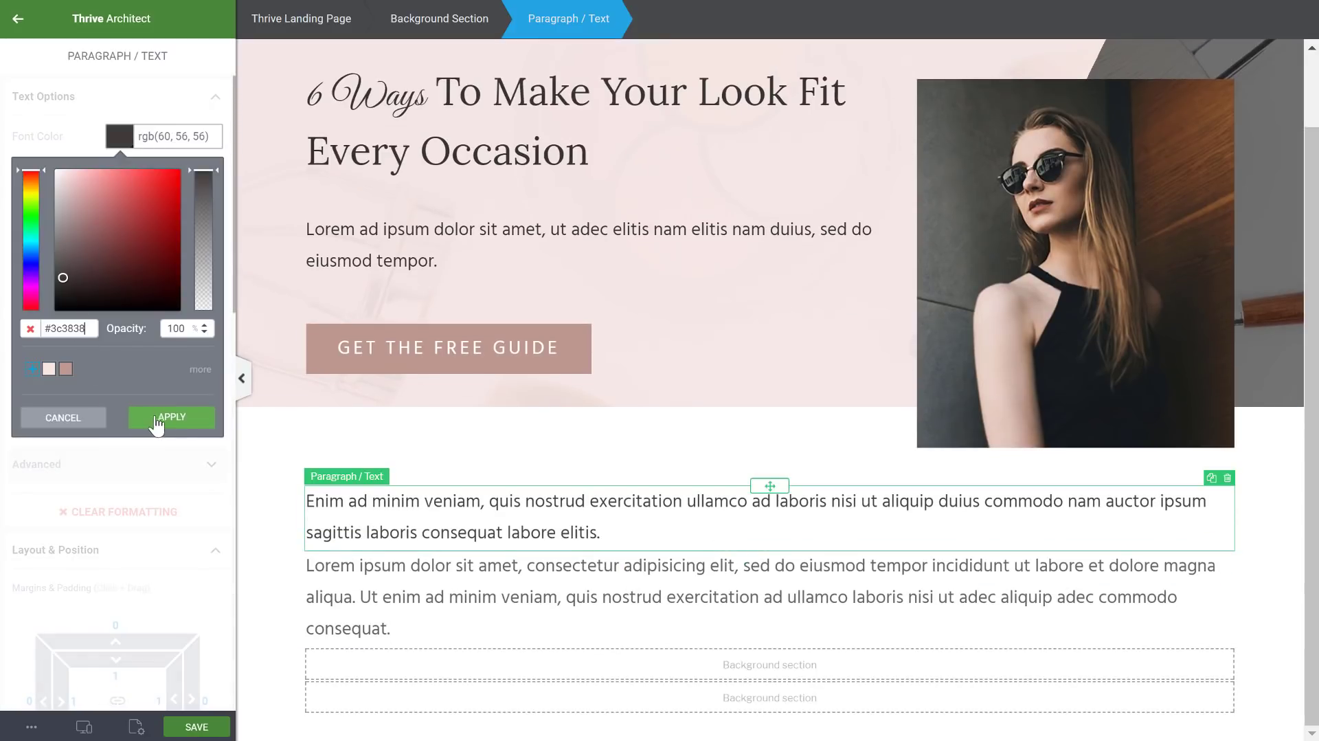
click(157, 417)
- Set the bottom margin of the "Enim ad minim veniam" paragraph to 30
scroll(169, 402, down, 3)
scroll(165, 405, down, 2)
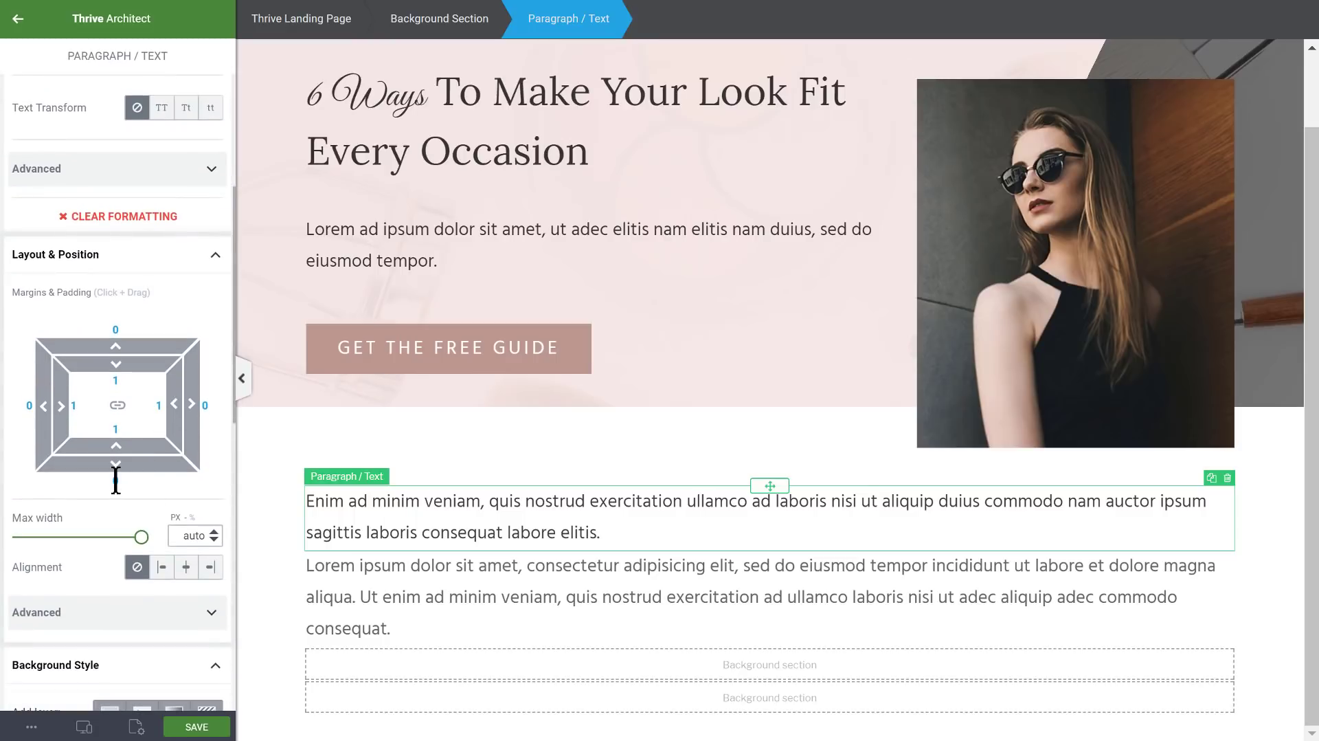
click(116, 479)
text(300)
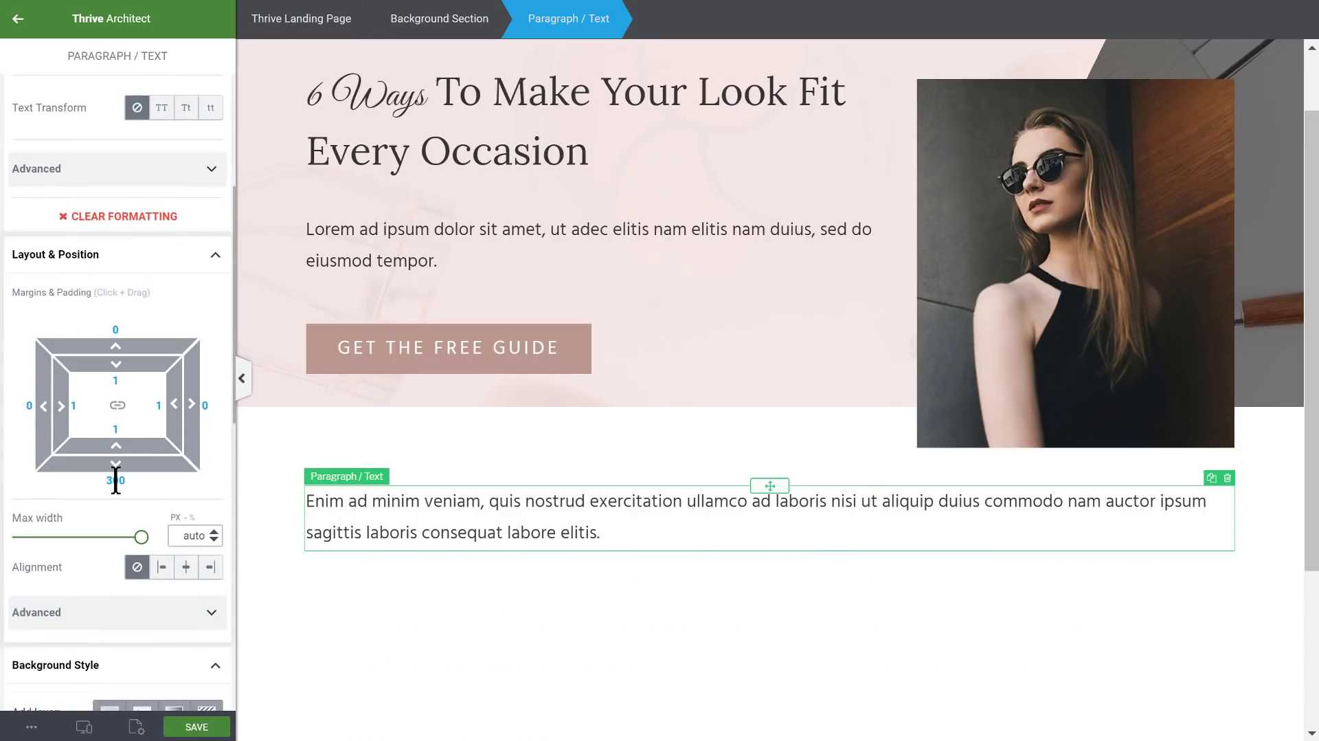
key(BackSpace)
scroll(440, 467, down, 1)
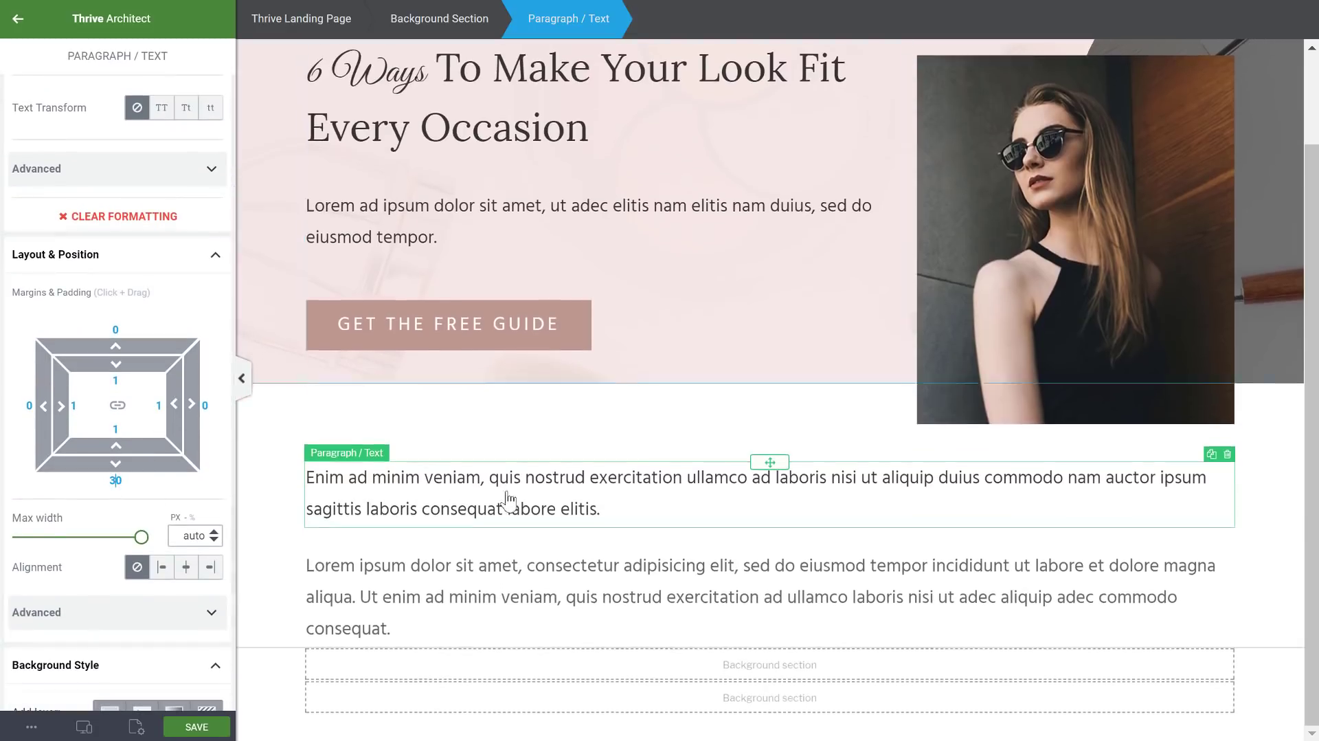
- Set the "Lorem ipsum" paragraph below it to font size 20 px and line height 1.5 em
click(450, 605)
click(200, 289)
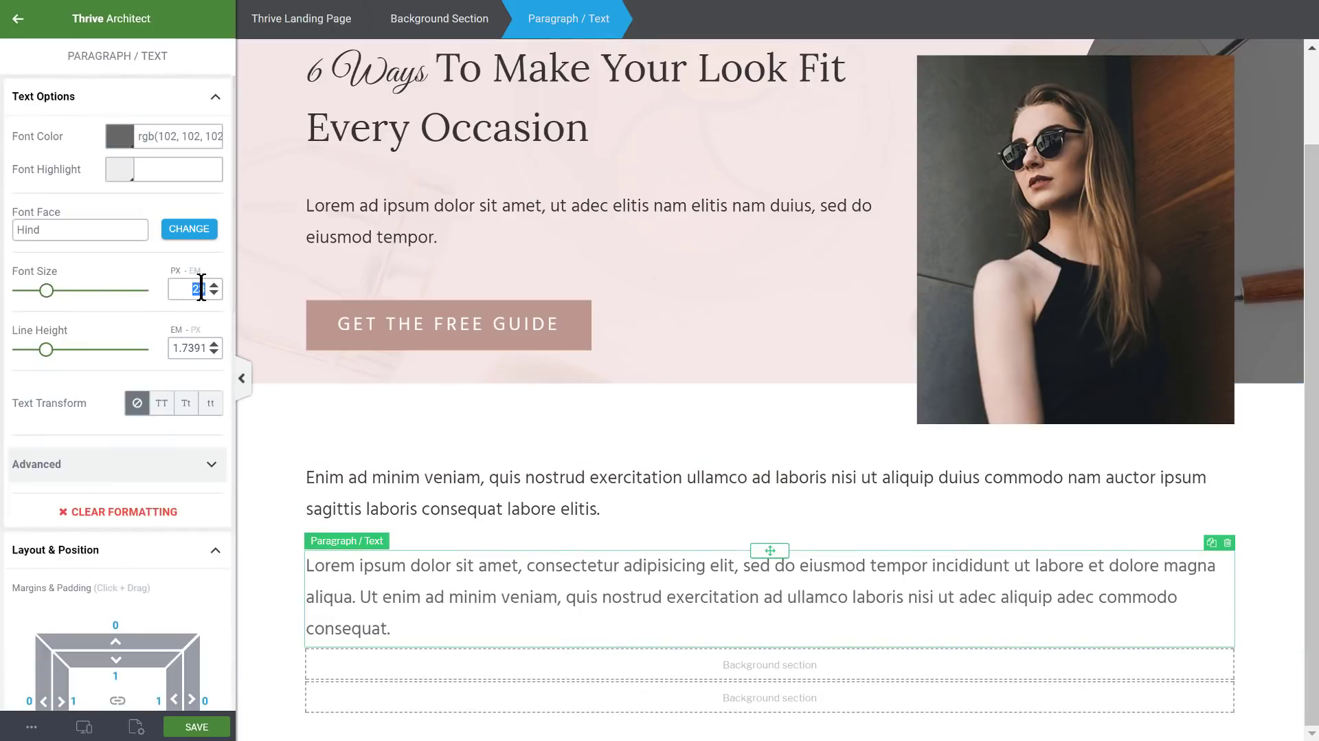
text(20)
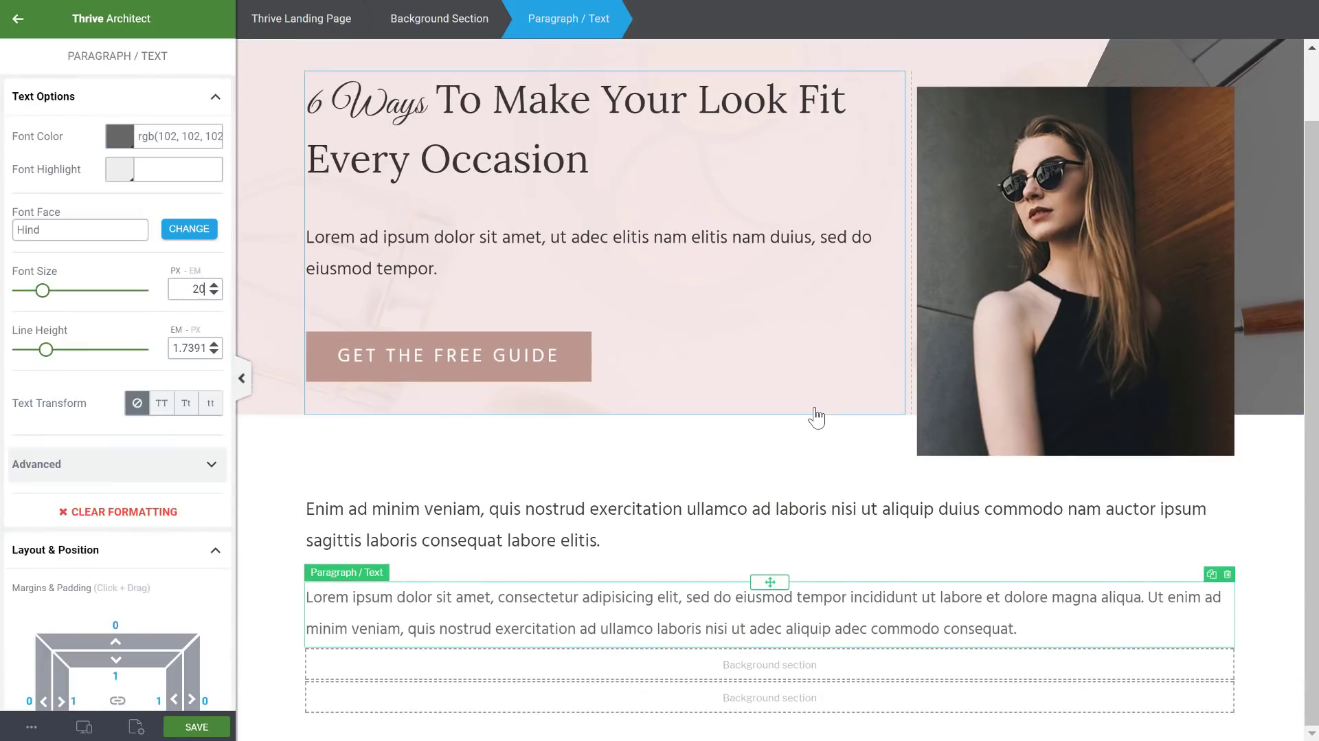
click(185, 349)
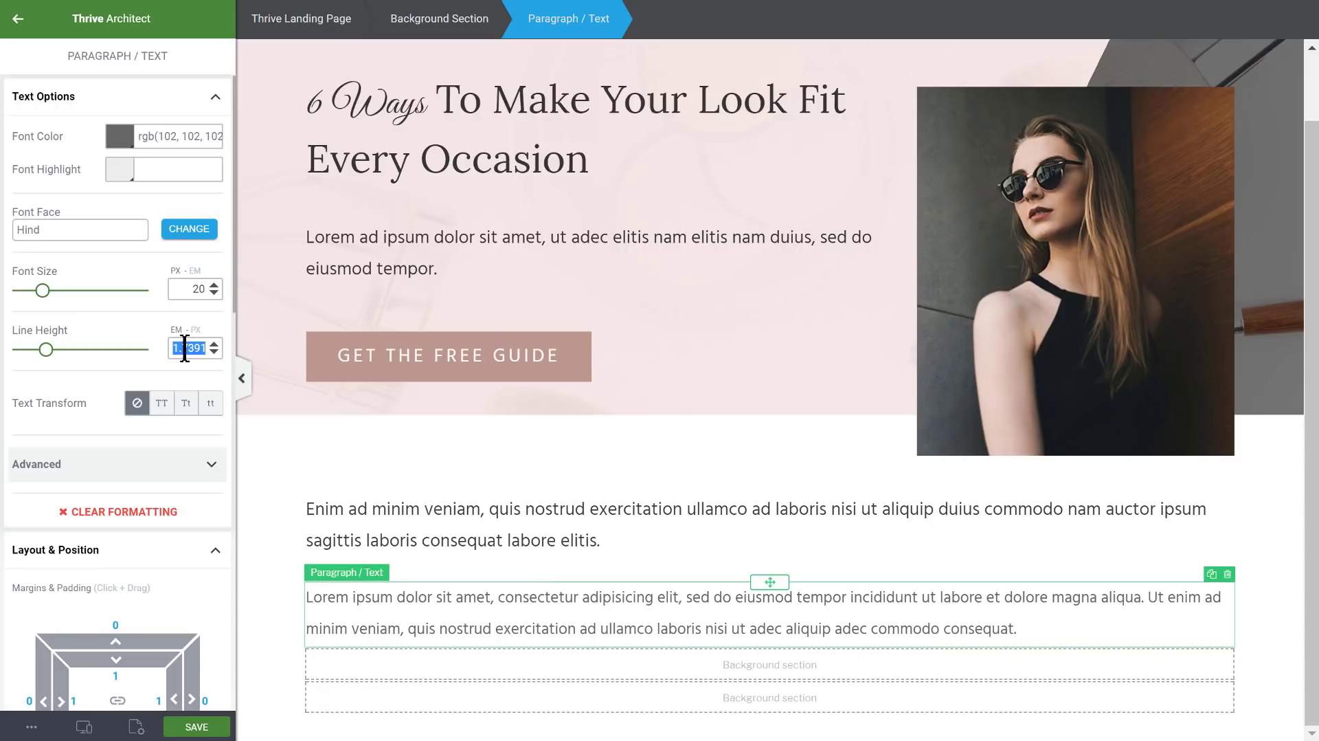
text(1.5)
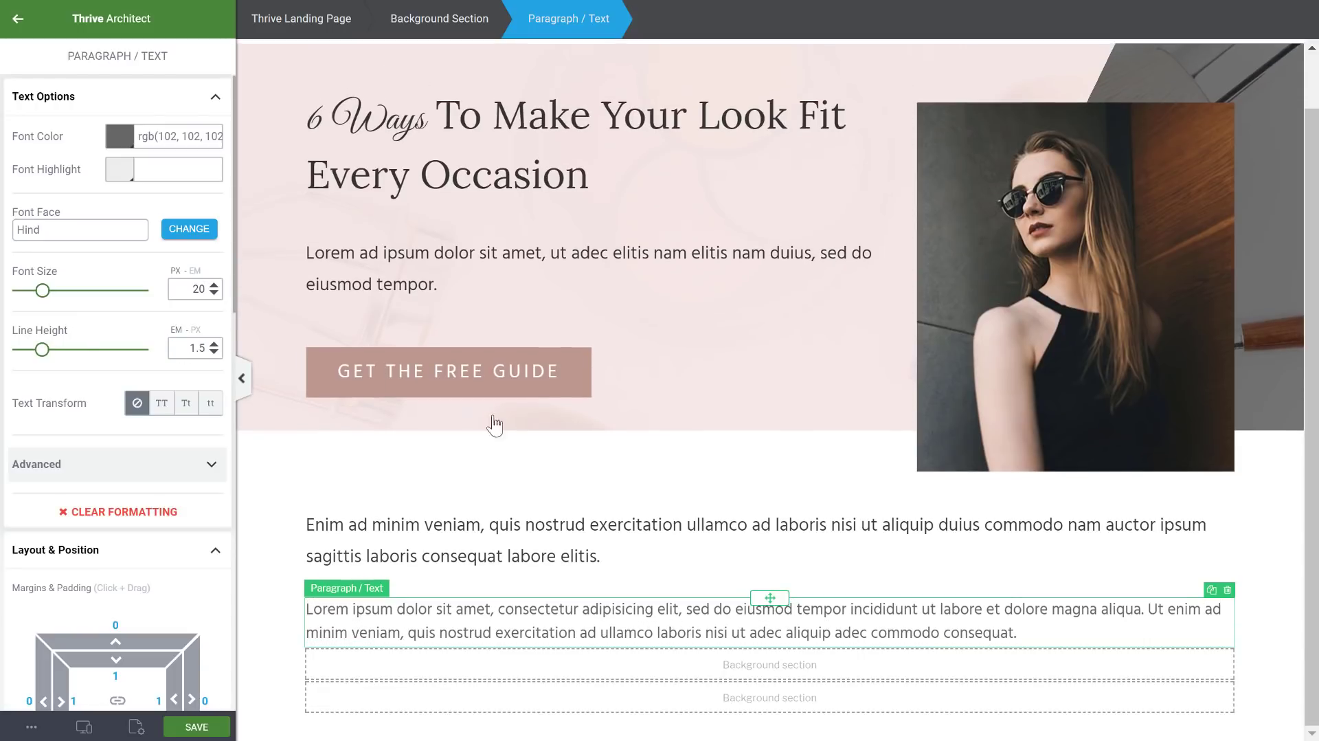
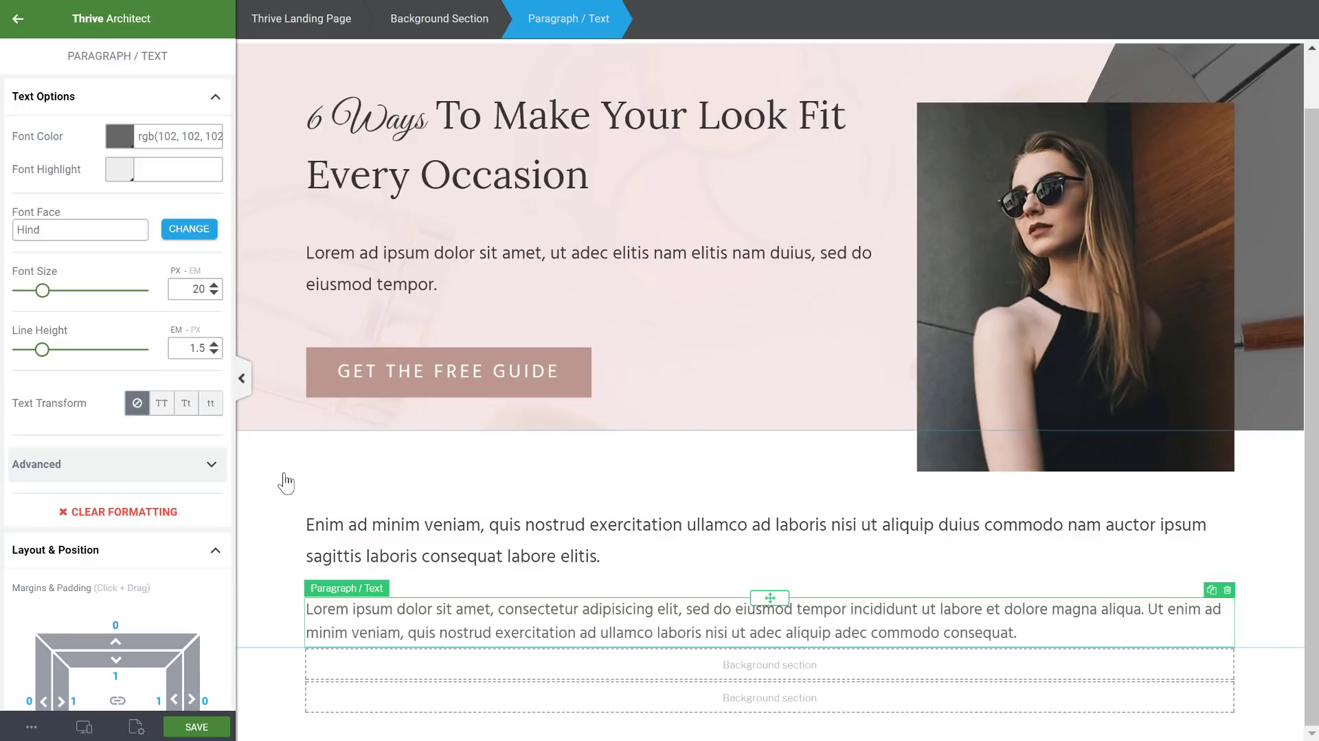
- Set the two-paragraph section's content maximum width to 900 px and its padding to 130 at the top and 50 at the bottom
click(318, 433)
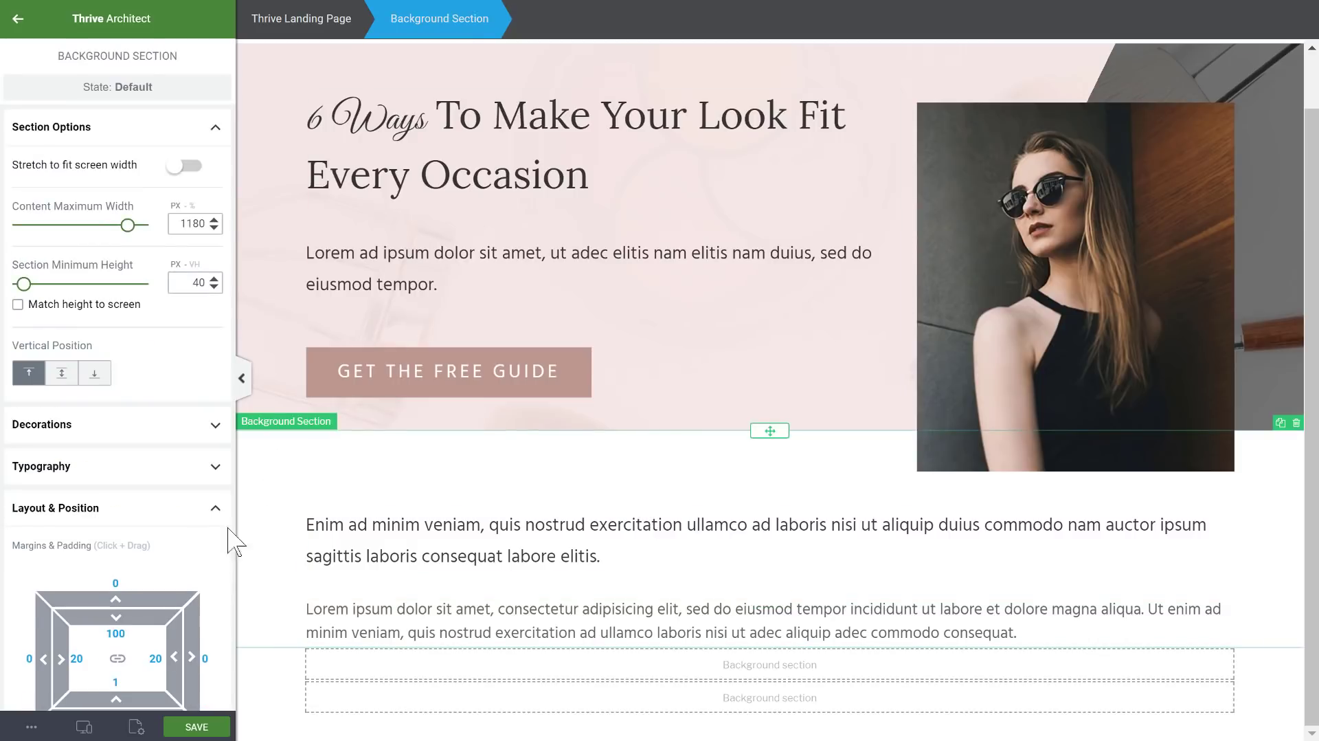
drag(126, 234, 105, 237)
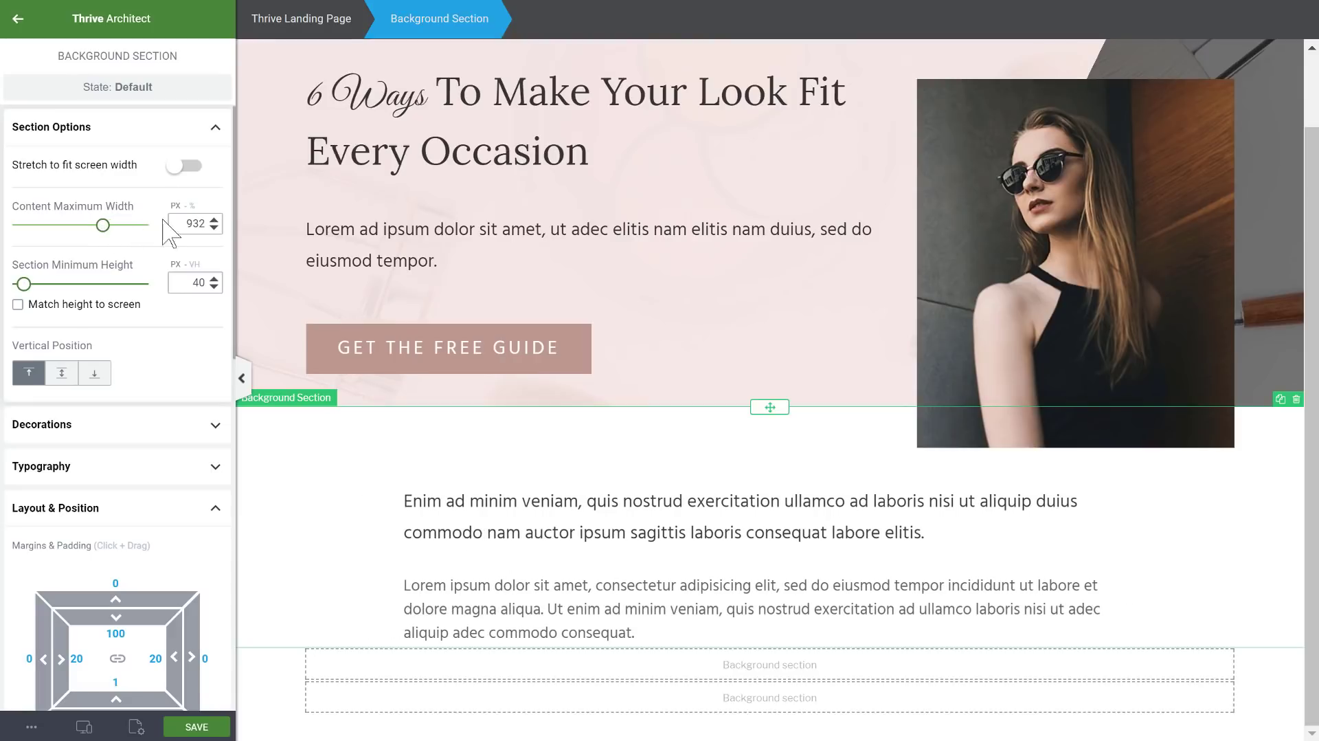
double_click(191, 224)
text(900)
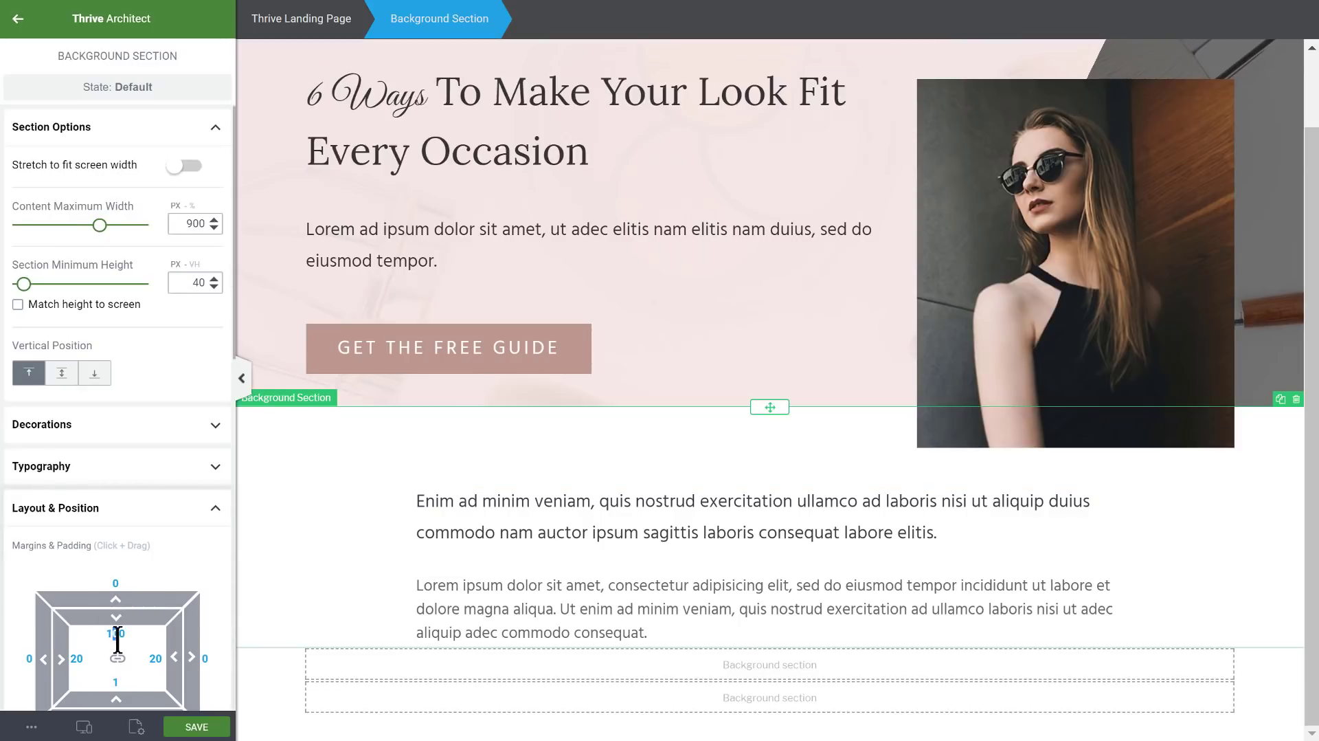
drag(117, 639, 116, 619)
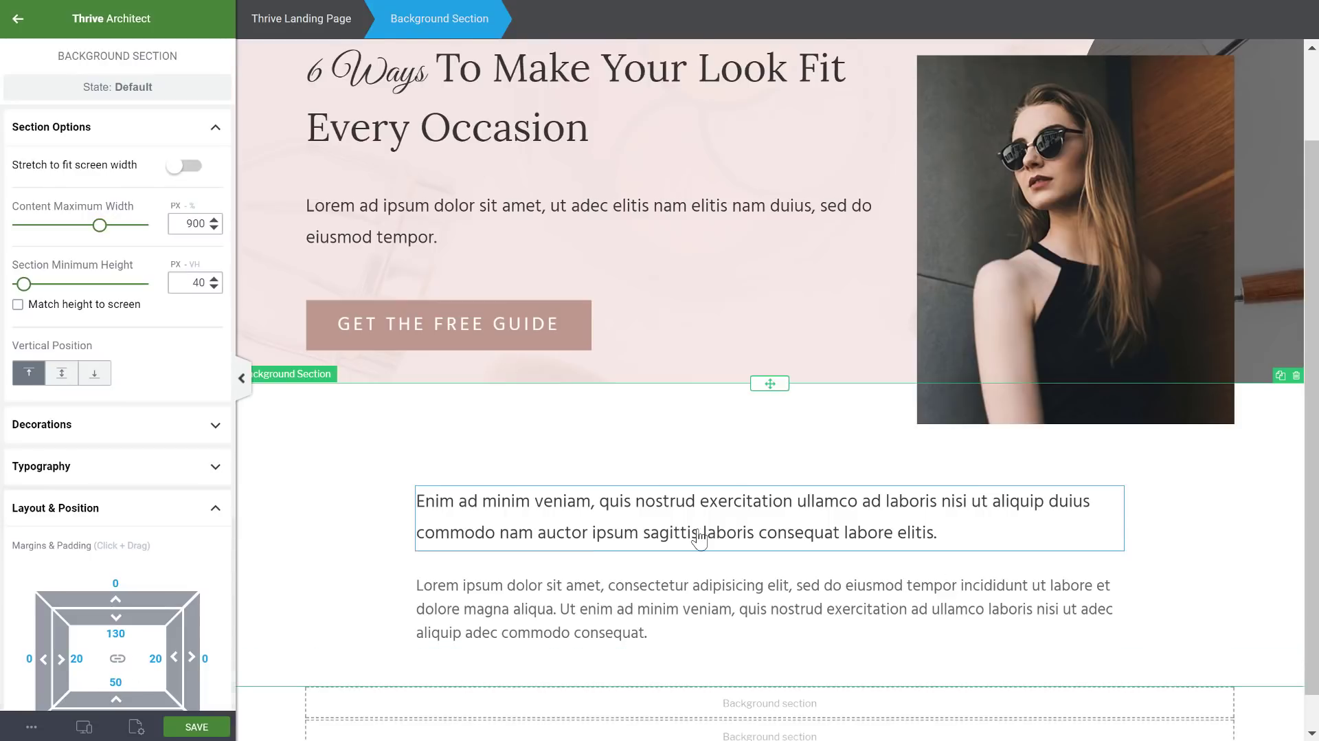
scroll(584, 446, down, 1)
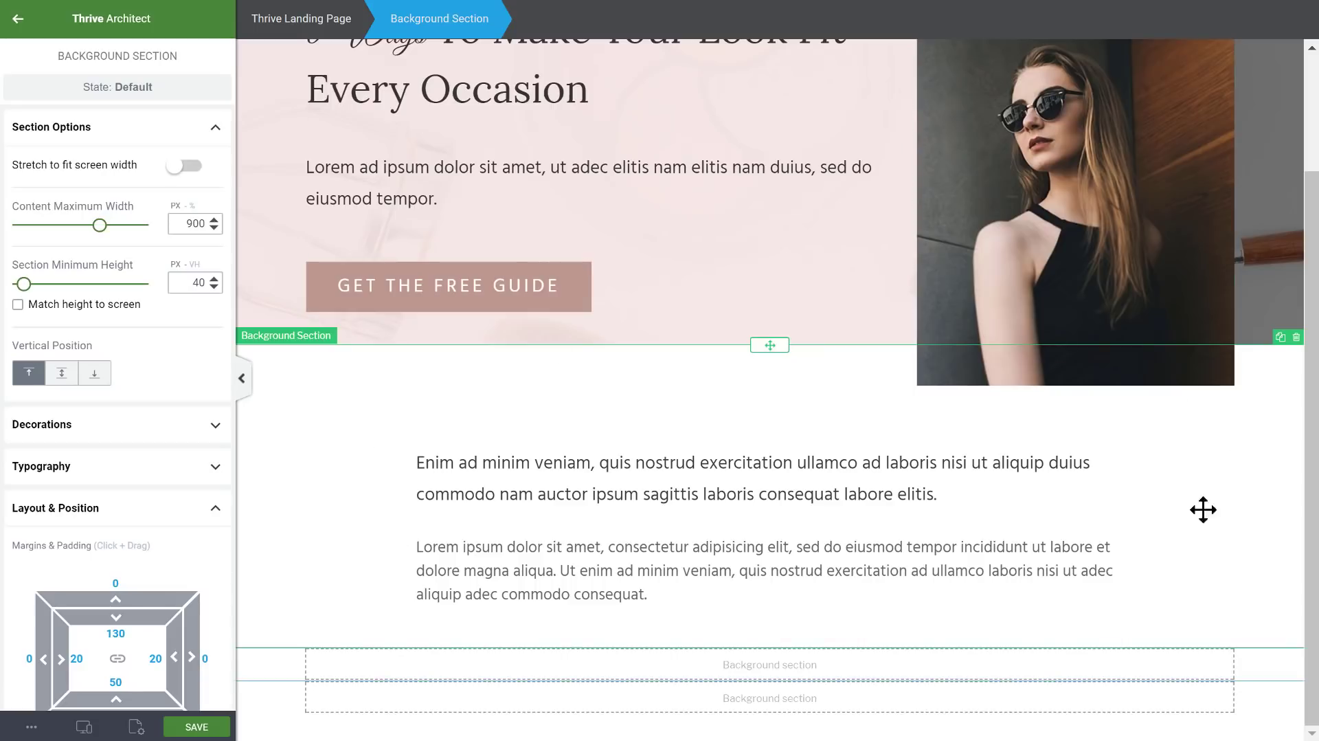
- Duplicate the first empty background section three times and give the uppermost one the background color #f6e8e5
click(263, 672)
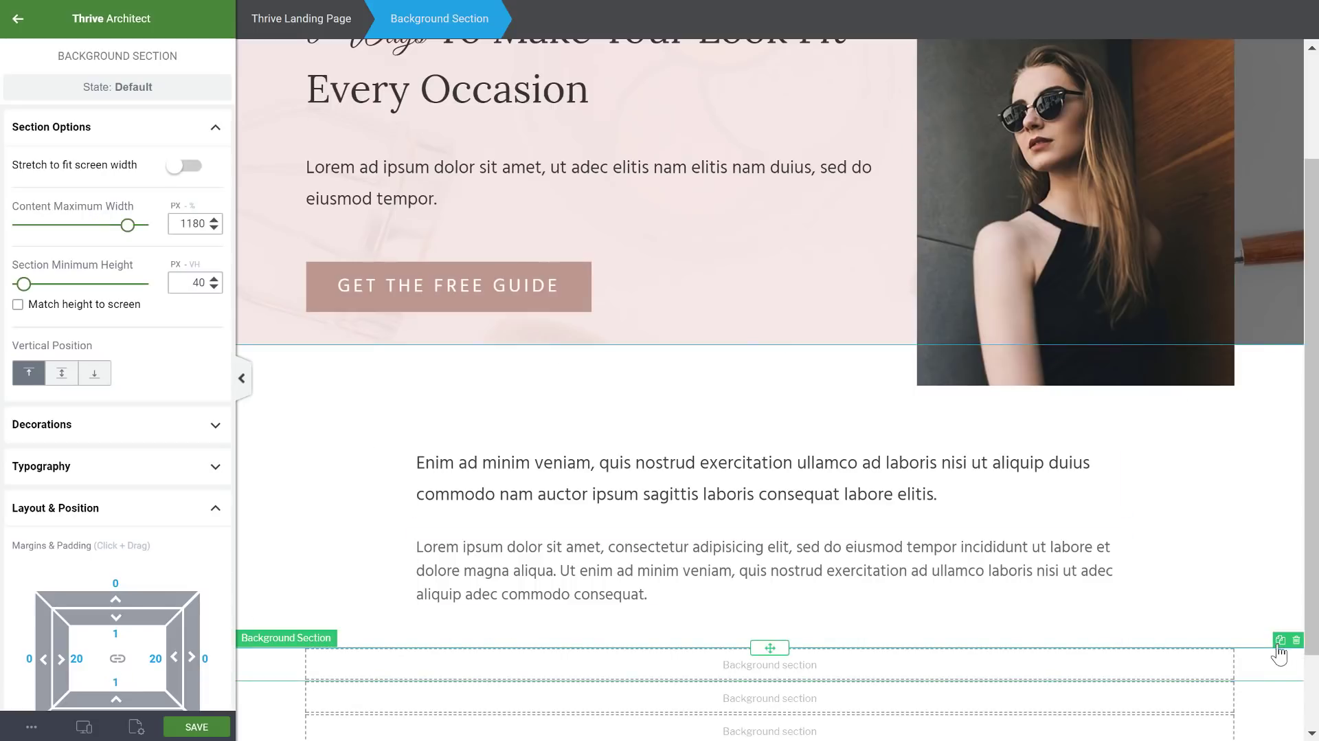
scroll(897, 567, down, 2)
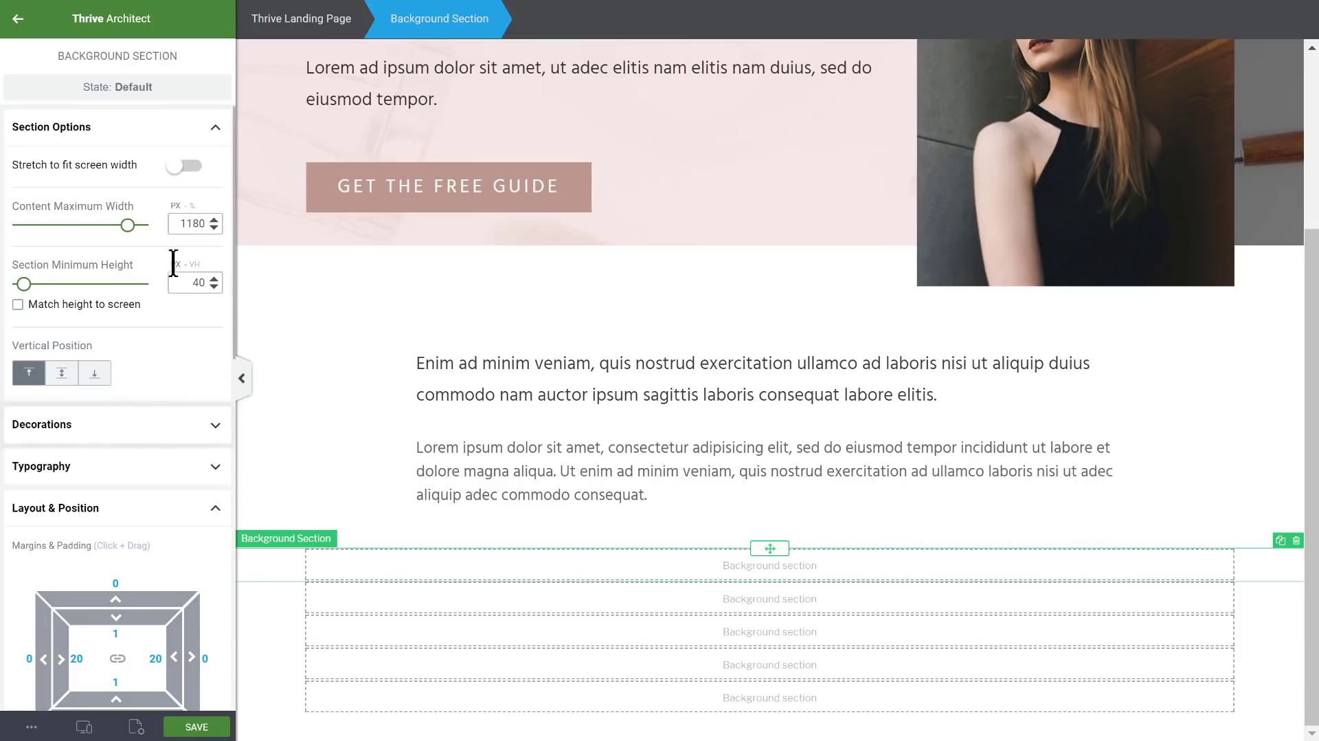
scroll(173, 263, down, 9)
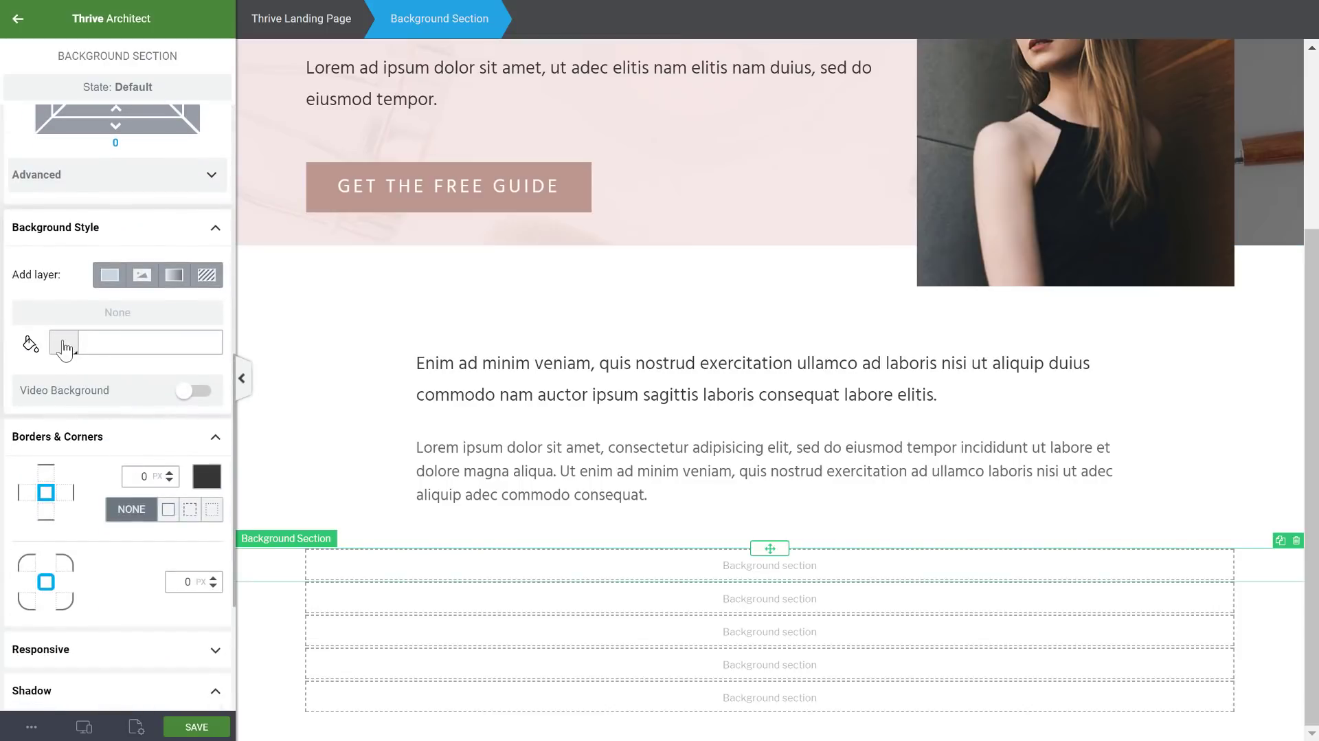
click(64, 343)
click(49, 575)
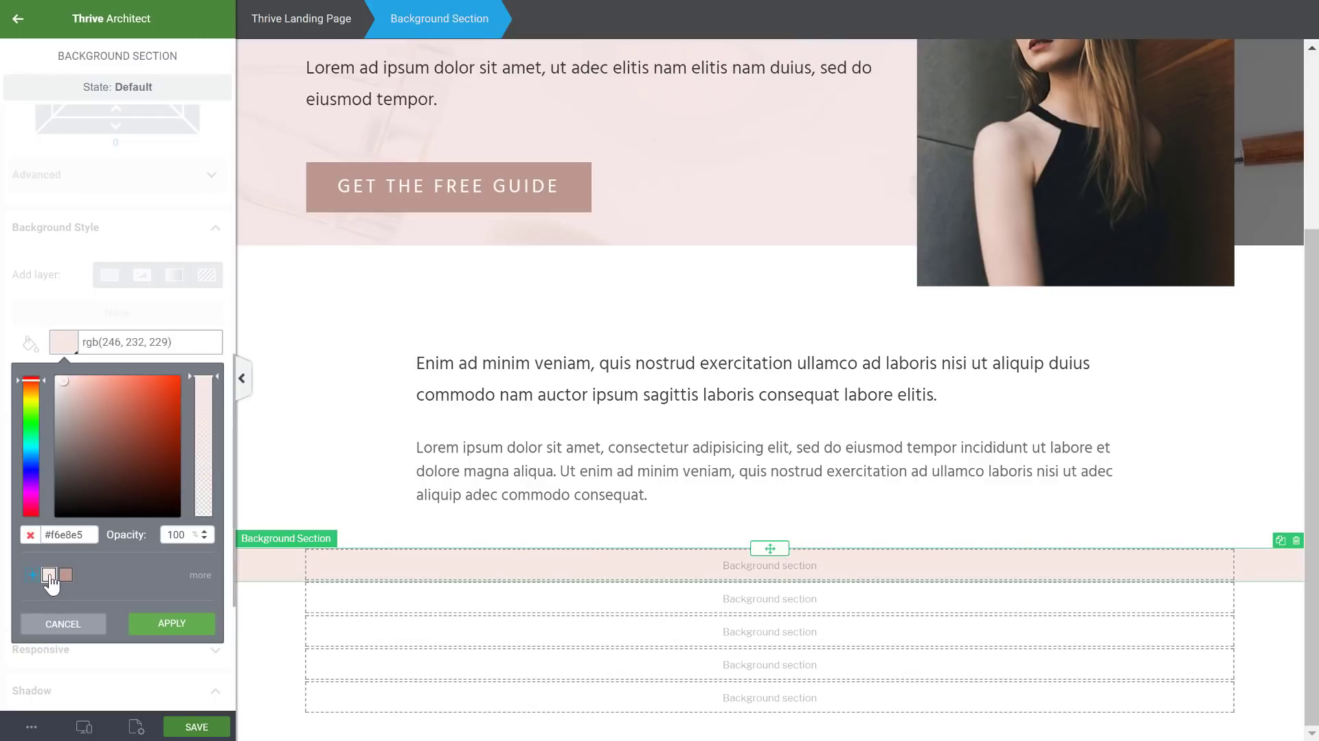
click(176, 628)
- Add a heading element to the pink background section, switch it to a smaller heading level and center its text
scroll(182, 371, up, 8)
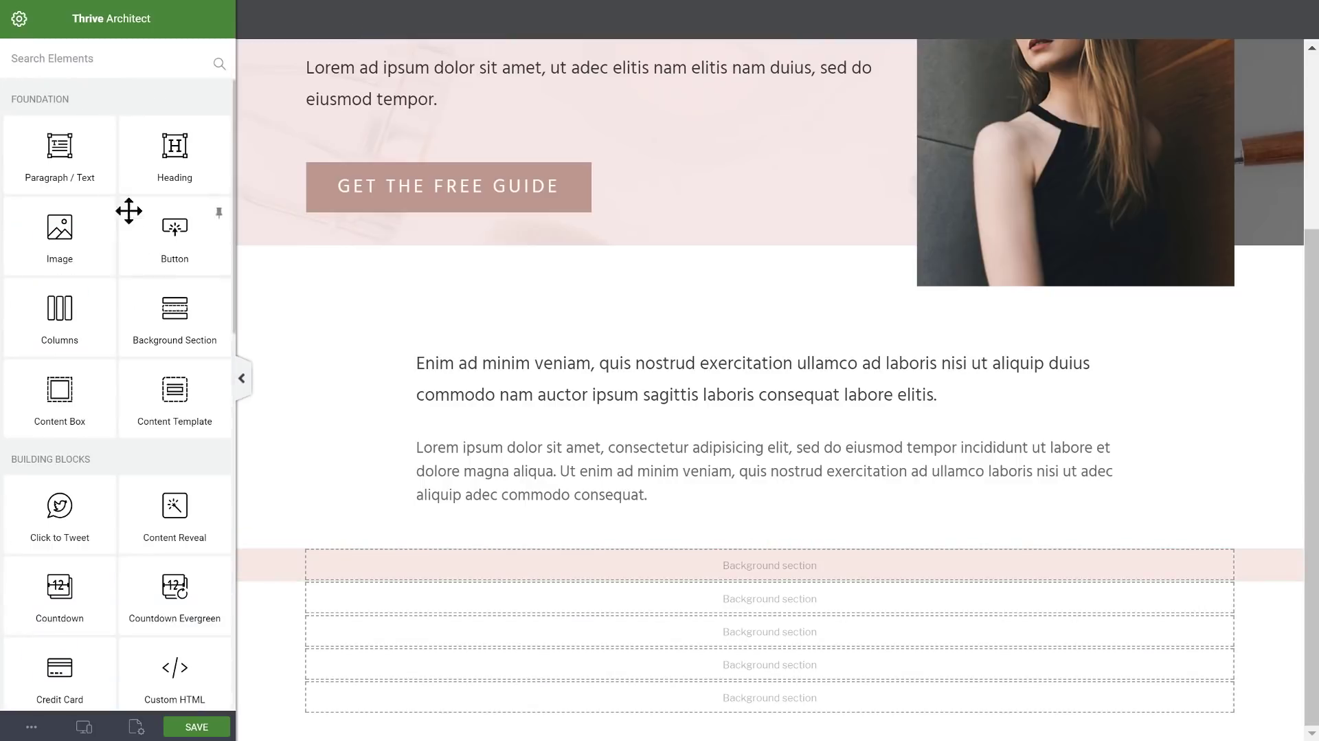
drag(168, 162, 795, 578)
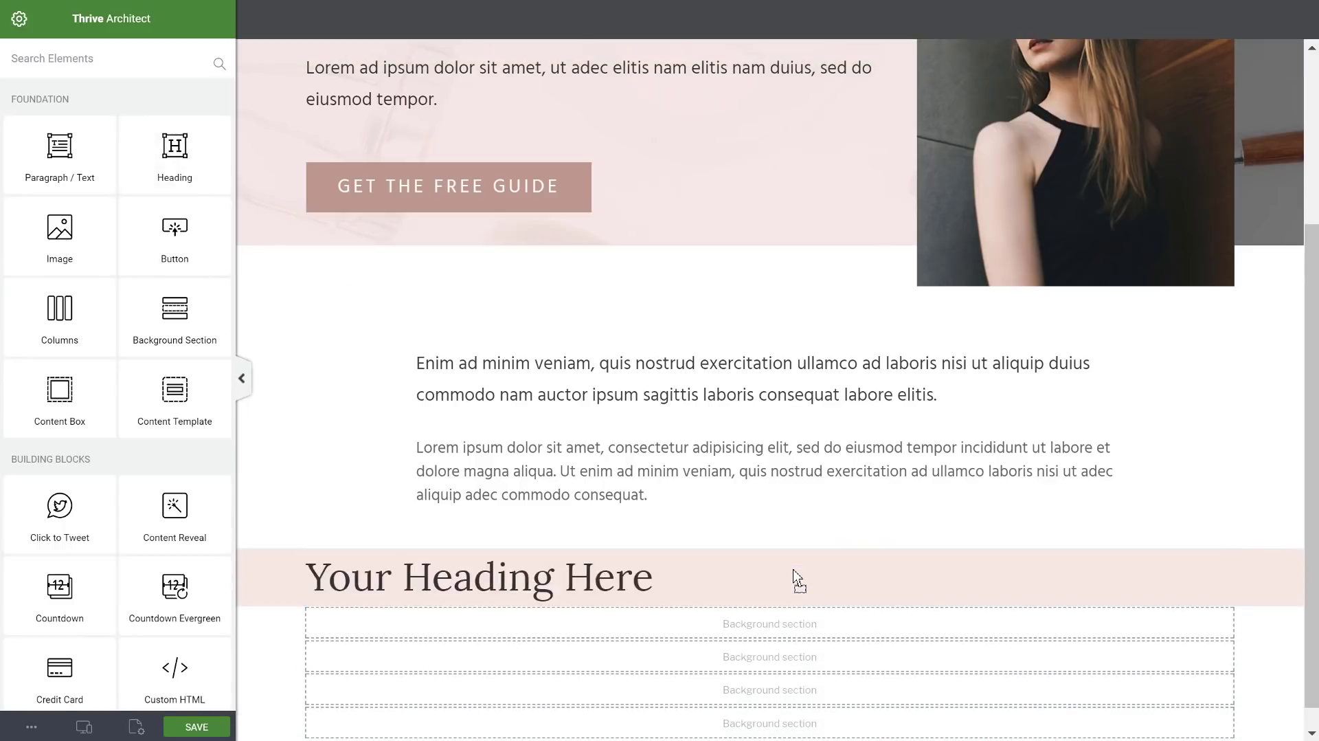
click(546, 628)
click(579, 712)
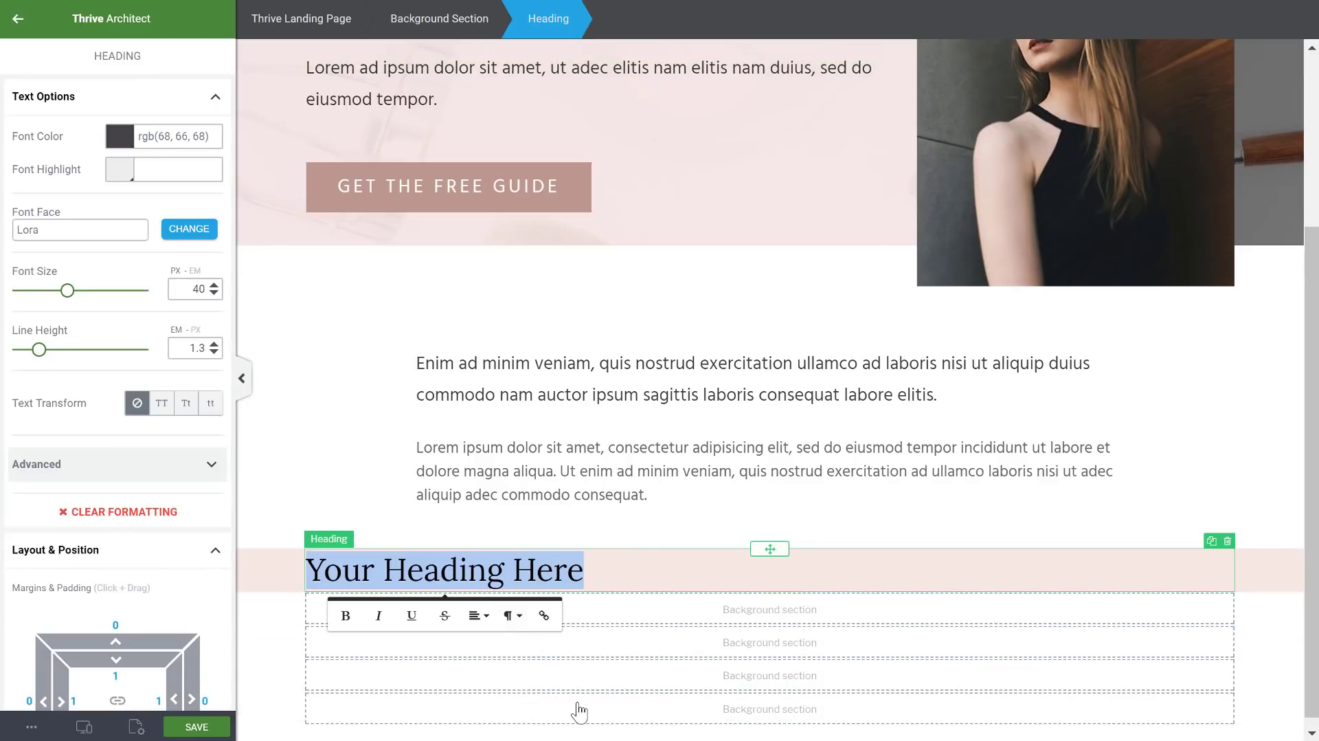
click(477, 617)
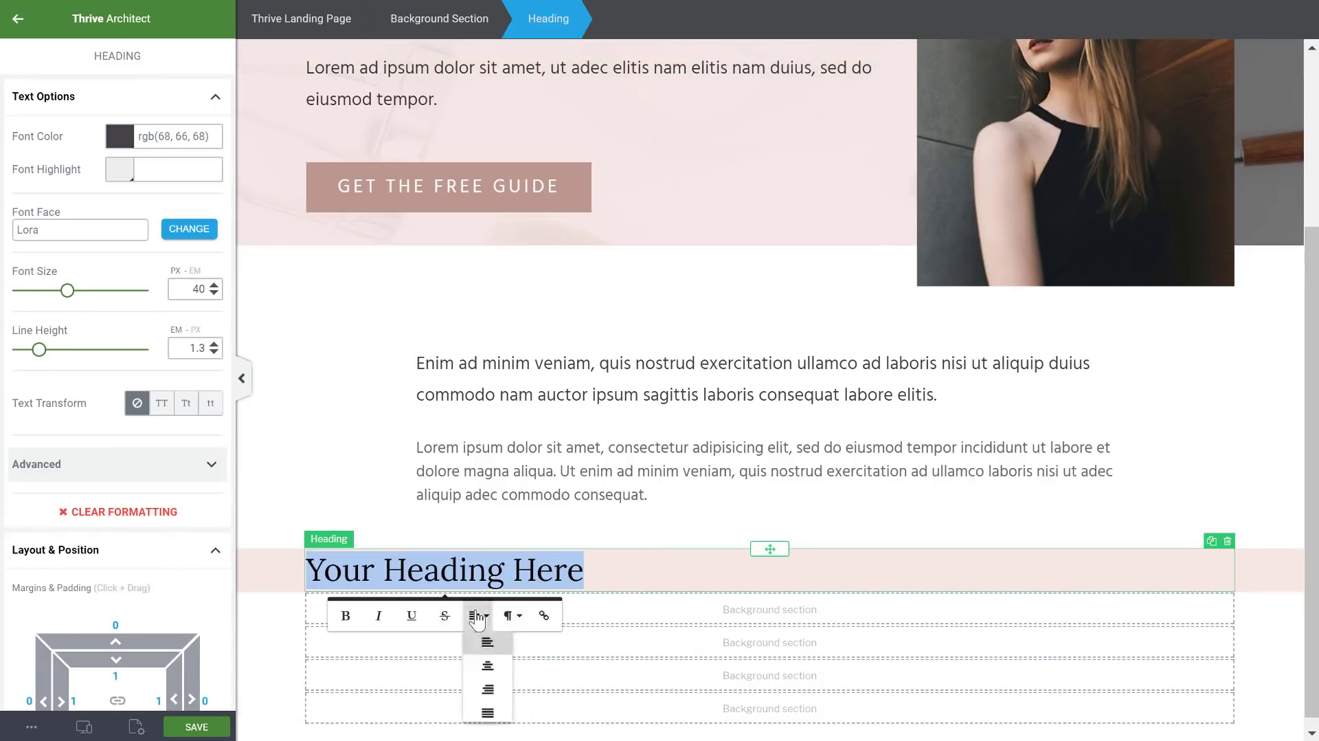
click(489, 666)
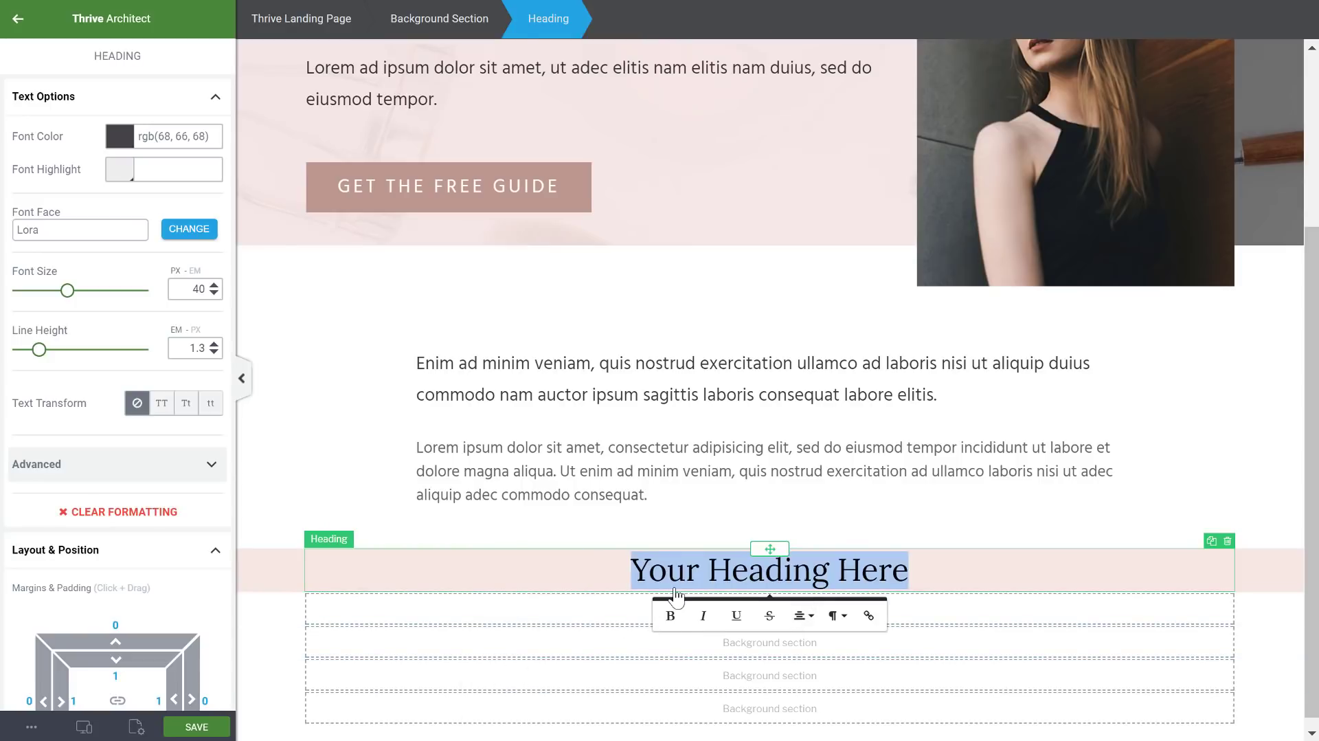
- Enter the heading text "This is The Benefits Section" and italicize the word "Section"
text(This is )
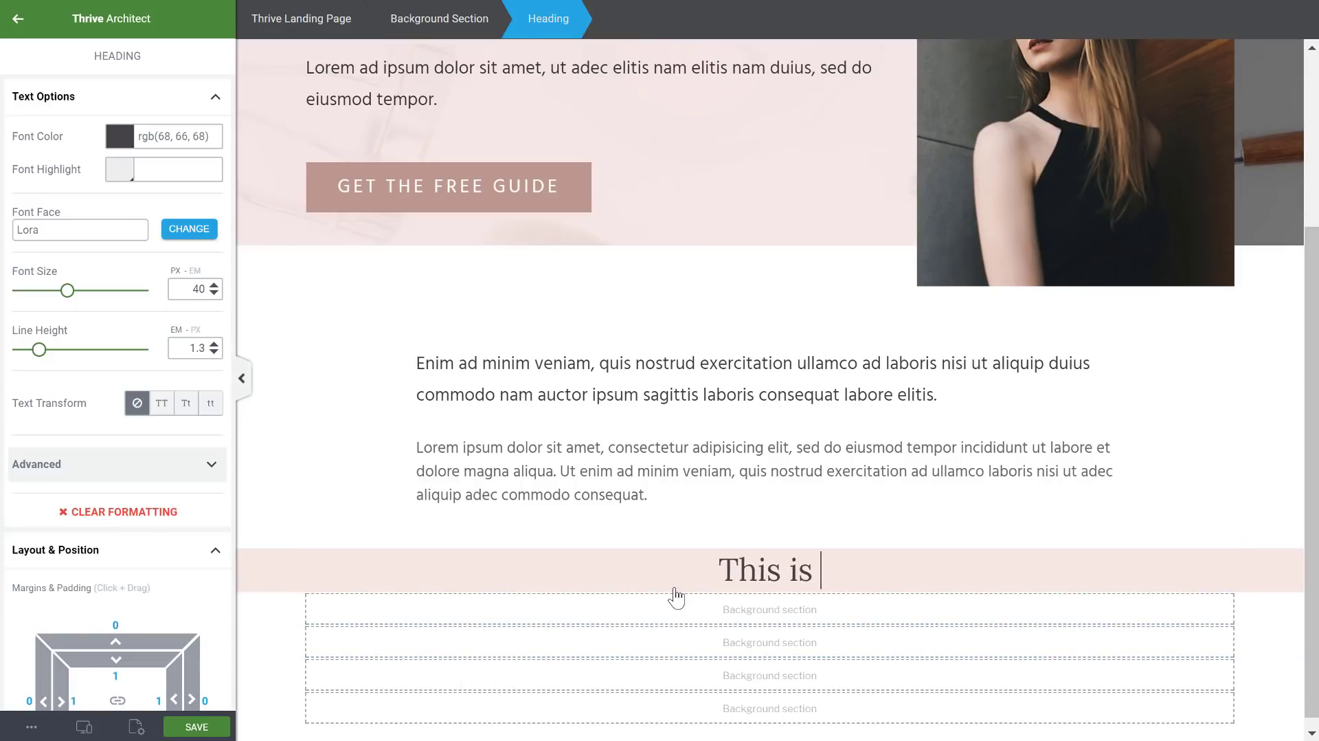
text(The Benefits )
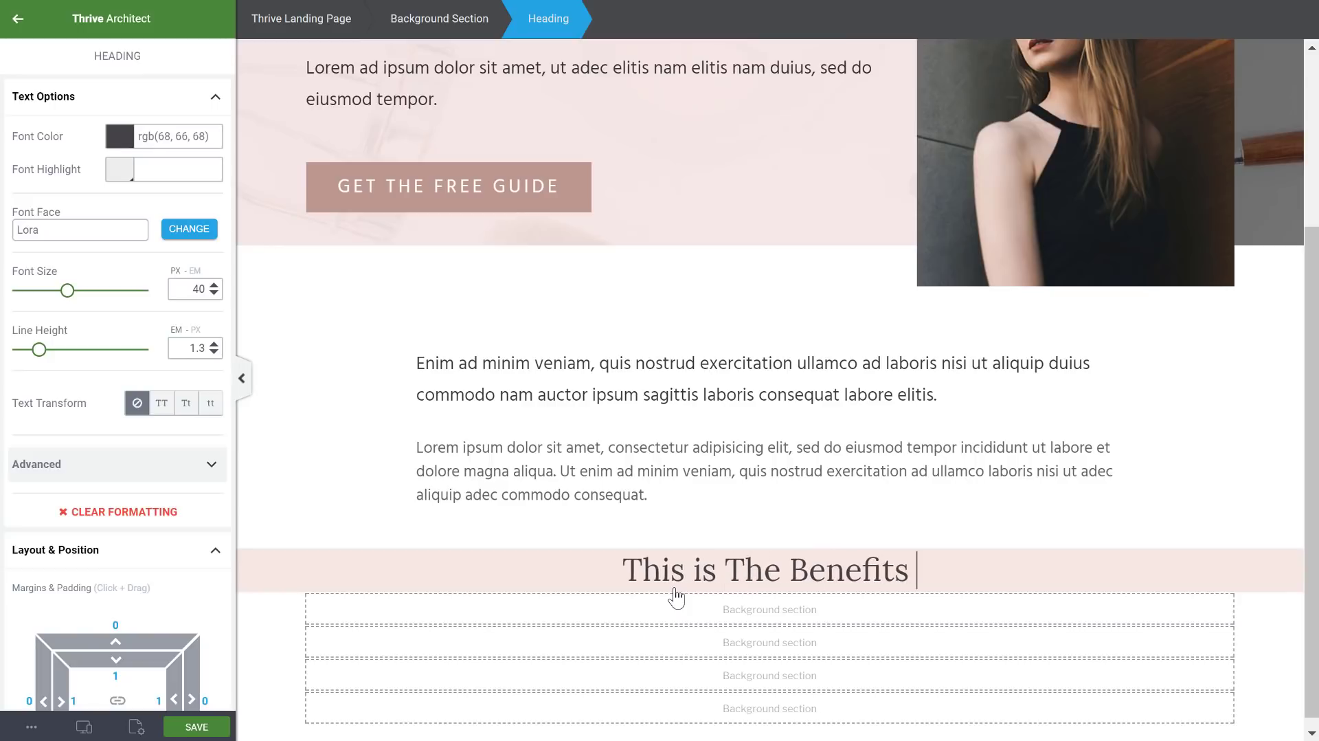
text(Section)
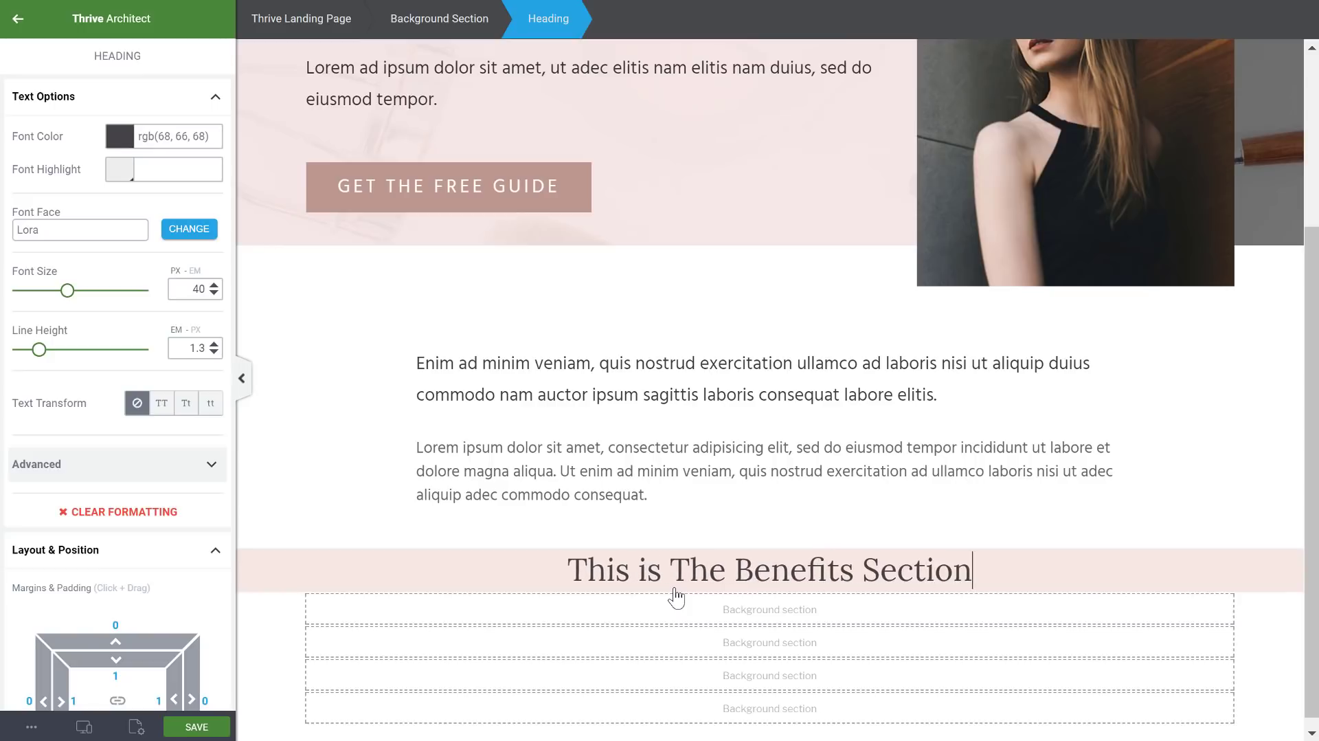
drag(866, 568, 1029, 571)
key(ctrl+i)
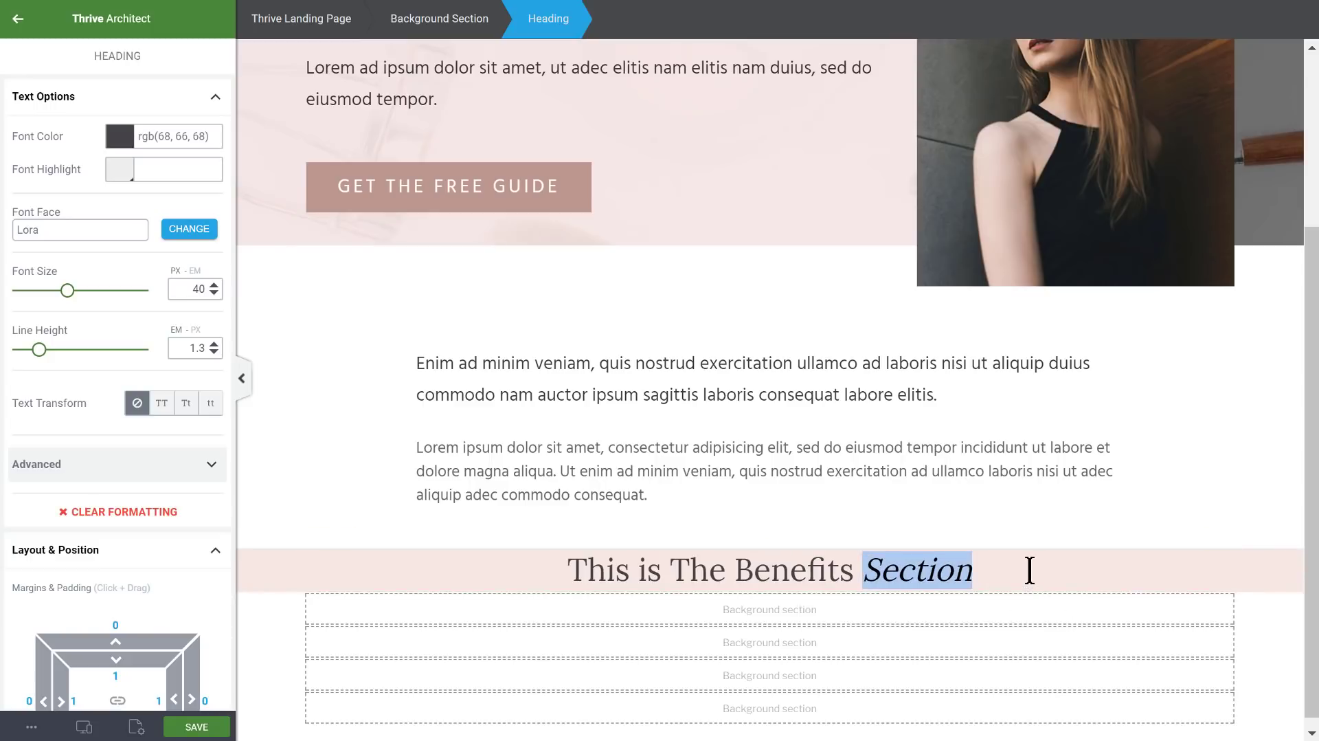
- Color the italic word "Section" in the benefits heading with the saved swatch #bf9990
click(112, 142)
click(66, 369)
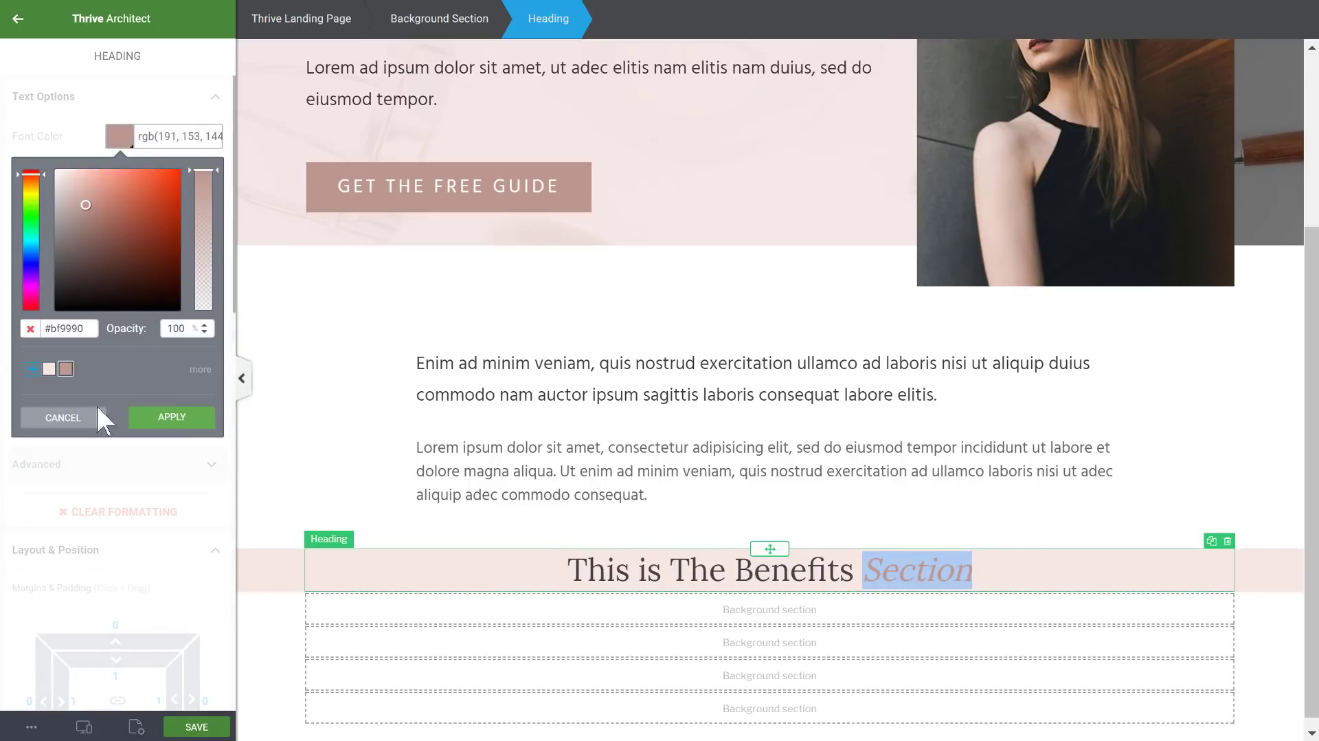
click(165, 417)
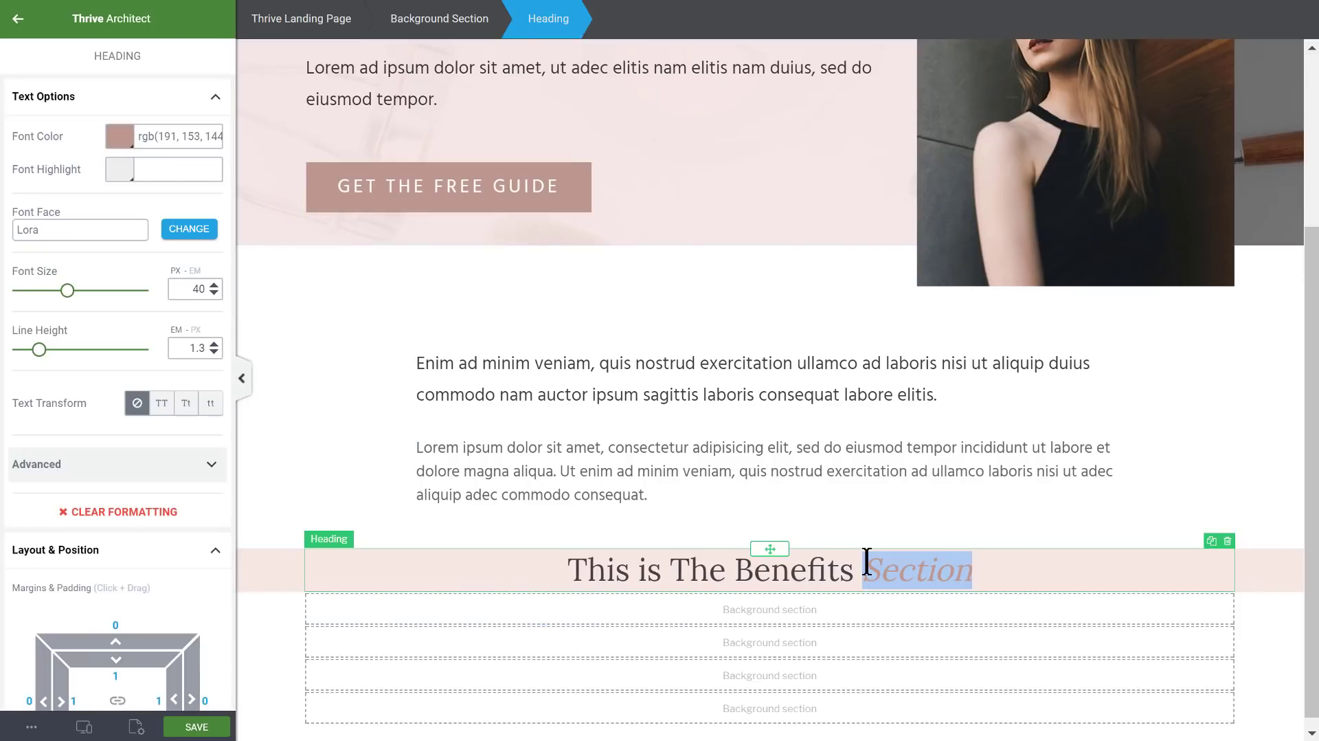
- Set the font color of the word "Section" in the benefits heading to #b48a80
click(864, 569)
double_click(918, 569)
click(119, 136)
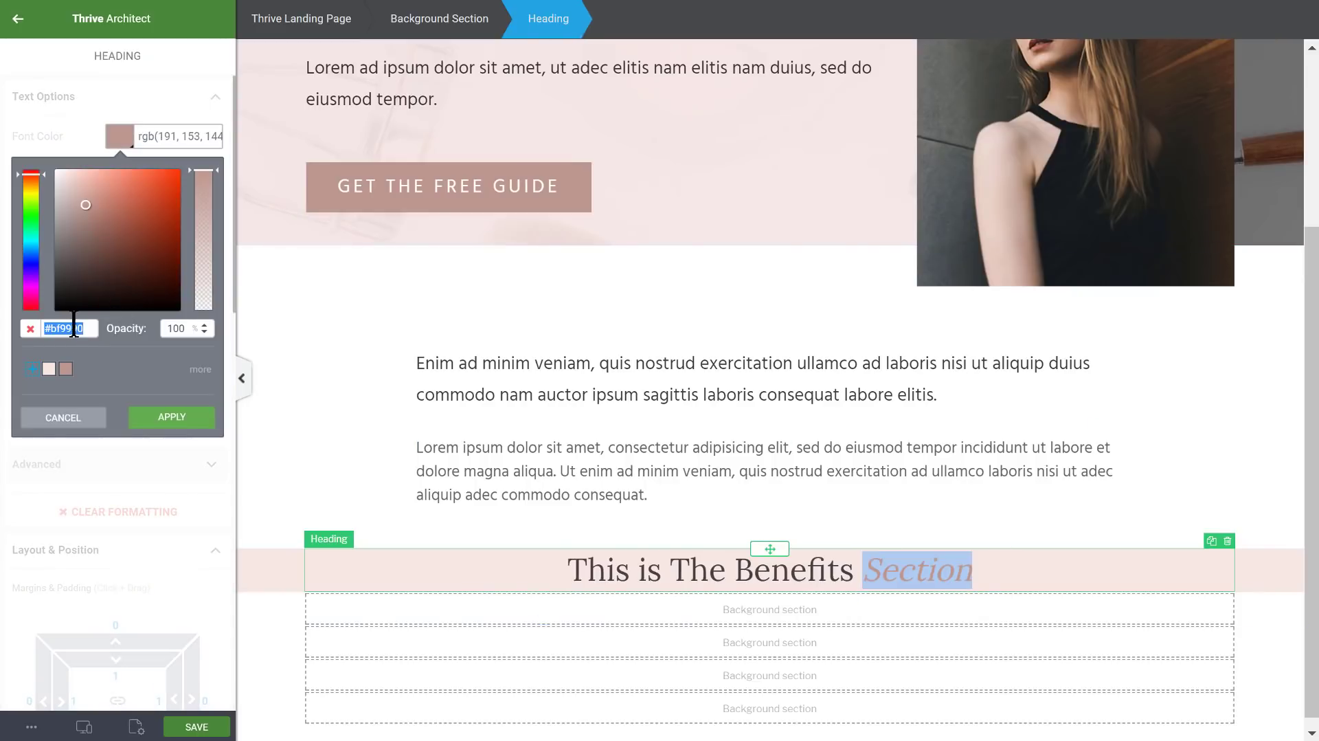
text(#b48a80)
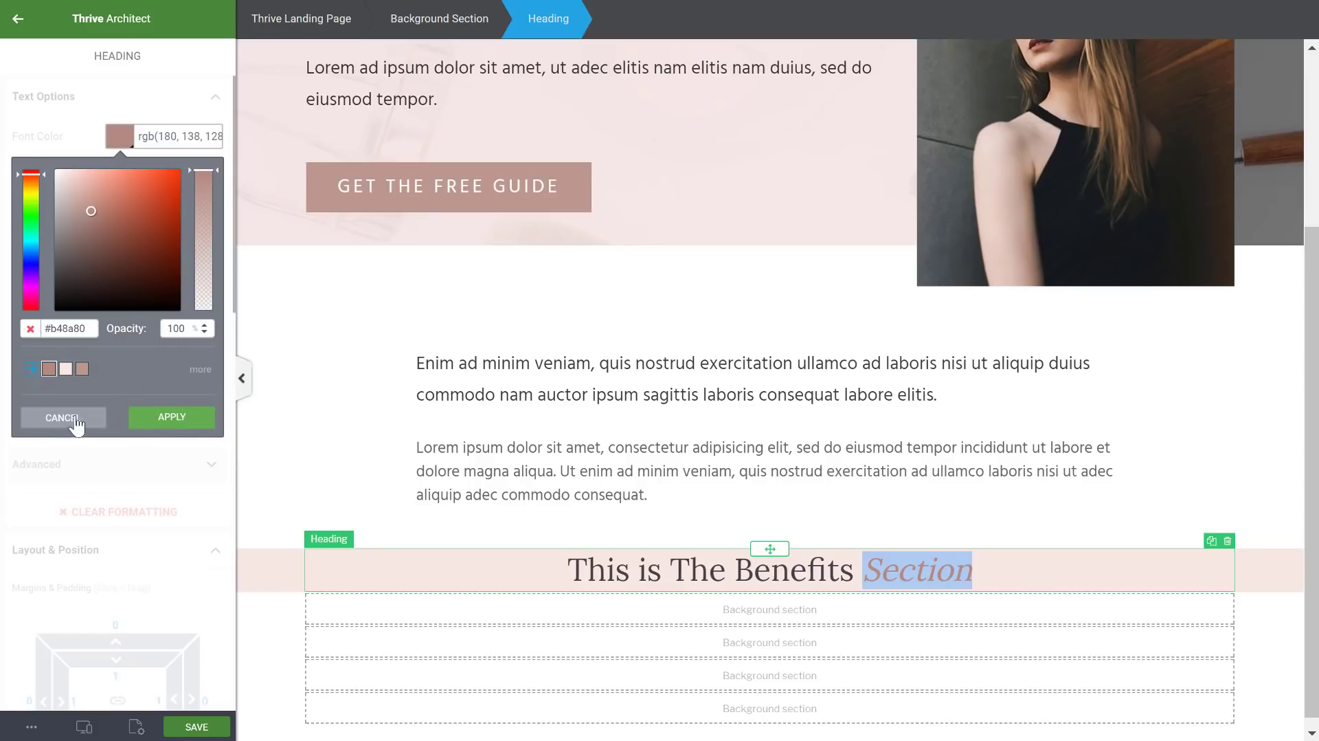
click(186, 421)
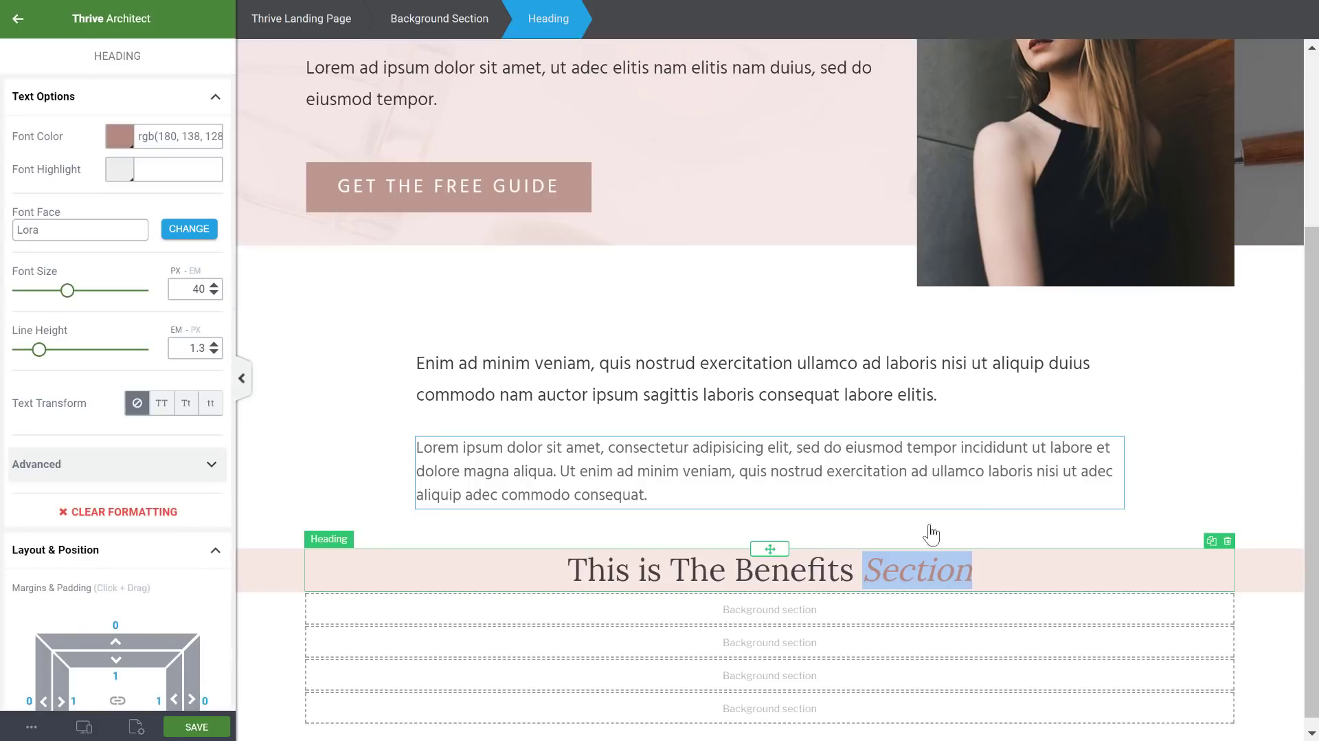
click(881, 564)
click(839, 571)
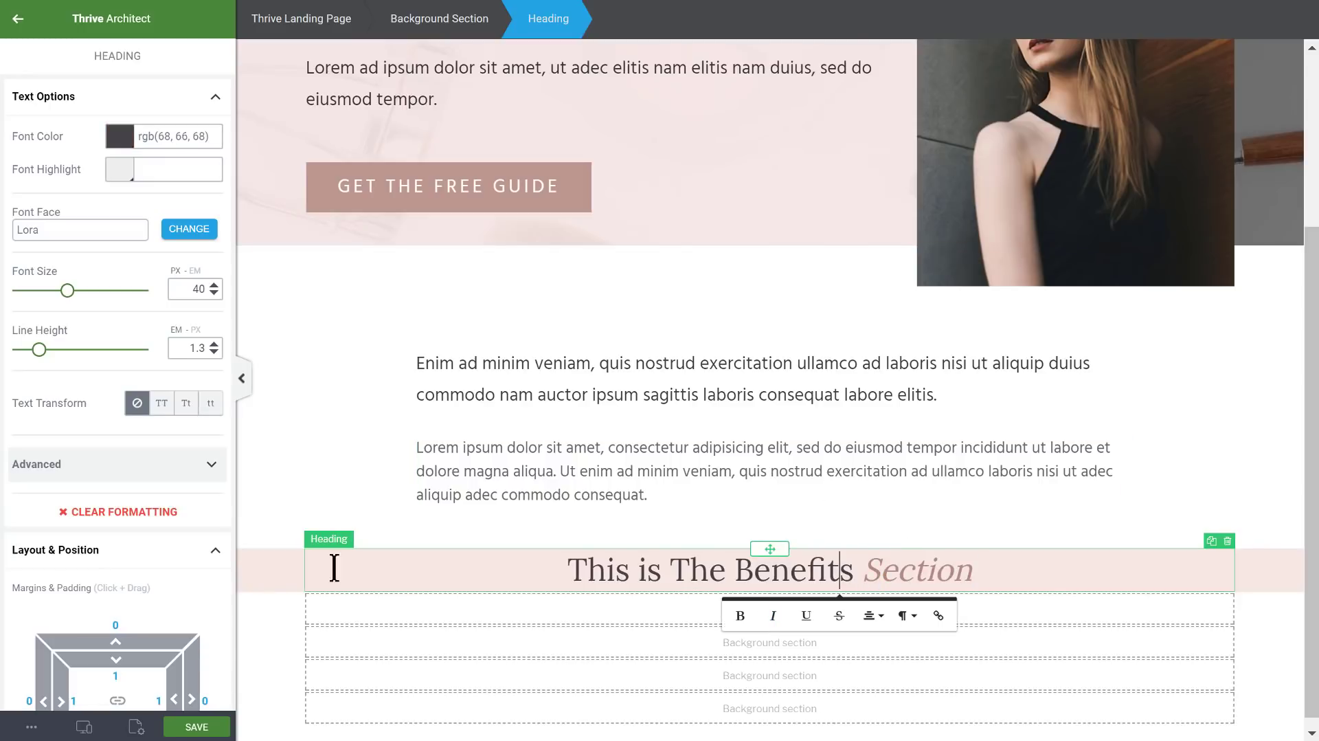
- Set the pink benefits section's top padding to 50
click(287, 581)
scroll(140, 548, down, 3)
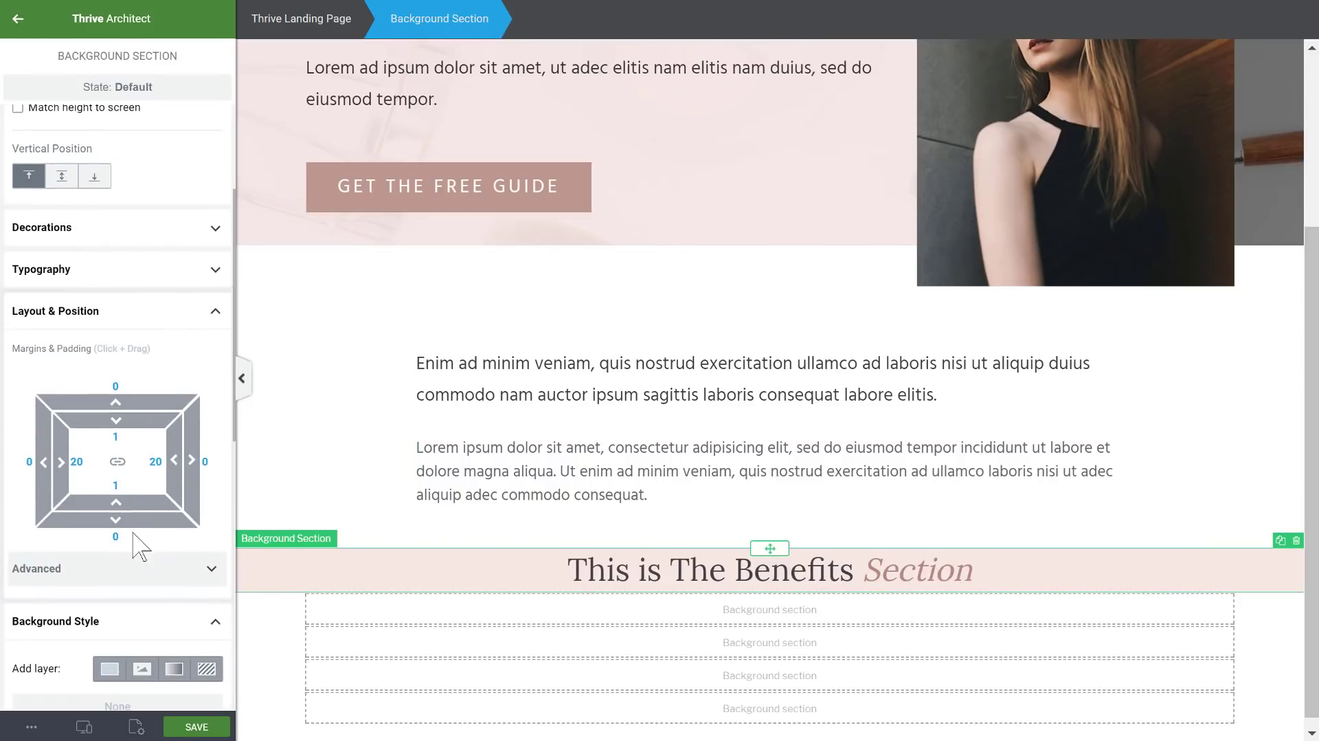
text(50)
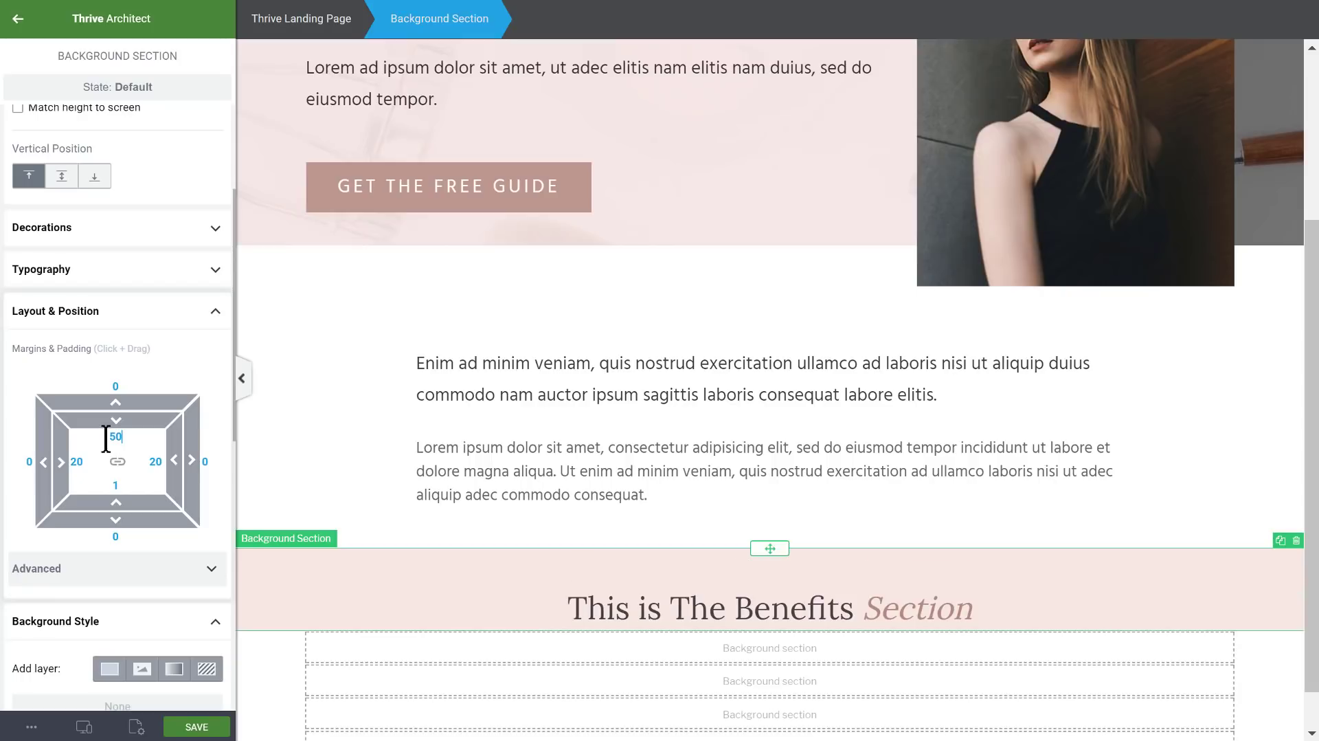
scroll(665, 356, down, 1)
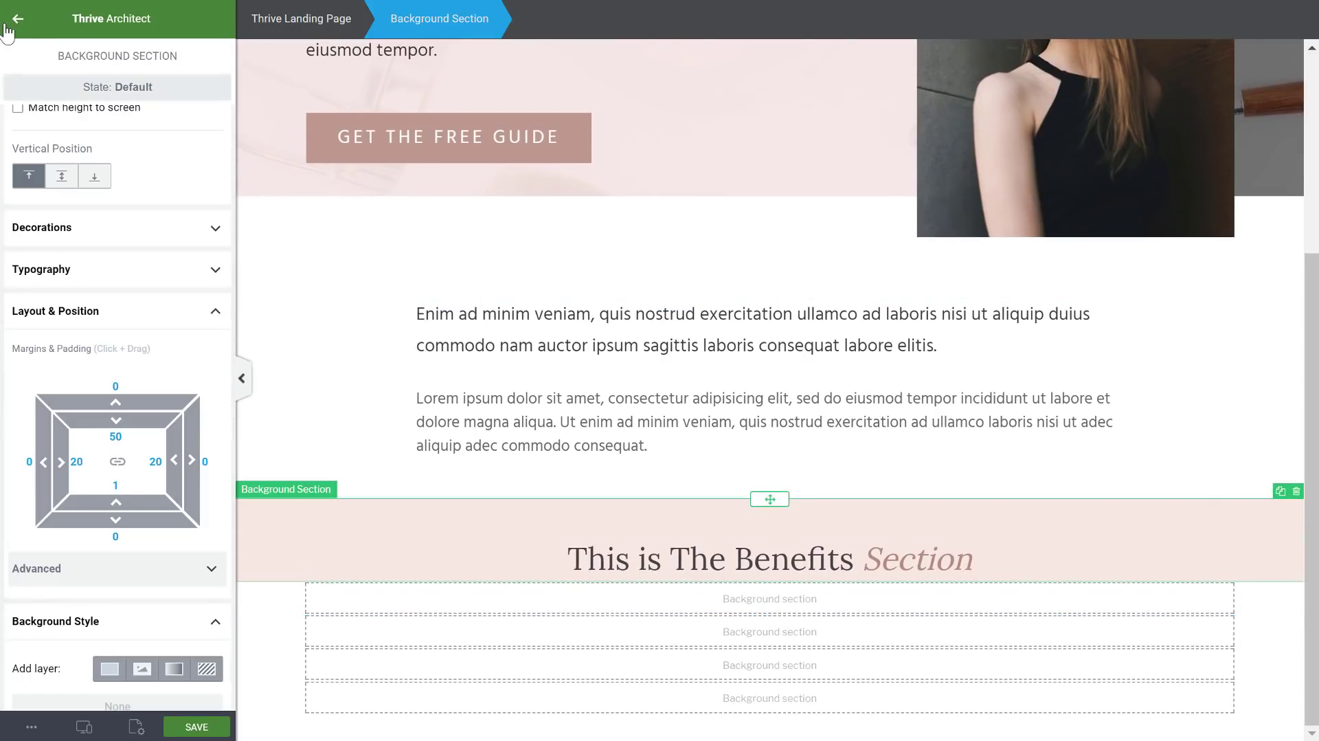
- Add a divider element directly beneath the benefits heading inside the pink section
click(18, 20)
scroll(64, 339, down, 8)
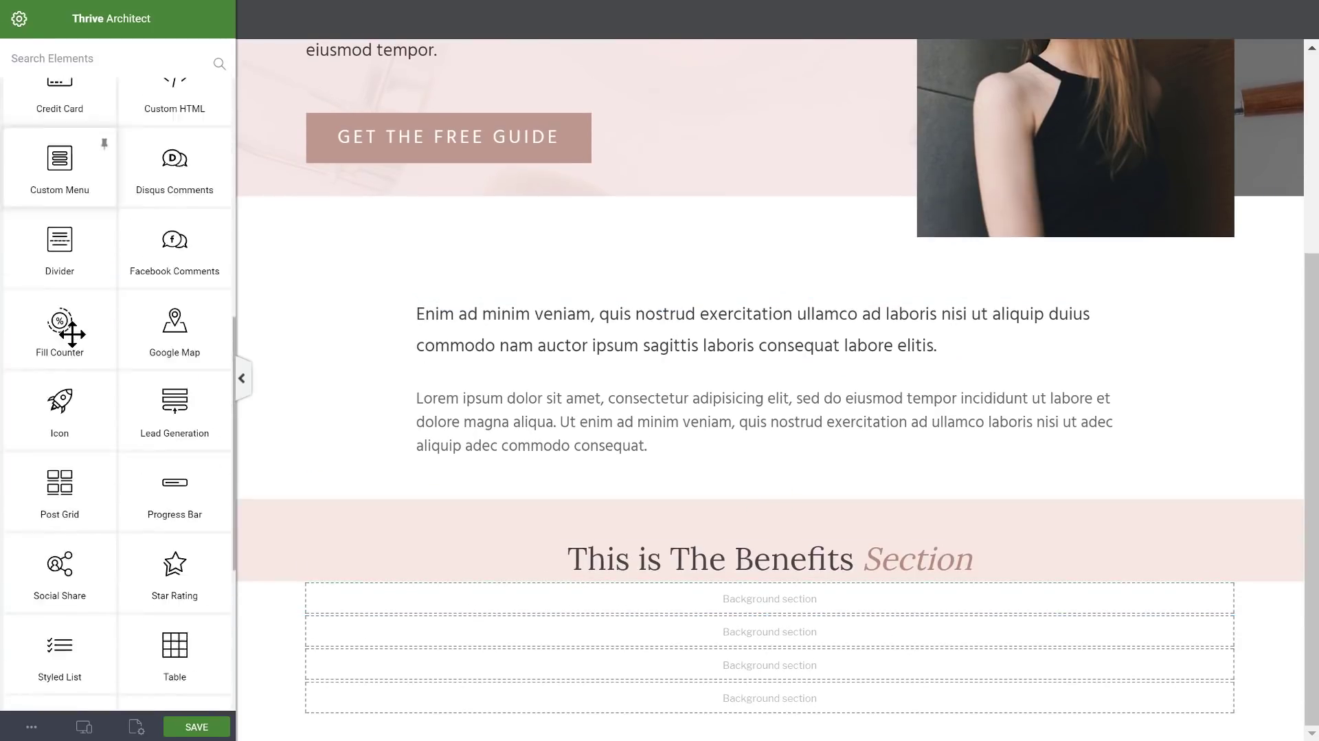
scroll(86, 509, up, 2)
drag(60, 192, 799, 565)
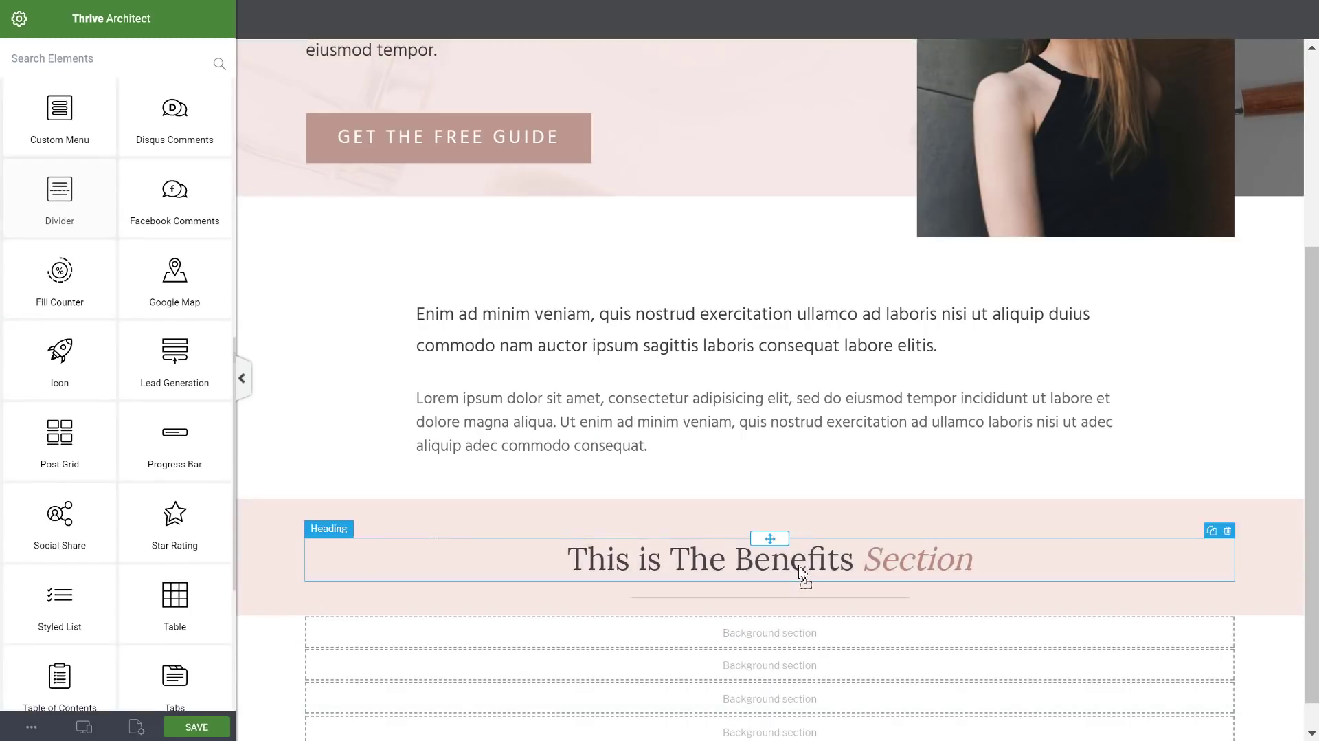
- Give the divider the fill color #b48a80 and a thickness of 2 px
click(120, 181)
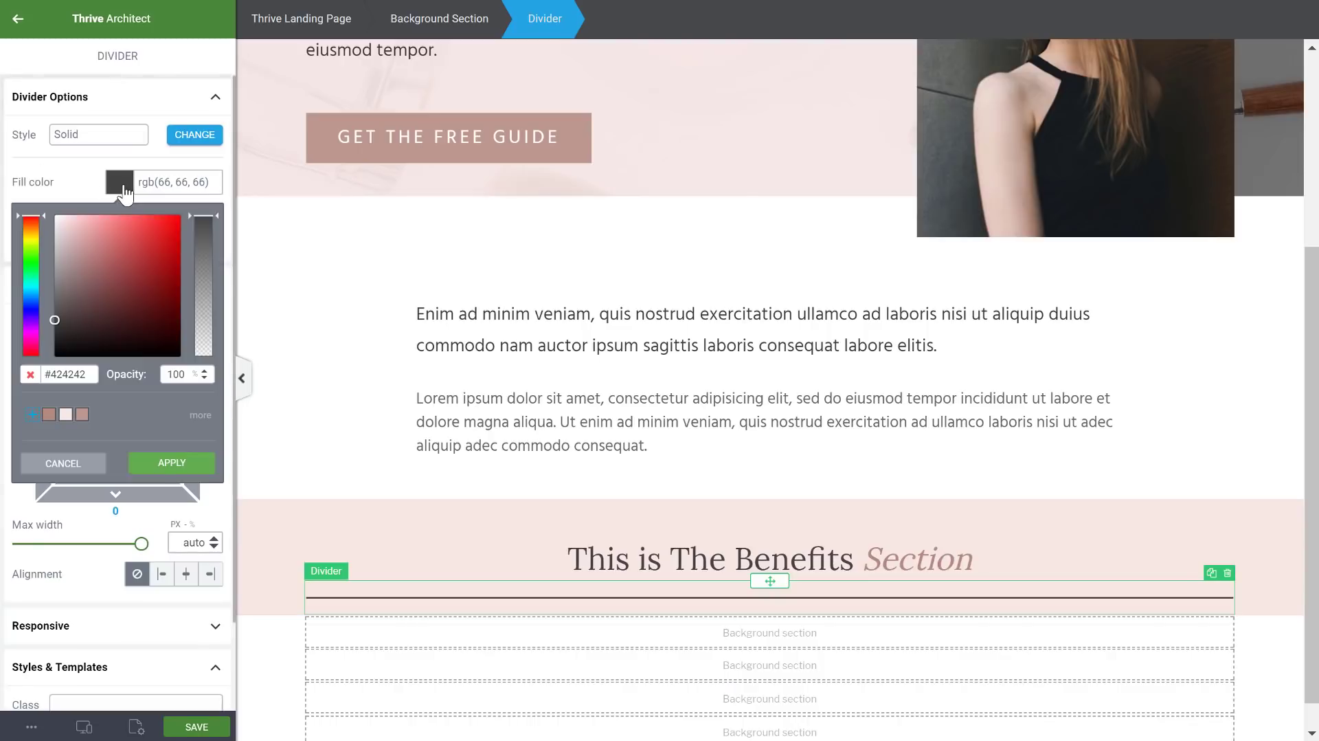
click(48, 414)
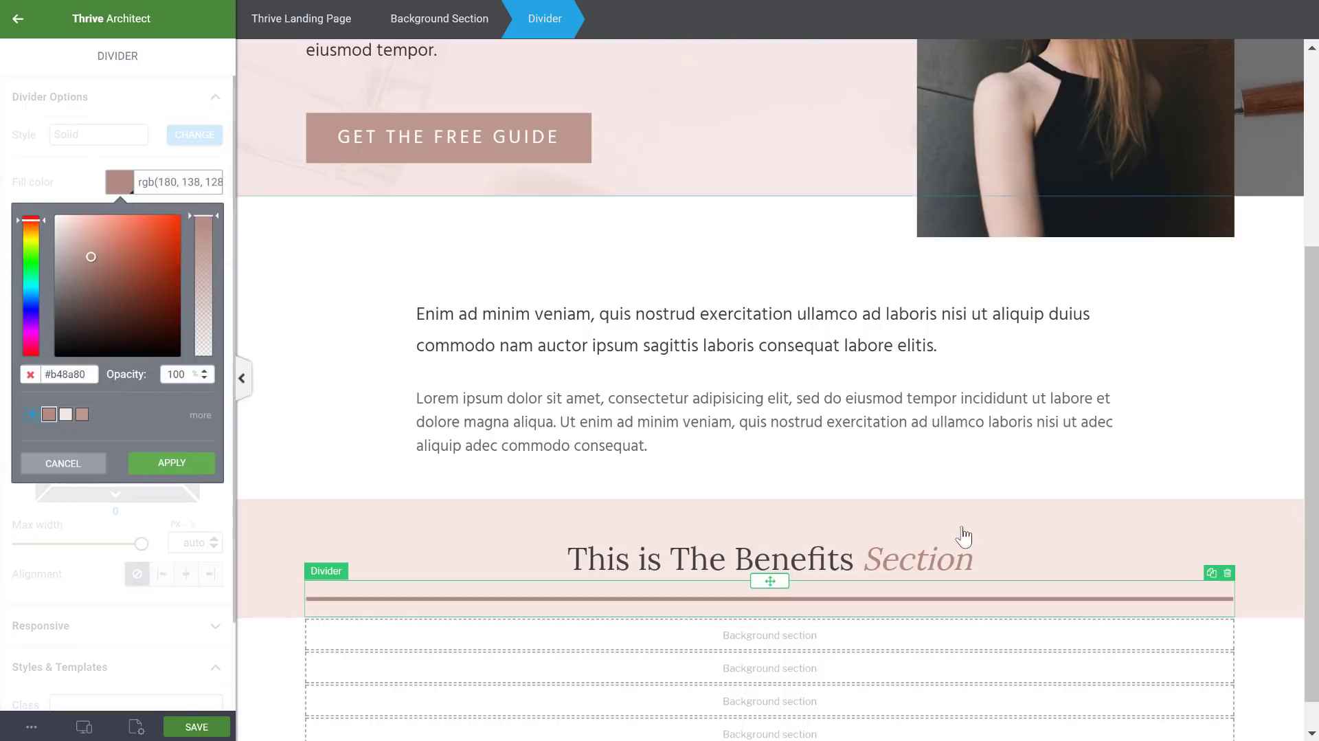
click(162, 463)
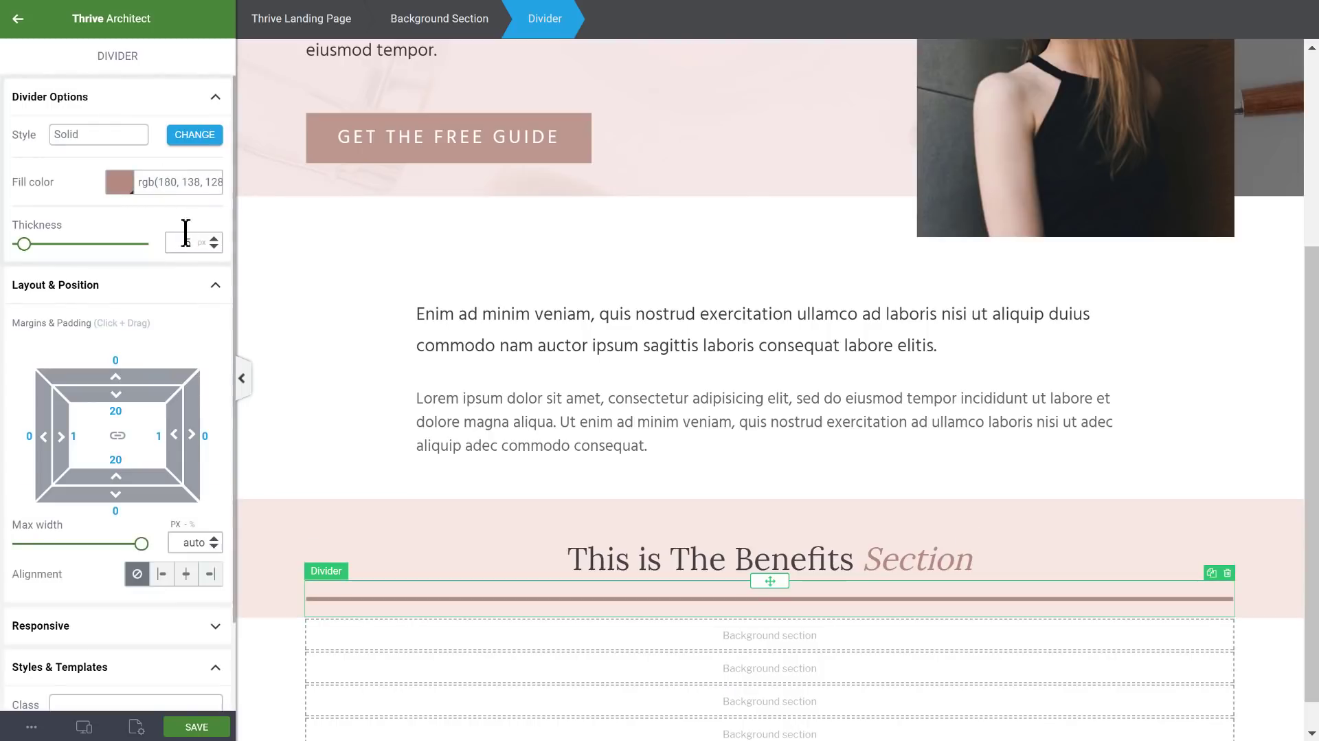
text(2)
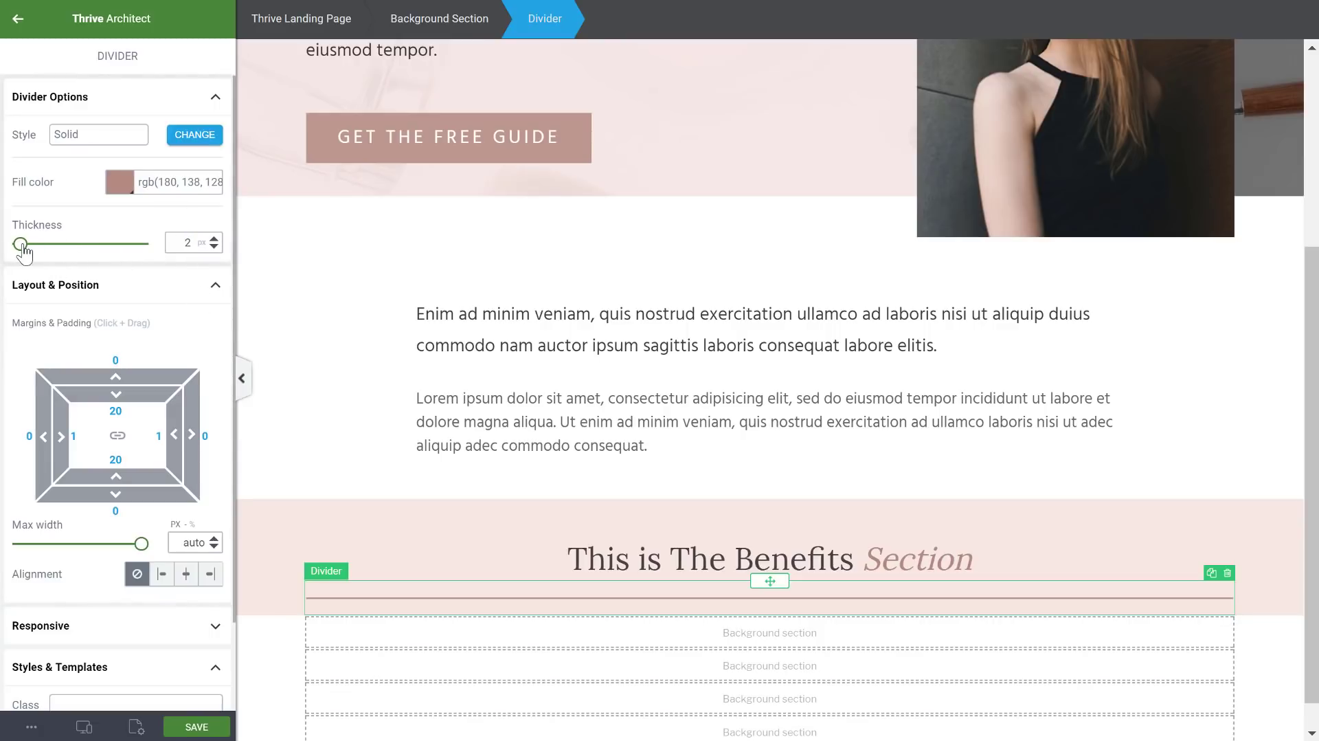
- Limit the divider's maximum width to 100 px, center it, and set its top and bottom padding to 10
scroll(156, 419, down, 3)
drag(144, 448, 26, 453)
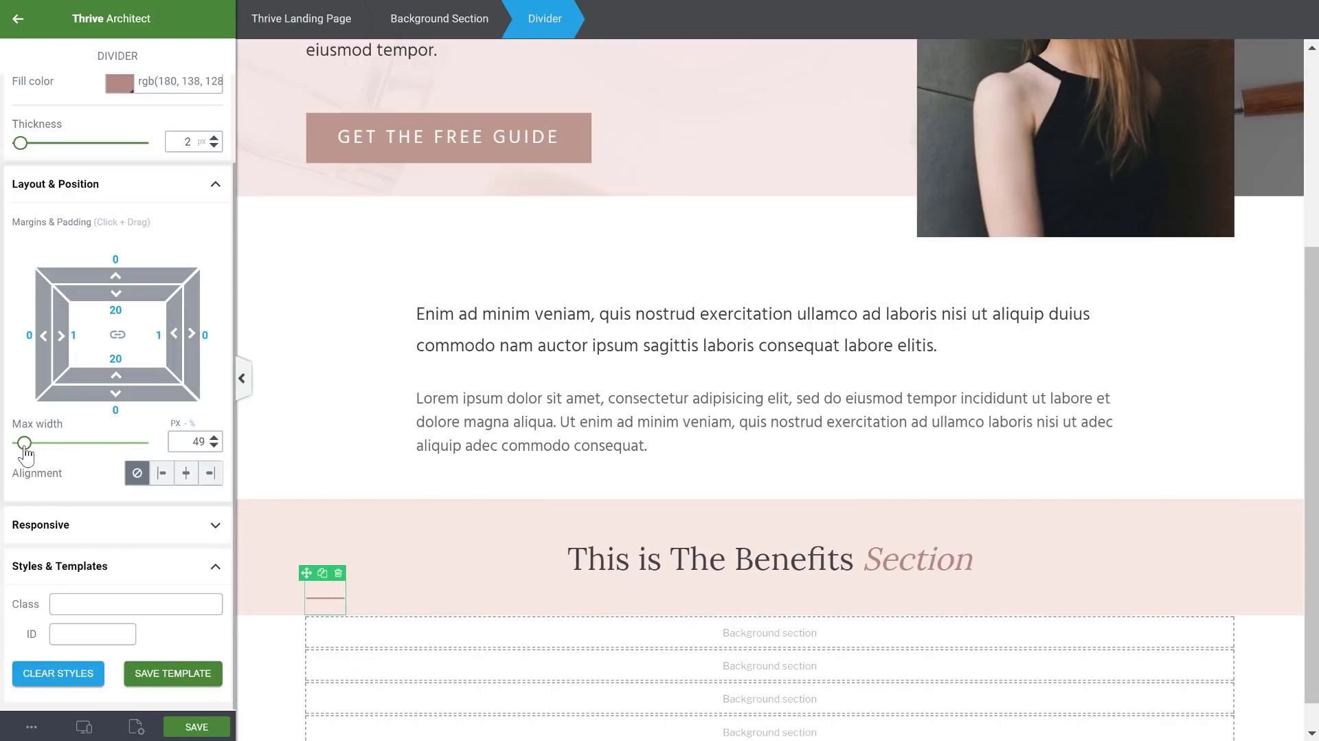
click(184, 475)
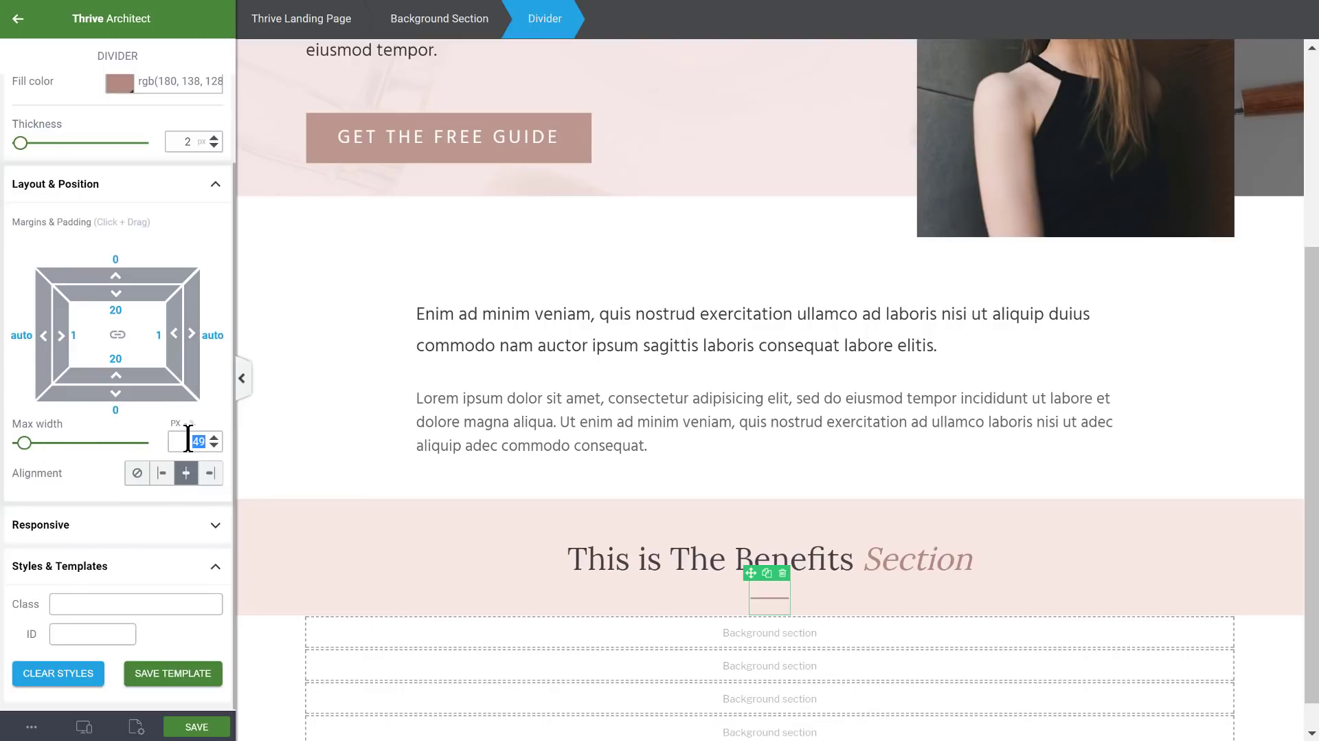
text(100)
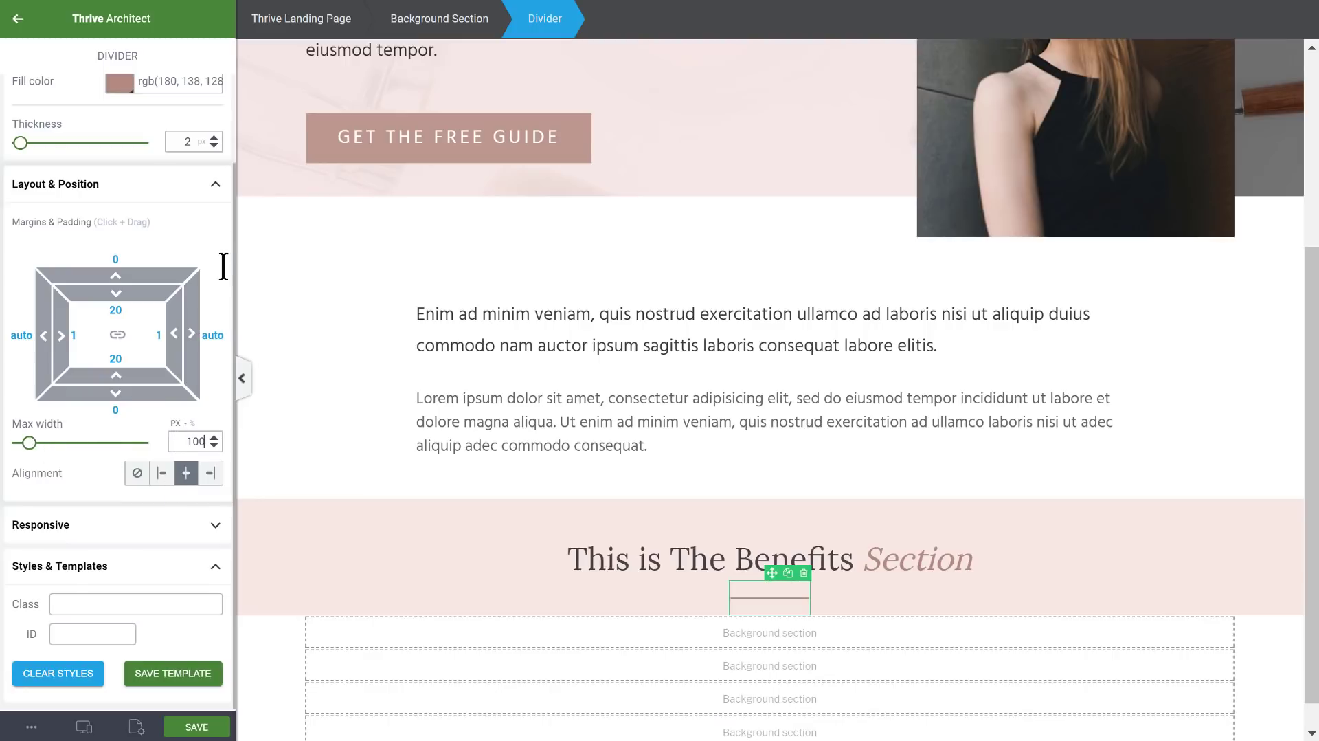
text(1)
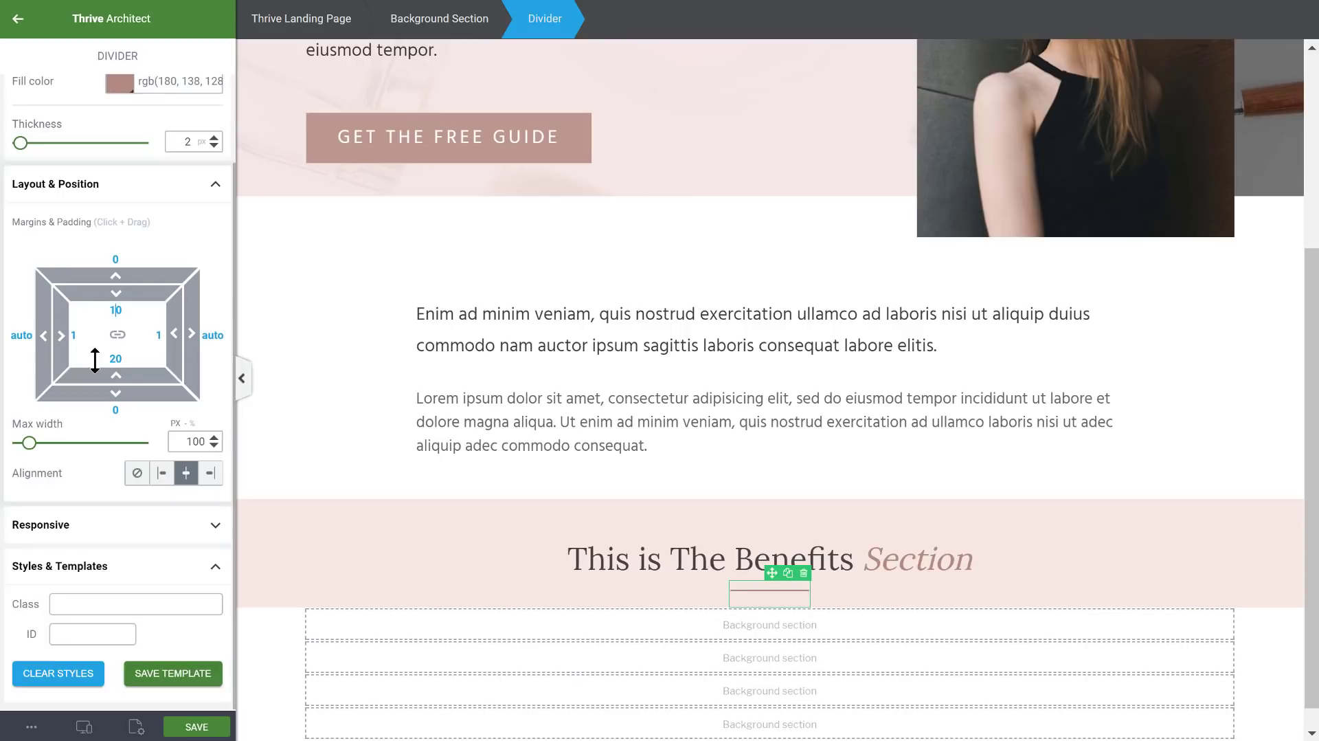
click(1190, 468)
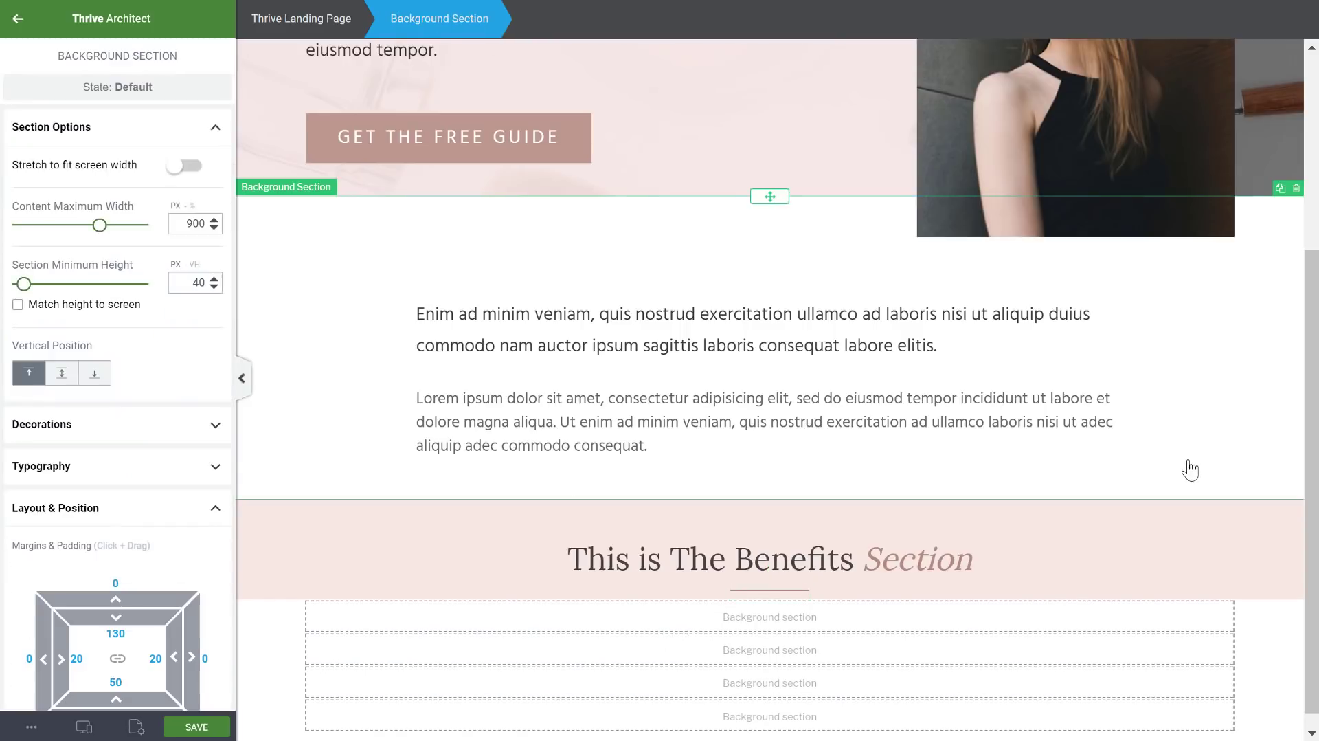
- Reduce the opacity of the divider's fill color to 50%
click(809, 591)
click(119, 182)
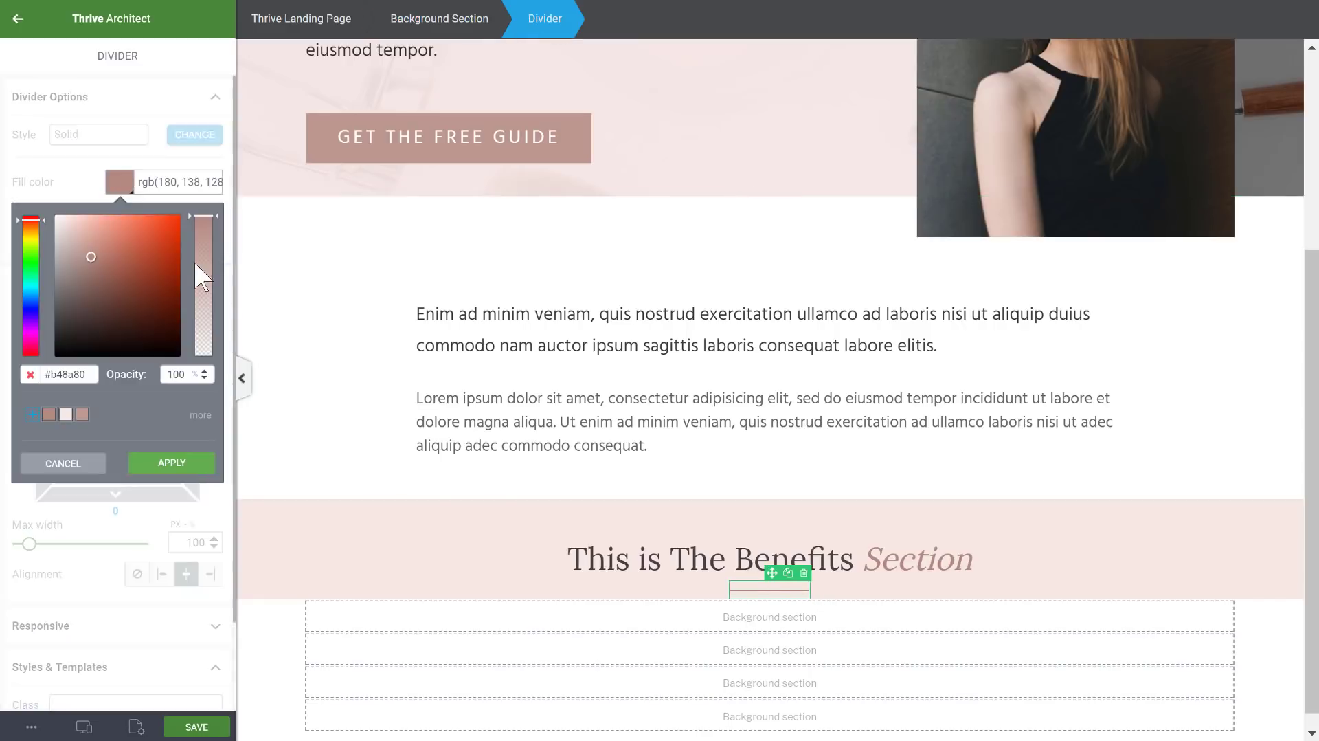
double_click(184, 375)
text(50)
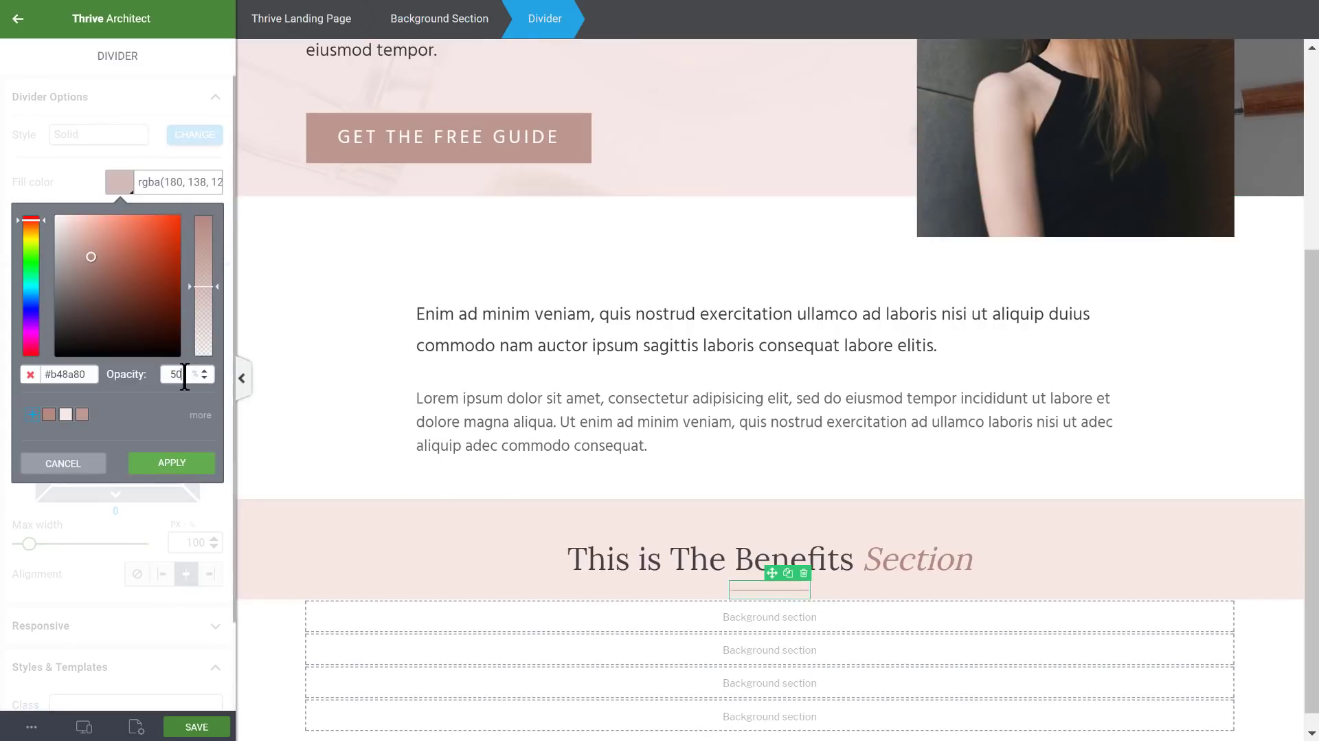
click(187, 467)
click(1205, 438)
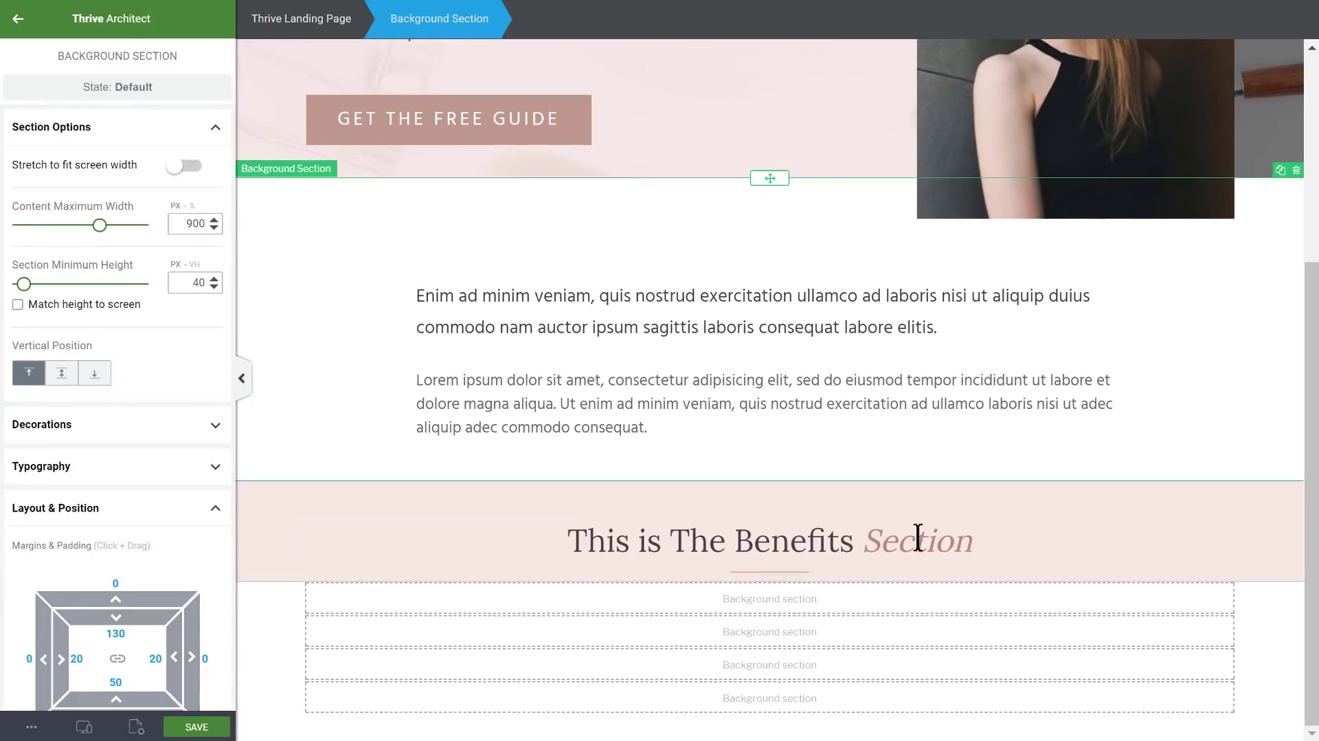
- Duplicate the larger intro paragraph and place the copy beneath the divider in the pink benefits section
scroll(1016, 433, up, 4)
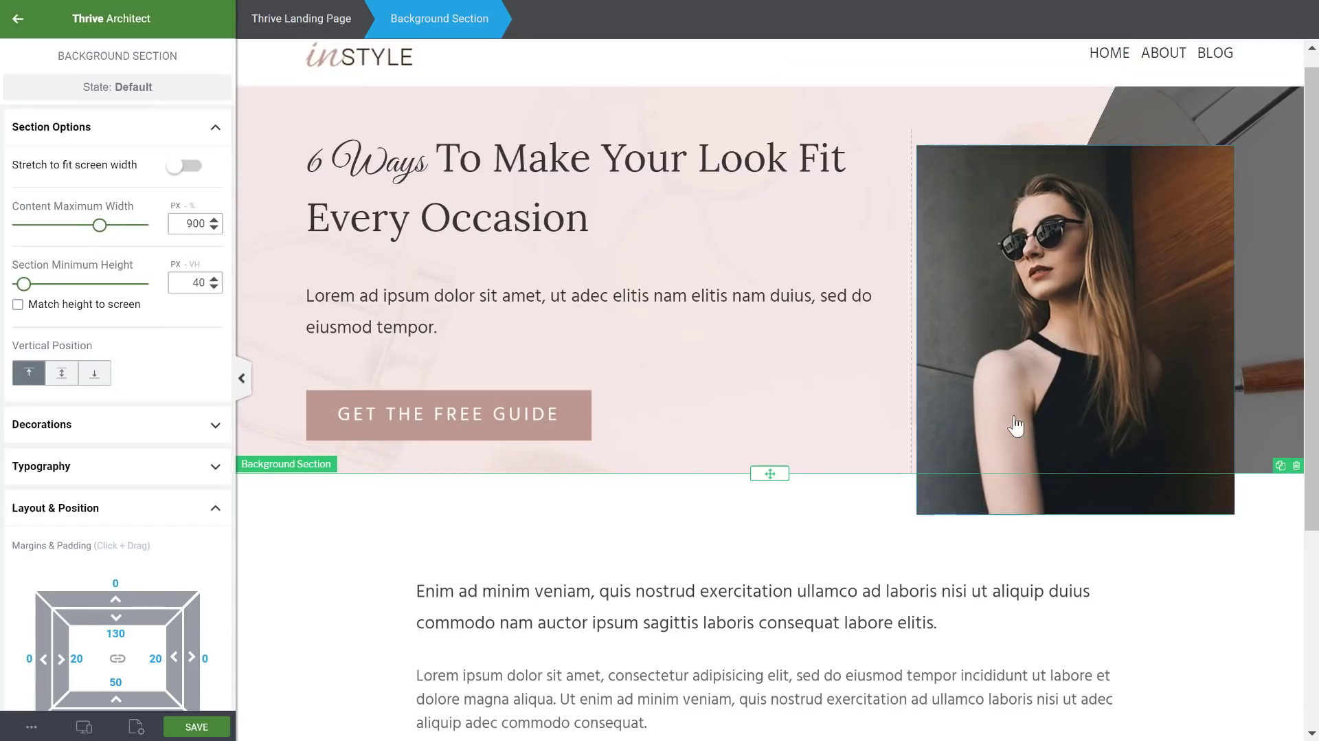
scroll(1017, 426, down, 4)
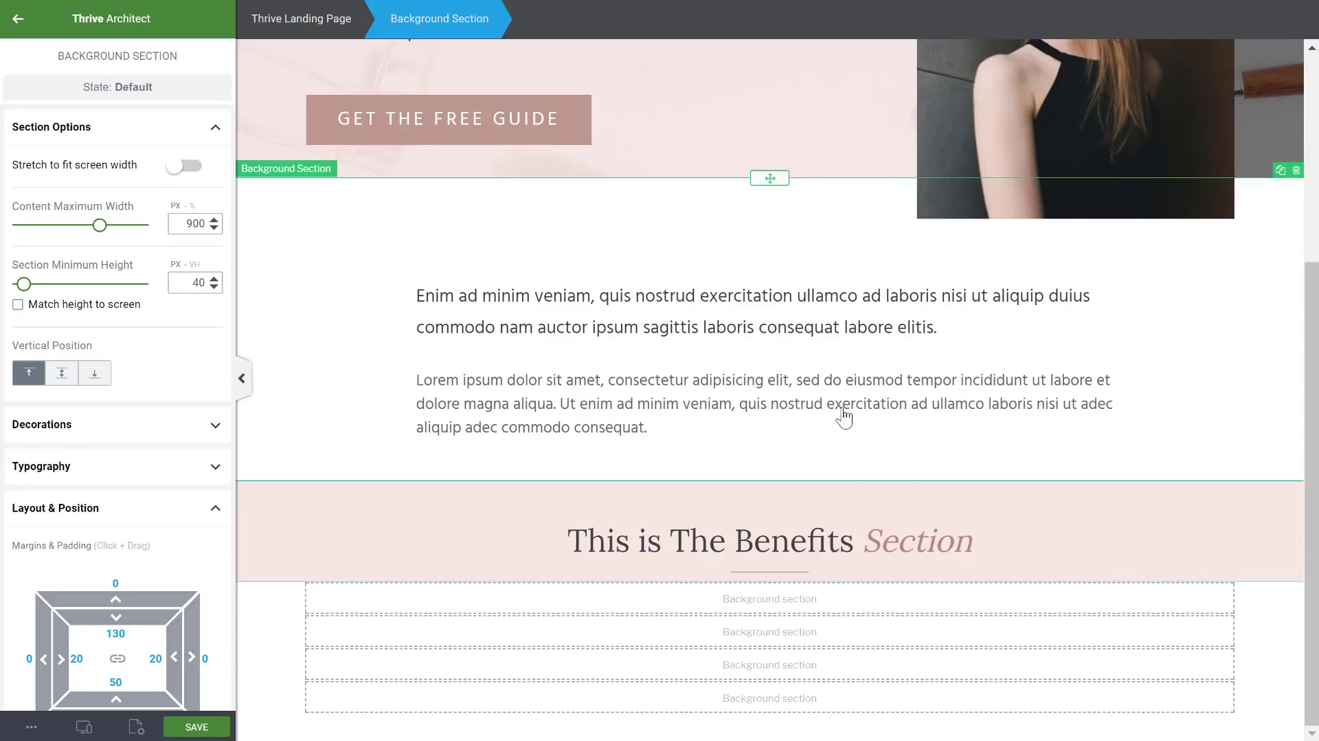
scroll(831, 535, up, 4)
scroll(802, 656, down, 2)
scroll(801, 657, down, 2)
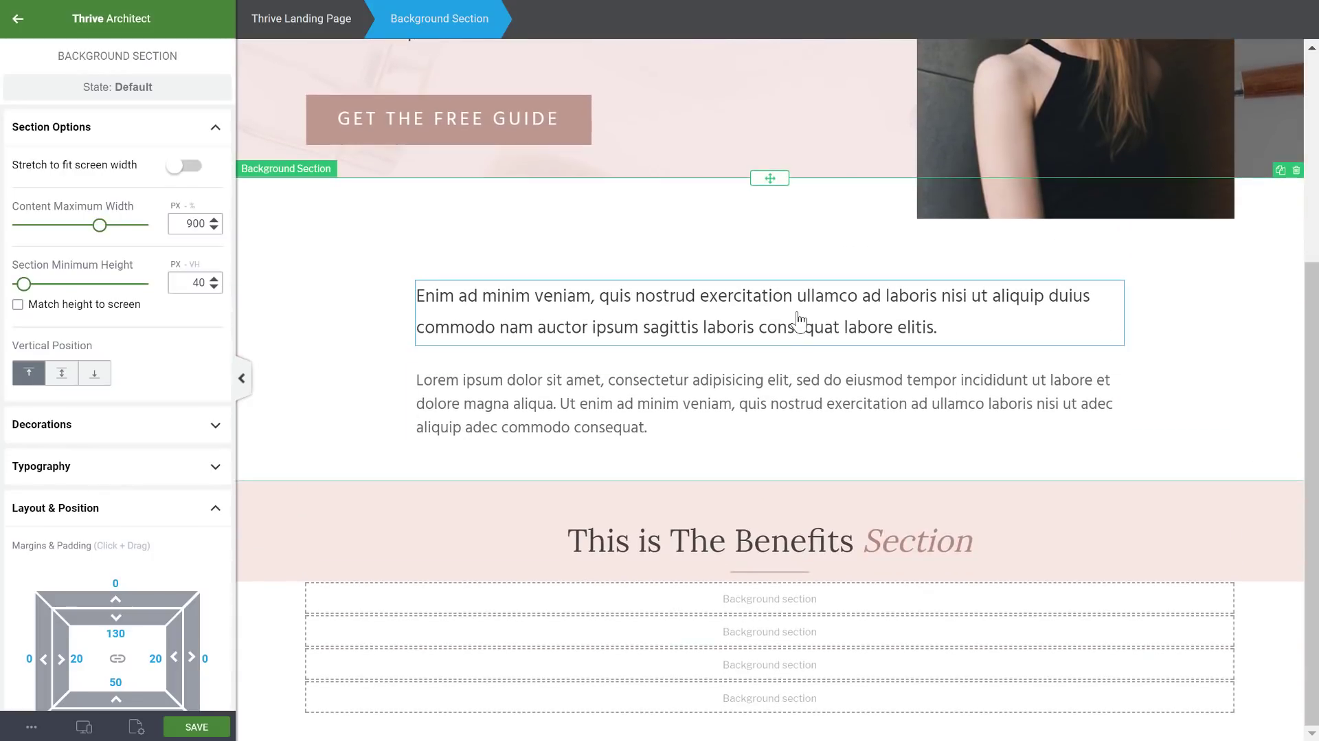
click(794, 311)
click(1101, 272)
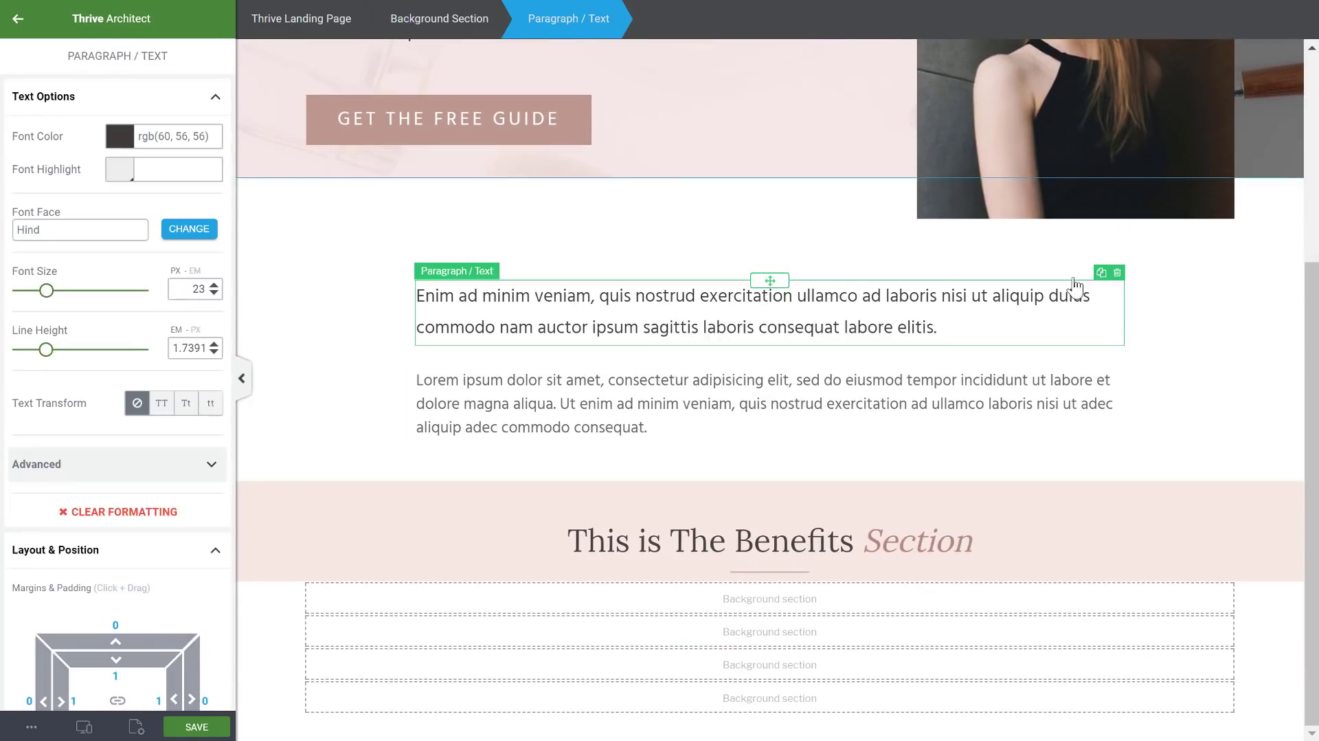
drag(837, 643, 789, 674)
click(690, 621)
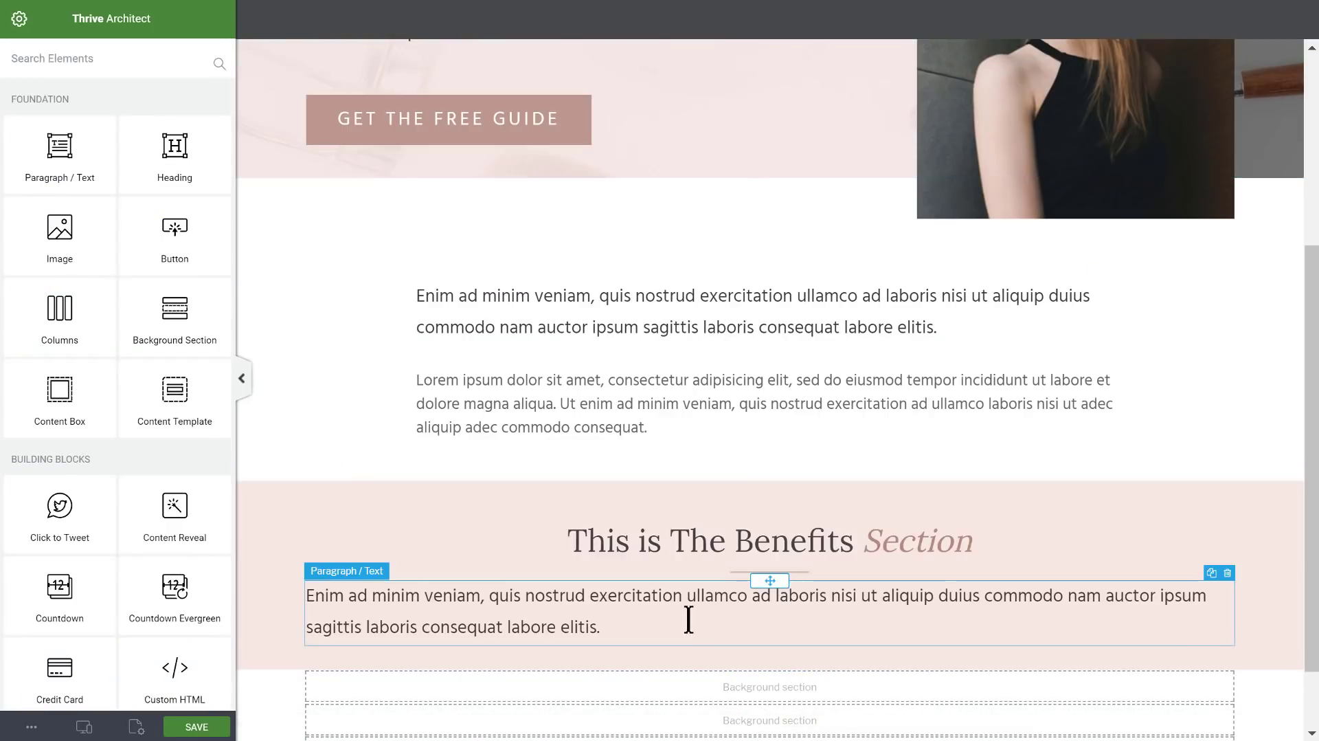
- Center the benefits paragraph's text, set its maximum width to 900 px and center-align the element
click(667, 669)
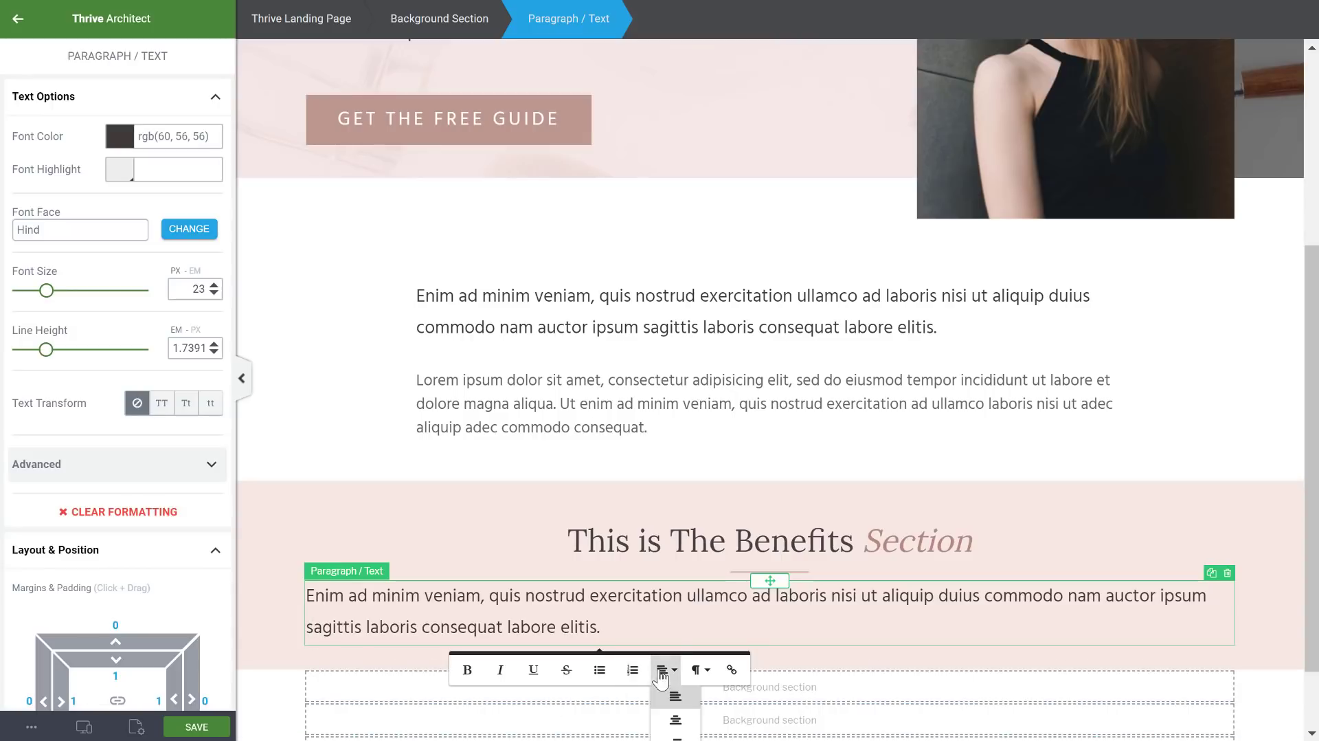
click(677, 718)
scroll(476, 522, down, 1)
scroll(137, 600, down, 3)
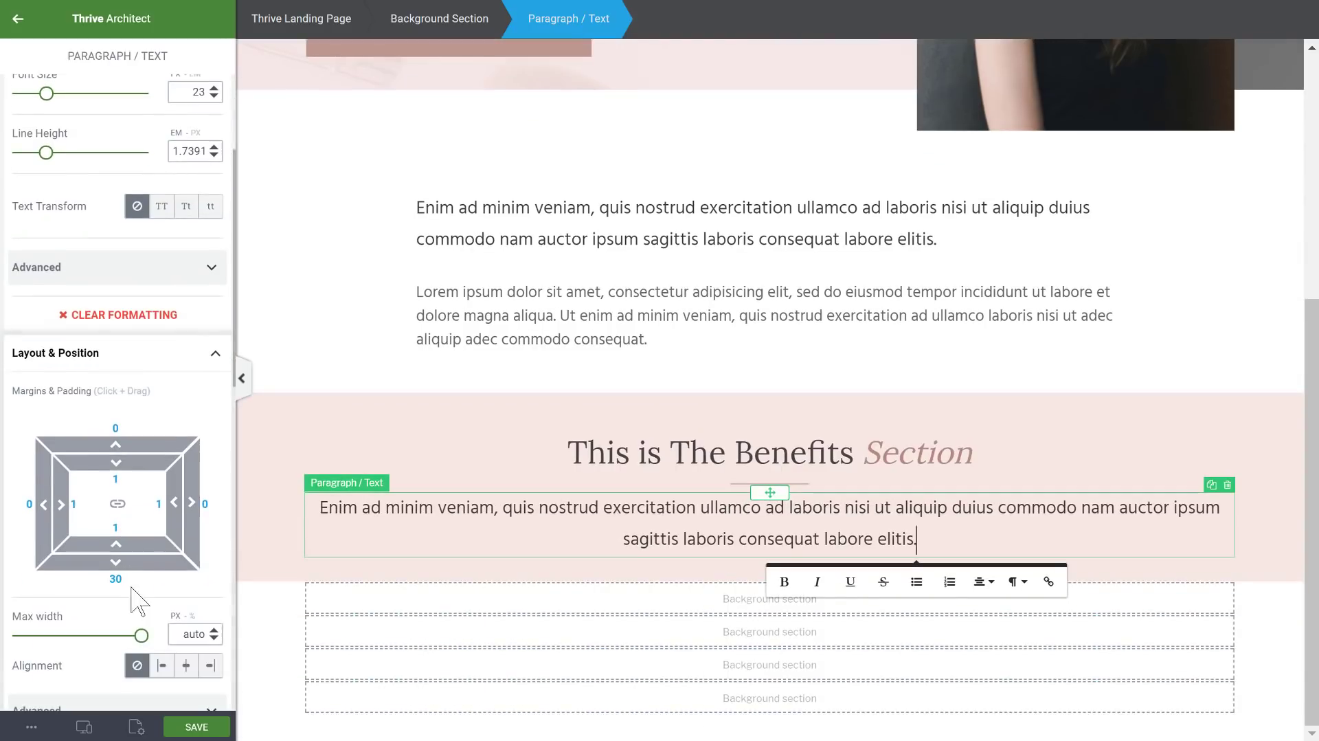
text(900)
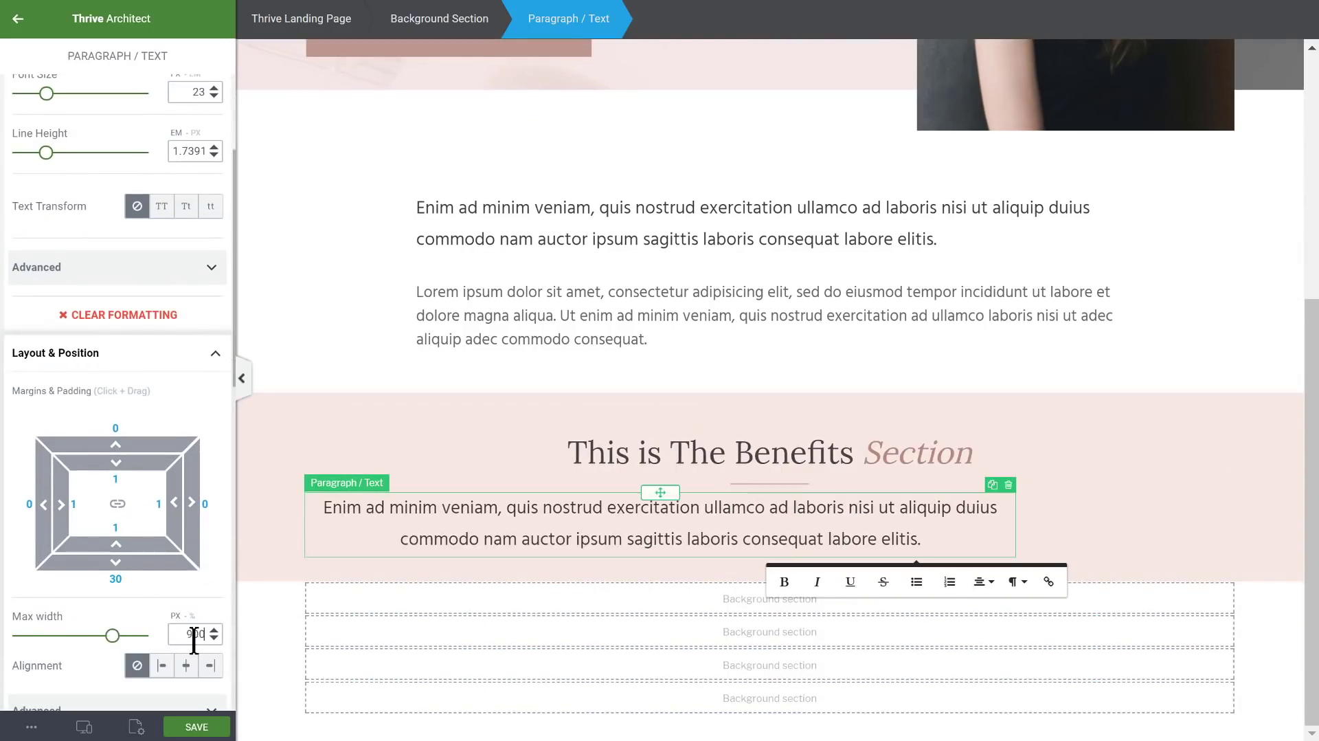
click(187, 668)
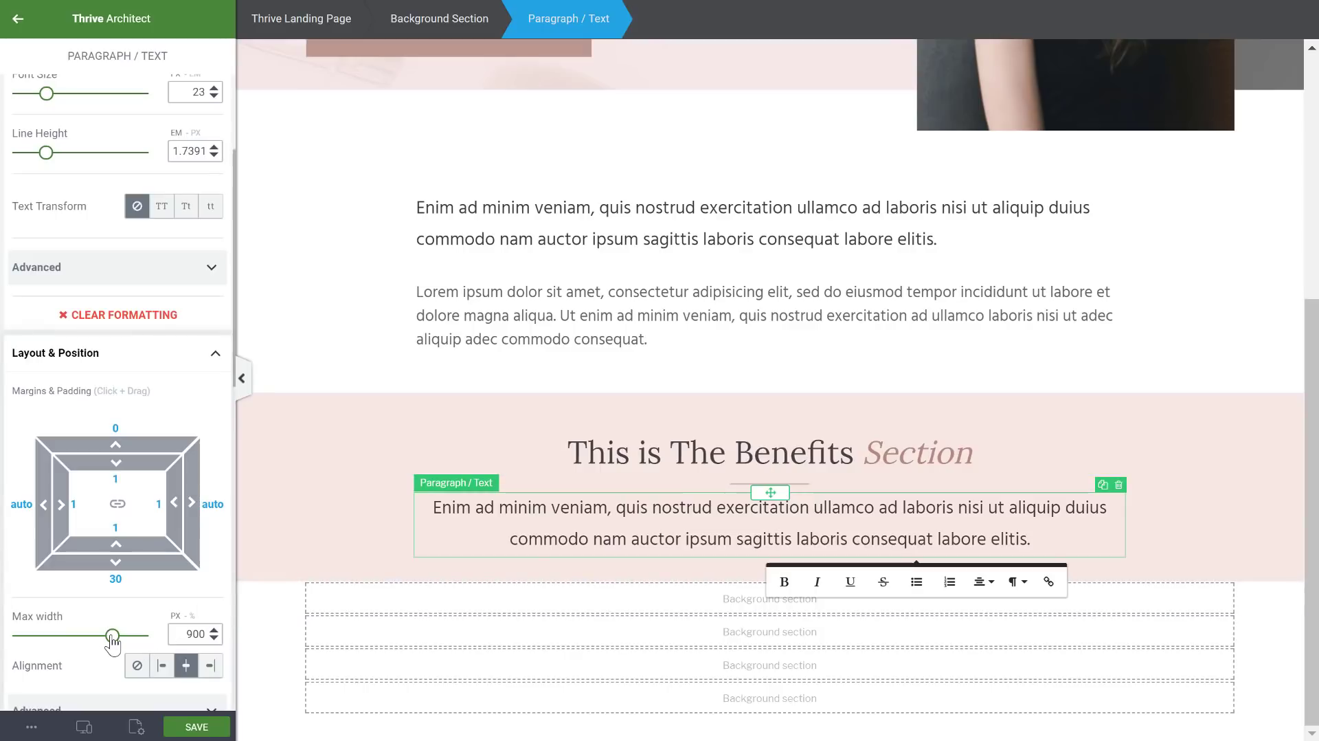
drag(112, 636, 72, 636)
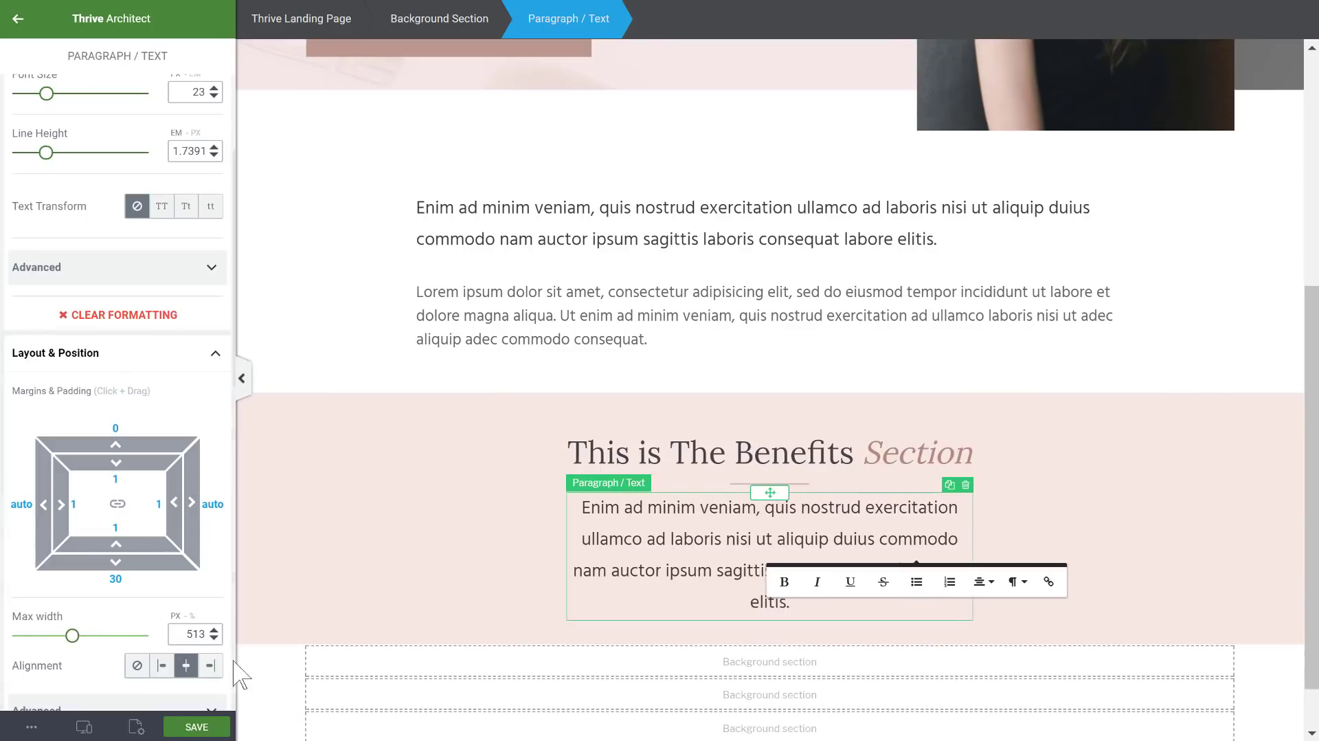
text(900)
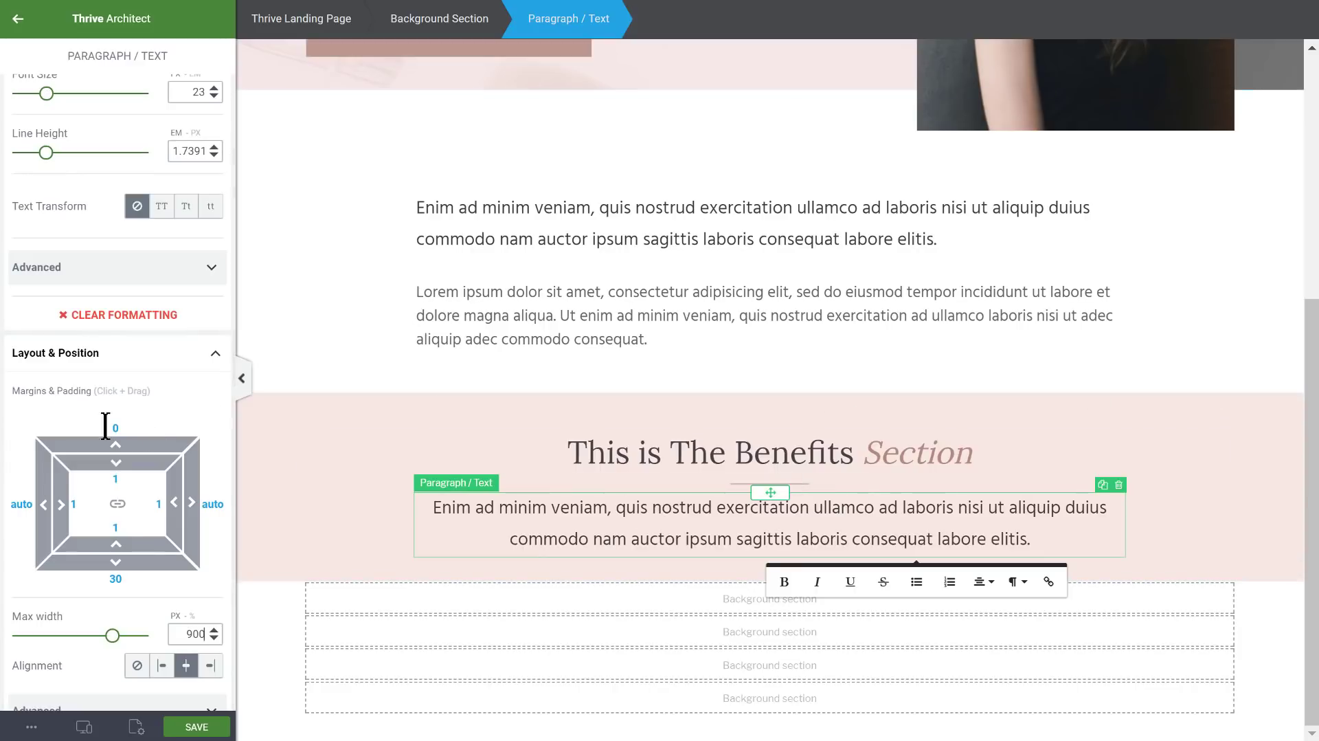
- Set the bottom padding of the divider beneath the benefits heading to 30
click(807, 486)
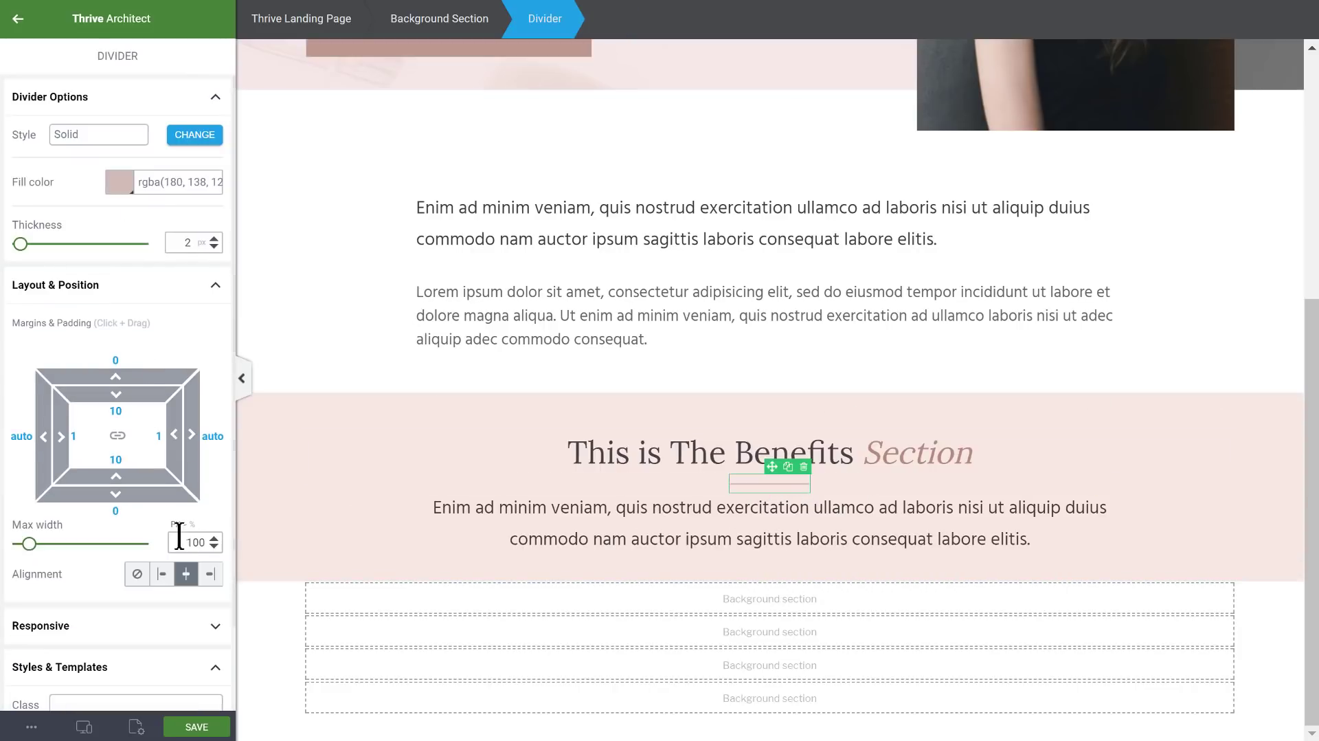
text(40)
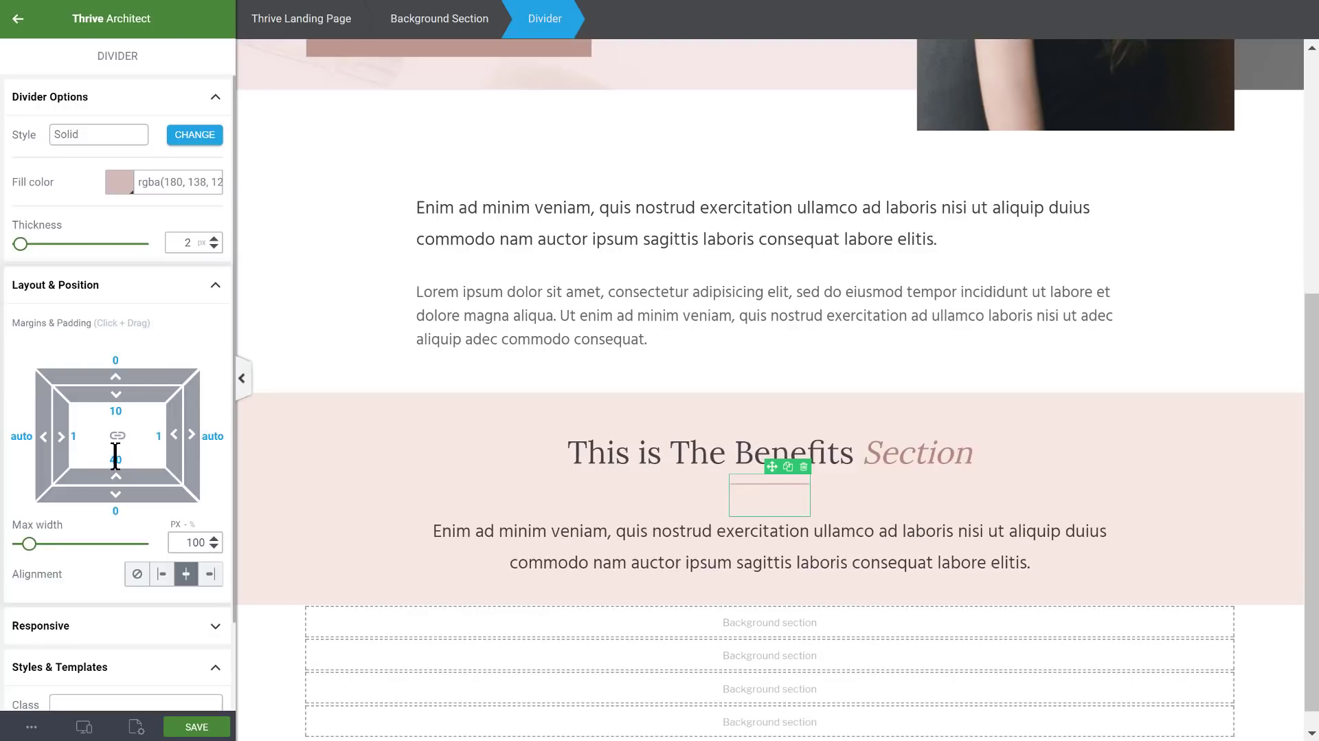
key(BackSpace)
key(BackSpace)
text(30)
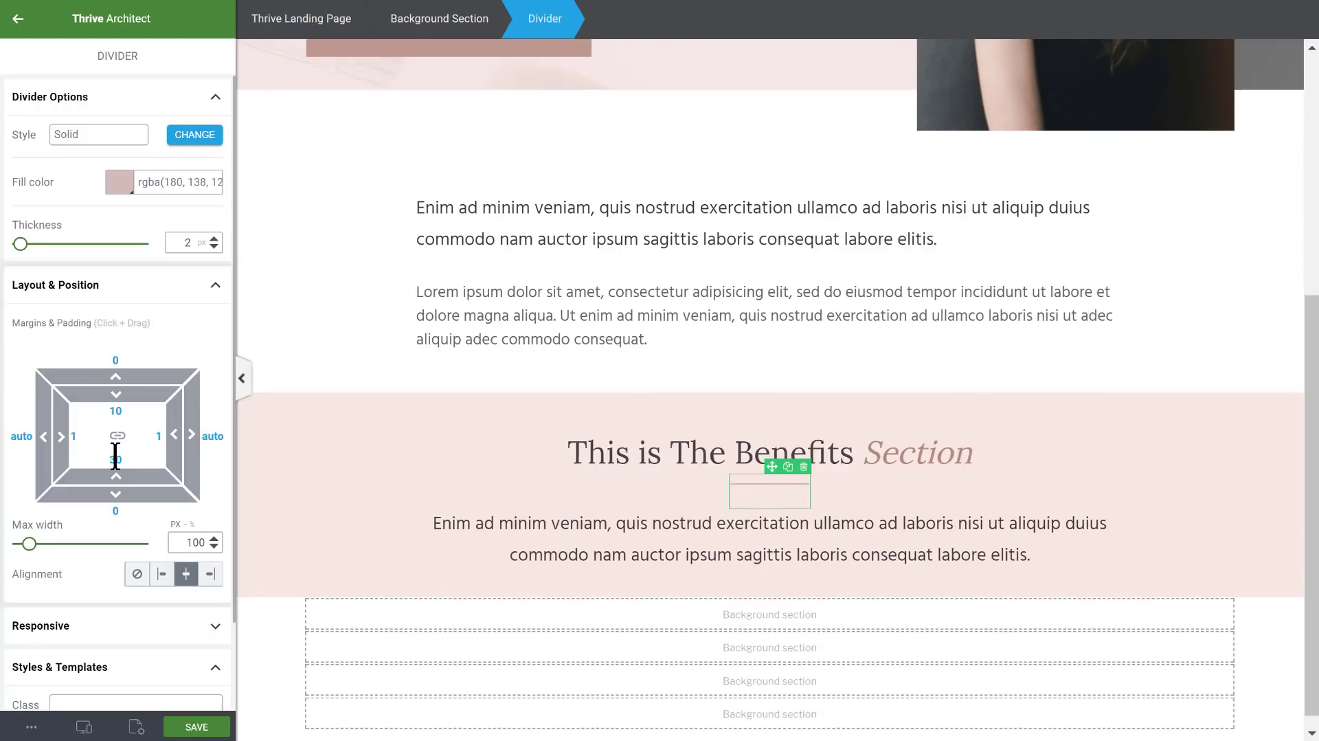
click(1237, 347)
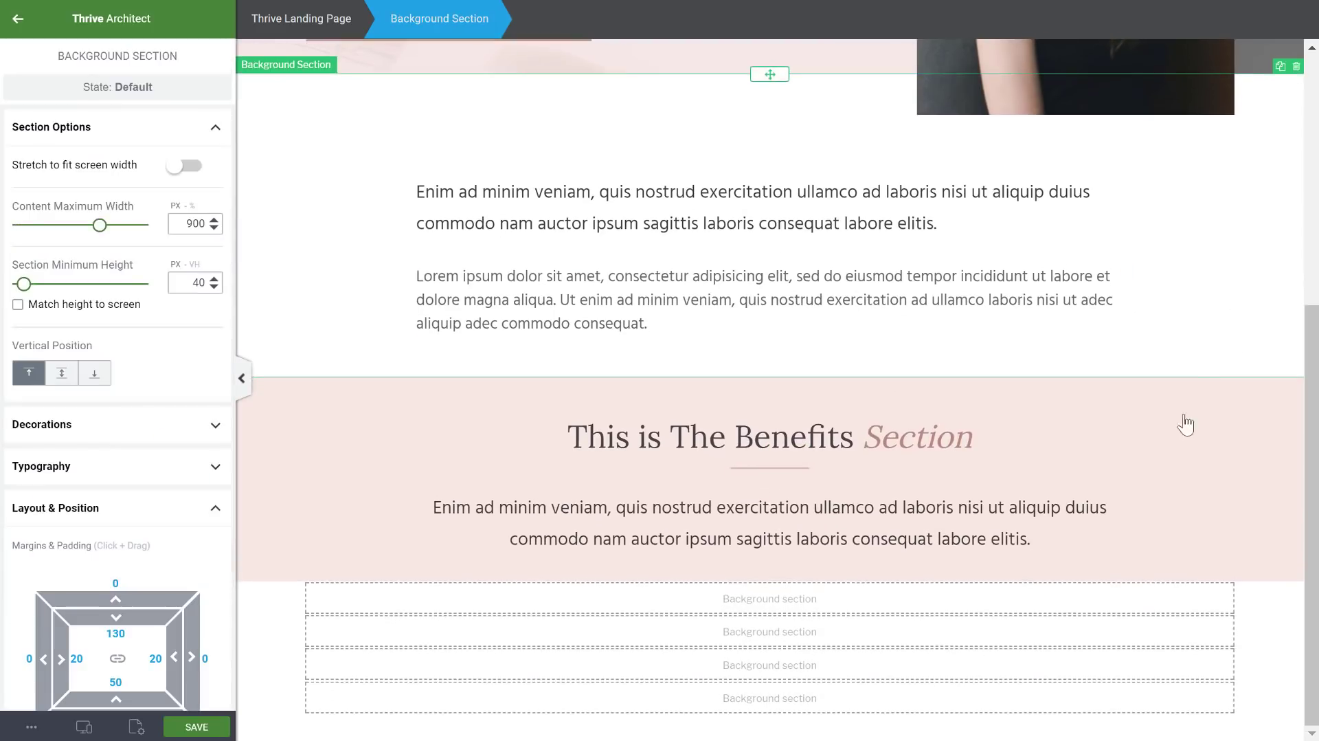
- Set the bottom padding of the pink benefits background section to 30
click(307, 516)
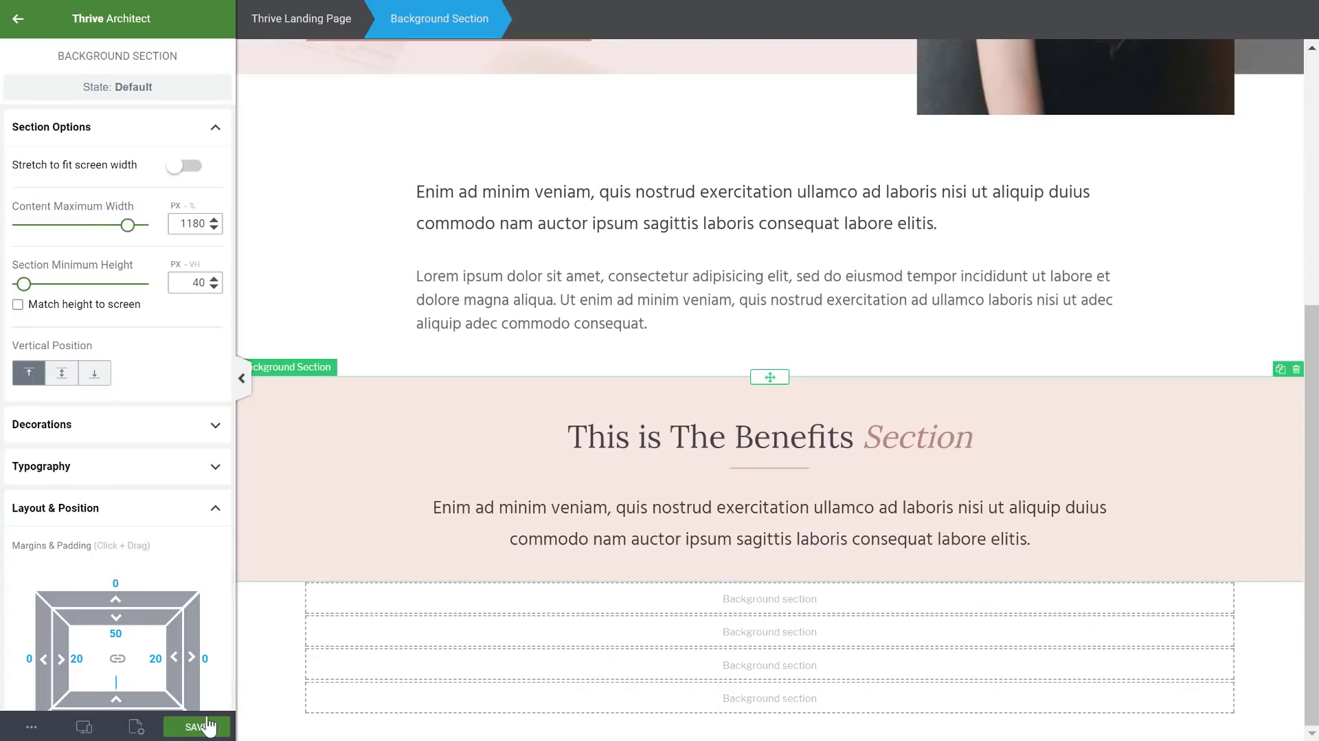
text(30)
scroll(943, 622, down, 1)
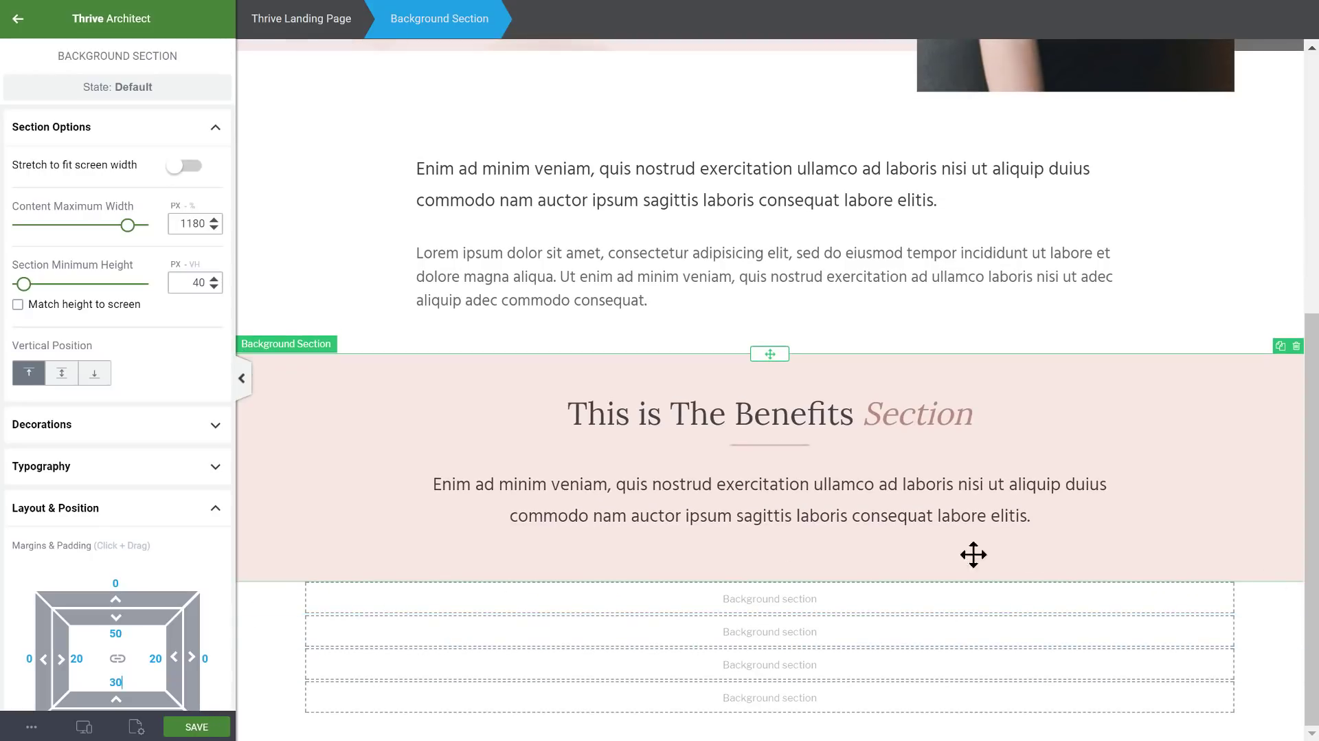
- Fill the empty background section directly below the benefits section with the saved light pink color
click(1140, 596)
scroll(539, 474, up, 3)
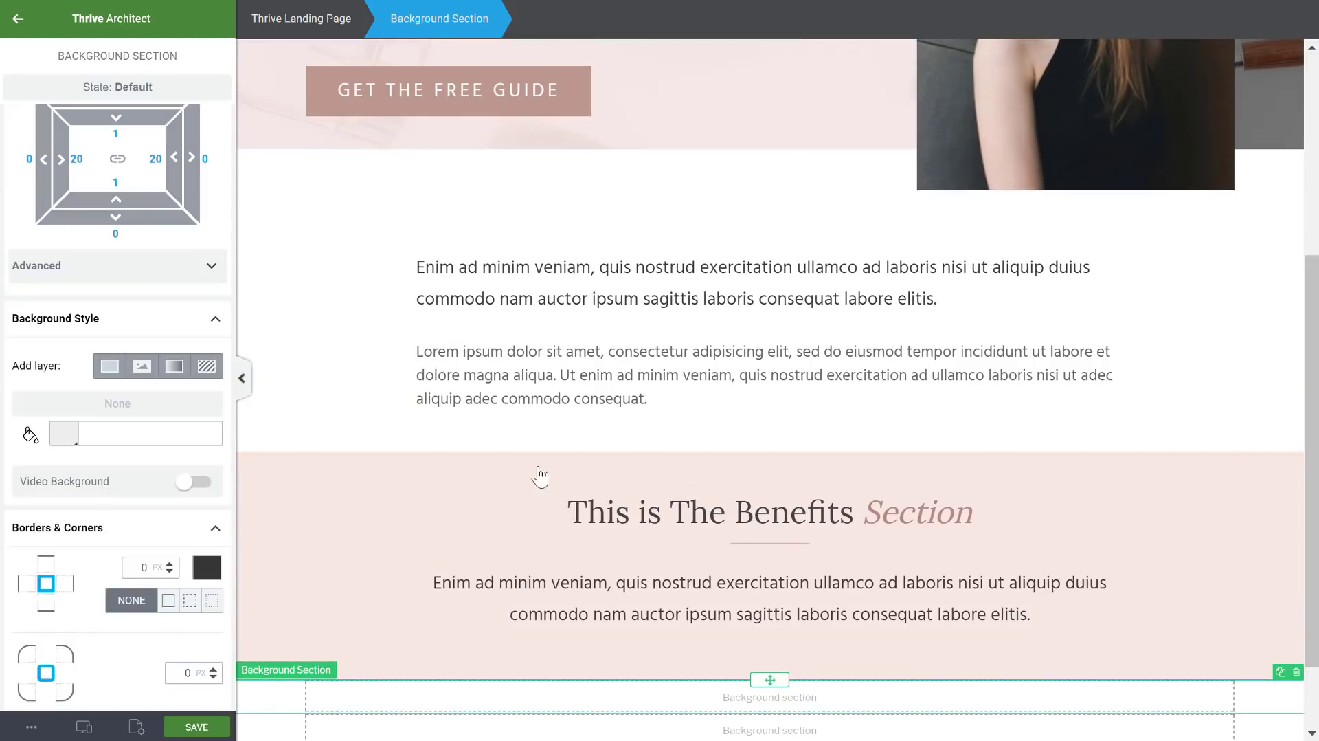
scroll(420, 648, down, 1)
scroll(420, 649, down, 3)
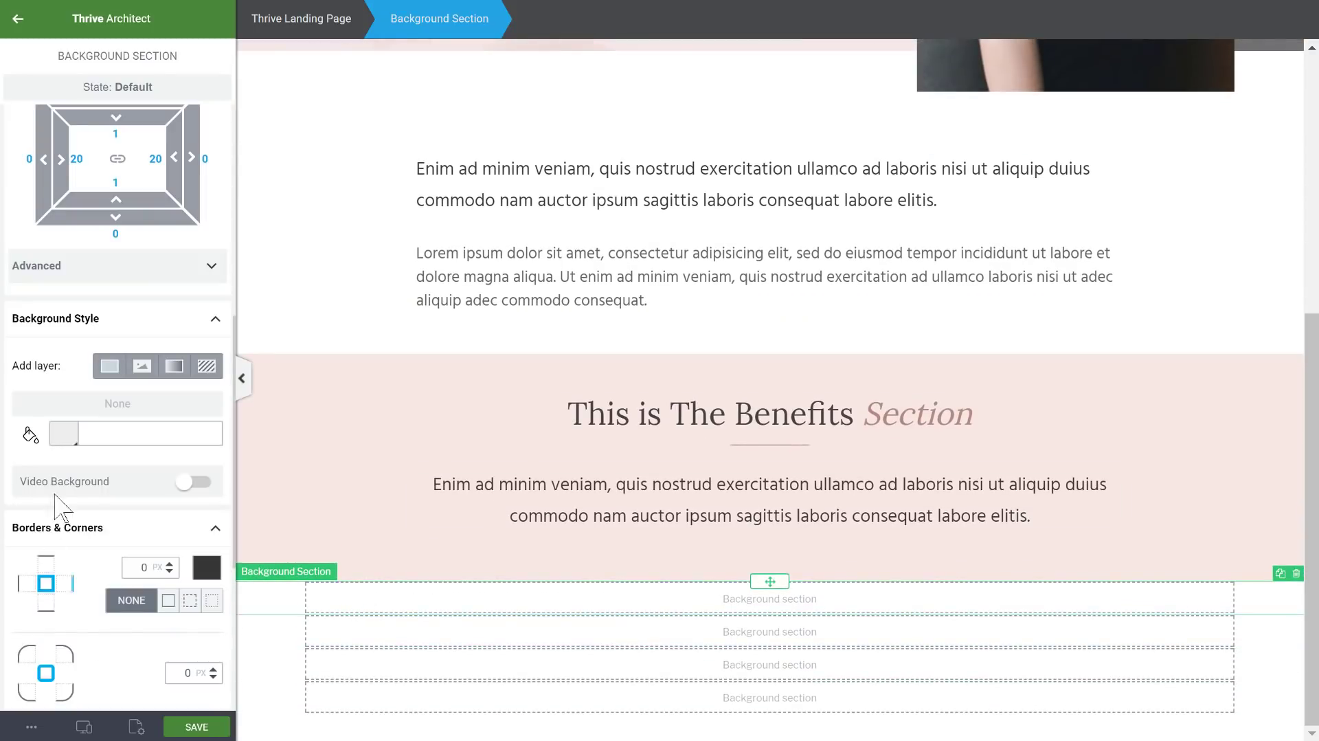
click(63, 433)
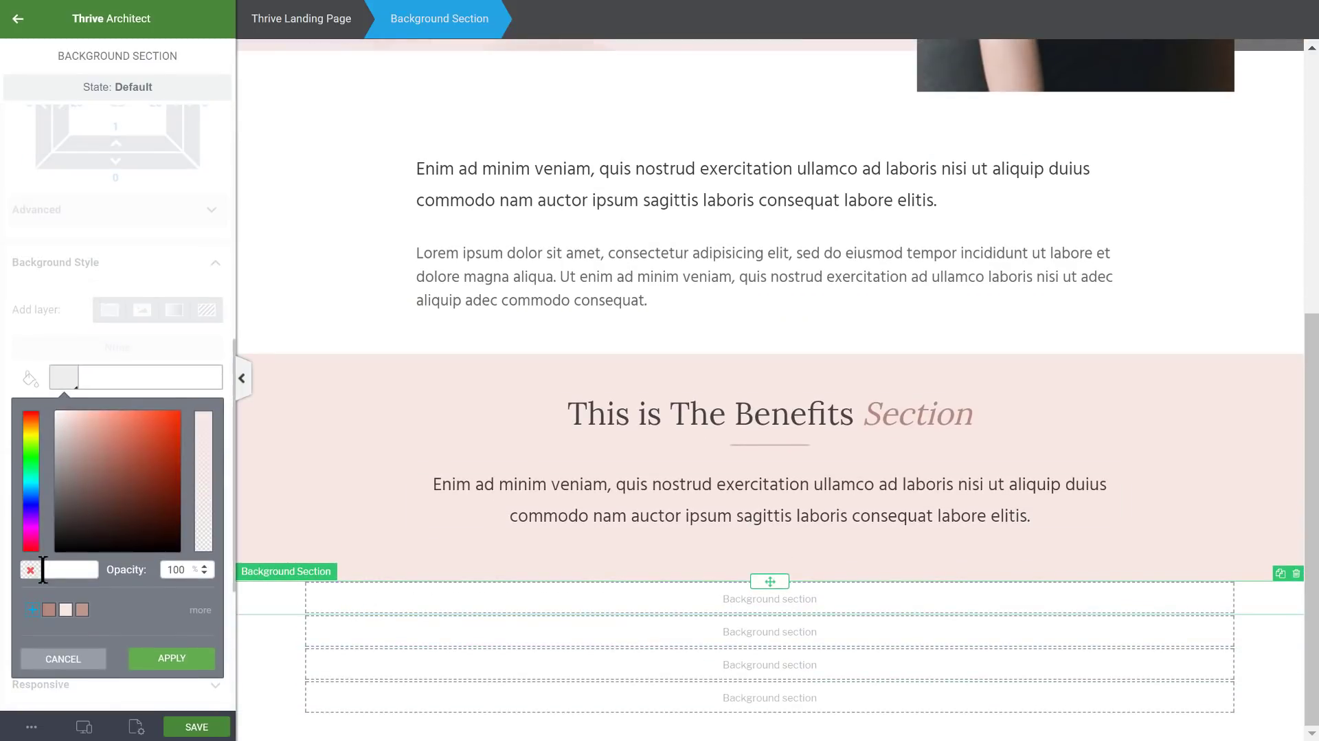
click(66, 609)
- Place a content box in the newly colored pink section and set its background color to white, rgb(255, 255, 255)
click(18, 18)
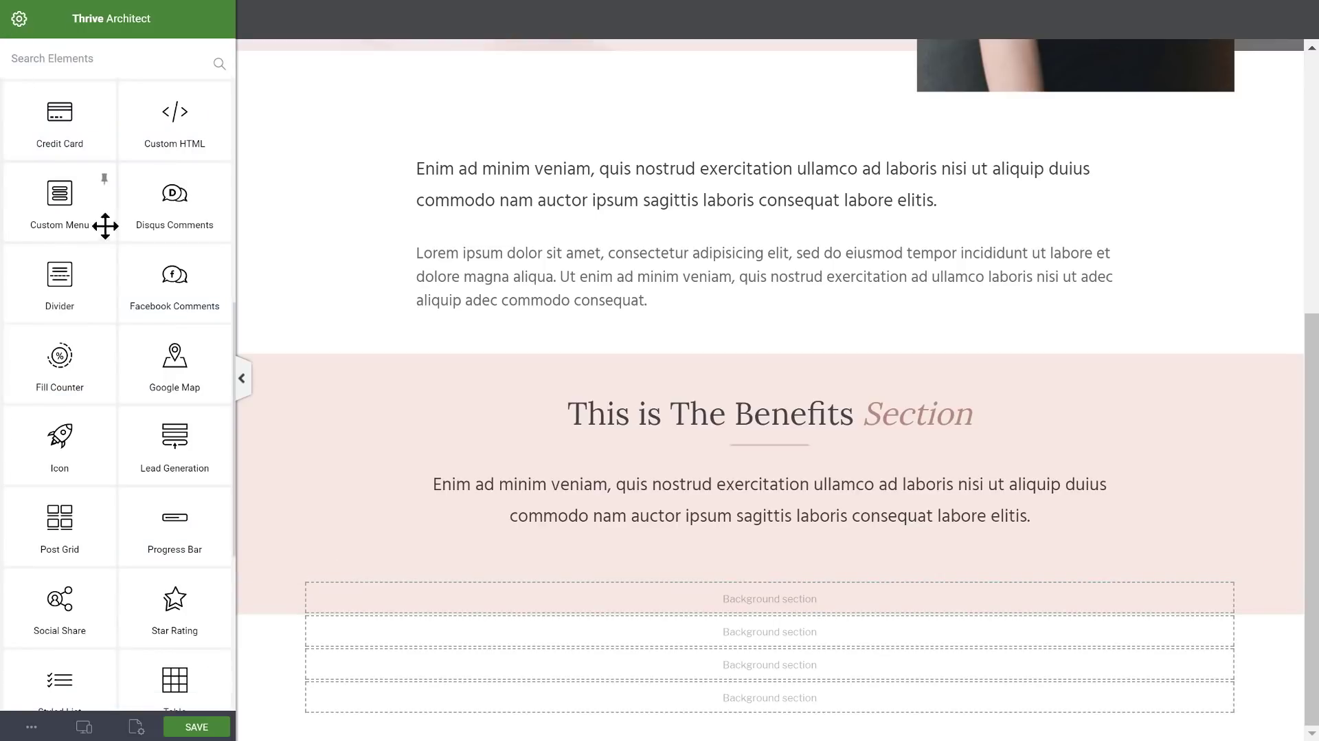
scroll(82, 129, up, 8)
drag(60, 389, 767, 600)
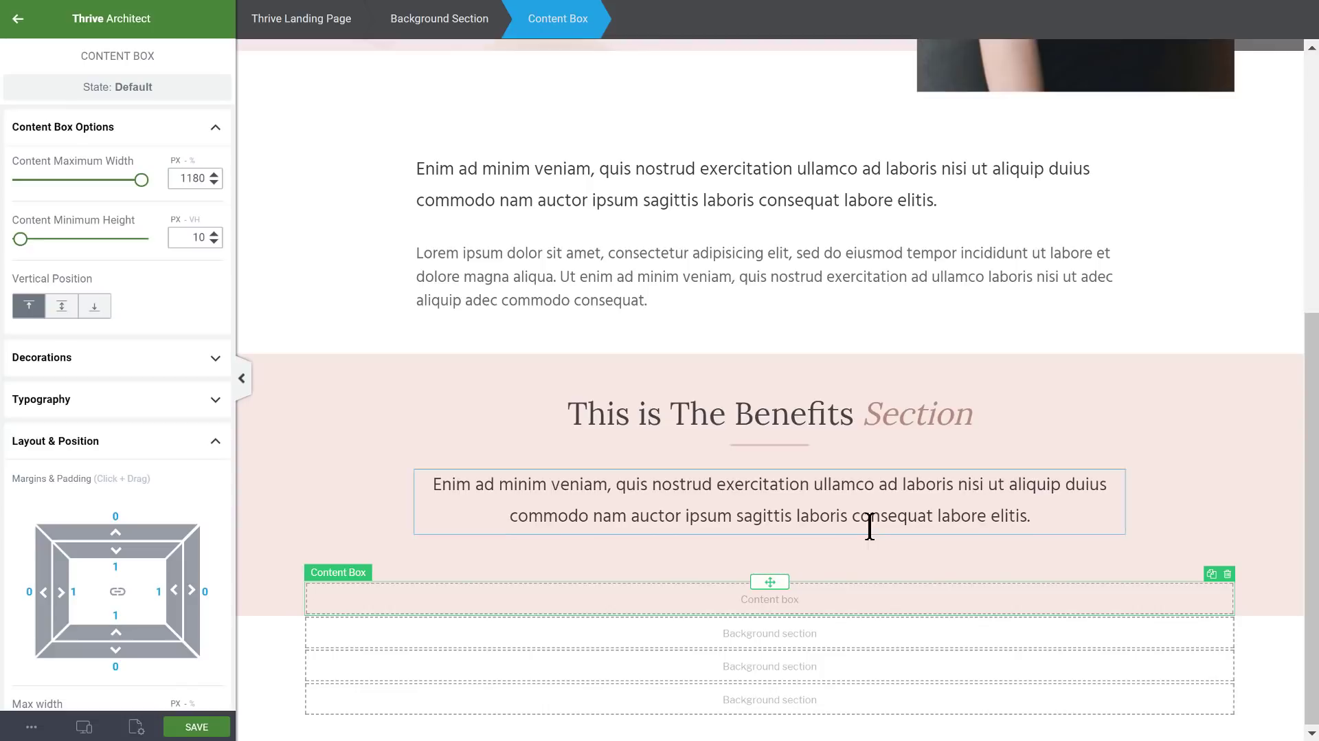
scroll(31, 384, down, 8)
click(64, 472)
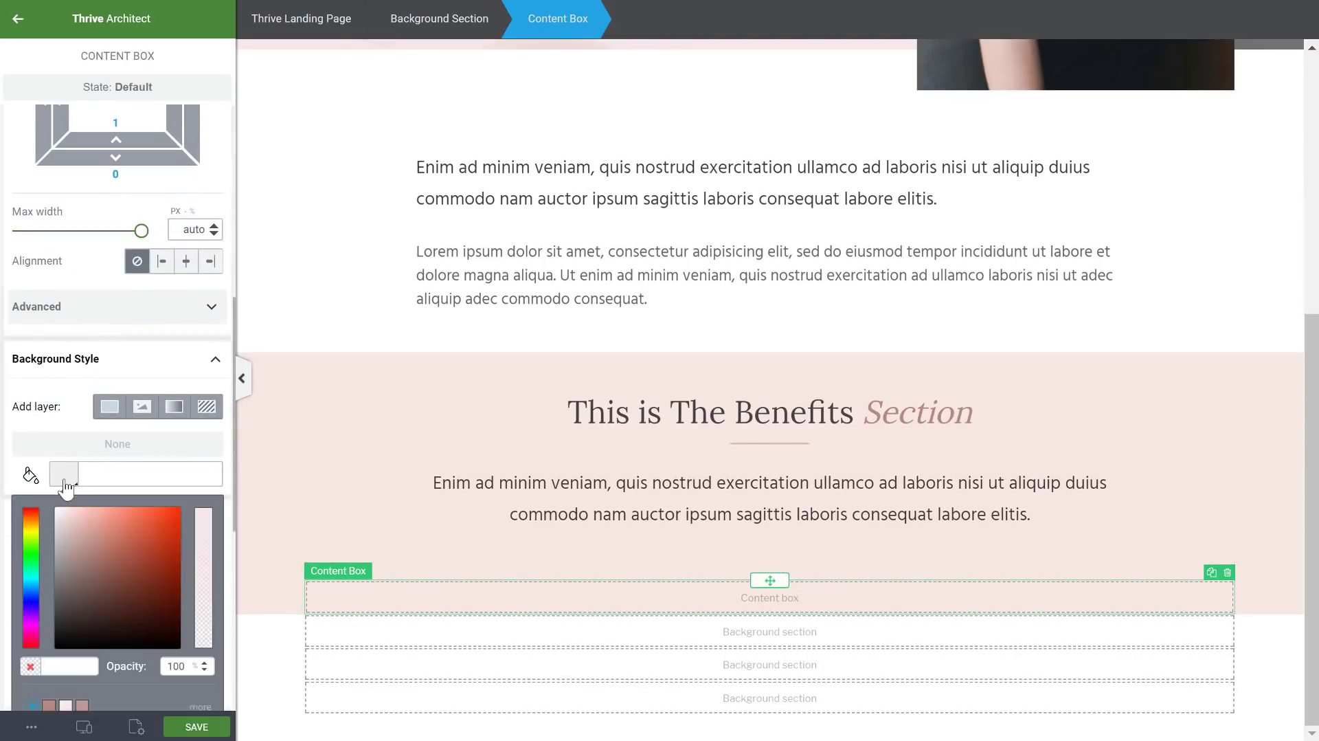
click(52, 412)
click(172, 658)
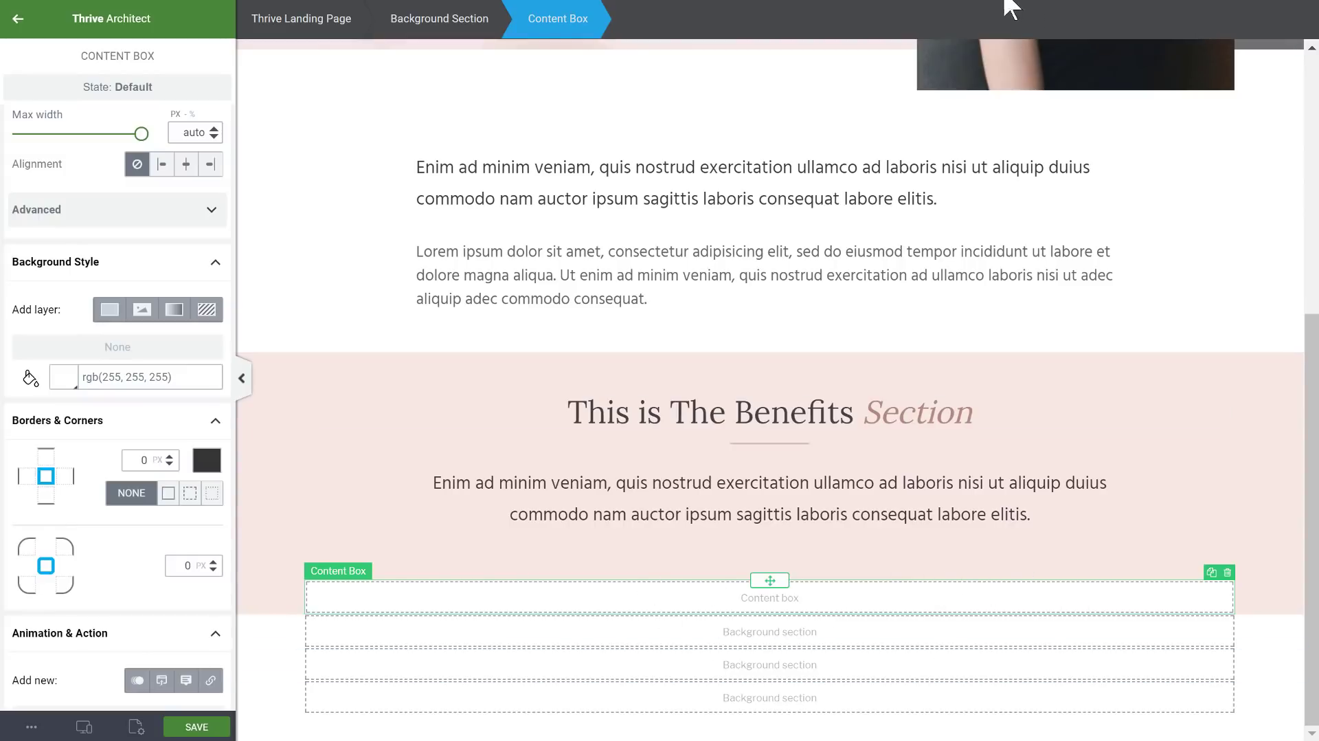
- Add a columns element with a two-column 1/2–1/2 layout inside the white content box
click(16, 24)
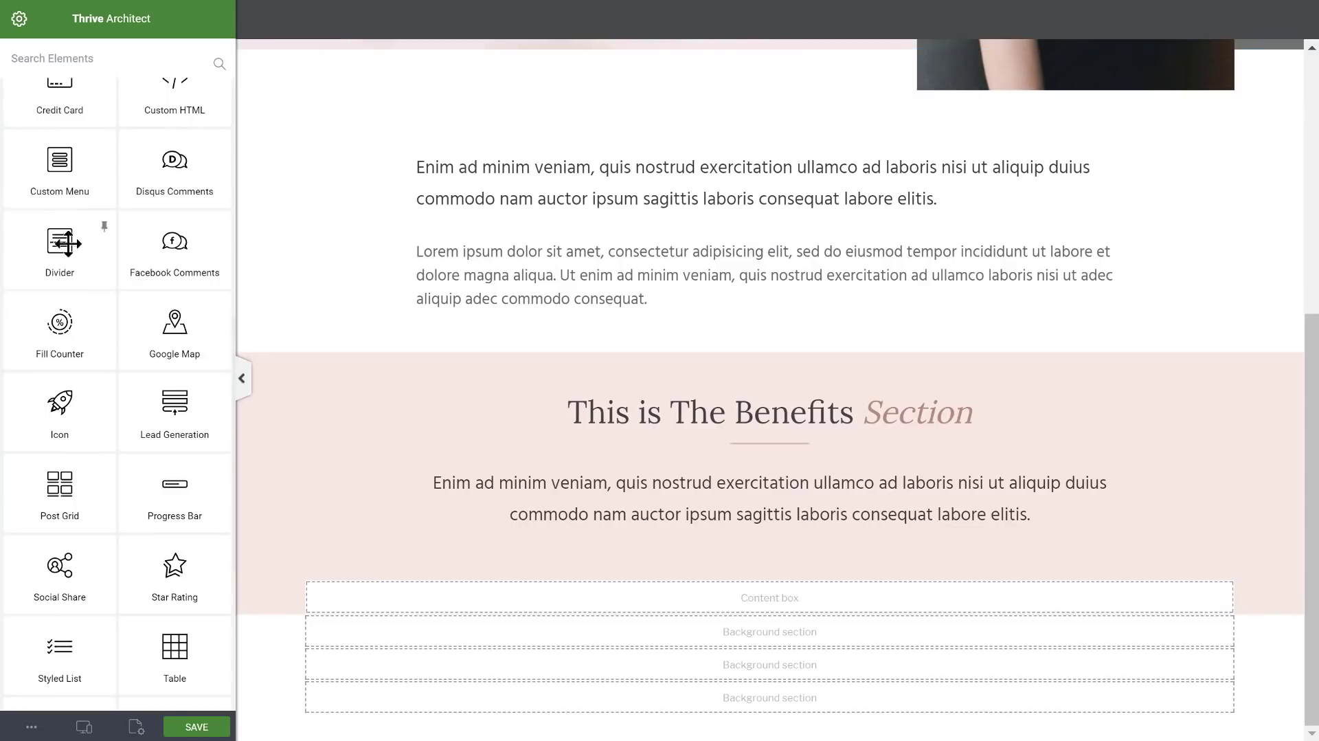
scroll(73, 215, up, 8)
drag(68, 324, 782, 608)
click(782, 609)
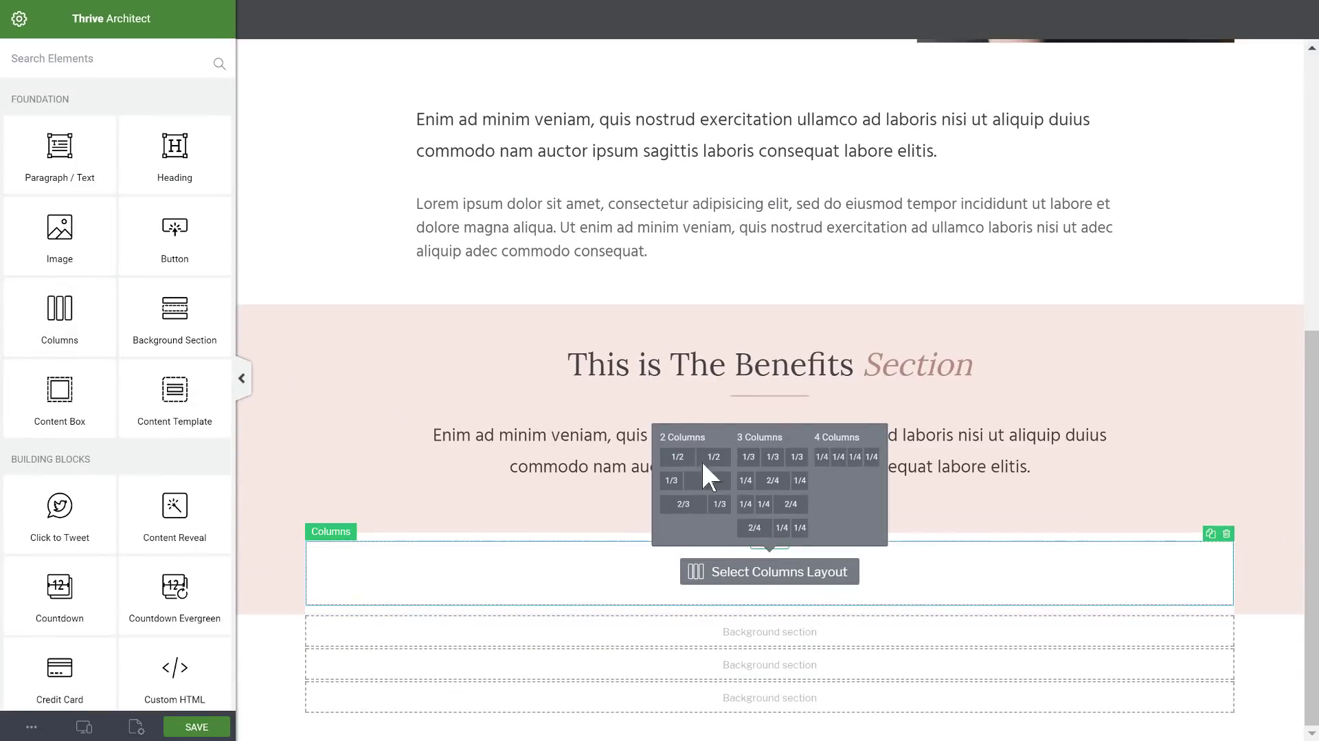
click(706, 455)
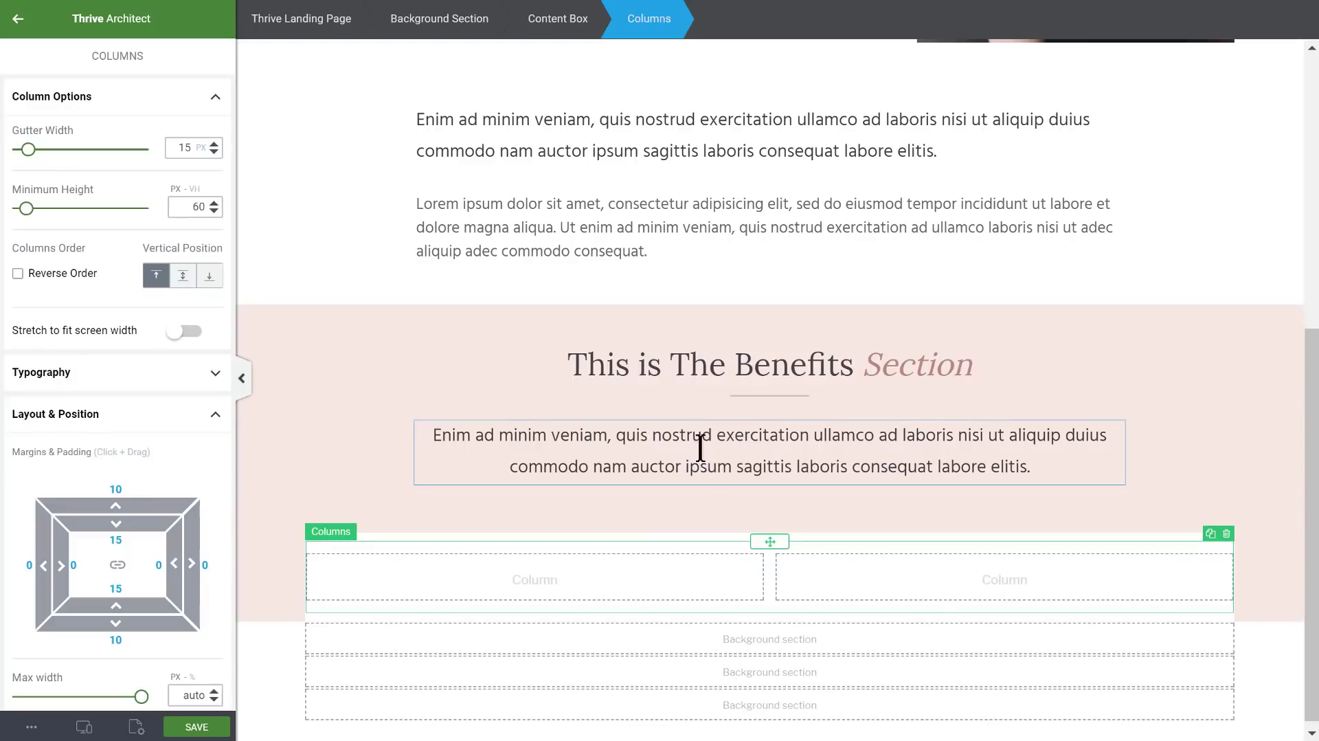
- Nest a 1/3–2/3 columns layout in the first column and resize its columns to 35% and 65%
click(17, 31)
drag(25, 310, 534, 591)
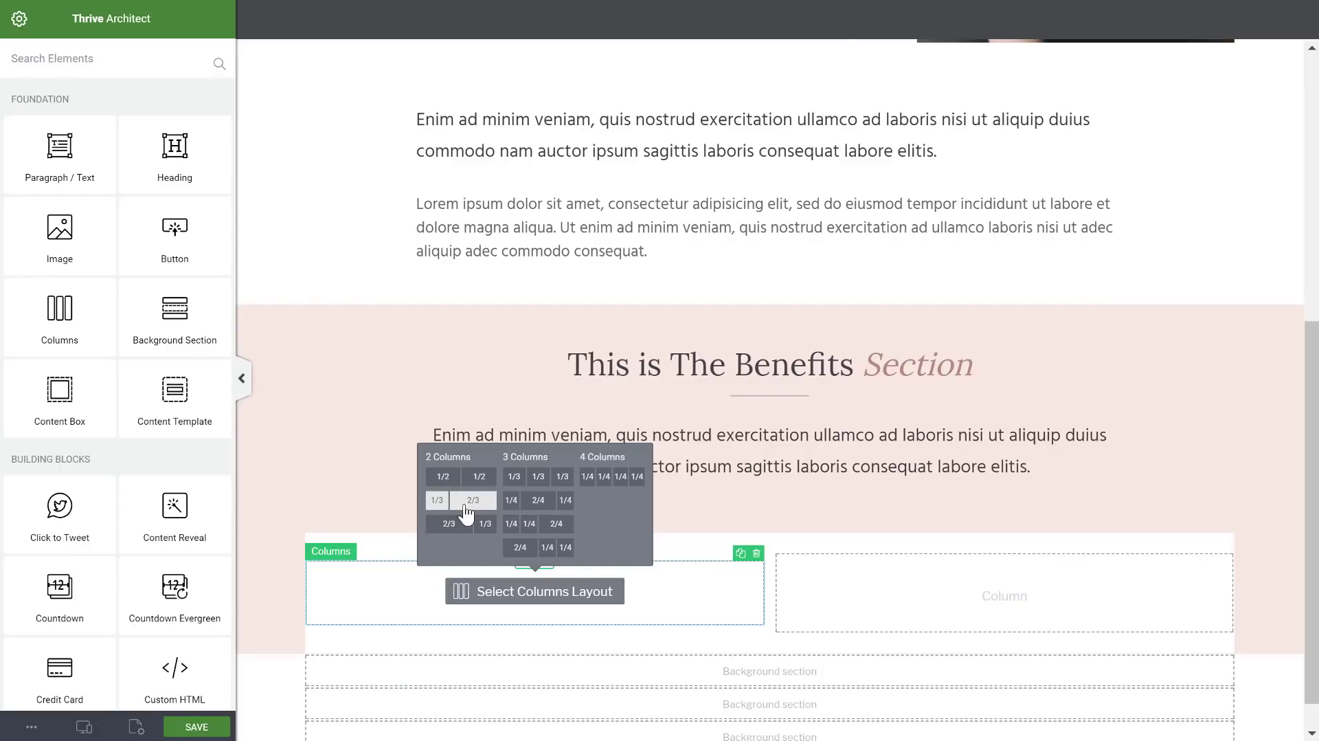
click(465, 509)
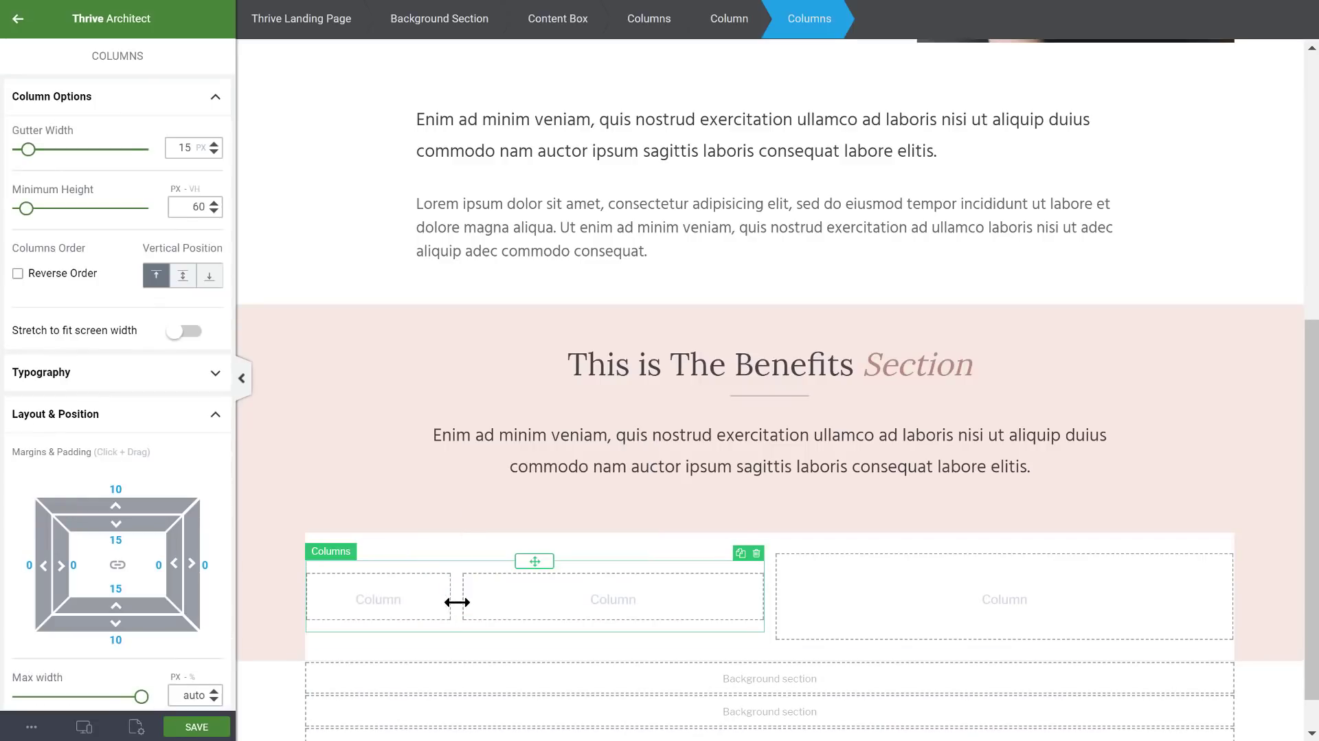
drag(456, 598, 474, 609)
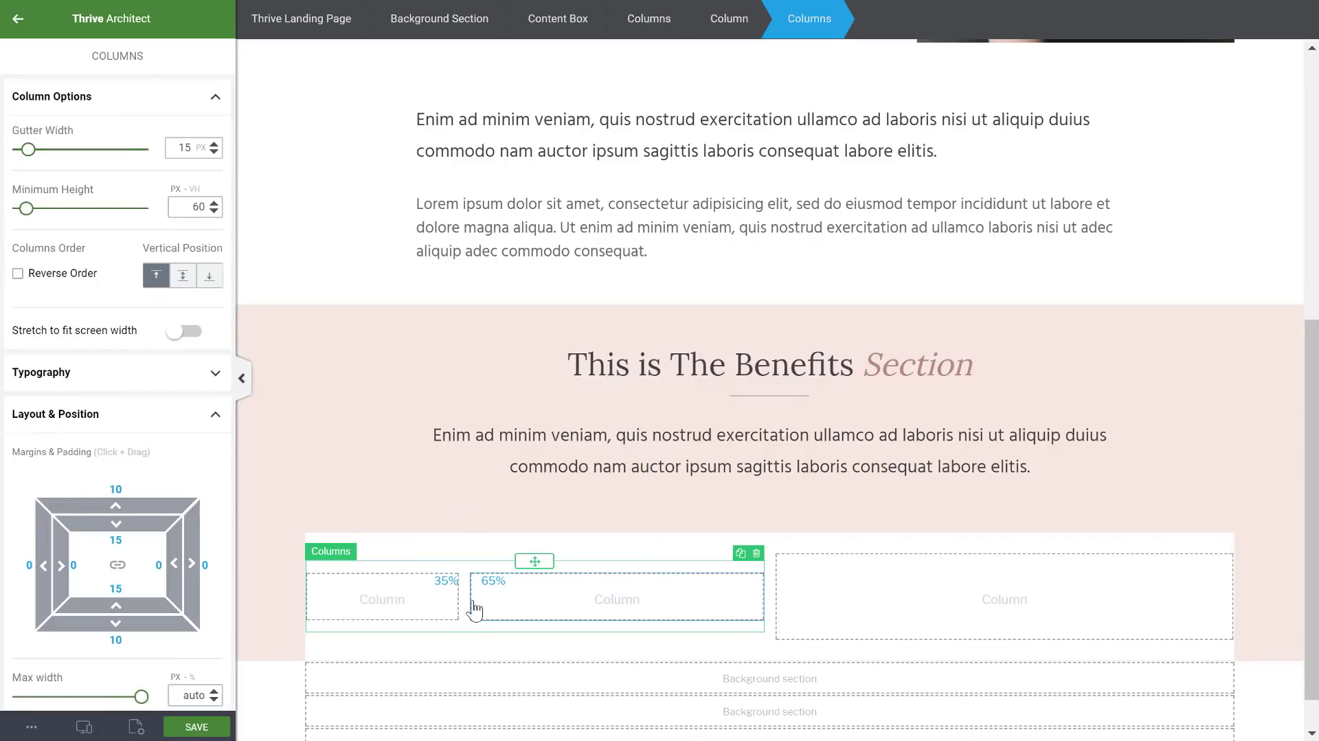
- Insert the chic_feature_2 image from the media library into the narrow 35% column
click(18, 19)
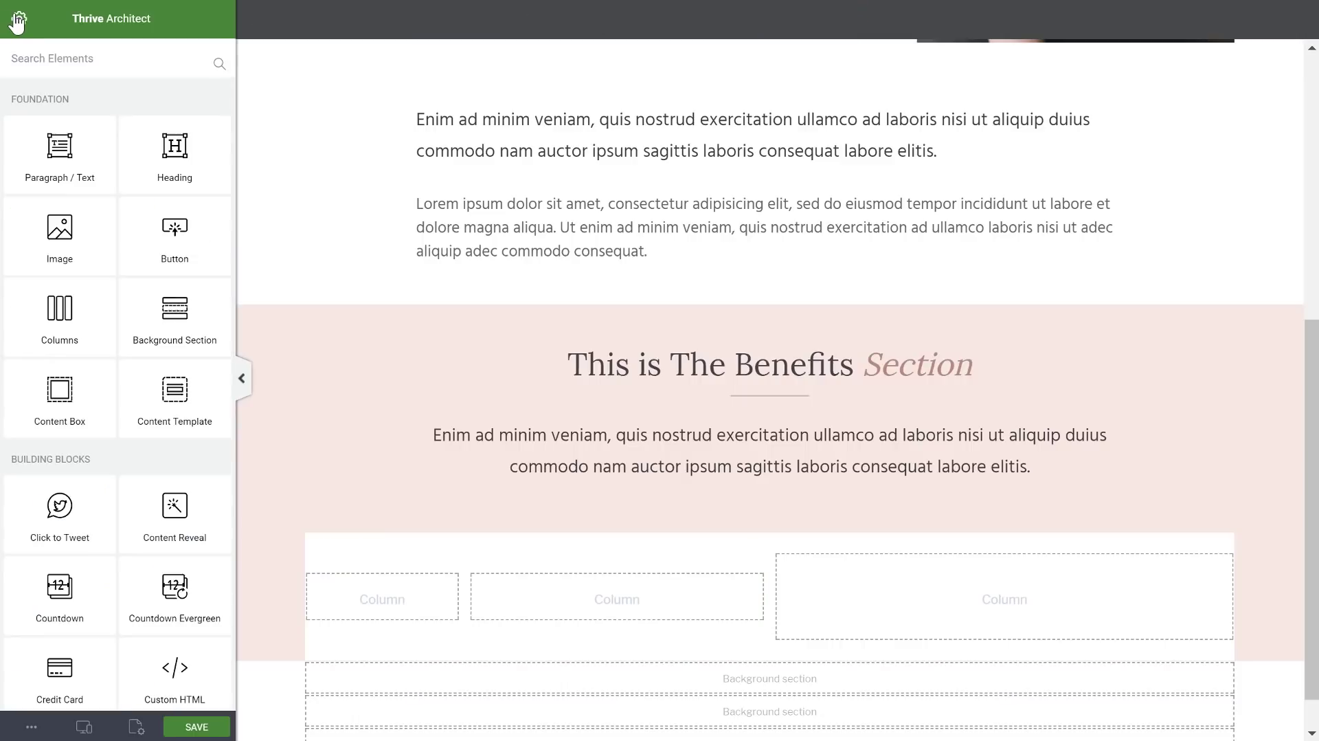
drag(97, 221, 369, 604)
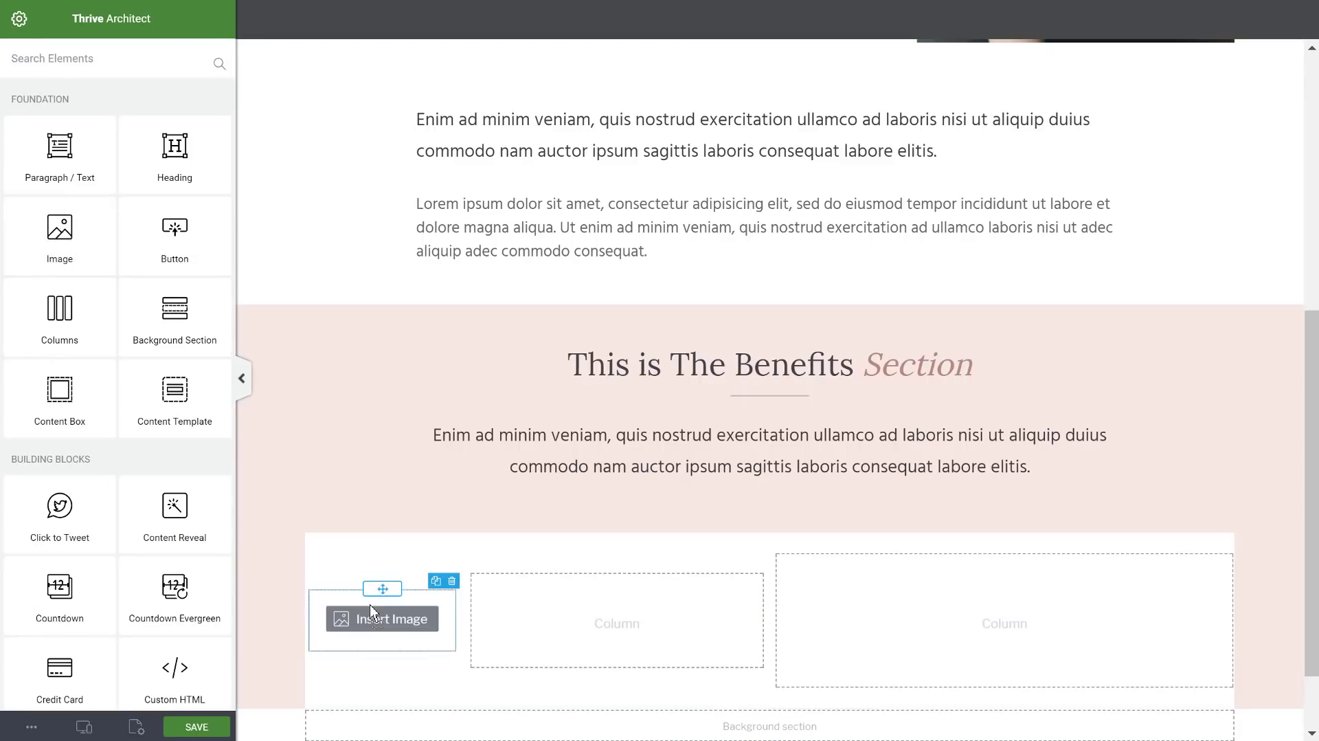
click(382, 619)
click(247, 192)
click(1230, 695)
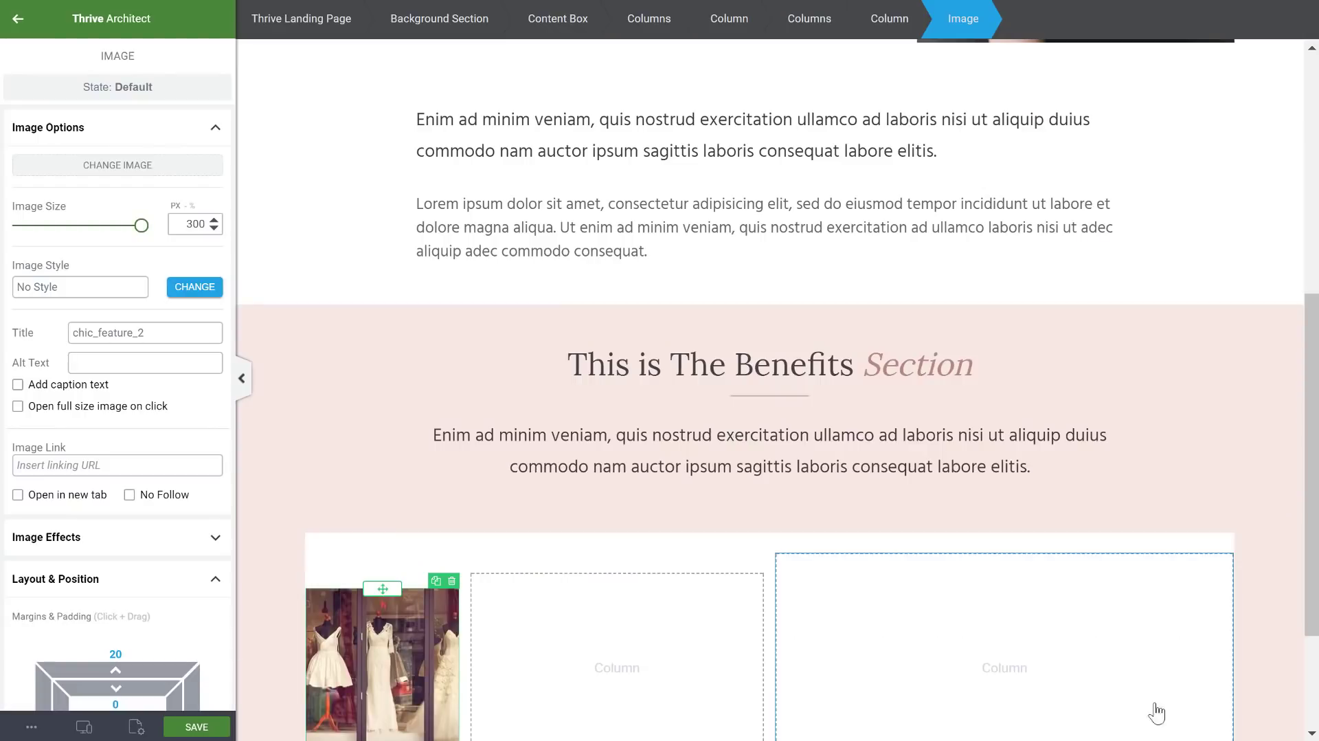
- Round the image's corners with a 150 px radius and set its top margin to 0
scroll(462, 600, down, 3)
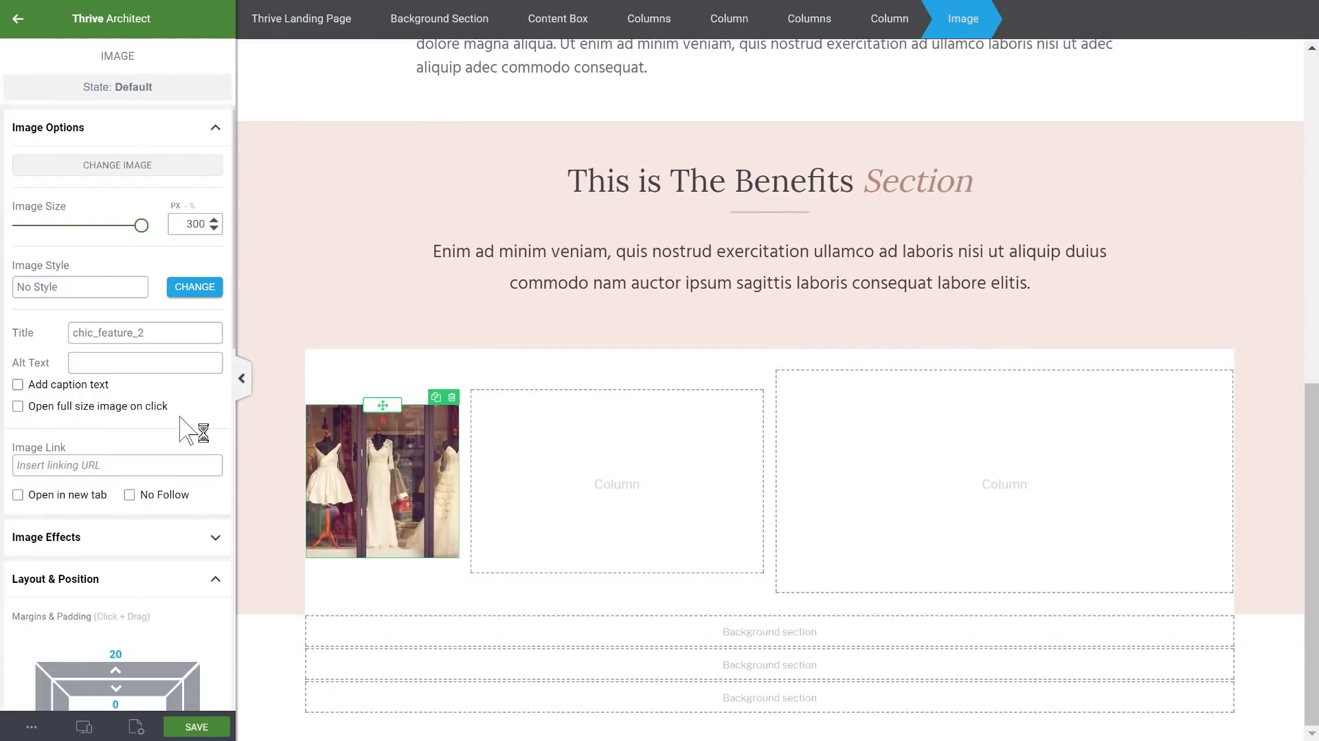
scroll(185, 429, down, 7)
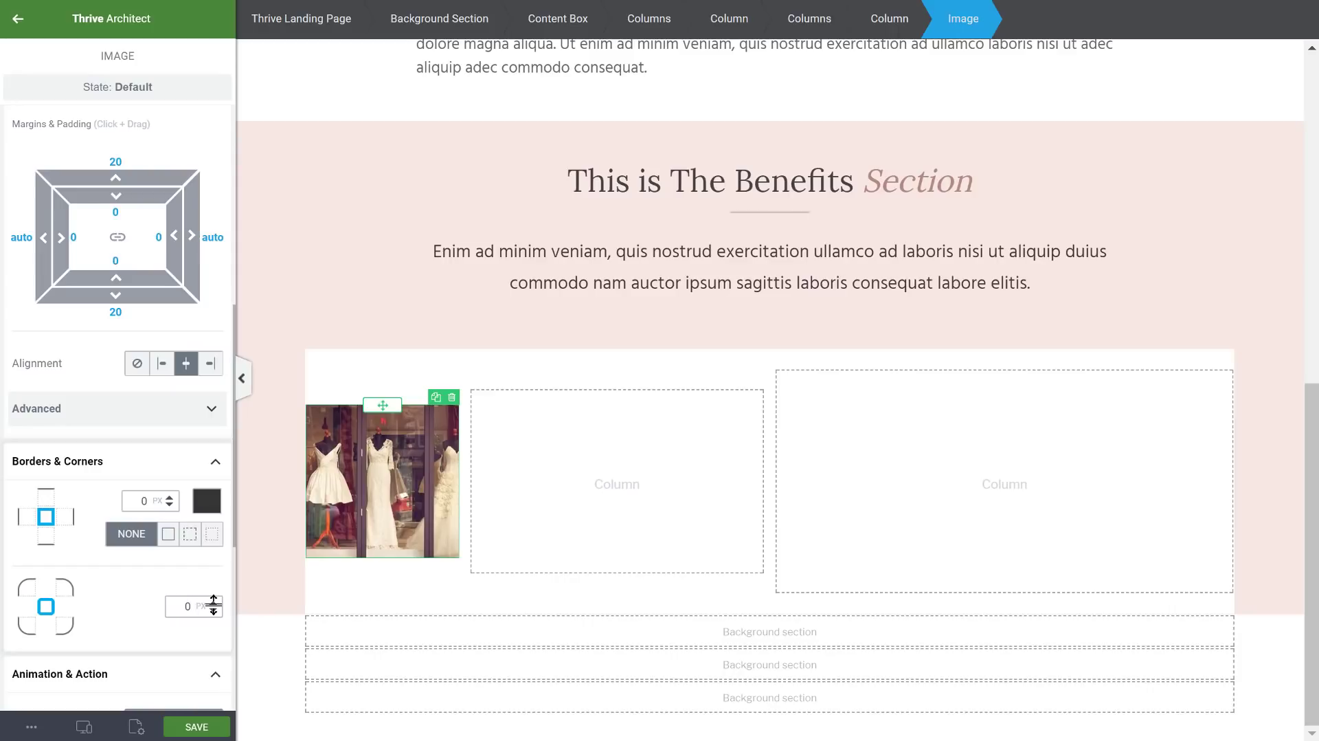
mouse_move(213, 605)
mouse_down()
mouse_move(206, 472)
mouse_move(208, 606)
mouse_up()
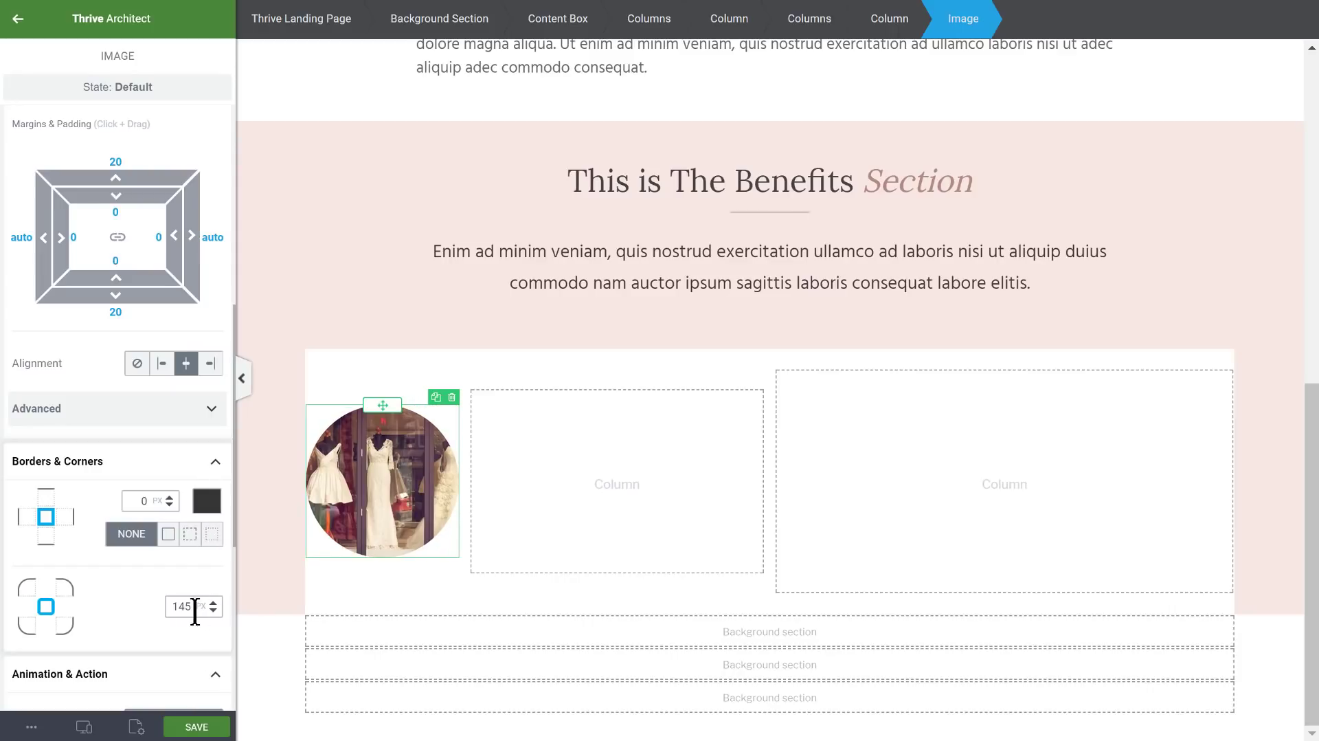
text(150)
click(101, 161)
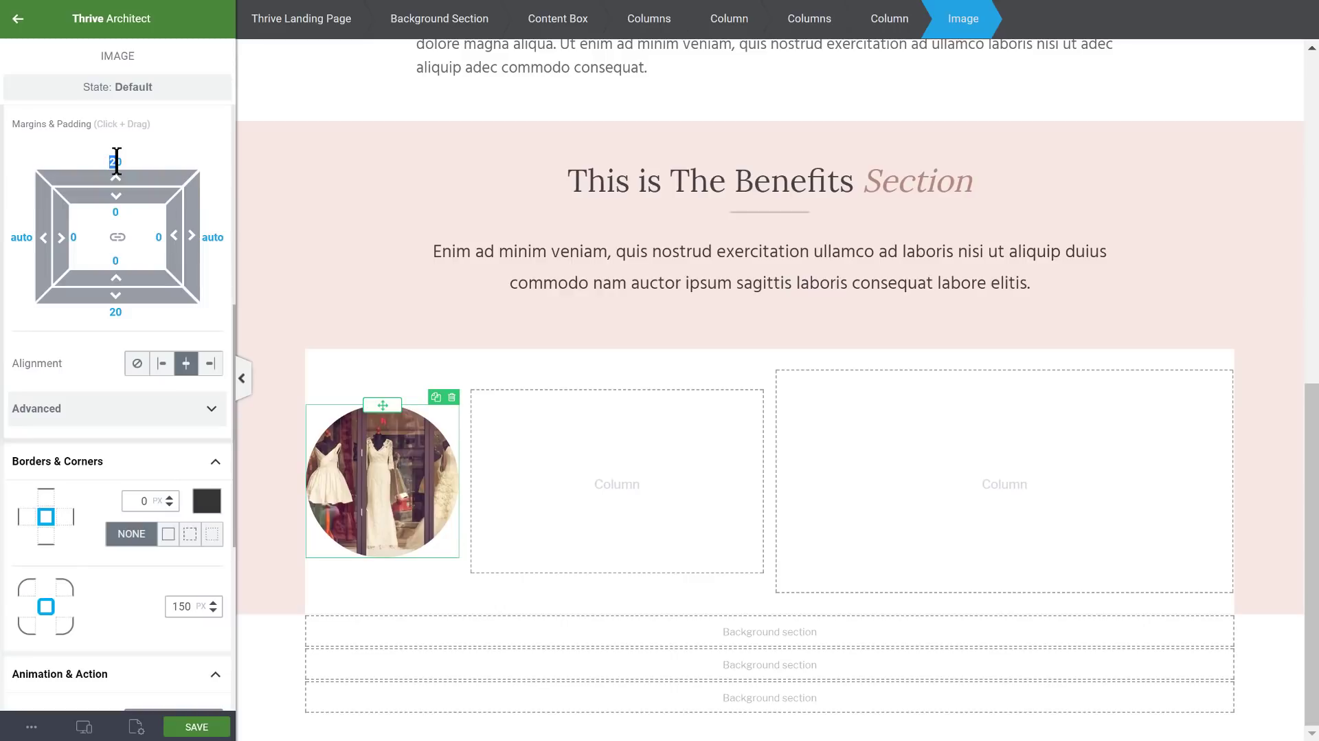
key(BackSpace)
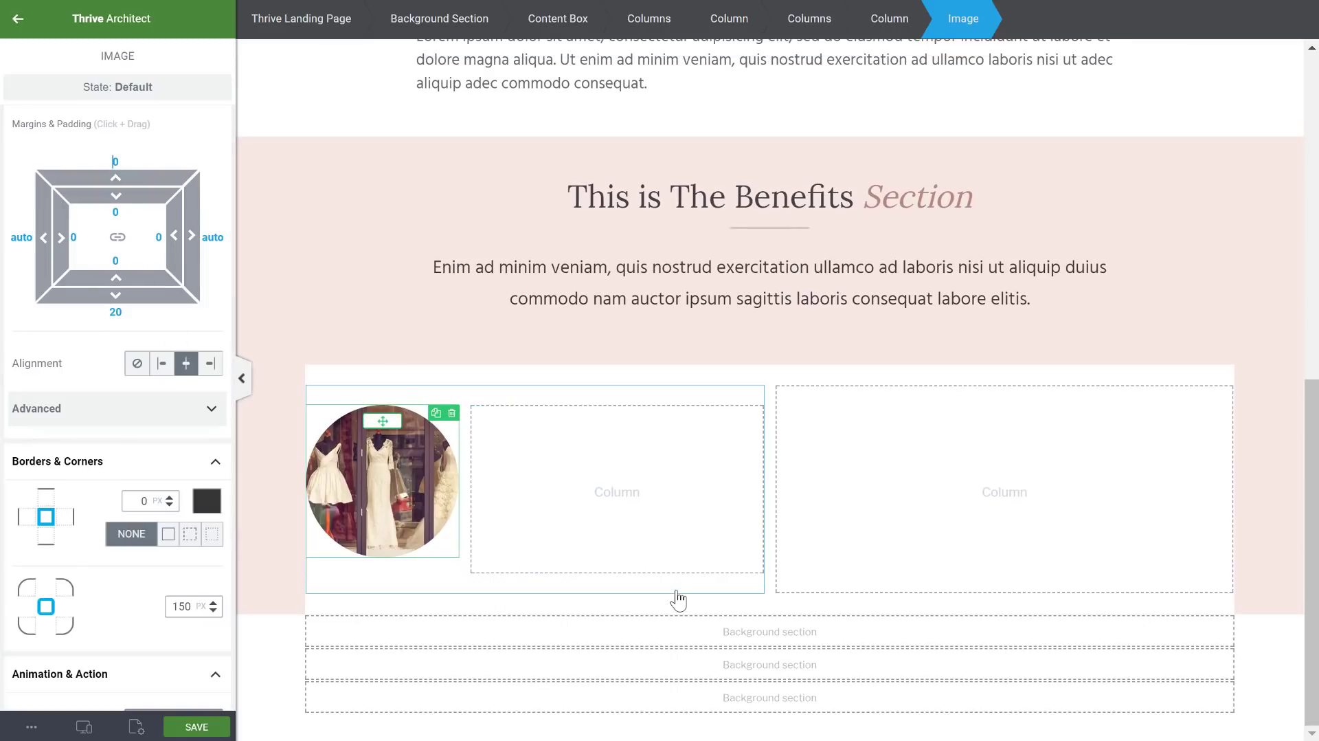
text(0)
- Add a heading to the 65% column beside the image and switch it to the heading level with 24 px Hind text
click(39, 38)
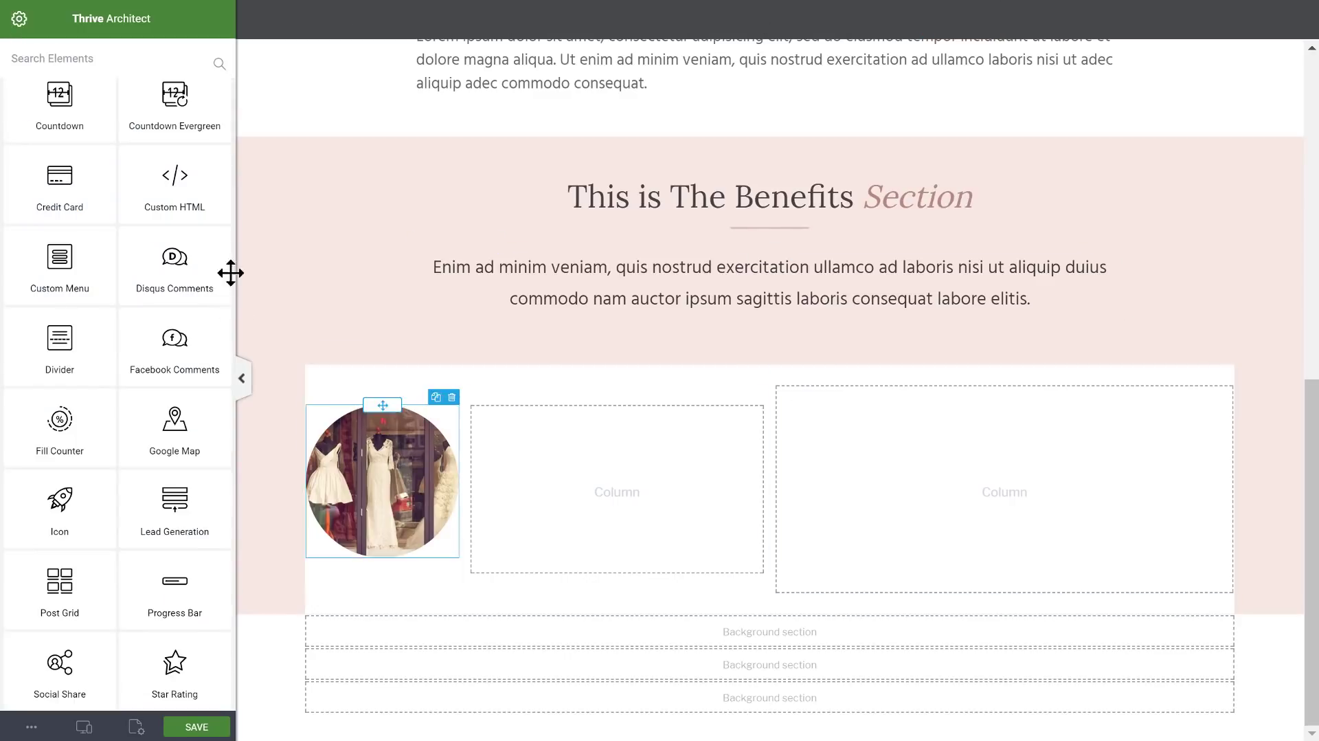
scroll(124, 289, up, 5)
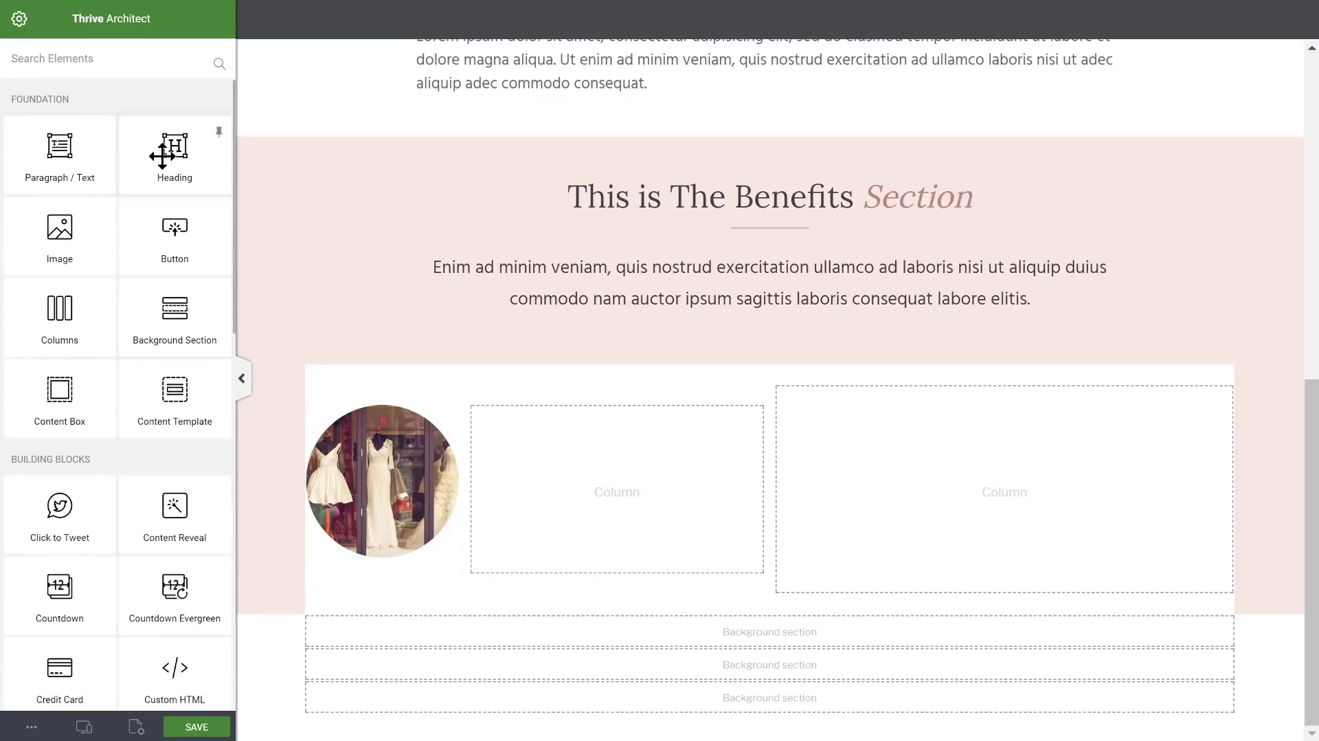
drag(175, 157, 616, 454)
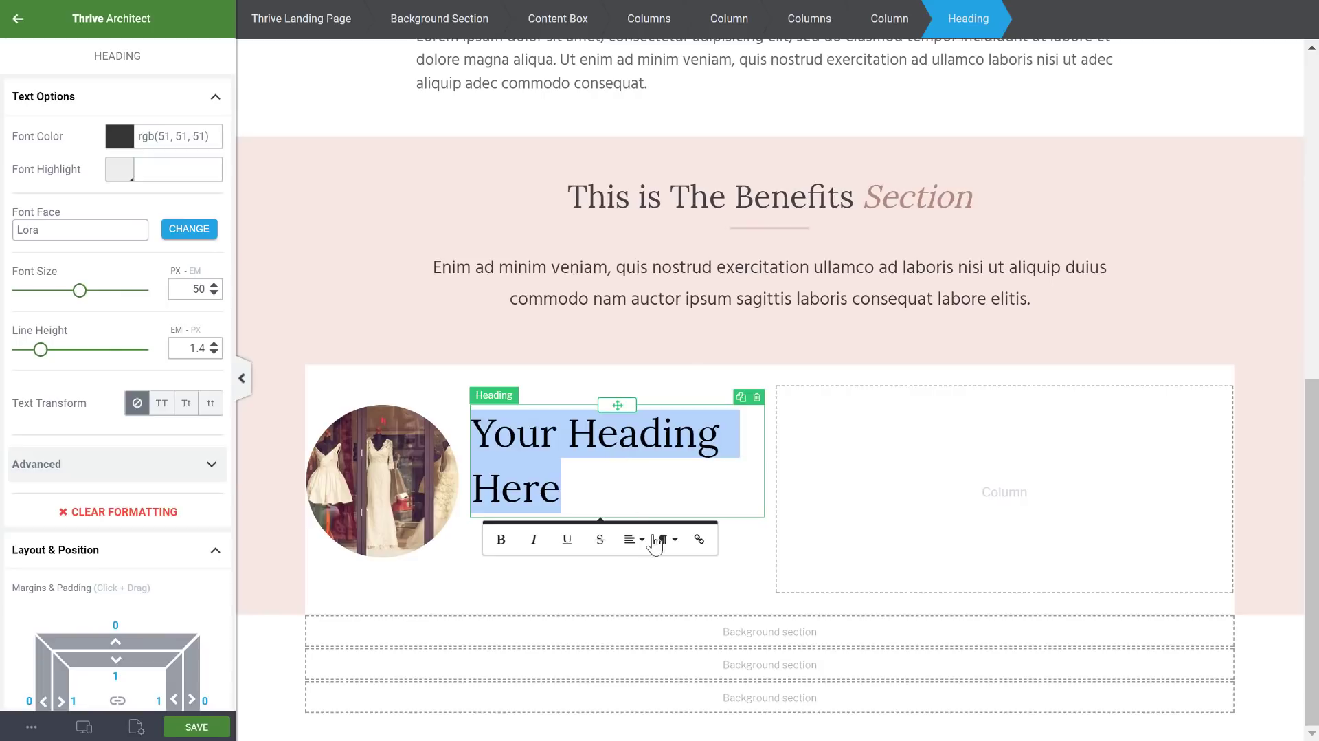
click(665, 539)
click(738, 660)
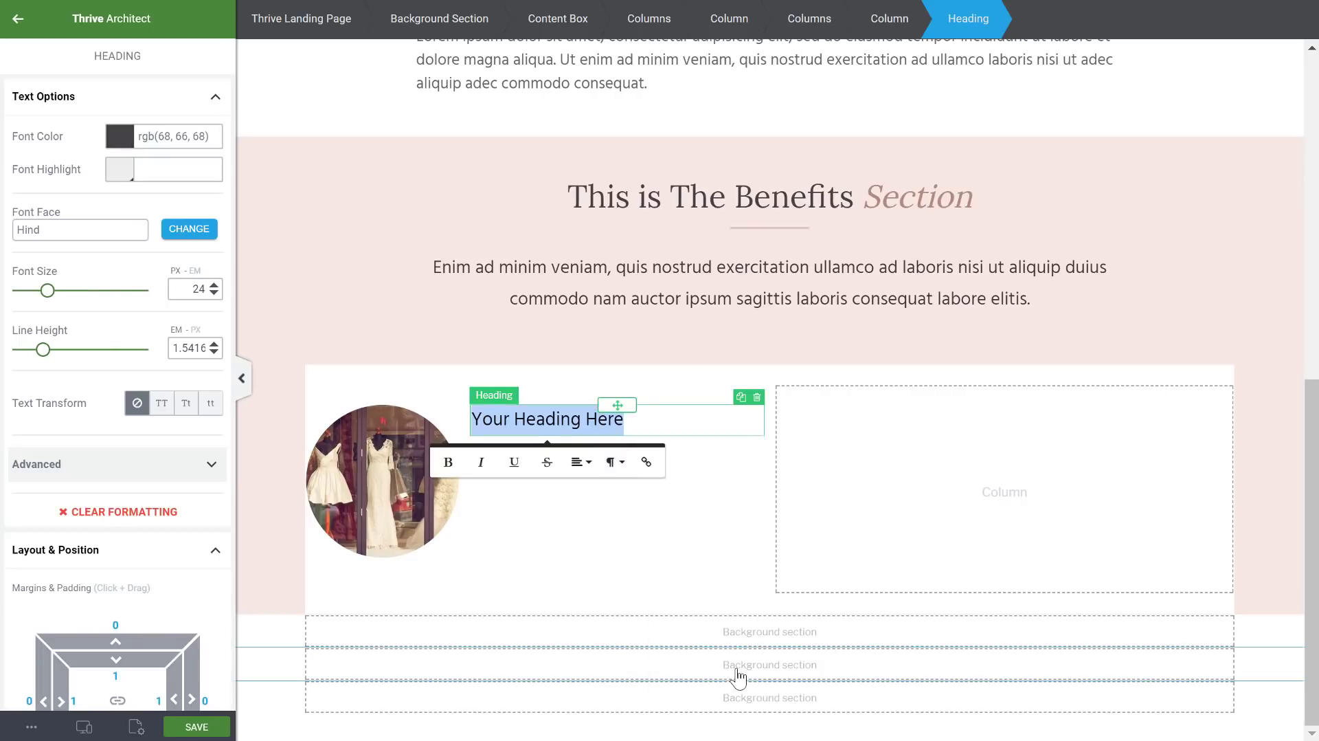
- Change the new heading's text to "Benefit Heading One" and make it bold
text(Benefit)
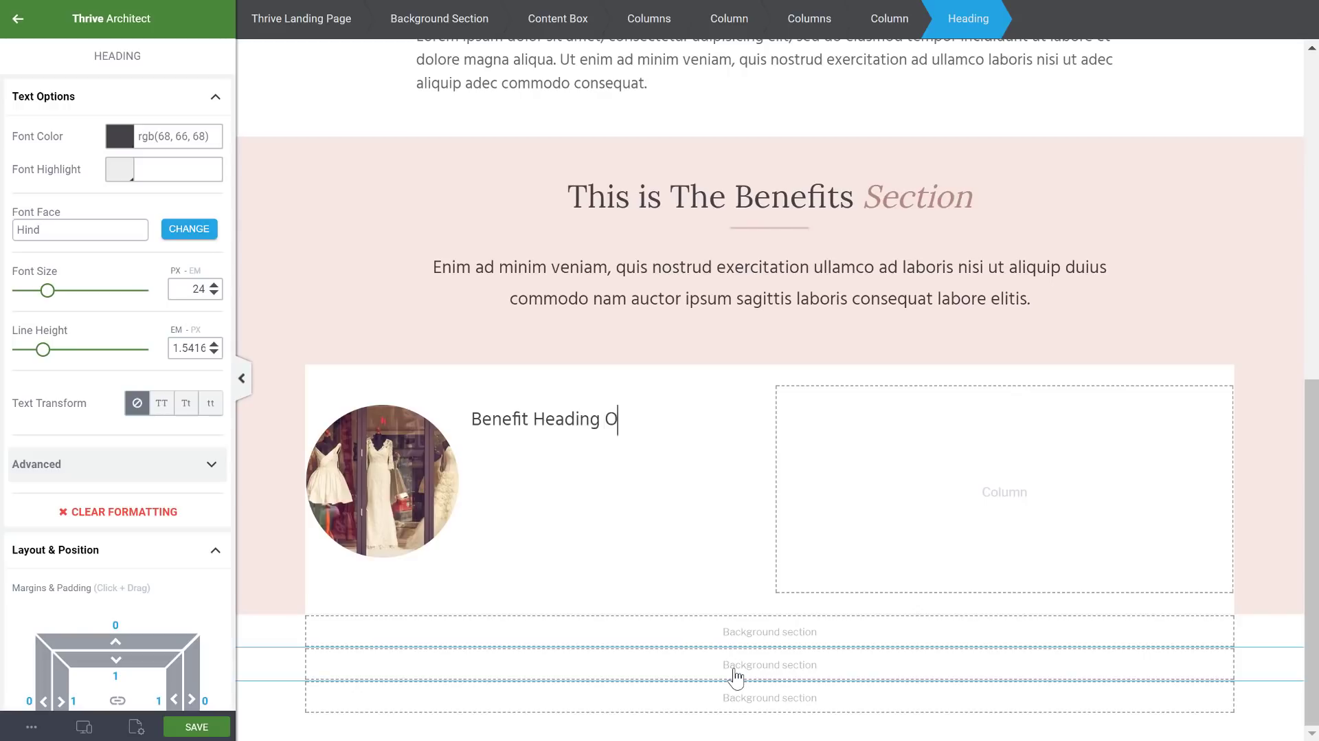
key(ctrl+a)
key(ctrl+b)
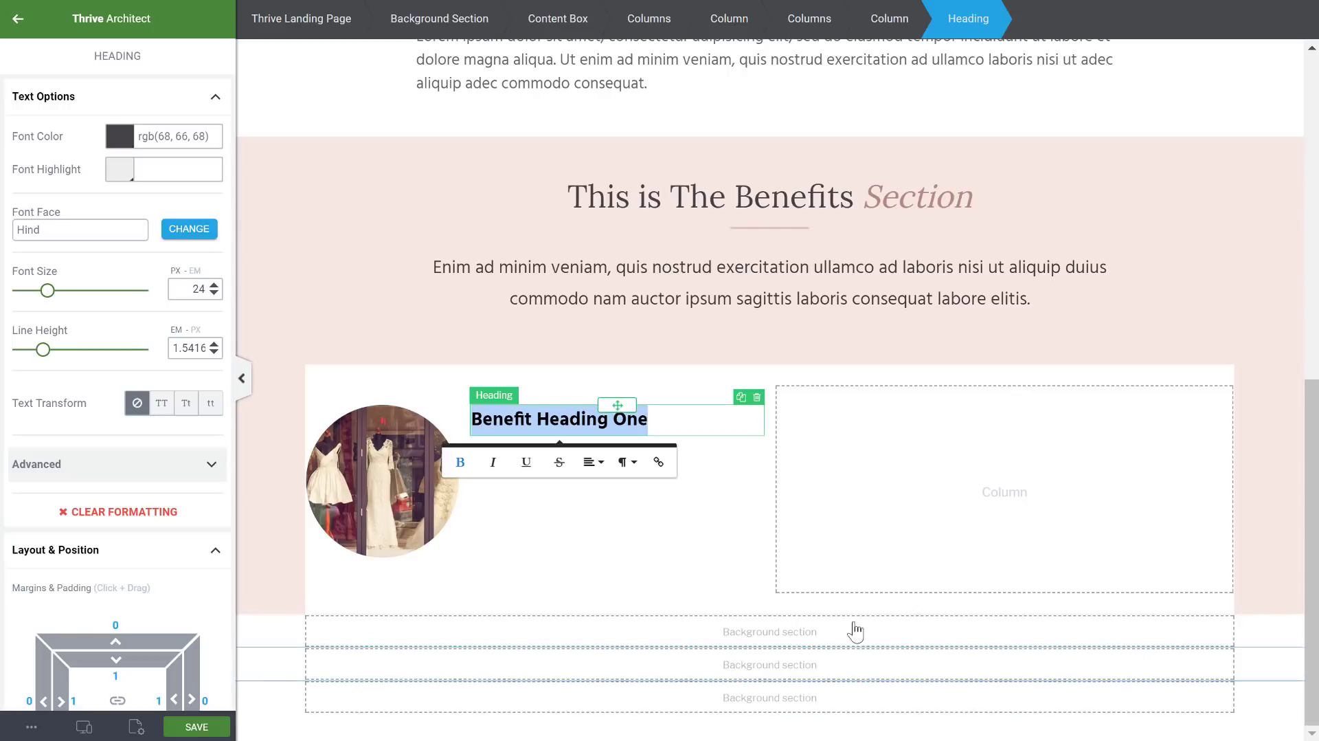
click(715, 529)
- Add a paragraph beneath the heading reading "Lorem ipsum dolor sit amet, auctor tur adipisicing elit, sed do eiusmod ipsum tempor incididunt ut sagittis nam."
drag(56, 159, 601, 441)
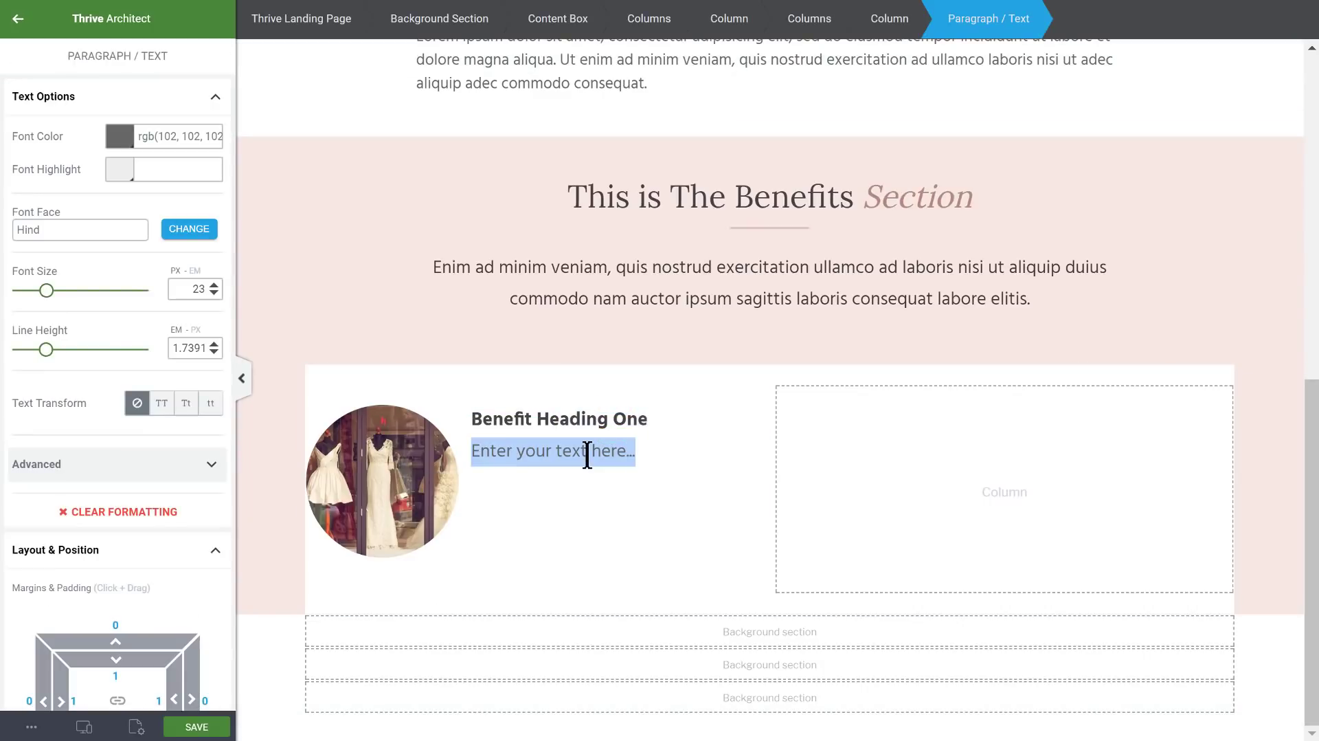
text(Lorem ipsum dolor sit amet, auctor tur adipisicing elit, sed do eiusmod ipsum tempor incididunt ut sagittis nam.)
click(563, 512)
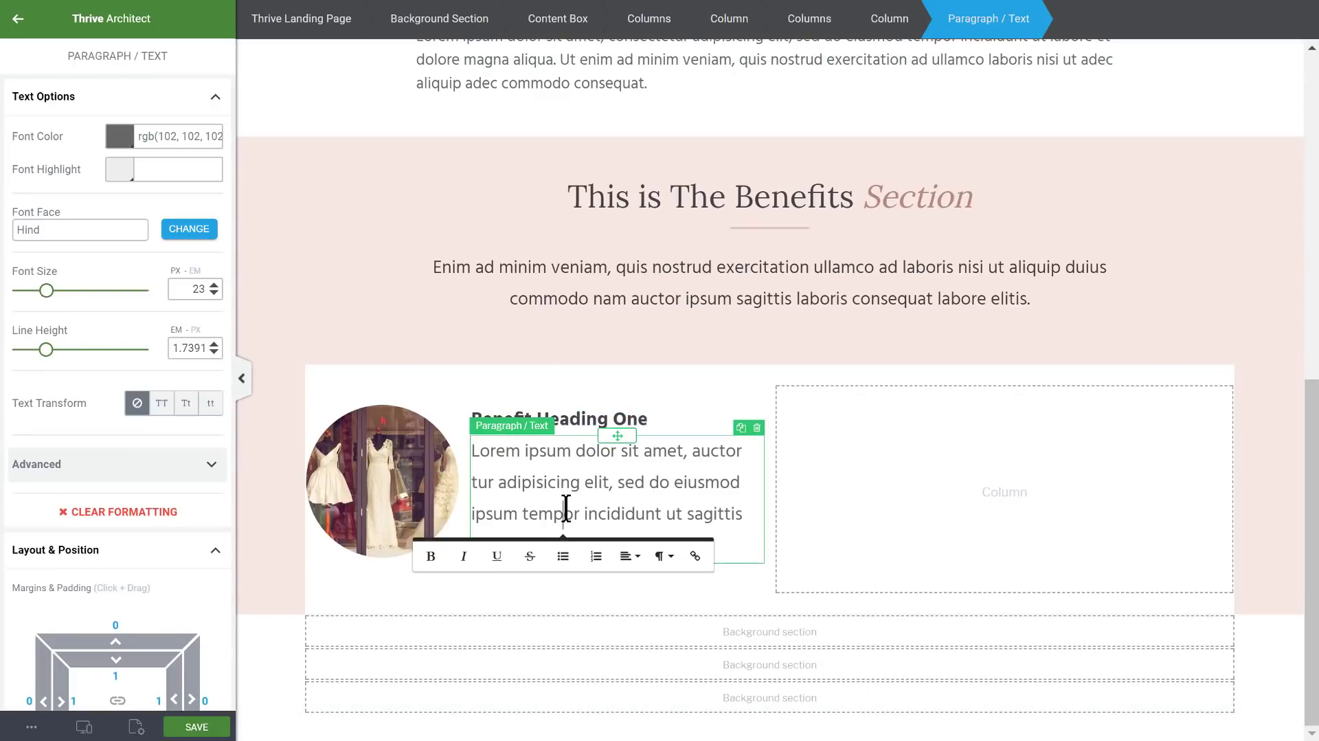
- Set the benefit paragraph's font size to 19 px and its line height to 1.6 em
click(199, 289)
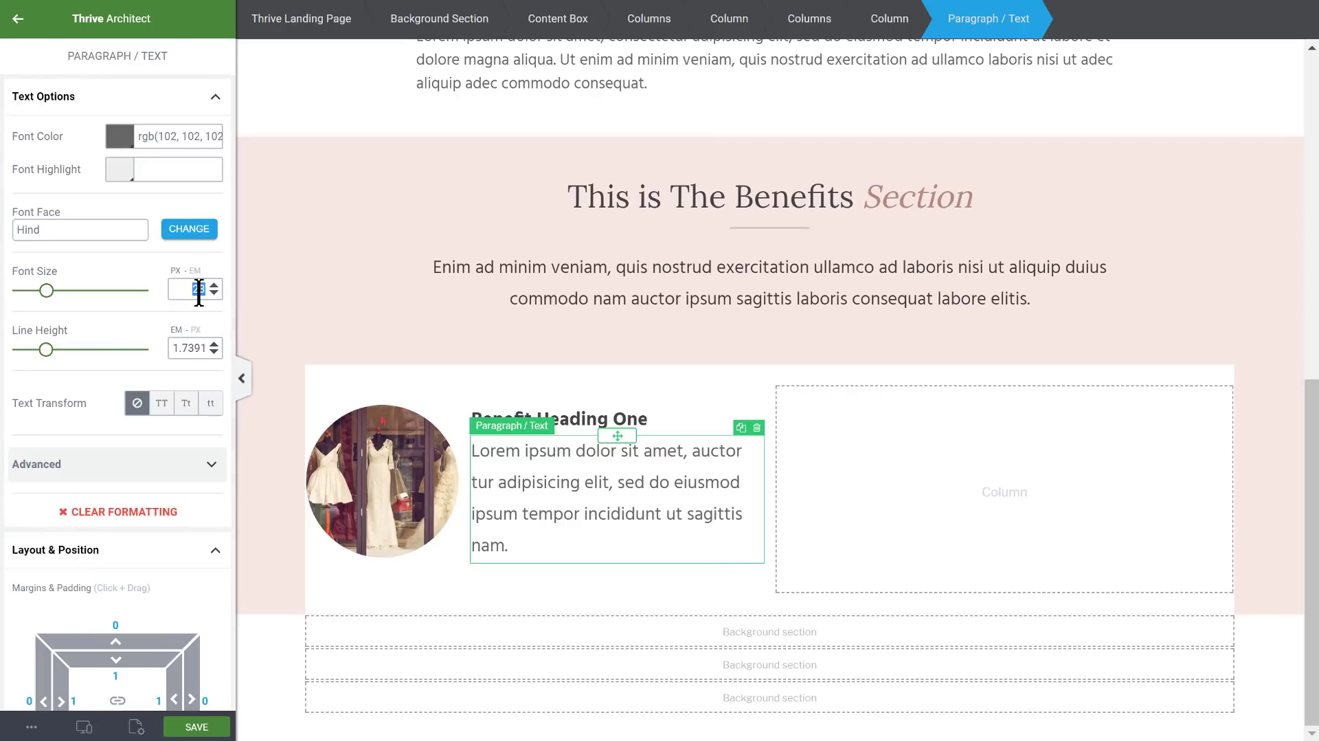
text(18)
click(189, 347)
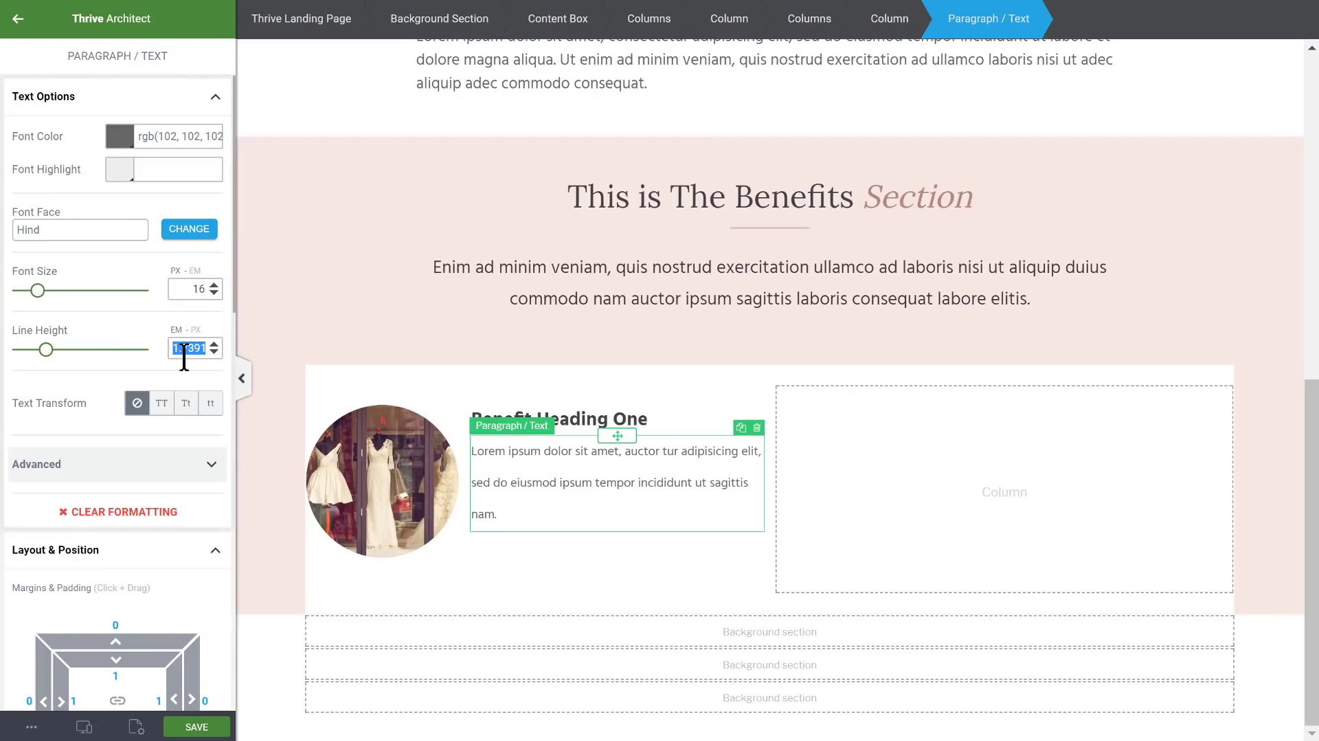
text(1.6)
key(shift+Tab)
text(19)
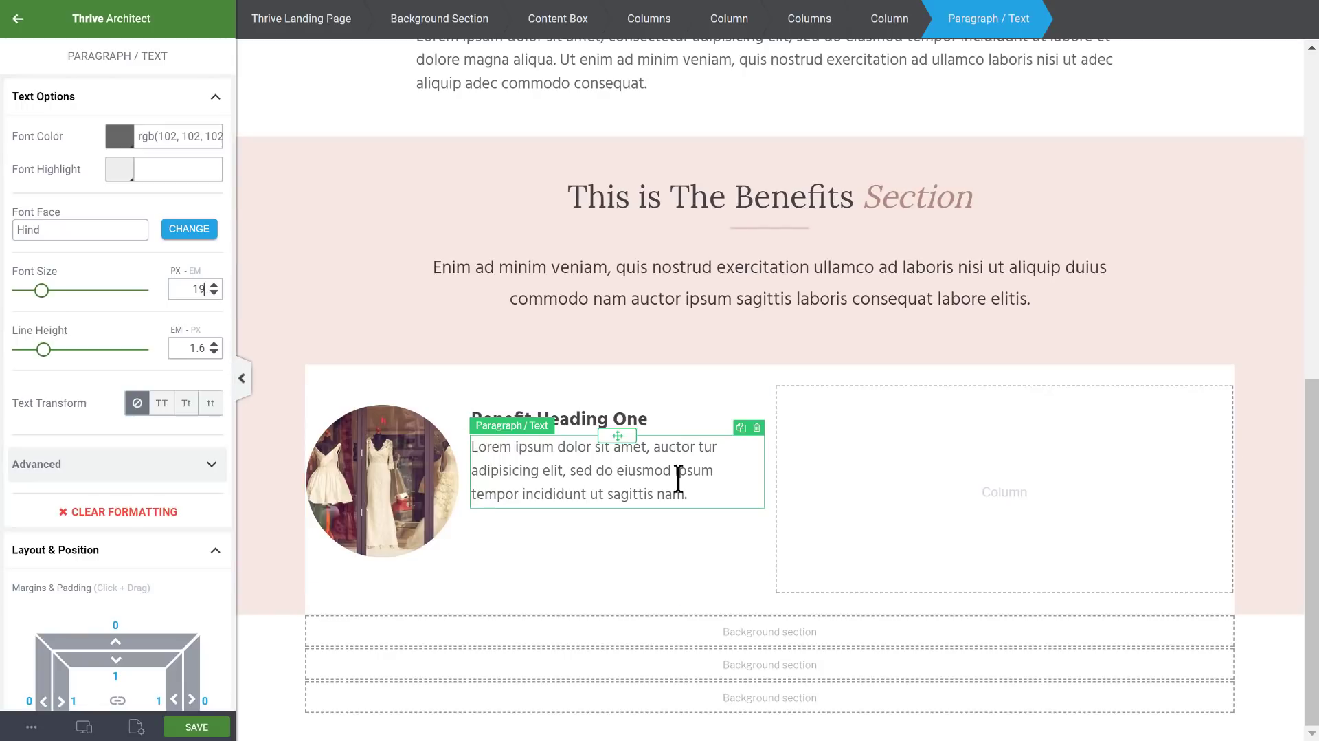
click(704, 500)
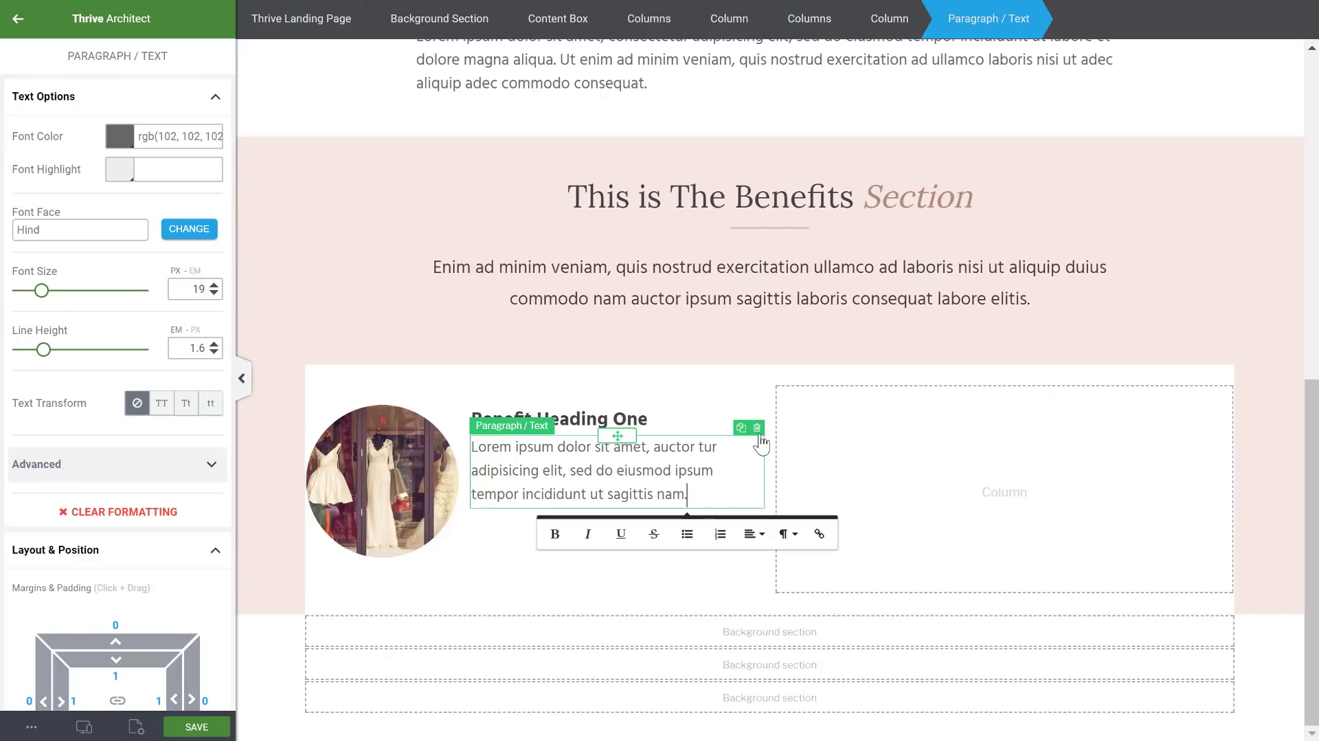
- Duplicate the benefit paragraph and give the original a bottom margin of 20
click(740, 429)
click(687, 489)
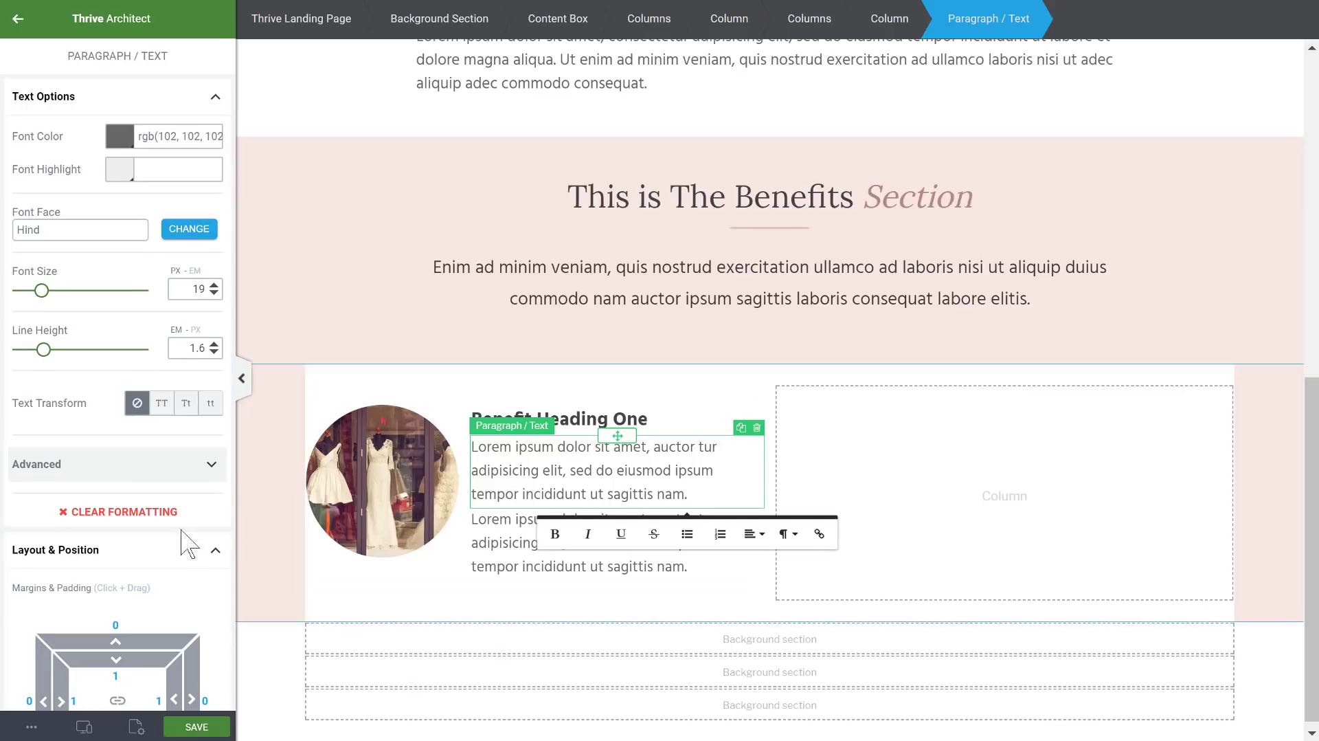
scroll(113, 670, down, 2)
click(114, 677)
text(20)
key(Return)
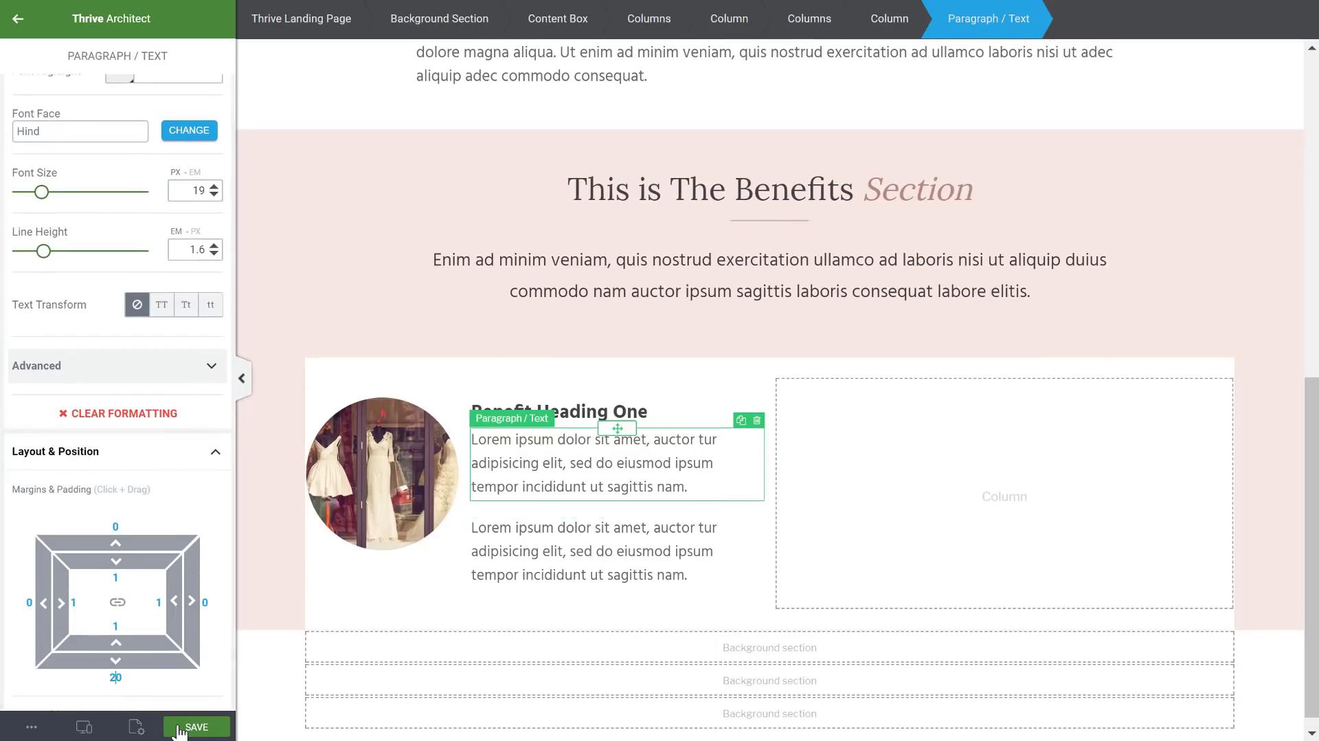
- Replace the duplicated paragraph's text with "READ MORE" and make it bold
triple_click(581, 528)
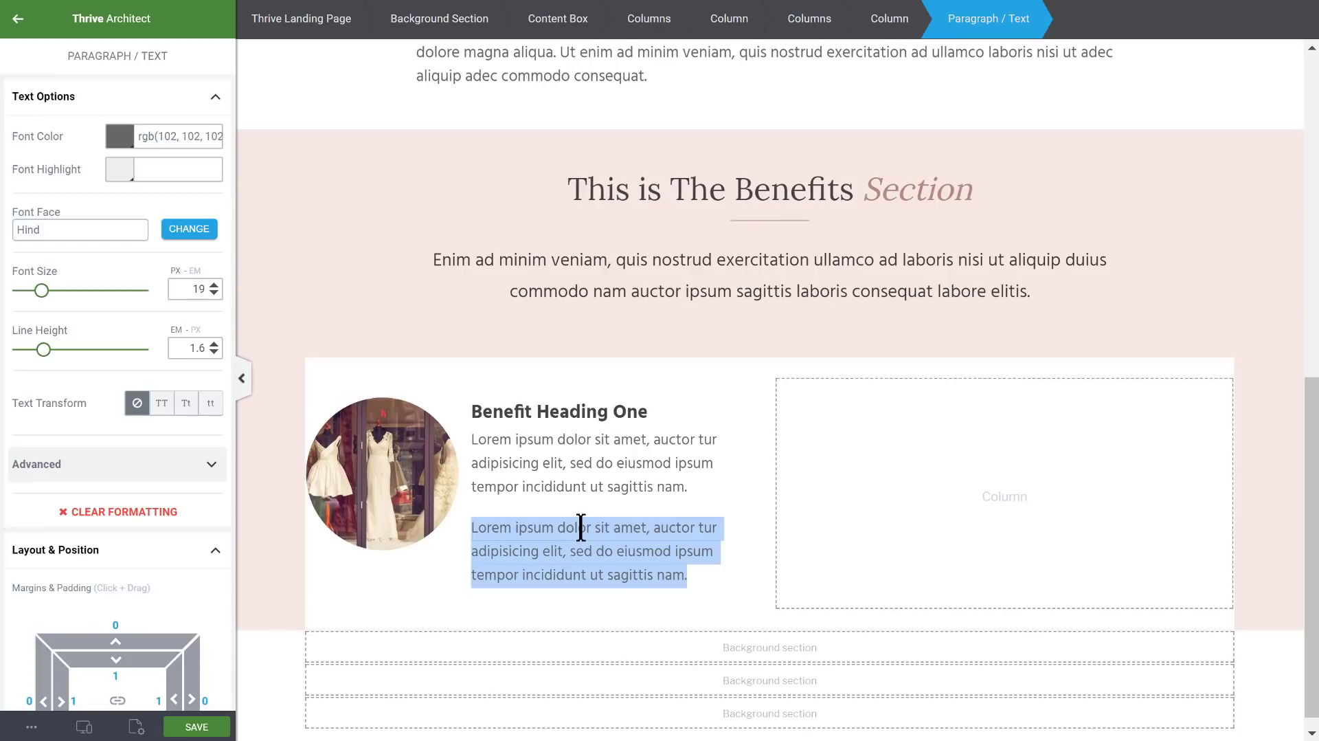
text(READ MORE)
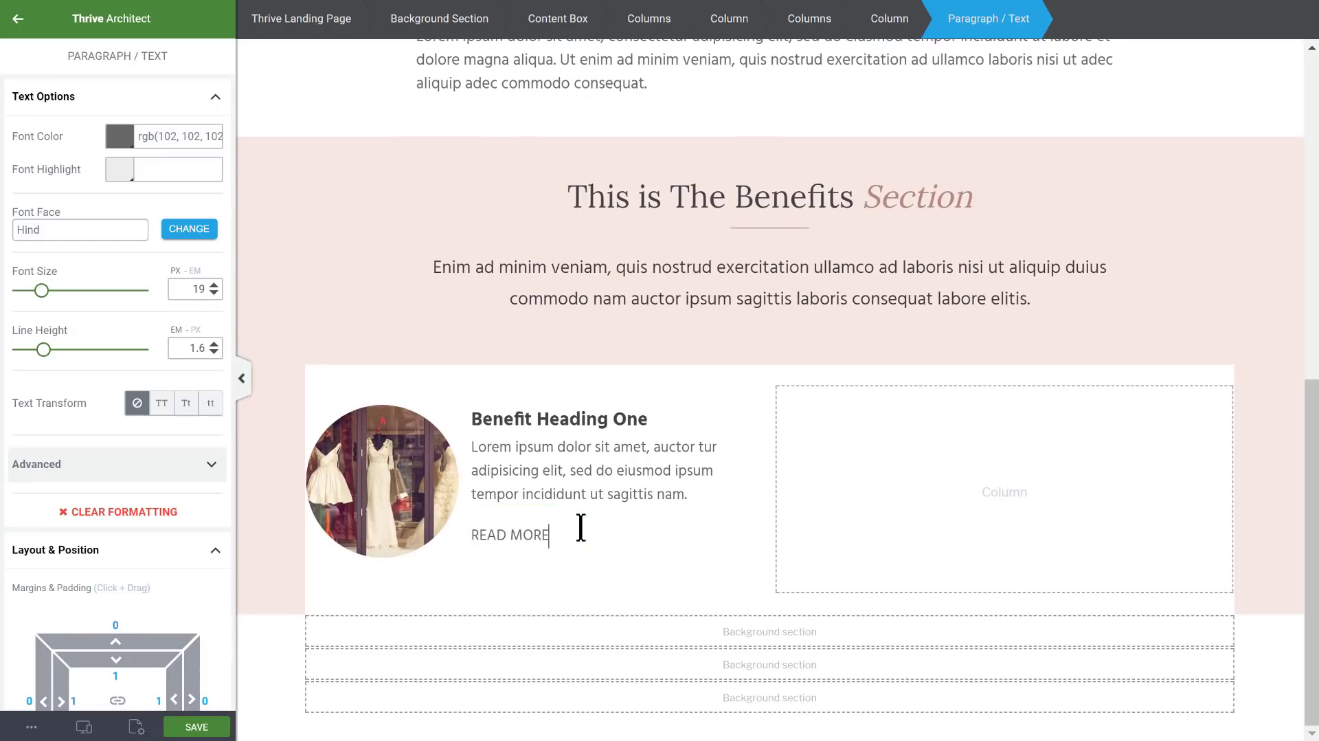
click(581, 528)
drag(558, 534, 476, 534)
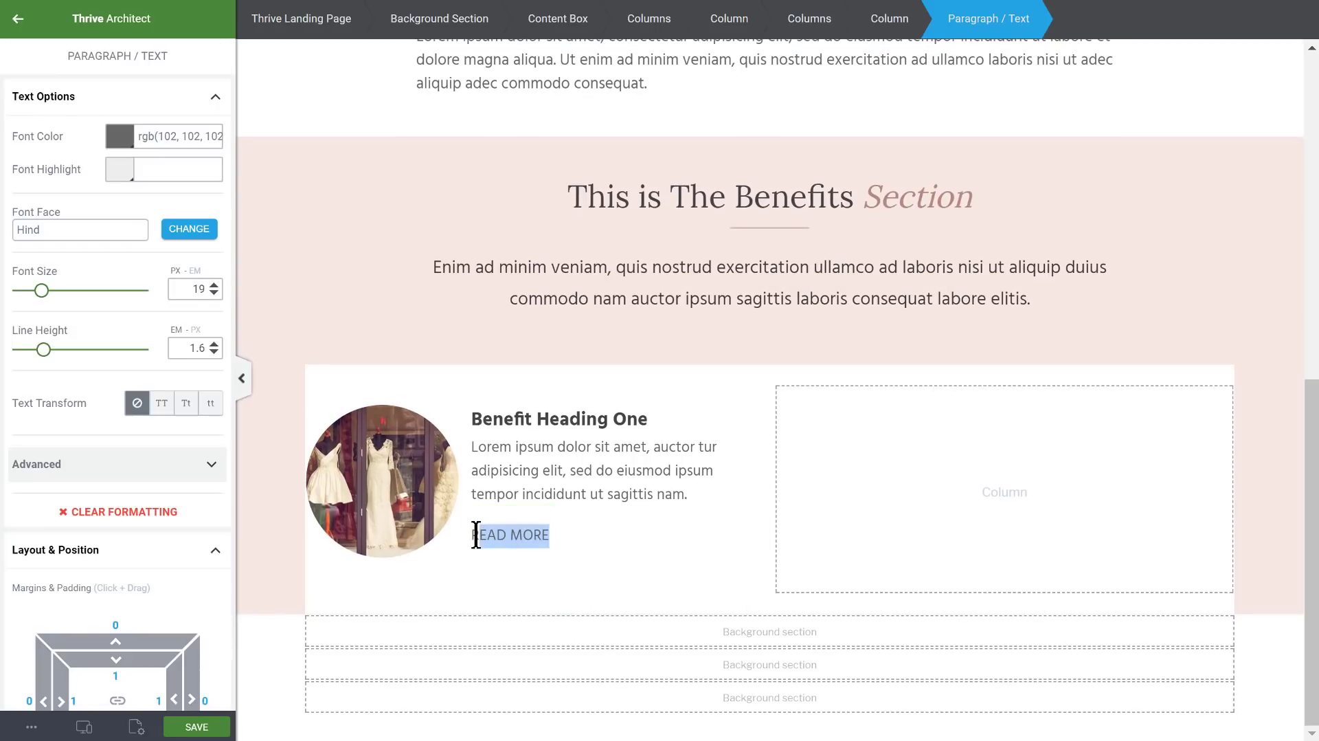
key(ctrl+b)
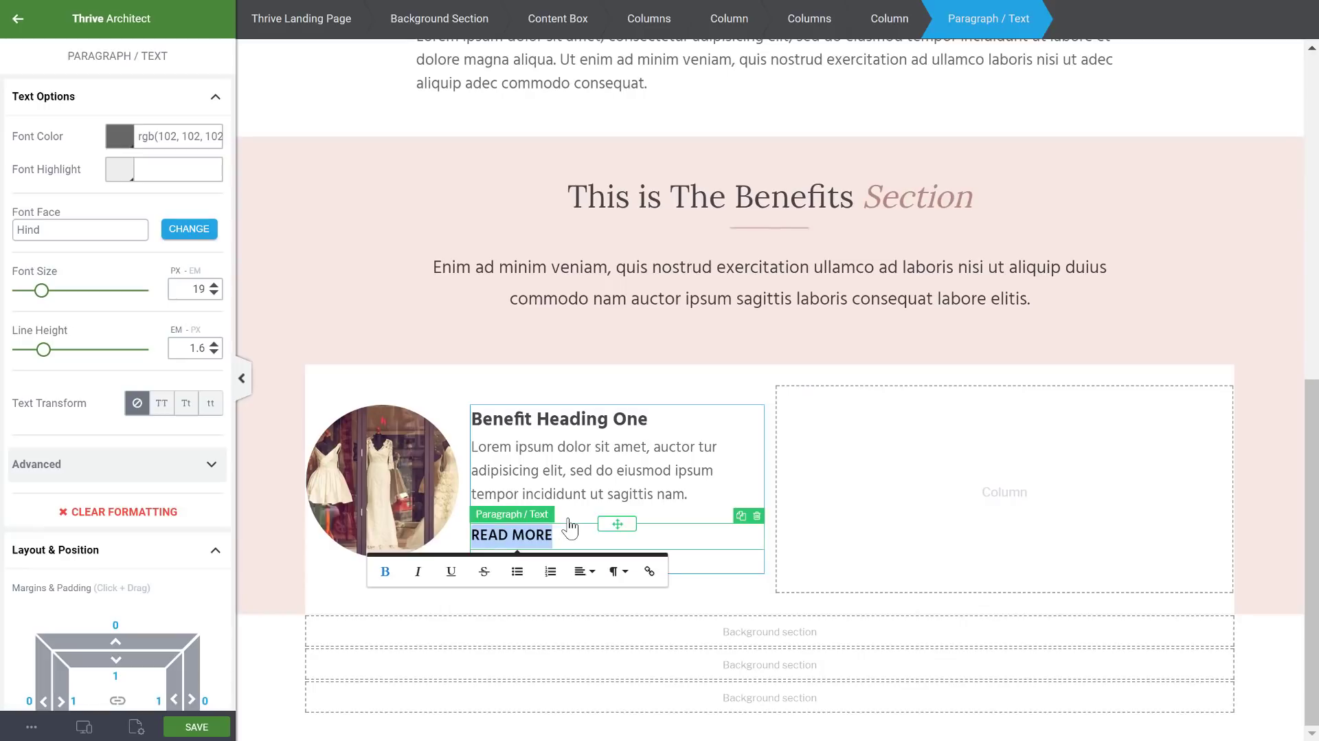
- Change the font color of the "READ MORE" text to dark gray, rgb(51, 51, 51)
click(604, 494)
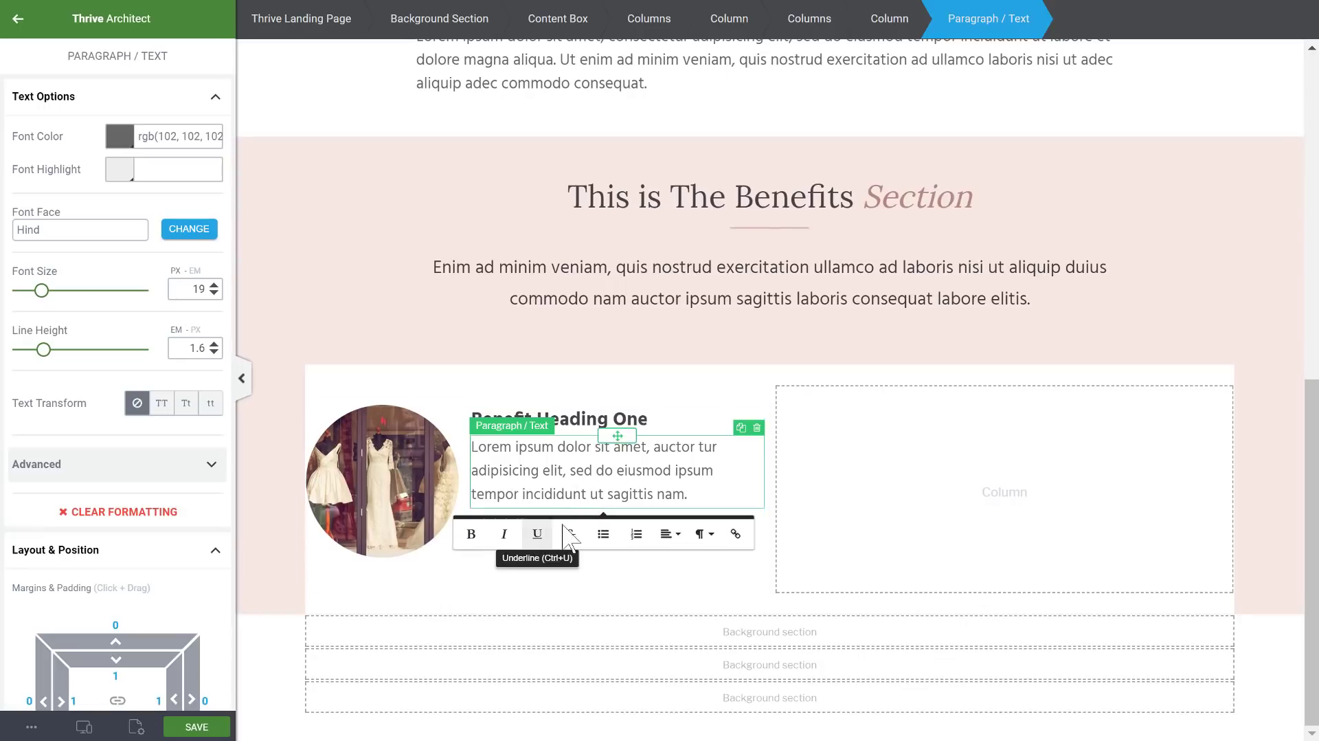
click(524, 536)
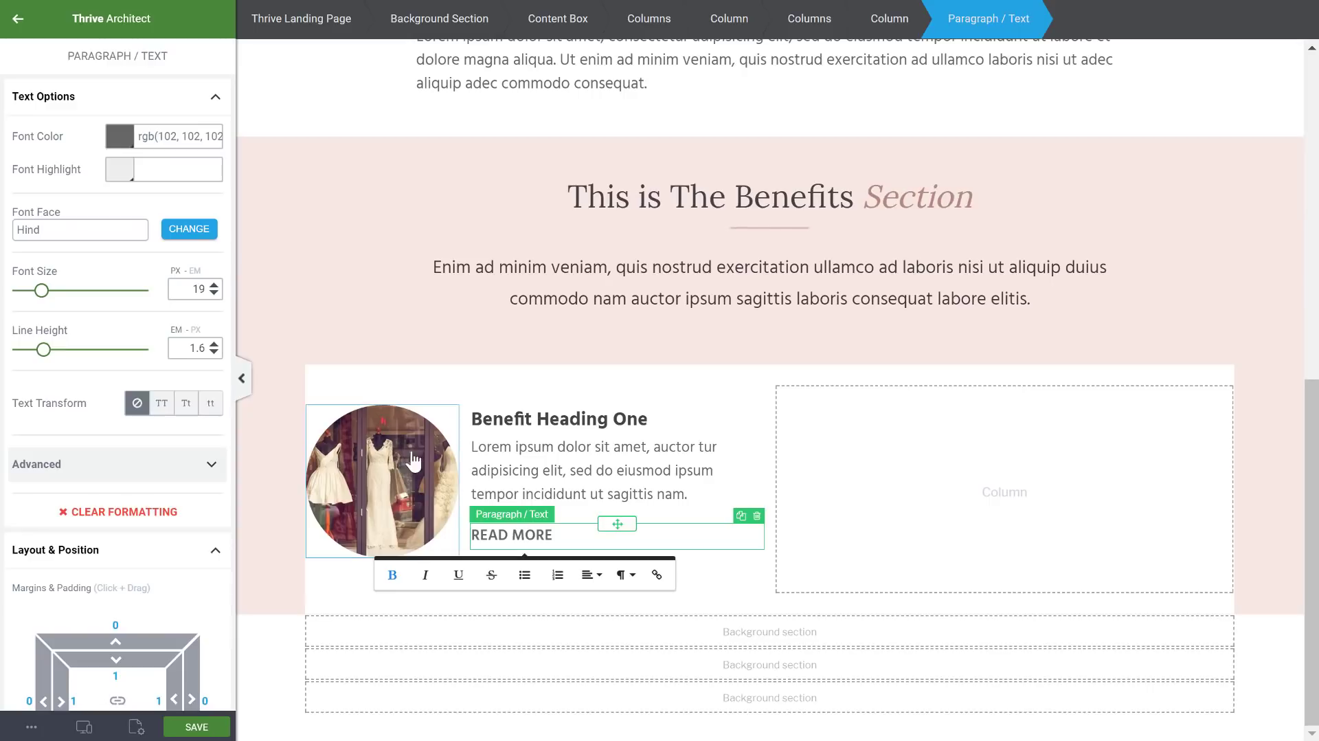
click(120, 136)
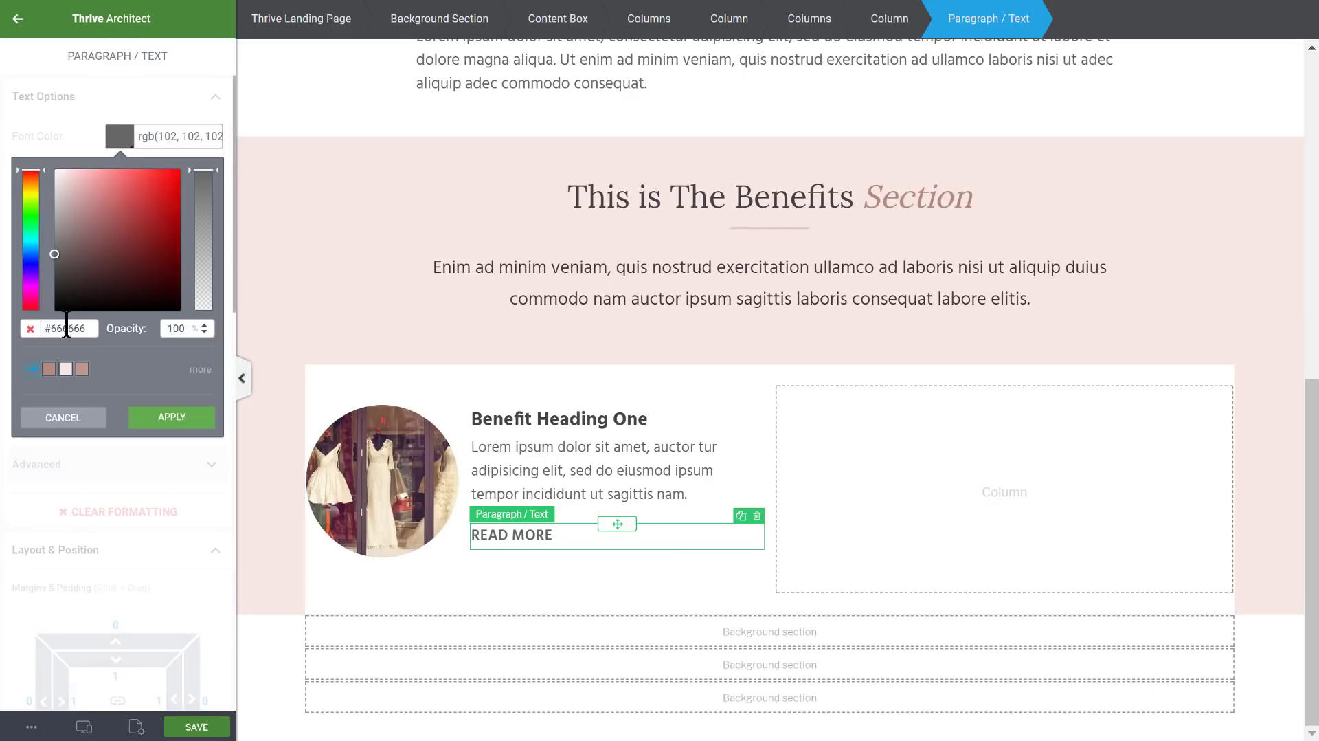
drag(51, 323, 197, 333)
click(173, 419)
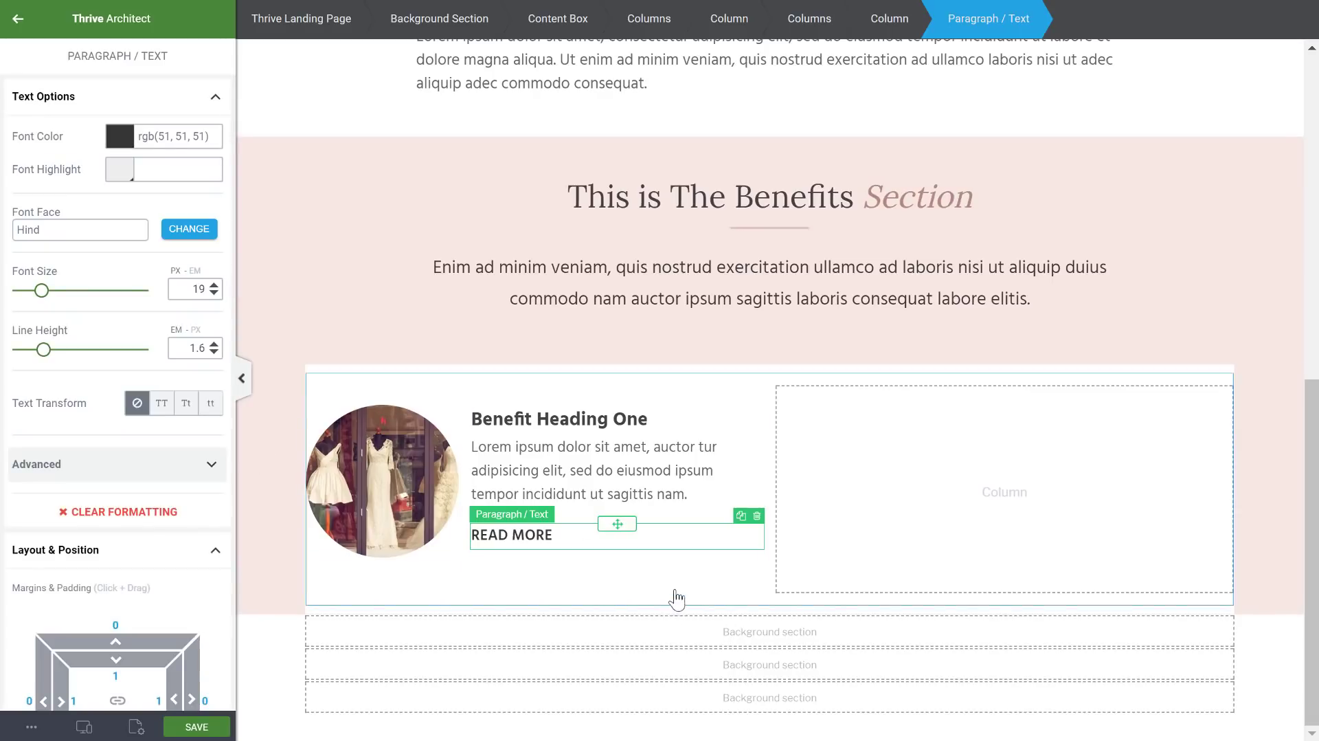
click(552, 543)
triple_click(552, 543)
- Set the white content box's padding to 30 on all sides
click(671, 417)
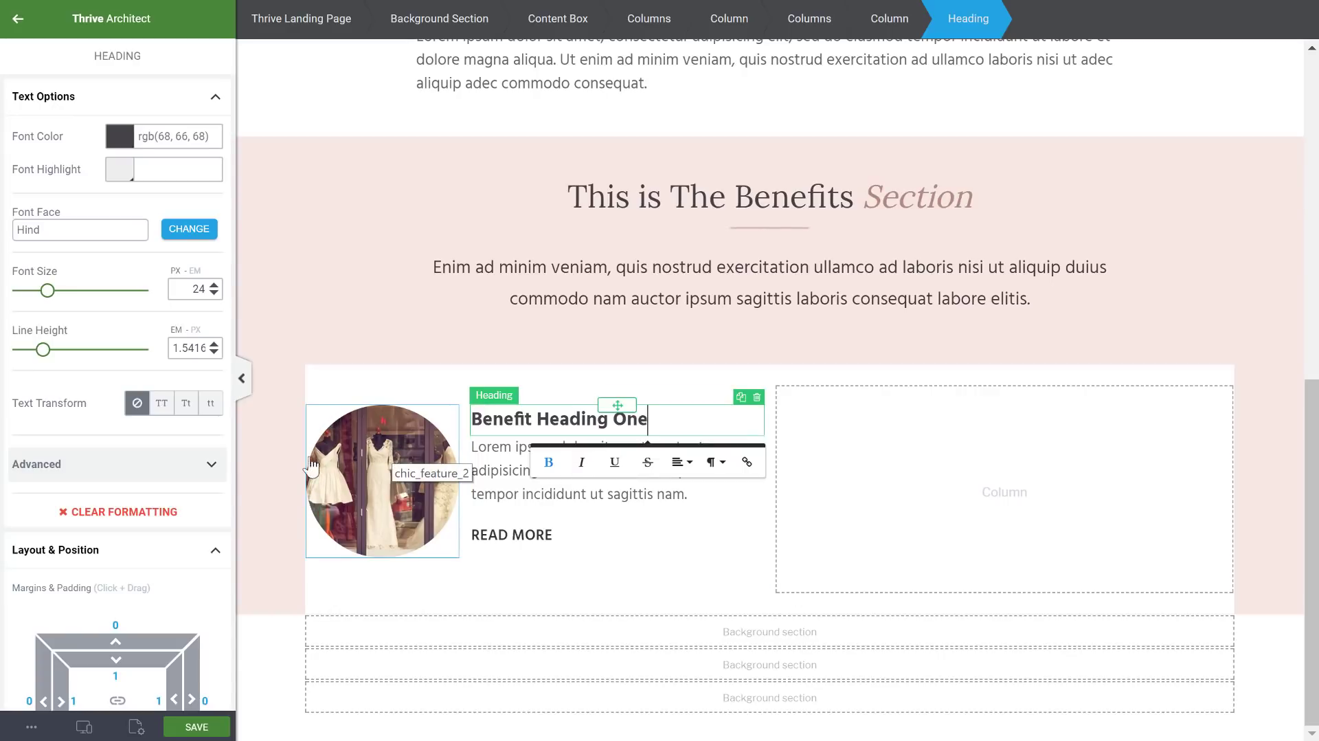
click(345, 378)
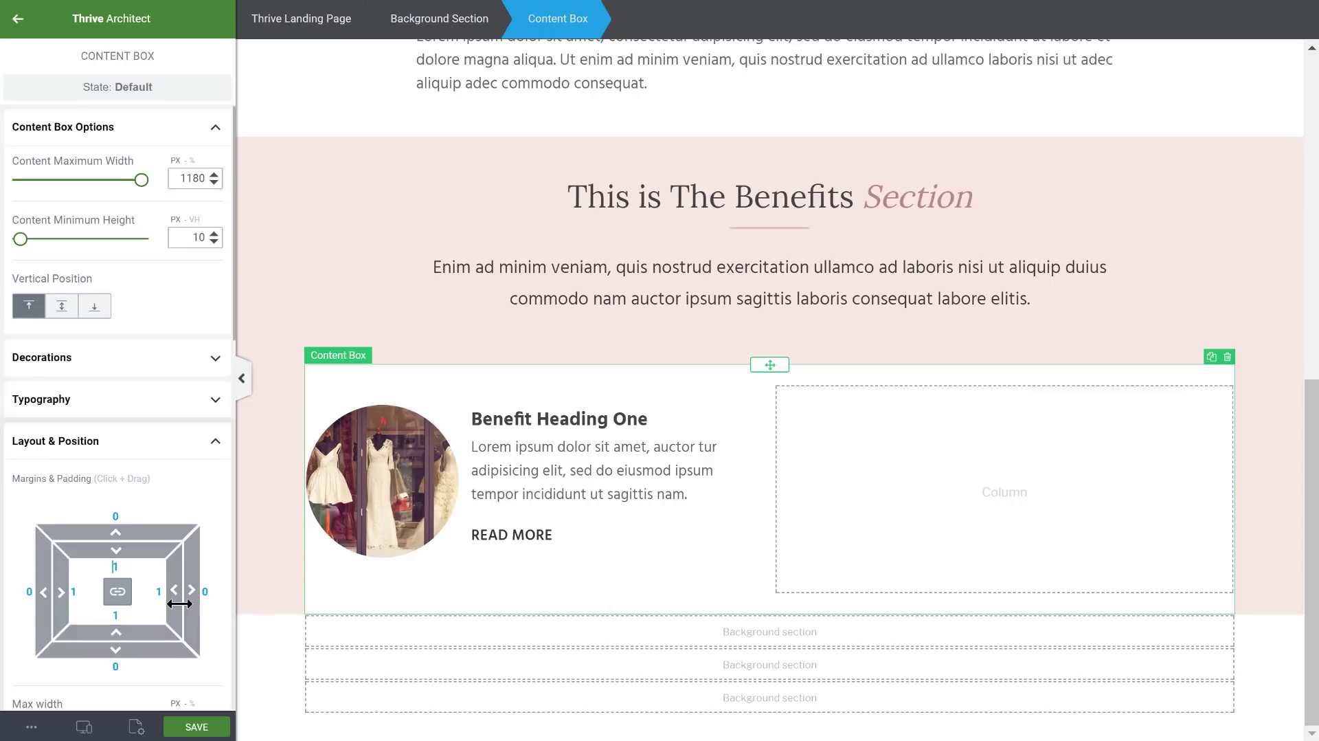
text(30)
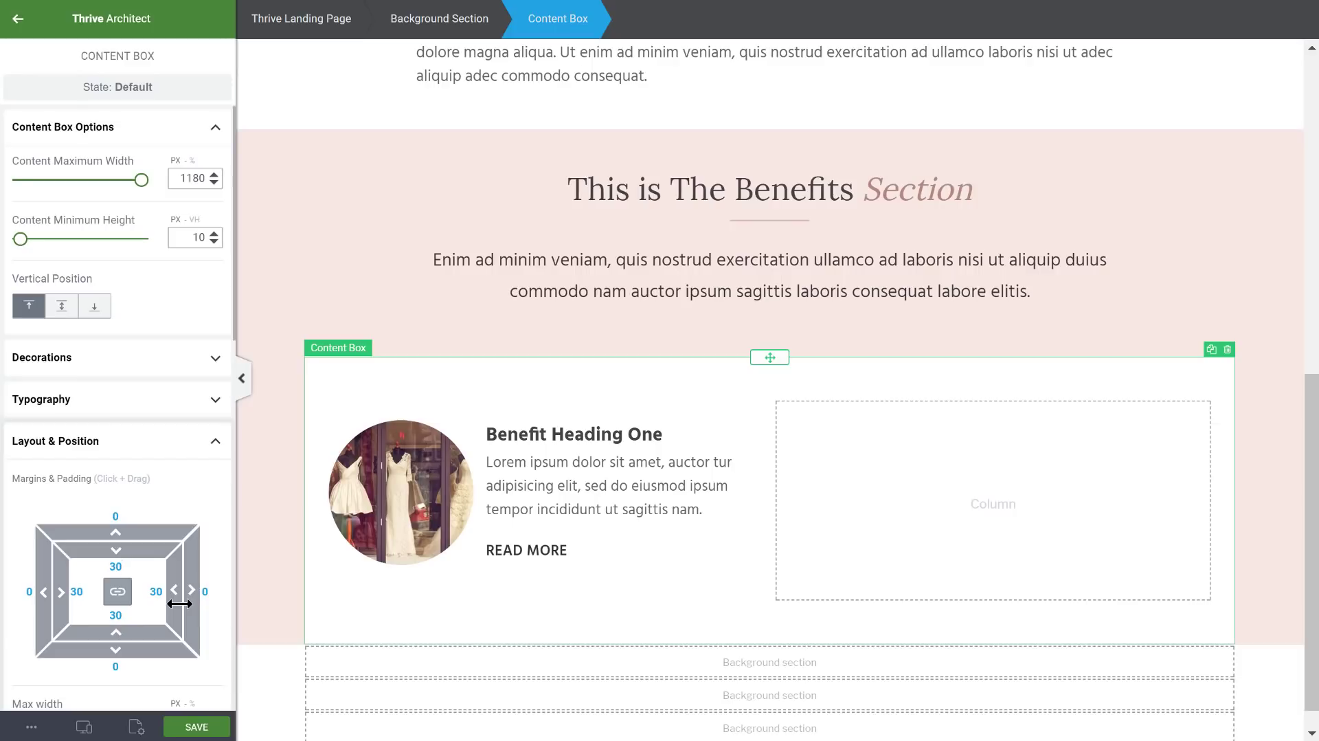
- Set the padding and the top and bottom margins of the outer columns in the content box to 0
click(762, 405)
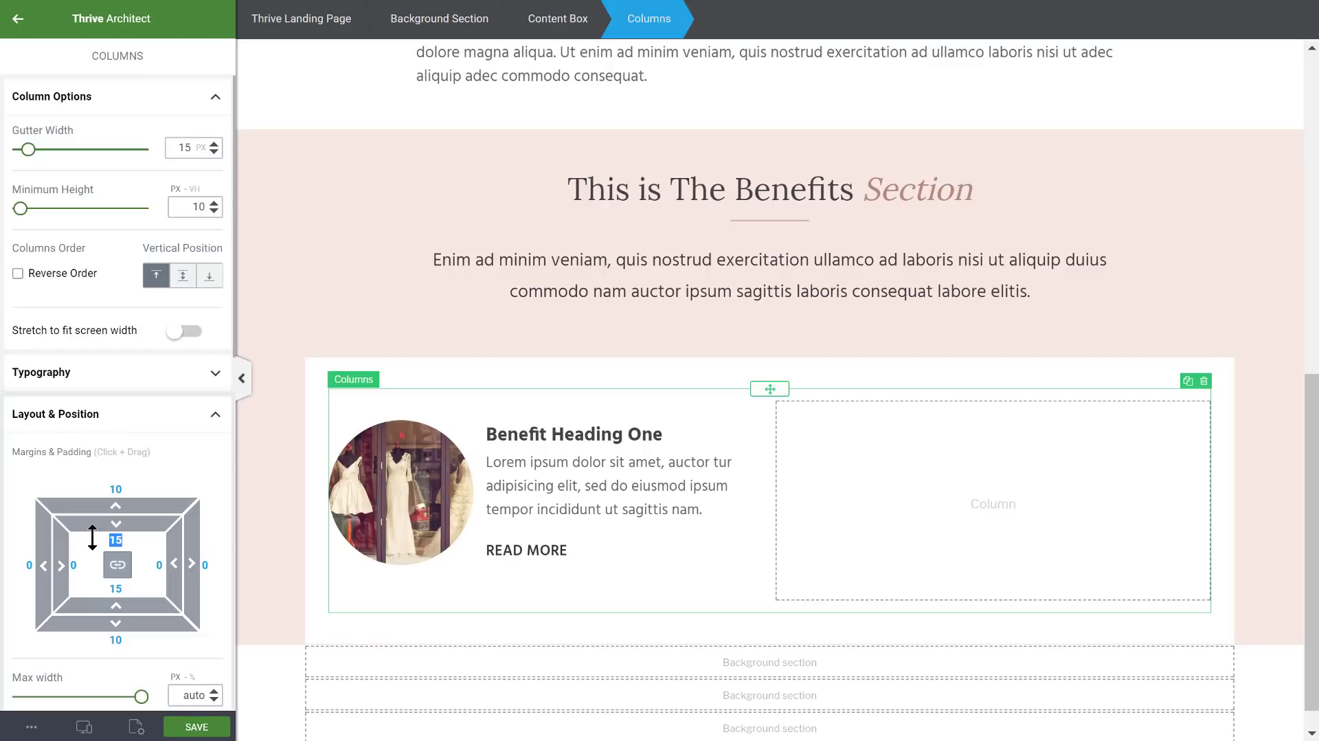
text(0)
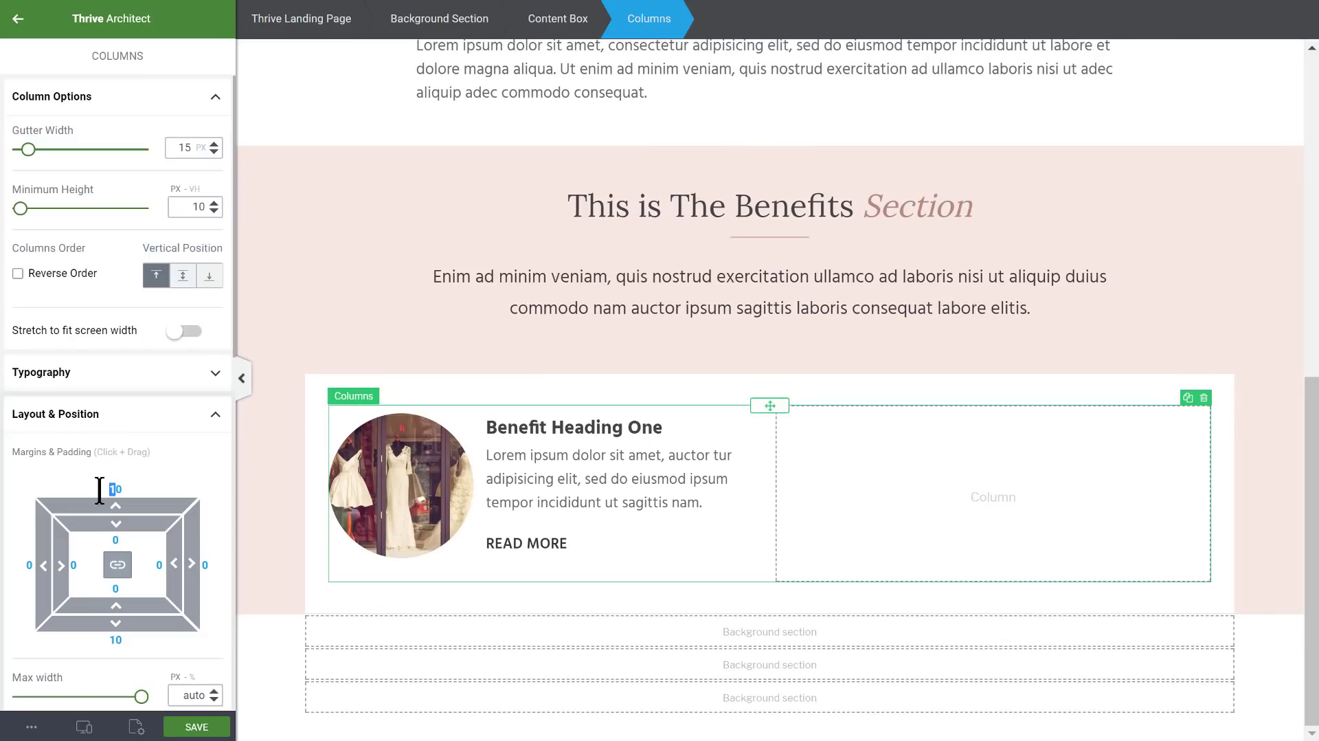
text(0)
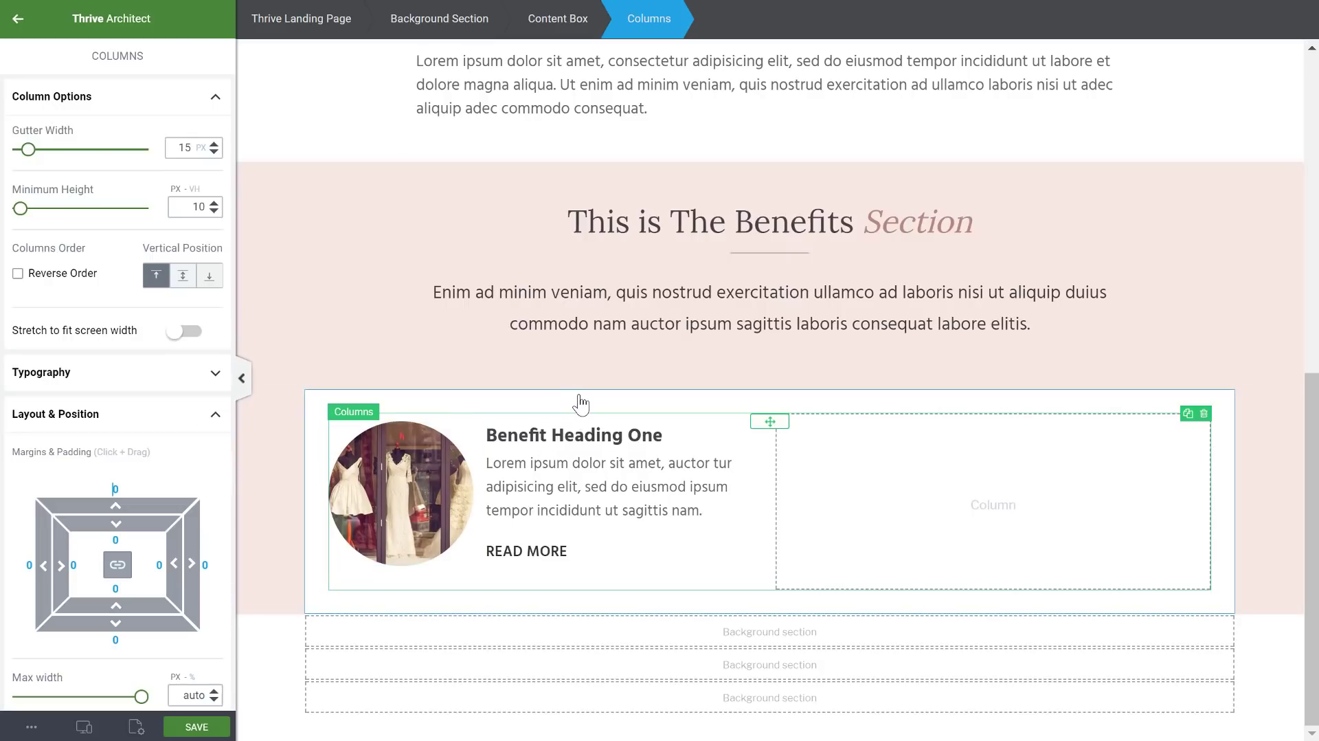
key(Escape)
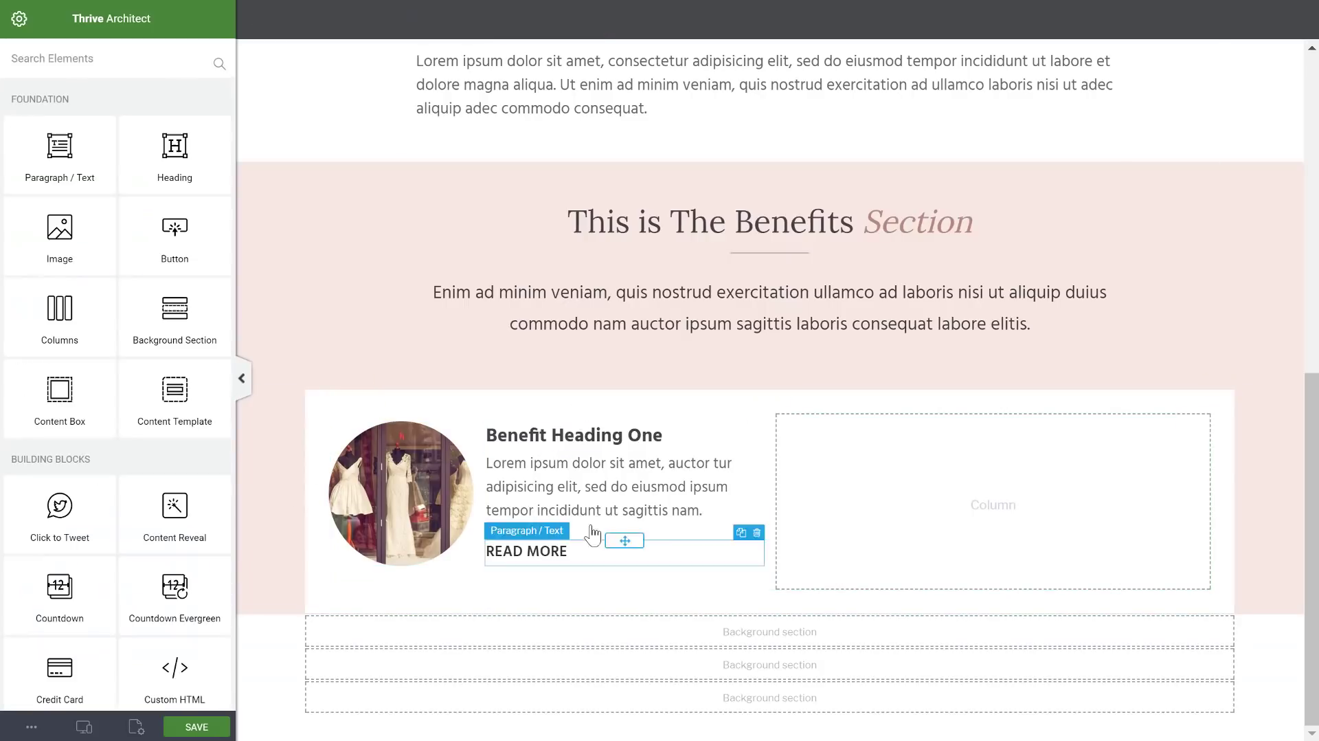
- Set the top and bottom margins of the inner columns holding the image and benefit text to 0
click(459, 460)
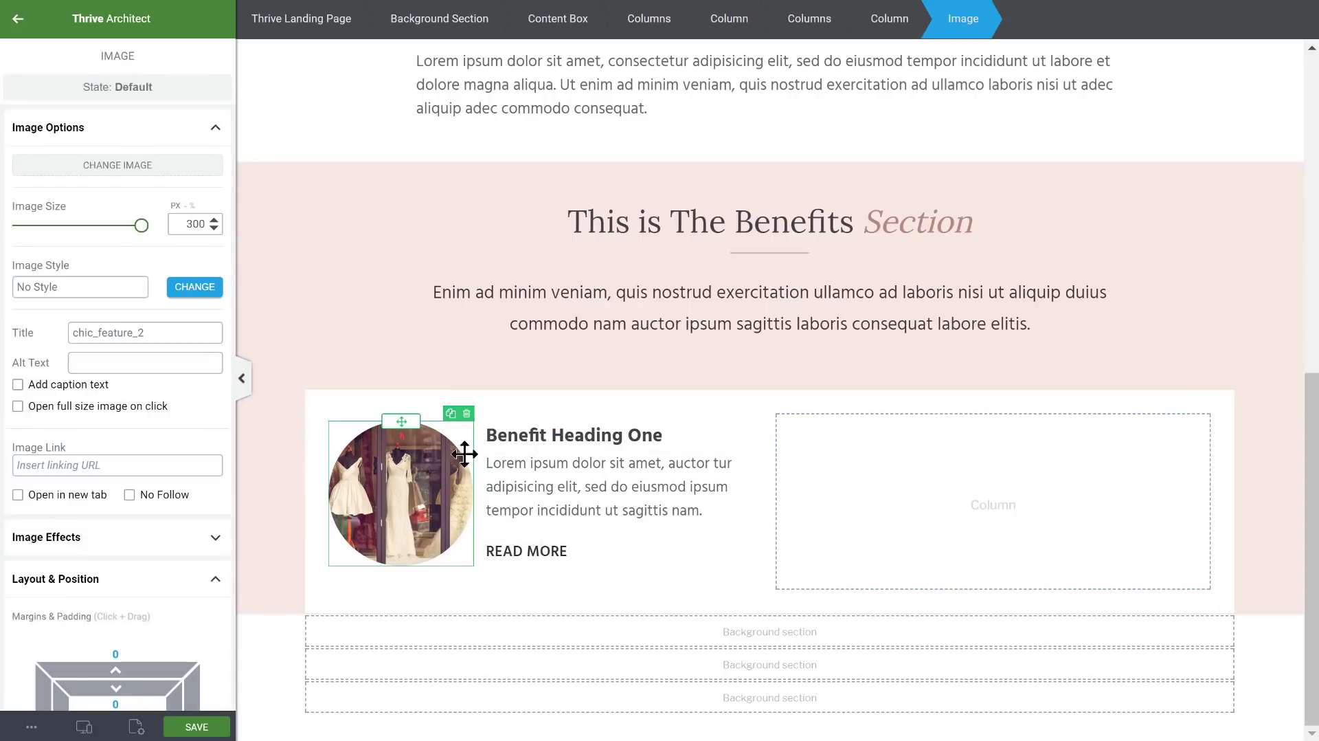
click(824, 32)
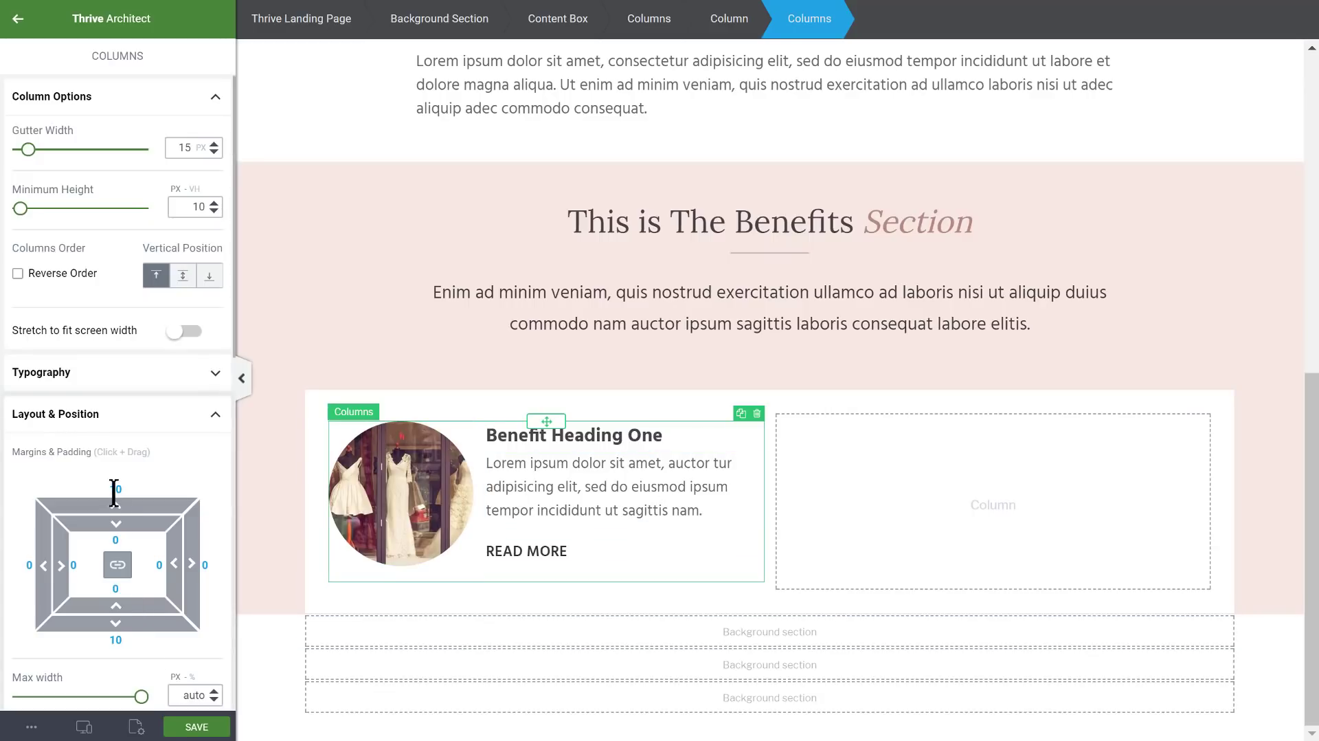
key(BackSpace)
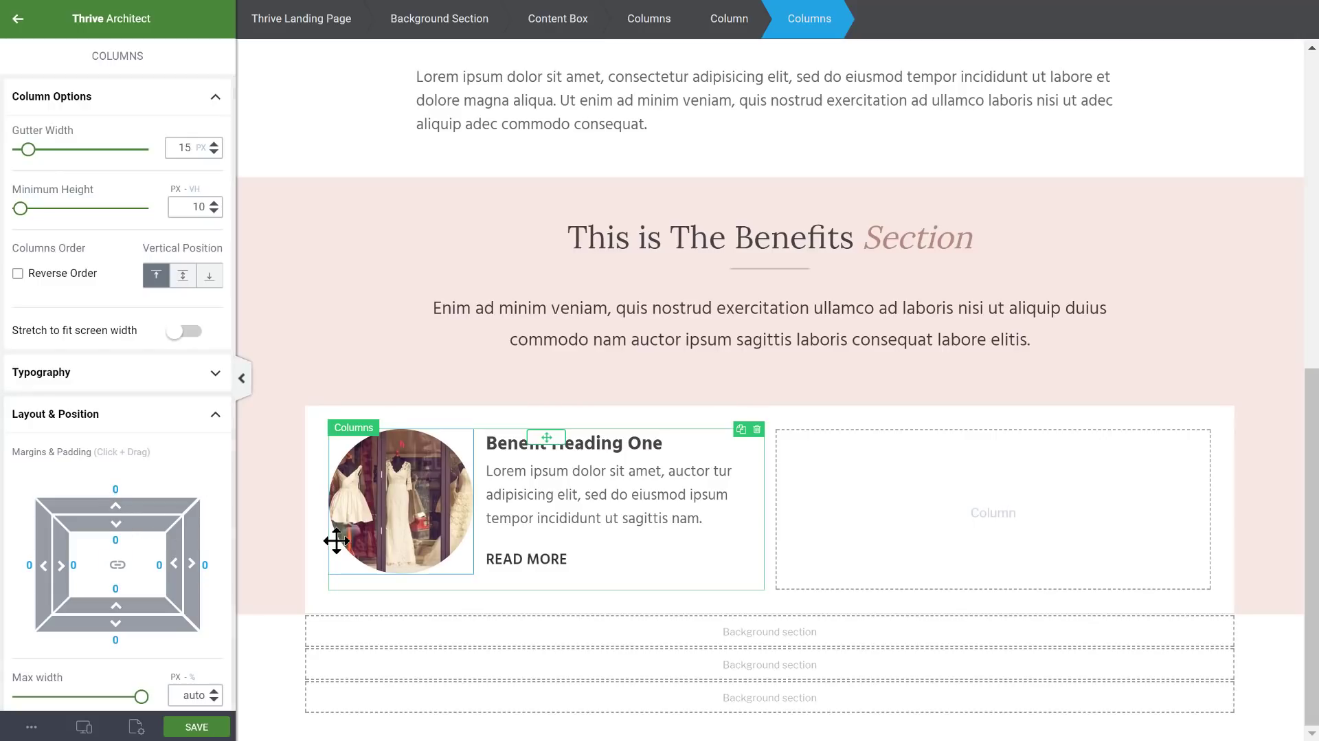
- Duplicate the inner image-and-text columns and move one copy into the empty outer column
click(740, 429)
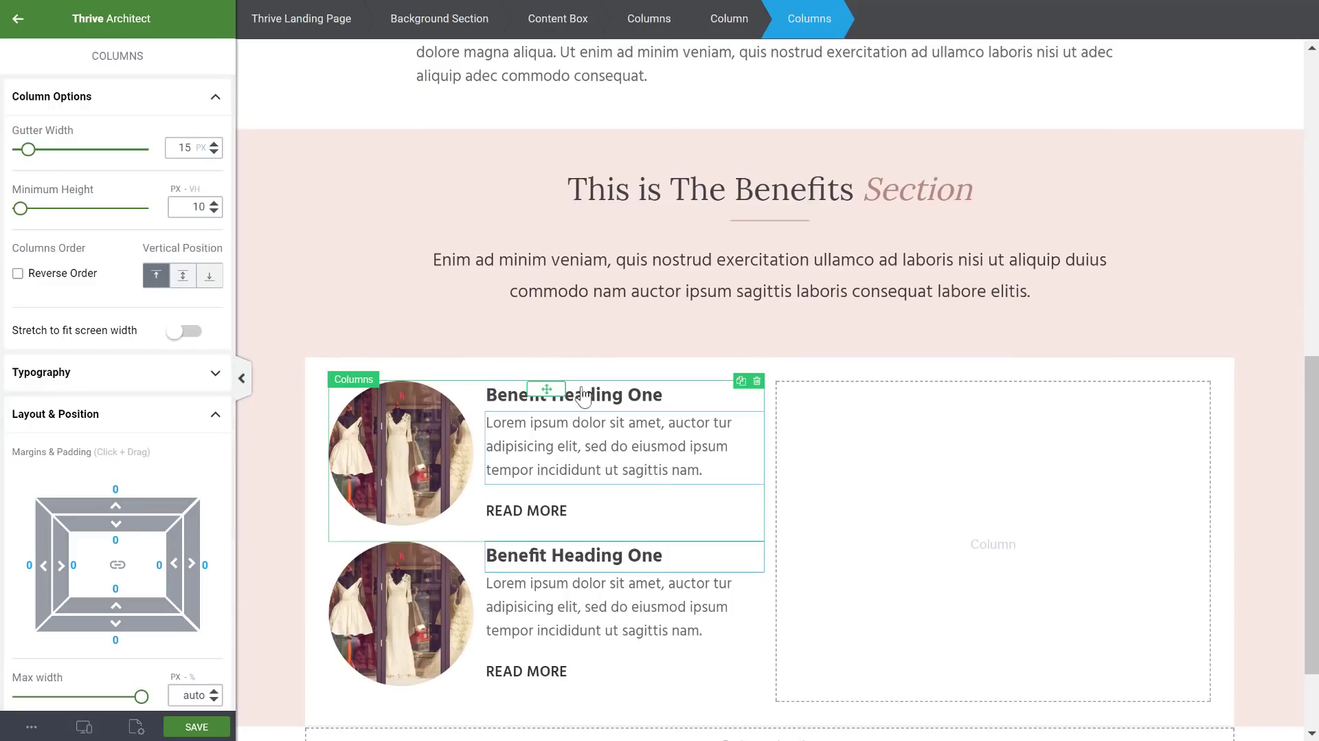
drag(538, 390, 1016, 526)
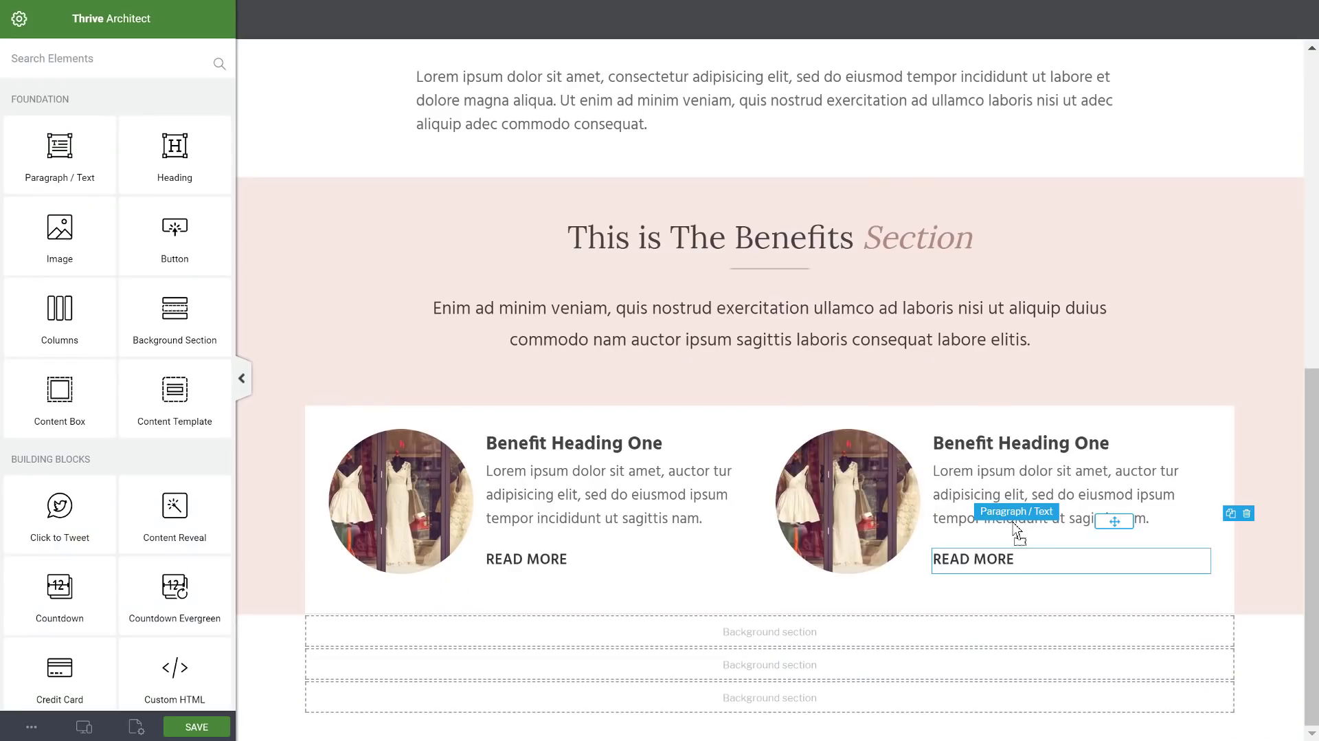
click(1263, 333)
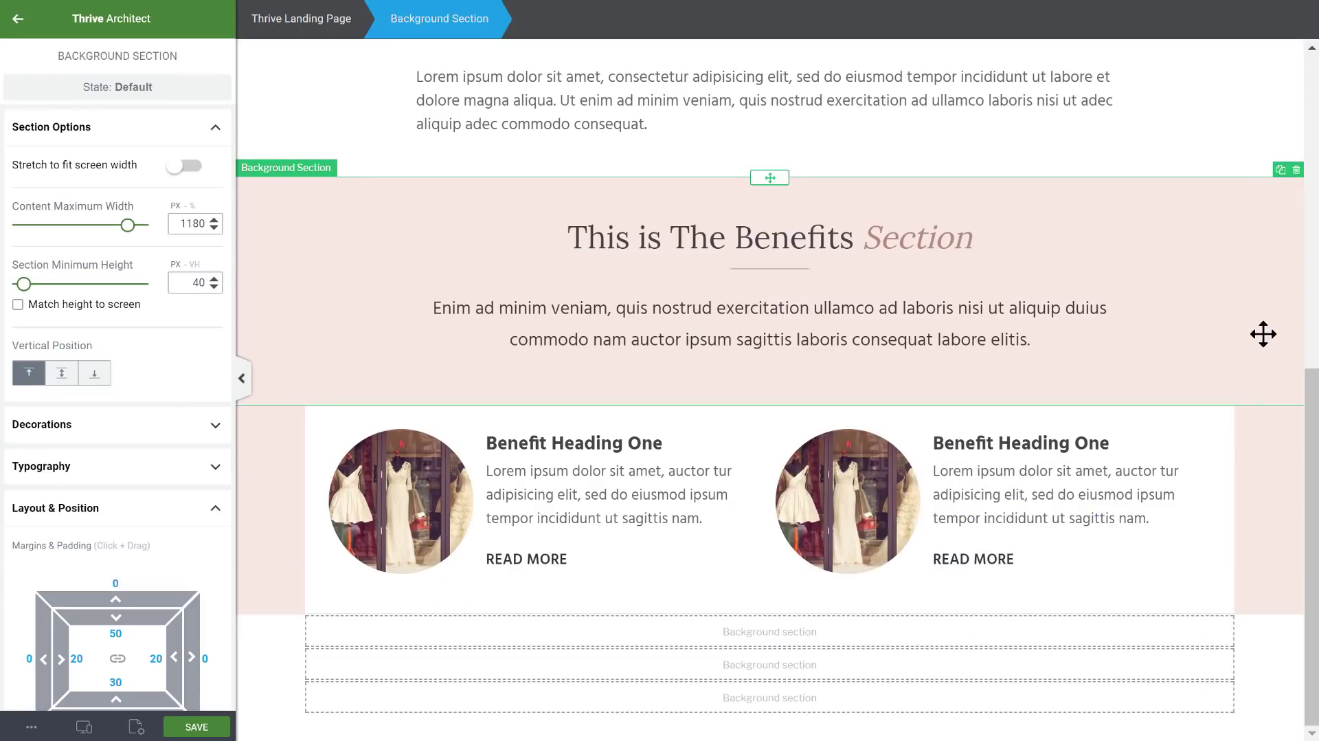
- Set the first benefit image's size to 160 px
click(413, 495)
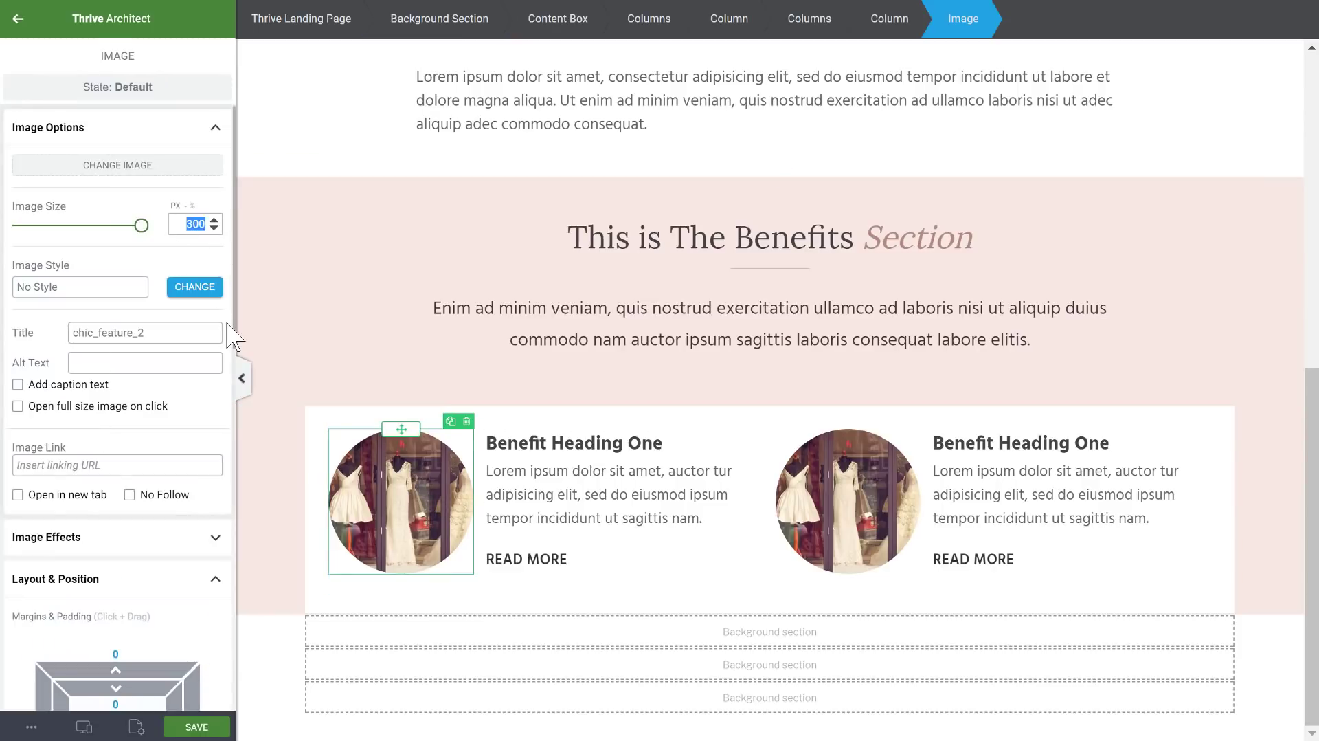
text(200)
key(BackSpace)
key(BackSpace)
key(BackSpace)
text(1)
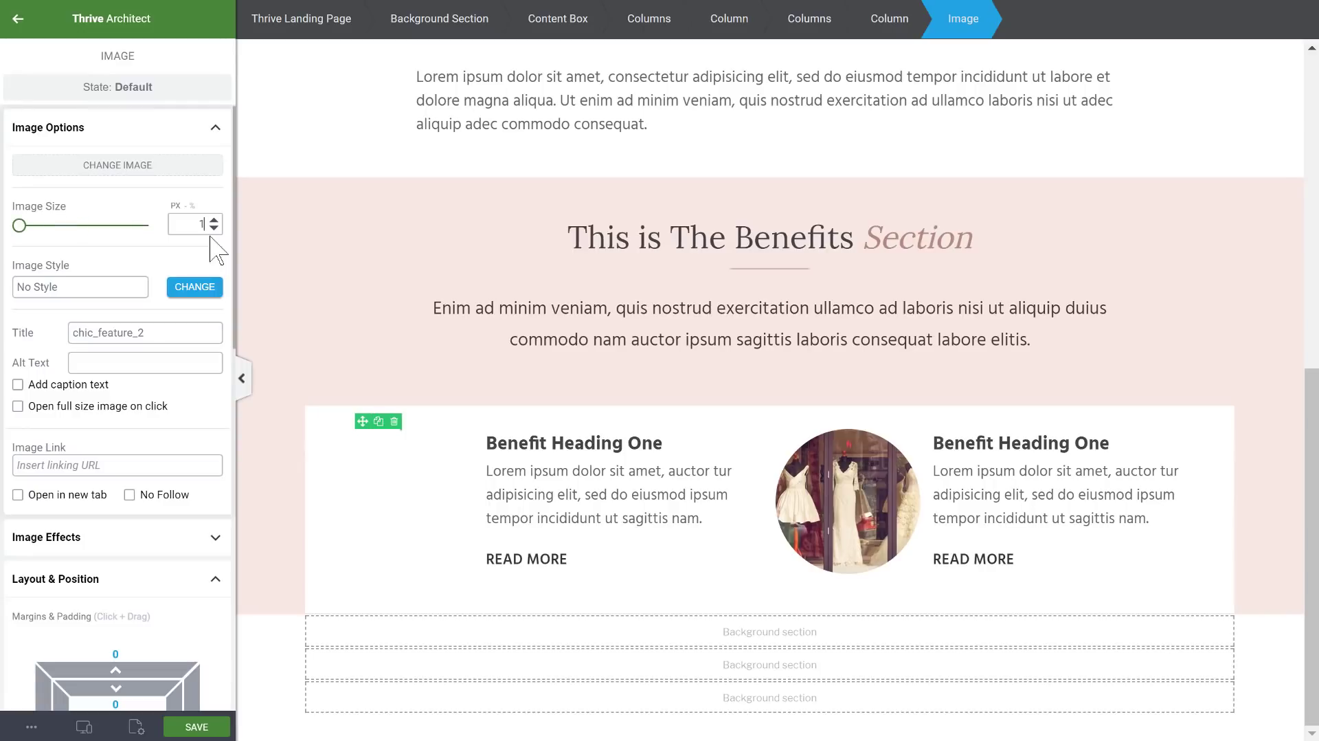
text(60)
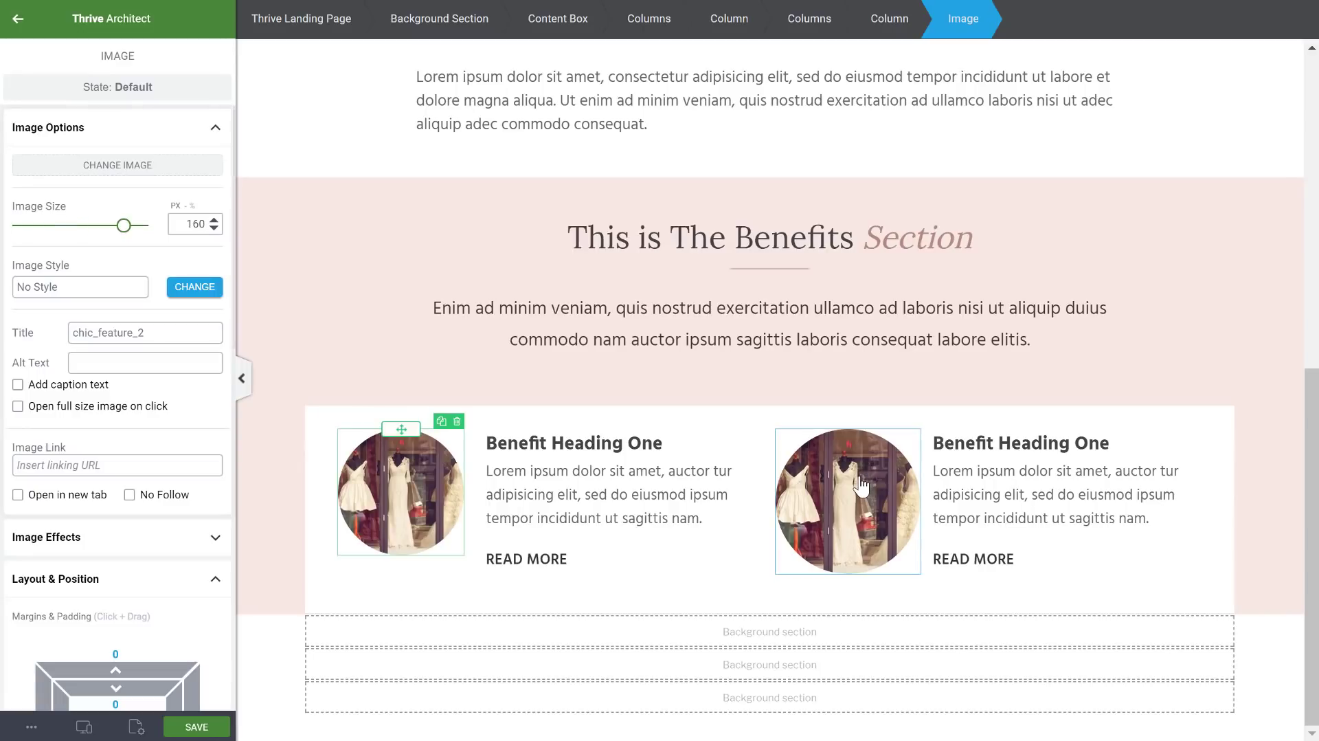
- Resize the second benefit image to match the first and change the second benefit's heading to "Benefit Heading 2"
click(782, 449)
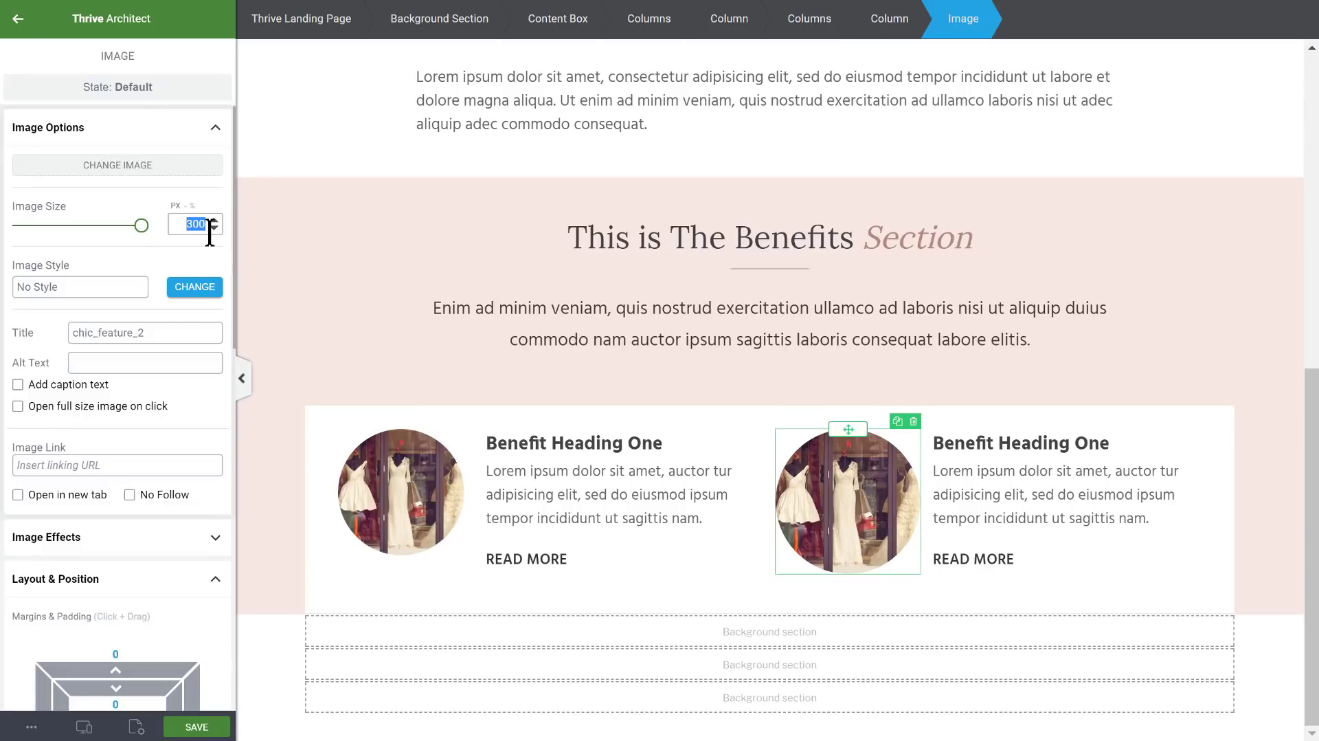
text(1)
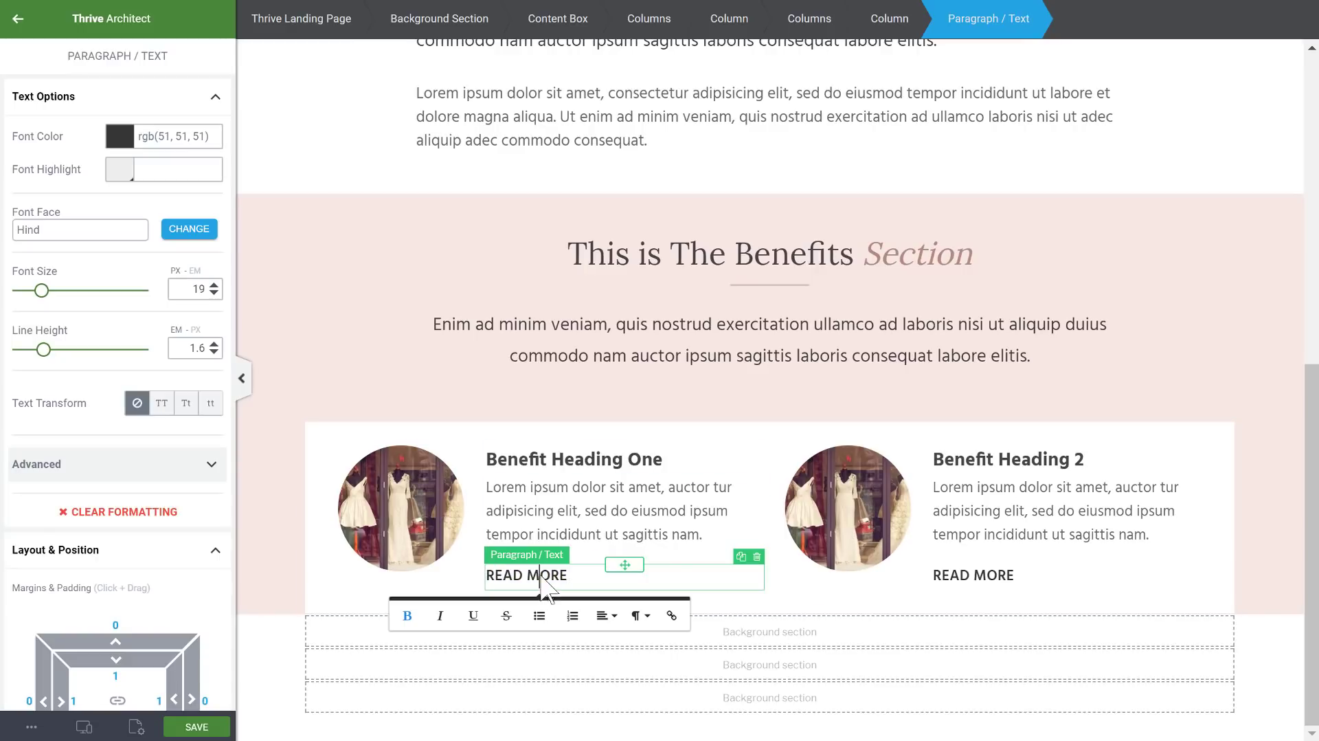
- Switch the responsive view to Tablet and examine the layout of the benefits content box
click(569, 442)
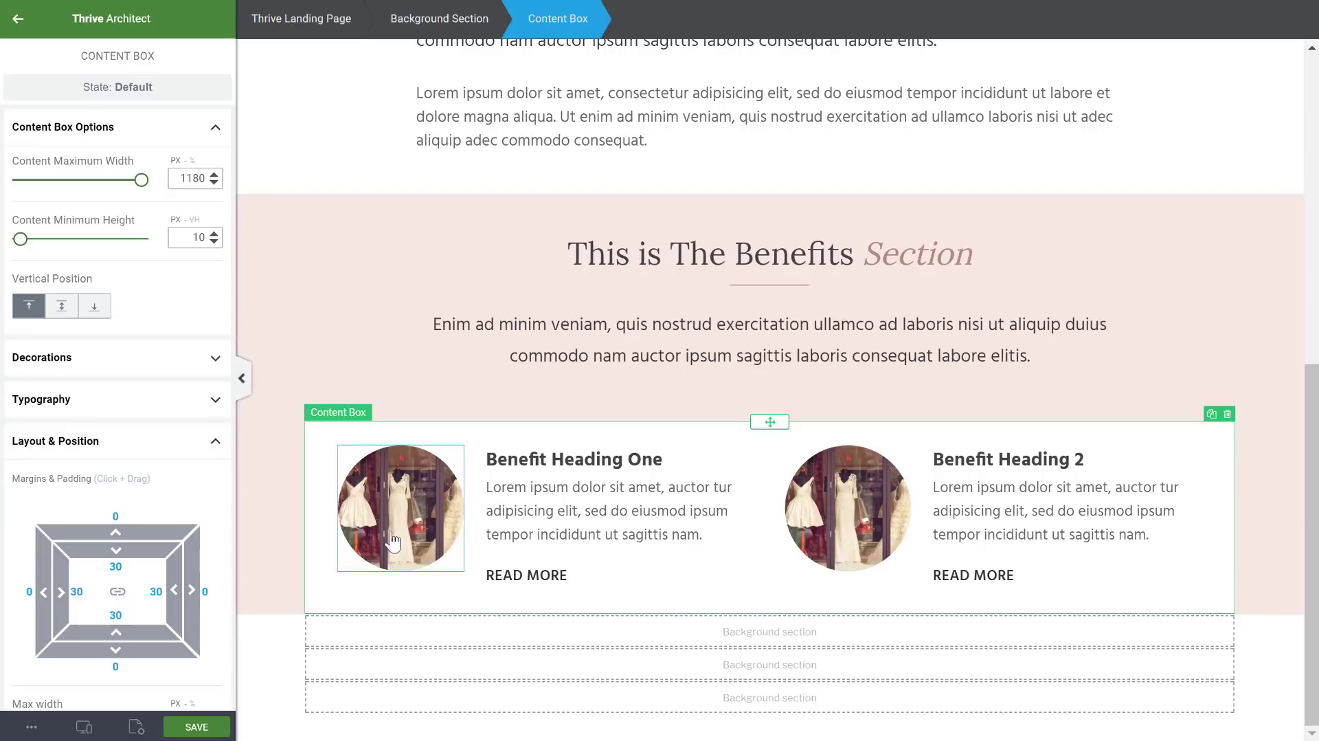
click(84, 726)
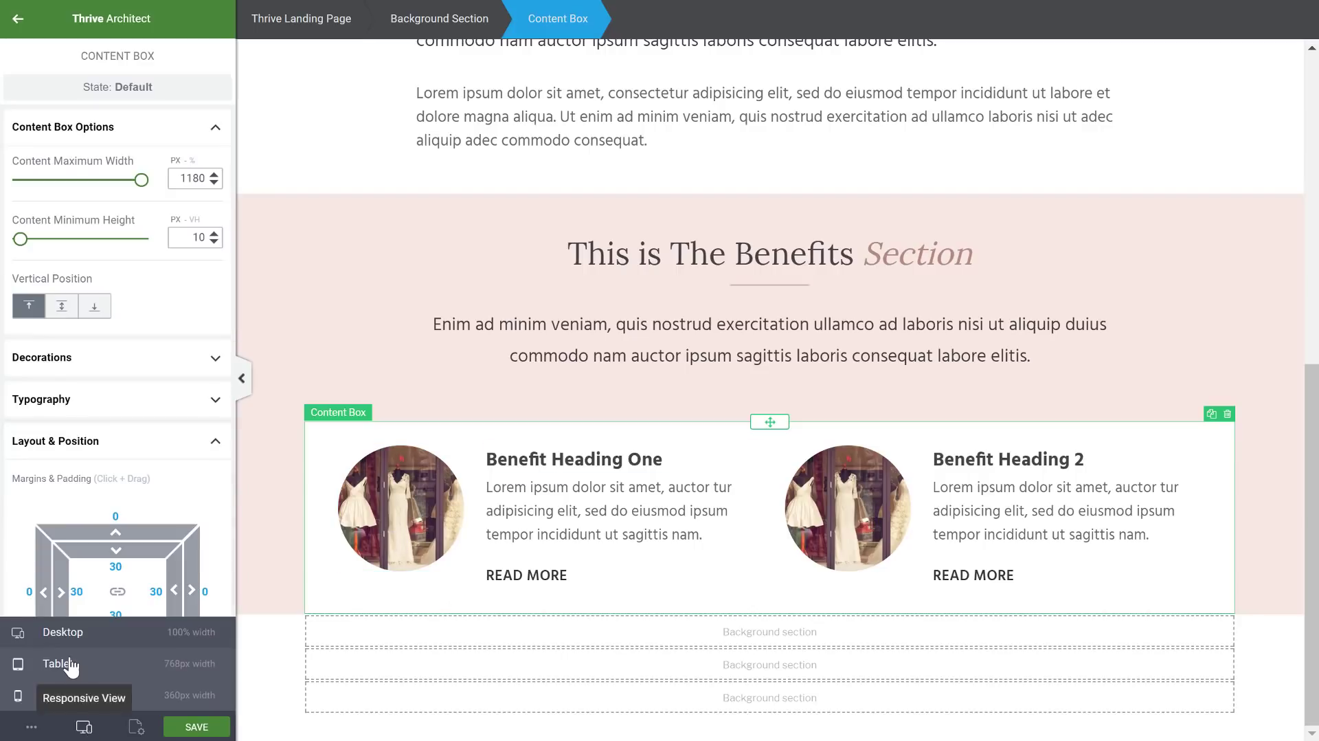
click(69, 664)
scroll(893, 550, down, 4)
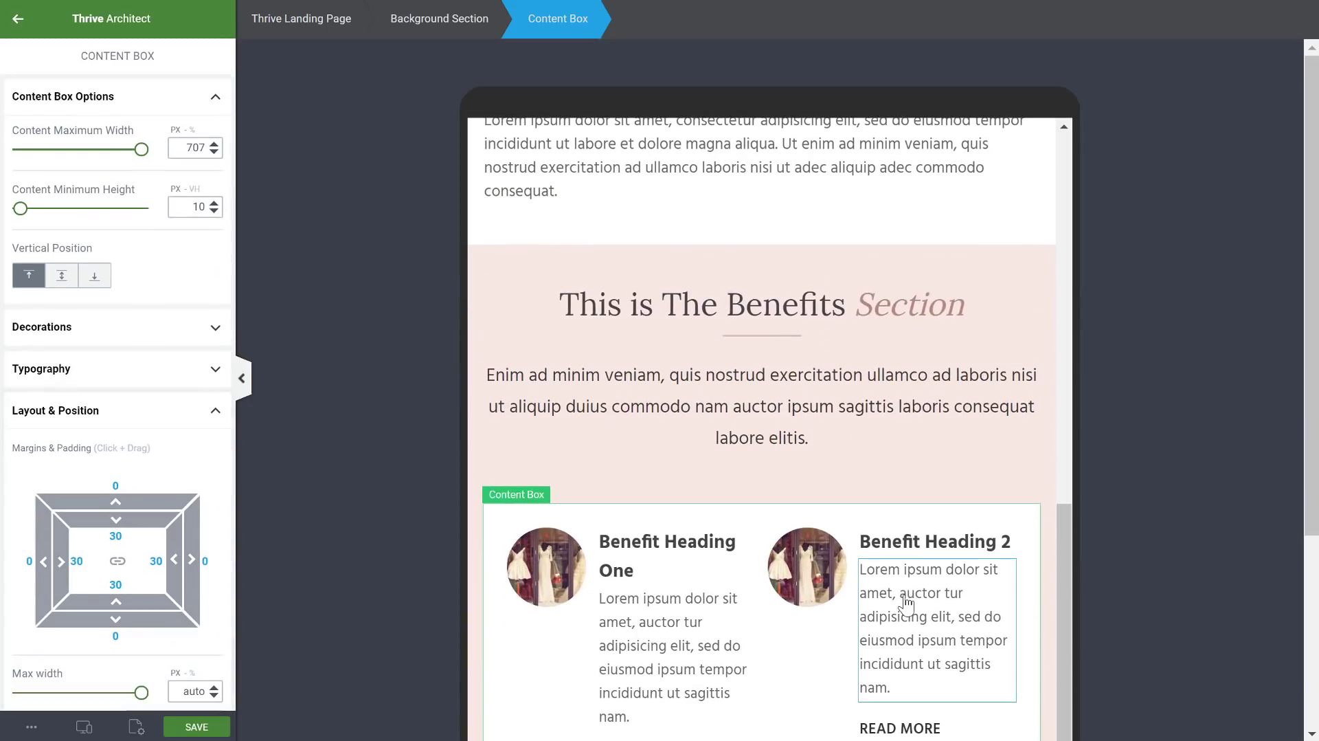
- Set the benefits content box's padding to 20 px on all four sides for the tablet layout
scroll(904, 593, down, 1)
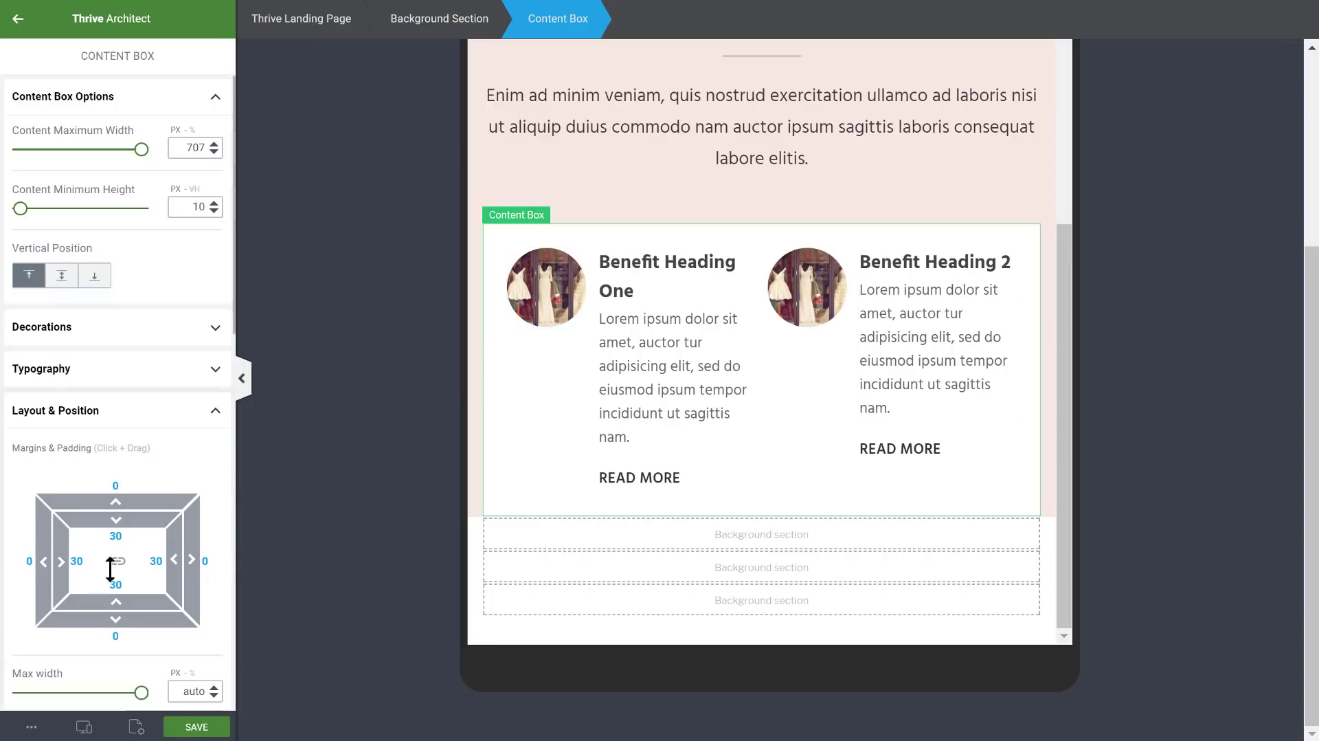
text(2)
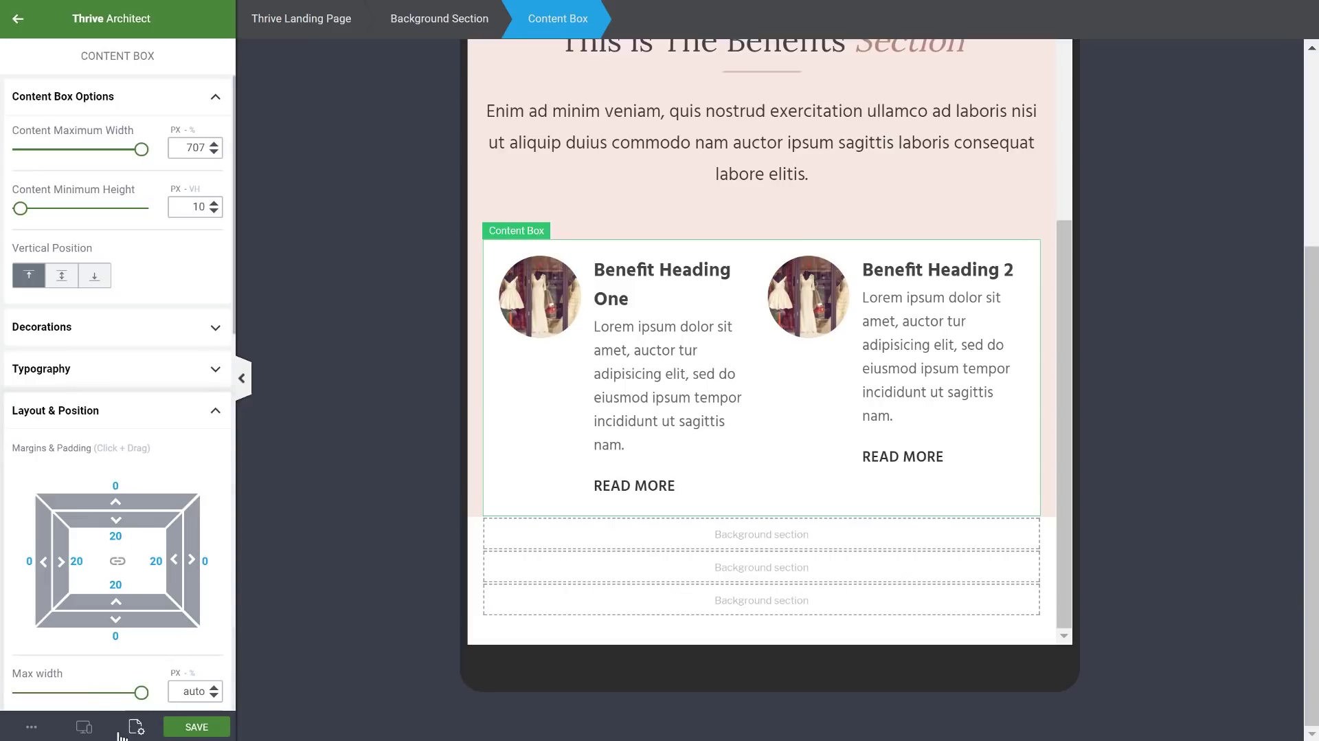
- Switch the responsive view to Mobile and examine how the benefit images and texts stack in the content box
click(84, 726)
click(84, 707)
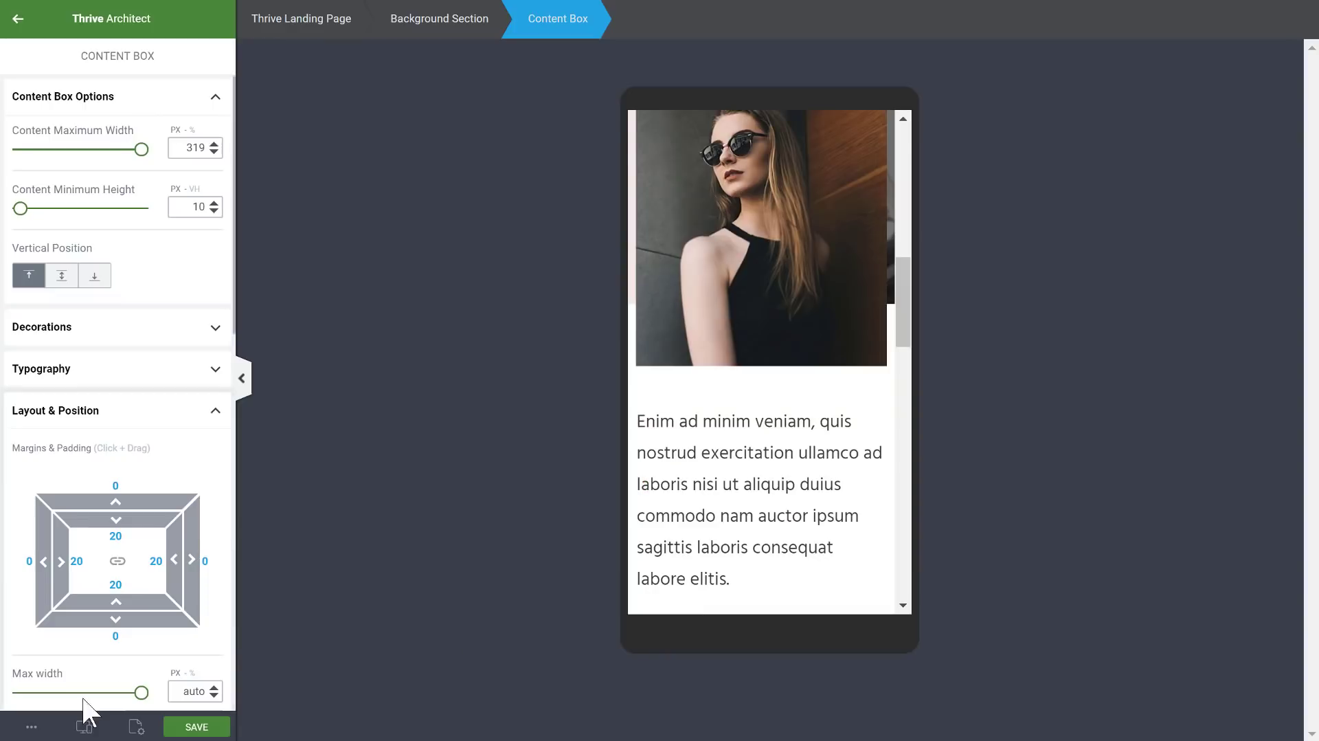
scroll(719, 467, down, 12)
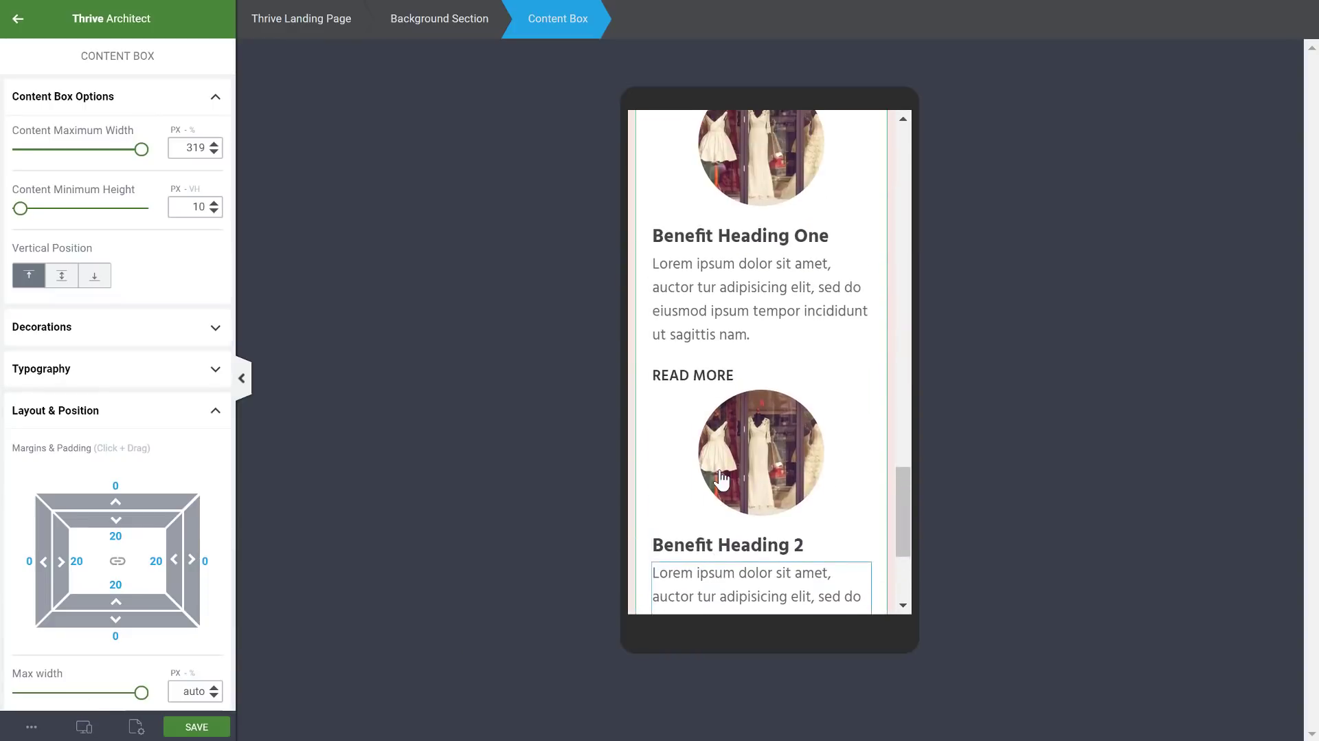
scroll(718, 479, up, 4)
scroll(721, 471, down, 2)
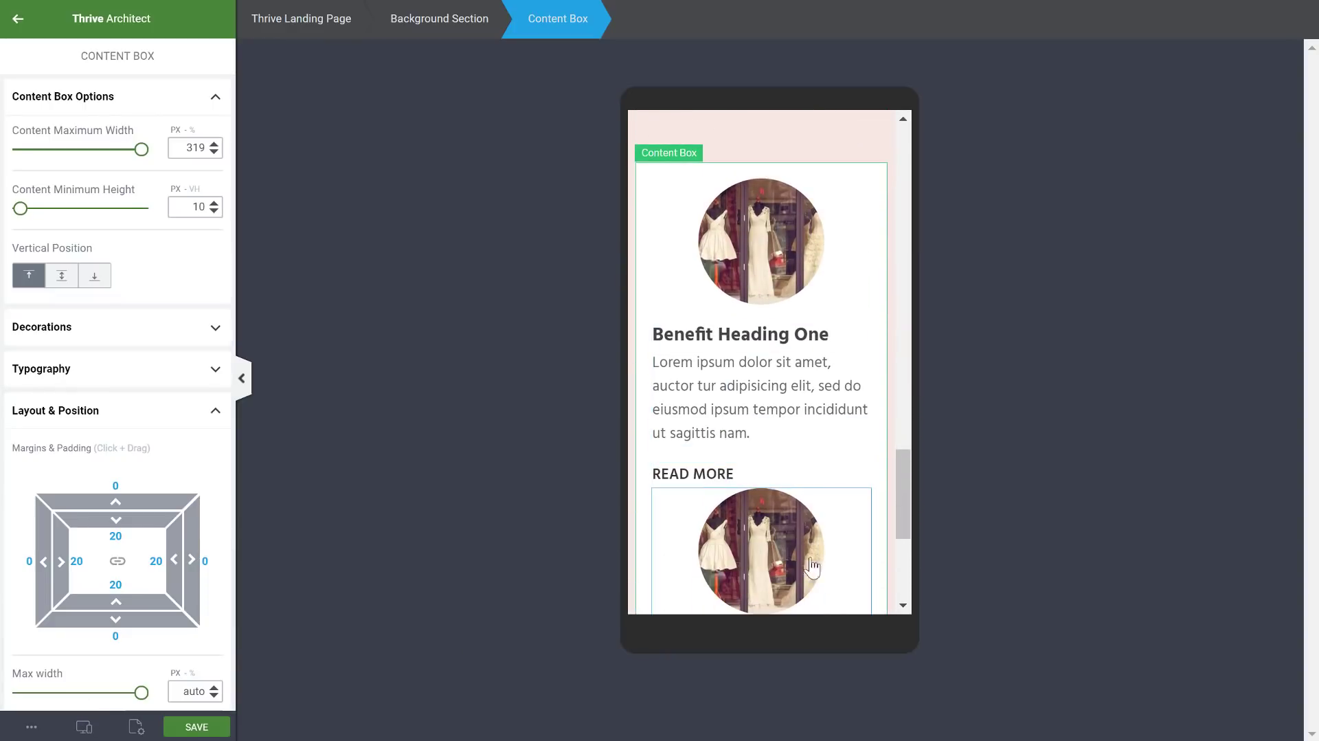
- Set a 30 px bottom margin on the inner columns holding the first benefit's image and text for mobile
click(852, 204)
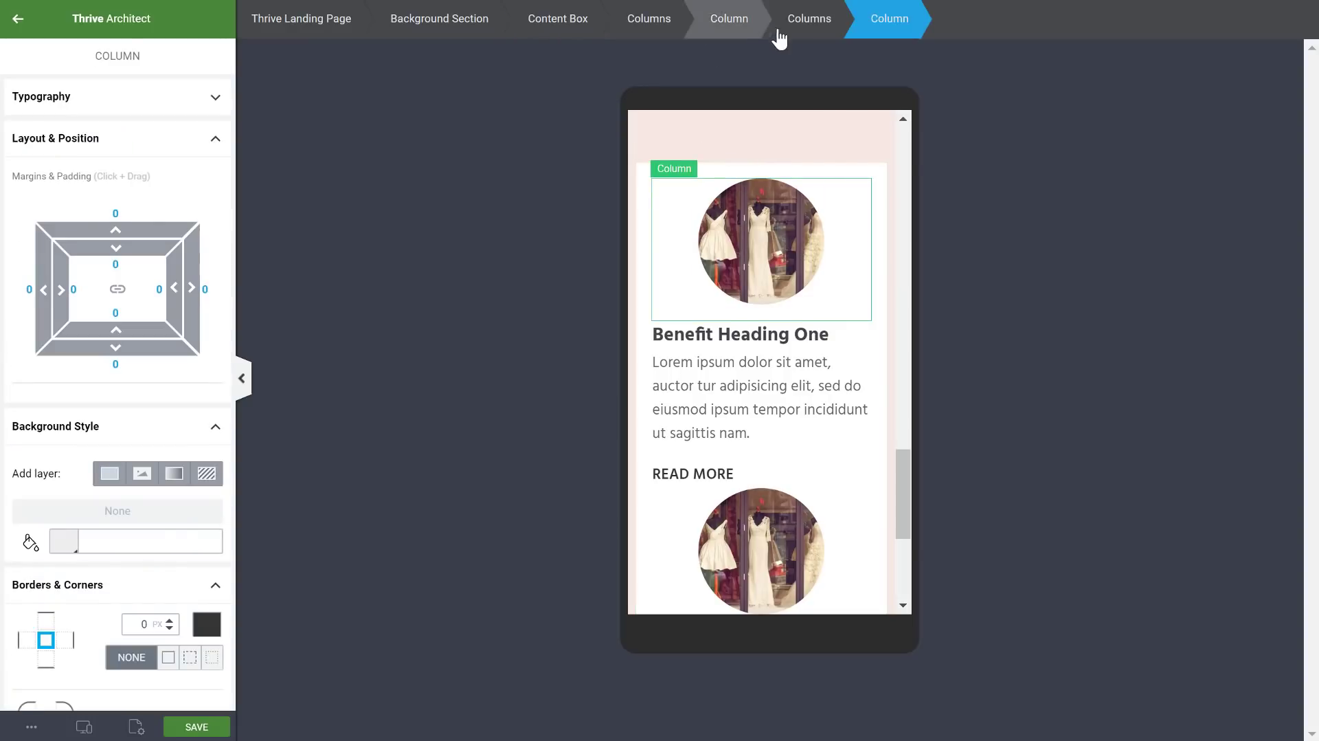
click(805, 26)
scroll(134, 454, down, 5)
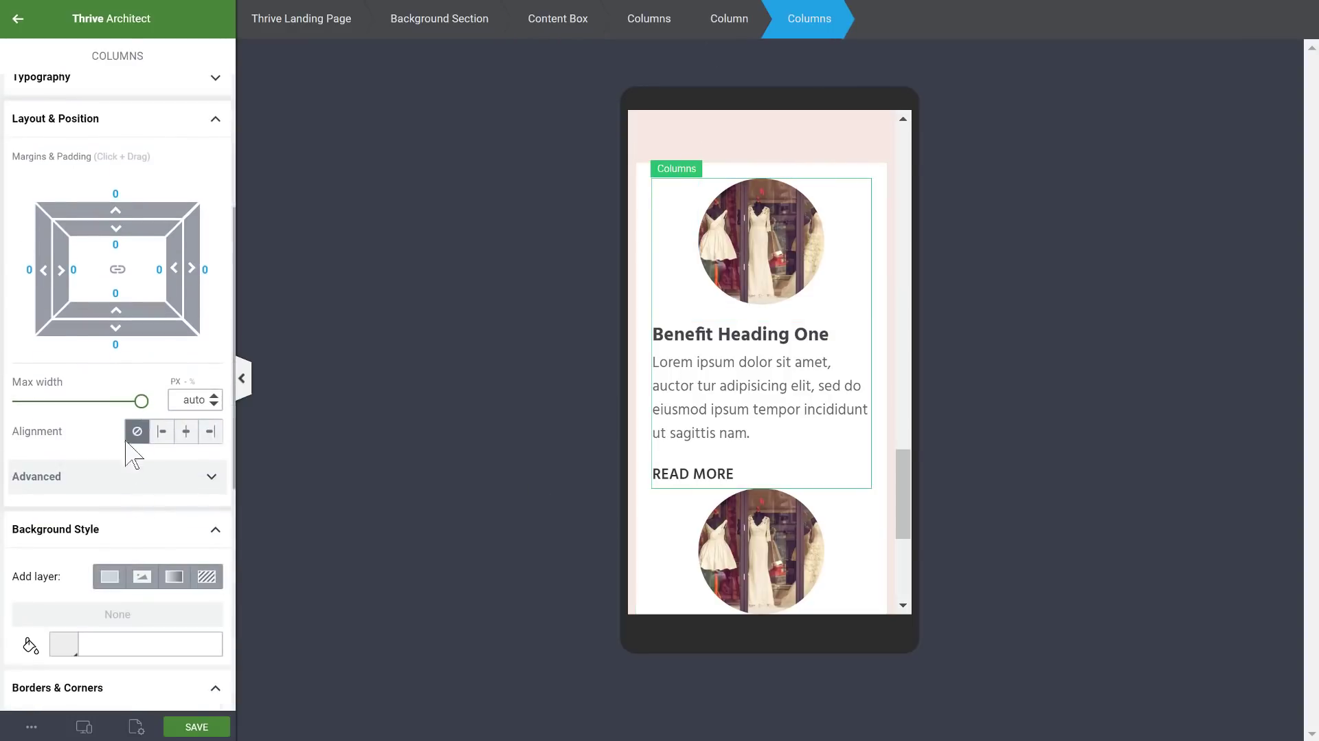
click(116, 343)
text(2)
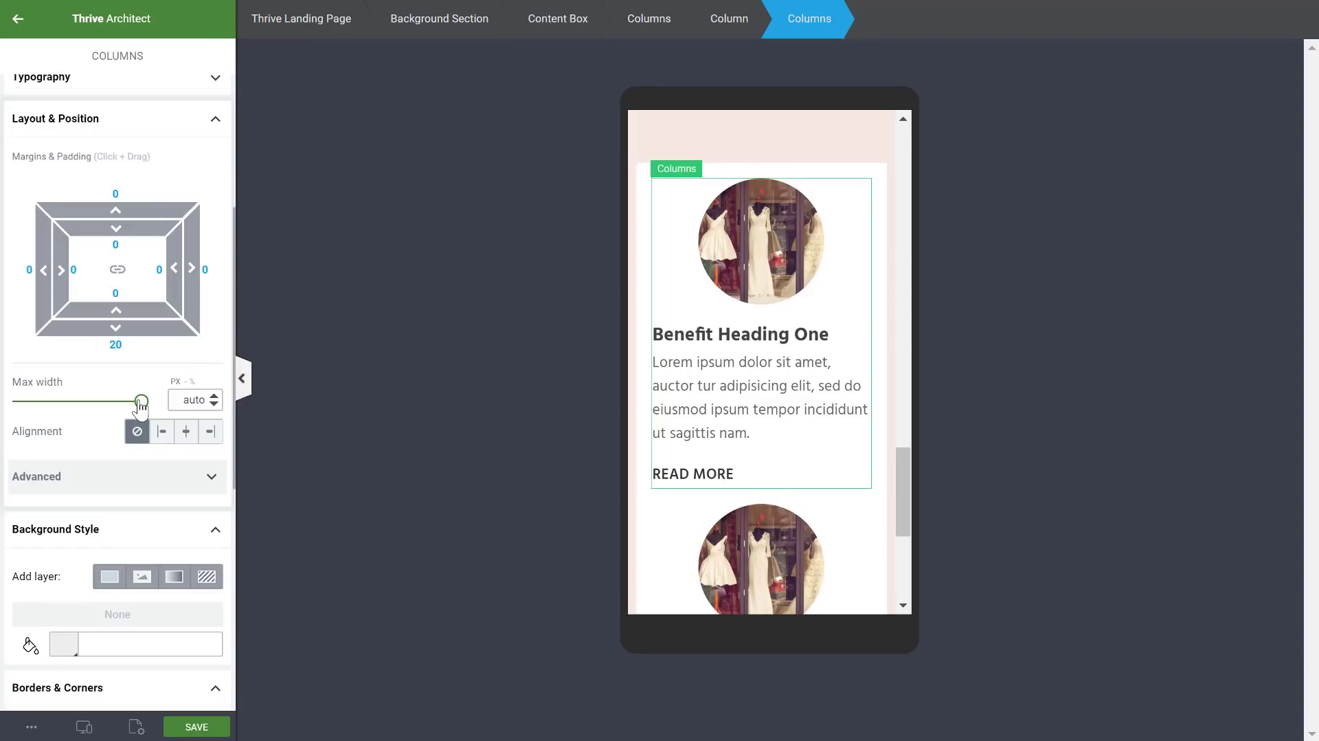
text(3)
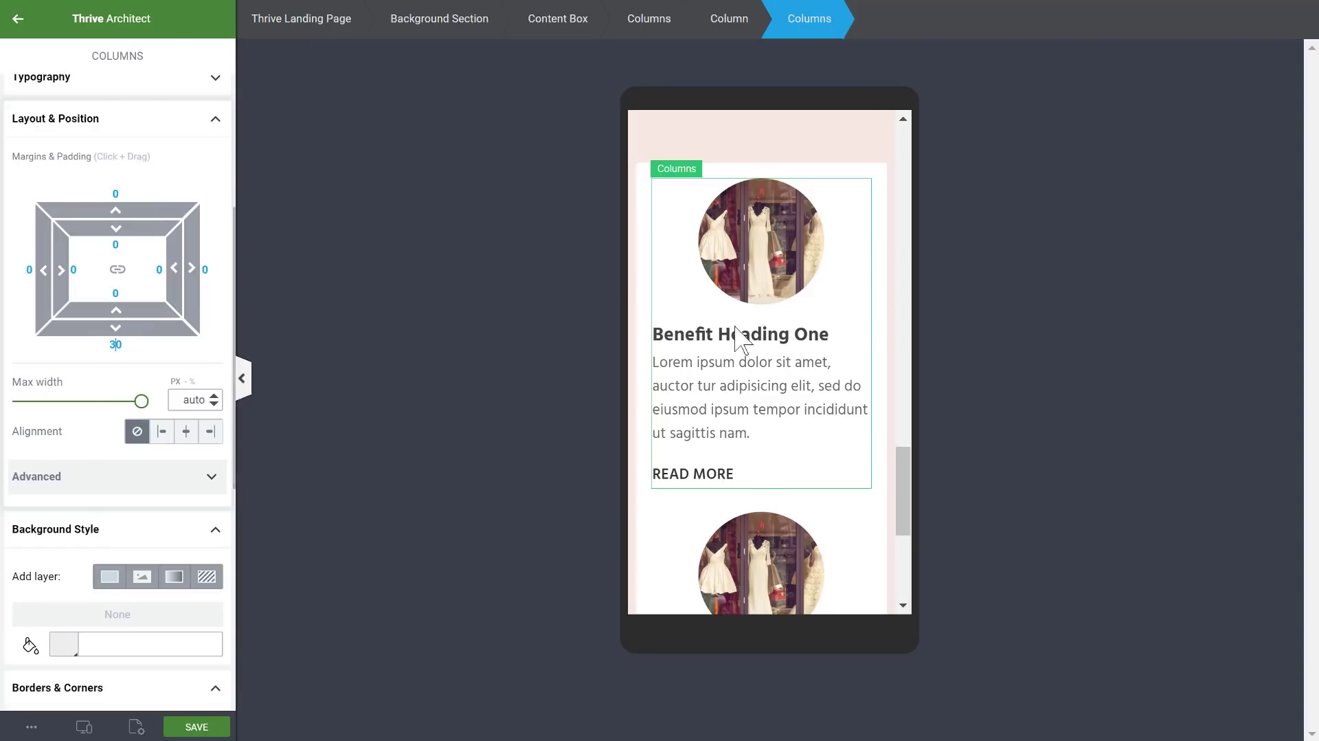
- Set the bottom margin of the second benefit's inner columns to 30 px in the mobile layout
scroll(857, 357, down, 3)
click(859, 351)
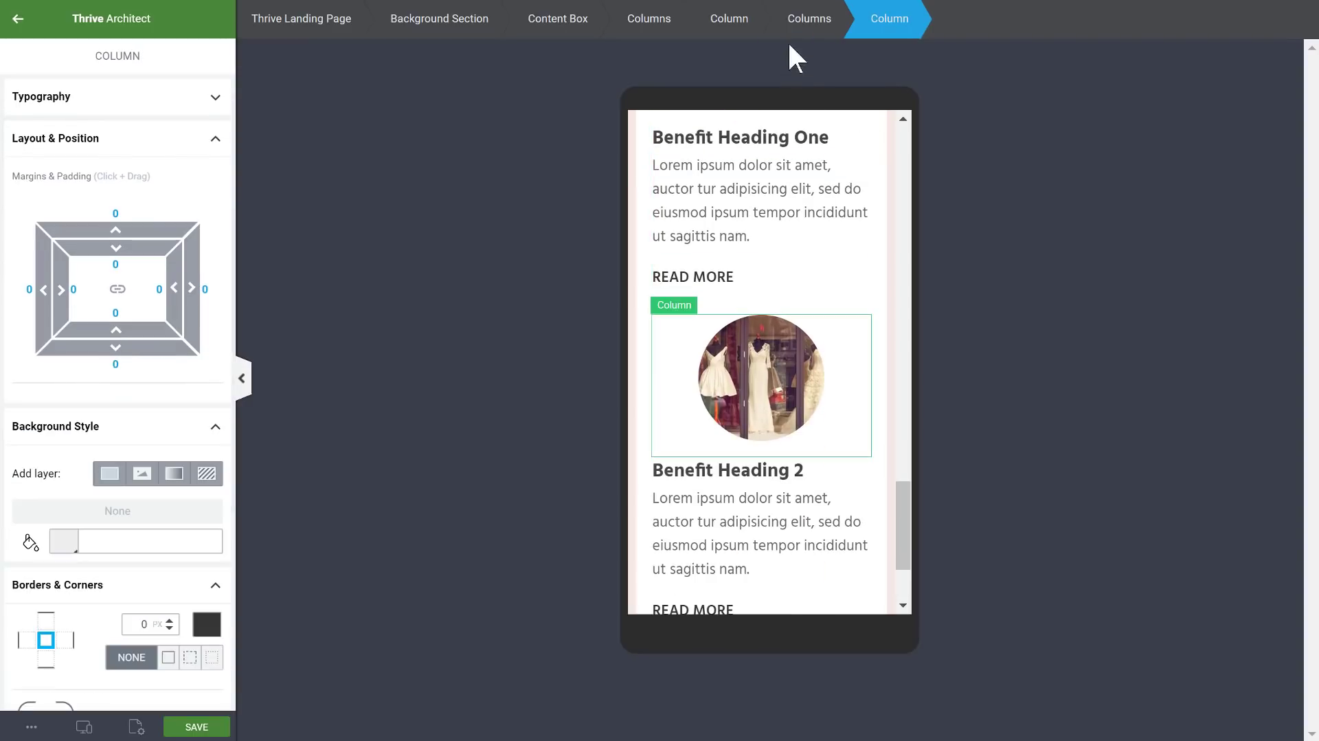
click(802, 22)
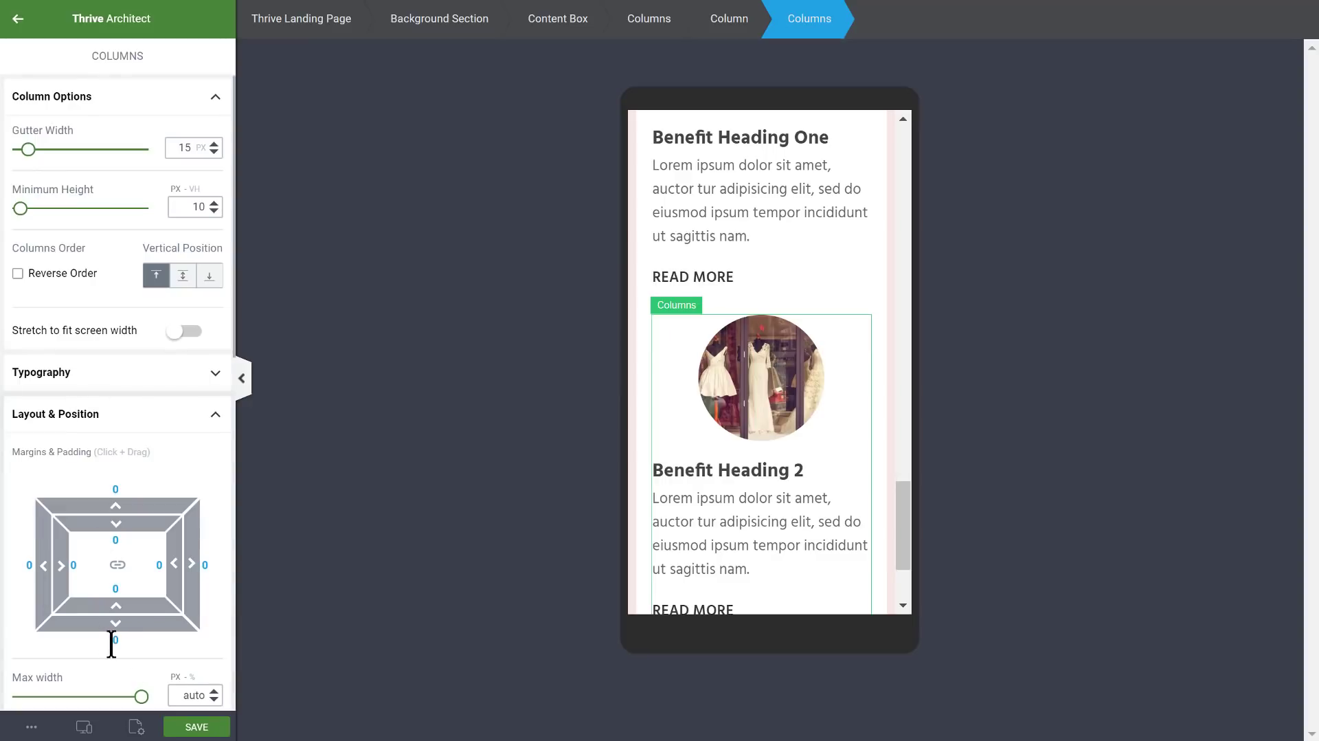
scroll(863, 436, down, 2)
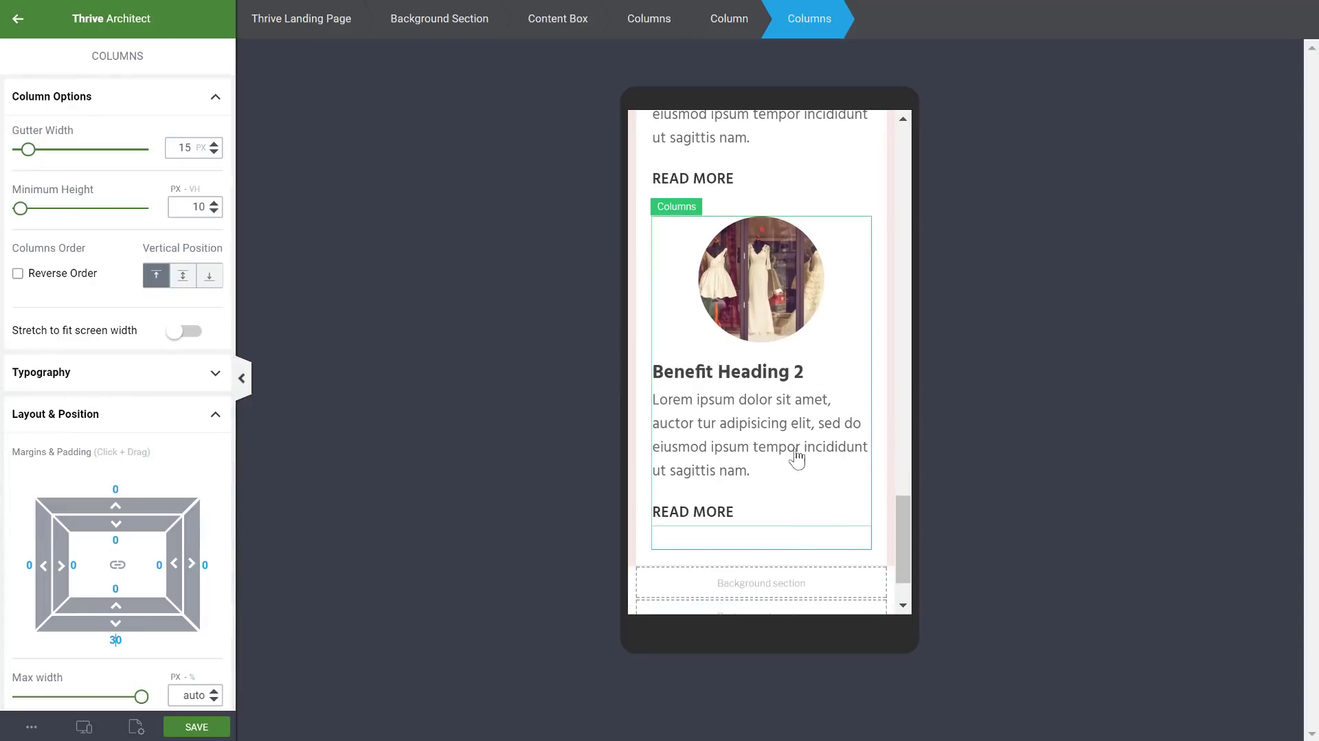
- Center-align all text in the column containing "Benefit Heading One" in the mobile layout
scroll(798, 464, up, 4)
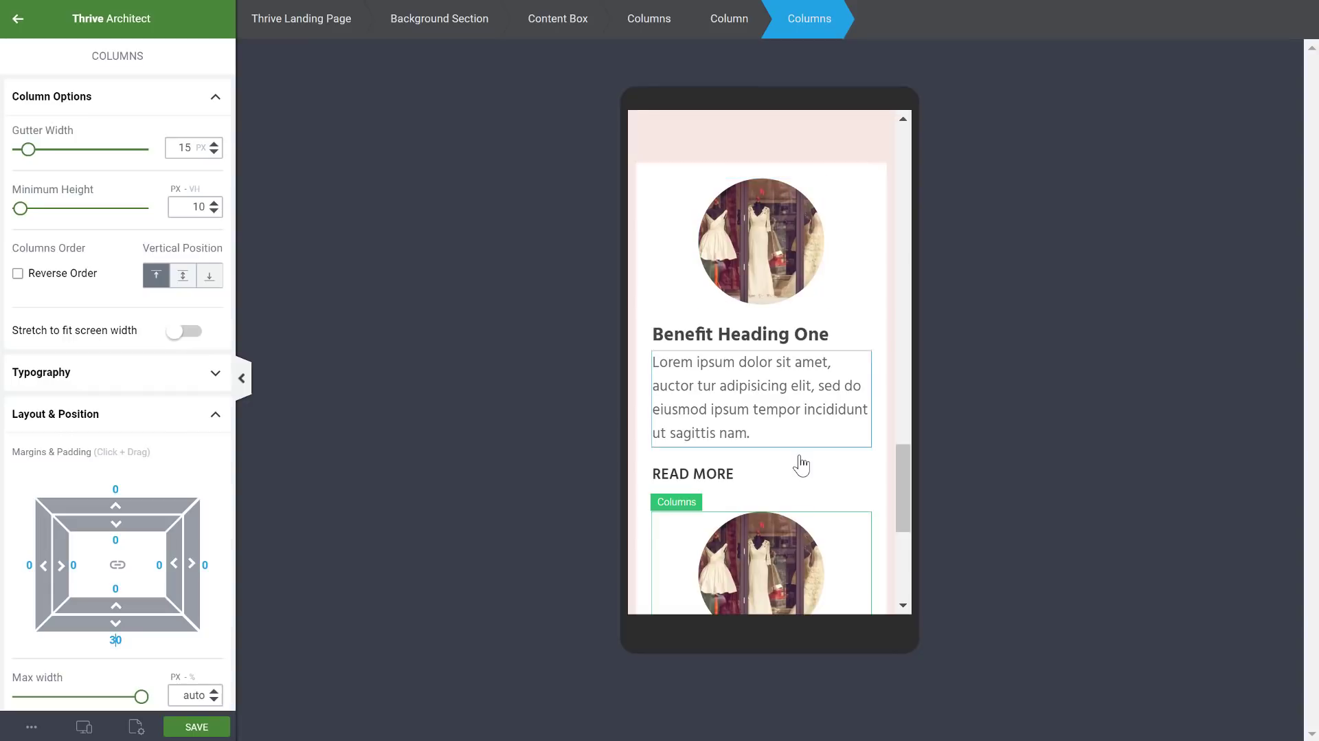
click(844, 334)
click(900, 21)
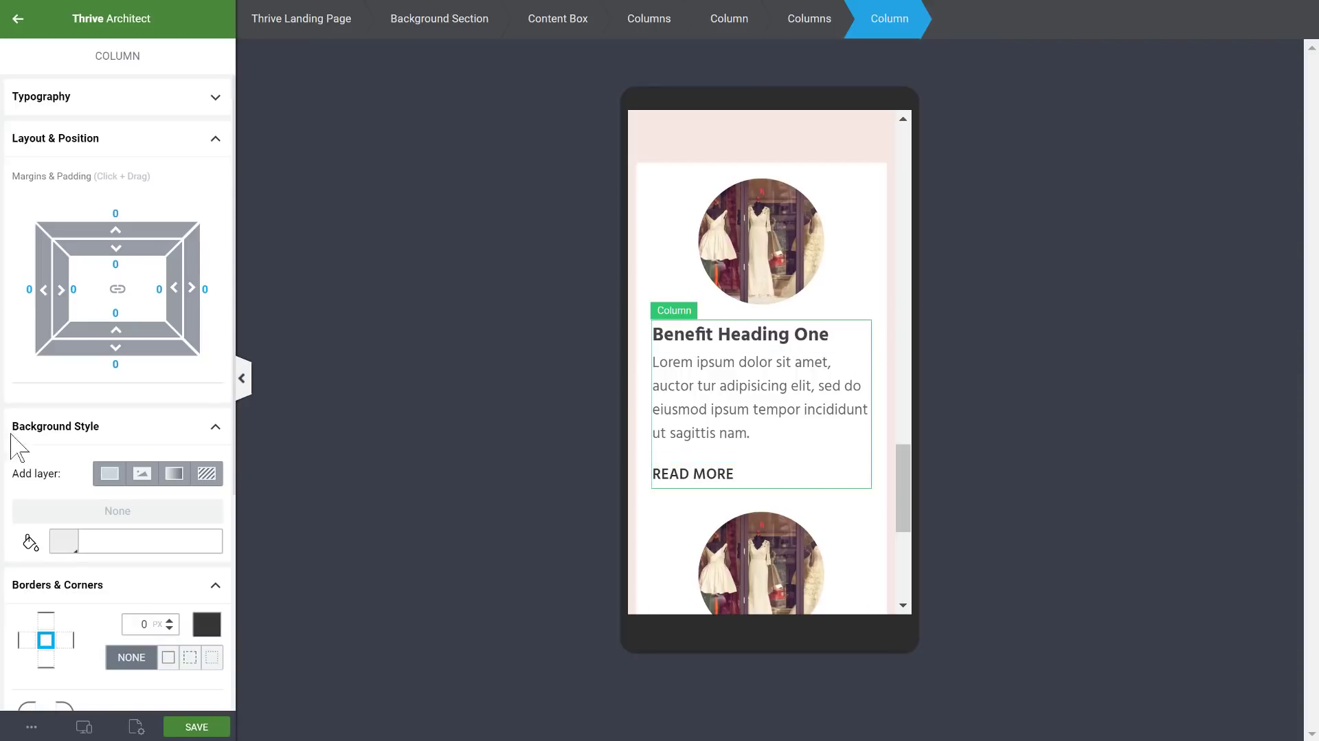
click(121, 97)
click(48, 270)
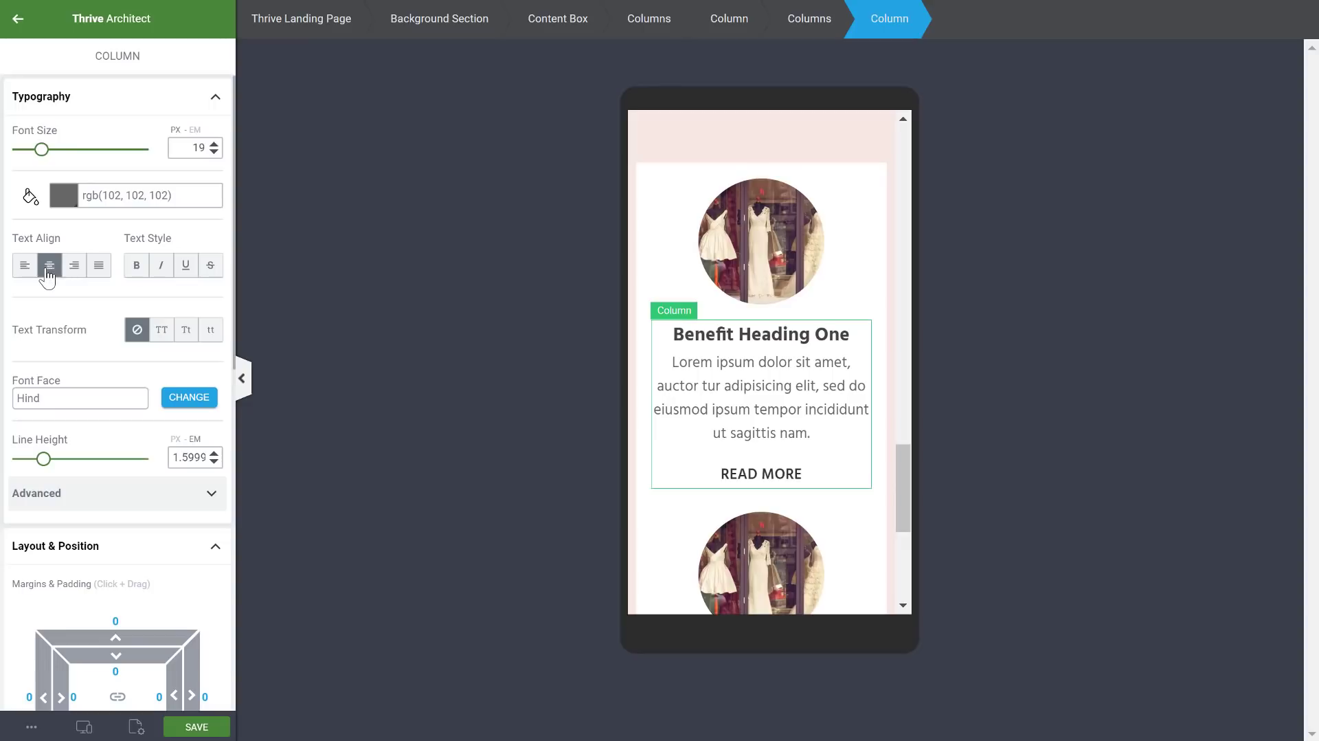
- Center-align all text in the column containing "Benefit Heading 2" in the mobile layout
scroll(842, 409, down, 4)
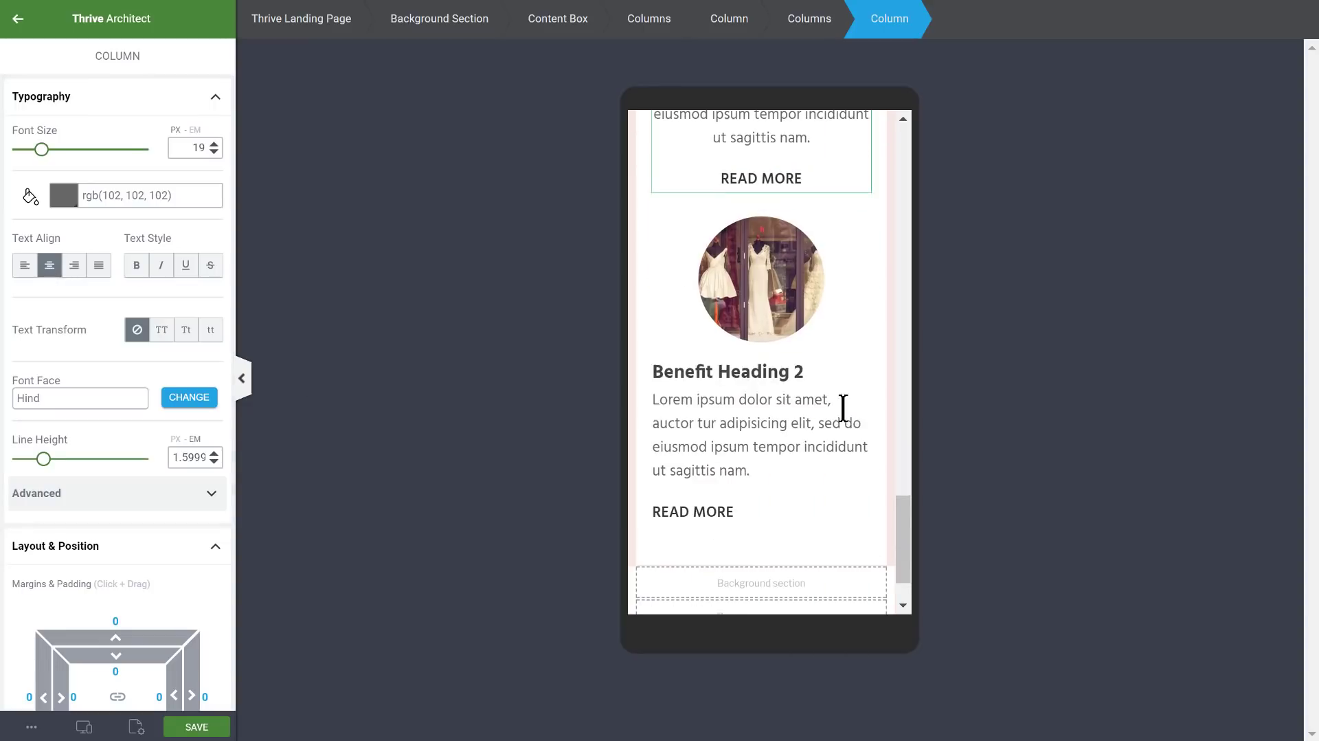
click(842, 383)
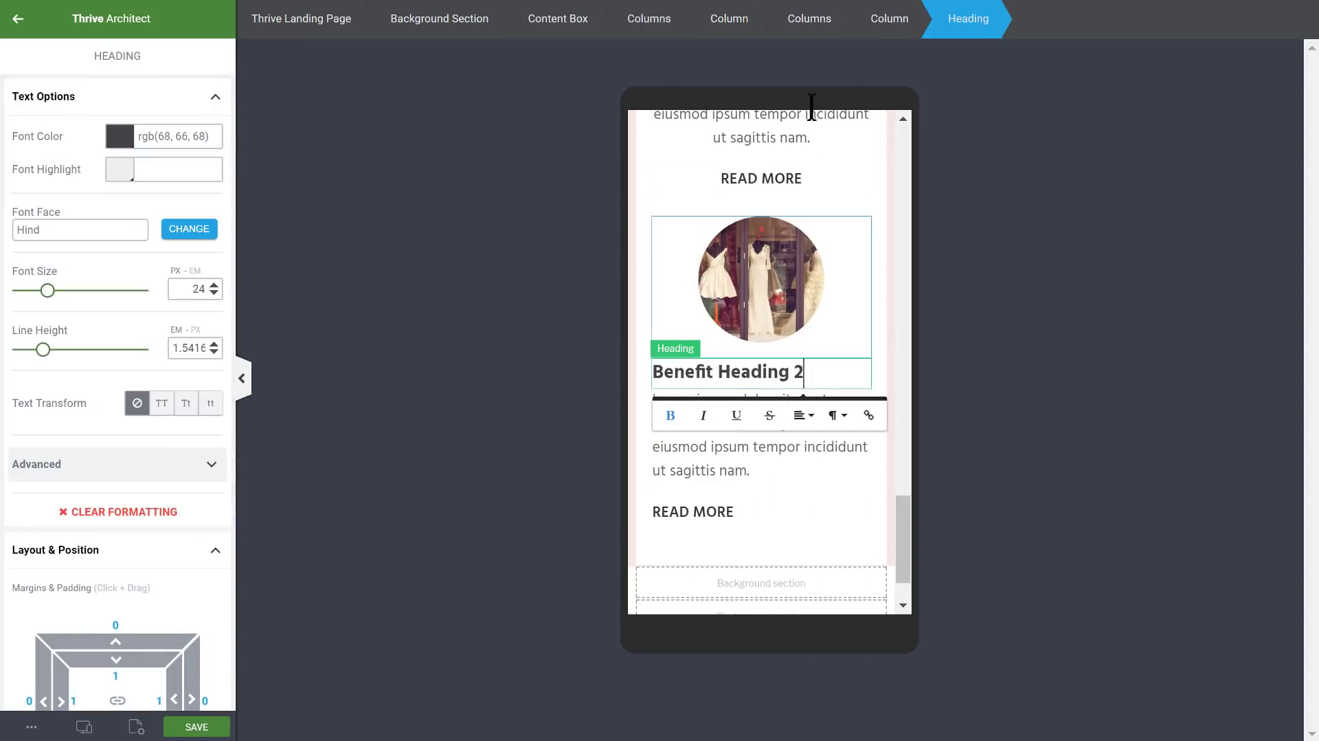
click(890, 19)
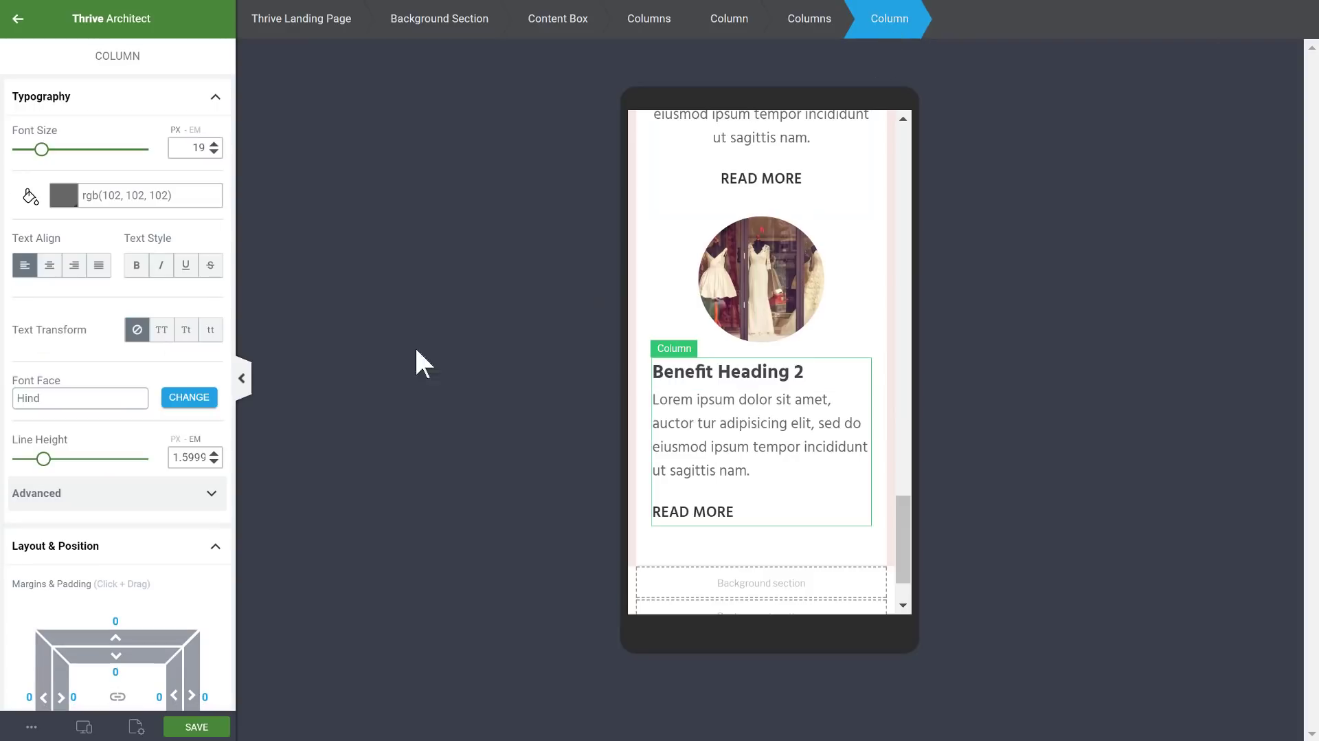
click(49, 266)
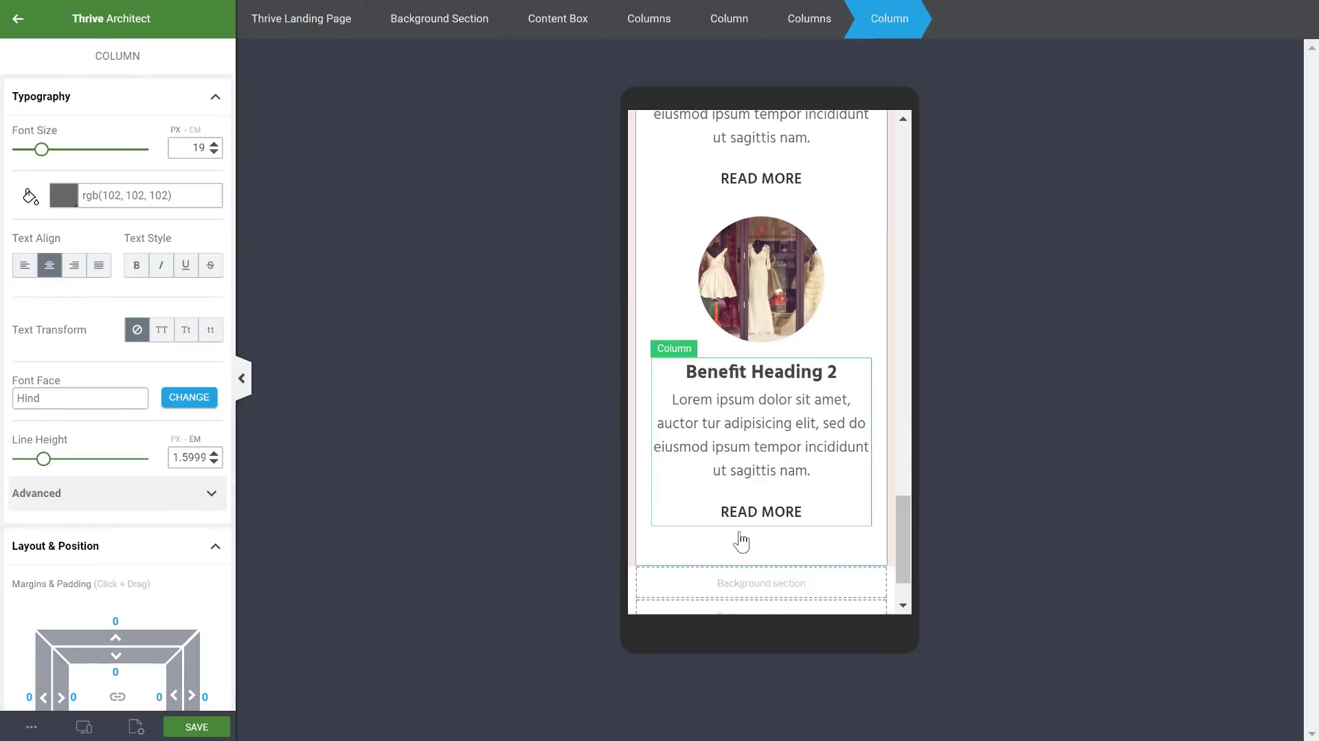
click(76, 99)
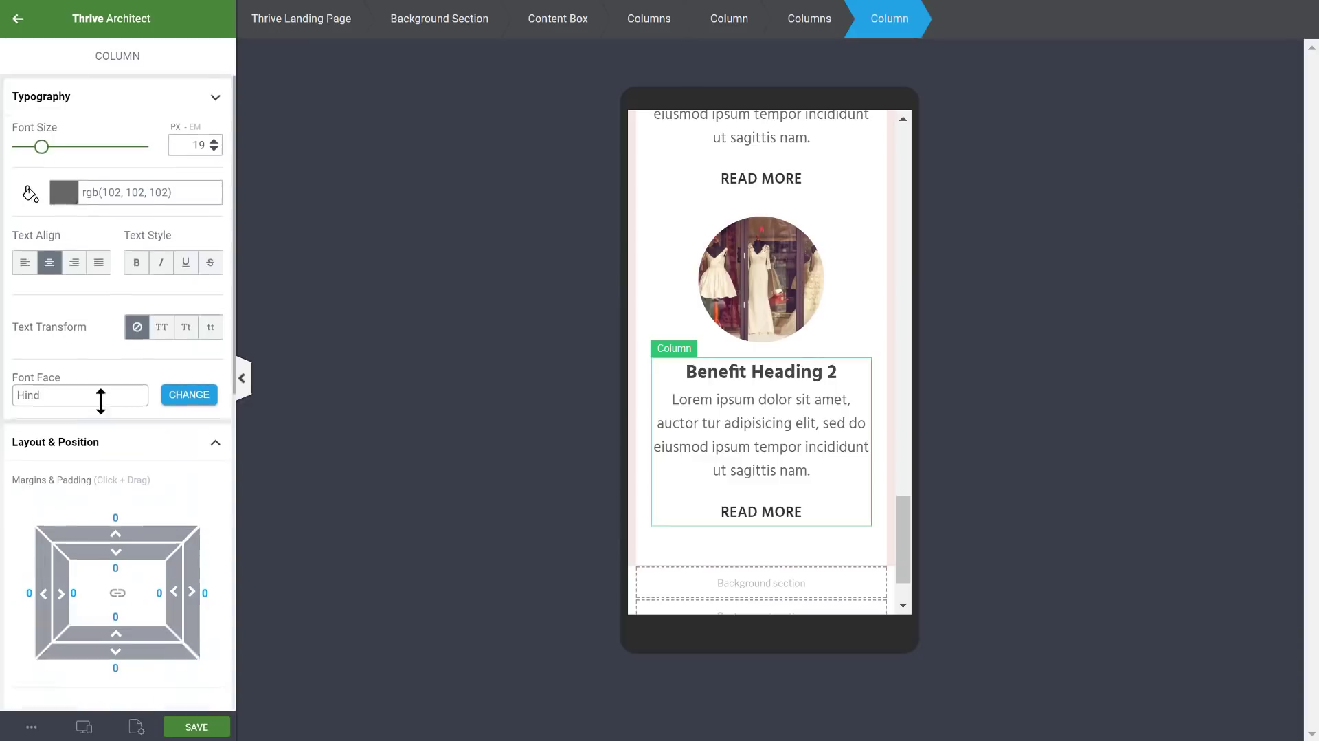
- Check the centered benefits in the mobile layout and switch the page preview to Desktop
scroll(756, 385, up, 3)
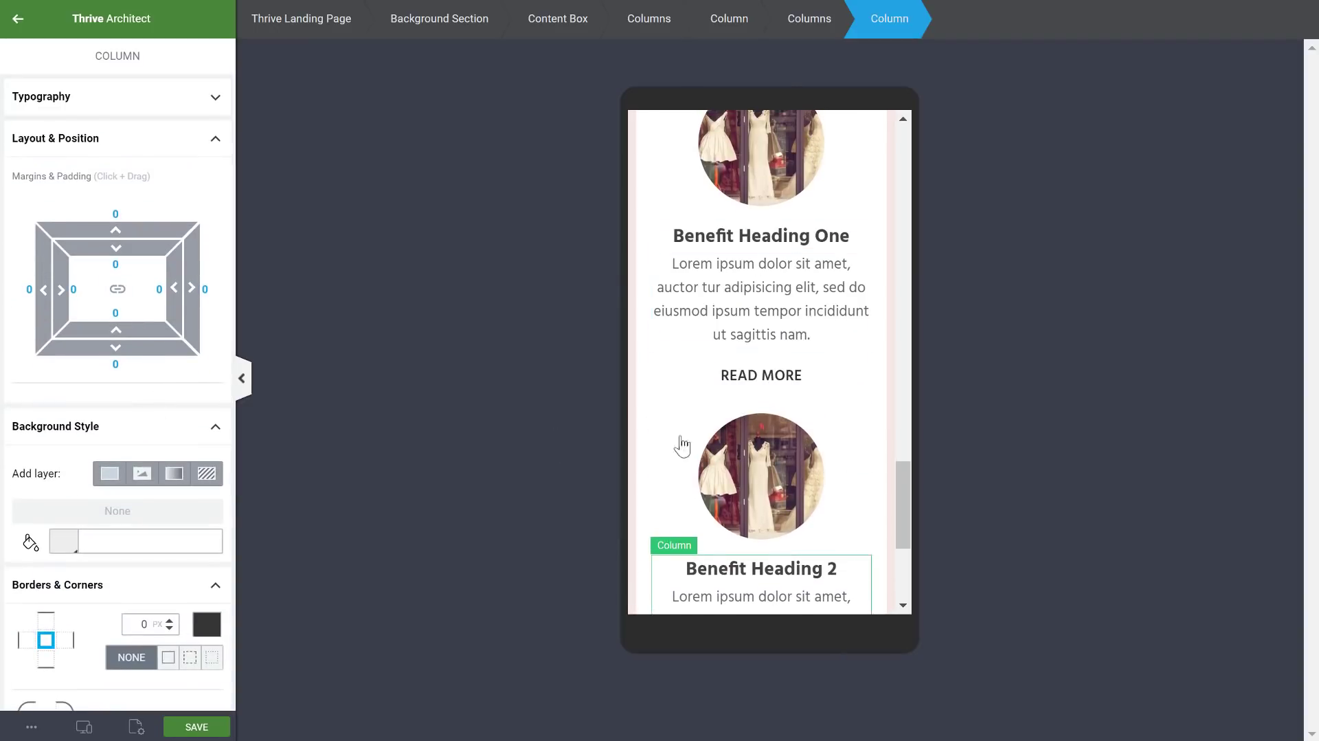
scroll(872, 182, up, 2)
scroll(818, 294, down, 6)
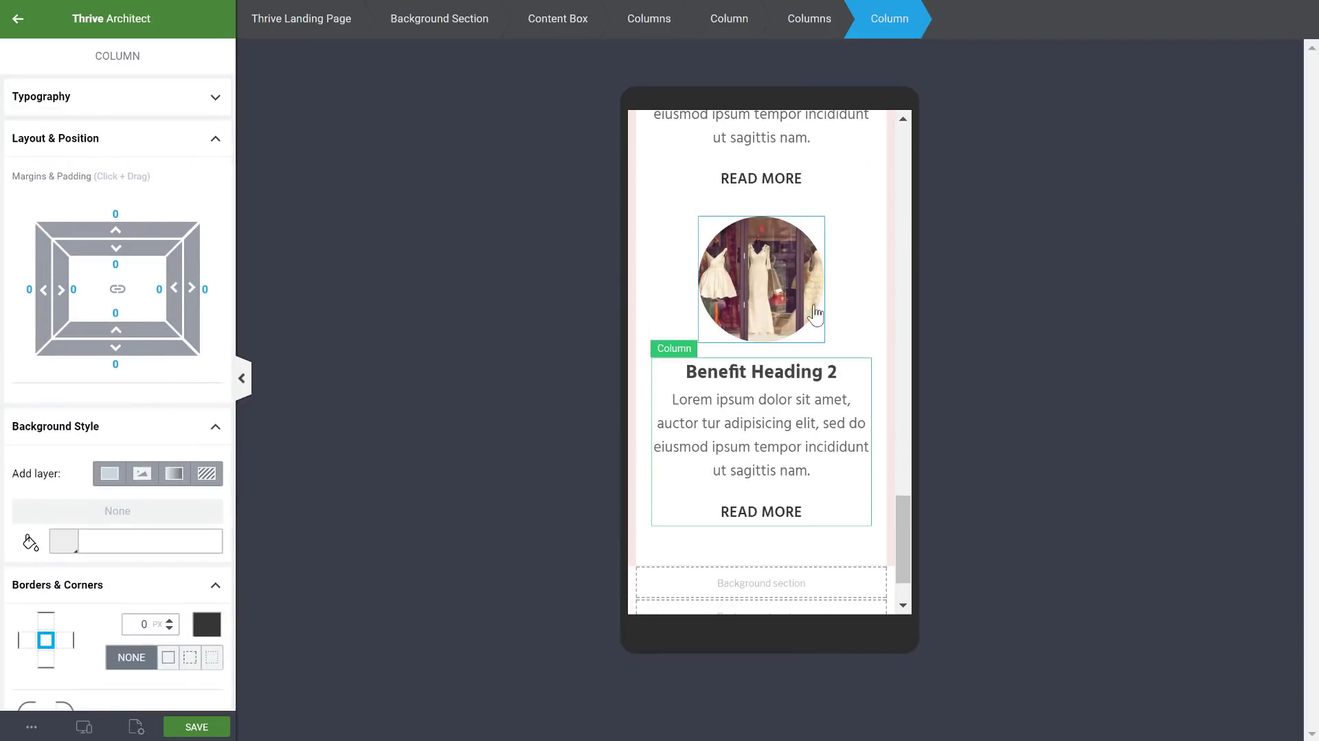
mouse_move(91, 731)
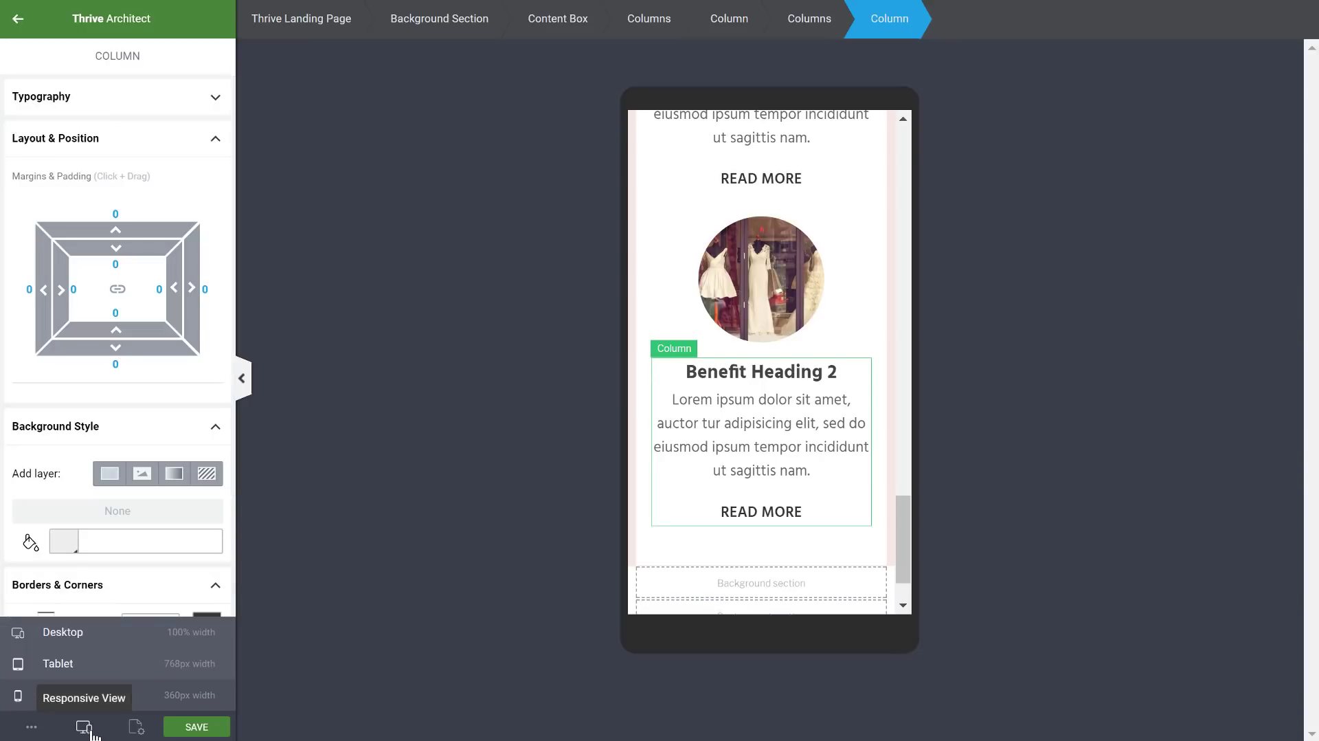
click(77, 635)
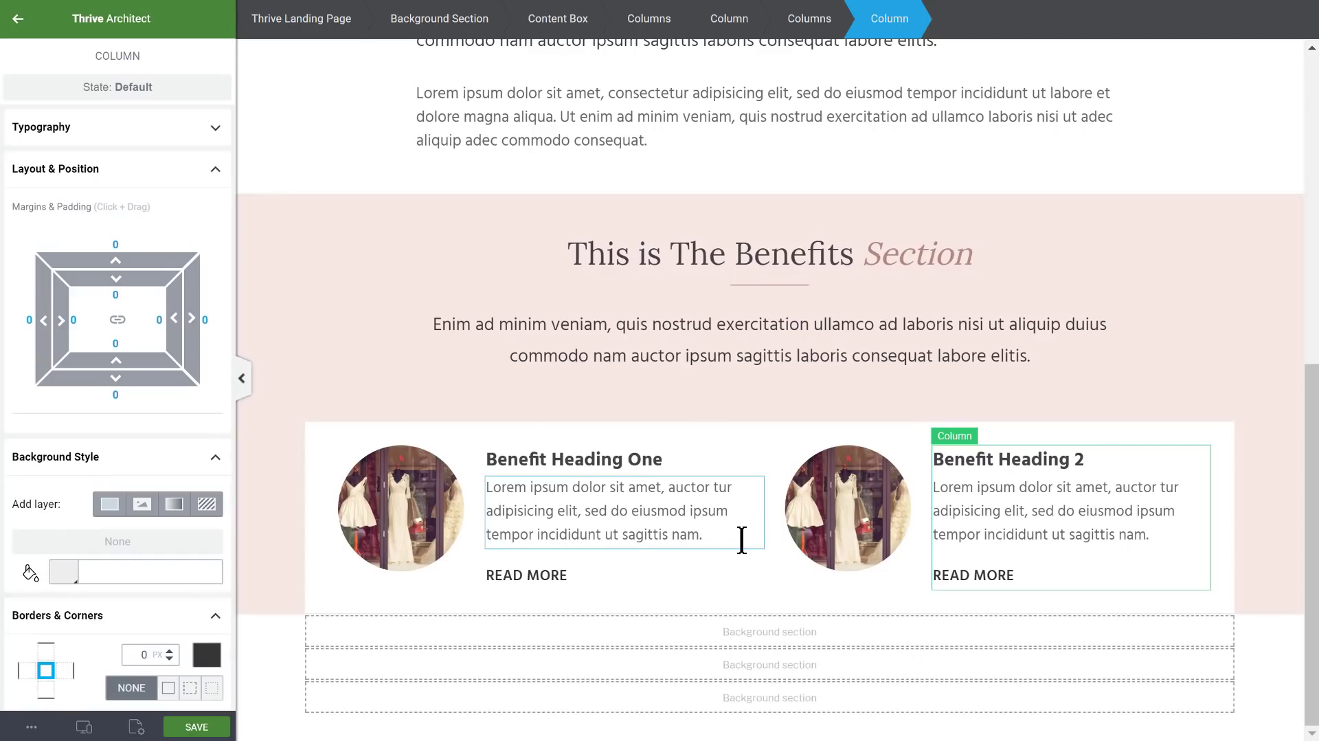
- Replace the round image beside "Benefit Heading 2" with chic_feature_3.jpg
click(873, 514)
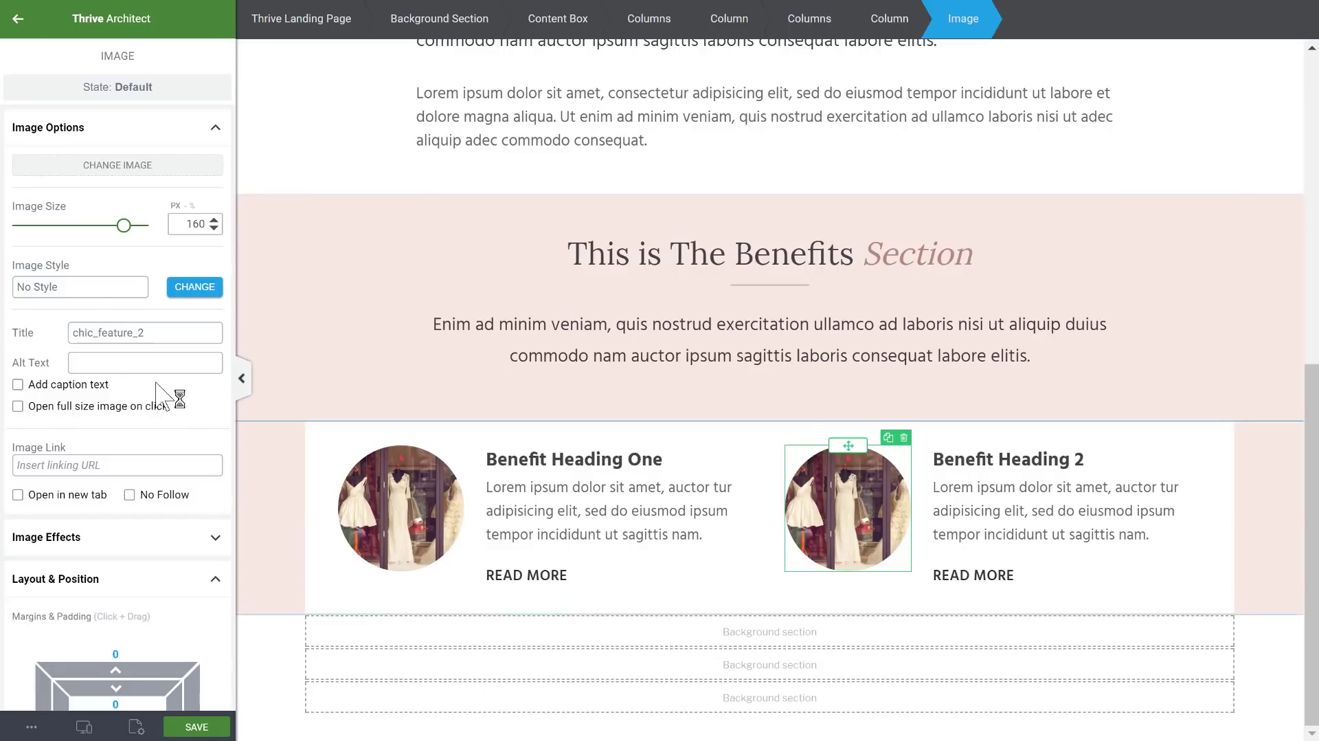
click(92, 166)
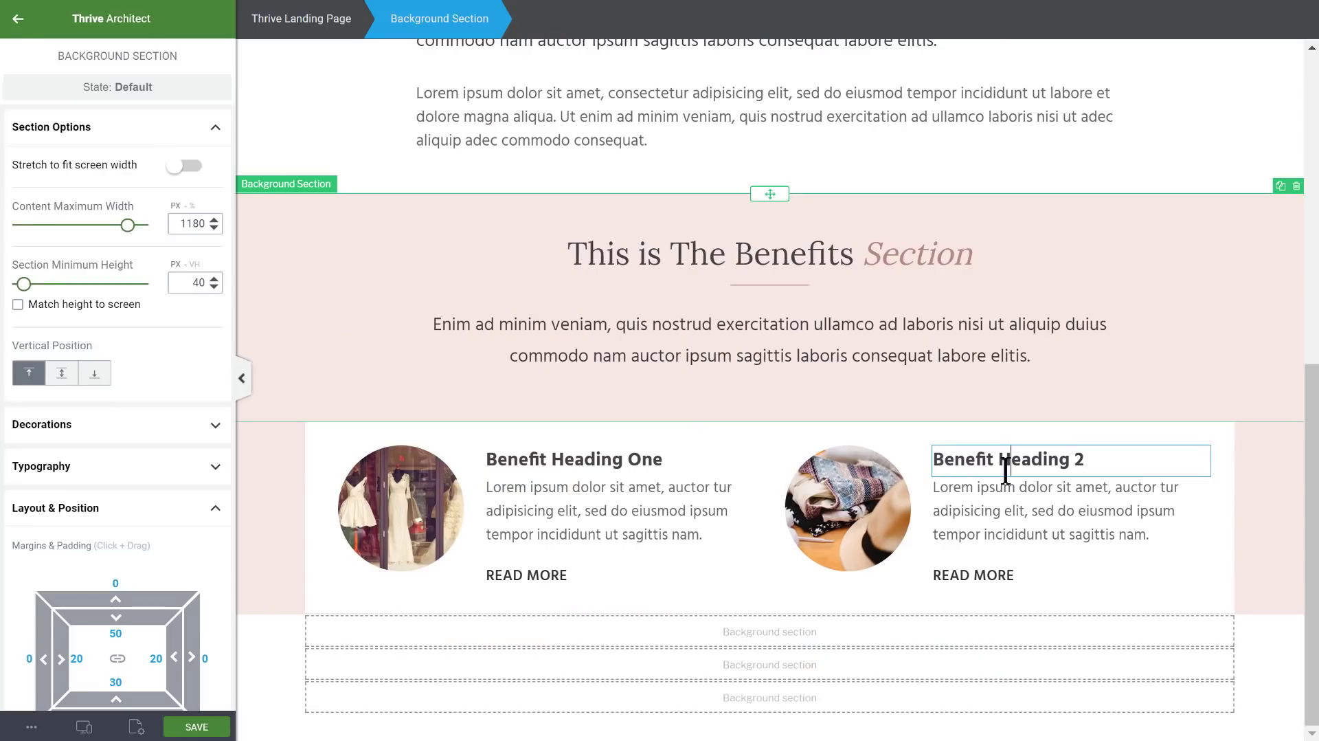
- Duplicate the outer columns element that holds both benefits to create a second row
click(1004, 462)
click(826, 32)
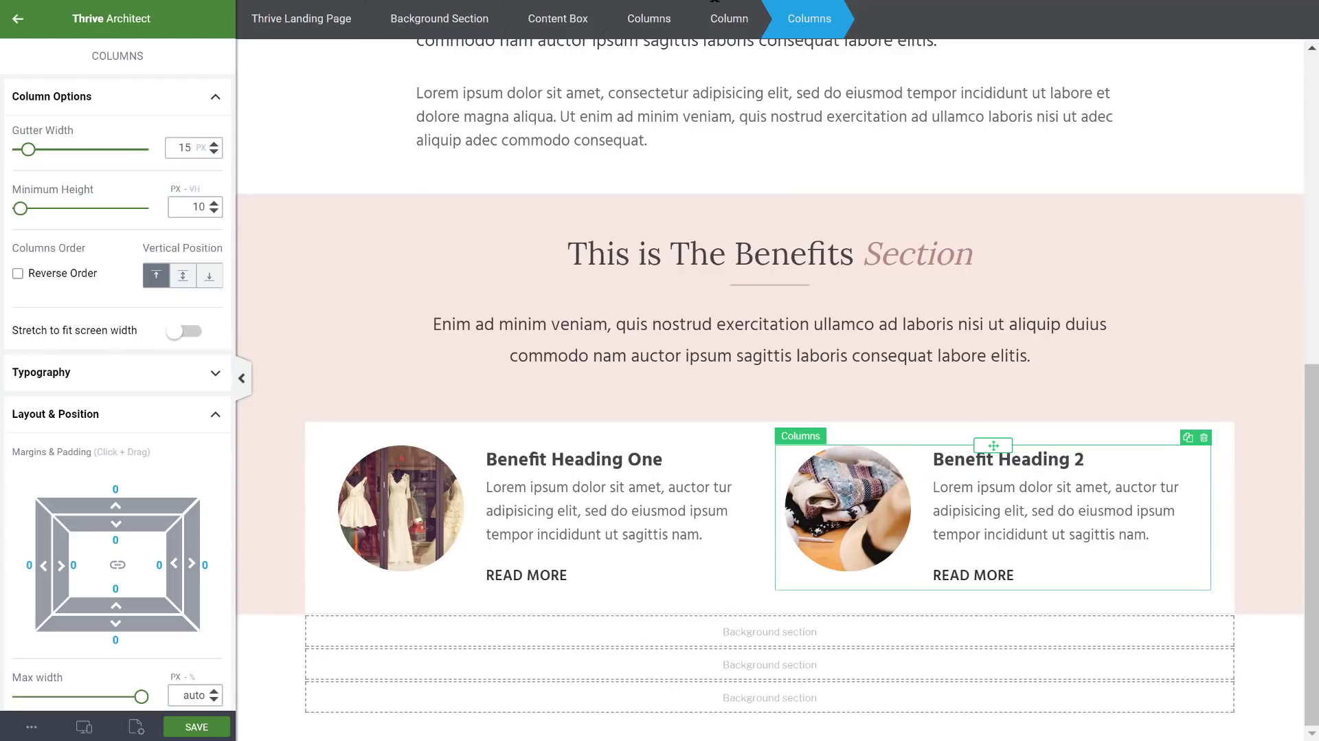
click(653, 31)
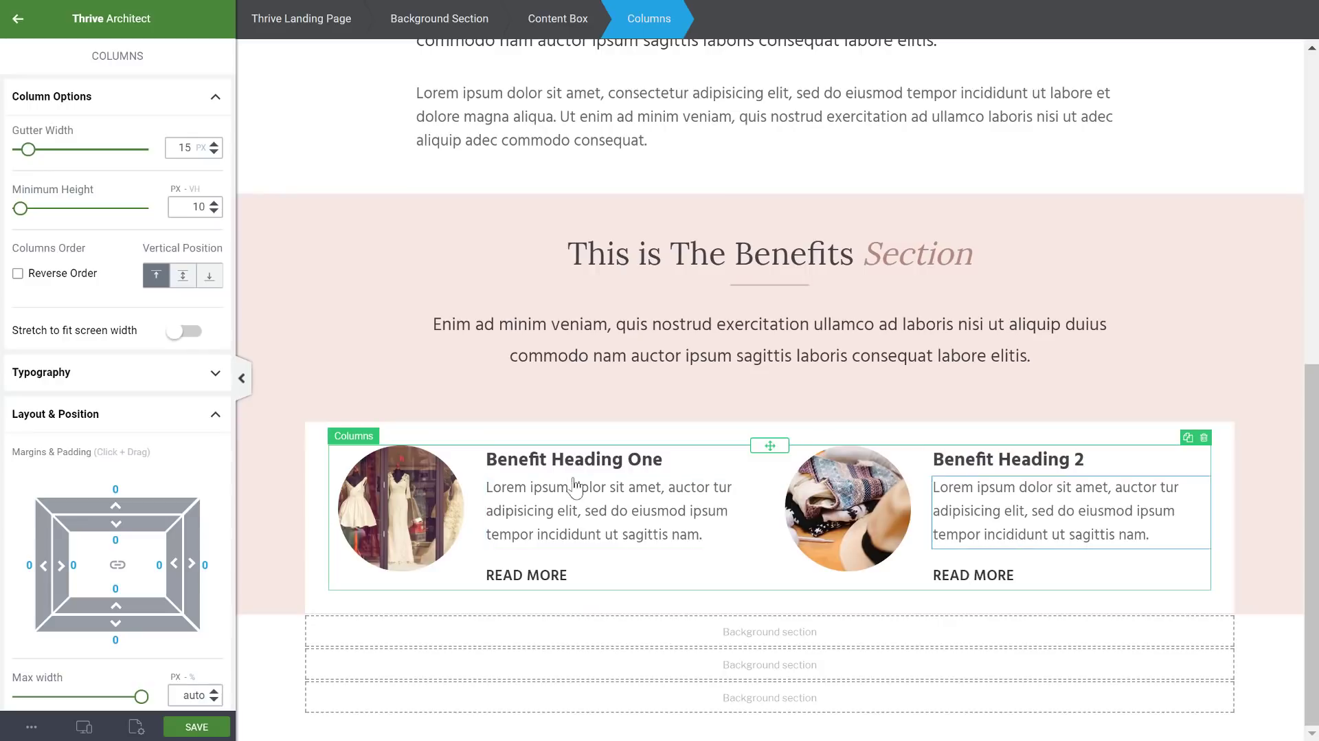
click(1190, 439)
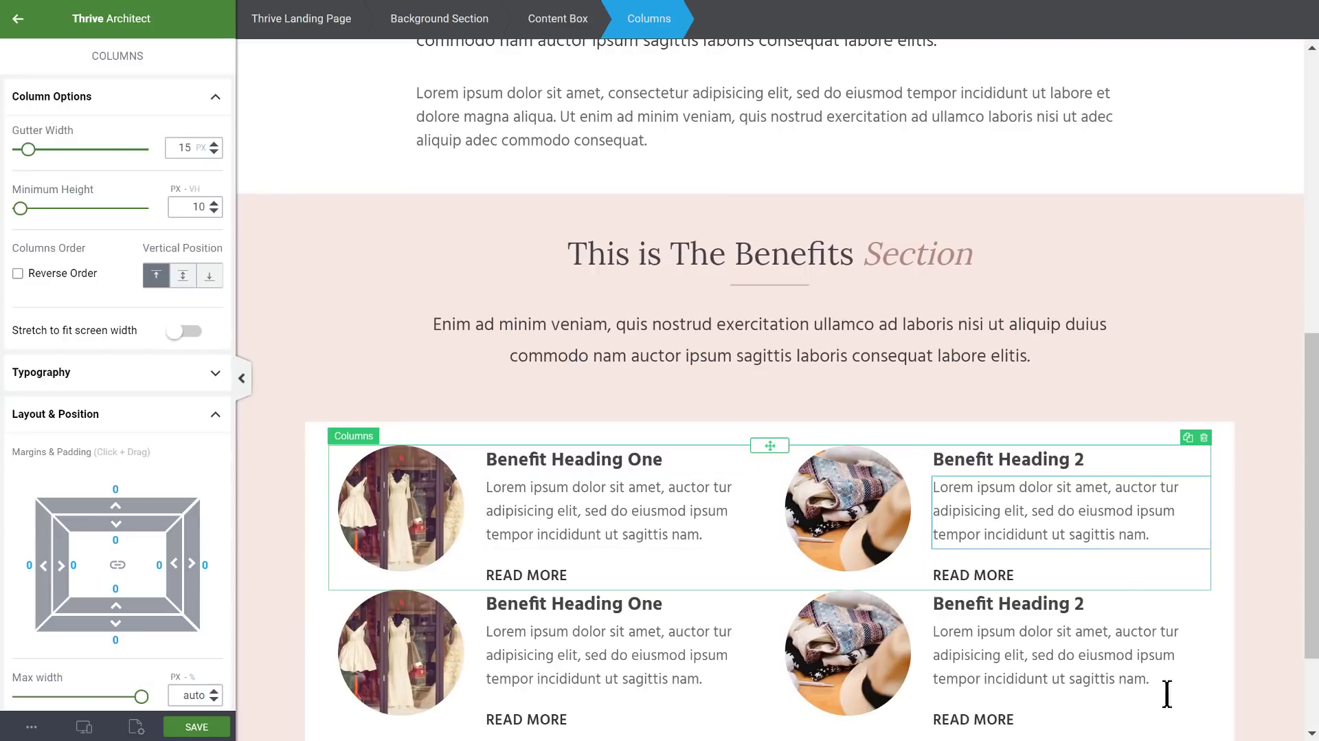
- Set the bottom margin of the upper benefits row's outer columns to 60 px
scroll(1018, 535, down, 2)
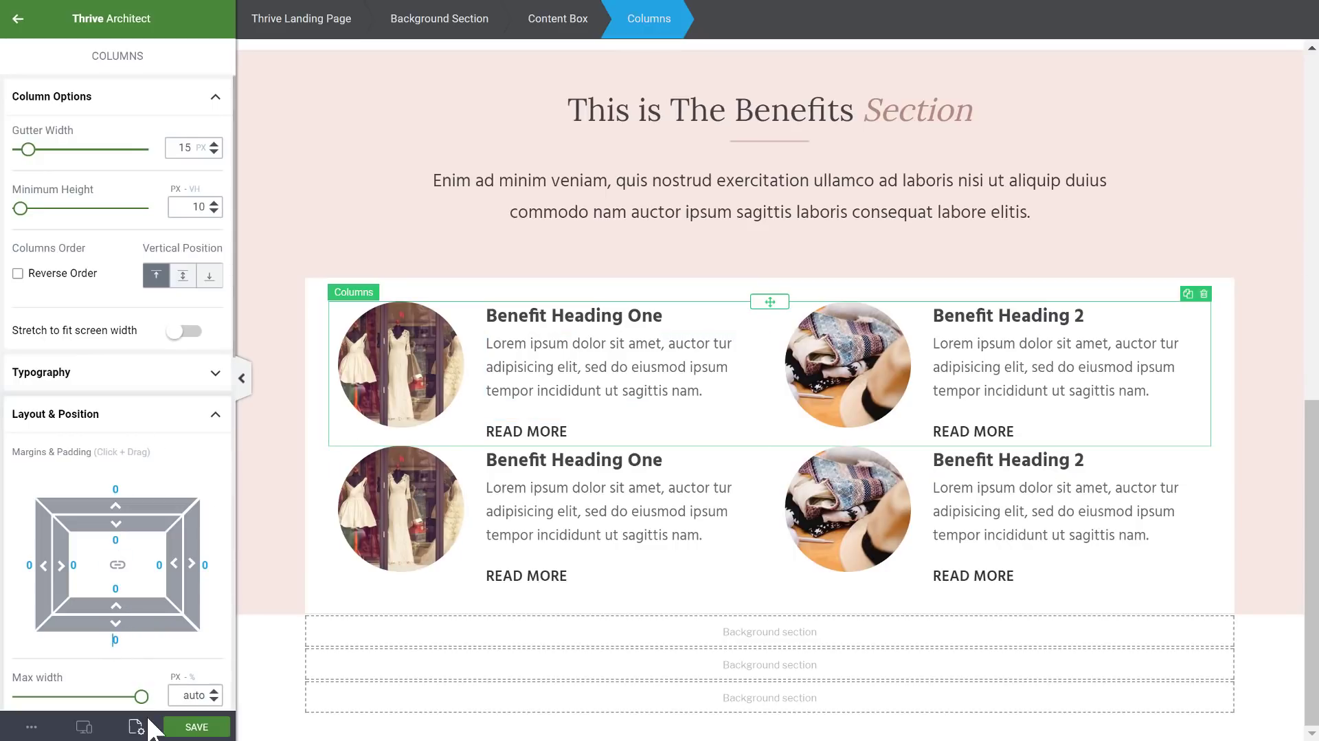
text(300)
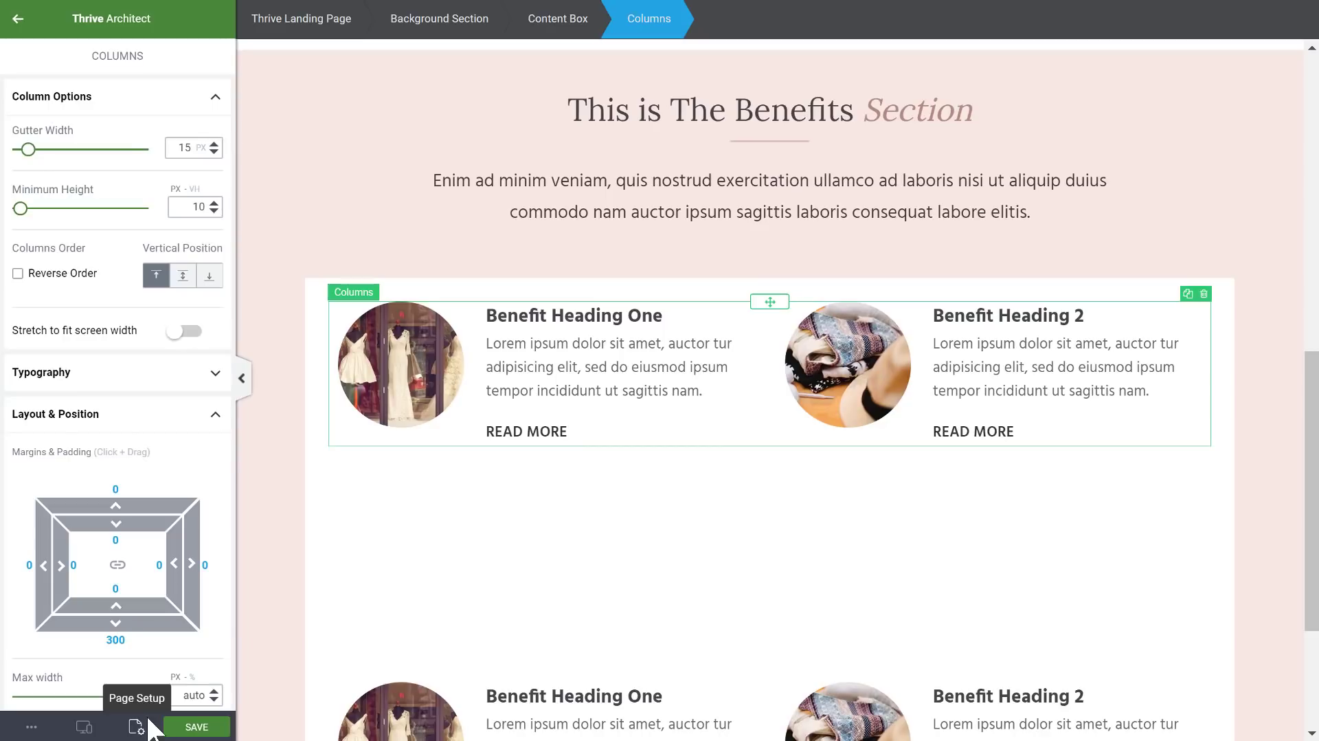
key(BackSpace)
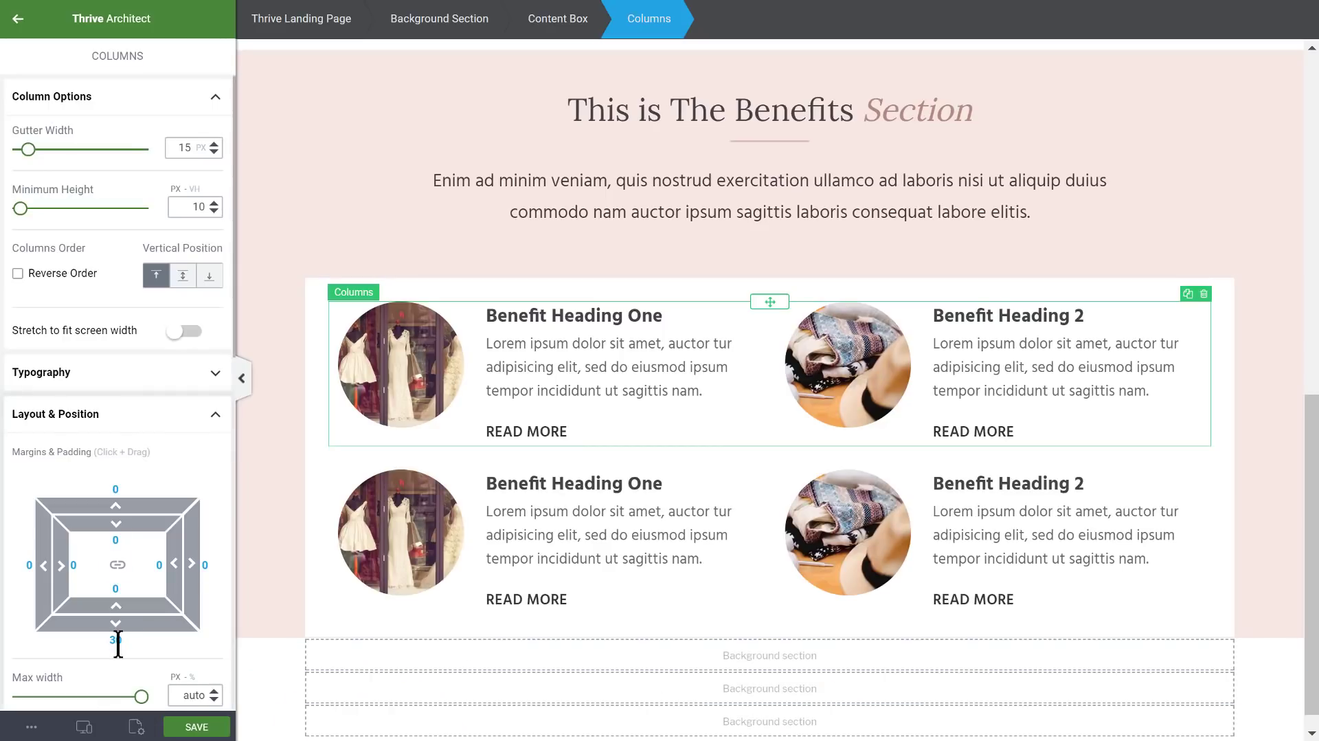
key(BackSpace)
text(6)
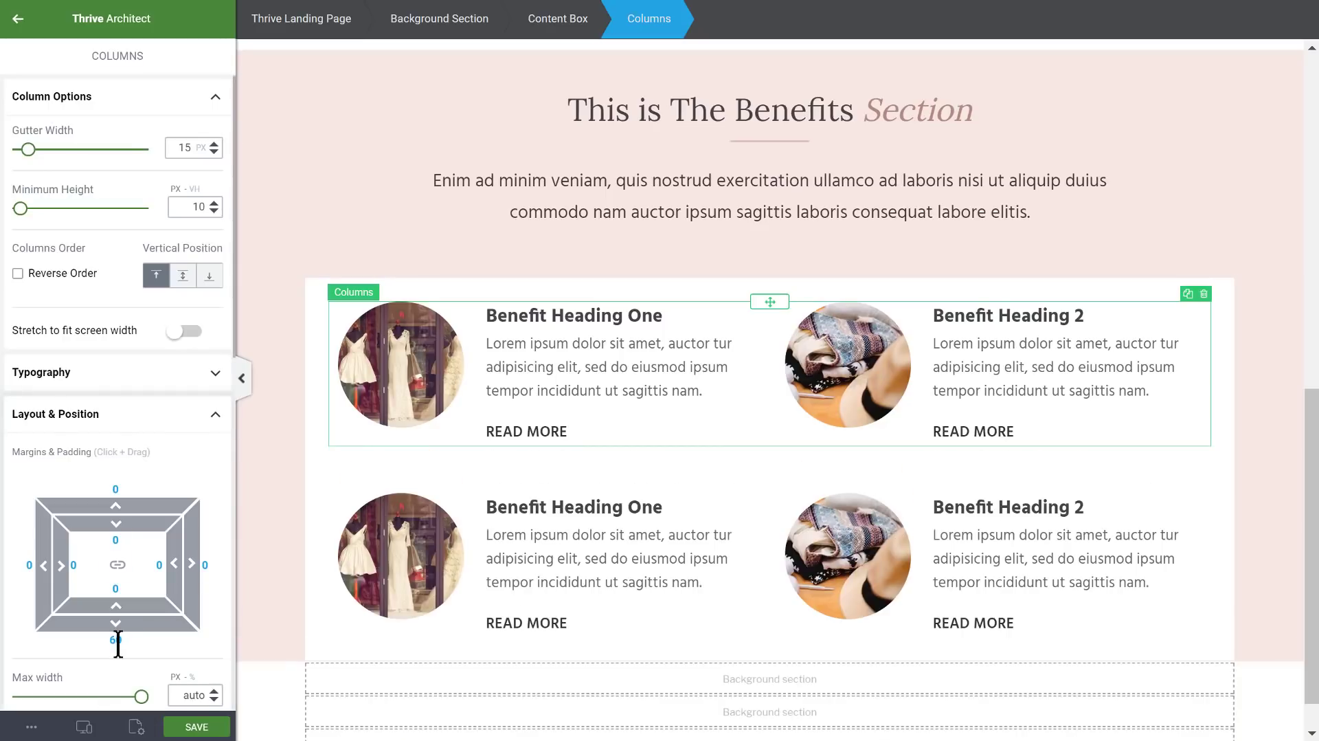
click(1272, 429)
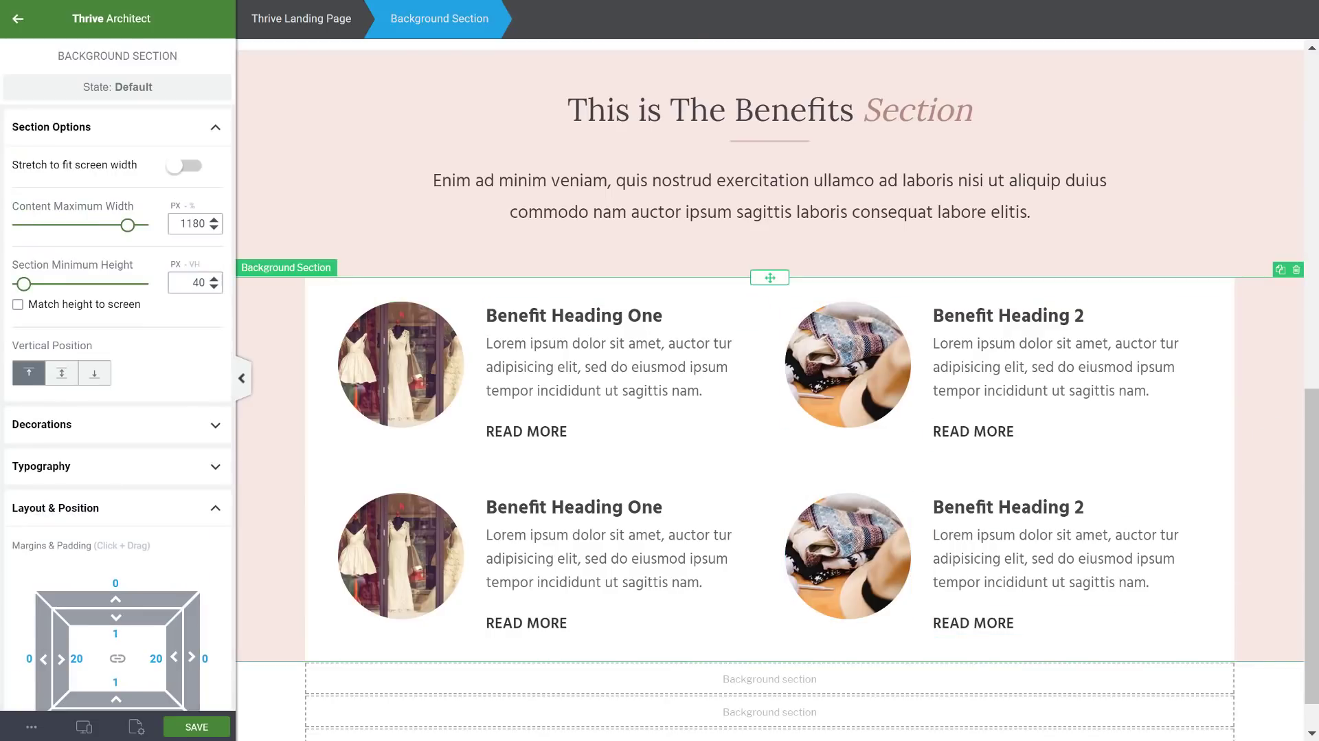
- Replace the image beside "Benefit Heading One" in the lower row with an uploaded chic_feature_4.jpg
click(397, 553)
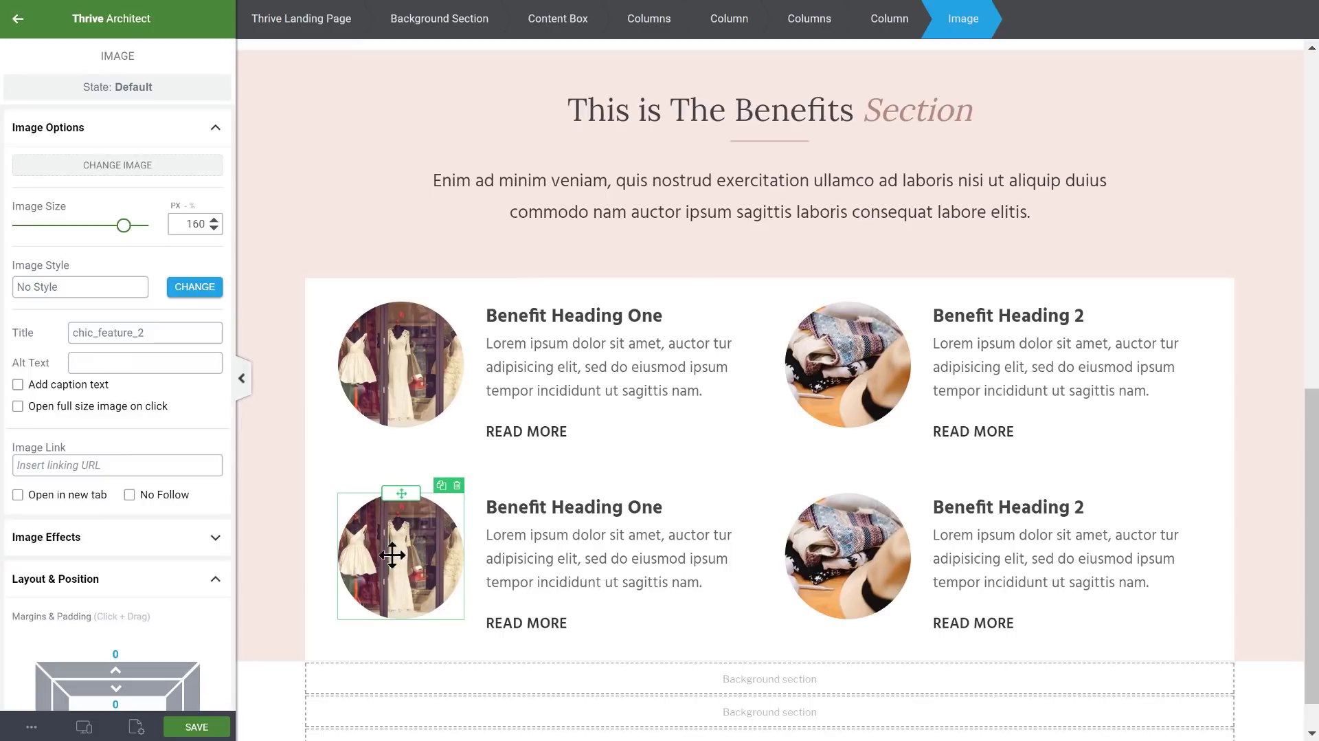
click(117, 164)
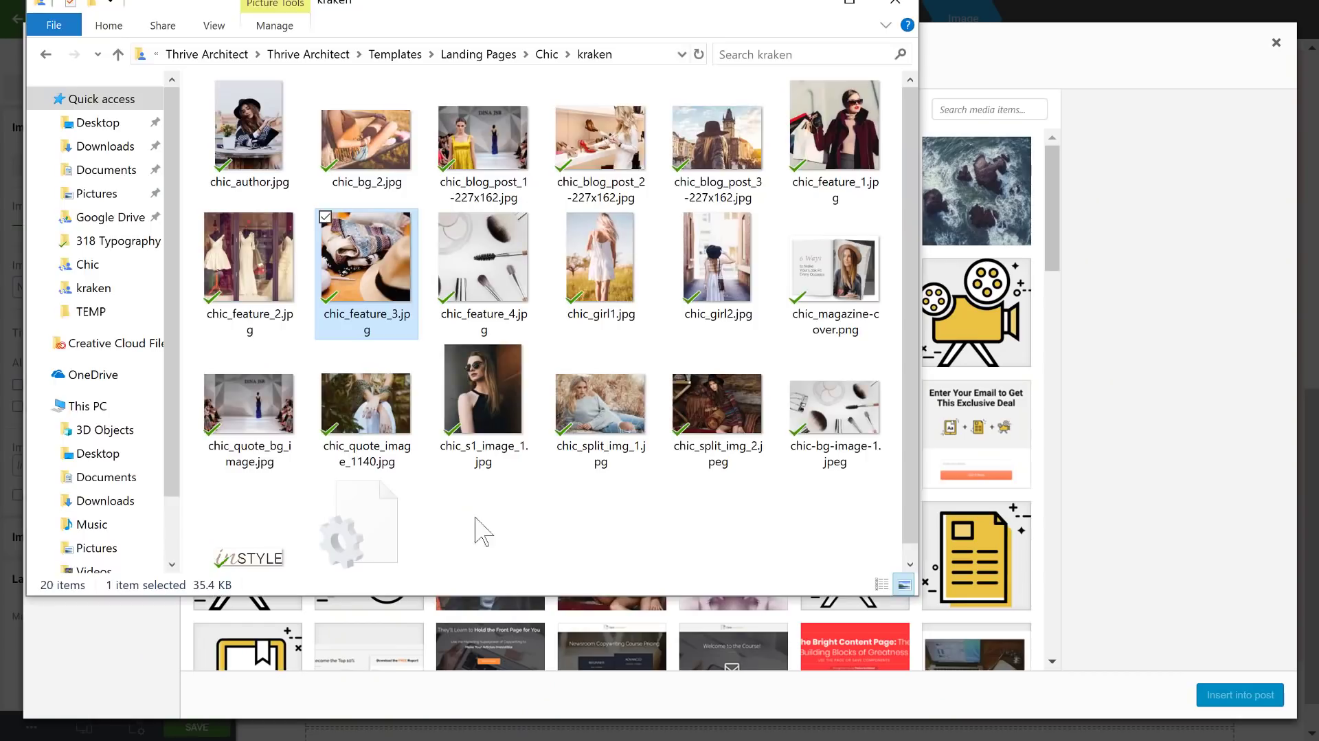
click(481, 265)
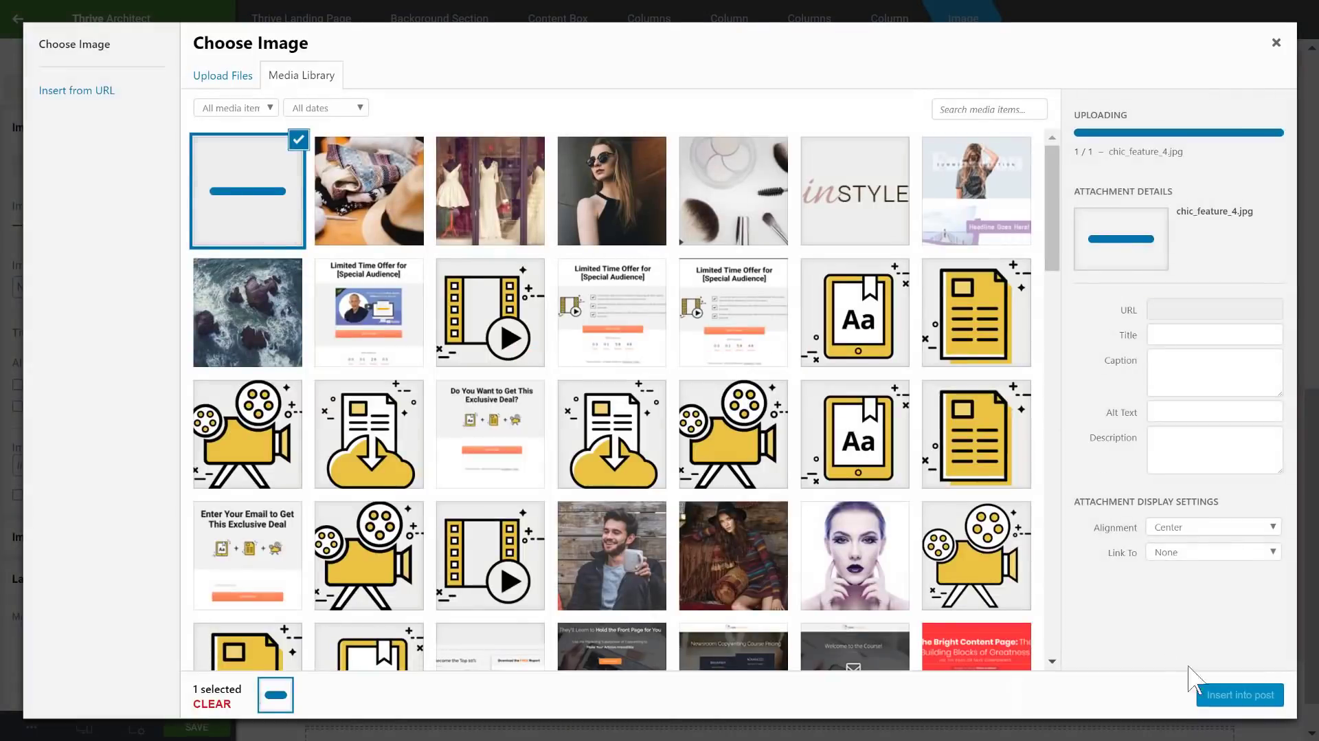
click(1210, 692)
- Replace the image beside "Benefit Heading 2" in the lower row with an uploaded chic_feature_1.jpg
click(851, 550)
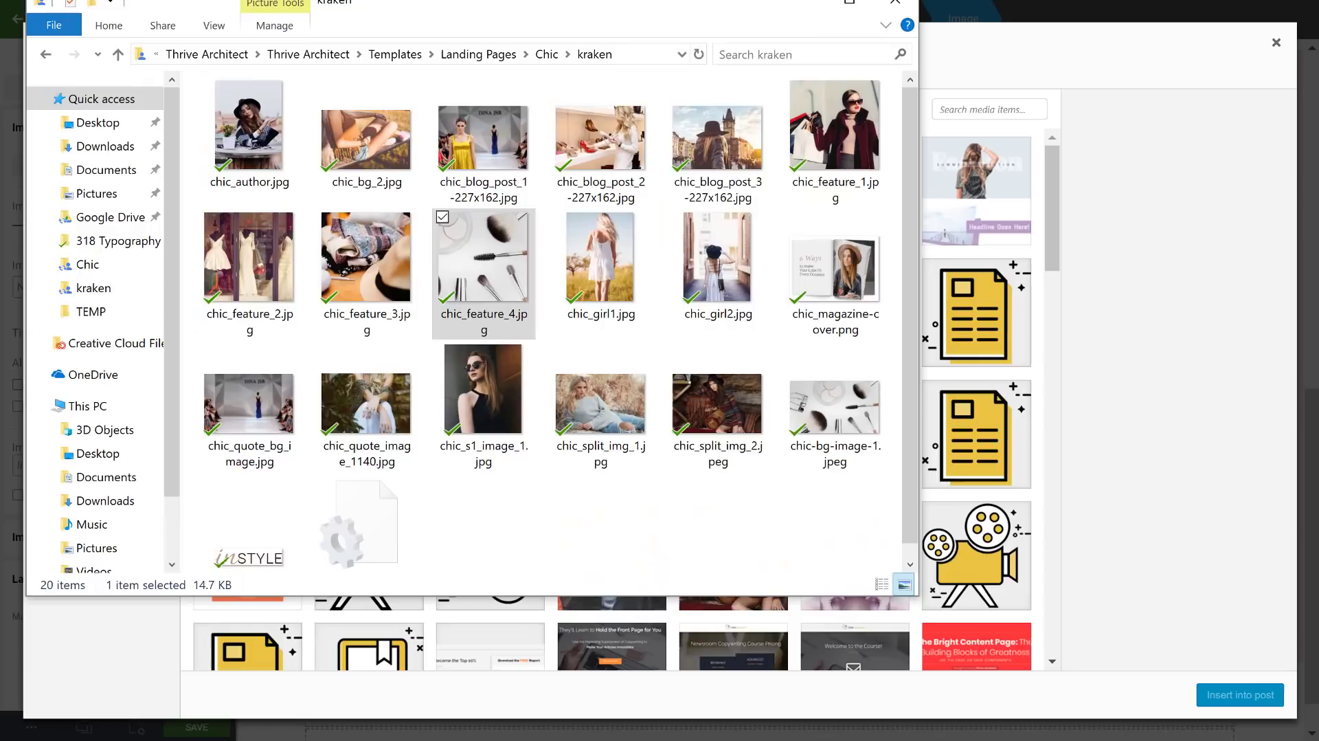
click(808, 196)
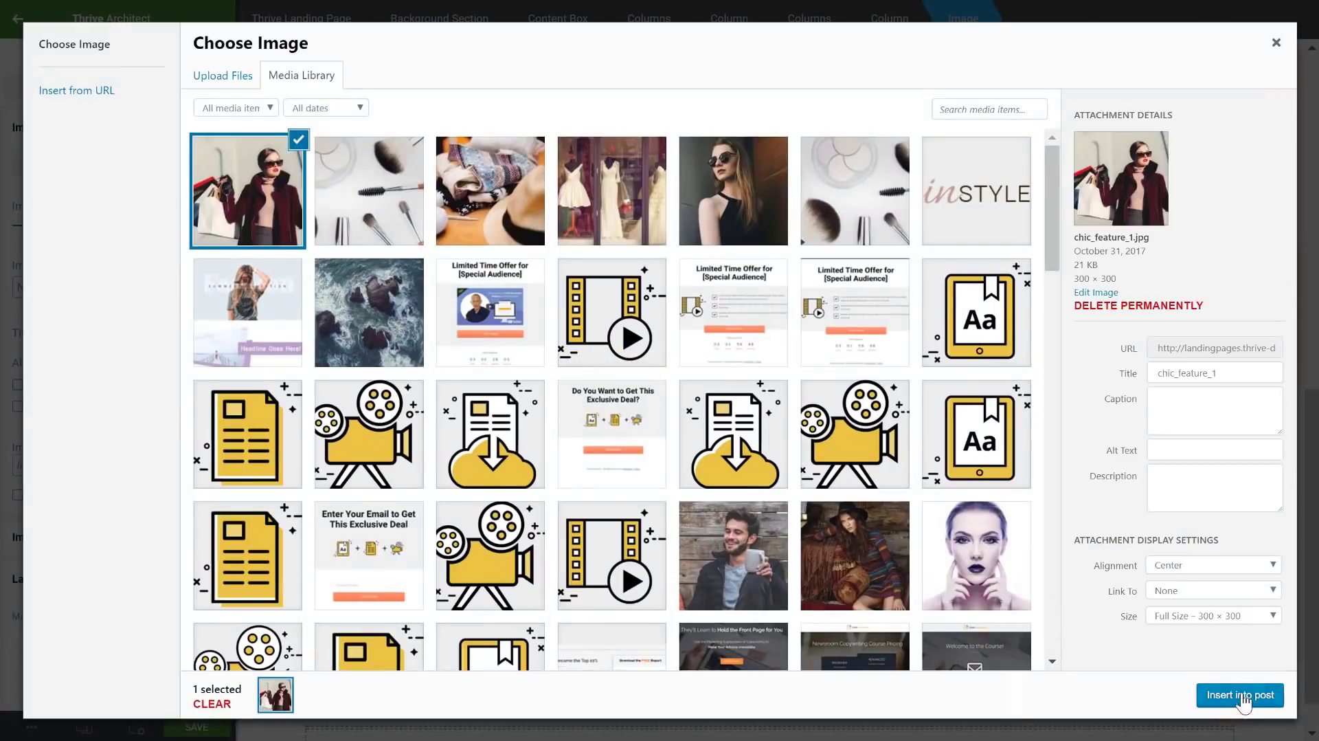
click(1230, 695)
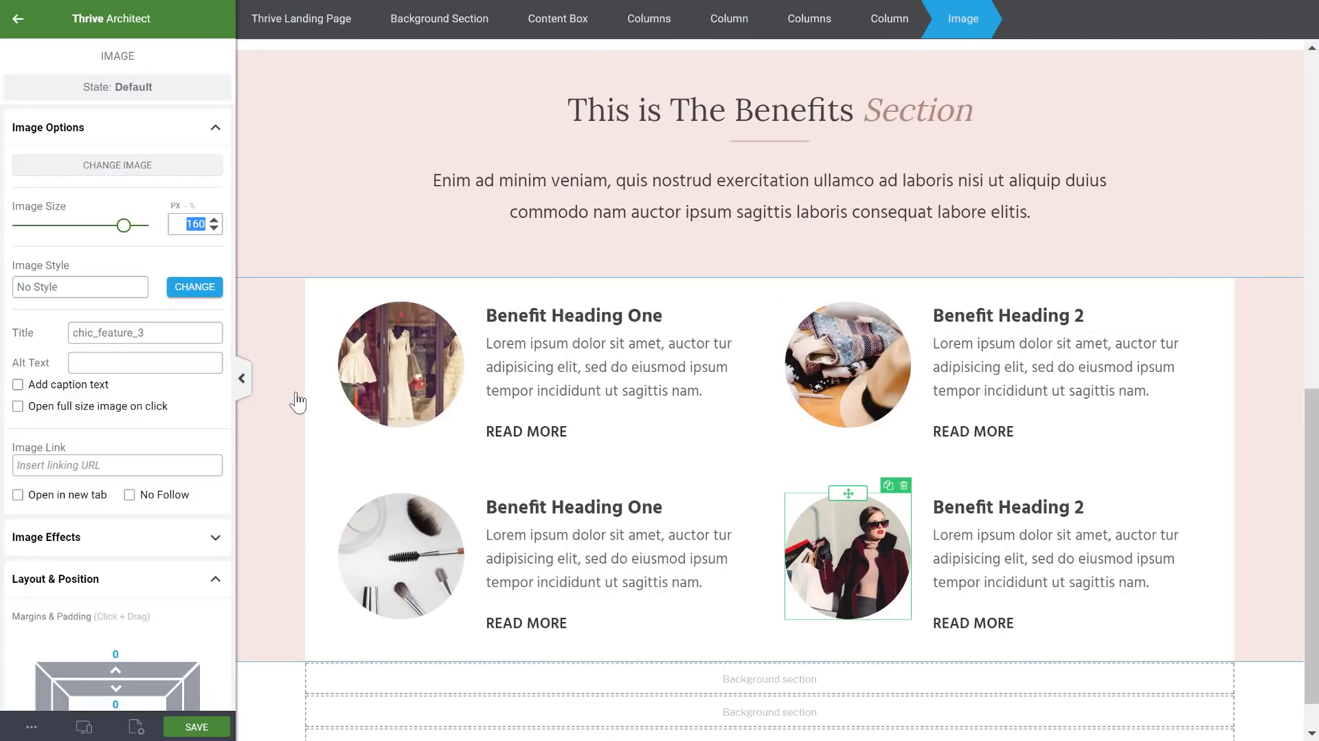
- Add a linear gradient background layer to the four-benefit section, with #f6e8e5 stops at 0% and 11% and a #ffffff end stop
click(270, 323)
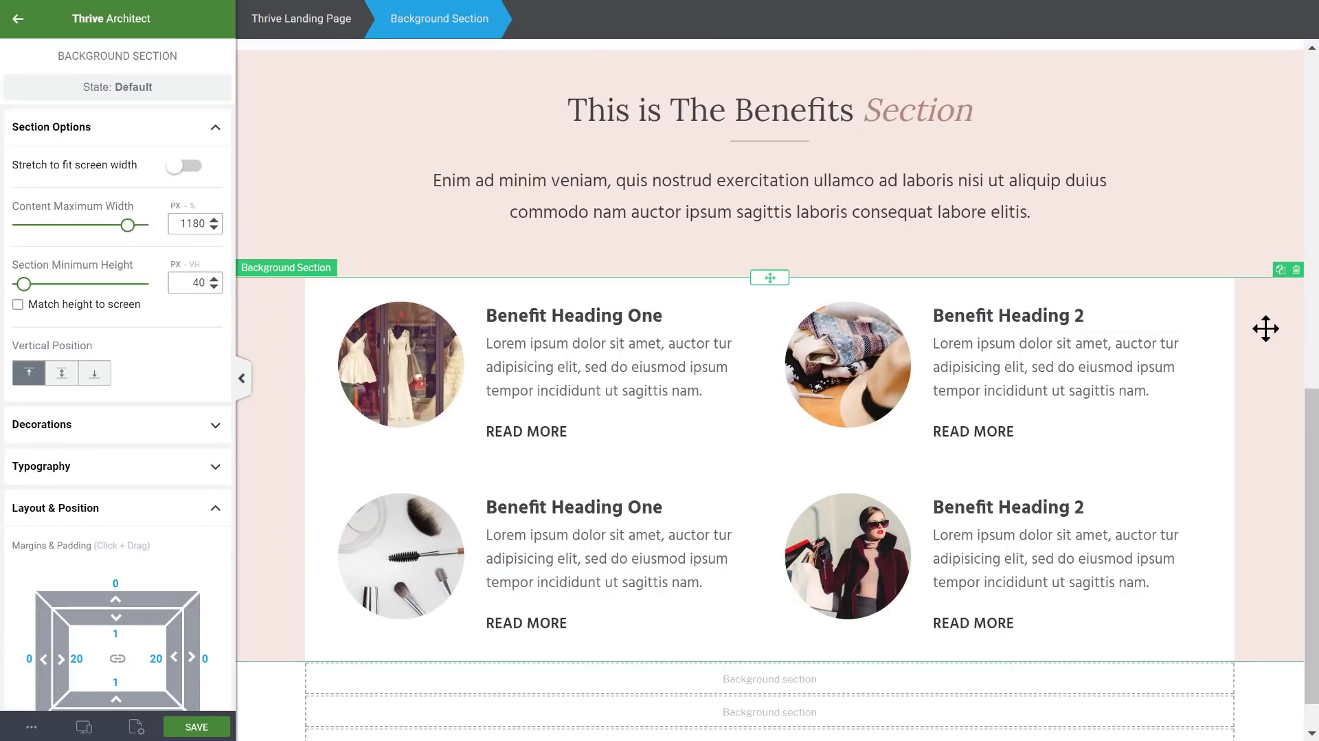
scroll(112, 446, down, 9)
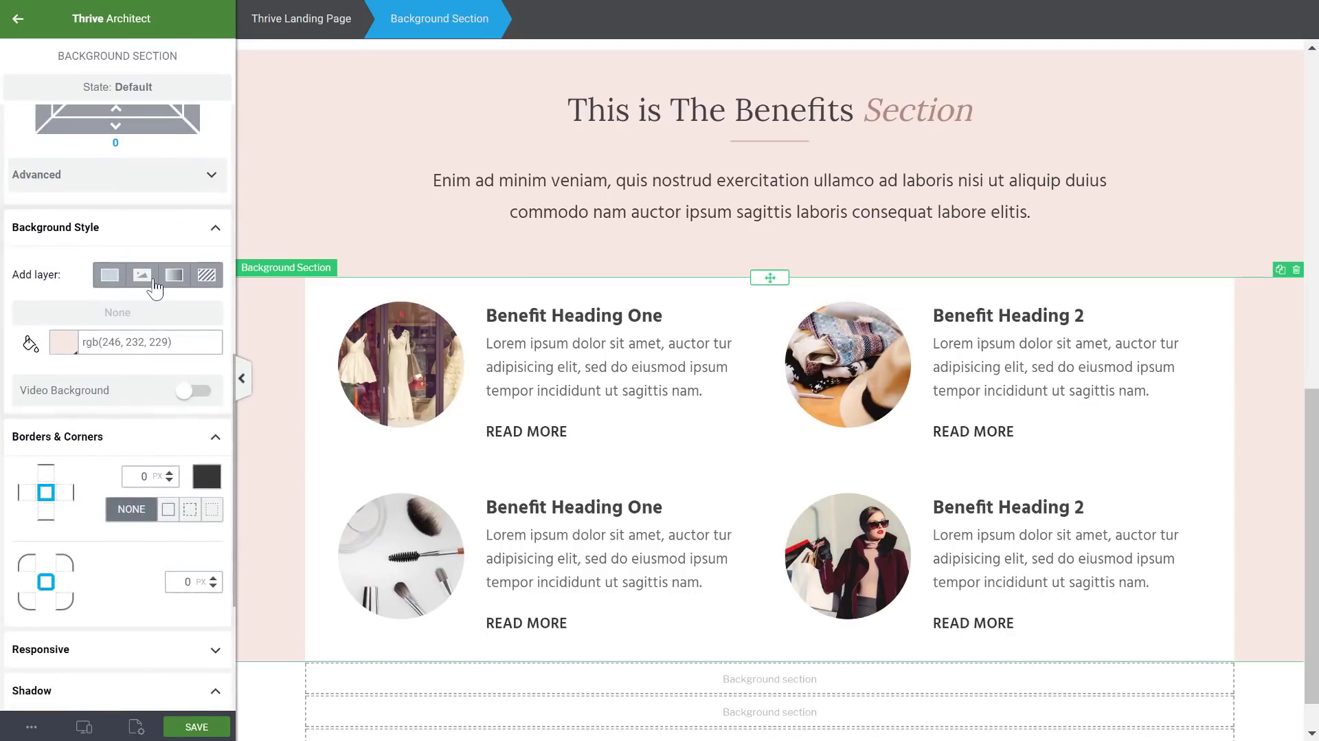
click(174, 275)
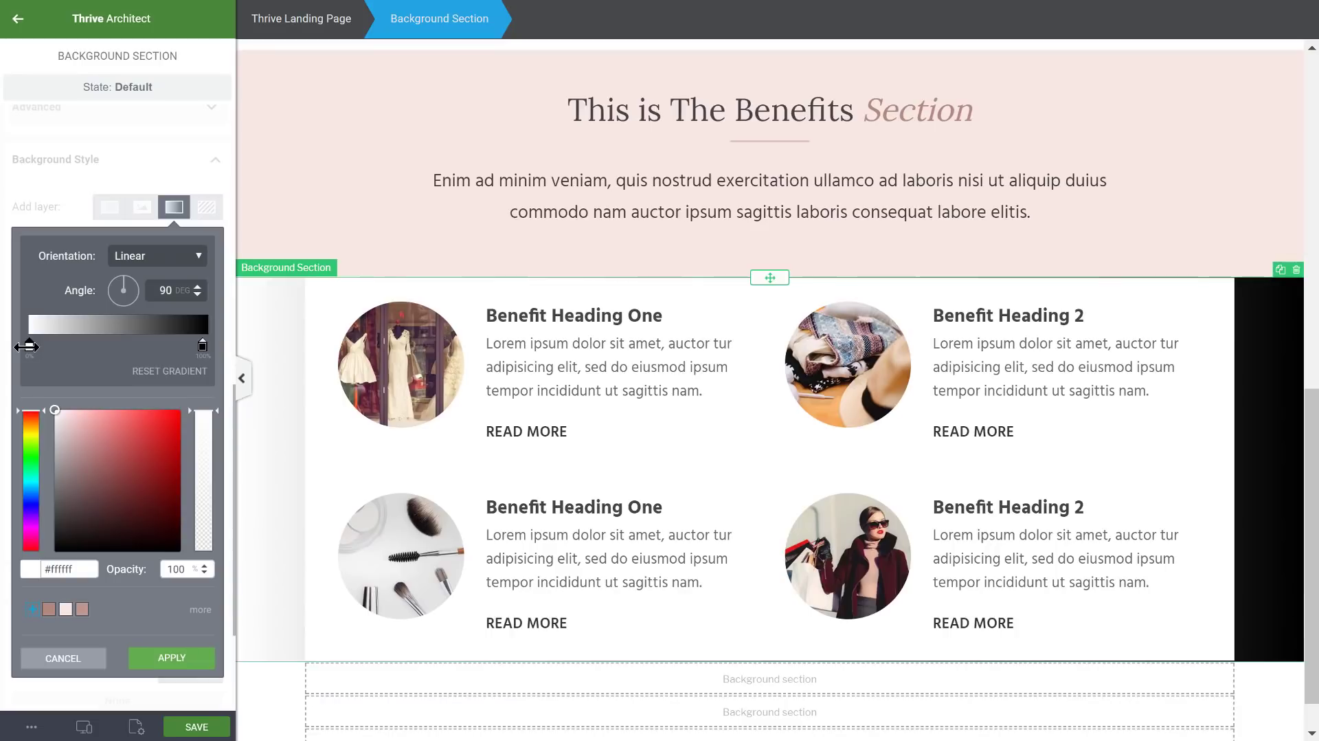
click(66, 609)
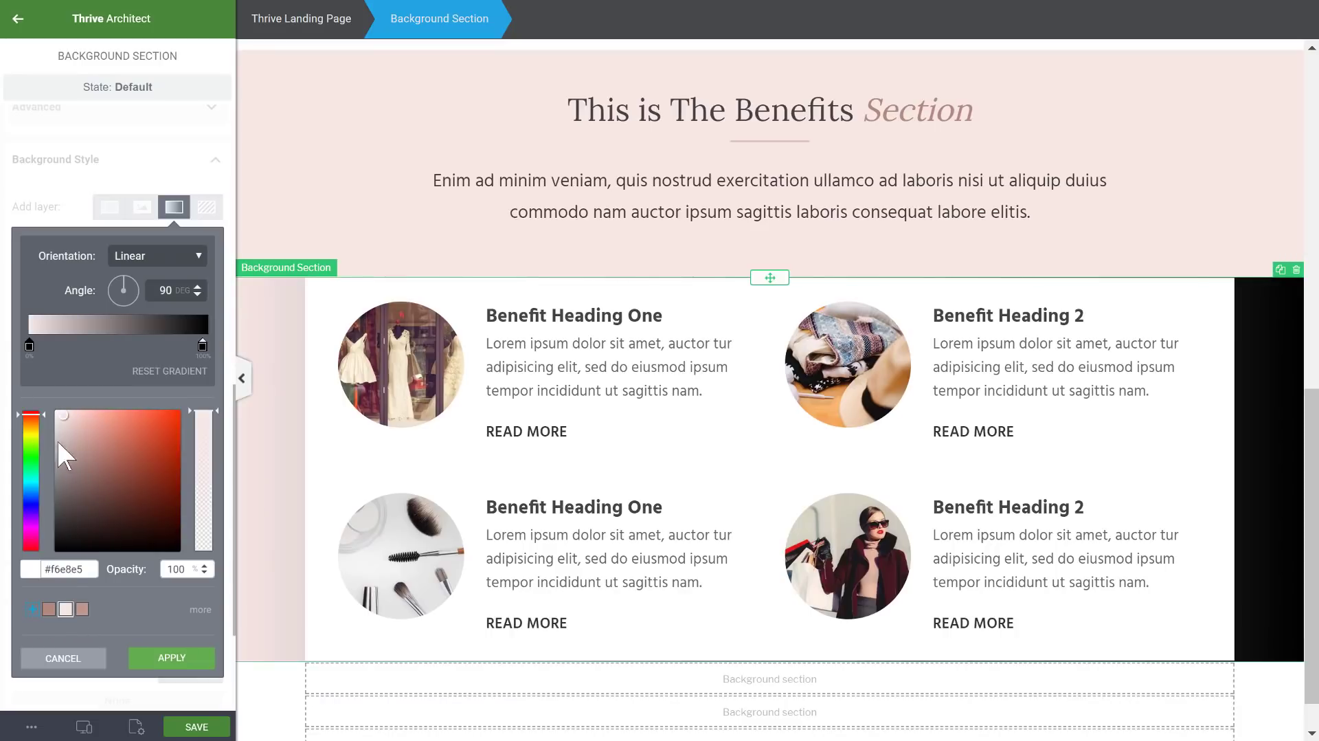
click(53, 336)
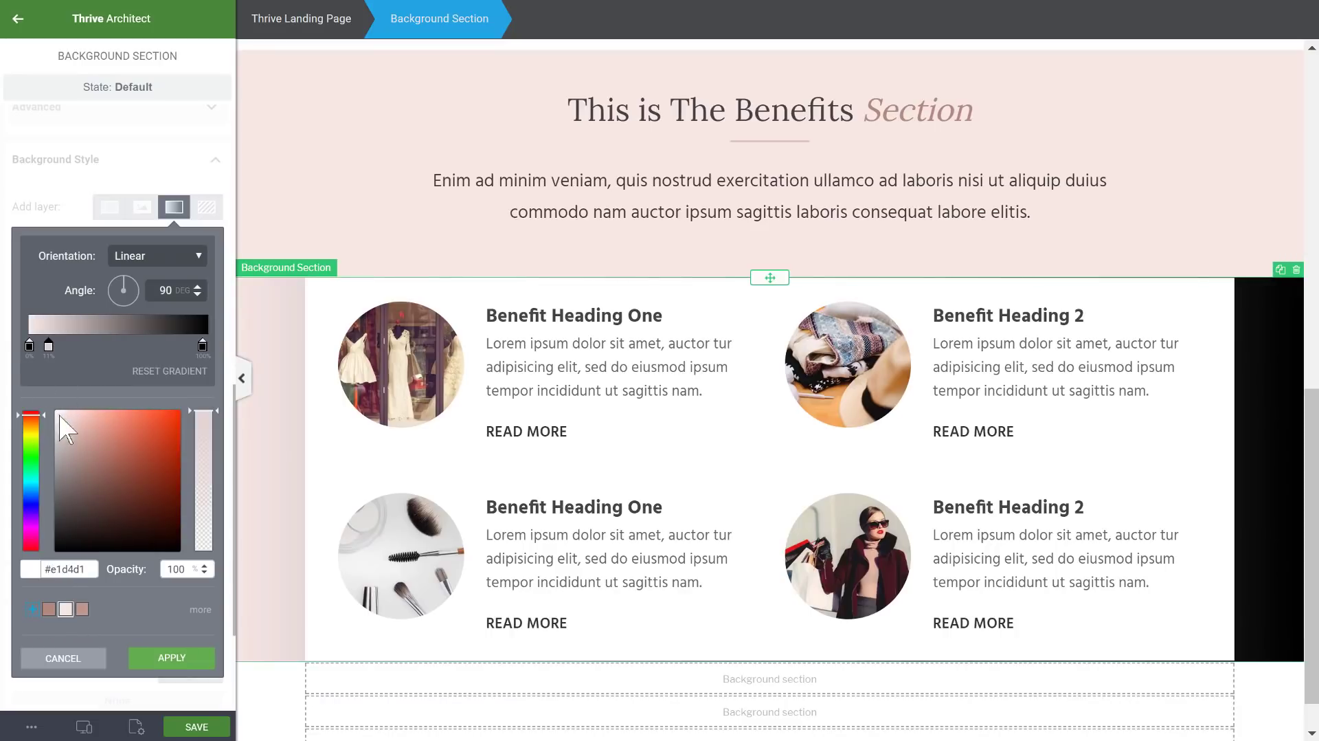
click(65, 610)
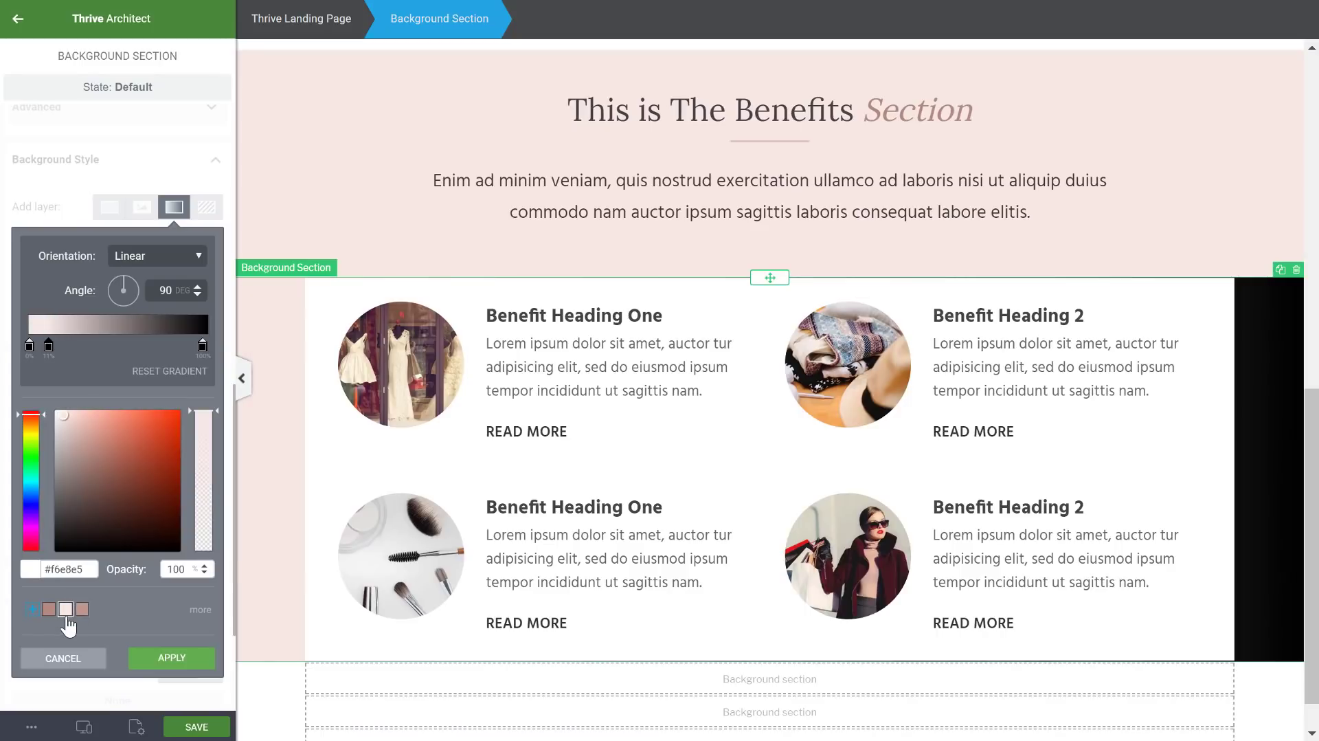
click(203, 345)
click(56, 411)
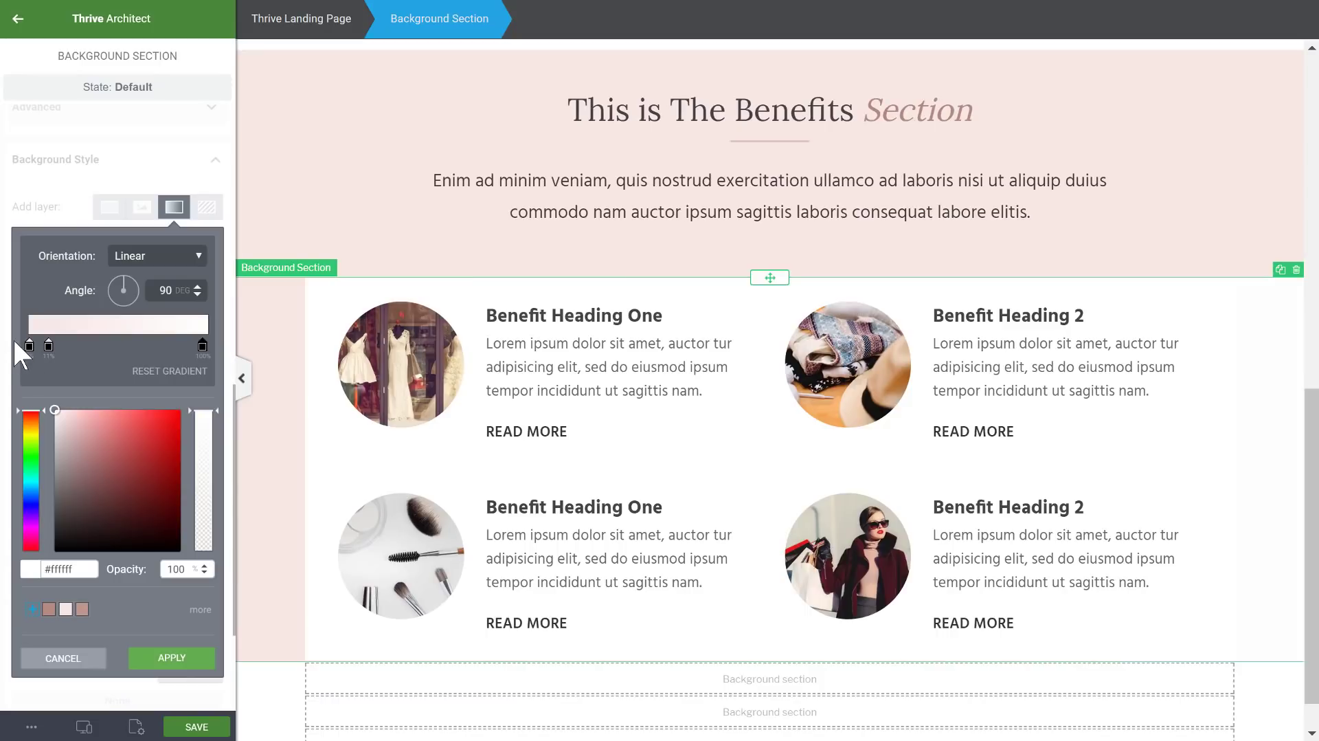
- Add a #ffffff stop and bring it together with the inner pink stop near mid-gradient for a hard edge, then apply the gradient
click(182, 330)
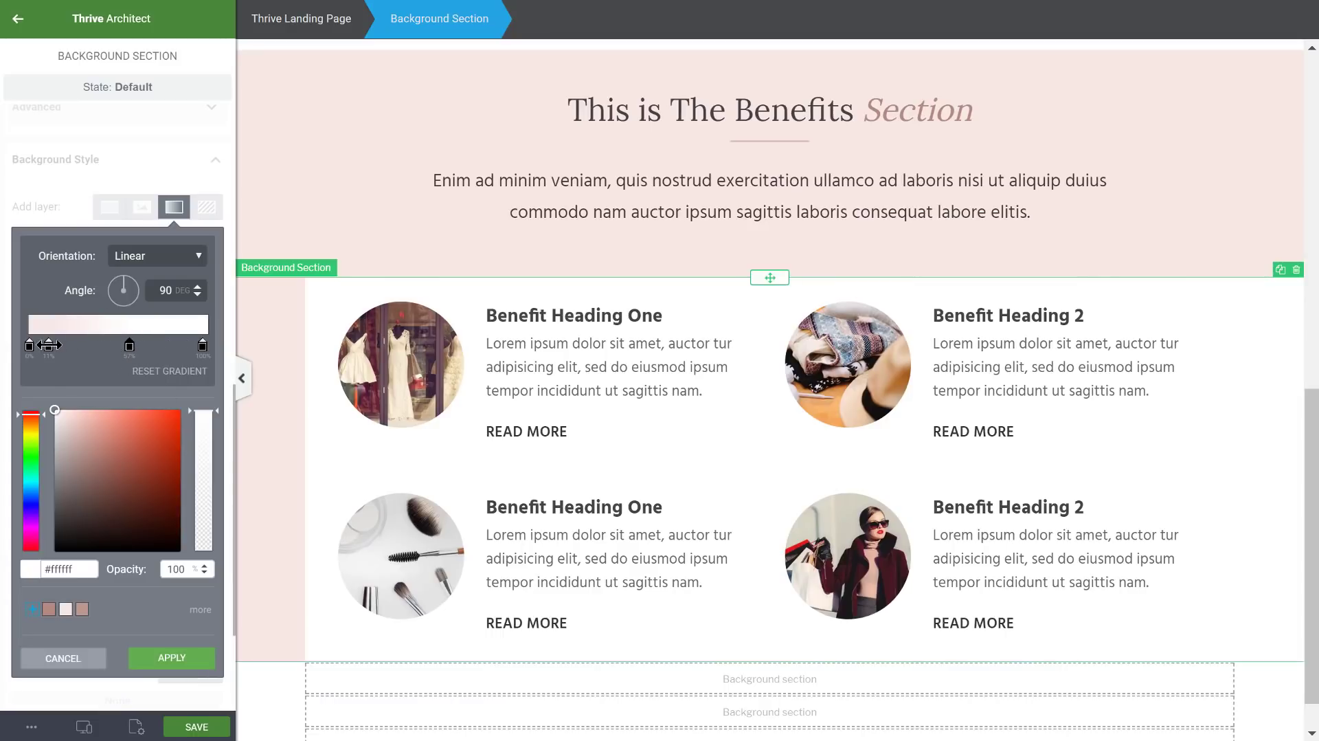
drag(48, 344, 96, 345)
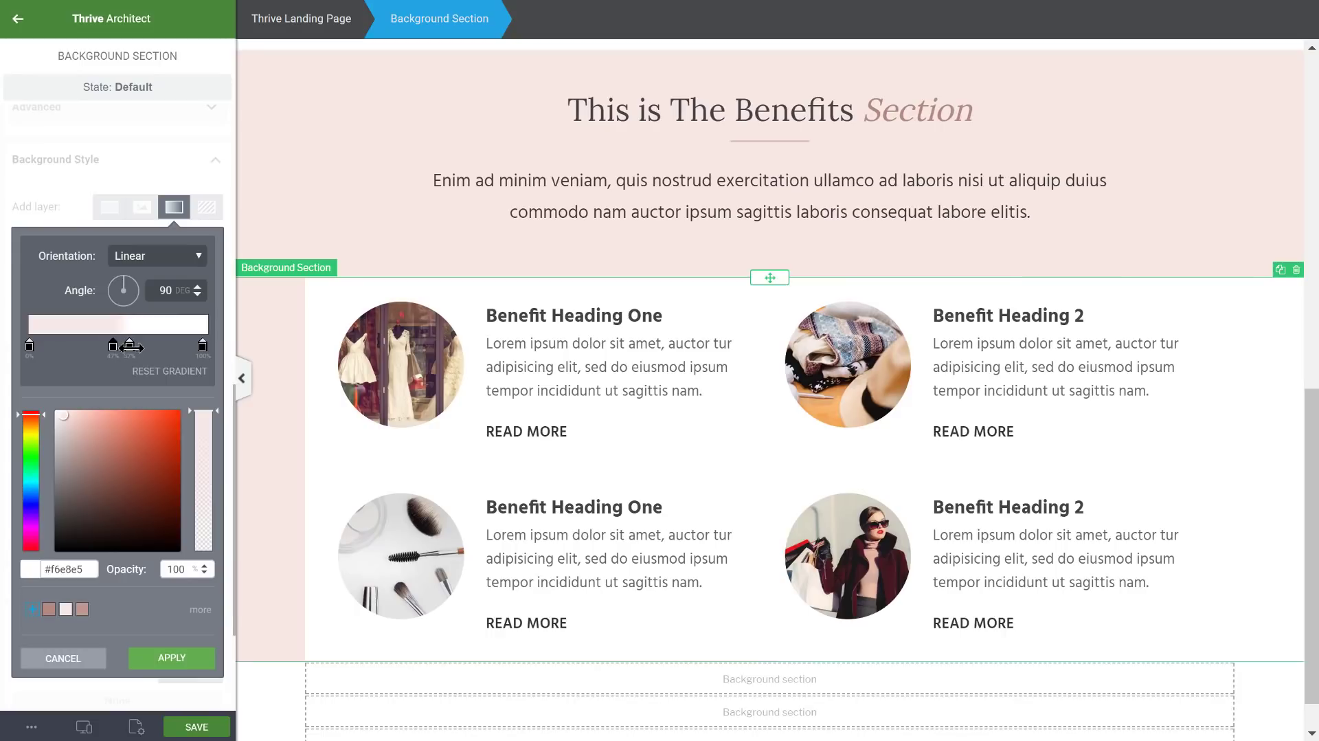
click(128, 346)
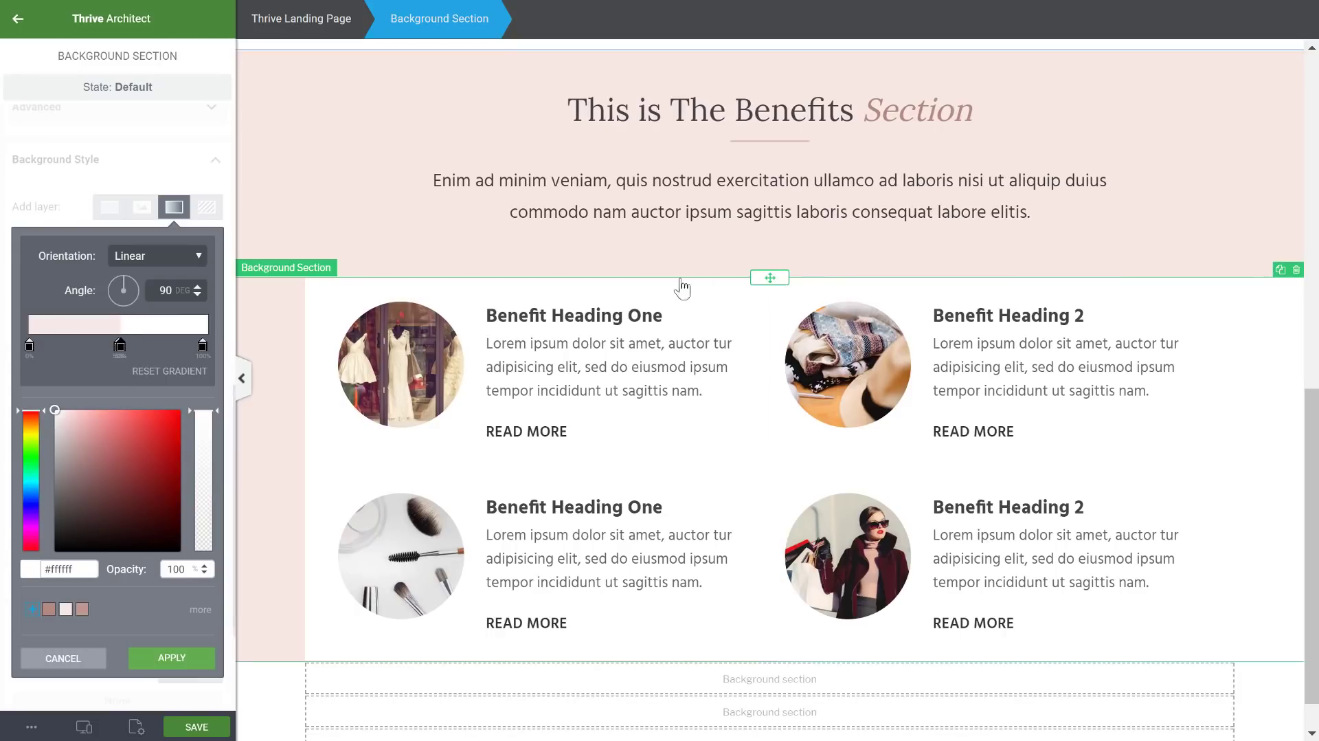
click(203, 660)
click(362, 54)
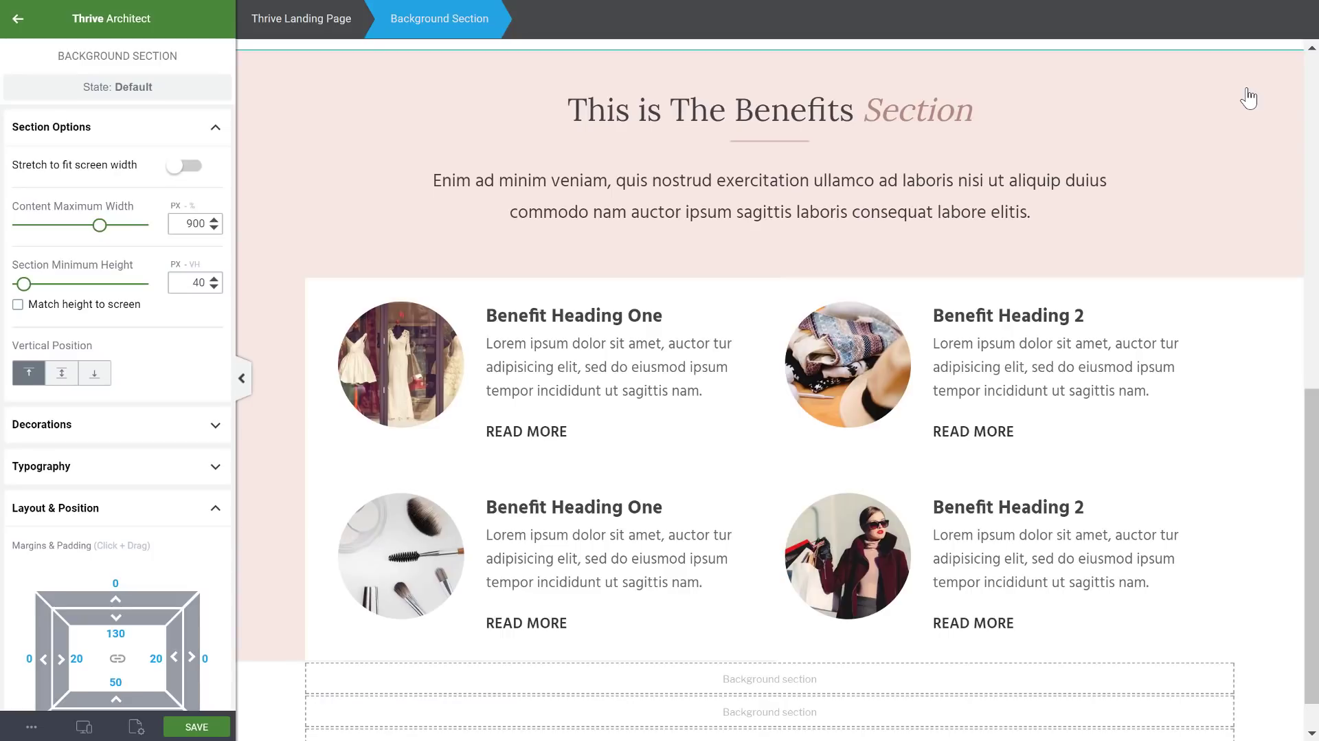
- Set the top margin of the first empty background section below the benefits to 154 px
click(263, 692)
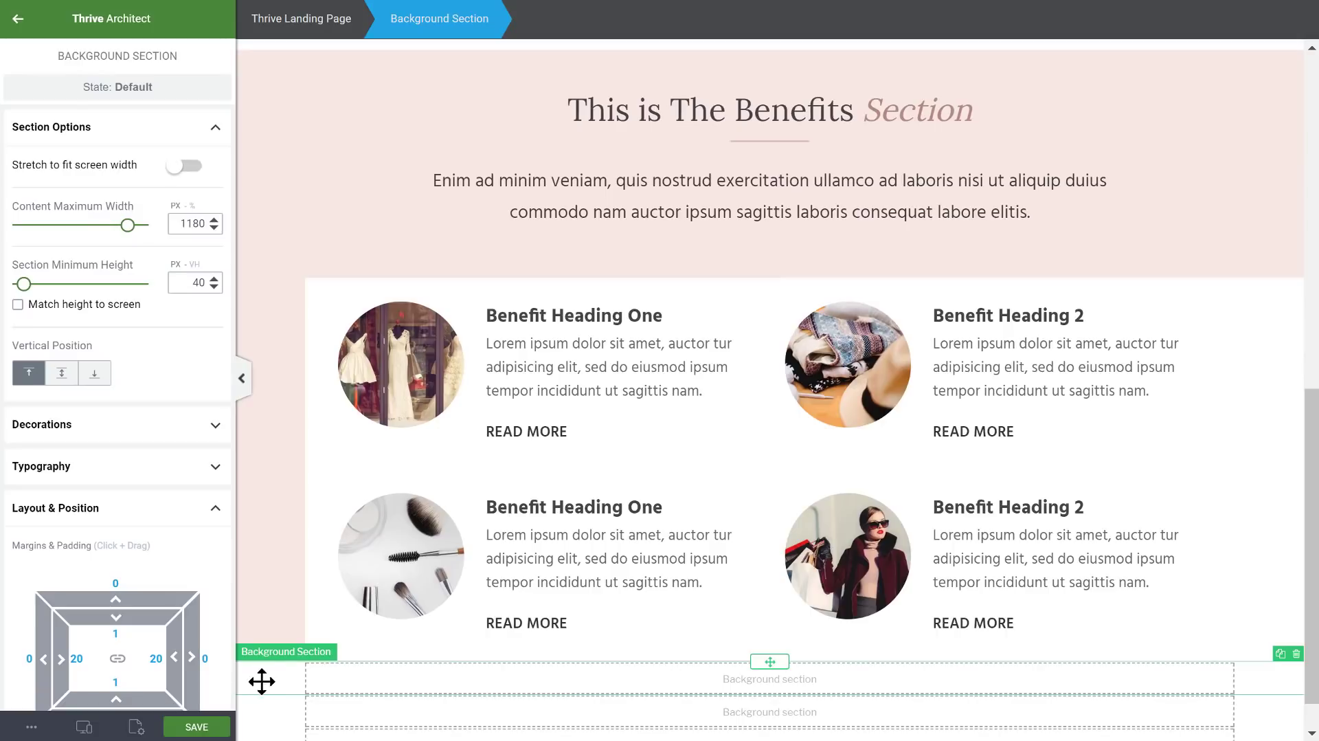
drag(119, 584, 133, 344)
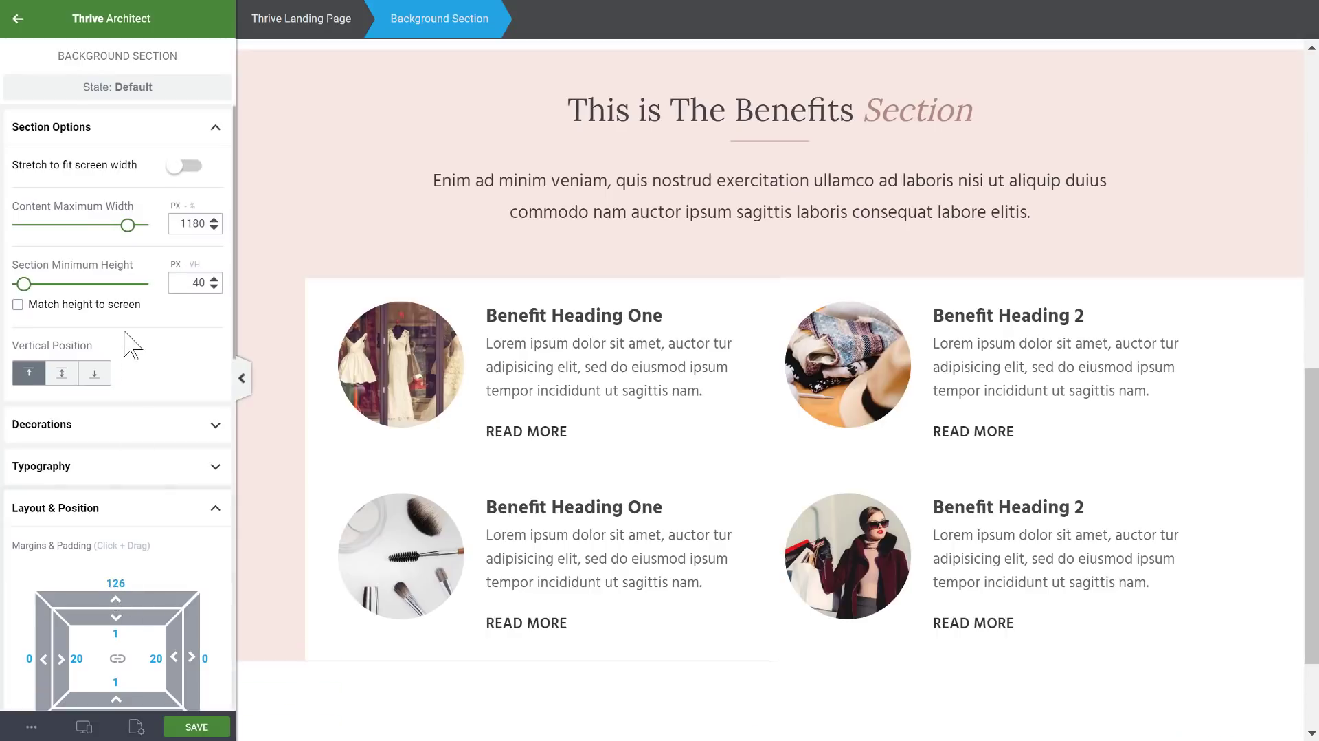
scroll(580, 421, down, 2)
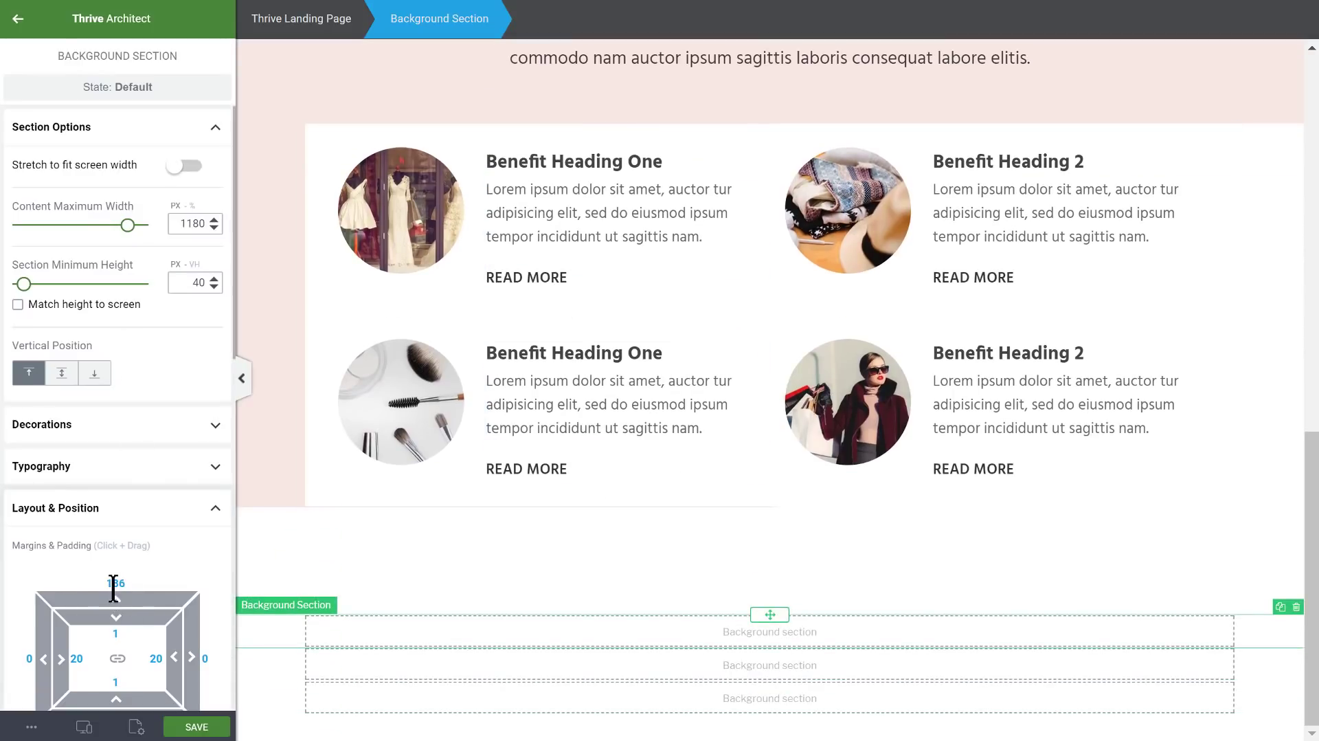
drag(116, 591, 103, 558)
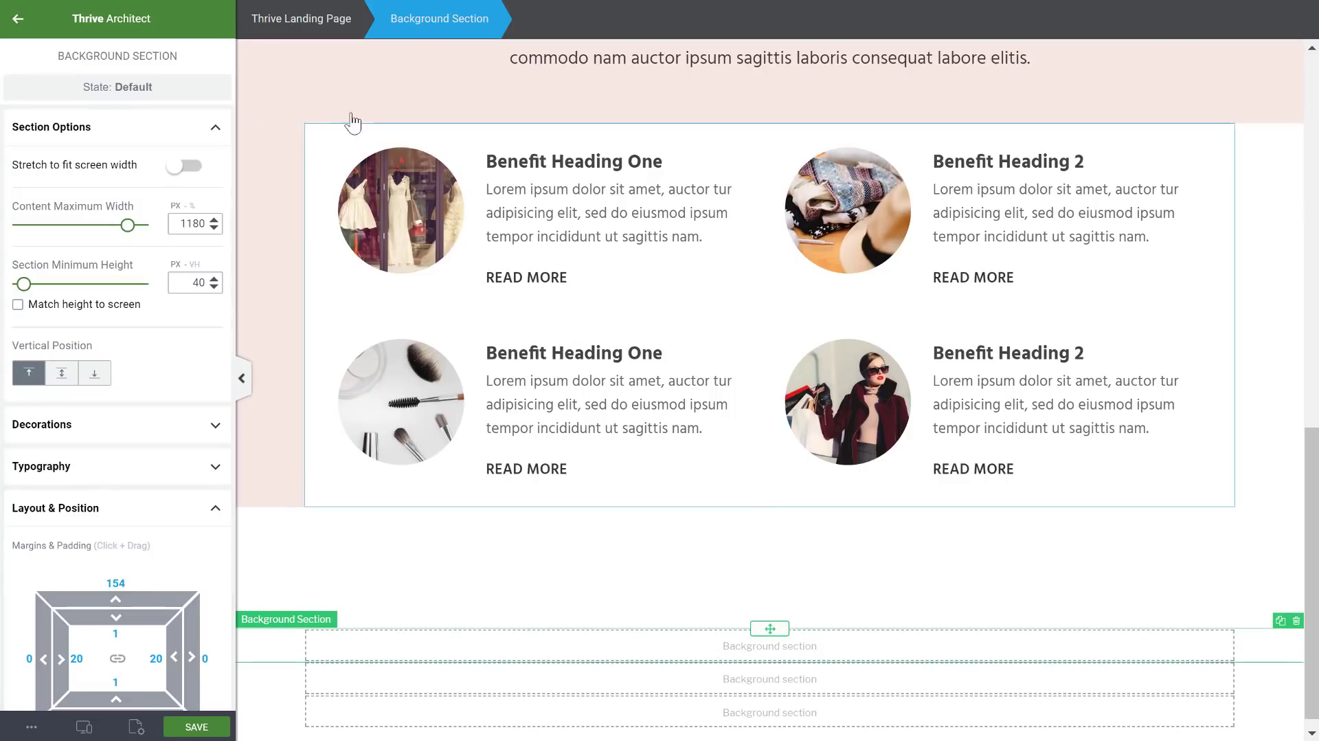
- Set the bottom margin of the benefits content box to -120 px so it overlaps the section's lower edge
click(323, 140)
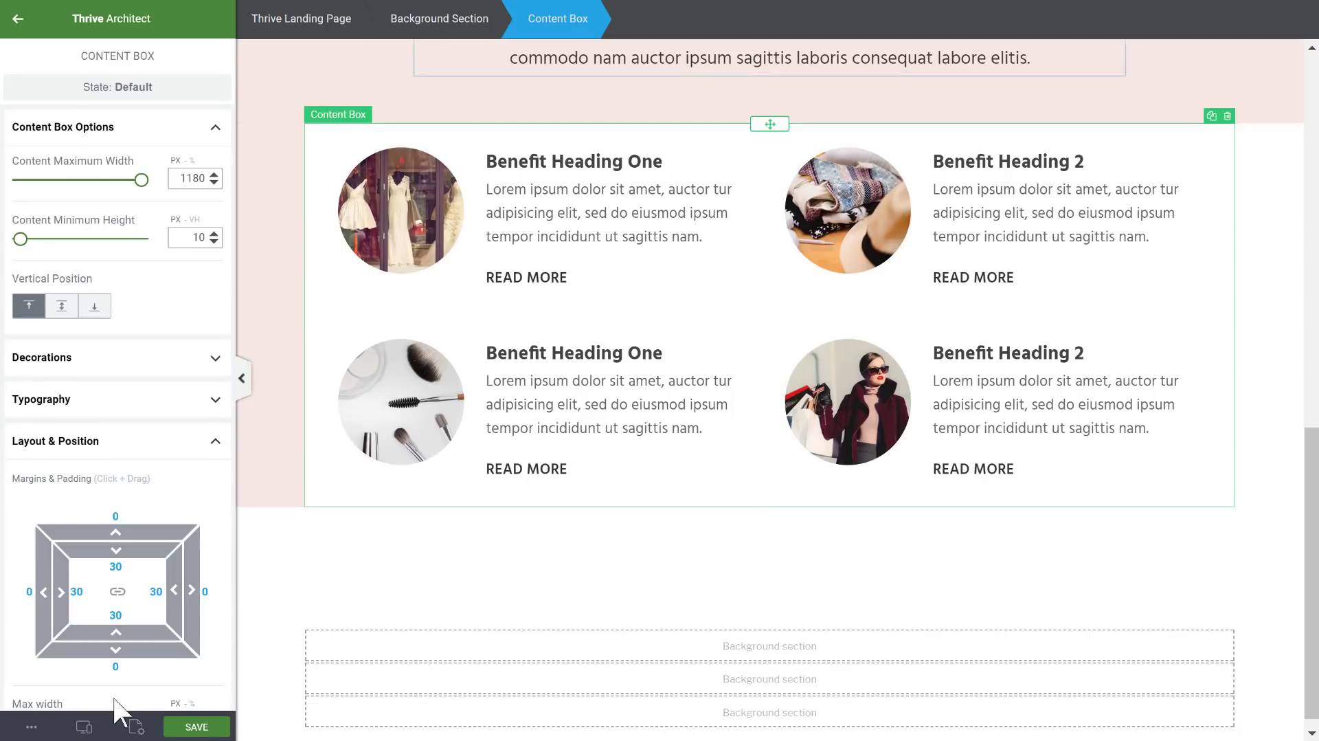
drag(112, 654, 108, 398)
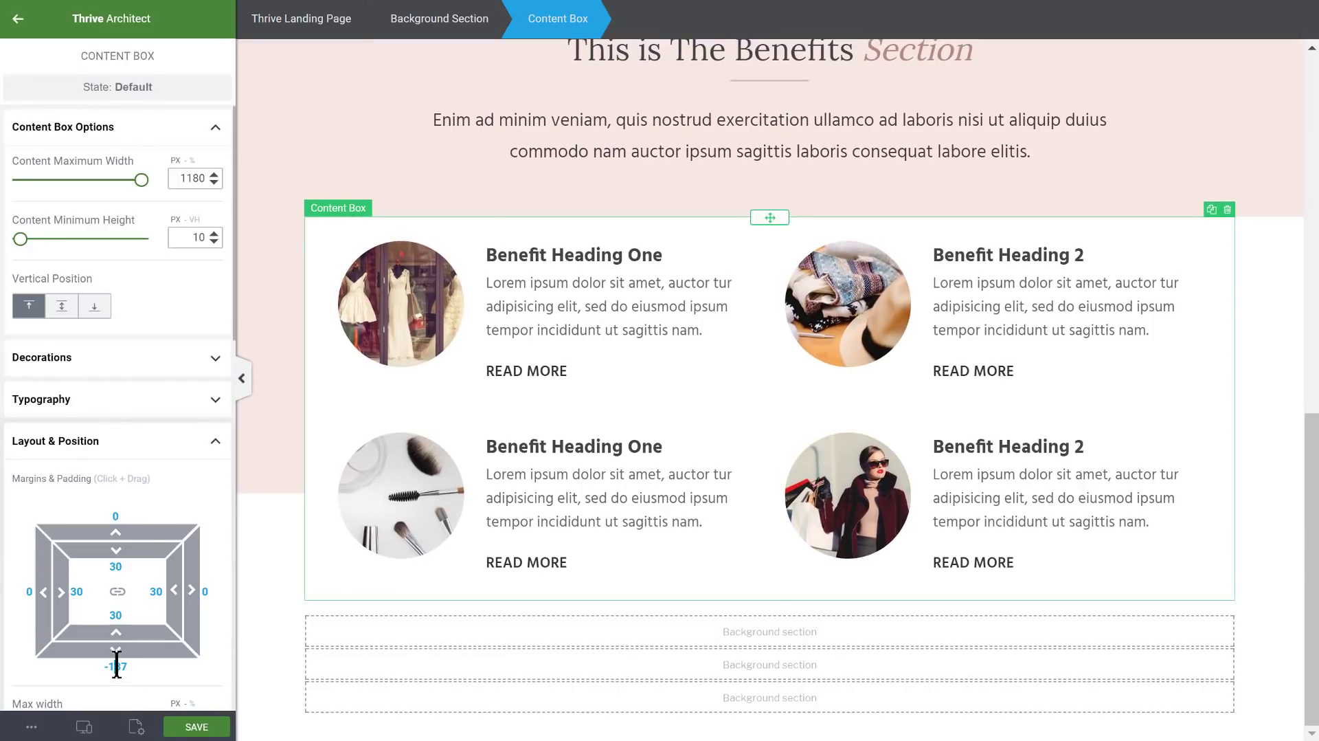
drag(114, 668, 174, 666)
text(20)
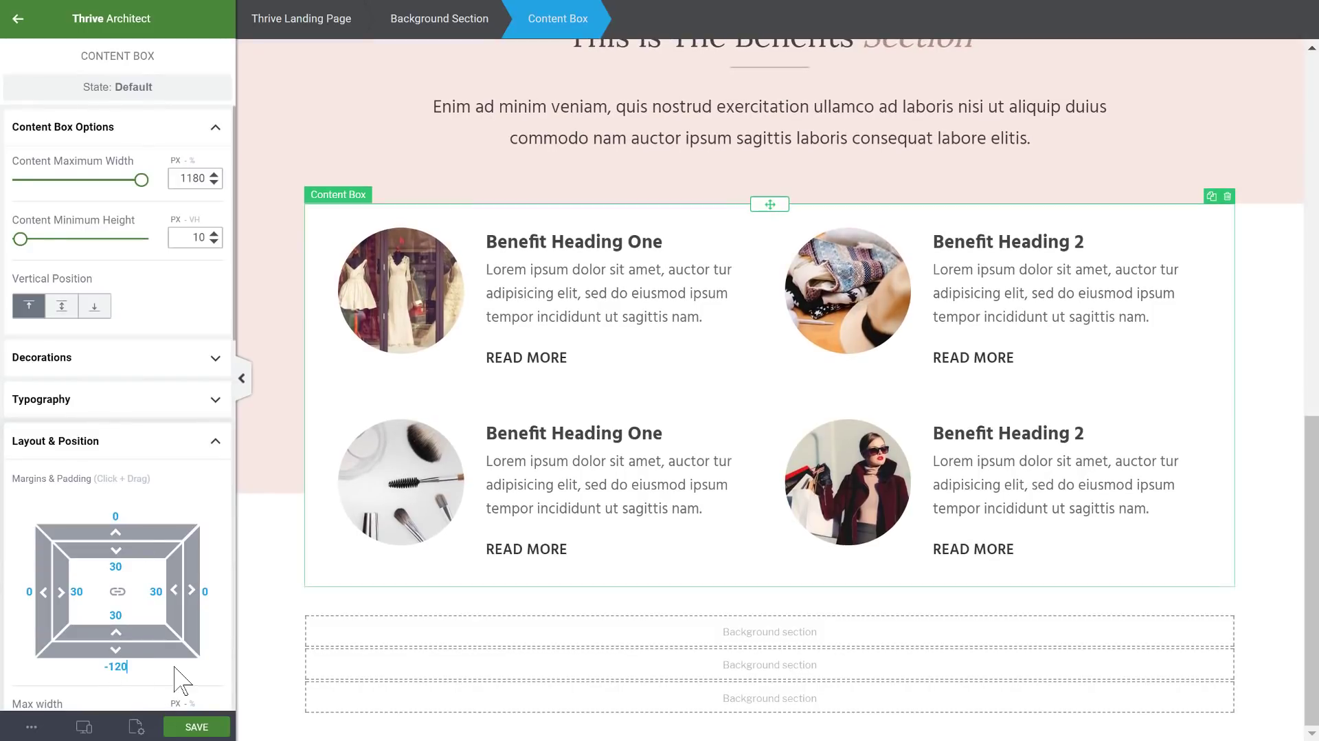
click(283, 569)
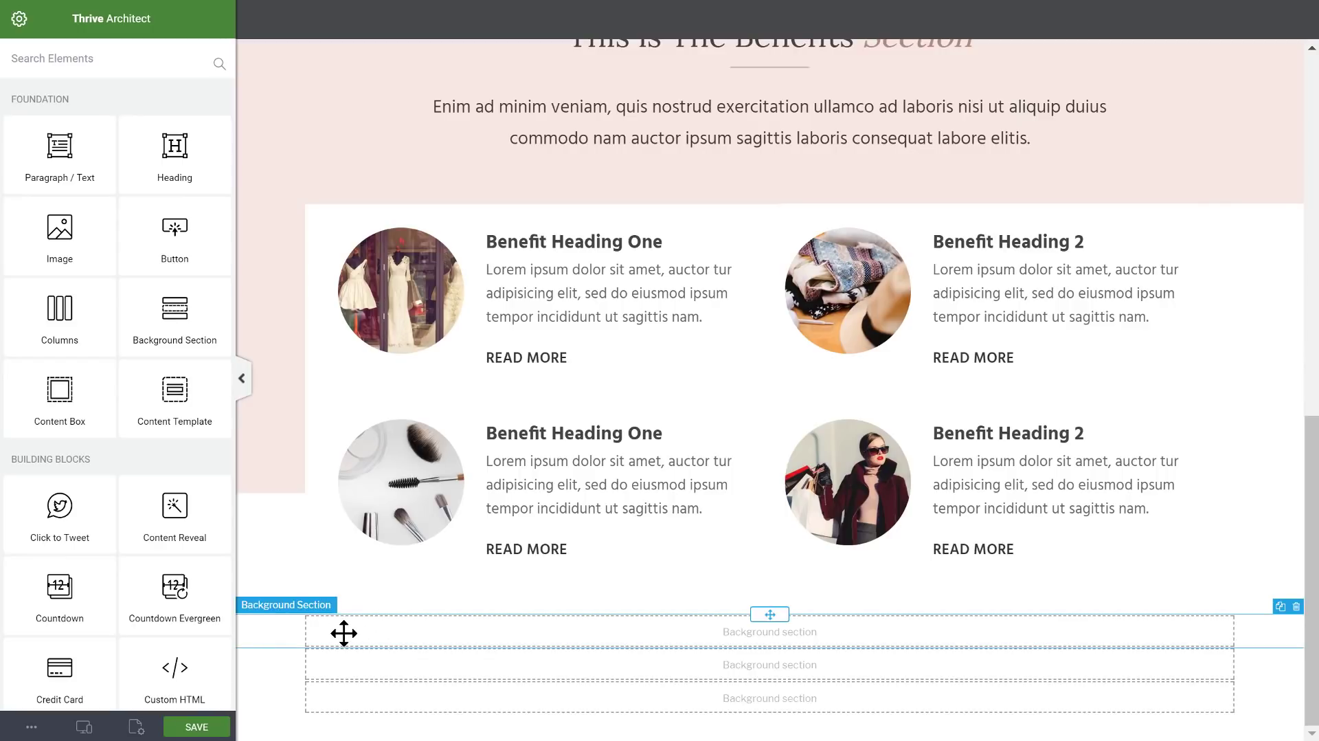
- Add an uploaded chic_quote_bg_image.jpg as a centred background image layer on the first empty section below the benefits
click(296, 630)
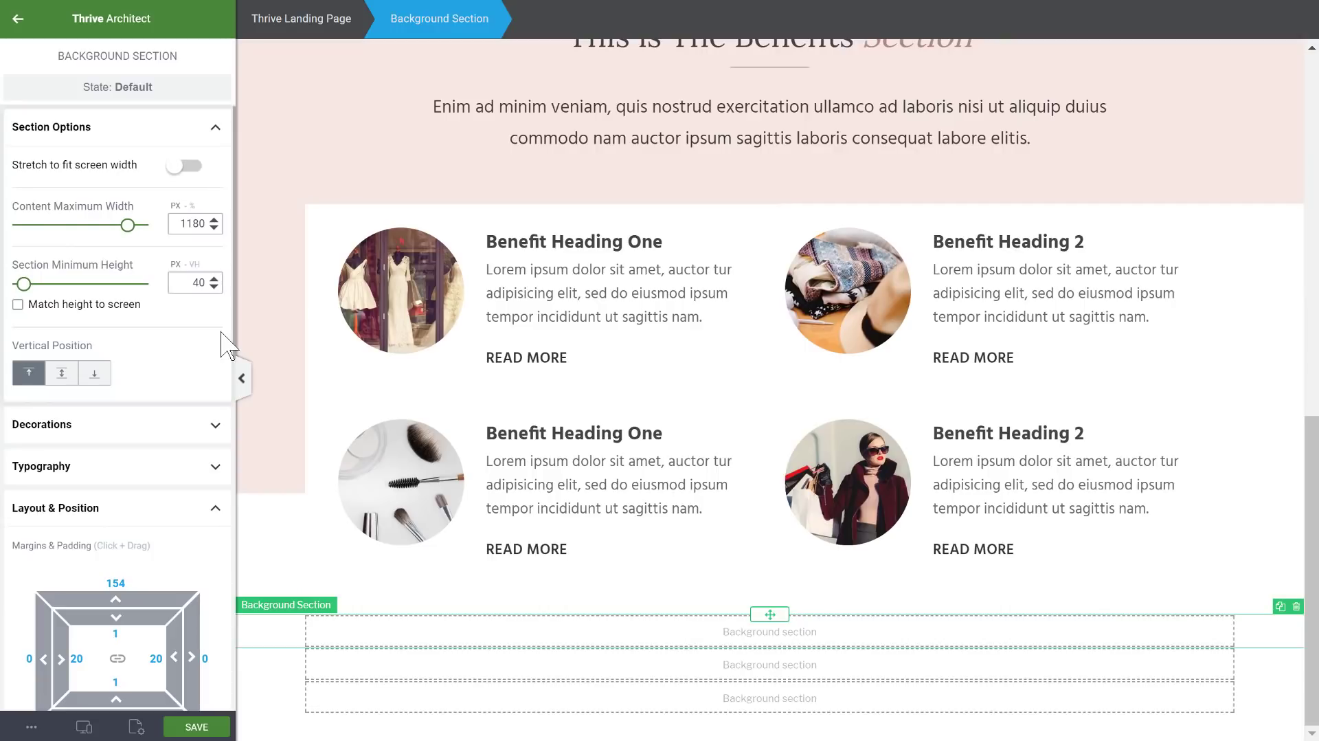
scroll(162, 339, down, 3)
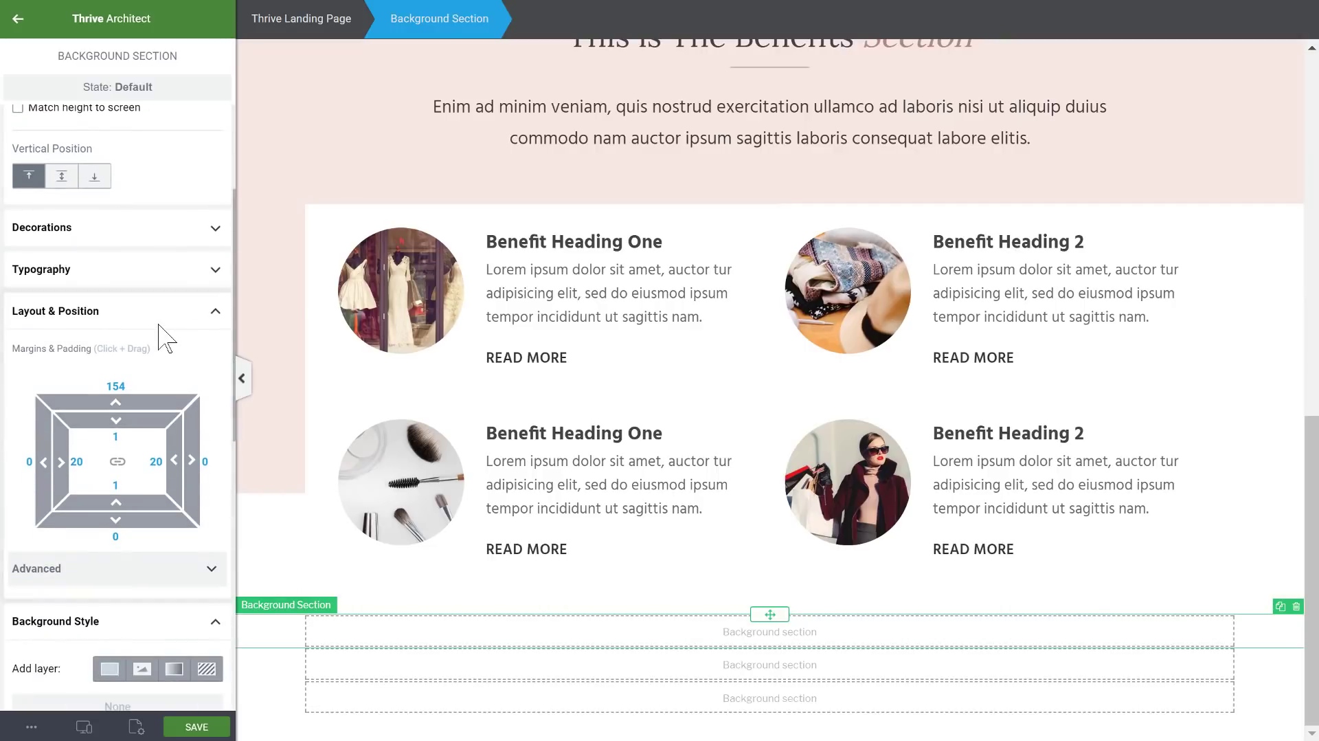
scroll(134, 642, down, 2)
scroll(134, 643, down, 2)
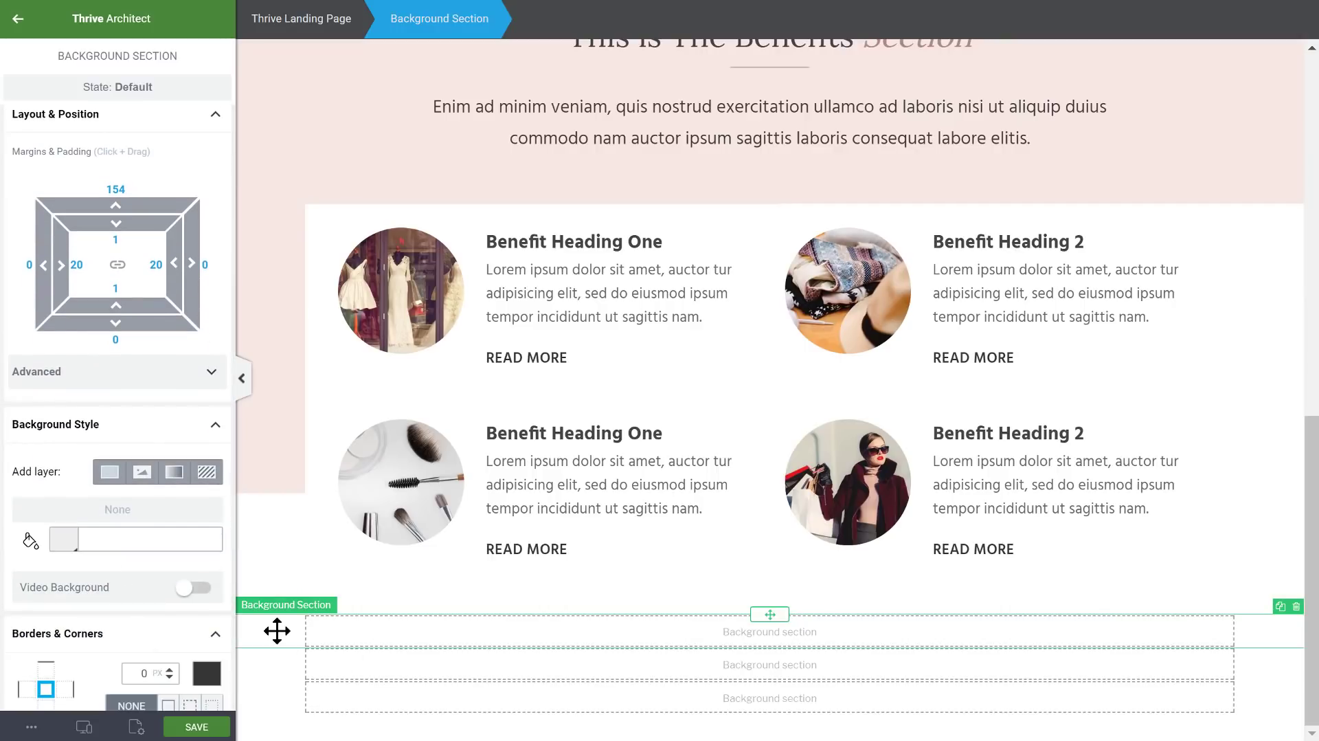
scroll(90, 520, down, 3)
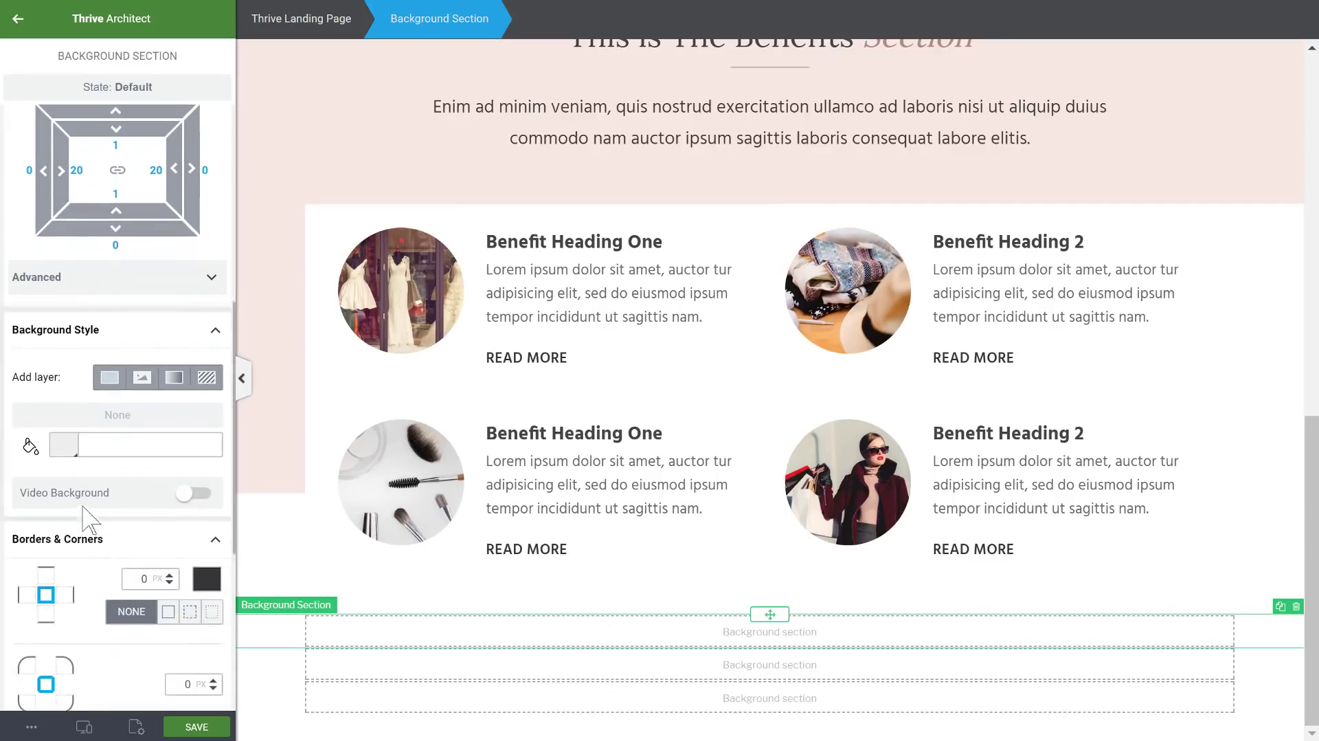
click(142, 376)
click(64, 437)
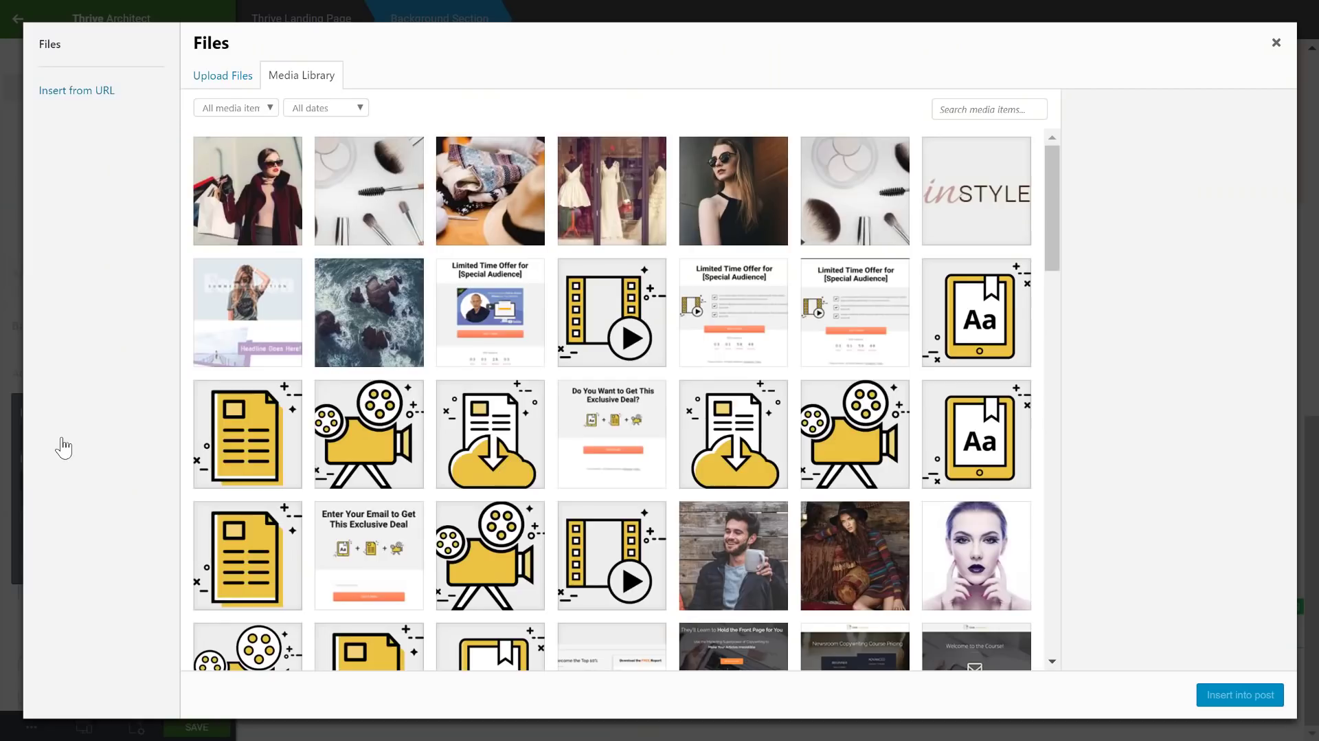
key(alt+Tab)
drag(251, 365, 943, 389)
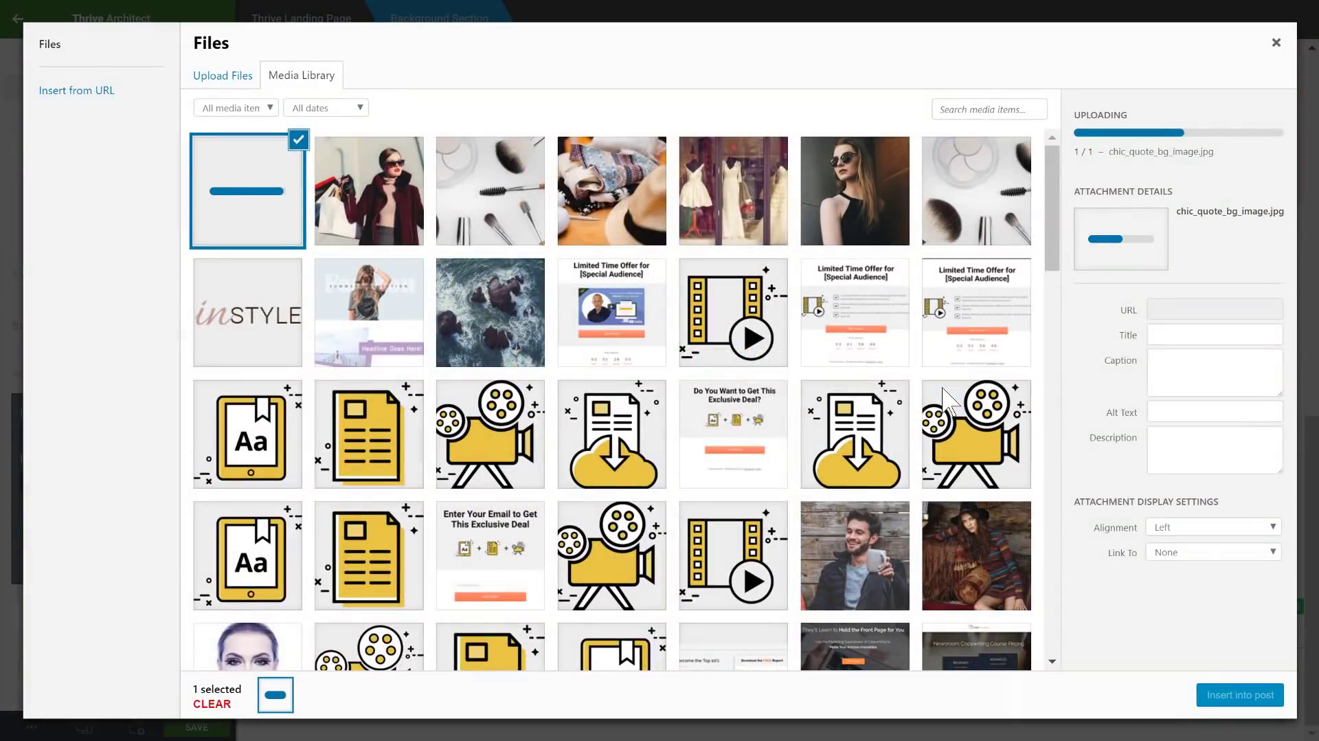
click(1225, 696)
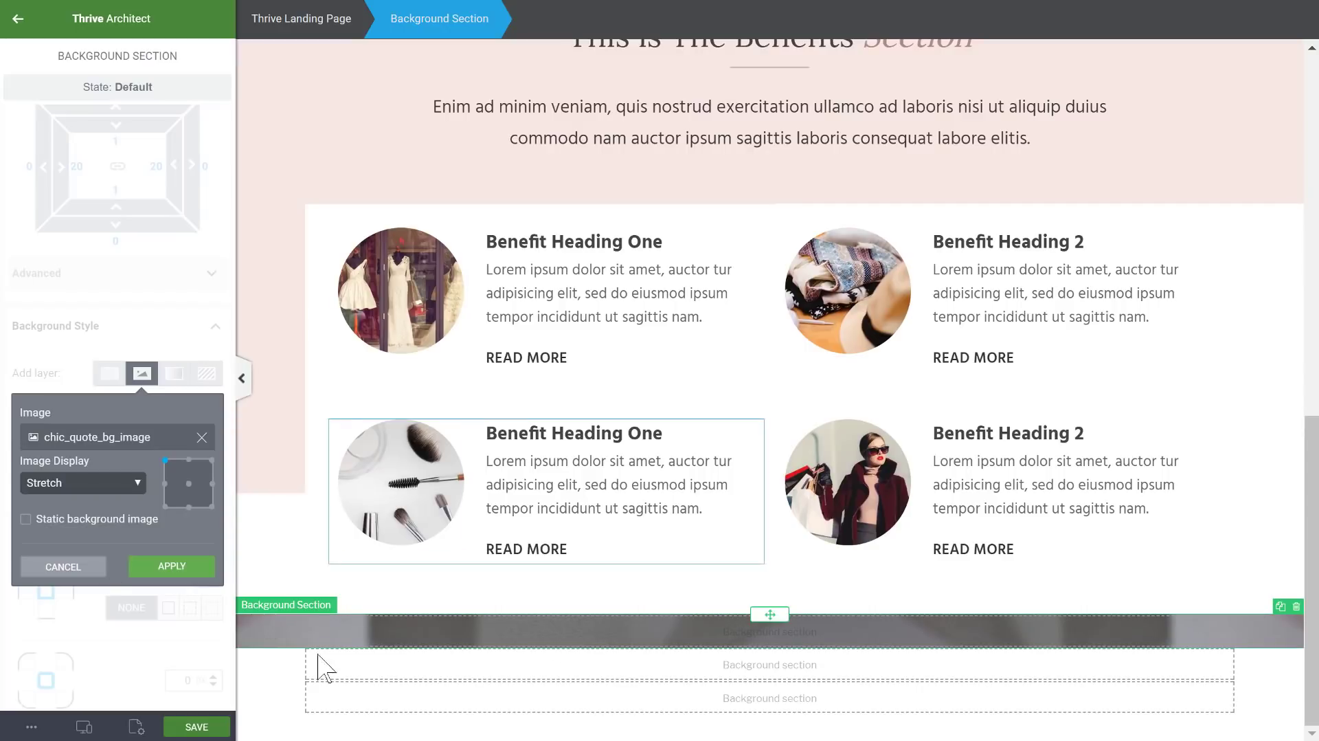
click(190, 486)
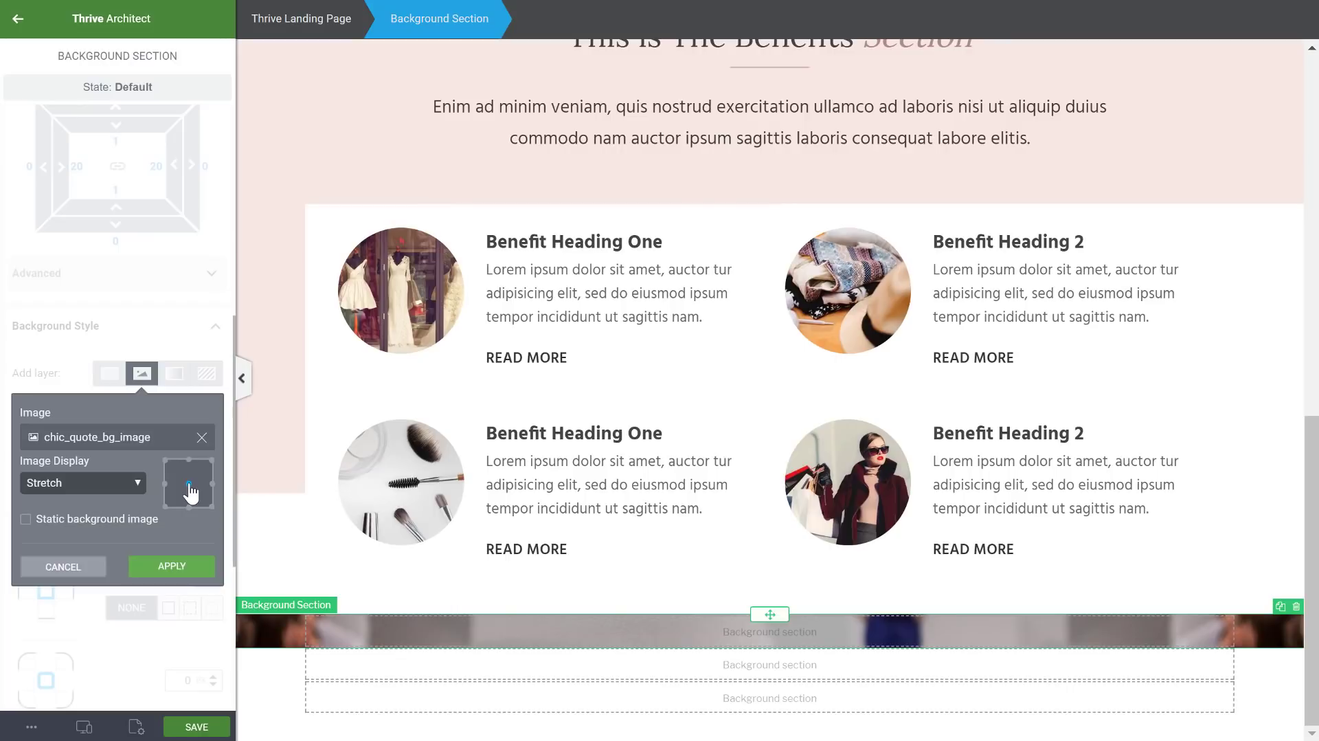
click(172, 566)
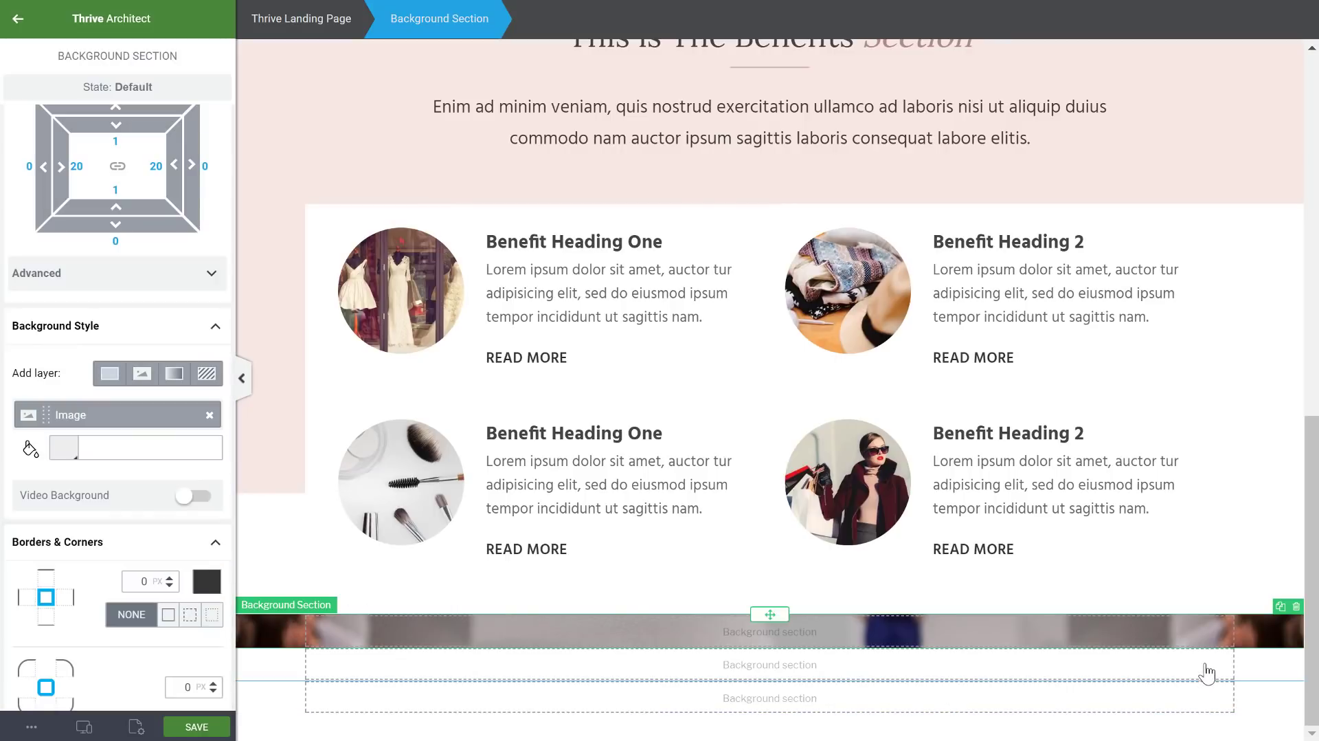
- Add a solid #000000 colour layer at 38.6% opacity over the section's background image
click(109, 375)
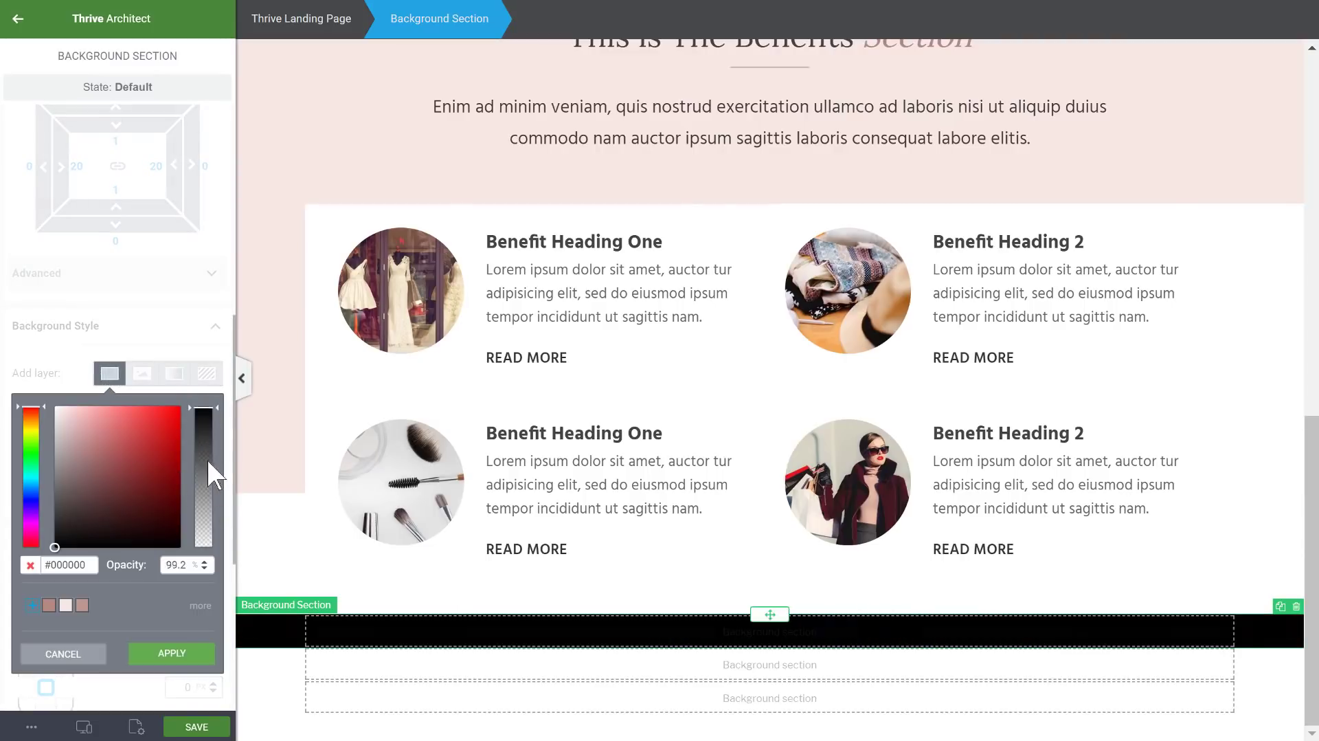
drag(208, 460, 210, 496)
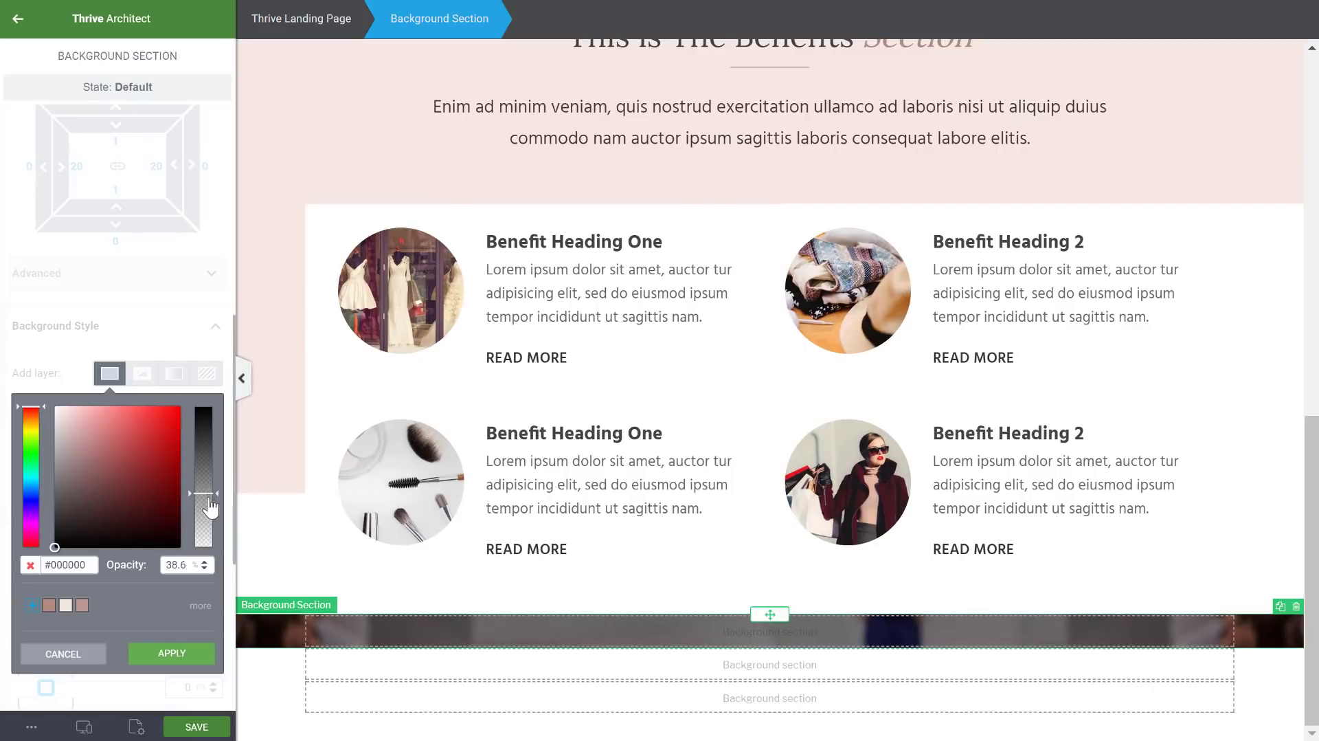
click(161, 656)
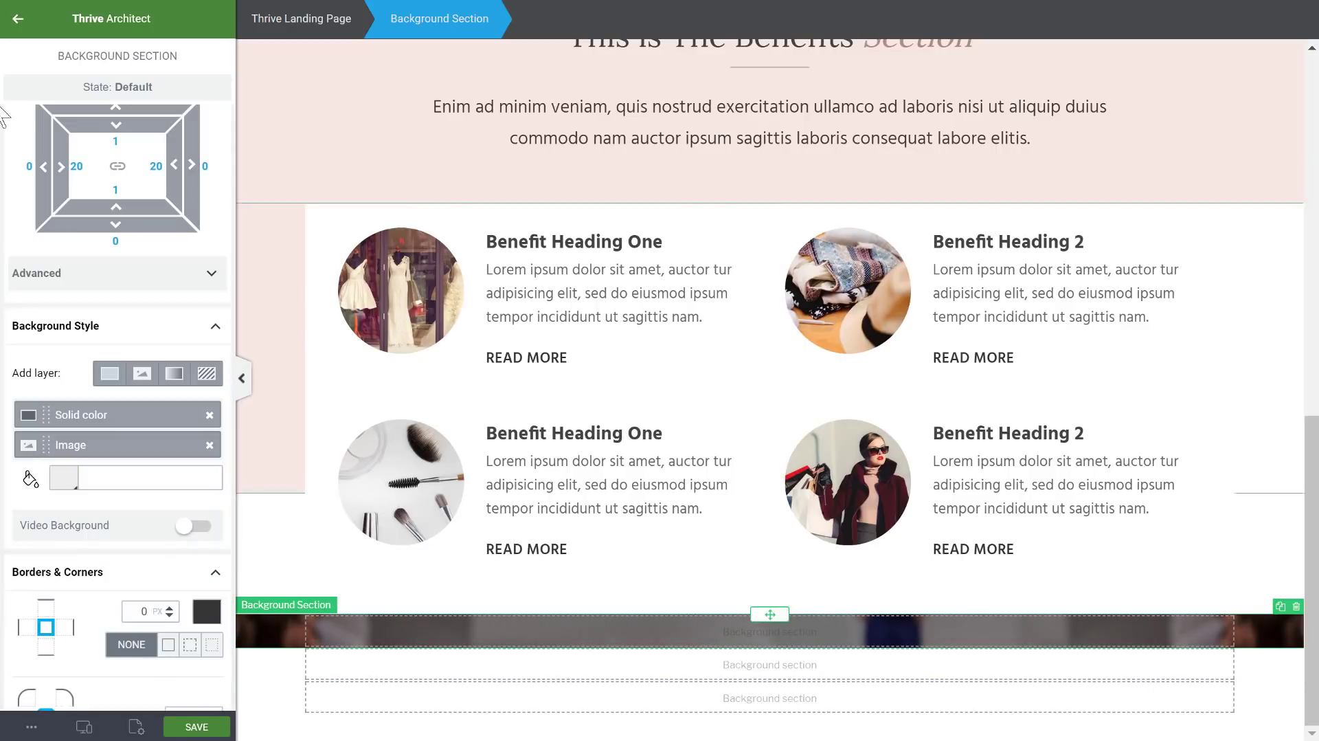
- Insert a content box into the section with the darkened image background
click(17, 28)
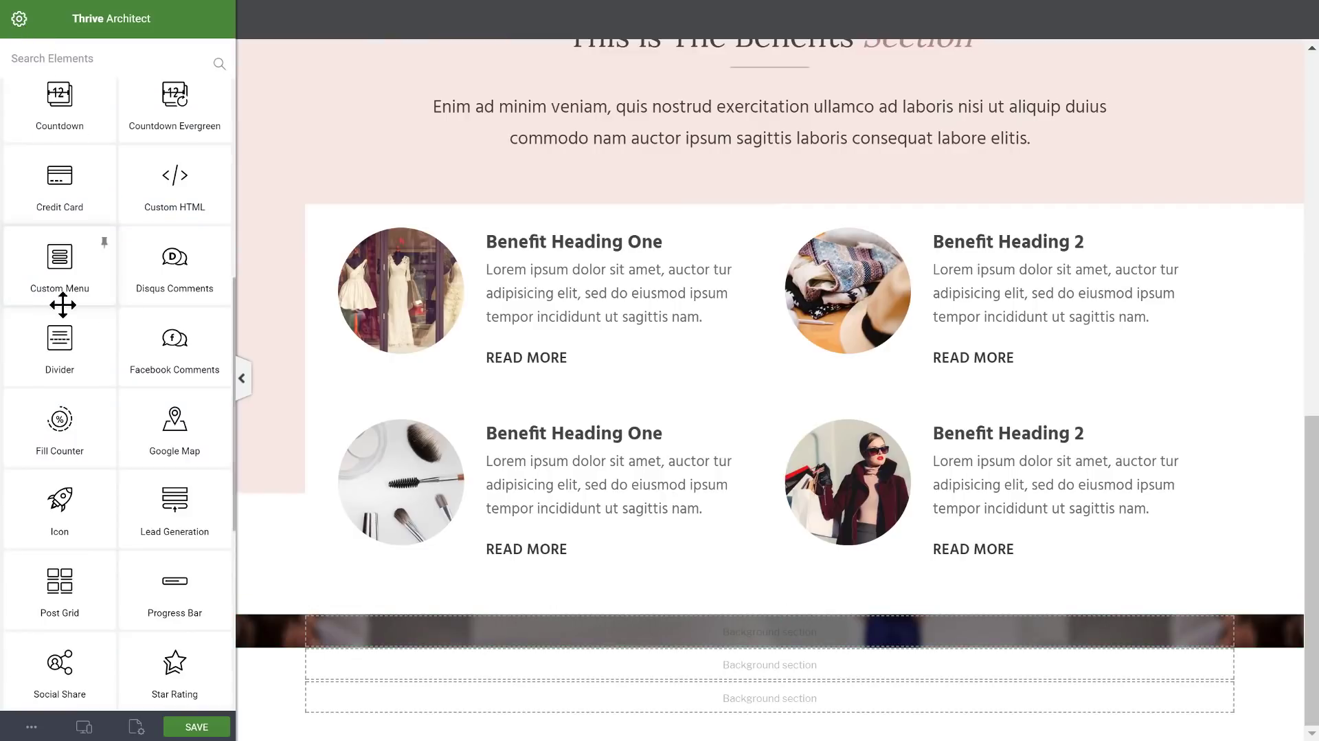
scroll(62, 303, up, 7)
drag(55, 404, 805, 639)
- Add an uploaded chic_quote_image_1140.jpg as a centred background image layer on the content box in the darkened section
scroll(128, 543, down, 3)
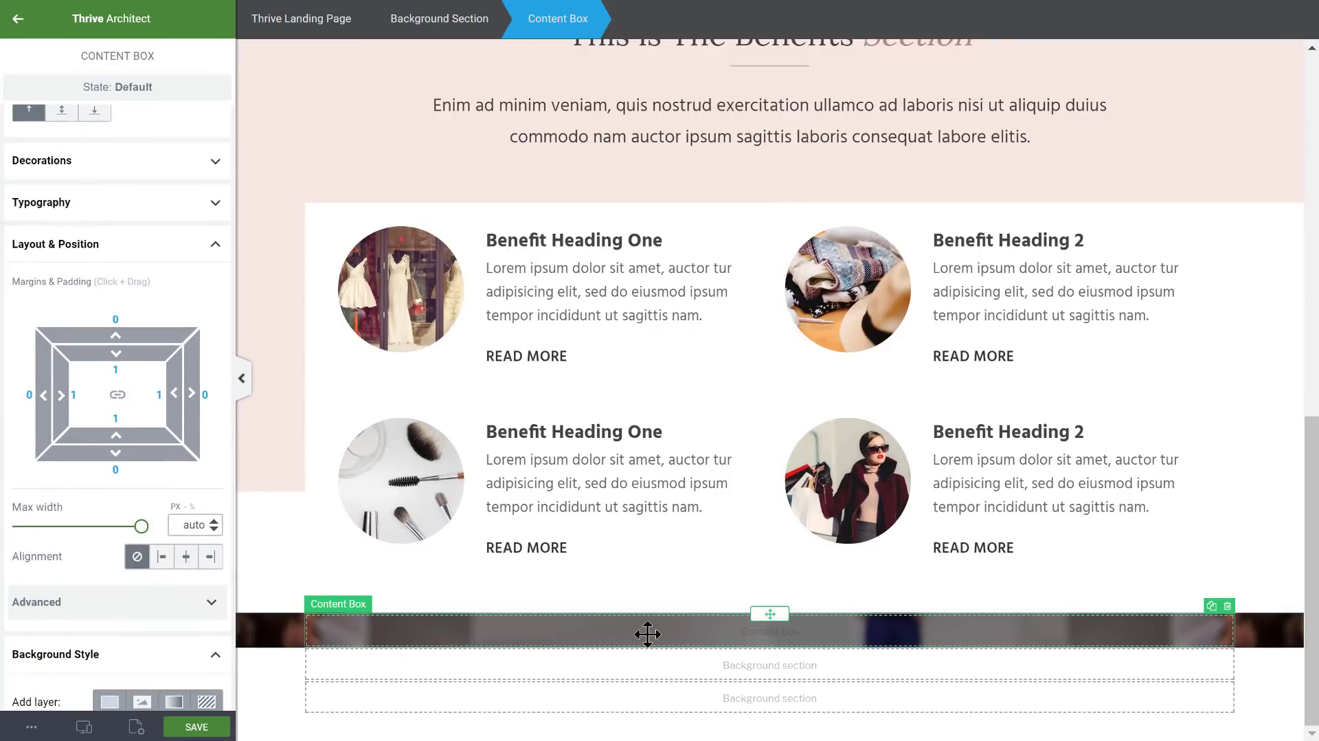
scroll(124, 328, down, 6)
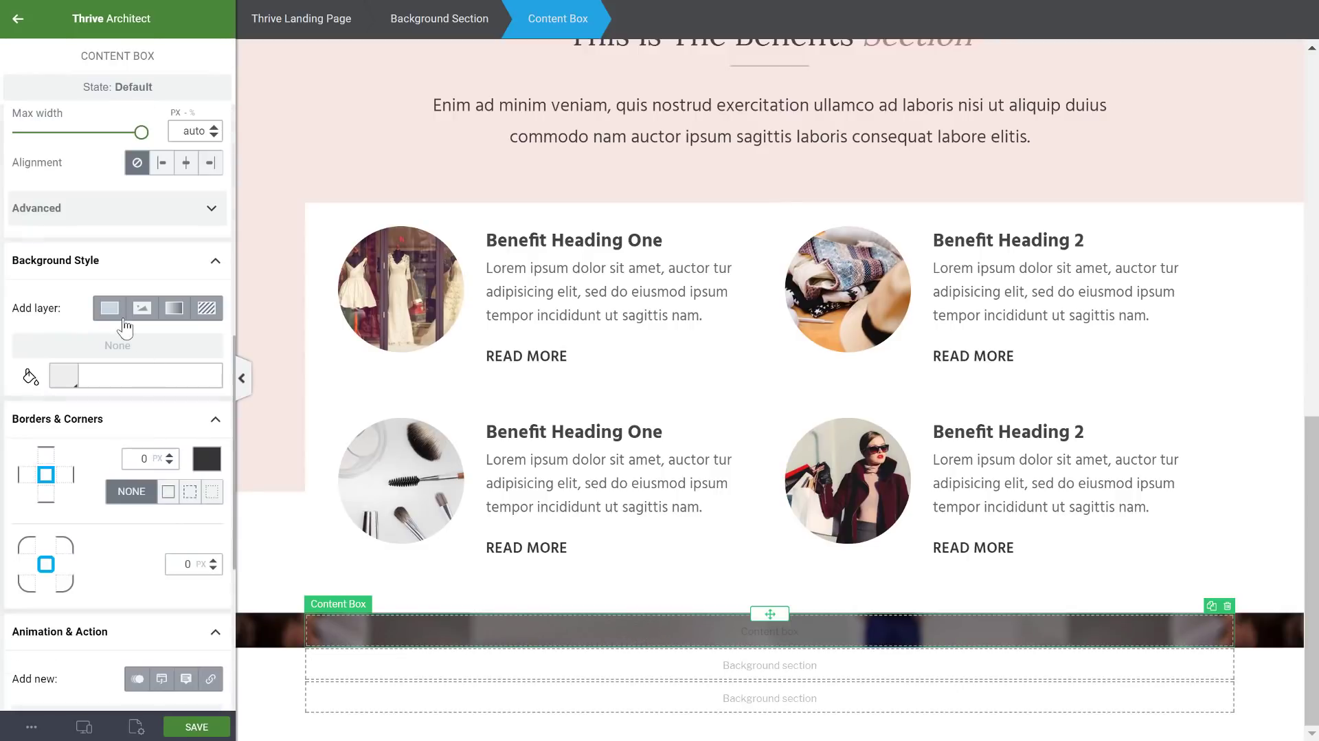
click(142, 309)
click(65, 372)
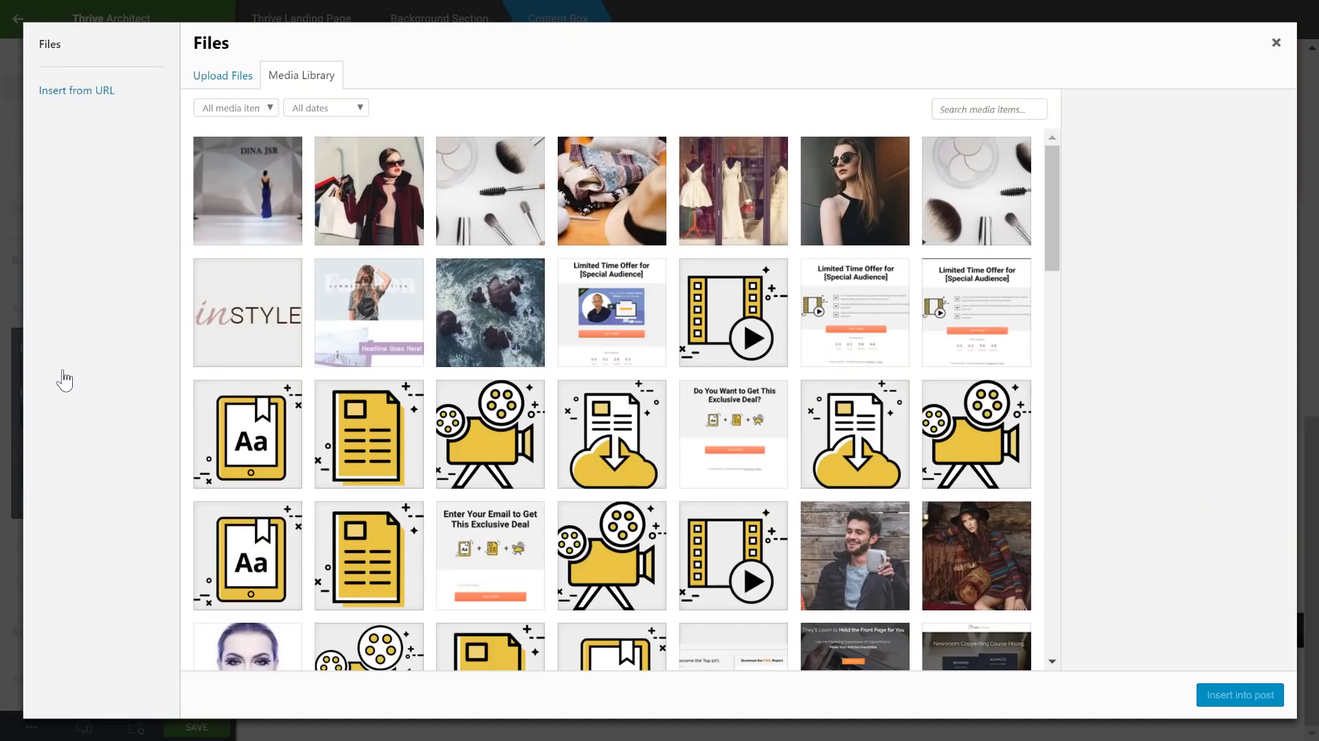
key(alt+Tab)
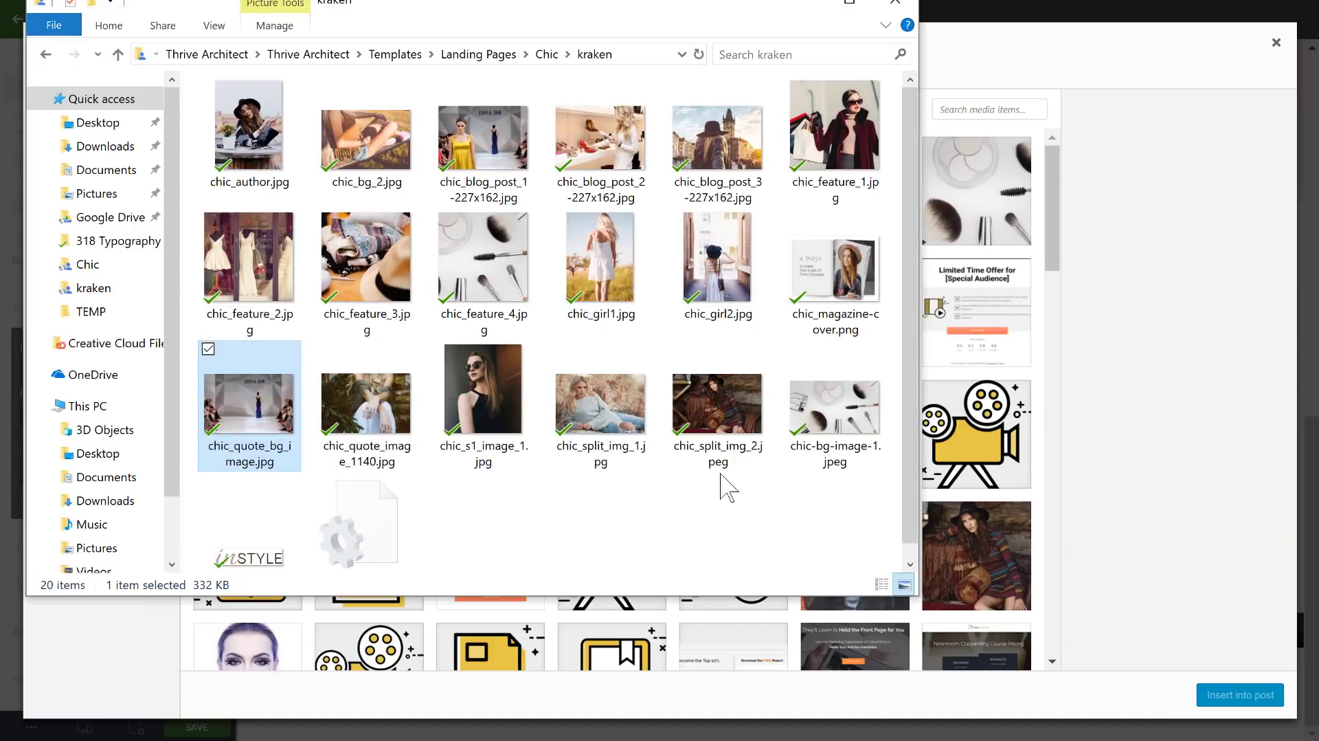
drag(366, 403, 942, 353)
click(1263, 695)
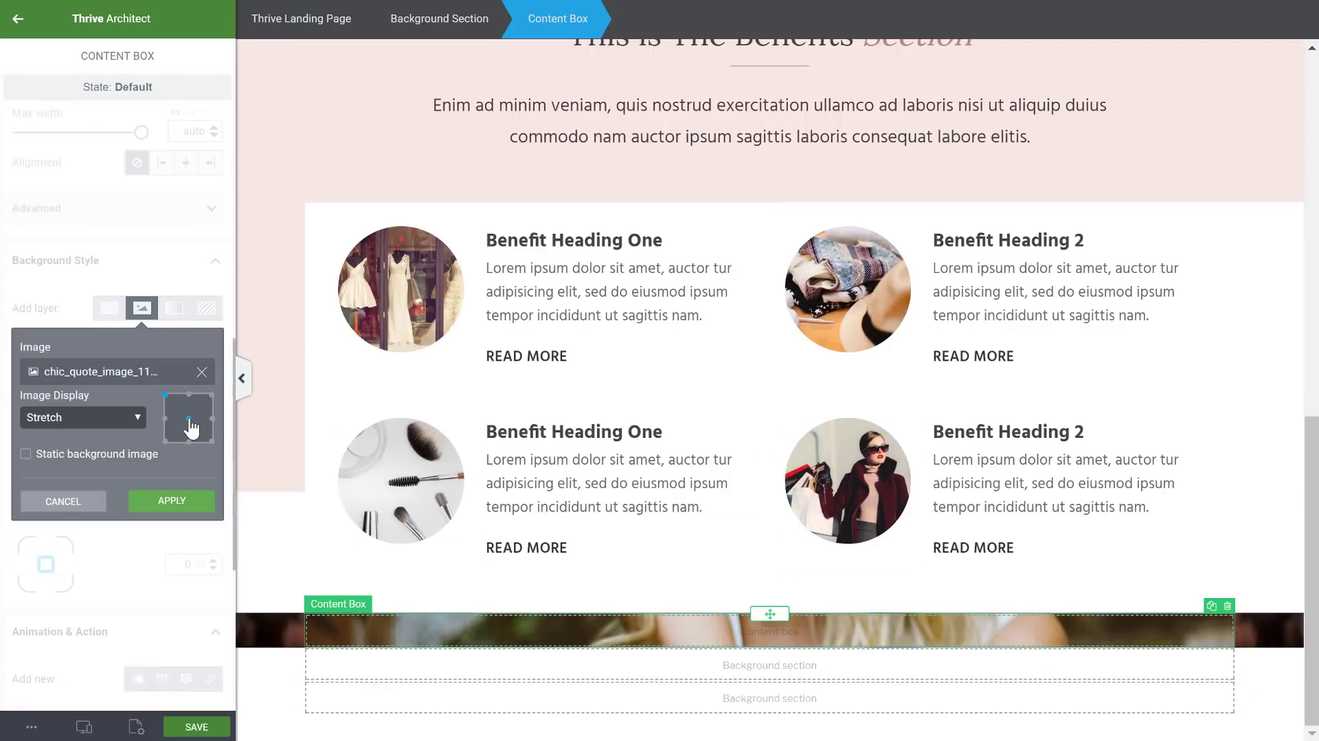
click(189, 418)
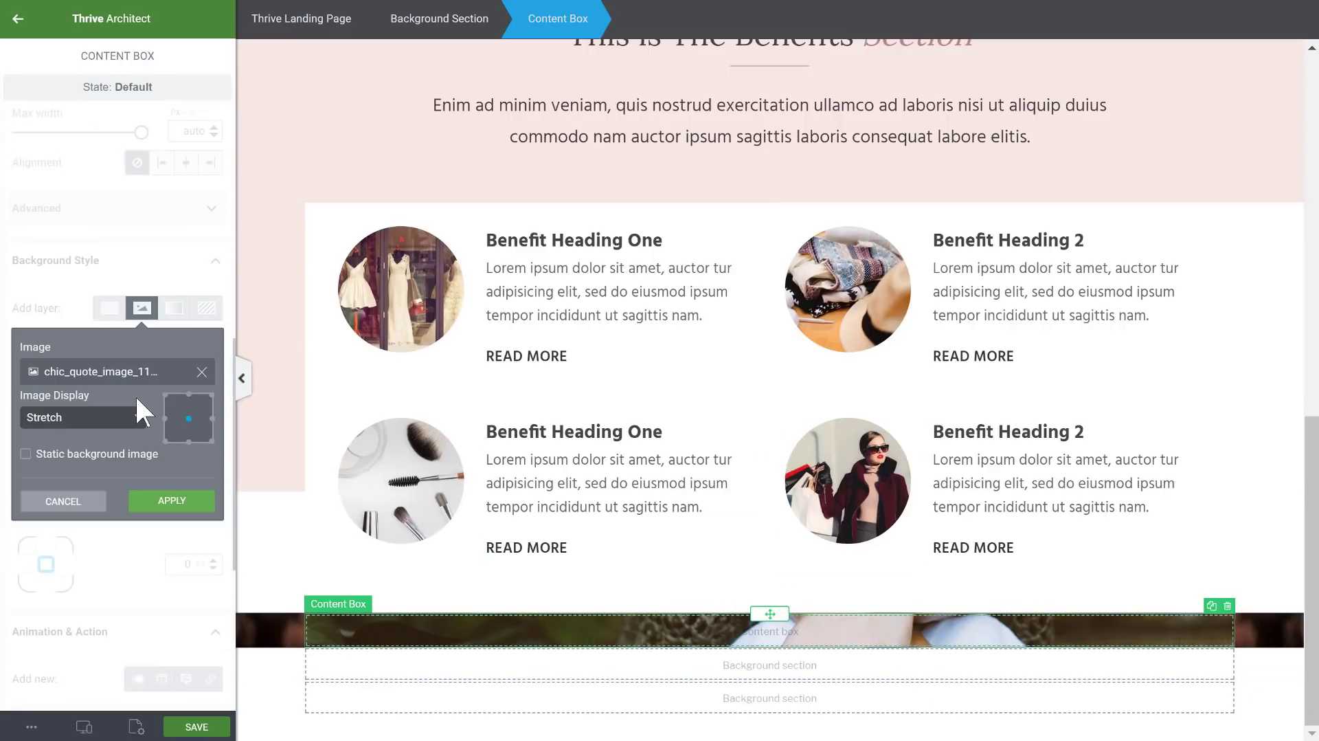
click(165, 504)
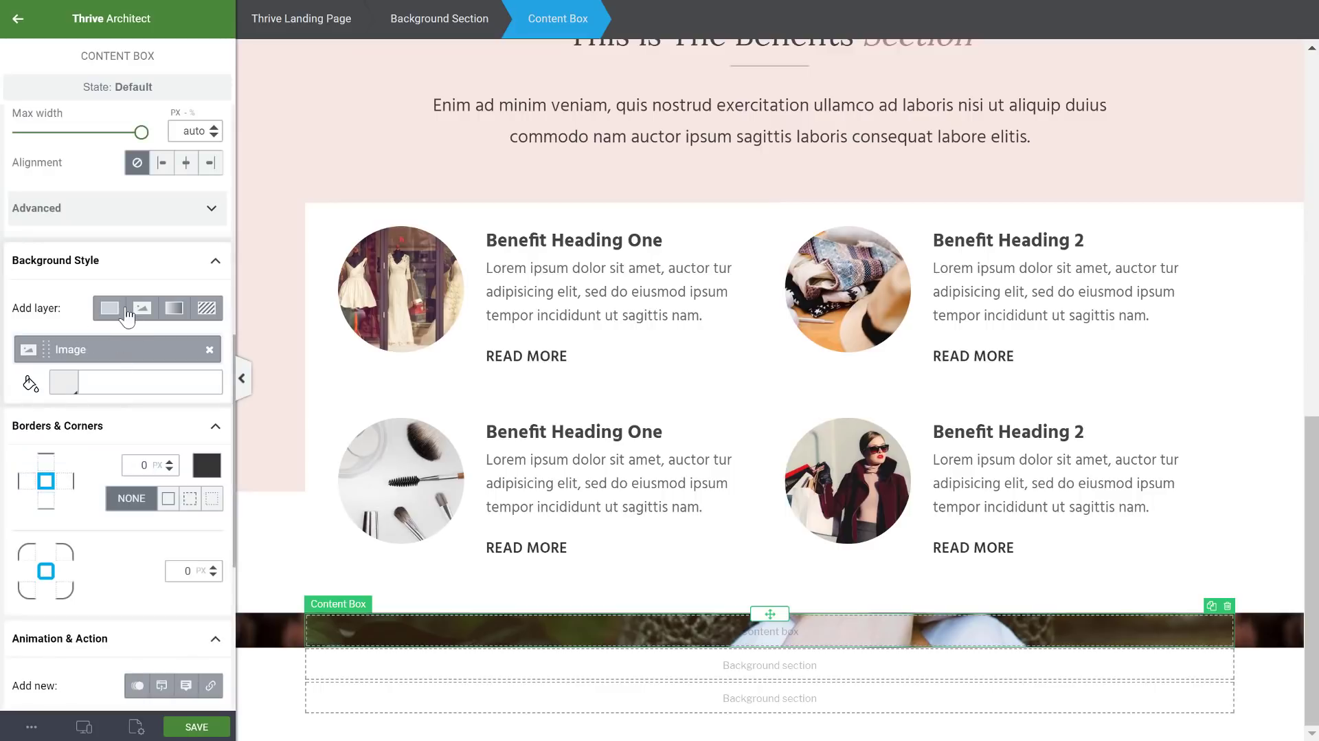
- Add a solid #000000 colour layer at 50.3% opacity over the content box's background image
click(110, 308)
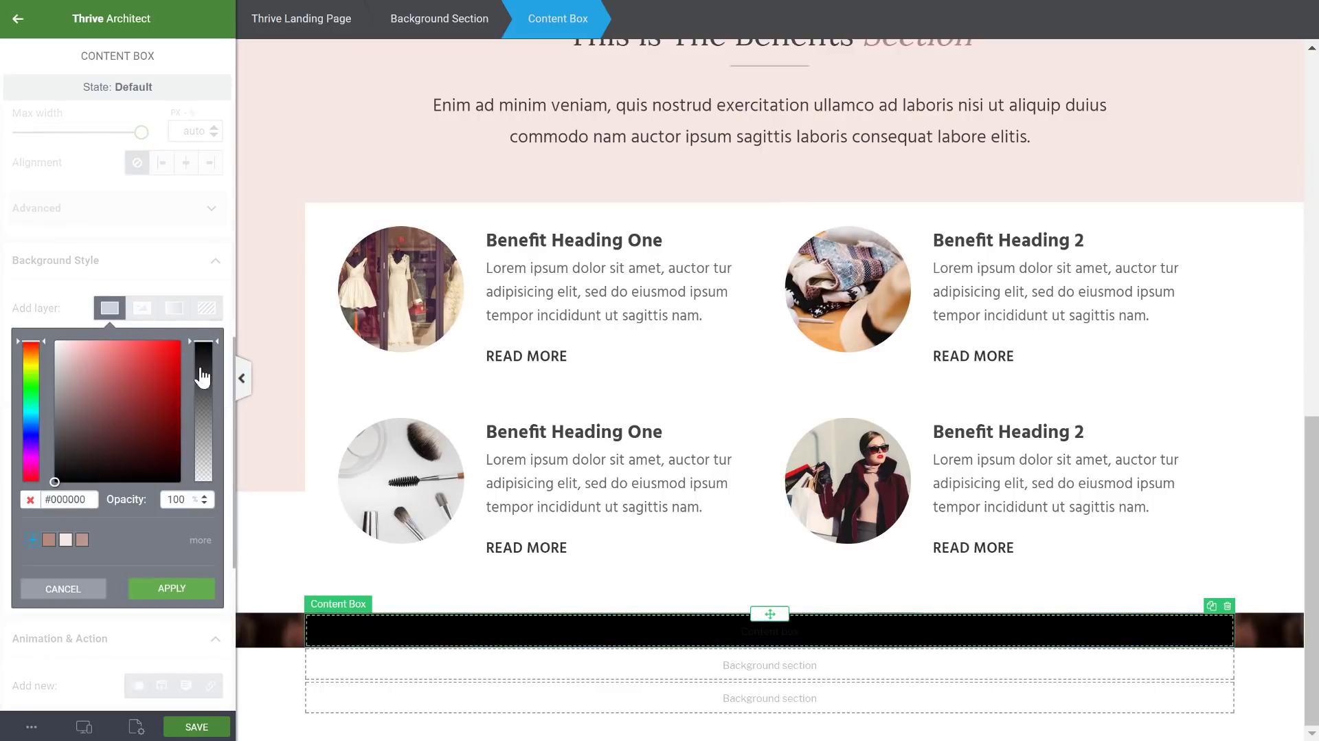
drag(203, 376, 204, 424)
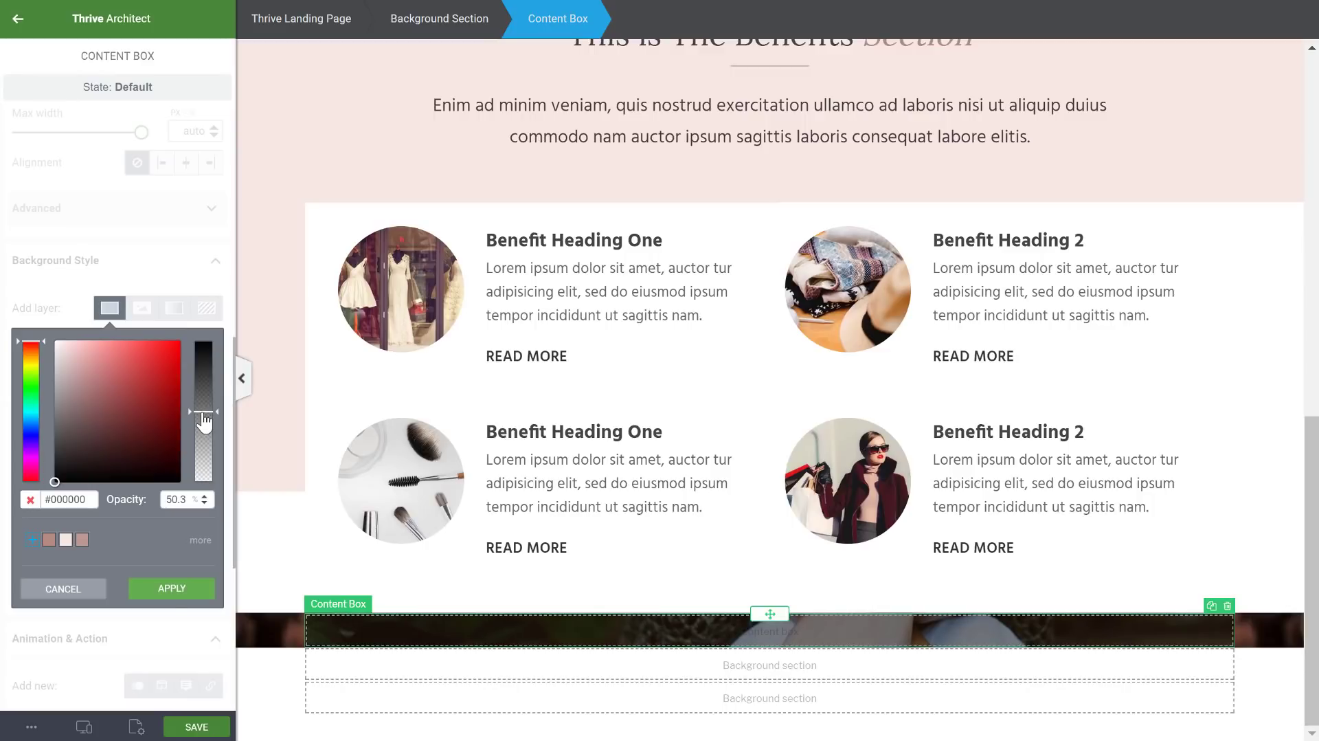
click(172, 588)
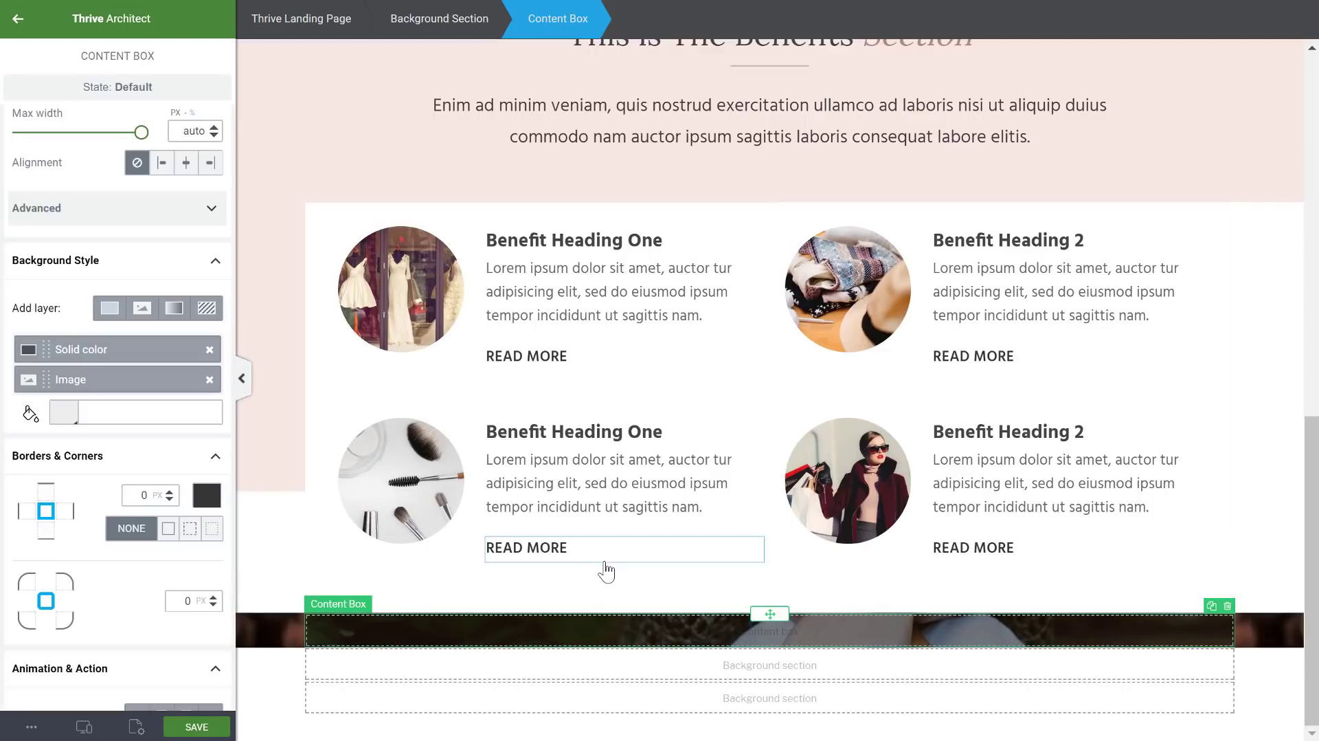
- Insert a text element into the content box and paste the quote starting “Lorem ipsum dolor sit amet, consectetur adipiscing elit. Aliquam ac erat magna
click(18, 19)
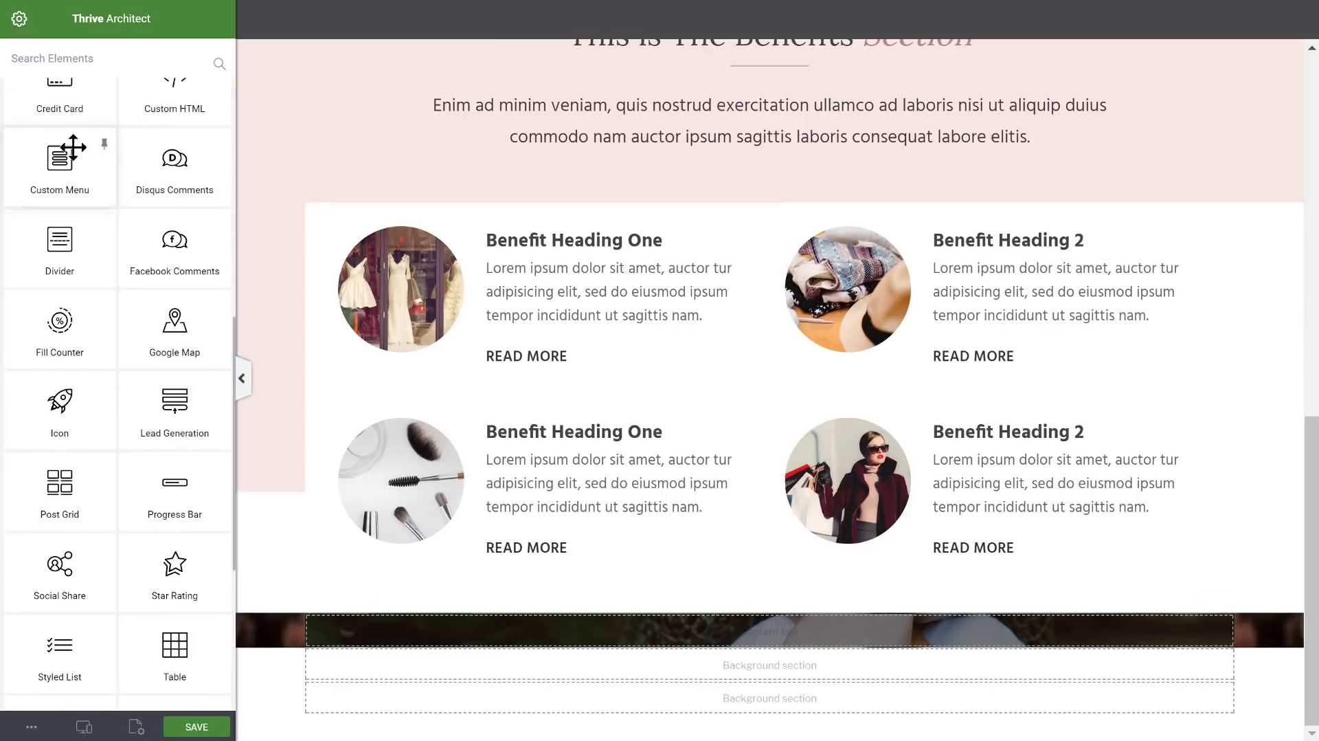
scroll(73, 146, up, 10)
drag(60, 148, 782, 639)
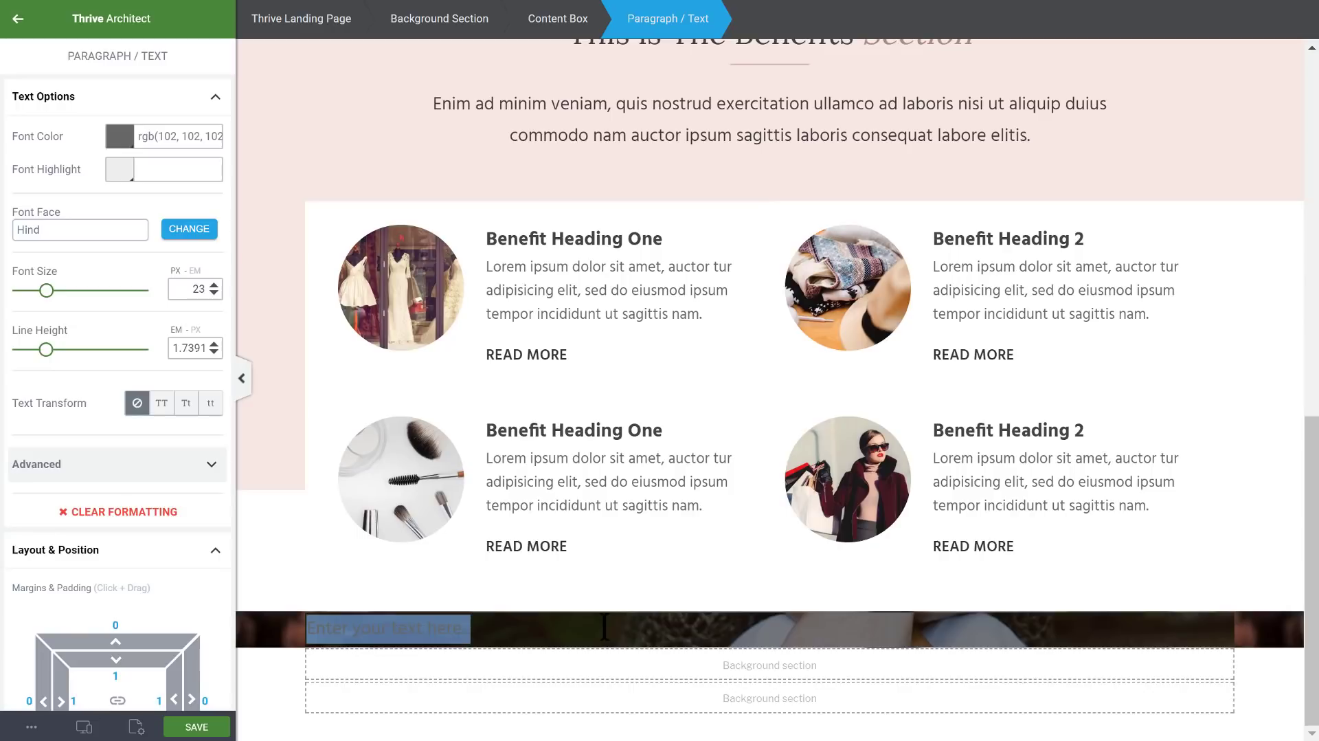
key(ctrl+v)
- Centre-align the quote paragraph
click(421, 608)
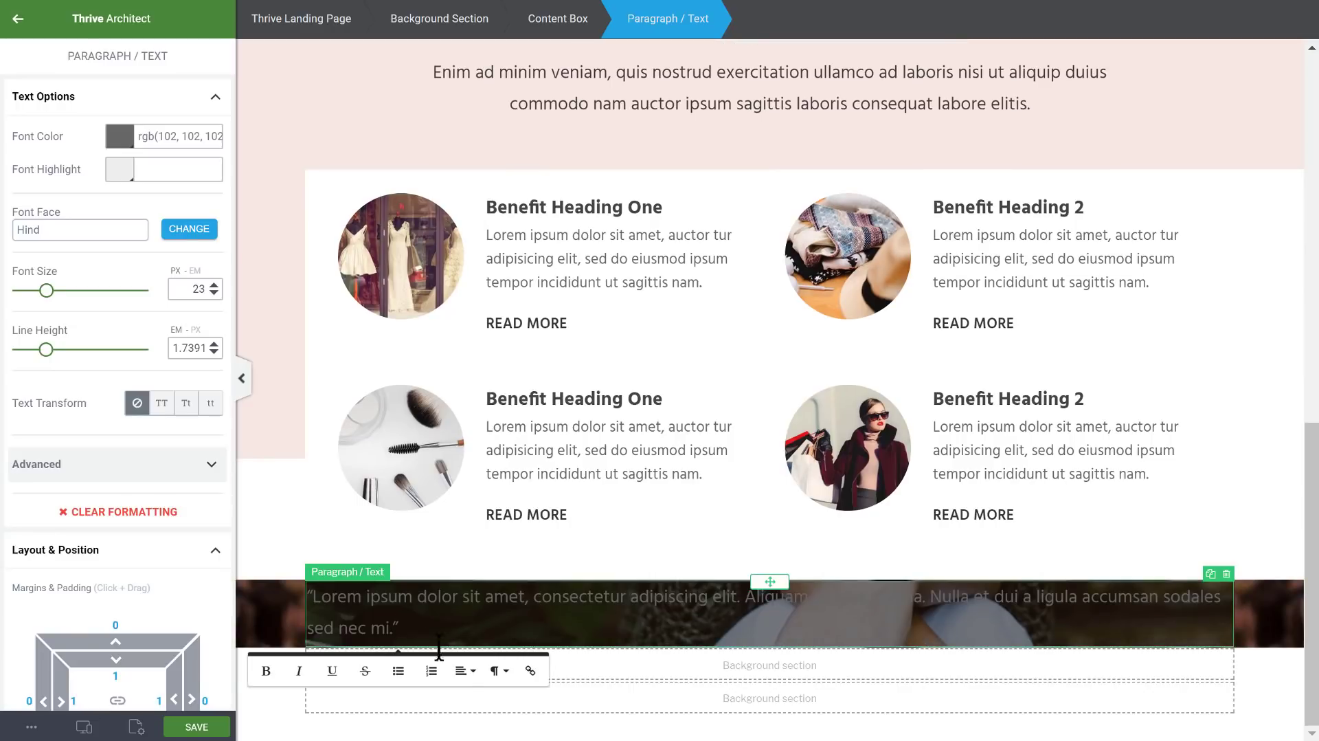
click(465, 670)
click(483, 715)
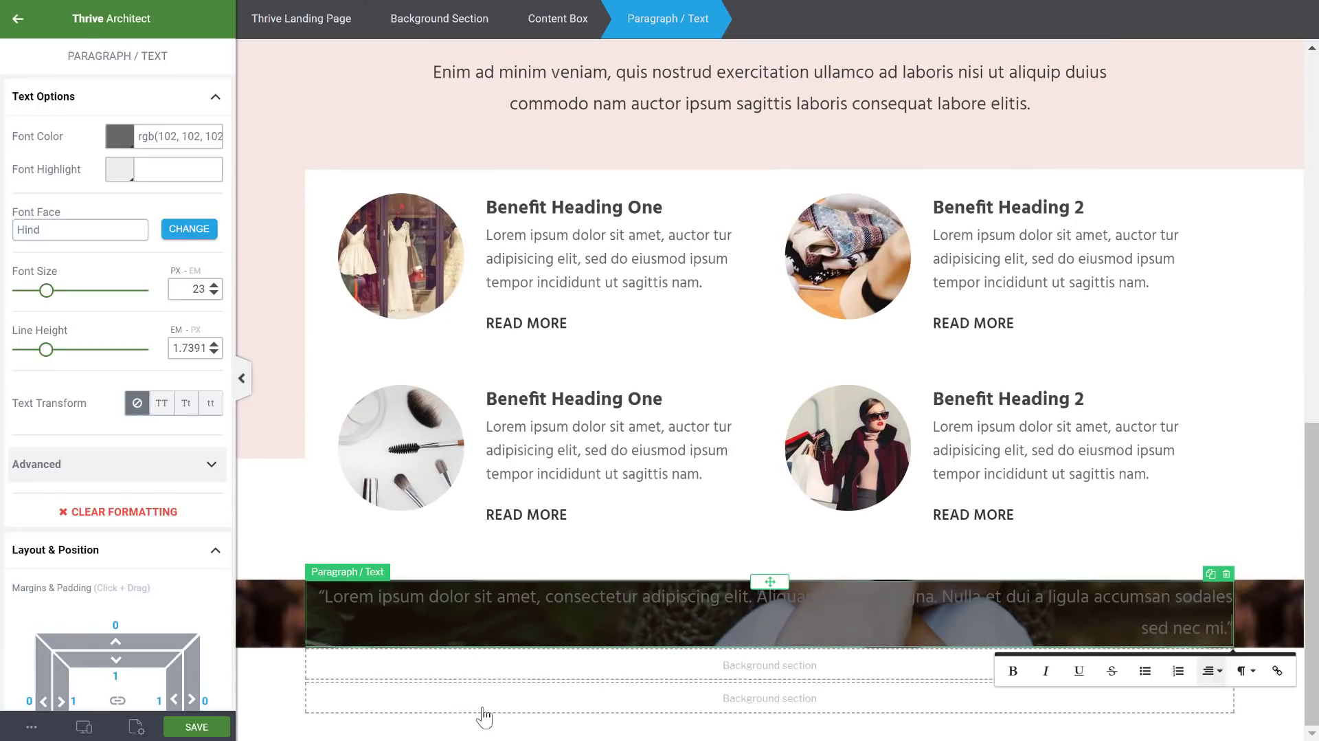
click(1211, 670)
click(1222, 723)
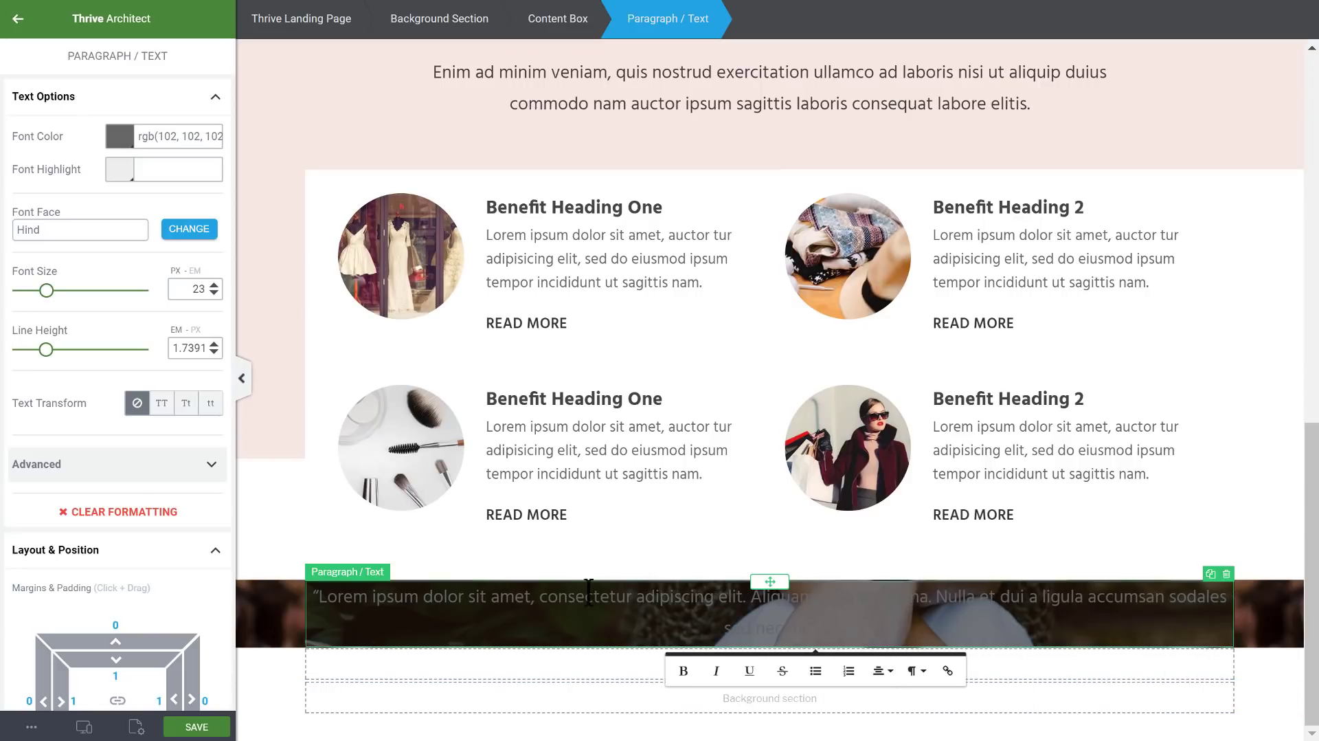
- Change the quote text's font colour to the saved light pink #f6e8e5
click(120, 136)
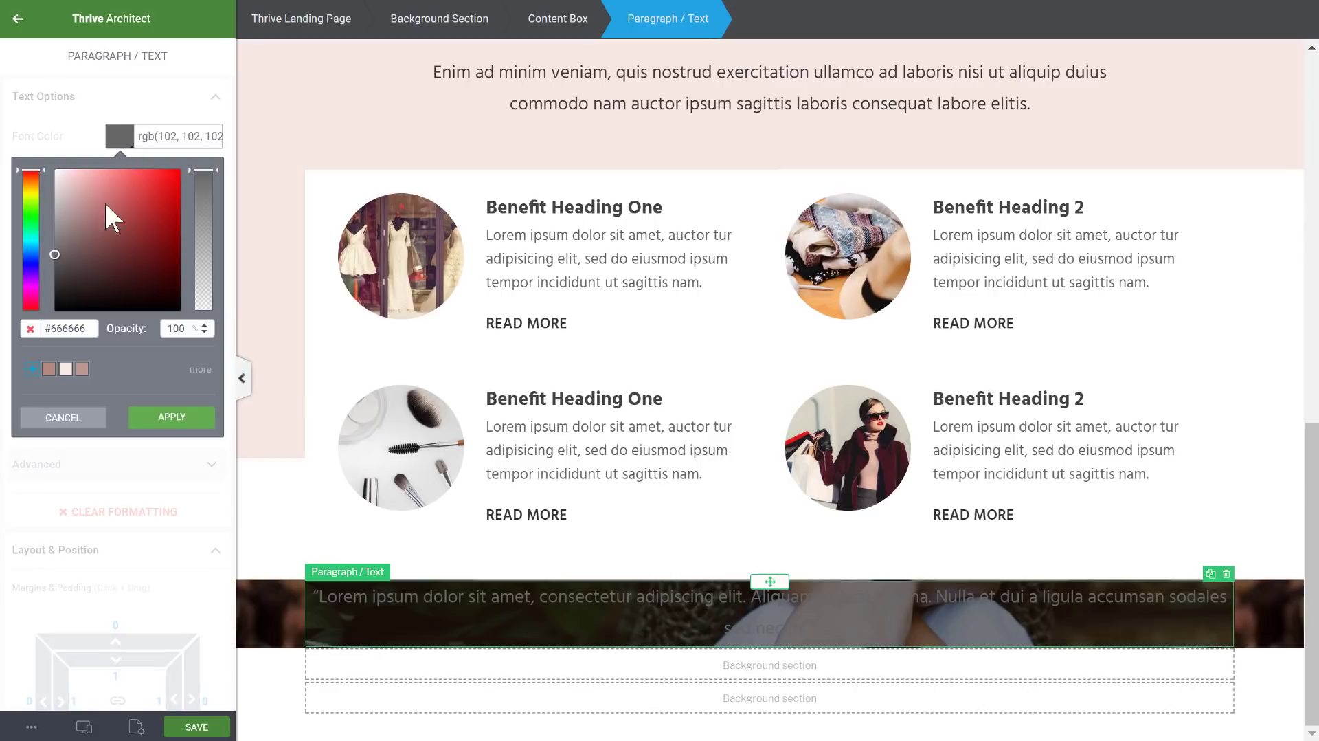
click(65, 369)
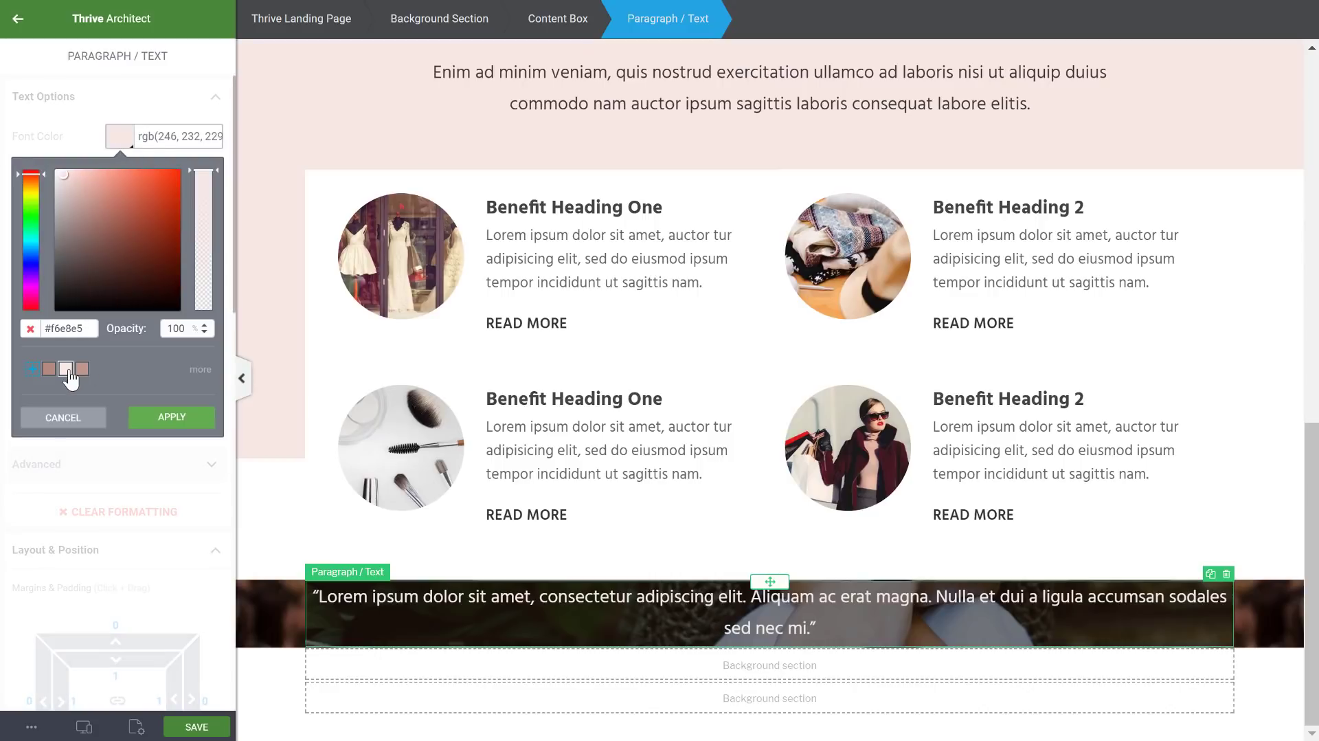
click(172, 417)
- Change the quote paragraph's font face to Lora from Google Fonts, with regular weight 400
click(206, 233)
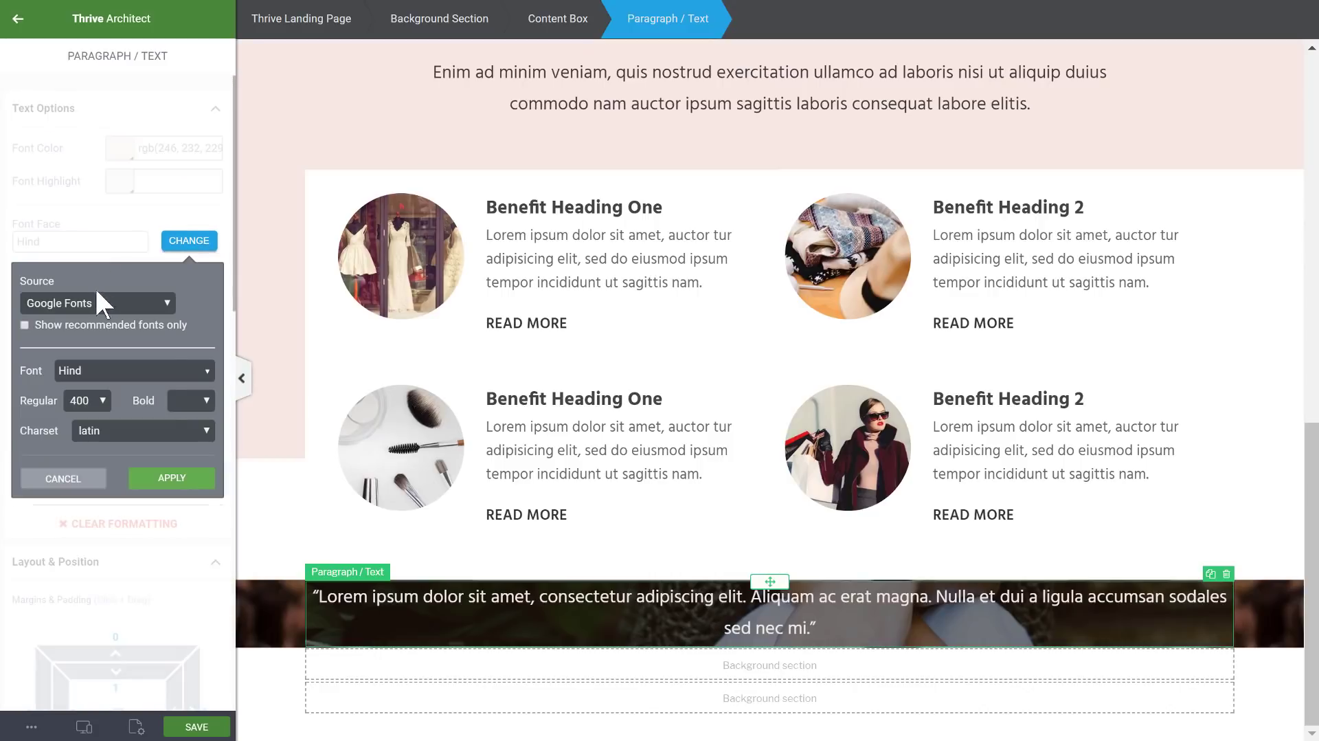
click(93, 296)
click(91, 328)
click(104, 370)
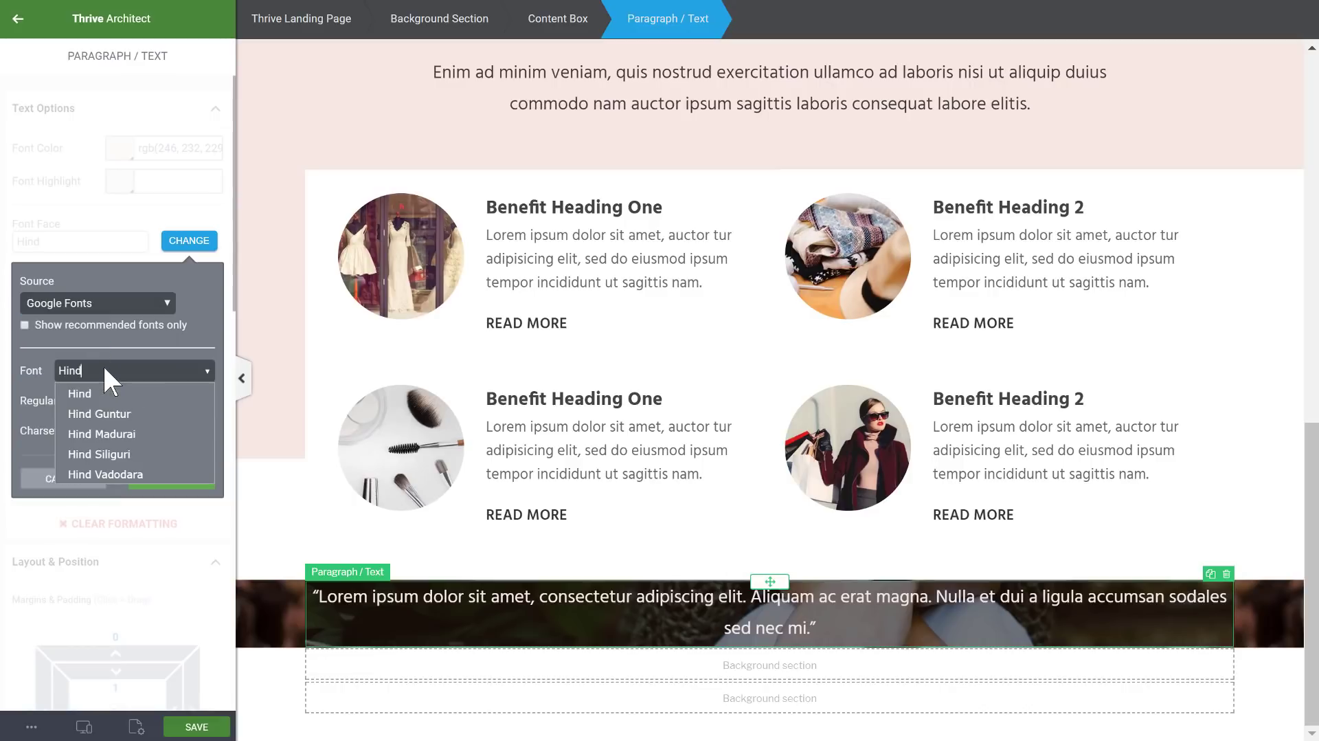
text(Lora)
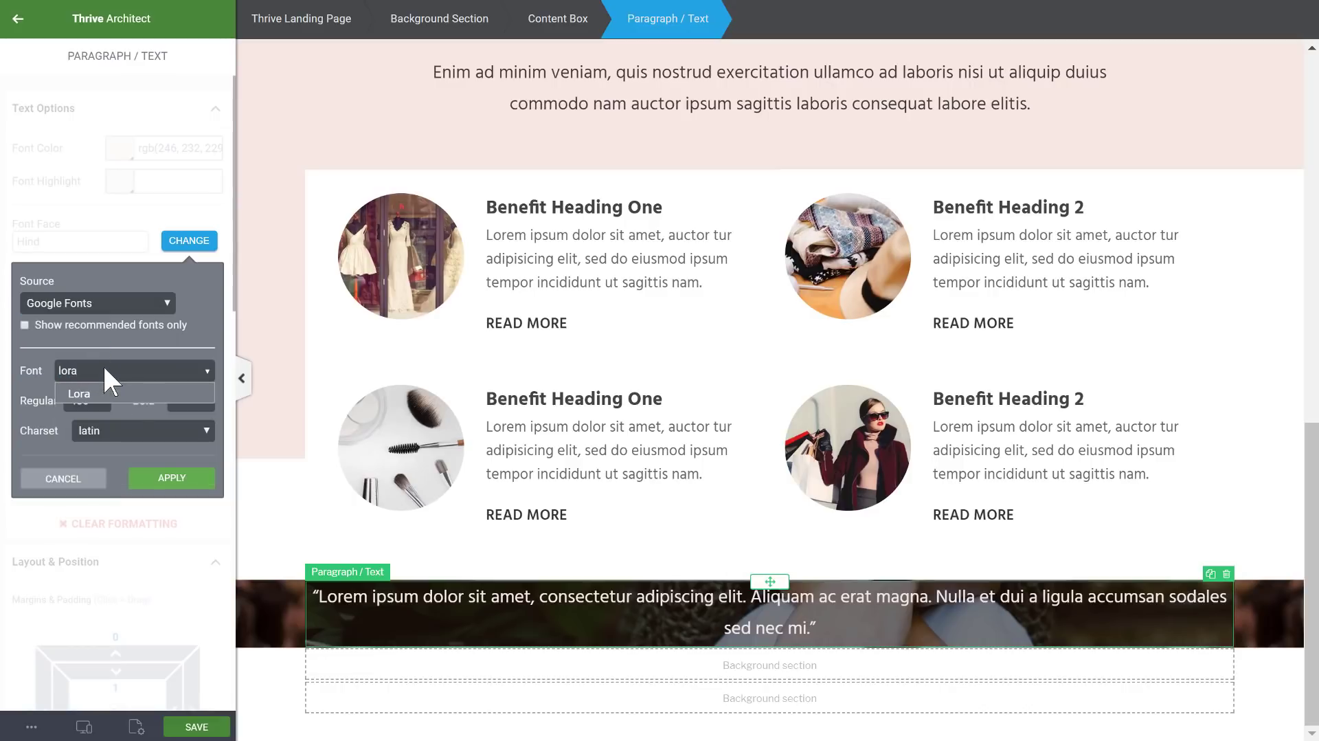
click(102, 398)
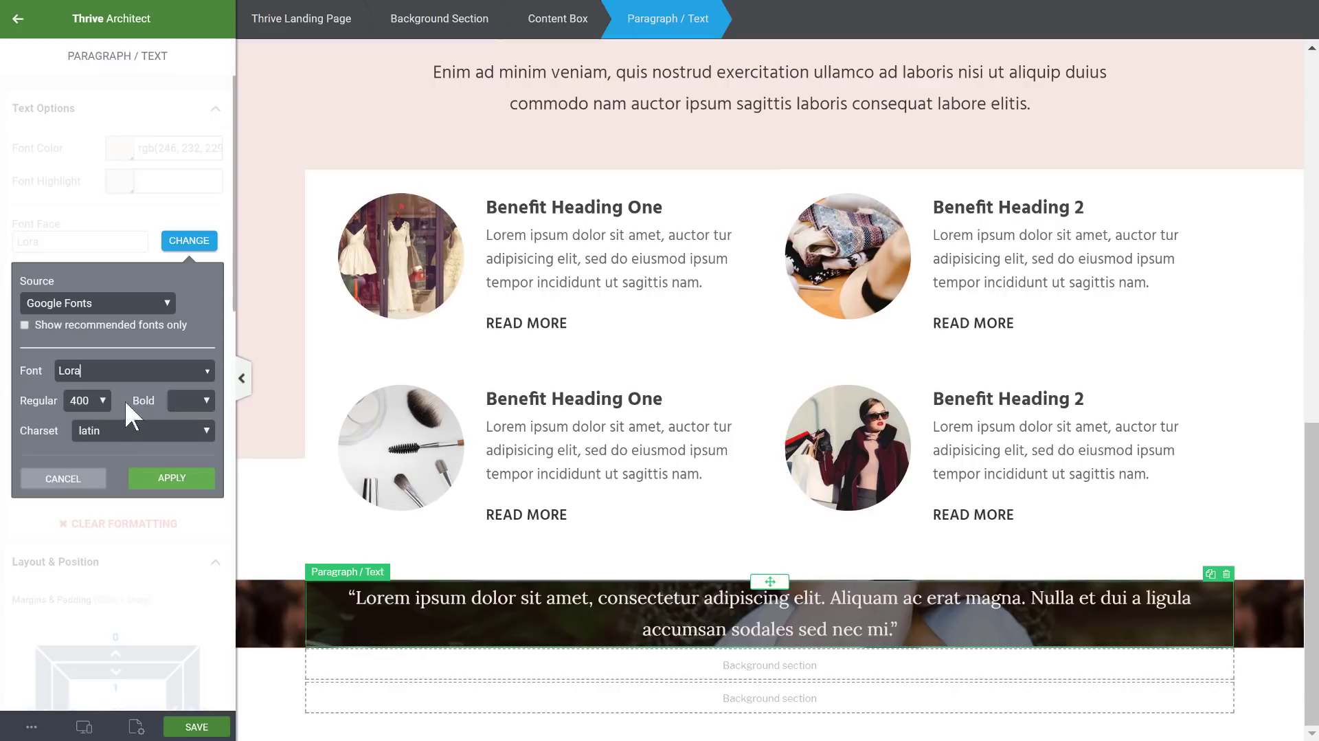
click(196, 423)
click(184, 479)
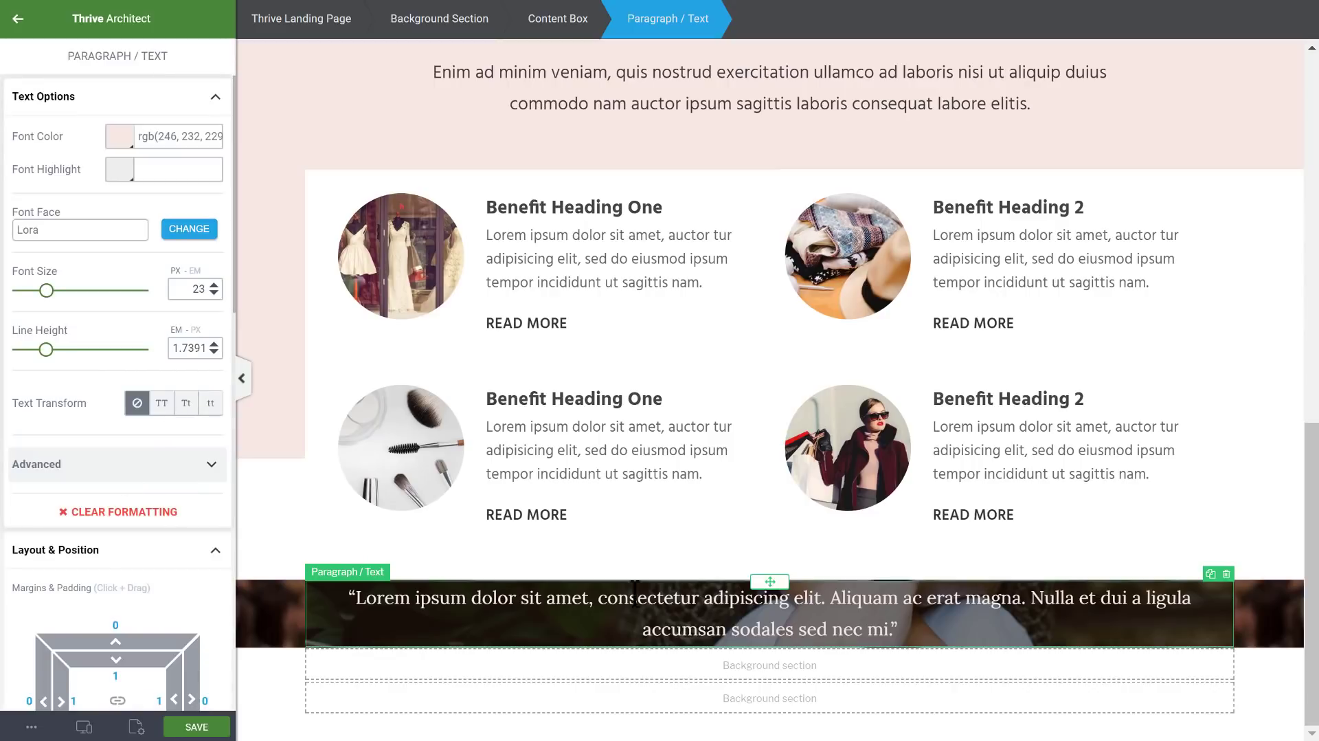
- Make the whole quote text italic
triple_click(667, 610)
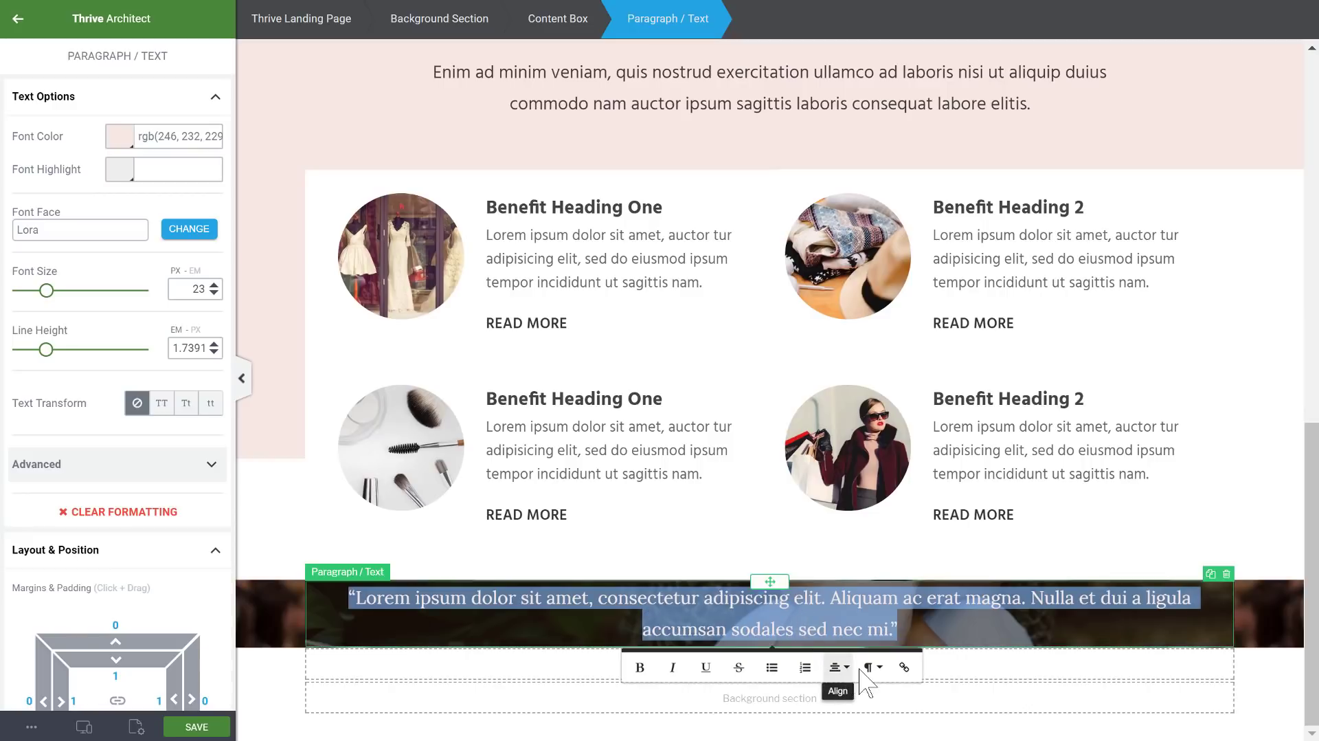
click(674, 670)
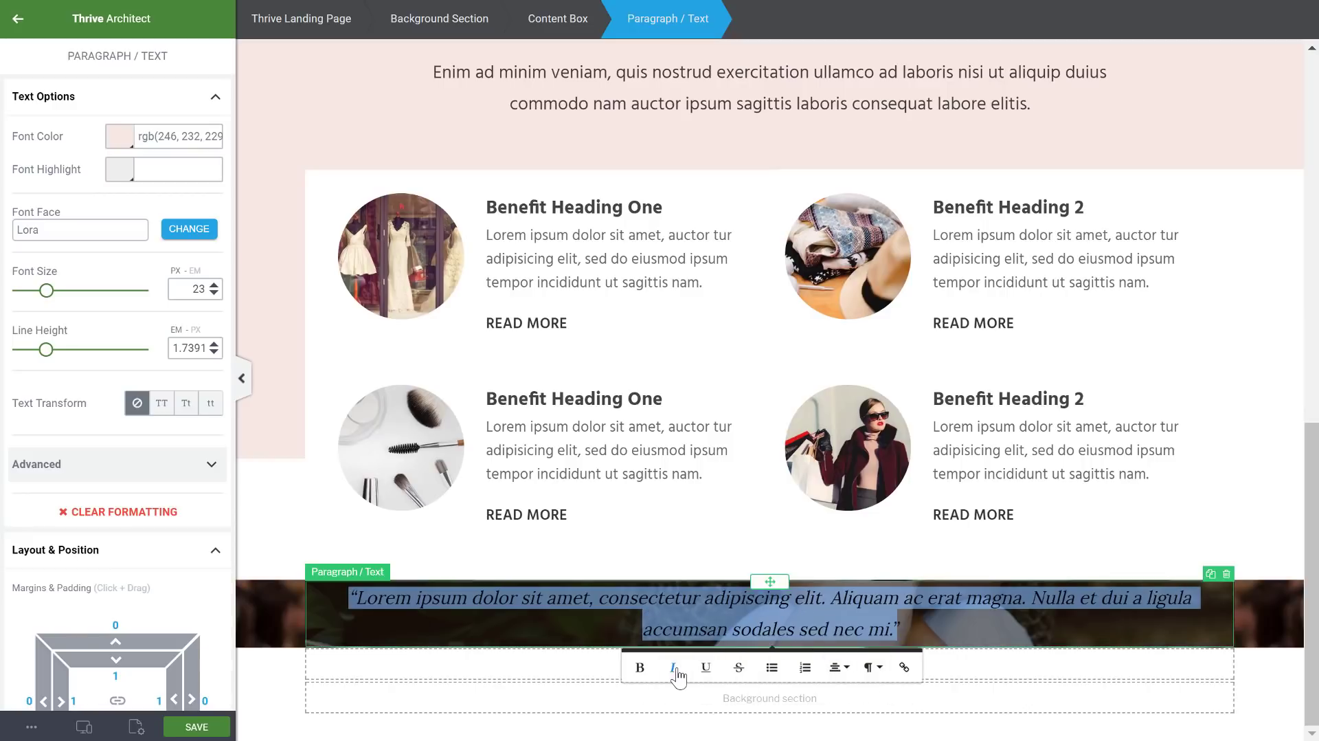
click(477, 601)
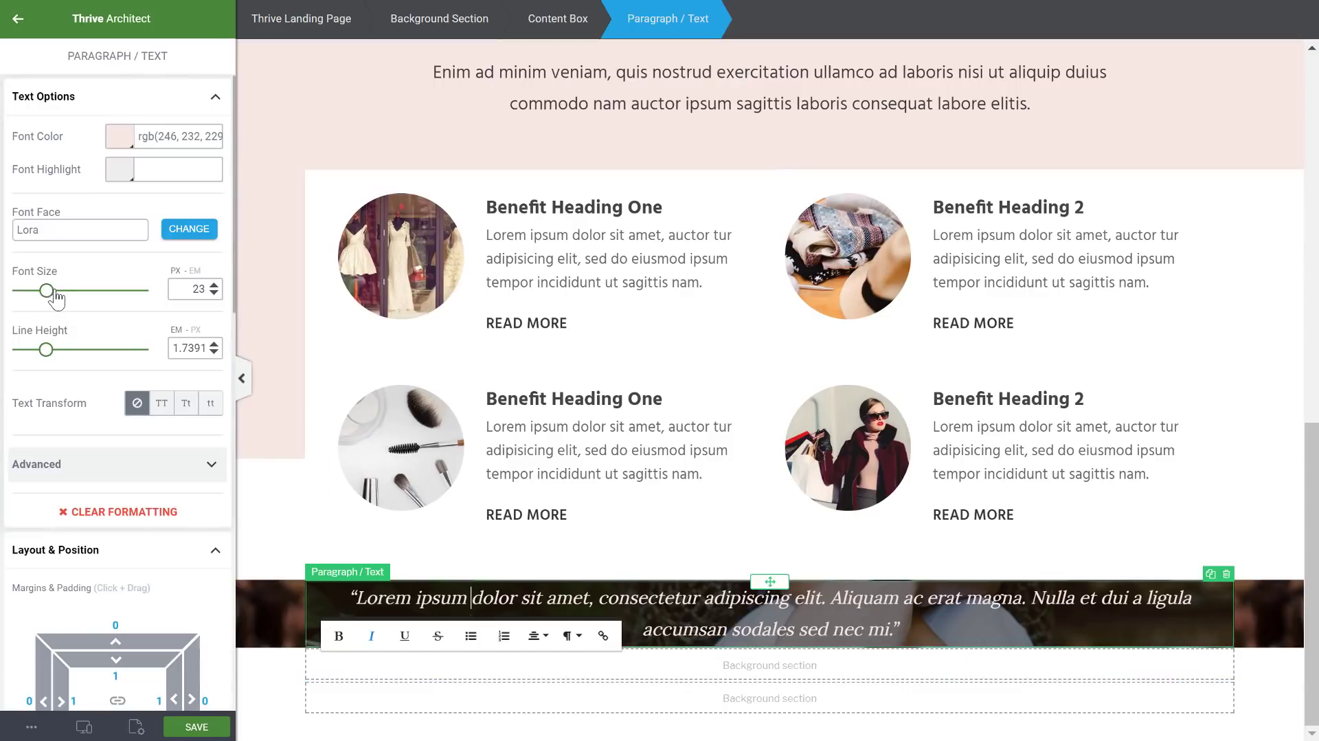
- Set the quote paragraph's font size to 40 px and its line height to 1.4 em
drag(55, 294, 69, 294)
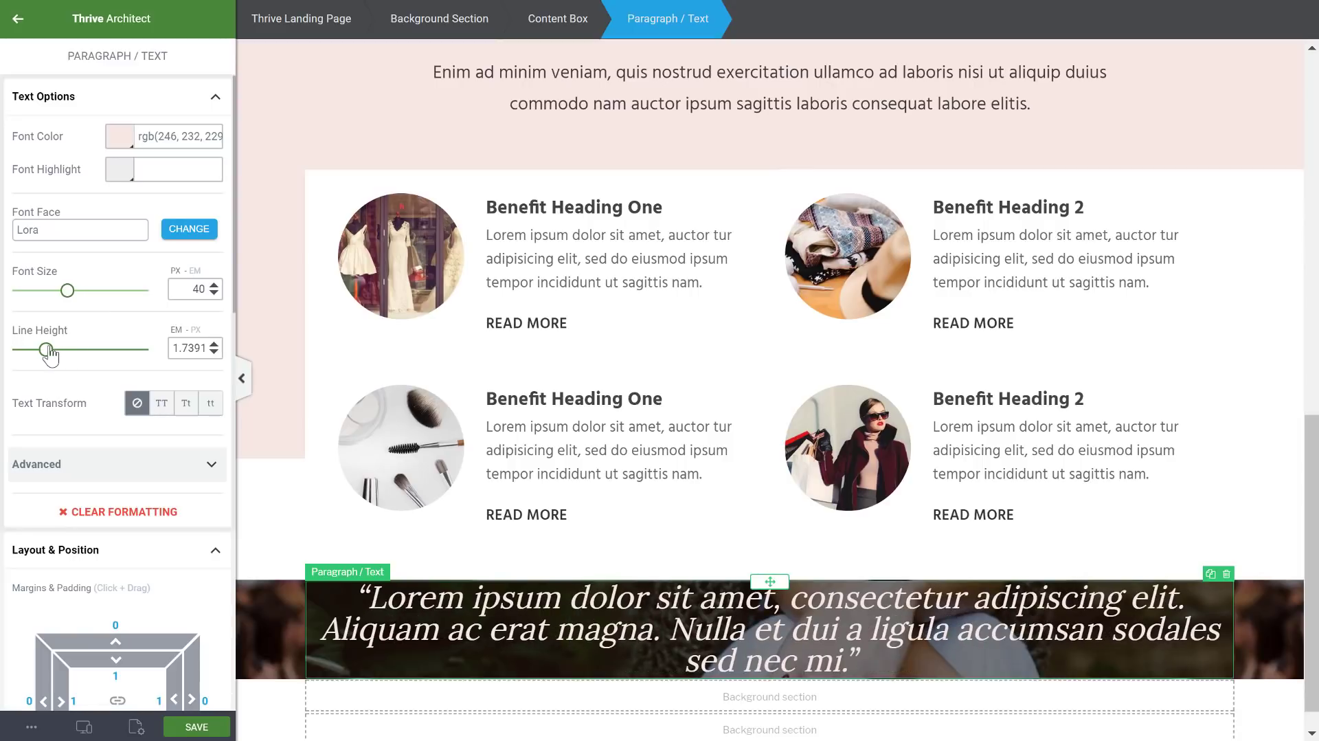
drag(50, 355, 42, 354)
scroll(839, 568, down, 1)
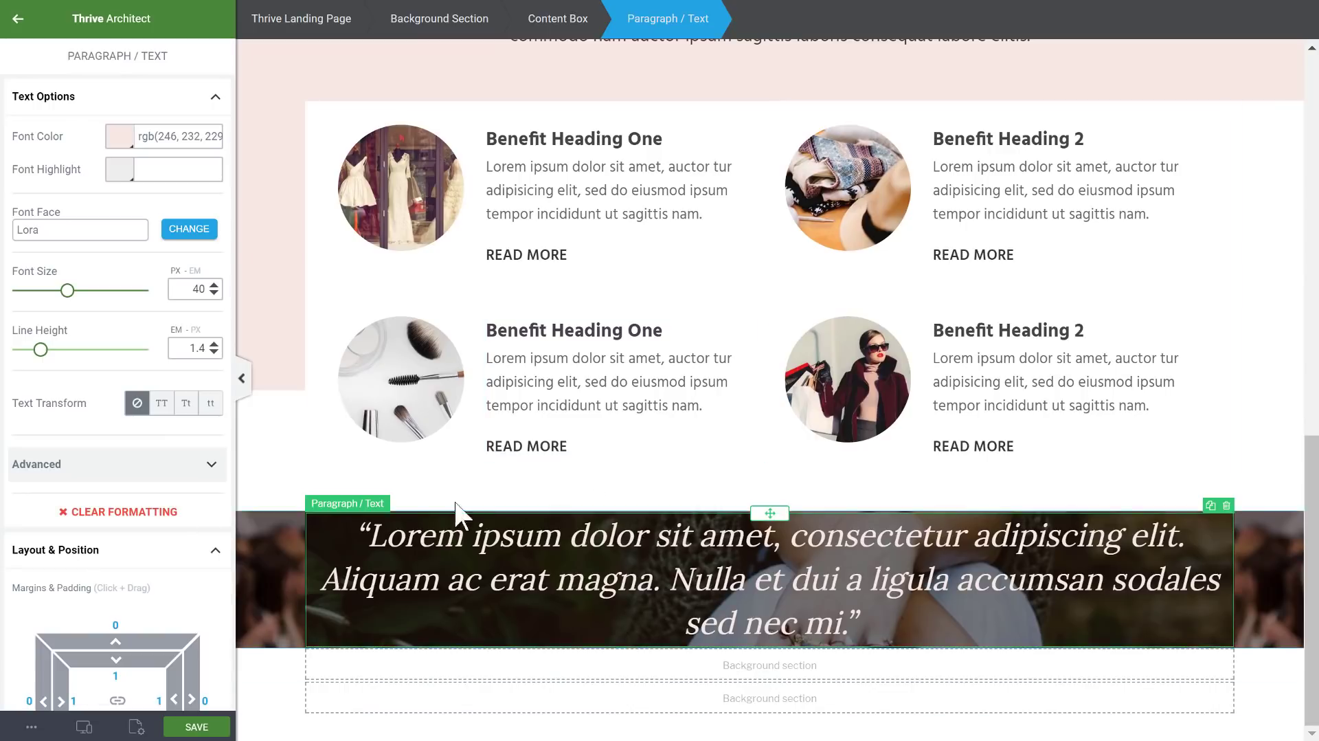
- Set the quote content box's padding to 80 px at top and bottom and 30 px on both sides
click(572, 17)
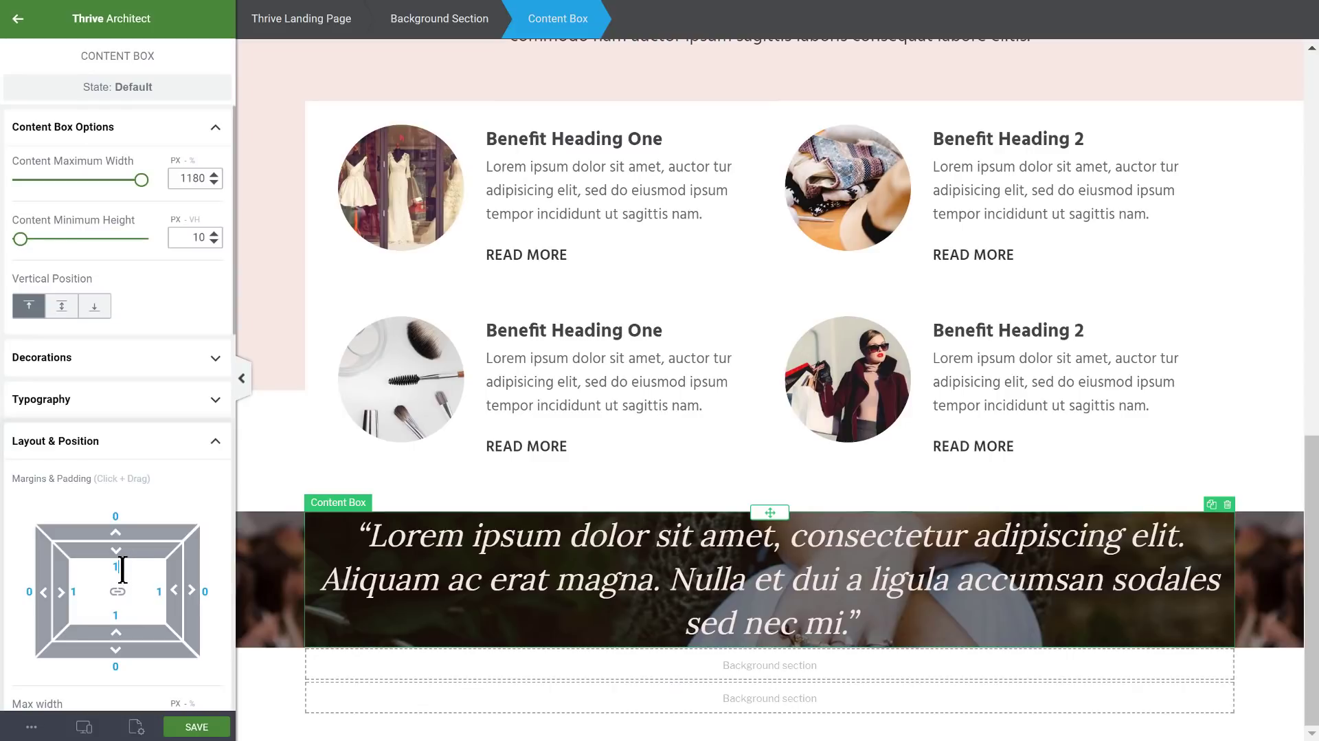
text(80)
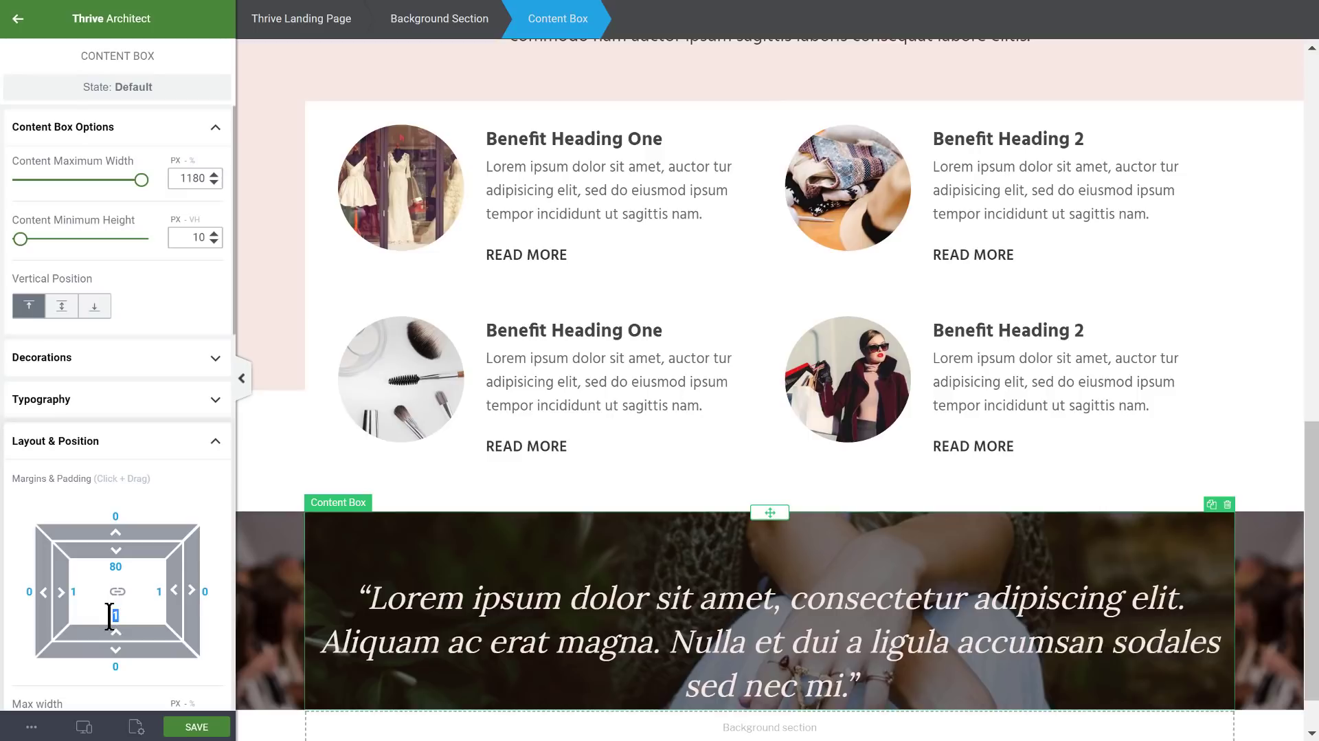
text(80)
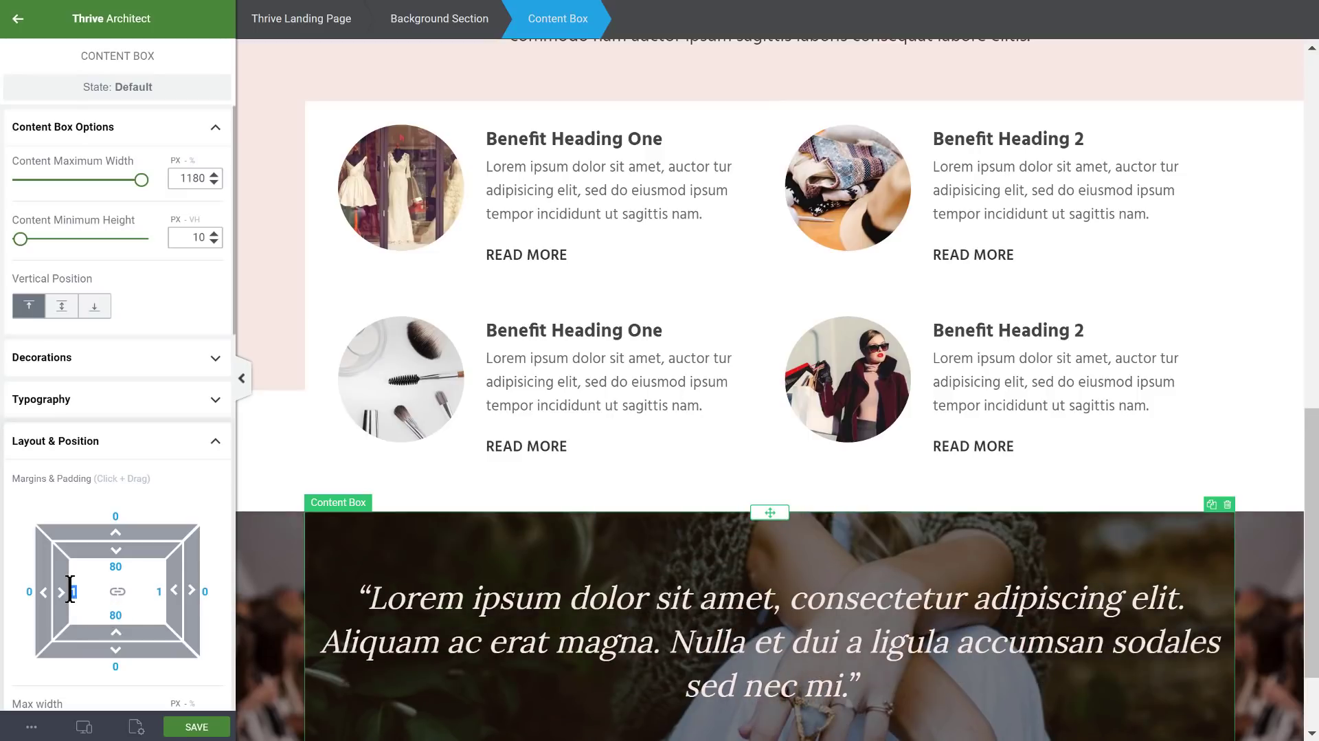
text(30)
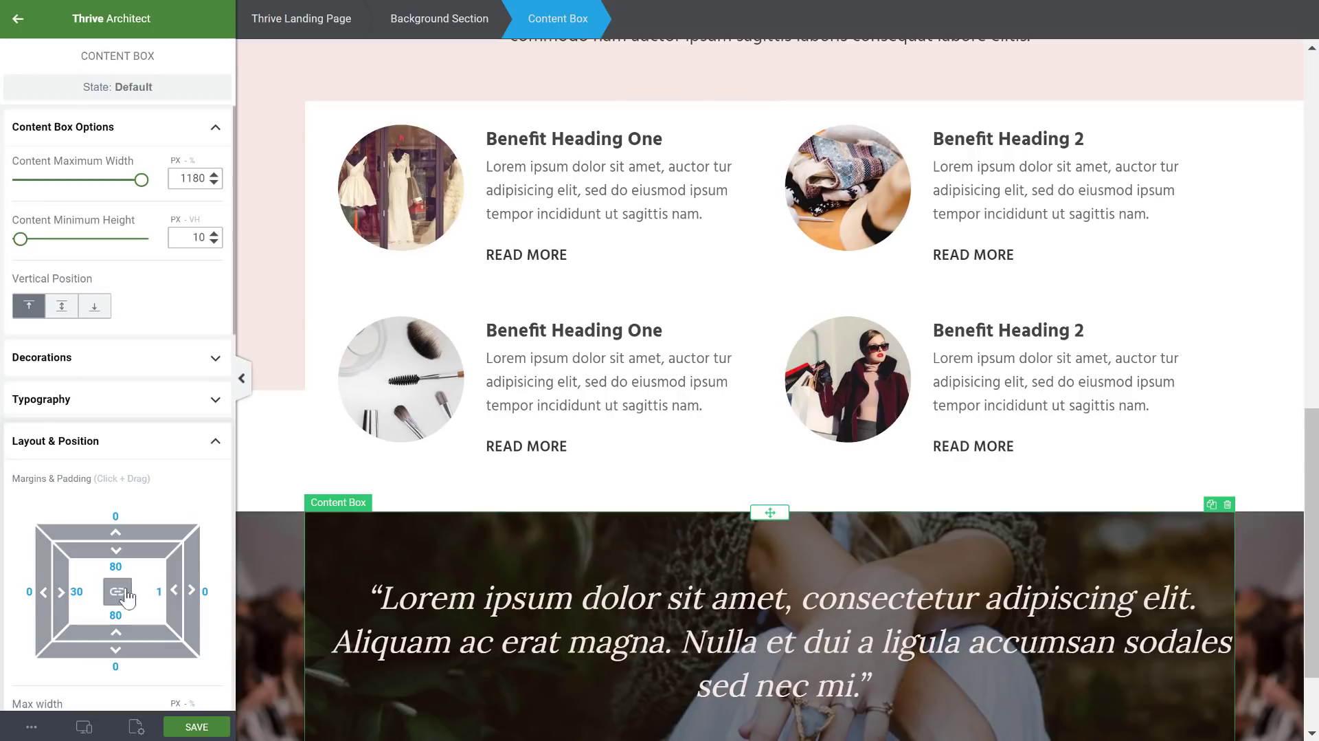
- Left-align the quote paragraph inside the padded content box
scroll(646, 591, down, 2)
click(646, 474)
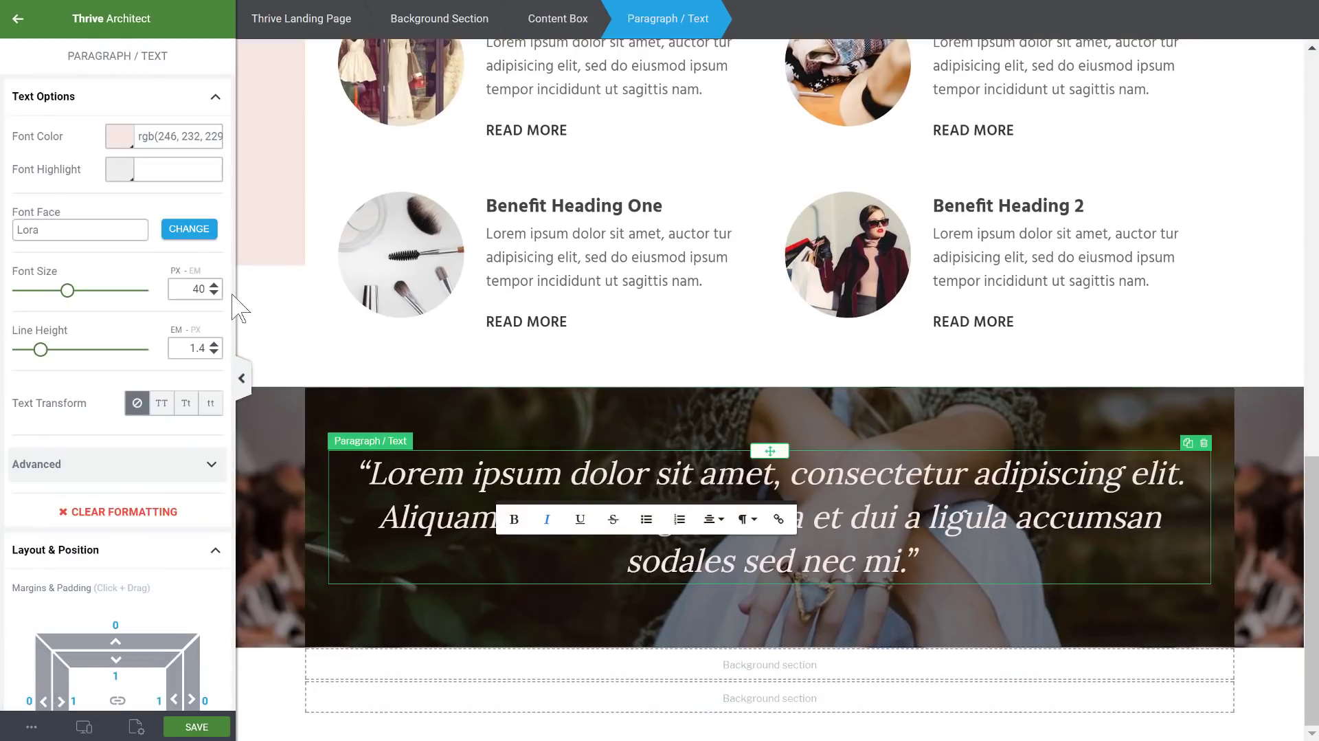
click(713, 519)
click(722, 545)
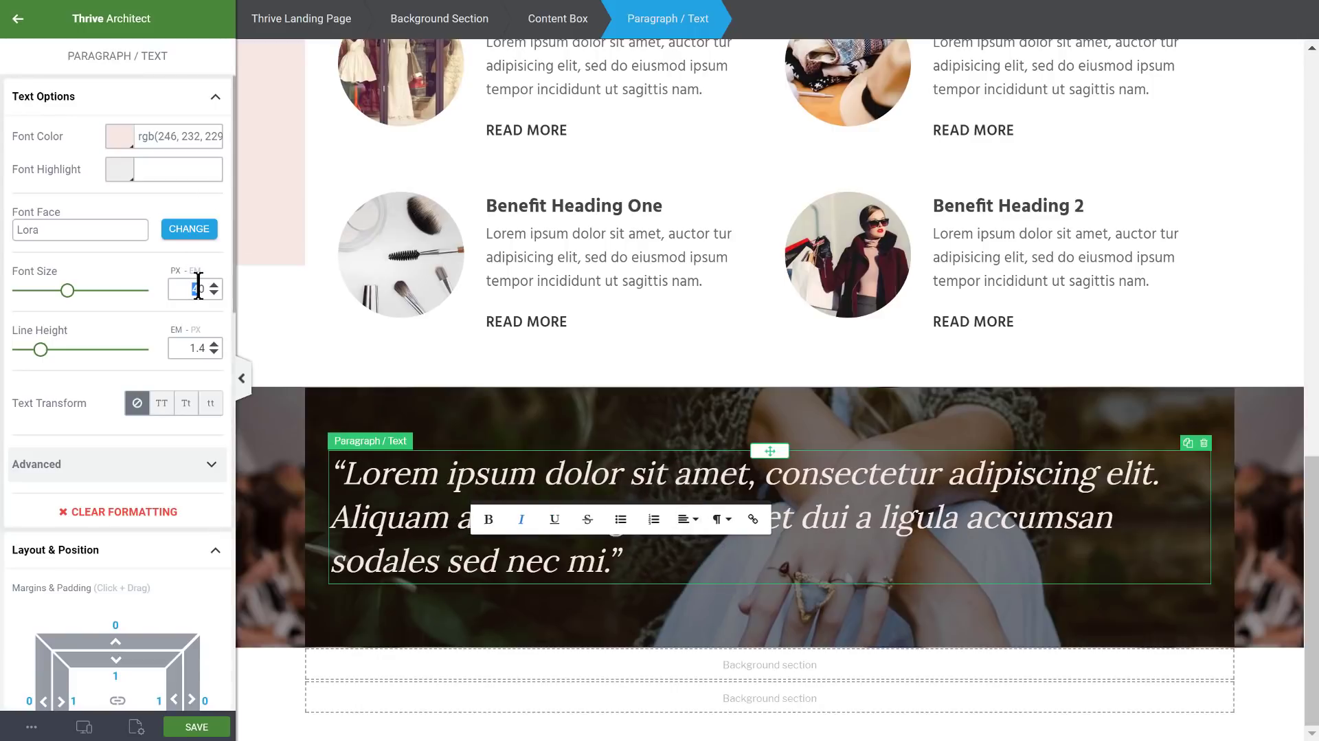
- Set the quote paragraph's font size to 38 px and its line height to 1.75 em
drag(66, 290, 66, 293)
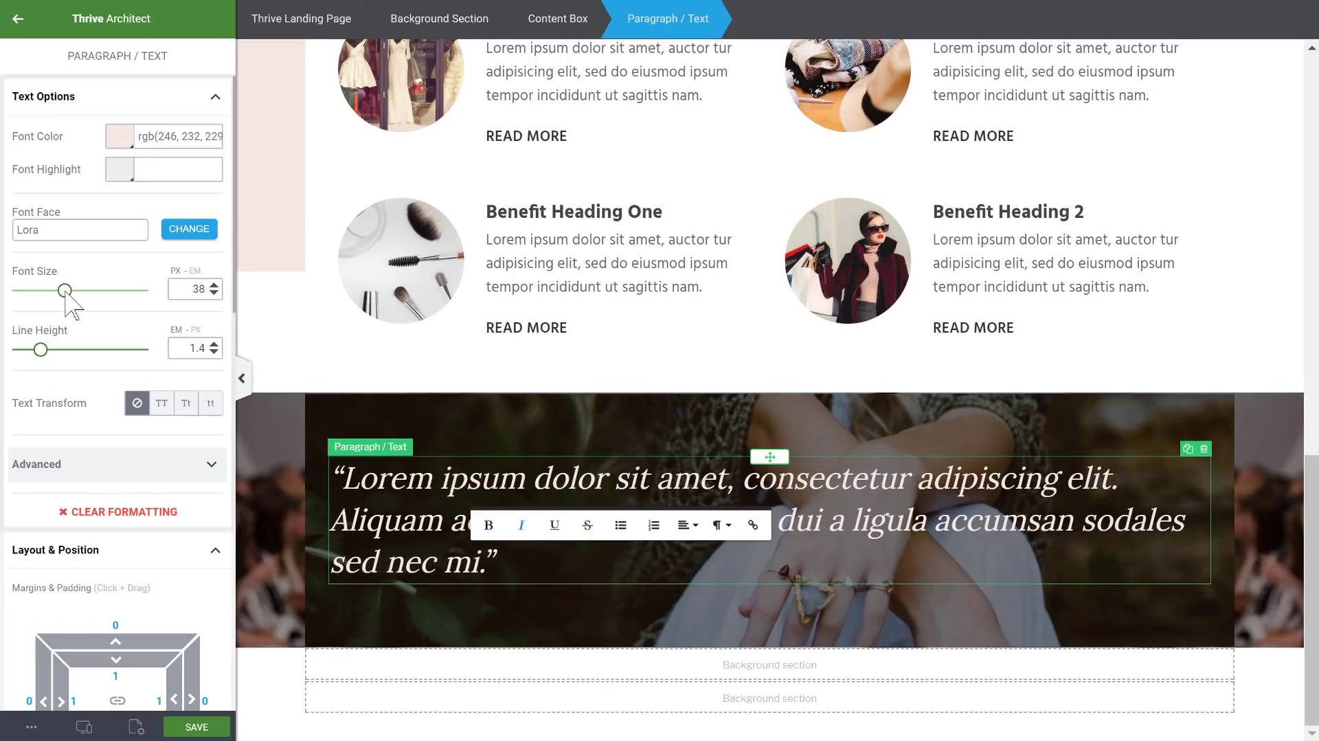
drag(43, 356, 45, 358)
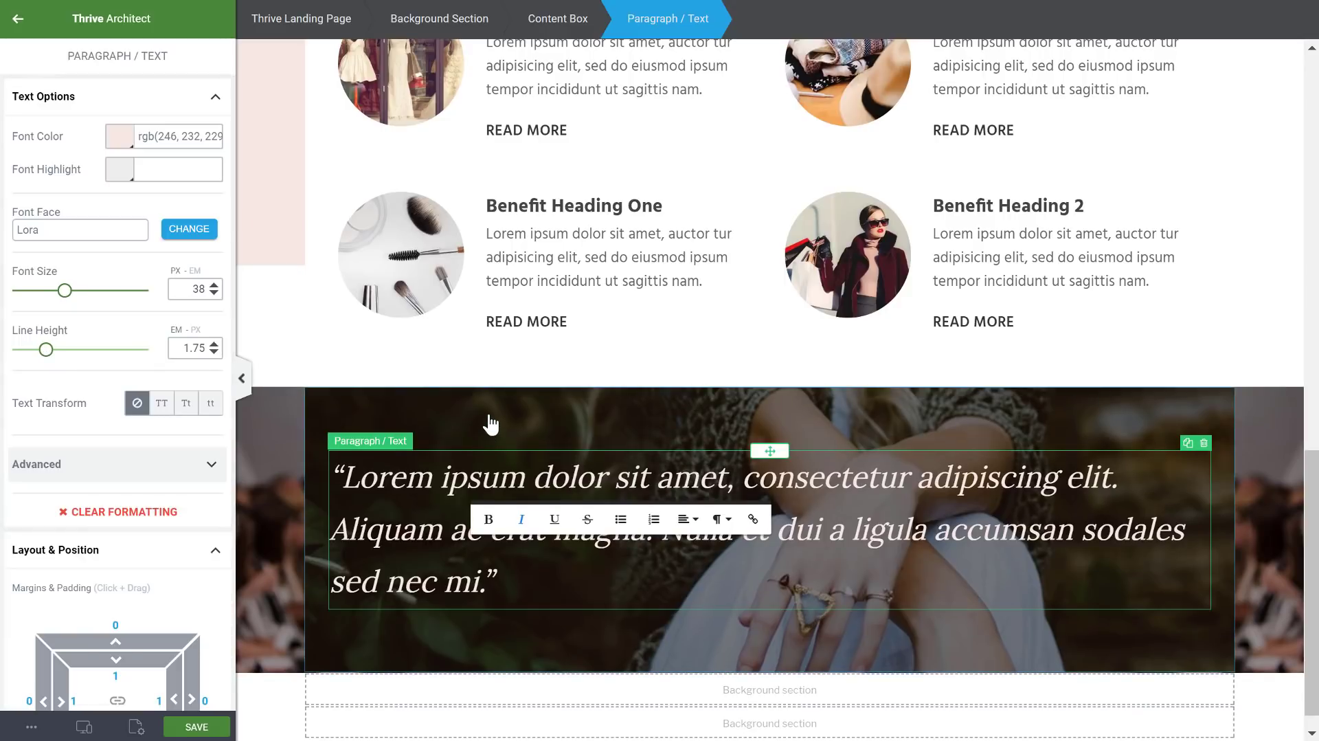
- Set the quote content box's top and bottom padding to 100 px
click(367, 464)
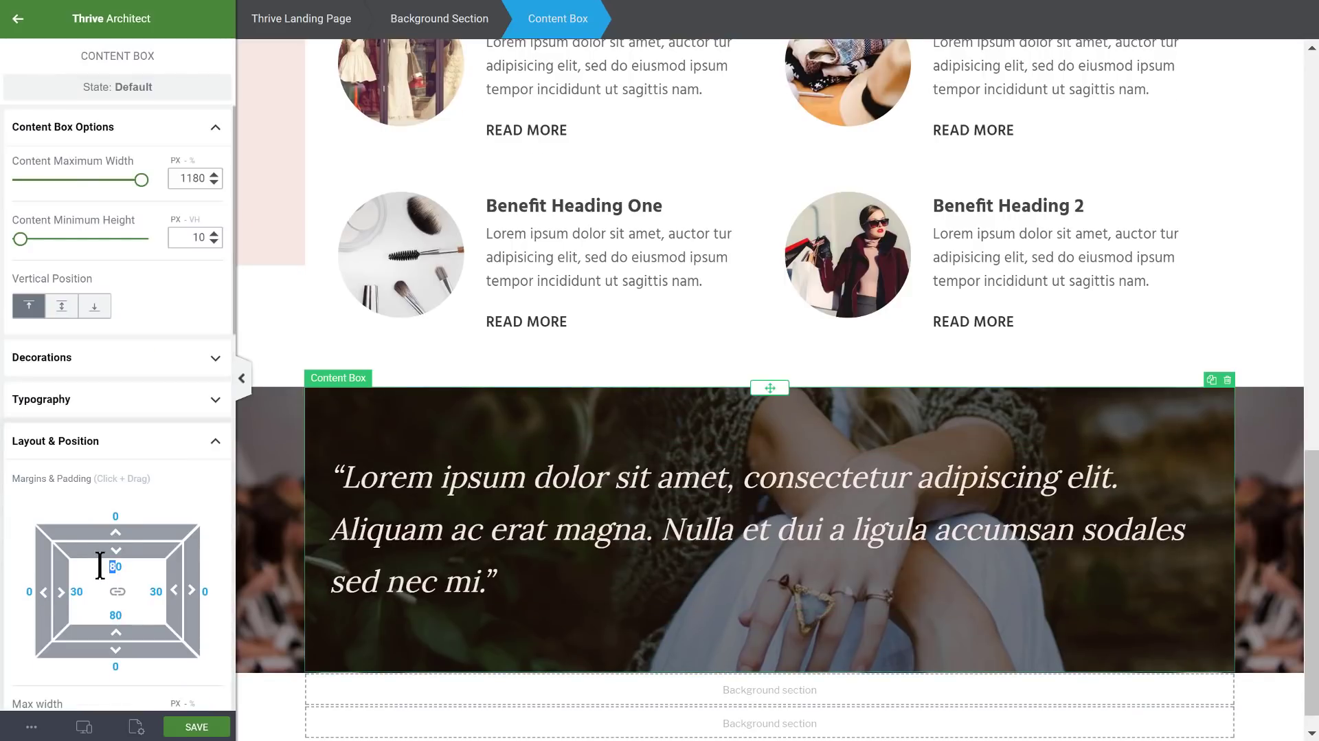
text(100)
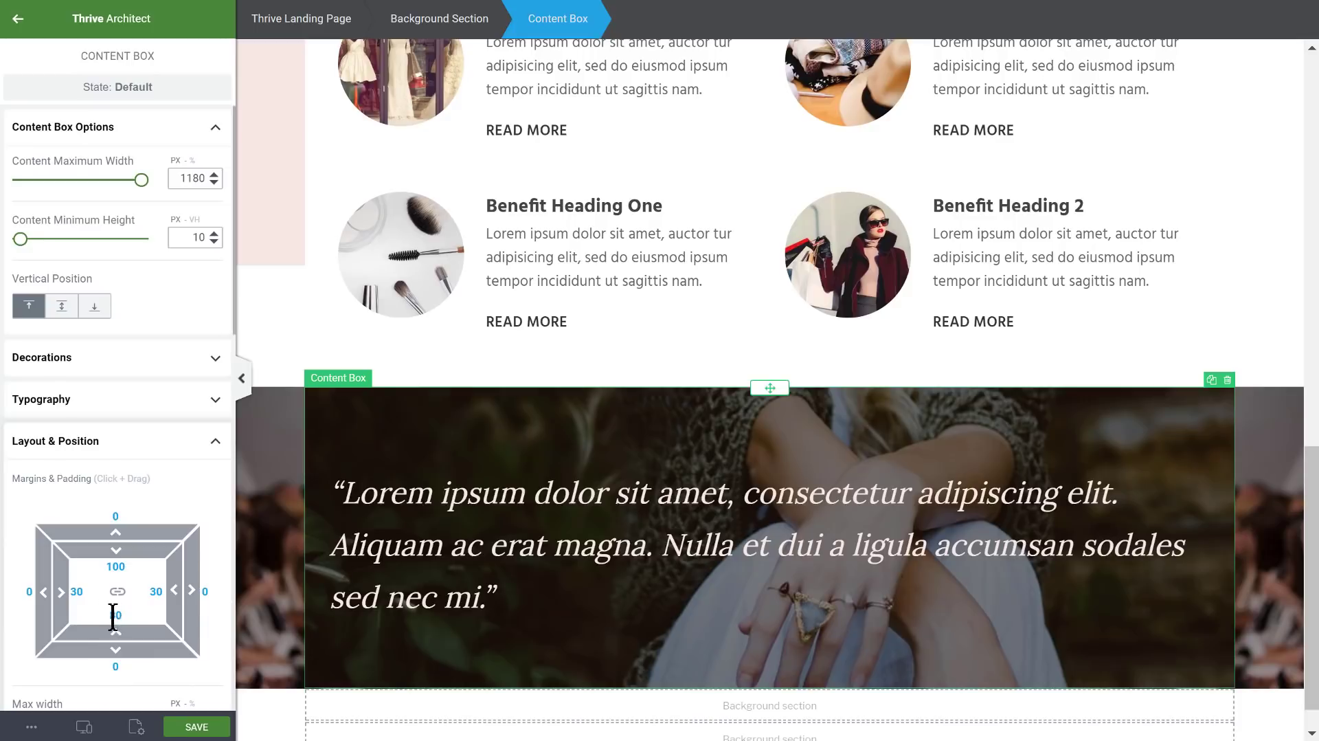
text(10)
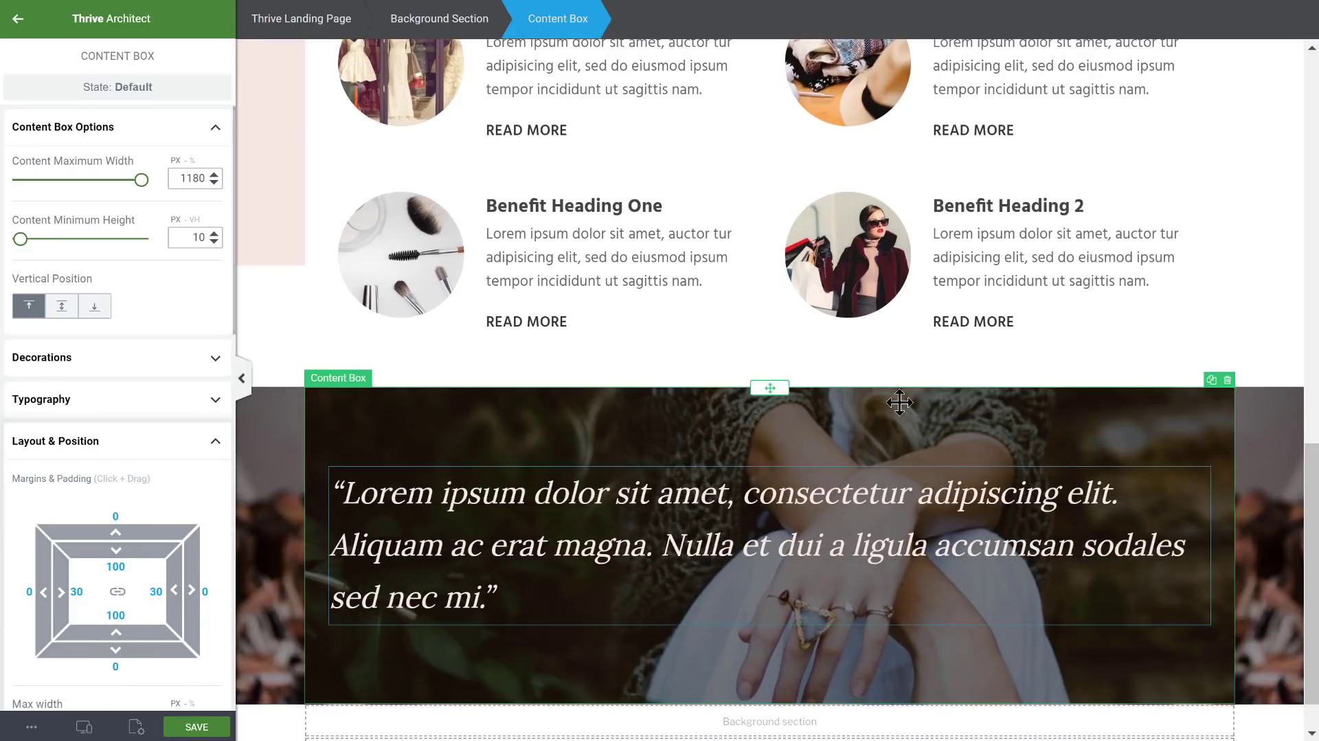
- Set the opacity of the quote content box's black solid color layer to 70% and apply it
scroll(1045, 347, down, 1)
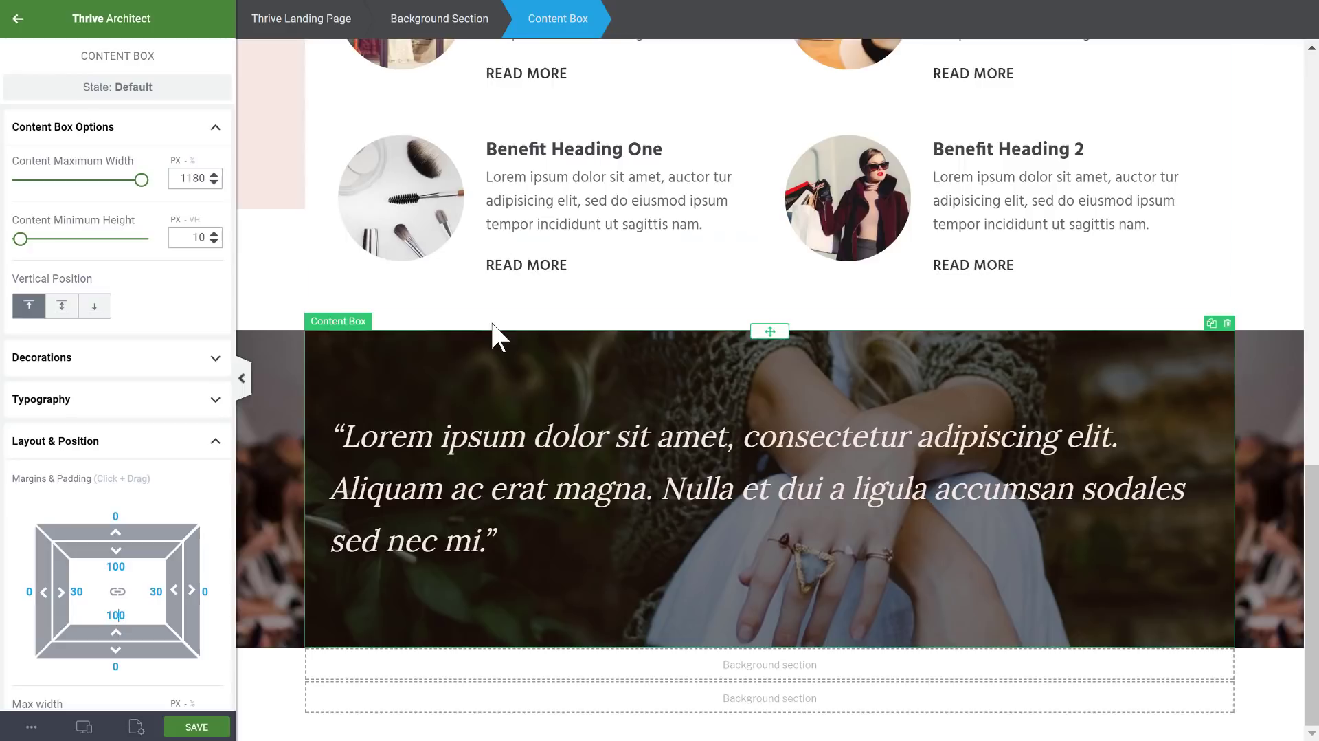
scroll(117, 412, down, 6)
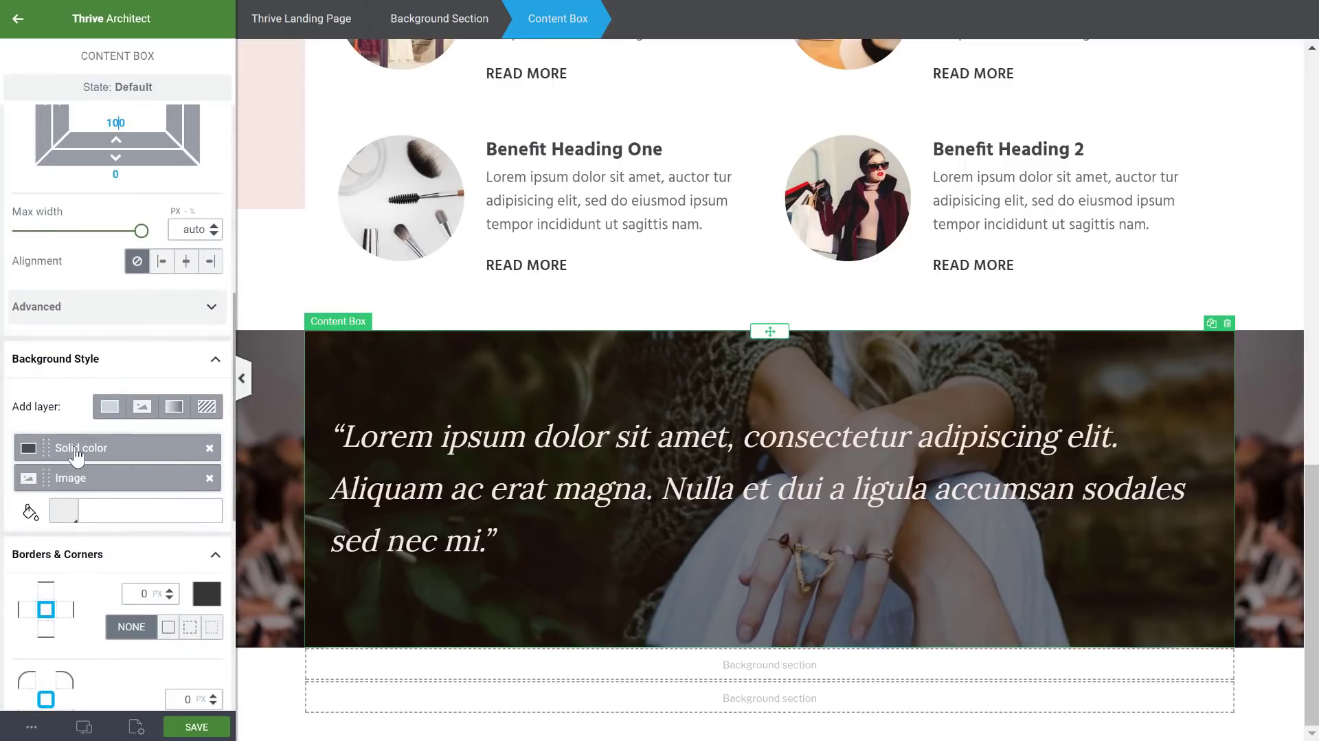
click(76, 448)
double_click(185, 570)
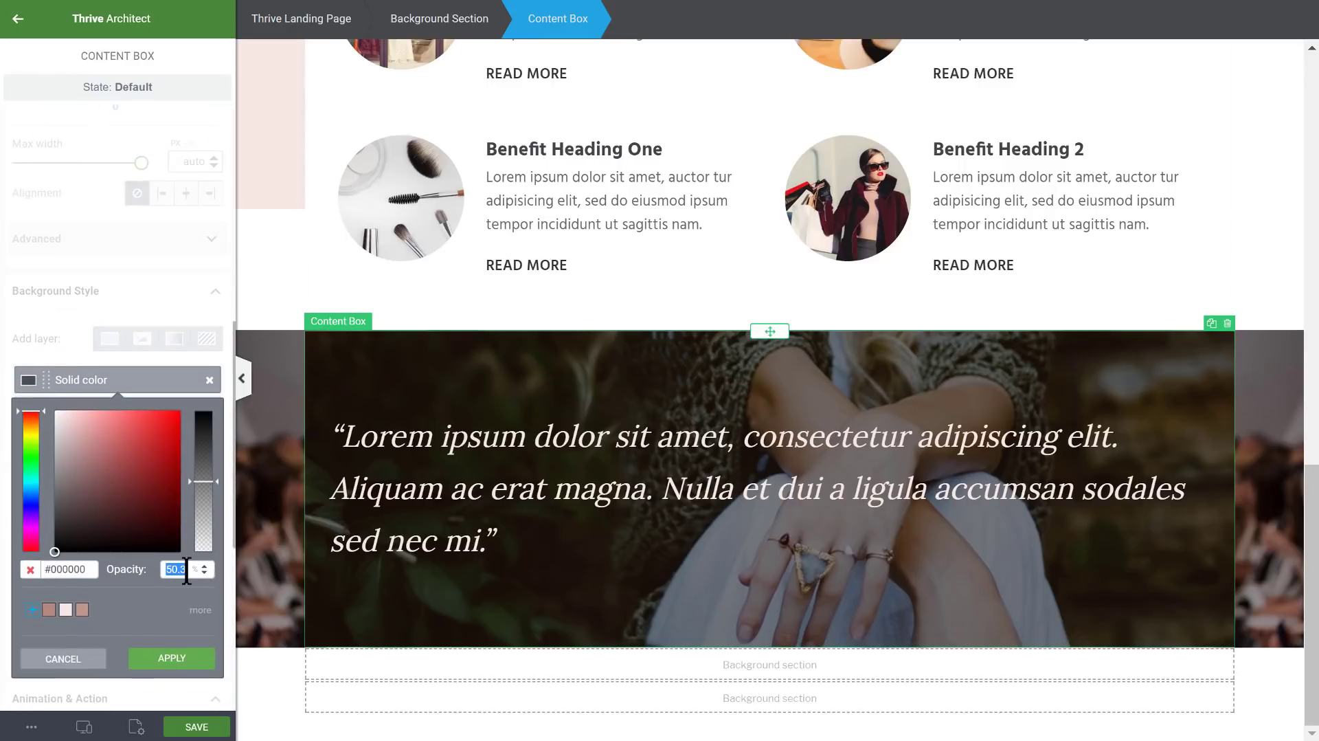
text(7.0)
click(175, 570)
key(BackSpace)
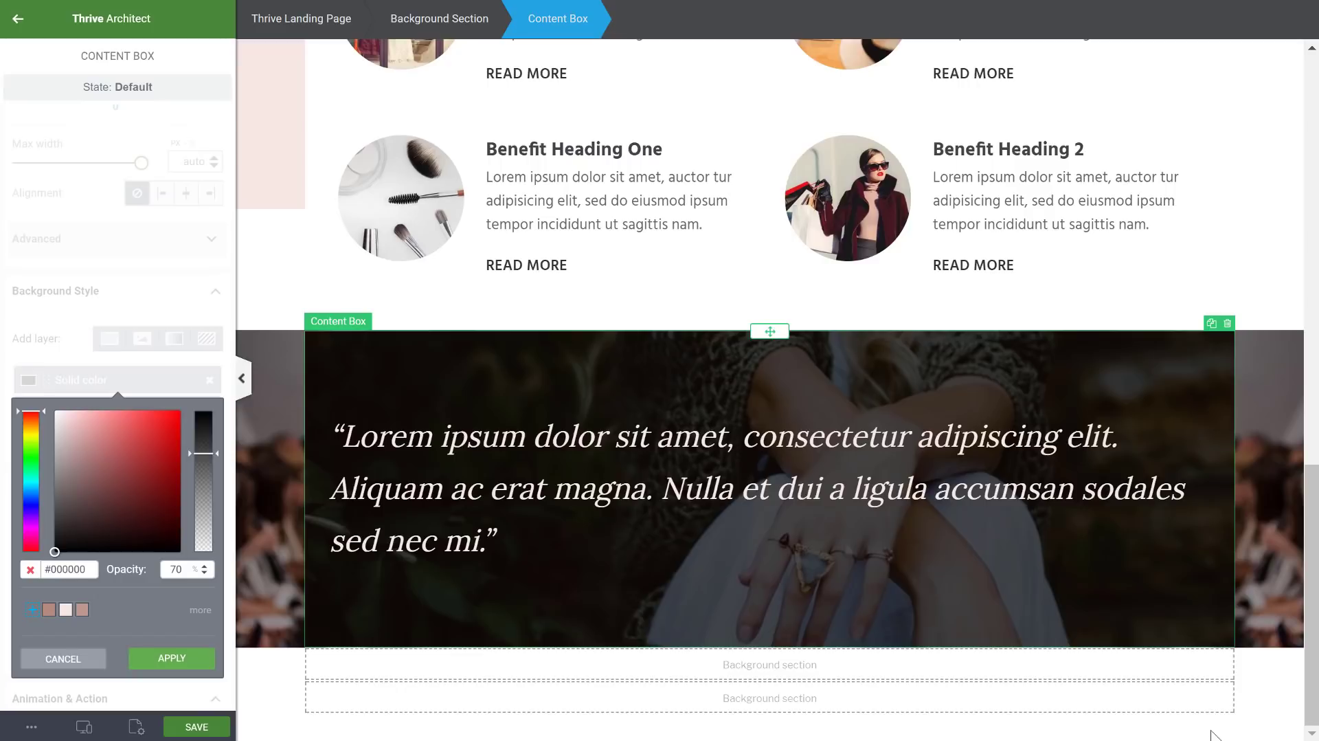
click(172, 658)
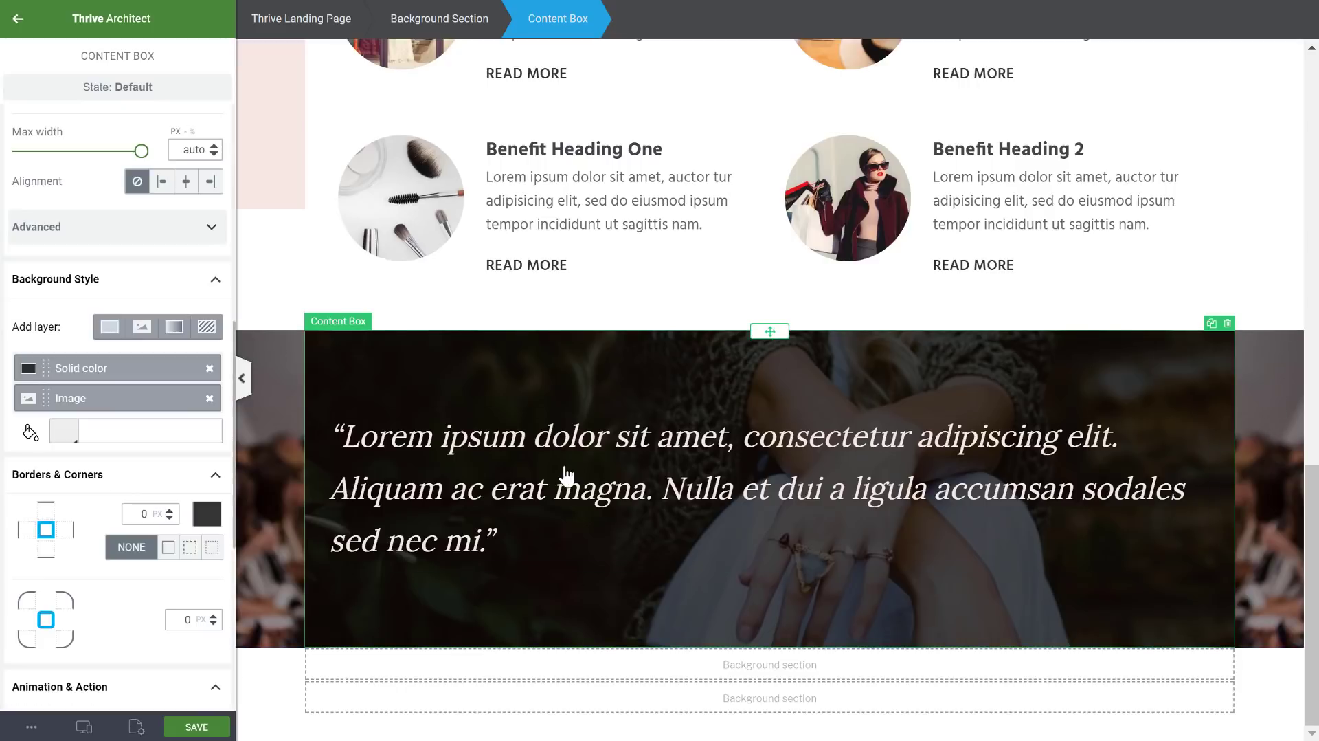
- Make the quote background section's image layer a static background image and apply it
click(1275, 382)
scroll(183, 377, down, 5)
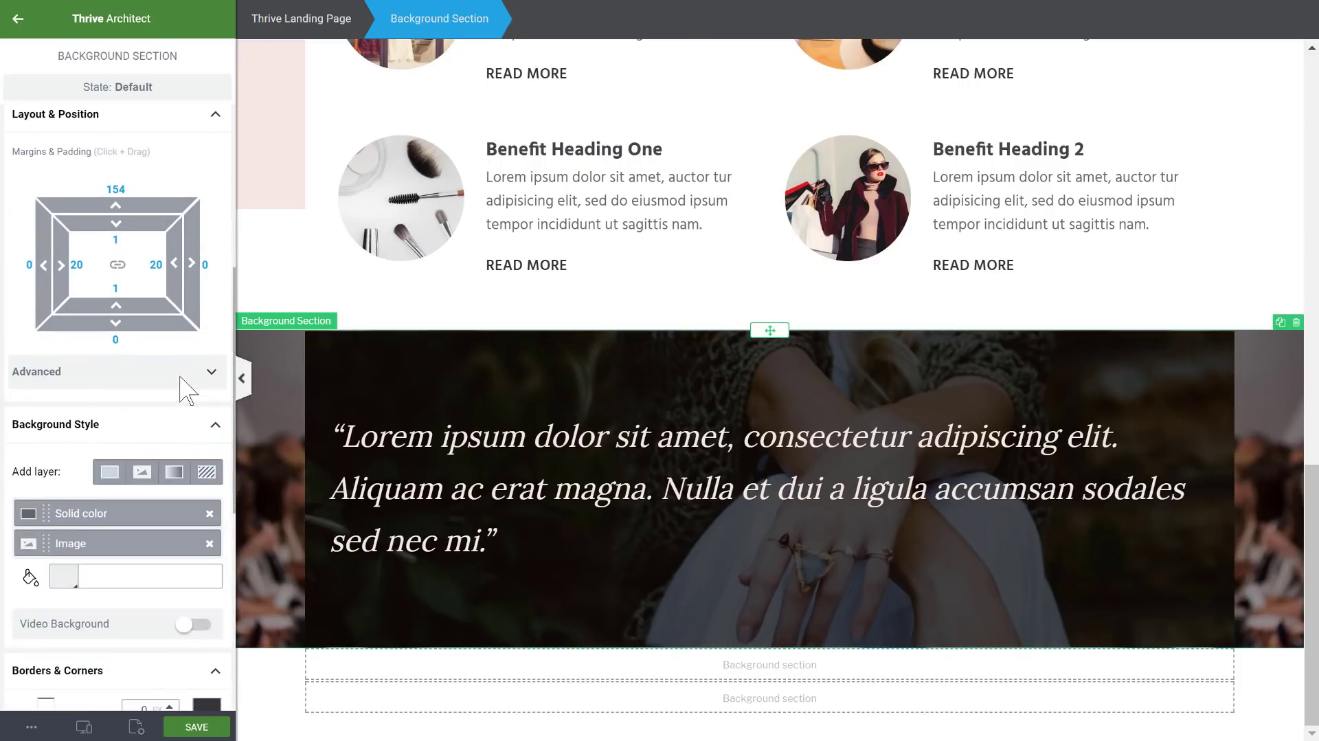
click(77, 544)
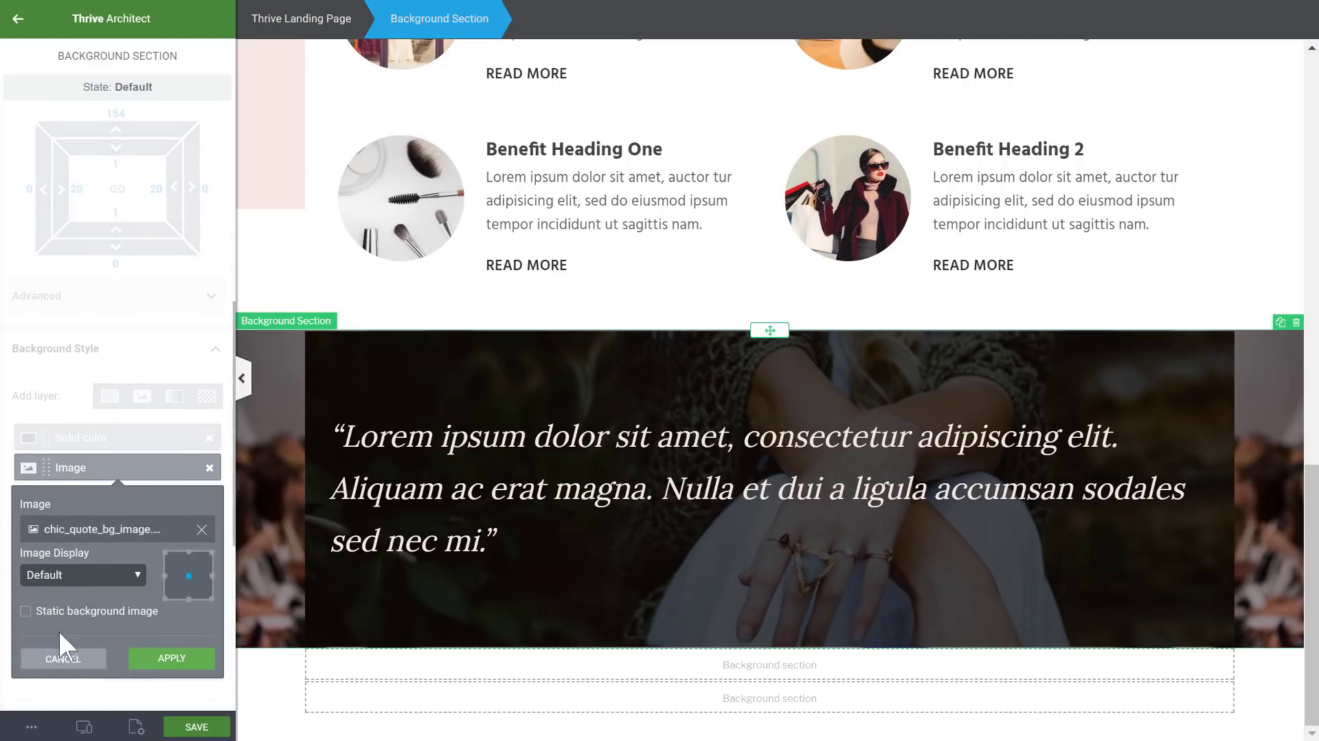
click(53, 610)
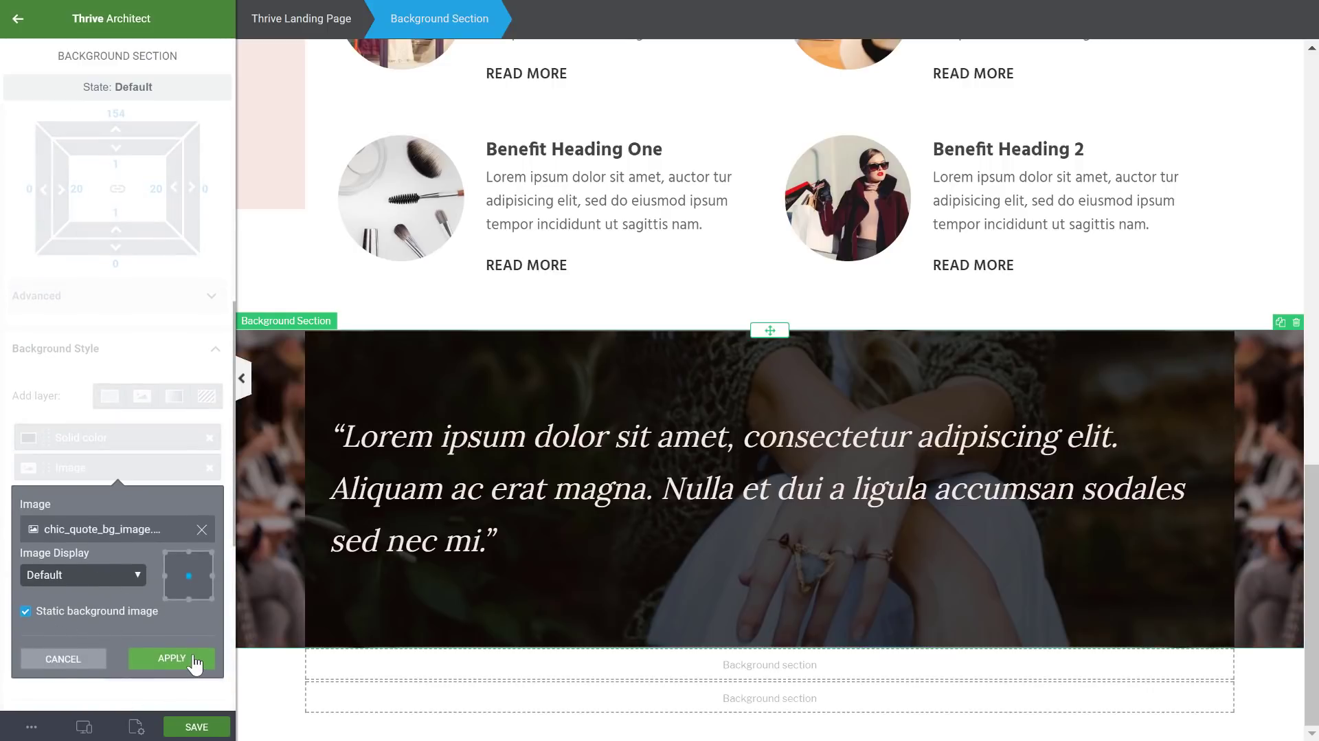
click(187, 659)
- Examine how the quote section's static background image behaves while the page moves
scroll(1178, 403, up, 3)
scroll(1178, 403, down, 3)
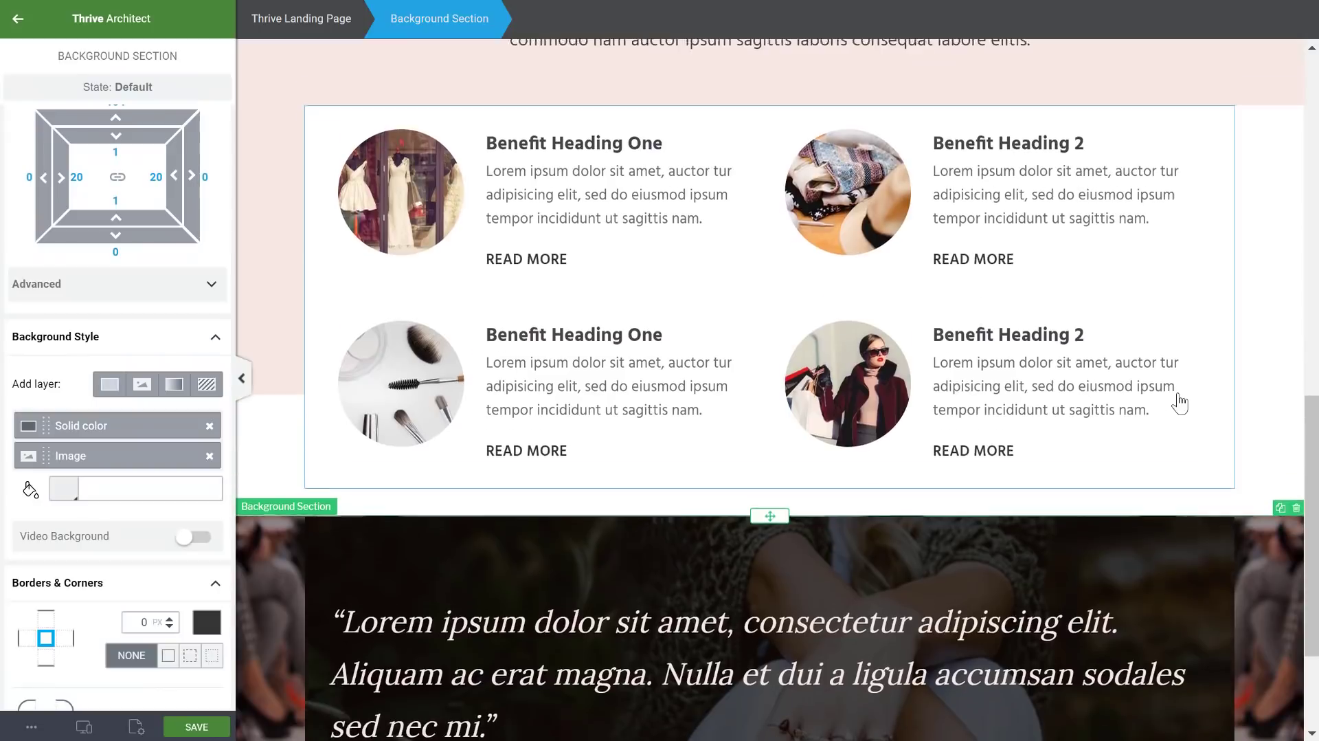
scroll(1184, 409, up, 2)
scroll(1187, 412, down, 2)
scroll(1186, 413, up, 1)
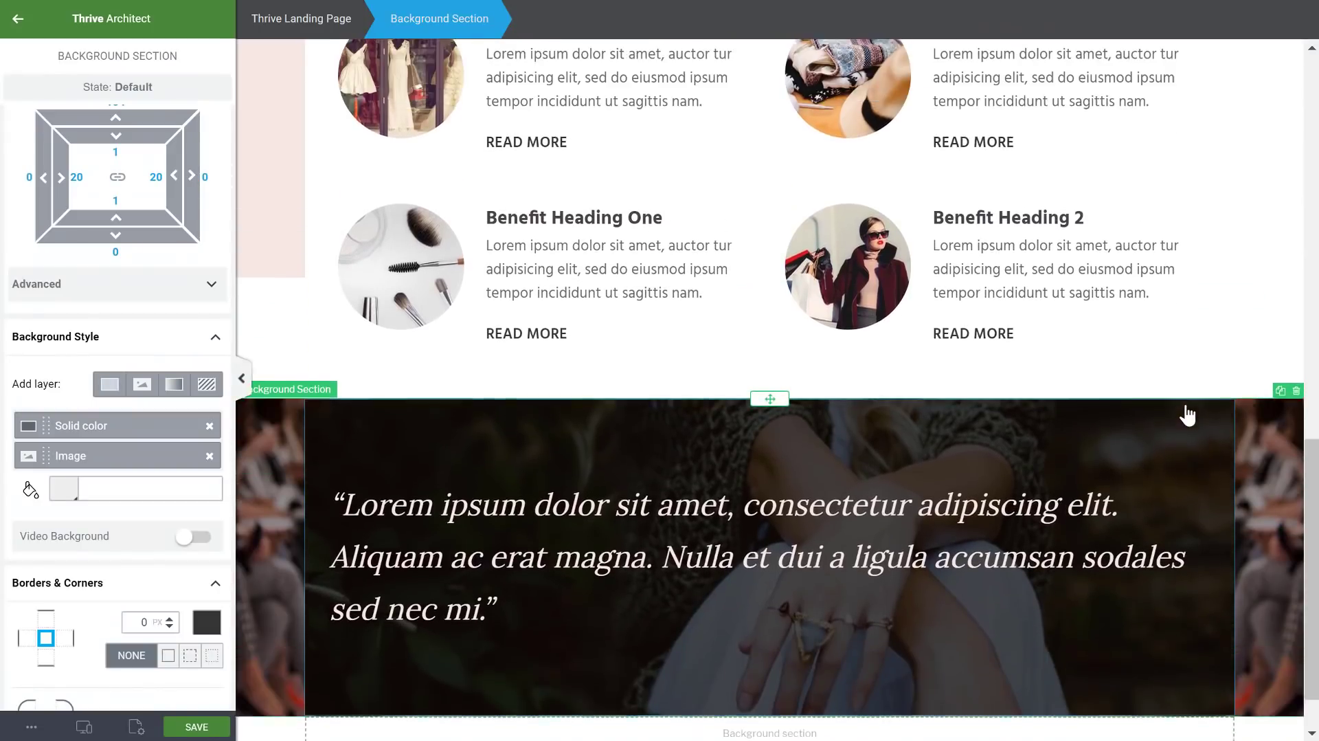
scroll(1186, 412, down, 2)
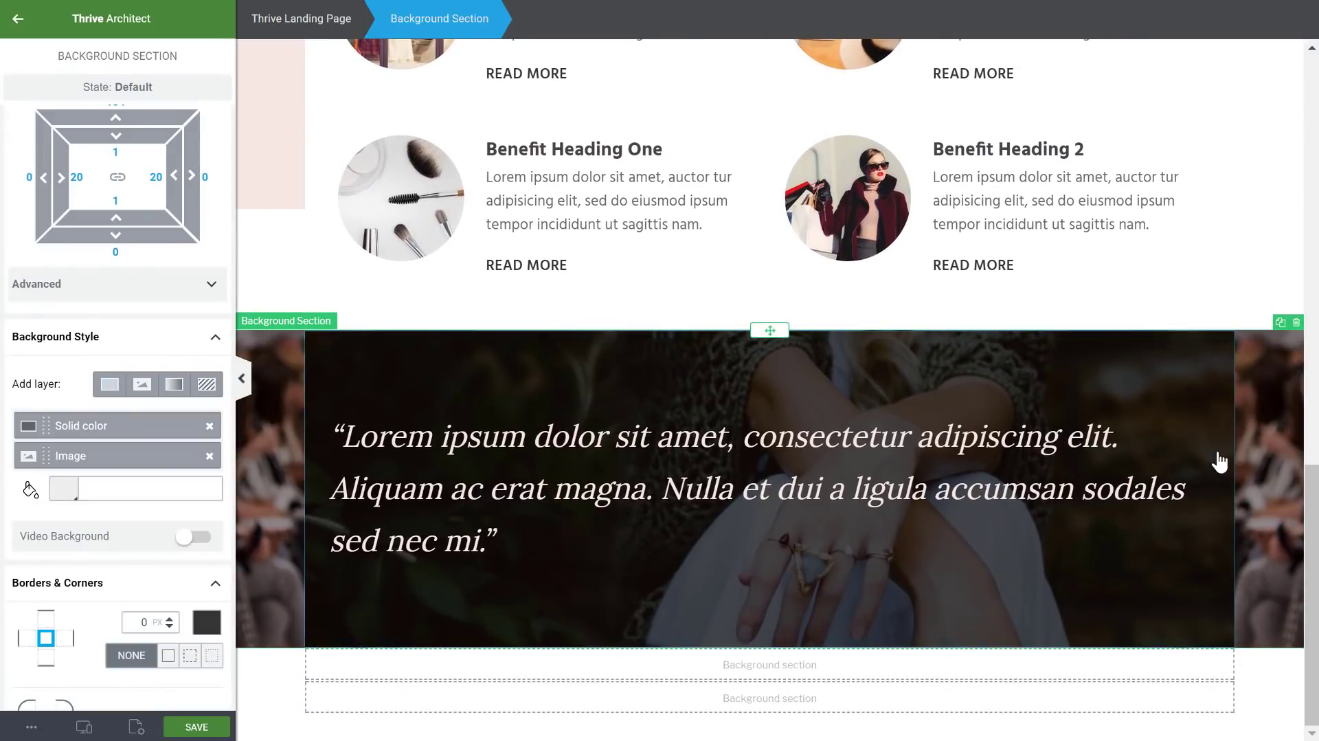
scroll(1219, 459, up, 1)
scroll(1219, 459, down, 1)
- Add a columns element with a one-third and two-thirds layout and place it directly below the quote background section
key(Escape)
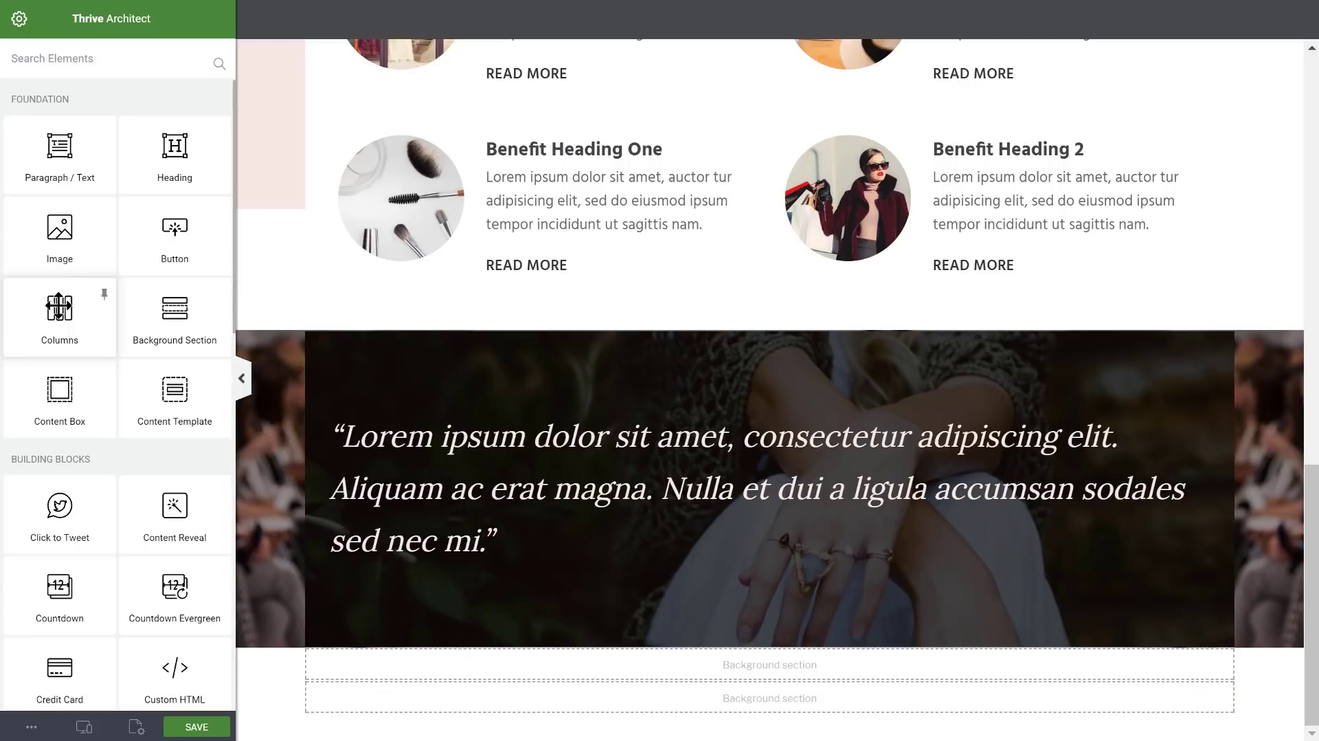
drag(64, 303, 818, 653)
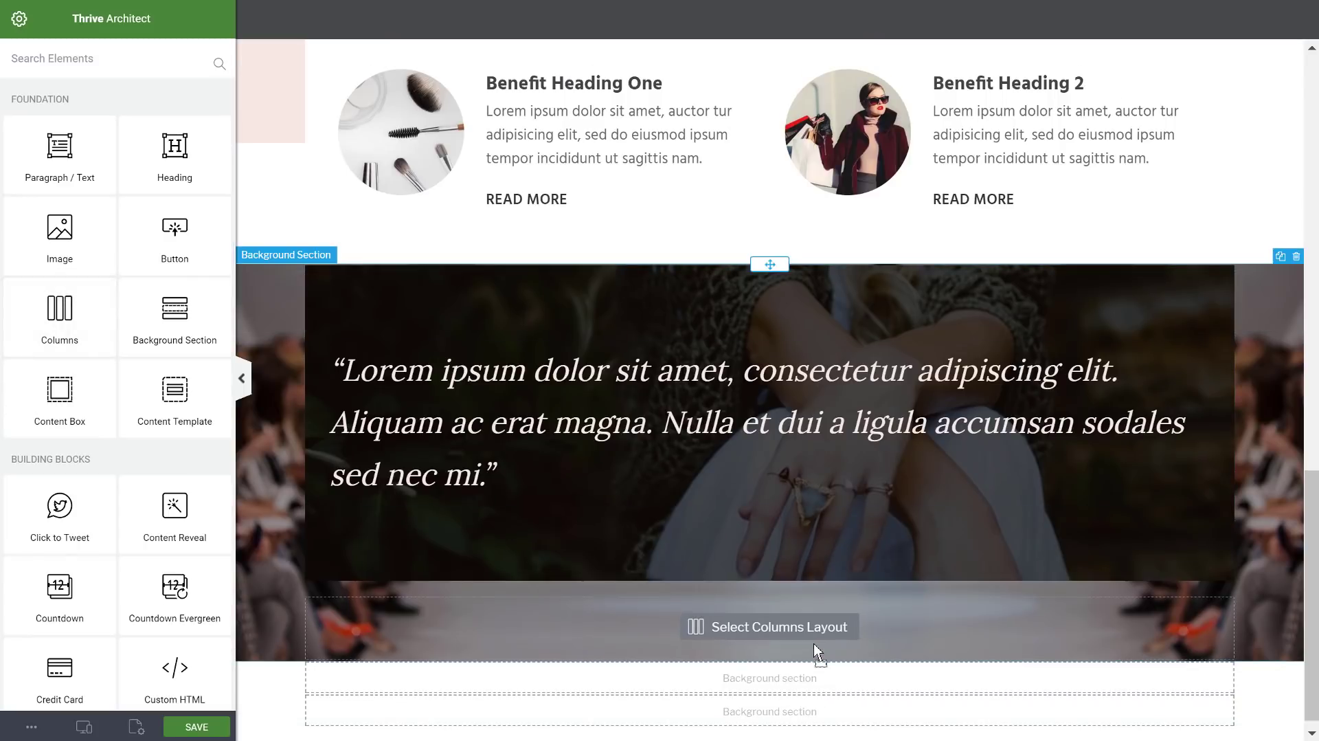
click(697, 542)
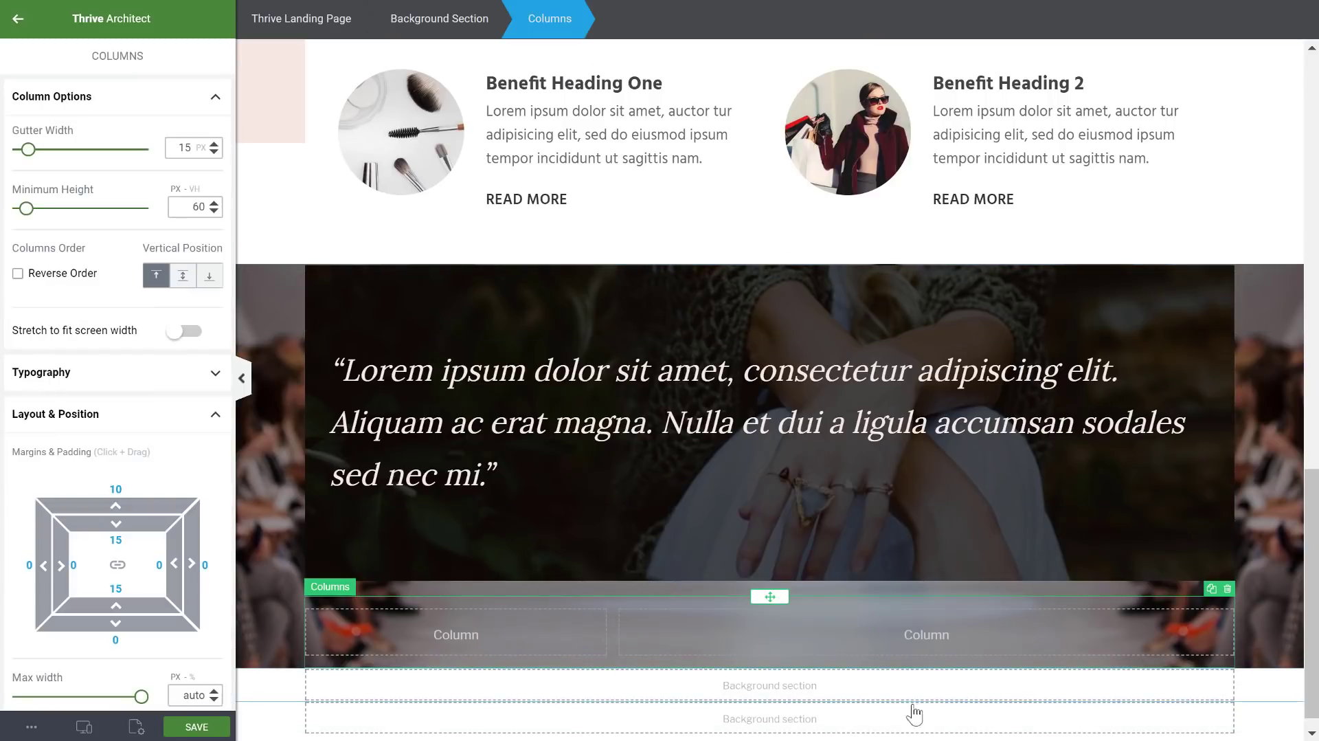
drag(769, 582, 760, 665)
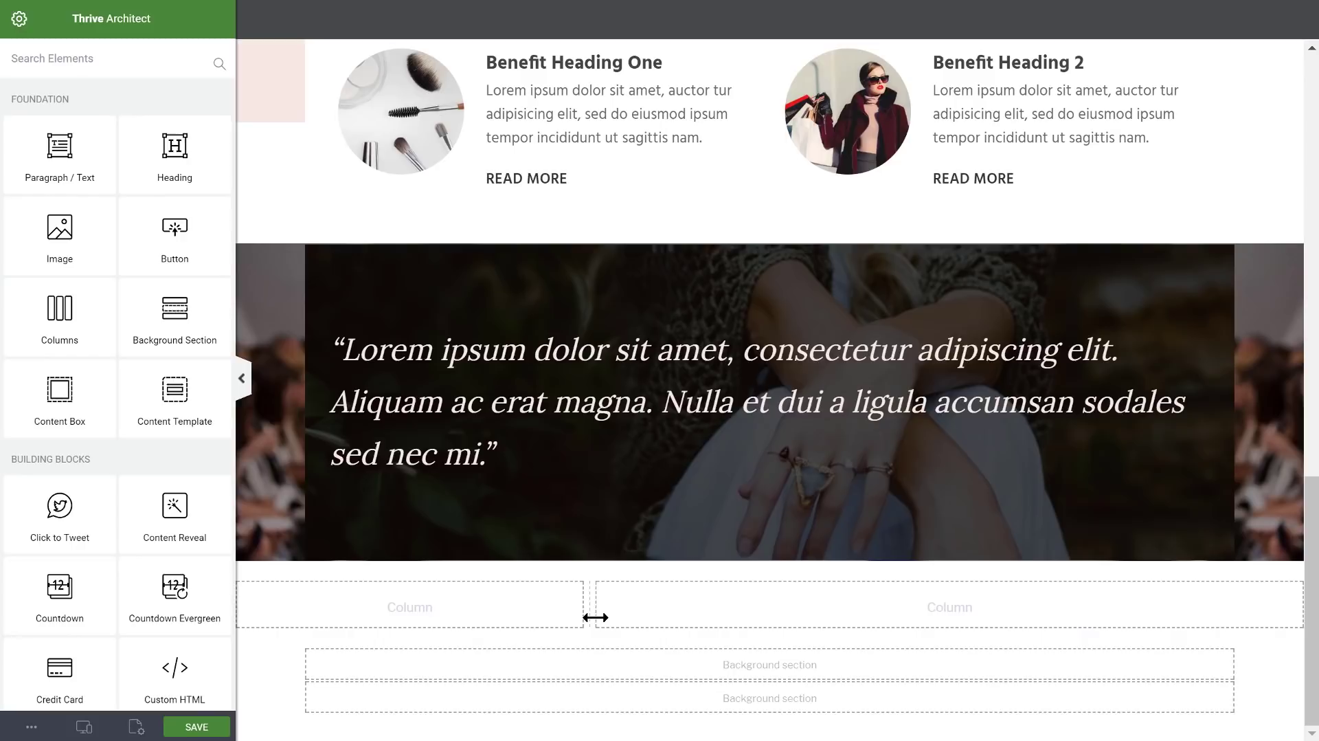
- Set the gutter width of the new columns element to 0 px
click(627, 621)
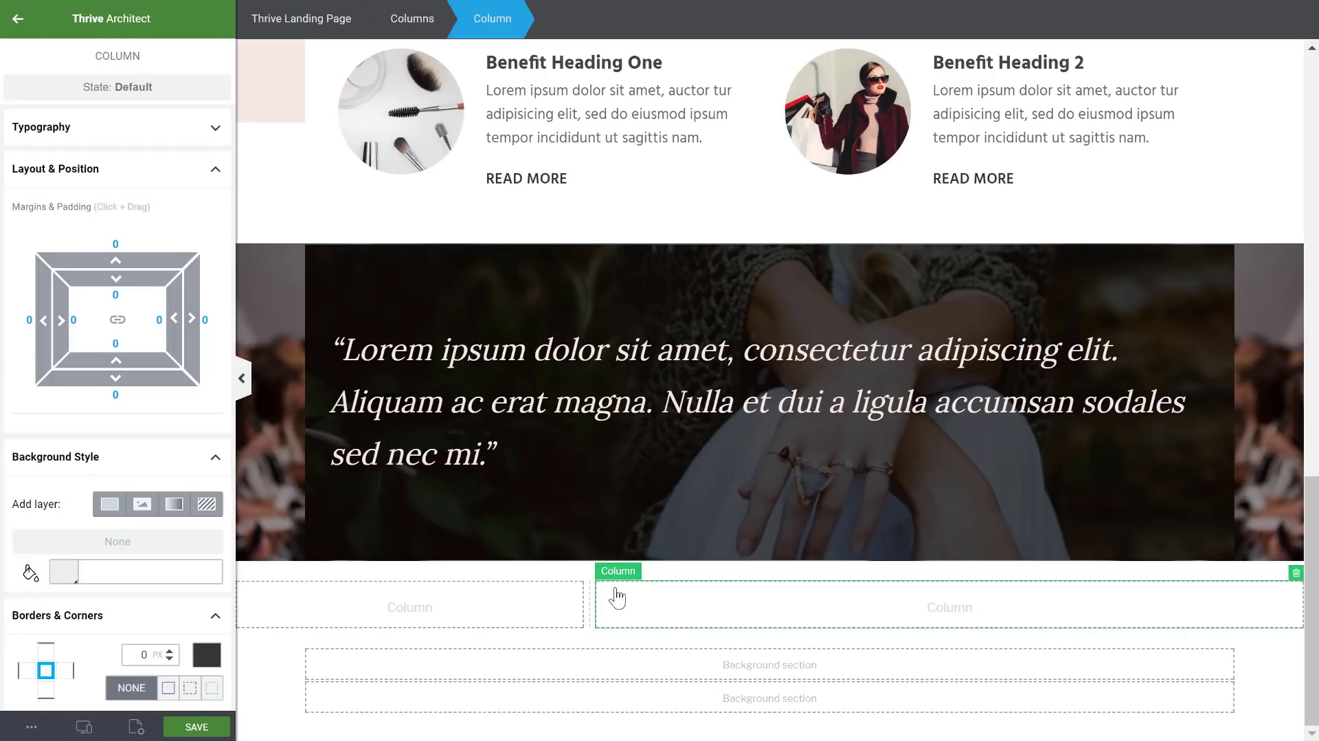
click(409, 19)
drag(29, 150, 10, 150)
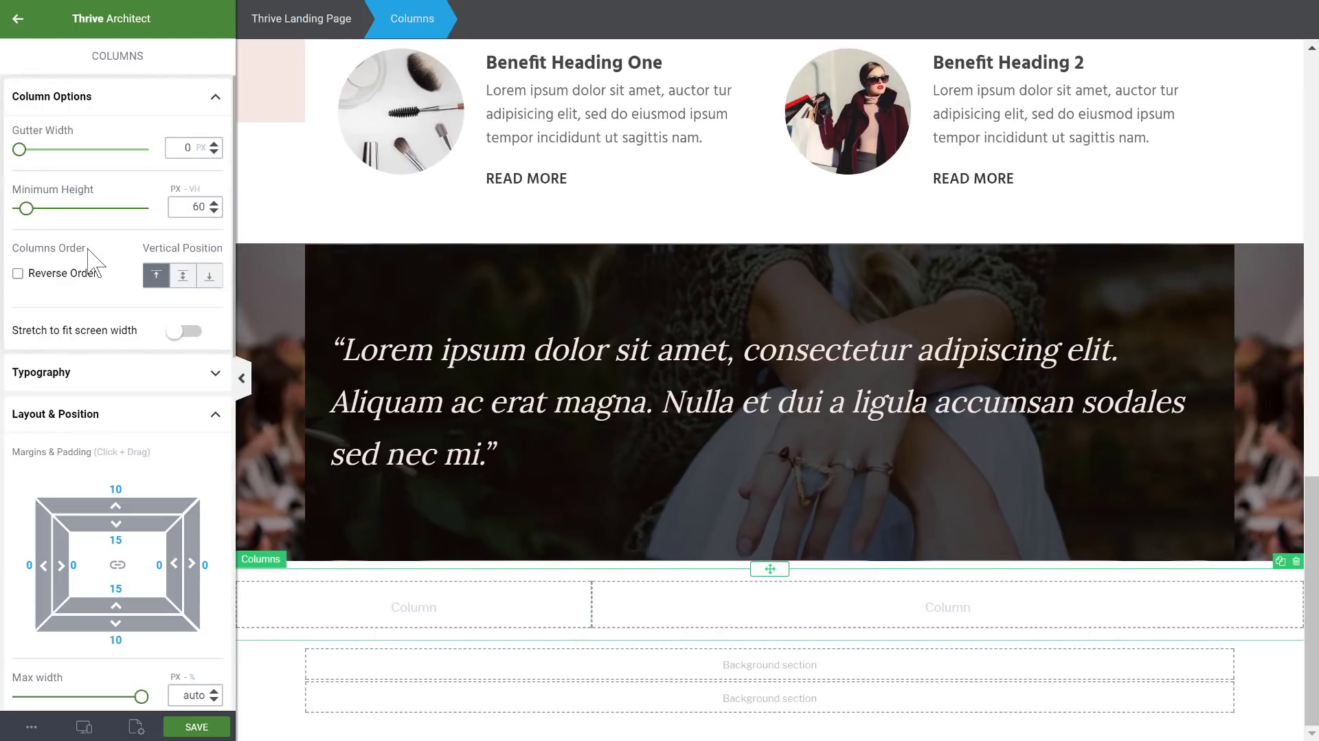
- Set the columns element's top and bottom margins and paddings to 0 using linked values, then unlink them
click(118, 565)
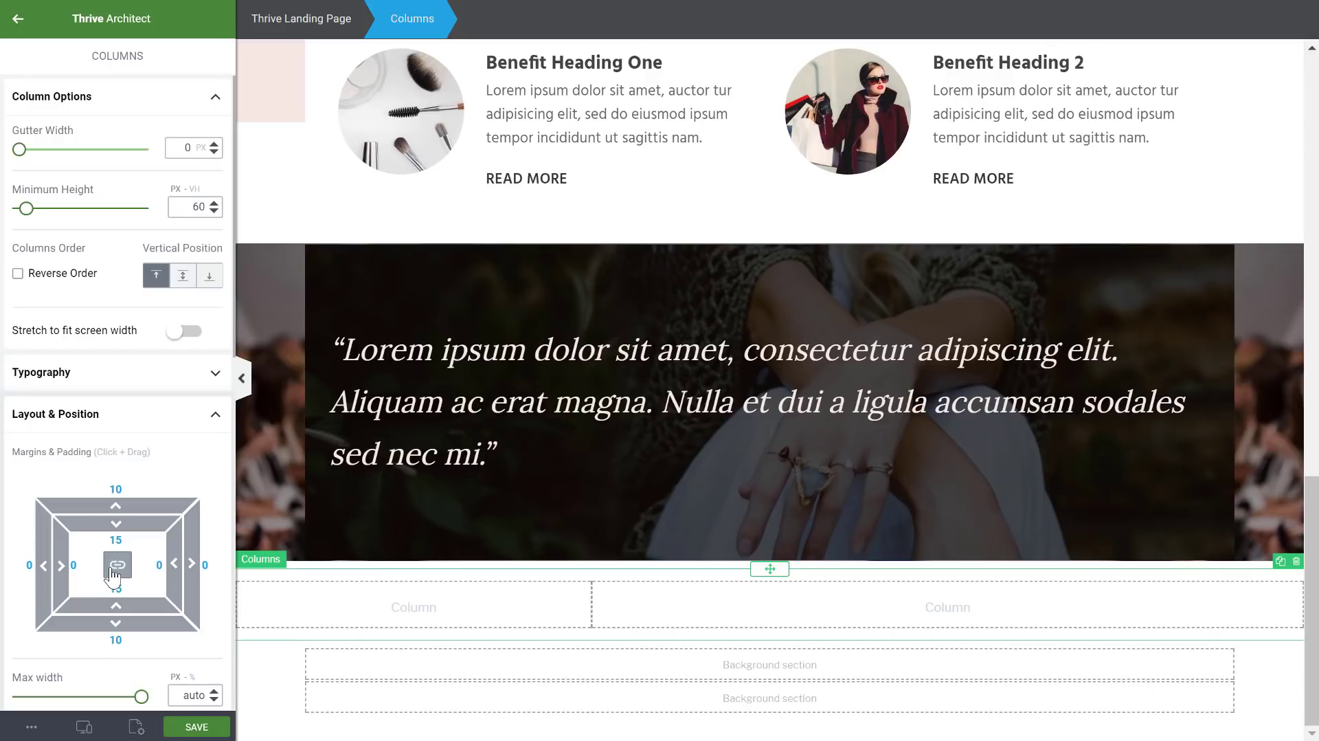
text(0)
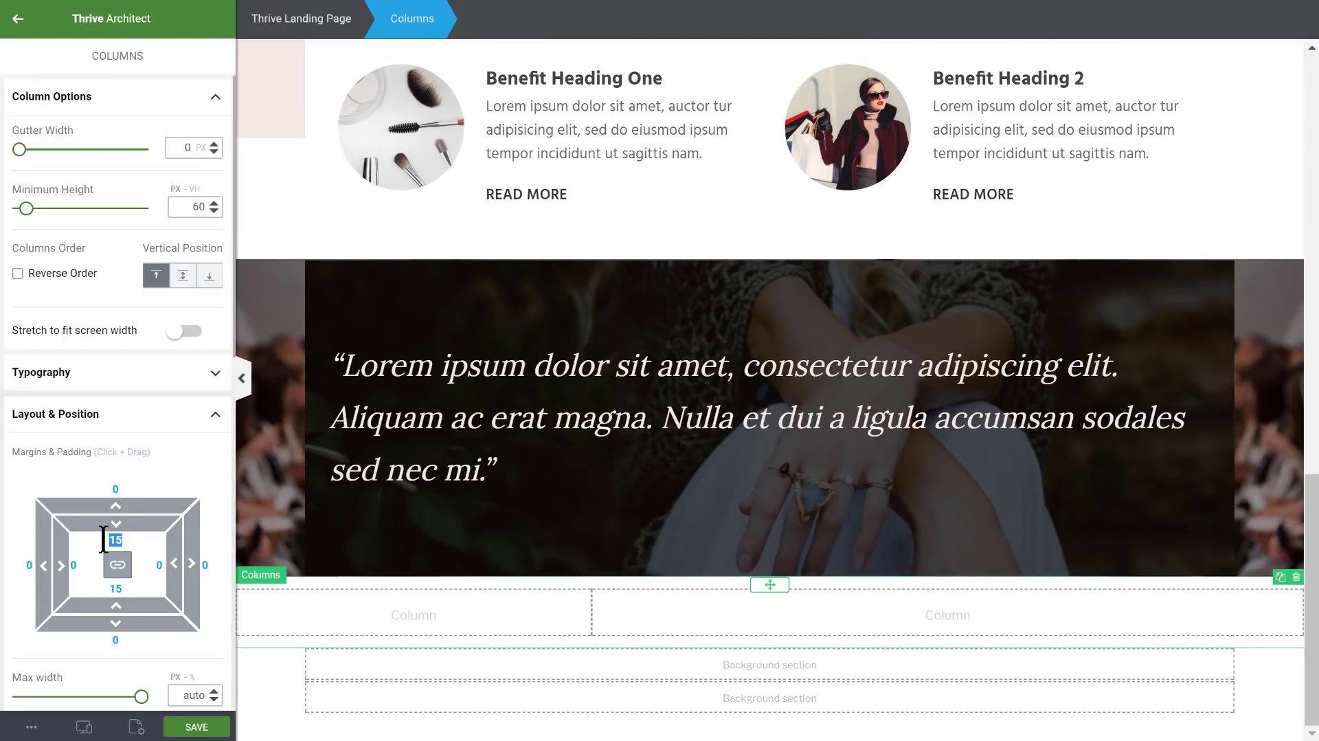
text(0)
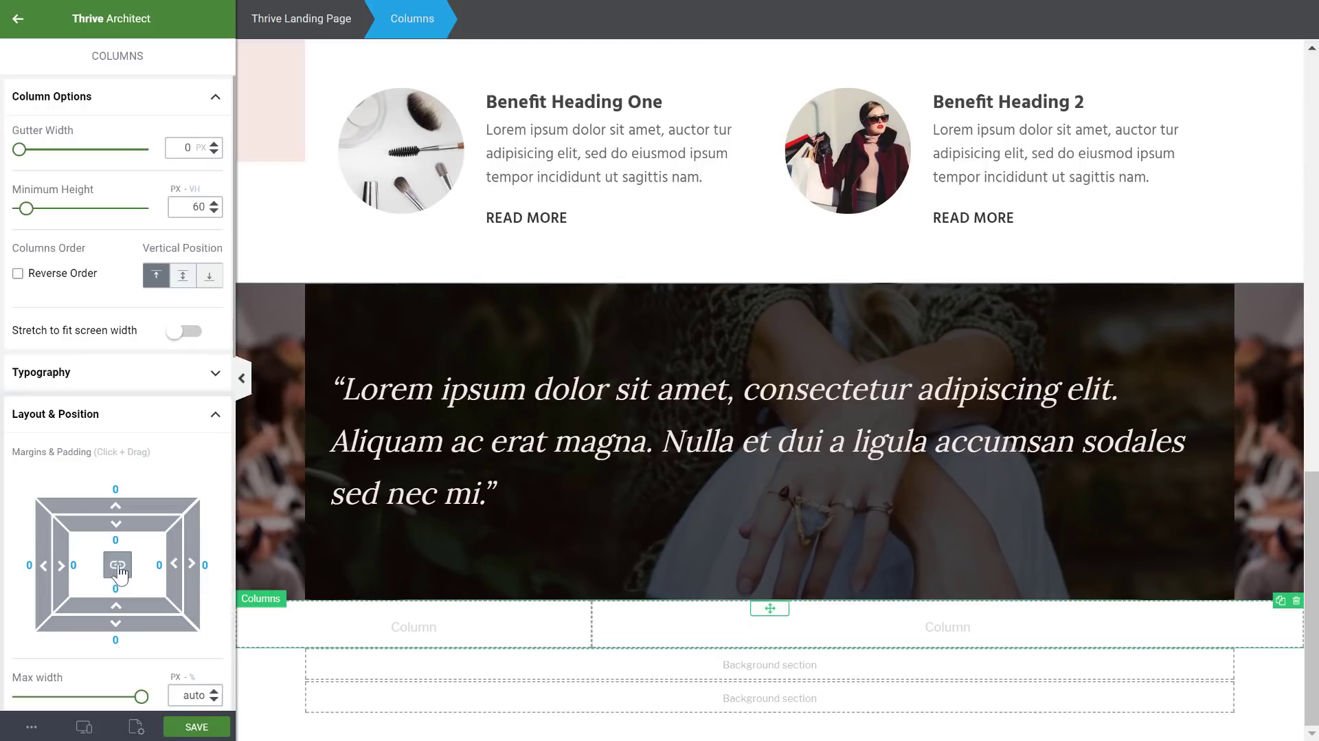
click(118, 564)
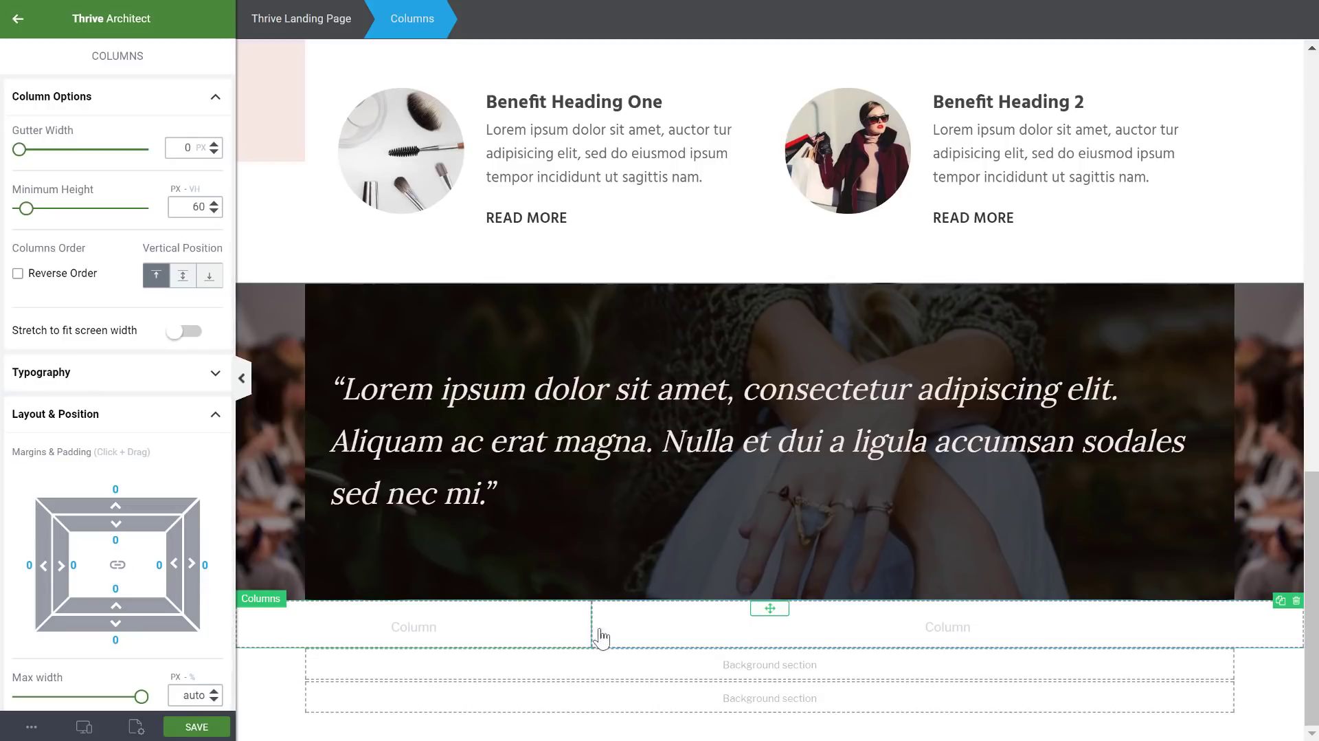
- Give the narrow left column the saved light pink background color #f6e8e5
click(495, 631)
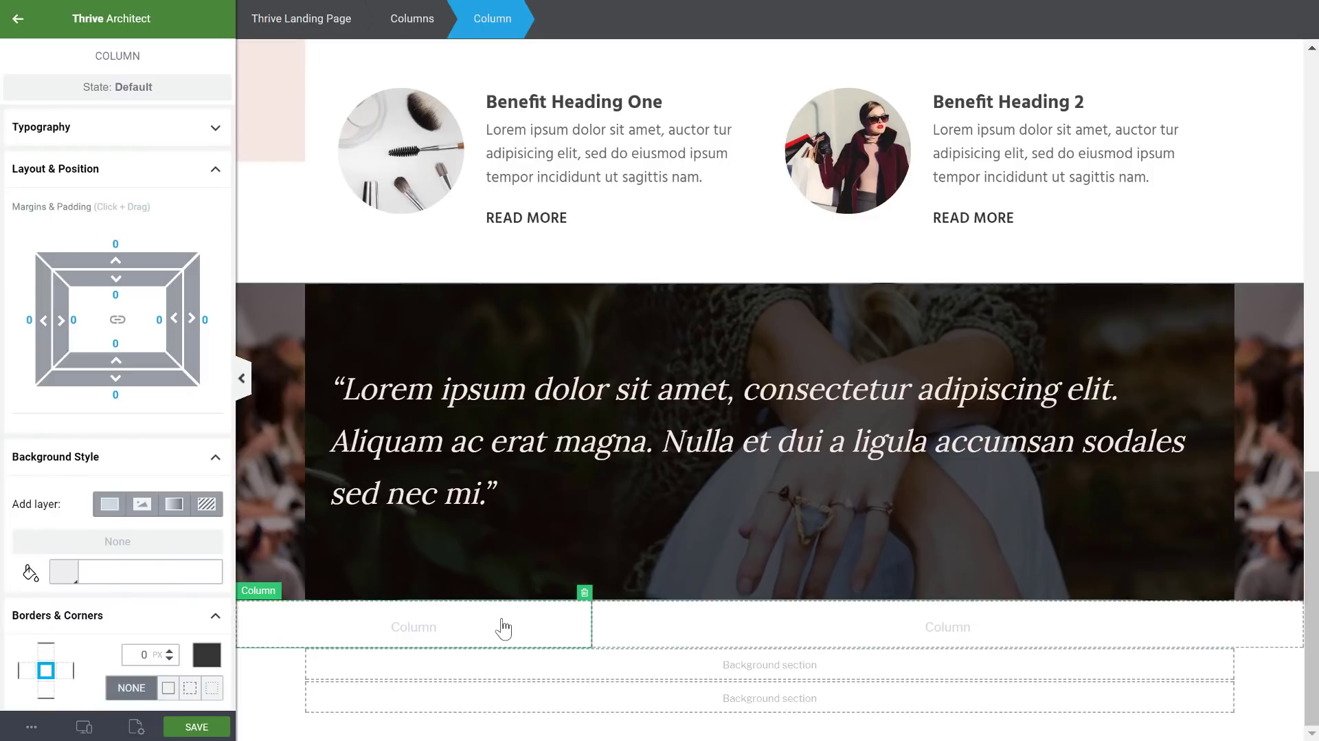
scroll(177, 442, down, 3)
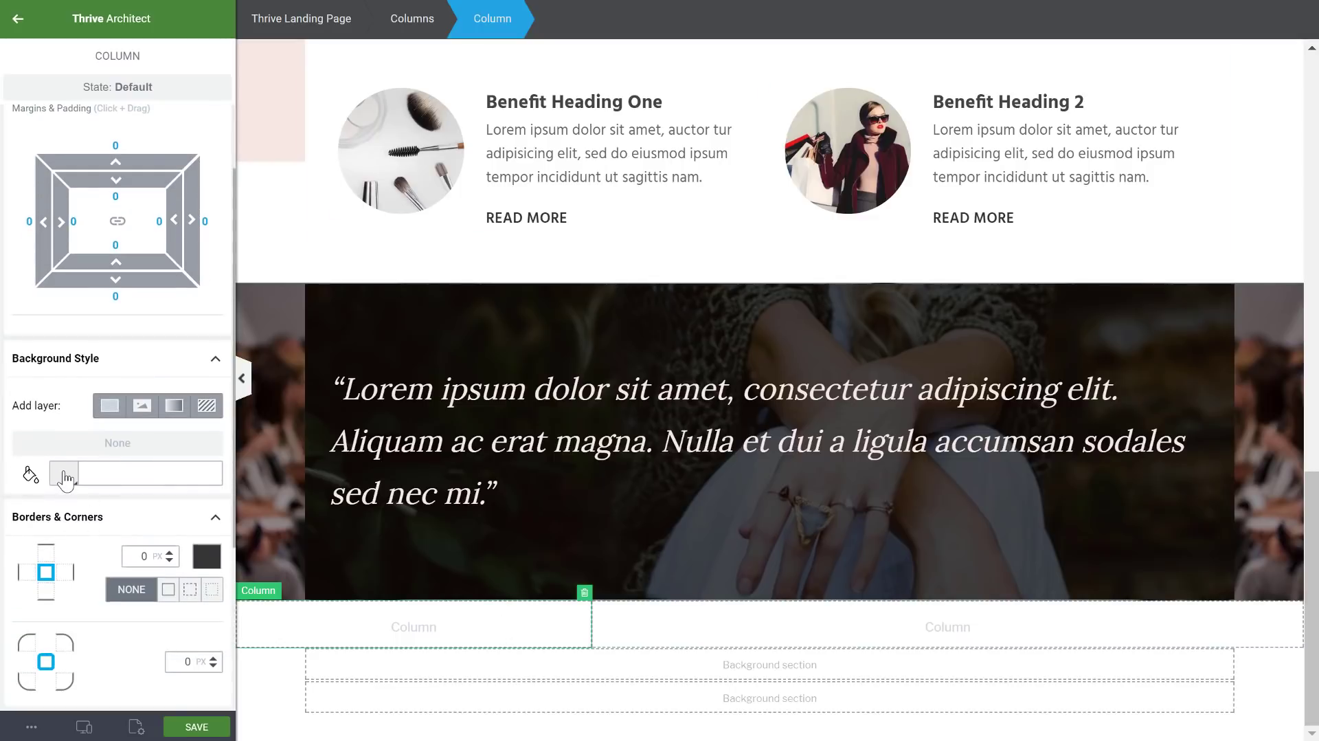
click(65, 474)
click(66, 610)
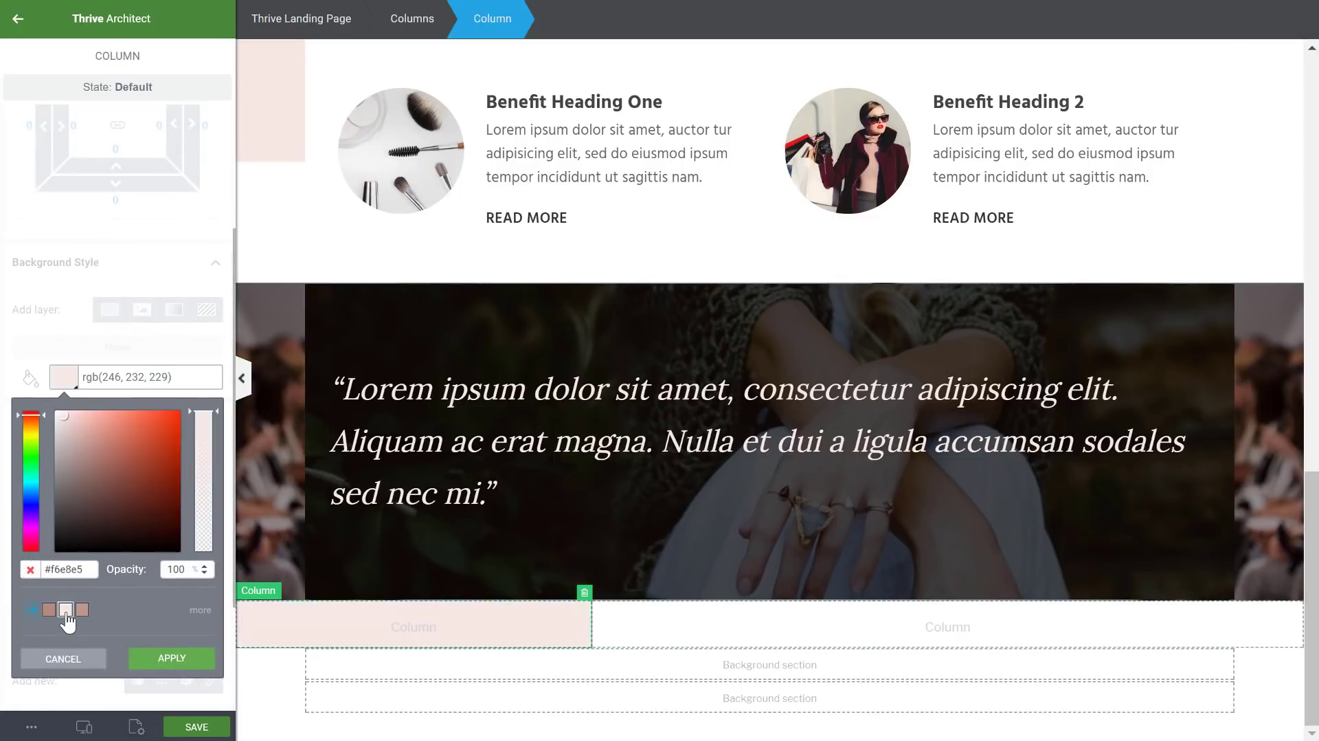
click(172, 659)
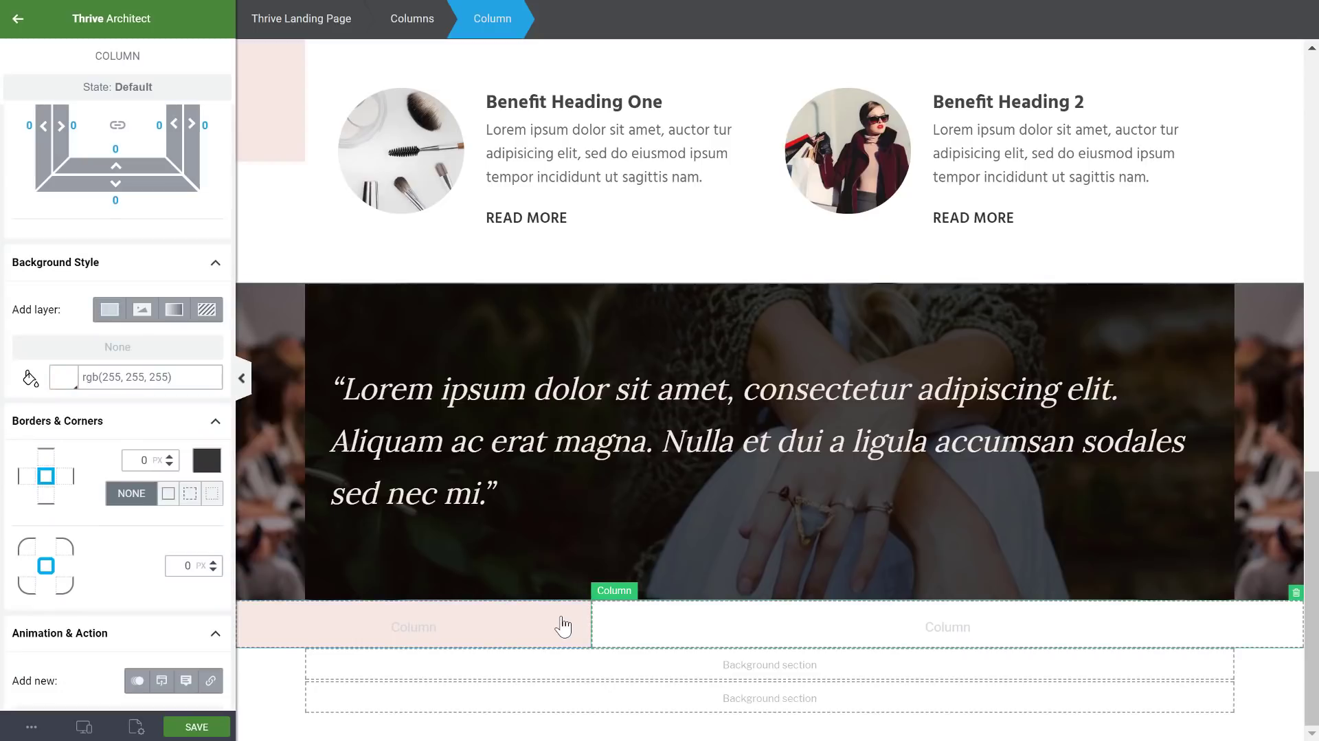
scroll(805, 206, up, 3)
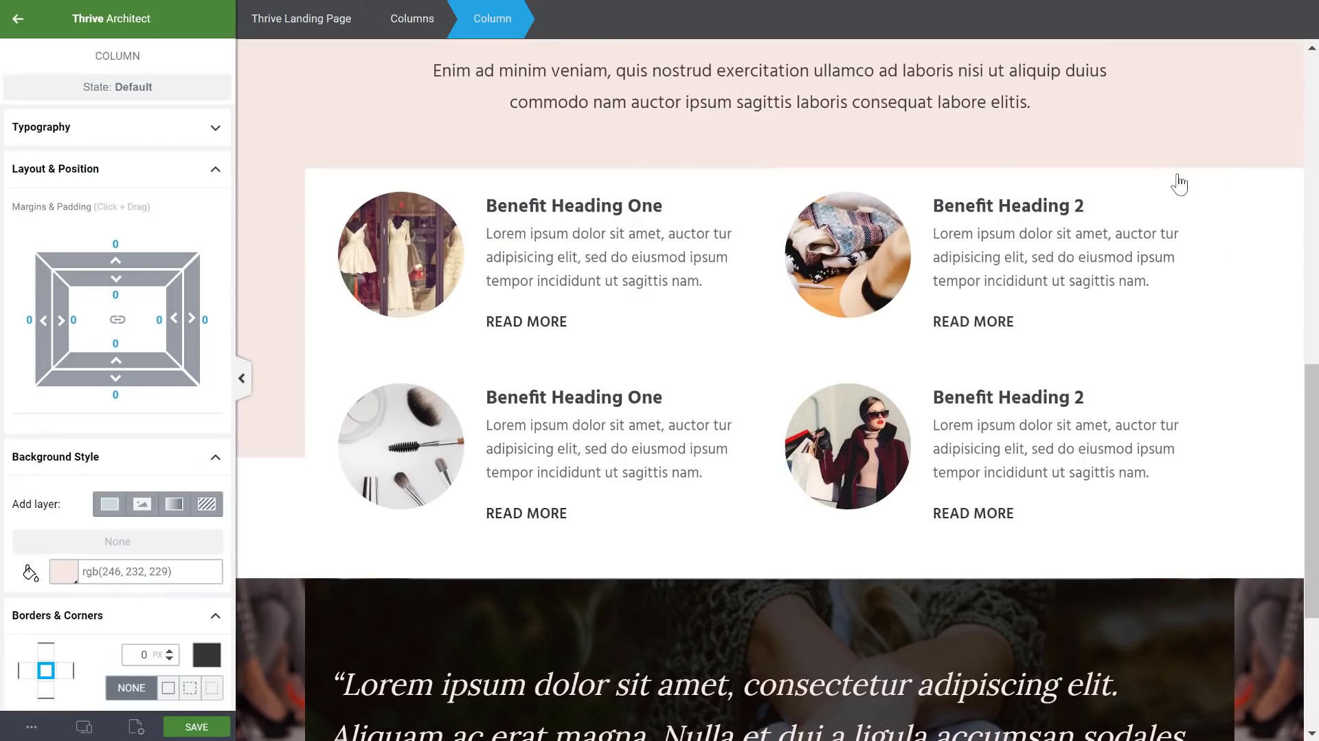
scroll(1037, 286, down, 5)
scroll(579, 658, down, 1)
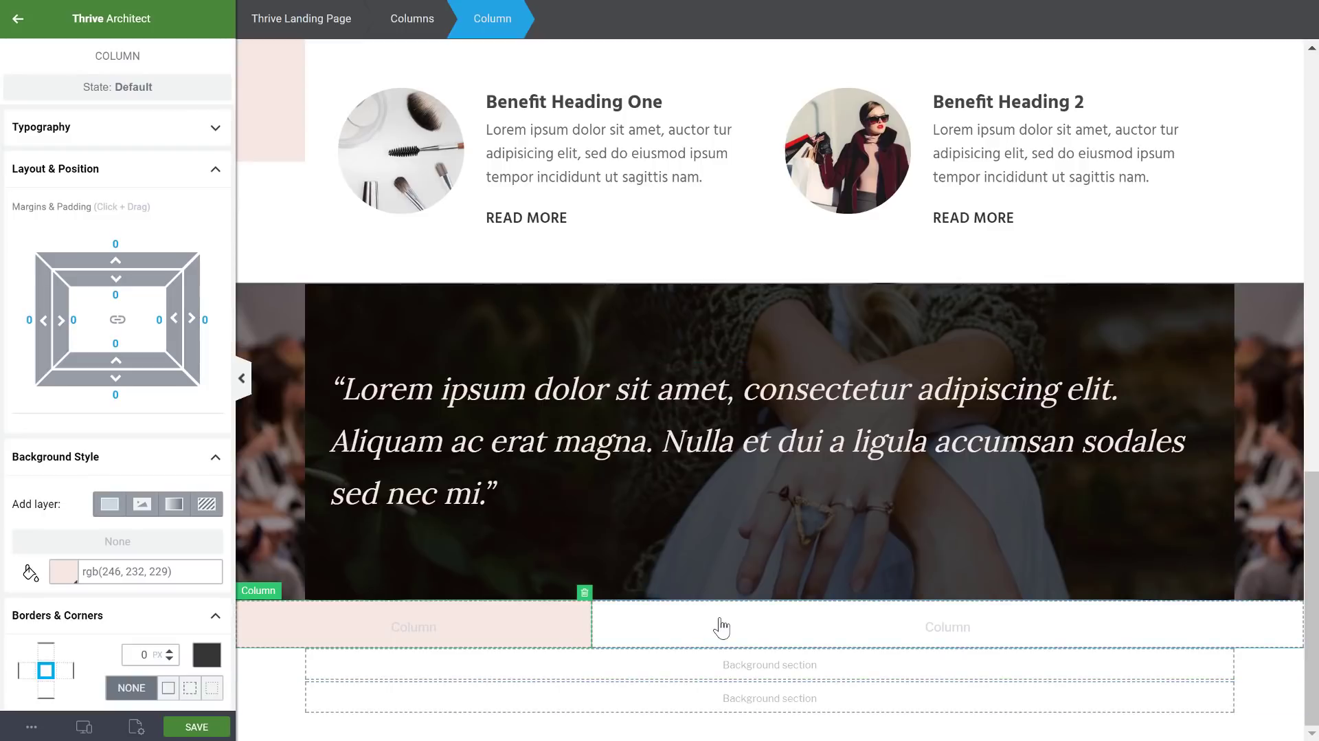
scroll(751, 203, up, 4)
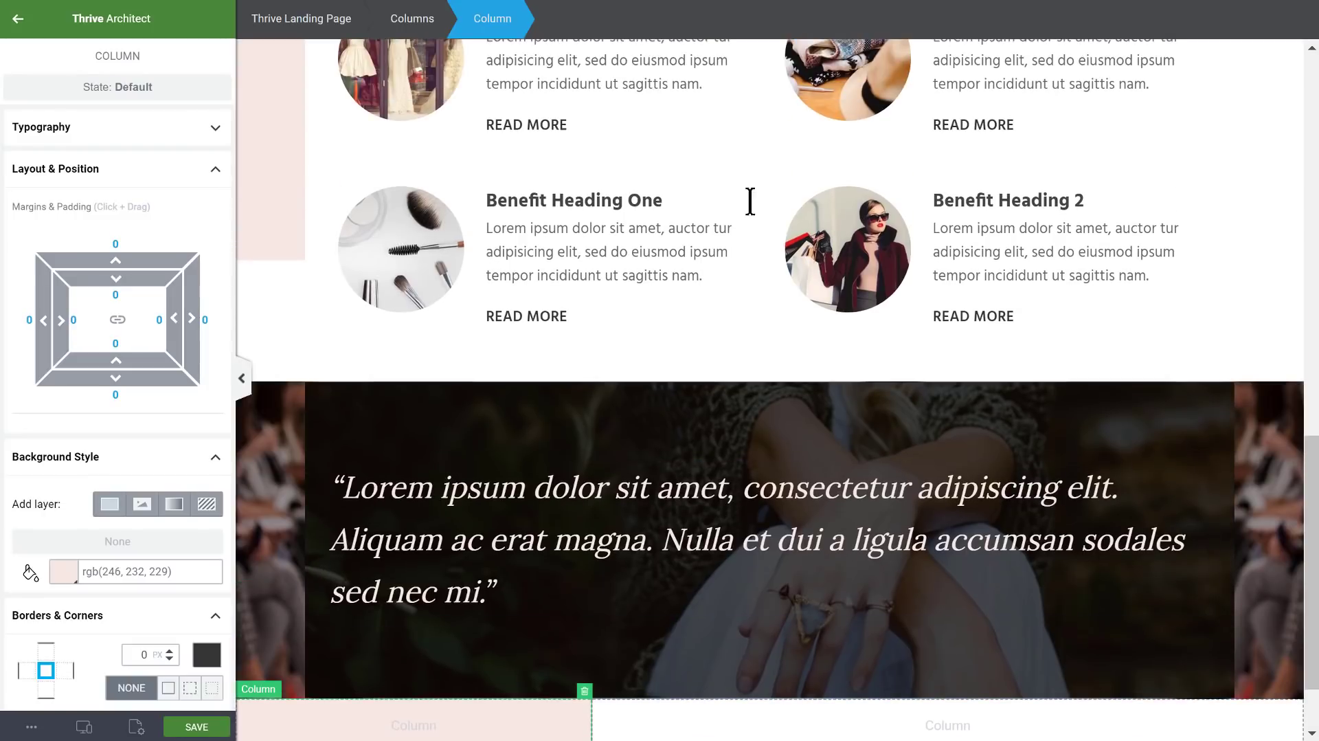
scroll(1017, 297, down, 4)
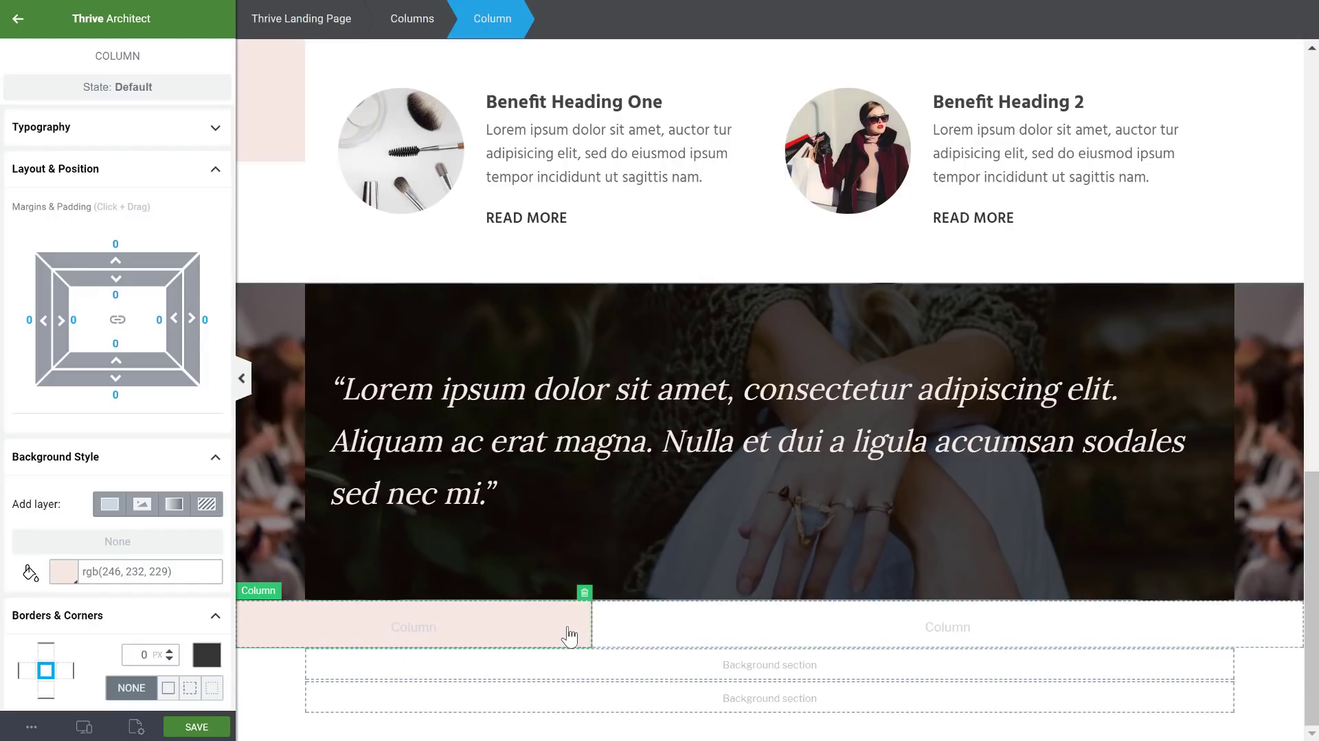
- Add an image element to the pink left column and insert the picture chic_girl1
click(17, 19)
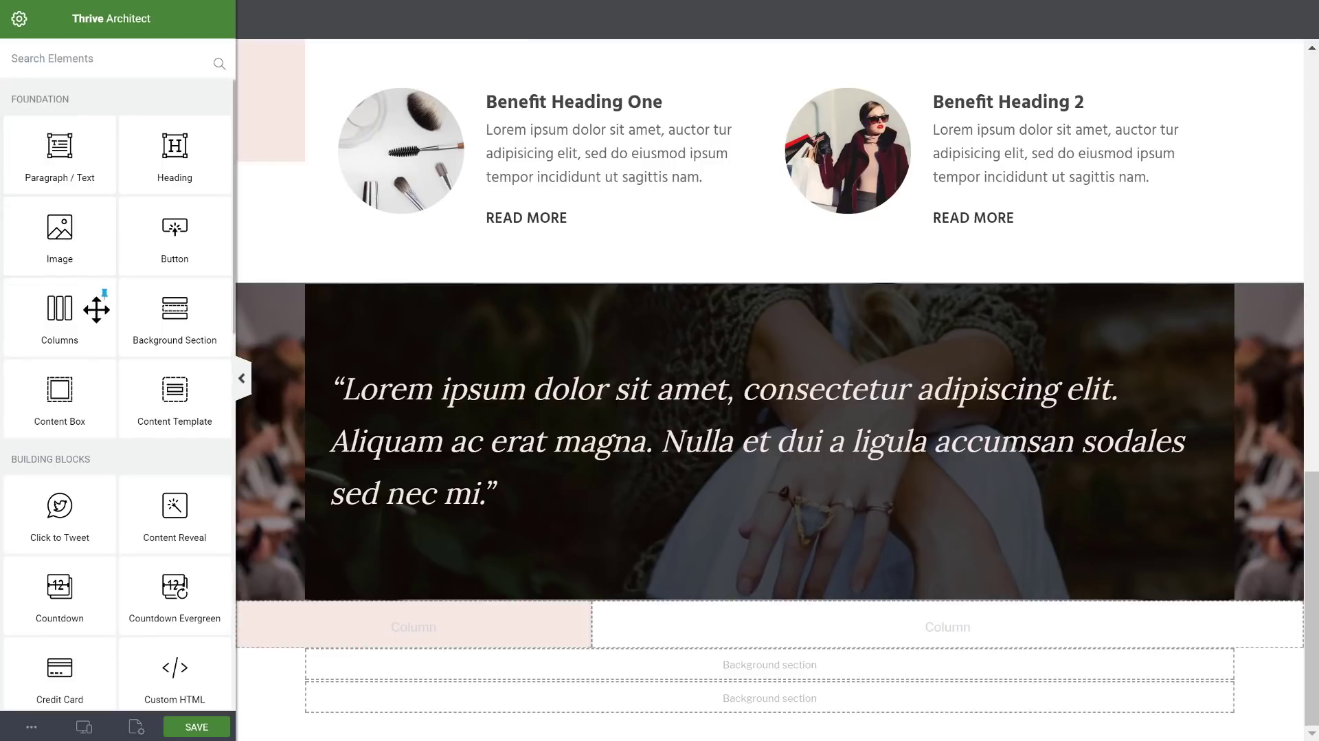
drag(87, 271, 441, 638)
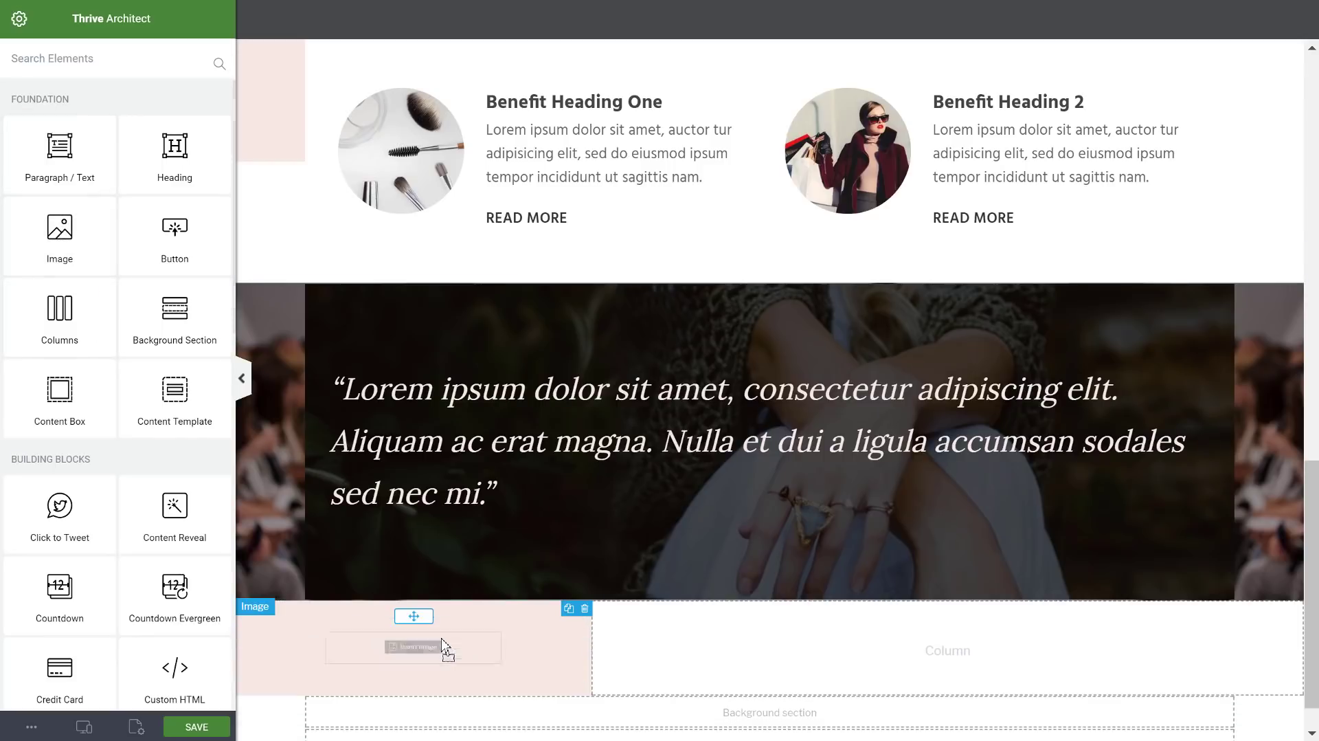
click(441, 645)
click(1263, 694)
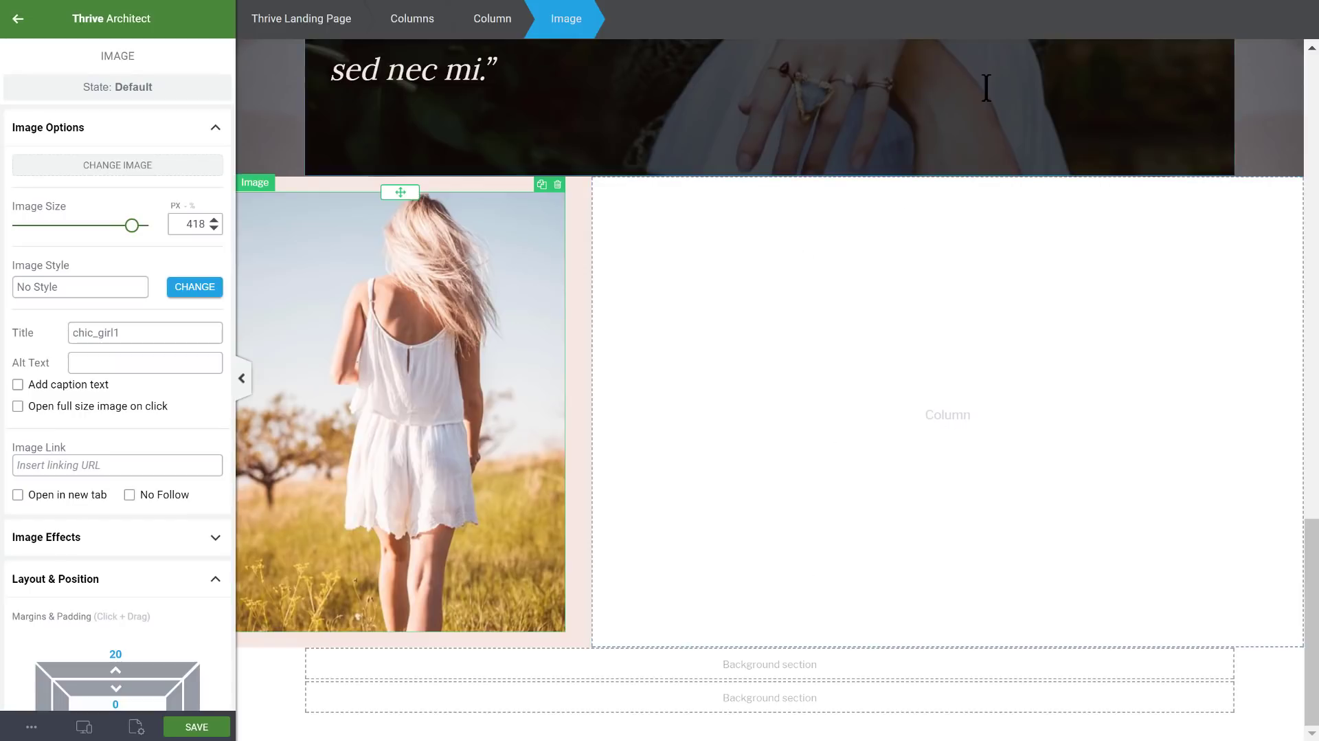
- Add a content box to the wide empty column, with a maximum width of 820 px and a left padding of 60 px
click(18, 18)
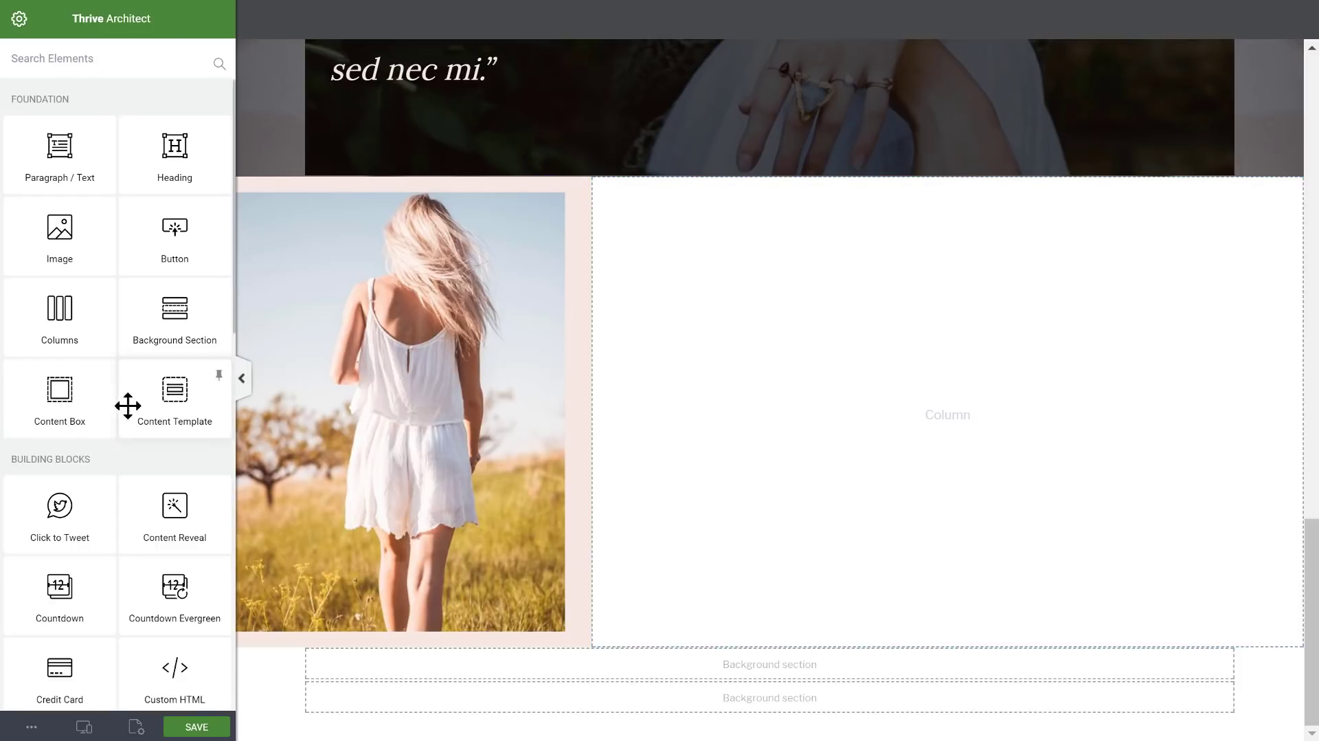
drag(55, 393, 965, 416)
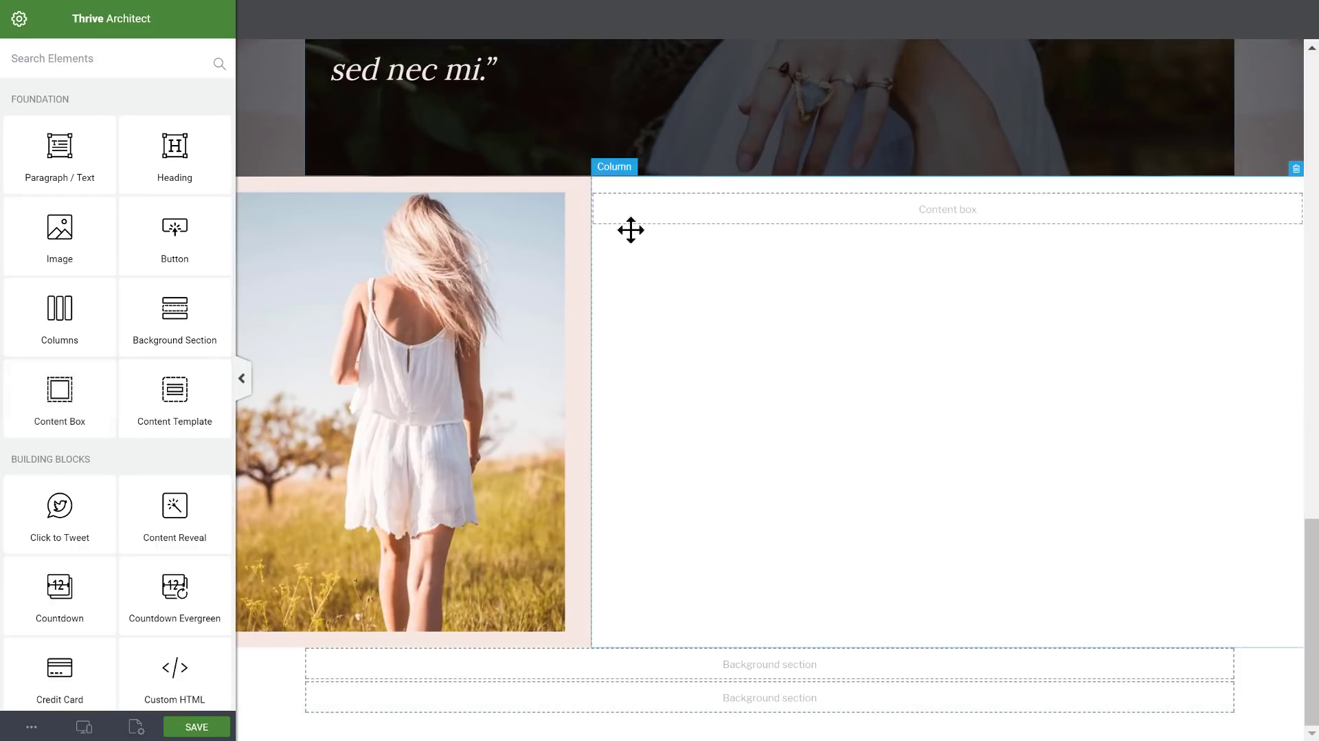
scroll(165, 500, down, 4)
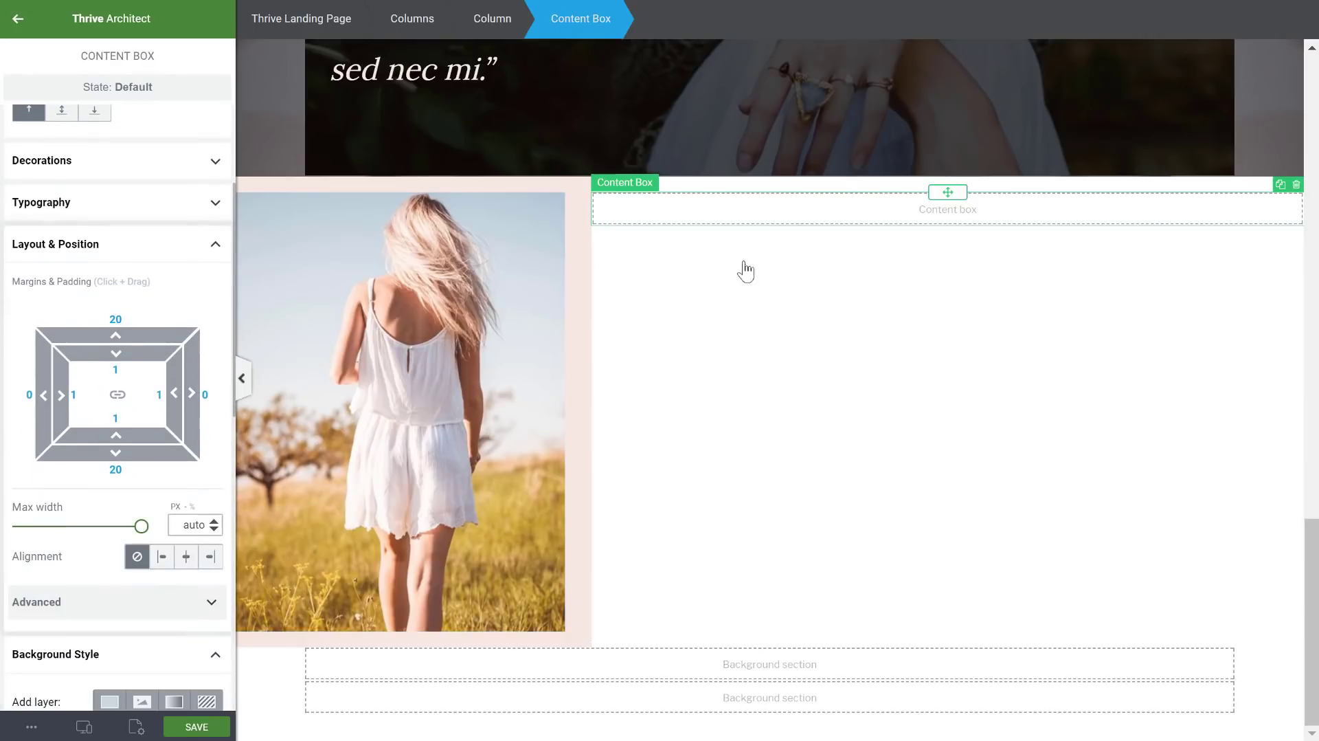
scroll(199, 474, down, 2)
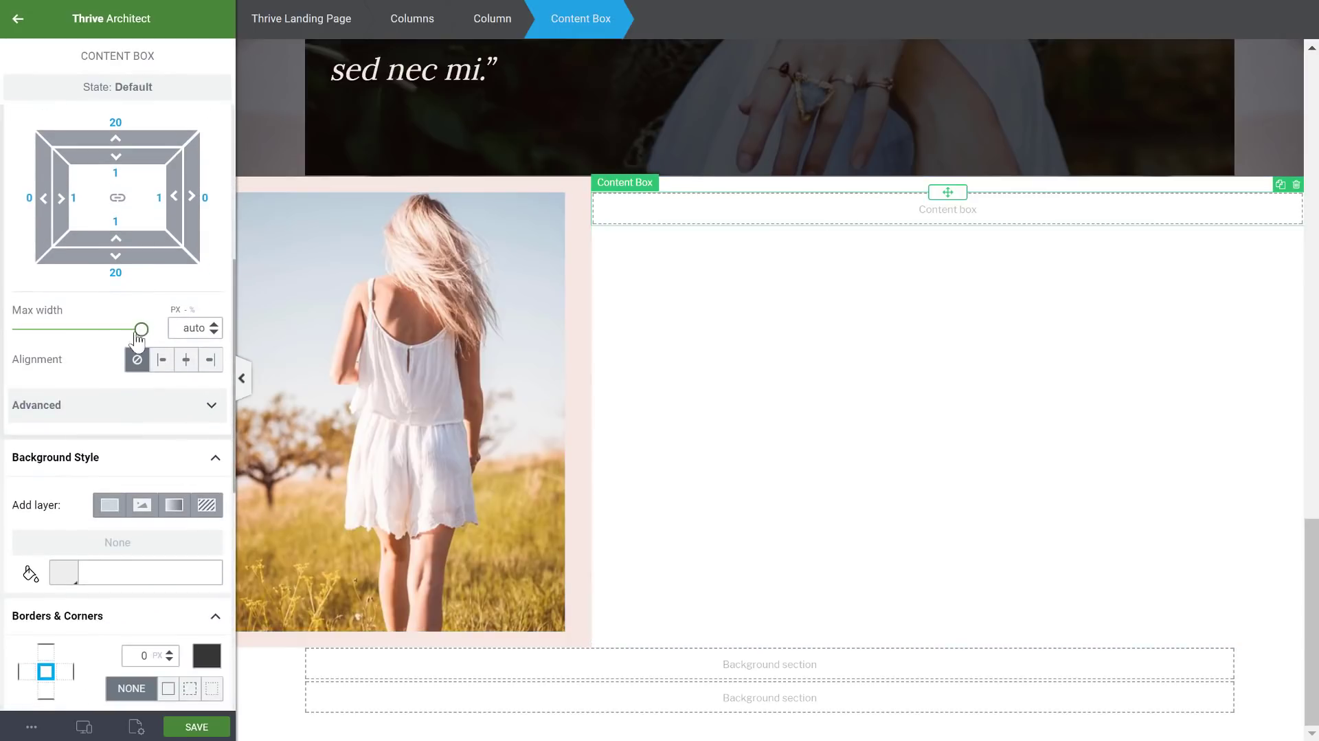
mouse_move(141, 329)
mouse_down()
mouse_move(74, 330)
mouse_move(141, 329)
mouse_move(127, 338)
mouse_move(137, 351)
mouse_move(129, 340)
mouse_up()
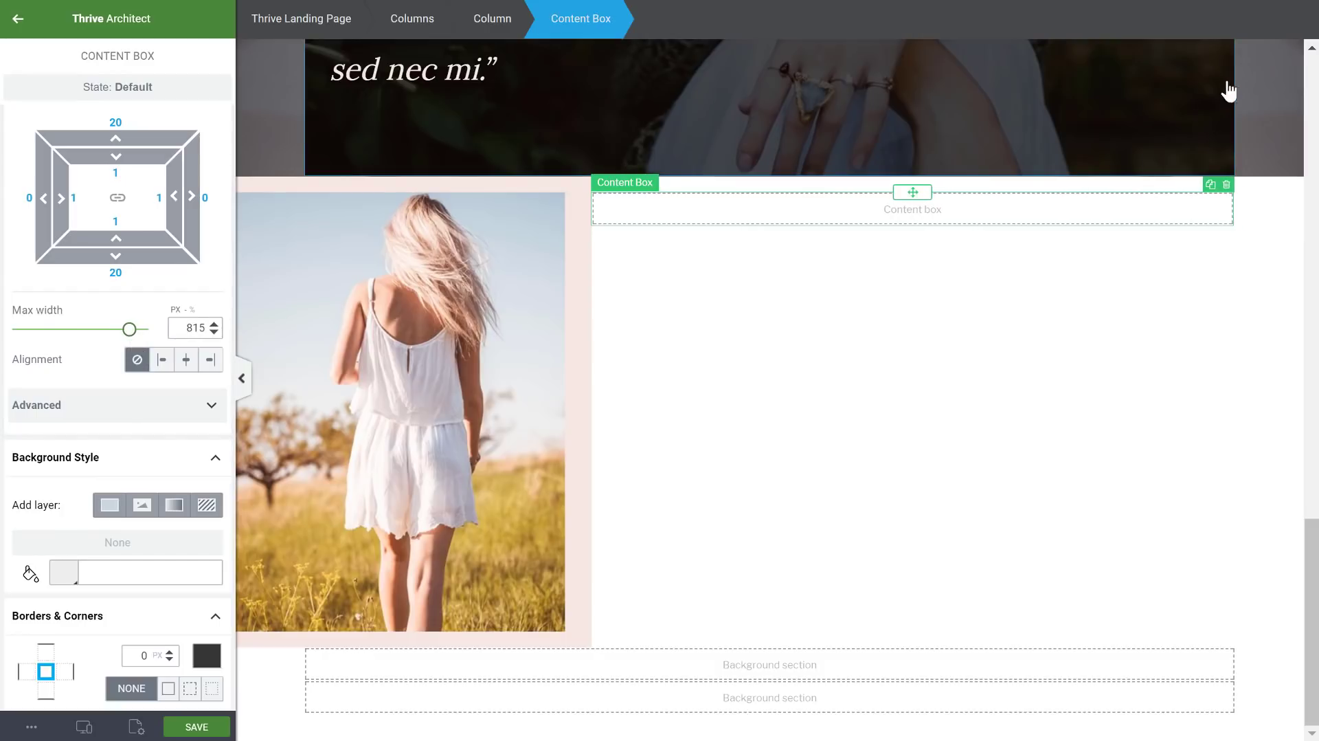
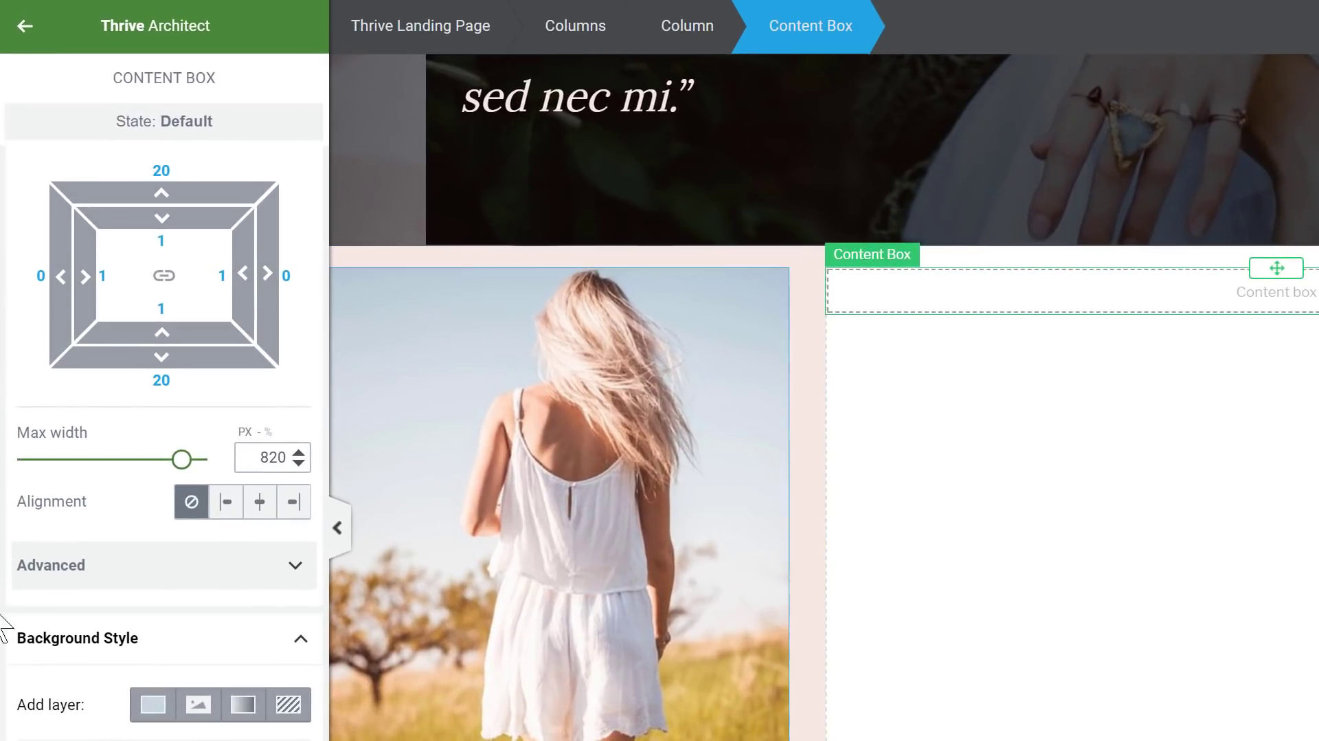
drag(97, 273, 114, 273)
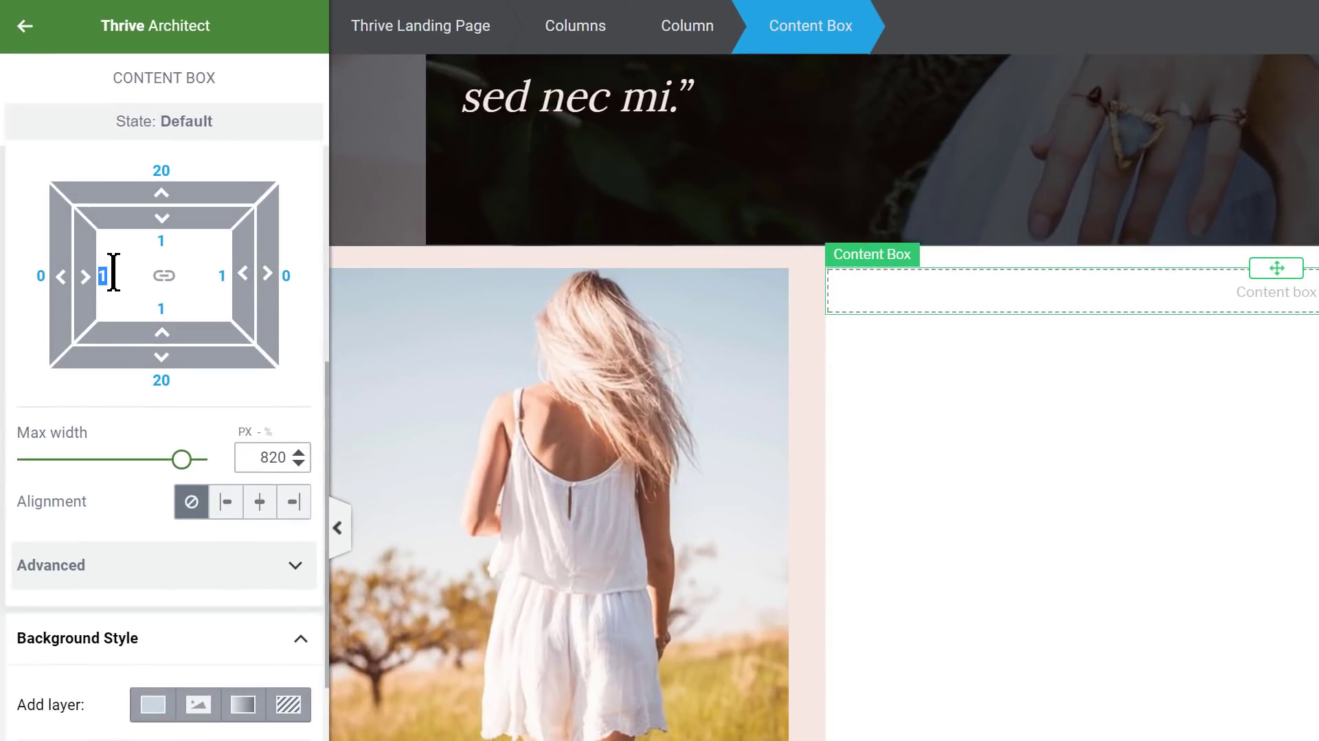
text(60)
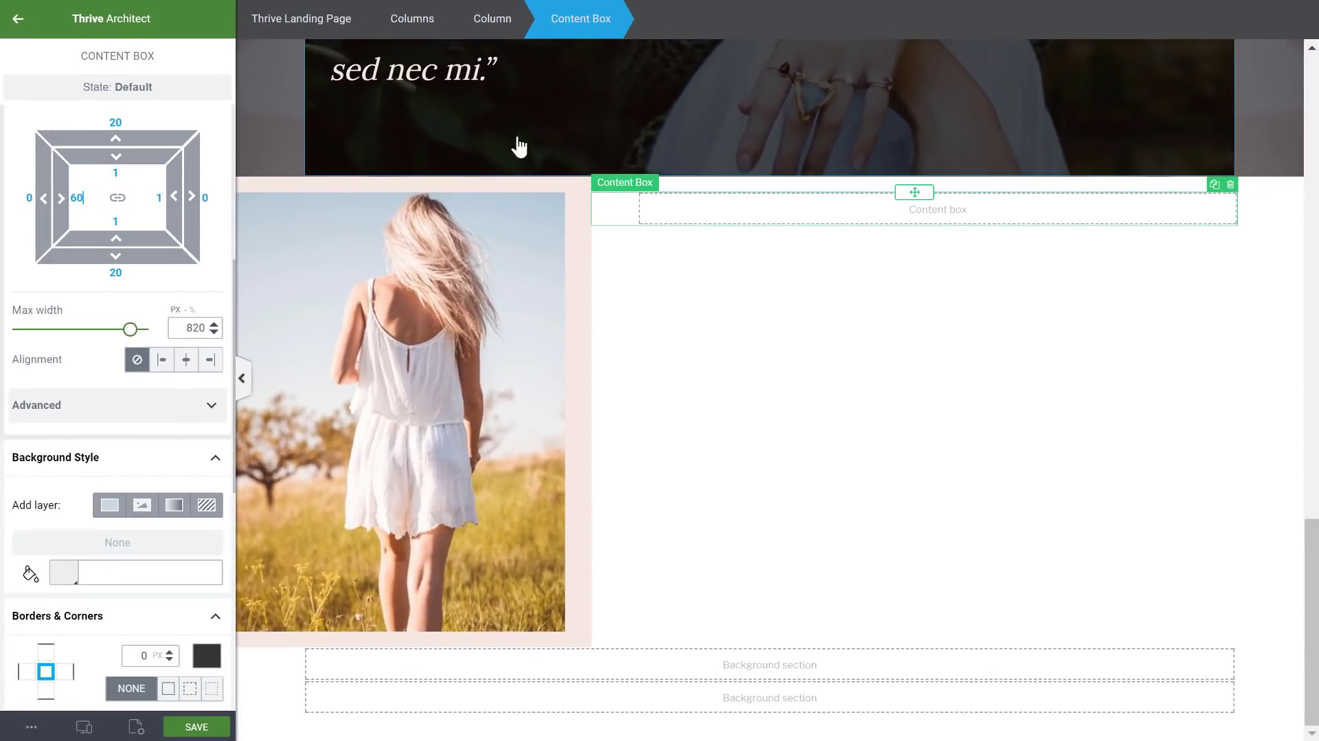
- Add a Heading 3 inside the content box reading "This is Some Benefit Driven Heading"
click(17, 20)
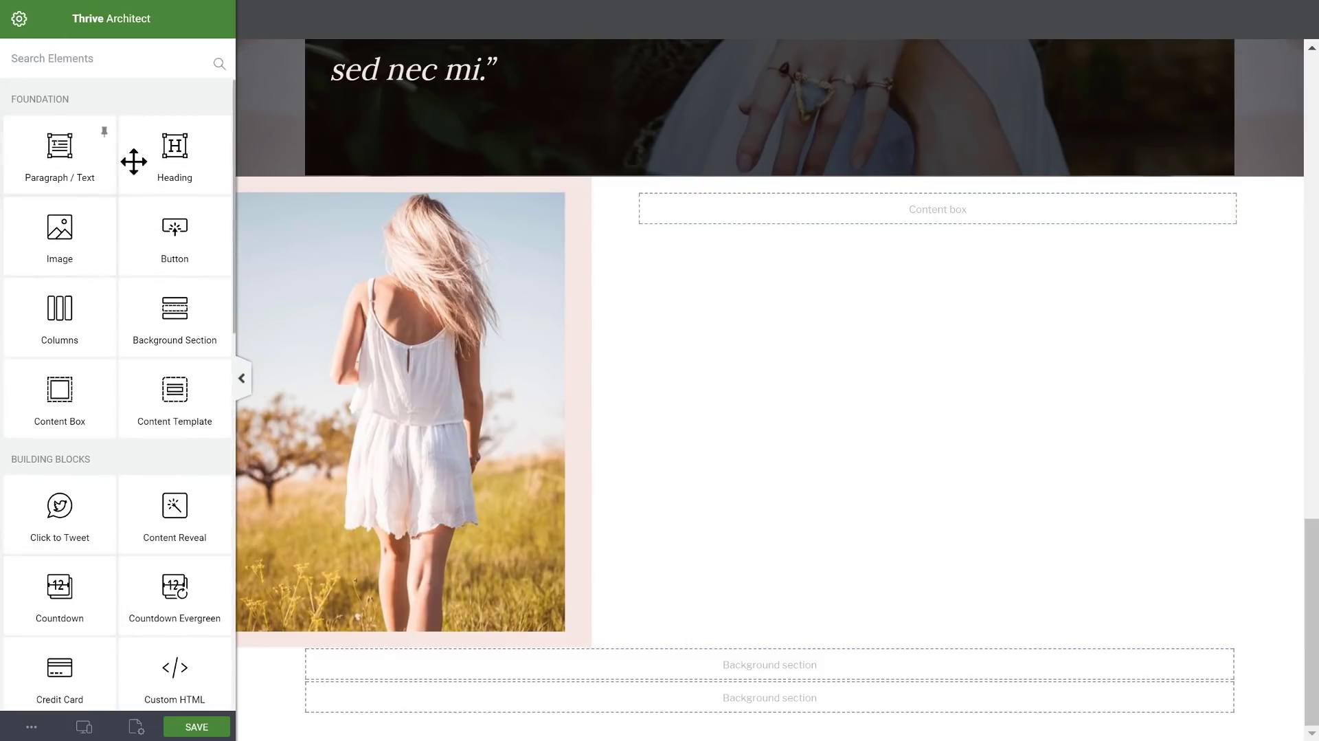
drag(133, 162, 989, 215)
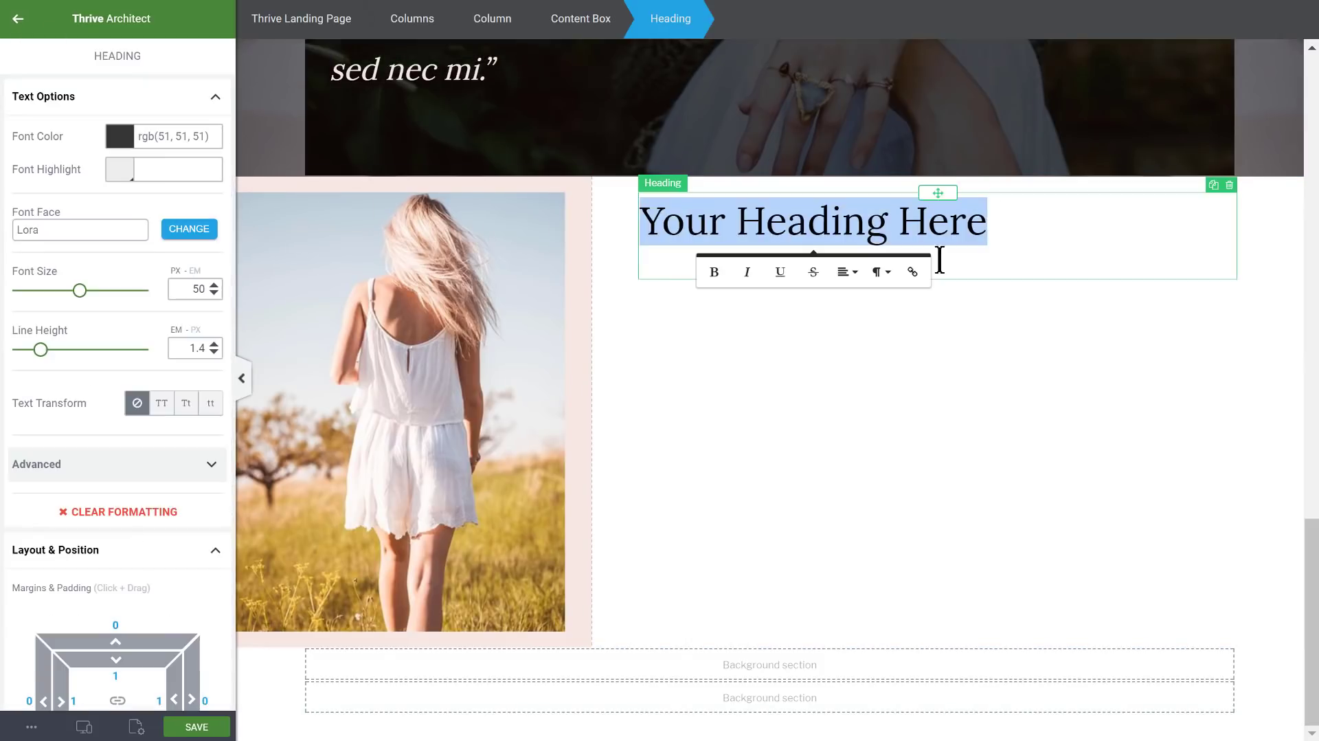
click(880, 270)
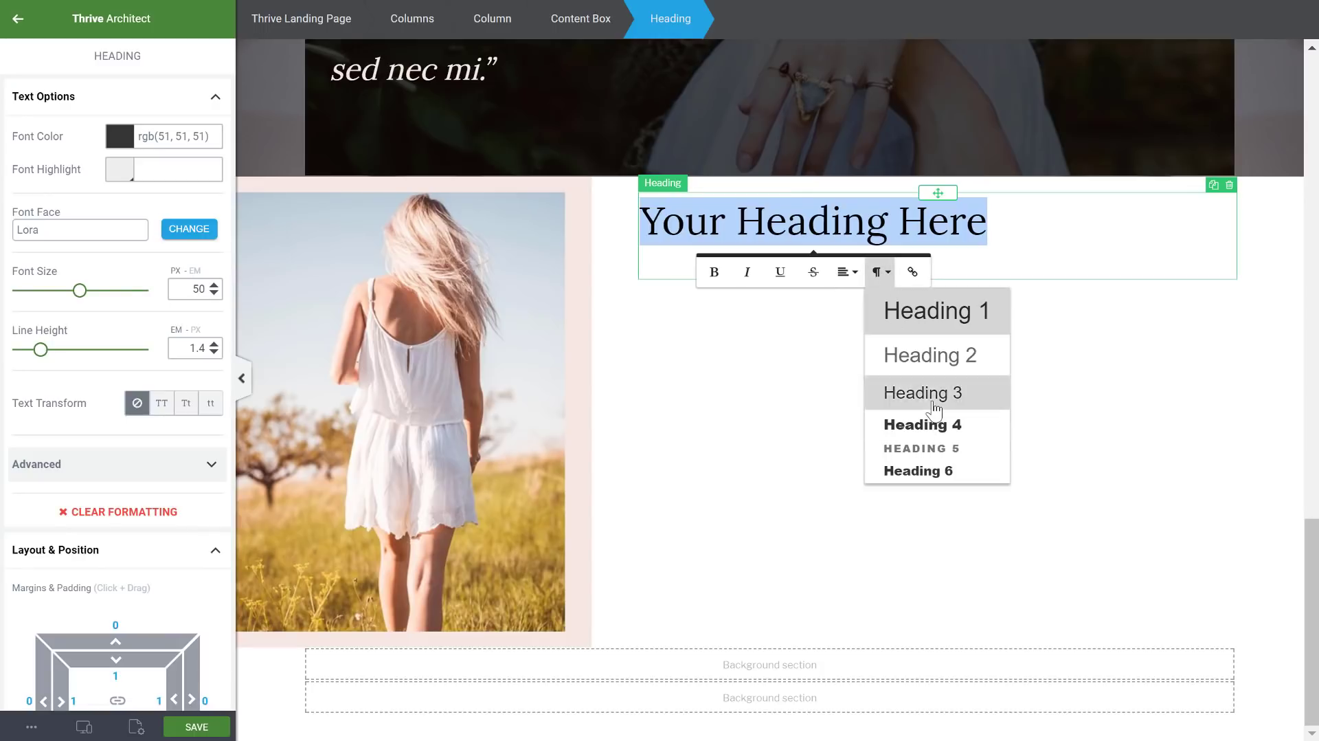
click(935, 408)
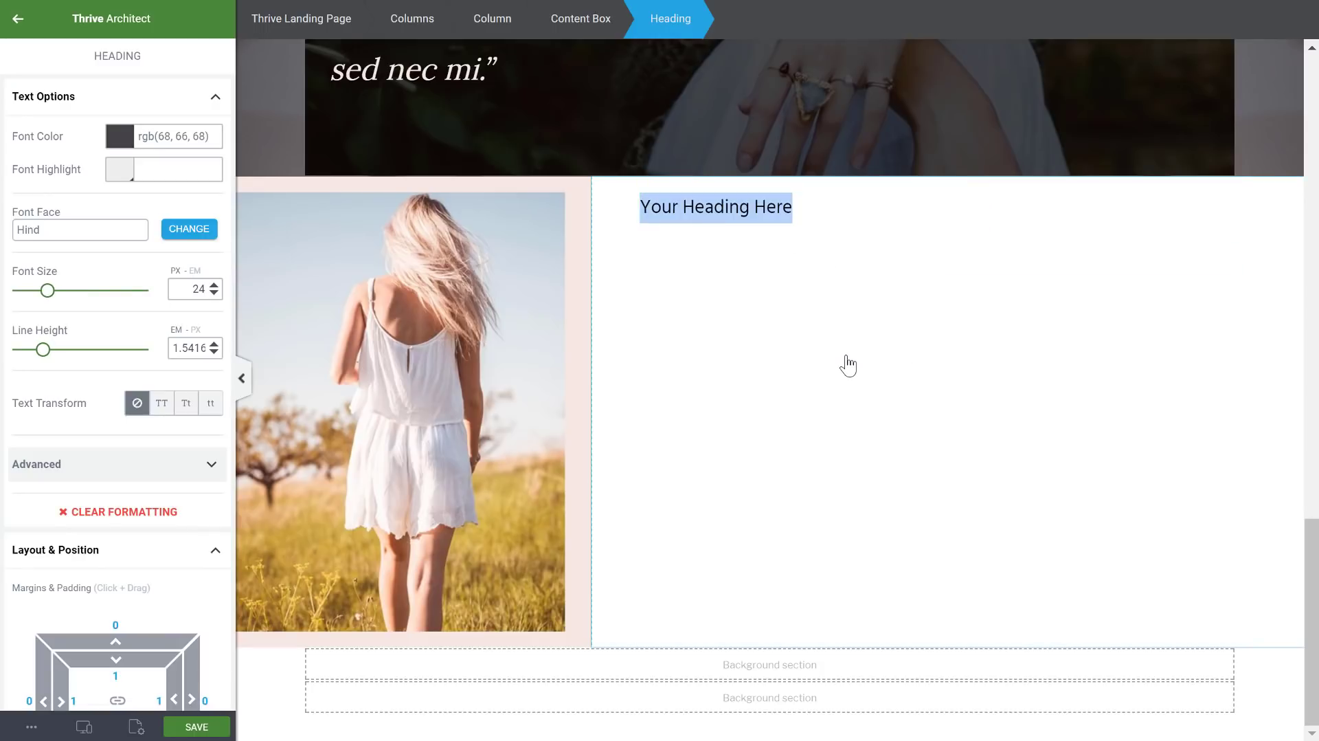
text(This is Some Benefit Drive)
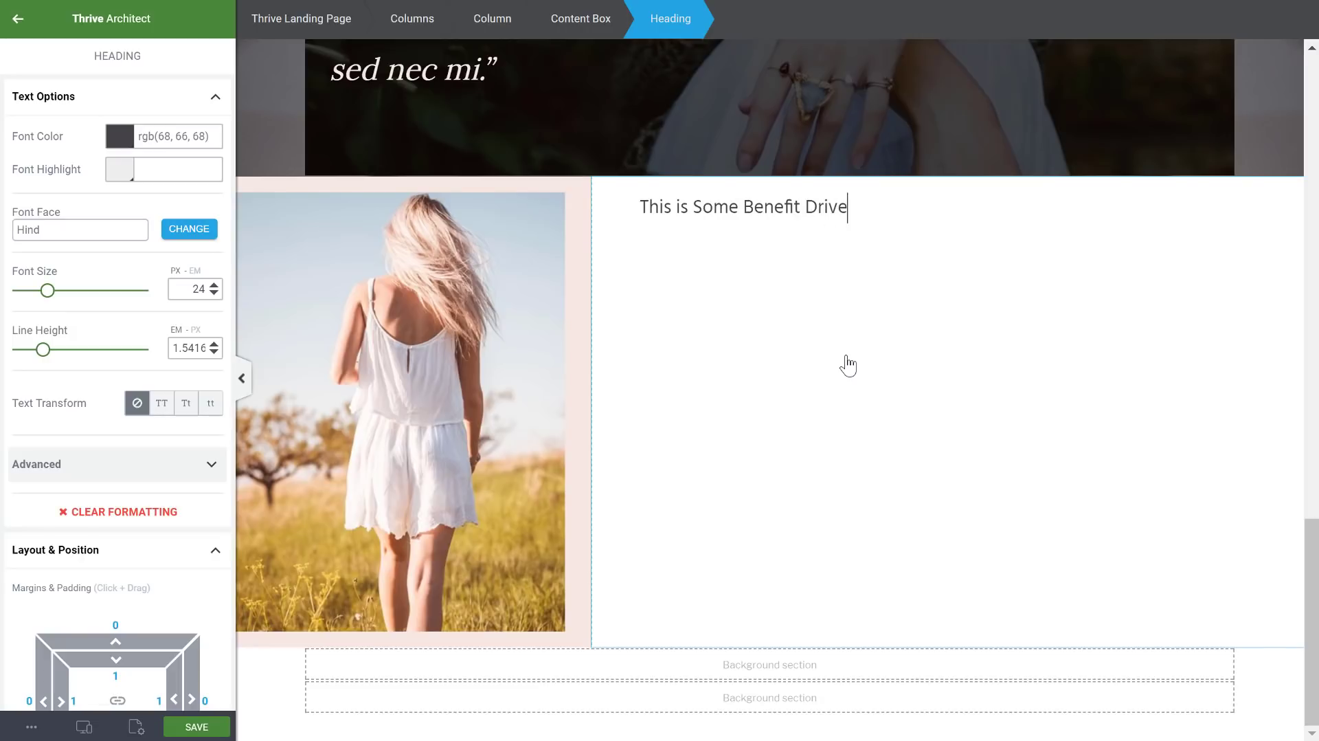
text(n Heading)
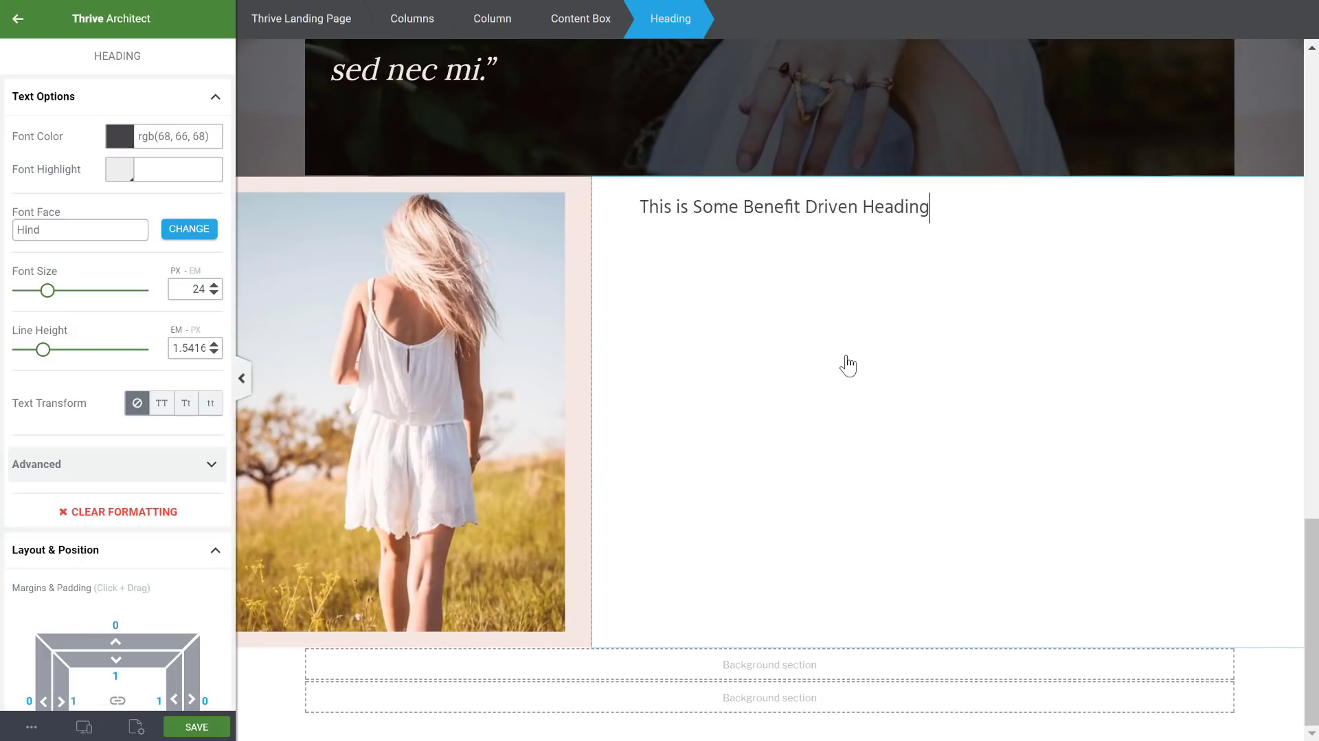
- Style the new benefit heading as uppercase and bold, with wider letter spacing
click(161, 405)
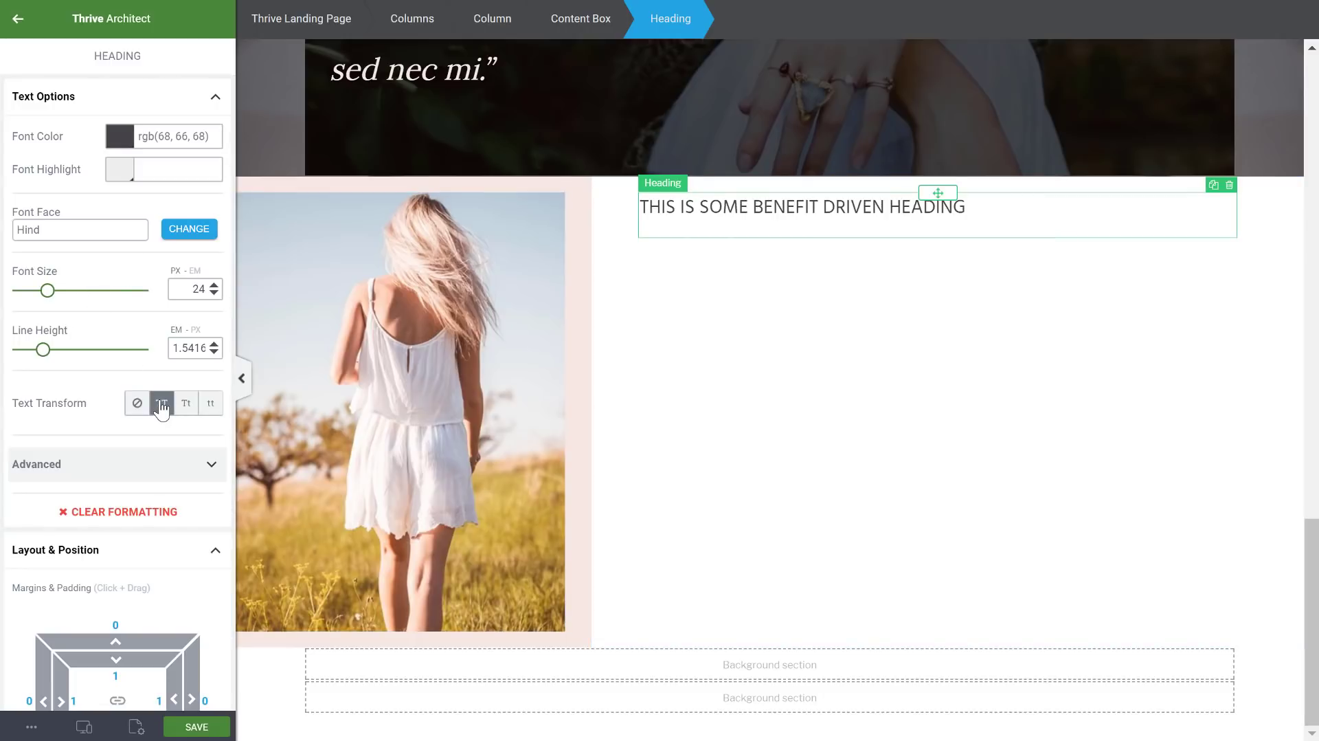
triple_click(864, 206)
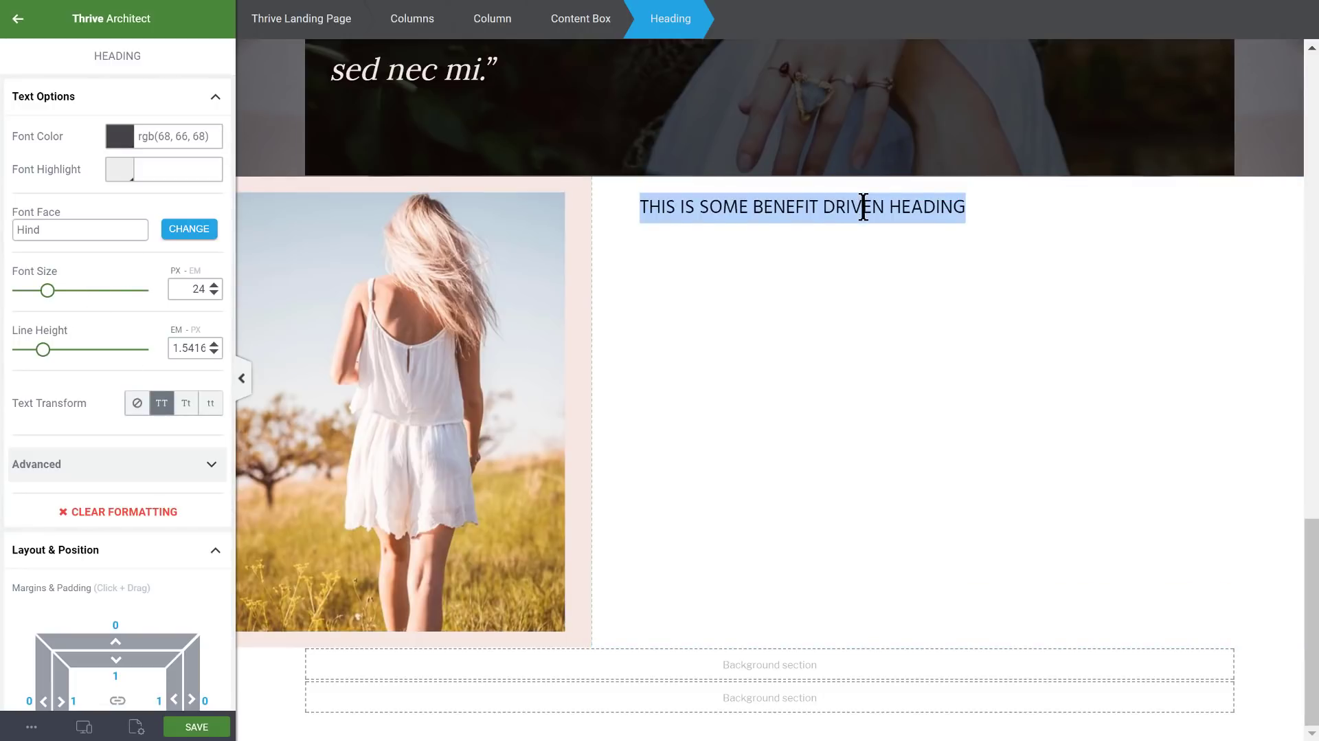
key(ctrl+b)
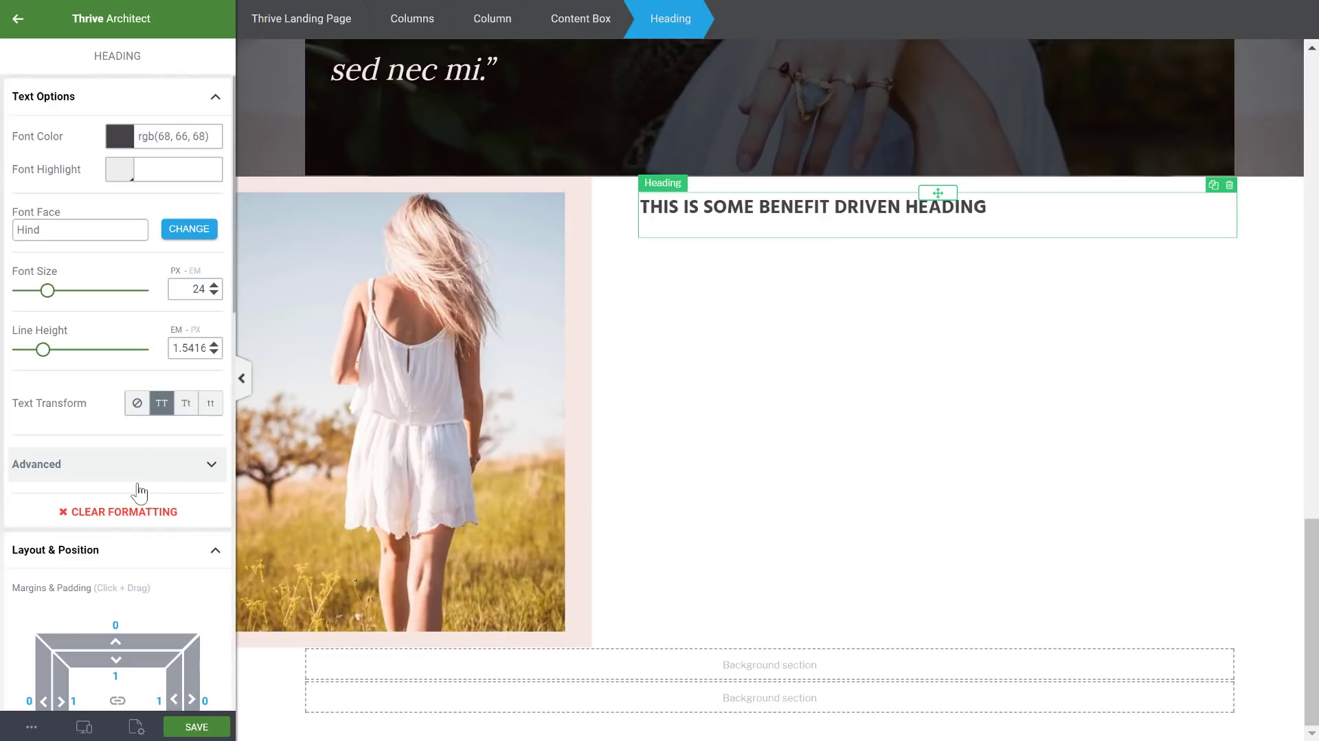
click(78, 472)
drag(19, 508, 31, 508)
click(41, 464)
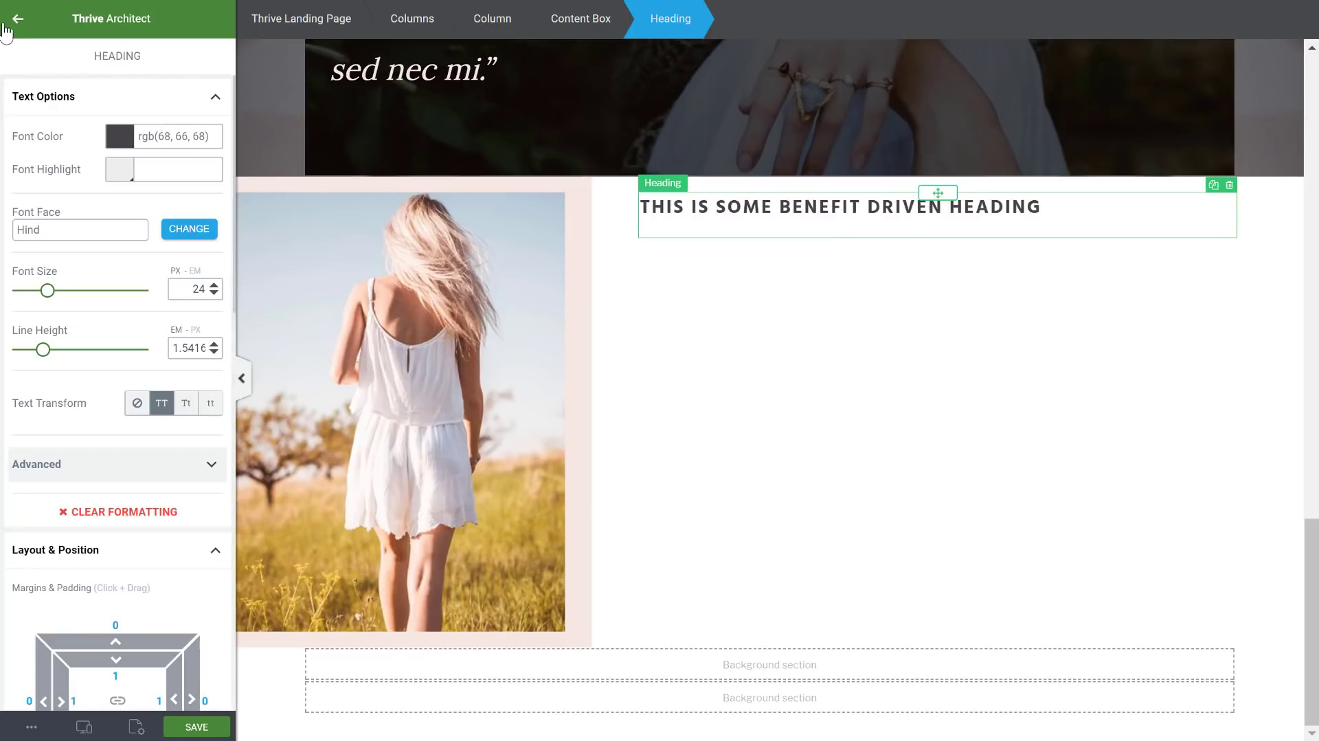
- Add a text paragraph below the heading and fill it with "Lorem ipsum dolor sit amet" placeholder text ending in "commodo consequat."
click(14, 23)
drag(65, 182, 777, 237)
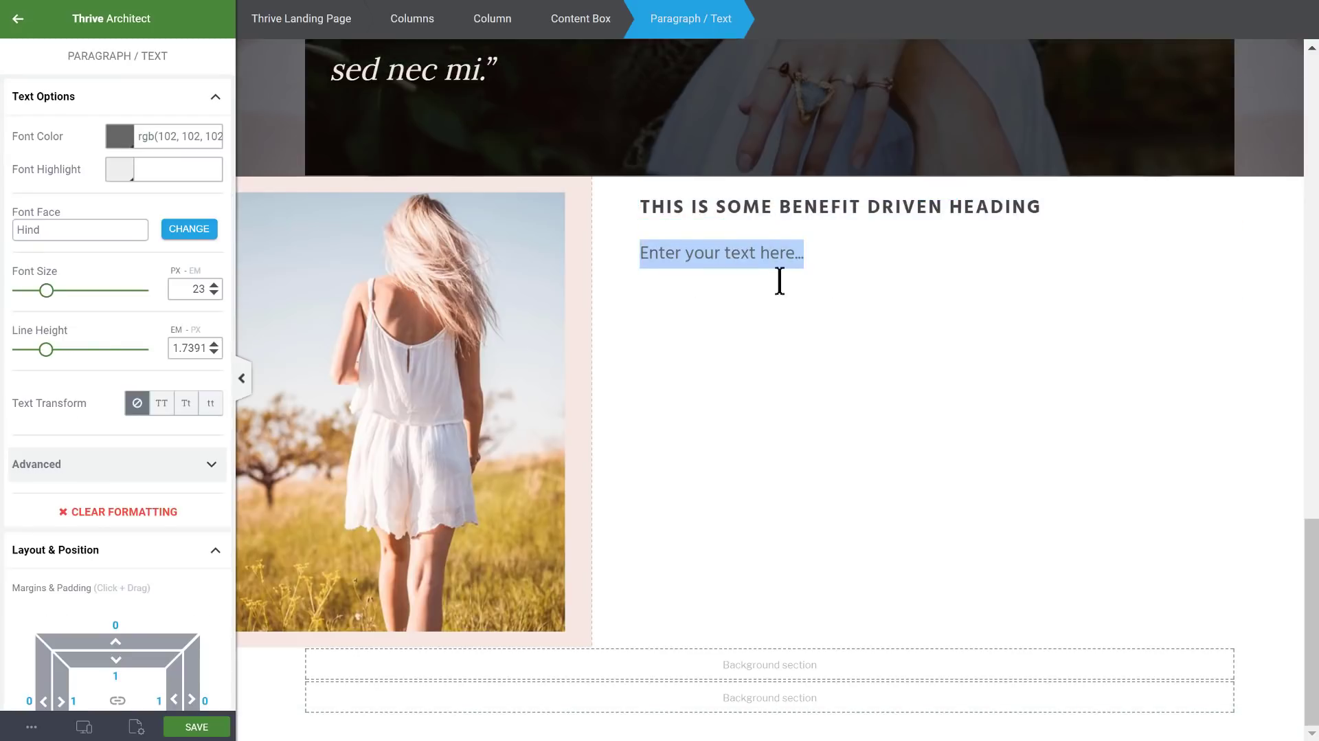
text(Lorem ipsum dolor sit amet, consectetur adipisicing elit, sed do eiusmod tempor incididunt ut labore et dolore magna aliqua. Ut enim ad minim veniam, quis nostrud exercitation ad ullamco laboris nisi ut aliquip ex nam commodo consequat.)
click(939, 443)
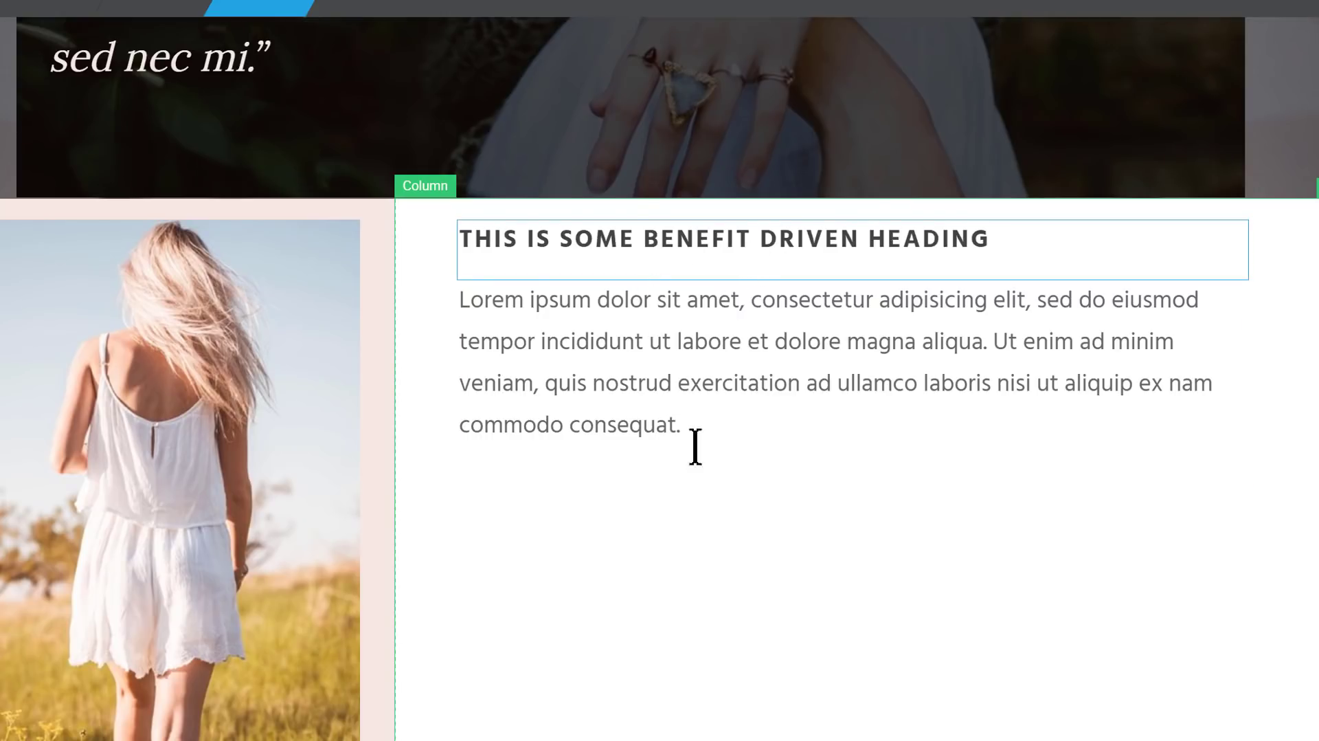
click(672, 622)
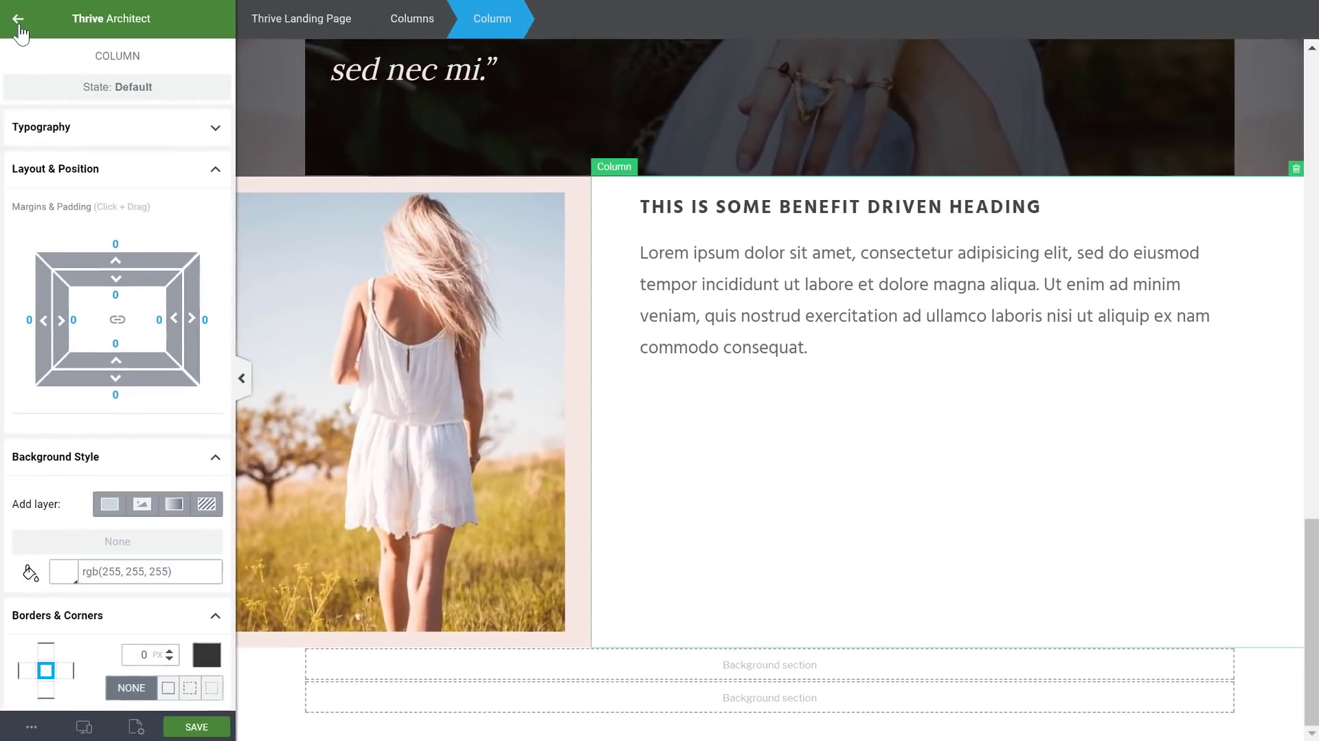
- Add a size S button below the paragraph and align it to the left edge of the content box
click(18, 22)
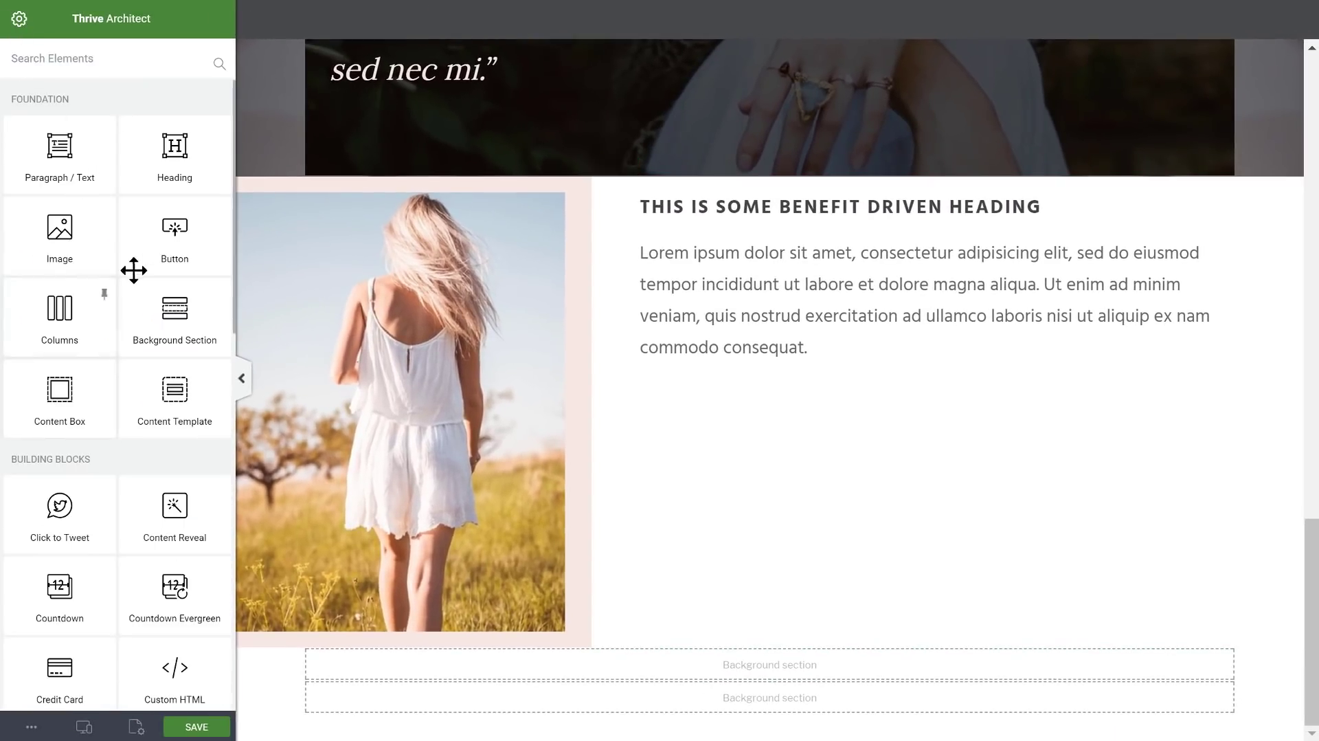
drag(184, 245, 875, 435)
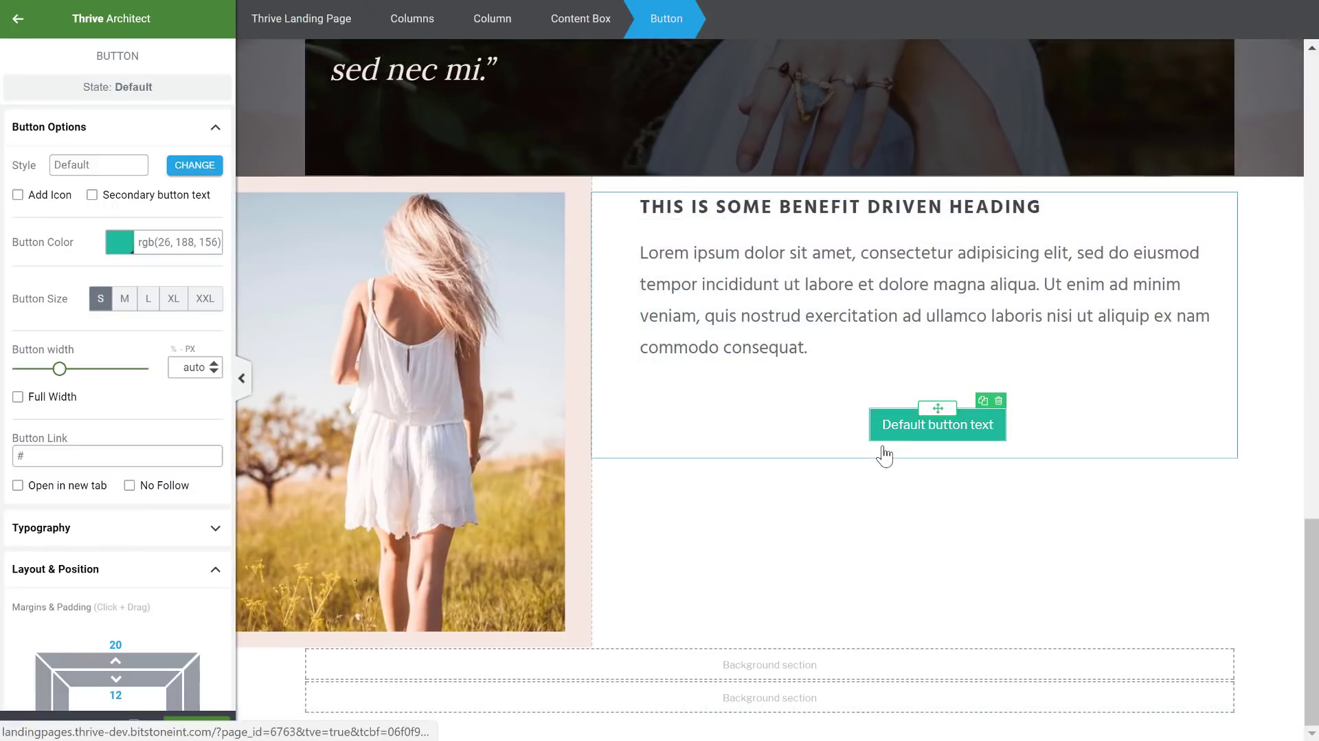
click(125, 300)
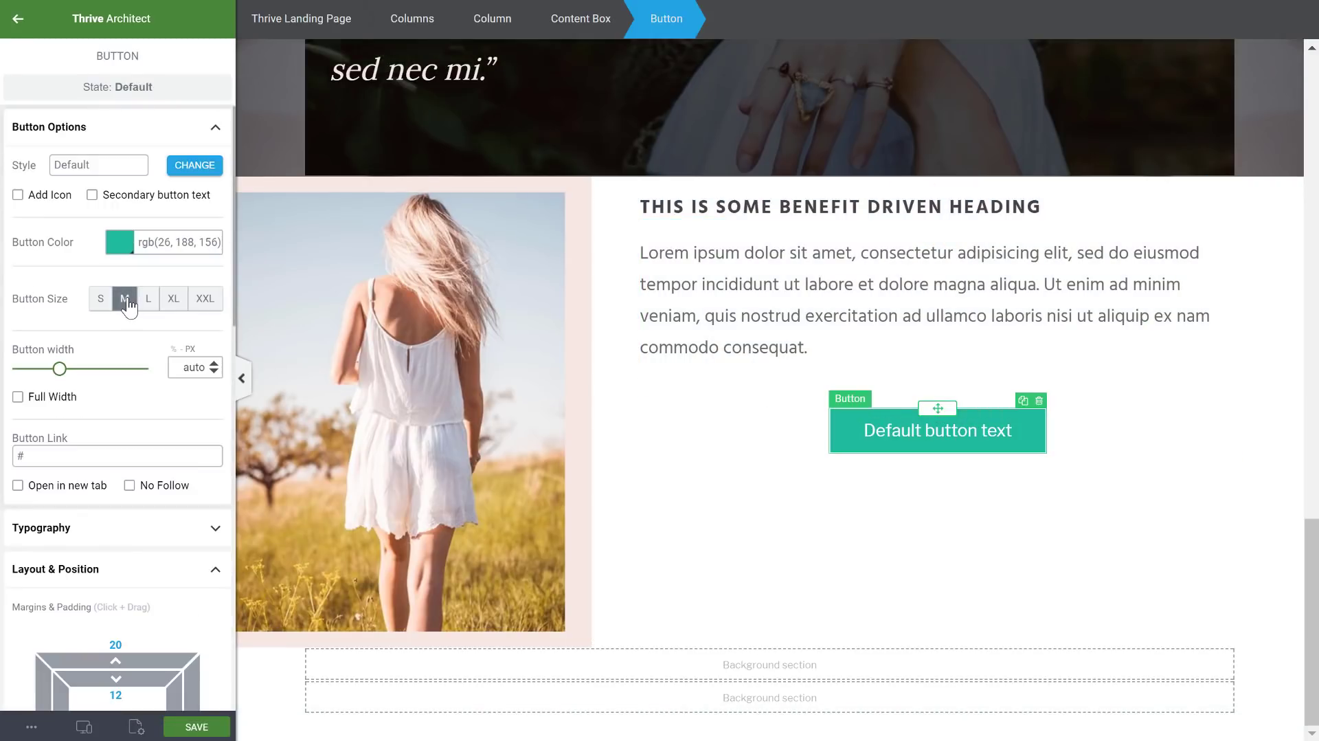
click(108, 308)
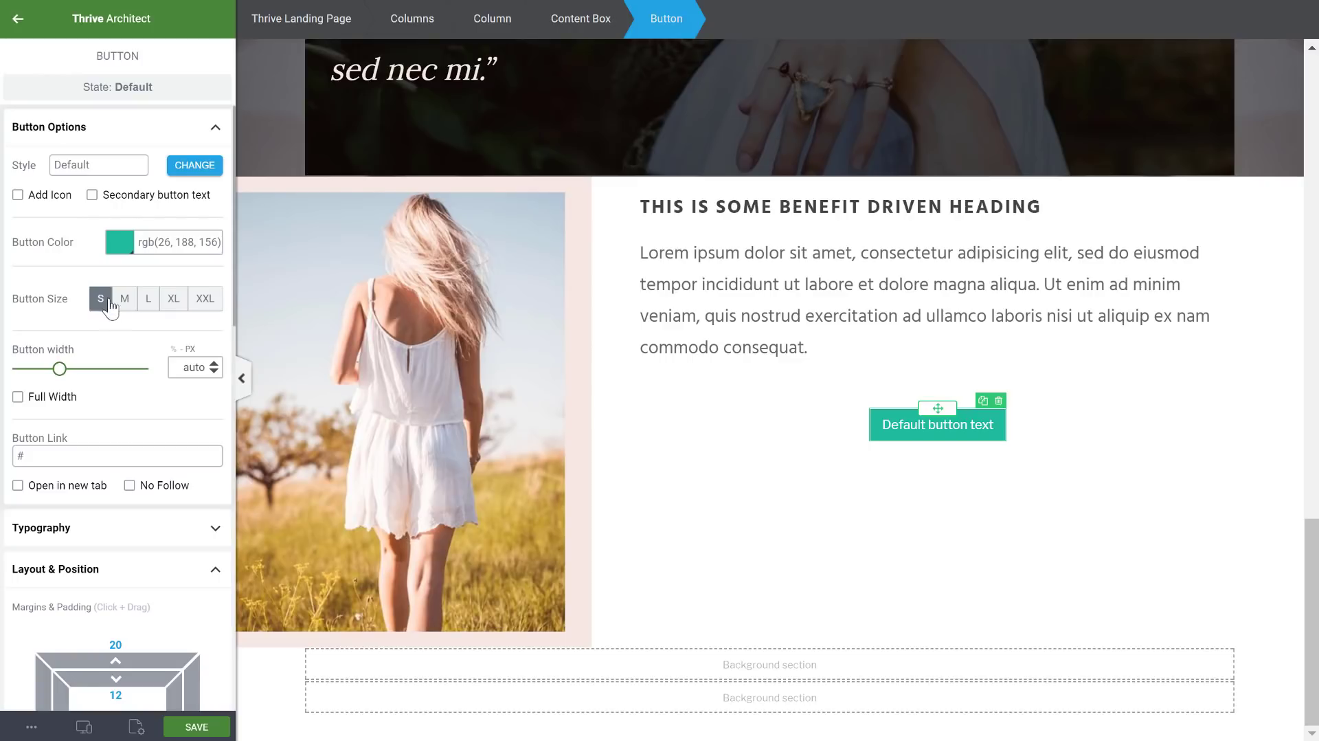
scroll(109, 633, down, 2)
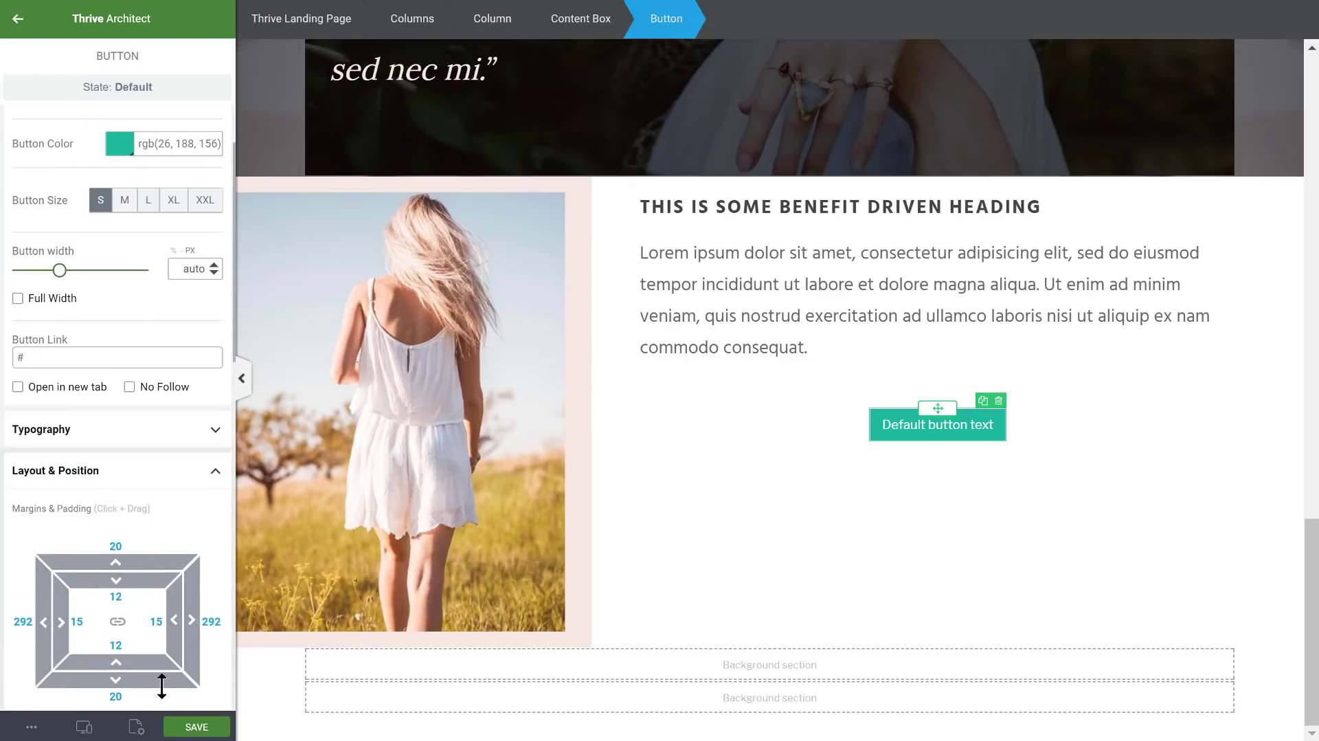
scroll(162, 686, down, 3)
scroll(165, 667, up, 1)
click(161, 651)
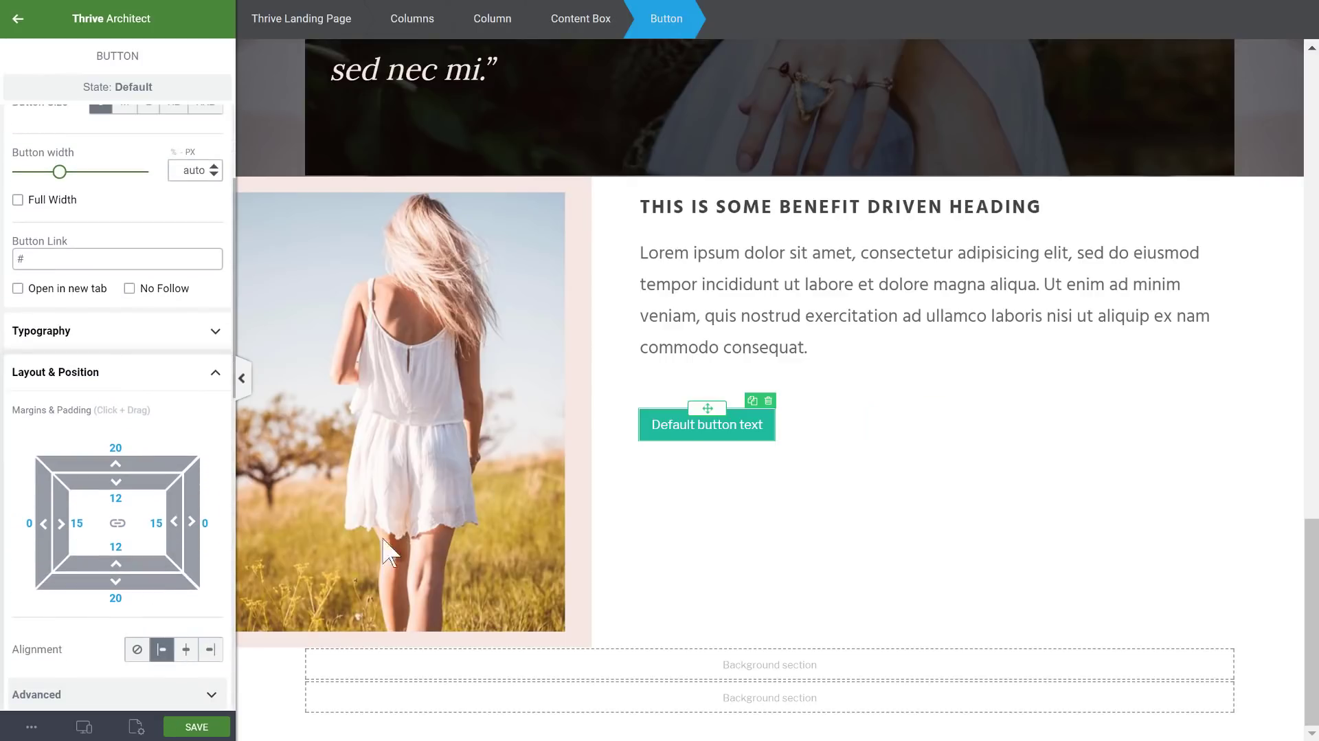
- Replace the default button text with "READ MORE"
double_click(688, 426)
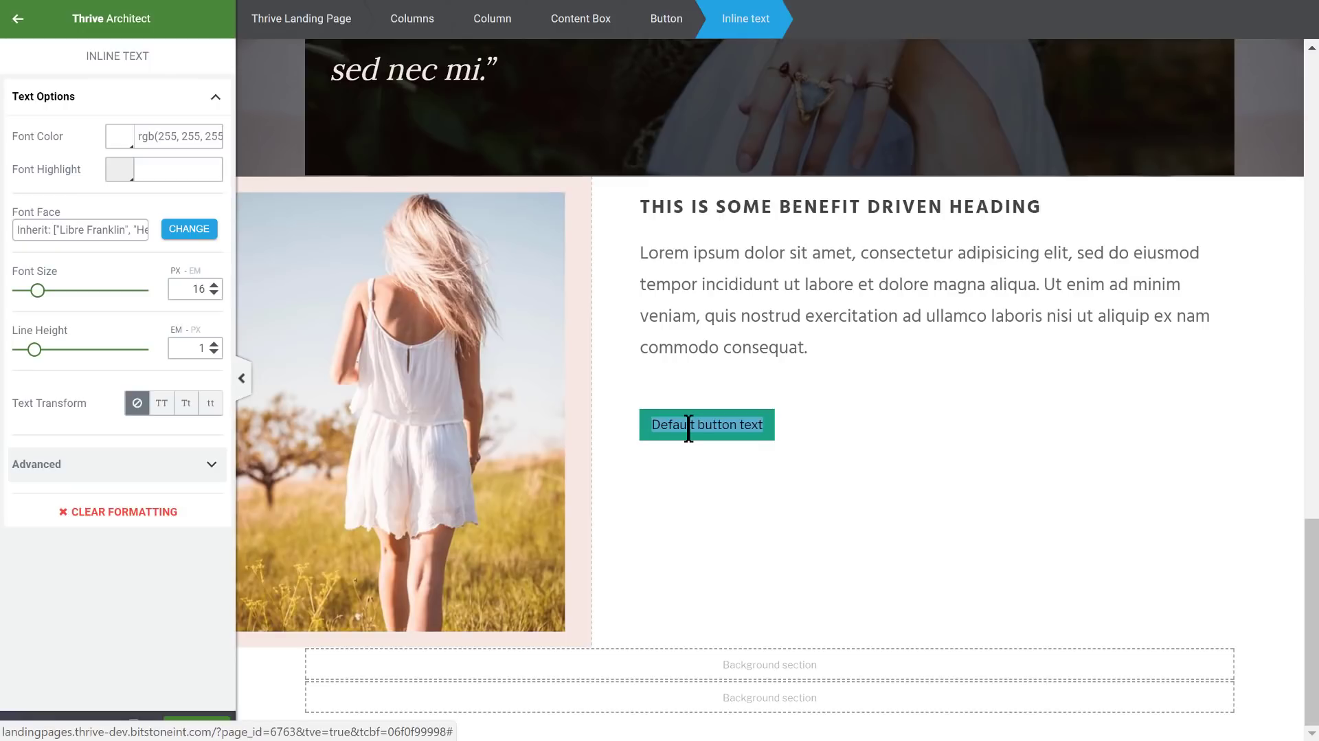
text(REAS)
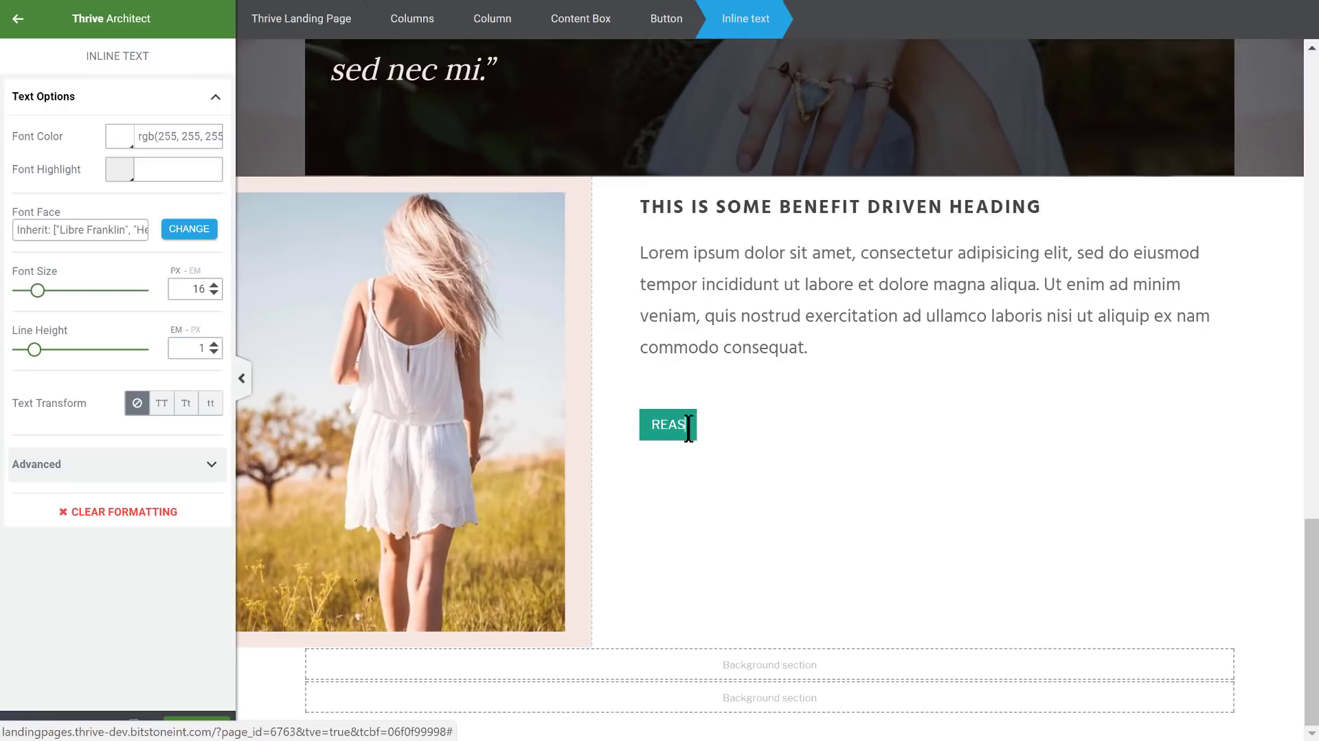
key(BackSpace)
text(D MORE)
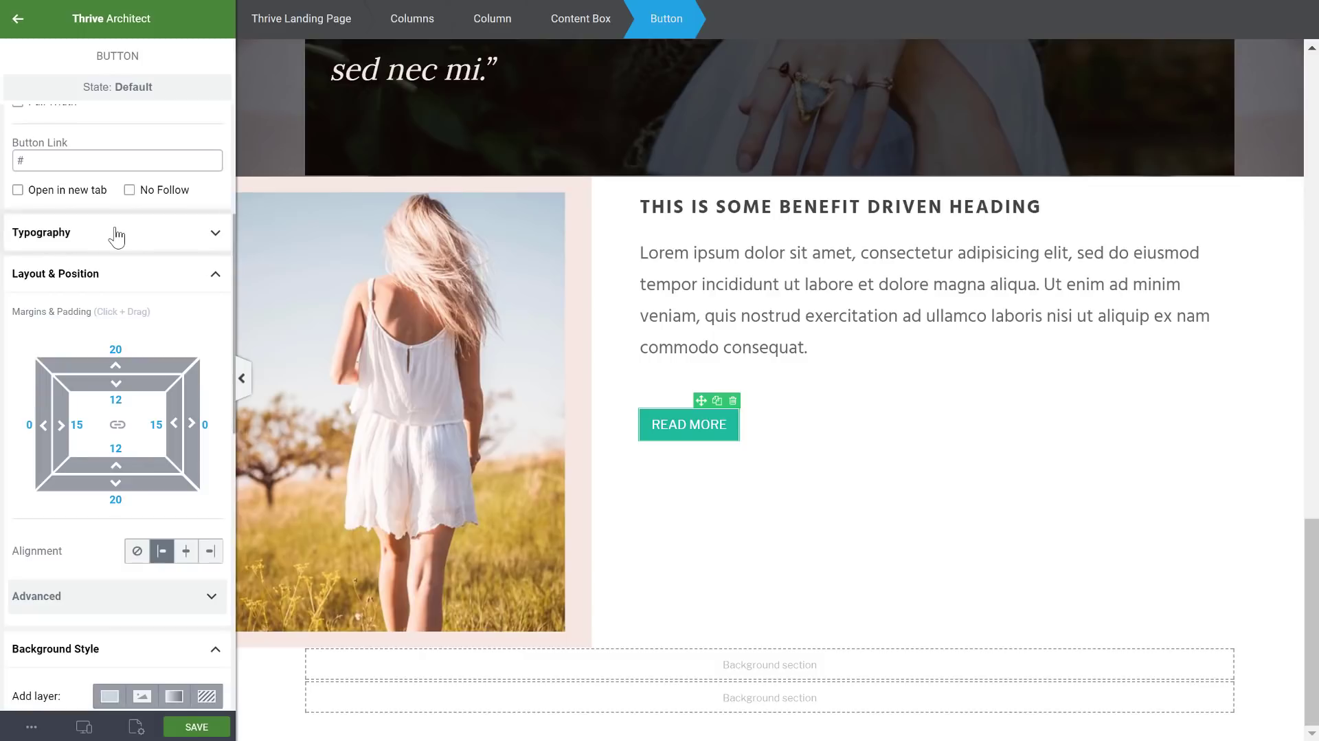
- Set the button's typography to the Google font Hind with regular weight 400, and choose a bold weight as well
click(118, 234)
scroll(118, 236, down, 2)
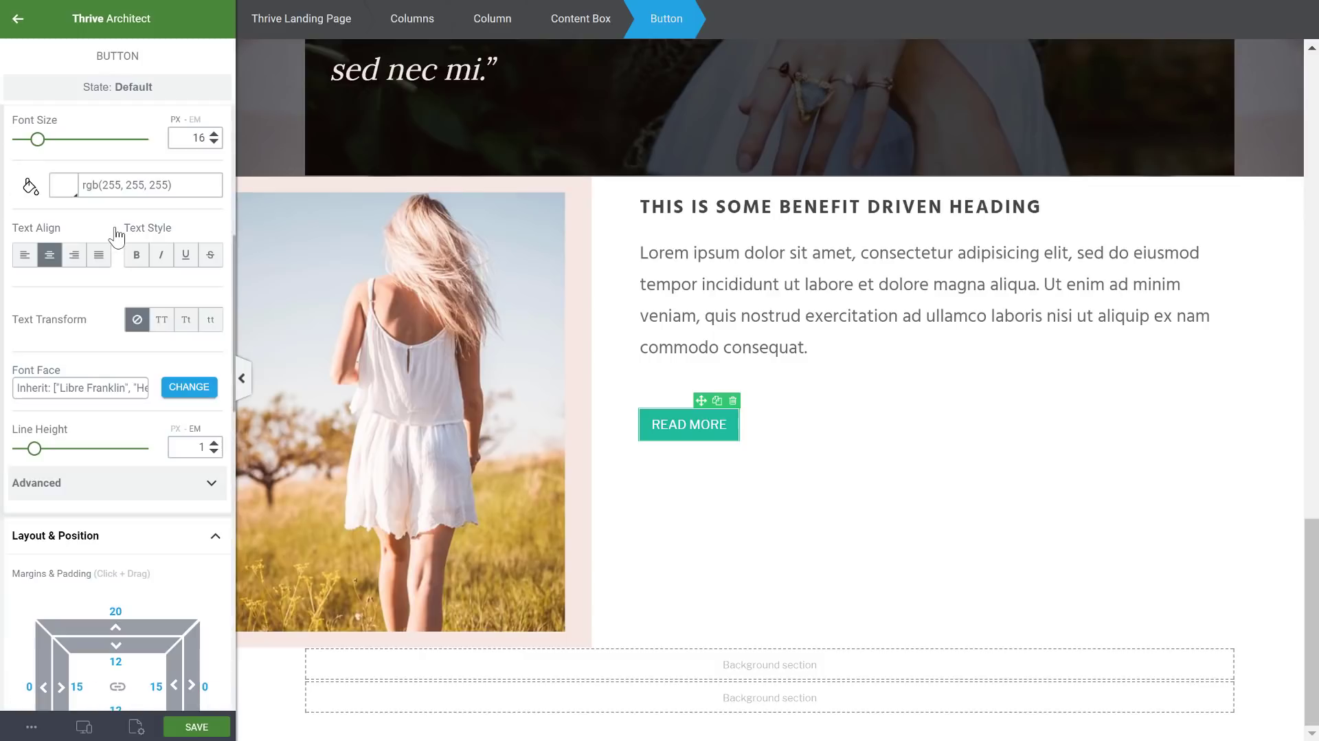
click(189, 387)
click(103, 449)
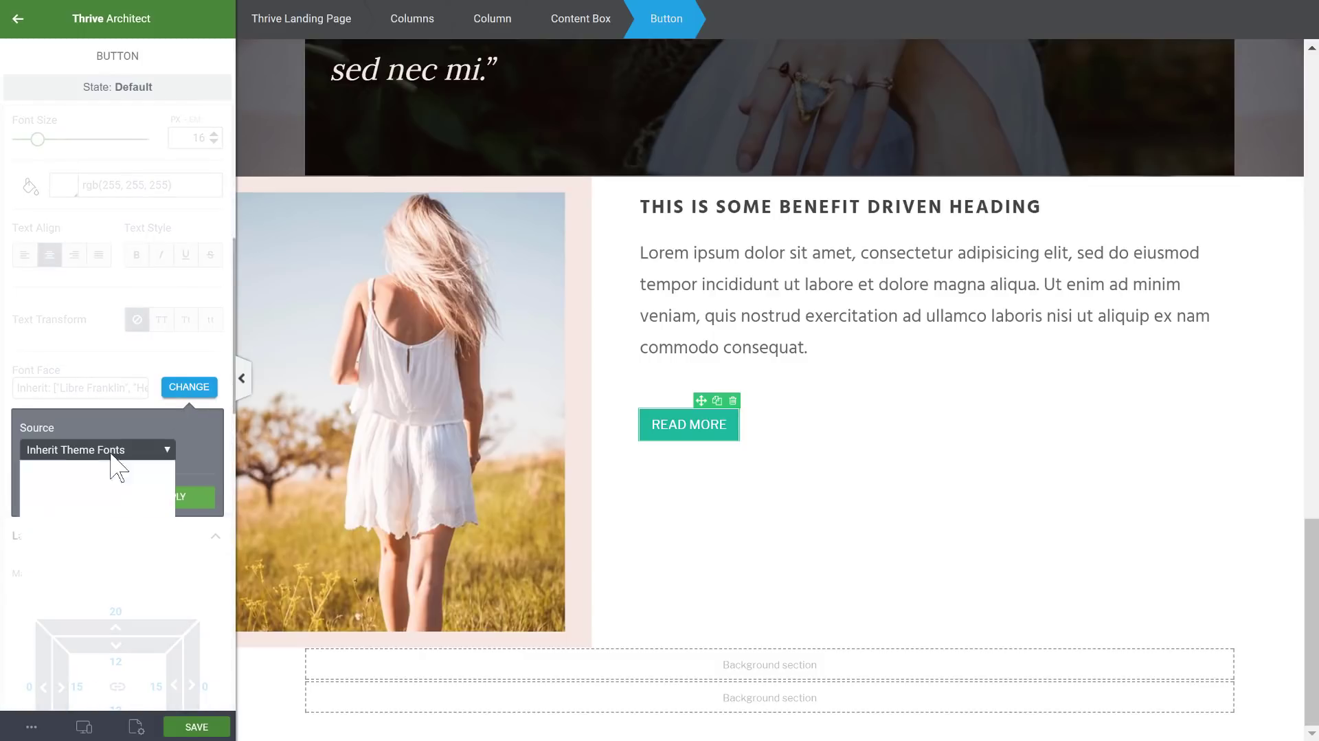
click(93, 479)
click(105, 521)
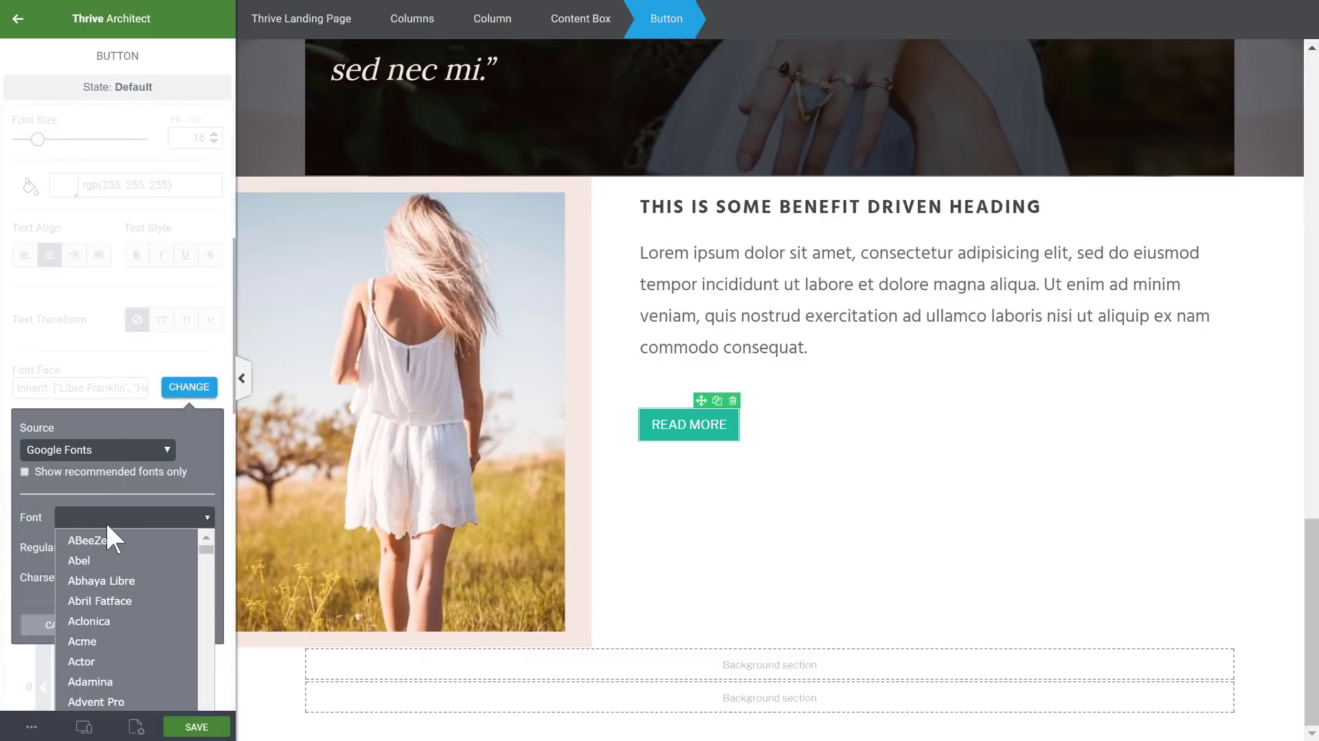
text(hind)
click(108, 539)
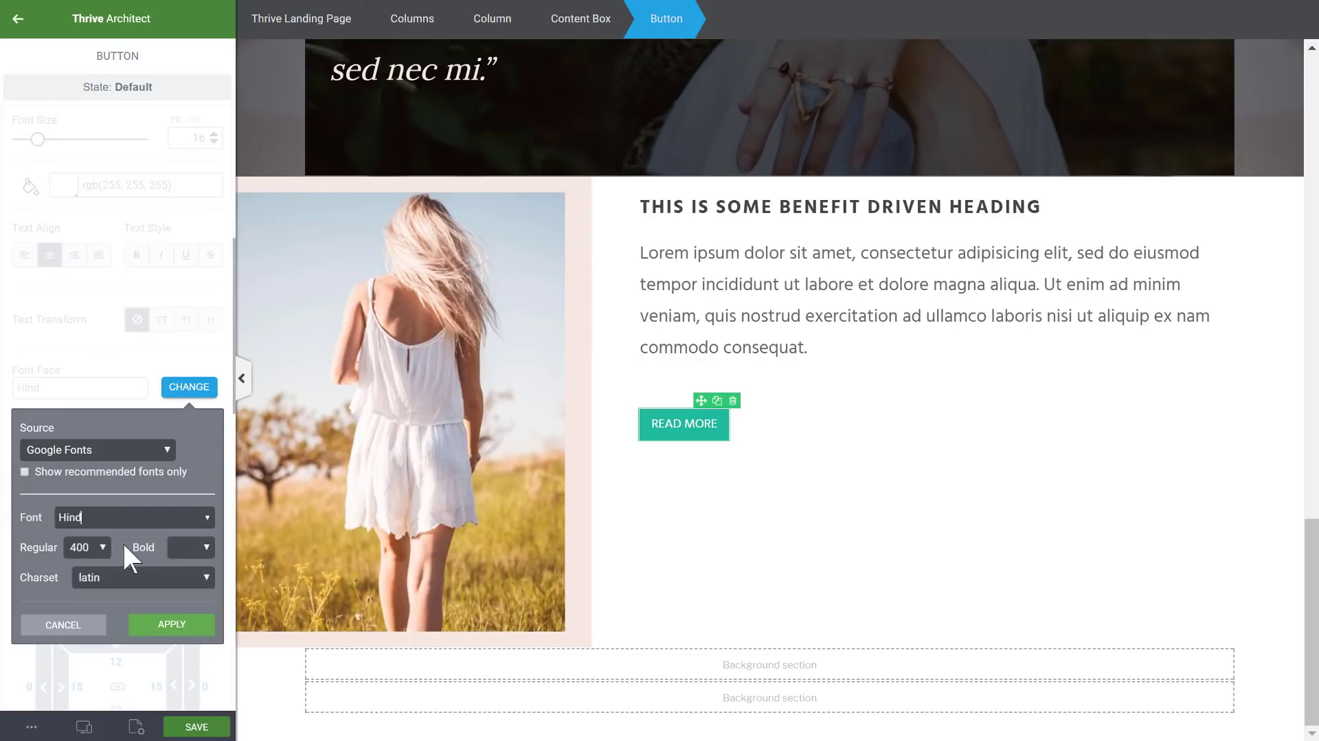
click(184, 547)
click(193, 606)
click(168, 626)
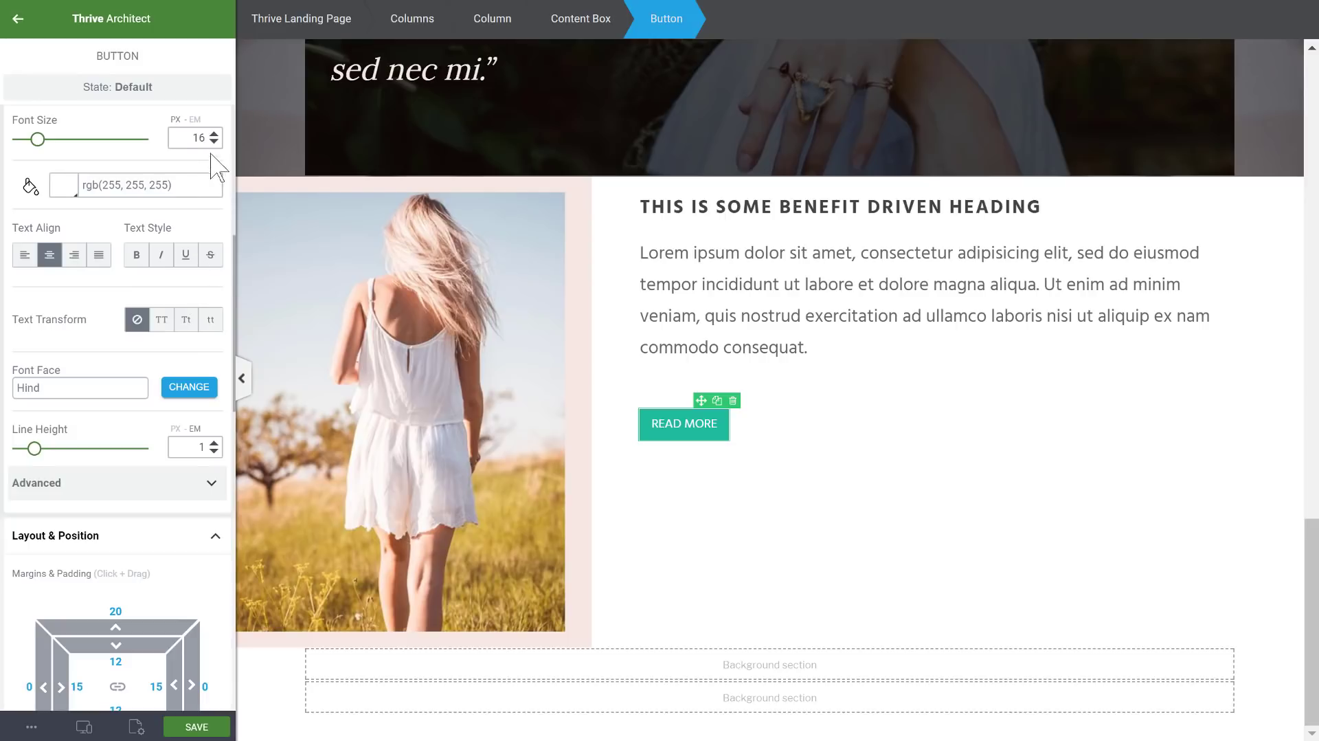
- Set the READ MORE button text to font size 18 px with an uppercase text transform
text(18)
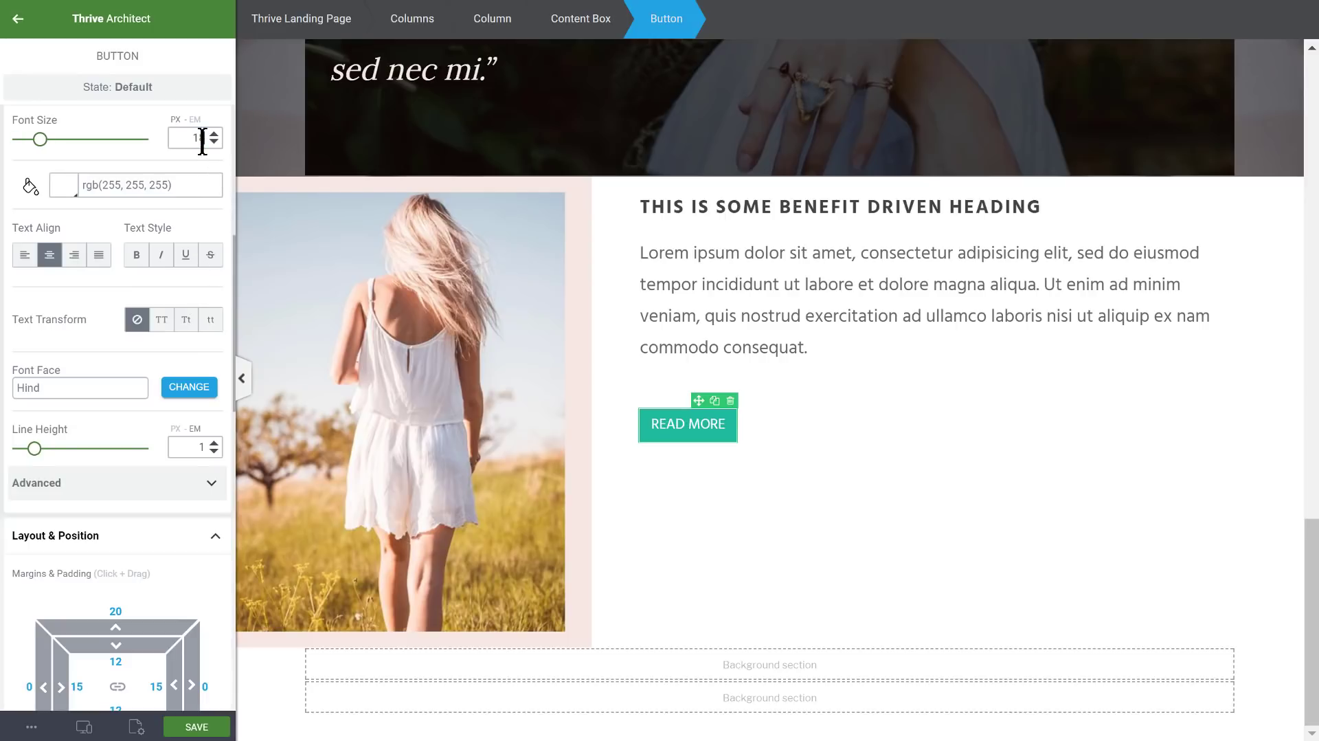
click(162, 320)
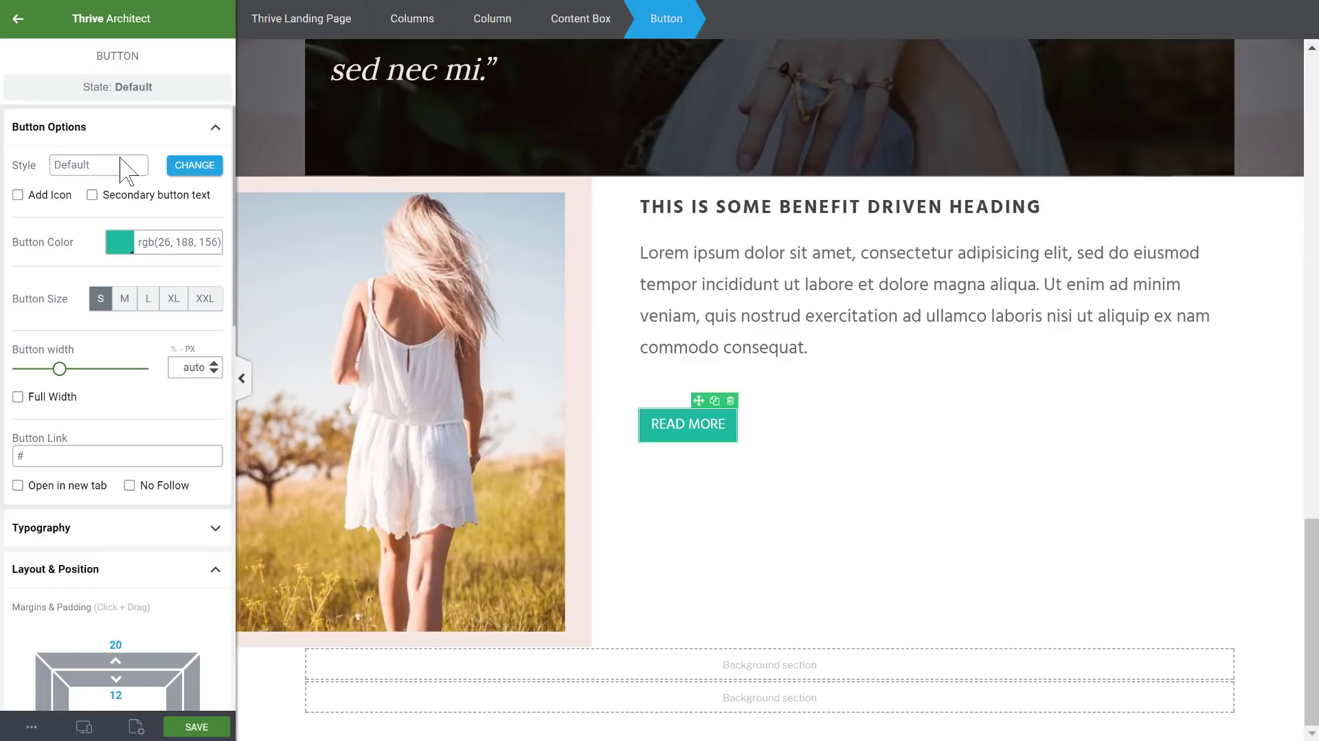
- Make the button fill transparent by choosing white #ffffff with opacity 0%
click(120, 244)
drag(112, 319, 2, 192)
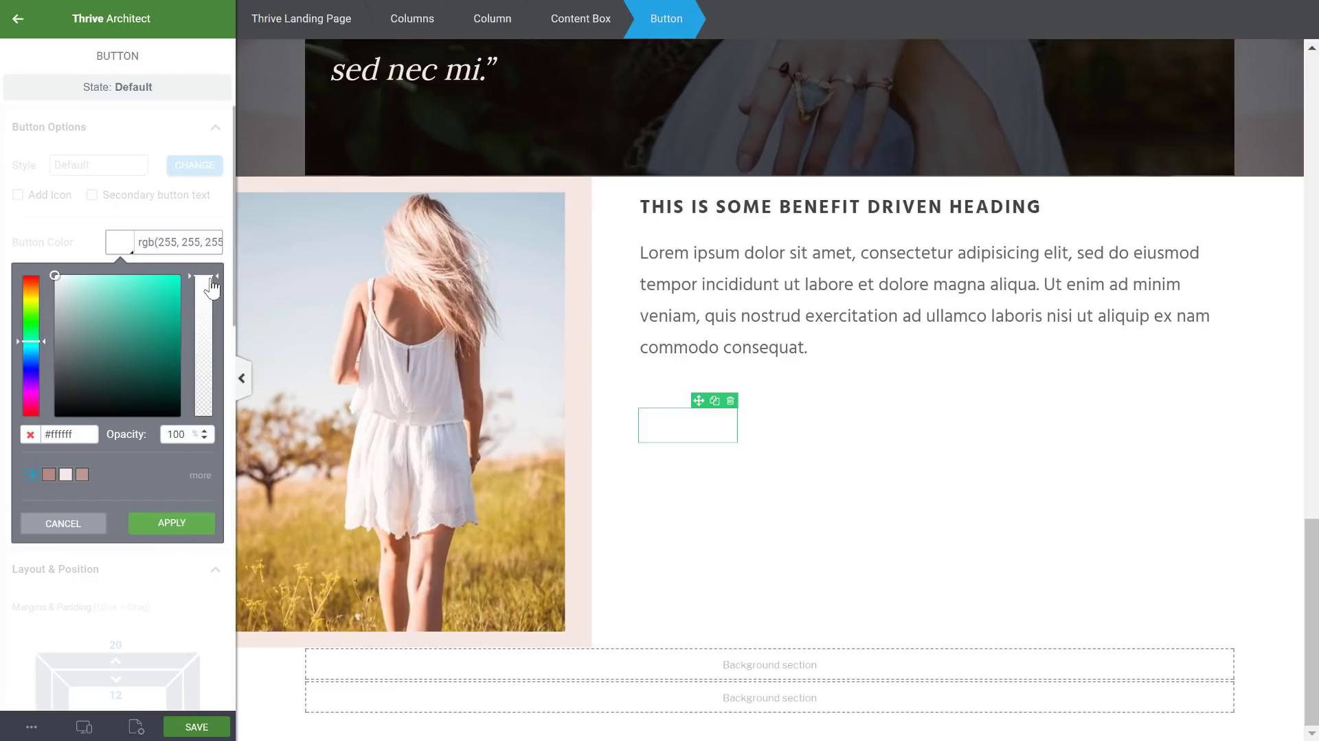
drag(212, 287, 202, 437)
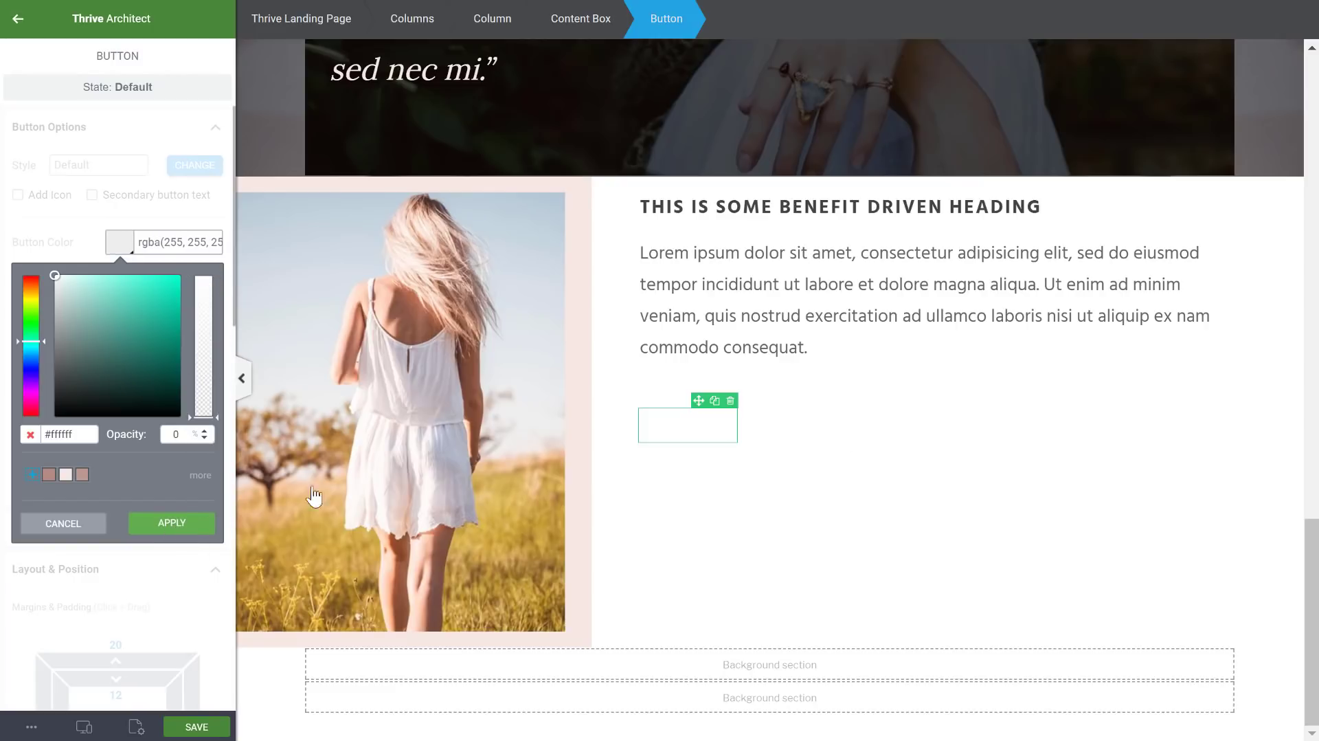
click(174, 523)
- Set the button's text color to the saved dusty pink swatch #bf9990
scroll(158, 368, down, 5)
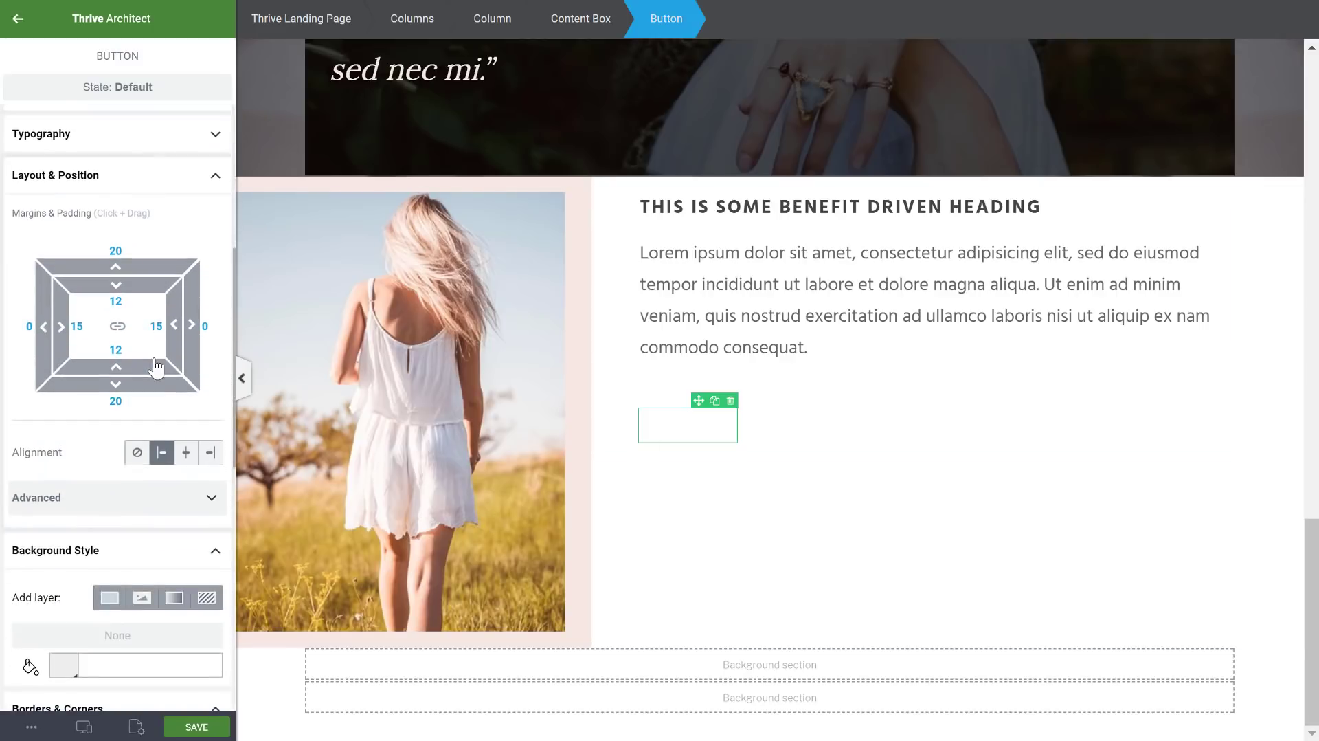
scroll(155, 358, down, 3)
scroll(156, 368, up, 6)
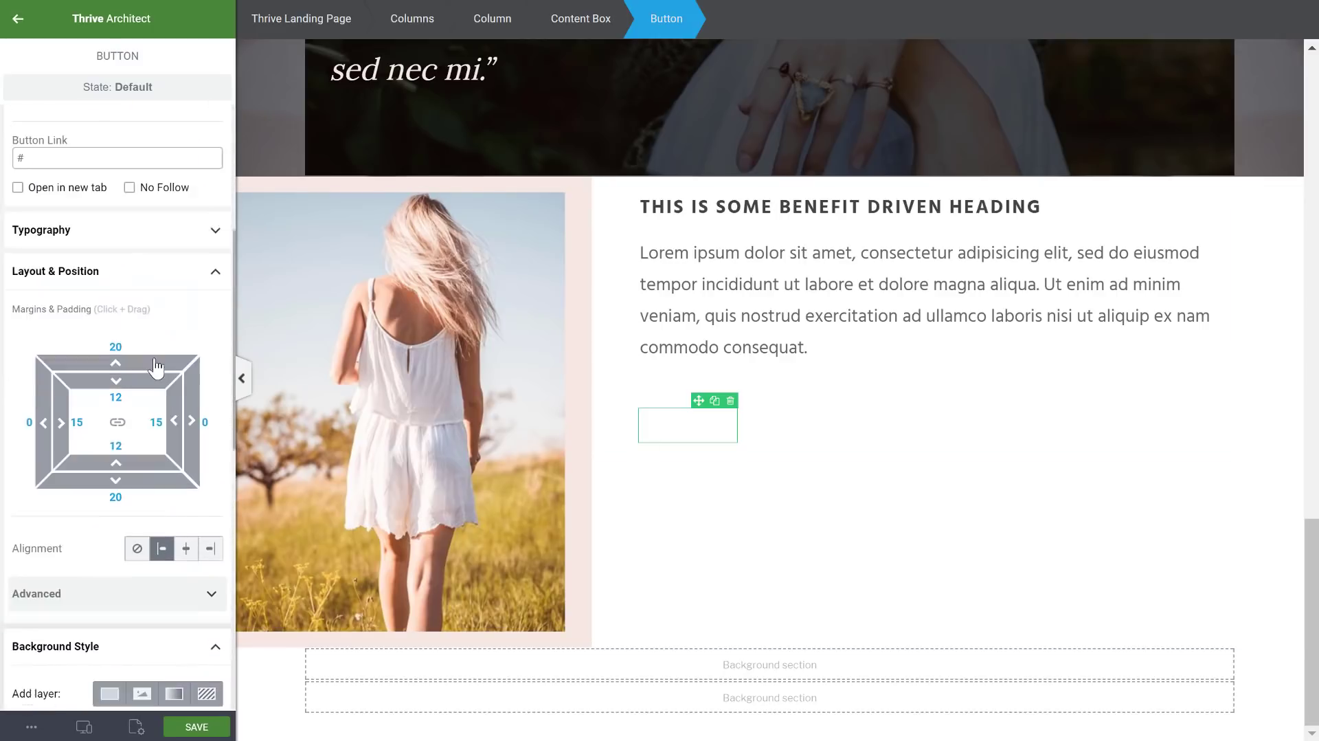
click(103, 331)
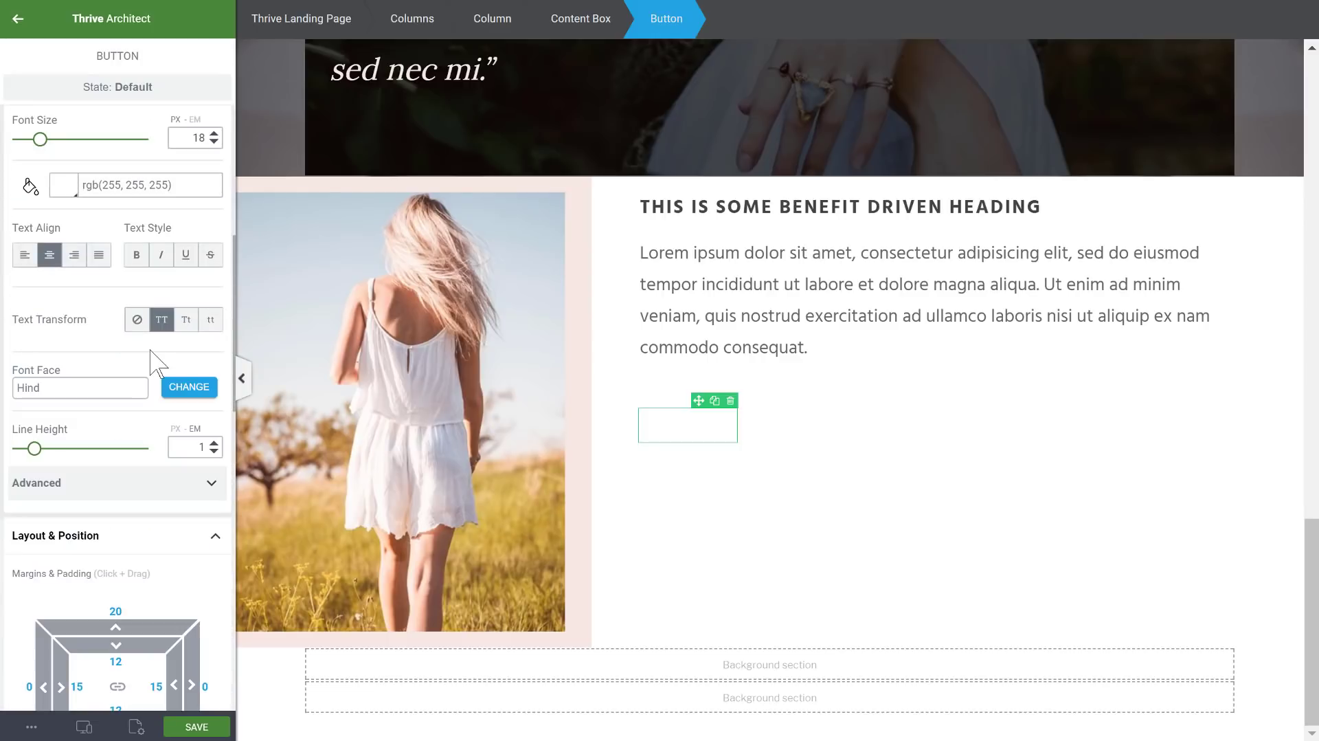
scroll(93, 258, up, 2)
click(65, 290)
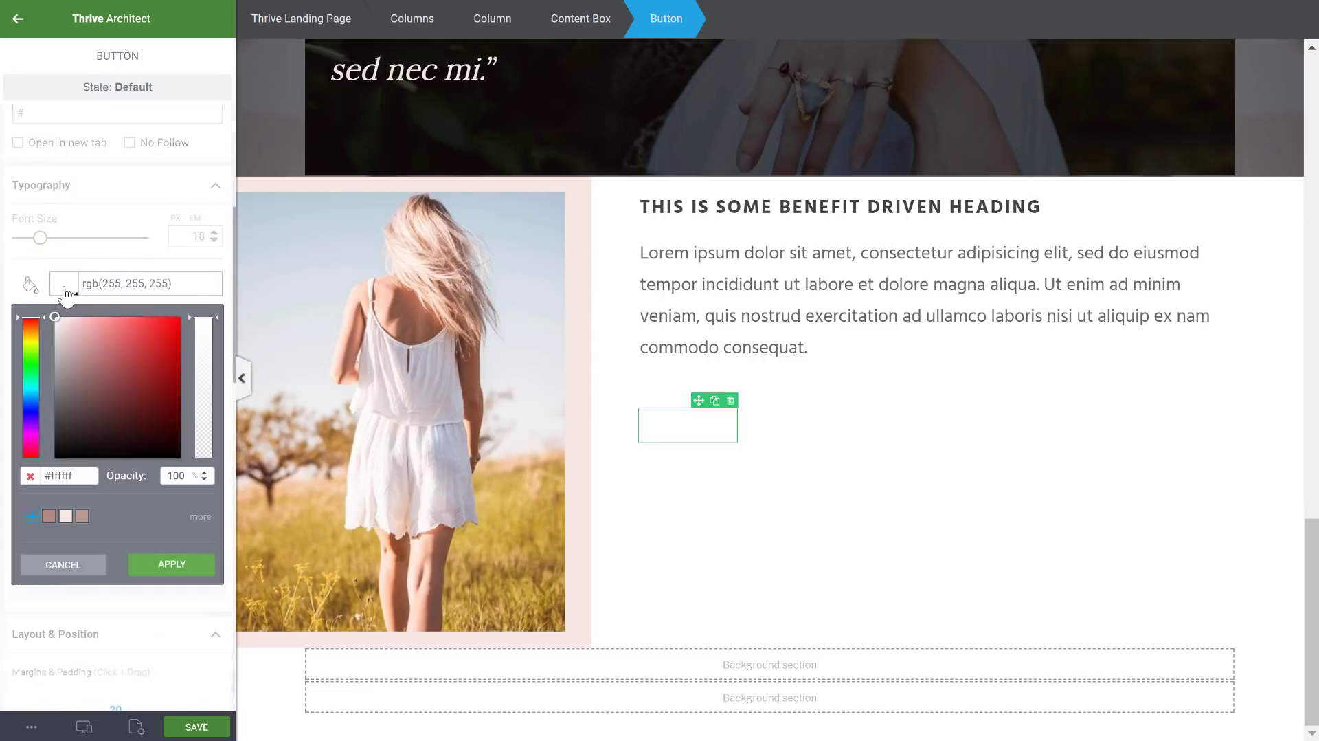
click(66, 516)
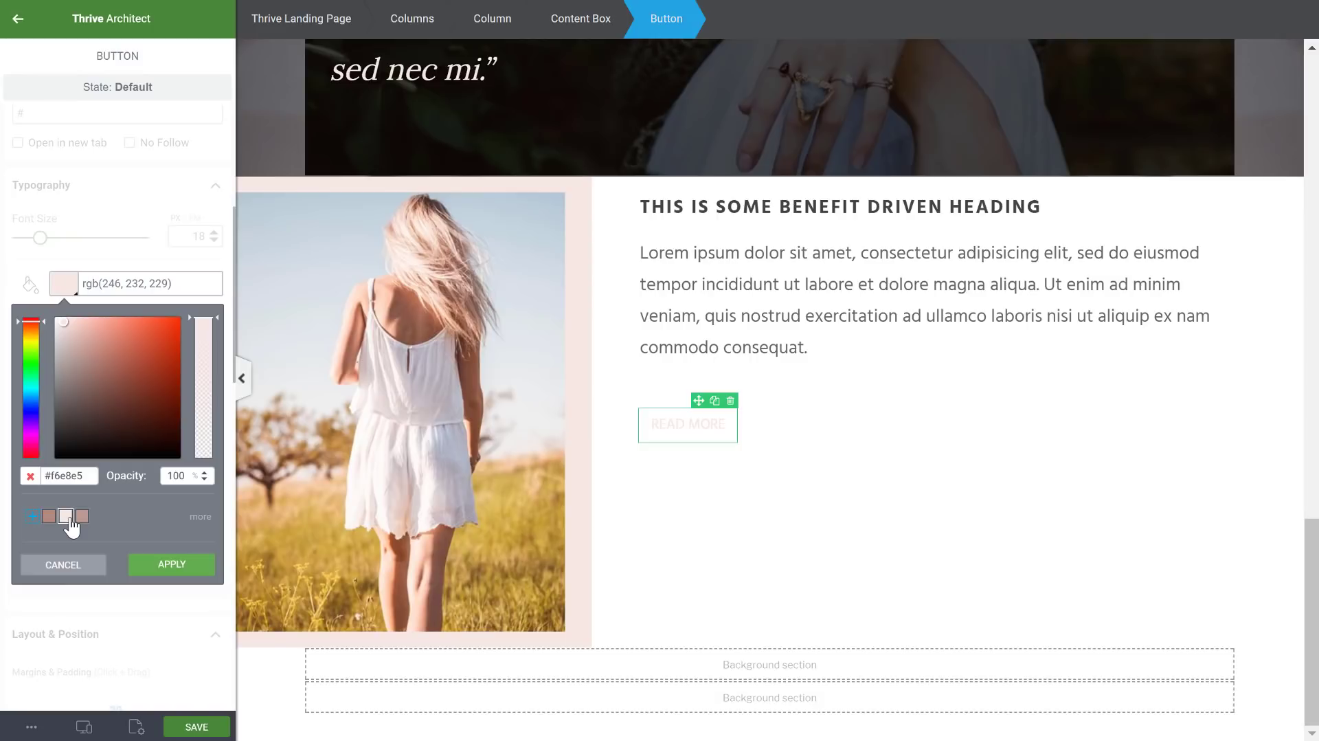
click(82, 516)
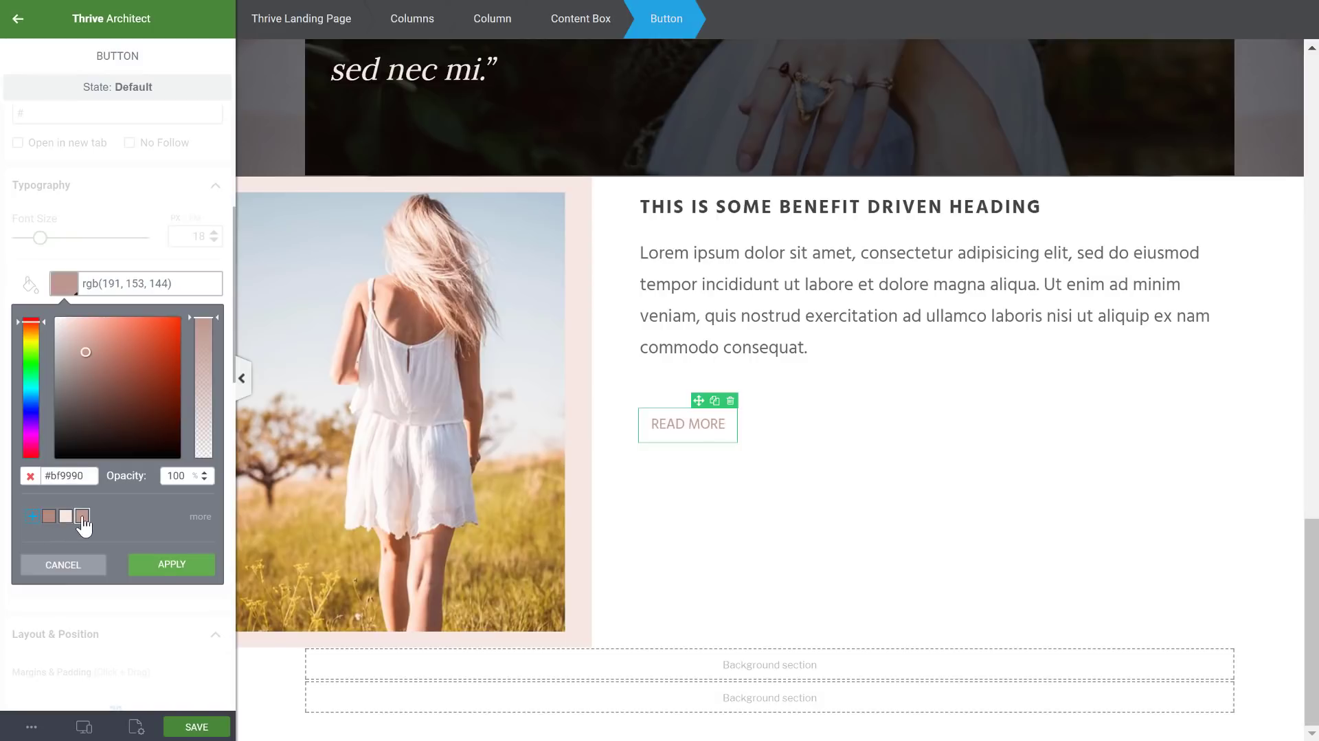
click(158, 569)
- Give the button a solid 1 px border in the saved dusty pink color #bf9990
scroll(141, 329, down, 4)
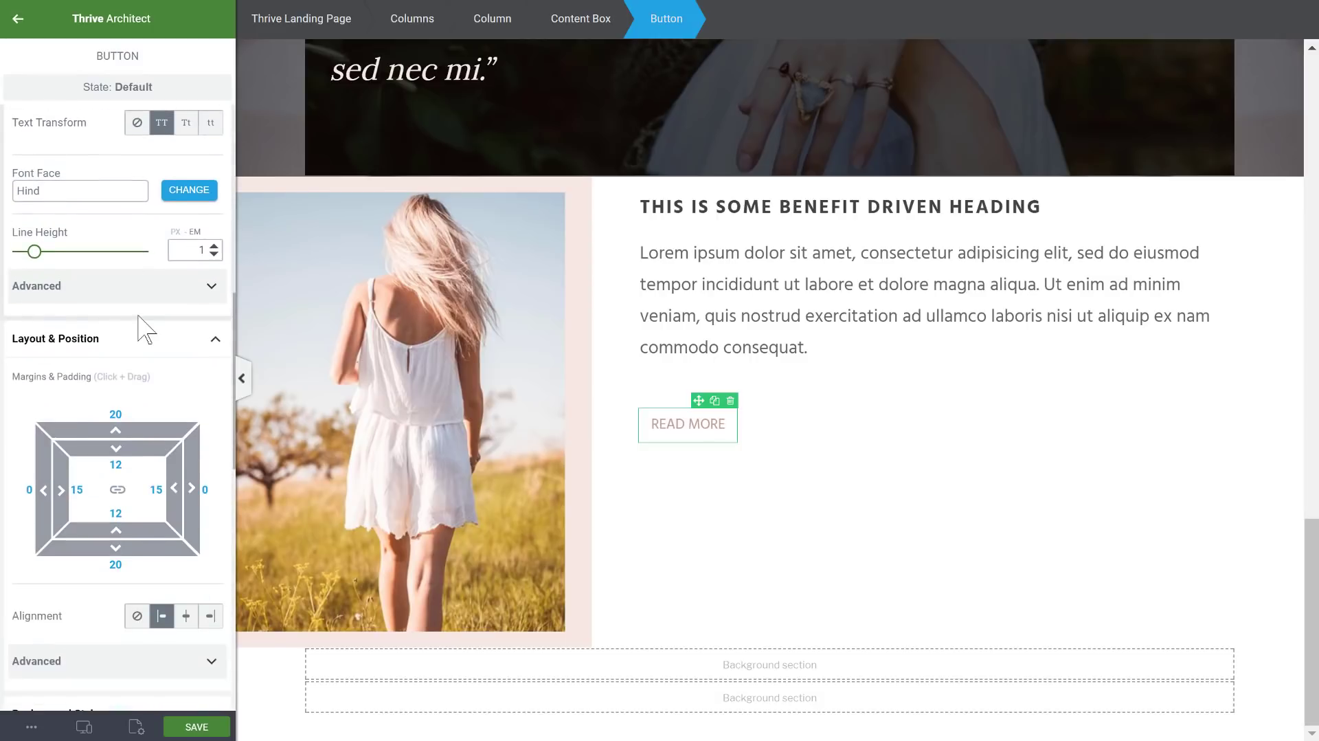
scroll(141, 328, down, 8)
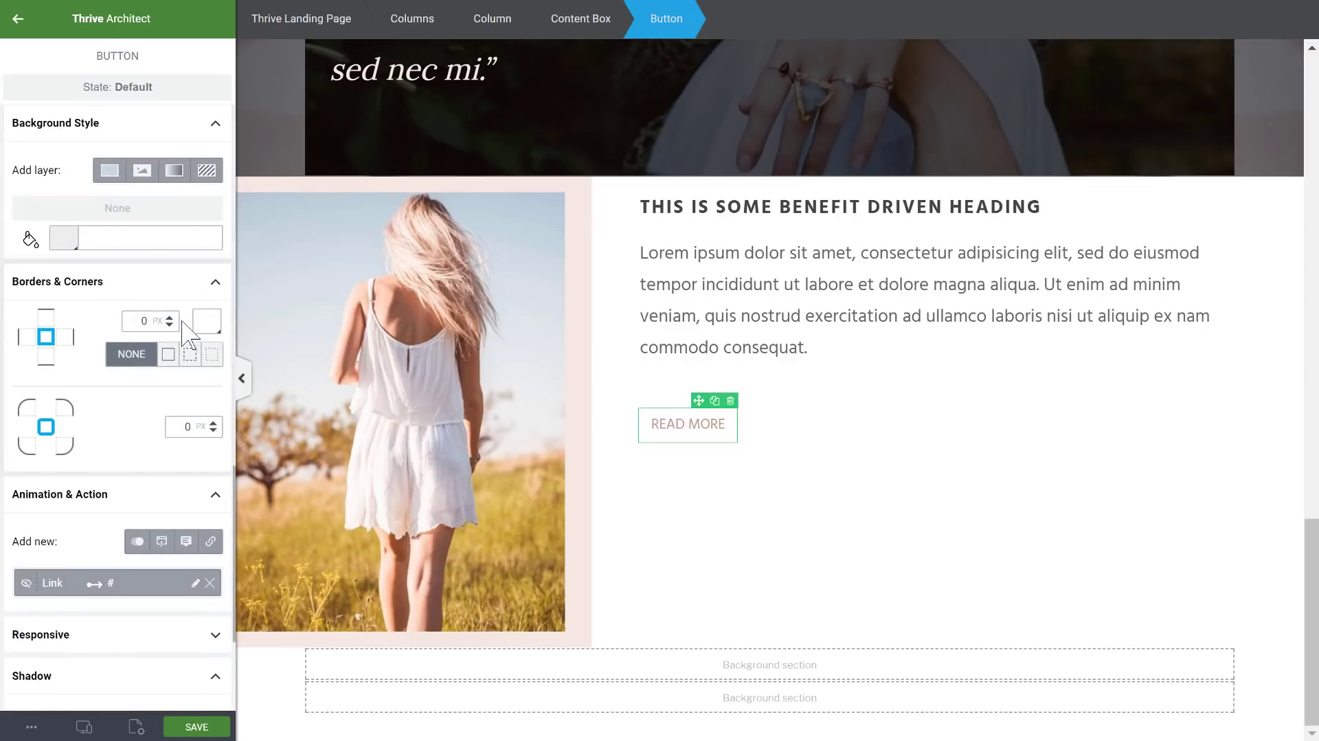
click(204, 333)
click(82, 554)
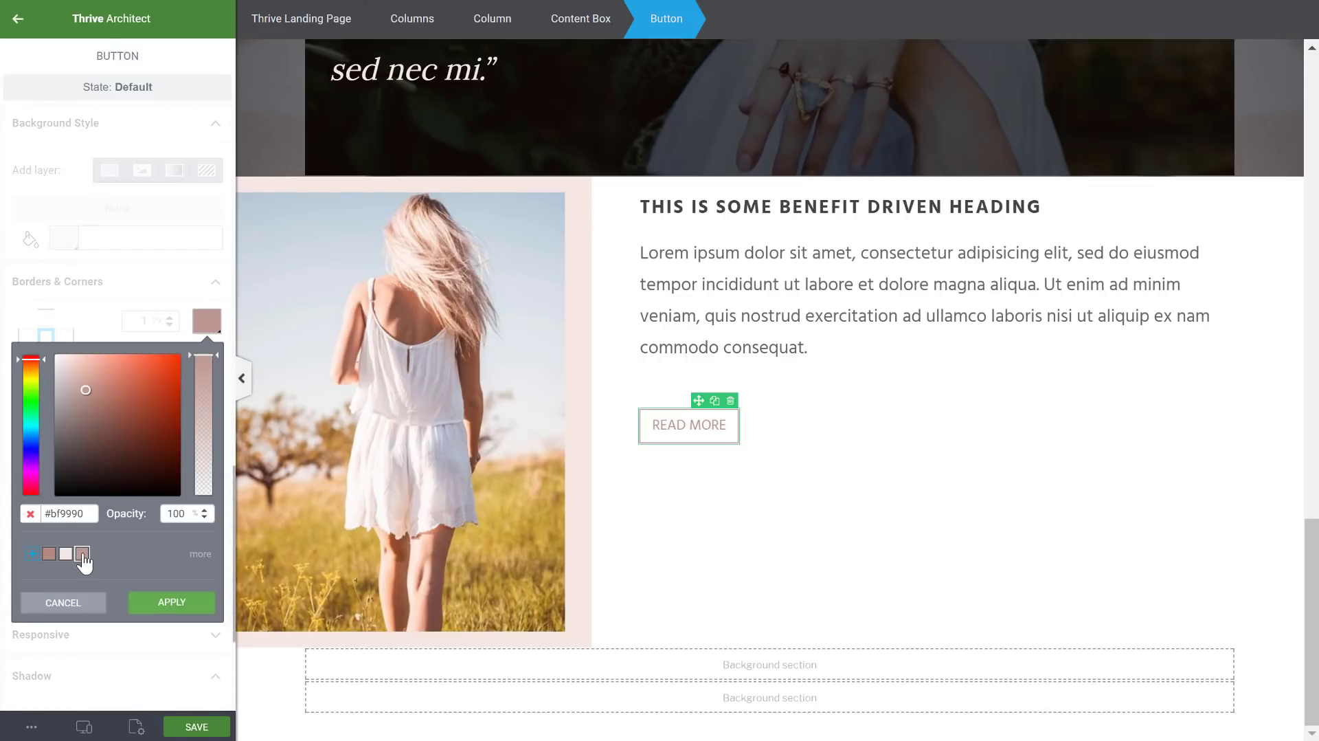
click(172, 602)
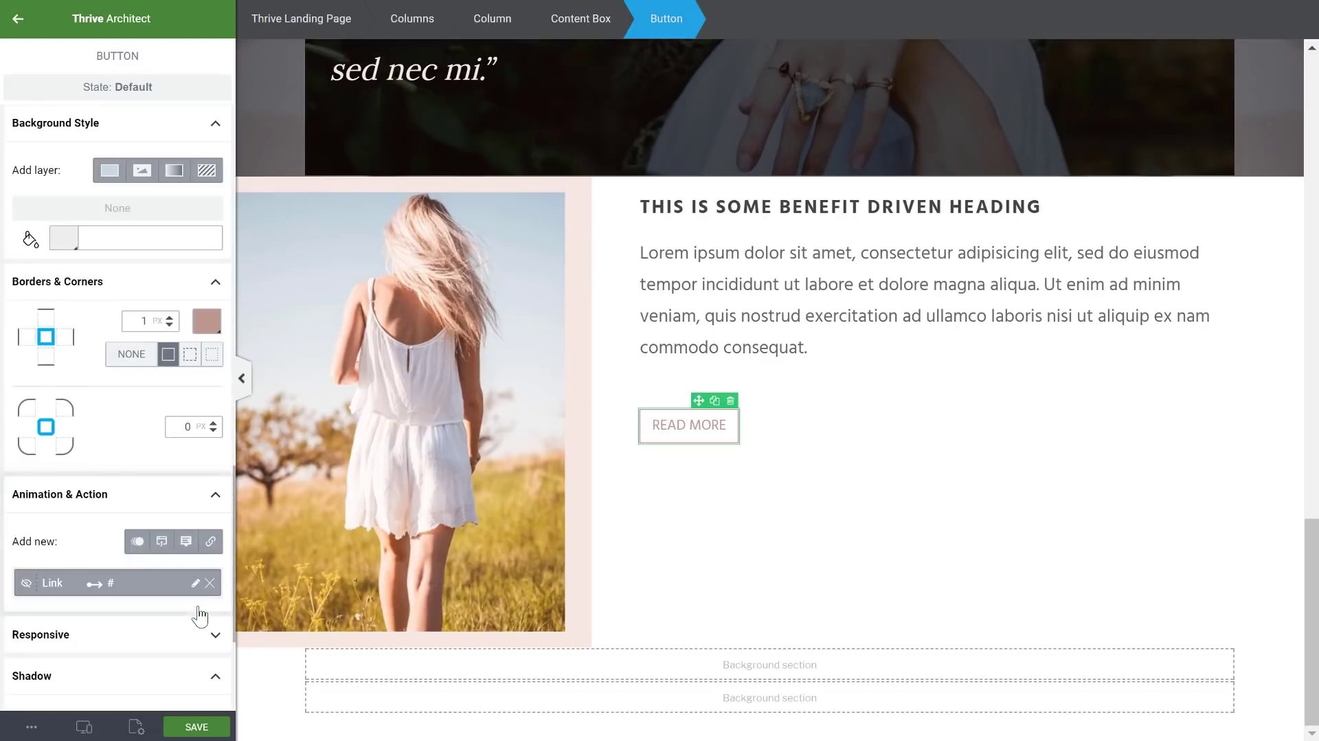
- Add an icon to the button and place it on the right side of the READ MORE text
scroll(86, 334, down, 6)
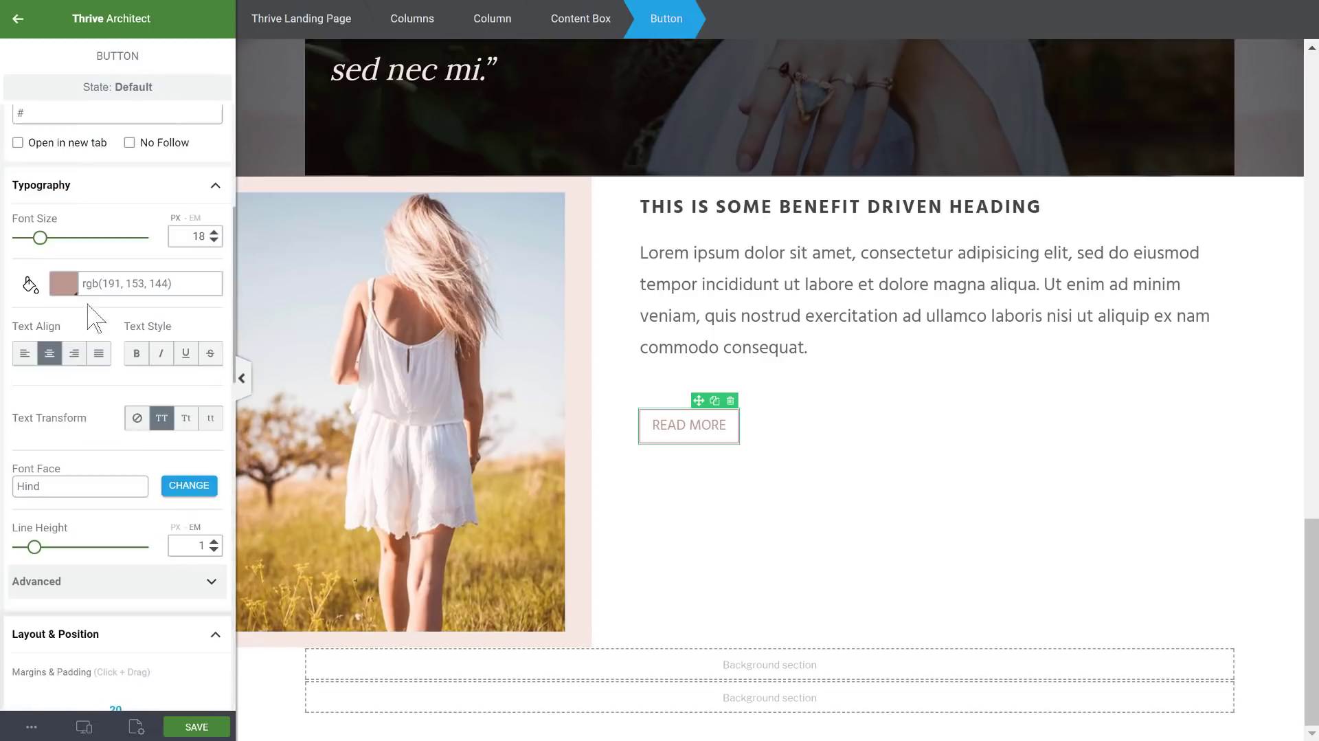
scroll(93, 316, up, 5)
click(18, 195)
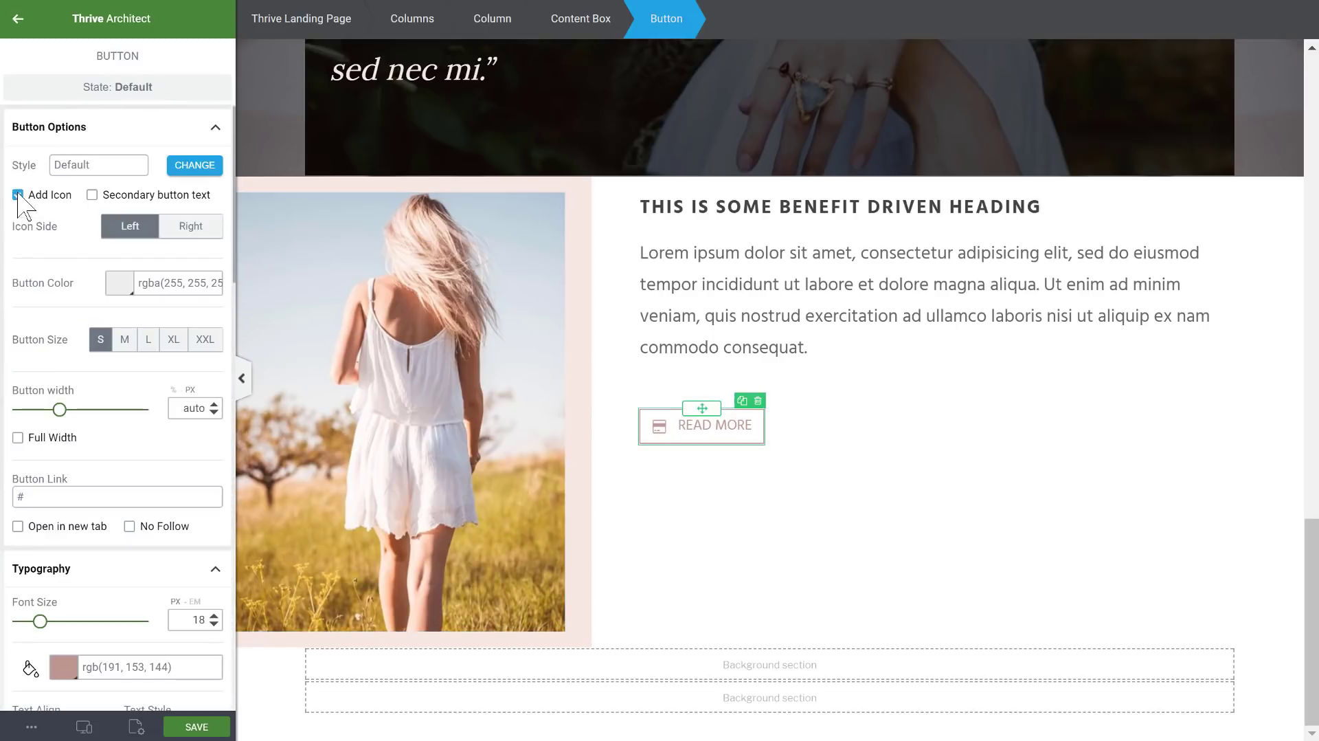
click(192, 227)
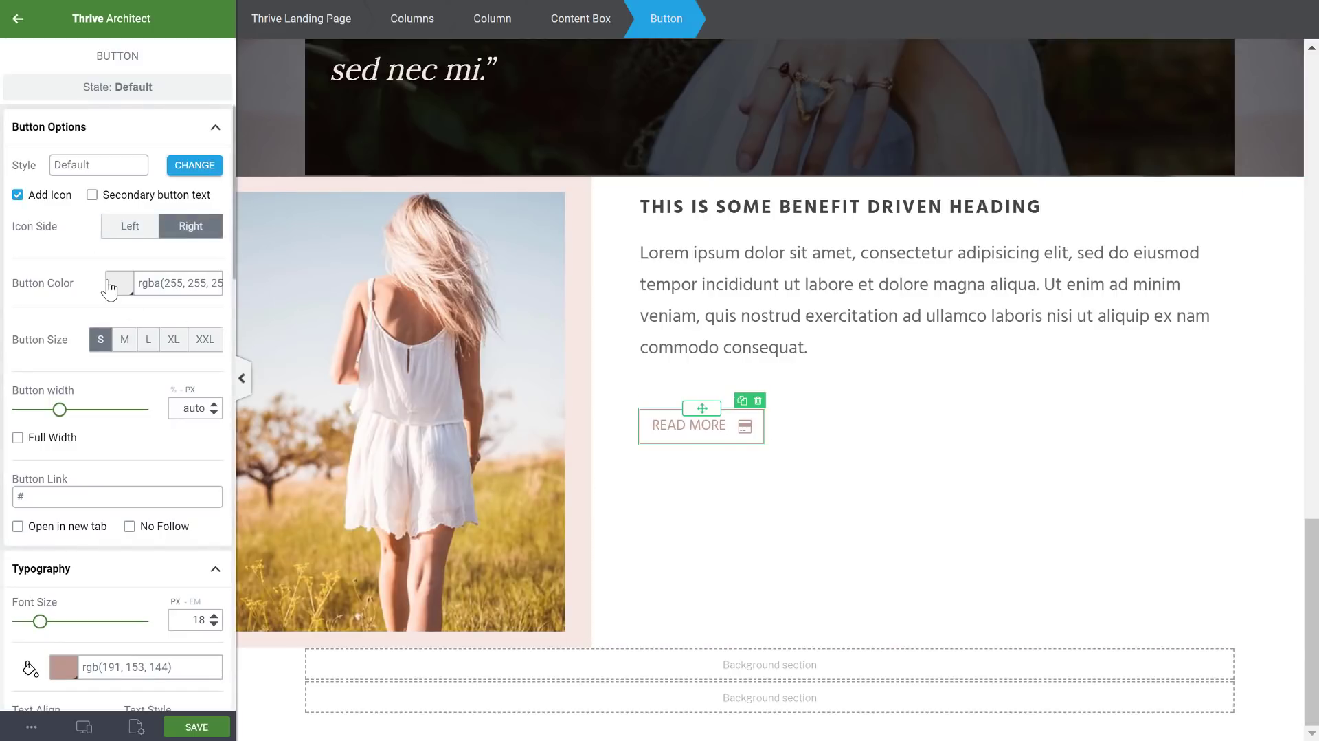
- Replace the button's credit-card icon with the long-arrow-right icon, searching the icon library for "righ"
click(747, 429)
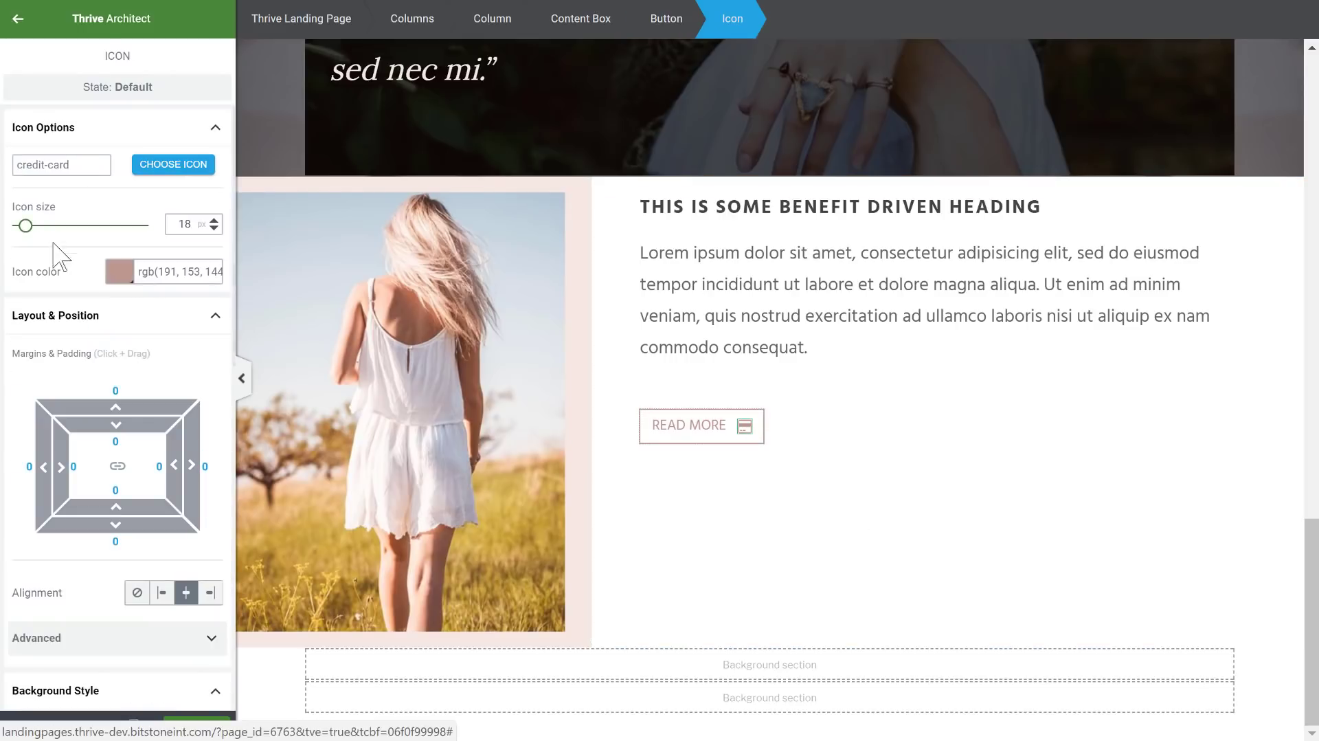
click(173, 165)
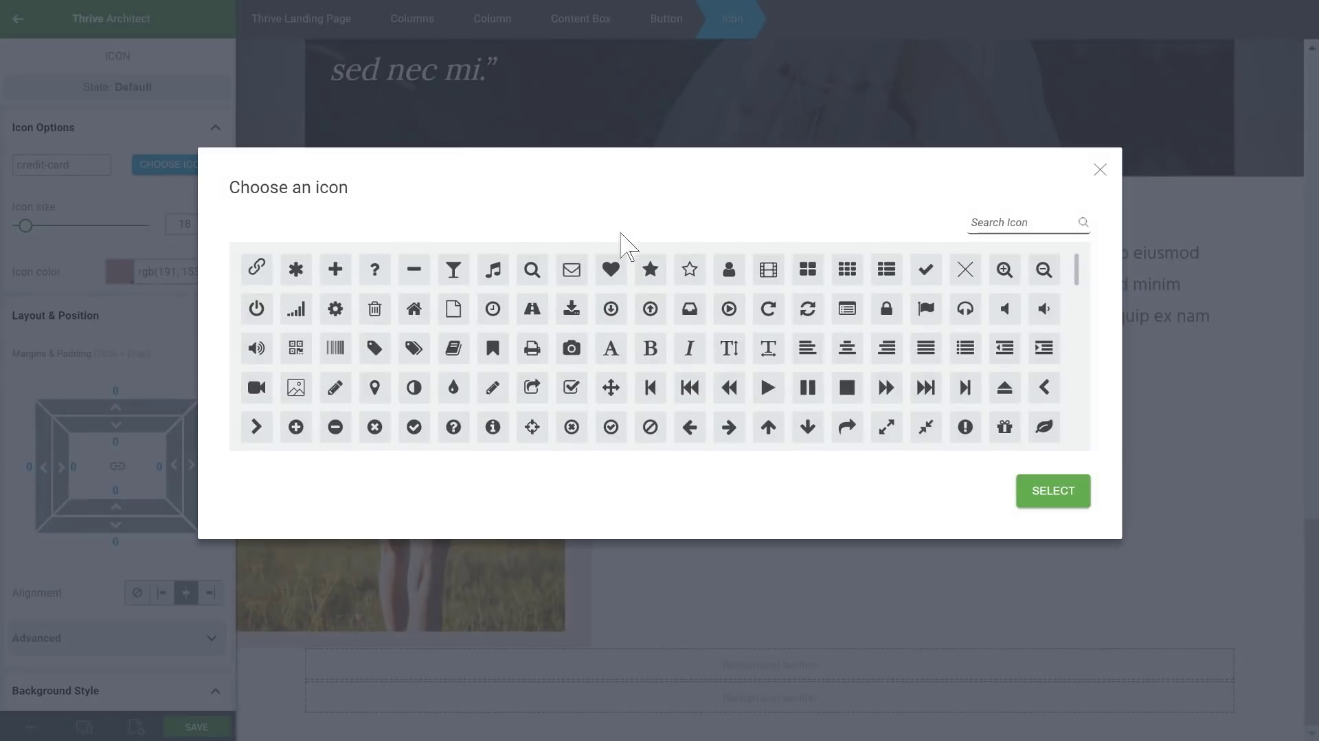
click(1022, 222)
text(lef)
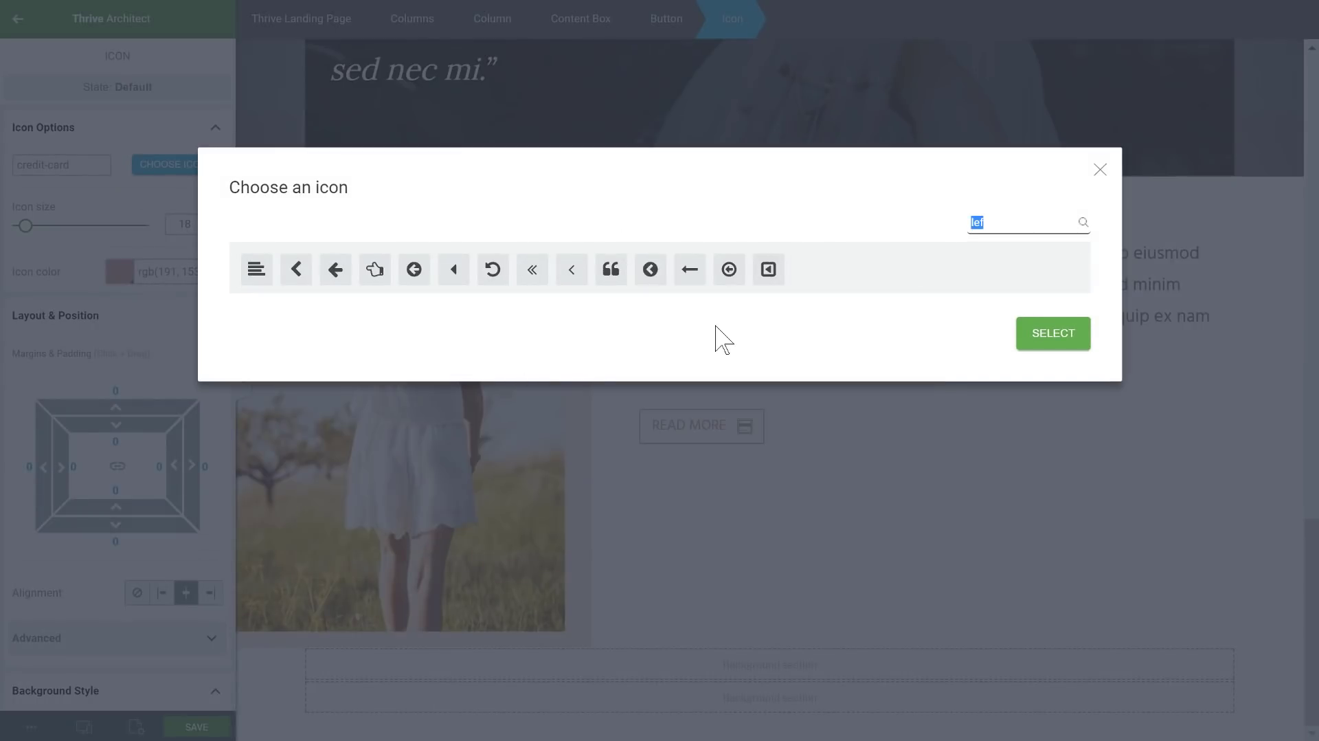
text(righ)
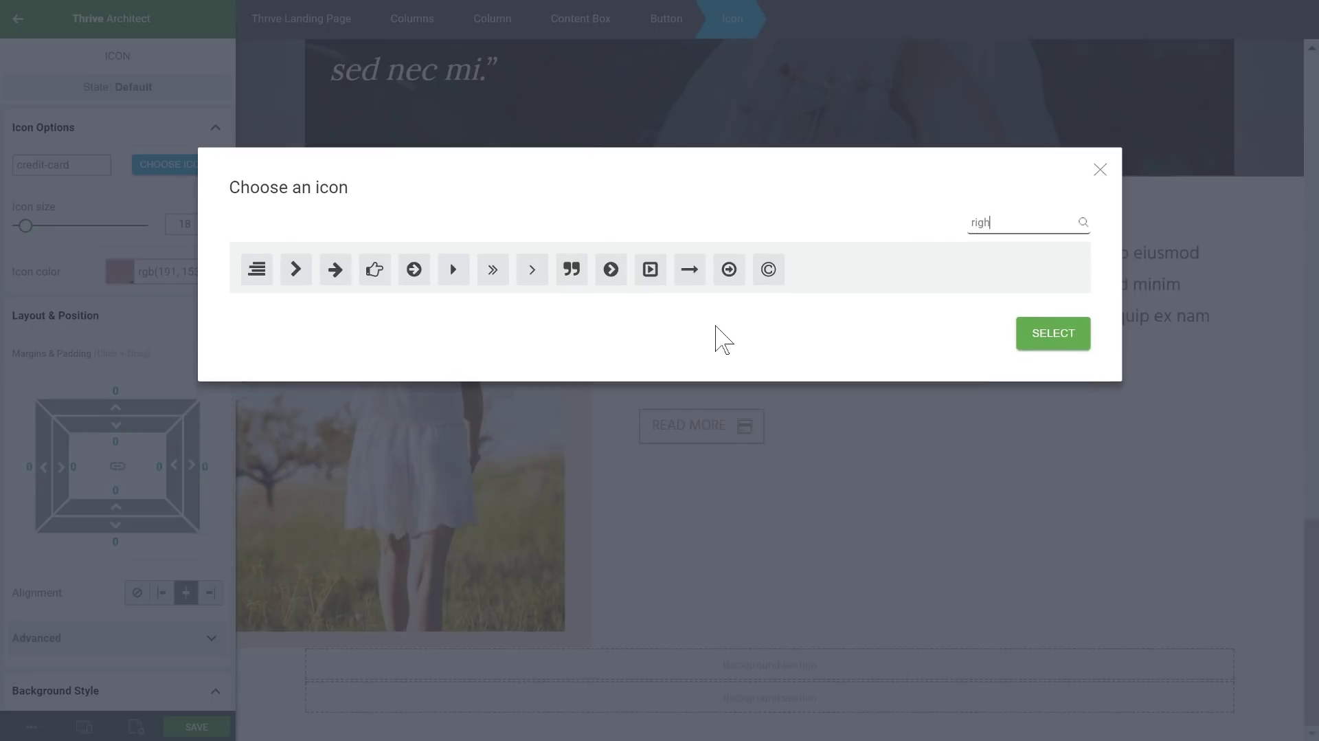
click(698, 286)
click(1076, 341)
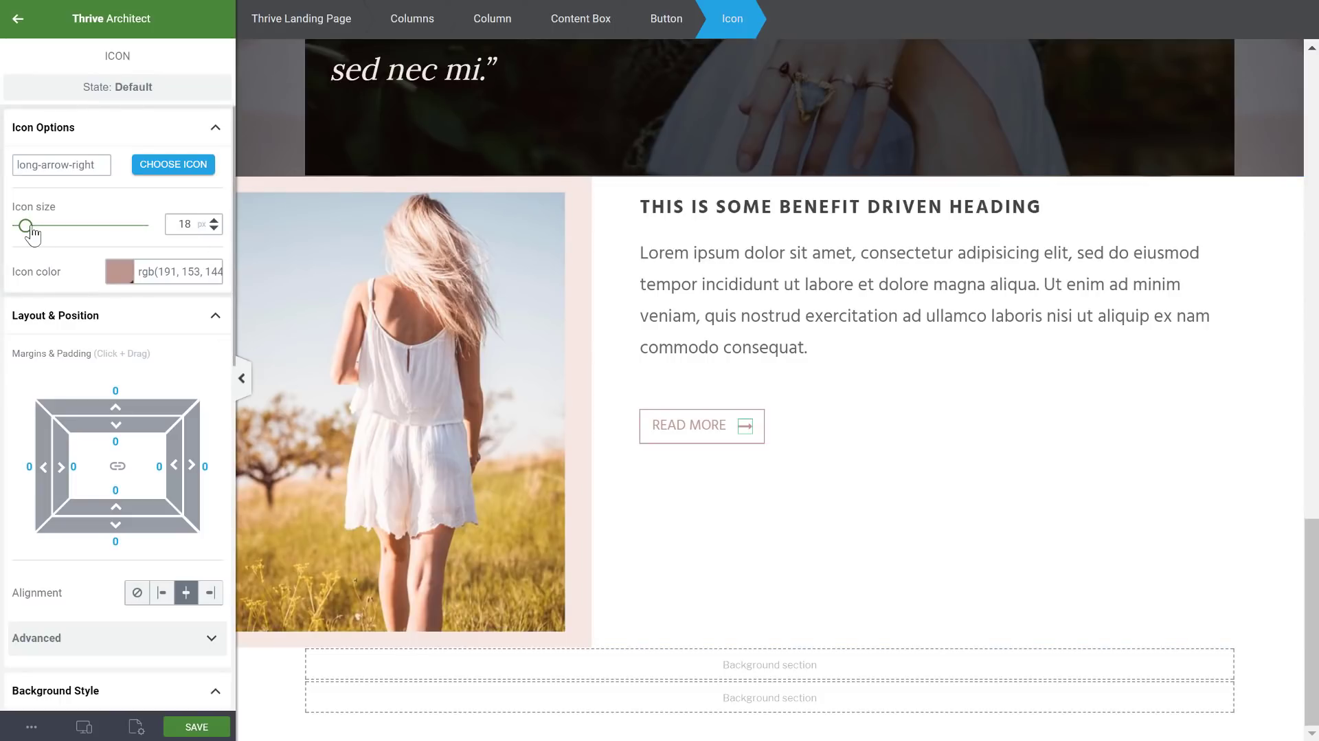
- Set the size of the button's arrow icon to 20 px
drag(31, 229, 30, 228)
double_click(184, 224)
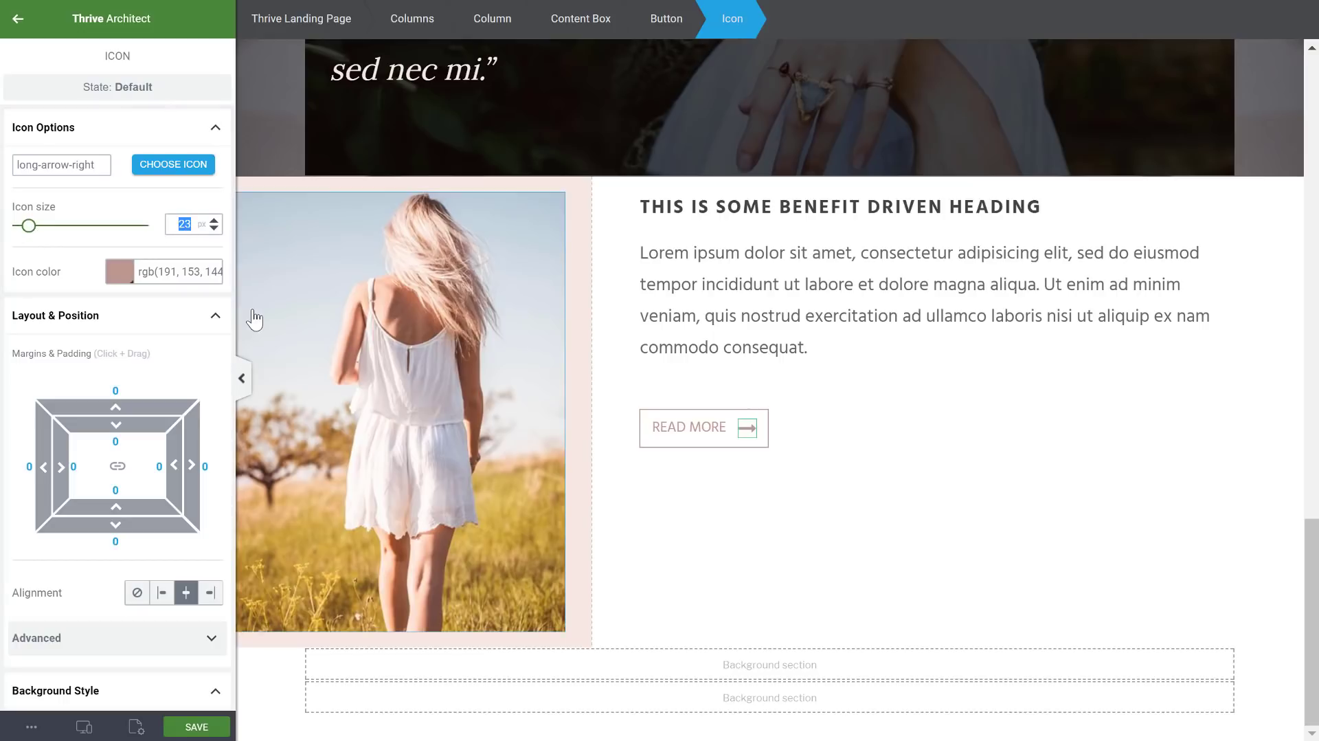
text(20)
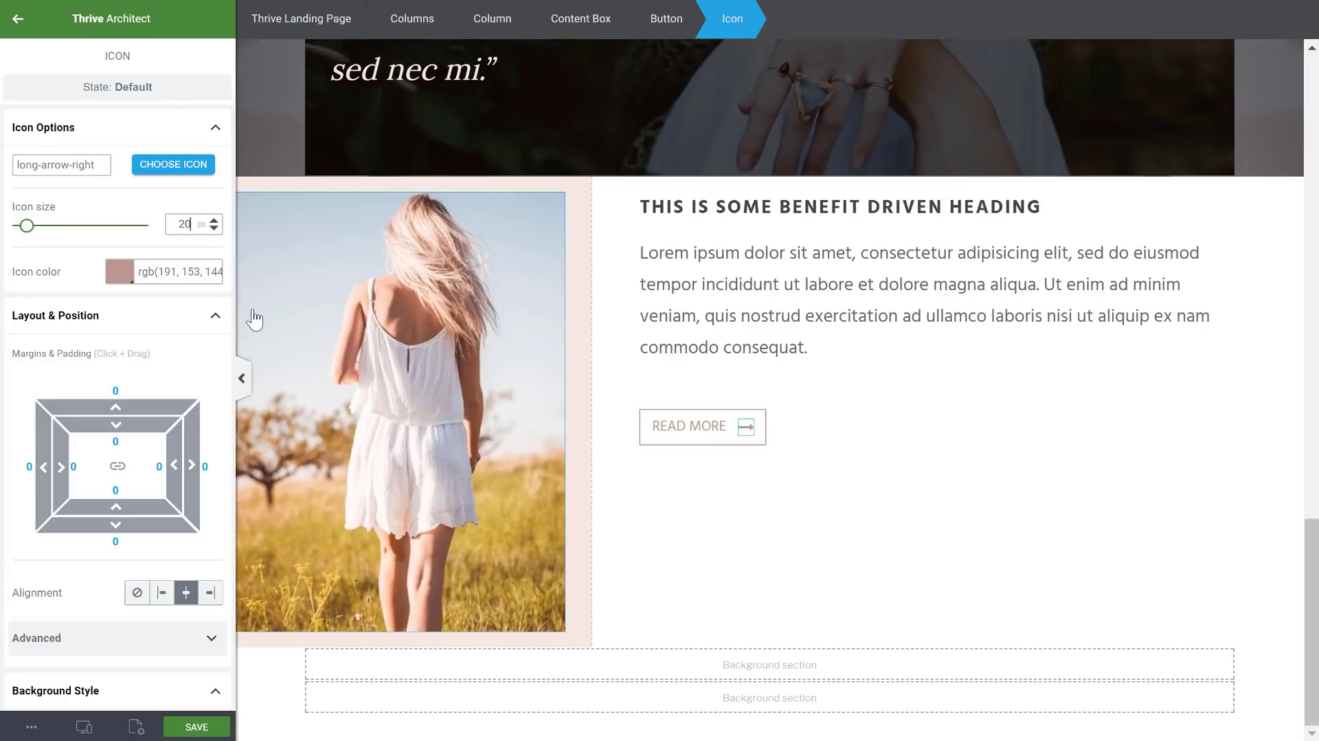
click(887, 527)
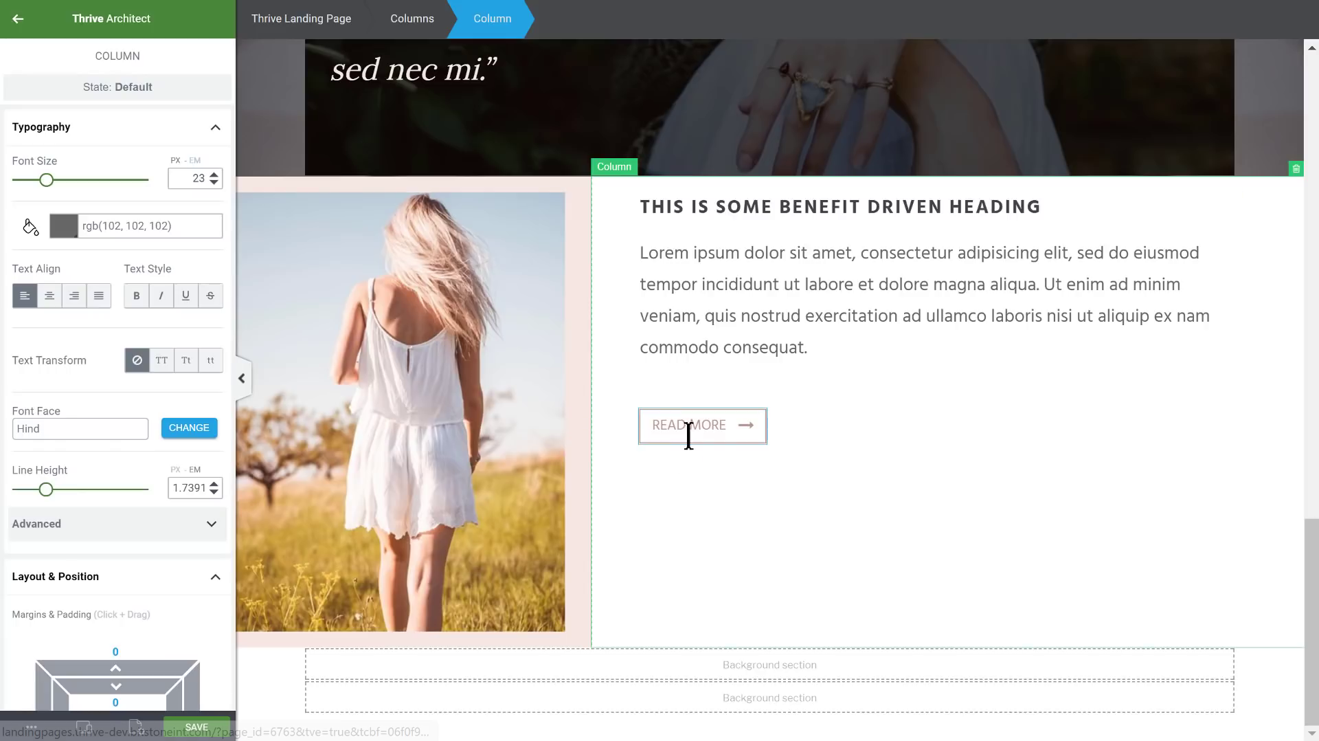
- Switch the READ MORE button to its hover state and set the hover button color to #bf9990
click(764, 420)
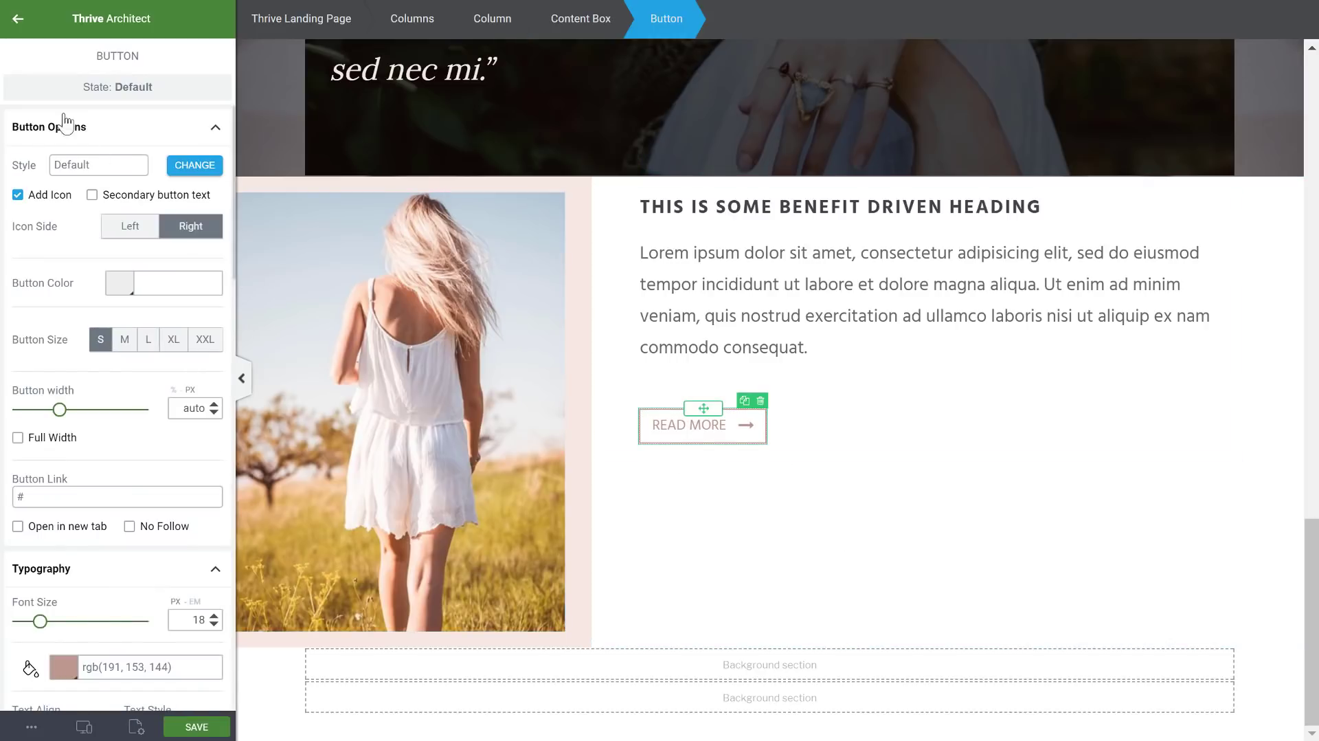
click(84, 89)
click(60, 166)
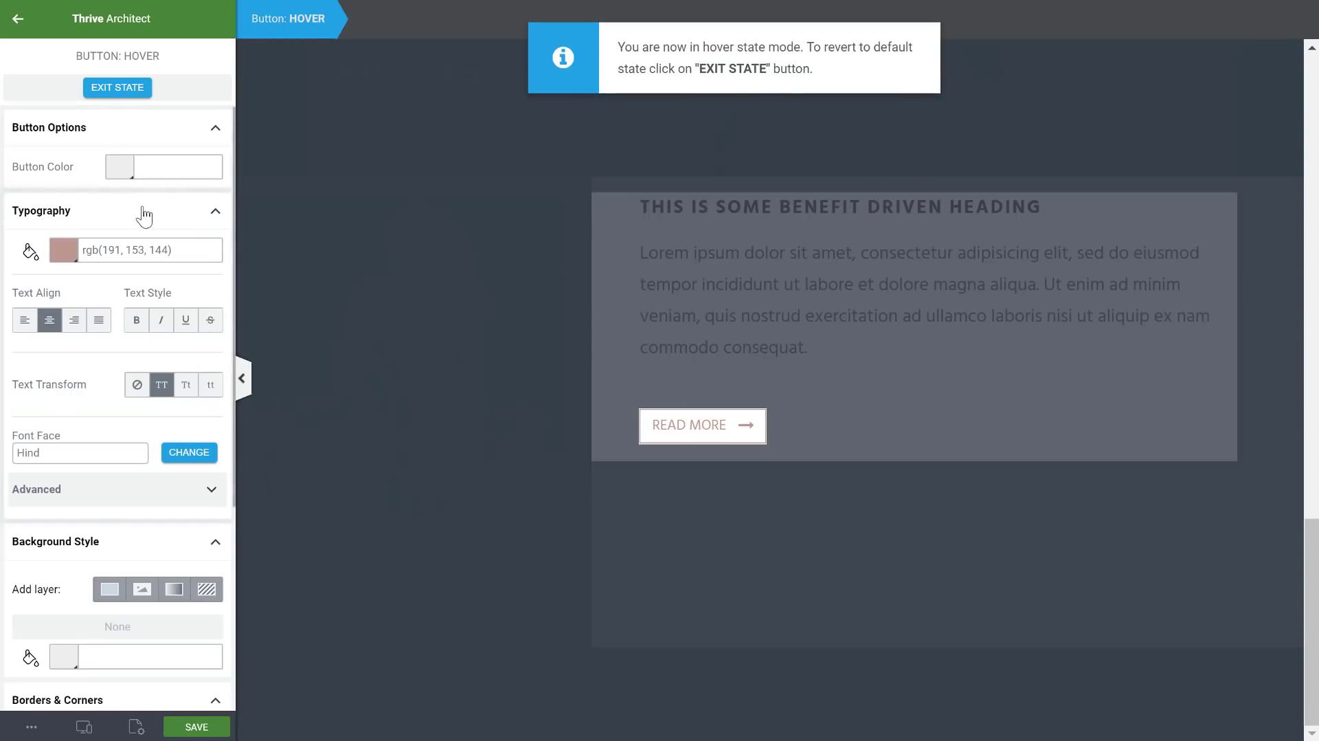
scroll(103, 234, down, 4)
scroll(104, 234, up, 4)
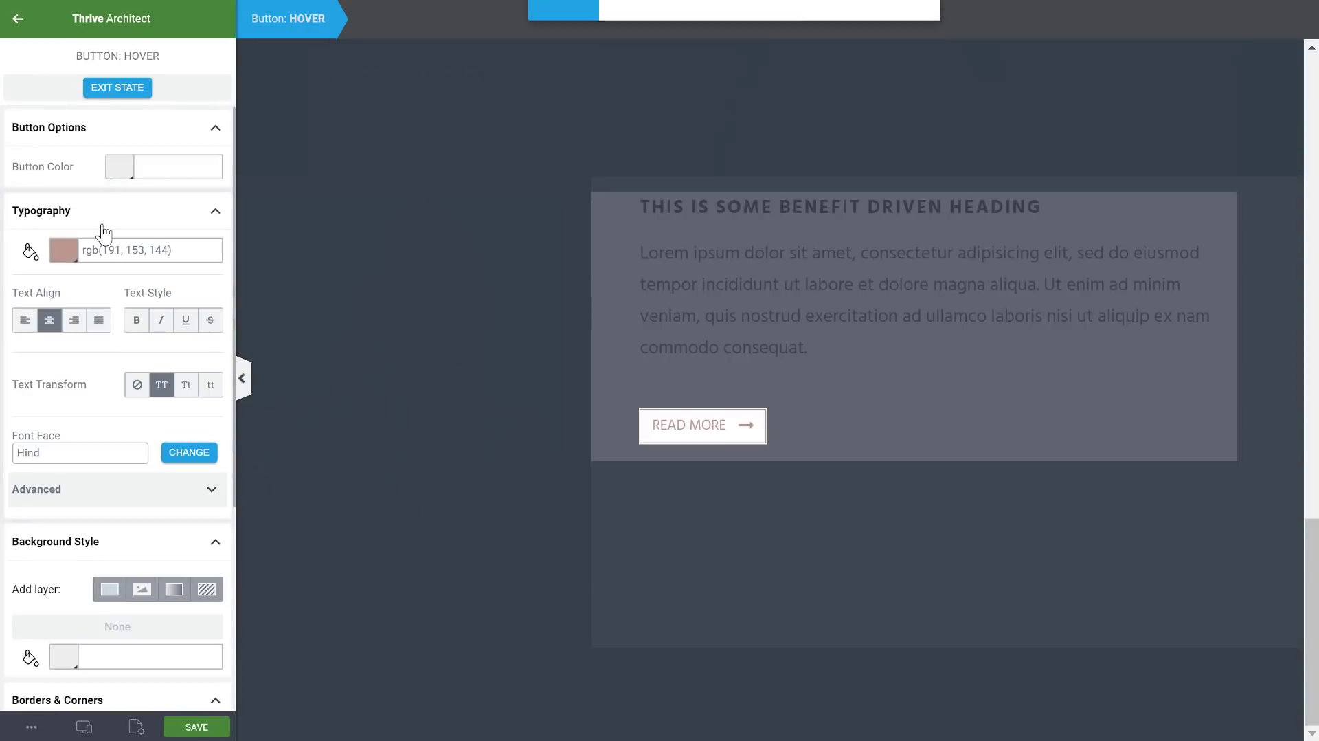
click(120, 167)
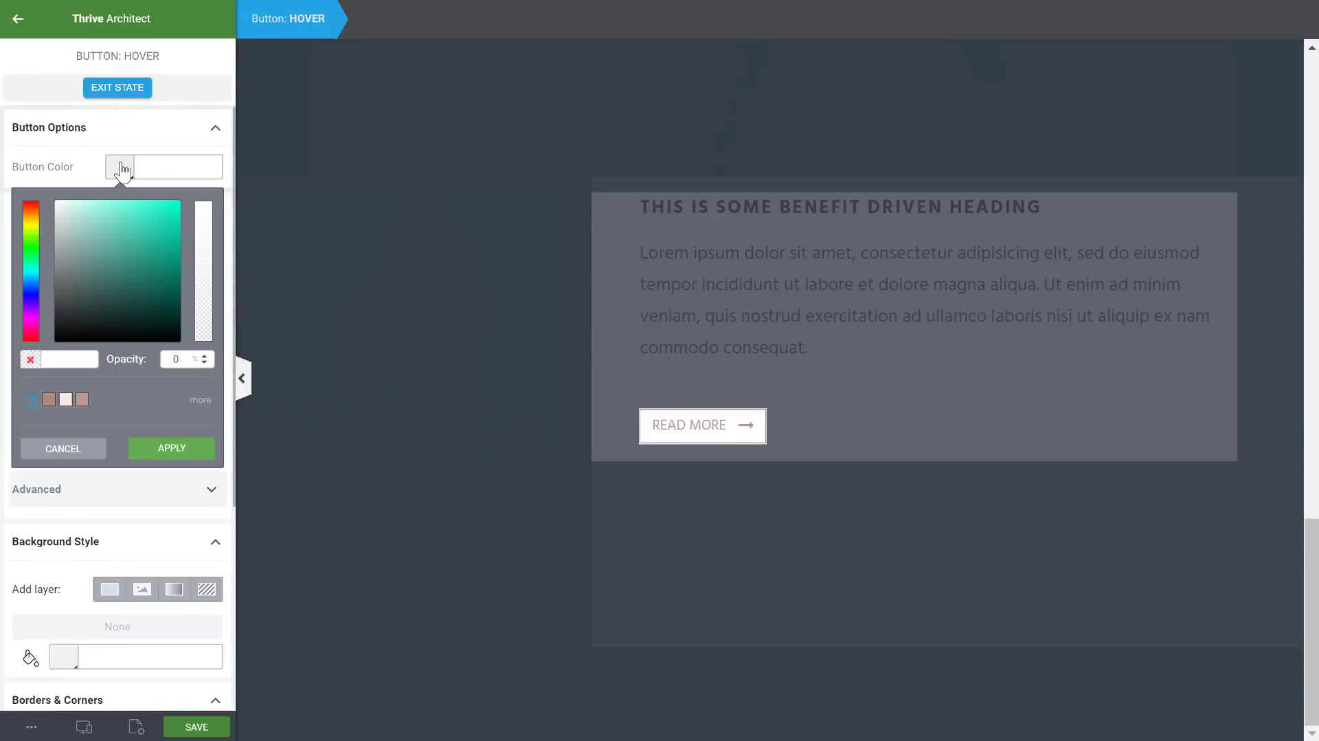
click(81, 400)
click(171, 454)
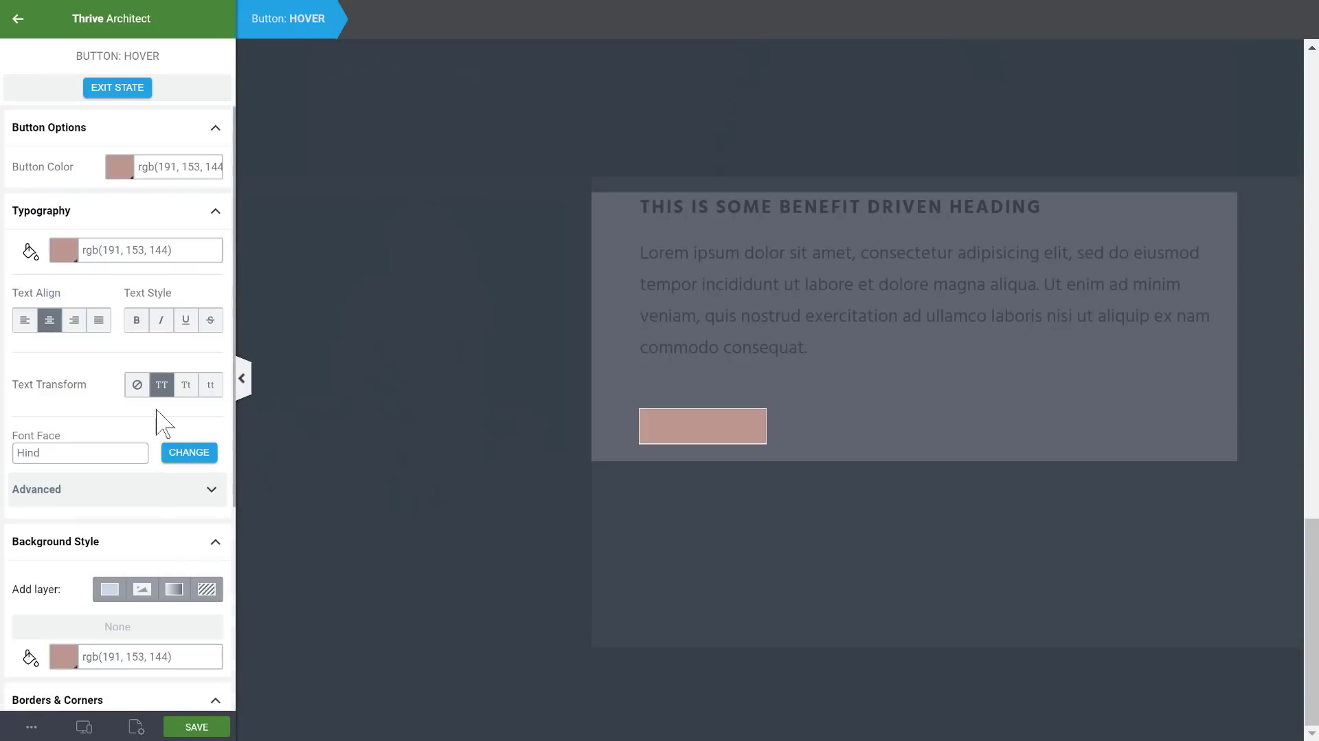
- Set the button's hover text color to white #ffffff and return to the default state
click(63, 249)
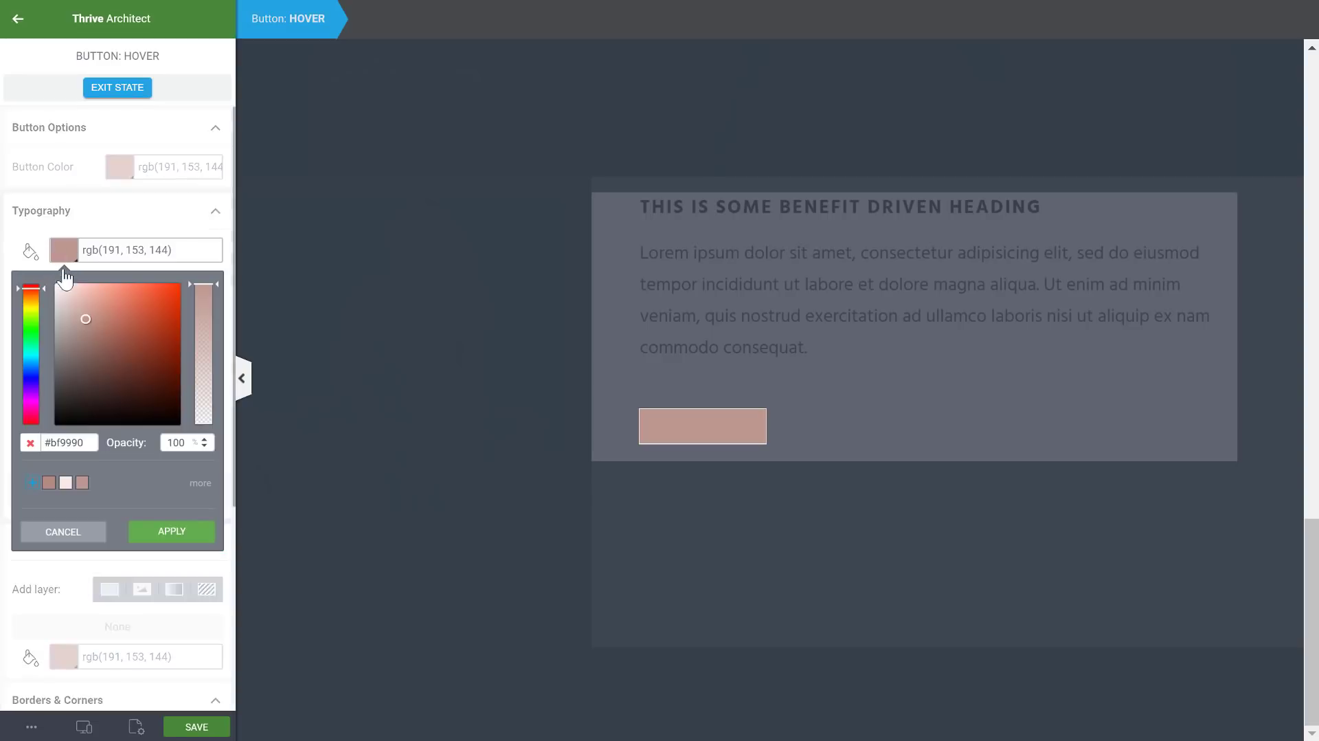
mouse_move(58, 284)
mouse_down()
mouse_move(14, 250)
mouse_move(6, 206)
mouse_up()
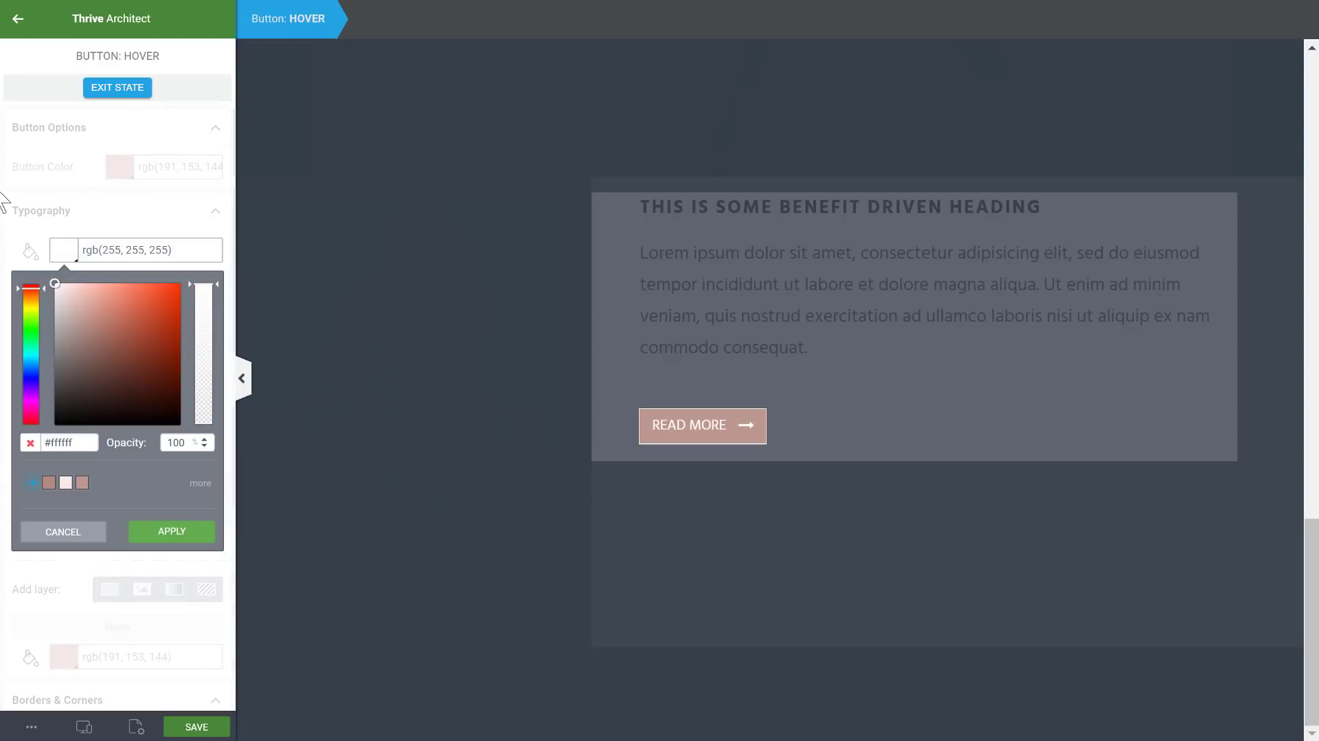
click(192, 533)
click(127, 98)
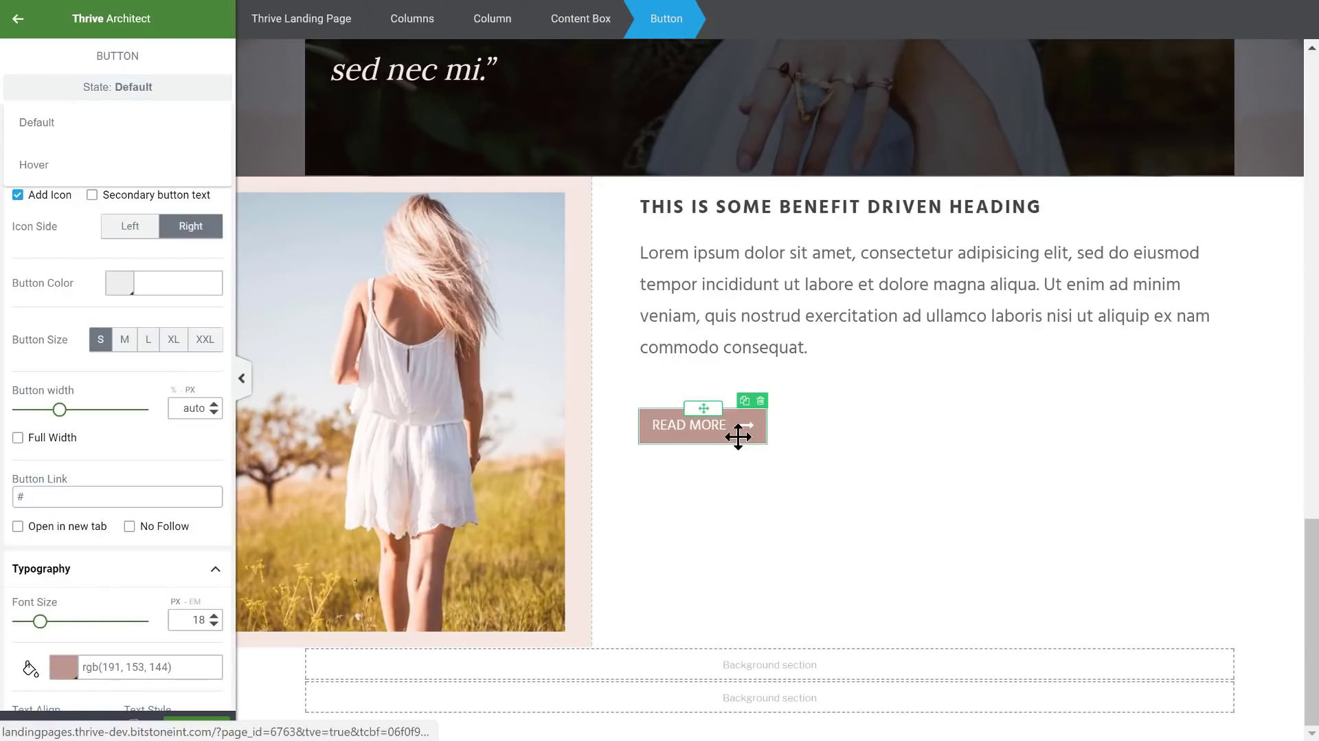
click(659, 180)
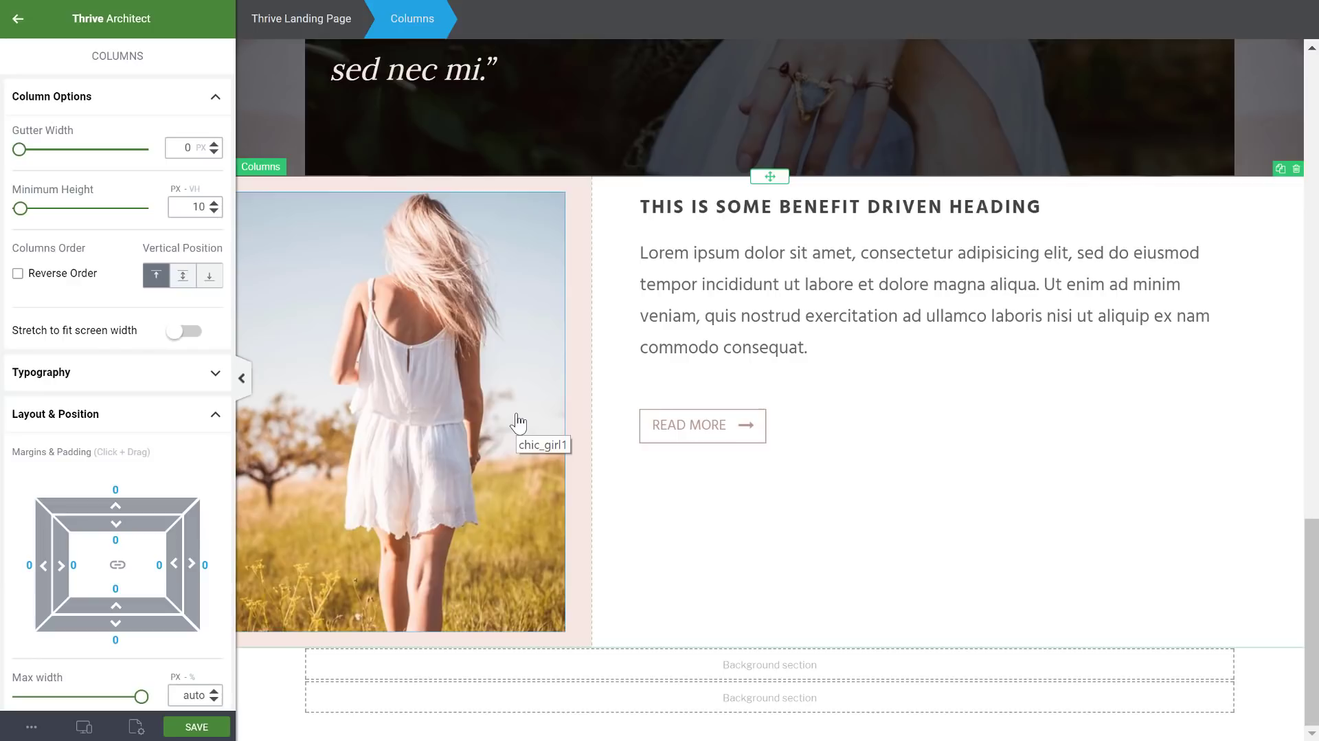
scroll(649, 230, up, 5)
scroll(653, 234, up, 4)
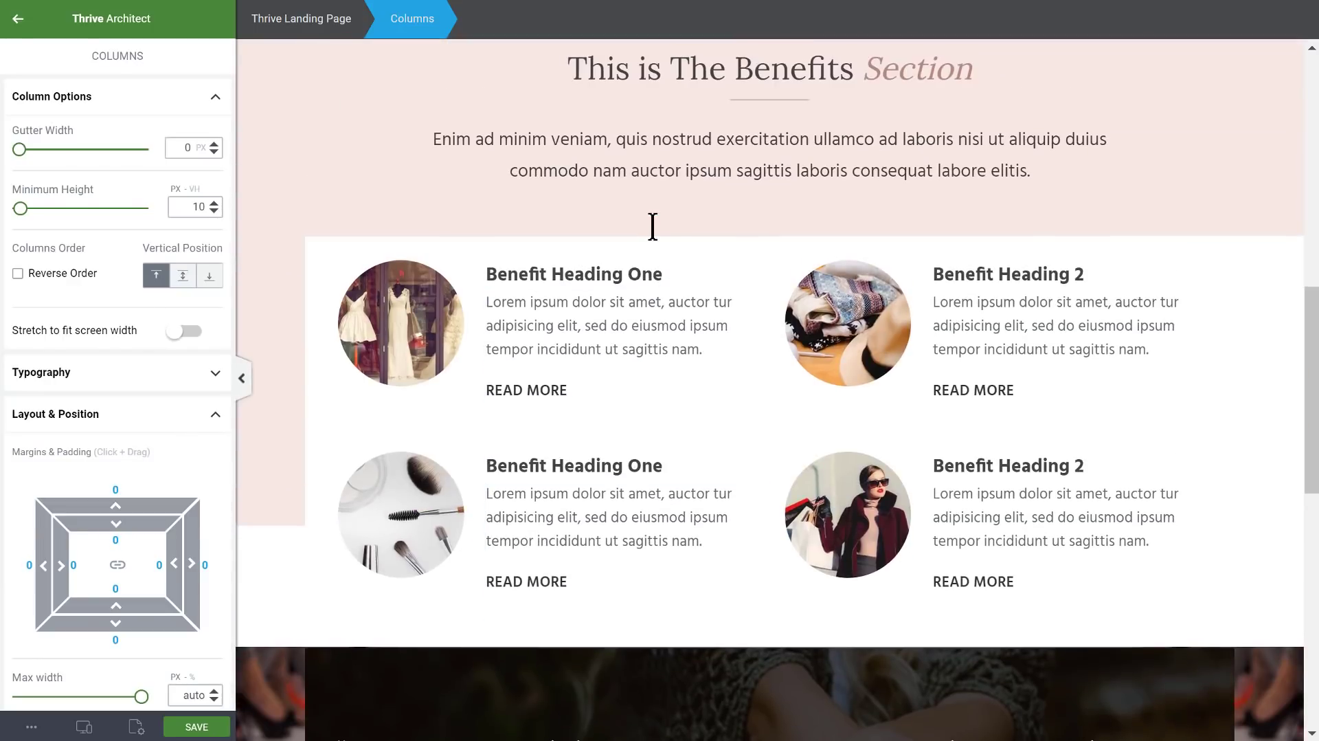
- Vertically centre the content of the two-column section holding the image and the benefit text
scroll(653, 230, down, 1)
scroll(653, 237, up, 3)
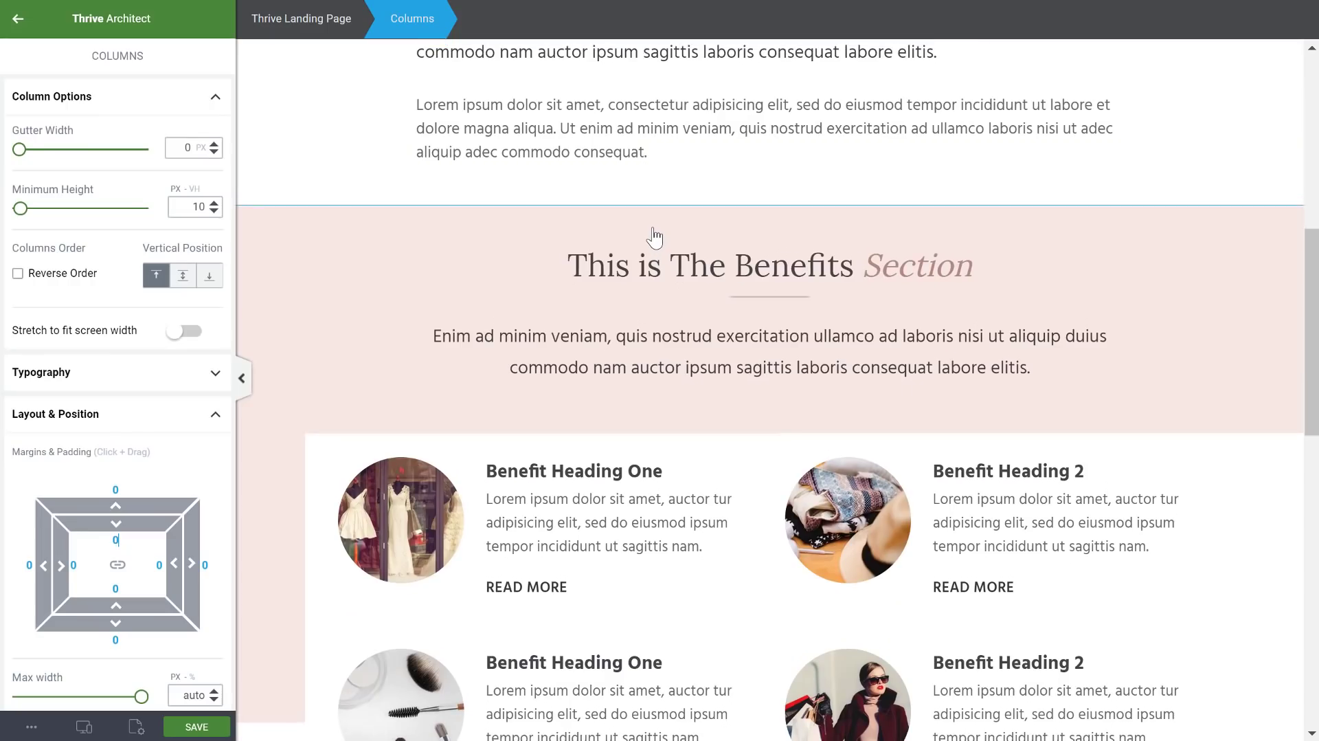
scroll(654, 237, down, 3)
scroll(710, 308, down, 4)
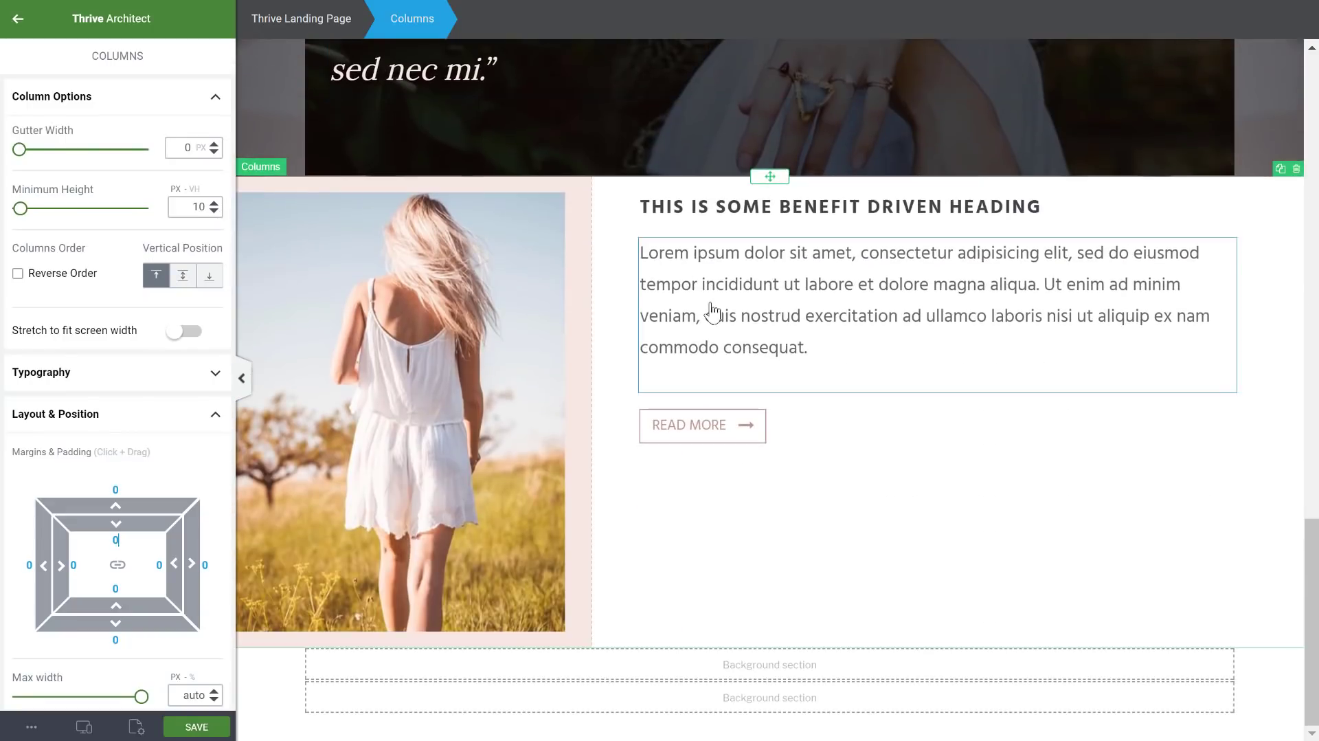
scroll(609, 247, up, 3)
scroll(688, 241, down, 3)
text(a)
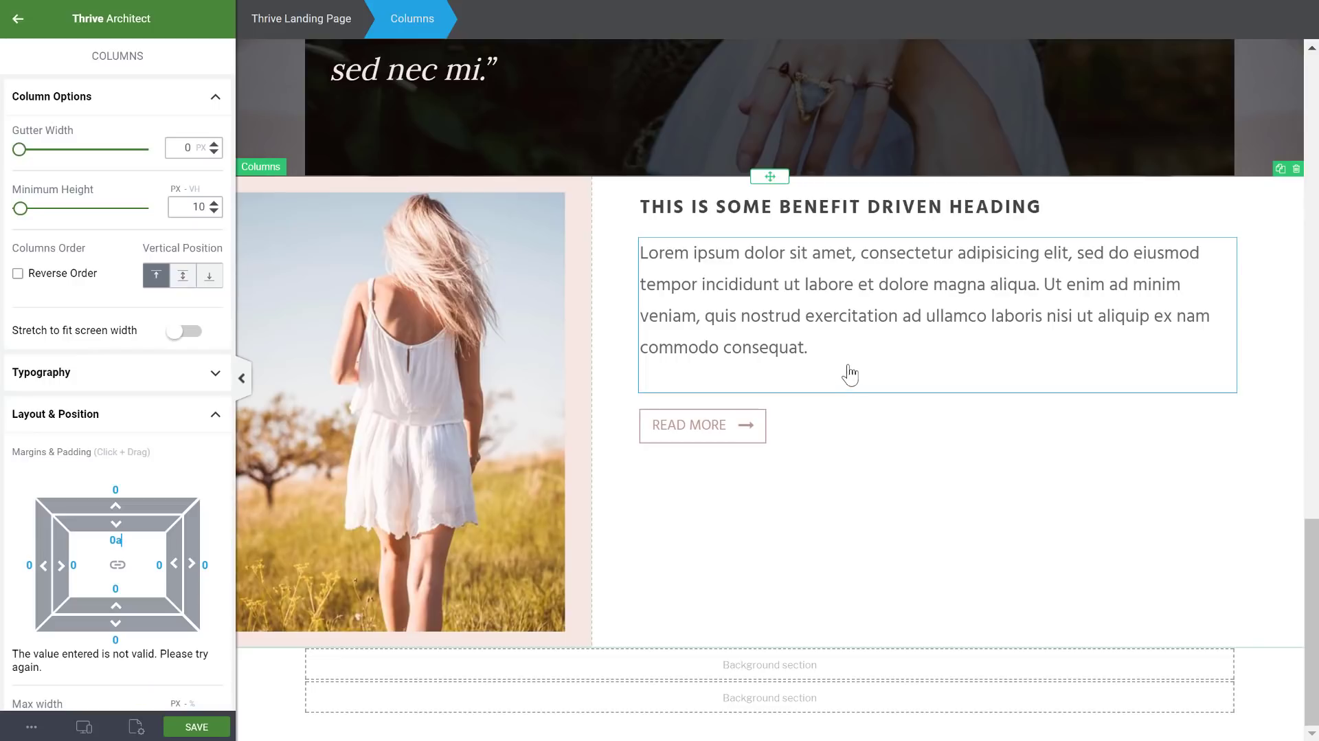
click(805, 347)
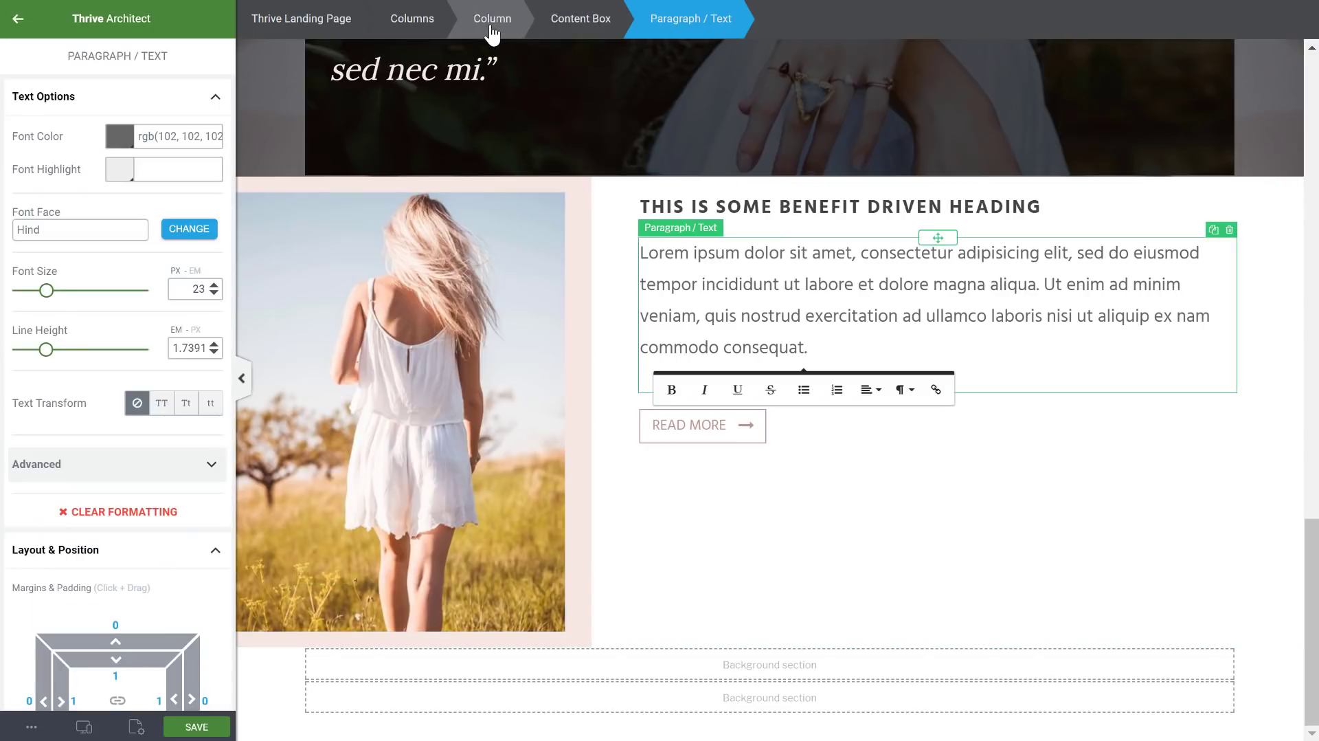
click(431, 27)
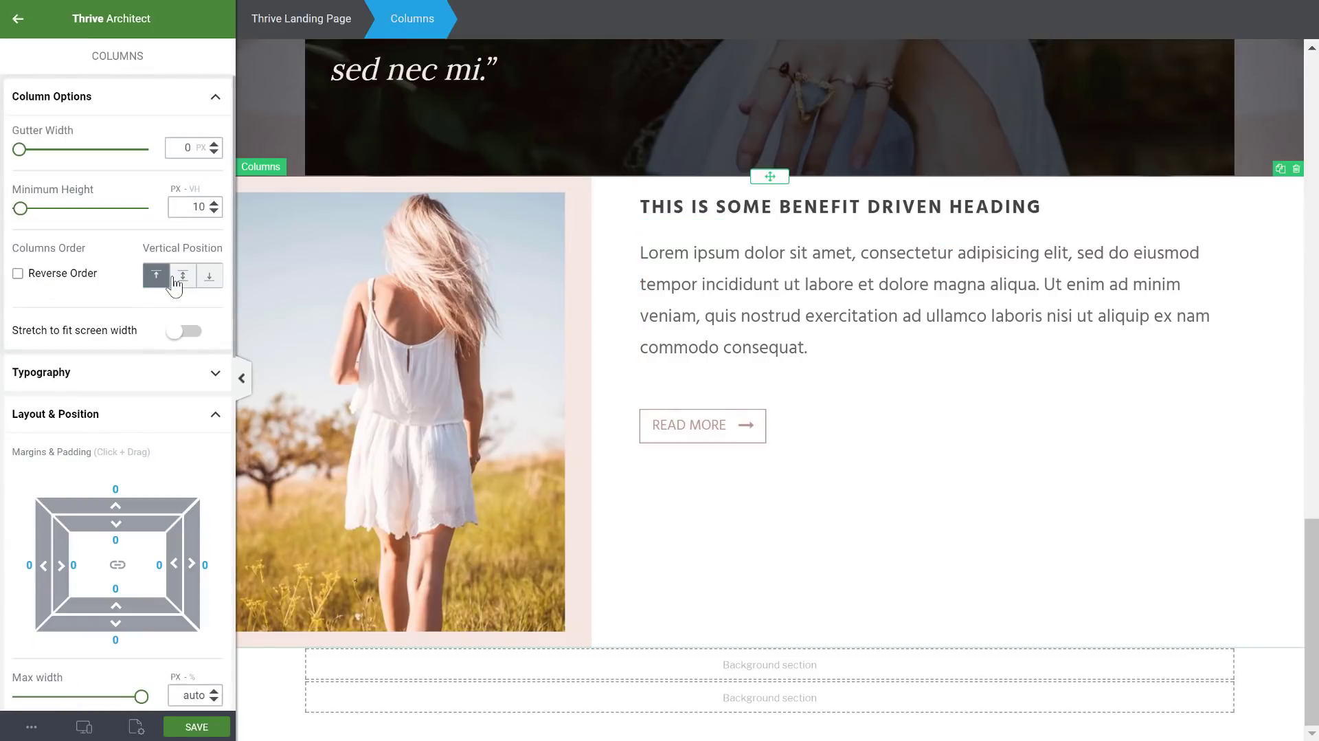
click(175, 277)
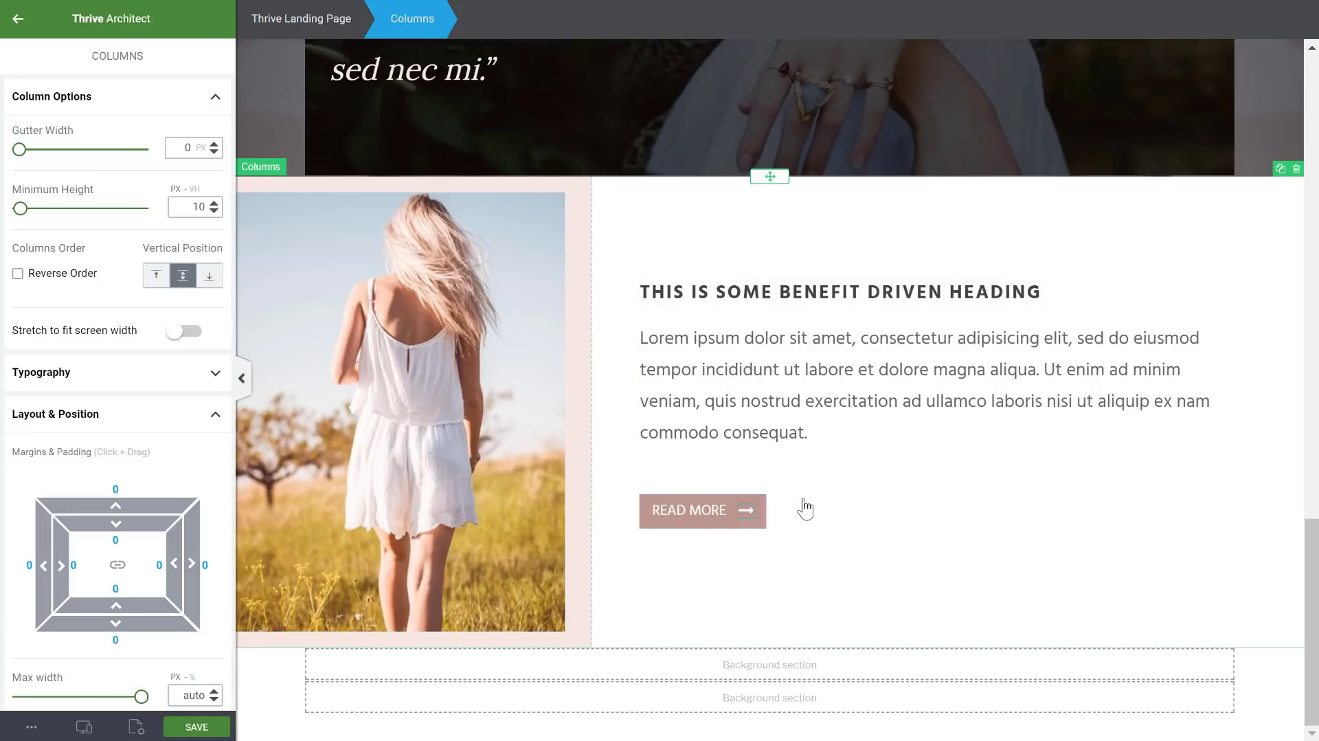
- Reduce the top margin of the READ MORE button to tighten the gap below the paragraph
click(741, 510)
scroll(169, 440, down, 5)
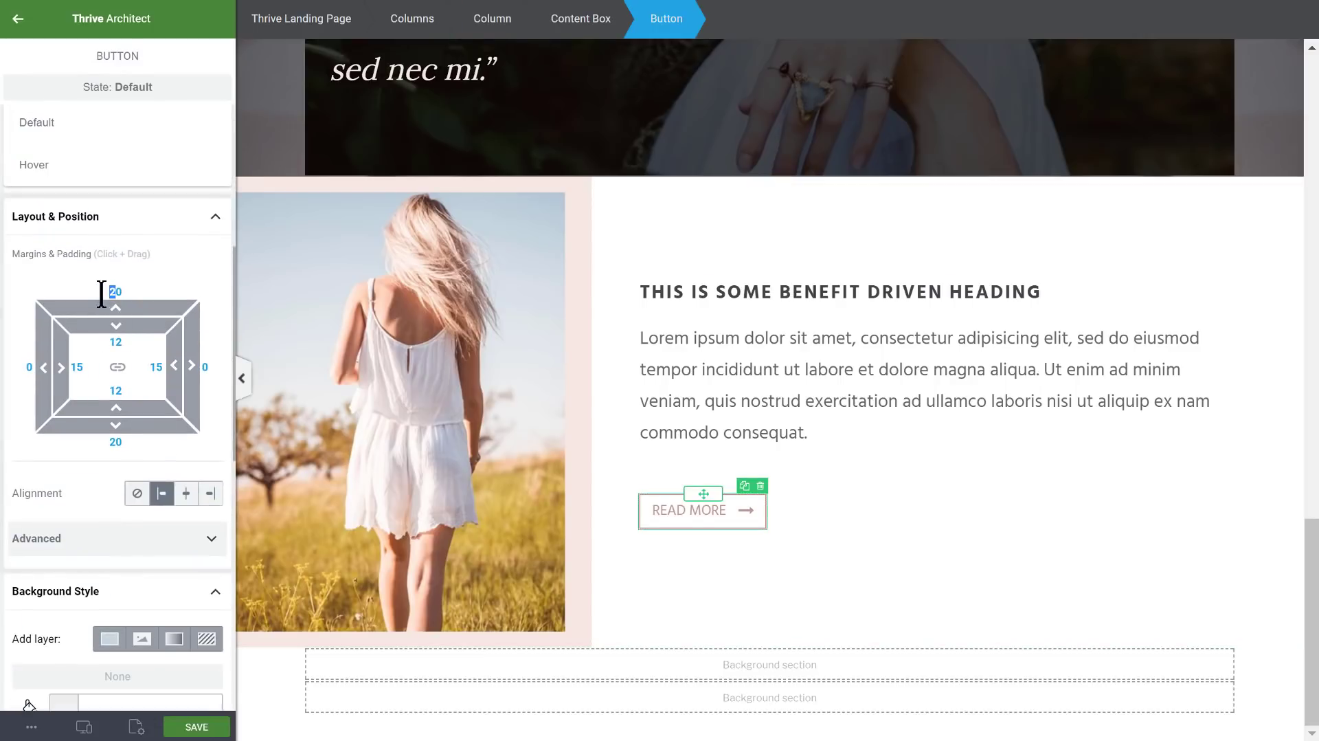
click(760, 212)
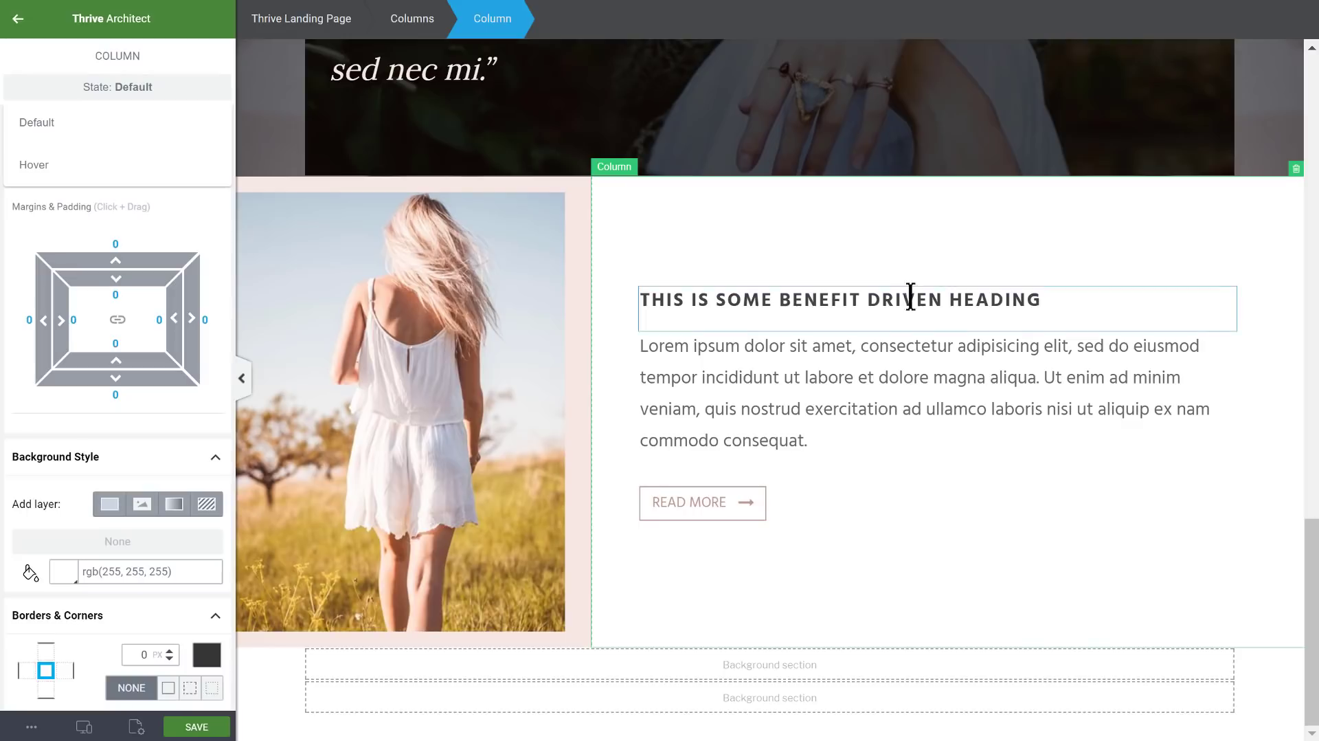
- Set the top and bottom padding of the pink image column to 50
click(475, 341)
scroll(147, 491, down, 1)
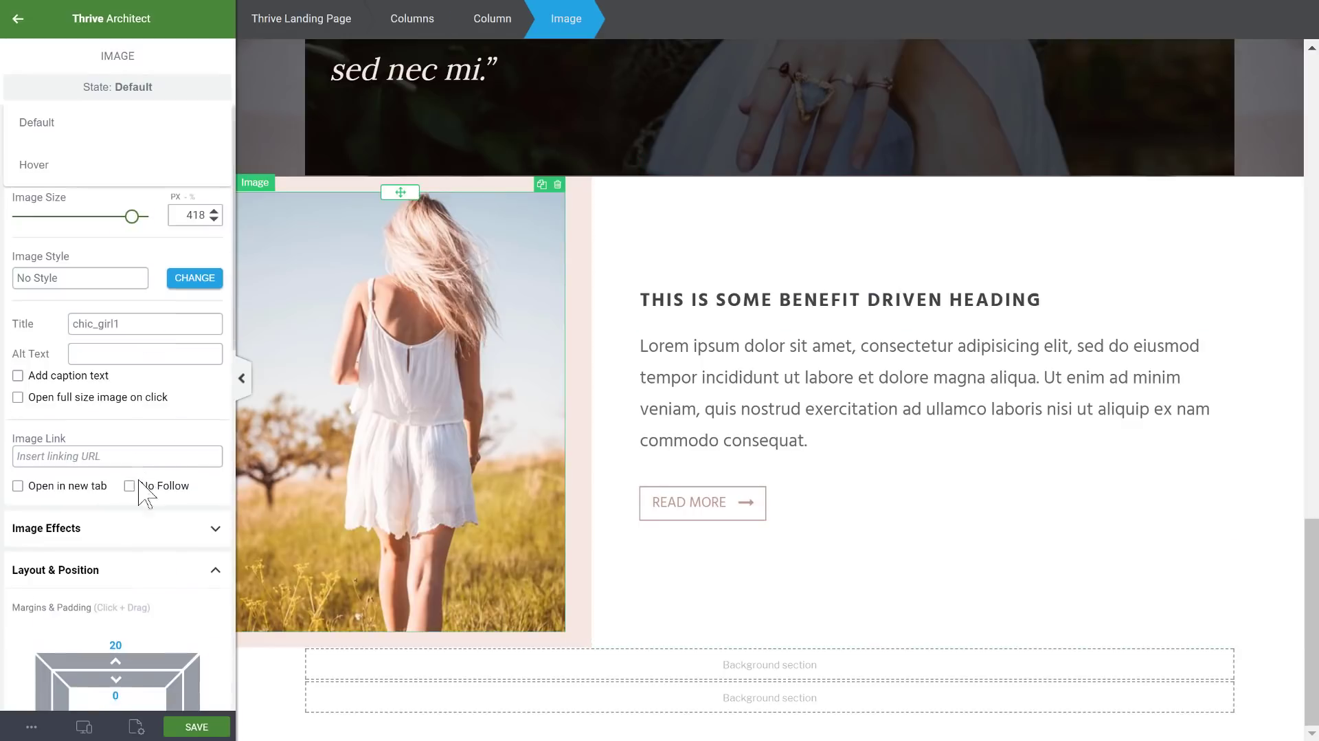
scroll(146, 492, down, 5)
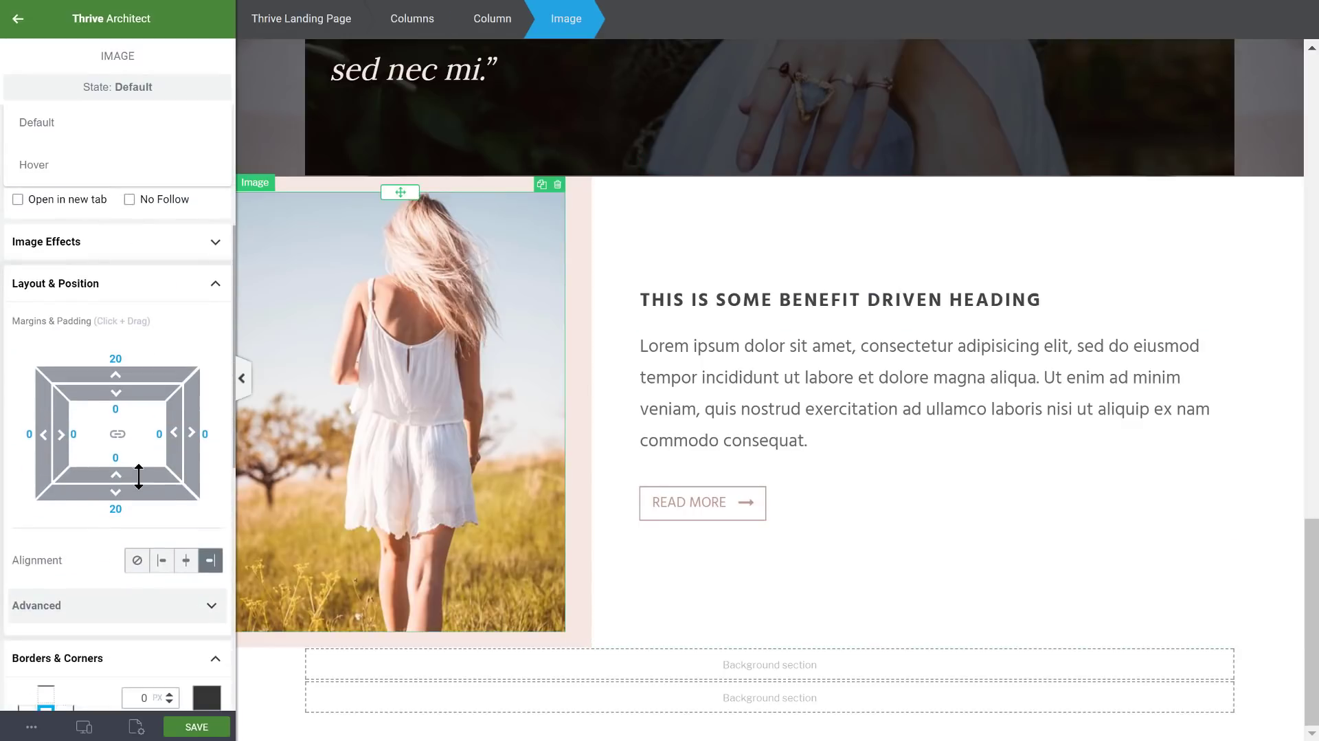
click(585, 217)
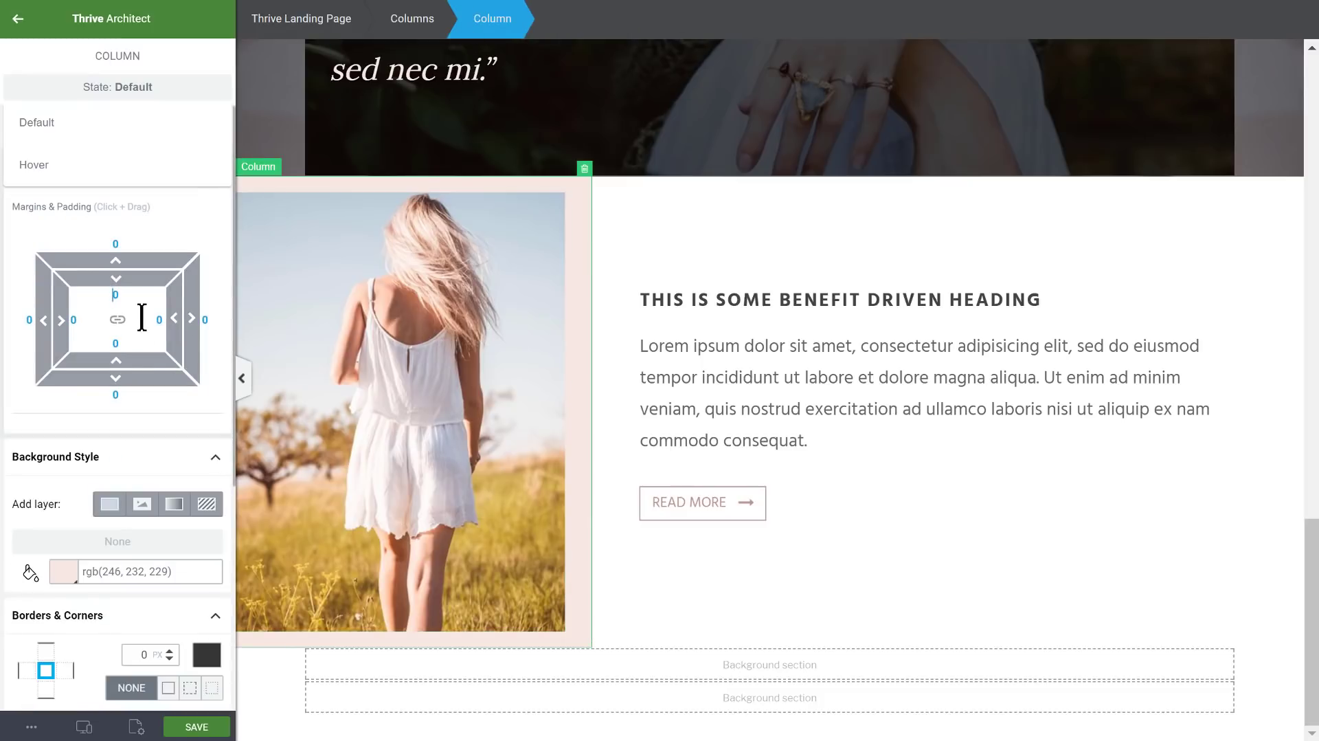
text(5)
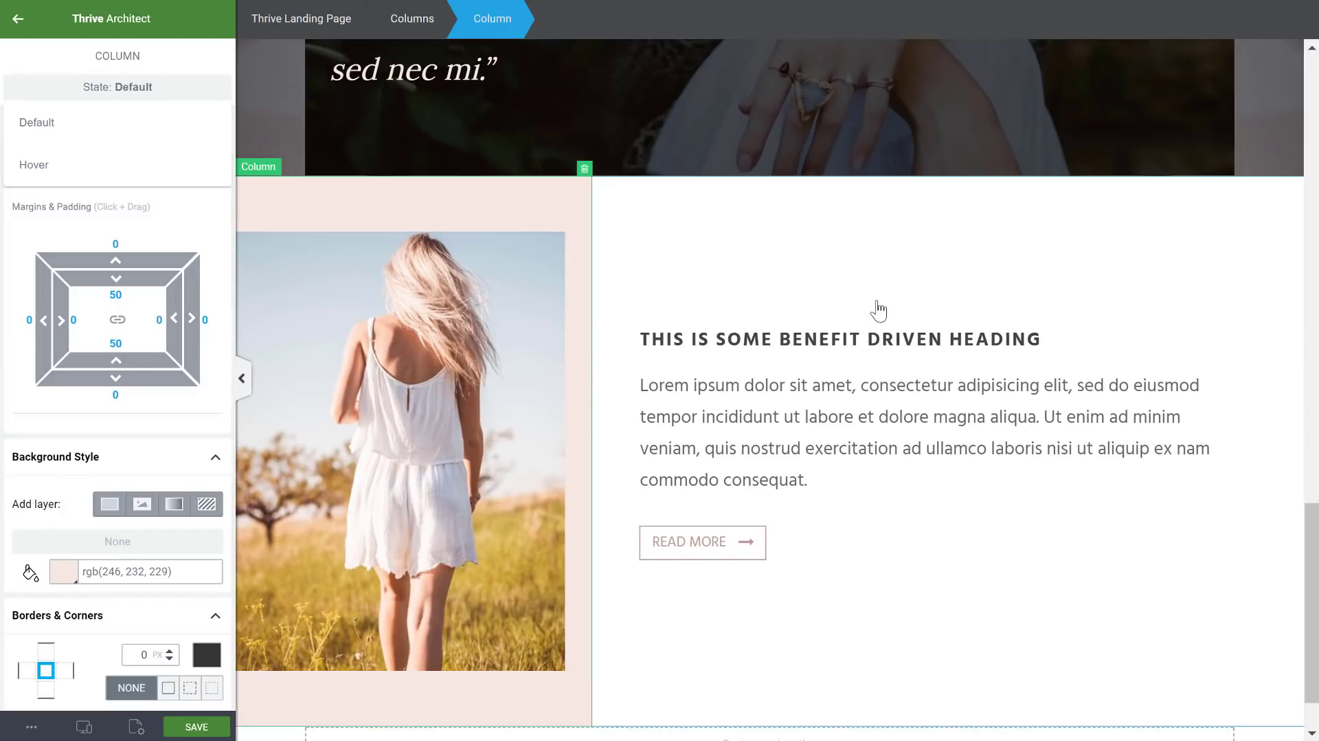
- Resize the image of the woman in the pink column to 380 px and align it to the right
click(1057, 535)
scroll(966, 629, down, 1)
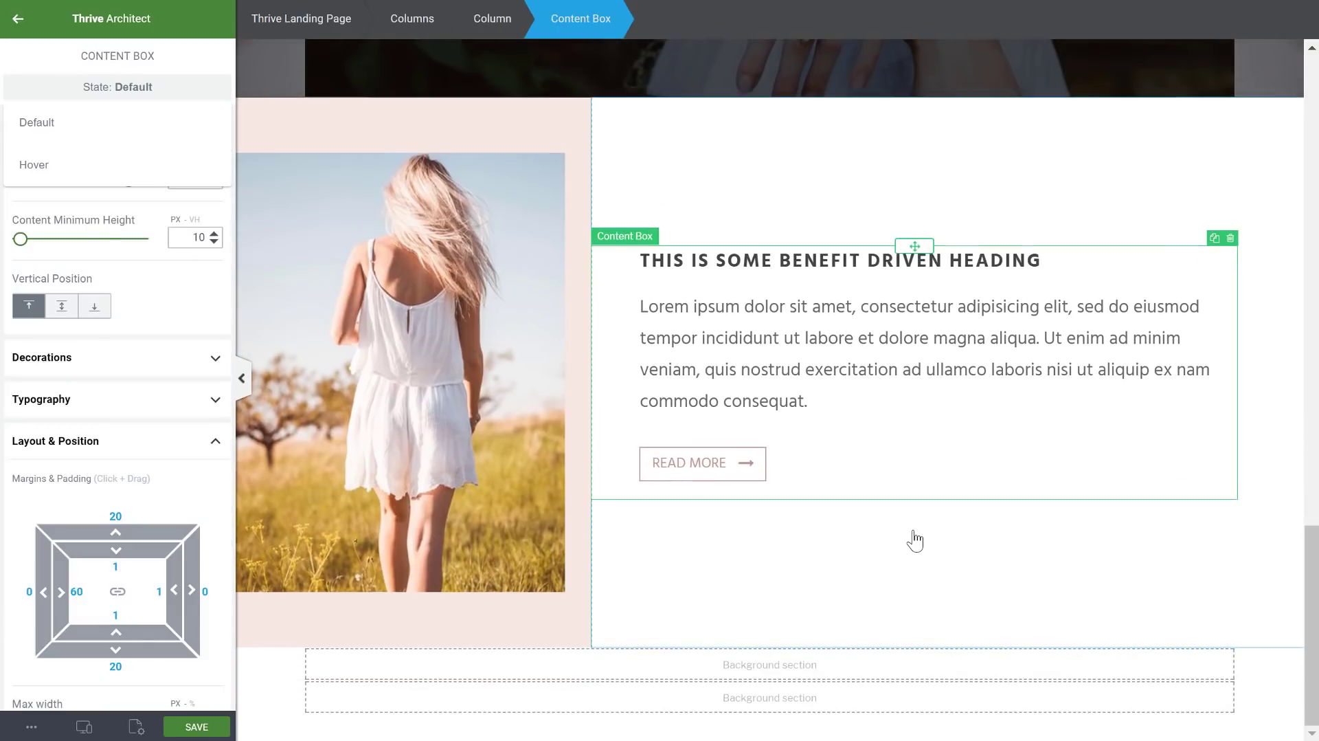
click(915, 540)
click(379, 378)
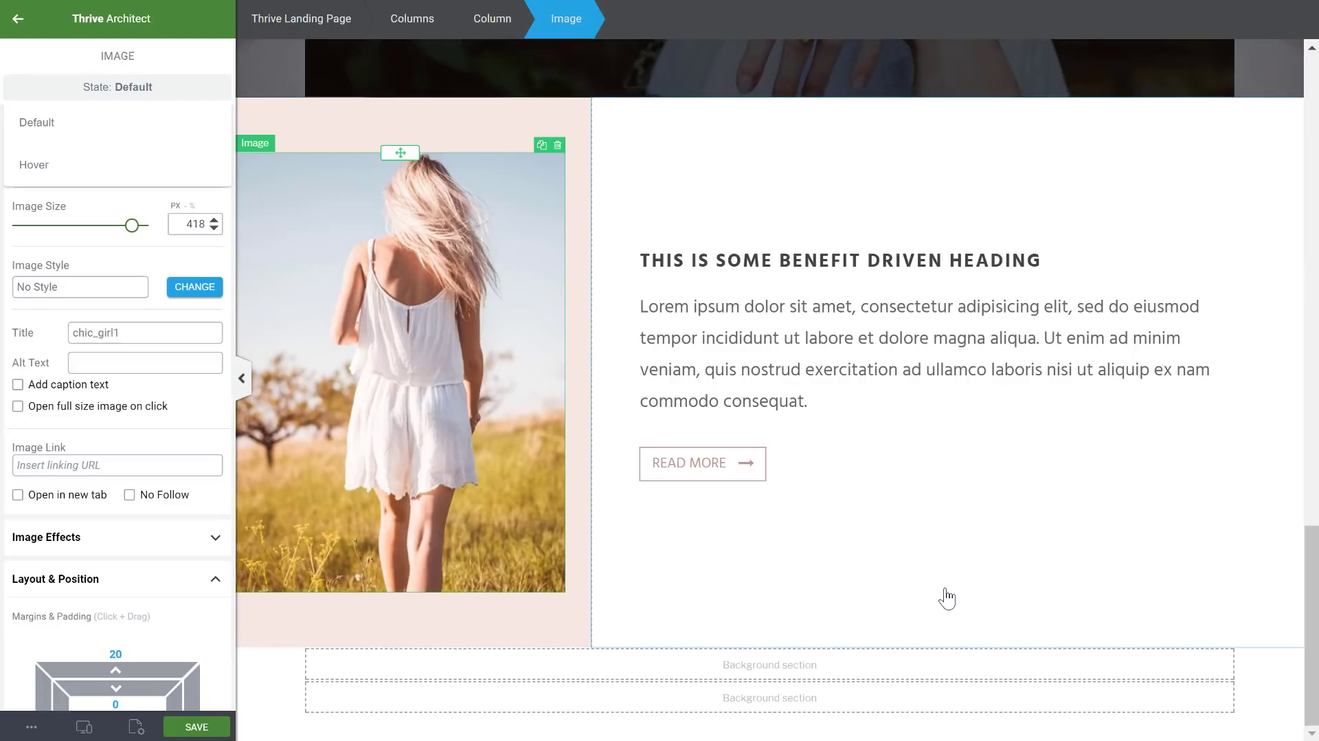
scroll(918, 328, up, 2)
click(721, 265)
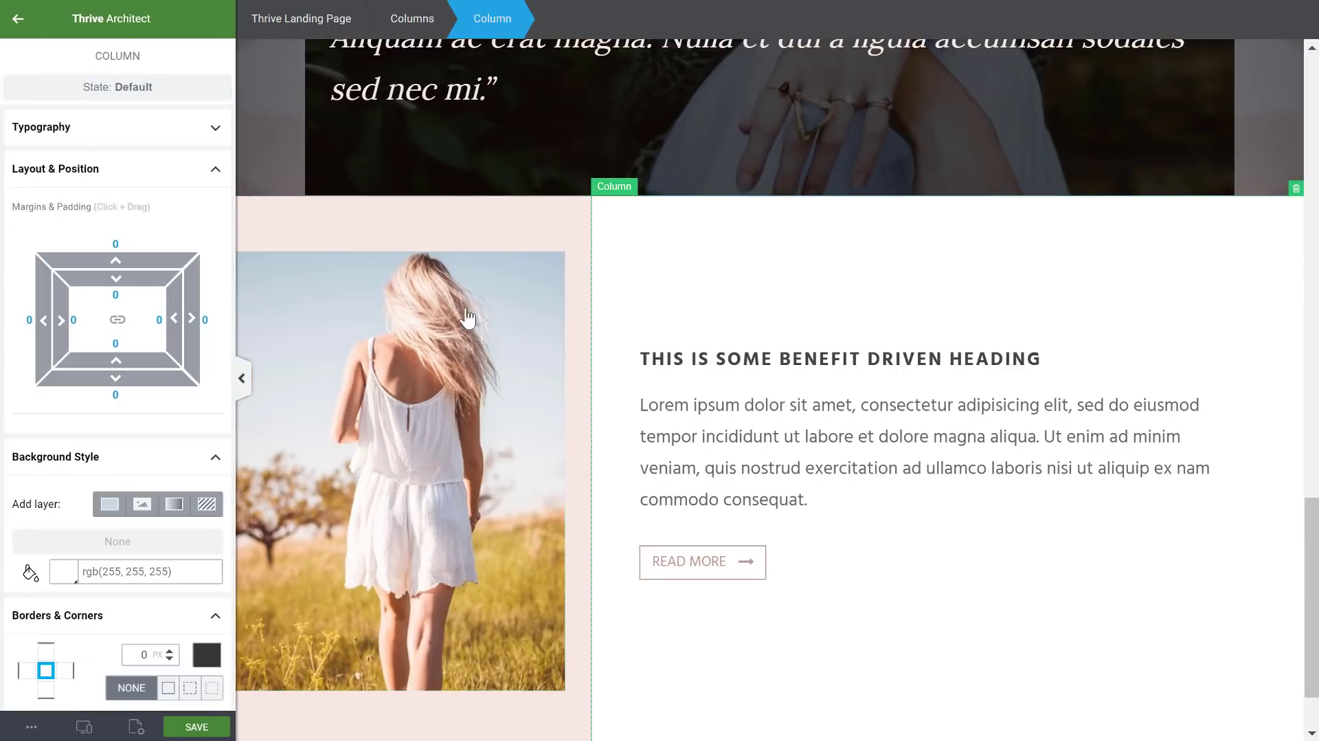
click(556, 303)
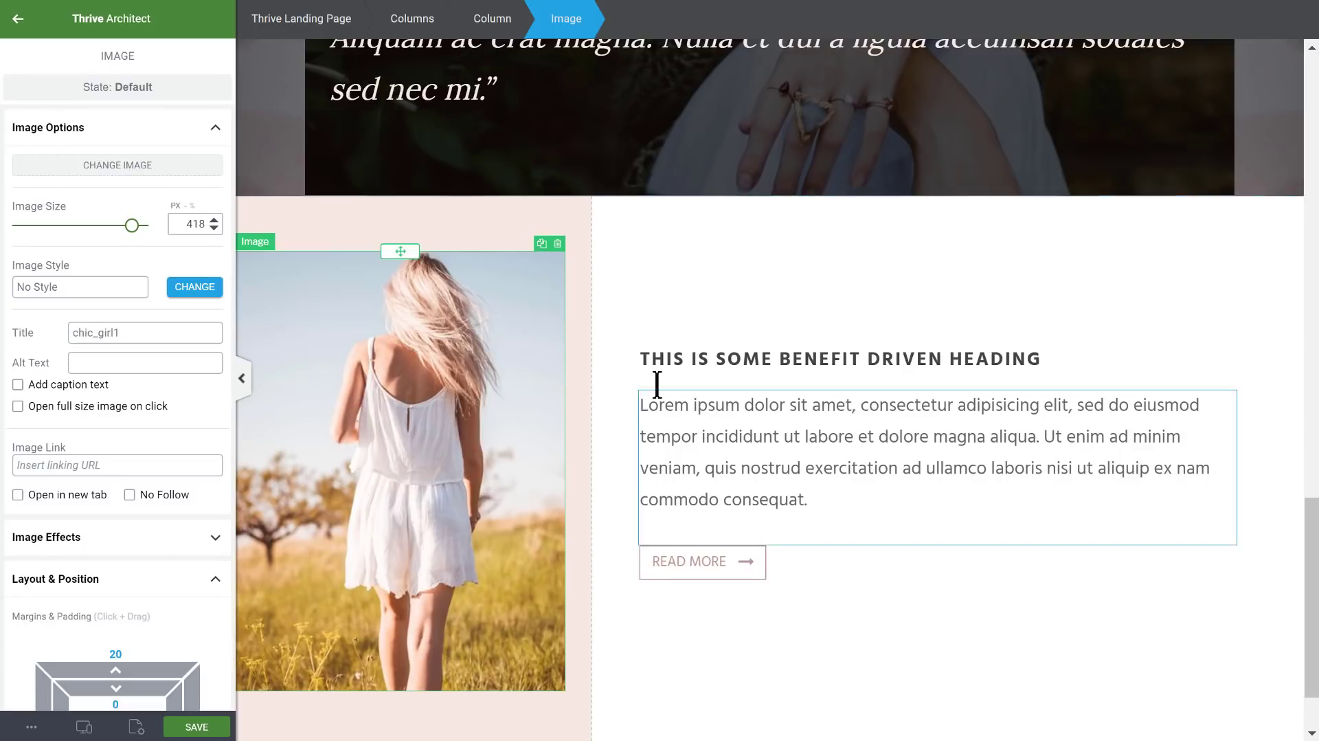
double_click(195, 224)
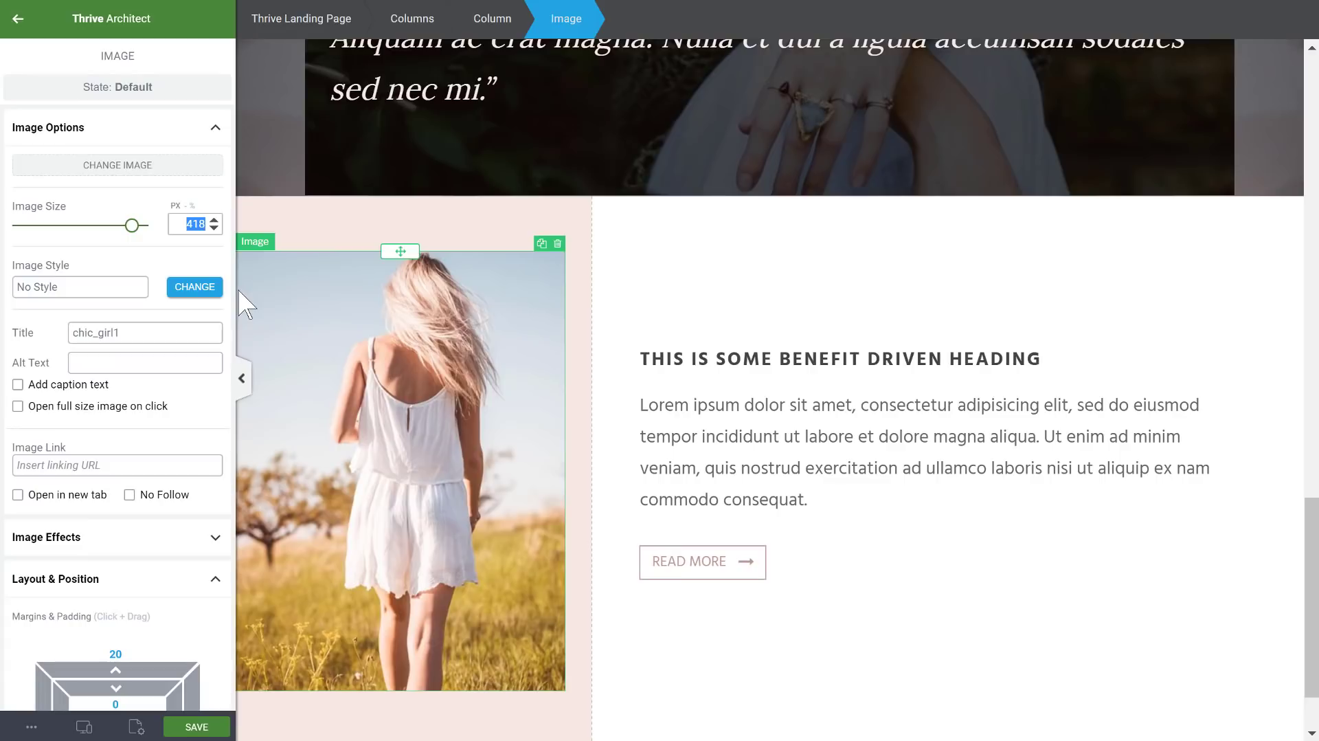
text(380)
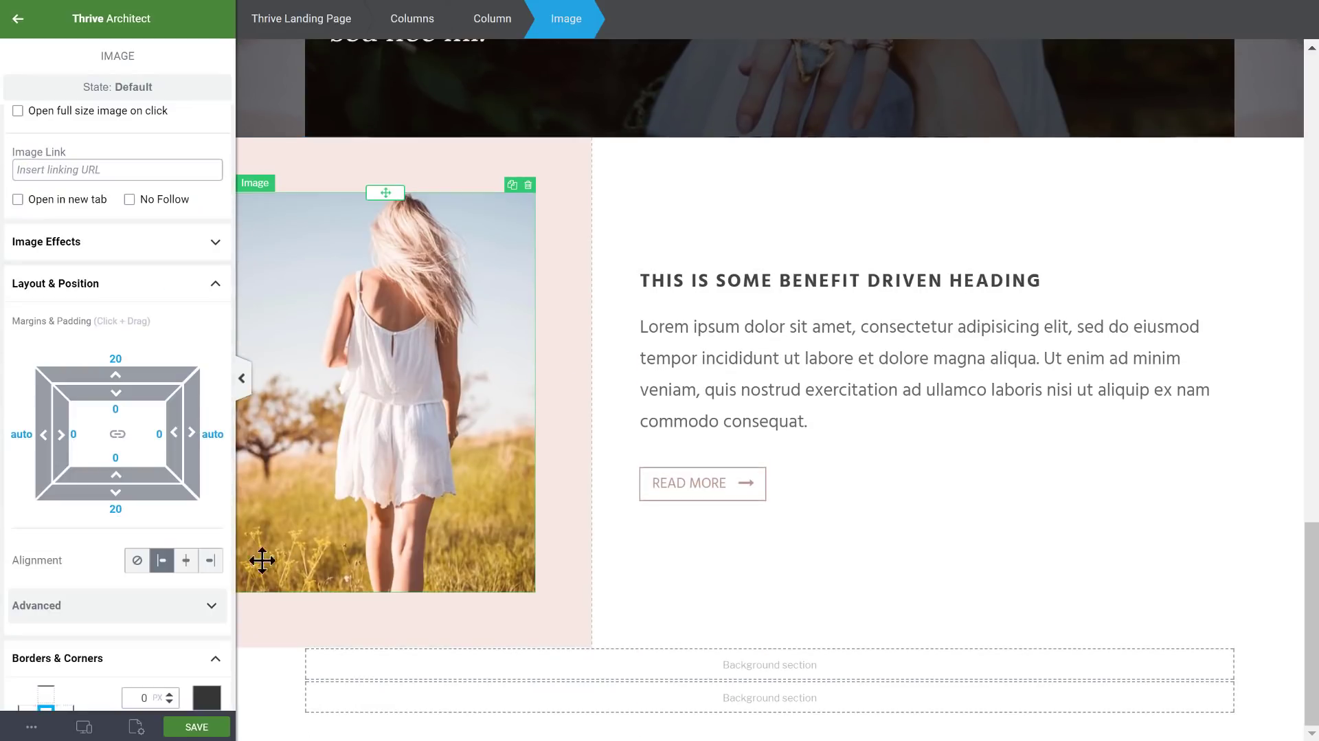
click(211, 560)
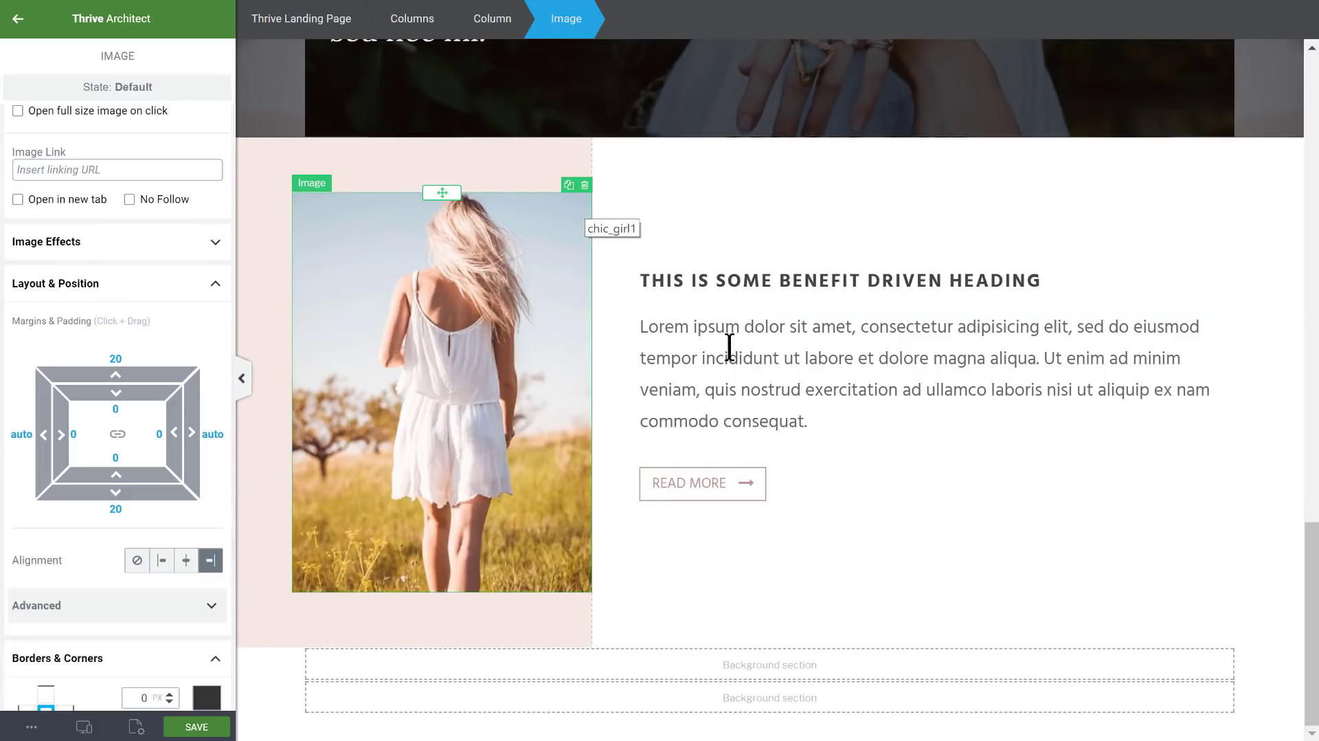
- Give the image a right margin of -70 to make it overlap the white text column
drag(193, 434, 117, 434)
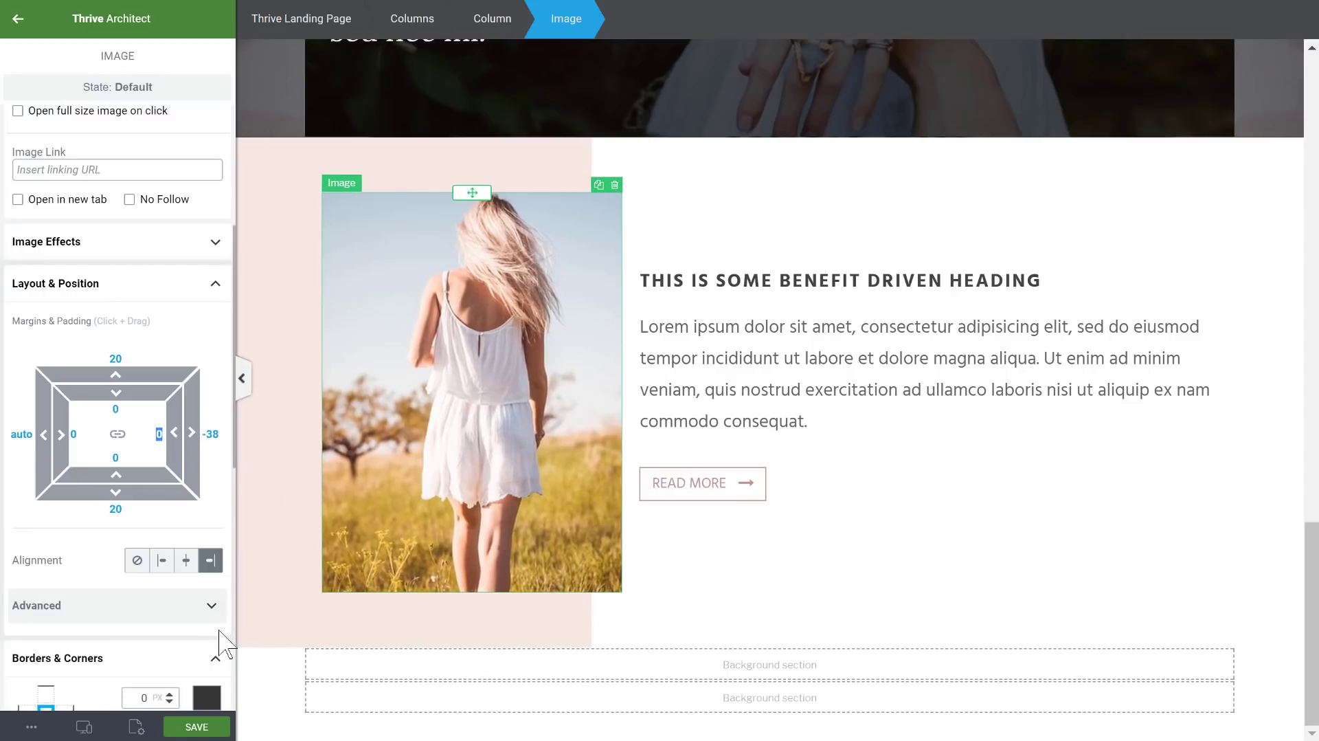
double_click(210, 433)
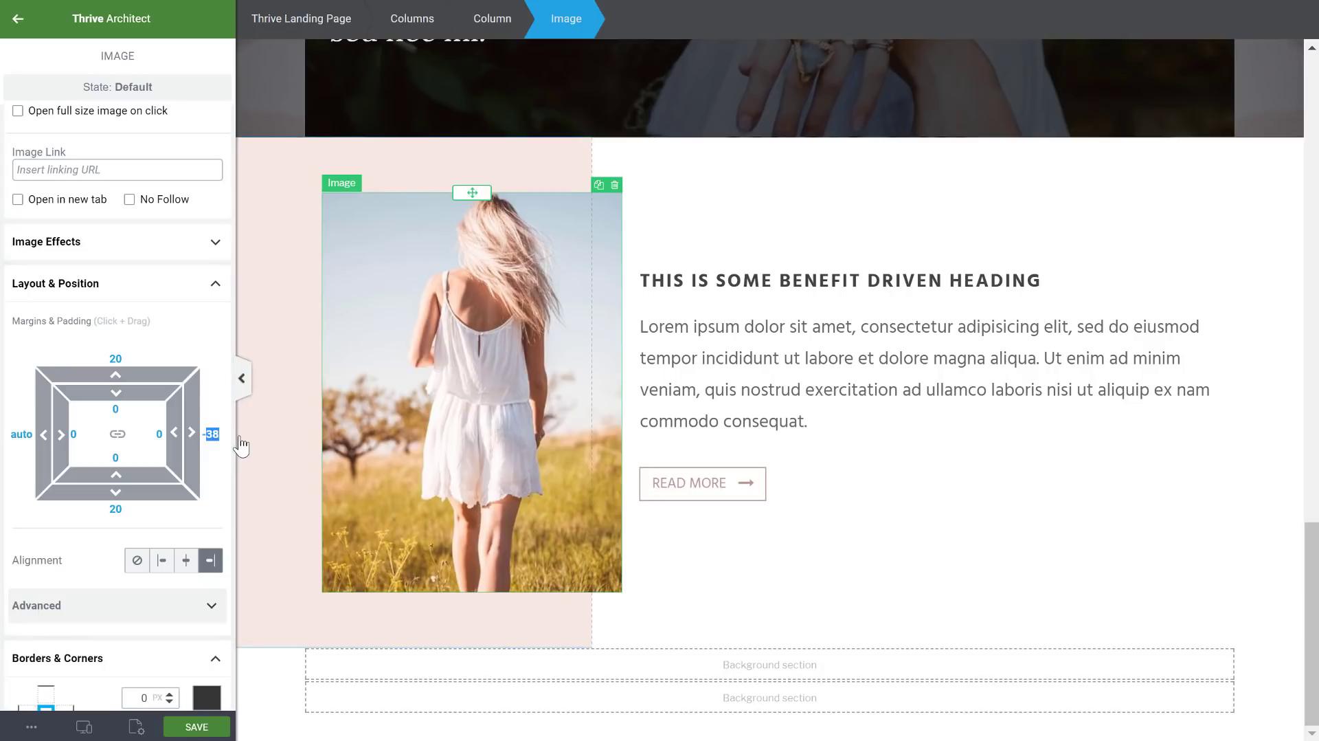
text(50)
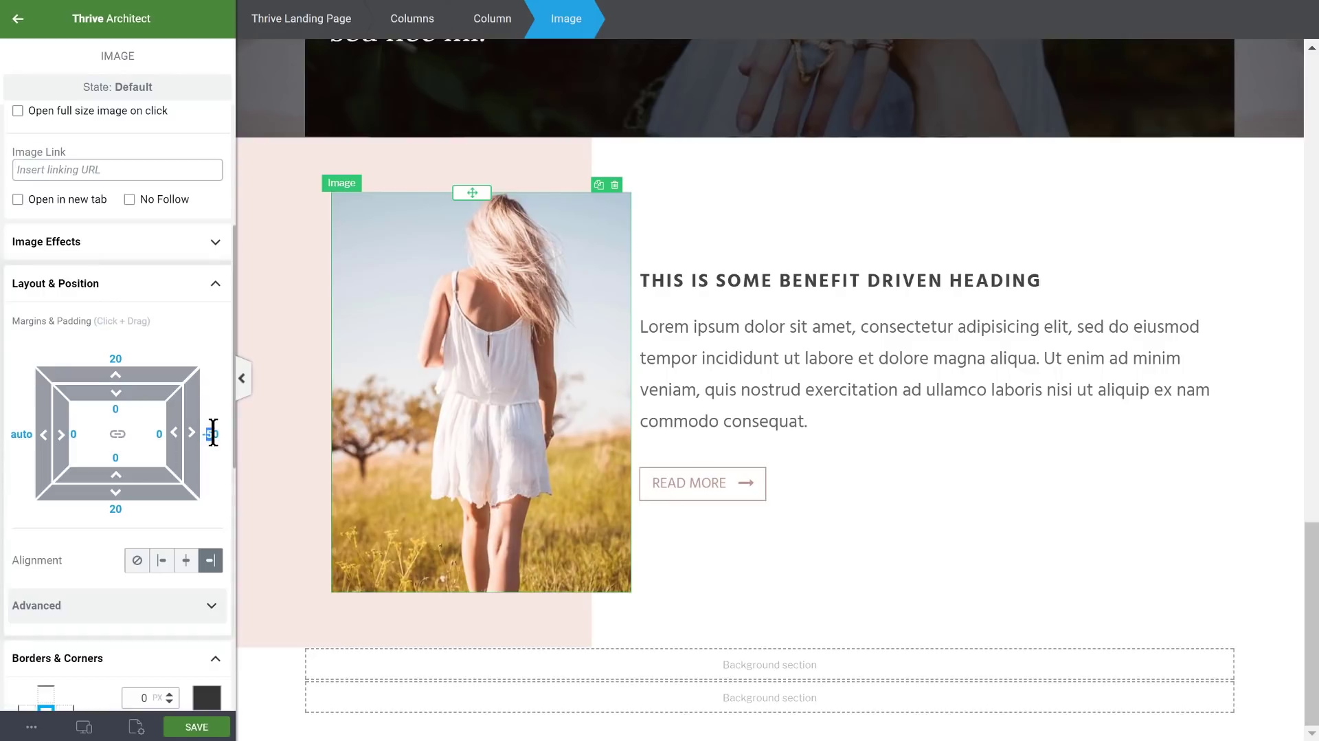
text(70)
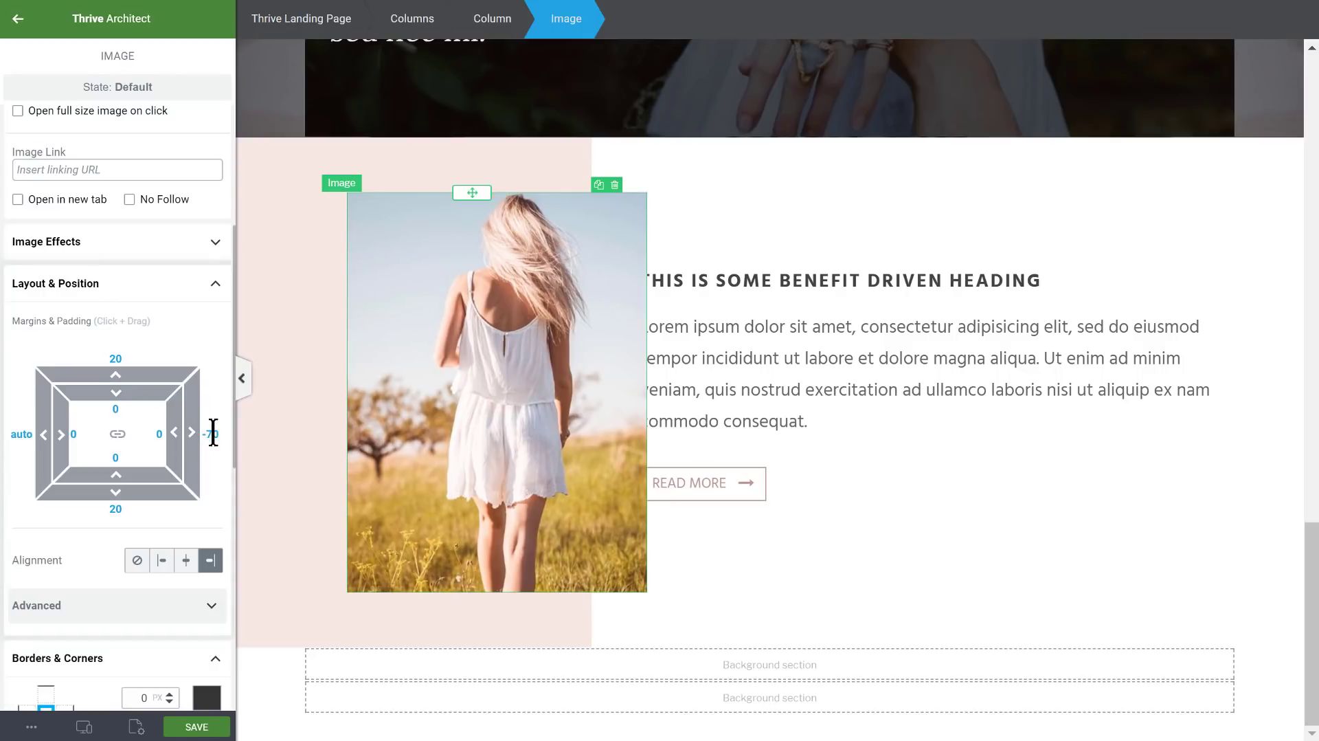
- Increase the left padding of the content box around the heading, paragraph and button to 121
click(1067, 432)
click(580, 18)
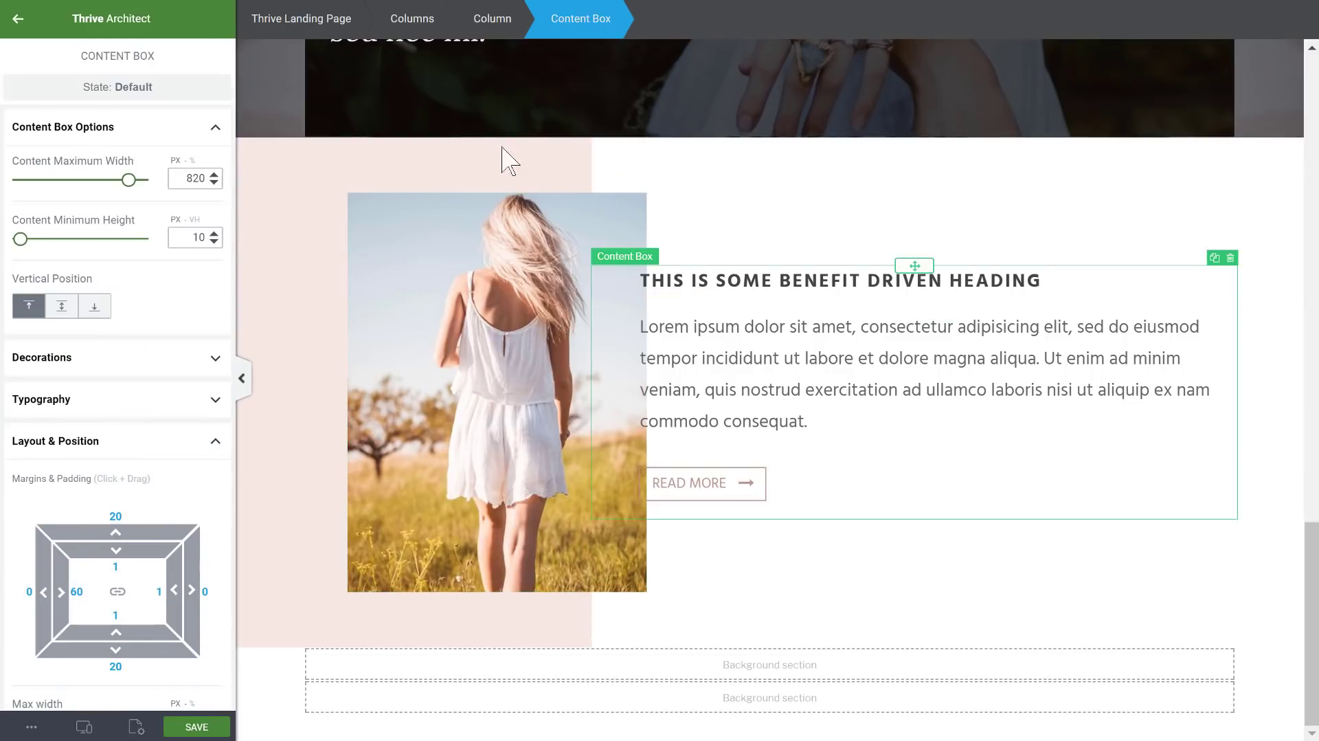
drag(57, 592, 590, 693)
click(589, 682)
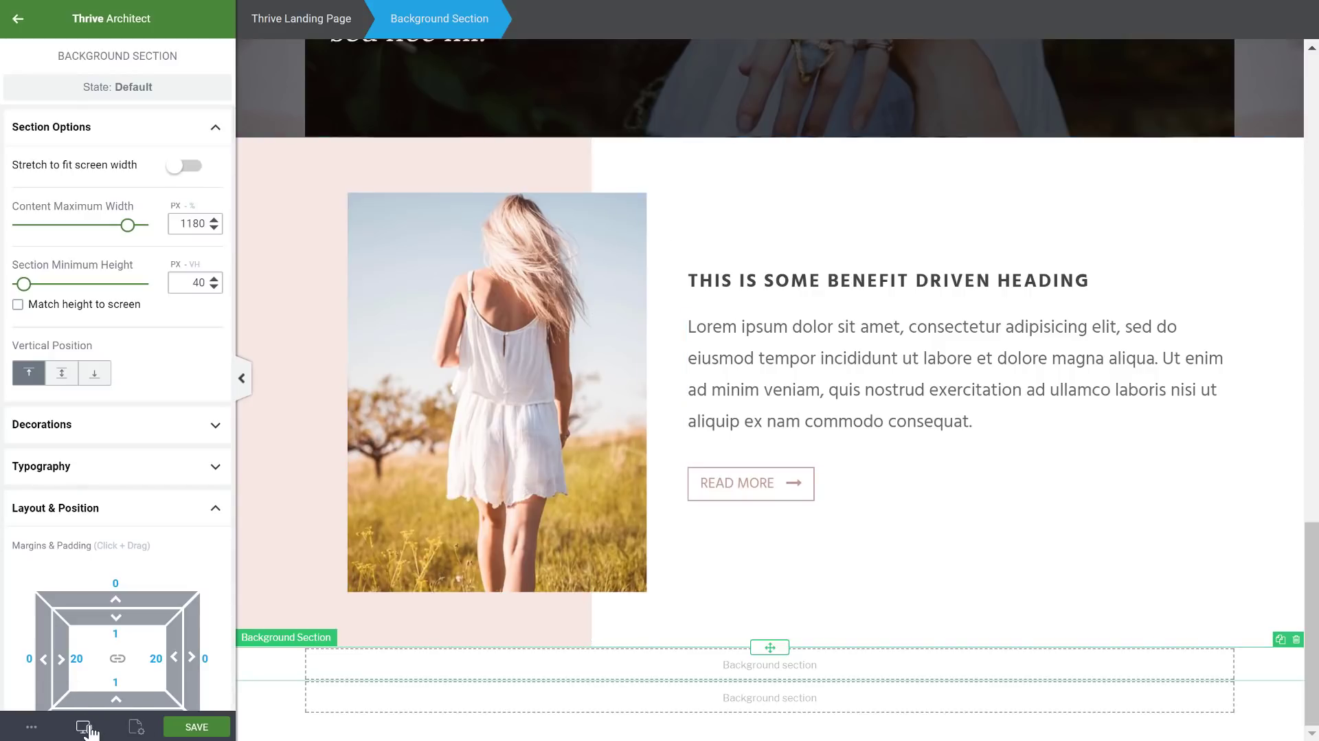
- Switch to the tablet view and set the white text column's top and bottom padding to 30
mouse_move(86, 727)
click(88, 683)
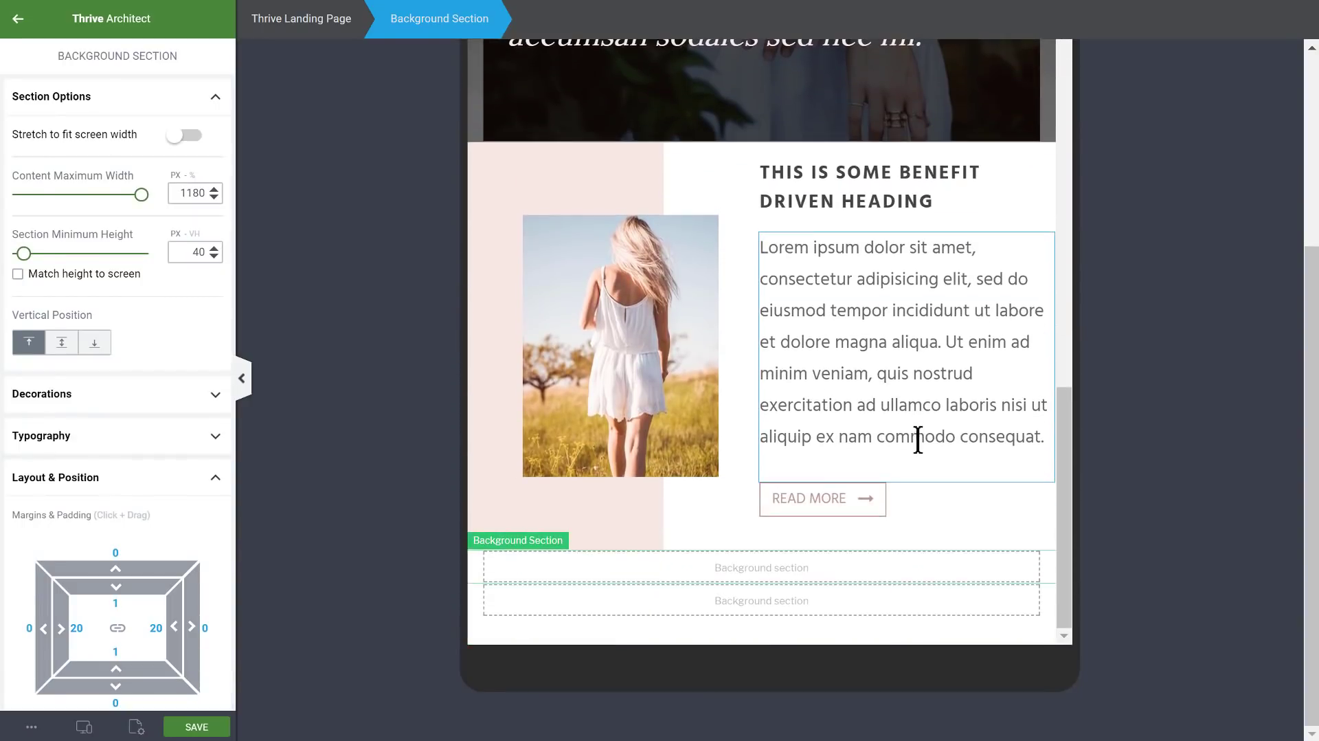
click(731, 206)
click(730, 206)
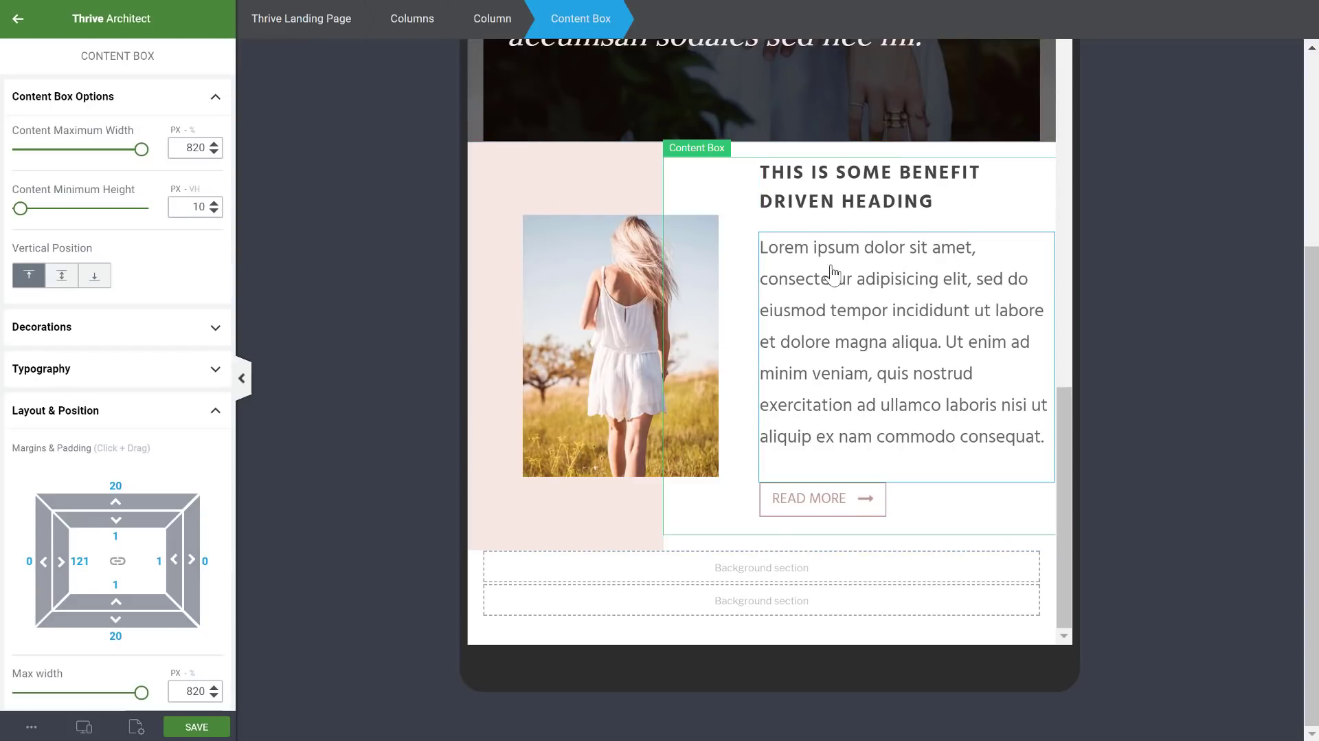
click(812, 163)
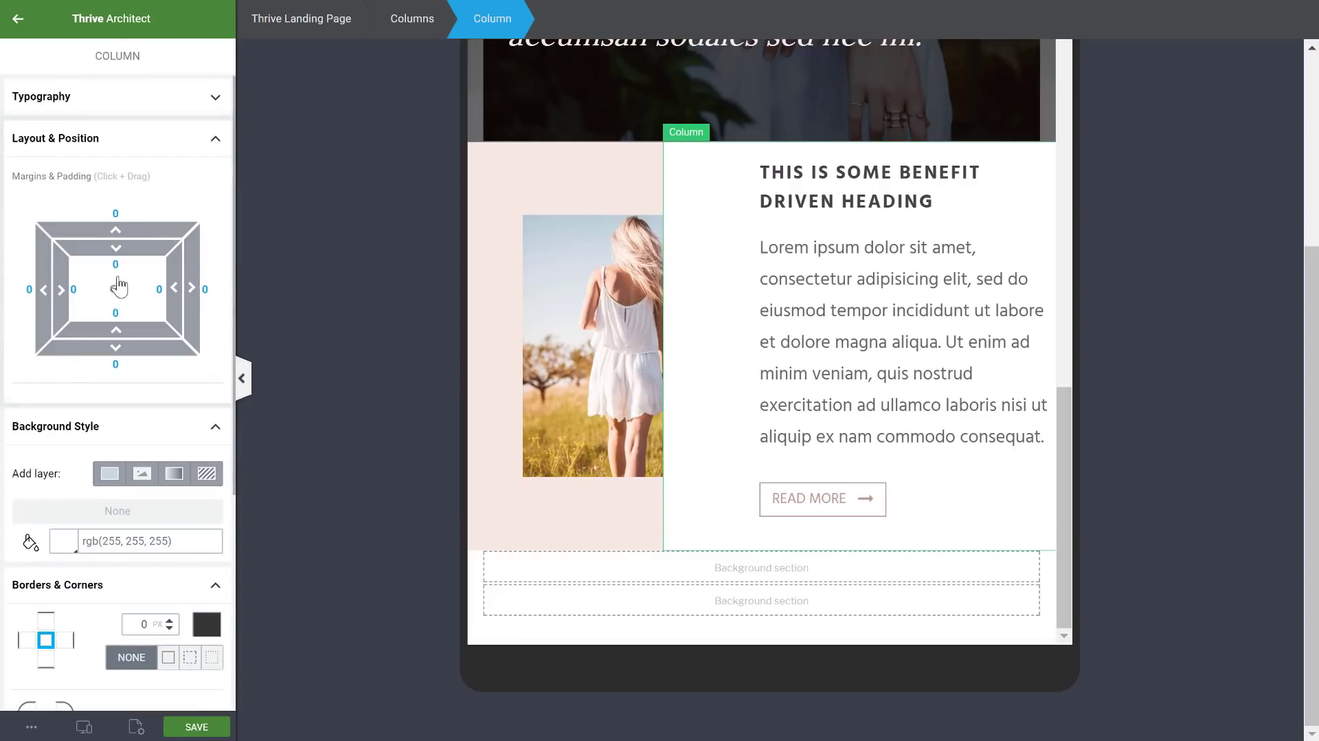
drag(150, 316, 156, 426)
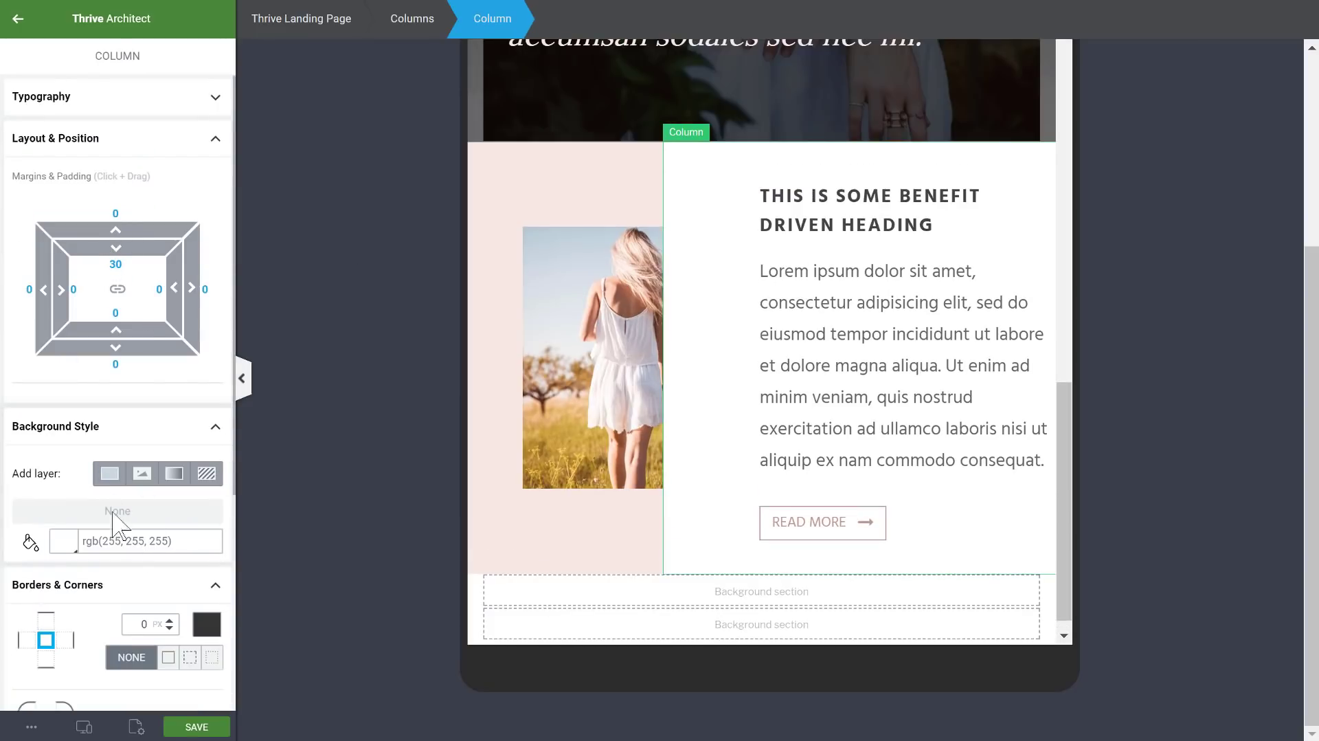
click(110, 313)
text(3)
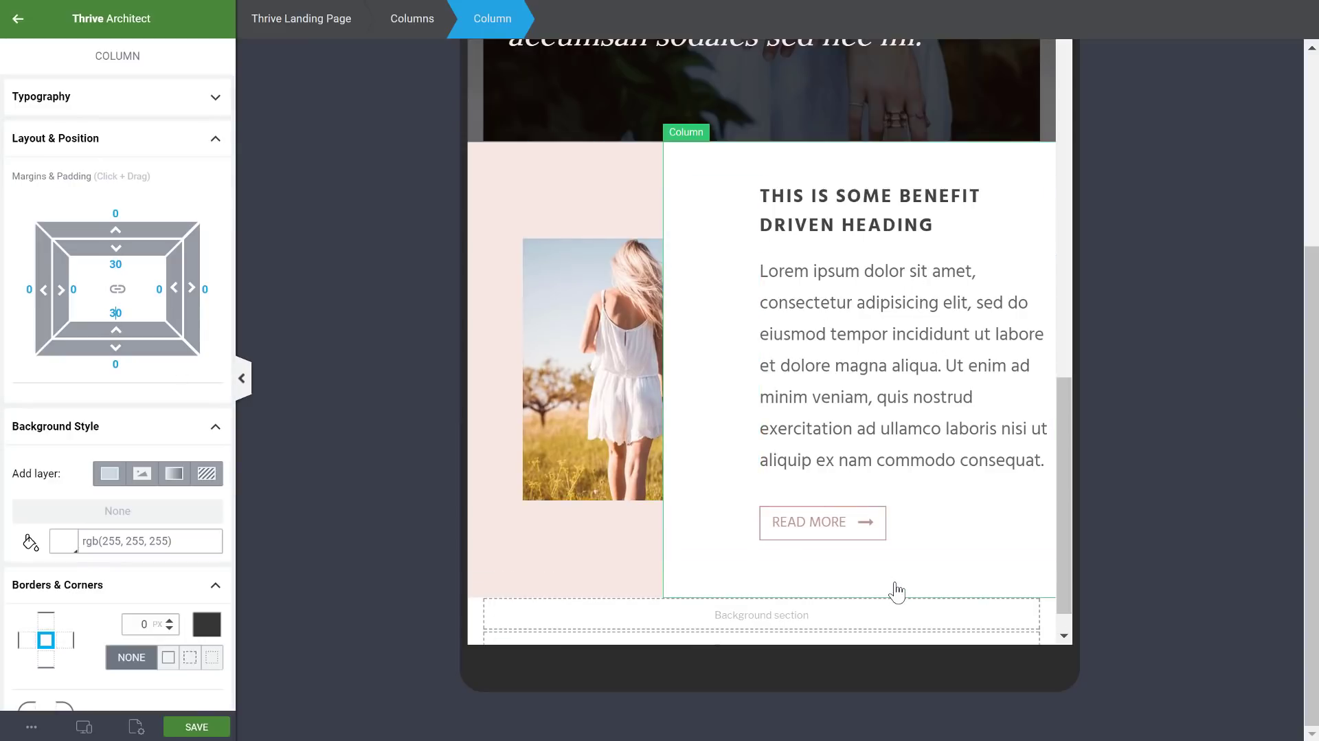
- Set the white text column's right padding to 20 in the tablet view
click(593, 206)
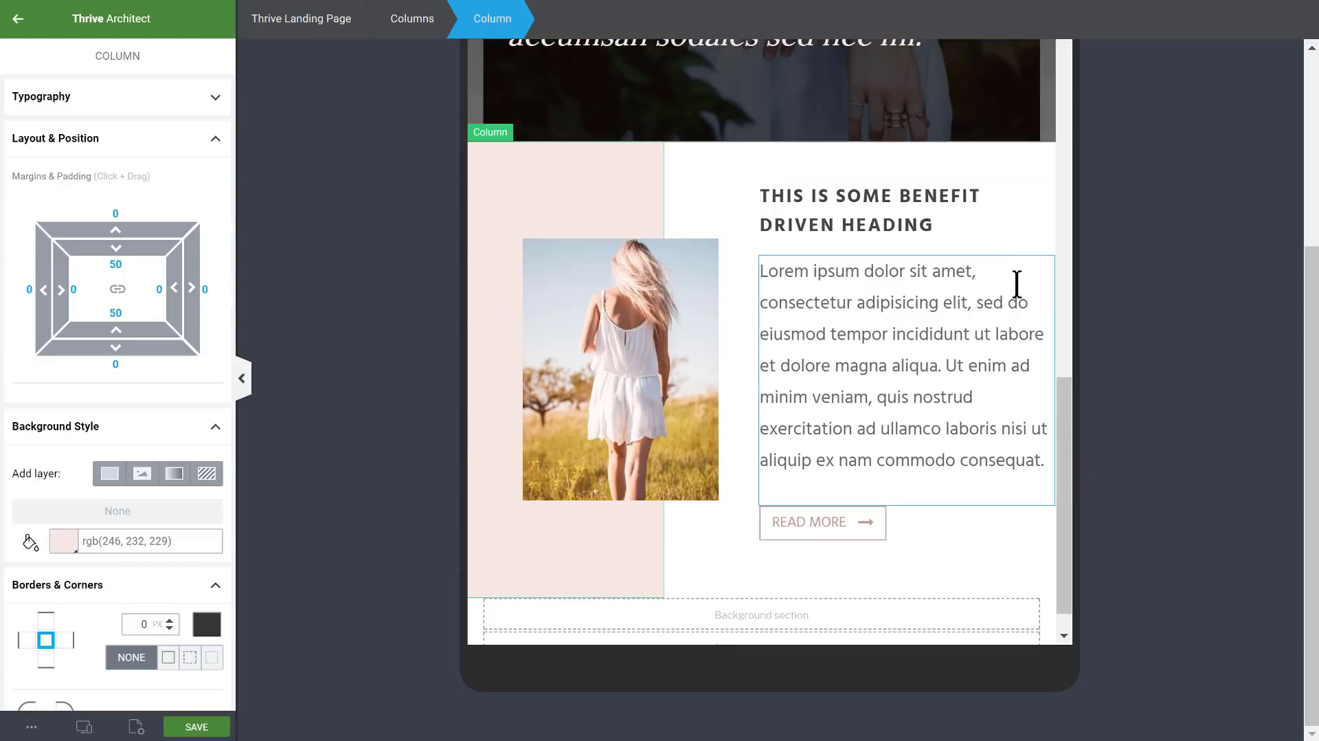
click(1017, 166)
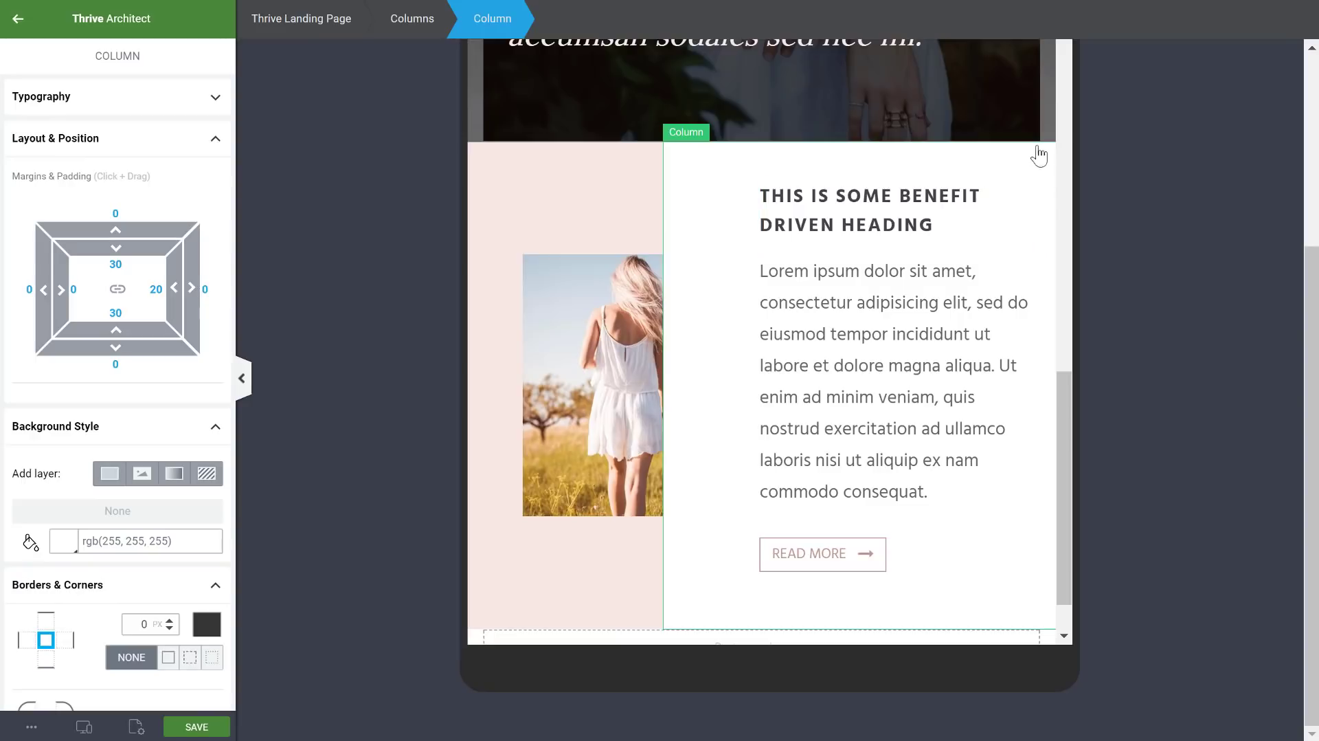
click(494, 163)
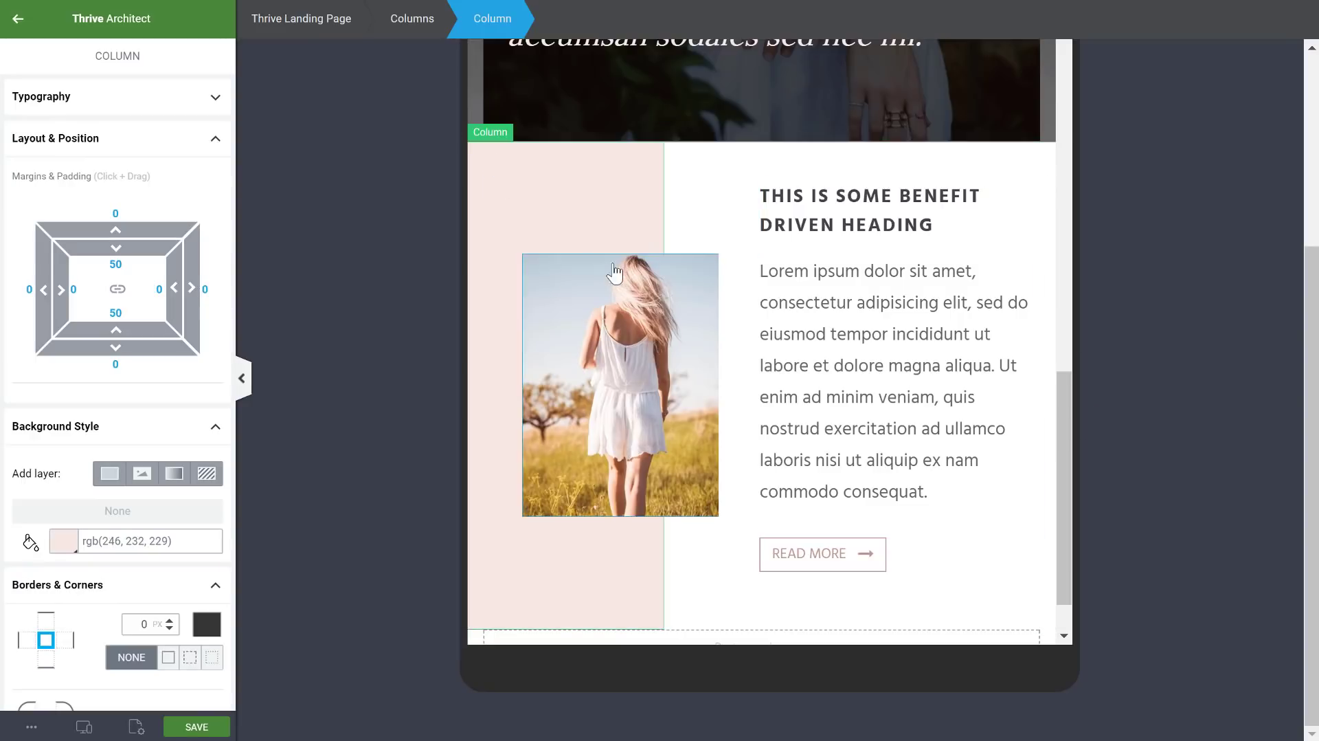
scroll(598, 383, down, 1)
scroll(598, 383, up, 1)
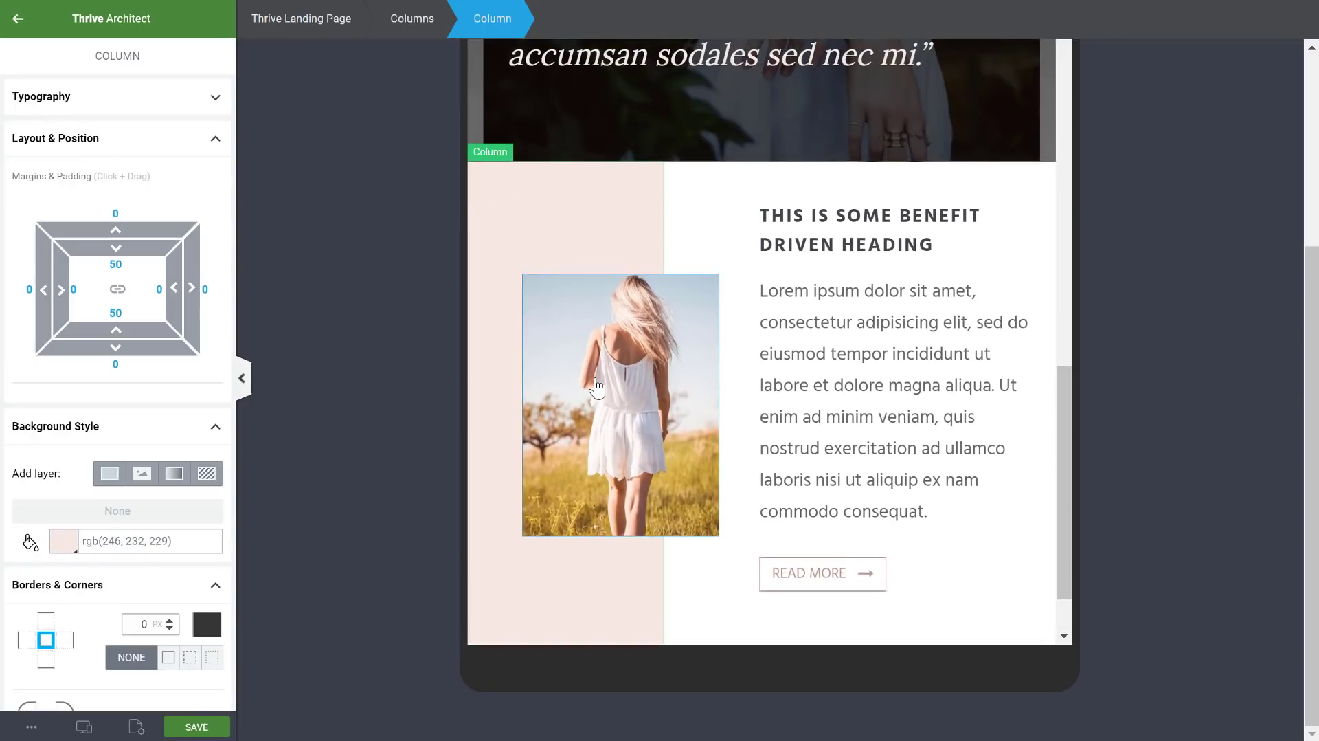
scroll(598, 383, down, 1)
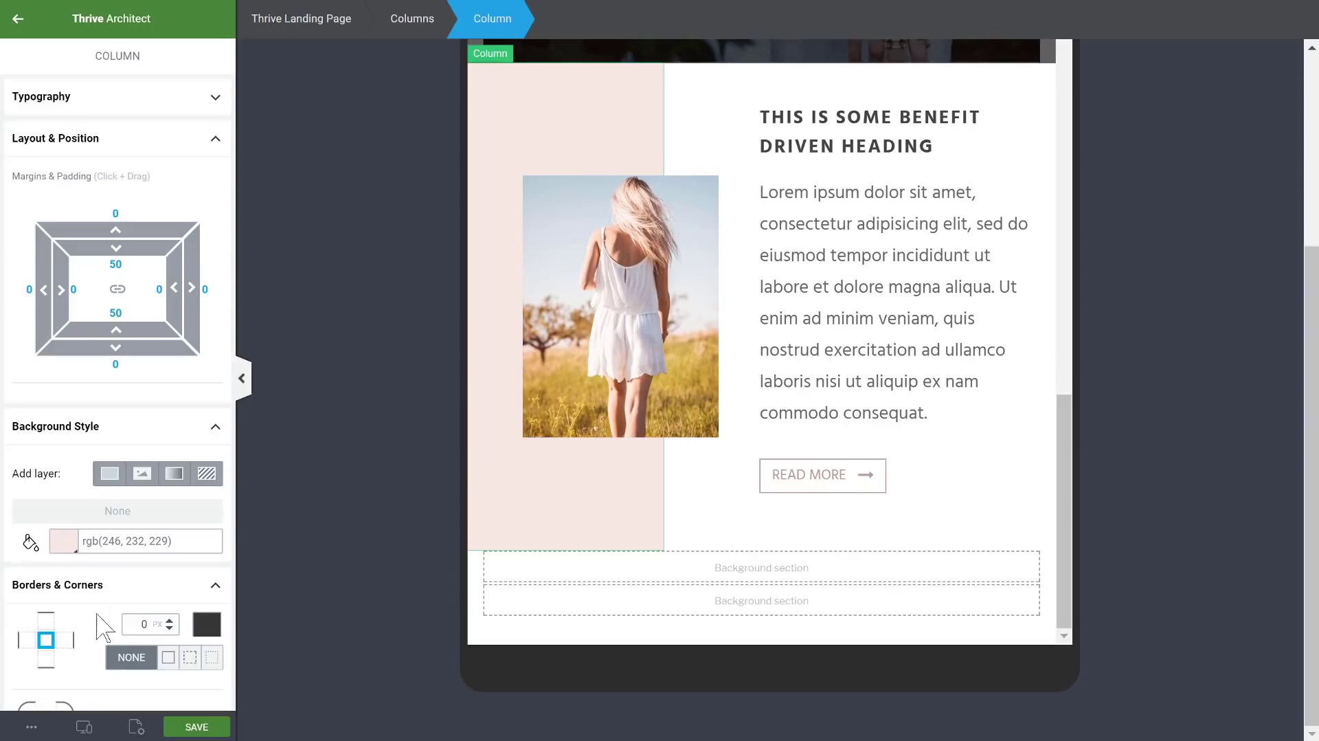
- Switch to the mobile view and set the bottom padding of the pink image column to 1
click(86, 727)
click(122, 695)
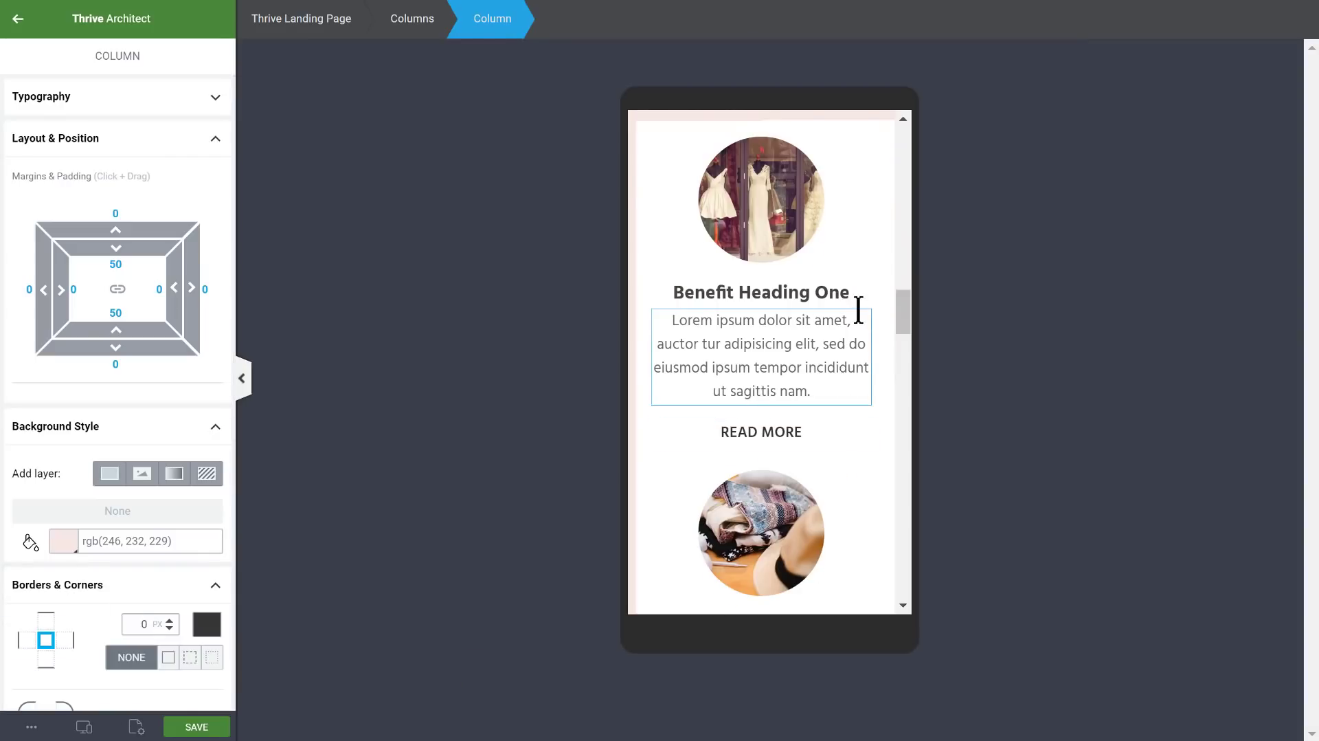
scroll(858, 310, down, 10)
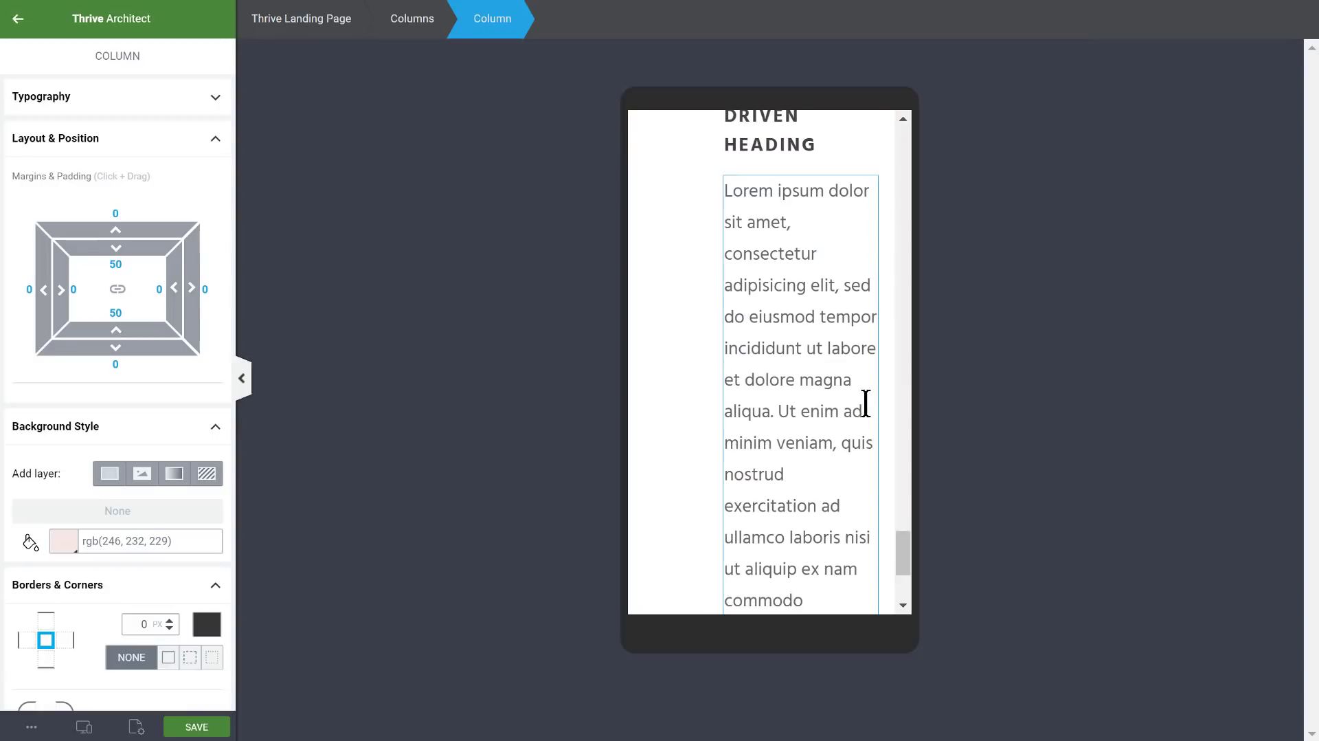
scroll(866, 403, up, 10)
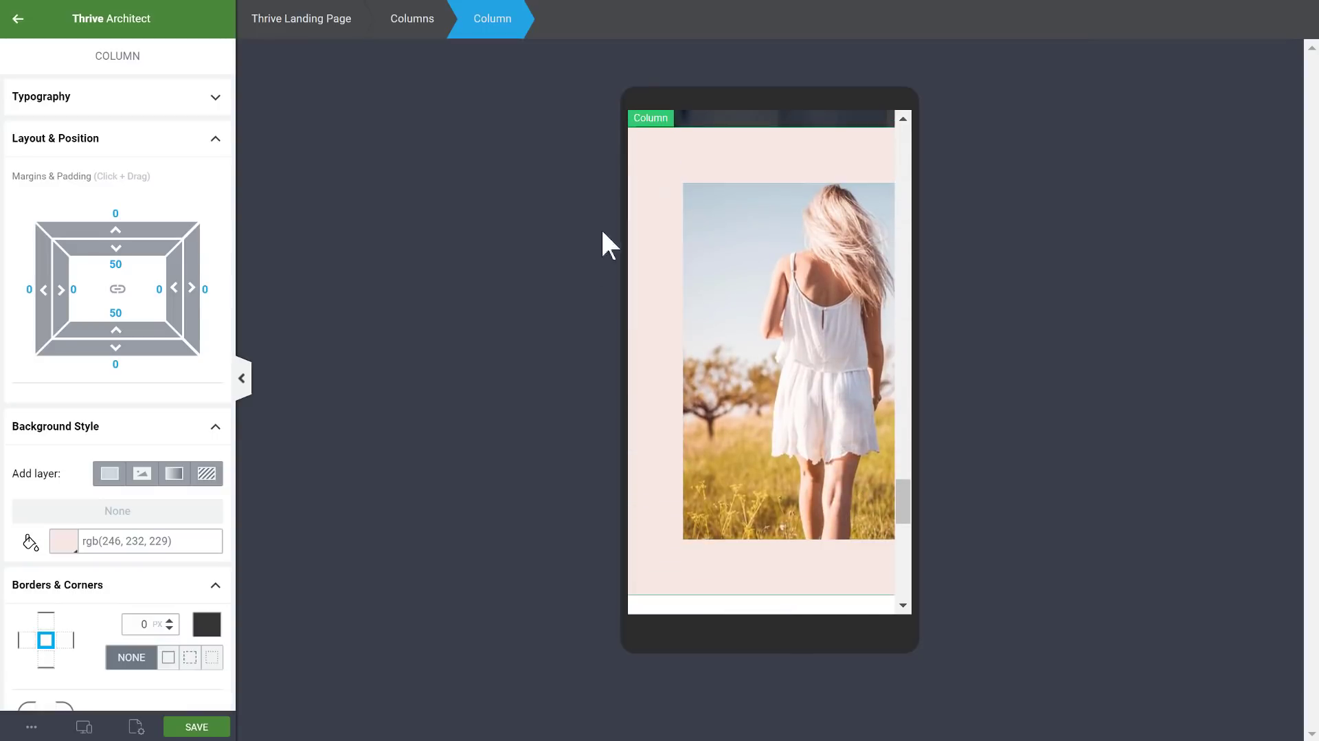
scroll(766, 441, down, 2)
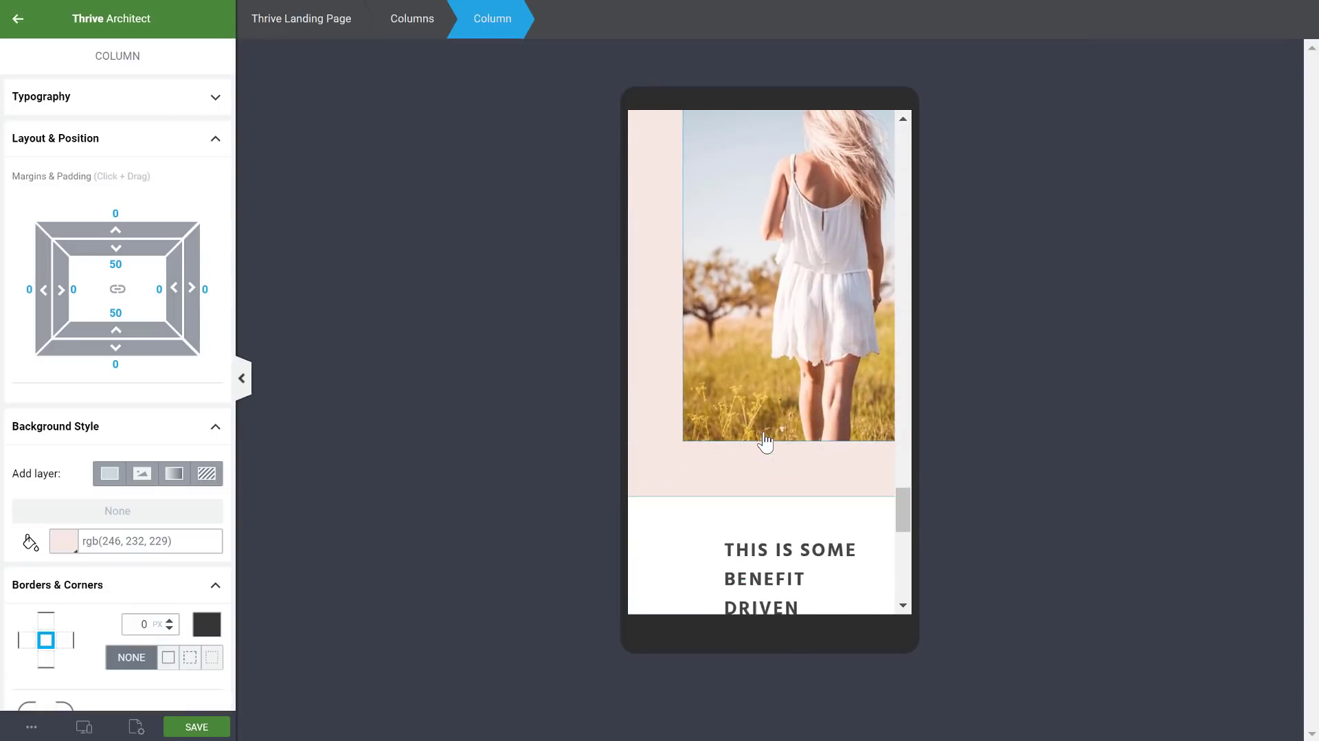
scroll(766, 441, up, 2)
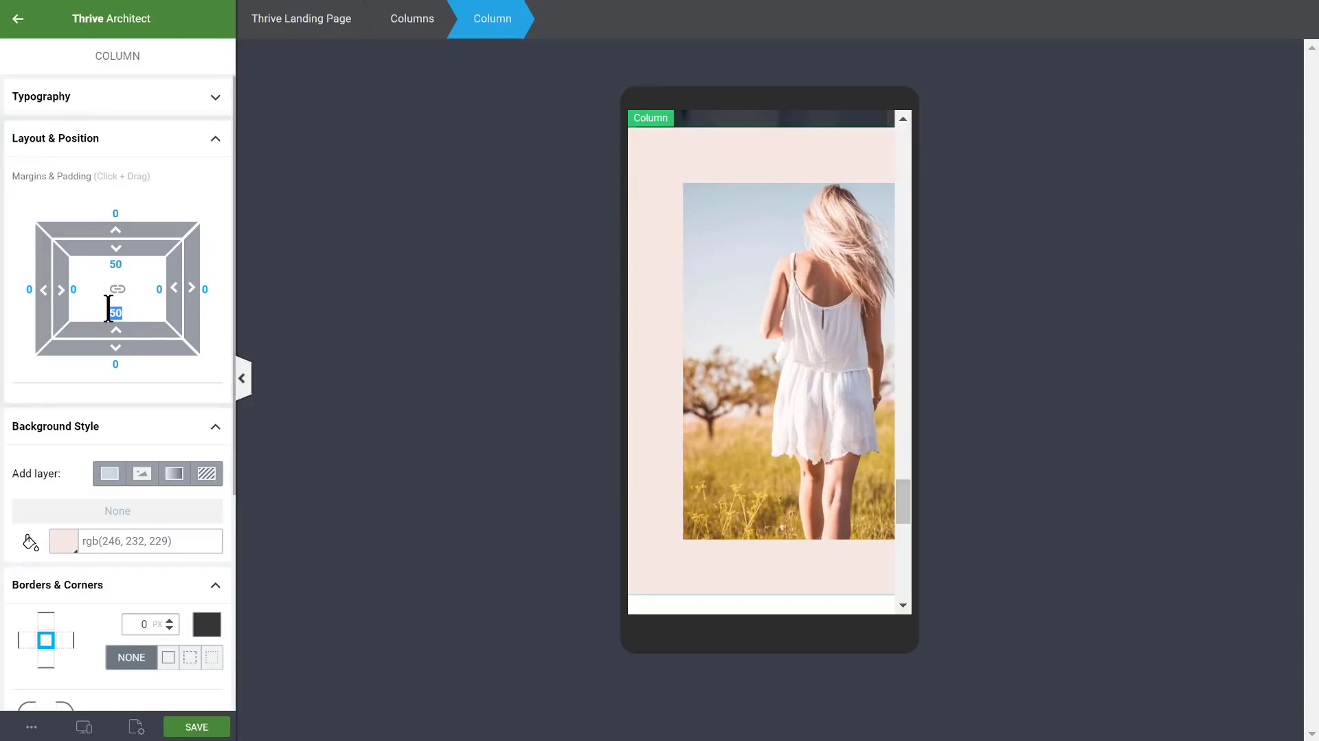
text(1)
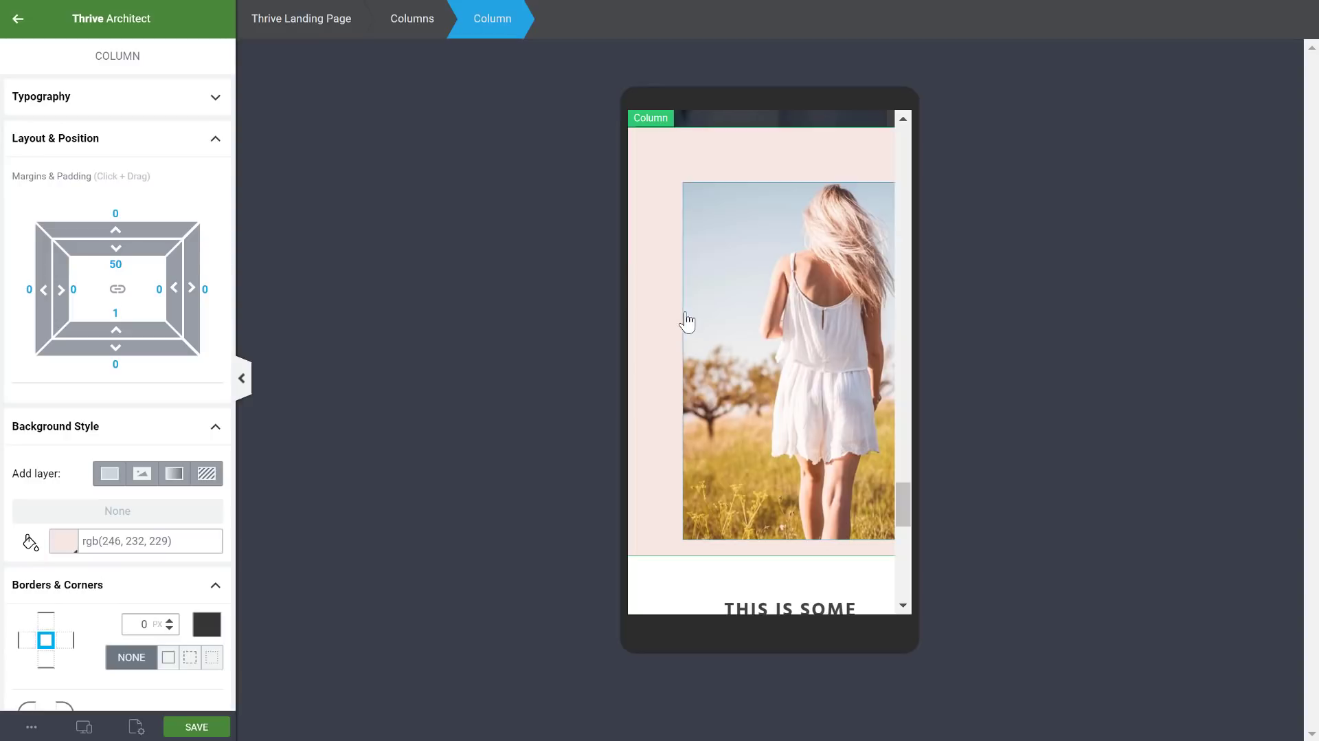
- Center-align the image of the woman in the pink column for the mobile view
click(756, 337)
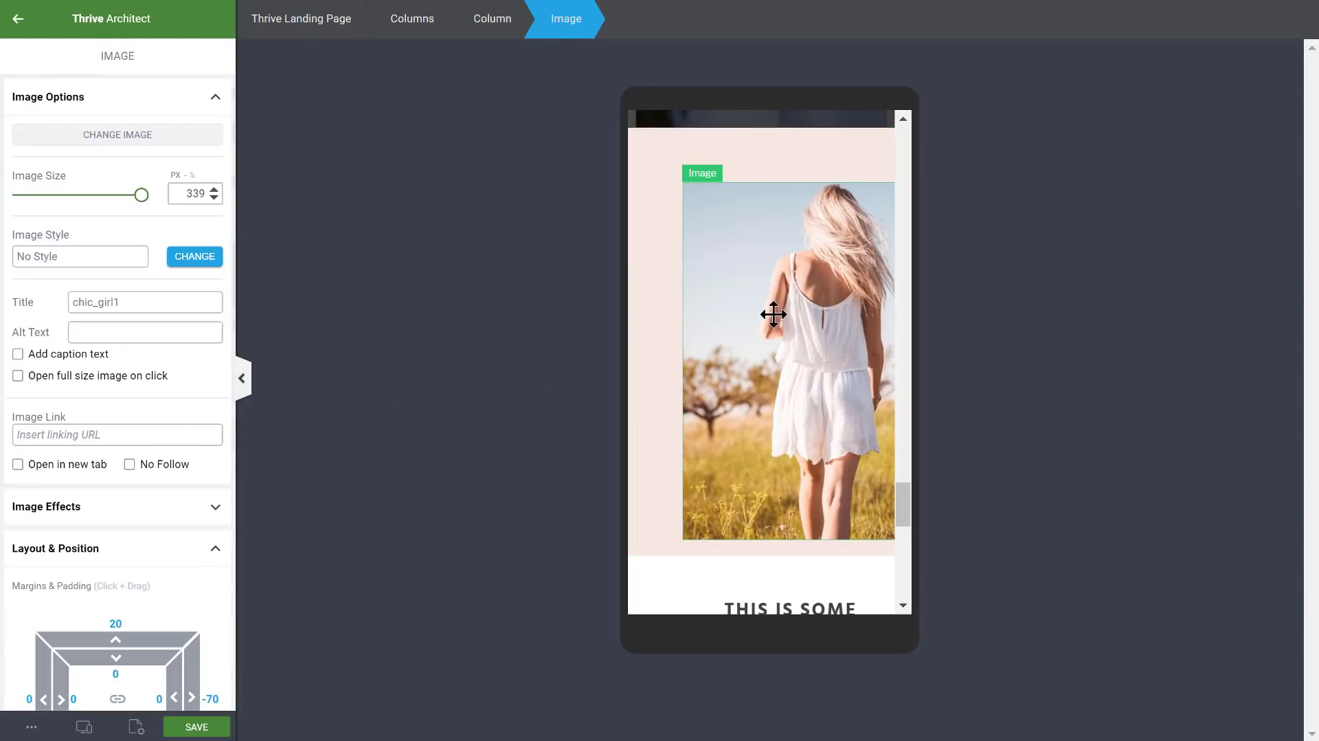
scroll(176, 447, down, 5)
click(184, 540)
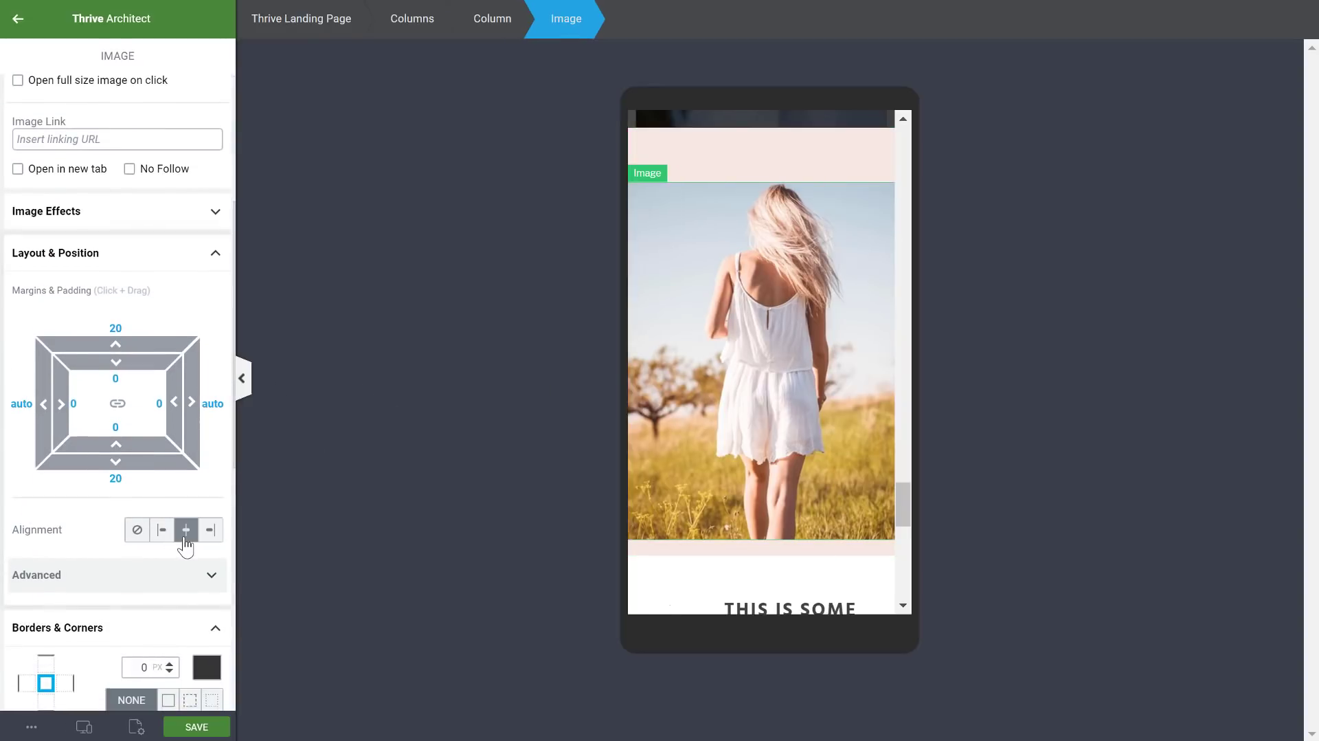
- Reduce the image size to 248 and give it a bottom margin of -63 so it overlaps the white column below
scroll(72, 253, up, 2)
scroll(73, 253, up, 2)
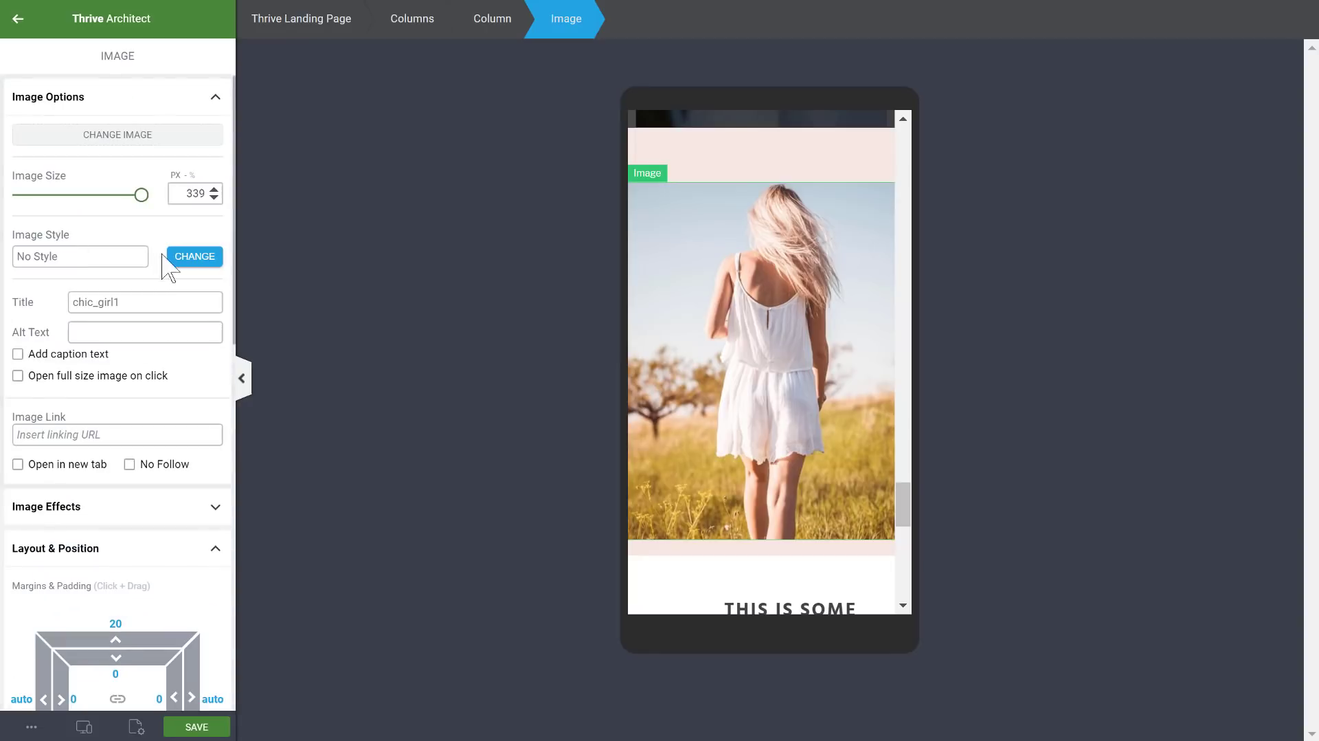
drag(143, 191, 108, 204)
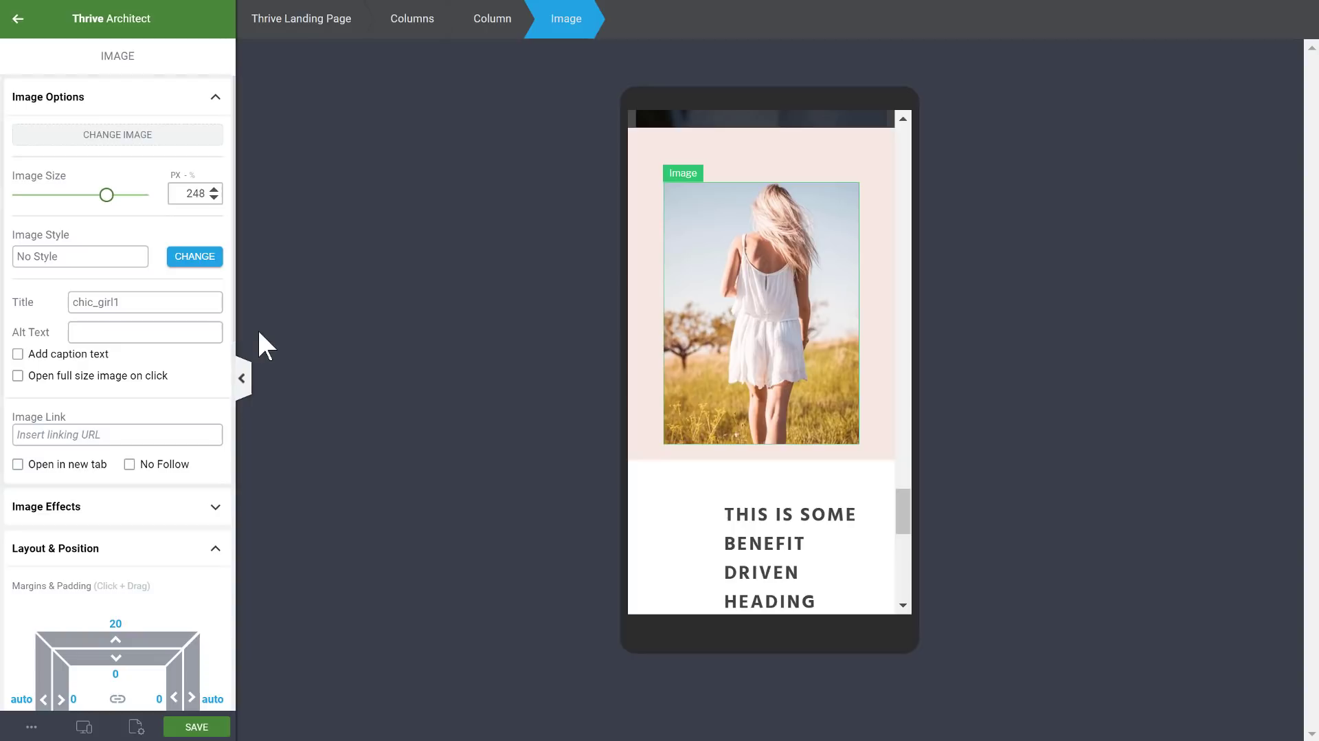
scroll(143, 590, down, 4)
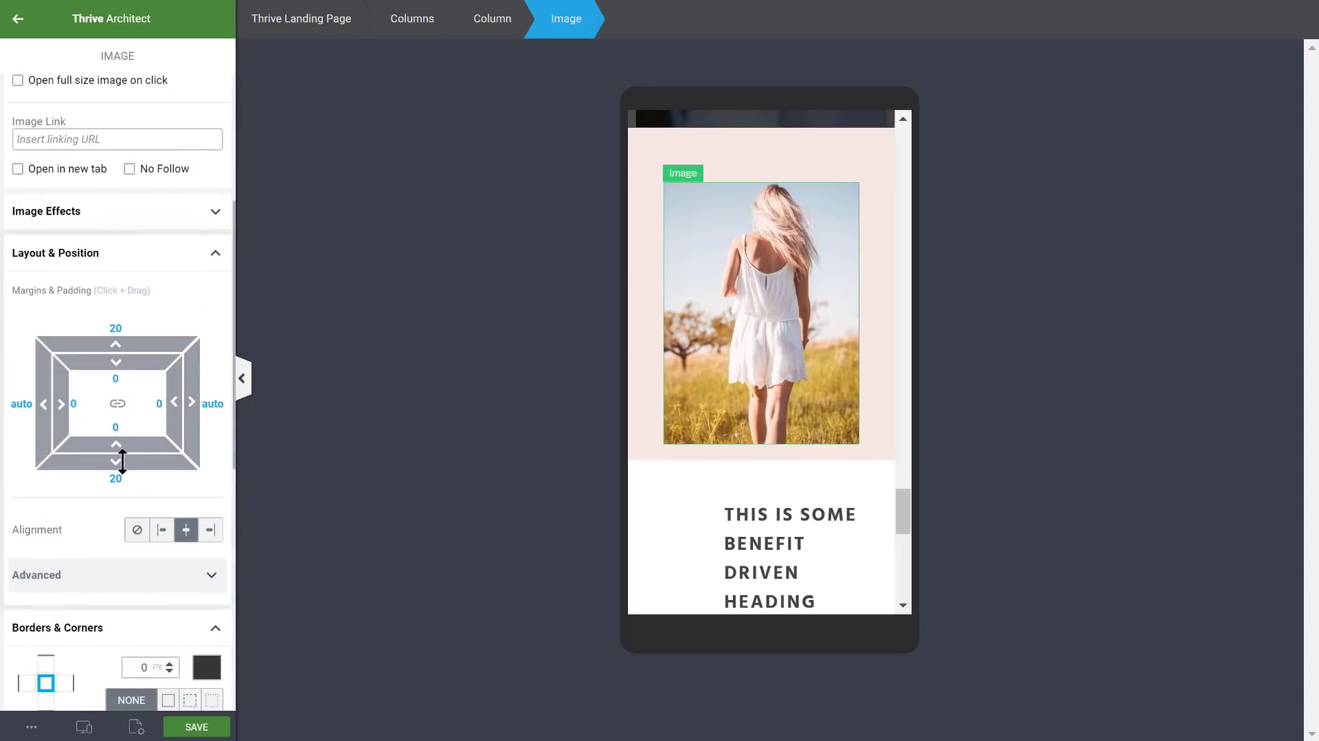
drag(117, 430, 110, 303)
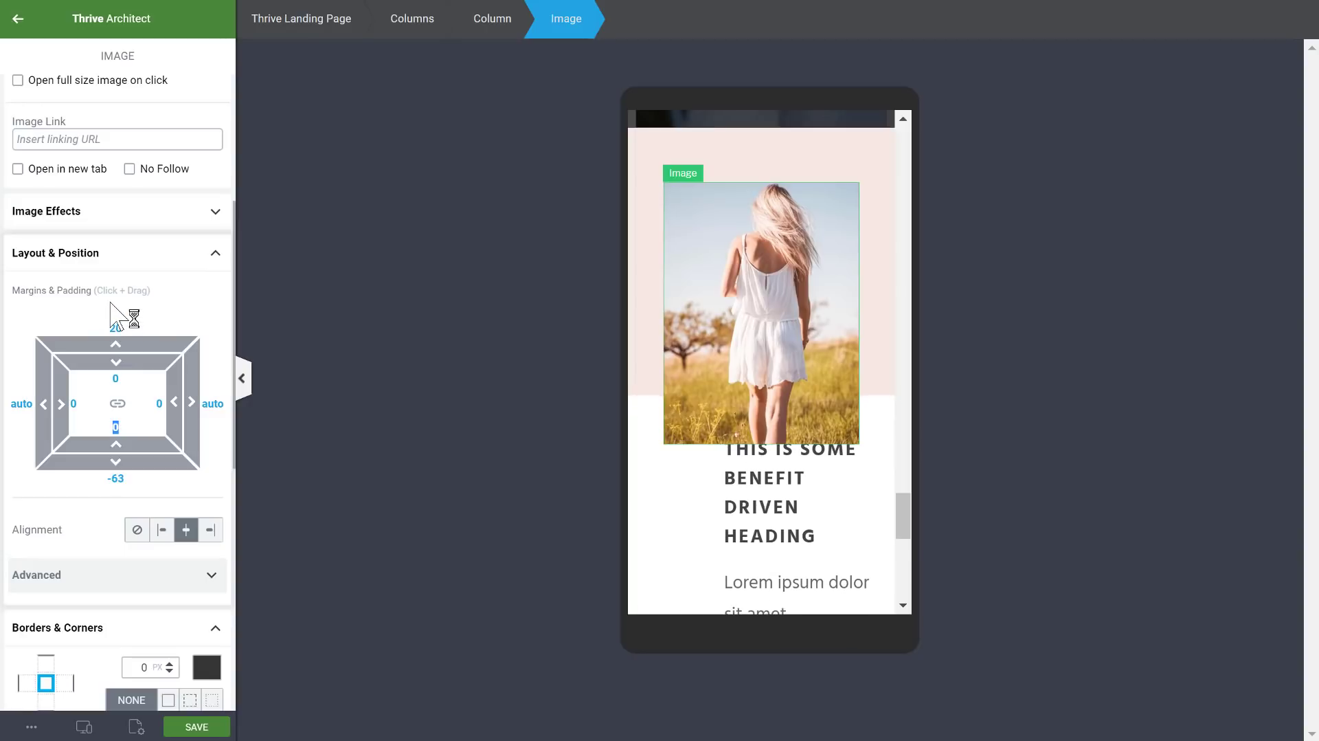
- Set the left padding of the content box around the heading, paragraph and button to 1 in the mobile view
scroll(889, 522, down, 4)
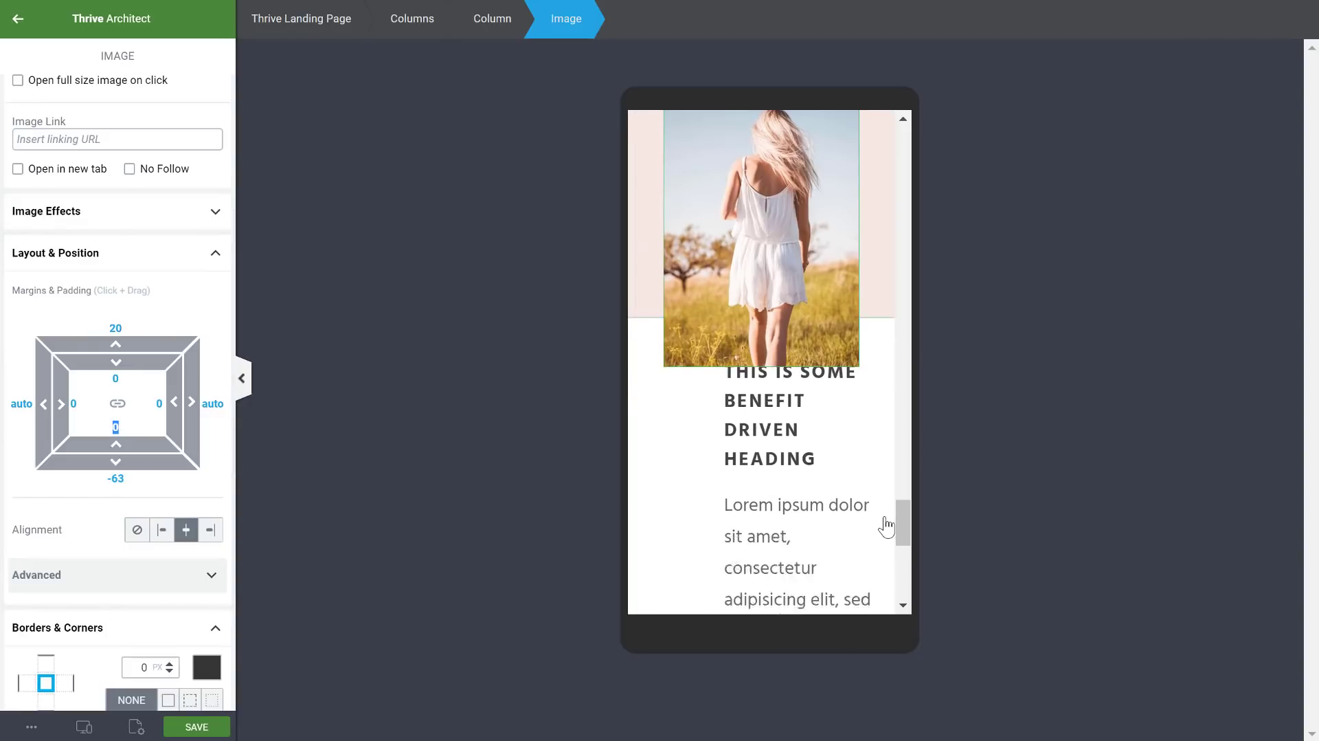
click(751, 221)
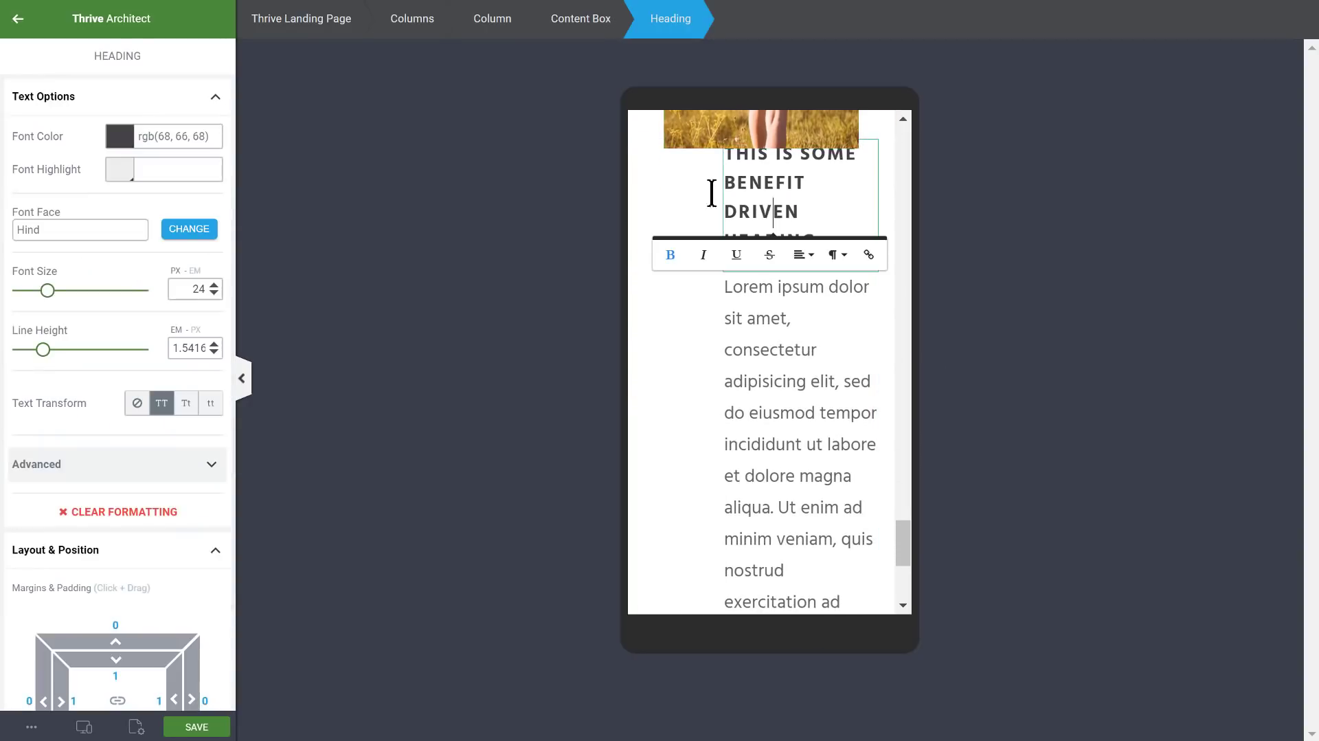
click(589, 23)
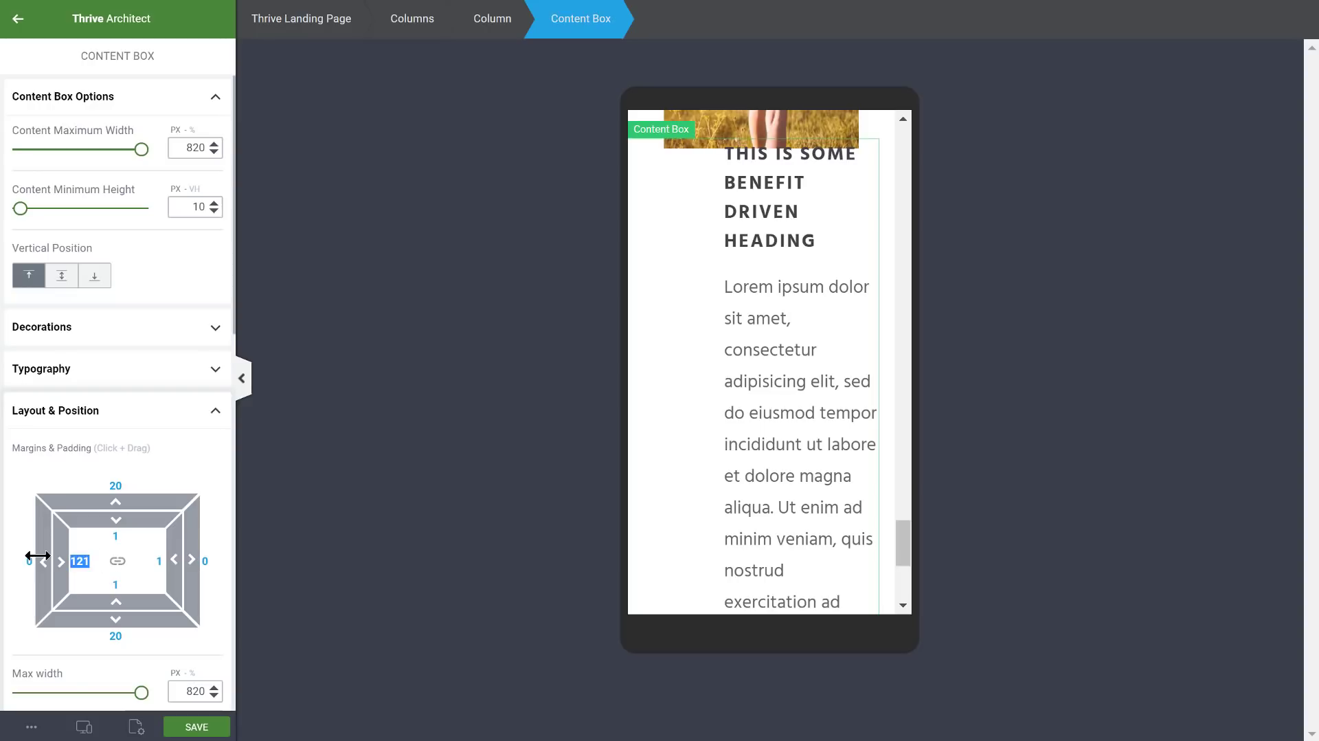
text(1)
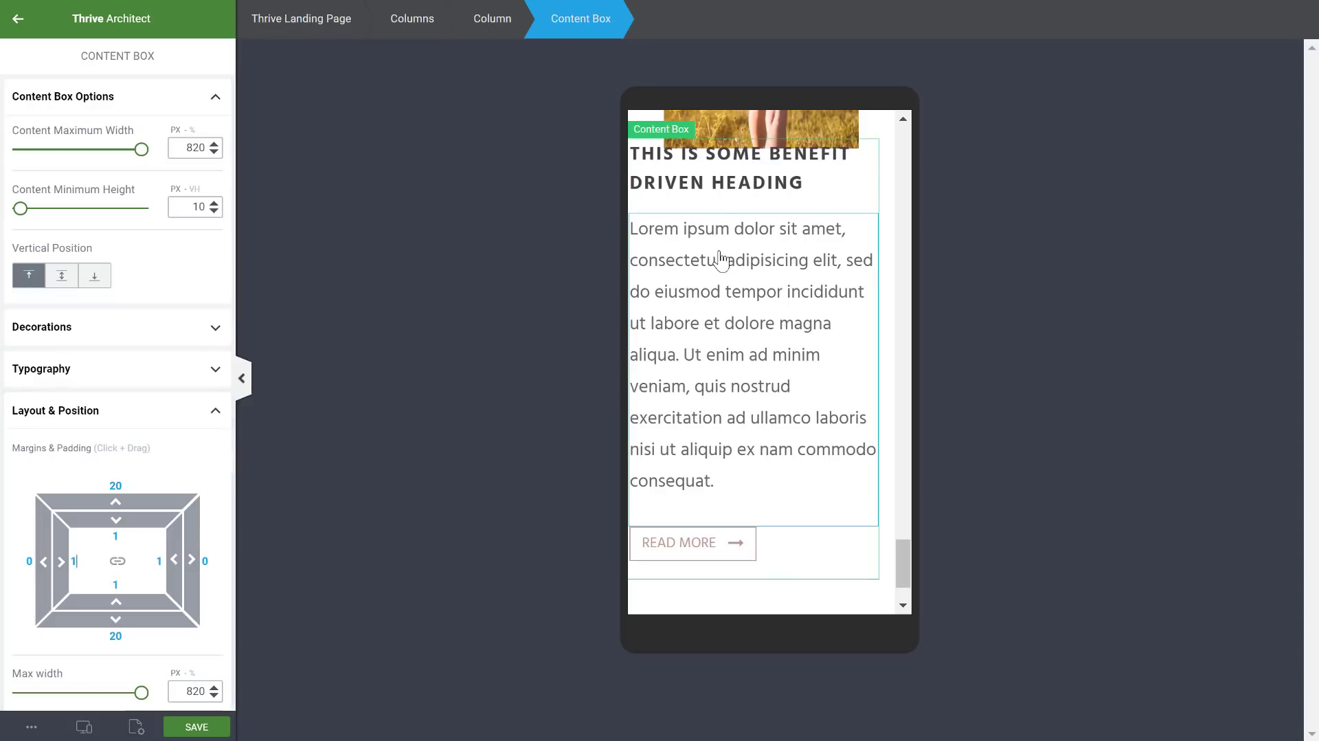
- Set the white text column's left and right padding to 10 in the mobile view
click(515, 24)
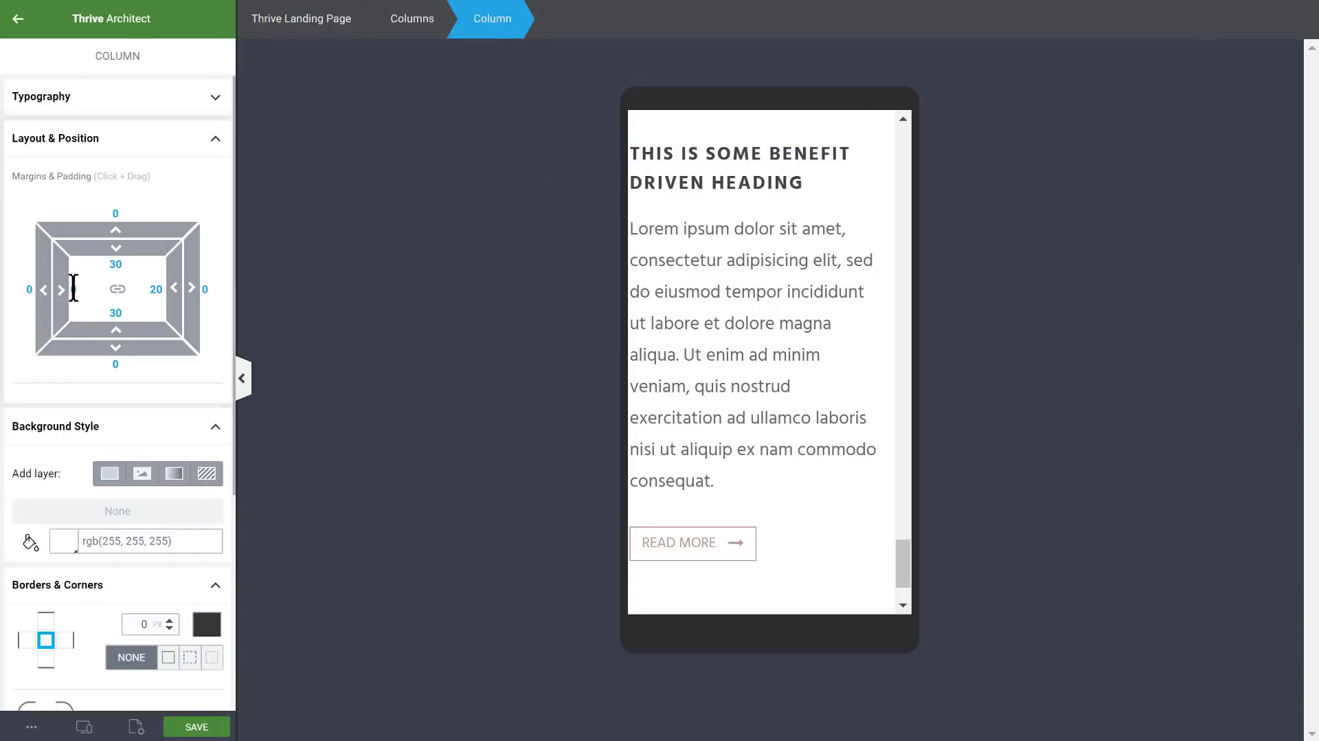
text(1)
text(1)
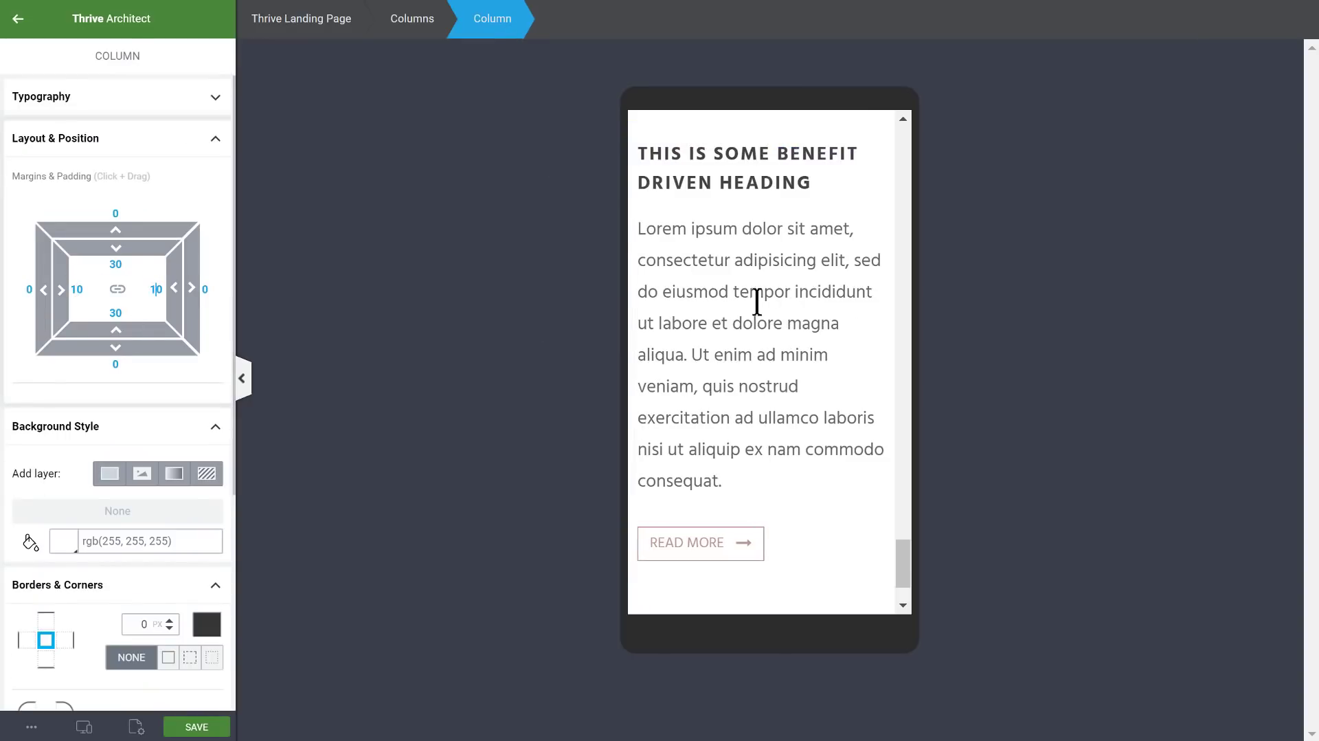
- Increase the top margin of the content box to 54 so the heading clears the overlapping image
scroll(837, 403, up, 3)
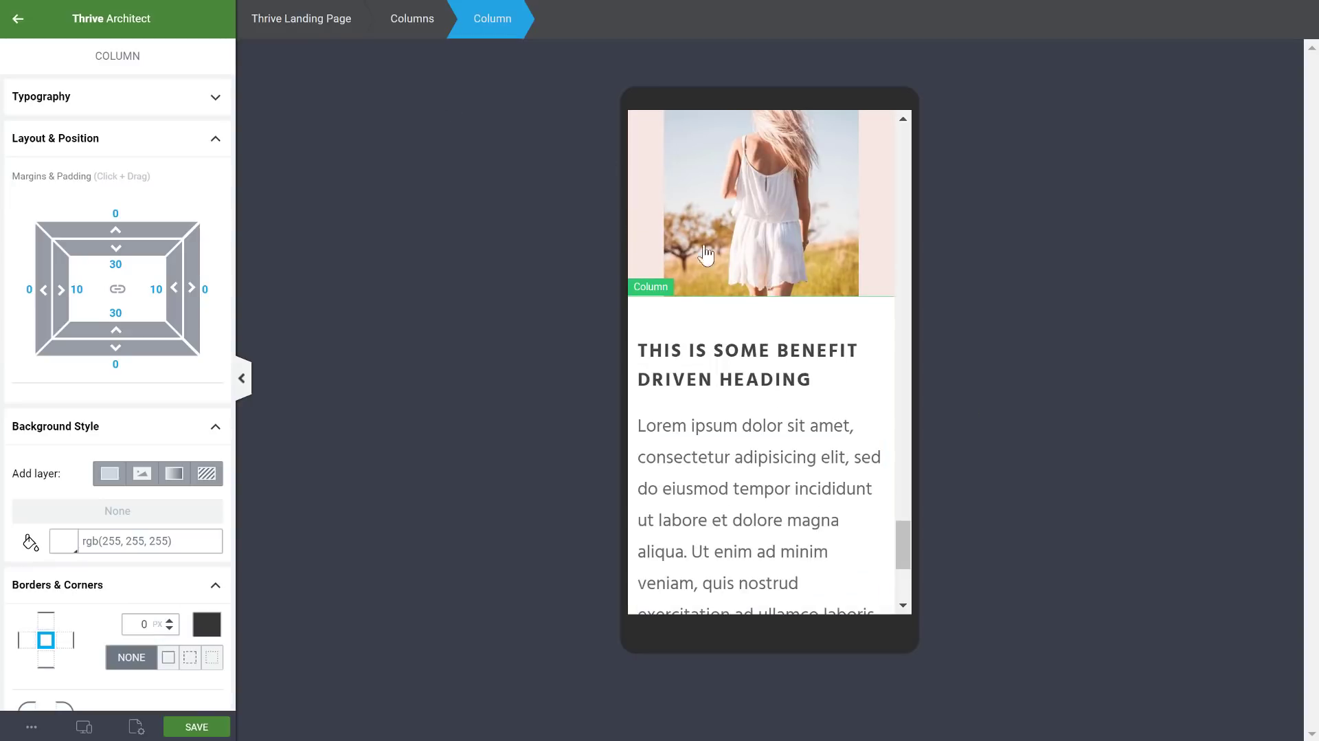
click(786, 426)
click(589, 21)
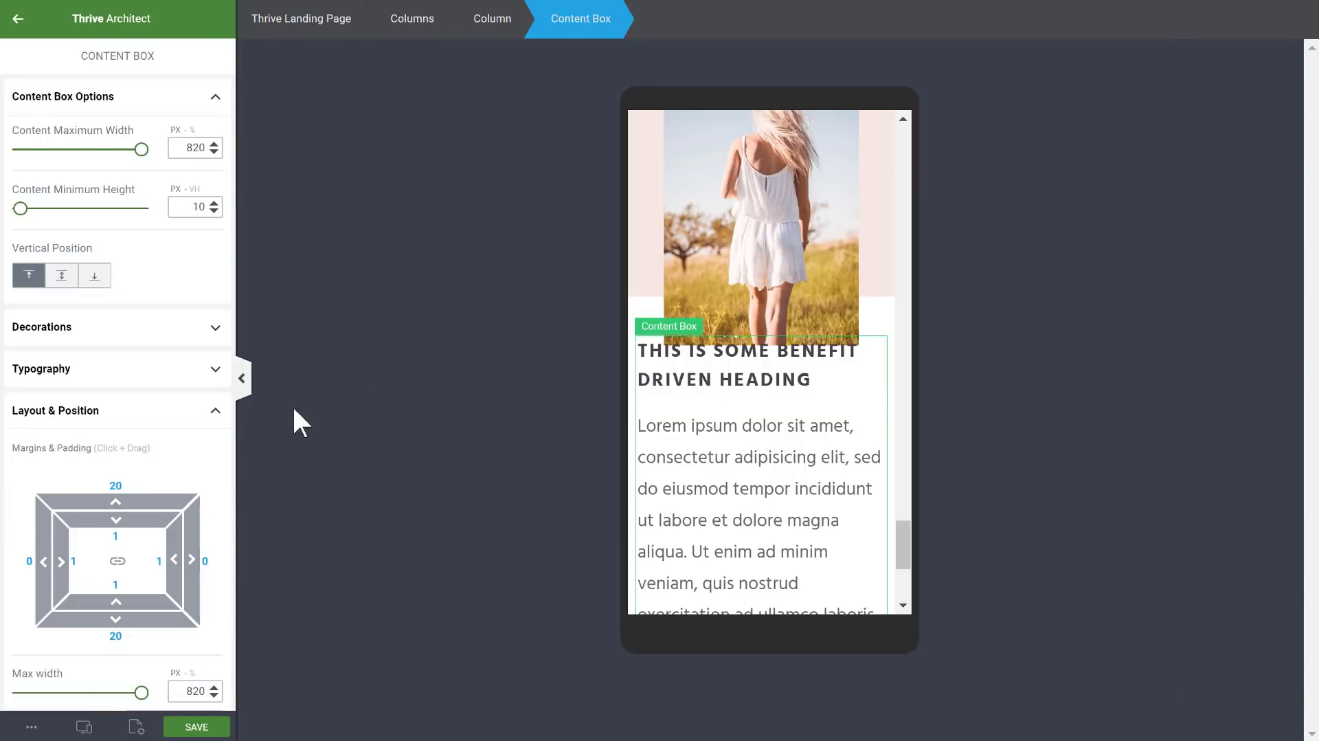
scroll(121, 398, down, 2)
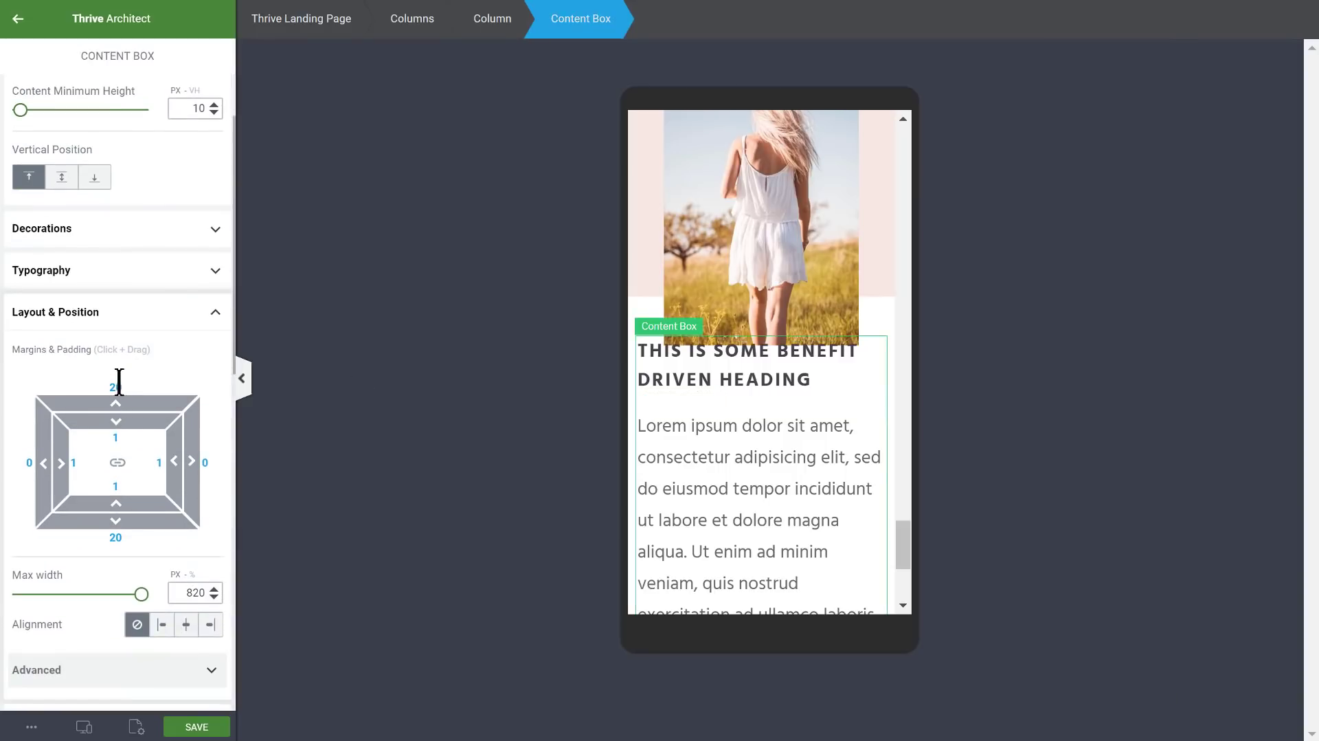
drag(119, 381, 120, 334)
scroll(840, 503, up, 1)
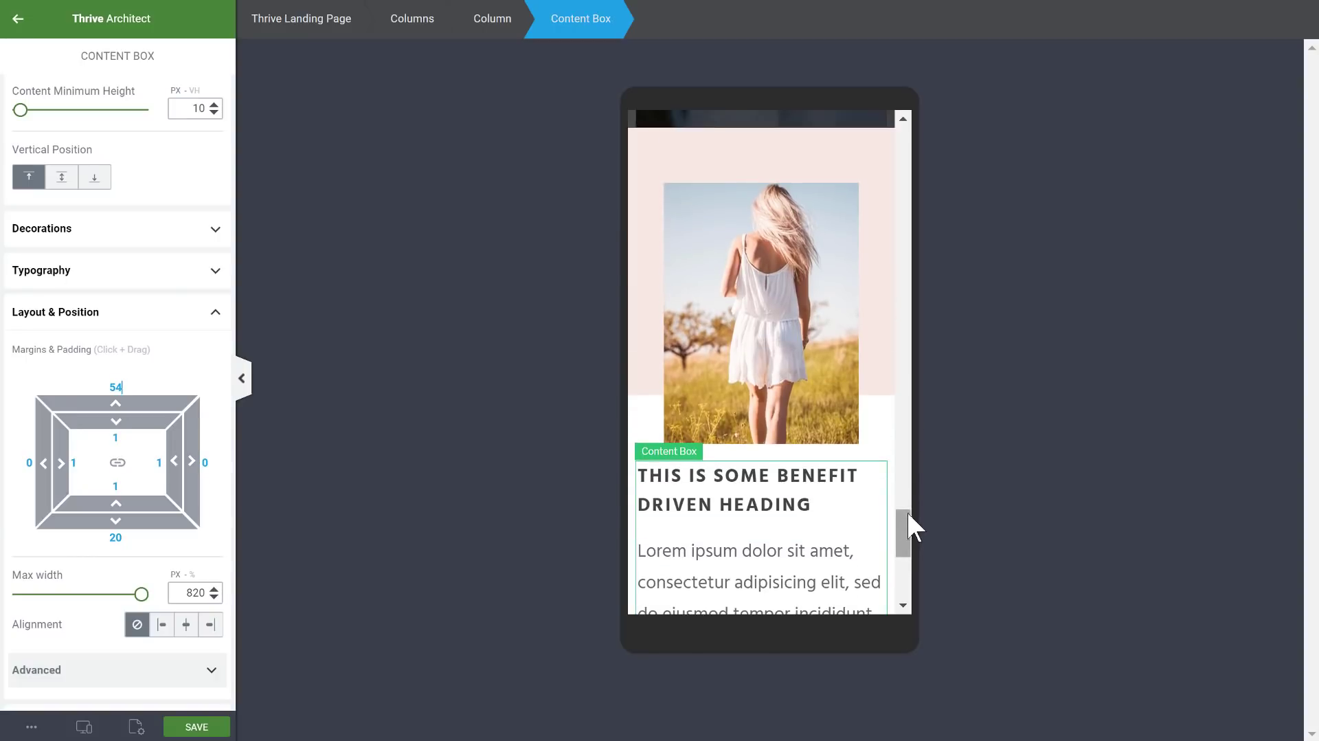
mouse_move(908, 514)
mouse_down()
mouse_move(901, 494)
mouse_move(901, 565)
mouse_move(898, 507)
mouse_up()
- Return to the desktop view and duplicate the whole two-column section with the image and text
click(84, 727)
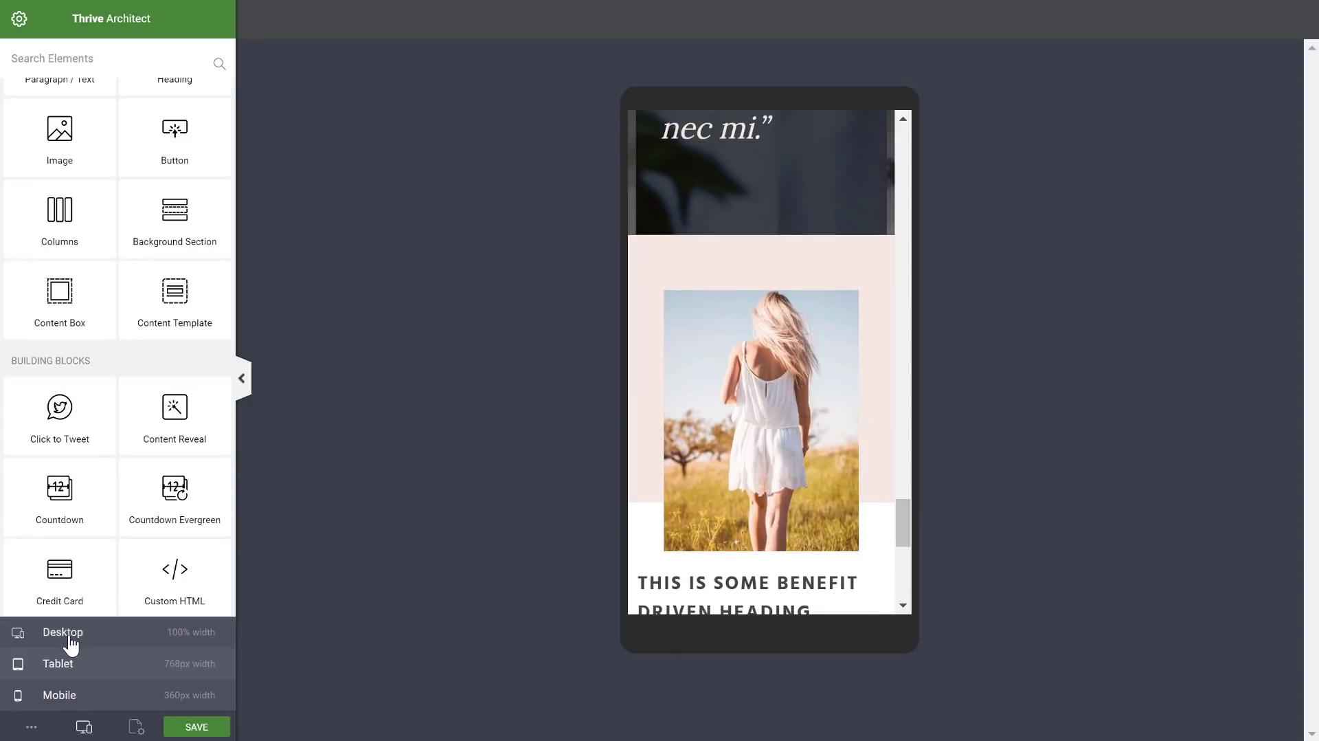
click(72, 644)
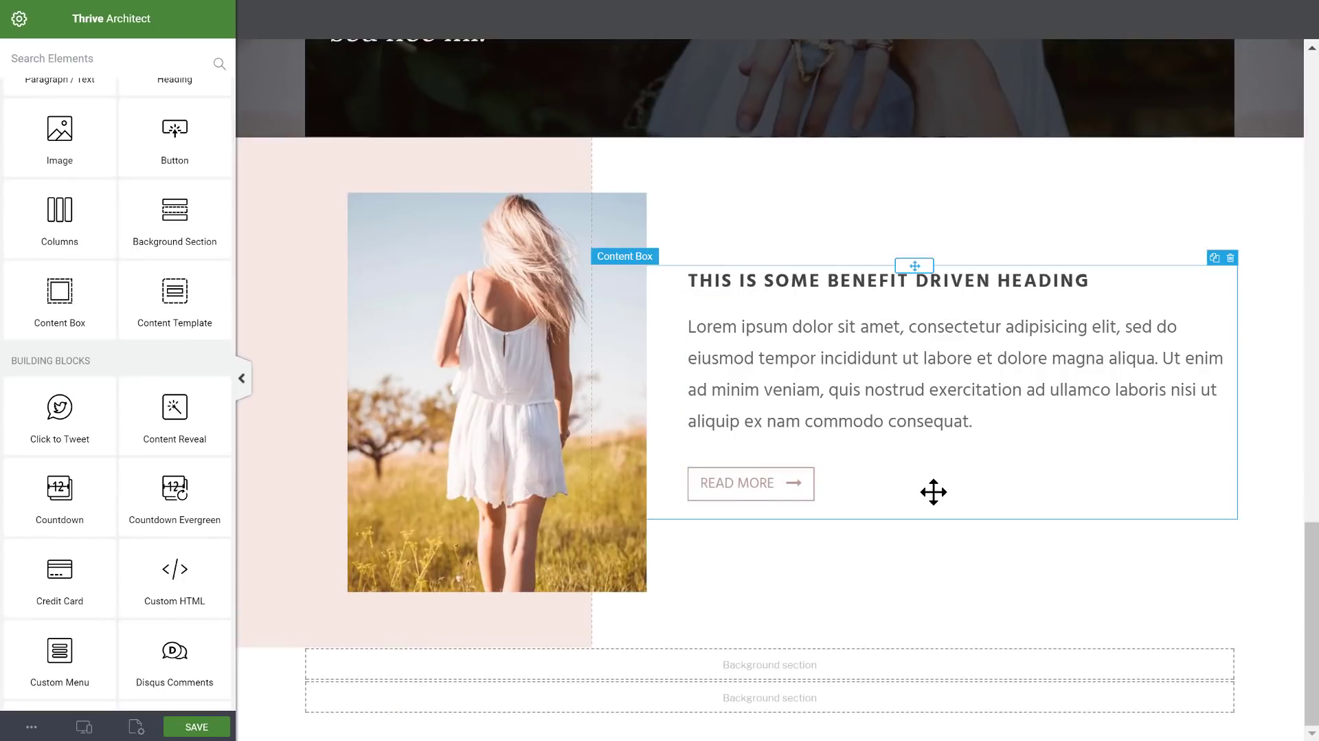
click(636, 177)
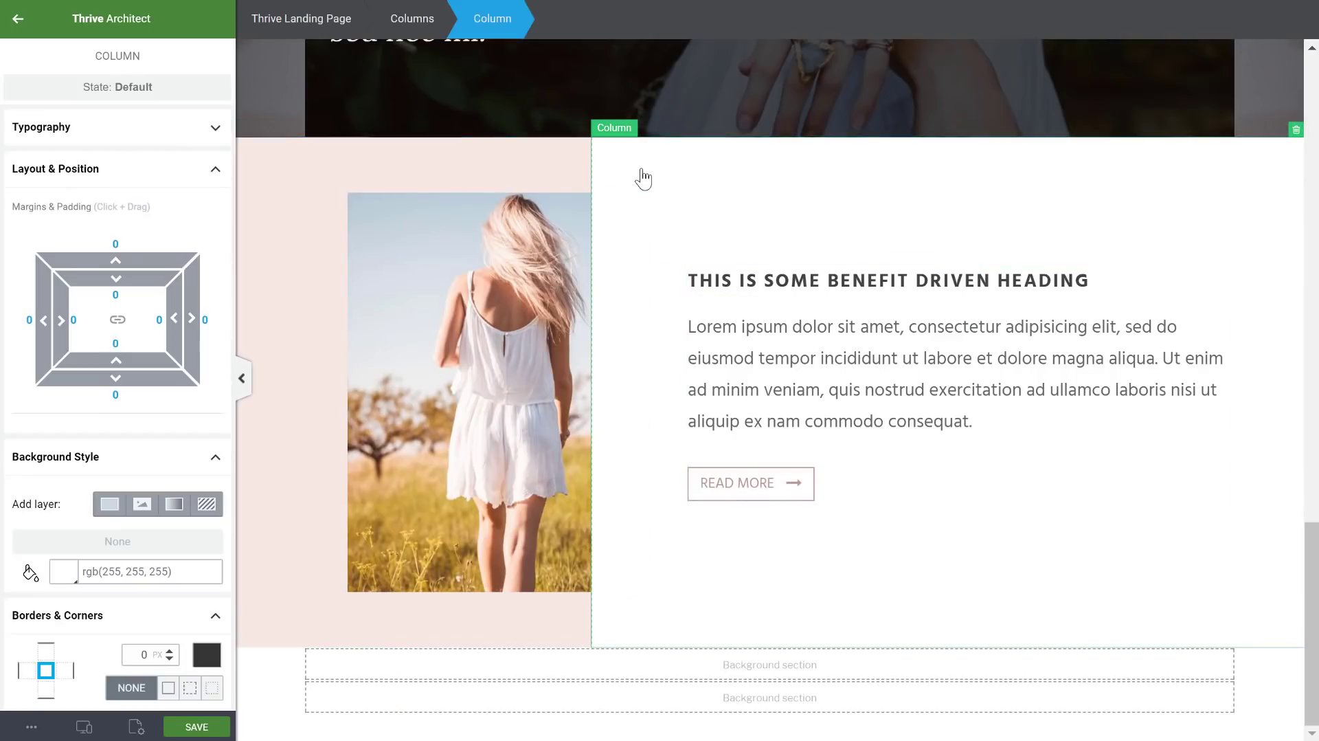
click(412, 18)
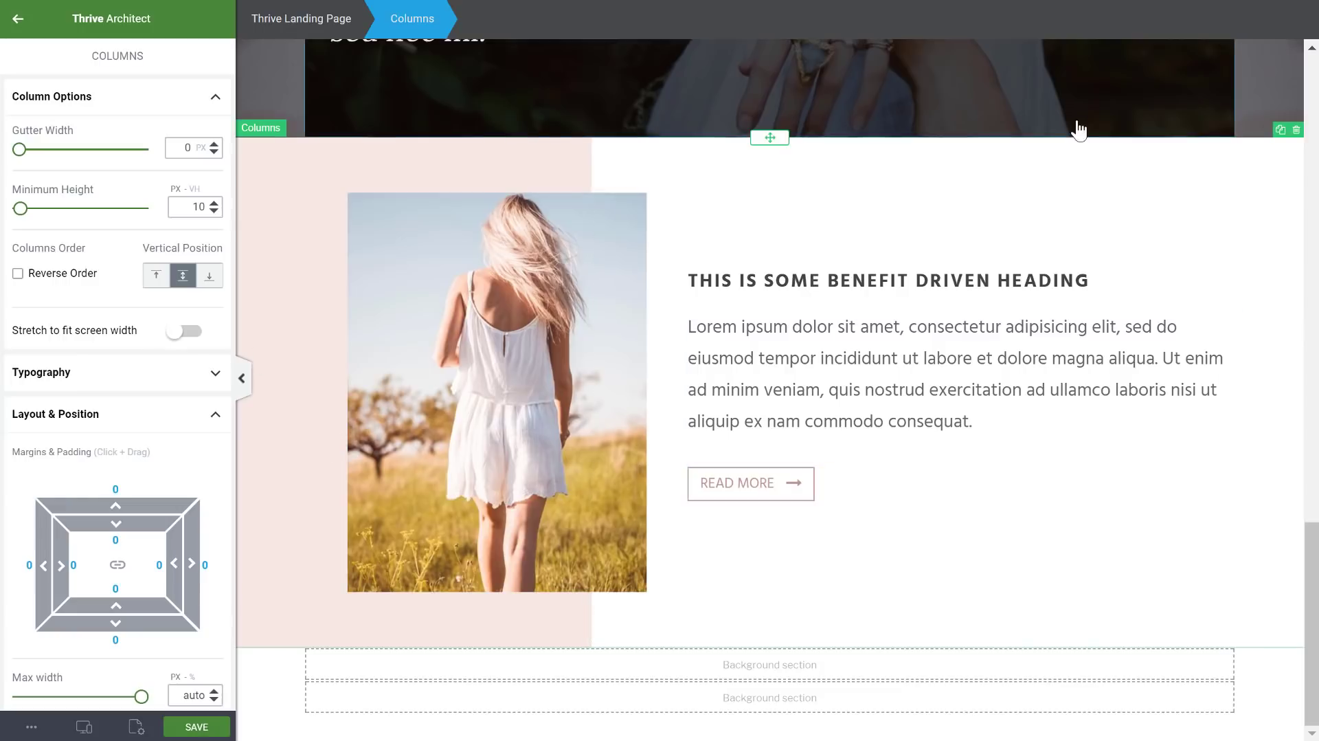
click(1280, 131)
- Reverse the column order of the duplicated section so its text comes before the image
scroll(1052, 271, down, 5)
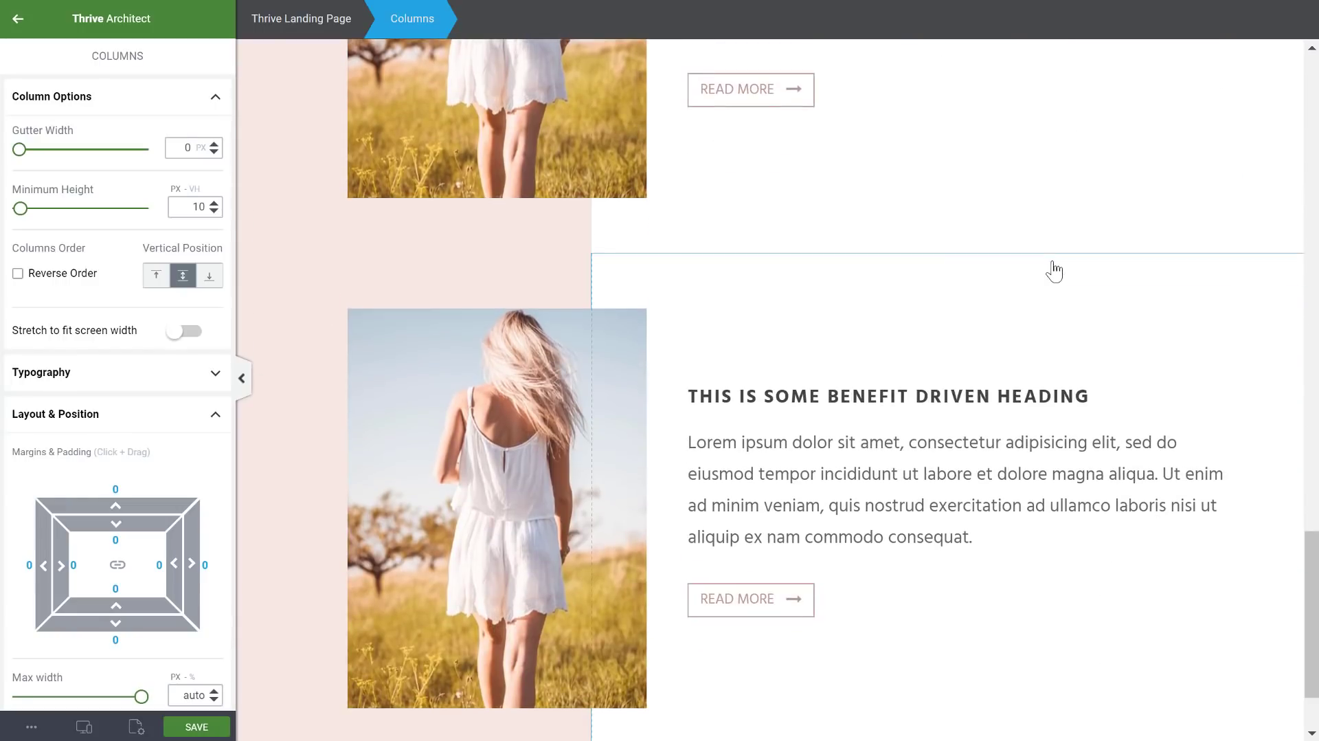
click(735, 289)
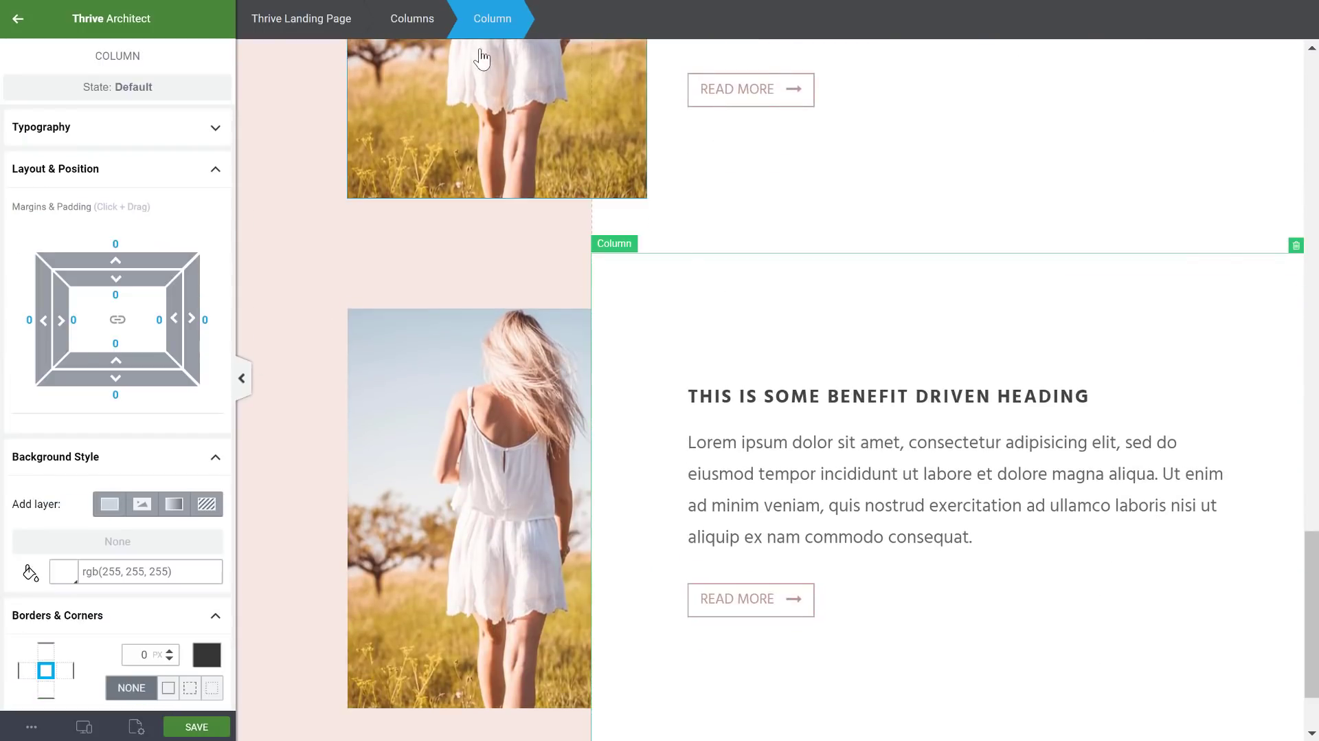
click(410, 24)
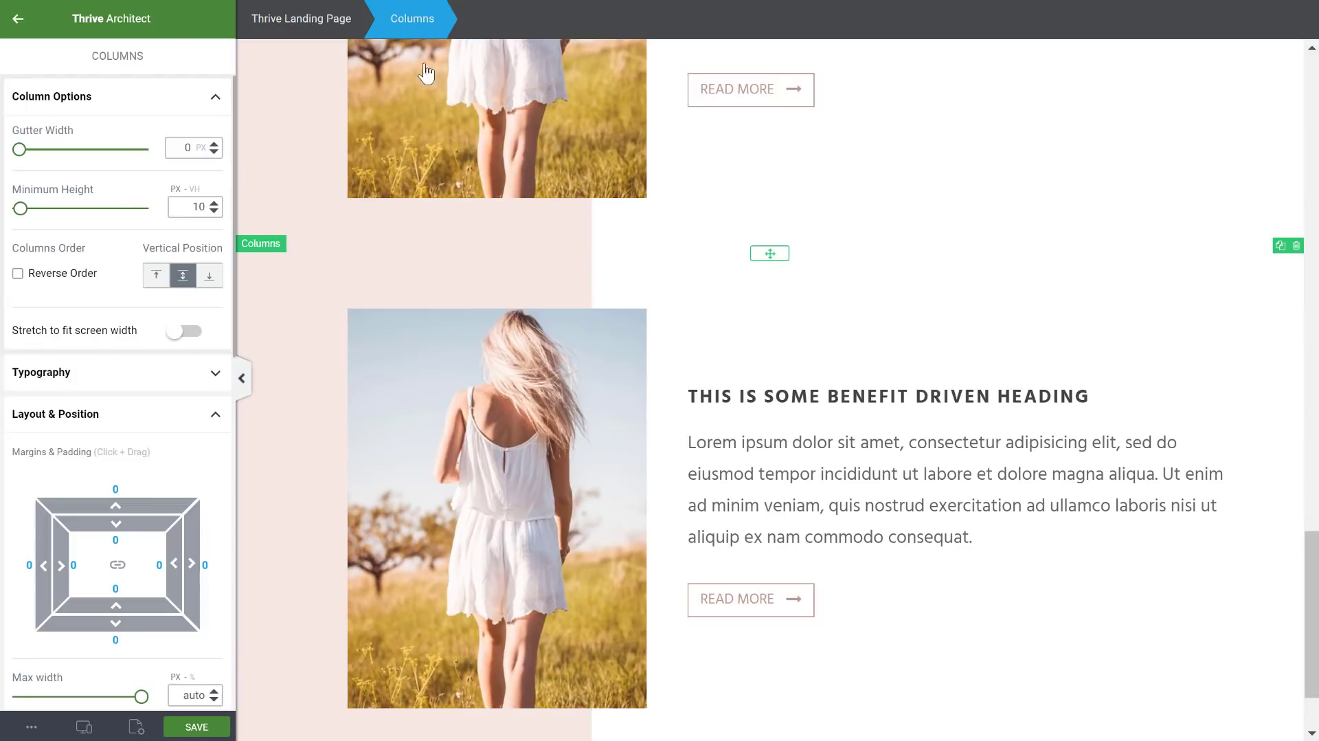
click(18, 274)
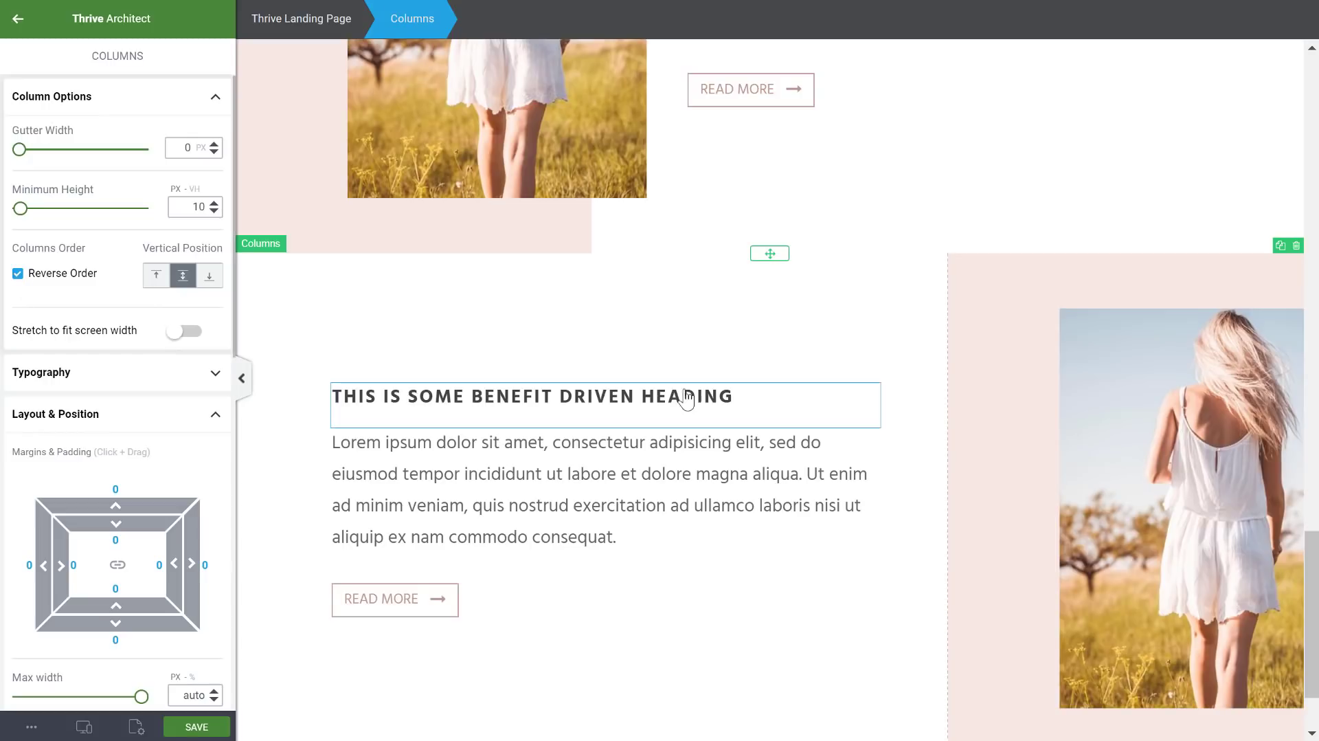
scroll(686, 395, up, 3)
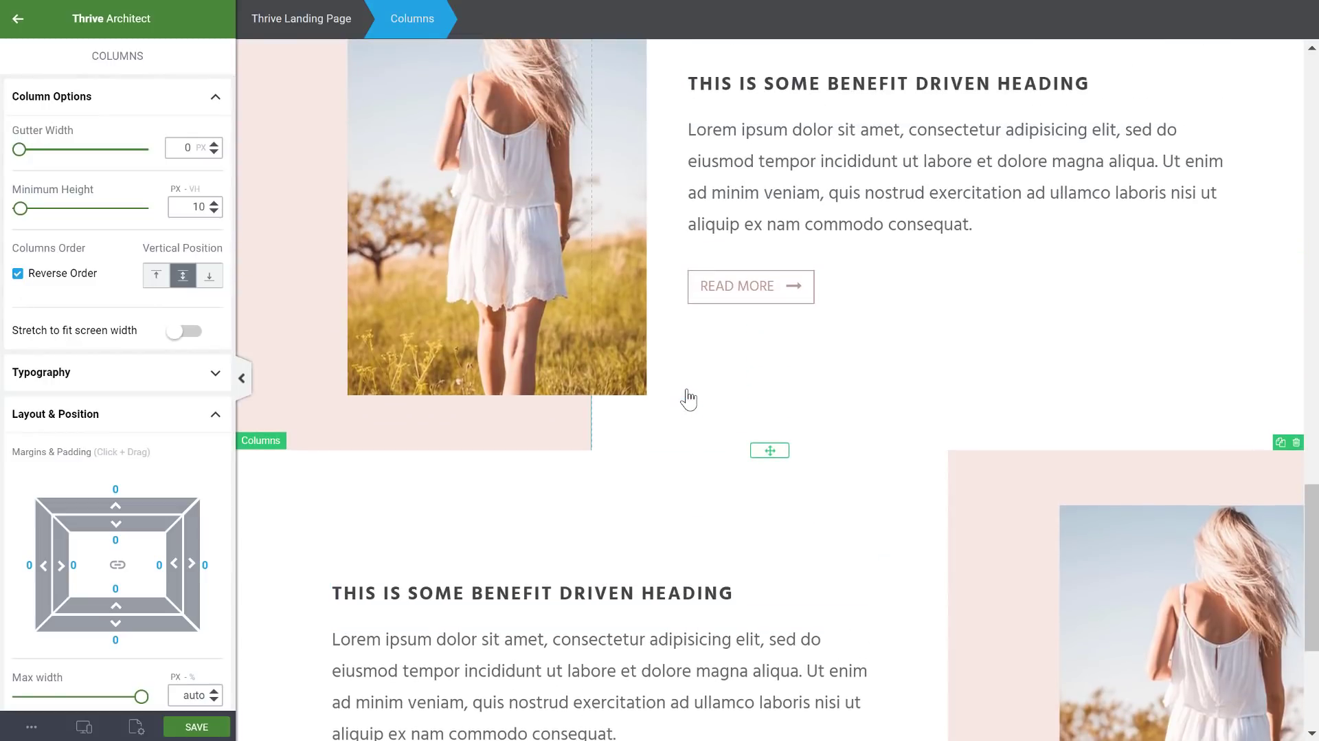
scroll(1006, 223, up, 1)
scroll(1041, 206, down, 2)
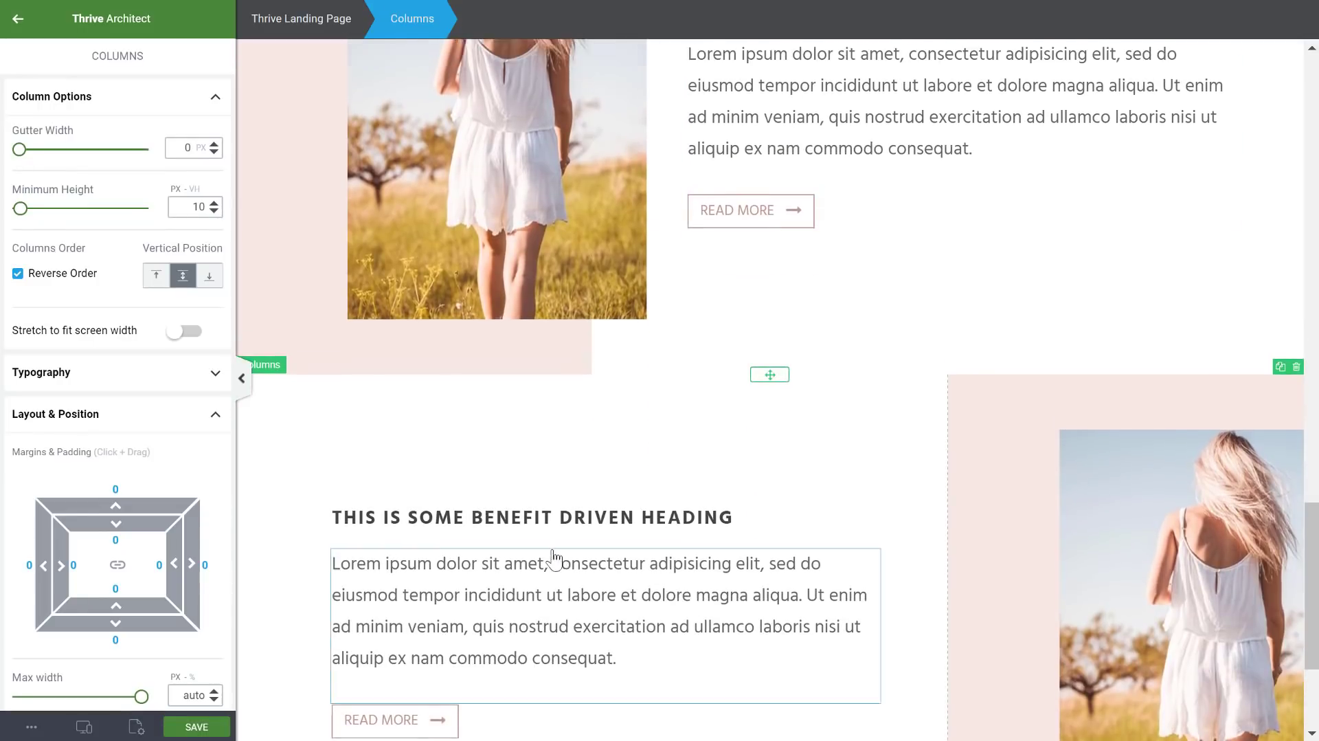
scroll(584, 550, down, 2)
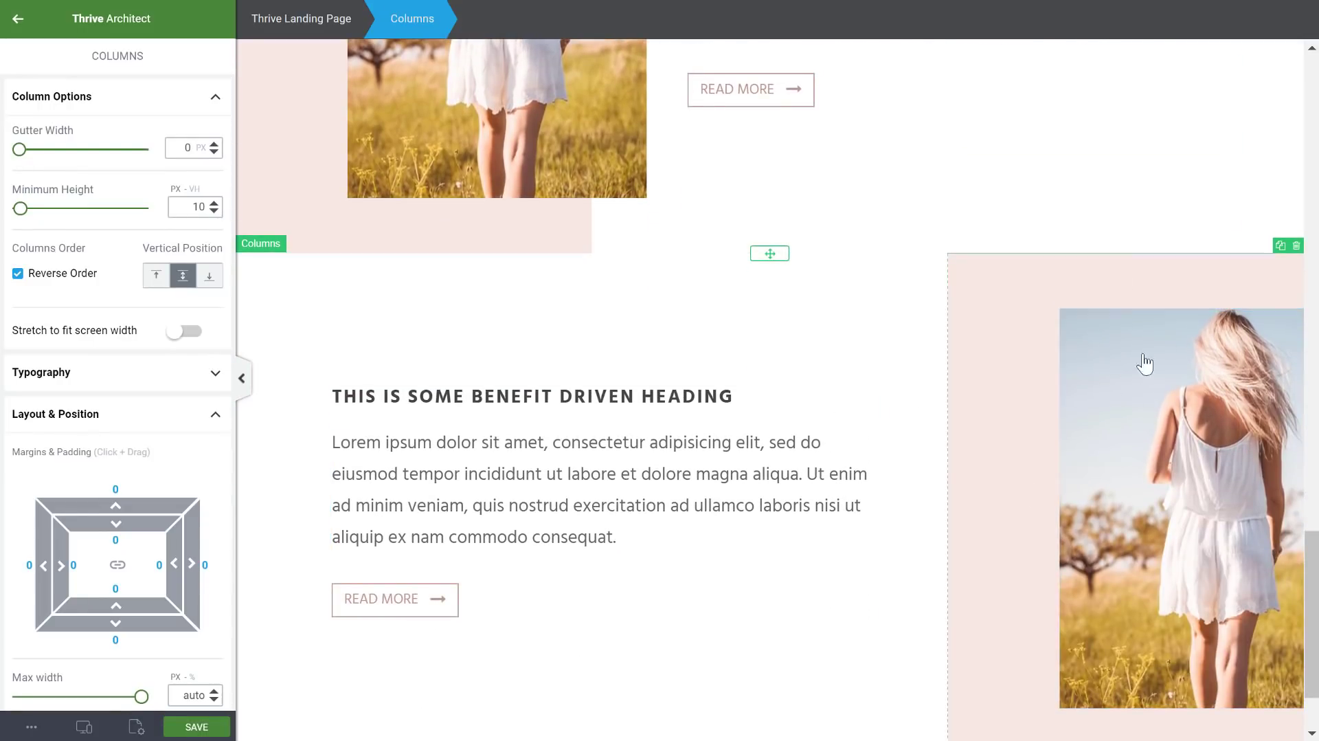
- Align the duplicated section's image to the left, with its right margin at 0 and left margin at -70
click(1153, 395)
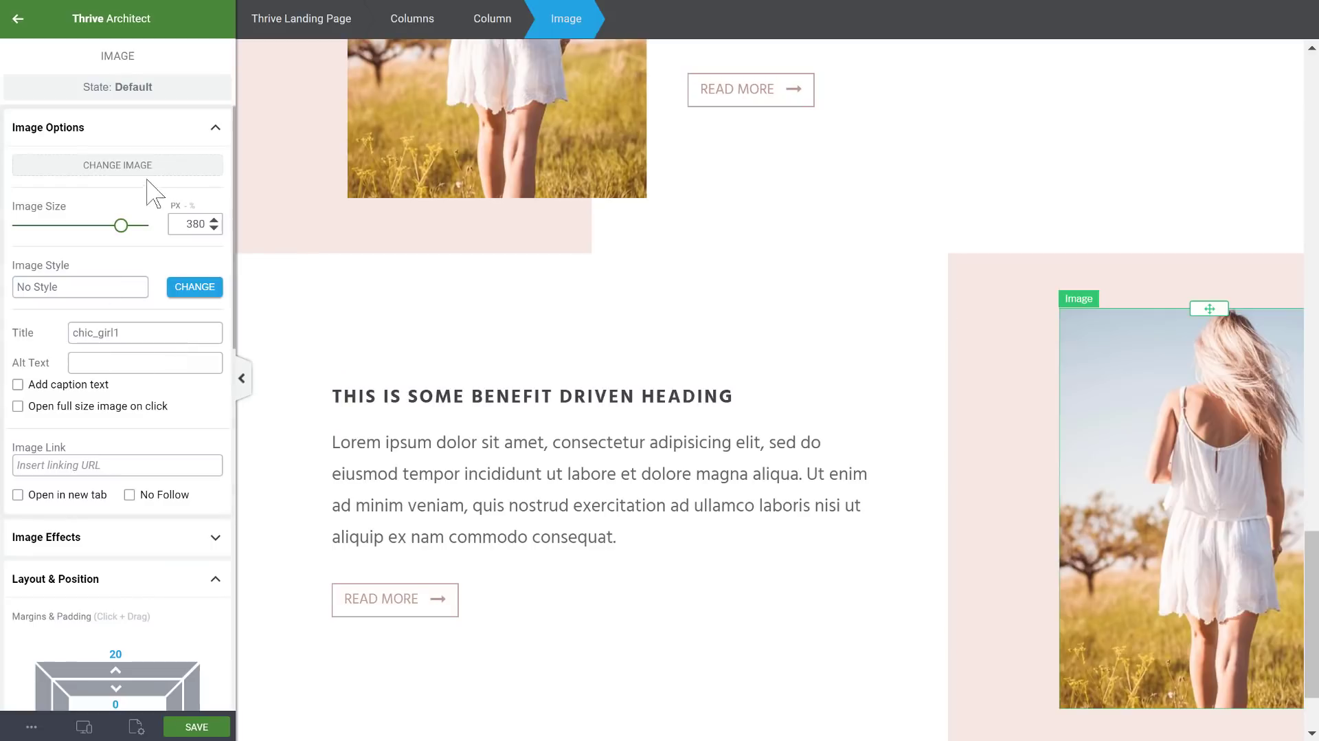
scroll(151, 247, down, 5)
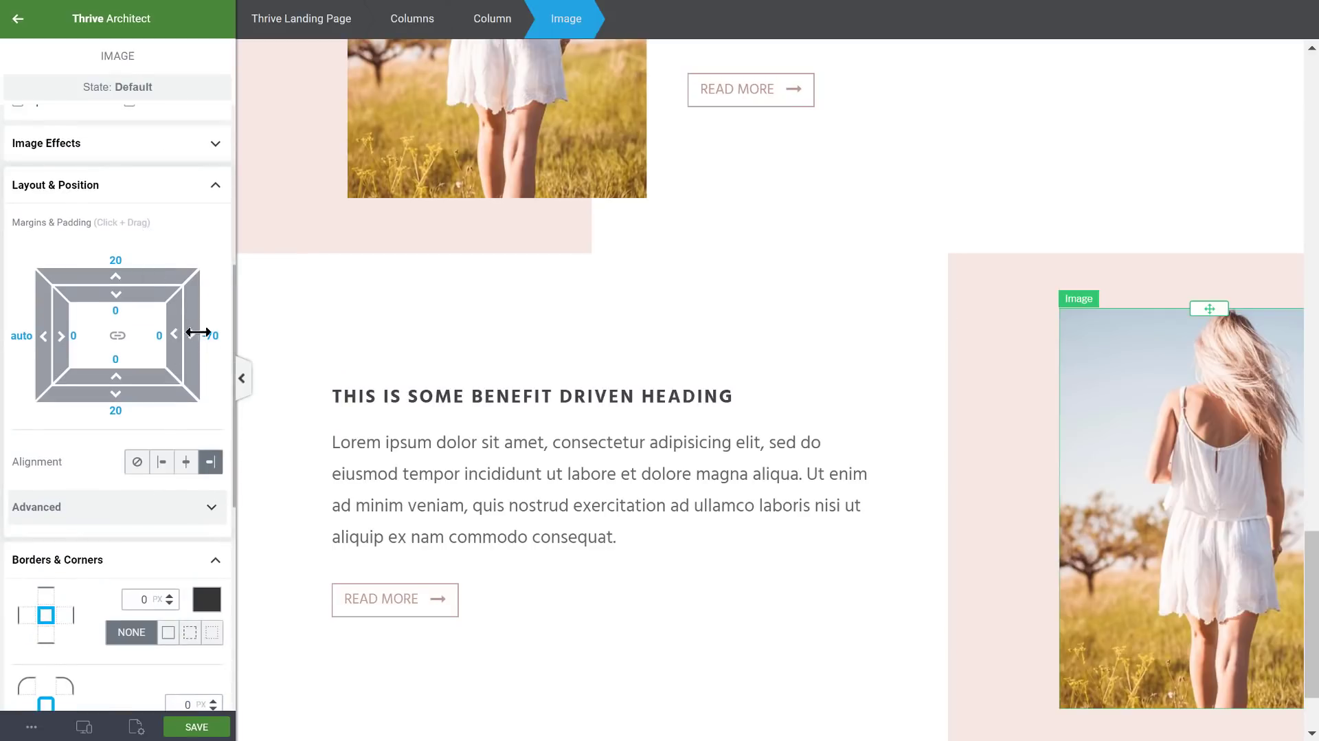
click(171, 468)
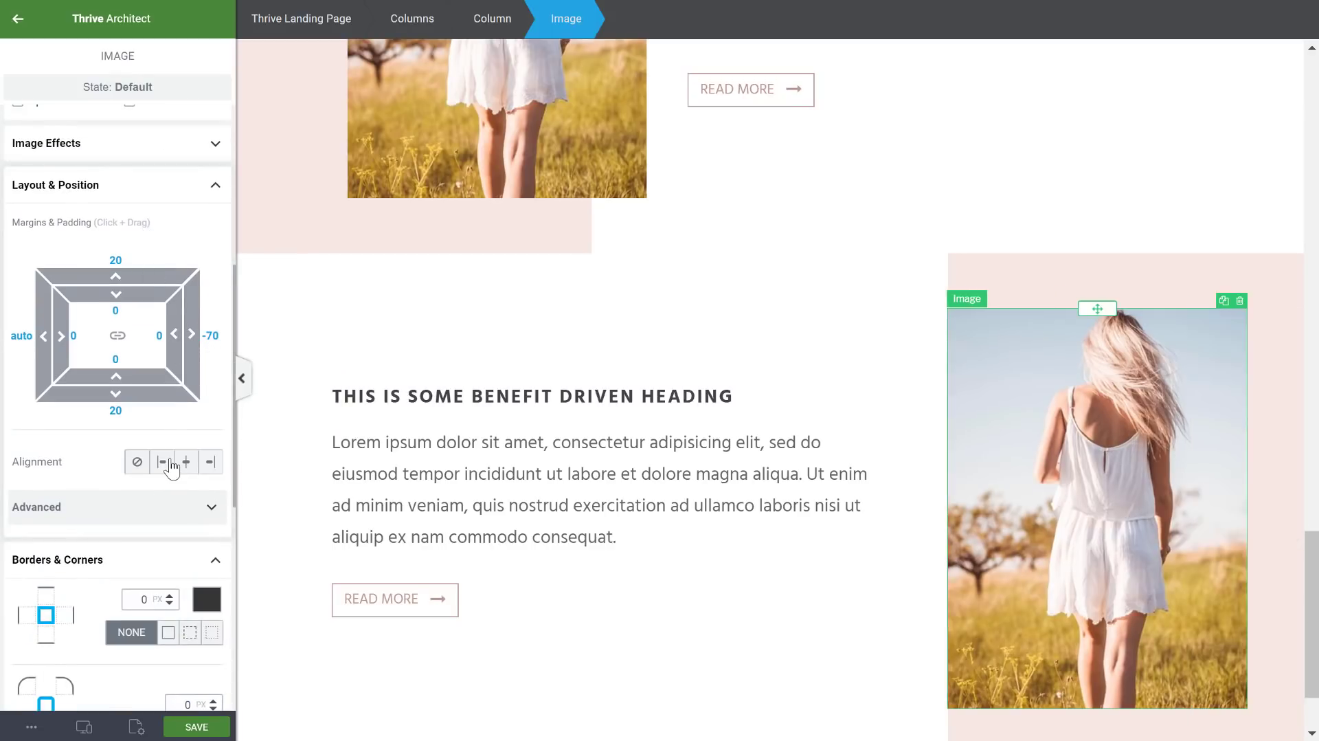
click(210, 336)
text(0)
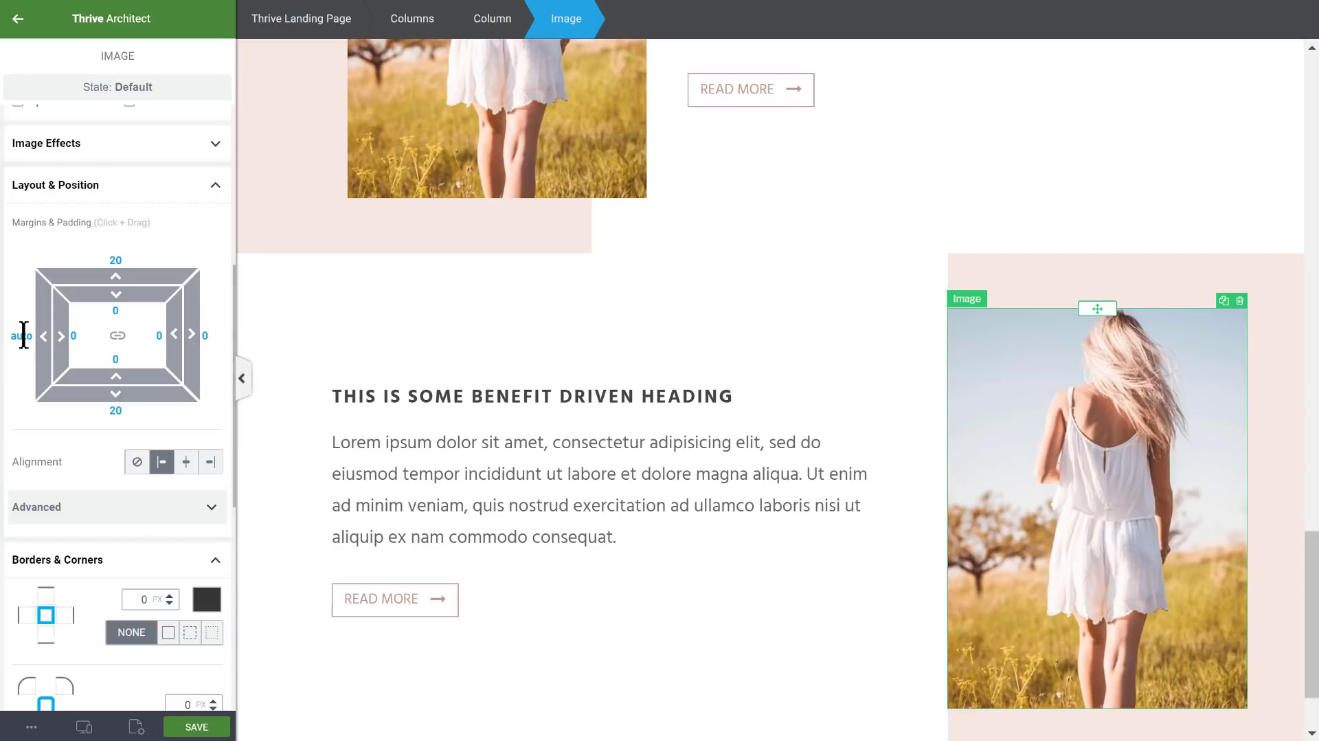
text(-70)
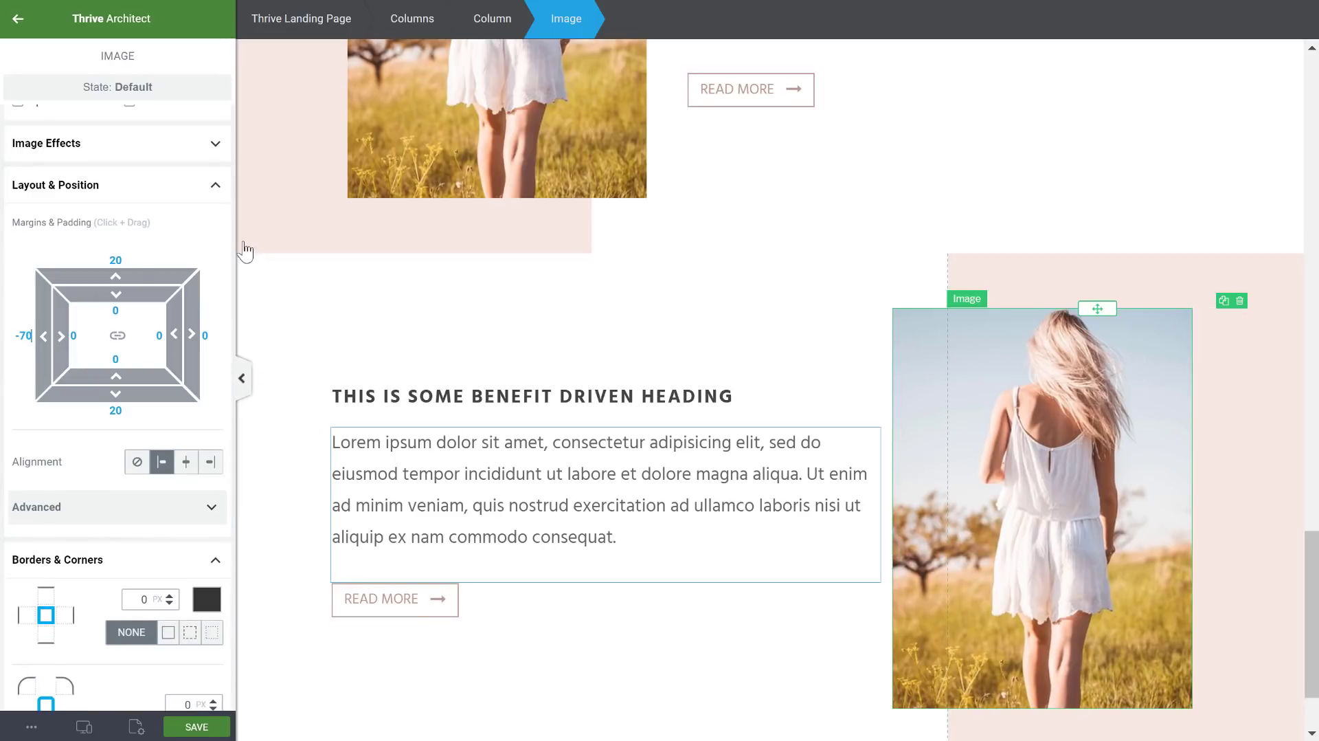
- Replace the duplicated section's image with chic_girl2 and set its size to 380 px
scroll(131, 206, up, 5)
click(130, 165)
click(248, 189)
click(1241, 696)
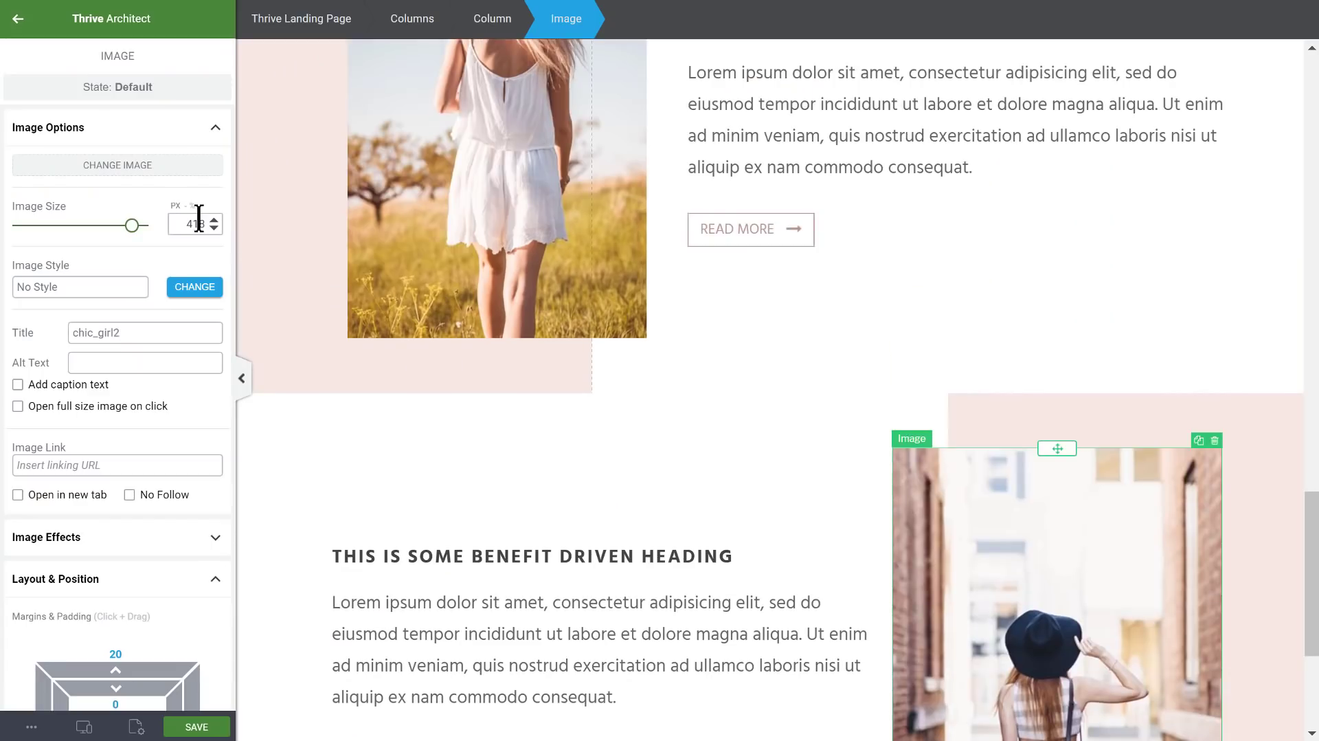
double_click(197, 223)
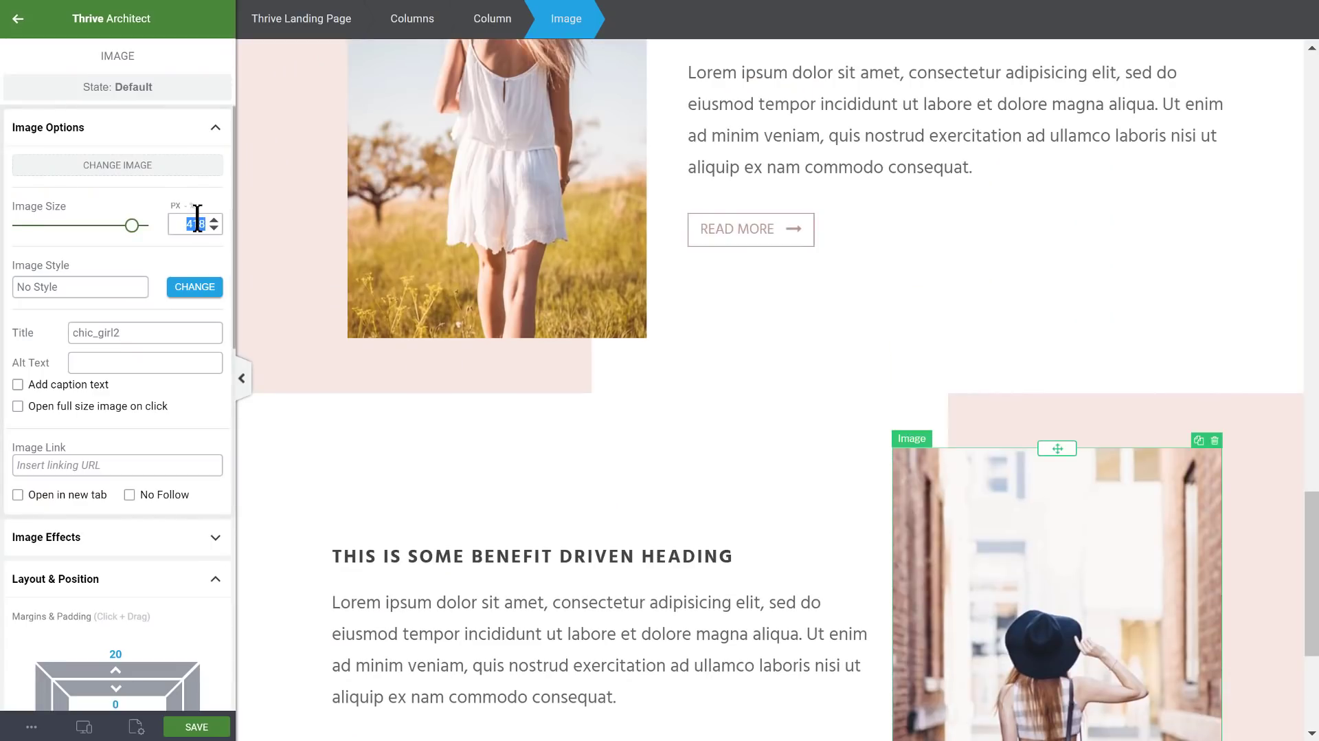
text(380)
scroll(569, 261, down, 4)
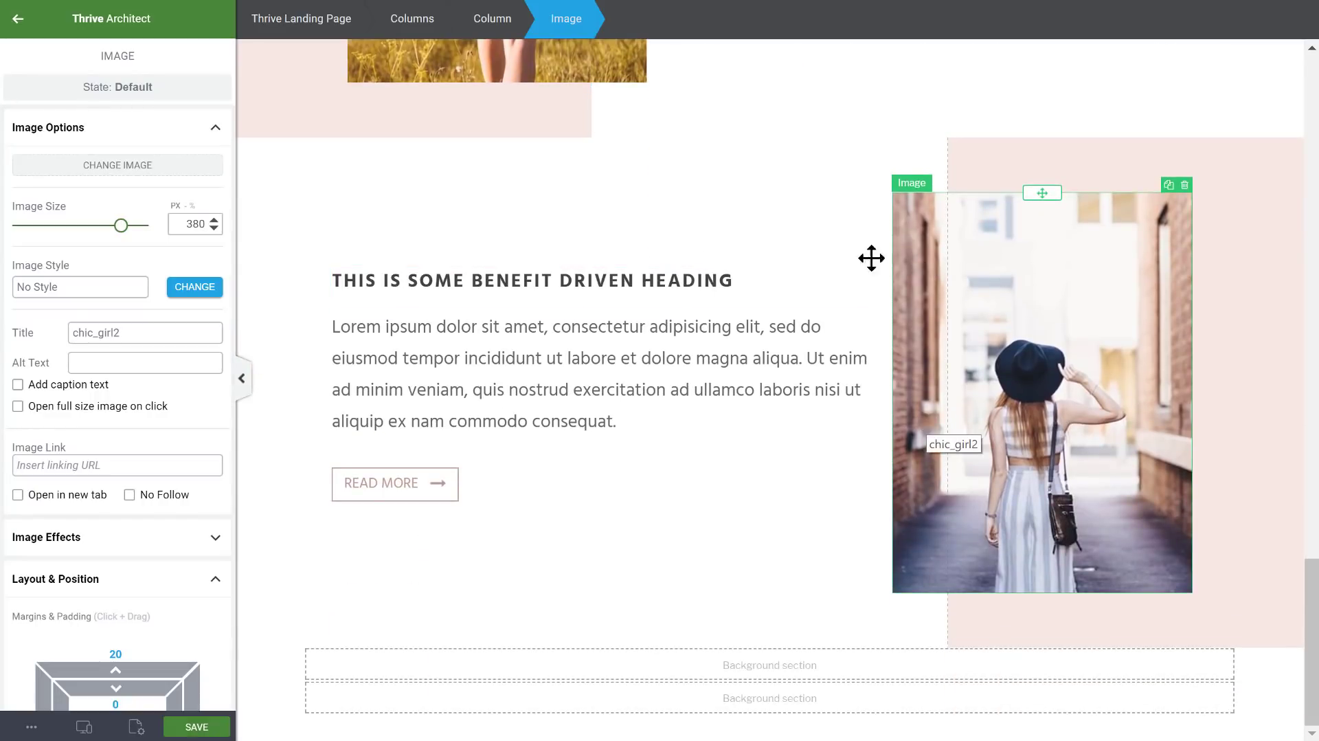
- Set the duplicated section's text content box to 121 right padding and 1 left padding, and align the box right
click(400, 296)
click(572, 21)
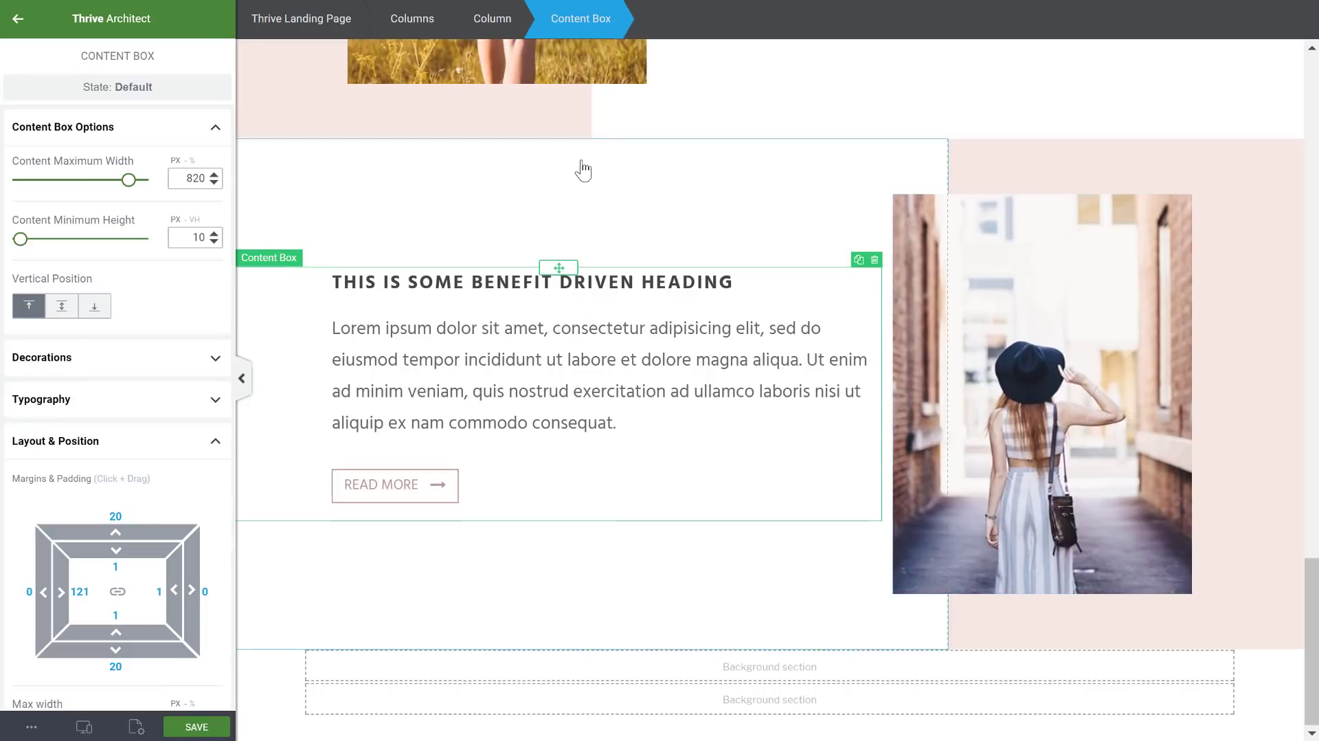
scroll(633, 268, up, 2)
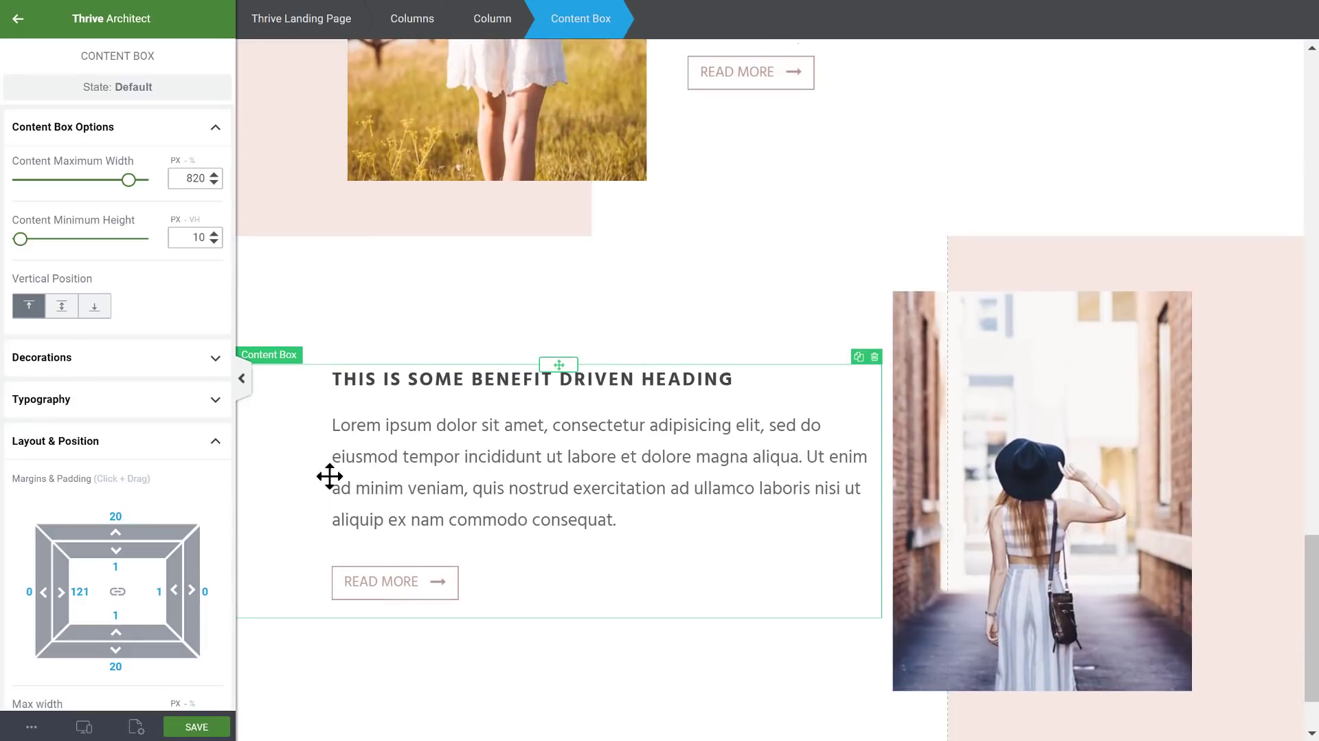
scroll(818, 403, down, 2)
scroll(152, 504, down, 2)
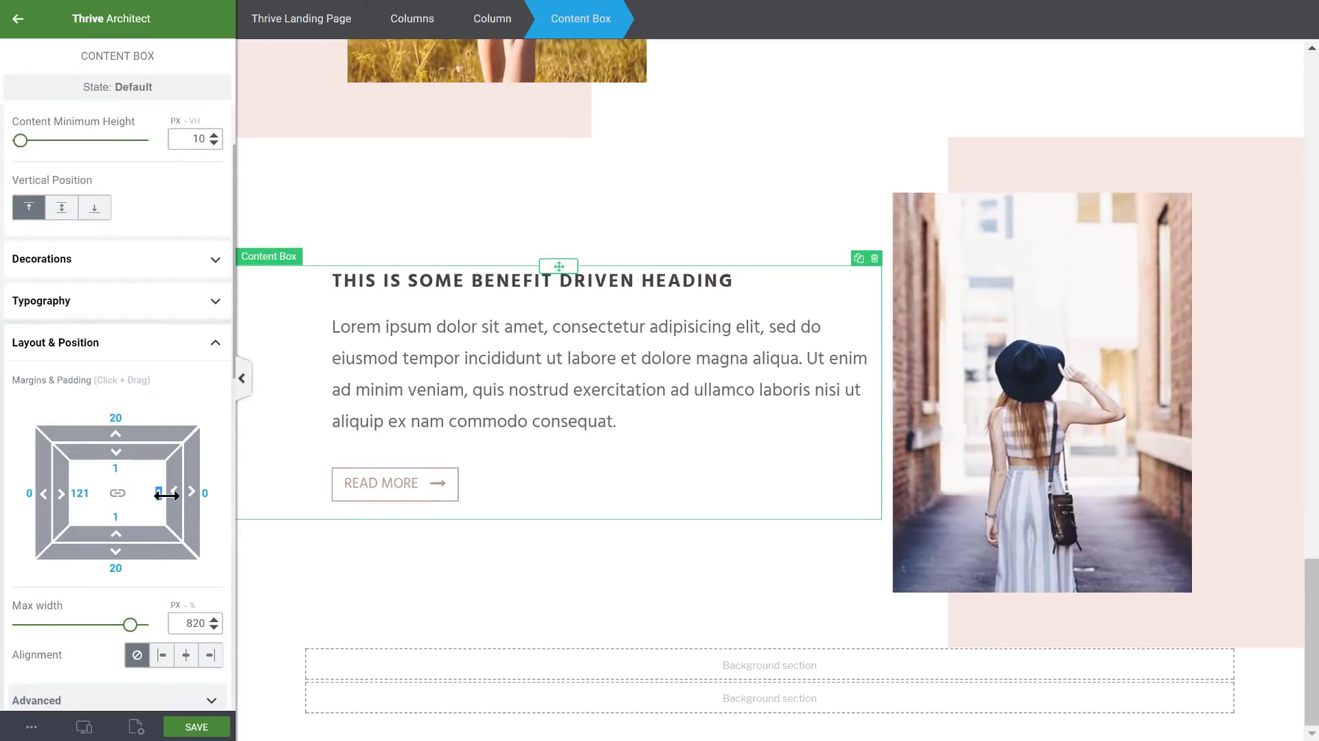
text(121)
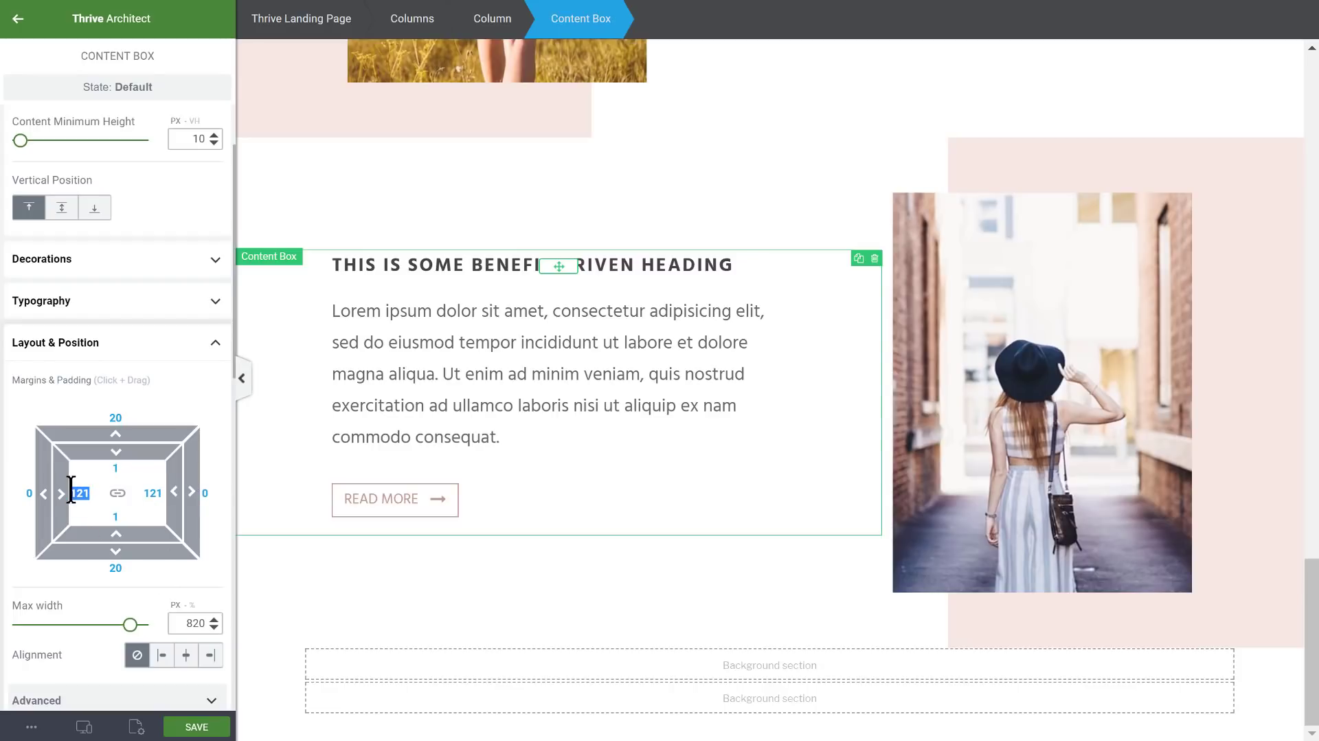
text(1)
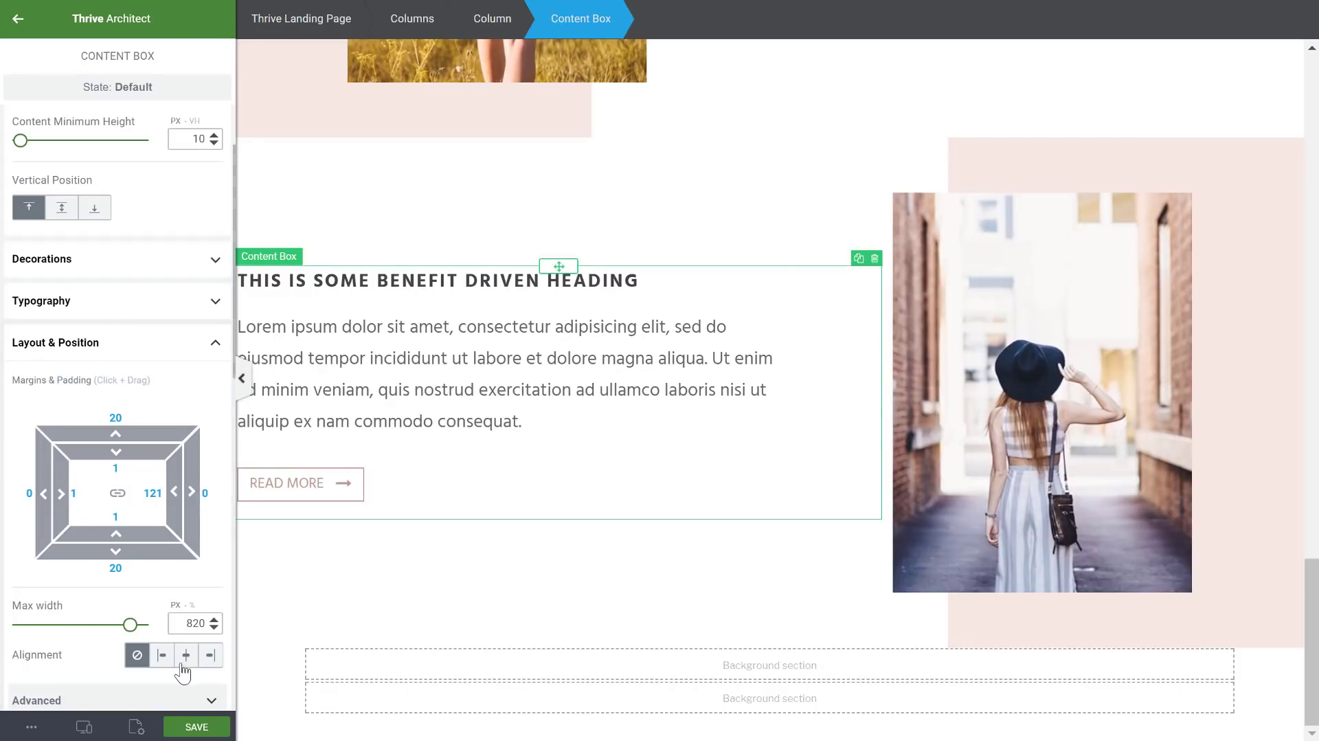
click(211, 661)
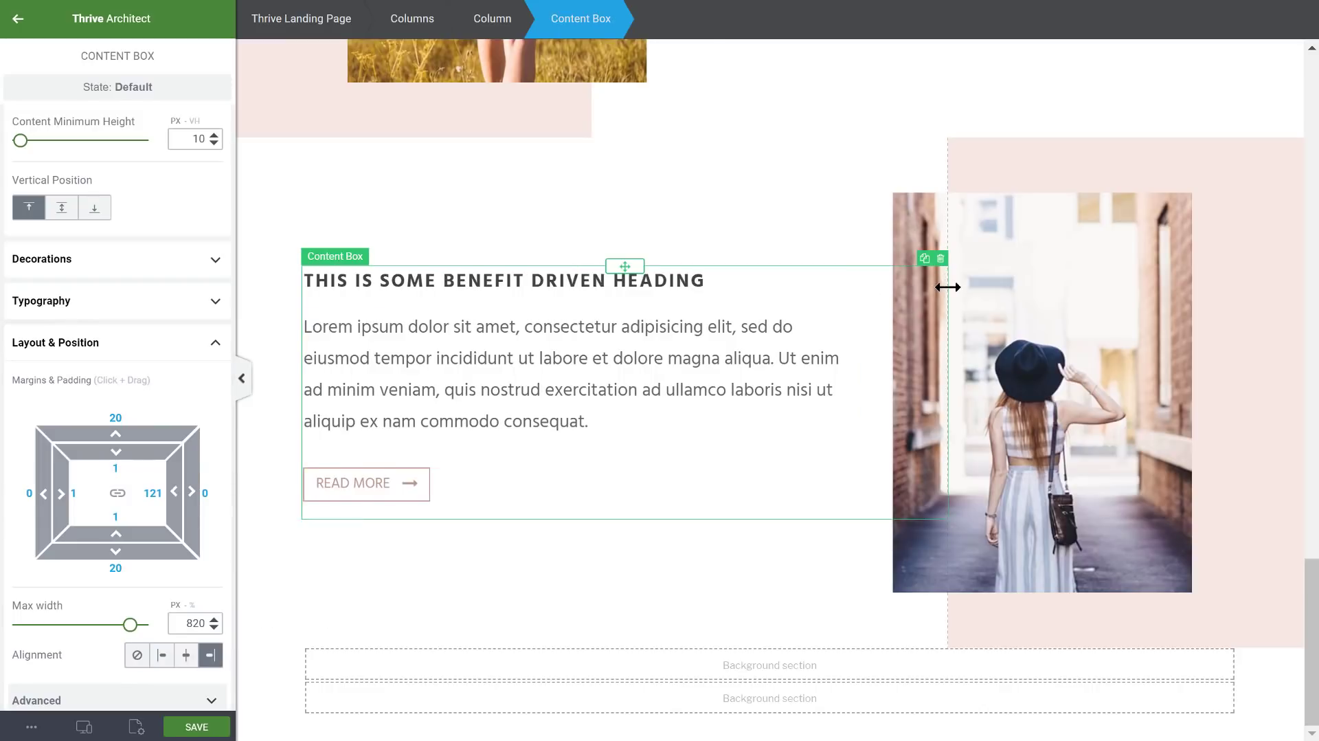
scroll(948, 287, up, 7)
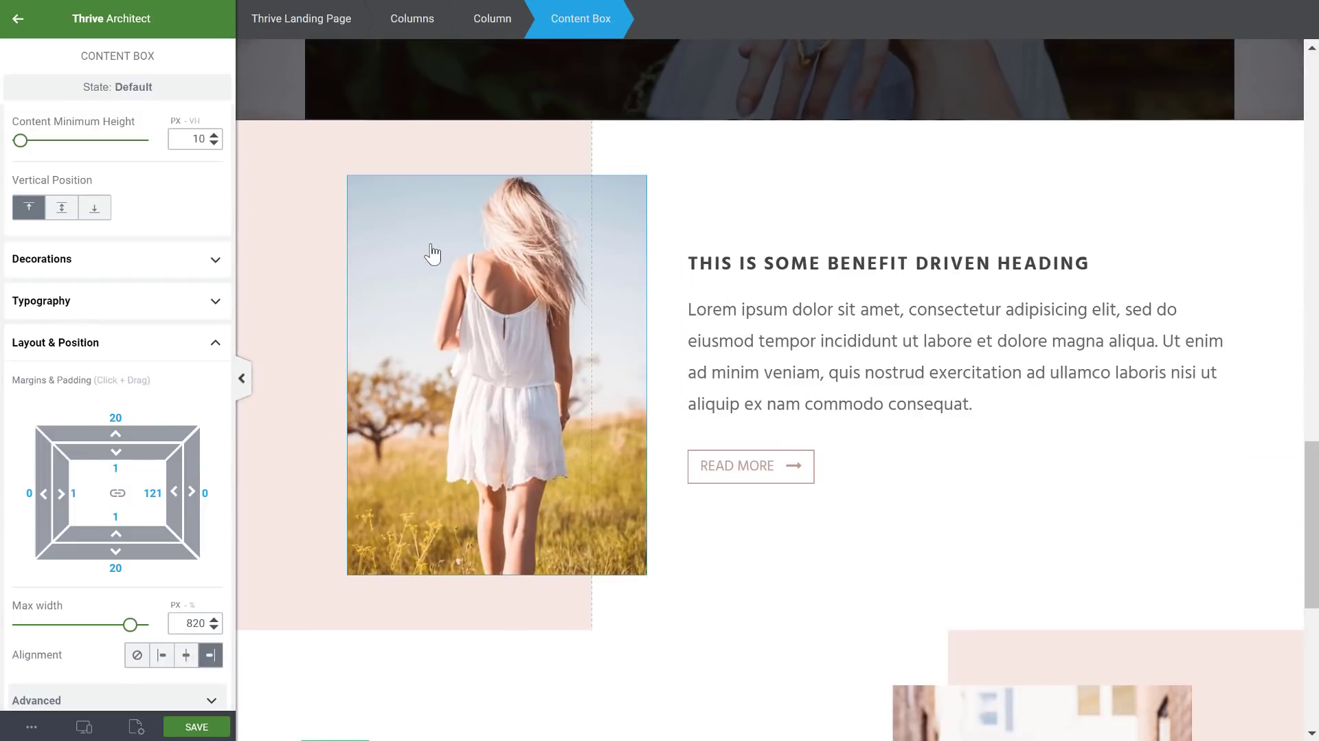
scroll(630, 403, down, 7)
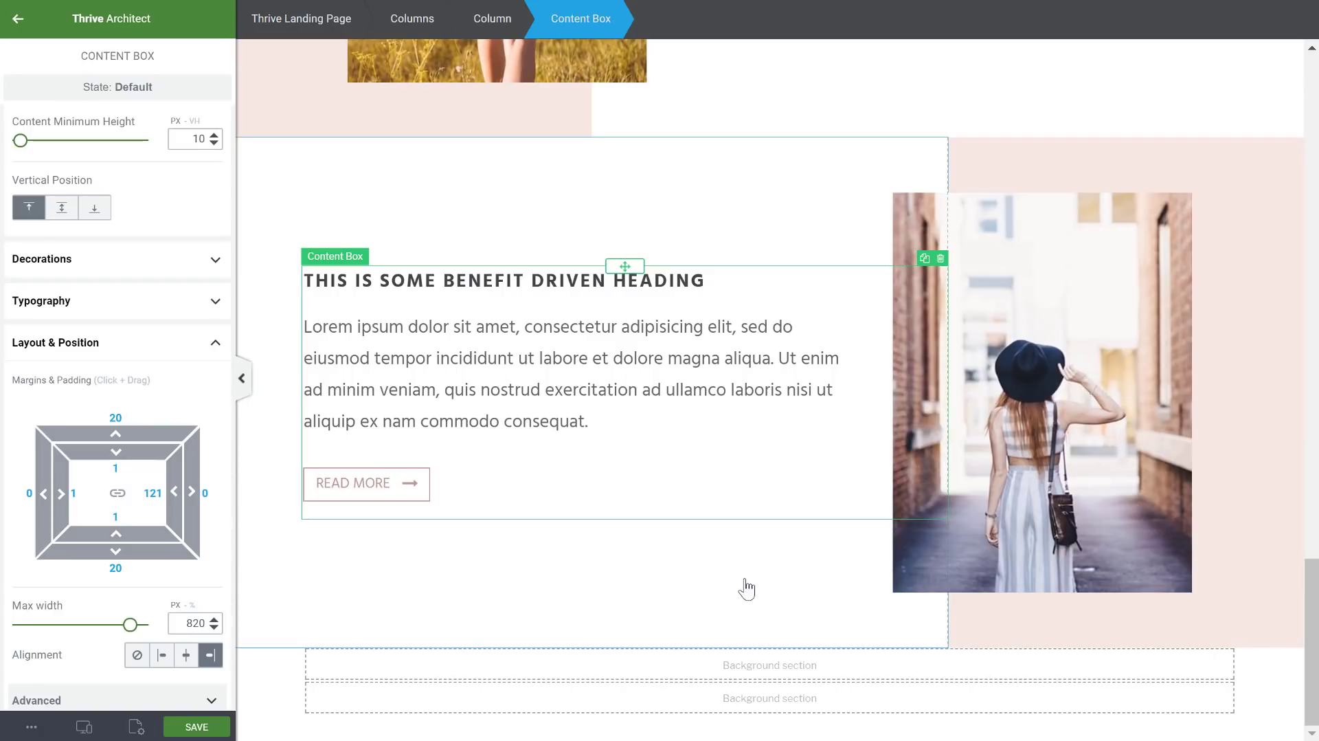
- In the tablet view, set the duplicated section's white text column to 20 left padding and 0 right padding
click(797, 626)
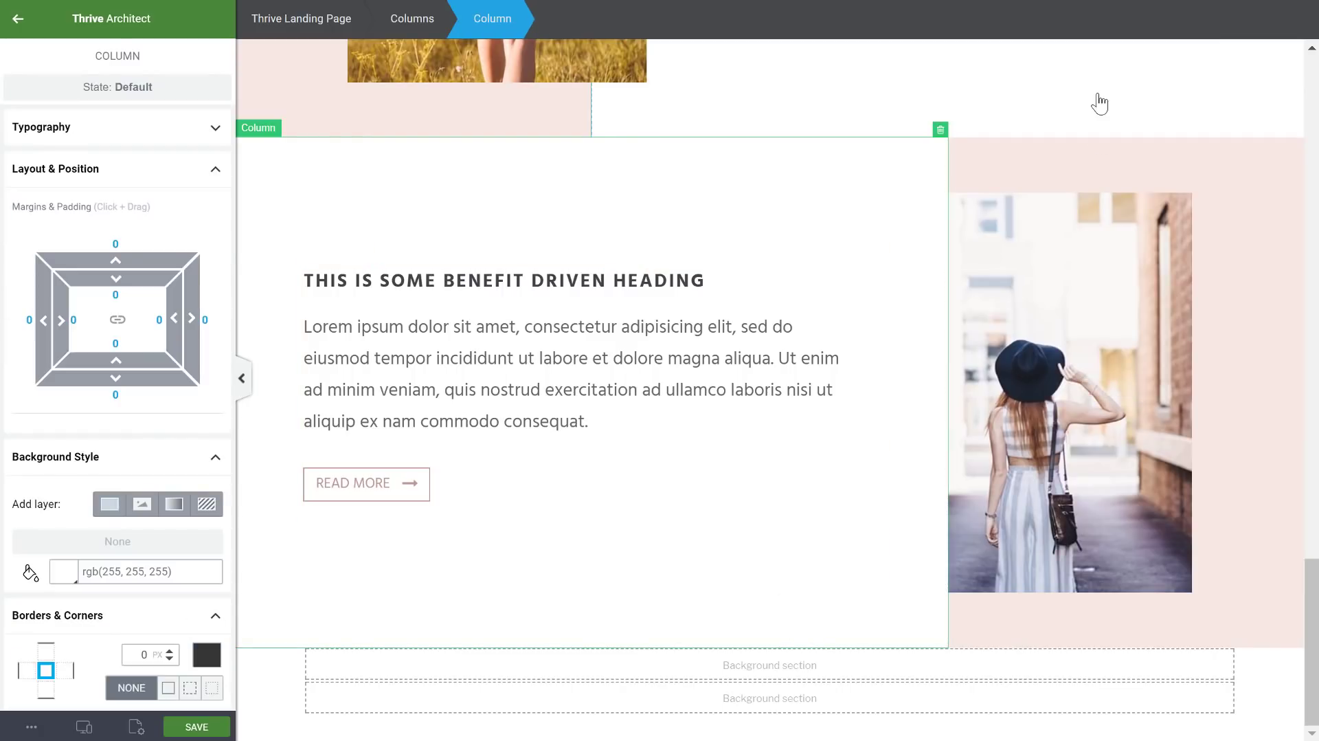
scroll(1117, 103, up, 4)
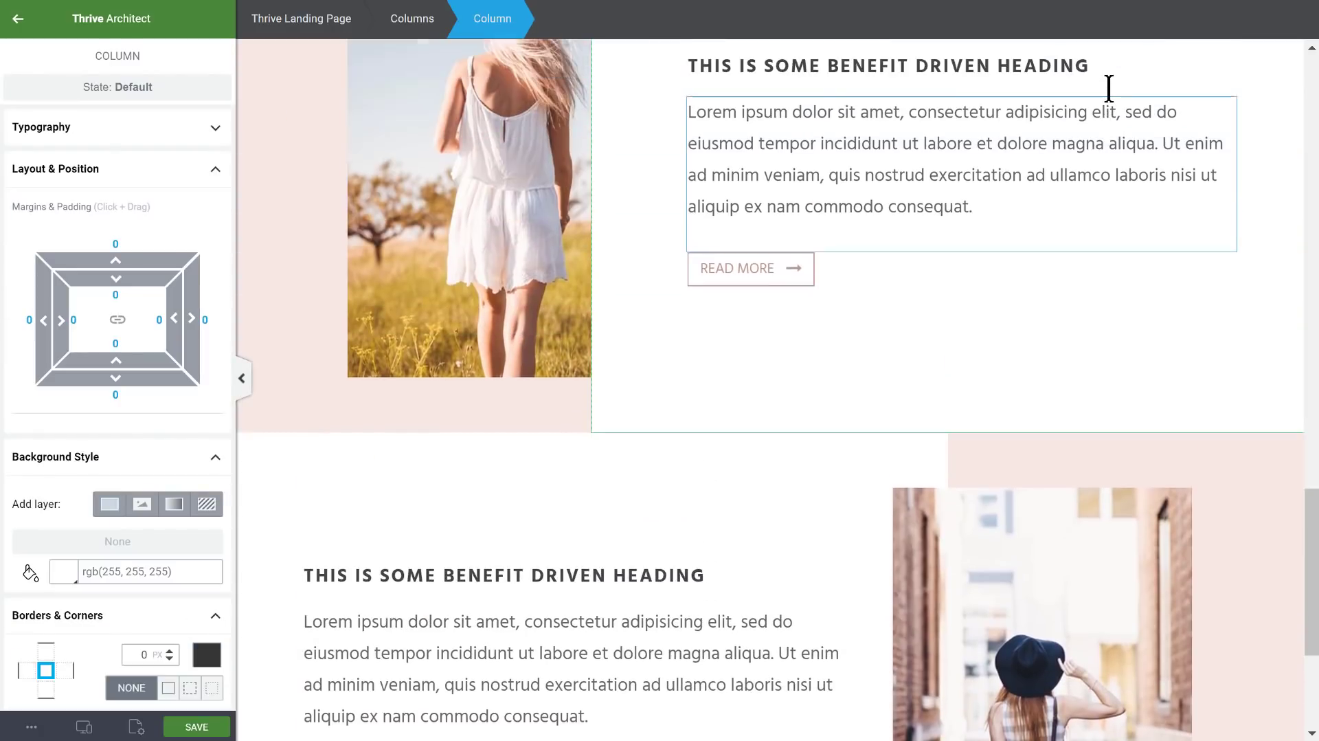
scroll(1111, 87, down, 3)
scroll(745, 389, down, 2)
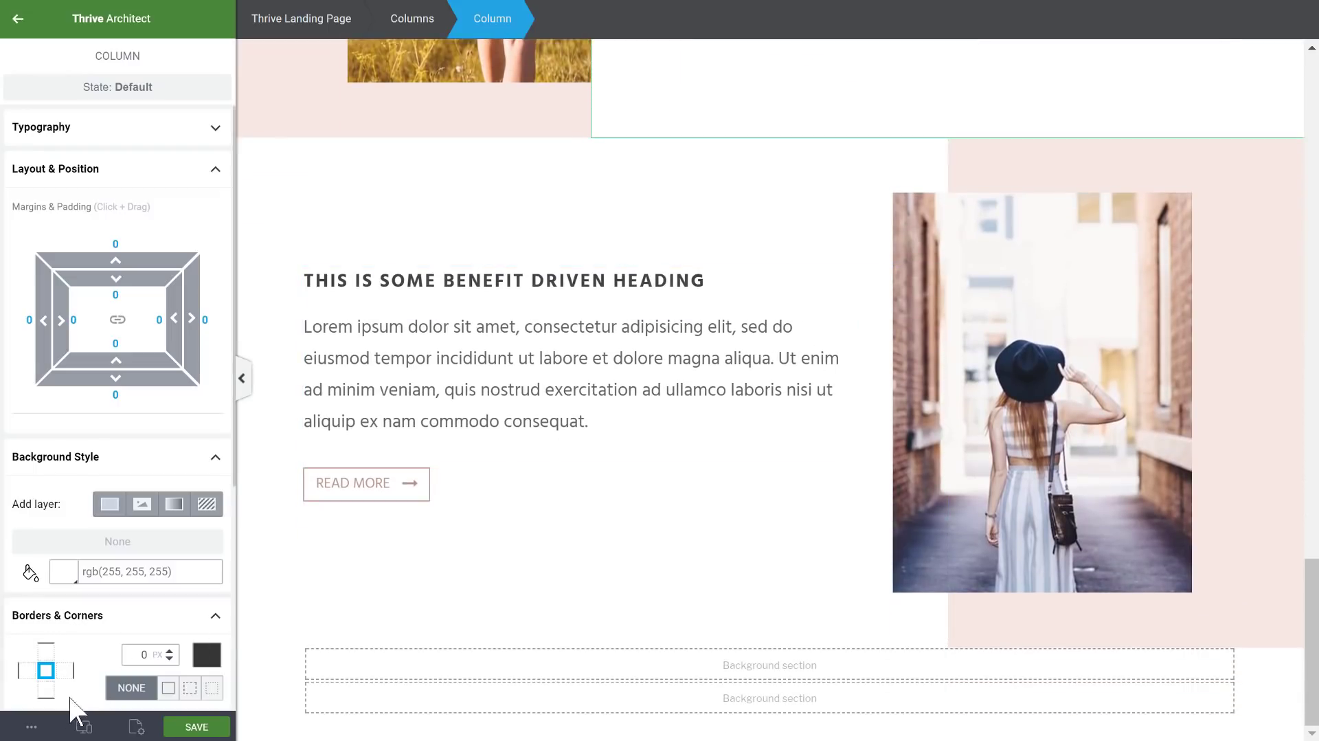
click(84, 727)
click(97, 677)
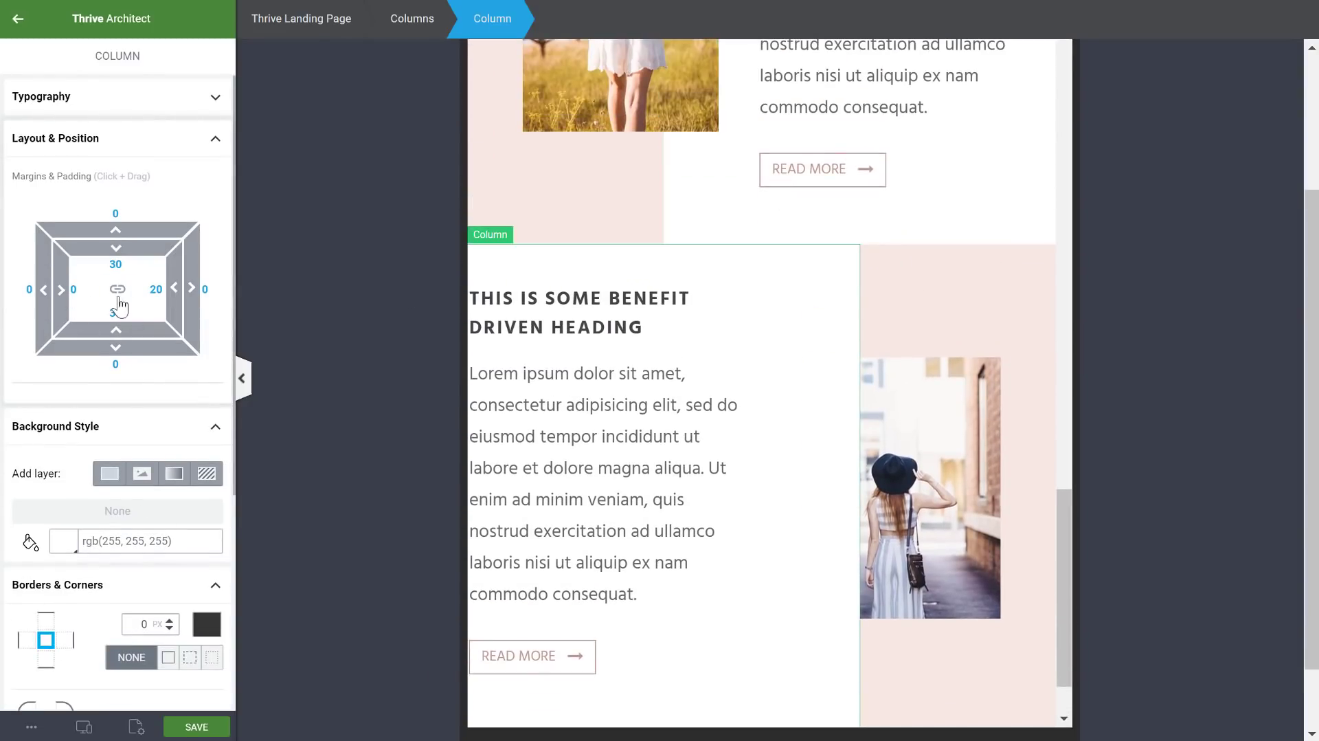
text(2)
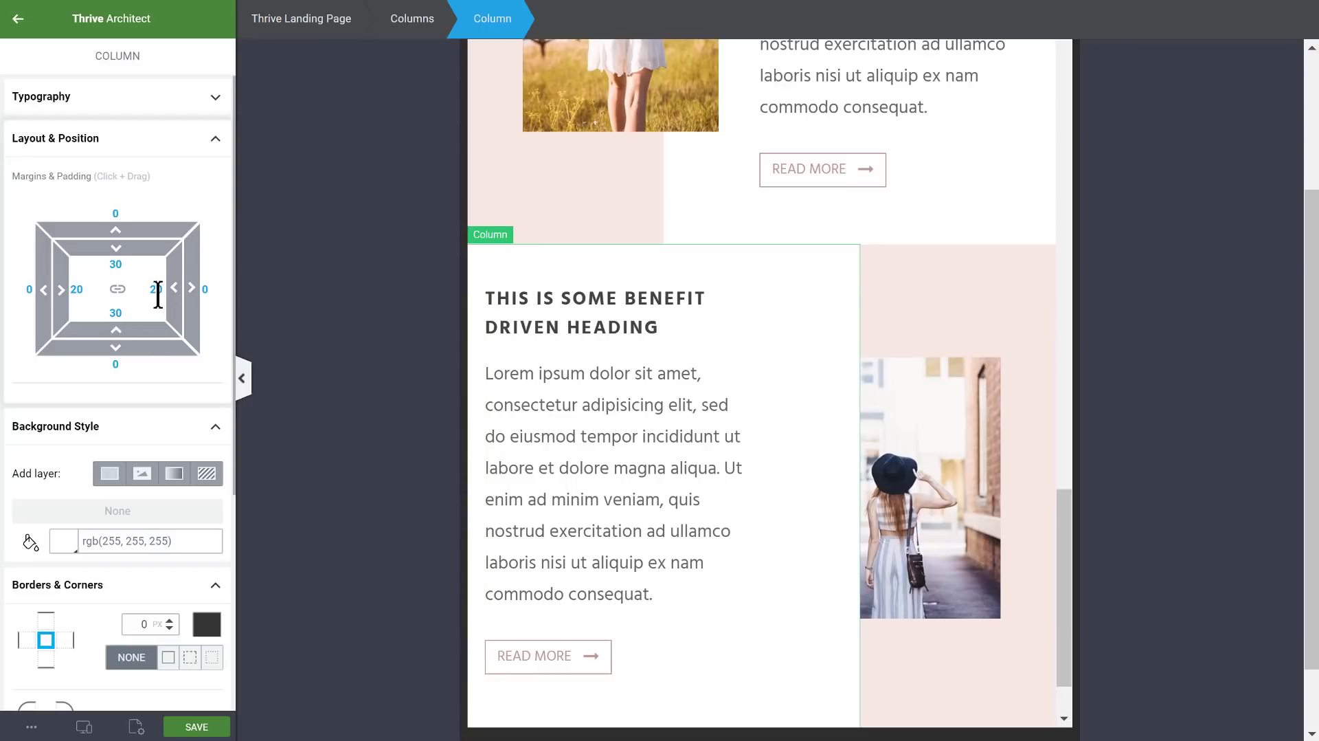
key(BackSpace)
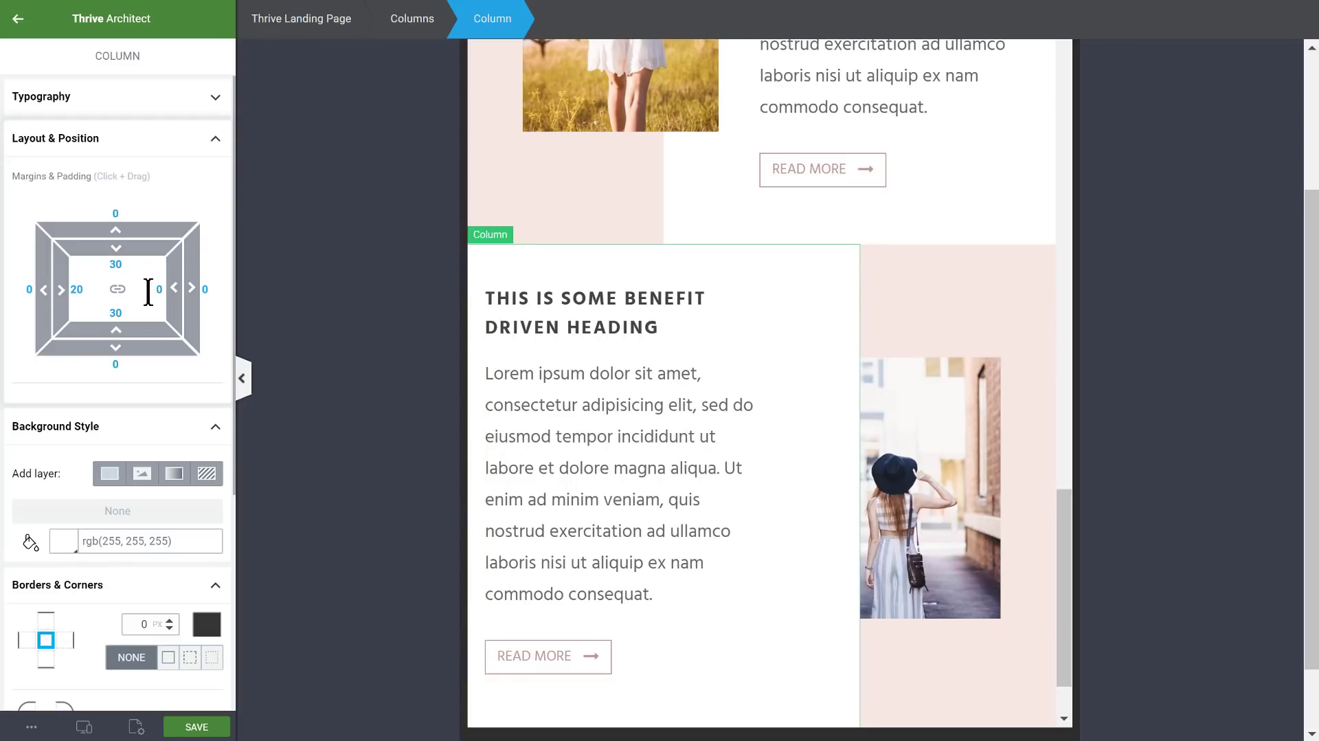
click(899, 226)
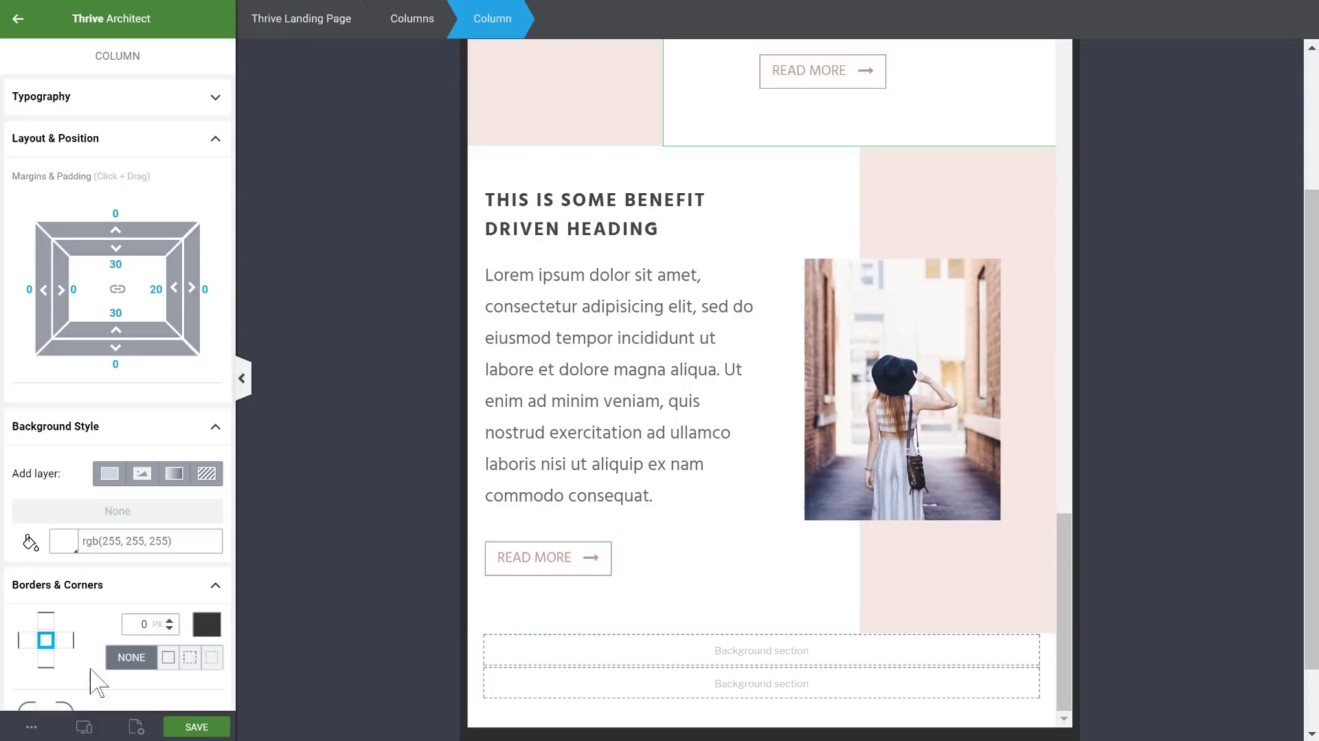
- In the mobile view, set the right padding of the duplicated section's text content box to 1
click(84, 726)
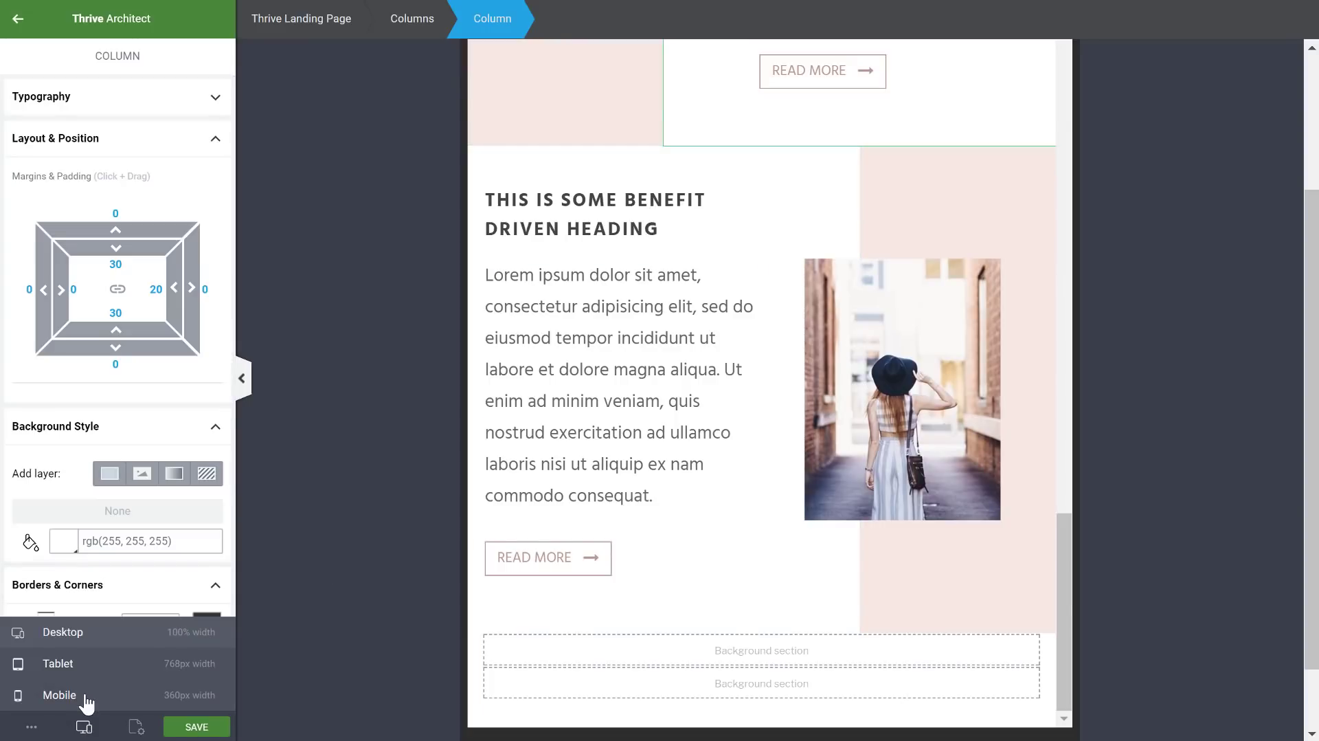
click(85, 701)
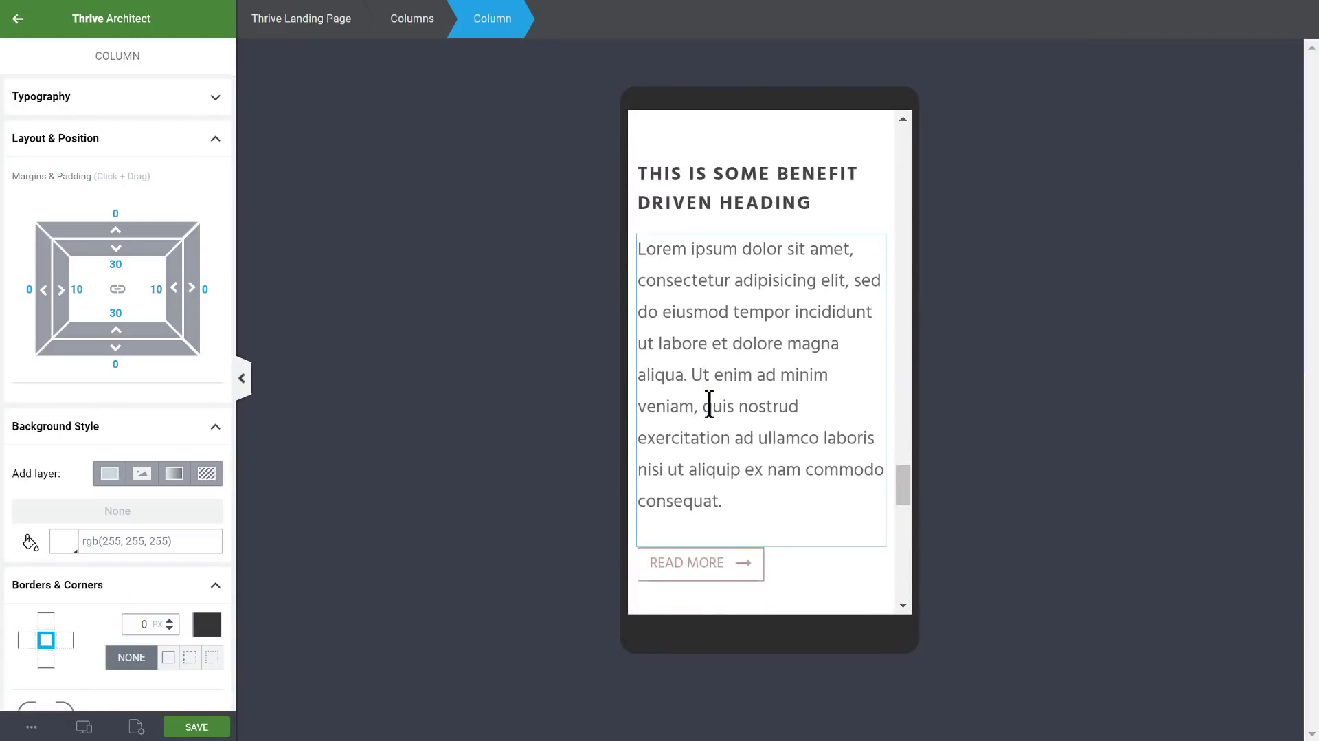
scroll(710, 403, down, 6)
scroll(707, 398, up, 4)
scroll(707, 398, down, 4)
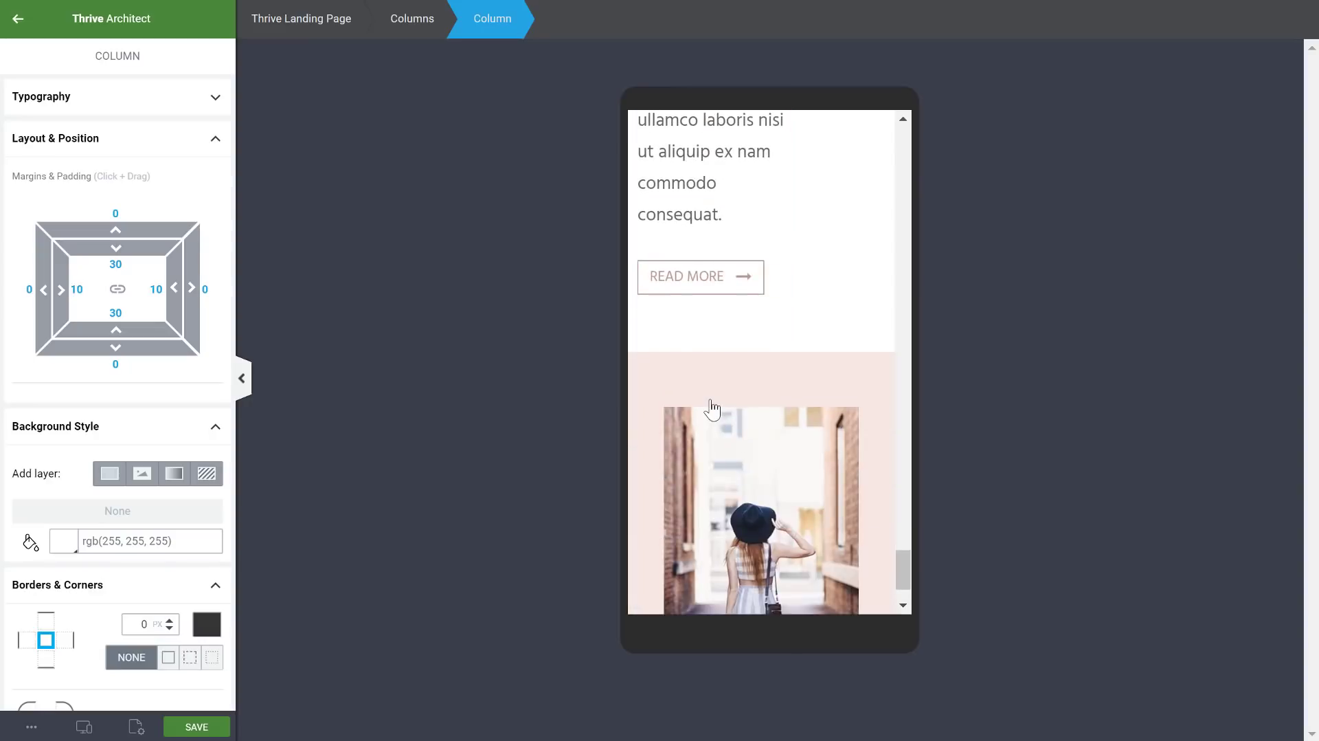
scroll(879, 449, up, 5)
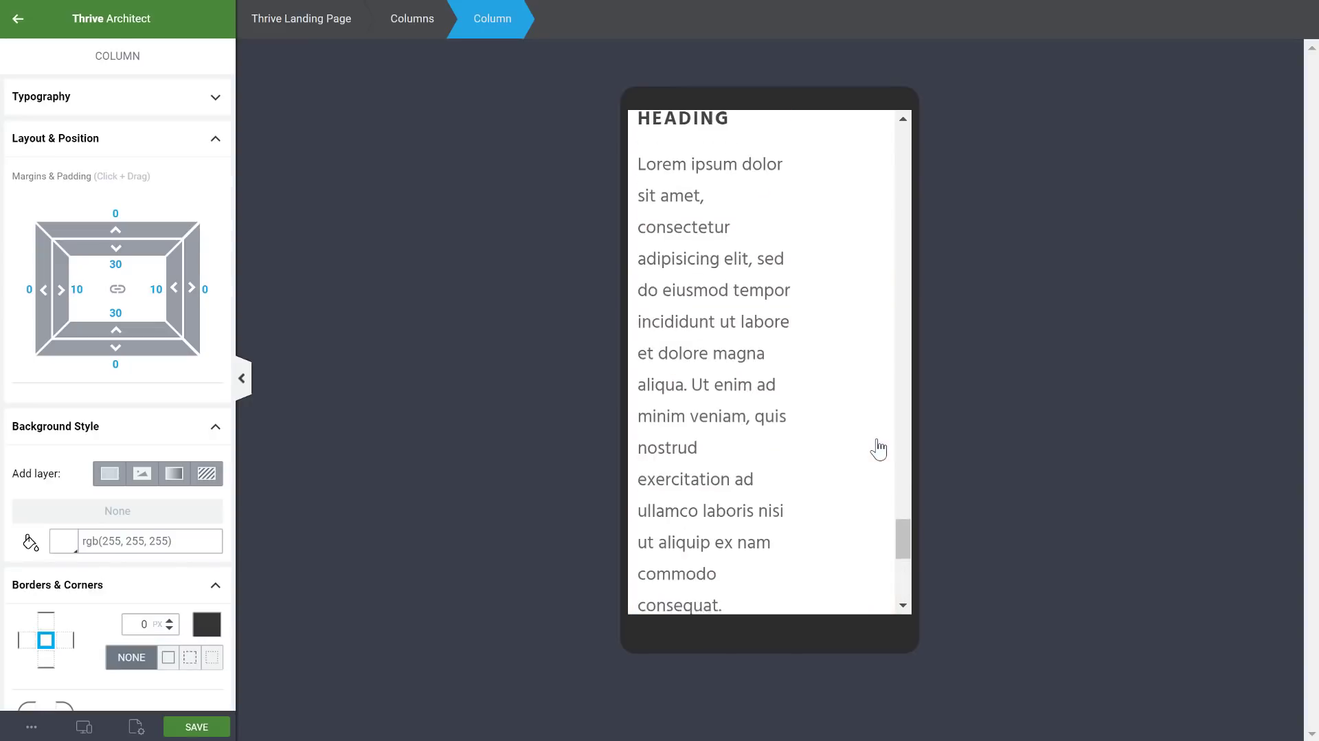
scroll(879, 449, up, 4)
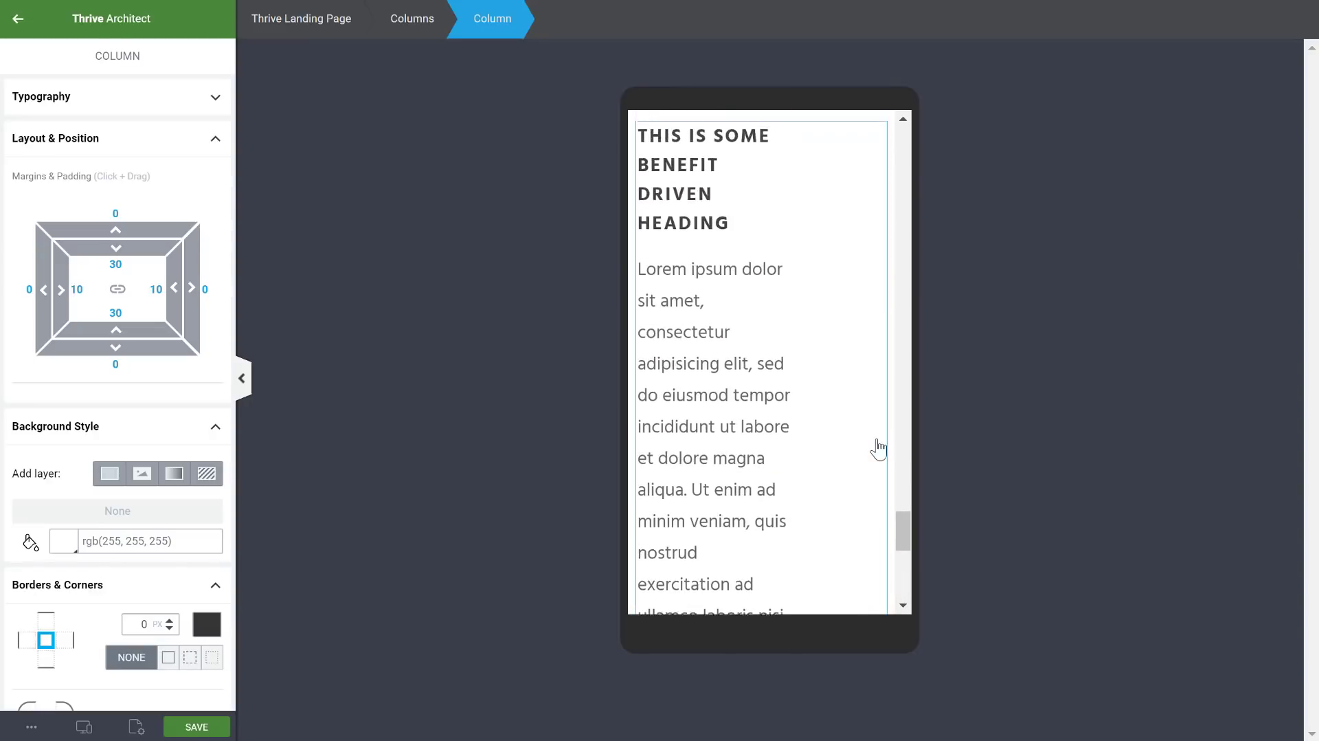
click(833, 339)
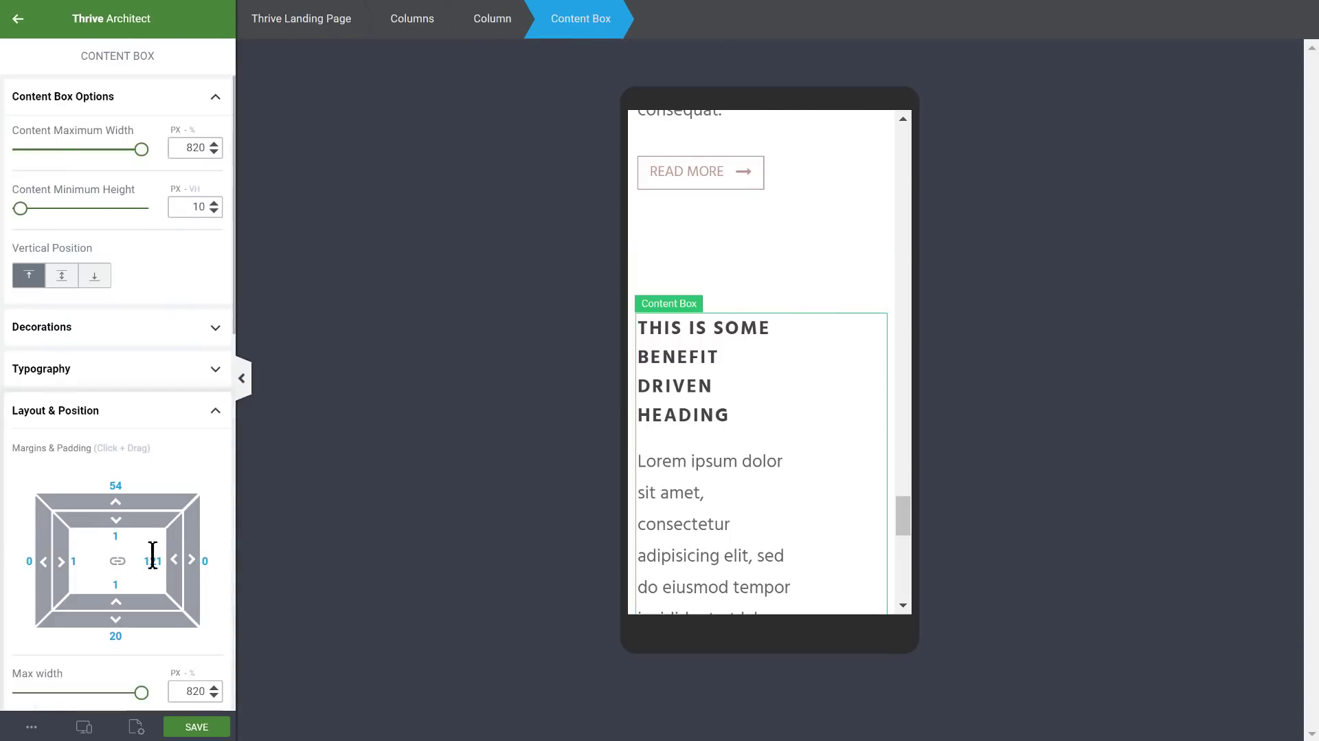
text(1)
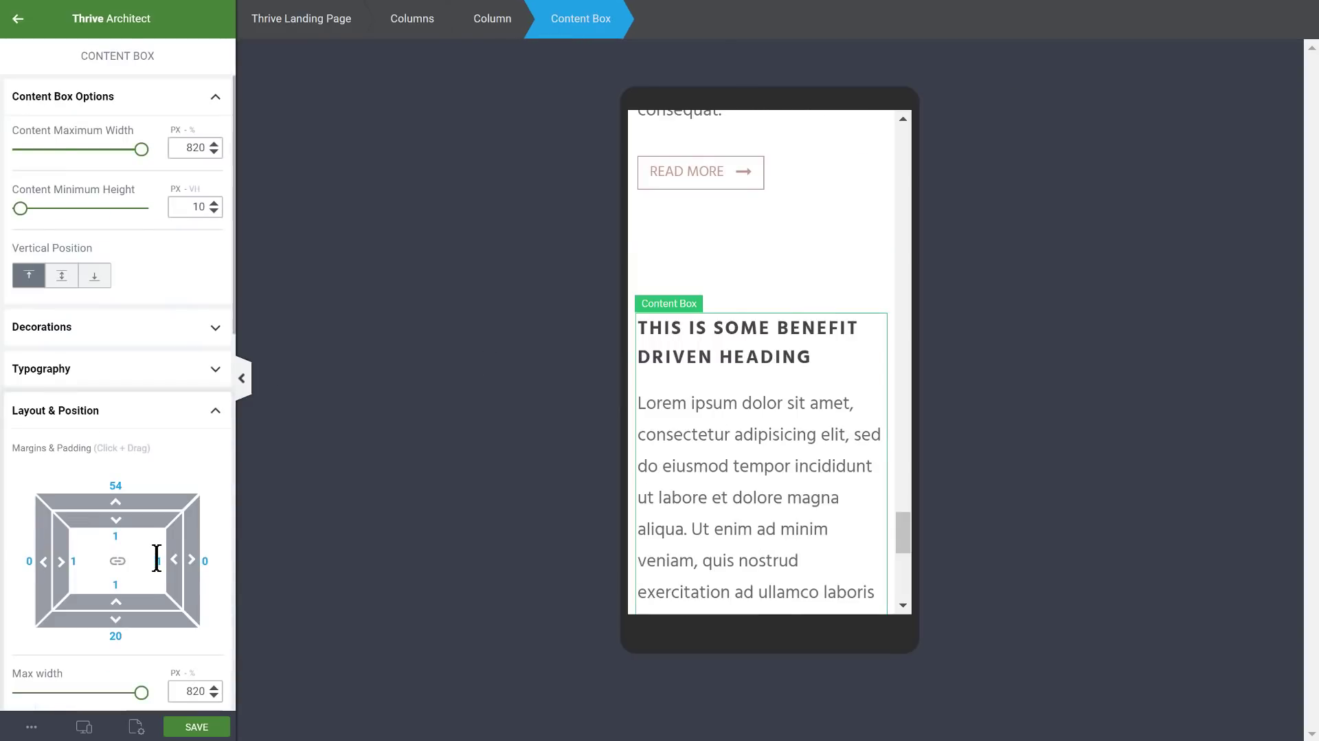
- Turn off the reversed column order for the duplicated section in the mobile view and check both stacked sections
scroll(818, 339, down, 2)
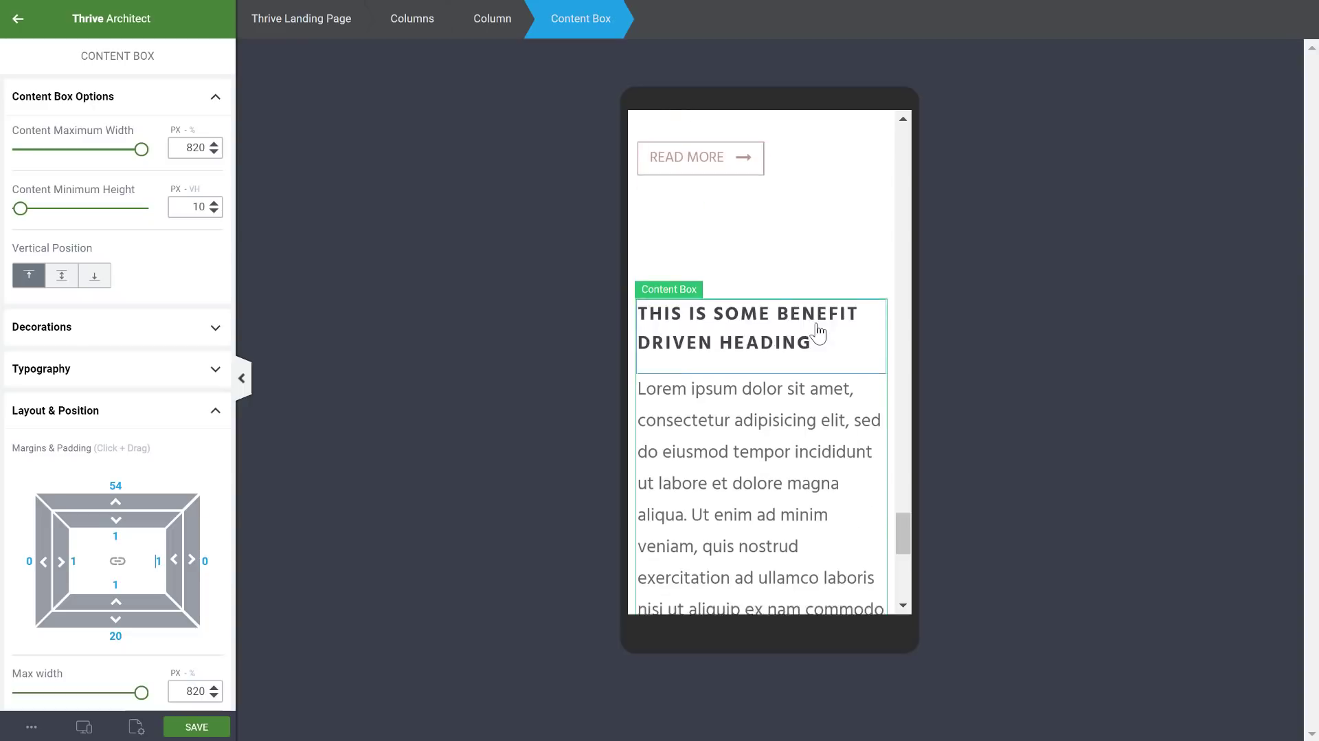
click(493, 27)
click(413, 29)
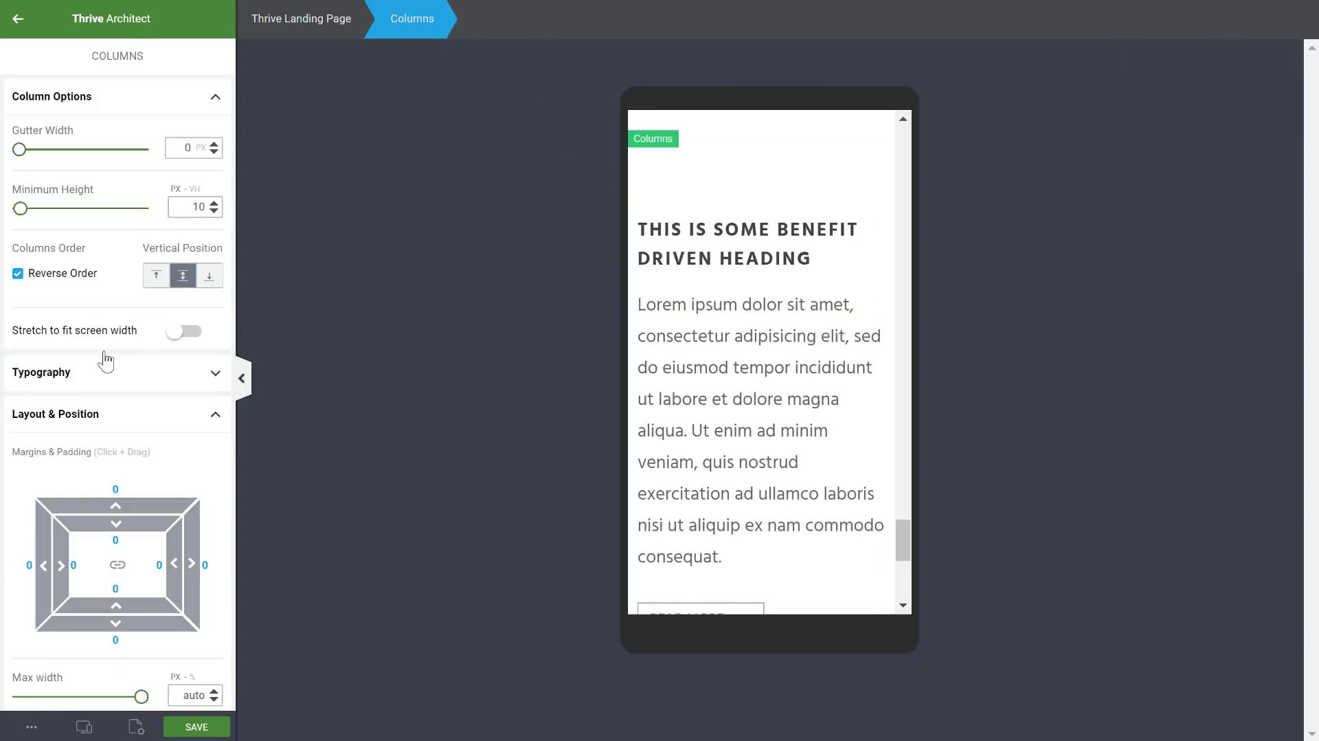
click(18, 273)
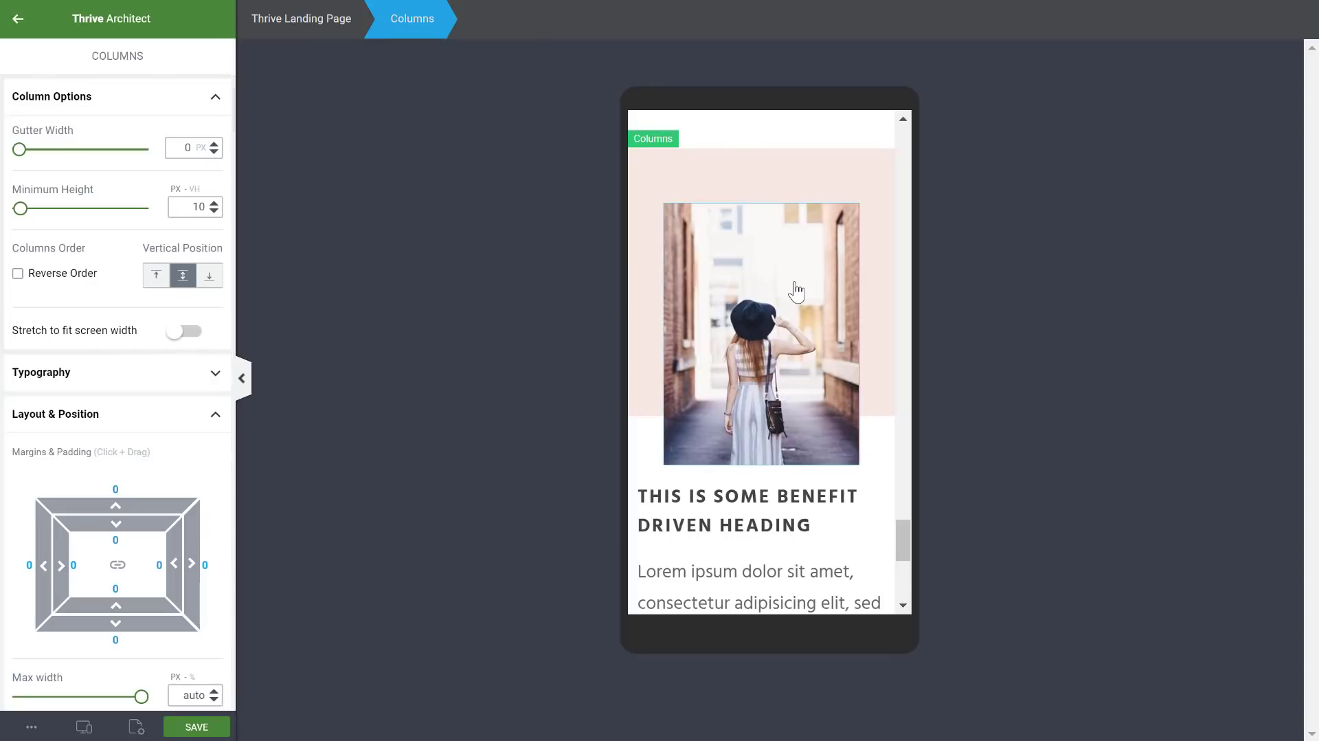
scroll(802, 287, up, 5)
scroll(801, 275, down, 15)
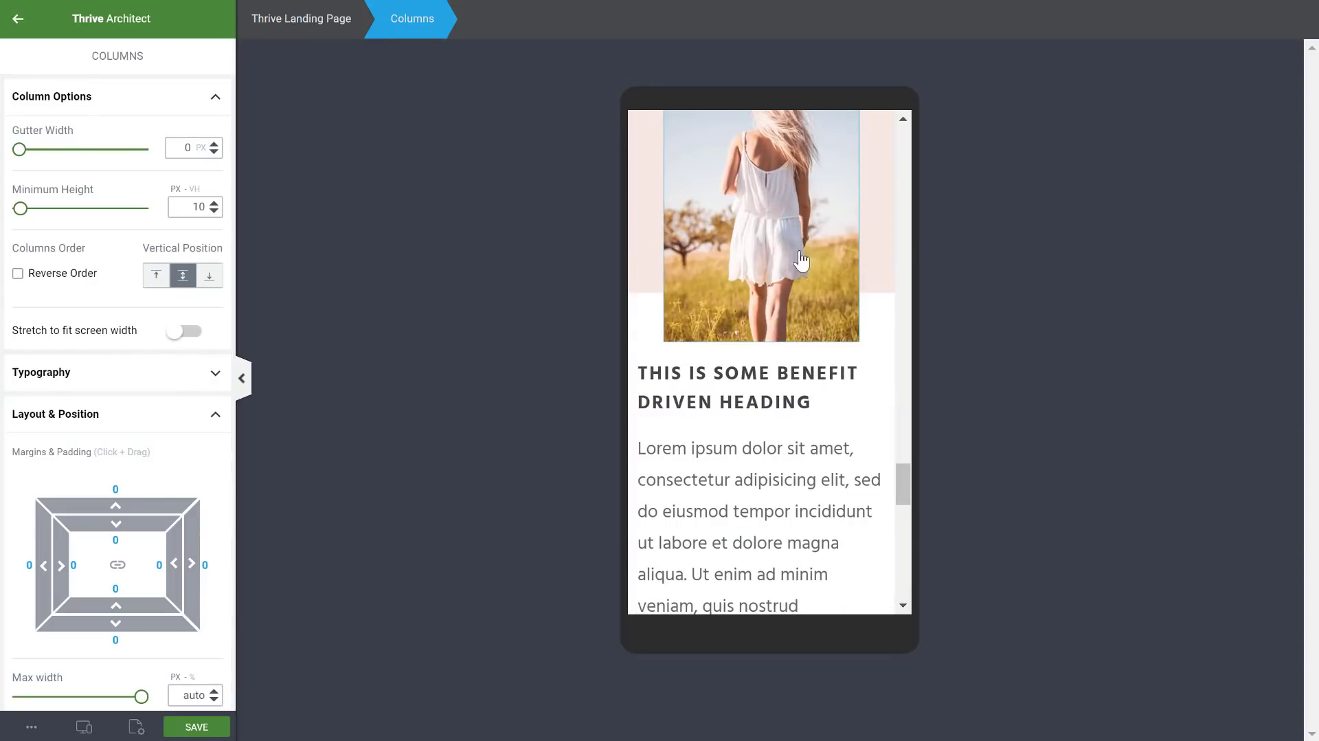
scroll(798, 237, down, 5)
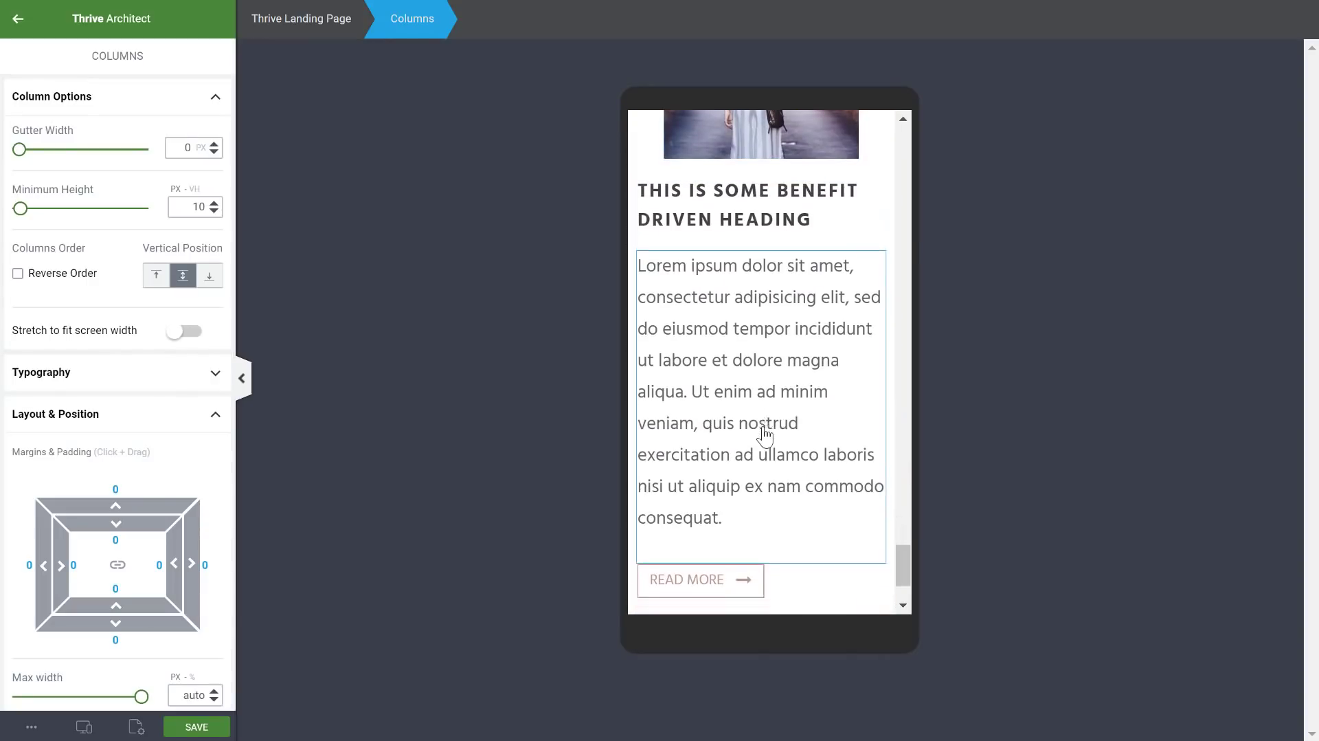
- Check the stacked sections in the mobile view, switch back to the desktop view and review both alternating column sections
scroll(776, 282, down, 4)
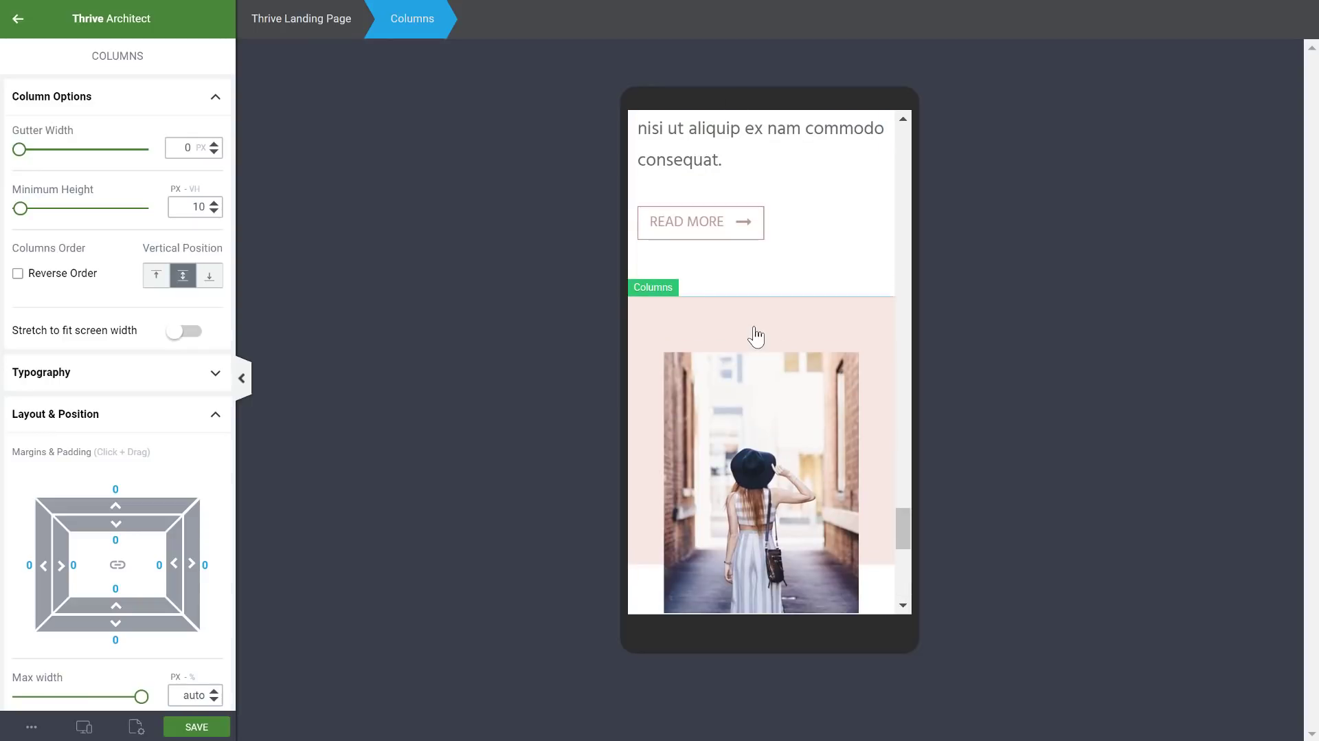
scroll(754, 336, up, 5)
click(84, 728)
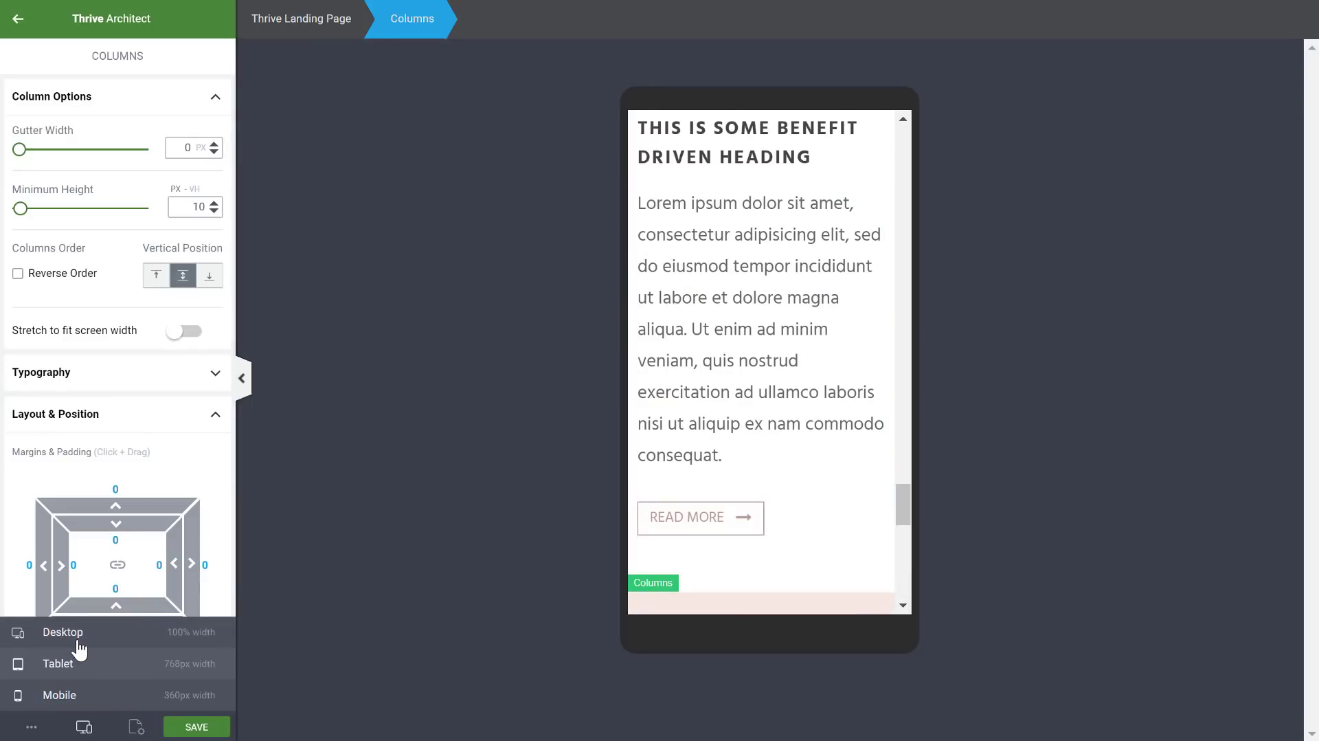
click(77, 636)
scroll(1010, 286, up, 7)
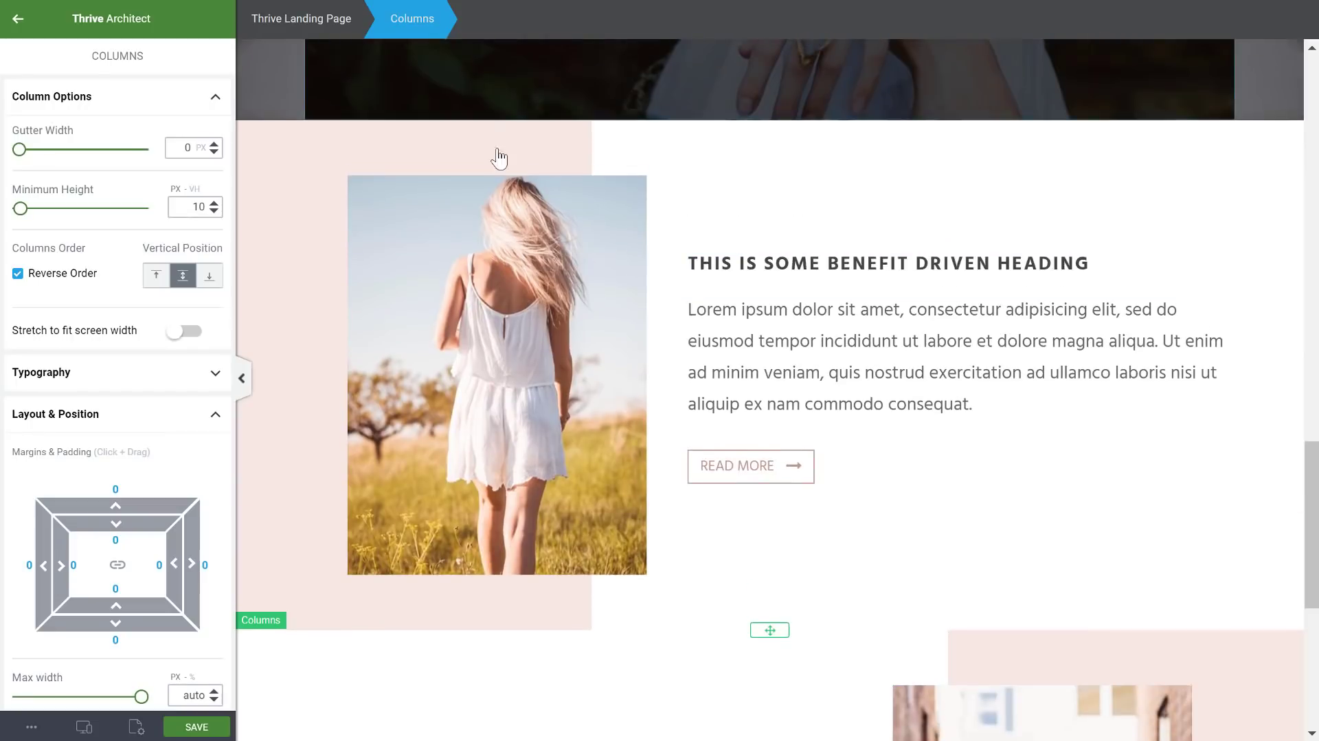
scroll(787, 476, down, 4)
scroll(787, 476, down, 3)
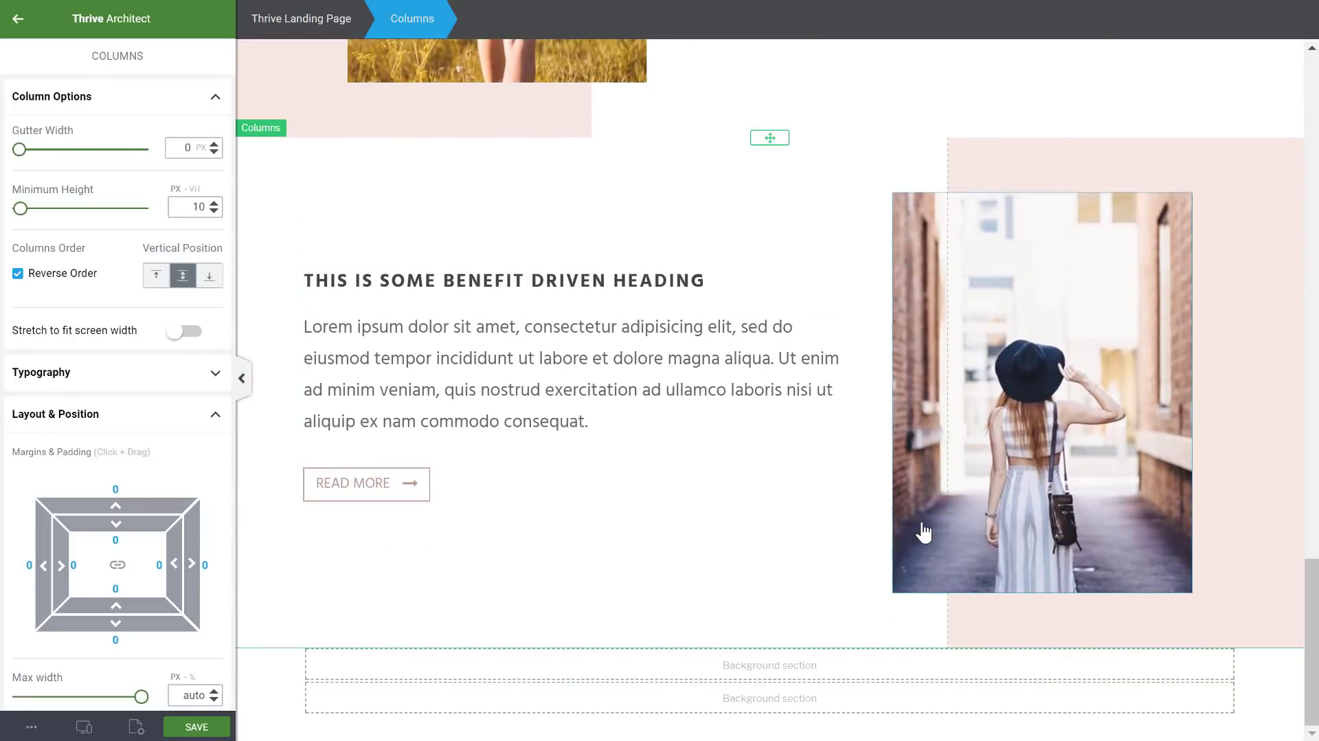
click(814, 584)
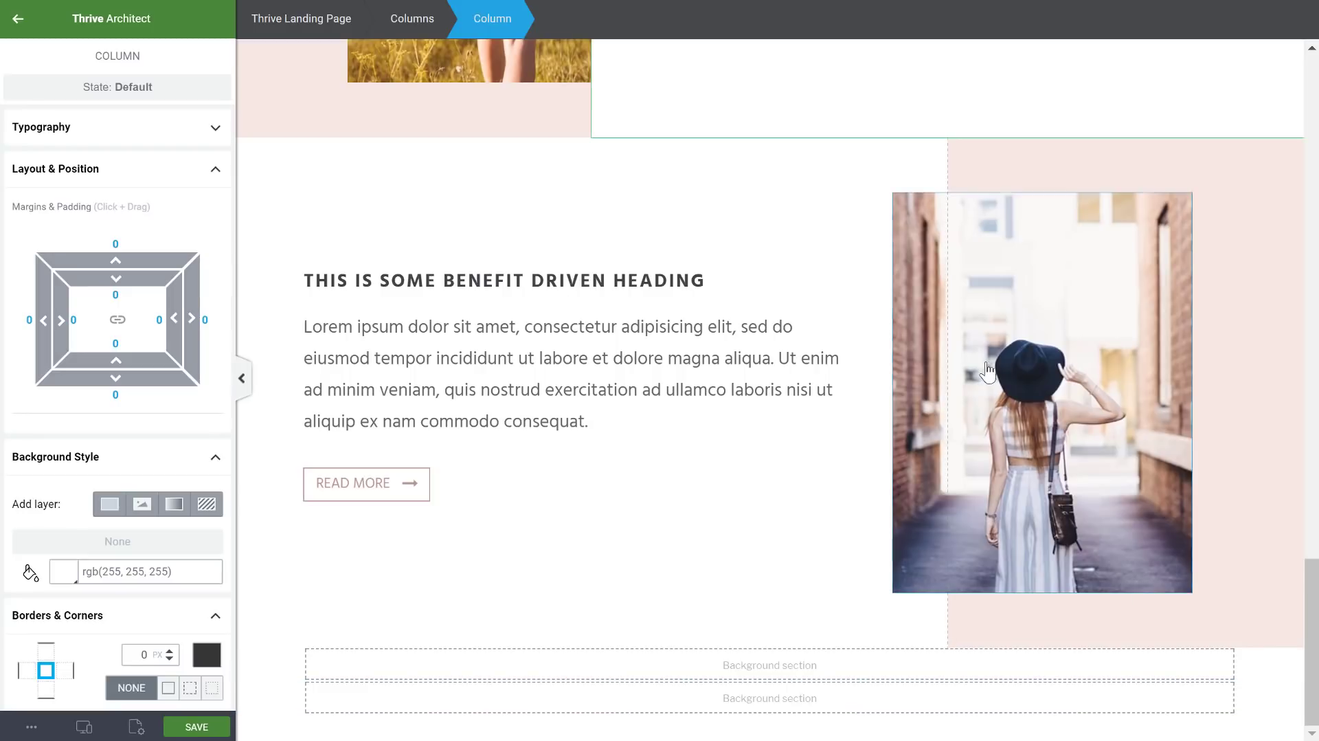
- Duplicate the pink Benefits heading section and move the copy below the last two-column section at the page's end
scroll(914, 490, up, 8)
scroll(914, 490, up, 14)
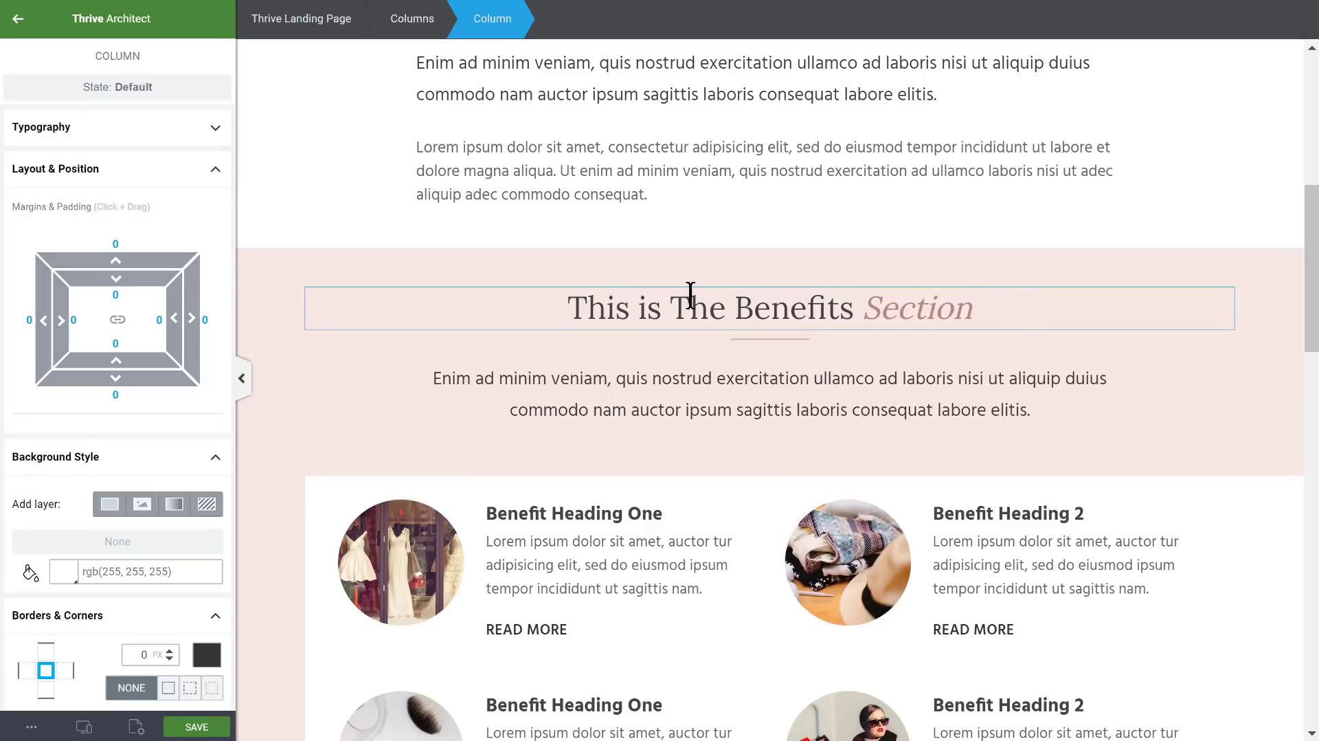
click(1237, 275)
key(ctrl+d)
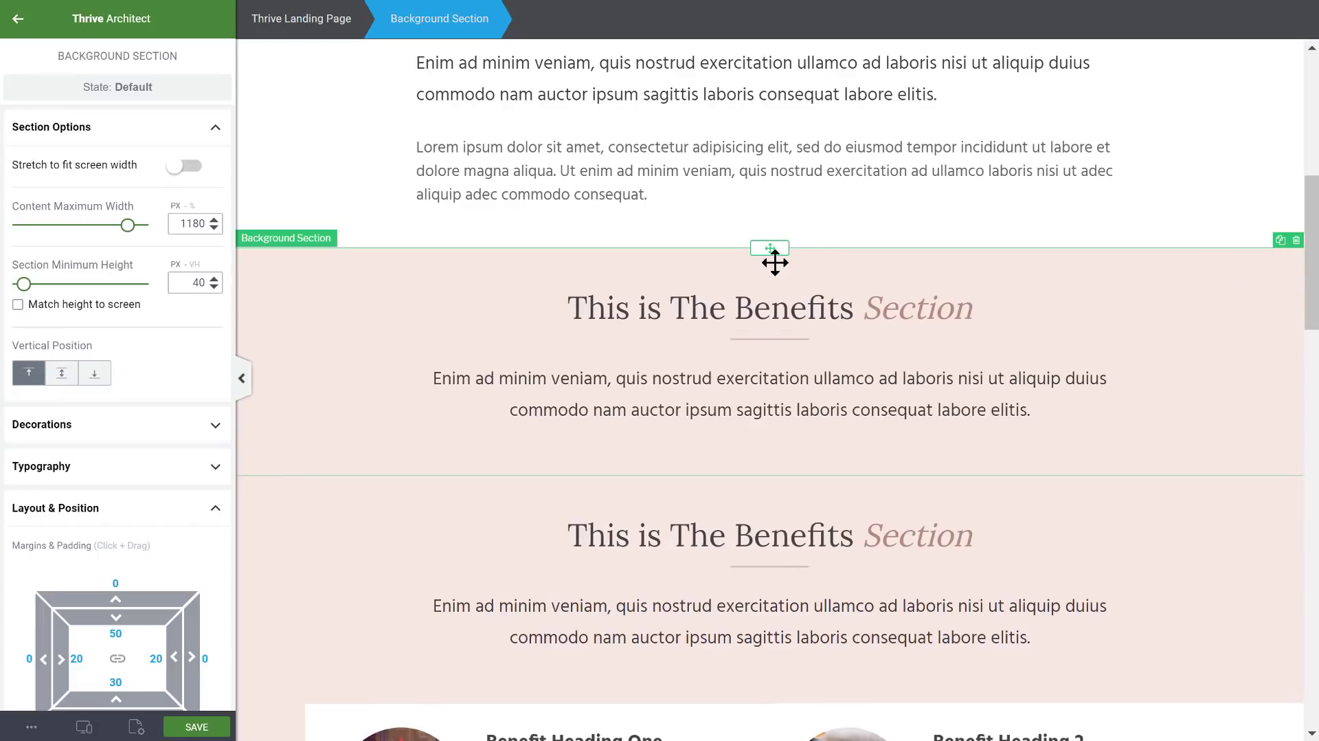
drag(770, 248, 834, 658)
scroll(834, 626, down, 3)
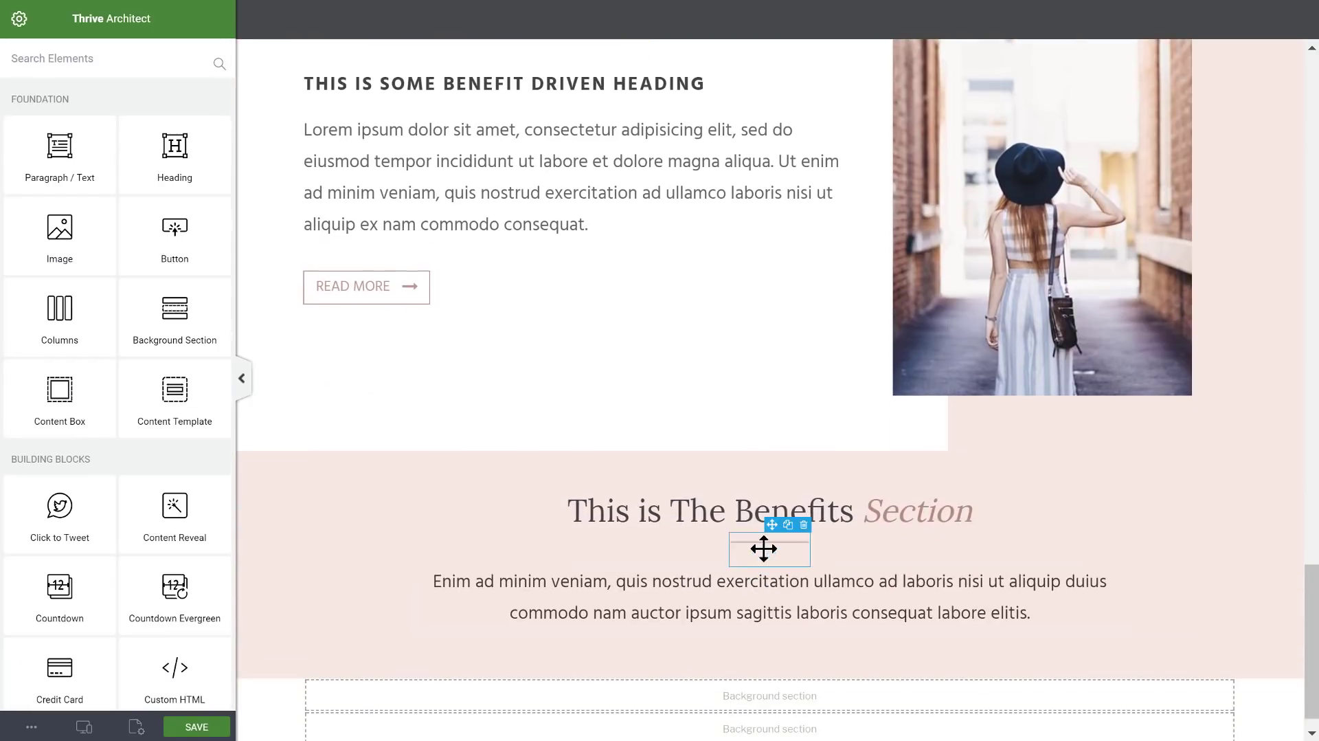
- Change the copied section's heading to "What Others Are Saying", keeping "Saying" as the italic accent word
click(854, 518)
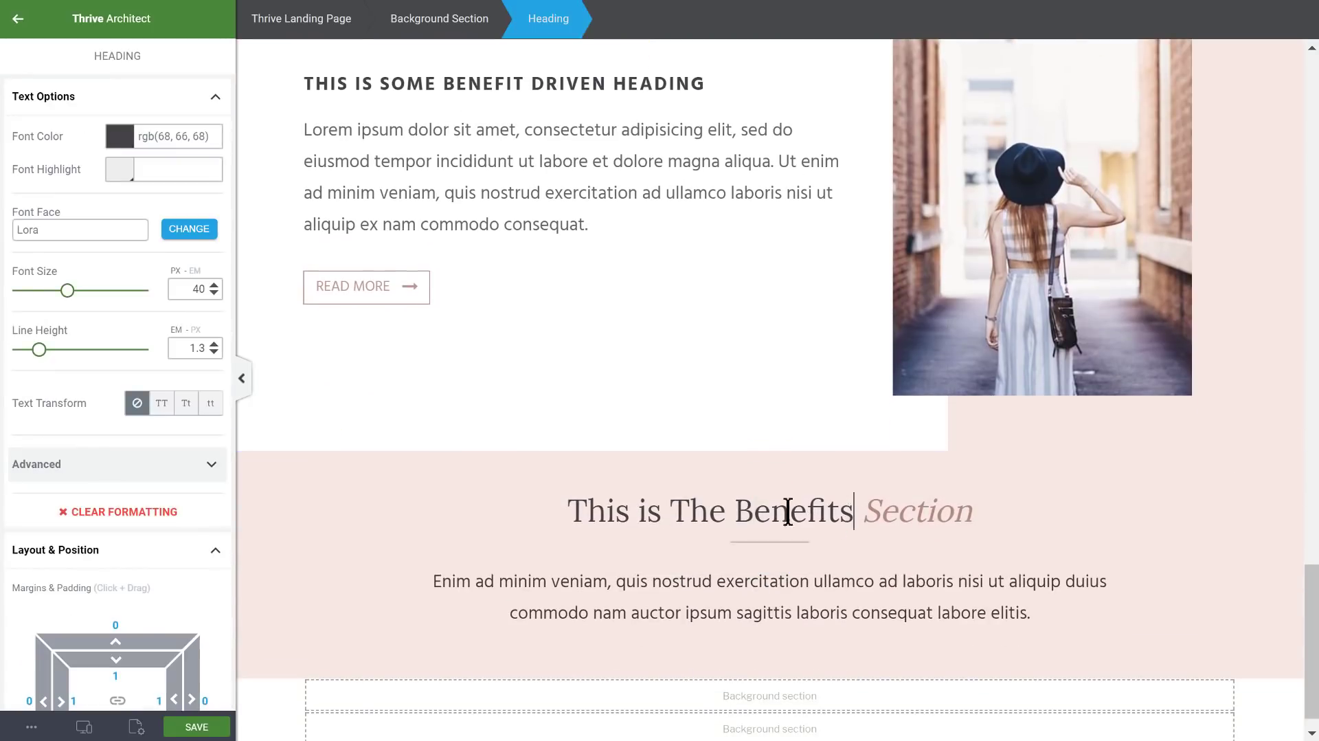
drag(854, 518, 558, 519)
text(What Others)
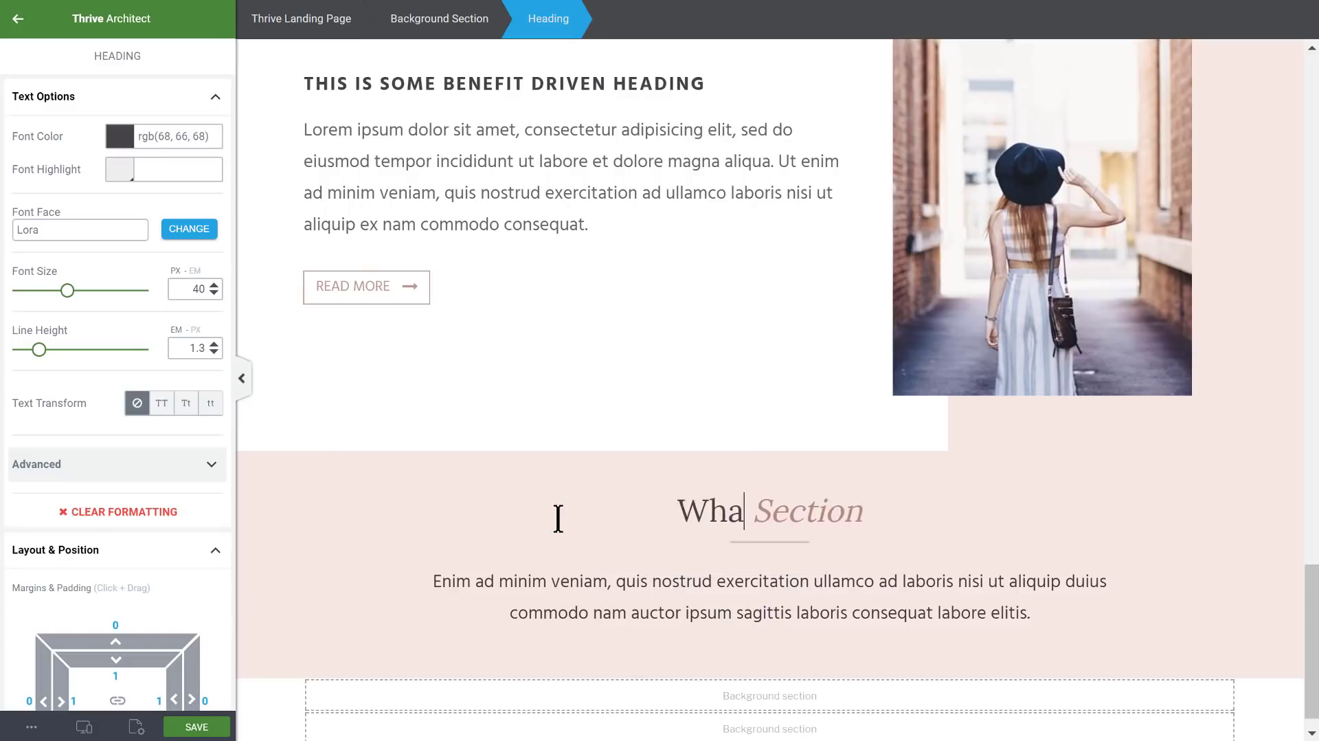
text( Are)
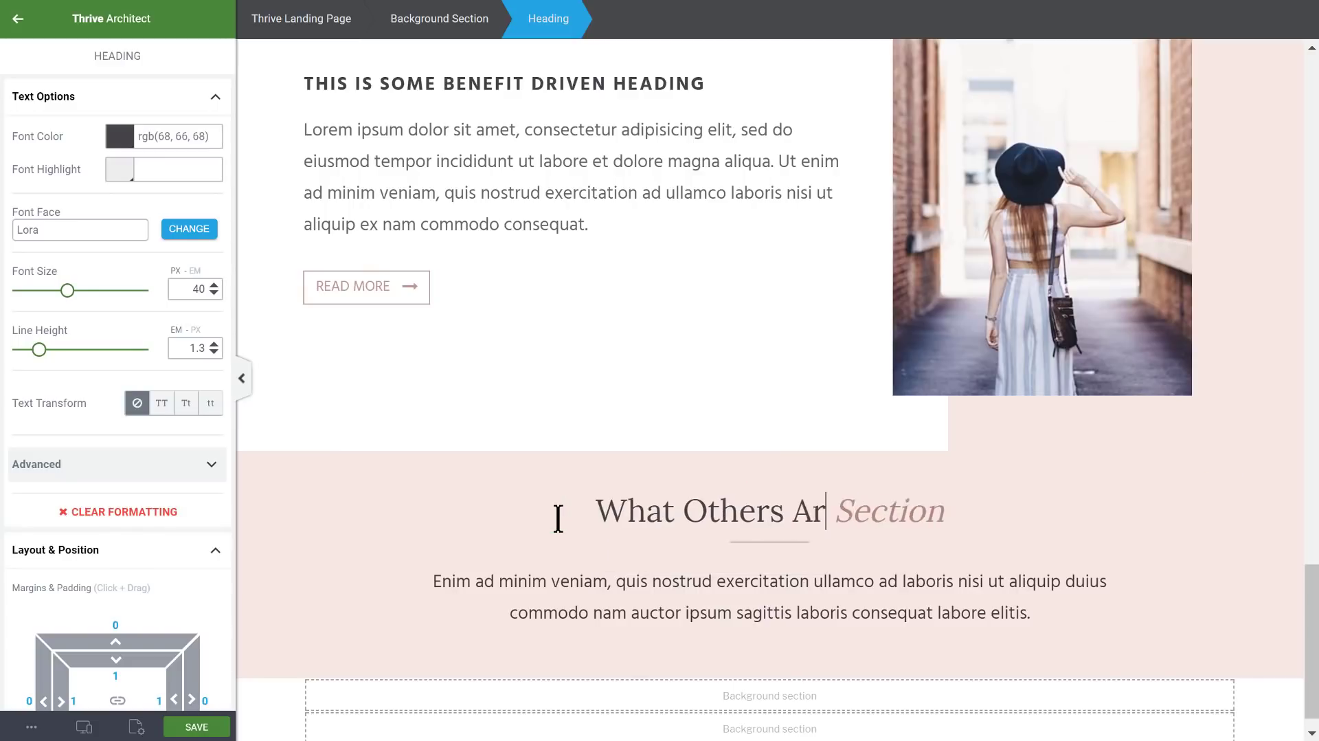
double_click(882, 514)
text(aying)
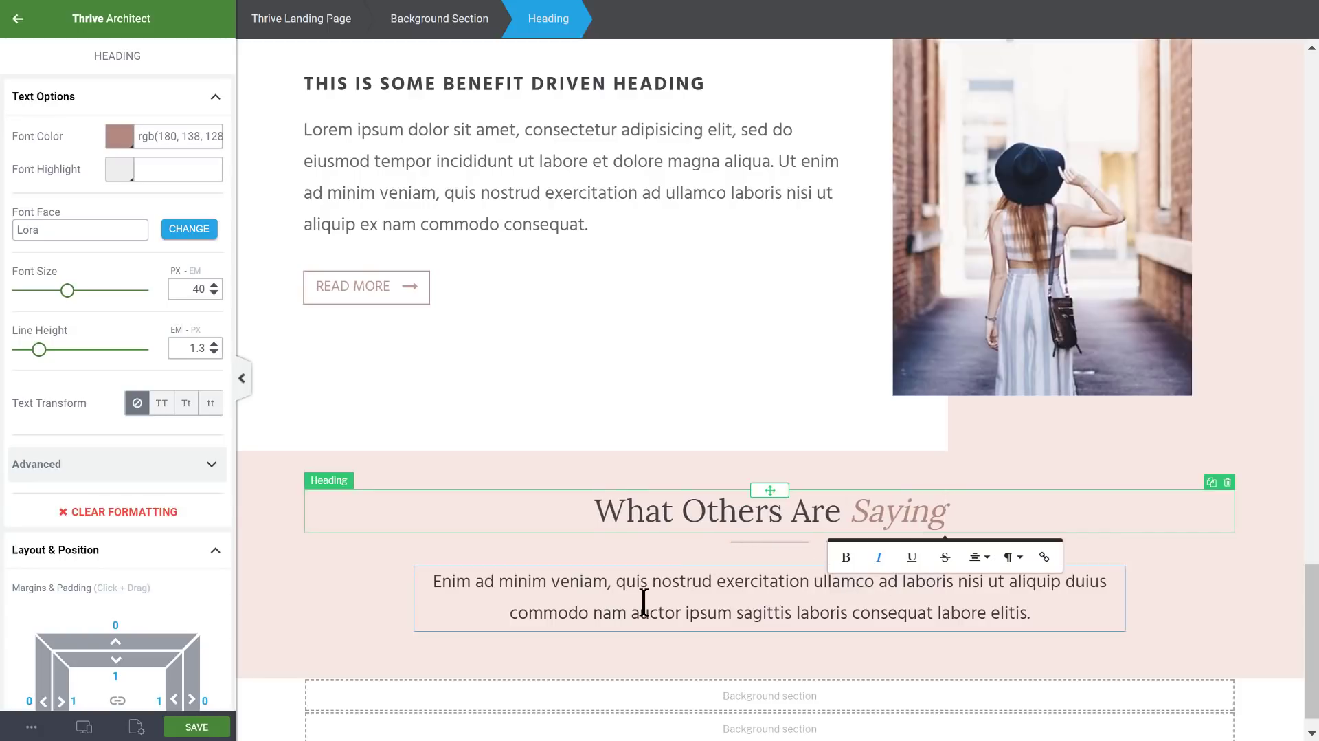
- Set the background colour of the "What Others Are Saying" section to dark grey #383838
click(282, 472)
scroll(172, 406, down, 8)
scroll(137, 439, up, 1)
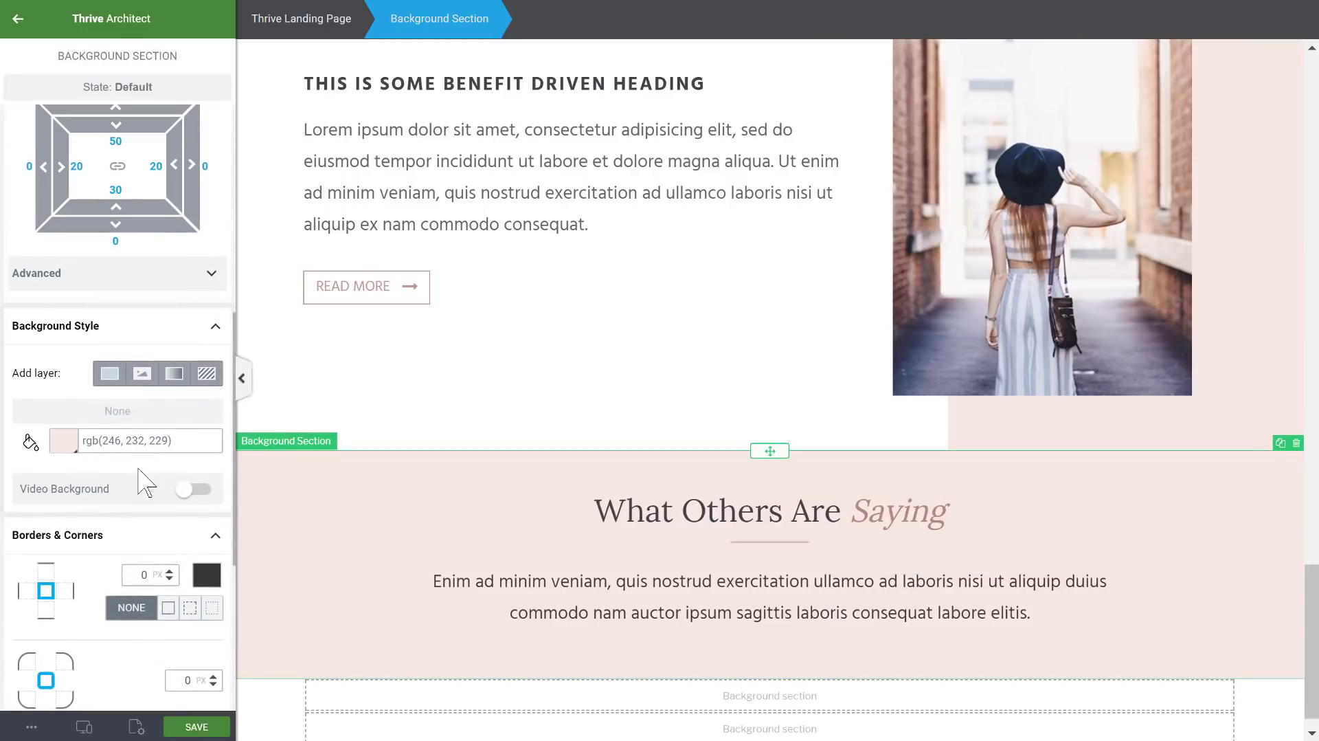
click(77, 445)
drag(76, 435, 3, 524)
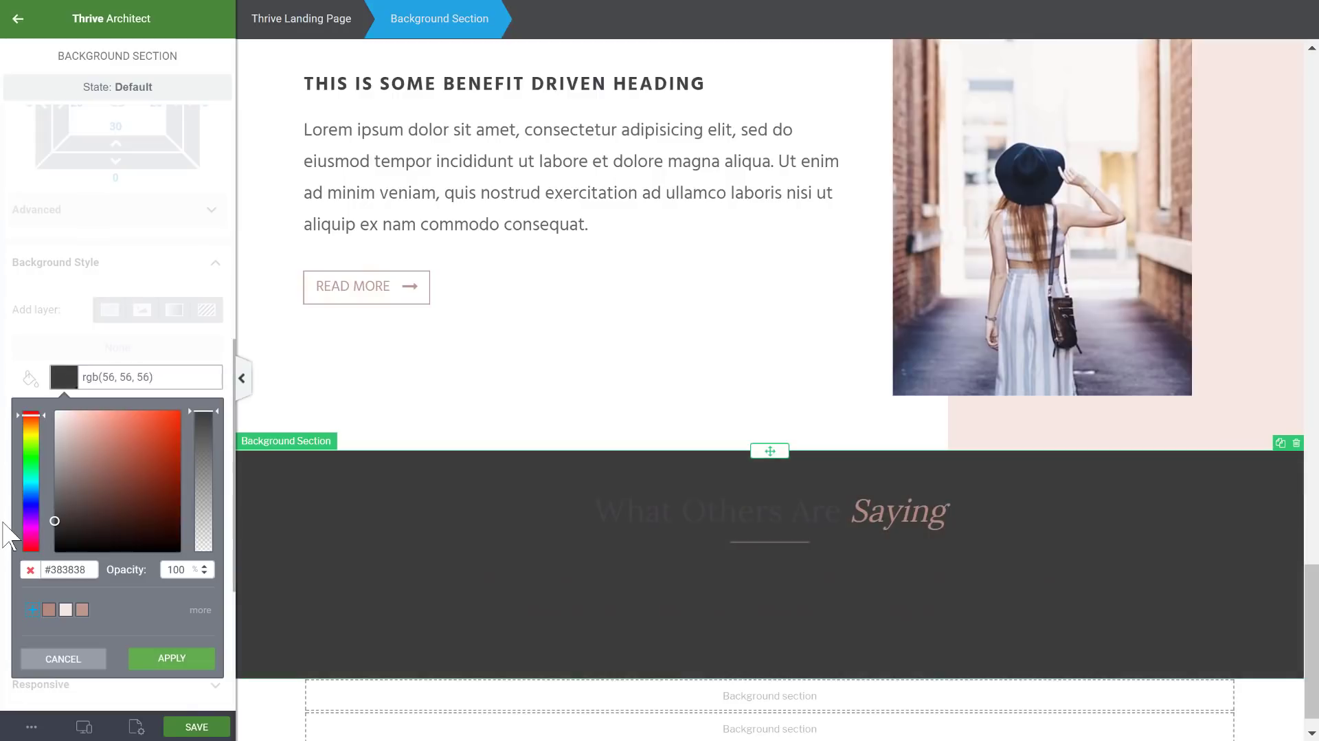
click(102, 327)
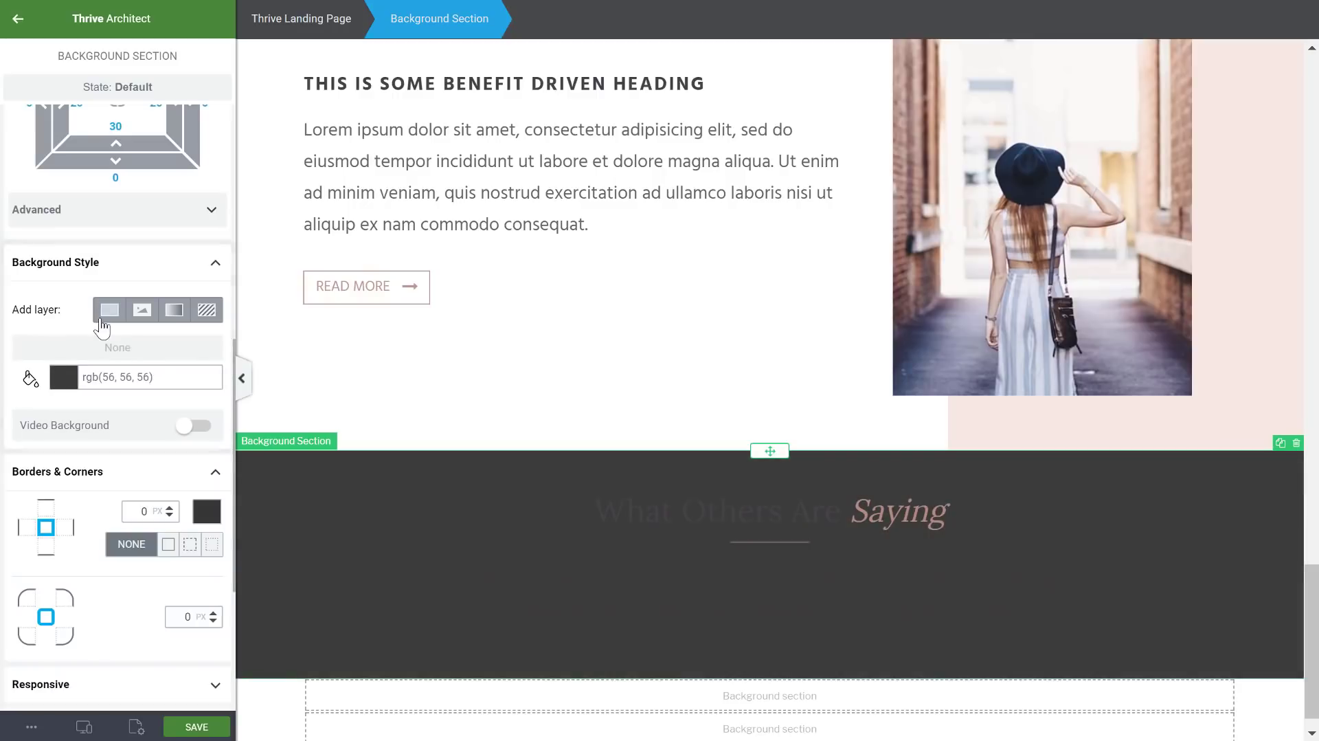
- Add the chic_bg_2 image from the media library as a background layer of the testimonial heading section
click(142, 311)
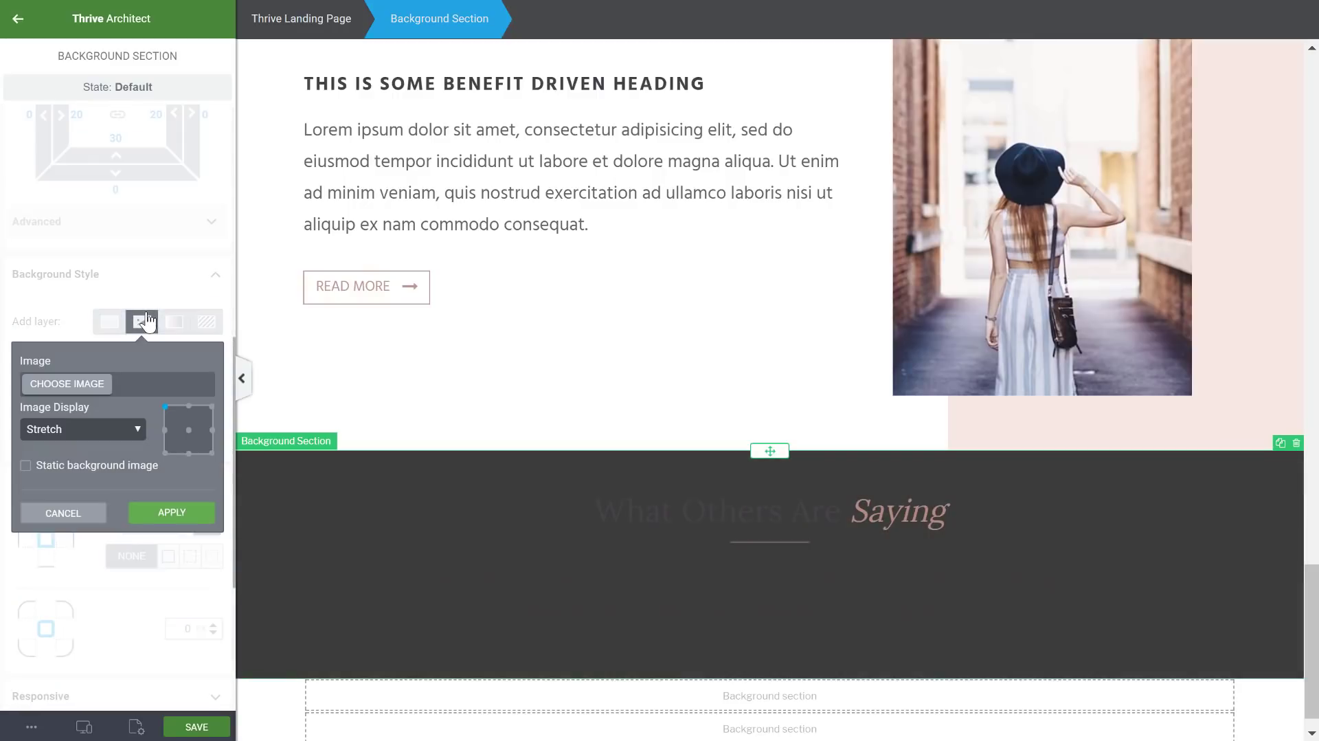
click(77, 386)
key(alt+Tab)
drag(369, 134, 987, 210)
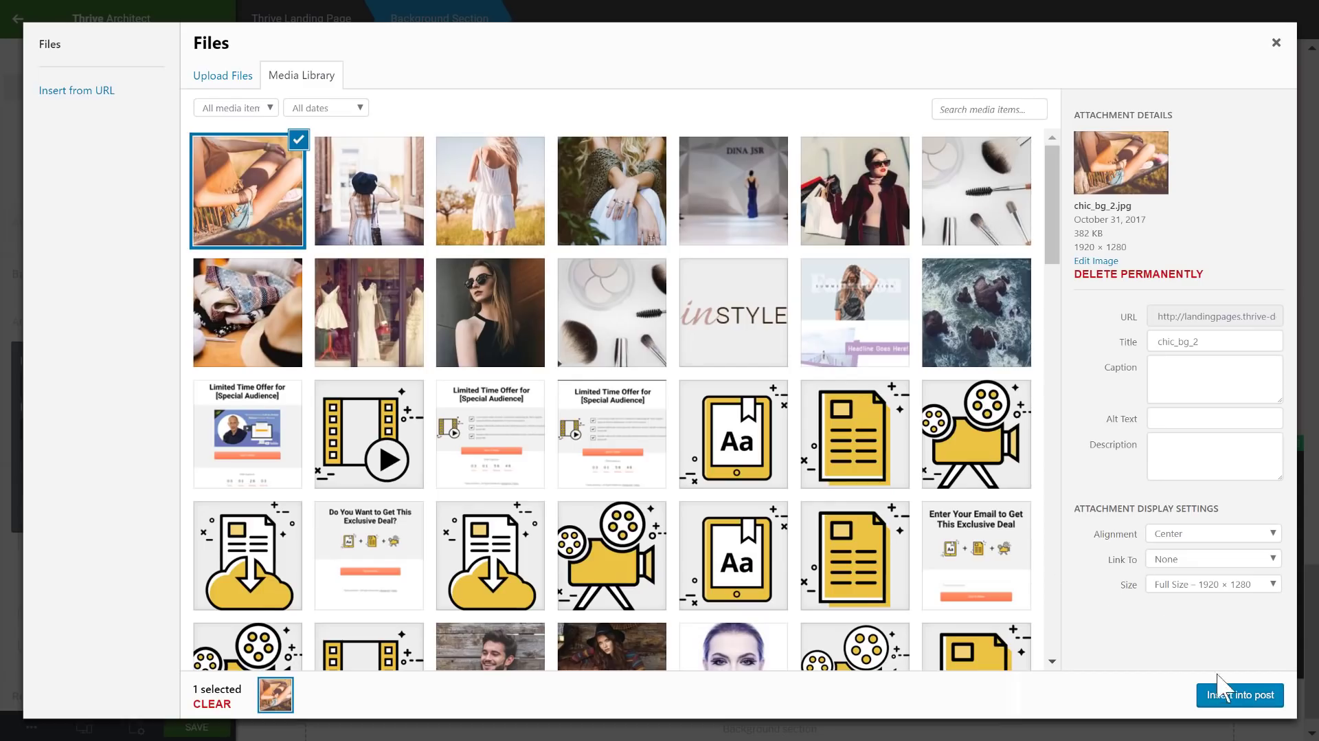
click(1230, 696)
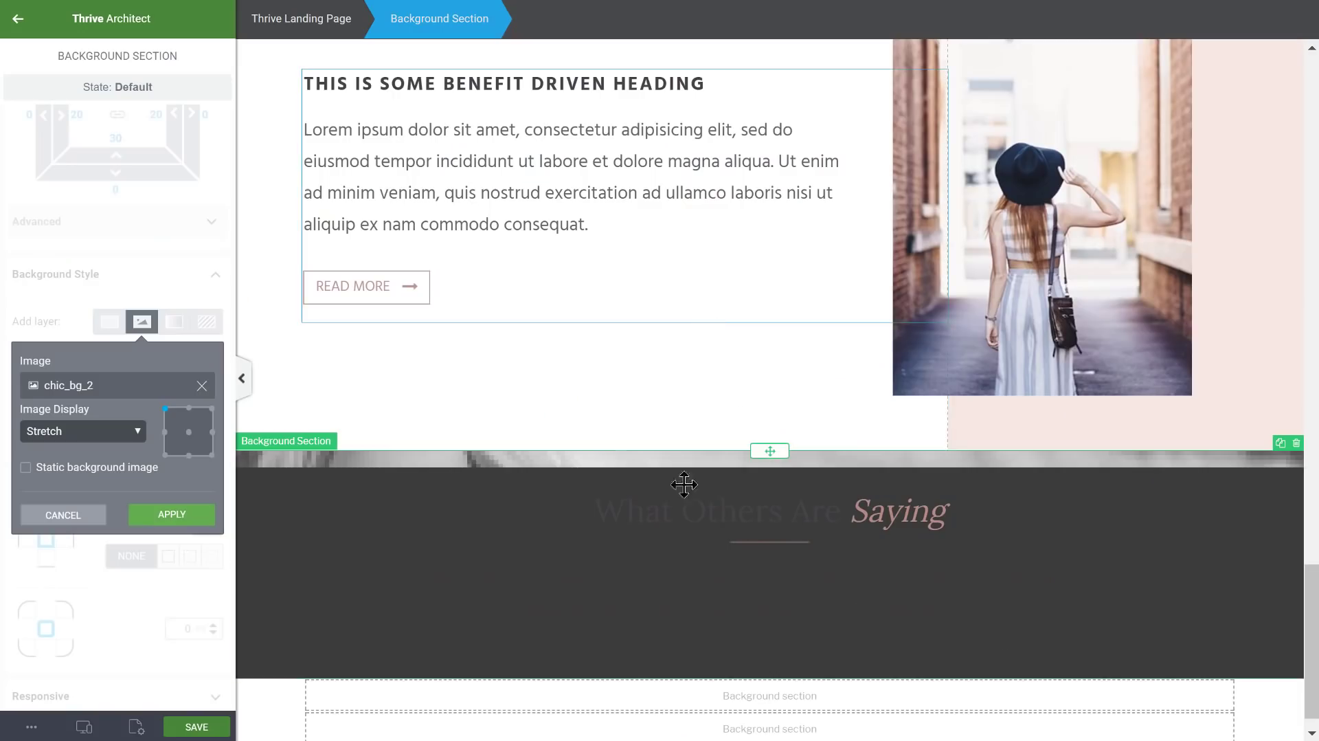
scroll(710, 454, down, 1)
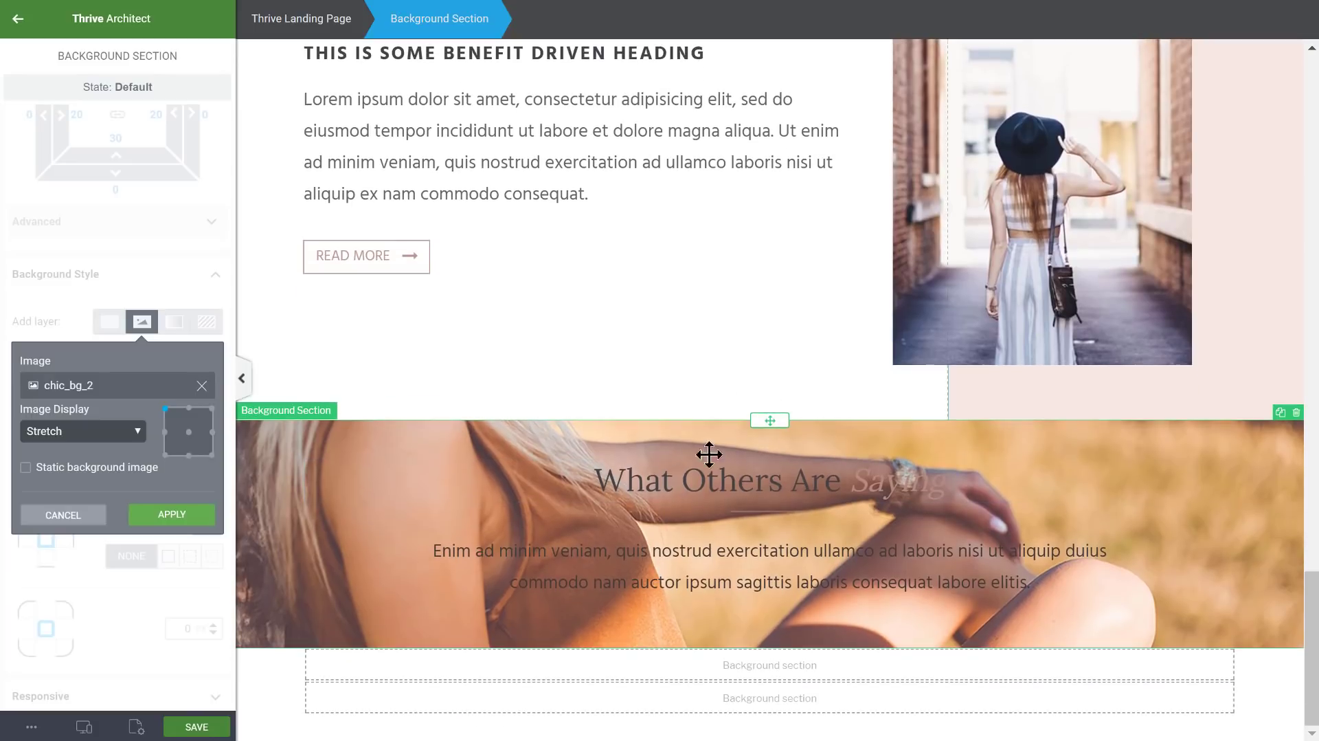
- Centre the stretched background image within the section and apply the image layer
click(189, 457)
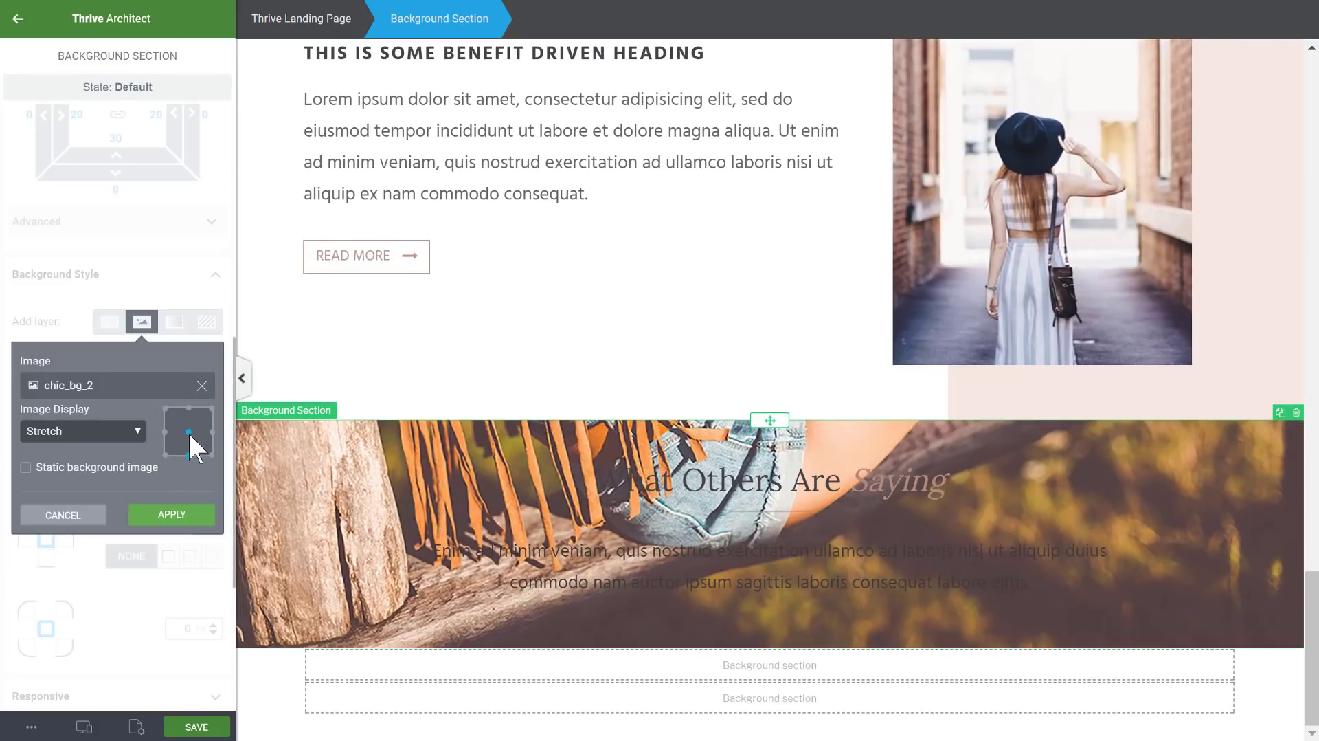
click(188, 431)
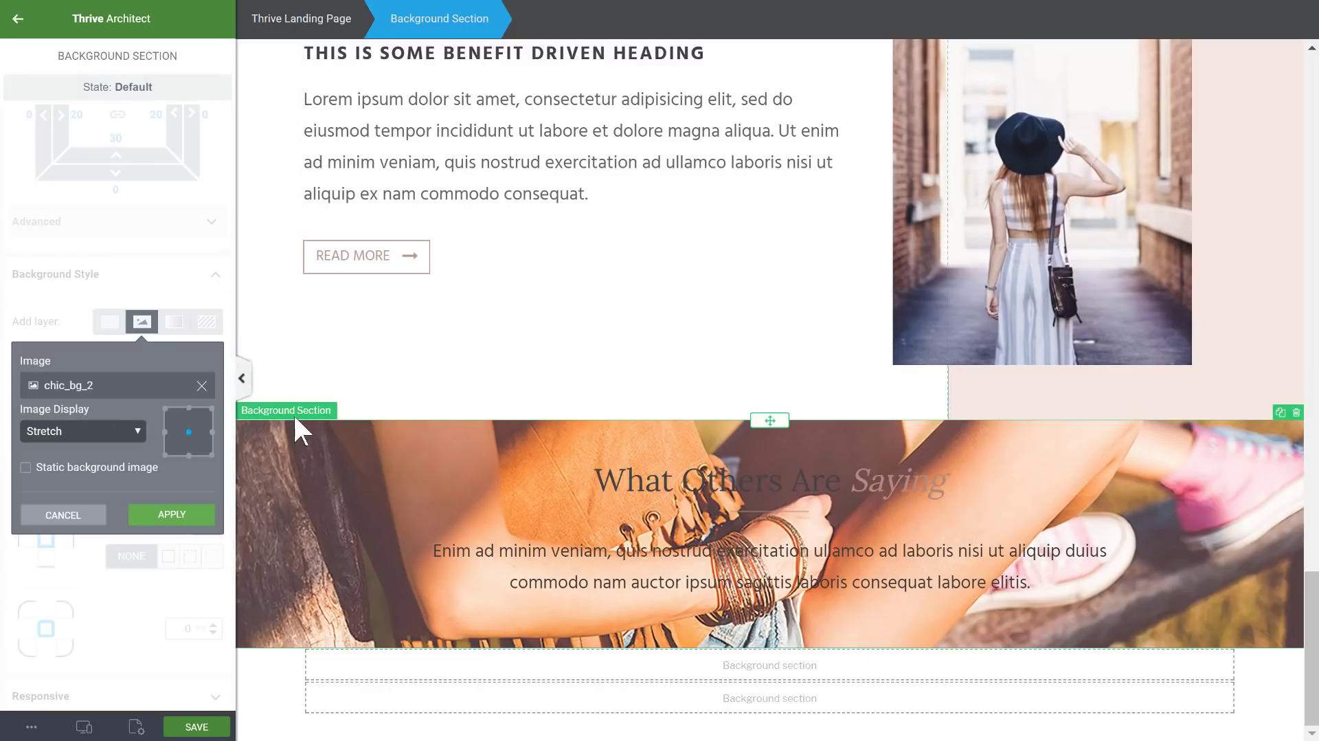
click(172, 515)
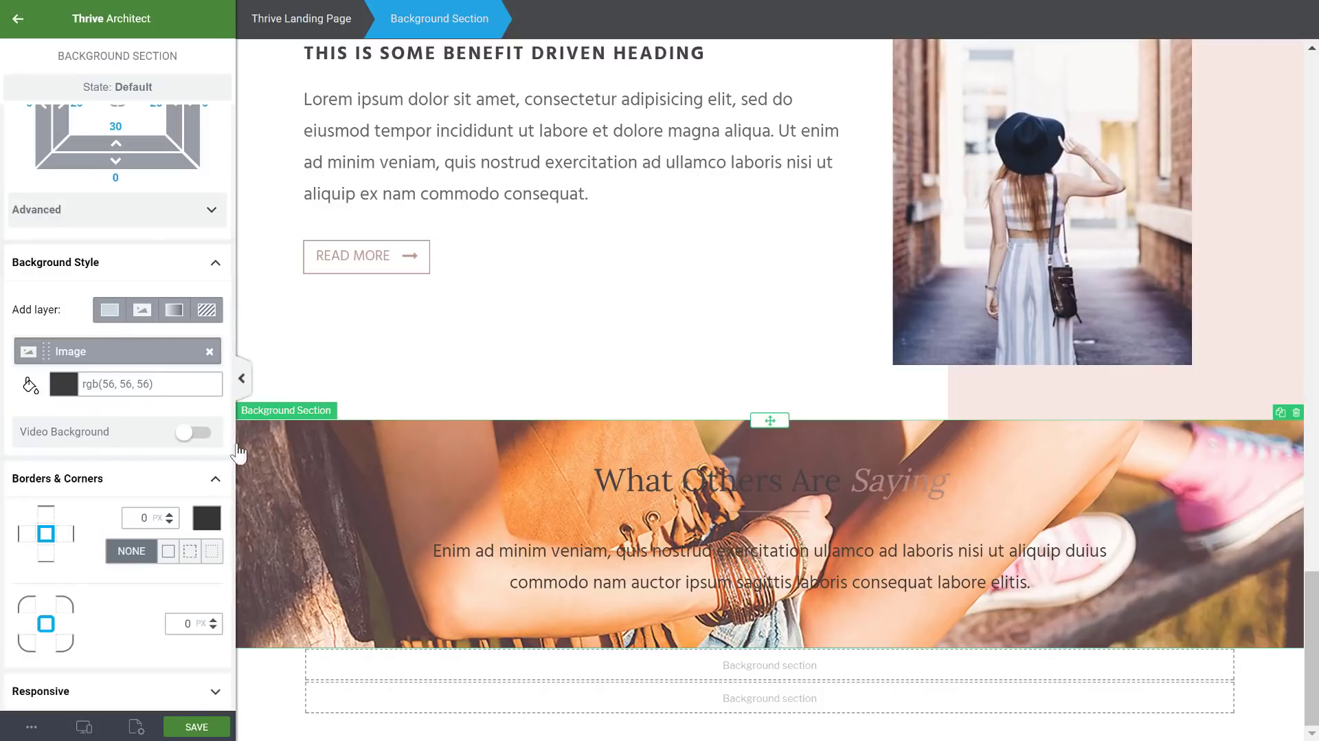
- Add a semi-transparent solid colour layer in dark brown #534545 over the section's background image
click(111, 311)
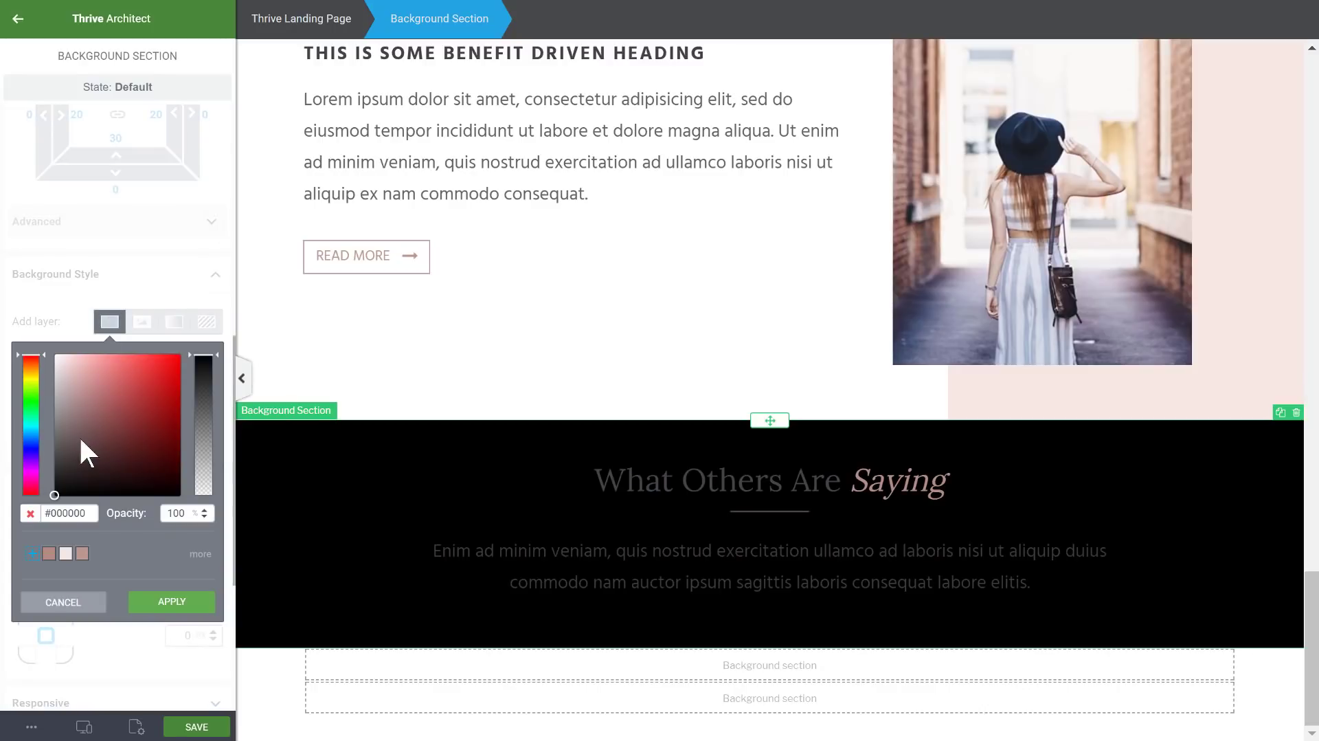
drag(56, 502, 80, 457)
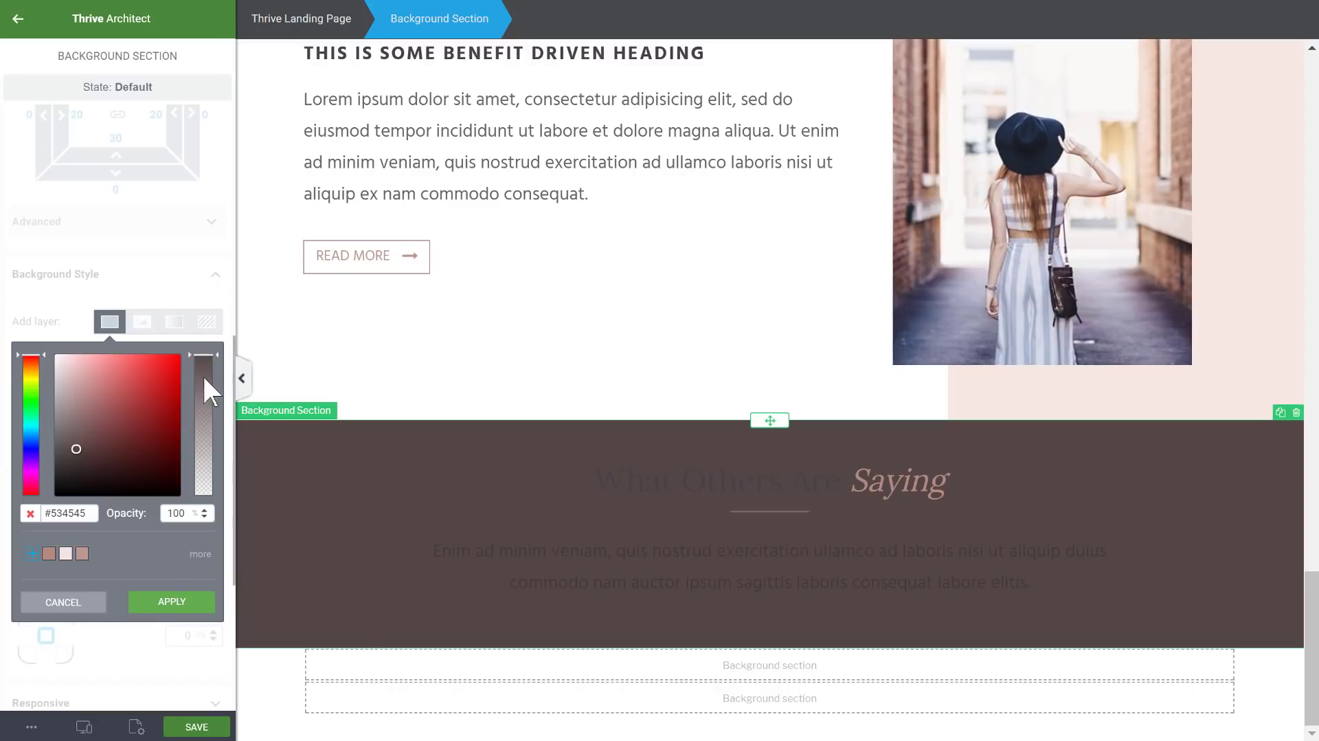
drag(204, 379, 203, 396)
click(202, 404)
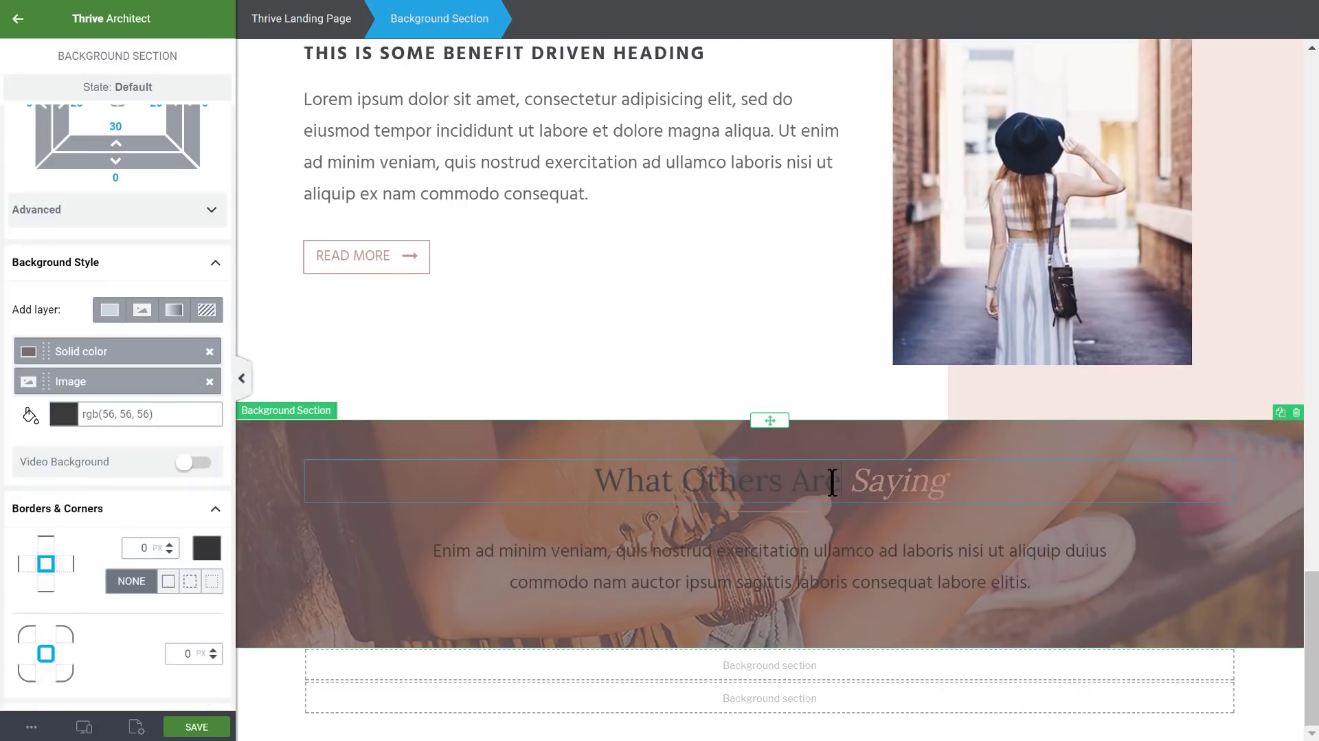
- Set the font colour of the heading words "What Others Are" to white #ffffff
click(832, 482)
drag(839, 482, 397, 457)
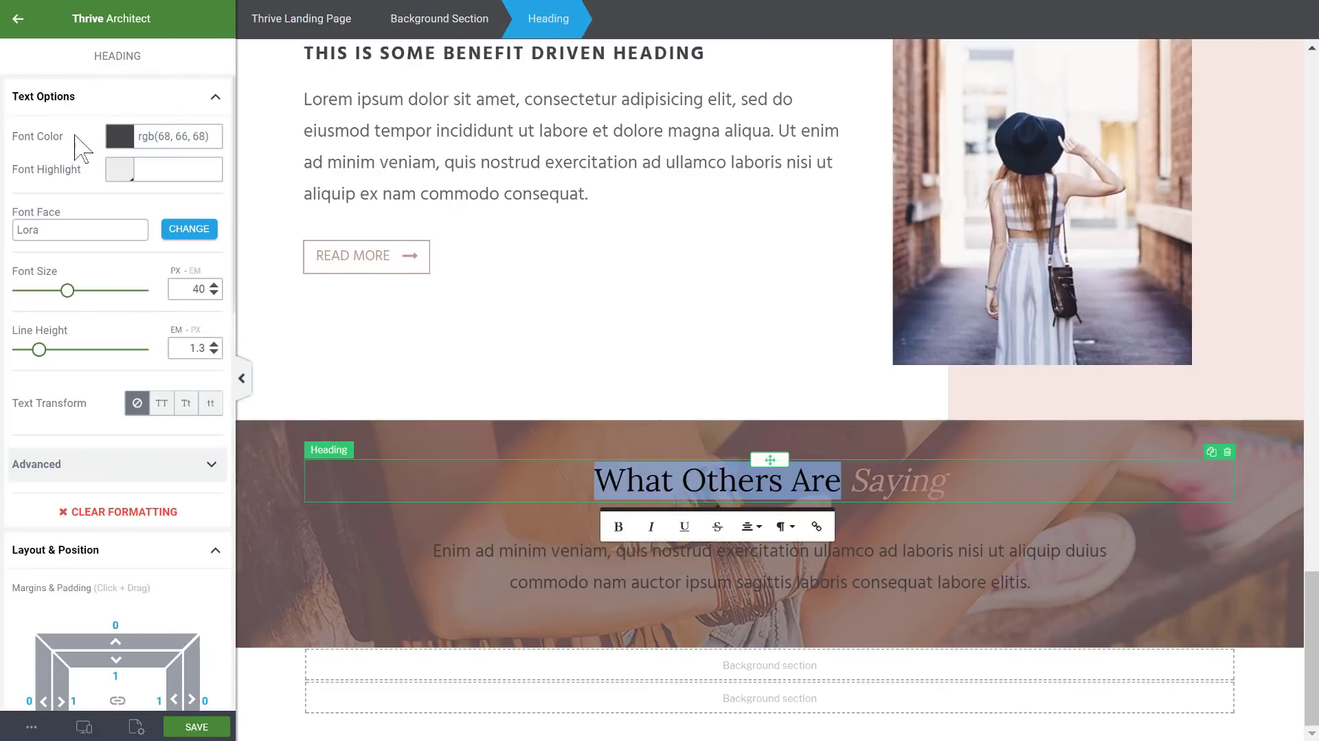
click(122, 144)
click(55, 170)
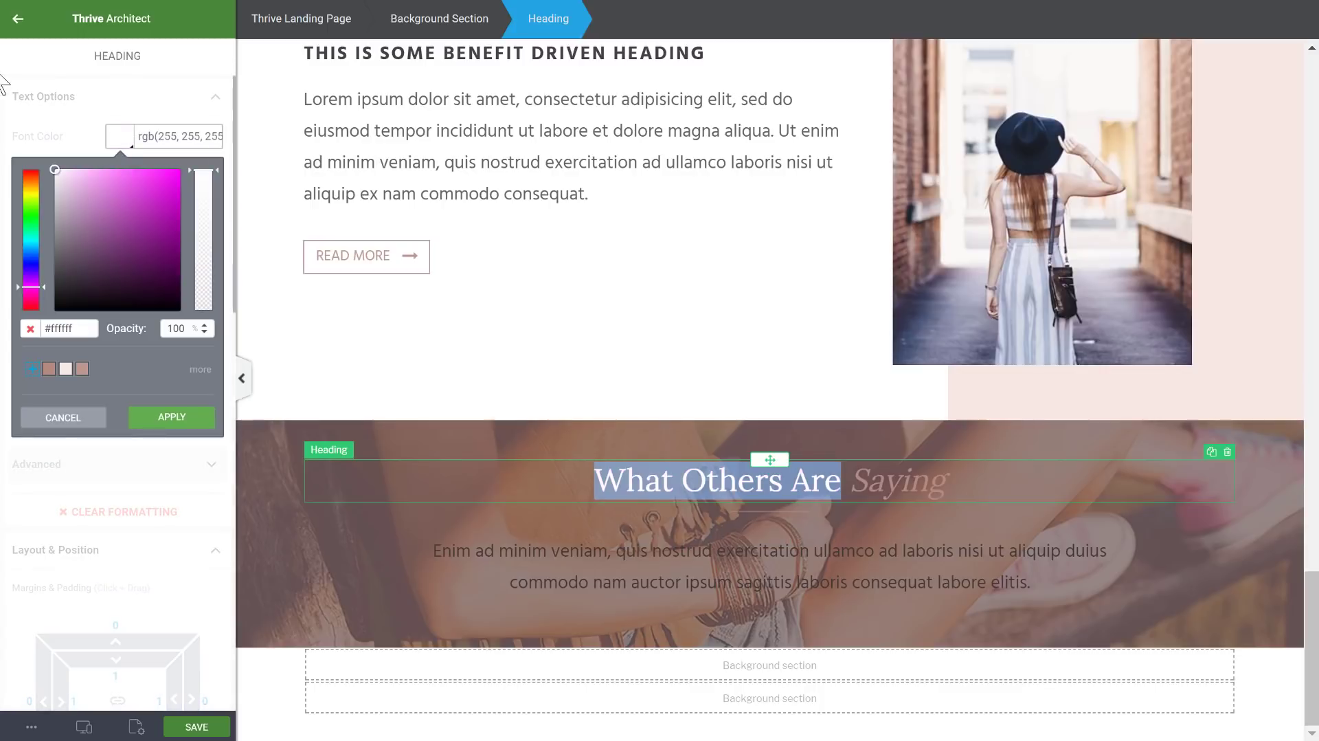
click(171, 417)
click(445, 548)
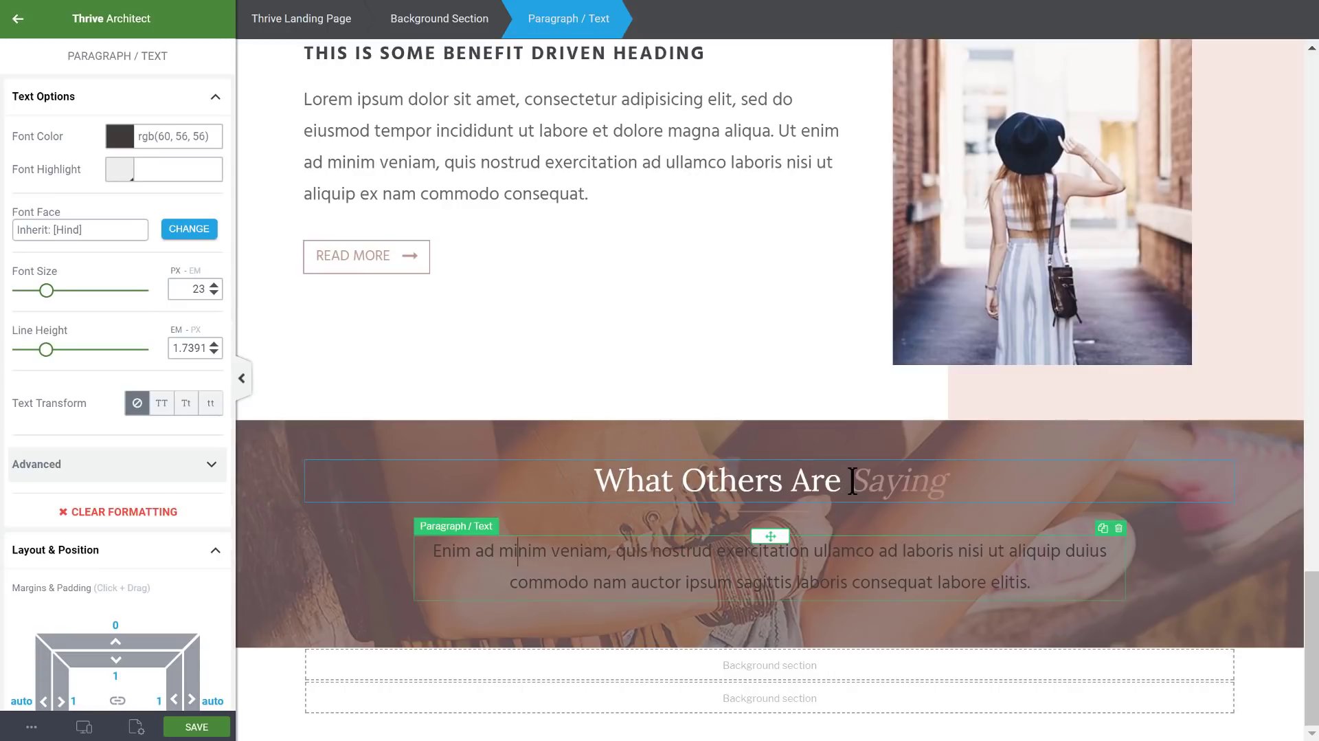
- Set the font colour of the italic heading word "Saying" to #d9b7af
drag(852, 481, 965, 481)
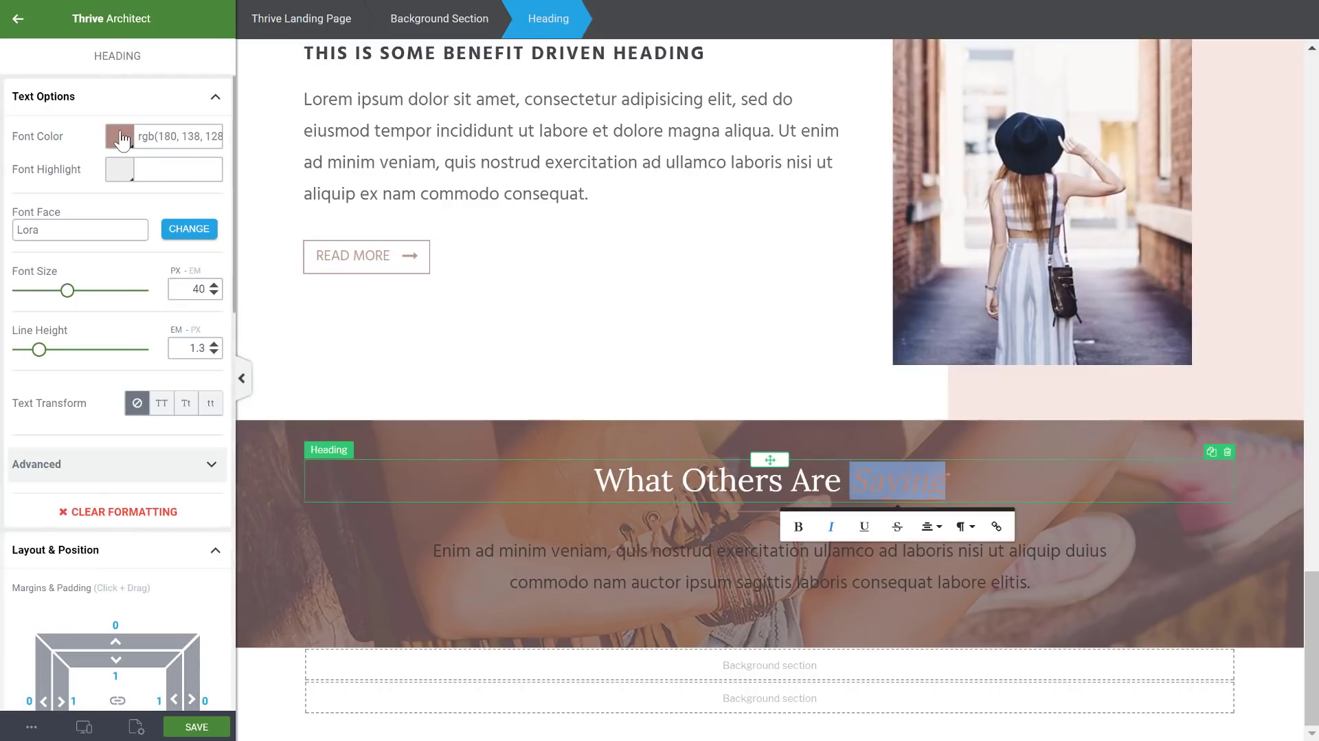
click(120, 136)
double_click(66, 329)
text(#d9b7af)
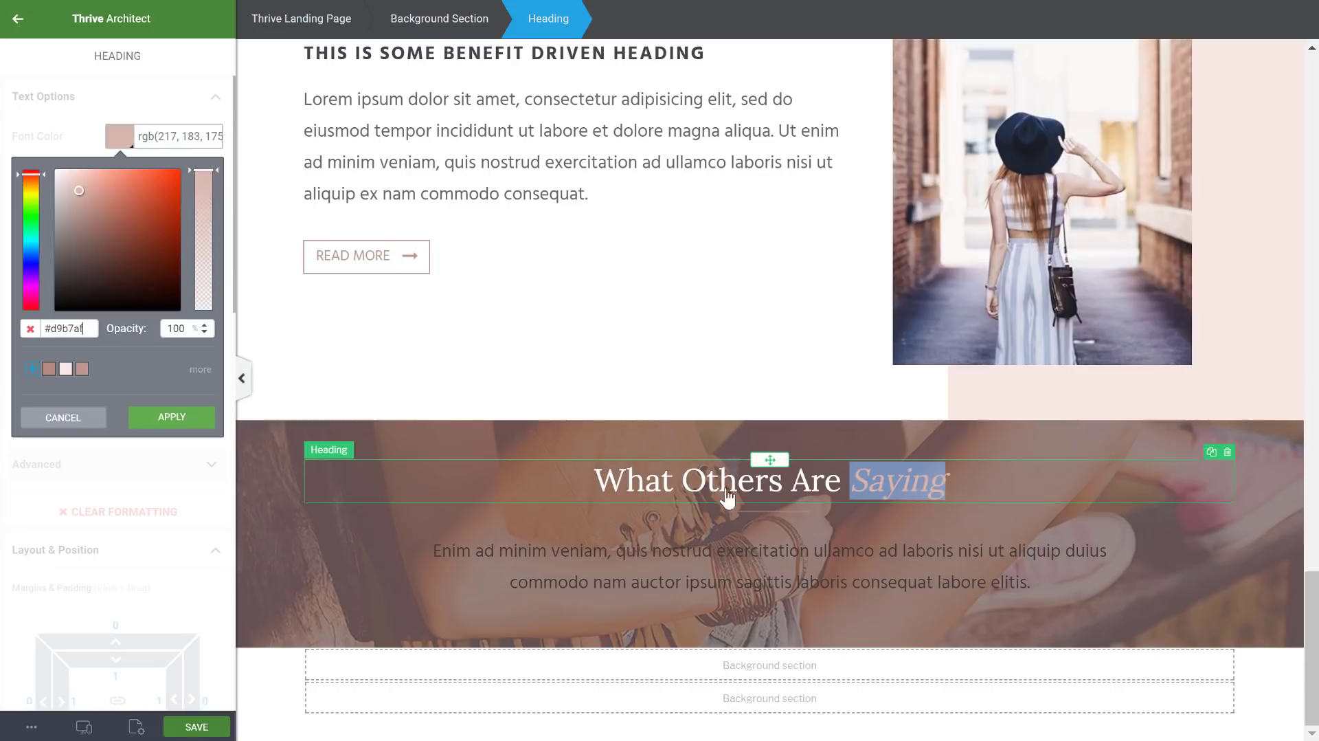
click(172, 417)
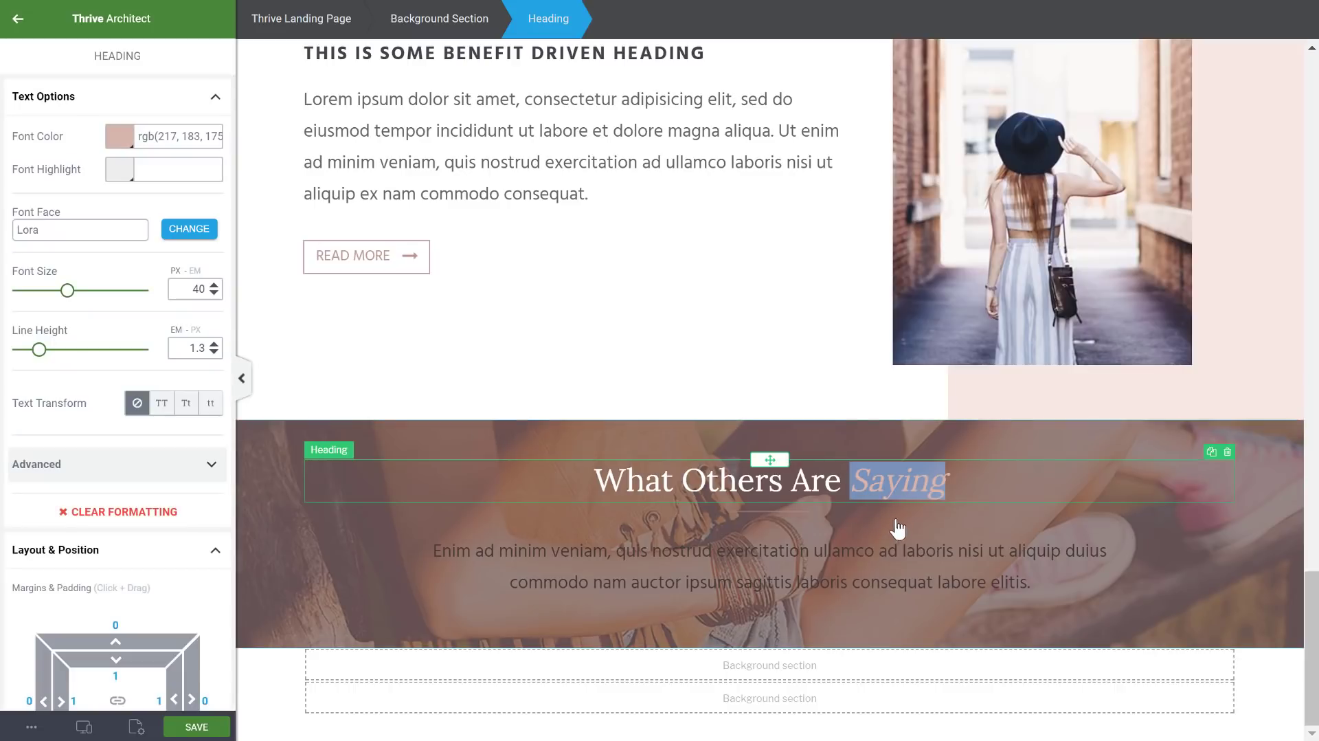
click(845, 484)
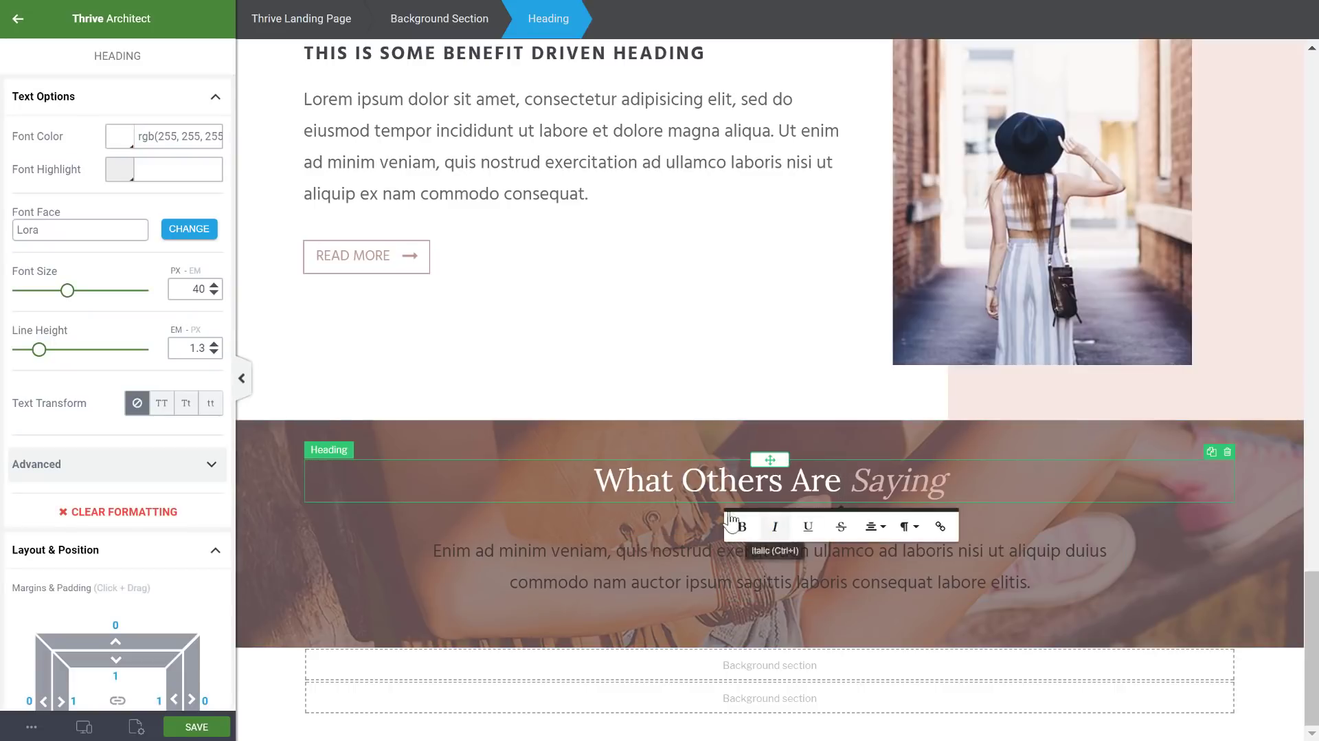
- Set the fill colour of the divider below the "What Others Are Saying" heading to #d9b7af
click(758, 520)
click(759, 512)
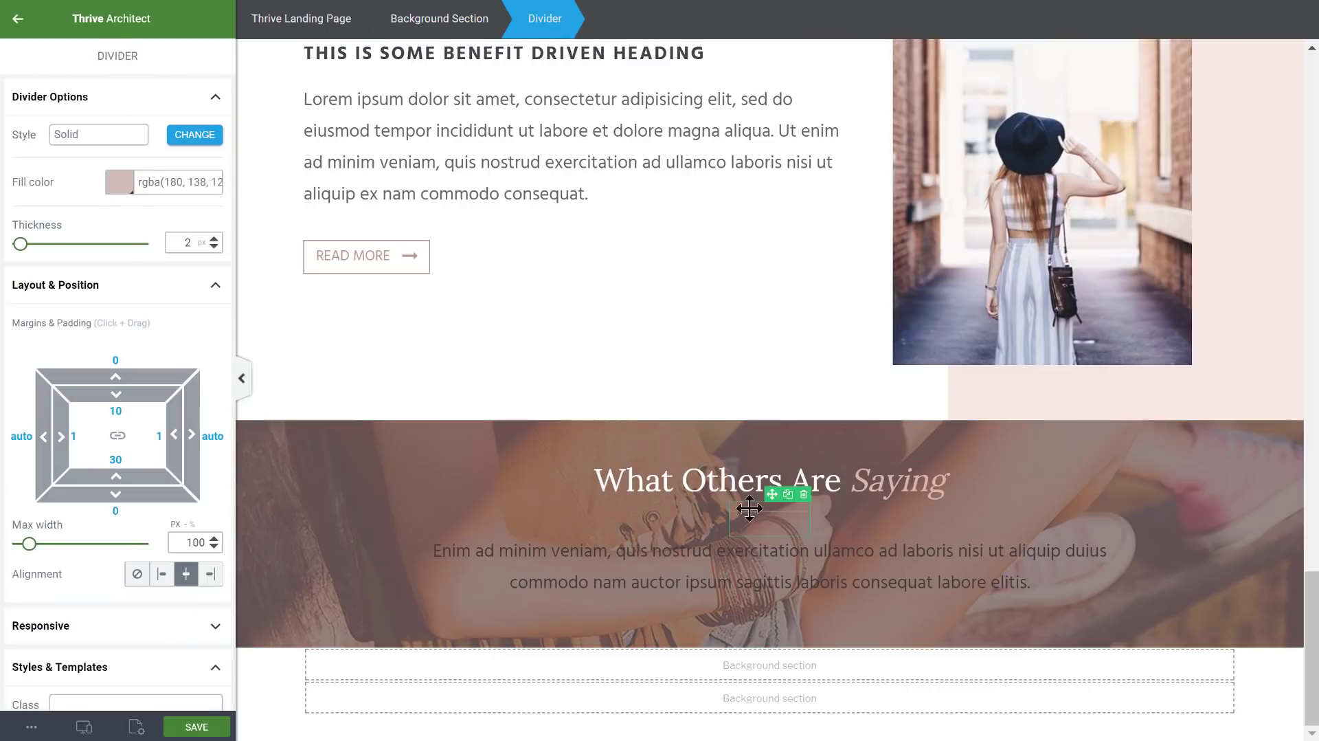
click(119, 182)
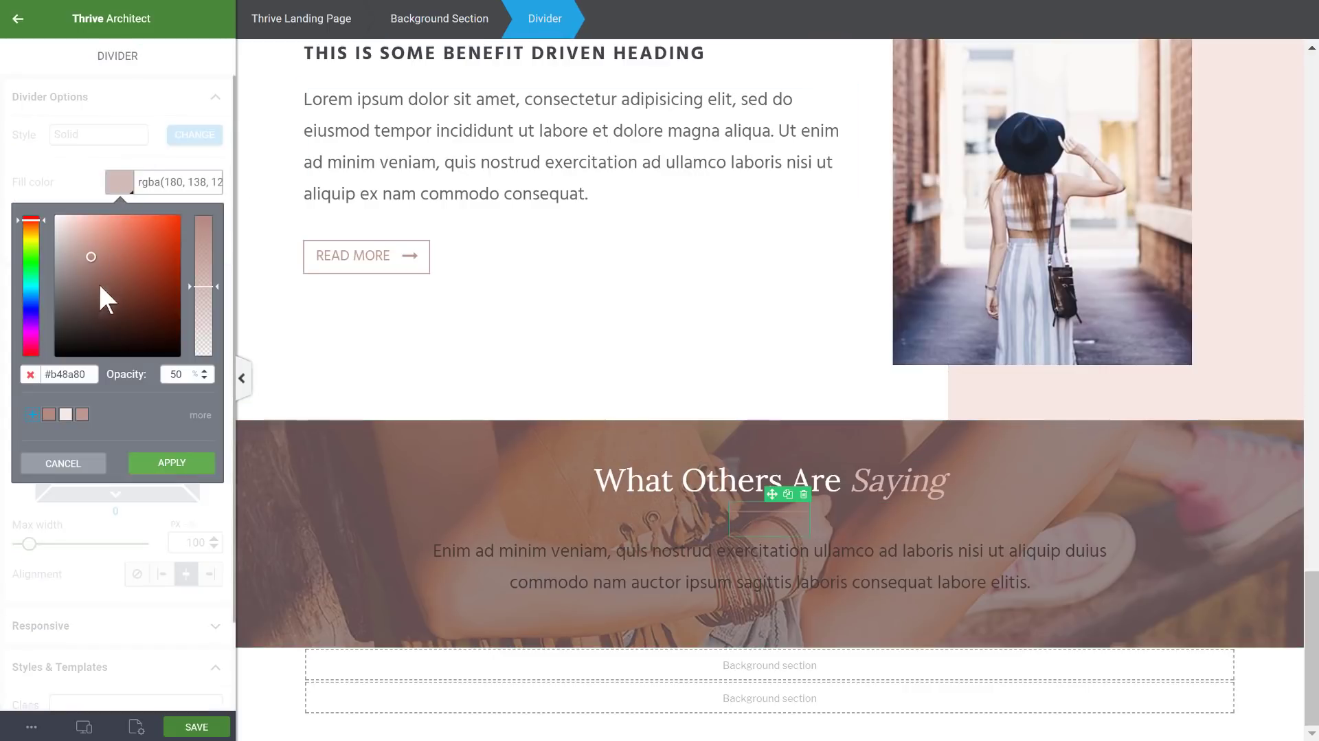
double_click(75, 373)
text(#d9b7af)
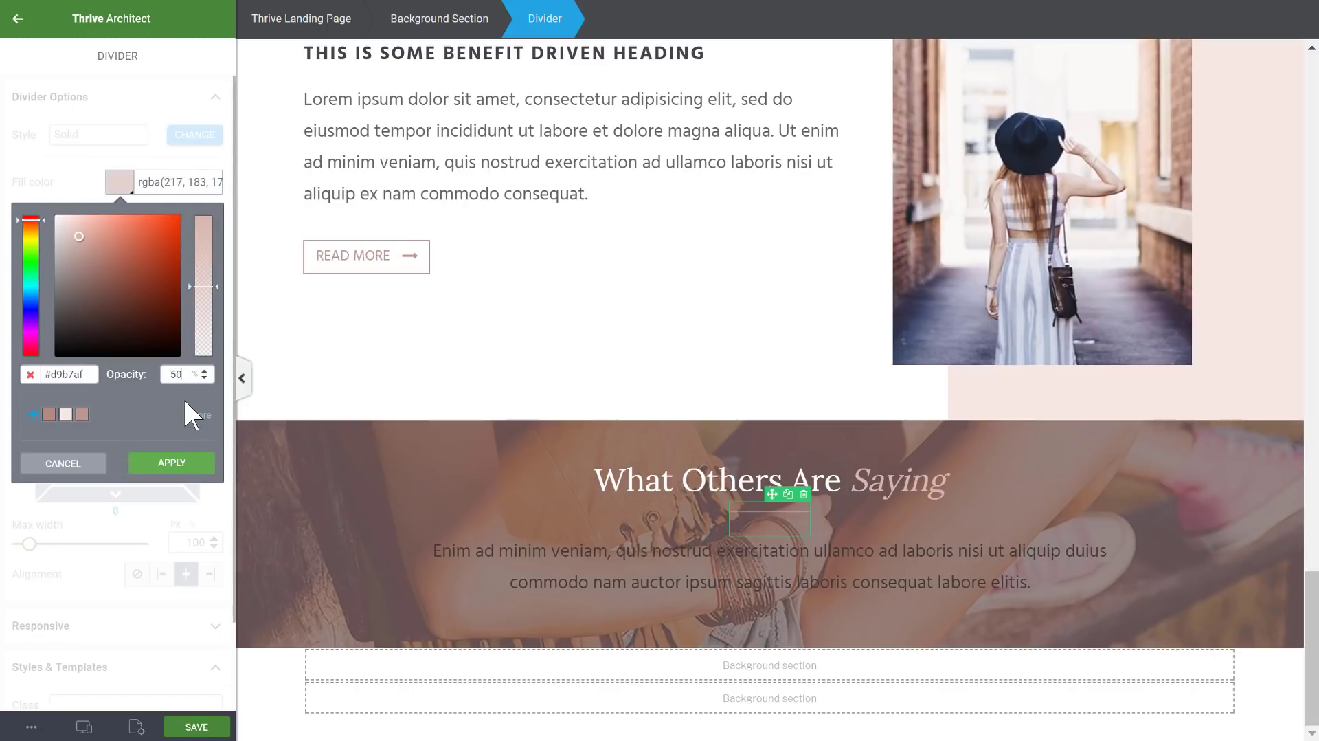
click(481, 447)
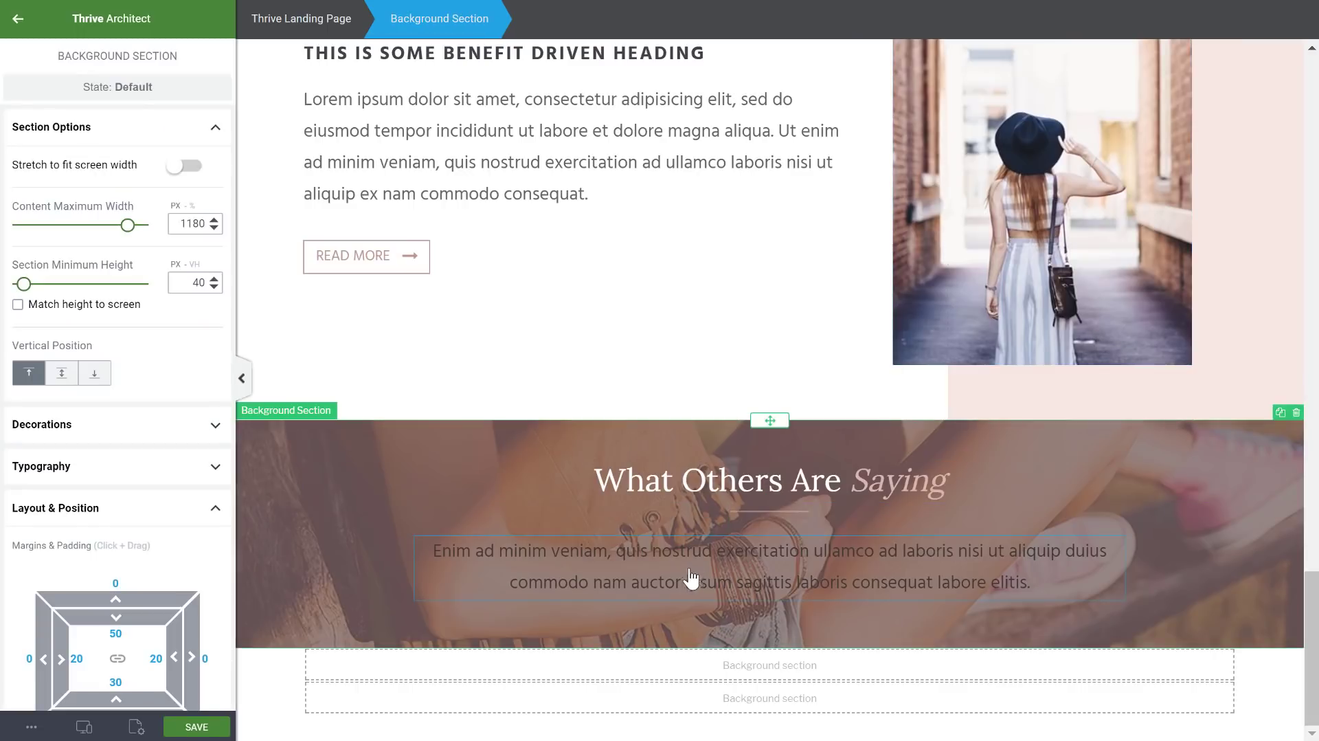
- Delete the paragraph under the "What Others Are Saying" divider and insert a three-column layout in its place
click(1090, 579)
click(1120, 530)
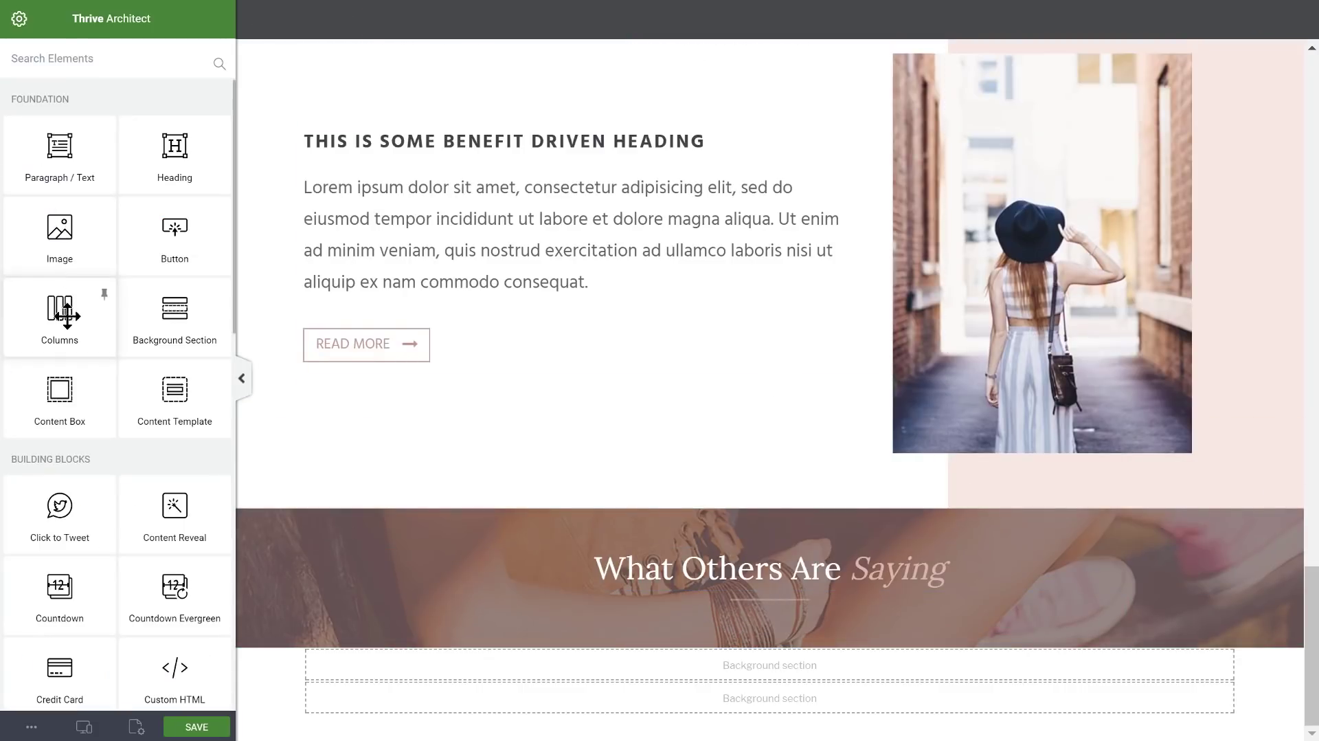
drag(67, 313, 765, 612)
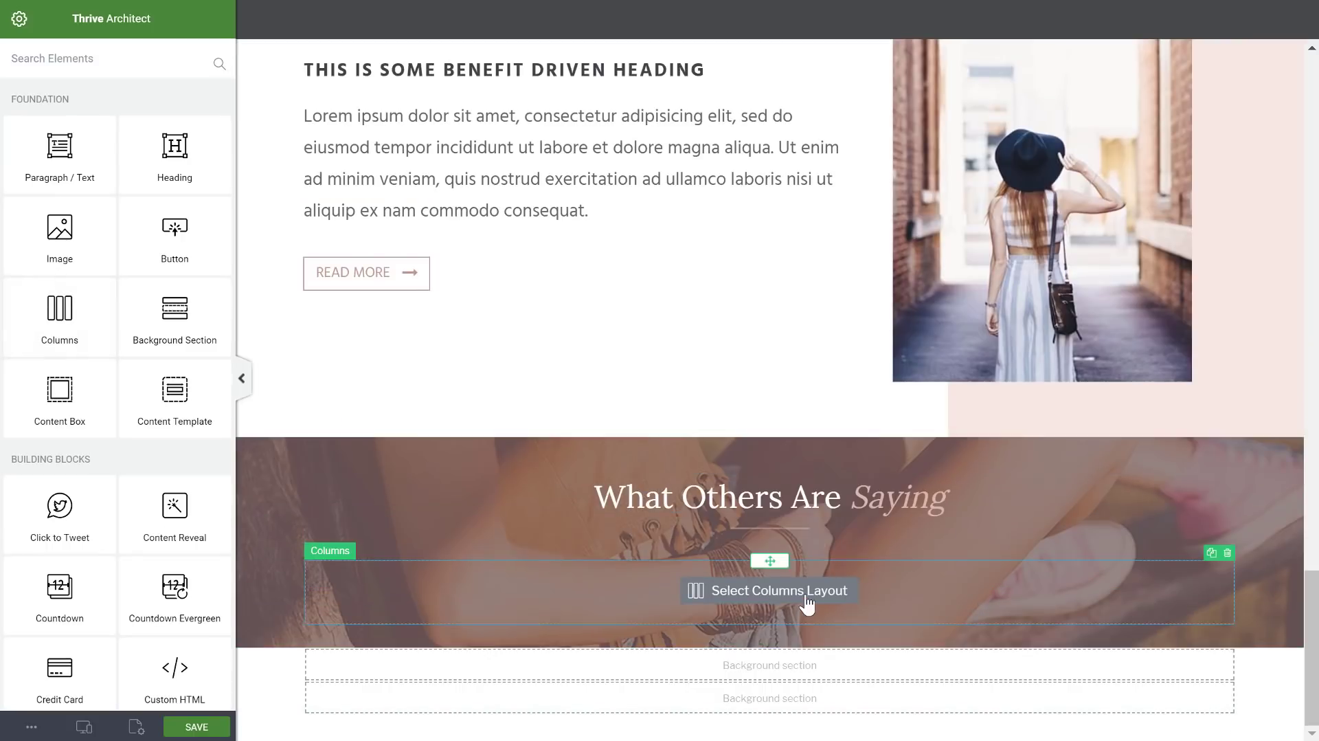
click(807, 605)
click(777, 489)
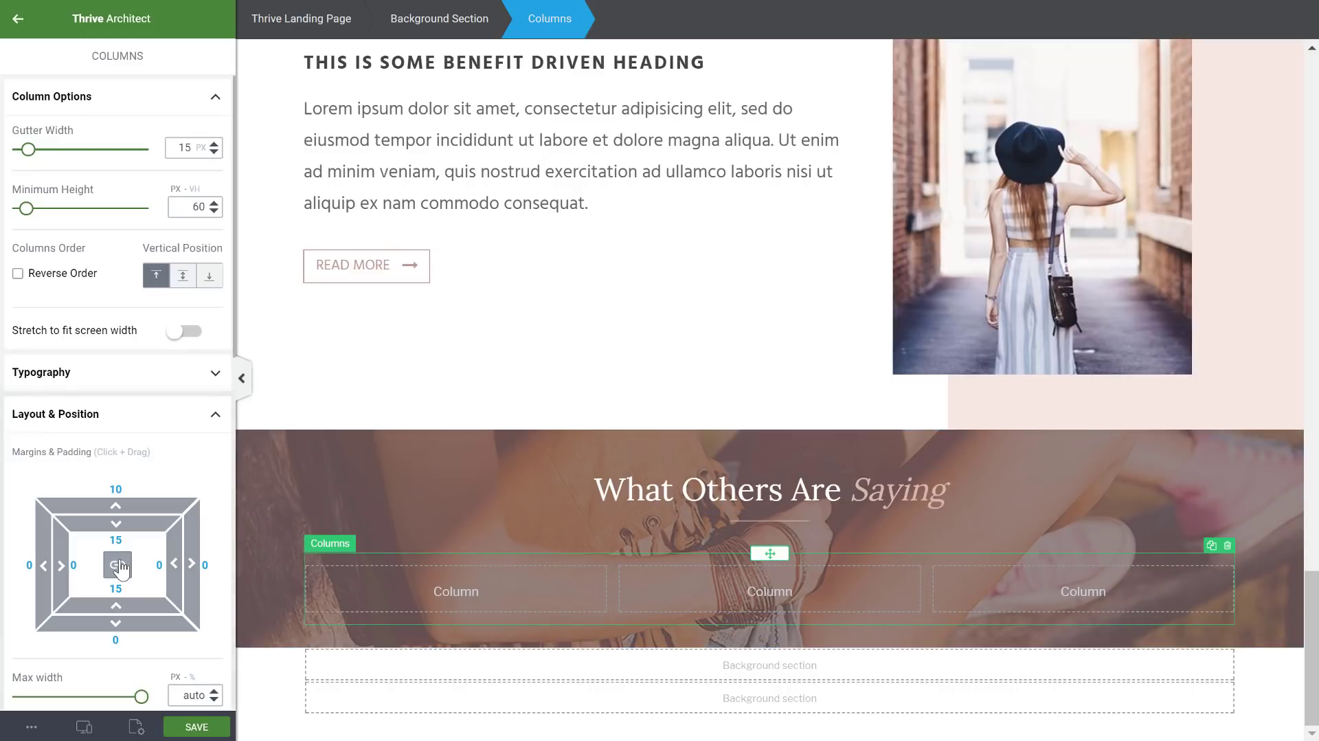
- Set the top margin and the top and bottom padding of the three-column layout to 0
drag(112, 484, 96, 495)
text(0)
key(Return)
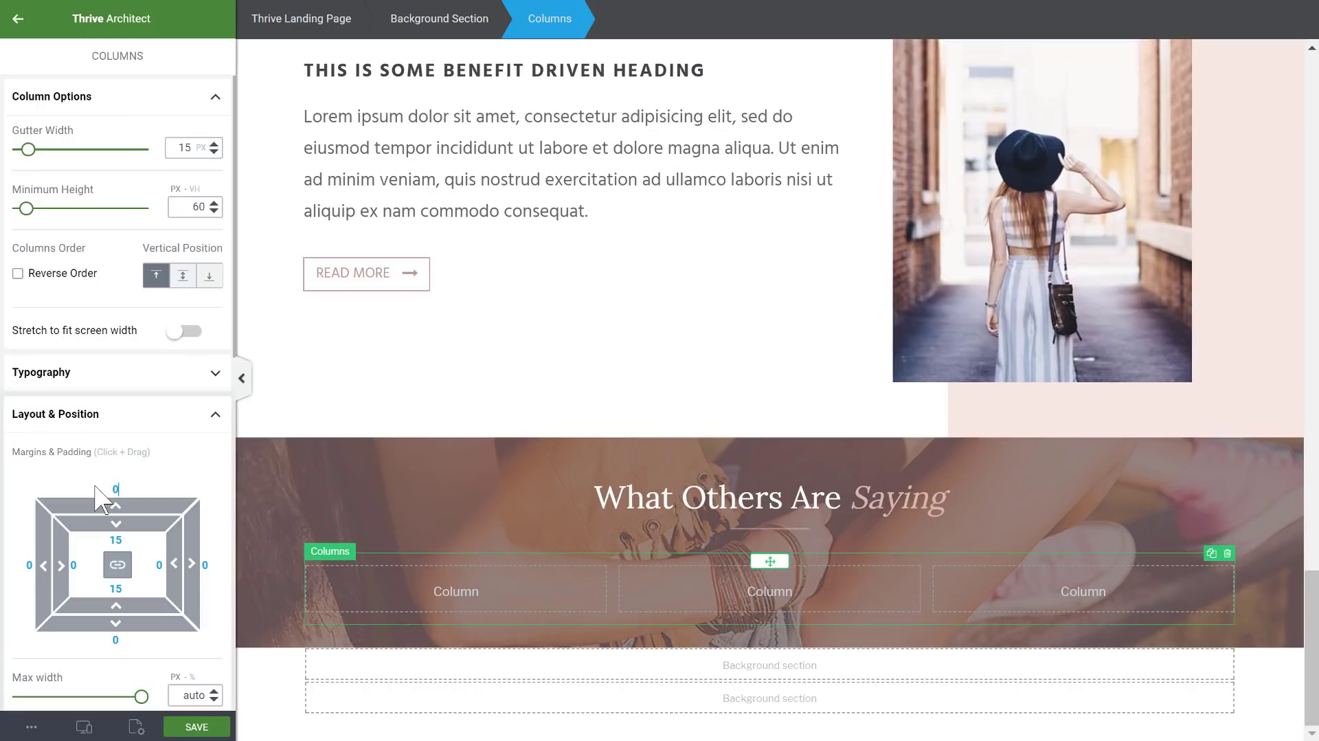
click(110, 539)
text(0)
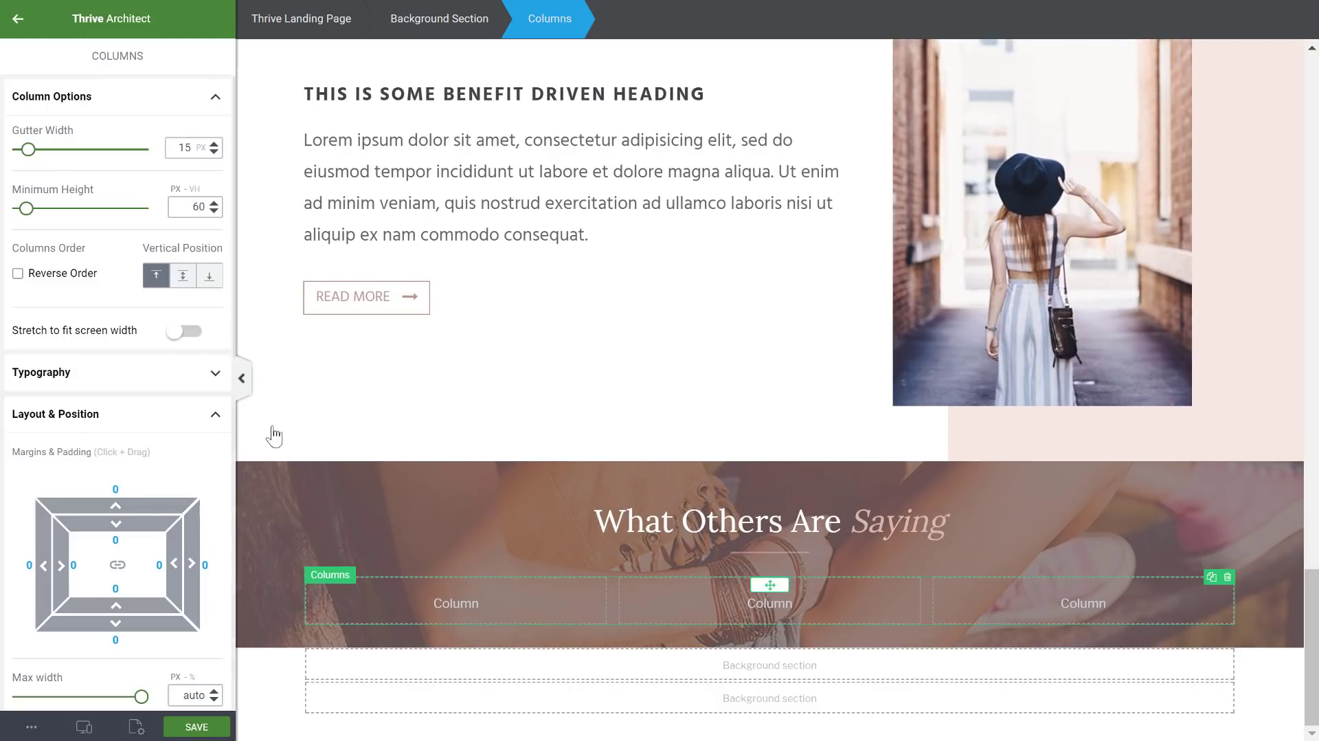
scroll(59, 442, down, 3)
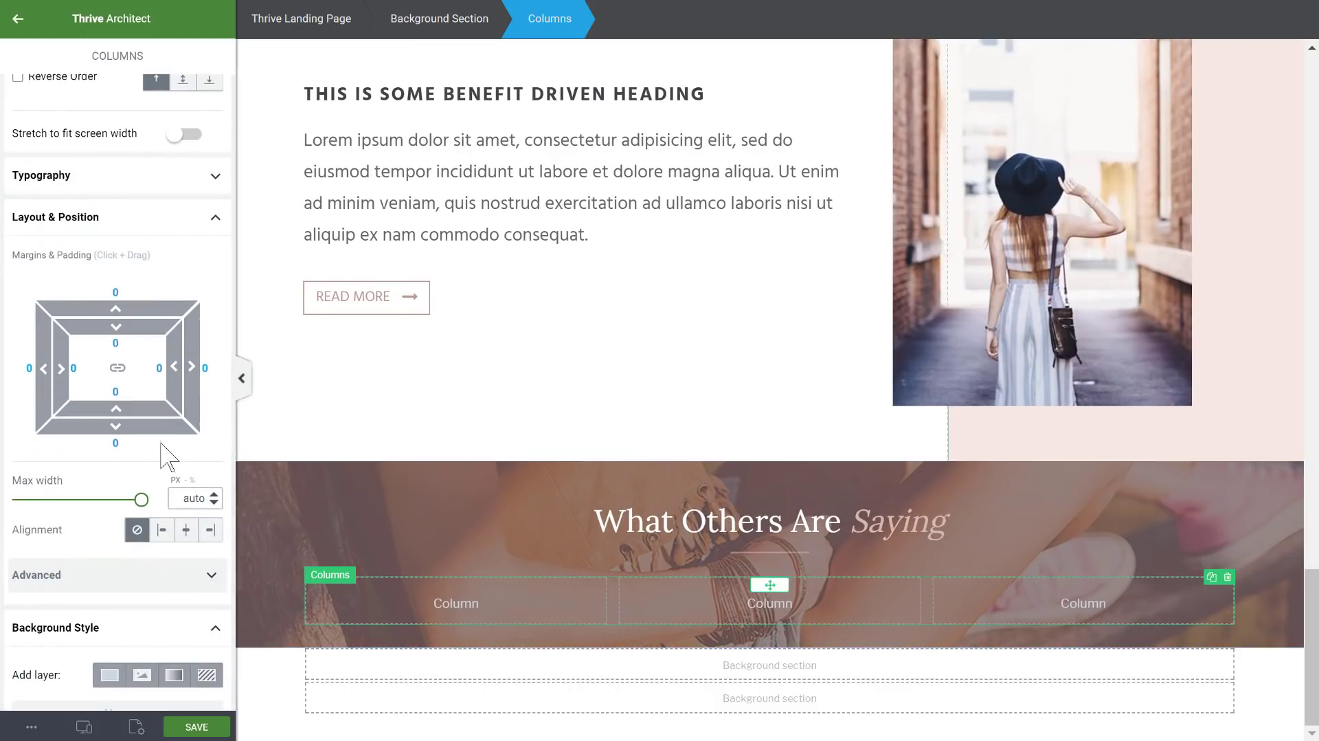
scroll(62, 285, up, 3)
click(17, 27)
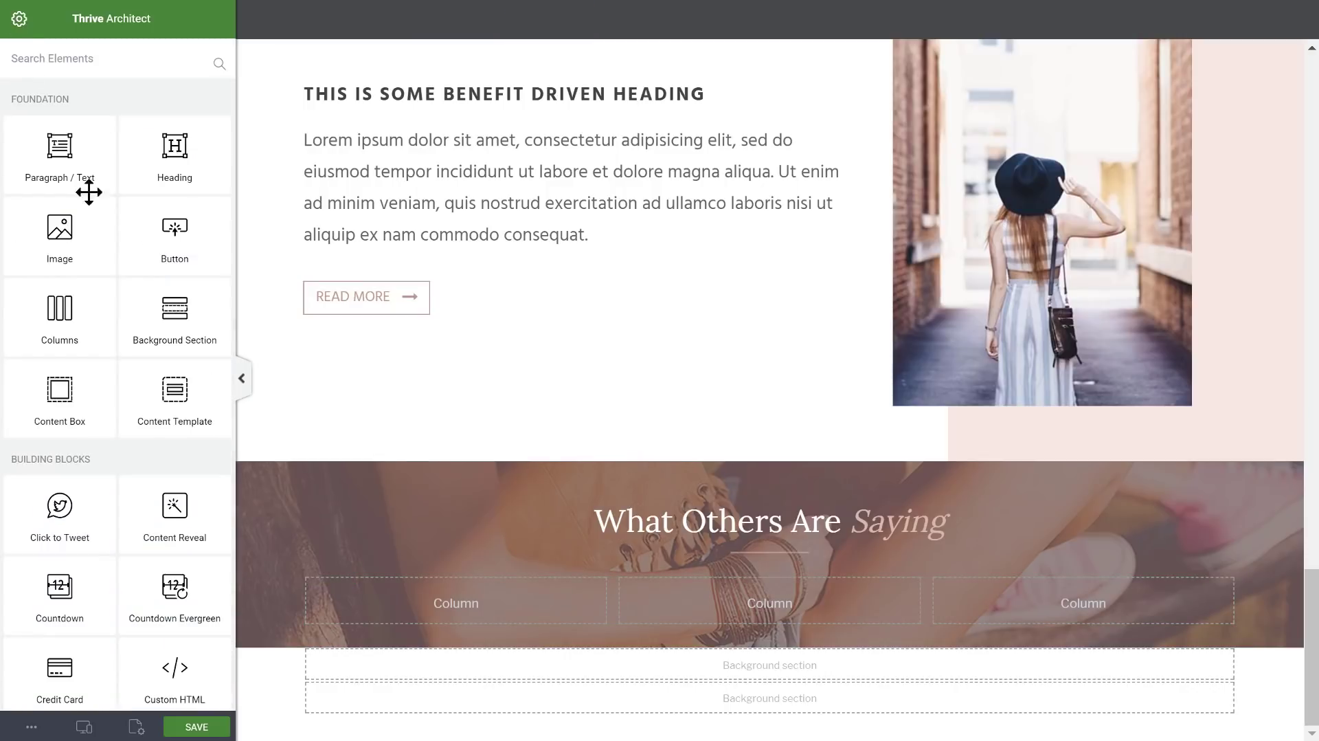
- Add a content box to the first column under "What Others Are Saying" with a black #000000 background at 90% opacity
drag(59, 389, 456, 602)
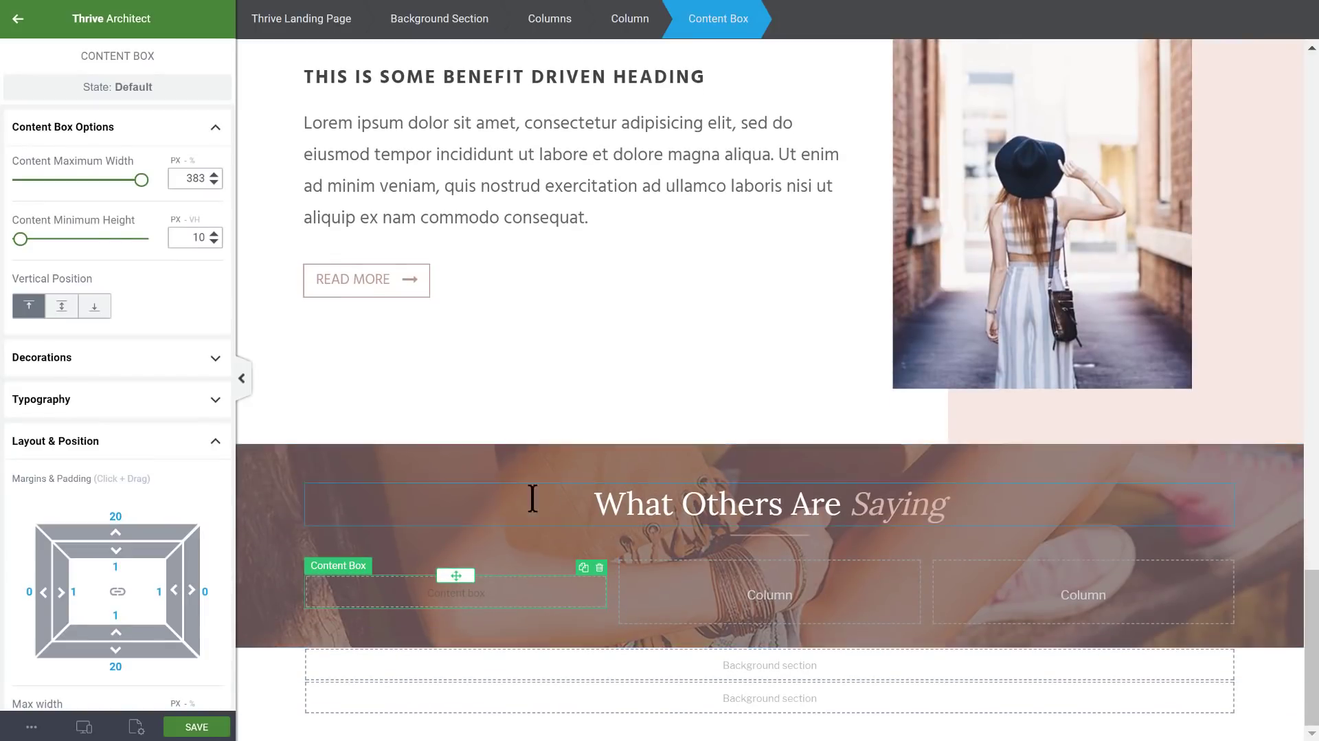
scroll(103, 419, down, 8)
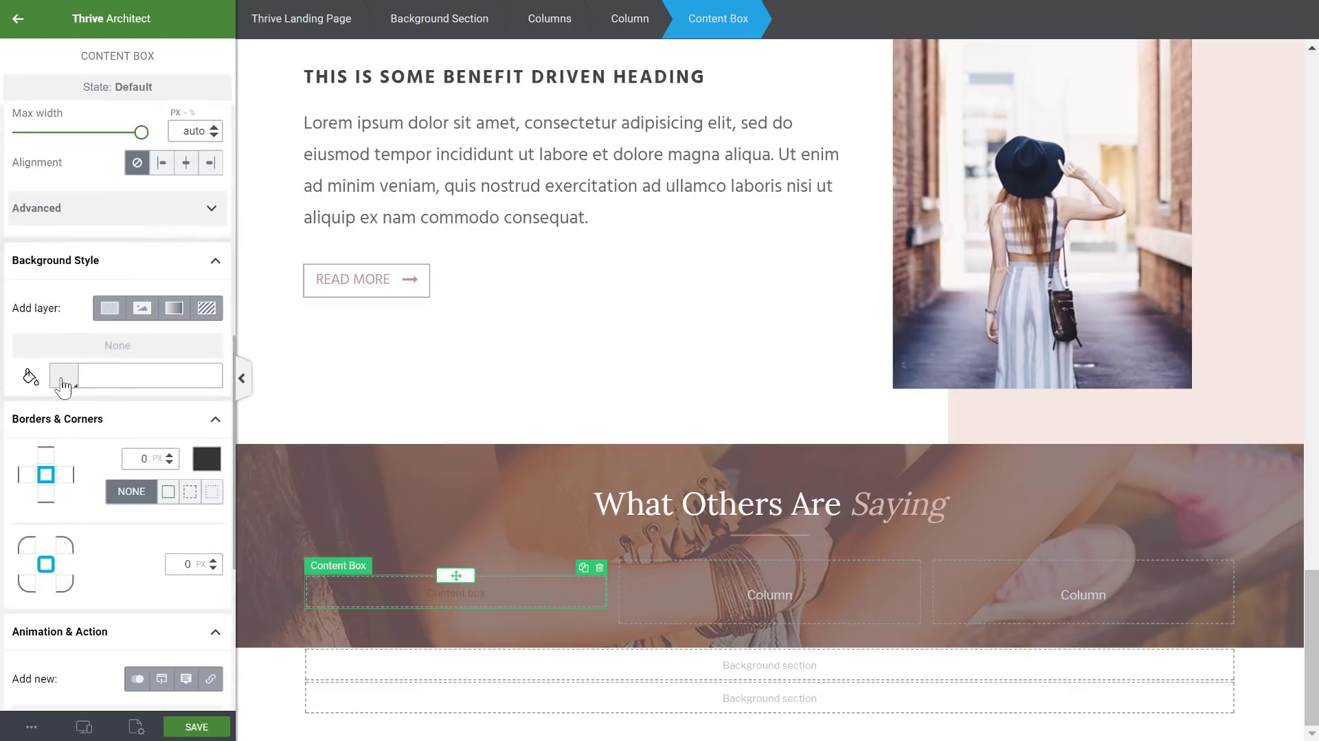
click(60, 375)
drag(68, 481, 3, 622)
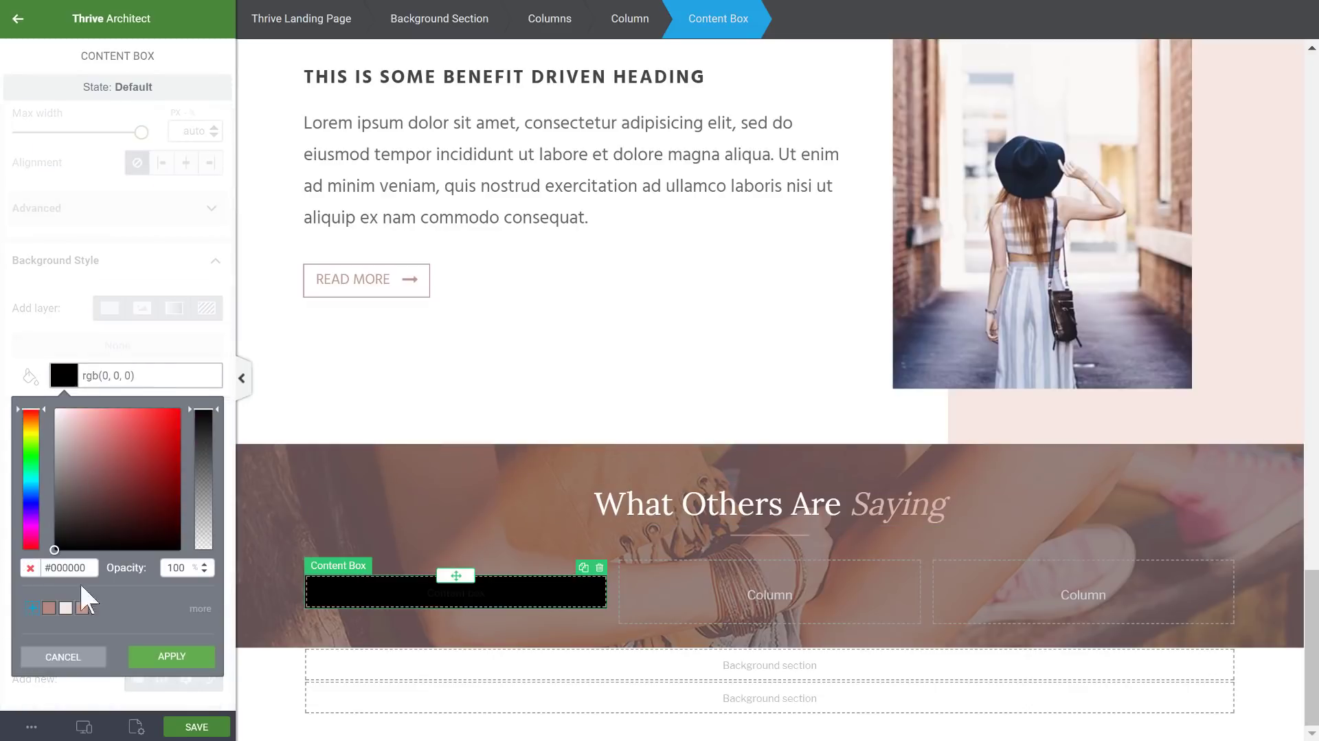
text(90)
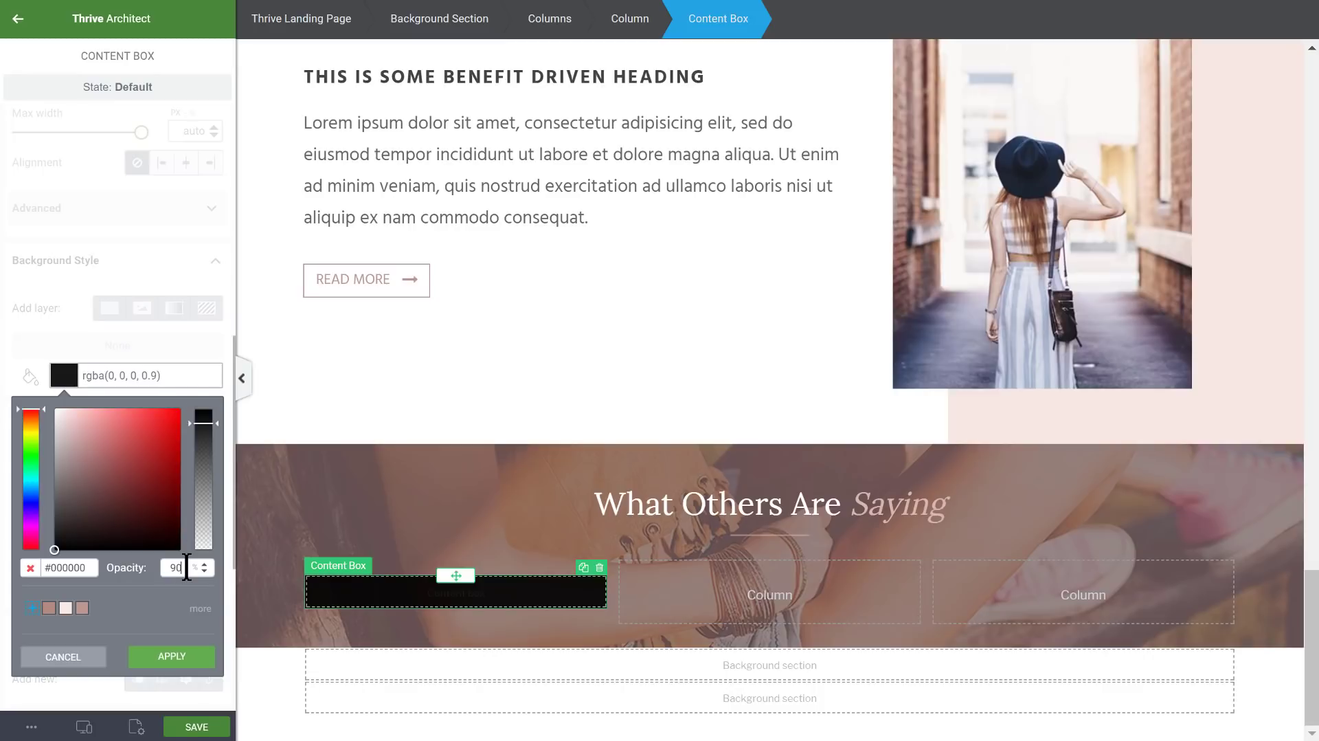
click(151, 660)
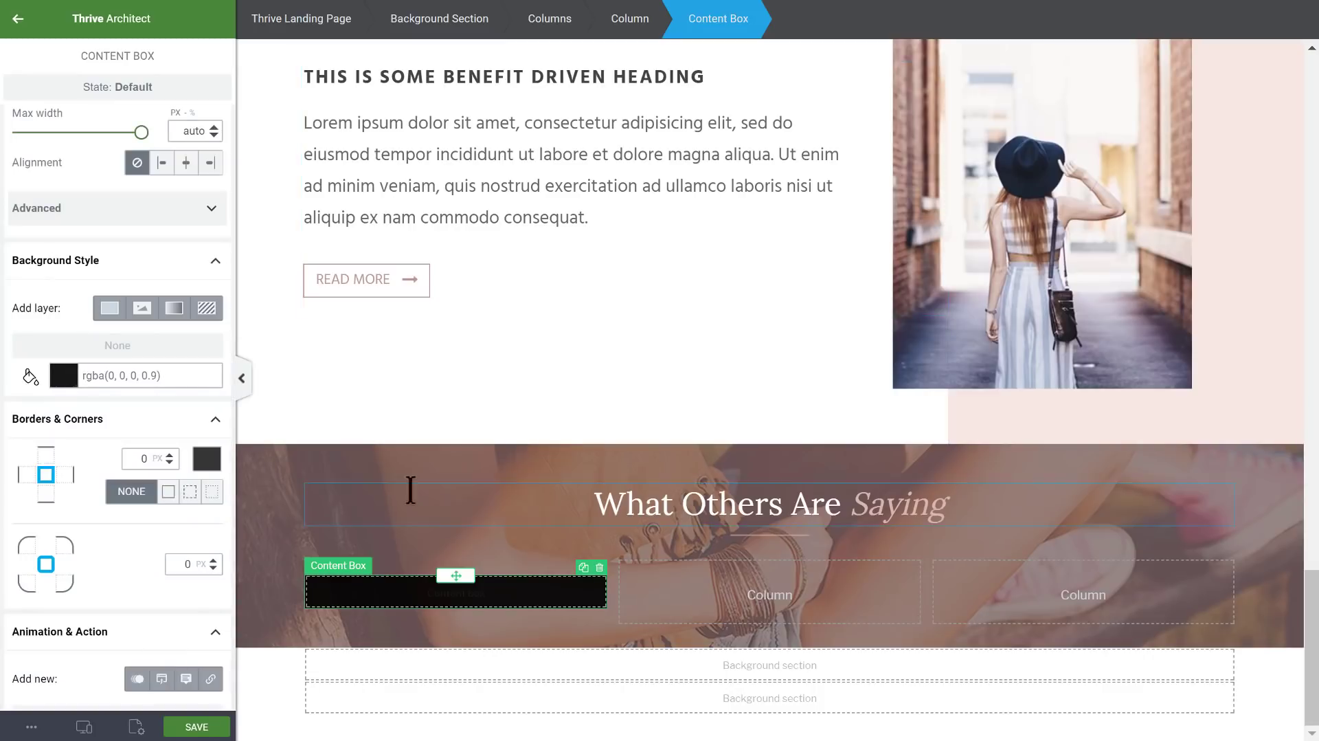
- Place a Paragraph / Text element inside the black content box
click(14, 27)
scroll(80, 215, up, 10)
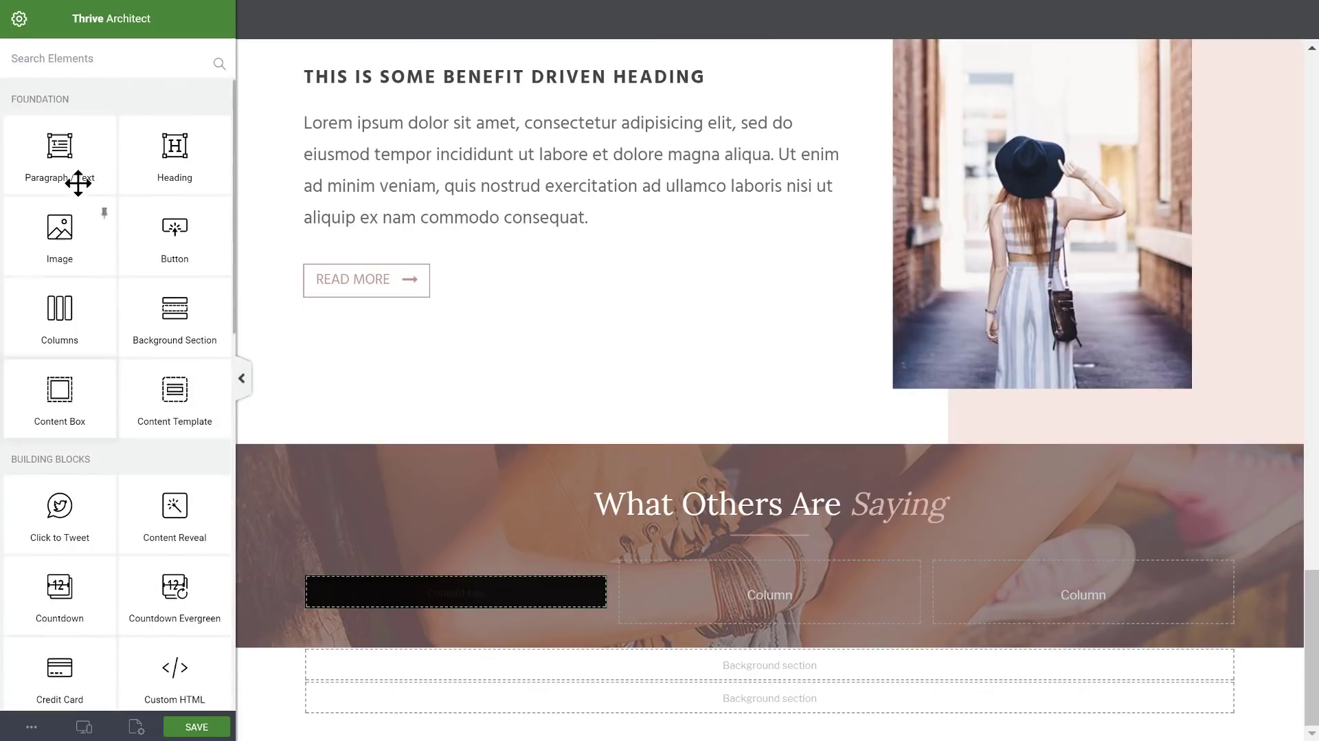
drag(88, 189, 426, 600)
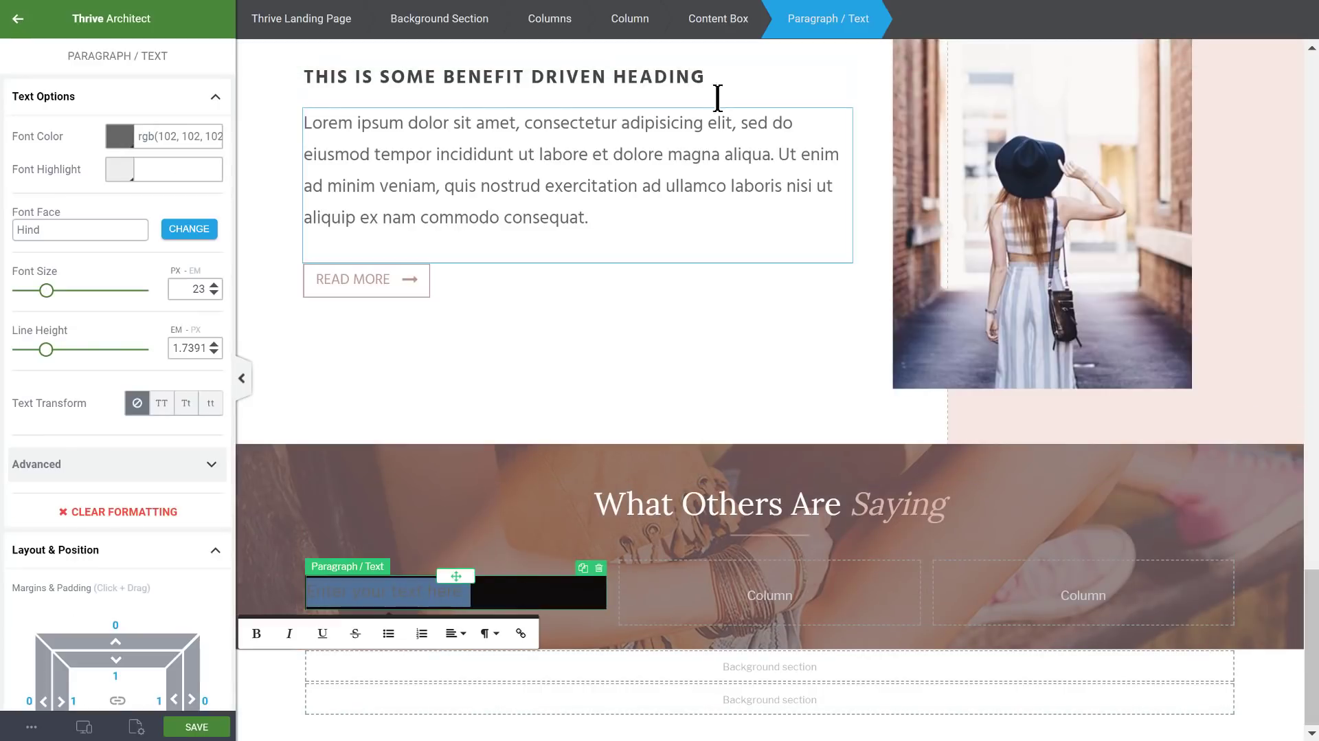
- Set the content box's typography colour to white, rgb(255, 255, 255)
click(726, 17)
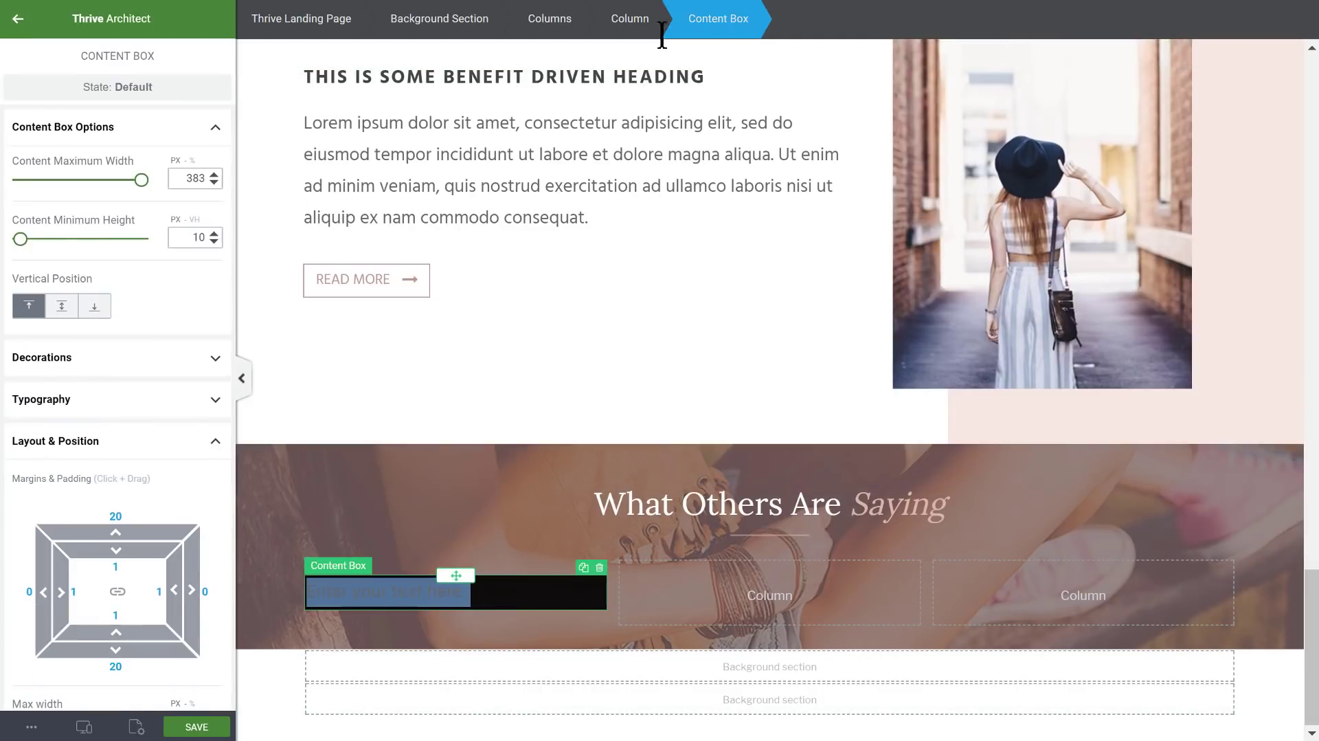
click(112, 414)
scroll(22, 387, down, 3)
click(63, 354)
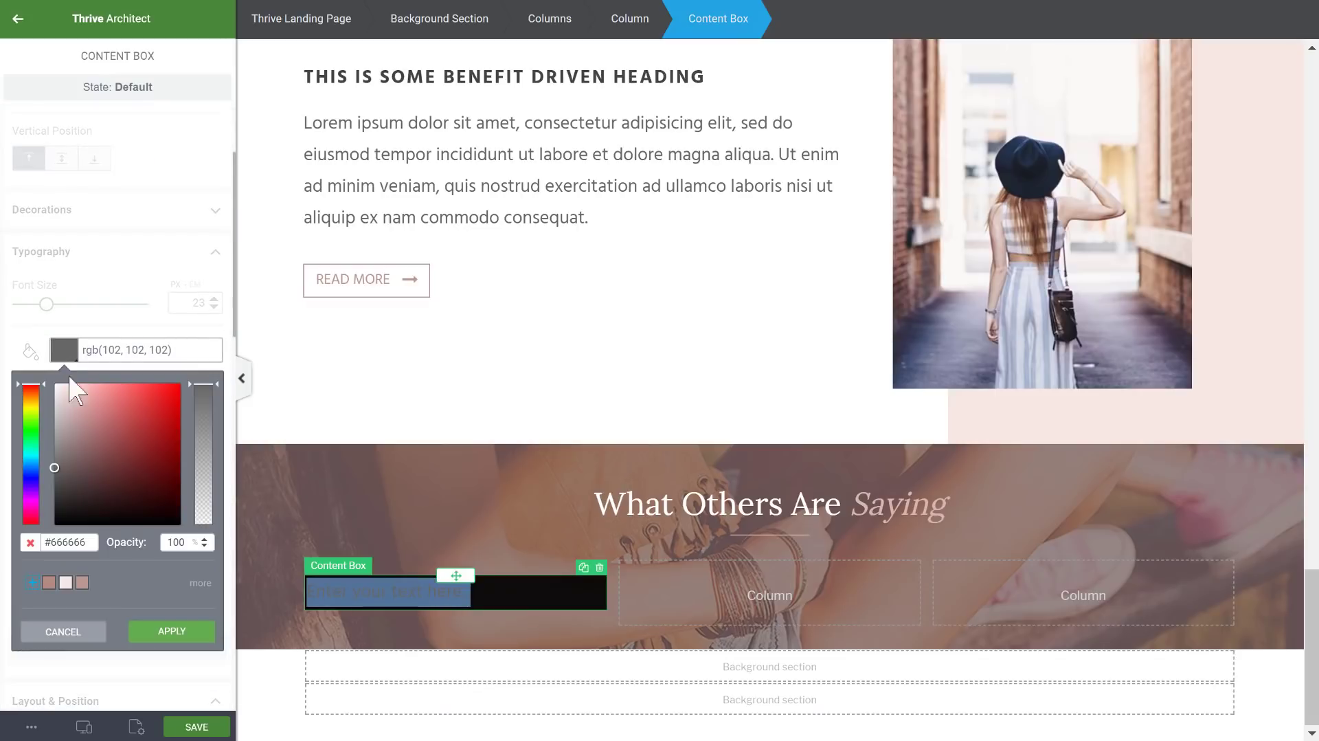
drag(86, 406, 52, 333)
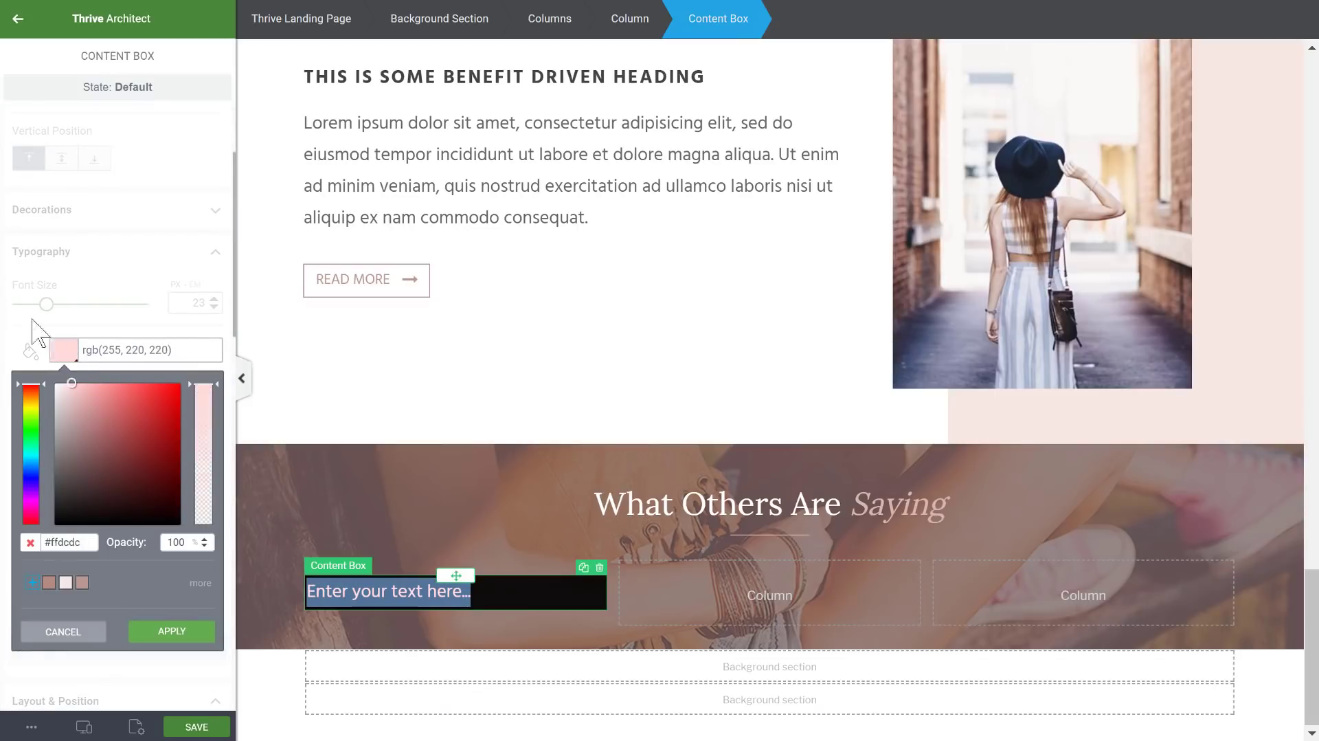
click(177, 639)
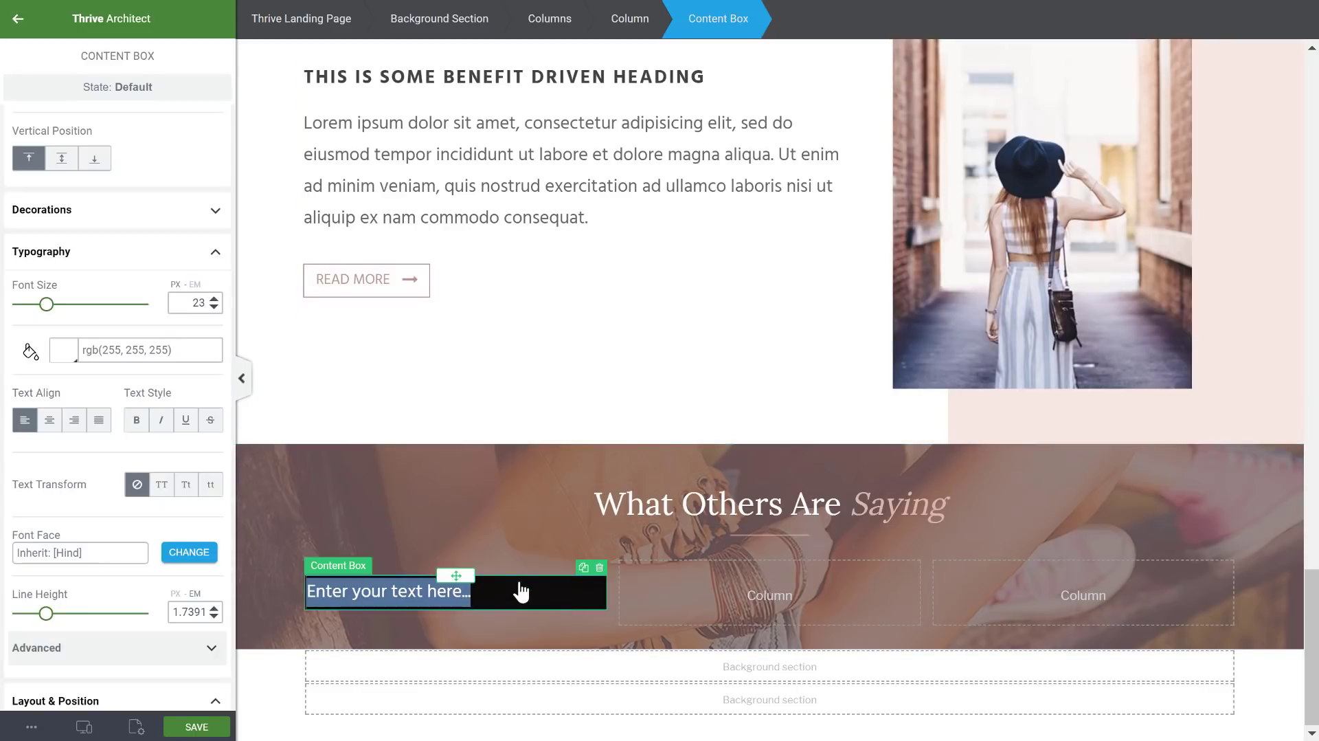
- Replace the placeholder paragraph text with a quotation mark and set its line height to 1 em
click(439, 591)
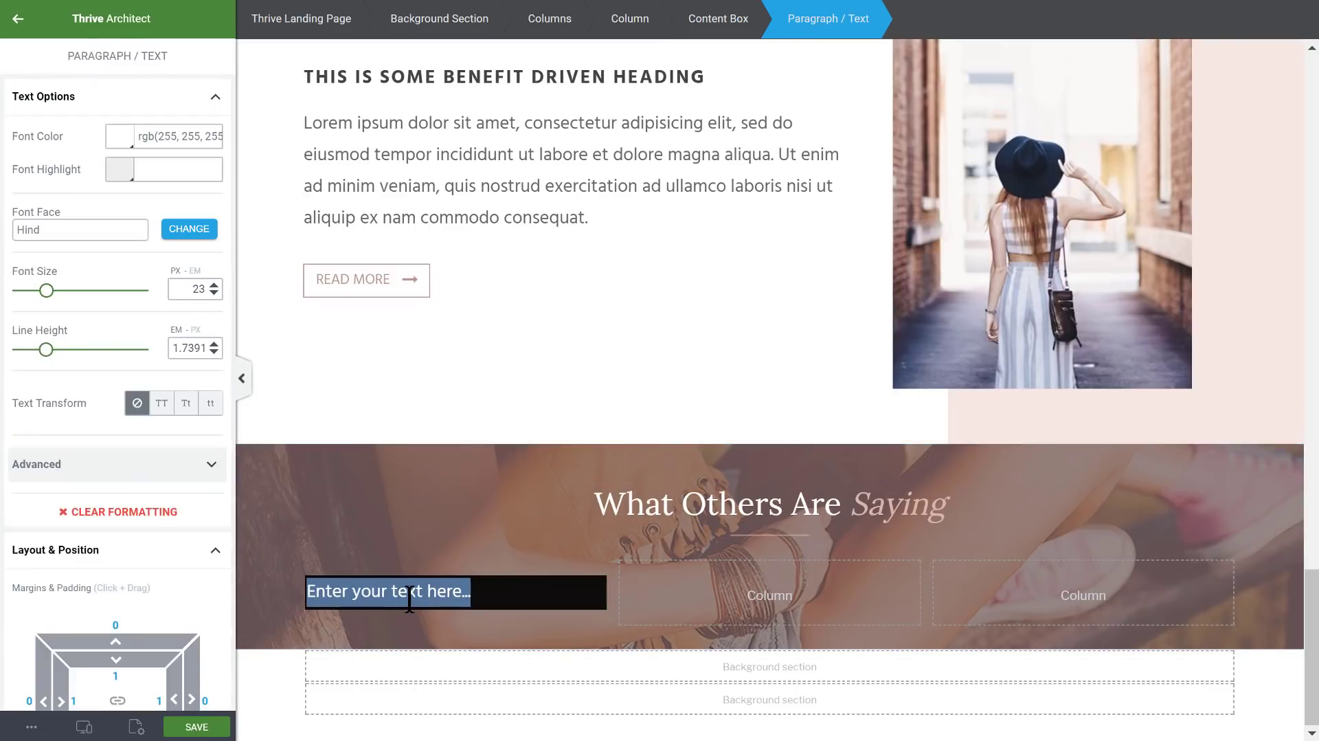
text(")
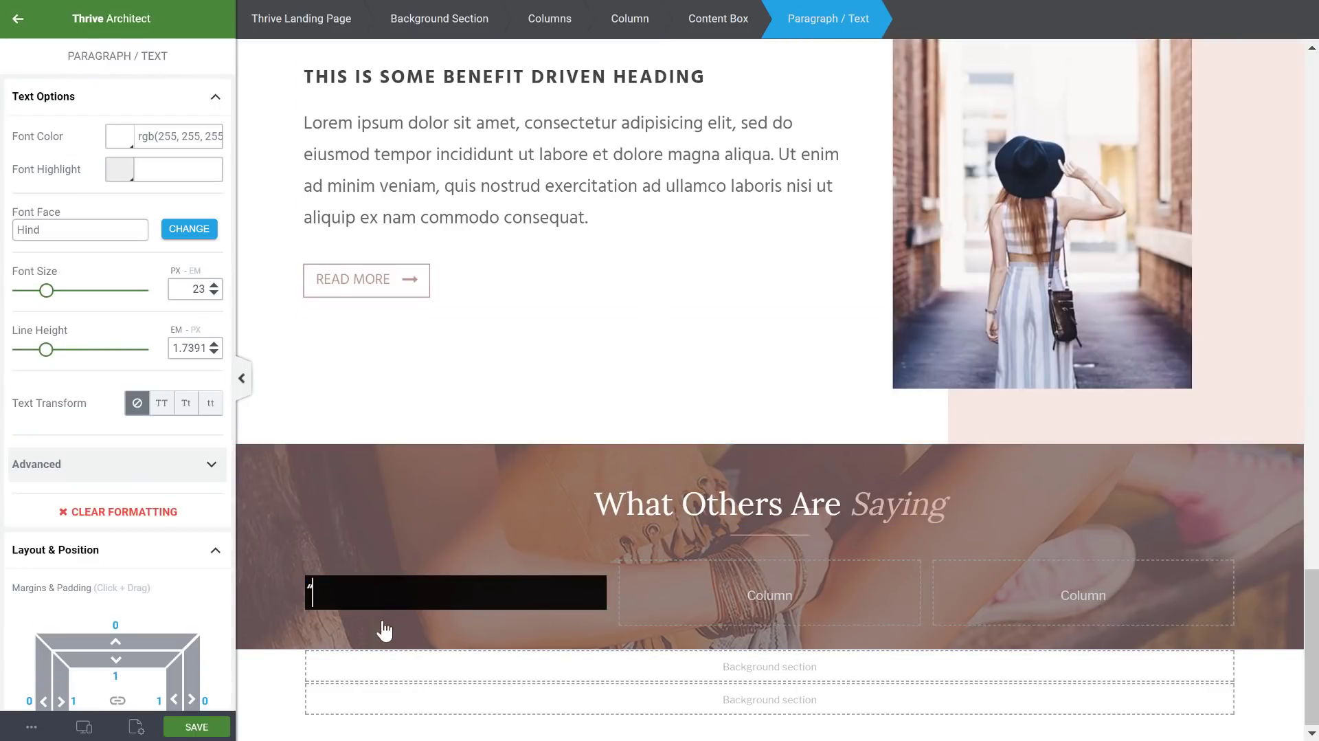
double_click(191, 348)
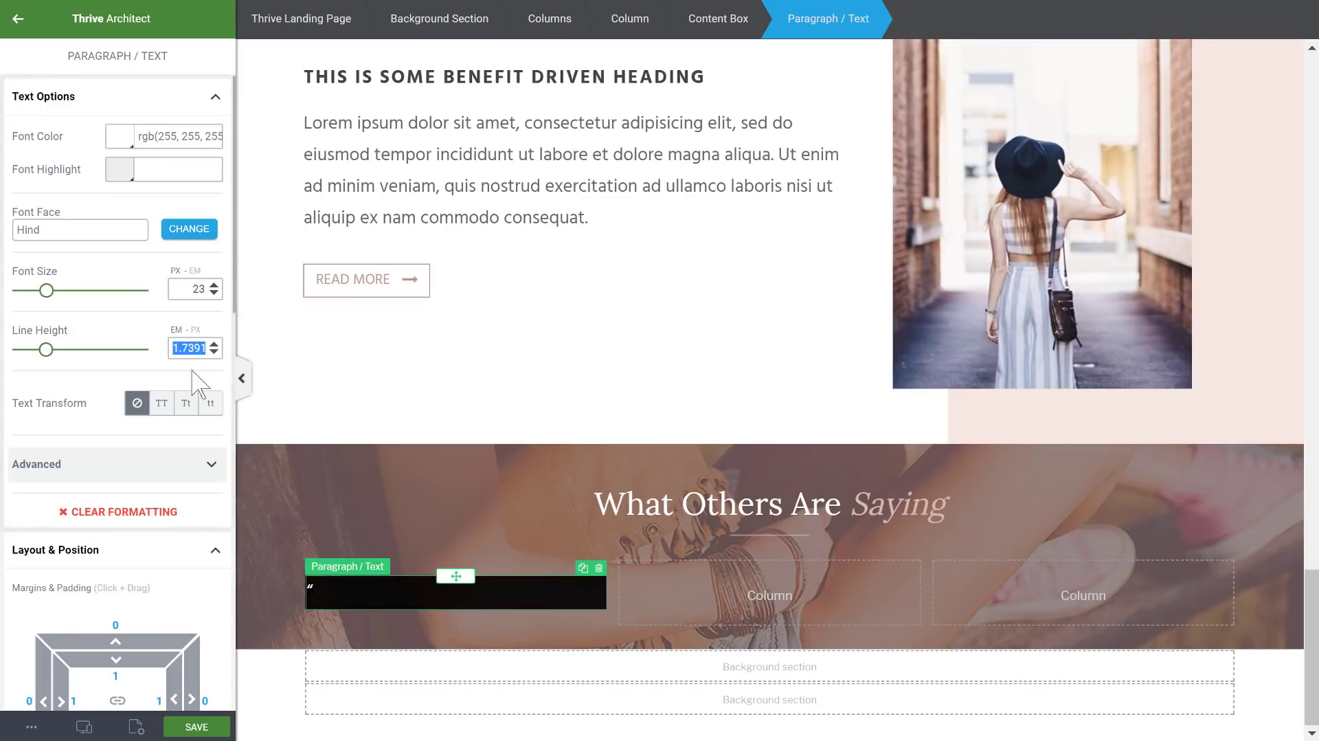
text(1)
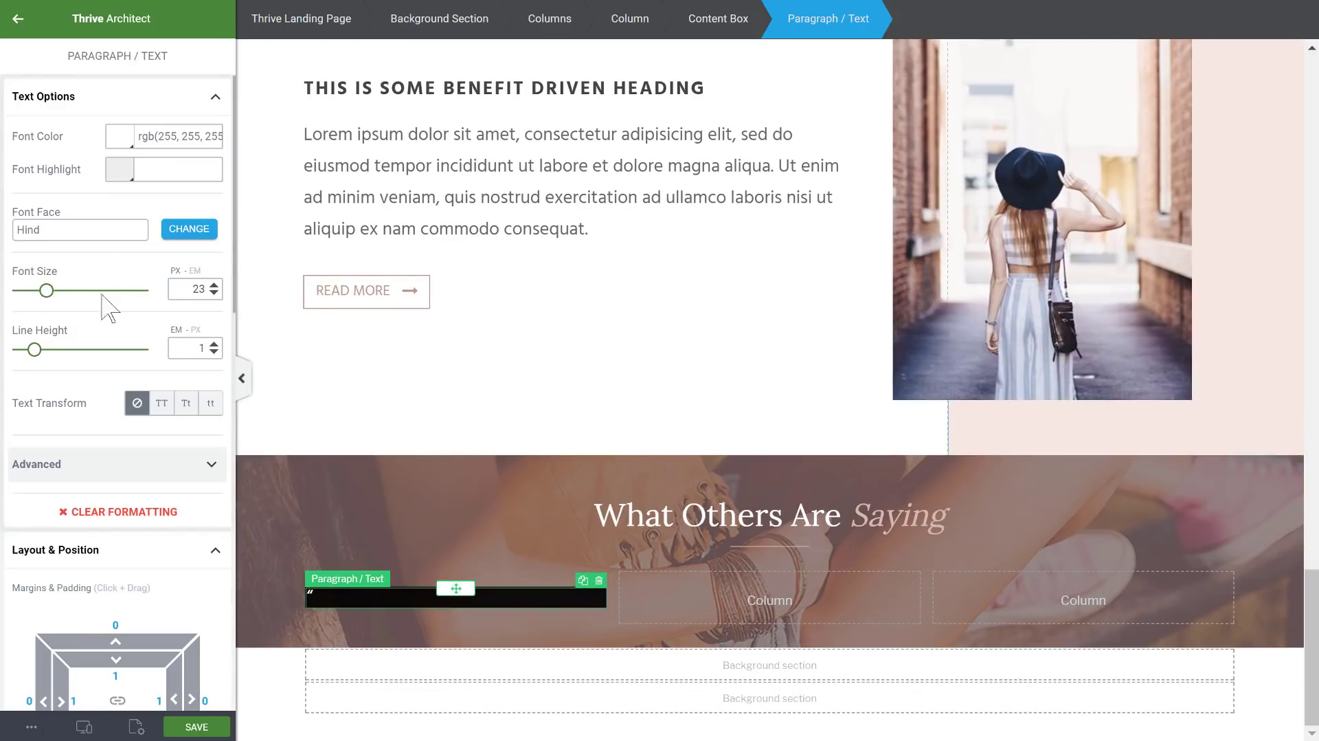
- Set the quotation mark's font size to 150 px
drag(107, 306, 207, 287)
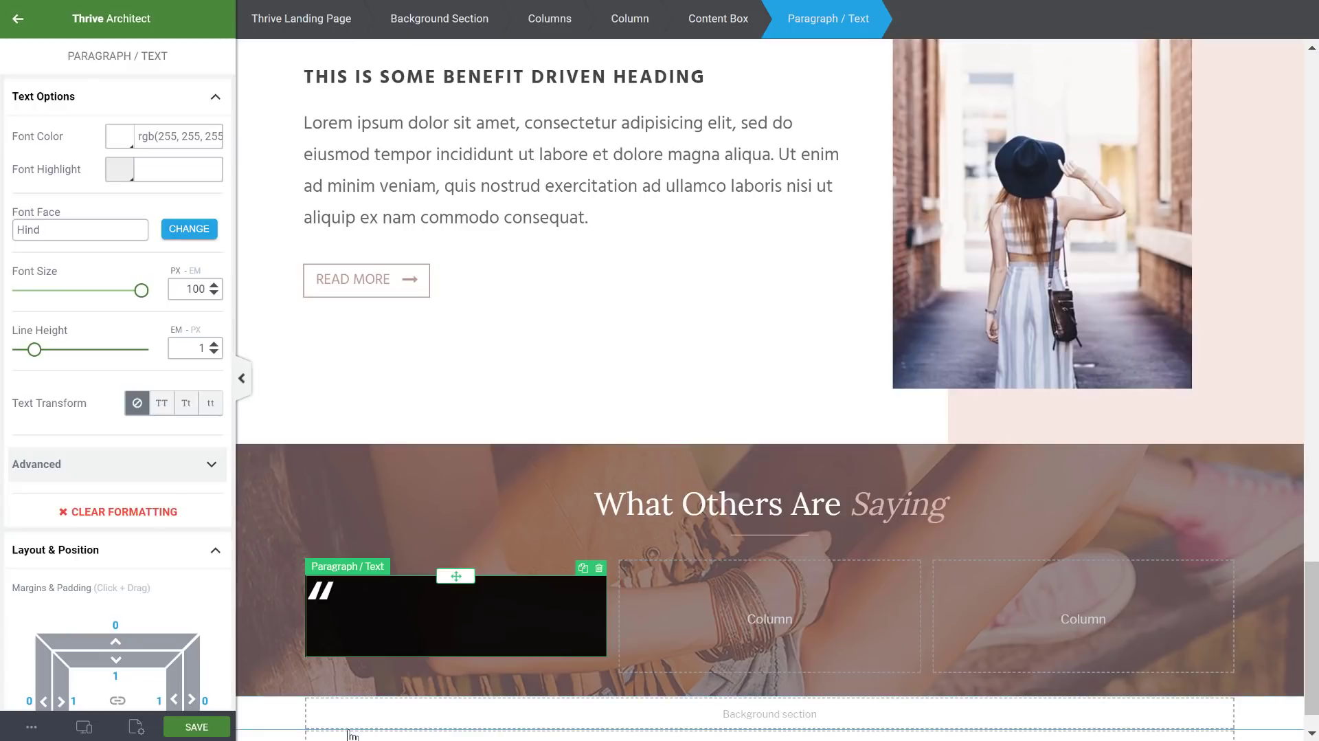
double_click(198, 288)
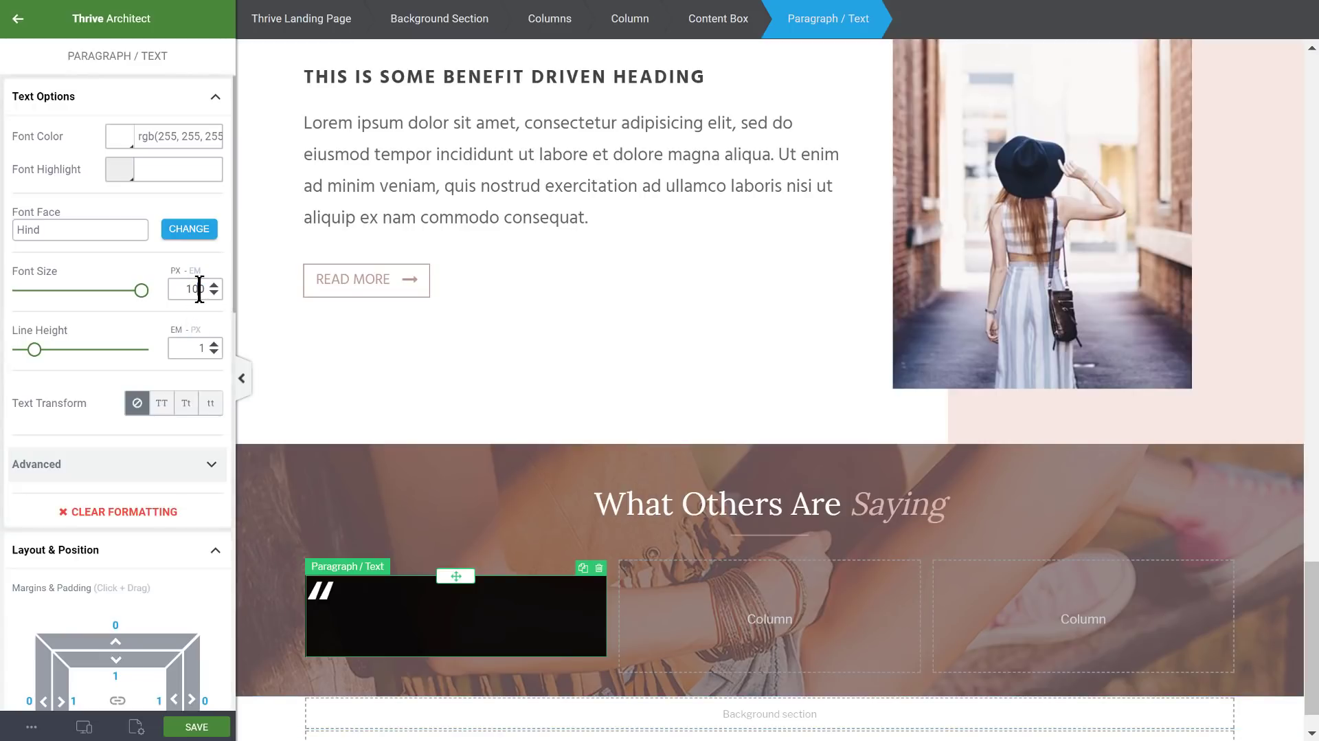
text(150)
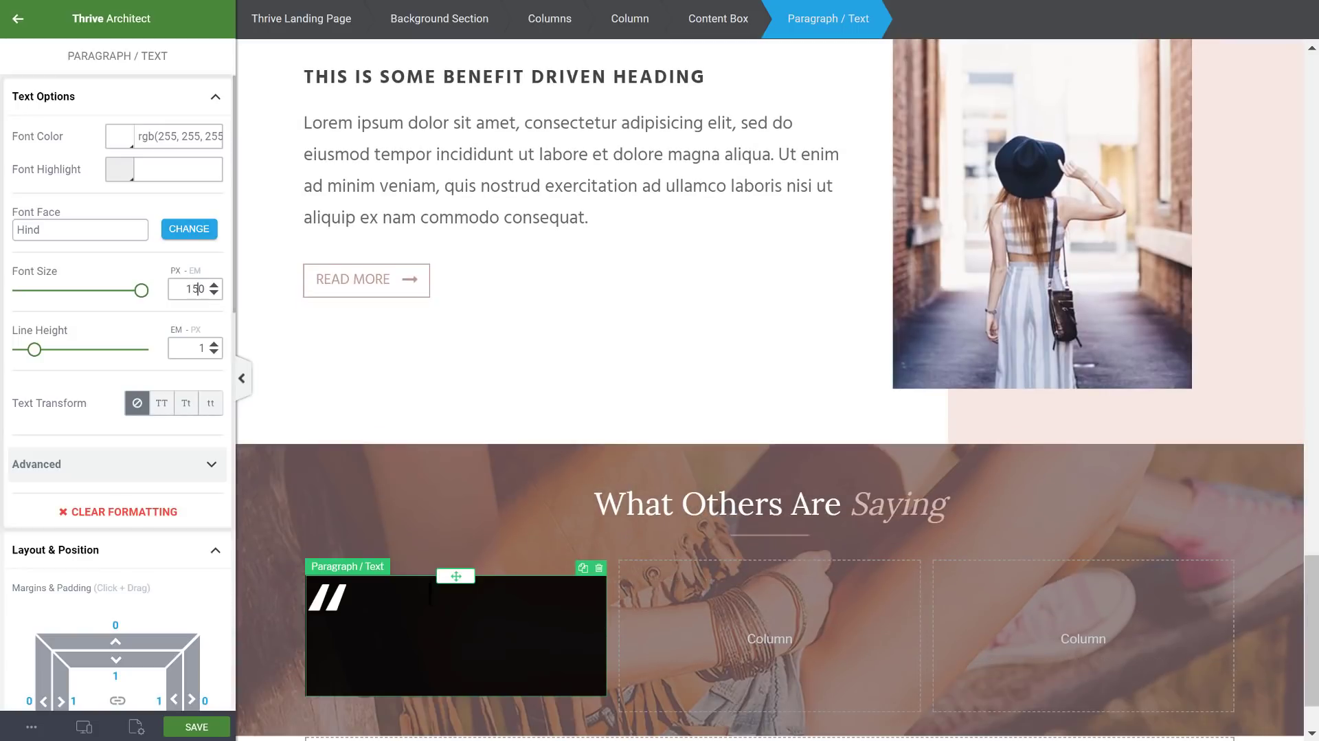
- Set the padding of the black content box to 20 px on all sides
click(737, 28)
scroll(154, 417, down, 7)
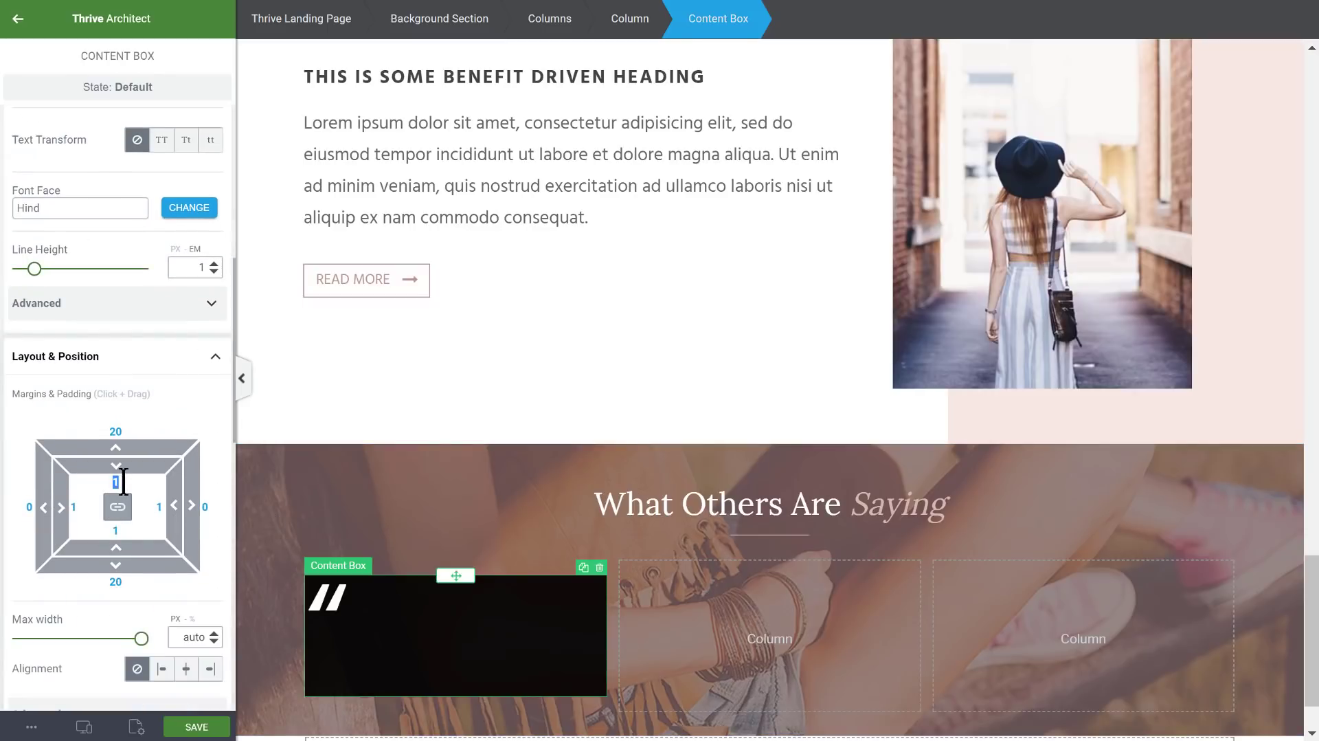
text(20)
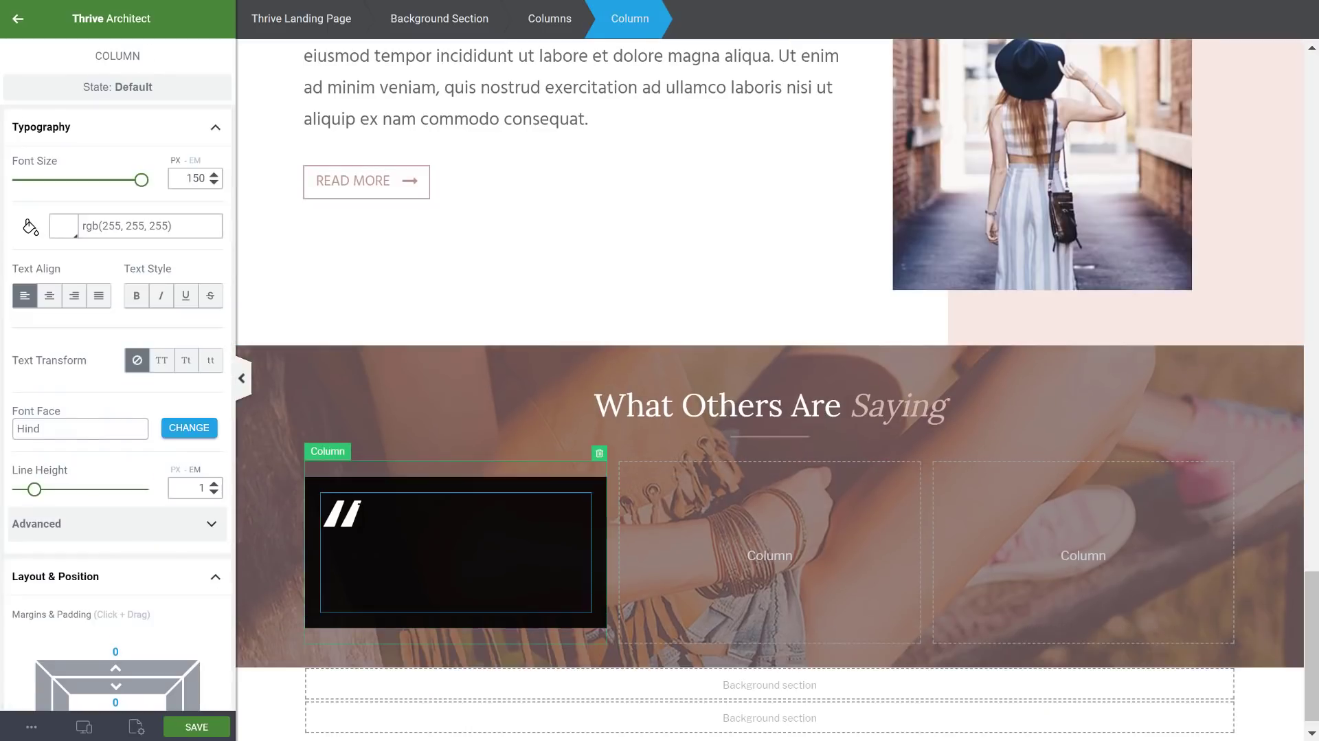
- Select the quotation mark, try reducing its line height to 0, and restore it to 1 em
click(360, 516)
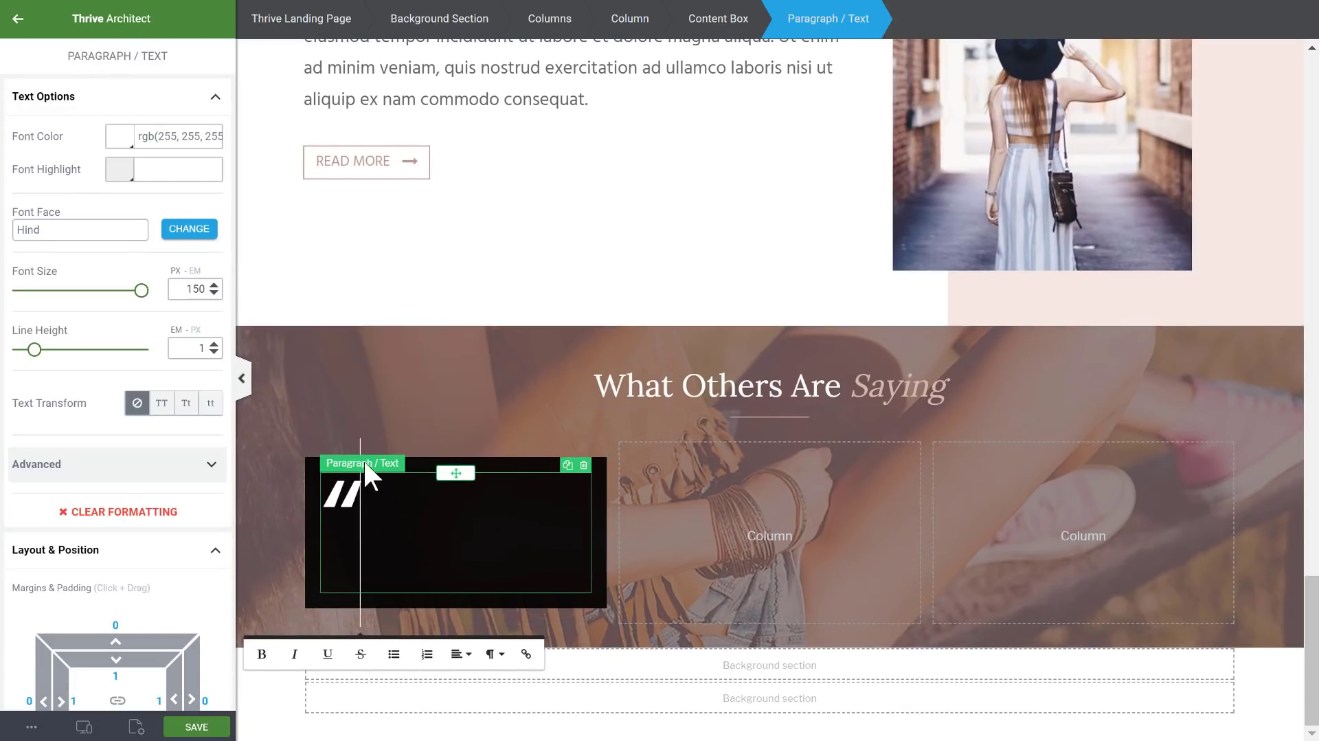
drag(357, 508, 335, 498)
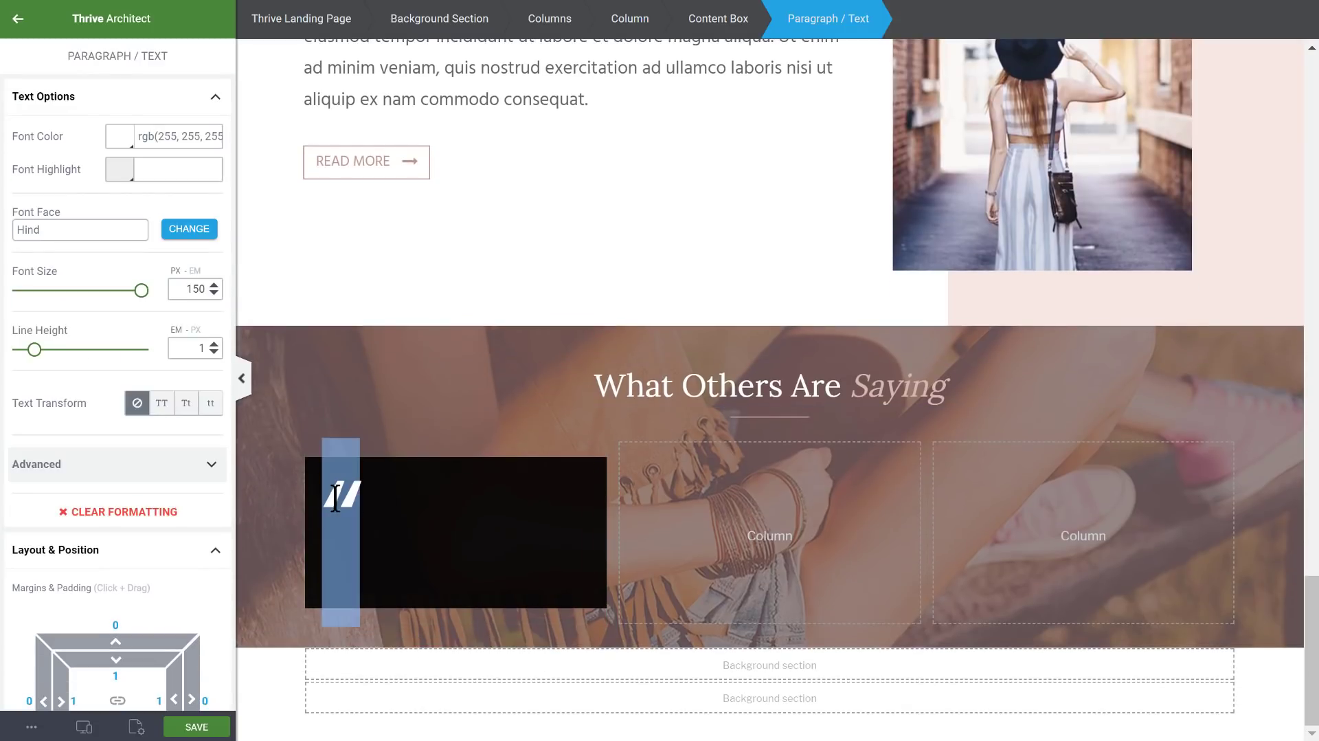
click(335, 497)
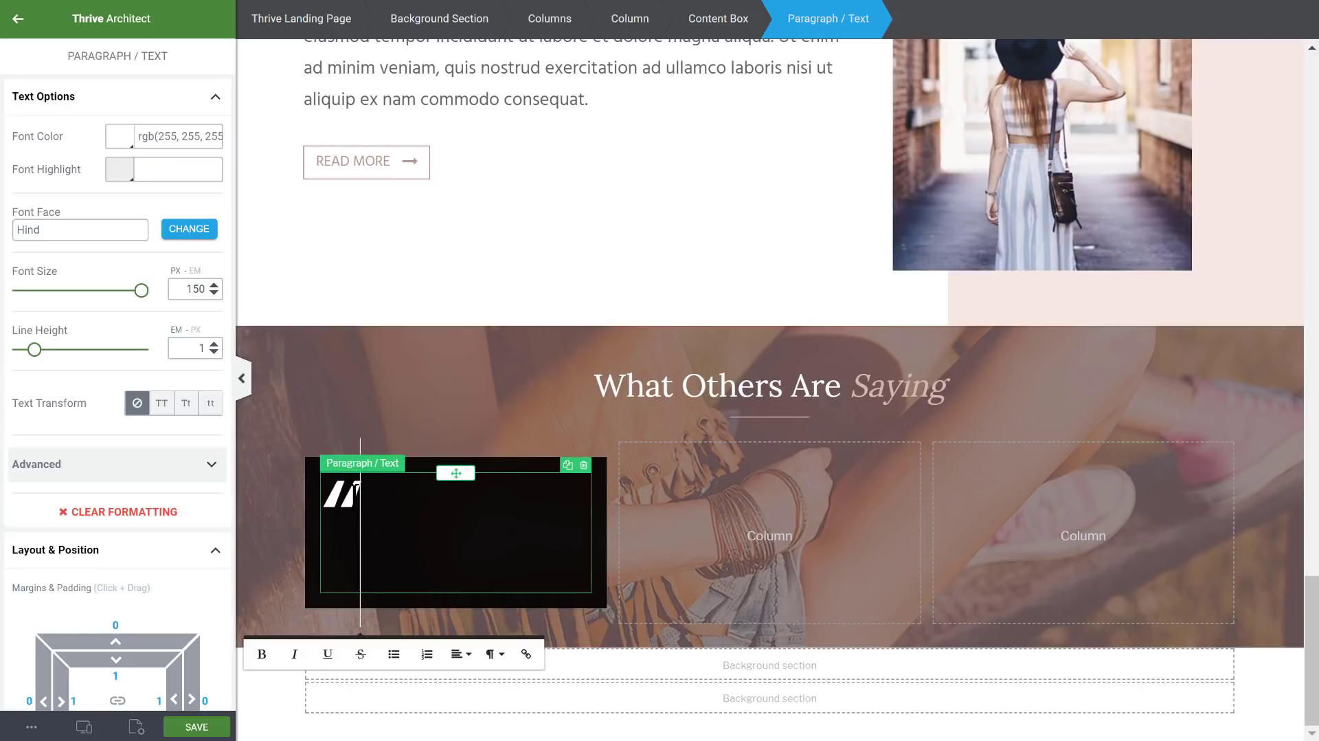
drag(356, 484, 347, 545)
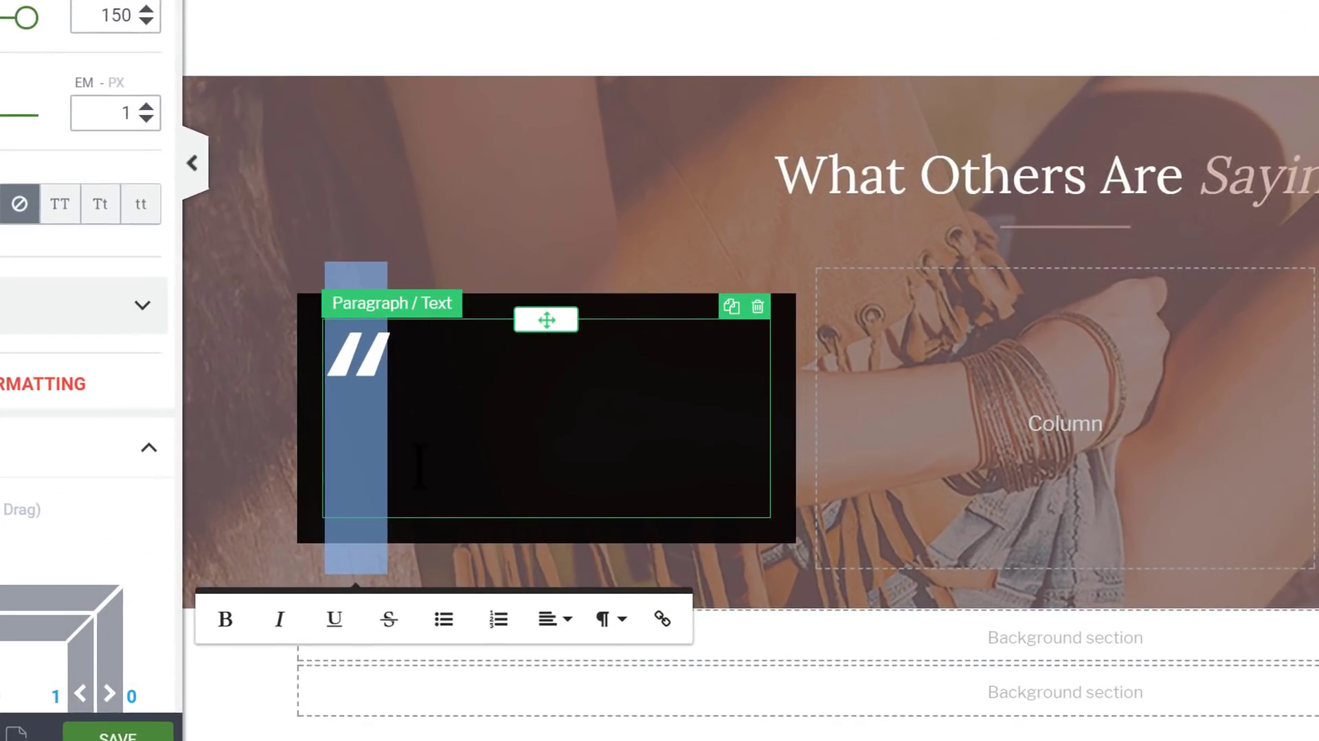
click(336, 620)
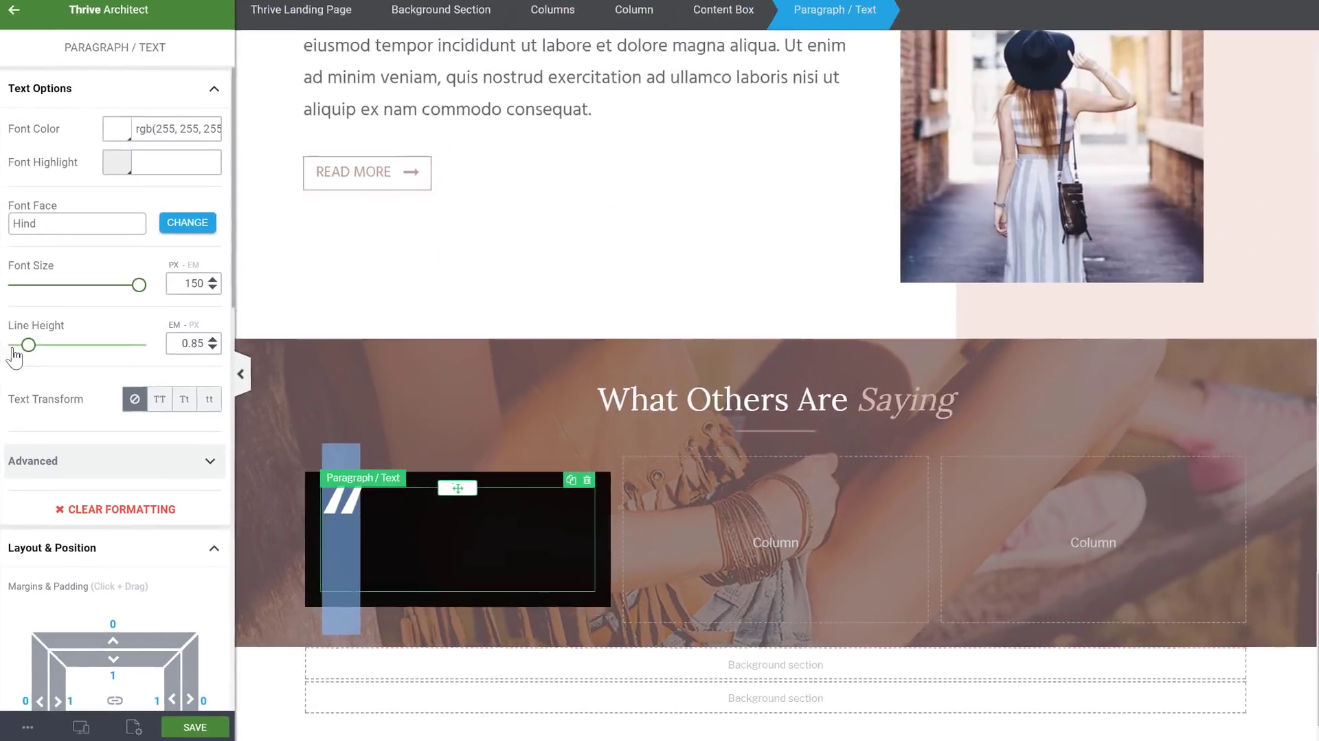
drag(13, 352, 10, 350)
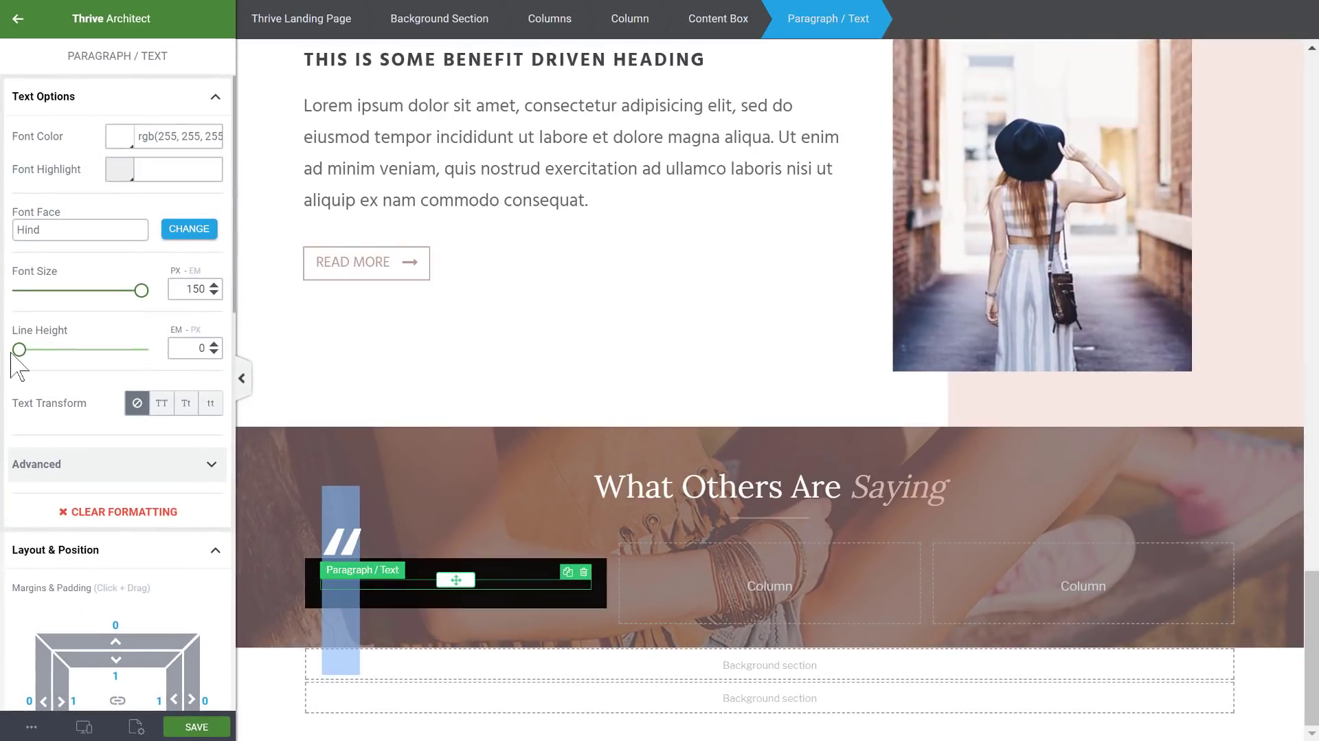
mouse_move(10, 352)
mouse_down()
mouse_move(30, 357)
mouse_move(17, 352)
mouse_up()
double_click(179, 347)
text(1)
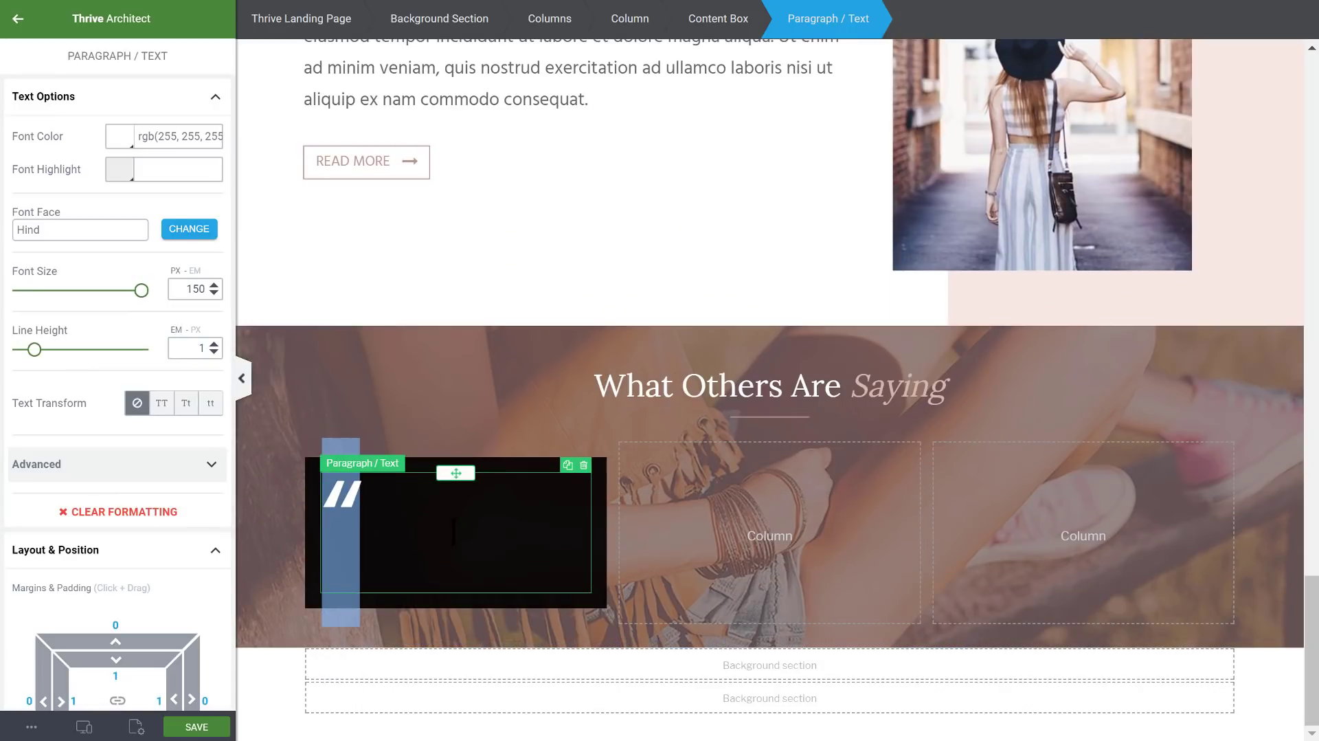
- Try absolute positioning for the quotation mark's text element, anchored by its top and left offsets at 0 px, and save that position
scroll(153, 371, down, 5)
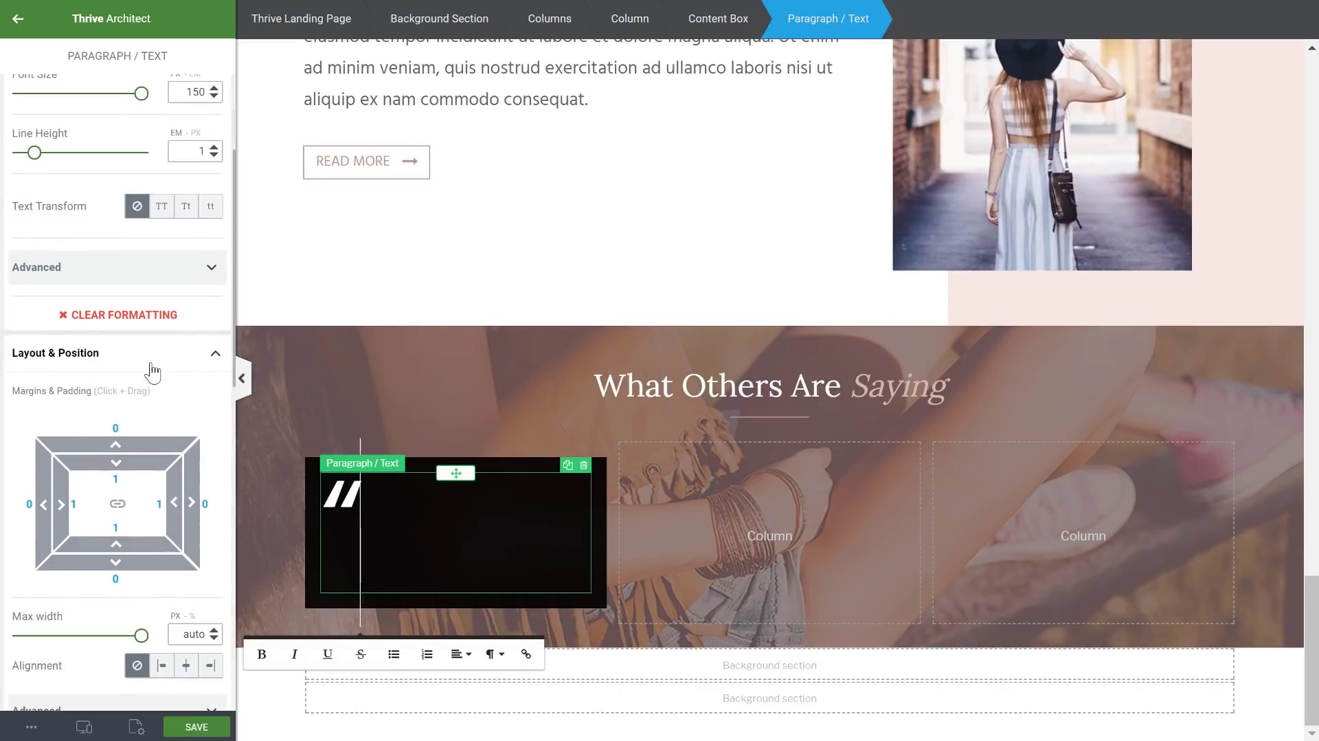
click(109, 615)
scroll(127, 432, down, 4)
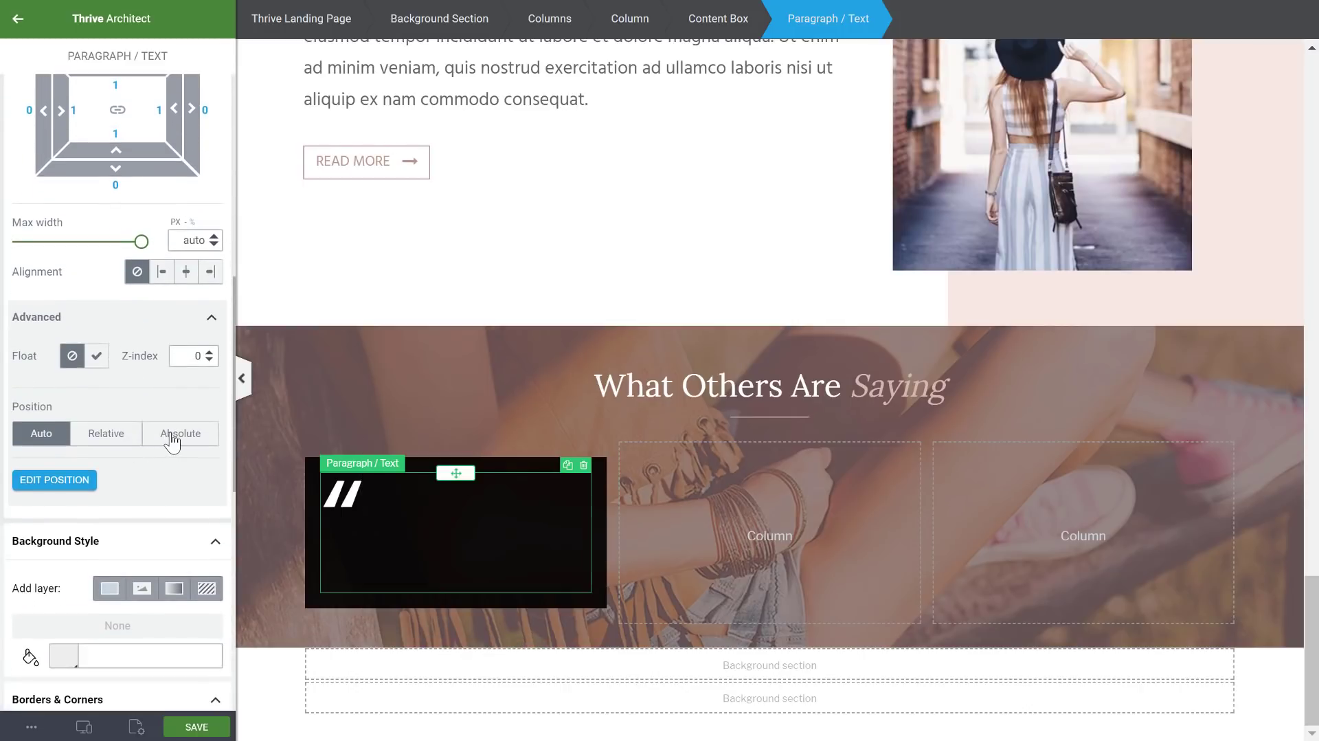
click(173, 441)
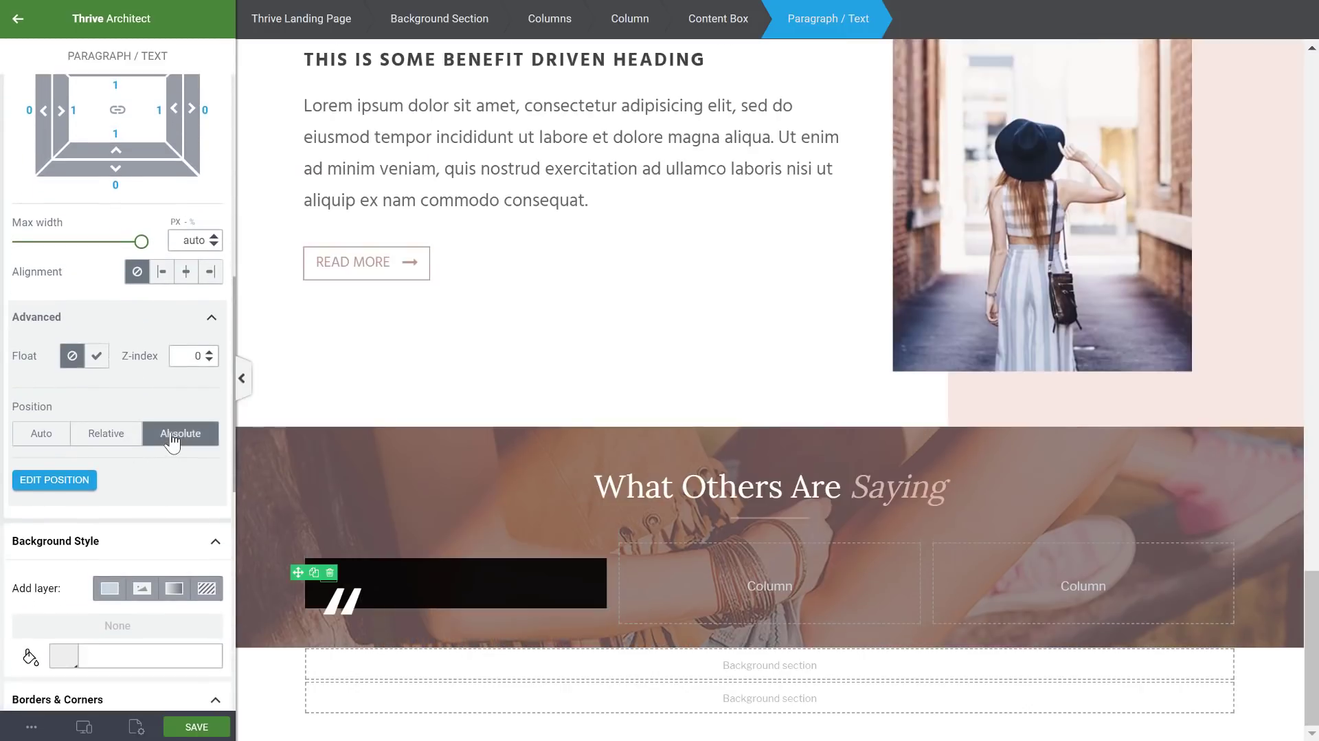
click(72, 480)
click(128, 491)
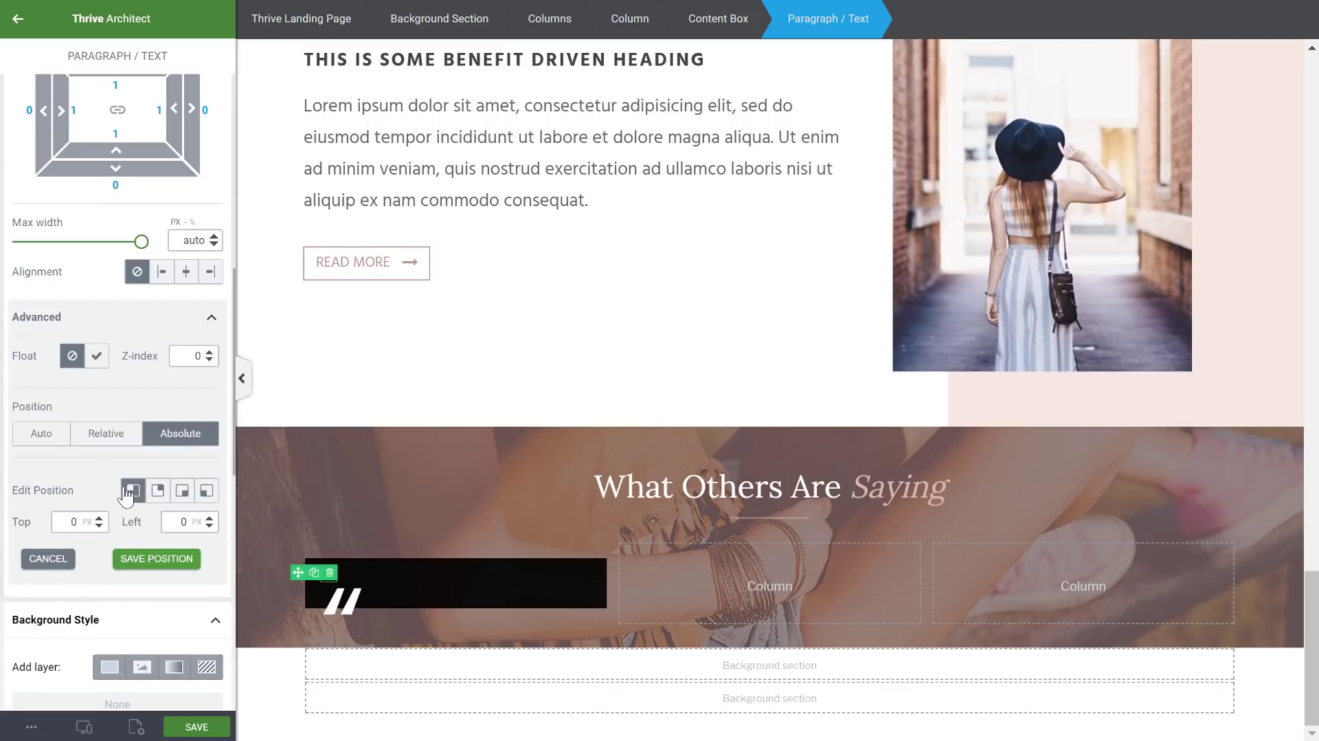
click(156, 560)
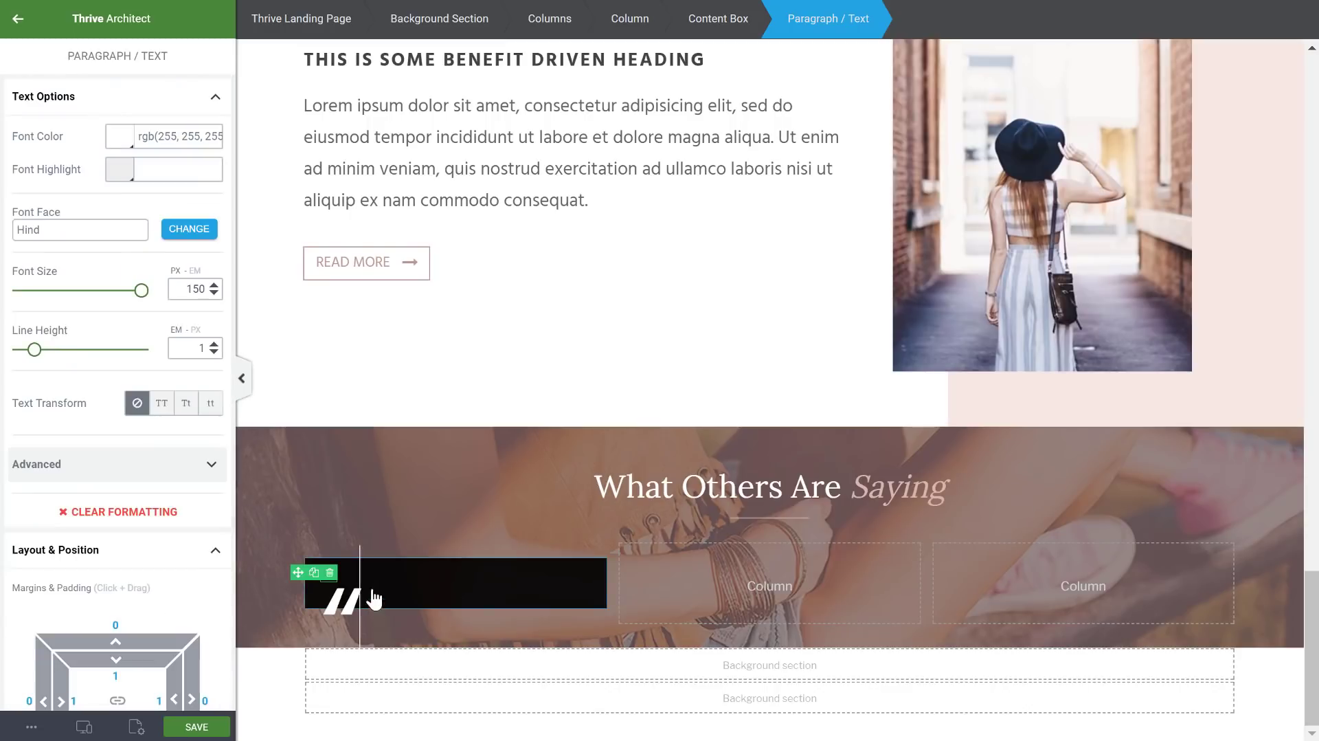
- Return the quotation mark text element's position to Auto and collapse its advanced layout options
scroll(117, 603, down, 3)
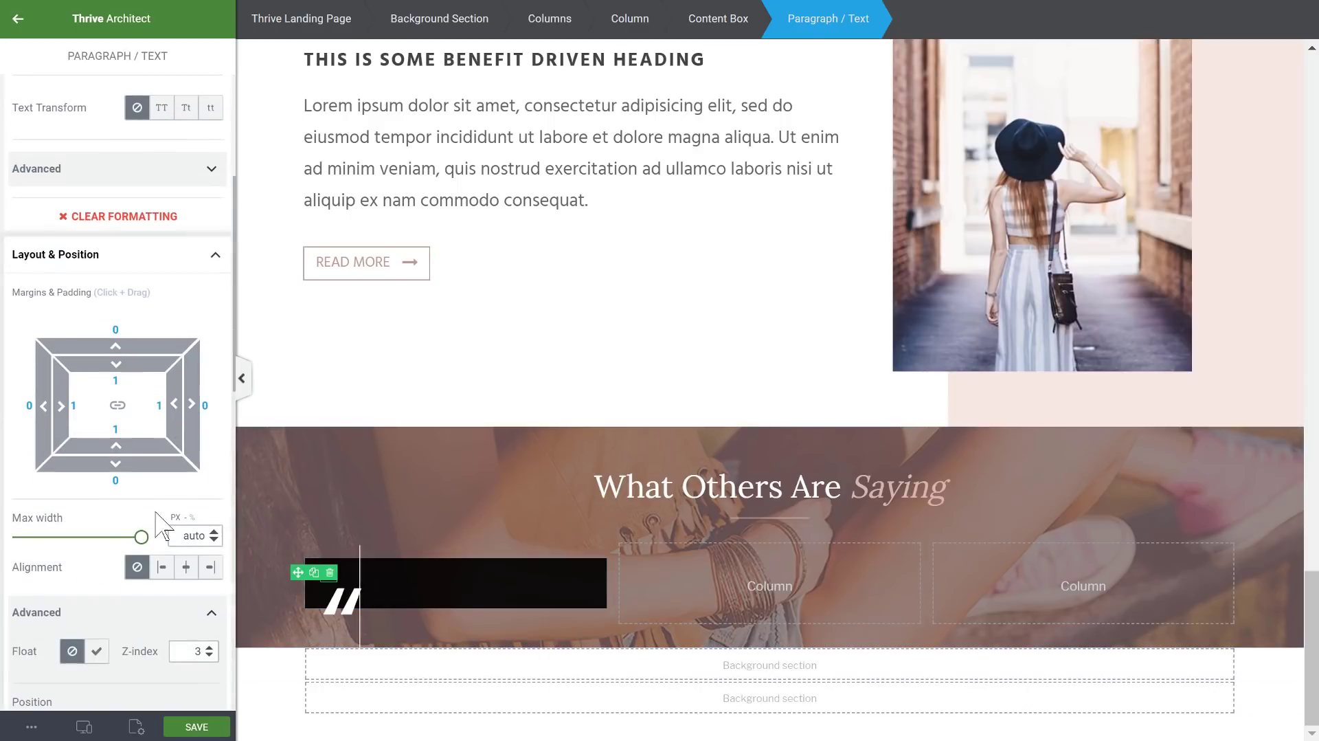
scroll(47, 658, down, 4)
click(41, 544)
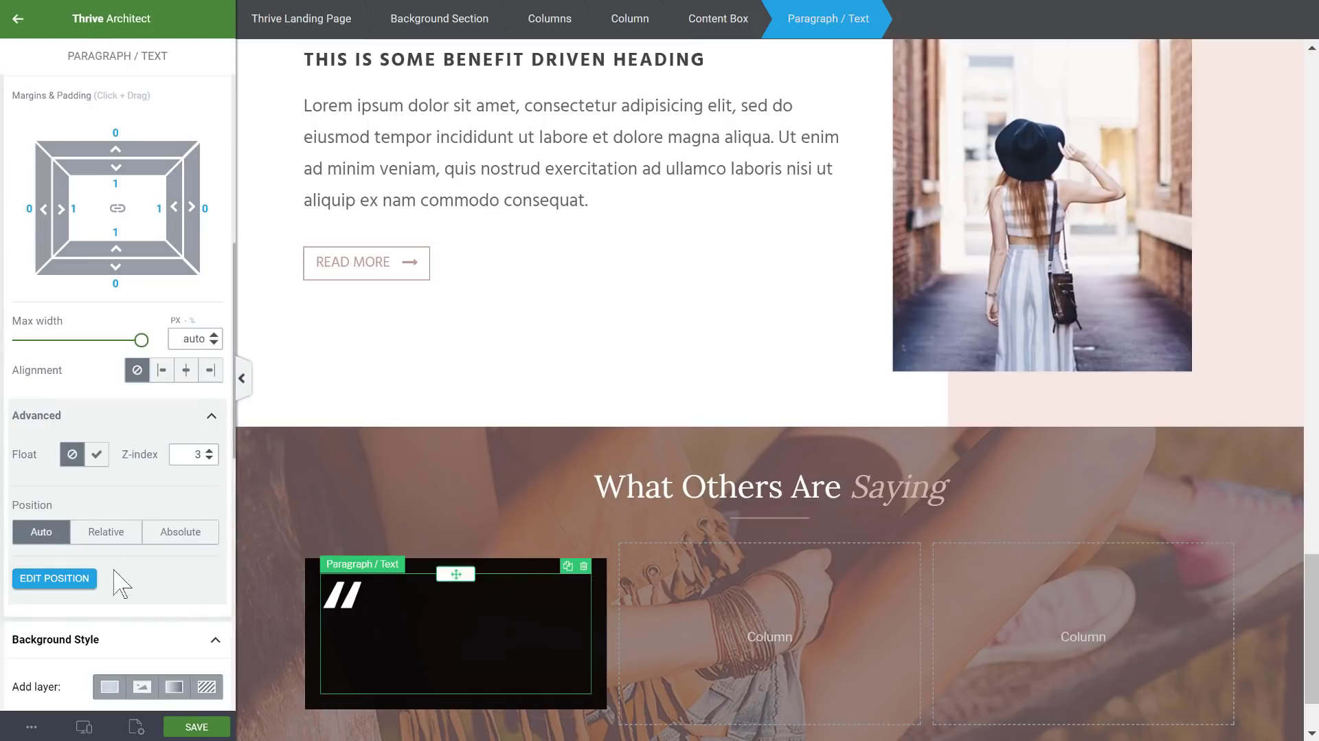
click(212, 419)
scroll(207, 433, up, 6)
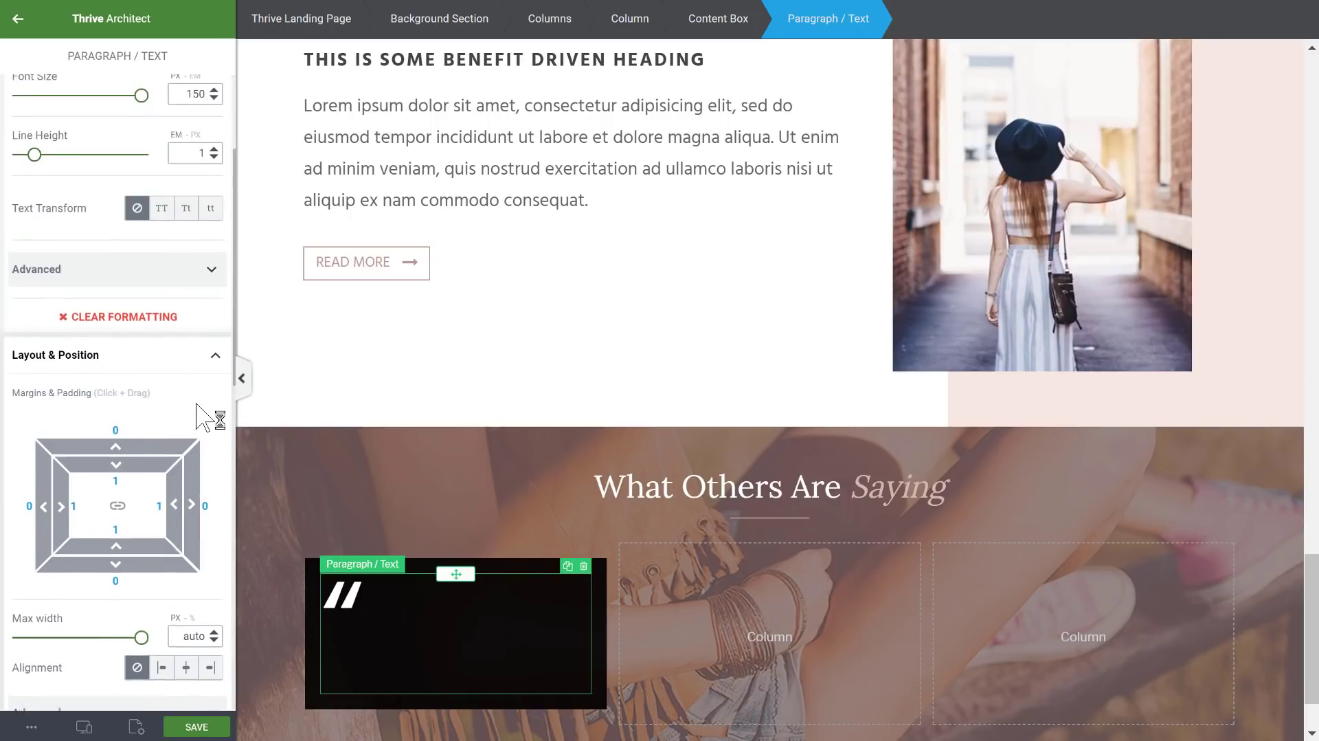
- Switch the quotation mark's line height to pixels and reduce it to 9 px, then give the element a 63 px top margin
click(196, 330)
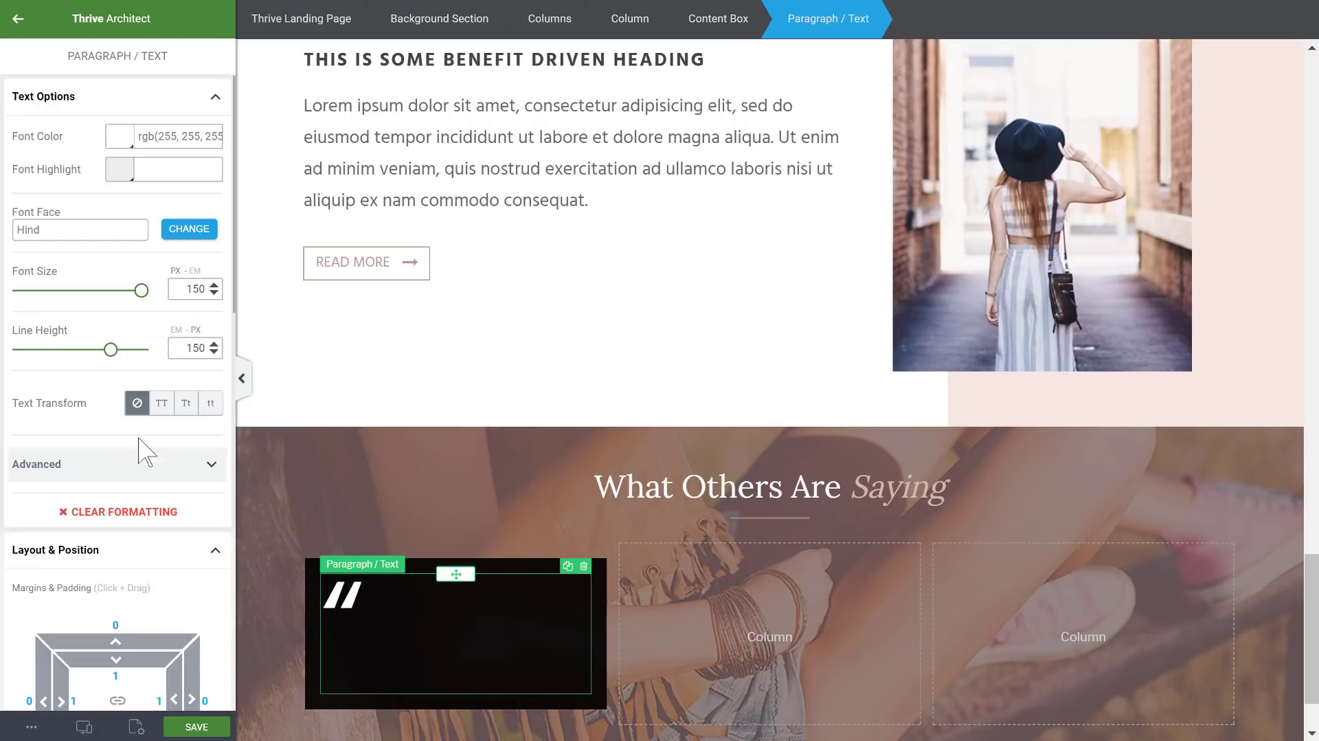
drag(110, 351, 26, 353)
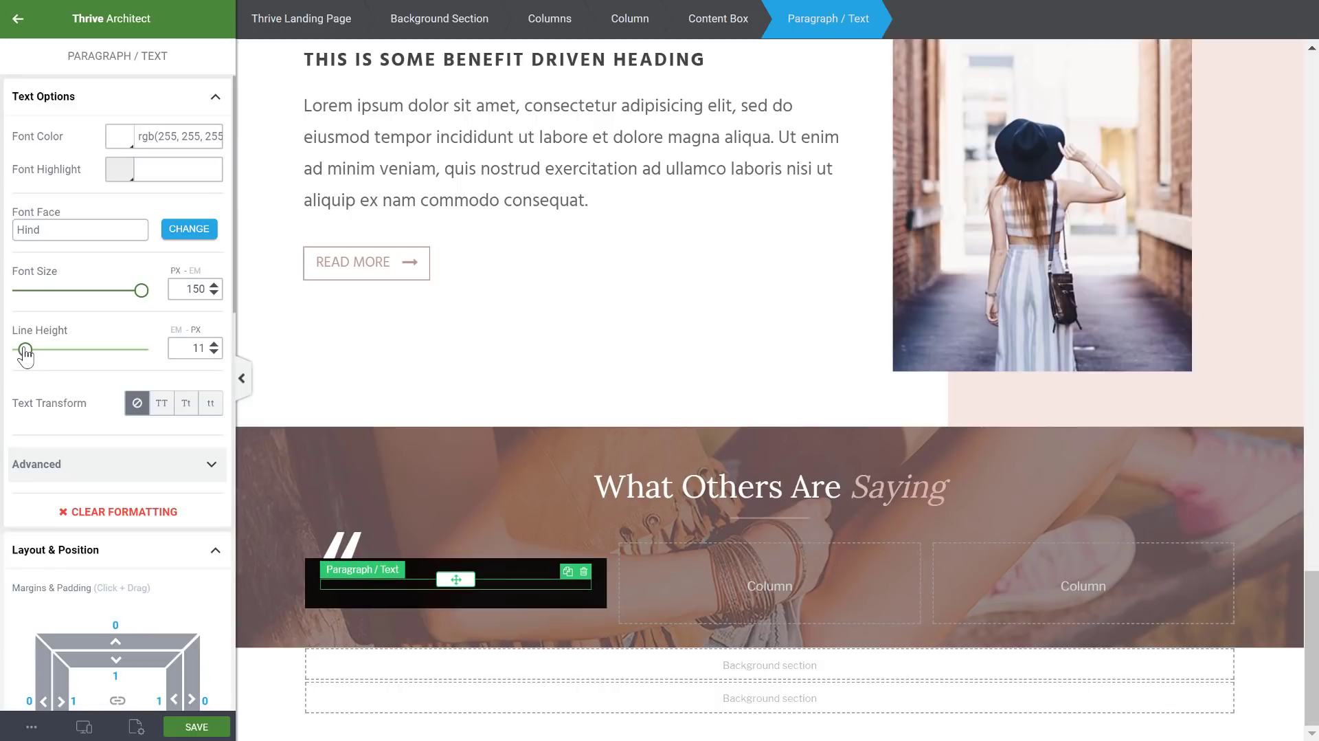
drag(25, 355, 25, 356)
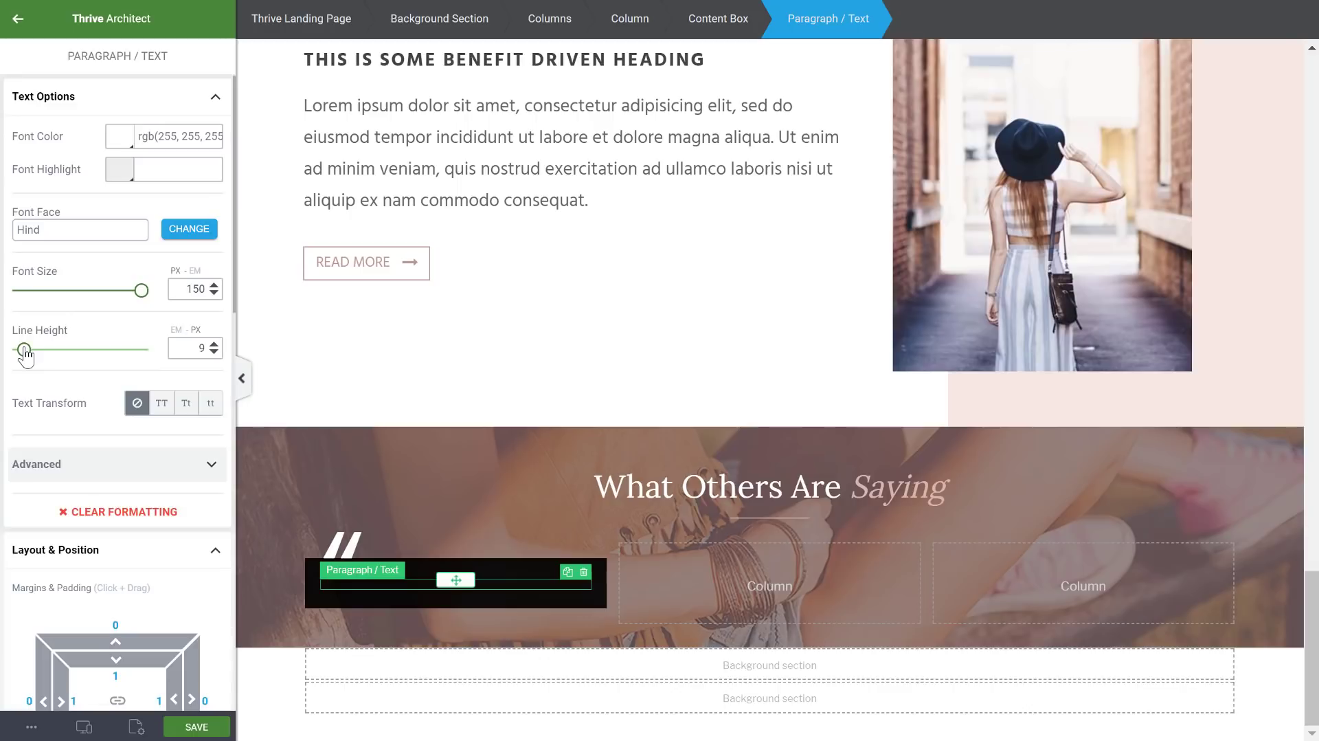
scroll(215, 550, down, 2)
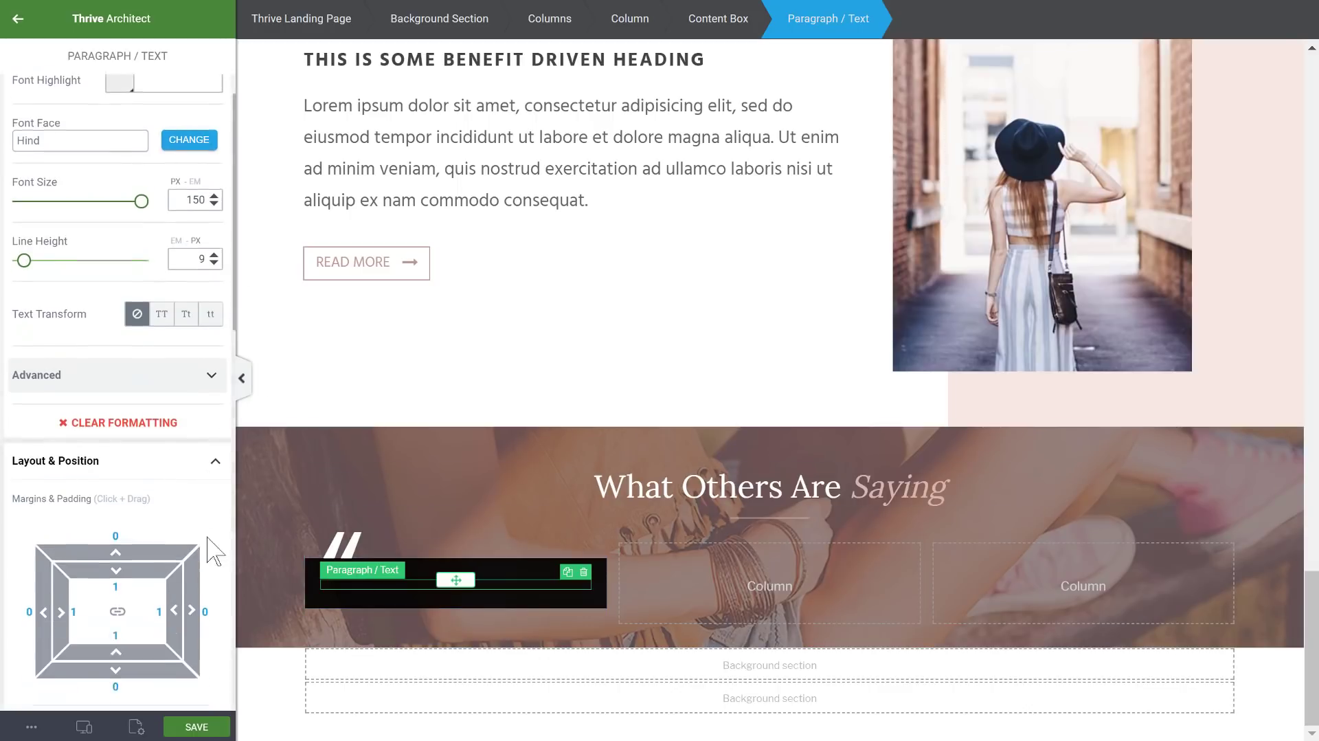
scroll(215, 549, down, 2)
drag(108, 430, 110, 322)
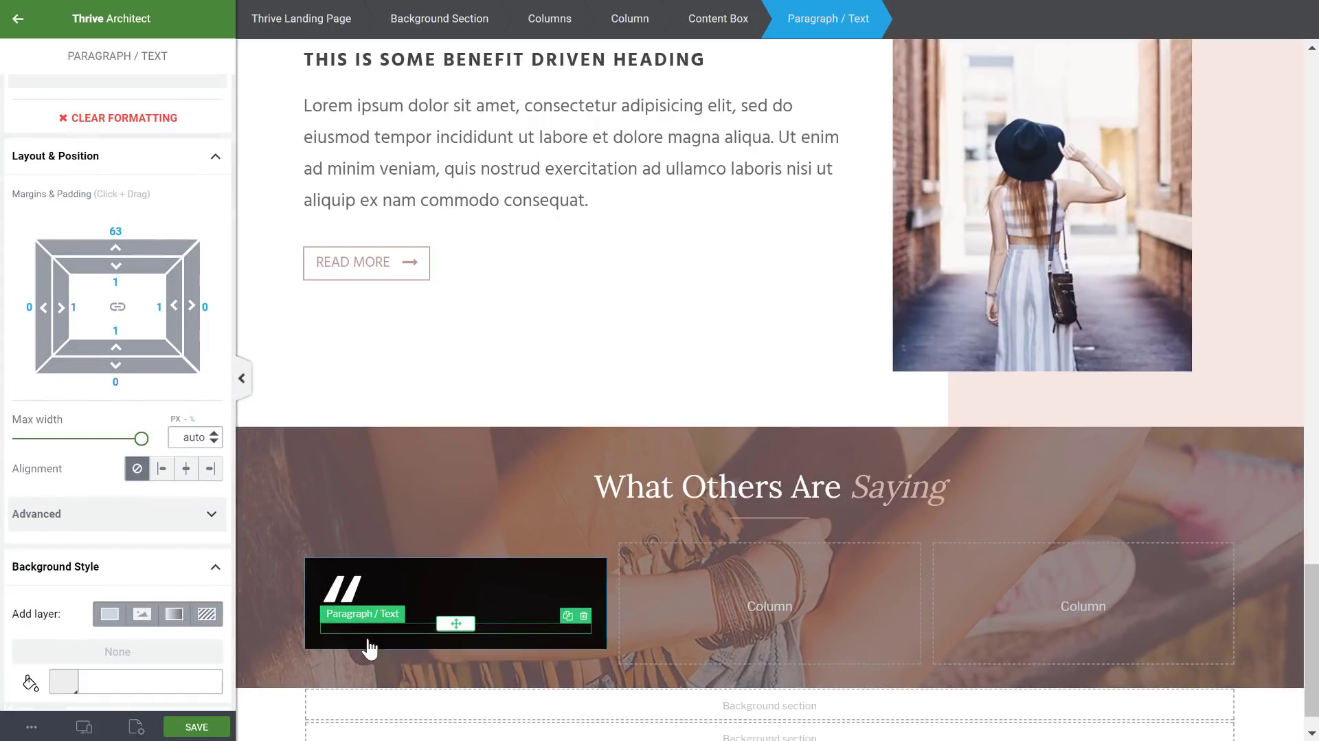
scroll(92, 437, down, 2)
- Set the quotation mark's font size to 120 px and reduce its top margin to 53 px
scroll(103, 440, up, 8)
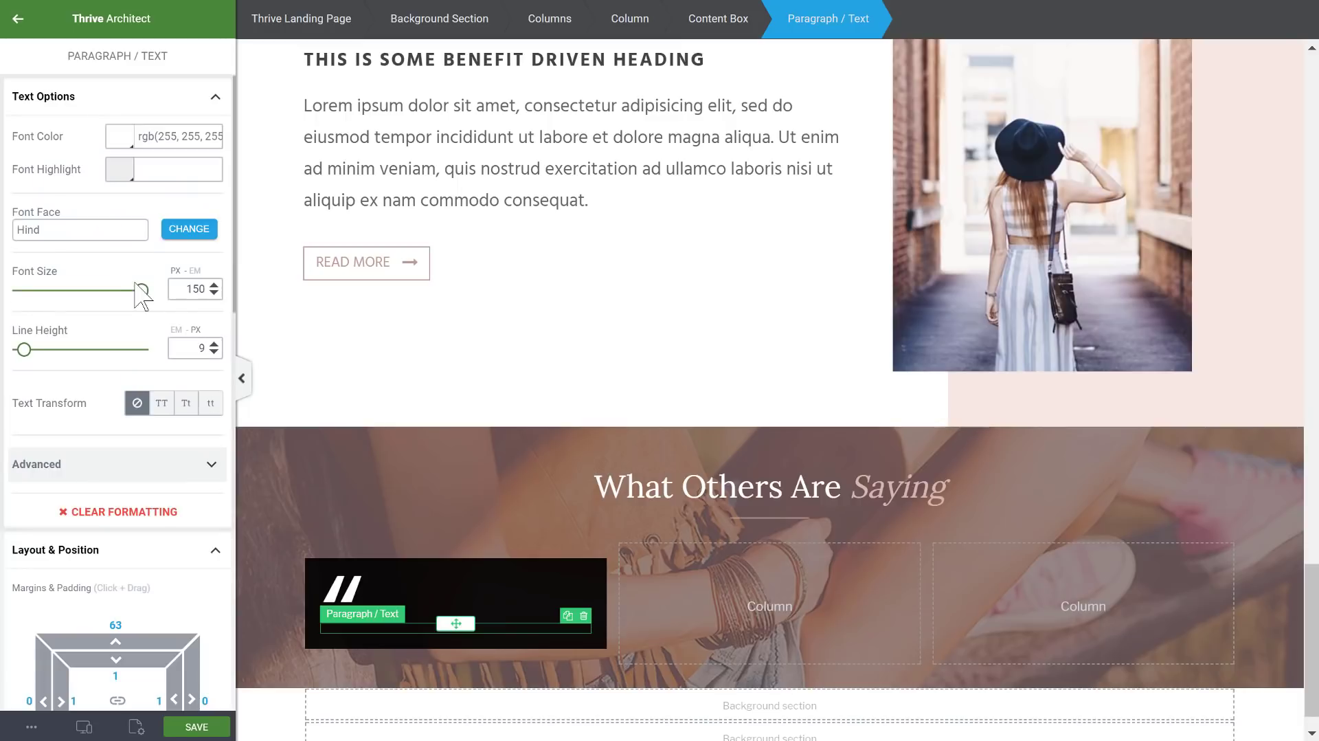
drag(140, 290, 194, 292)
click(199, 289)
scroll(122, 446, down, 3)
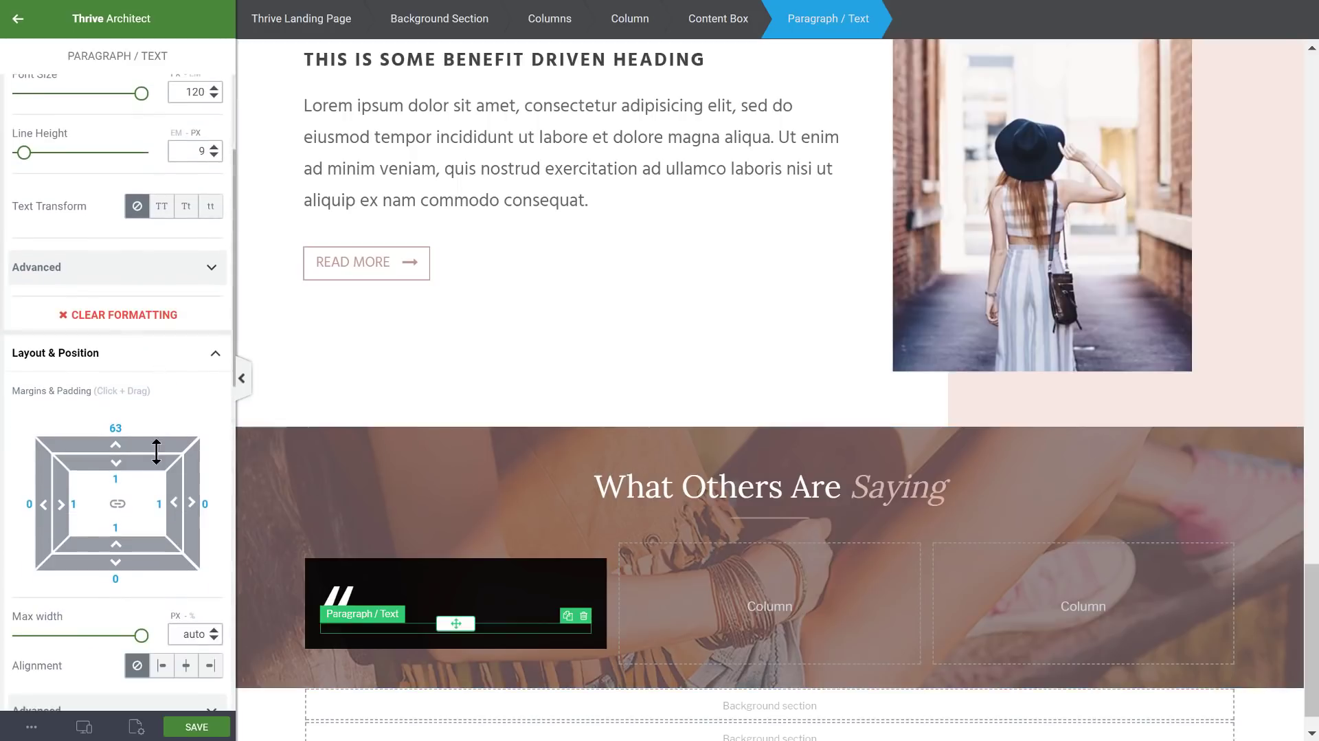
drag(122, 445, 126, 465)
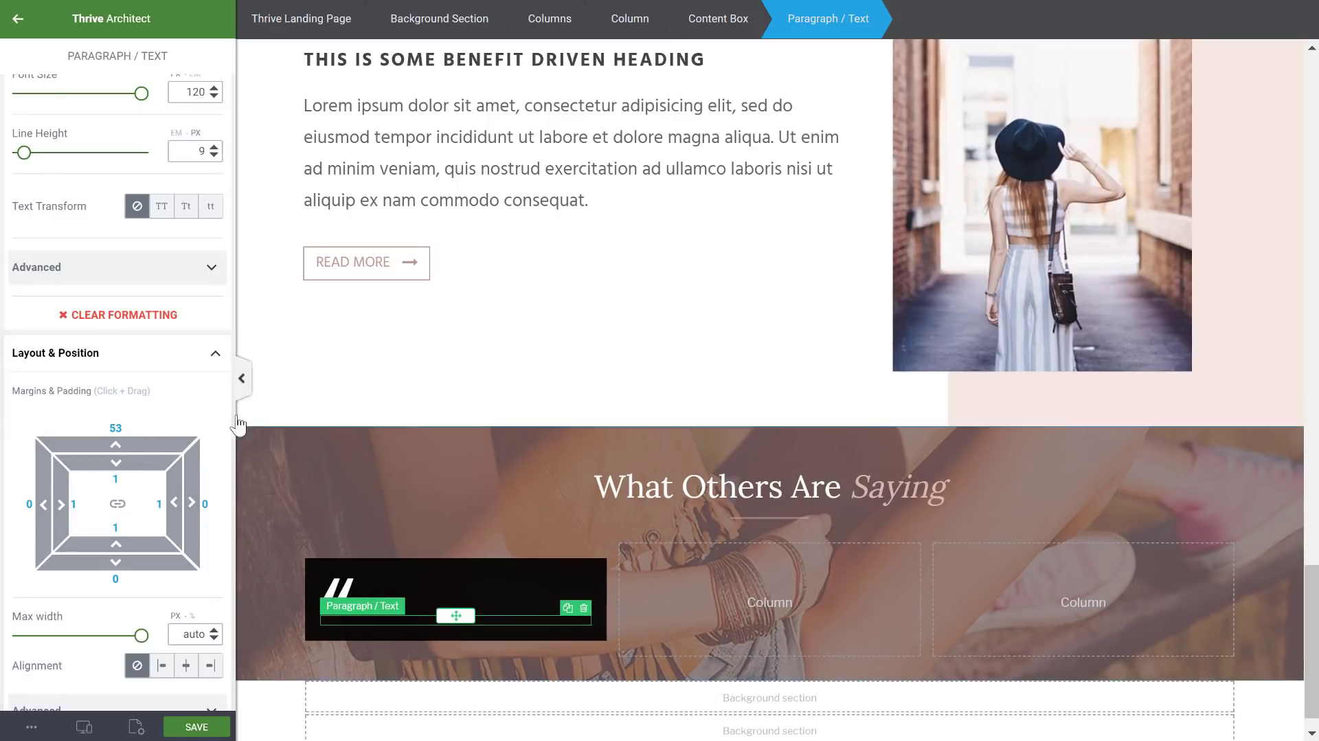
scroll(131, 358, down, 2)
click(408, 583)
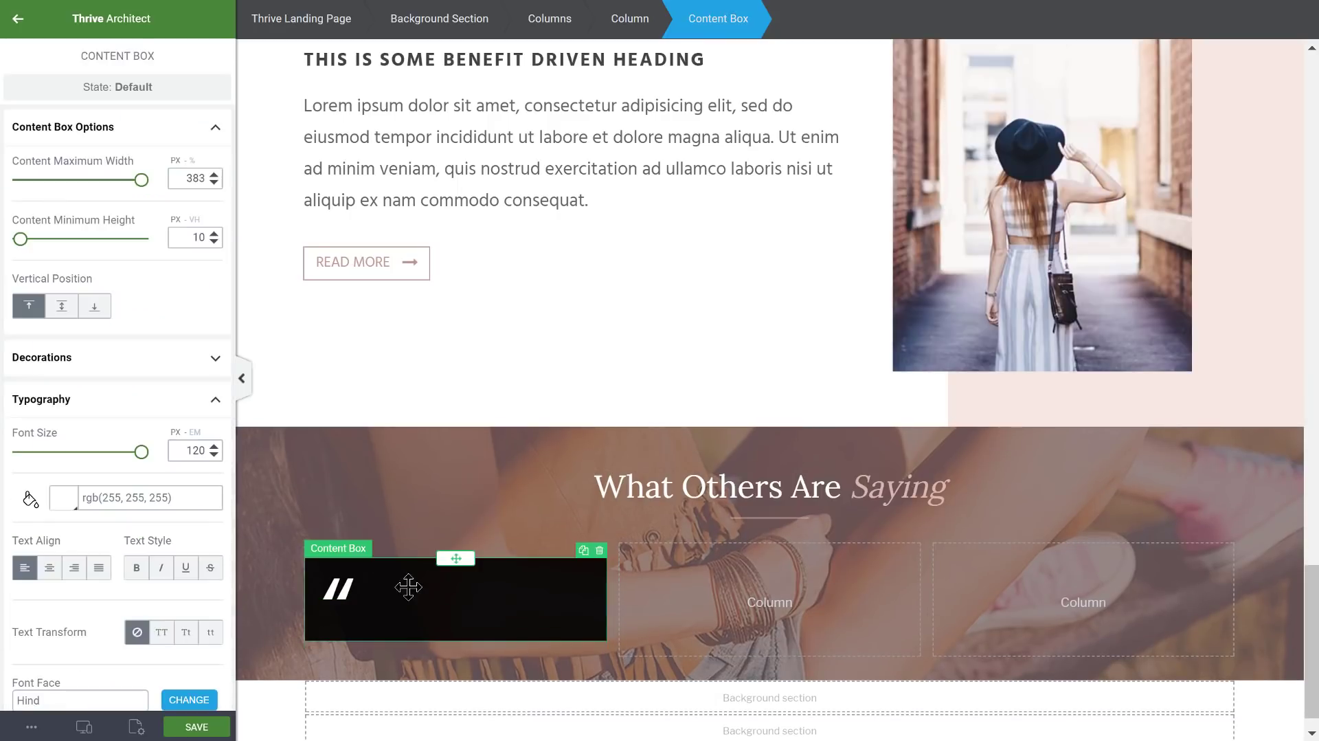
click(337, 594)
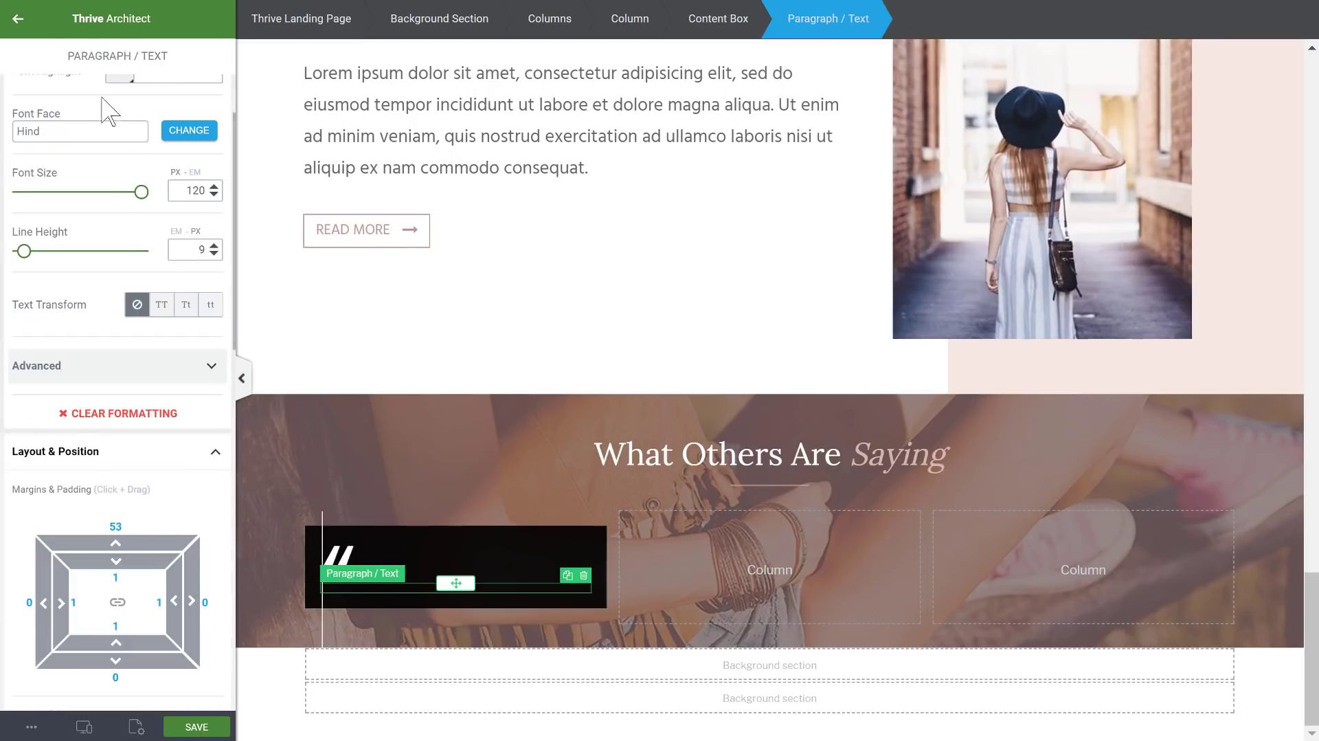
- Add a divider below the quotation mark inside the black content box and select it
click(18, 19)
scroll(83, 284, down, 5)
drag(84, 319, 378, 591)
click(471, 583)
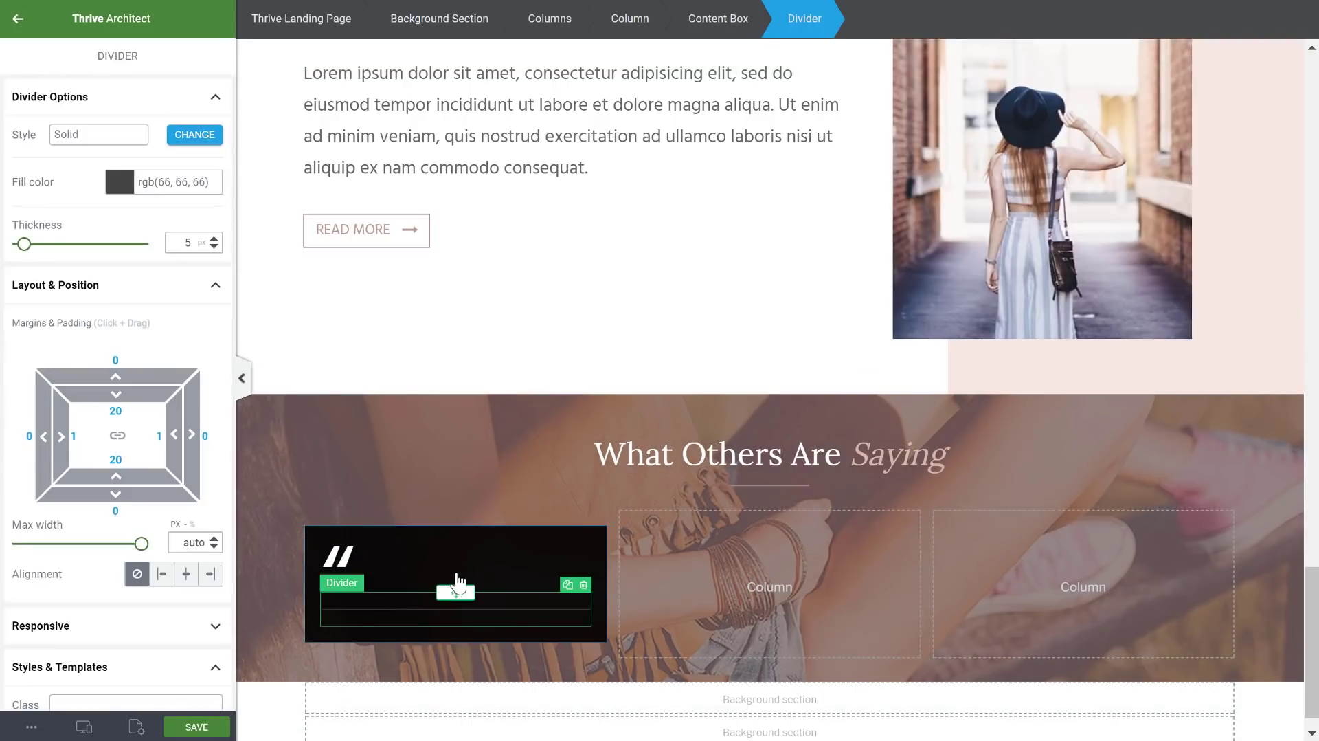
- Give the divider the light pink fill color #efcfc8 and set its thickness to 1 px
click(118, 183)
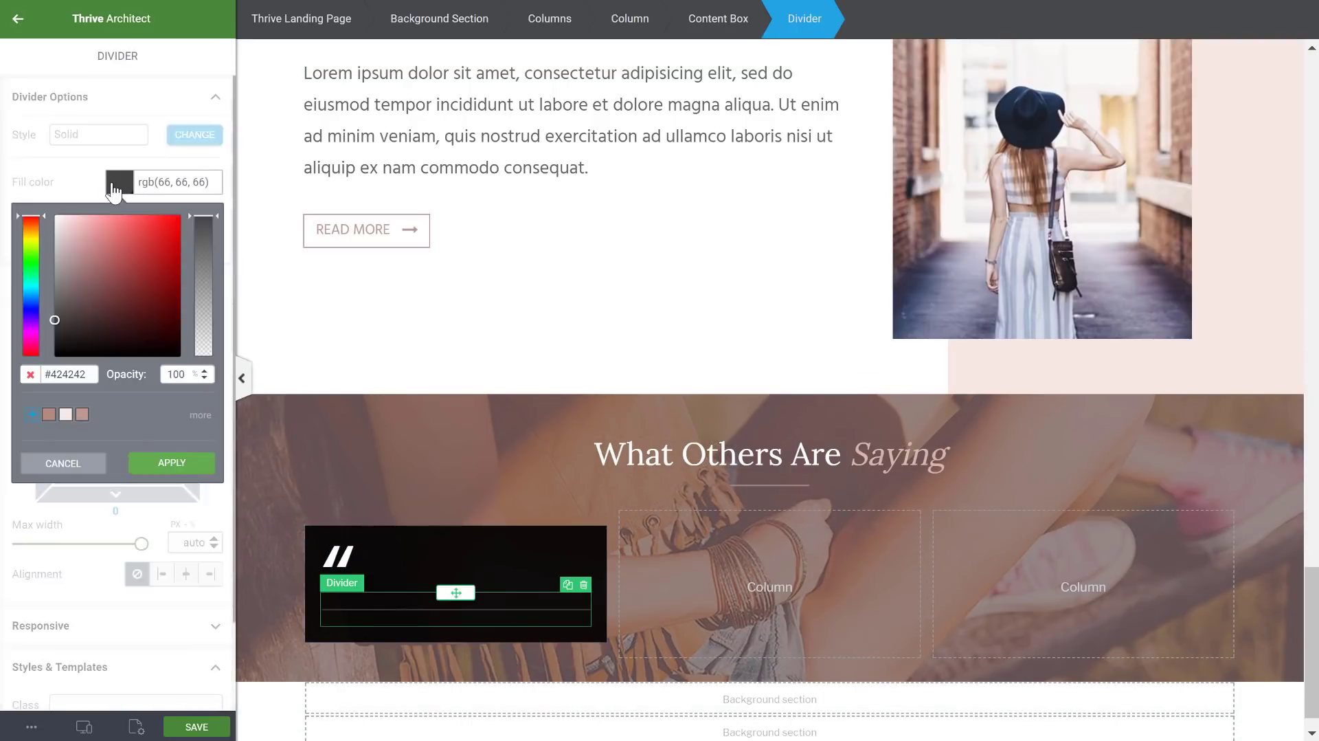
click(33, 225)
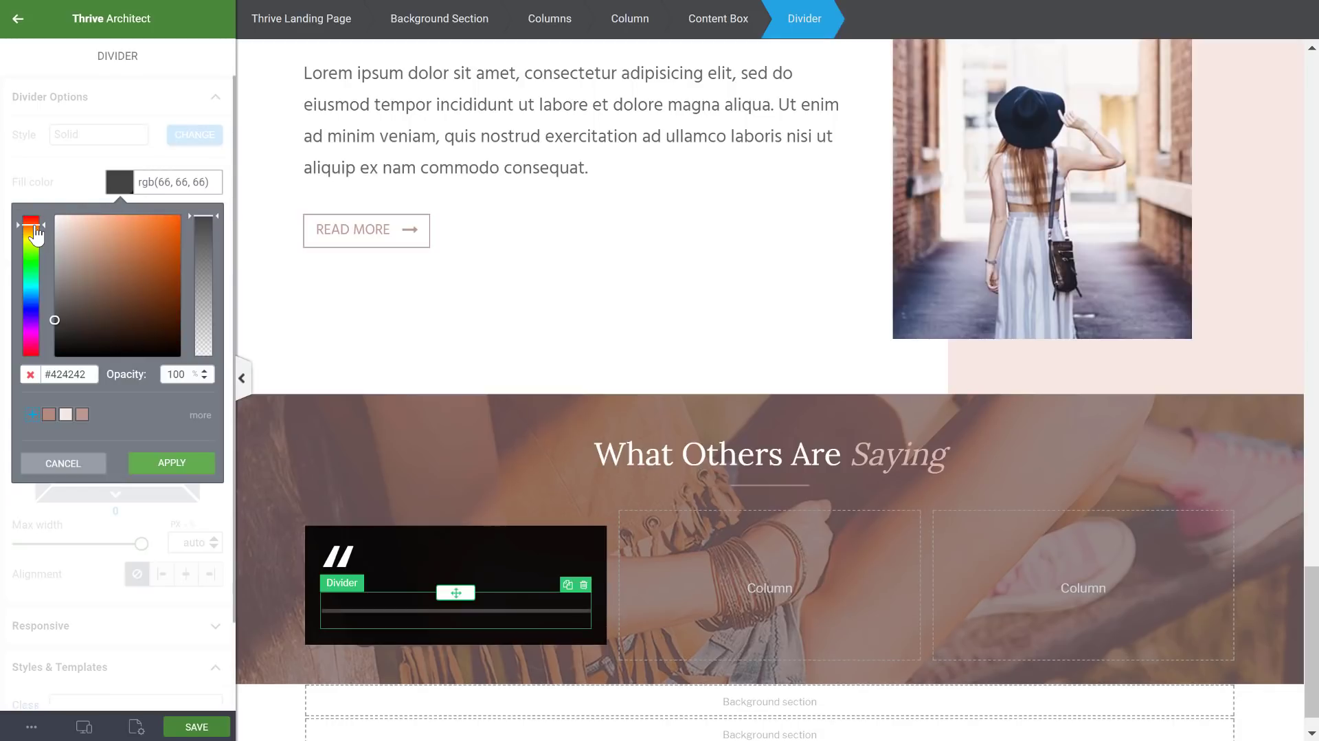
click(79, 223)
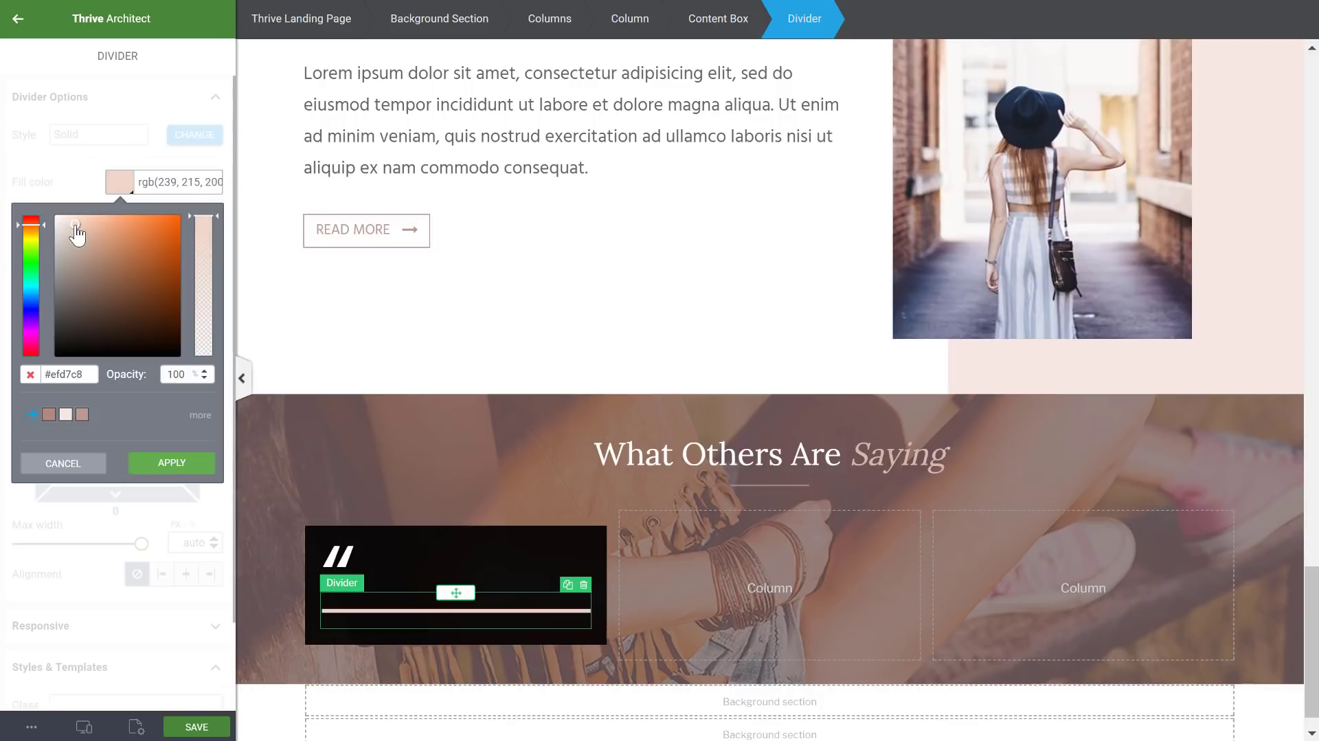
drag(29, 232, 29, 231)
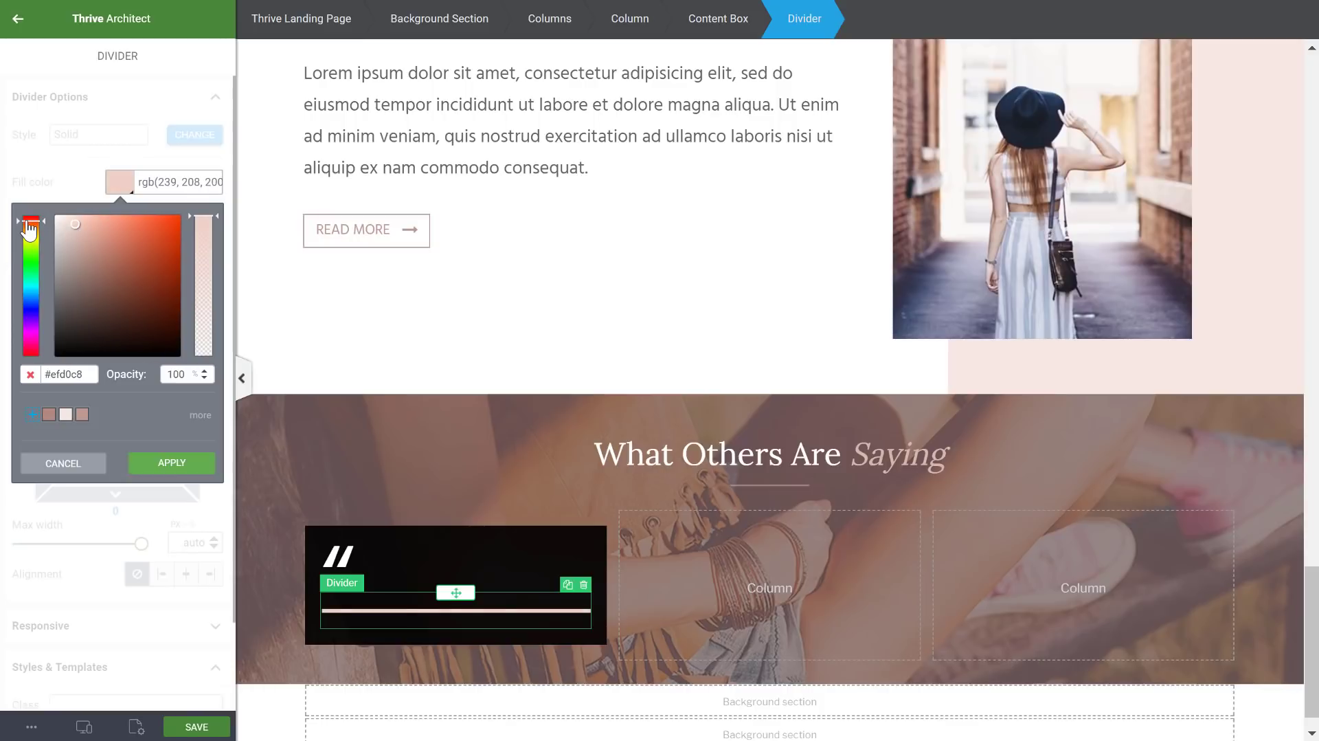
click(189, 462)
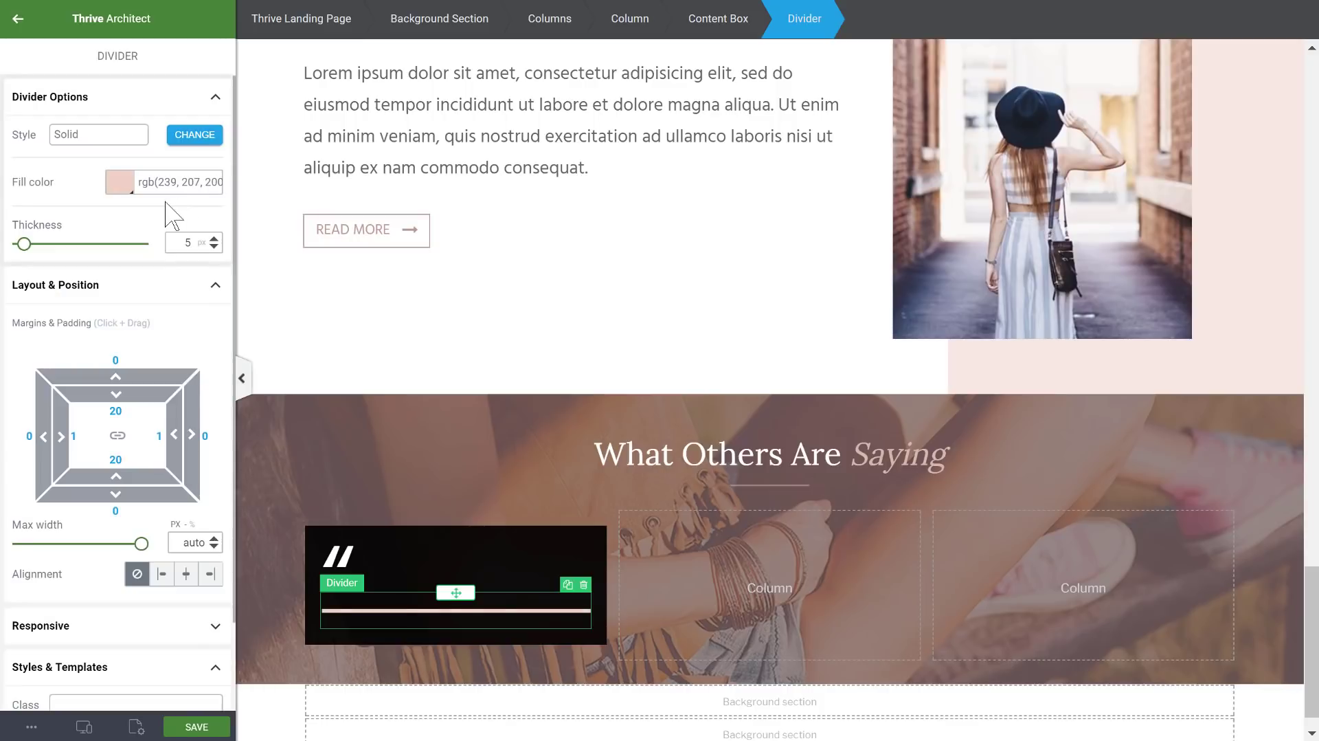
text(1)
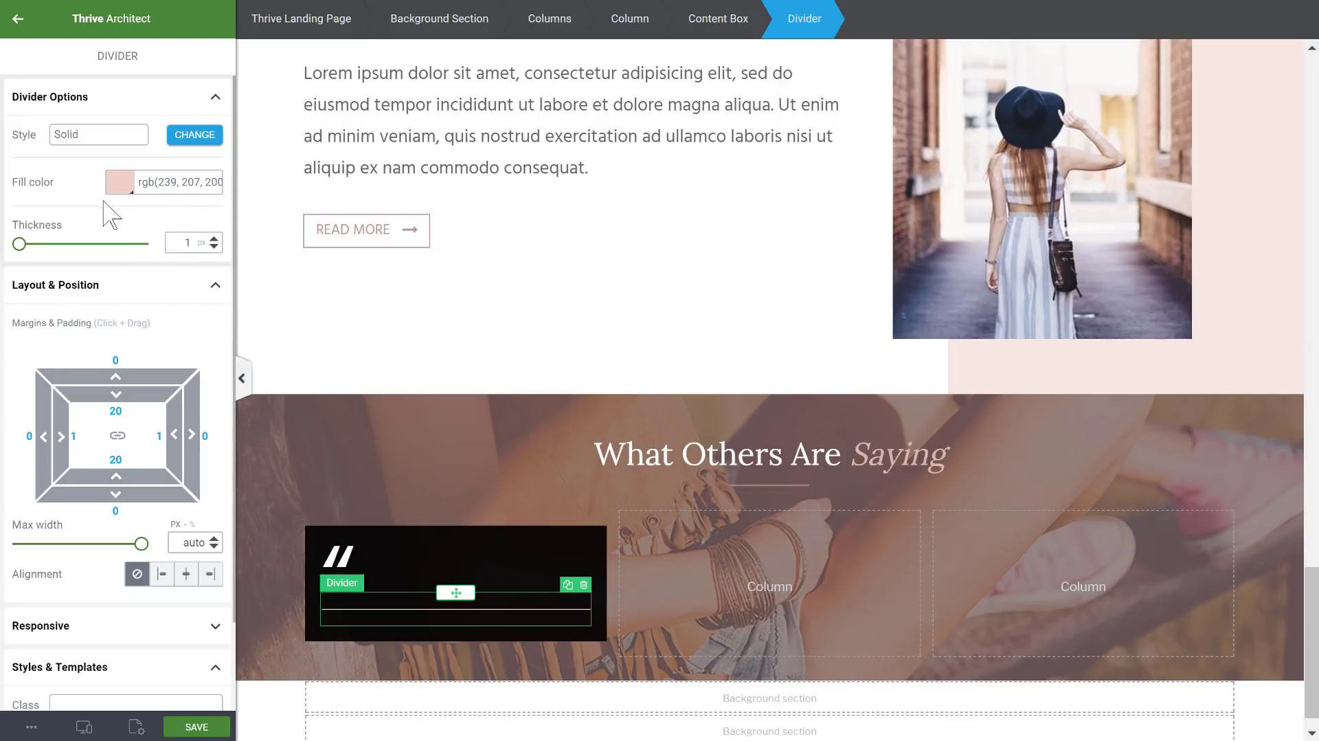
- Lower the divider's fill color opacity to 25% and set its top padding to 0 px
click(120, 182)
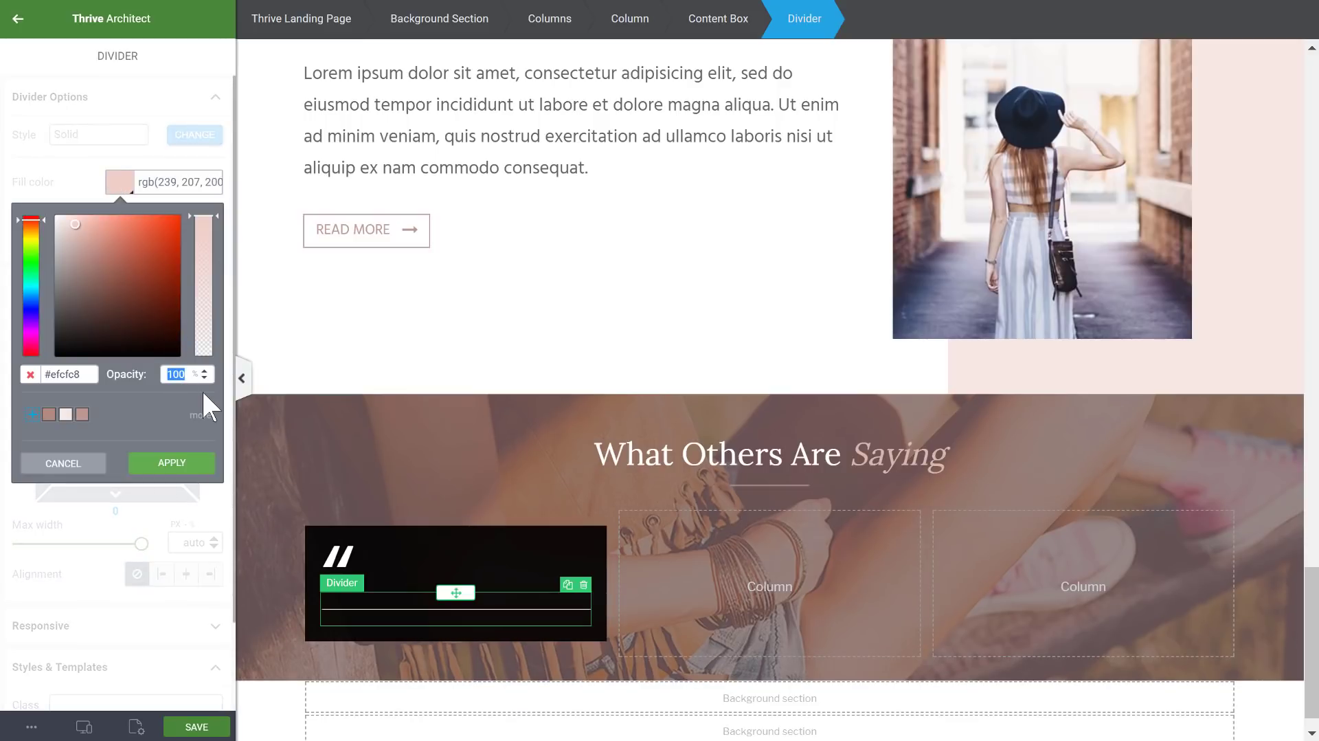
text(25)
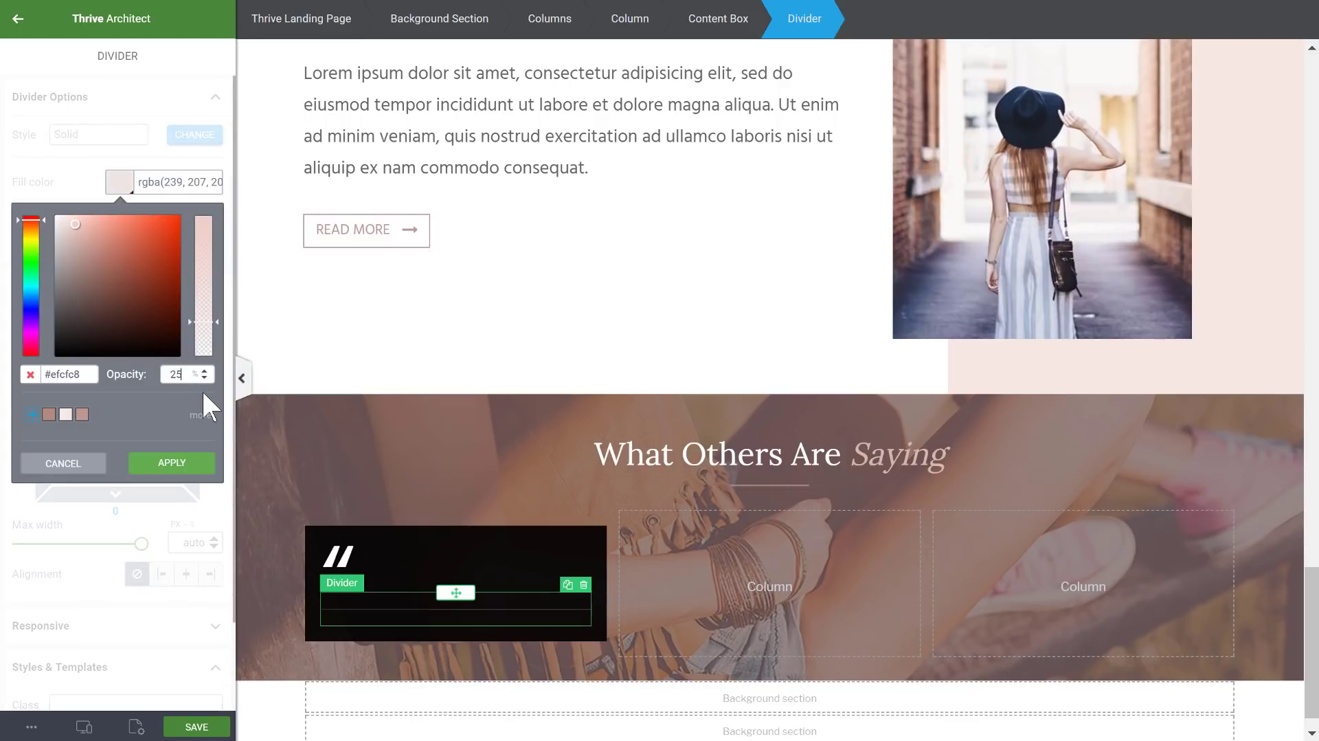
click(171, 463)
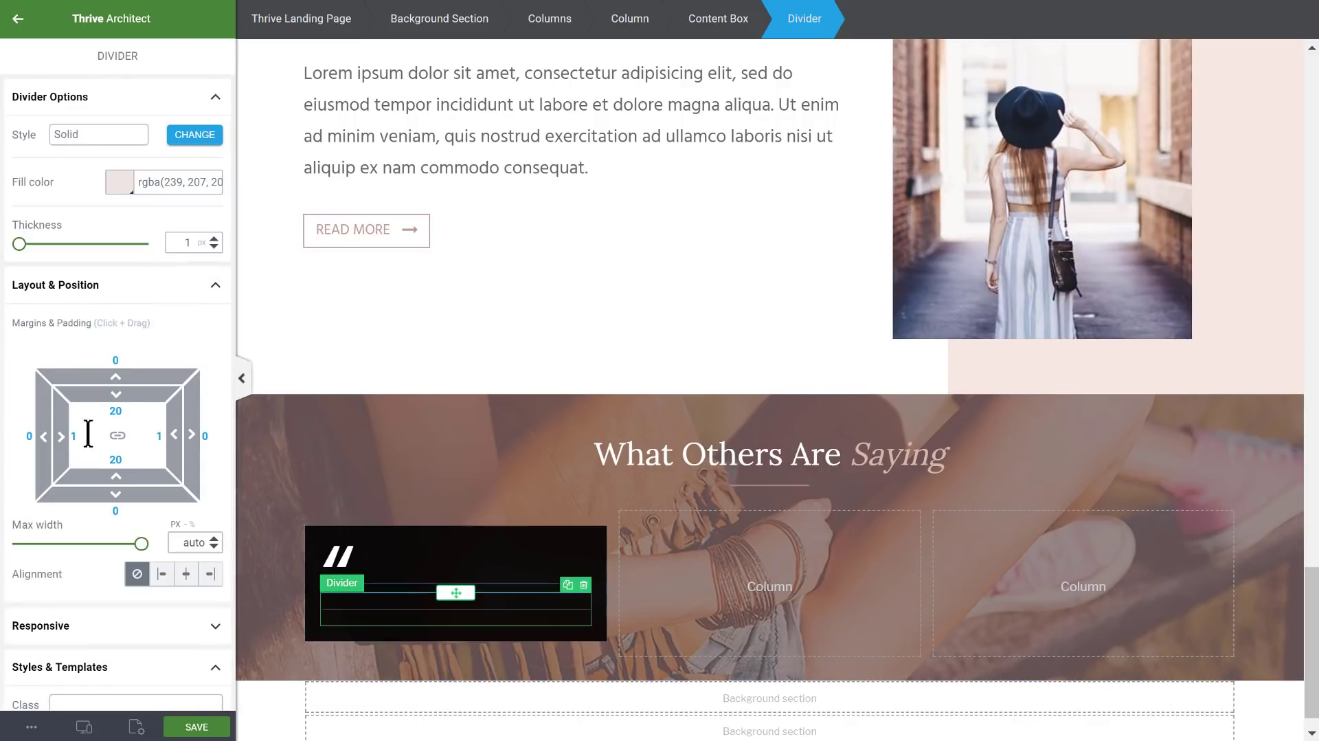
click(102, 412)
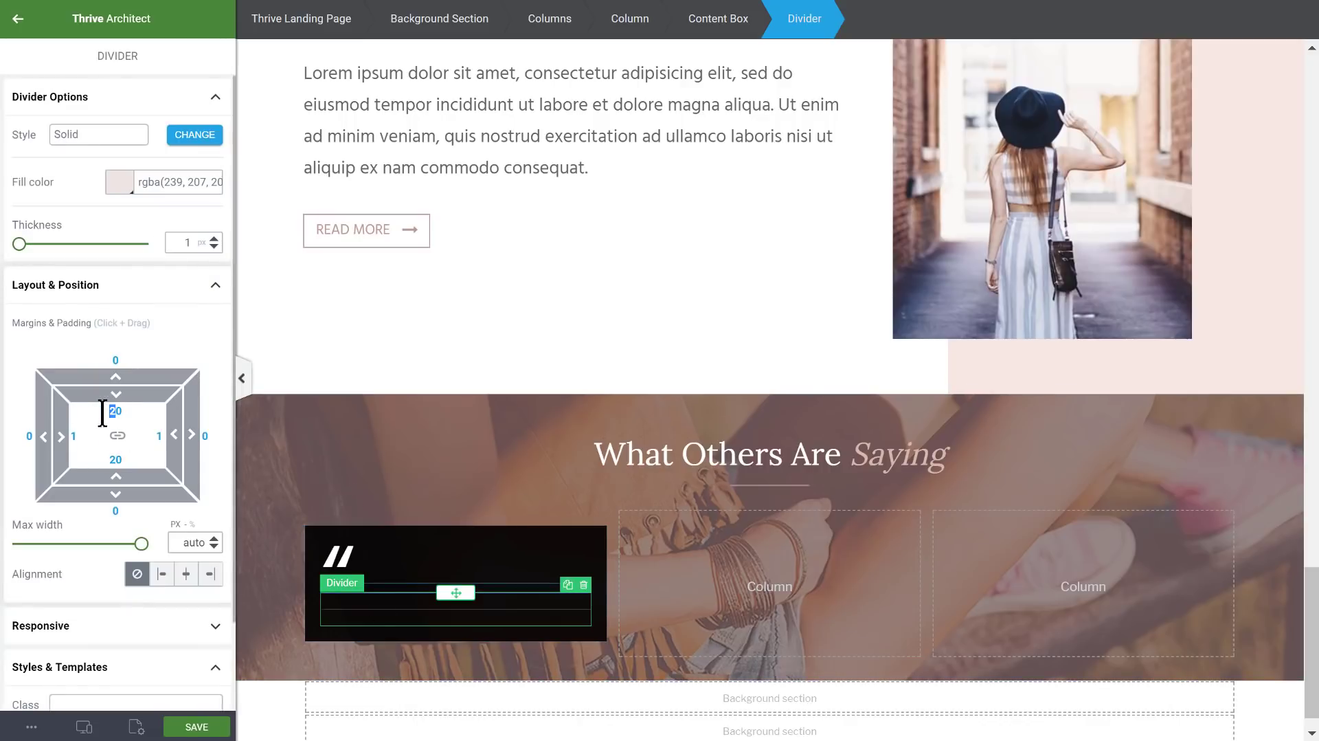
text(0)
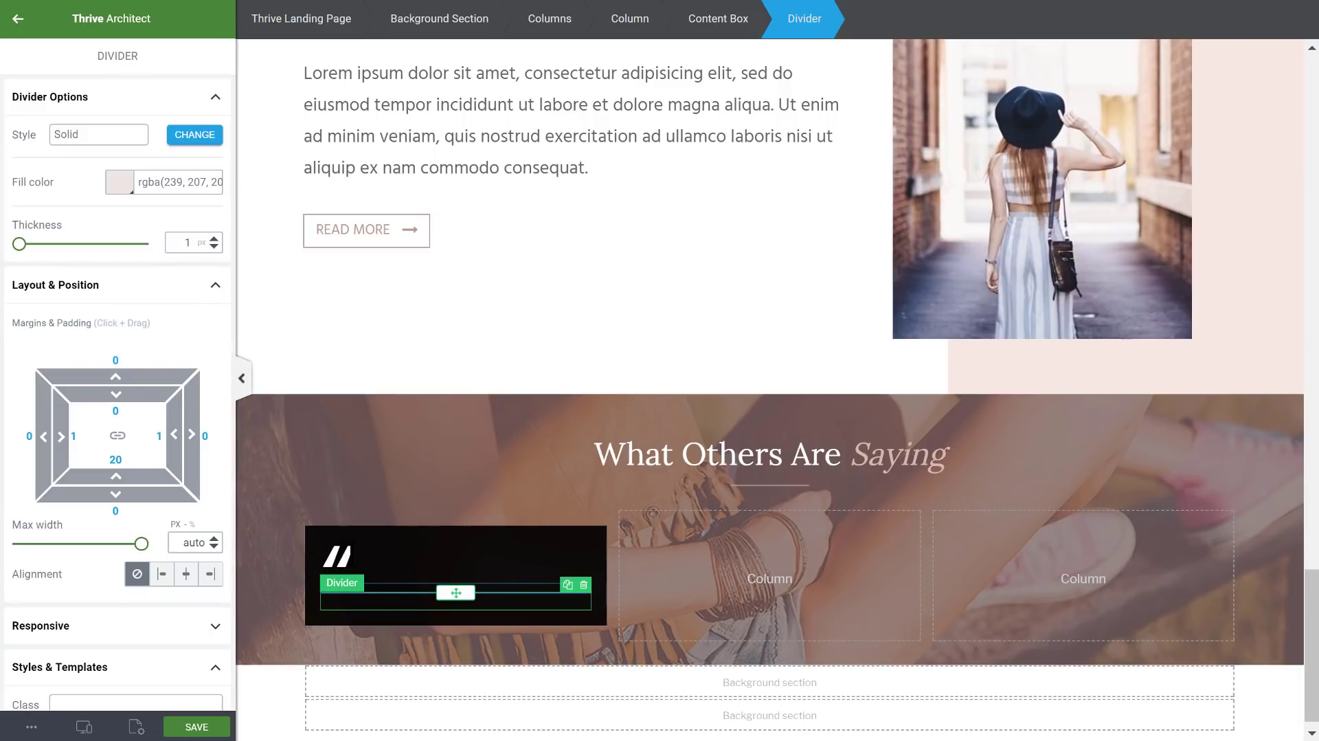
- Reduce the quotation mark text element's bottom margin to pull the divider closer beneath it
click(349, 560)
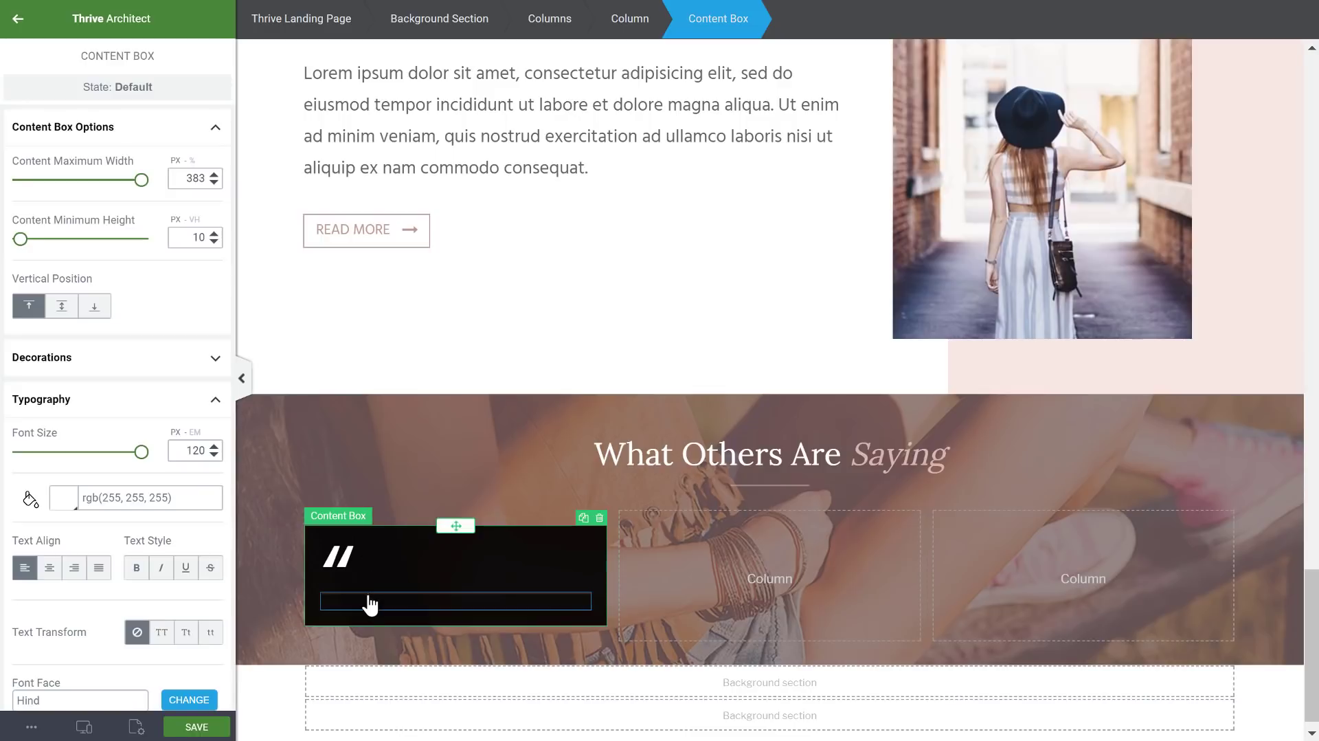
click(349, 557)
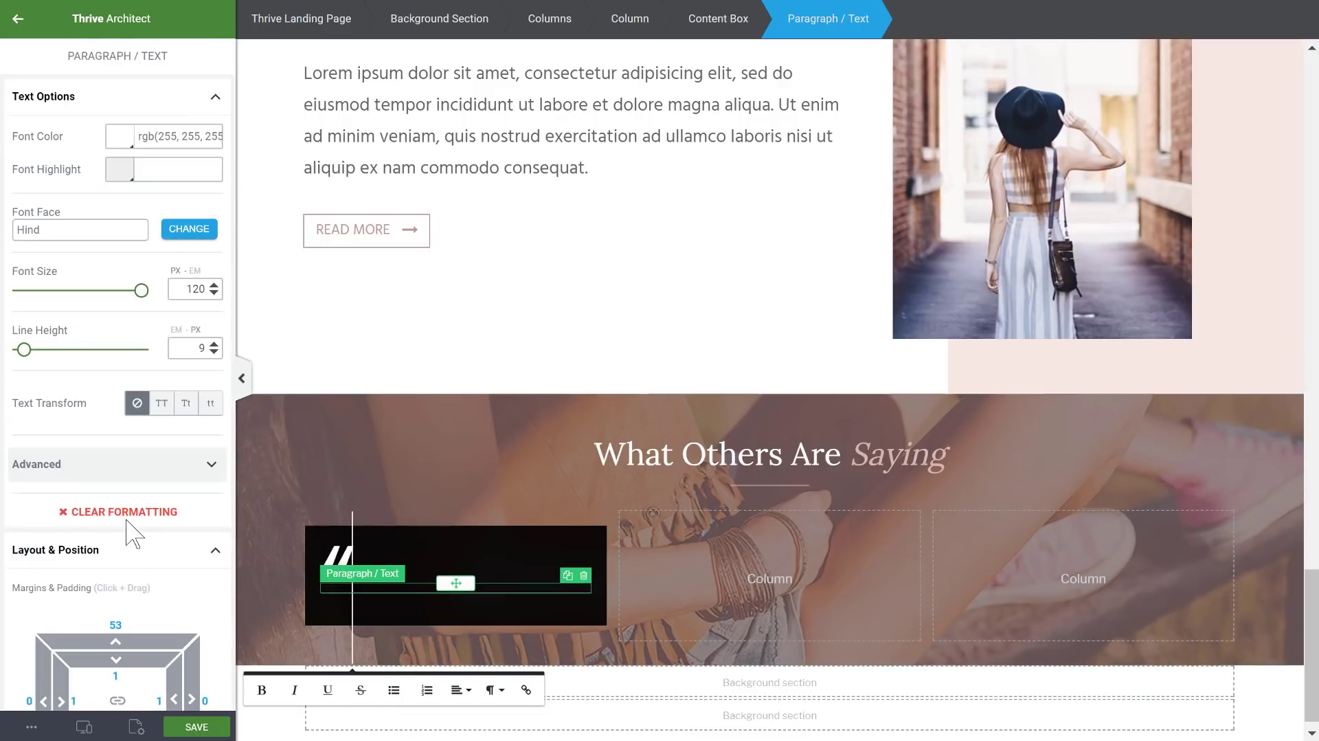
scroll(127, 521, down, 4)
drag(118, 458, 116, 430)
click(456, 531)
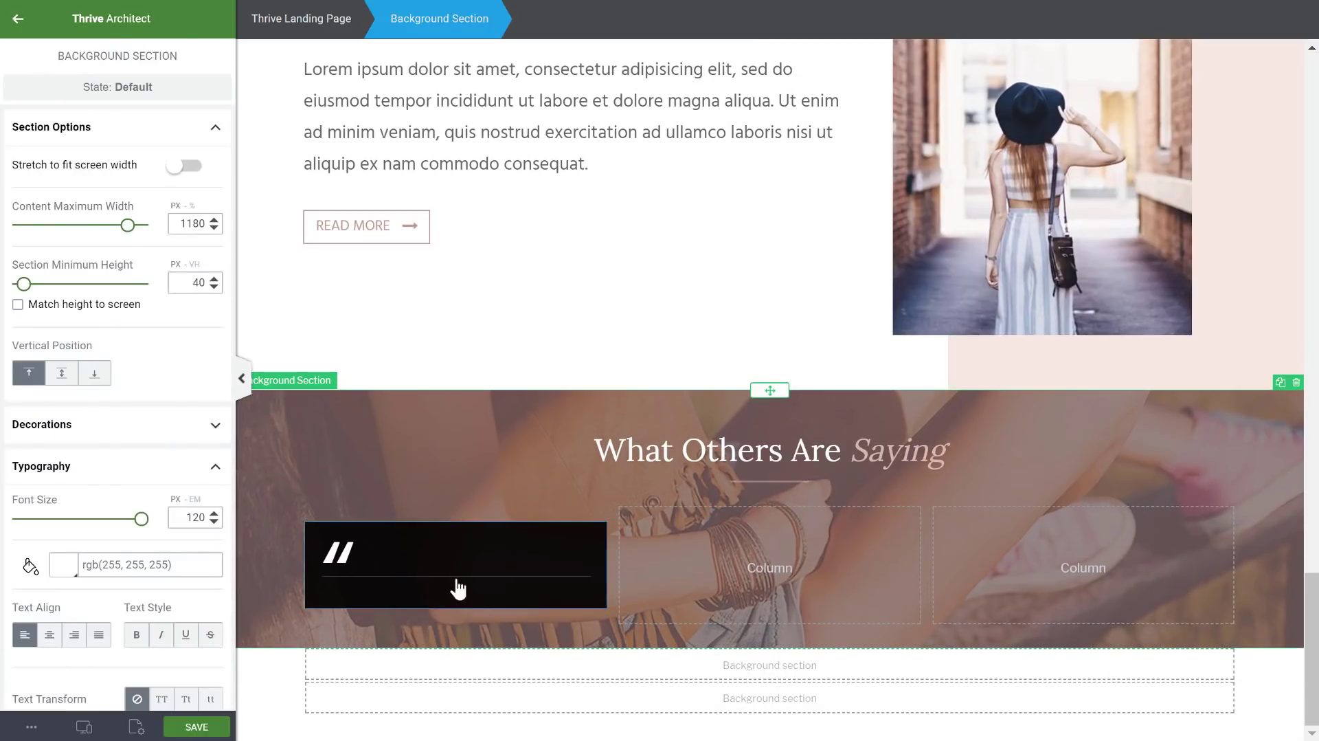
- Add a paragraph below the divider in the black box and replace its placeholder with the copied "Lorem ipsum dolor sit amet" testimonial text
click(18, 19)
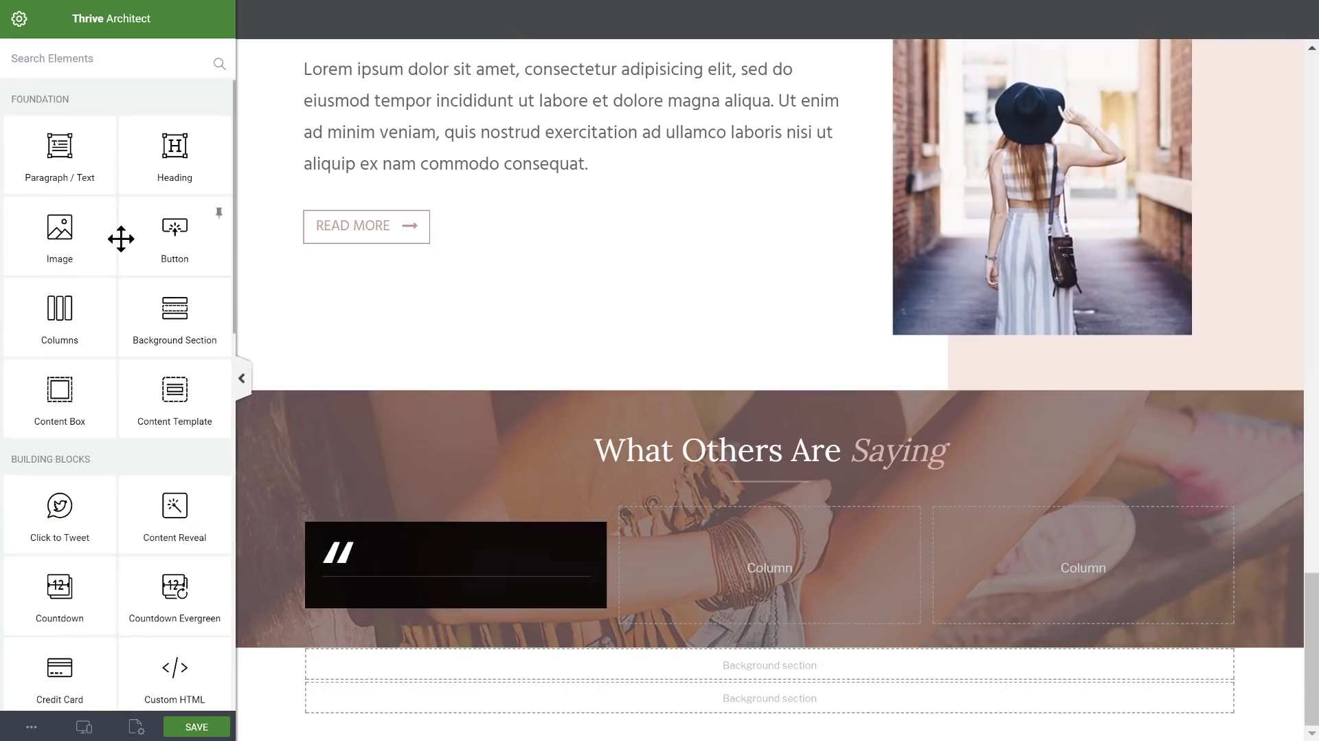
drag(60, 145, 465, 597)
click(466, 597)
key(ctrl+a)
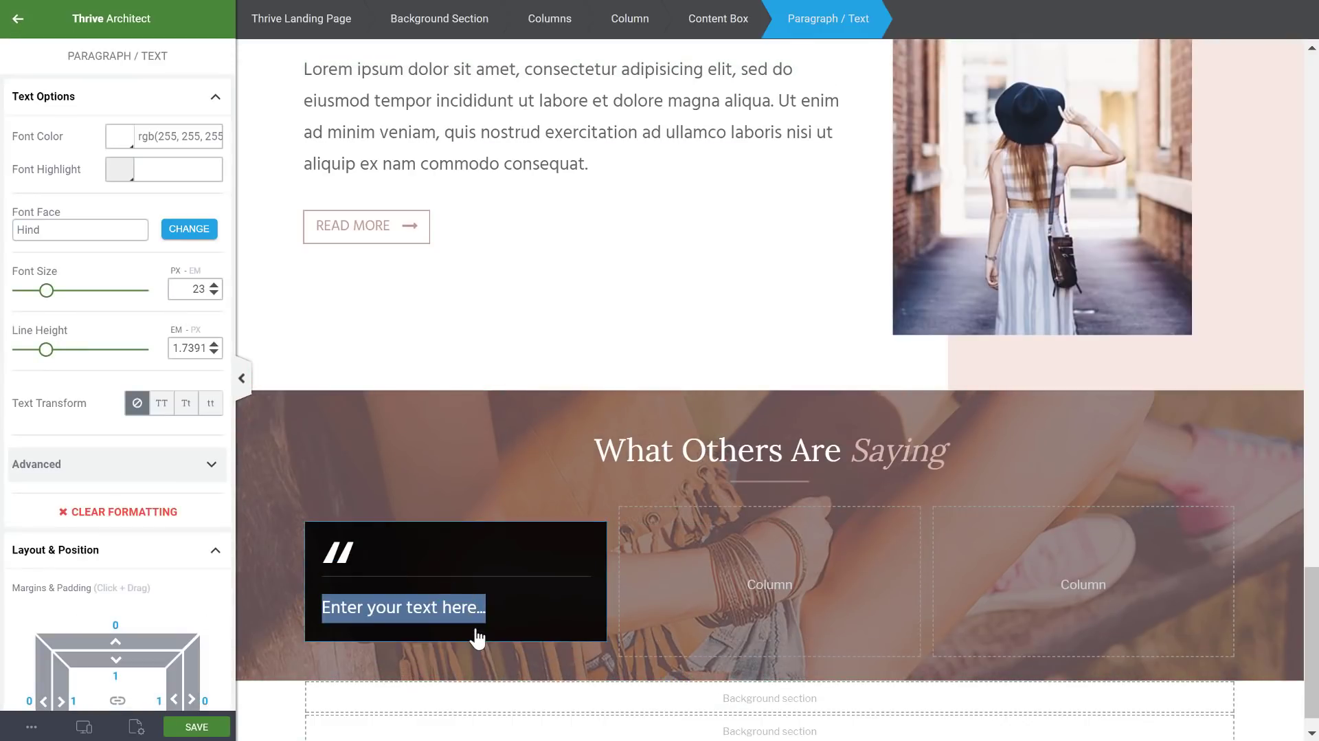
key(ctrl+v)
scroll(477, 635, down, 3)
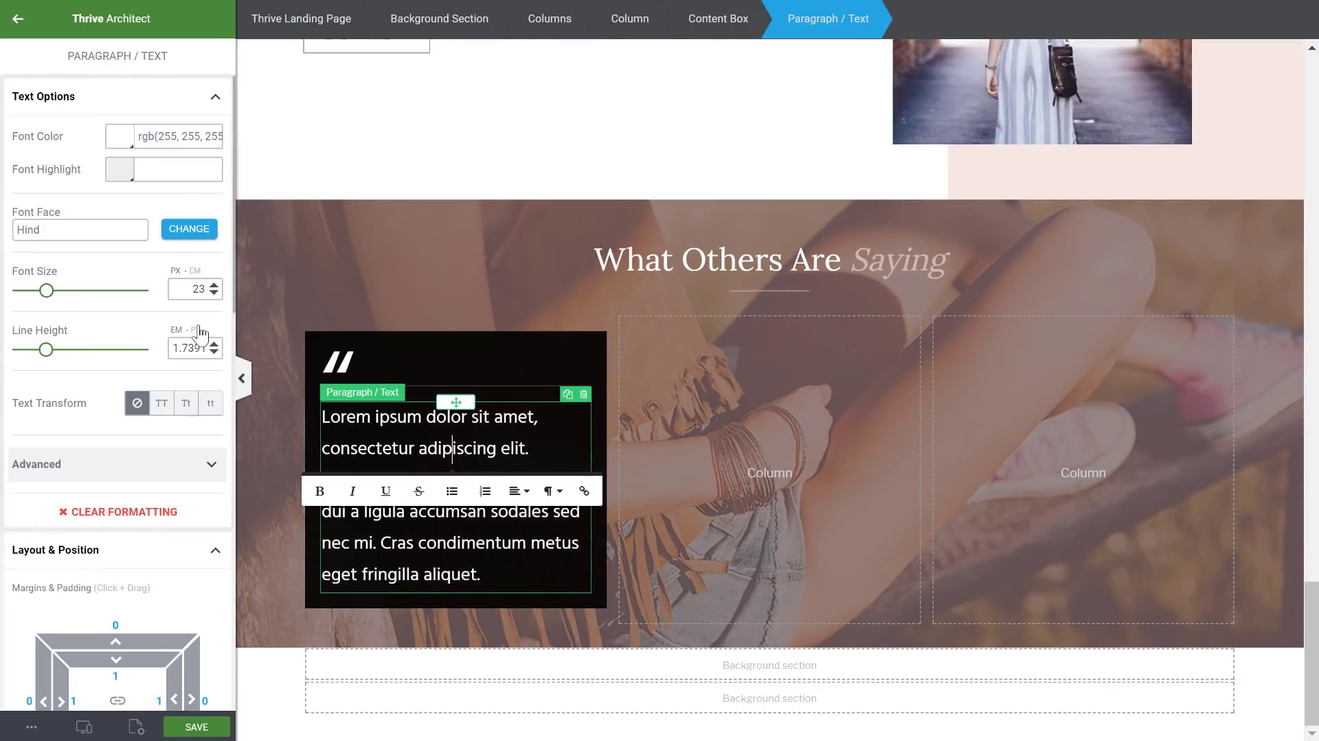
- Set the testimonial paragraph's font size to 19 px and its line height to 1.5 em
double_click(196, 290)
text(19)
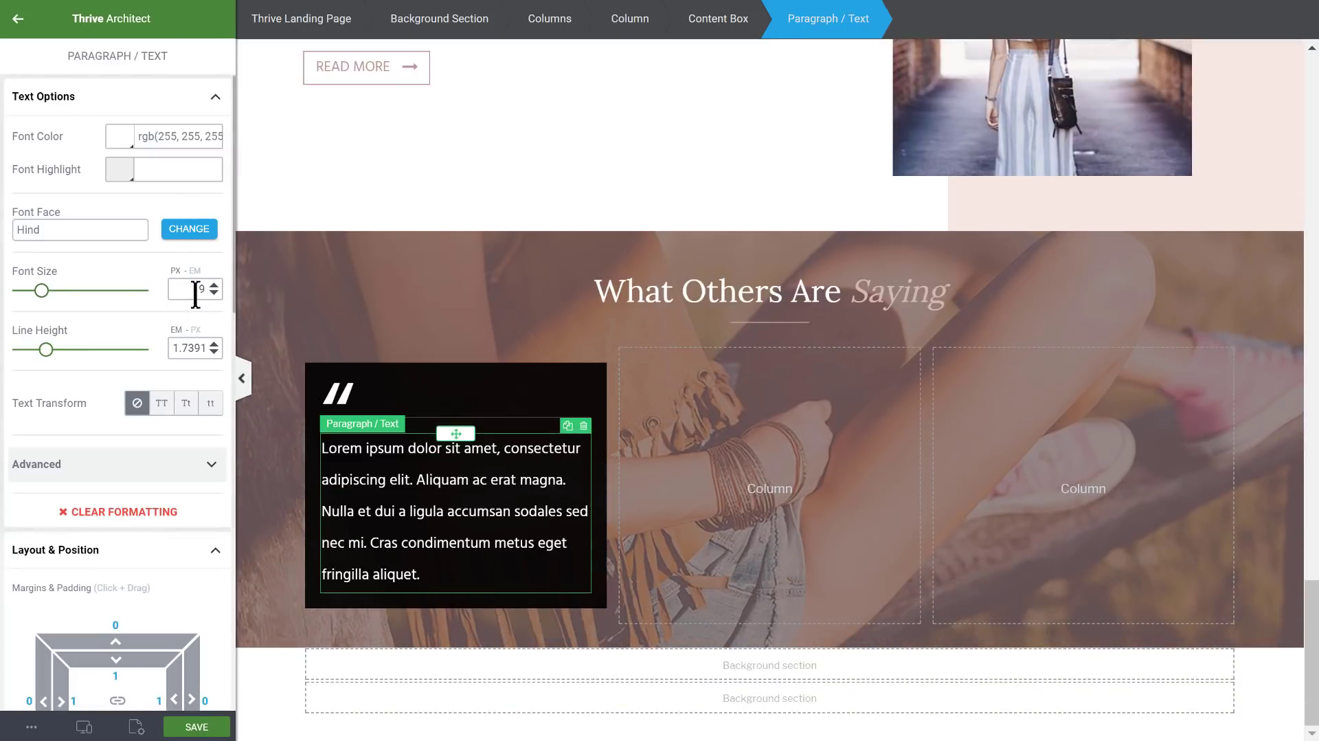
double_click(180, 348)
text(1.5)
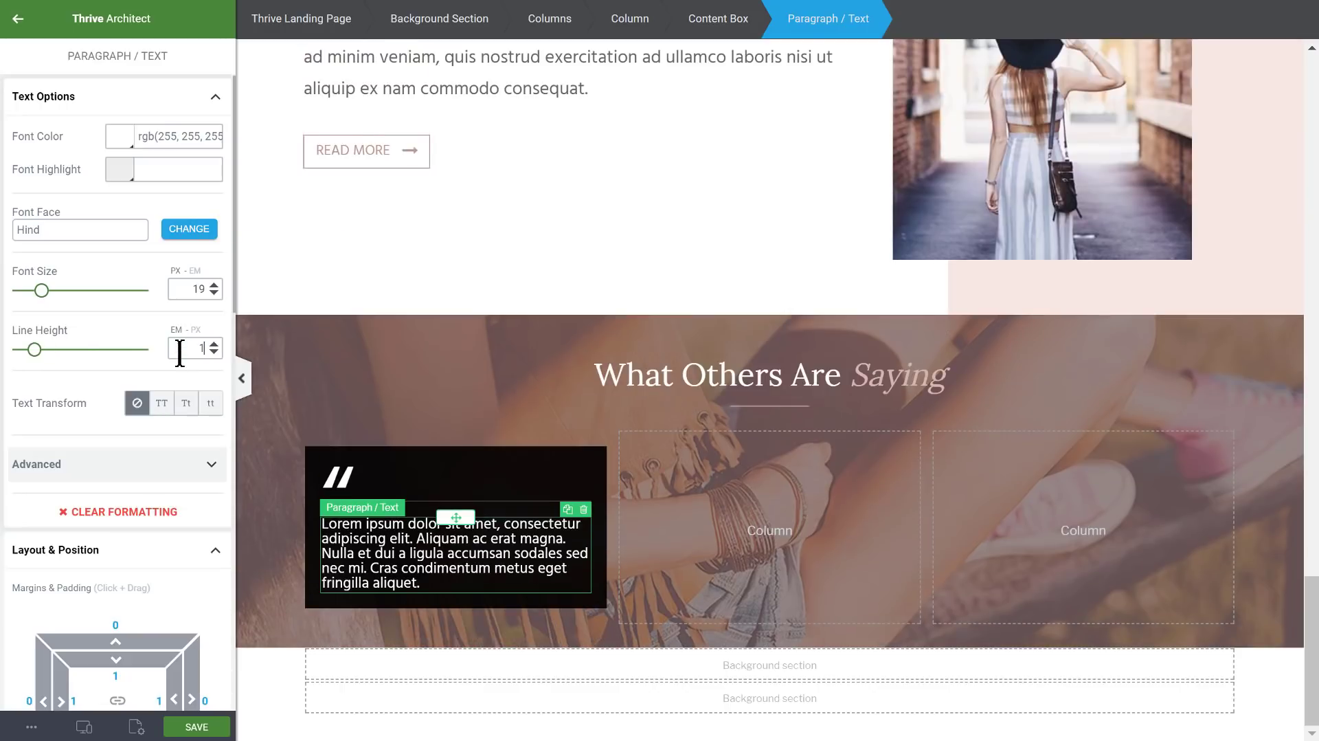
click(576, 344)
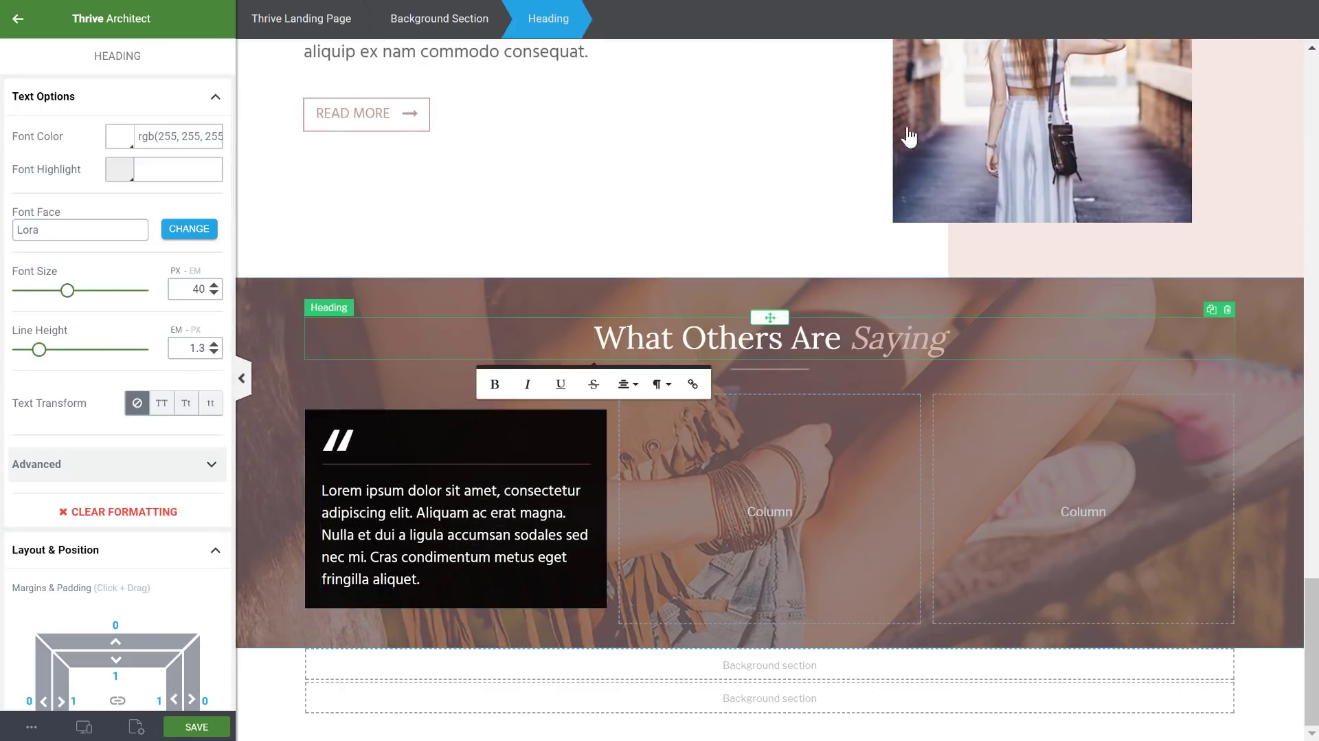
- Duplicate the divider under the quotation mark, move the copy below the testimonial paragraph, and select it
click(471, 492)
click(561, 465)
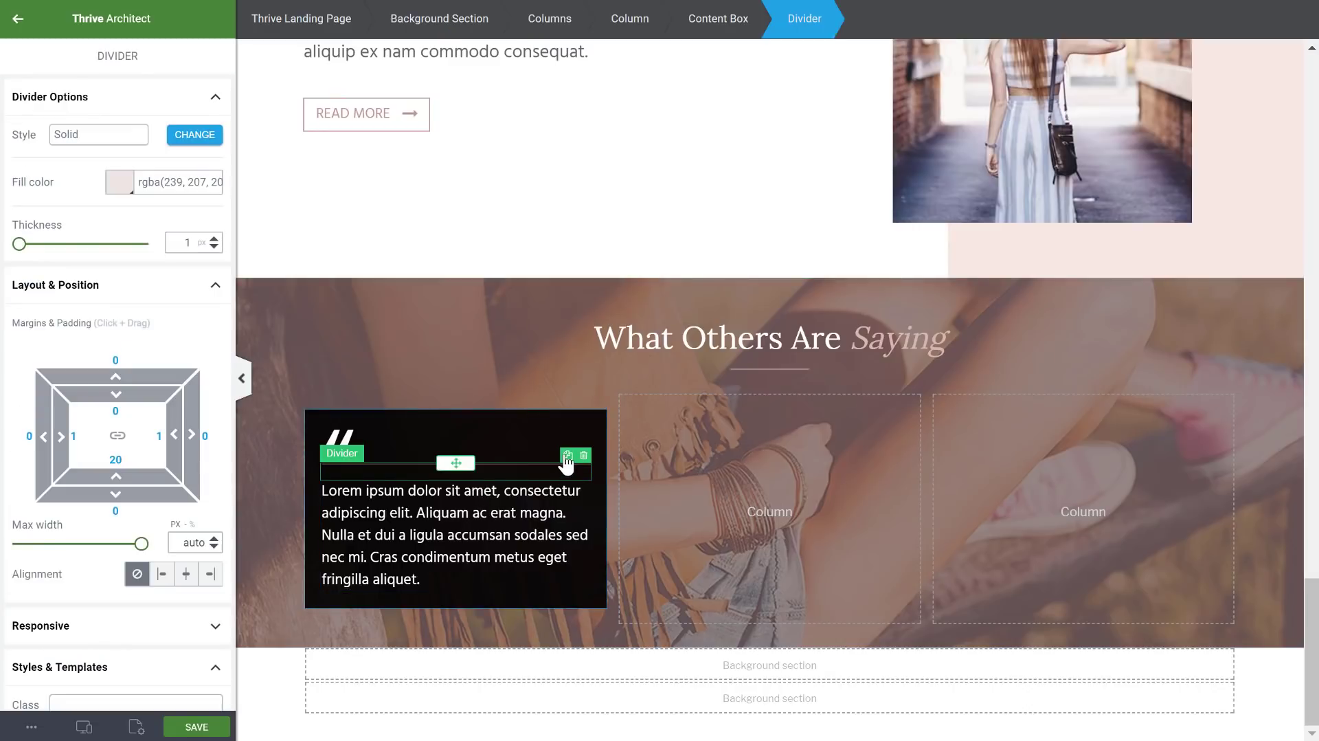
drag(561, 465, 521, 489)
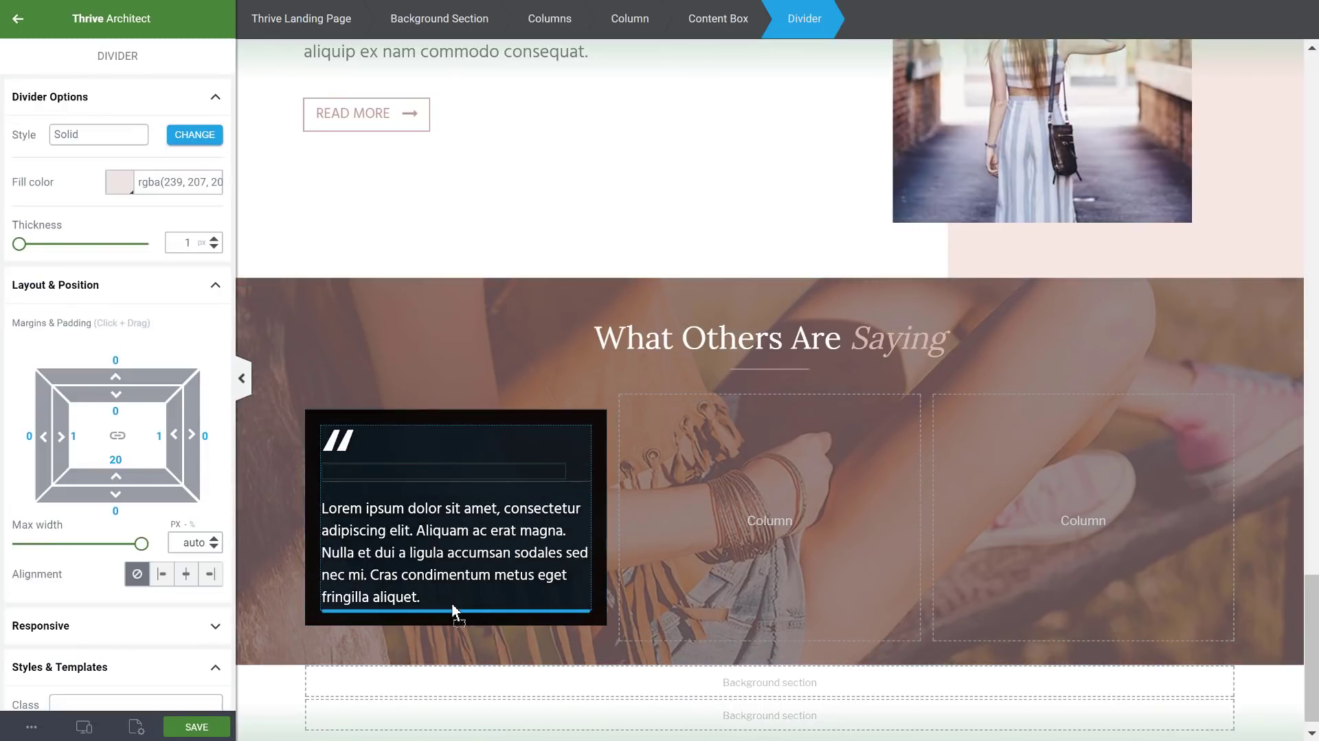
key(ctrl+z)
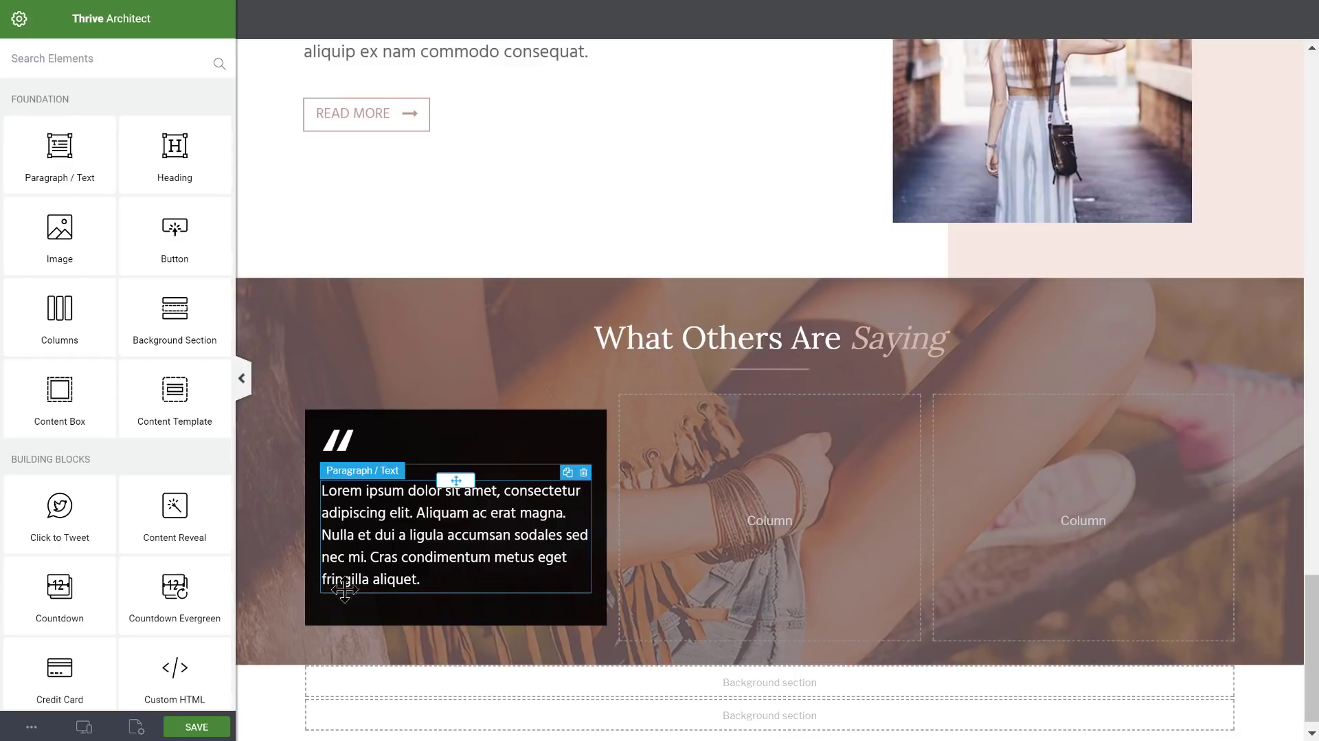
click(437, 604)
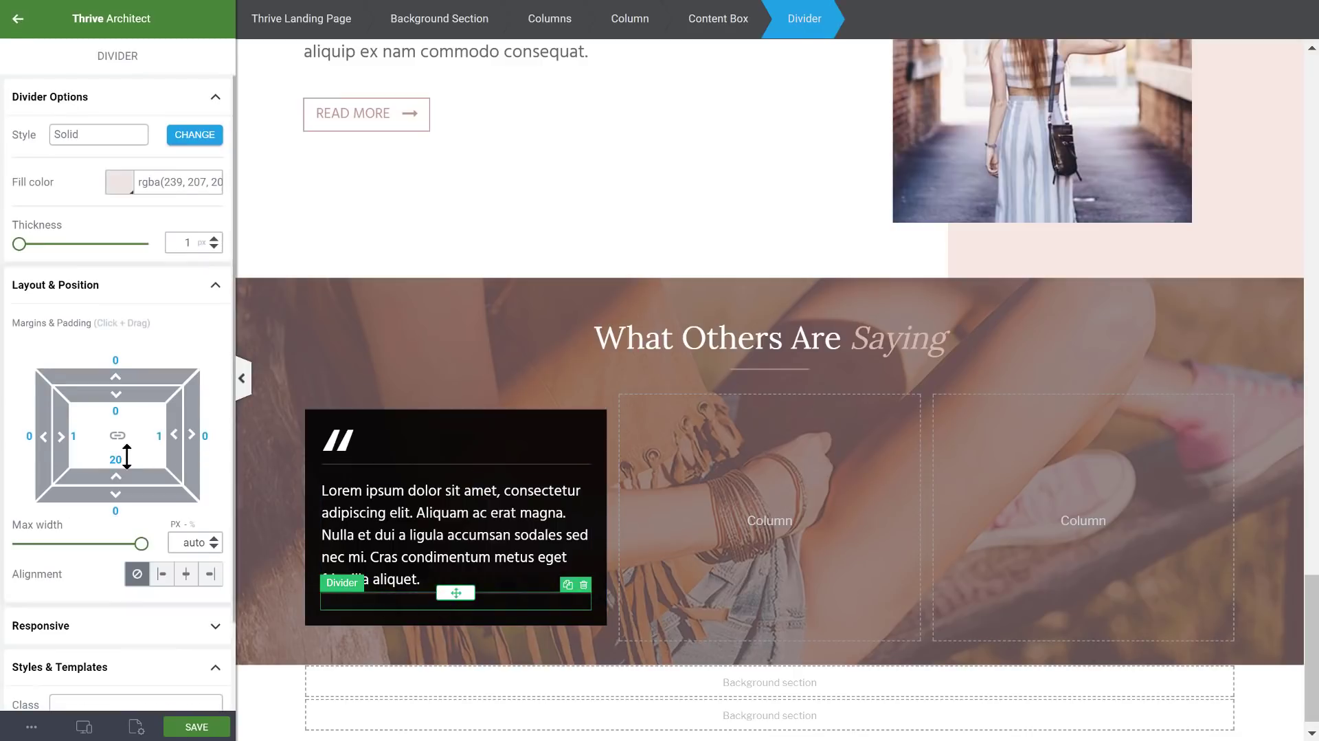
- Set the top padding of the divider below the testimonial paragraph to 20
scroll(121, 447, down, 1)
scroll(114, 459, up, 1)
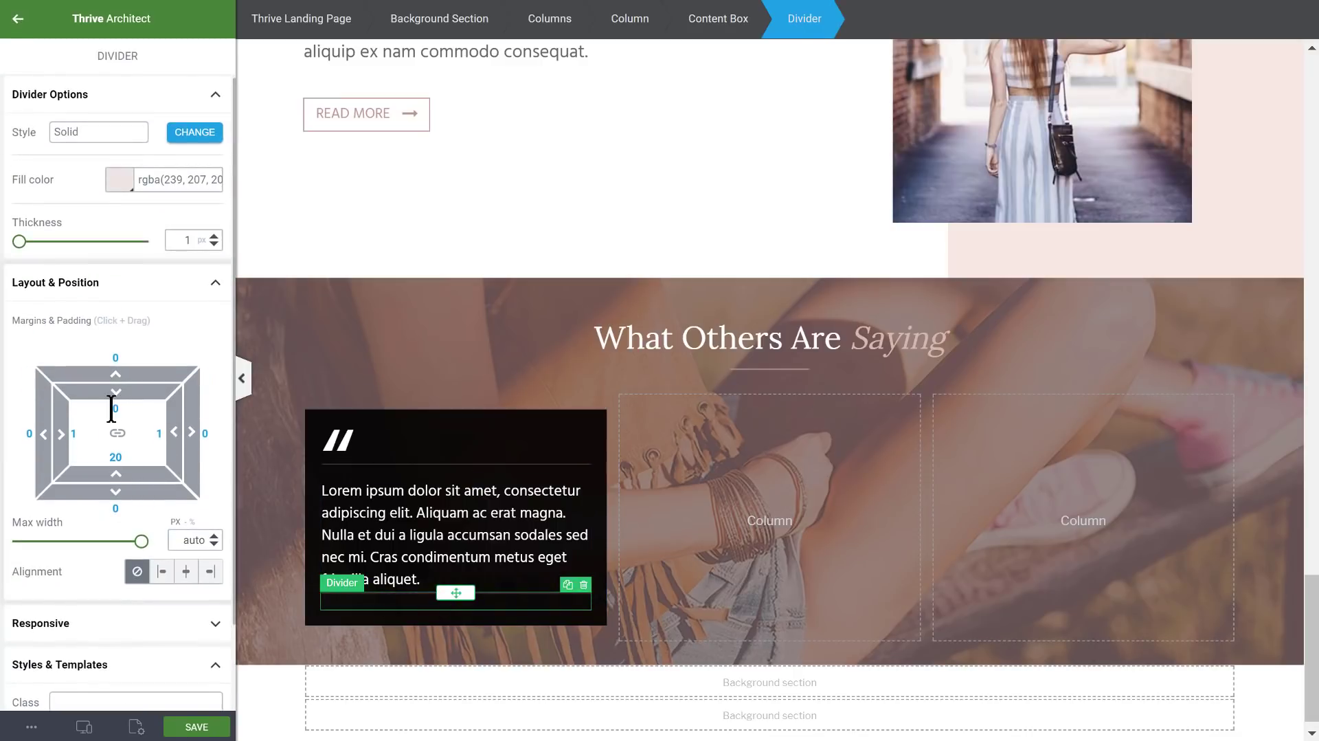
text(2)
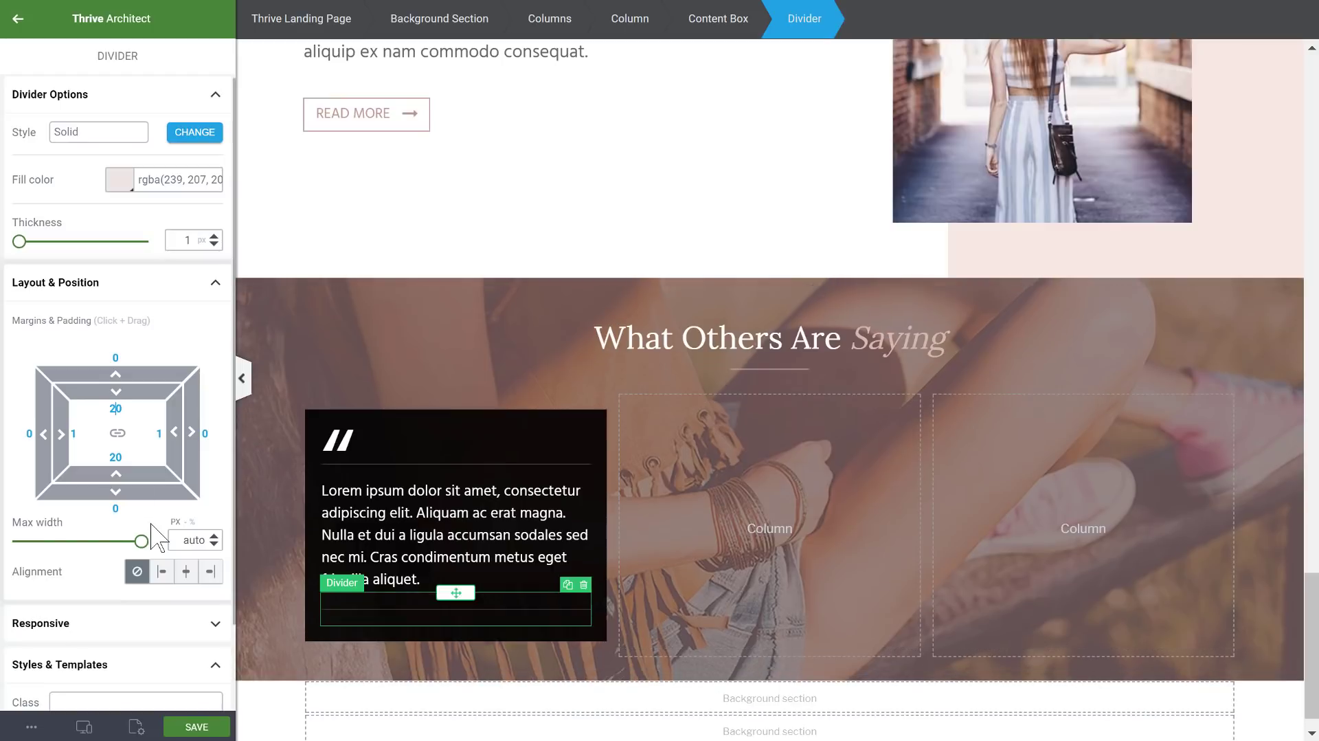
key(BackSpace)
text(1)
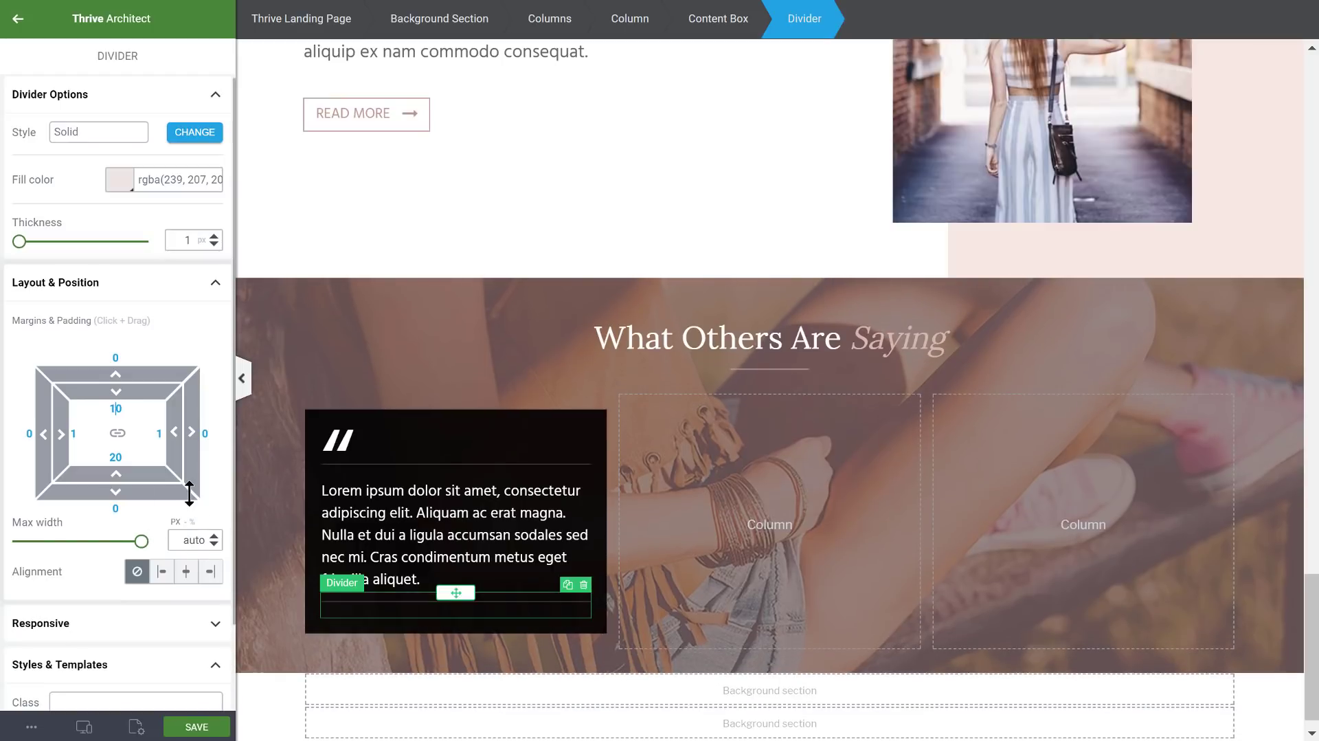
click(502, 505)
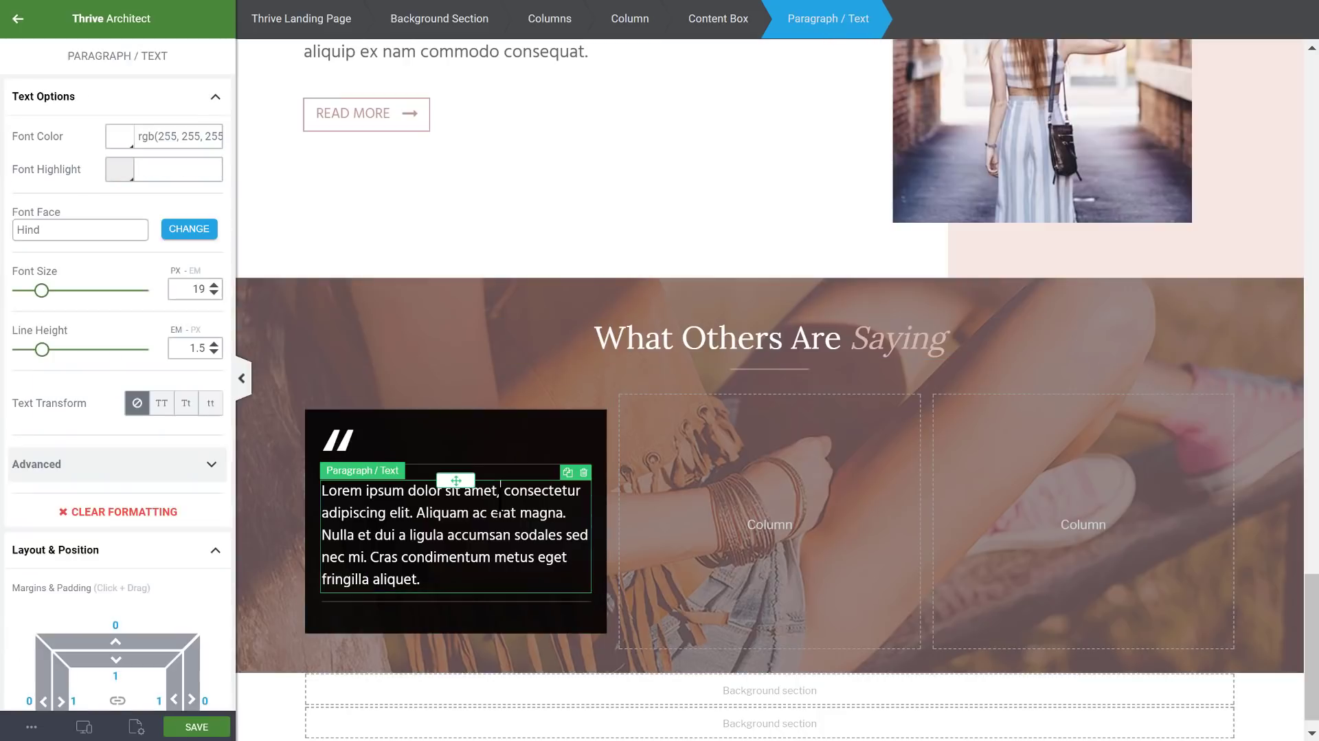
click(400, 614)
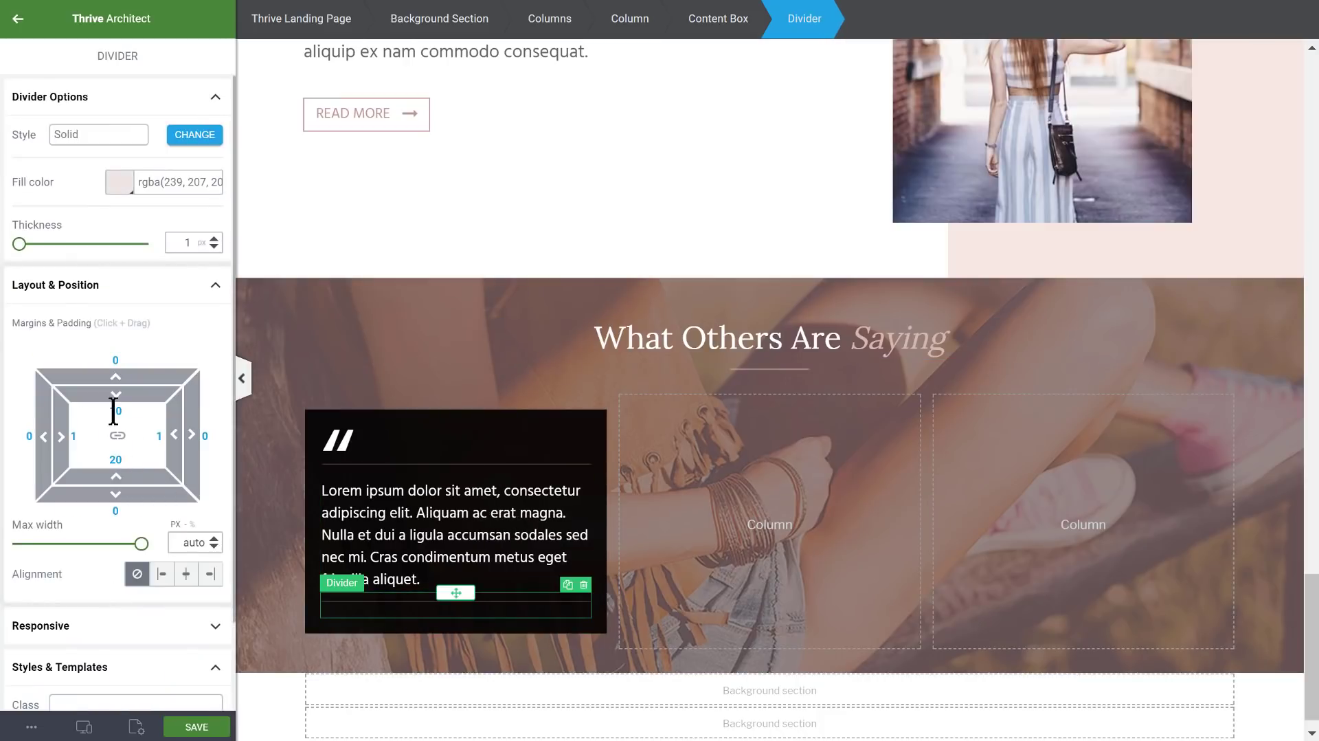
text(2)
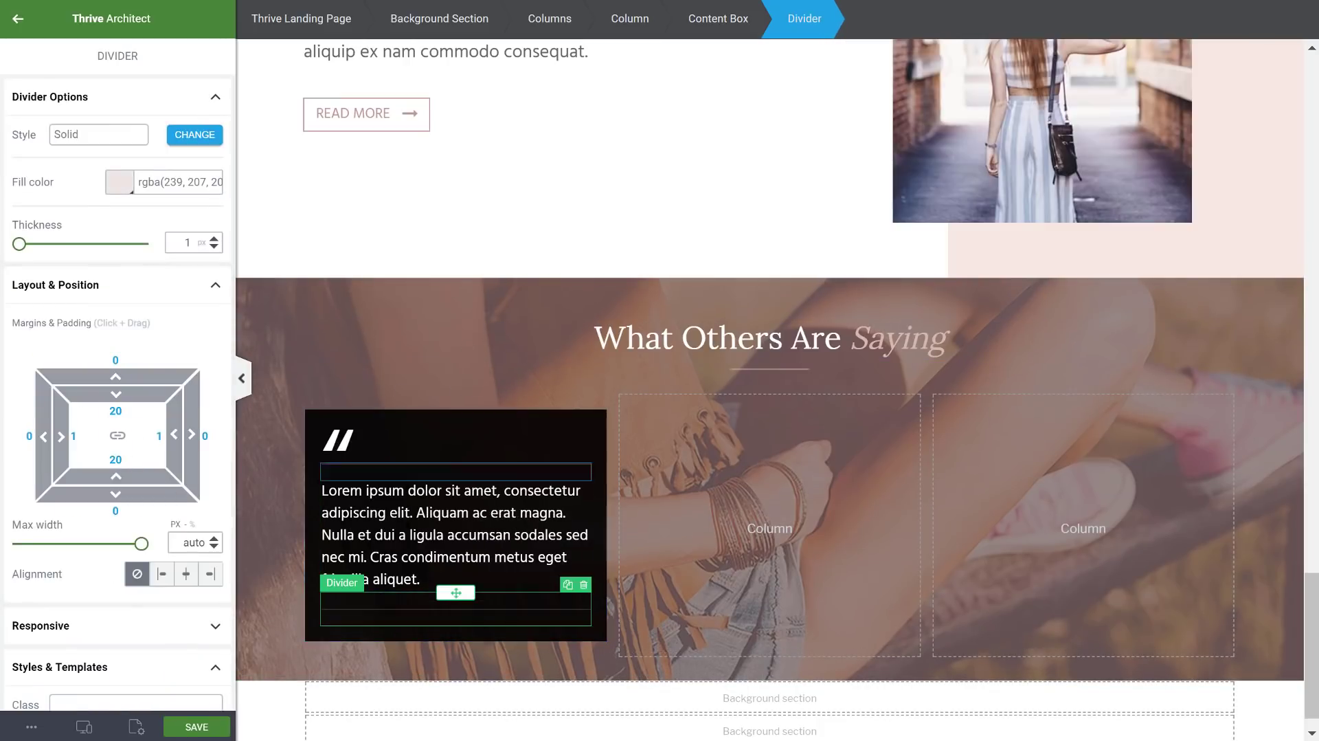
click(295, 561)
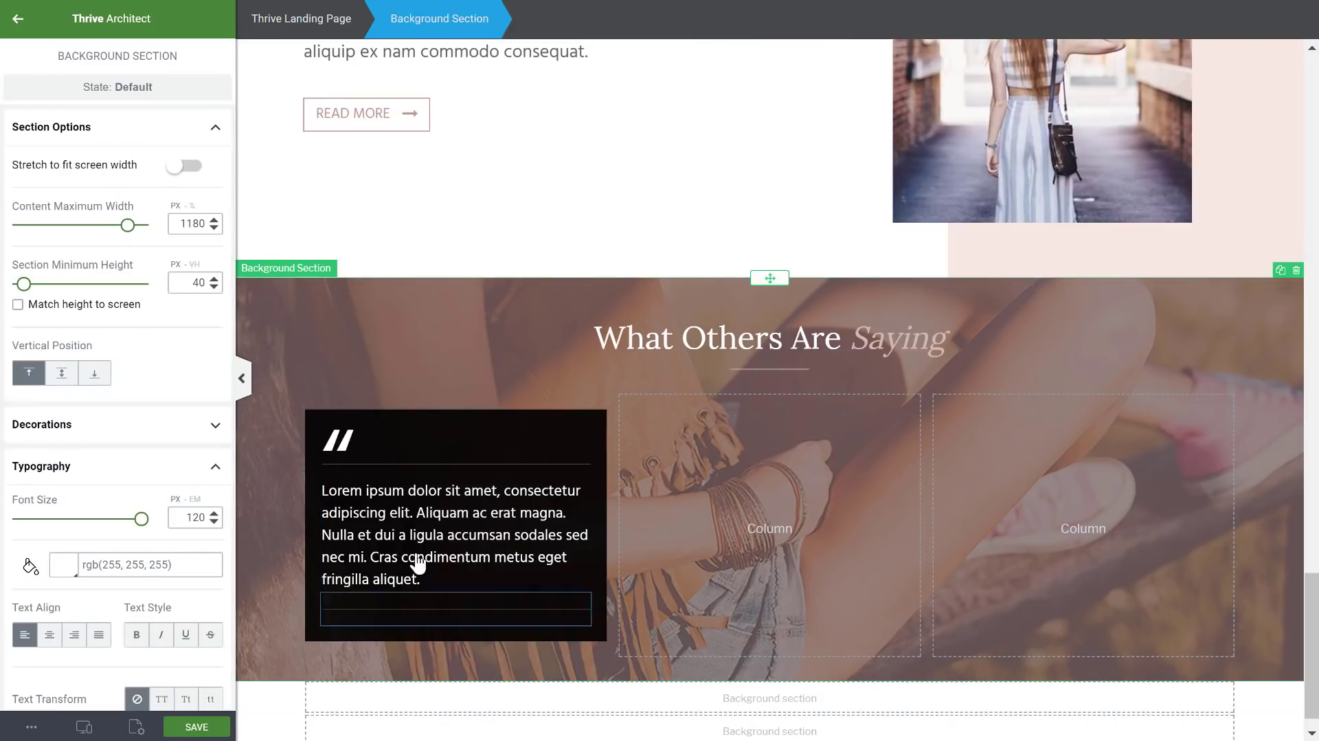
- Add a paragraph below the lower divider in the black box reading "Author Name" and make it bold and italic
click(18, 19)
drag(60, 148, 454, 627)
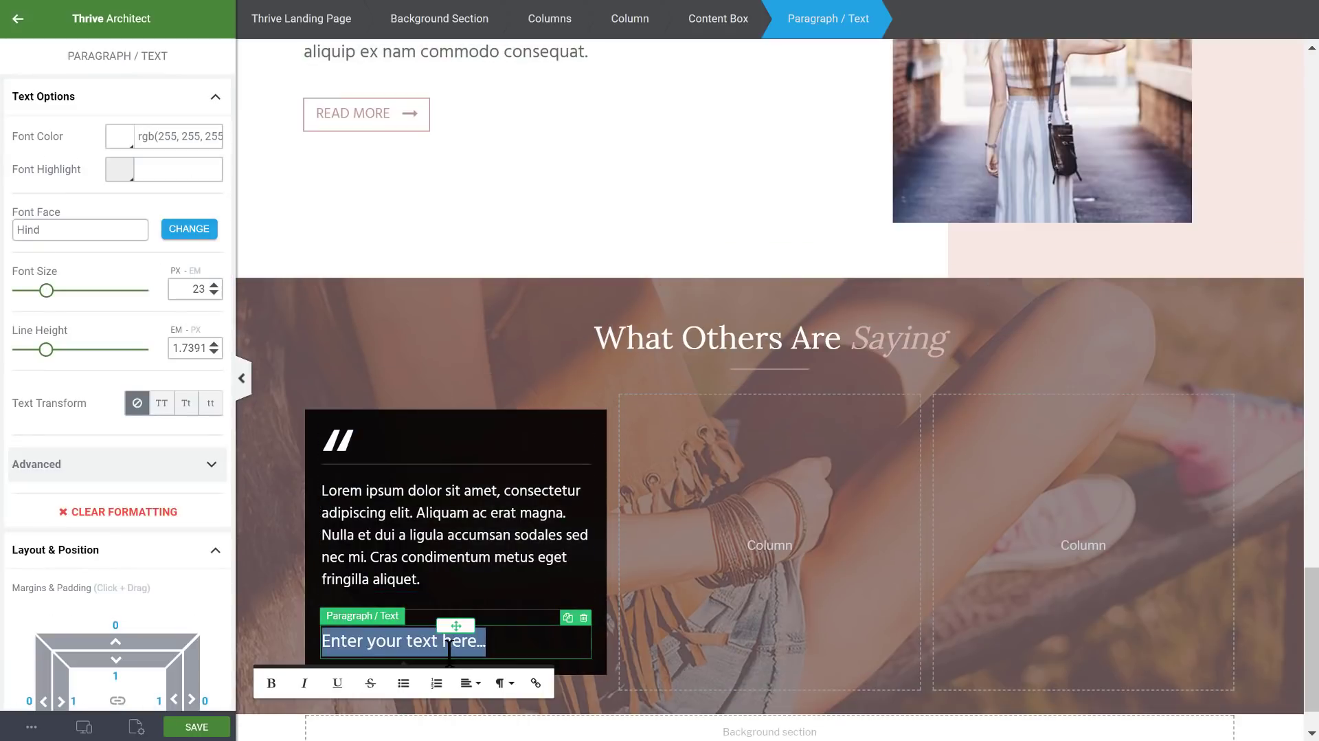
text(Author Name)
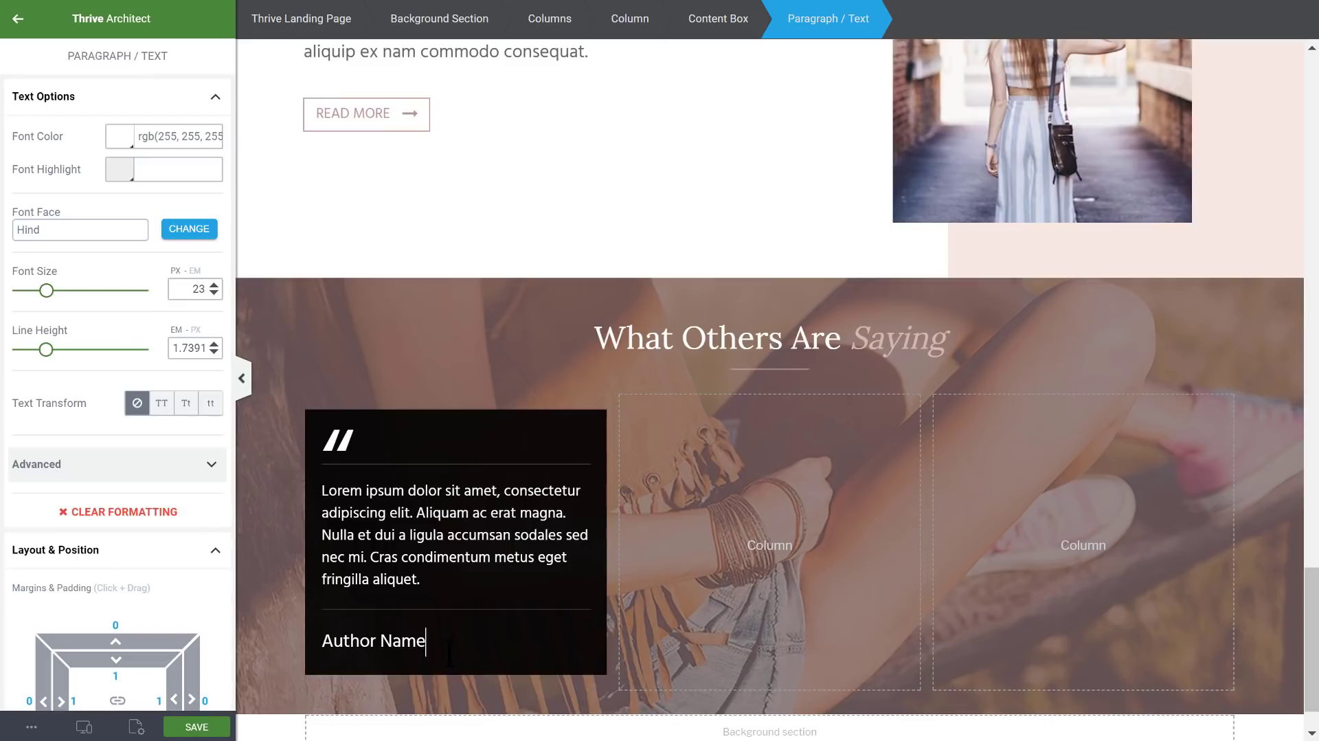
key(shift+Home)
key(ctrl+i)
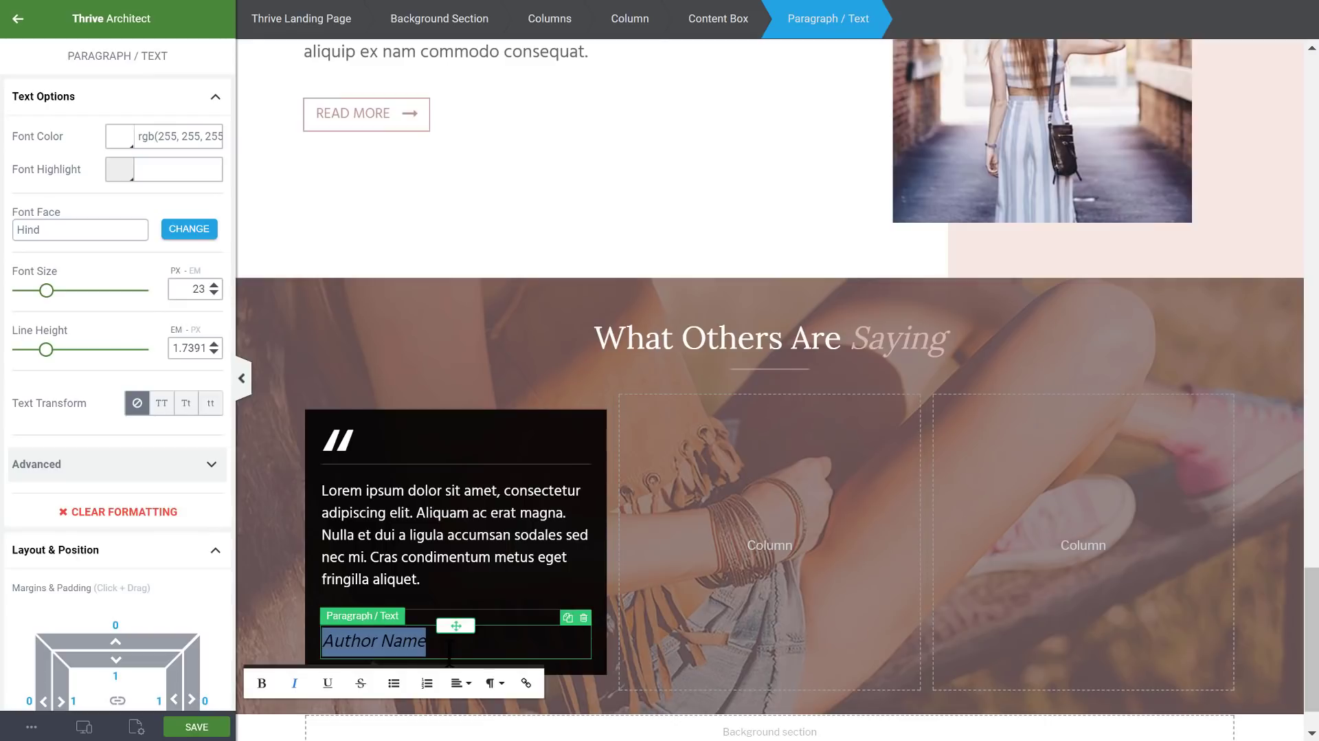
key(ctrl+b)
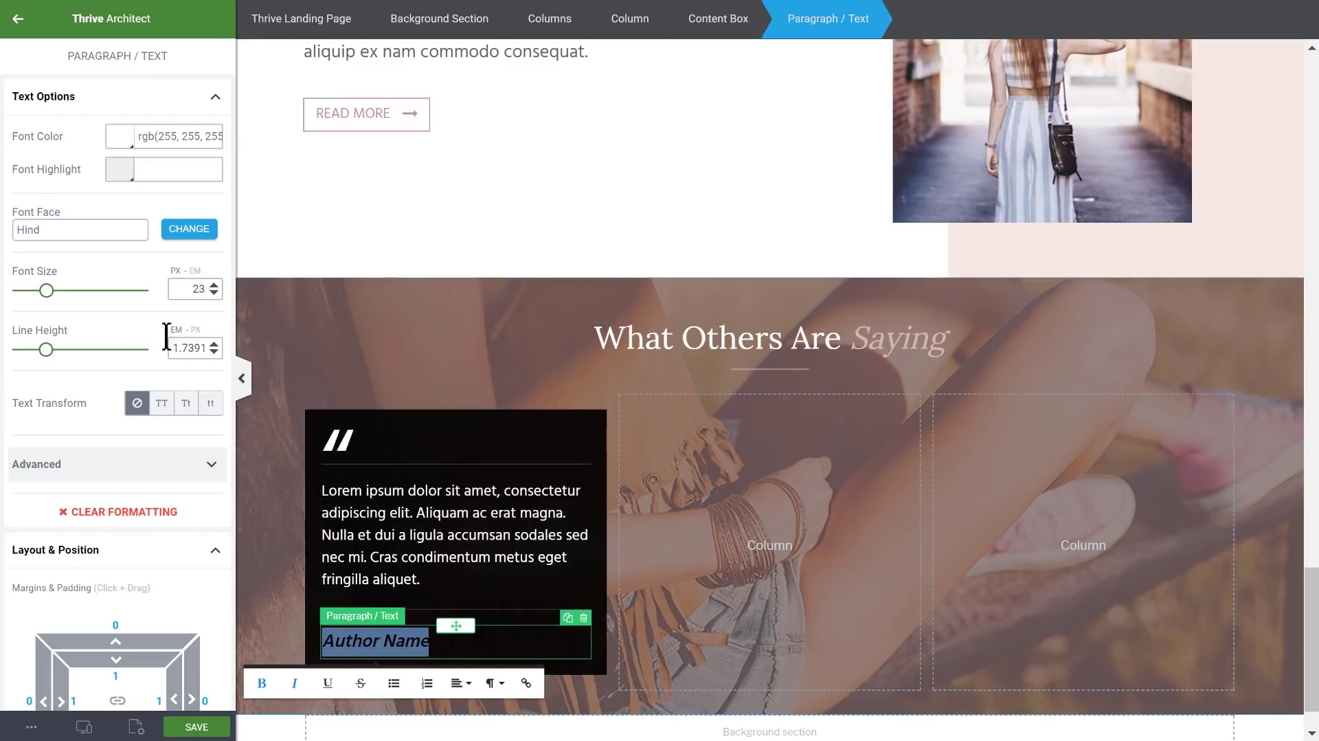
- Change the "Author Name" text to the Google font Lora with regular weight 400
click(189, 229)
click(84, 303)
click(96, 331)
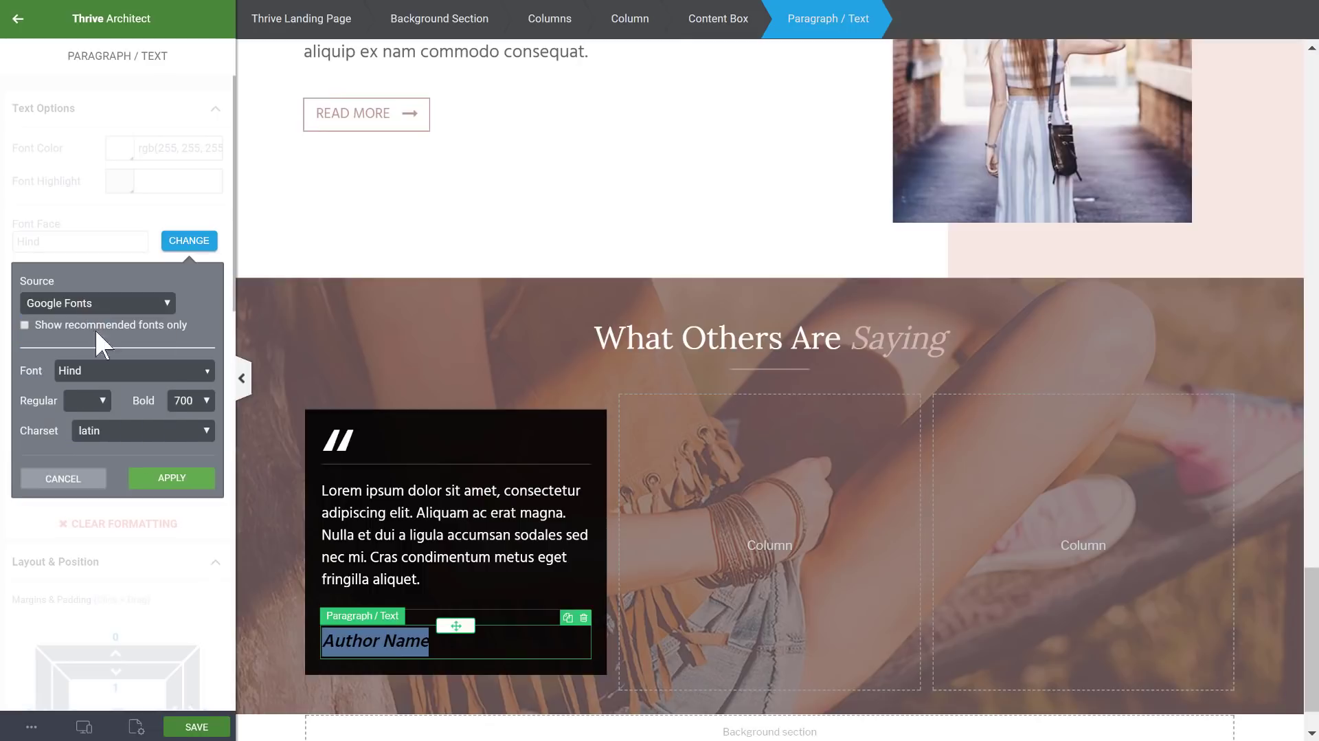
click(101, 371)
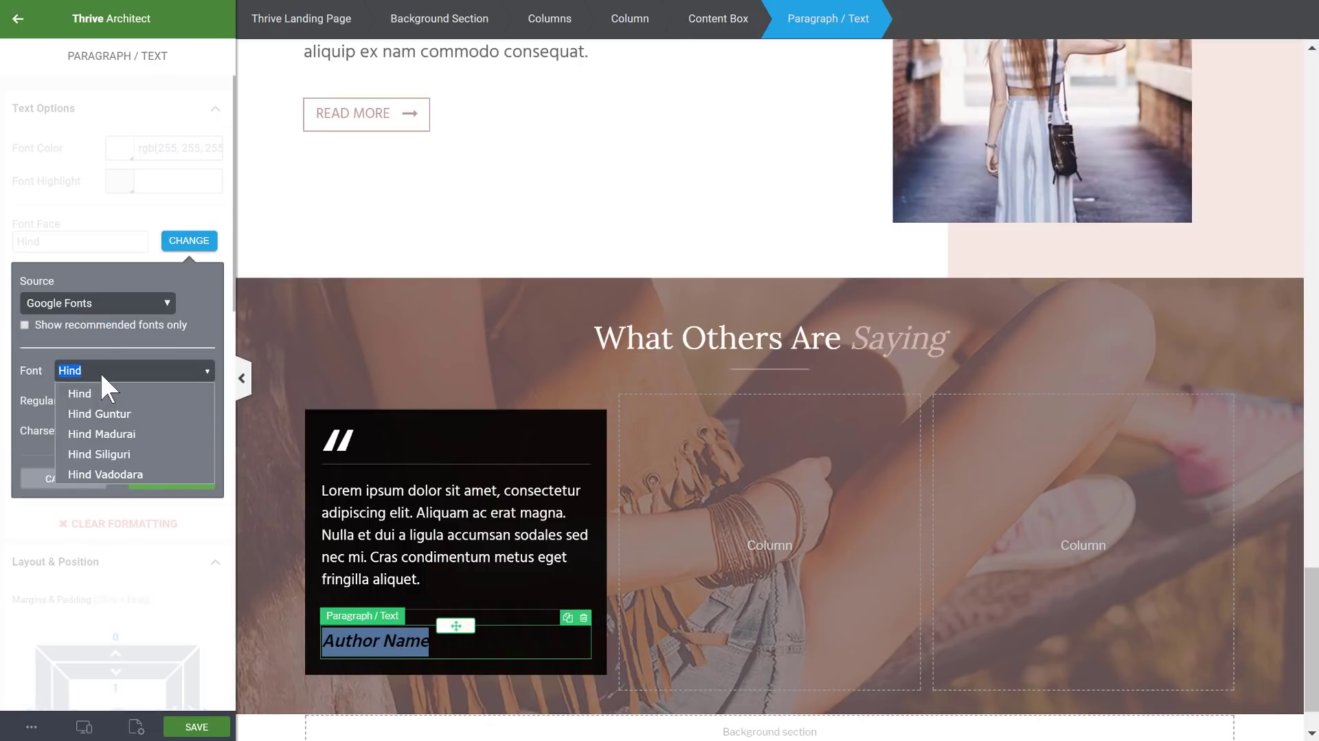
text(Lora)
click(103, 396)
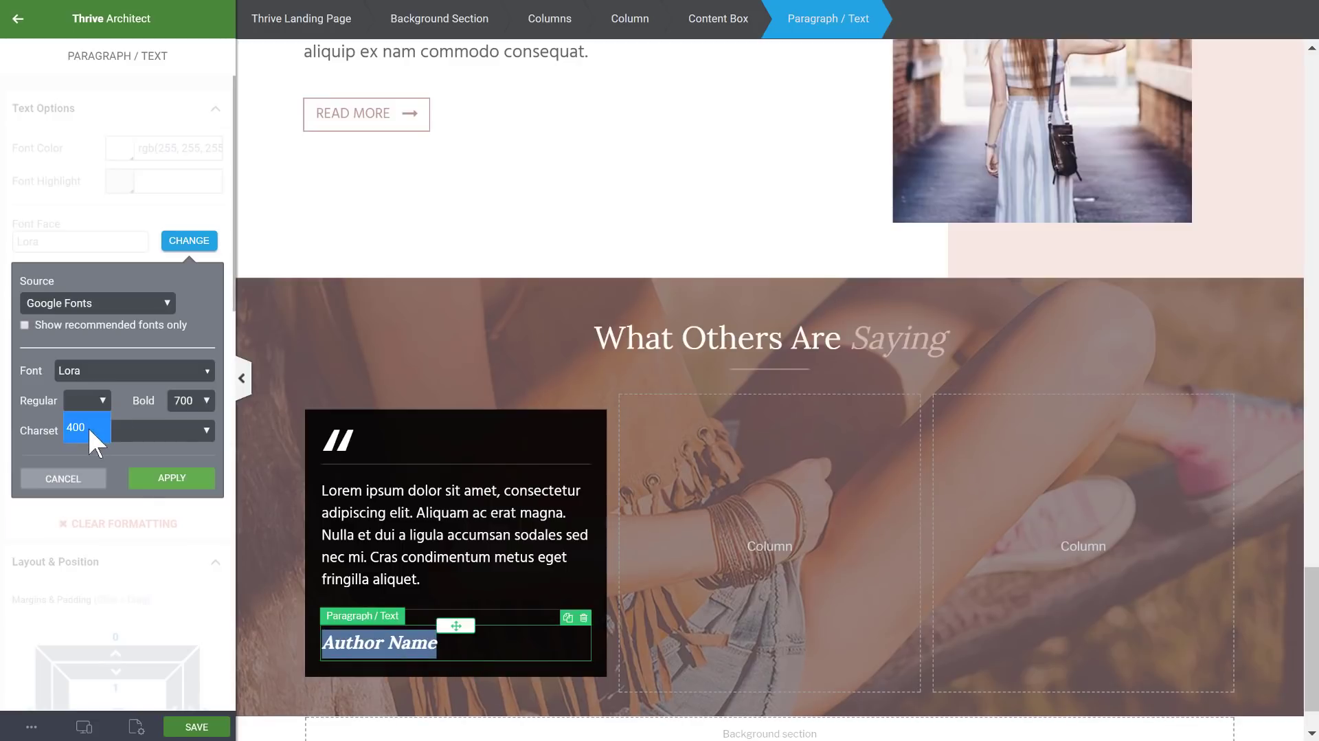
click(88, 426)
click(172, 478)
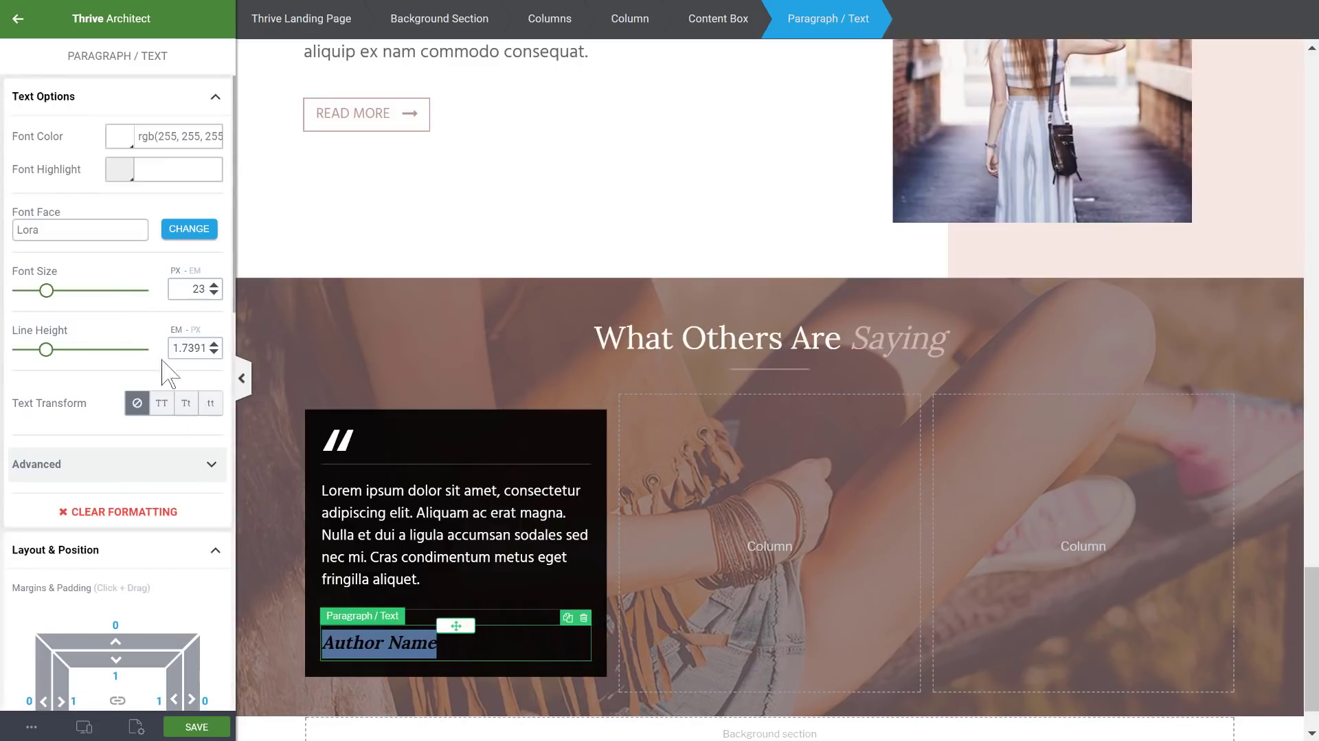
- Set the font color of the "Author Name" text to #dabab3
click(128, 139)
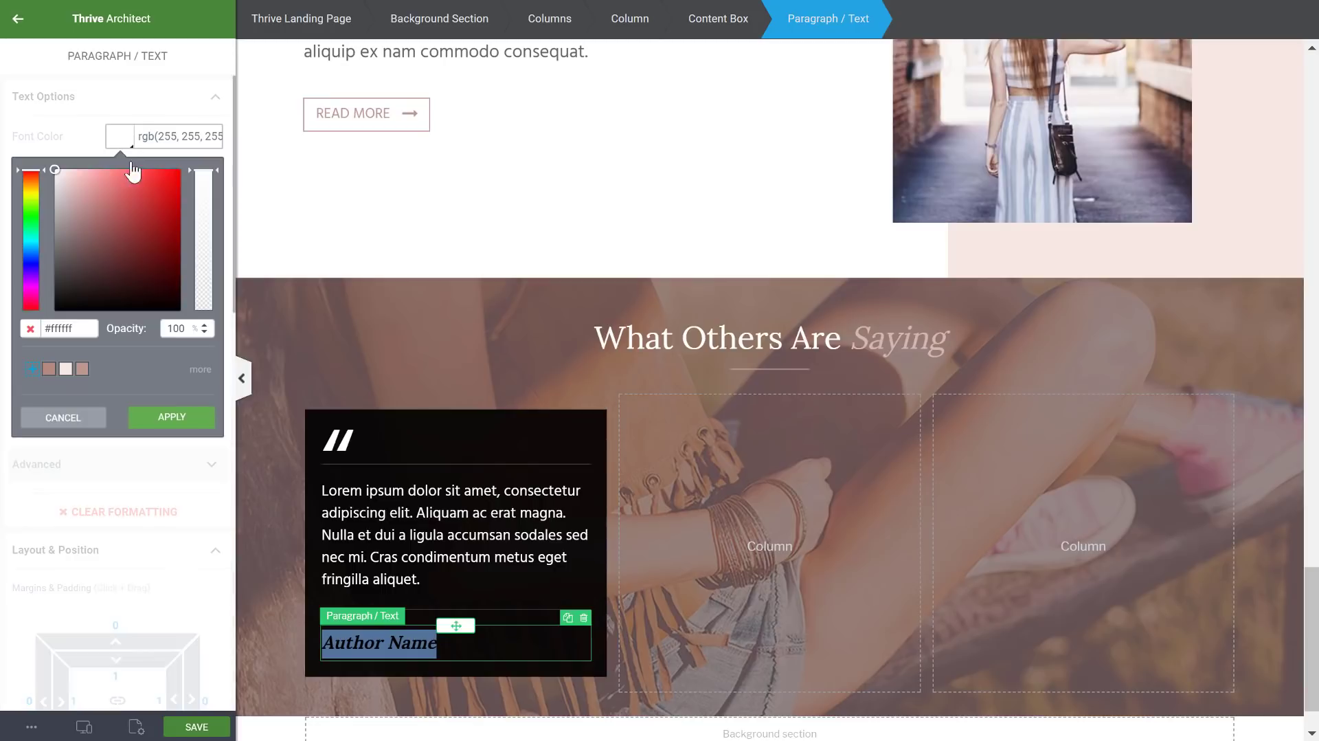
text(#dabab3)
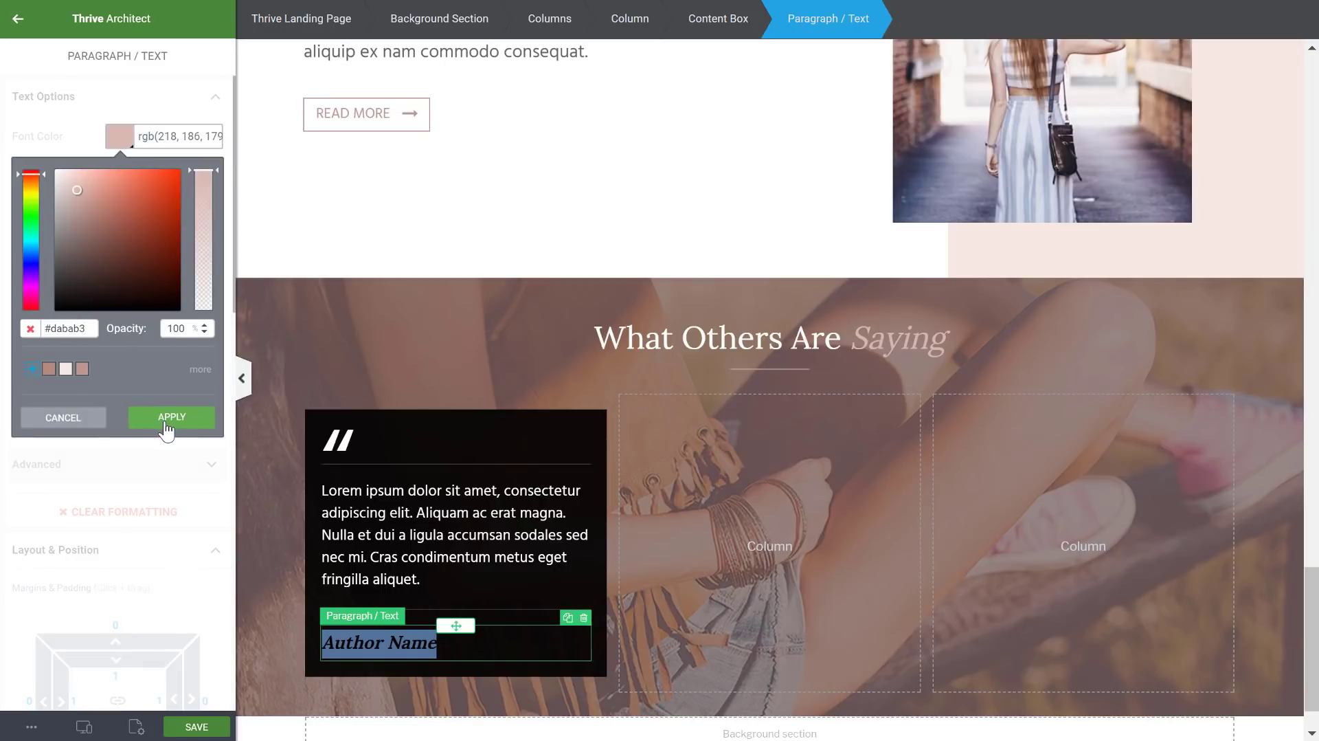
click(172, 418)
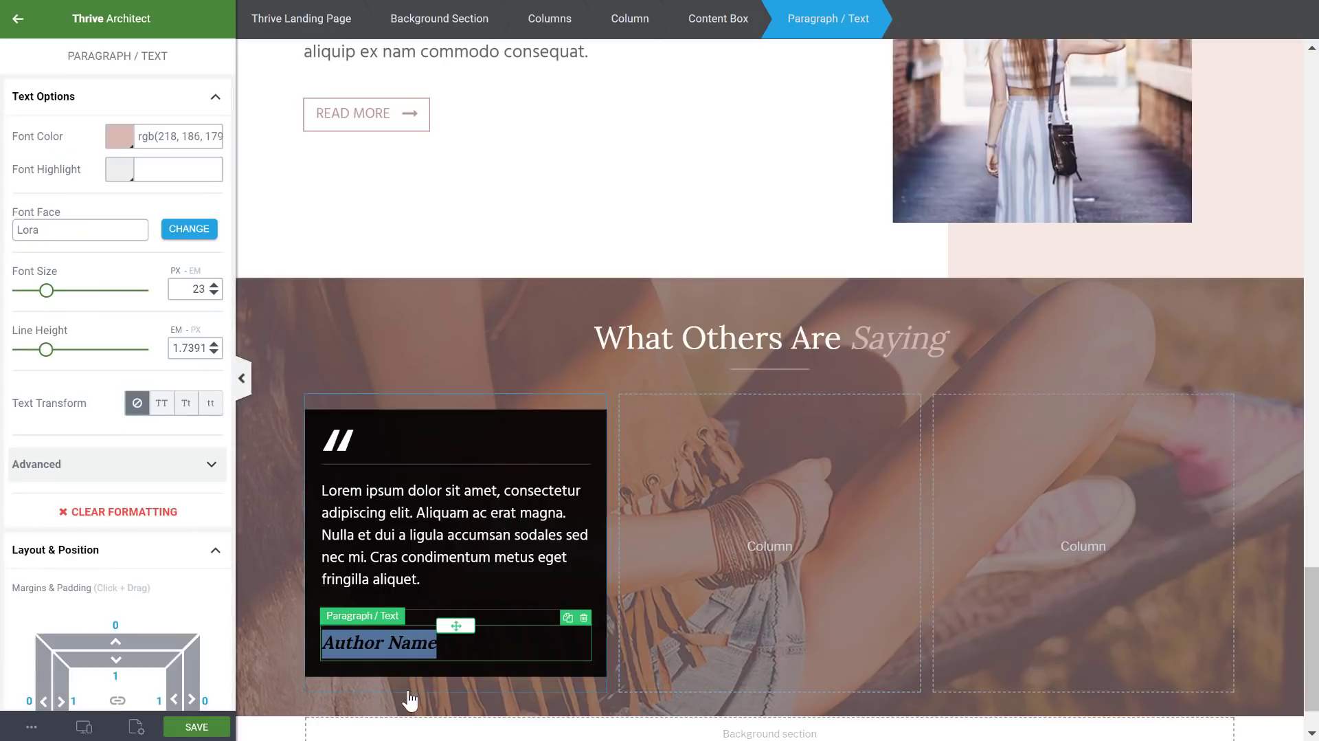
click(334, 636)
click(289, 632)
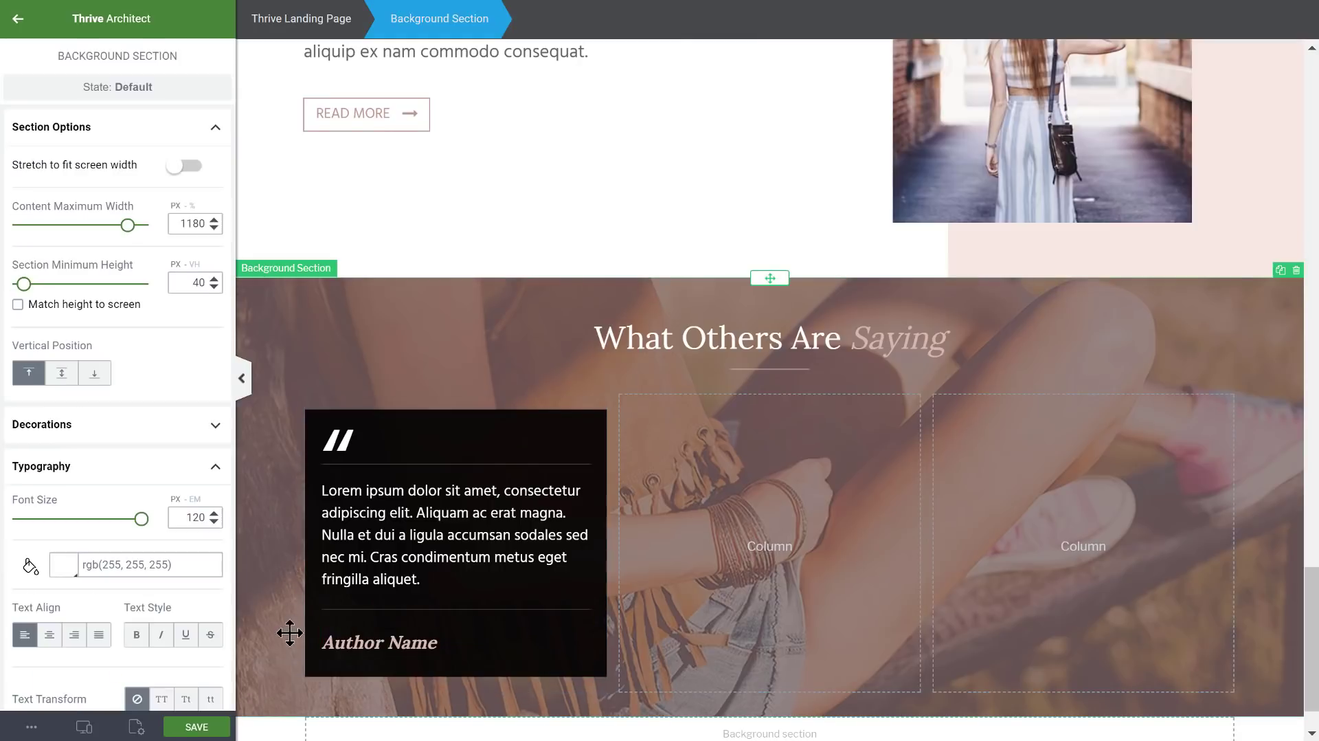
- Set the font size of the "Author Name" paragraph to 21 px
click(348, 655)
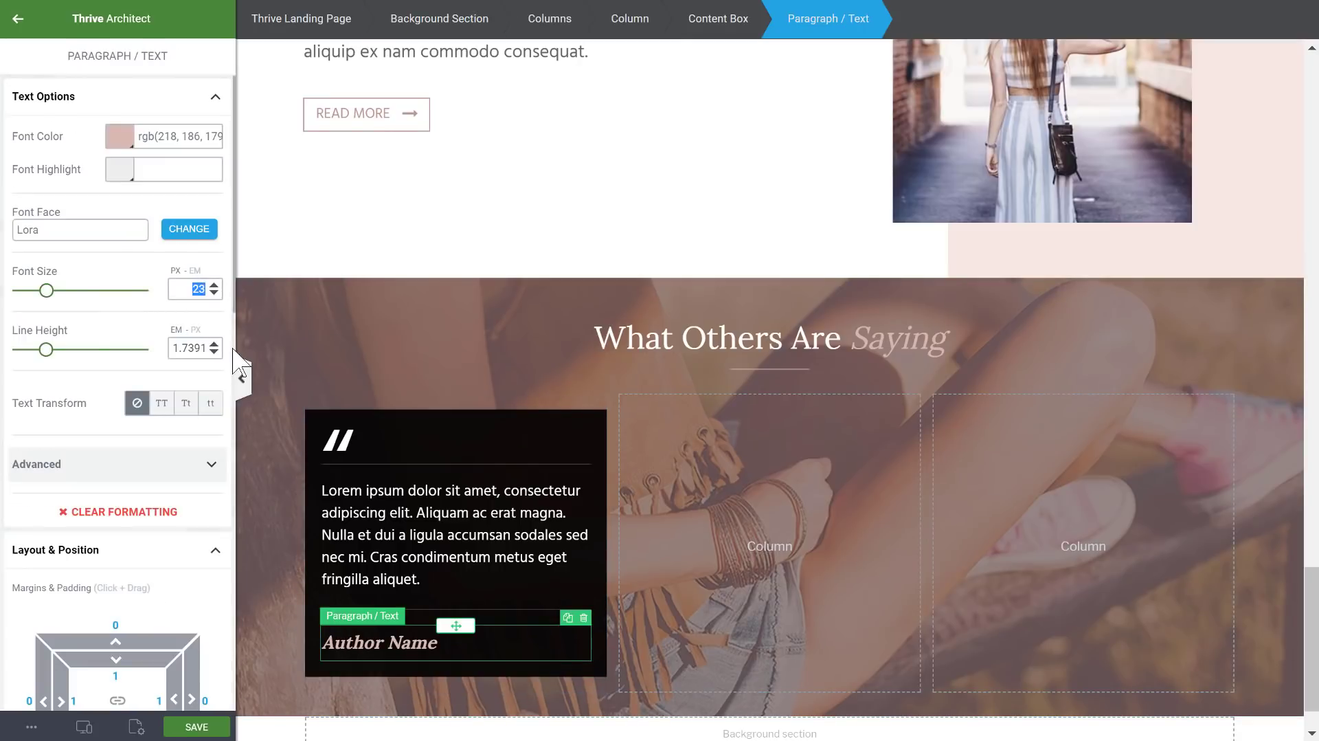
text(19)
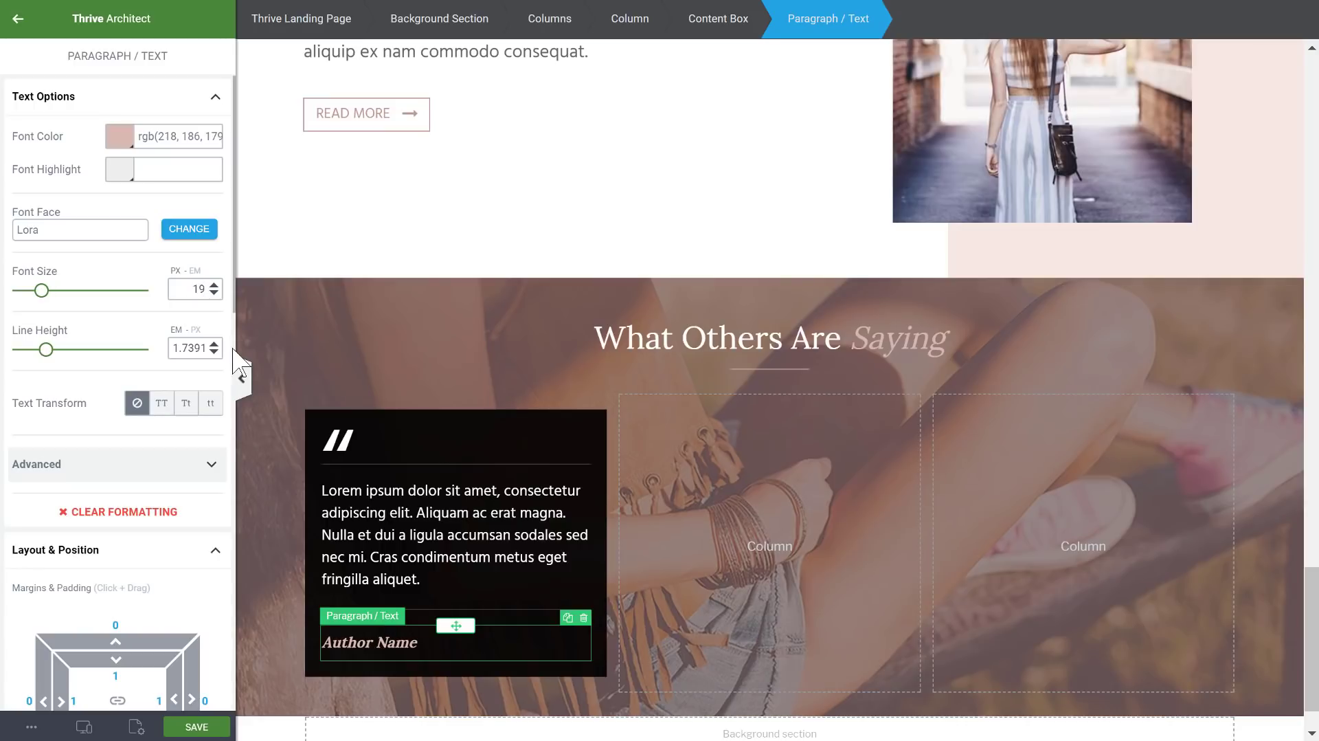
key(Up)
key(Up)
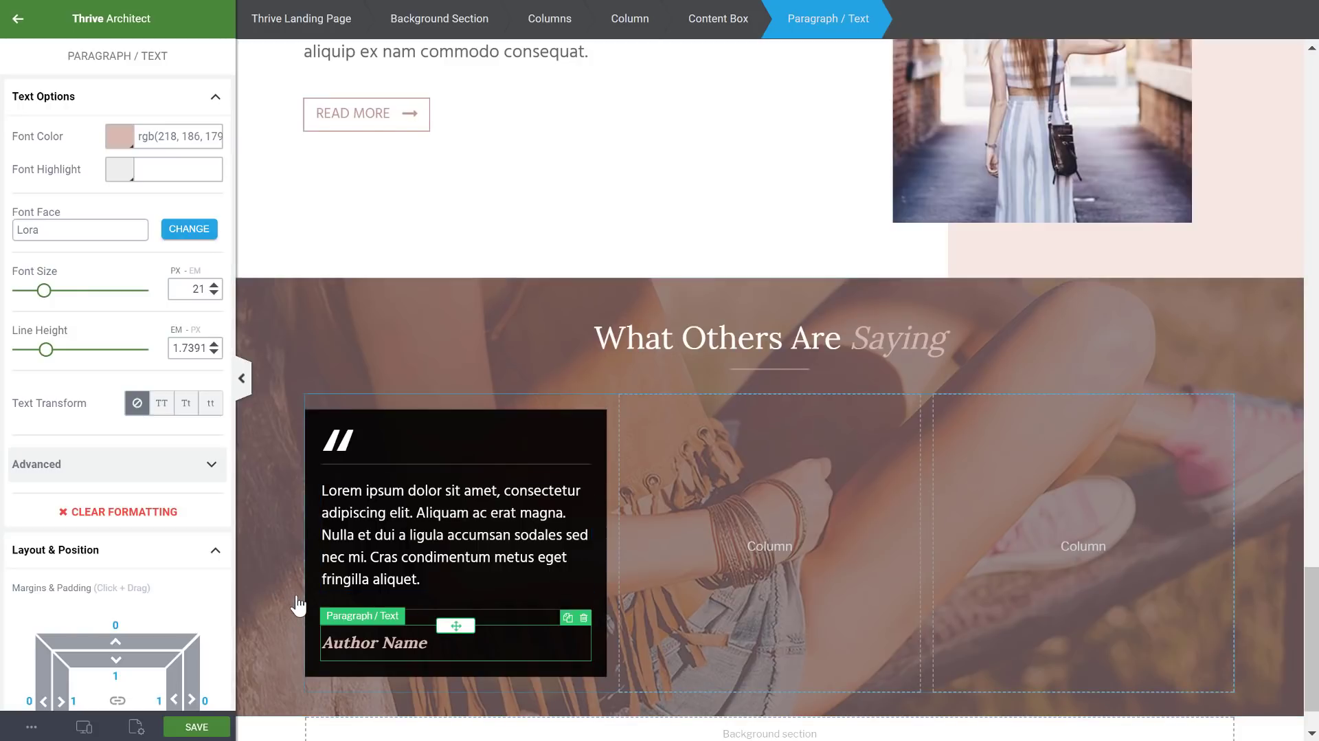
- Duplicate the testimonial paragraph, move the copy below "Author Name", and replace its text with "/ Job Description"
scroll(295, 608, down, 1)
click(417, 466)
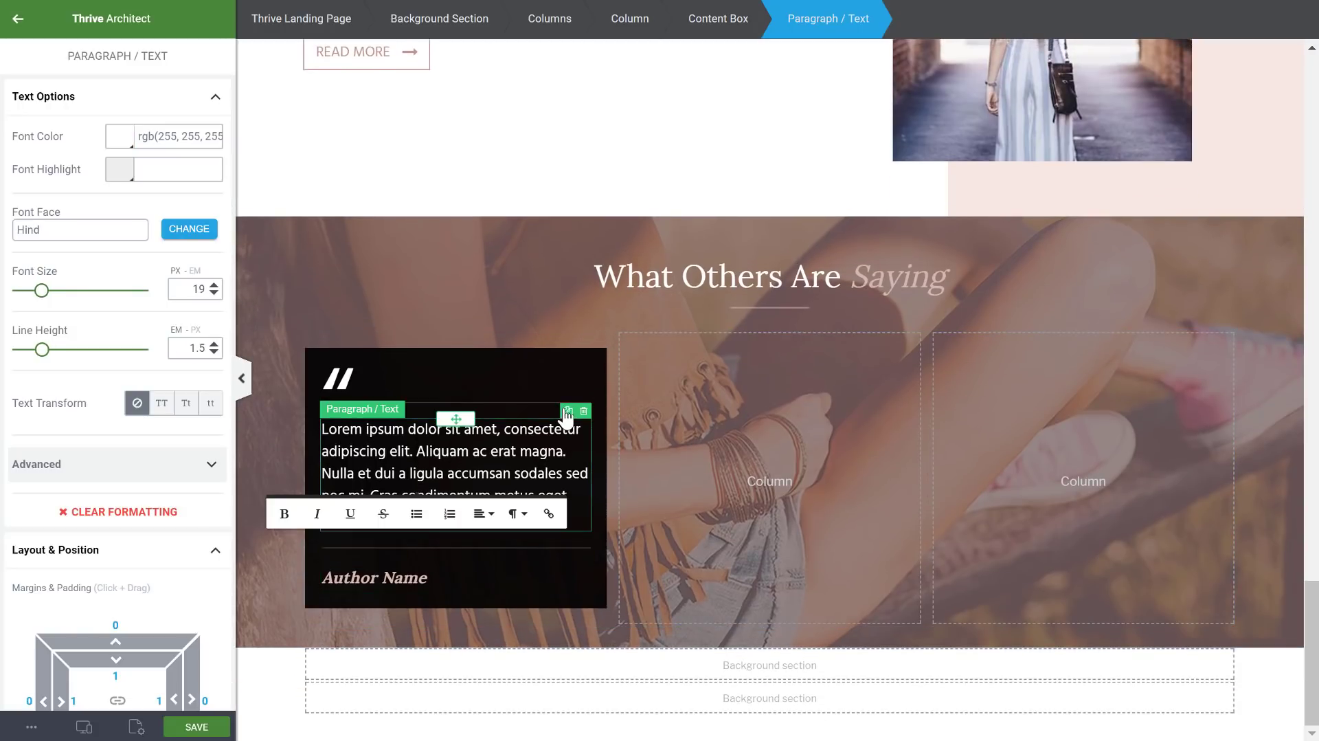
click(568, 411)
drag(431, 664, 422, 693)
triple_click(441, 654)
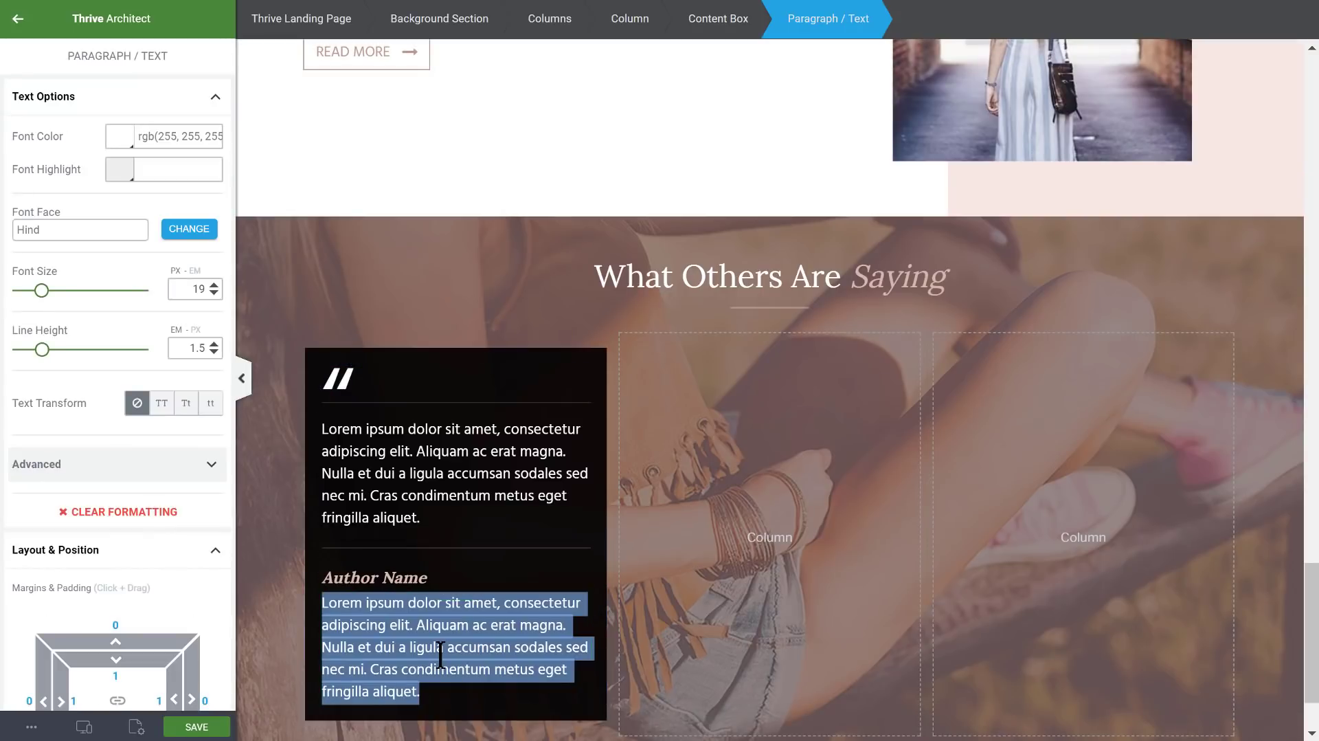
text(/)
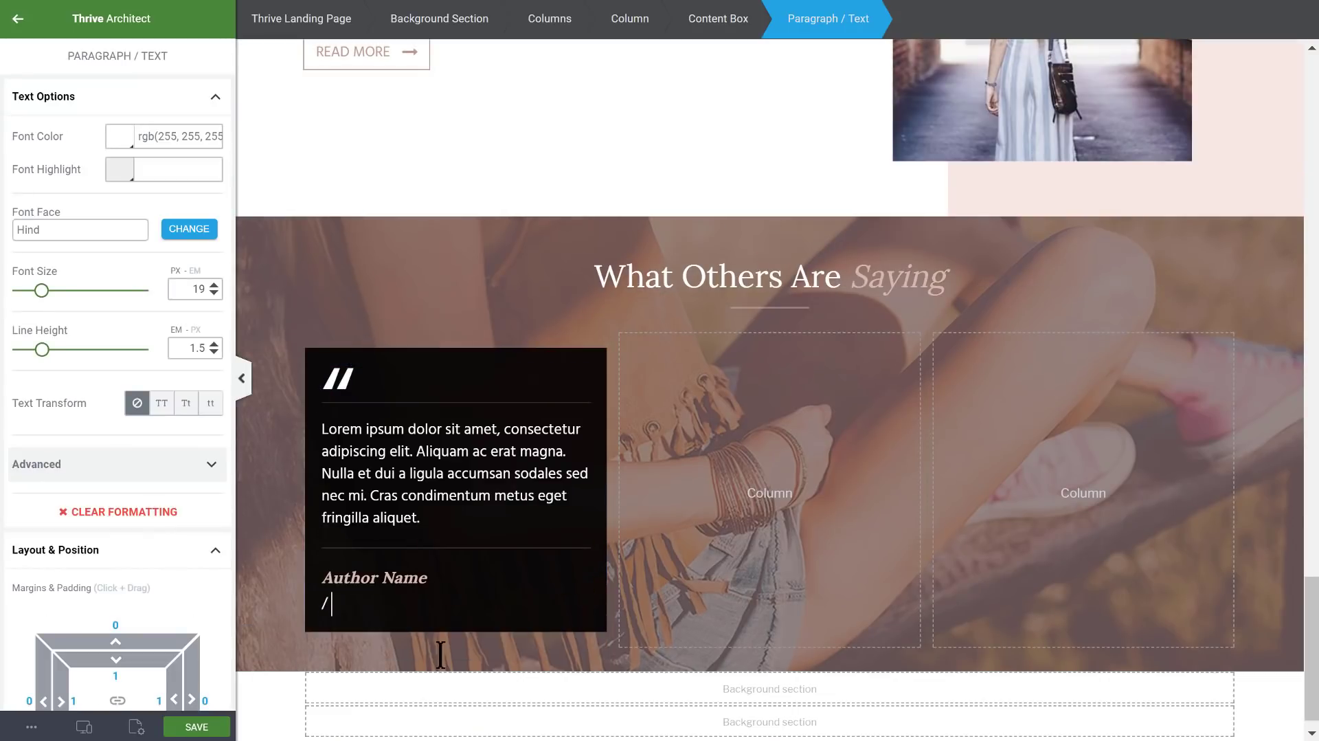
text( Job Description)
click(271, 598)
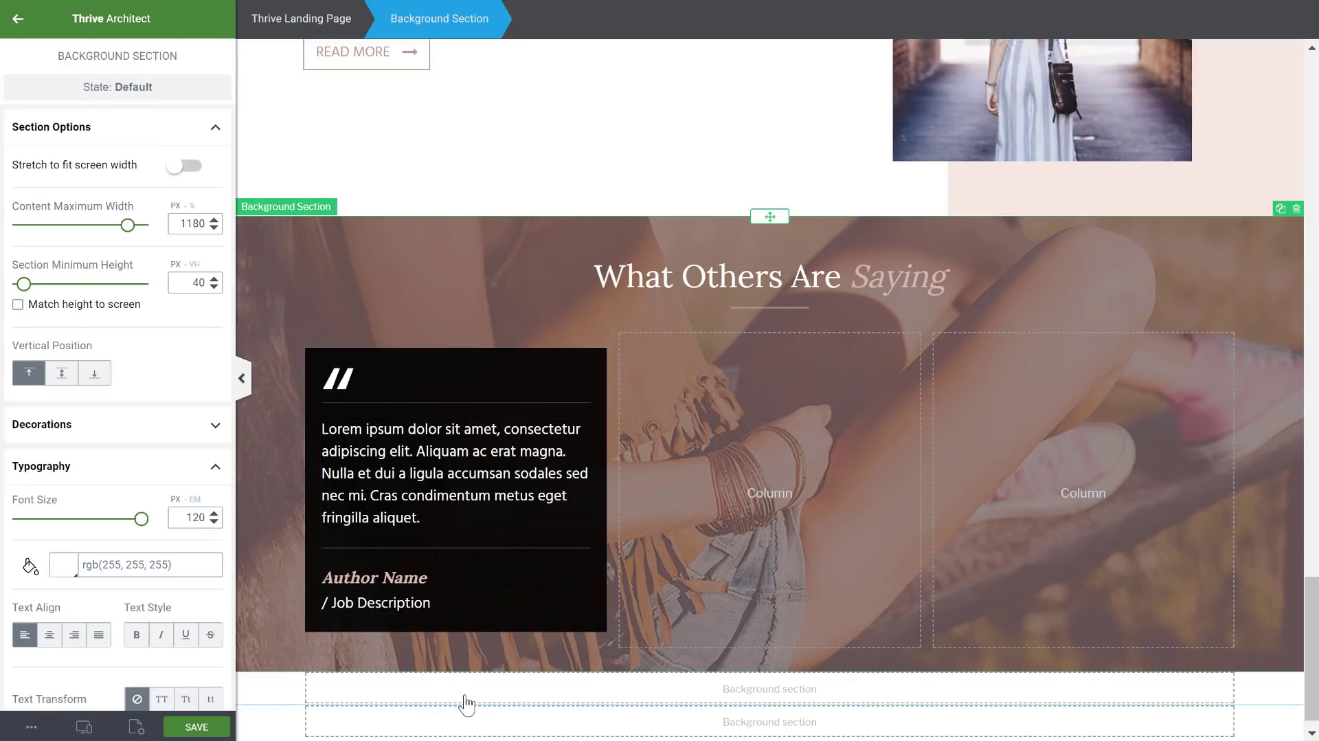
- Duplicate the finished testimonial content box into the second and third columns
click(666, 331)
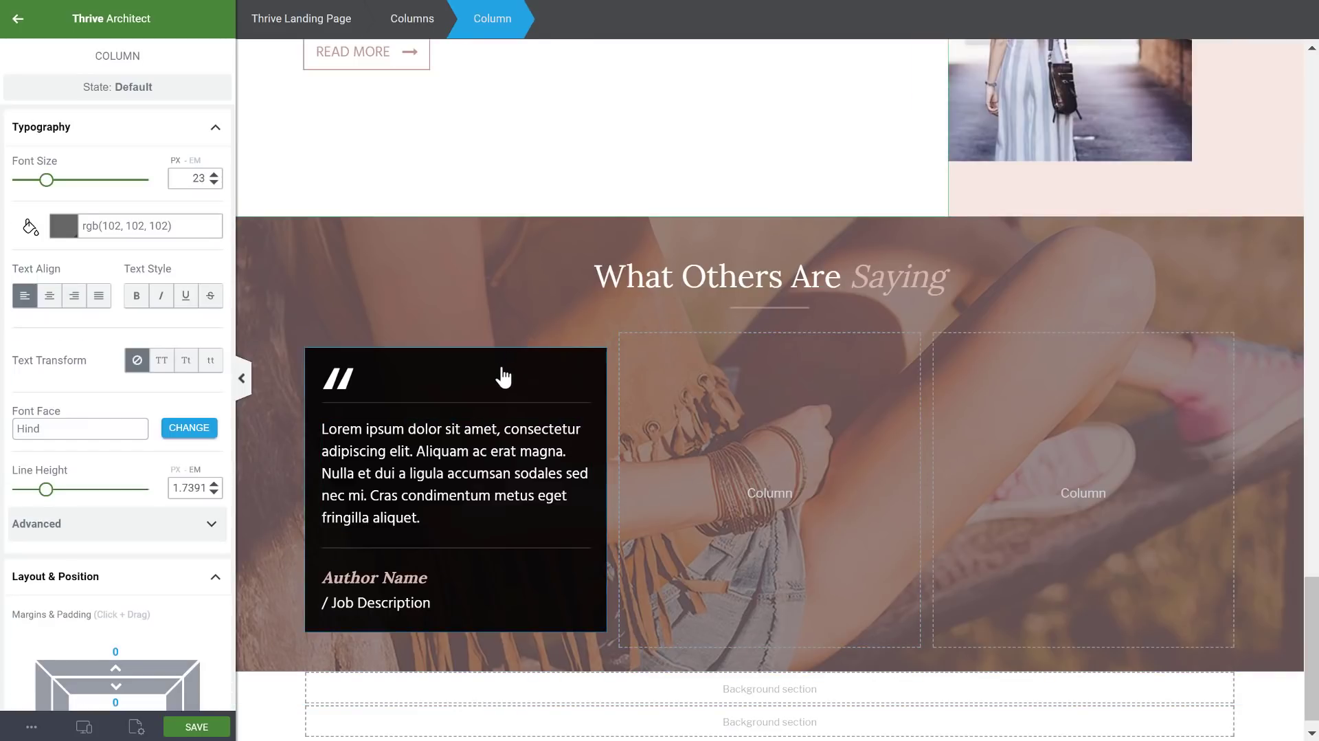
click(503, 377)
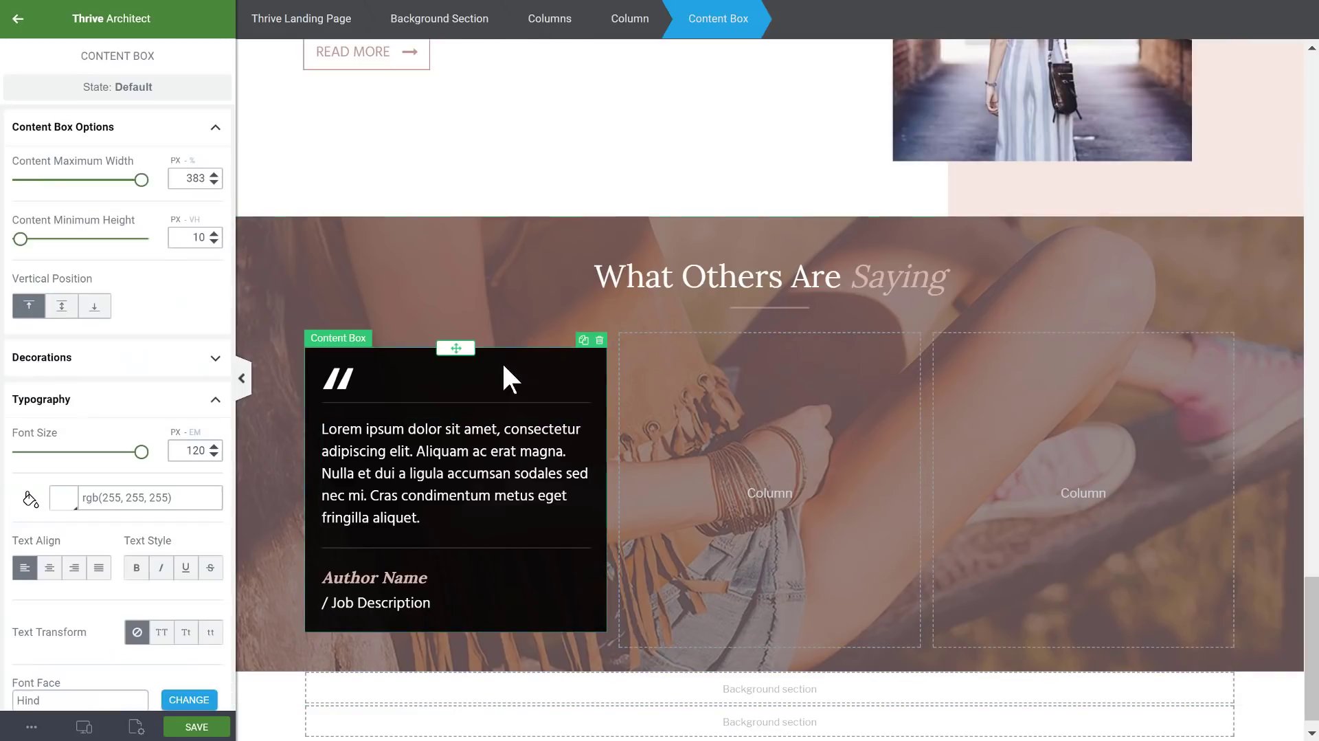
click(583, 341)
drag(463, 356, 747, 632)
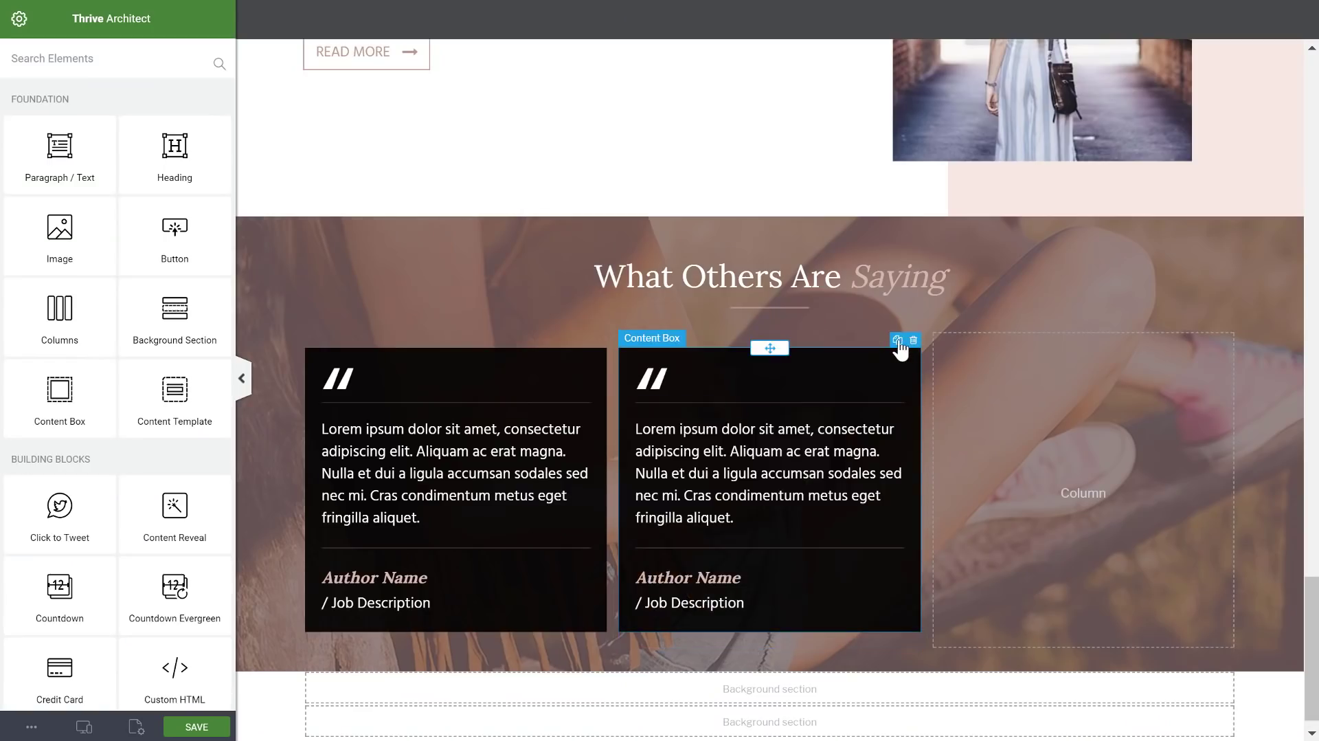
click(898, 339)
drag(770, 348, 1139, 532)
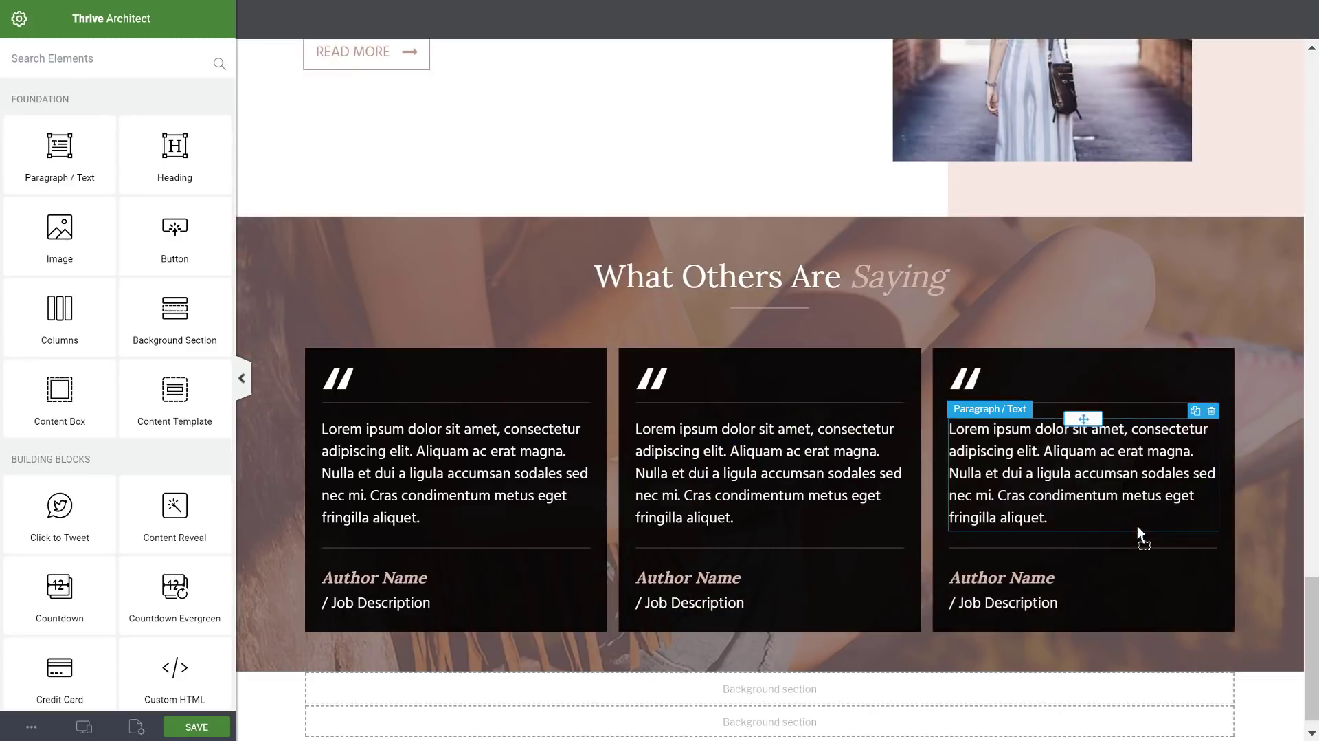
click(888, 368)
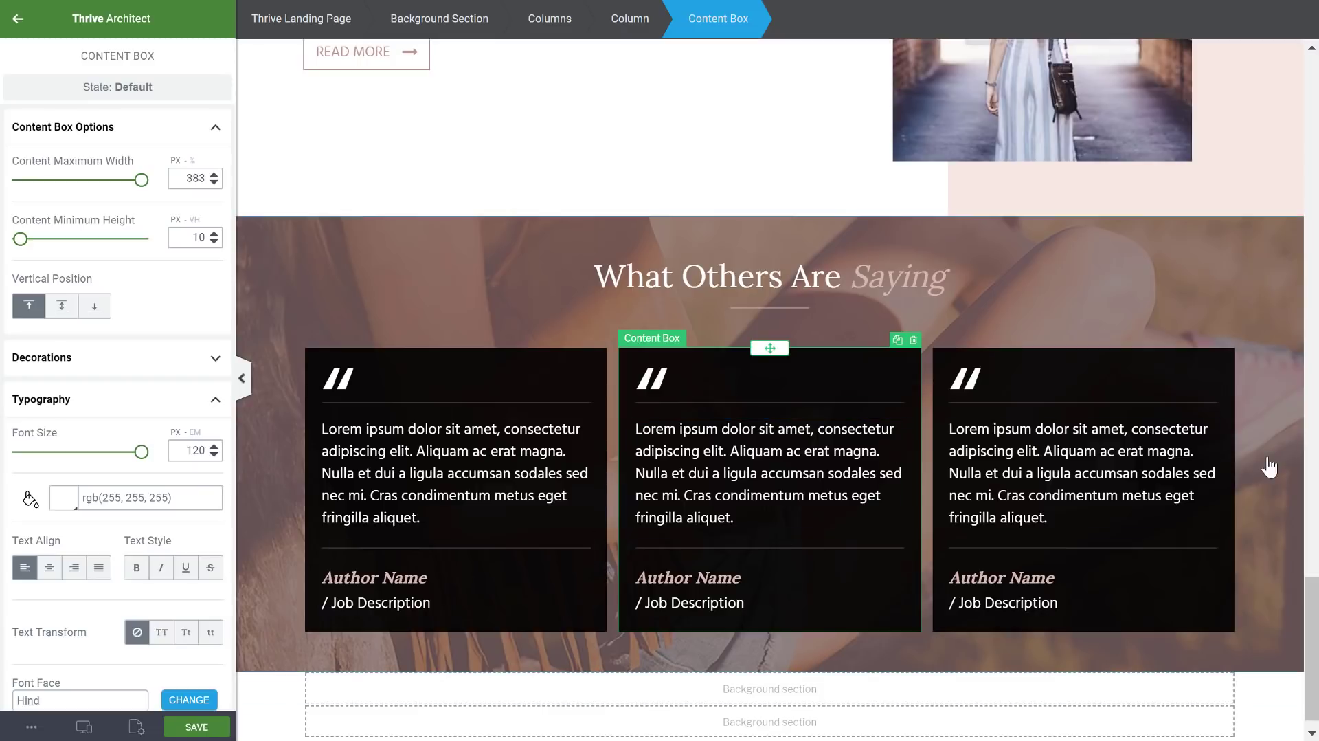
- Set the top padding of the "What Others Are Saying" background section to 60
scroll(584, 412, down, 1)
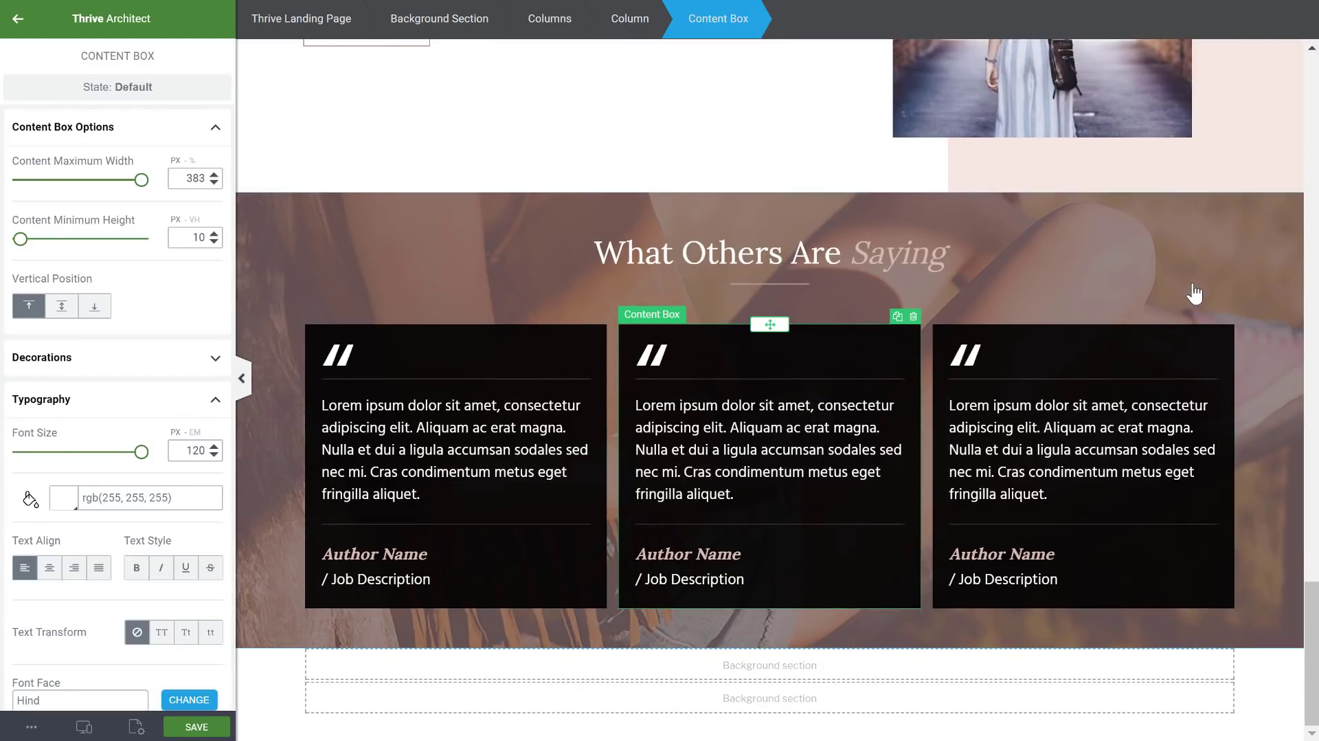
click(378, 225)
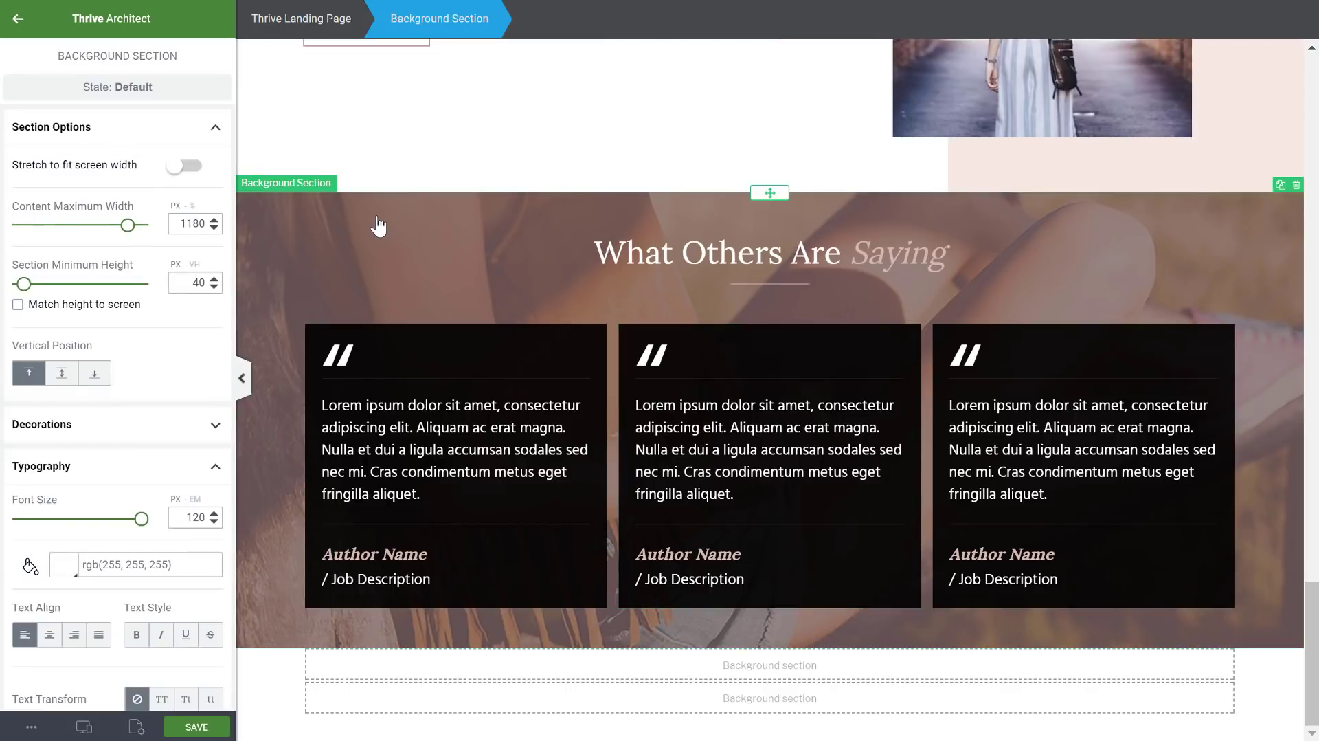
scroll(151, 350, down, 5)
scroll(146, 375, down, 4)
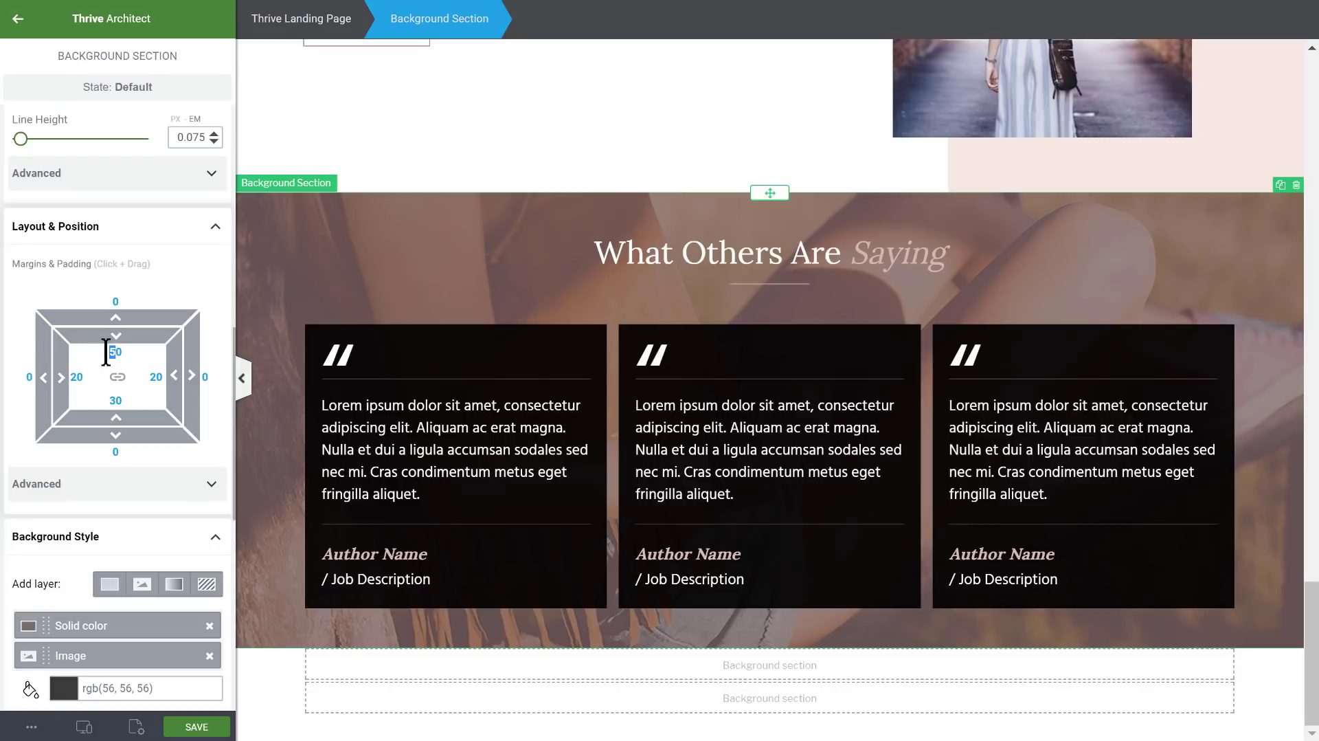
click(110, 354)
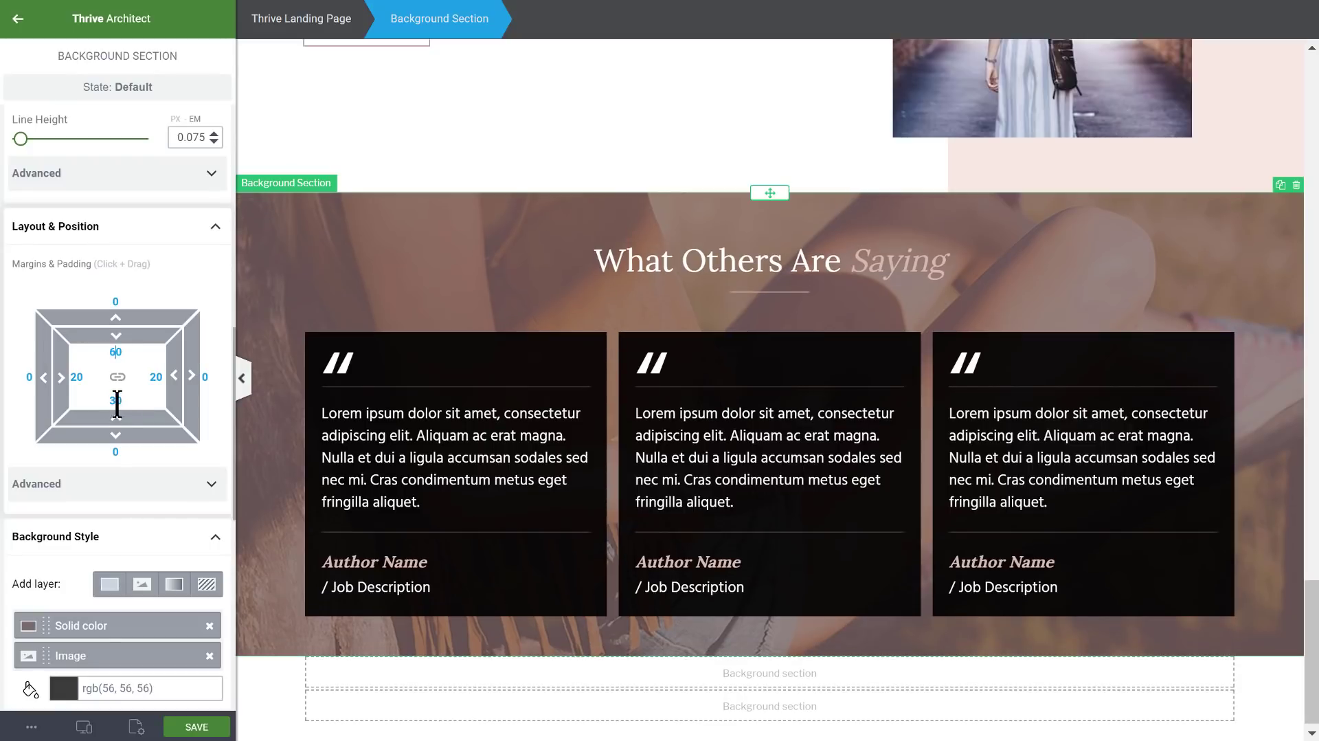
- Duplicate the "This is The Benefits Section" heading background section and move the copy below the "What Others Are Saying" section
click(642, 166)
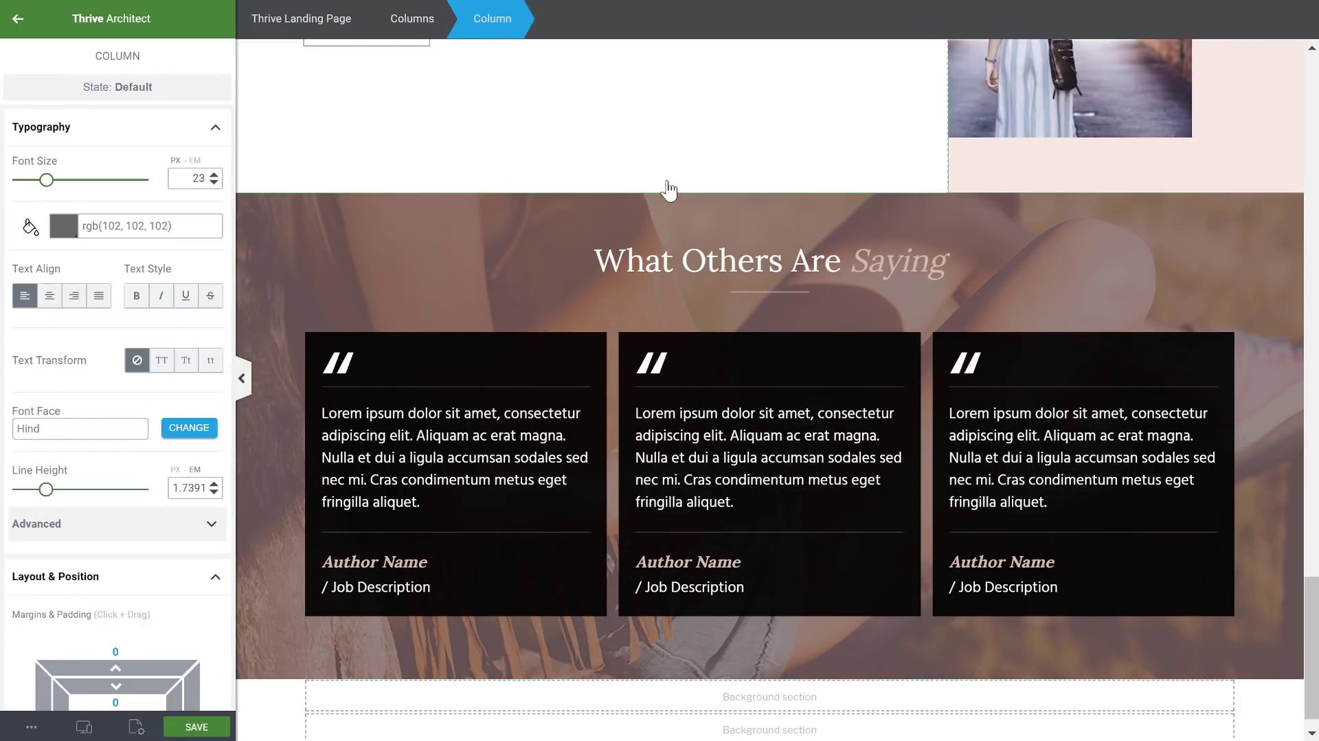
scroll(1143, 274, up, 3)
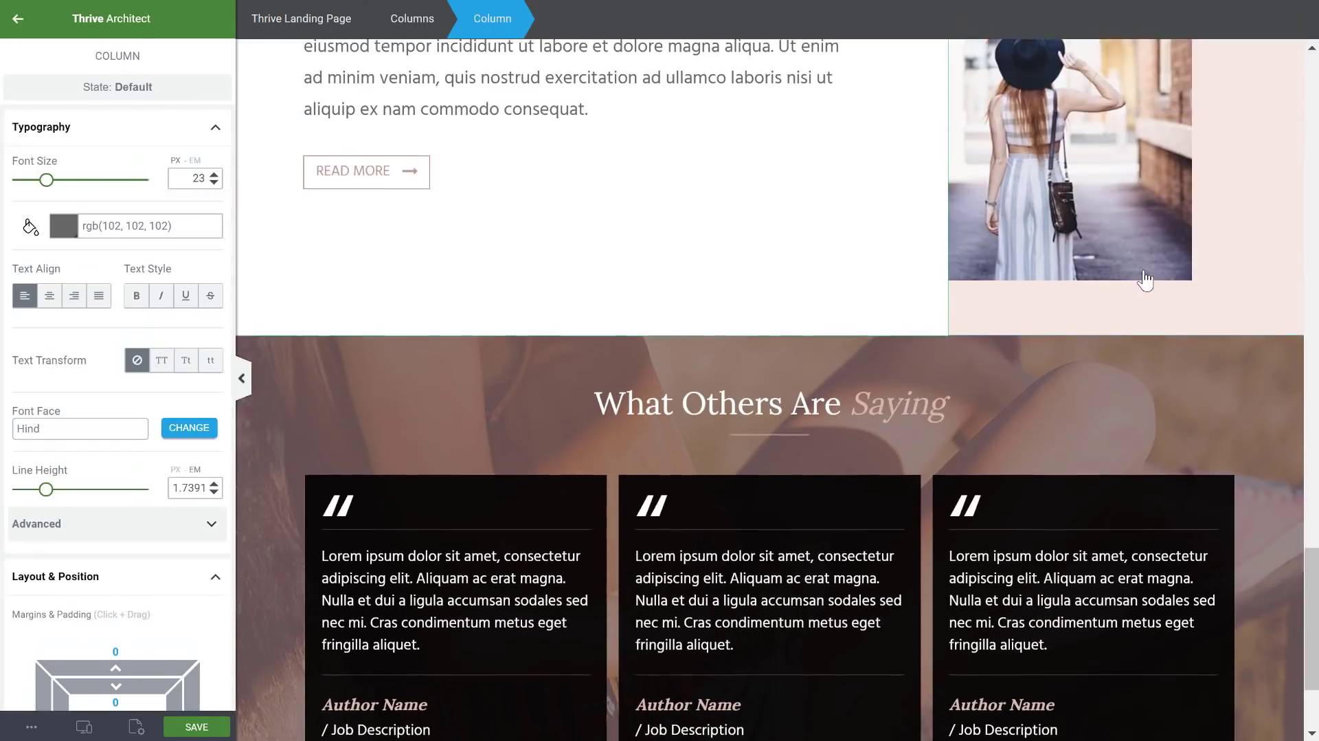
scroll(1143, 275, down, 3)
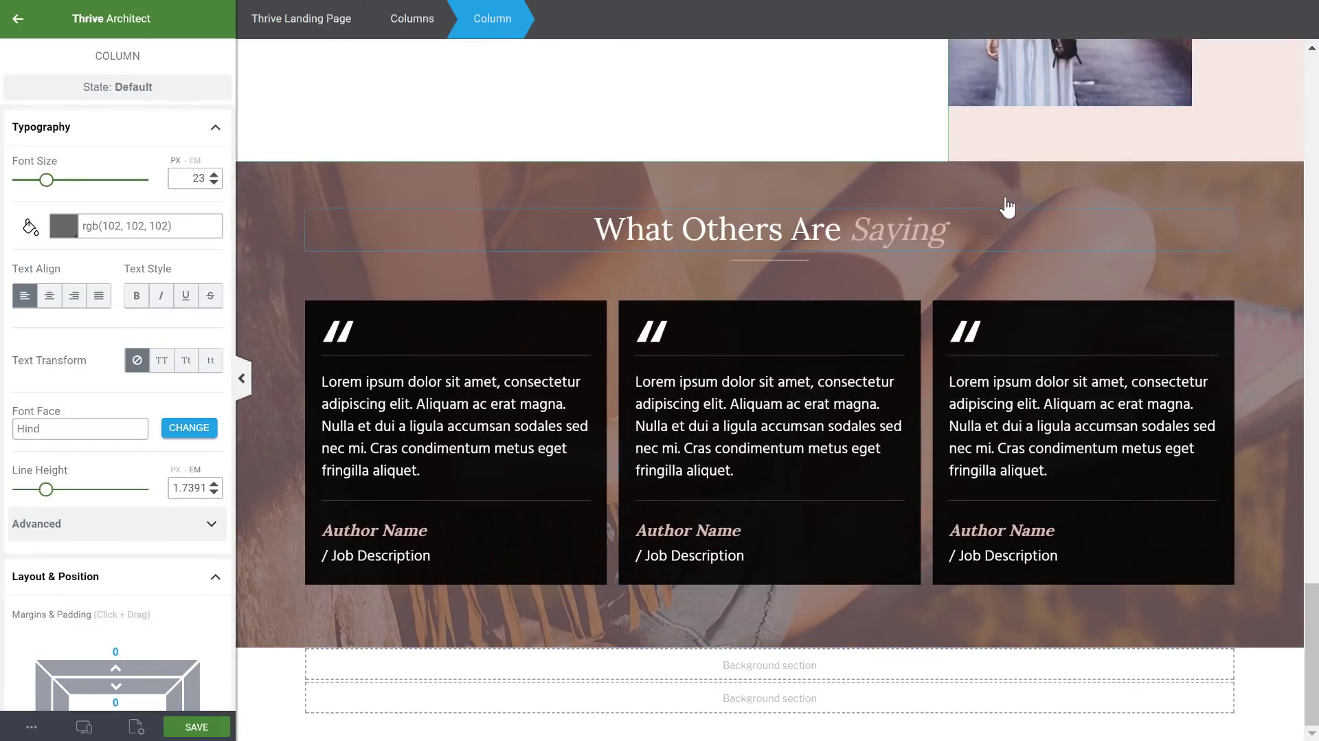
scroll(921, 323, up, 12)
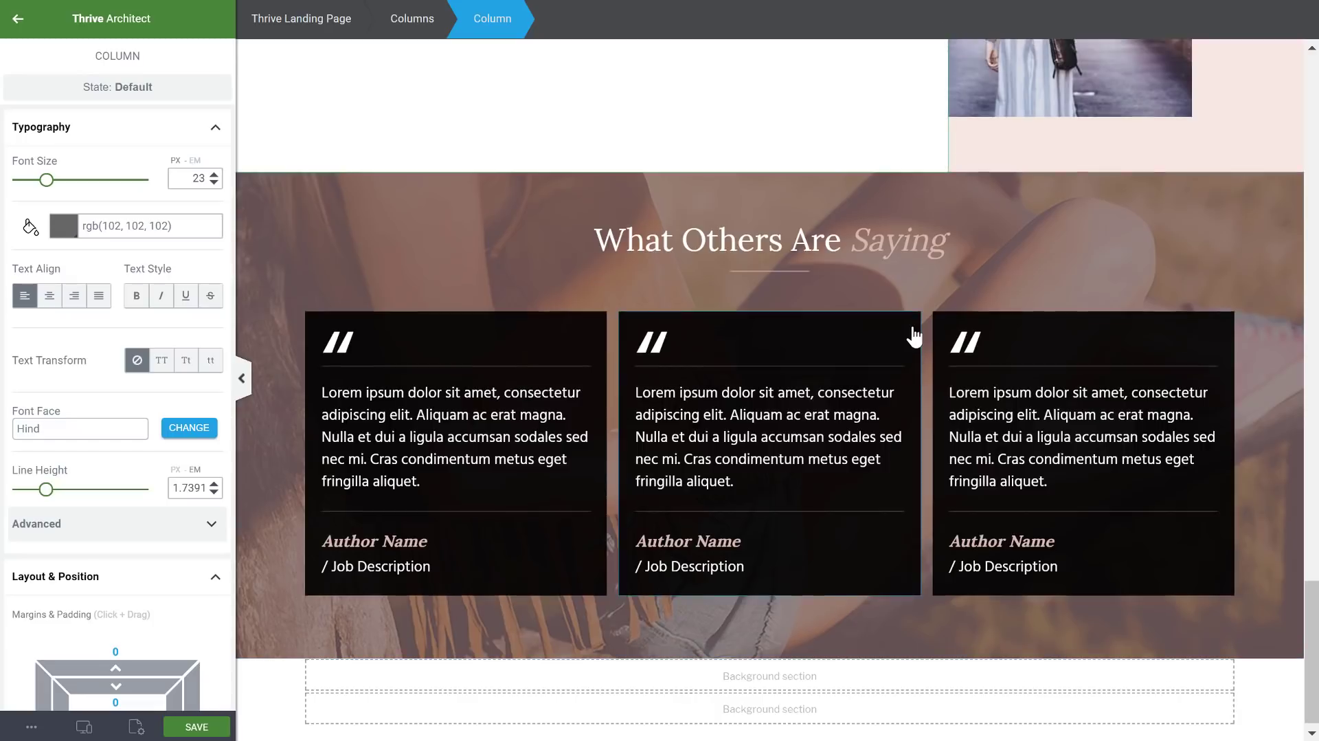
scroll(927, 316, up, 10)
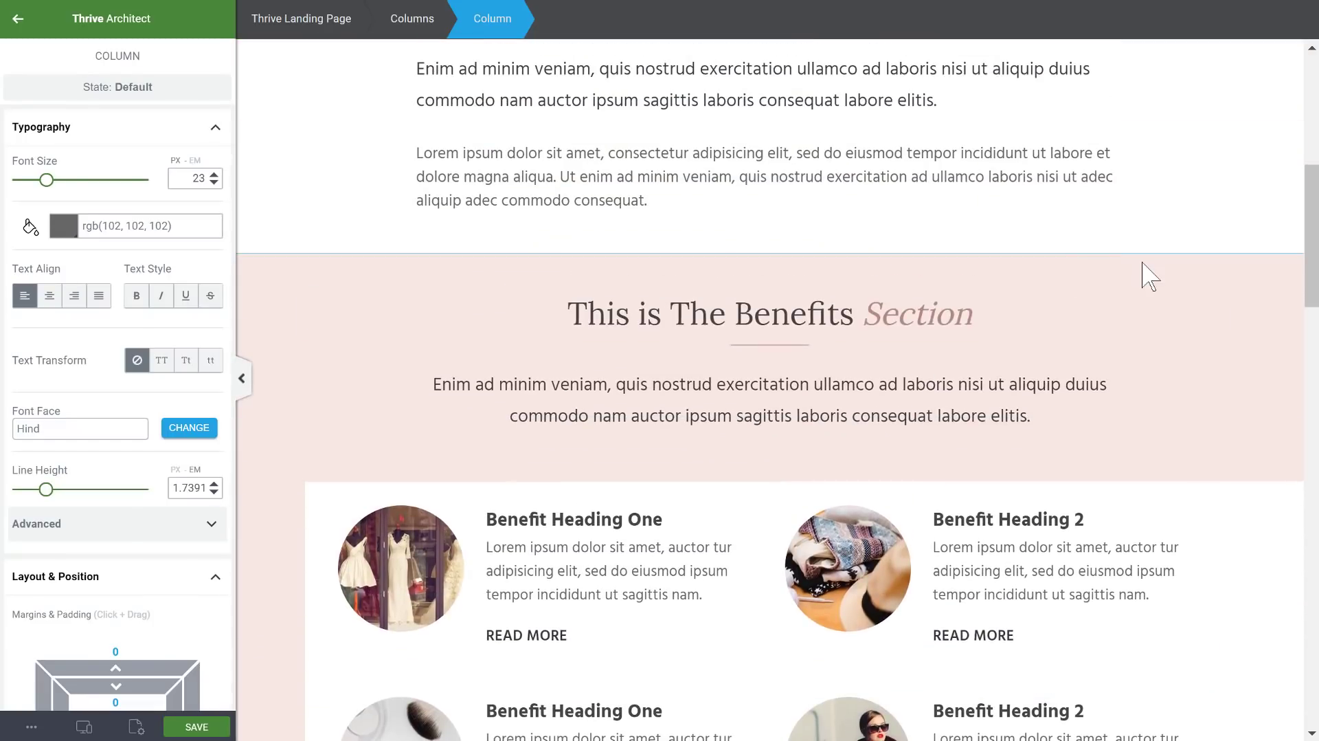
click(1150, 276)
click(1284, 257)
drag(769, 256, 819, 657)
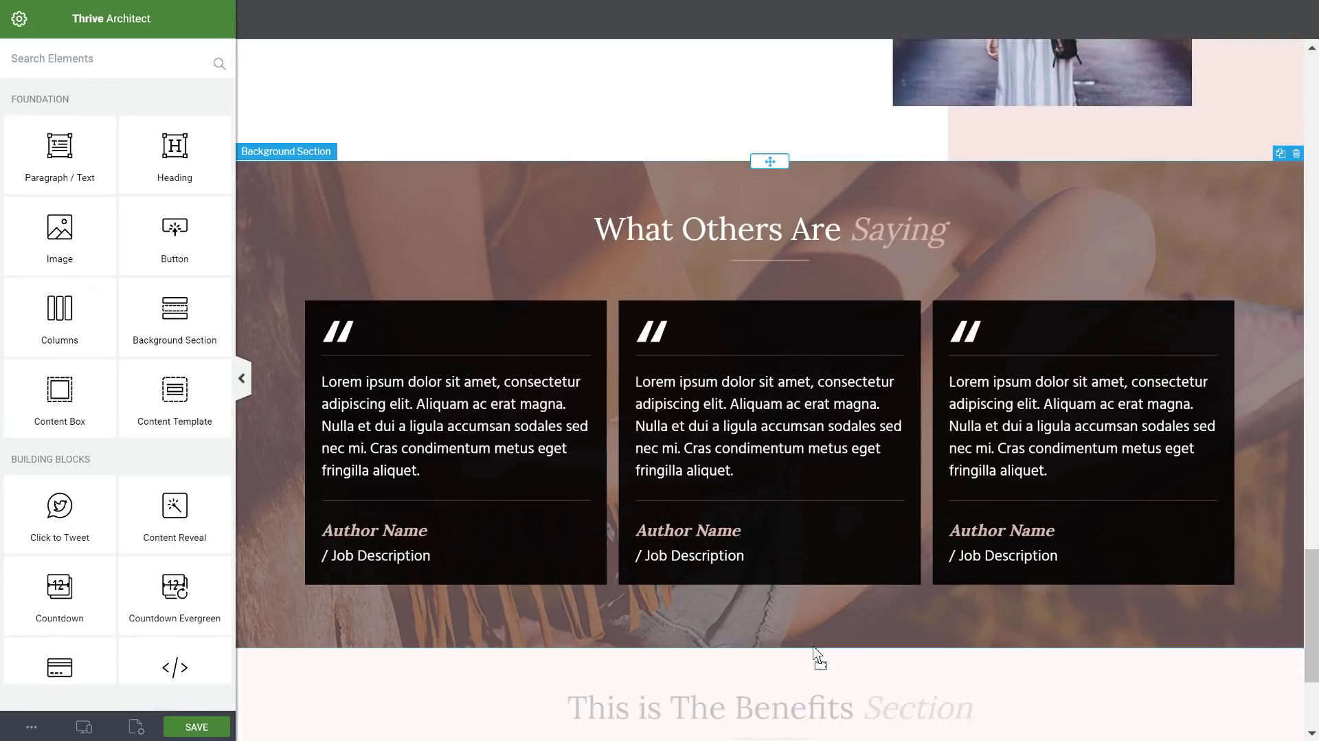
scroll(825, 550, down, 3)
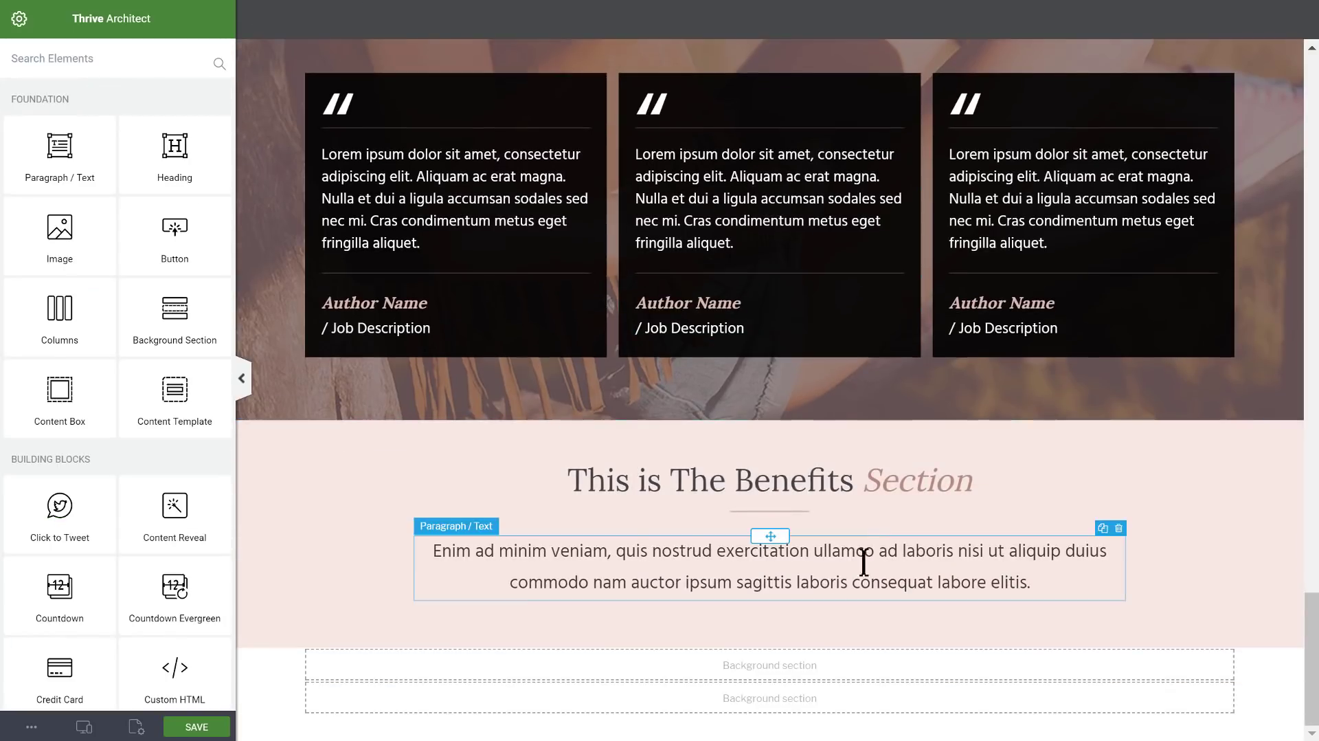
- Set the background color of the copied "This is The Benefits Section" background section to white, #ffffff
click(274, 475)
scroll(117, 507, down, 10)
scroll(117, 509, down, 5)
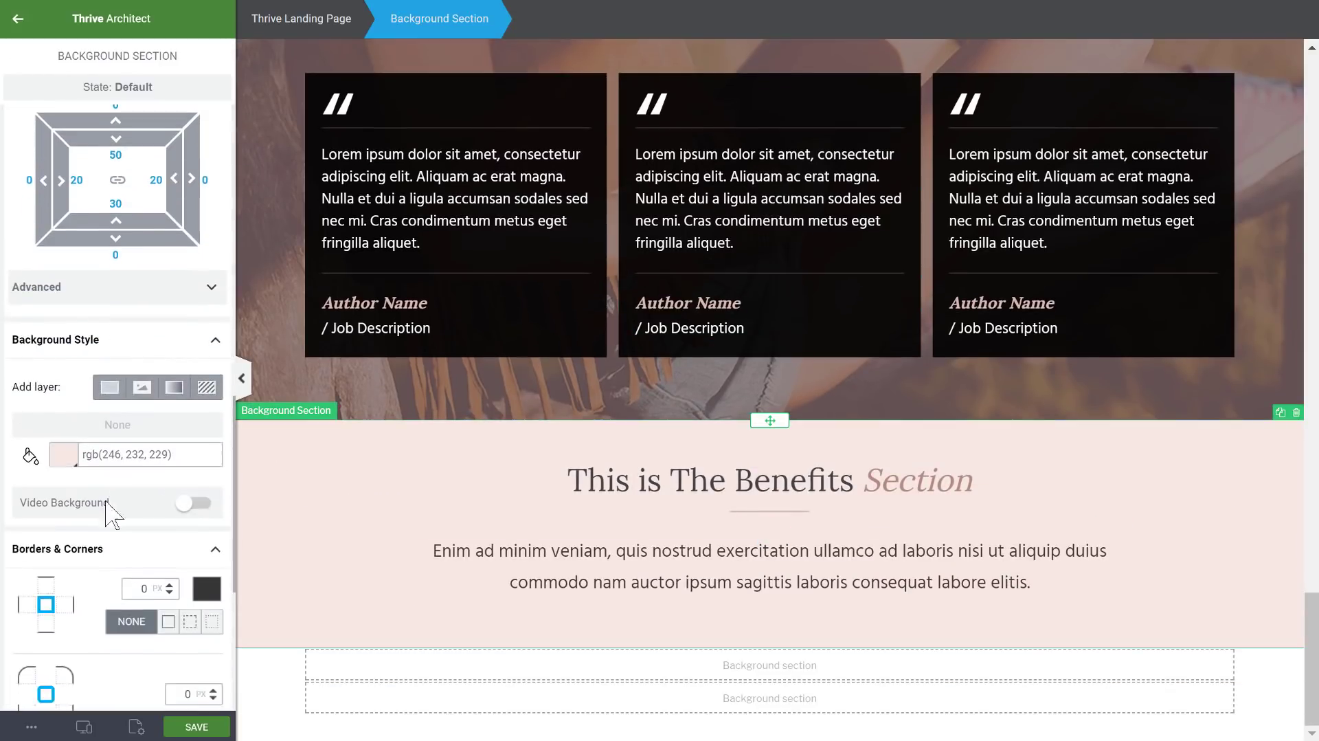
click(71, 459)
click(55, 411)
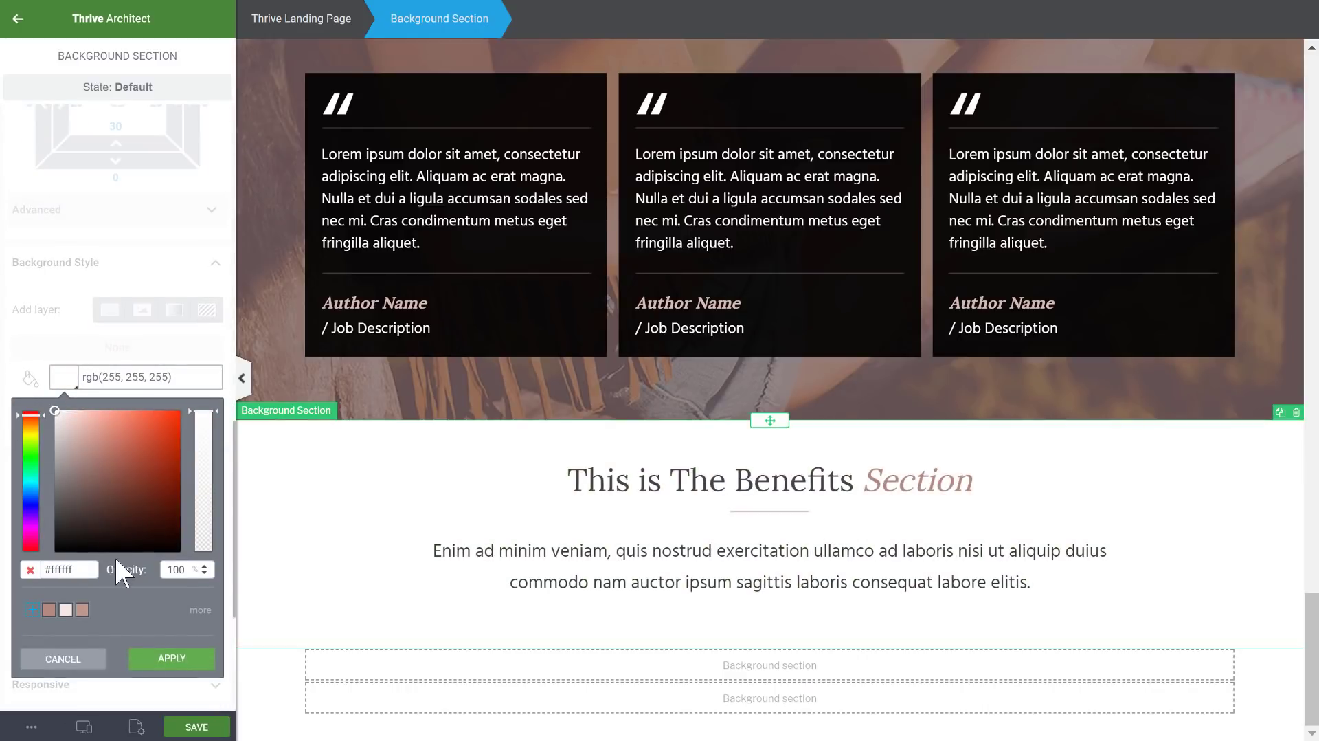
click(171, 658)
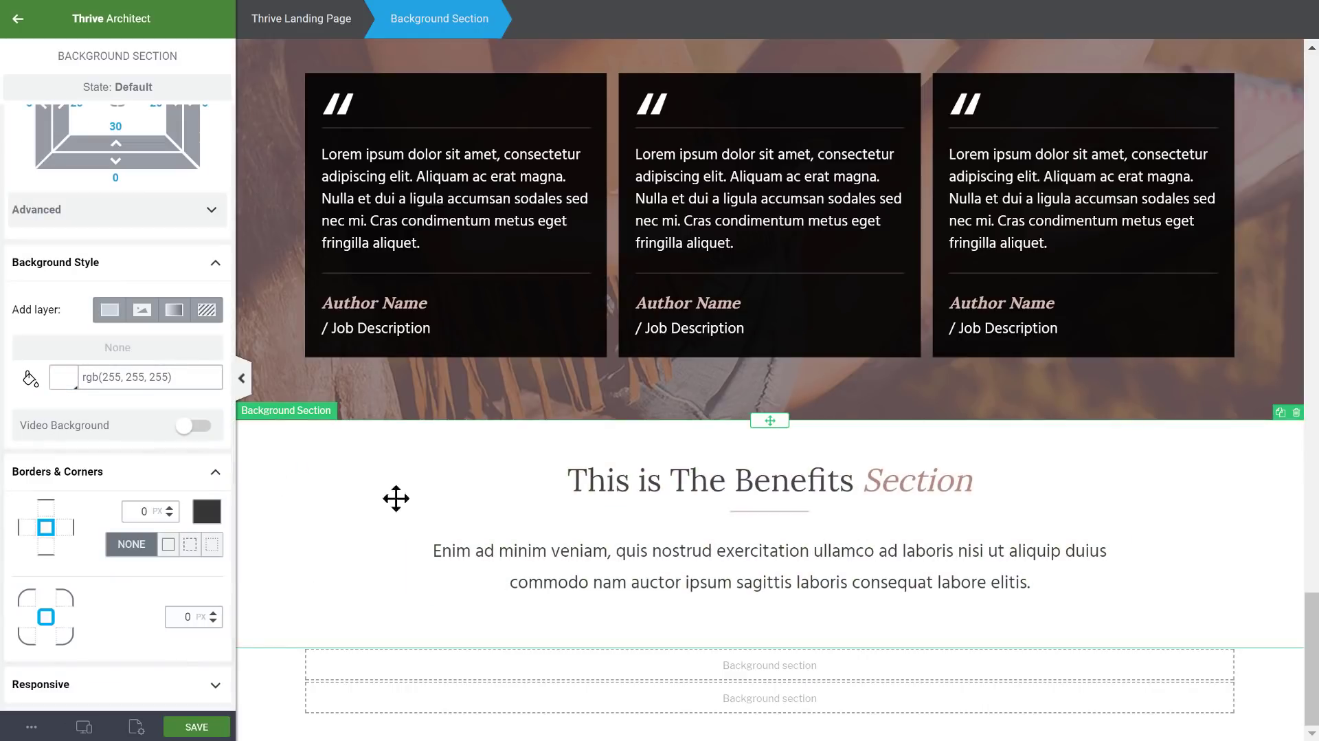
- Set the top and bottom padding of the white copied background section to 80
scroll(123, 371, up, 4)
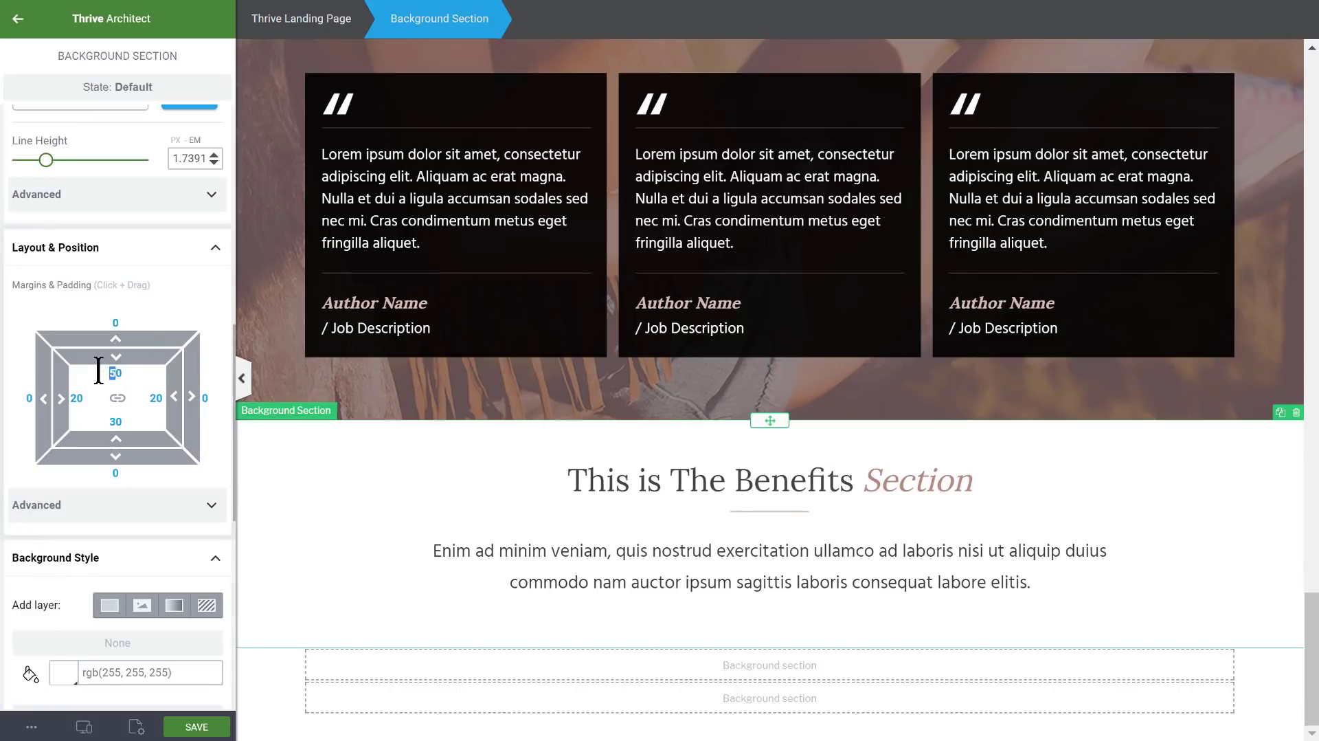
text(7)
drag(118, 421, 110, 422)
text(7)
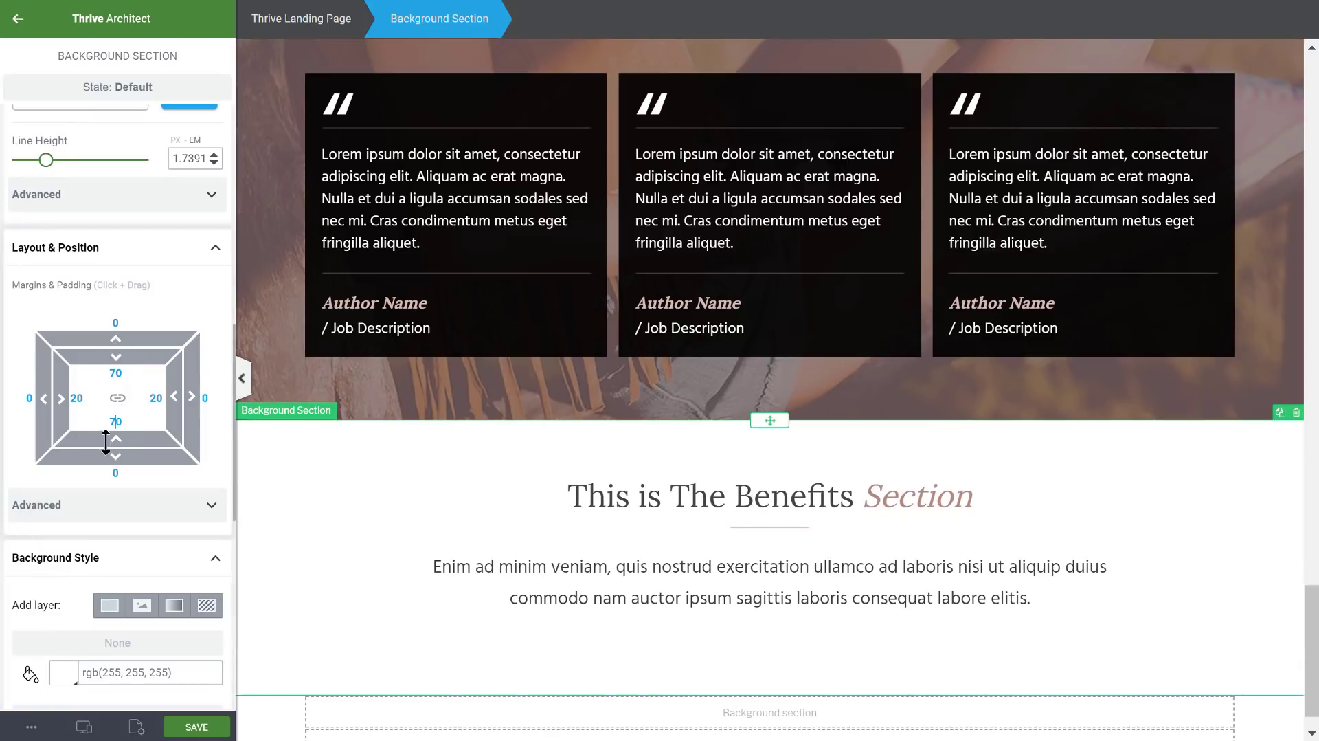
scroll(664, 440, down, 1)
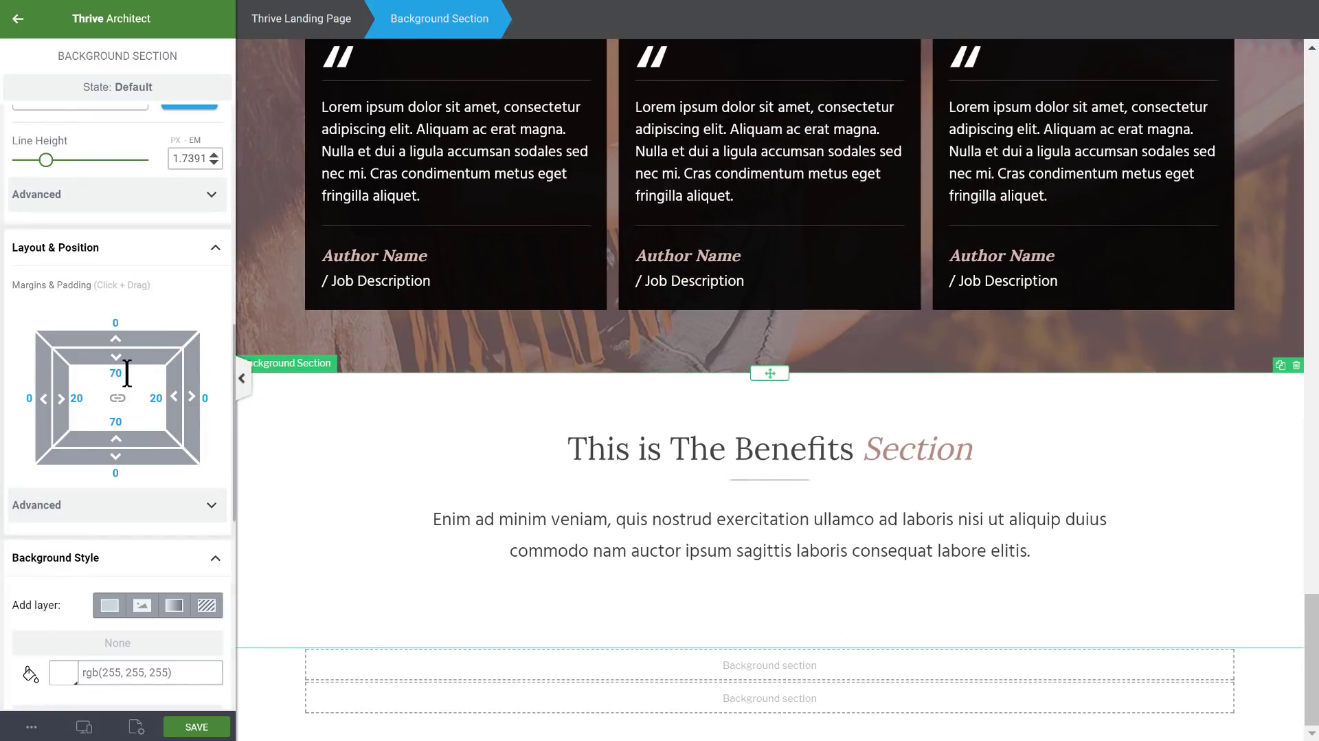
text(8)
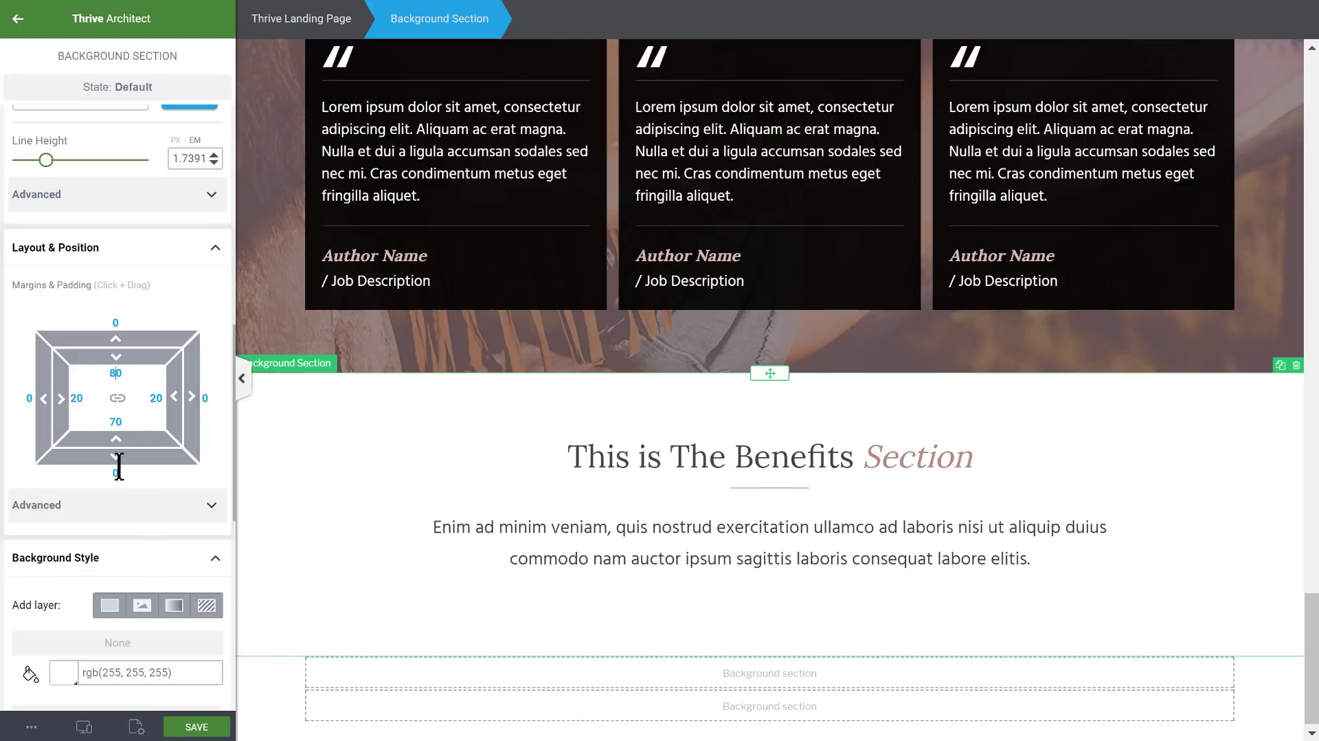
text(8)
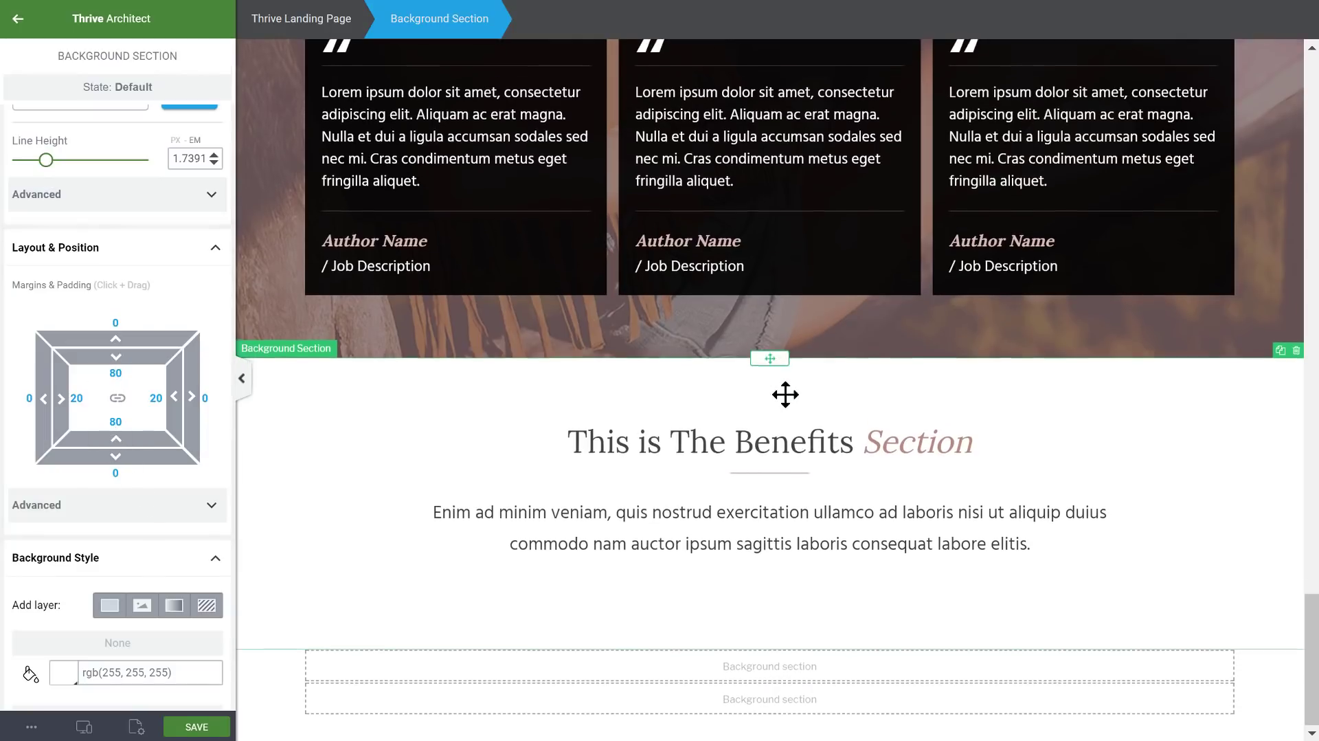
- Examine the layout and spacing of the page sections above the white heading section
scroll(785, 391, up, 10)
scroll(947, 353, up, 6)
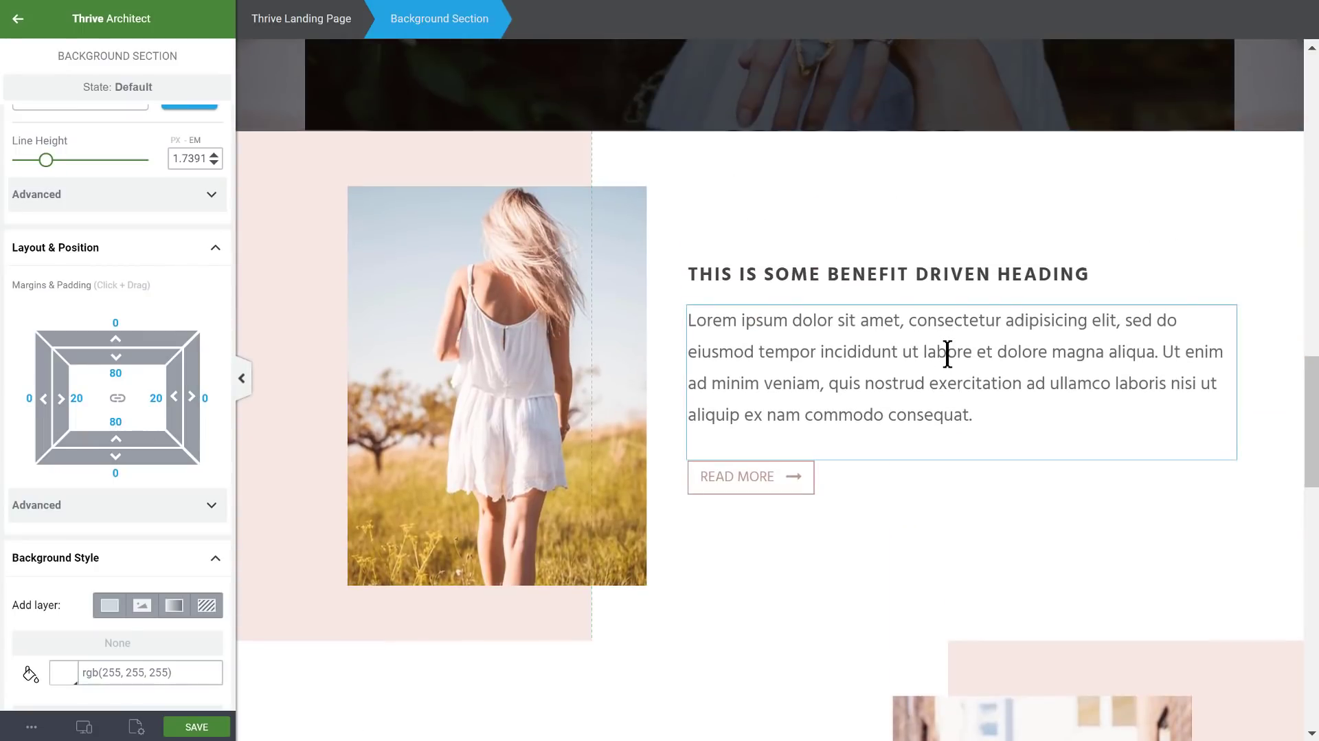
scroll(947, 353, up, 9)
scroll(948, 353, down, 9)
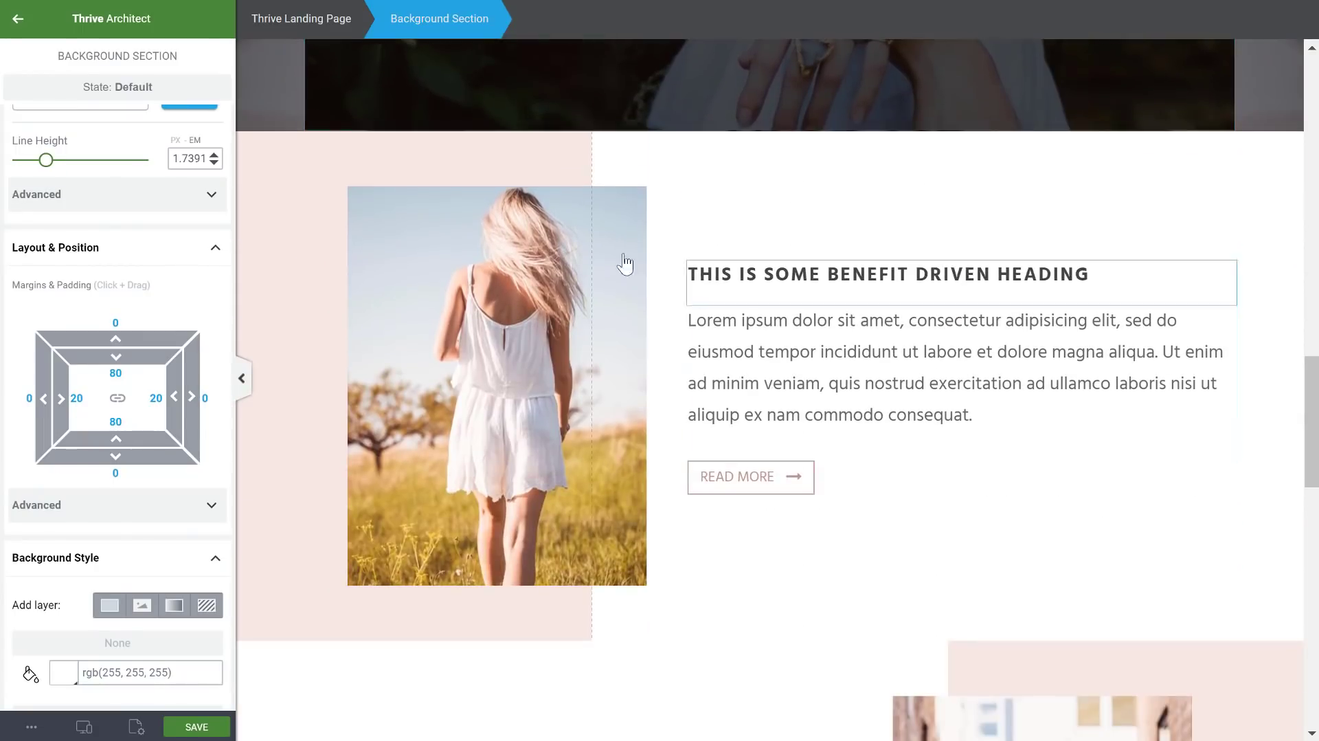
scroll(1166, 619, down, 15)
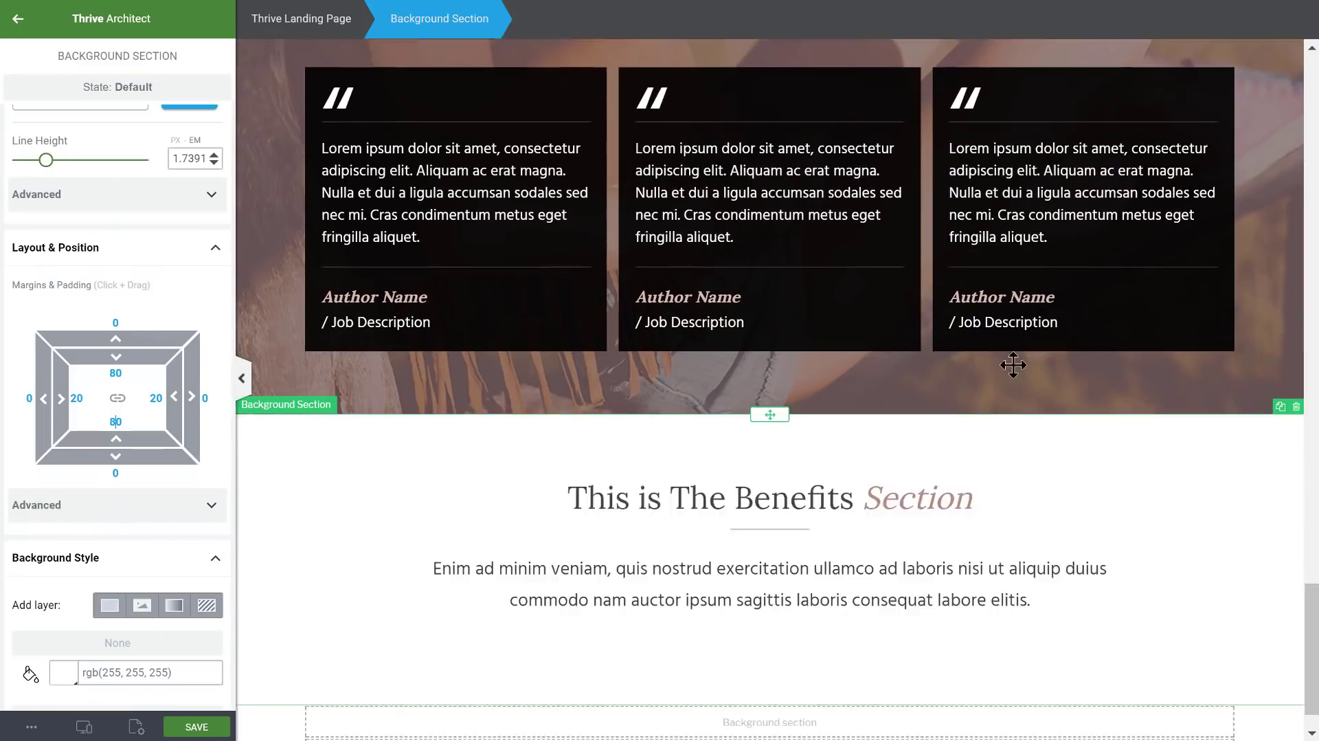
scroll(999, 369, up, 2)
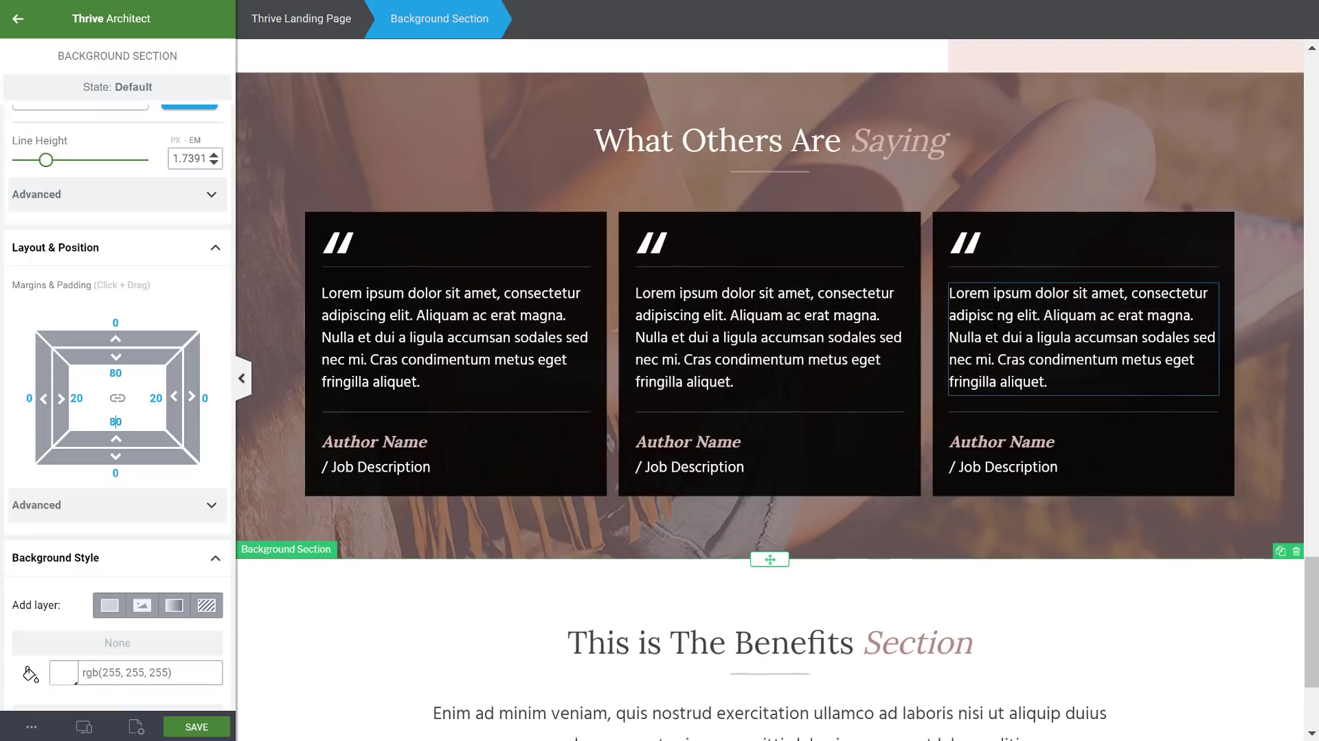
scroll(1000, 369, up, 10)
scroll(1057, 323, down, 14)
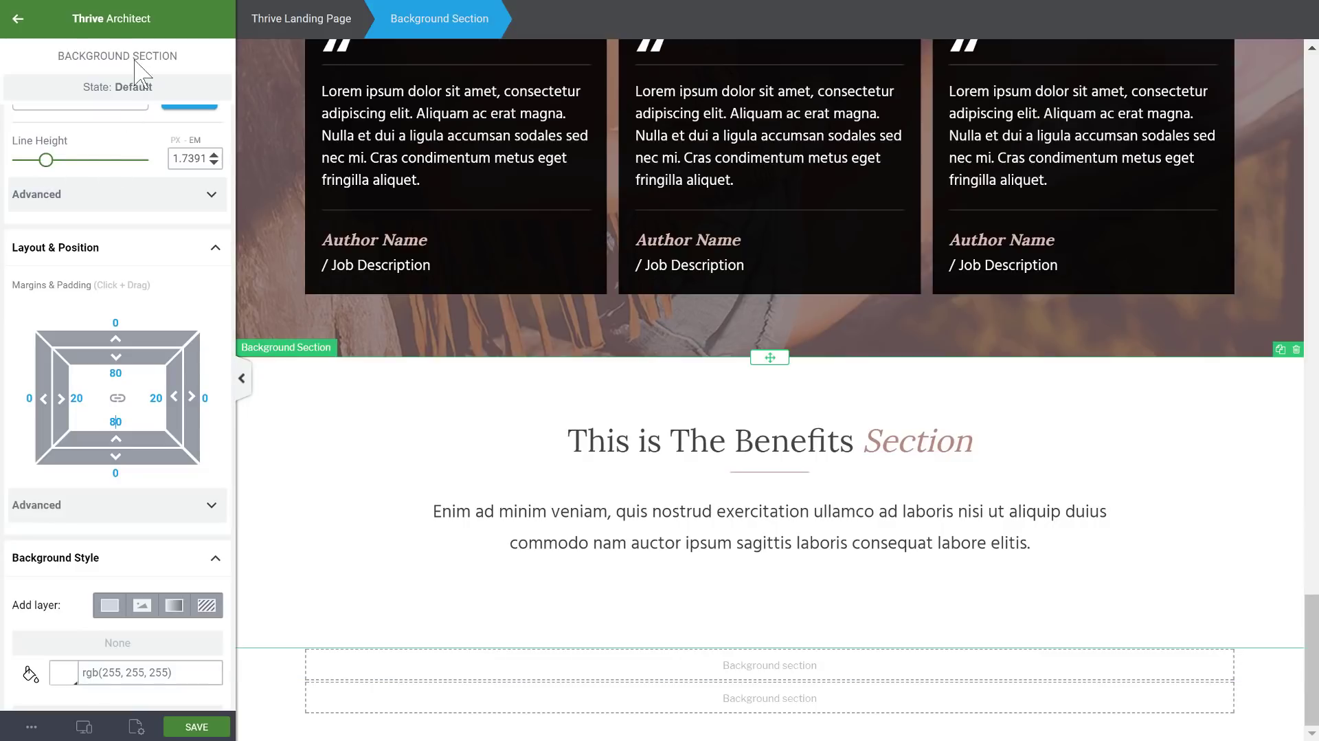
- Add a two-column Columns element directly below the white "This is The Benefits Section" background section
click(18, 23)
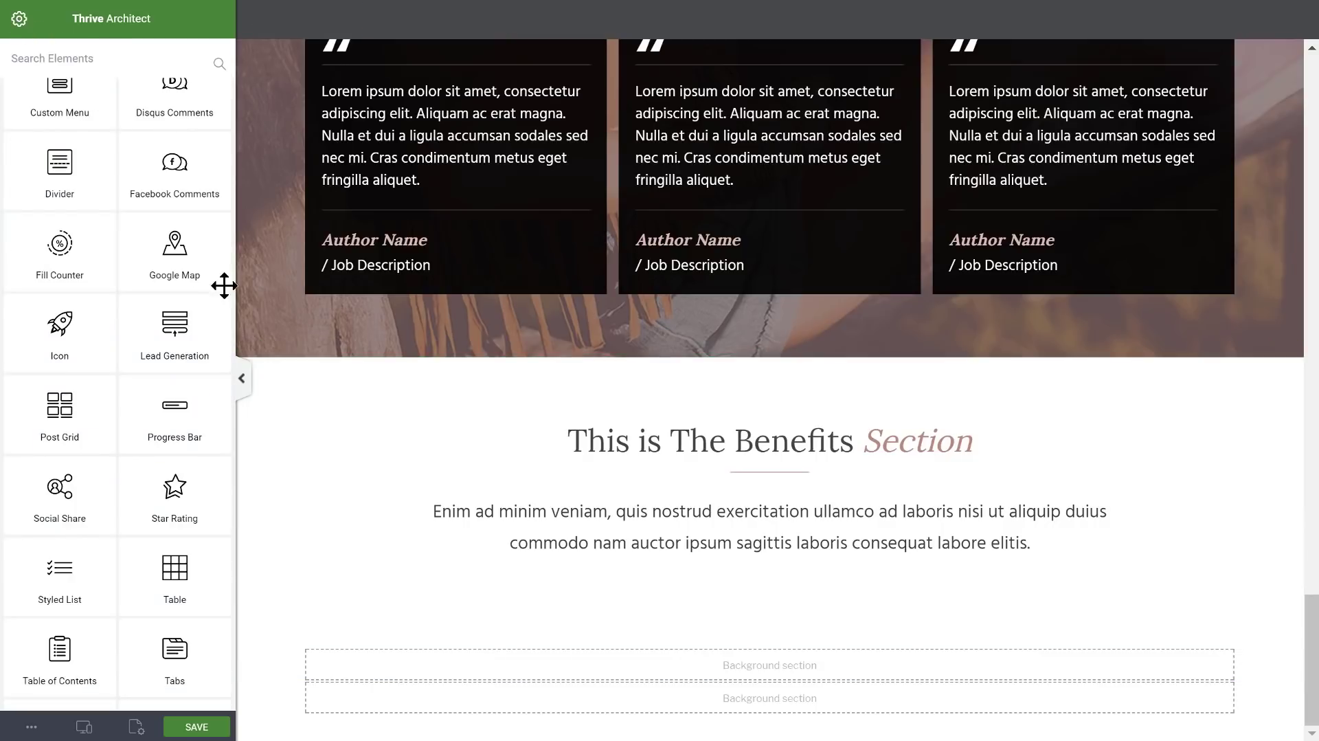
scroll(103, 261, up, 10)
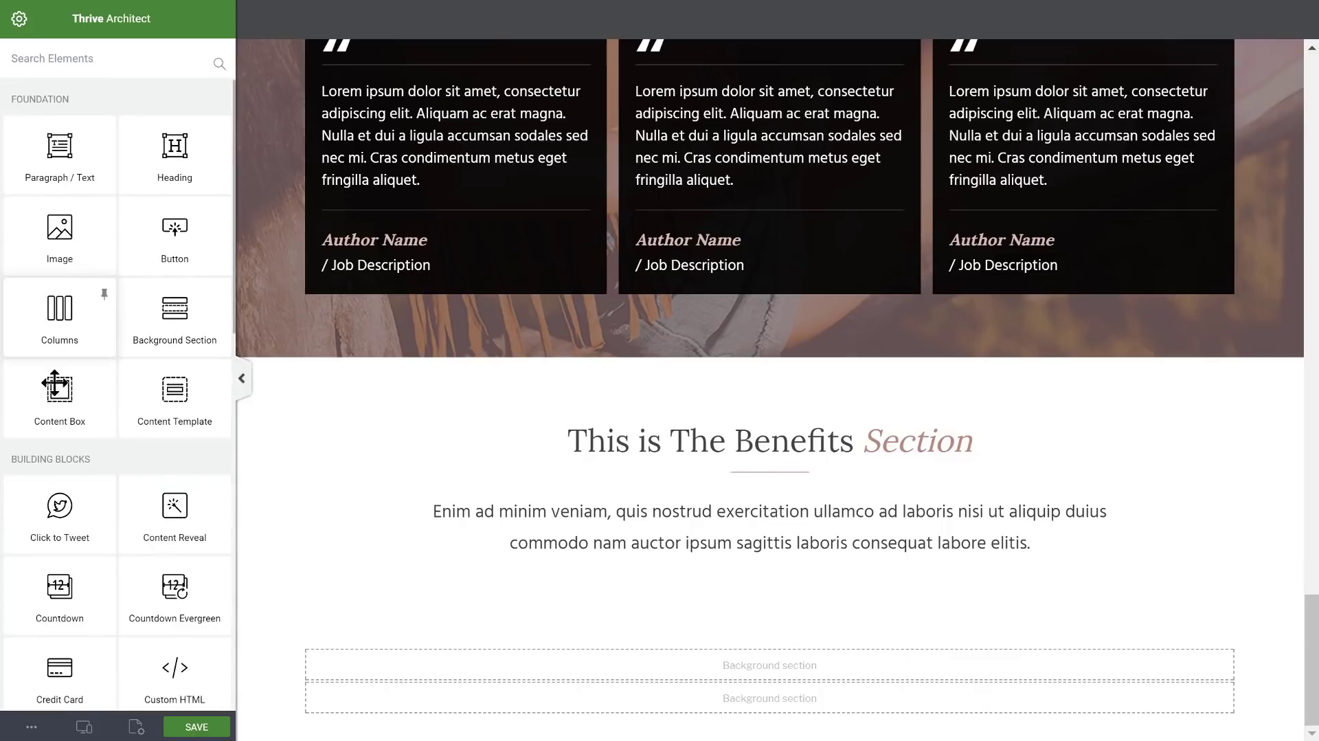
drag(109, 350, 833, 652)
click(709, 579)
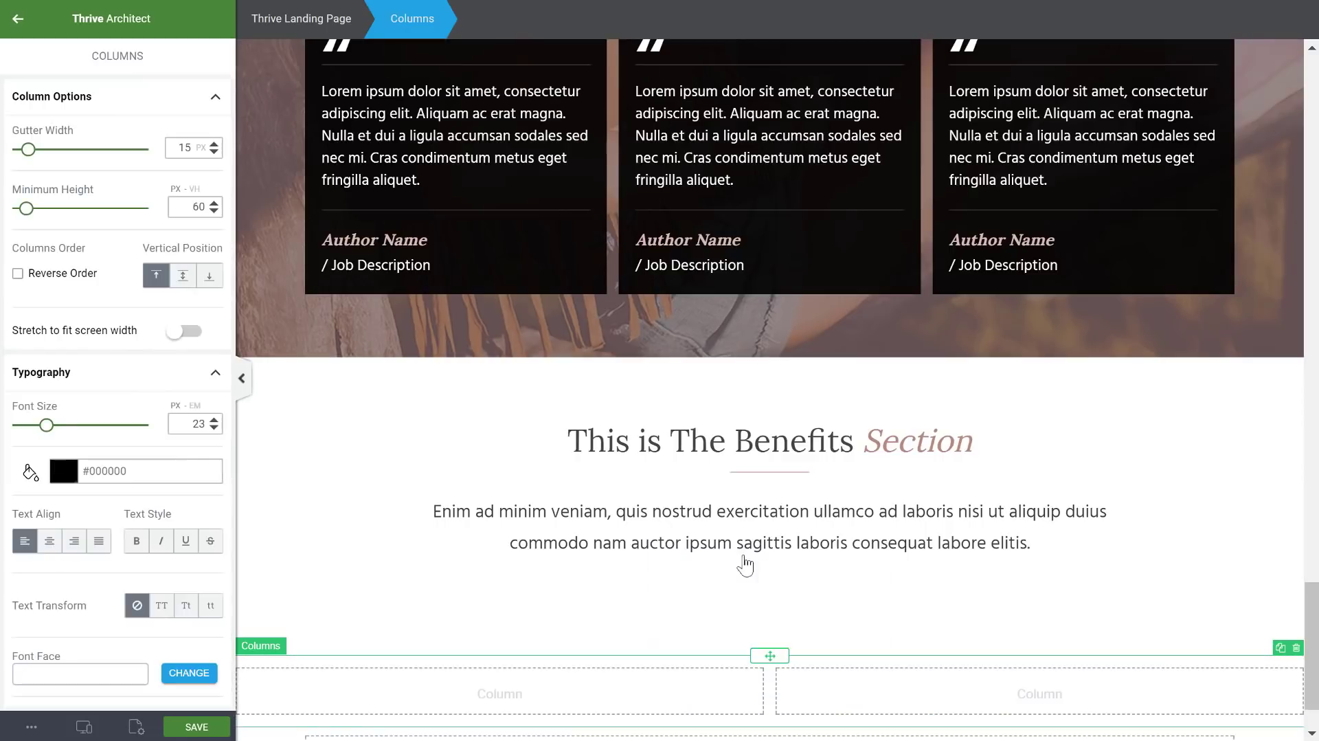
- Set the new columns' gutter width to 0 px and their top and bottom margins and padding to 0
scroll(975, 522, down, 1)
drag(28, 150, 1, 158)
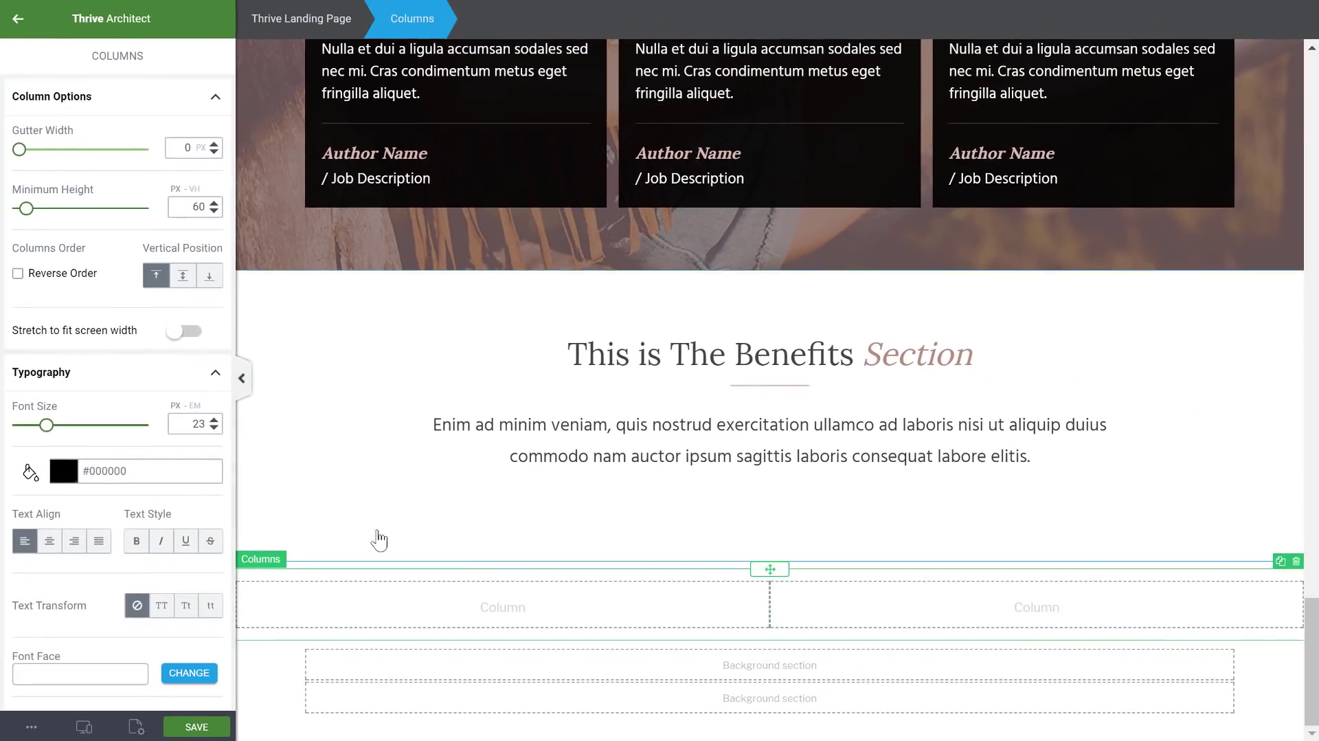
click(90, 376)
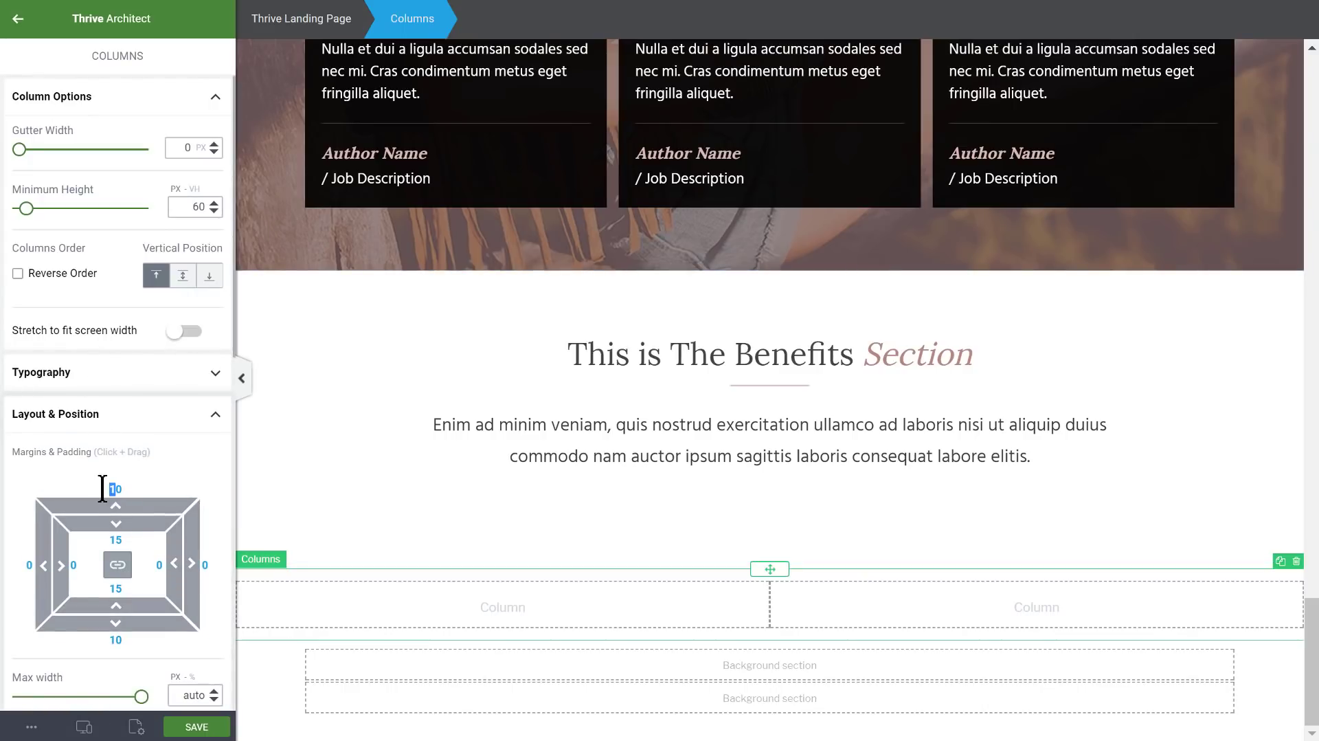
key(BackSpace)
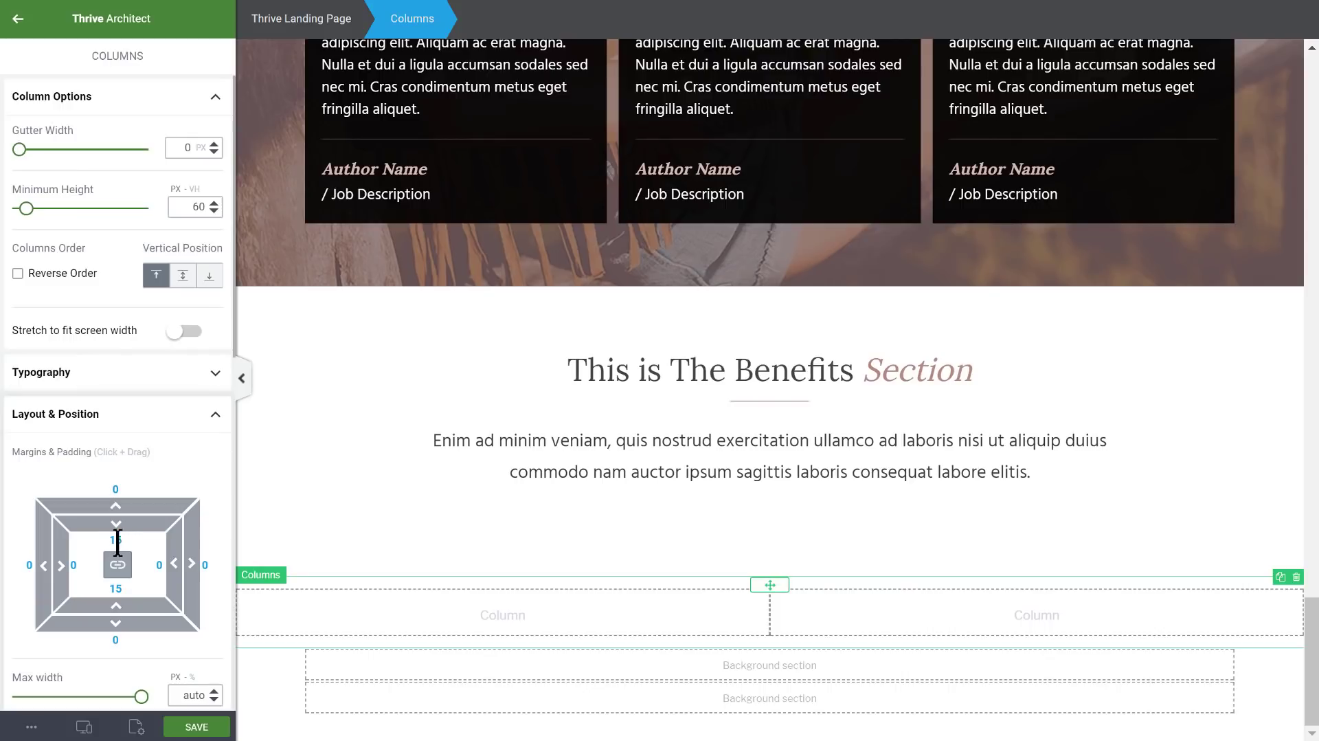
text(0)
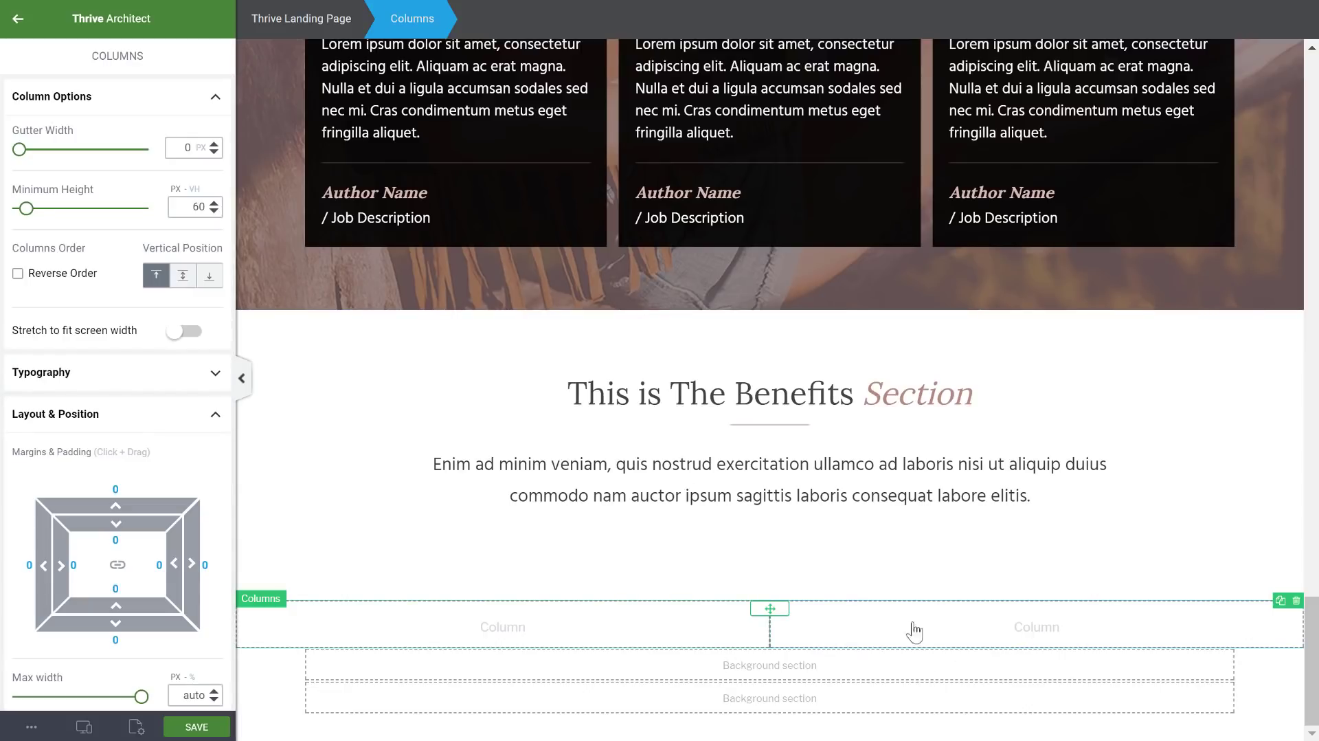
- Start an image background layer for the left column and upload chic_split_img_1.jpg to the media library
click(326, 632)
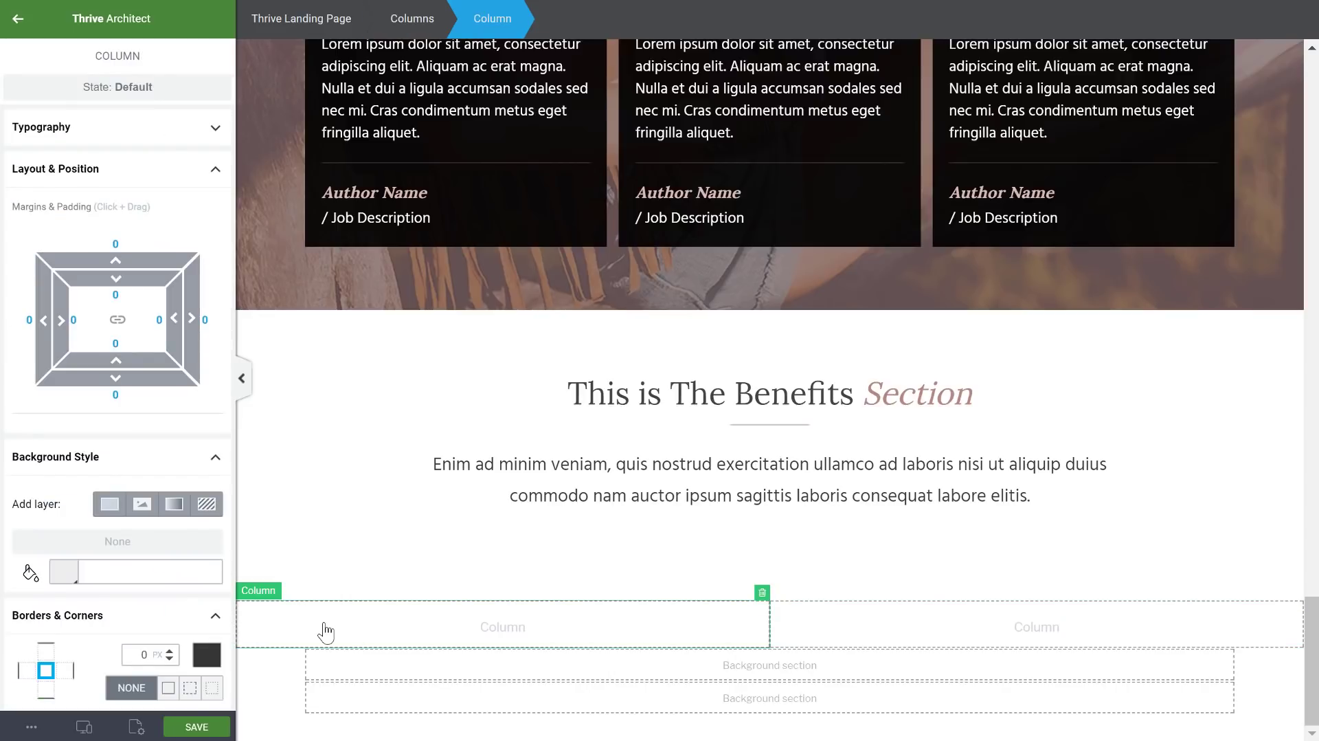
click(142, 504)
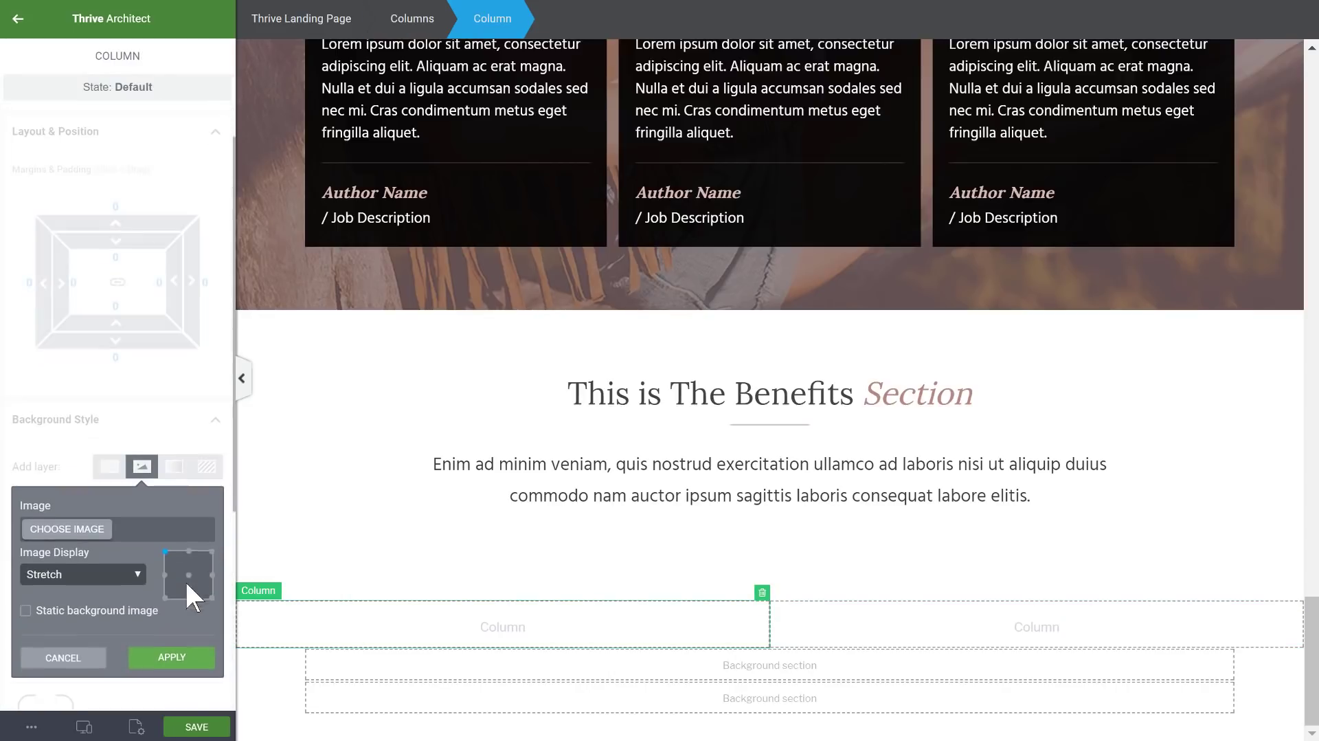
click(58, 534)
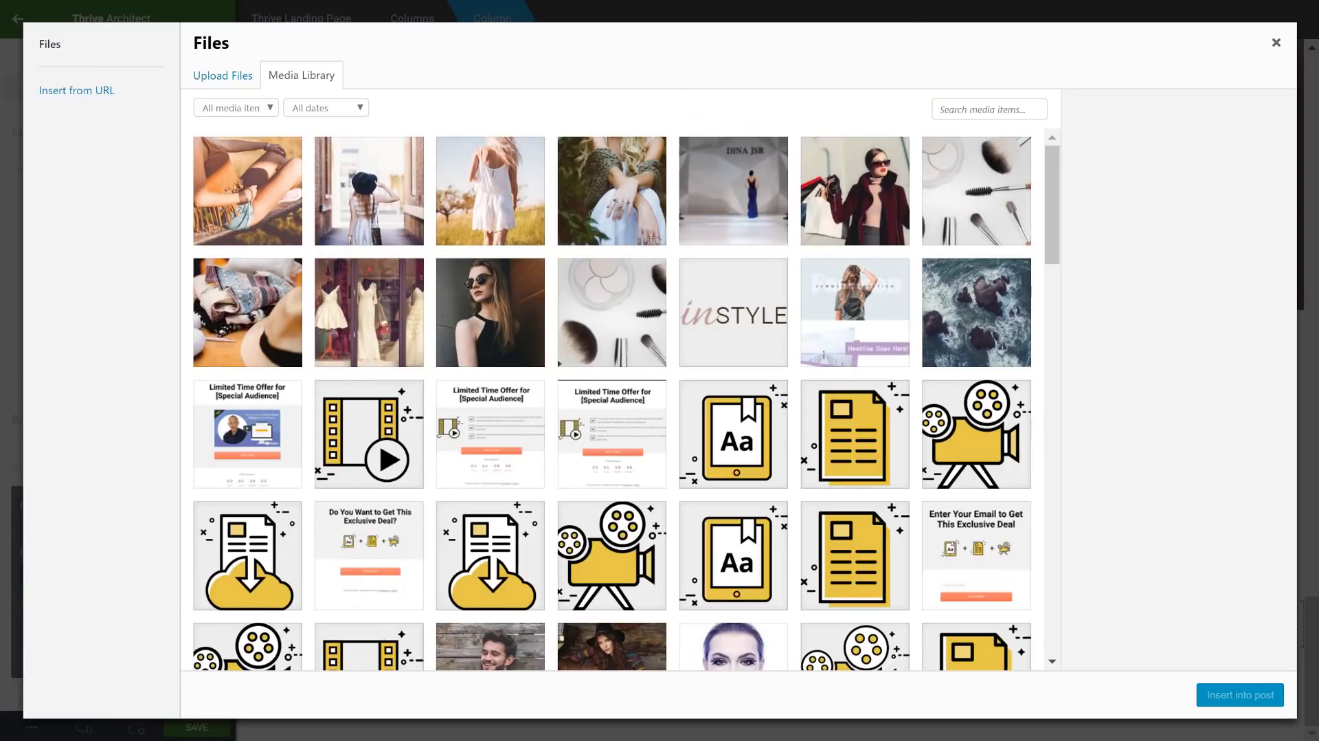
key(alt+Tab)
drag(604, 398, 1010, 402)
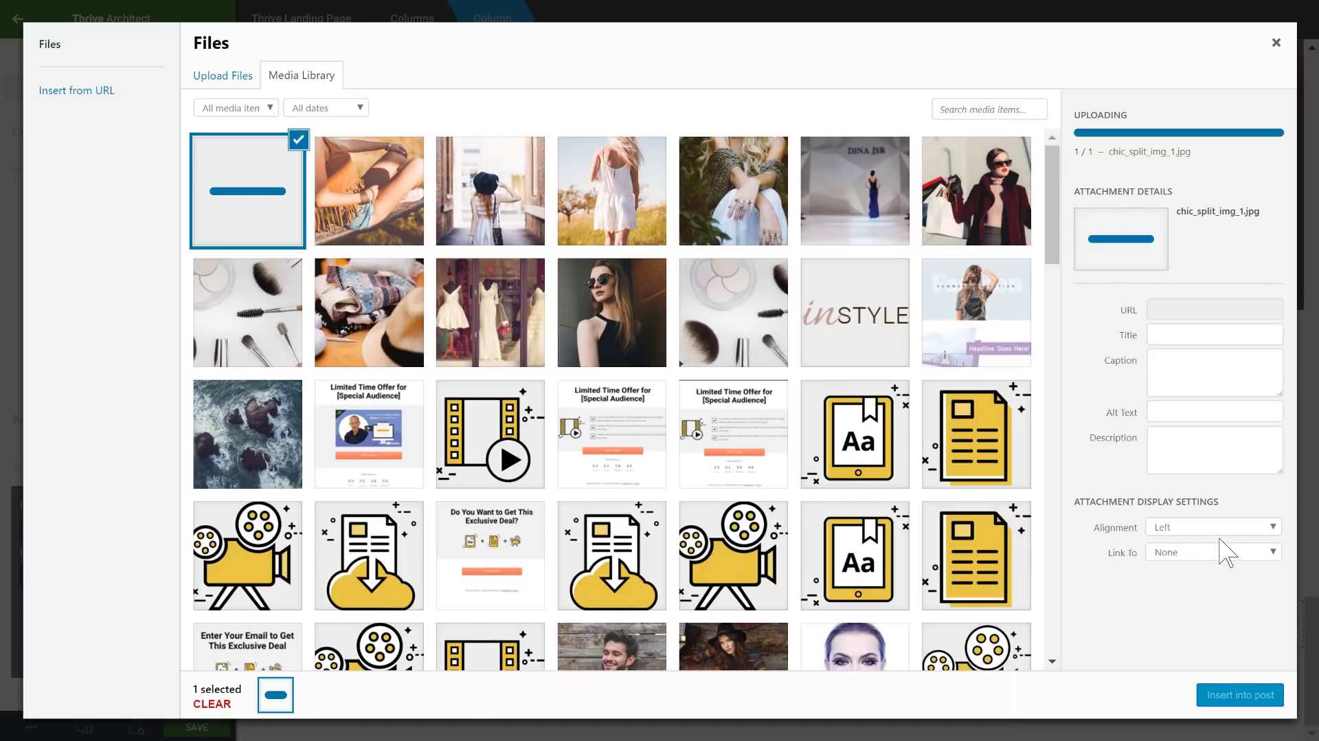
- Insert chic_split_img_1 with Center alignment as the left column's stretched background, anchored at the image's top-left corner
click(1201, 536)
click(1204, 590)
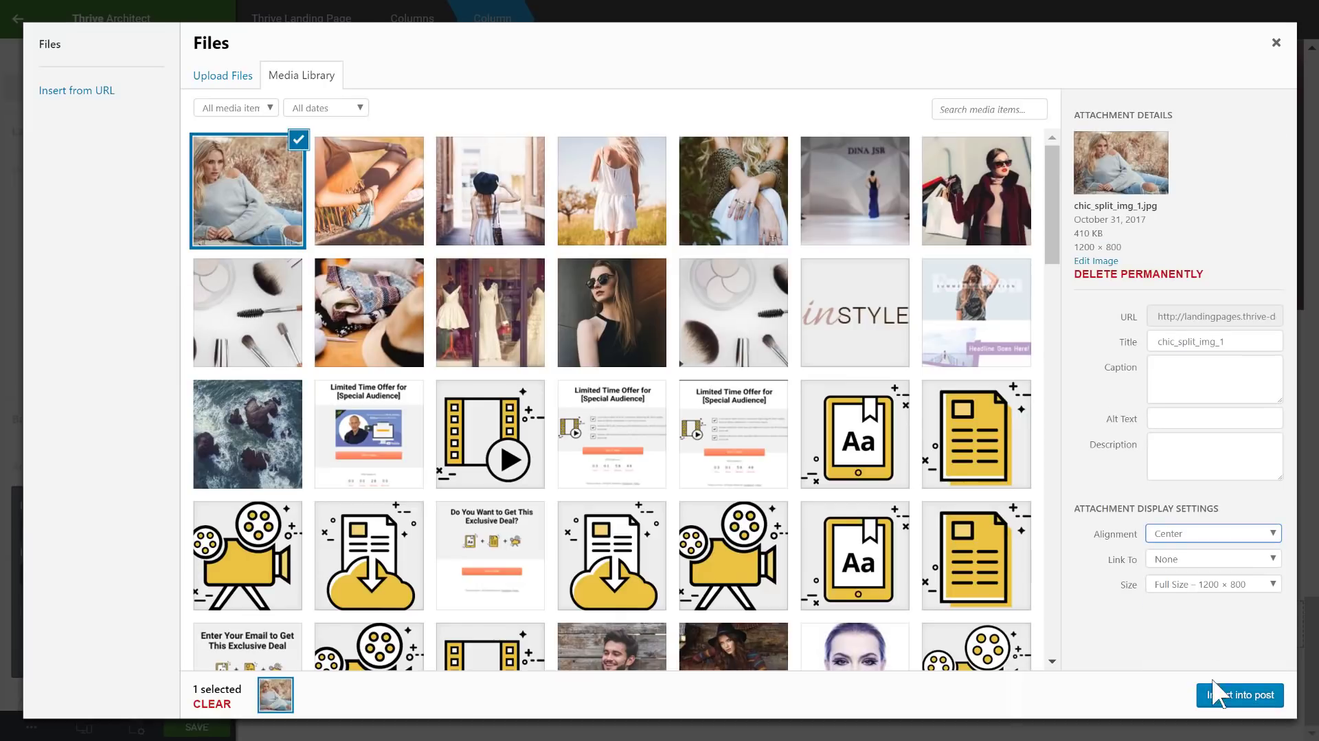
click(1215, 690)
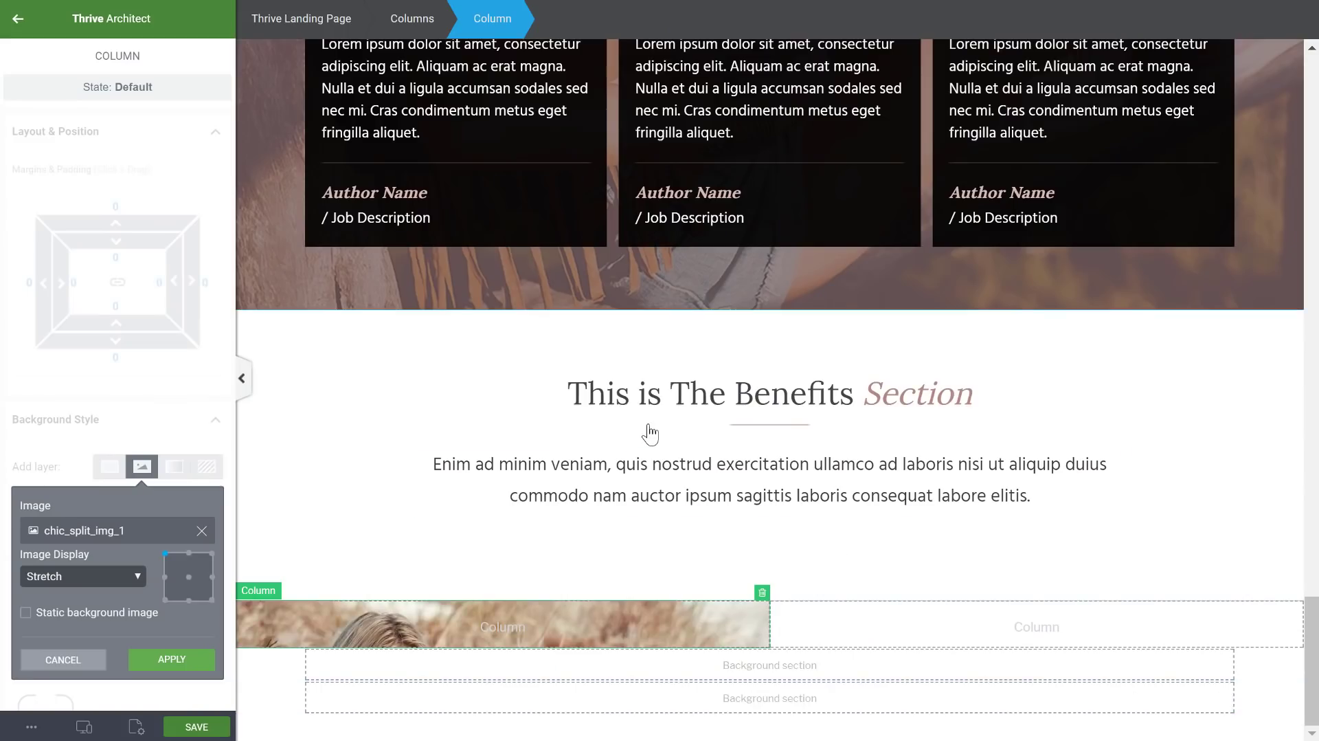
click(189, 578)
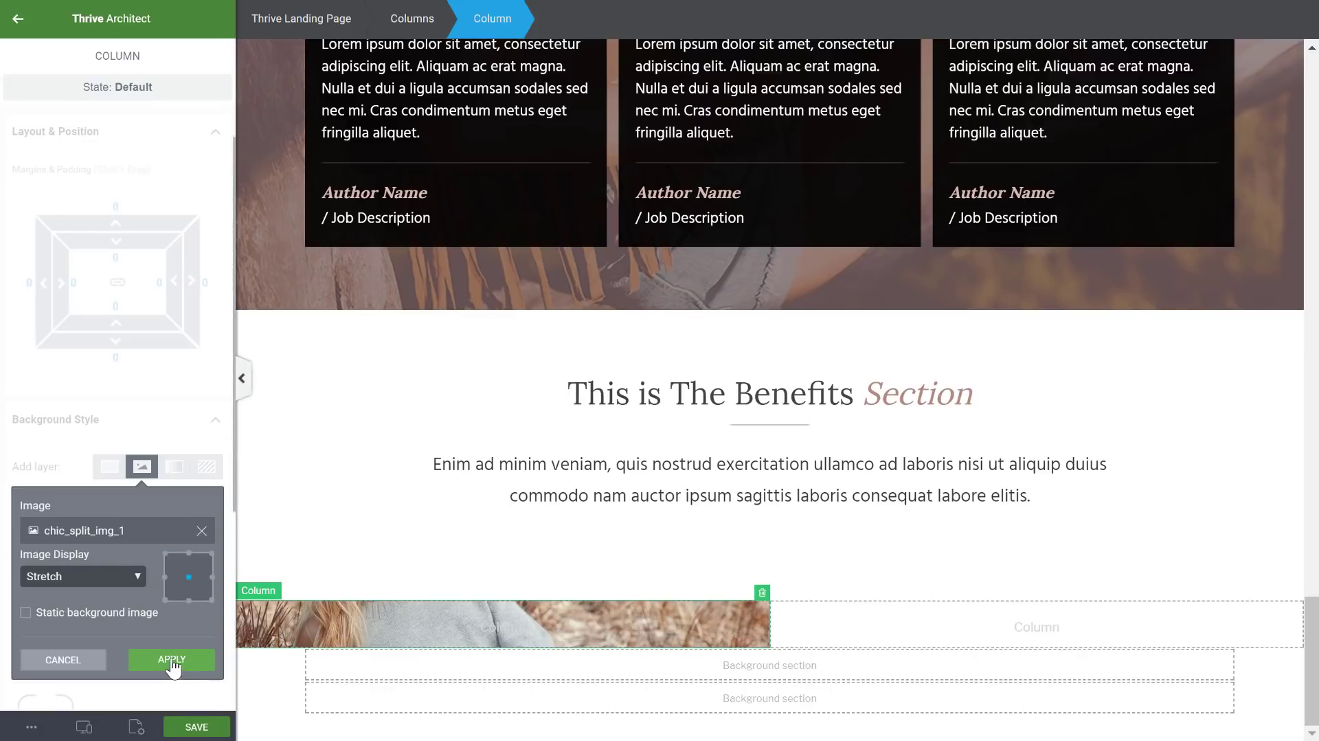
click(165, 554)
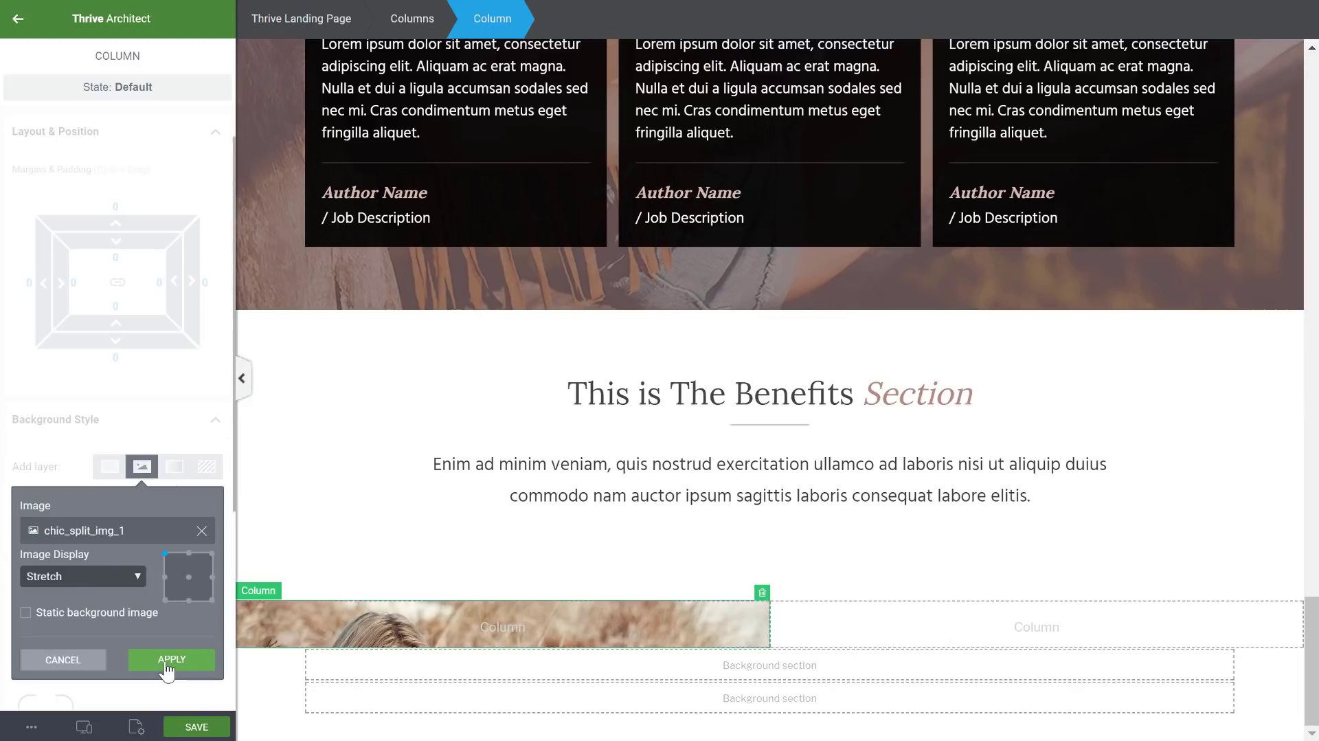
- Upload chic_split_img_2.jpeg and apply it as the right column's stretched background image, anchored at top centre
click(1001, 627)
click(142, 504)
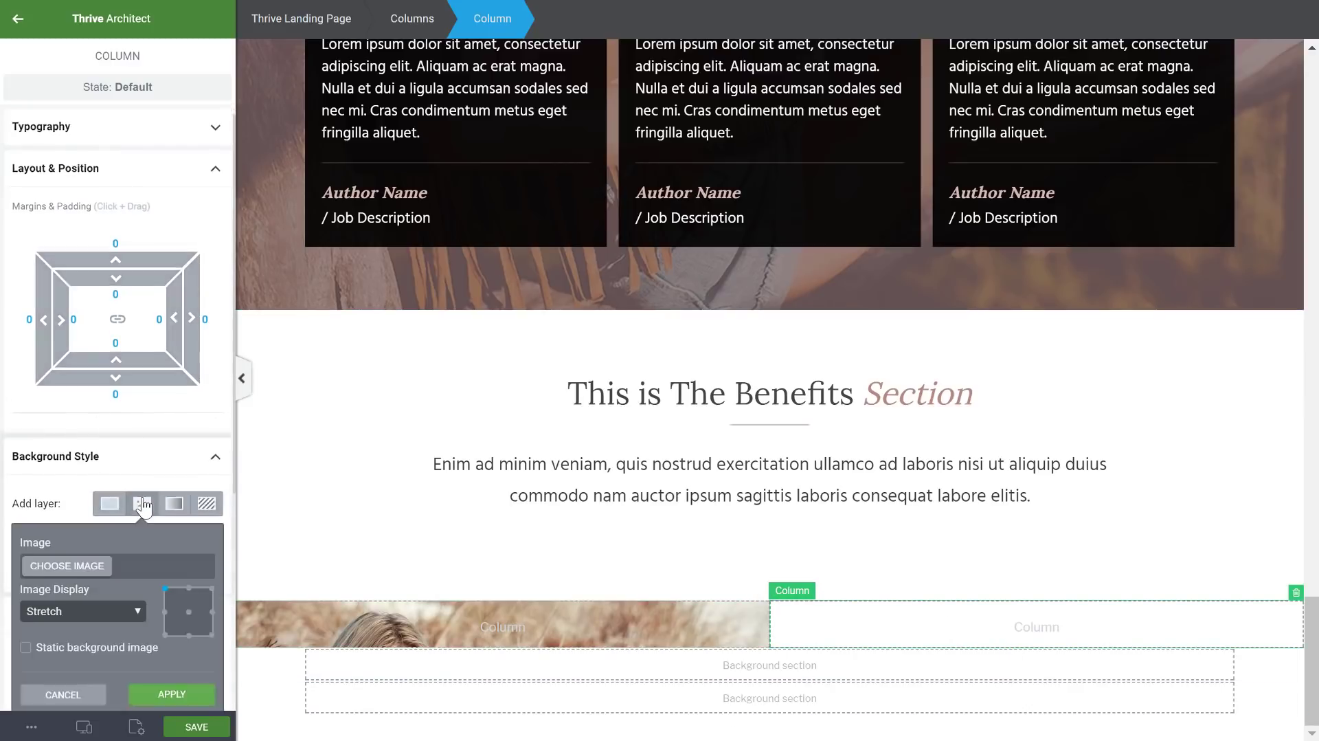
click(63, 536)
key(alt+Tab)
drag(721, 412, 756, 309)
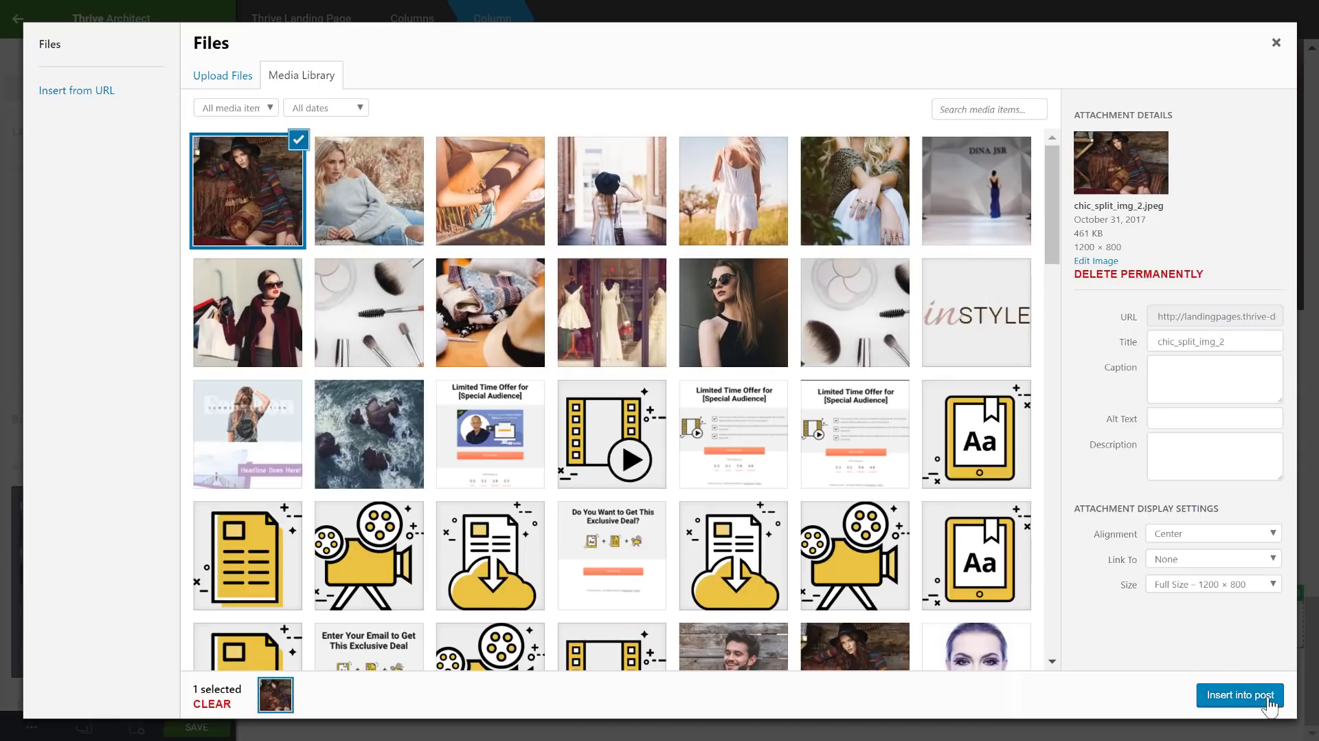
click(1239, 695)
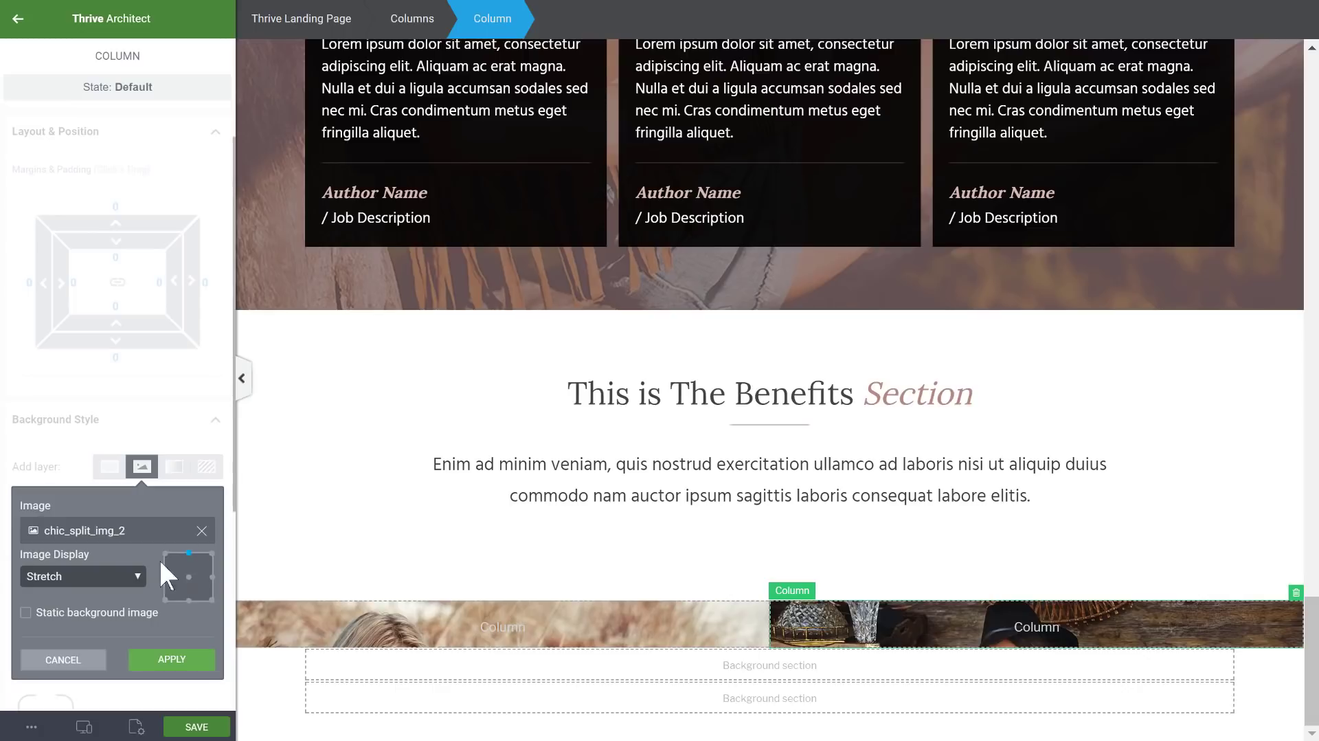
click(193, 661)
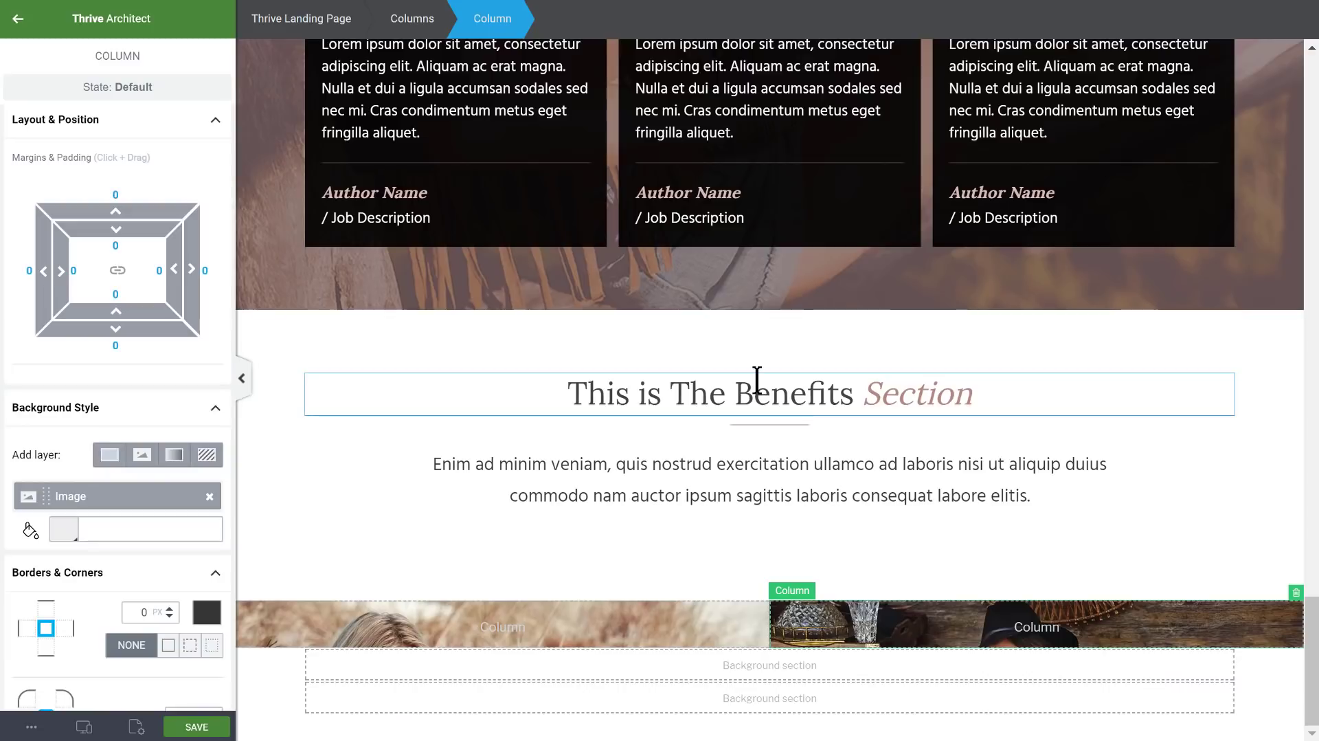
- Add a Button element to the left image column and give it the saved "GET TH…" button template
click(17, 26)
drag(174, 254, 509, 633)
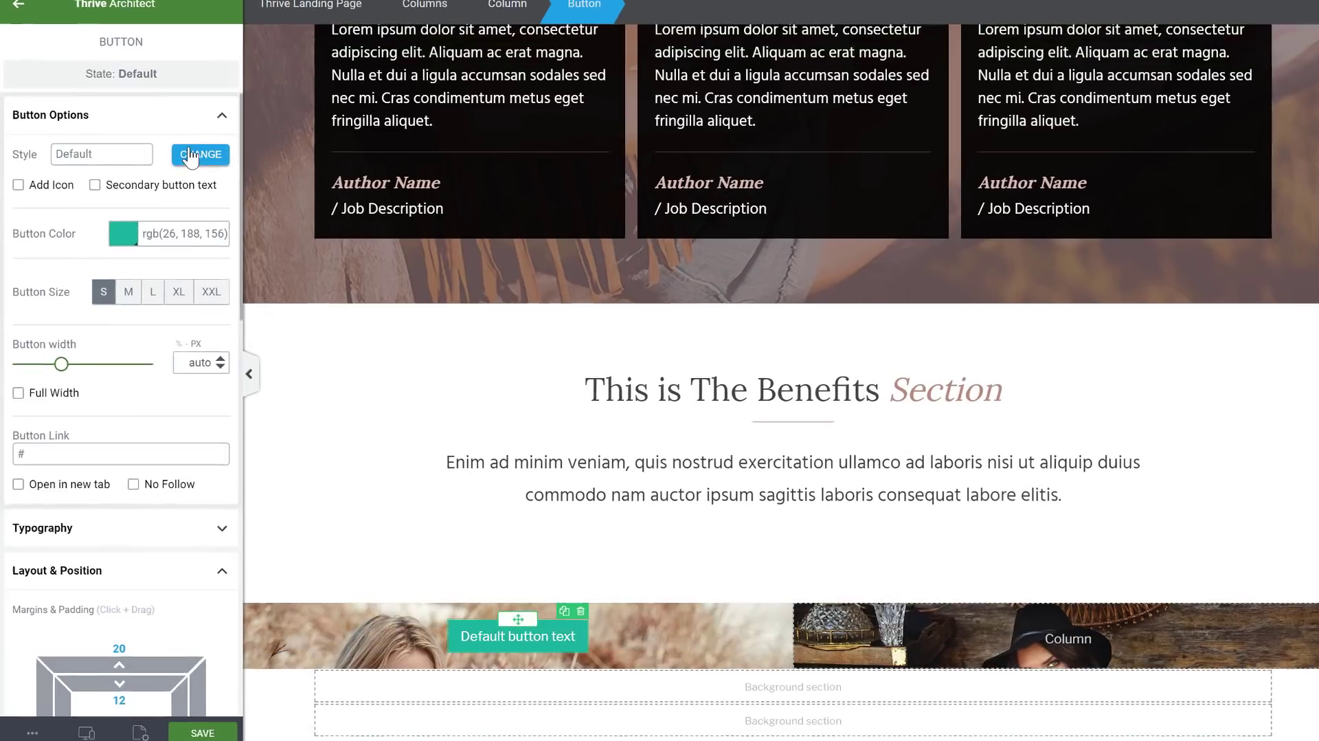
click(194, 165)
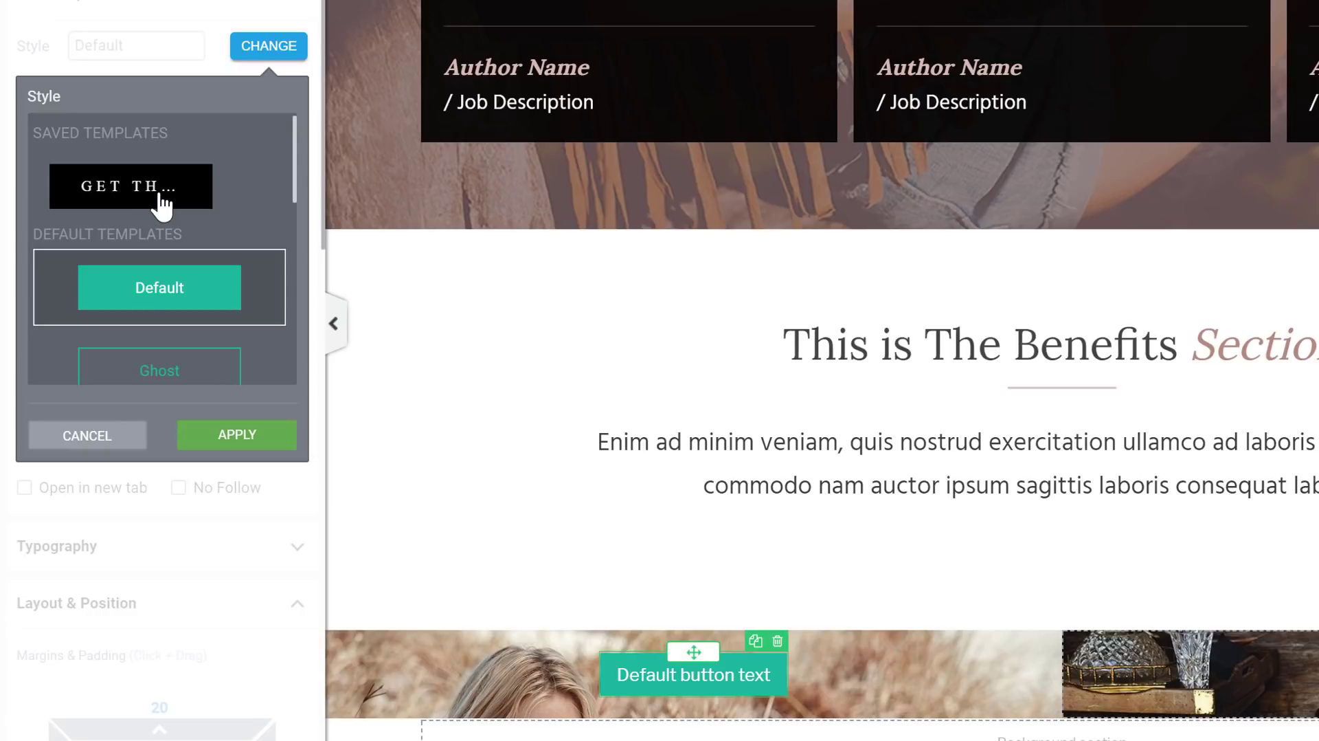
click(175, 199)
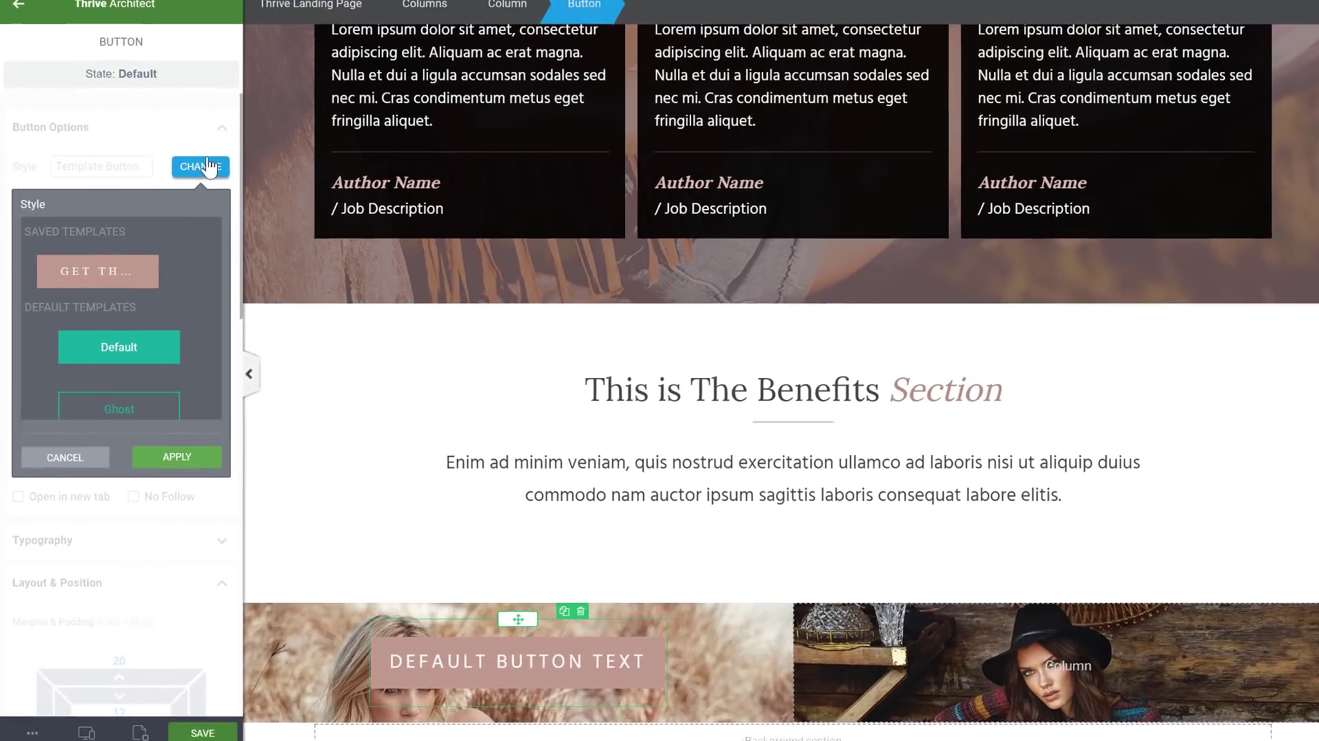
click(75, 459)
- Duplicate the left column's button and move the copy into the right image column
scroll(591, 666, down, 1)
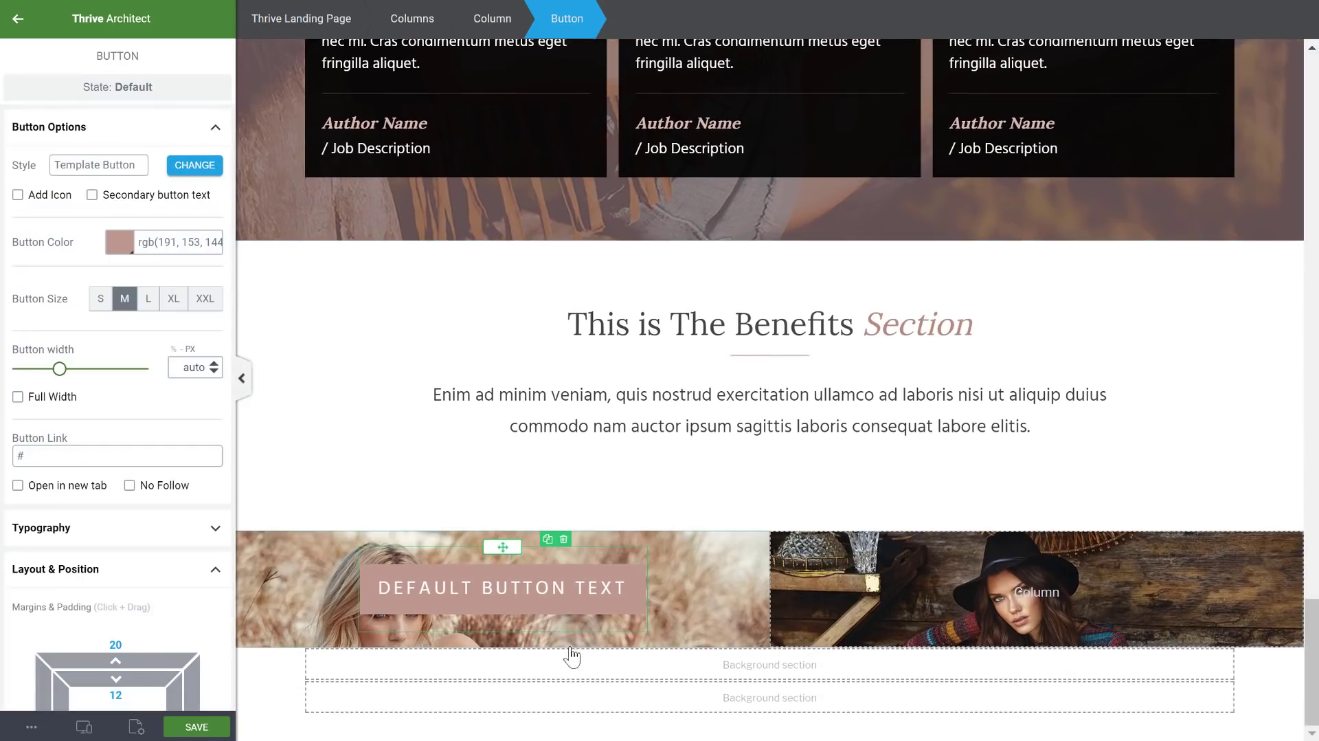
click(549, 540)
drag(505, 545, 1103, 660)
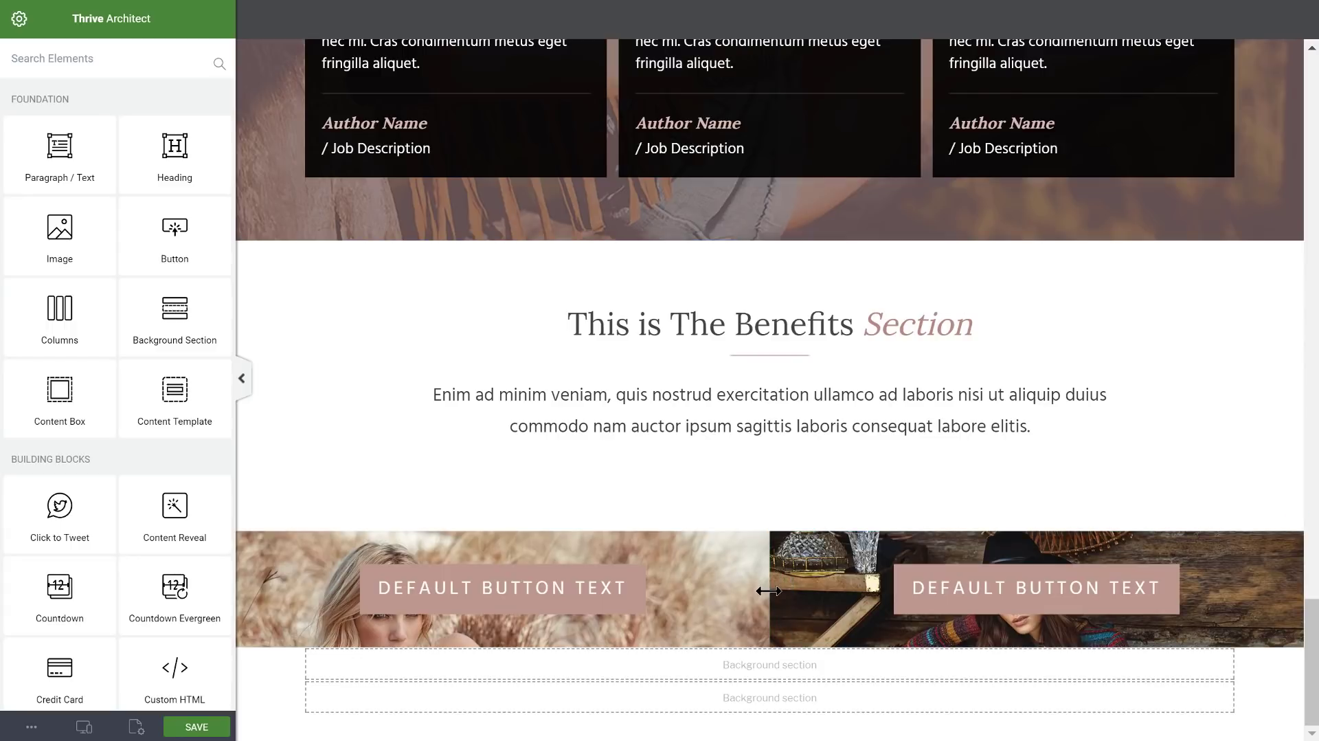
- Set the image columns' minimum height to 500 px and centre their content vertically
click(734, 561)
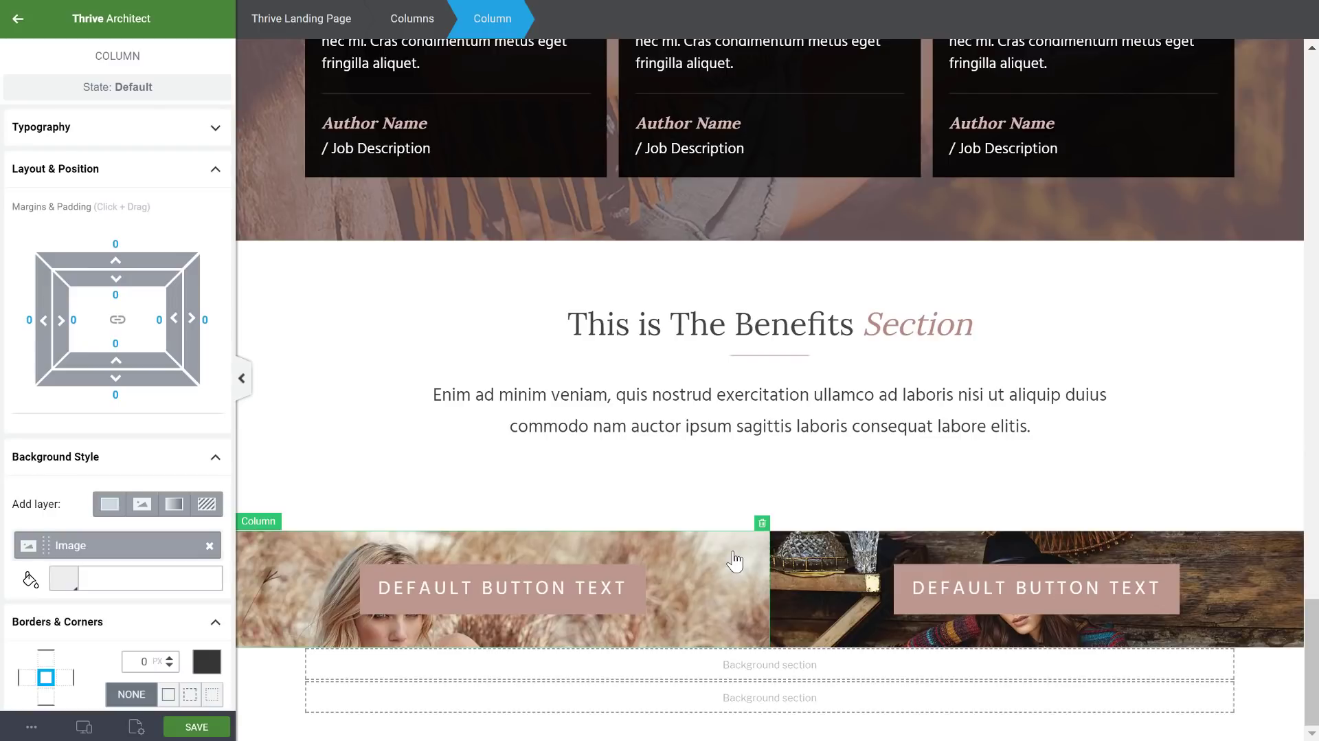
click(412, 18)
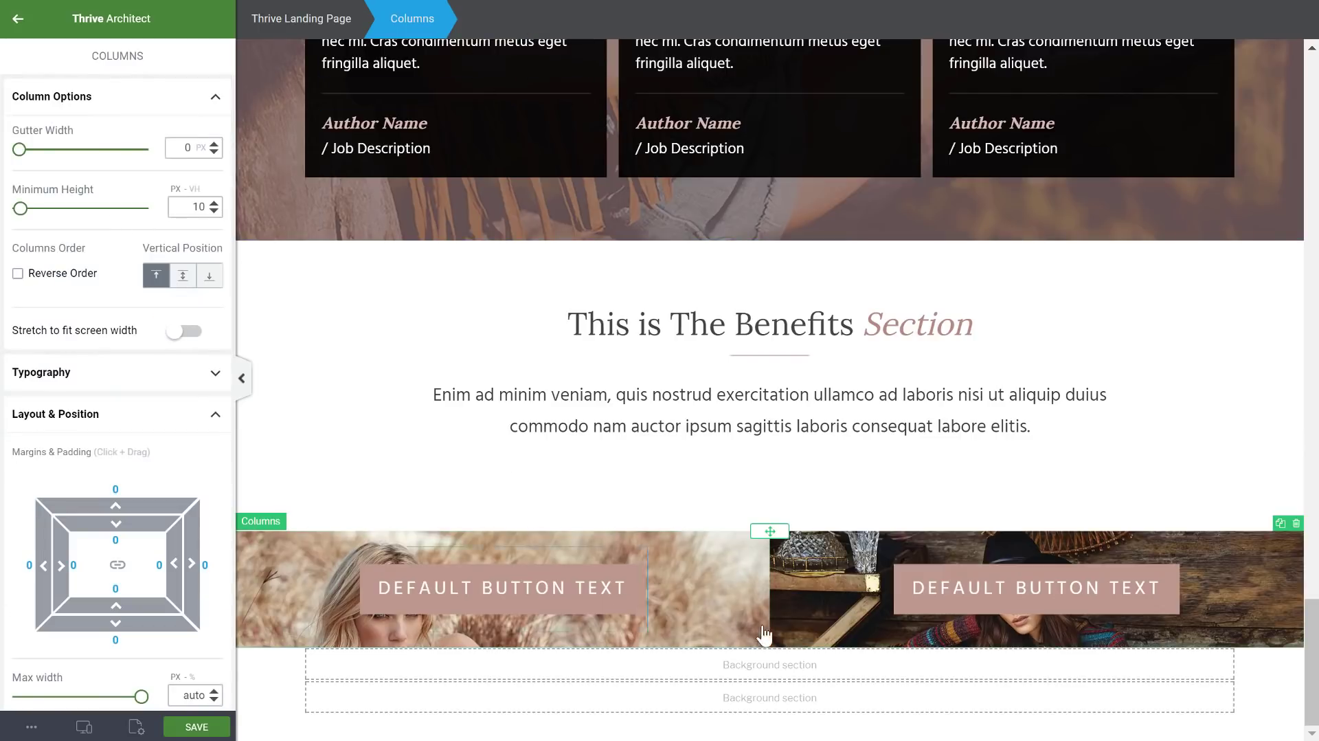
drag(21, 208, 78, 209)
scroll(354, 259, down, 4)
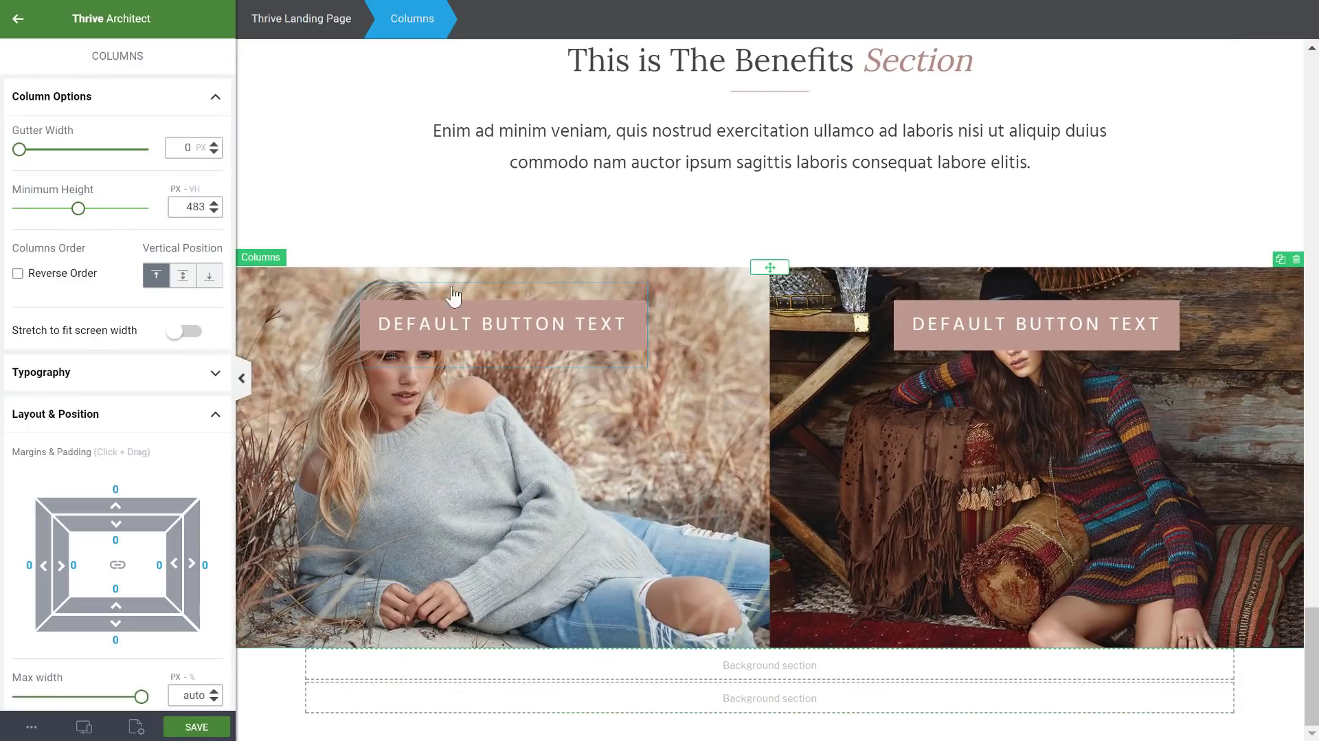
drag(68, 216, 86, 220)
double_click(193, 201)
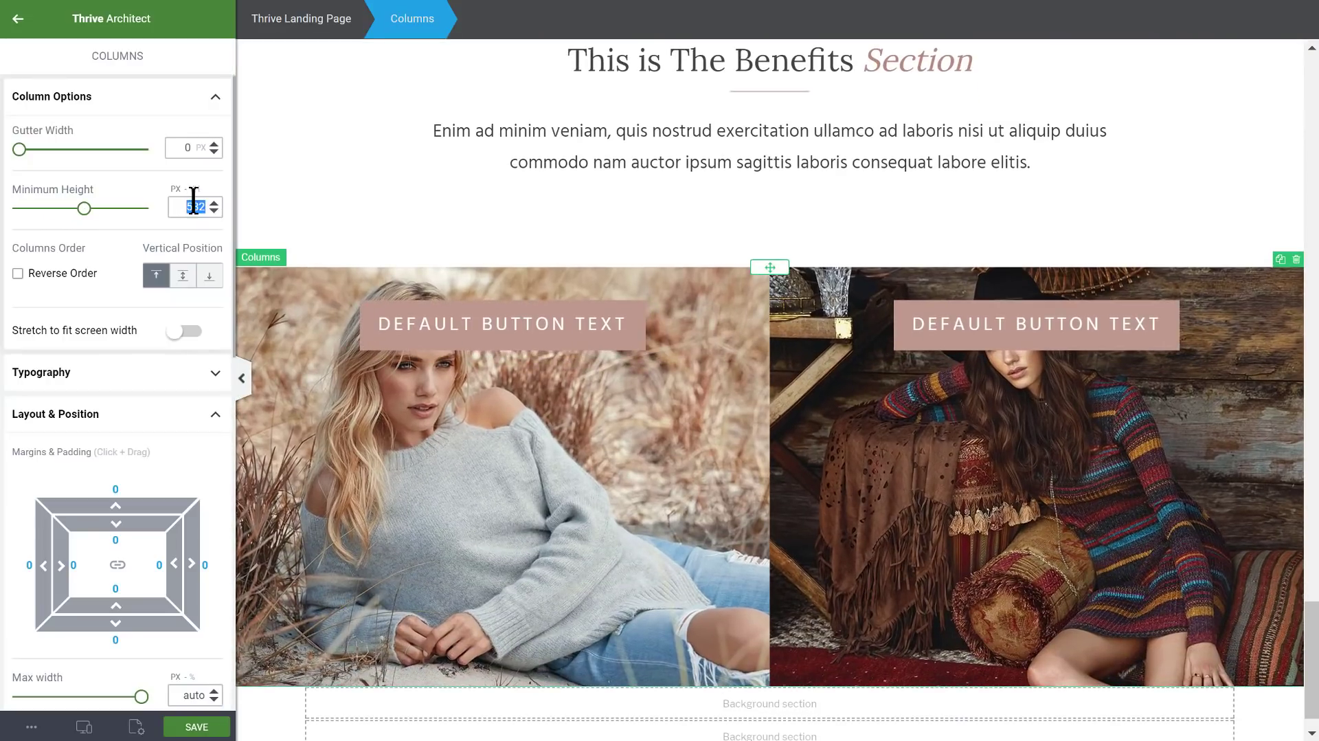
text(500)
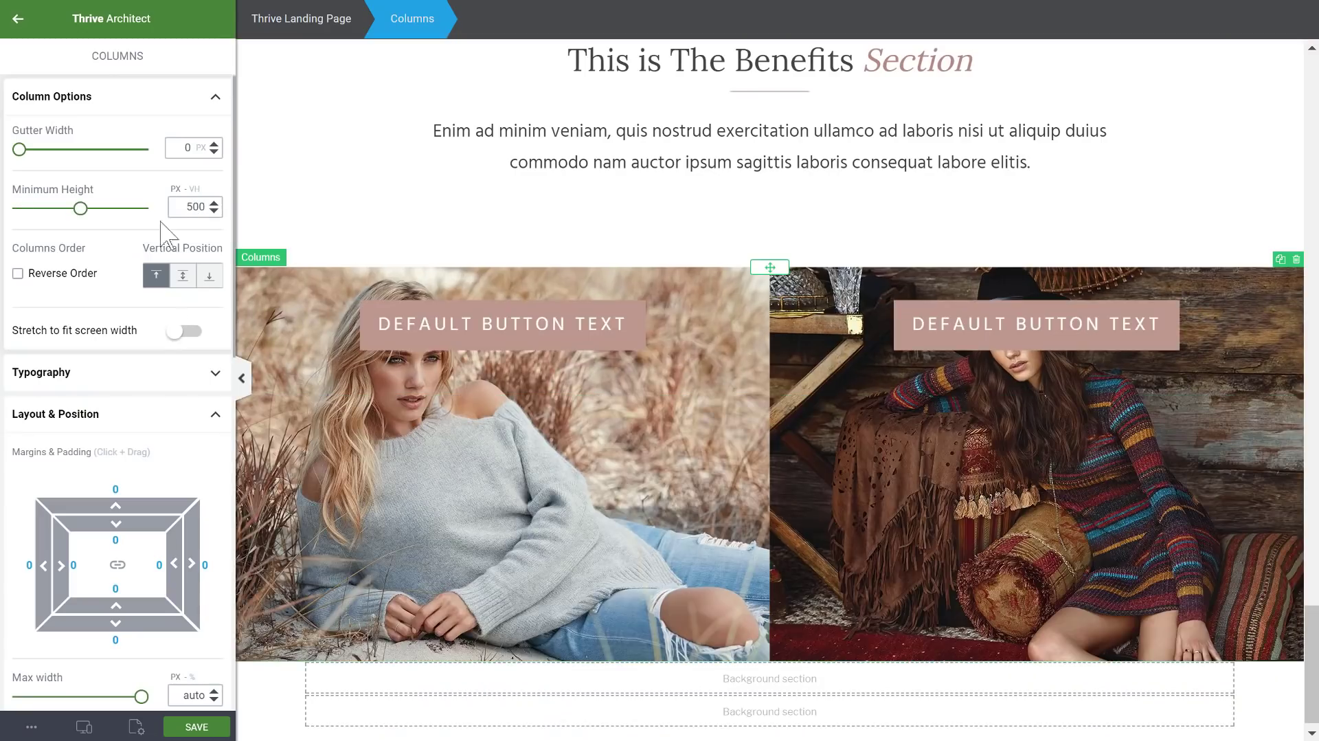
click(183, 280)
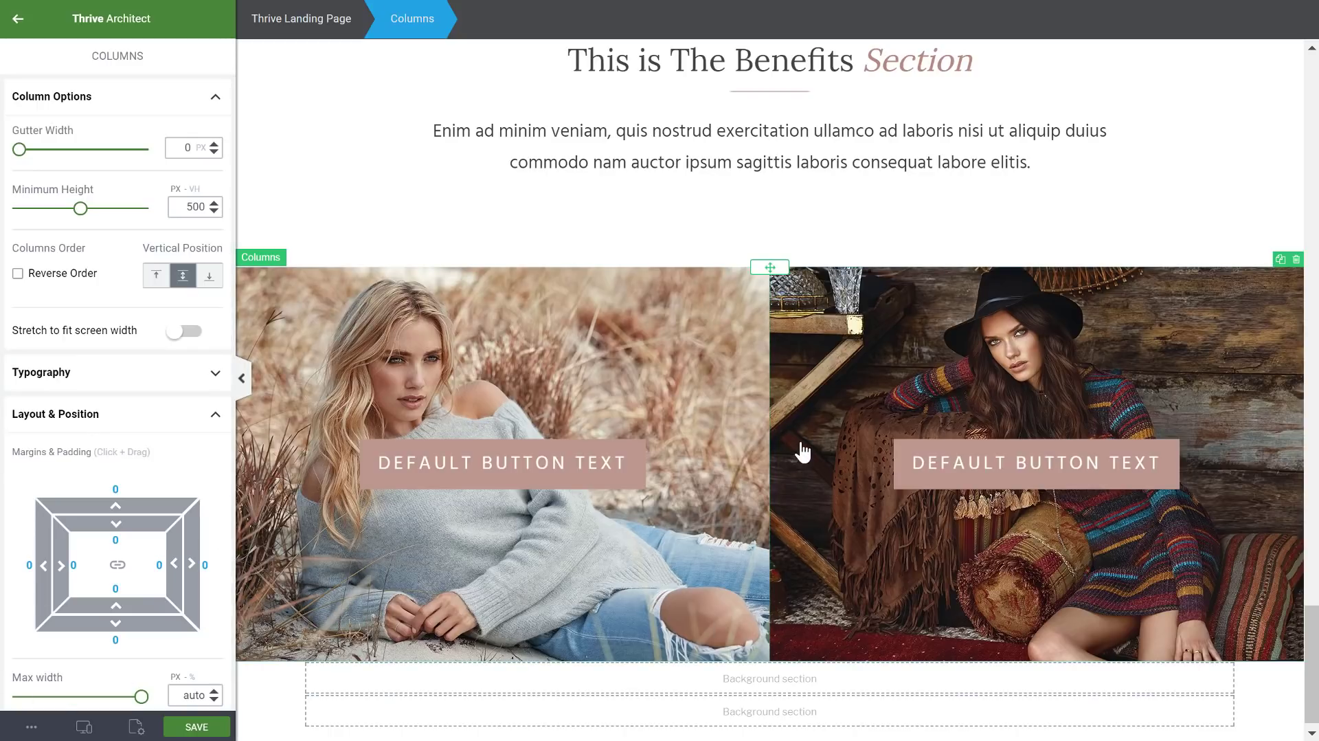
- Add a solid colour layer of #000000 at 10% opacity over the left column's background image
scroll(867, 295, down, 1)
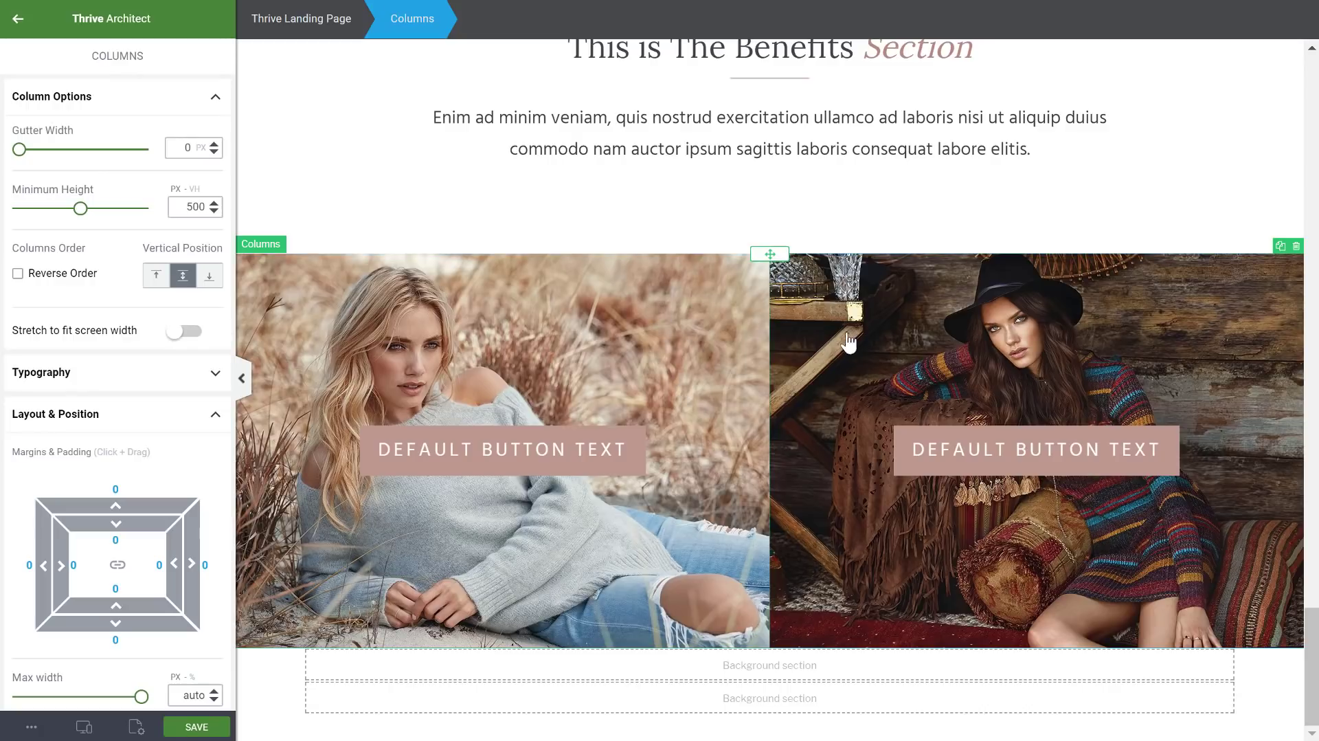
click(701, 331)
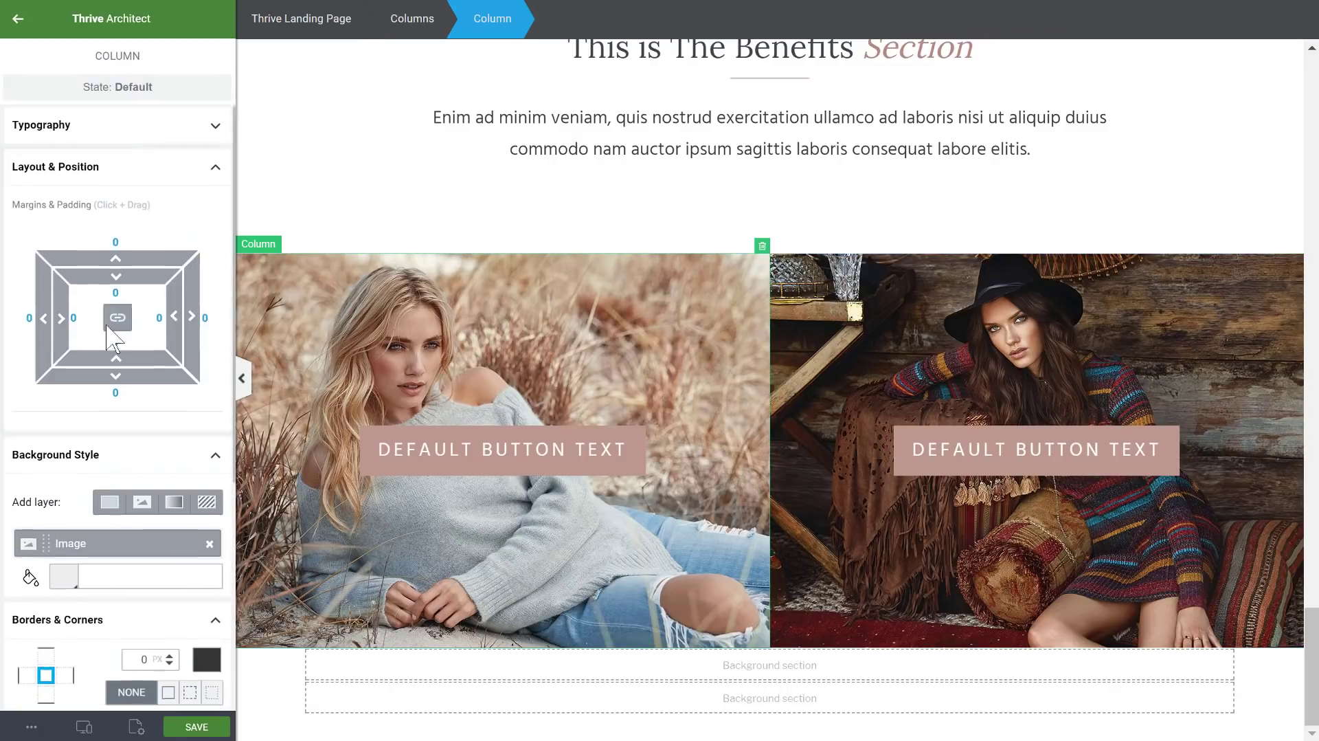
scroll(68, 385, down, 5)
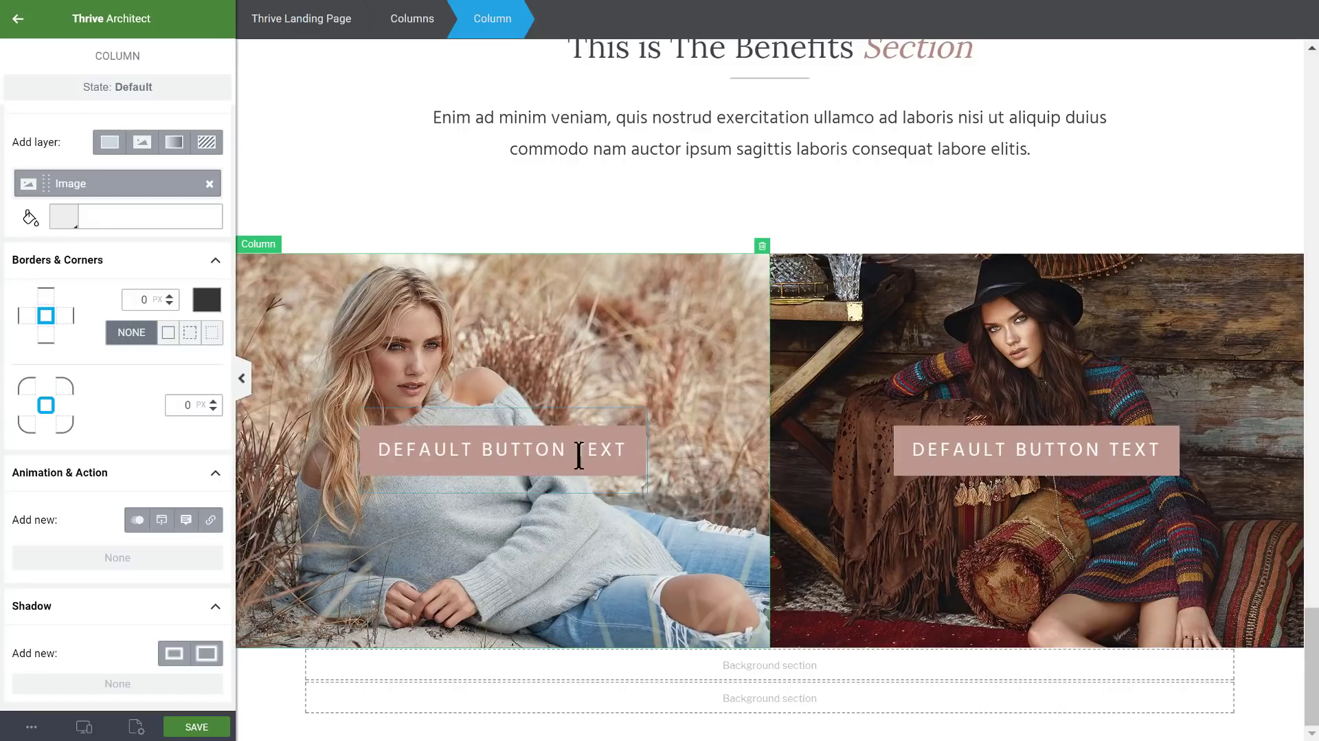
scroll(1160, 474, up, 1)
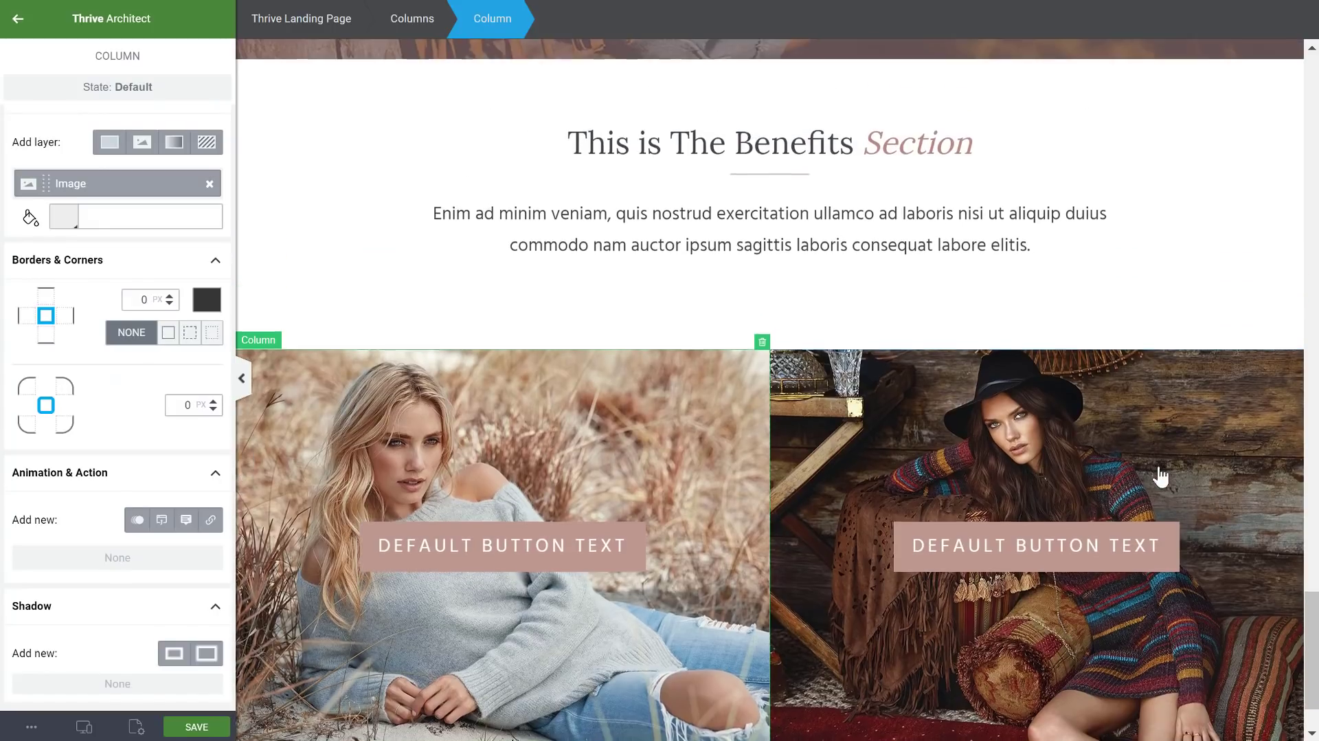
scroll(627, 429, down, 1)
scroll(125, 251, up, 1)
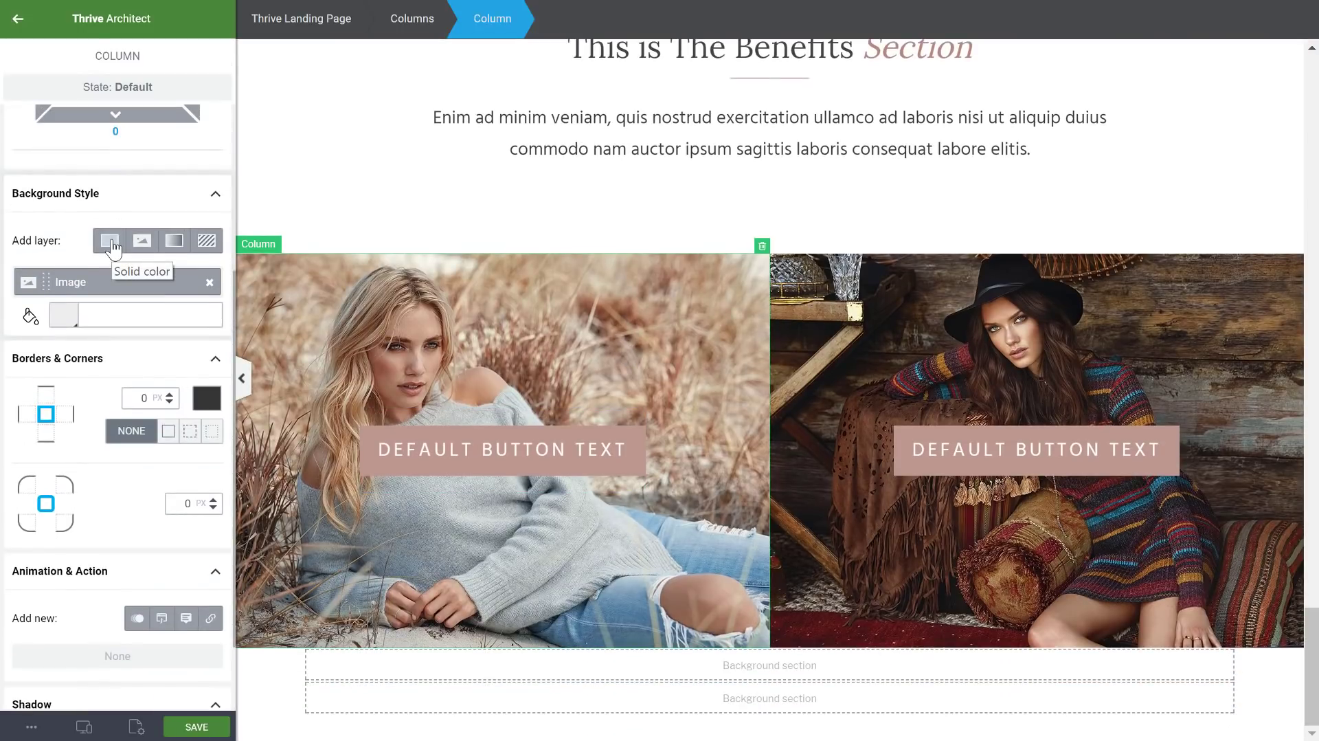
click(110, 242)
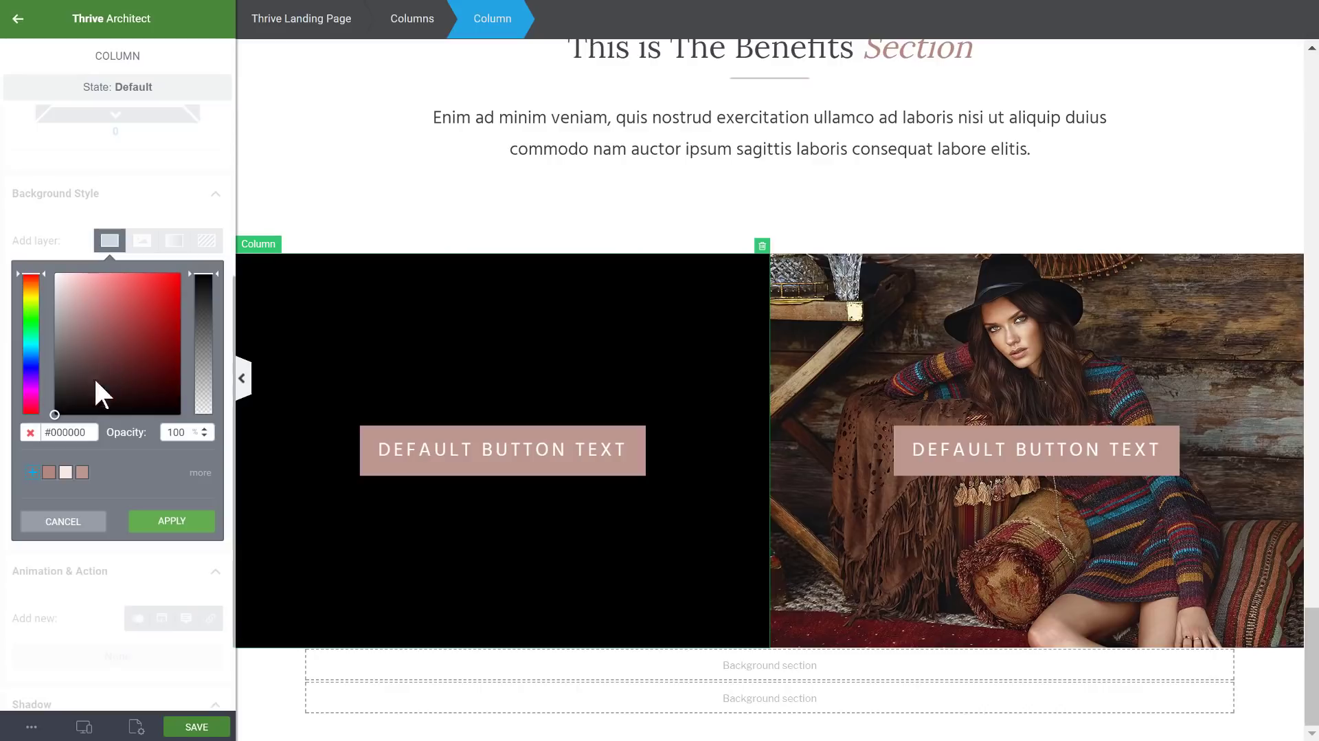
double_click(176, 432)
text(10)
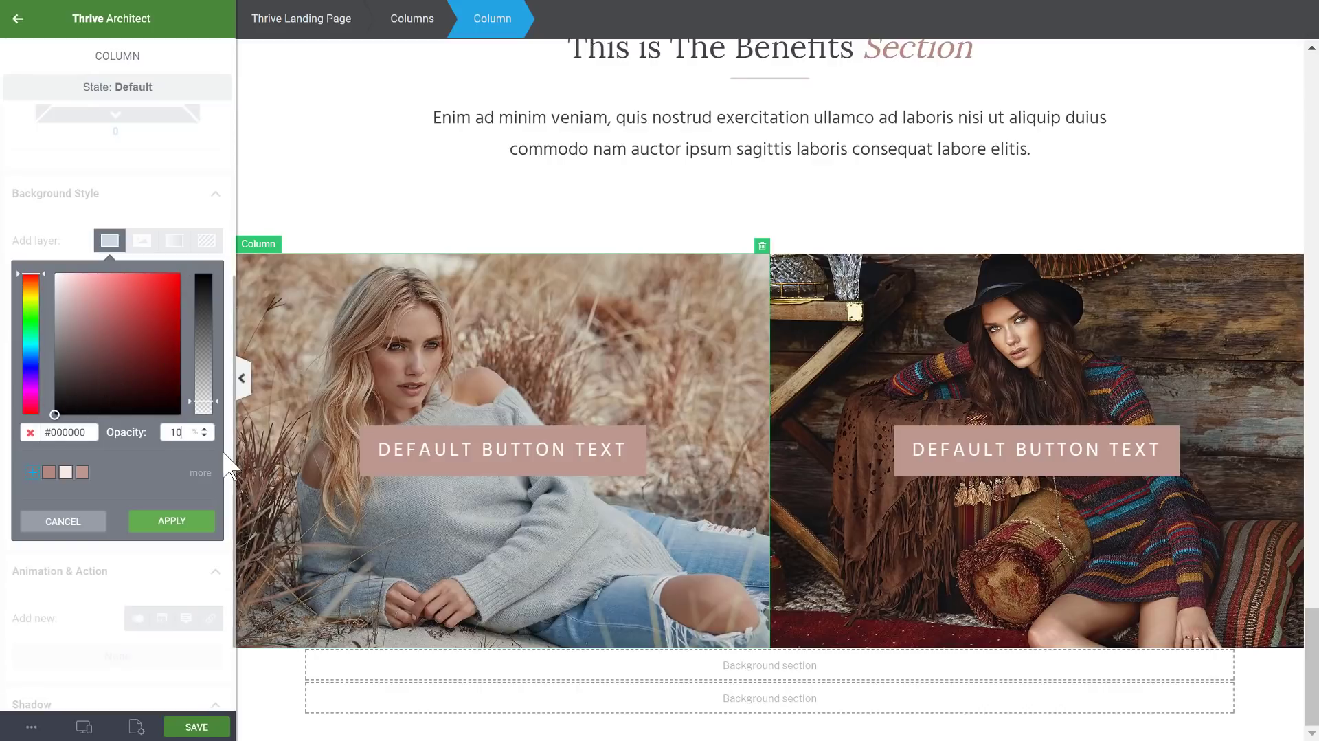
click(195, 526)
- Add a solid colour layer of #000000 at 10% opacity over the right column's background image
click(834, 365)
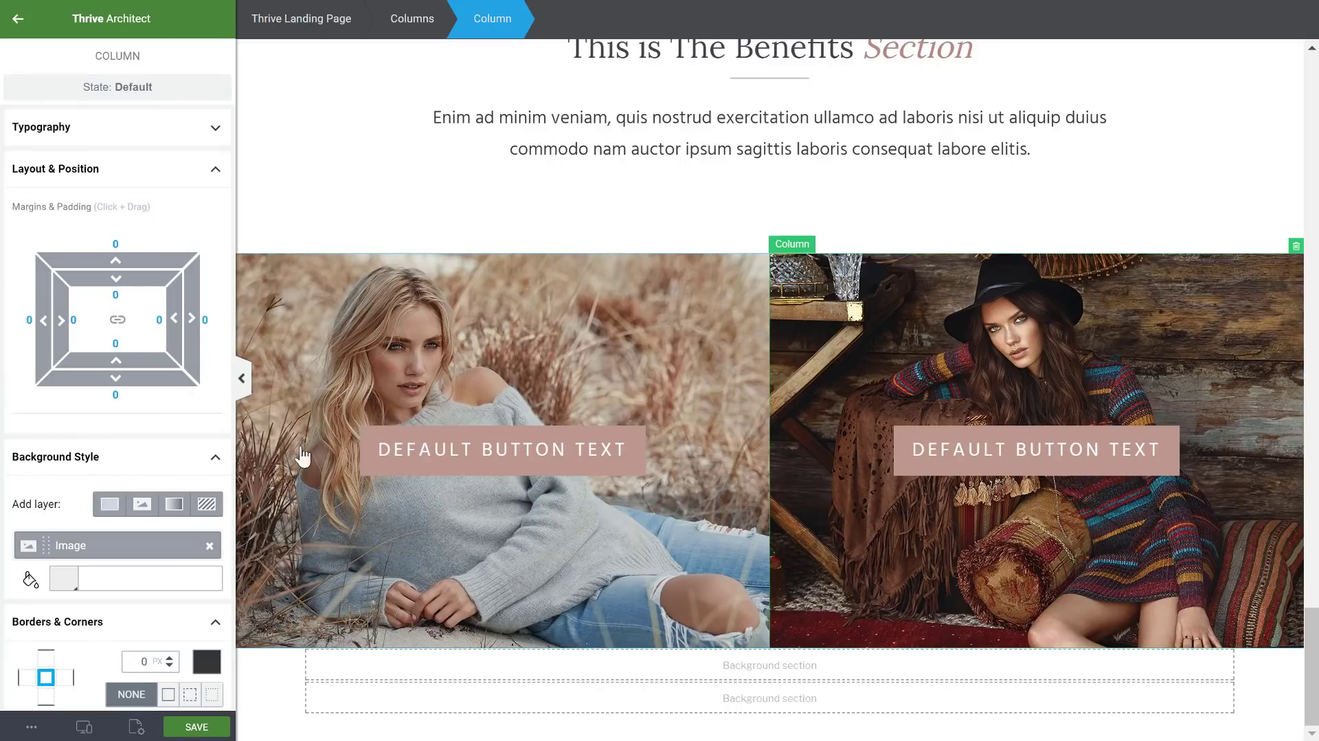
click(109, 504)
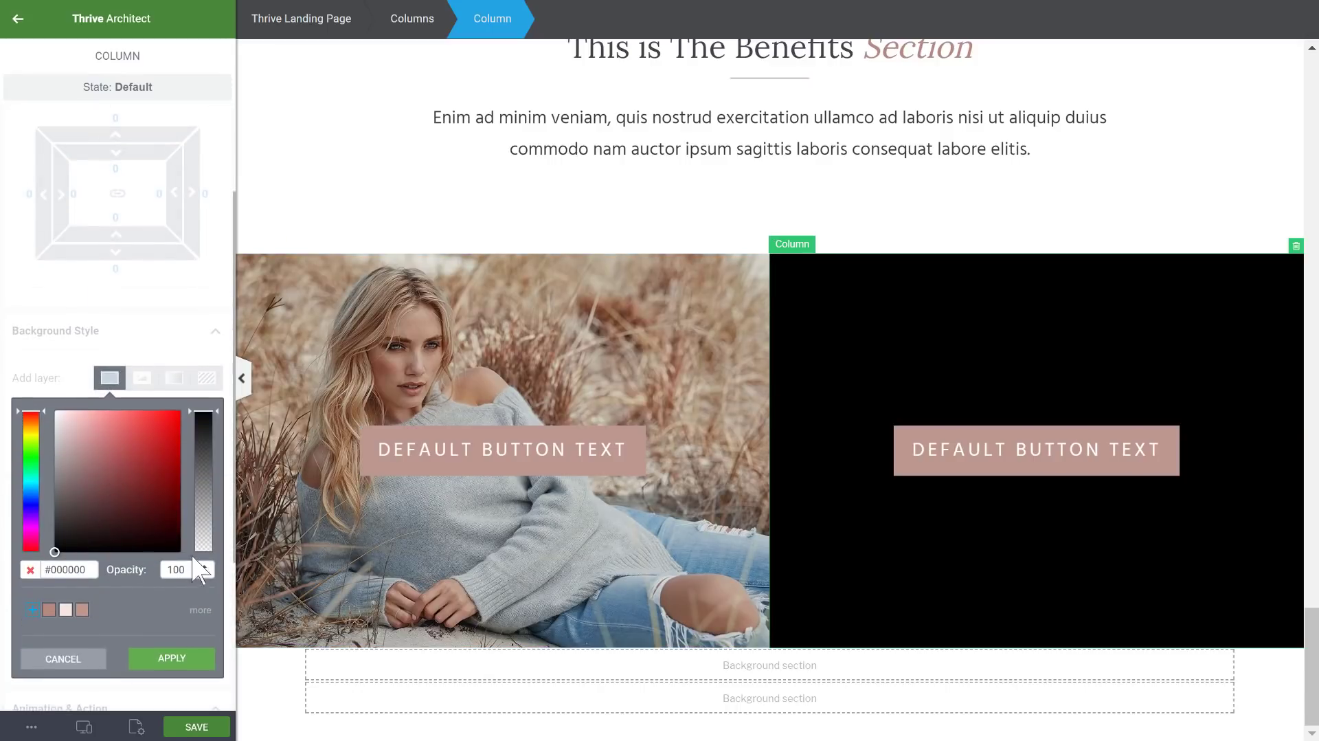
text(10)
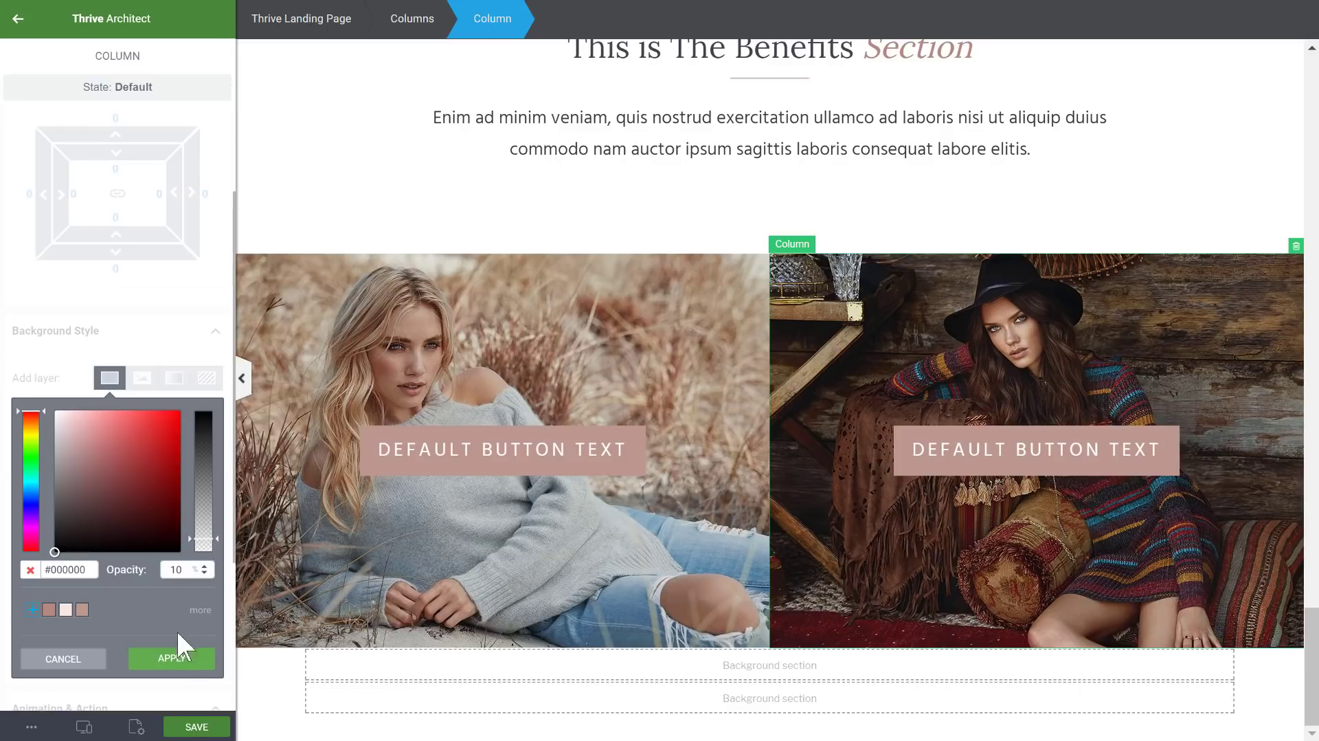
click(172, 658)
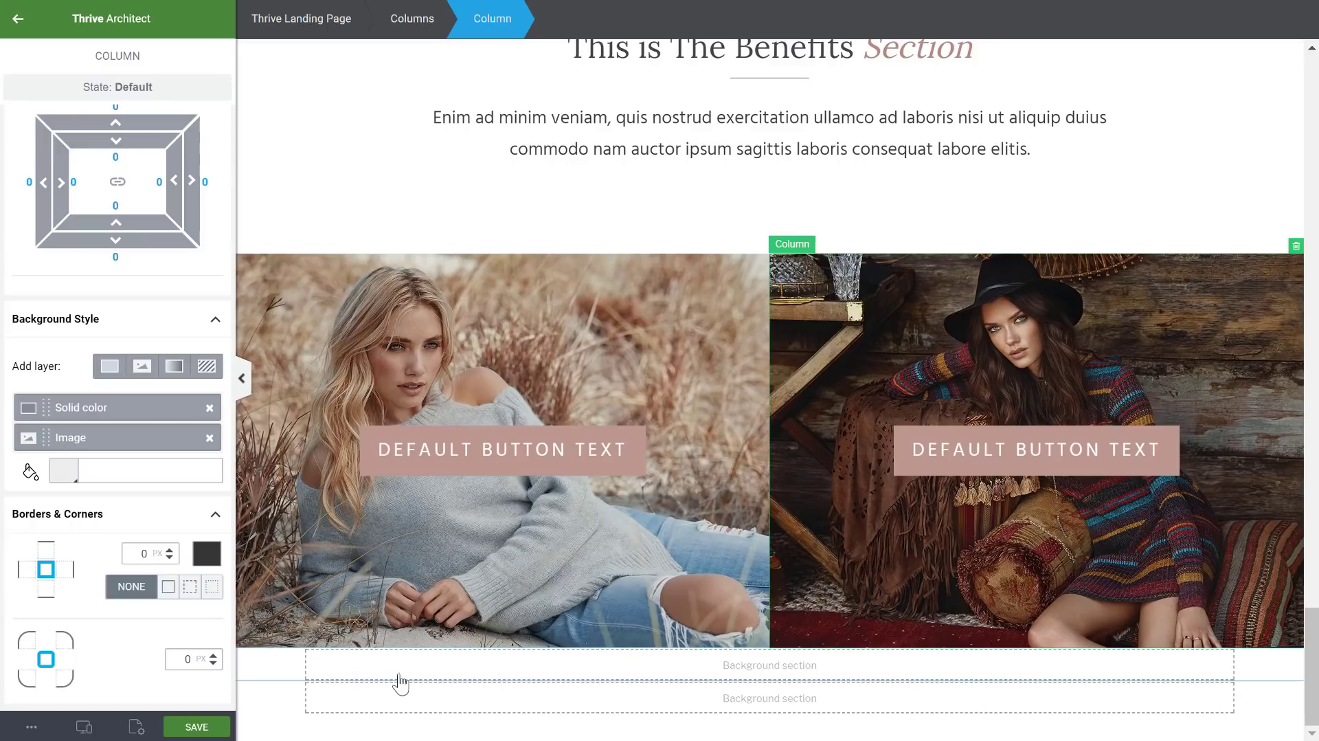
- Add a Columns element with the 1/3 and 2/3 layout inside the first empty background section below the split block
click(19, 28)
drag(73, 198, 819, 670)
click(825, 671)
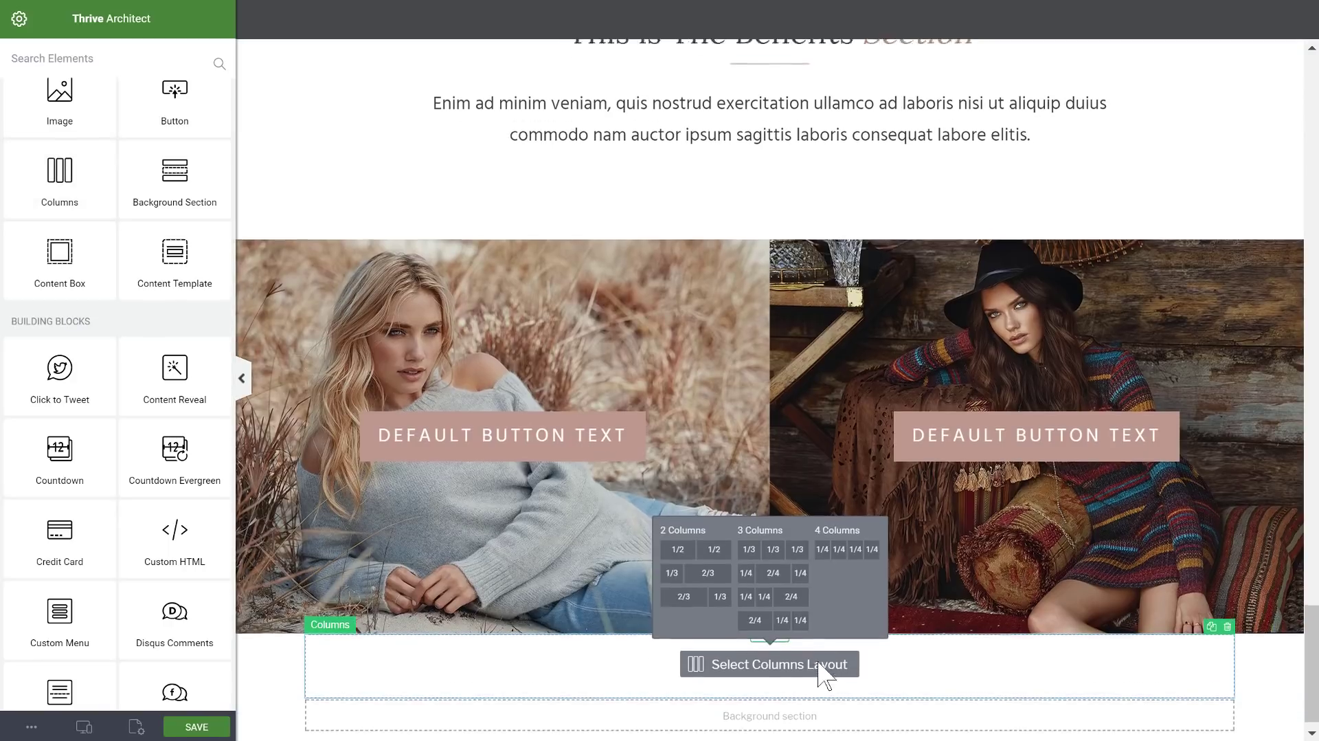
click(708, 556)
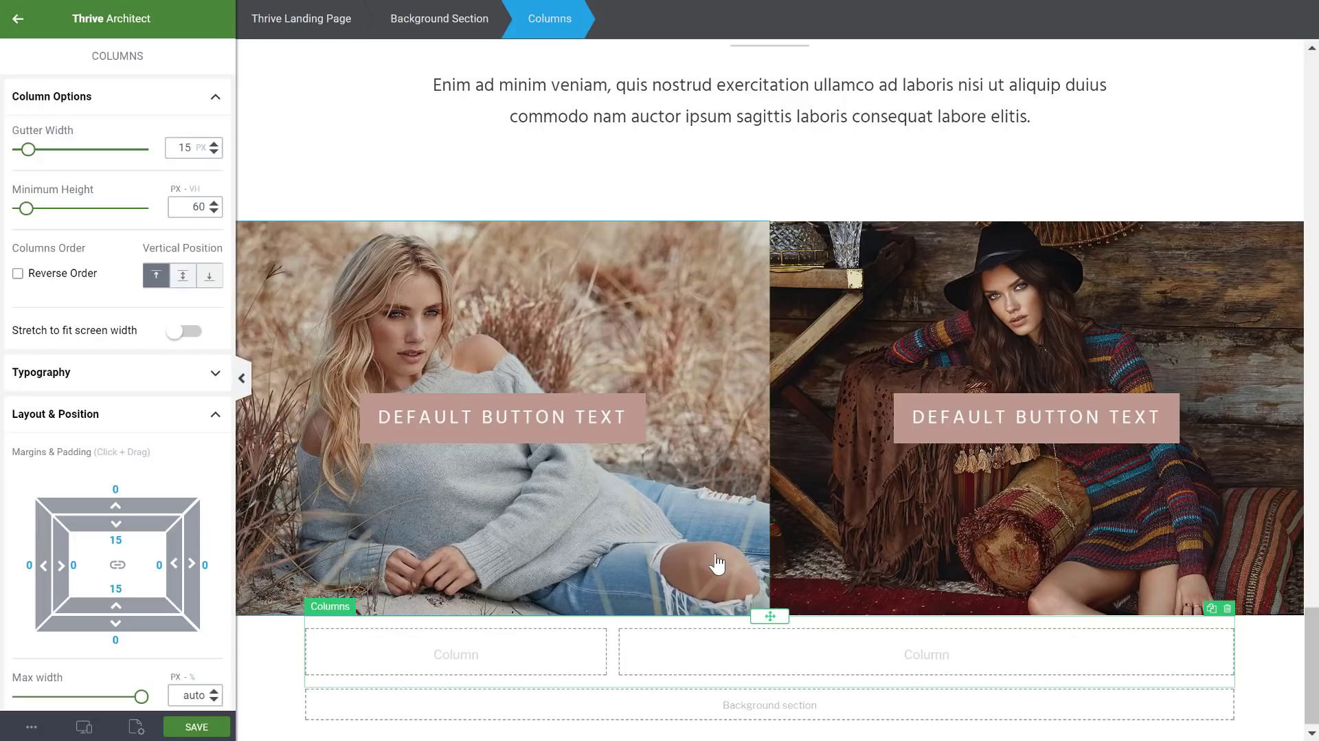
- Add an Image element to the narrow 1/3 column, uploading and inserting chic_author.jpg
click(18, 30)
drag(90, 255, 512, 661)
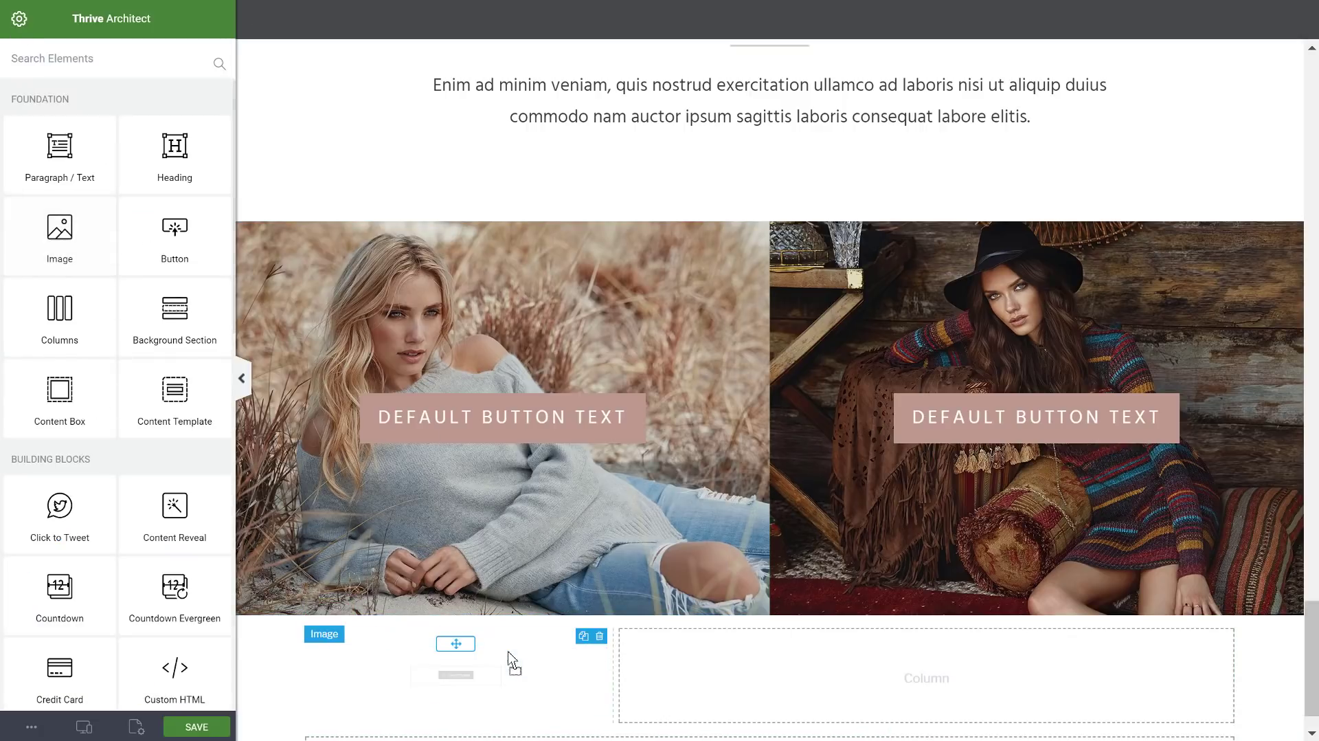
click(455, 673)
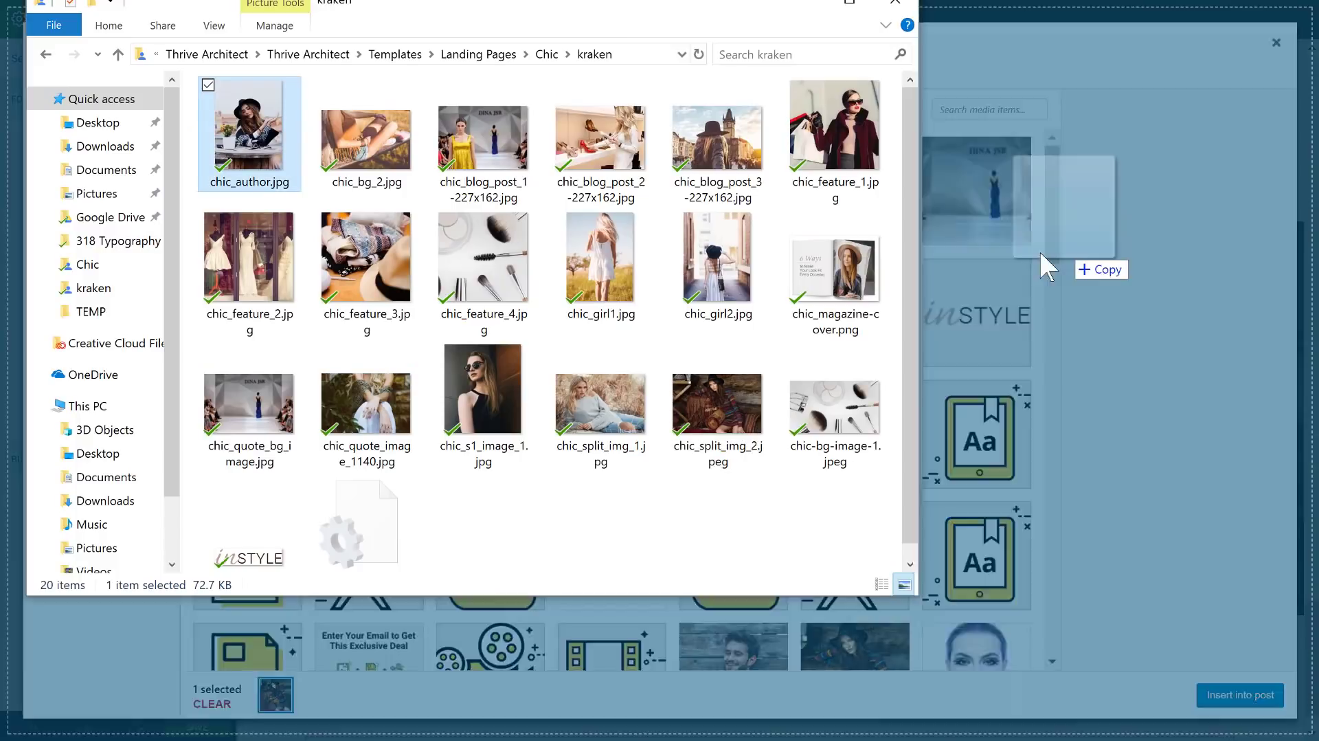
drag(1041, 254, 1001, 262)
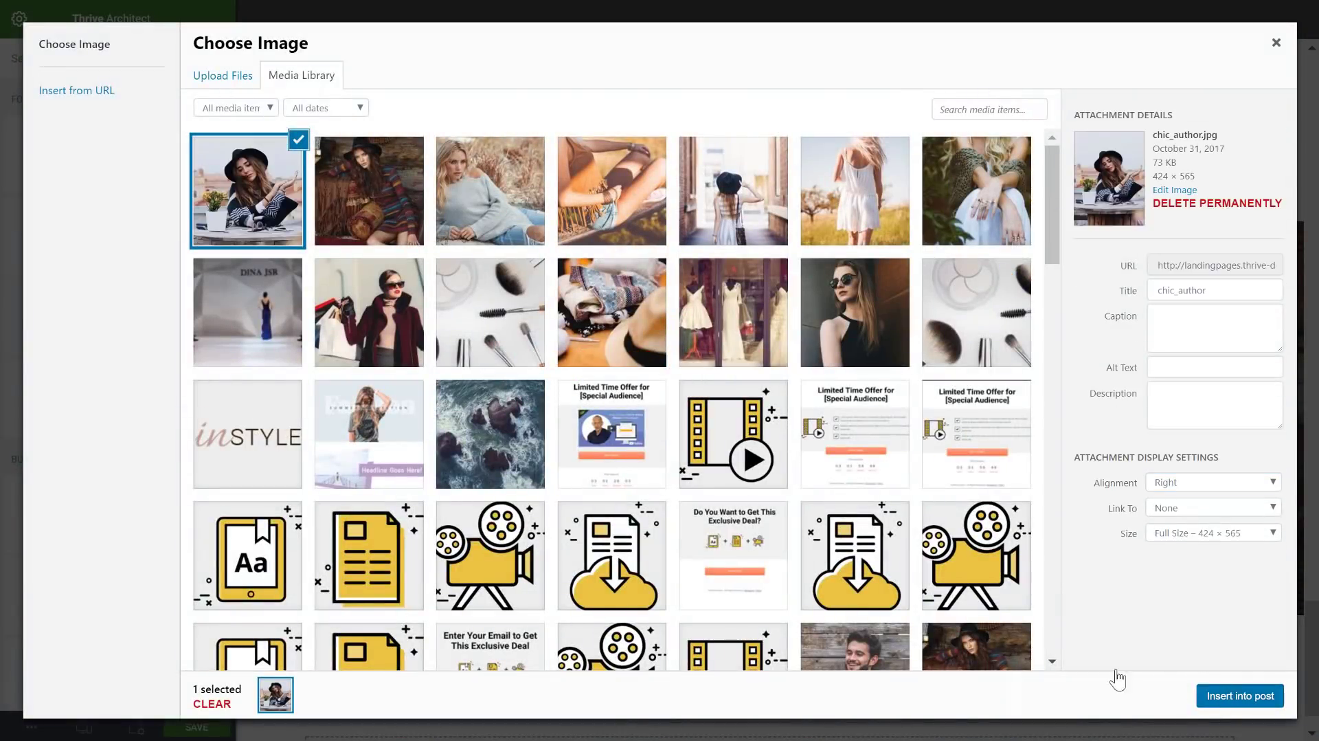
click(1240, 695)
scroll(791, 453, down, 5)
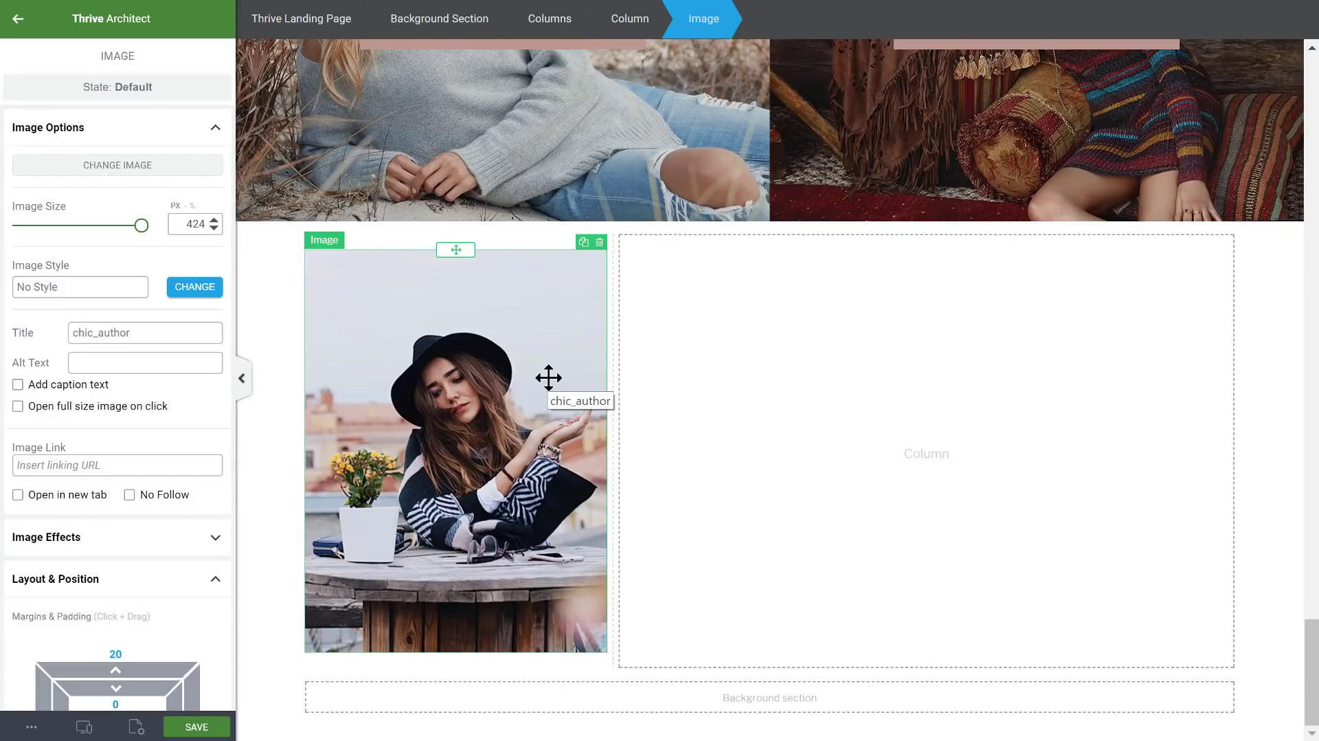
- Add a Paragraph / Text element reading "MY NAME IS" in the empty 2/3 column
click(18, 26)
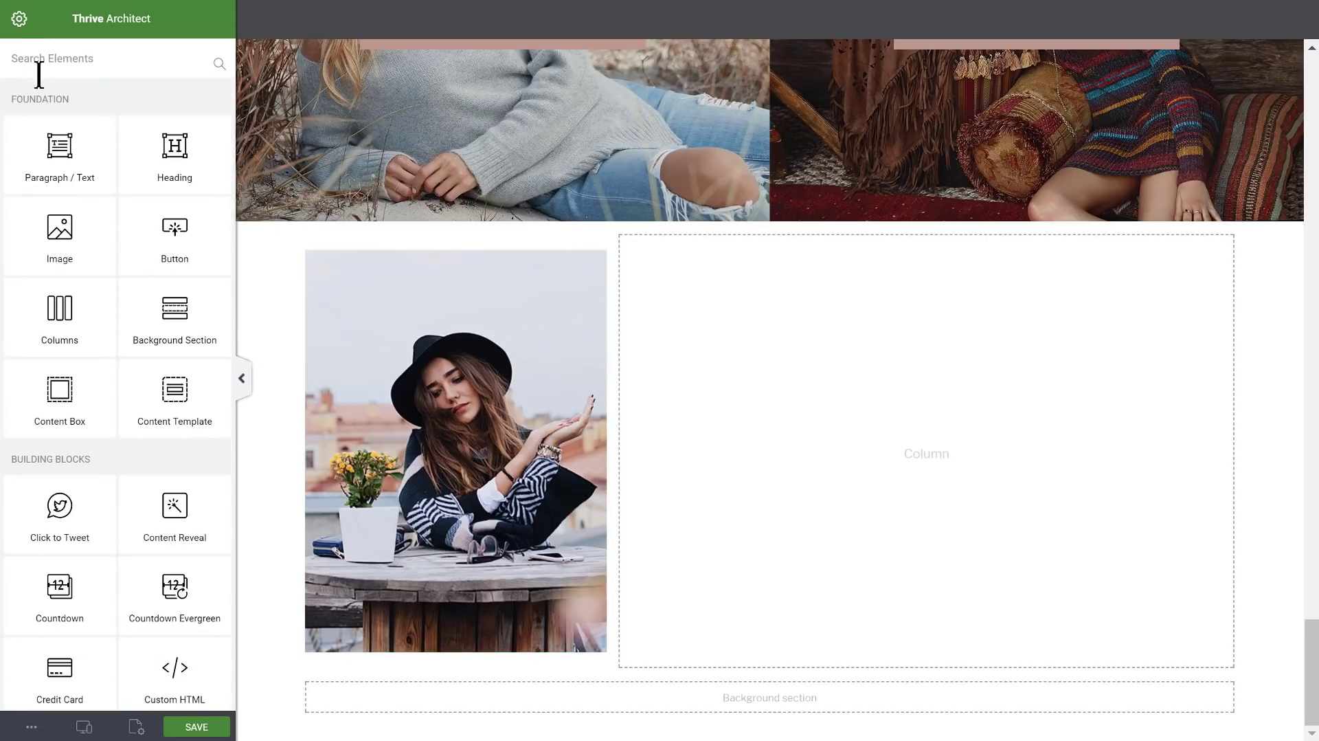
drag(60, 148, 901, 439)
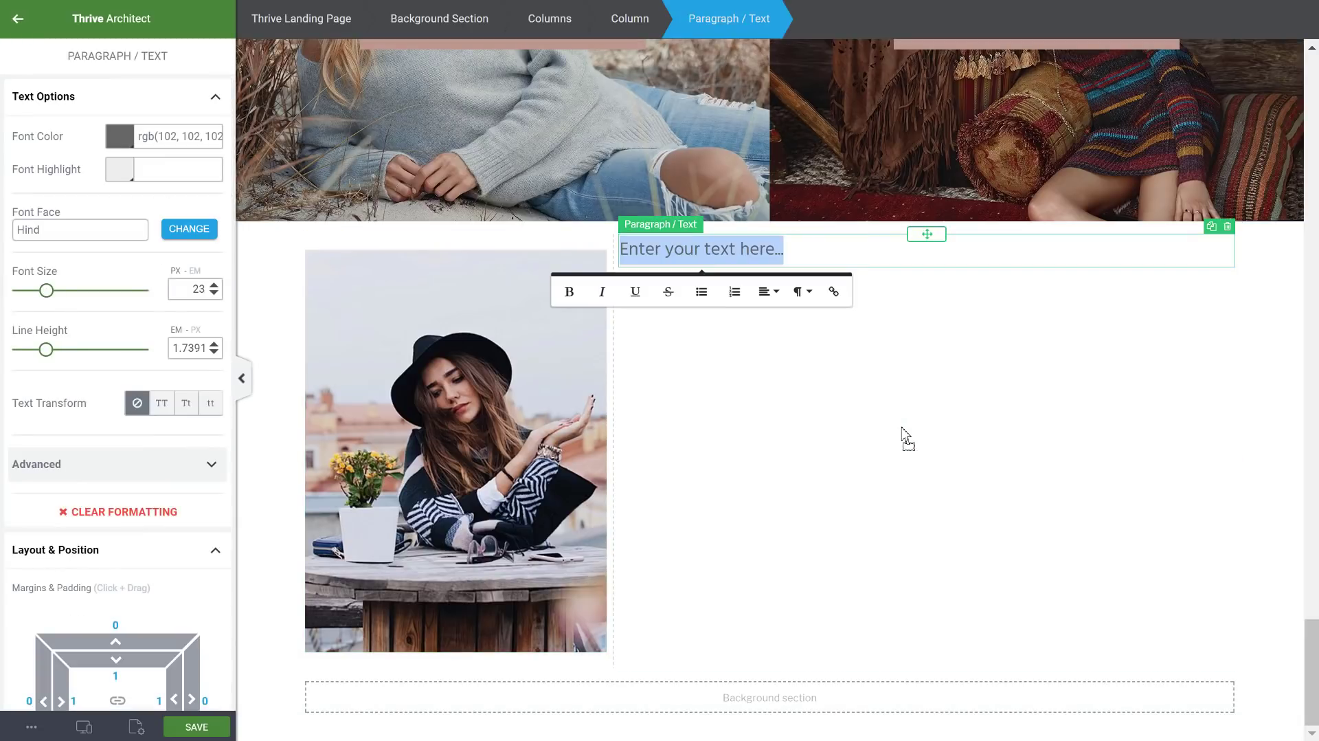
text(MY NAME IS)
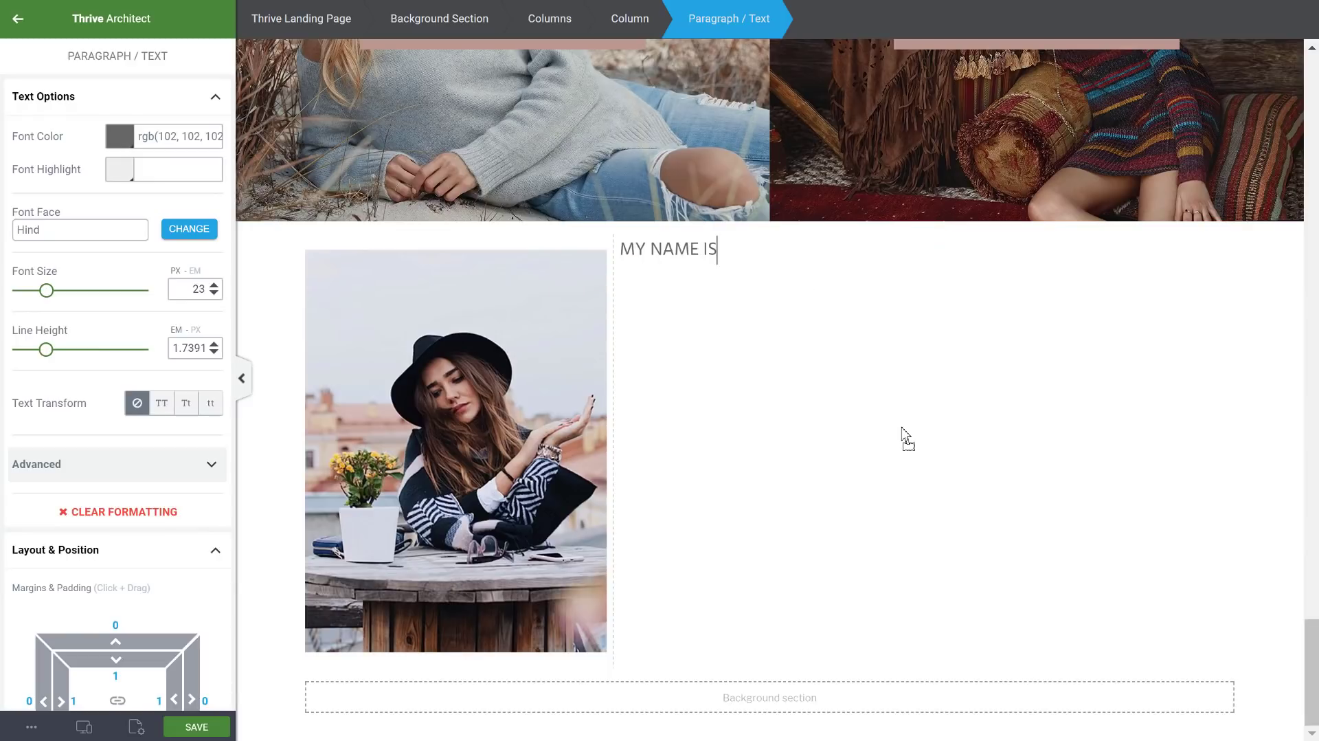
- Set the "MY NAME IS" paragraph's font colour to #333333 and its font size to 25 px
click(122, 140)
click(108, 203)
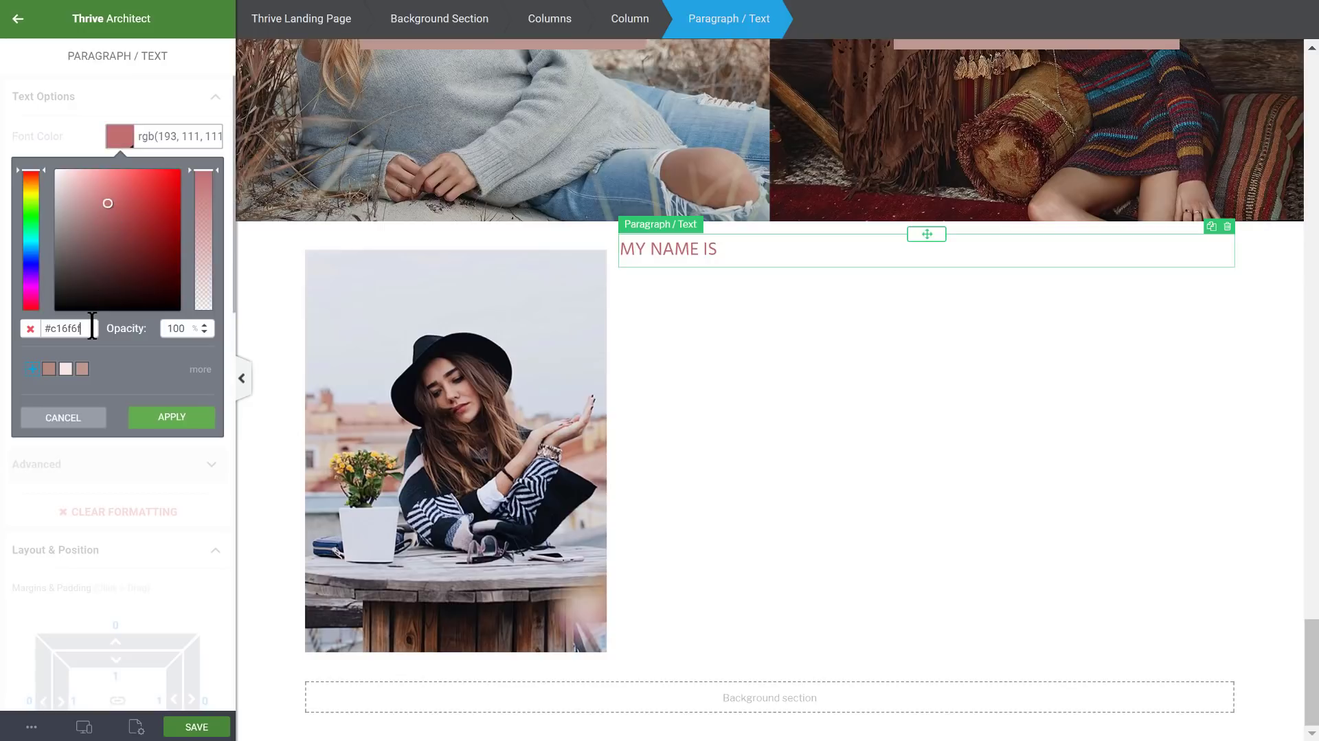
triple_click(92, 325)
text(333333)
key(Tab)
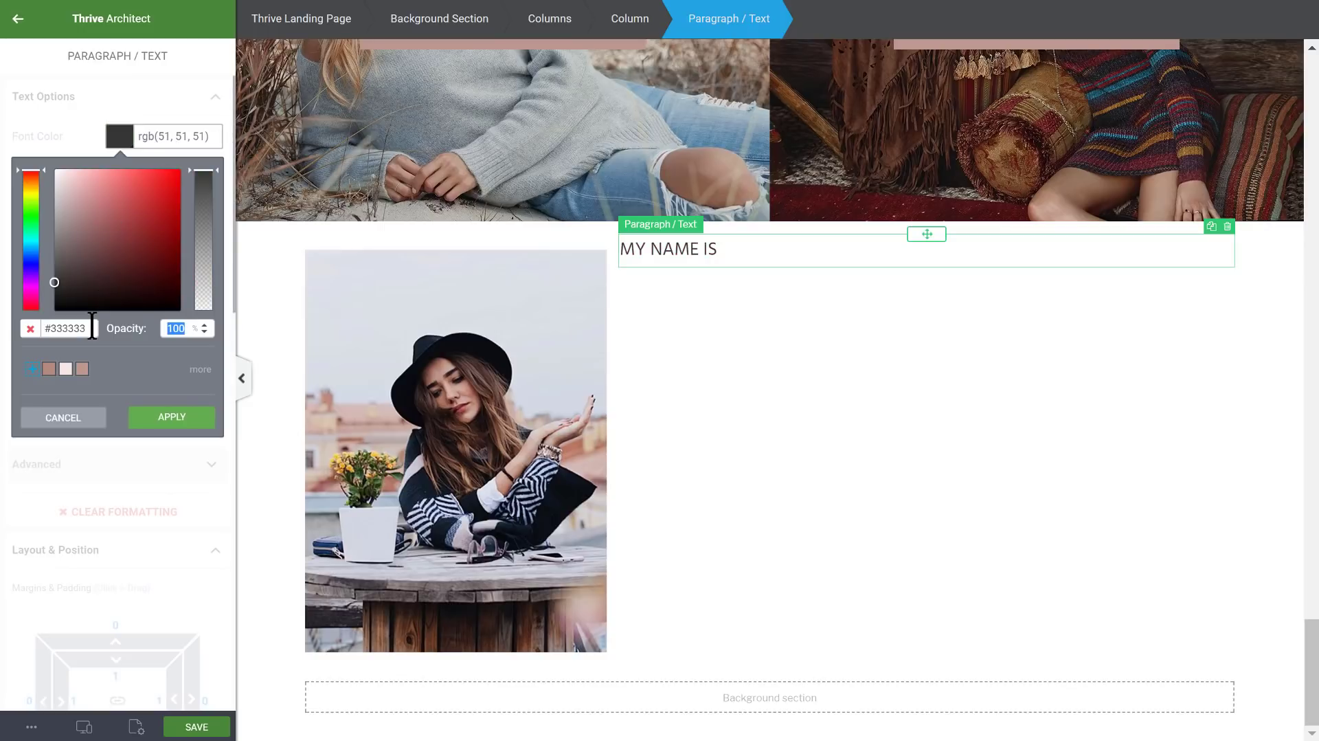
click(172, 417)
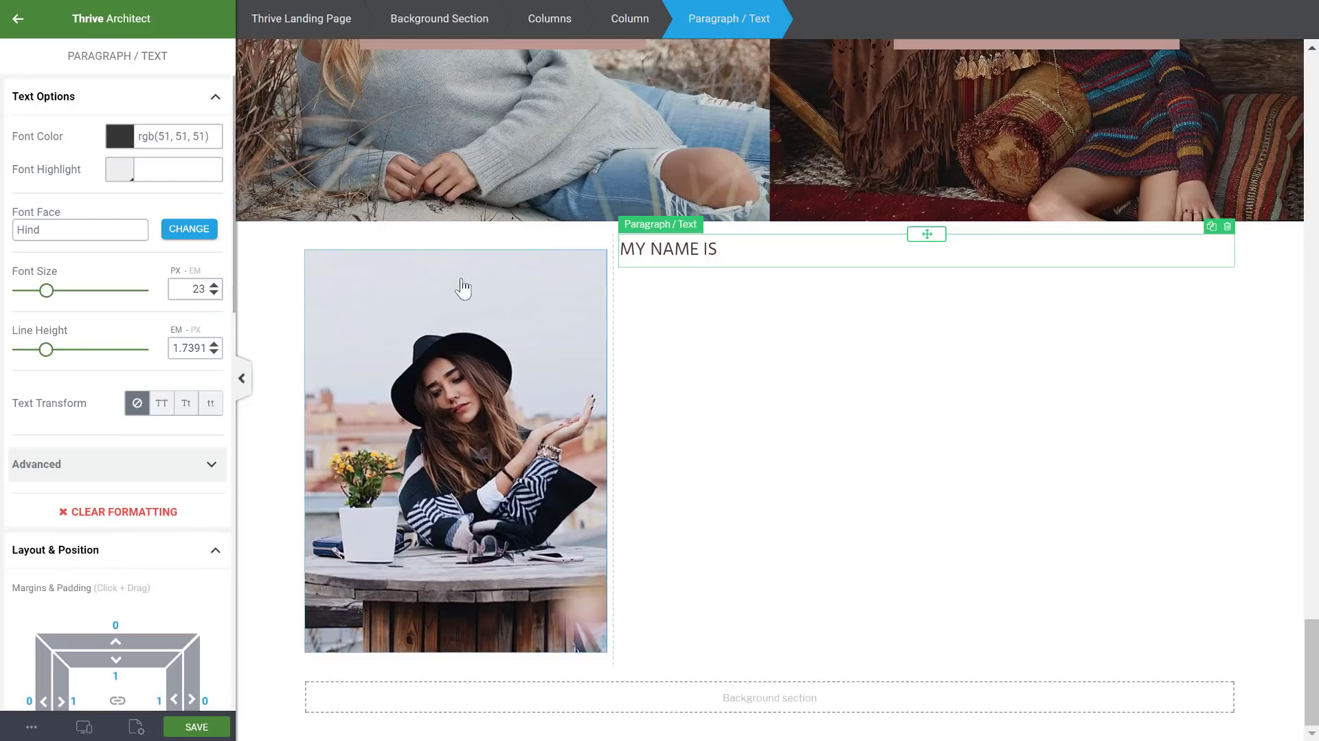
double_click(193, 287)
text(25)
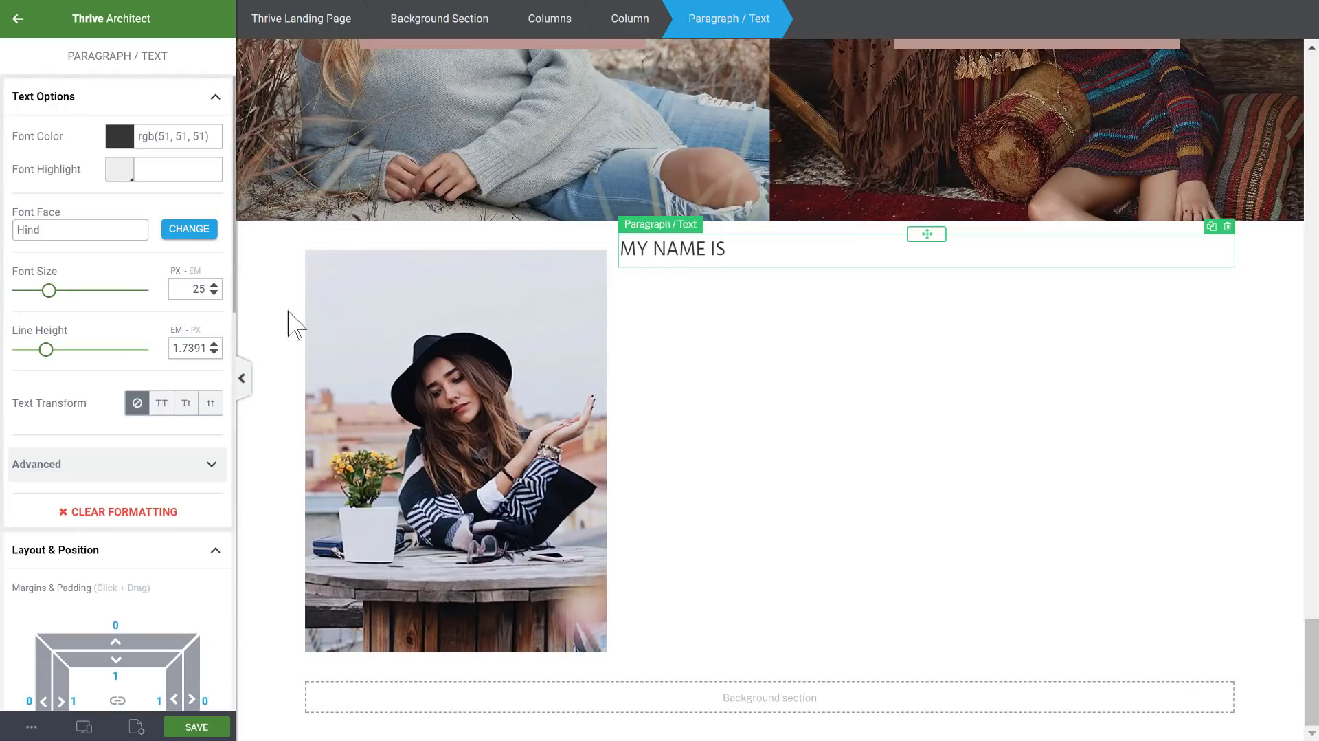
- Duplicate the "MY NAME IS" paragraph and replace the copy's text with the author's full name
click(1211, 228)
click(713, 283)
triple_click(713, 282)
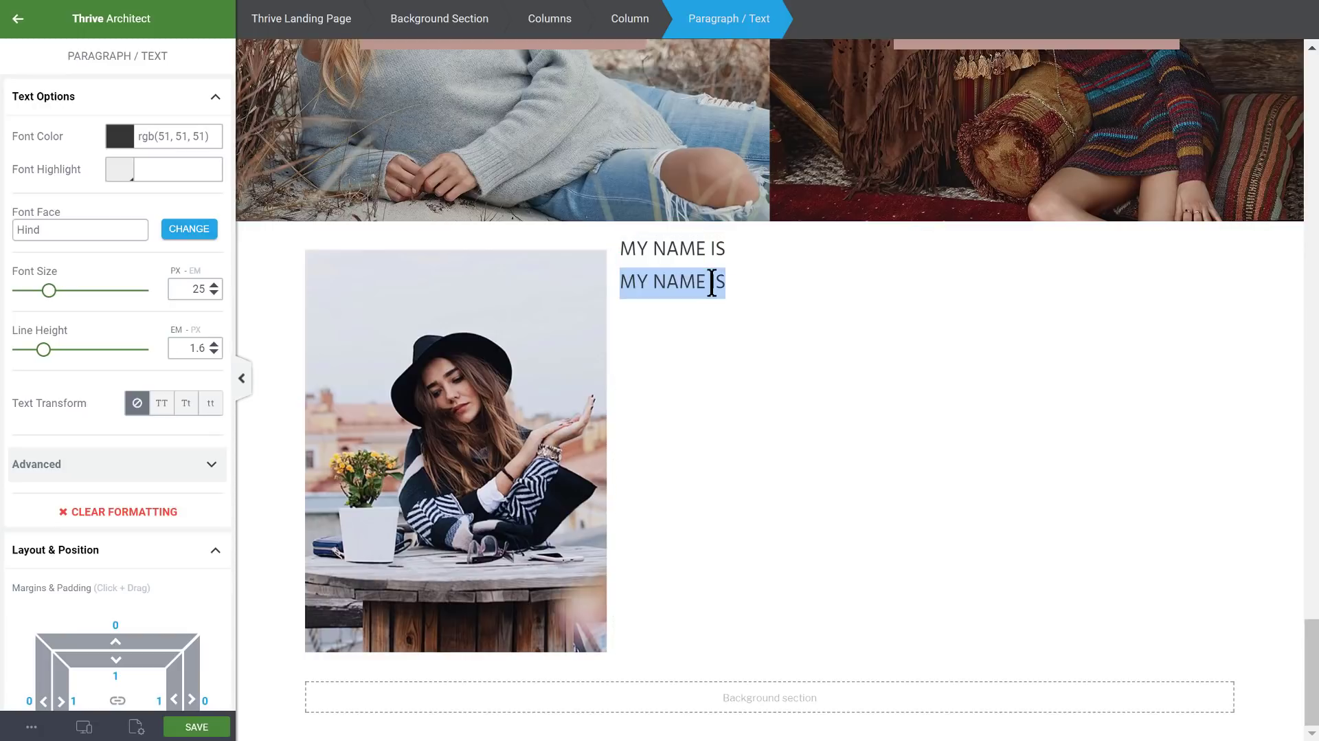
text(Alisa Jacobs)
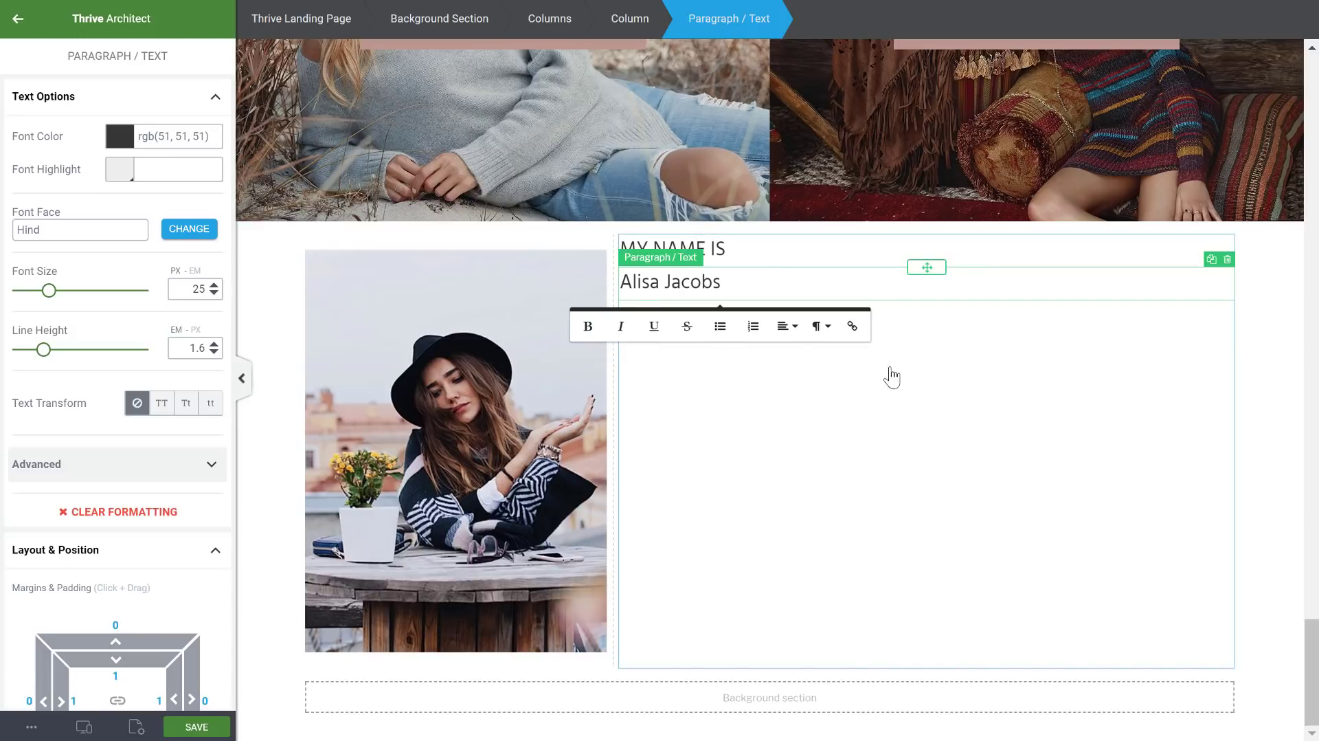
- Check the font of "6 Ways" in the page's top headline and apply the same Google font, Great Vibes, to the author name
click(1289, 360)
drag(1311, 662, 1311, 90)
click(377, 180)
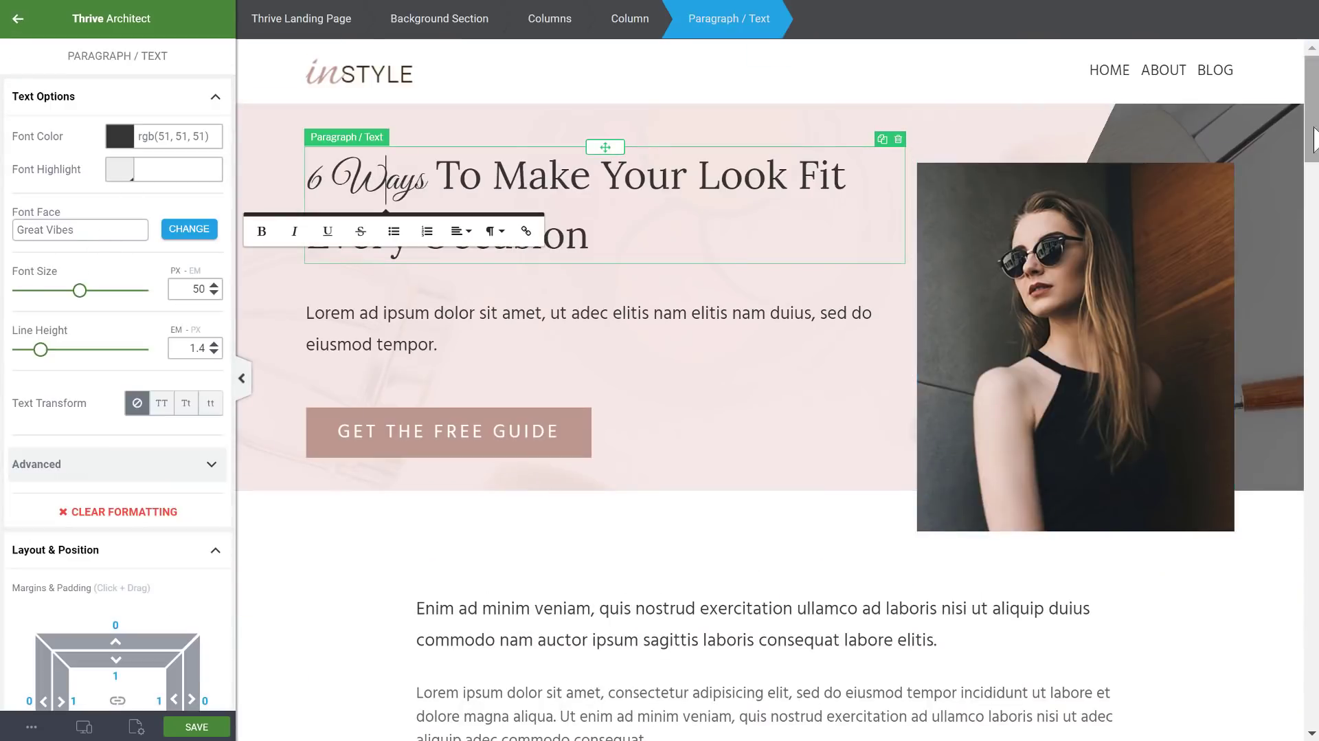
drag(1313, 137, 1313, 556)
scroll(1251, 653, down, 12)
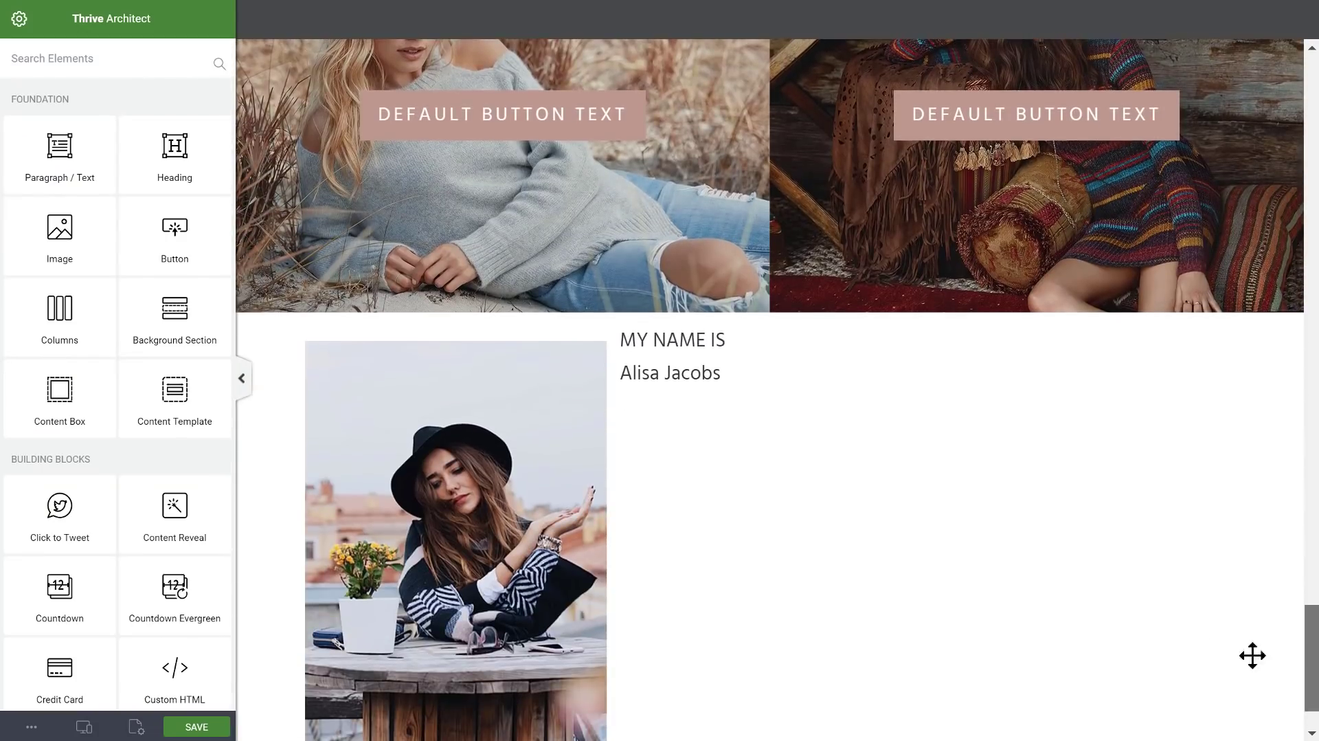
drag(722, 371, 574, 373)
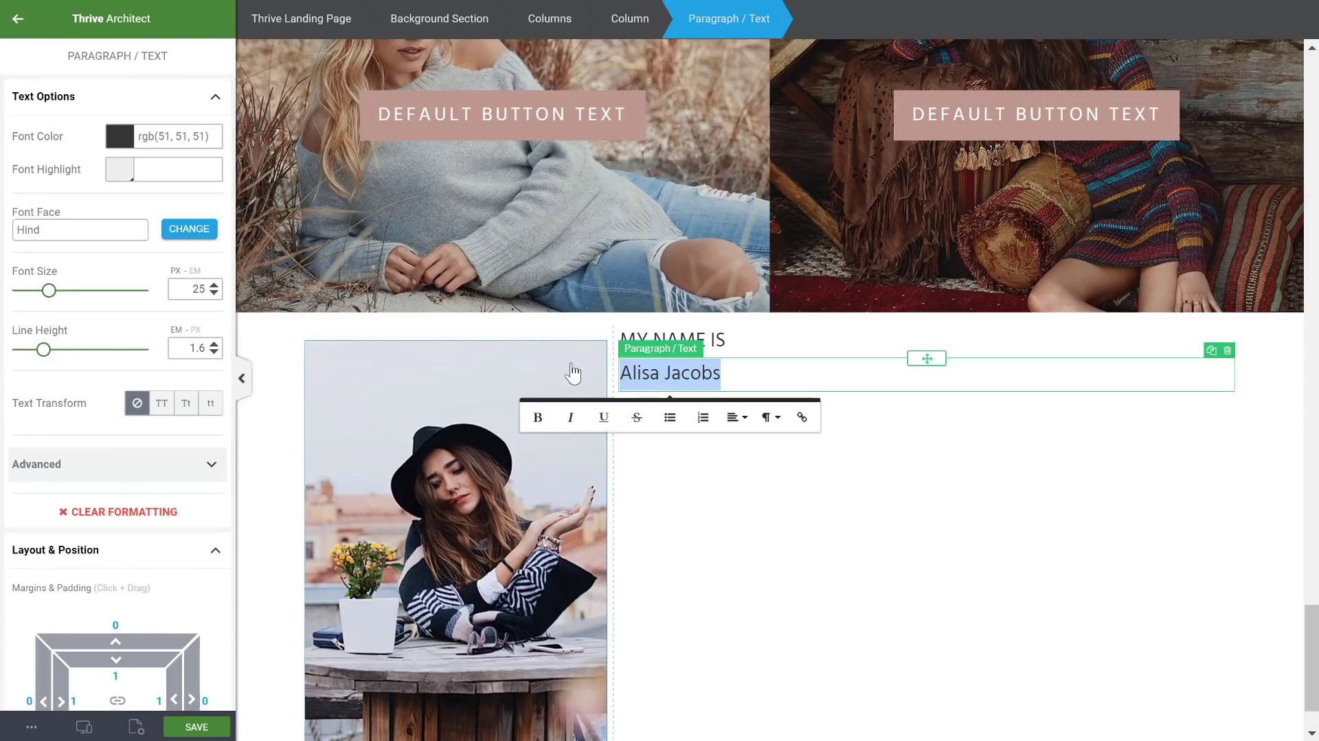
click(652, 372)
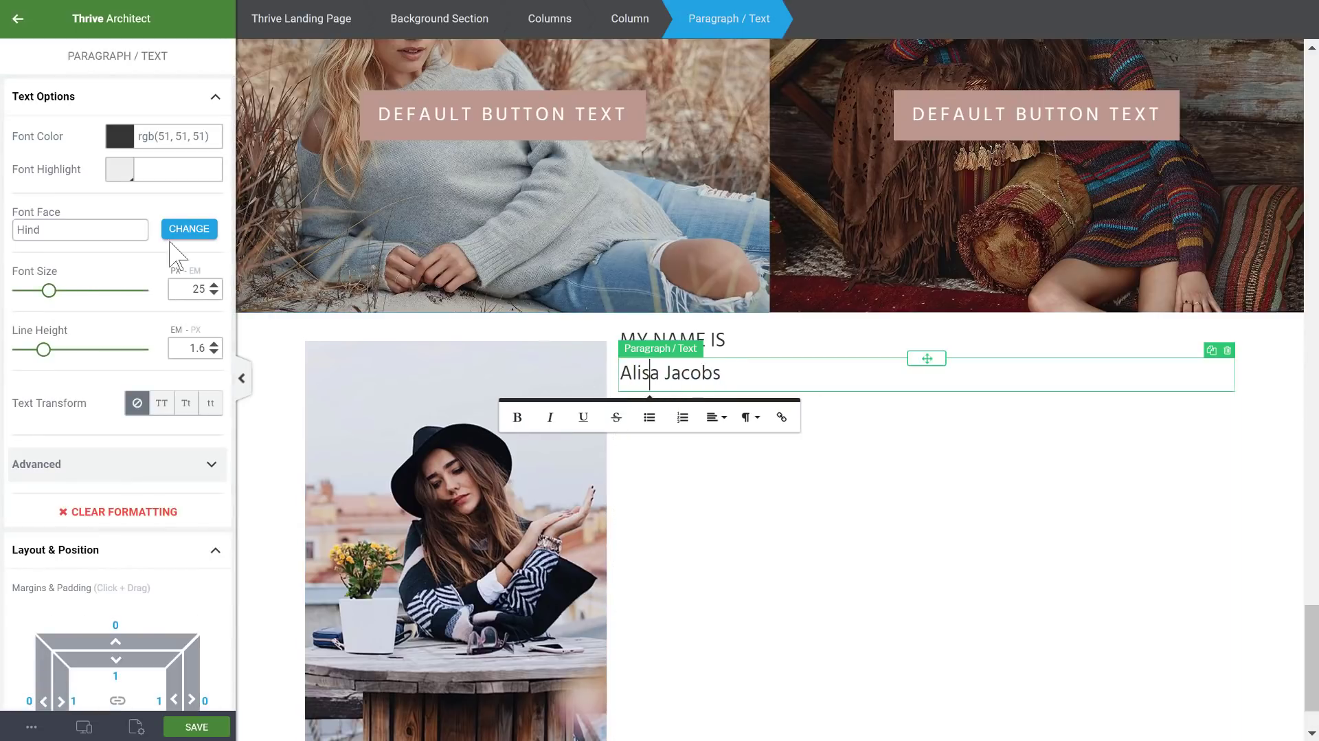
click(189, 229)
click(87, 302)
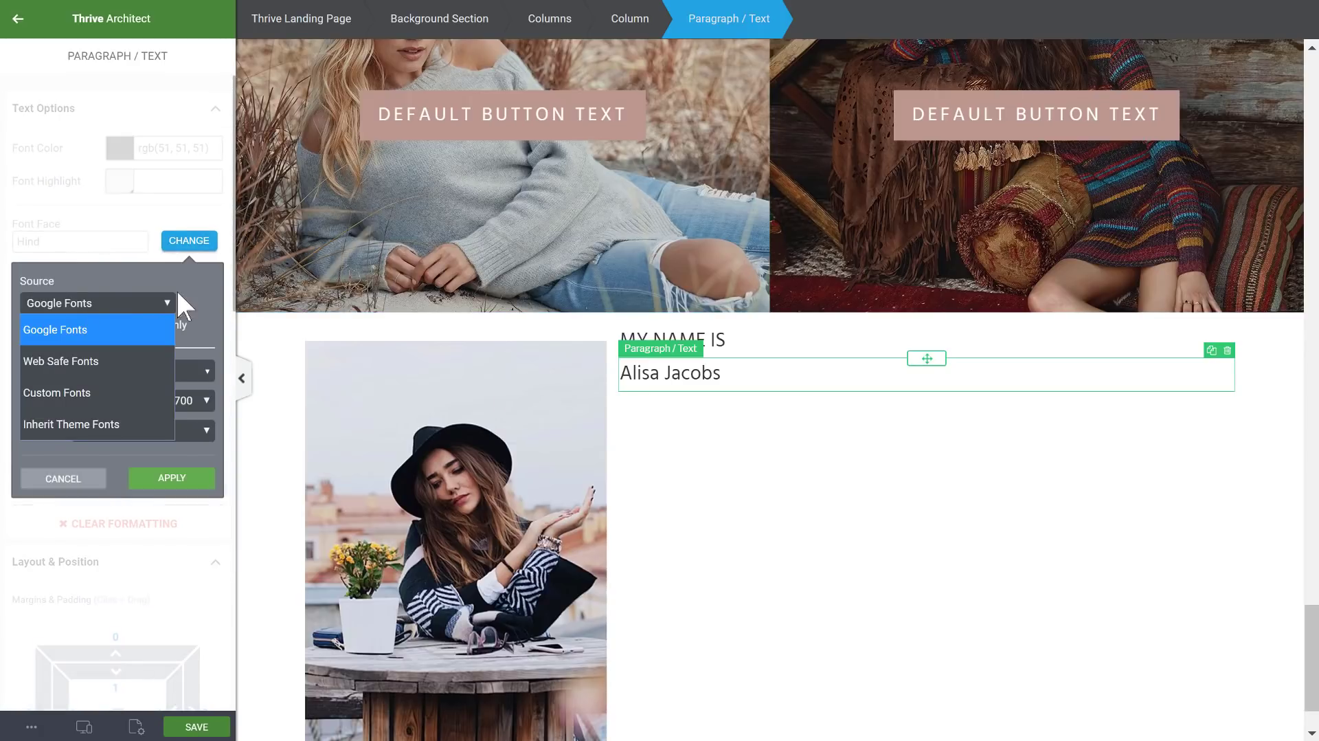
click(158, 333)
click(134, 371)
text(great)
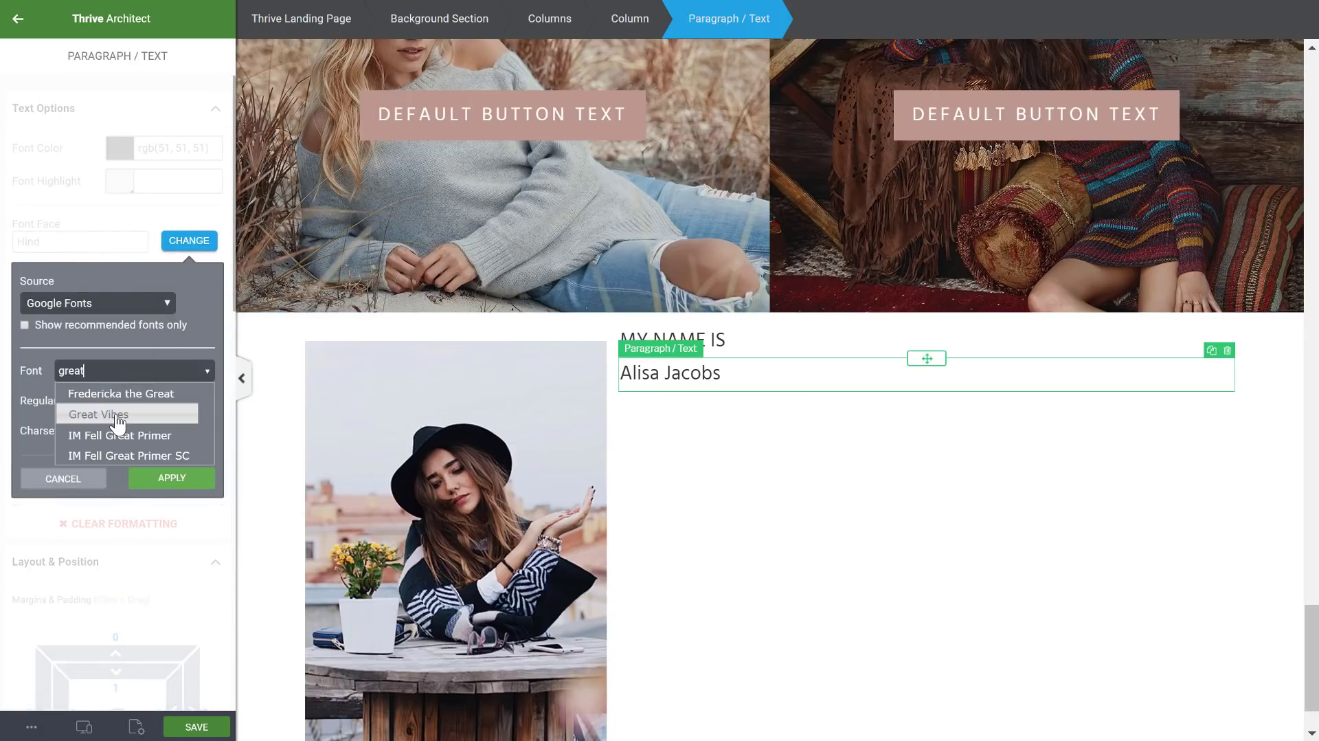
click(116, 415)
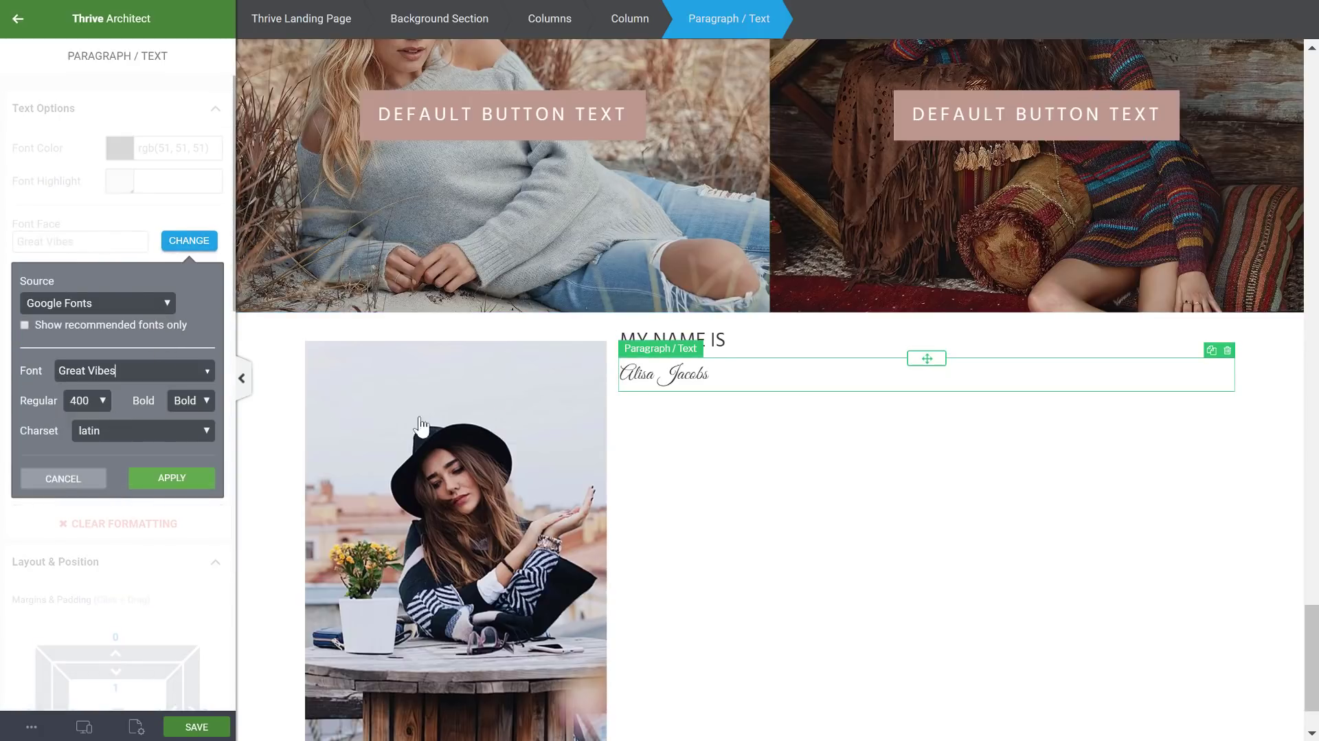
click(183, 476)
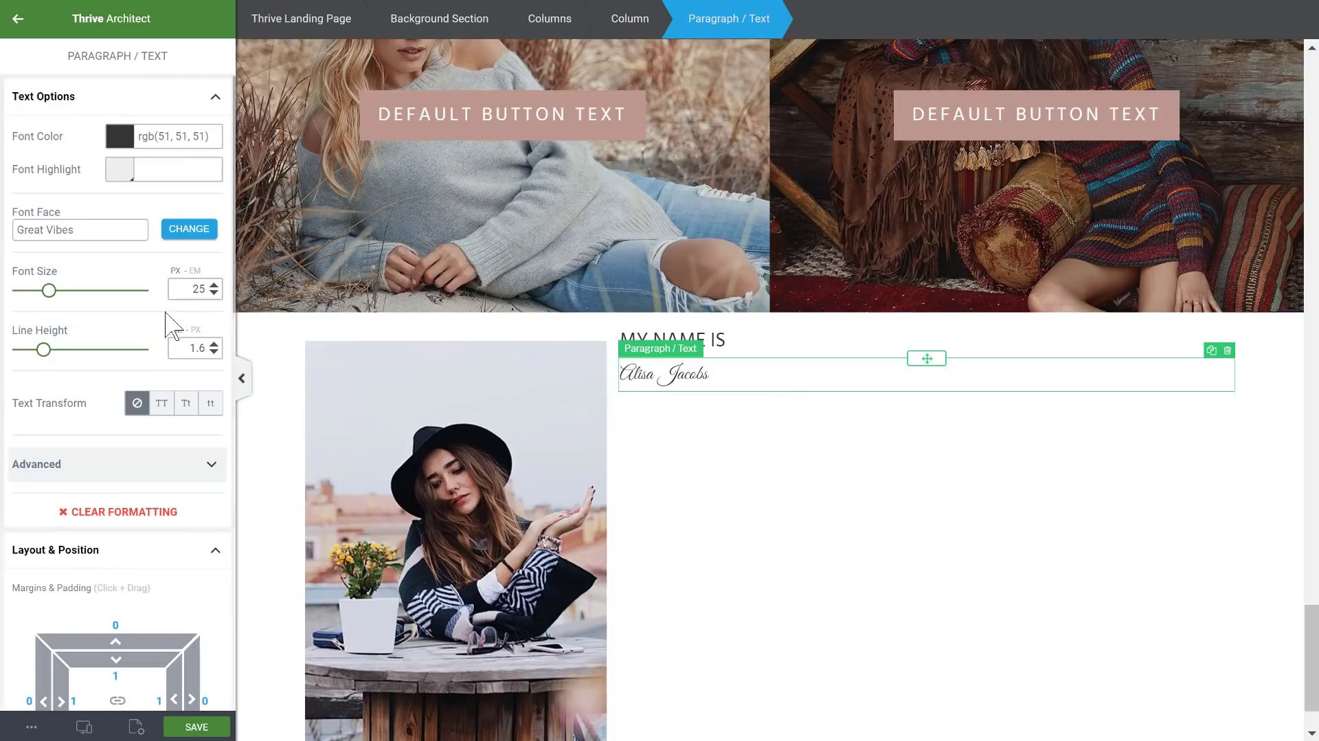
- Set the author name's font size to 73 px and its line height to 1.1 em
drag(48, 293, 108, 294)
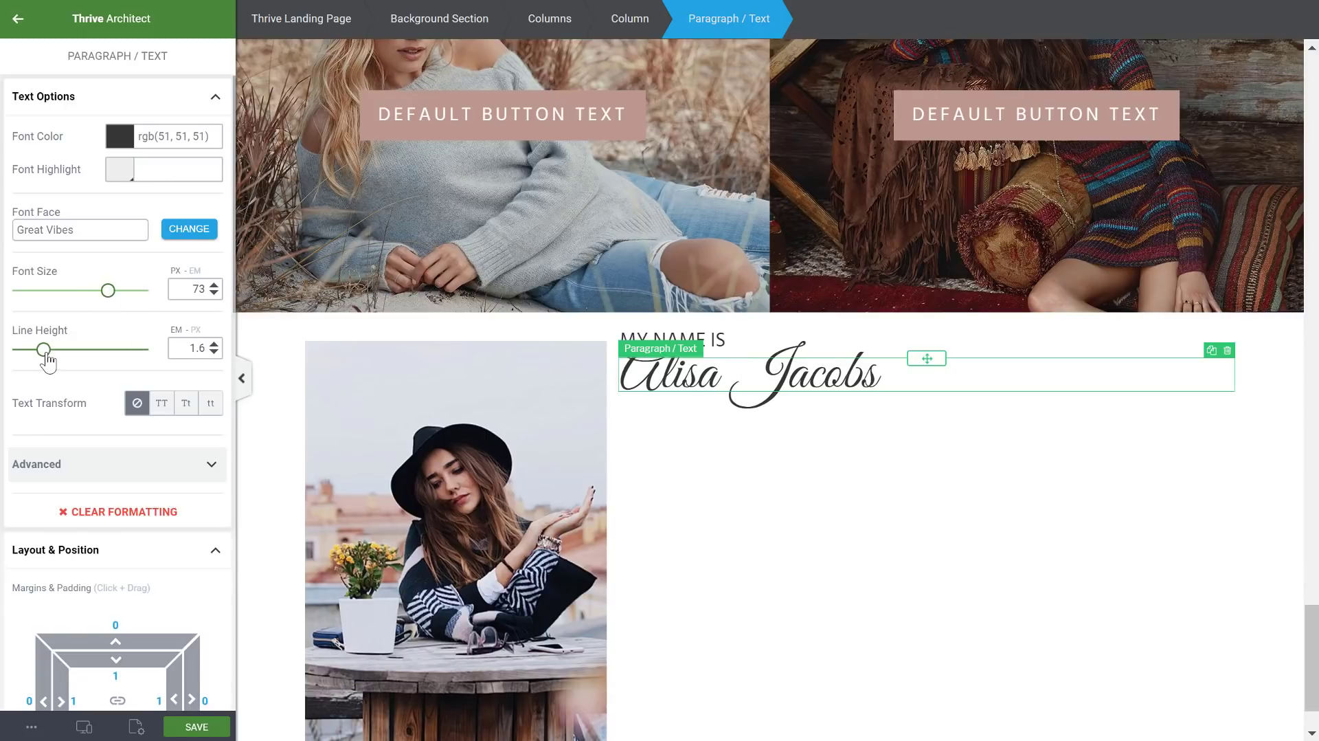
drag(44, 349, 36, 350)
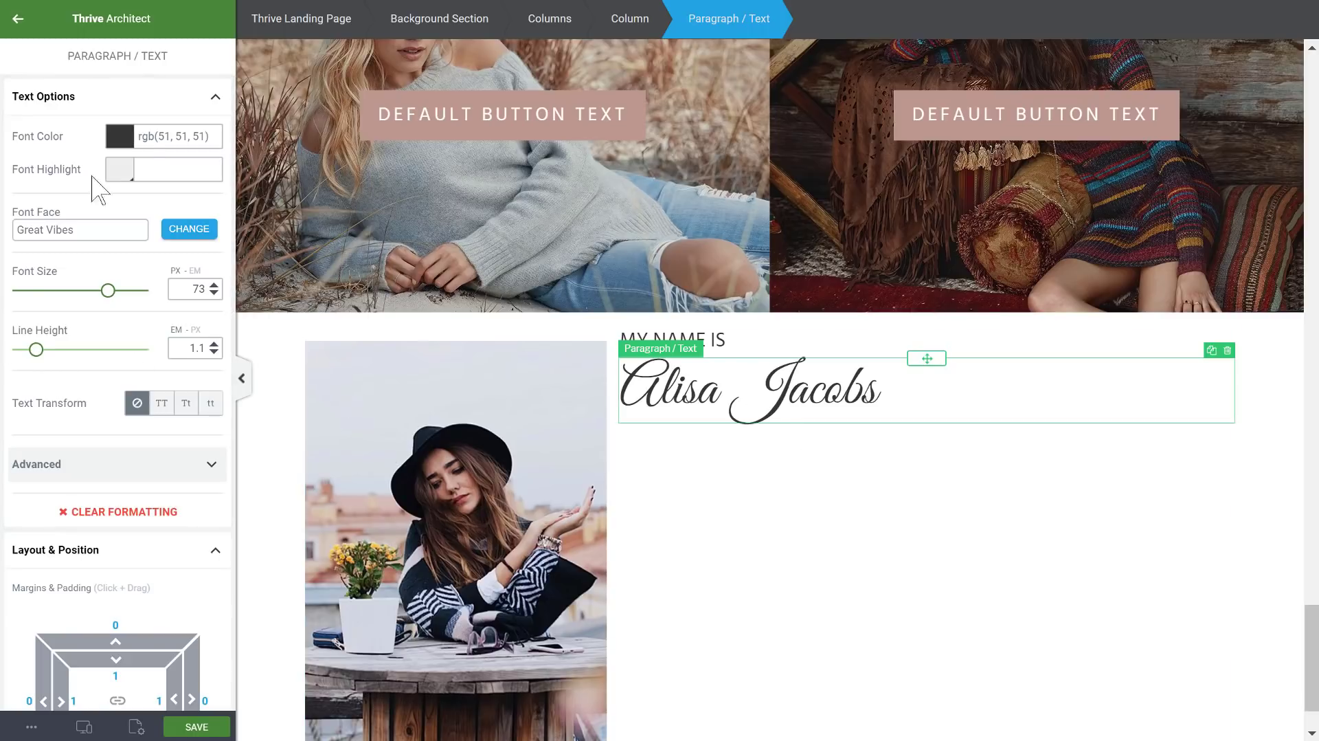
- Set the author name's font colour to the saved dusty pink #bf9990, comparing it with #f6e8e5
click(115, 141)
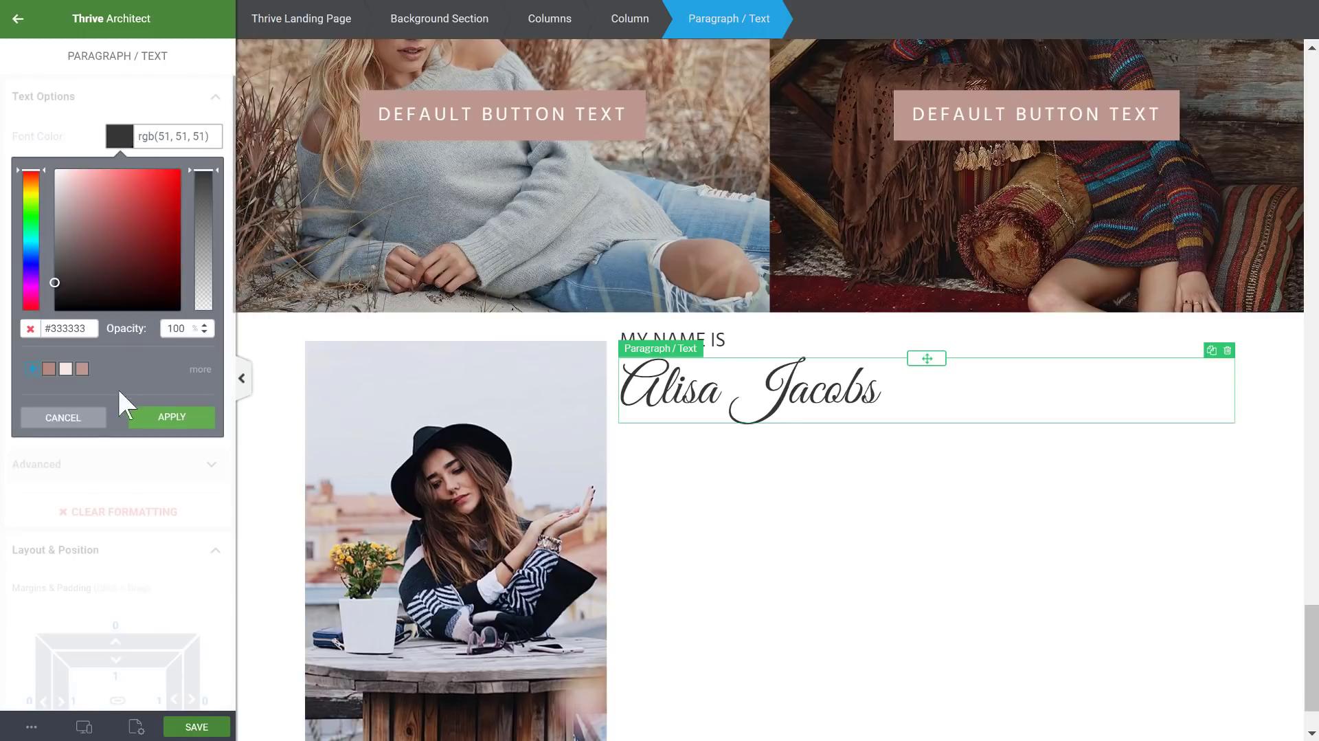
click(82, 370)
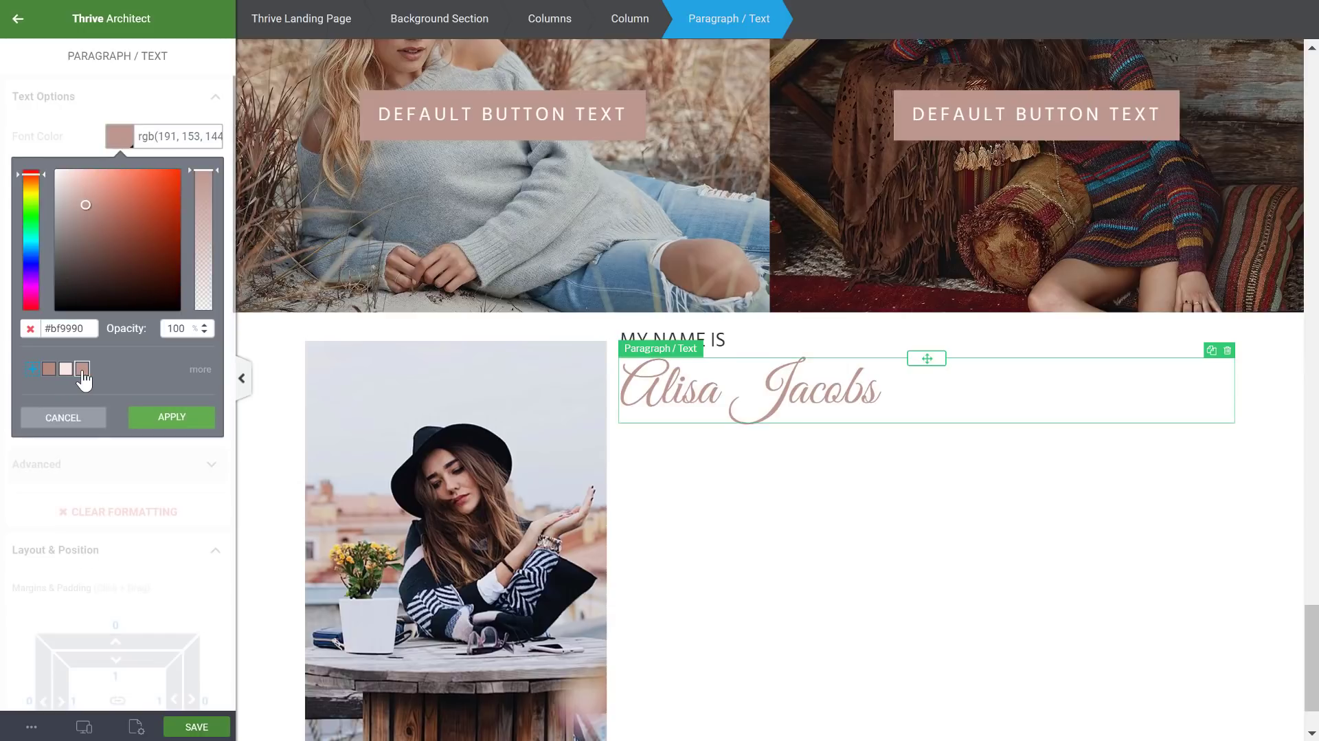
click(66, 371)
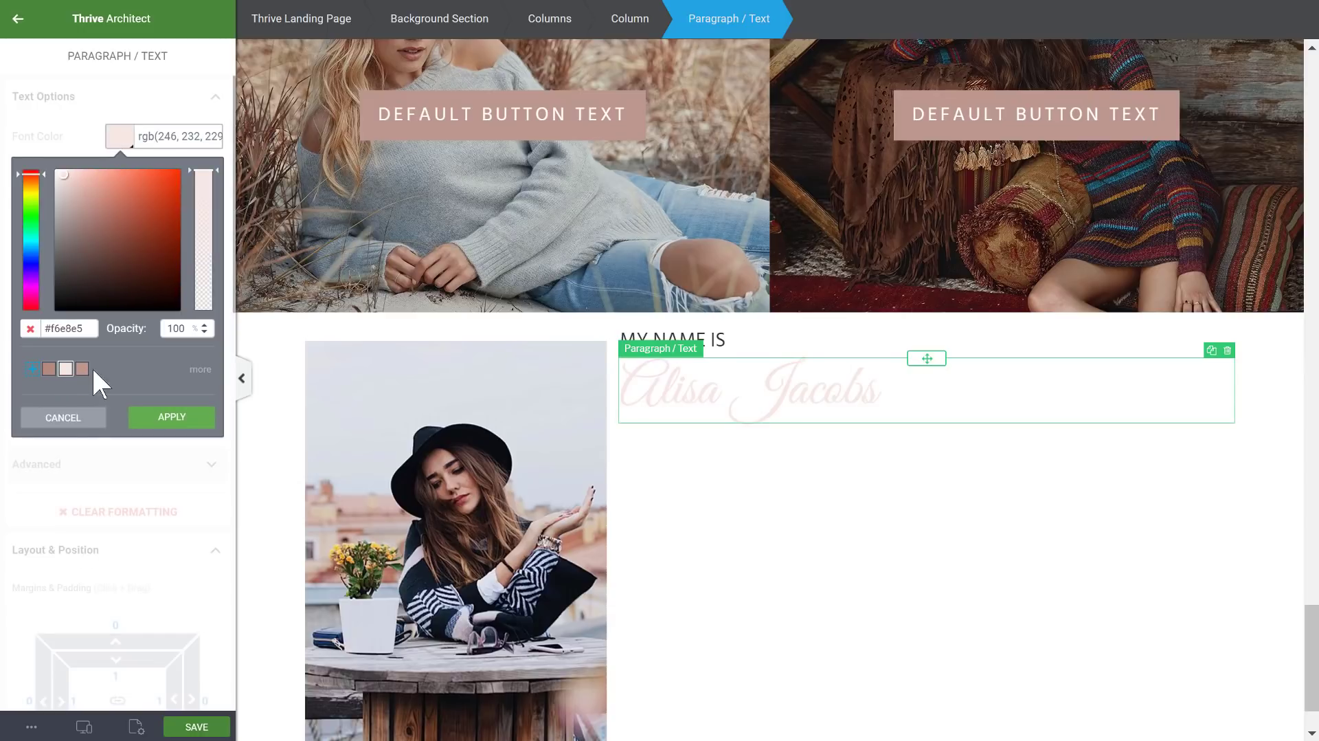
click(81, 372)
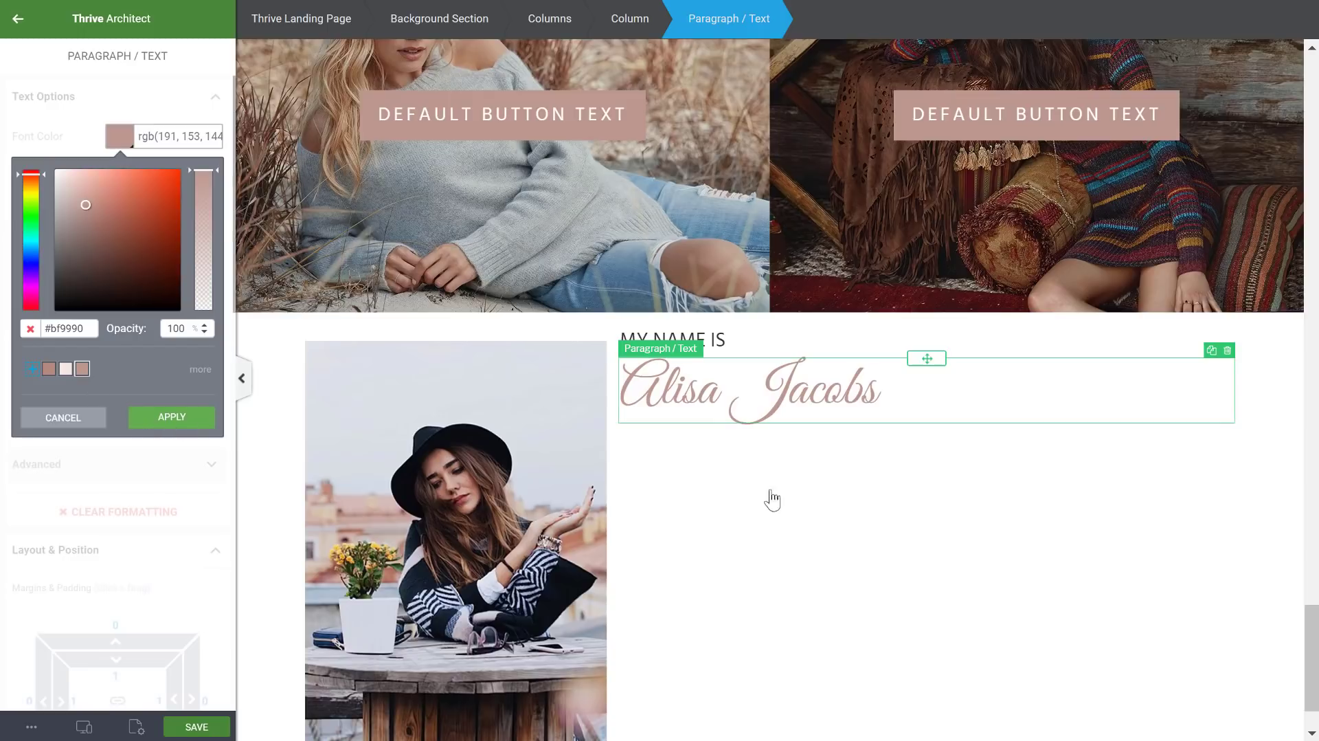
click(772, 500)
- Reduce the author name's font size to 58 px
click(859, 391)
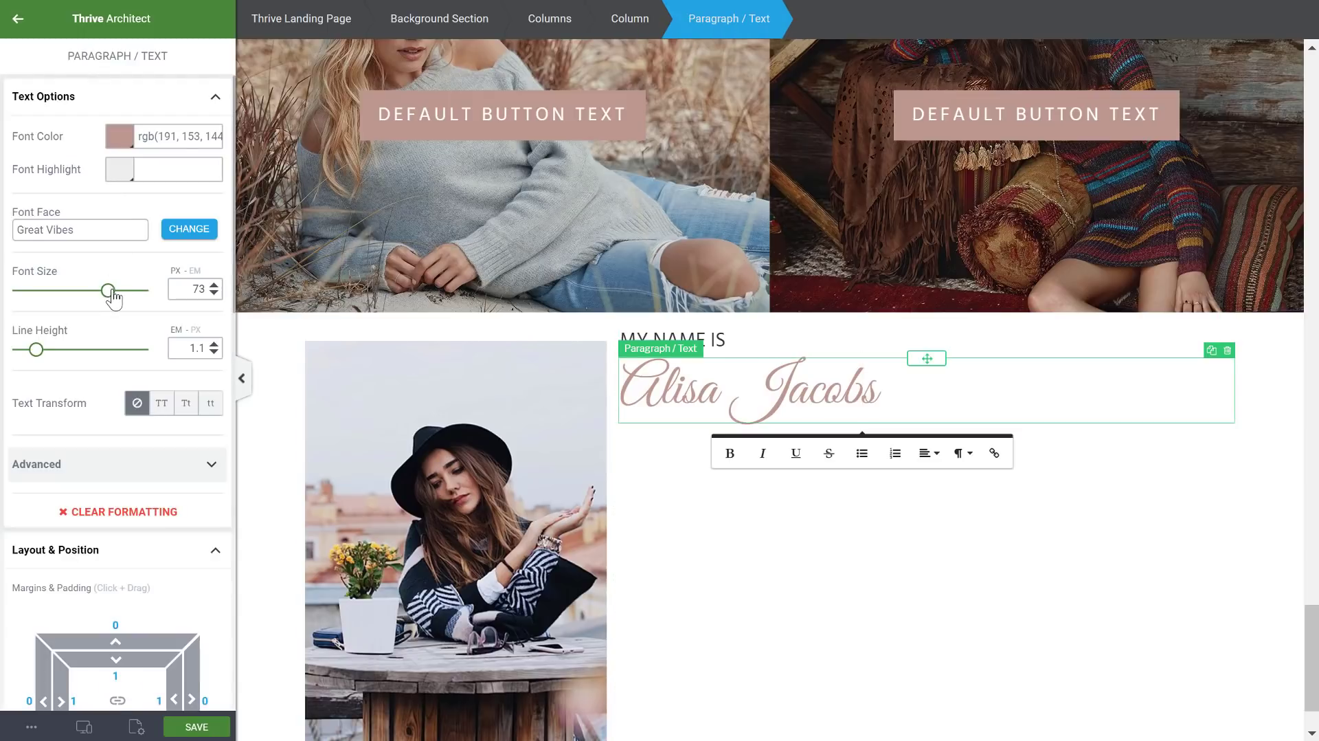
drag(113, 297, 90, 293)
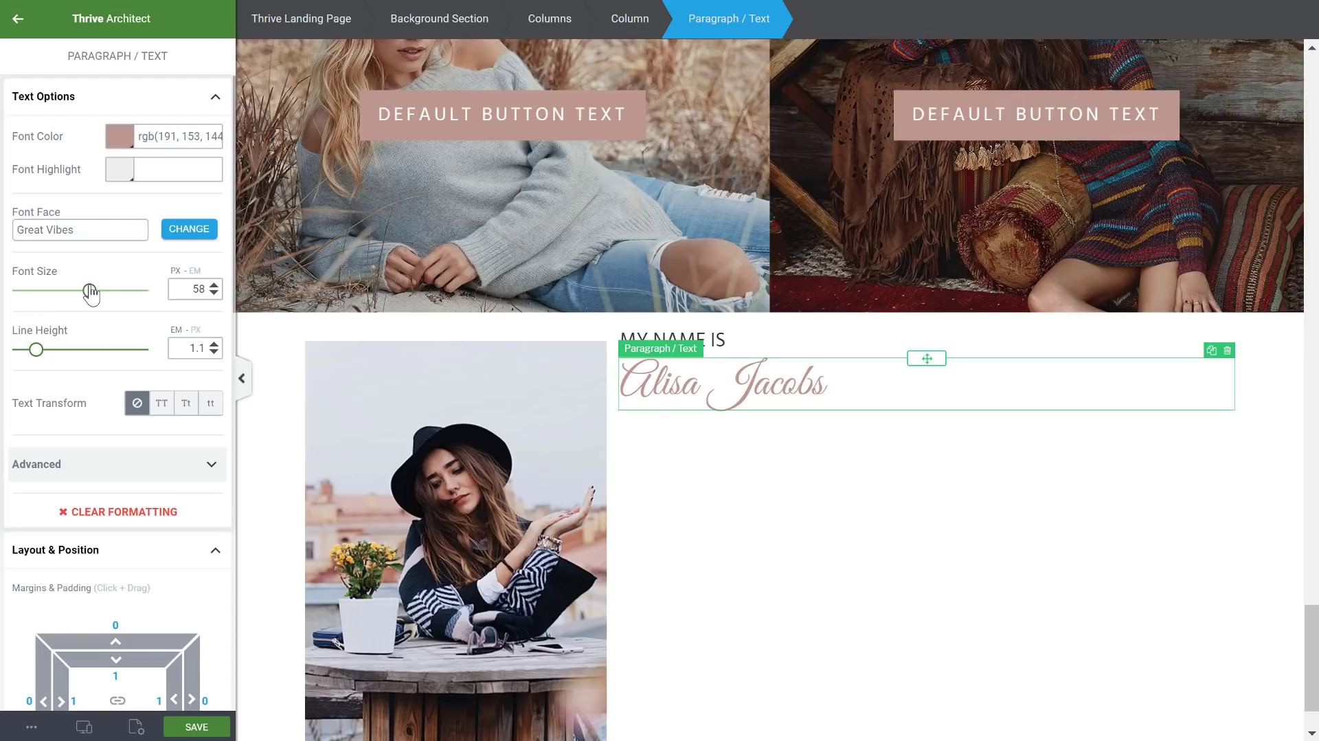
- Add a Paragraph / Text element below the author name and fill it with the "Lorem ipsum dolor sit amet" placeholder text
click(921, 460)
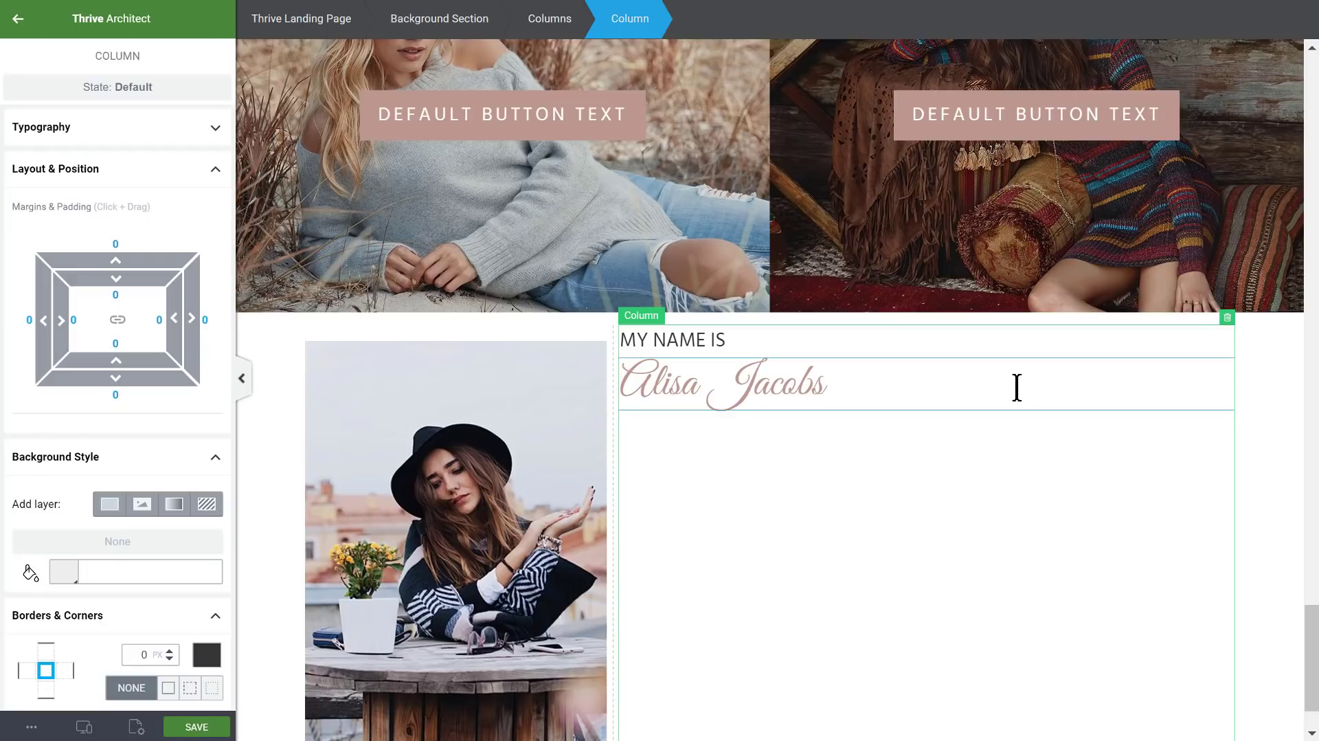
drag(59, 148, 733, 319)
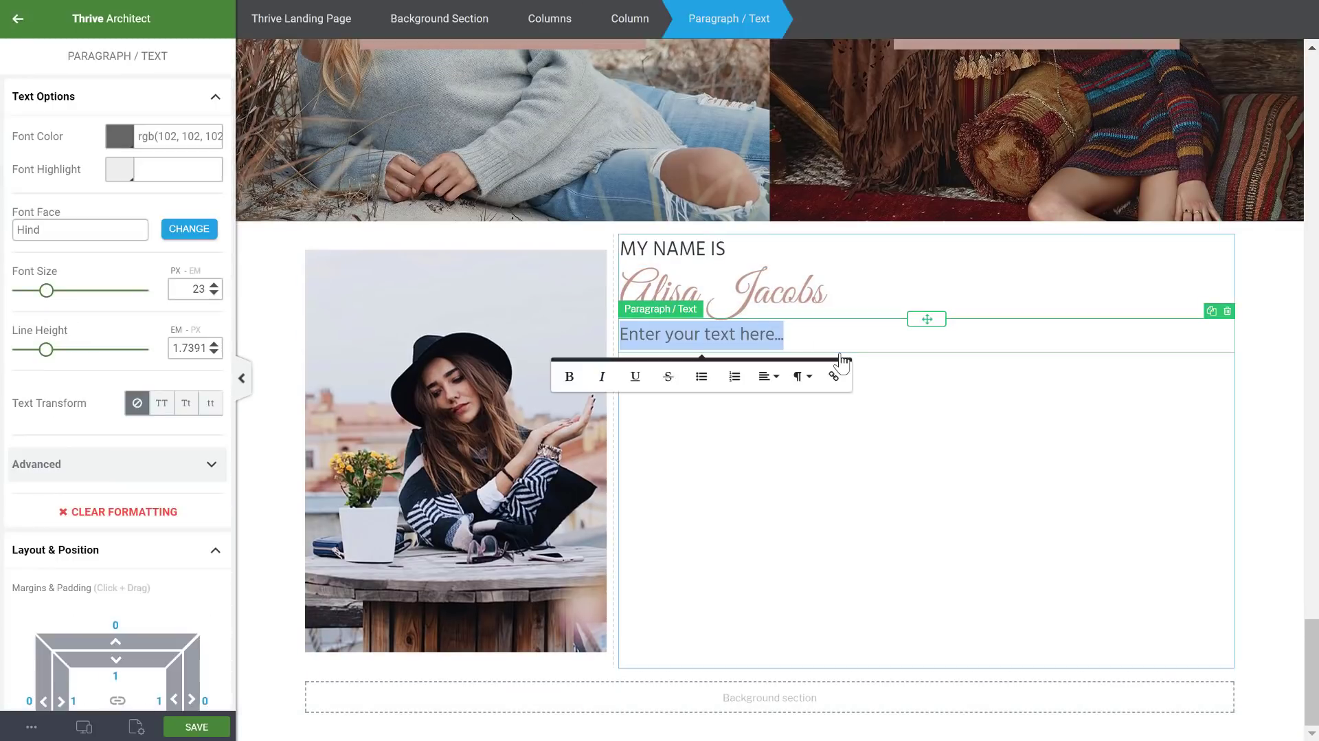
text(Lorem ipsum dolor sit amet, consectetur adipisicing elit, sed do eiusmod tempor incididunt ut labore et dolore nam magna aliqua. Ut enim ad minim veniam, quis nostrud exercitation ad ullamco laboris nisi ut aliquip ex nam commodo ad elitis consequat.)
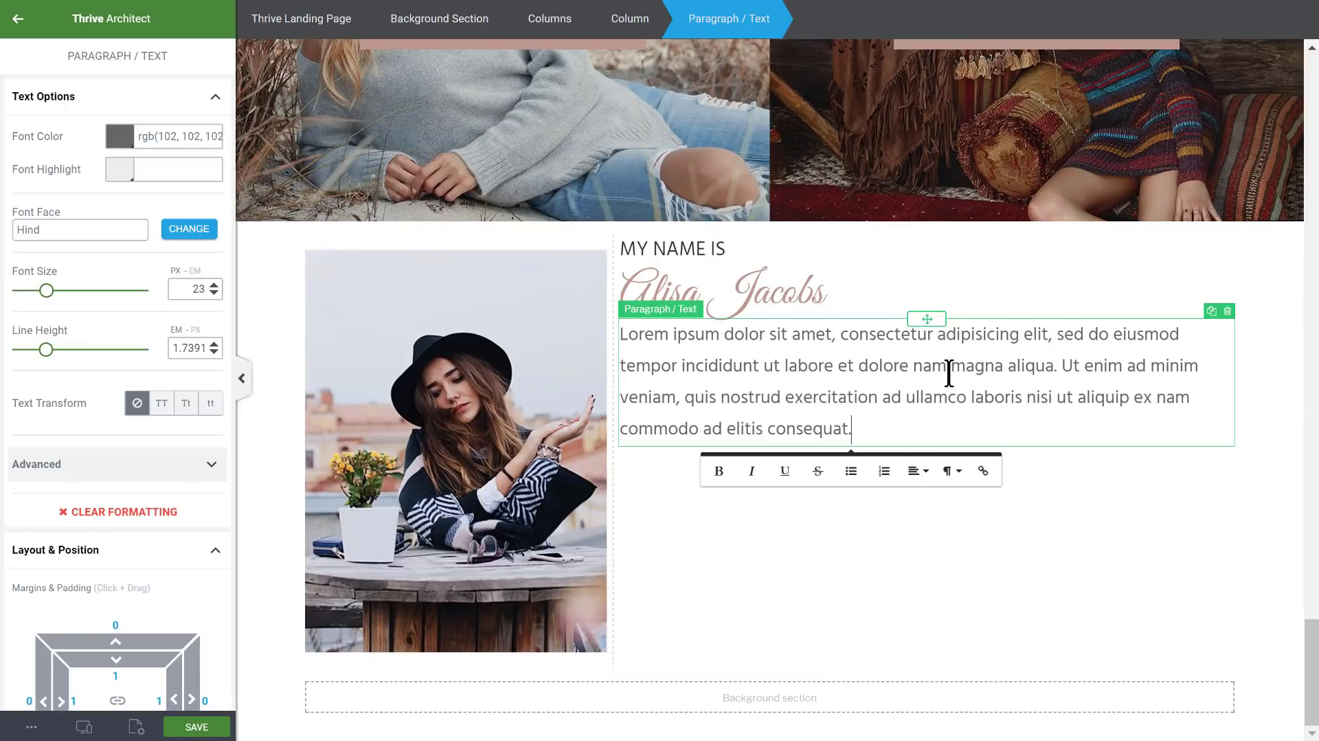
- Set the placeholder paragraph's font size to 19 px and its line height to 1.5 em
double_click(191, 290)
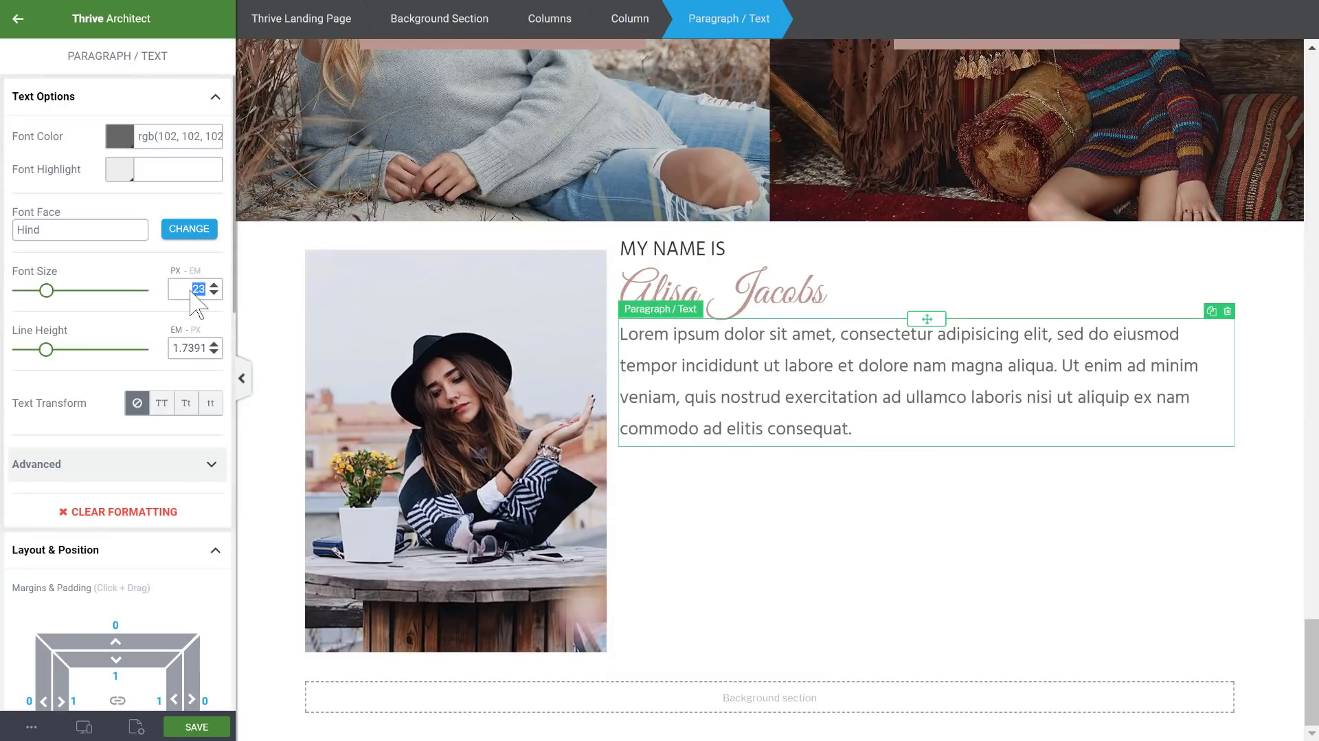
text(19)
double_click(194, 348)
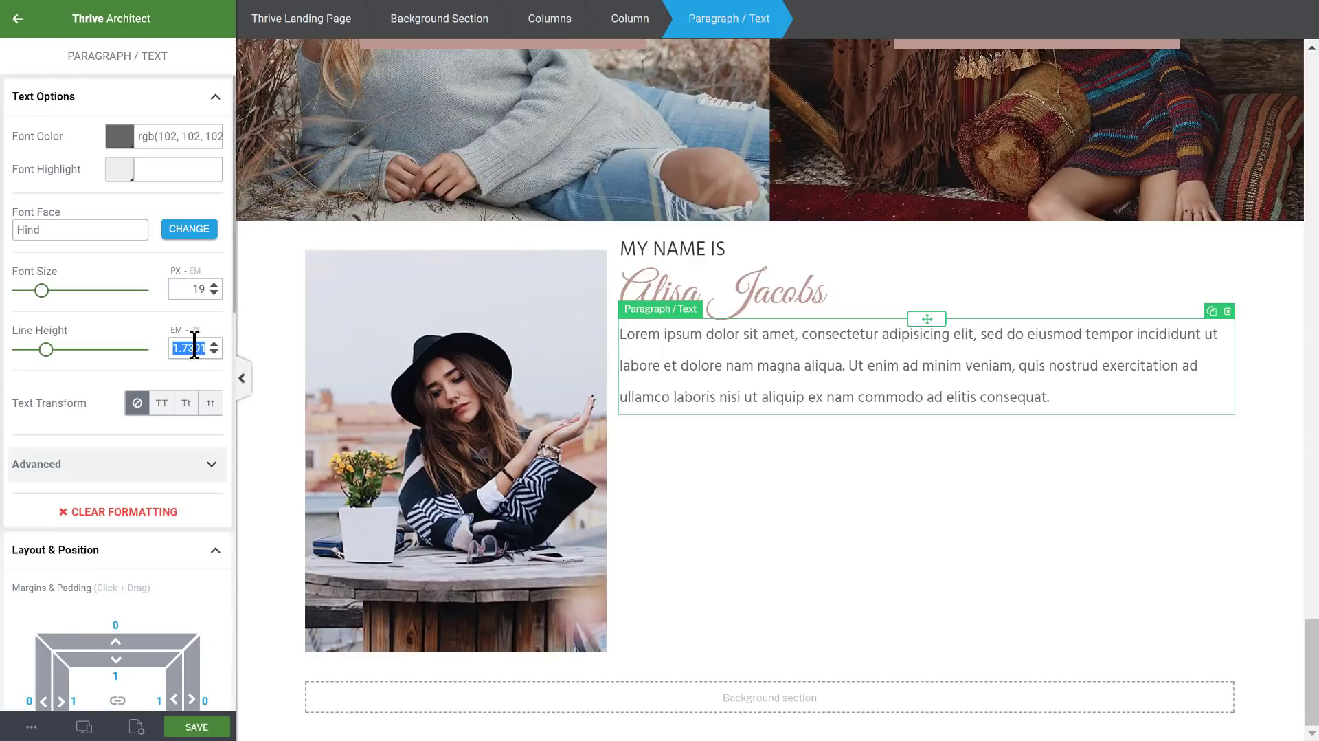
text(1.5)
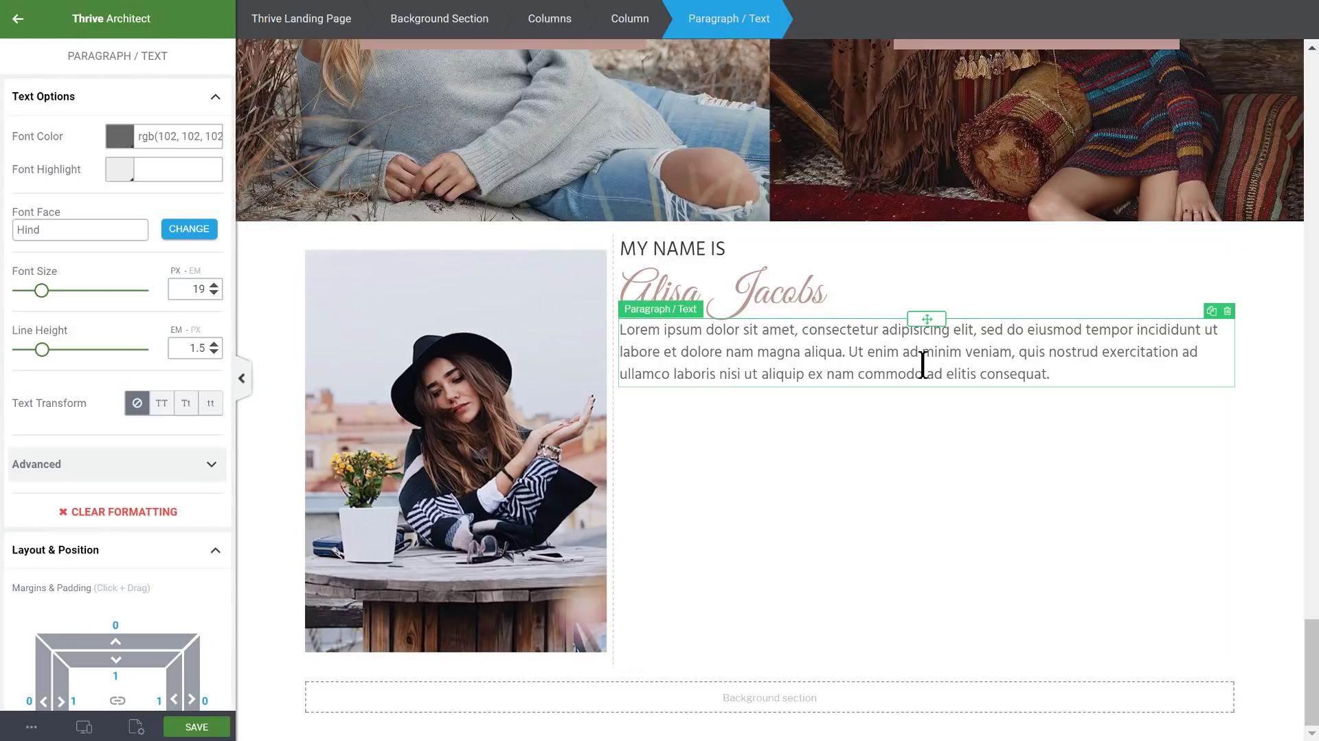
- Give the author name text a bottom margin of 40 px to separate it from the paragraph below
click(861, 298)
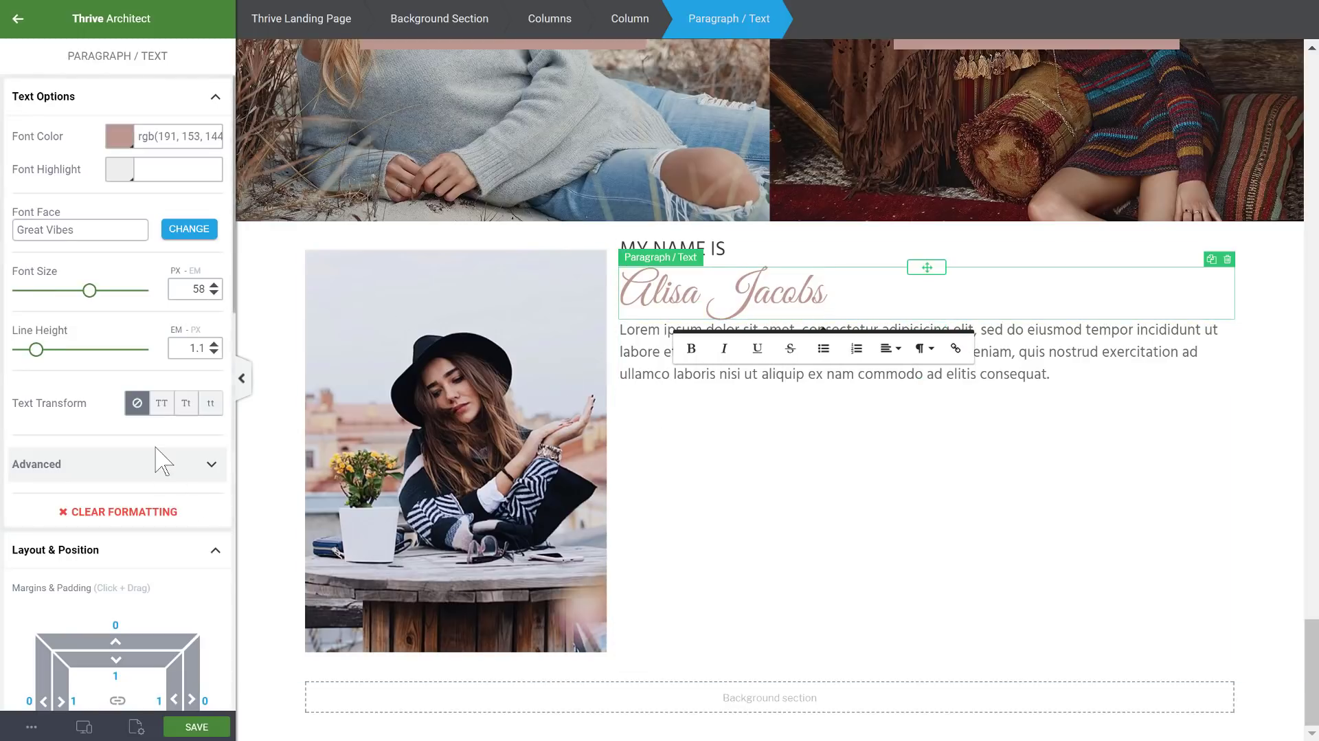
scroll(132, 536, down, 3)
drag(133, 567, 167, 627)
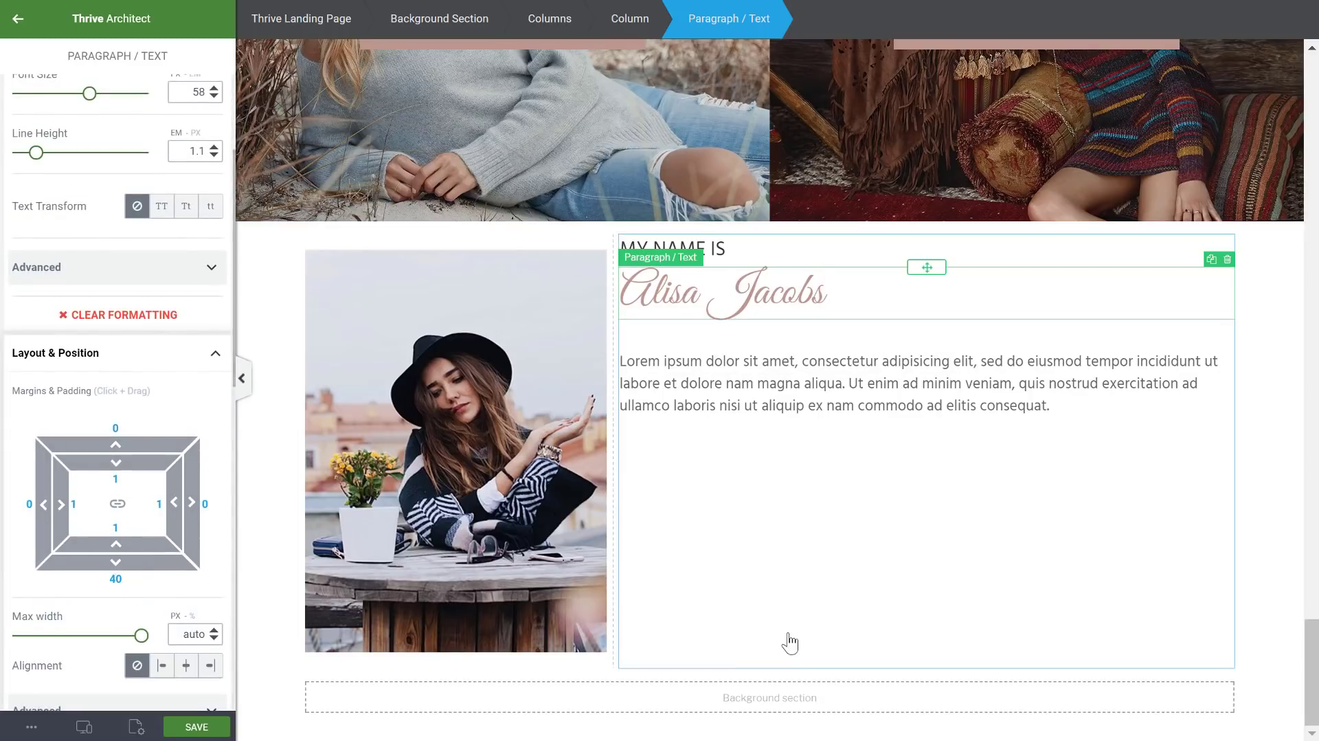
- Set the author columns' gutter width to 45 px and centre their content vertically
click(558, 20)
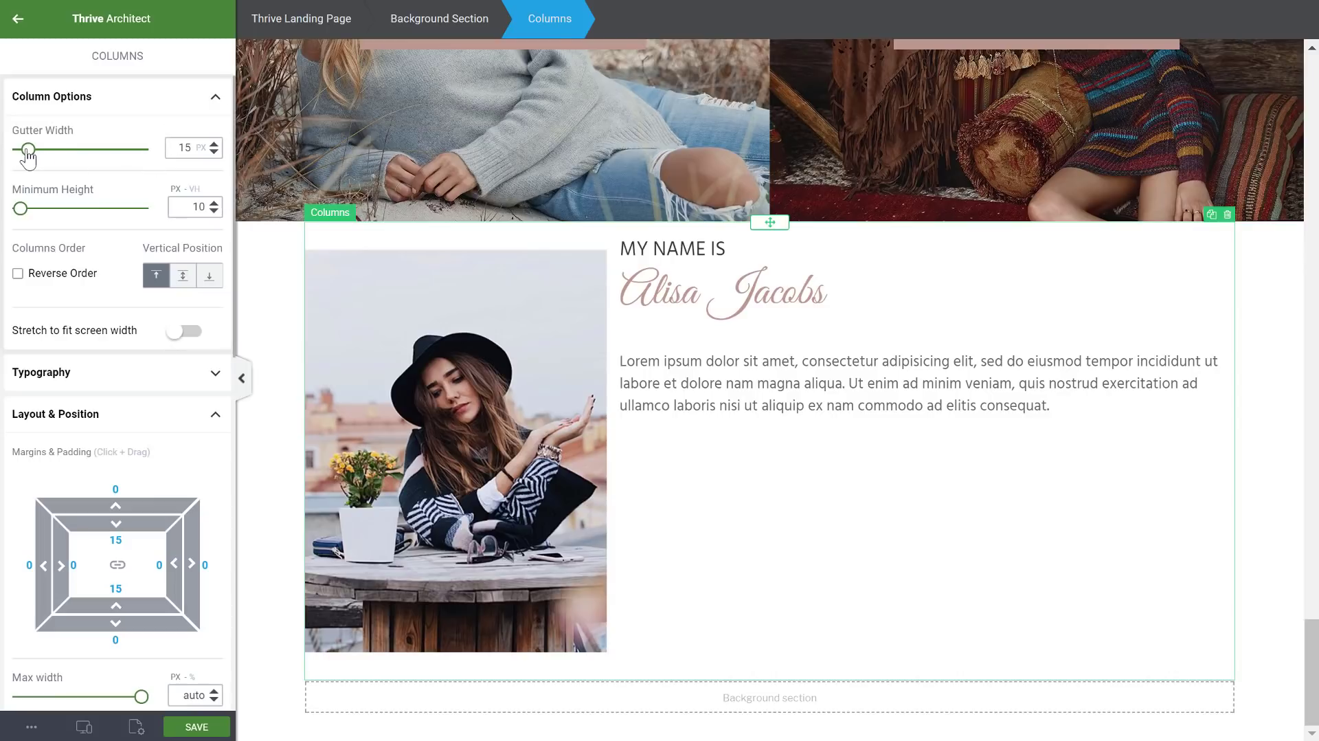
drag(28, 155, 48, 157)
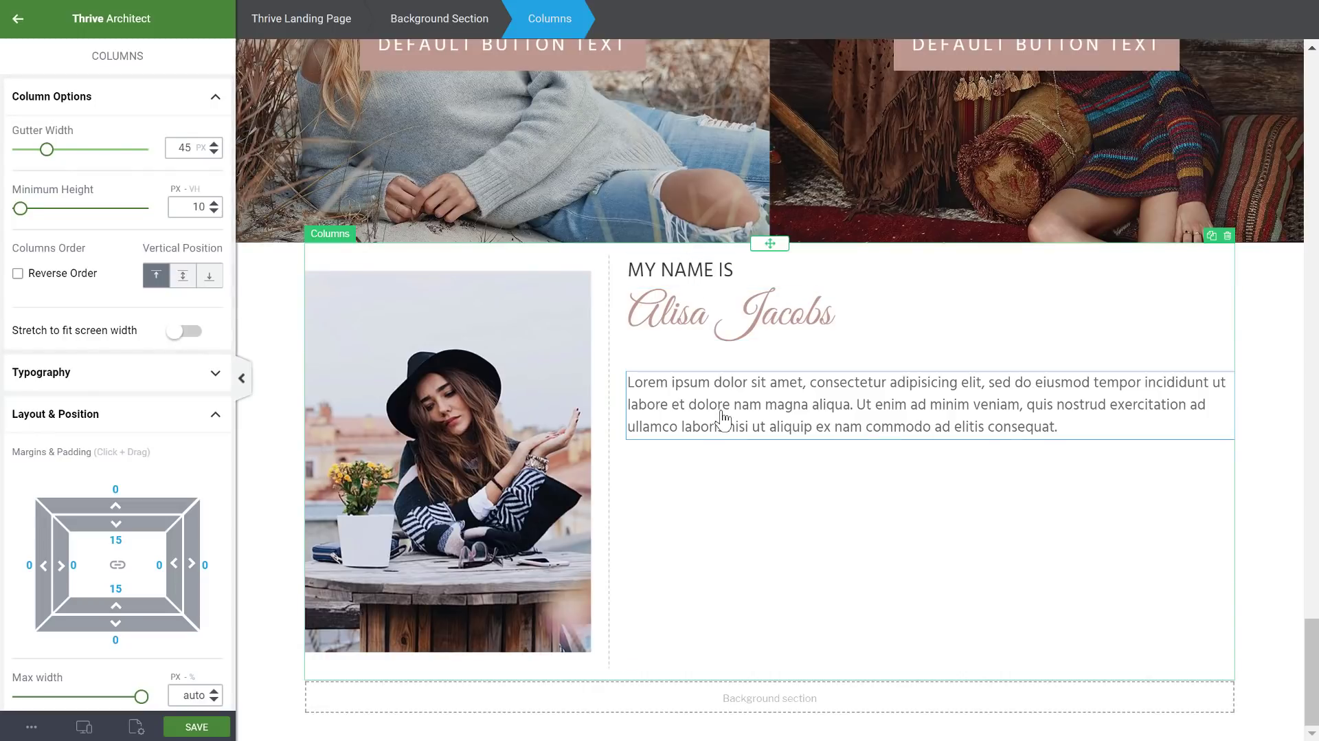
click(184, 276)
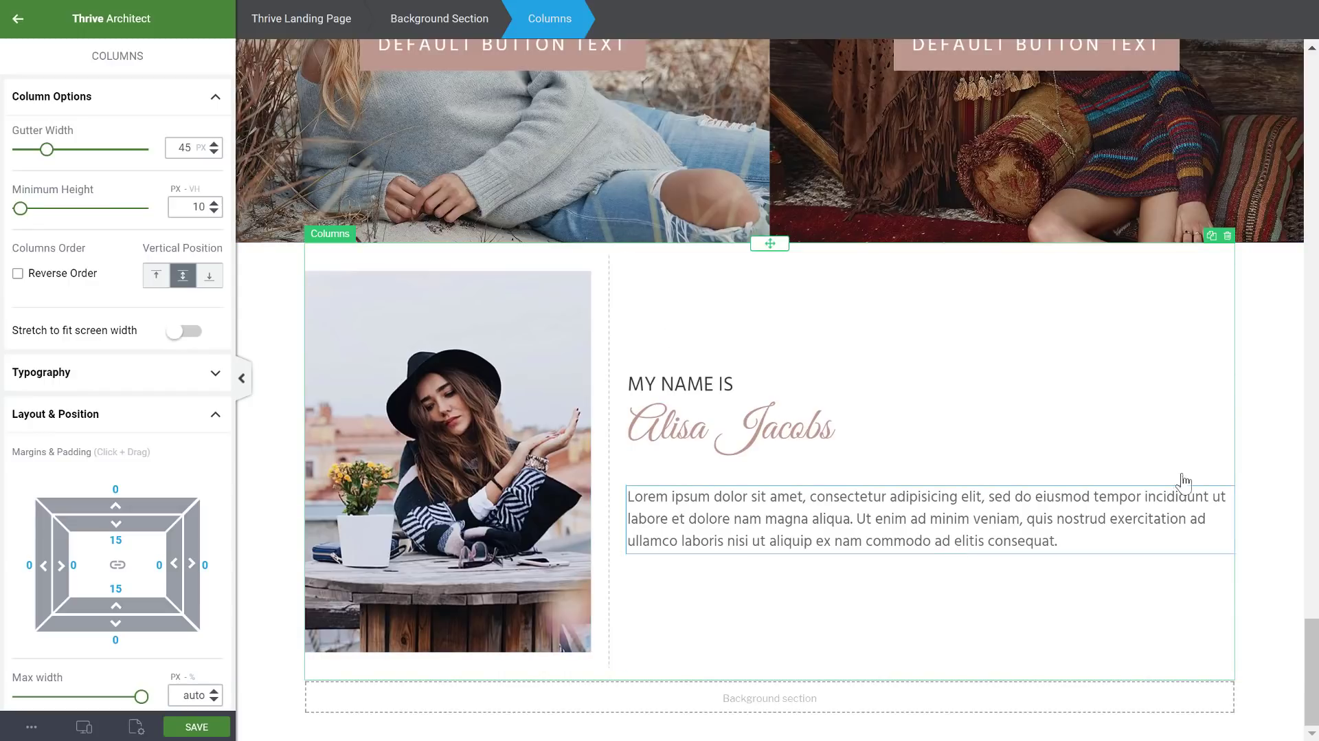
- Limit the placeholder paragraph's maximum width to 566 px
click(947, 531)
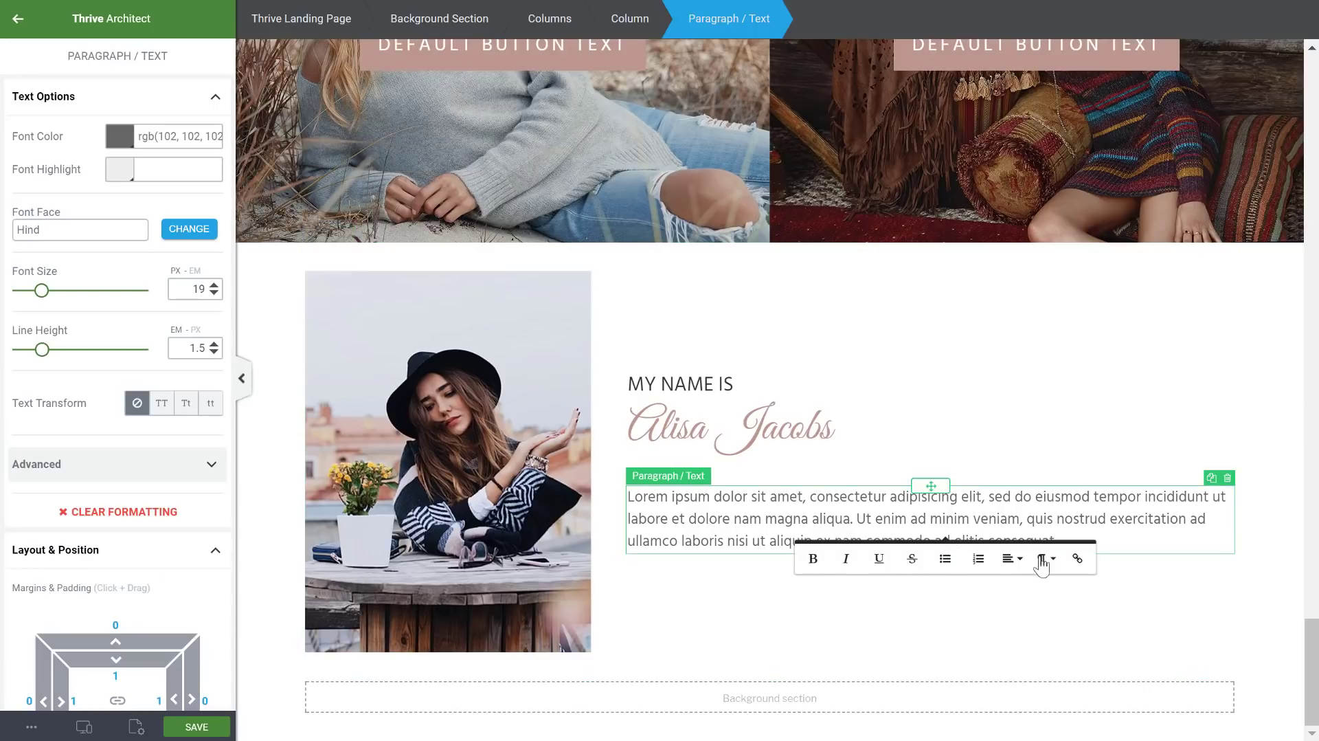
scroll(65, 442, down, 3)
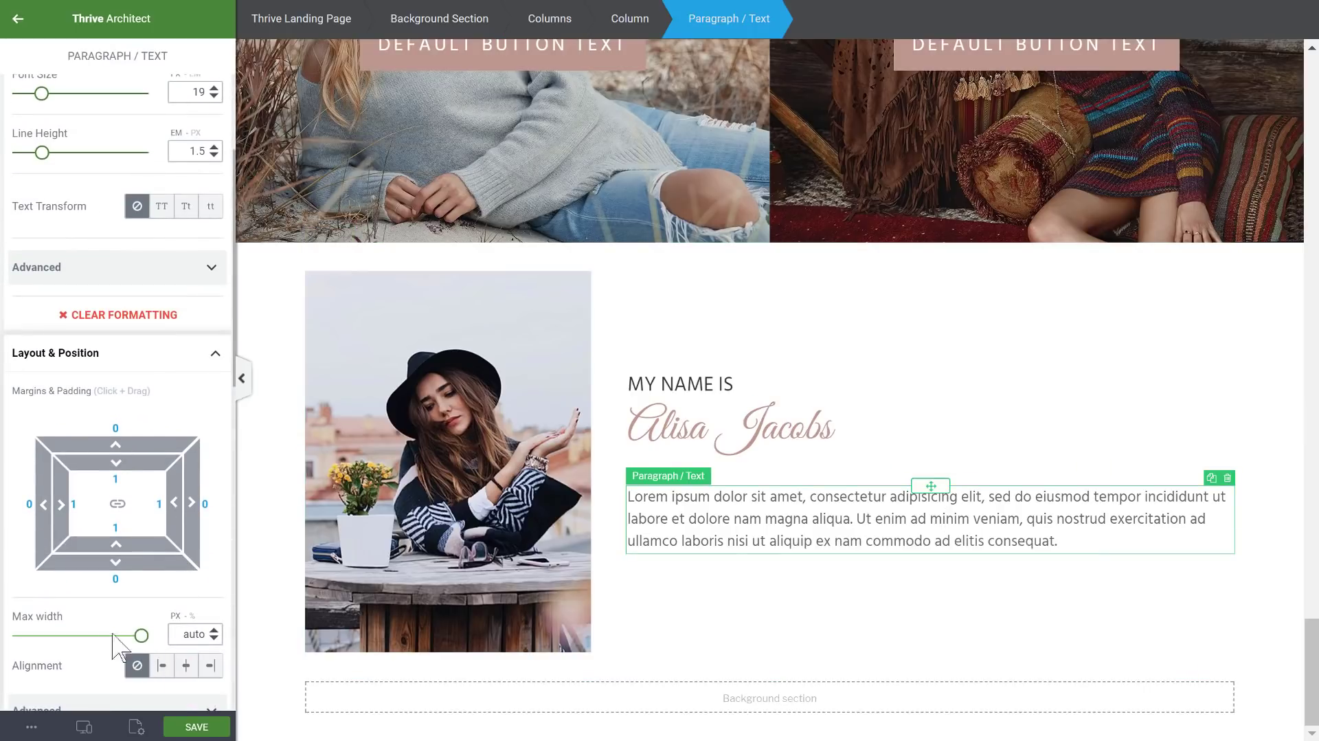
drag(113, 633, 109, 635)
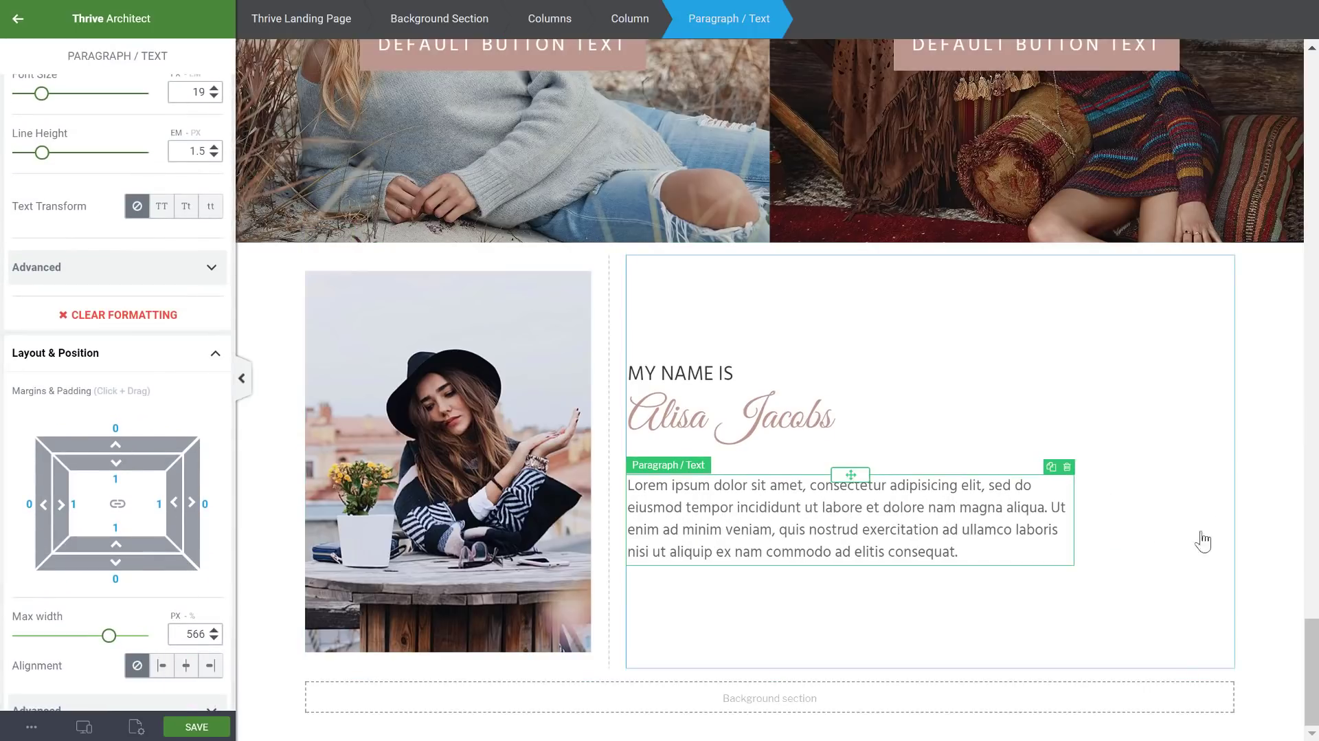
- Add a Content Box element below the author columns, inside the same background section
click(1272, 580)
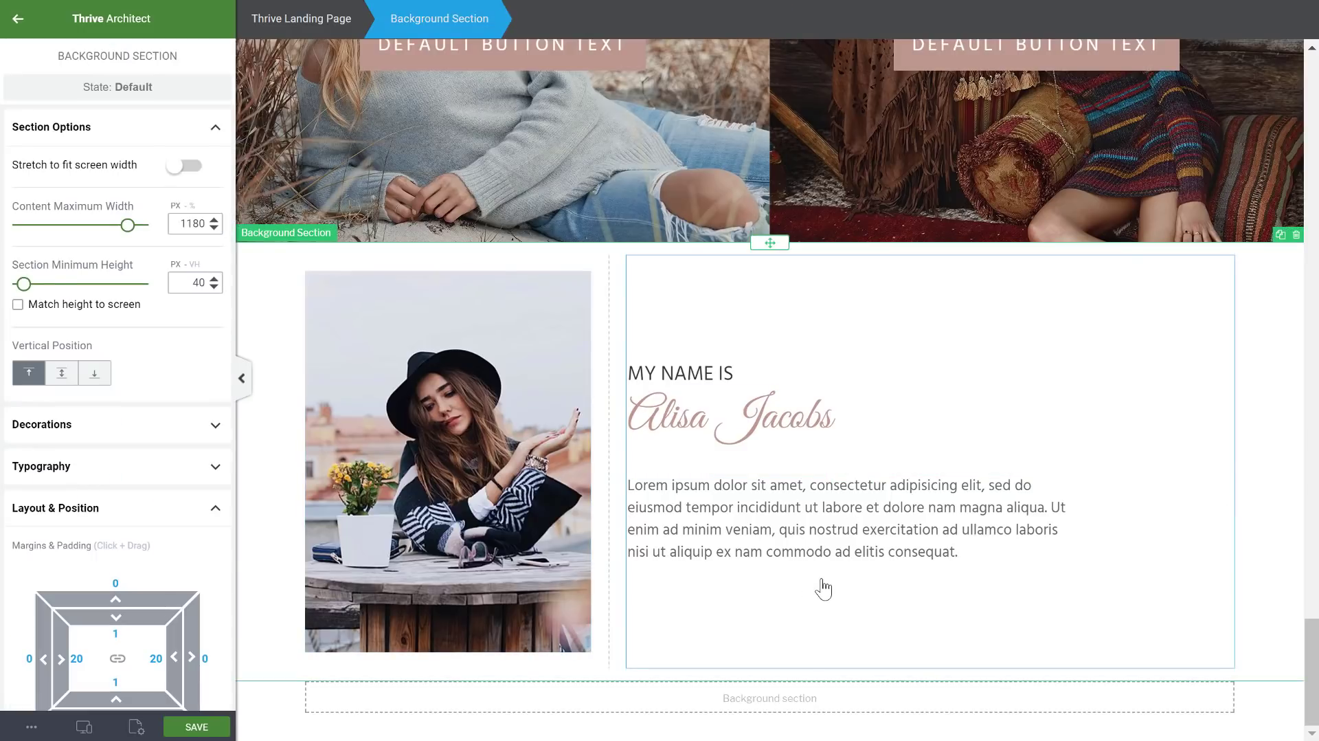
click(27, 28)
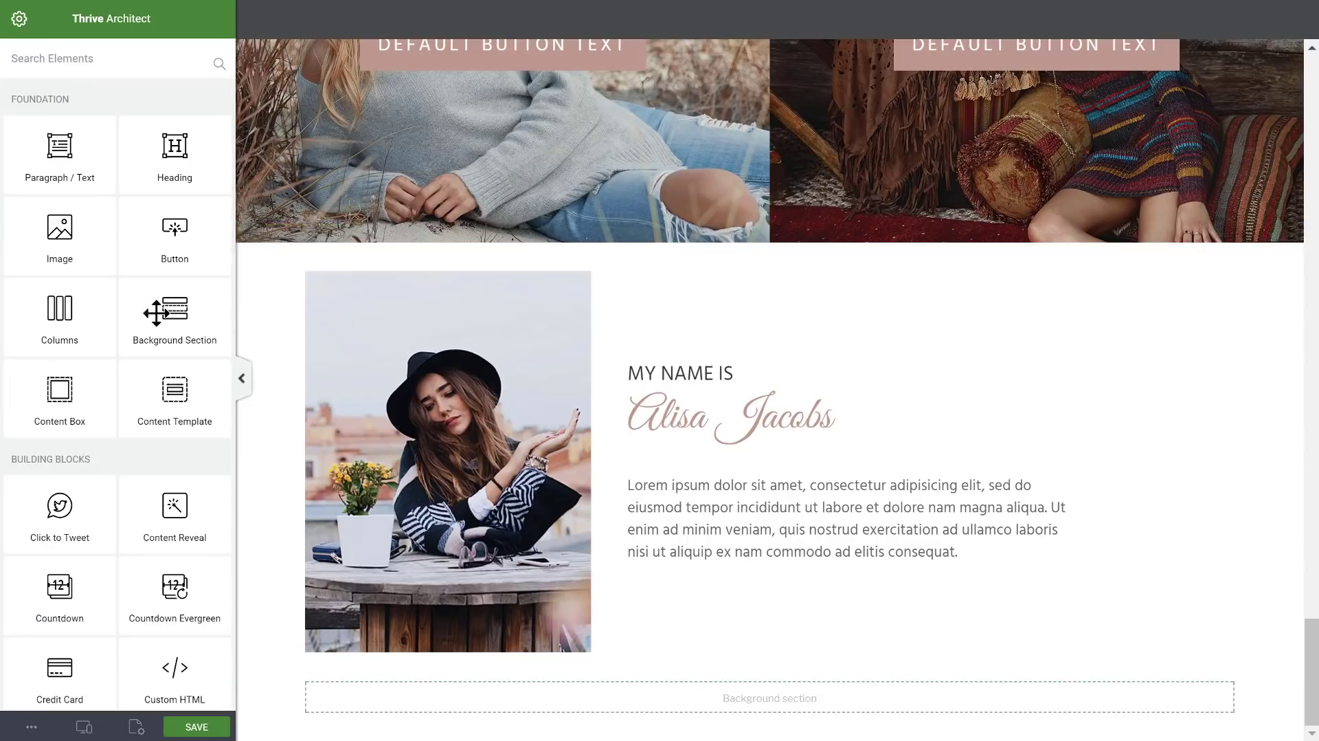
drag(60, 391, 640, 681)
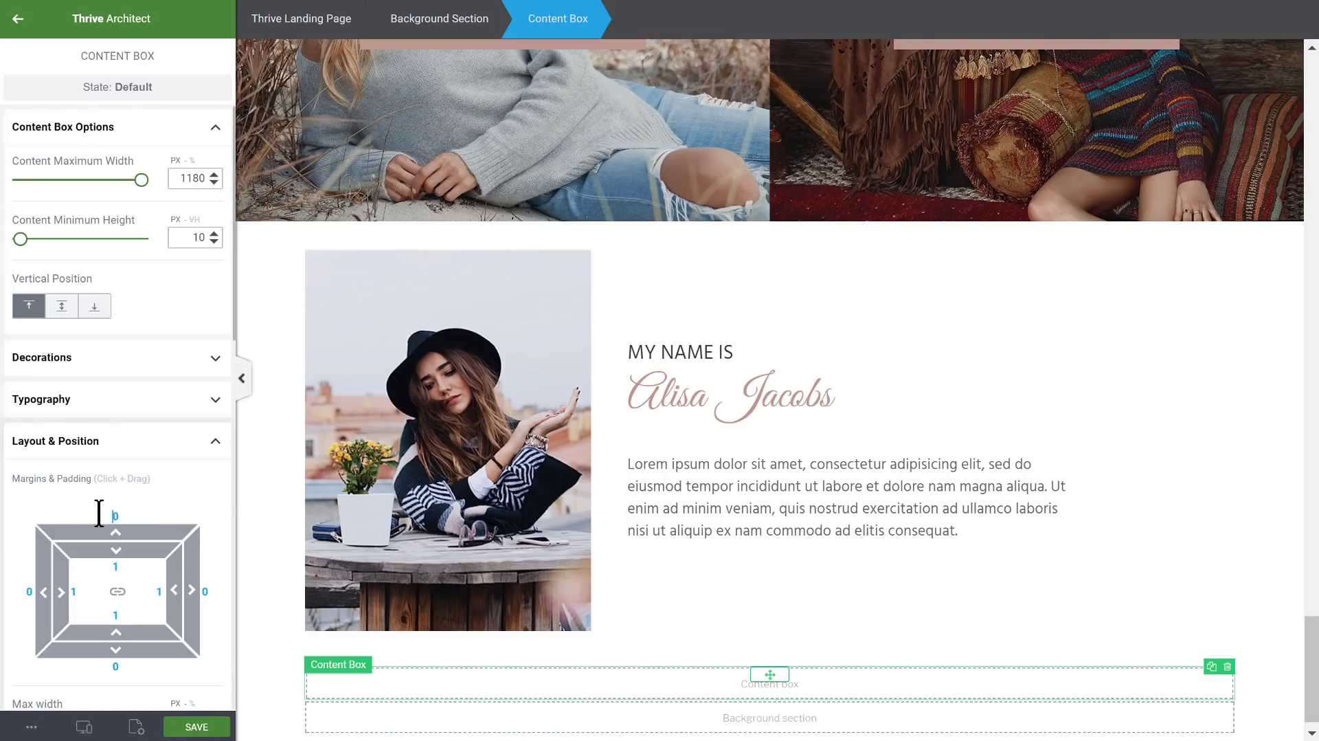
- Set the author columns' bottom padding to 1 px and their bottom margin to 0
click(641, 635)
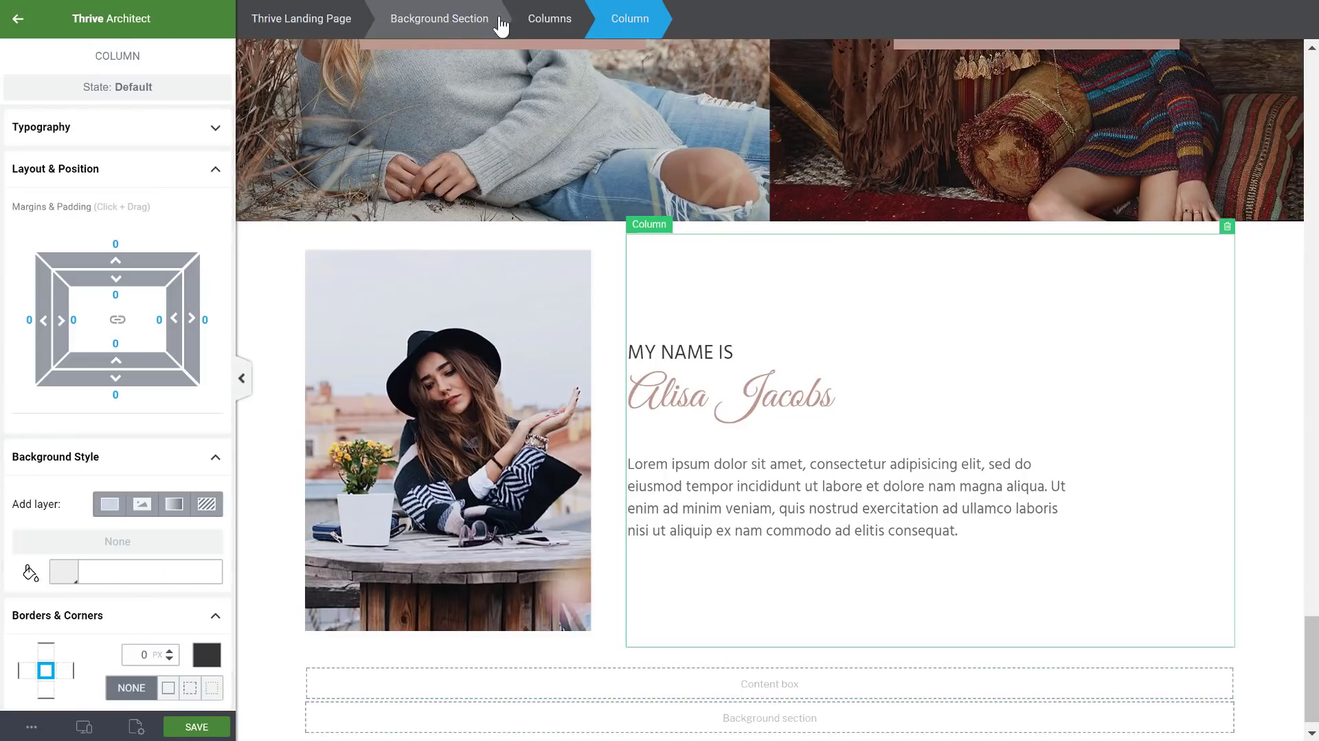
click(555, 20)
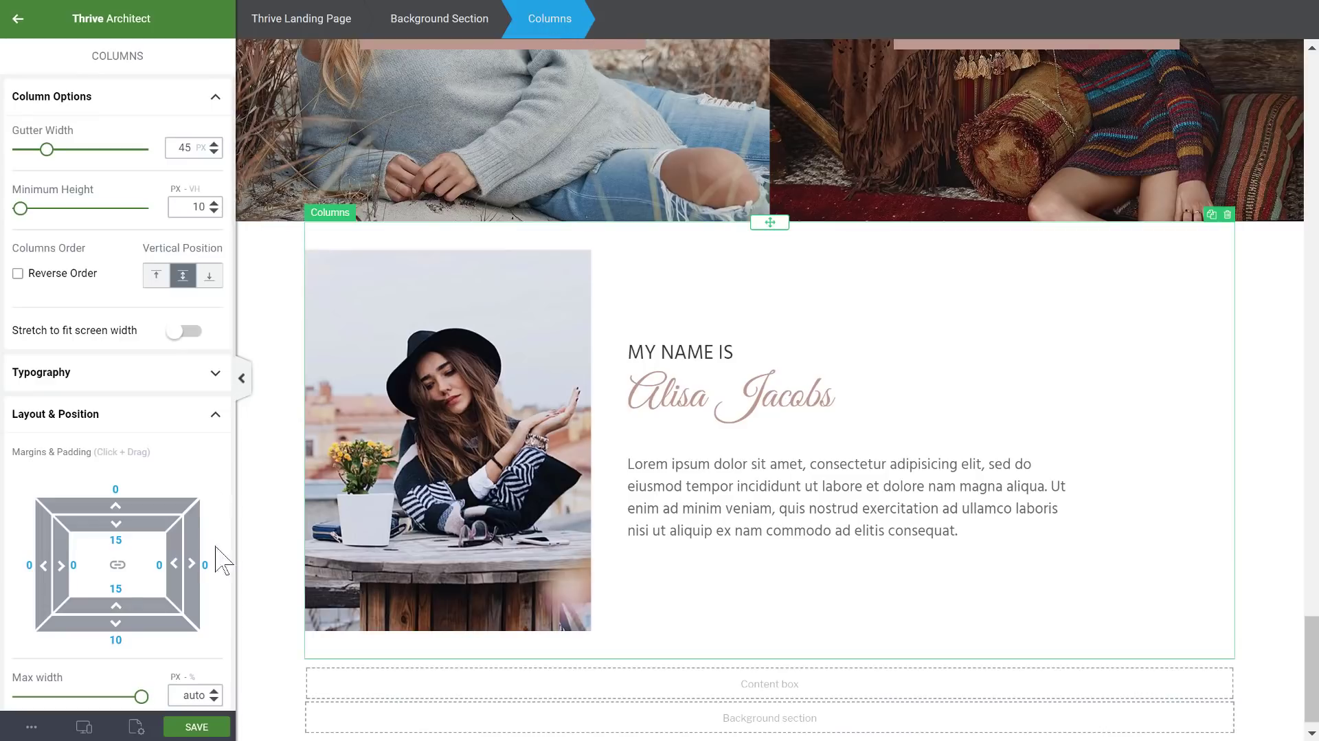
text(0)
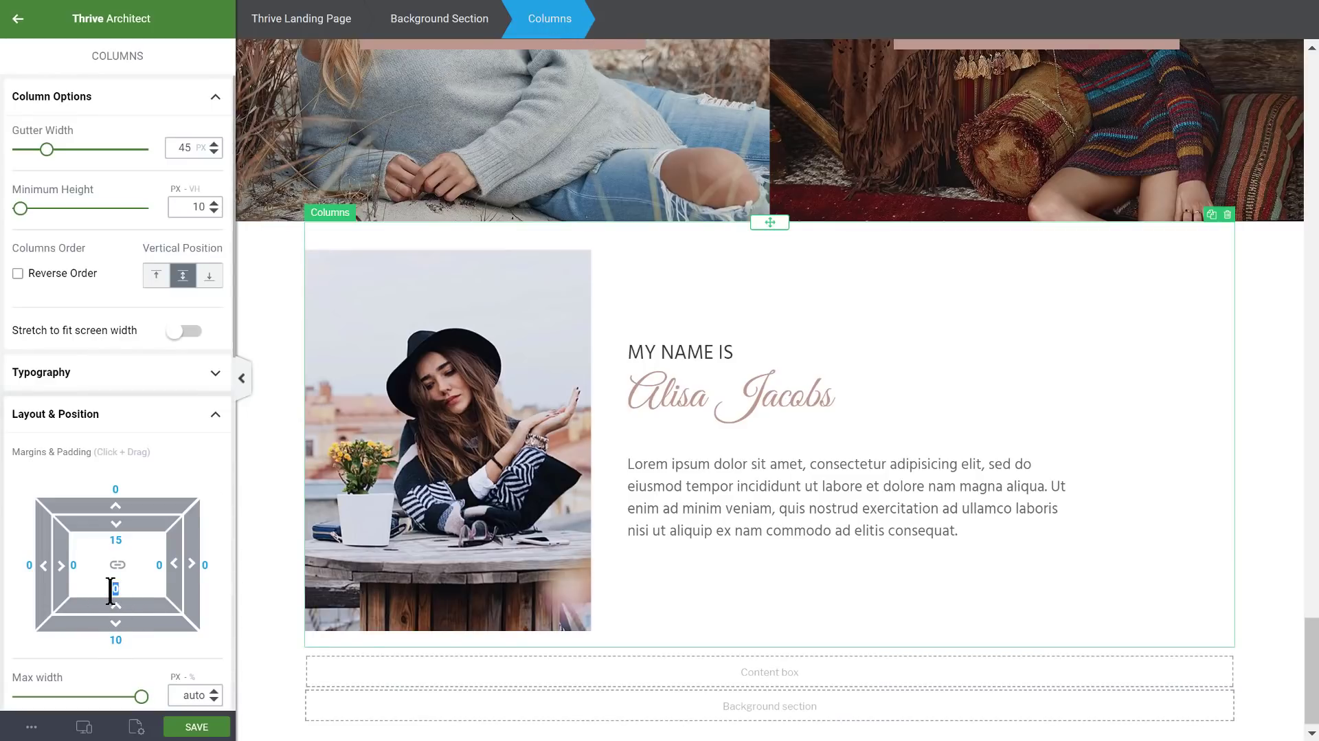
text(1)
click(116, 640)
text(0)
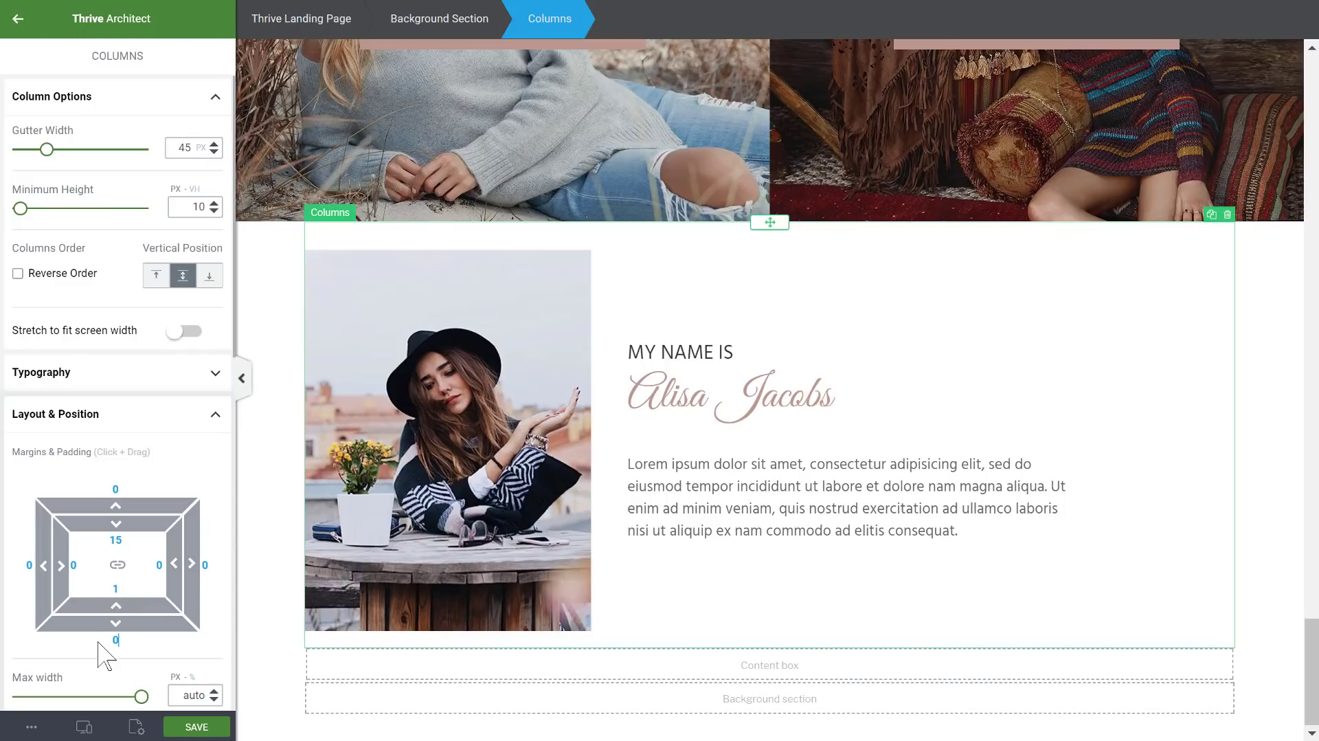
- Fill the content box's background with the saved light pink #f6e8e5
click(831, 666)
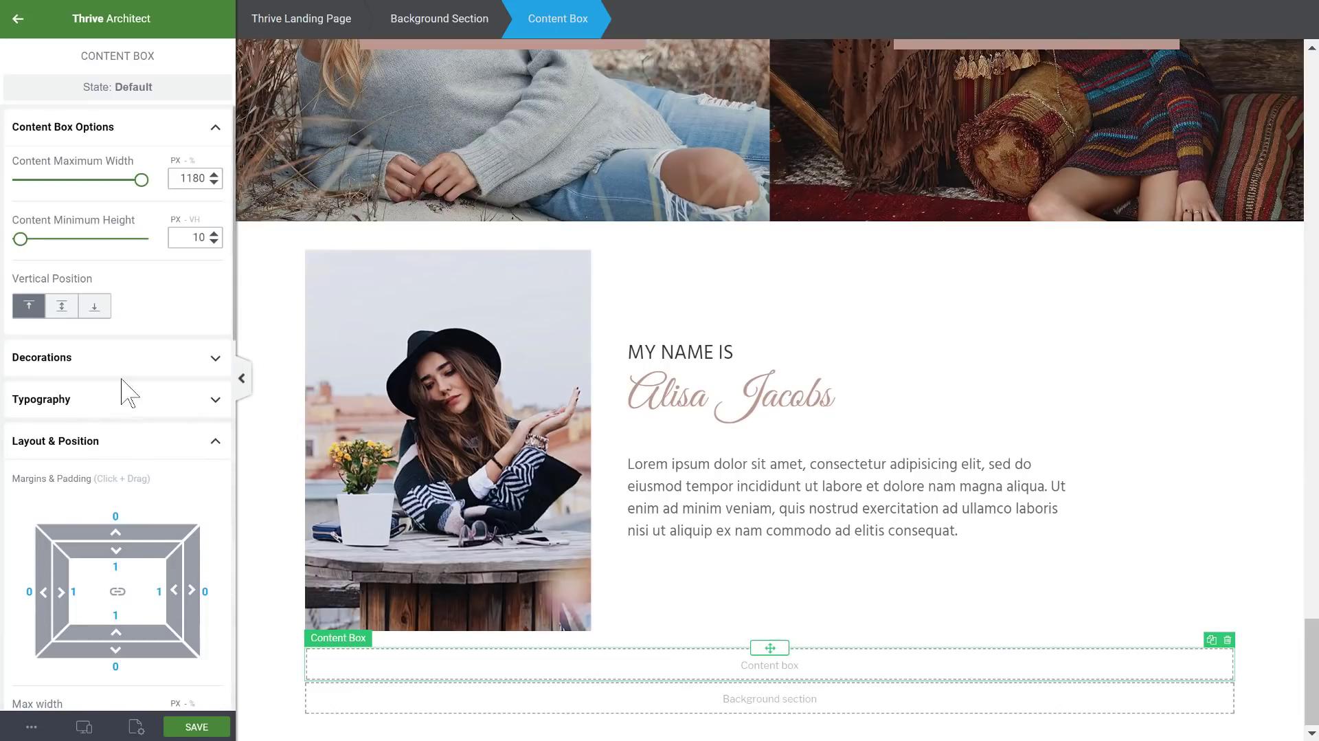
scroll(124, 392, down, 7)
click(64, 474)
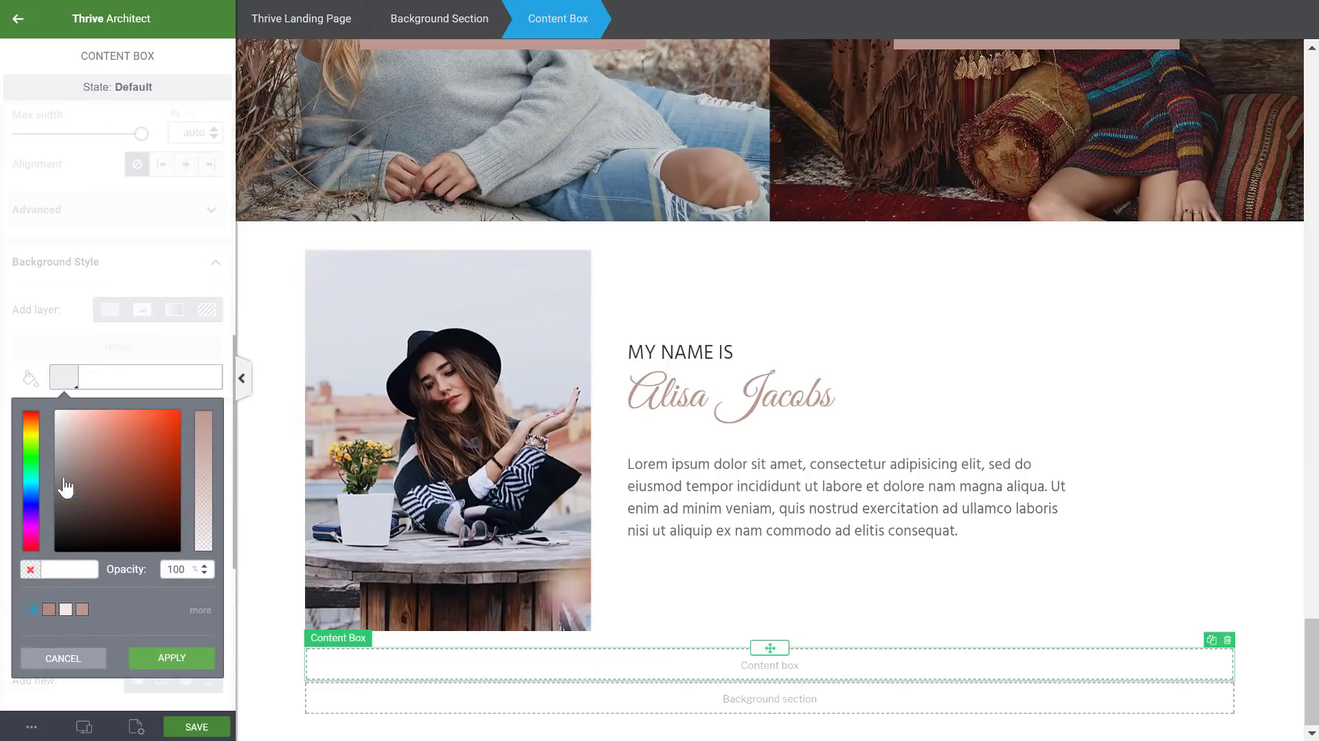
click(66, 610)
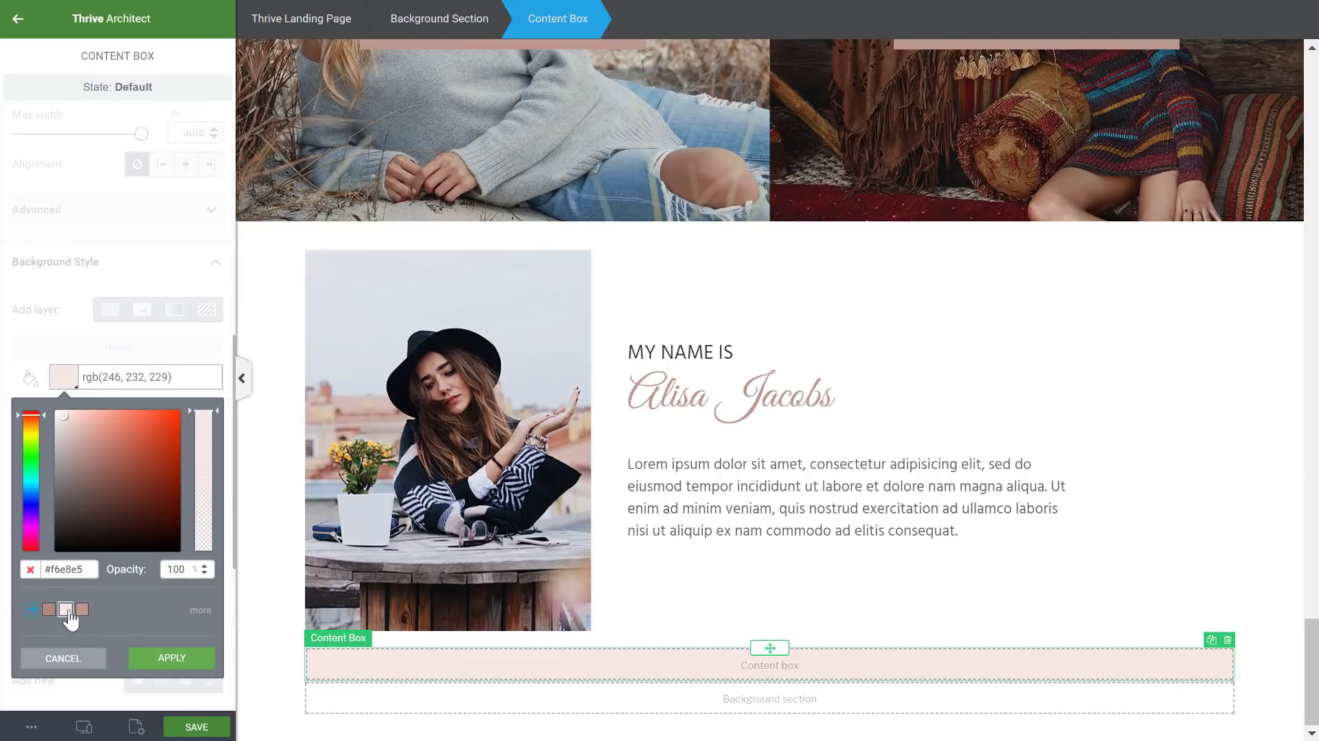
click(172, 658)
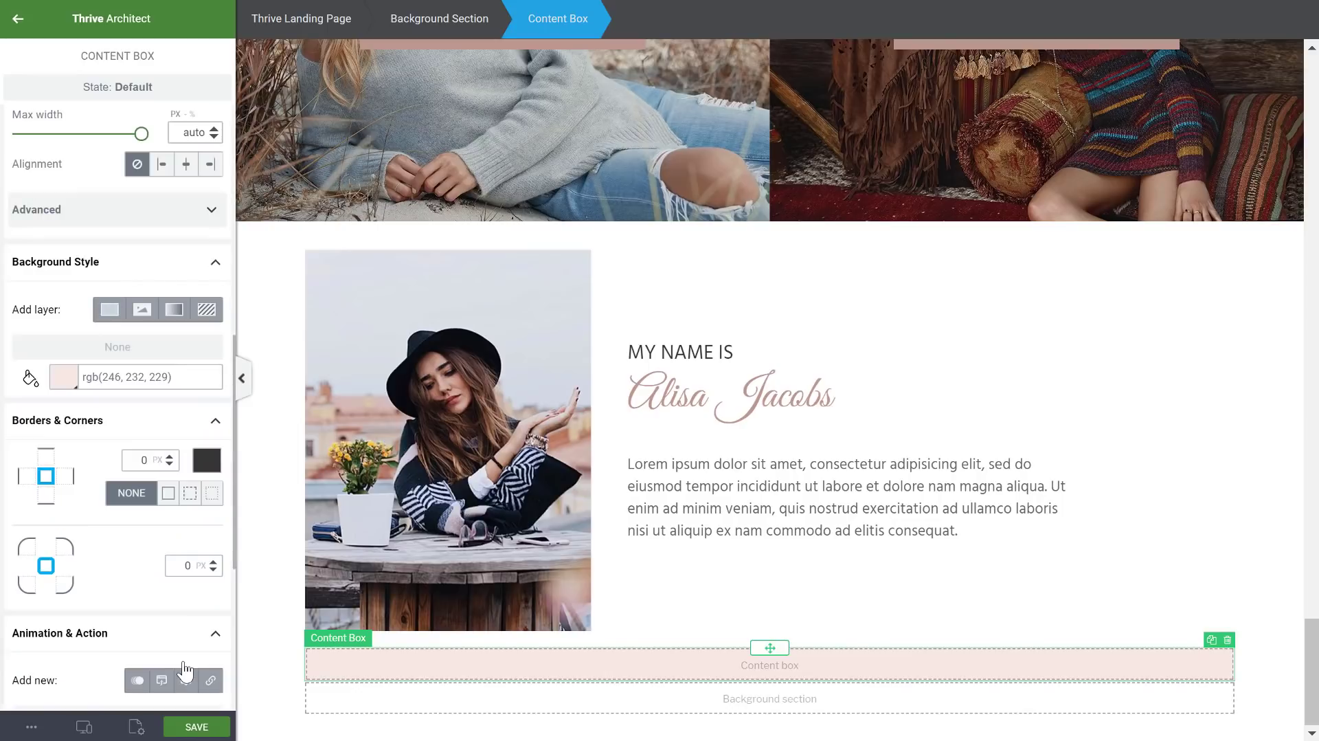
- Align the content box to the right and set its maximum width to 990 px
scroll(139, 383, up, 3)
scroll(141, 374, up, 1)
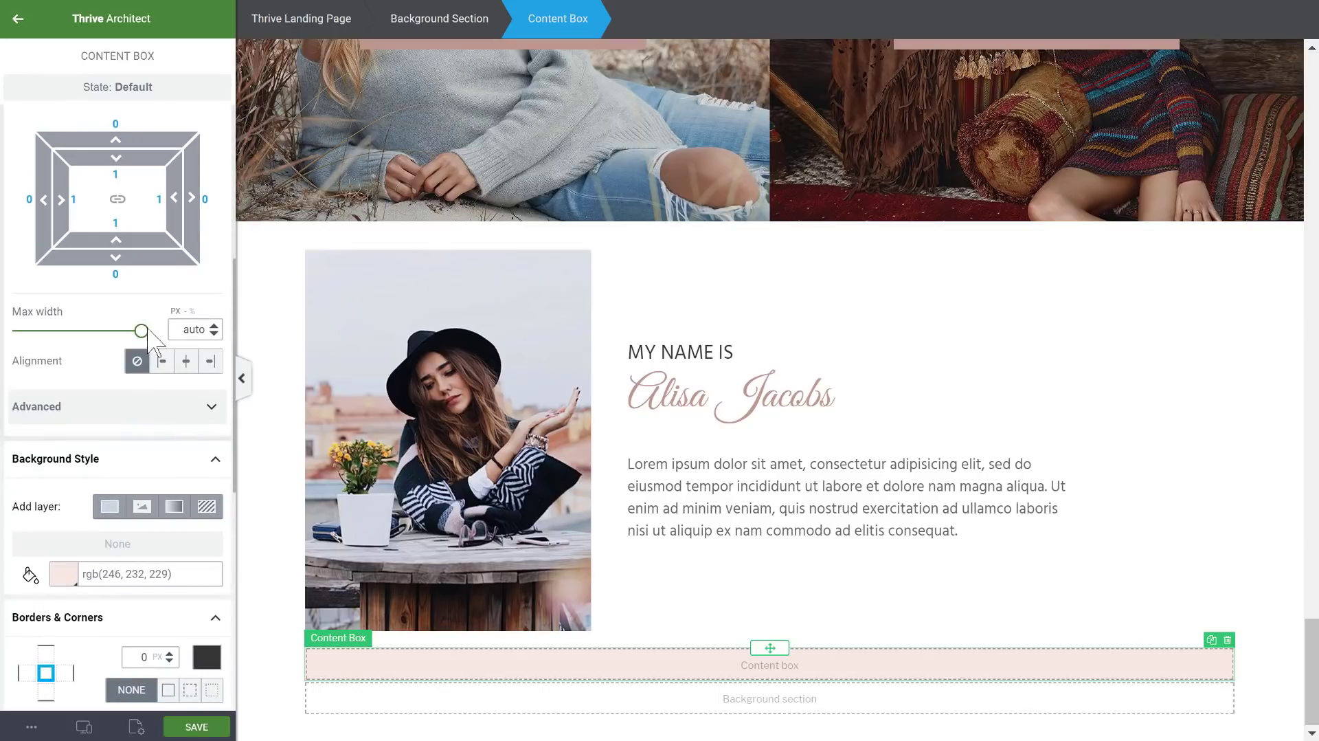
drag(141, 330, 103, 331)
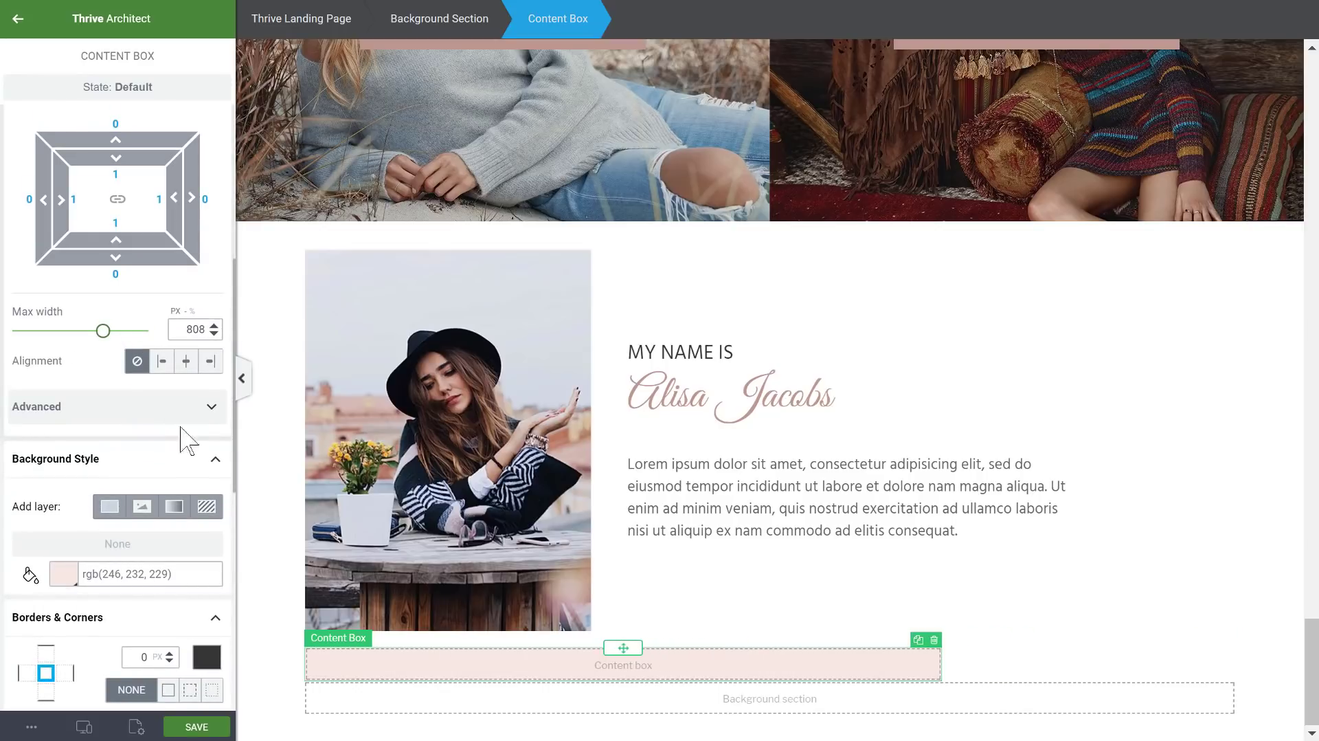
click(210, 362)
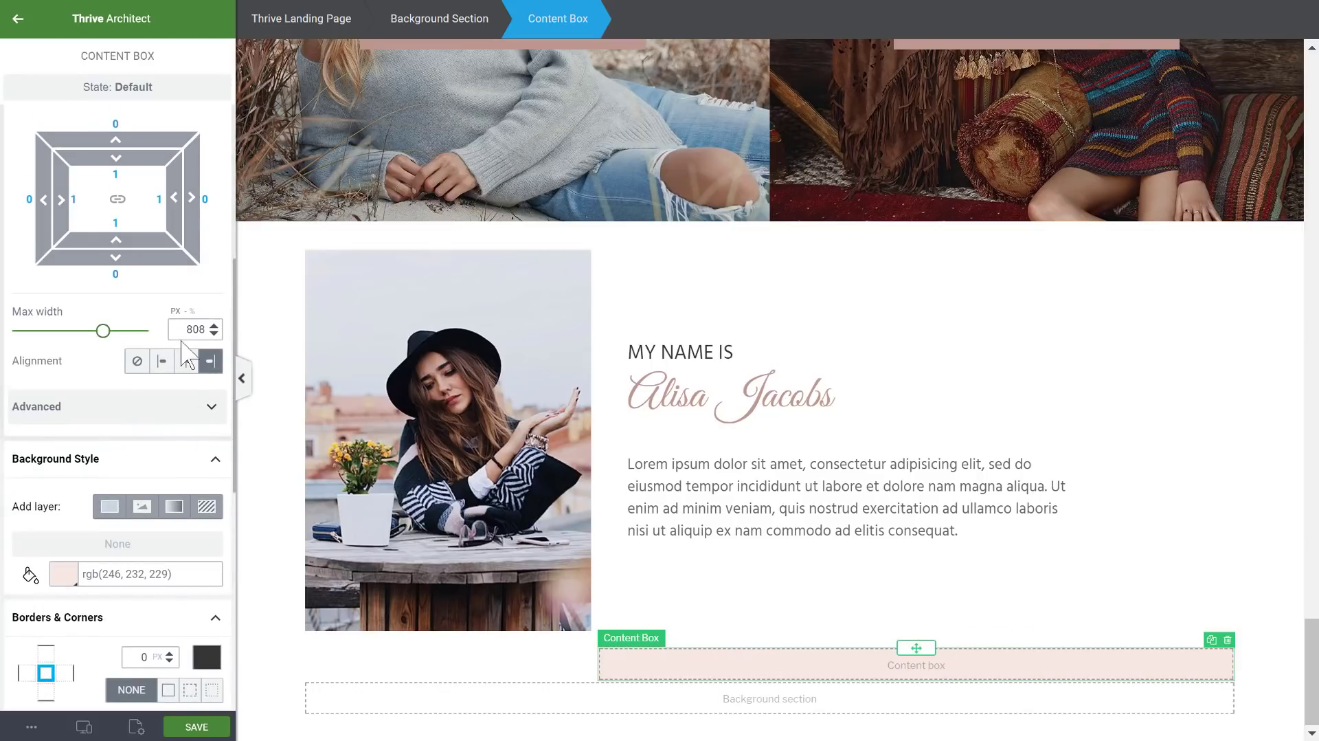
drag(103, 331, 122, 331)
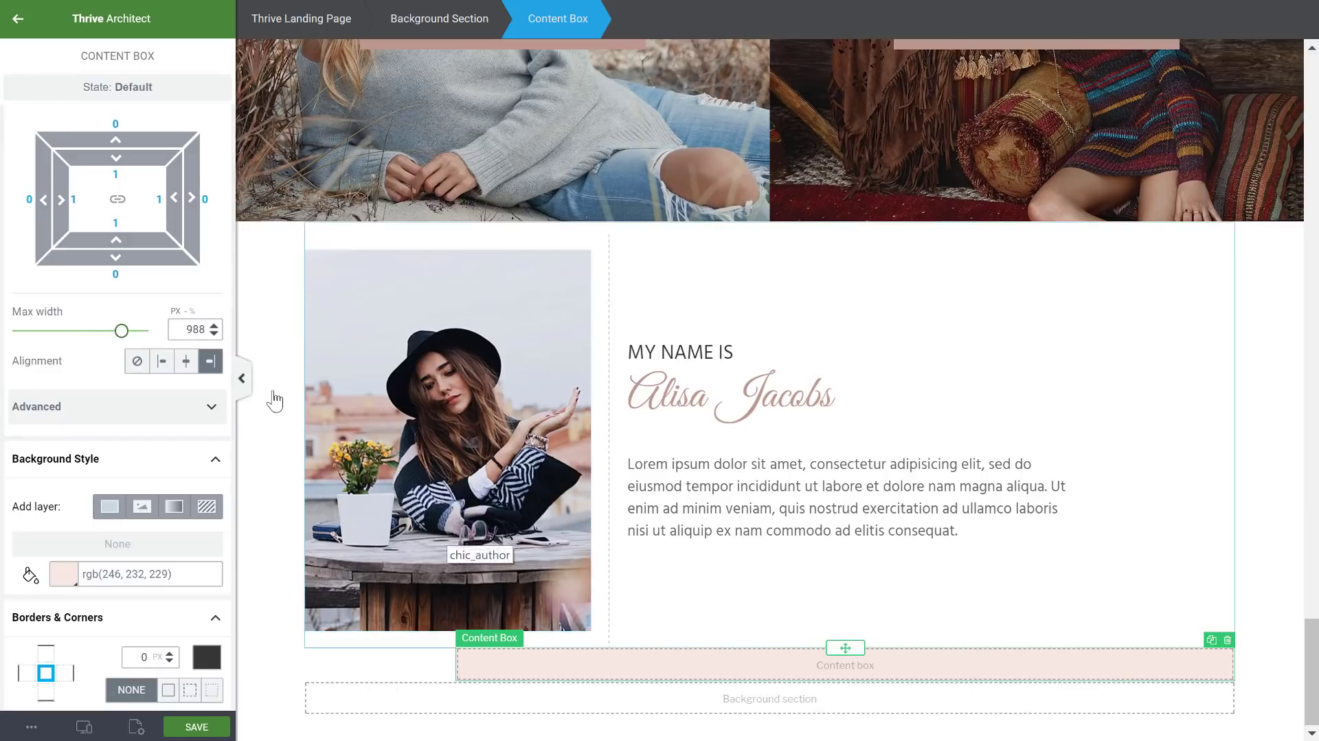
double_click(195, 330)
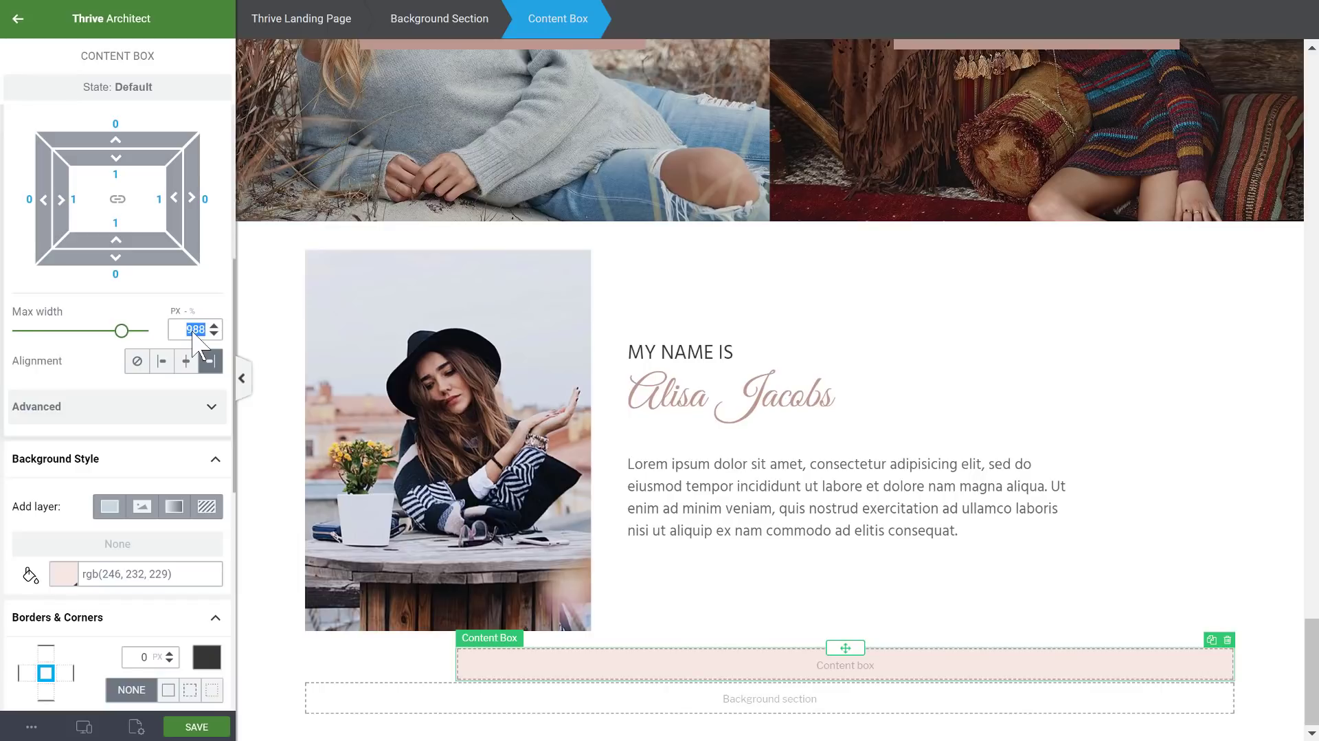
text(990)
- Set the content box's minimum height to 290 px
scroll(151, 292, up, 5)
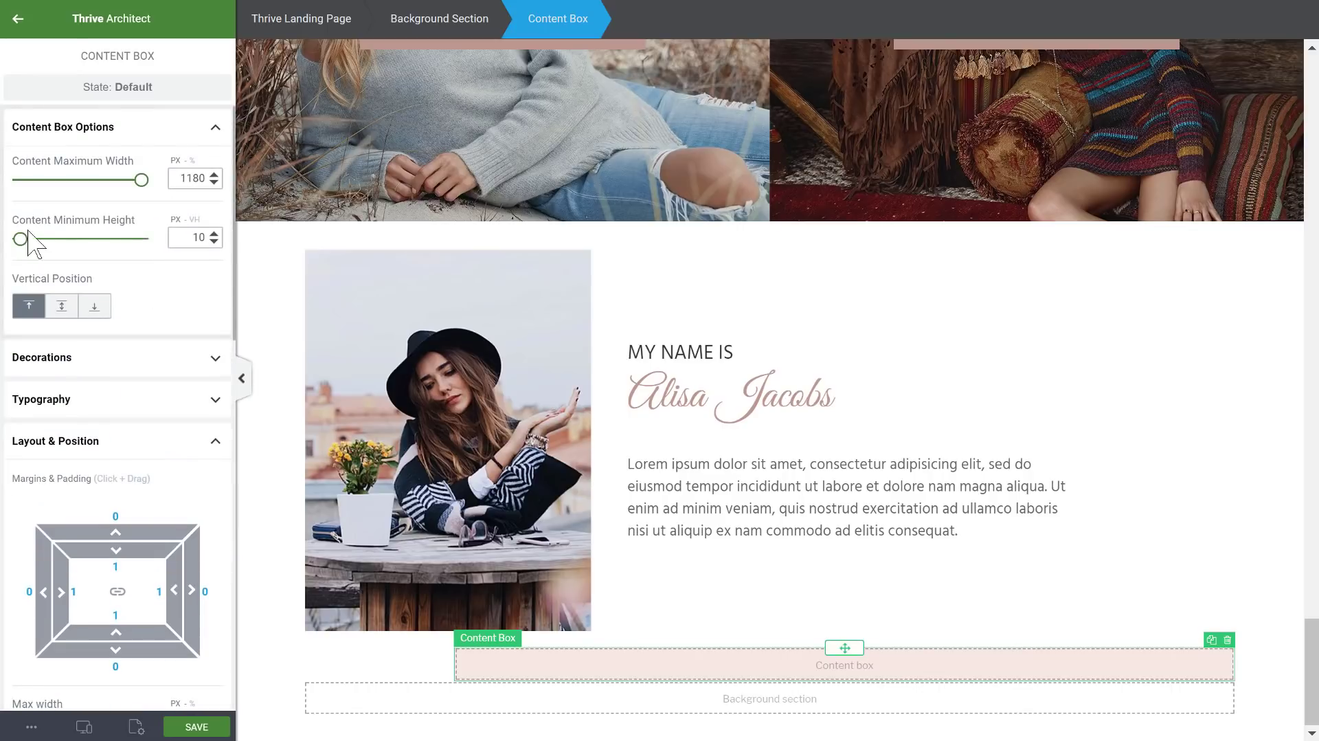
drag(23, 244, 55, 241)
scroll(589, 374, down, 2)
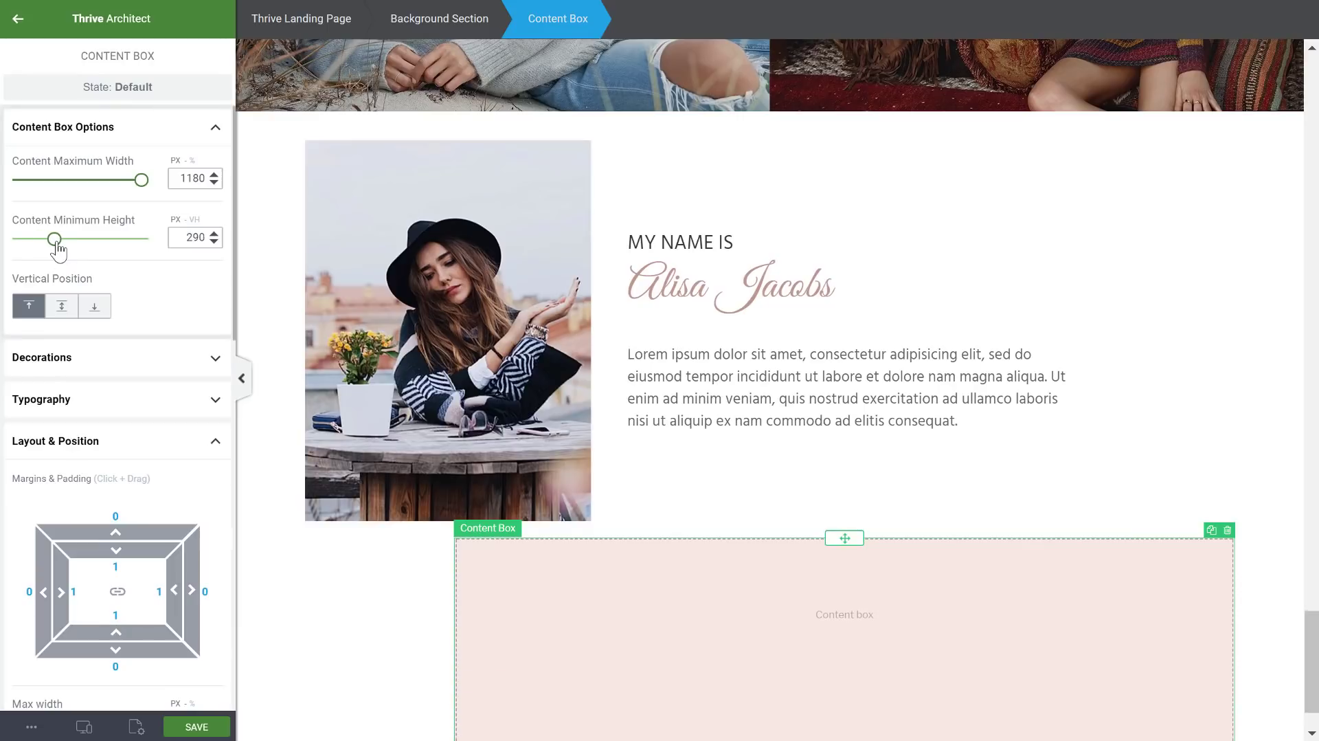
scroll(752, 303, down, 2)
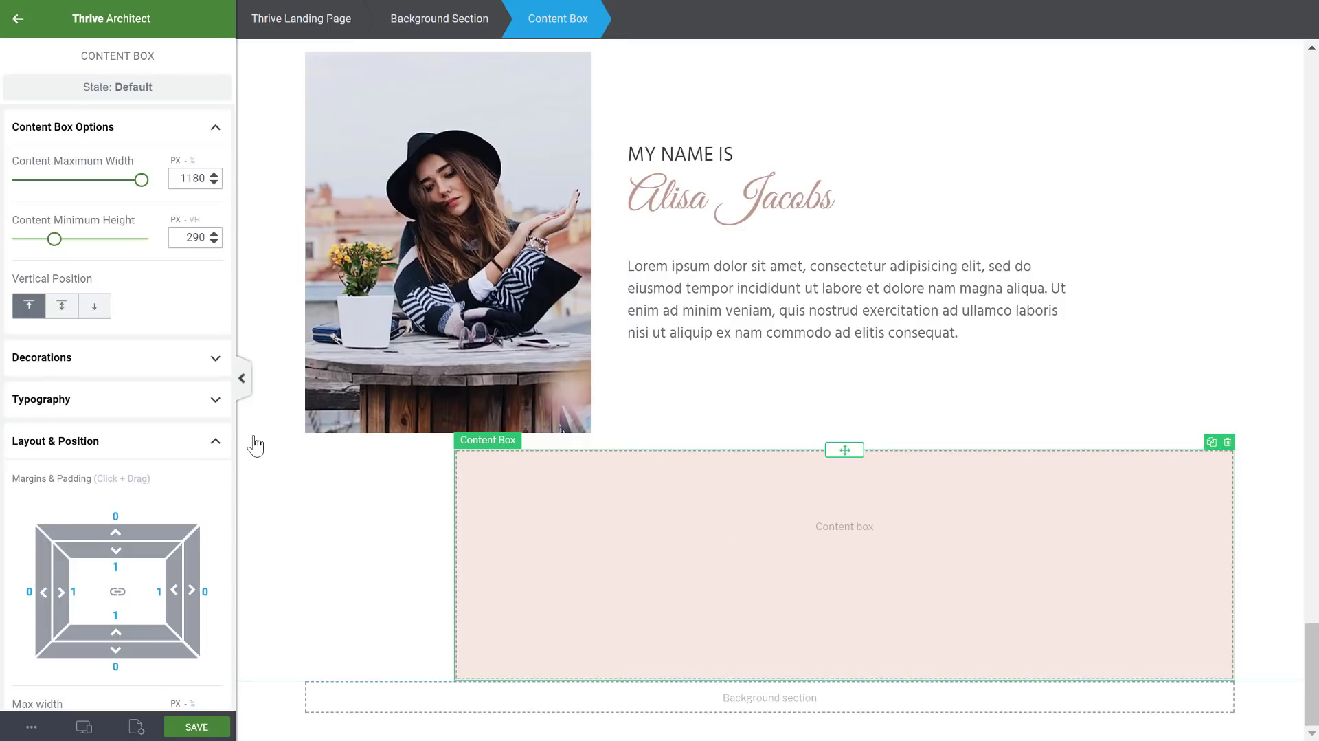
- Pull the content box up over the author columns with a top margin of -259 px
scroll(134, 446, down, 2)
drag(123, 431, 153, 653)
scroll(154, 394, down, 2)
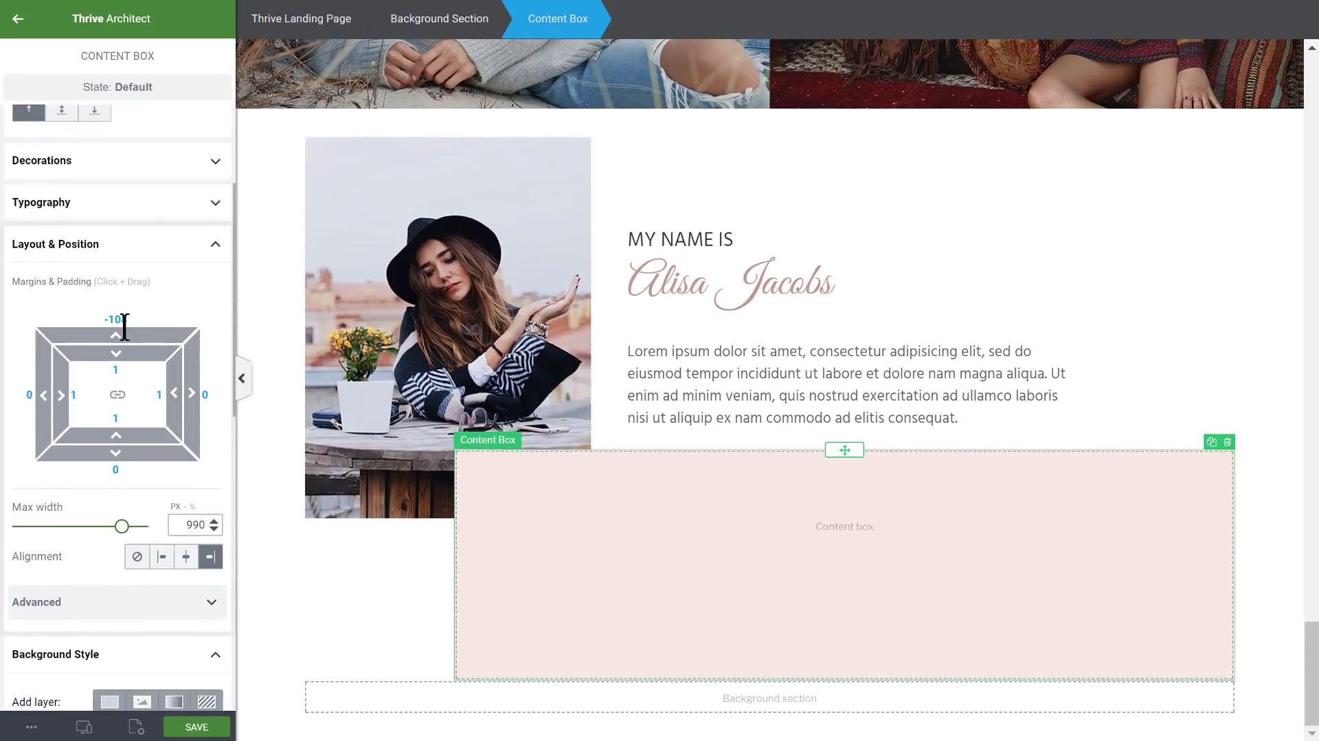
drag(127, 368, 148, 648)
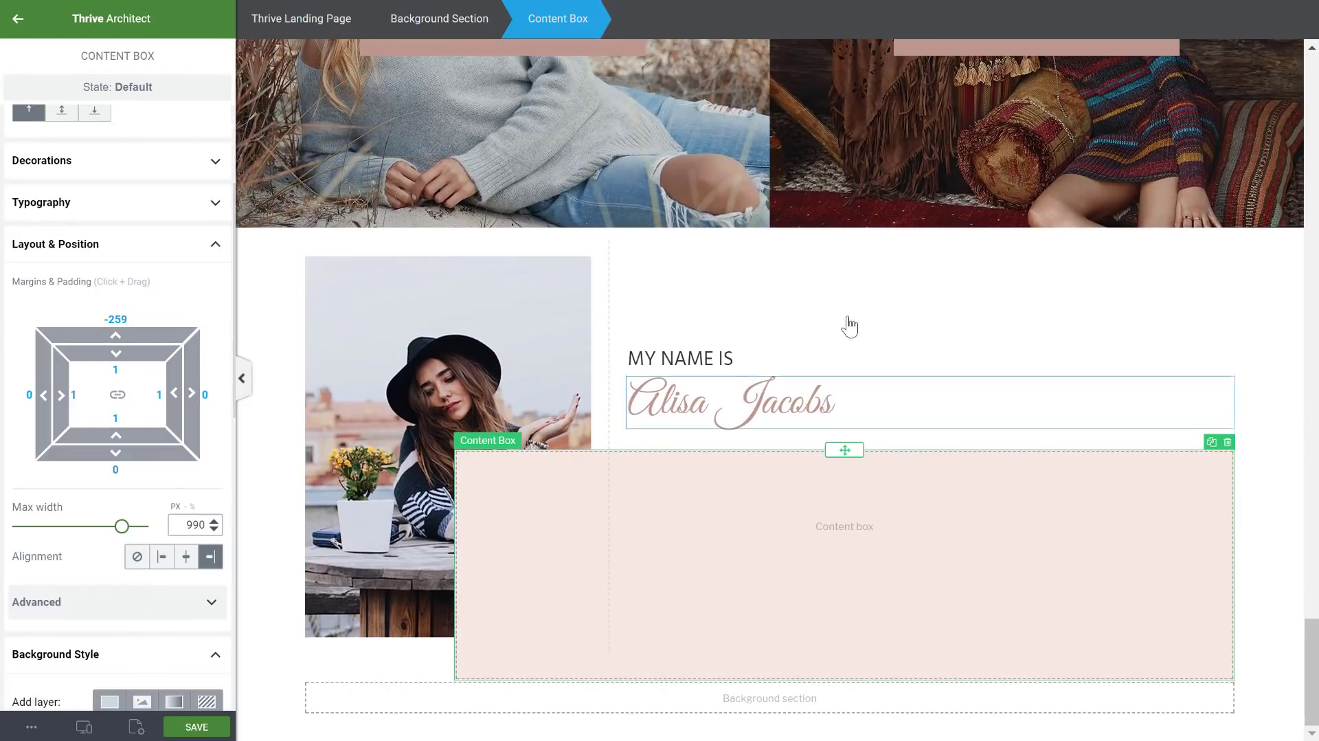
click(1282, 281)
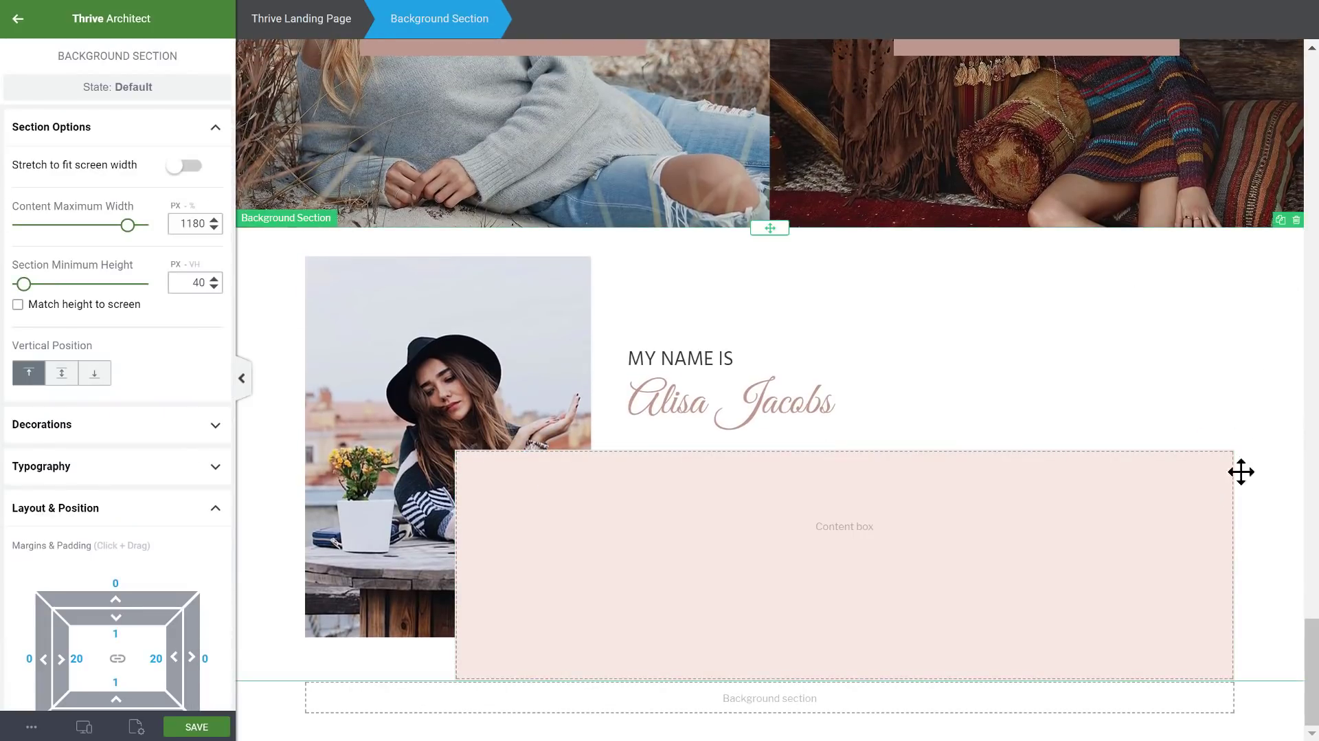
- Set the content box's Z-index to 2 in its advanced position settings
click(1208, 515)
scroll(118, 303, down, 8)
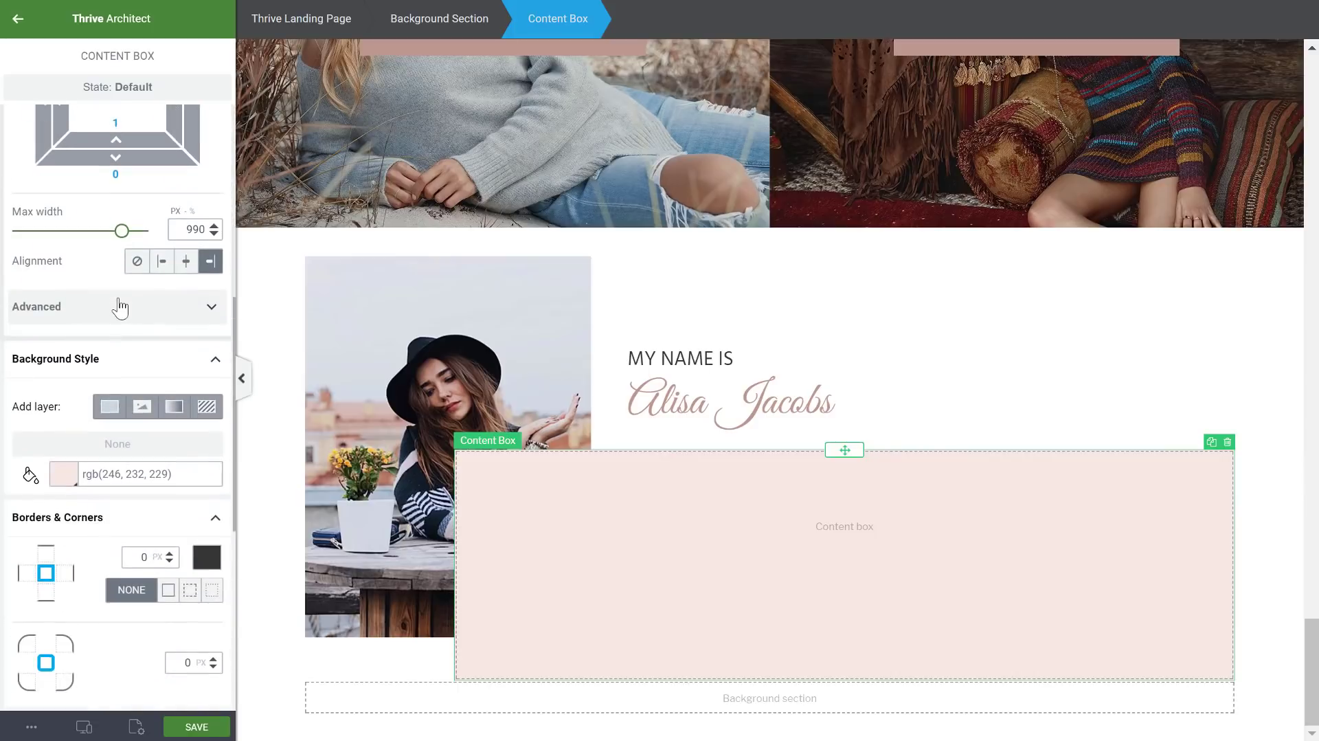
click(90, 211)
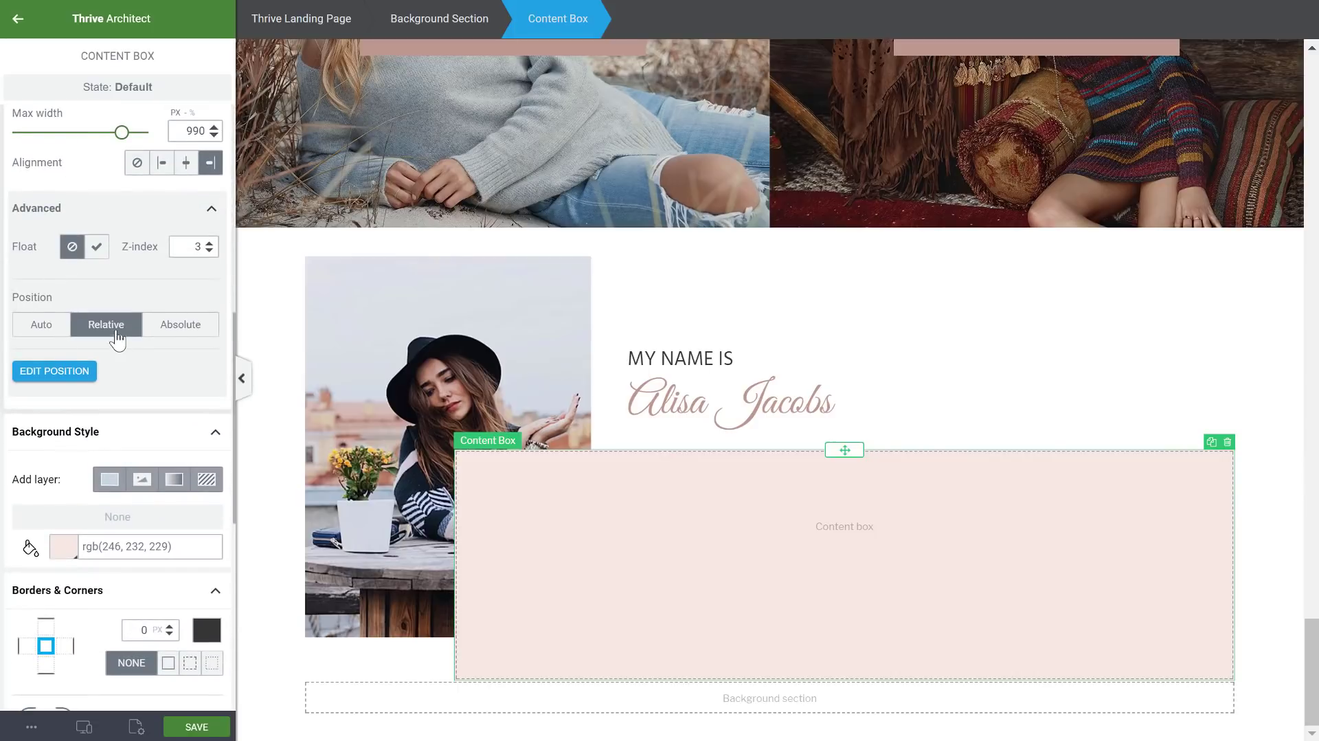
scroll(189, 387, up, 3)
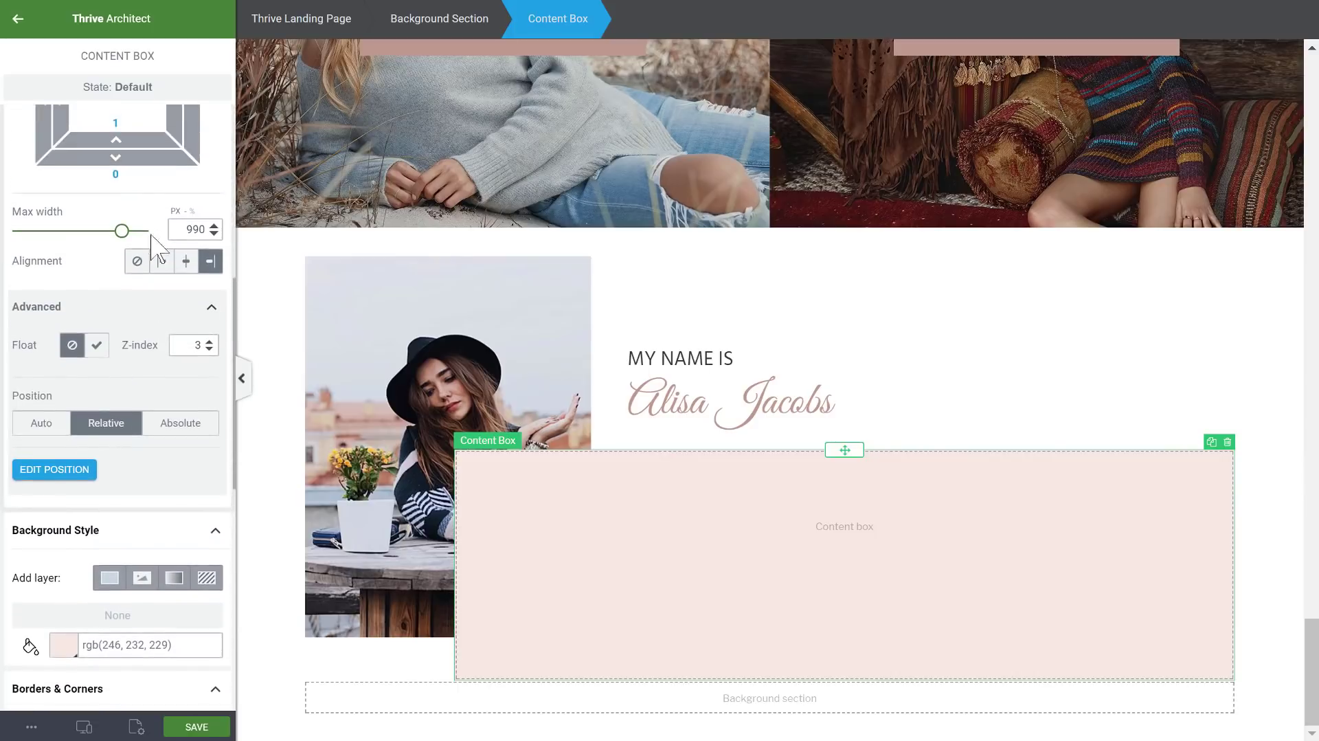
double_click(193, 443)
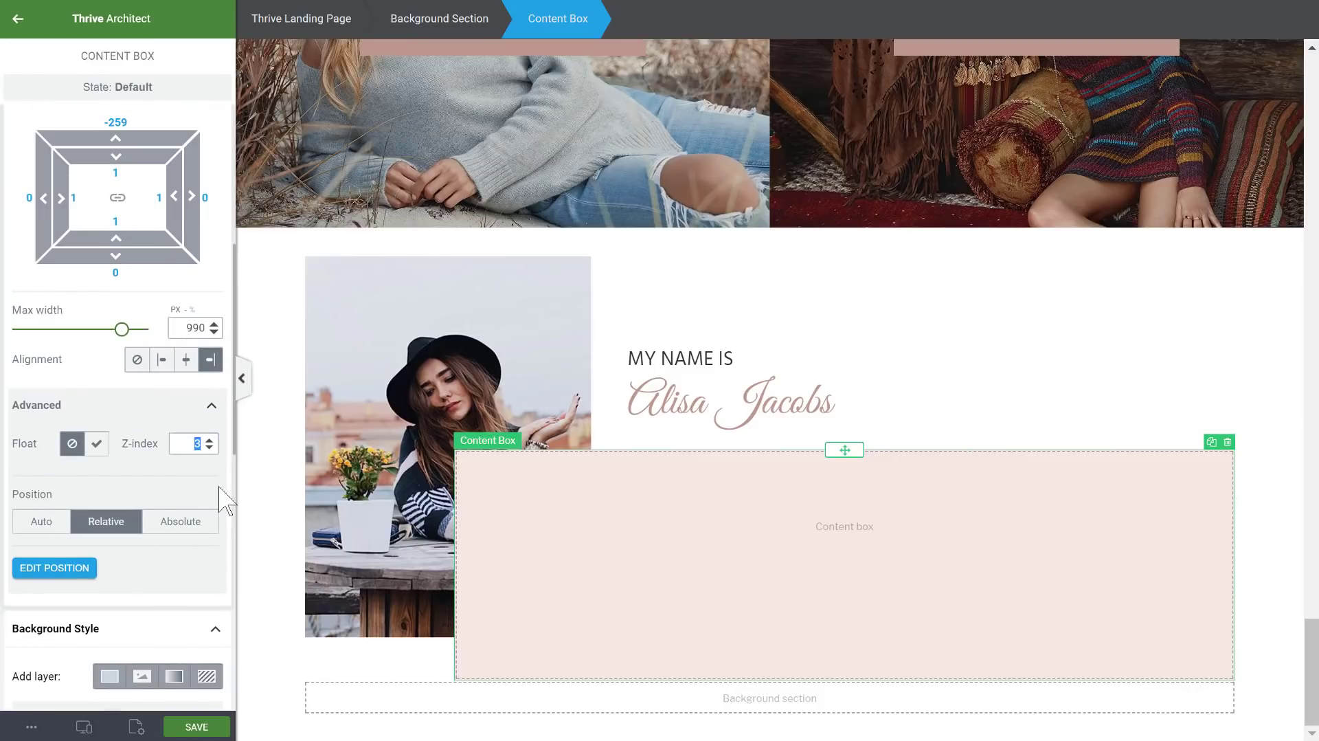
text(2)
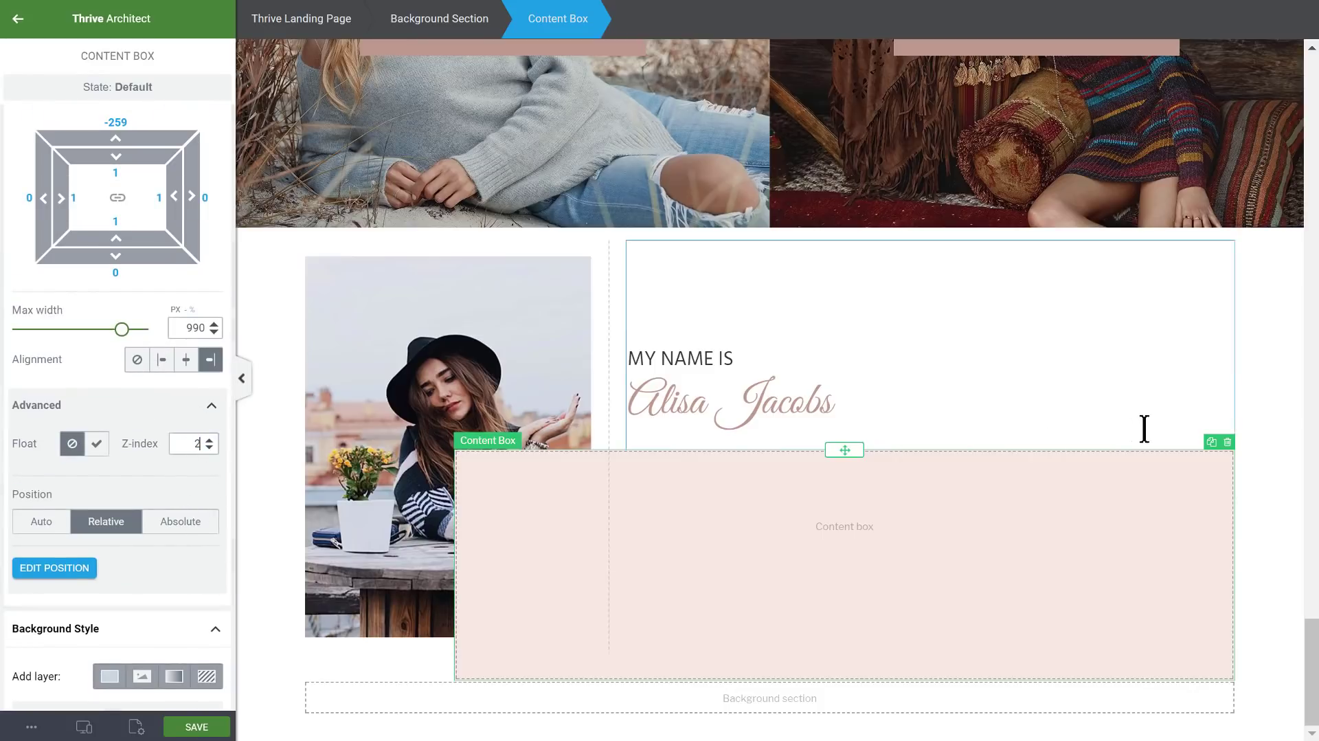
- Reset the pink content box's top margin to 0 so it sits below the author columns
click(1295, 434)
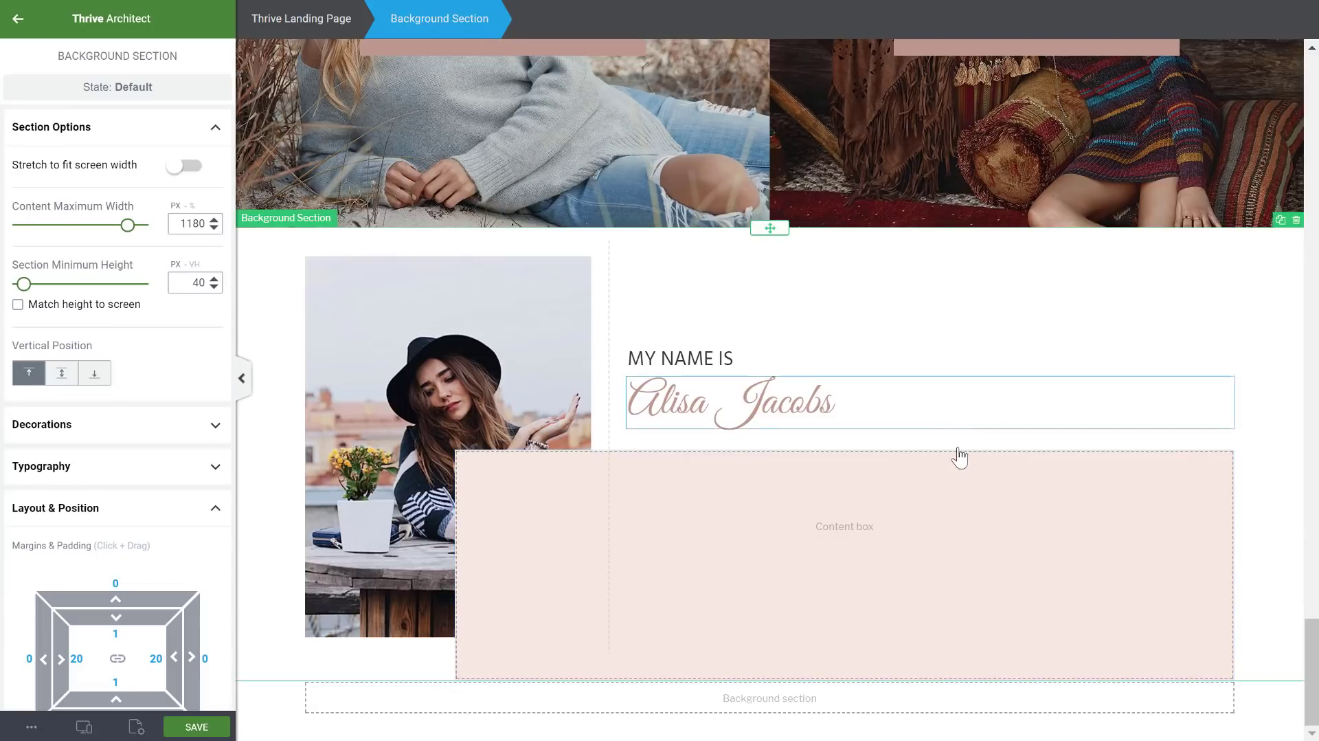
click(643, 534)
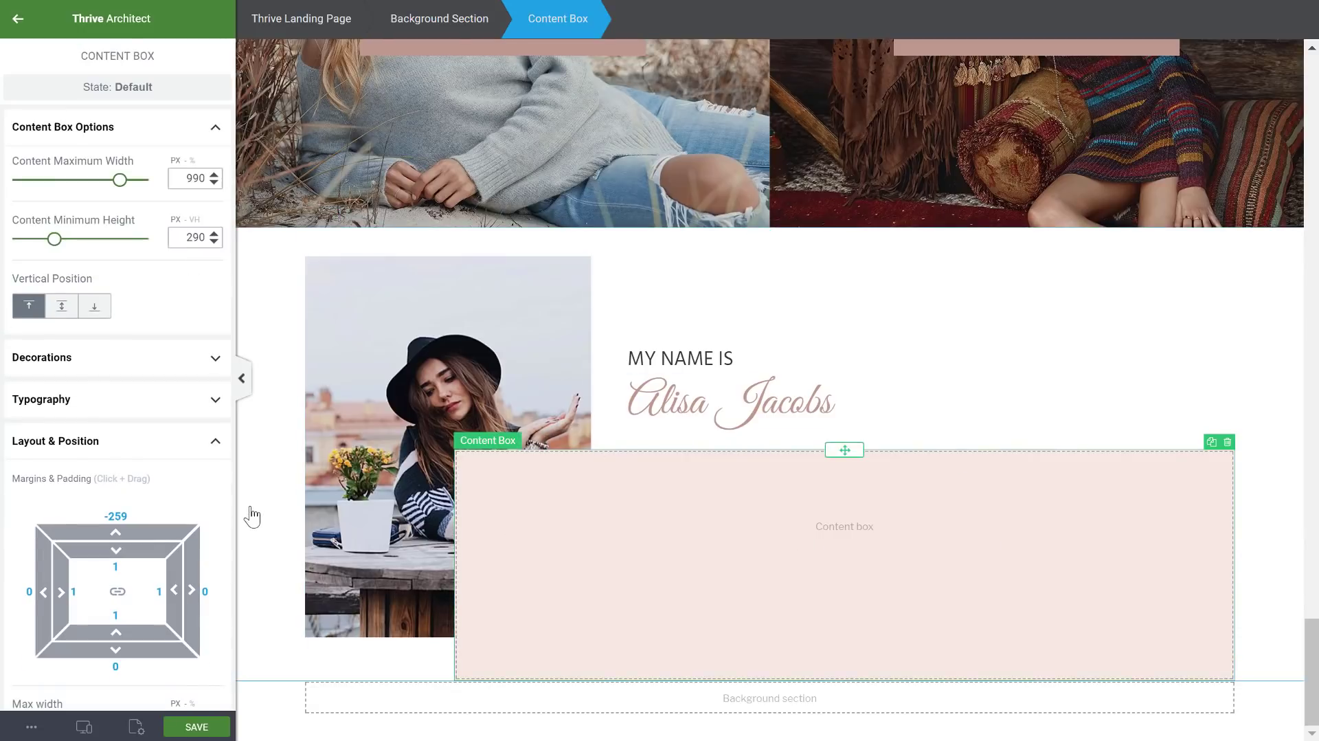
click(109, 521)
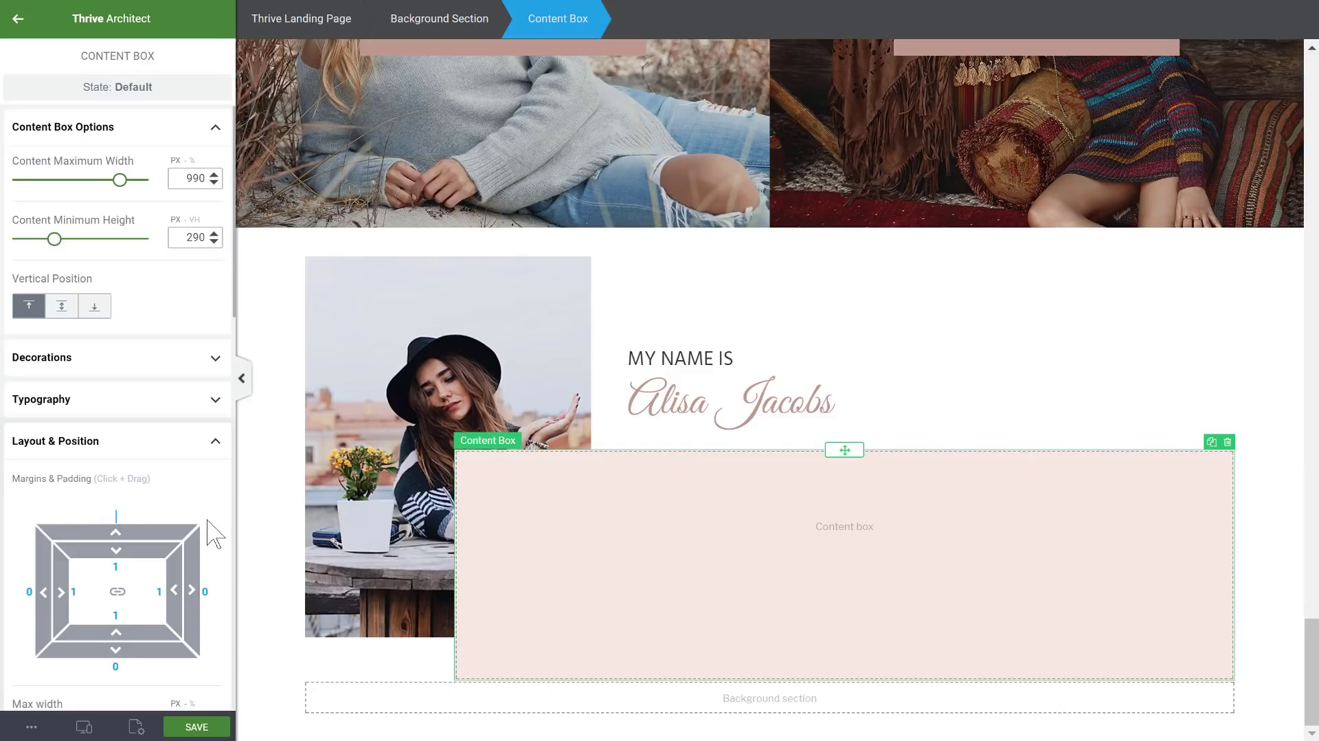
text(0)
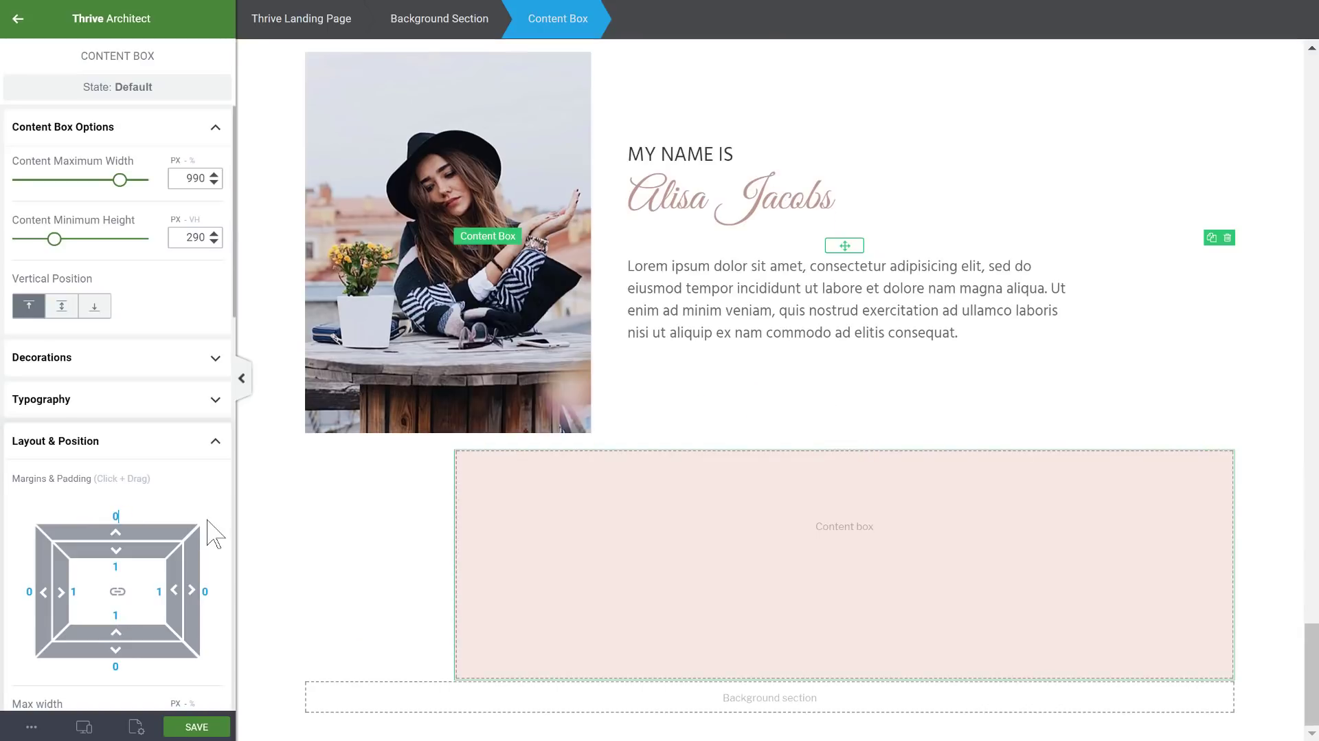
- Set the author paragraph's position to Relative with a Z-index of 10
click(791, 287)
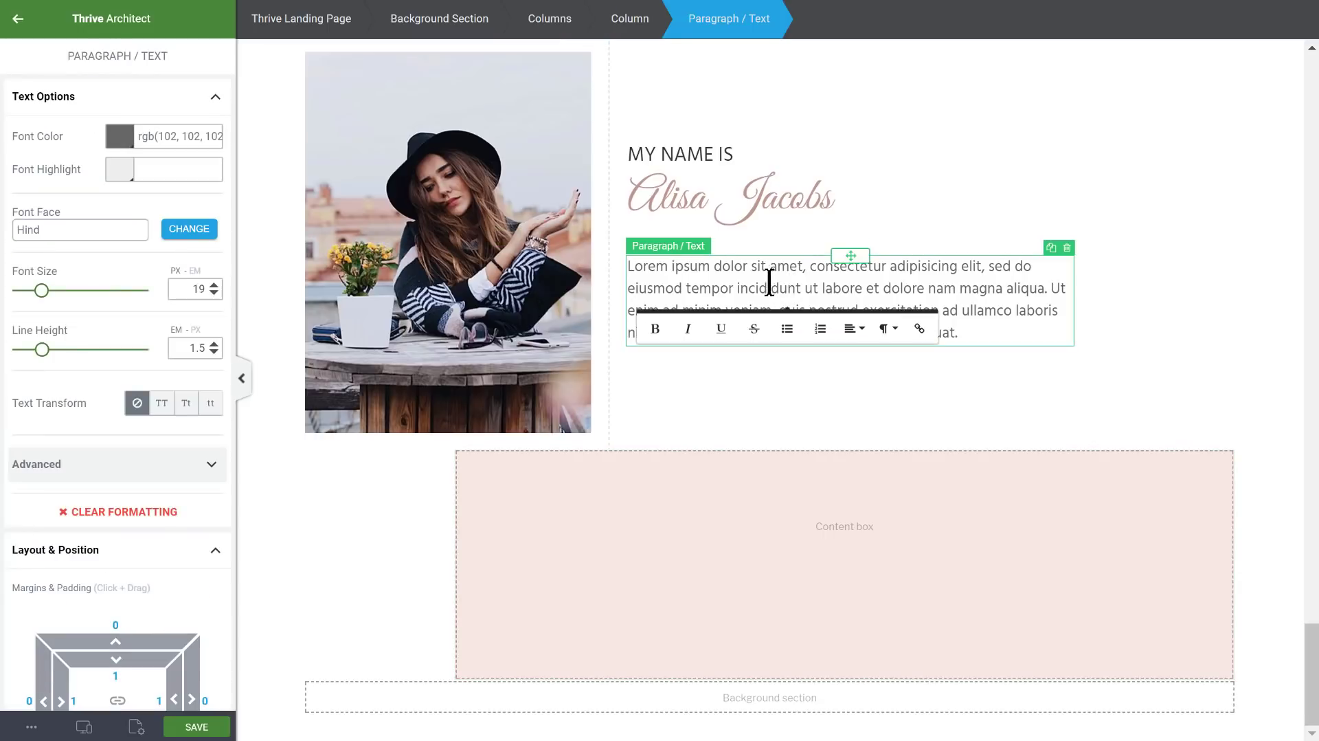
scroll(177, 506, down, 3)
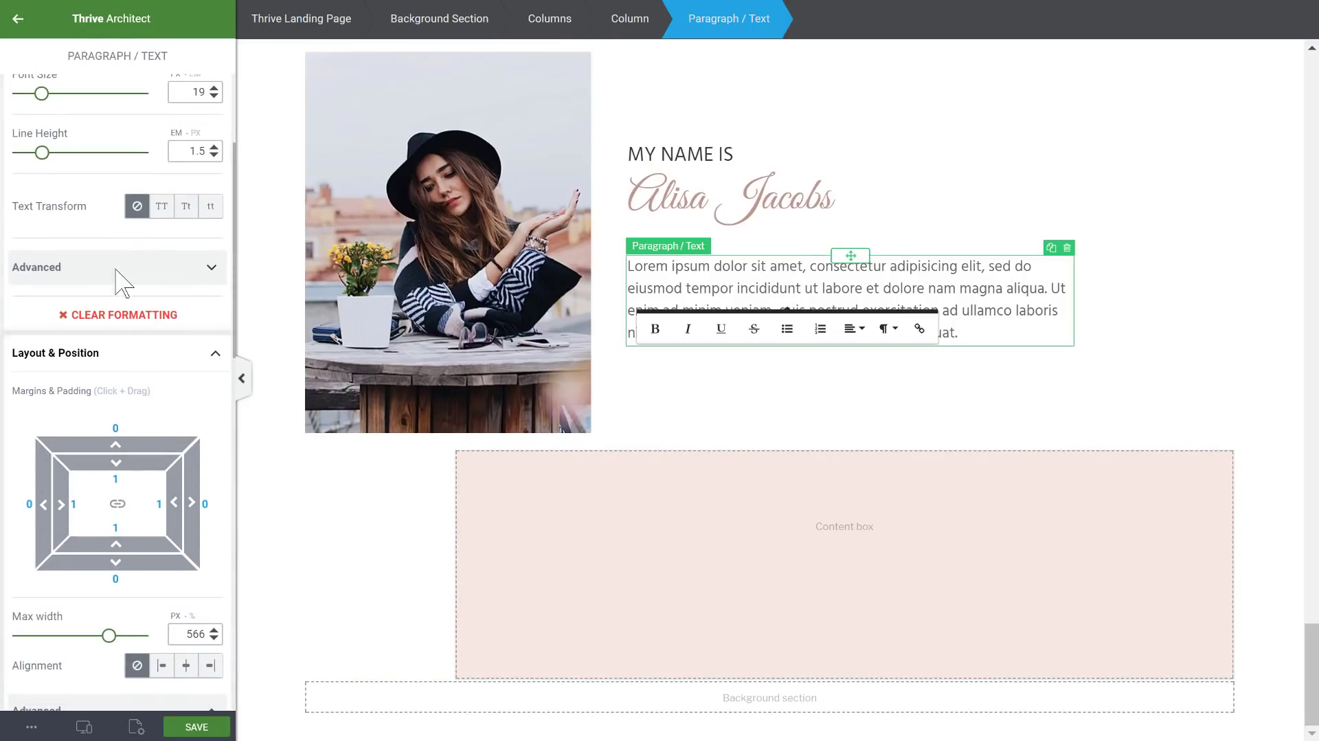
click(118, 281)
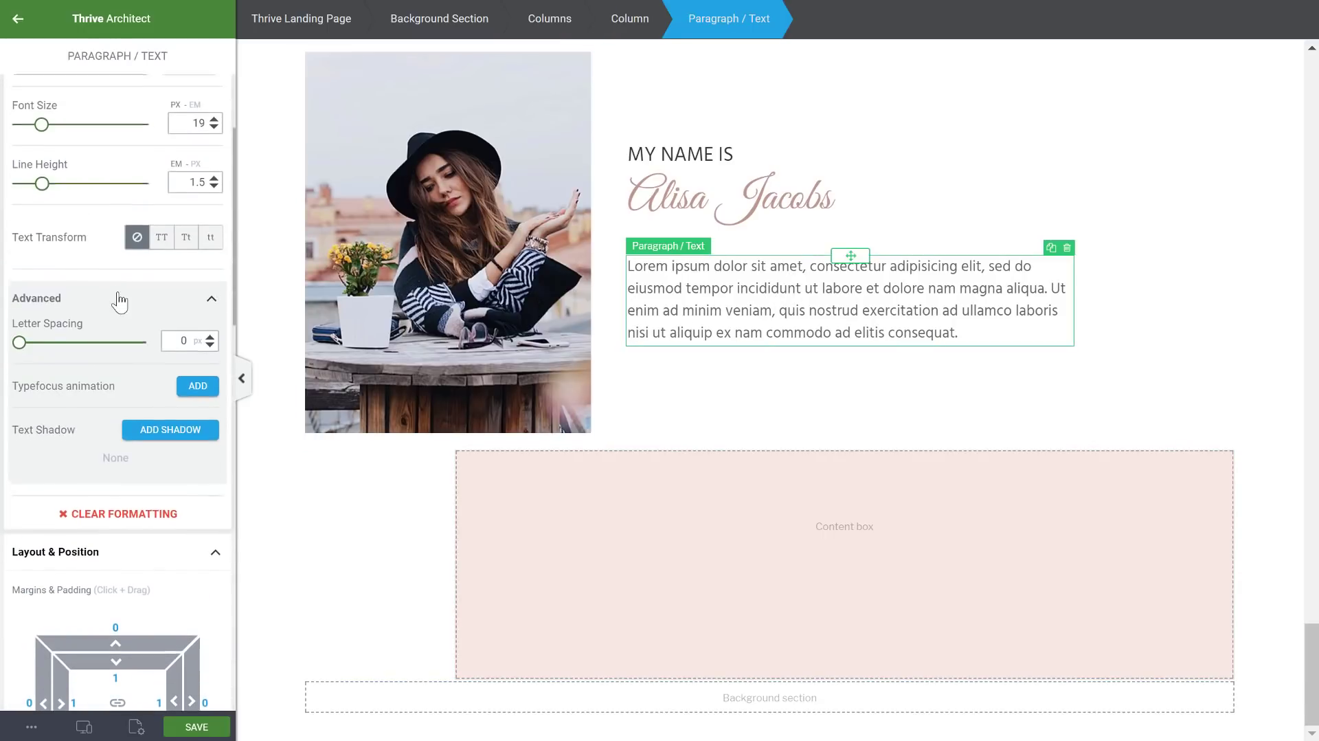
scroll(118, 300, down, 2)
click(120, 199)
scroll(148, 432, down, 3)
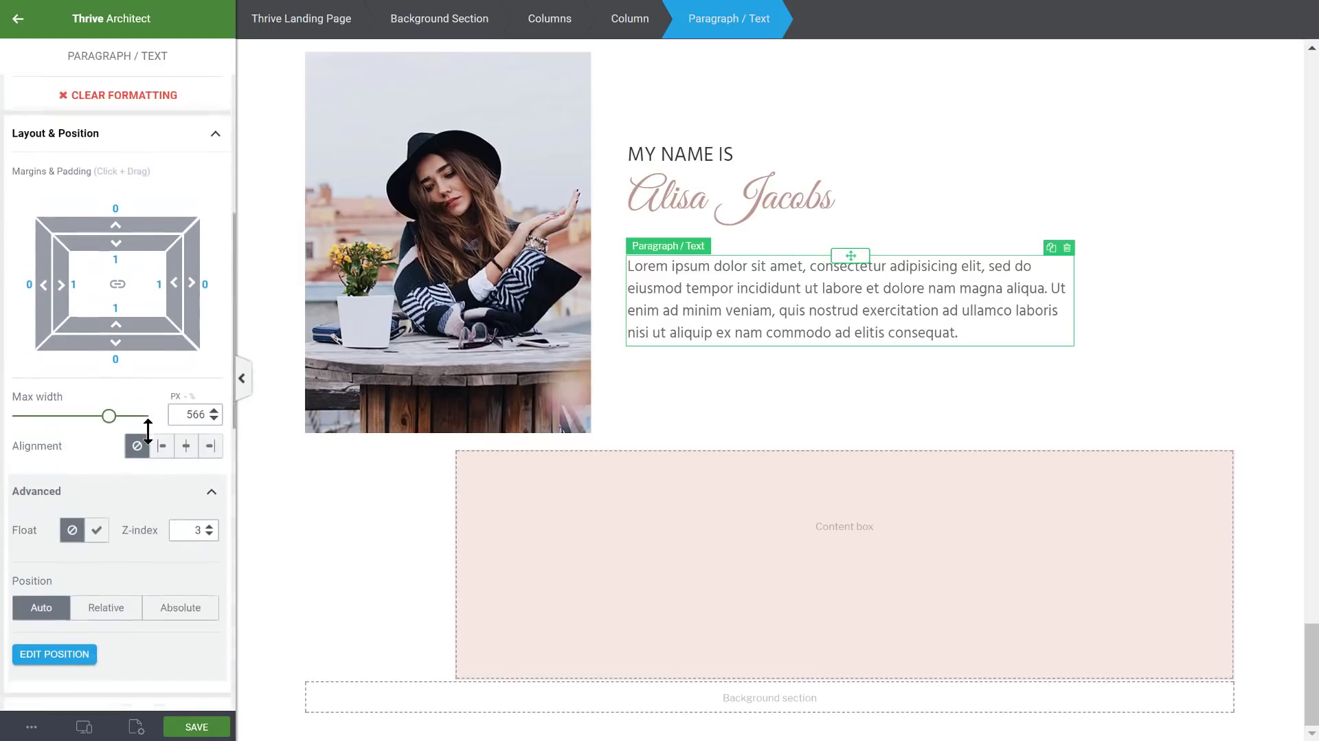
scroll(148, 432, down, 1)
click(106, 532)
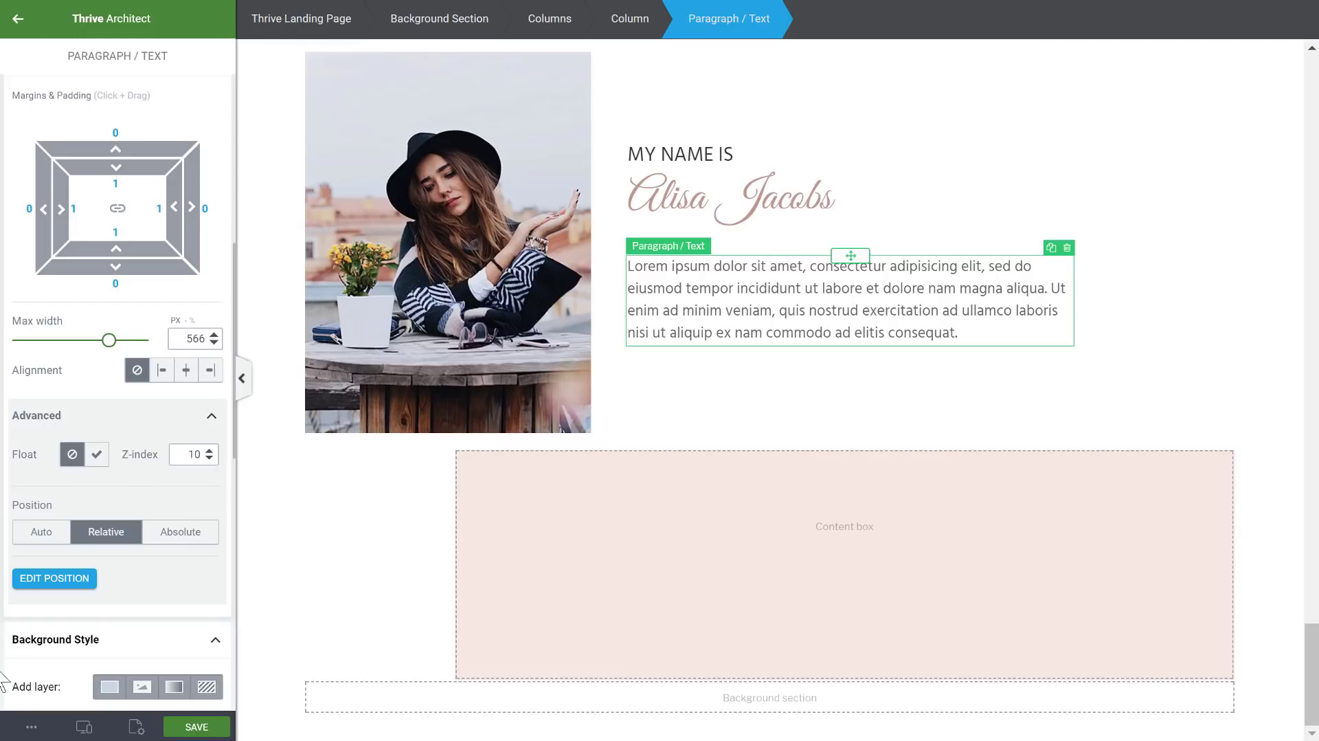
- Set the author image's position to Relative with a Z-index of 10
click(535, 341)
scroll(127, 461, down, 9)
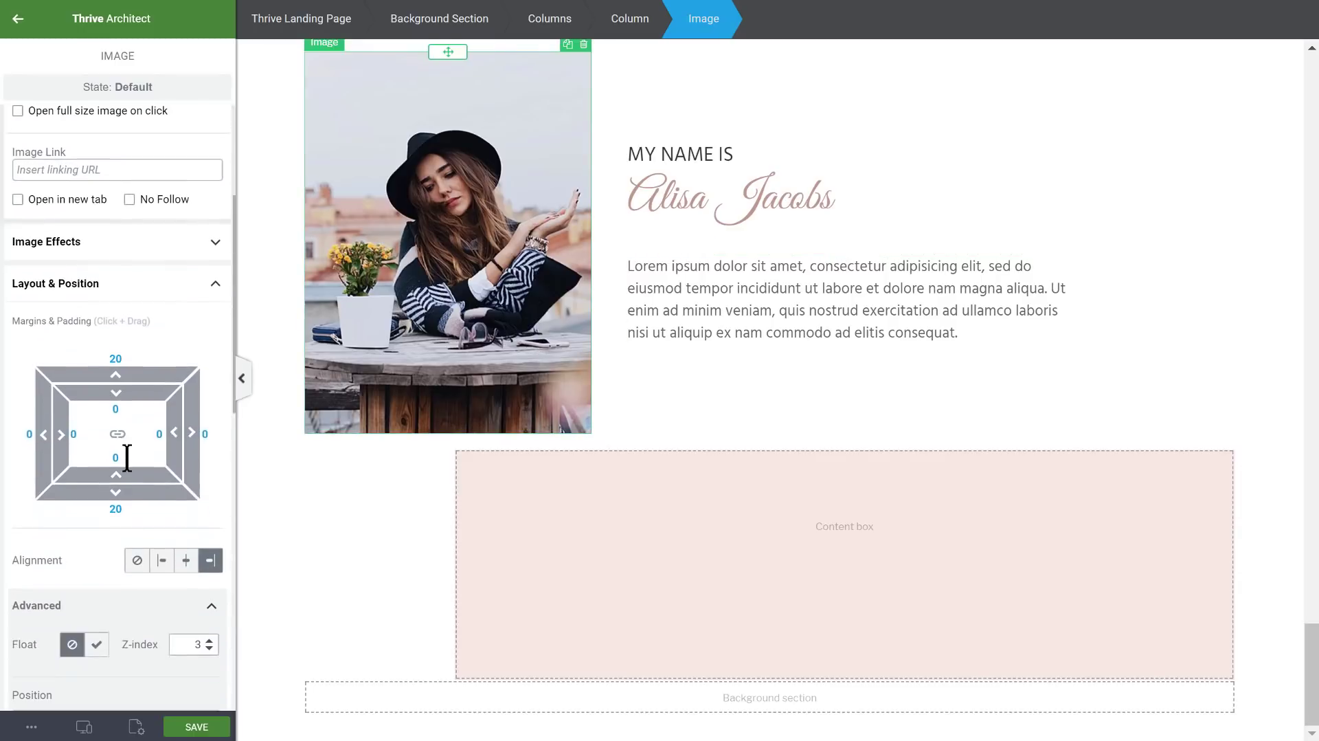
click(104, 328)
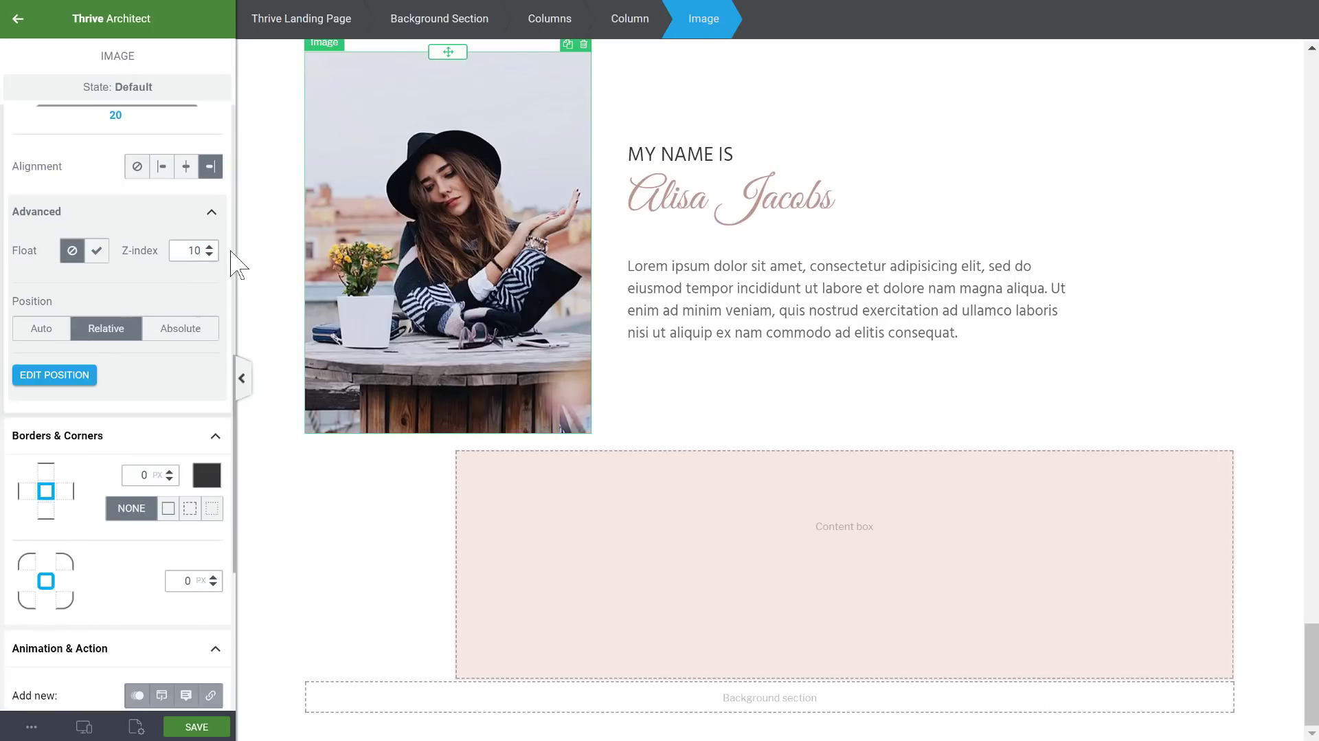
text(10)
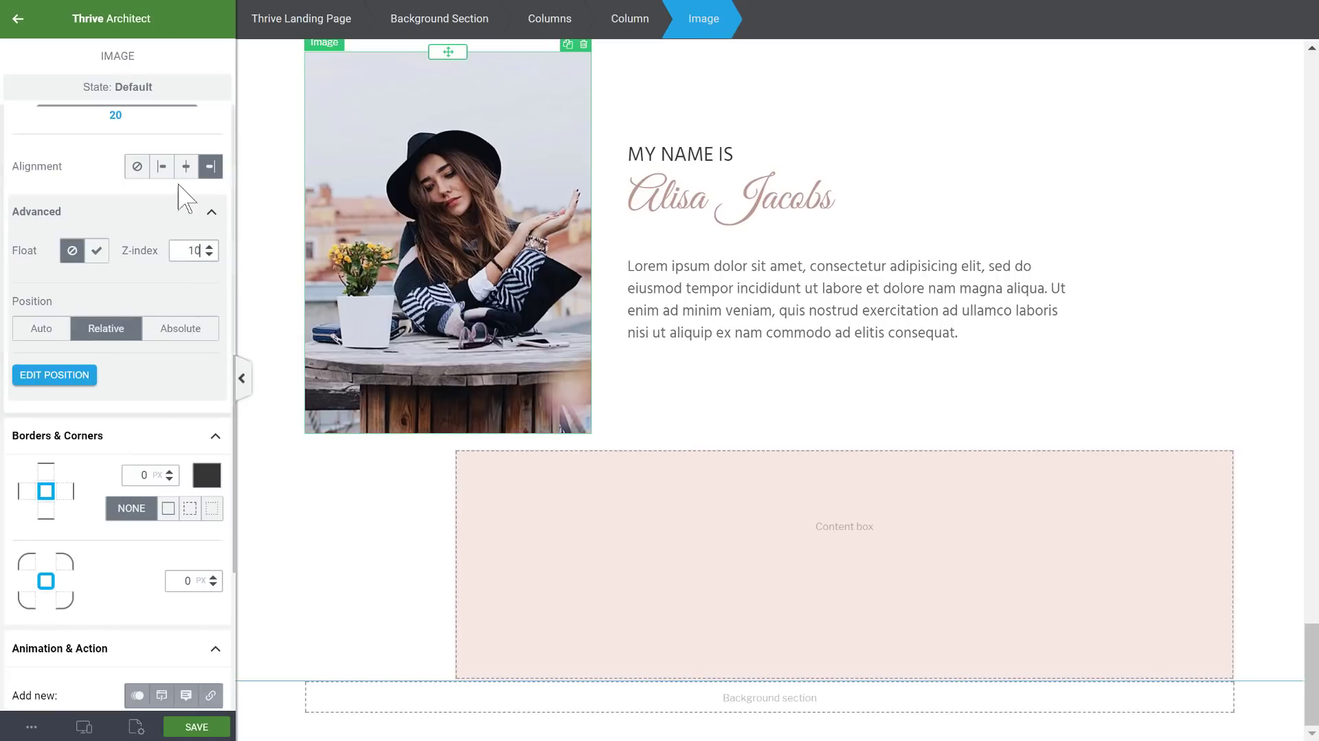
- Pull the pink content box up behind the author image and paragraph with a top margin of -269 px
click(595, 576)
drag(122, 576, 117, 524)
scroll(116, 439, down, 2)
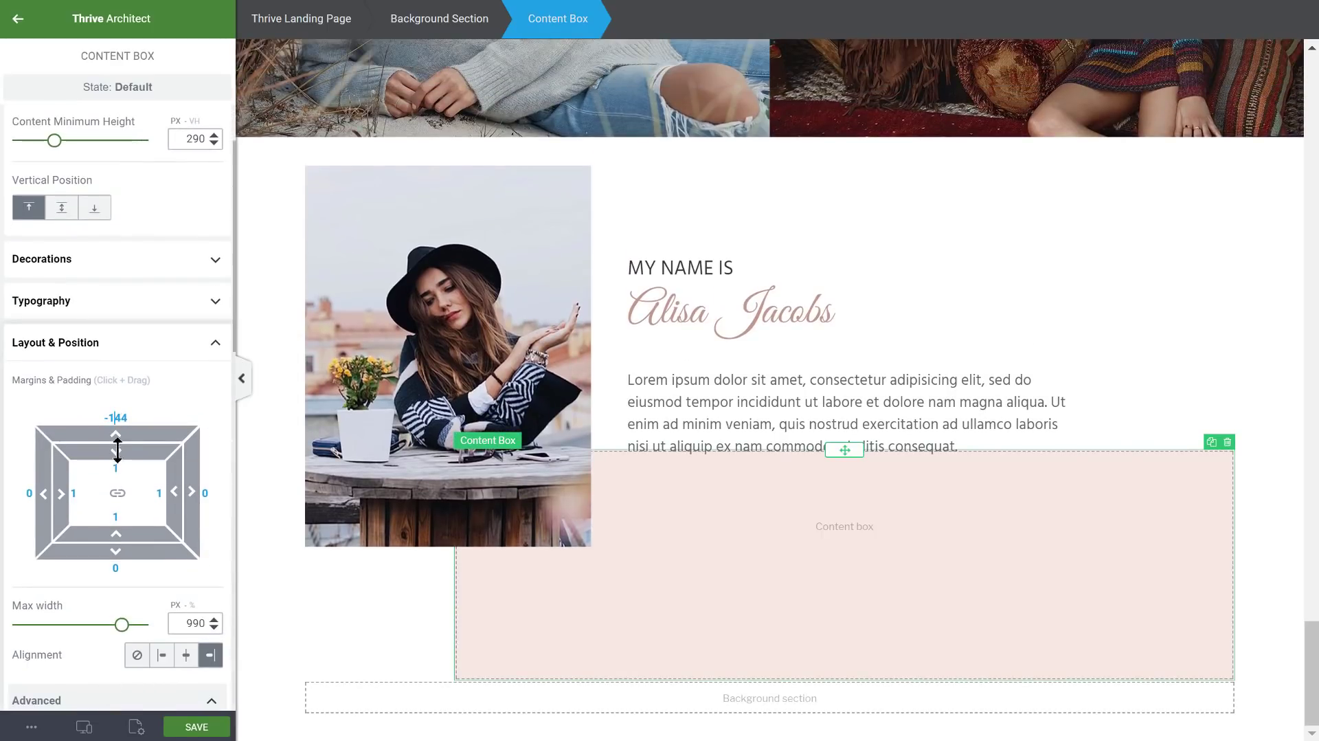
drag(116, 435, 118, 529)
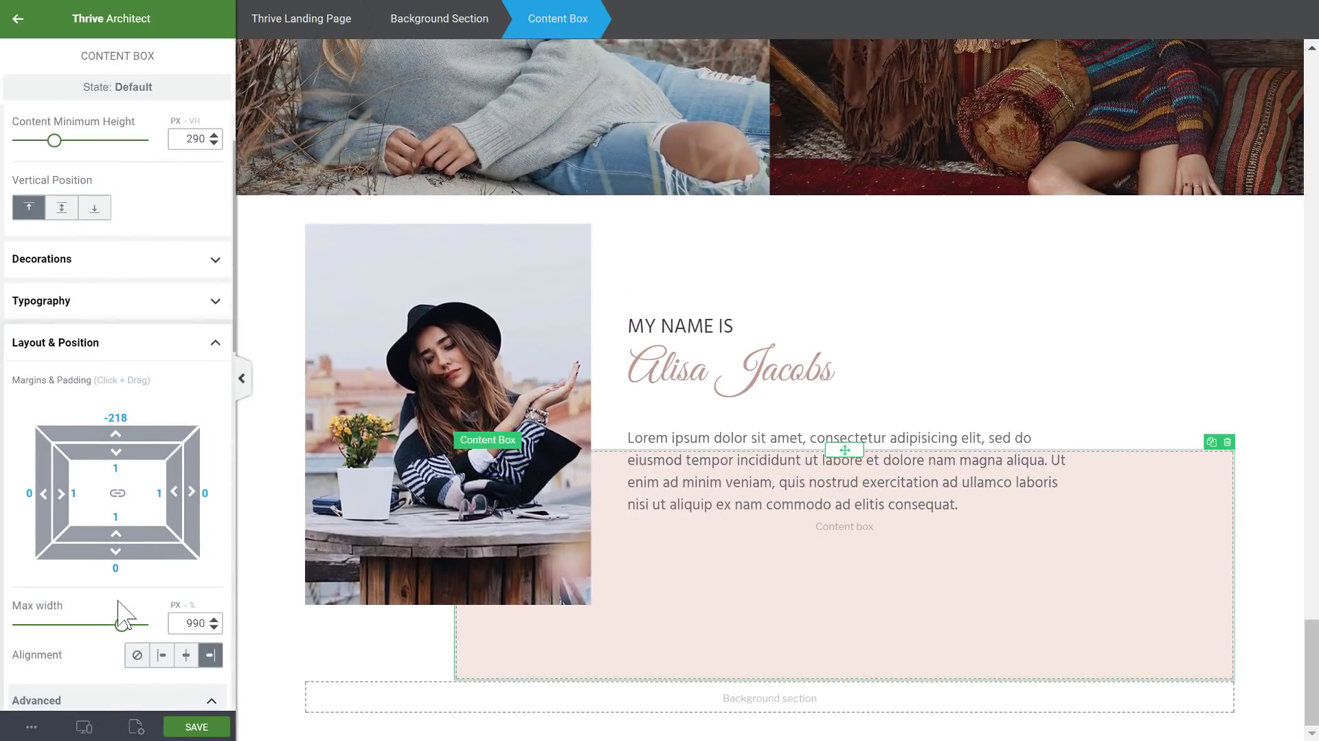
drag(124, 679, 137, 684)
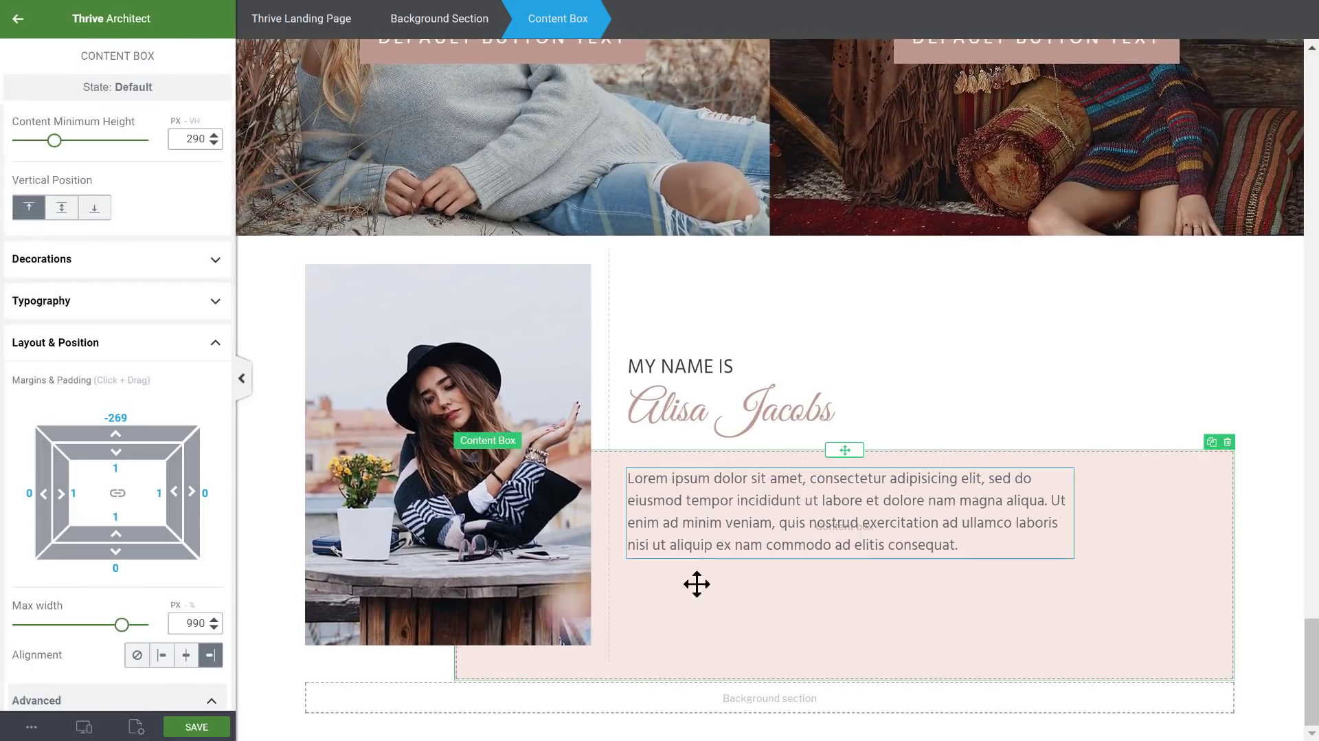
- Add space above the author paragraph and set the content box's top margin to -256 px
click(770, 529)
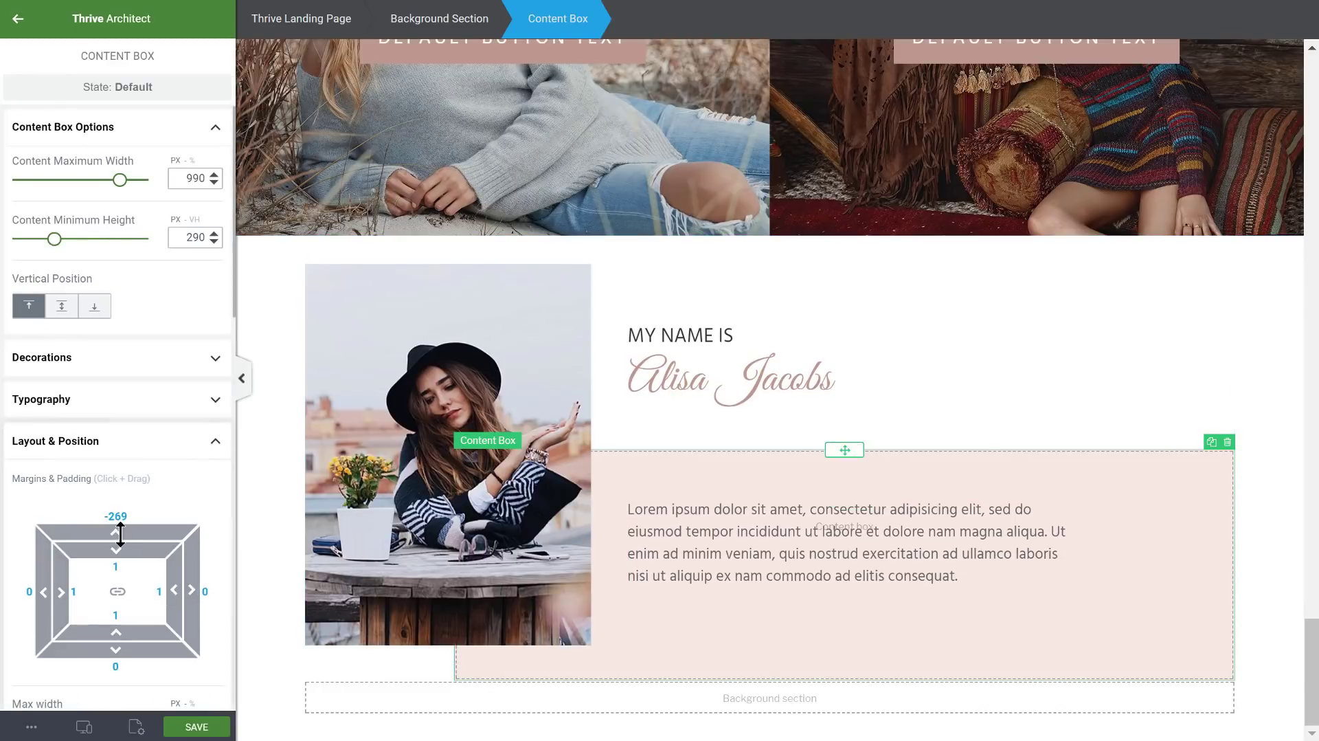
mouse_move(115, 517)
mouse_down()
mouse_move(114, 501)
mouse_move(114, 514)
mouse_up()
drag(54, 240, 55, 247)
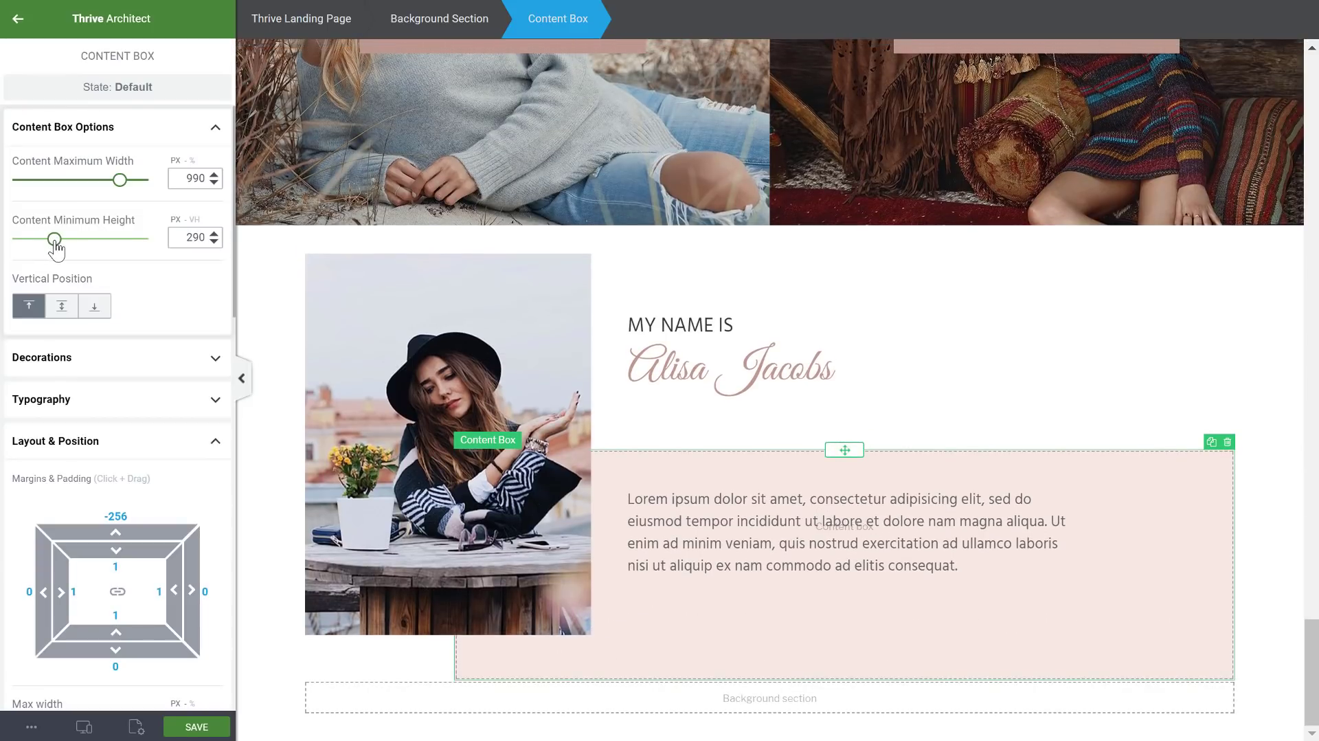
click(1272, 531)
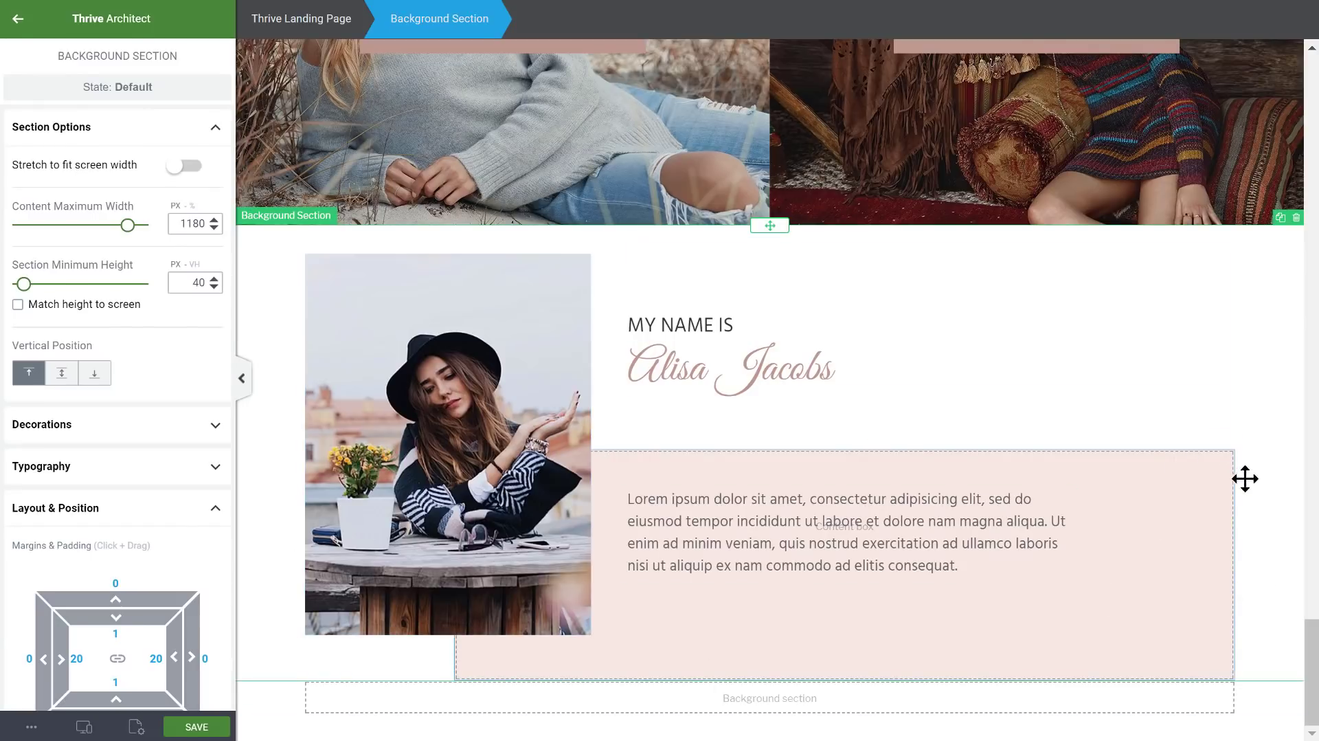
key(Escape)
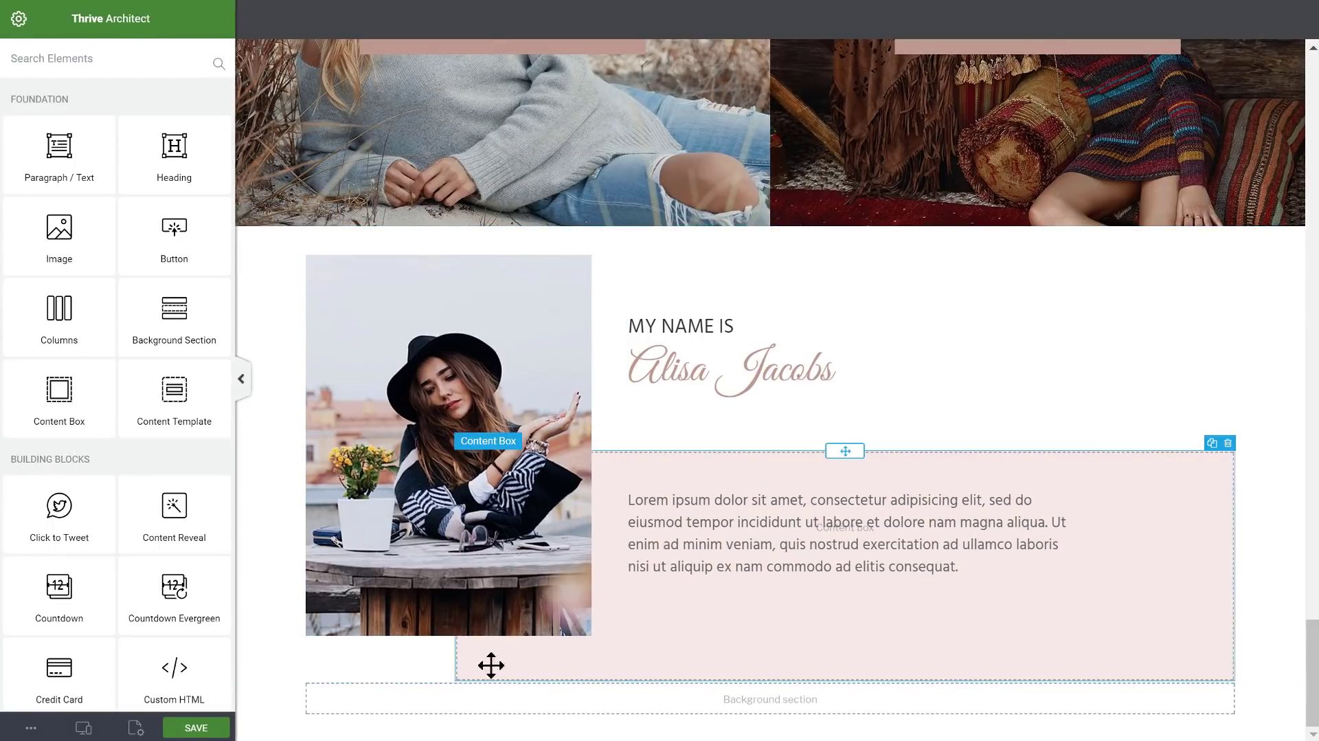
- Duplicate the "This is The Benefits Section" heading and place the copy directly below the author section
scroll(889, 539, up, 8)
scroll(905, 361, down, 1)
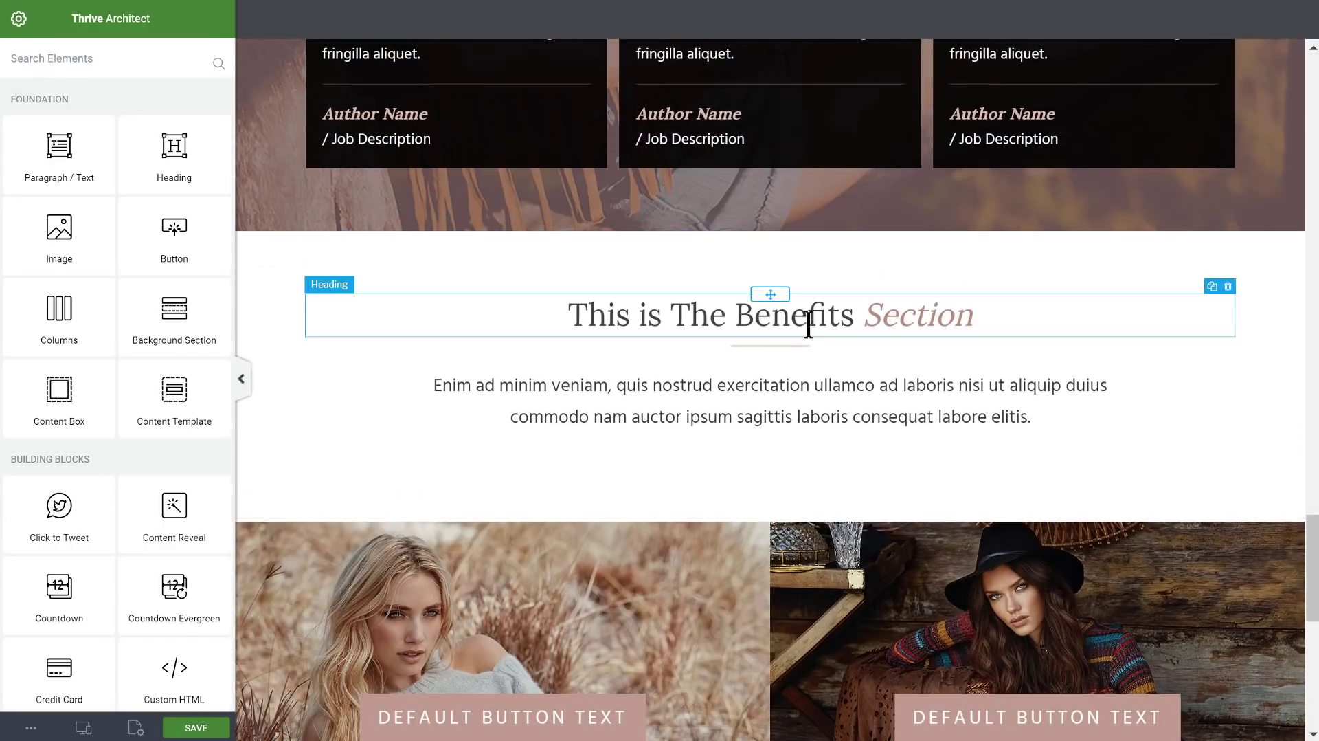
click(1168, 321)
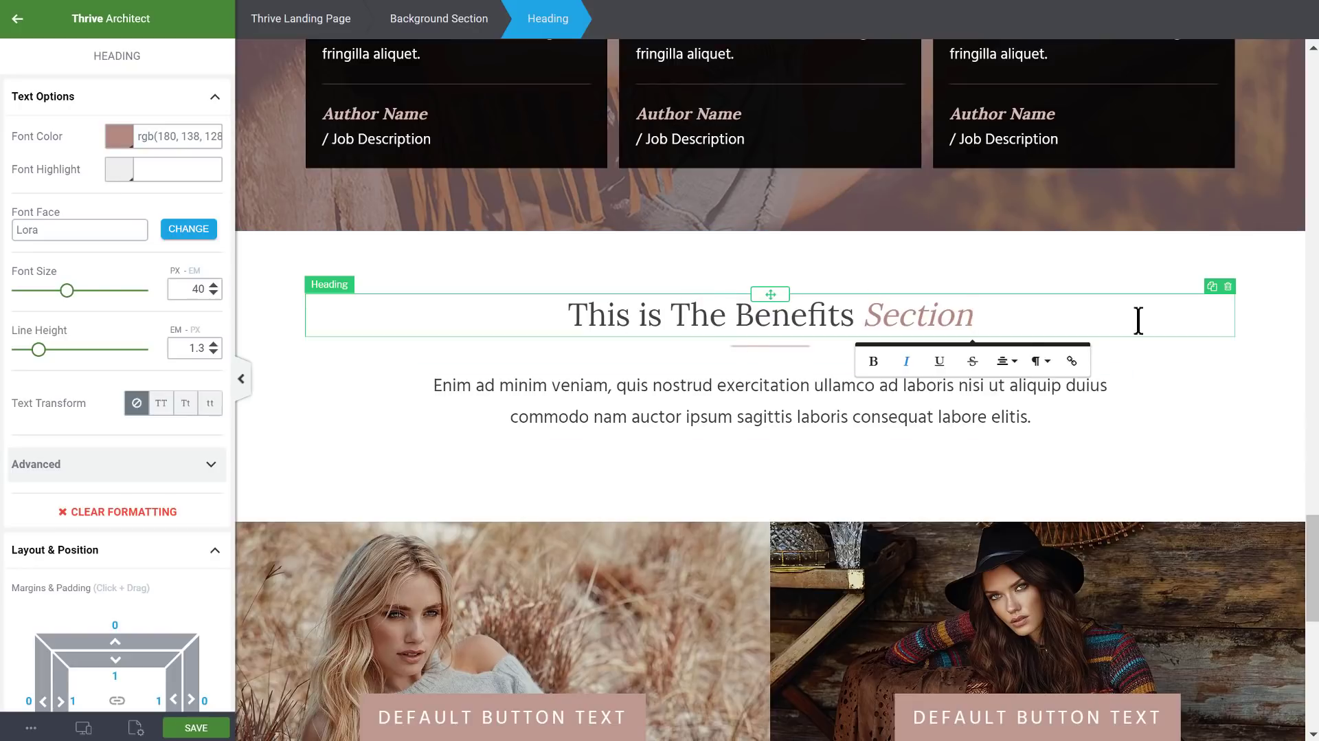
click(1213, 287)
drag(770, 295, 332, 685)
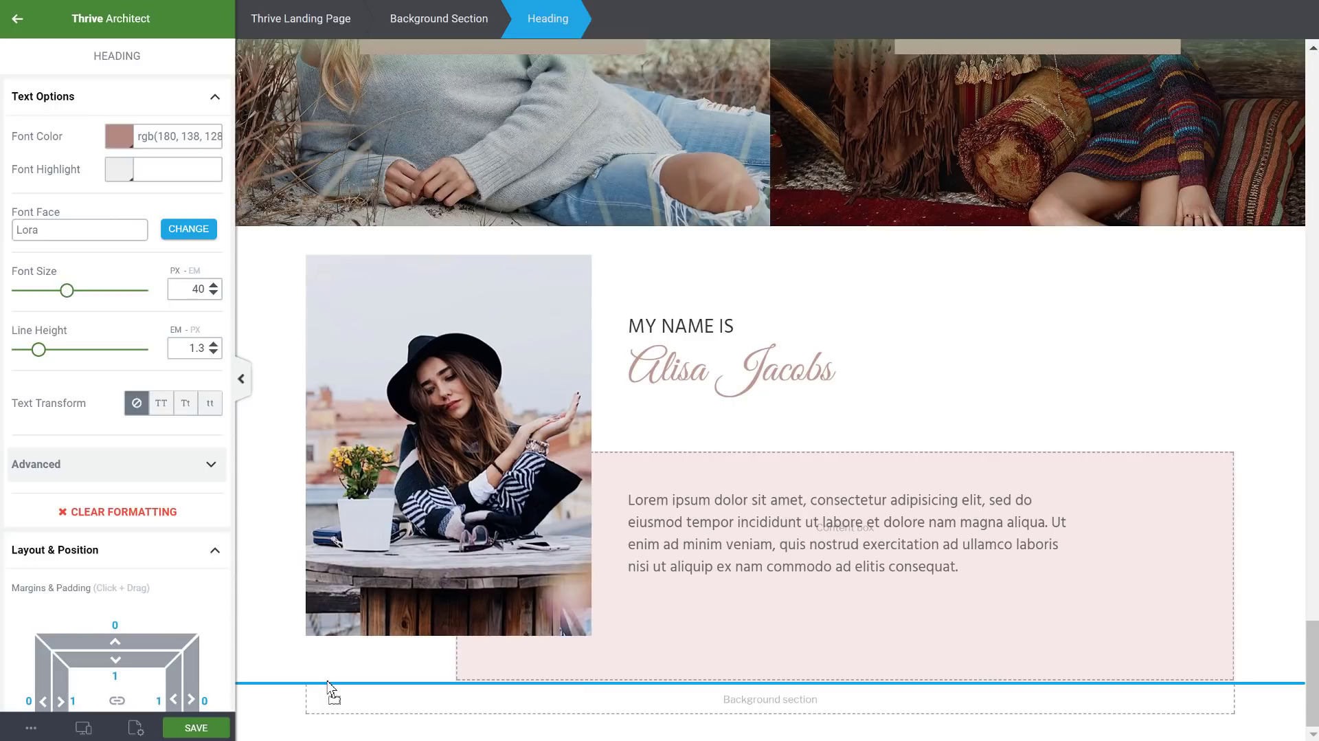
drag(333, 685, 333, 681)
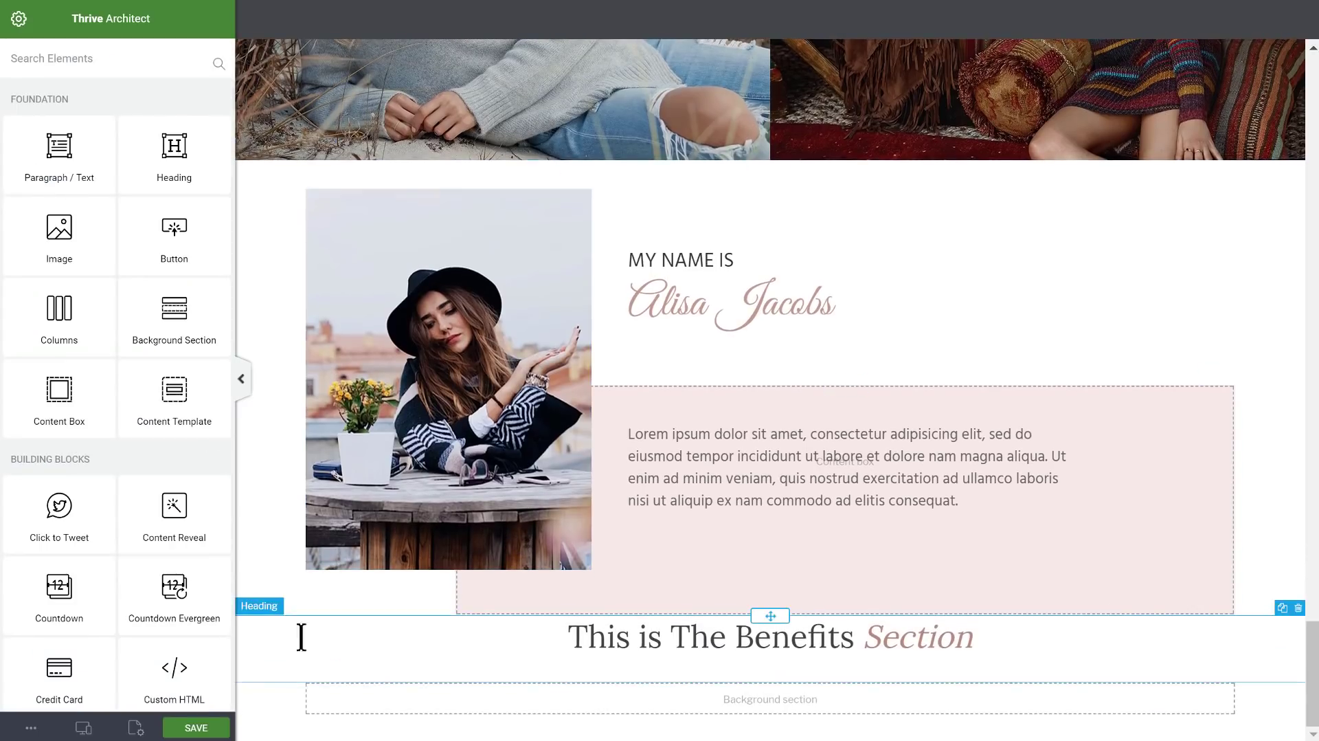
- Change the copied heading's text to "Read Our Latest Blog Posts", keeping "Blog Posts" in the italic accent style
drag(855, 639, 531, 649)
text(Read Our Latest)
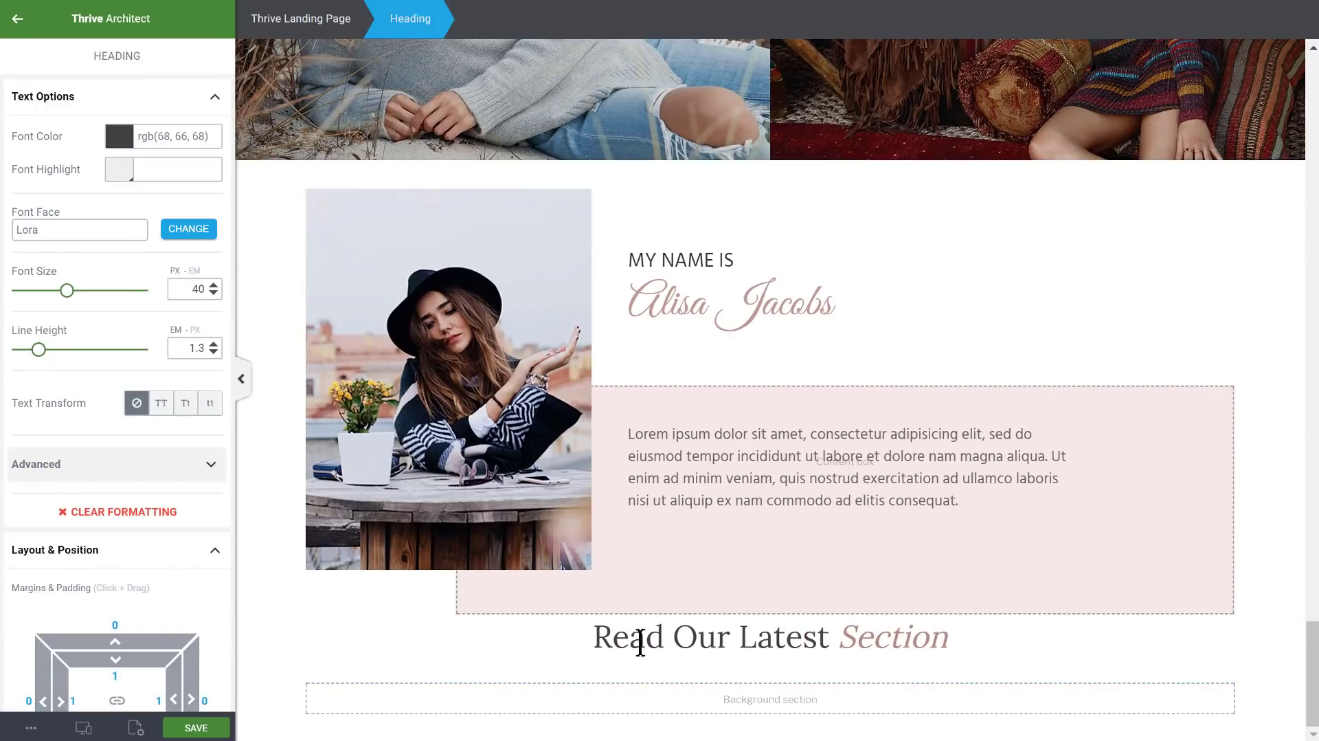
drag(848, 628, 1063, 624)
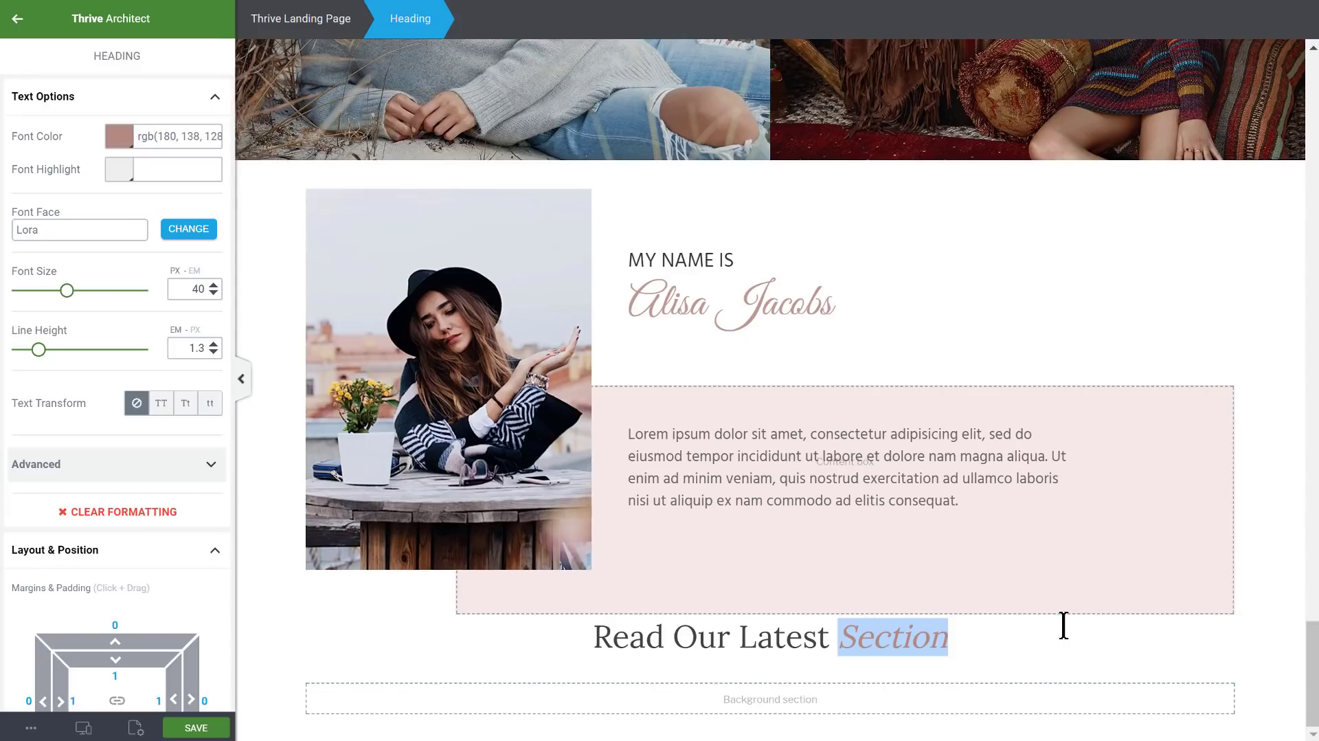
text(Blog Posts)
- Add a divider to the left of the blog heading with fill color rgb(191, 153, 144) and a thickness of 1 px
scroll(89, 437, down, 3)
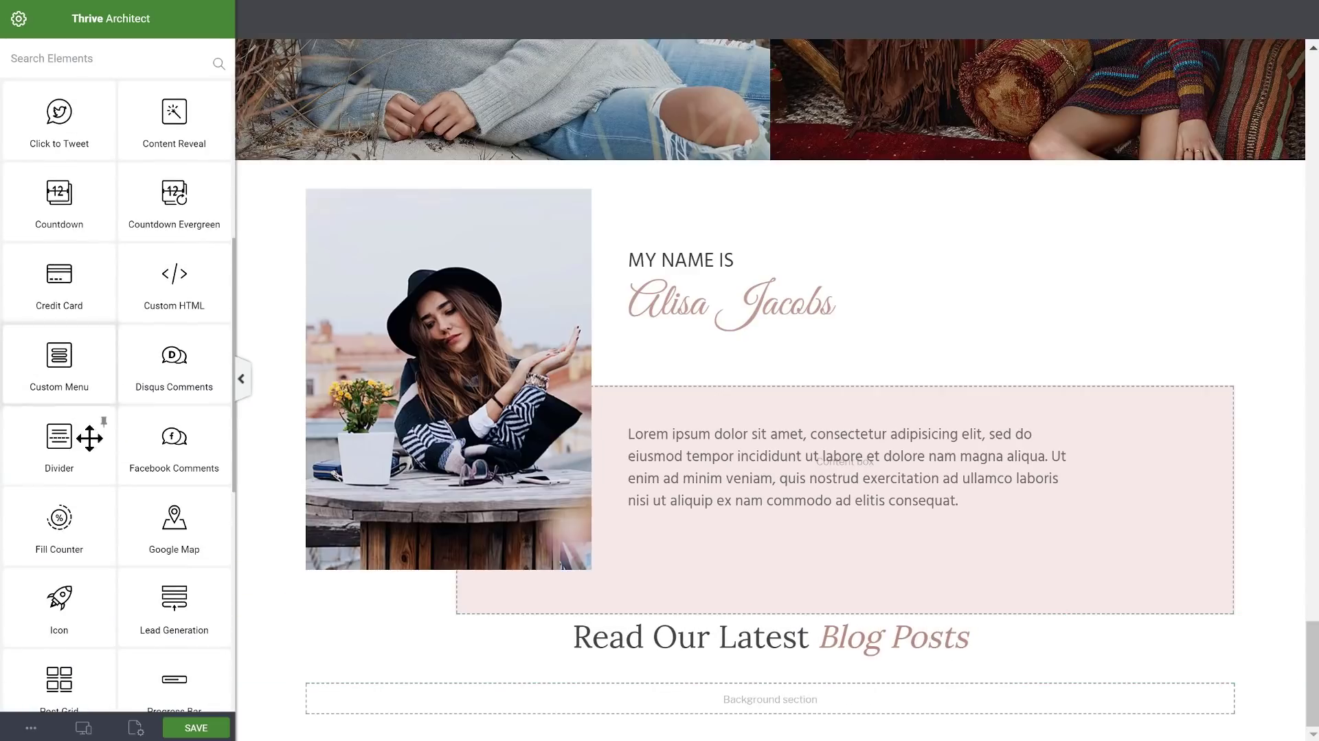
drag(68, 440, 269, 649)
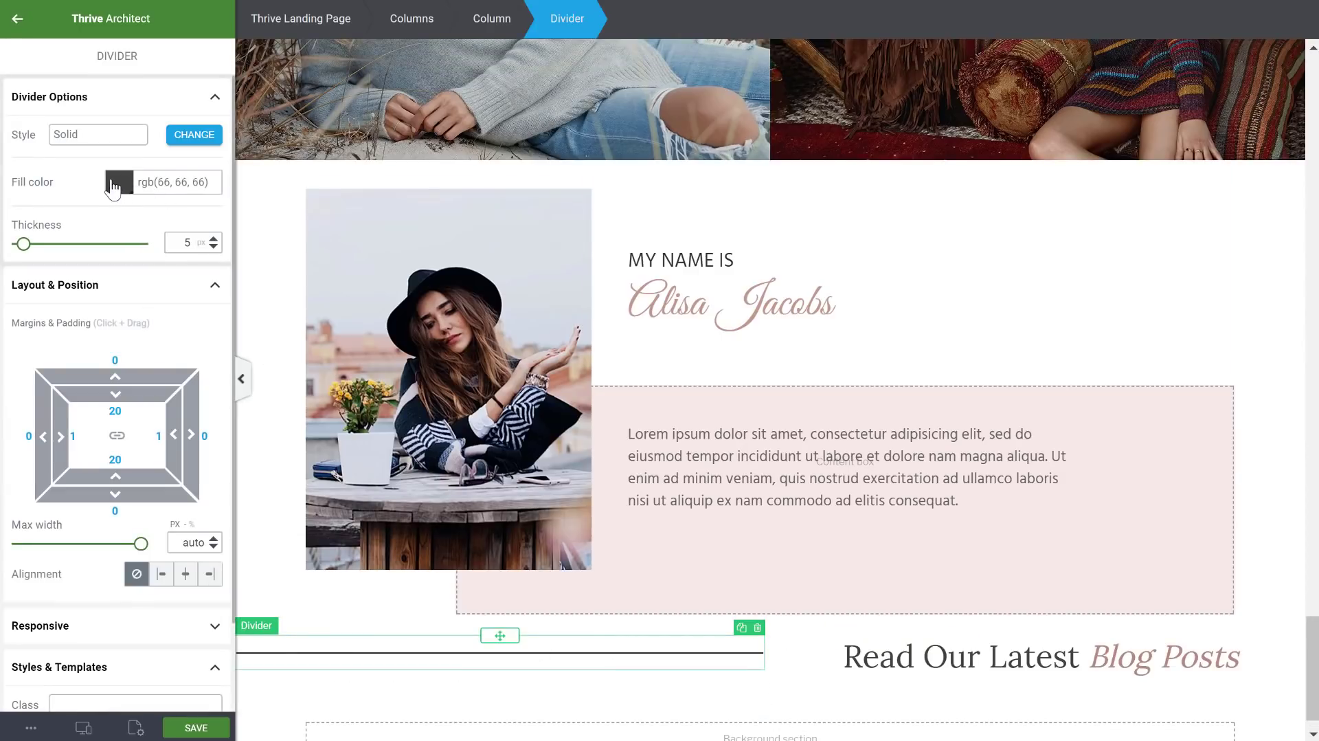
click(113, 186)
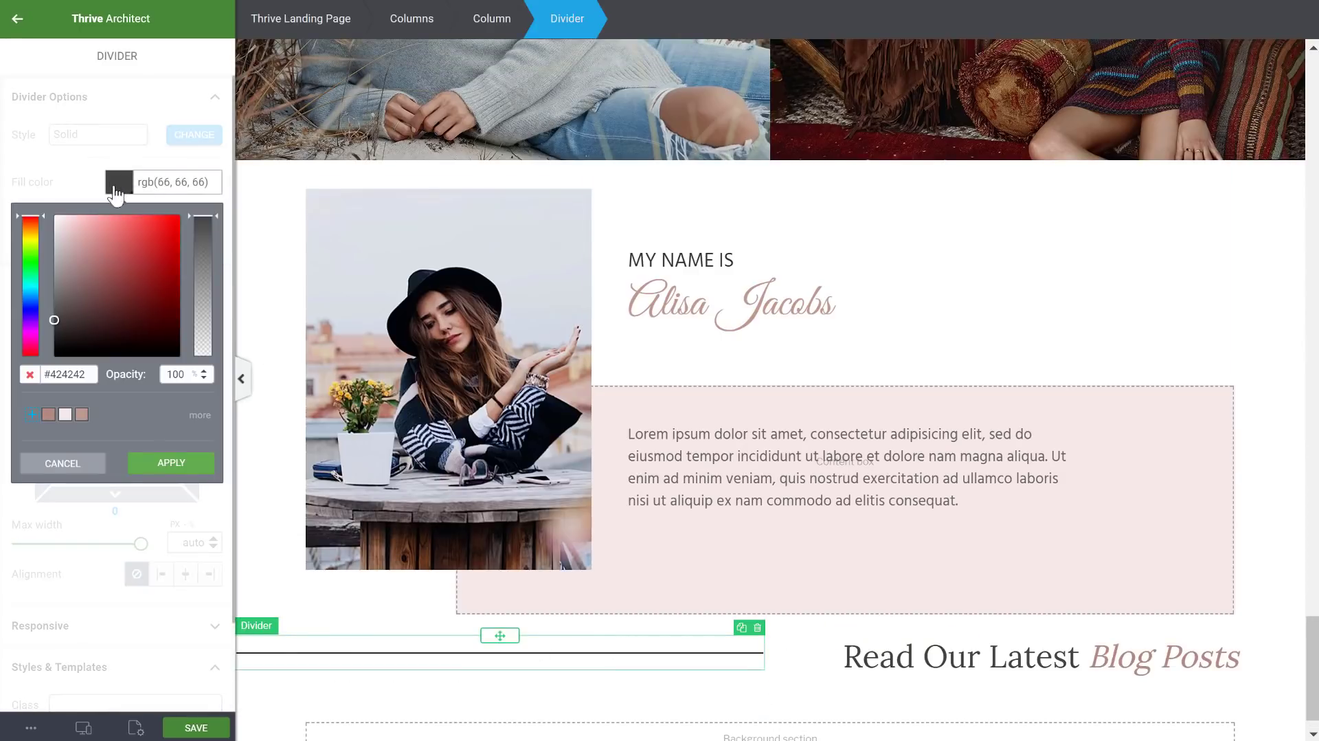
click(82, 414)
click(178, 462)
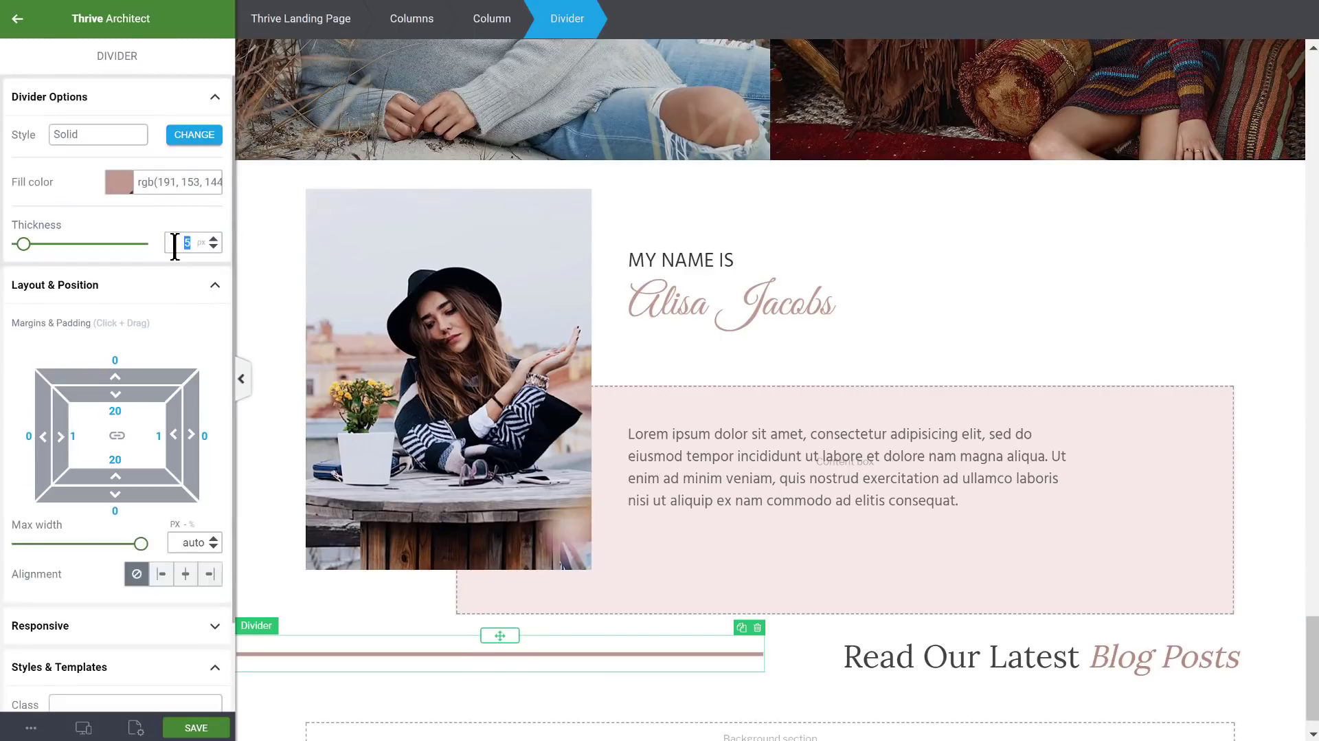
text(1)
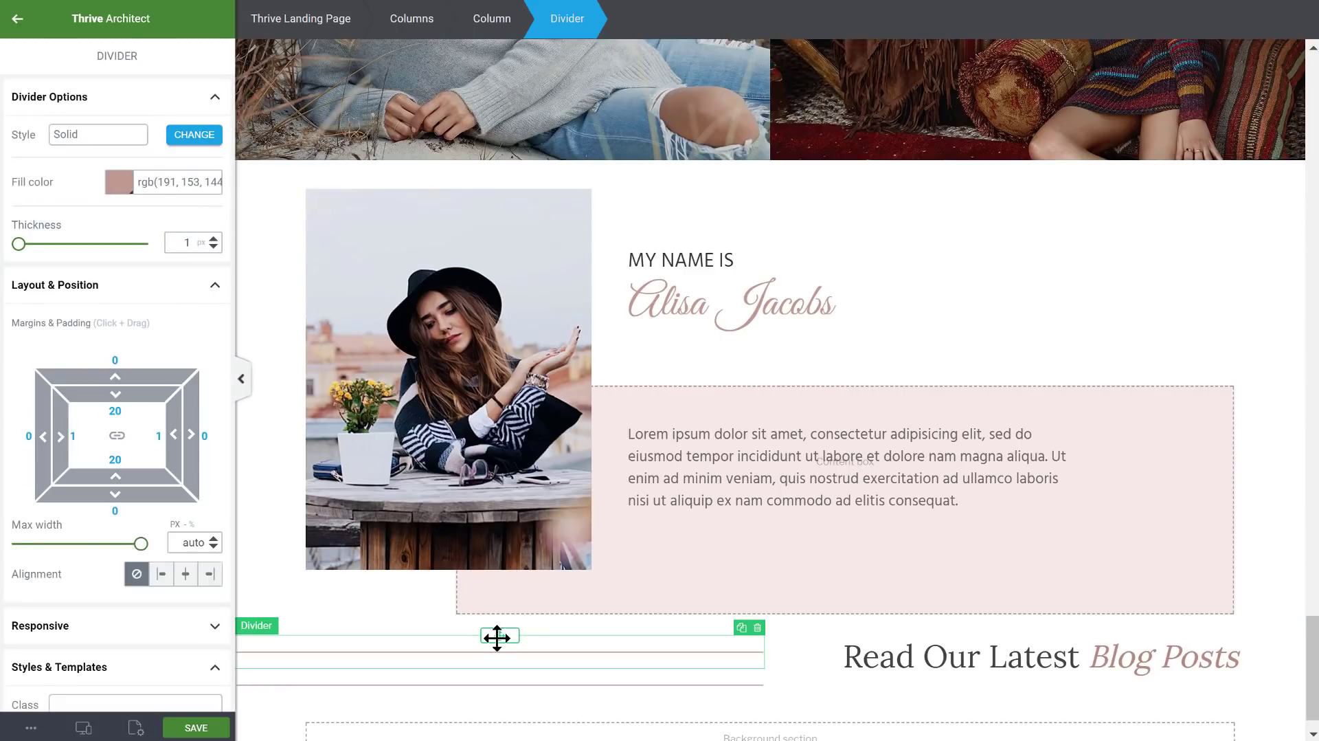
- Duplicate the divider and place the copy in its own column to the right of the heading
drag(499, 635, 1305, 661)
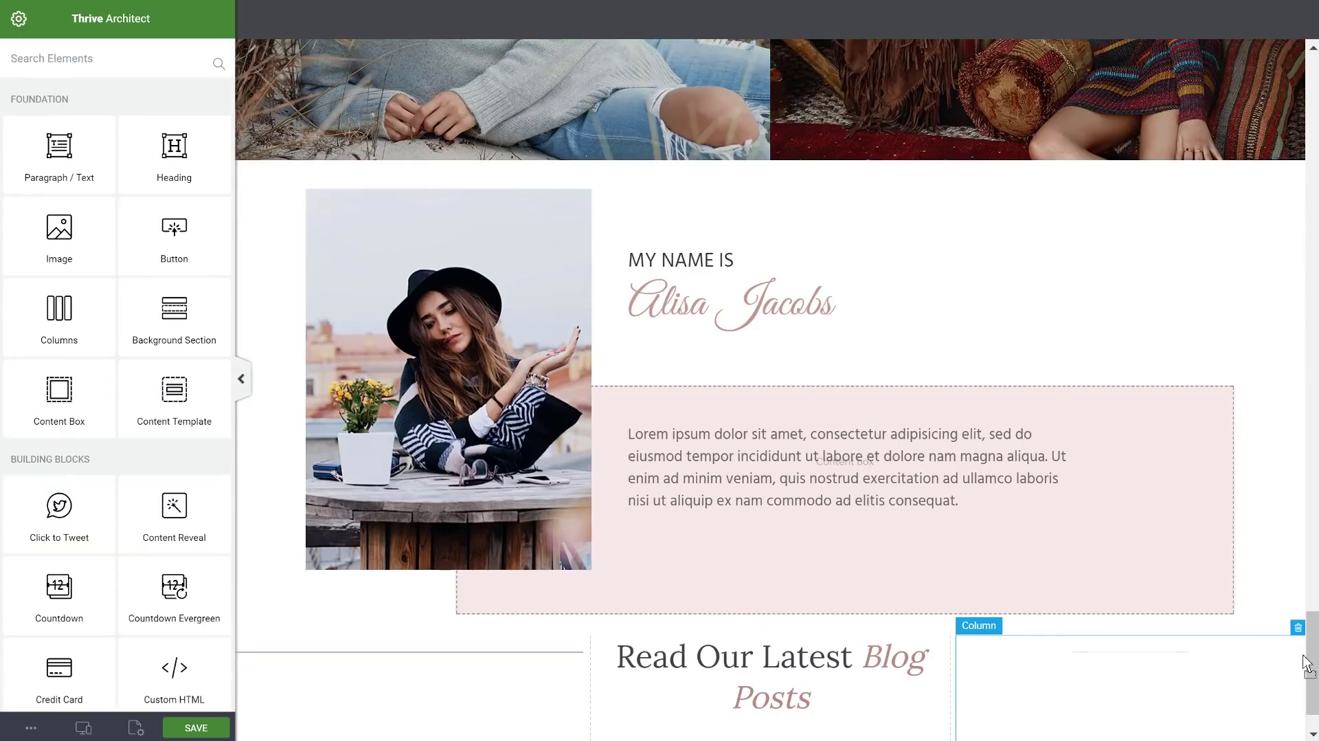
scroll(978, 636, down, 1)
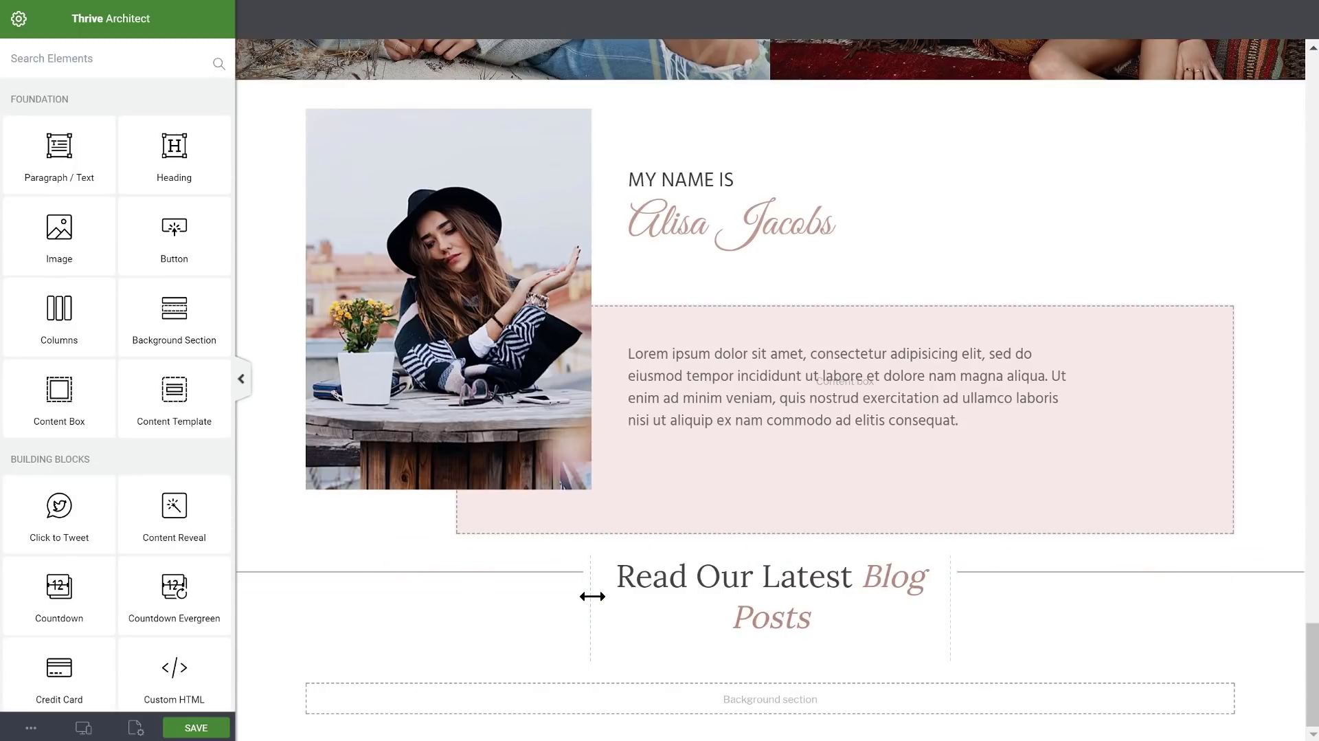
- Narrow the blog heading's column from both sides and center the columns' content vertically
drag(614, 595, 670, 598)
drag(954, 589, 901, 599)
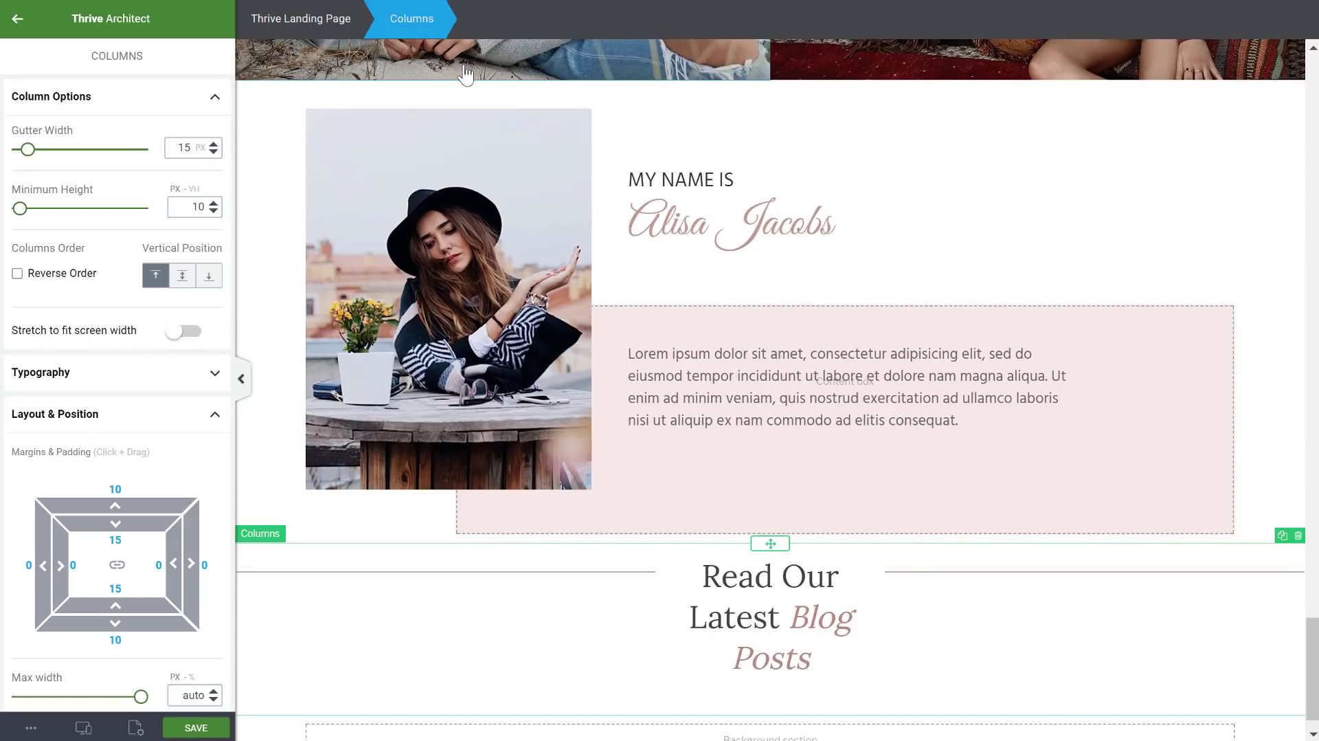
click(182, 278)
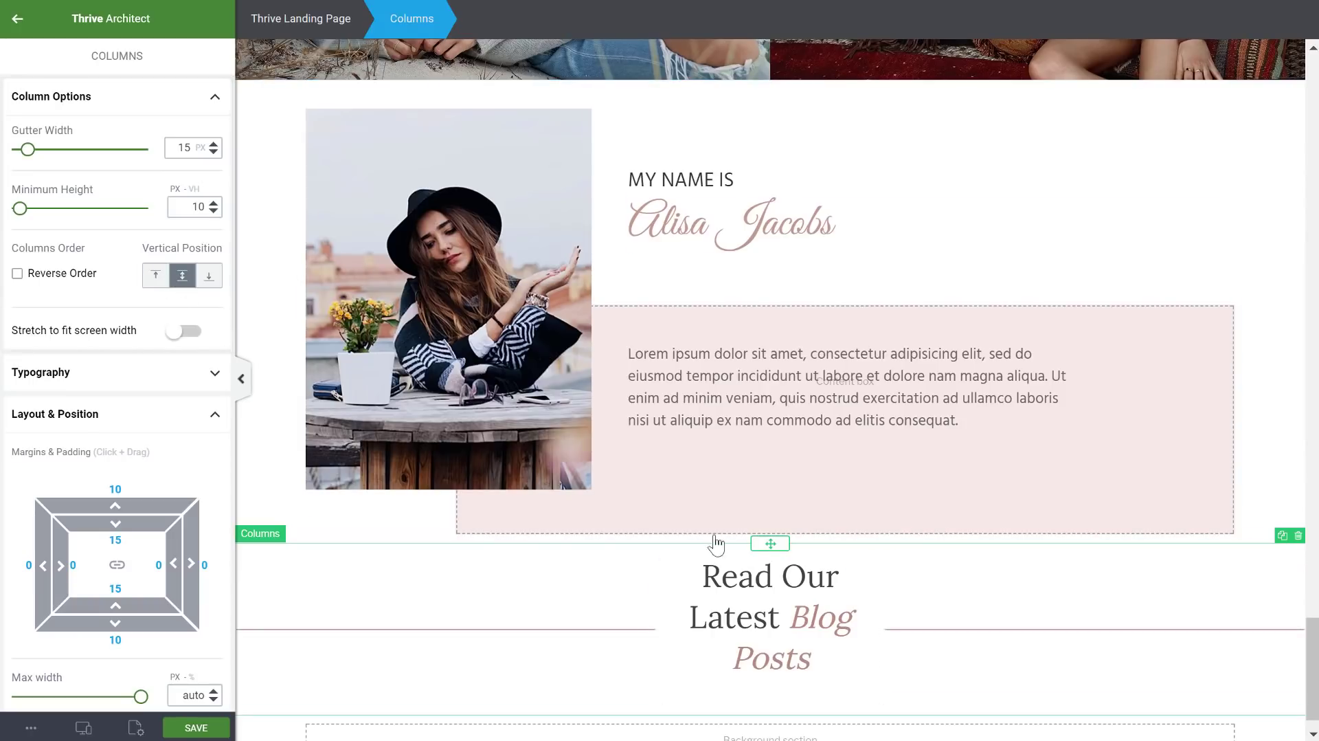
scroll(773, 600, down, 1)
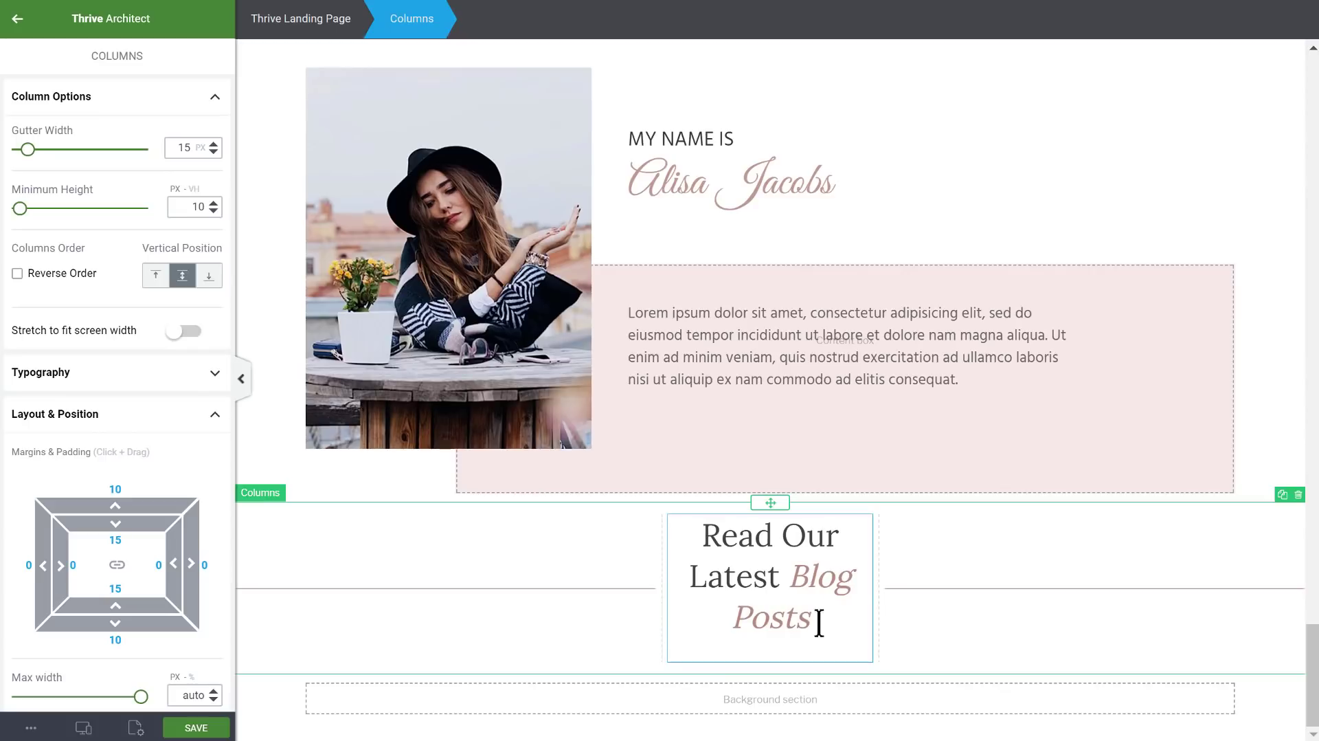
- Set the H2 spacing to 0 in the typography options of the columns holding the blog heading
click(760, 598)
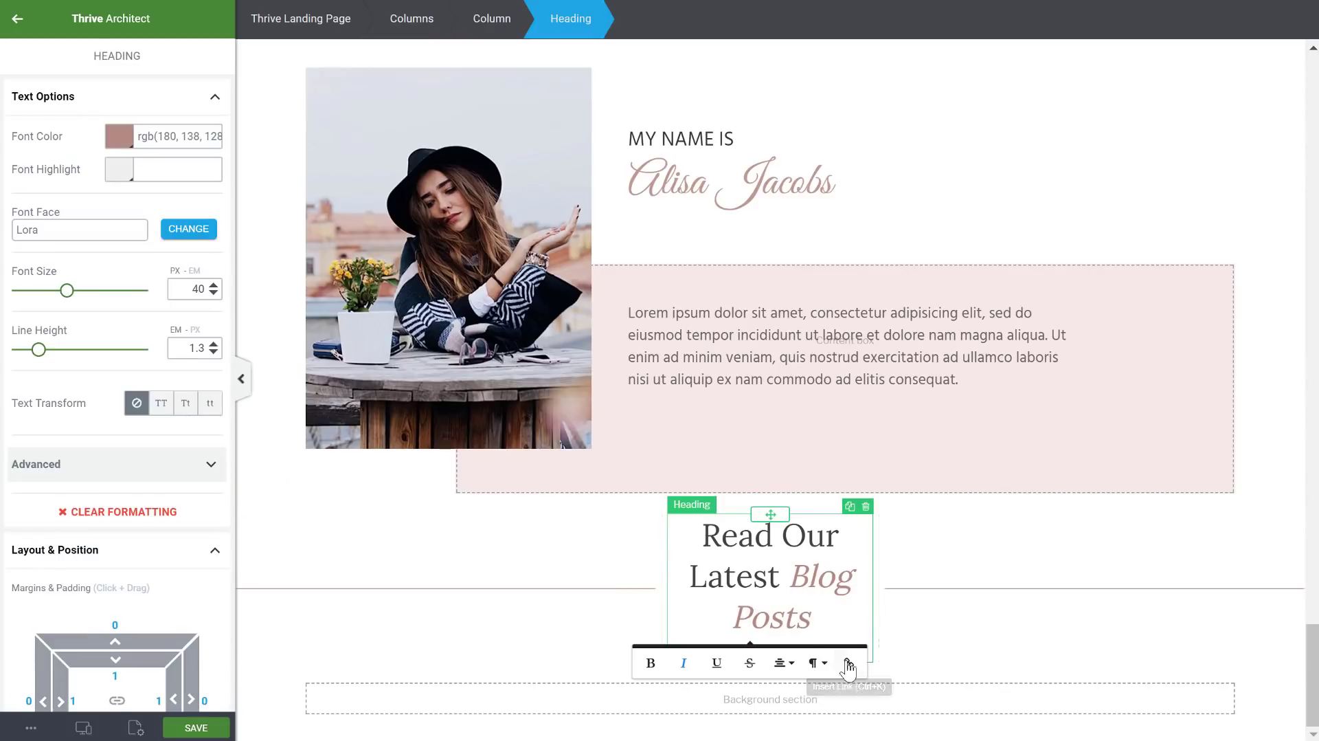
click(627, 543)
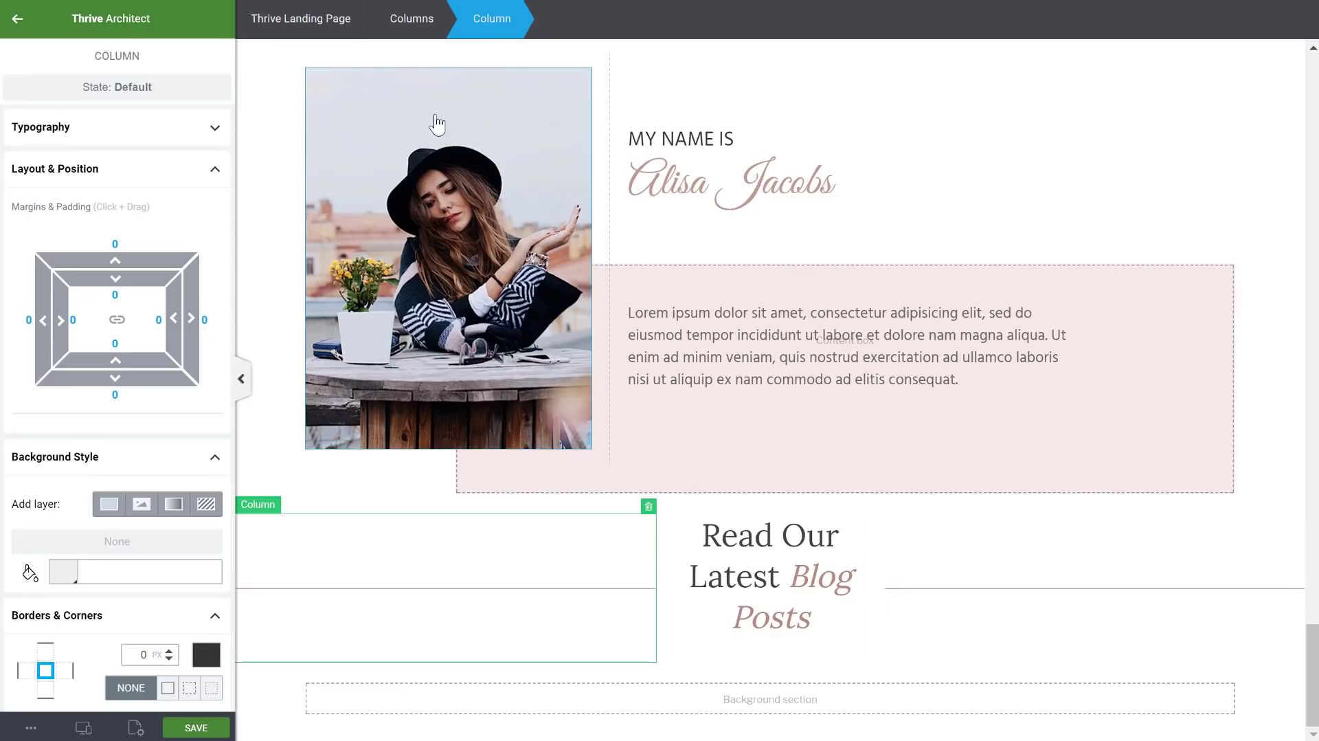
click(402, 19)
click(100, 388)
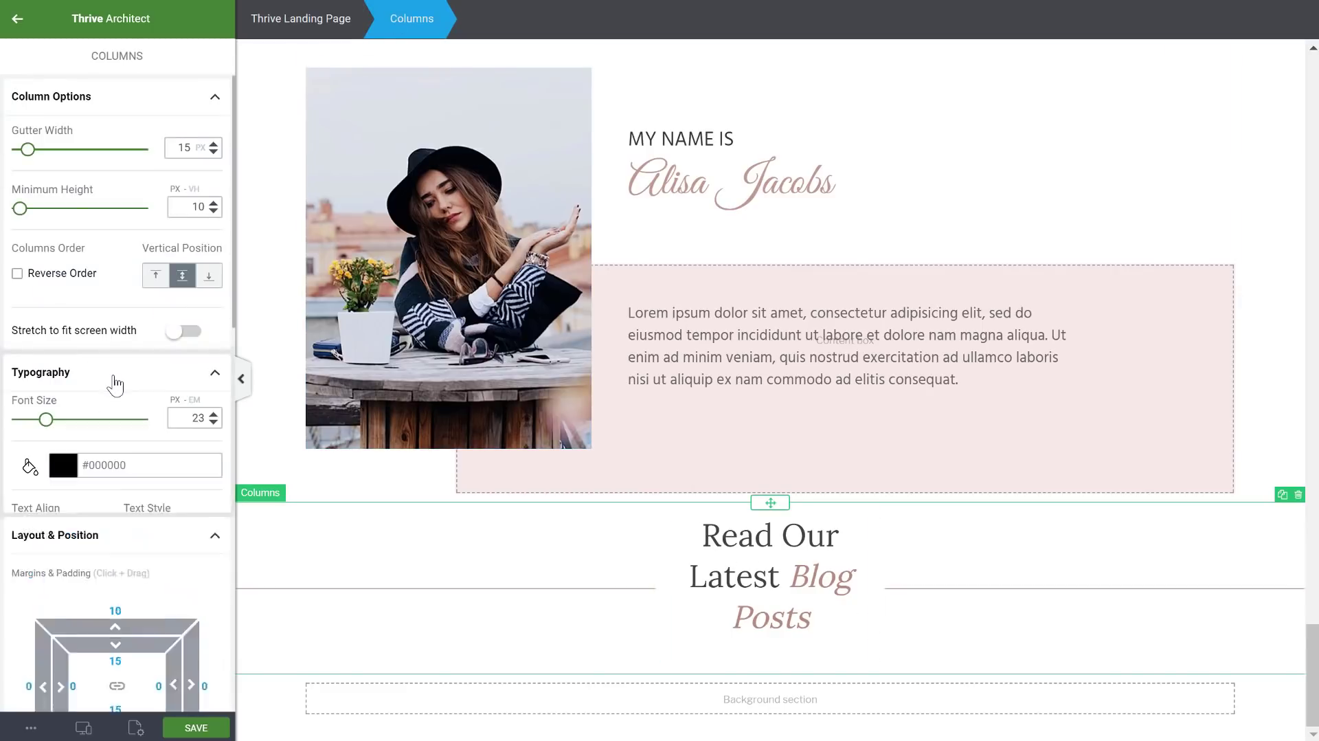
scroll(113, 392, down, 5)
click(94, 292)
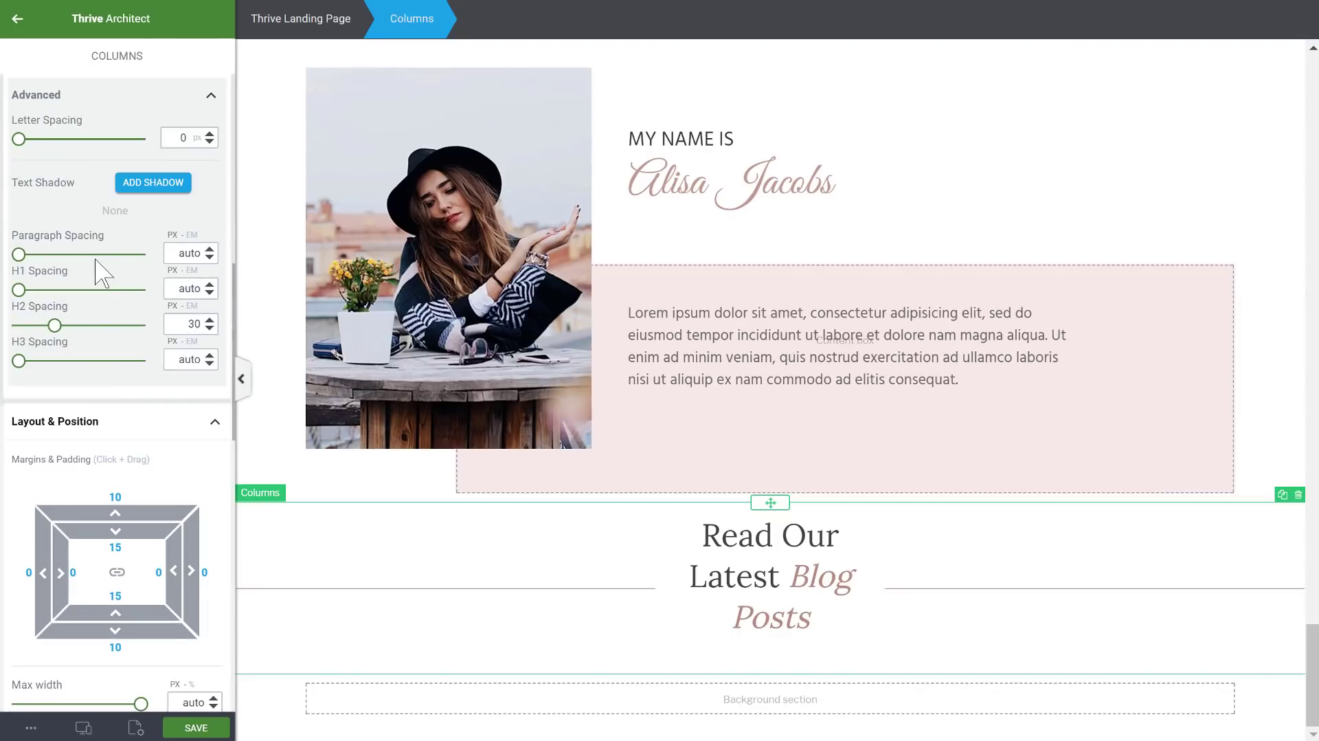
drag(21, 324, 1, 330)
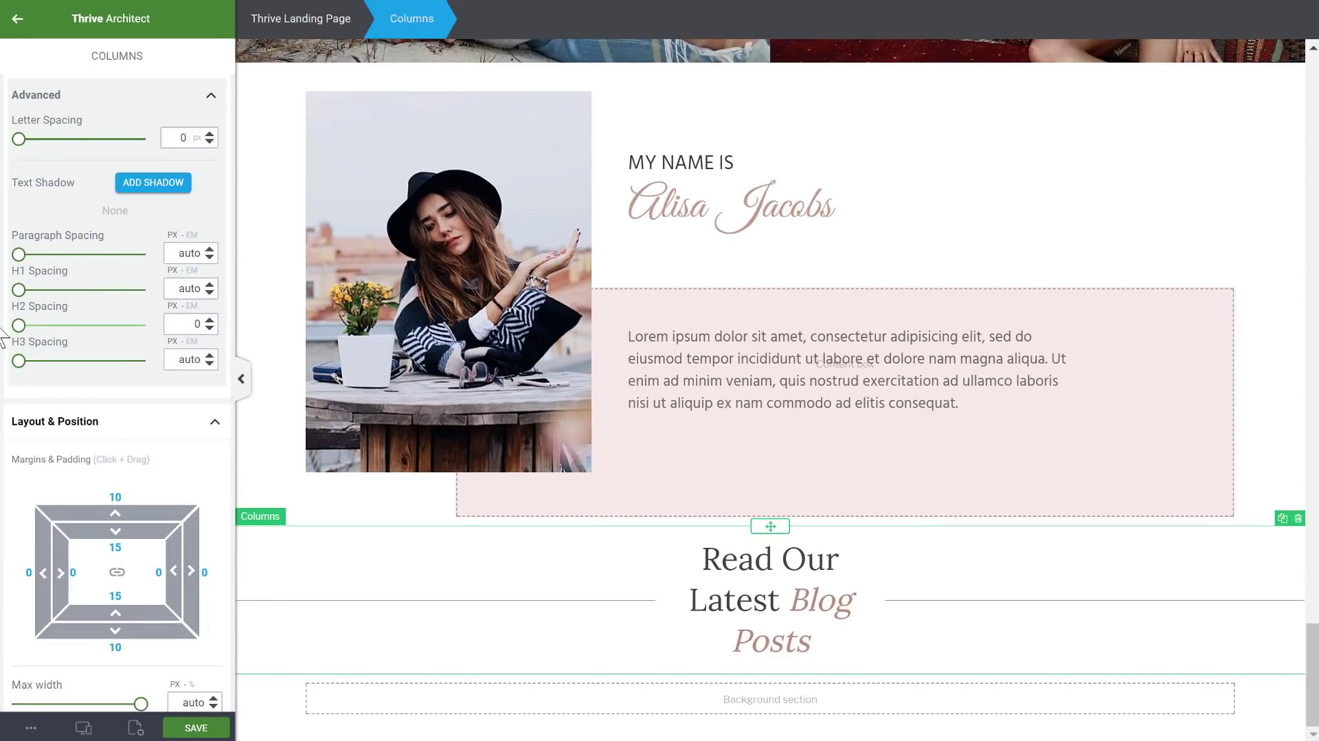
- Give the blog heading's columns a top margin of 80 and a bottom margin of 40
click(150, 99)
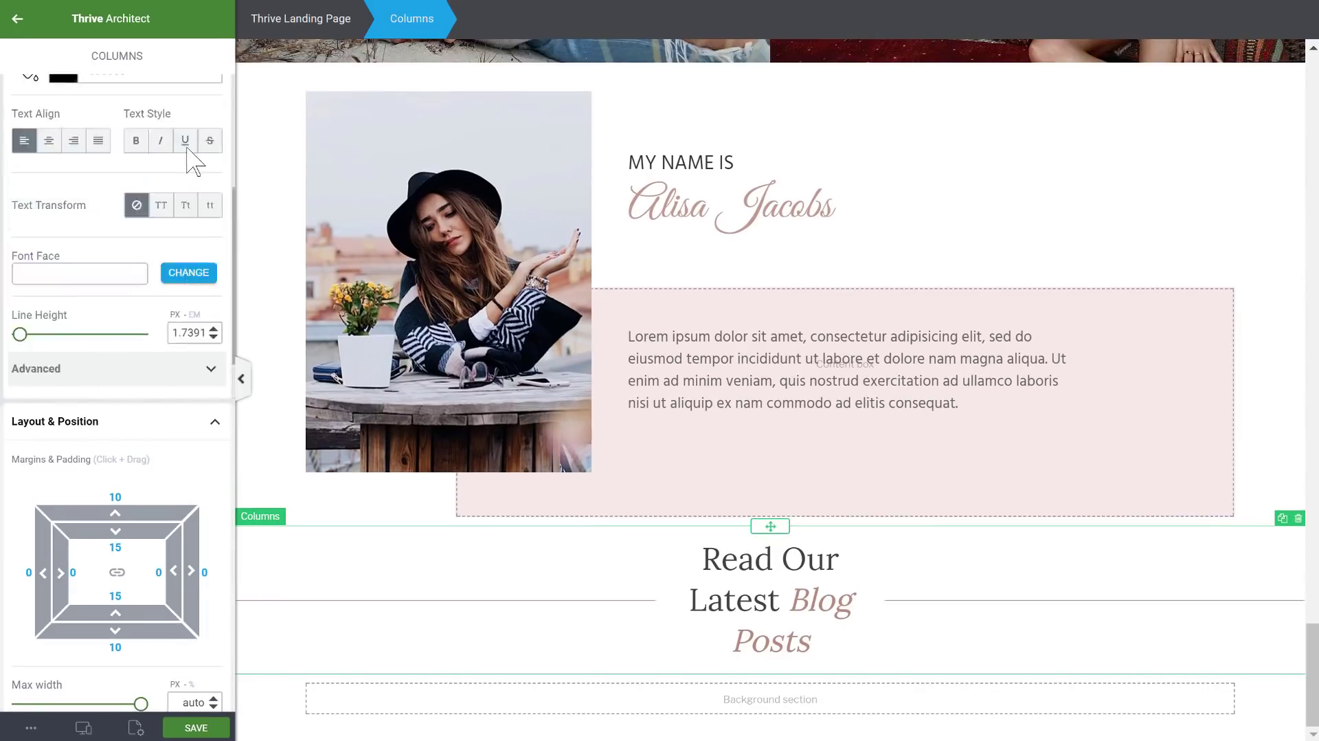
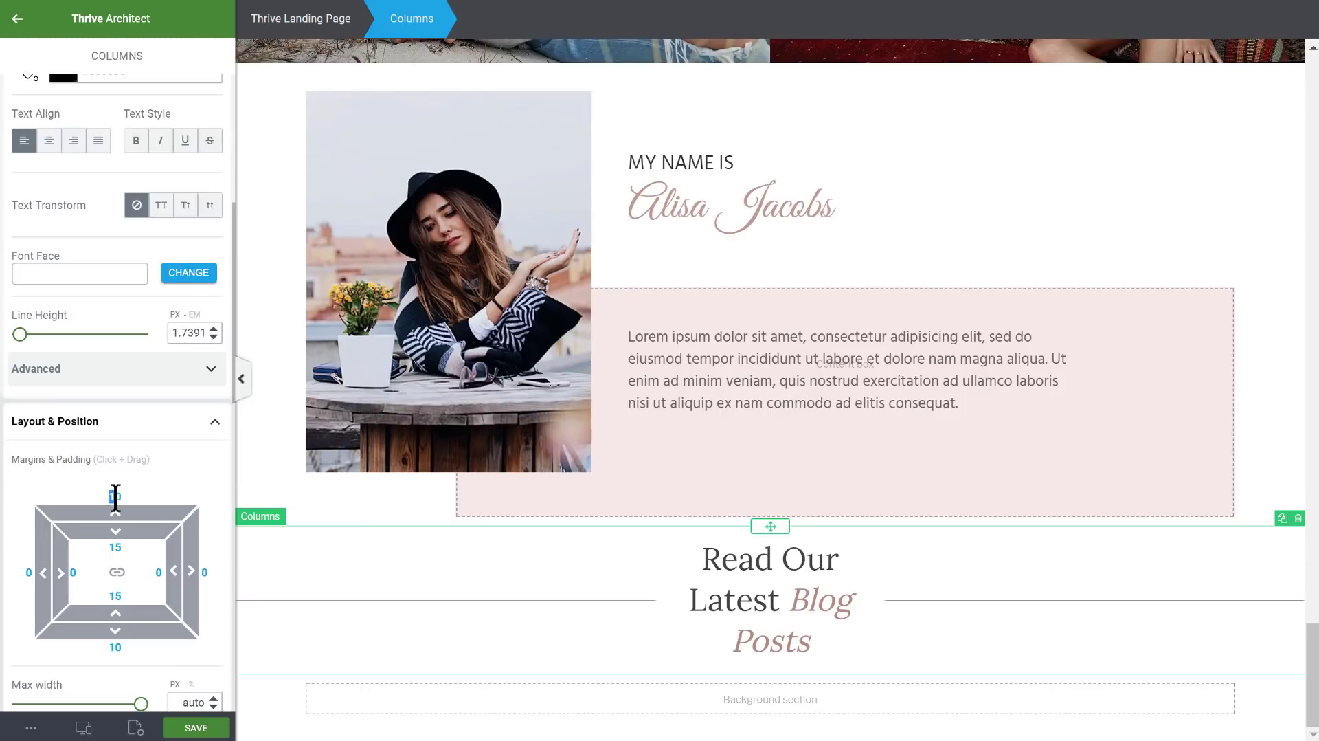
text(80)
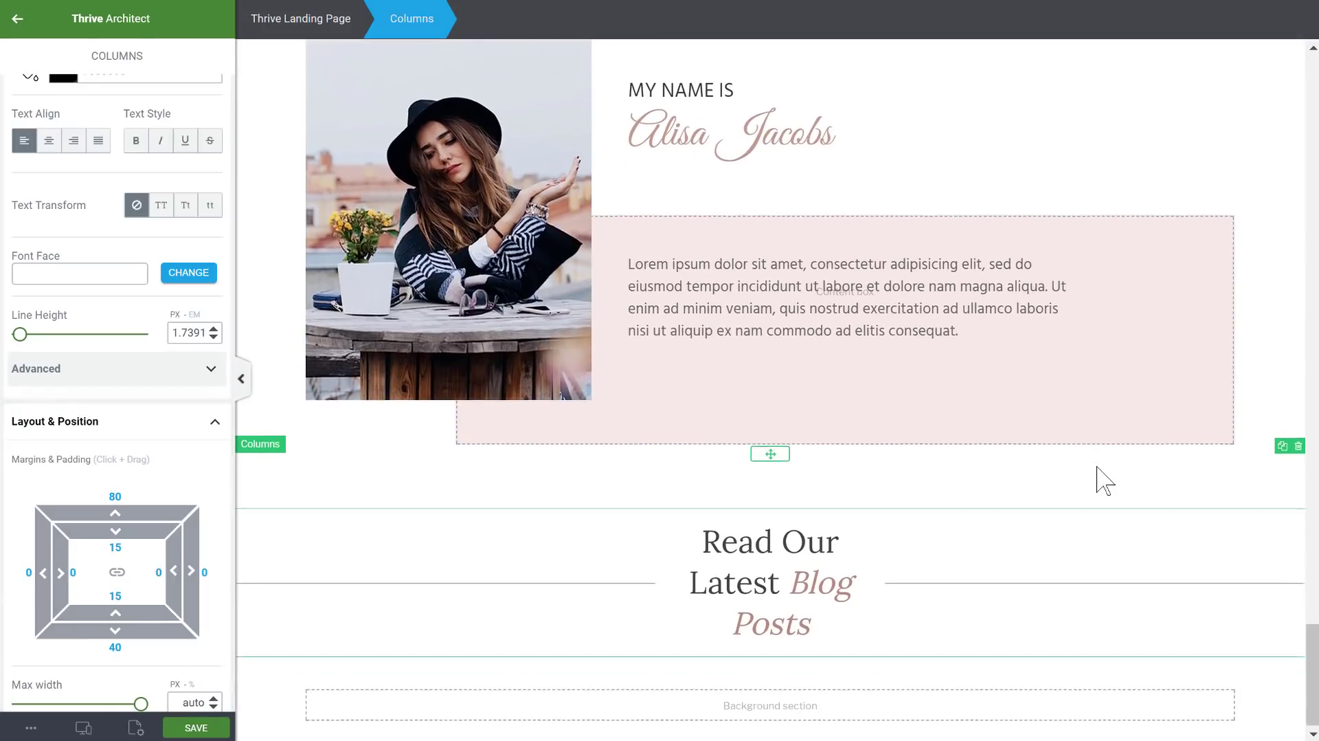
click(1268, 363)
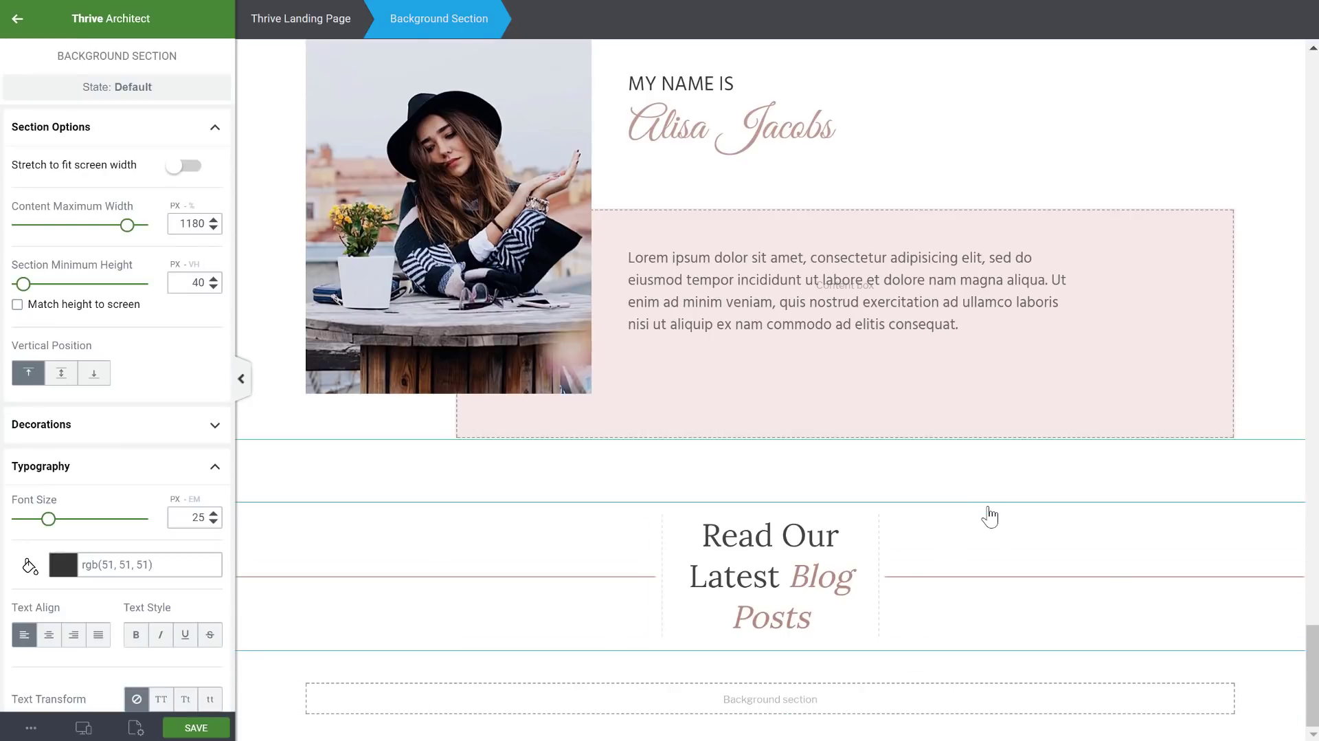
- Duplicate the empty background section below the blog heading to make three stacked sections
click(1234, 694)
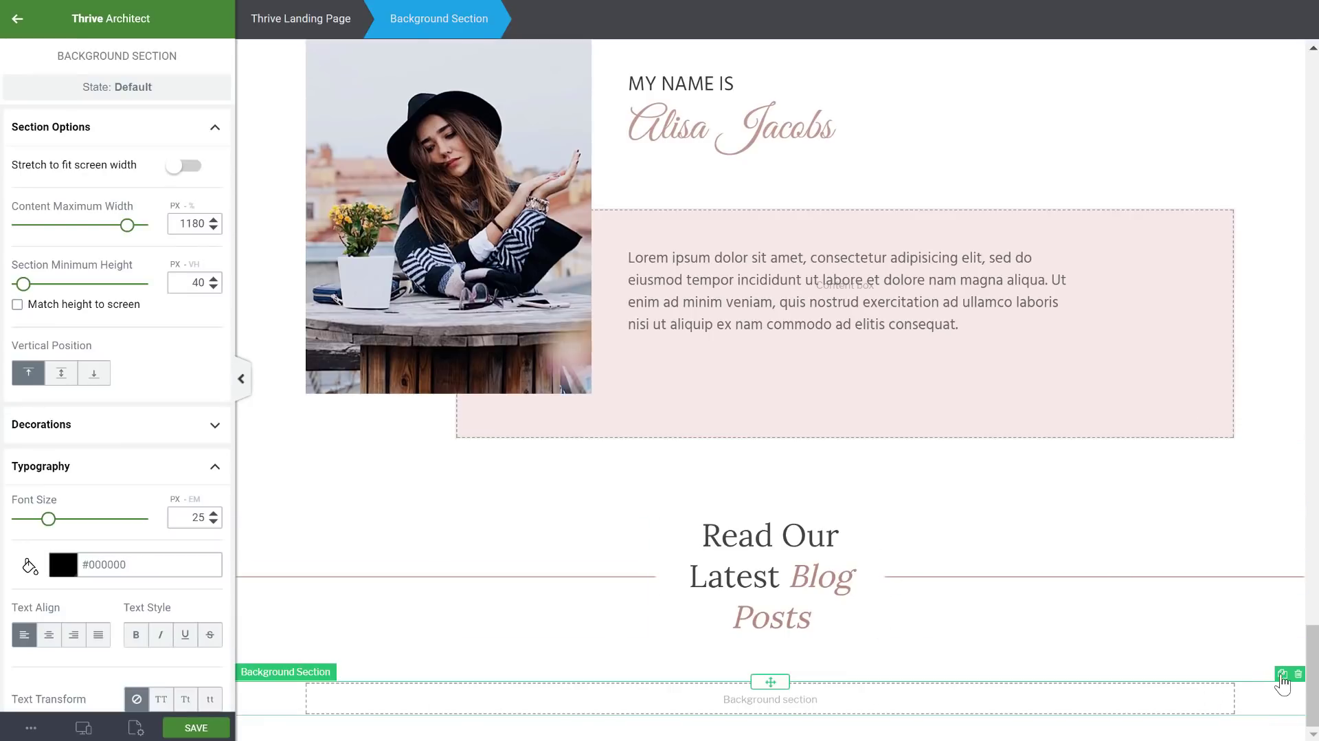
scroll(1122, 623, down, 2)
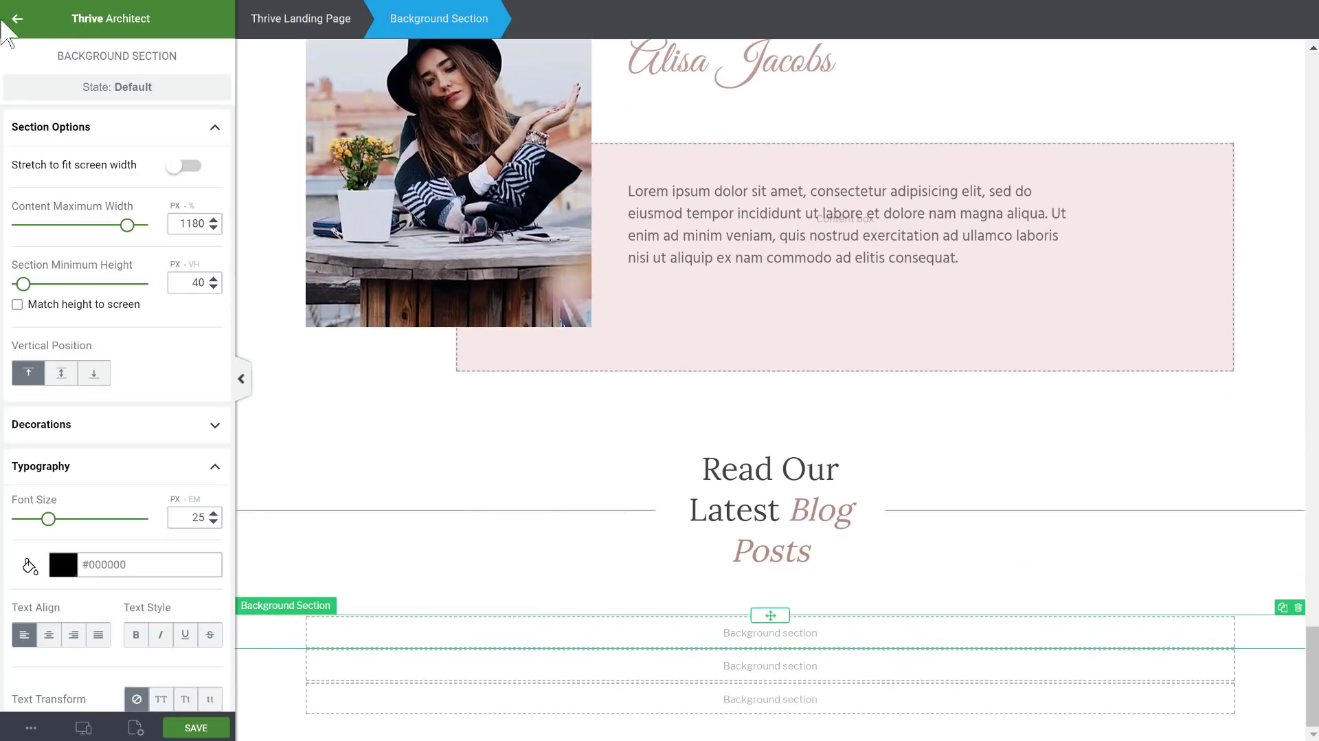
click(206, 466)
- Insert a three-column layout in the first empty background section and set its top and bottom padding to 0
click(20, 22)
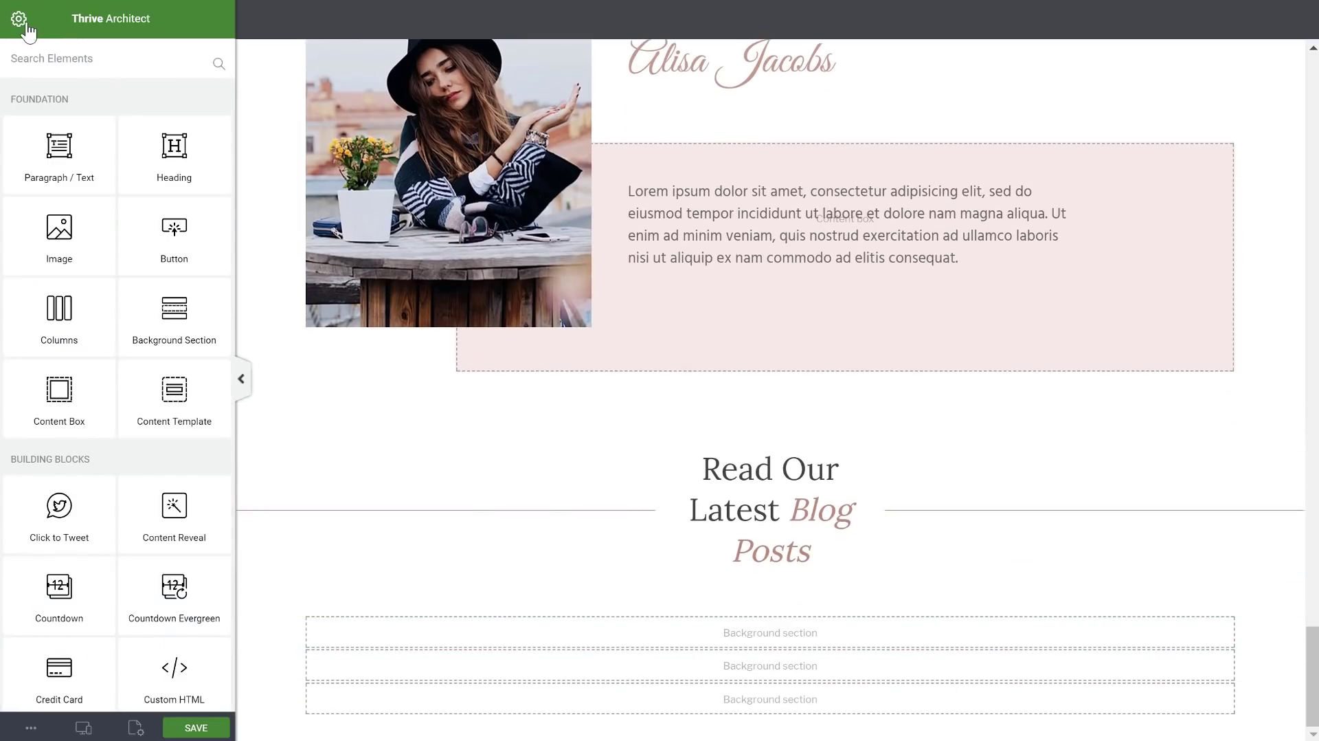
drag(65, 306, 811, 644)
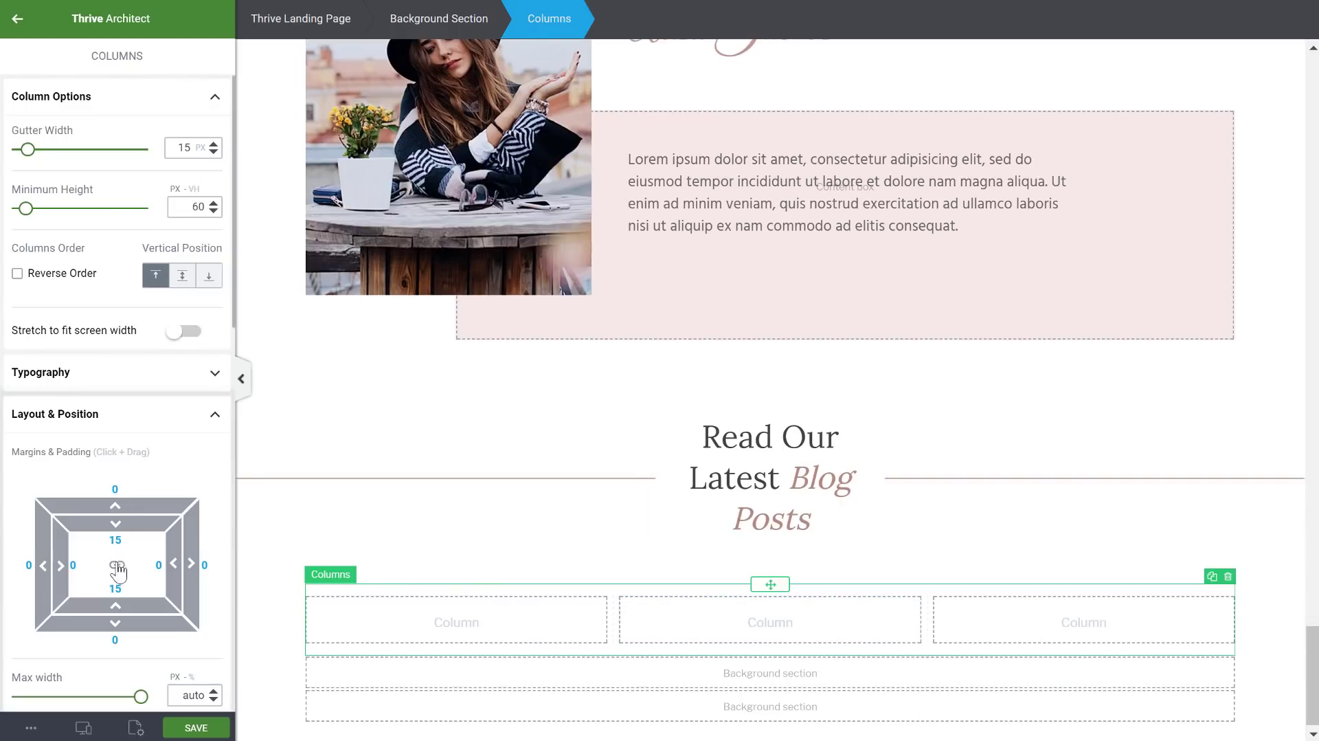
text(0)
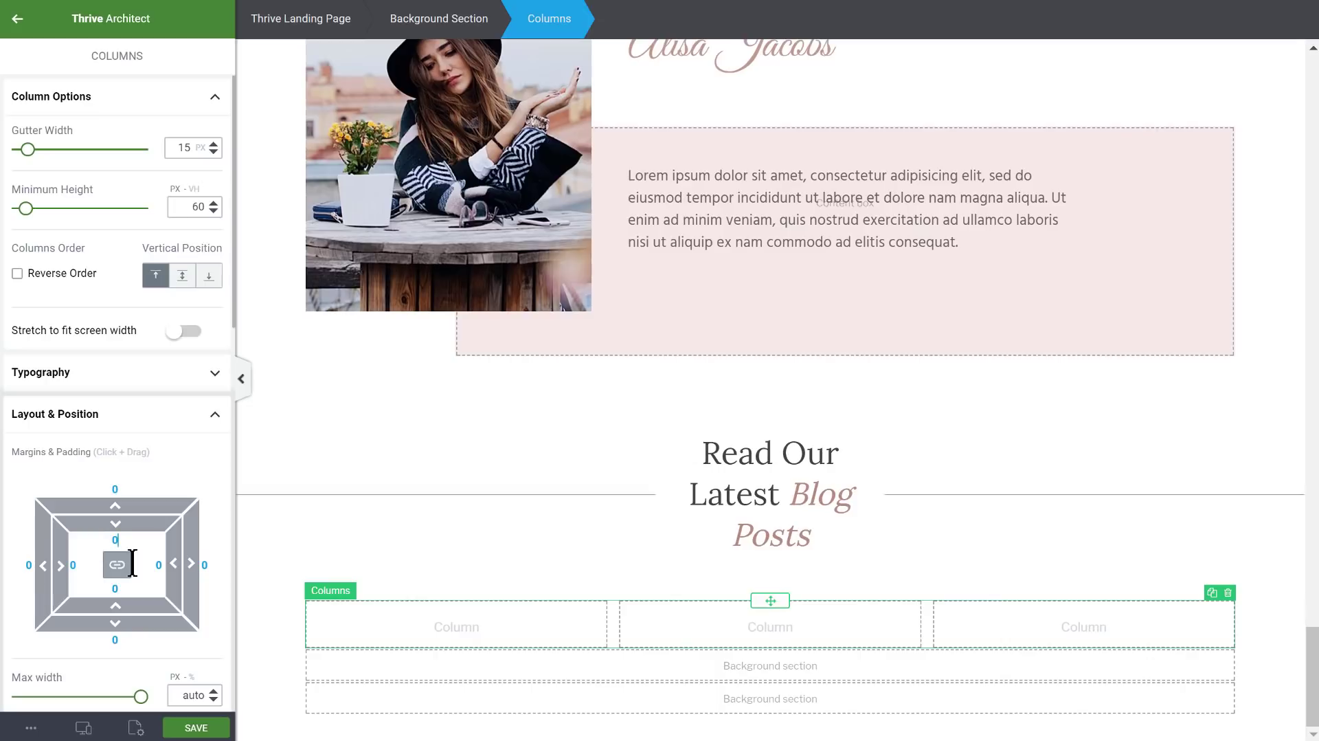
- Add a content box to the first column and insert the chic_blog_post_1 image inside it
click(15, 22)
drag(39, 383, 484, 639)
click(18, 22)
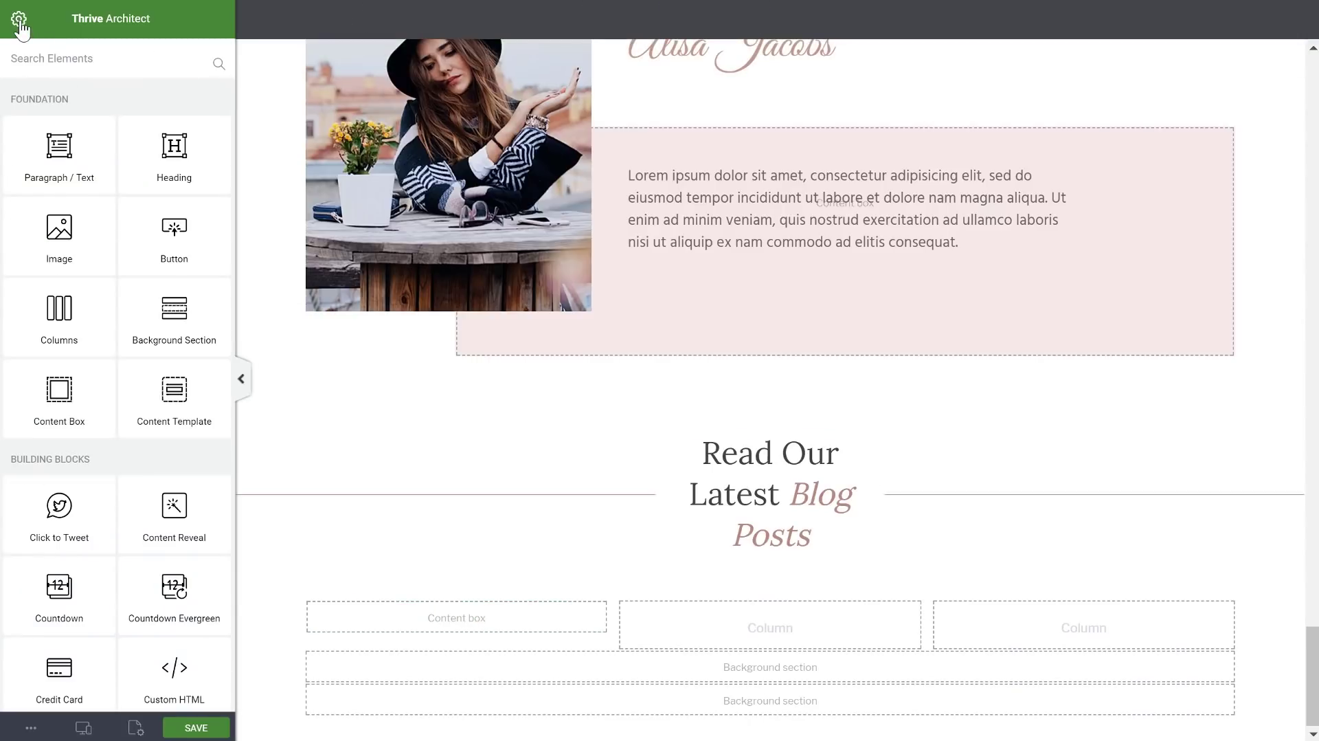
drag(59, 265, 453, 624)
key(alt+Tab)
drag(809, 182, 303, 217)
click(1241, 695)
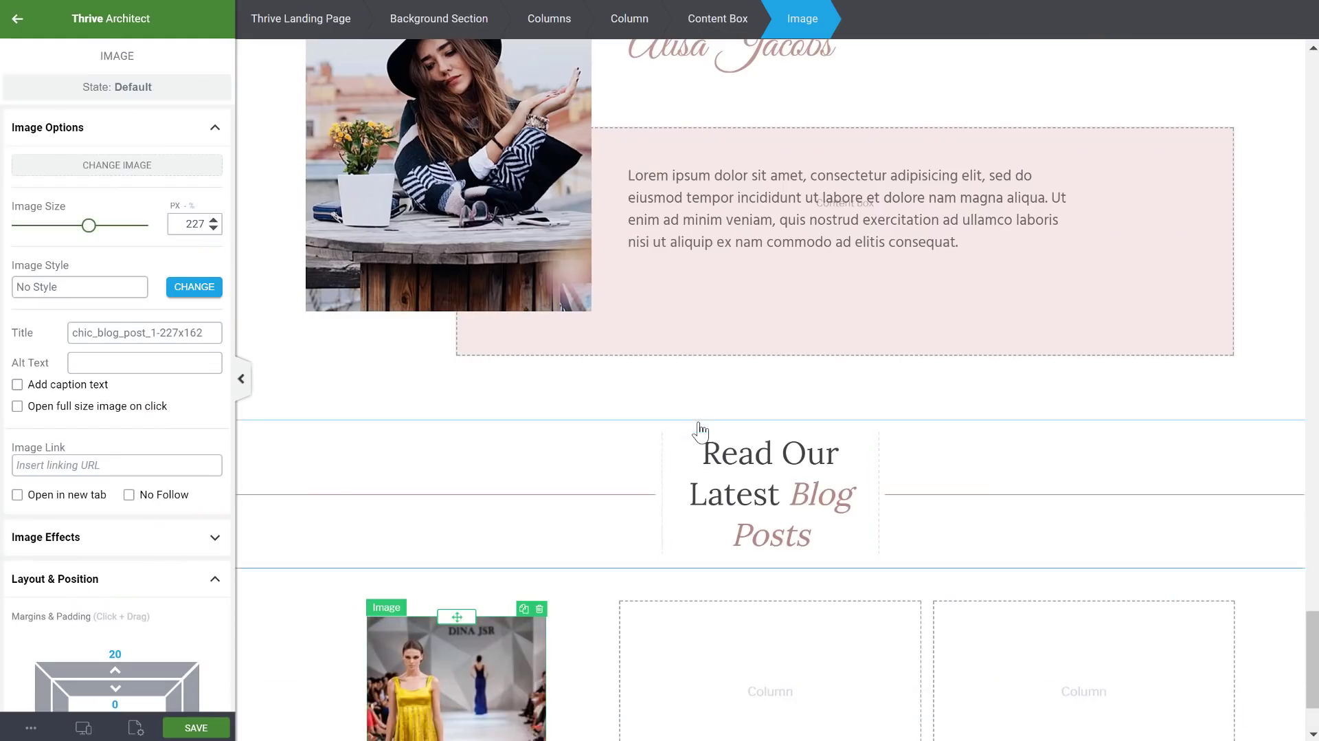
- Enlarge the blog post image to 381 px and set its top and bottom margins to 0
scroll(701, 432, down, 3)
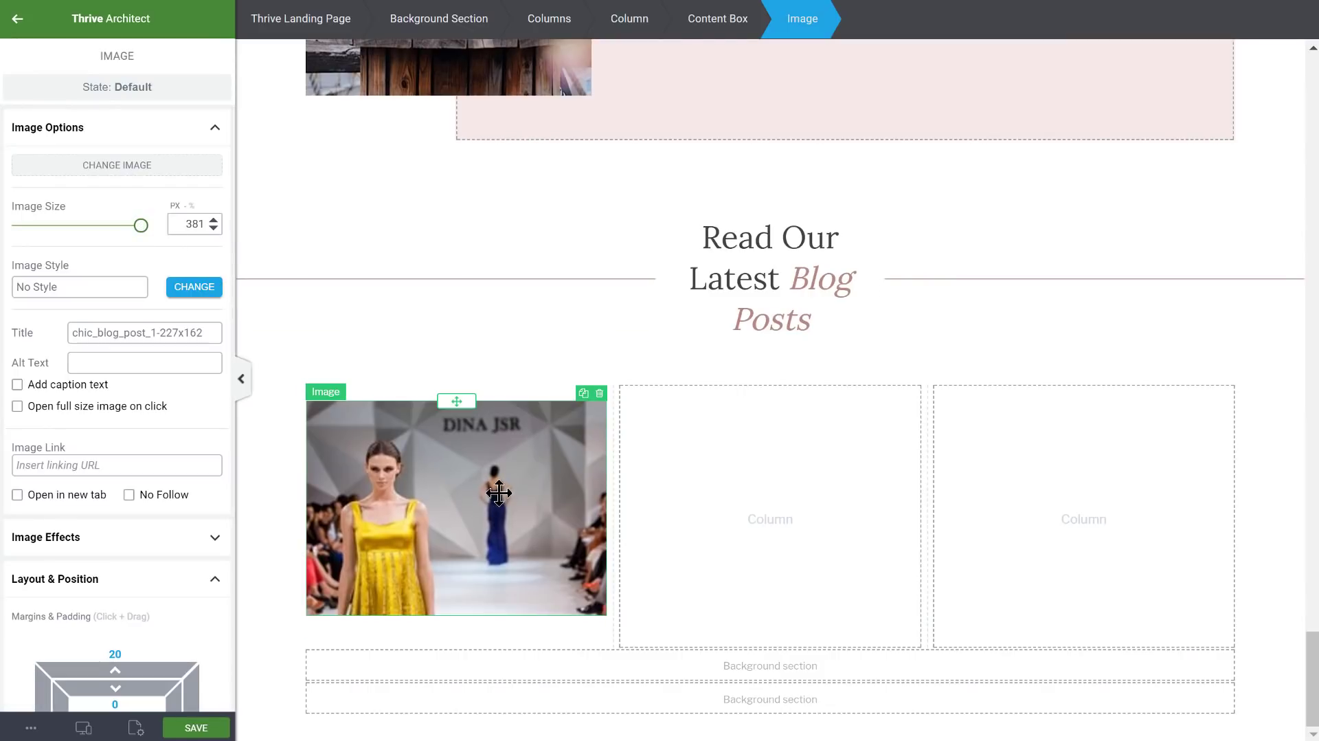
scroll(132, 530, down, 3)
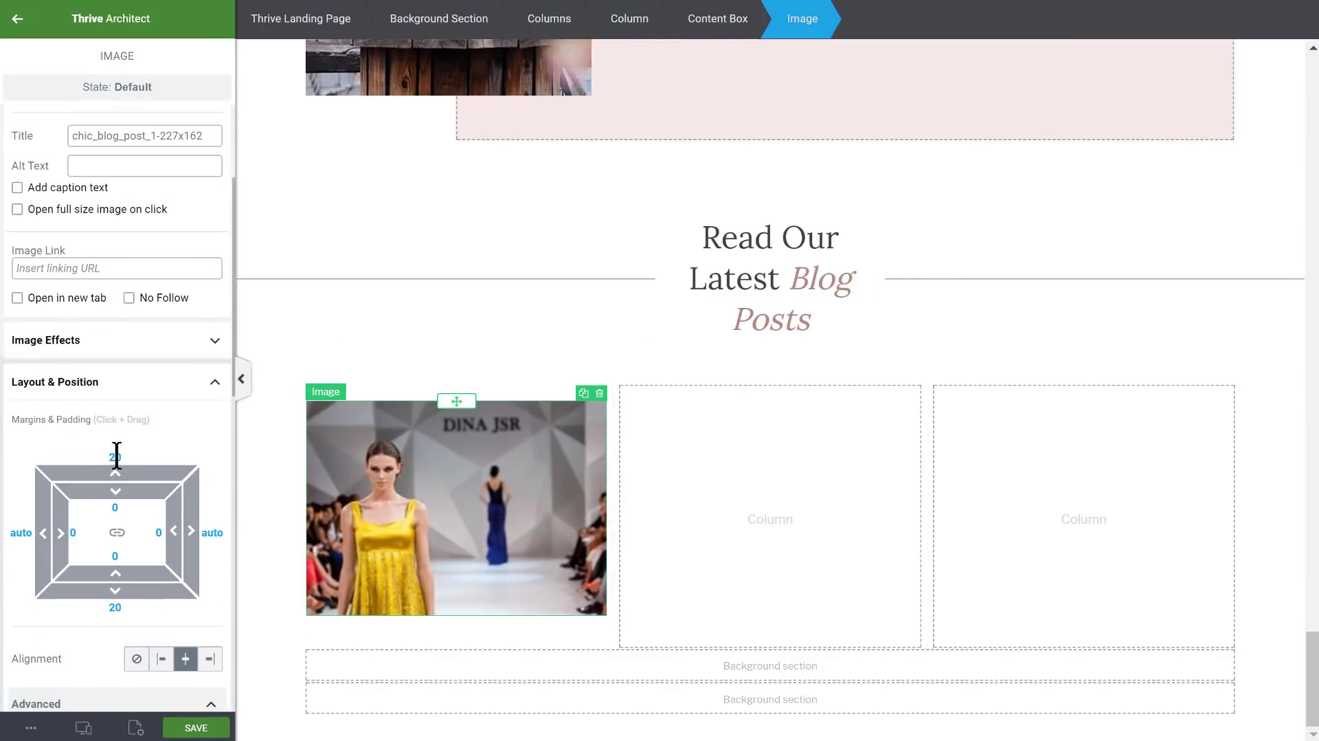
key(BackSpace)
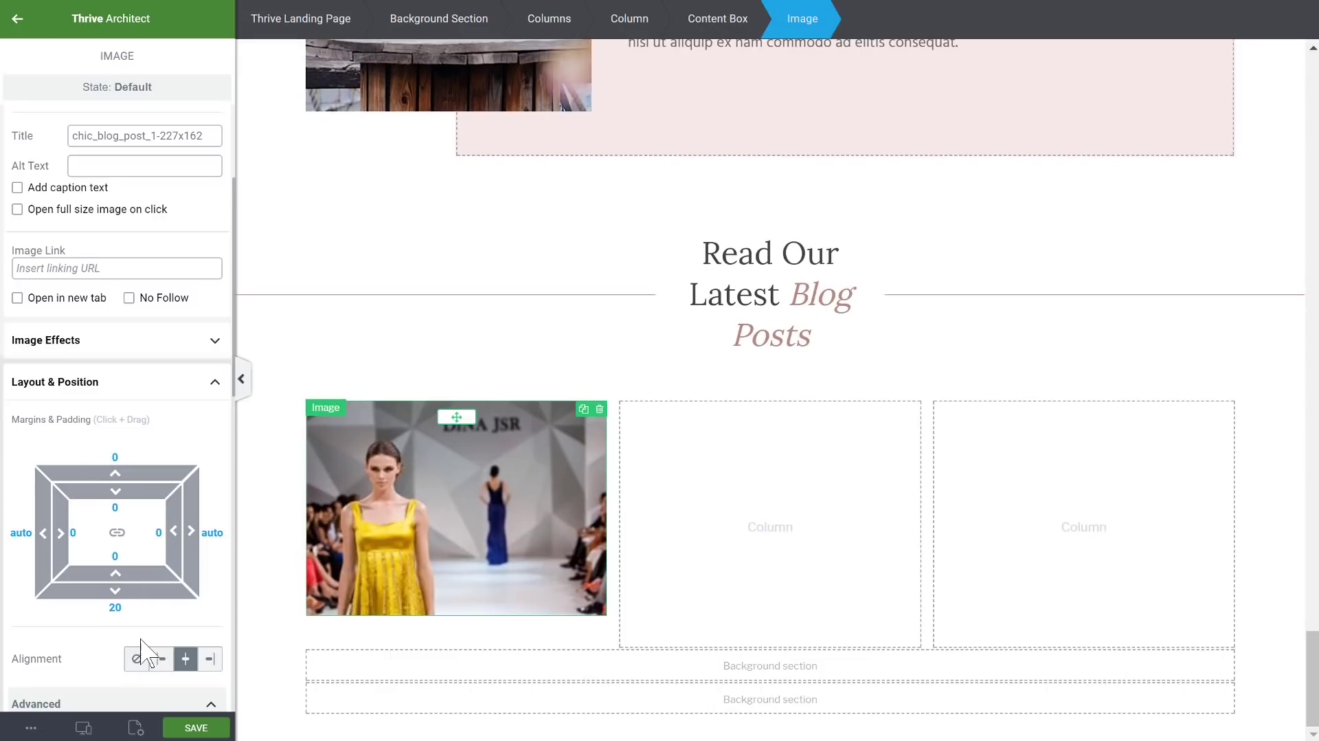
key(BackSpace)
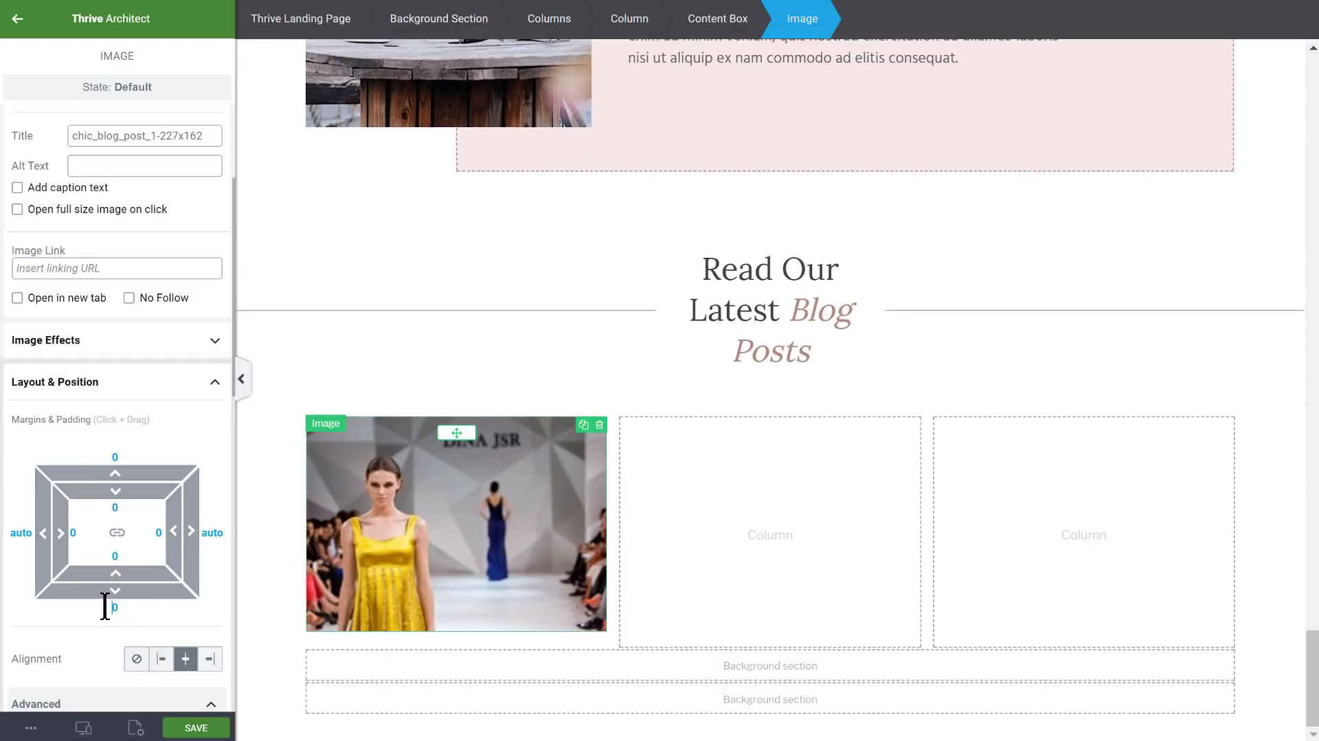
- Add a heading below the image in a smaller heading style, reading "This is the Blog Post Title"
click(17, 19)
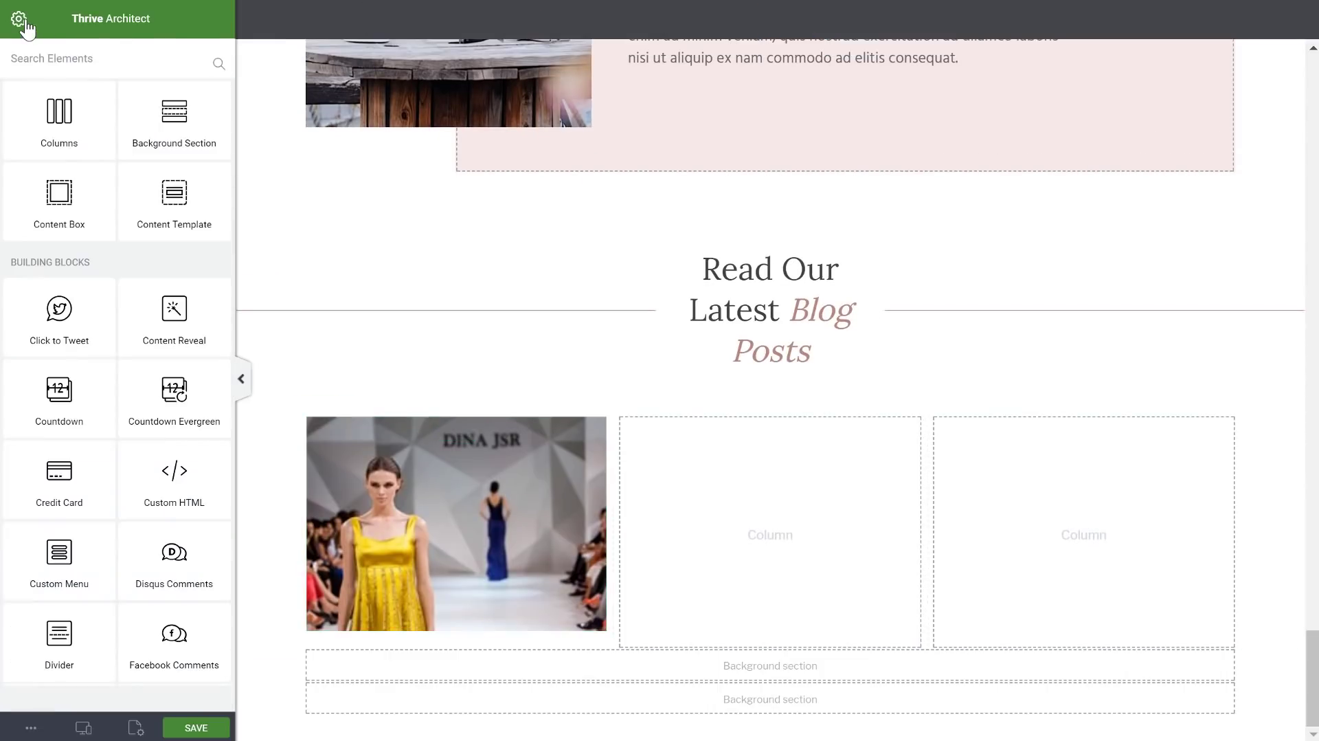
scroll(159, 218, up, 3)
drag(171, 152, 454, 638)
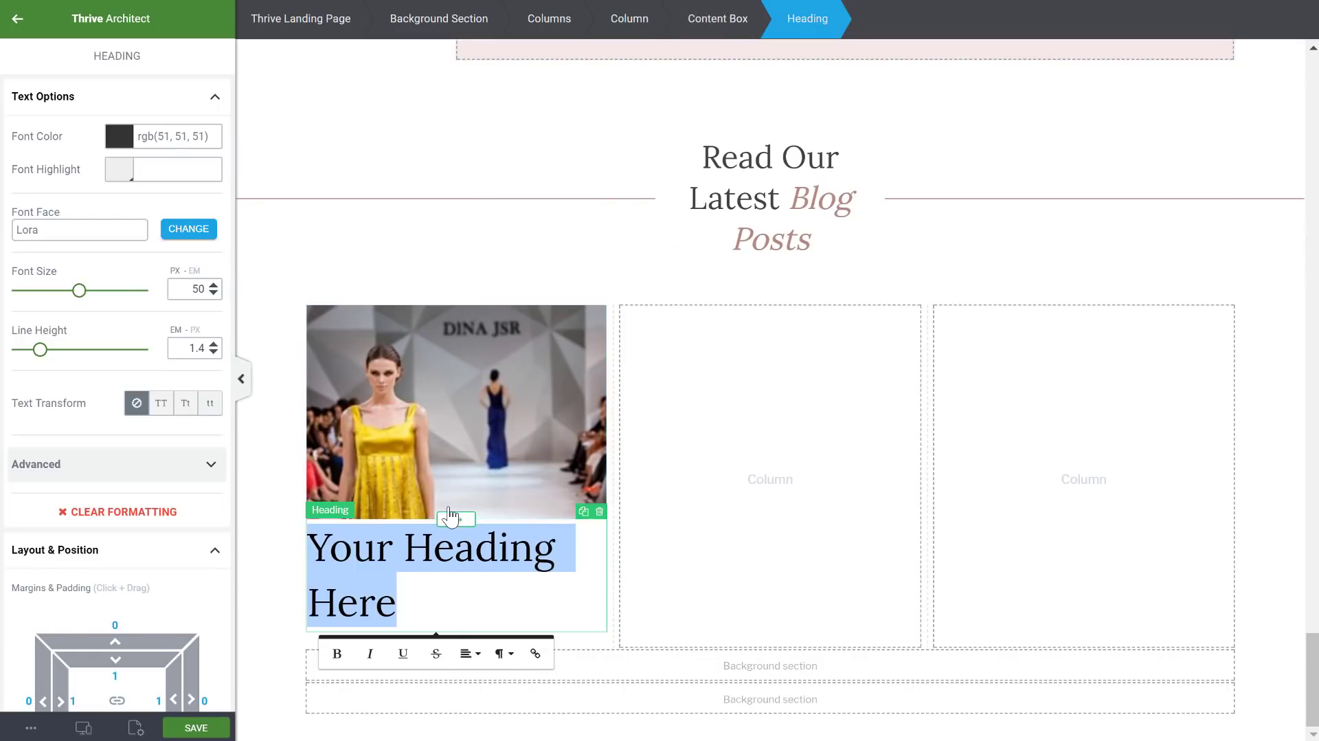
click(504, 653)
text(This is the Blog Post Title)
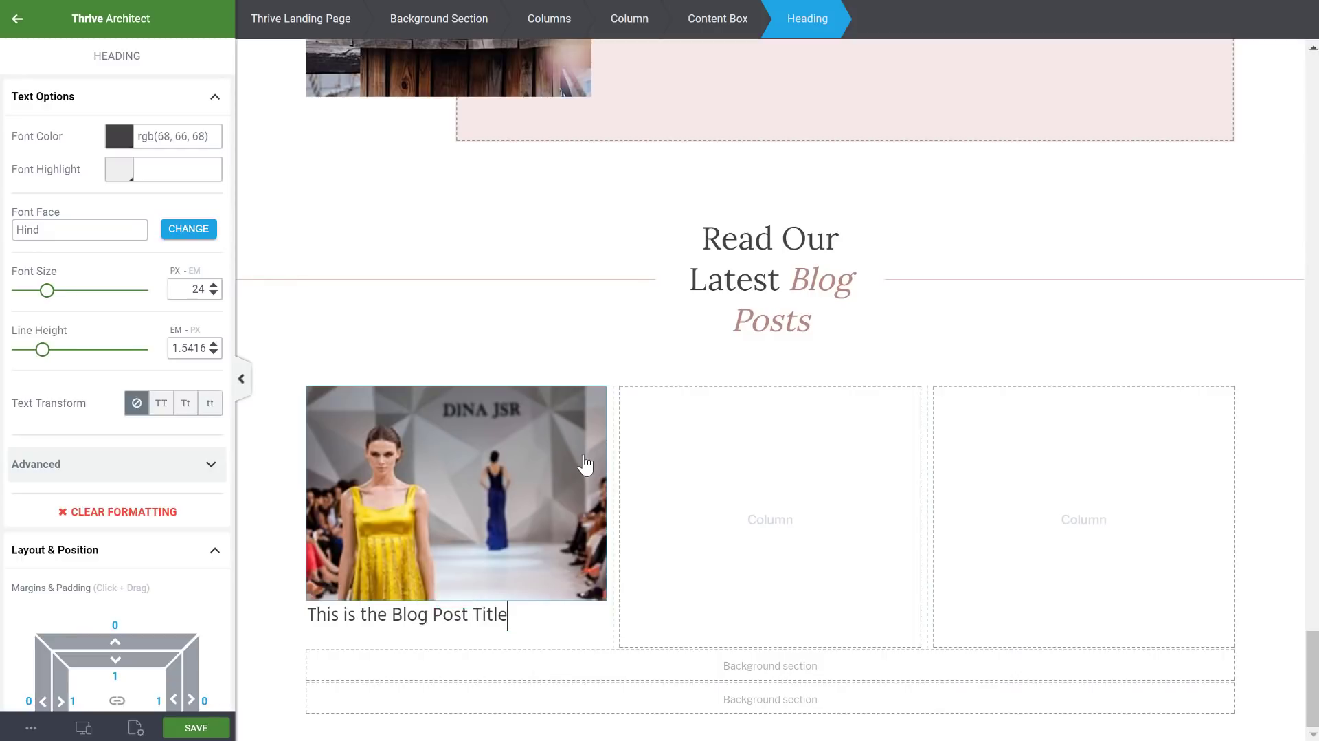
- Make the blog post title bold and center it
key(ctrl+a)
key(ctrl+b)
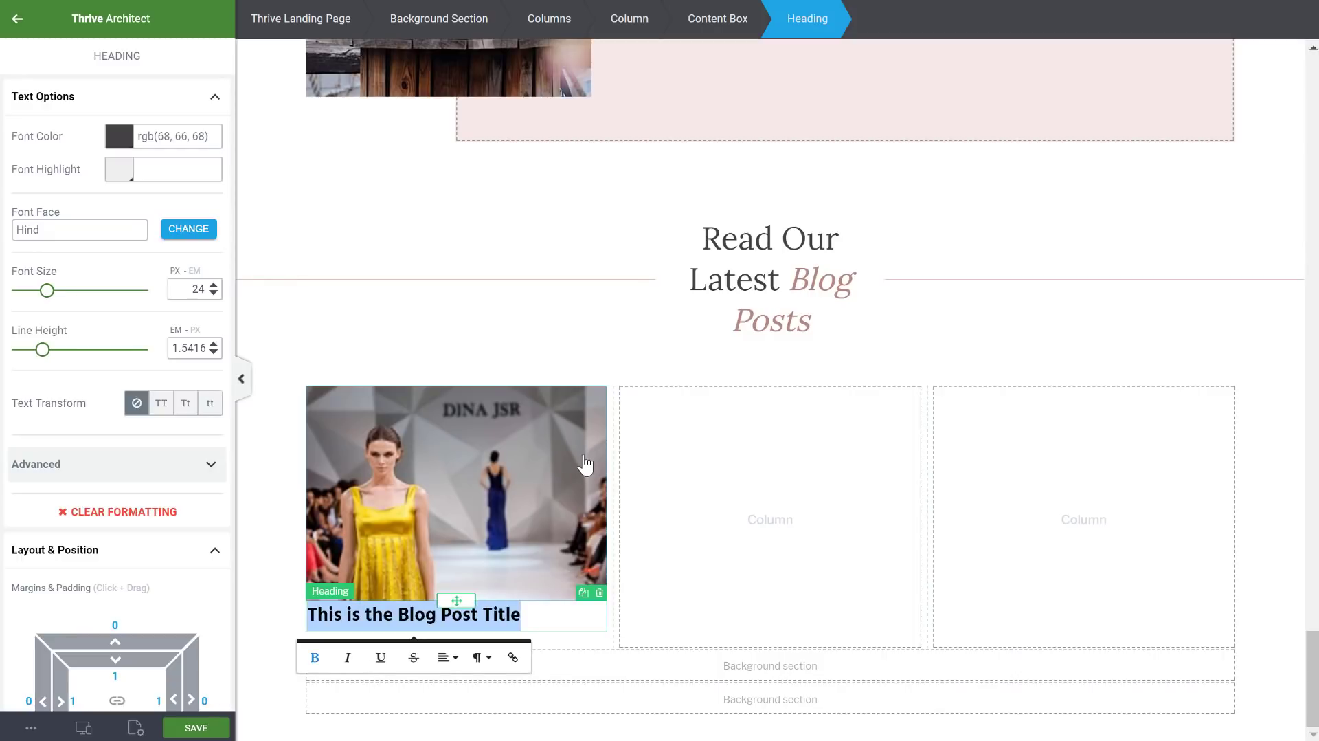
click(452, 665)
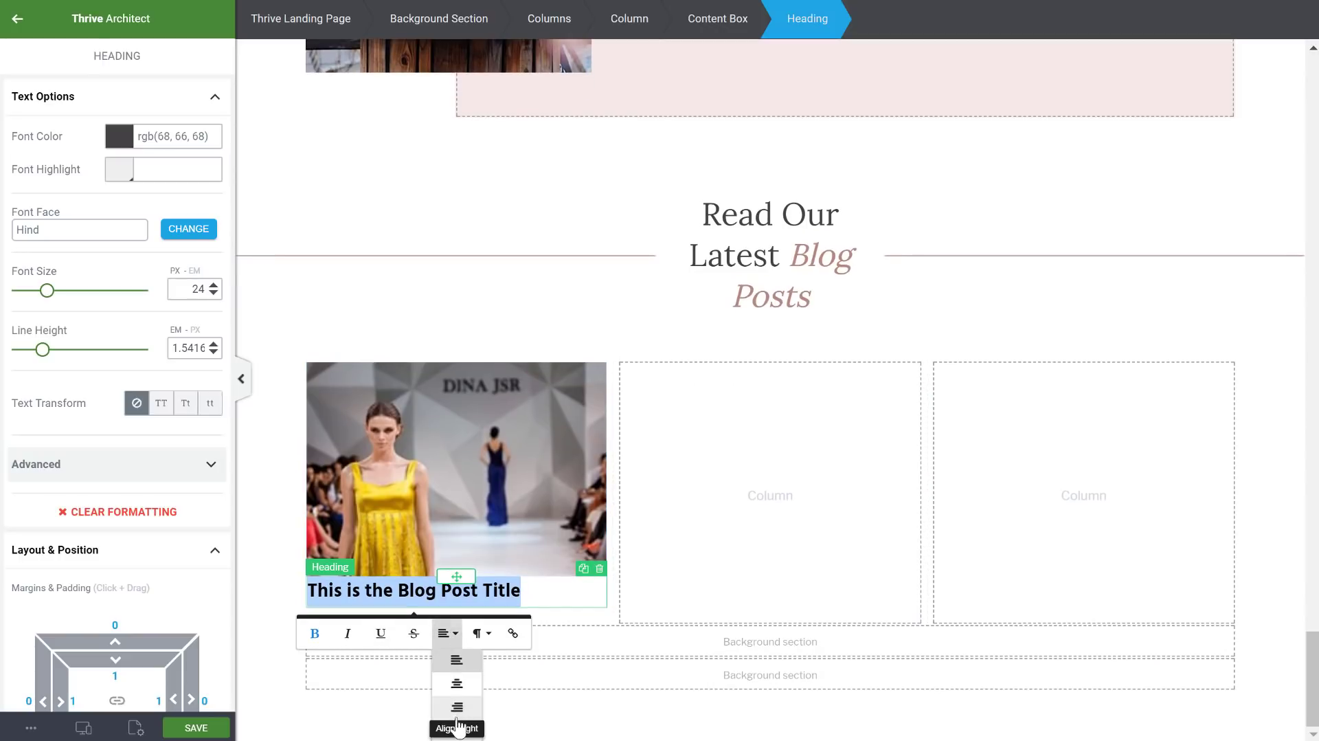
click(462, 684)
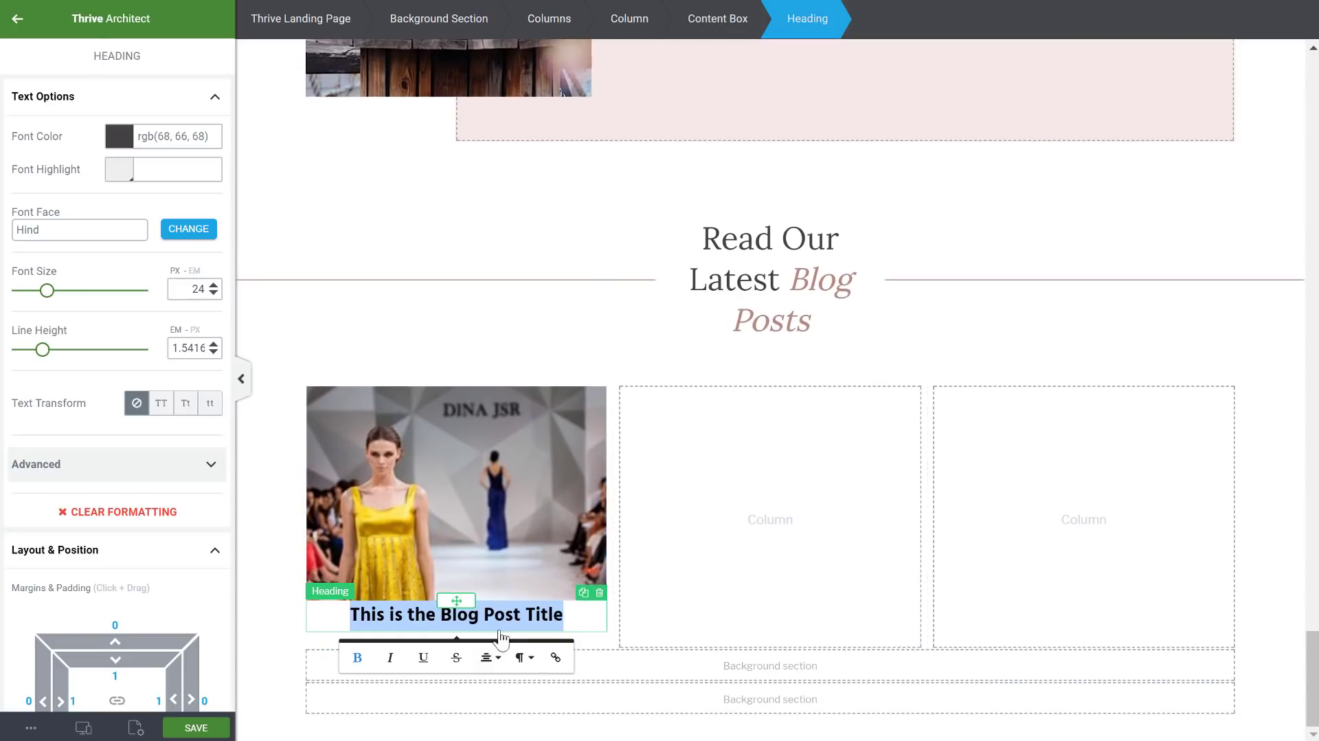
- Duplicate the short divider from the benefits section and move the copy beneath the blog post title
click(671, 332)
scroll(770, 339, up, 14)
scroll(769, 339, up, 3)
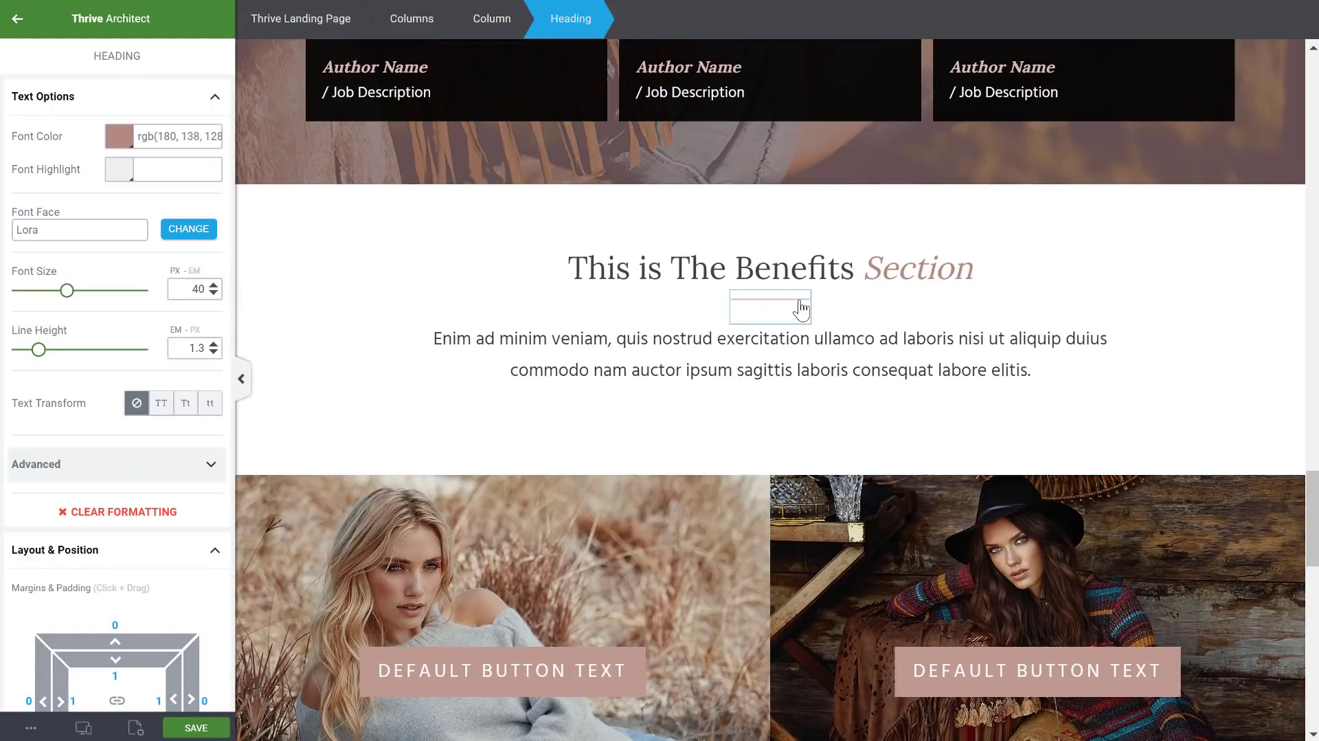
click(804, 310)
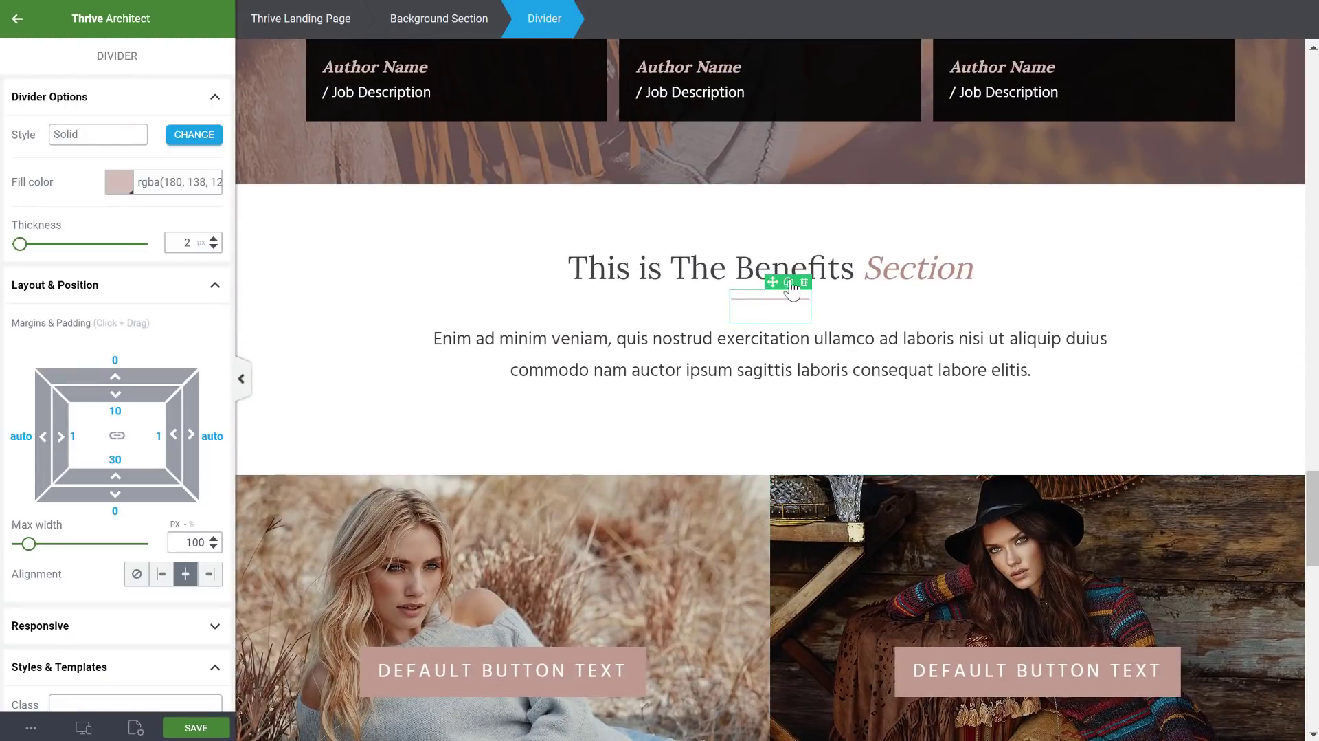
click(789, 283)
scroll(719, 427, down, 8)
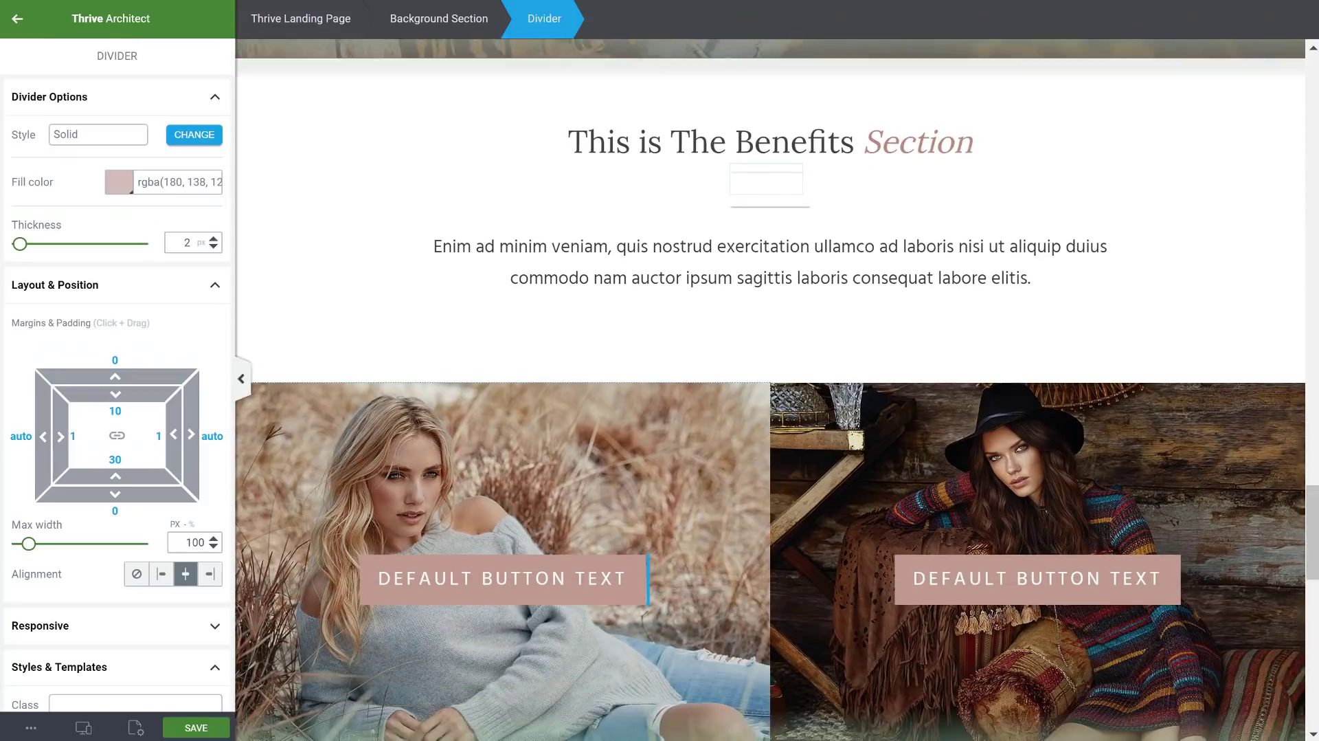
scroll(573, 714, down, 10)
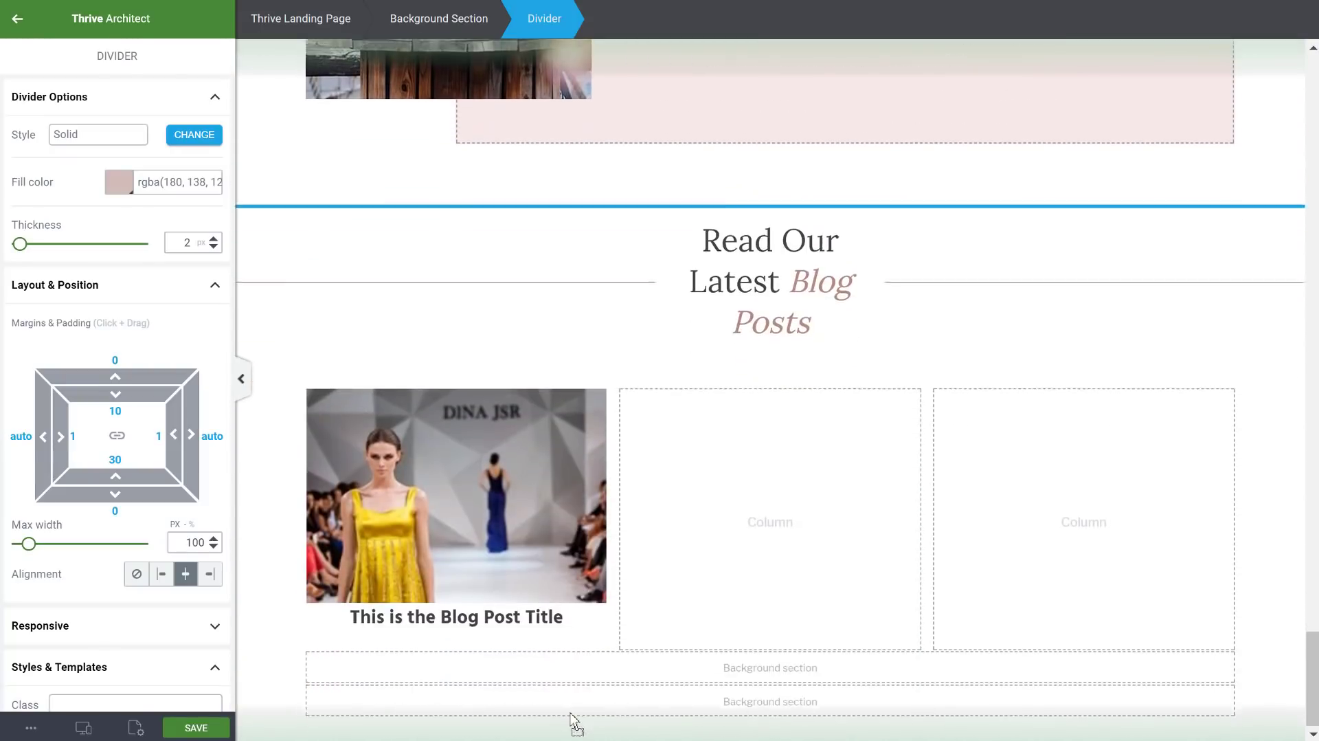
click(470, 628)
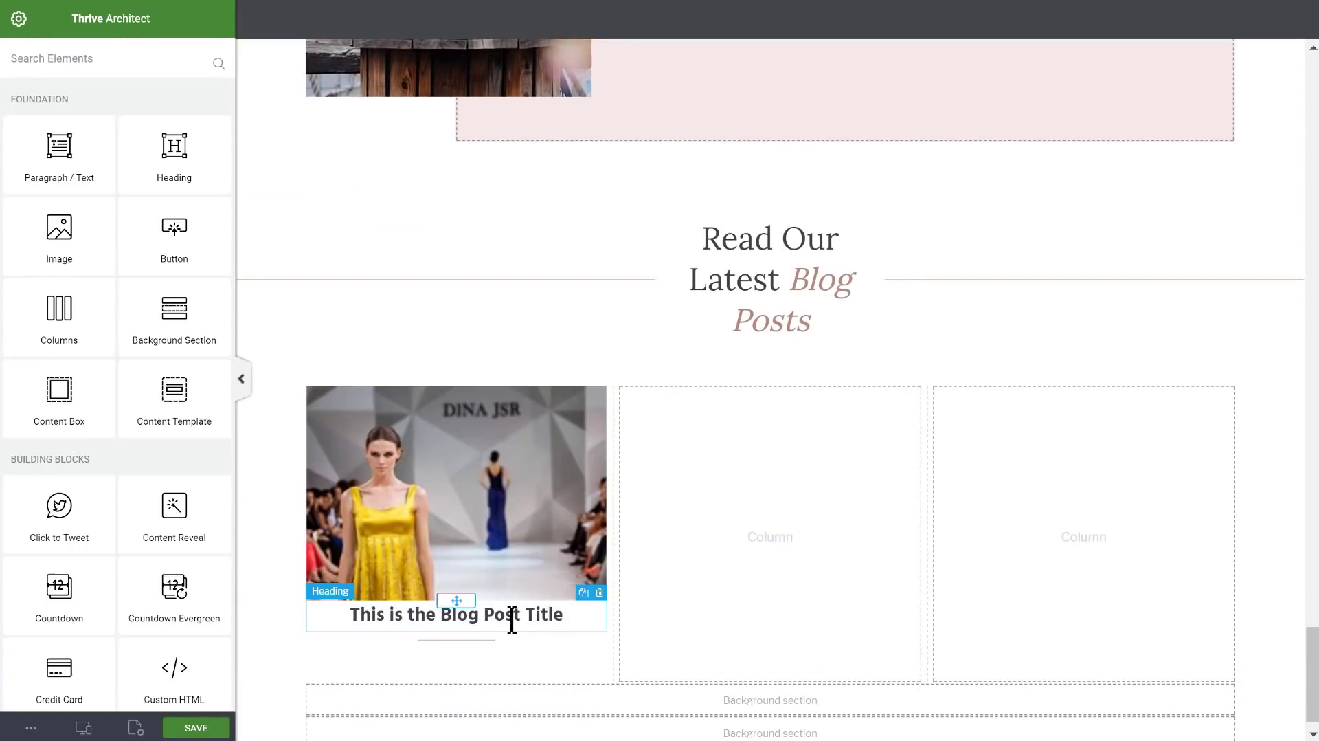
- Duplicate the author section's lorem ipsum paragraph and move the copy beneath the blog post's divider
scroll(818, 324, up, 3)
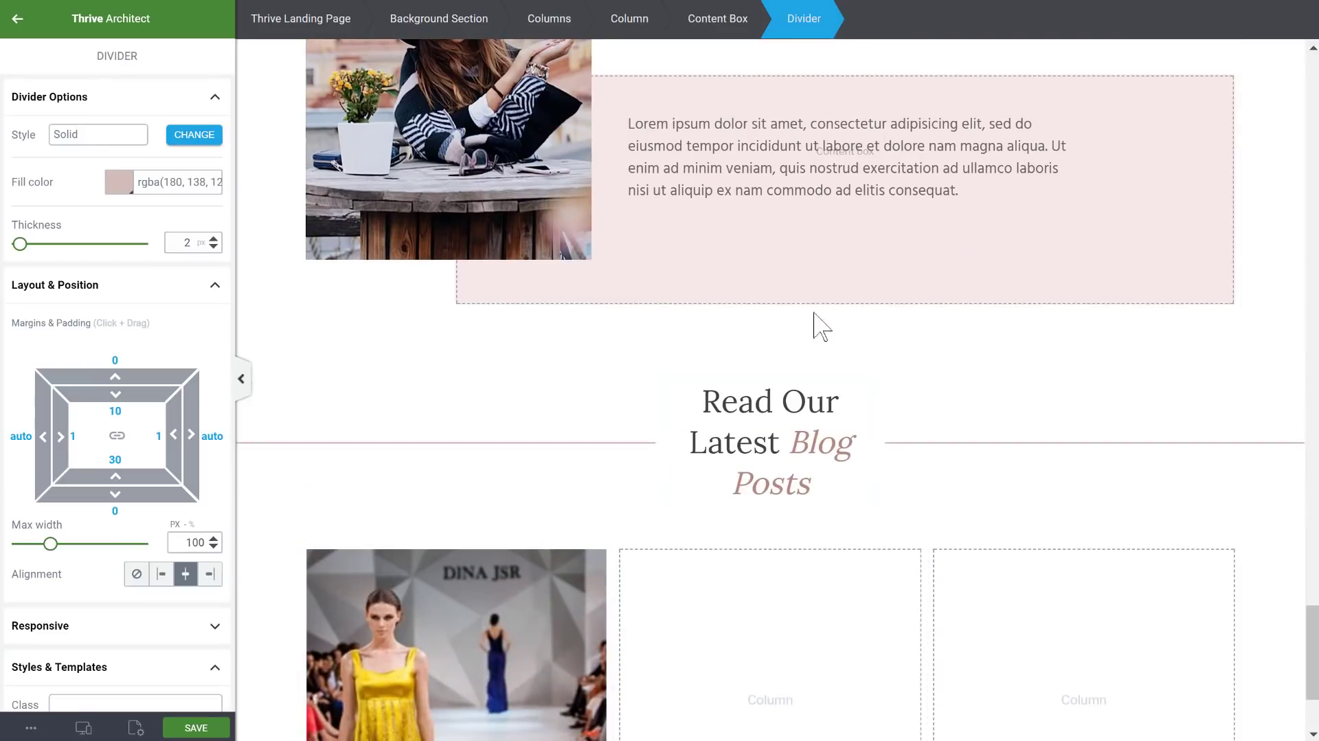
click(833, 174)
click(1051, 106)
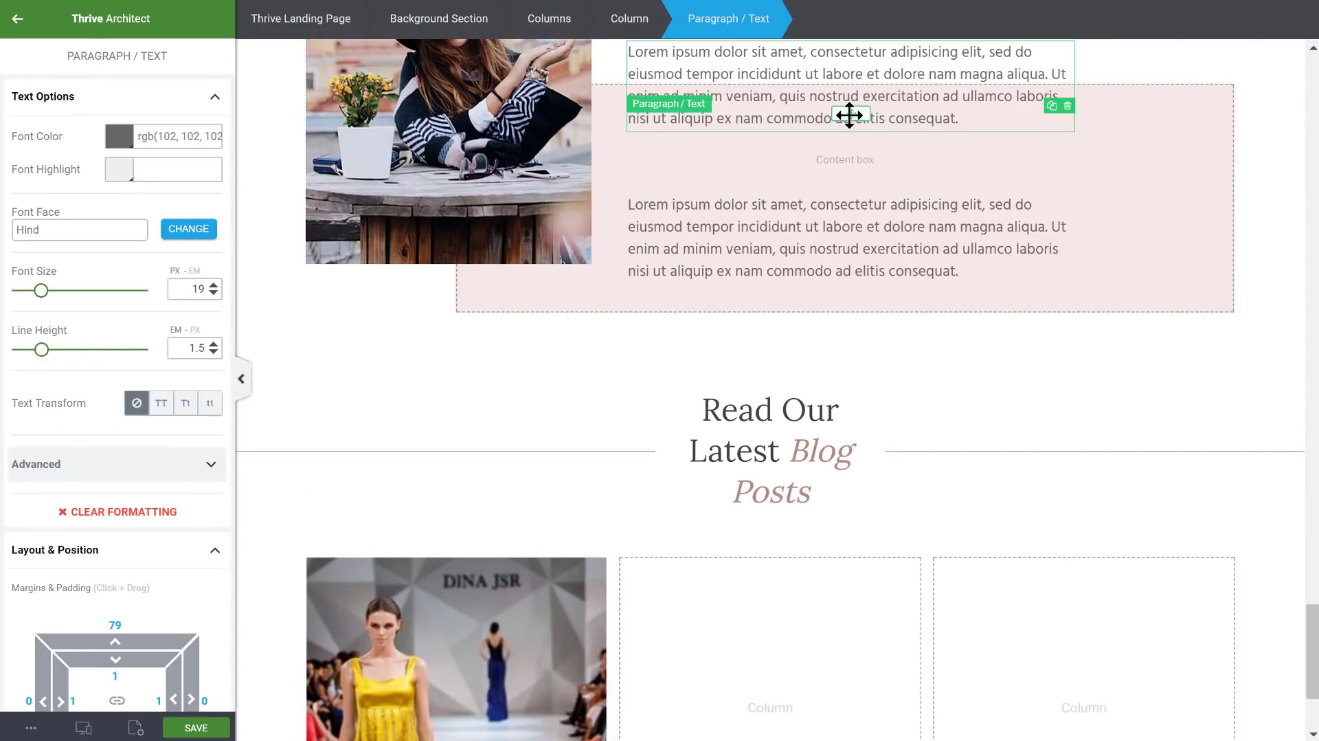
drag(852, 114, 472, 622)
scroll(657, 597, down, 3)
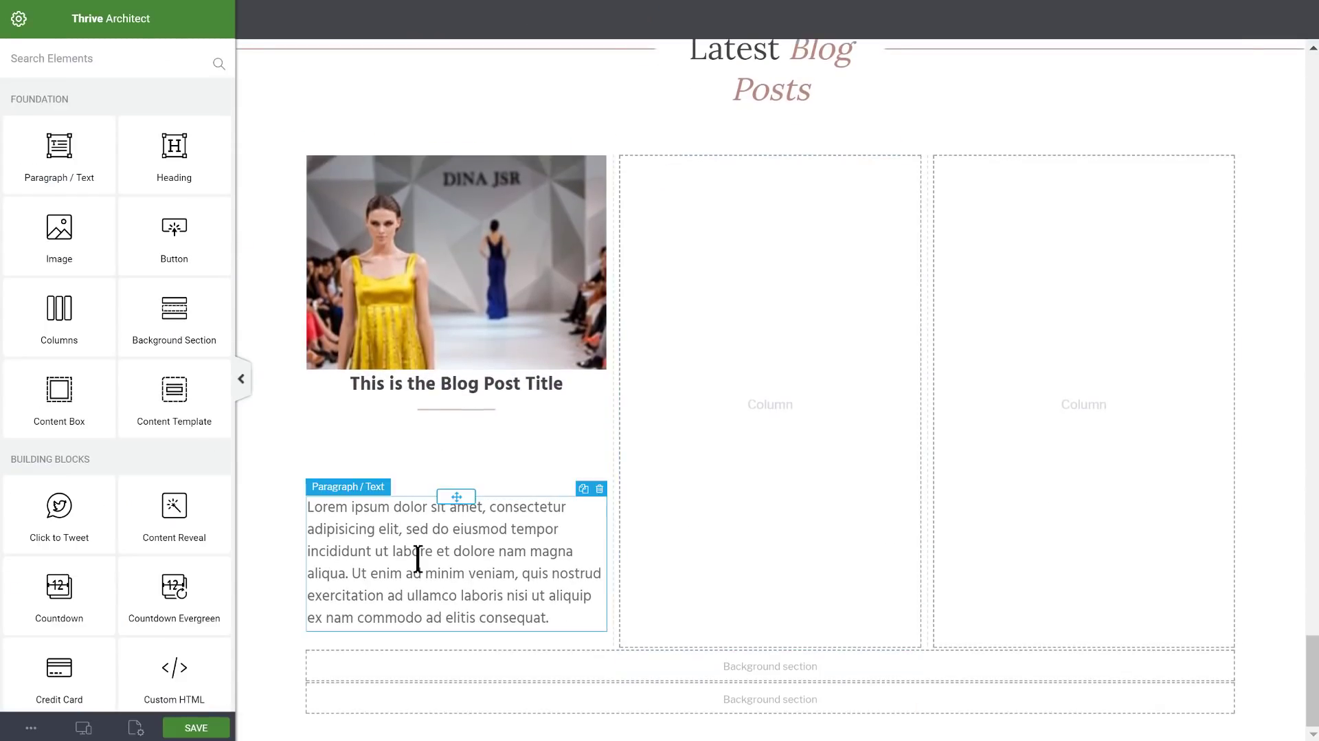
- Set the top margin of the blog card's lorem ipsum paragraph to 0
click(417, 558)
scroll(130, 378, down, 4)
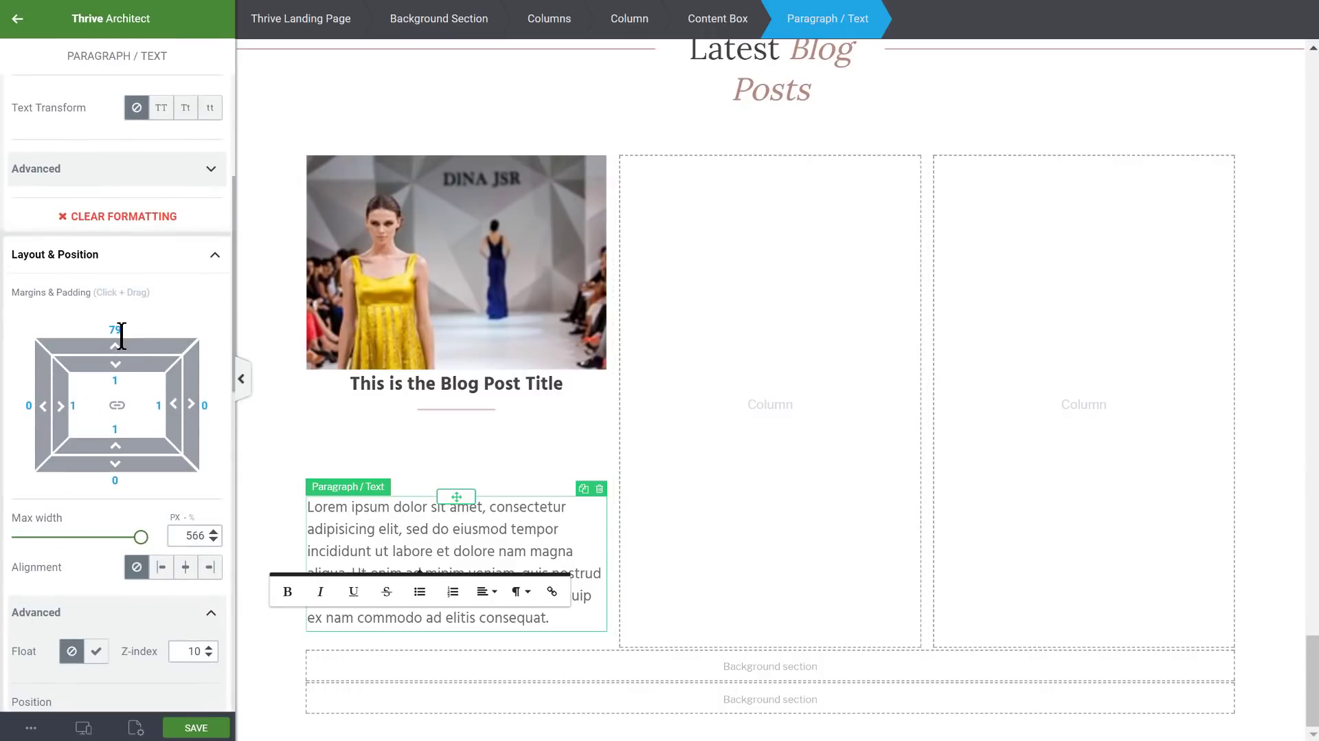
click(121, 335)
text(0)
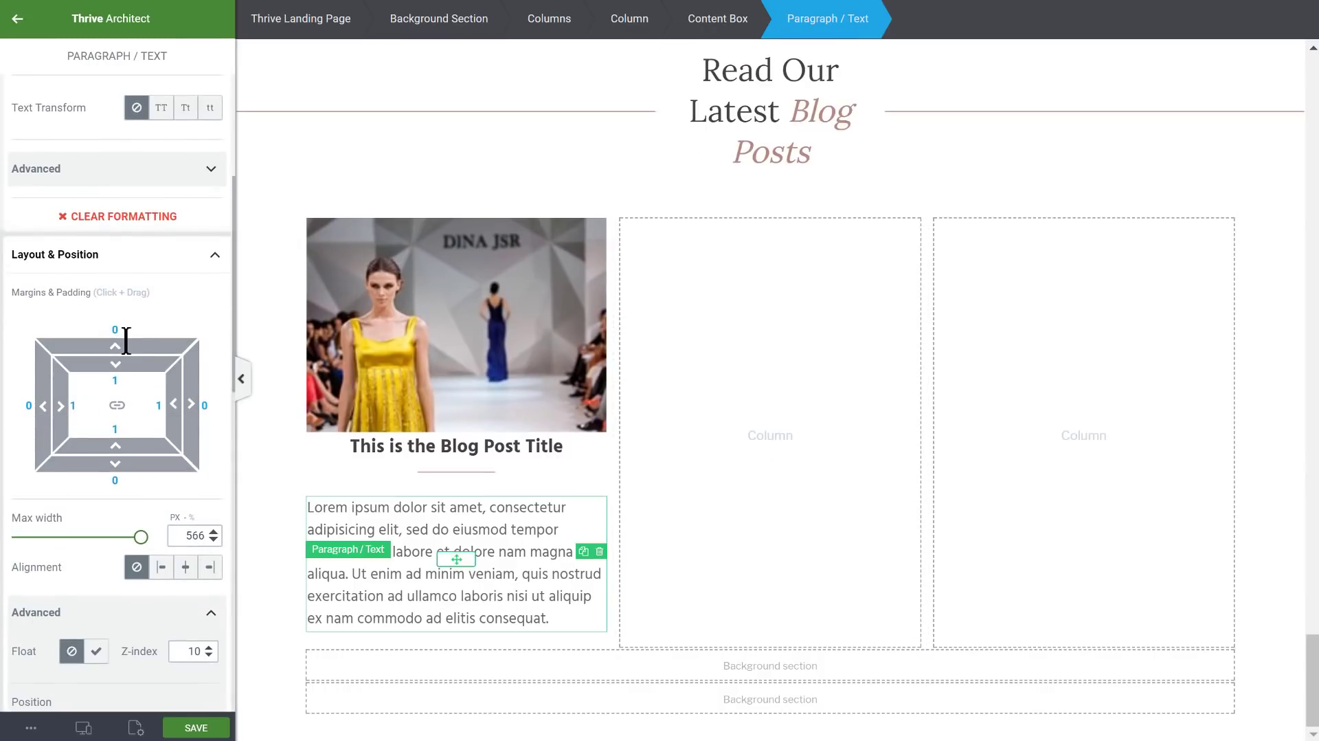
- Set the top and bottom padding of the divider under the blog post title to 20
click(459, 481)
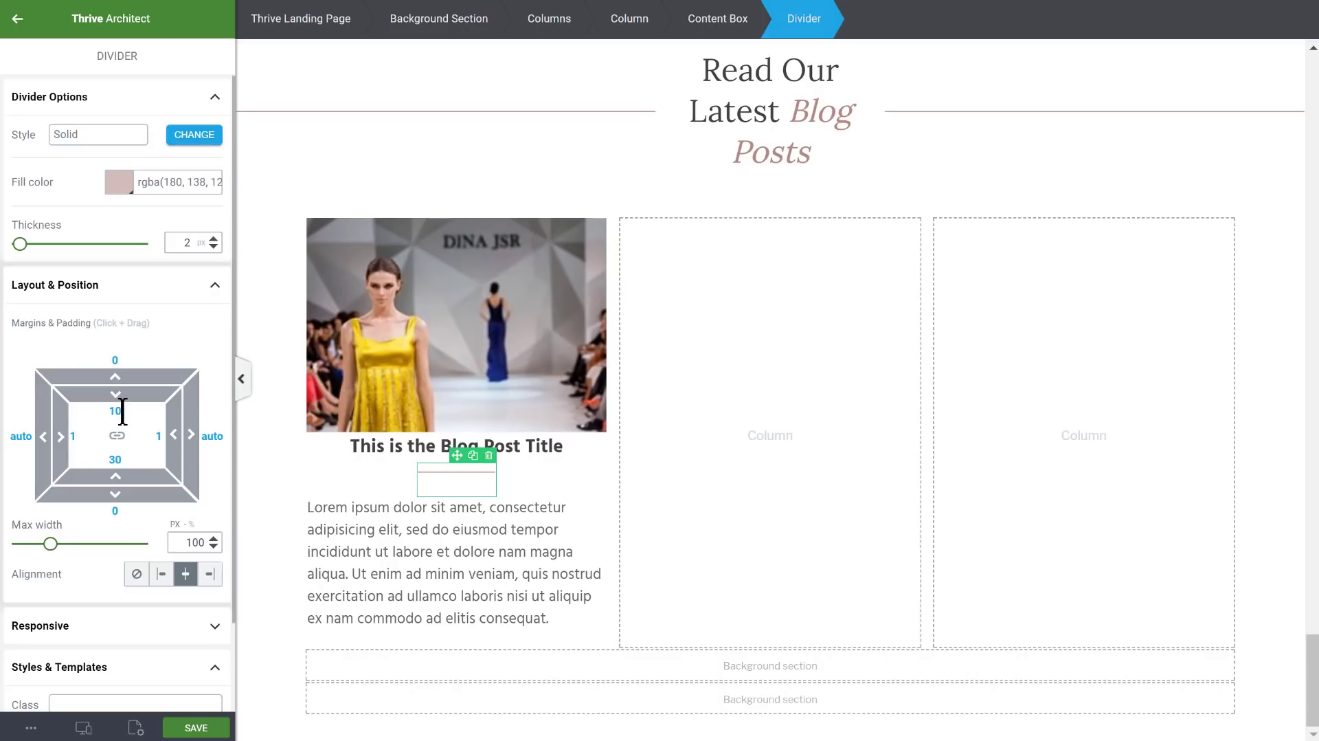
text(2)
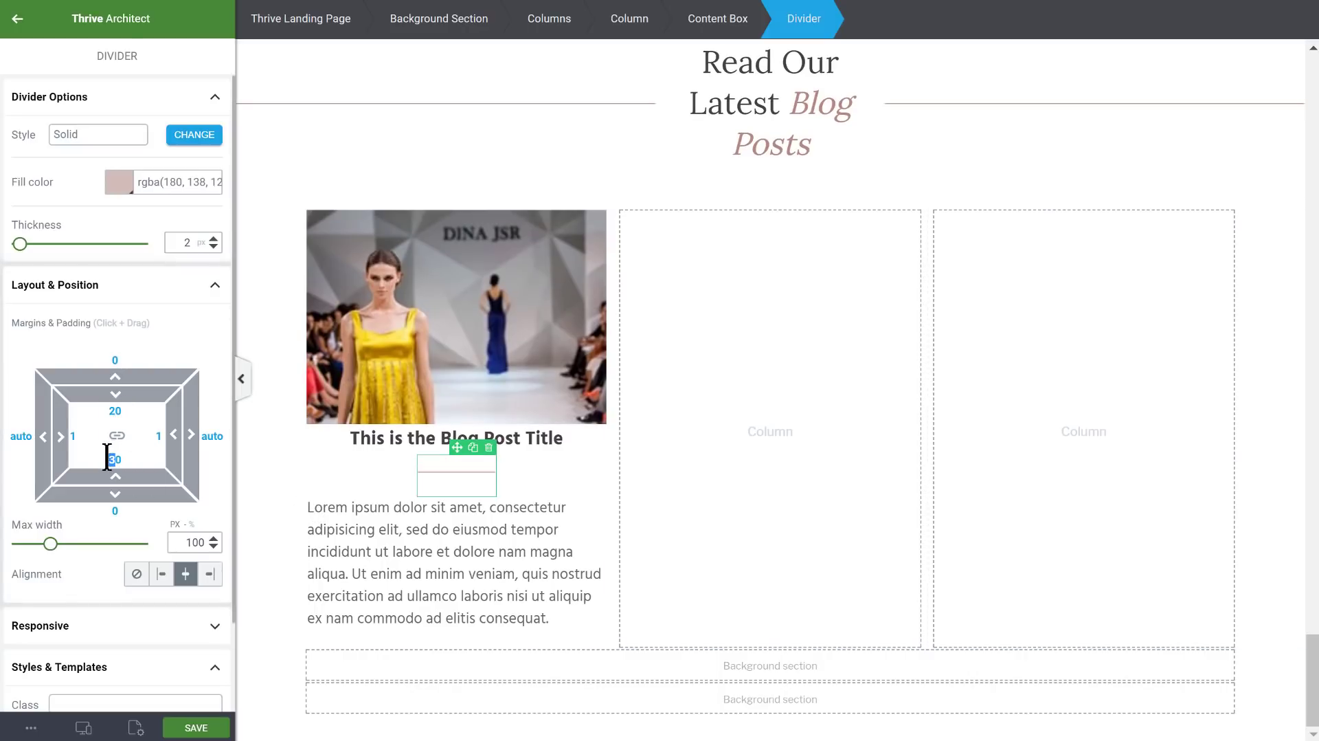
text(2)
click(238, 462)
click(17, 19)
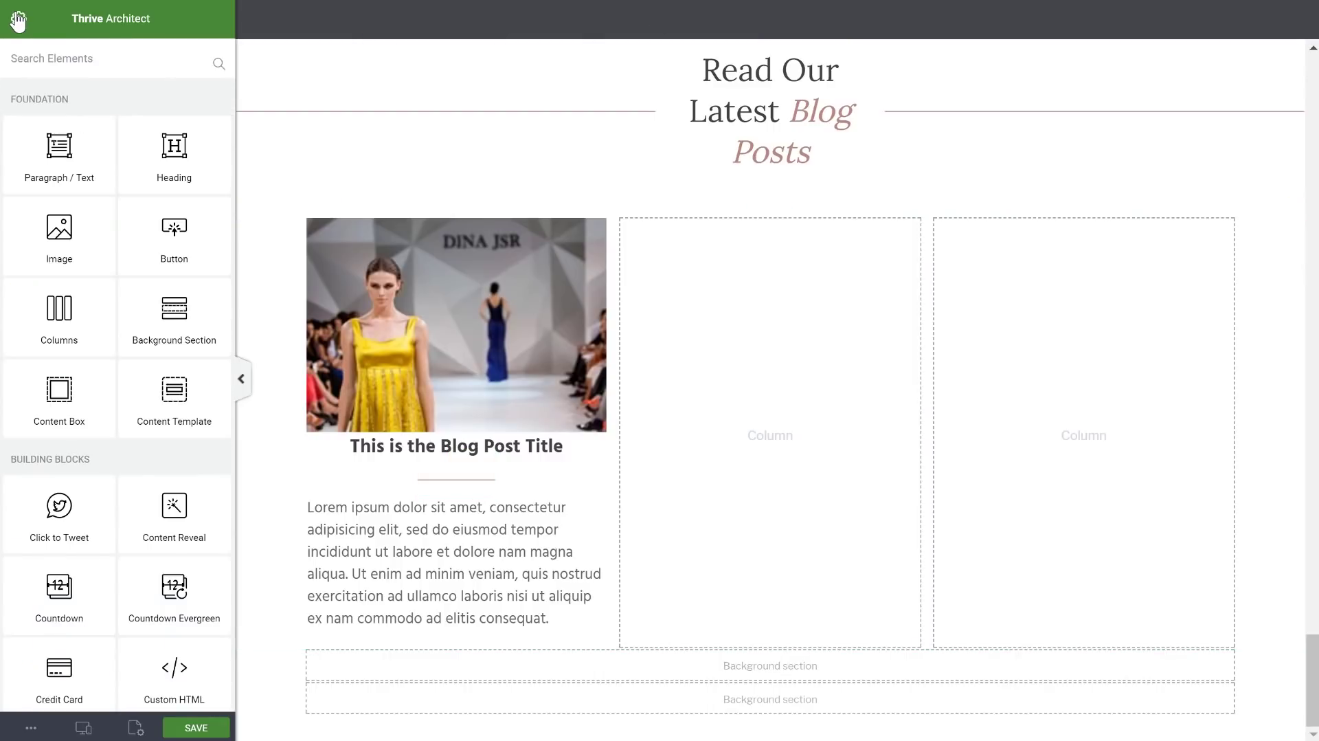
- Give the blog card's content box a 1 px solid border in the saved light pink color #f6e8e5
click(335, 485)
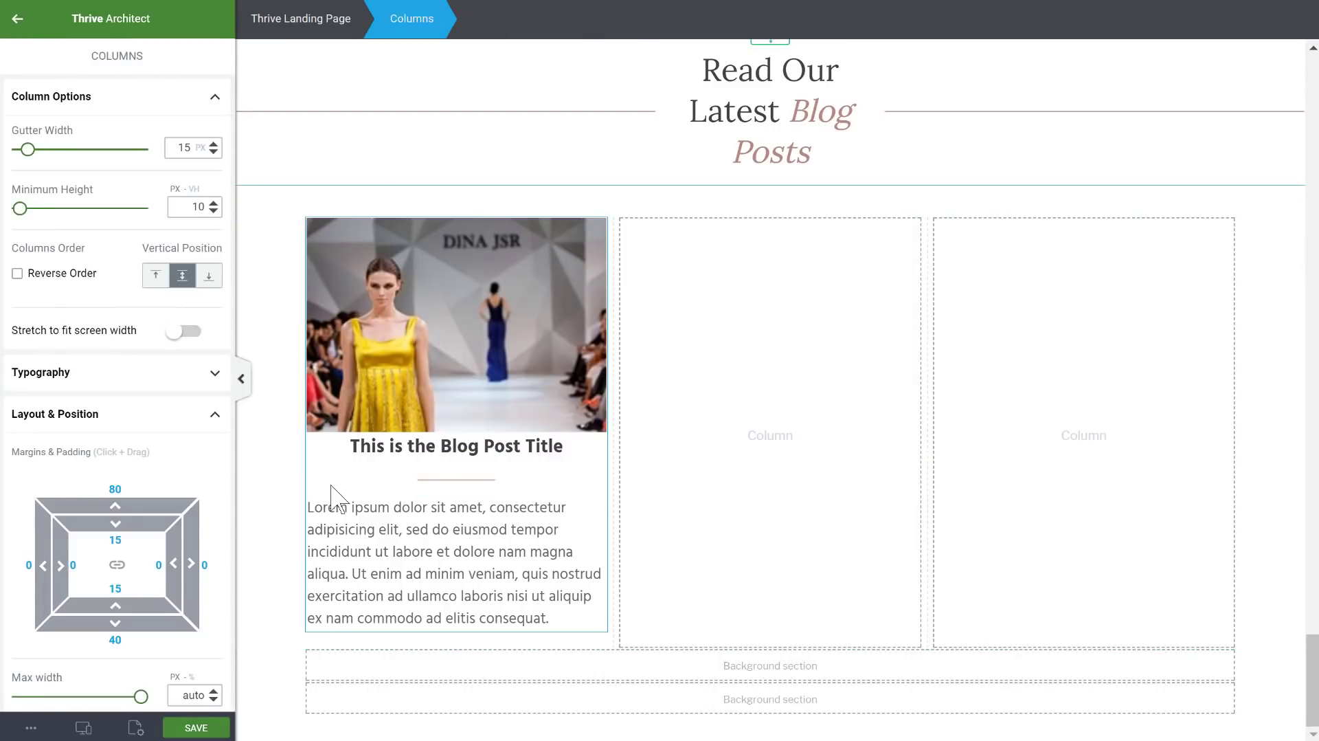
click(338, 474)
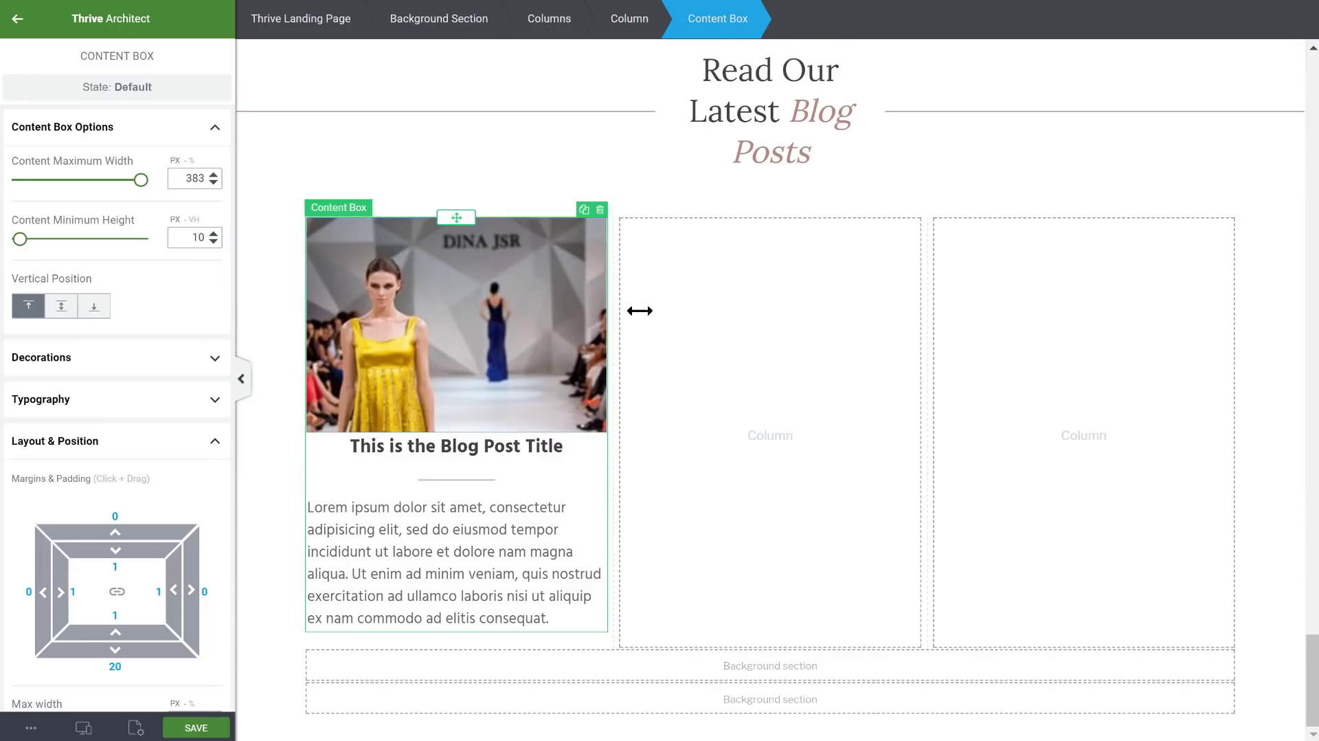
scroll(171, 374, down, 10)
scroll(144, 275, down, 3)
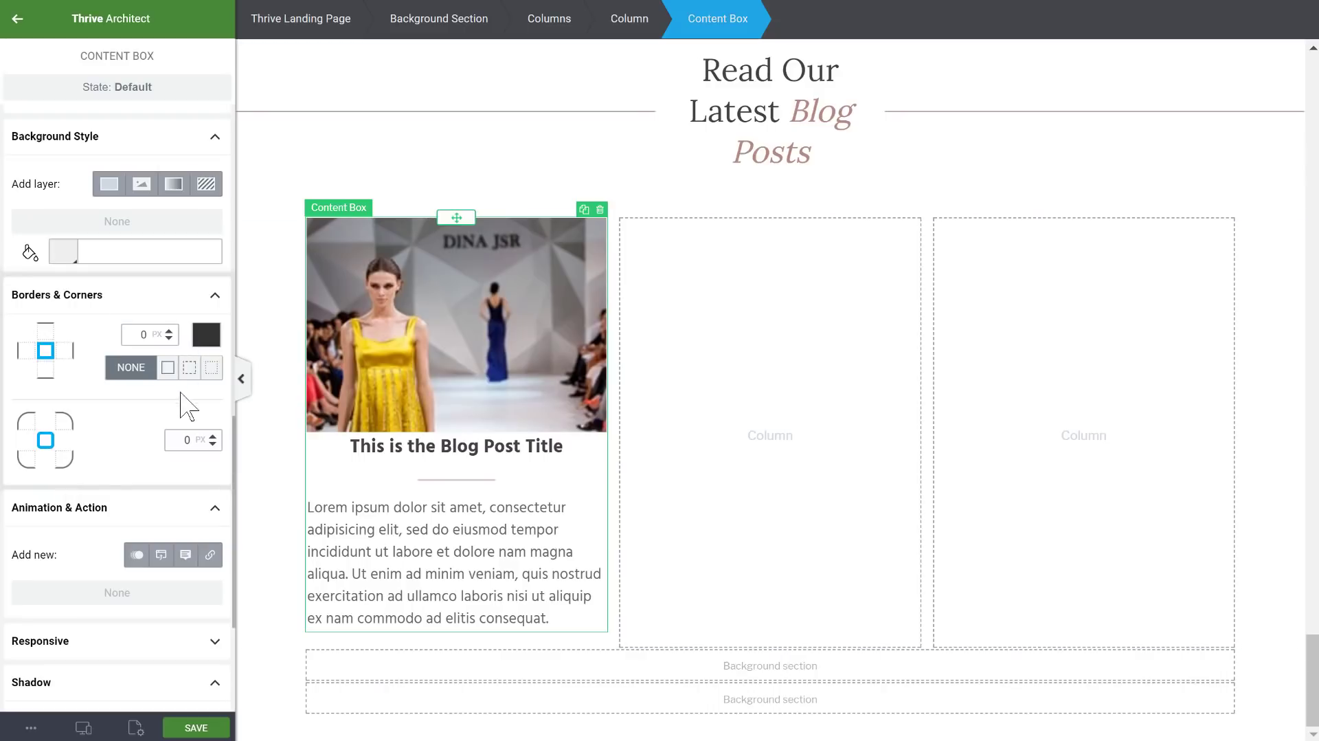
click(201, 335)
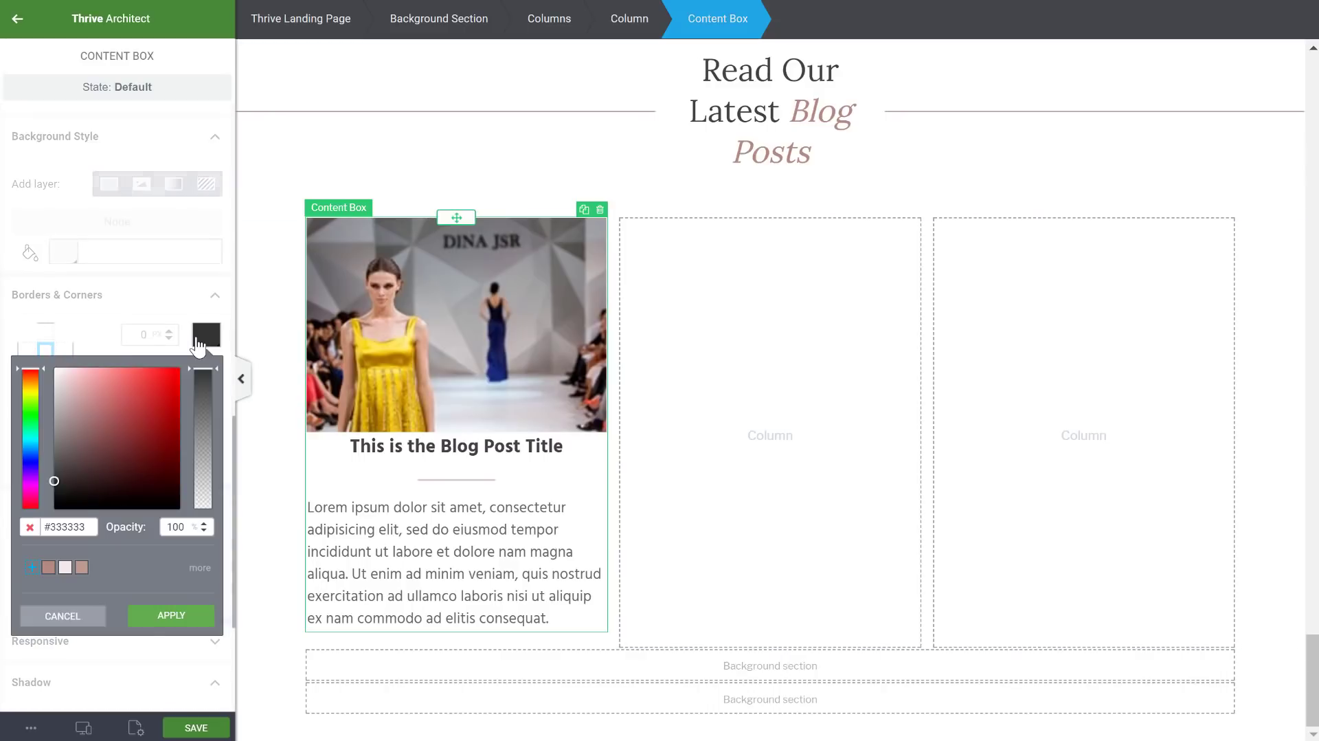
click(81, 568)
click(65, 567)
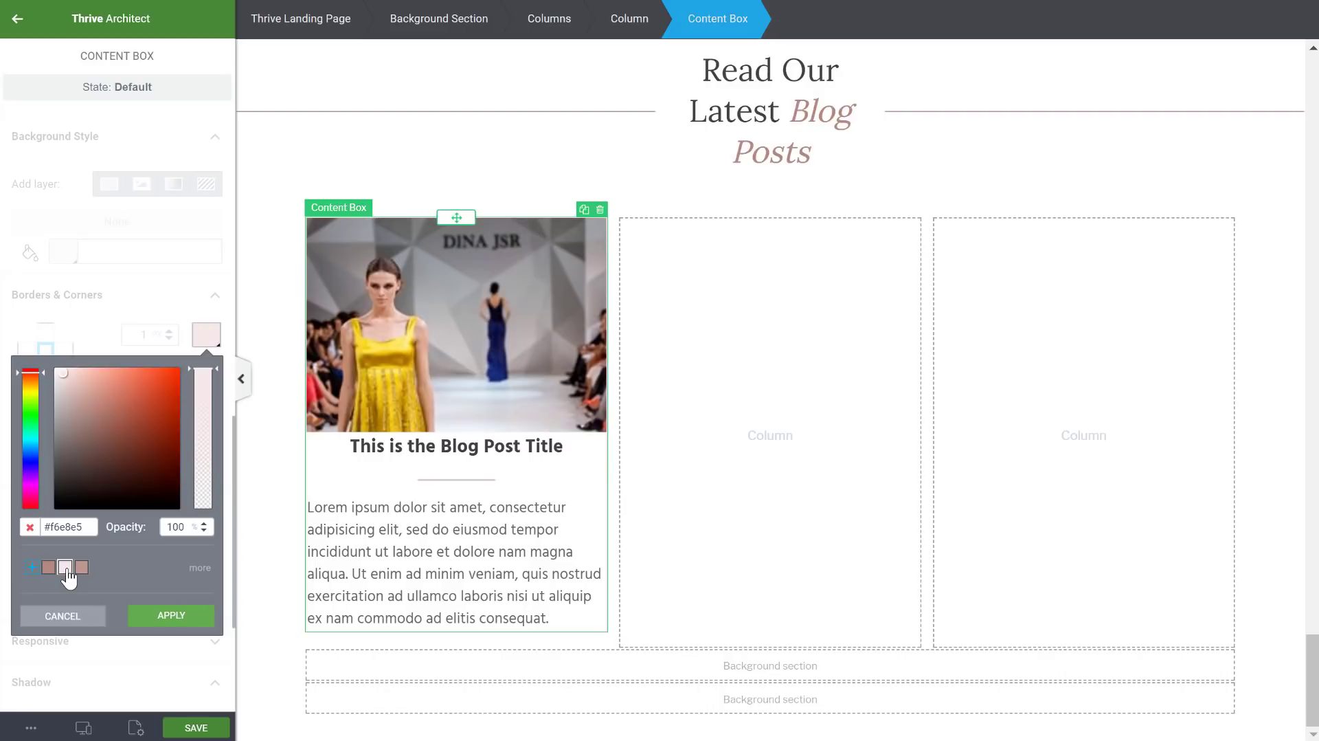
click(172, 615)
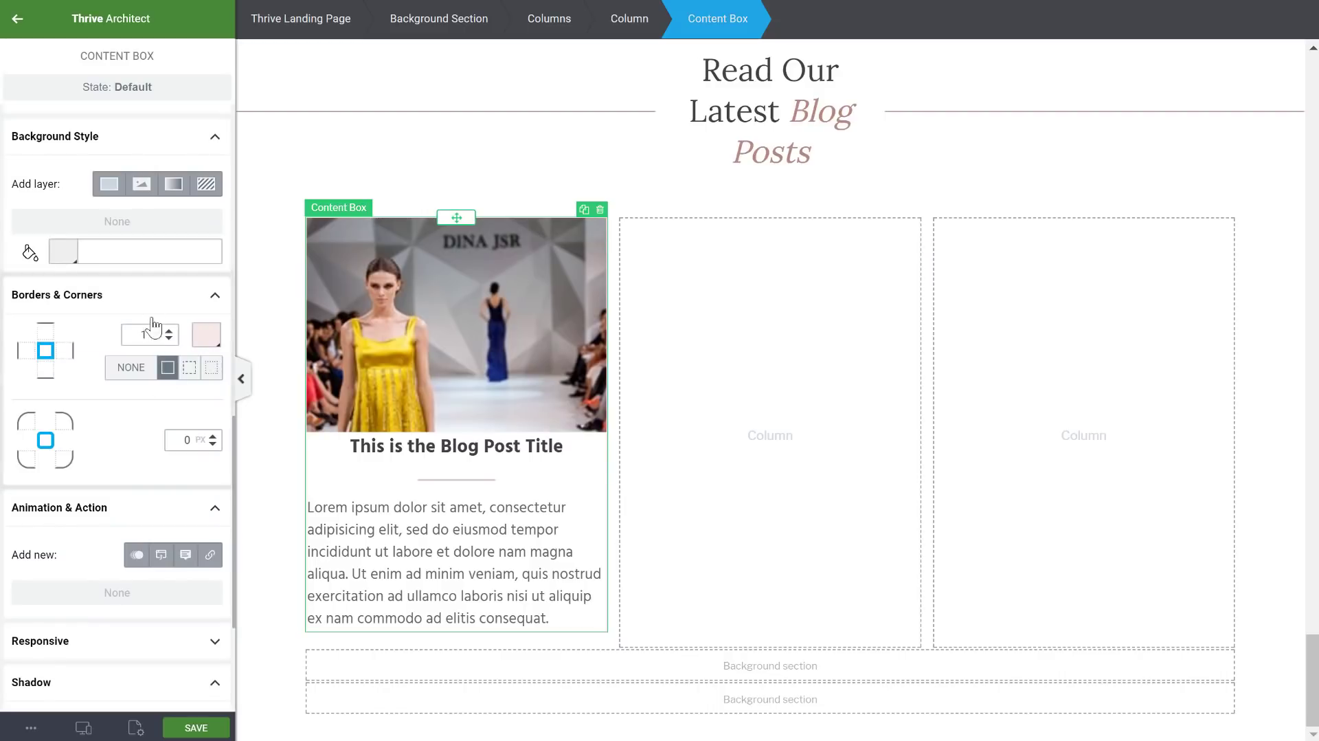
scroll(127, 292, up, 5)
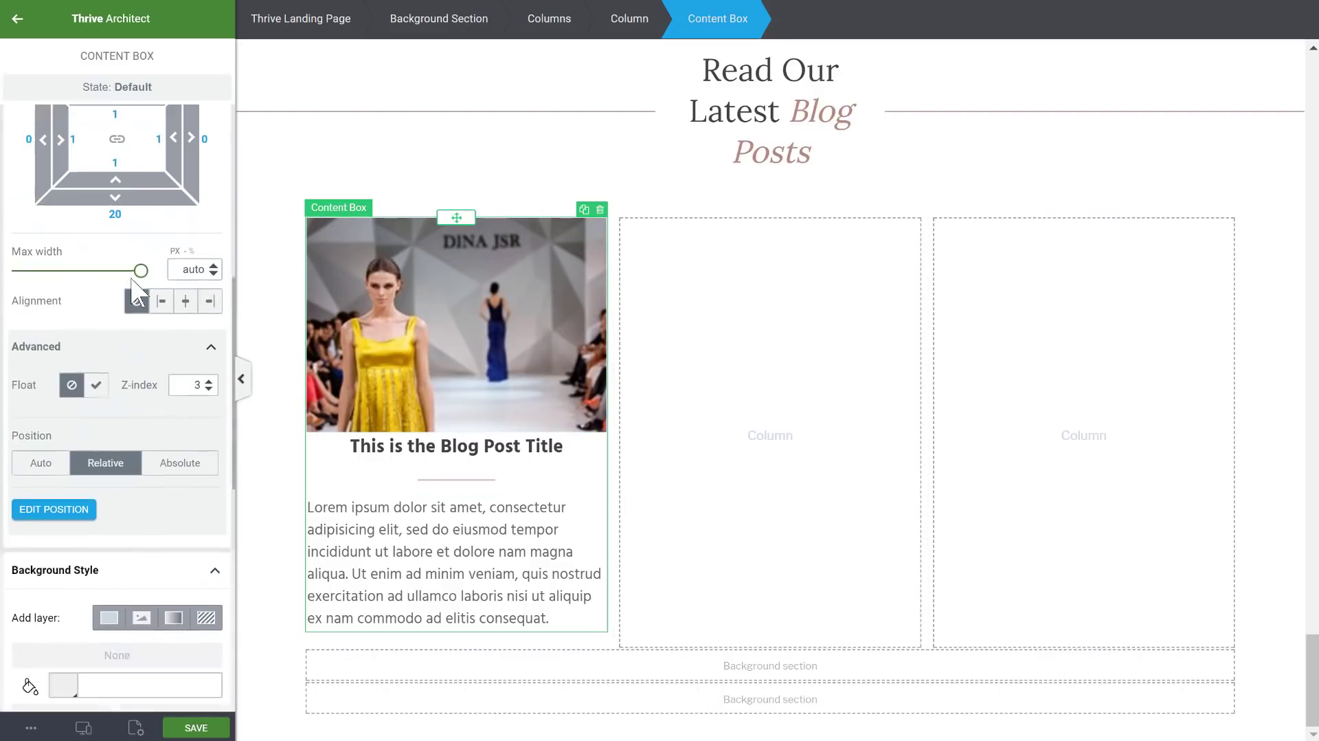
click(483, 171)
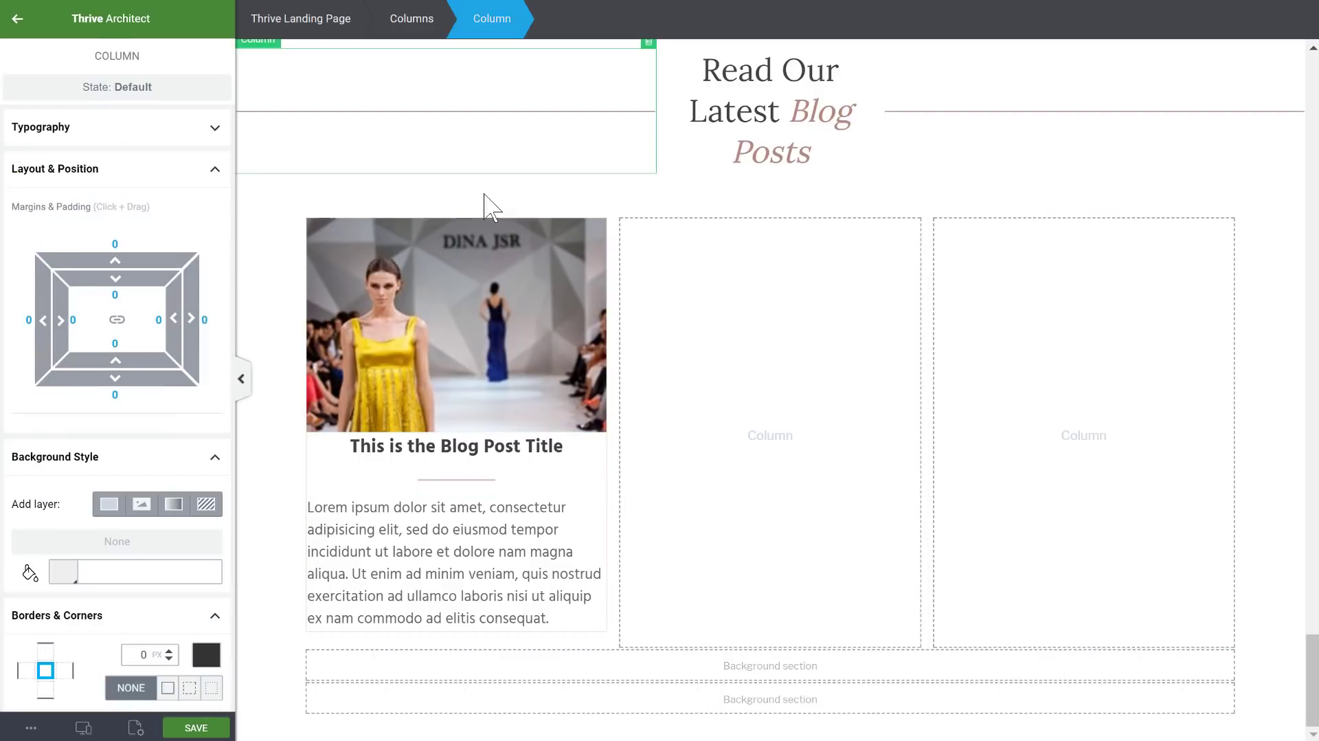
- Add an icon element between the card image and the blog post title, using the long right arrow icon
click(15, 26)
scroll(103, 220, down, 7)
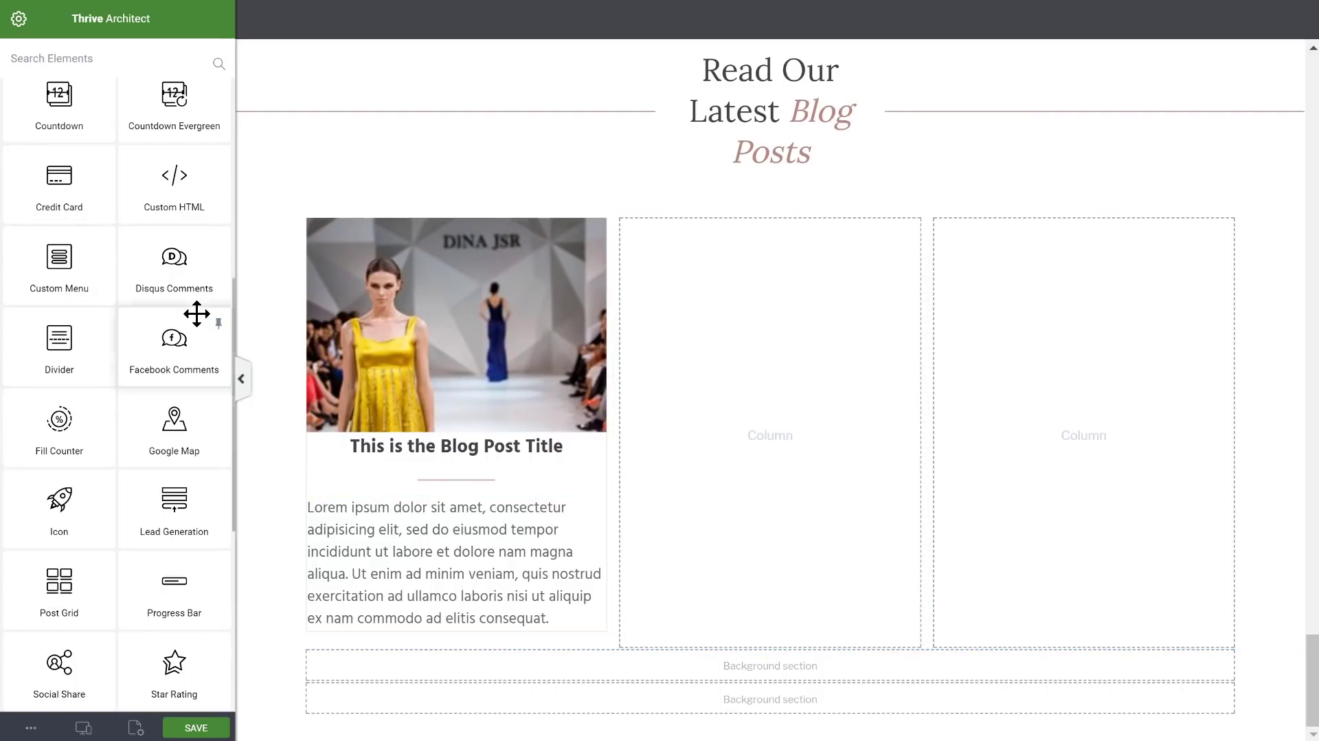
drag(79, 515, 457, 439)
click(461, 418)
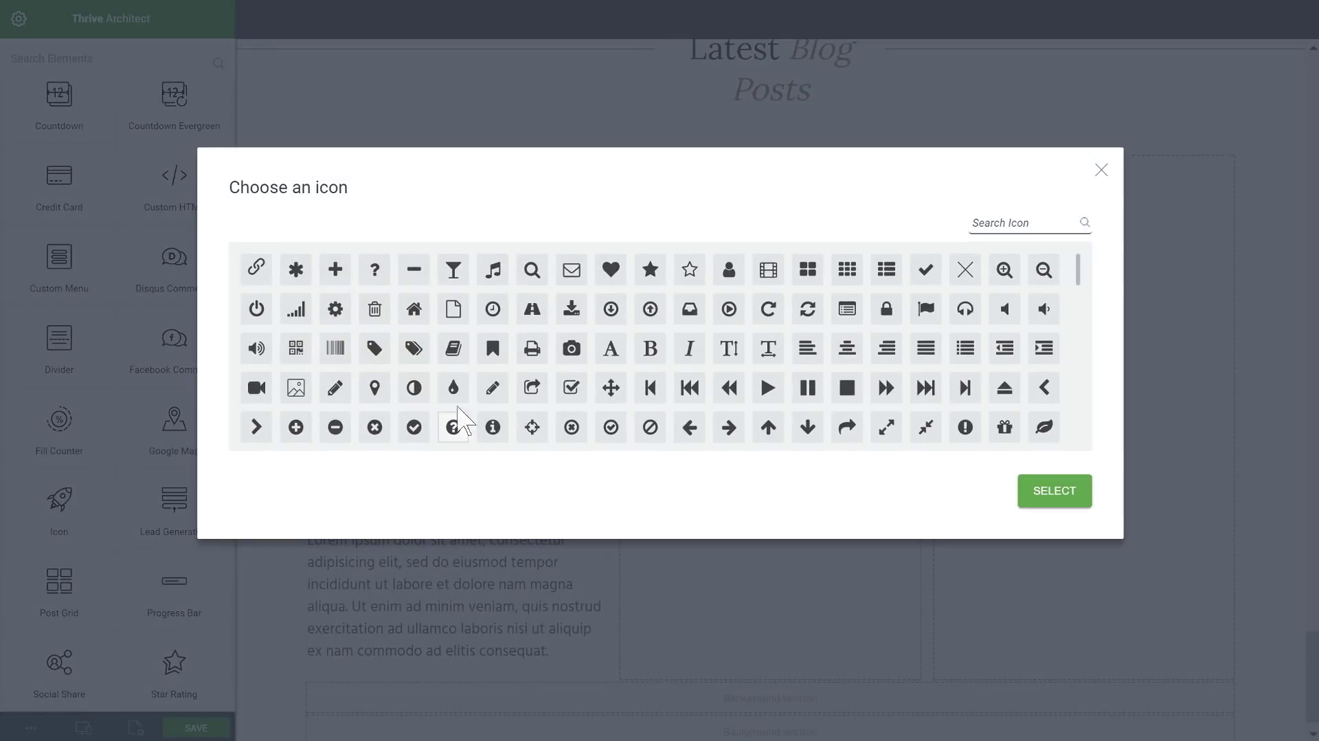
text(righ)
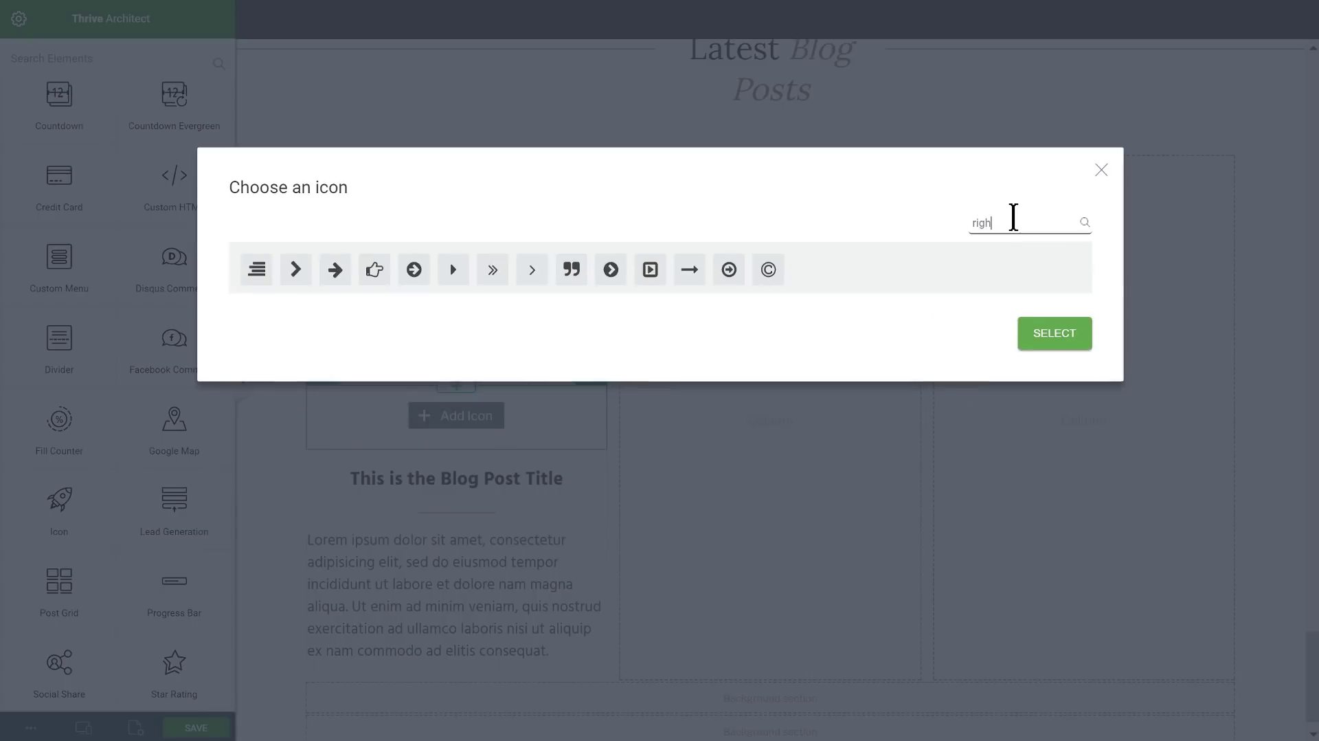
click(1053, 334)
- Set the arrow icon's size to 24 px and its color to white
double_click(185, 226)
text(20)
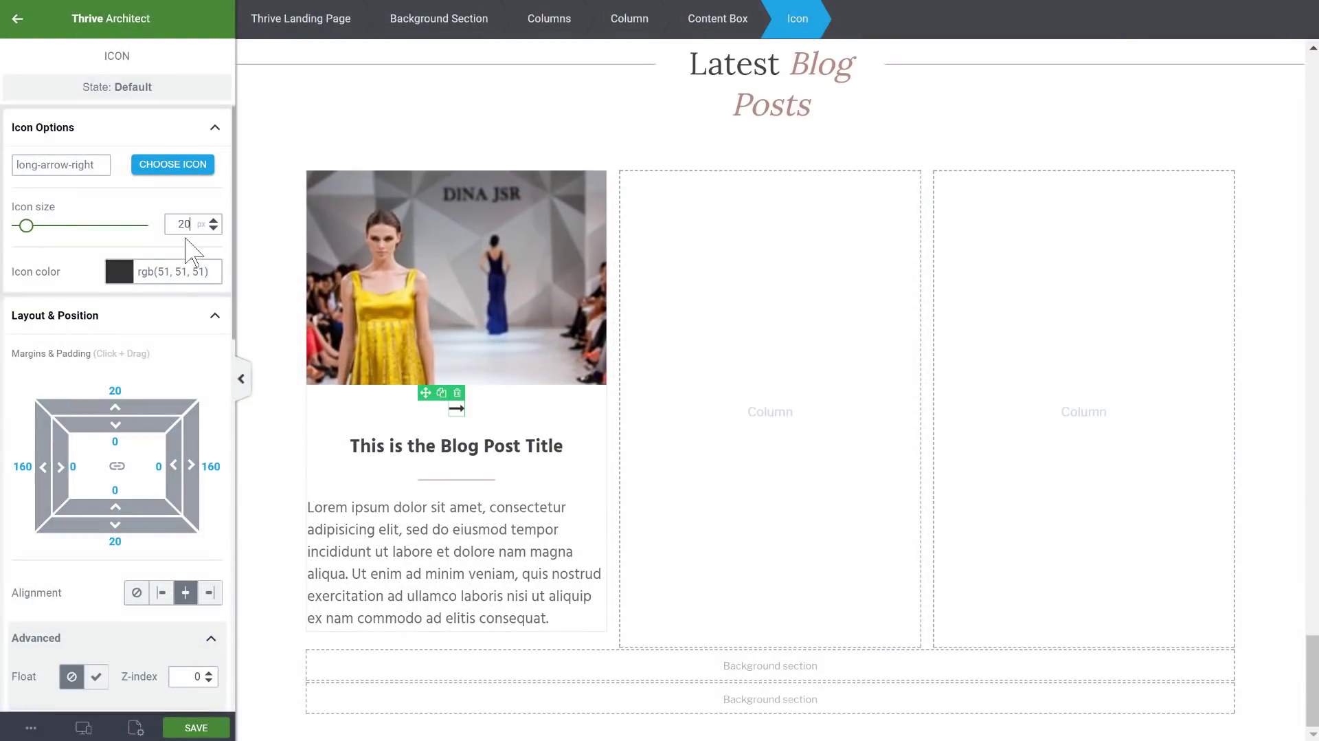
key(Up)
key(Up)
key(Up)
key(Up)
click(134, 285)
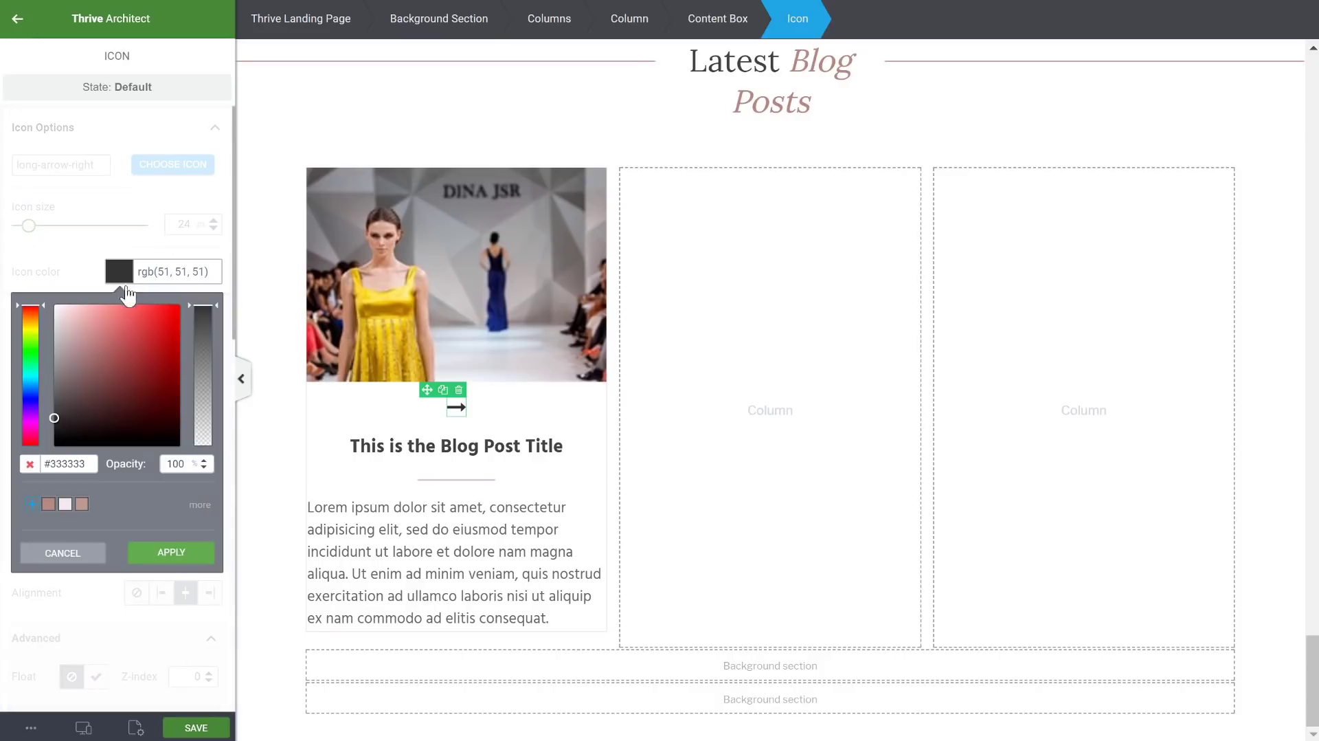
drag(129, 306, 6, 221)
click(171, 554)
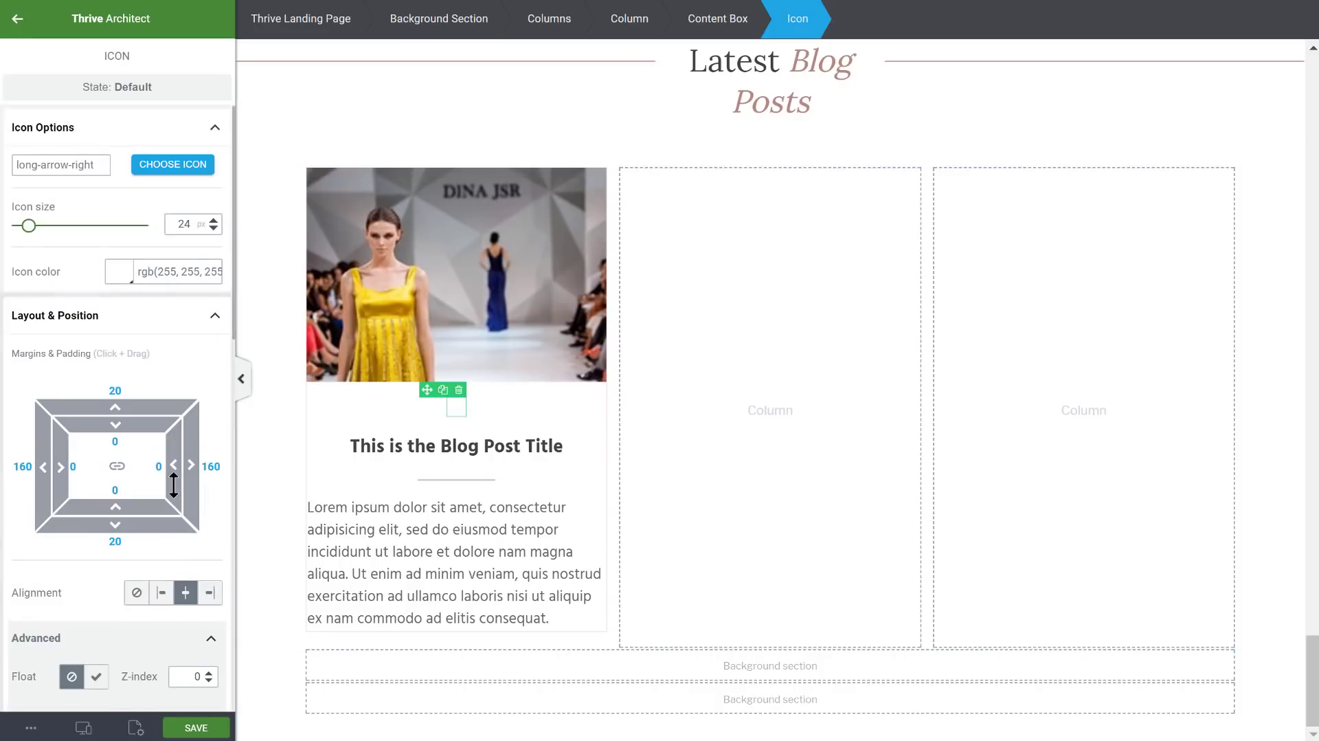
- Give the arrow icon a black #000000 background at 90% opacity
scroll(171, 495, down, 8)
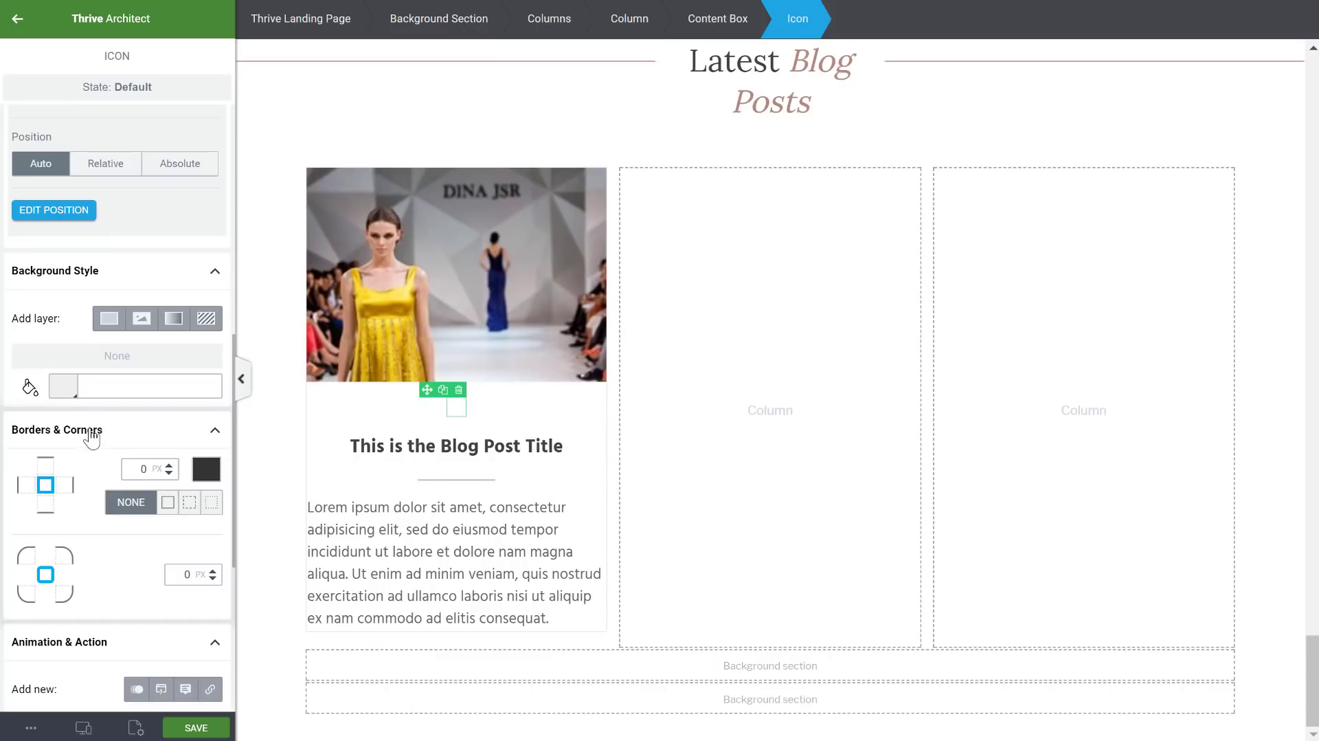
click(63, 385)
drag(92, 468, 54, 553)
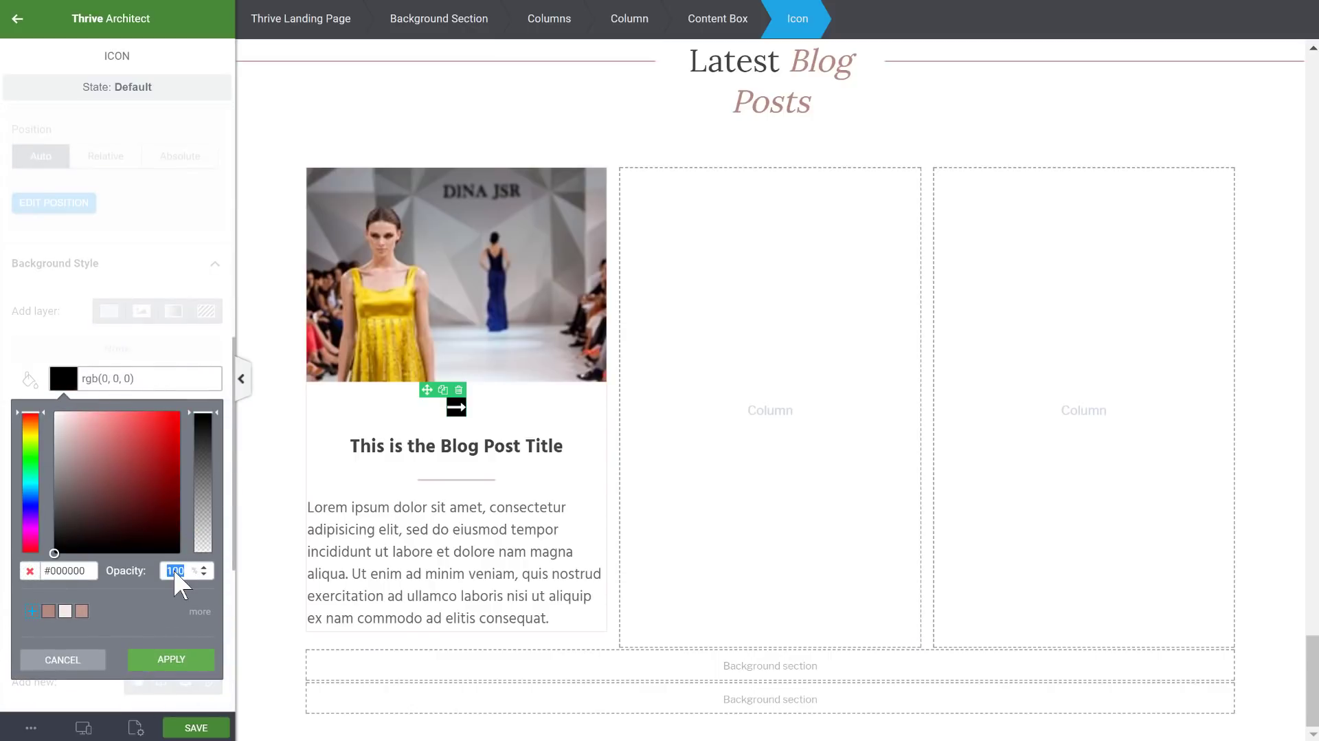
text(90)
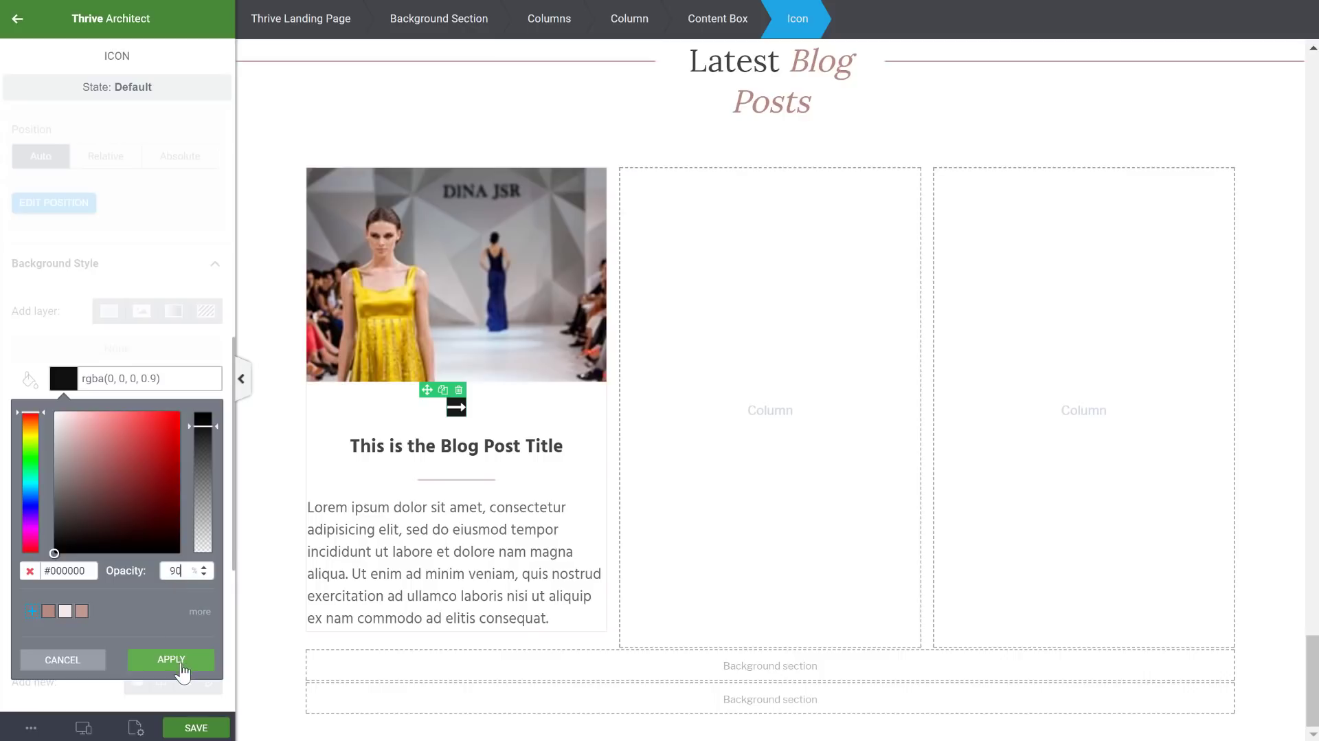
click(182, 670)
- Set the arrow icon's padding to 12 on all four sides
scroll(197, 348, up, 8)
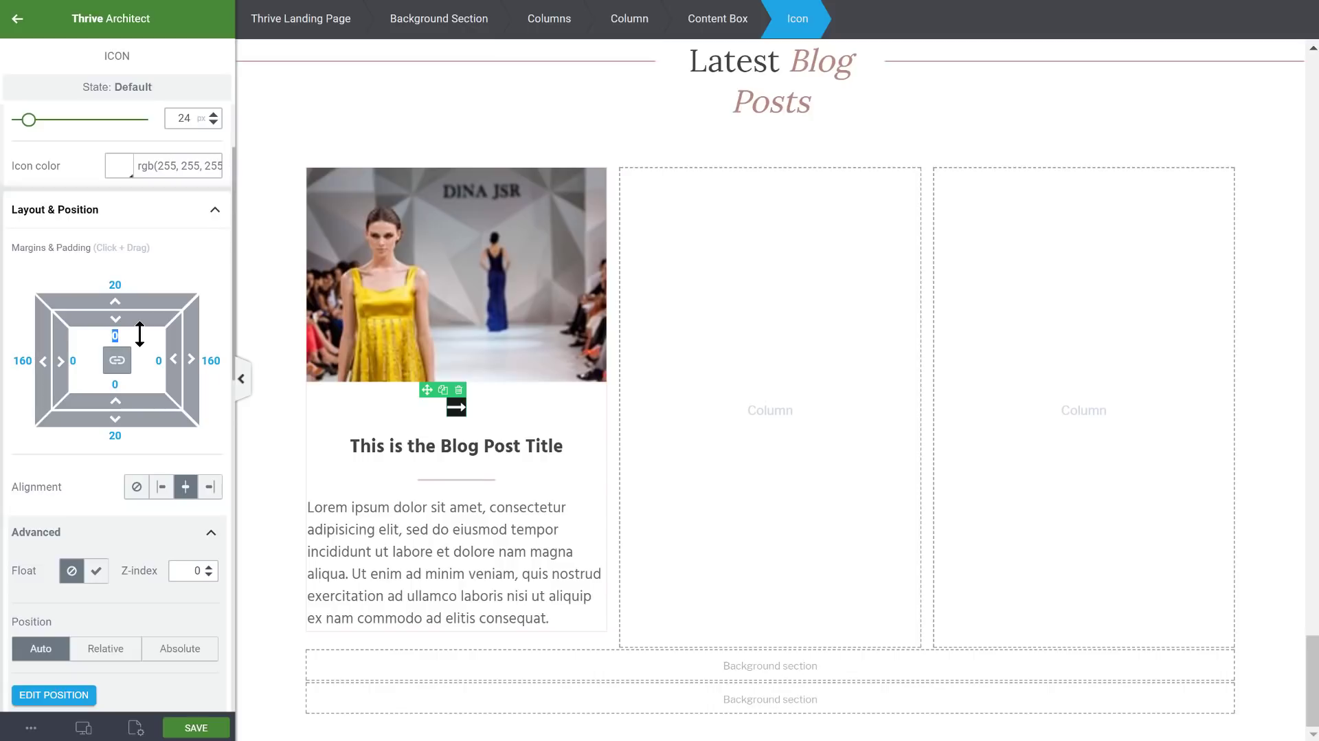
text(20)
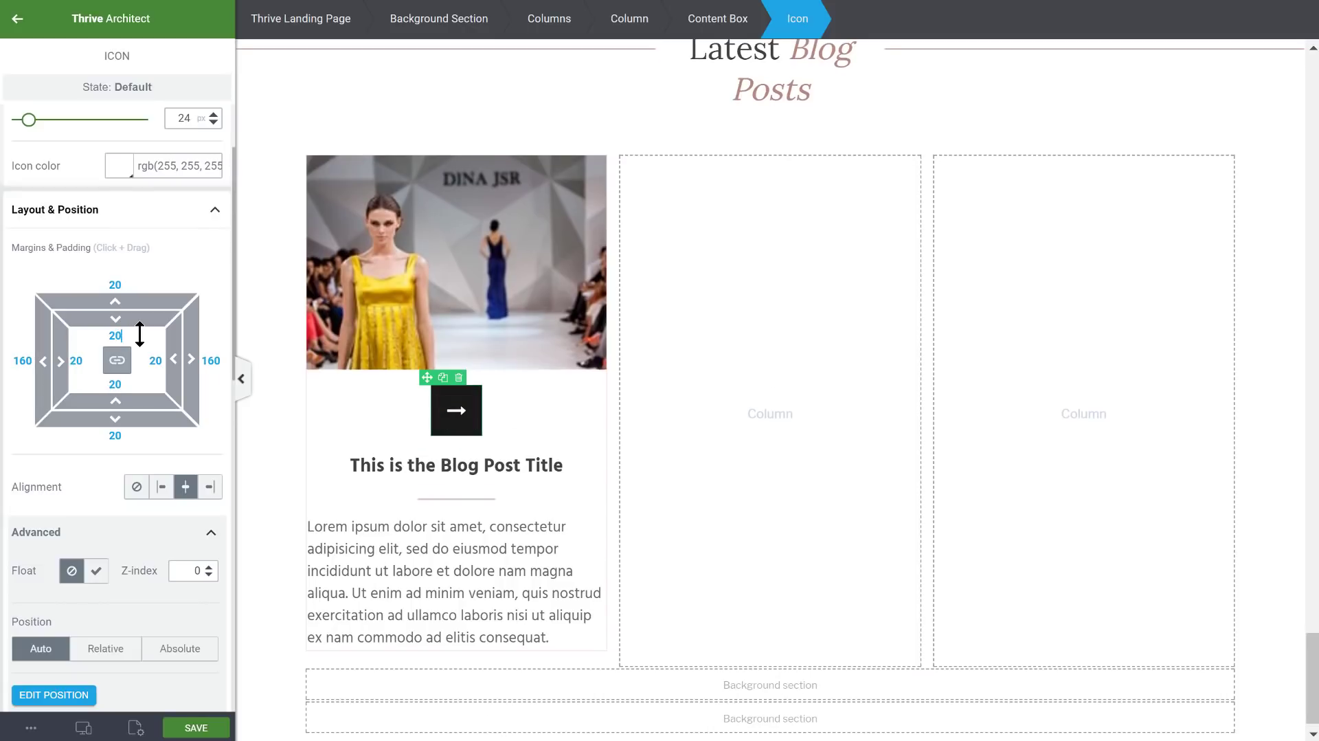
key(BackSpace)
key(BackSpace)
text(10)
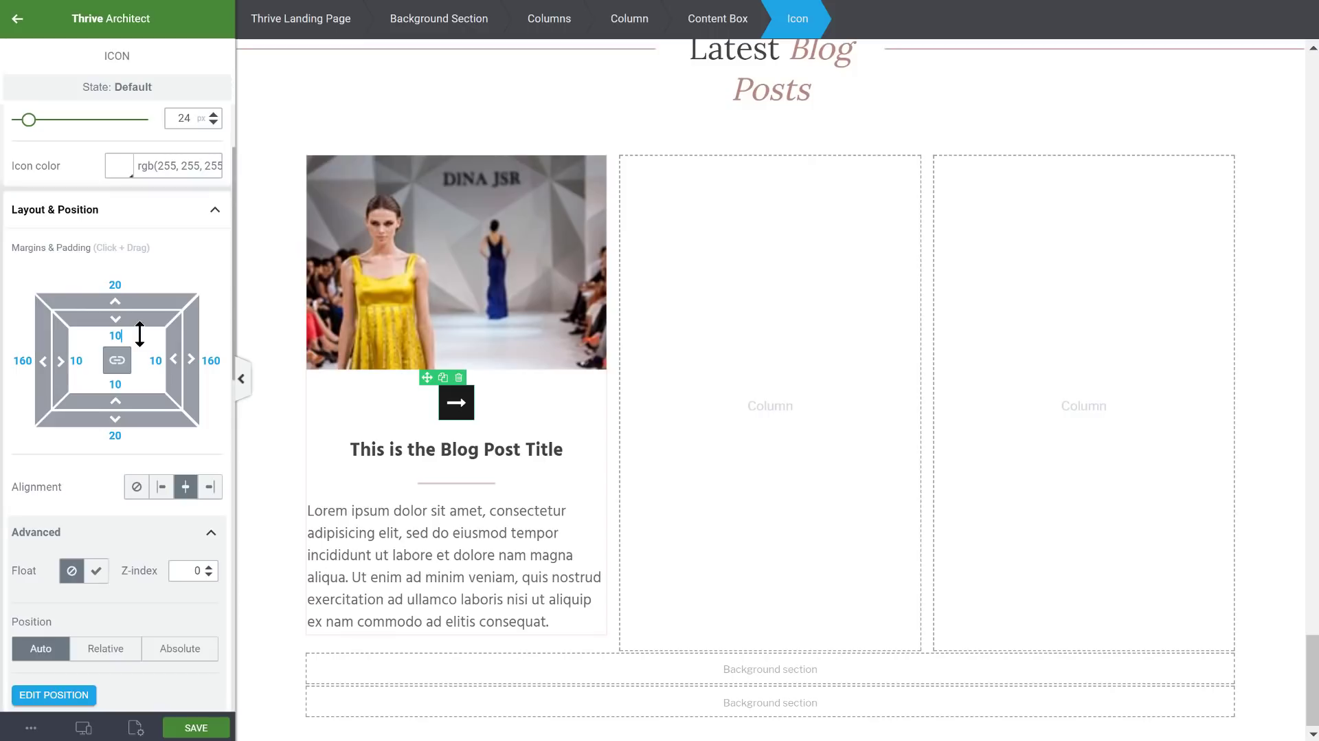
key(BackSpace)
text(2)
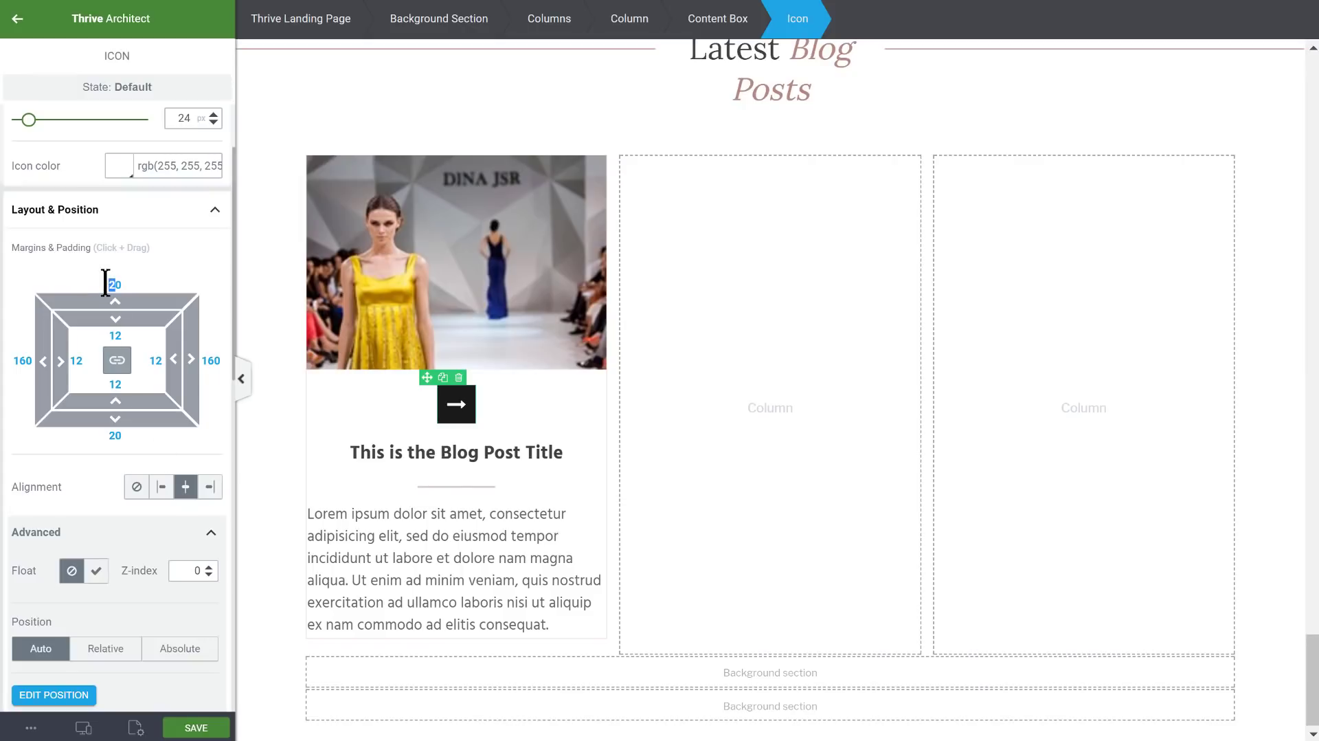
- Center the arrow icon and give it a top margin of -24 and a bottom margin of 20
text(0)
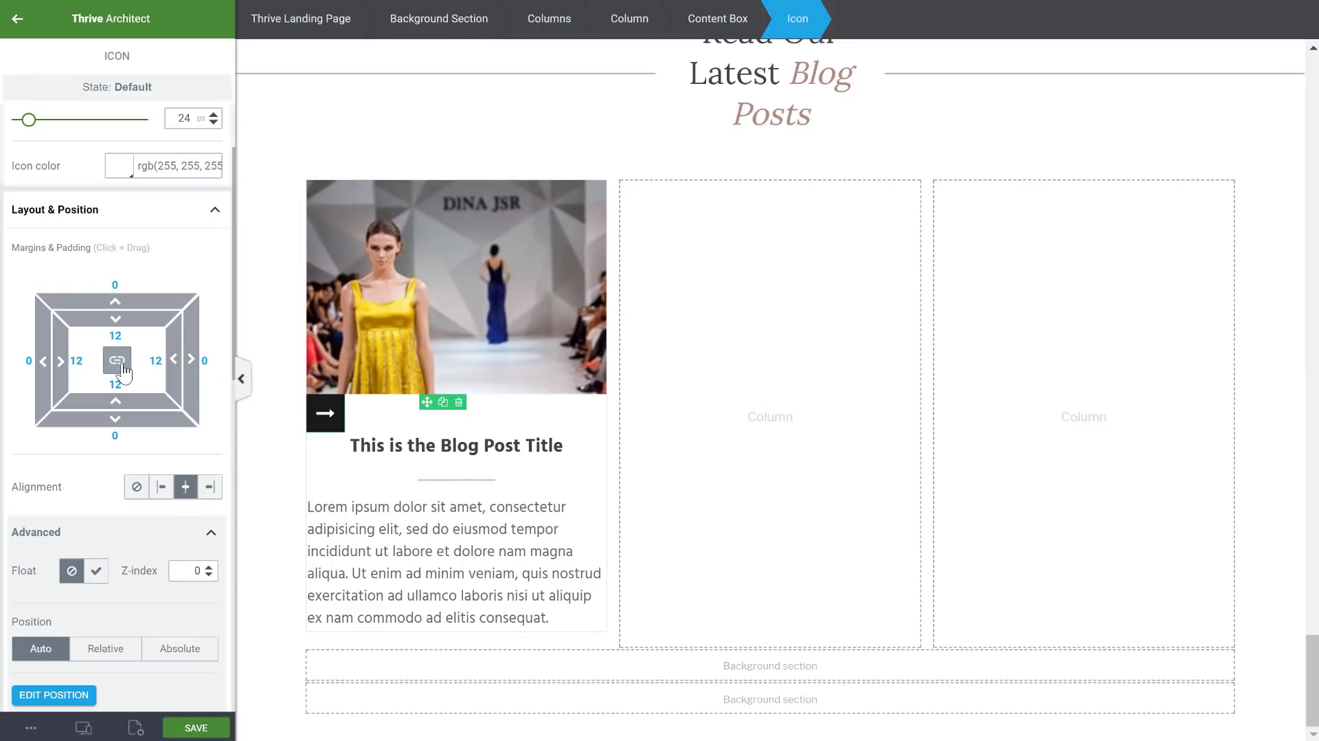
click(194, 487)
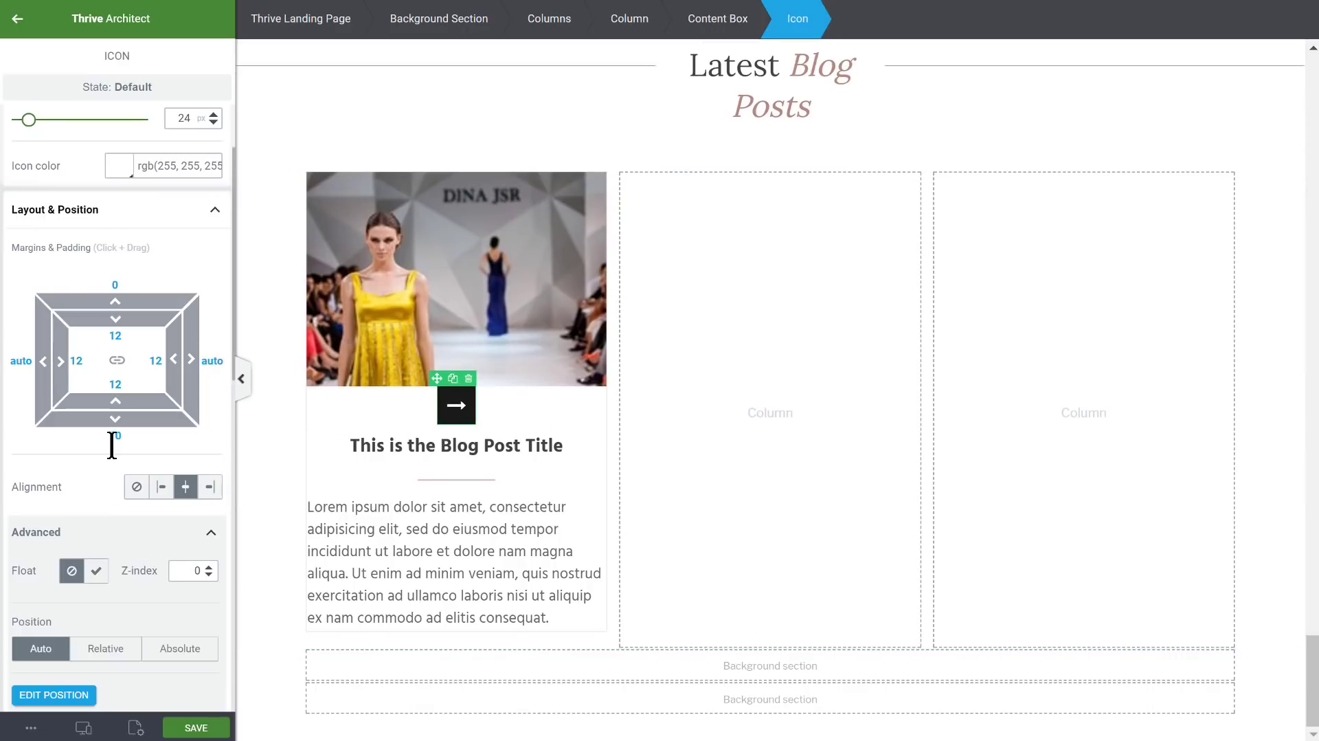
text(2)
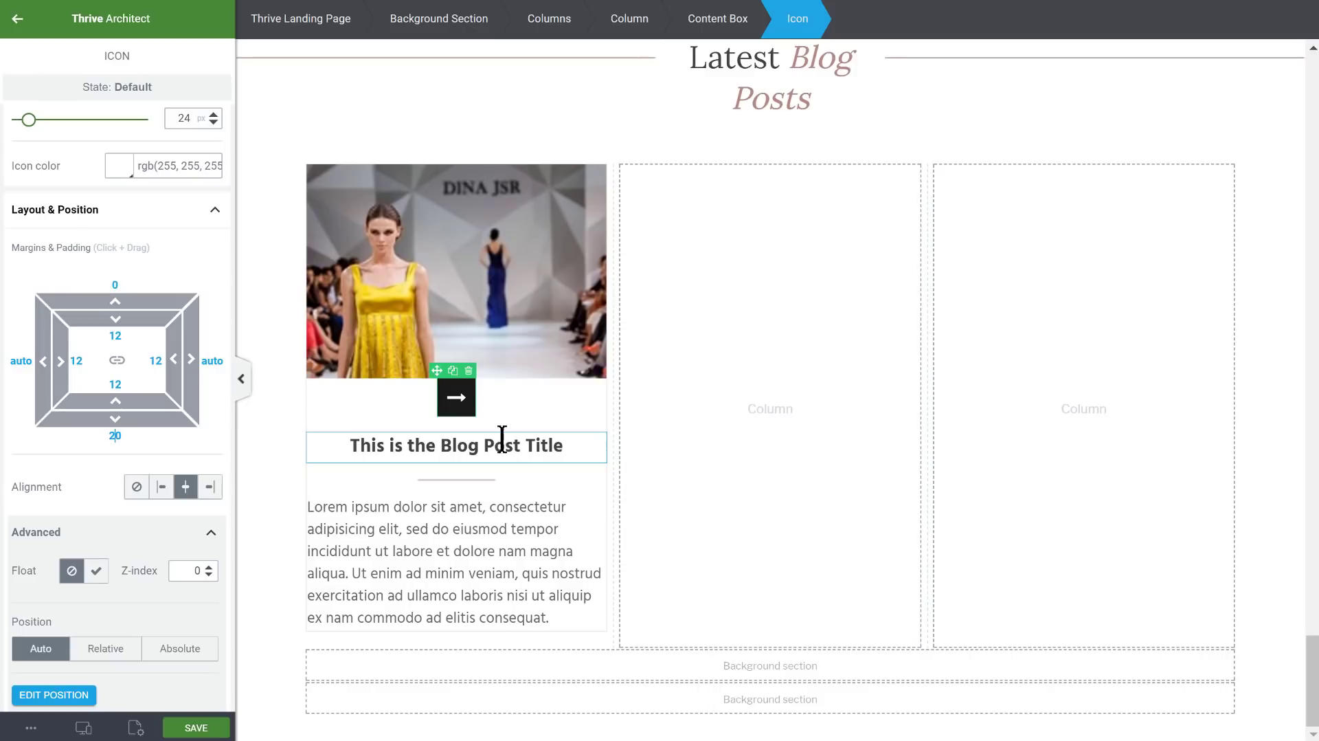
drag(117, 300, 117, 347)
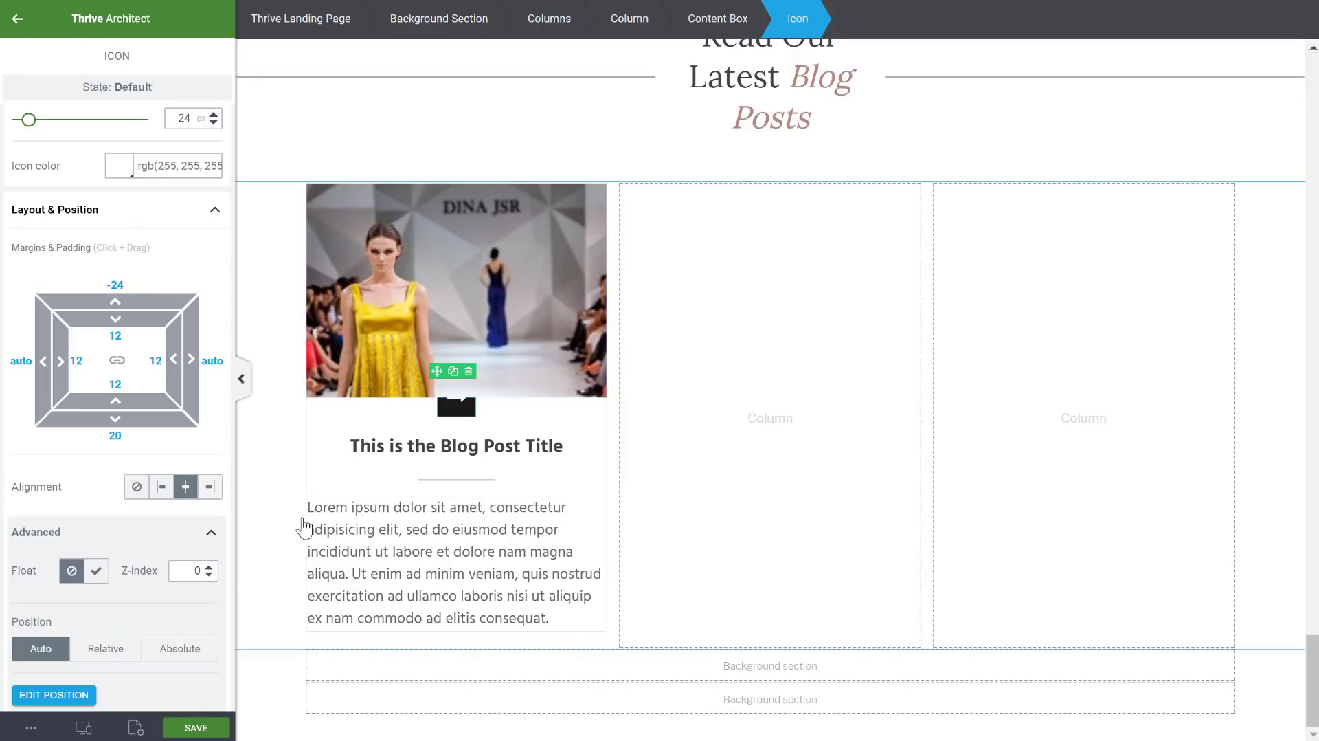
- Bring the arrow icon in front of the card image with Relative position and a z-index of 6
click(301, 526)
click(455, 407)
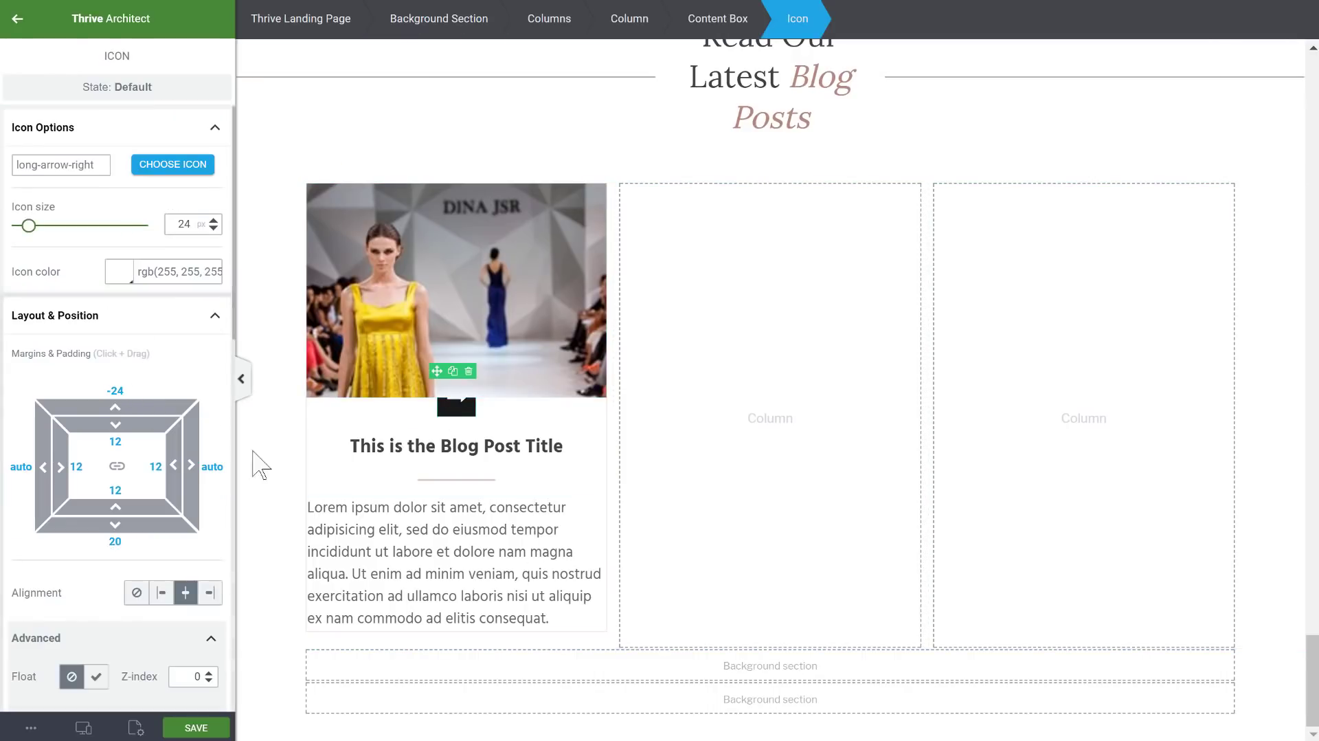
scroll(158, 563, down, 3)
click(111, 558)
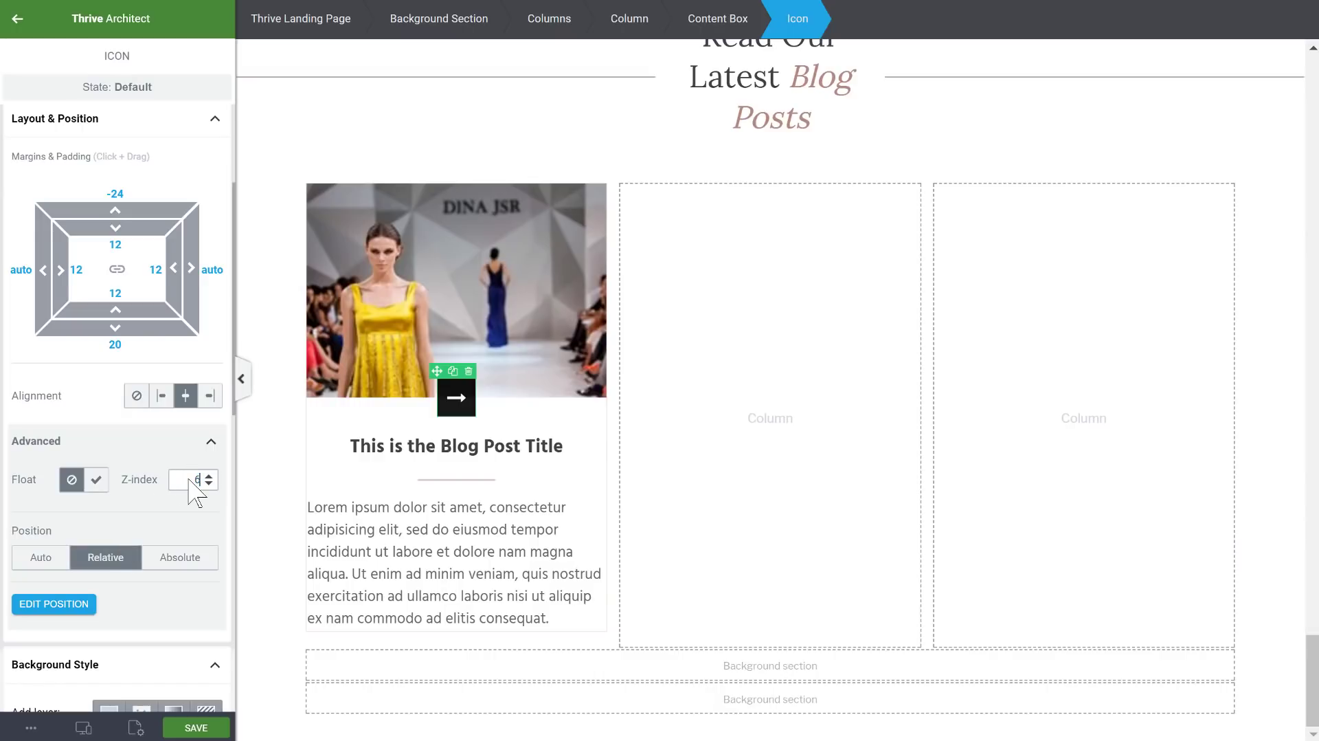
click(408, 432)
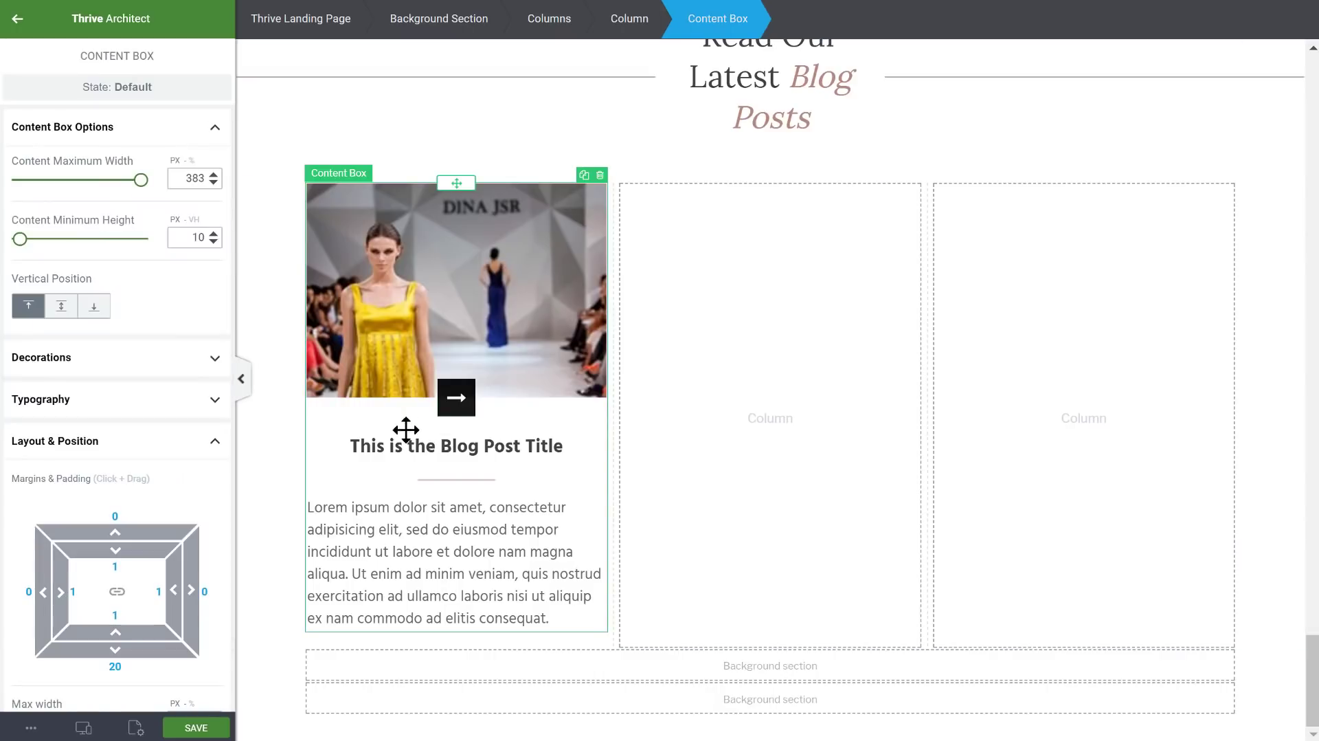
click(455, 408)
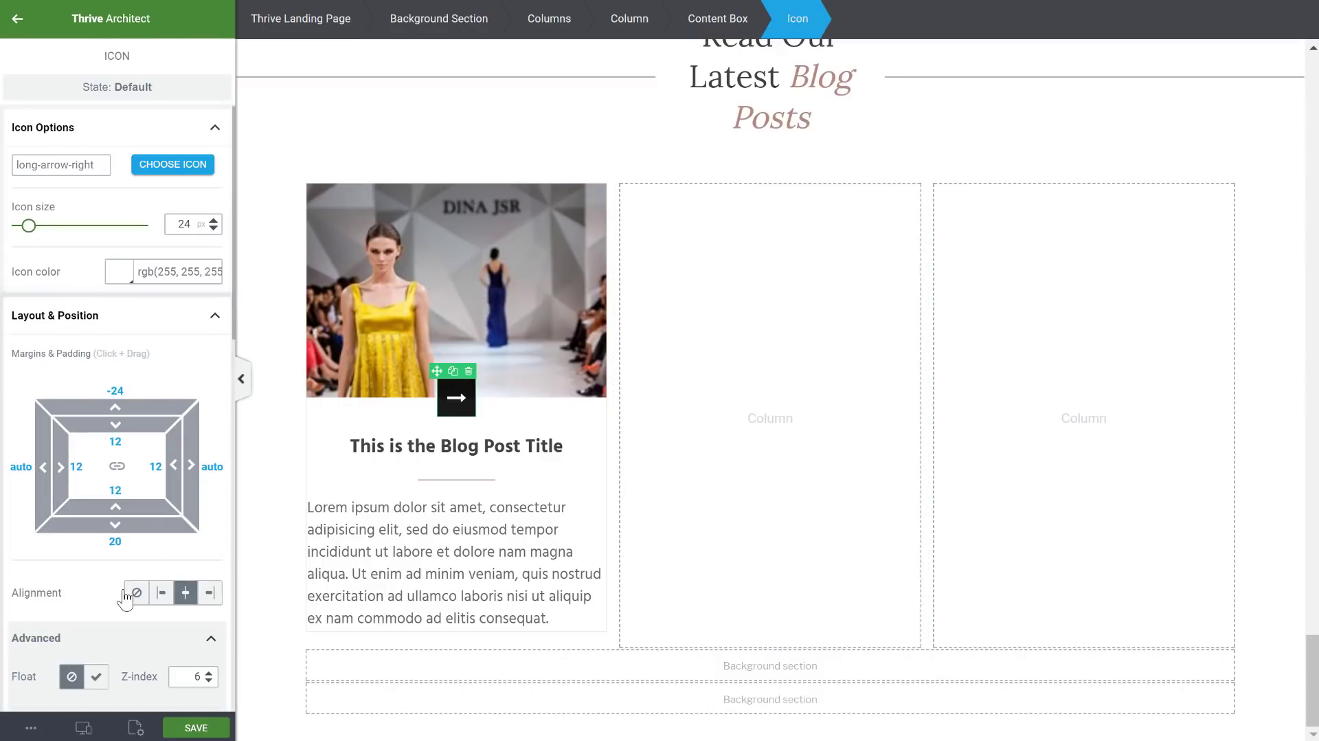
scroll(132, 592, down, 3)
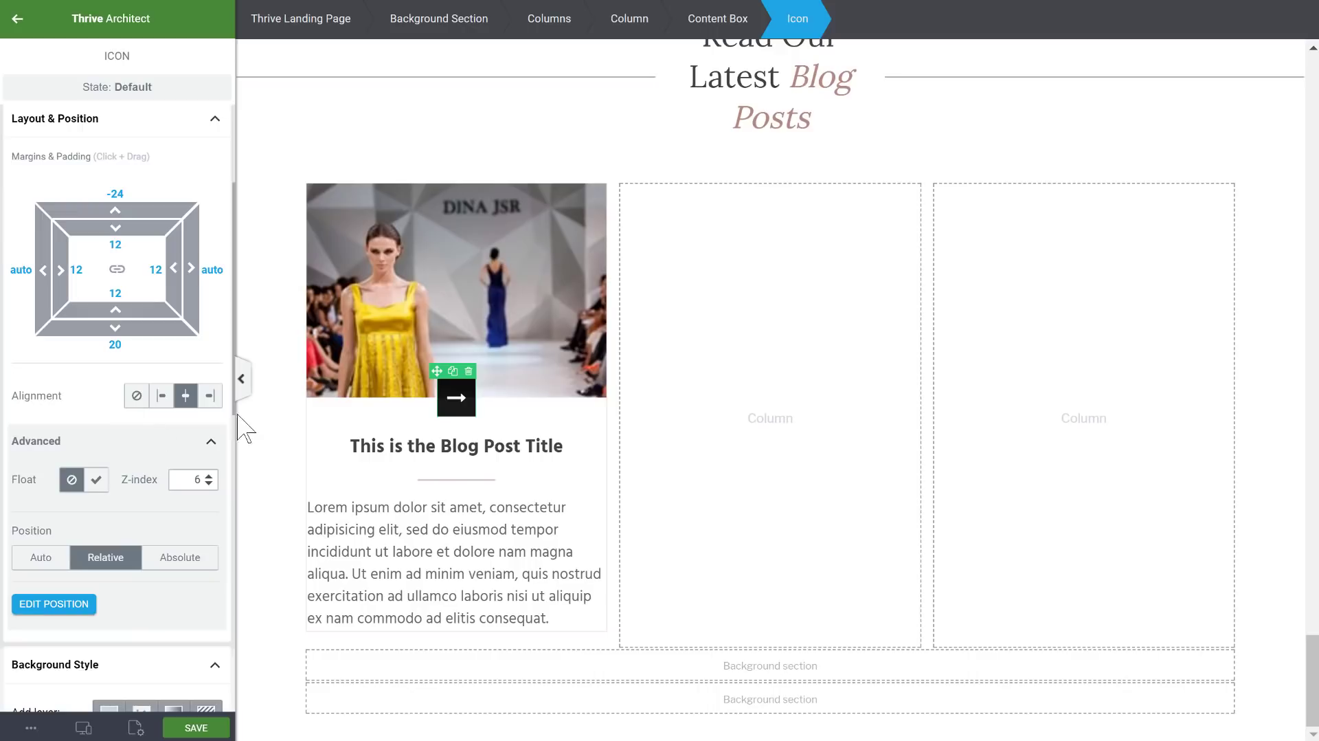
- Align the arrow icon to the right of the card and save a top-left-based position offset of 0 px top and -35 px left
click(209, 395)
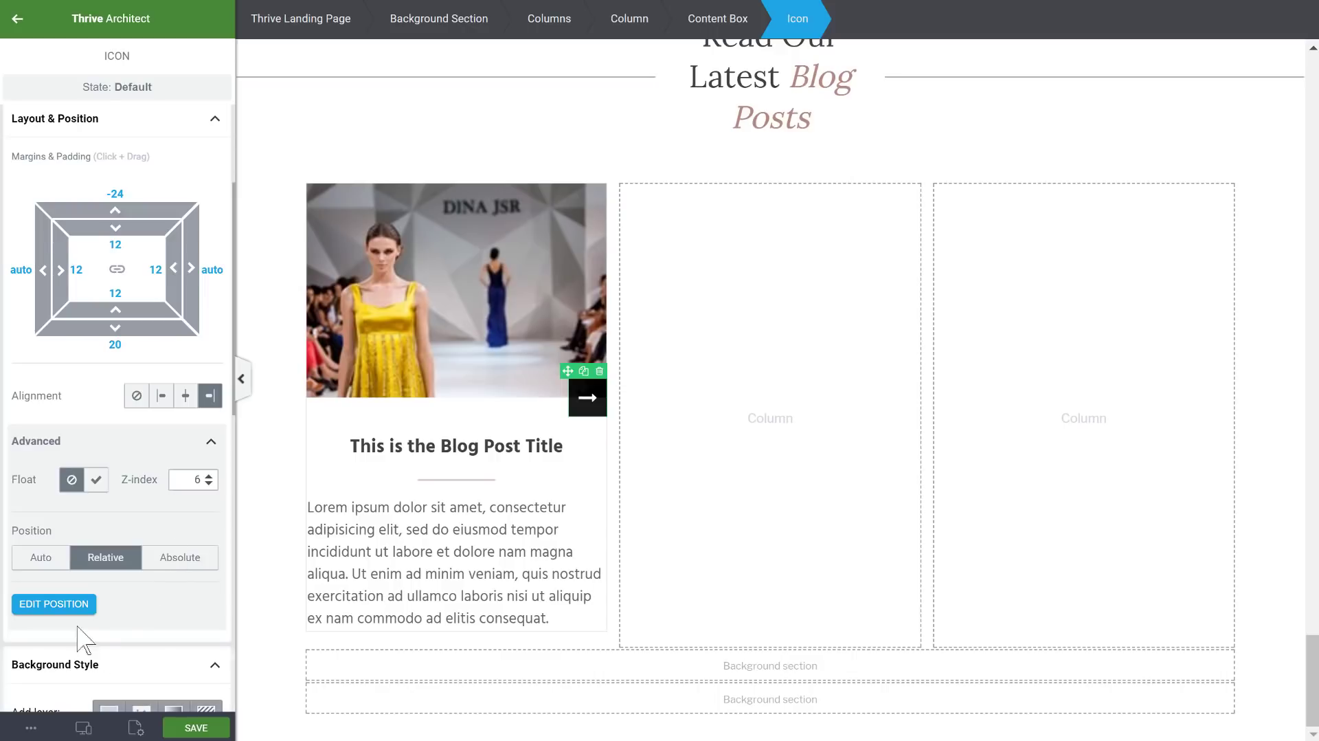
click(69, 606)
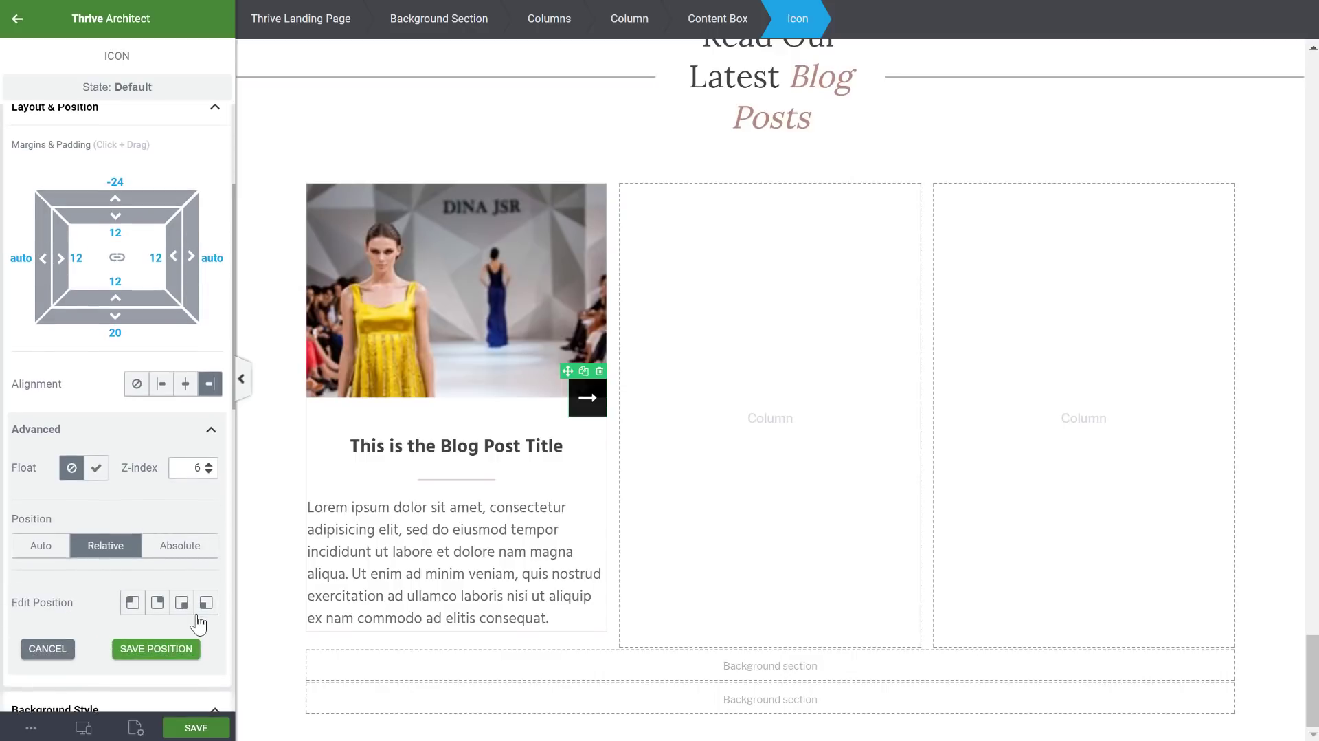
click(134, 606)
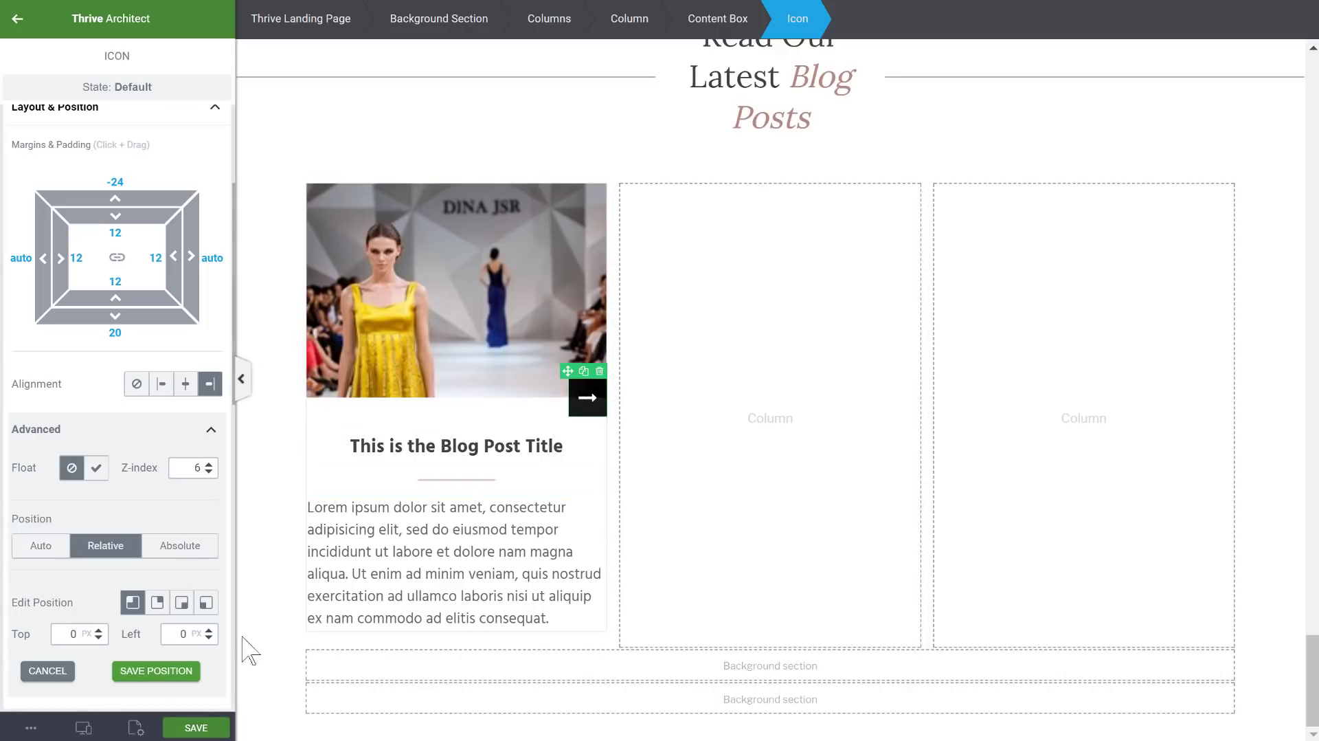
drag(210, 636, 213, 687)
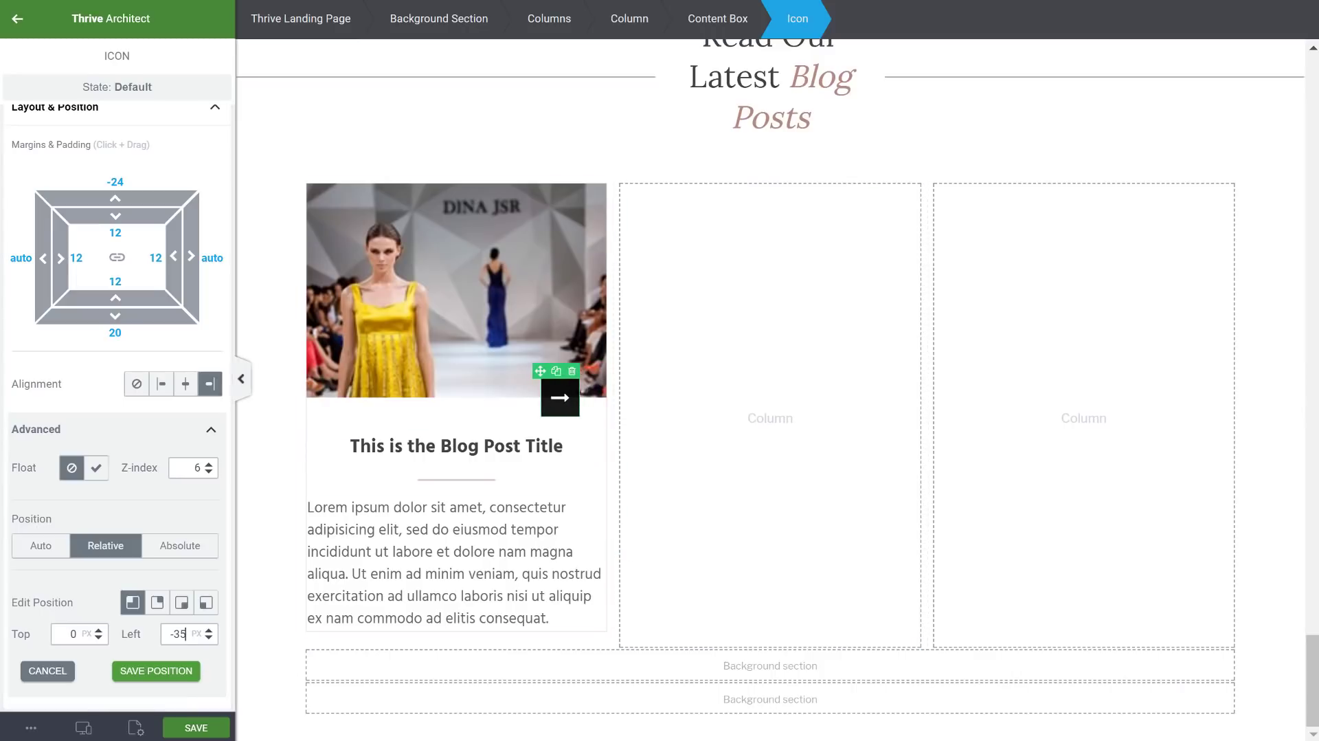
click(156, 670)
- Lower the opacity of the arrow icon's black #000000 background to 80%
scroll(151, 426, down, 5)
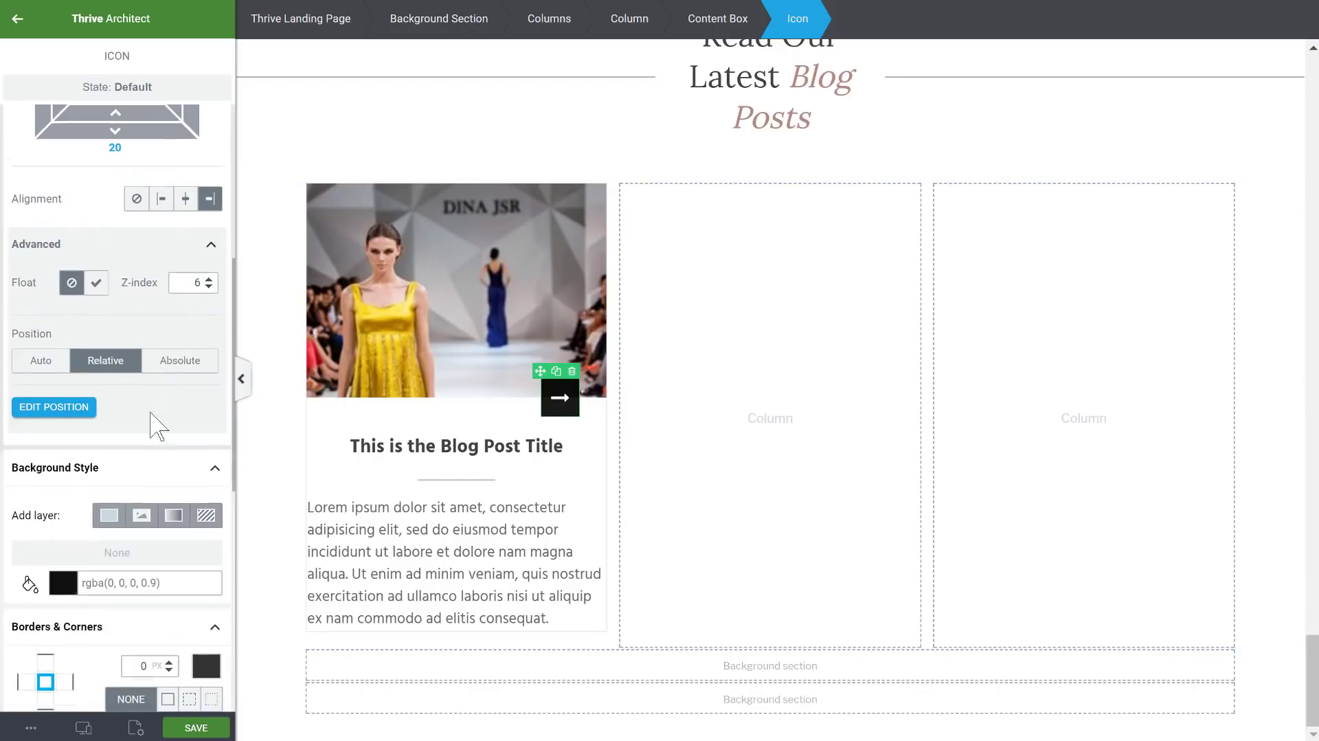
click(63, 485)
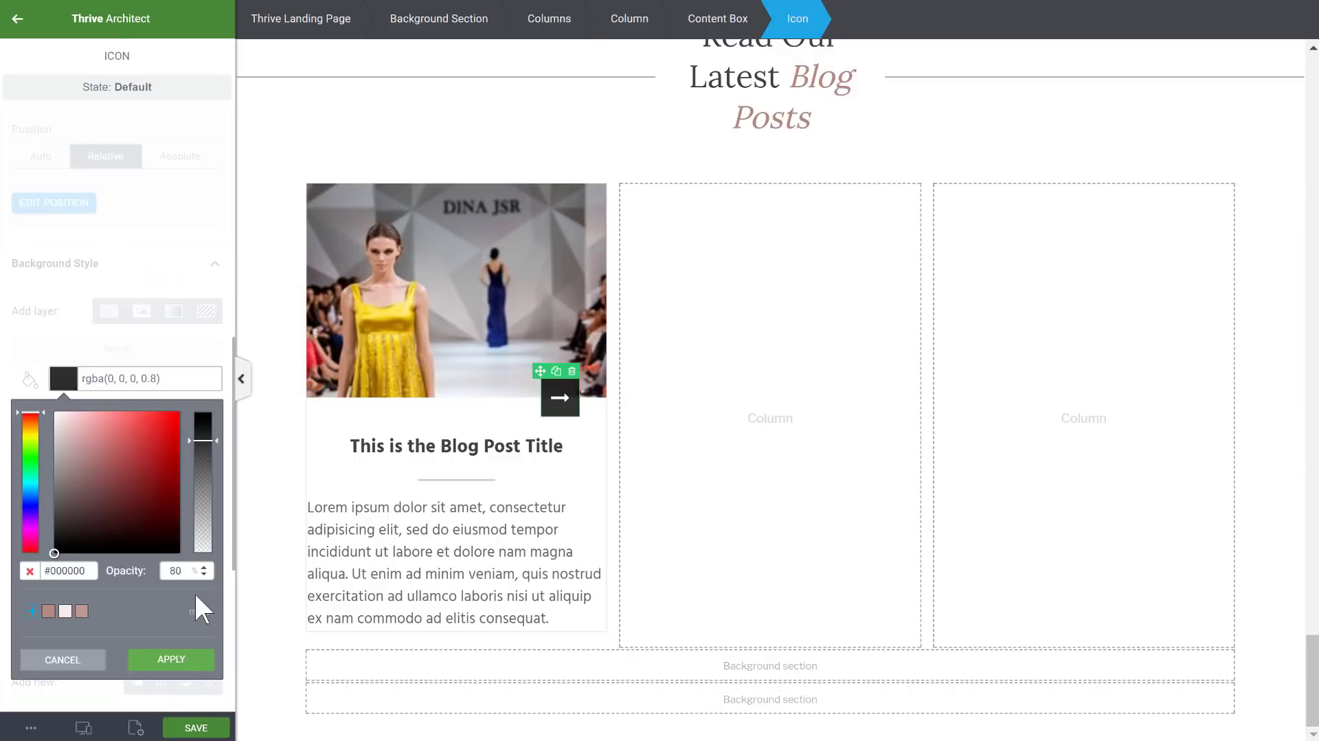
click(514, 354)
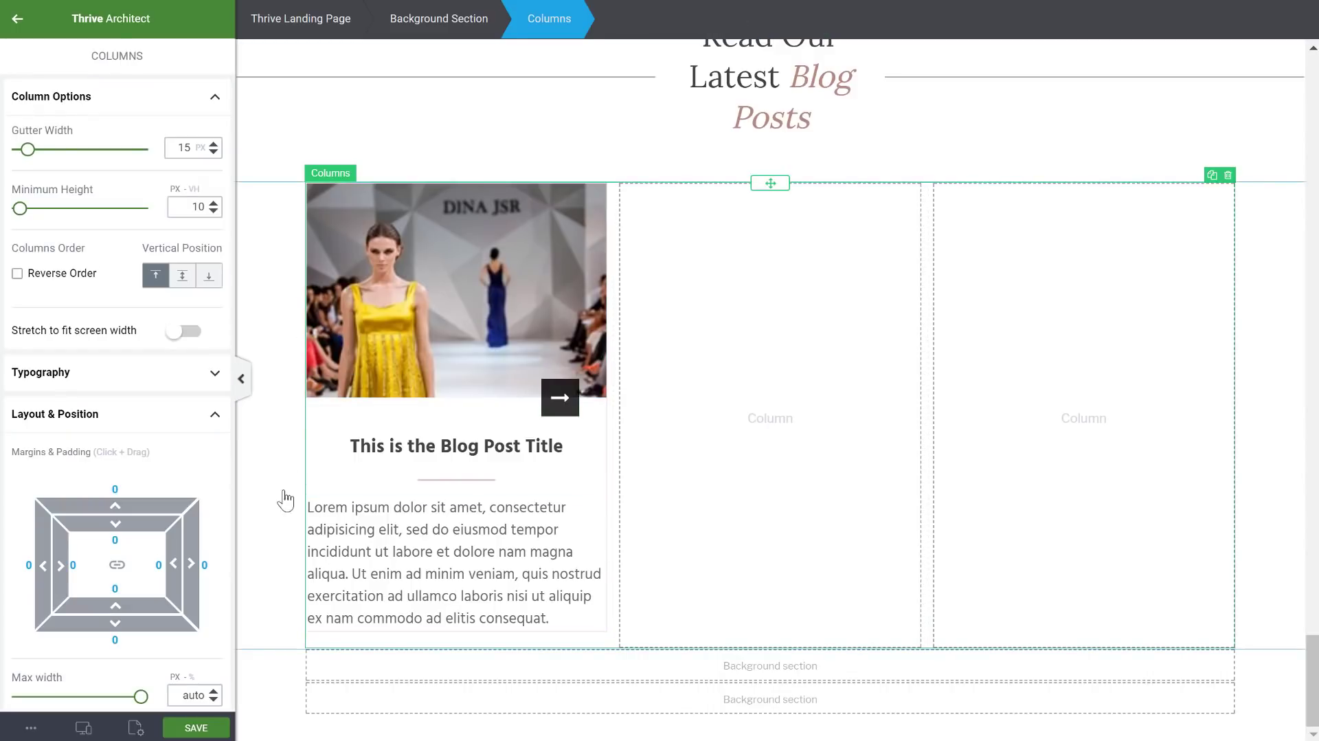
- Link the padding sides of the blog post content box and set its padding to 20 px all around
click(336, 372)
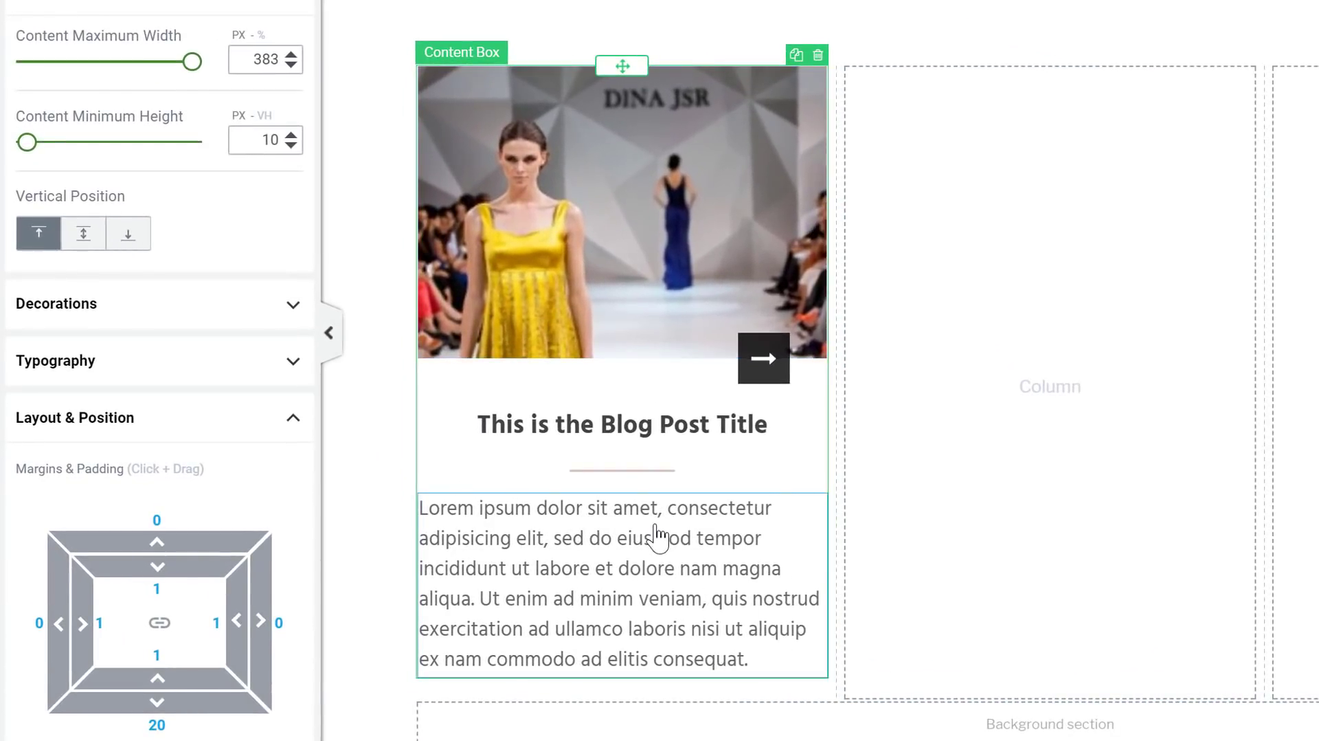
click(100, 621)
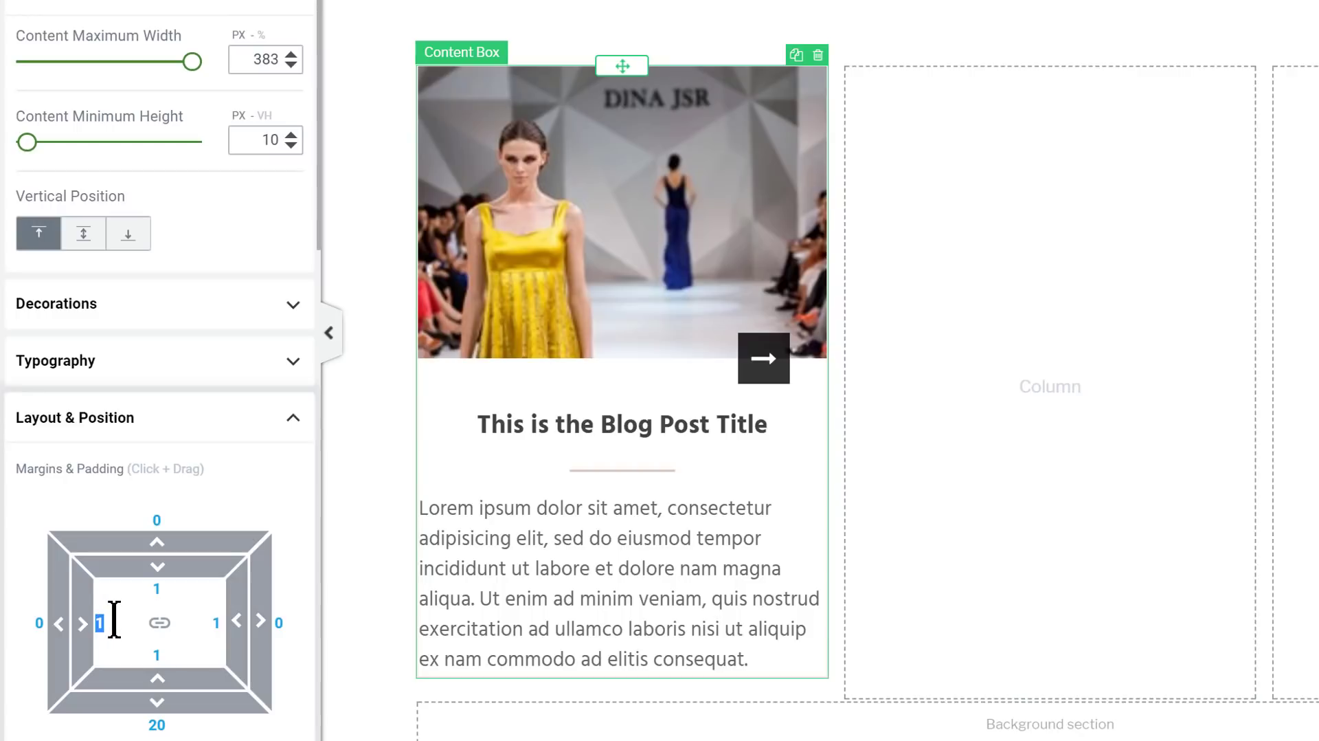
click(158, 622)
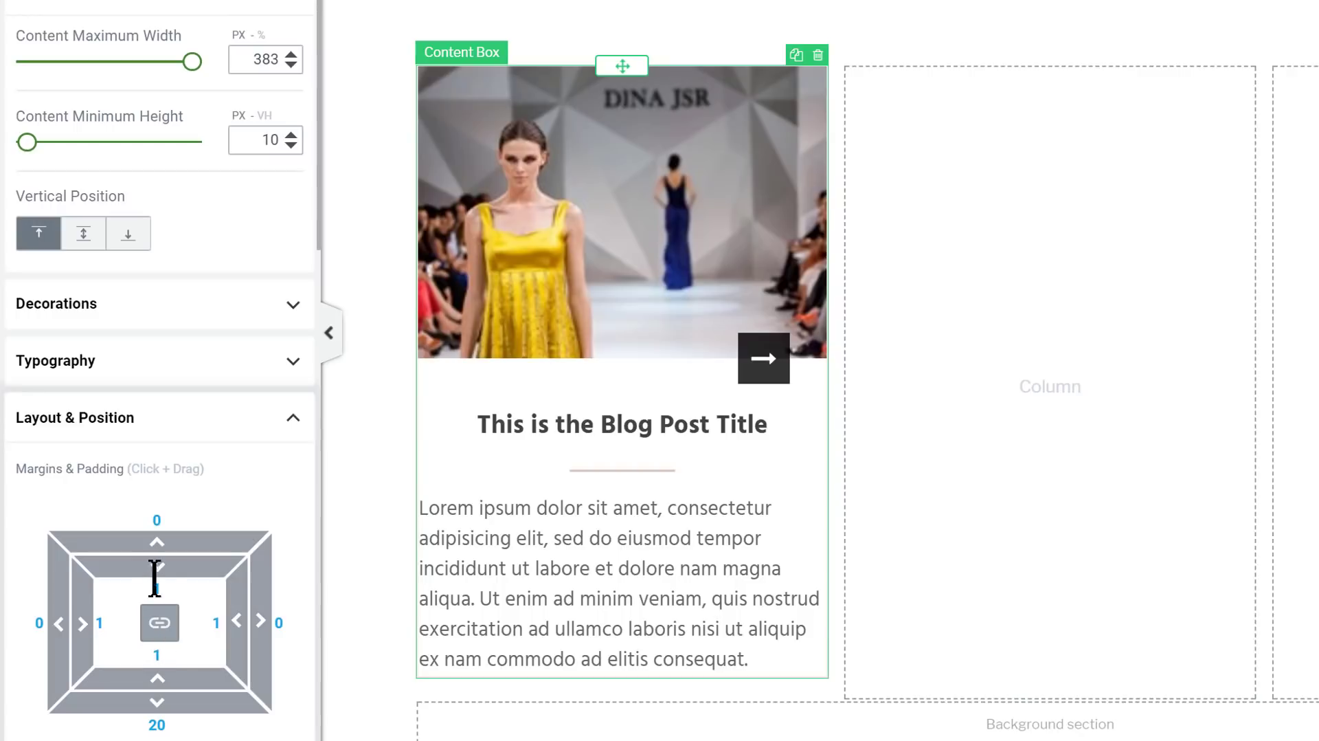
click(160, 585)
text(20)
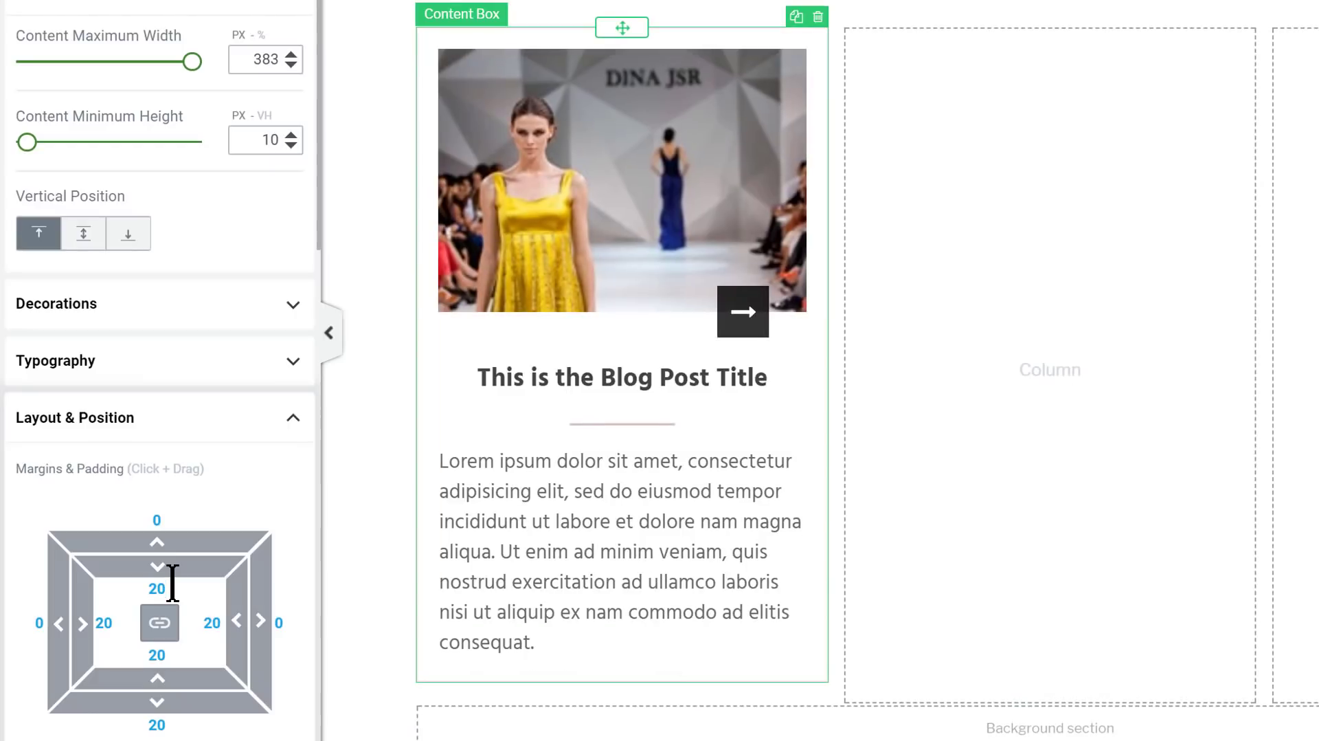
click(159, 622)
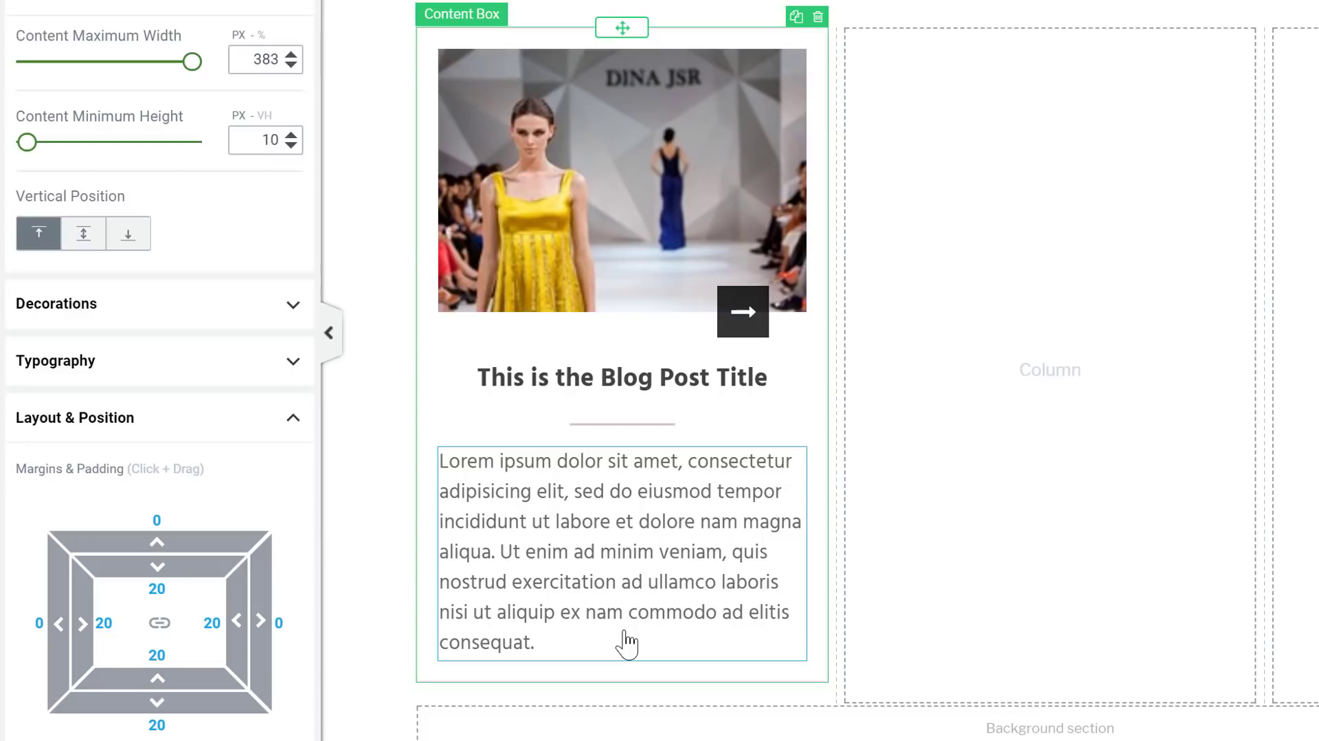
- Set the content box's top, left and right padding to 0 individually
click(147, 588)
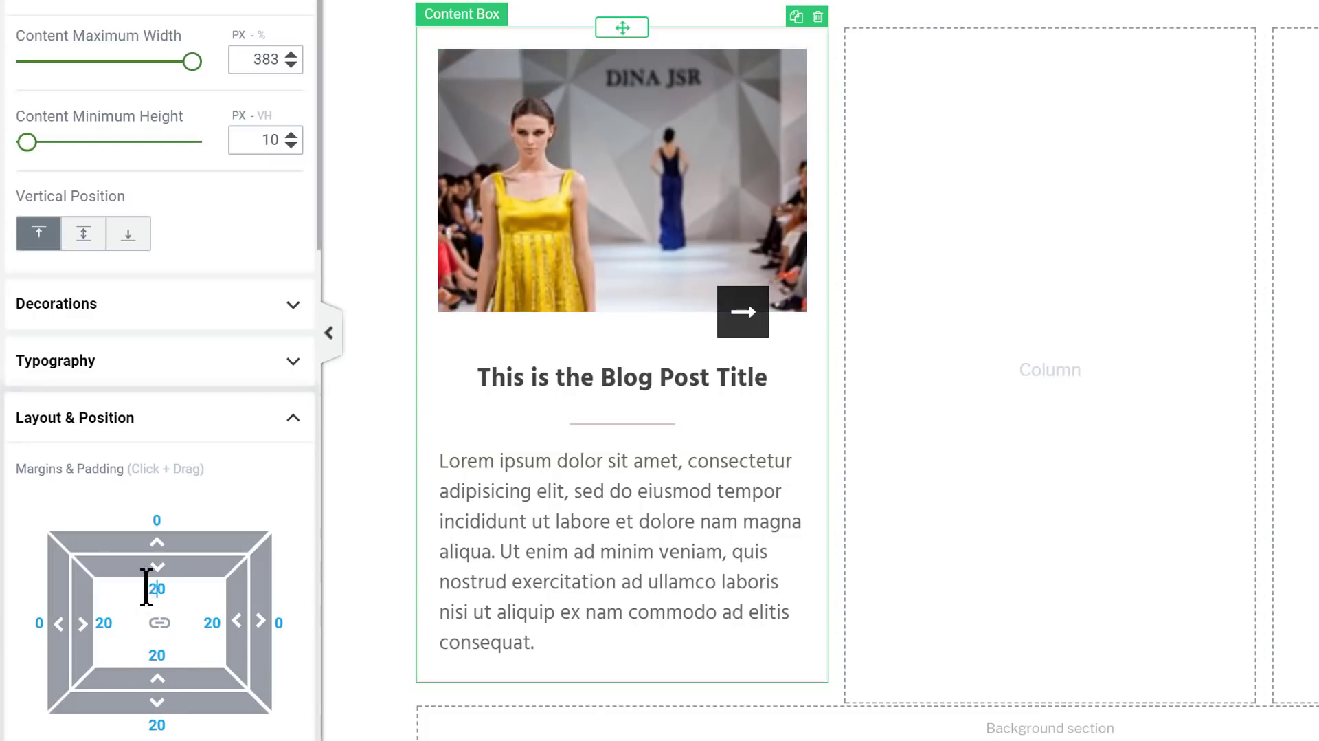
key(BackSpace)
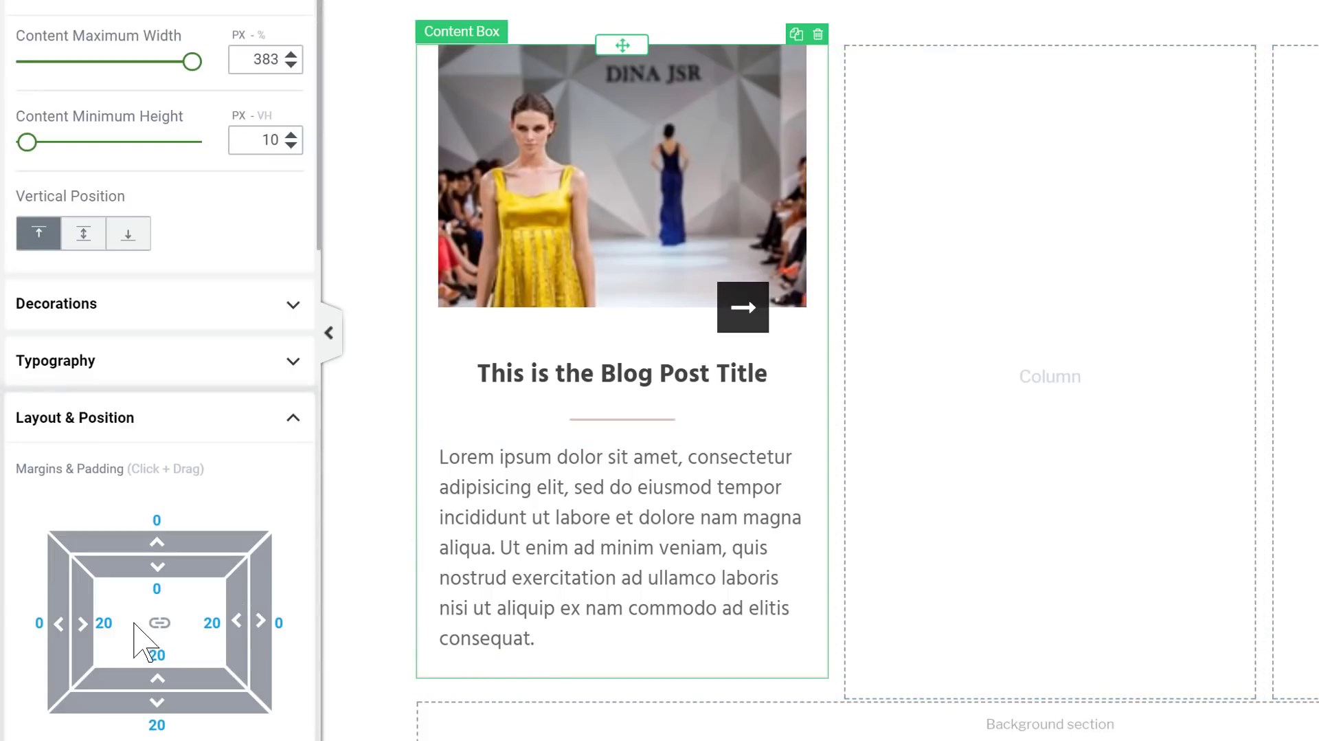
drag(103, 623, 91, 619)
key(BackSpace)
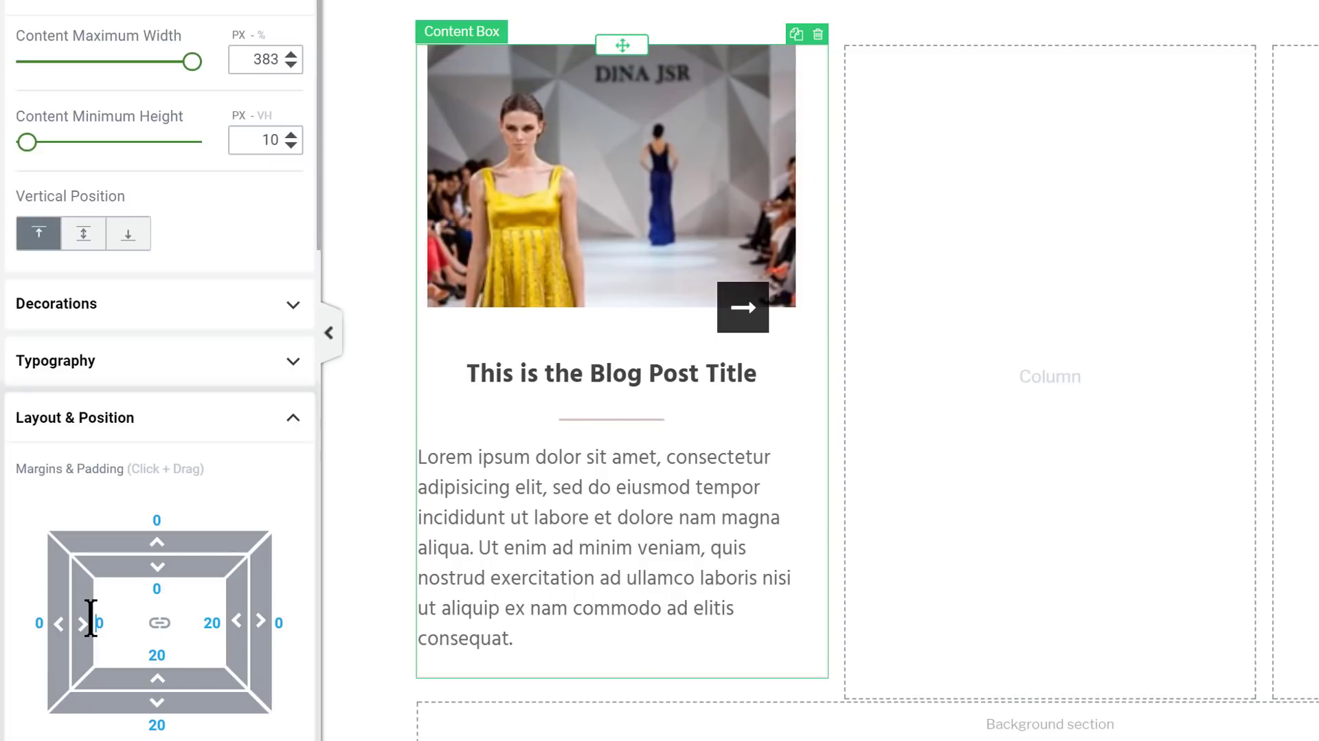
drag(215, 615, 200, 615)
key(BackSpace)
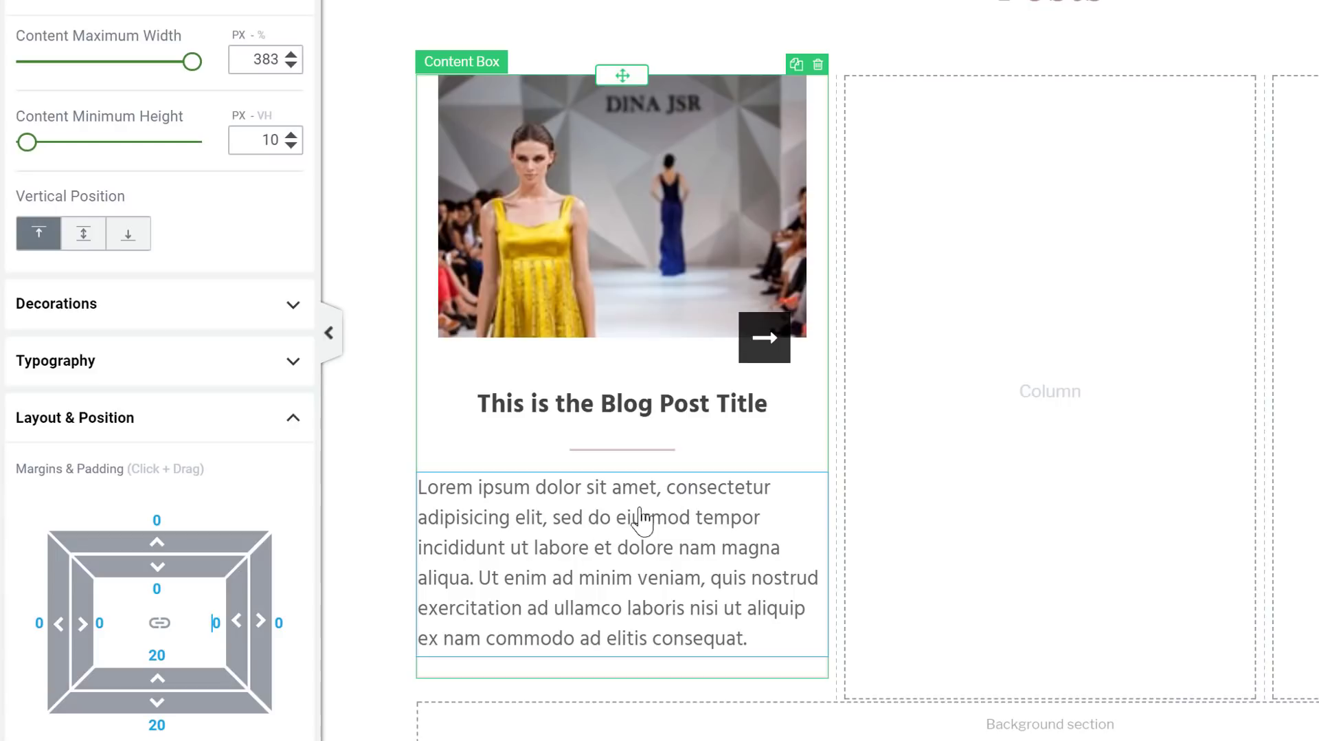
- Give the blog post title heading a left and right padding of 20 px
click(555, 416)
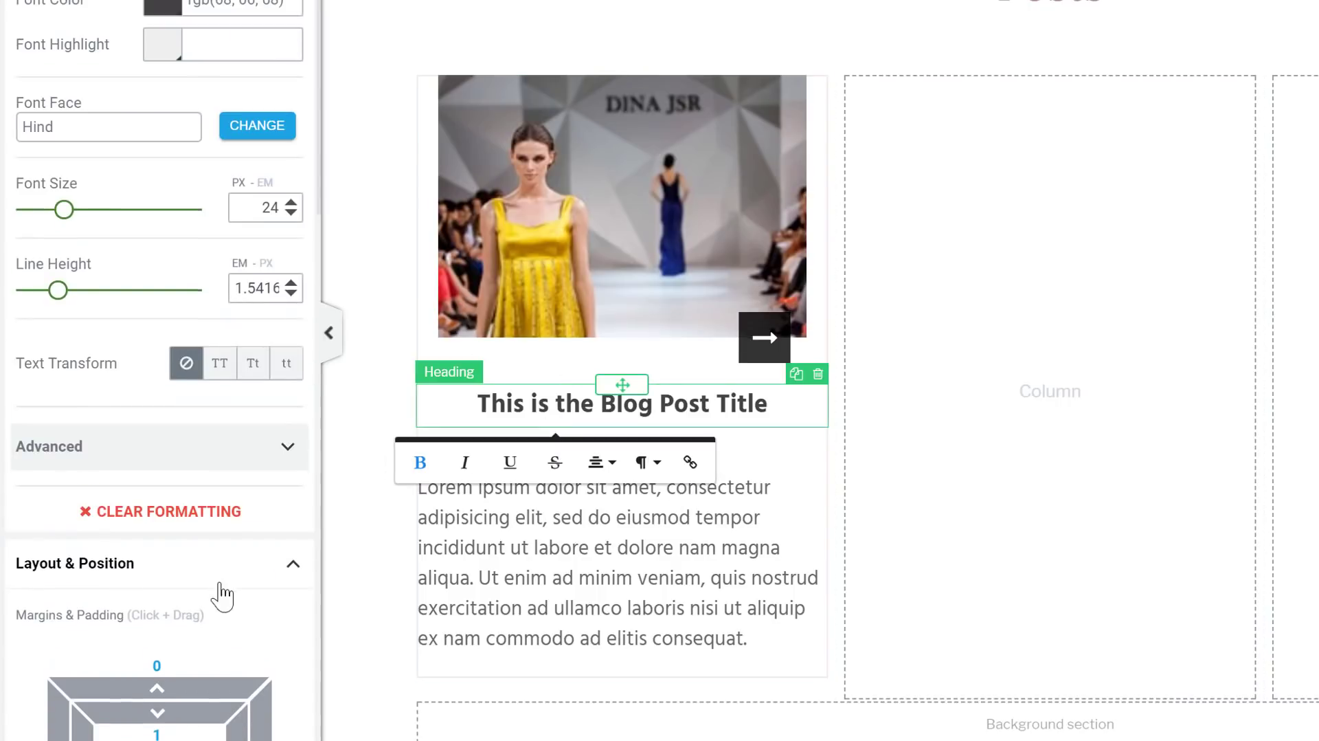
scroll(90, 406, down, 5)
drag(96, 371, 115, 371)
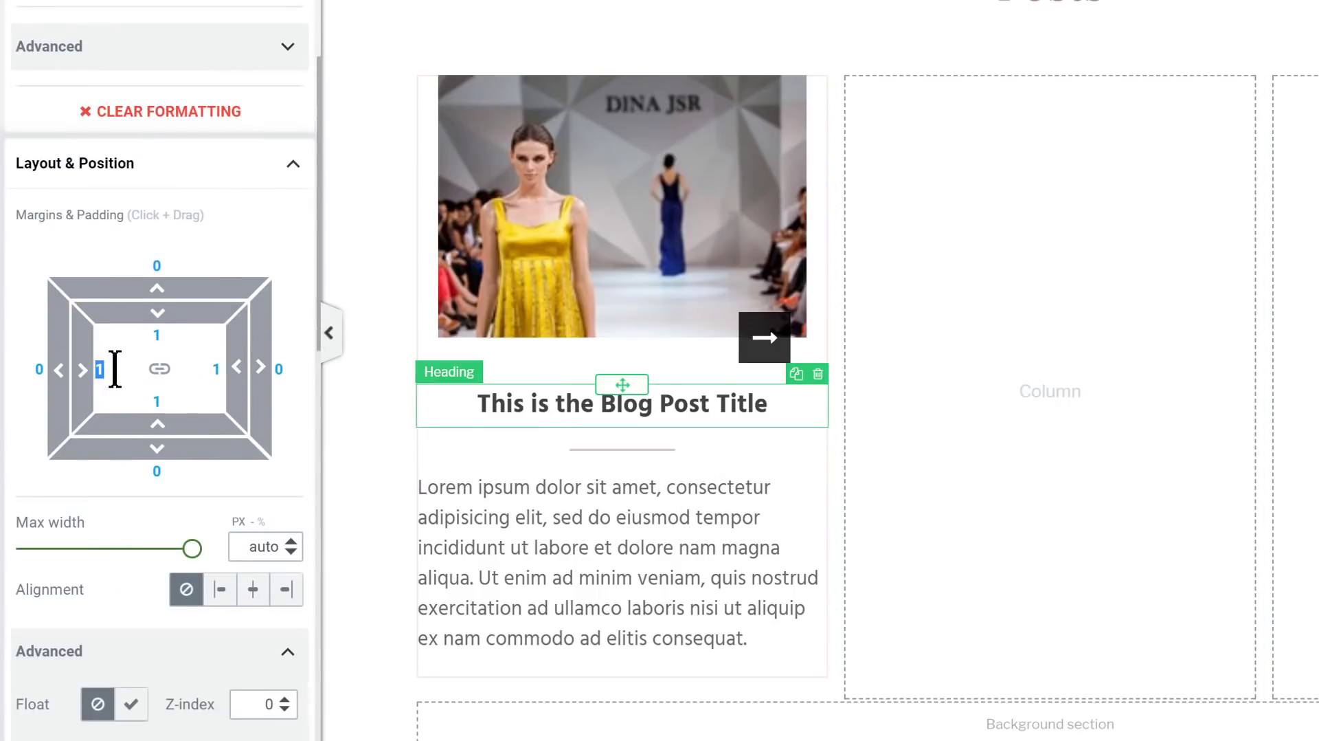
text(20)
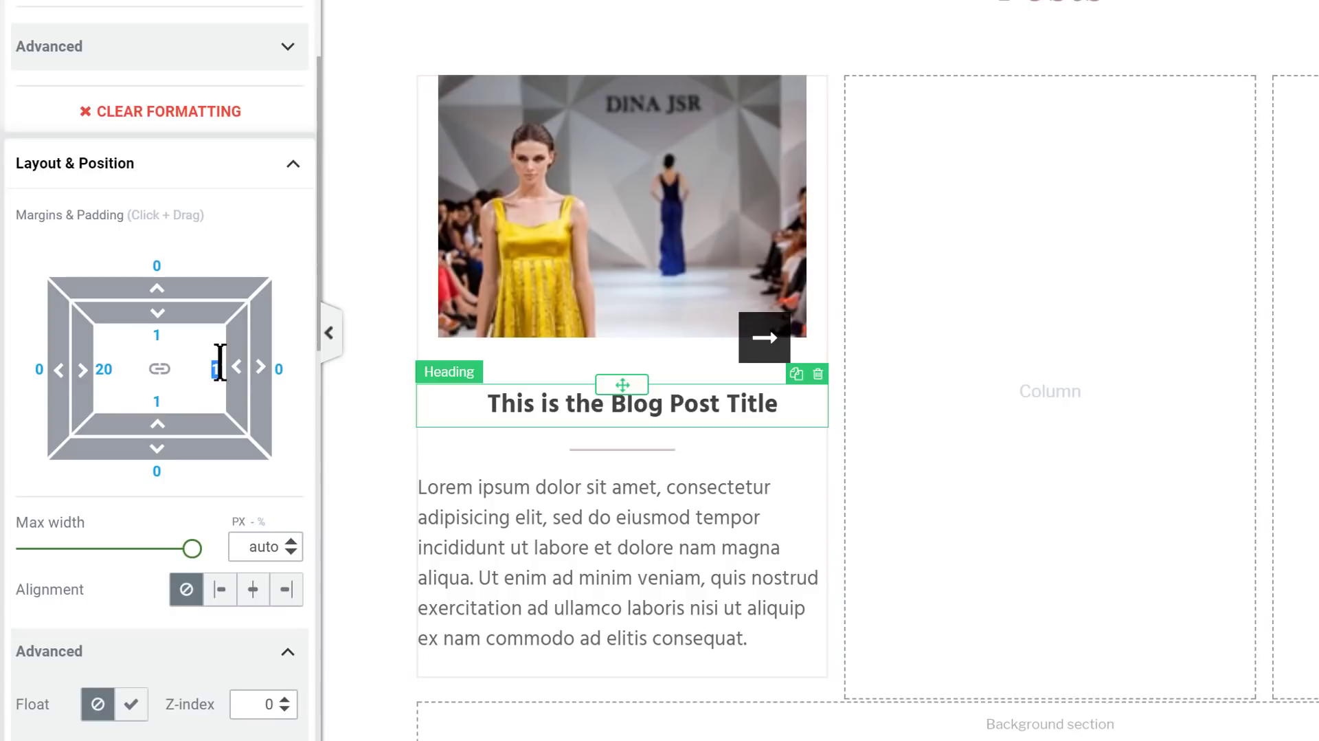
text(20)
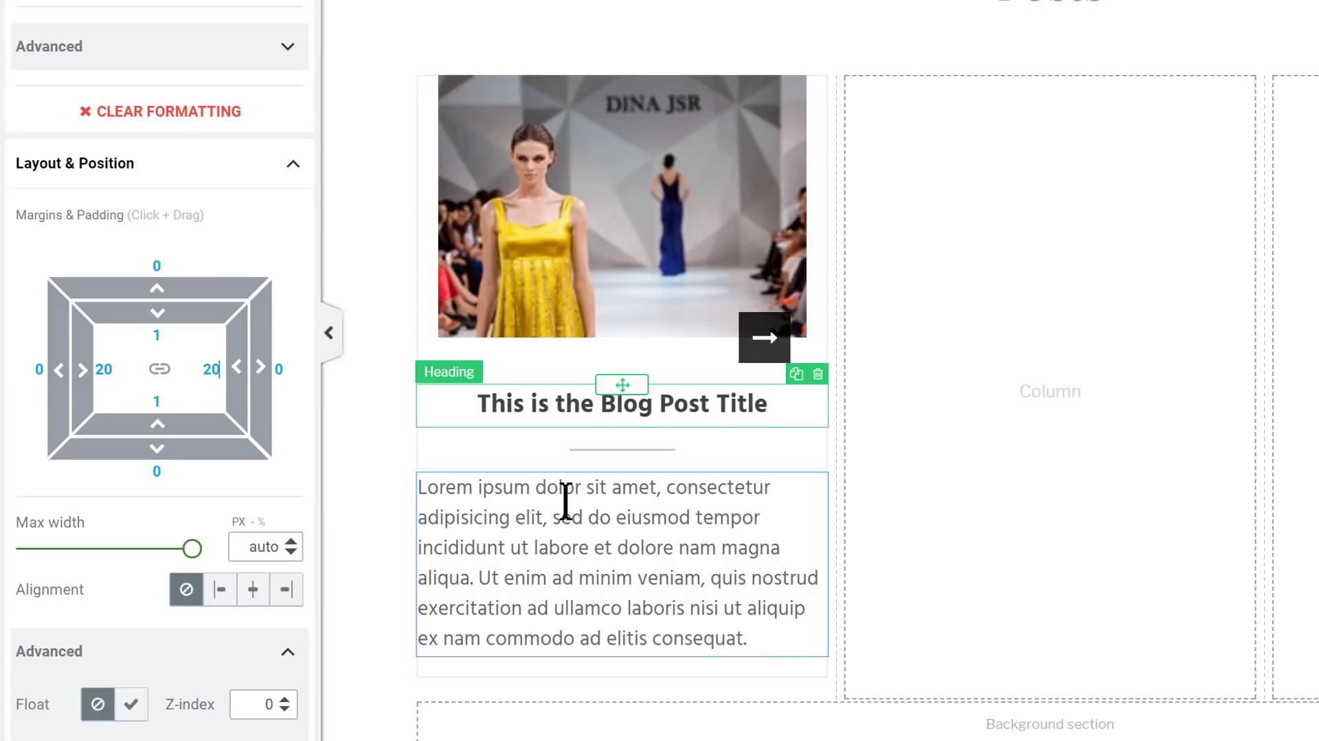
- Give the Lorem ipsum paragraph below the title a left and right padding of 20 px
click(478, 508)
scroll(97, 447, down, 4)
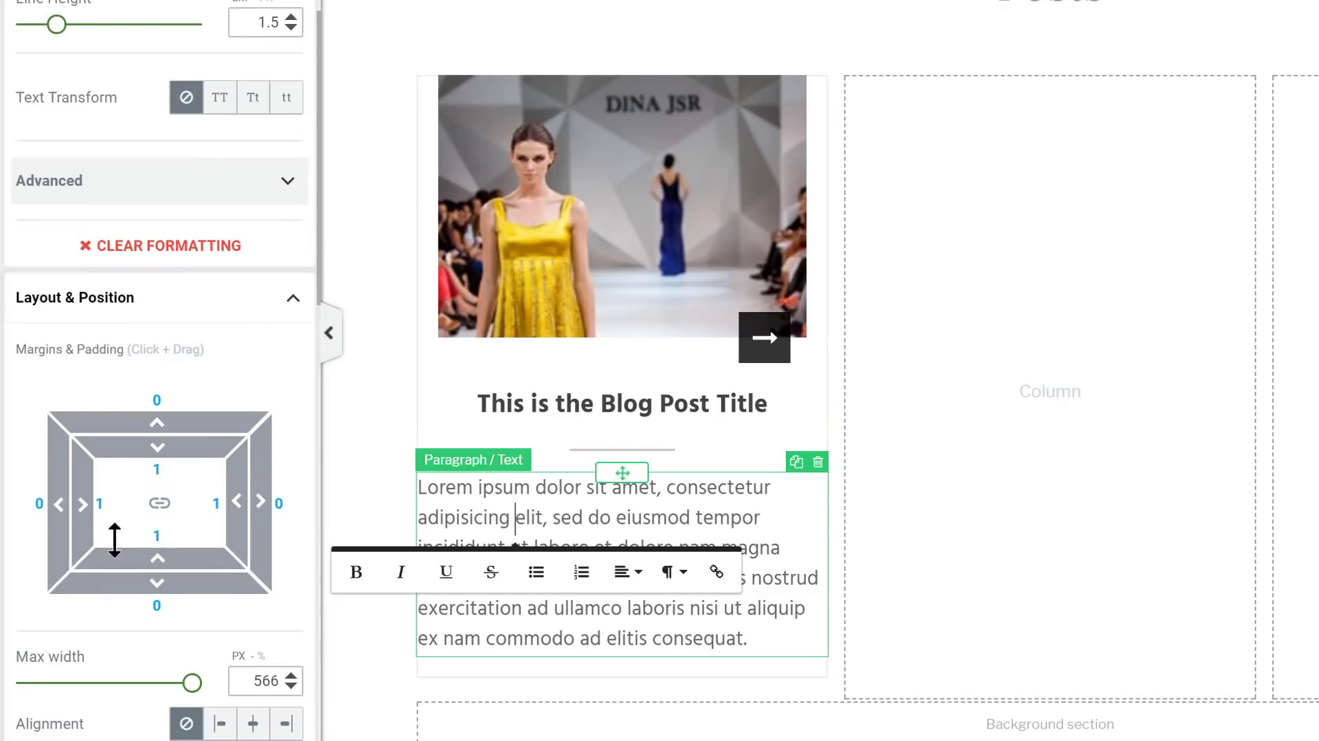
click(97, 505)
text(20)
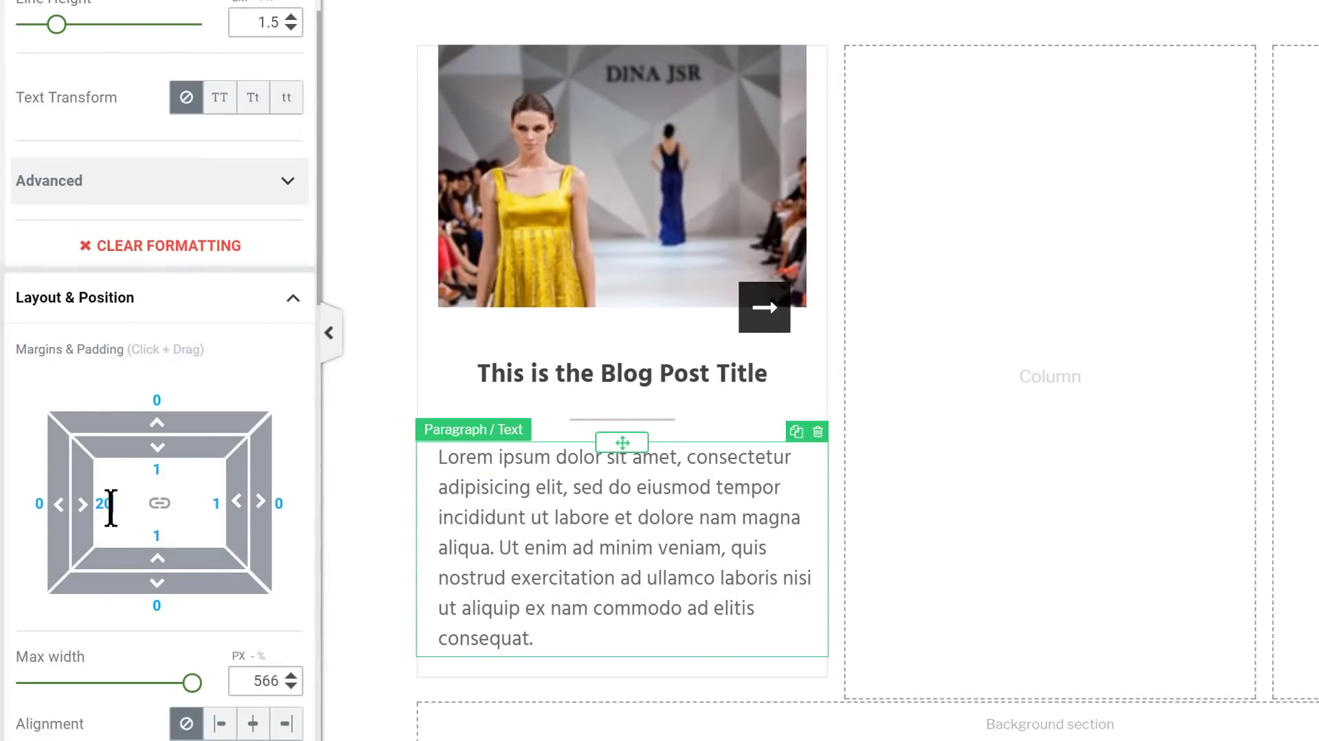
text(20)
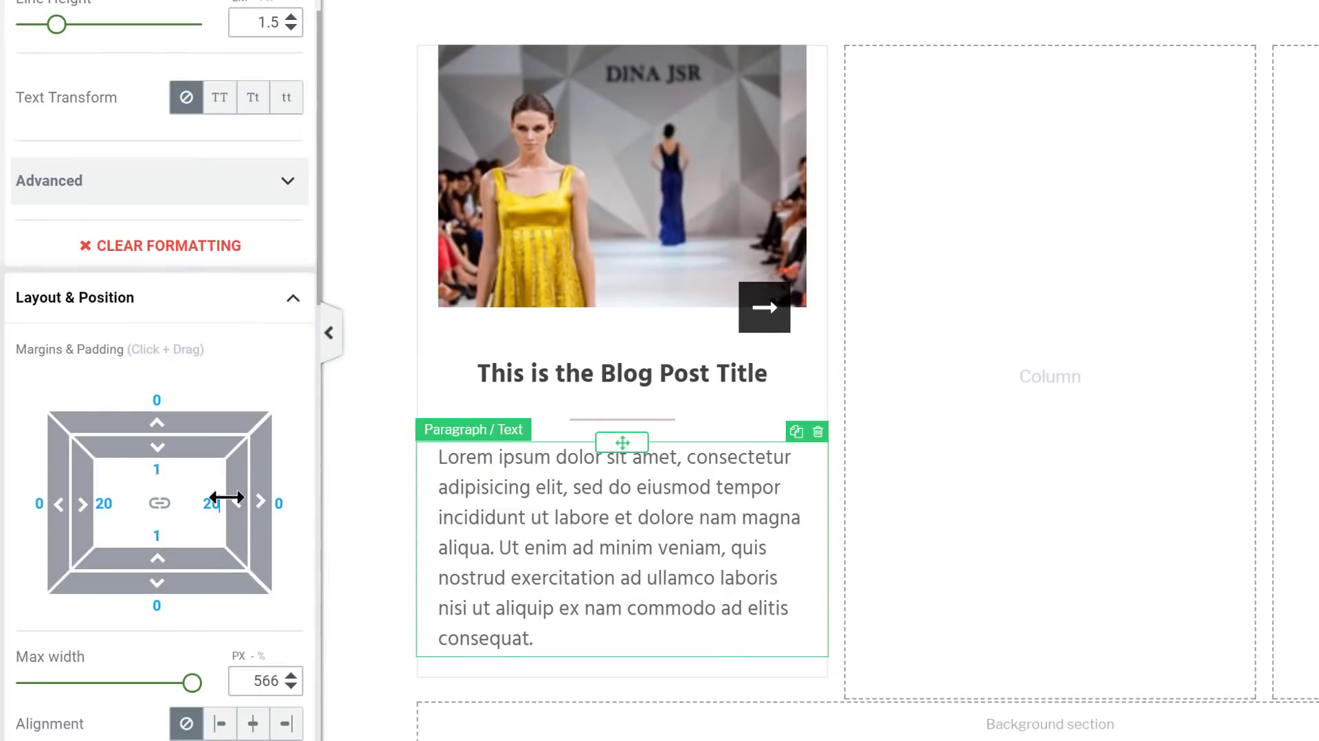
- Enlarge the blog post image to a size of 383 px so it fills the content box width
click(356, 598)
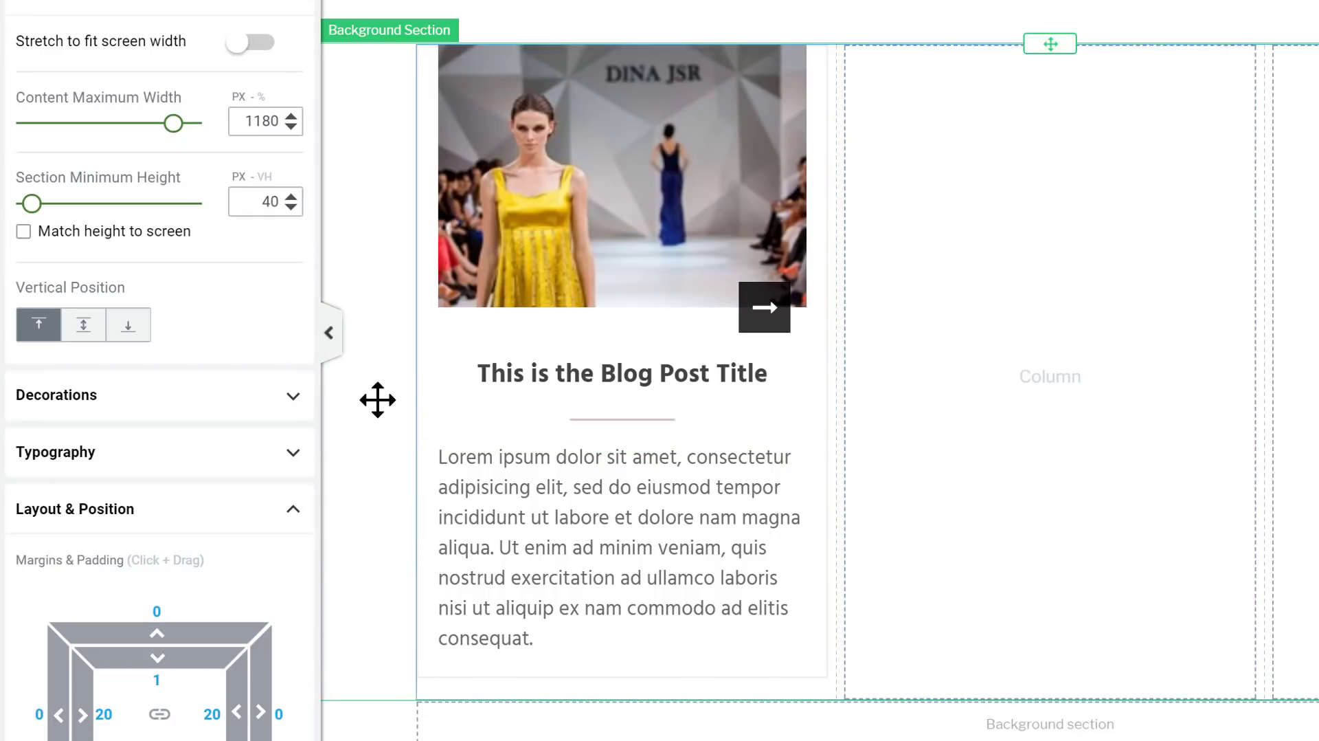
click(481, 467)
click(545, 206)
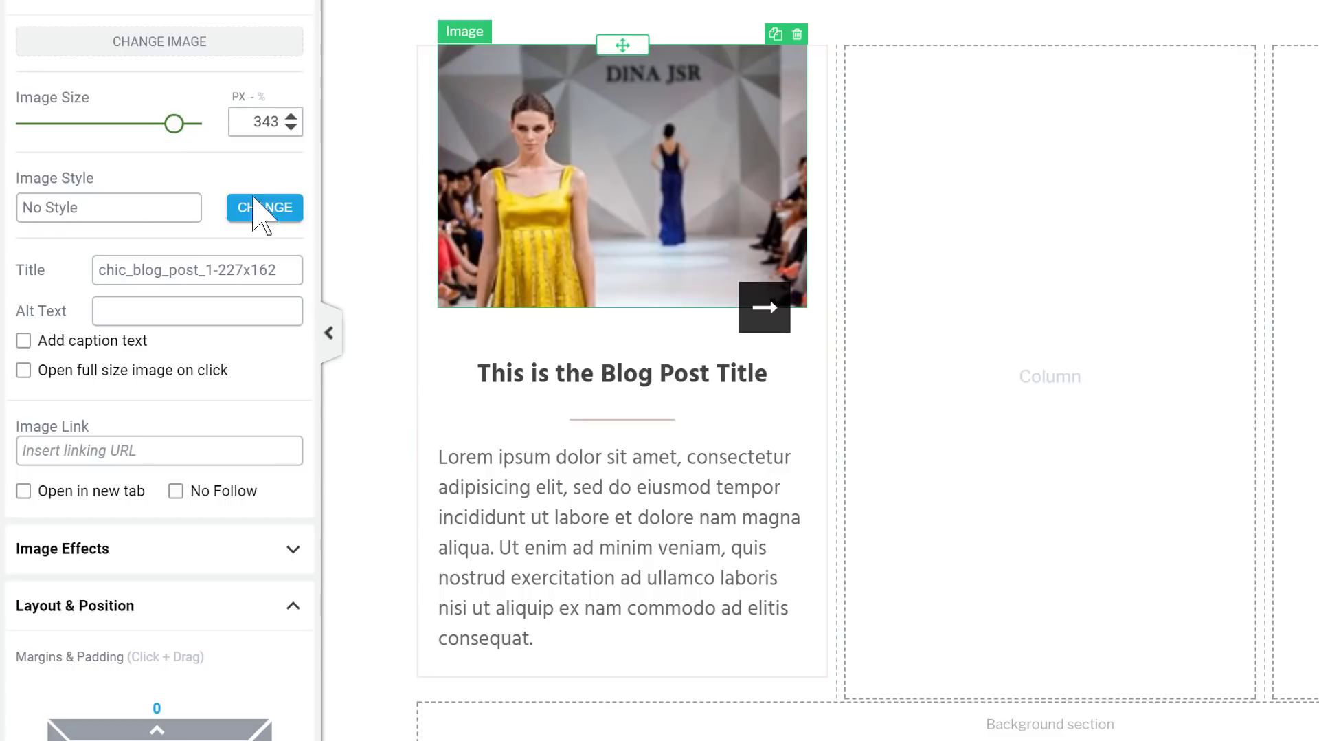
drag(174, 123, 210, 124)
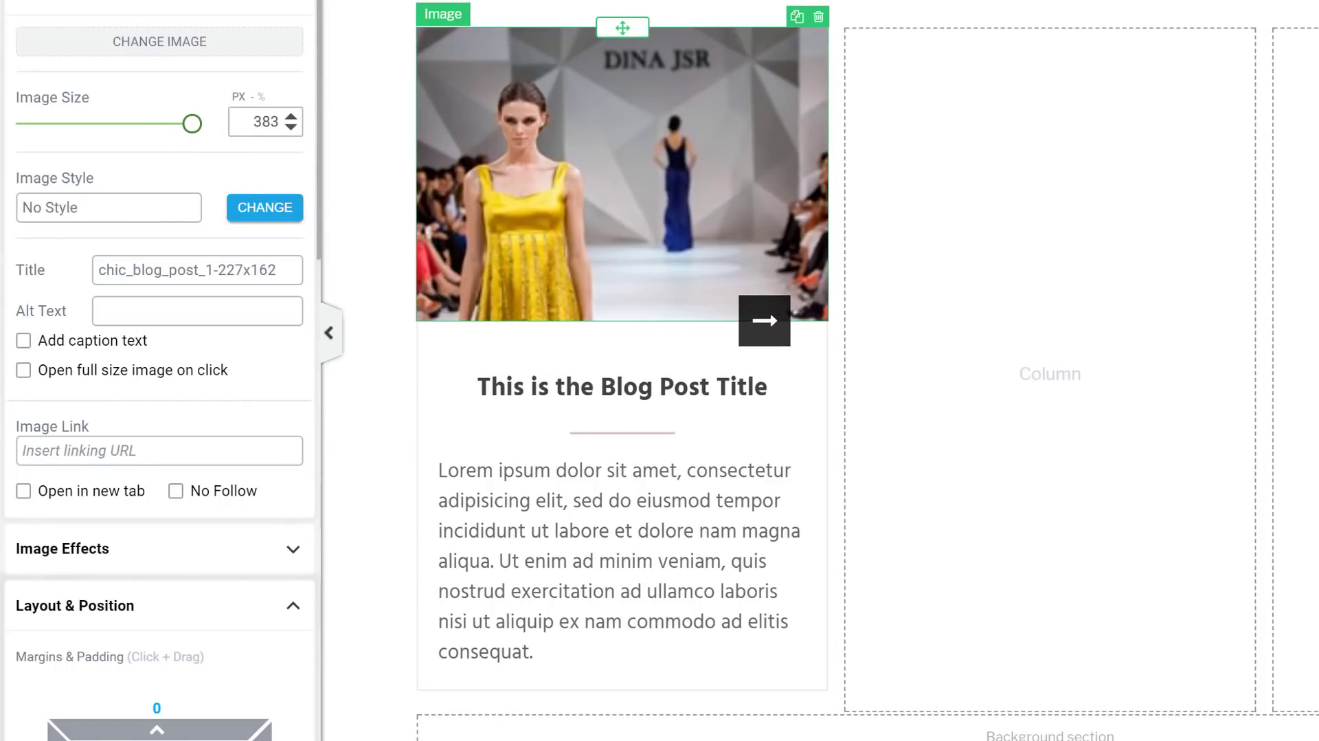
click(376, 414)
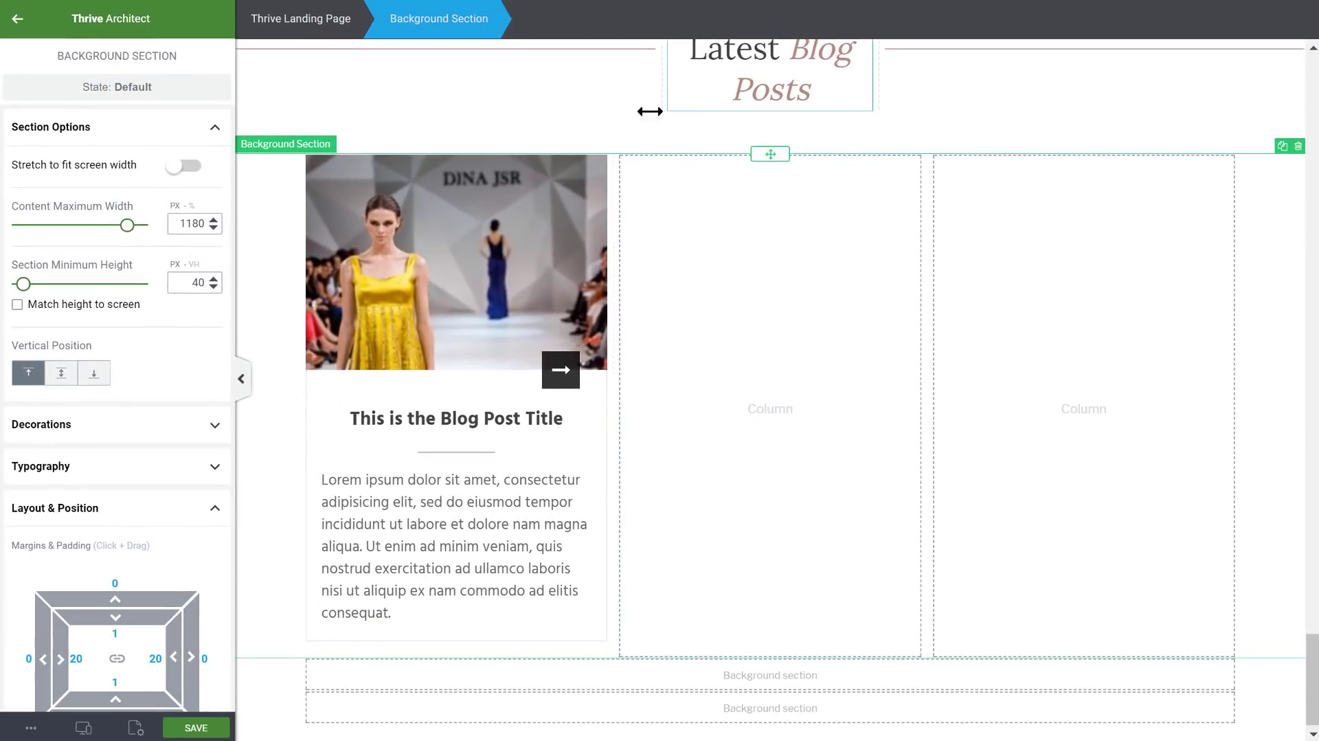
- Select the blog post content box and switch to editing its hover state
click(272, 249)
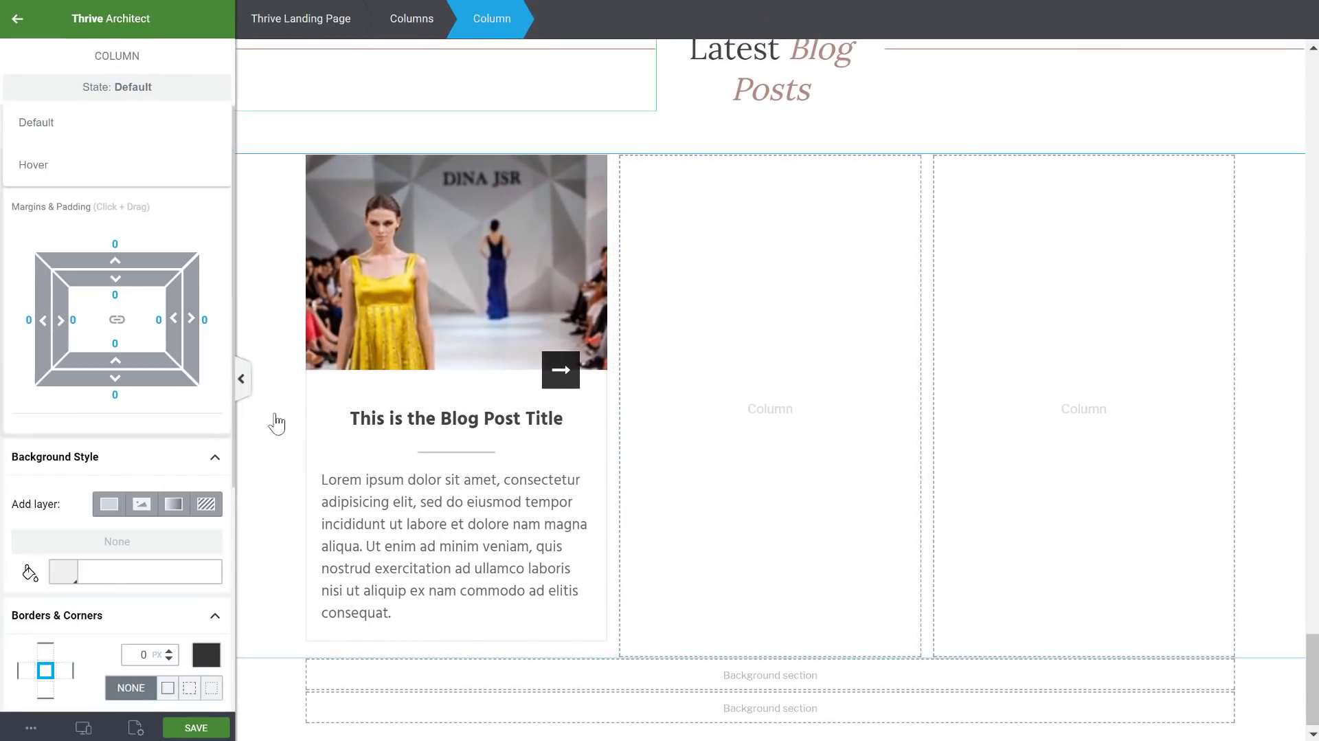
click(320, 383)
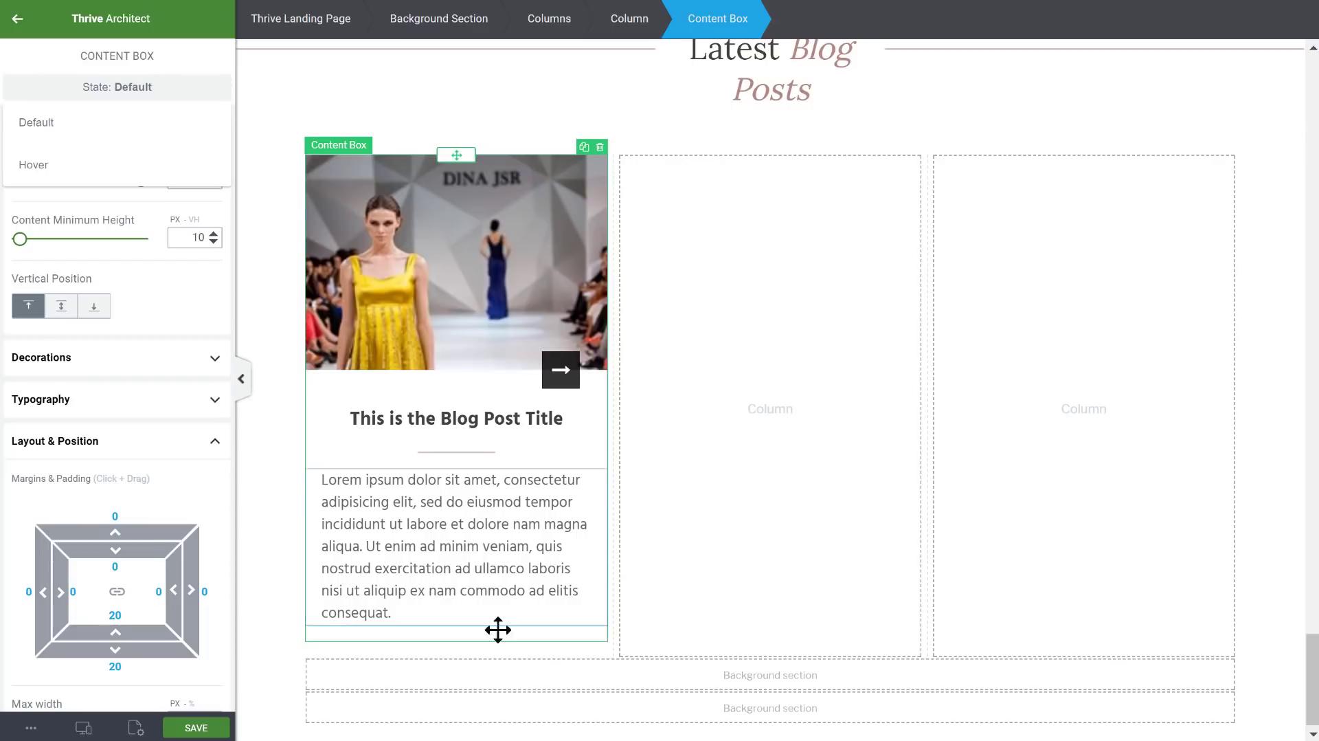
scroll(86, 324, down, 5)
scroll(87, 323, up, 5)
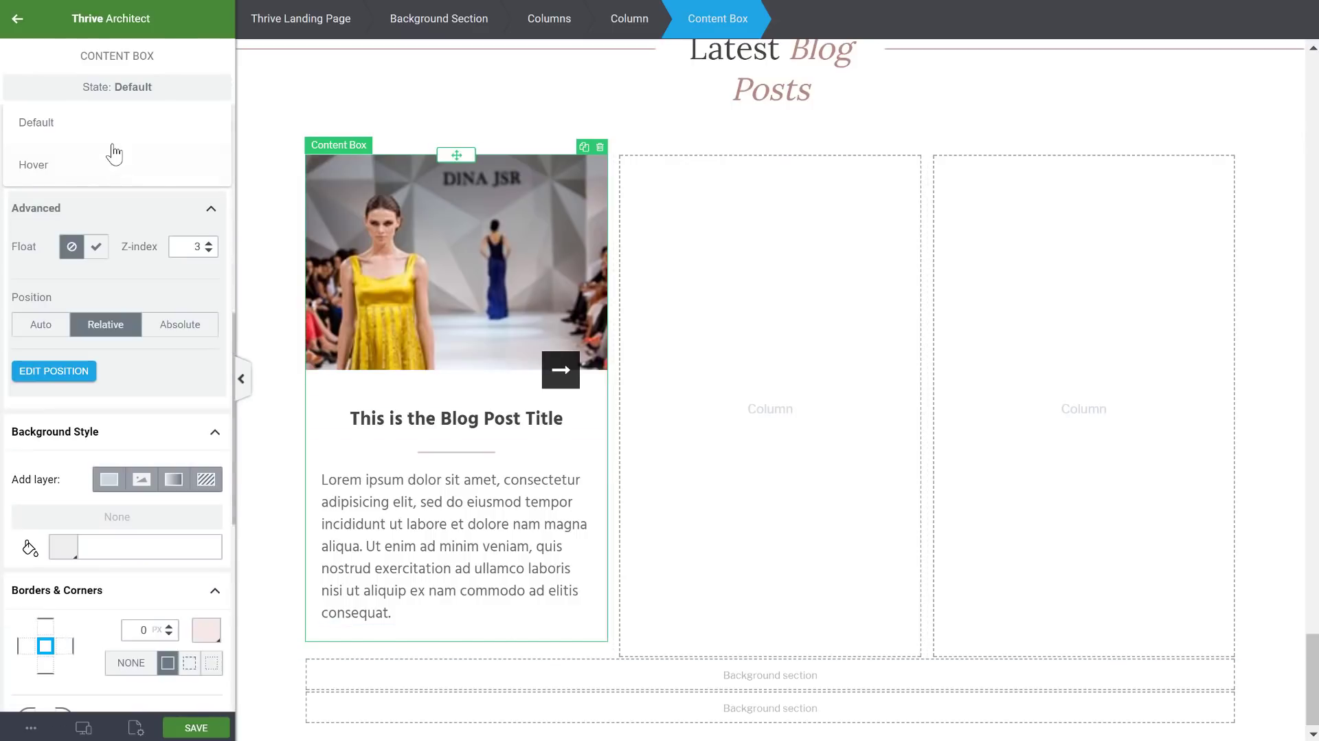
click(118, 97)
click(76, 99)
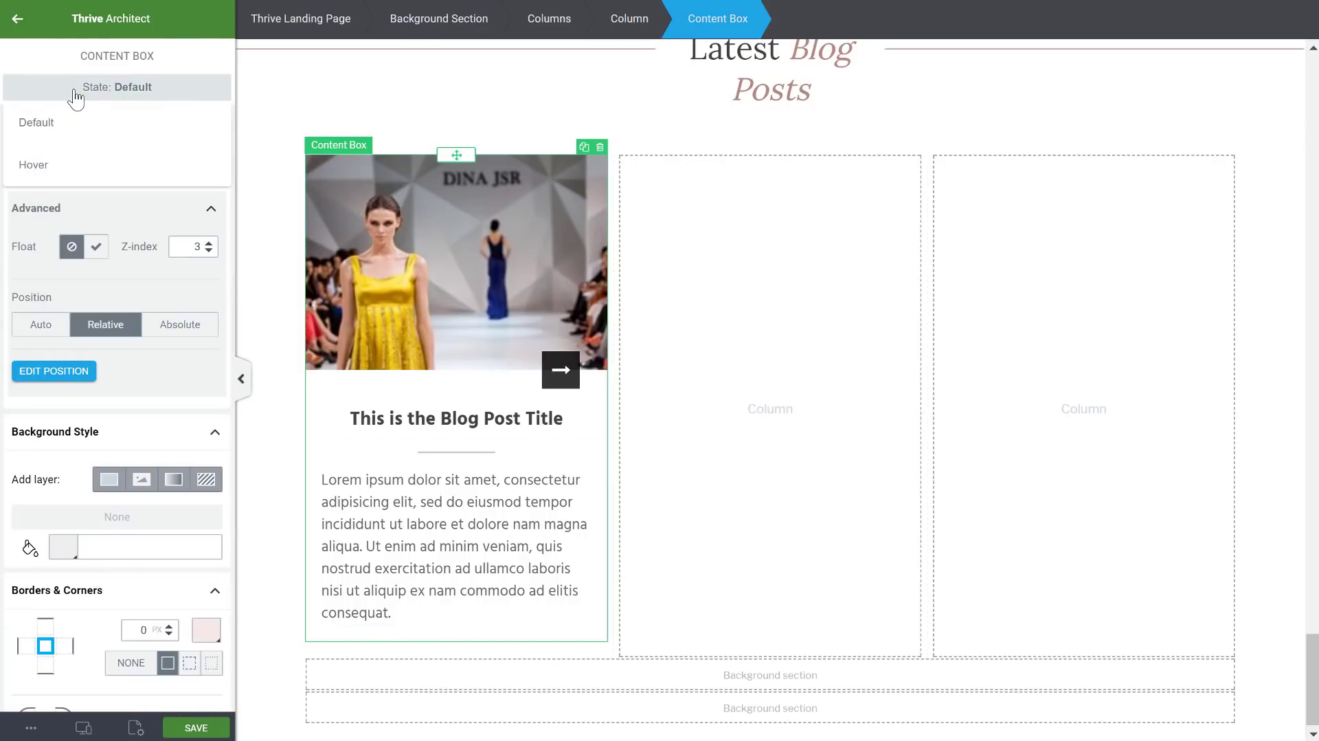
click(53, 165)
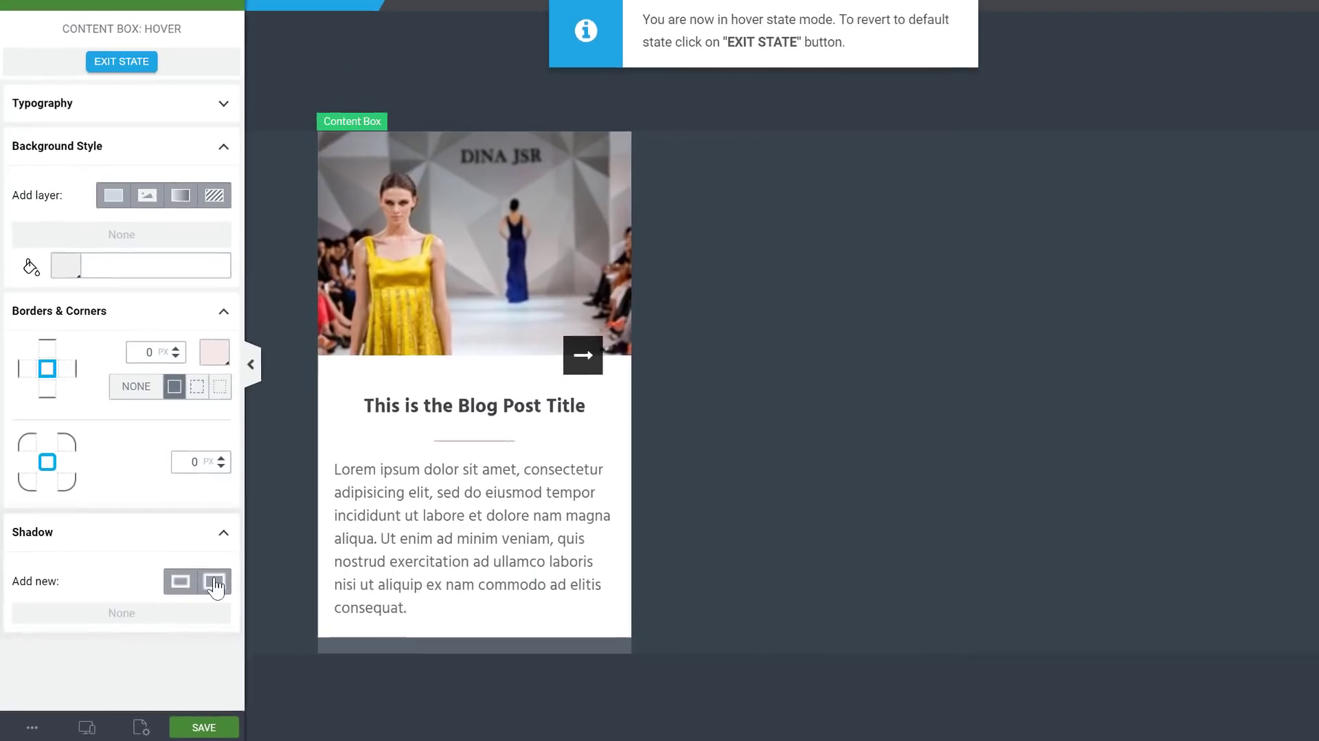
- Add an outer shadow to the hover state with a 270° angle, 4 px distance and 32 px blur
click(206, 587)
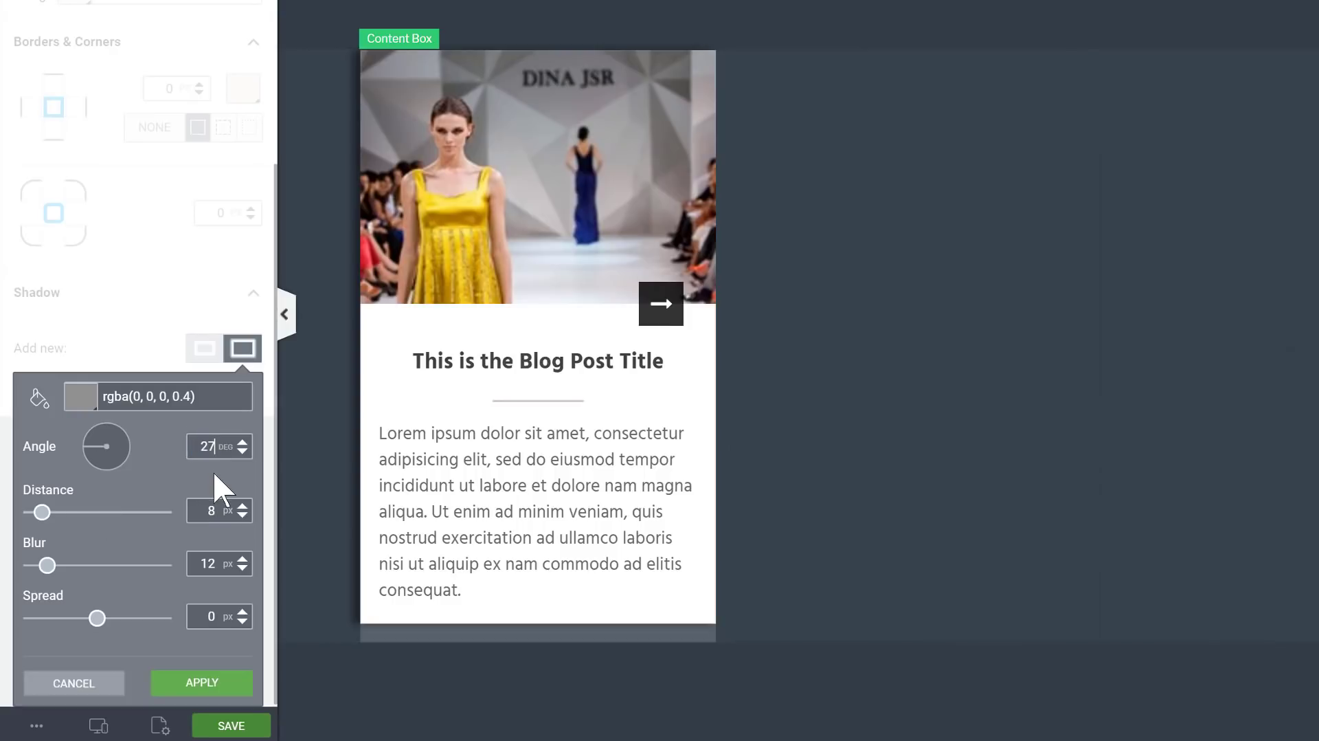
key(Tab)
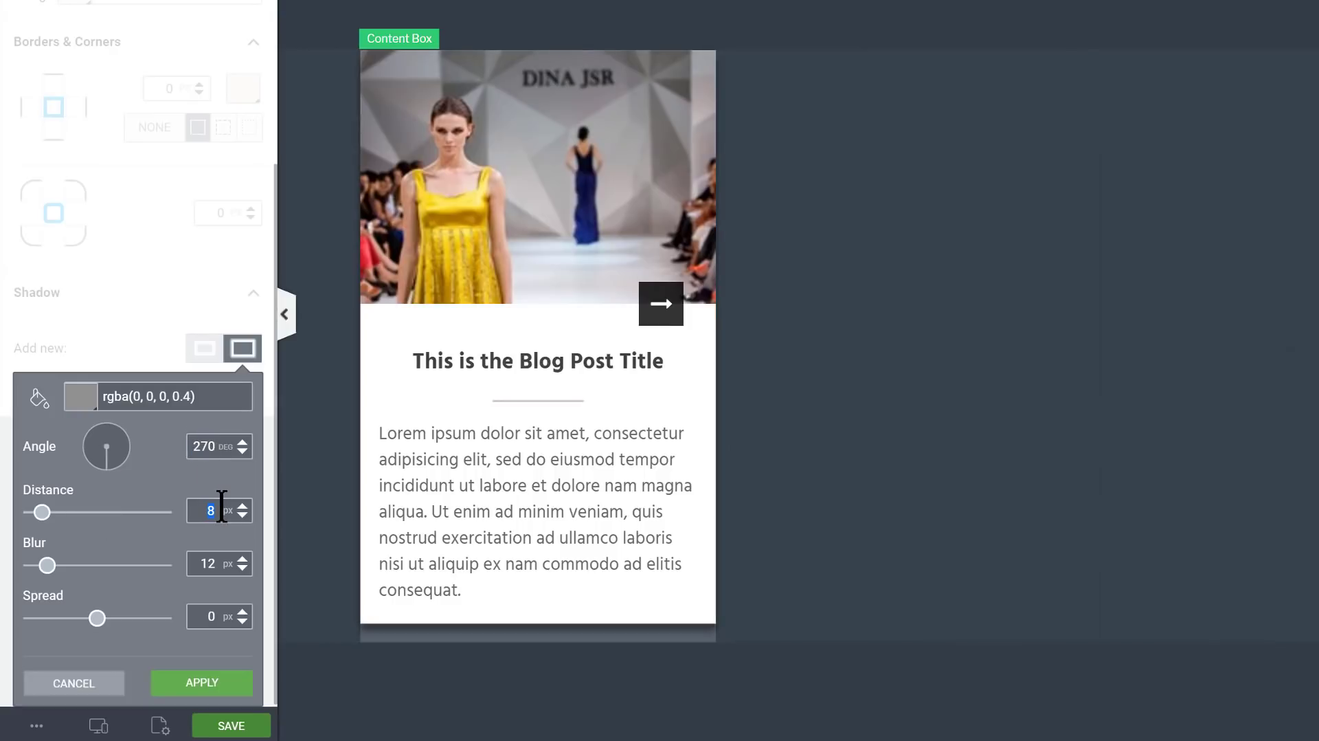
text(4)
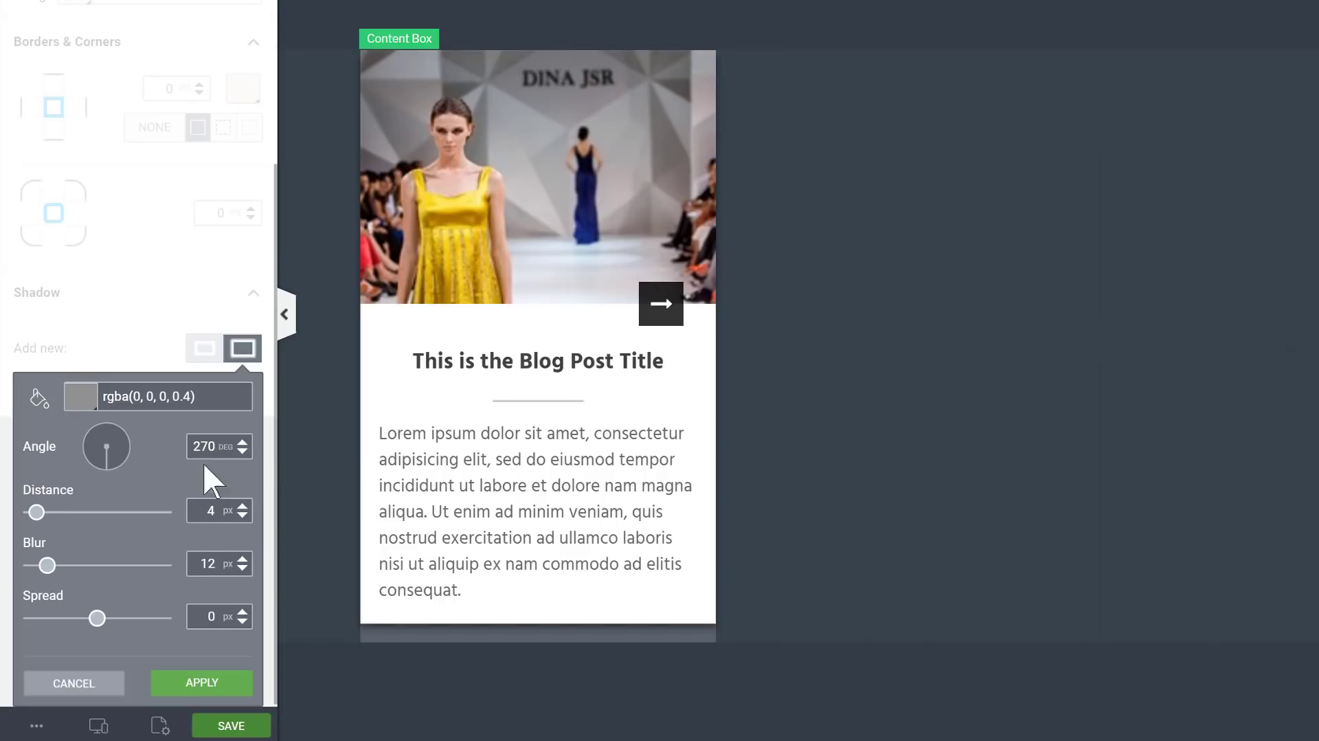
click(53, 567)
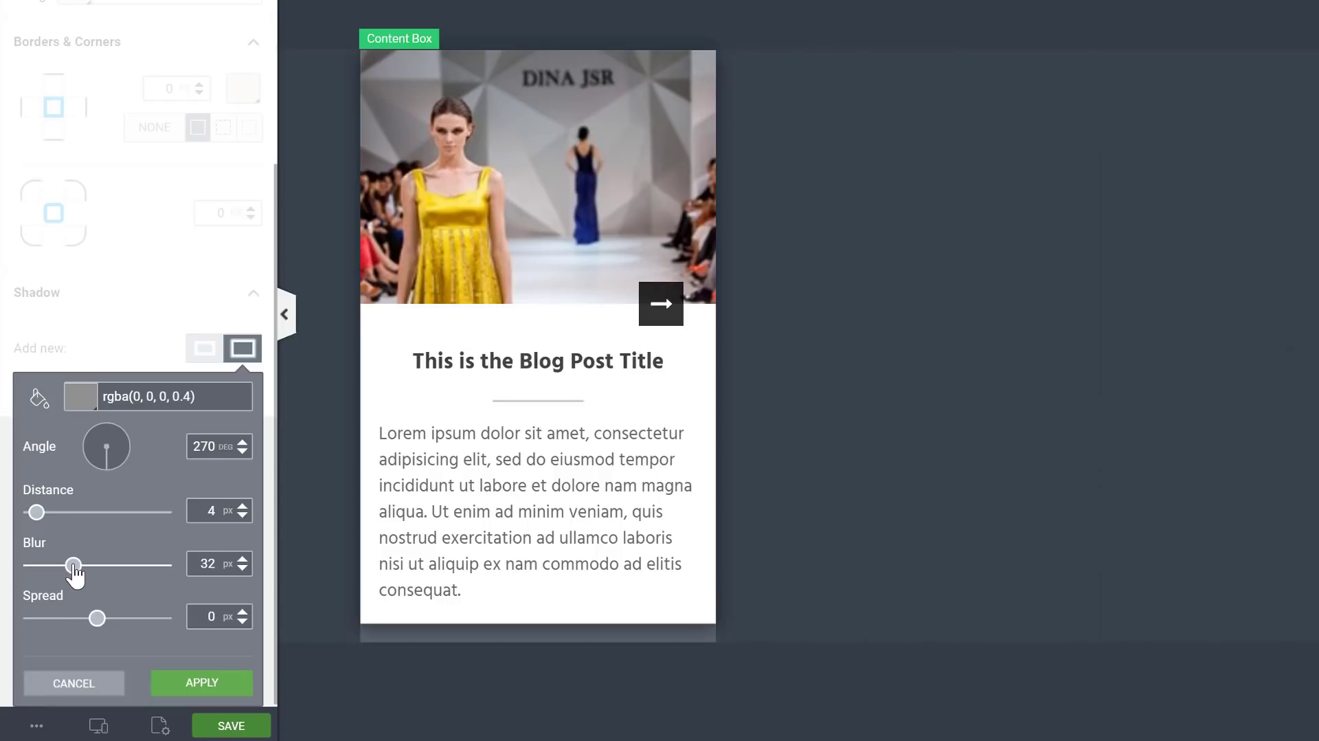
- Lower the shadow color's opacity to 24%, apply the shadow and leave the hover state
click(80, 397)
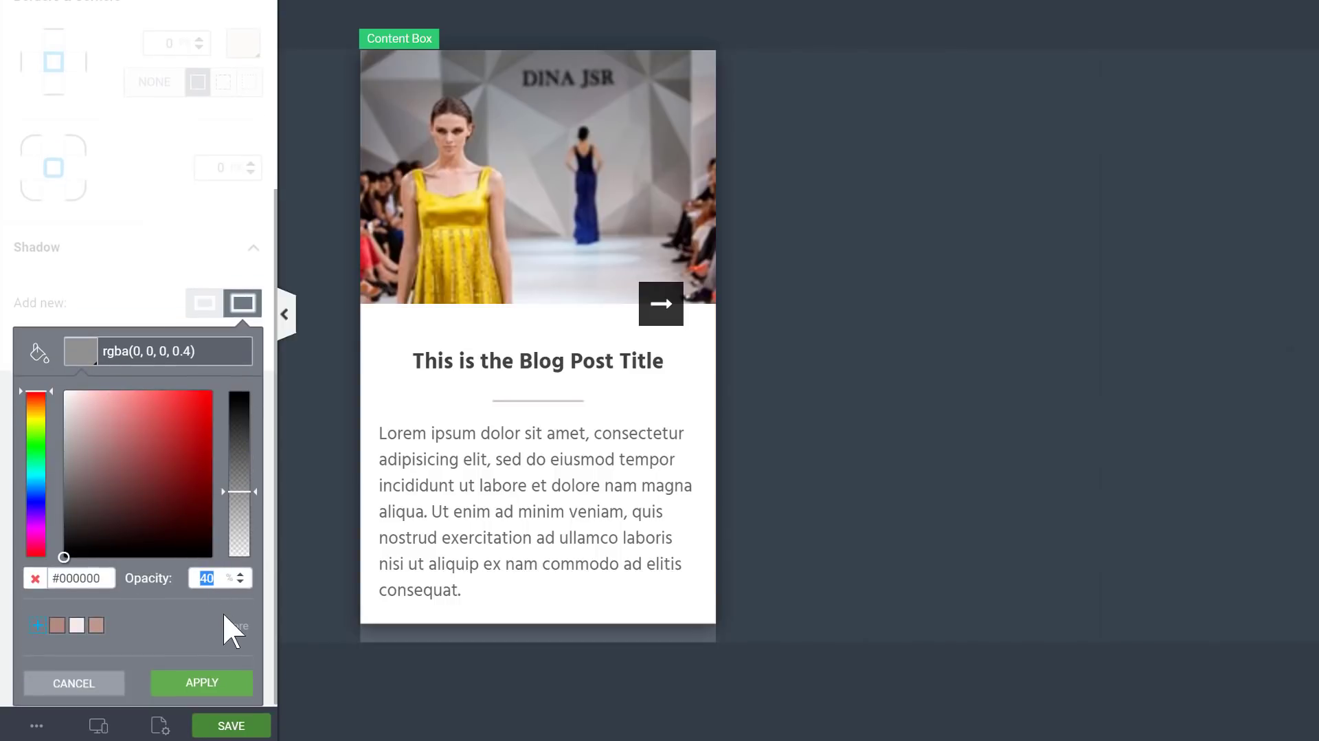
text(16)
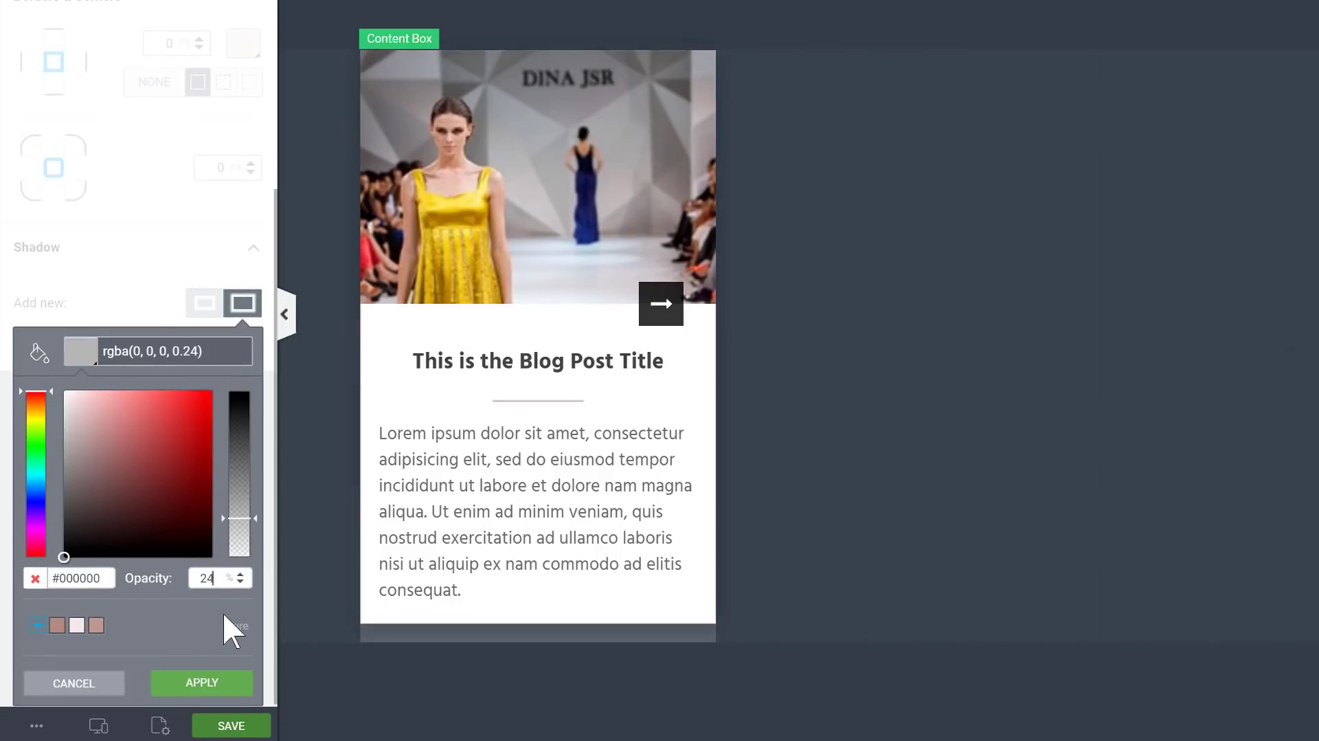
click(201, 683)
click(206, 684)
click(42, 12)
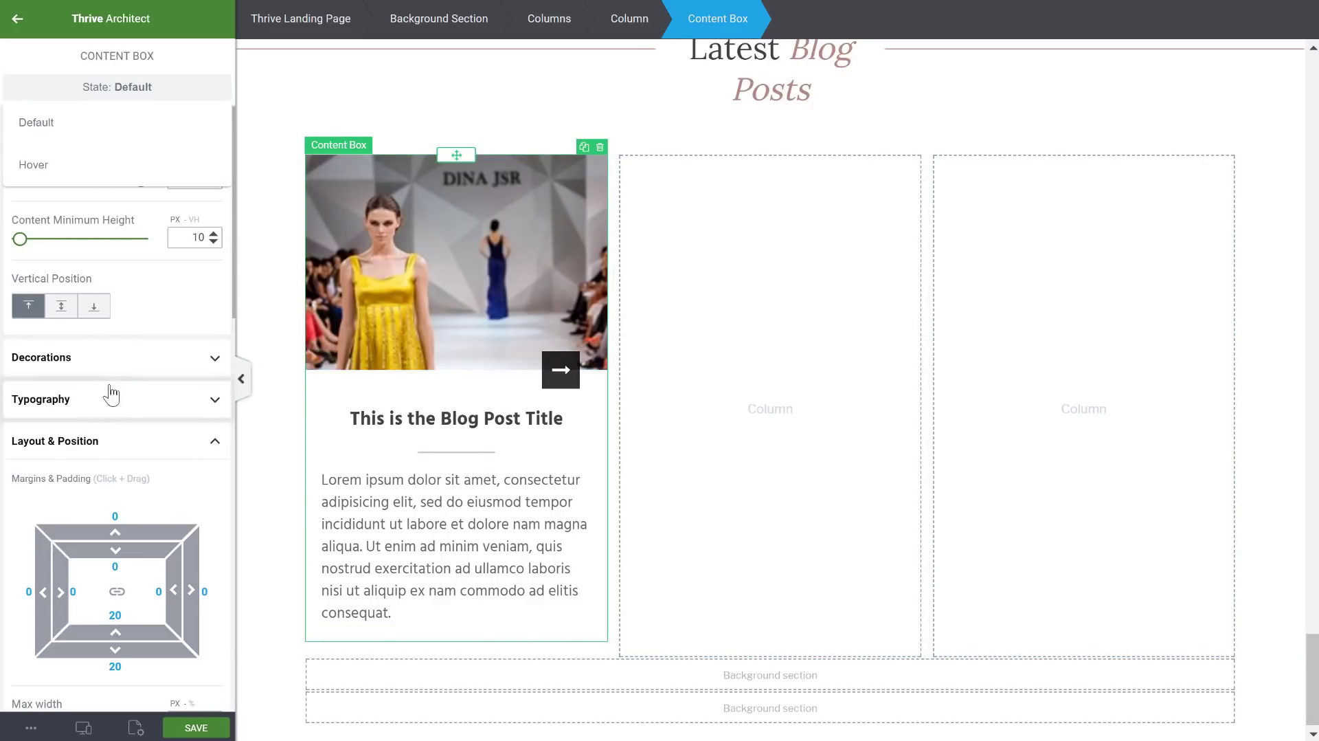
scroll(109, 389, down, 5)
scroll(108, 389, up, 5)
click(162, 83)
scroll(180, 295, down, 15)
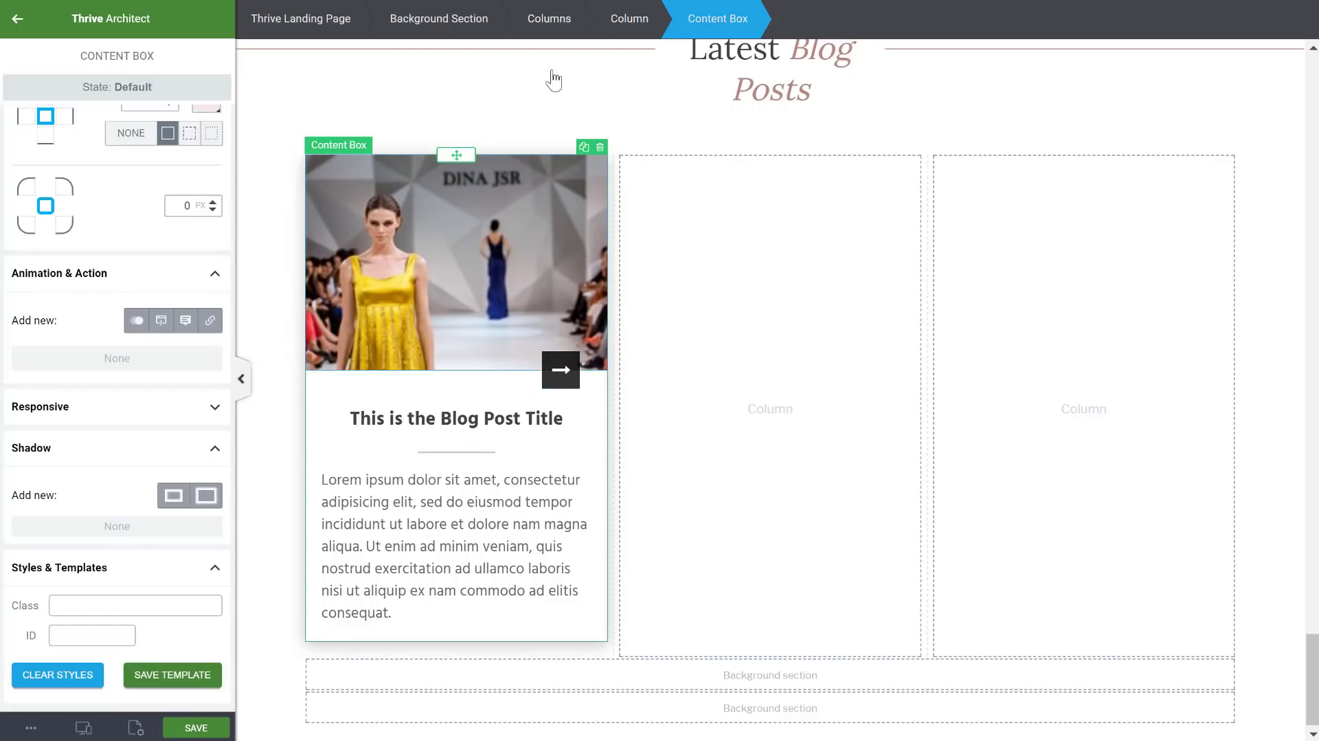
- Duplicate the blog post content box and place the copy in the second column, without any extra image
click(583, 148)
drag(468, 153, 886, 165)
click(898, 147)
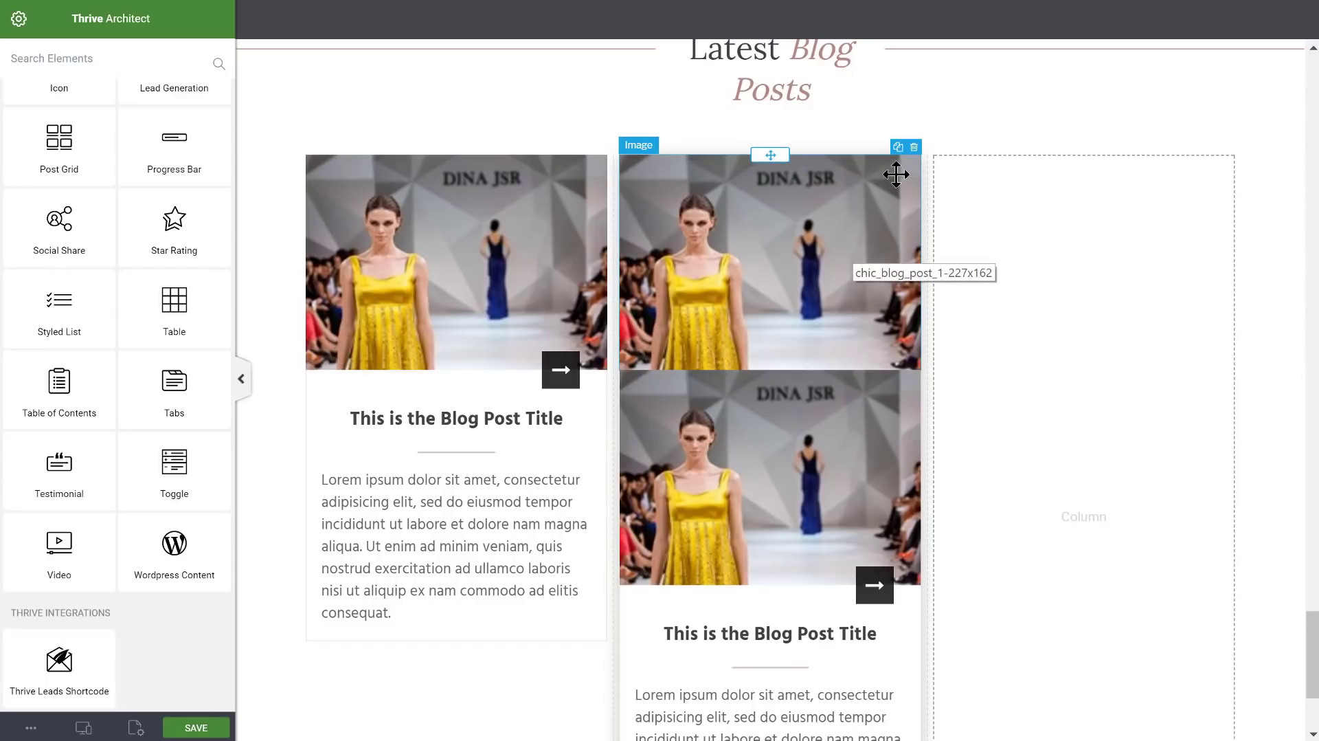
click(914, 147)
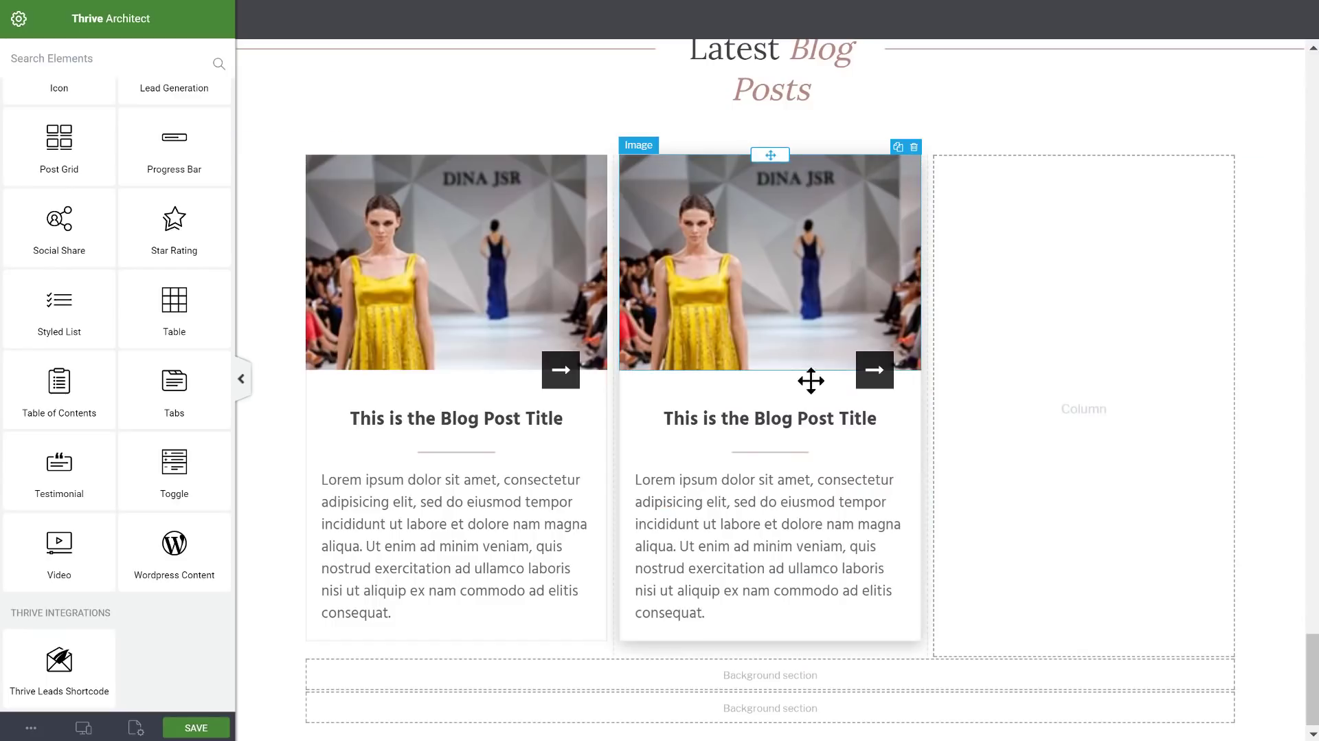
- Duplicate the second column's blog post content box and place the copy in the third column
click(898, 147)
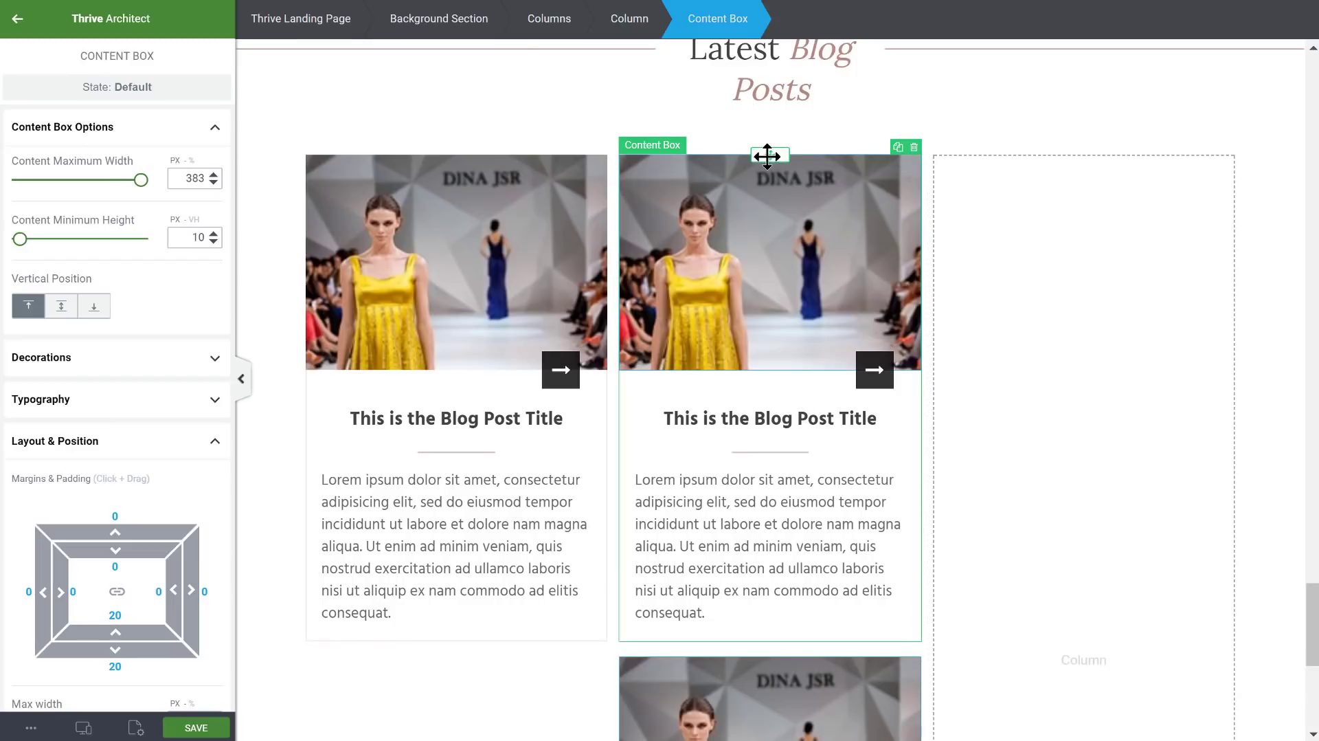
drag(770, 154, 1031, 242)
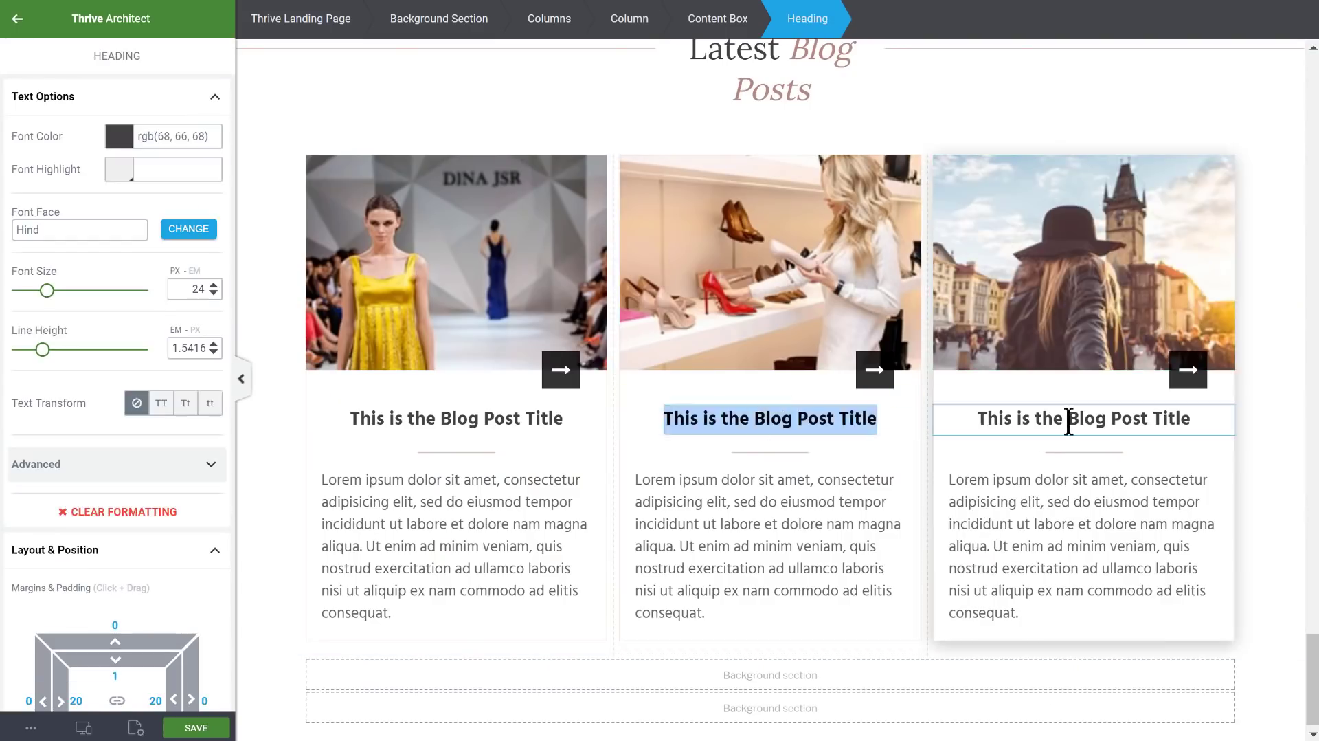
- Retitle the second blog post card "This is Another Blog Post" and the third card "This is the 3rd Title"
text(This is Another Blog Post)
triple_click(1084, 418)
key(BackSpace)
text(This is the 3rd Title)
key(Escape)
scroll(1111, 345, down, 1)
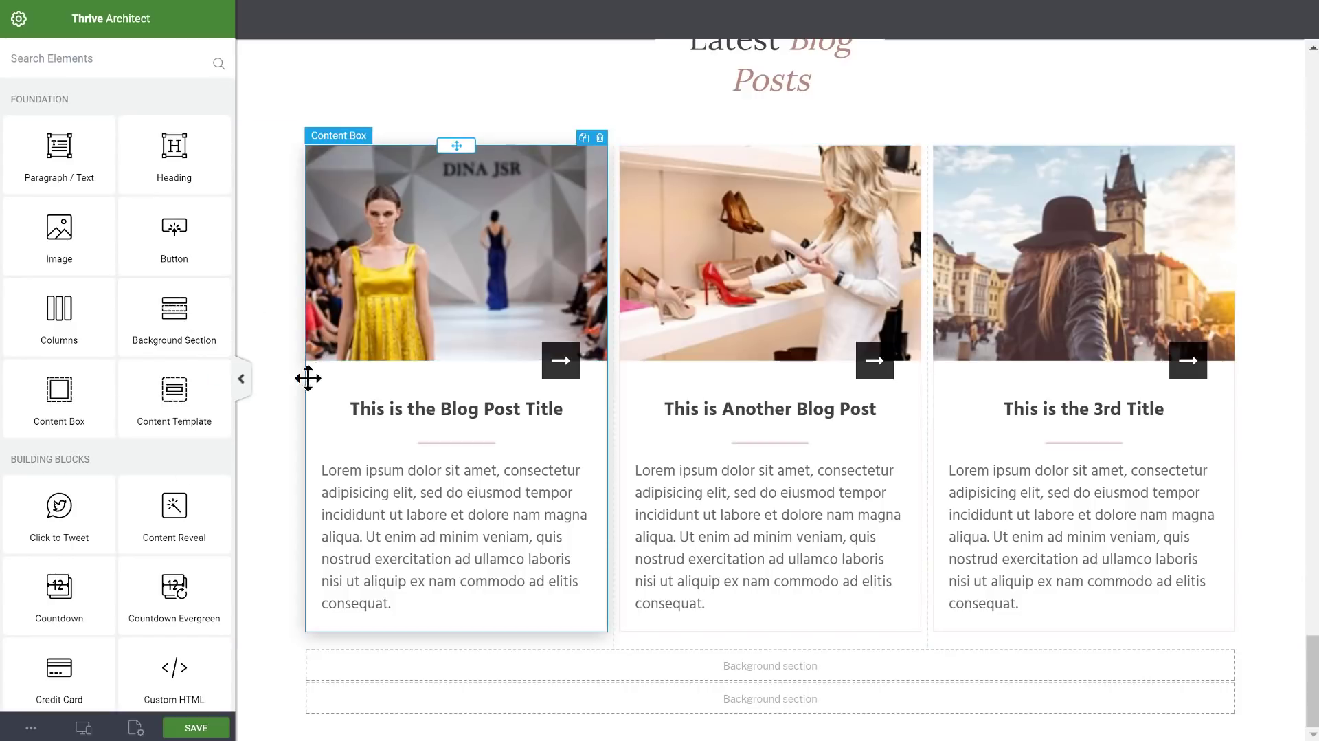
scroll(59, 514, down, 2)
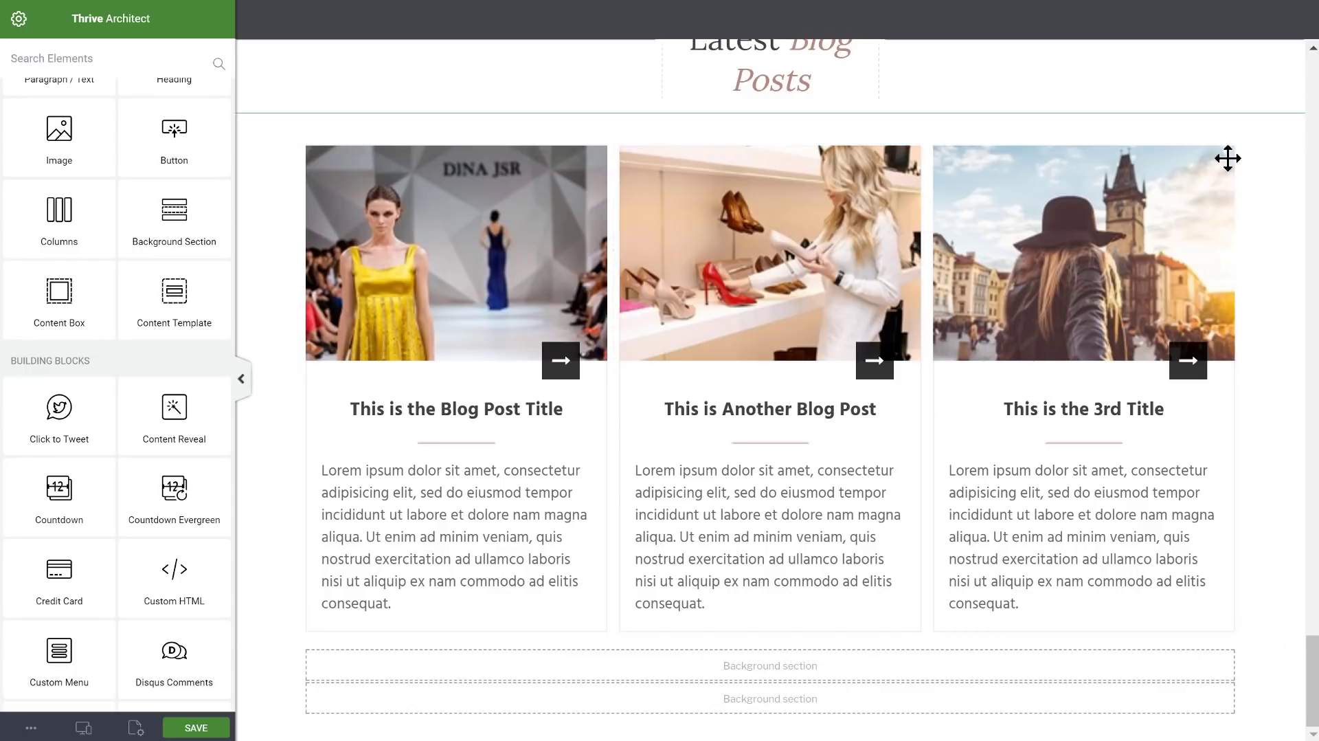
scroll(872, 165, up, 5)
scroll(872, 165, down, 5)
scroll(819, 112, up, 3)
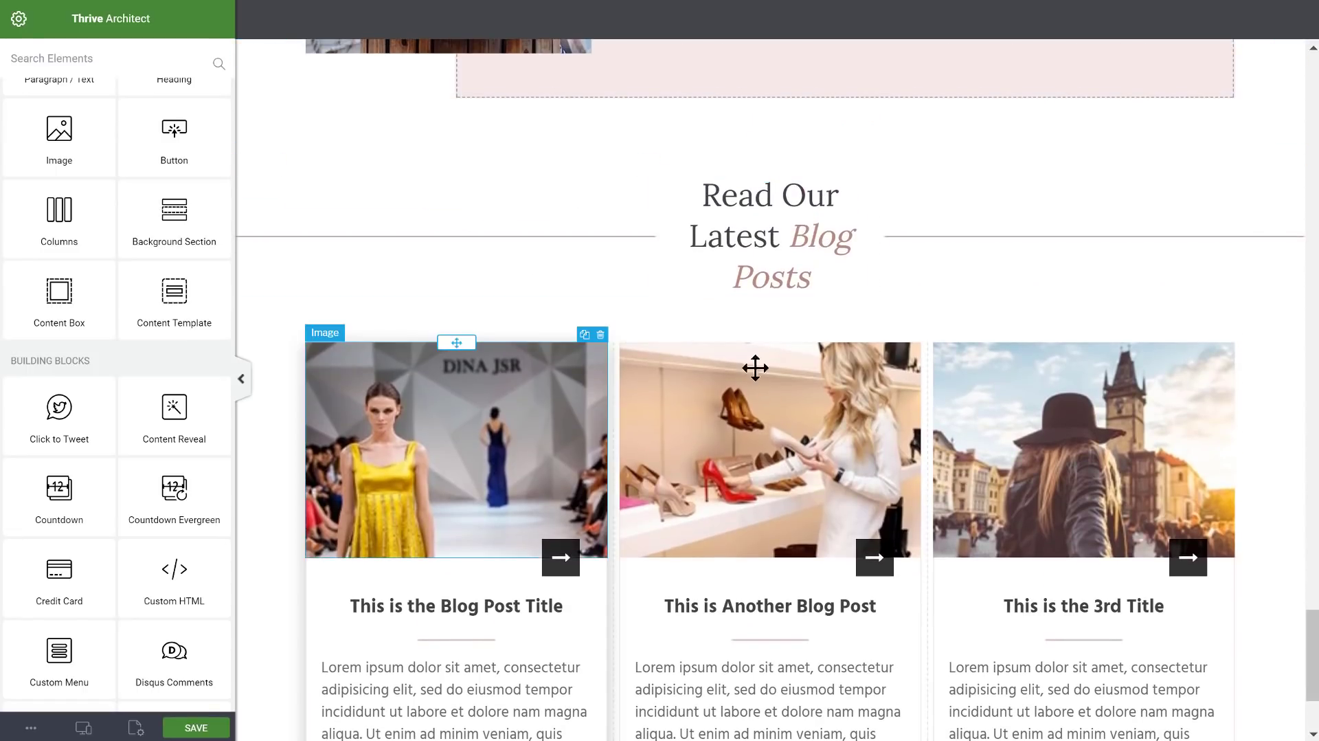
scroll(1125, 333, down, 3)
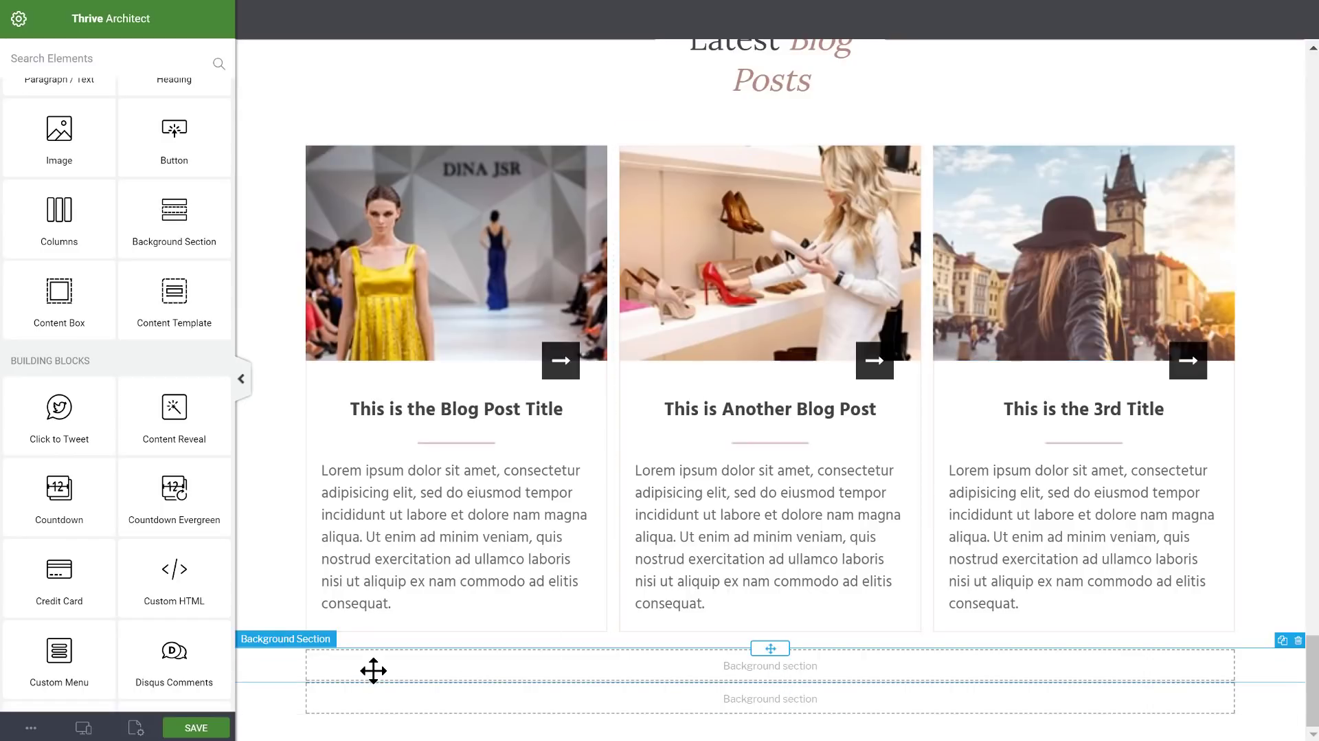
- Fill the empty background section below the blog posts with the saved #b48a80 color
click(324, 667)
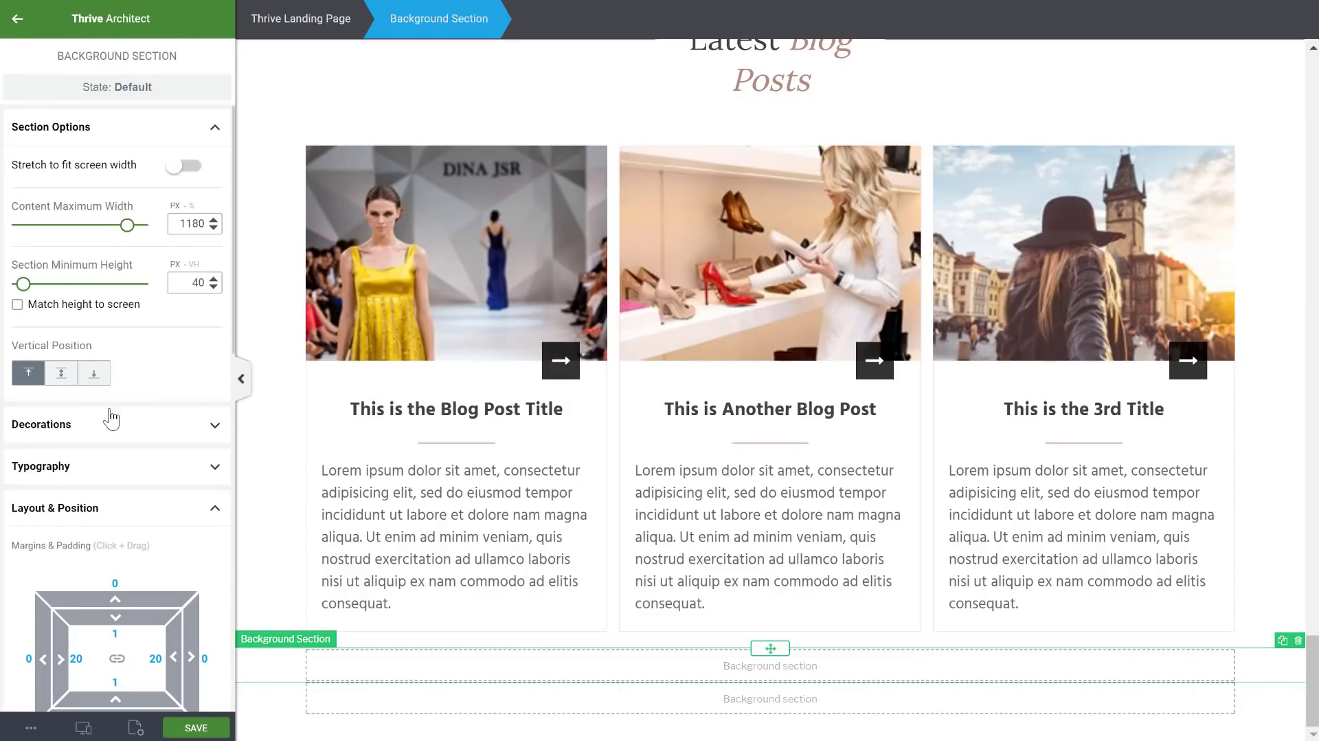
scroll(111, 413, down, 7)
click(70, 383)
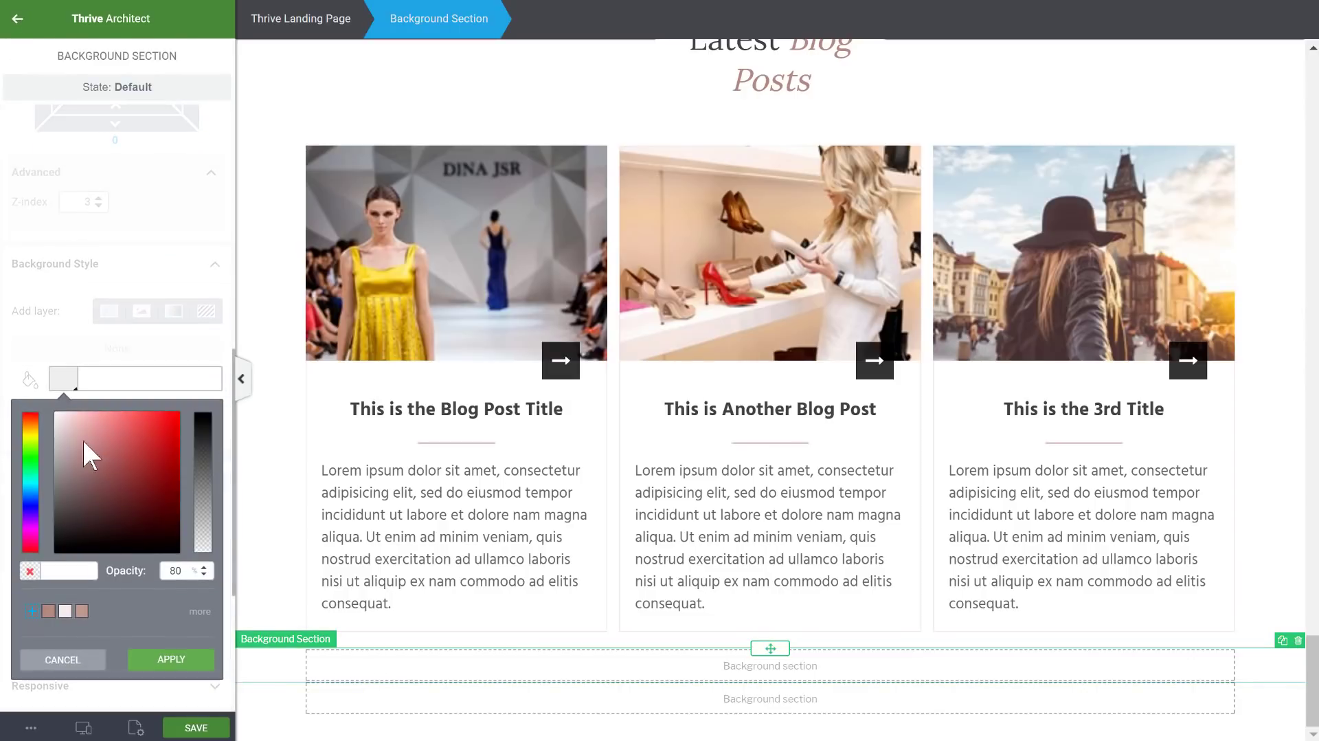
click(55, 614)
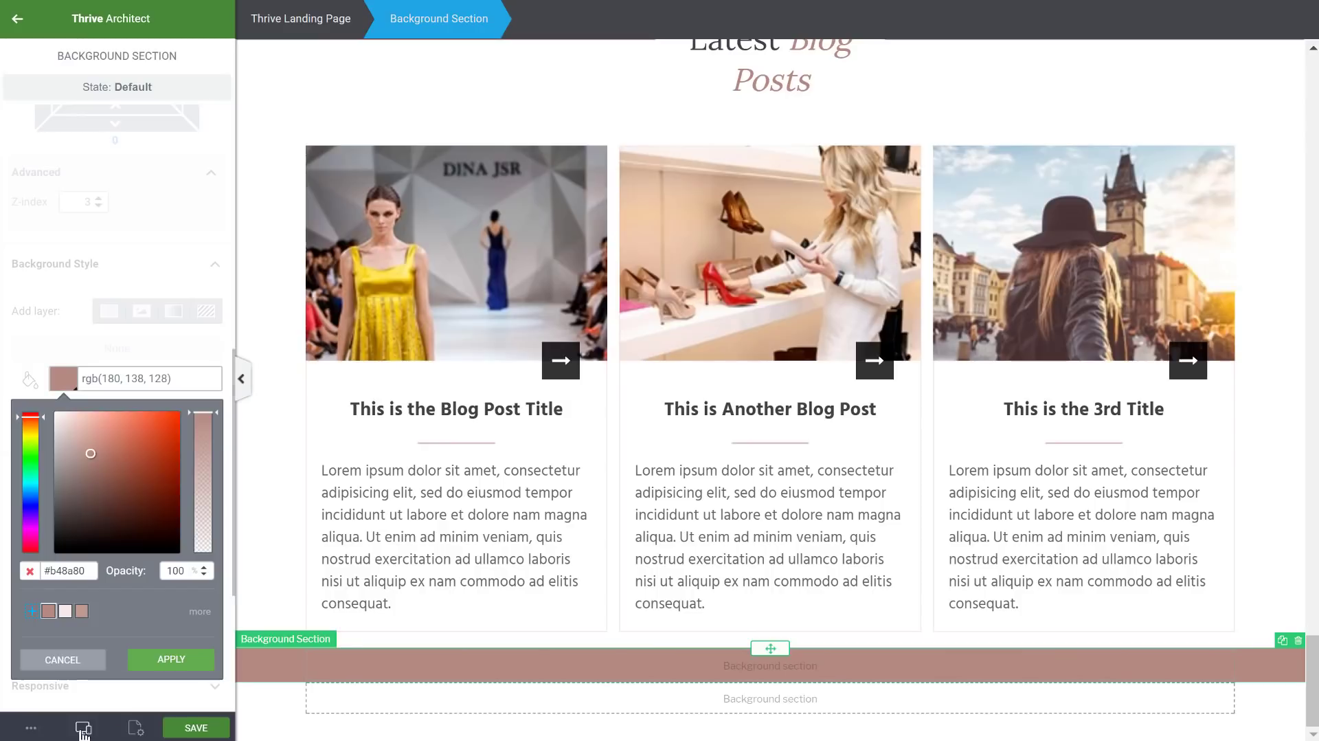
click(186, 664)
- Upload chic-bg-3.jpeg and apply it to the background section as a stretched image layer positioned at the center
click(140, 315)
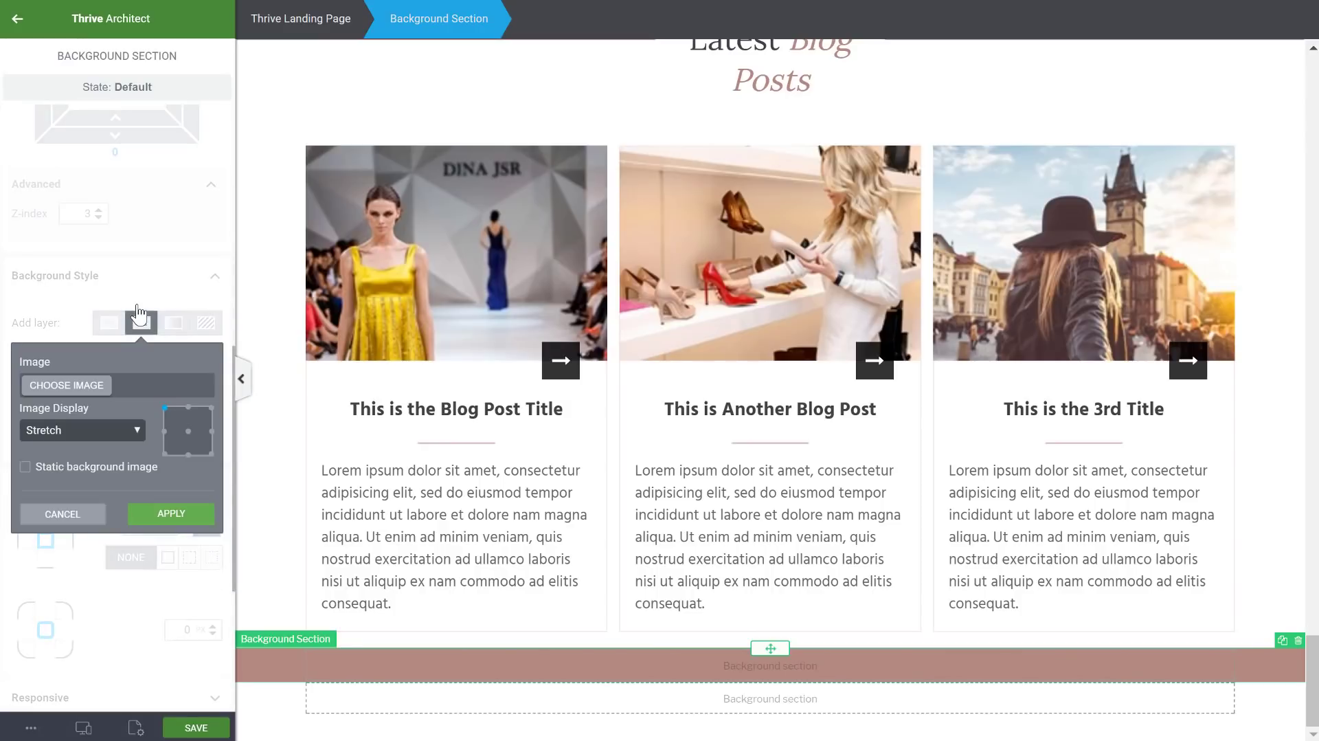
click(66, 385)
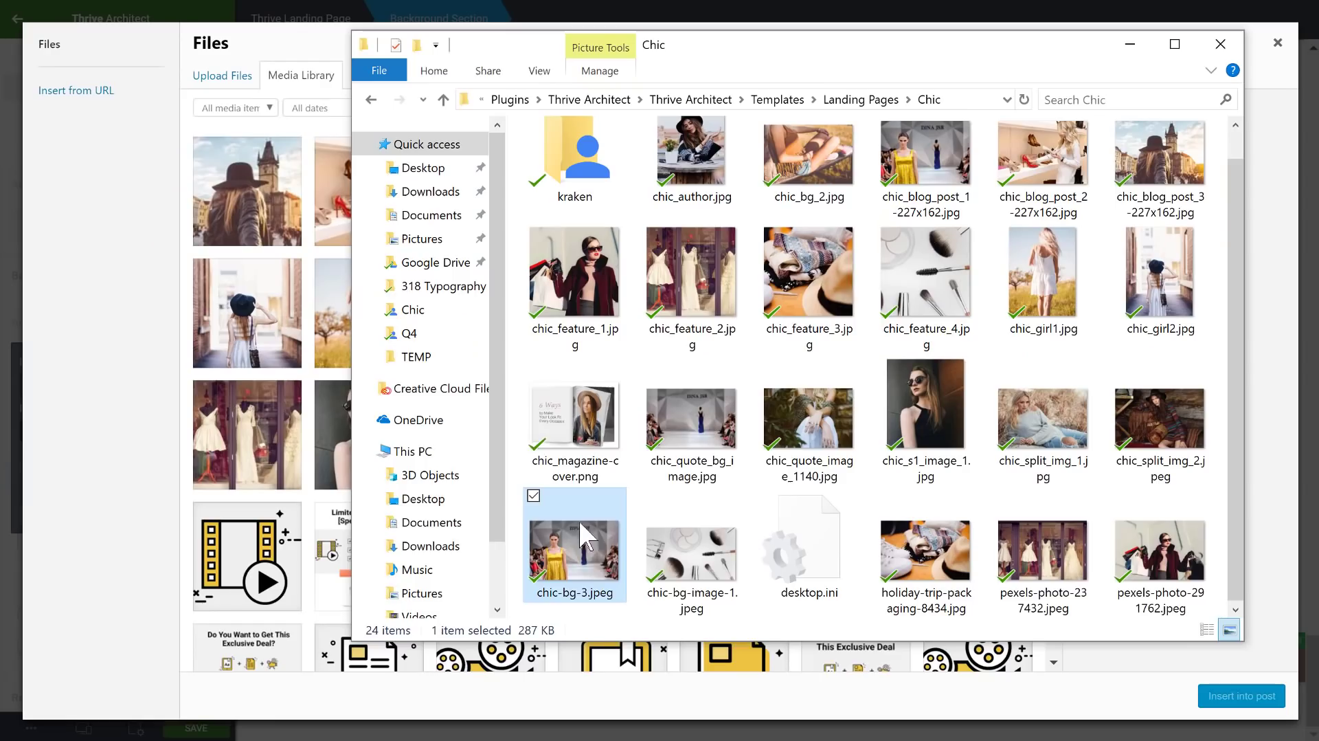
drag(579, 519, 315, 307)
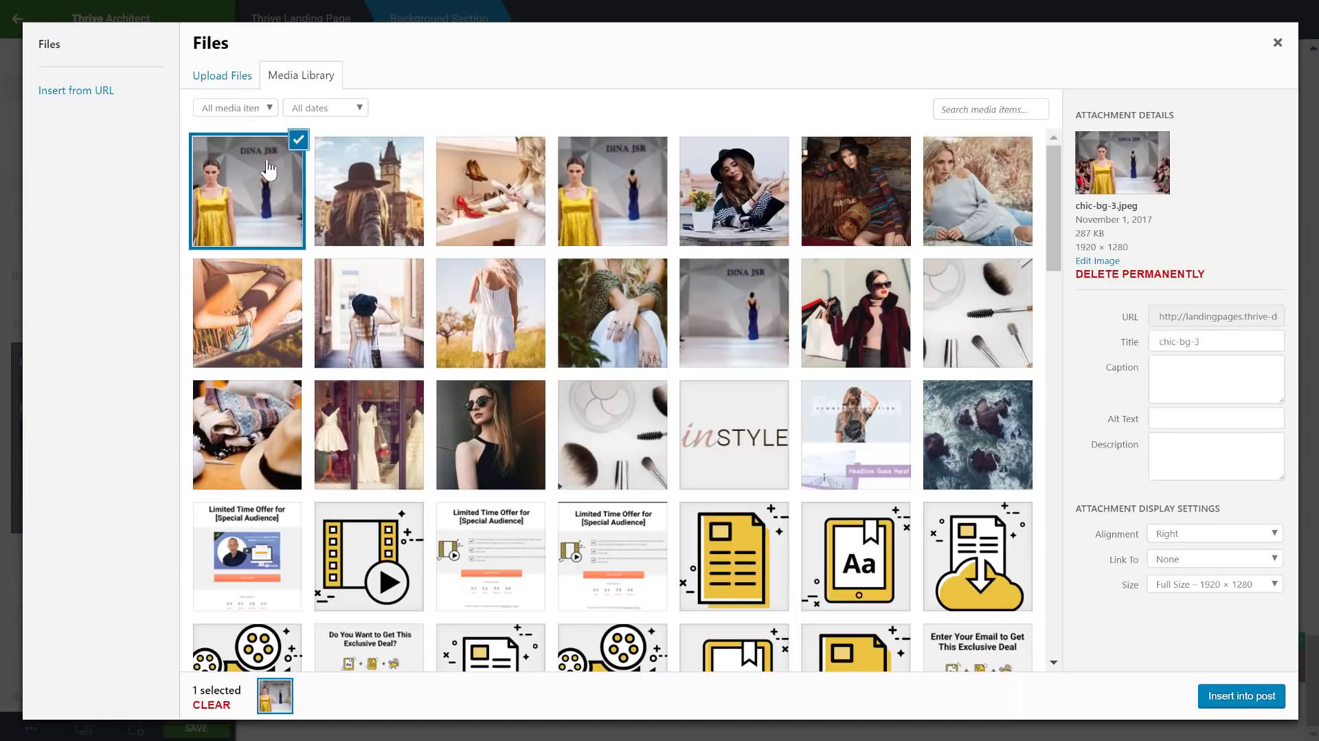
click(1203, 534)
click(1199, 592)
click(1238, 696)
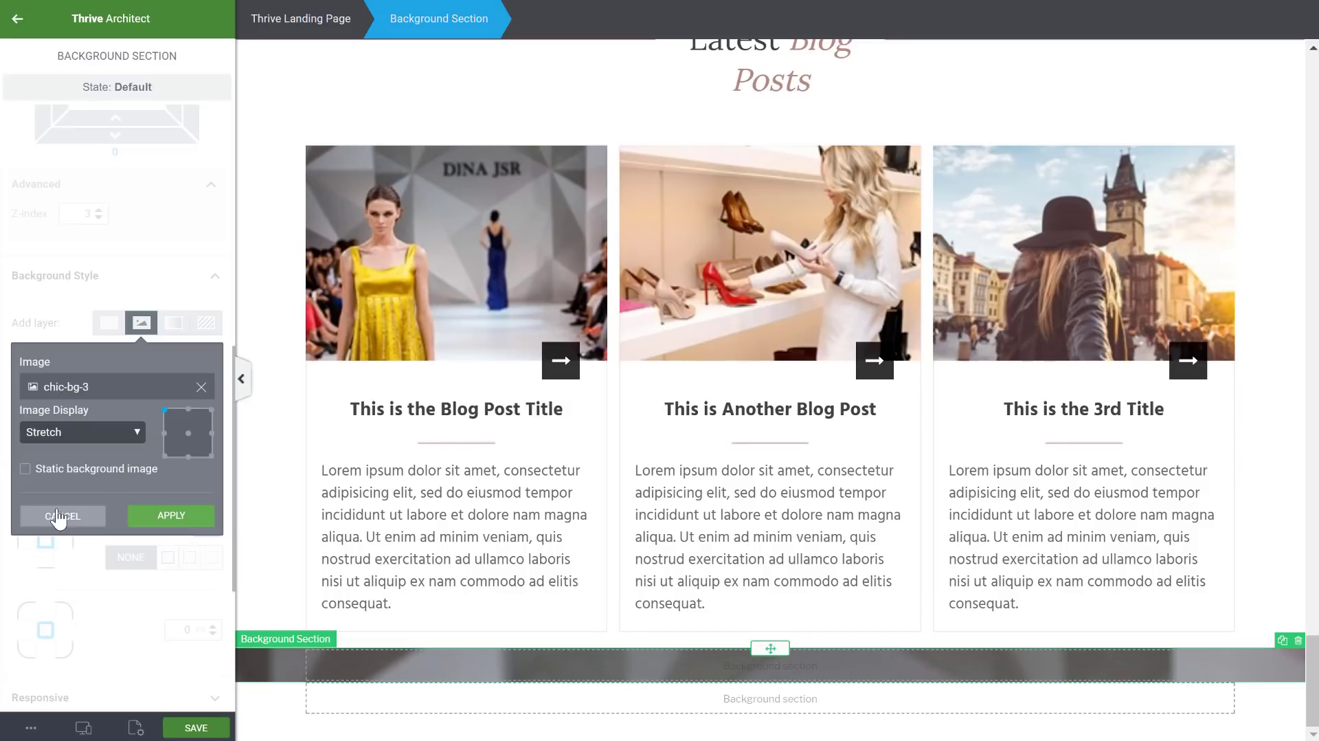
click(189, 435)
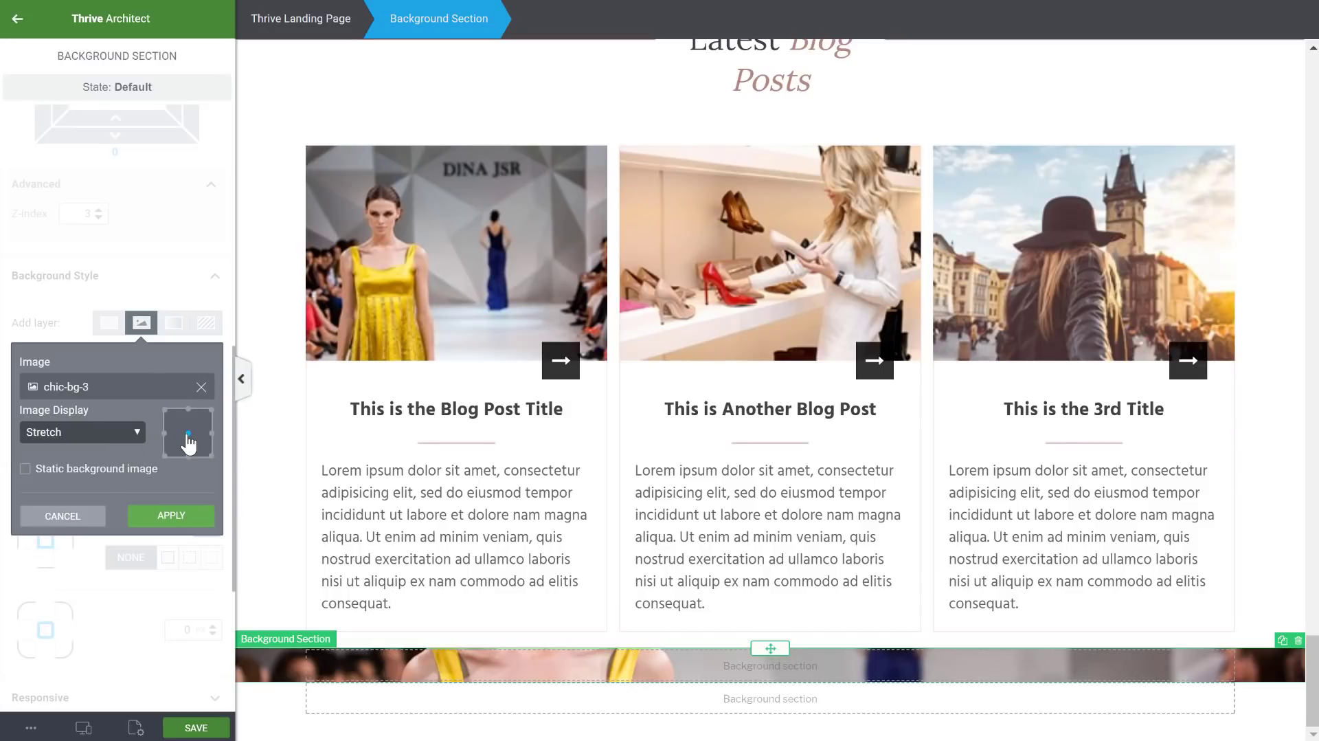
click(170, 515)
- Add a semi-transparent #30302c solid color layer over the background section's image
scroll(119, 275, down, 3)
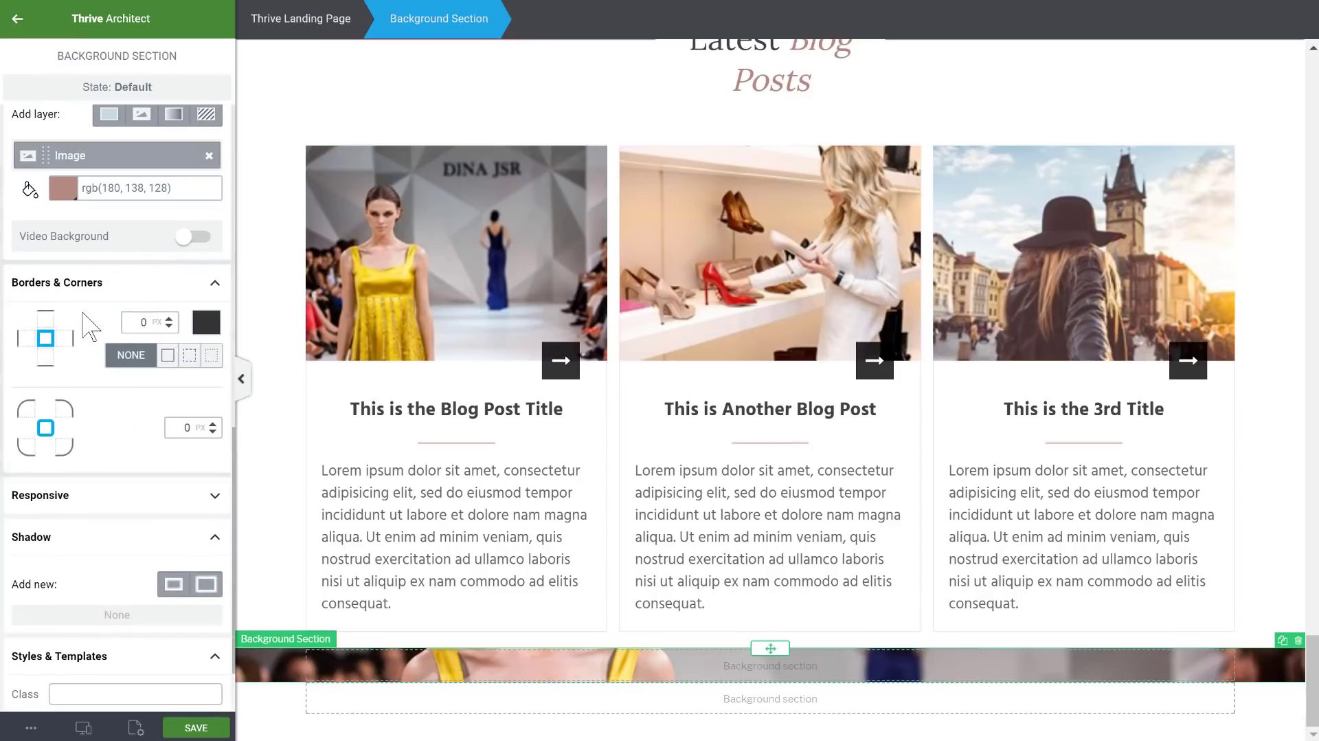
scroll(119, 255, up, 2)
click(109, 213)
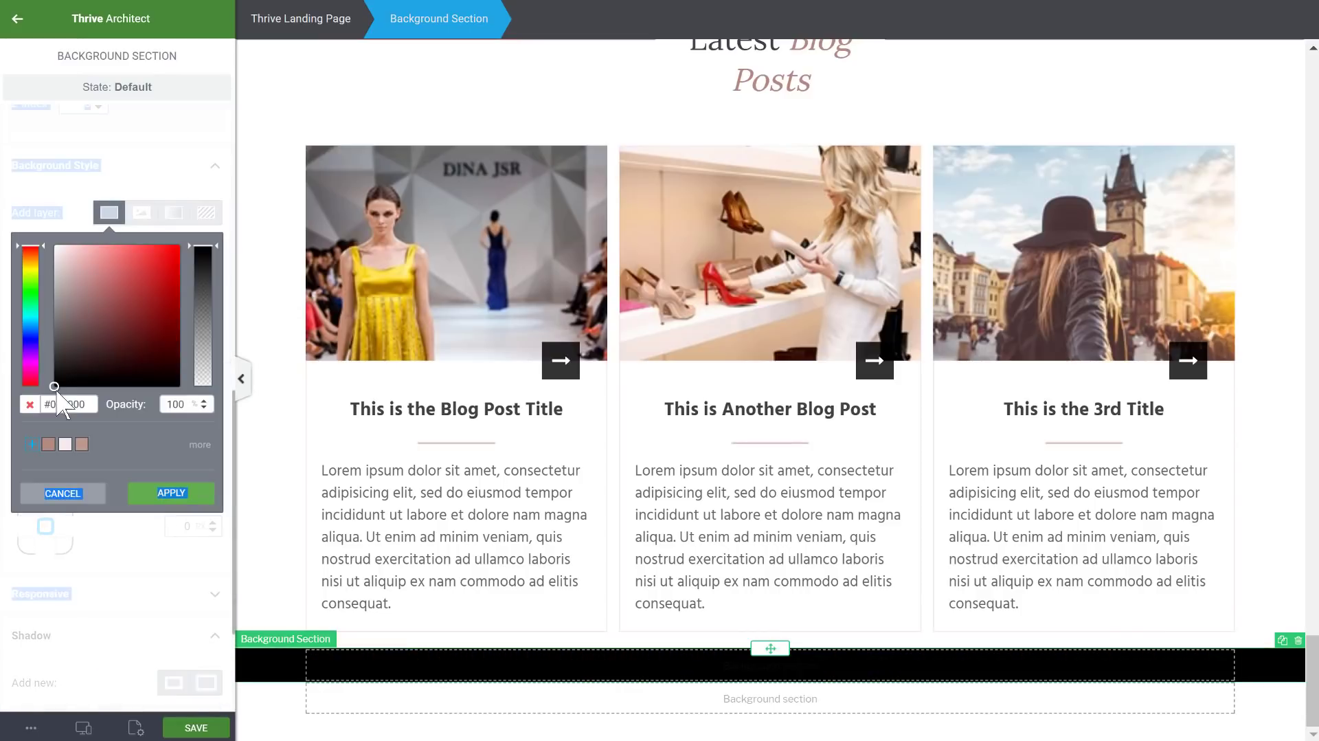
key(Return)
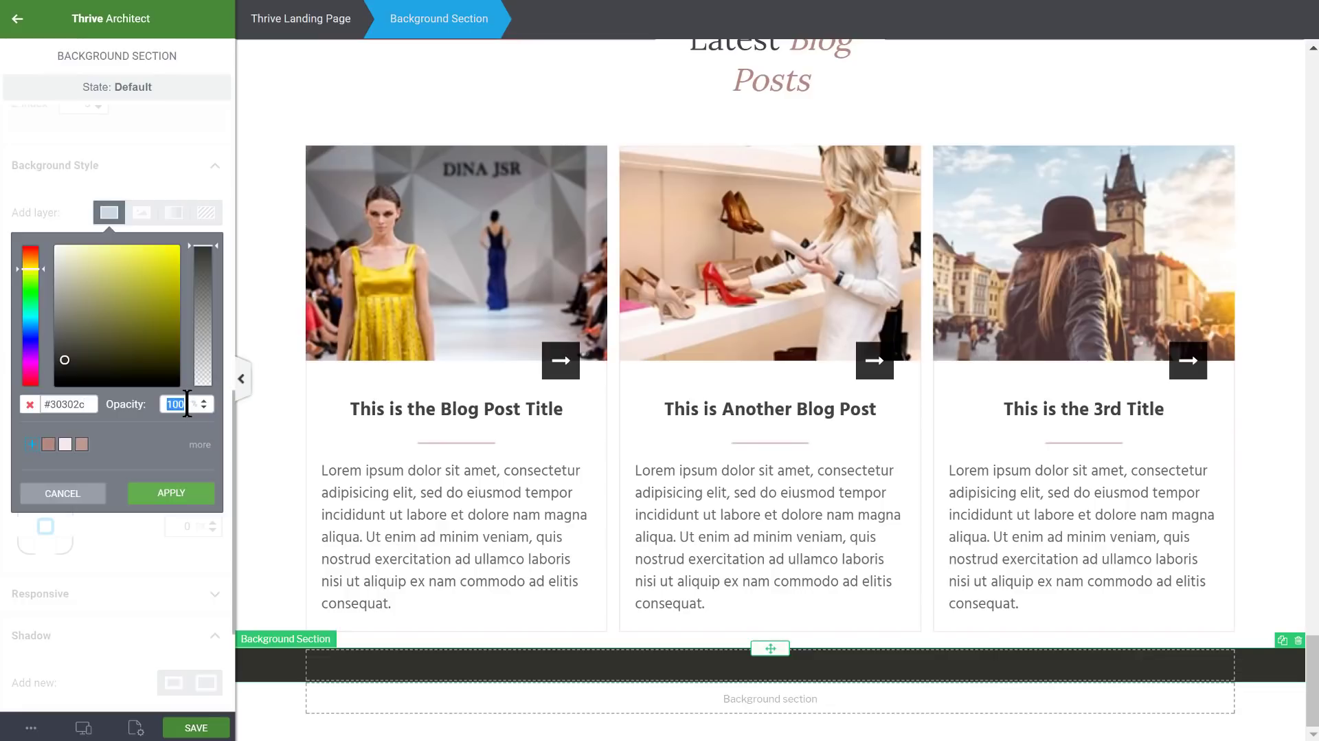
text(7.0)
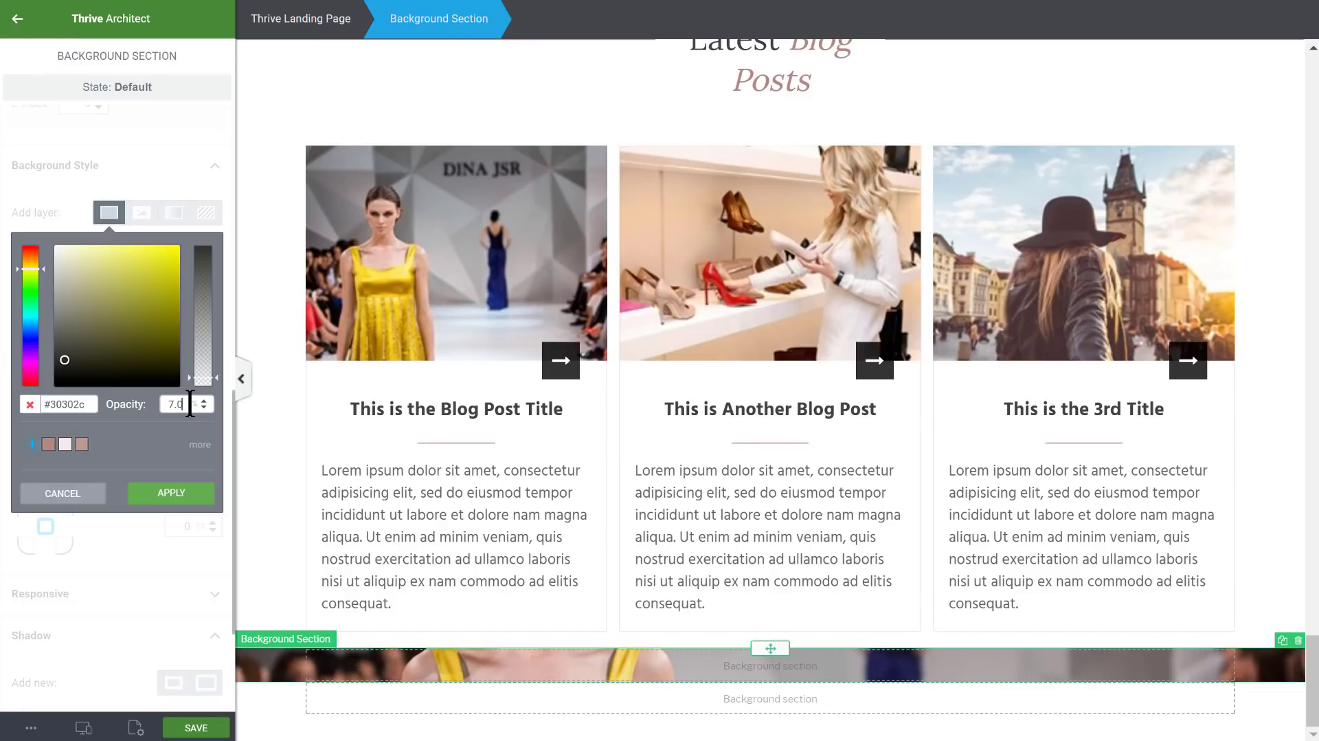
click(172, 493)
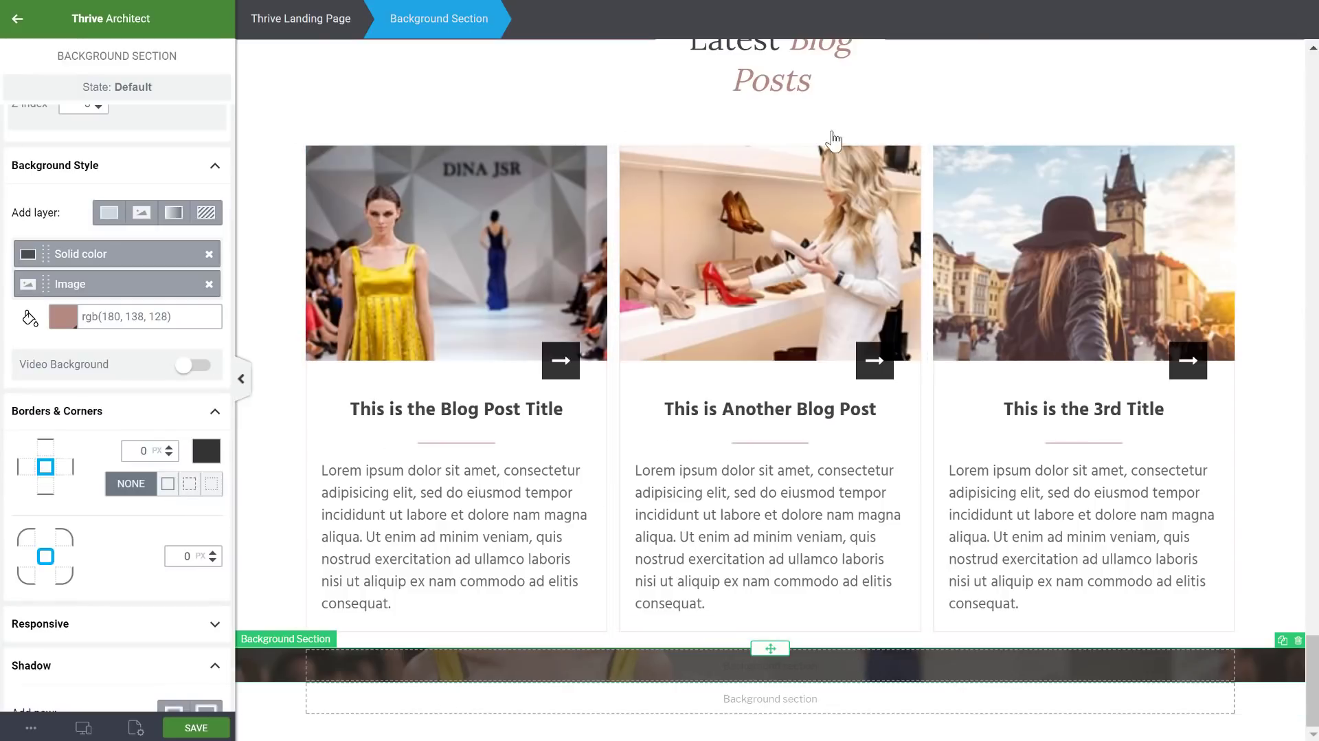
- Set the background section's top and bottom padding to 50 px
scroll(165, 368, down, 2)
scroll(165, 372, up, 10)
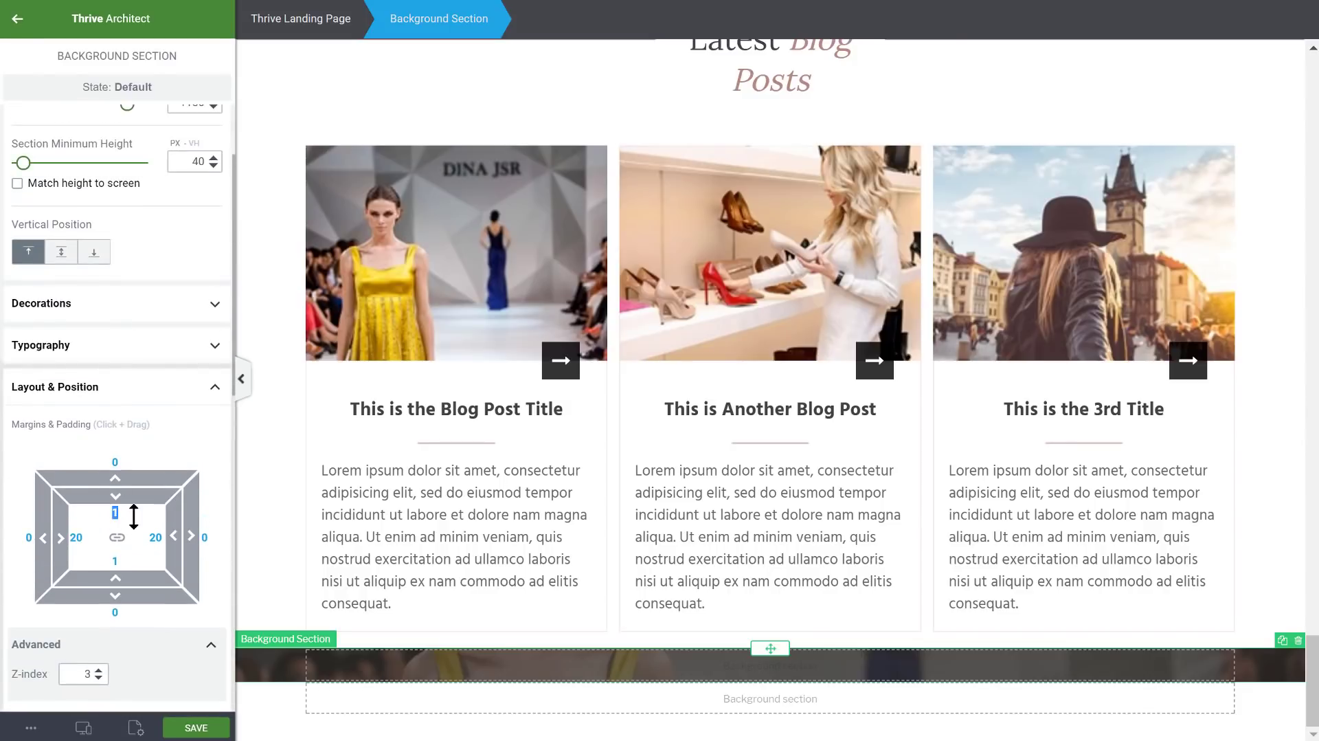
text(50)
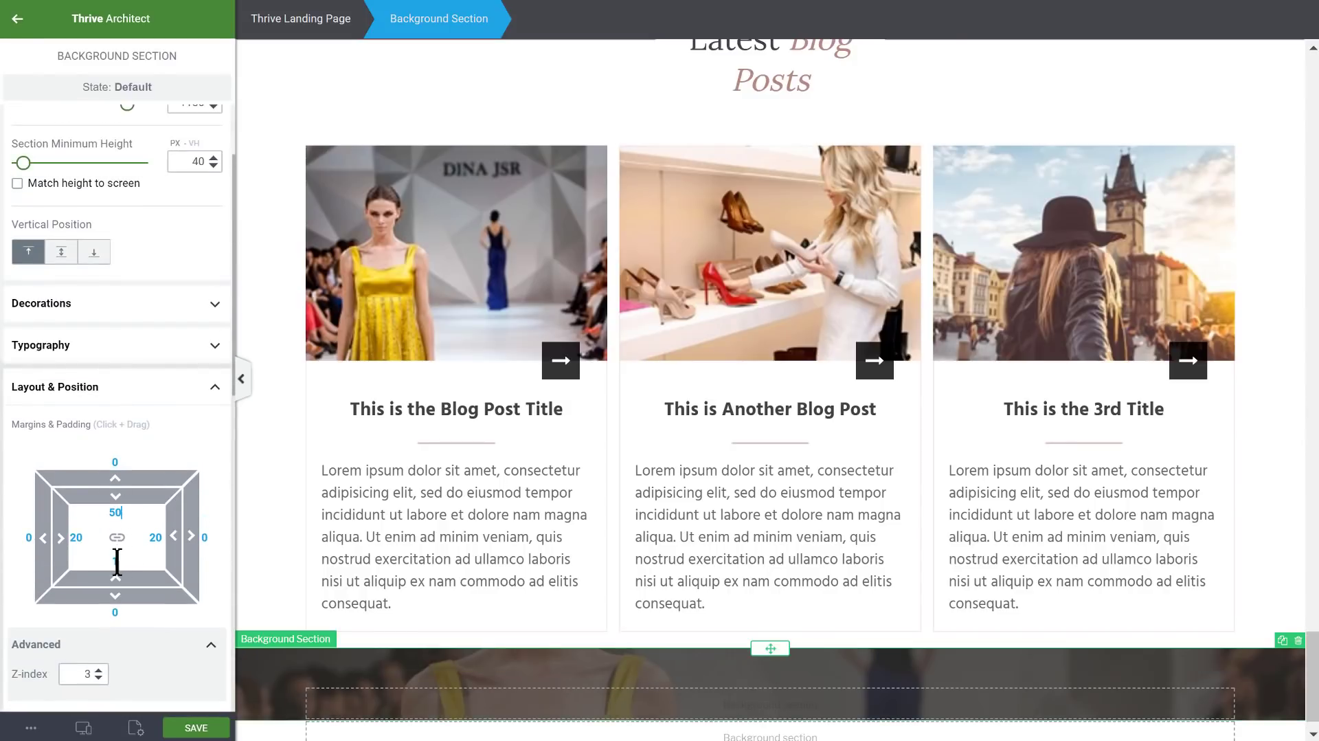
text(50)
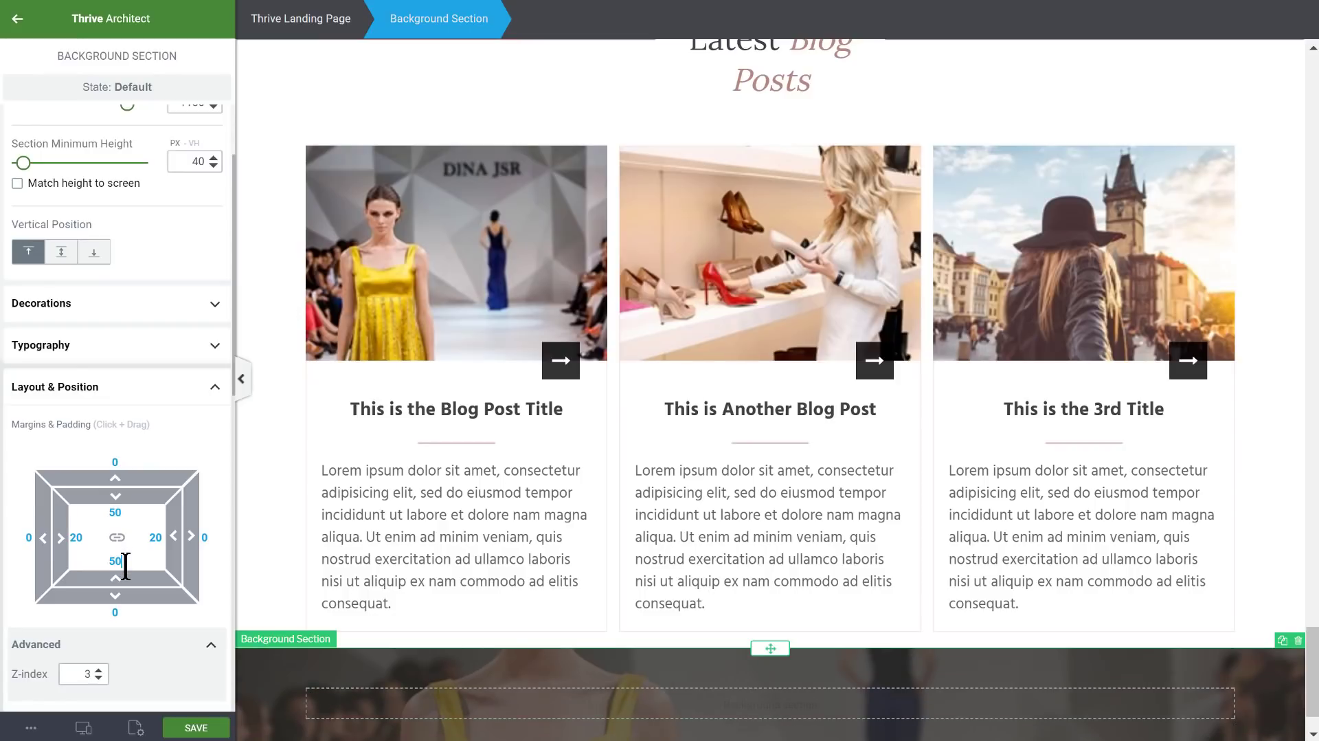
- Insert a content box into the image background section and set its linked padding to 30 px on all sides
scroll(791, 606, down, 1)
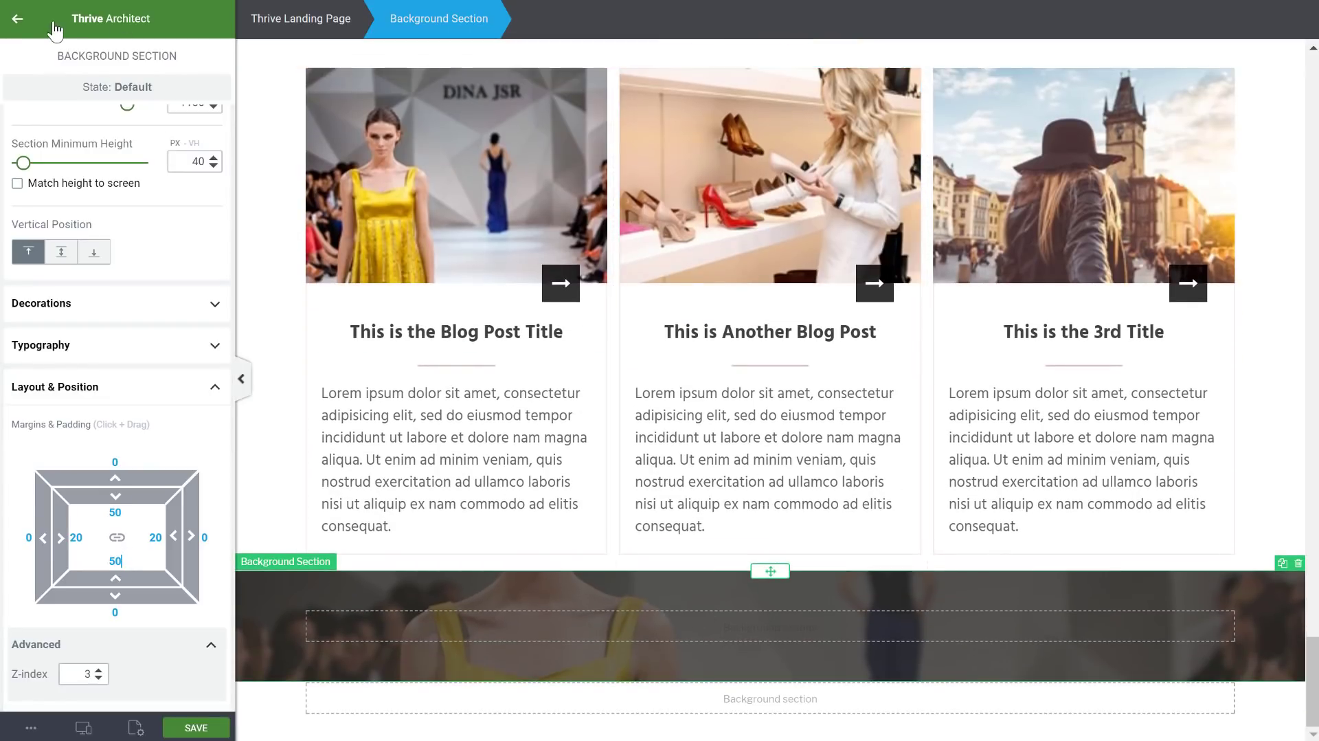
click(20, 21)
drag(97, 305, 794, 629)
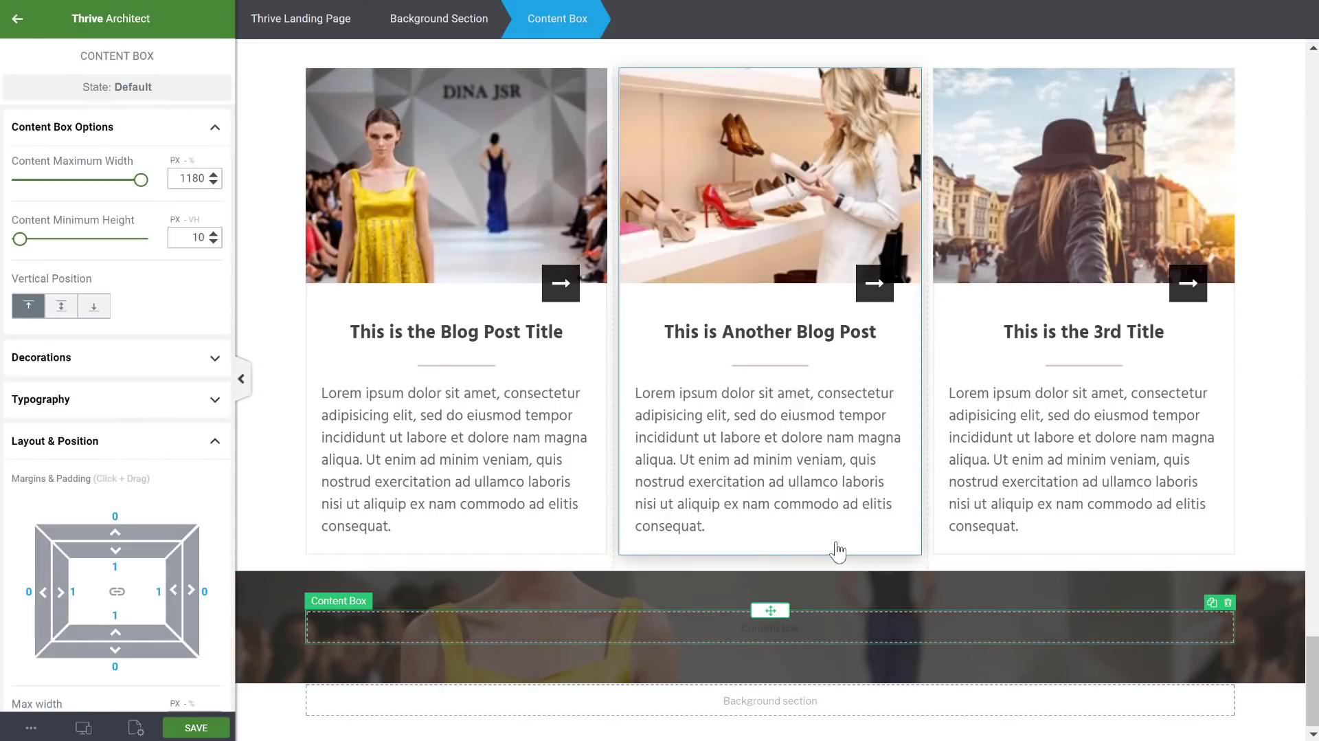
scroll(222, 495, down, 3)
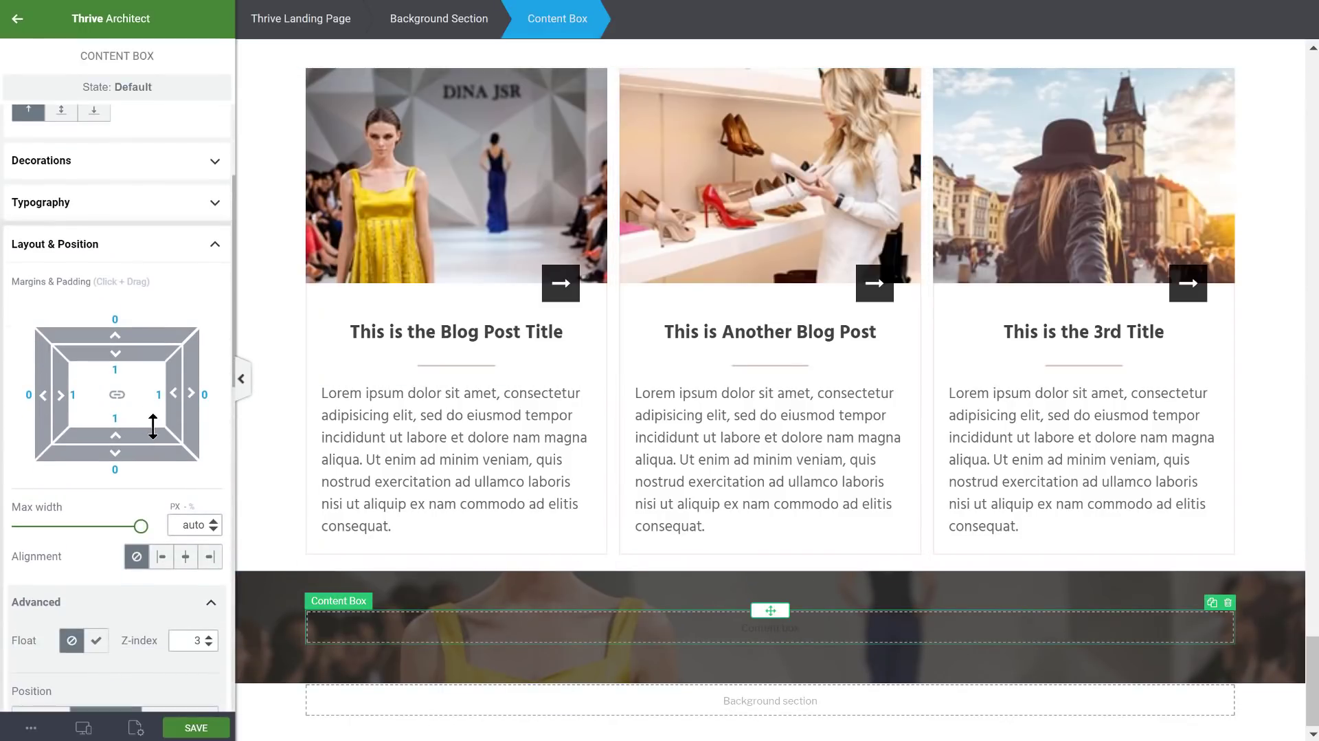
scroll(153, 426, down, 2)
scroll(138, 412, up, 2)
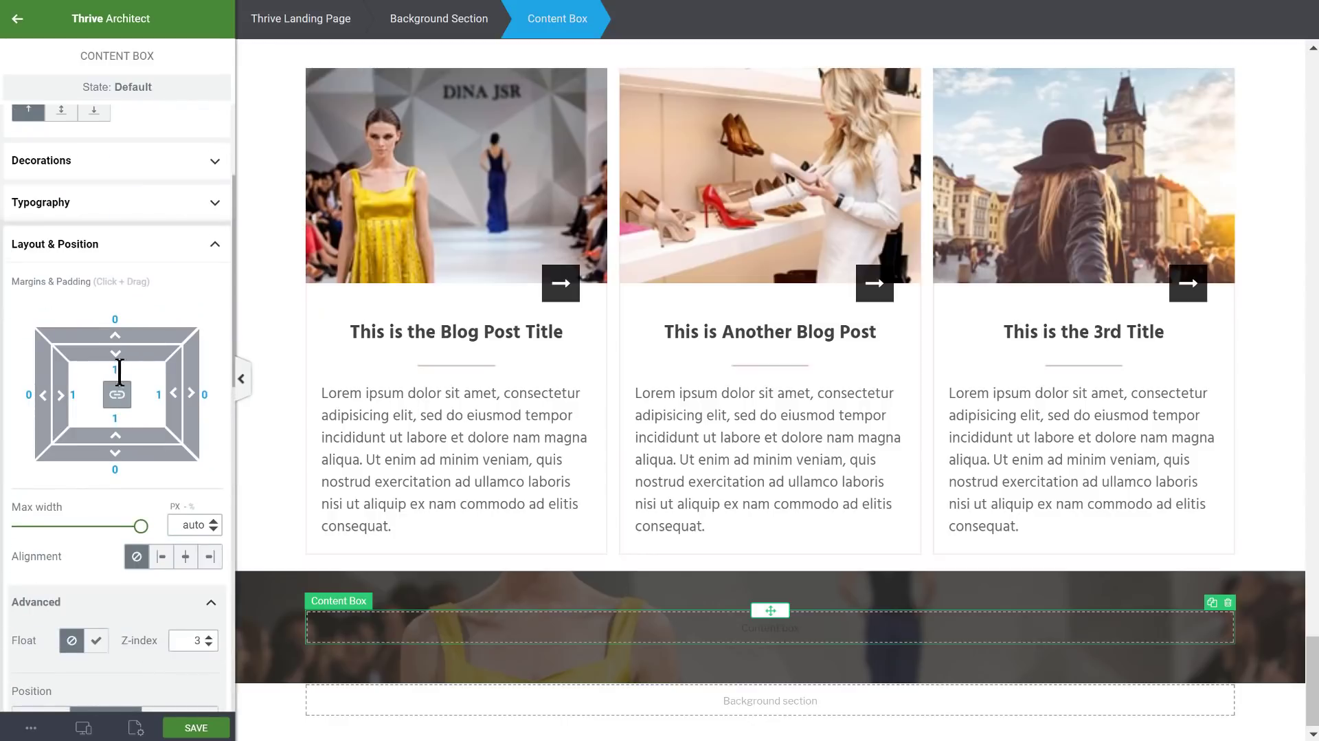
text(30)
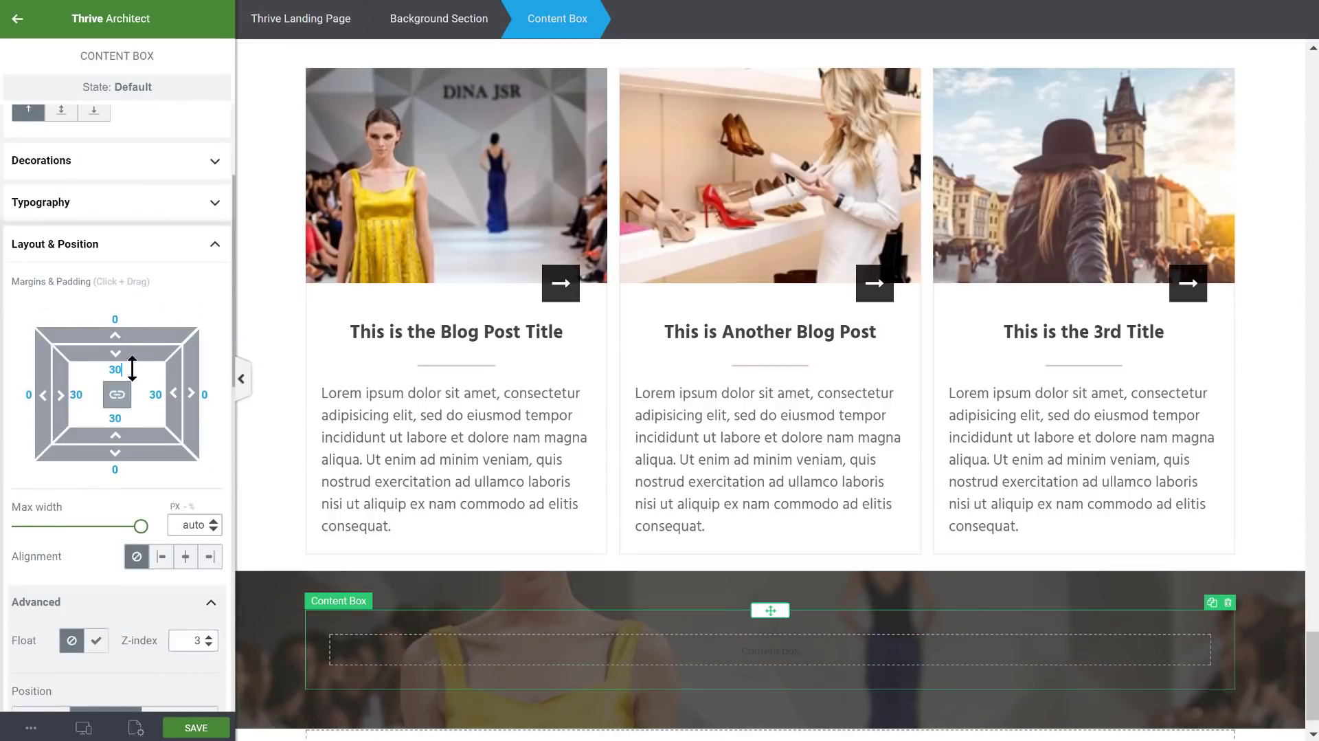
- Give the content box an 8 px solid border in #f6e8e5 at 40% opacity
scroll(123, 397, down, 10)
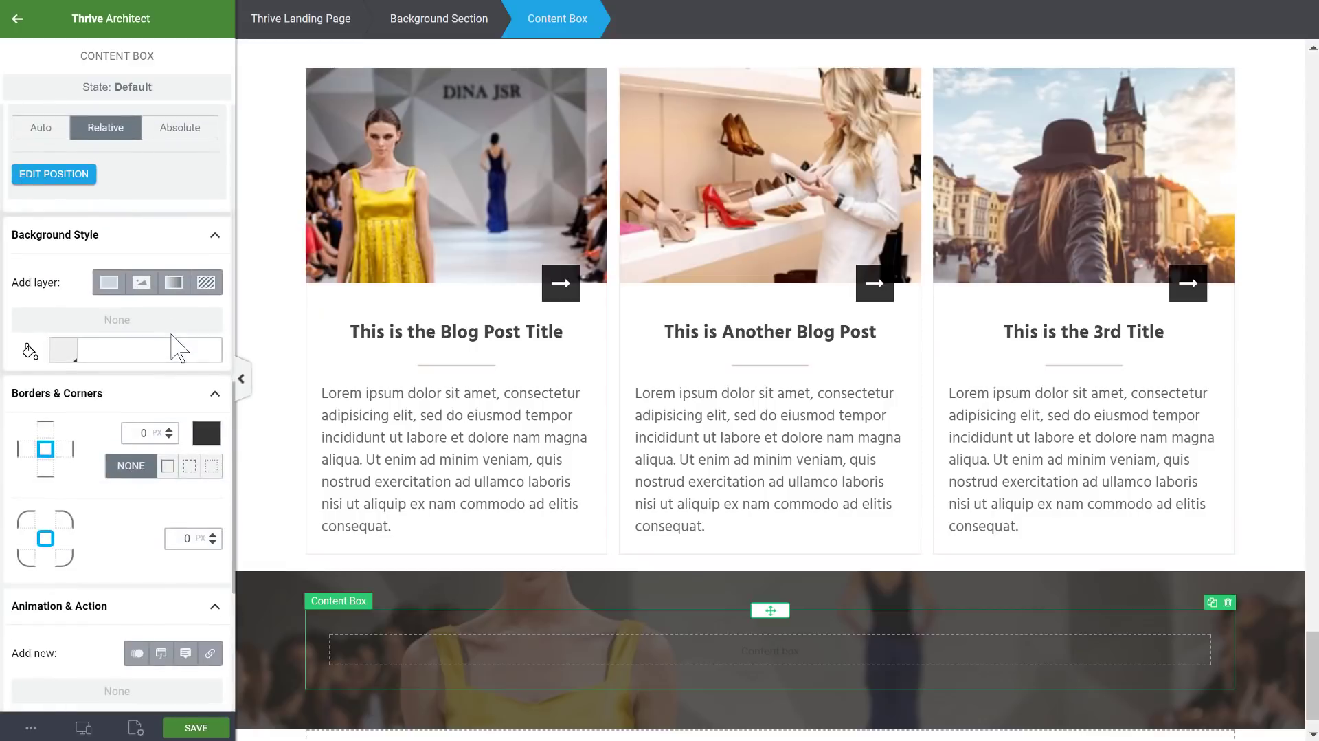
click(200, 237)
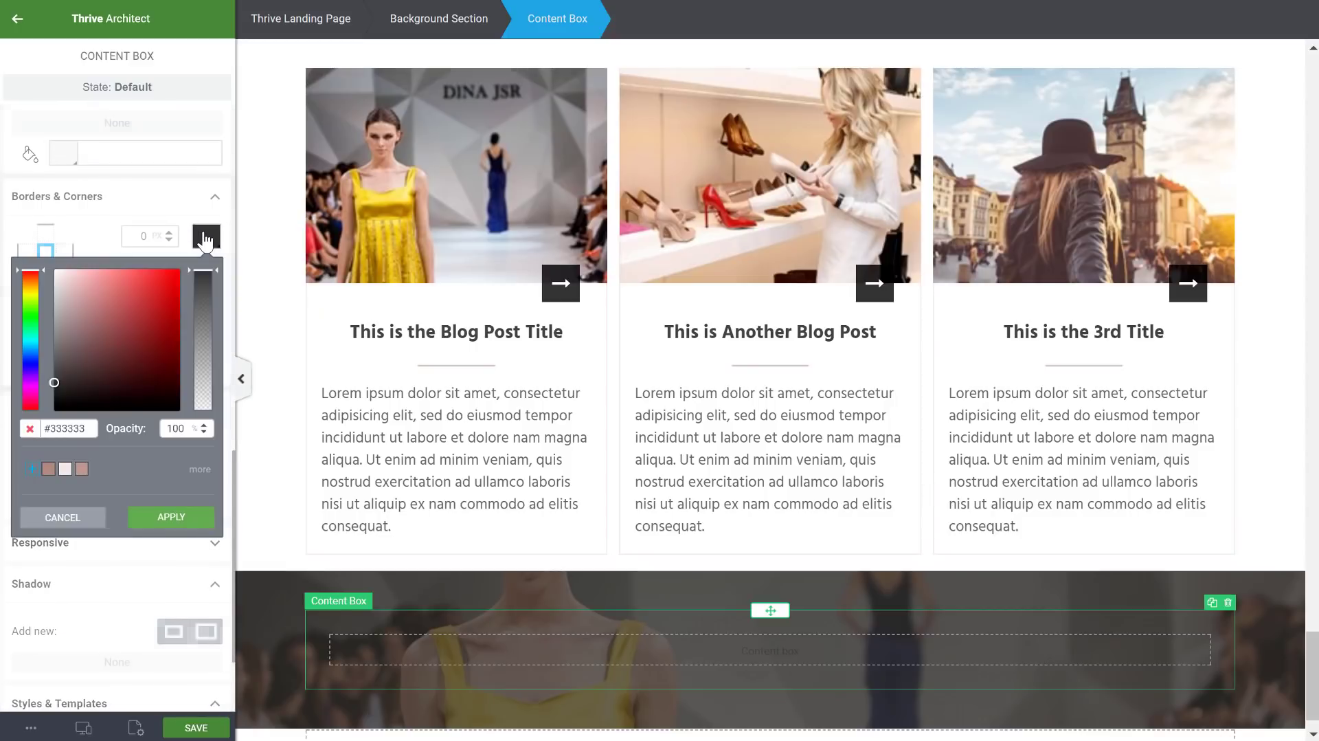
click(65, 468)
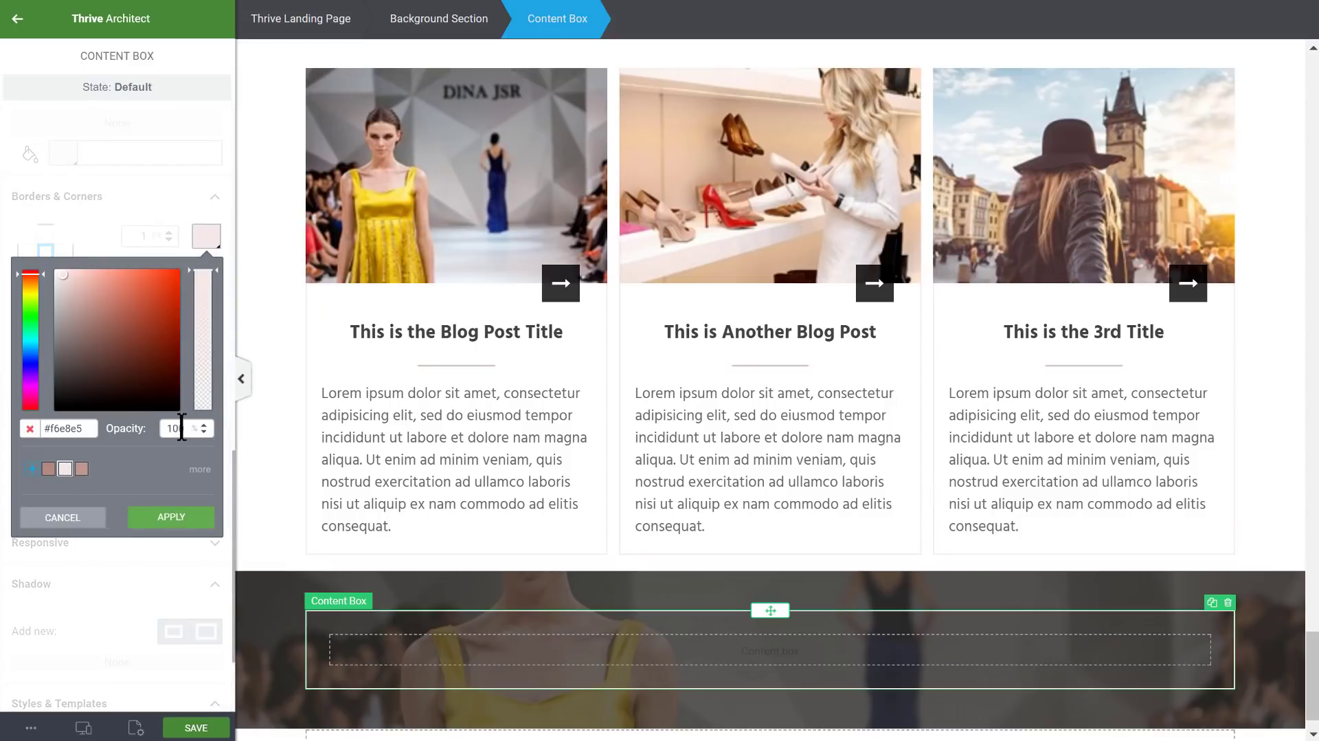
text(40)
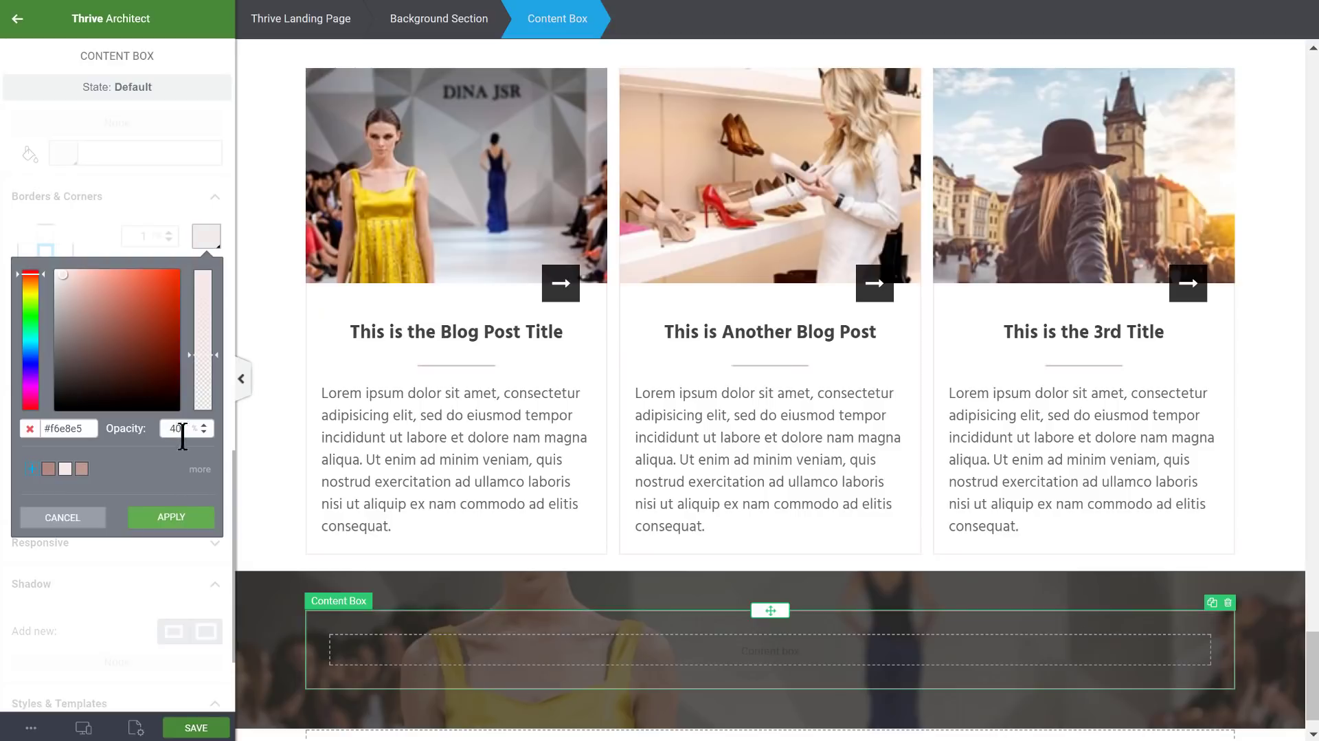
click(173, 517)
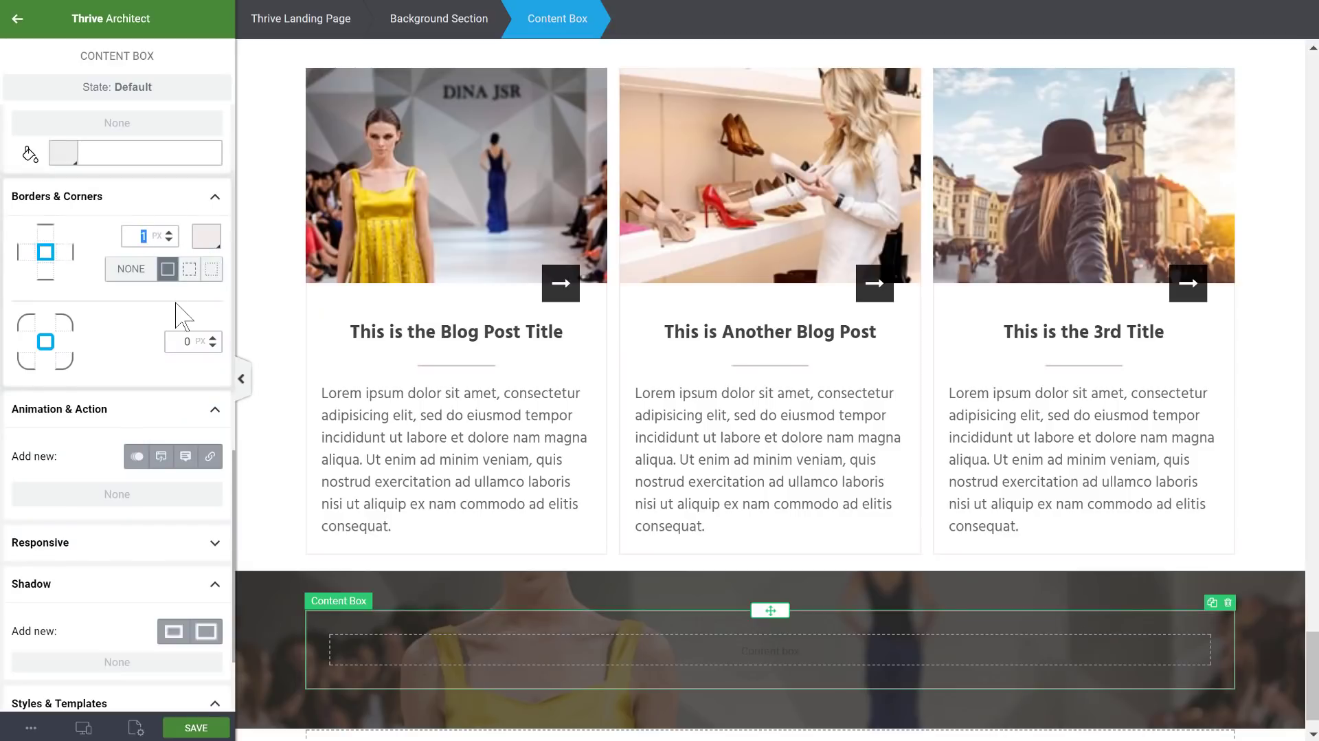
text(8)
- Insert a 40 px heading reading "Sign Up Now!" in the bordered content box
scroll(875, 442, down, 1)
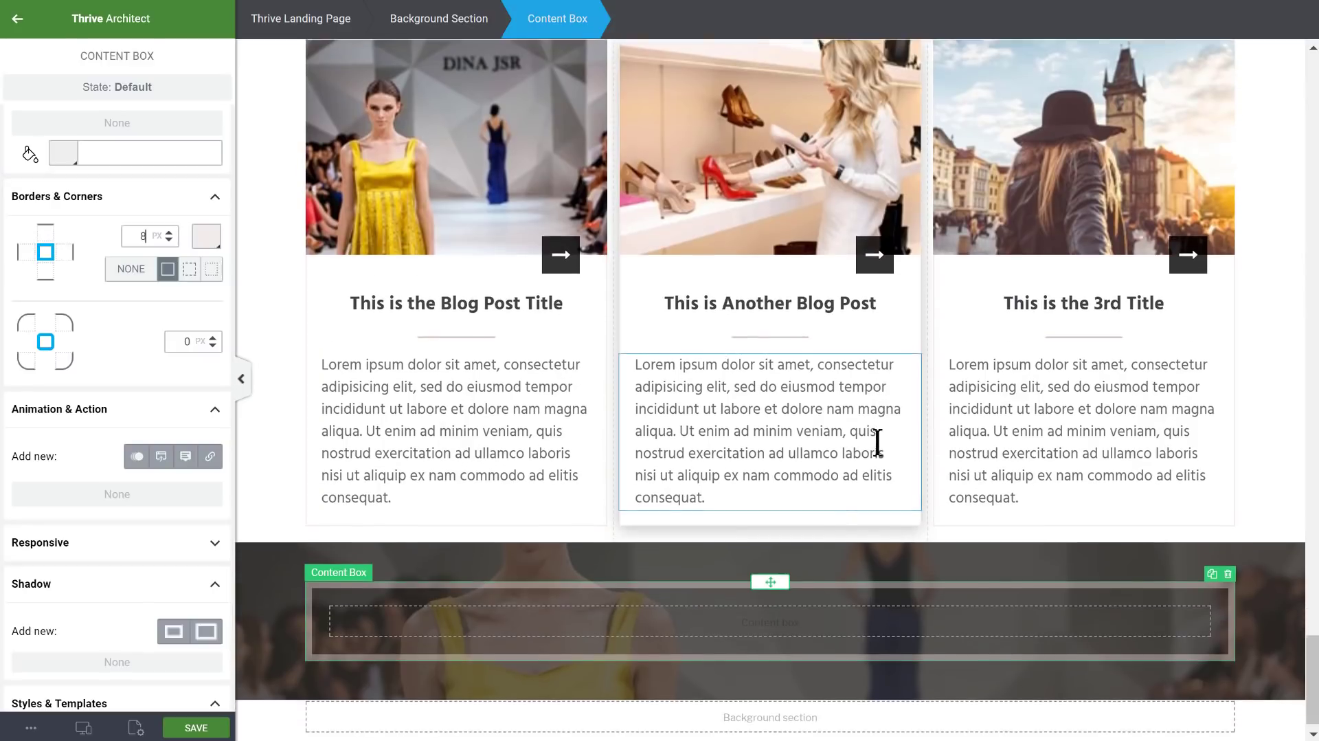
click(17, 19)
scroll(162, 158, up, 10)
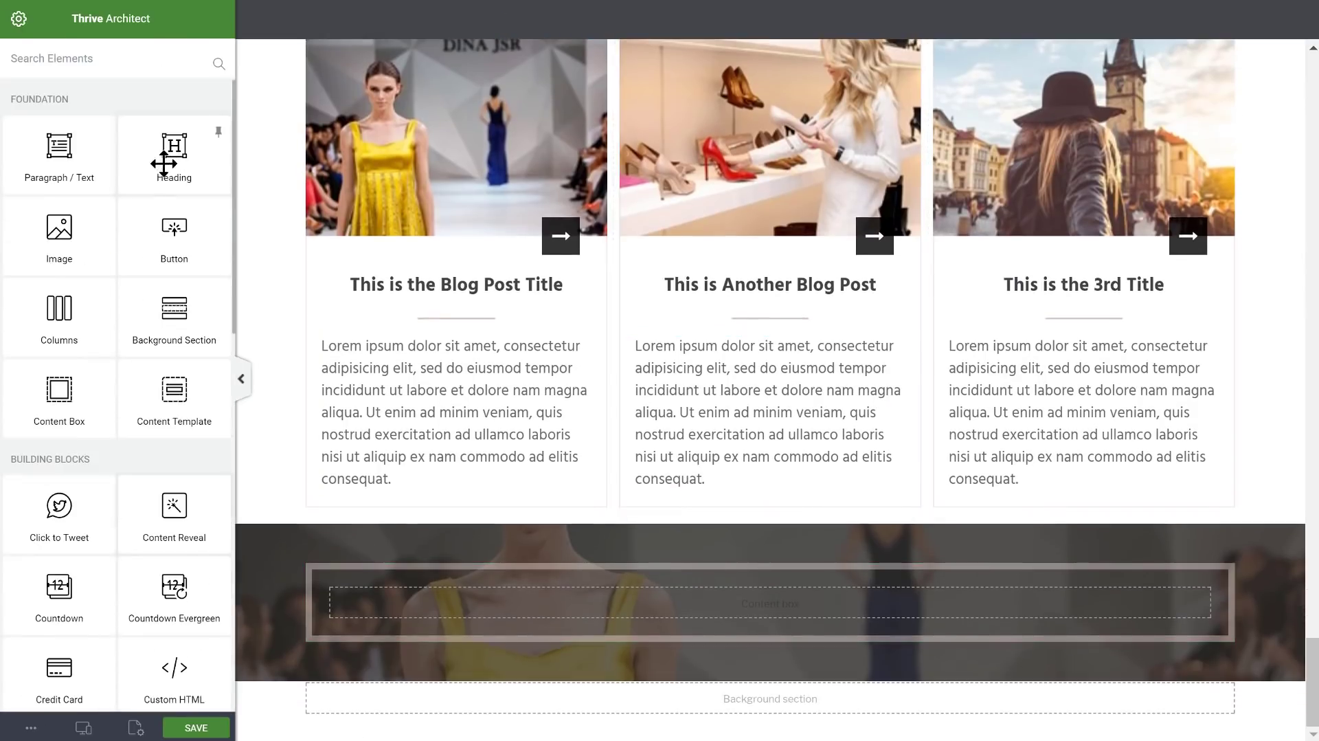
drag(168, 171, 598, 601)
click(571, 665)
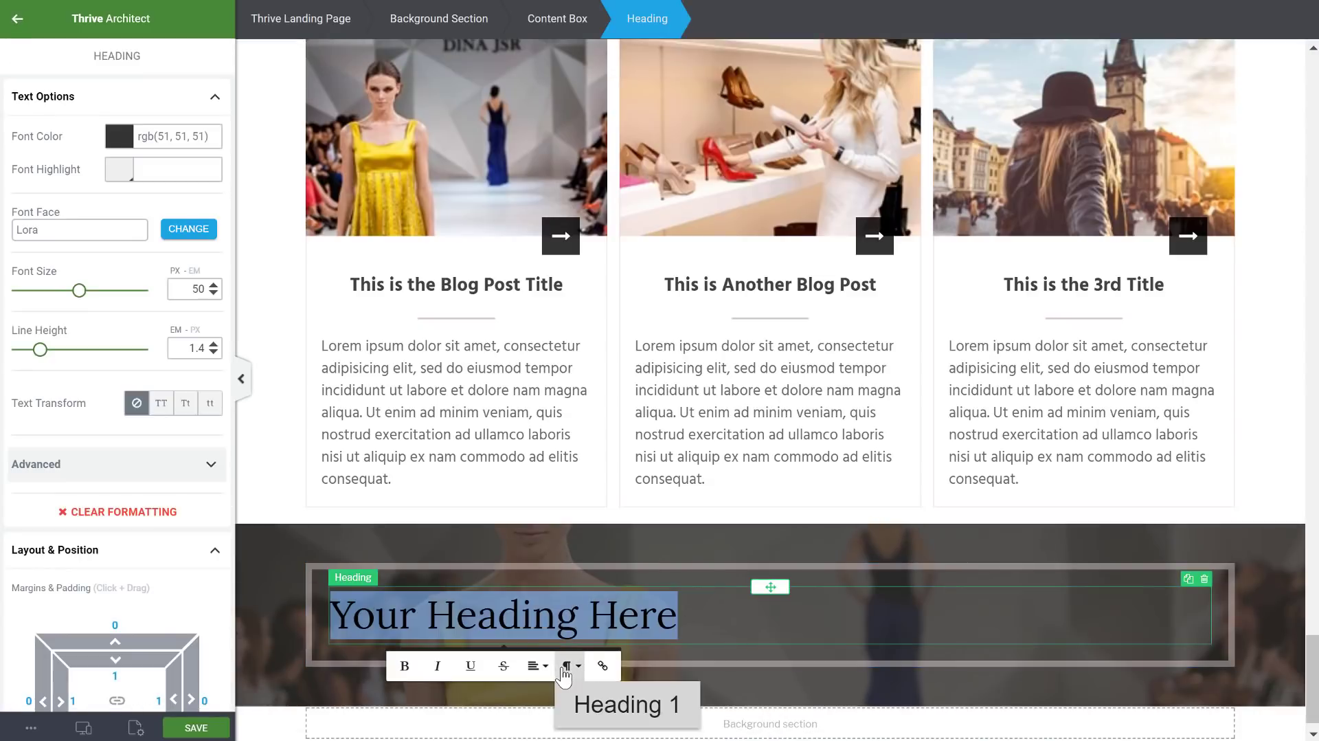
click(621, 734)
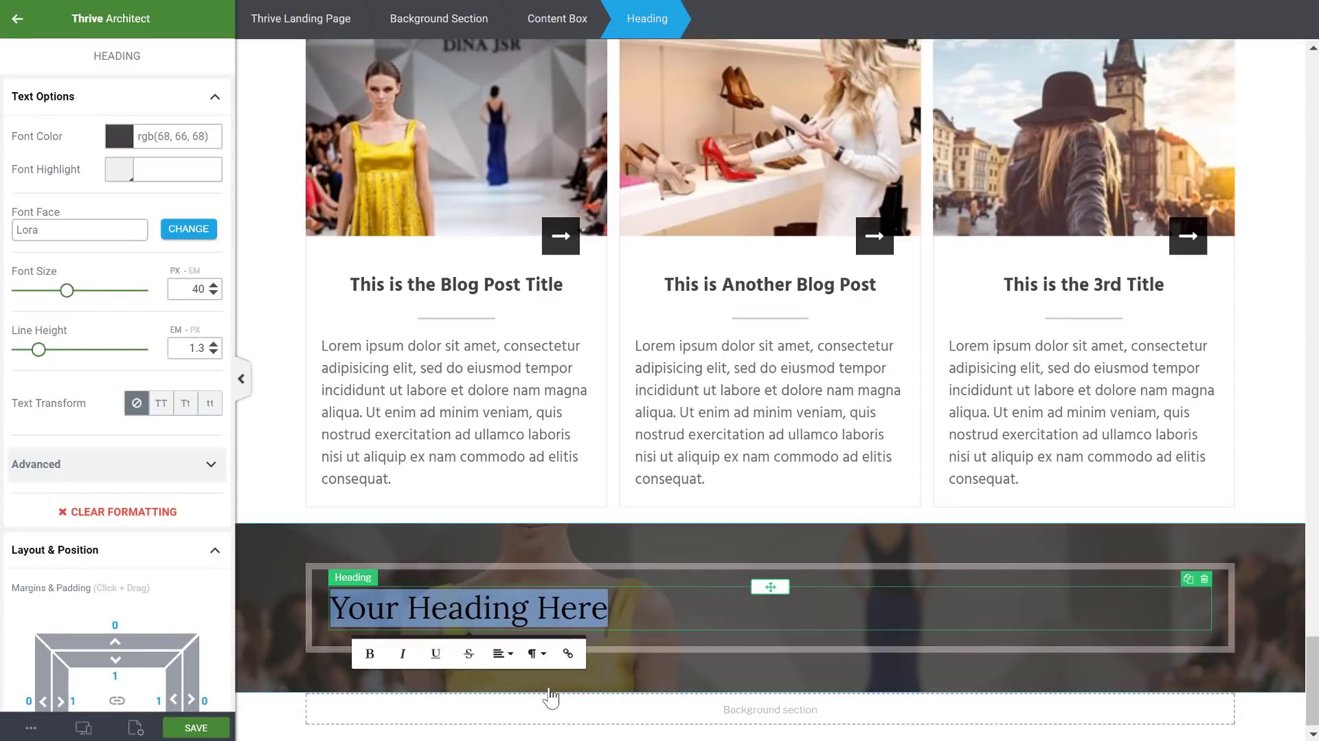
text(Sign Up Now!)
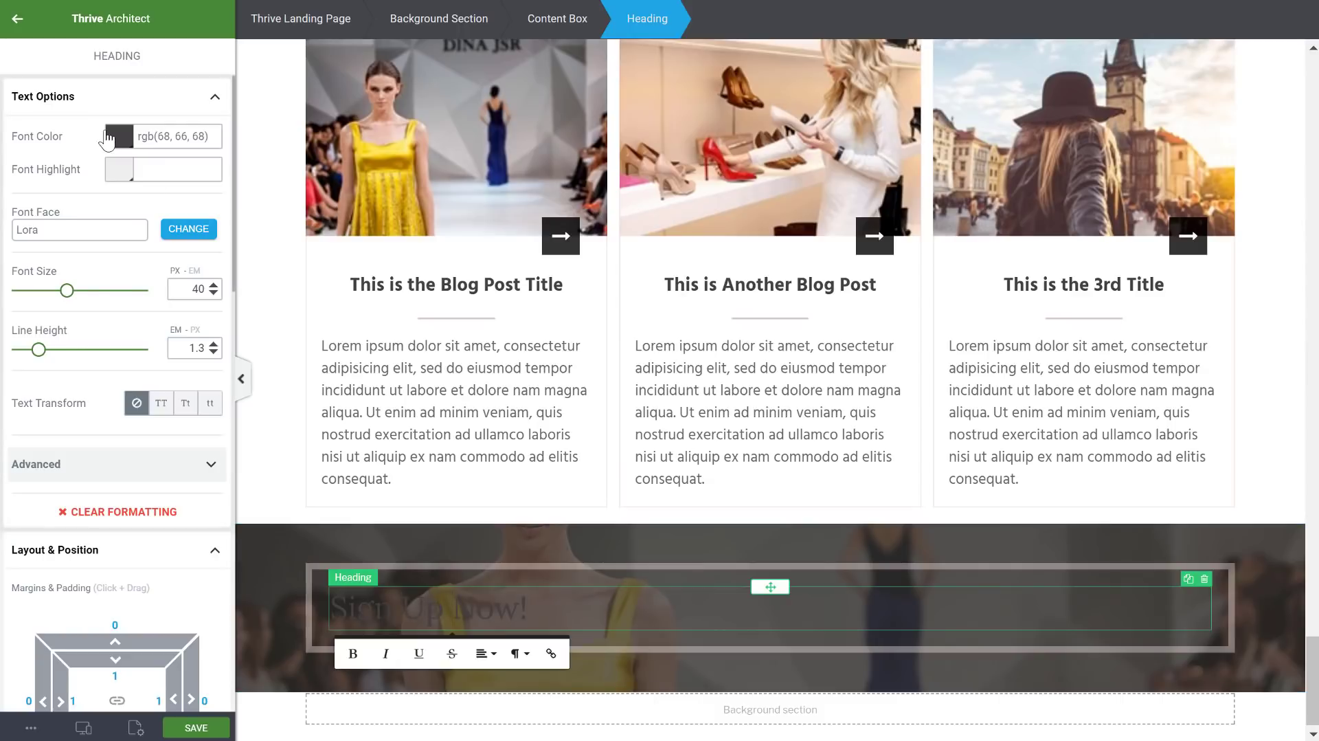
- Set the "Sign Up Now!" heading's font color to white (#ffffff)
click(119, 135)
click(54, 169)
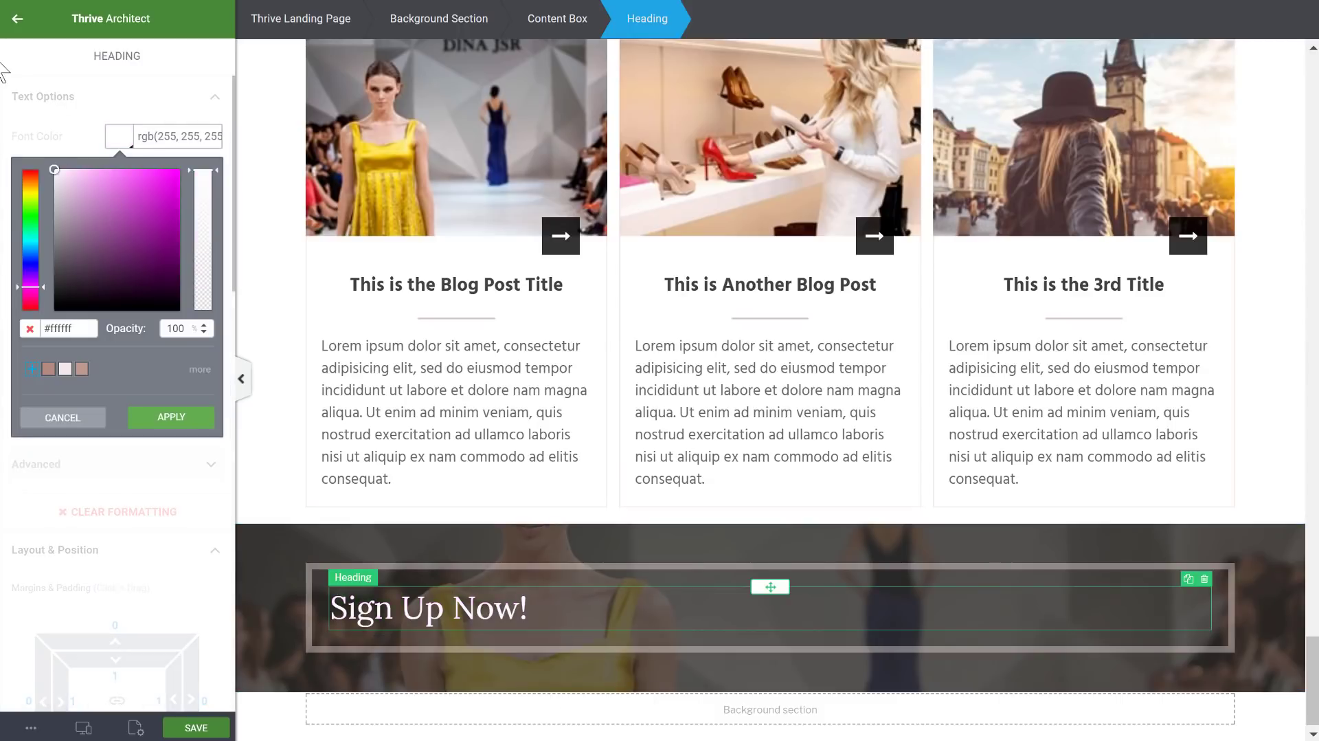
click(171, 416)
- Add the paragraph "Get your free offer thing, something about benefits." below the heading, in #ffffff with a 26 px font size
drag(59, 151, 506, 627)
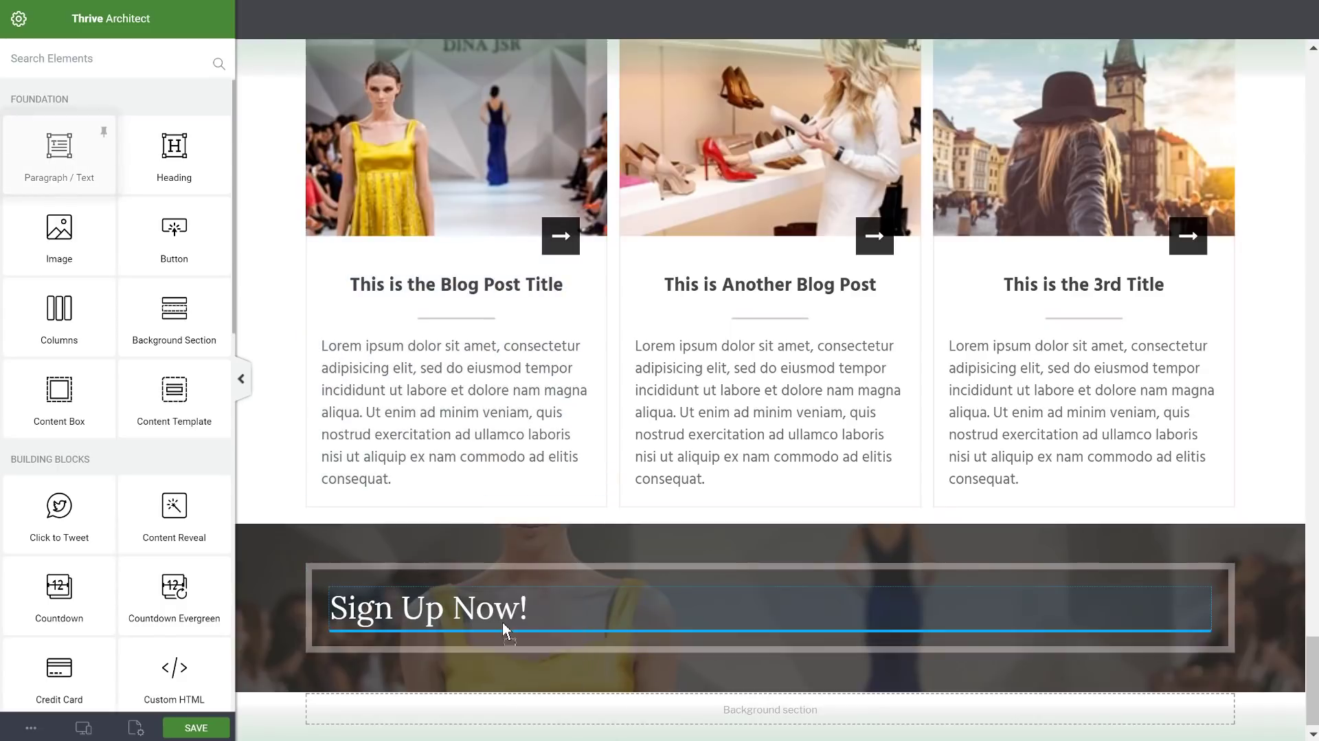
text(Get)
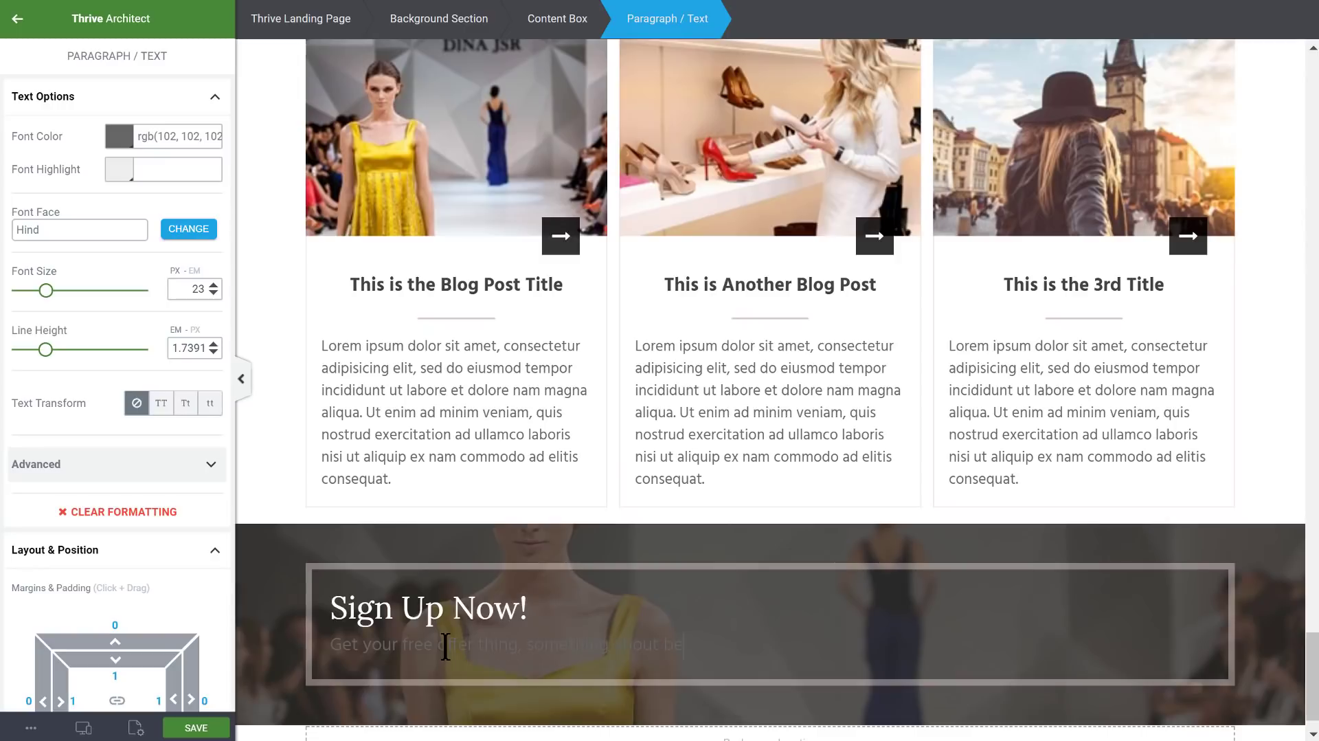
click(446, 646)
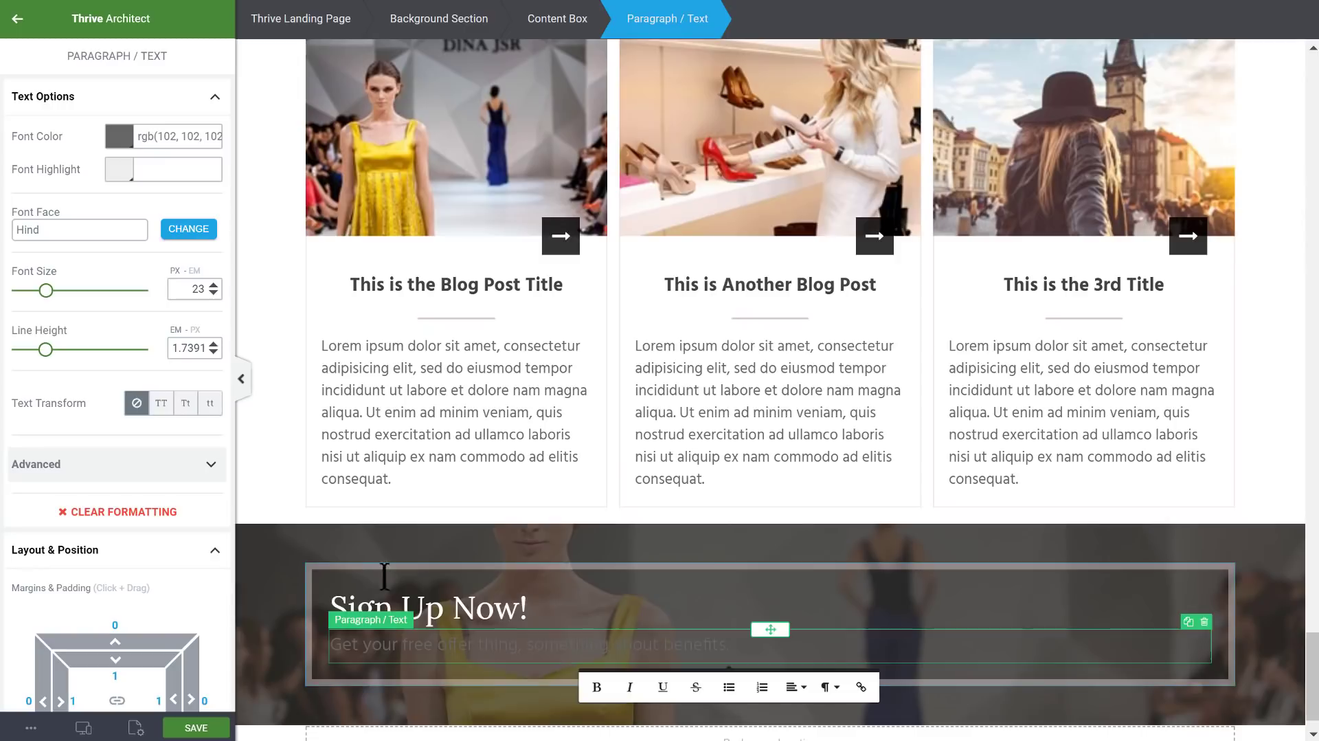
click(119, 136)
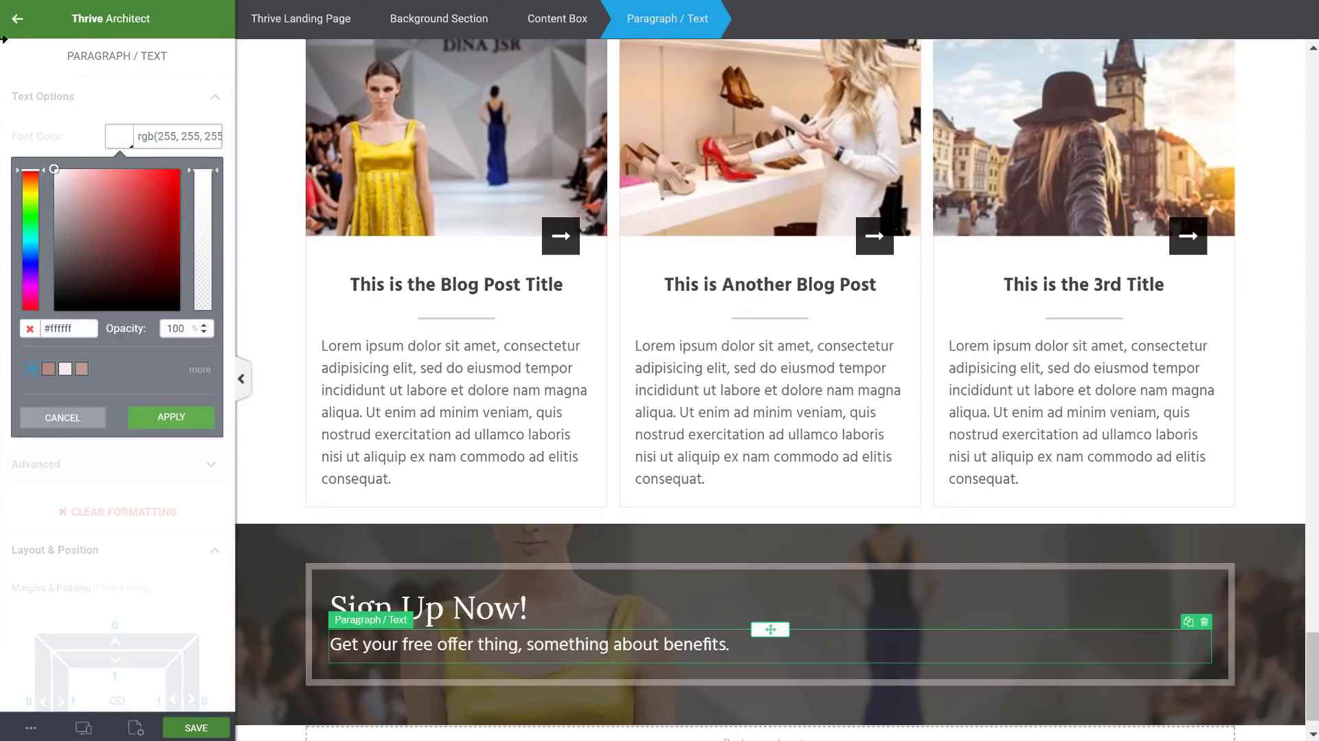
click(171, 417)
click(19, 21)
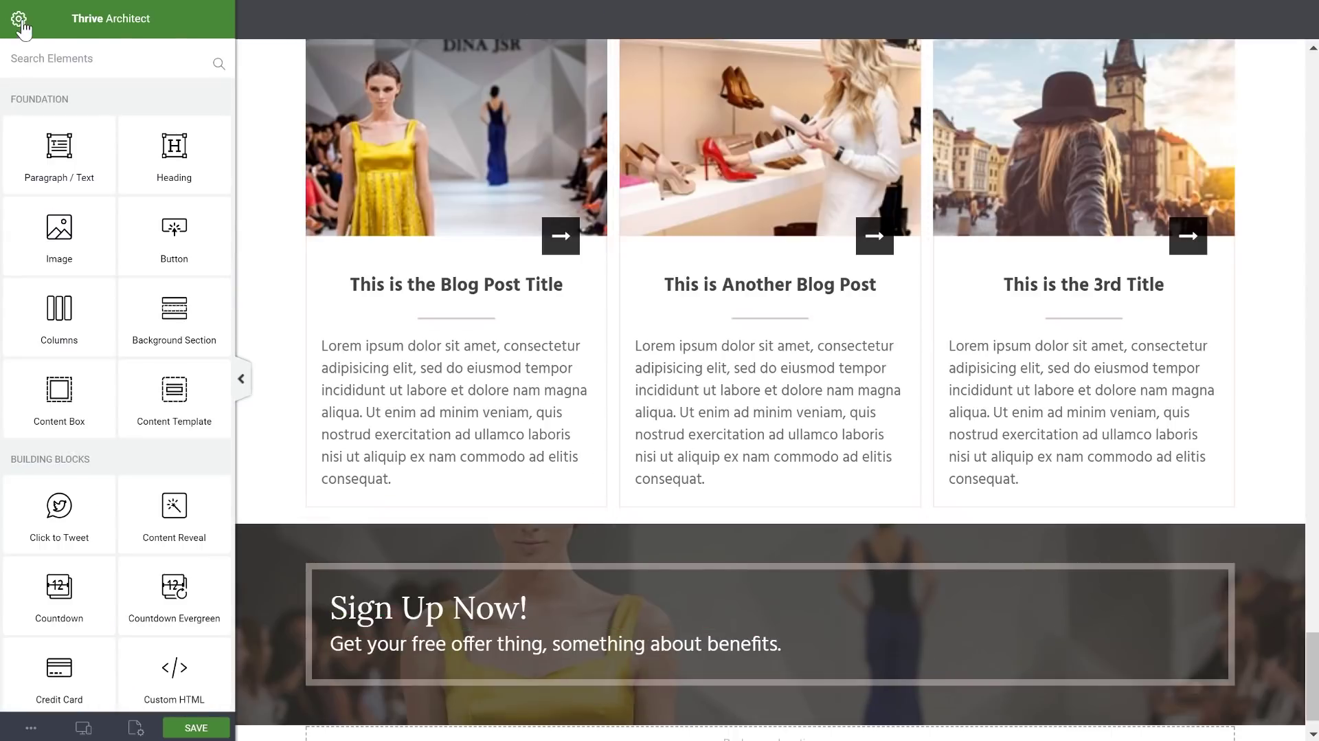
- Insert a button below the paragraph and apply the saved button template style to it
drag(238, 321, 433, 657)
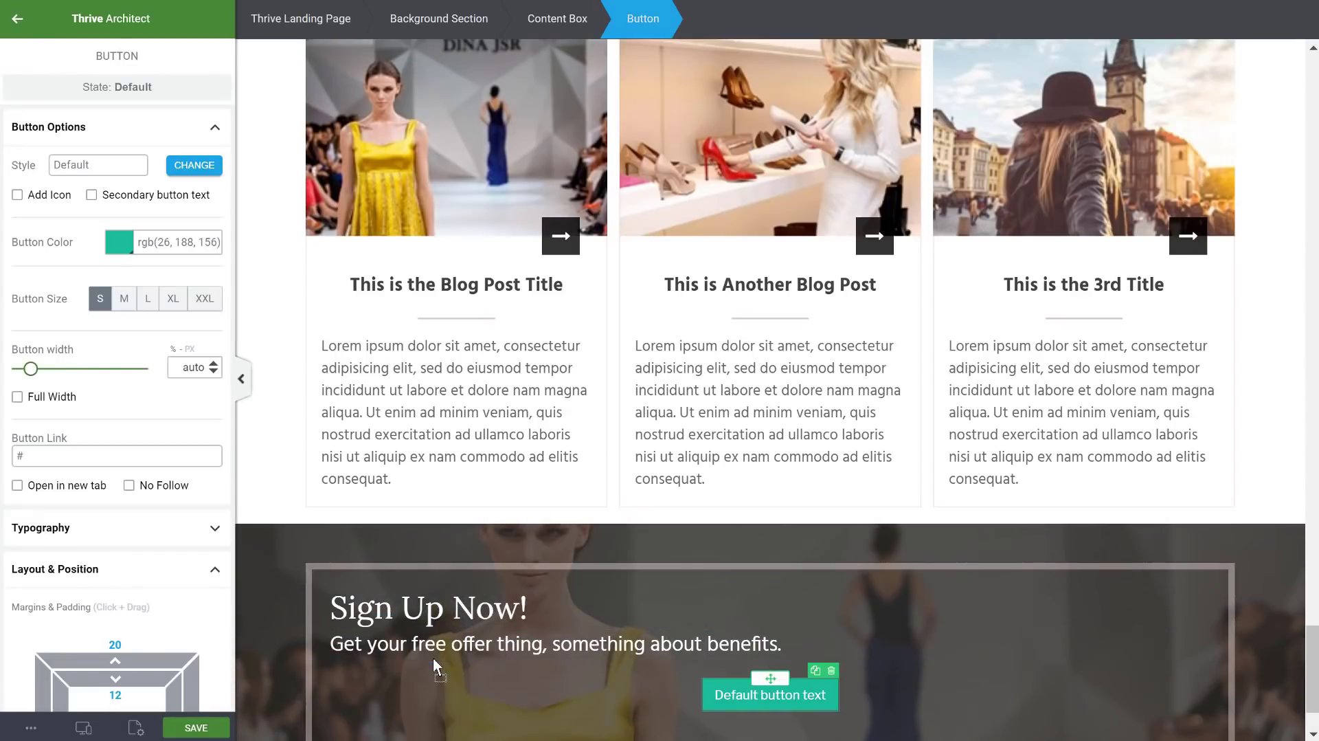
click(195, 171)
click(103, 275)
scroll(627, 317, down, 3)
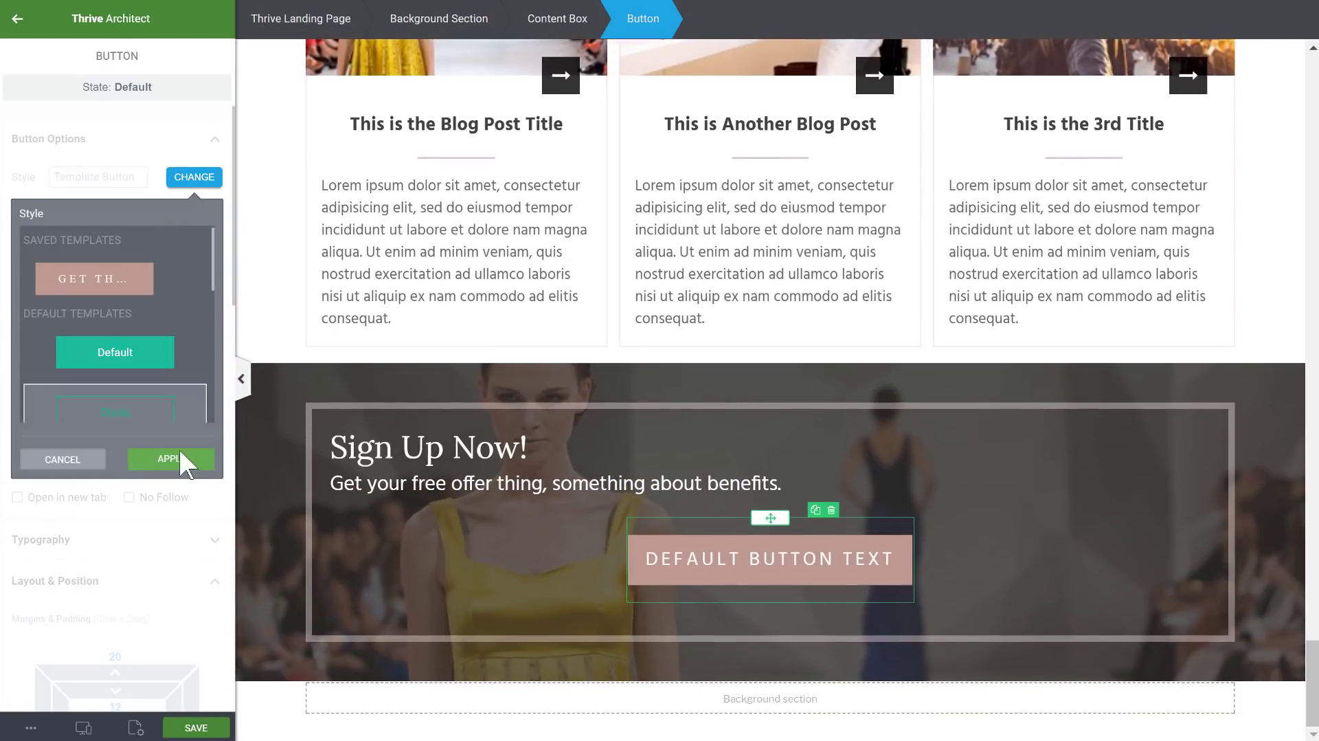
click(180, 461)
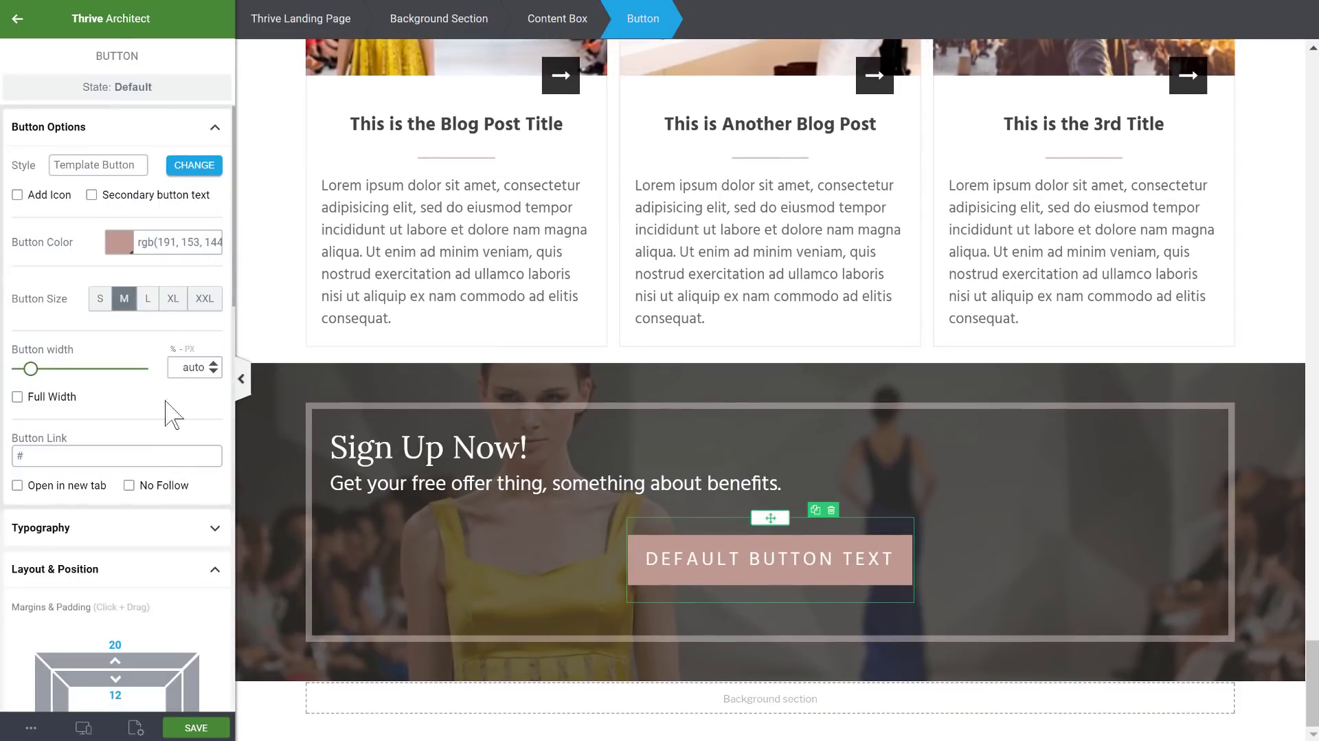
- Set the button's top and bottom padding to 20 px and align it left
scroll(103, 412, down, 6)
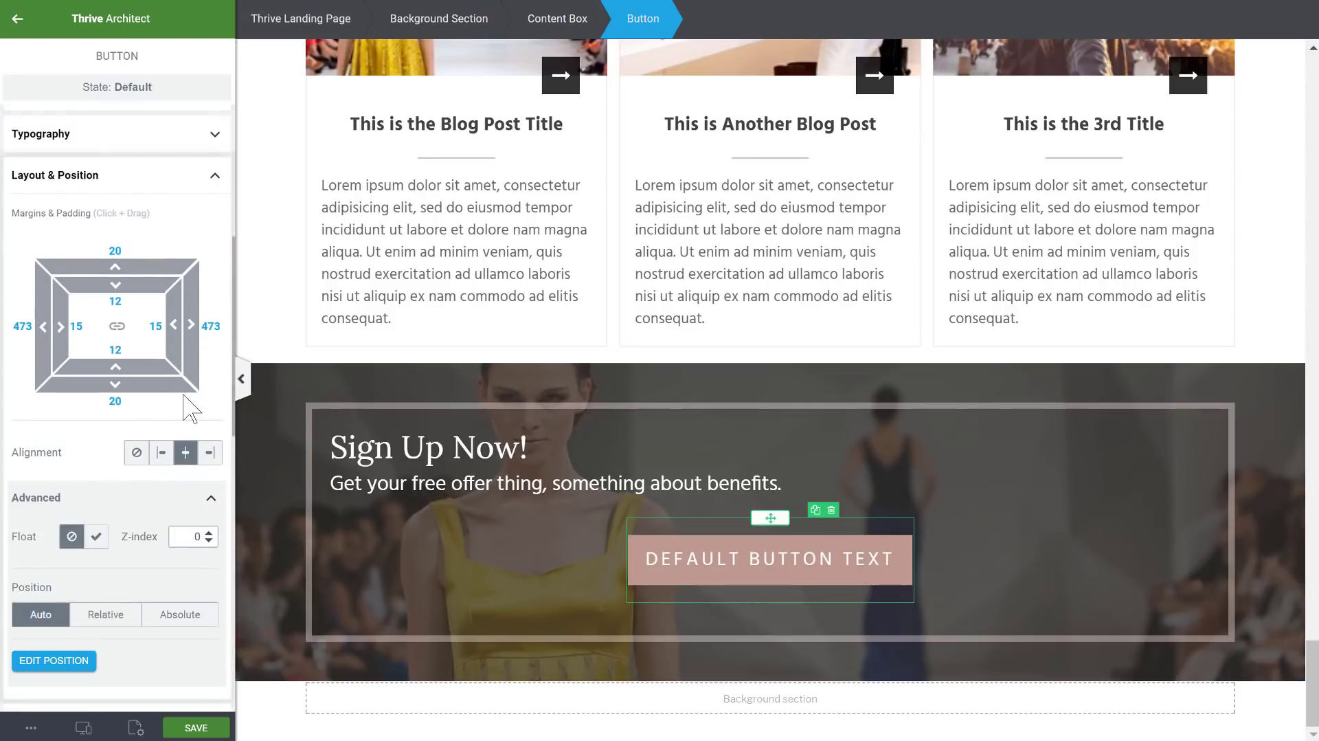
click(161, 355)
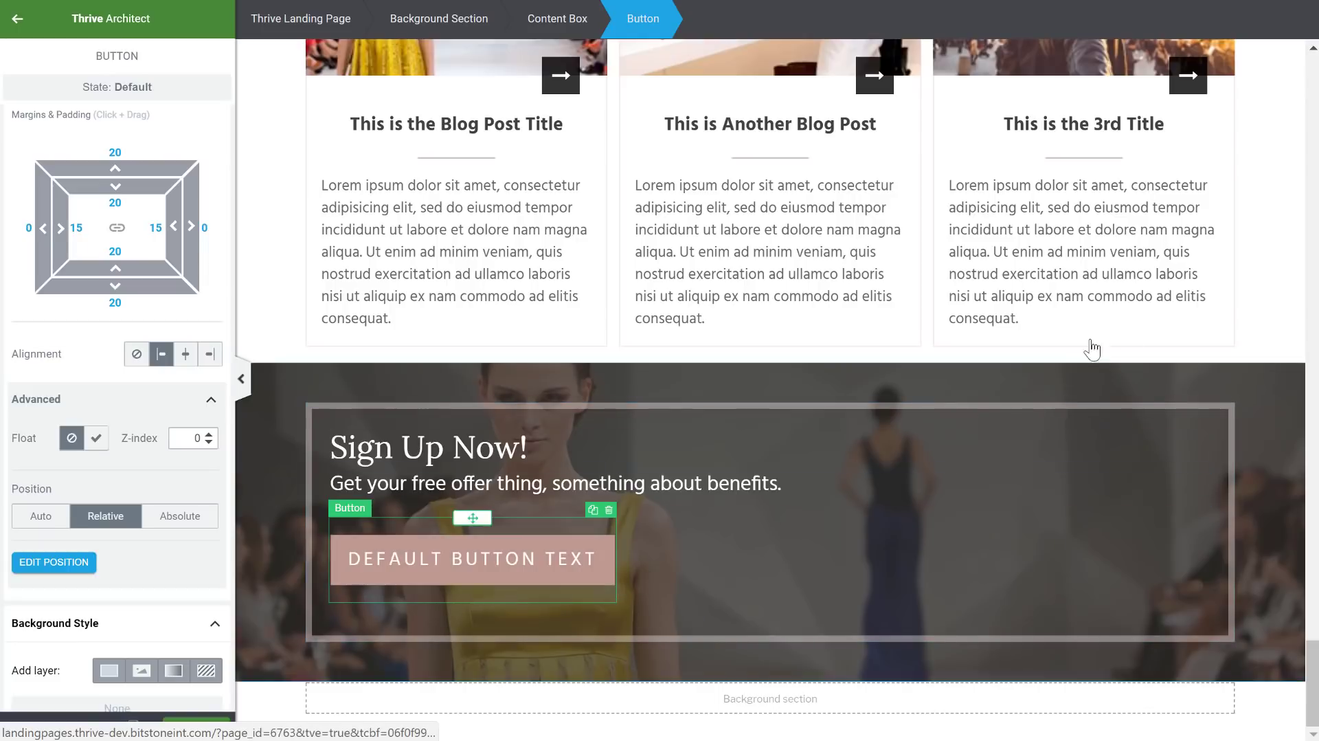
key(Escape)
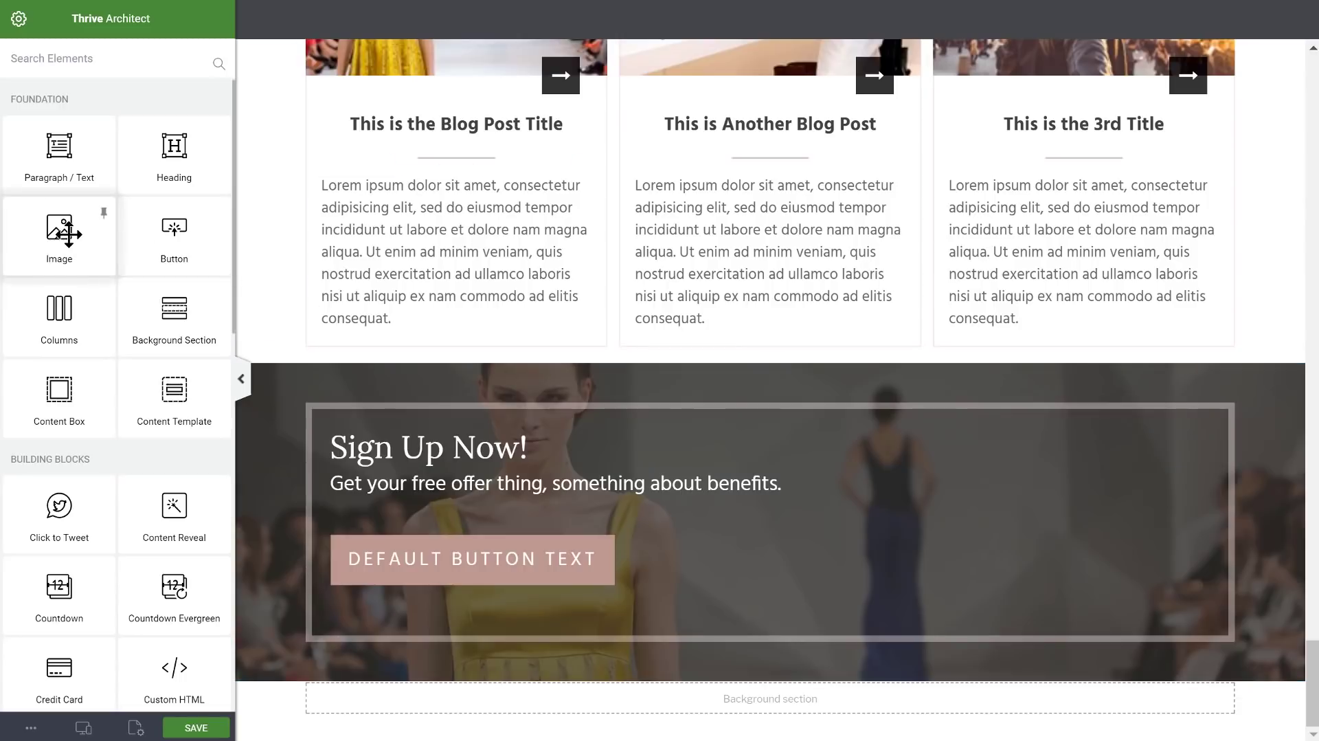
- Place an image element to the right of the heading and upload chic_magazine-cover.png from the kraken folder to the media library
drag(64, 236, 1120, 447)
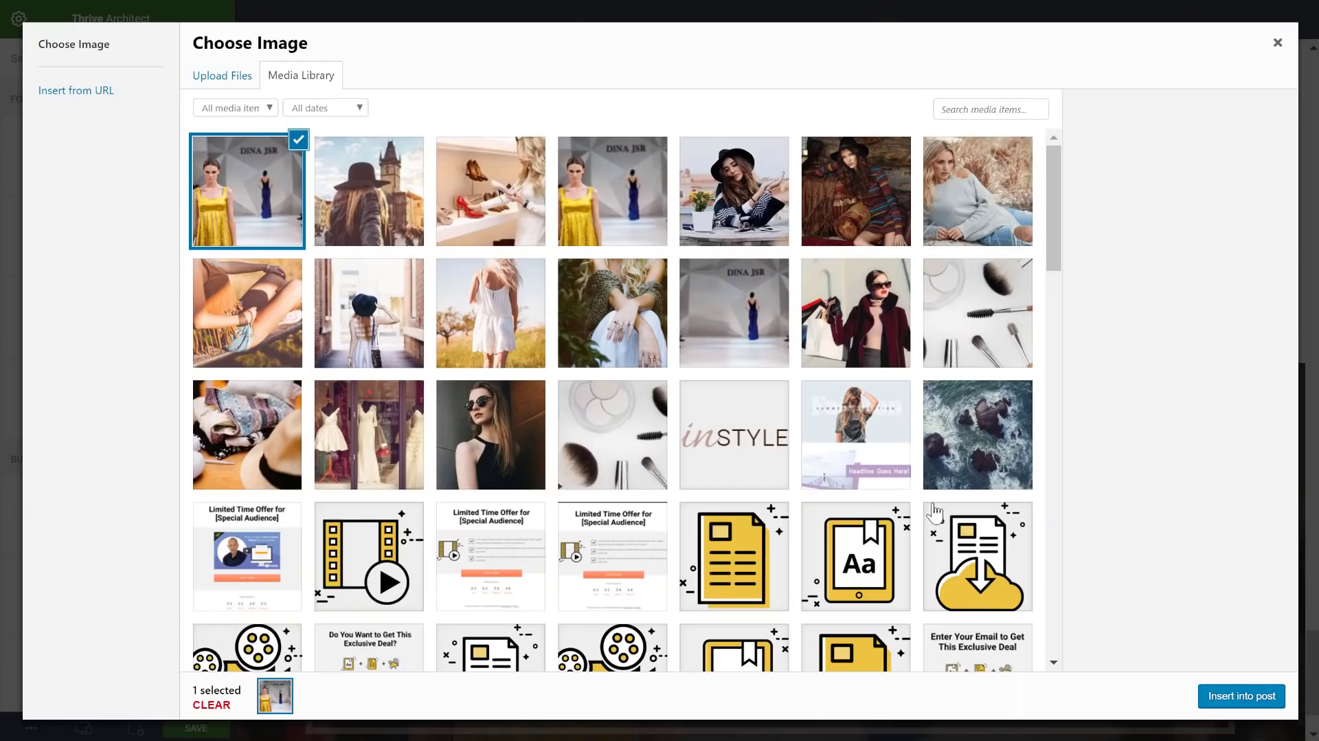
key(alt+Tab)
click(1152, 330)
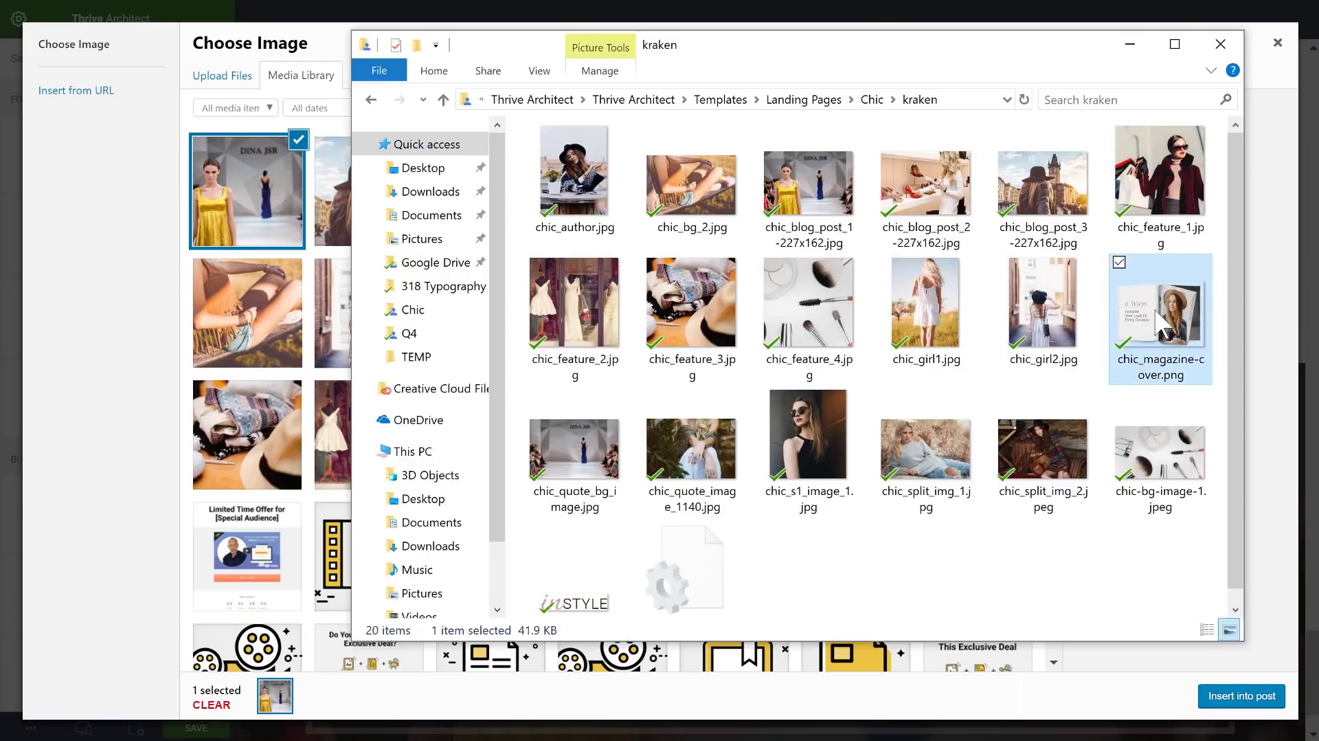
drag(1156, 312, 242, 253)
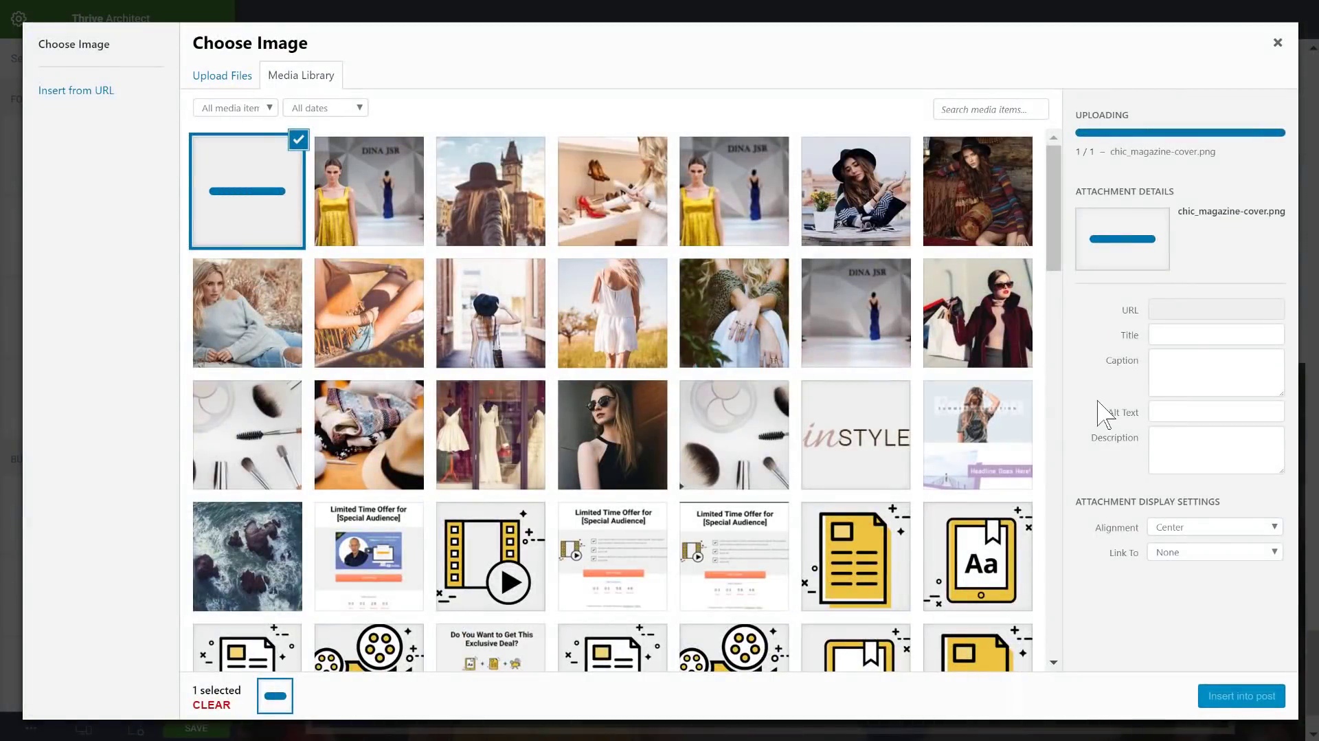
- Insert the uploaded magazine cover image into the column beside the heading
click(1206, 541)
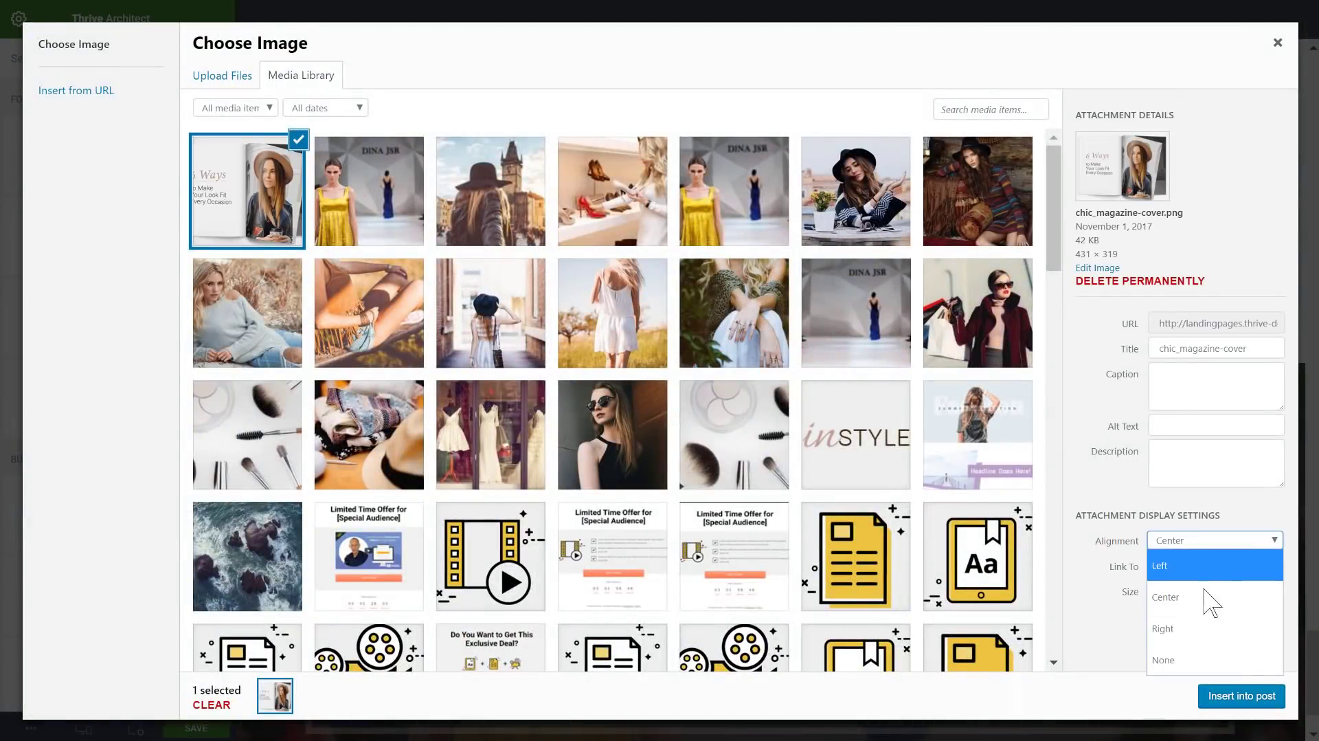
click(1194, 629)
click(1200, 546)
click(1196, 565)
click(1242, 696)
scroll(1015, 435, down, 4)
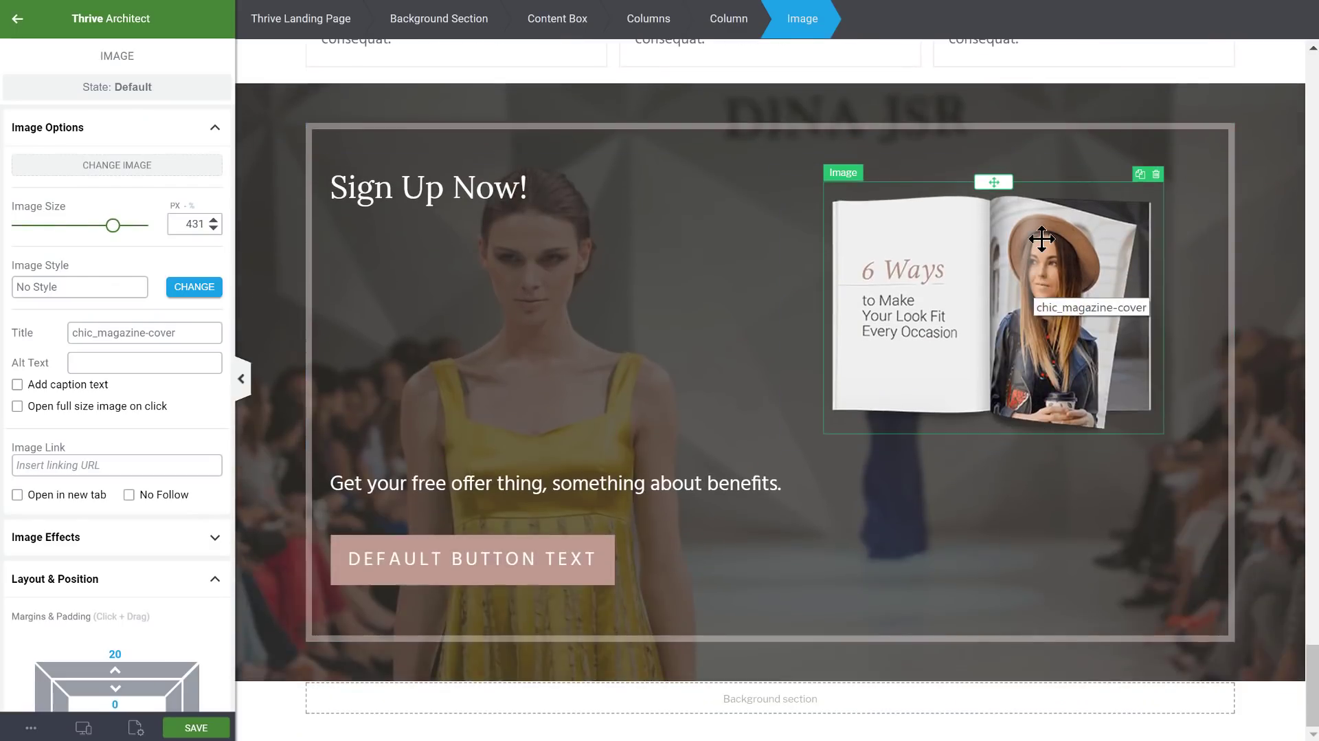
- Move the paragraph and the button into the left column beneath the "Sign Up Now!" heading
click(561, 484)
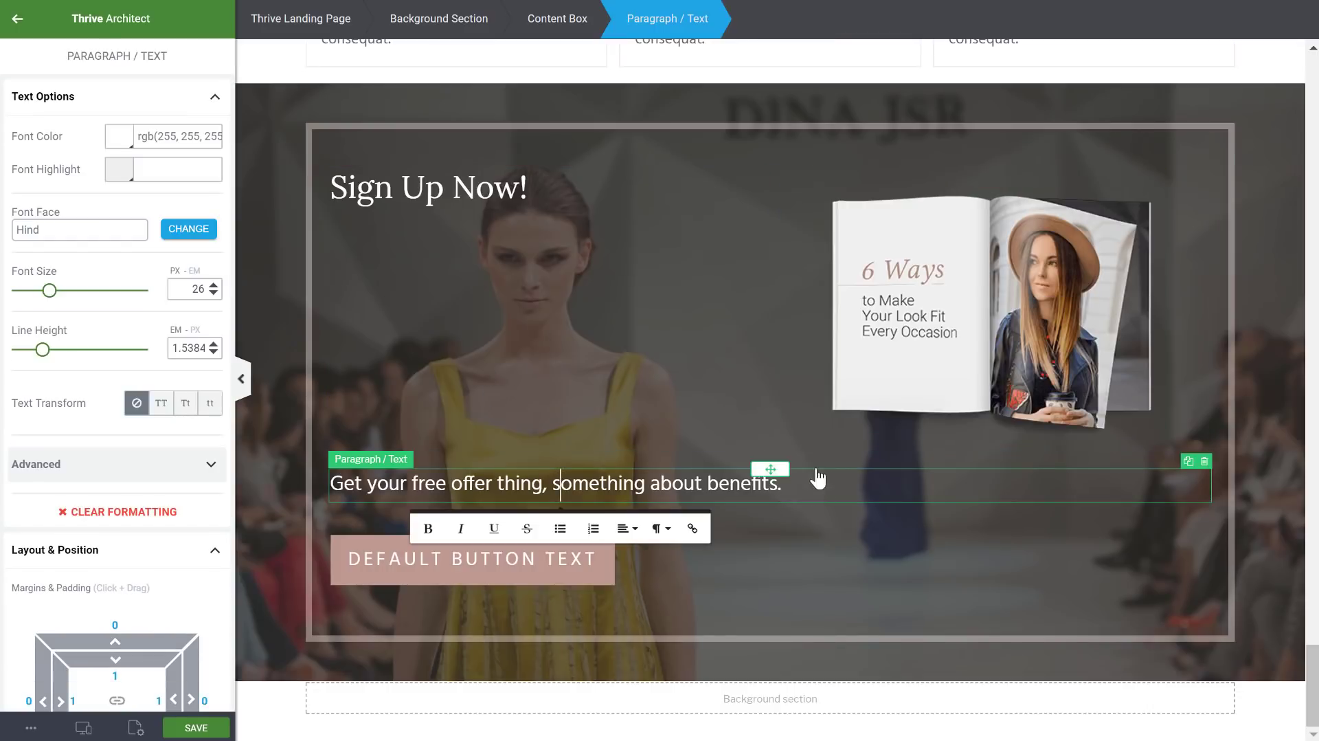
drag(763, 464, 483, 210)
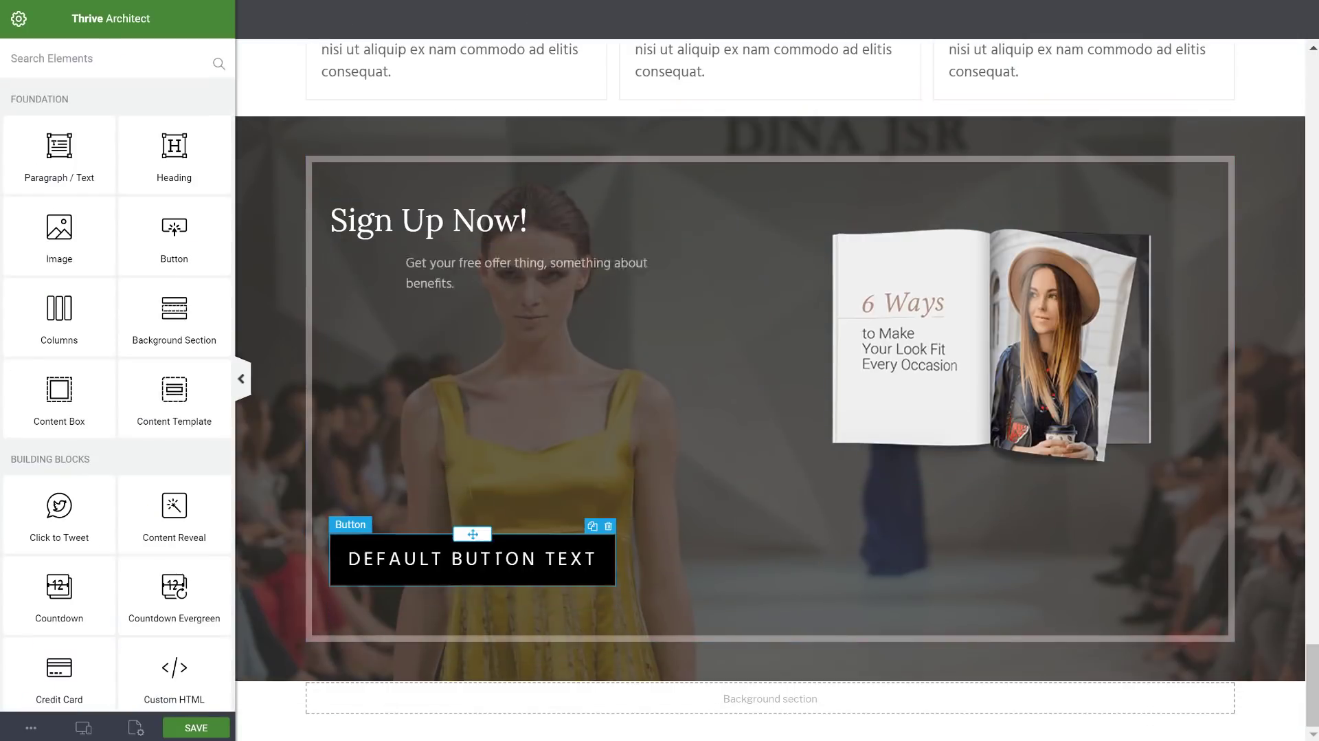
drag(473, 534, 397, 307)
- Align the button to the left within its column under the paragraph
click(936, 354)
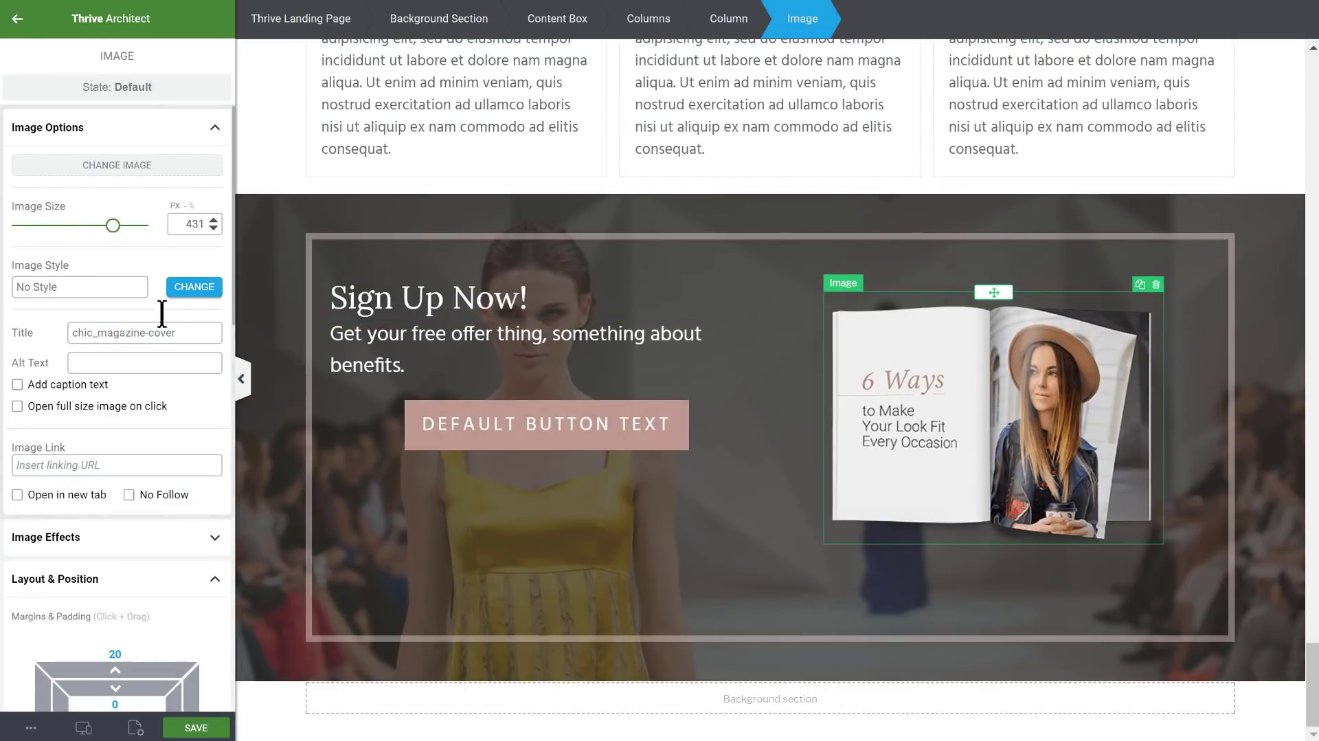
scroll(163, 309, down, 7)
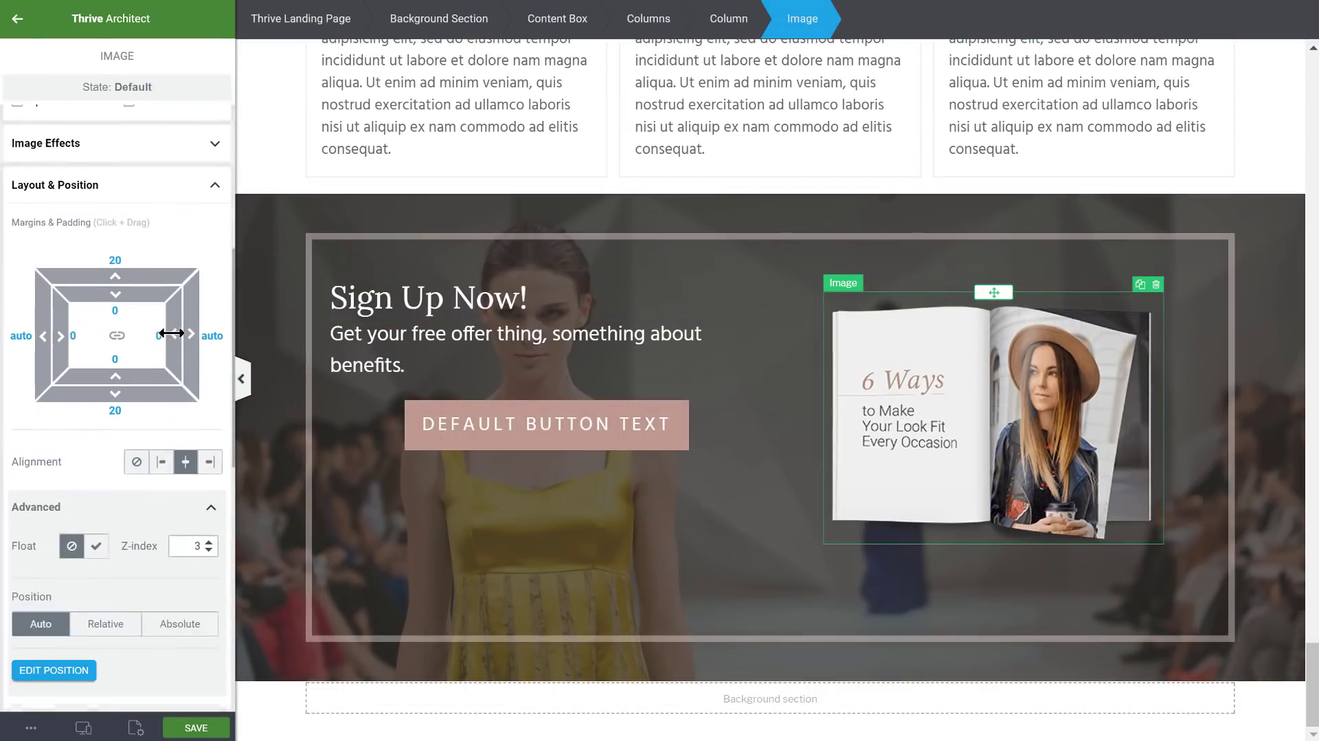
click(436, 458)
scroll(155, 550, down, 5)
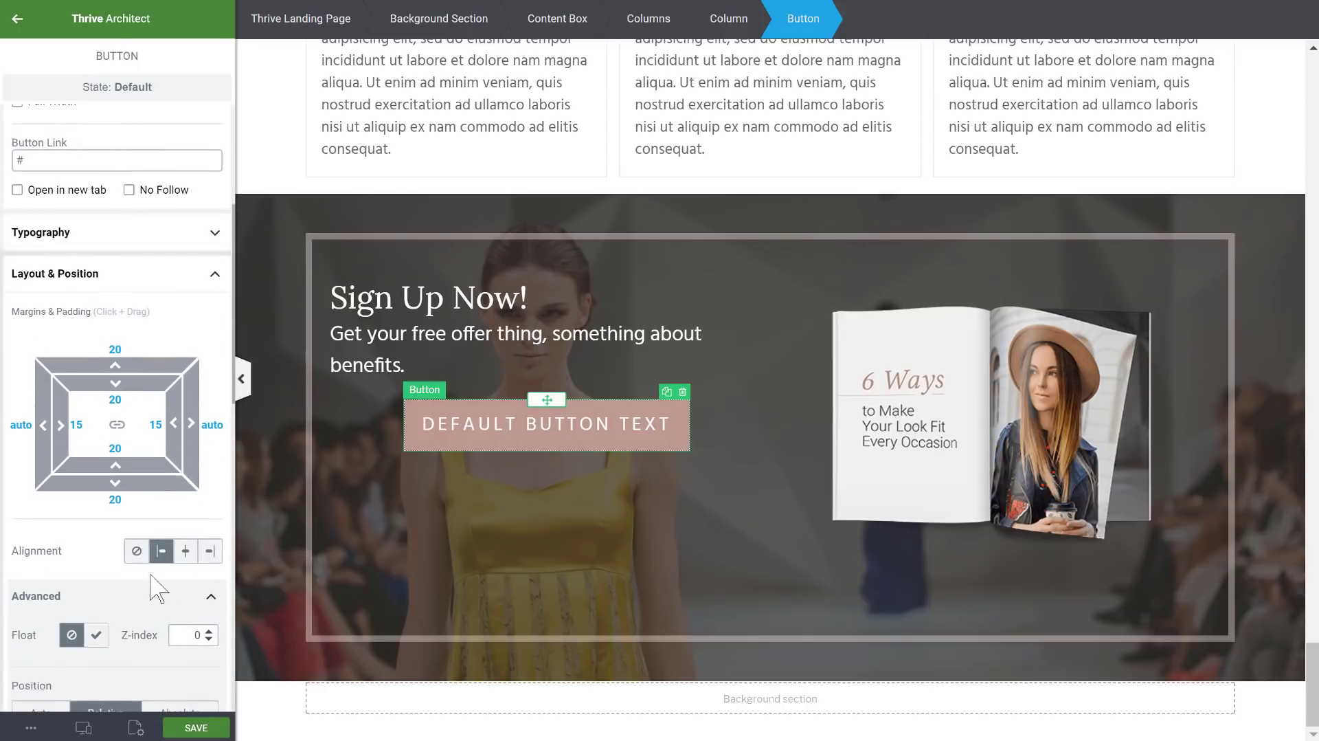
click(151, 554)
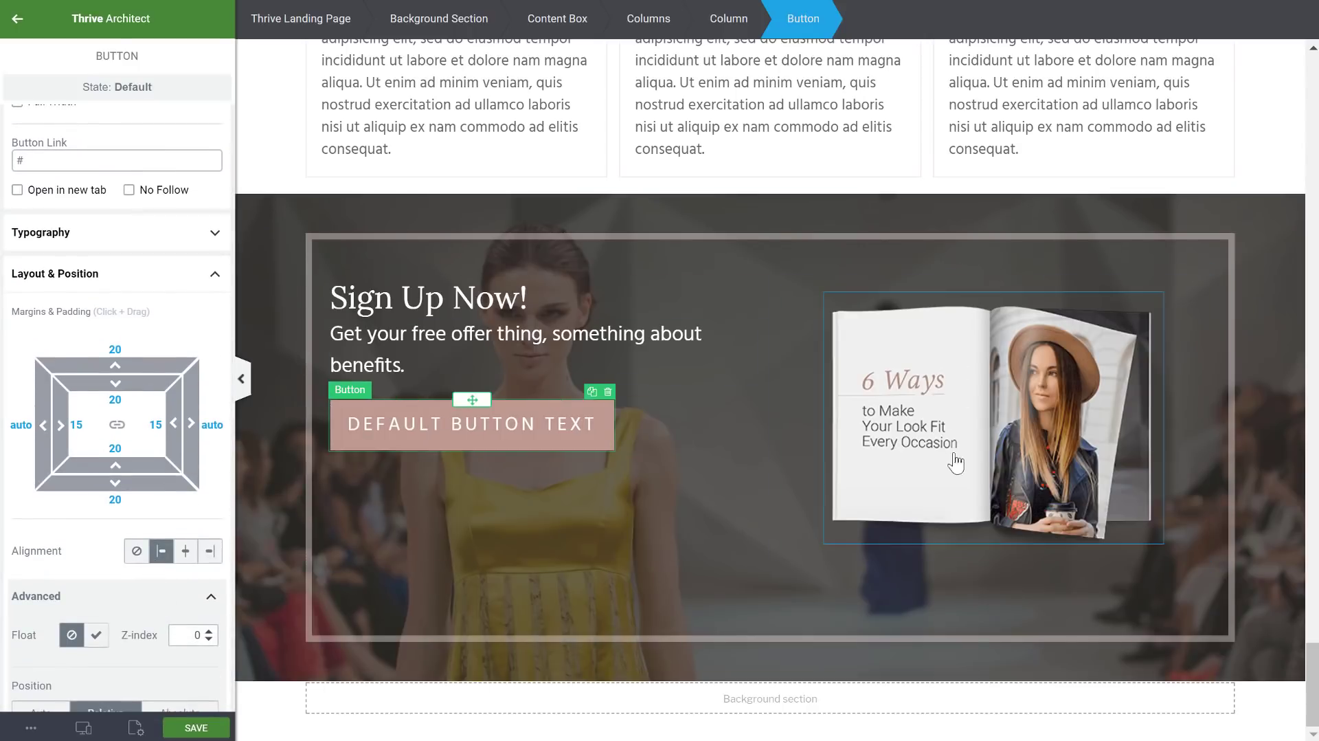
- Set the magazine cover image's top margin to 0
click(924, 304)
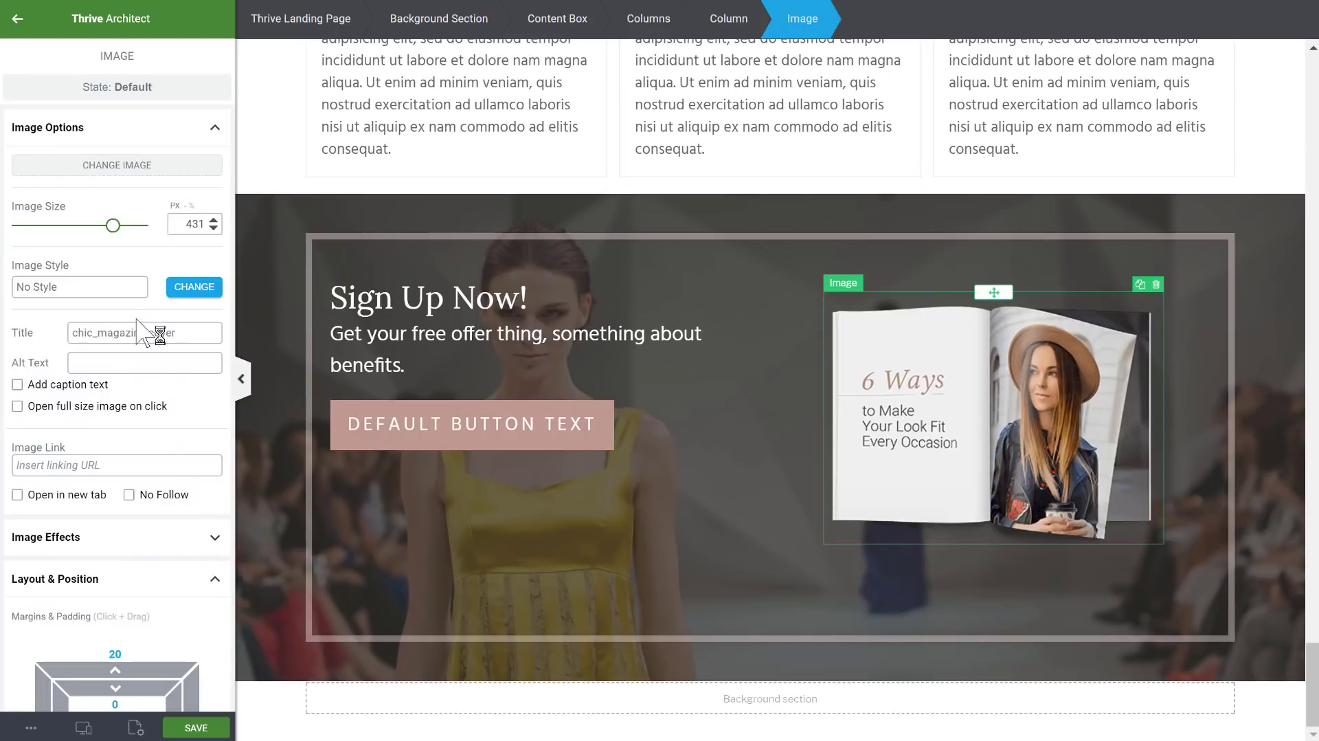
scroll(120, 369, down, 5)
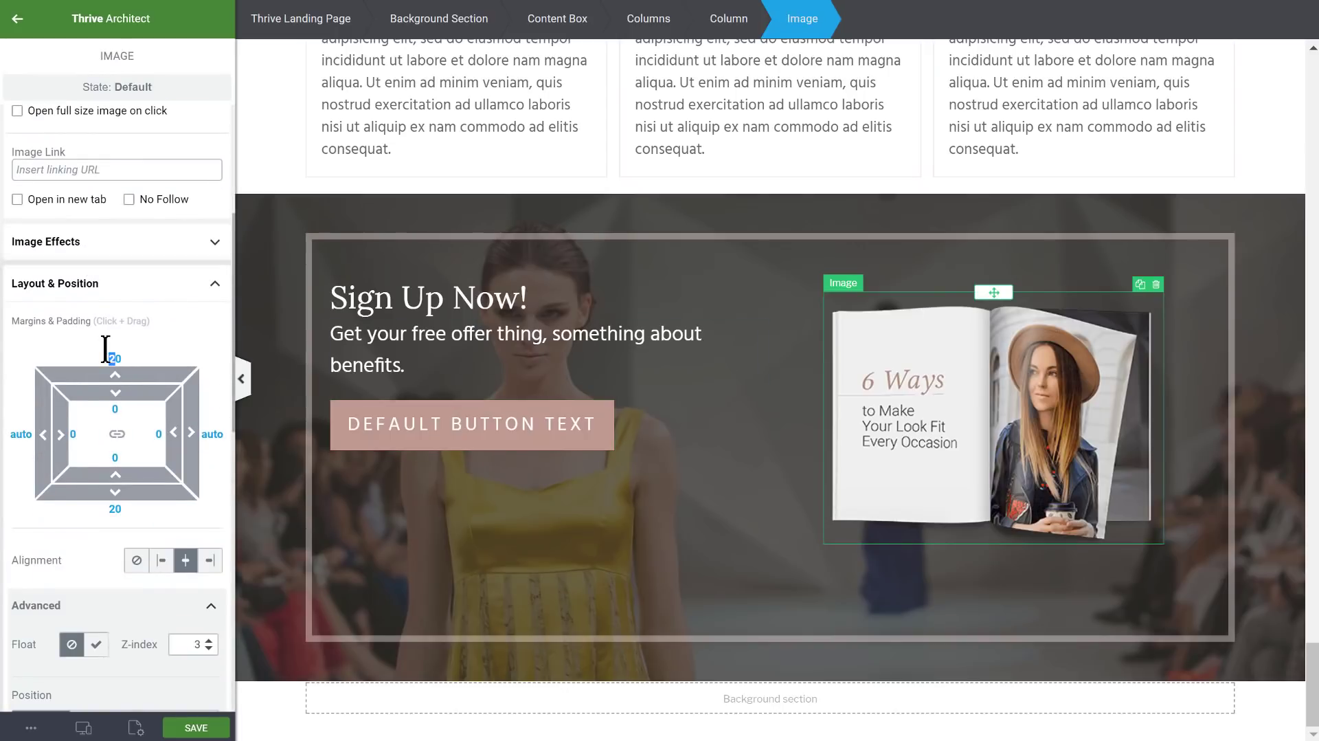
key(BackSpace)
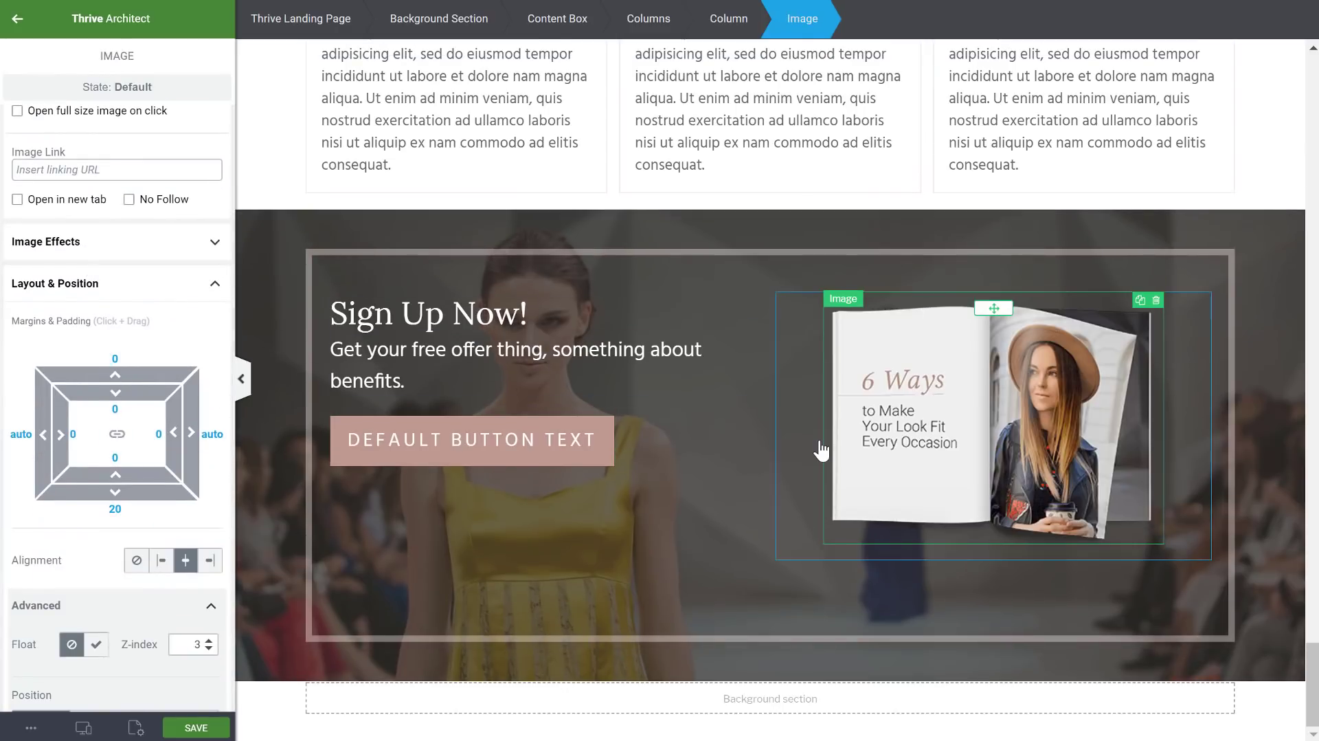
- Center the content of the sign-up columns vertically
click(657, 20)
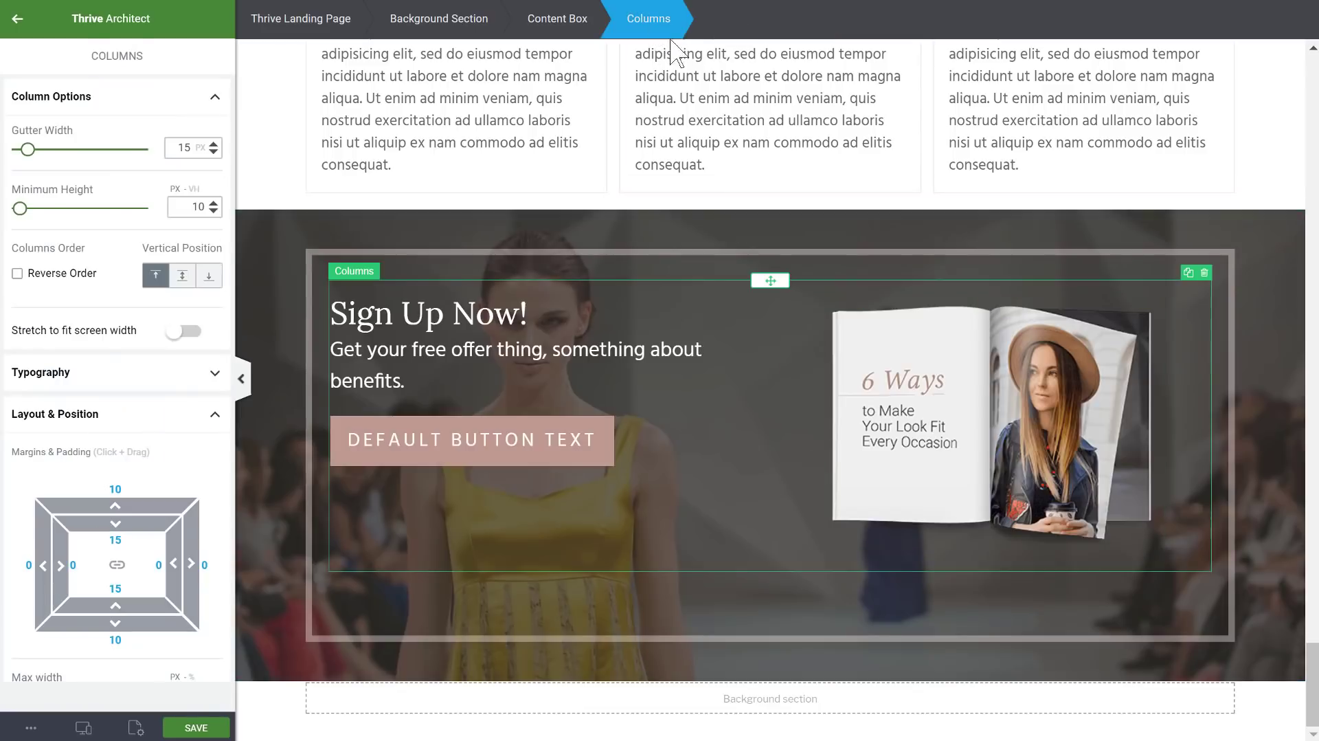
click(192, 276)
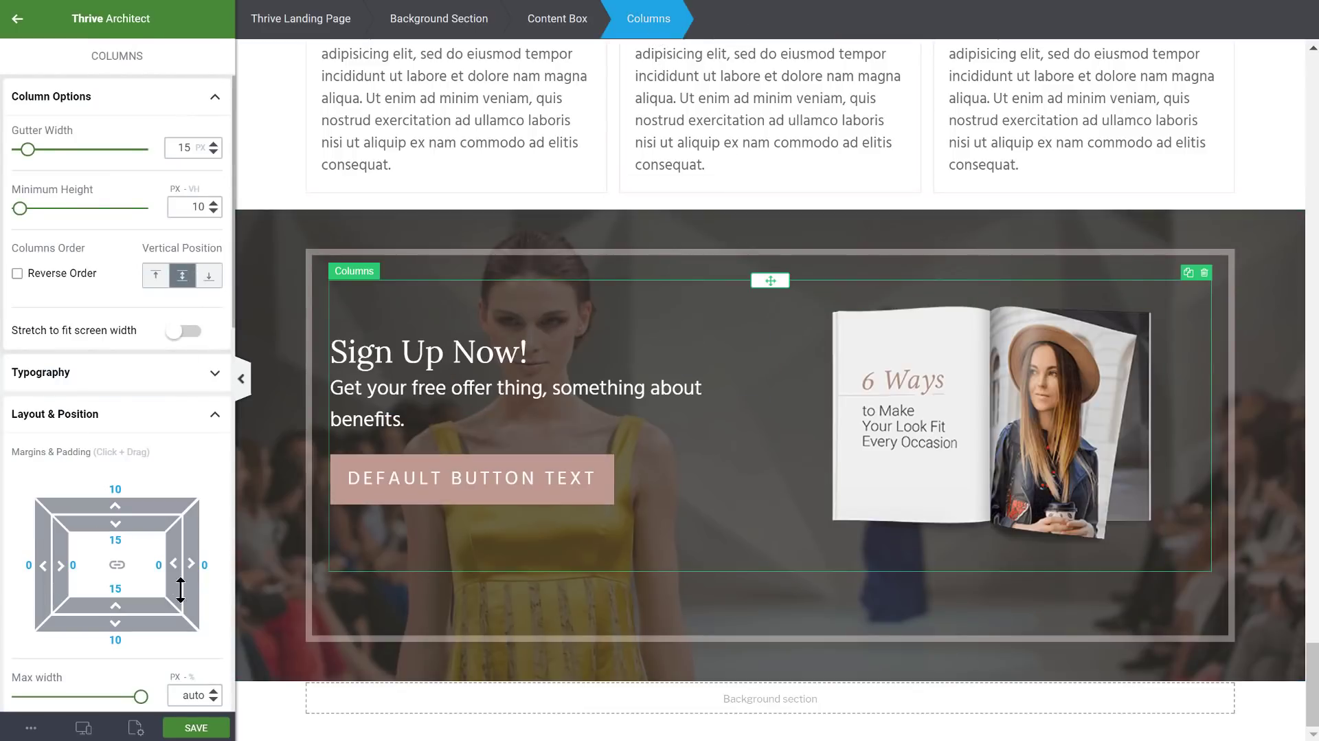
- Set the magazine cover image's bottom margin to 0
click(1113, 364)
click(1215, 306)
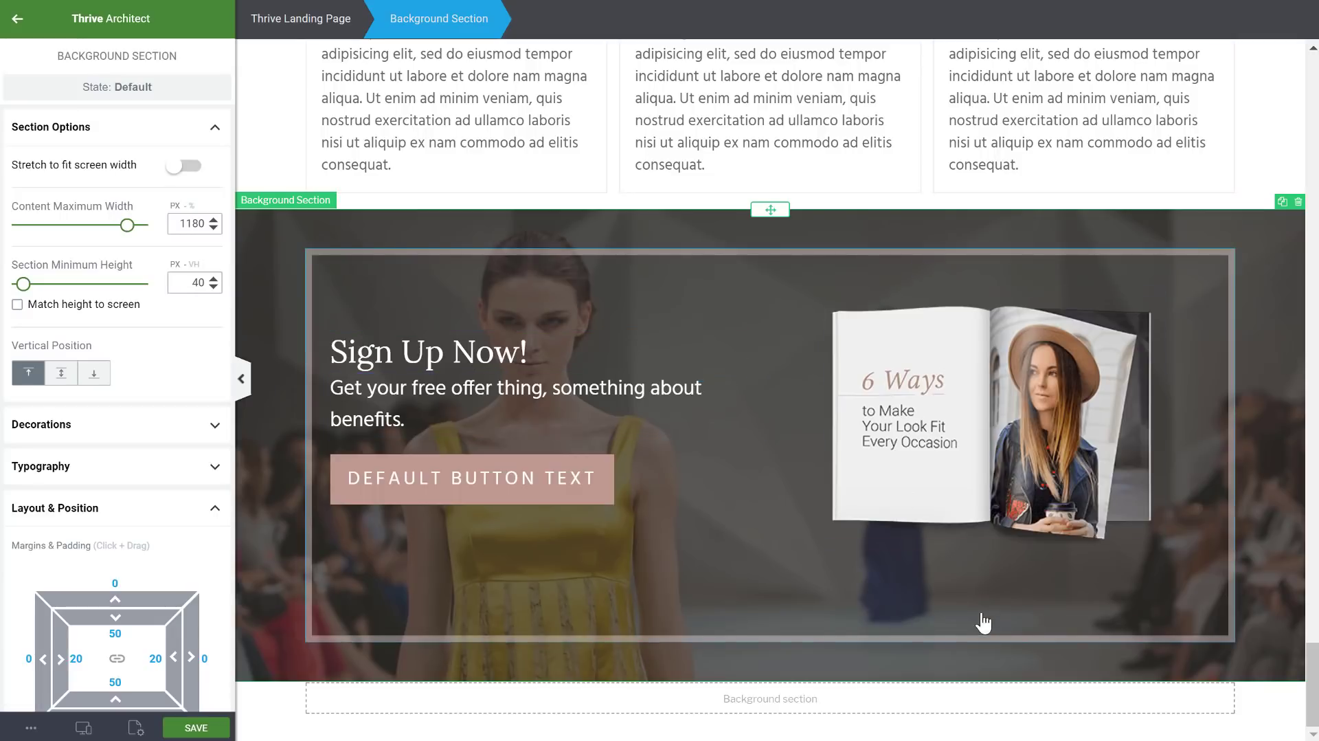
click(917, 445)
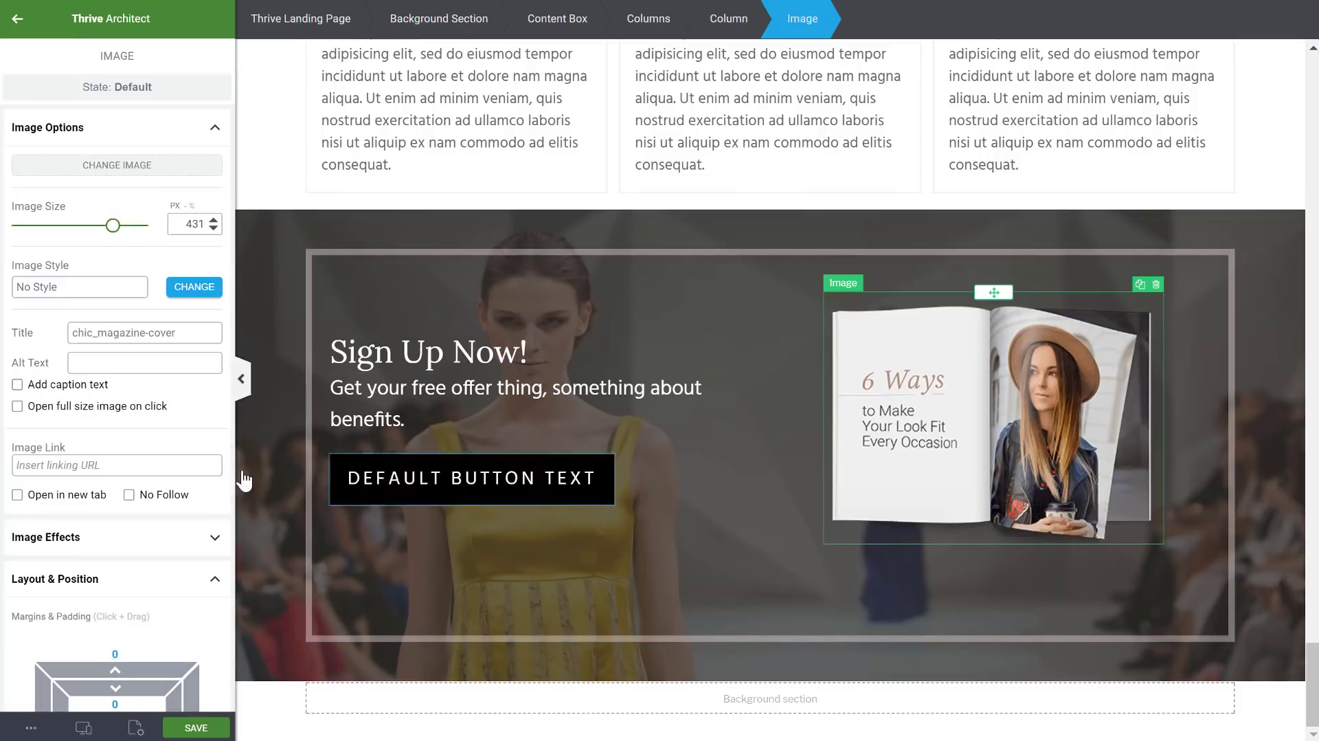
scroll(141, 536, down, 5)
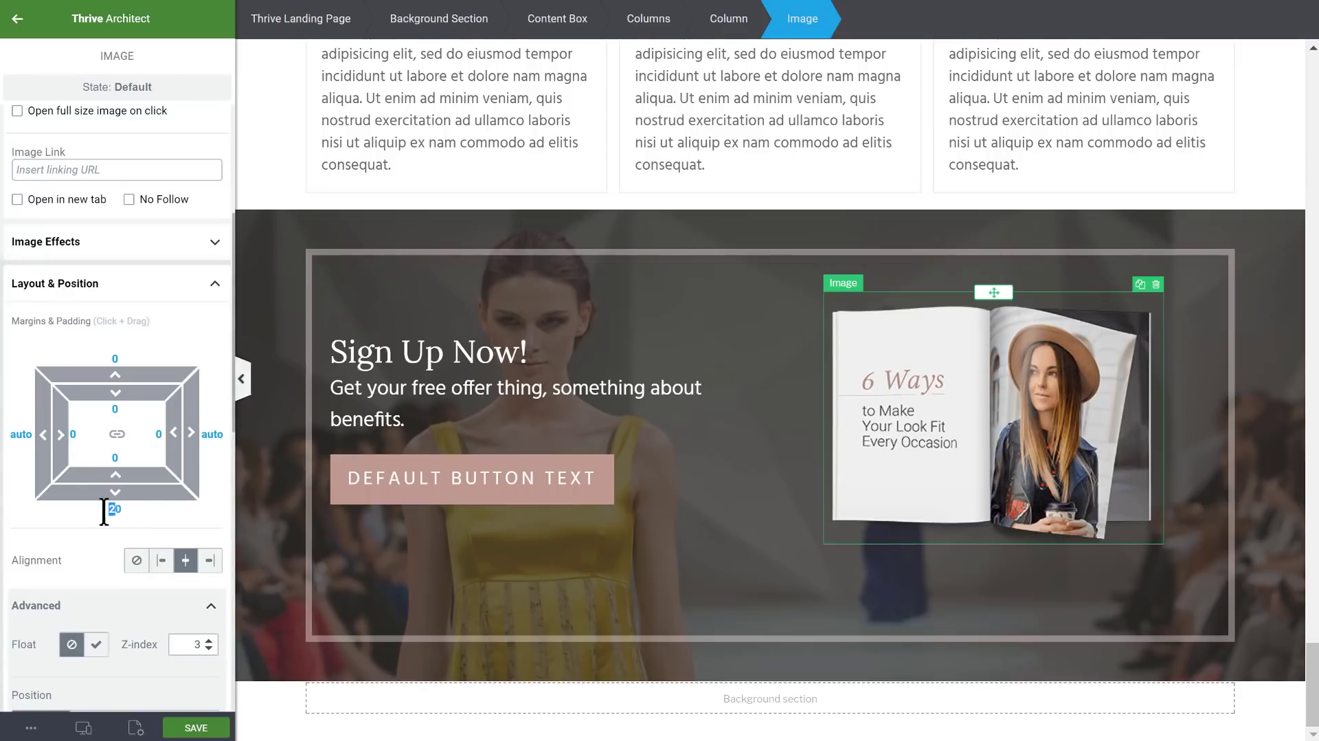
text(0)
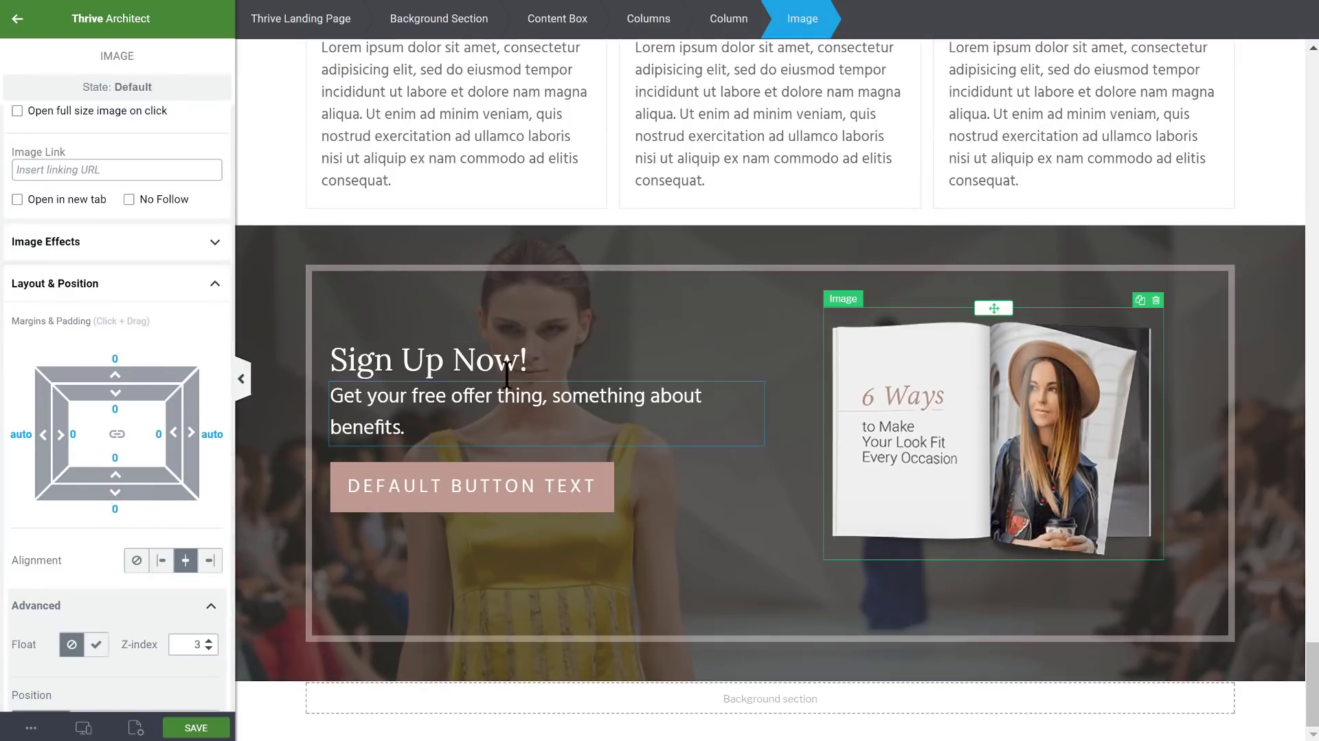
- Set the "Sign Up Now!" heading's bottom margin to 20 and the button's top and bottom margins to 0
click(543, 358)
scroll(97, 454, down, 3)
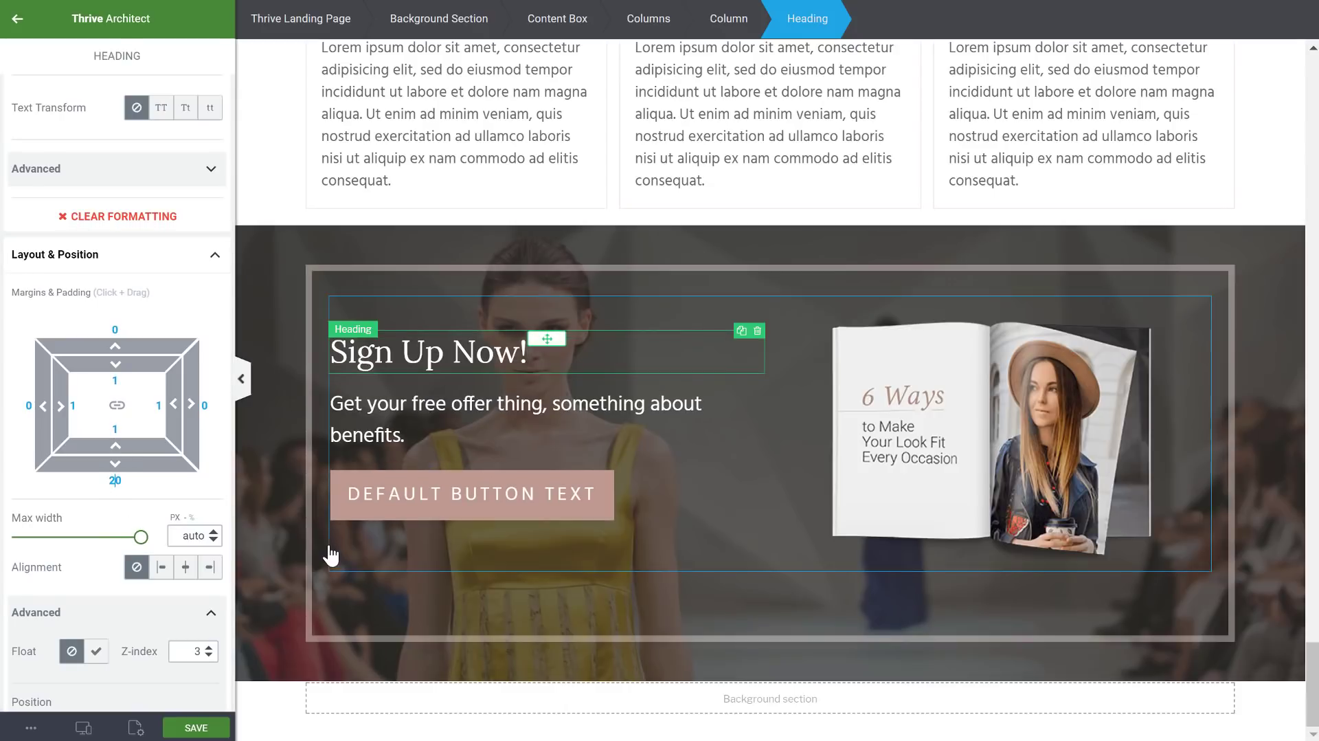
click(329, 521)
drag(101, 240, 101, 241)
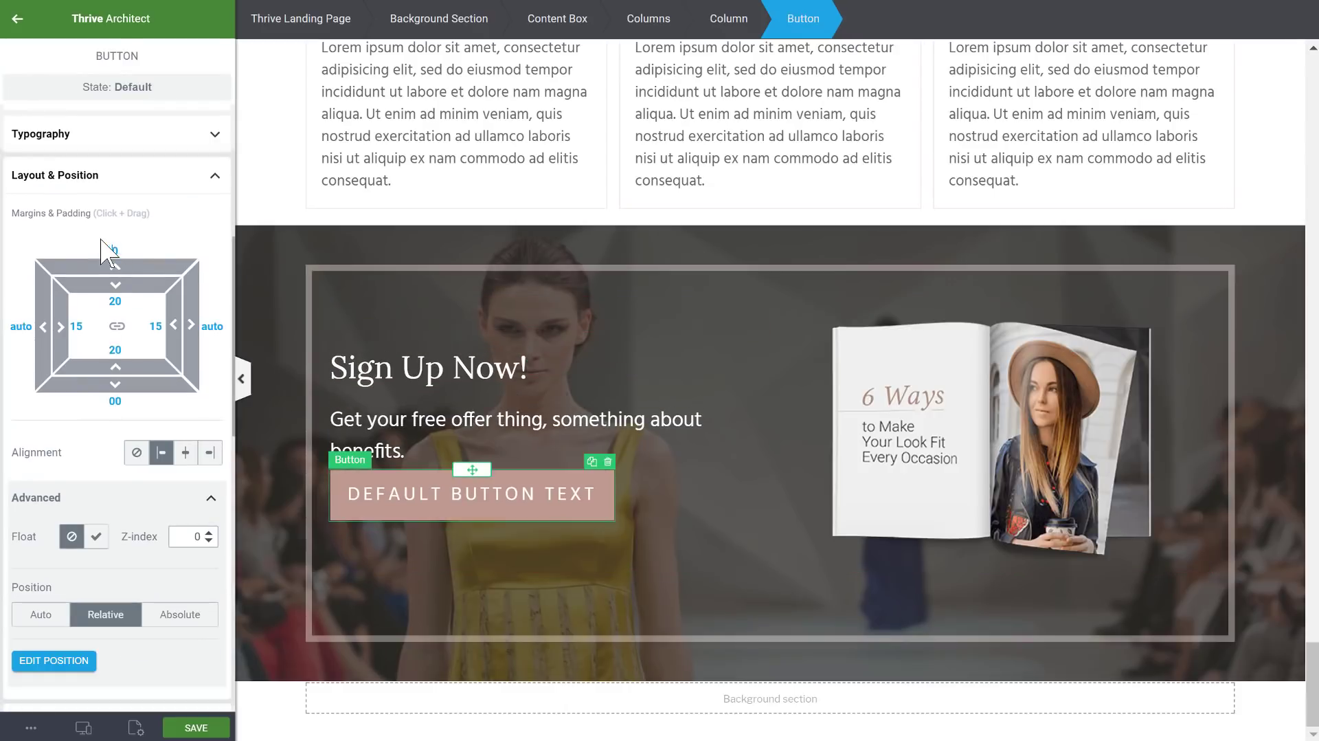
- Set the bottom margin of the paragraph under the "Sign Up Now!" heading to 30
click(421, 442)
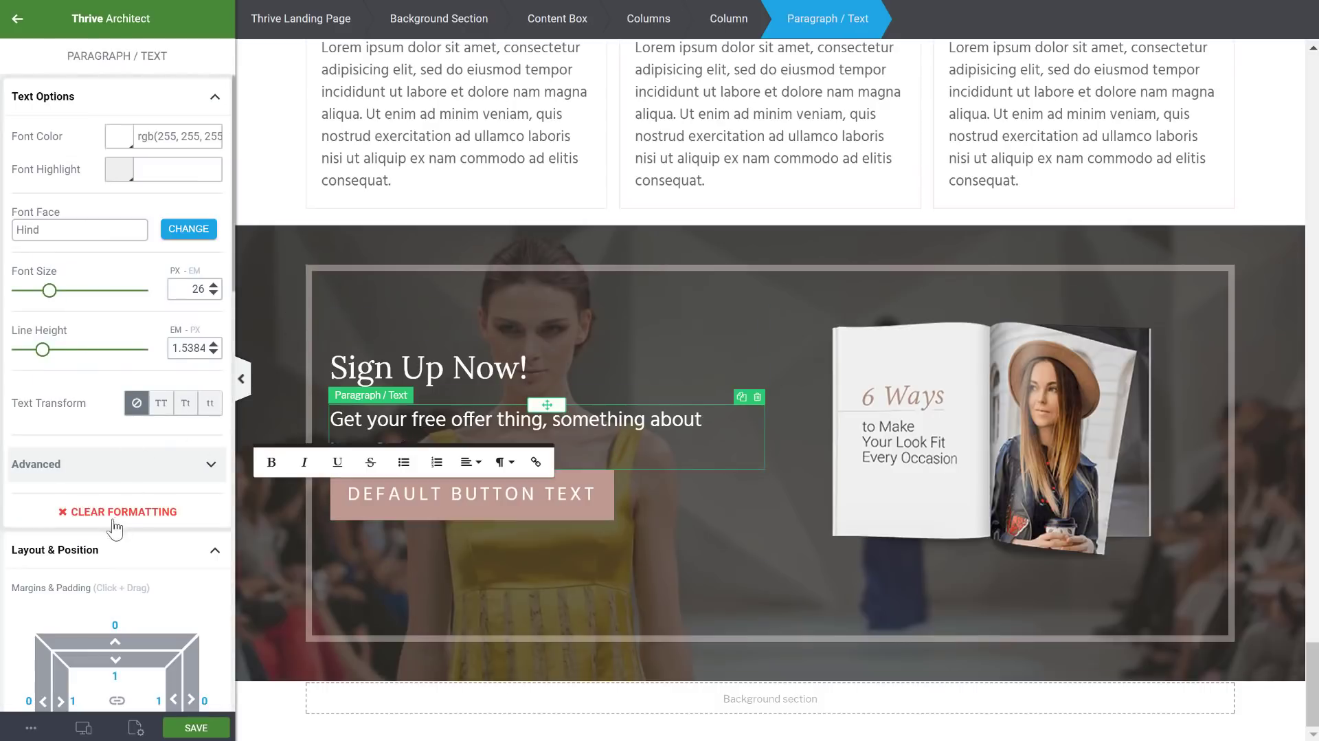
scroll(103, 472, down, 5)
click(114, 480)
text(30)
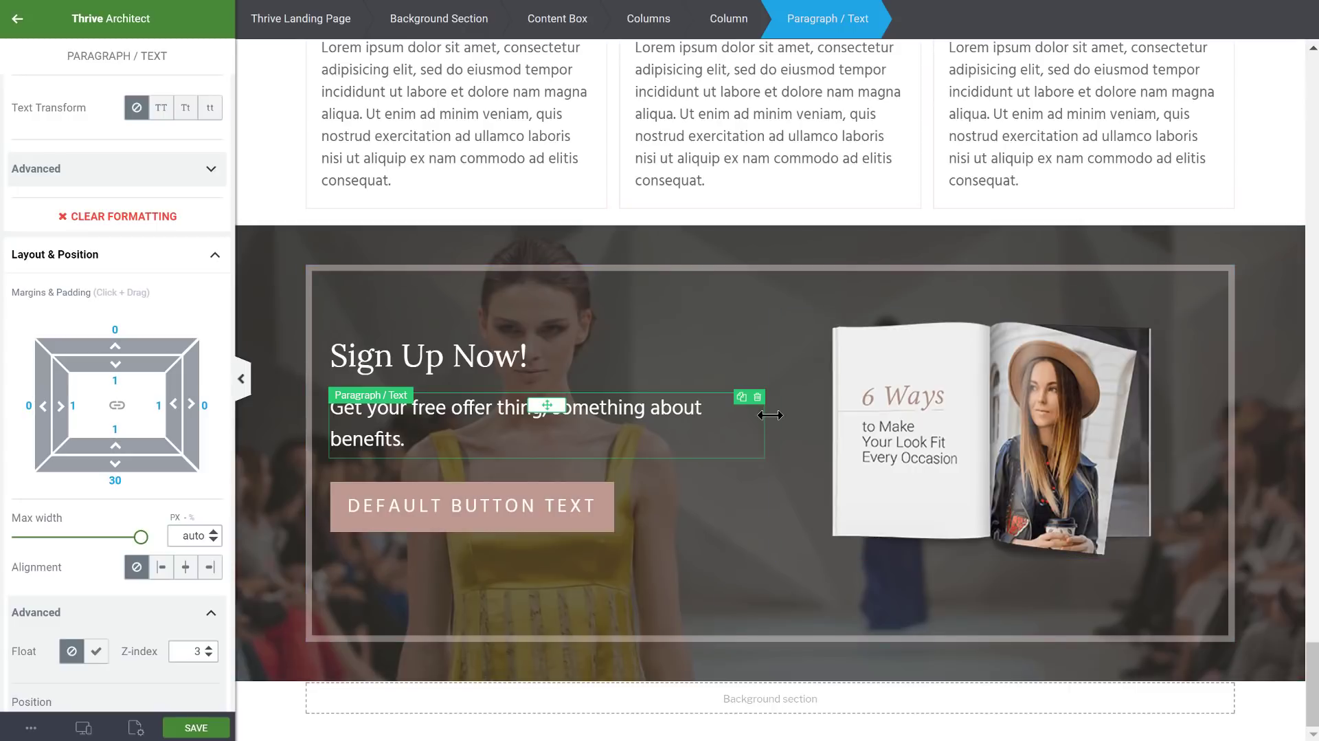
- Widen the sign-up text column so its paragraph fits on one line, and set the columns' top and bottom margins and padding to 0
drag(770, 415, 834, 412)
scroll(159, 495, down, 2)
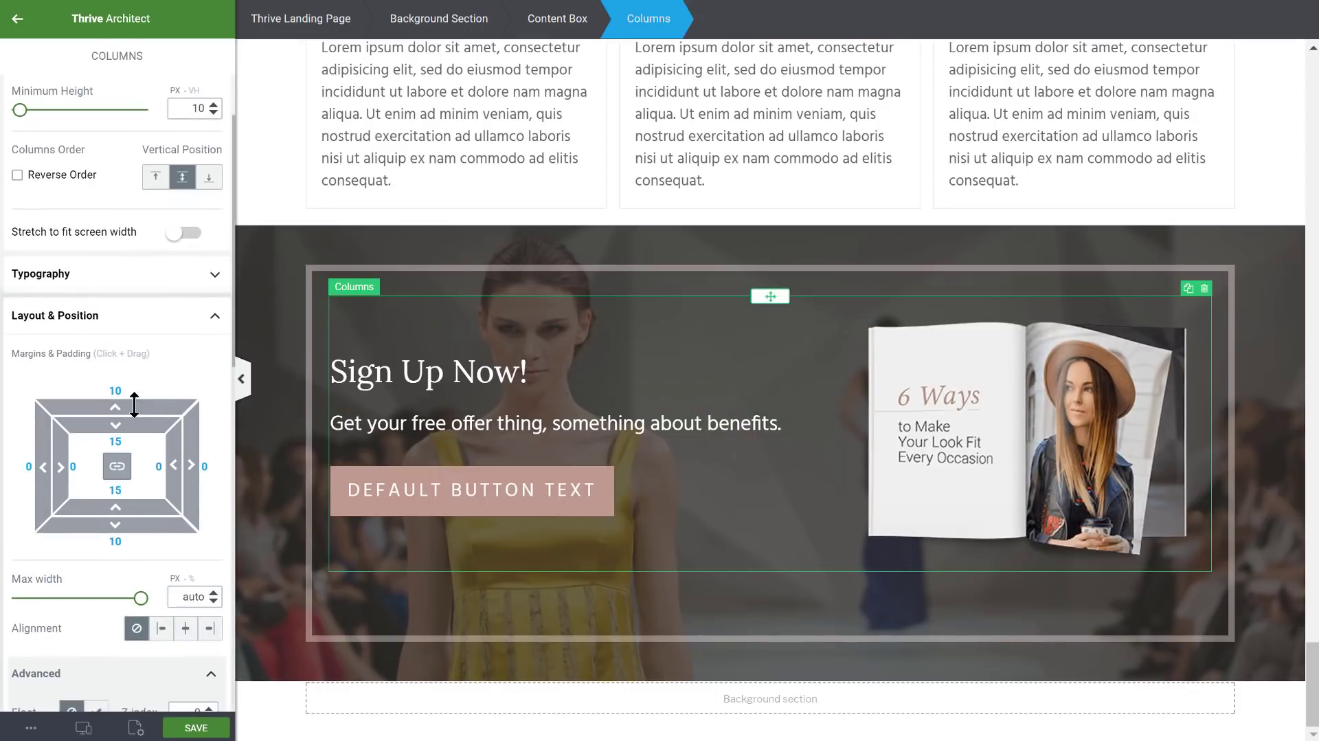
text(0)
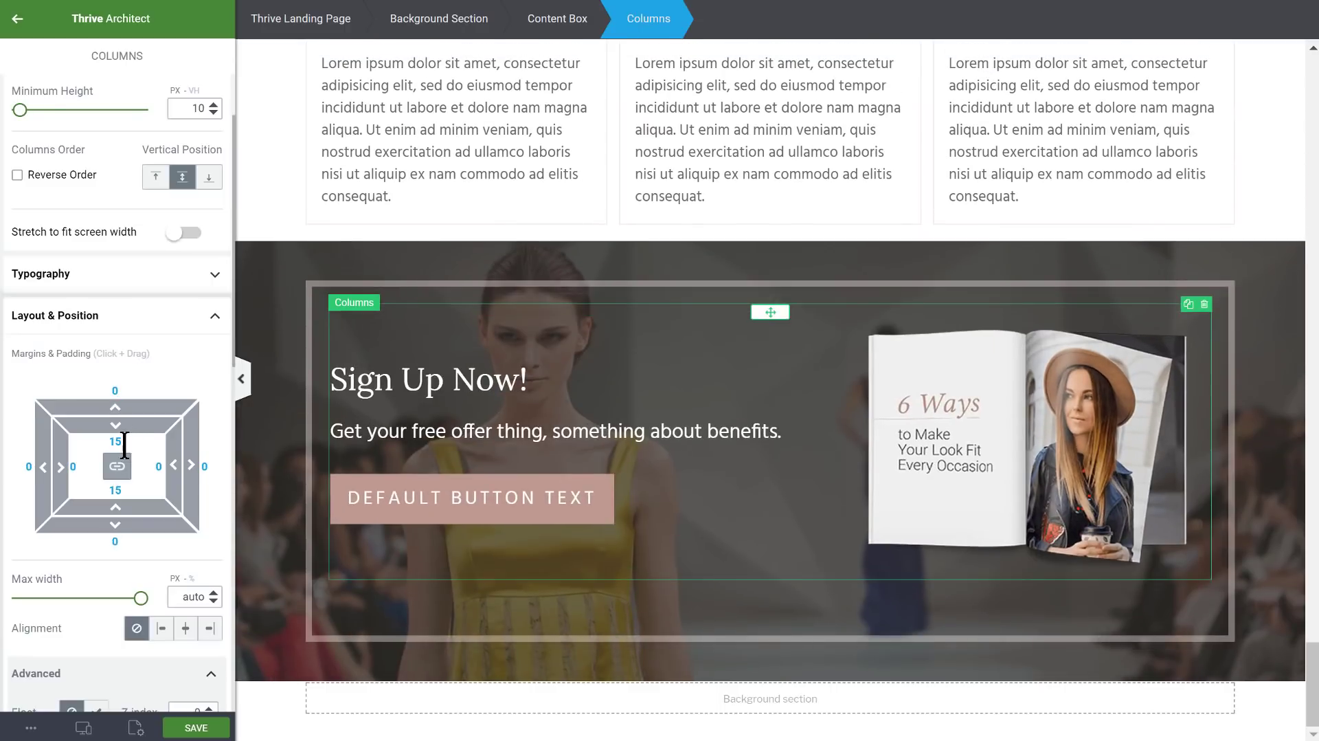
text(0)
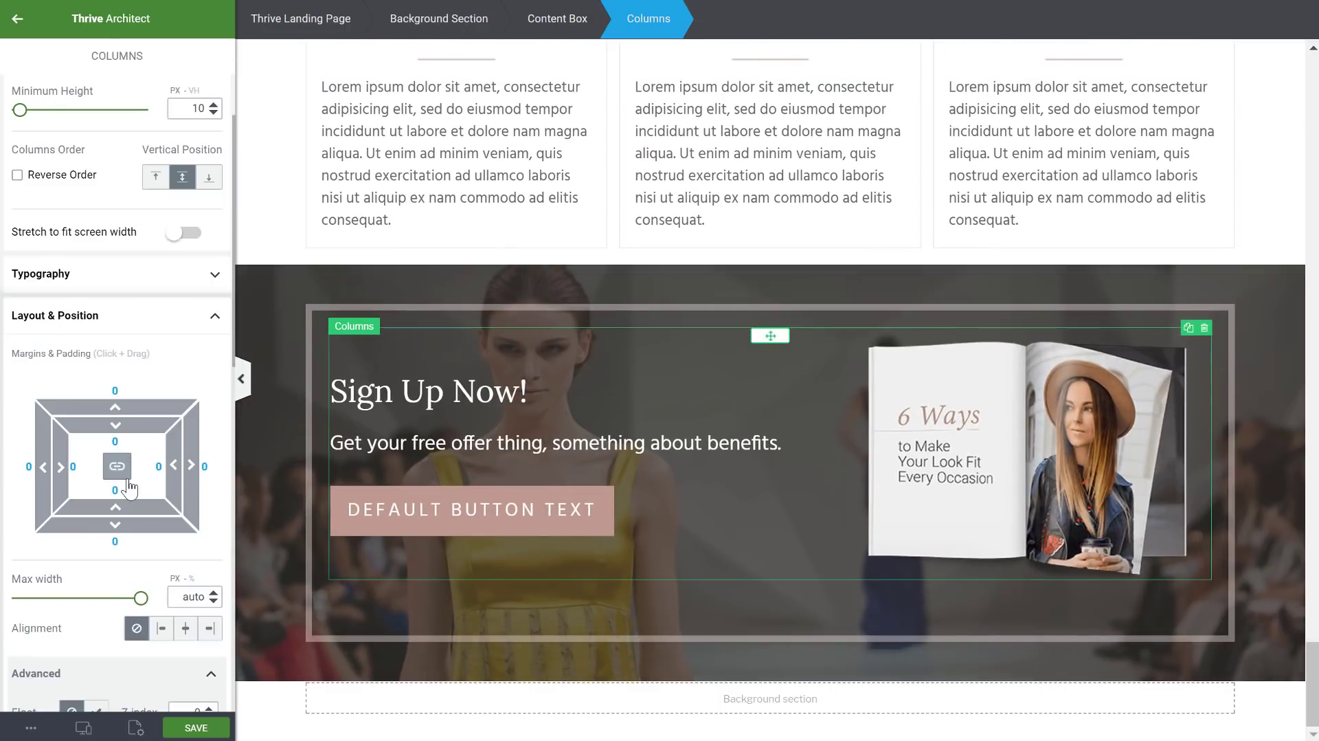
click(272, 481)
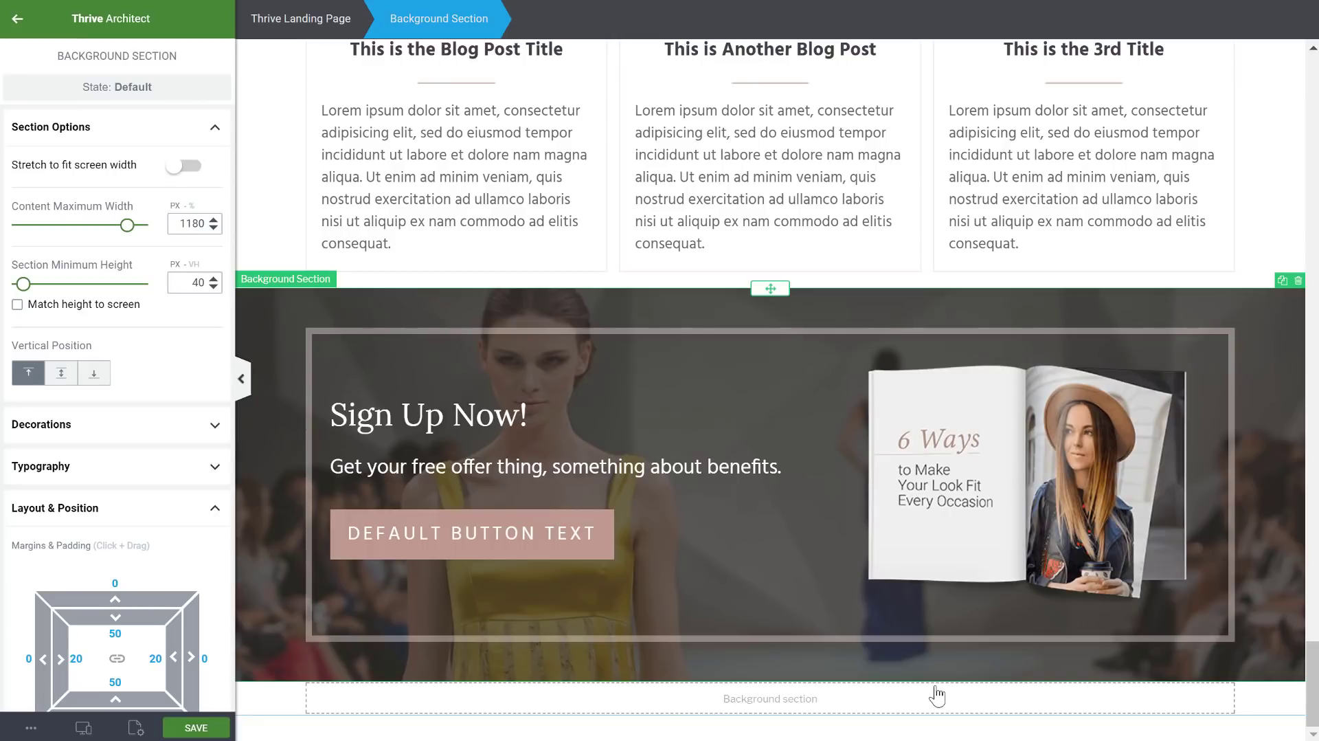
- Give the empty background section below the sign-up section a near-black background color, #0d0d10
click(295, 714)
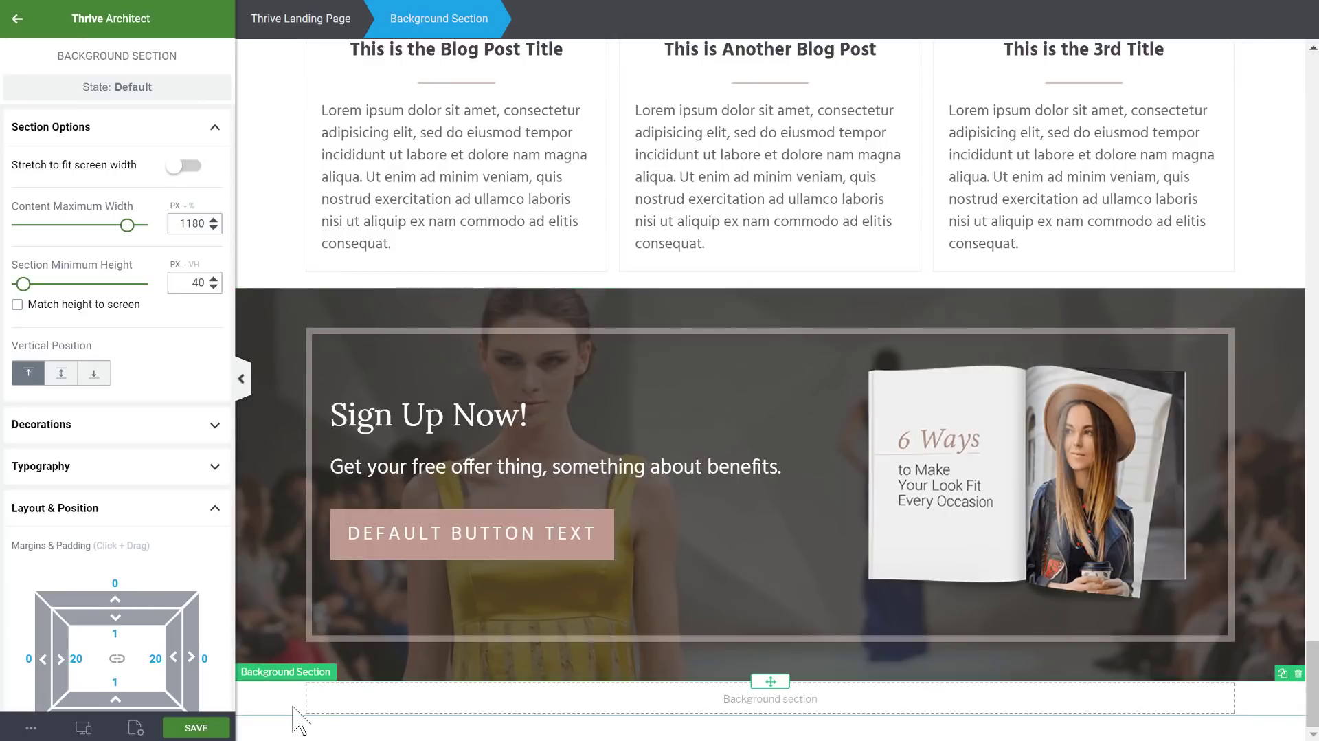
scroll(88, 406, down, 10)
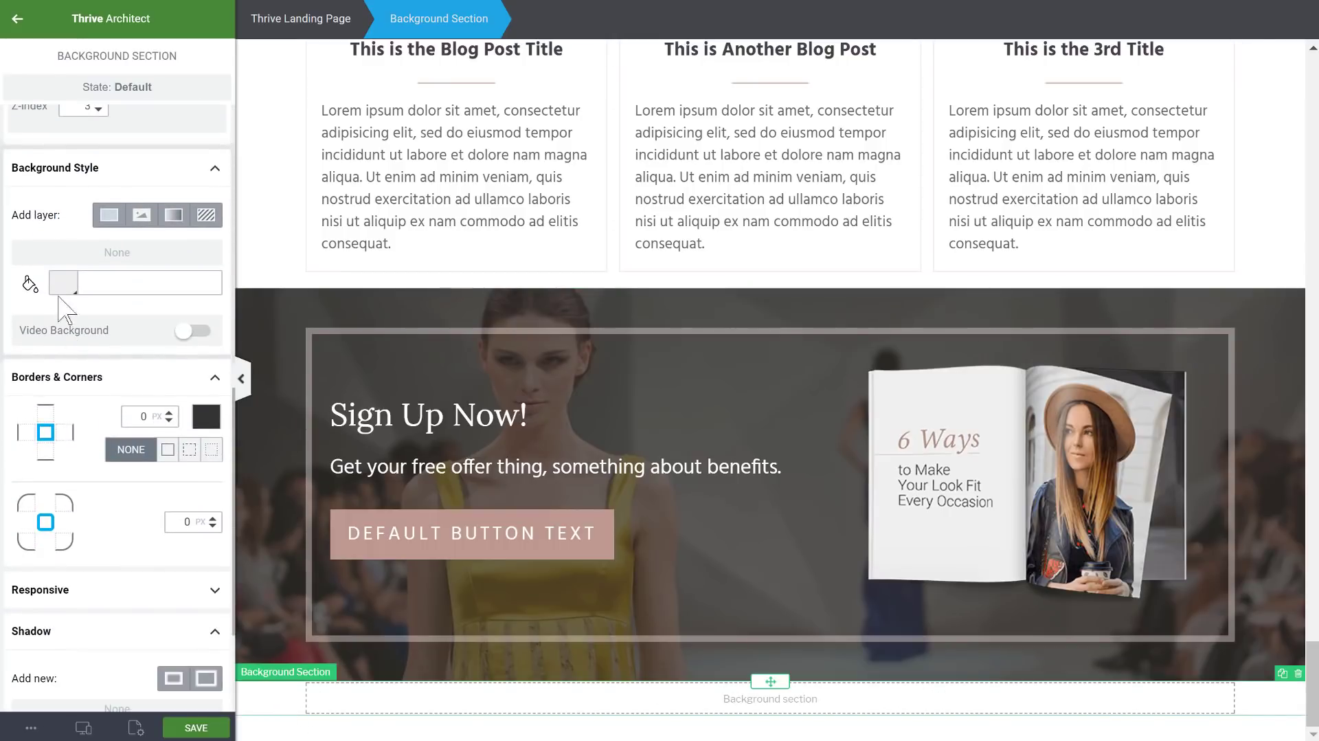
click(60, 283)
drag(63, 429, 7, 452)
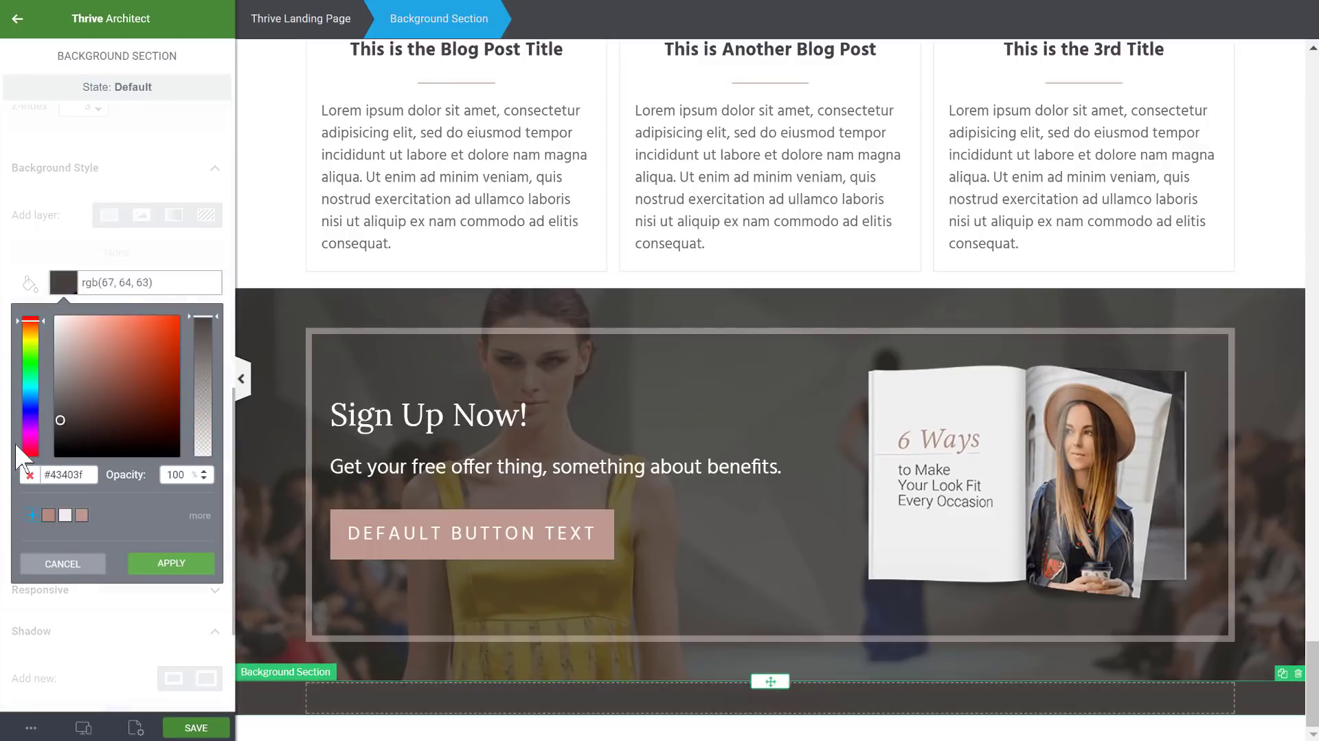
click(31, 411)
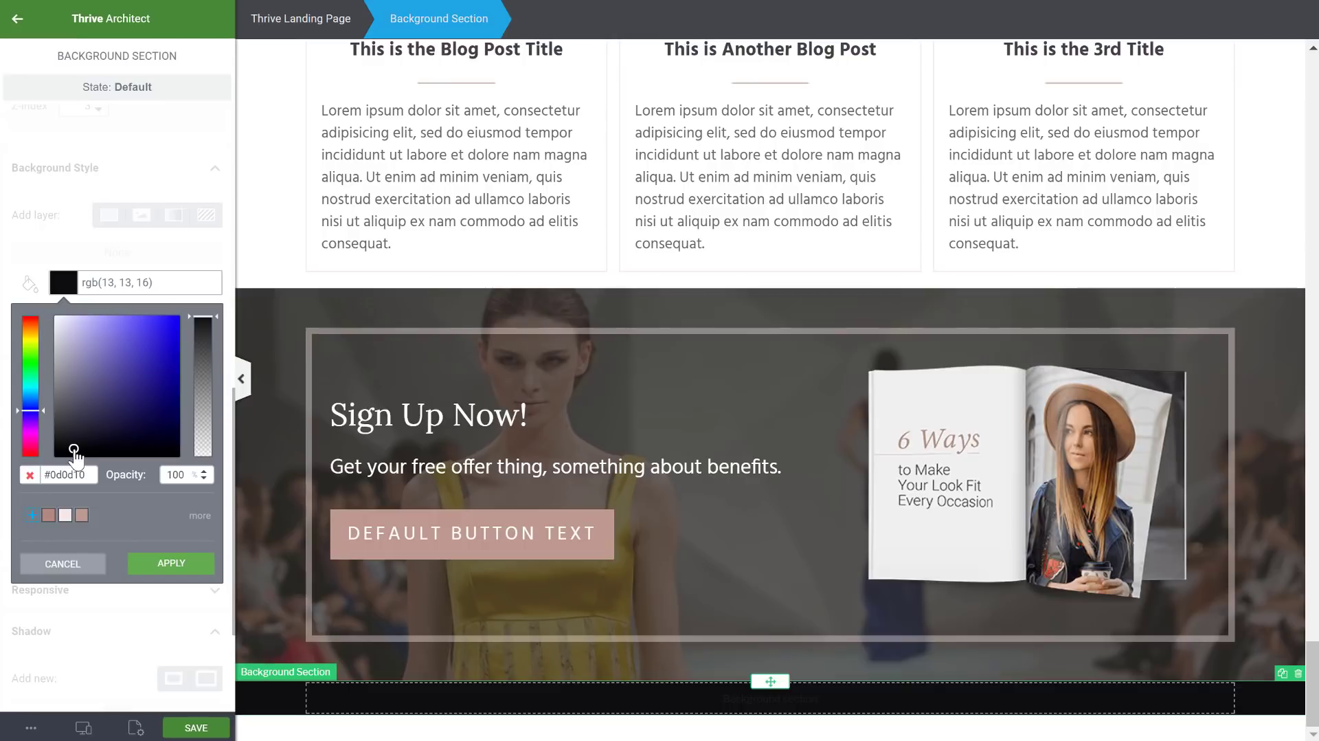
click(157, 563)
- Add a paragraph to the dark footer section reading "© Thrive Landing Pages. All rights Reserved I Policy I Disclaimer"
scroll(96, 137, up, 10)
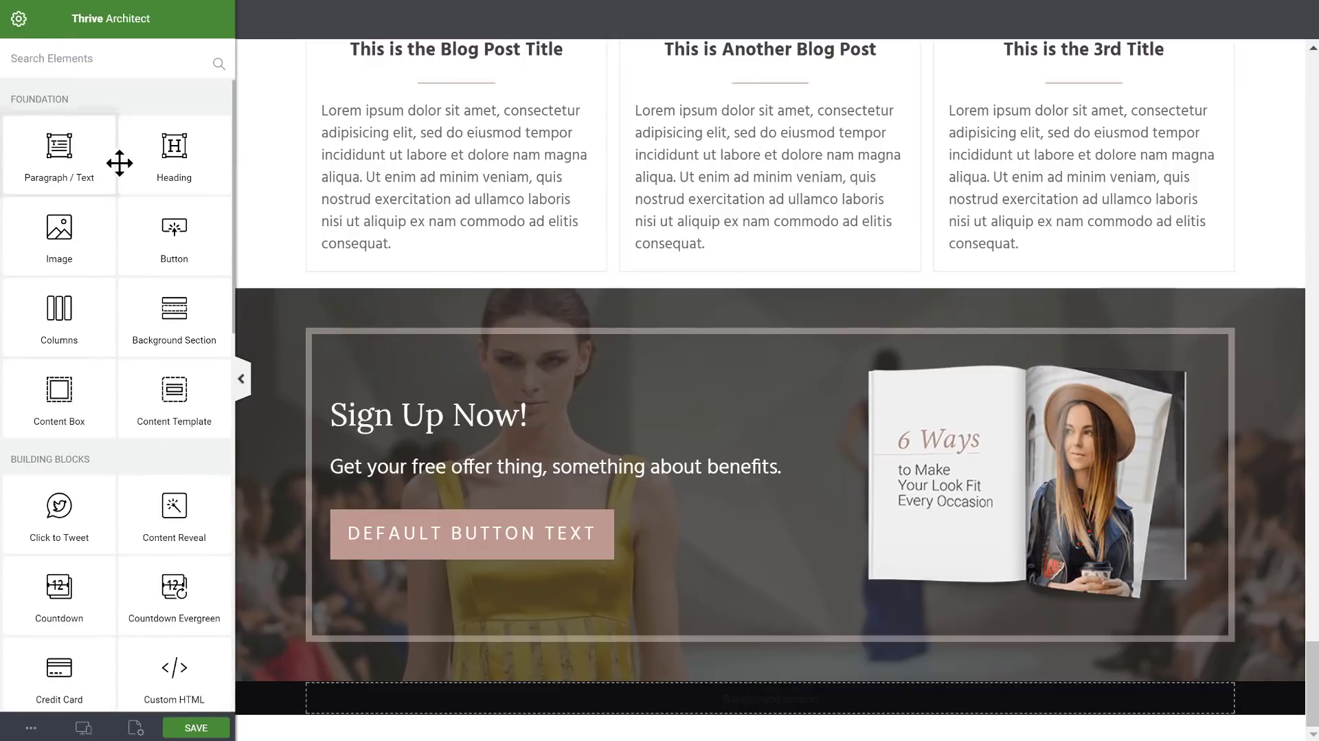
drag(80, 157, 756, 683)
text(© Thrive Landing Pages. All rights Reserved I Policy I Disclaimer)
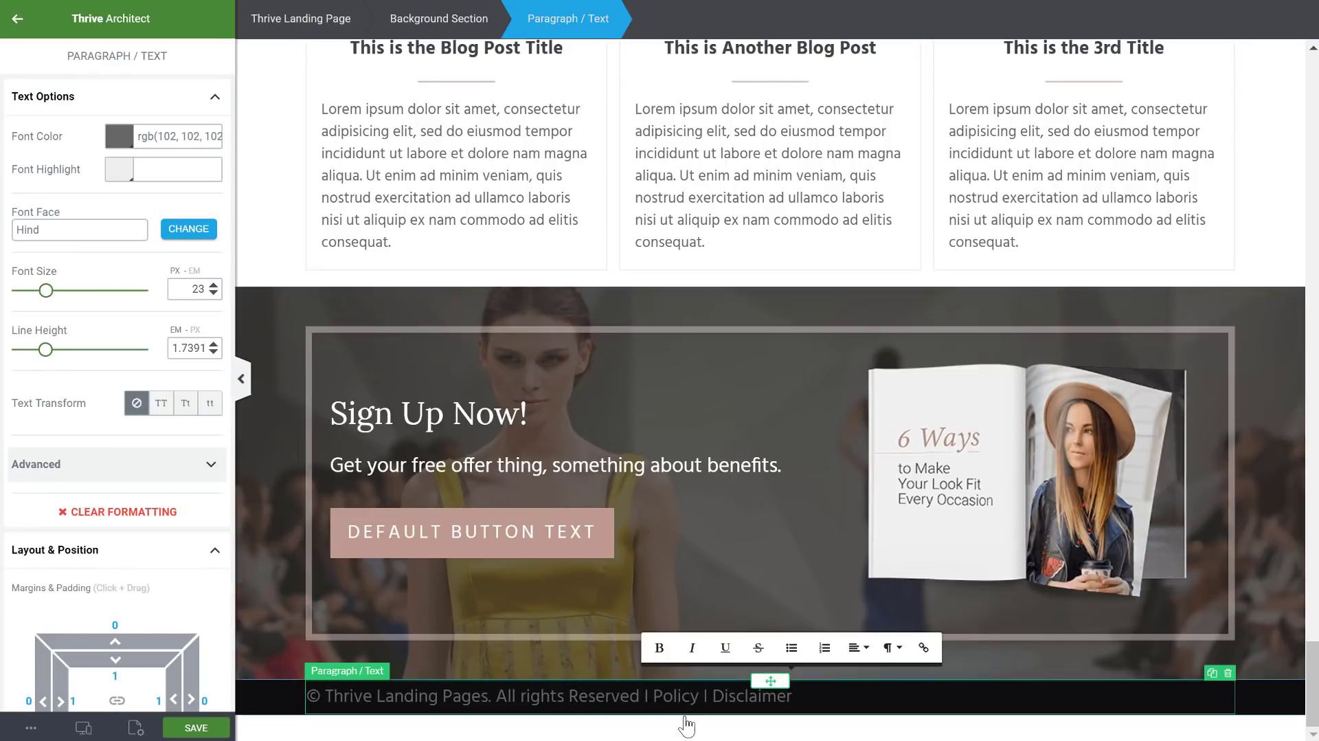
- Center the footer copyright text and set its font size to 19 px
click(858, 648)
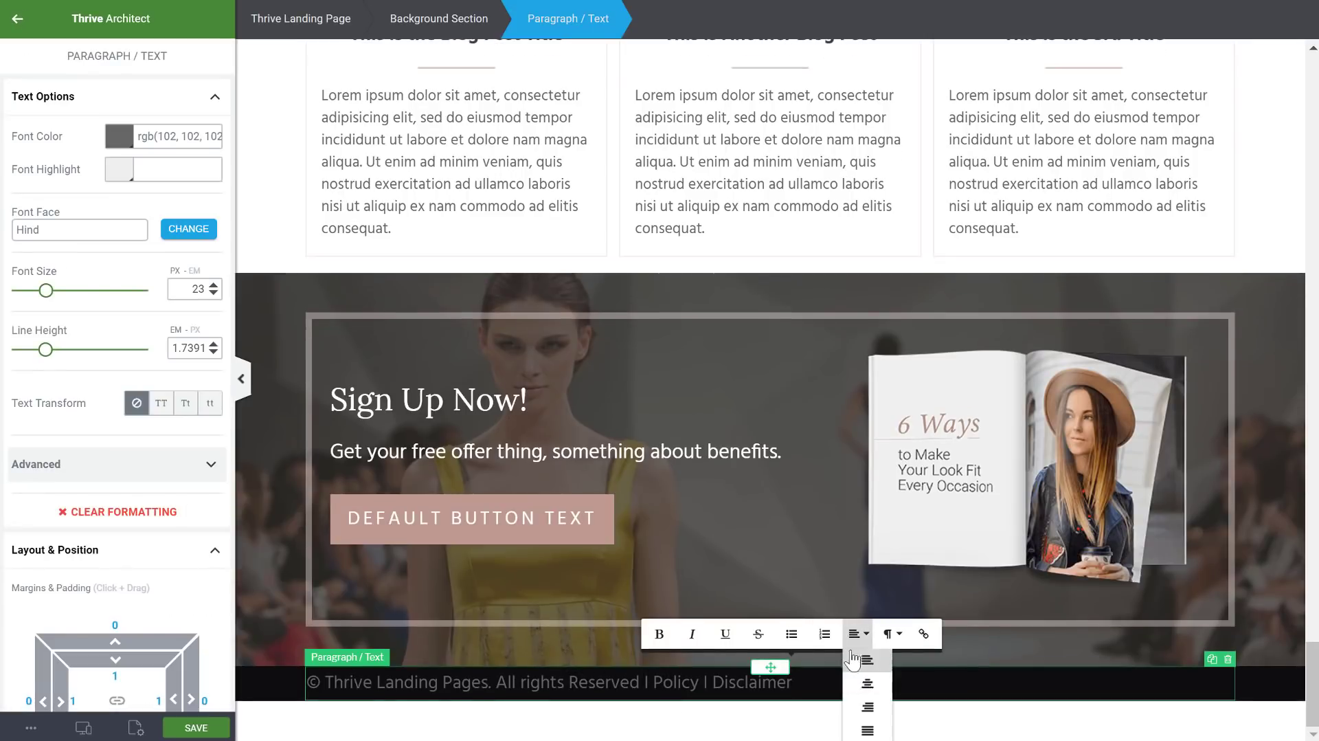
click(880, 704)
double_click(196, 289)
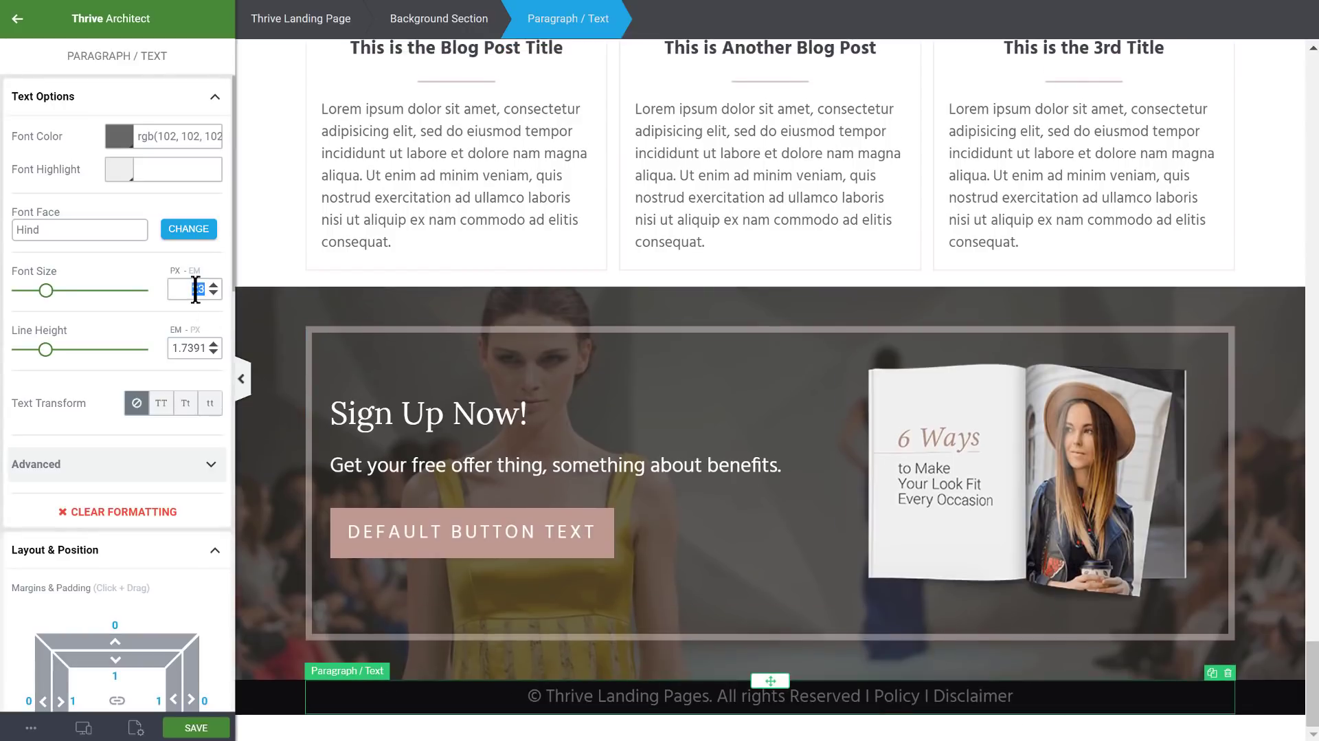
text(19)
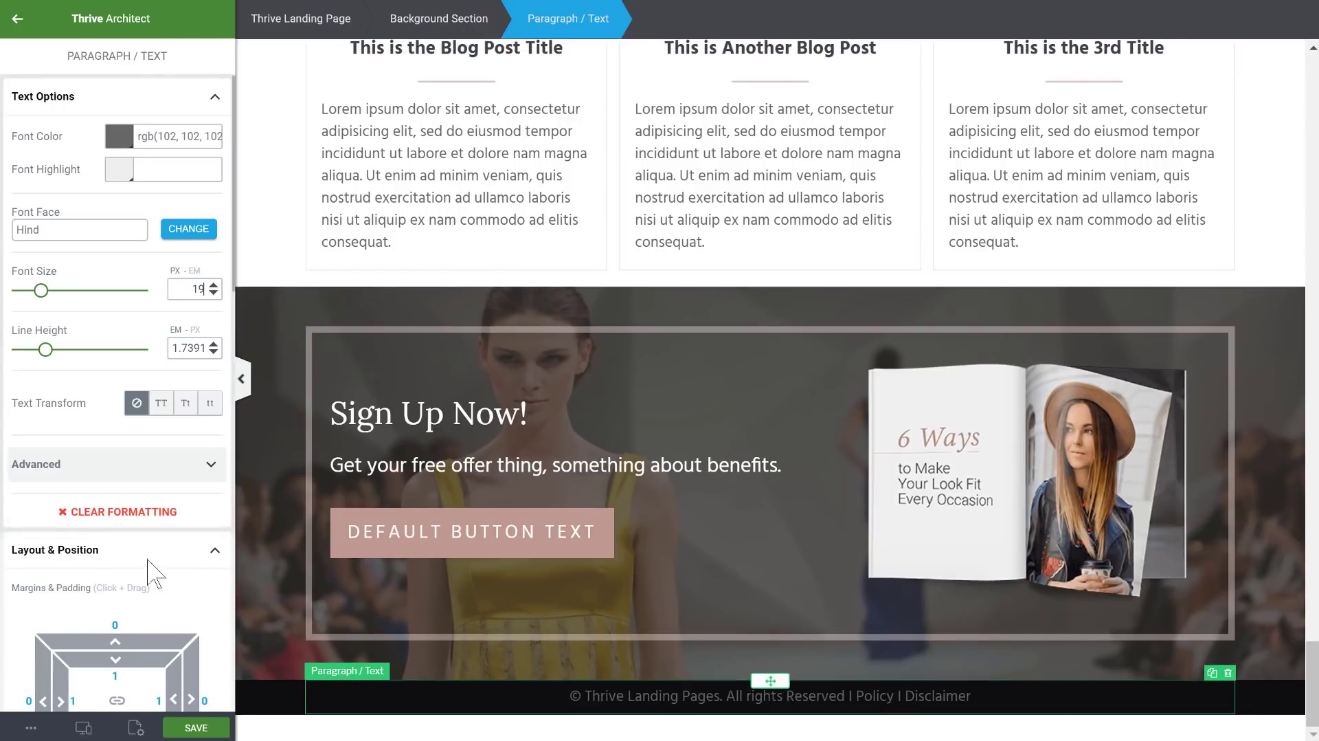
- Set the footer background section's top and bottom padding to 20
click(247, 696)
scroll(115, 519, down, 3)
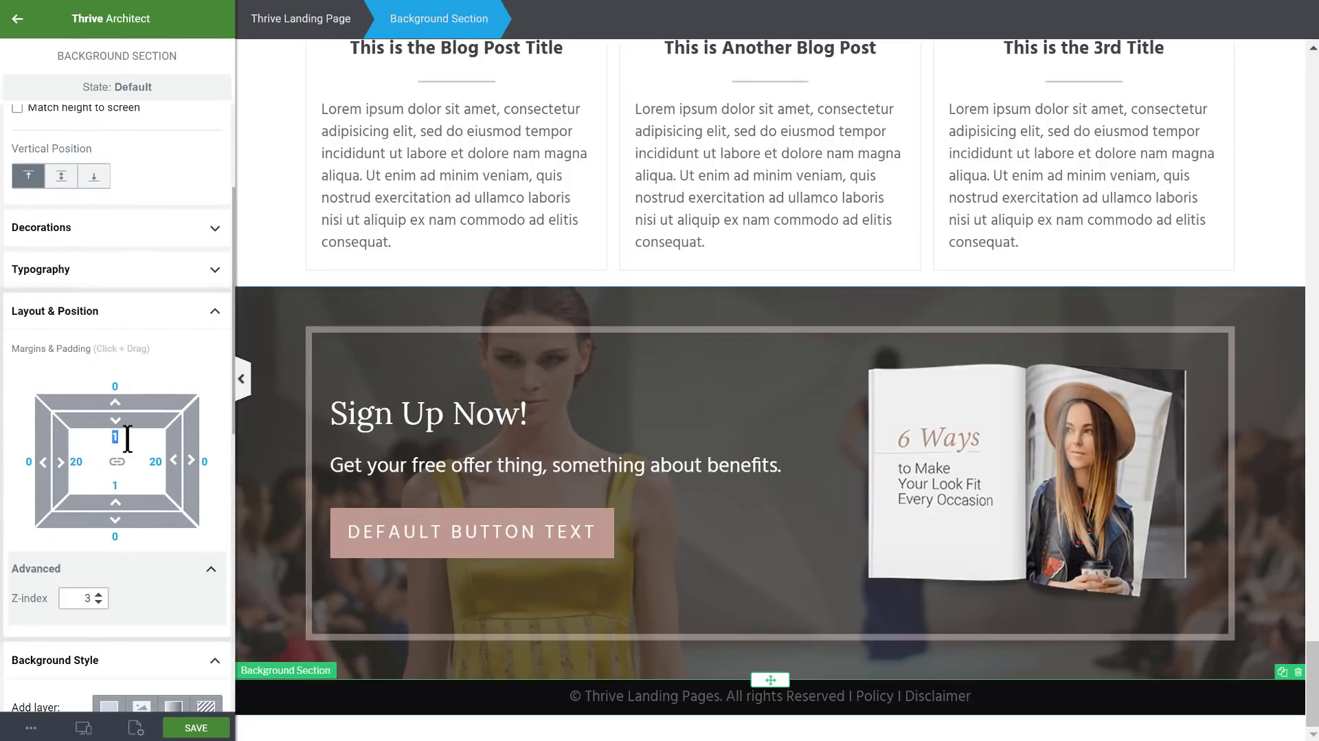
text(20)
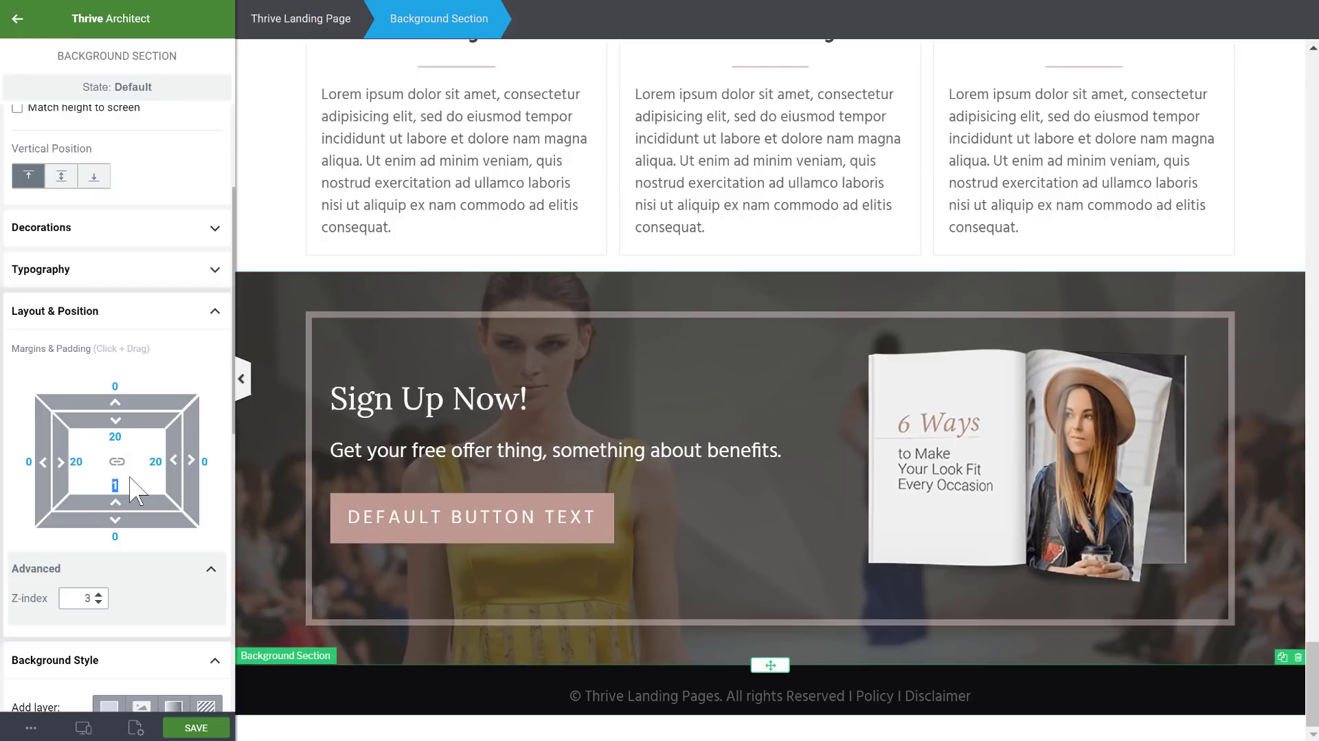
text(20)
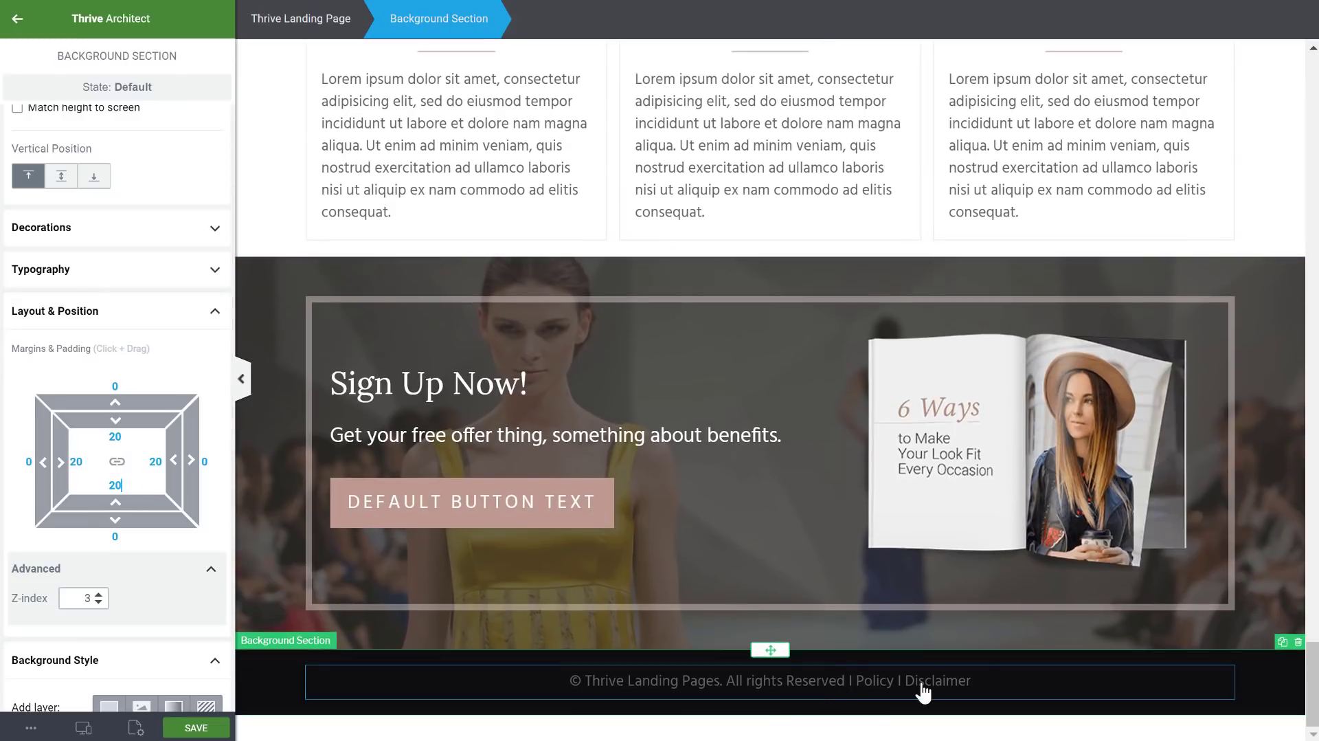
click(637, 724)
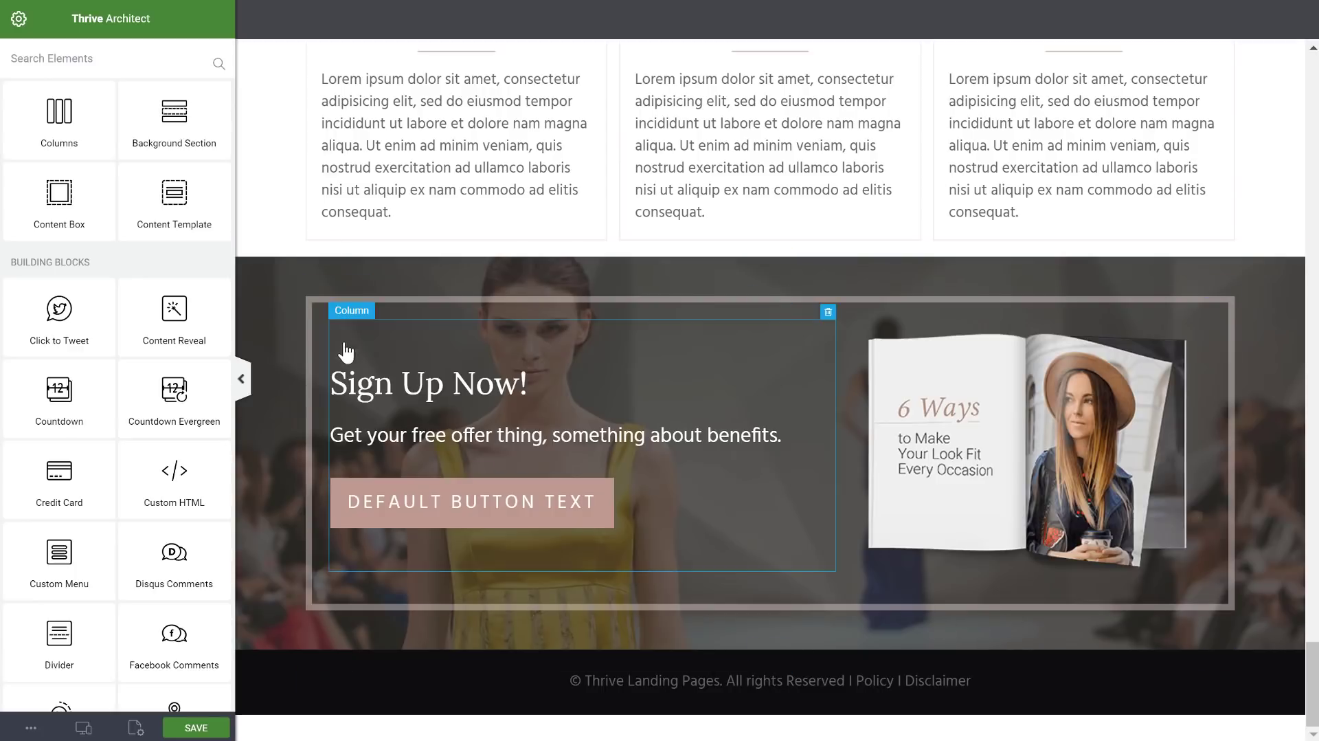
- Set the top and bottom padding of the sign-up background section to 70
click(275, 257)
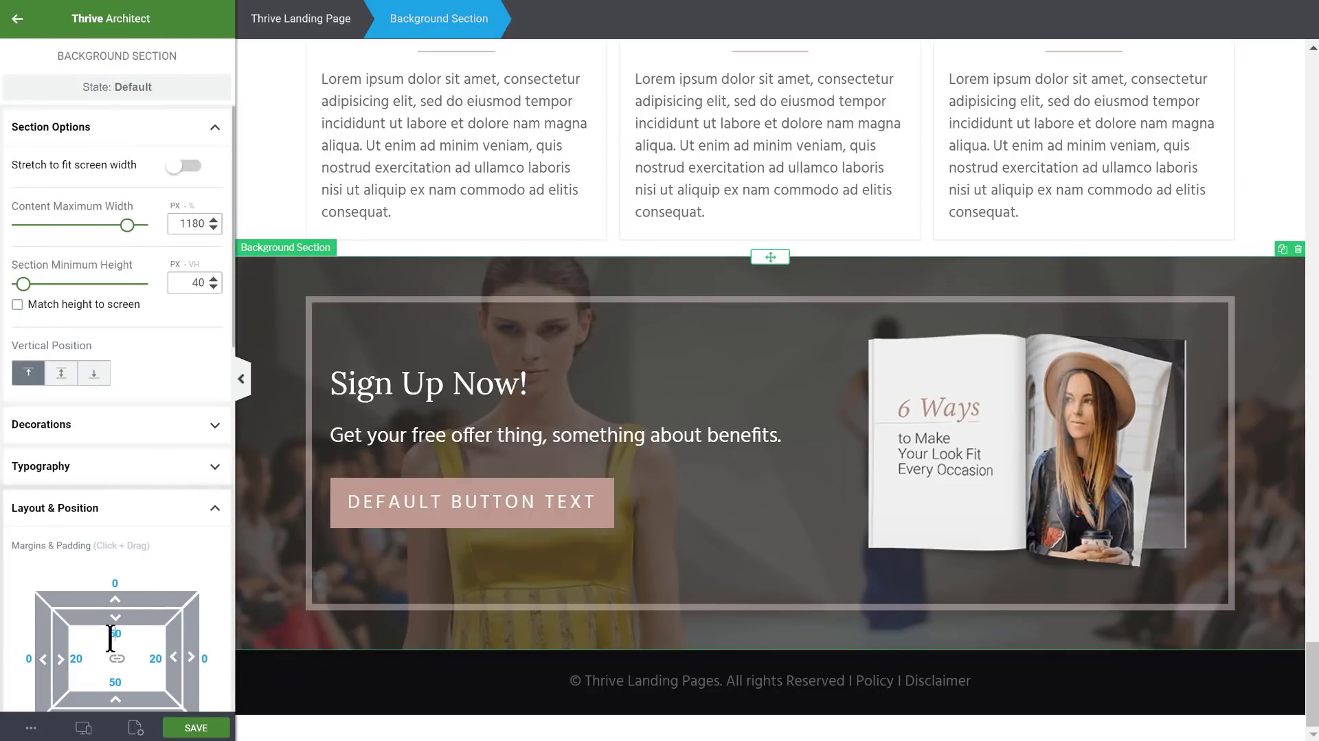
text(7)
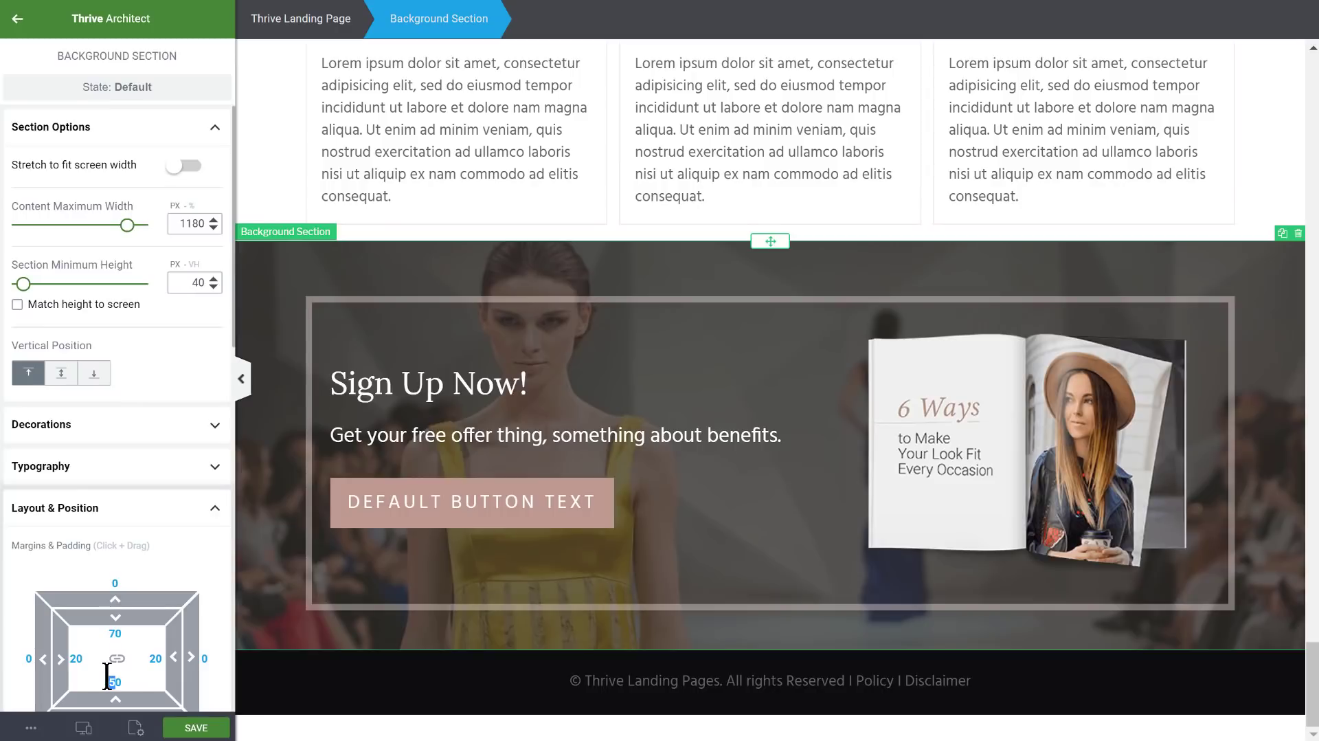
text(7)
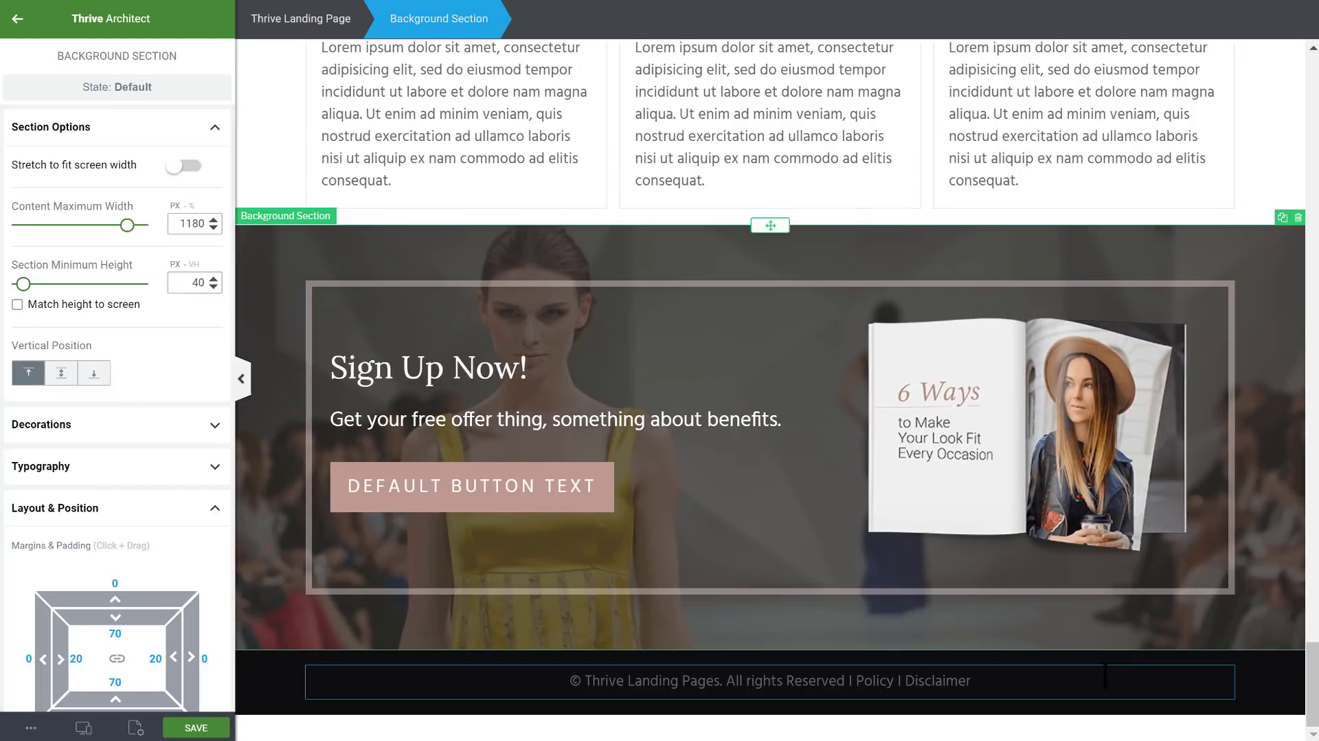
- Set the sign-up background section's top margin to 70 to separate it from the blog posts
click(962, 681)
scroll(1182, 554, up, 3)
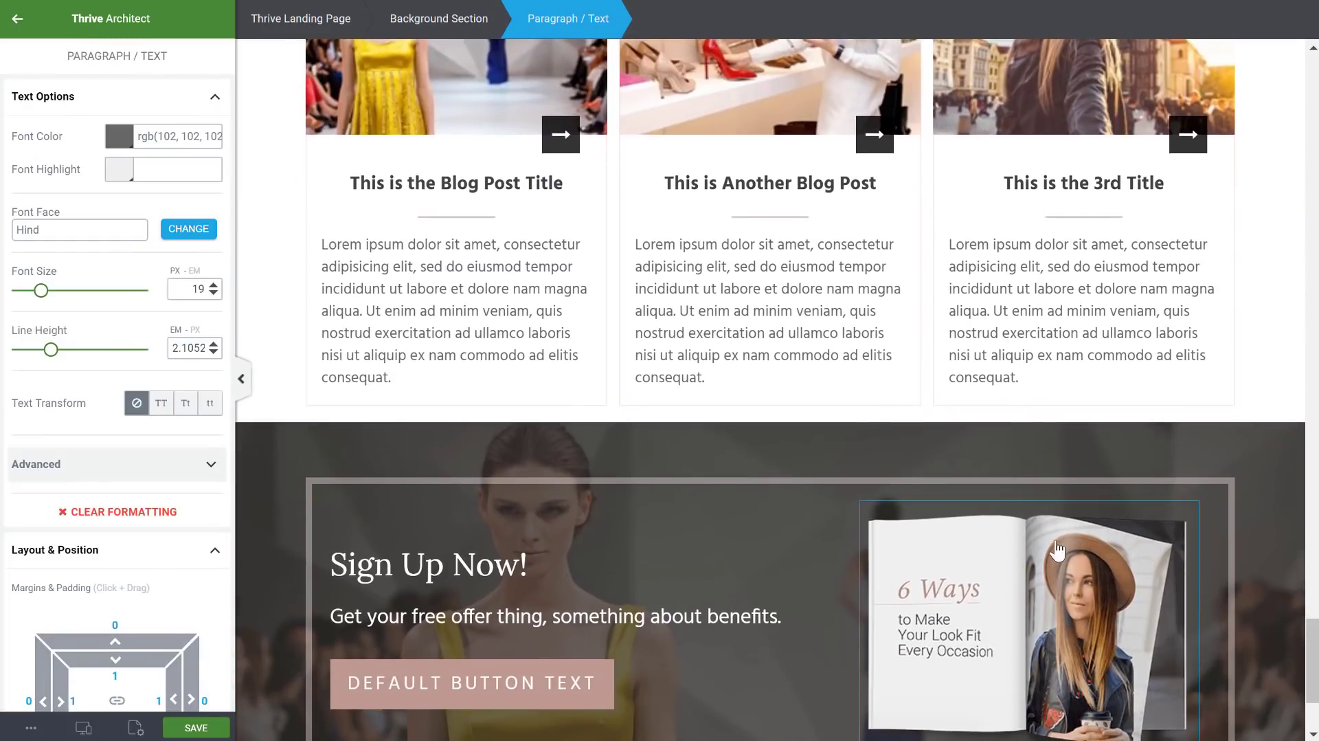
click(500, 453)
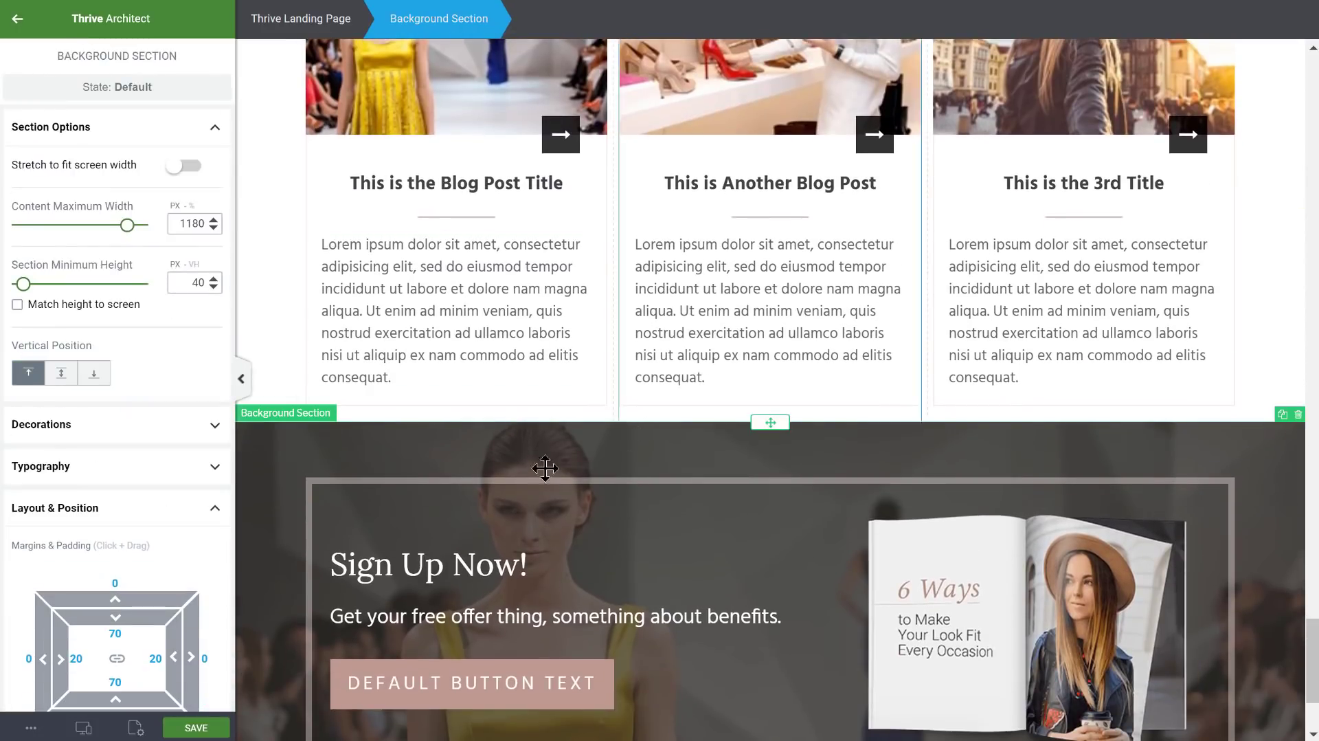
scroll(507, 368, up, 3)
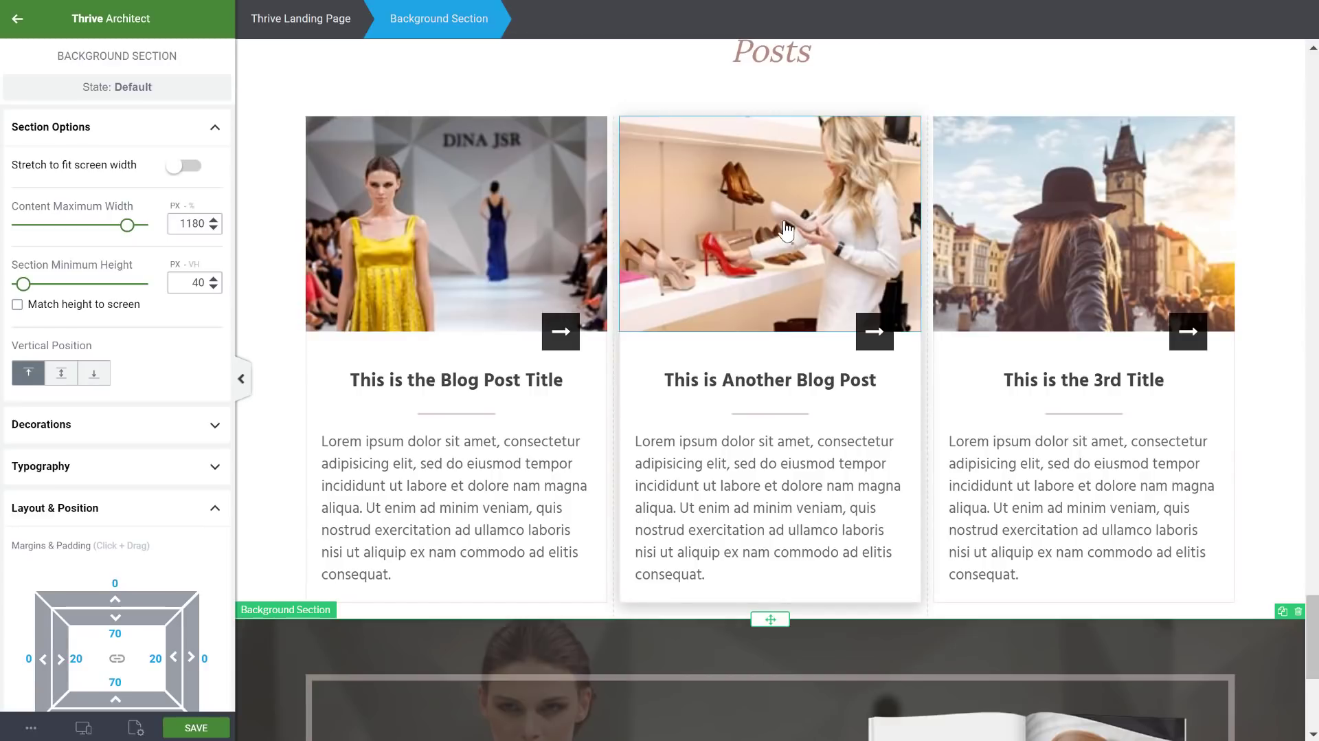
scroll(787, 230, down, 6)
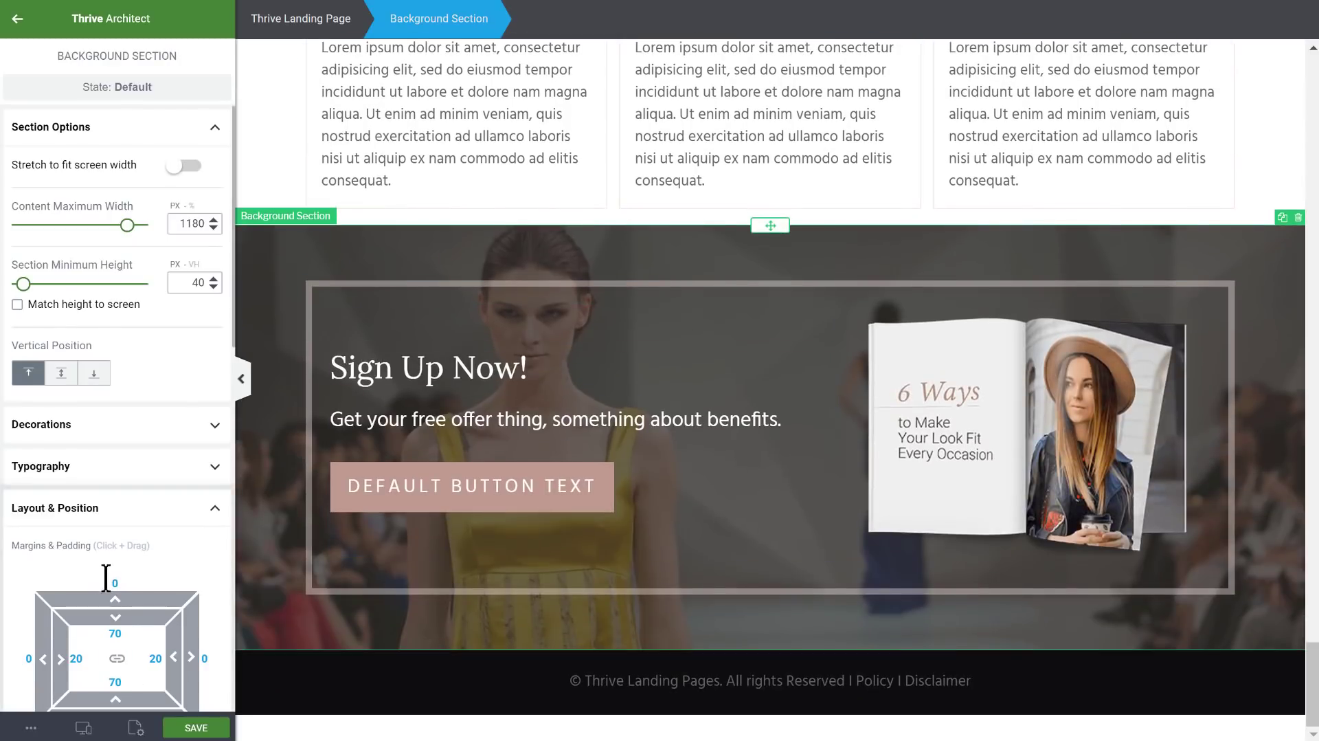
text(7)
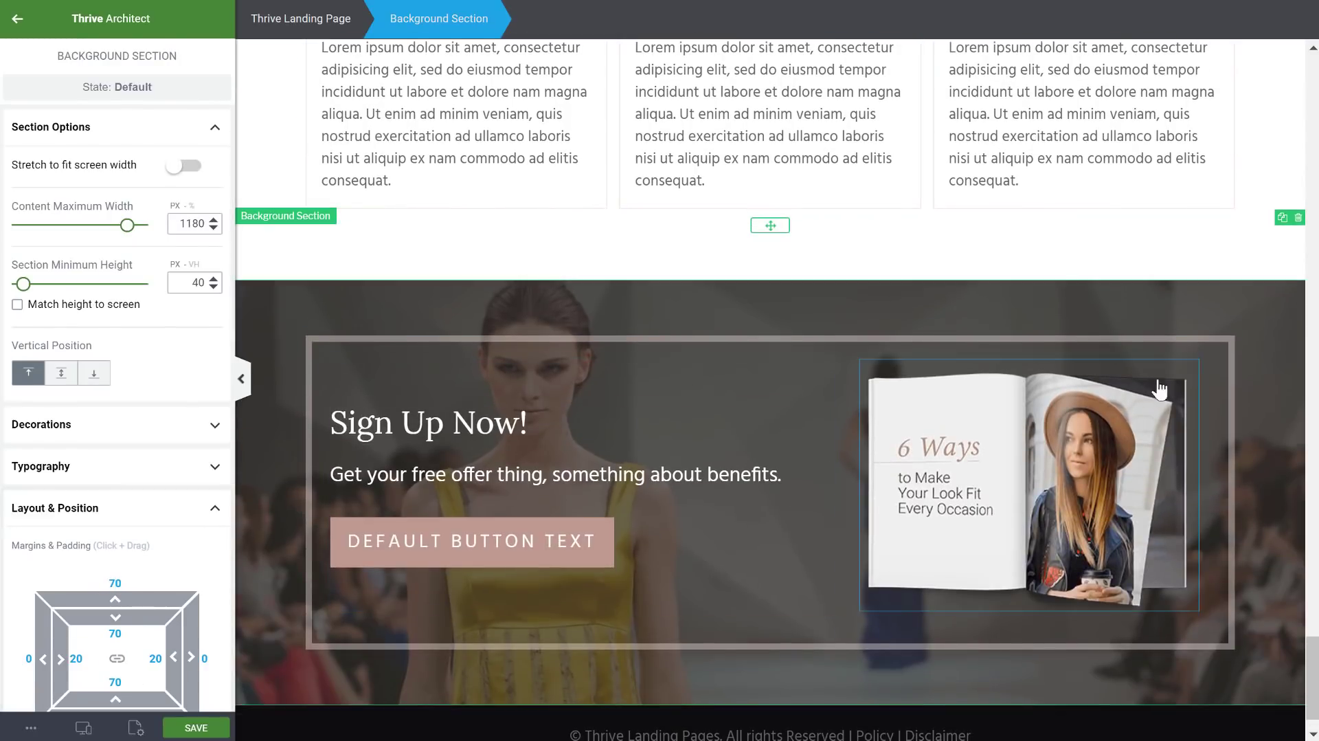
- Check the spacing below the blog posts and return to the page header
scroll(1241, 560, up, 7)
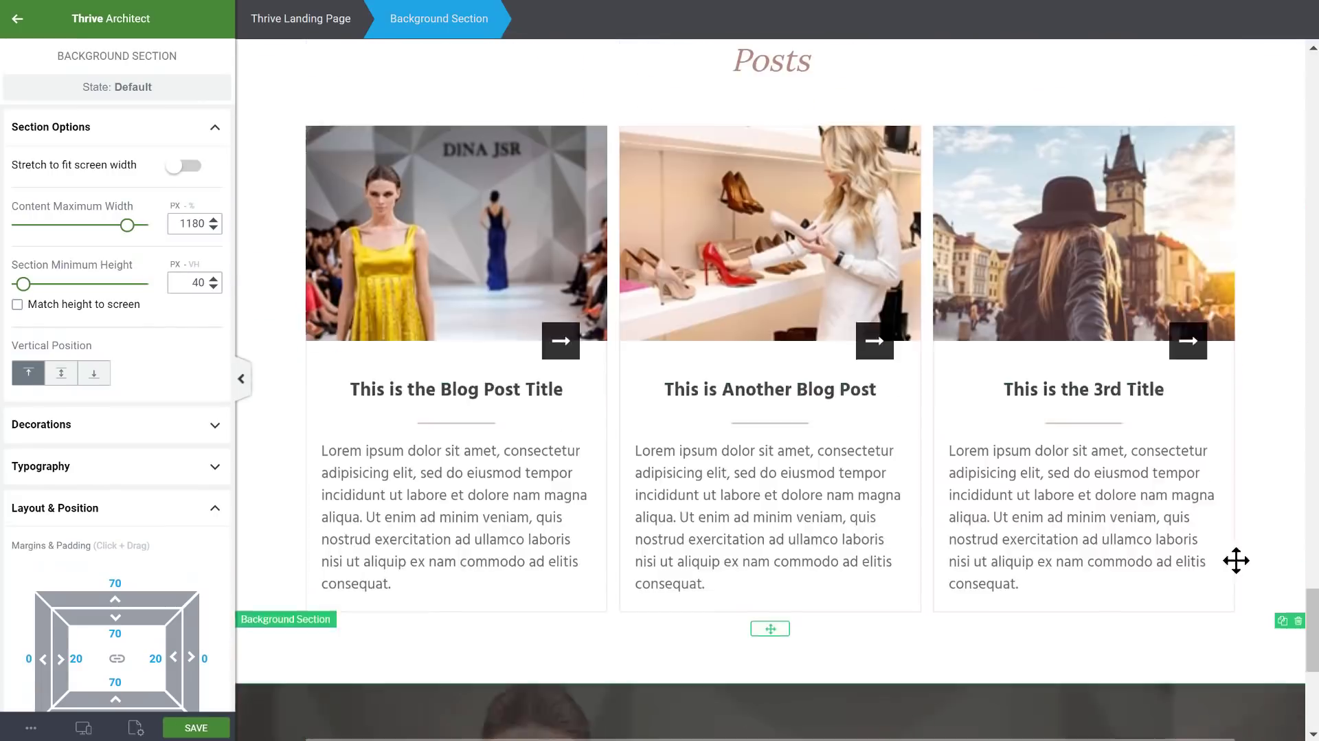
click(1290, 562)
drag(1314, 615, 1294, 58)
mouse_move(1292, 123)
mouse_down()
mouse_move(1296, 707)
mouse_move(1296, 117)
mouse_up()
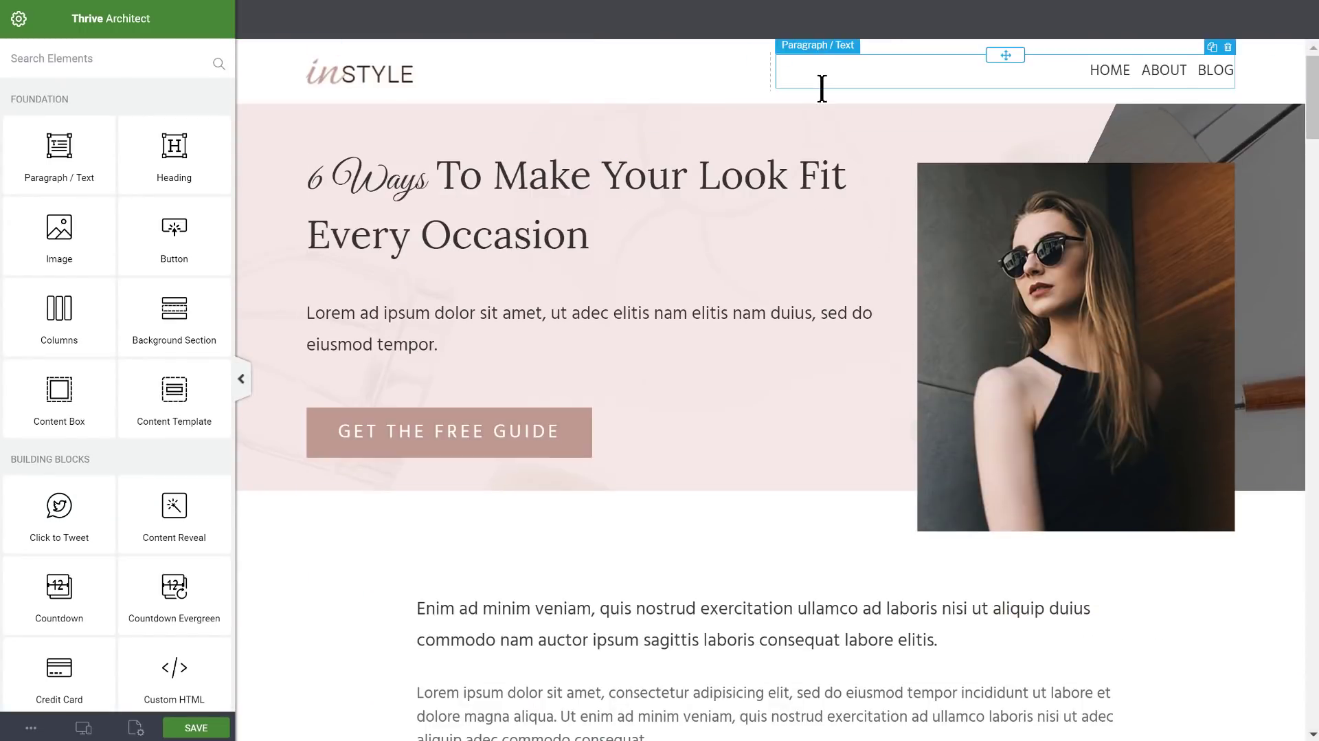
- Switch to the tablet view and examine the hero section and the spacing above the intro text
click(83, 727)
click(51, 667)
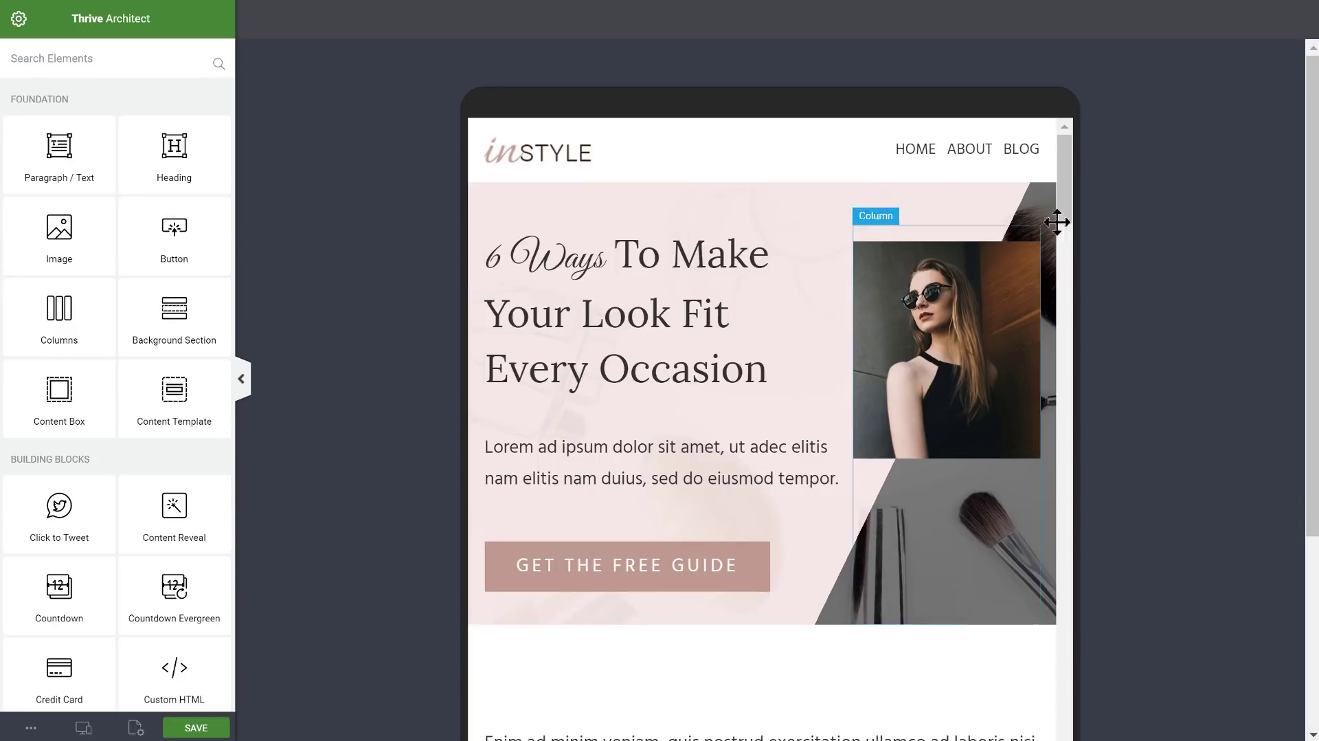
scroll(1065, 192, down, 3)
scroll(1066, 194, up, 3)
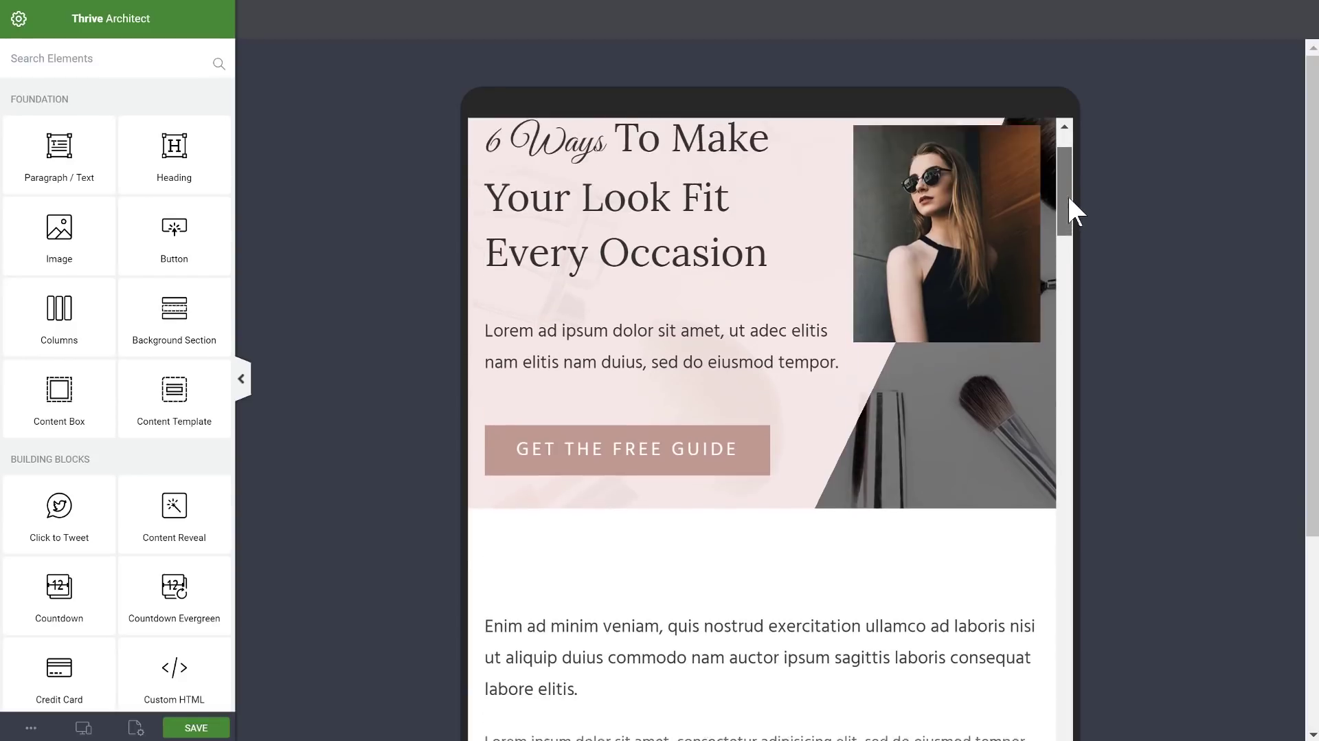
scroll(1067, 178, down, 6)
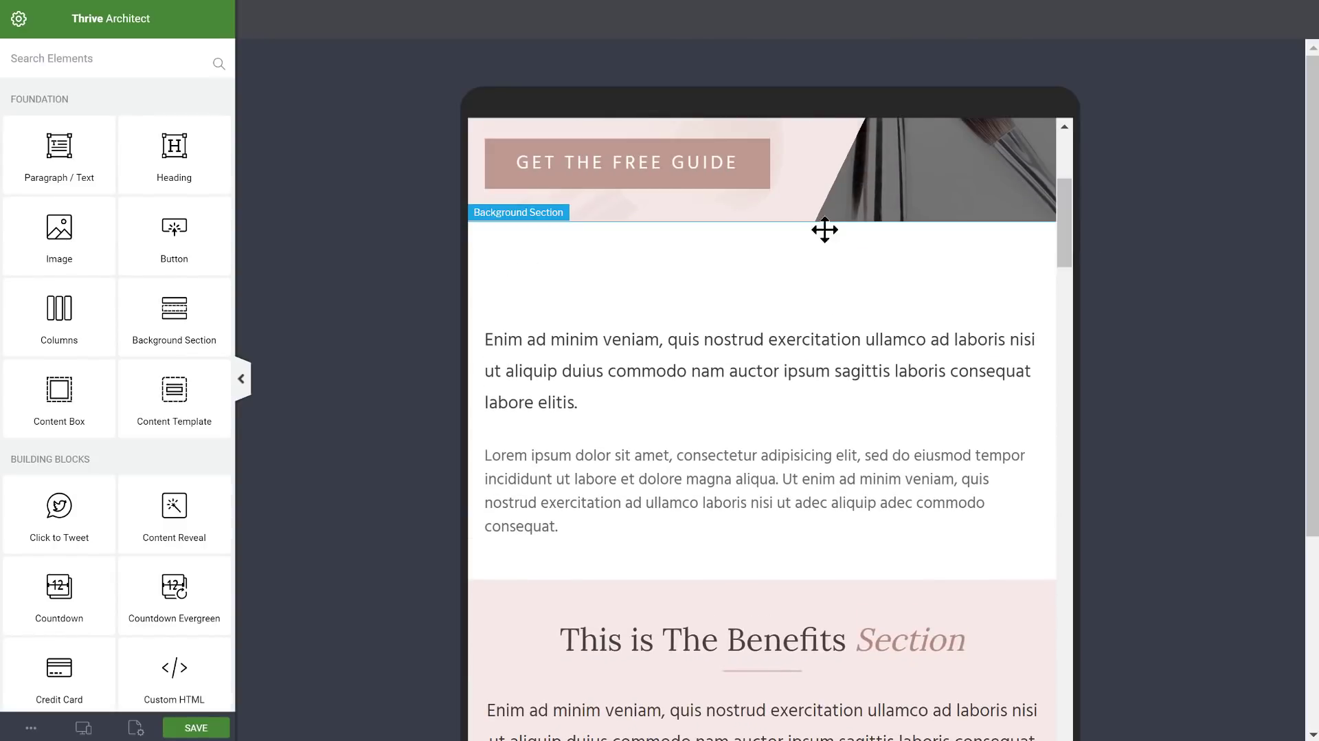
scroll(822, 275, up, 1)
scroll(822, 275, up, 6)
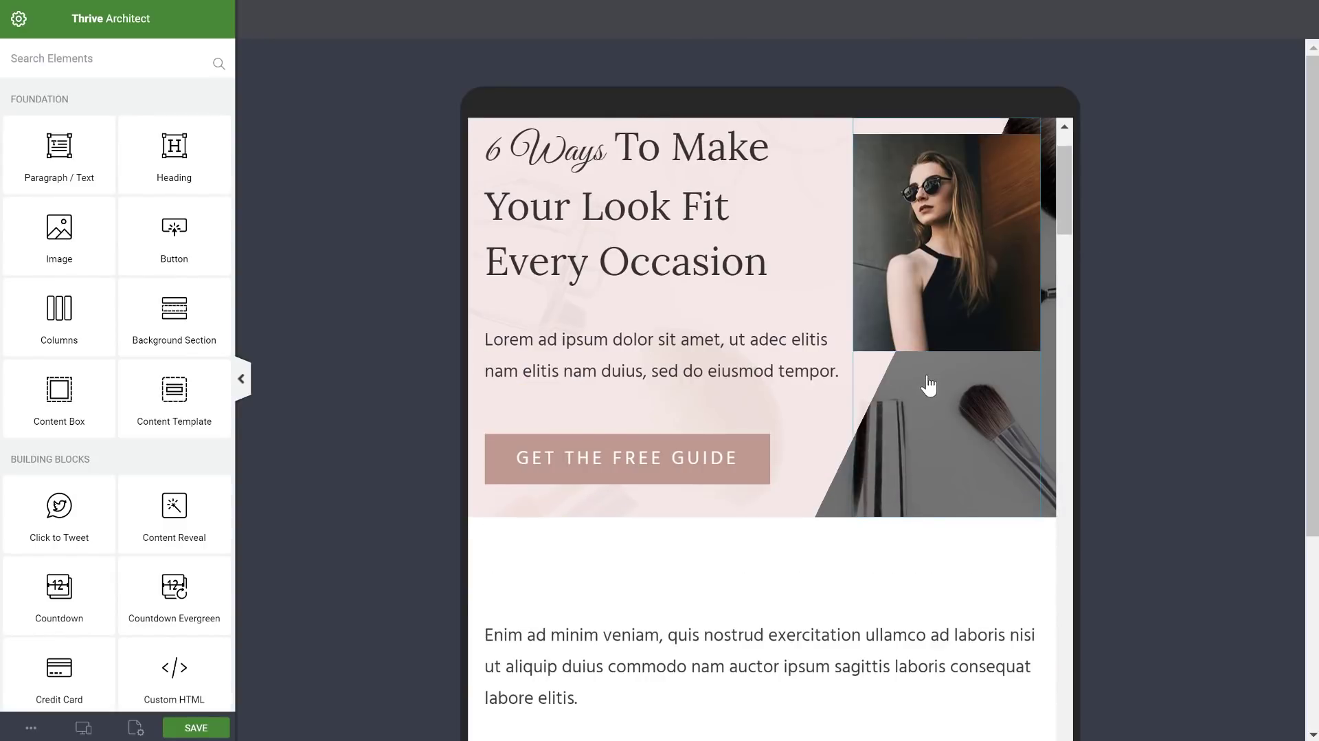
scroll(859, 440, down, 5)
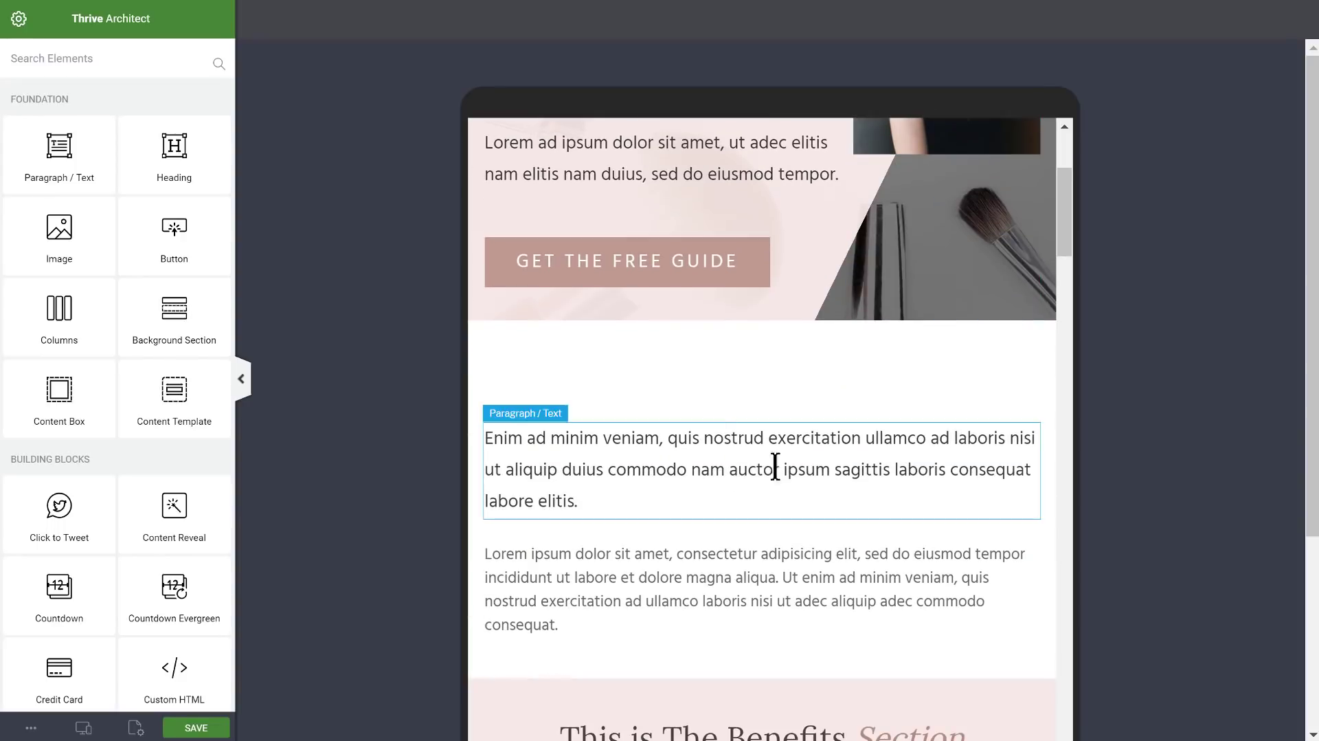
- Set the top padding of the intro text's background section to 50 for tablet
click(710, 369)
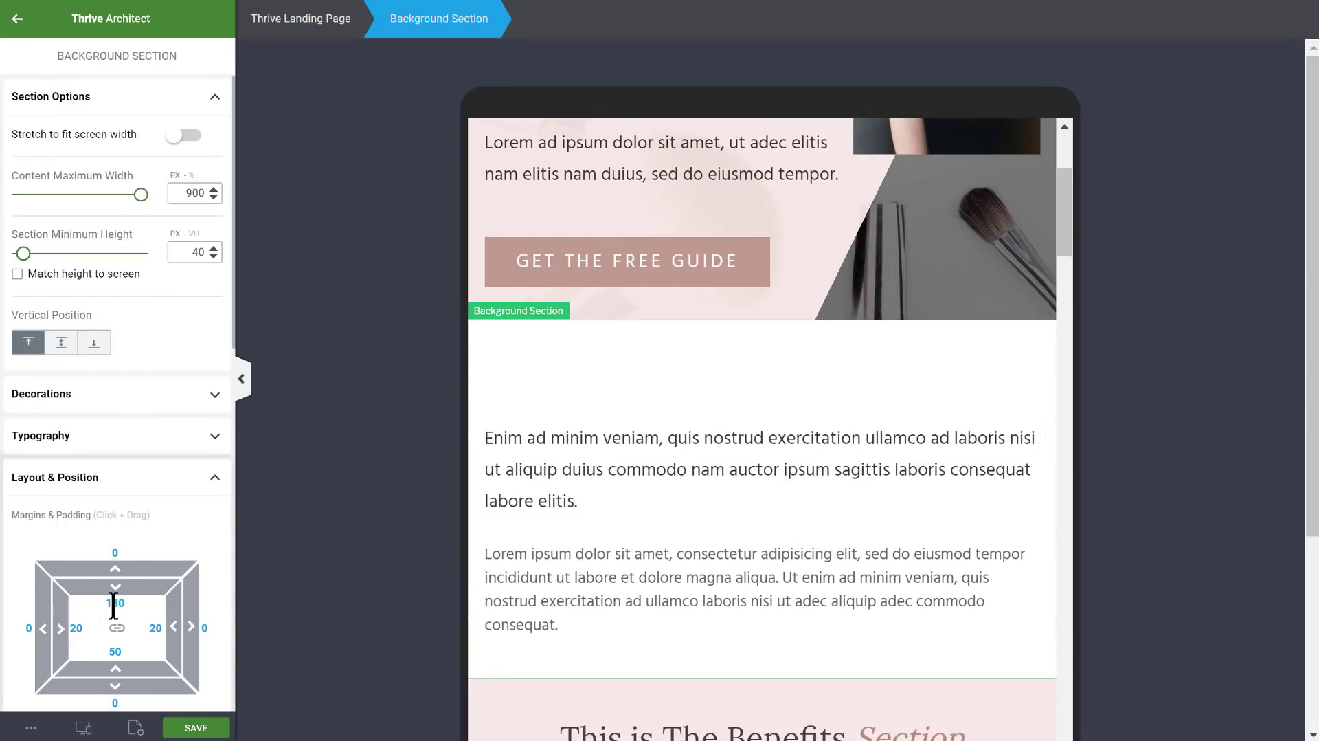
text(50)
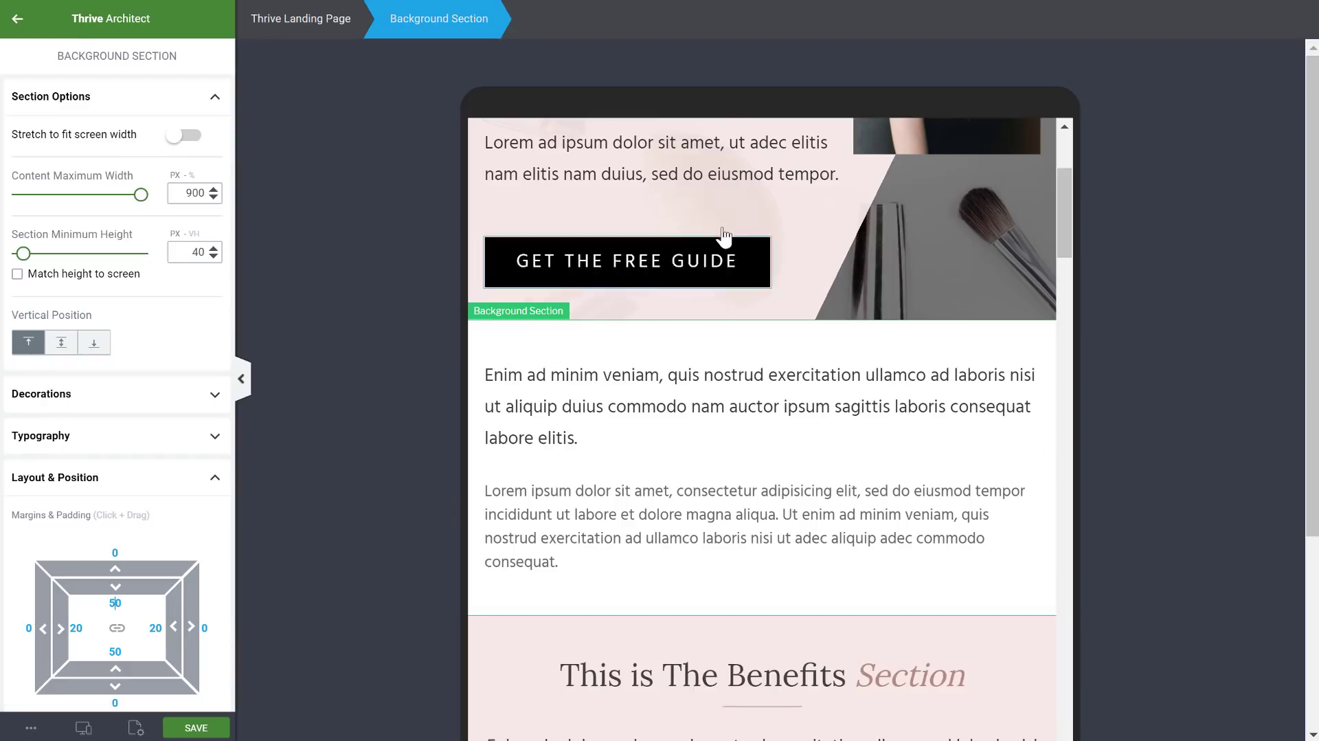
scroll(972, 218, up, 1)
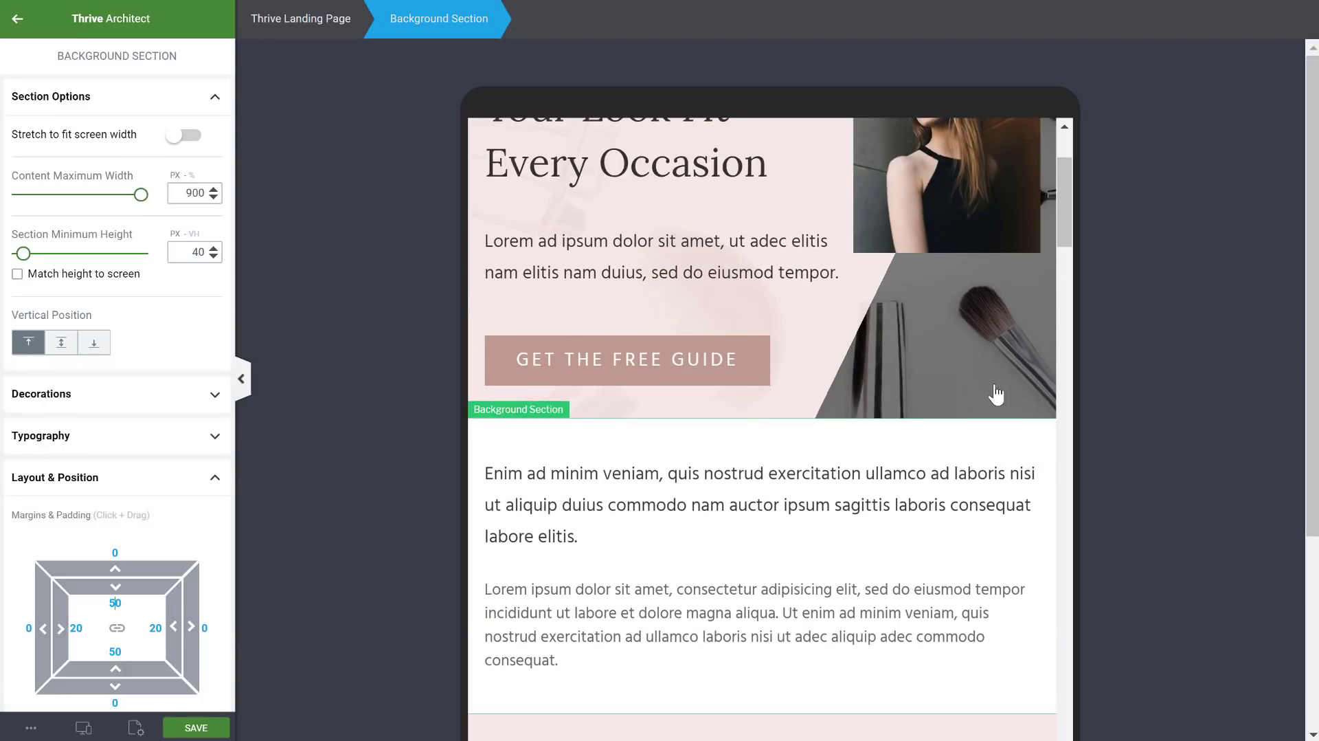
scroll(996, 391, up, 2)
- Examine the tablet layout of the sections from the benefits list down to the "What Others Are Saying" testimonials
scroll(1010, 395, down, 5)
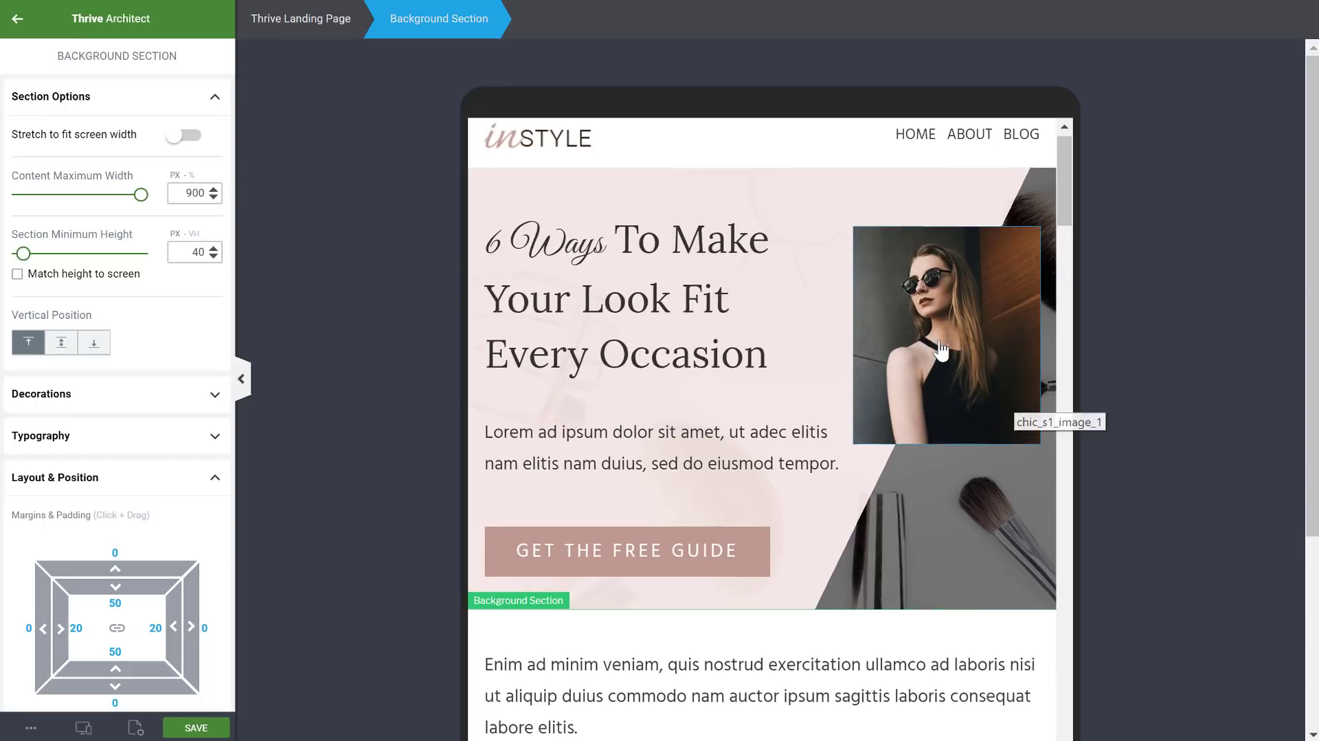
scroll(936, 203, down, 7)
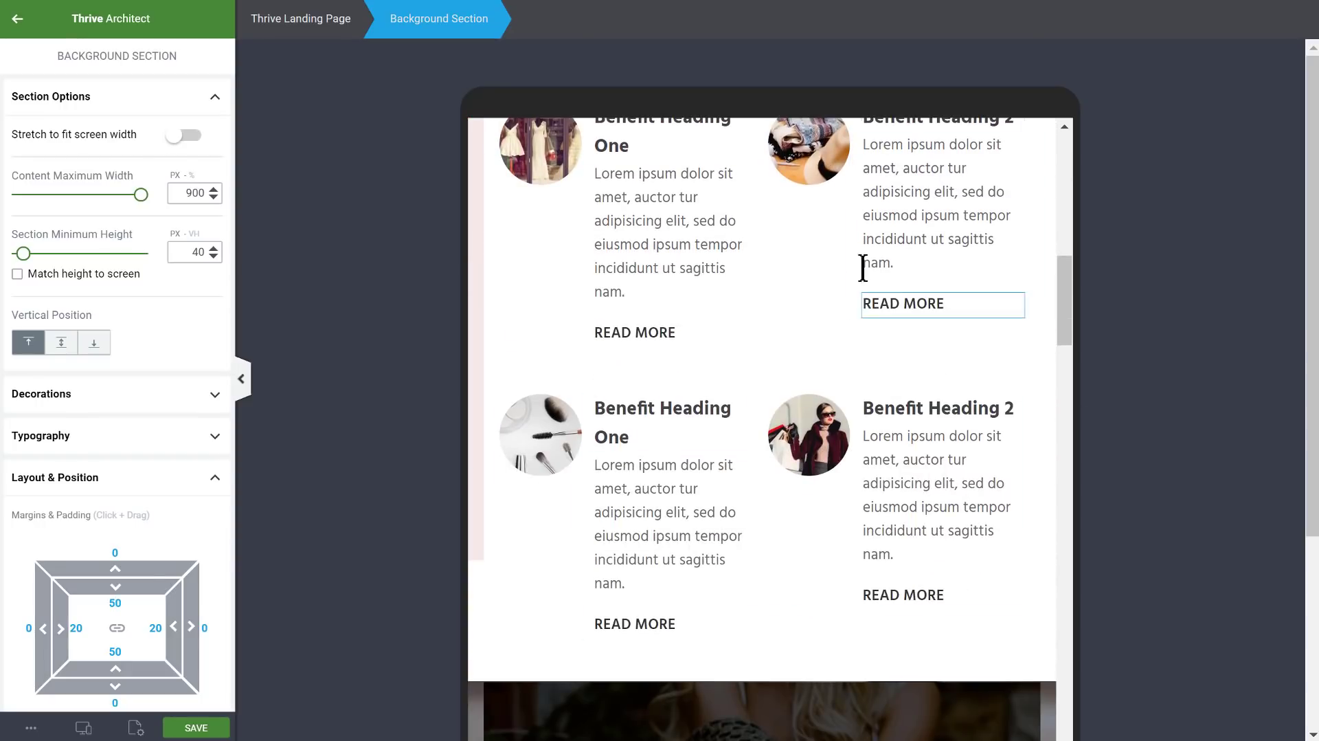
scroll(984, 424, down, 6)
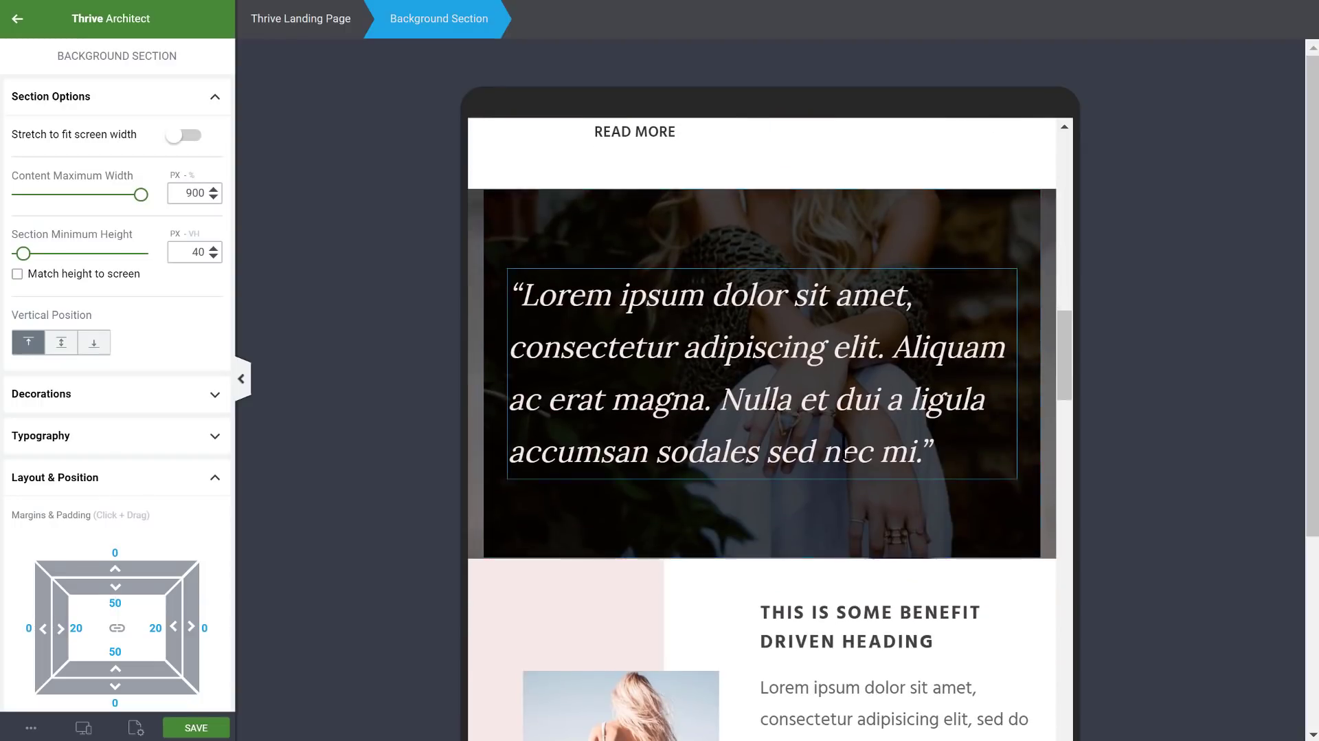
scroll(934, 254, down, 8)
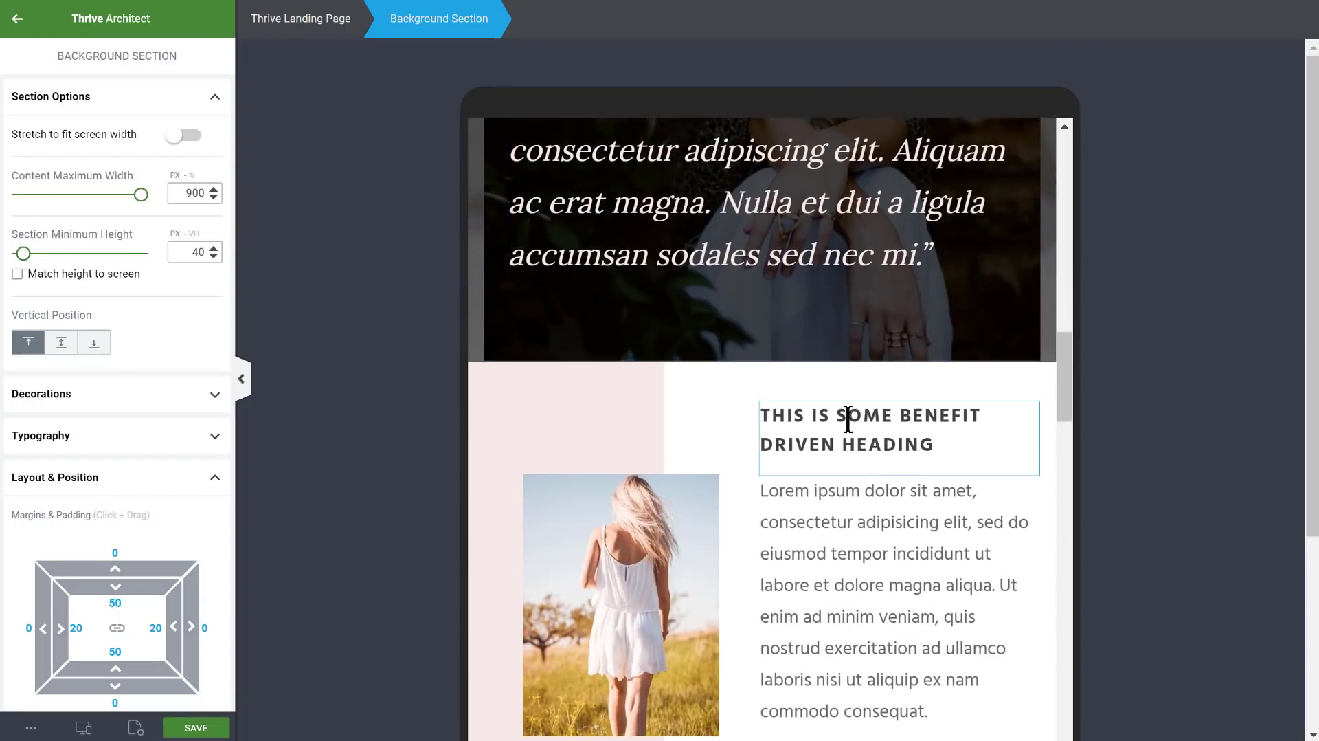
scroll(600, 448, down, 5)
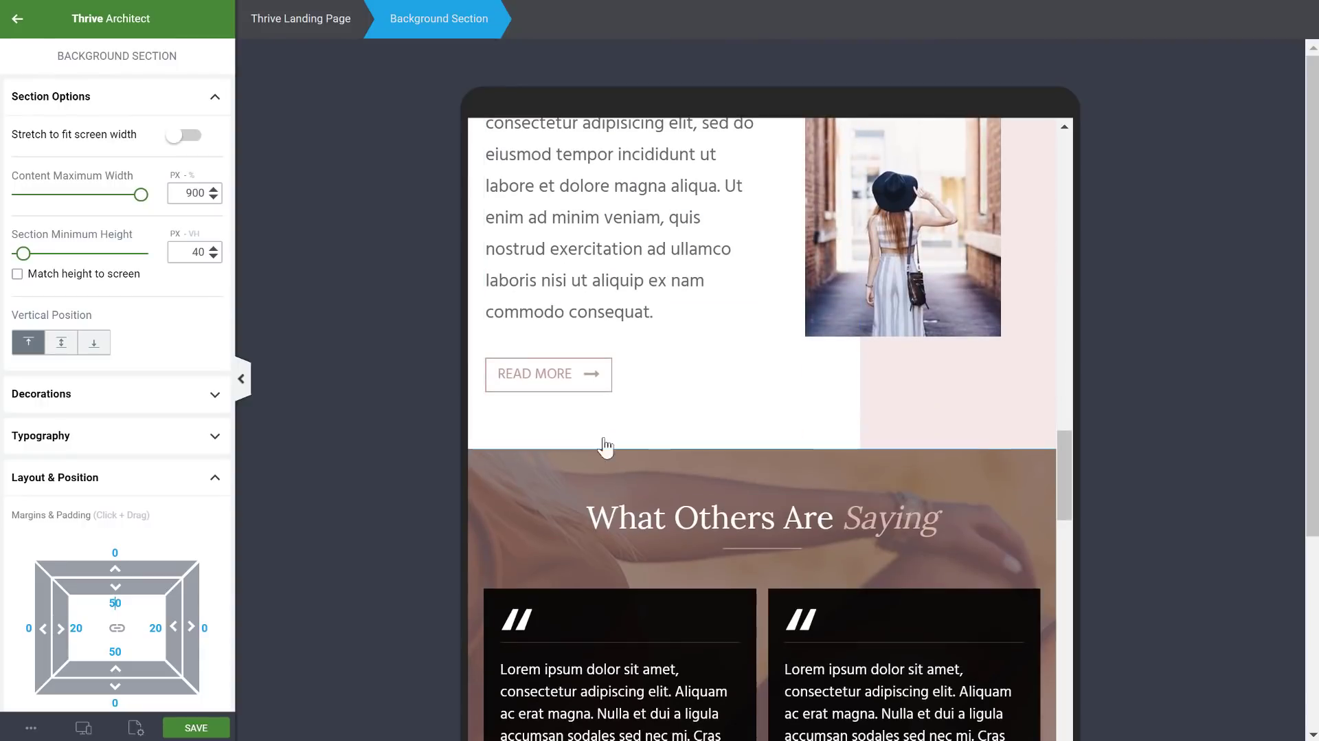
scroll(901, 365, down, 4)
scroll(907, 344, down, 3)
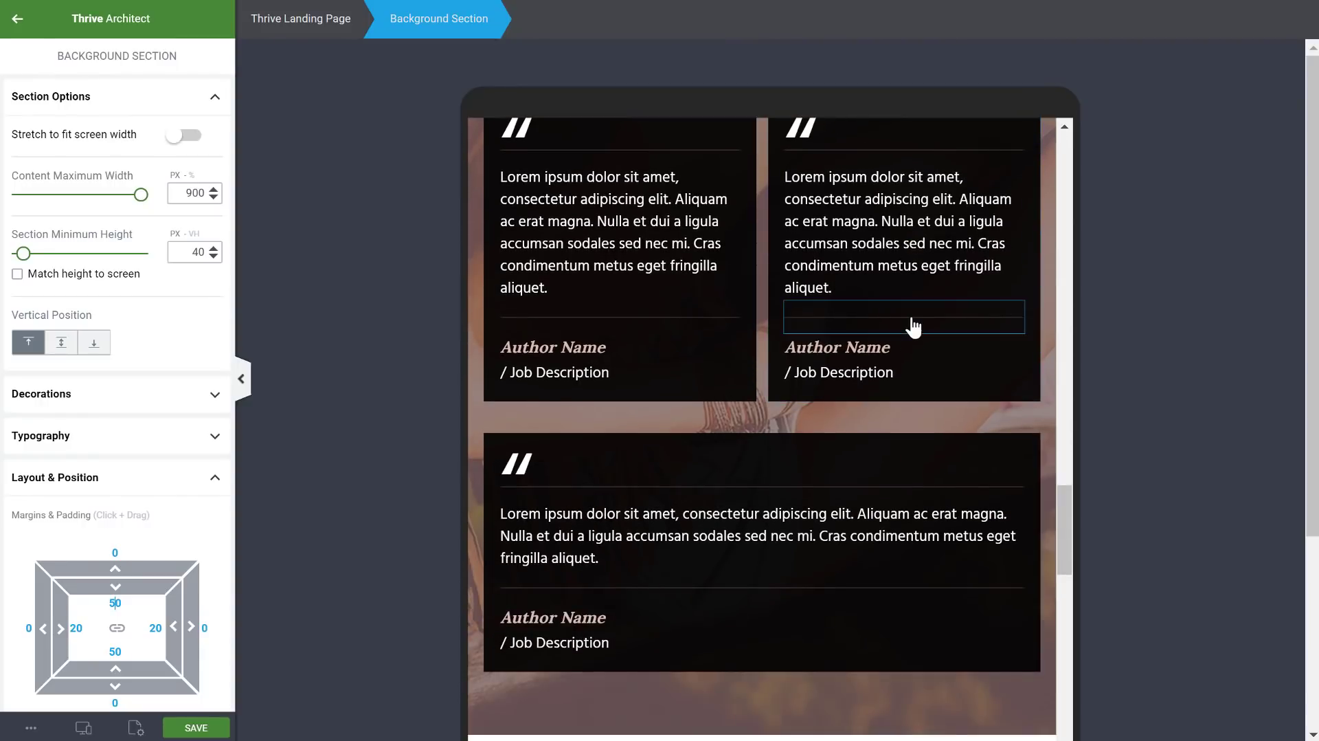
scroll(907, 327, up, 2)
scroll(869, 427, down, 3)
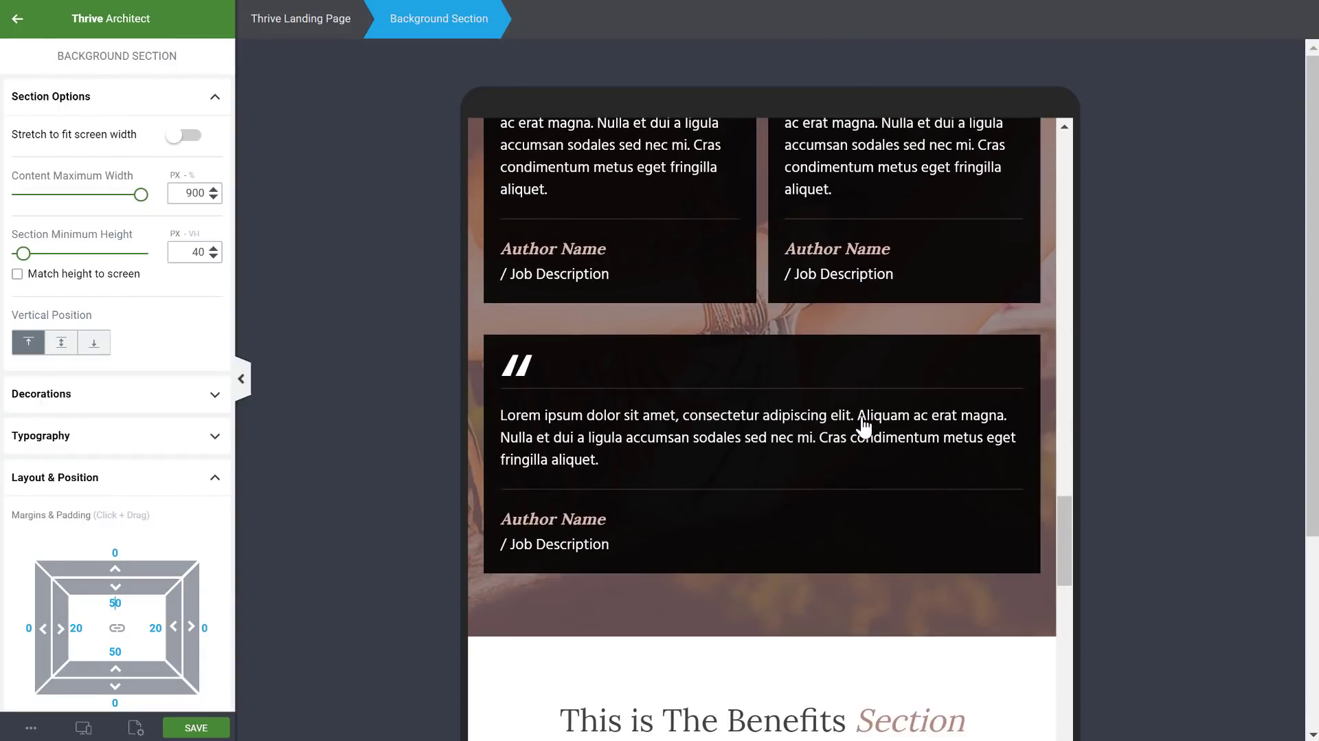
scroll(861, 412, up, 3)
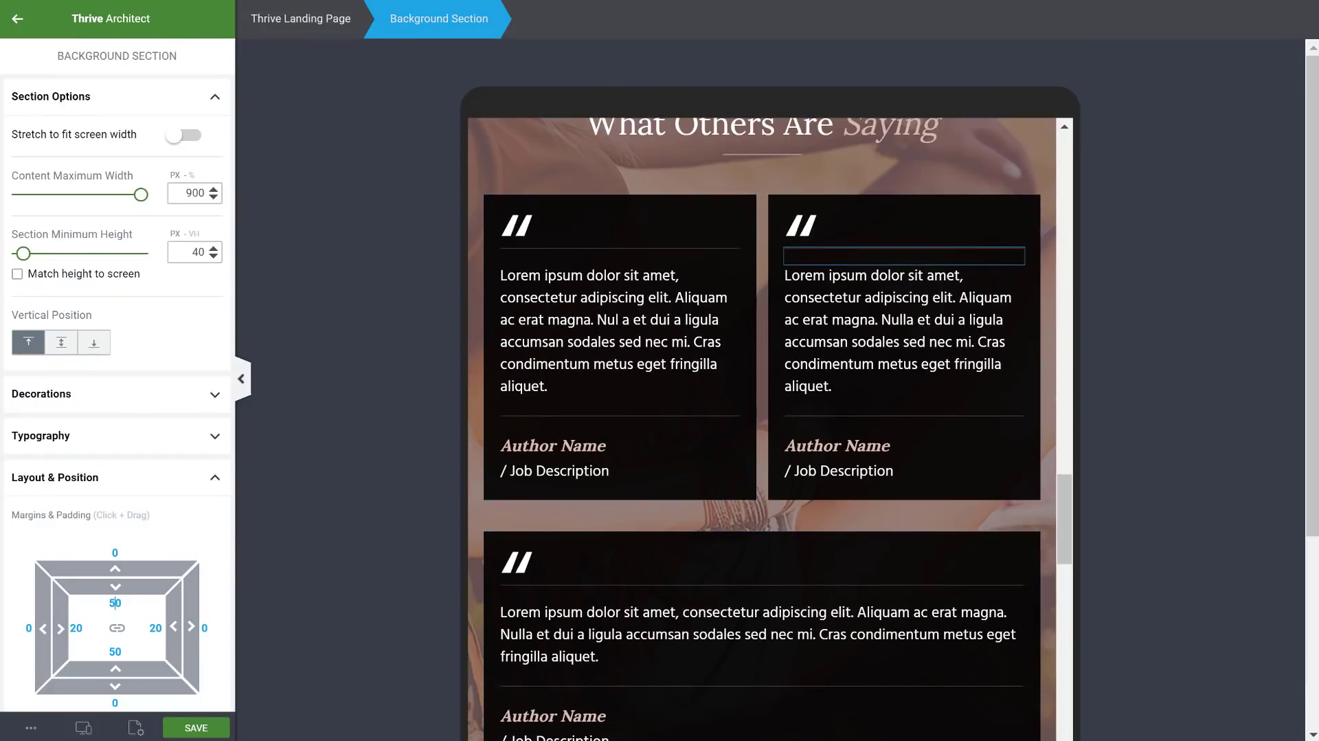
scroll(756, 588, up, 2)
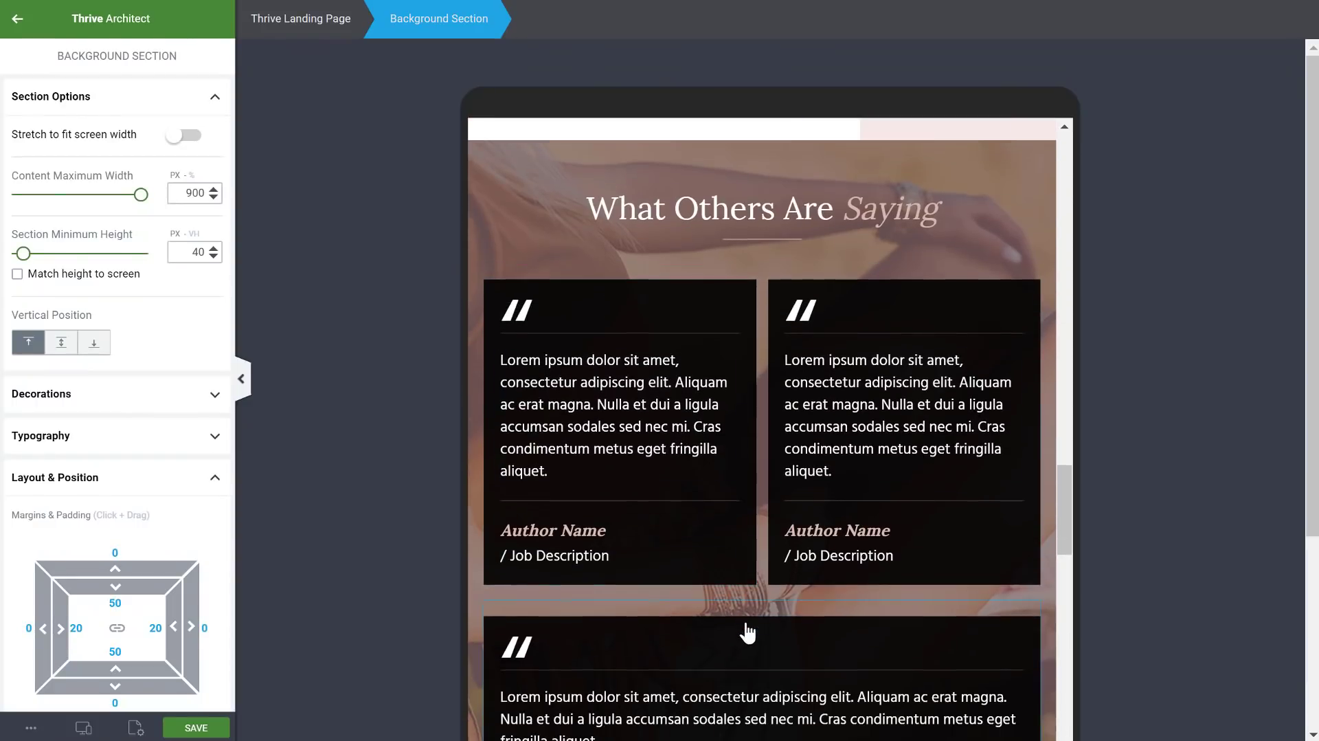
scroll(942, 543, down, 1)
scroll(942, 539, up, 3)
scroll(942, 539, down, 8)
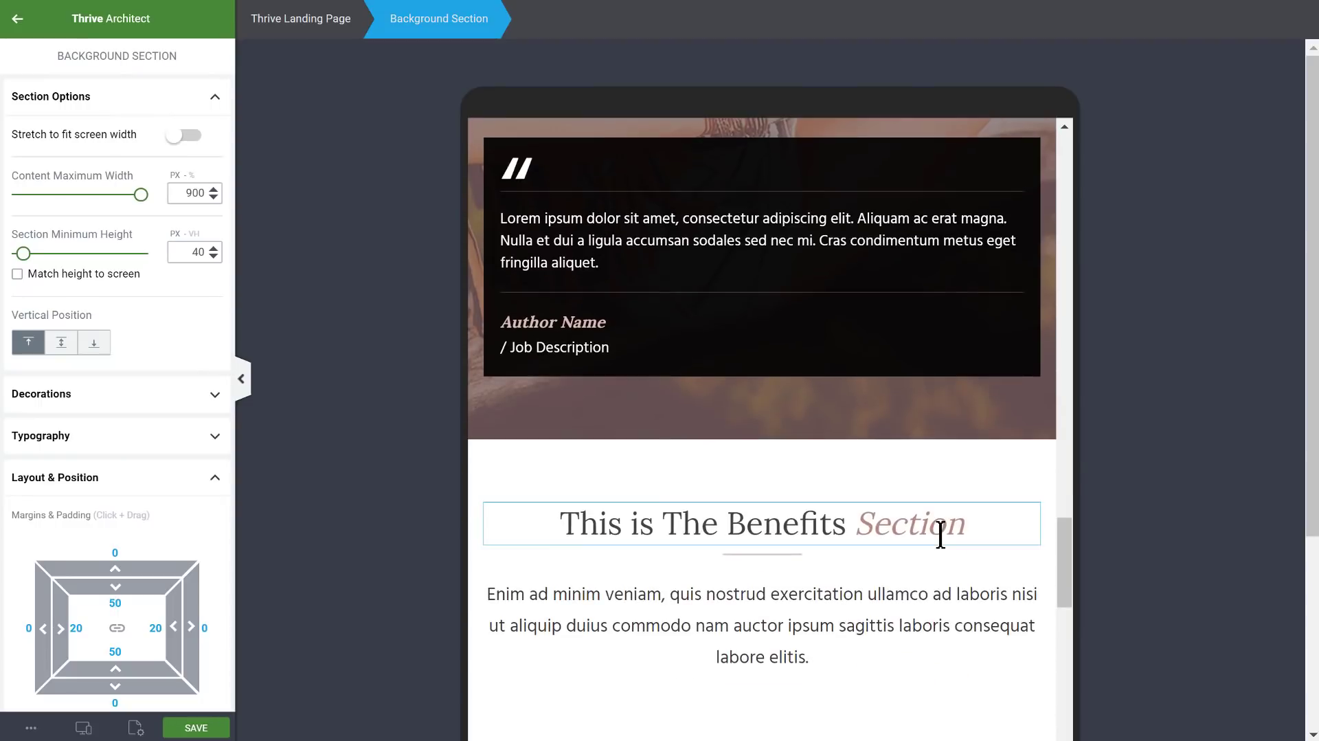
scroll(941, 534, up, 4)
scroll(753, 285, up, 1)
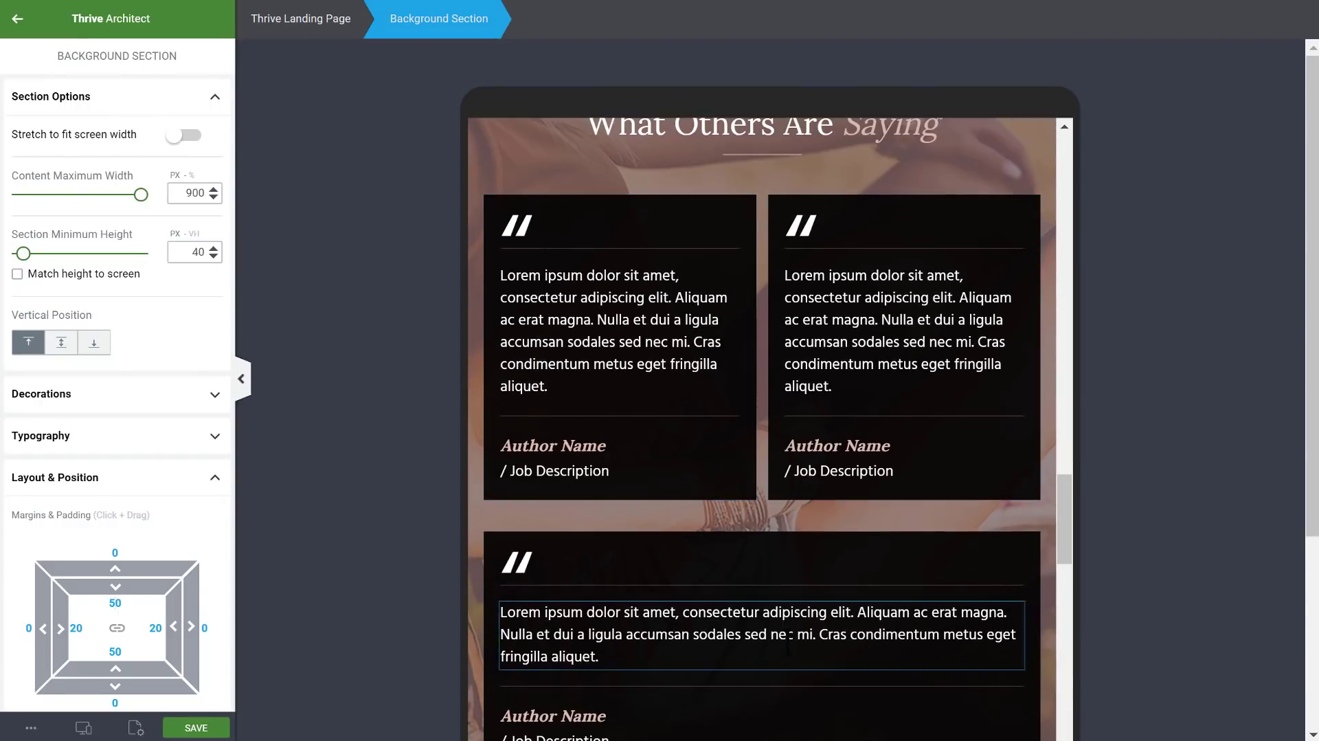
- Try the testimonial columns without wrapping on tablet, and turn the wrapping back on
click(765, 234)
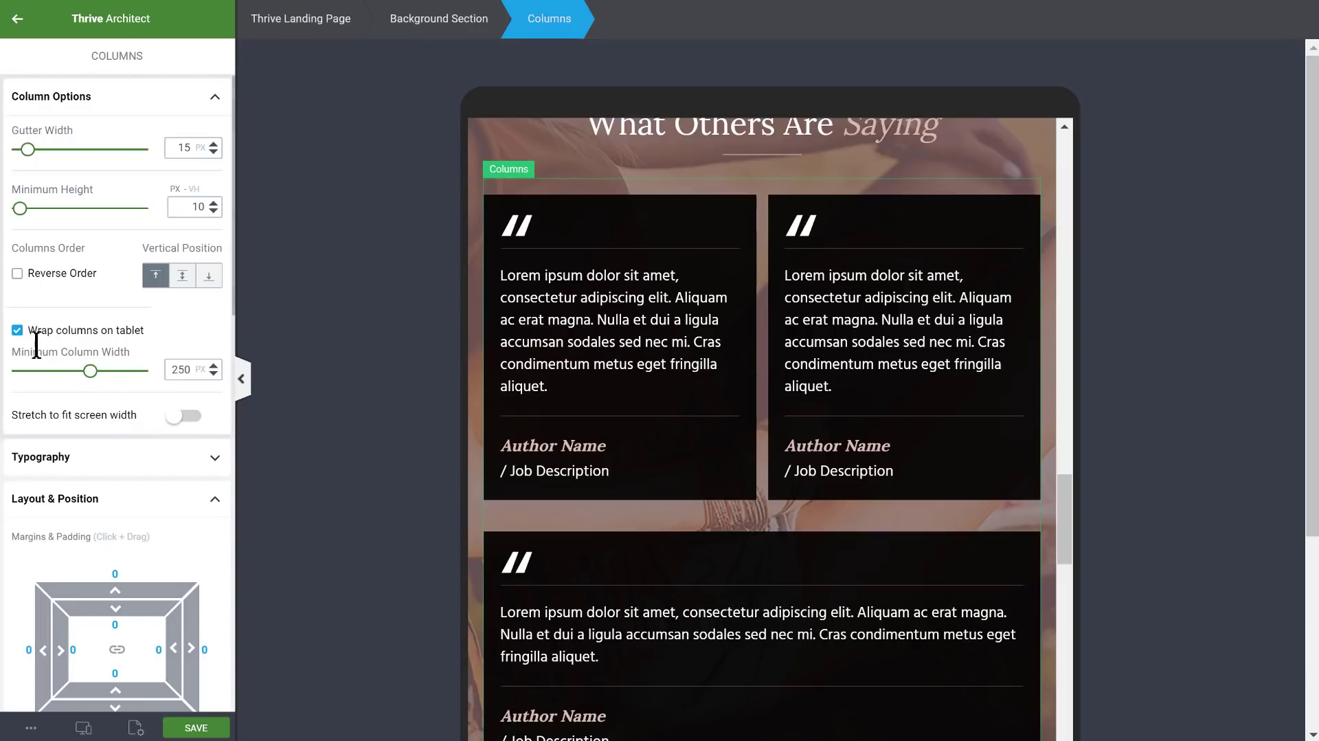
click(18, 331)
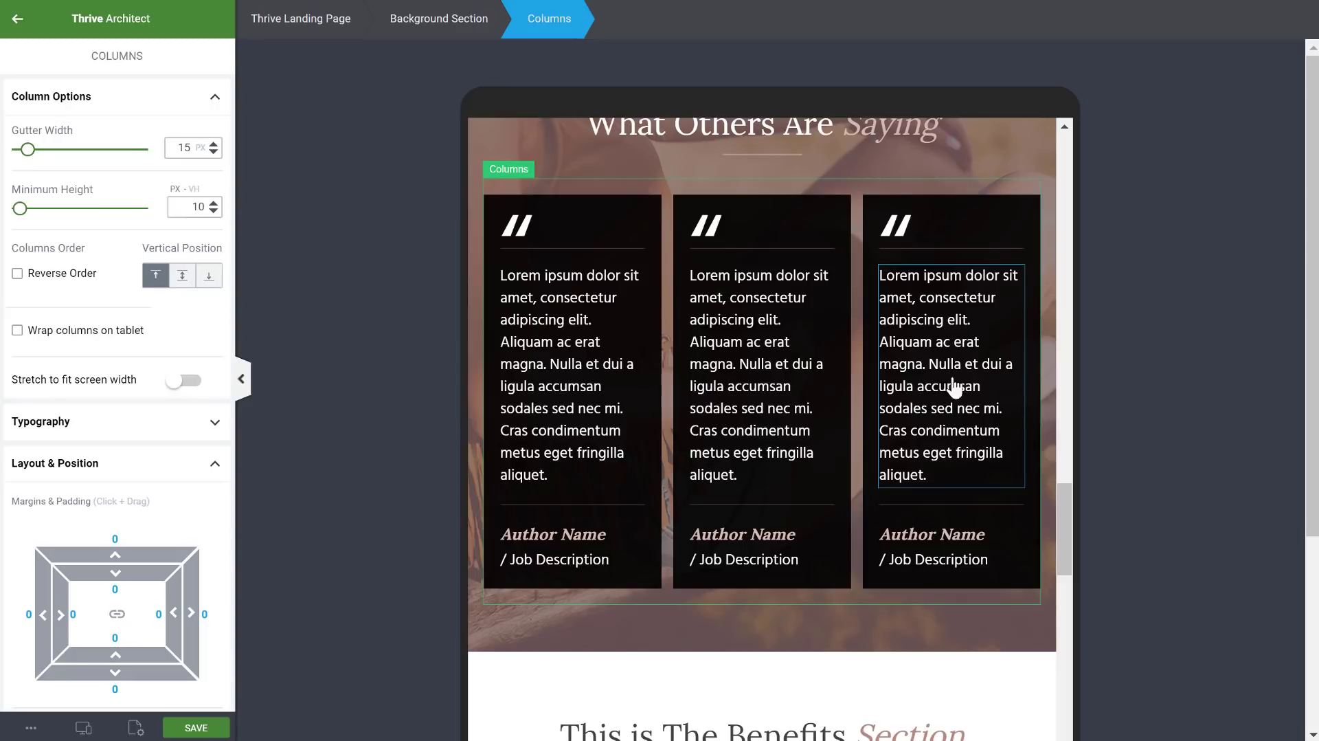
click(17, 330)
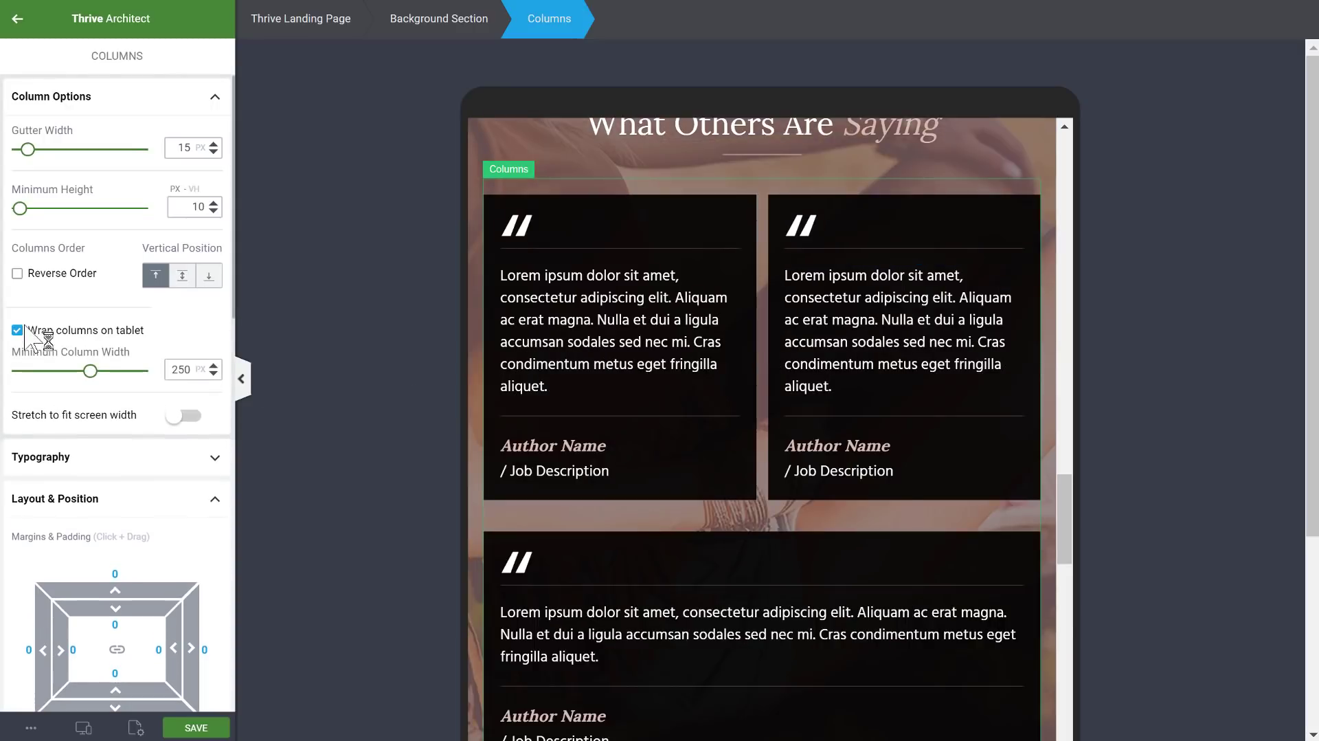
- Try a minimum column width of 420 px on the testimonial columns and check how the testimonials stack
drag(123, 377, 144, 378)
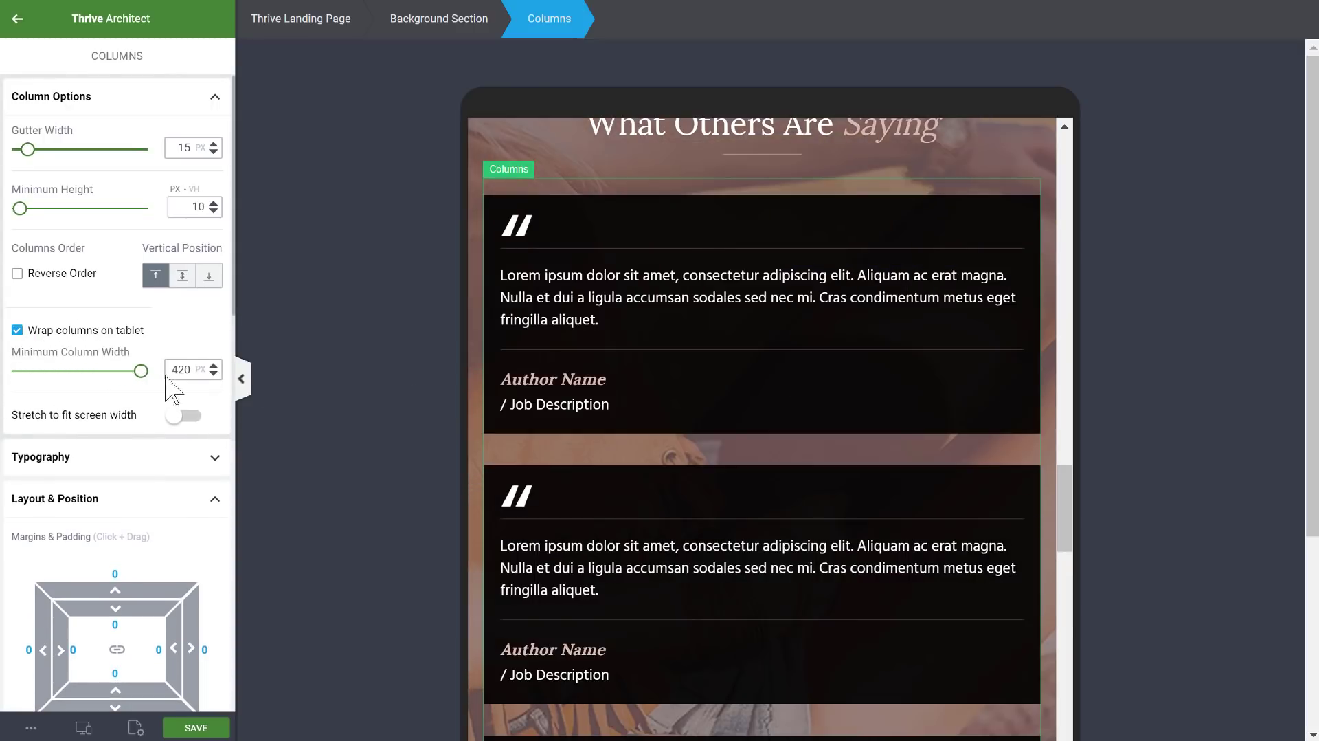
scroll(913, 294, down, 6)
scroll(860, 177, up, 6)
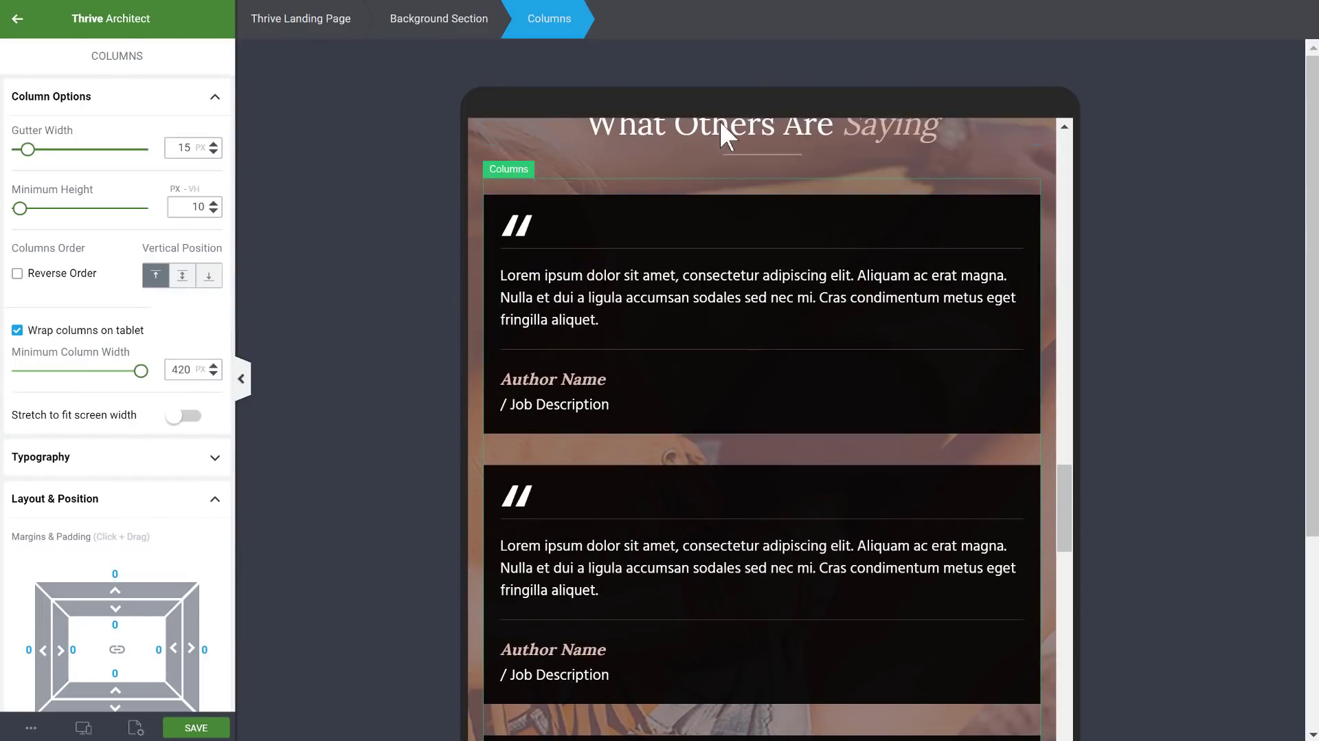
scroll(725, 134, down, 5)
scroll(766, 126, up, 3)
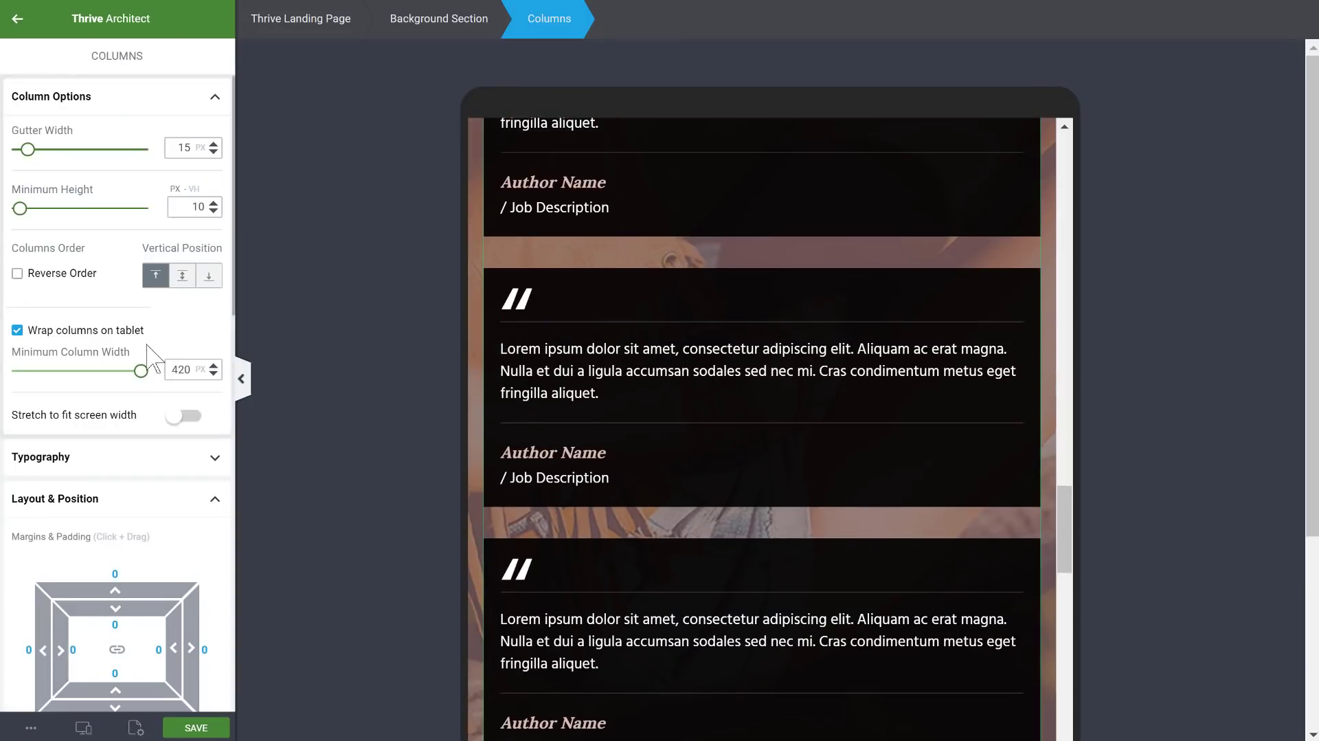
- Set the testimonial columns' minimum column width to 307 px and check the tablet arrangement
drag(132, 382, 109, 380)
scroll(757, 206, down, 2)
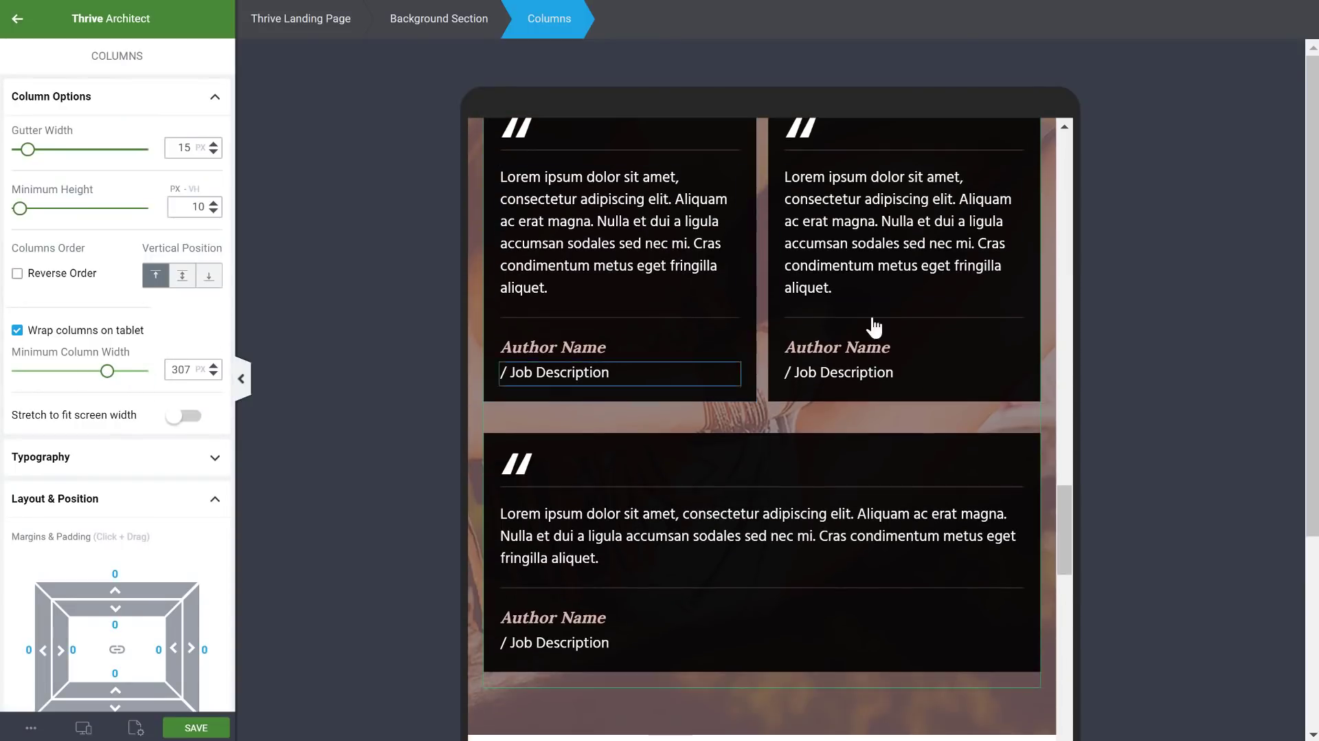
scroll(892, 271, up, 3)
- In the desktop view, set left and right padding of 20 on the image column showing the woman in the grey sweater
scroll(892, 271, down, 10)
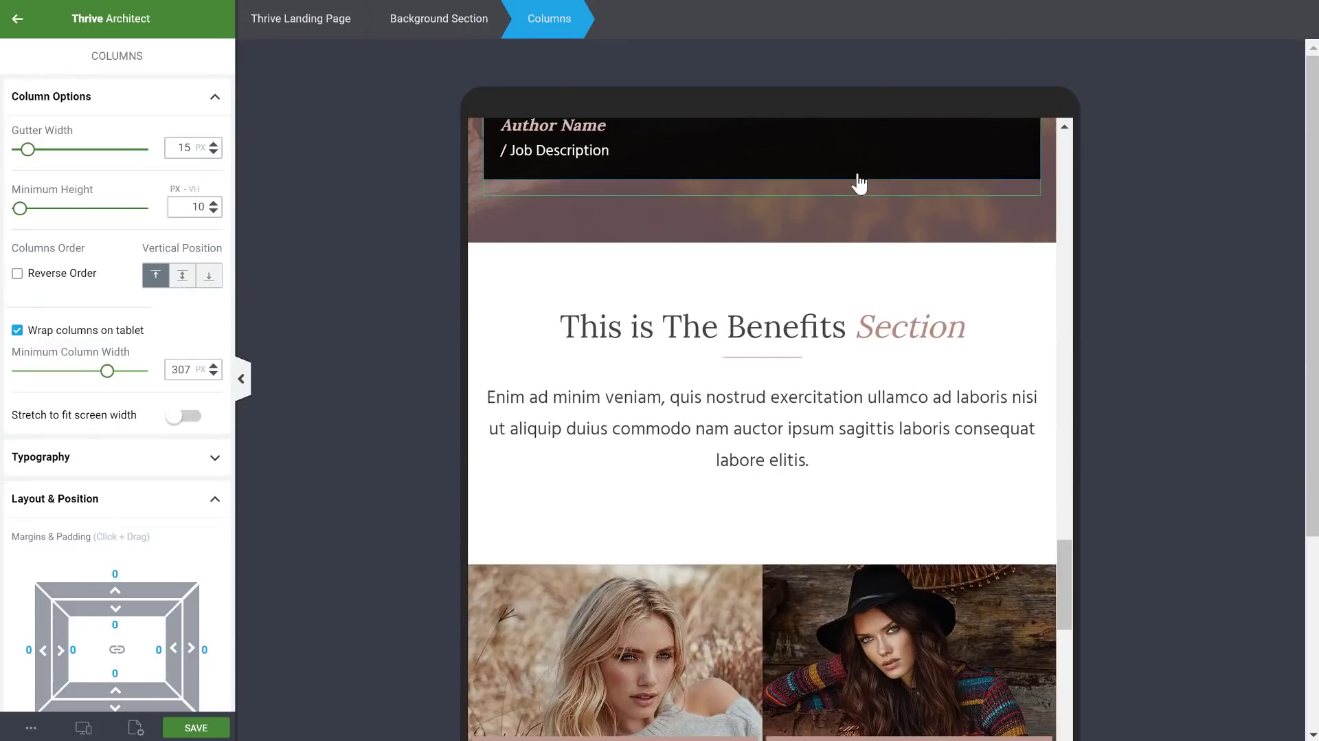
scroll(796, 258, down, 4)
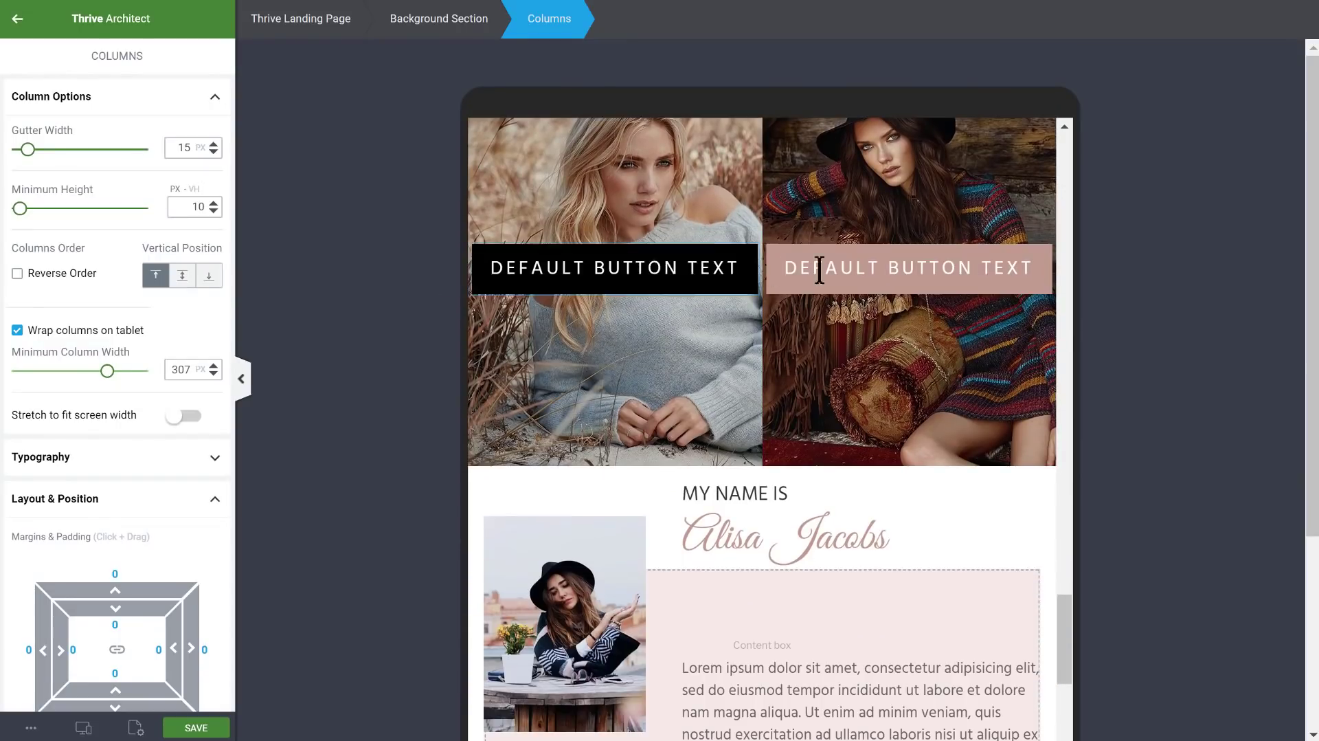
scroll(756, 330, up, 3)
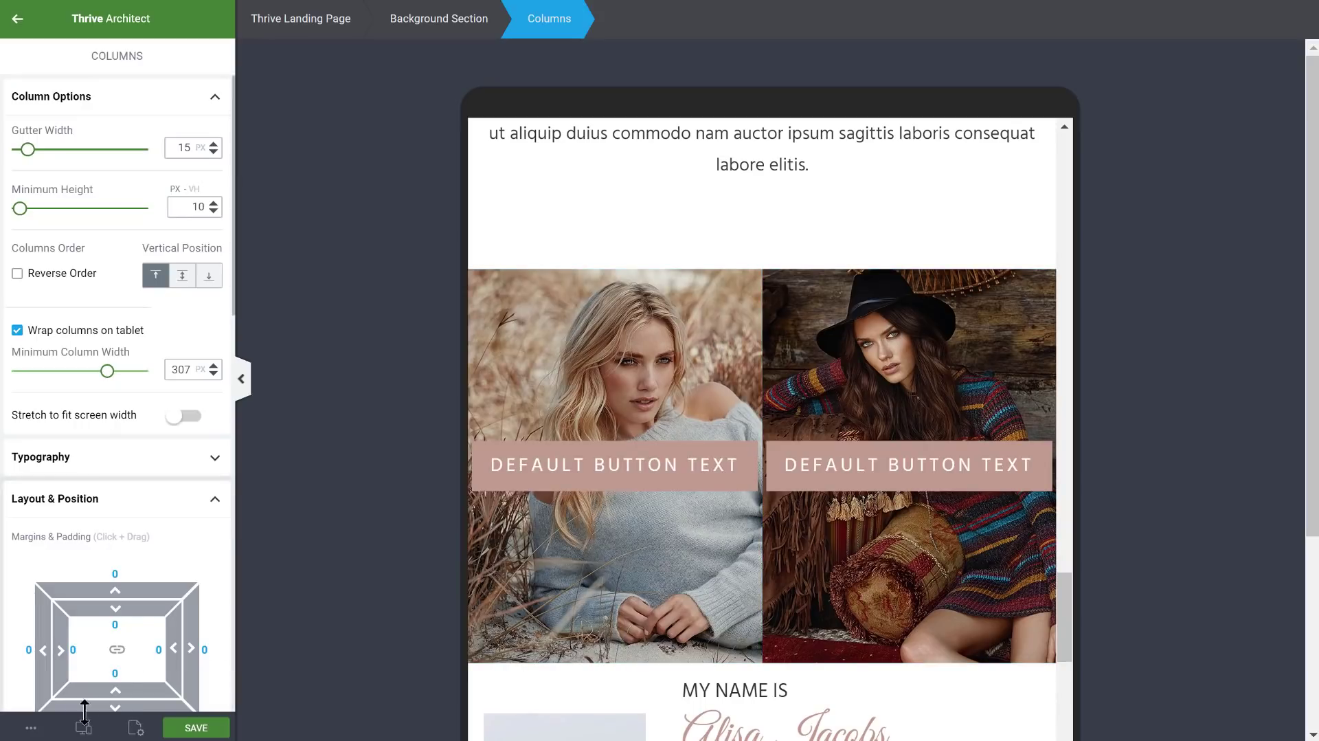
mouse_move(83, 727)
click(65, 634)
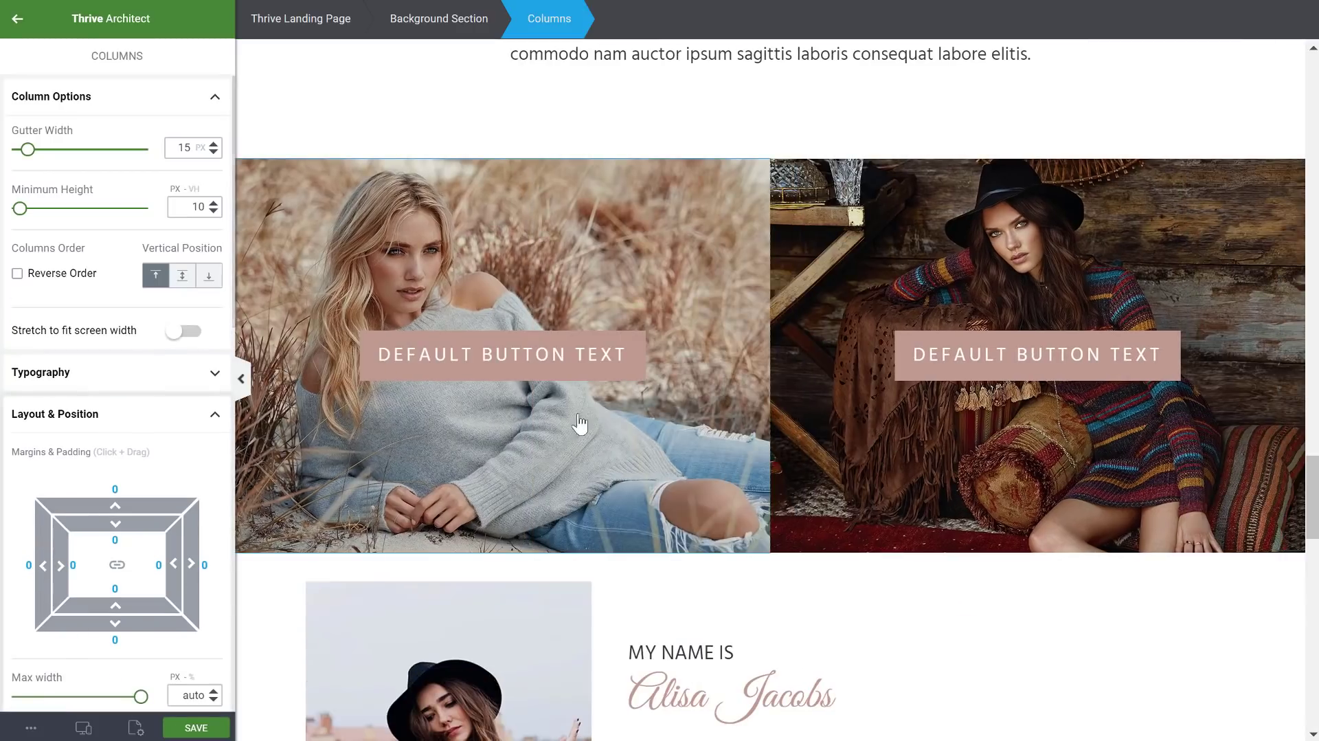
click(655, 216)
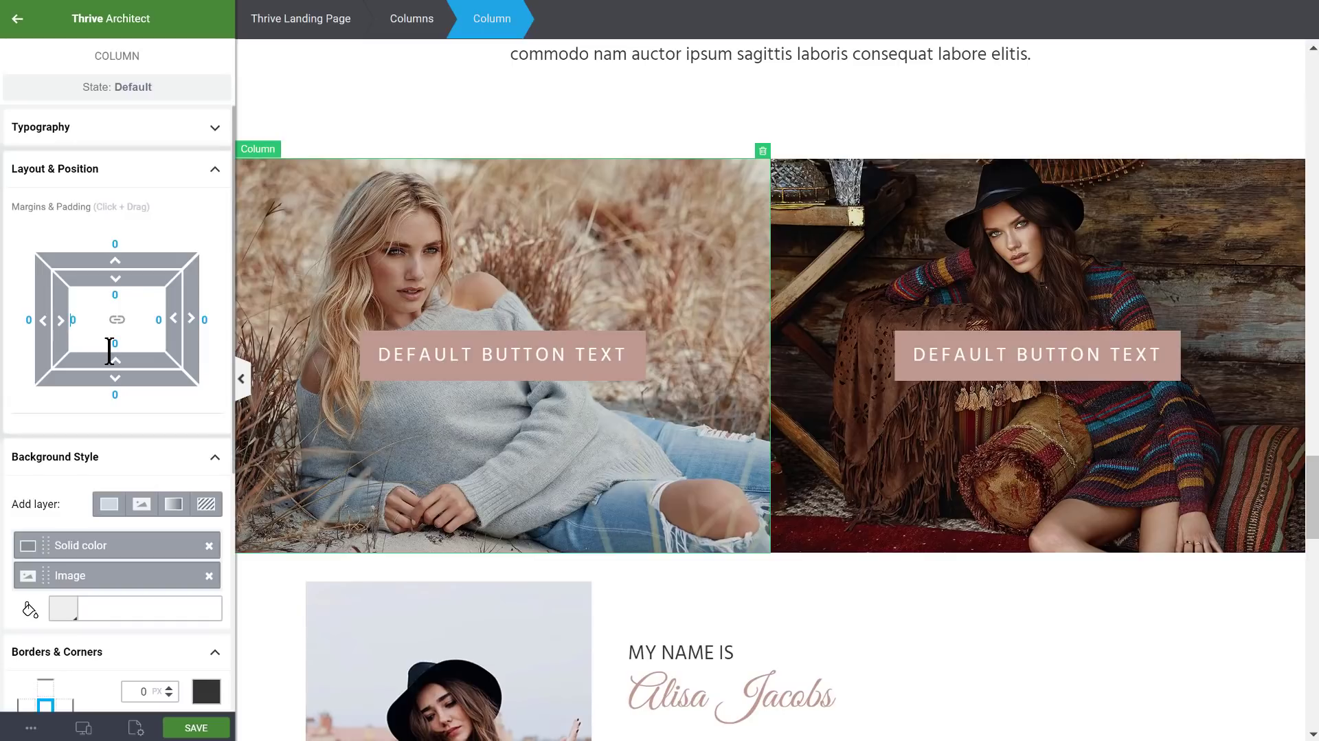
text(2)
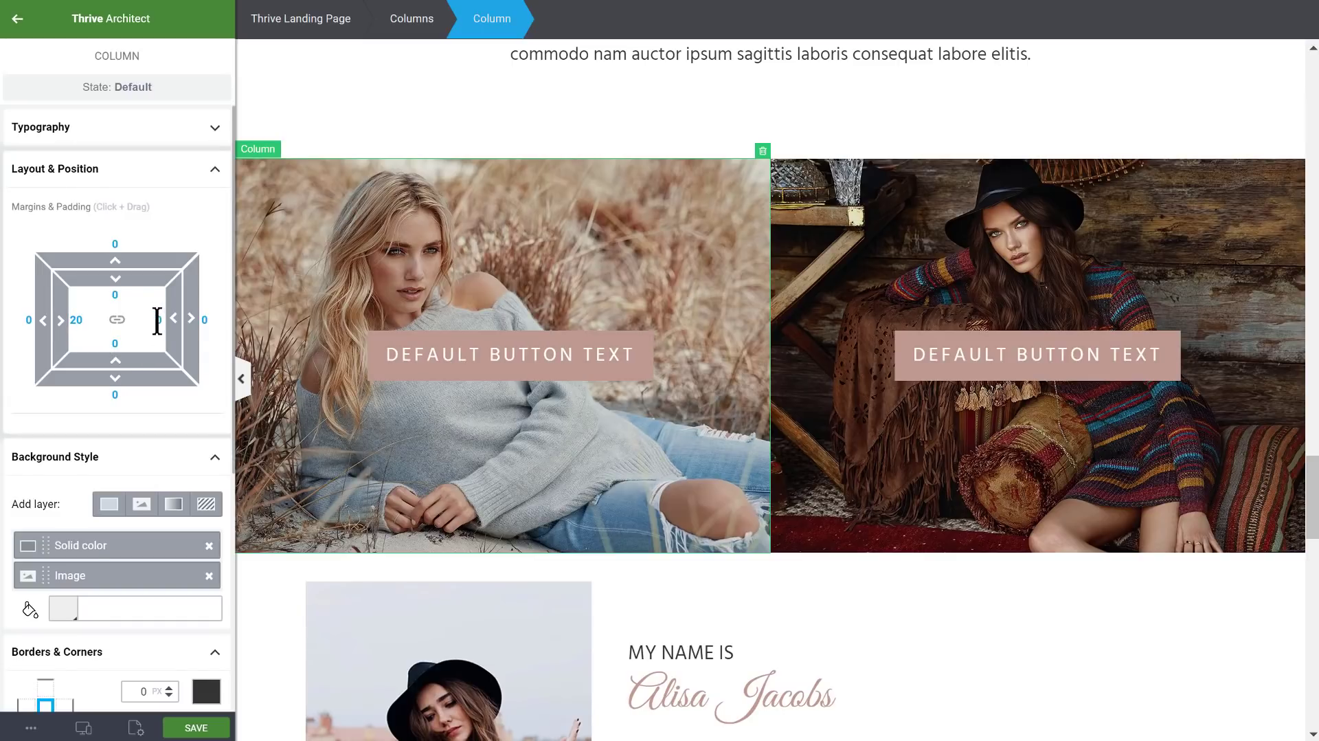
- Set the left and right padding of the image column showing the woman in the black hat to 20
click(855, 220)
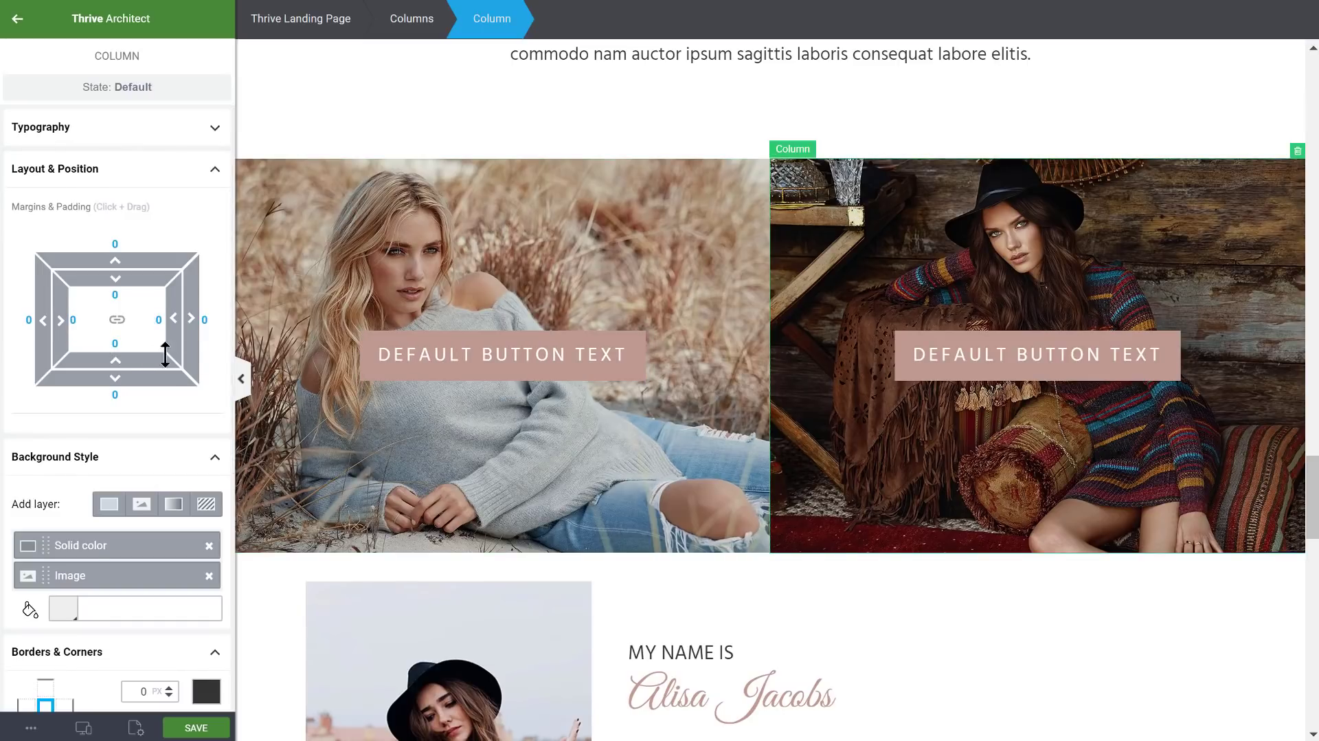
click(76, 321)
text(2)
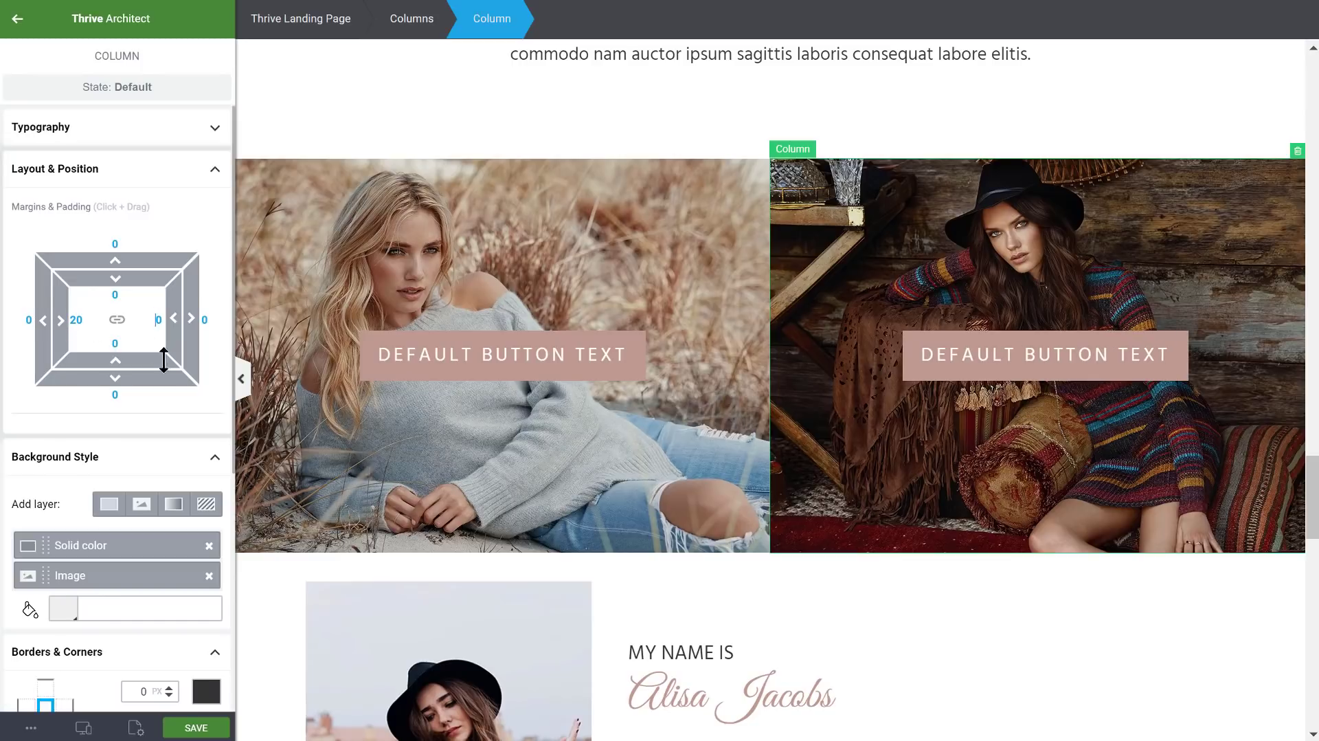
text(2)
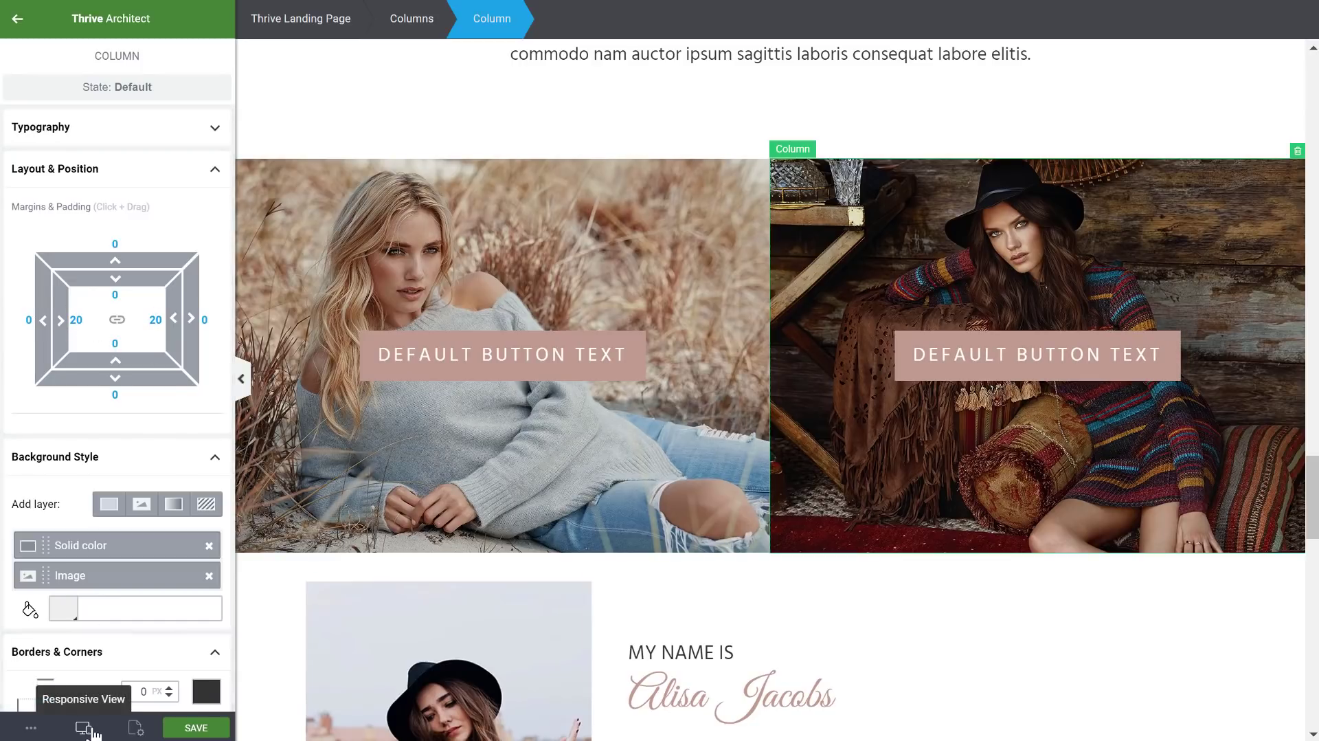
- Switch to the tablet view and select the button on the image of the woman in the grey sweater
mouse_move(90, 732)
click(94, 668)
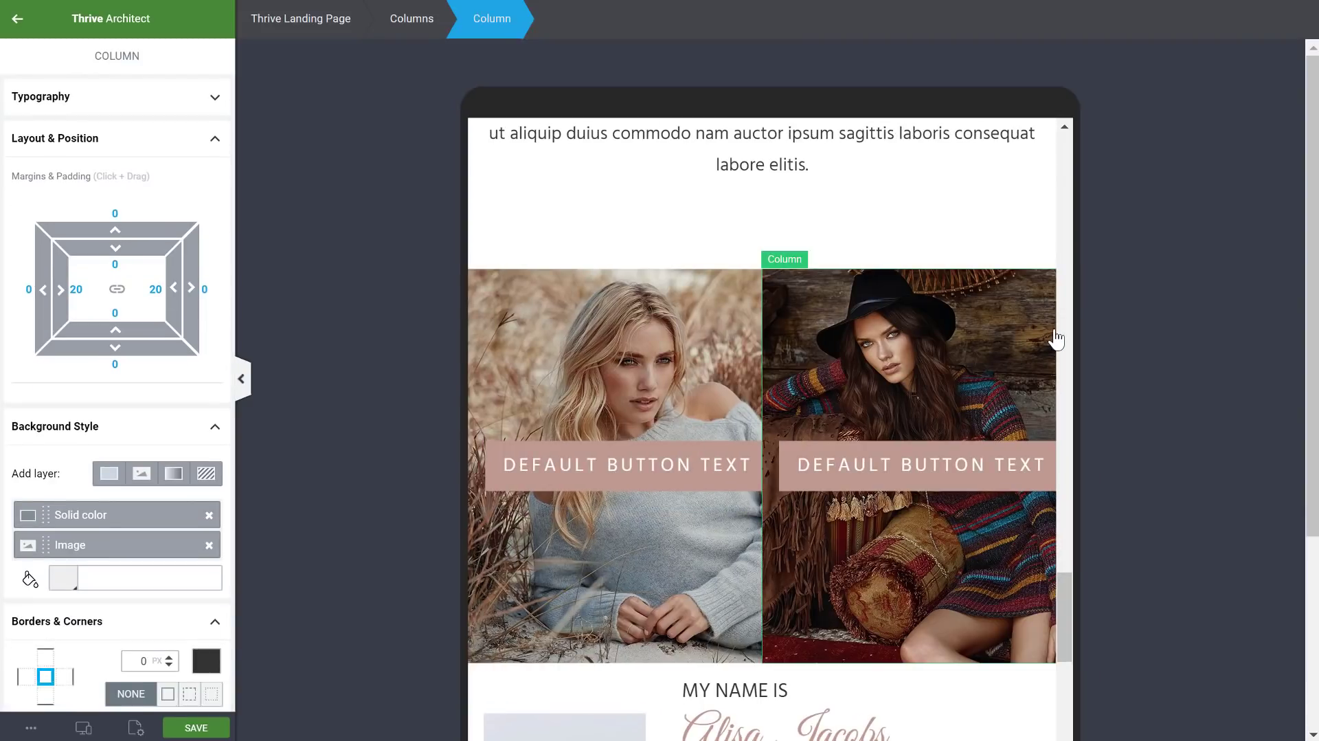
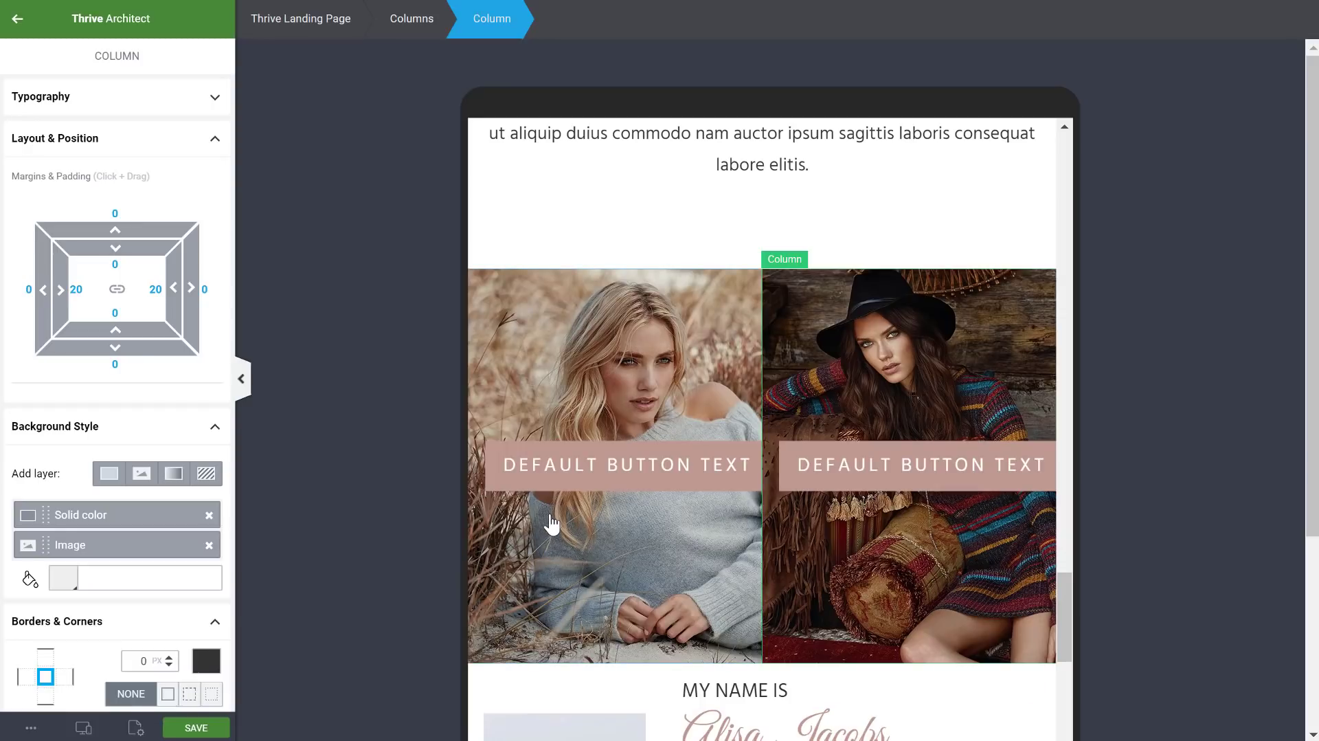
click(507, 456)
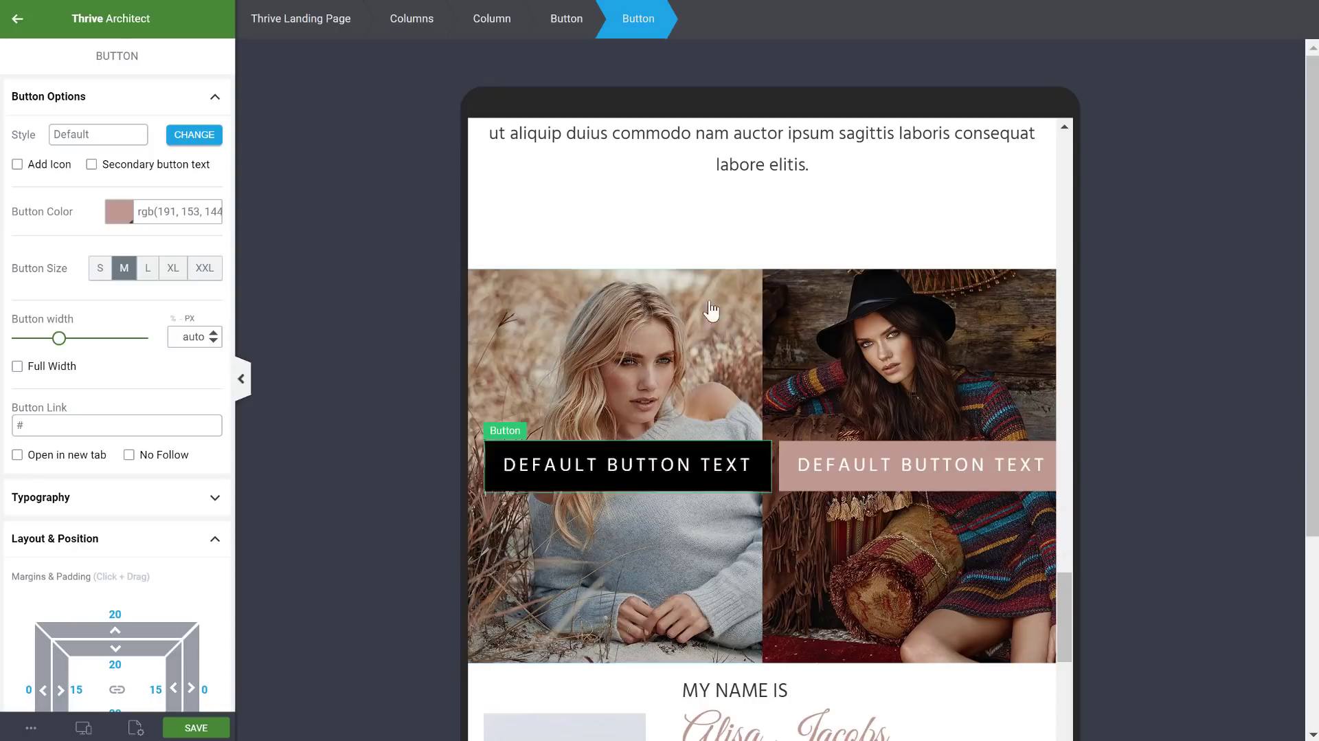
- Try wrapping the two image columns on tablet, check how they stack, and turn the wrapping off again
click(411, 27)
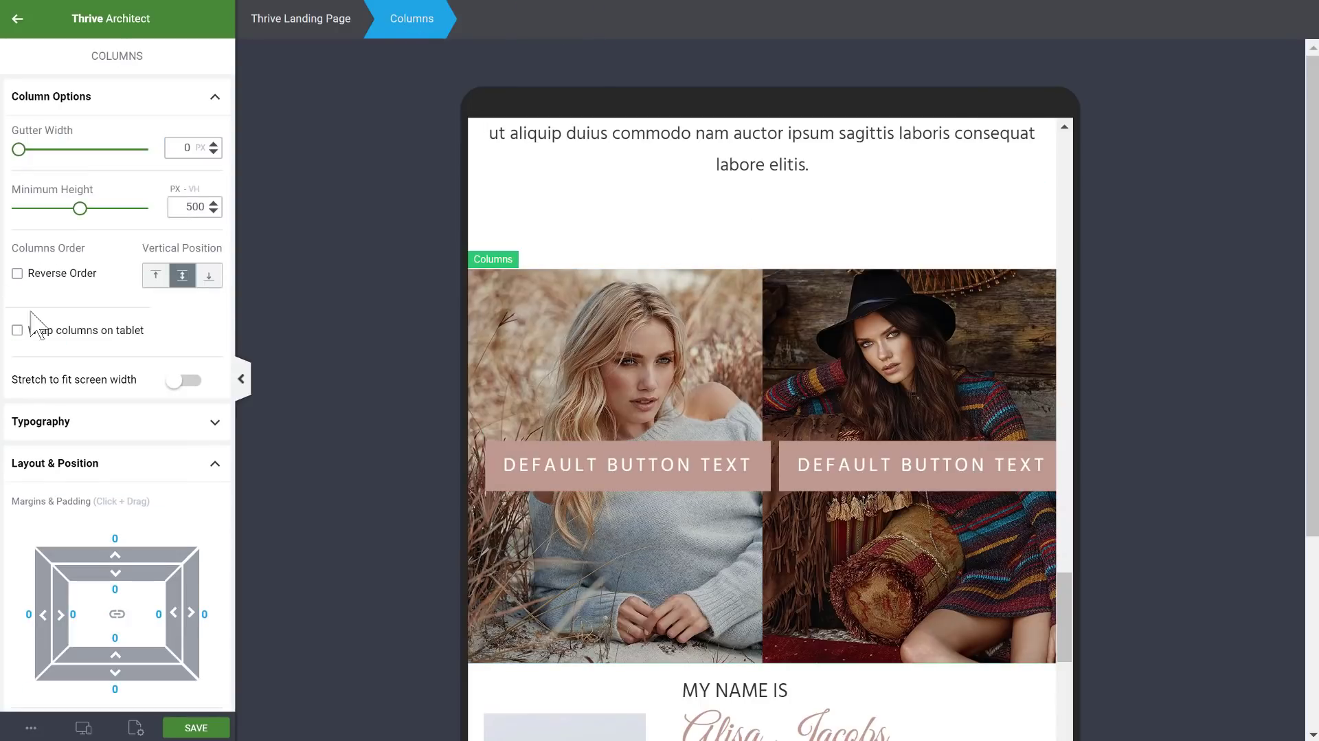
click(17, 330)
scroll(813, 420, down, 7)
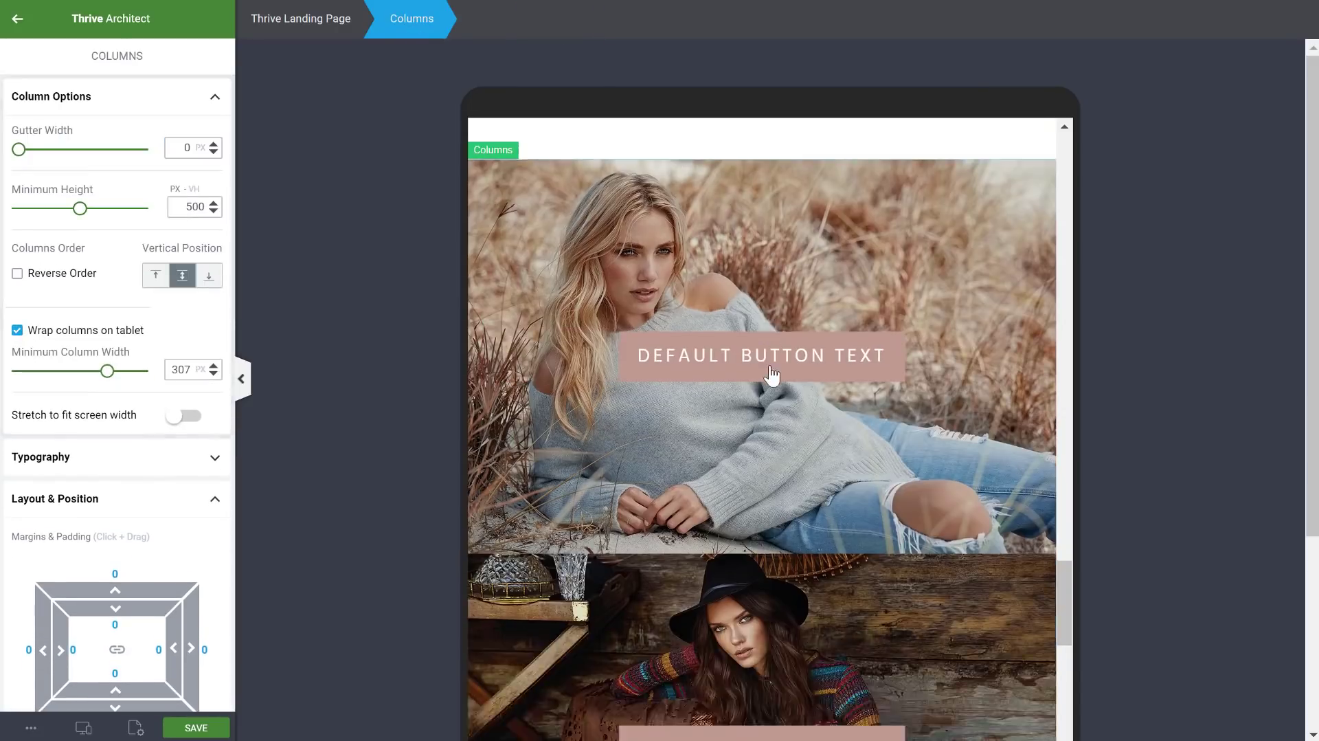
scroll(1044, 459, up, 6)
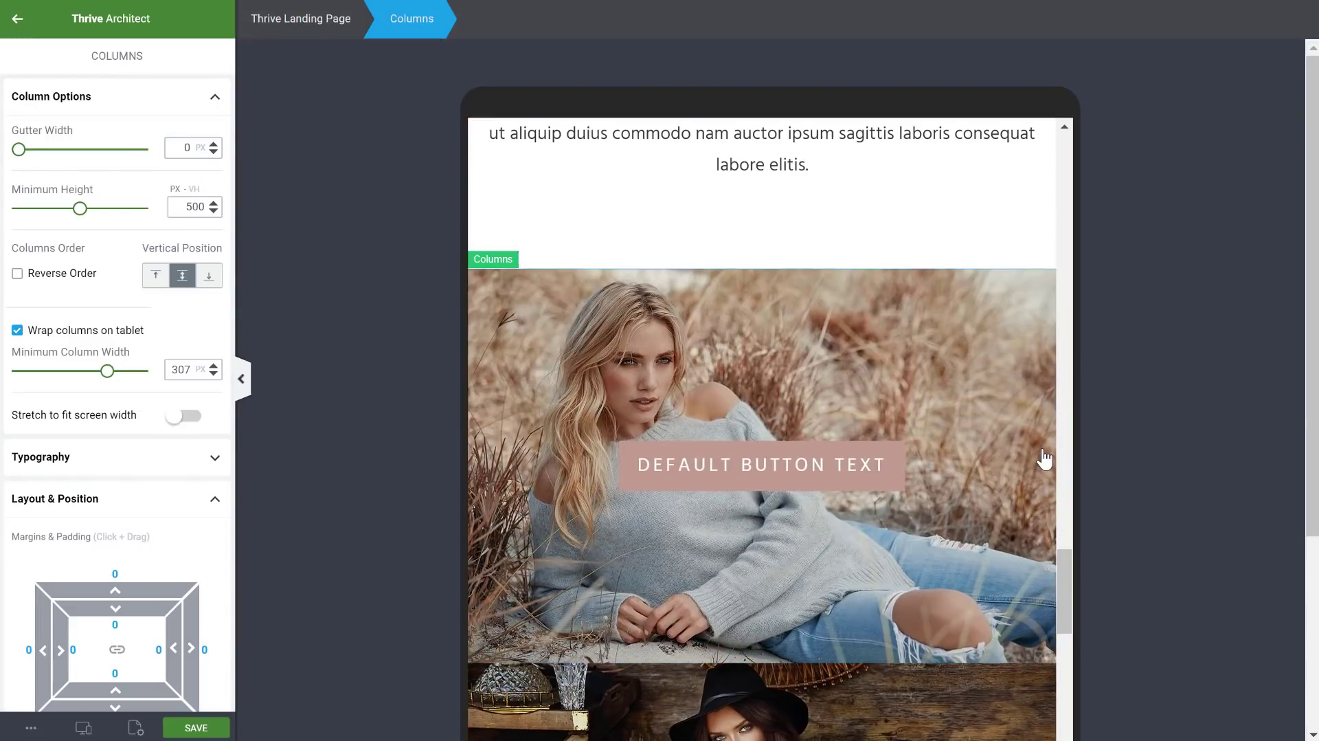
scroll(1044, 458, down, 4)
scroll(1043, 458, up, 5)
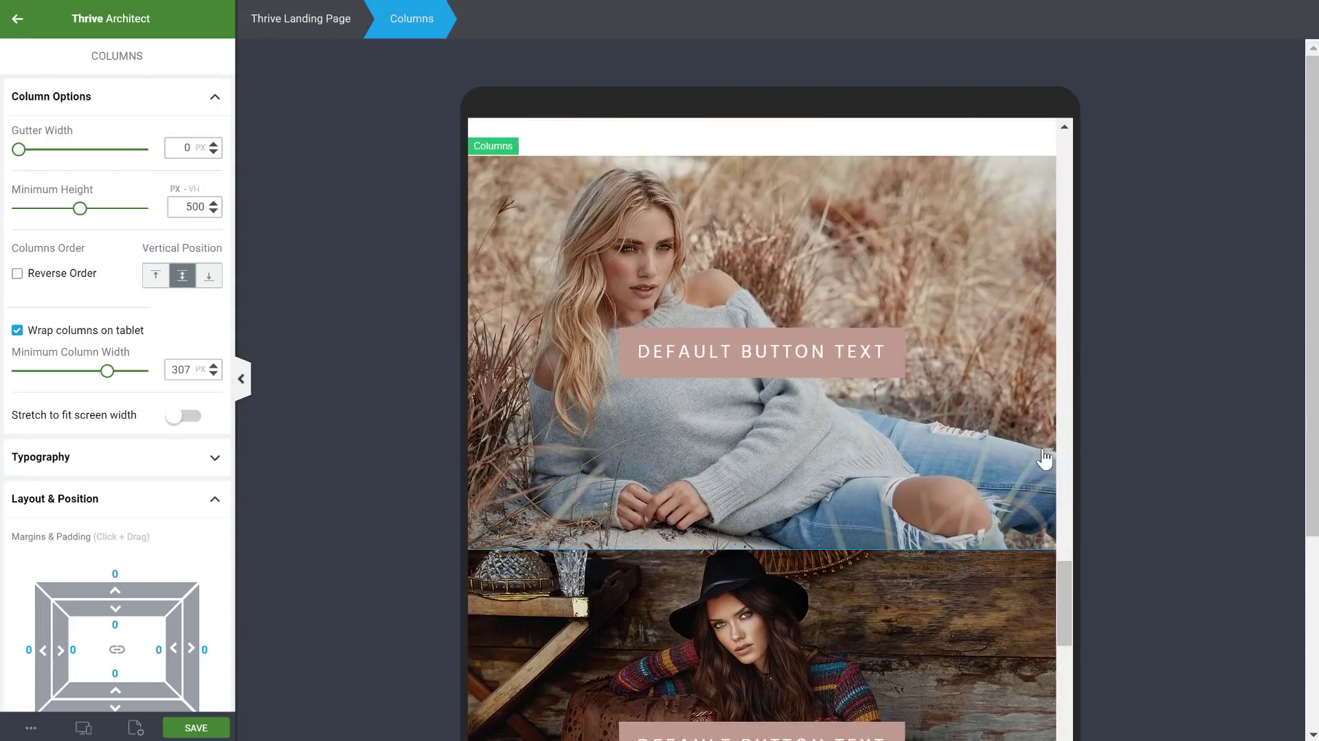
click(17, 330)
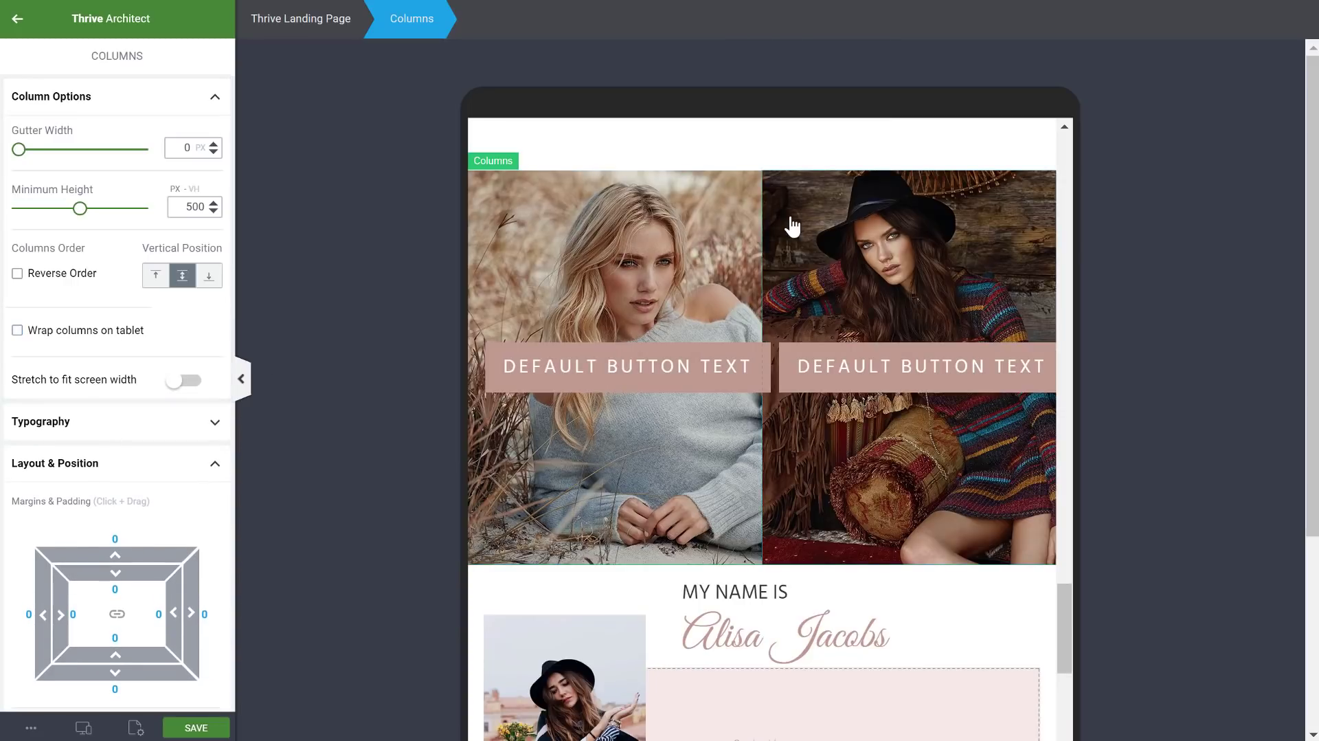
- Set the tablet font size of the grey-sweater image's button to 20 px and its width to 320 px
click(557, 366)
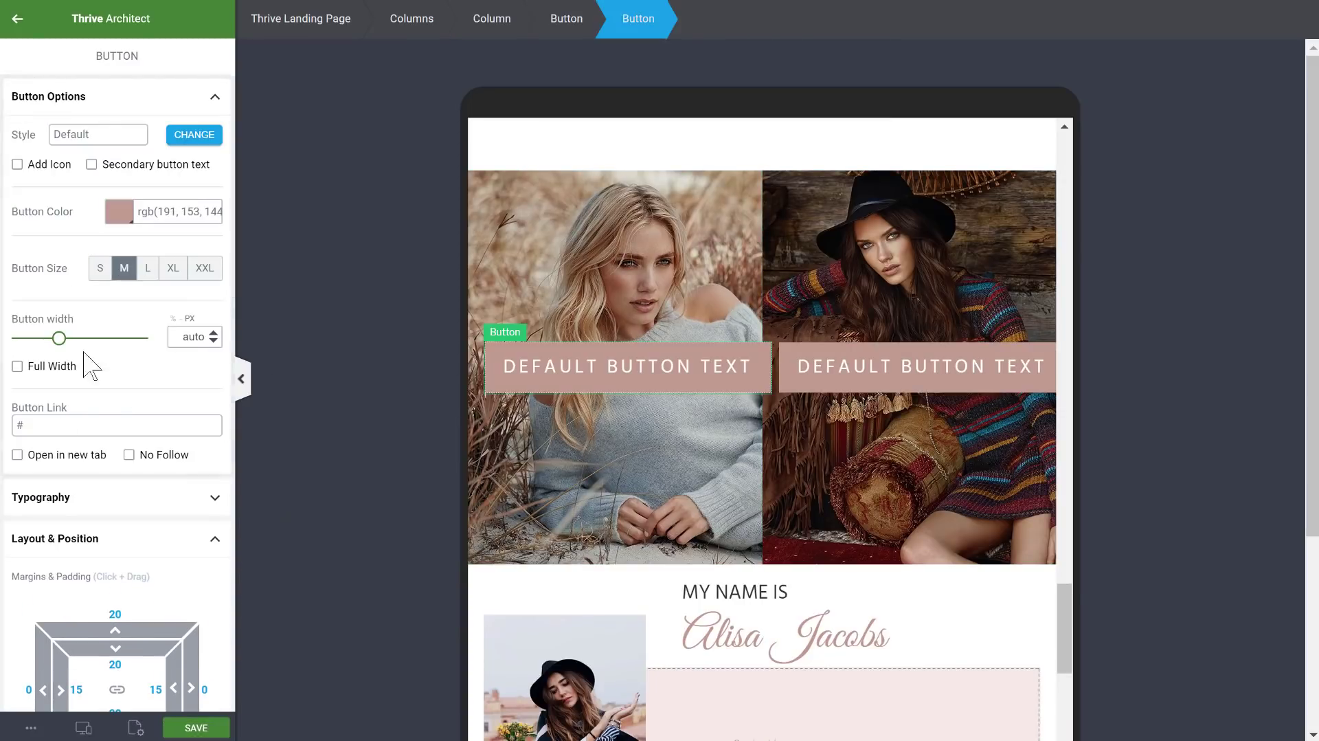
scroll(91, 367, down, 7)
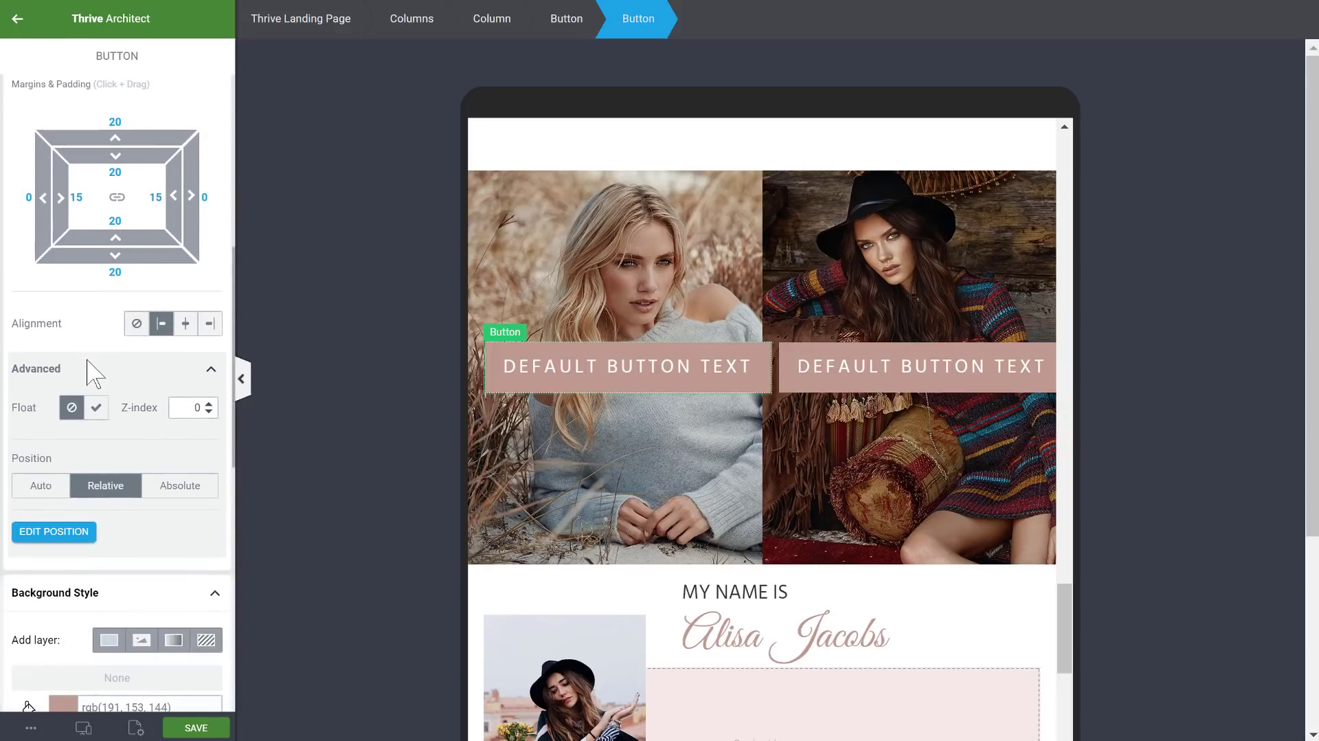
click(89, 366)
scroll(112, 344, up, 5)
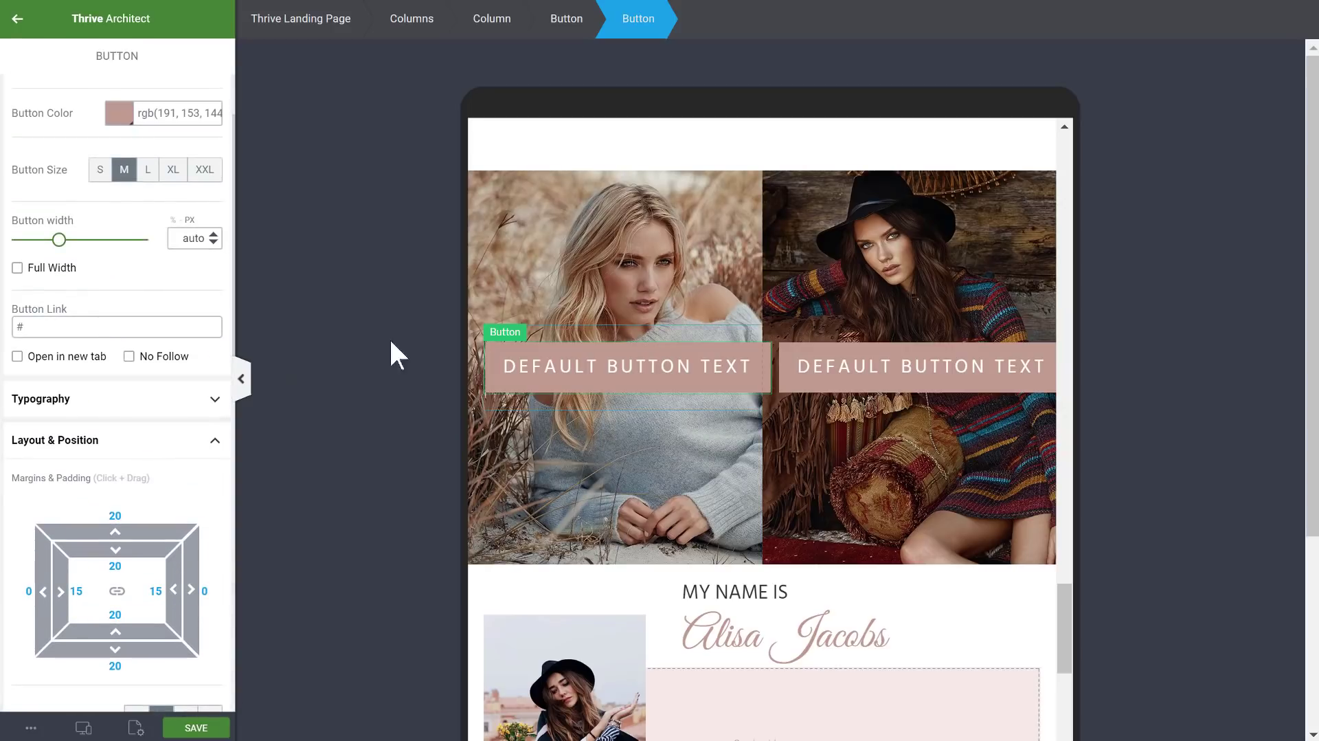
click(141, 411)
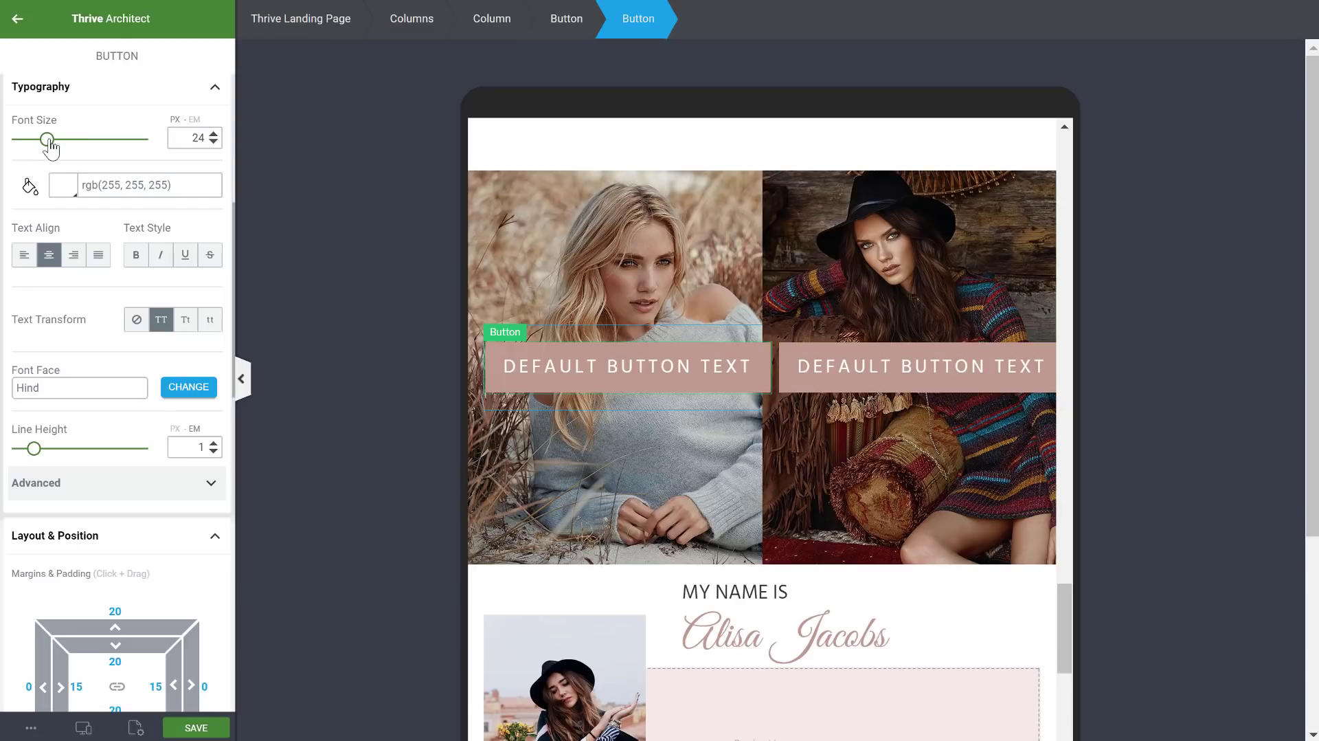
drag(50, 143, 43, 142)
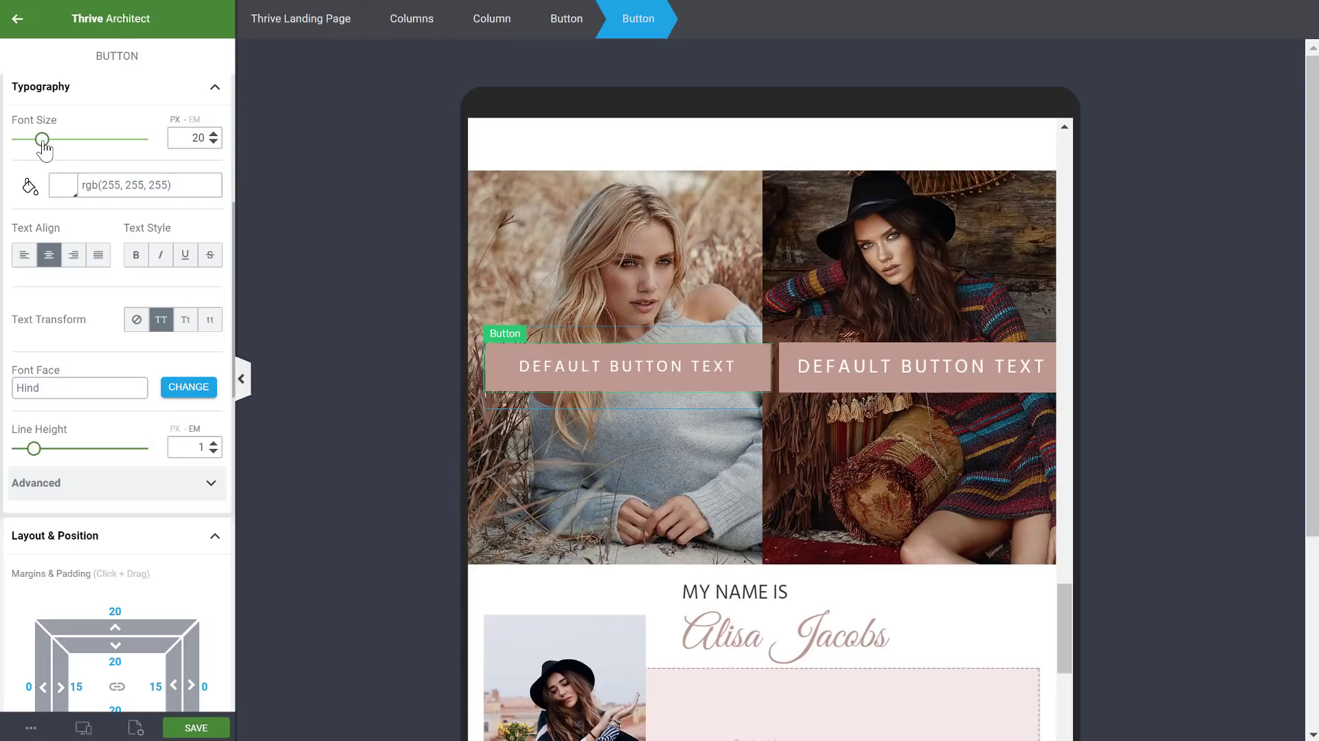
scroll(110, 220, up, 5)
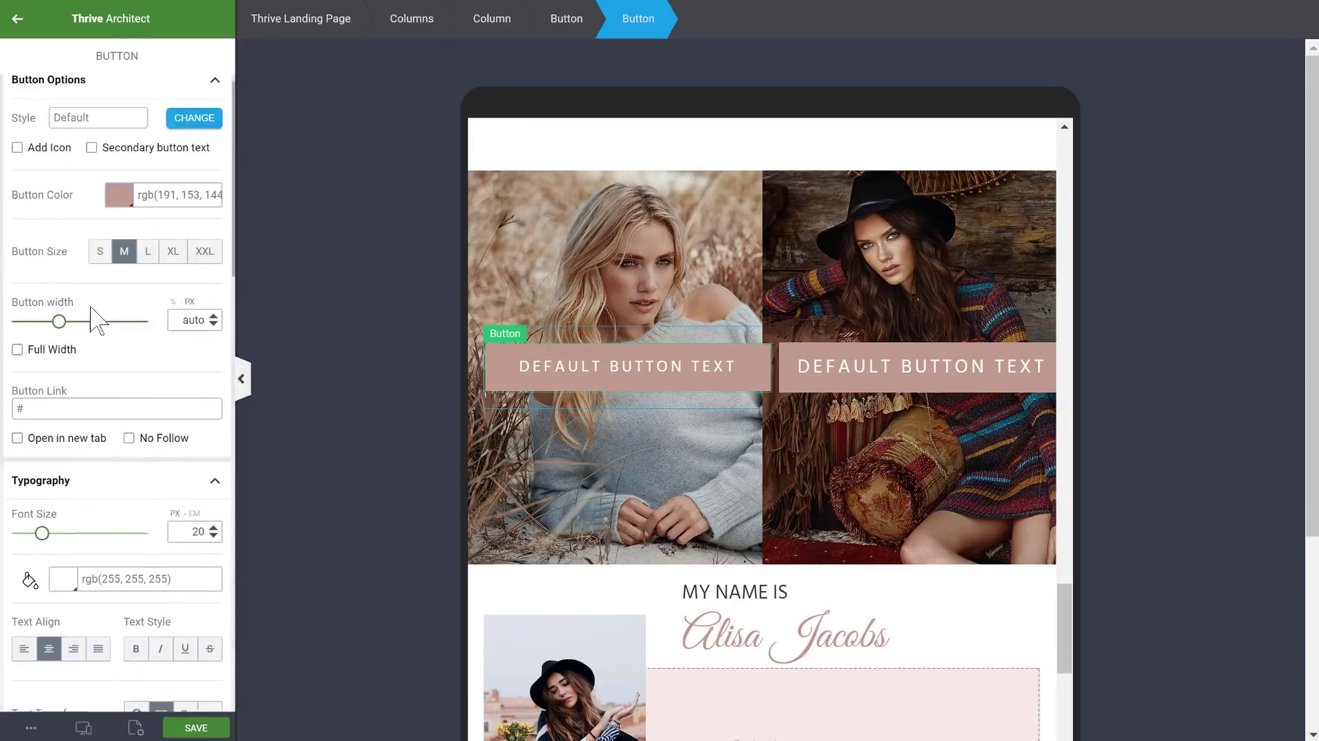
drag(65, 330, 55, 329)
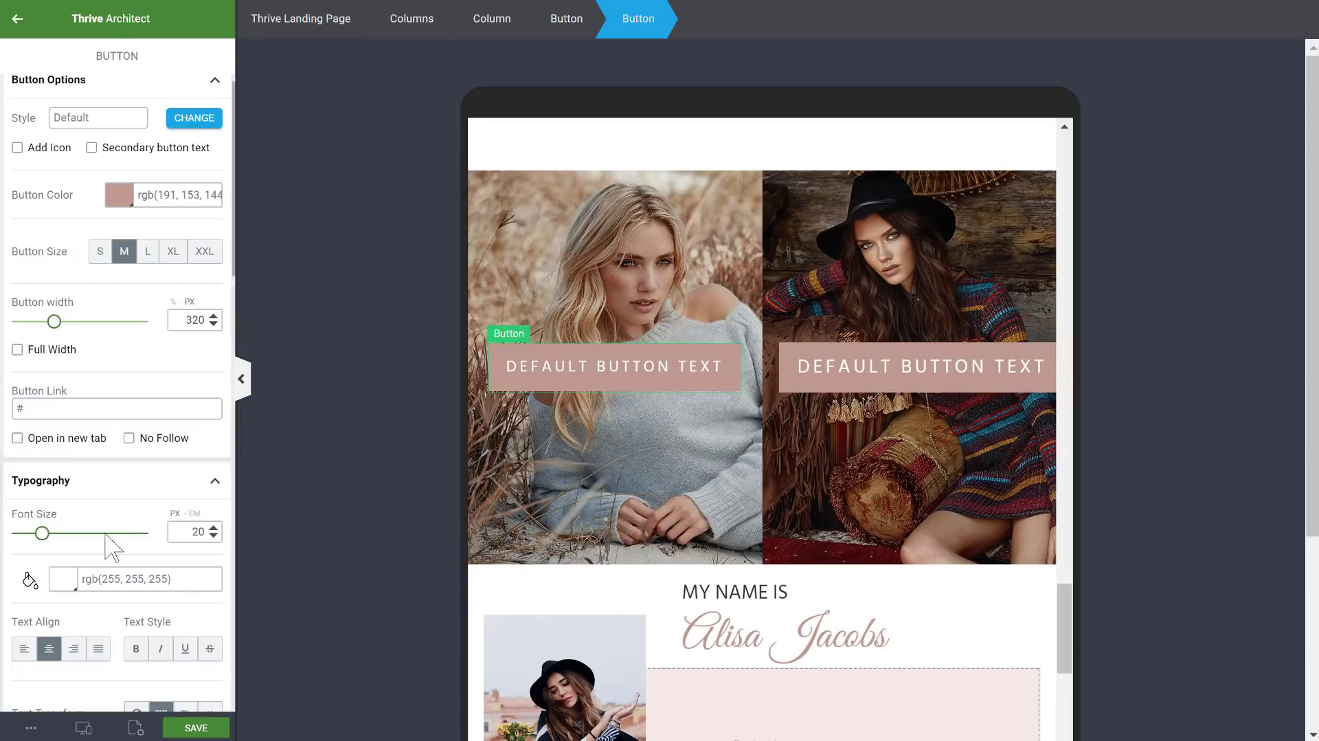
- Set the button on the black-hat image to a font size of 20 px and a width of 320 px
click(900, 354)
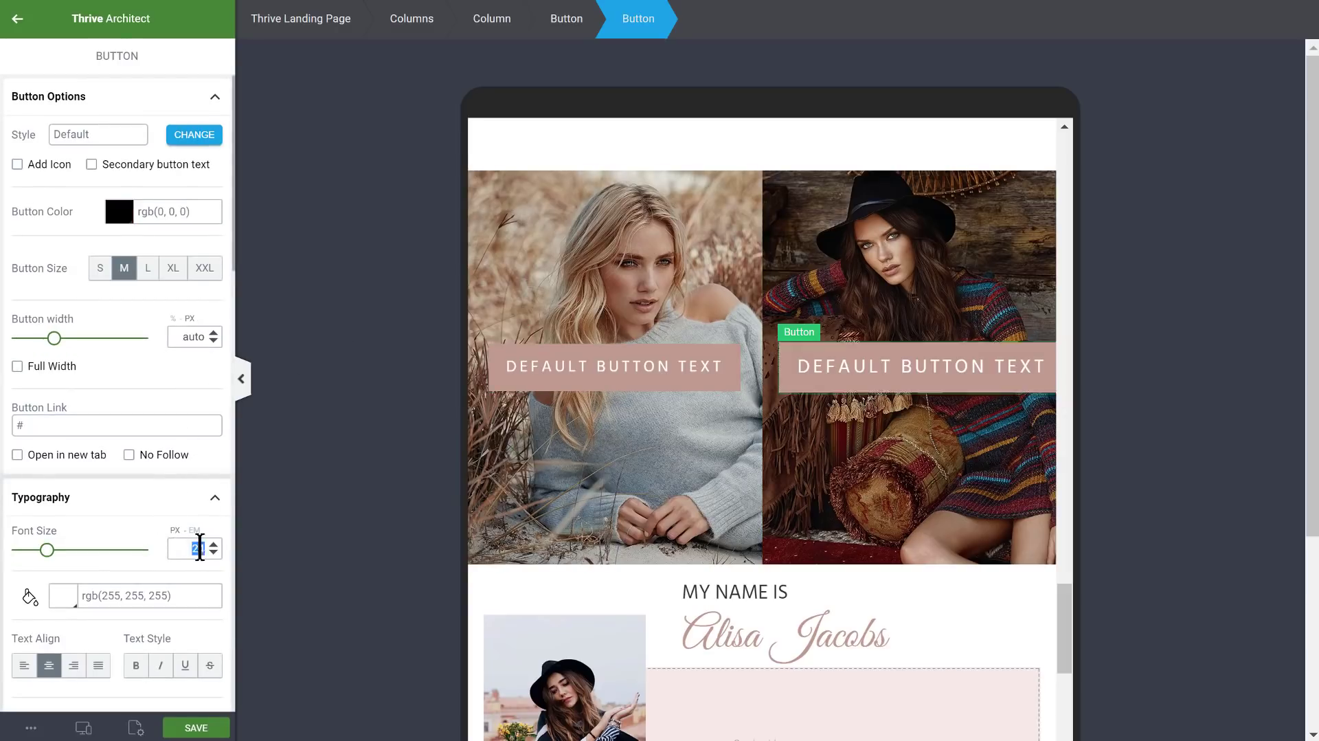
text(20)
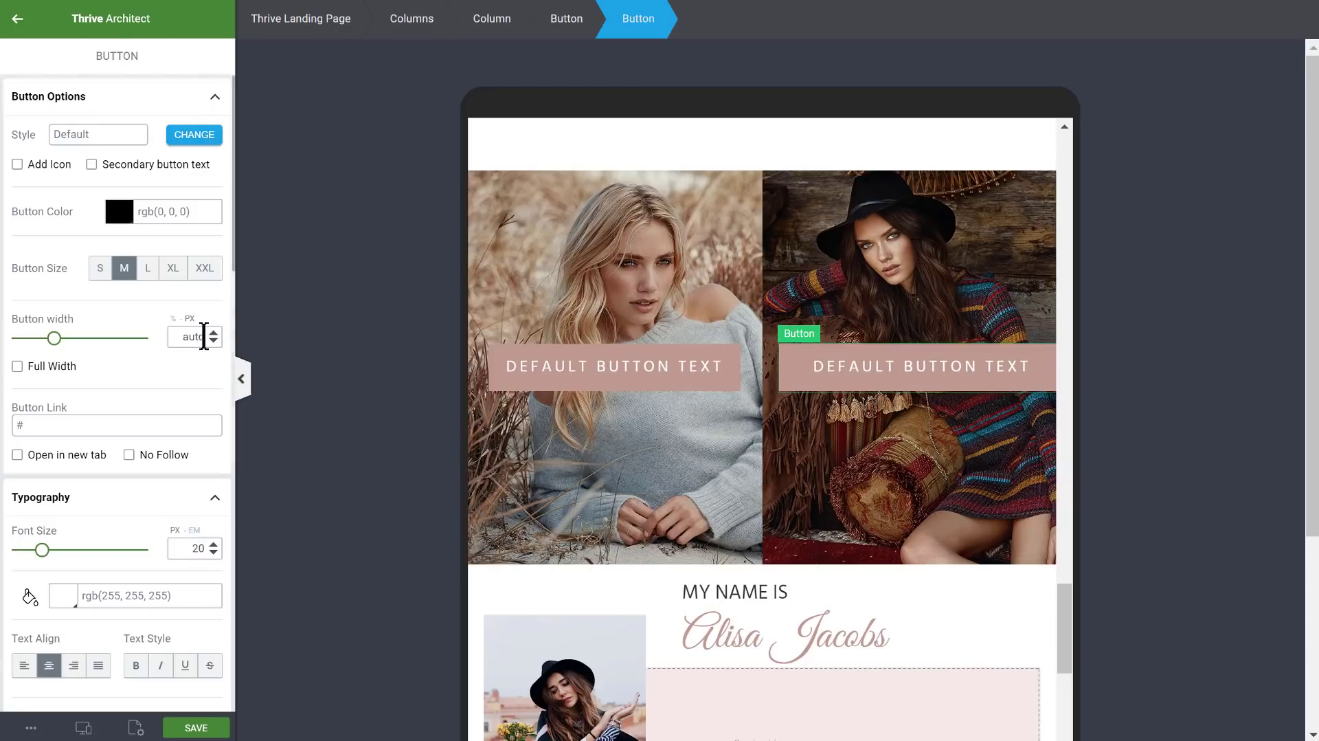
text(320)
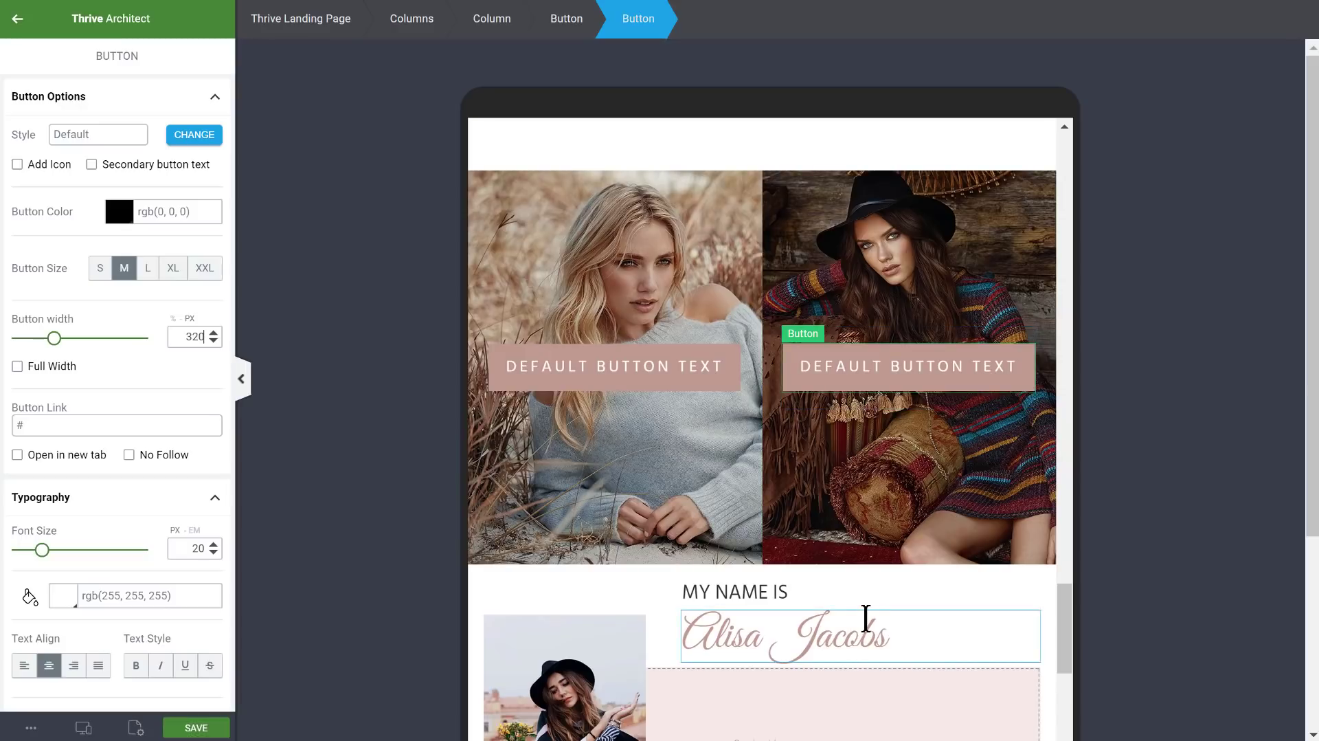
- In the desktop view, set the top padding of the background section around the "My name is" columns to 70
scroll(838, 475, down, 3)
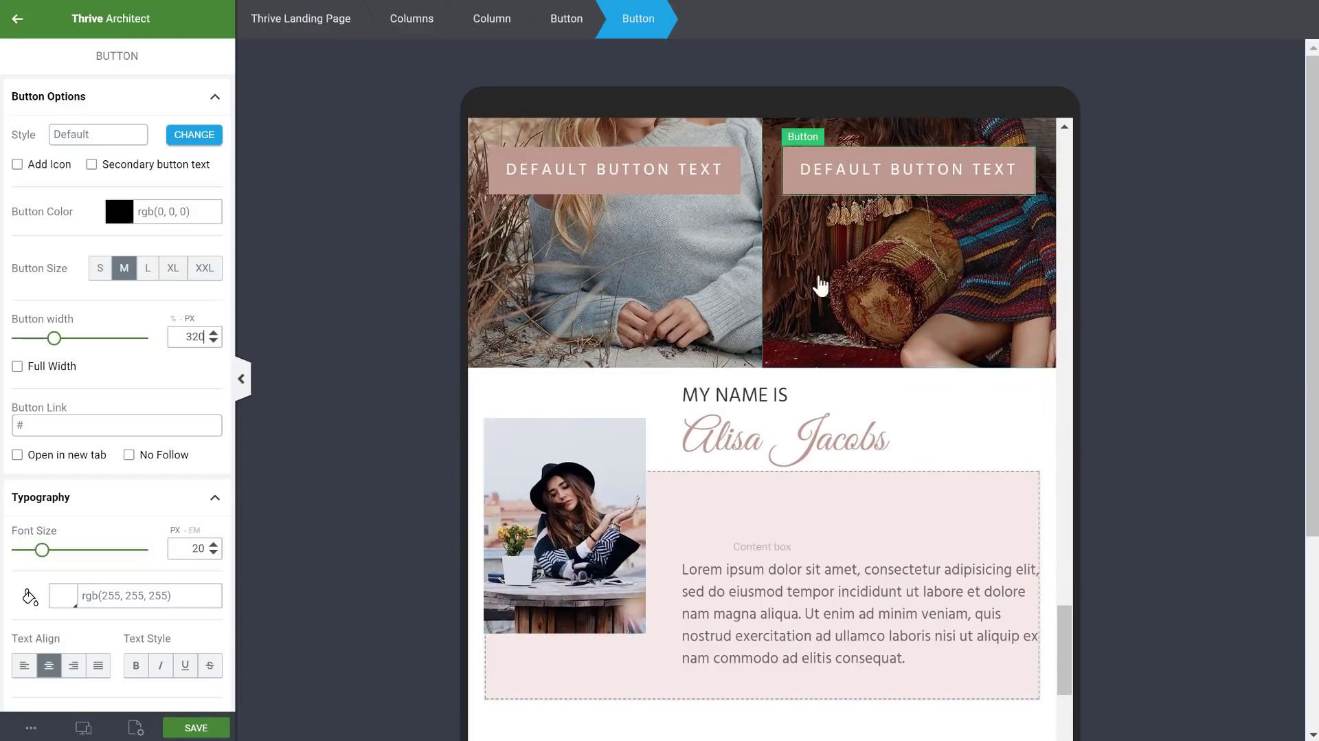
scroll(688, 337, down, 2)
scroll(687, 337, down, 1)
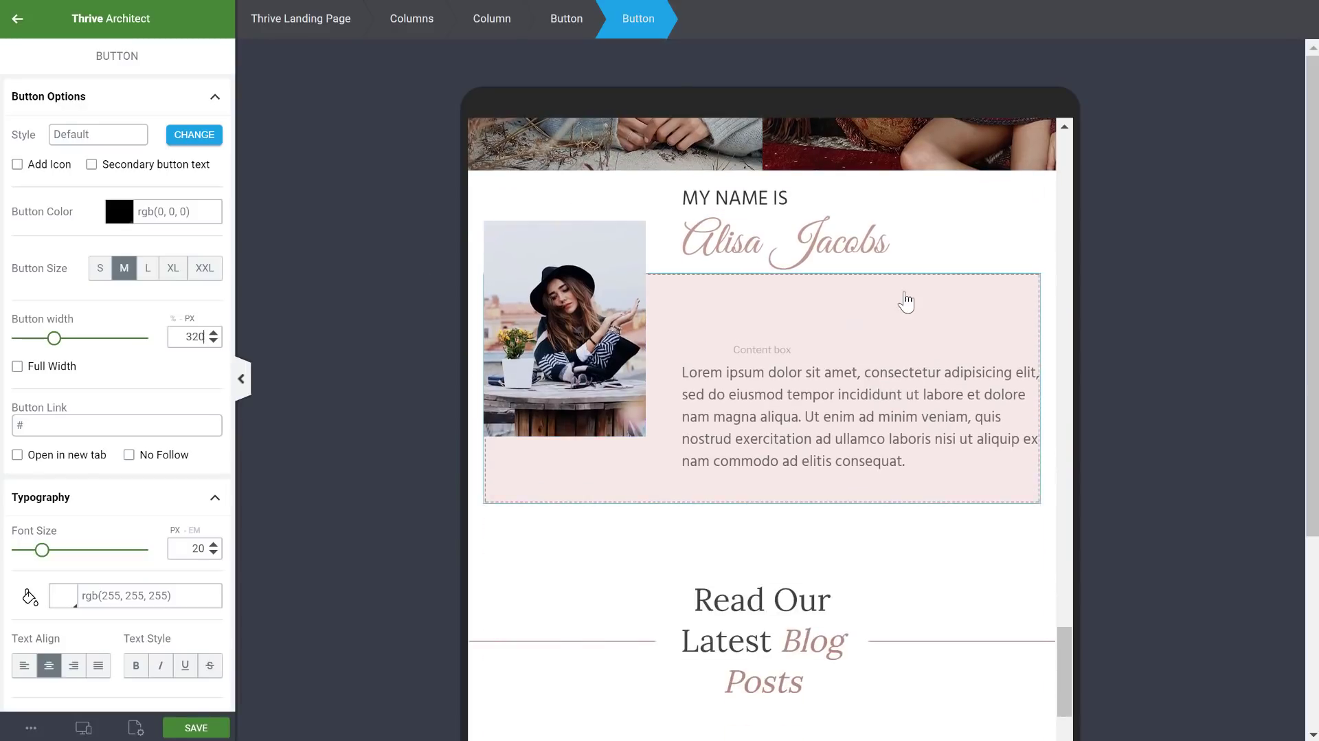
click(639, 190)
mouse_move(83, 727)
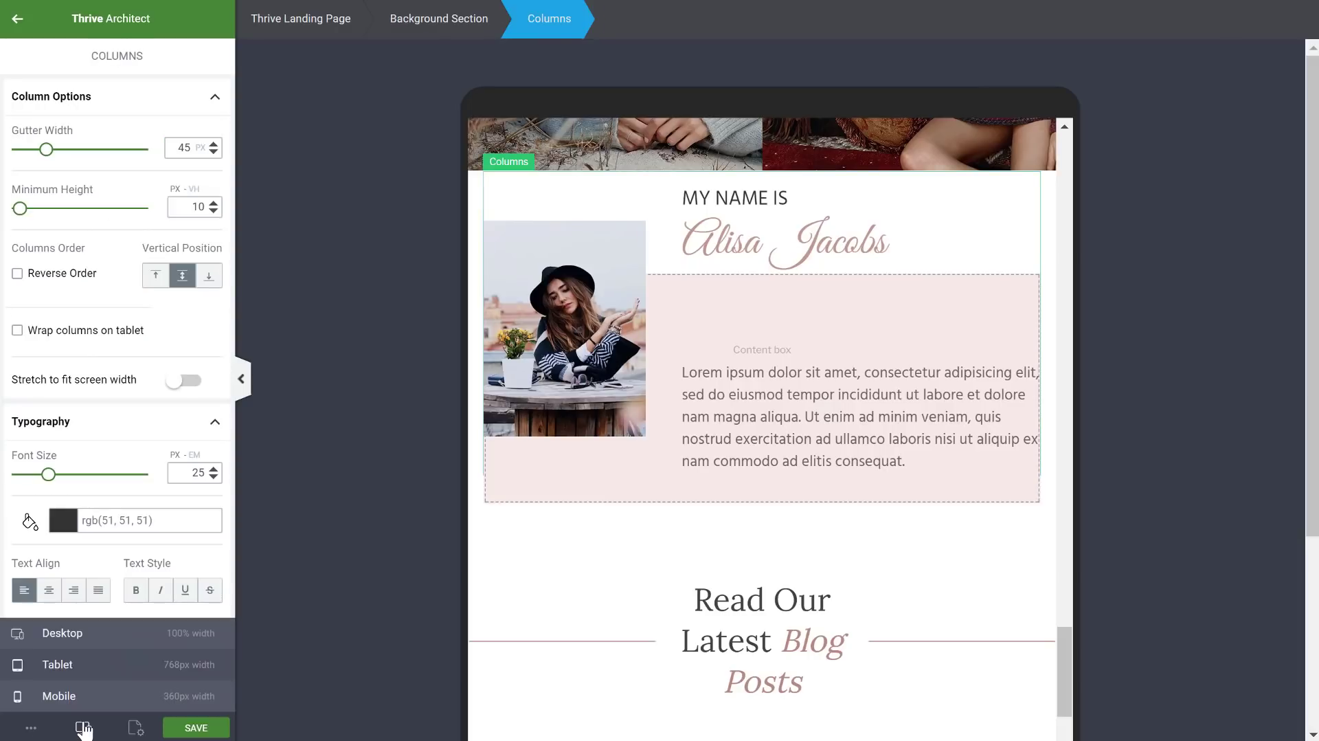
click(63, 645)
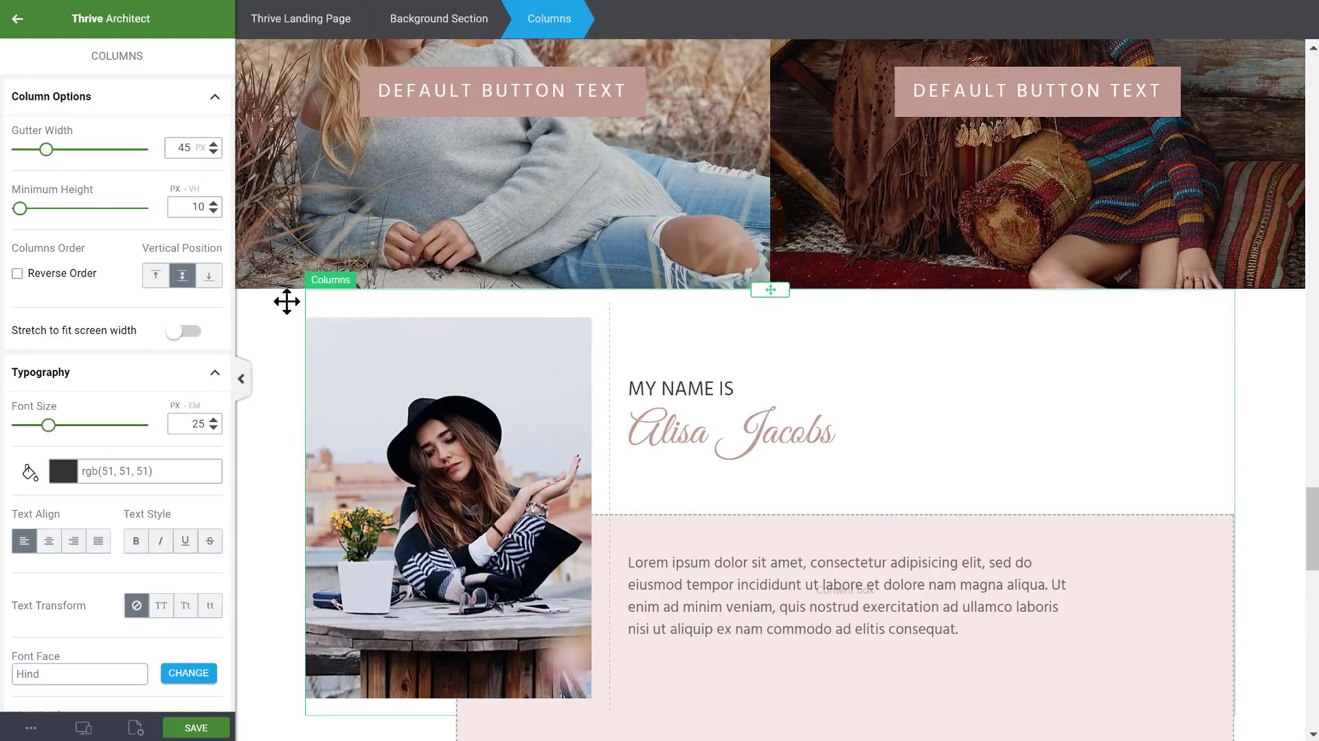
click(1275, 334)
scroll(165, 523, down, 4)
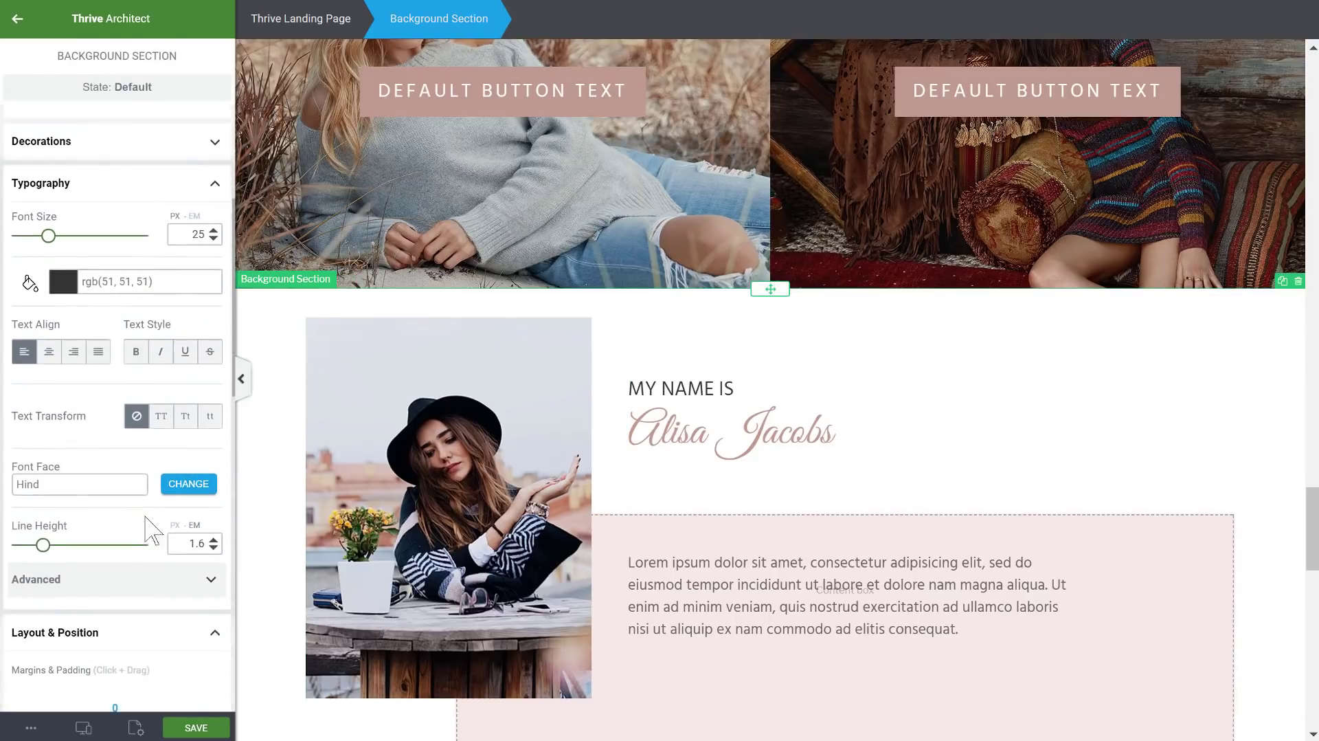
click(90, 182)
scroll(120, 547, down, 3)
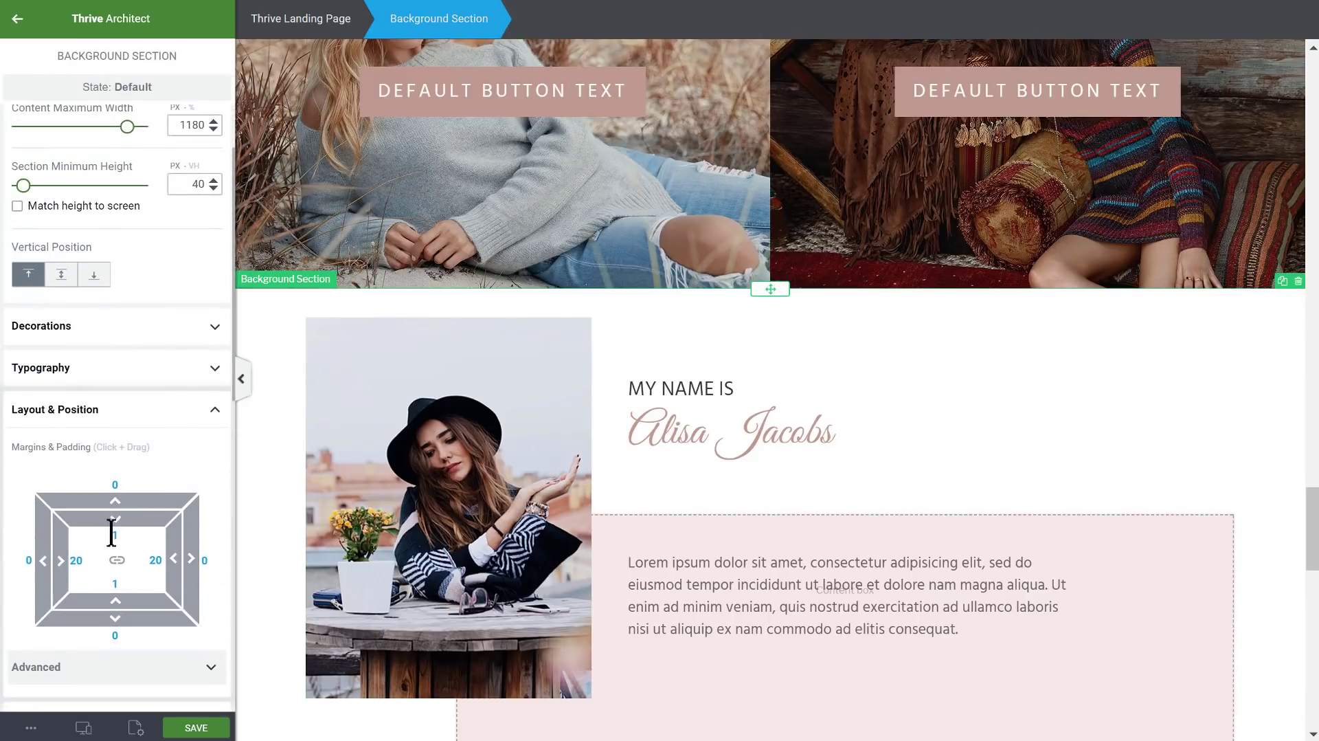
text(70)
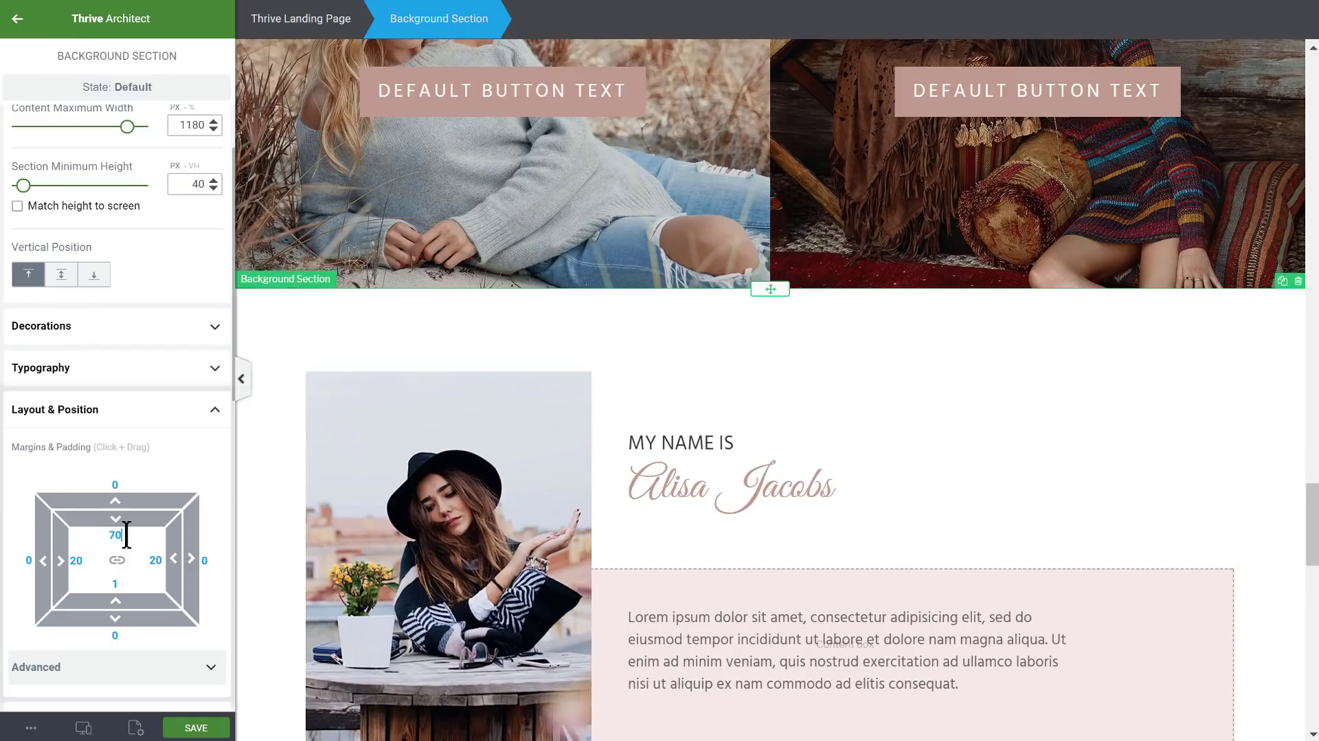
- Check the "My name is" section in the tablet view and inspect the layout settings of its biography paragraph
mouse_move(83, 728)
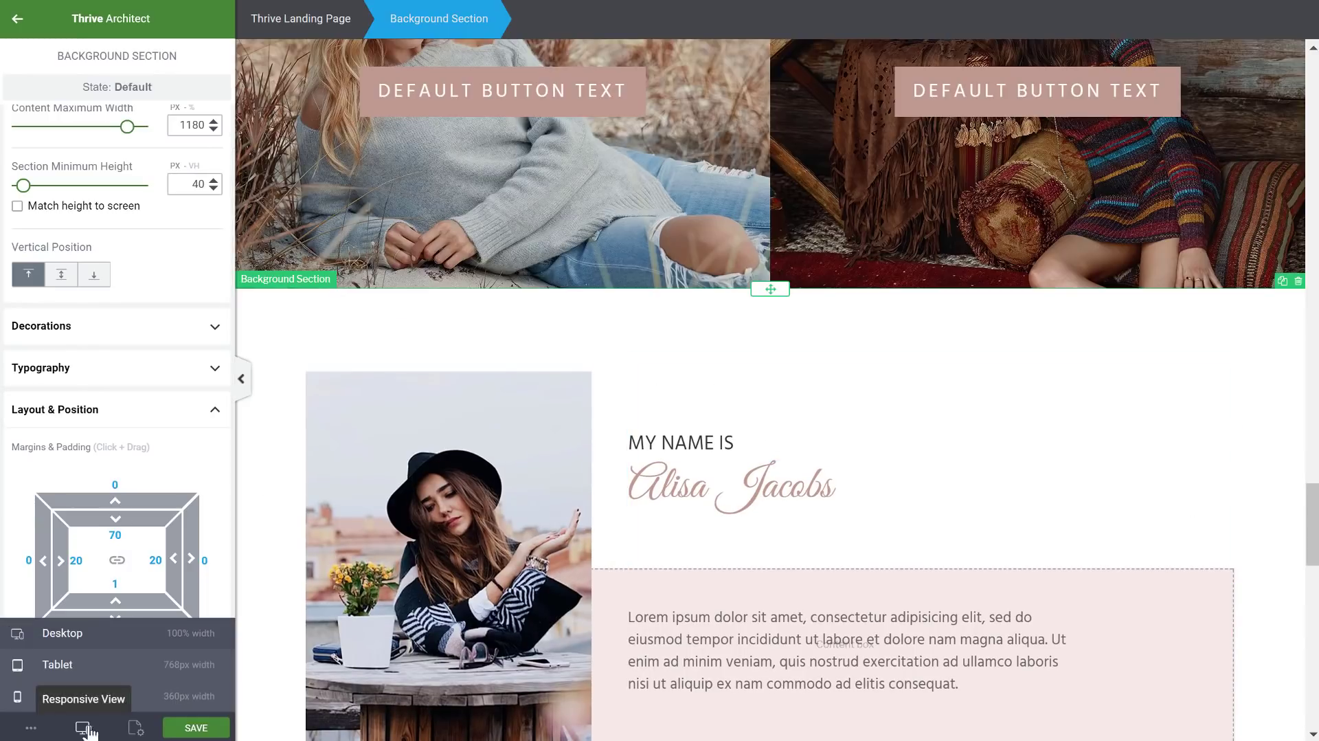
click(69, 666)
scroll(805, 321, down, 4)
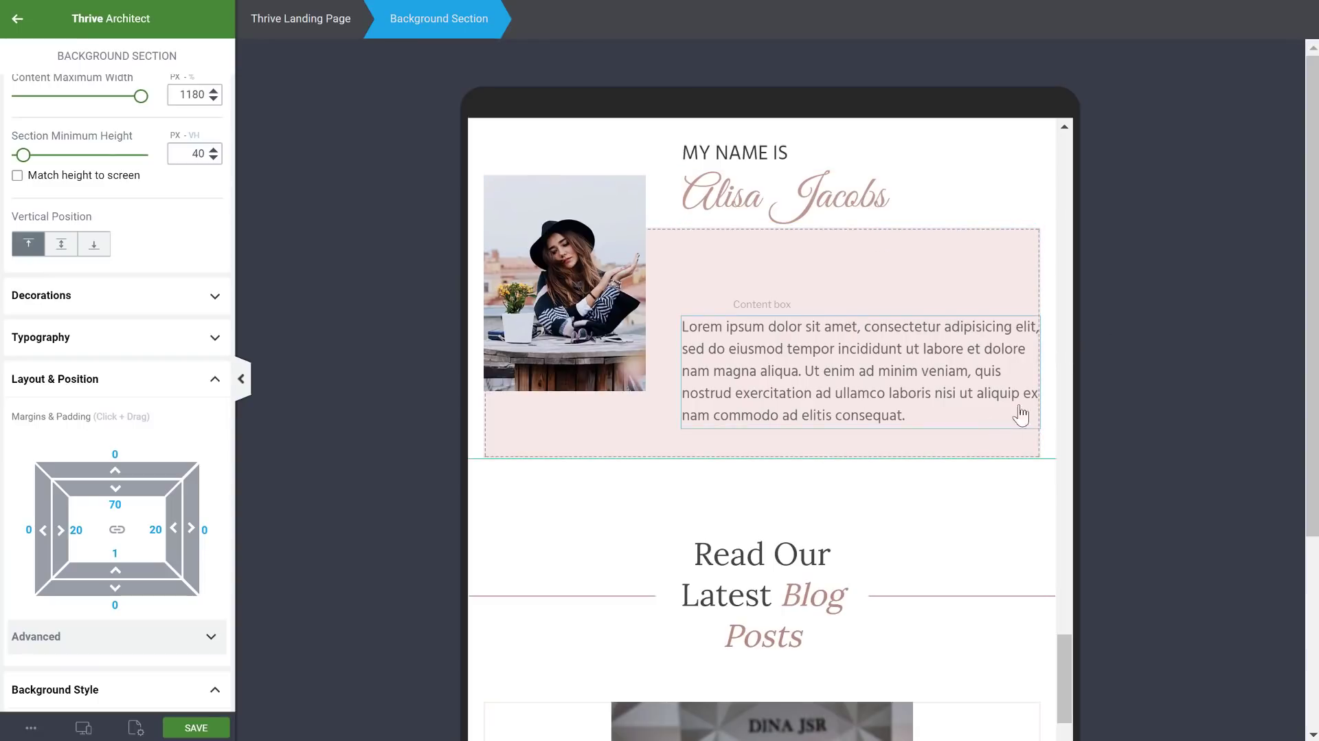
click(1003, 352)
scroll(188, 477, down, 5)
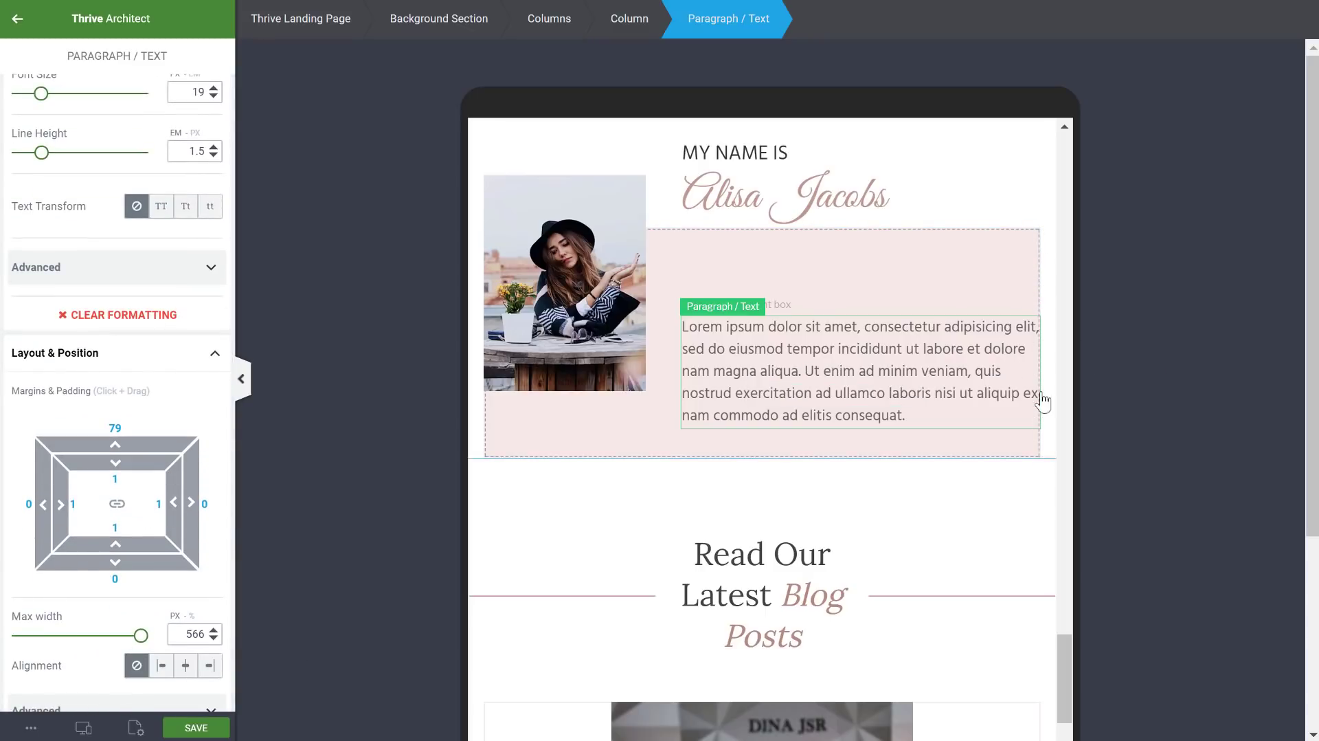
- Back in the desktop view, set the right padding of the biography paragraph to 20
click(82, 727)
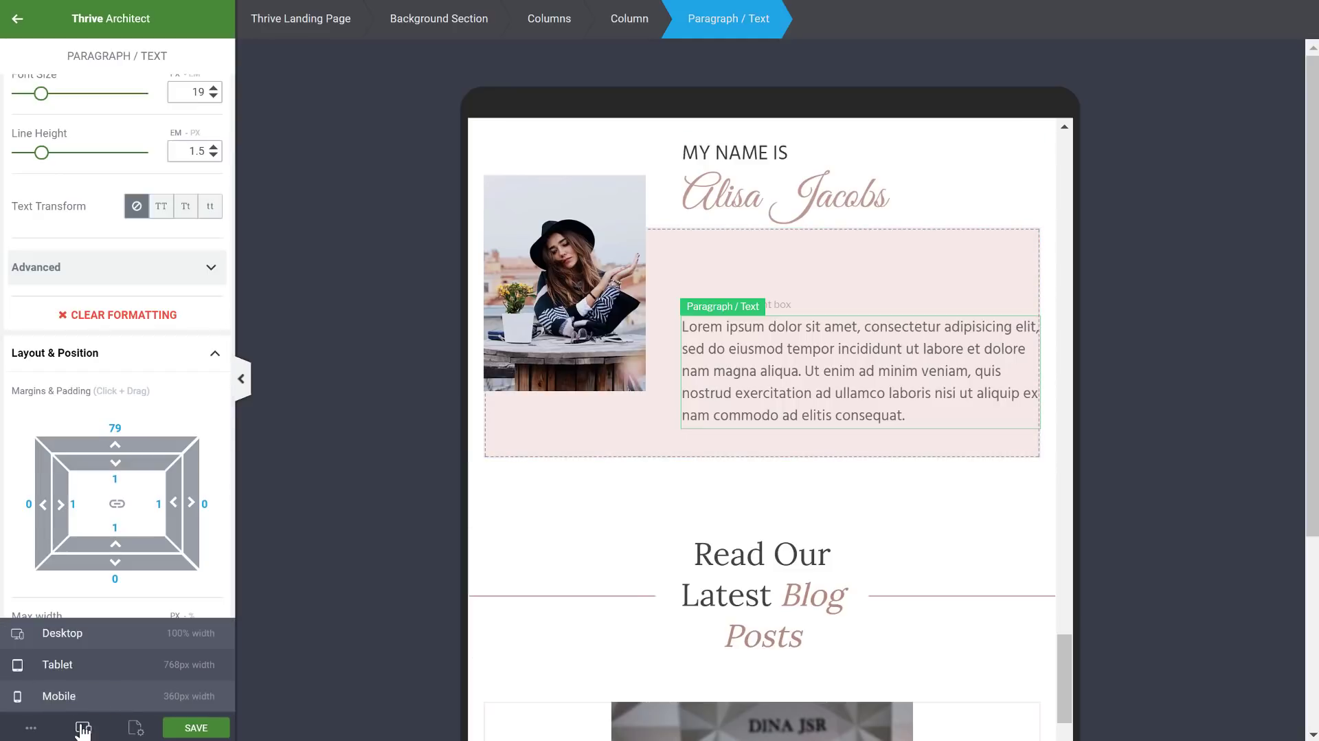
click(76, 639)
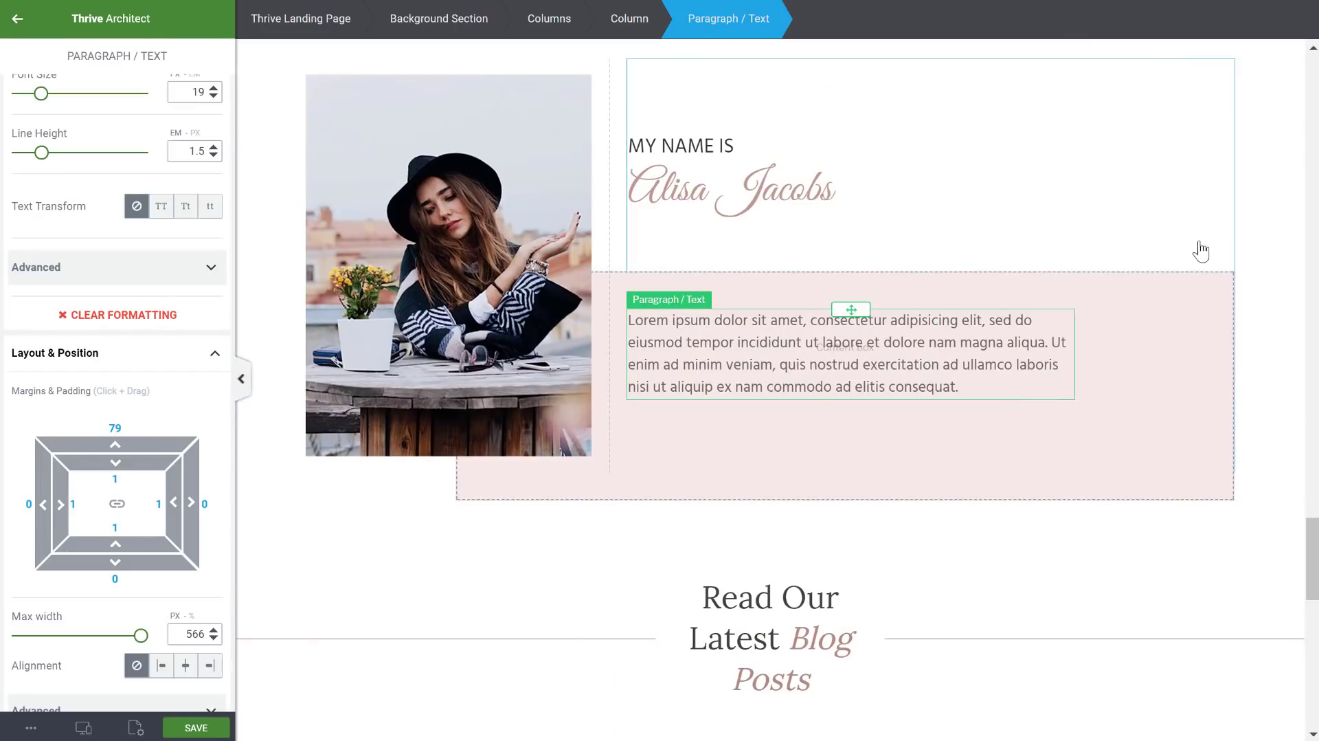
click(996, 365)
click(167, 509)
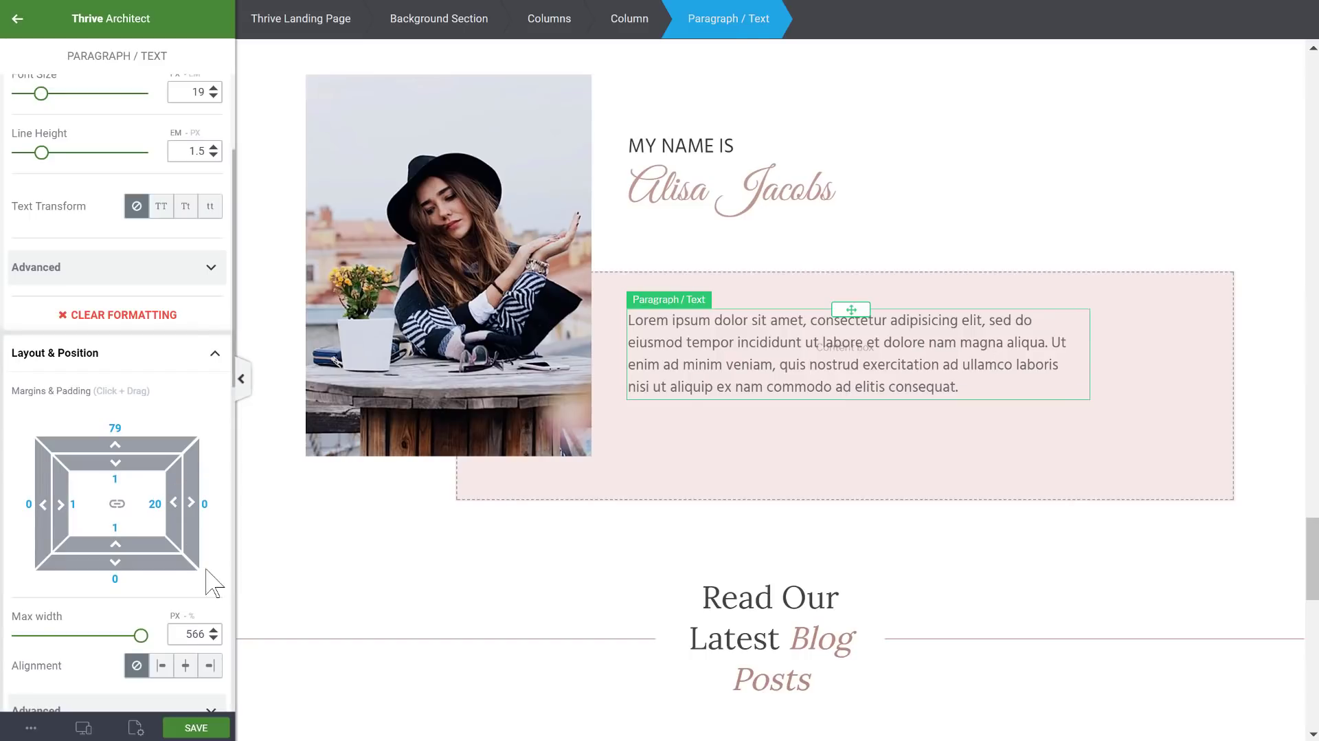
- Return to the tablet view and examine the biography paragraph's spacing and the blog post cards below it
click(83, 727)
click(86, 668)
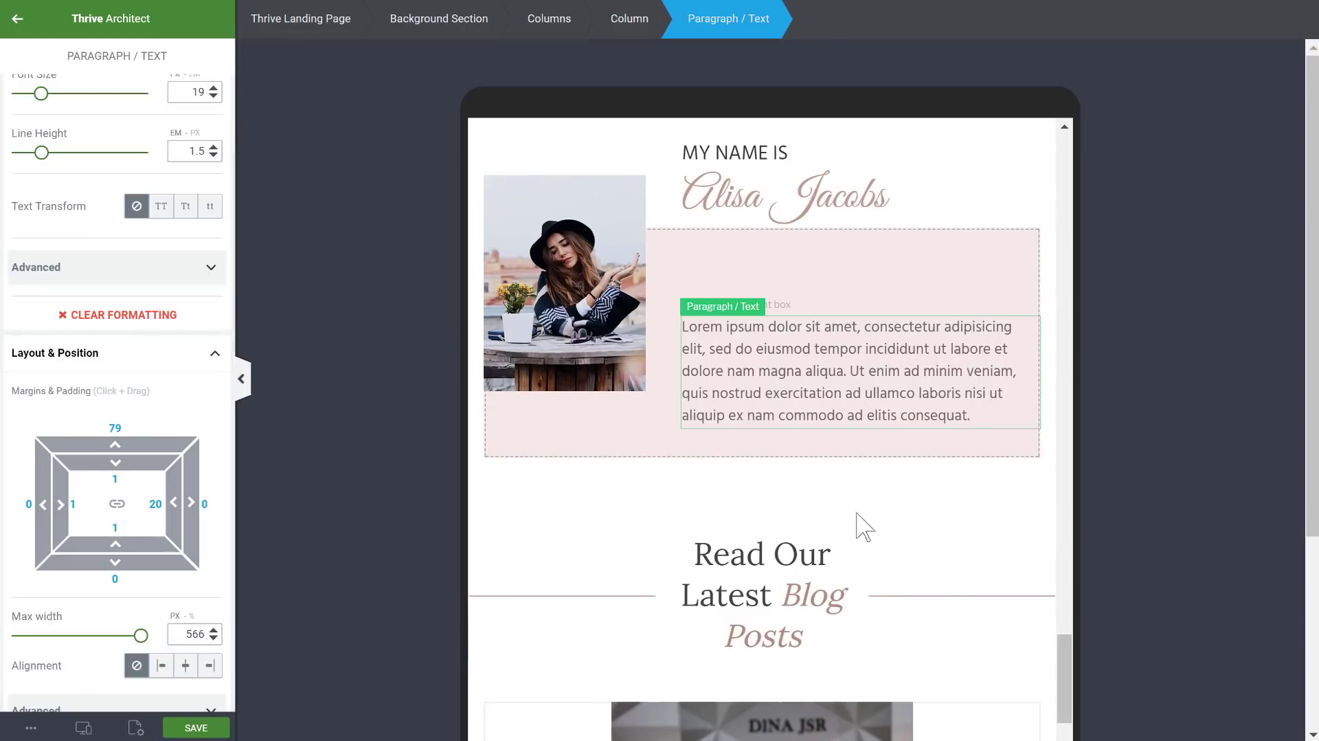
scroll(711, 238, down, 2)
scroll(711, 238, down, 8)
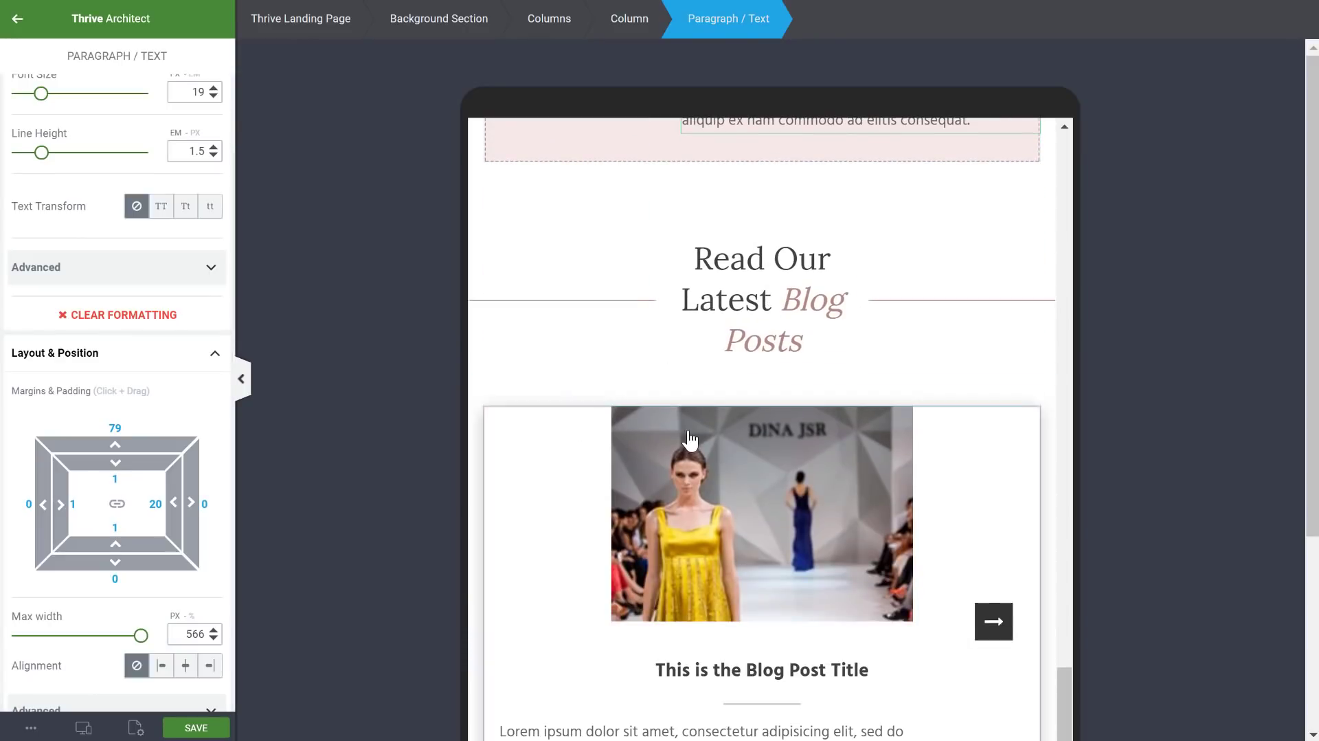
scroll(778, 328, down, 8)
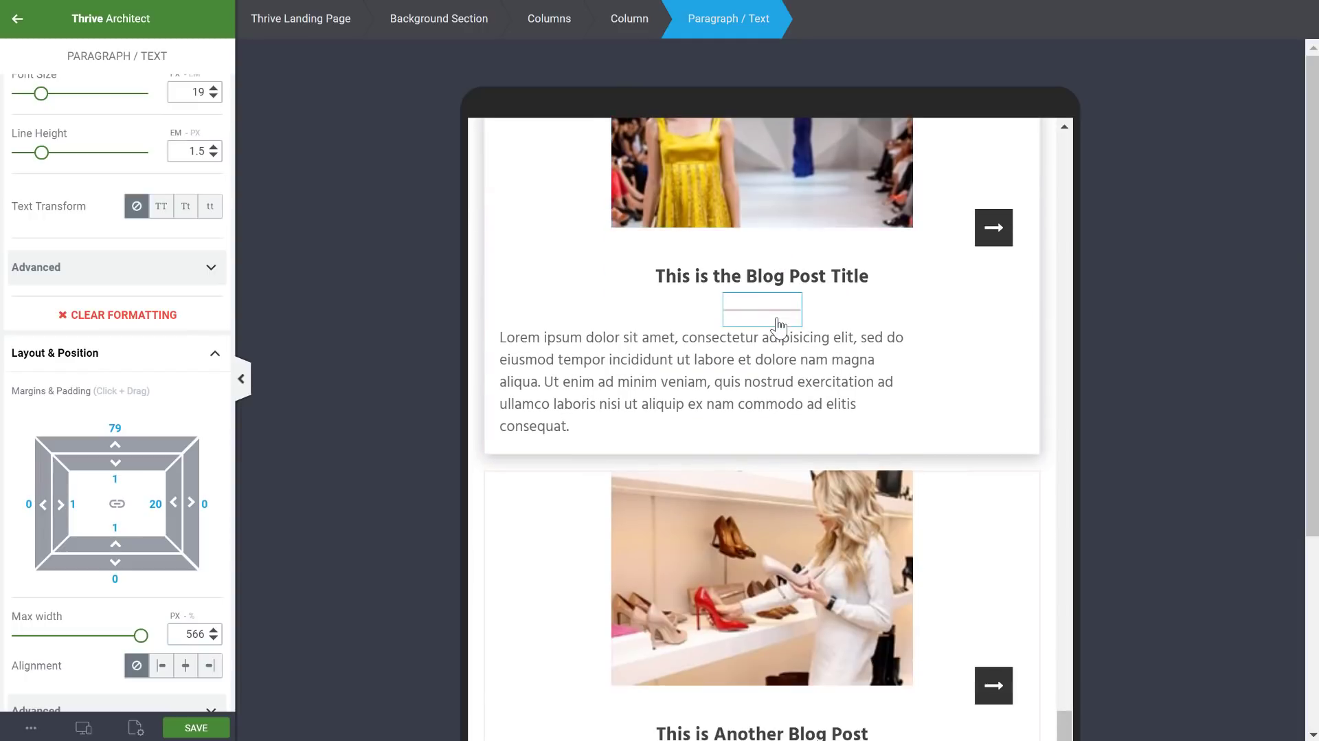
scroll(844, 320, down, 10)
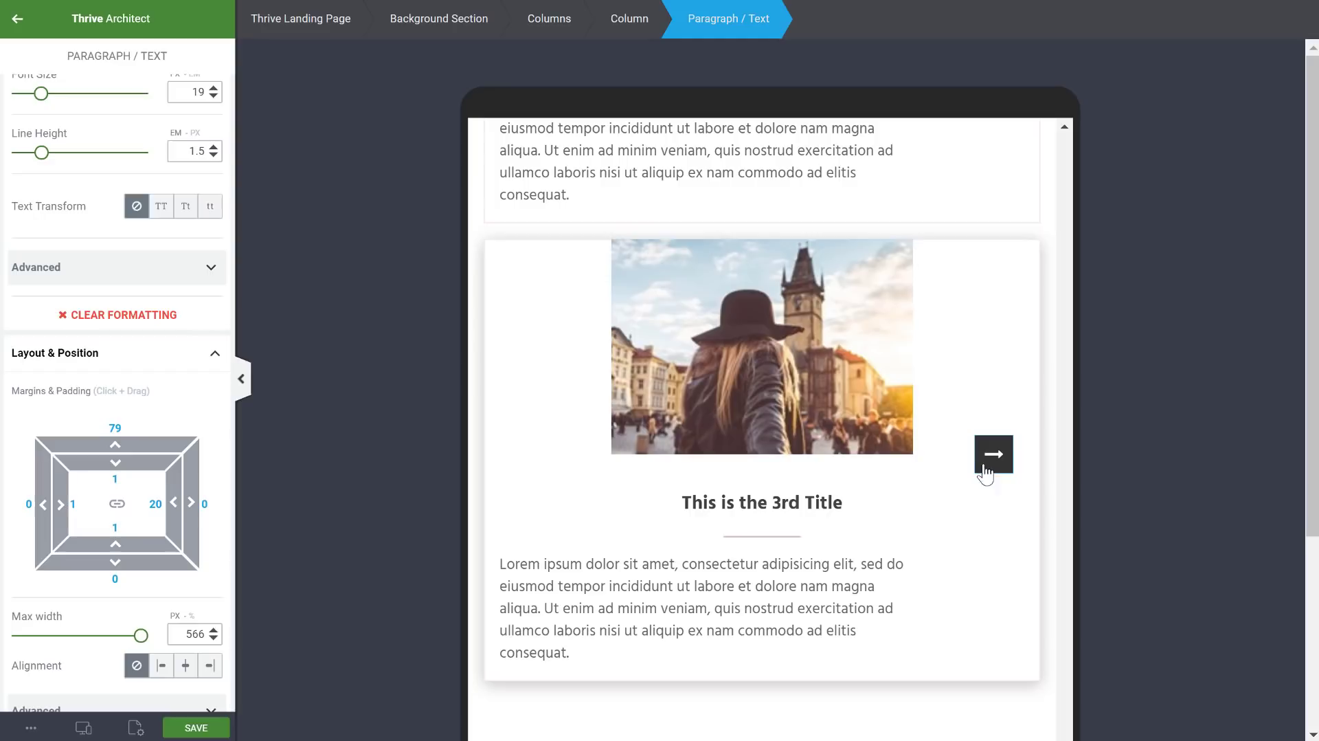
- In the tablet view, set the first blog post card's content maximum width to 383 px and center the card
scroll(603, 459, up, 15)
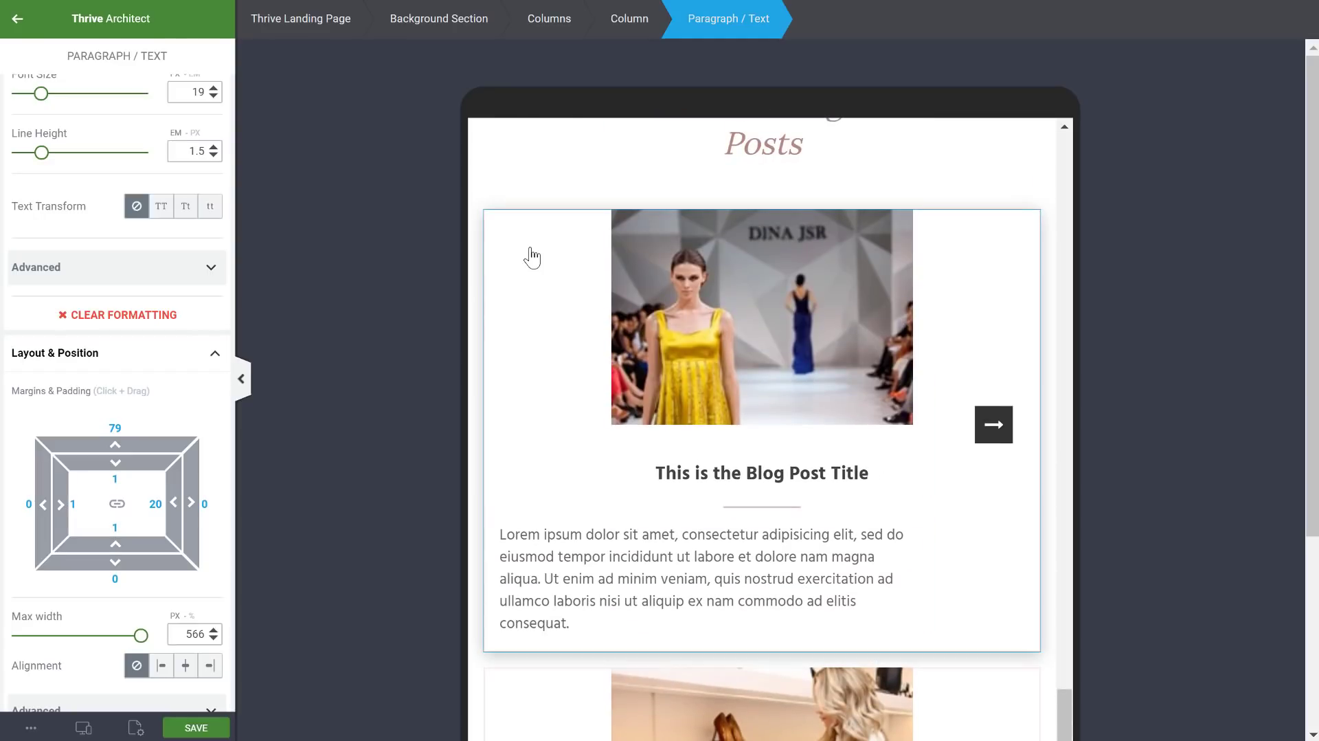
click(719, 237)
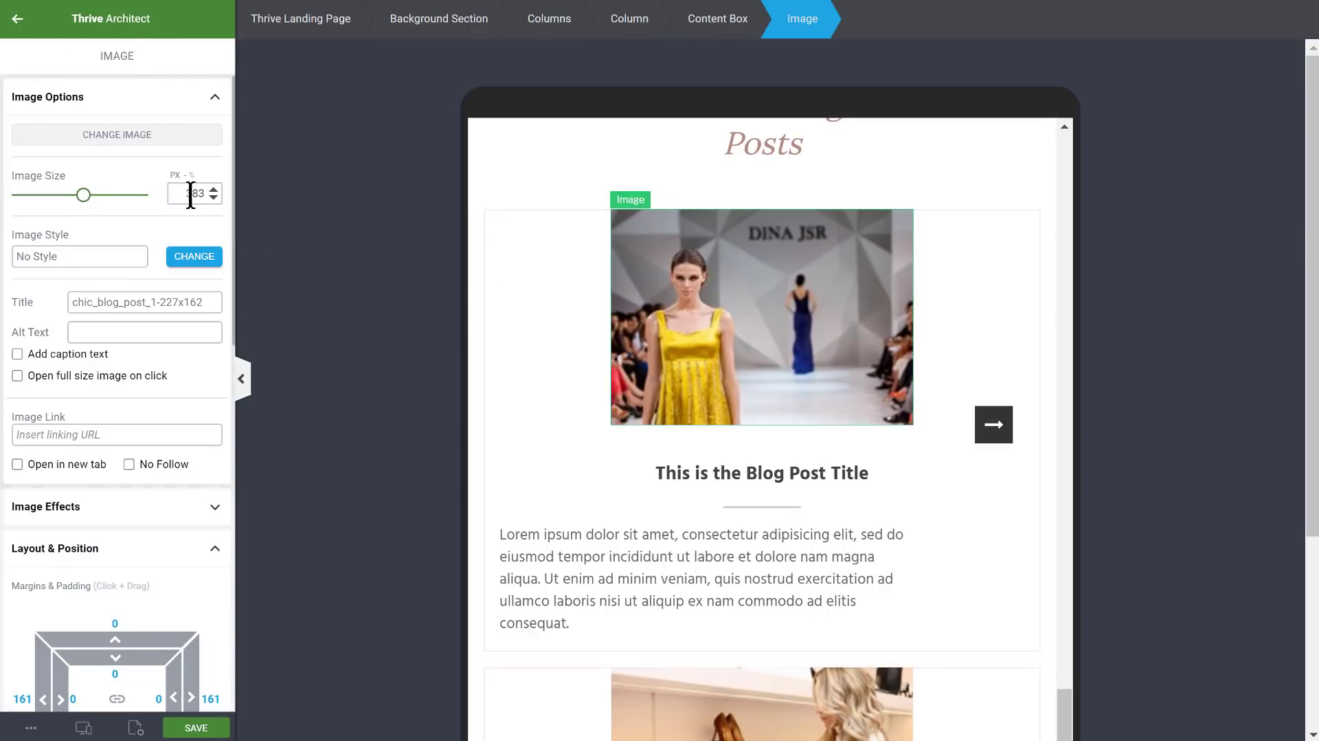
click(546, 240)
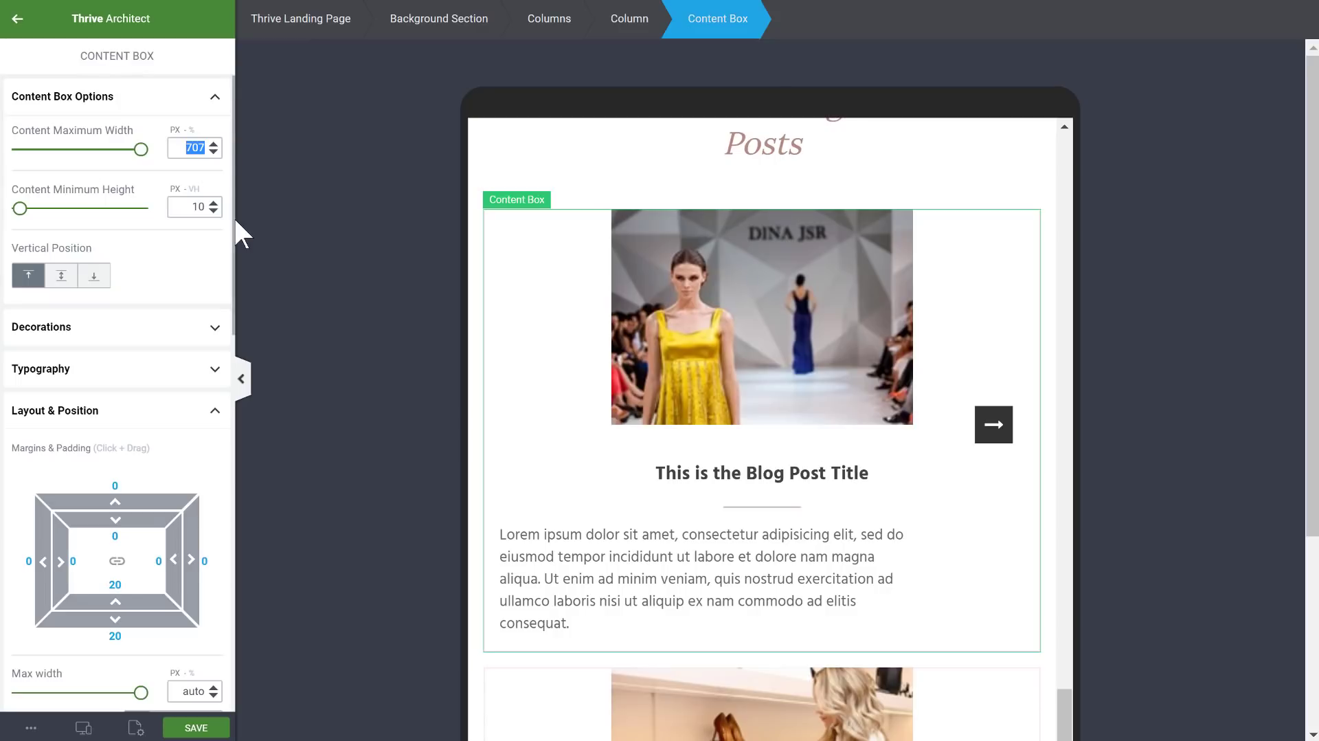
text(383)
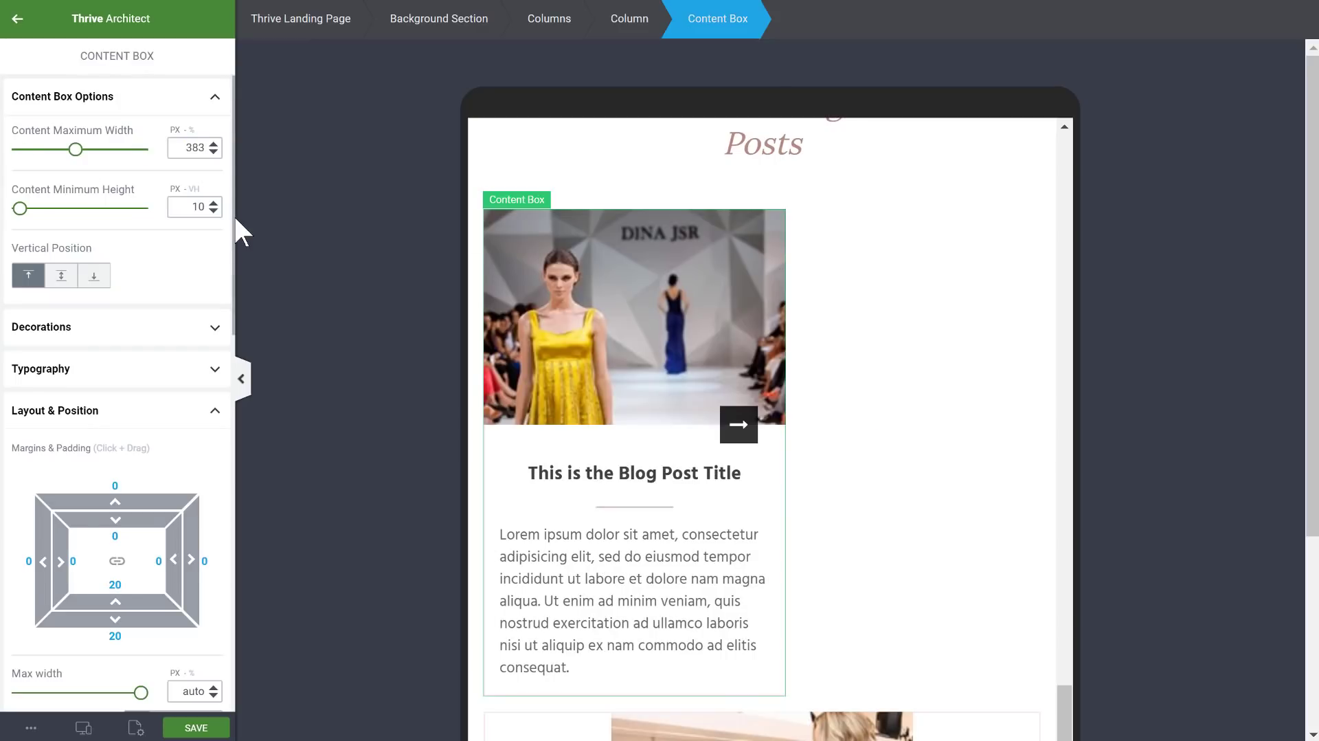
scroll(93, 273, down, 5)
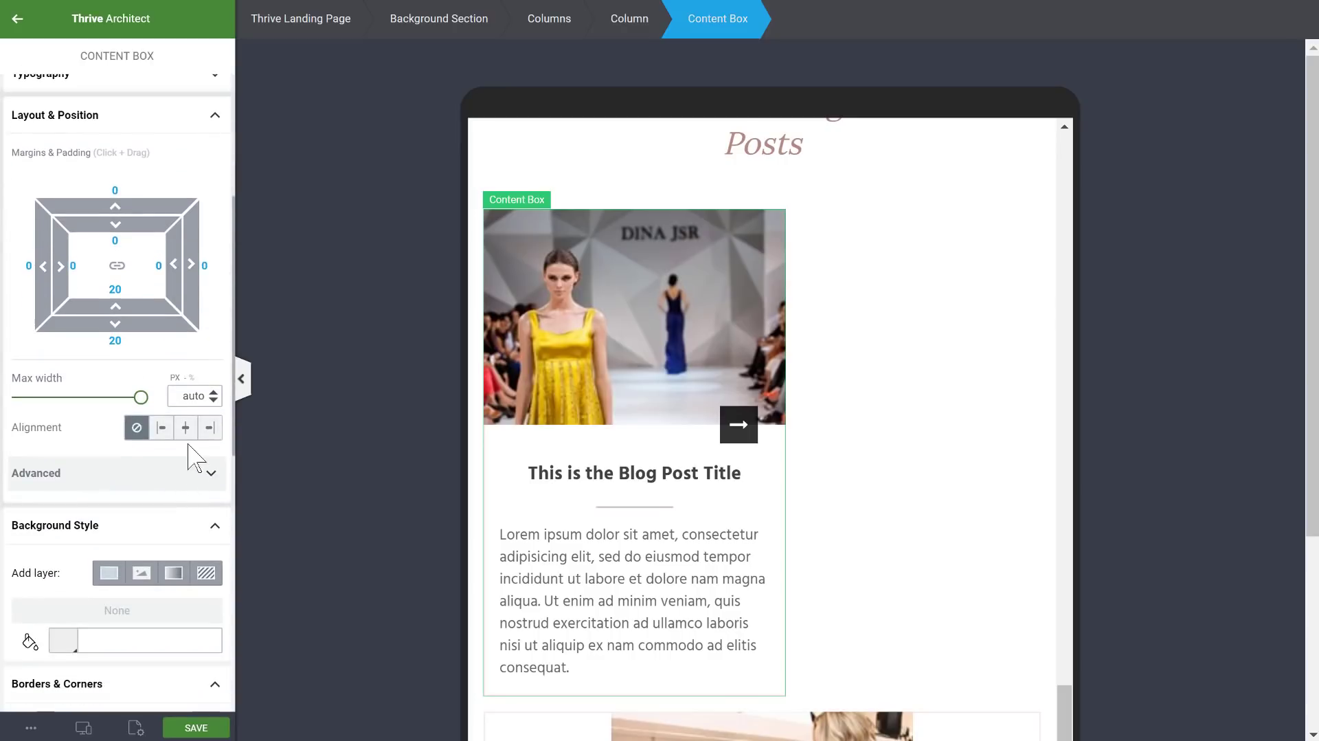
click(186, 429)
- Give the "This is Another Blog Post" card a content maximum width of 383 px and center it in the tablet view
scroll(553, 369, down, 4)
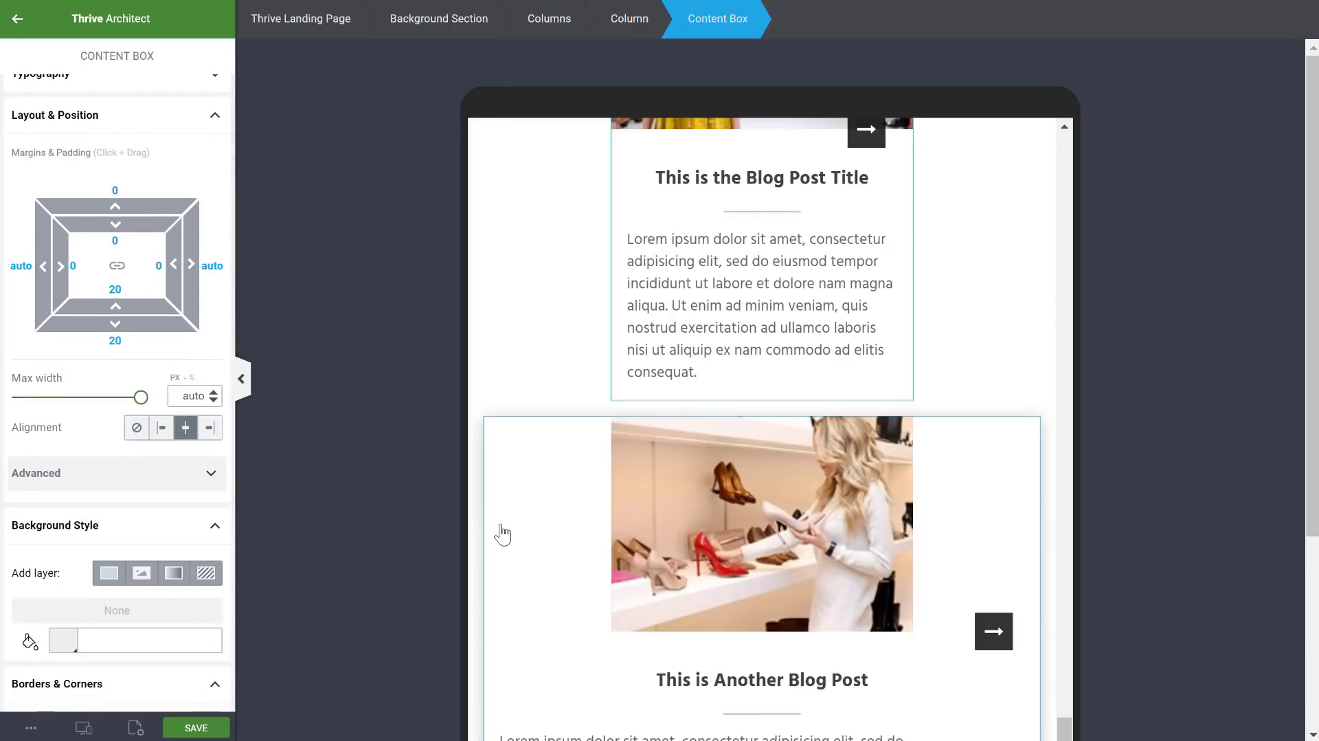
click(524, 501)
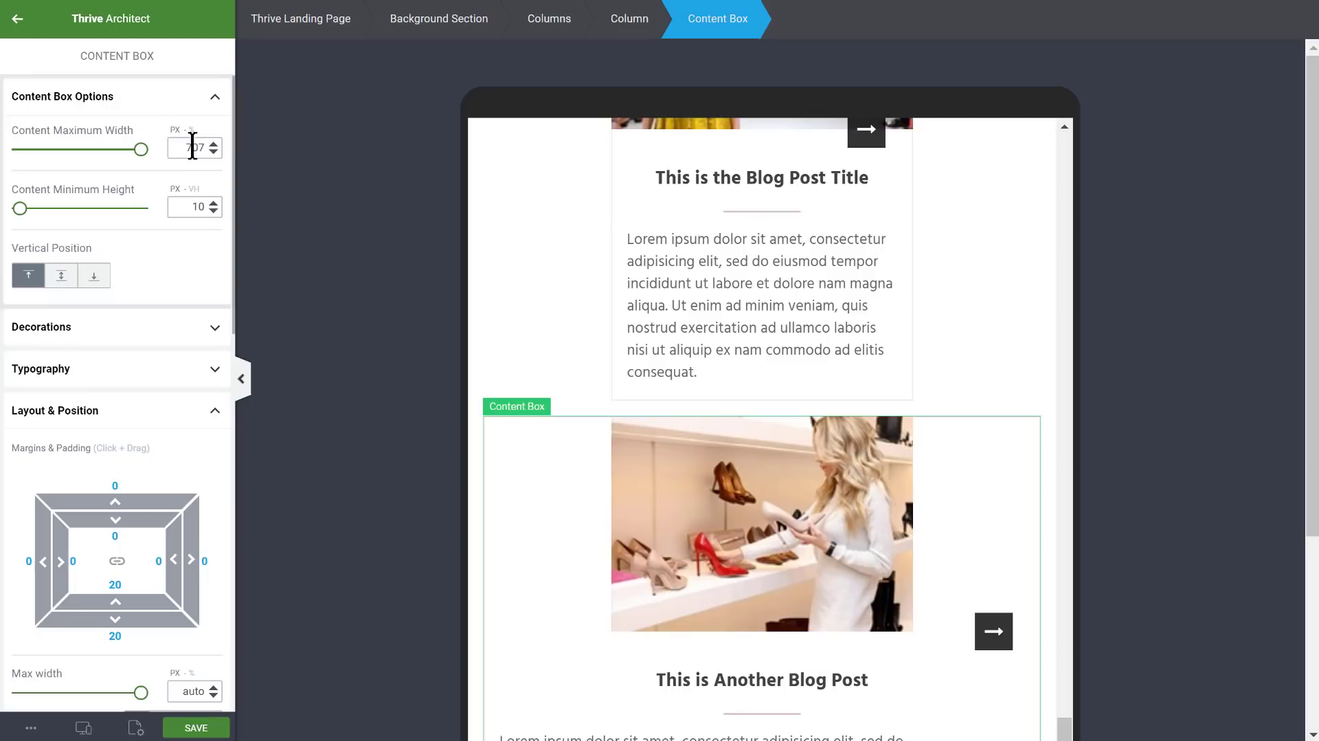
text(350)
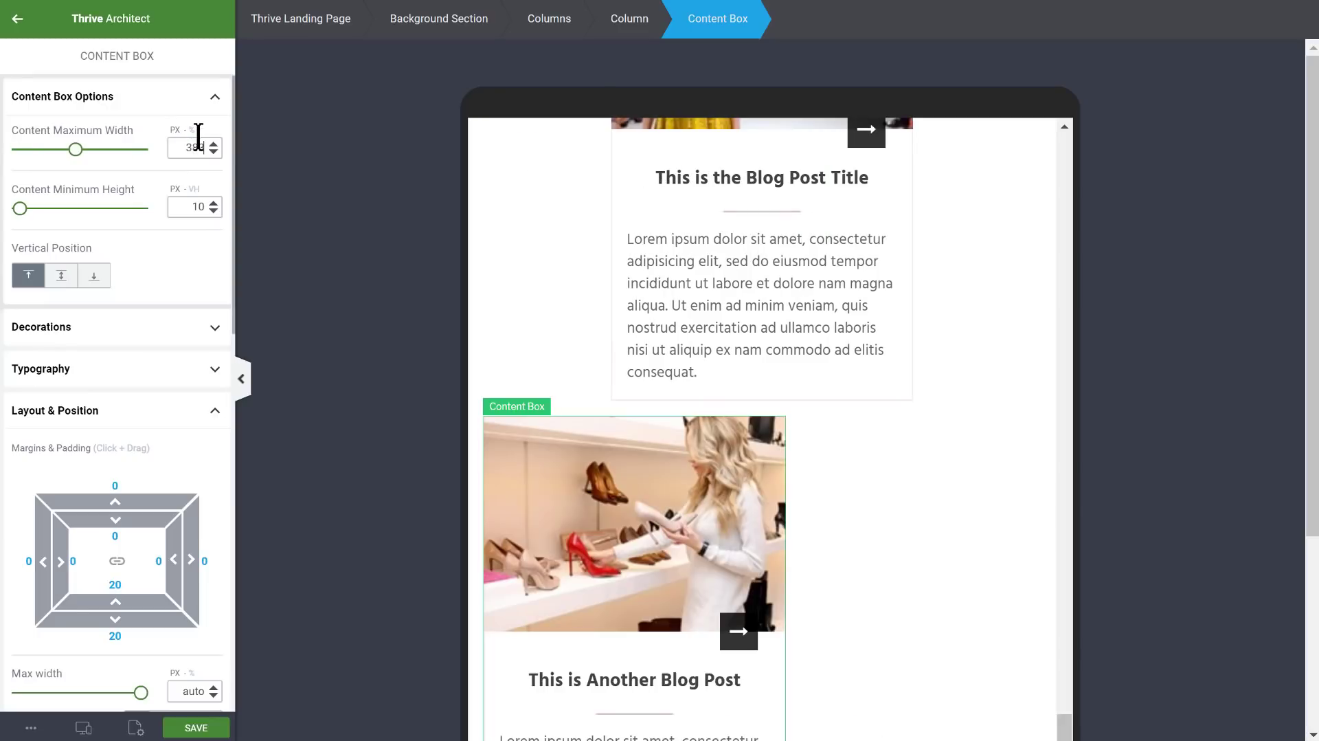
scroll(180, 611, down, 3)
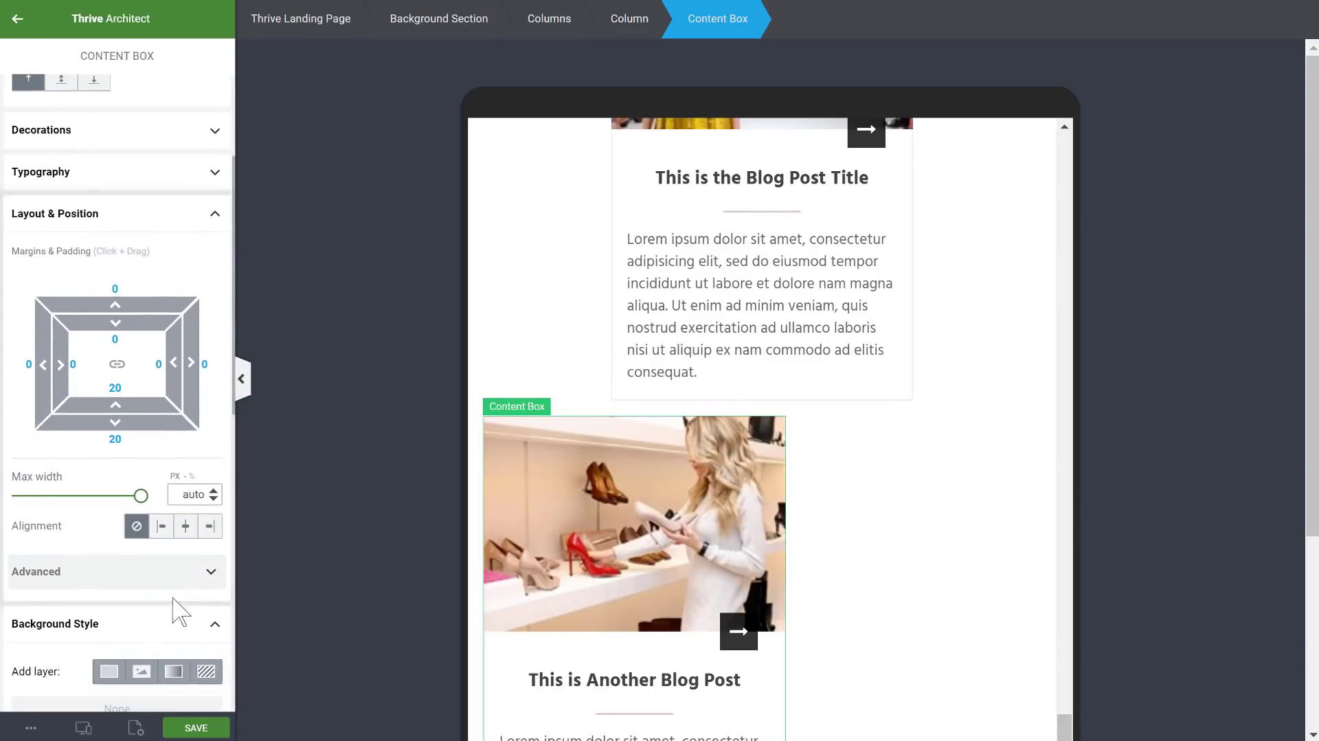
click(187, 527)
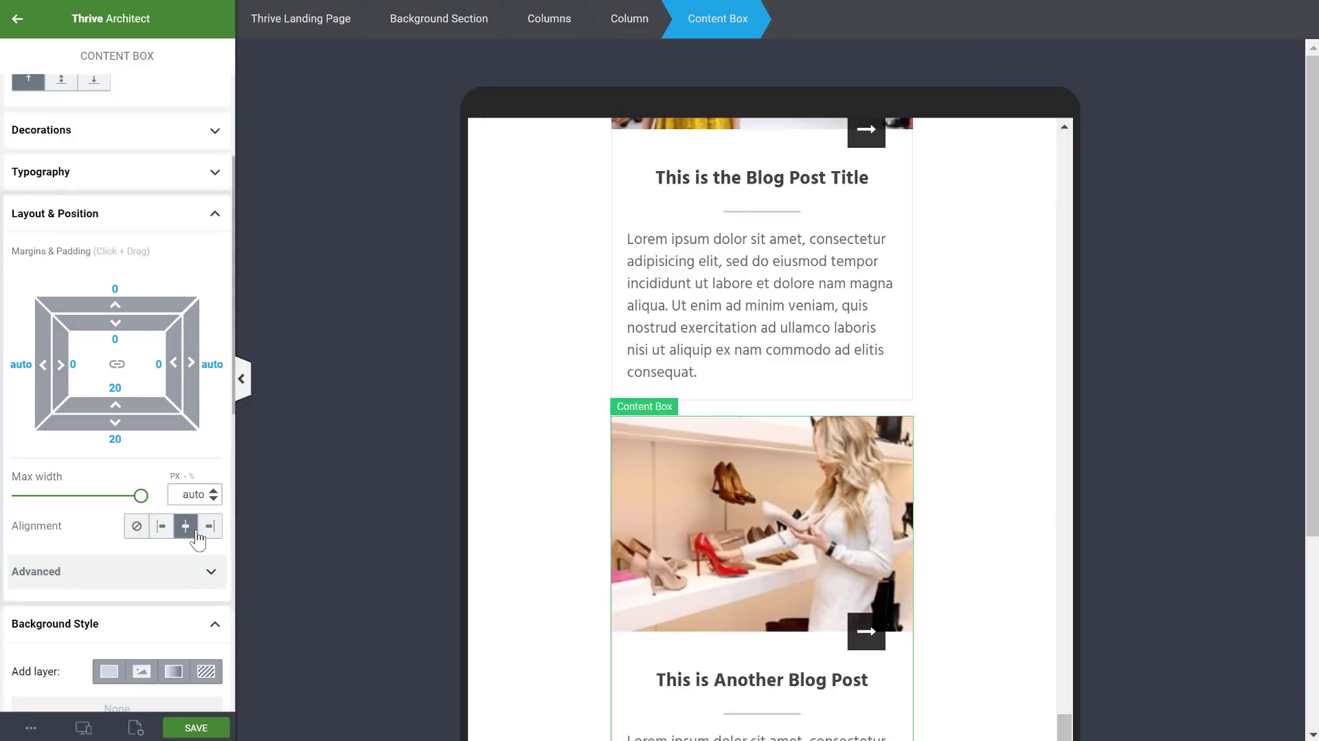
- Back in the desktop view, set the first blog post card's layout max width to 383 px and center the card
click(83, 728)
click(75, 638)
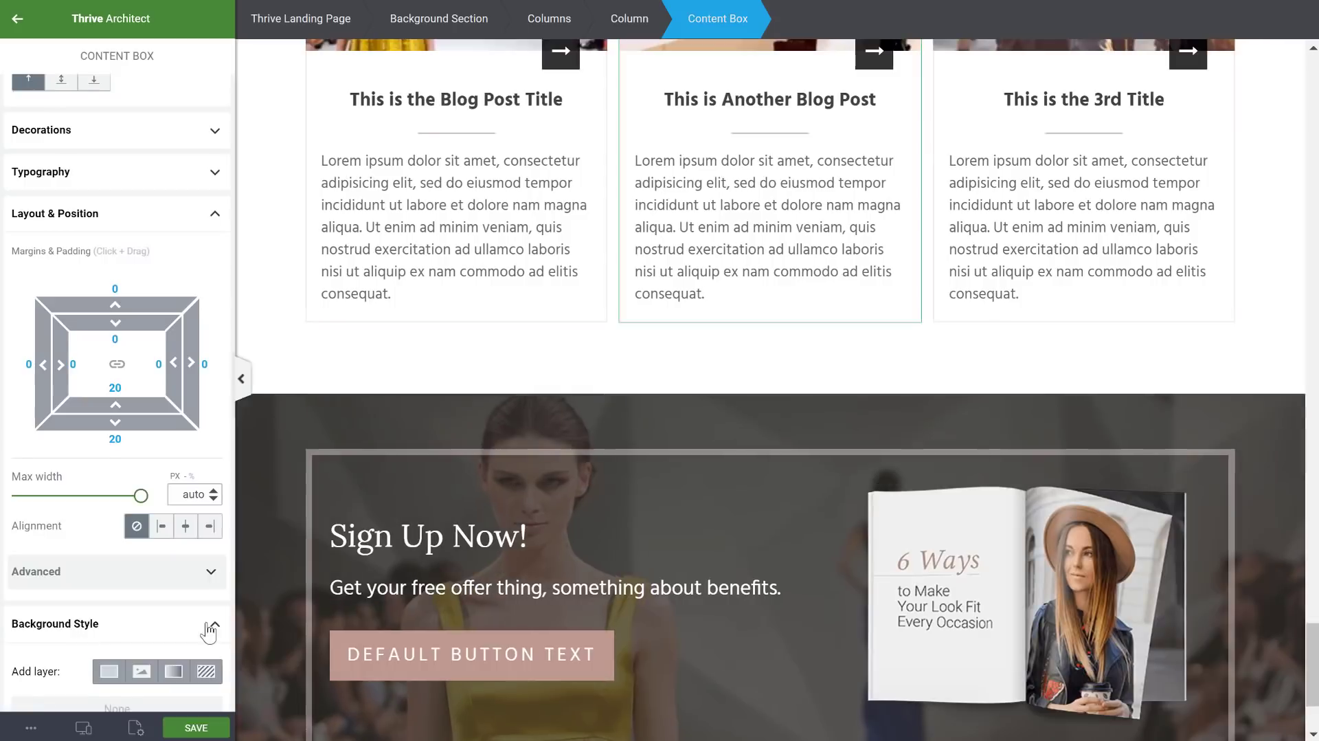
scroll(518, 323, up, 5)
click(356, 333)
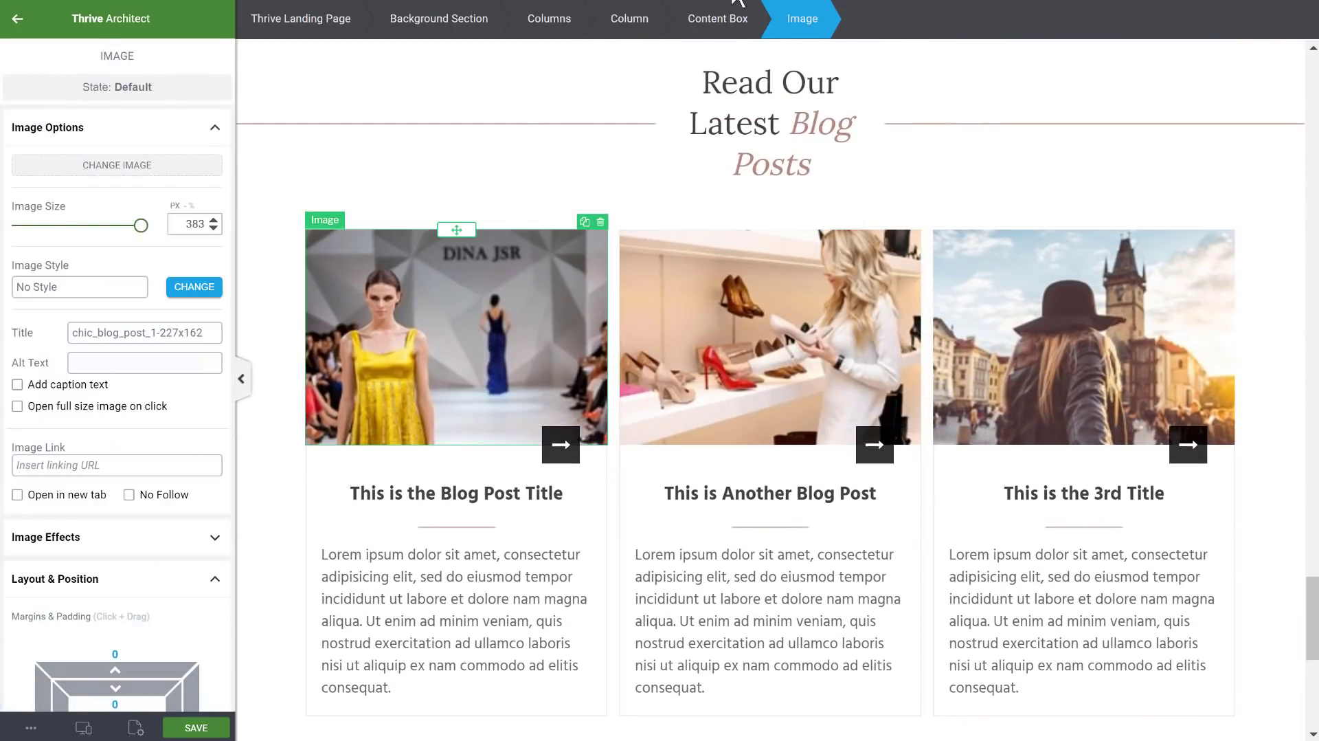
click(677, 21)
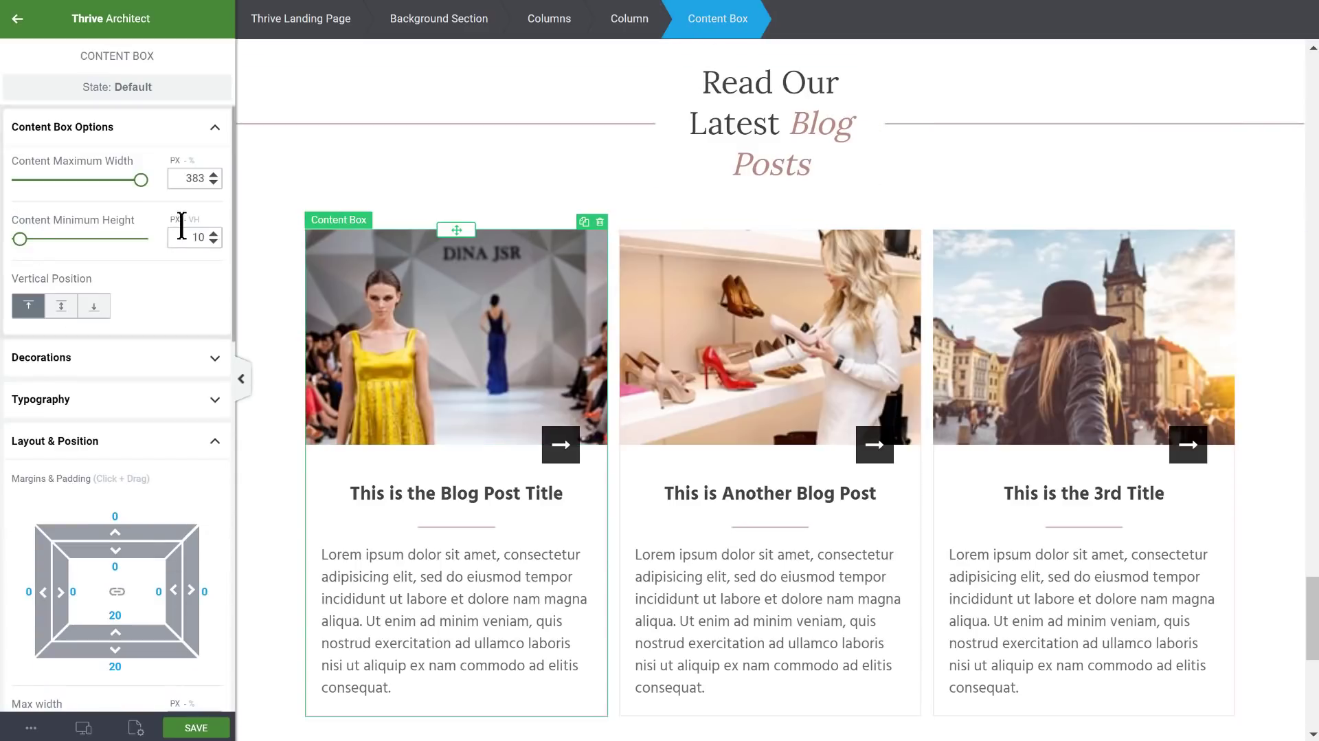
scroll(180, 268, down, 4)
drag(176, 427, 248, 434)
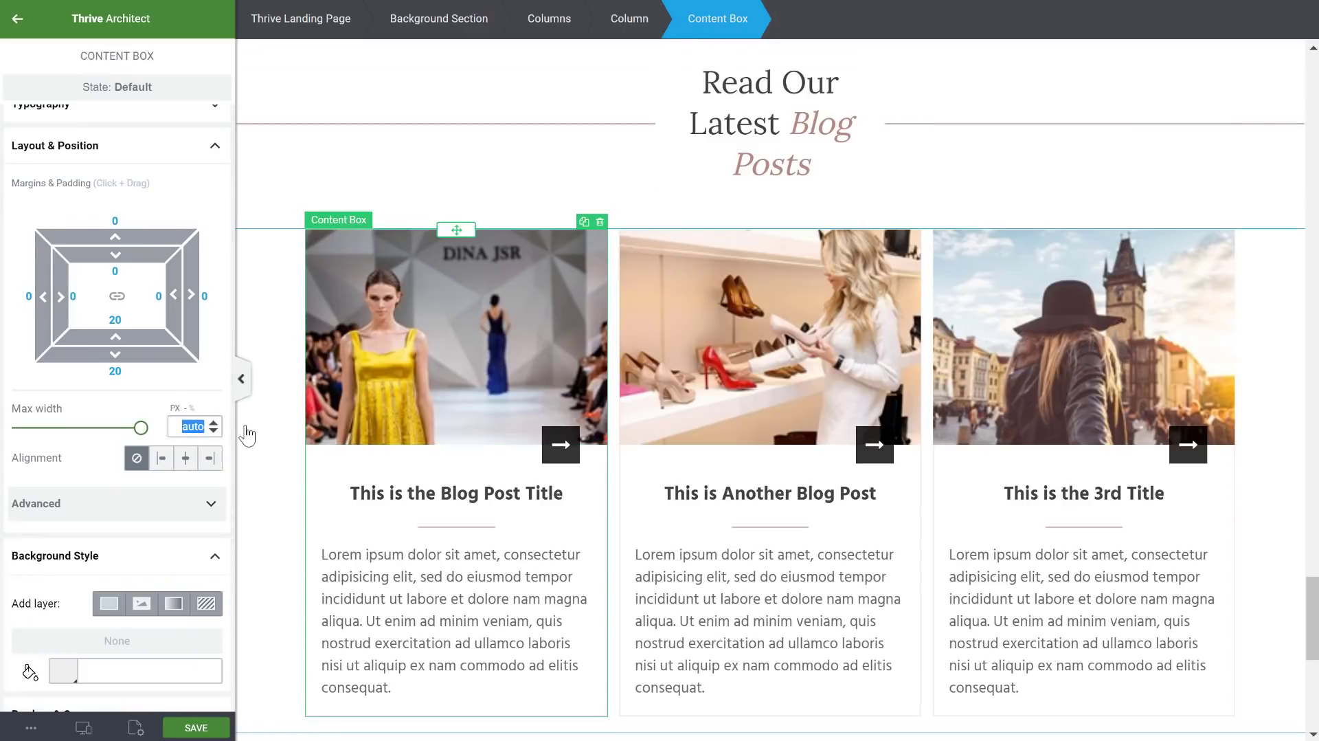
text(383)
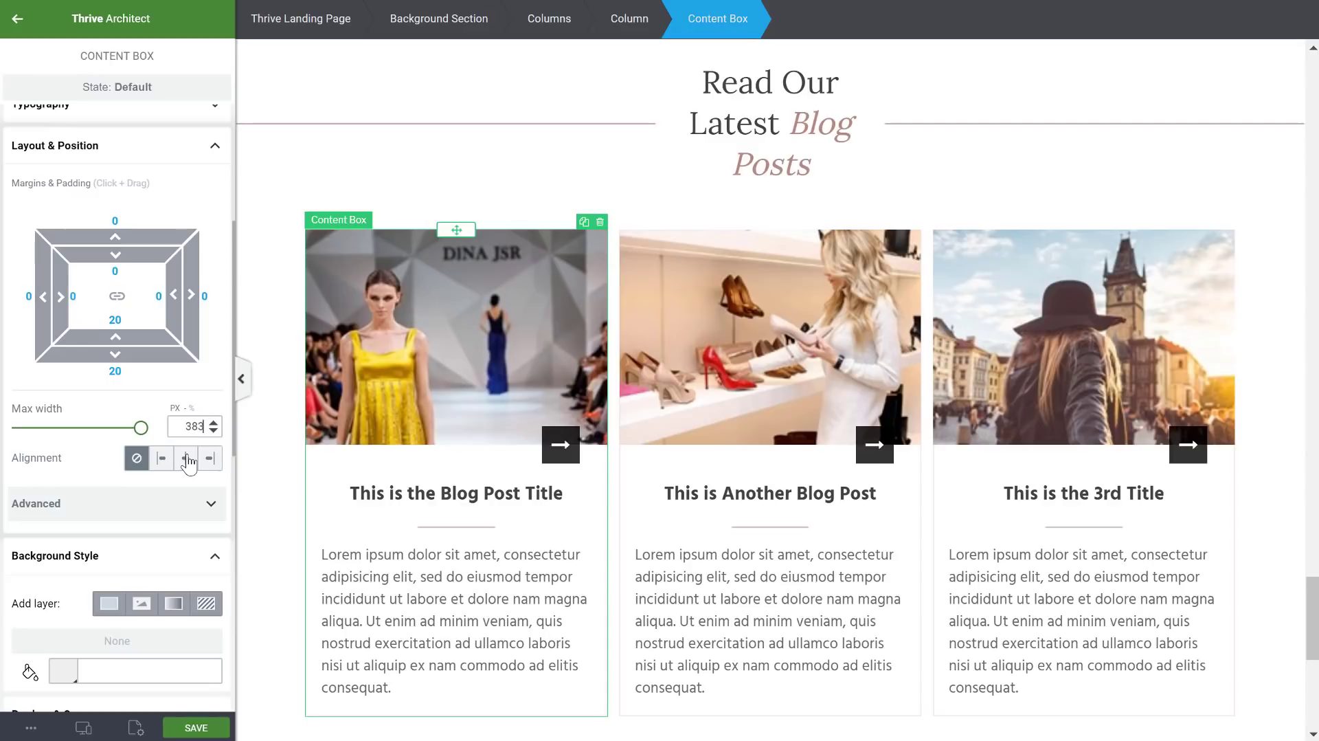
click(186, 458)
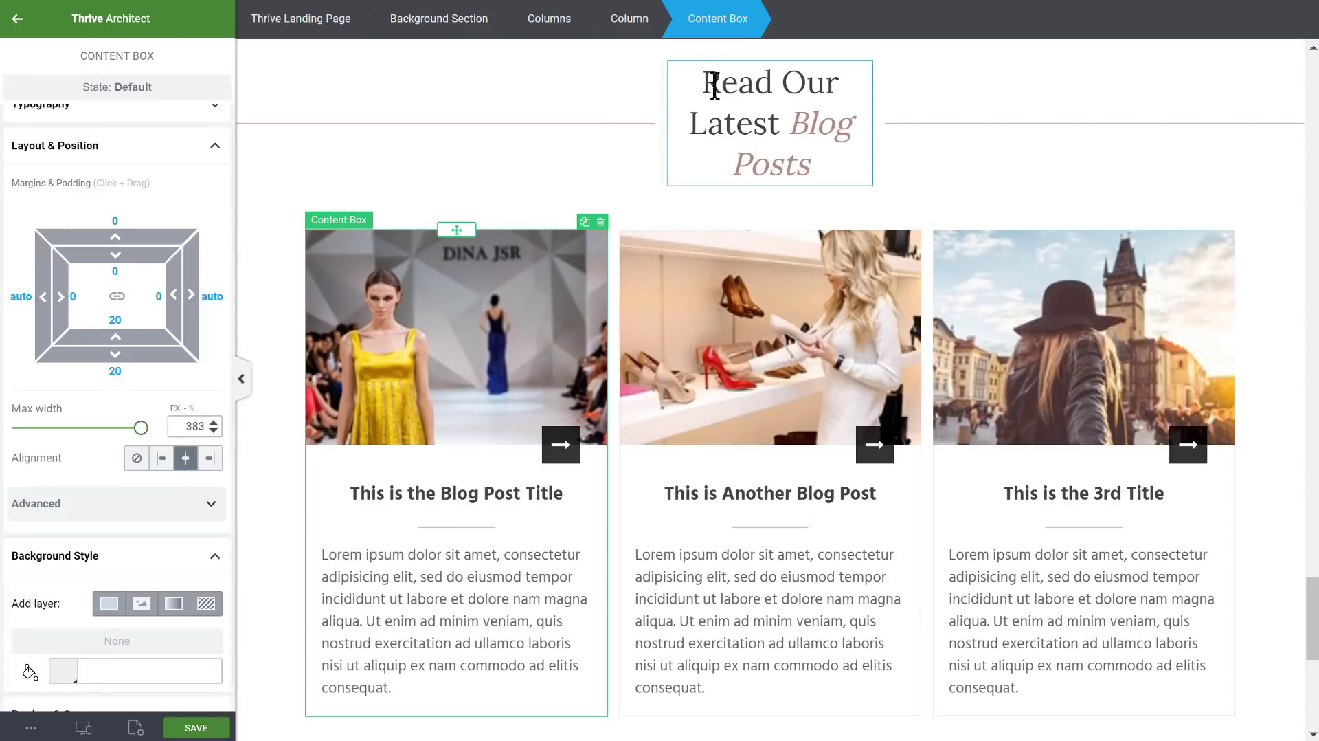
- Set the layout max width of the "This is Another Blog Post" card to 383 px in the desktop view and center it
click(673, 467)
scroll(103, 447, down, 5)
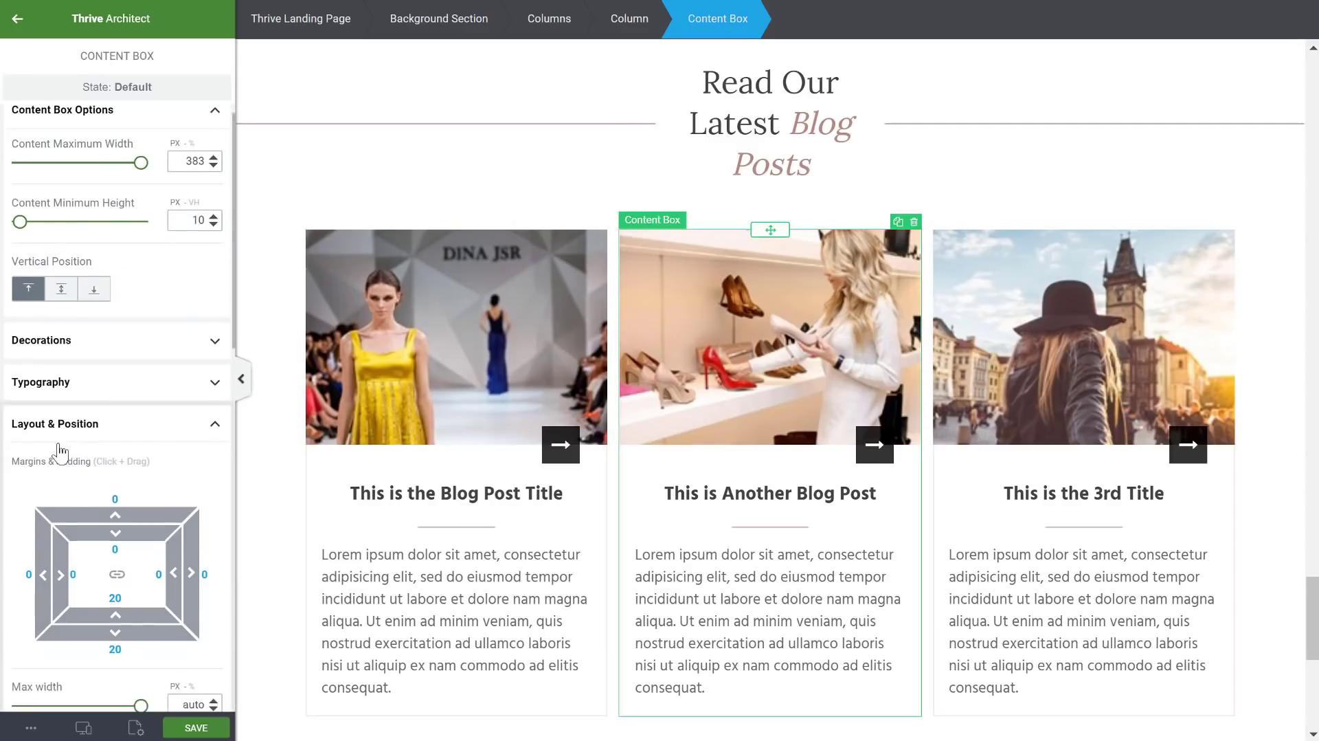
text(383)
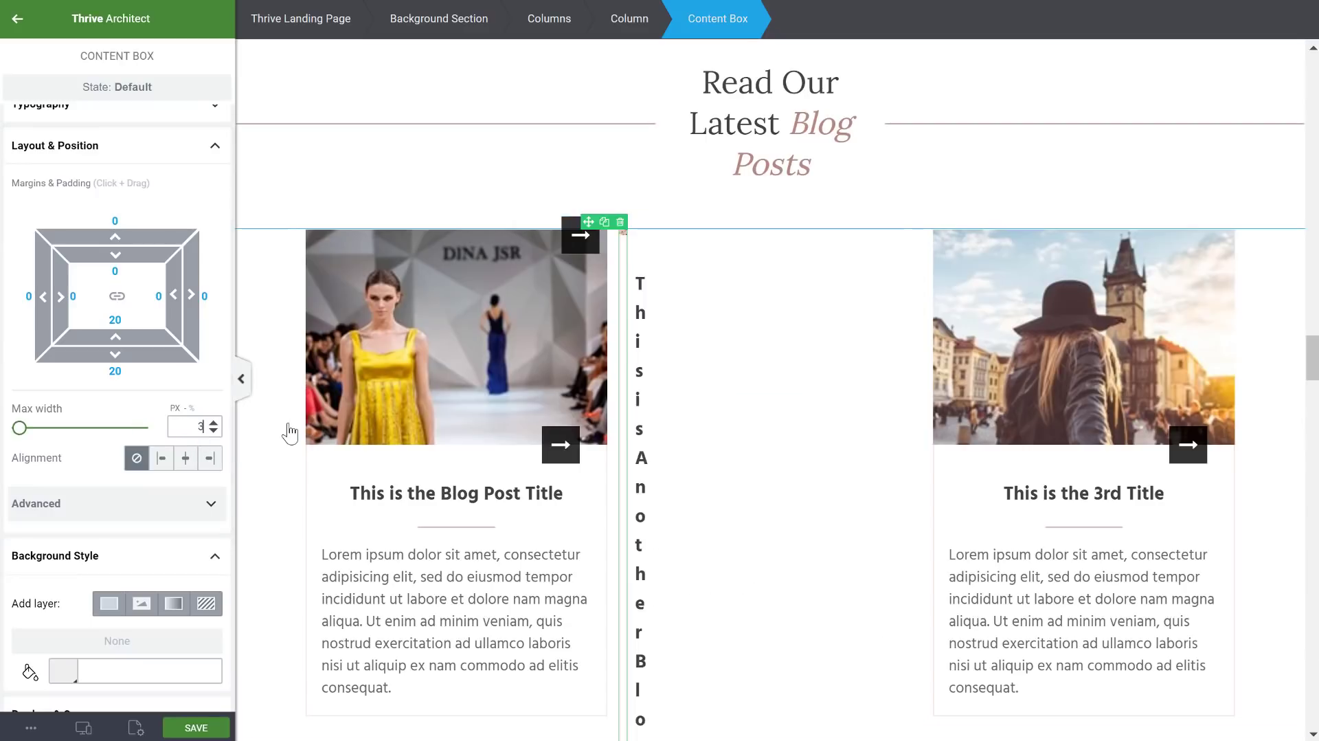
click(184, 459)
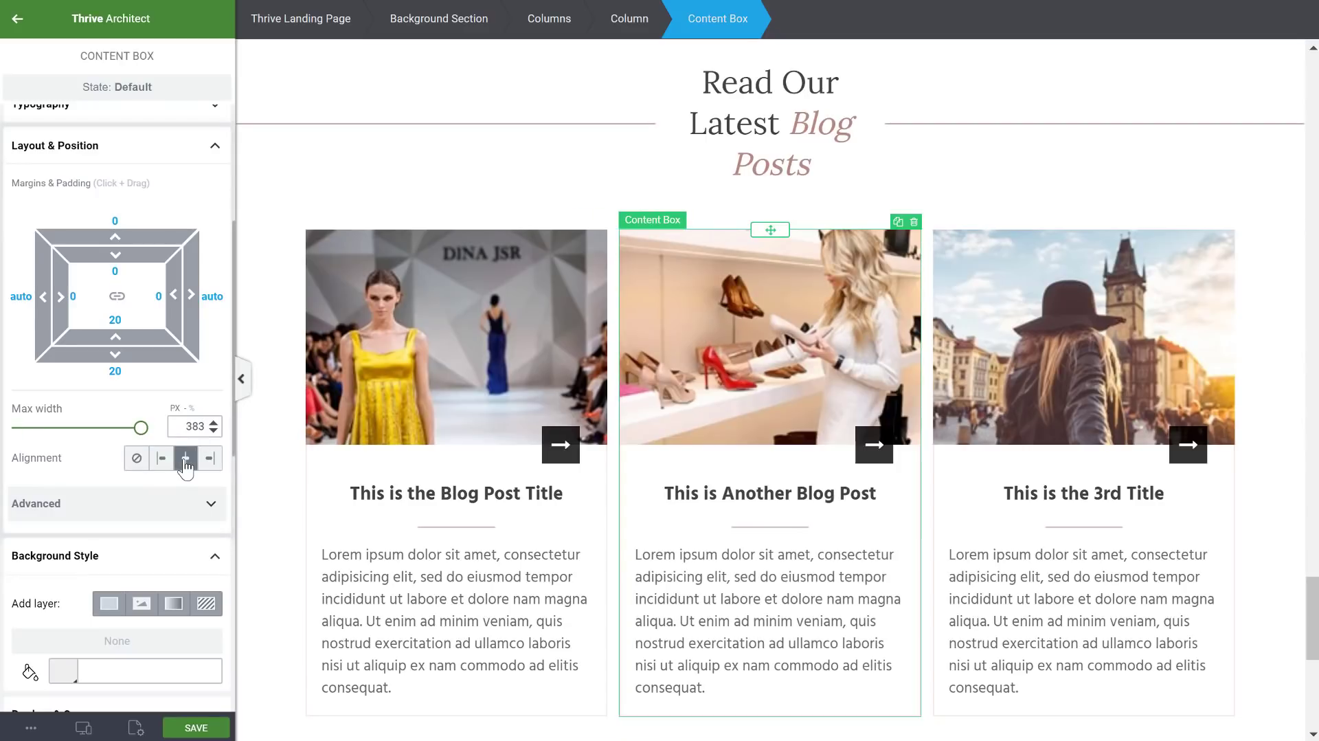
click(84, 727)
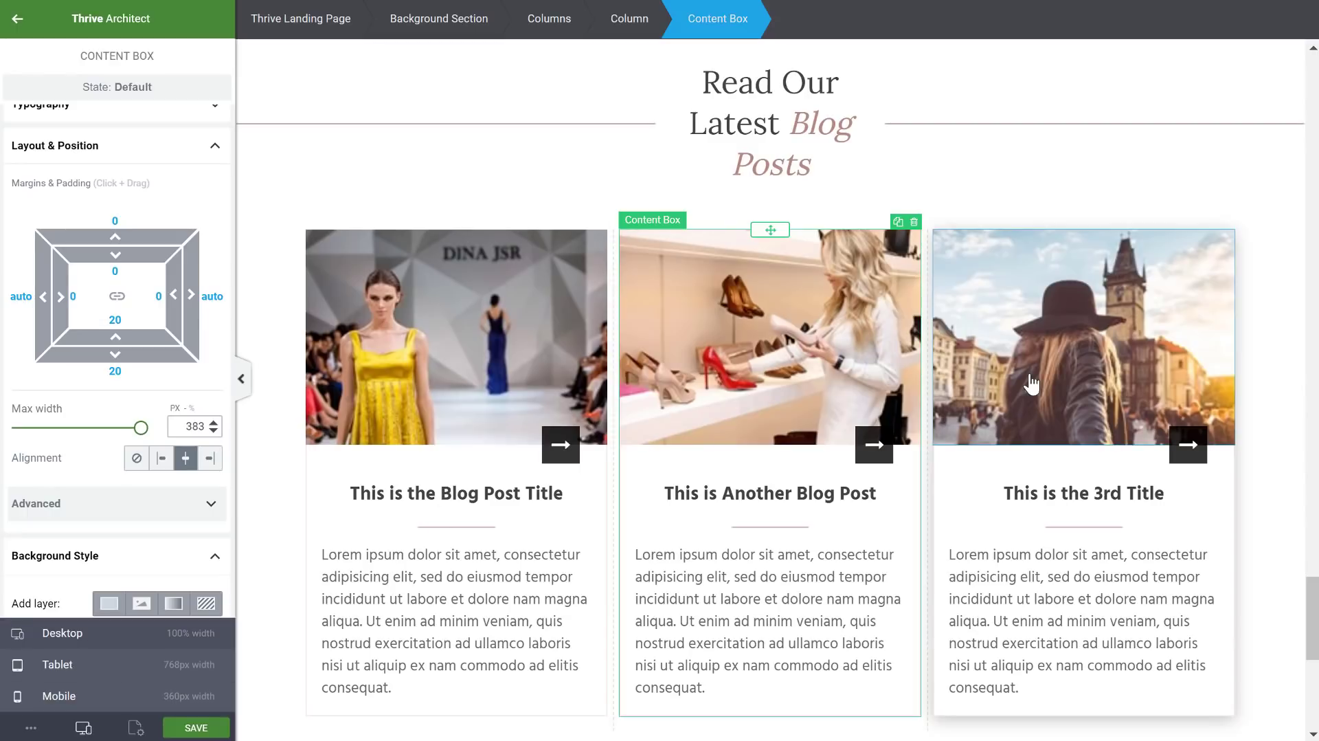
- Set the layout max width of the "This is the 3rd Title" card to 383 px and center that content box
click(990, 477)
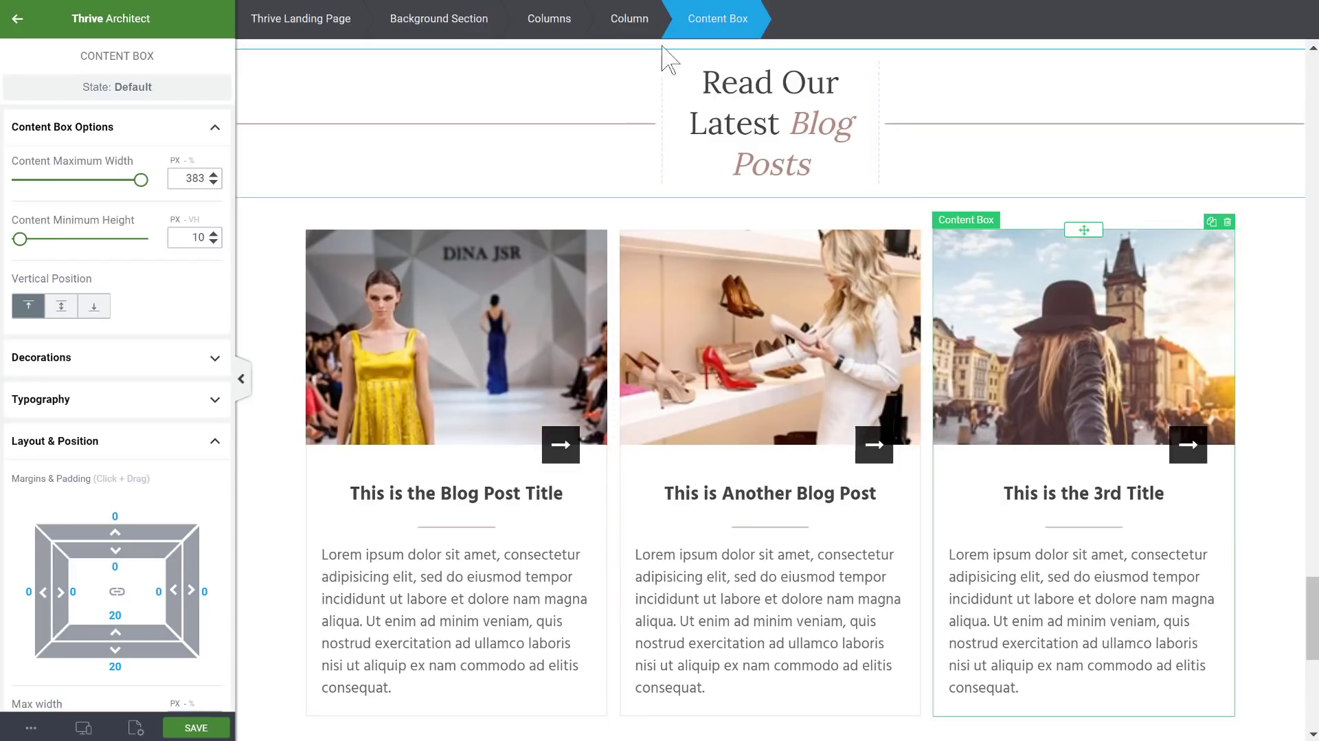
scroll(242, 559, down, 2)
scroll(172, 344, down, 4)
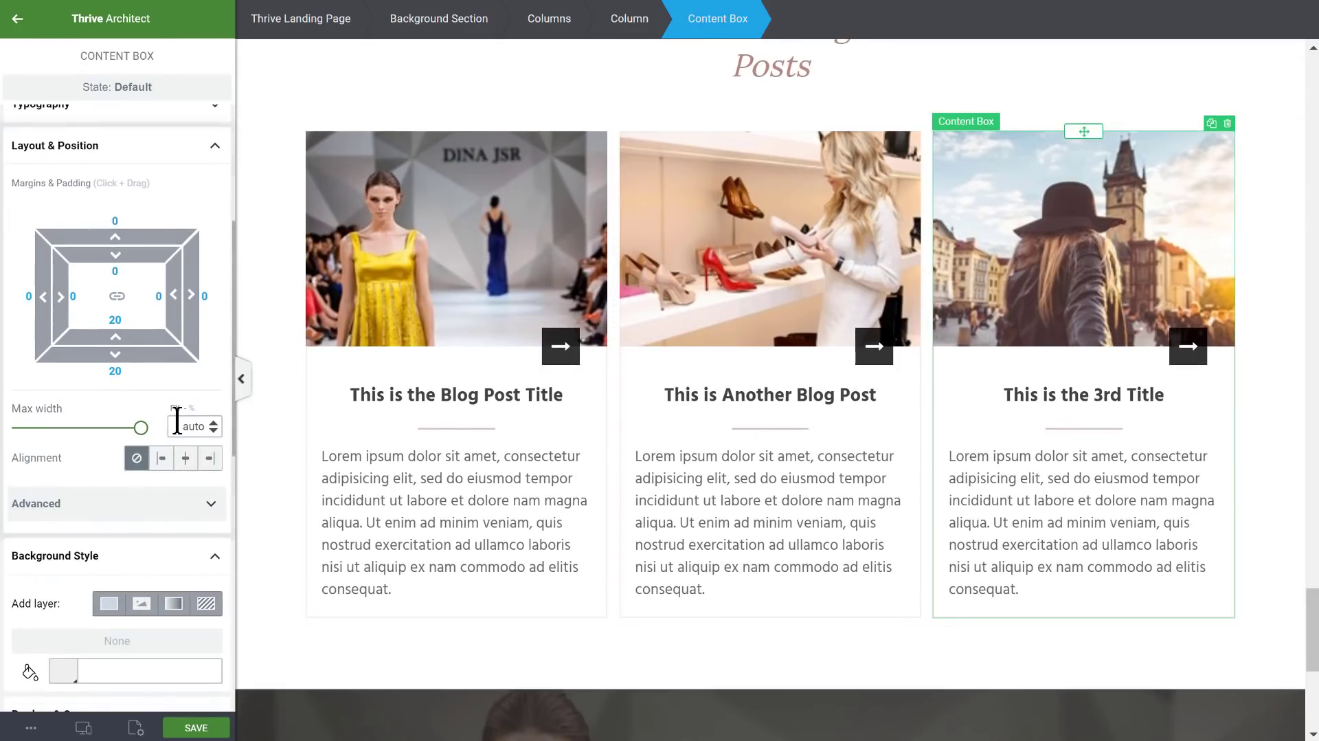
click(177, 423)
text(383)
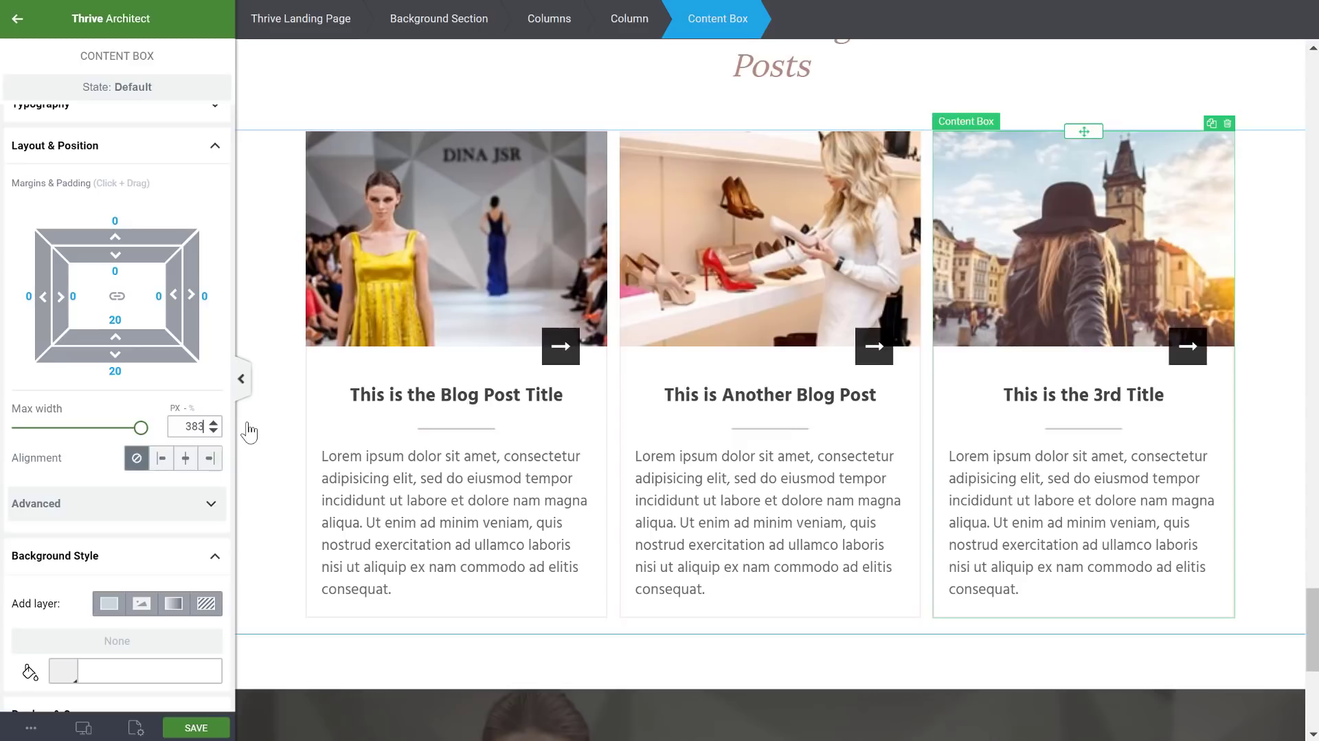
click(185, 461)
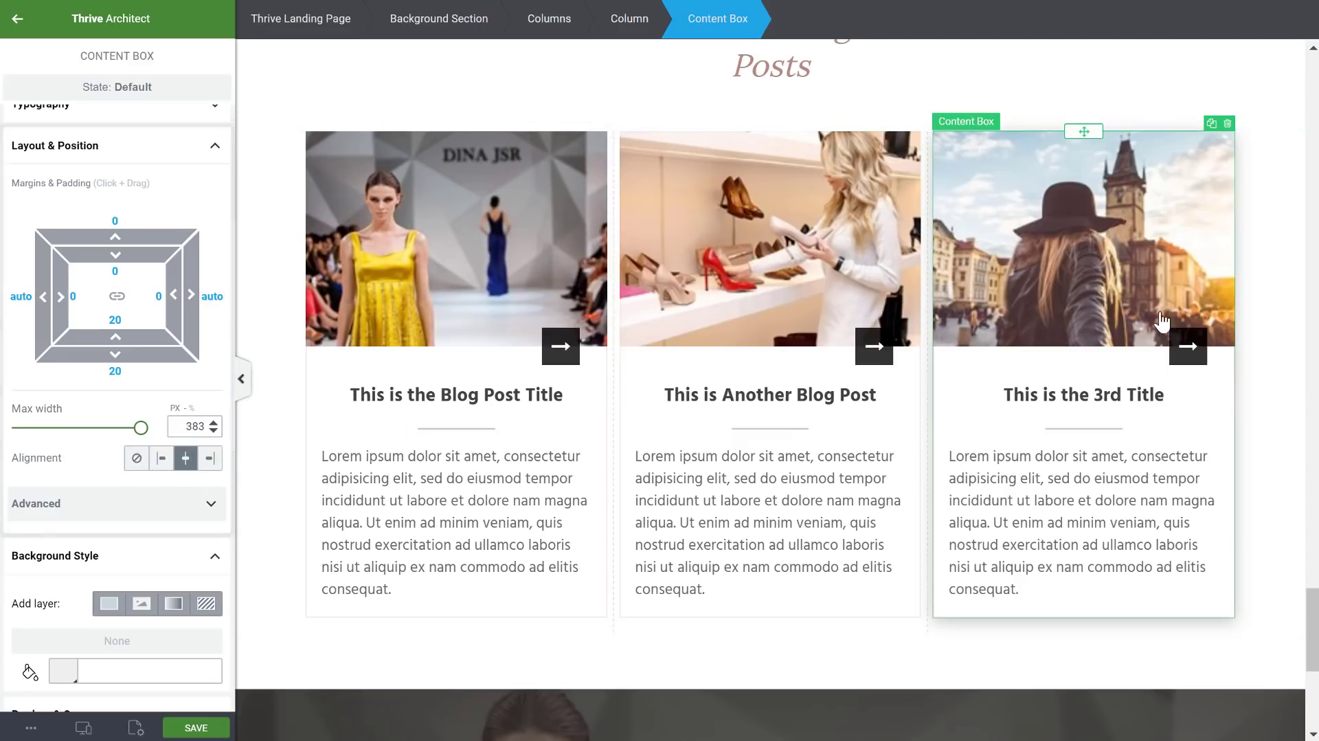
- Return to the tablet view and check the blog post cards, the sign-up section and the rest of the page up to the header
click(84, 728)
scroll(986, 323, down, 10)
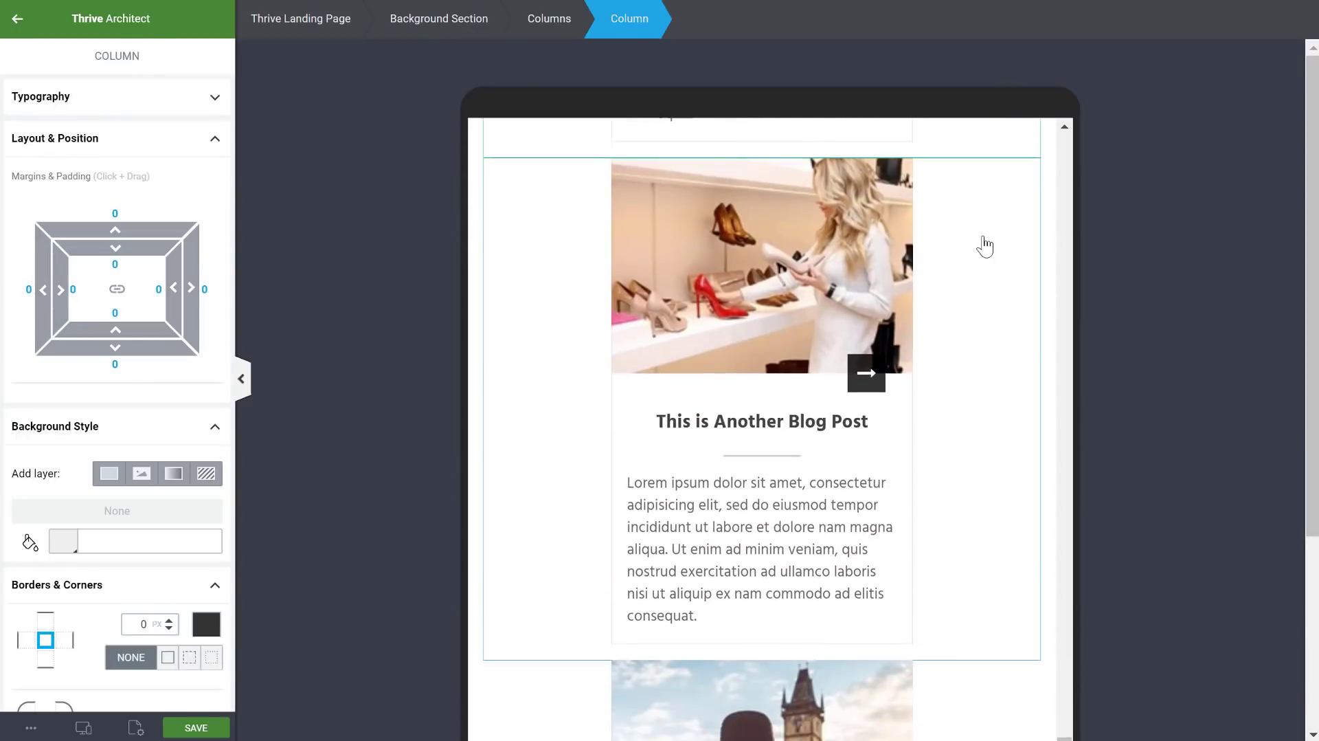
scroll(972, 515, down, 8)
scroll(968, 569, up, 8)
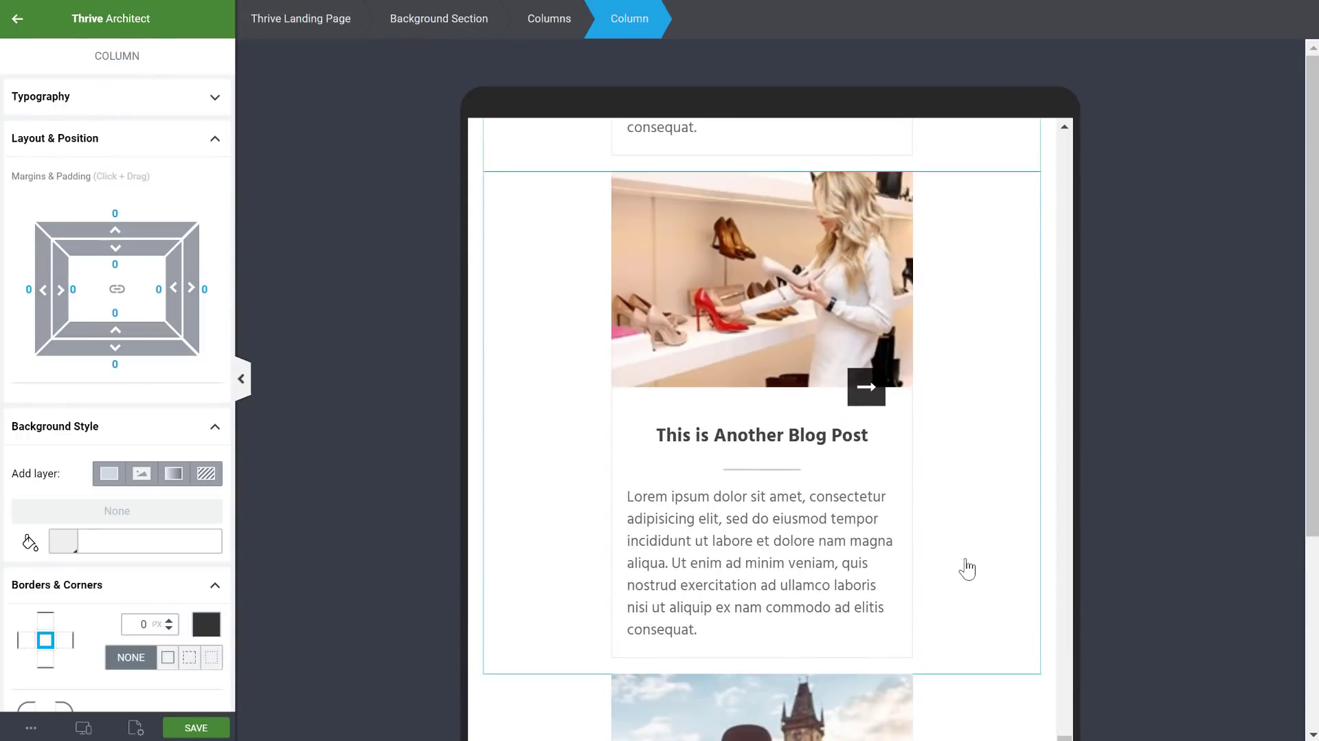
scroll(965, 568, down, 8)
scroll(963, 570, up, 5)
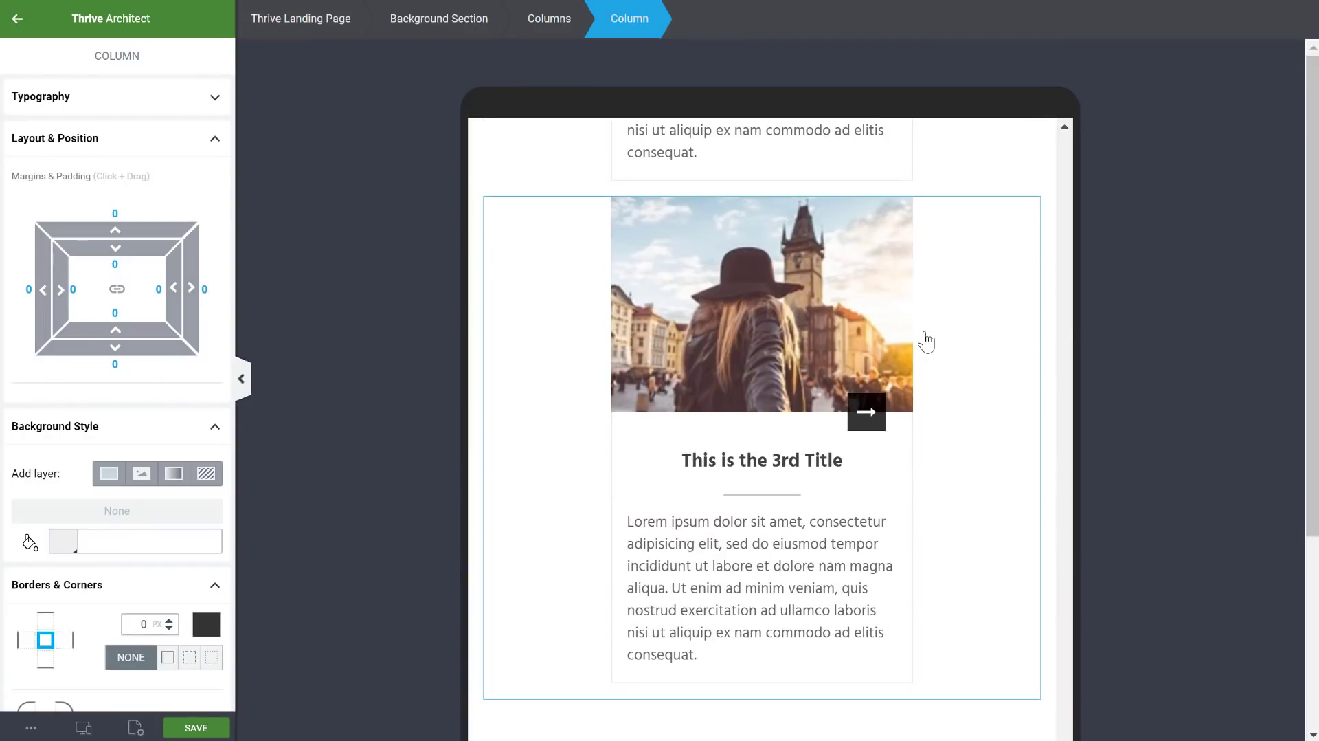
scroll(927, 289, down, 7)
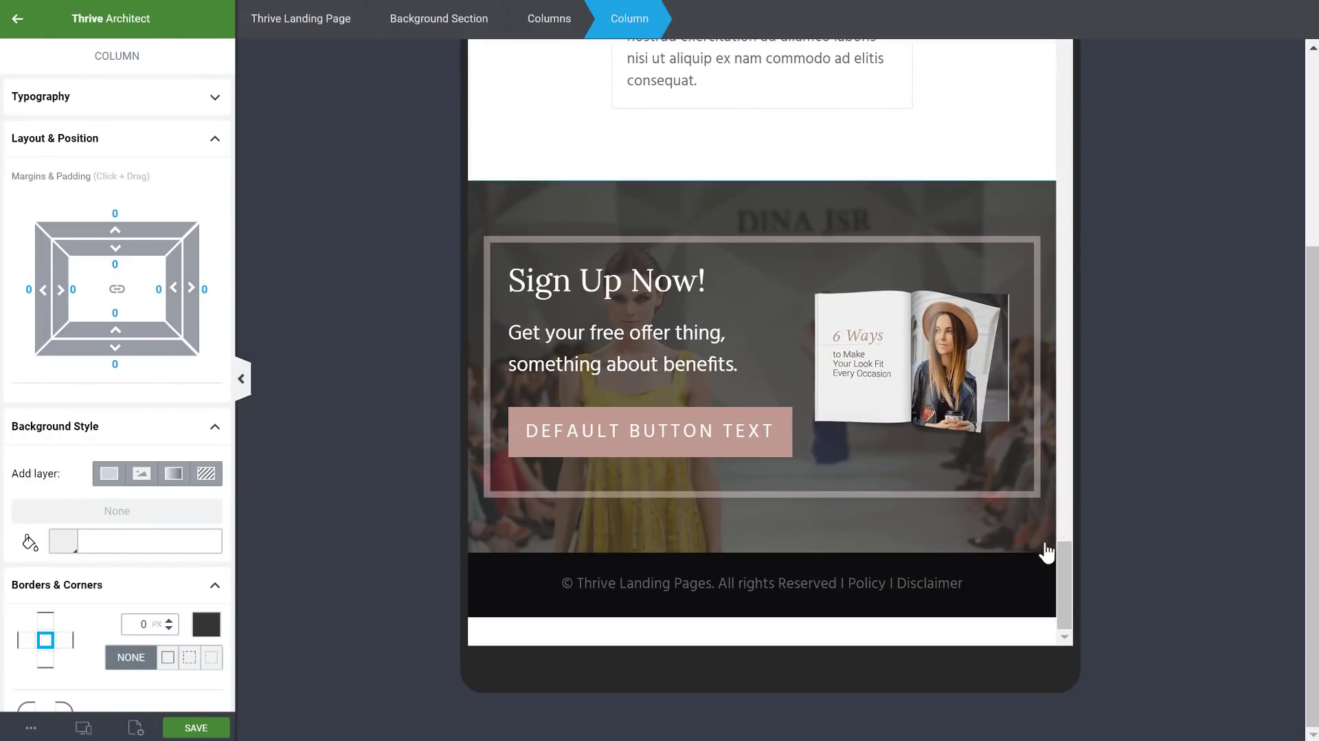
drag(1063, 569, 1054, 48)
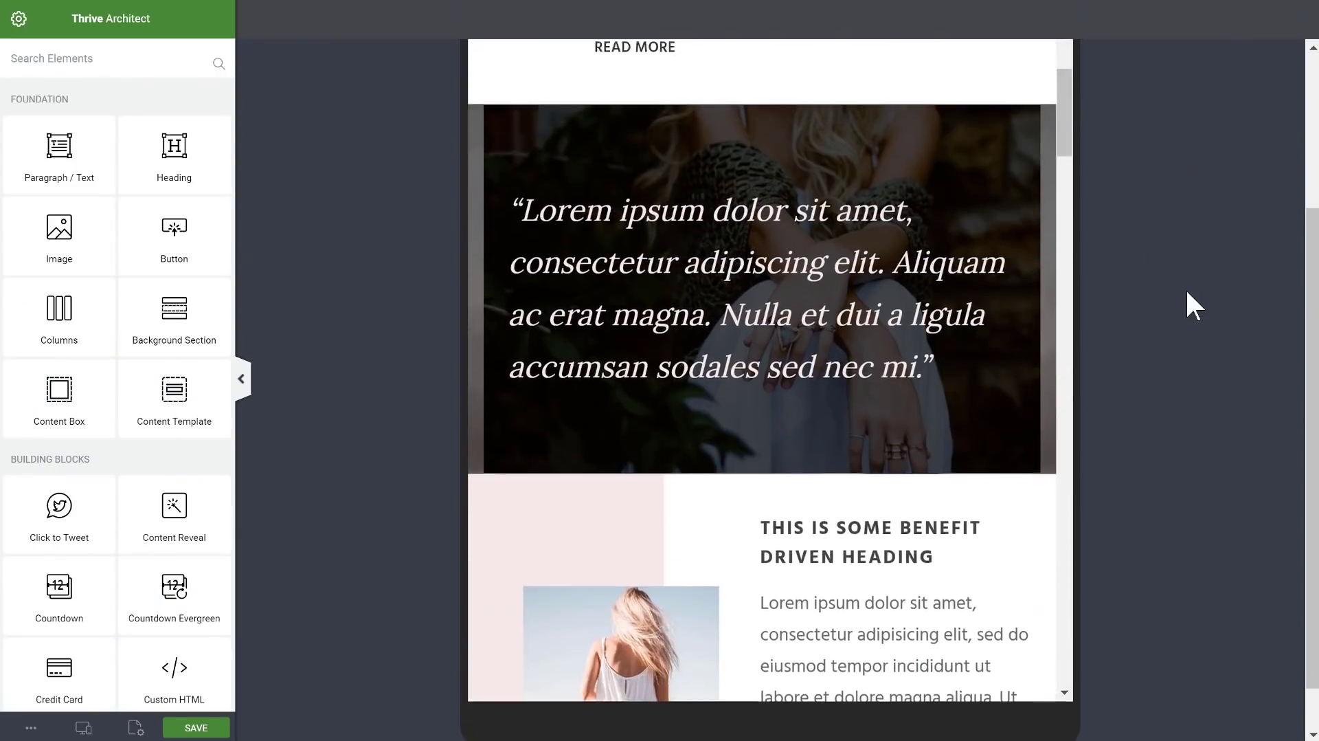
scroll(1185, 287, up, 3)
drag(1071, 337, 1064, 137)
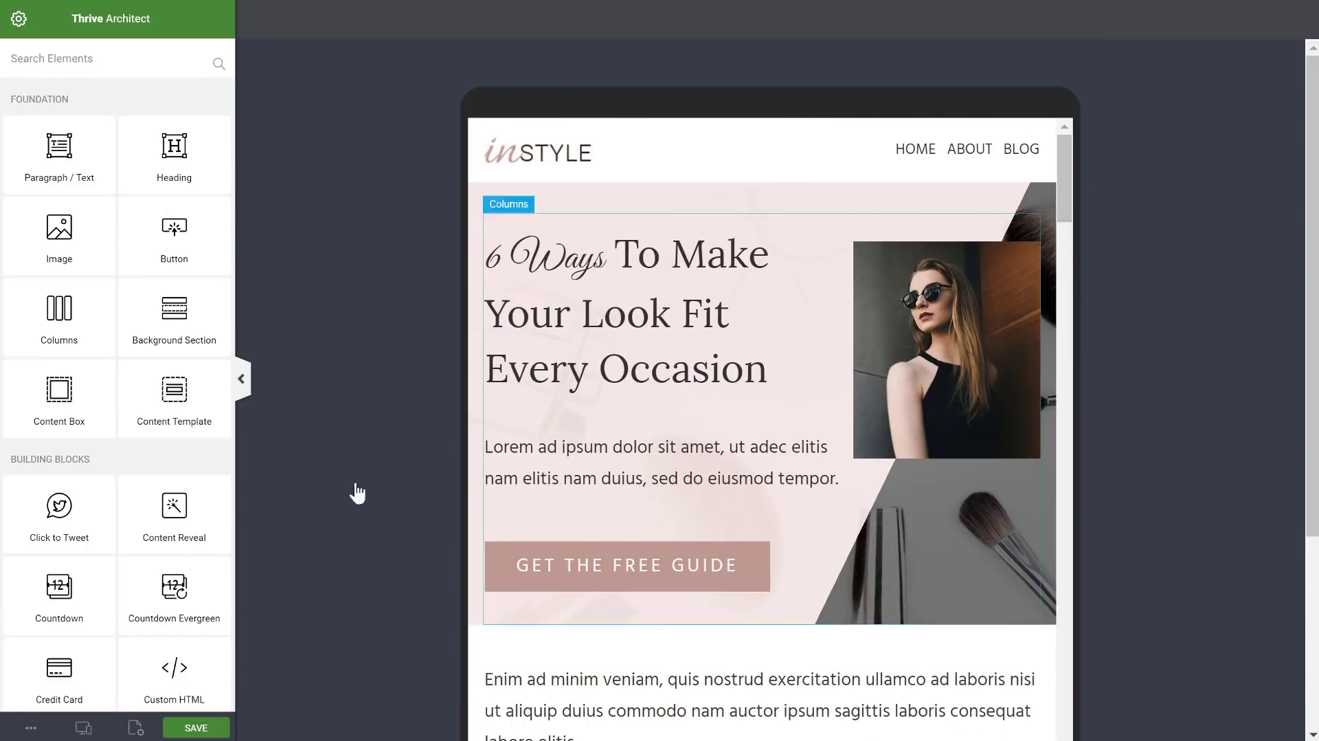
- Switch to the mobile view and try to center the header menu column through its text alignment
mouse_move(91, 722)
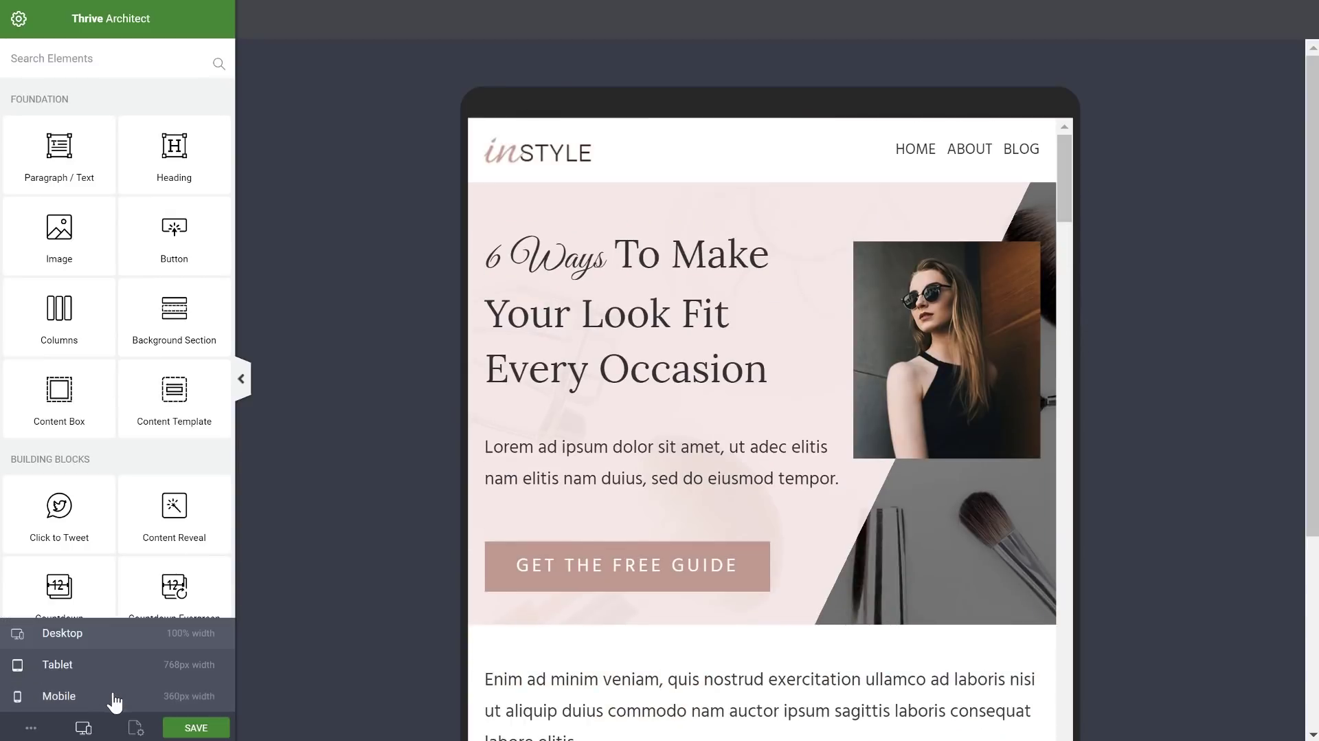
click(110, 700)
click(751, 127)
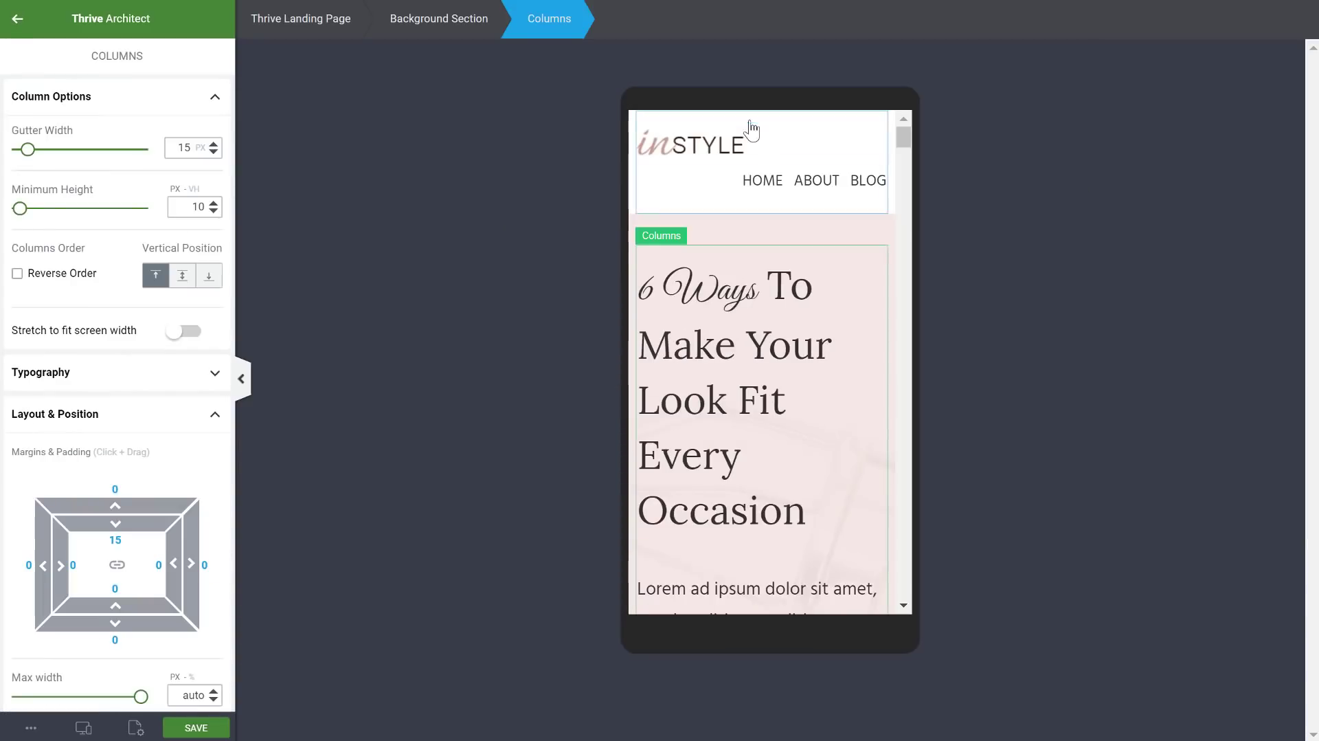
click(781, 180)
click(626, 19)
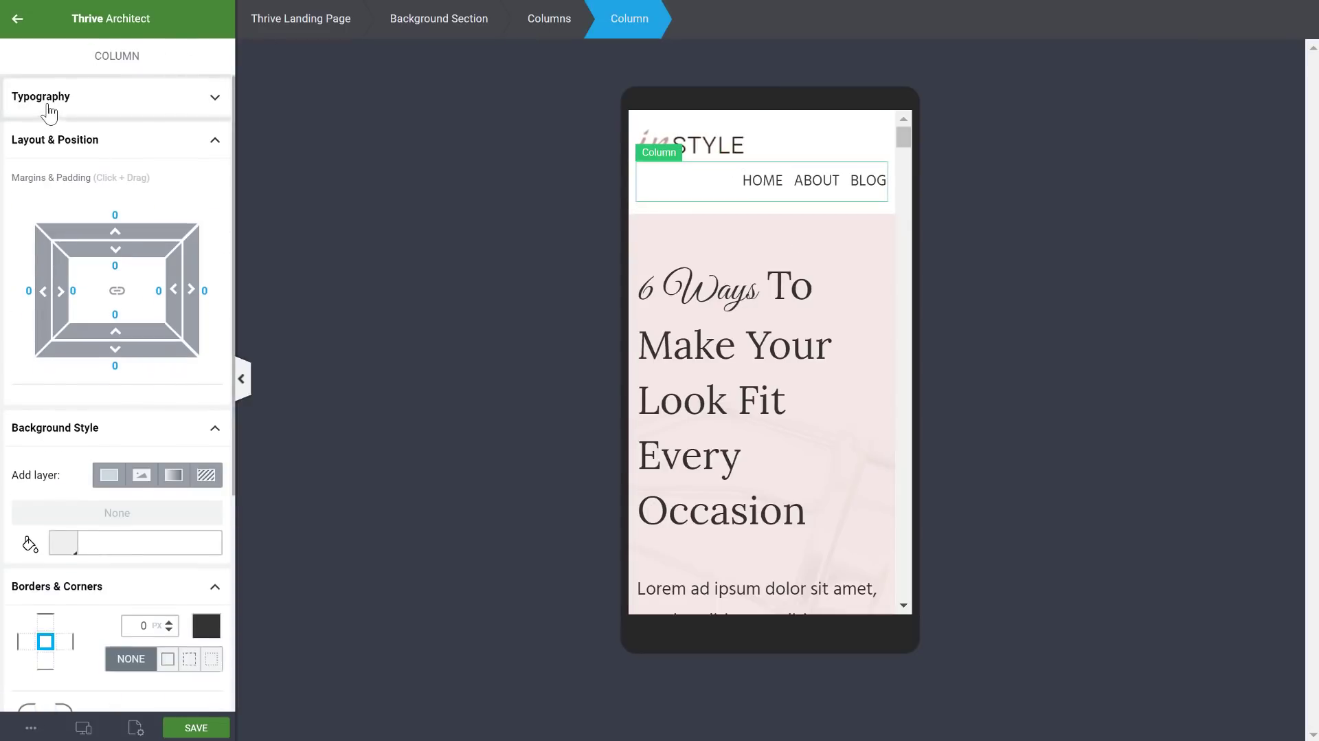
click(12, 106)
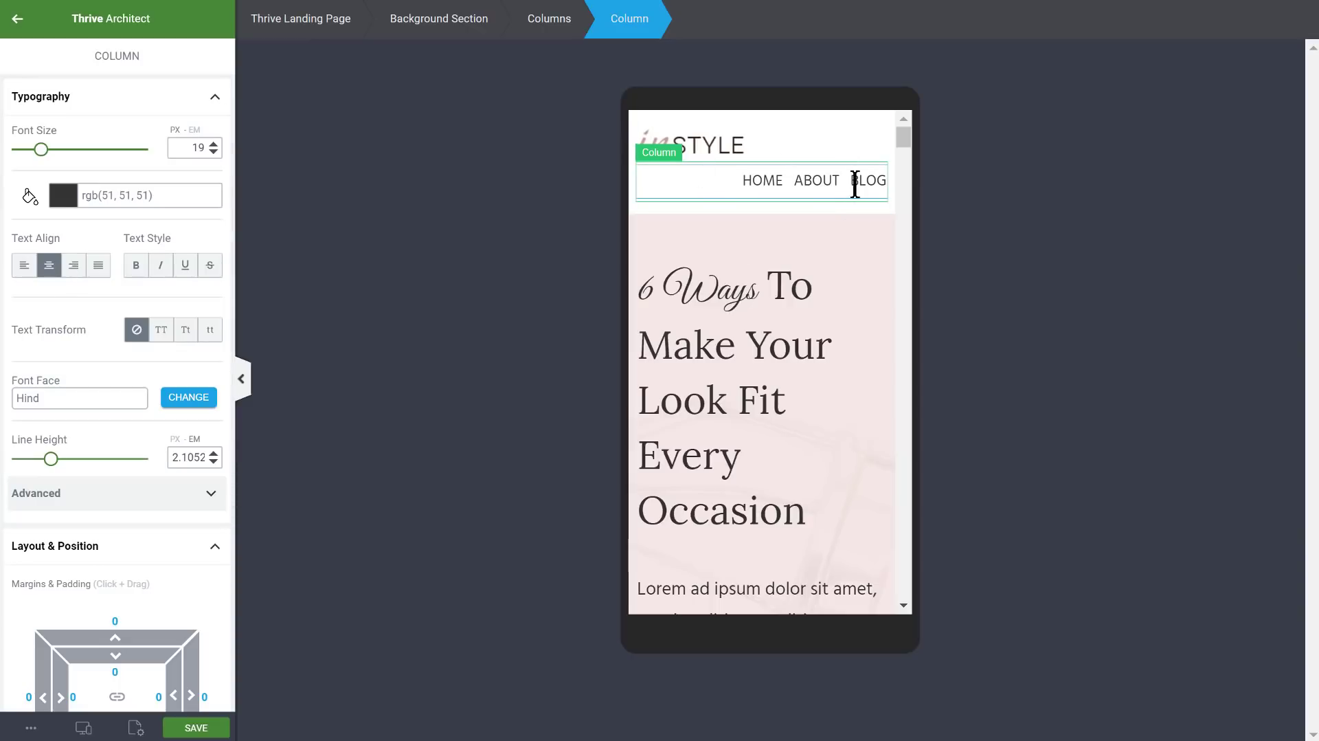
click(761, 180)
drag(745, 180, 881, 177)
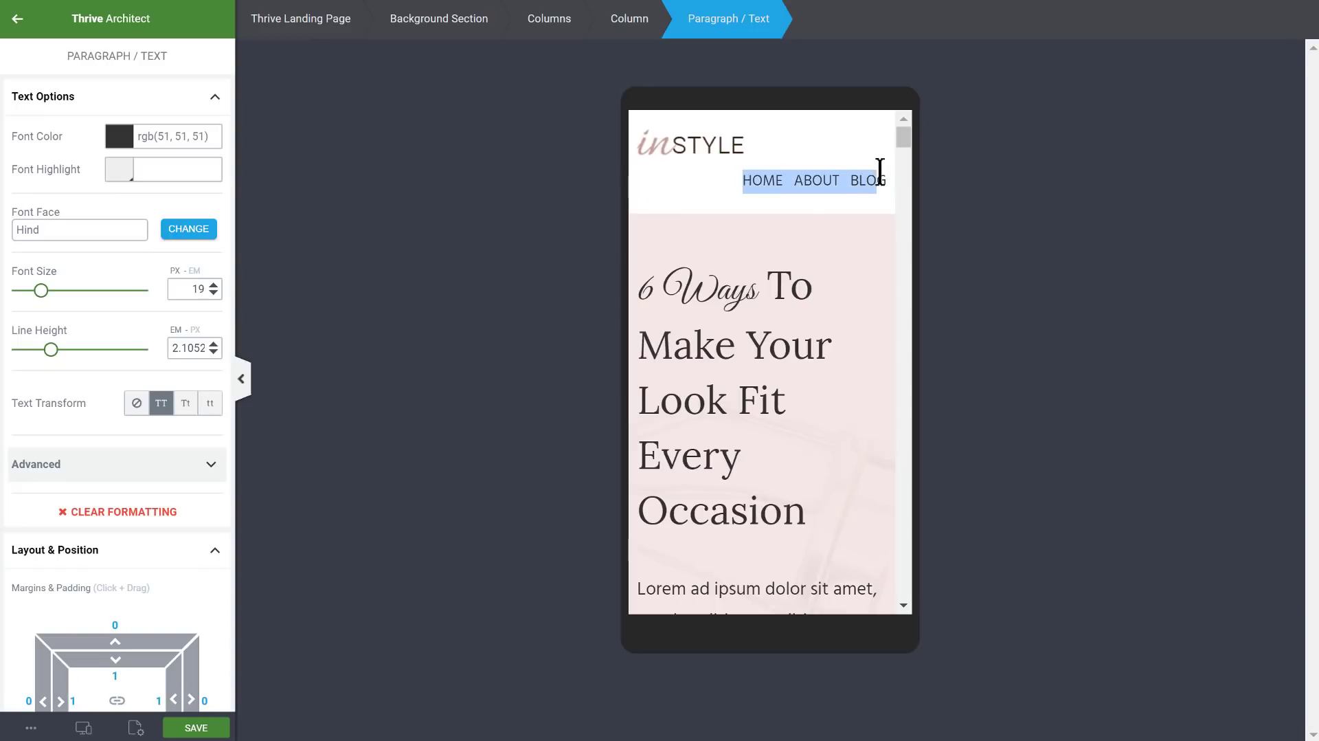
click(840, 180)
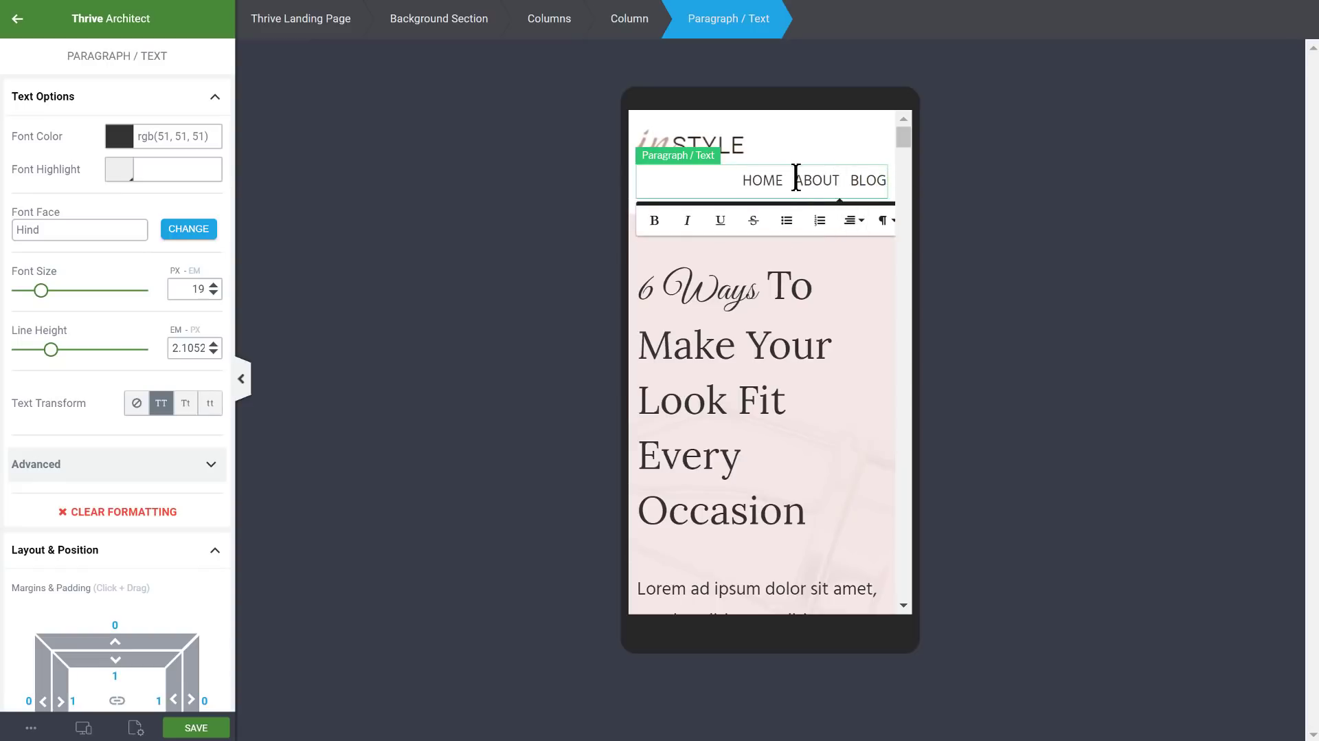
click(639, 28)
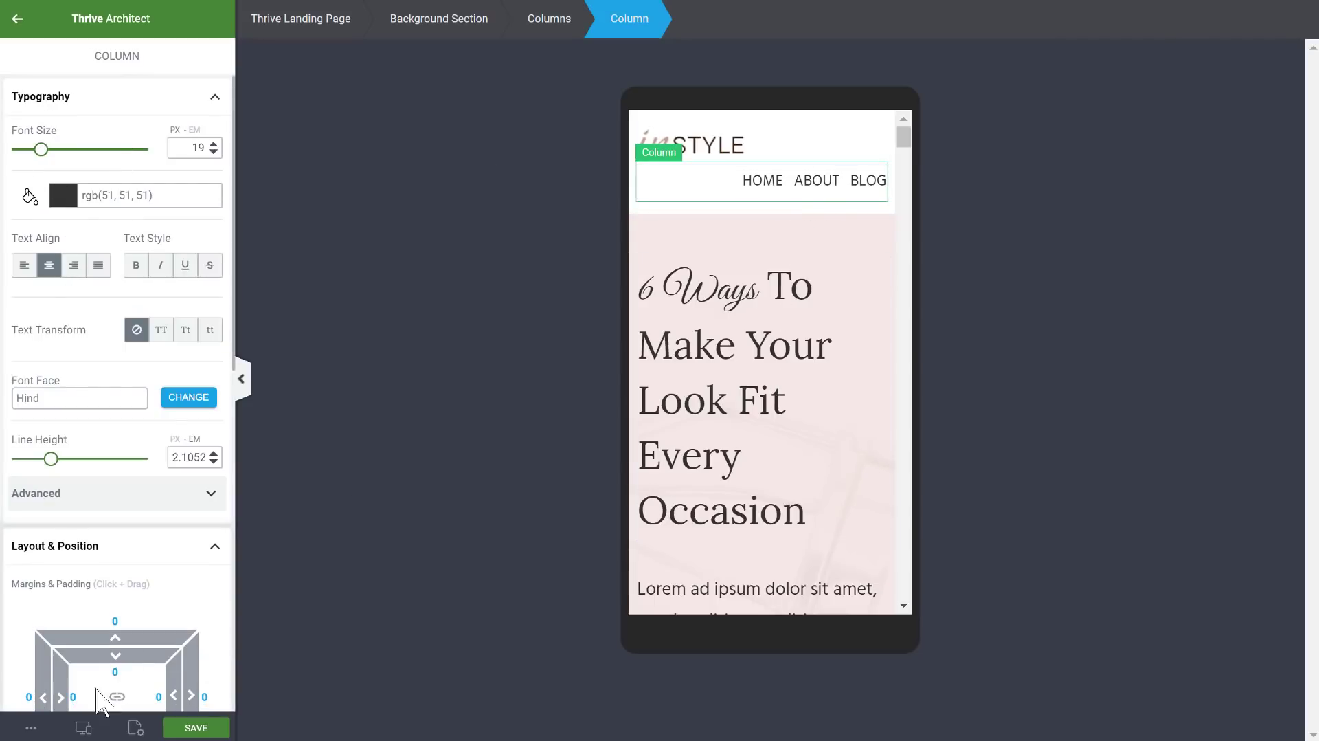
- In the desktop view, delete the header menu text and add a new paragraph reading "HOME ABOUT BLOG" in that column
mouse_move(83, 727)
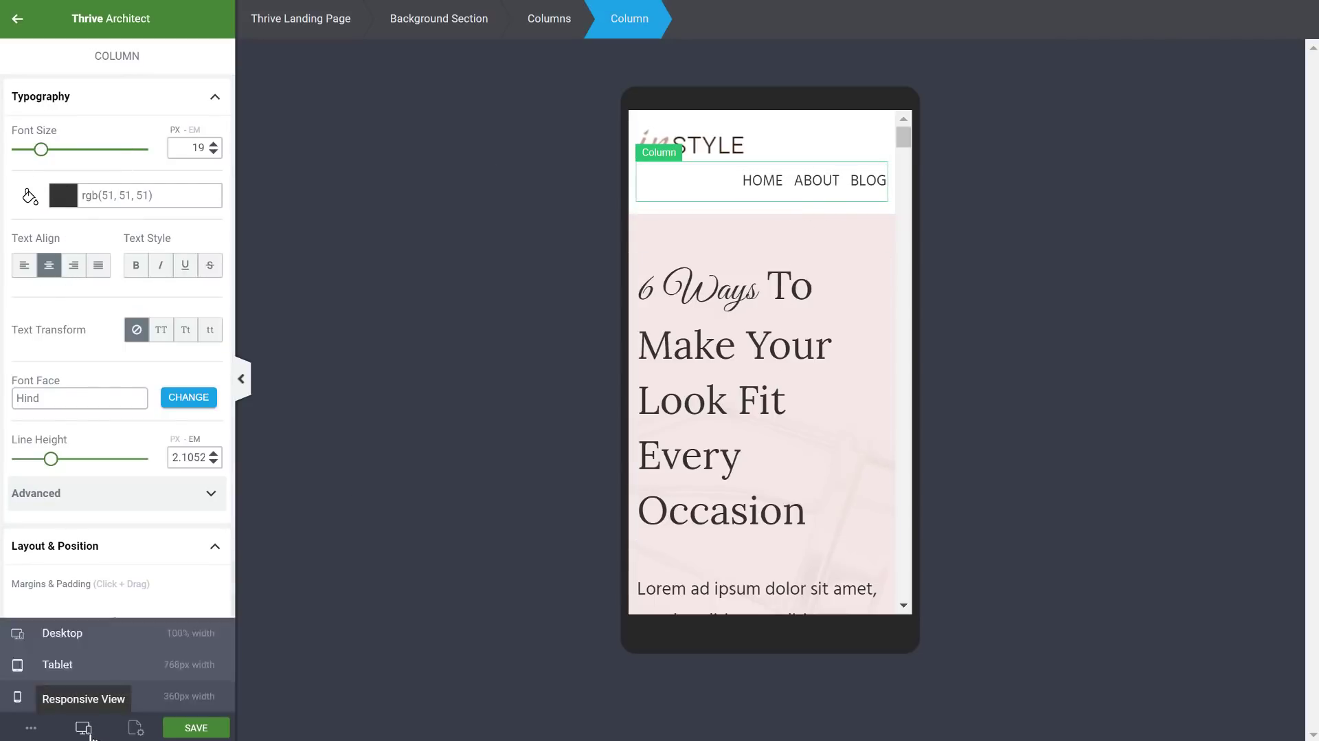
click(89, 635)
click(1213, 70)
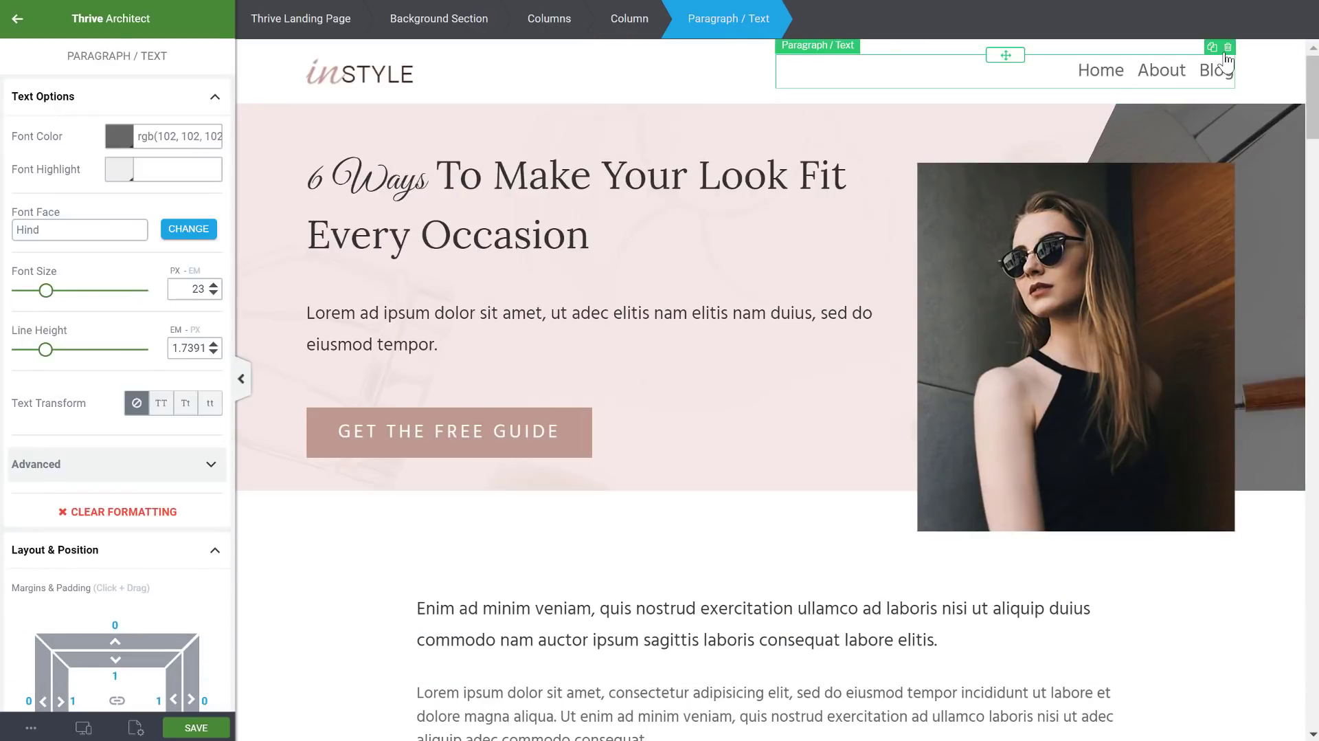
click(1228, 48)
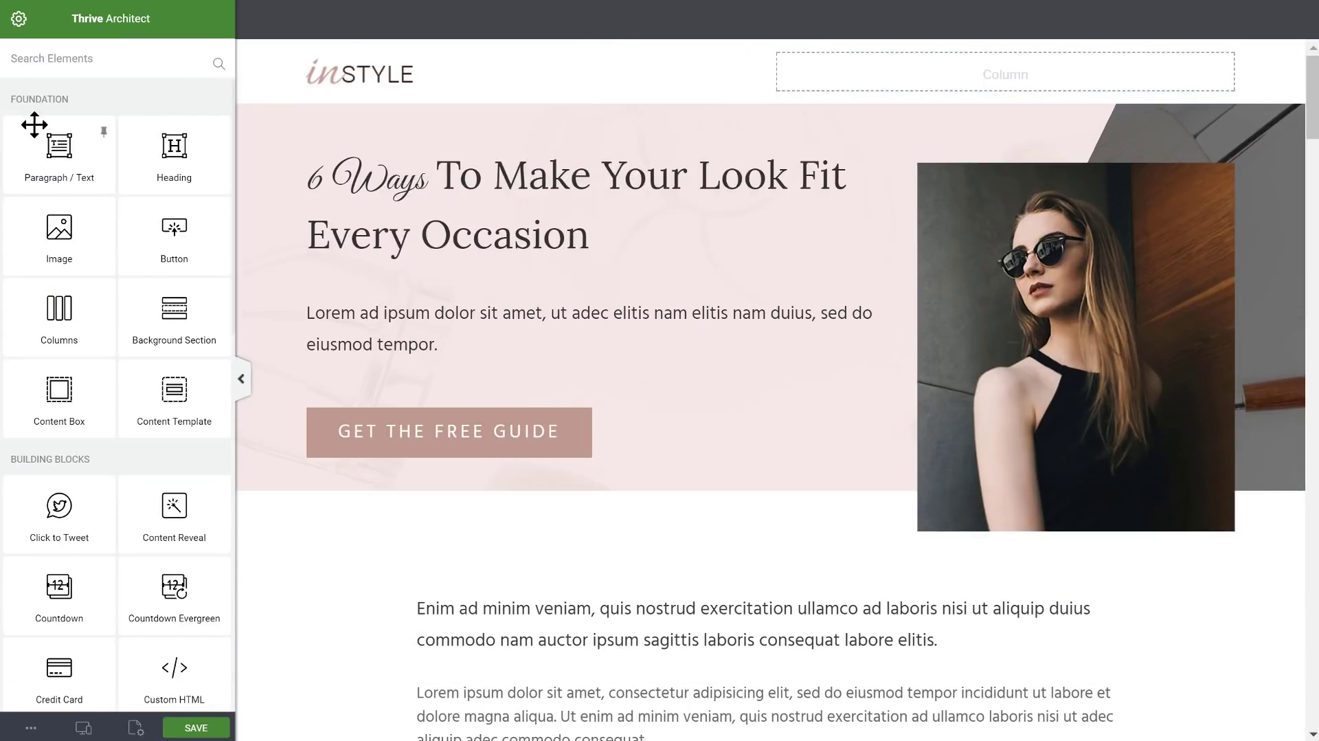
drag(35, 124, 1019, 84)
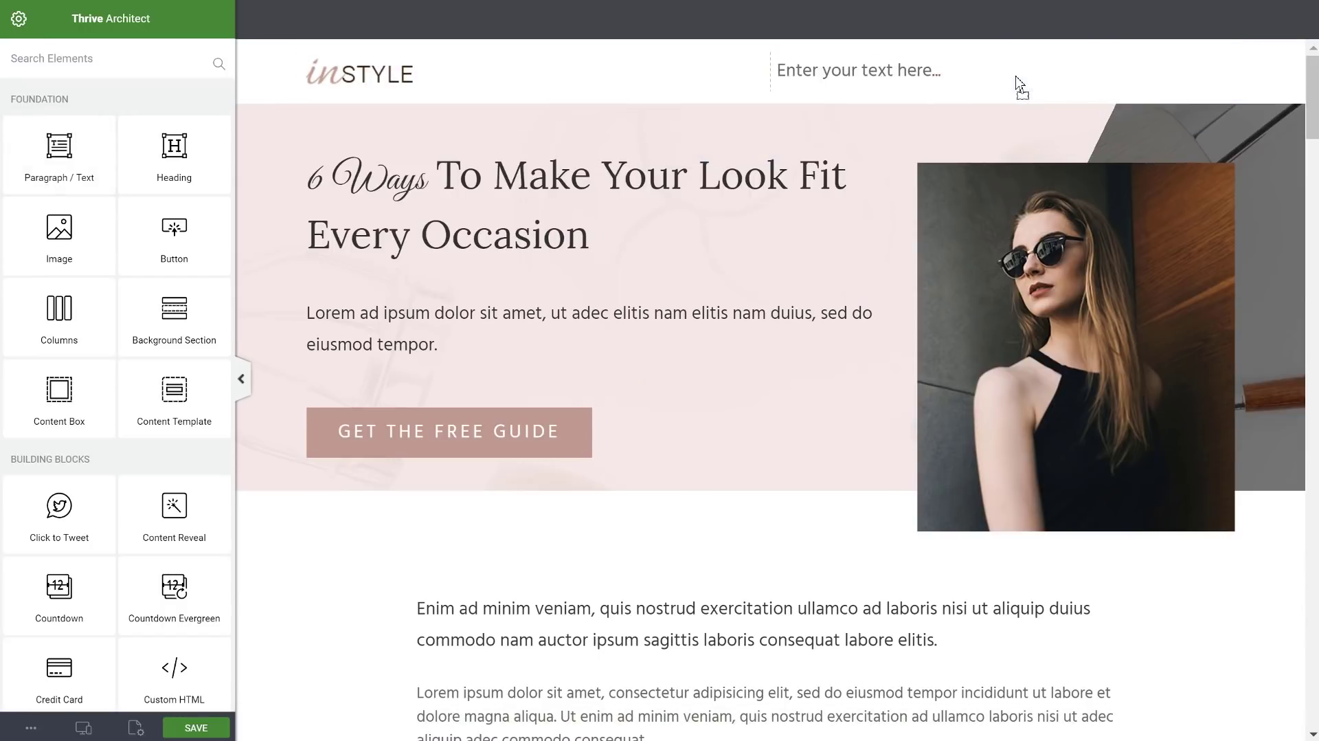
text(HOME  ABOUT BLOG)
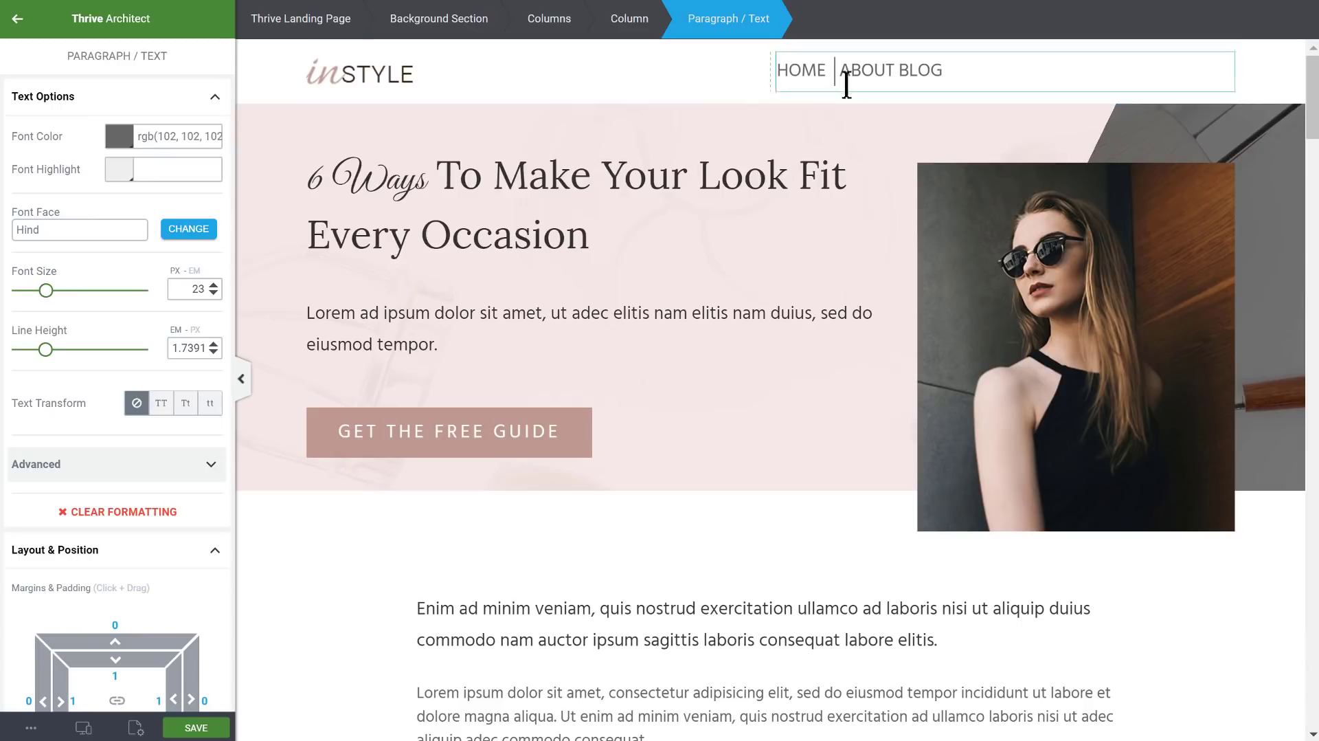
click(891, 69)
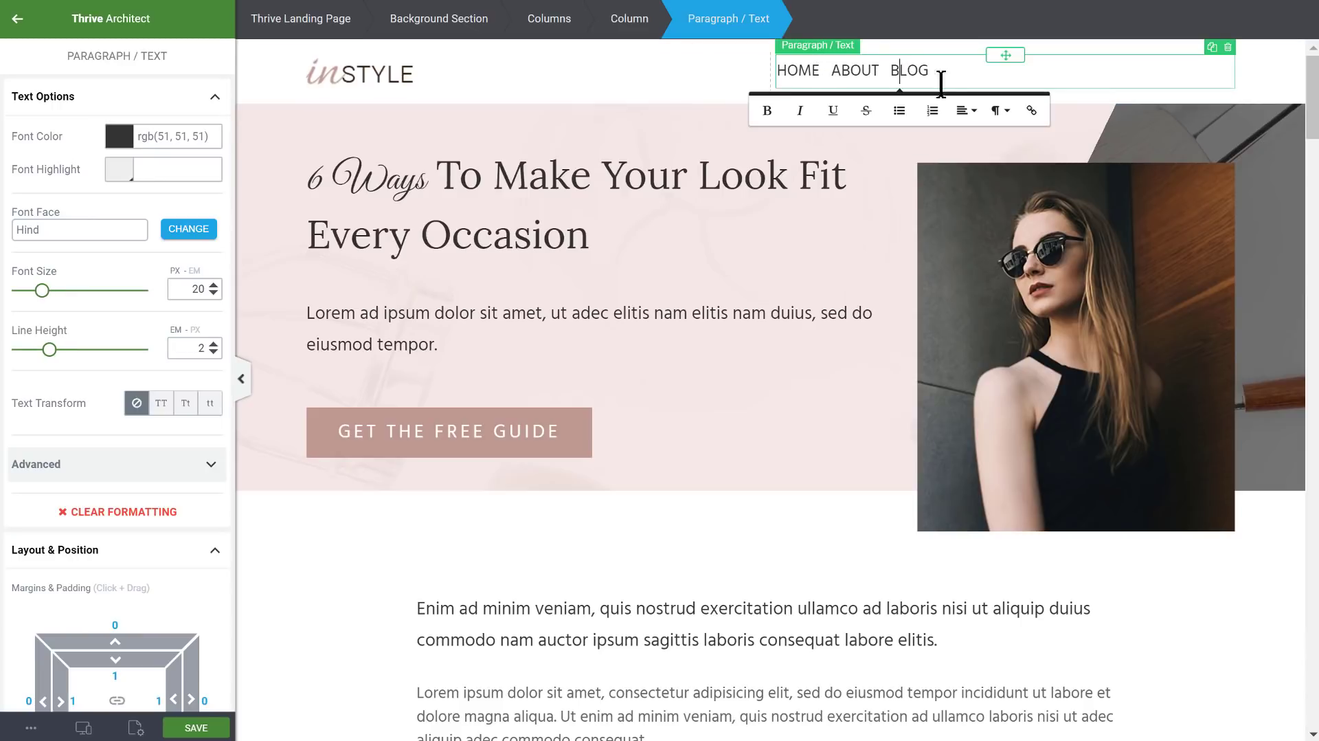
- Right-align the header menu column's text in the desktop view and check it in the tablet view
click(621, 28)
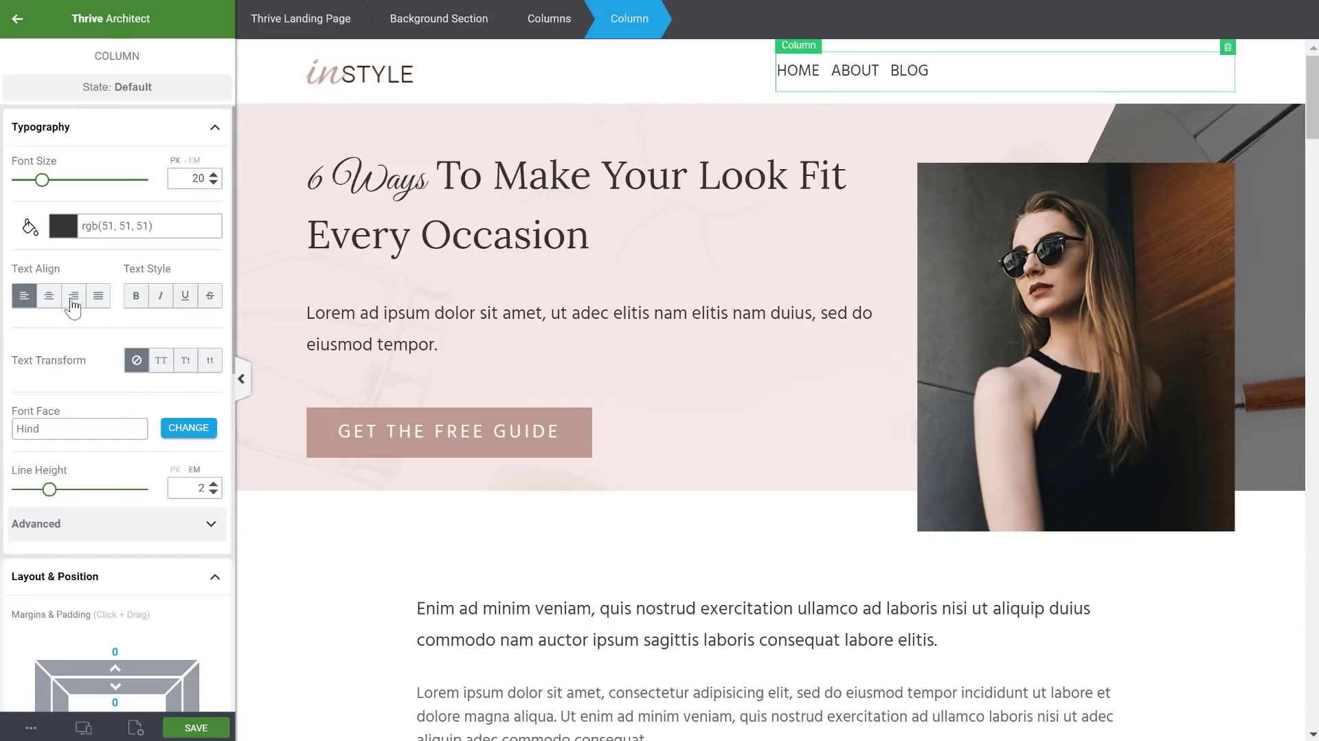
click(73, 297)
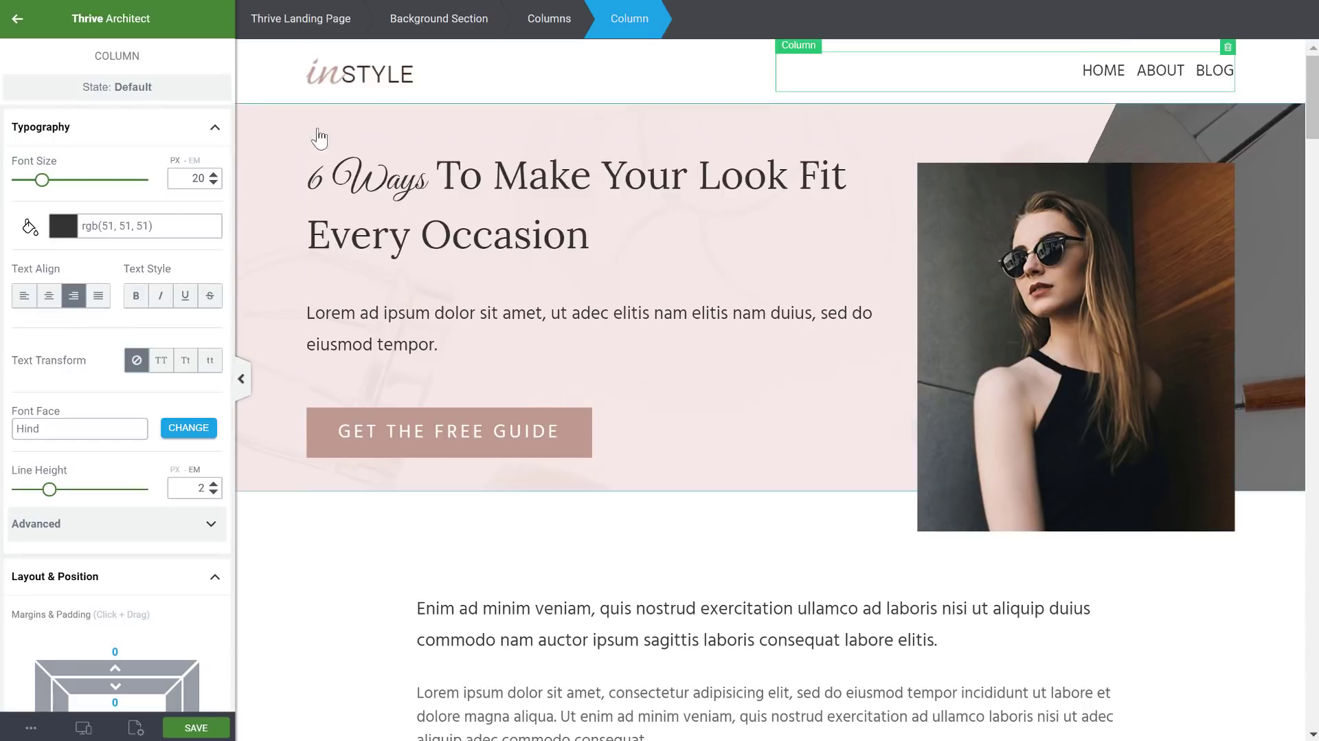
mouse_move(83, 727)
click(86, 670)
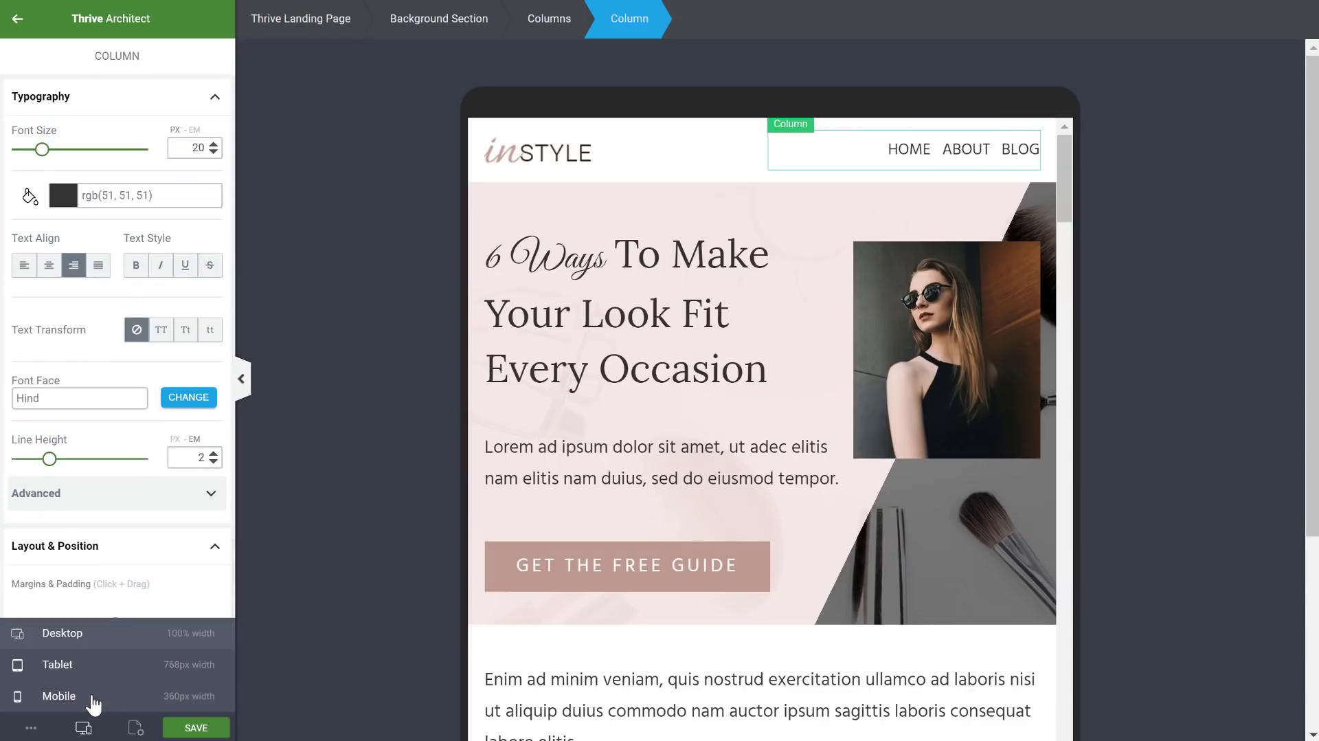
- Switch to the mobile view and center the text of the header menu column
click(93, 698)
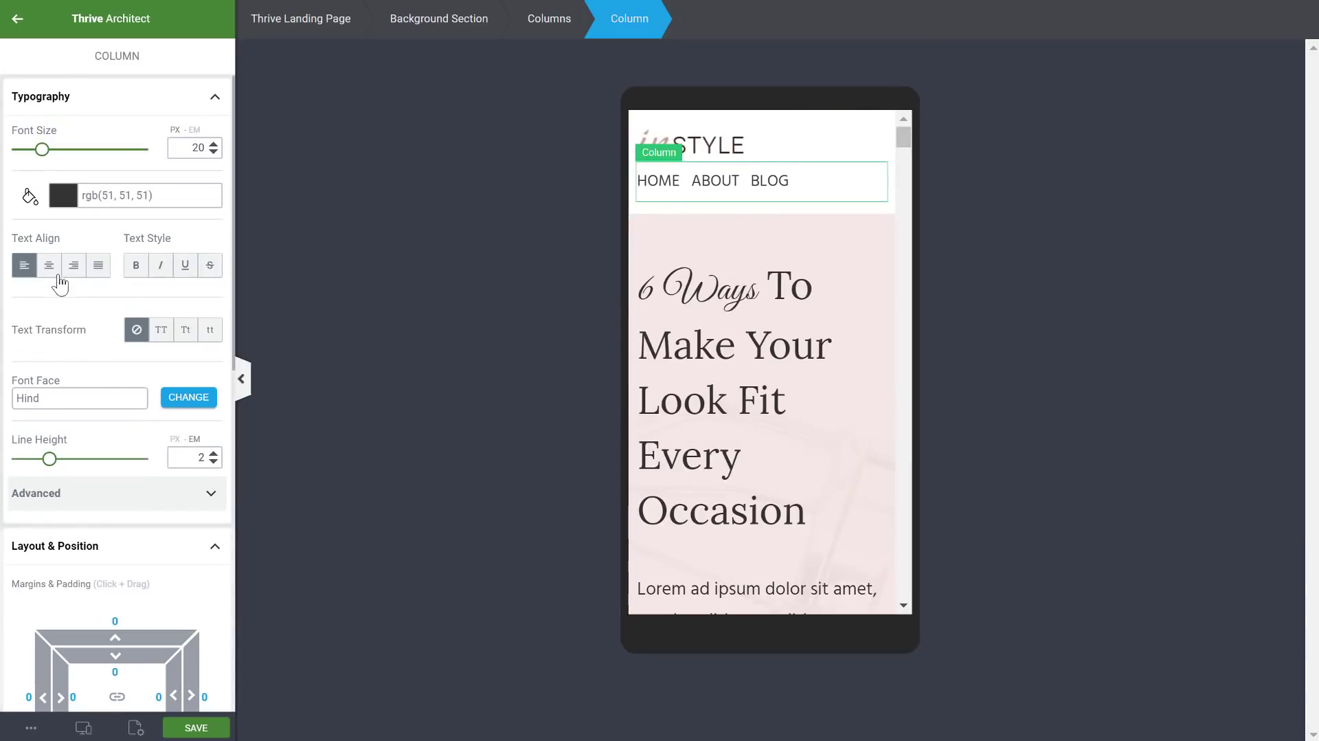
click(50, 265)
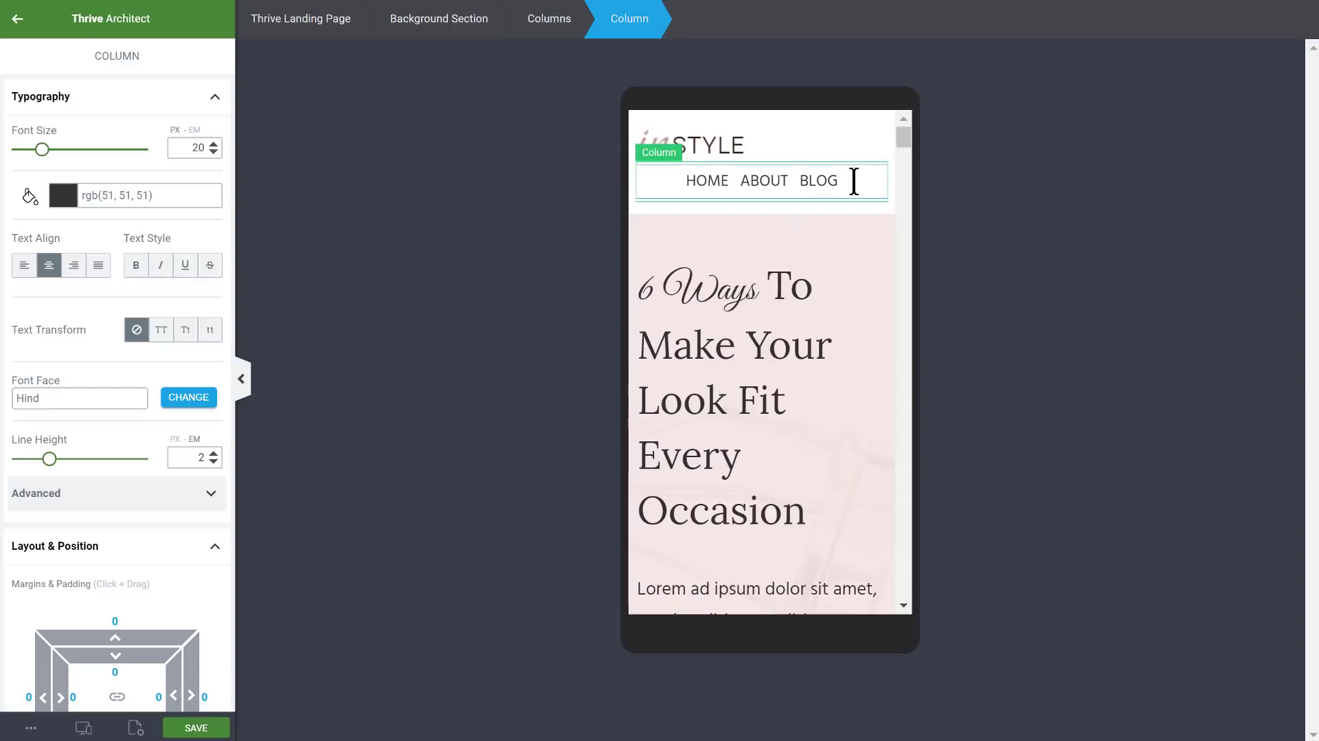
drag(708, 180, 818, 180)
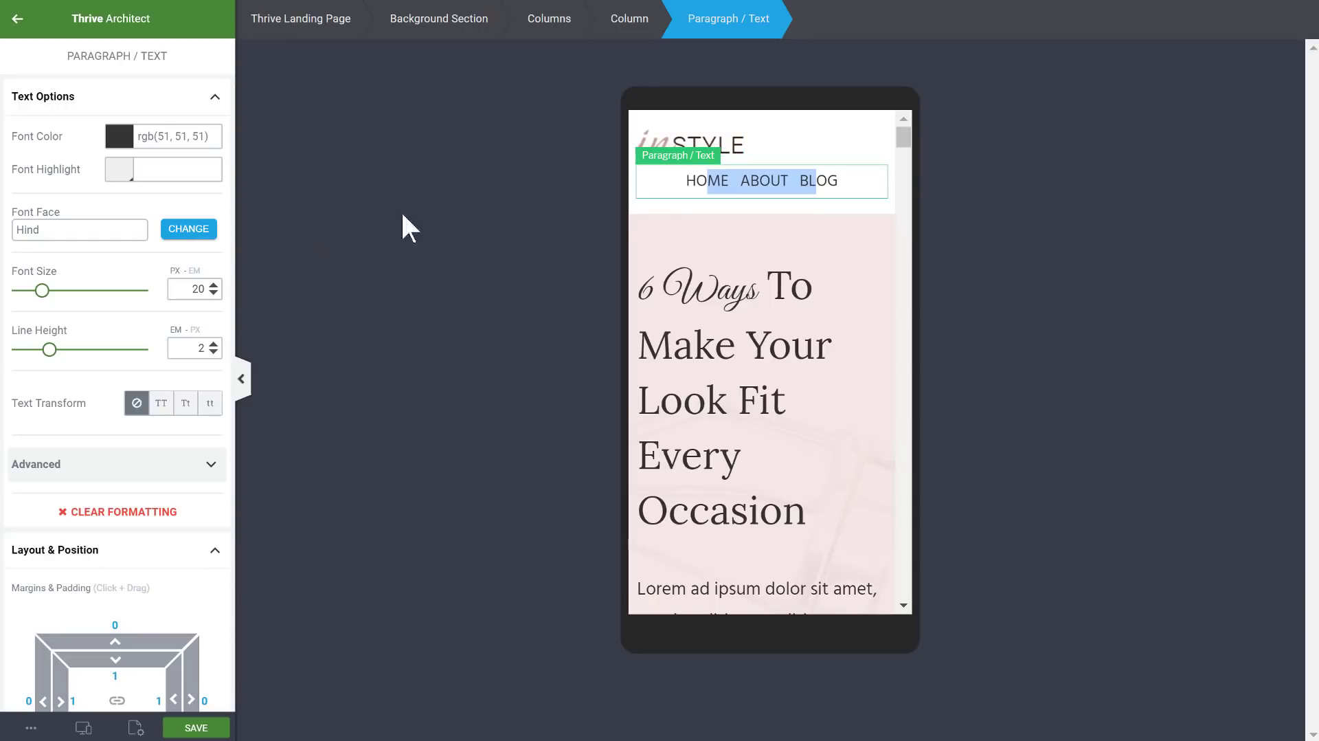
- Center the inSTYLE logo image in the mobile header
click(690, 144)
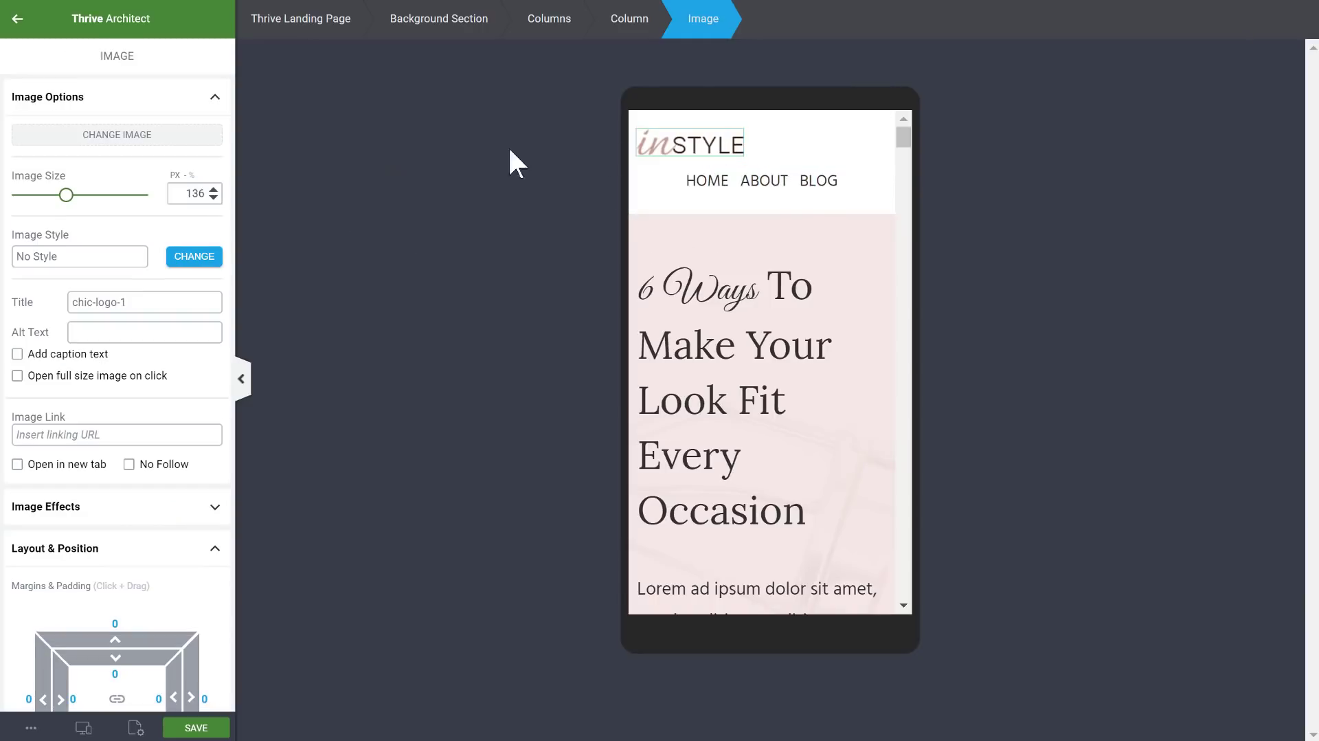
scroll(178, 564, down, 3)
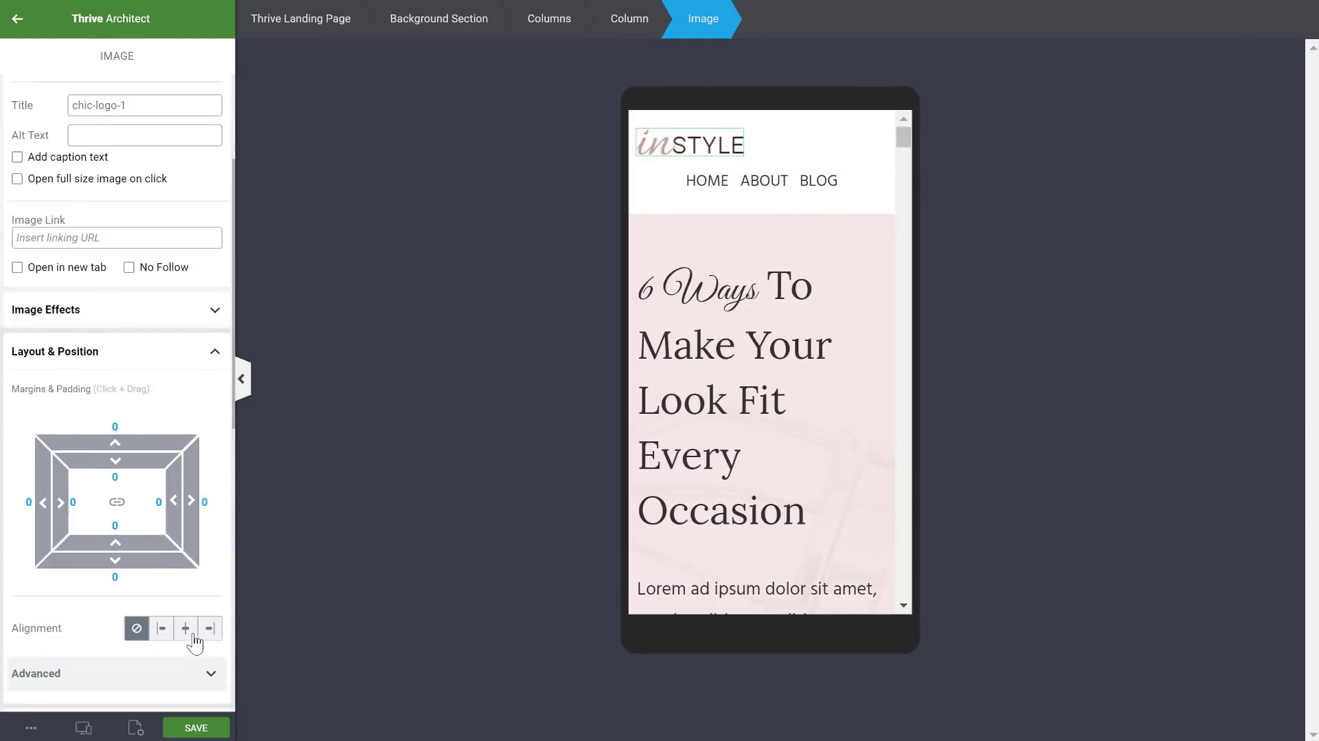
click(185, 629)
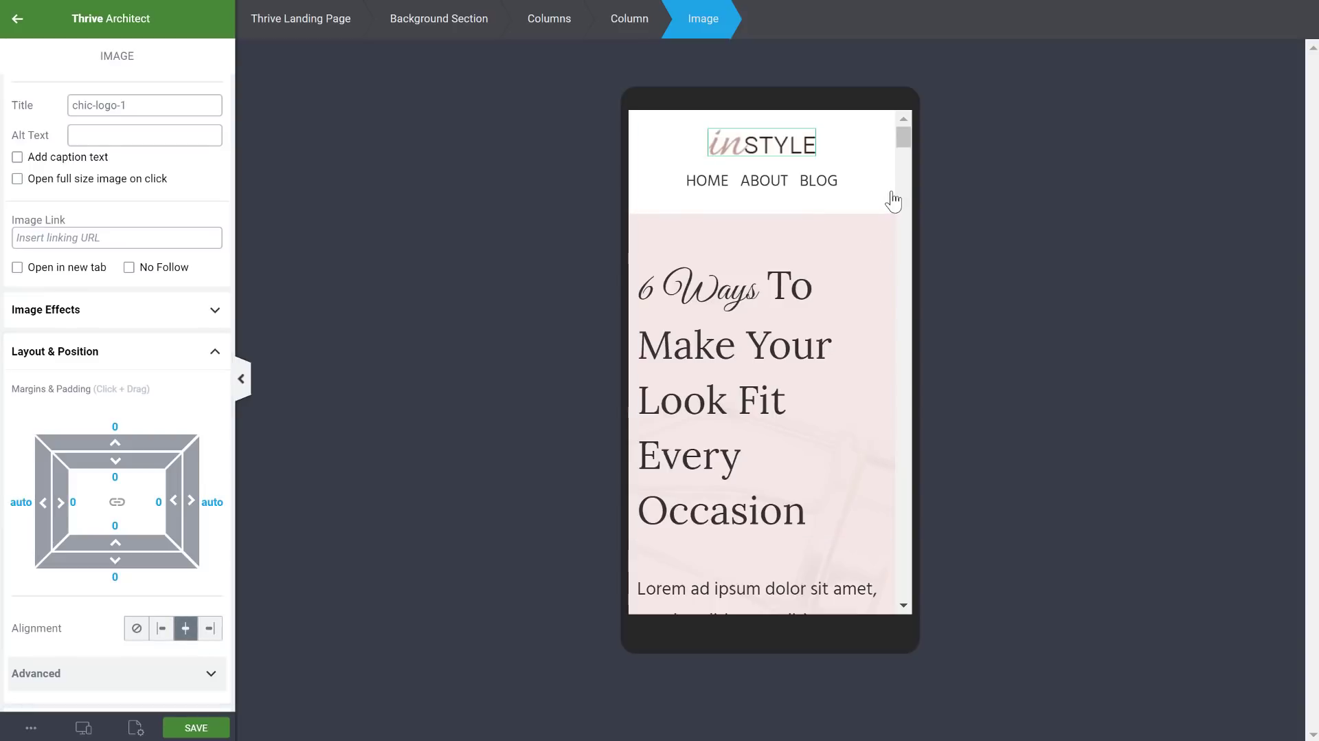
- Reduce the font size of the "6 Ways To Make Your Look Fit Every Occasion" heading to 34 px
scroll(856, 216, down, 3)
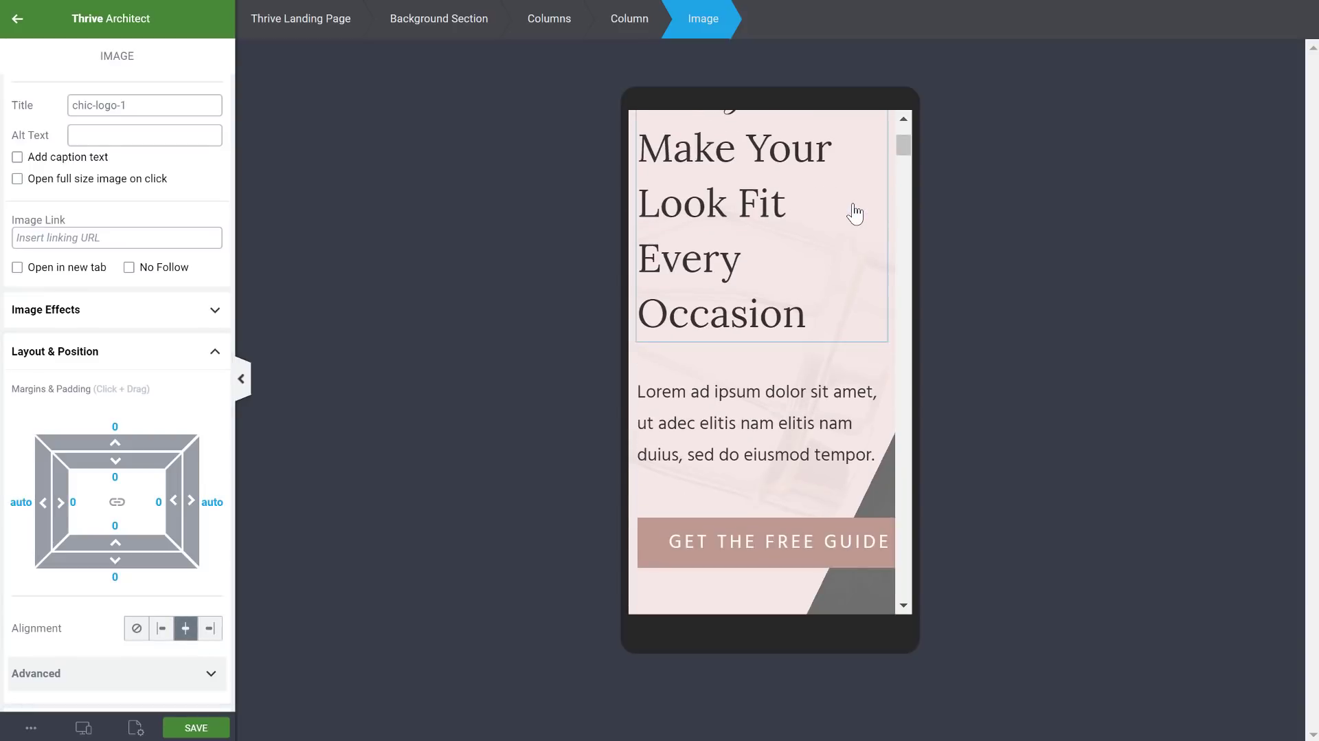
scroll(863, 380, up, 3)
click(846, 321)
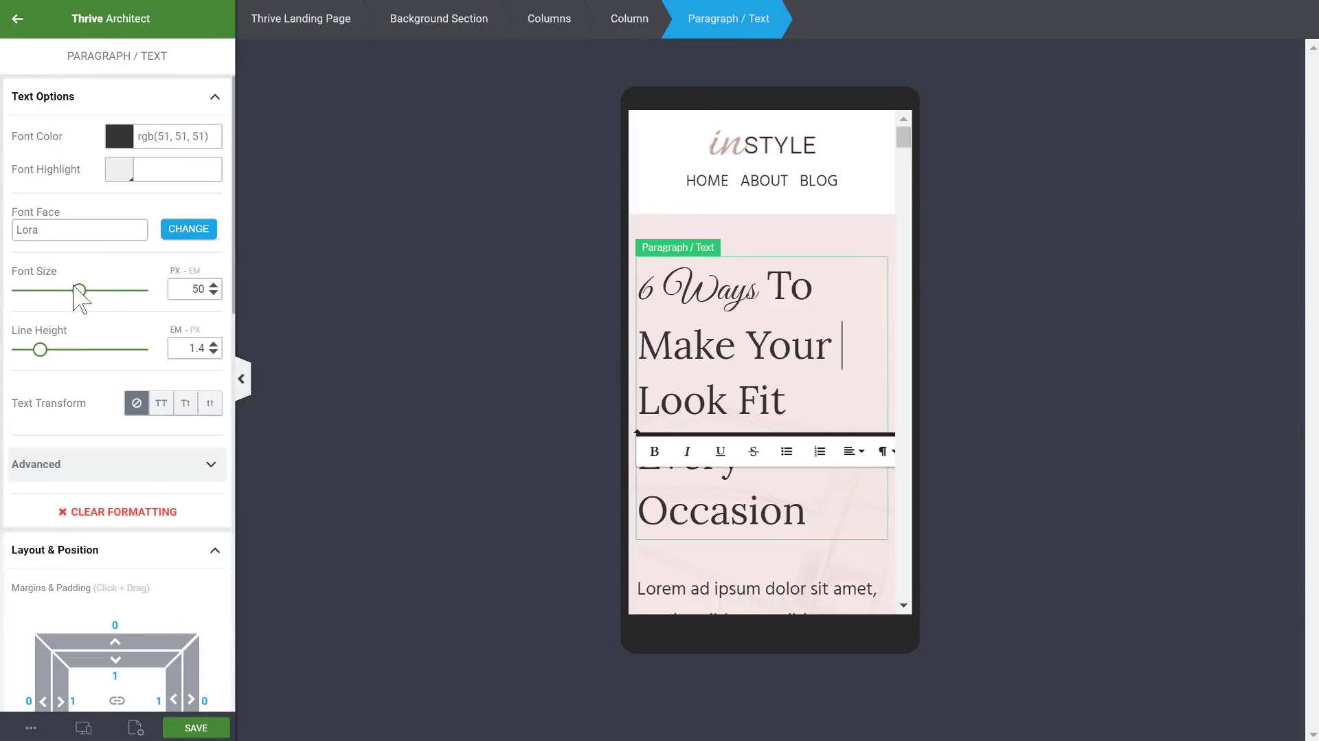
drag(79, 290, 60, 292)
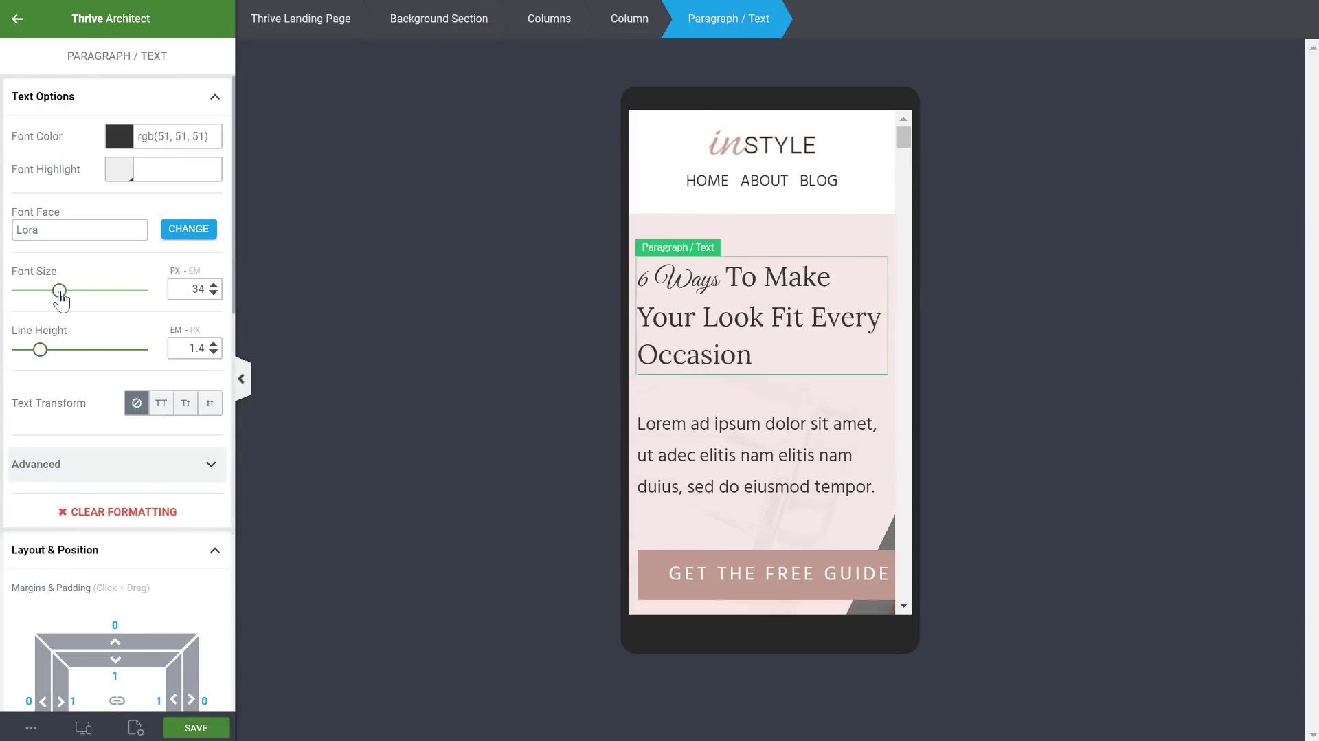
- Set the hero heading's bottom margin to 30 px
scroll(818, 290, down, 1)
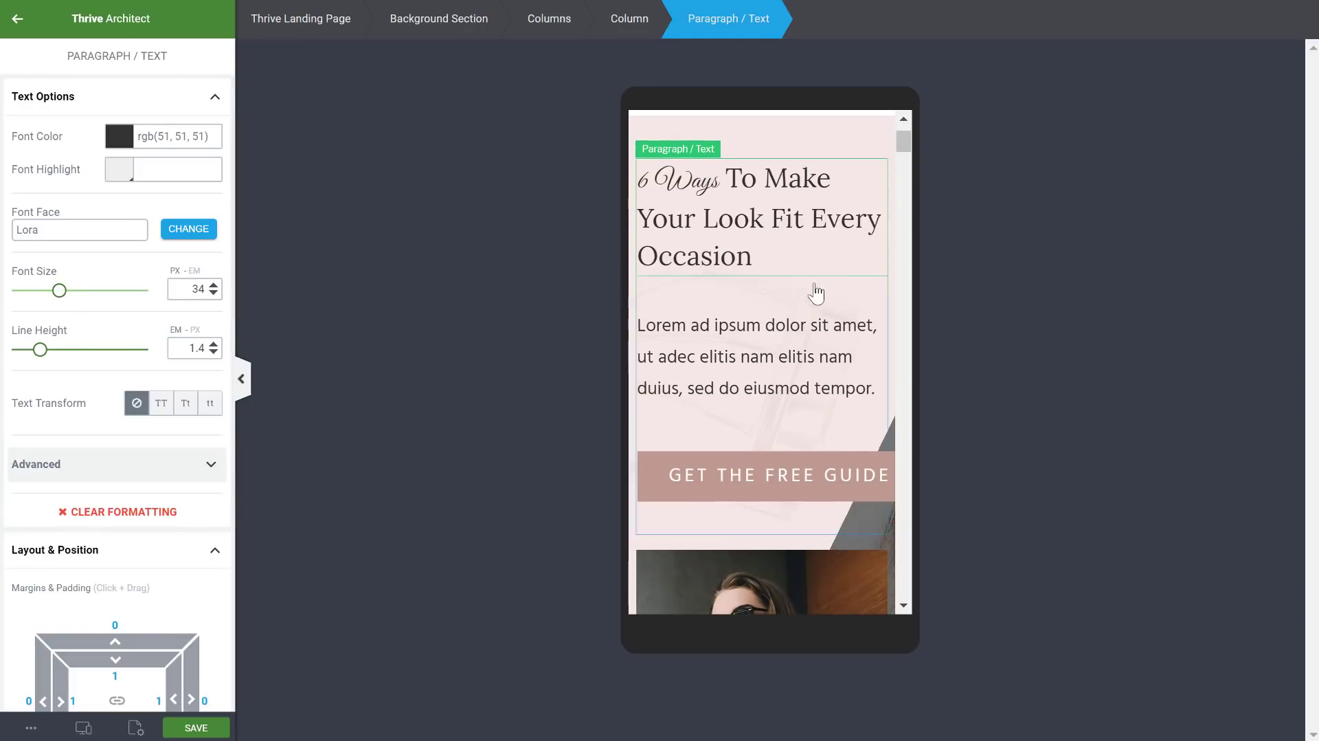
scroll(117, 477, down, 3)
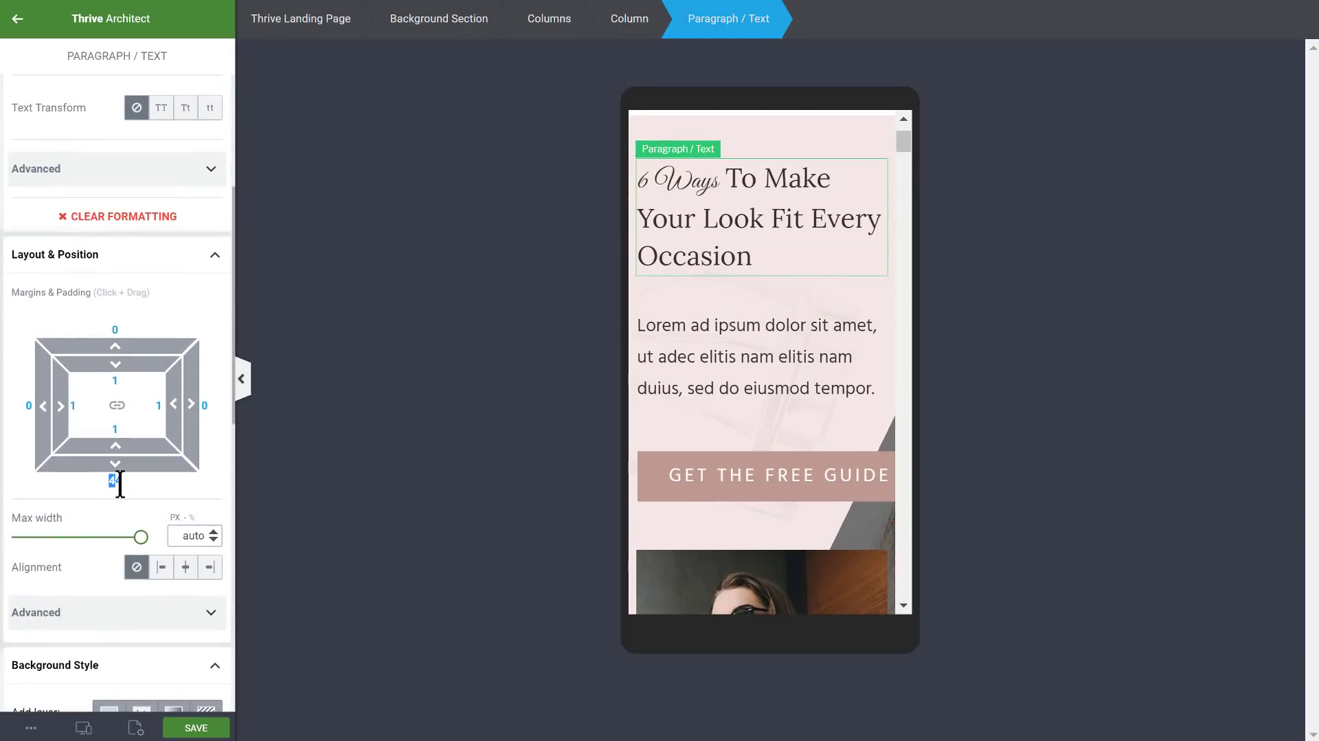
text(30)
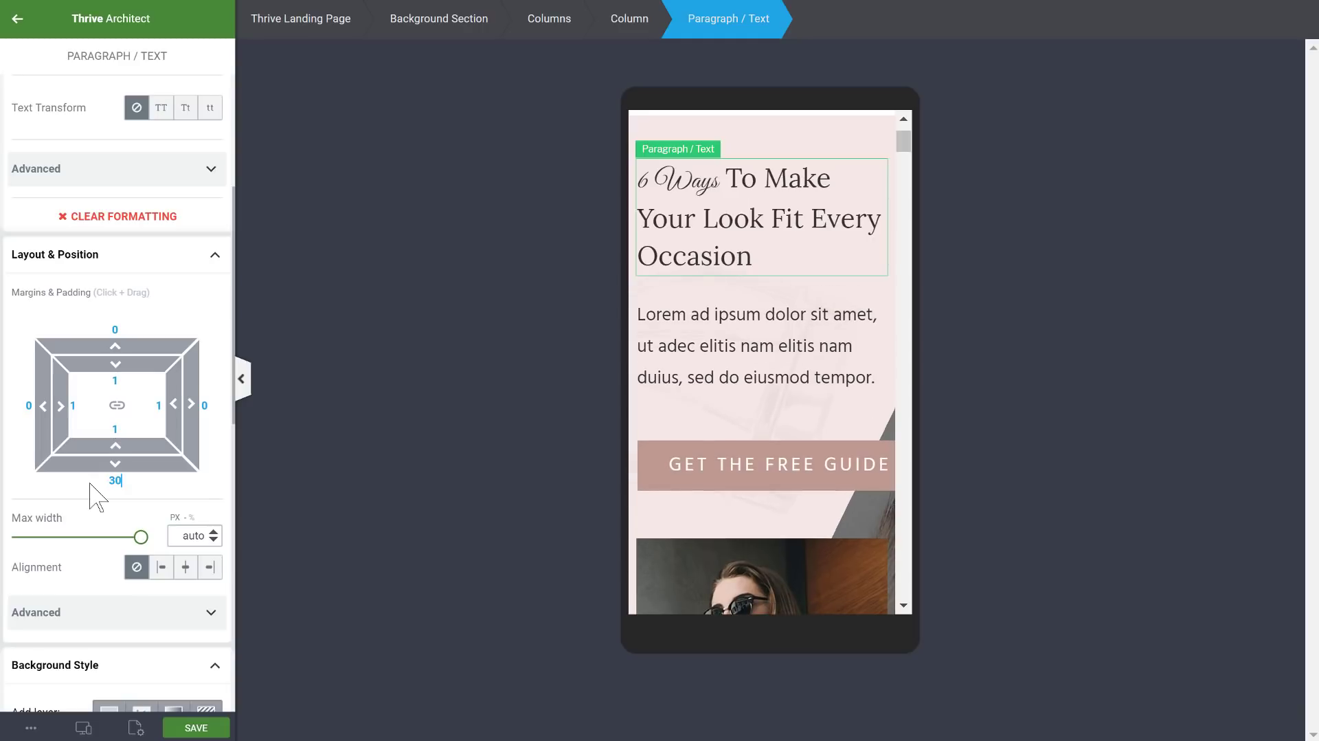
- Set the "GET THE FREE GUIDE" button's width to 311 px and its font size to 20 px
scroll(722, 392, down, 1)
click(695, 357)
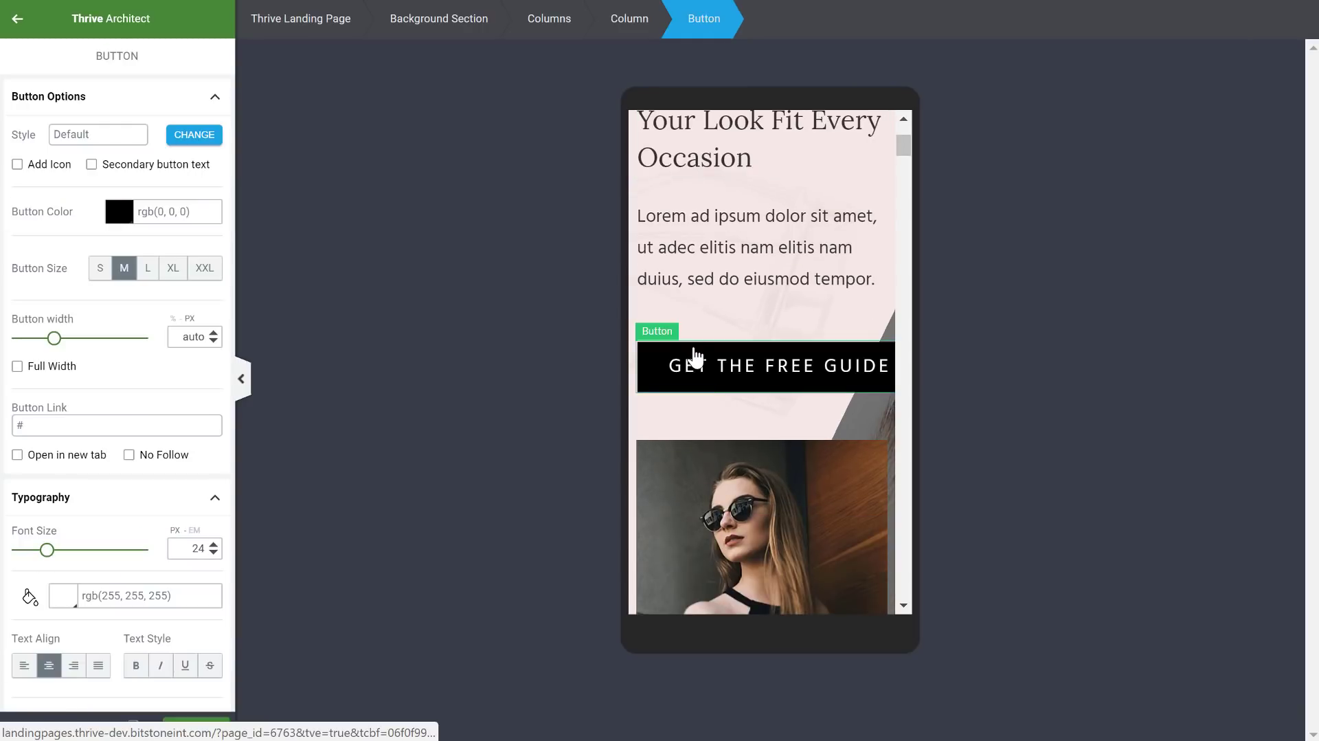
click(115, 275)
click(54, 338)
scroll(118, 467, down, 4)
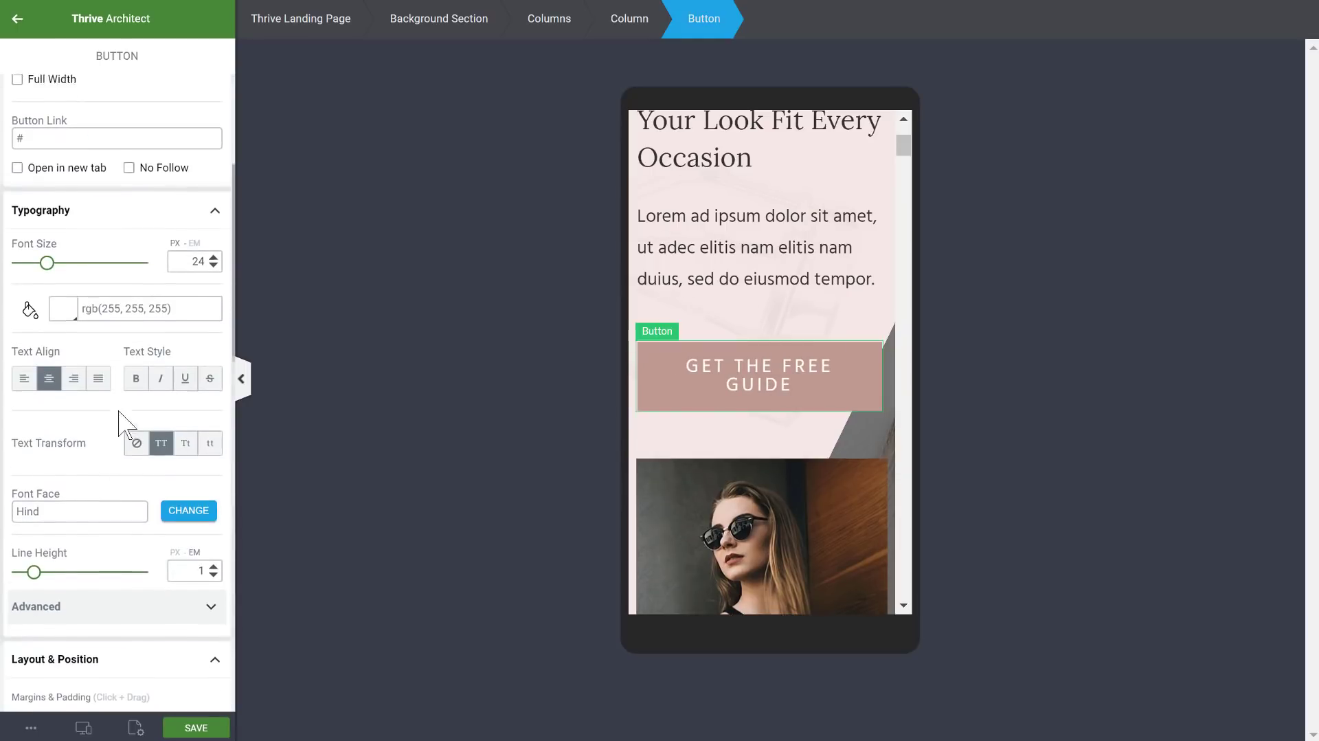
scroll(120, 391, up, 1)
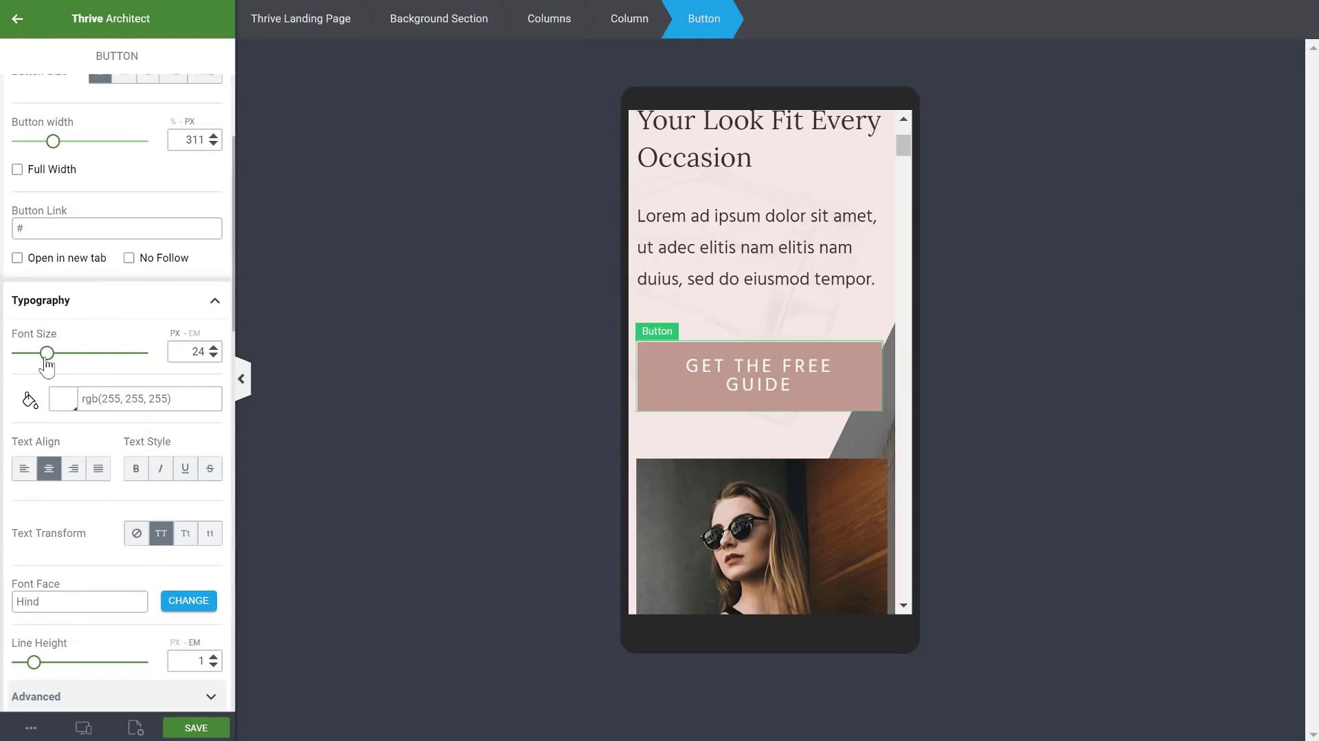
drag(46, 358, 43, 358)
- Reduce the size of the hero photo of the woman to 225 px
scroll(775, 420, down, 5)
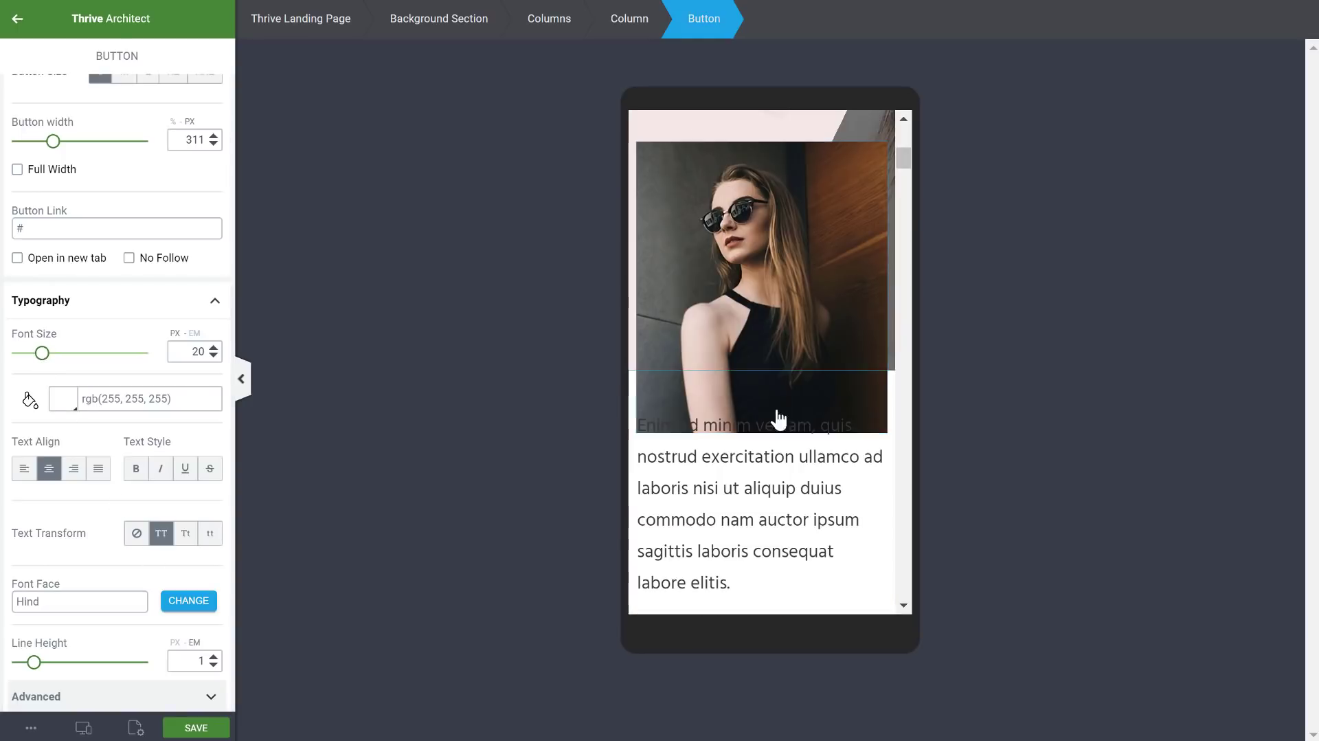
click(775, 260)
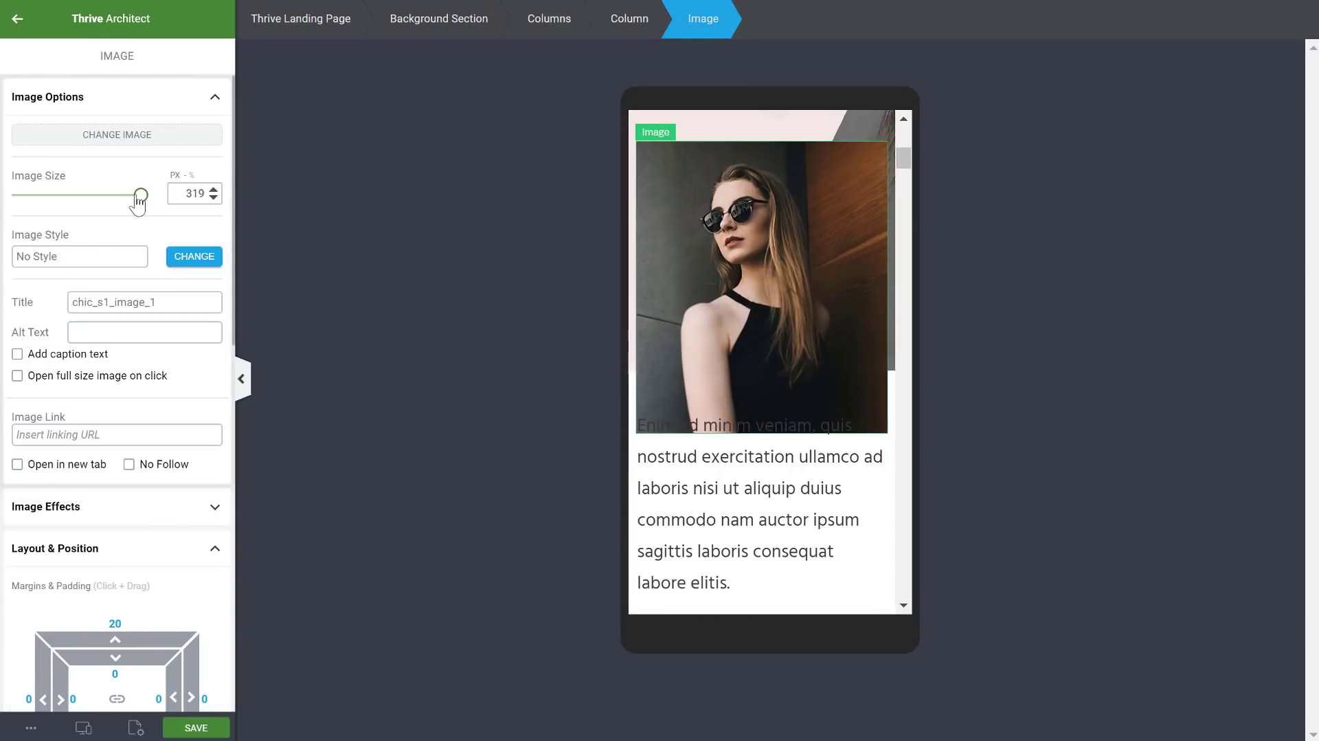
drag(138, 196, 104, 196)
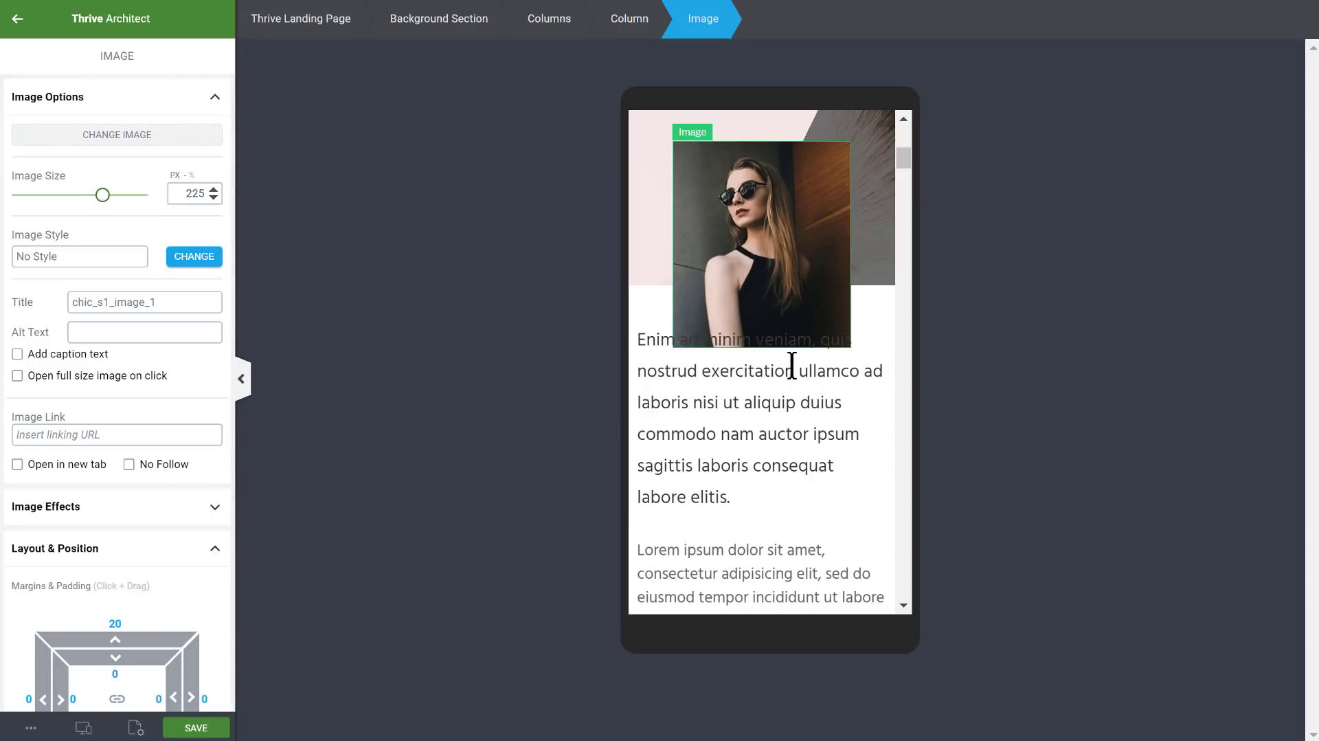
- Set the top padding of the background section beneath the hero photo to 109 px
scroll(792, 365, up, 4)
scroll(756, 357, down, 4)
click(656, 318)
scroll(120, 251, down, 3)
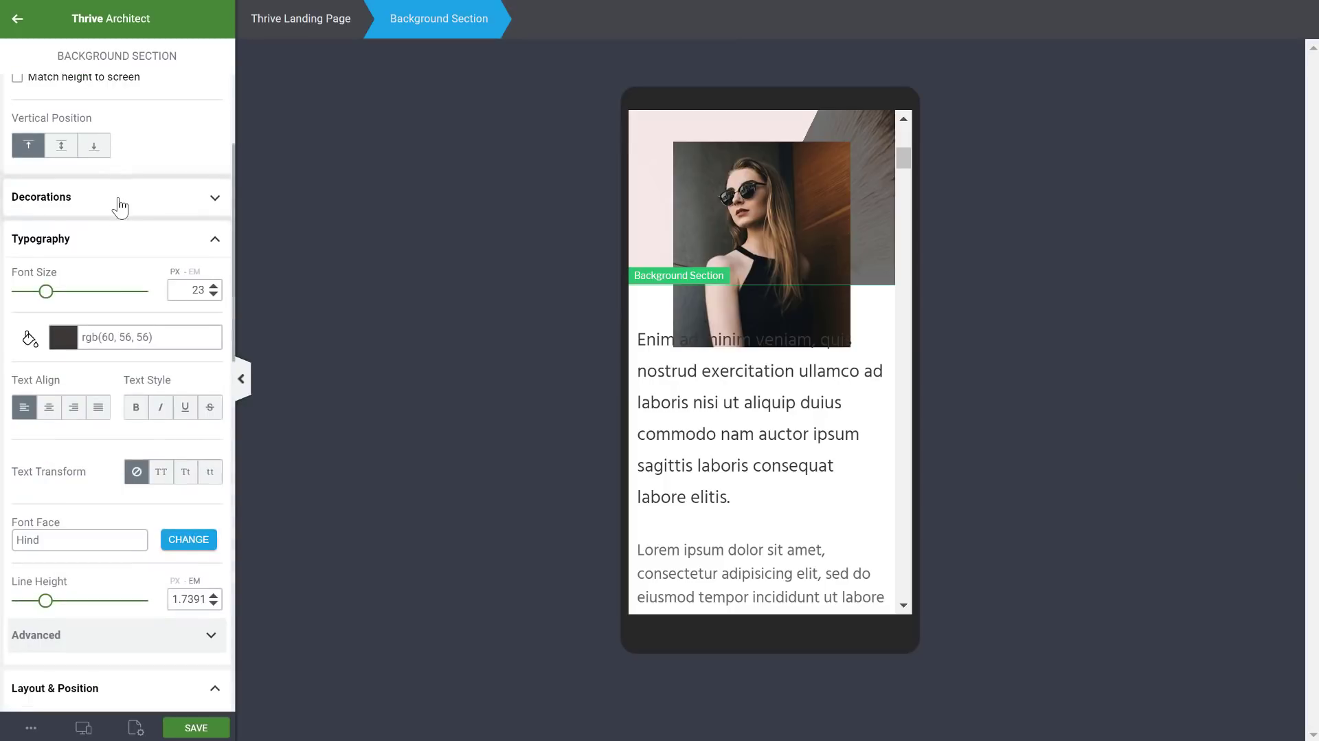
click(120, 204)
click(136, 127)
click(101, 241)
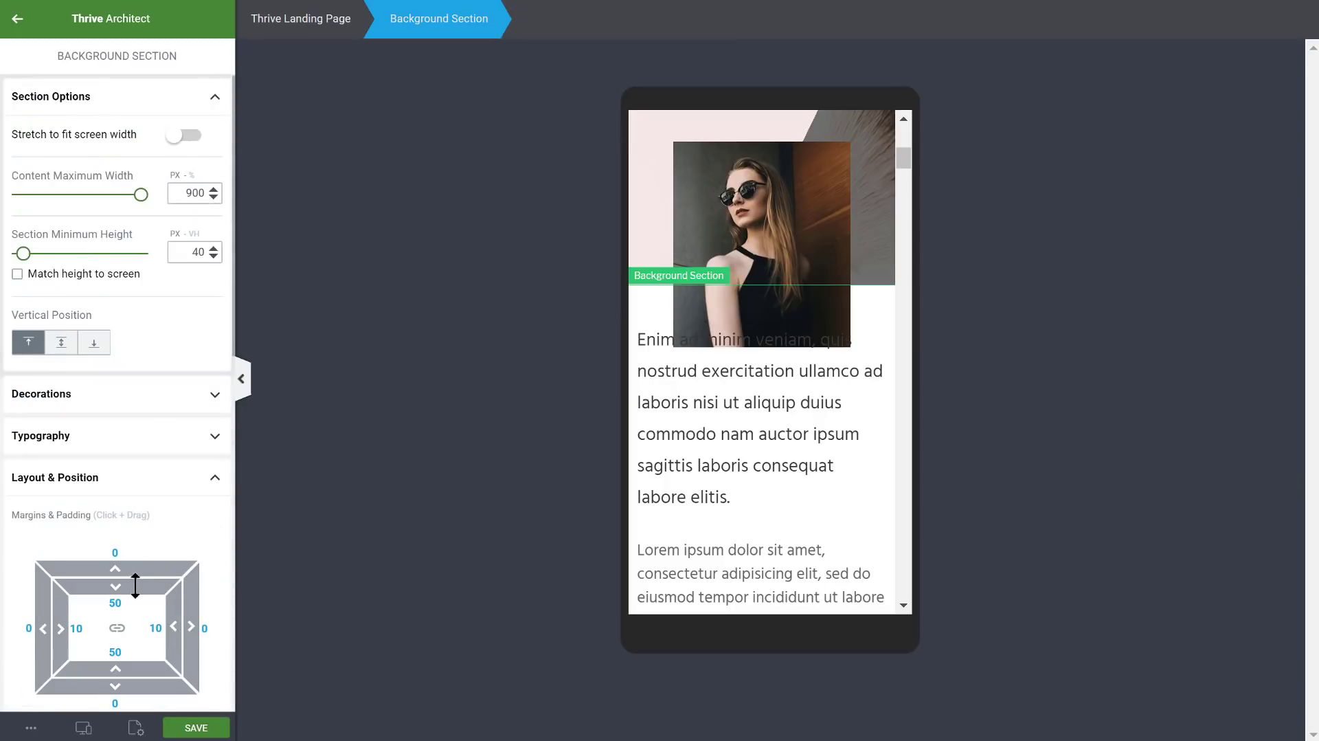
scroll(118, 524, down, 2)
drag(113, 493, 117, 605)
- Set the left and right padding of the content box around the italic quote to 20 px
scroll(794, 314, up, 6)
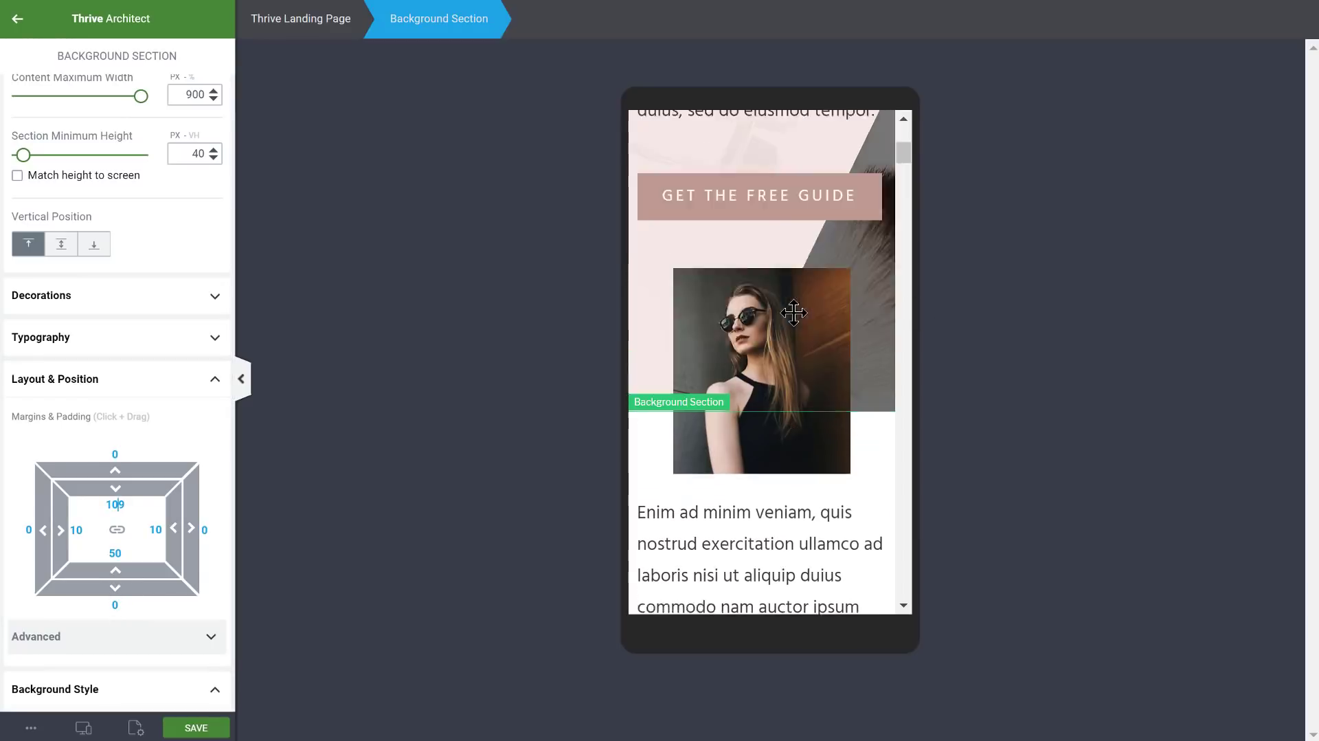
scroll(794, 314, down, 10)
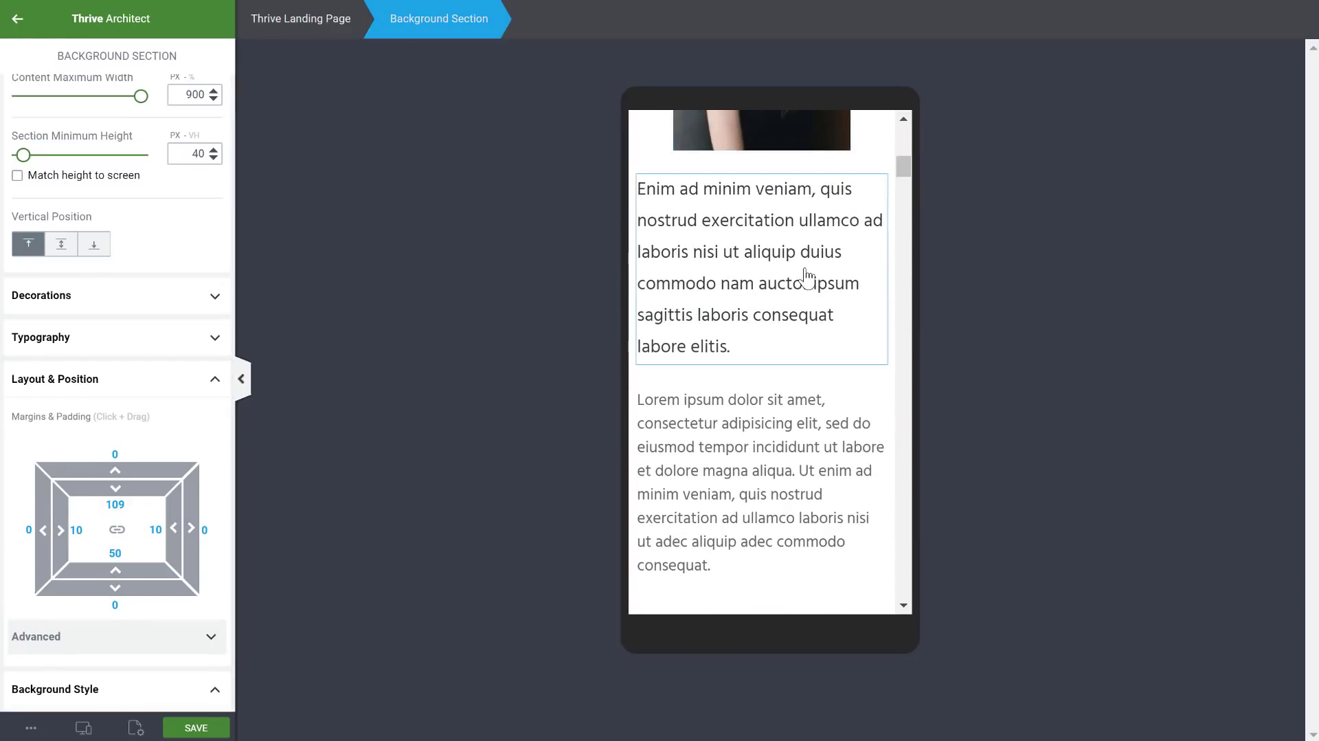
scroll(795, 165, down, 10)
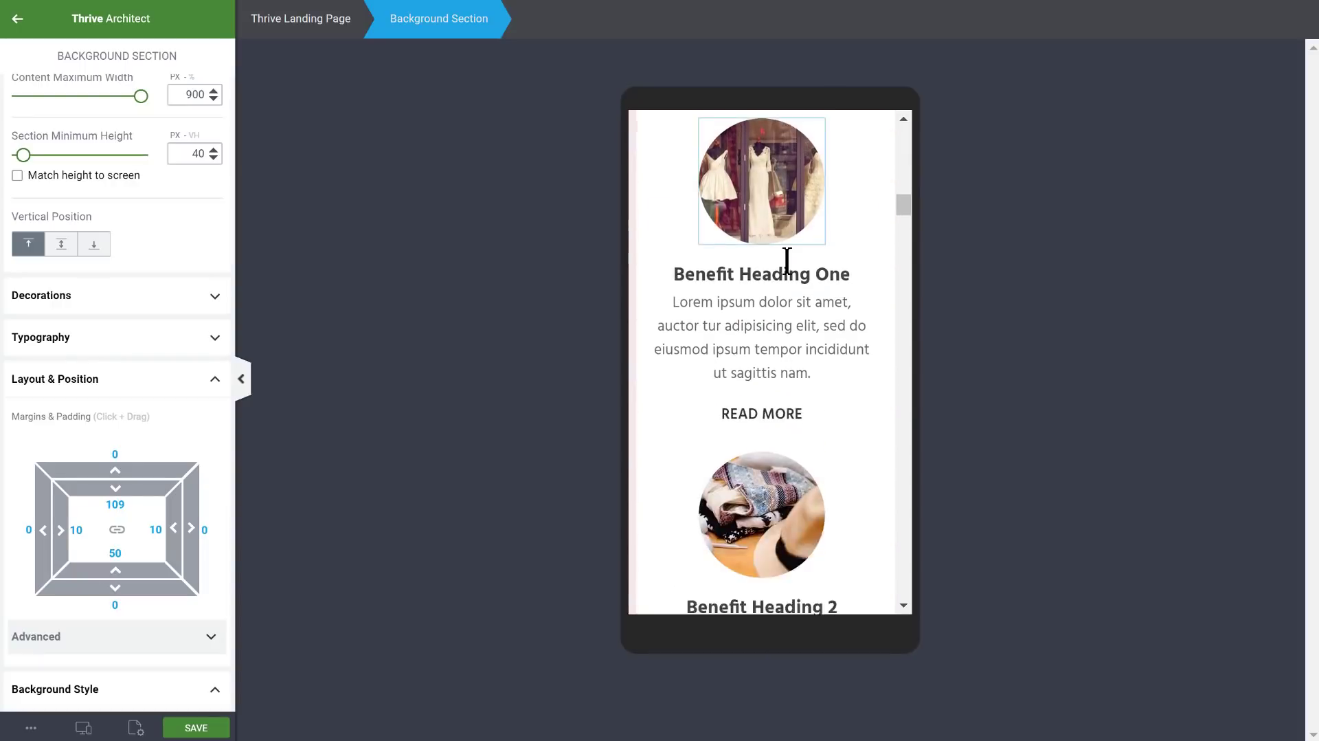
scroll(776, 168, down, 10)
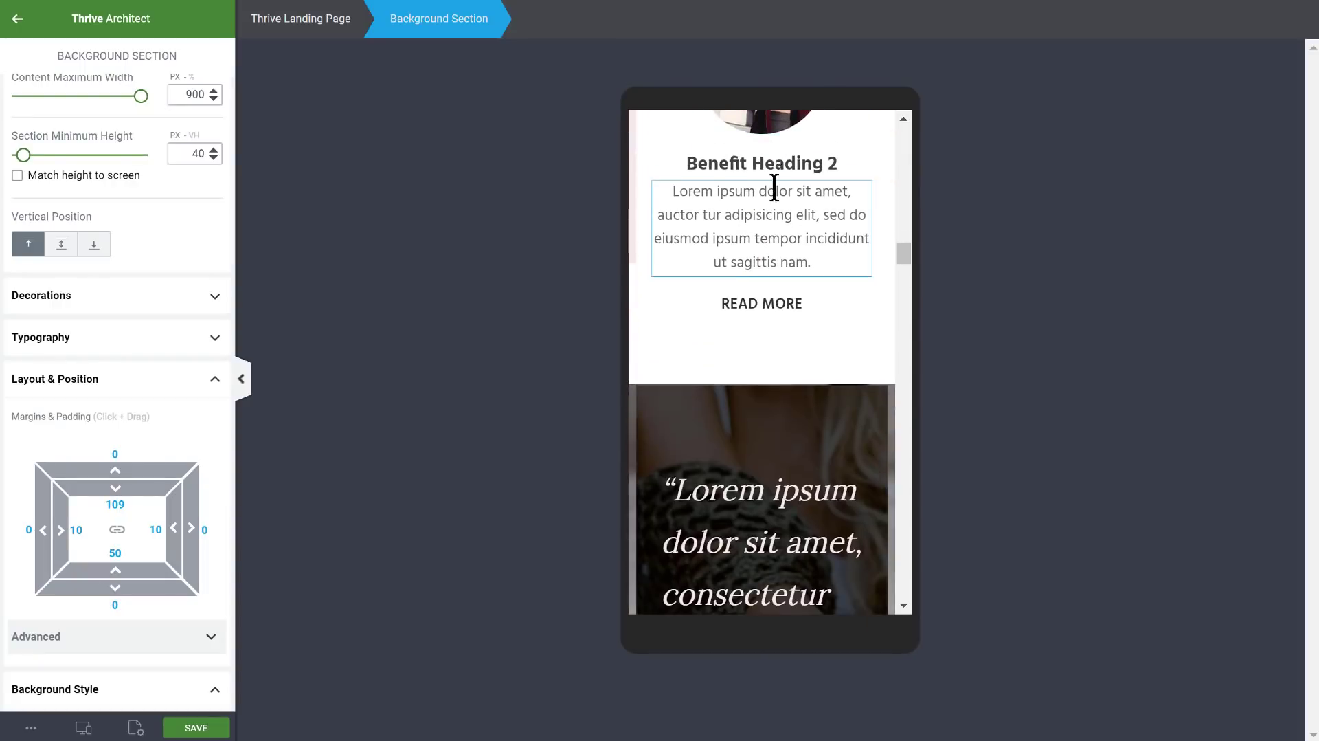
scroll(775, 184, down, 5)
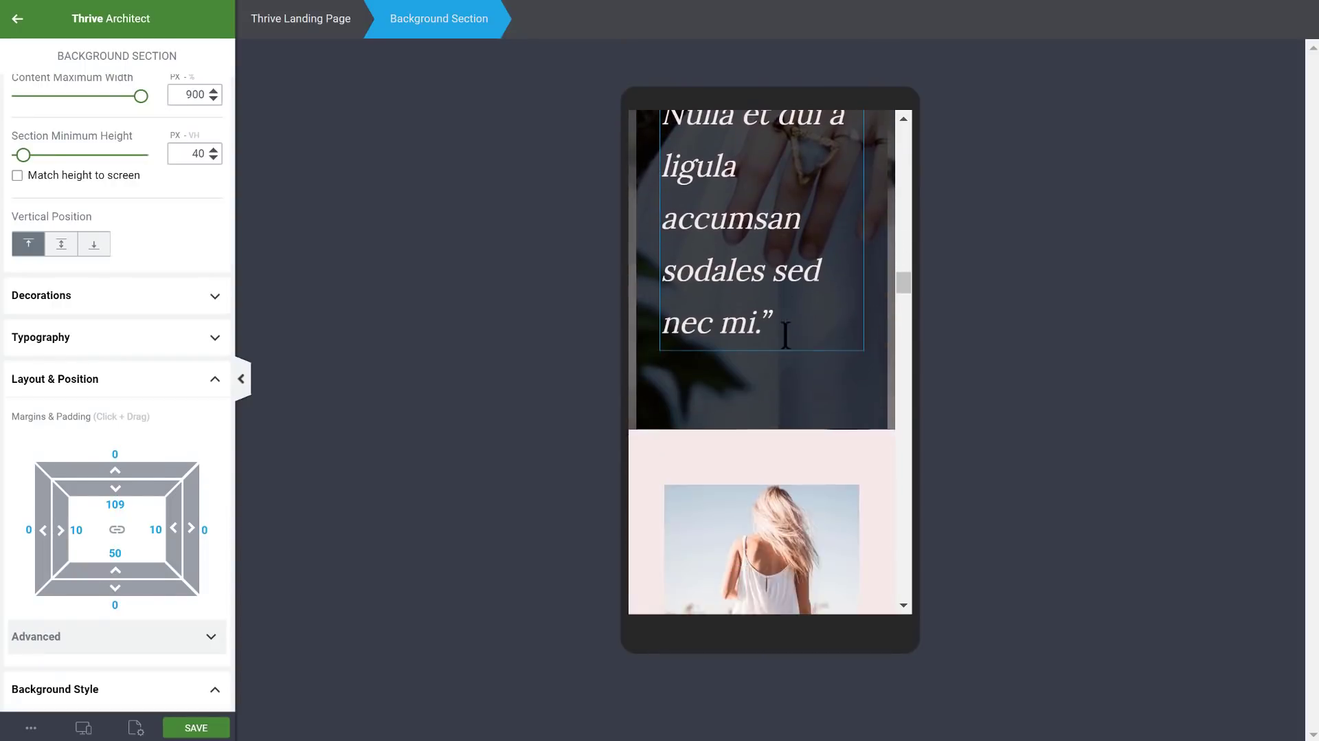
scroll(845, 364, up, 6)
scroll(772, 300, up, 3)
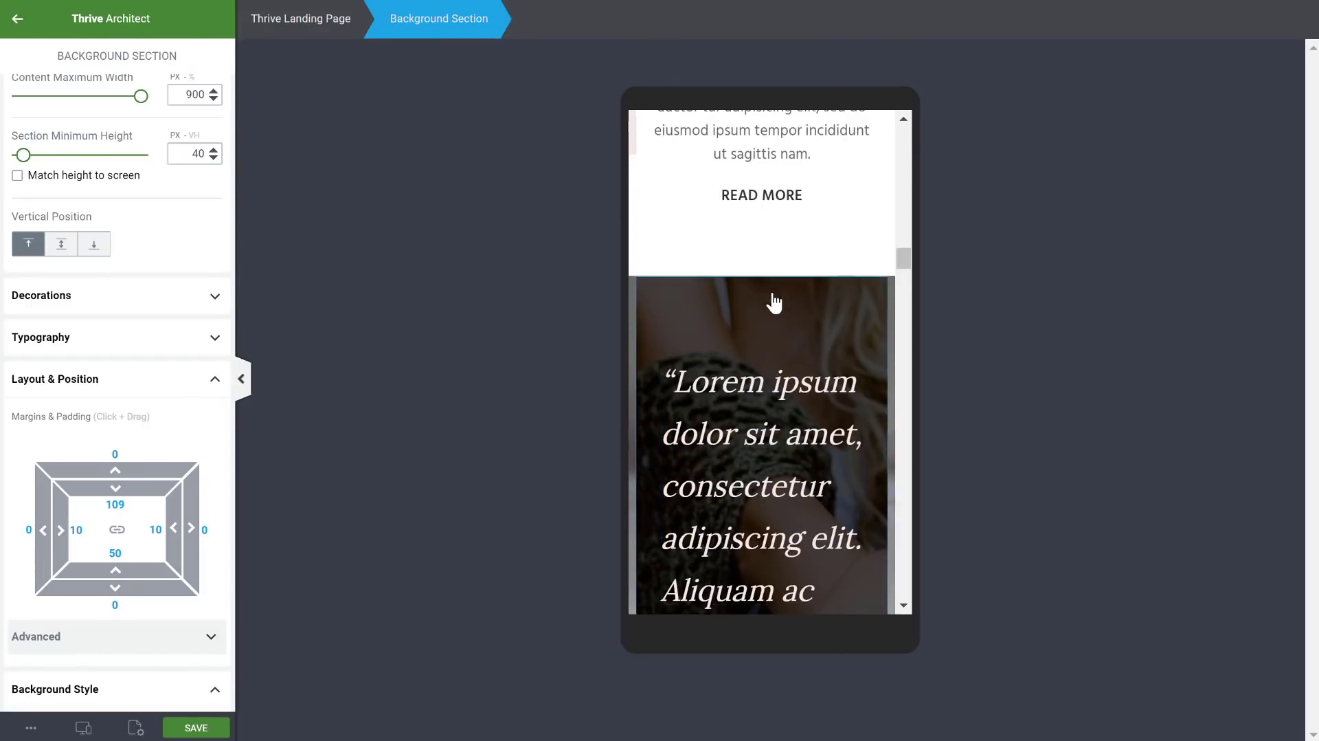
scroll(770, 395, down, 3)
scroll(770, 394, up, 1)
click(672, 234)
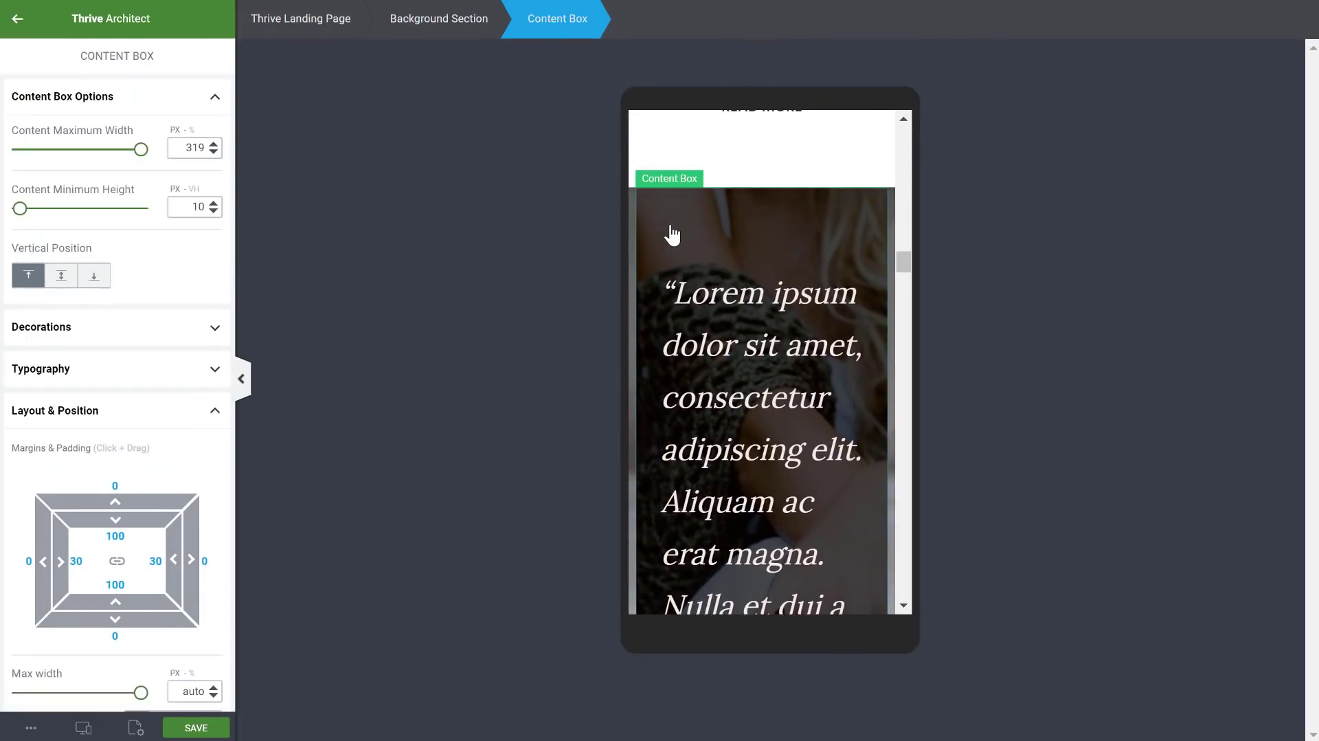
scroll(165, 413, down, 2)
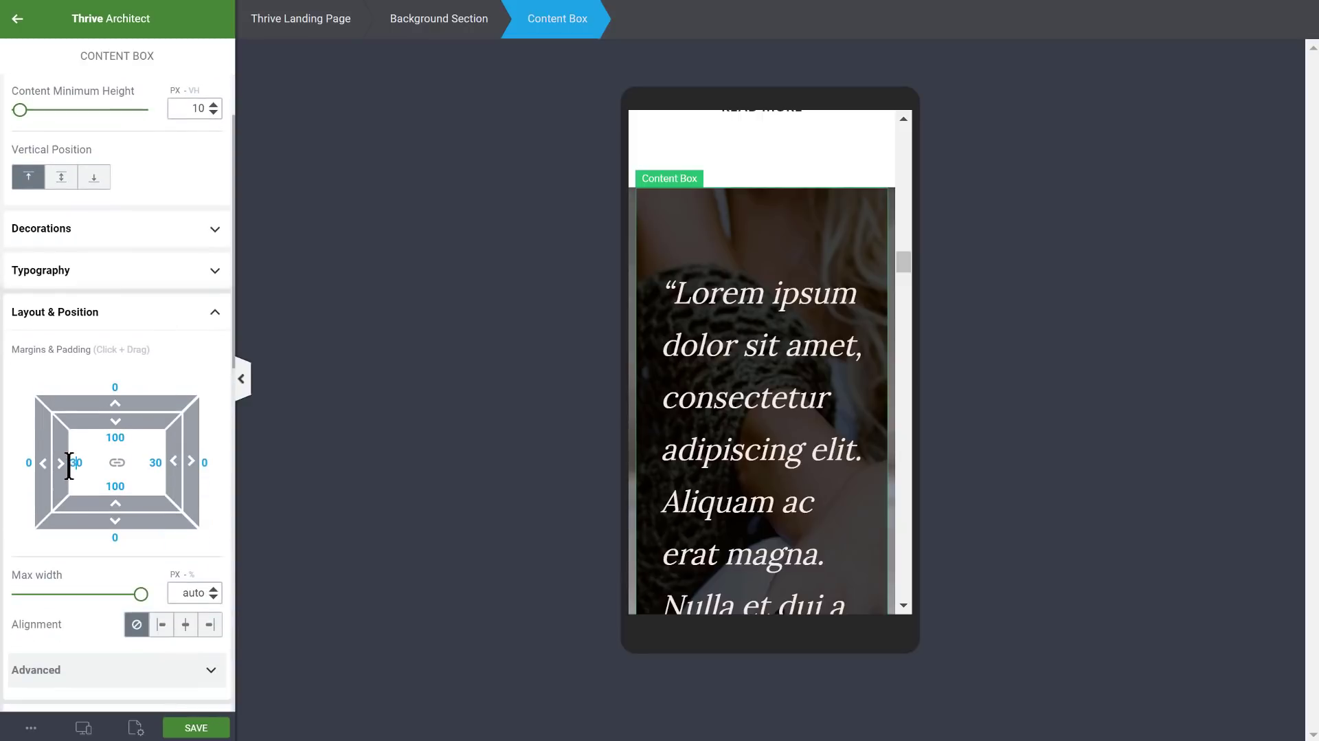
text(2)
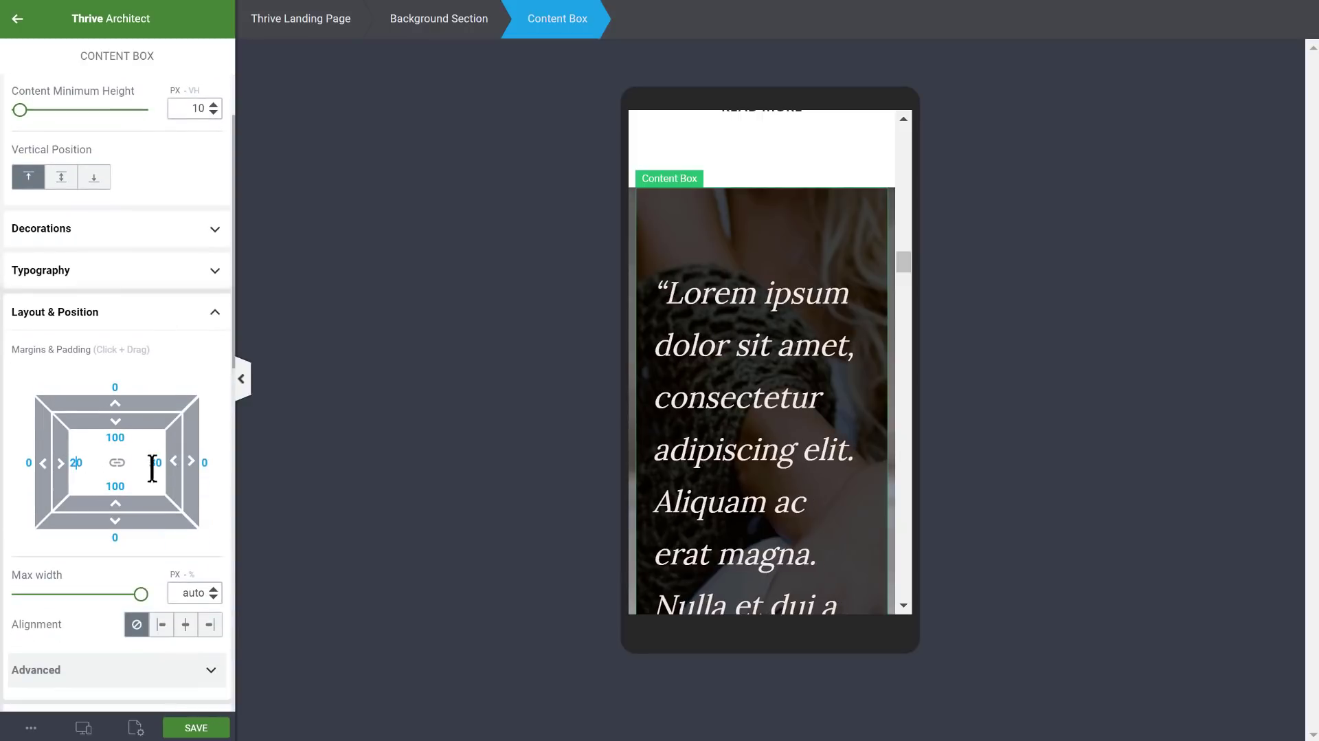
text(2)
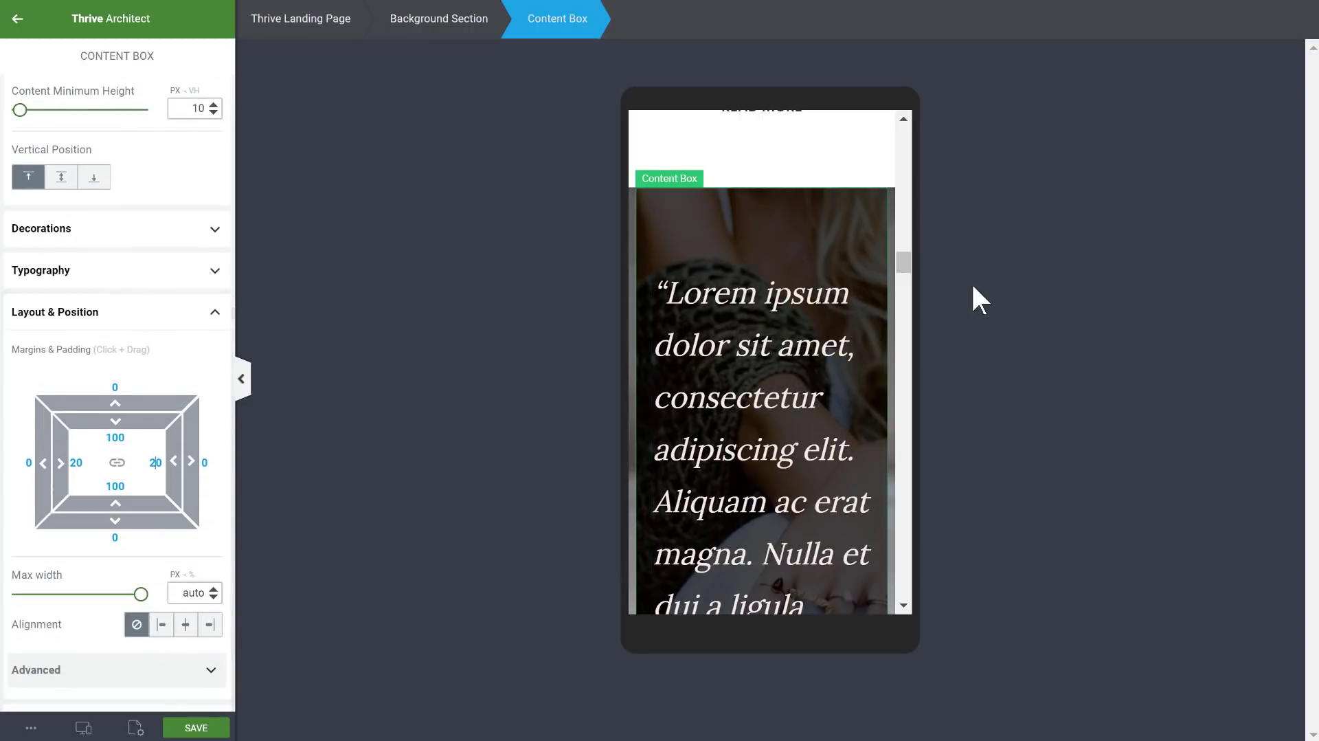
- Set the font size of the italic quote text in the dark content box to 27 px
click(733, 295)
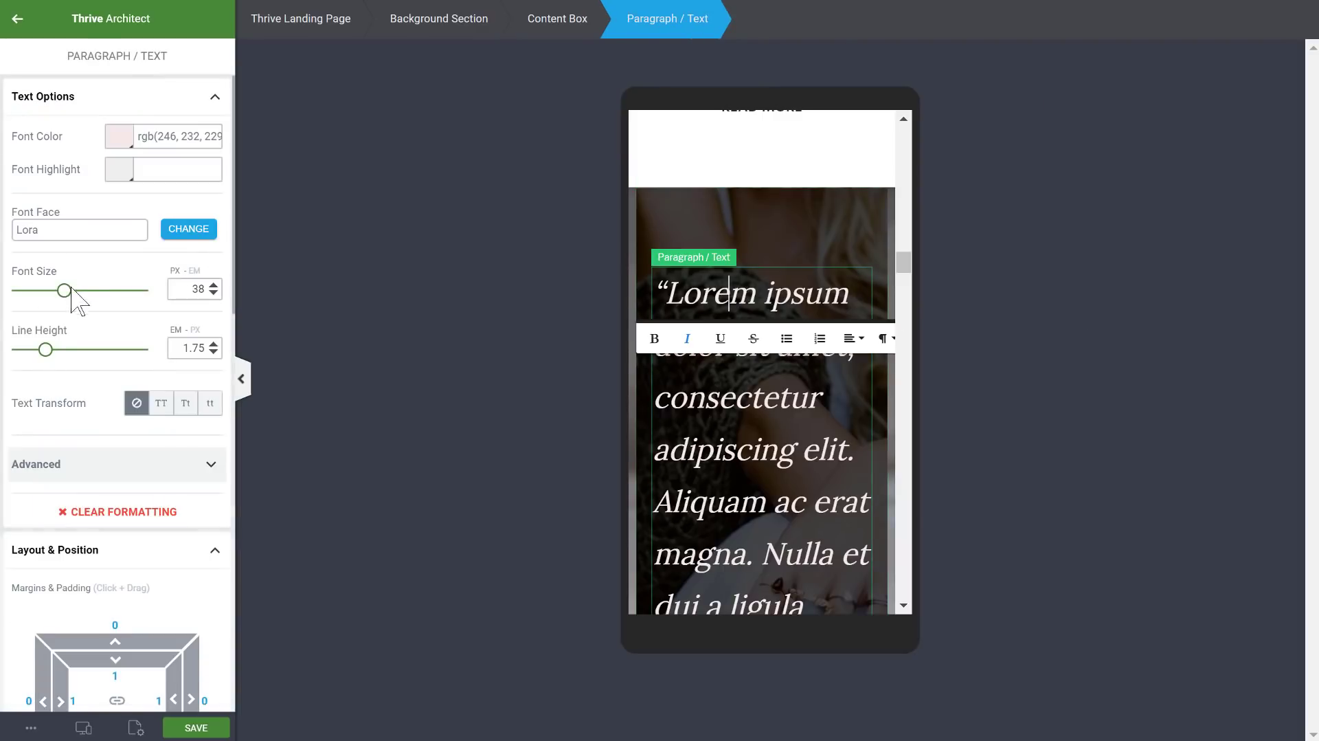
drag(63, 290, 54, 291)
drag(52, 294, 51, 295)
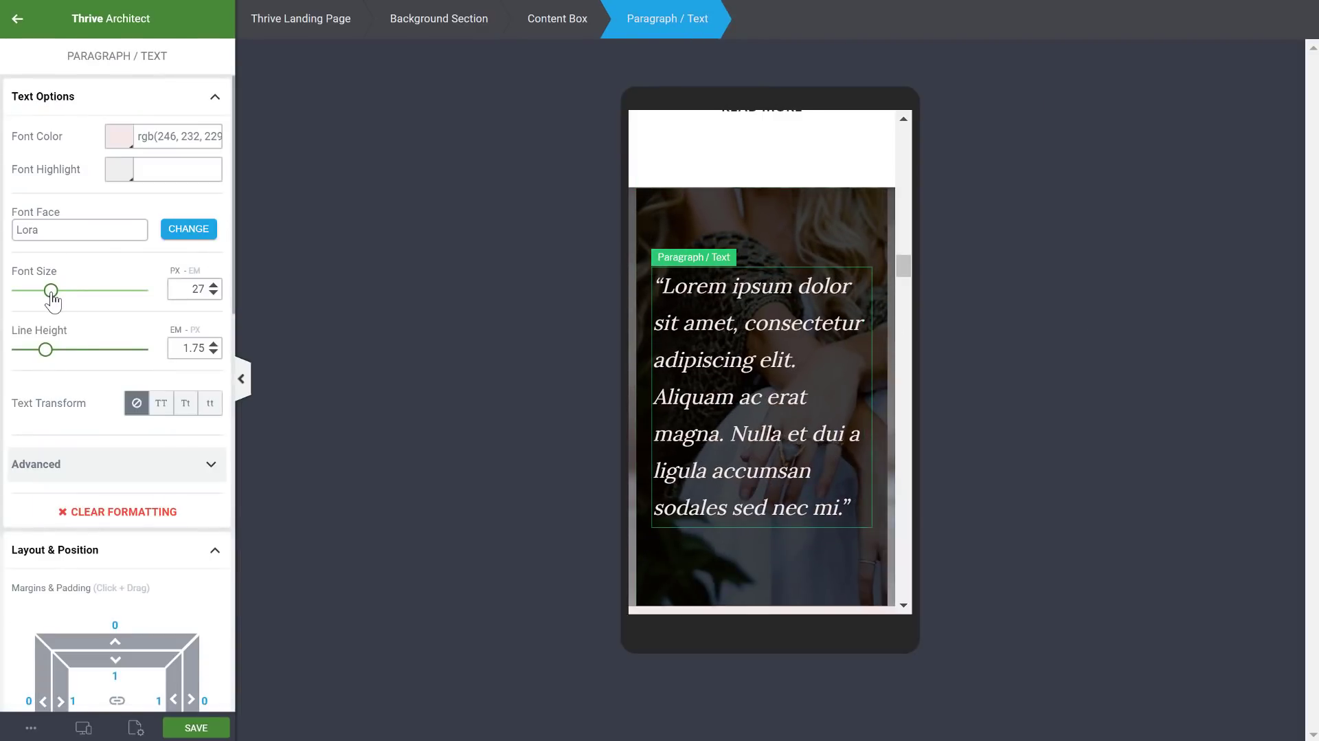
click(817, 154)
- Set the font size of the "DEFAULT BUTTON TEXT" button on the blonde woman's photo to 17 px
scroll(836, 362, down, 10)
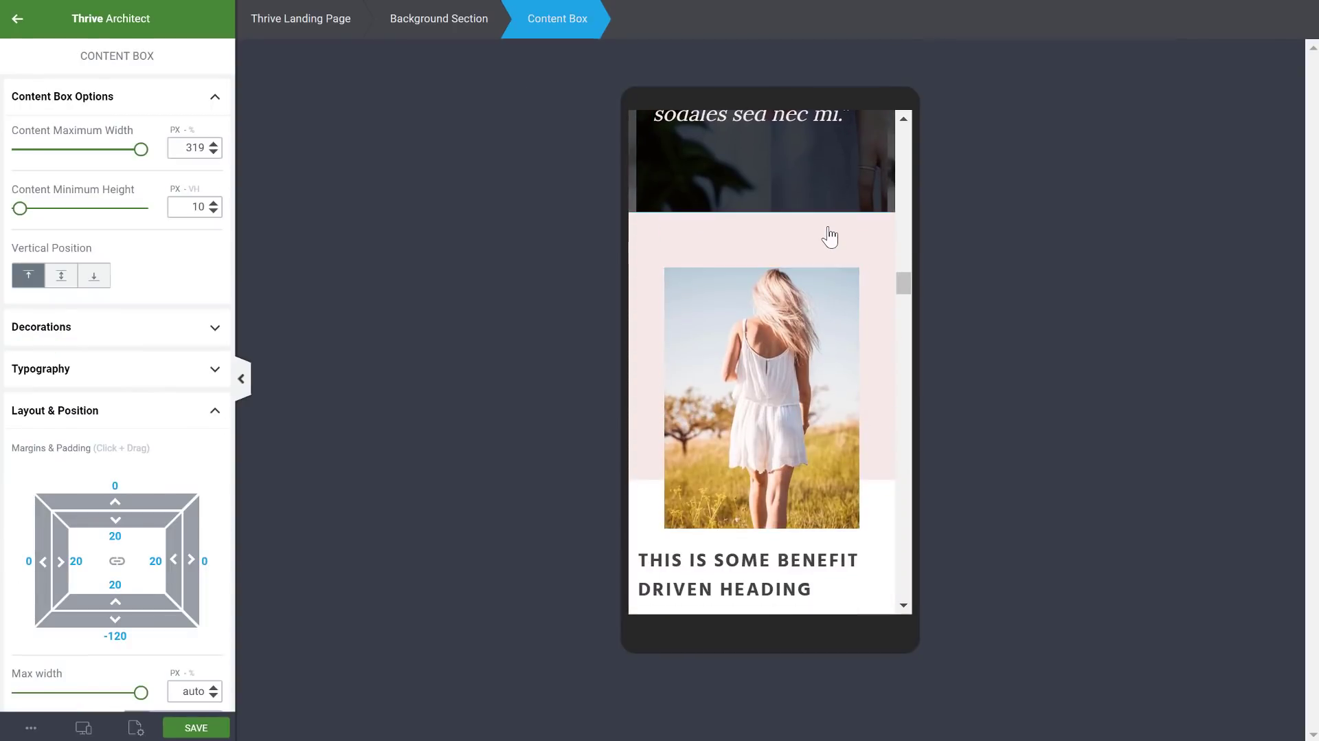
scroll(794, 192, down, 12)
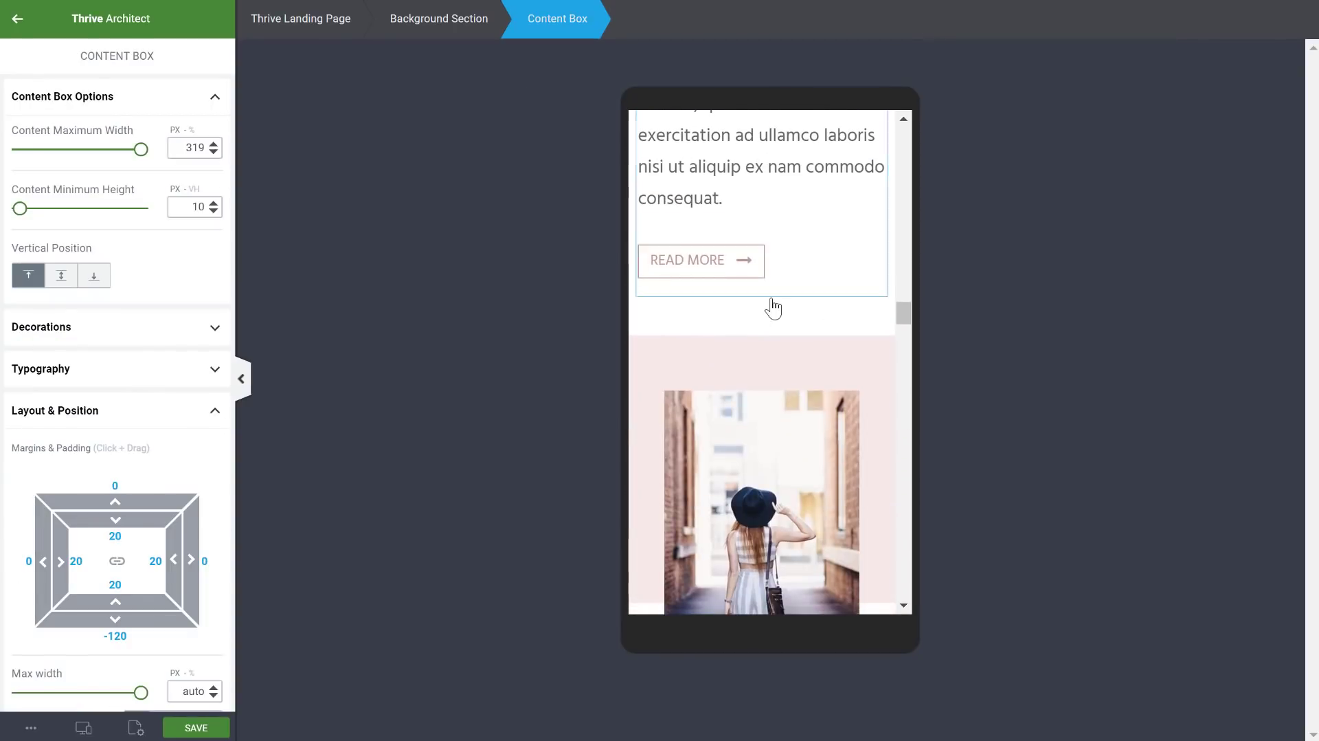
scroll(767, 249, down, 10)
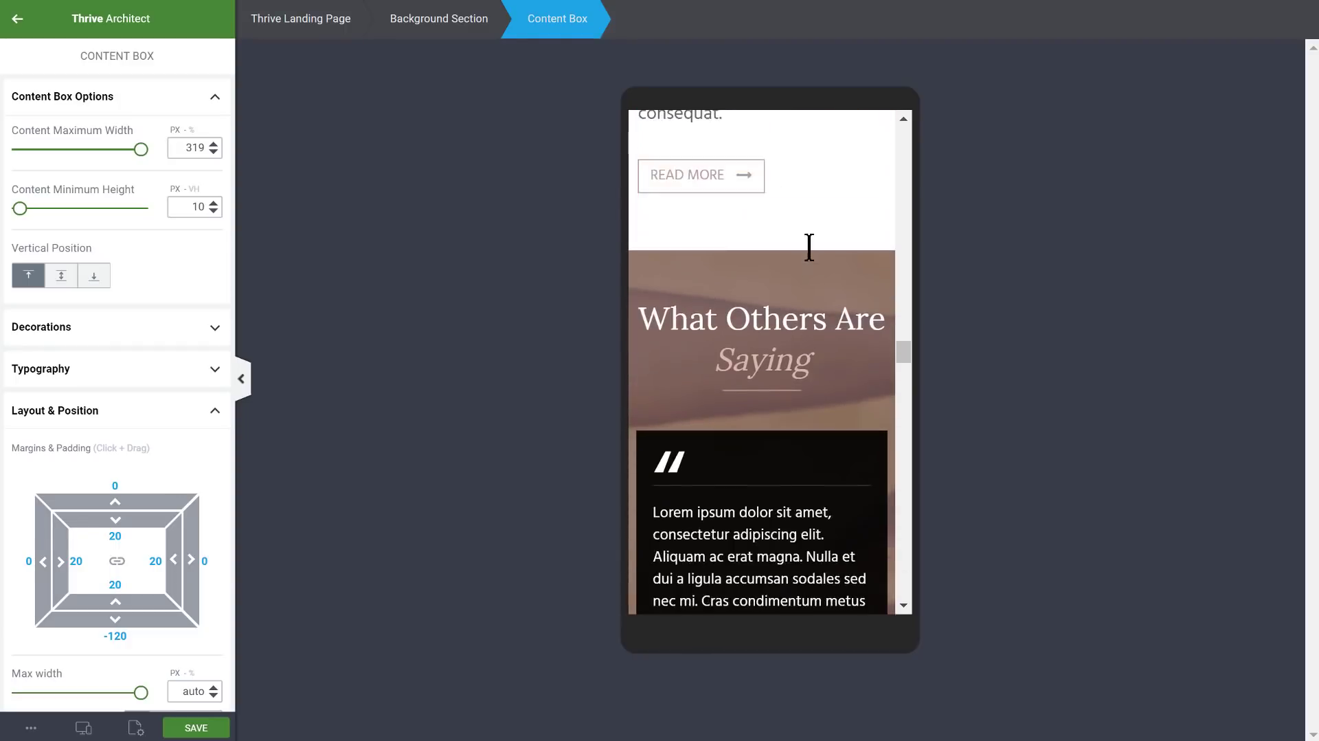
scroll(790, 230, down, 10)
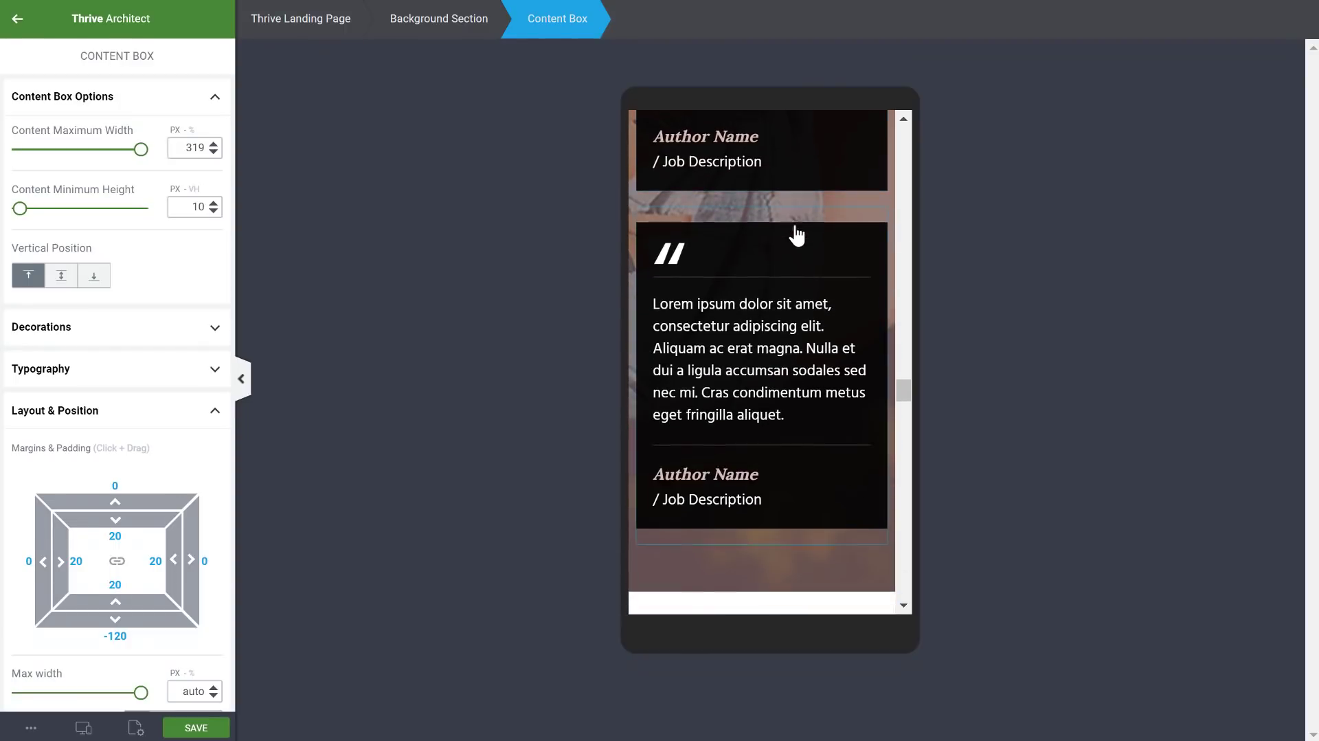
scroll(829, 220, down, 8)
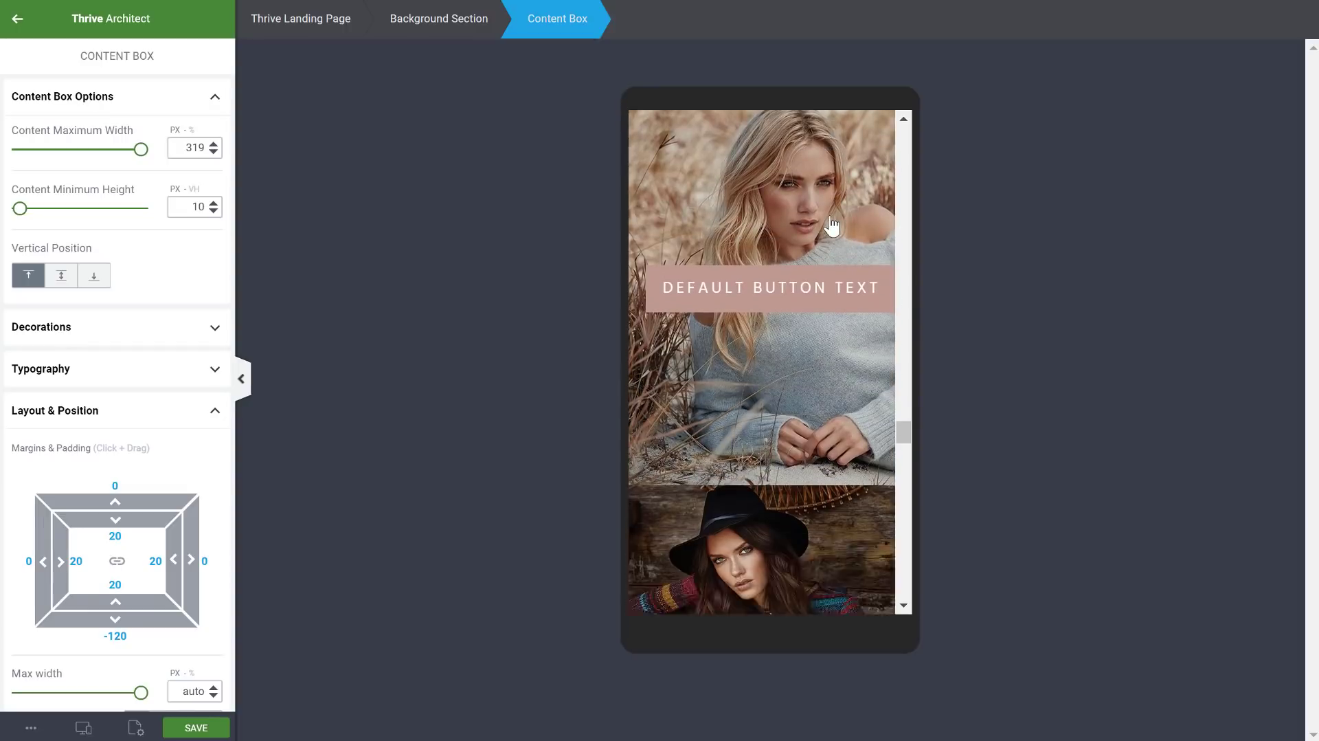
scroll(772, 446, down, 5)
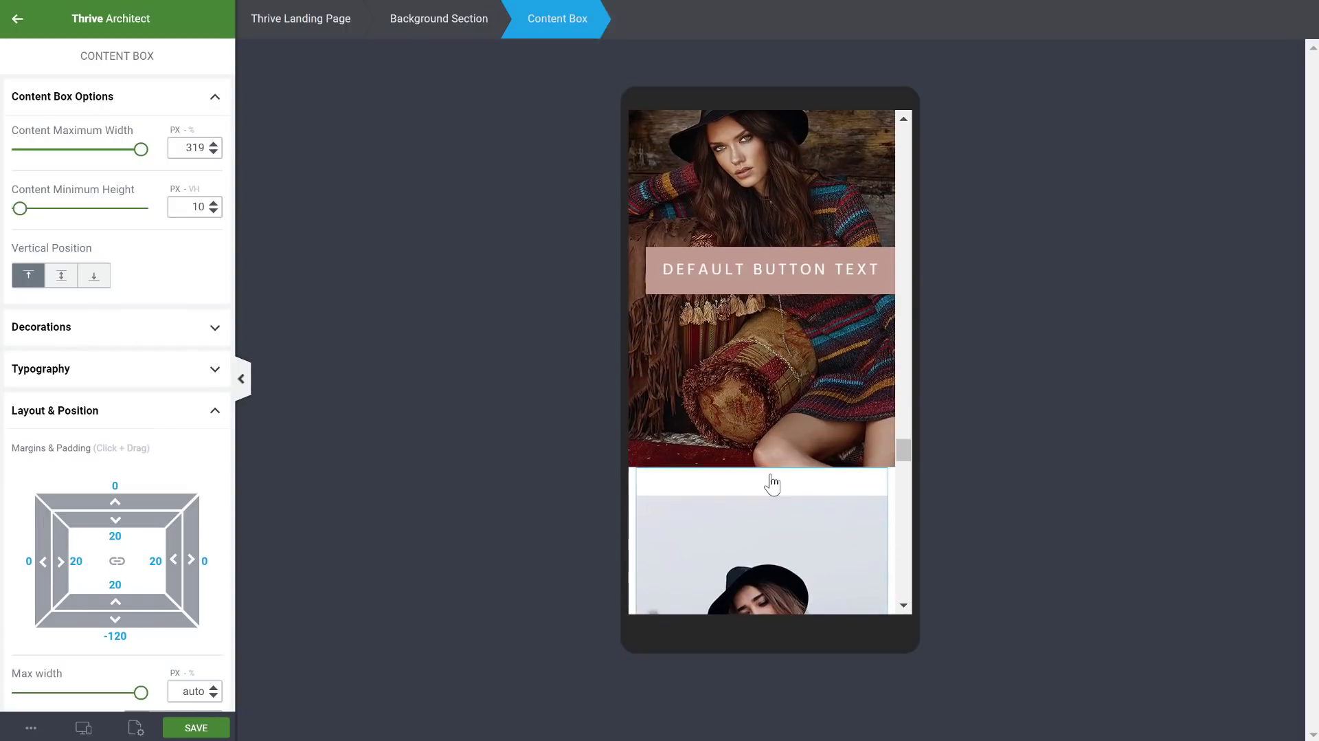
scroll(772, 480, up, 4)
scroll(773, 483, up, 2)
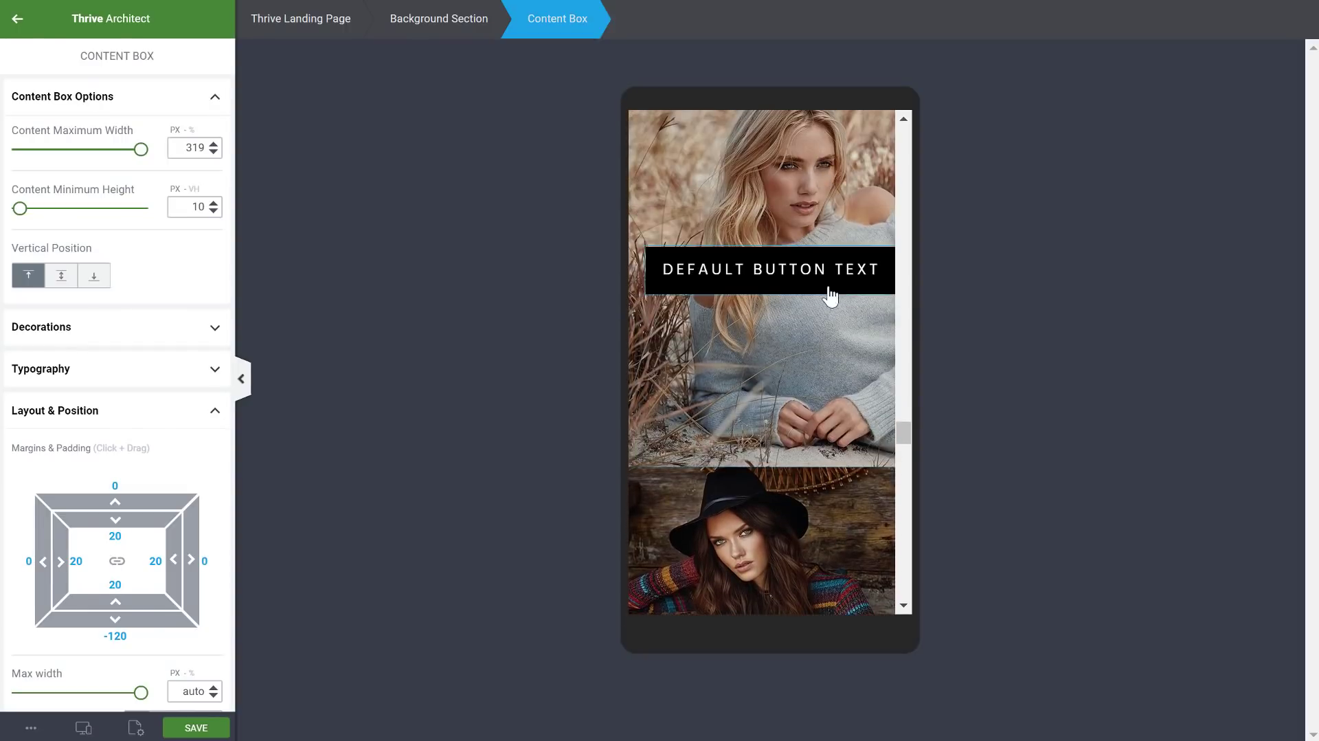
click(784, 255)
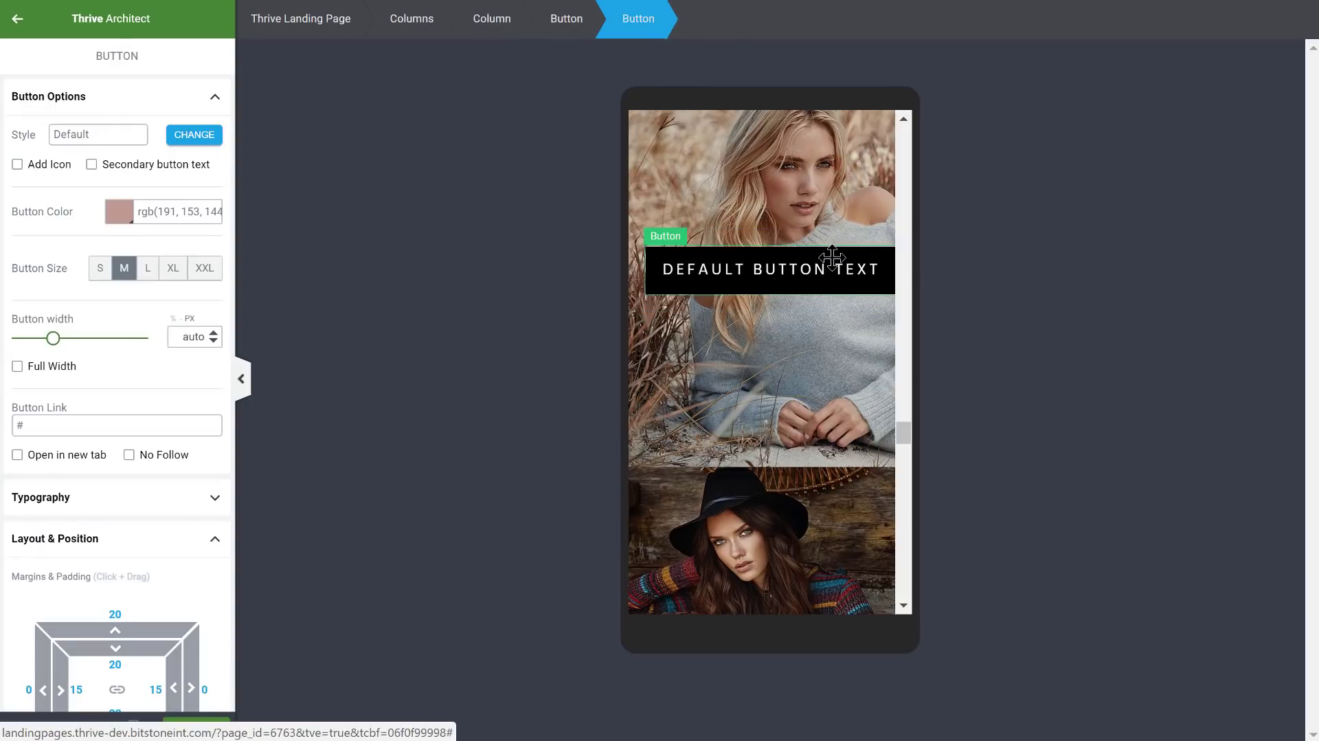
scroll(162, 286, down, 3)
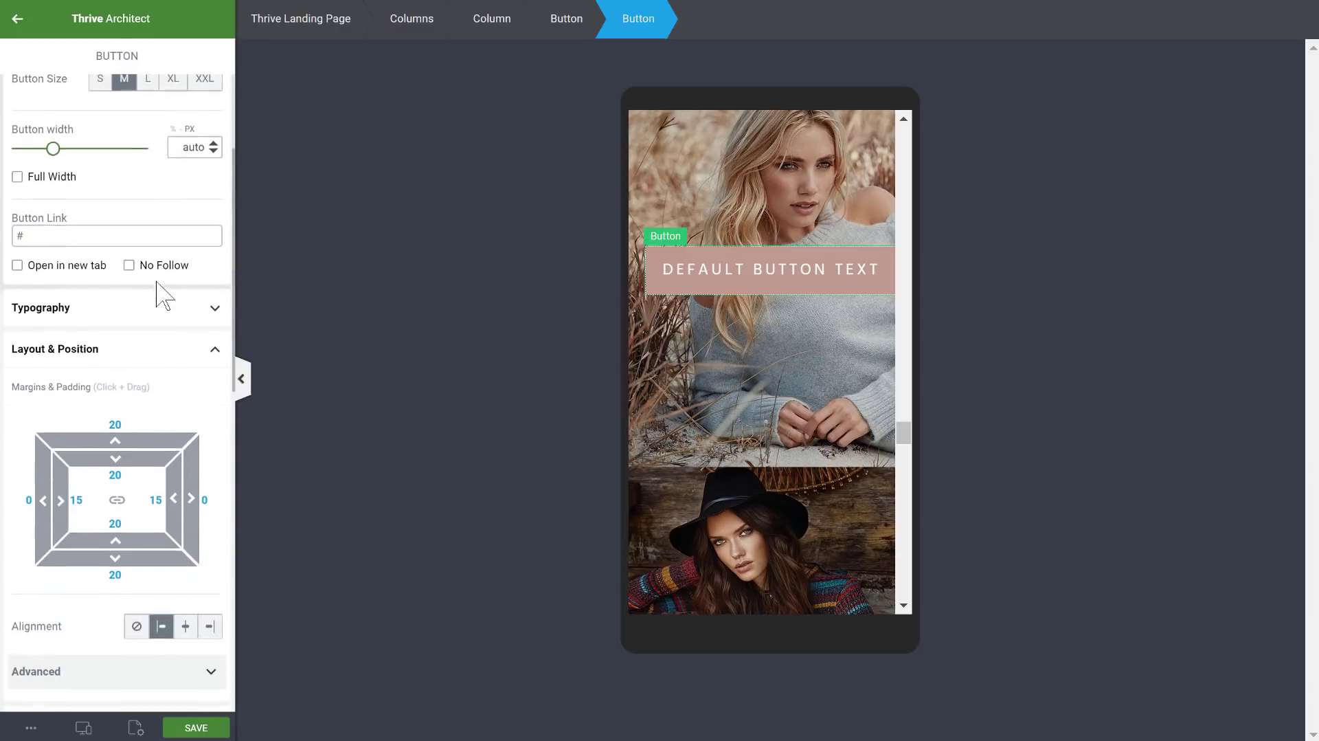
scroll(162, 286, down, 5)
scroll(159, 282, up, 8)
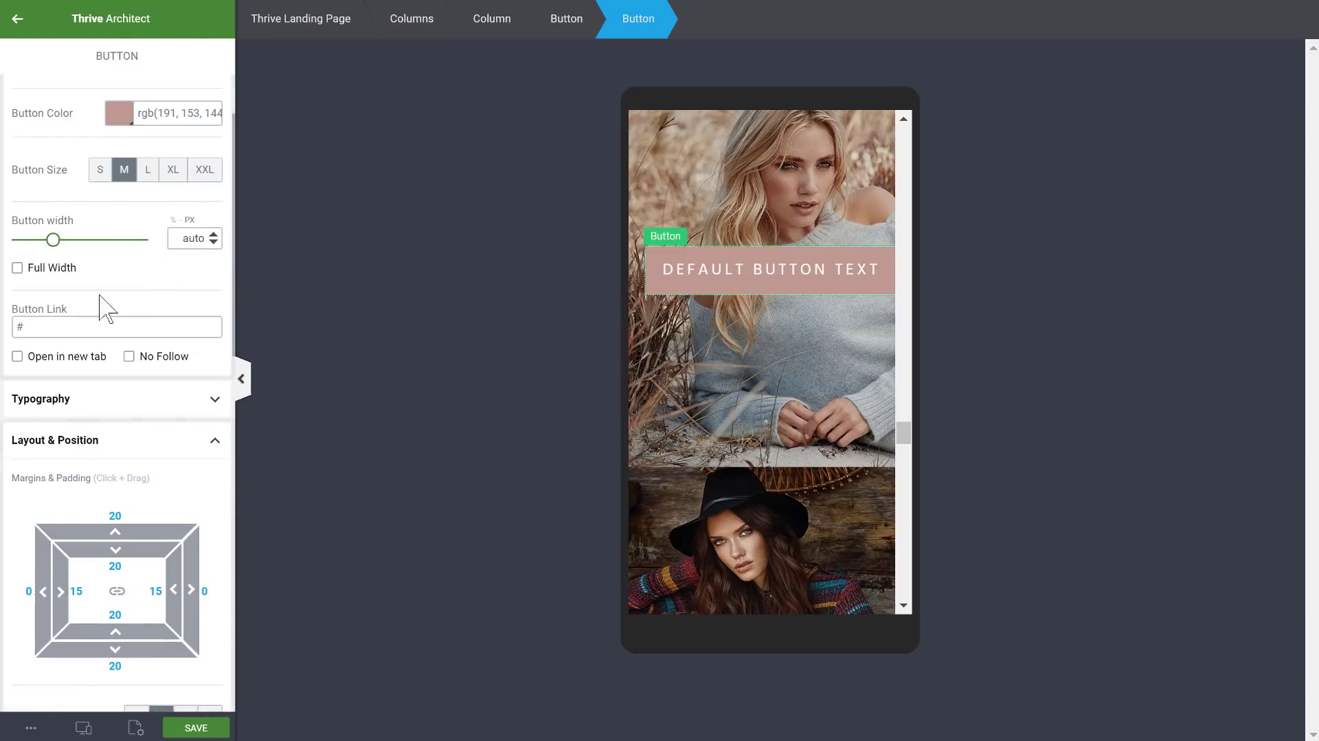
click(90, 406)
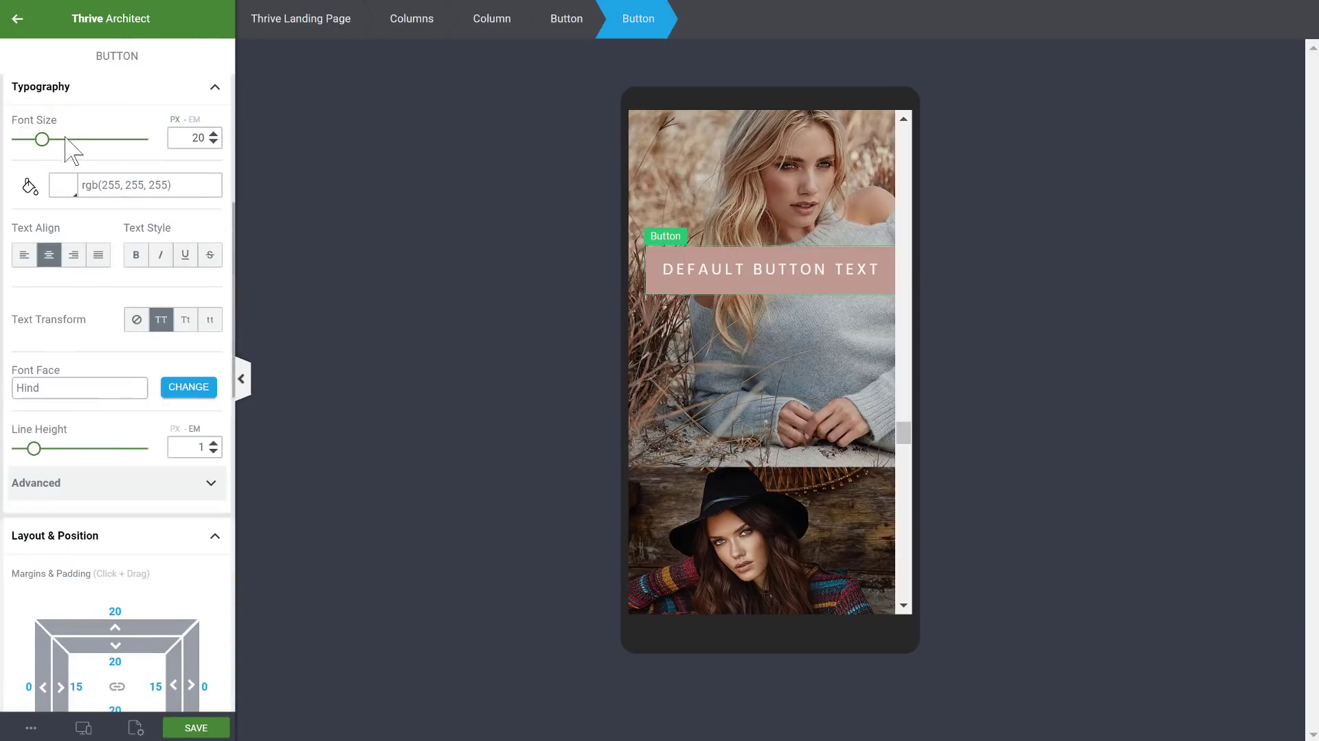
drag(44, 144, 39, 146)
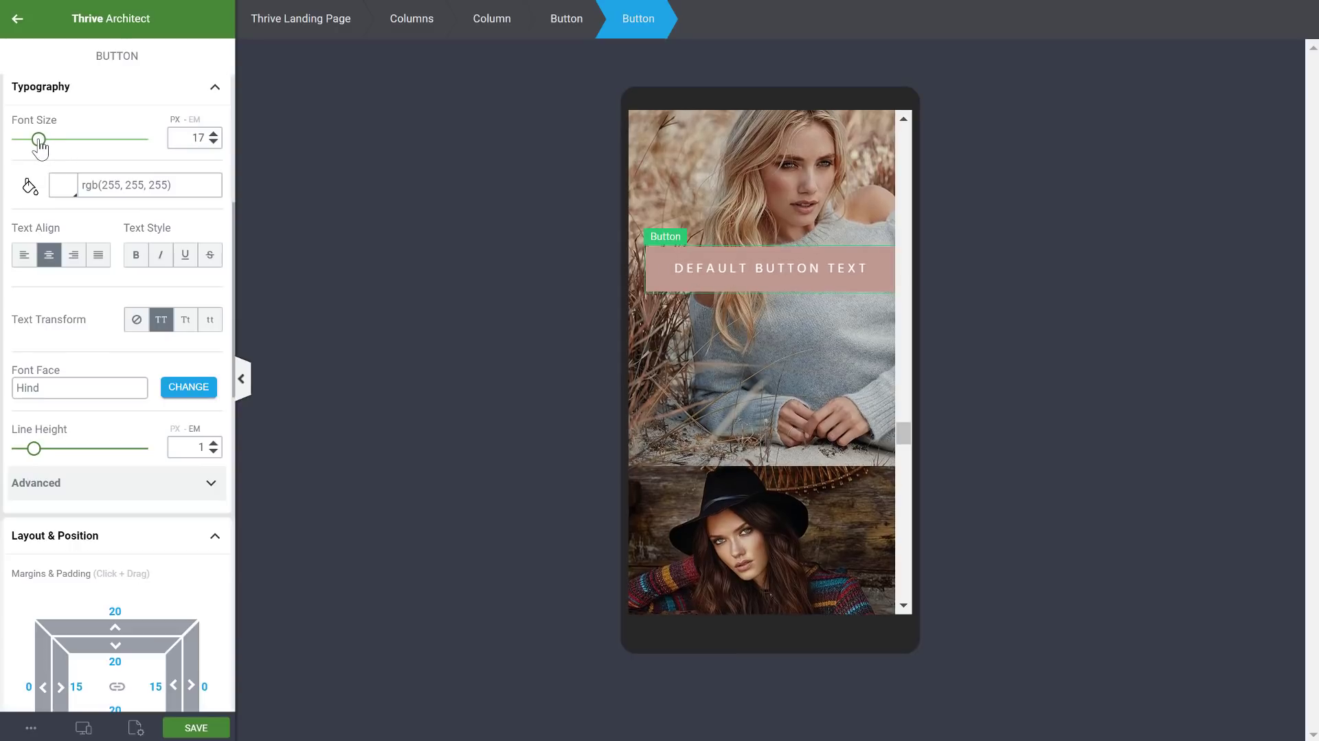
- Set the width of the button on the blonde woman's photo to 300 px
scroll(163, 170, up, 4)
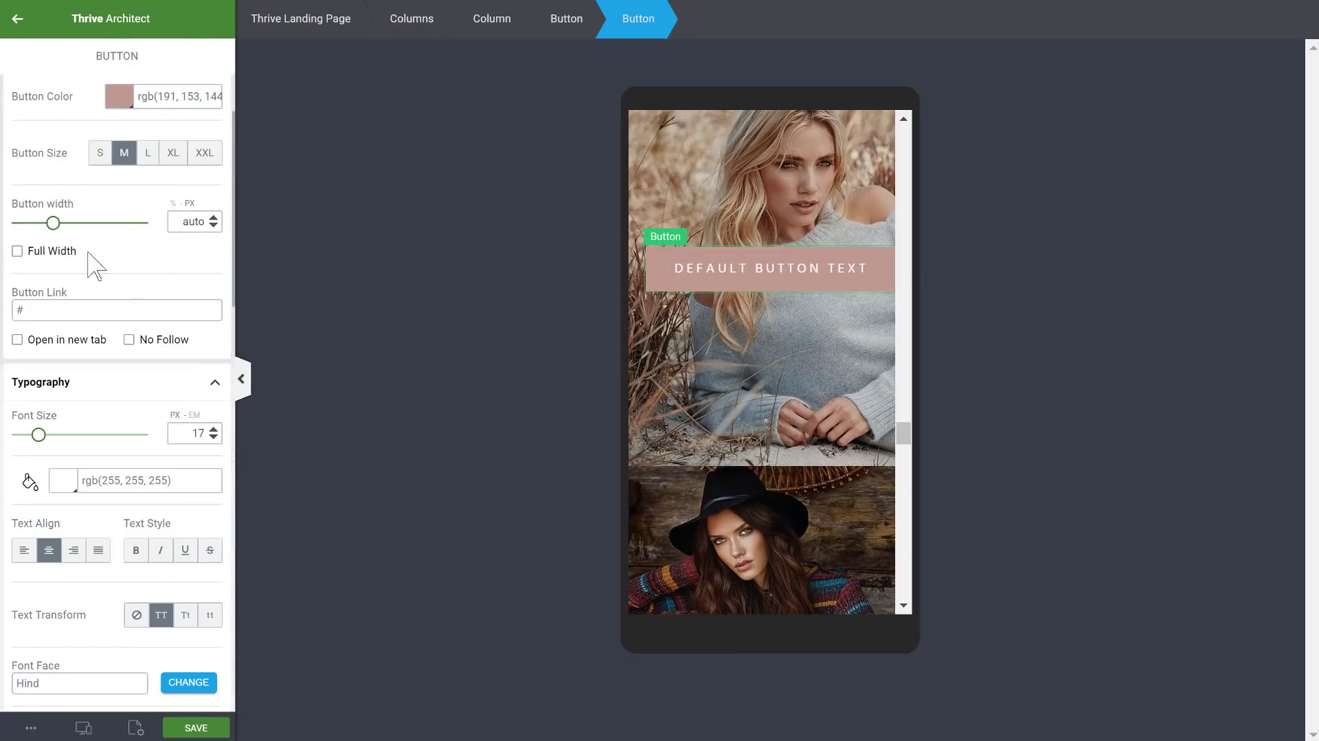
drag(52, 229, 50, 230)
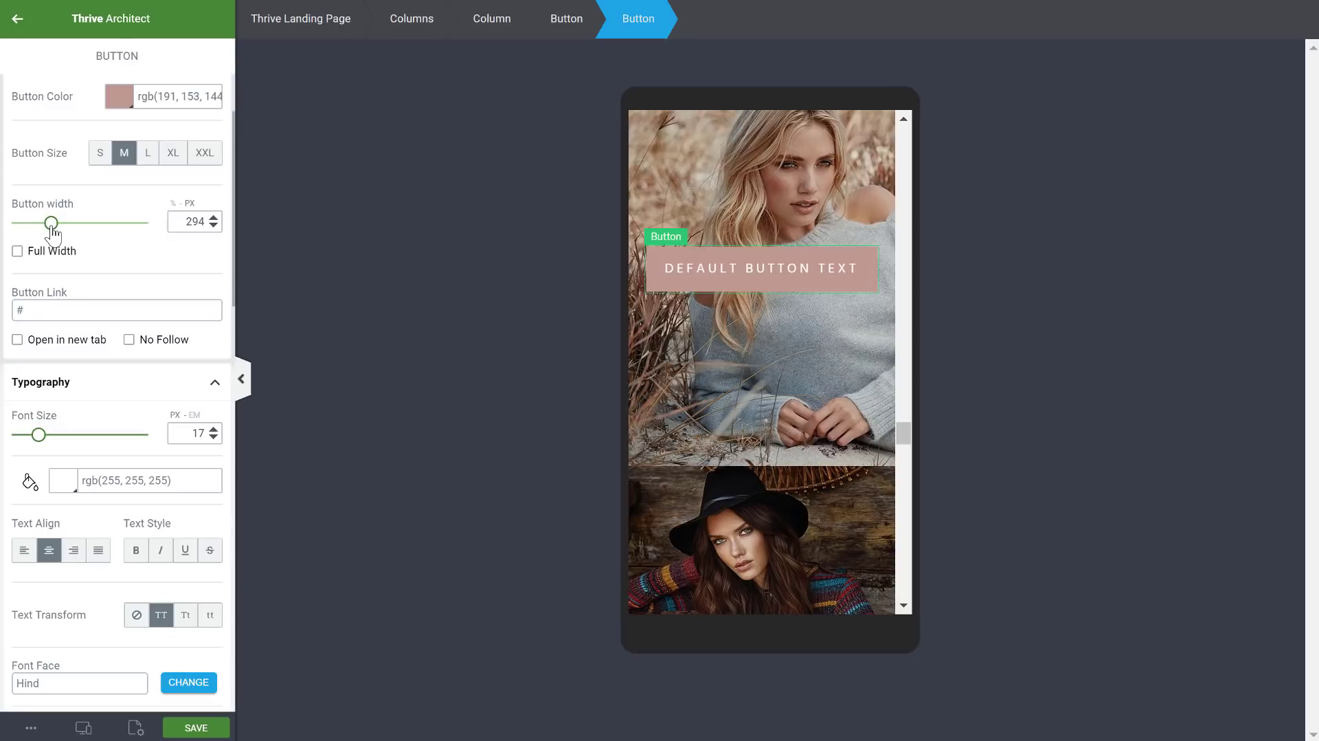
text(300)
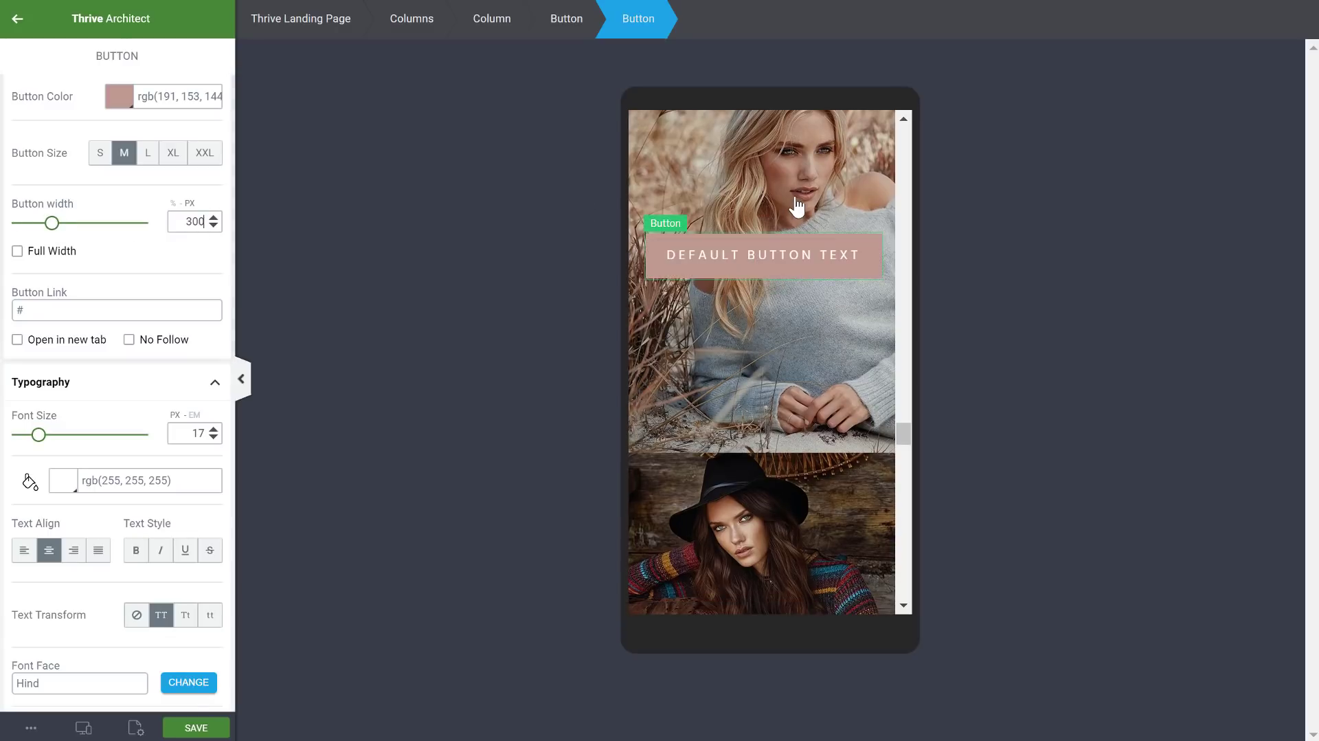
- Set the font size of the button on the photo of the woman in the striped dress to 17 px and its width to 300 px
scroll(795, 213, down, 4)
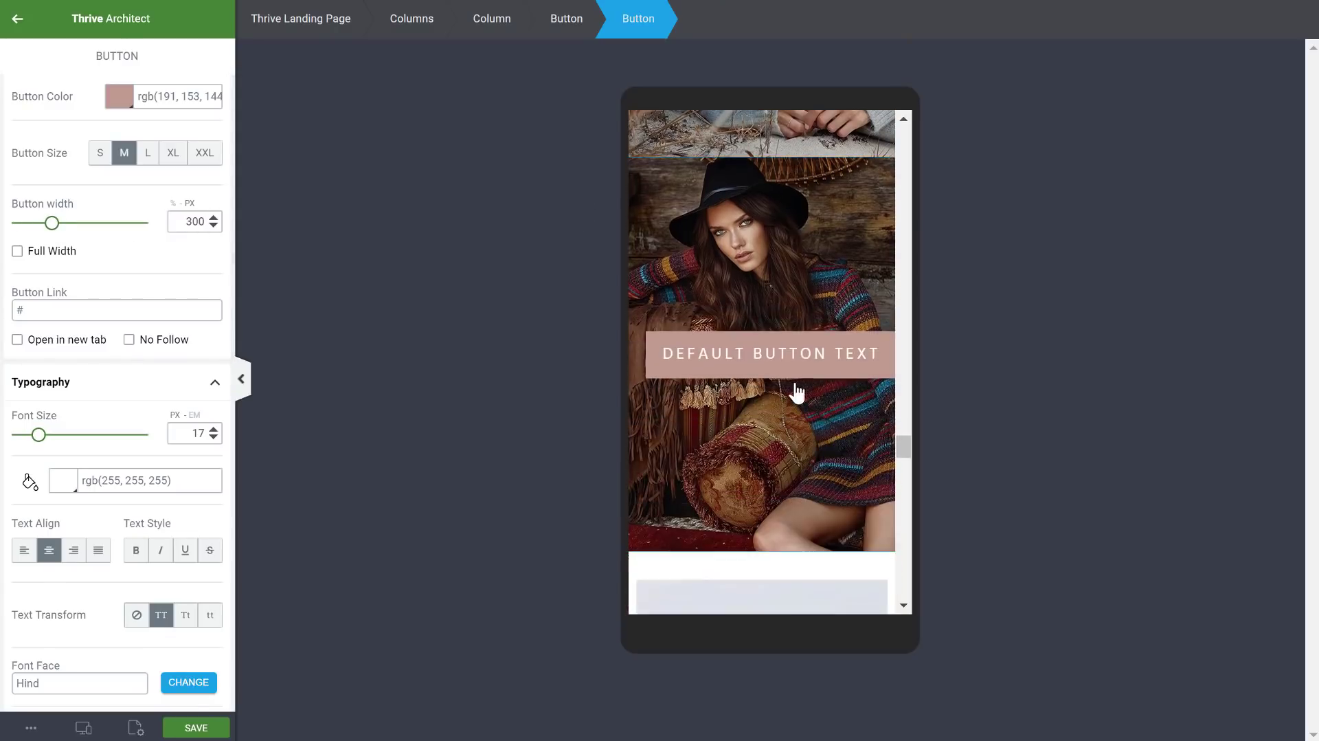
click(751, 351)
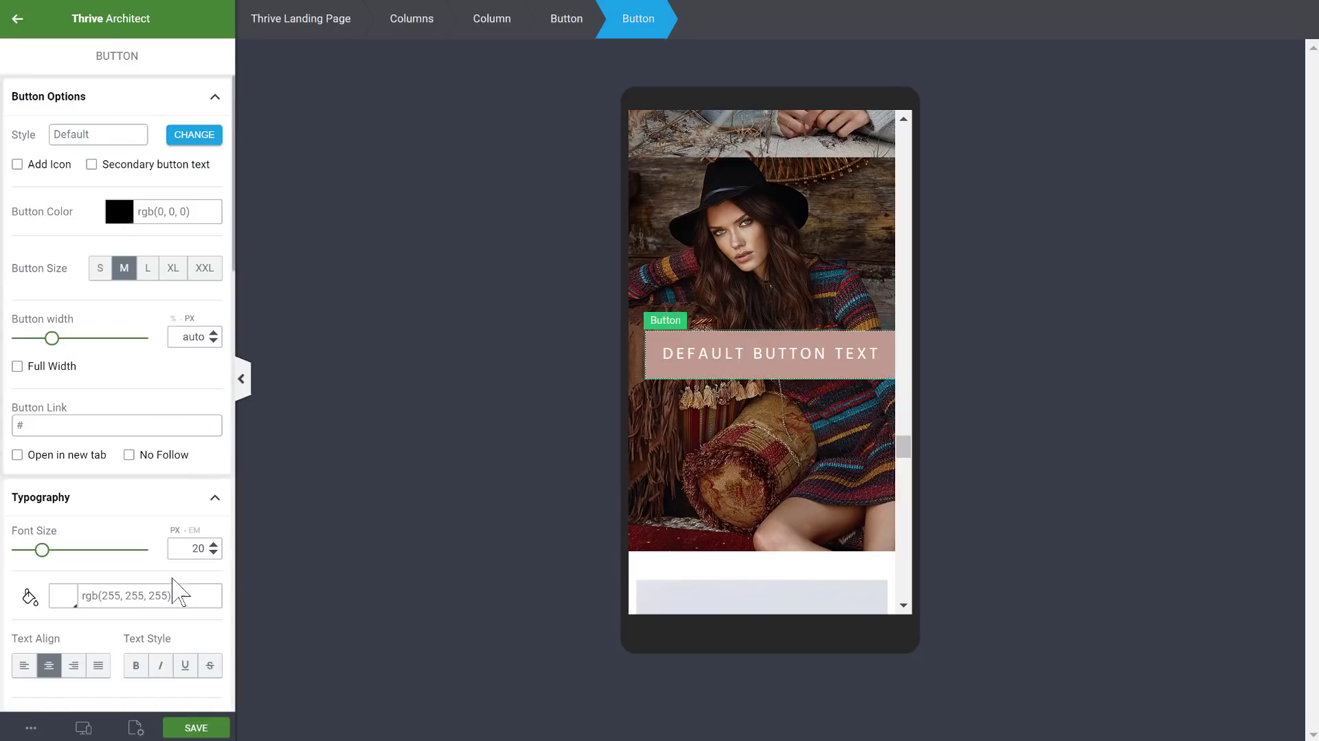
click(191, 548)
text(17)
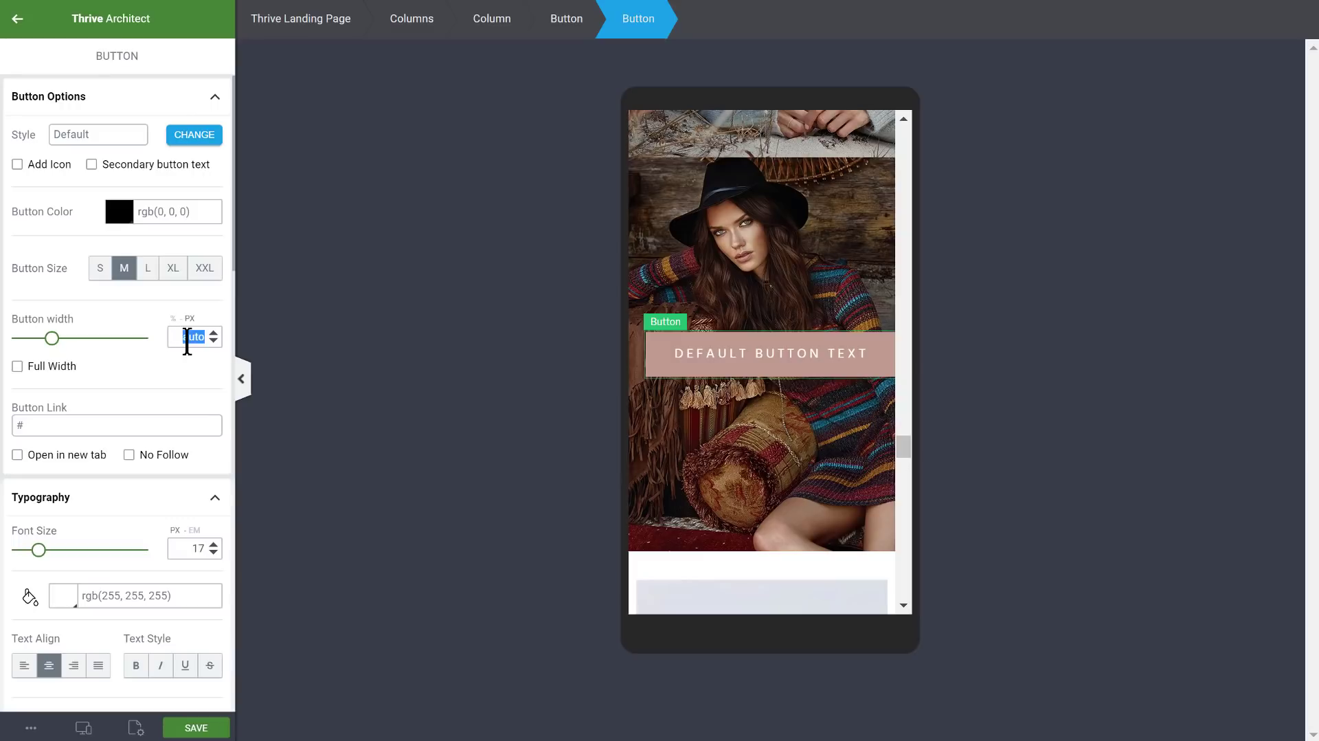
text(300)
- Reduce the size of the author photo above "MY NAME IS" and align it to the center
scroll(798, 395, down, 5)
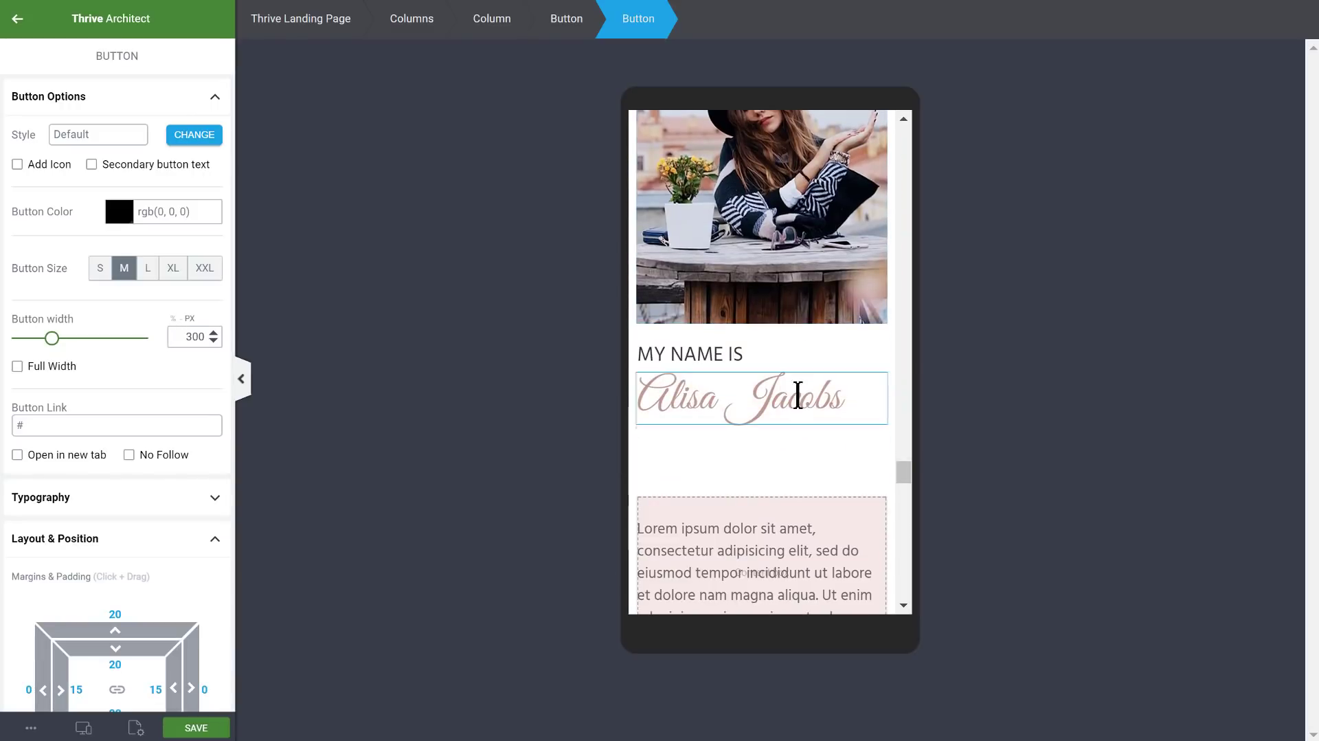
scroll(813, 295, down, 3)
scroll(813, 295, up, 6)
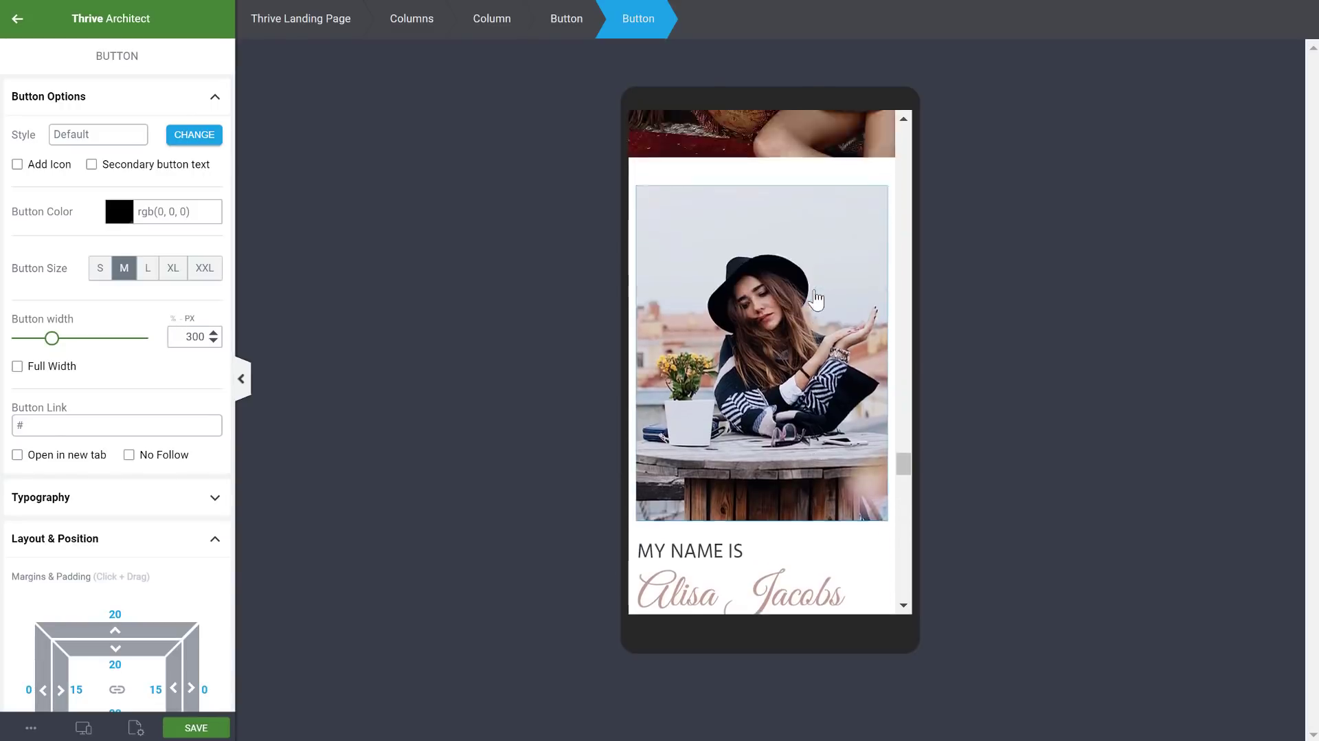
click(791, 235)
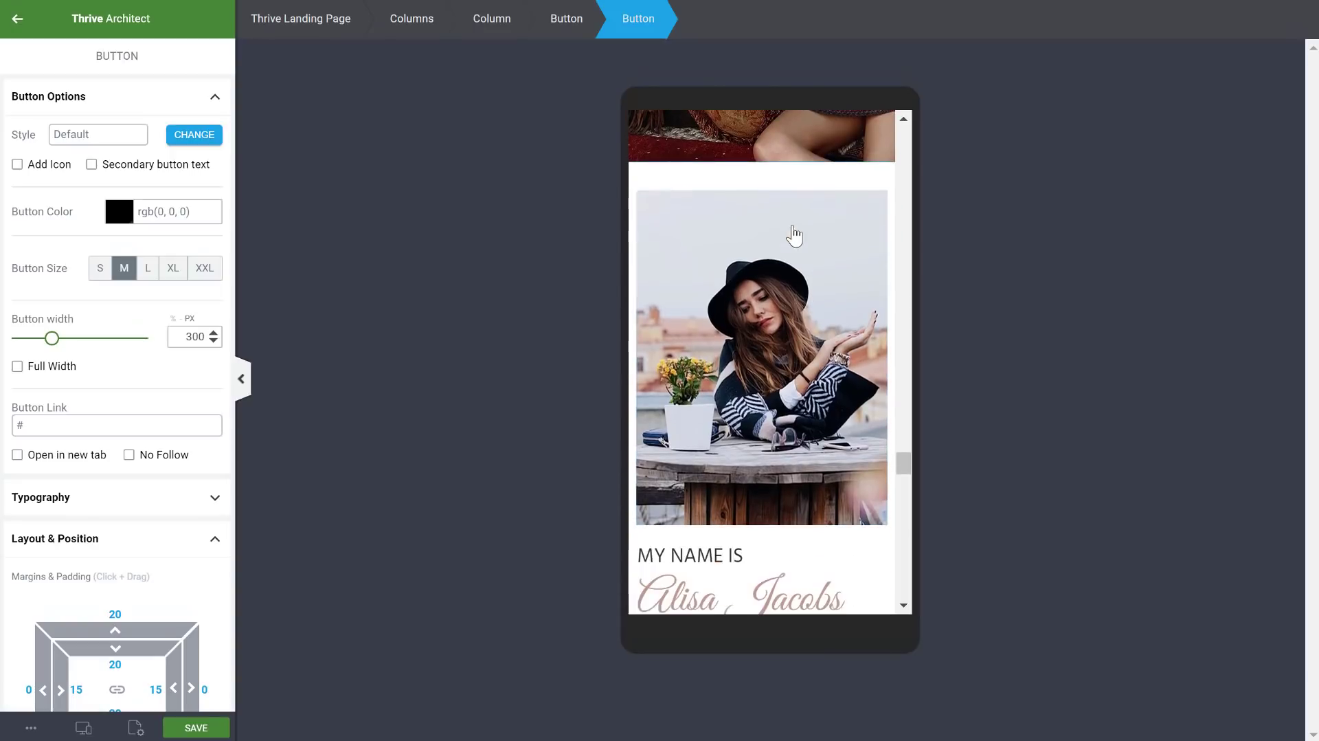
scroll(103, 509, down, 2)
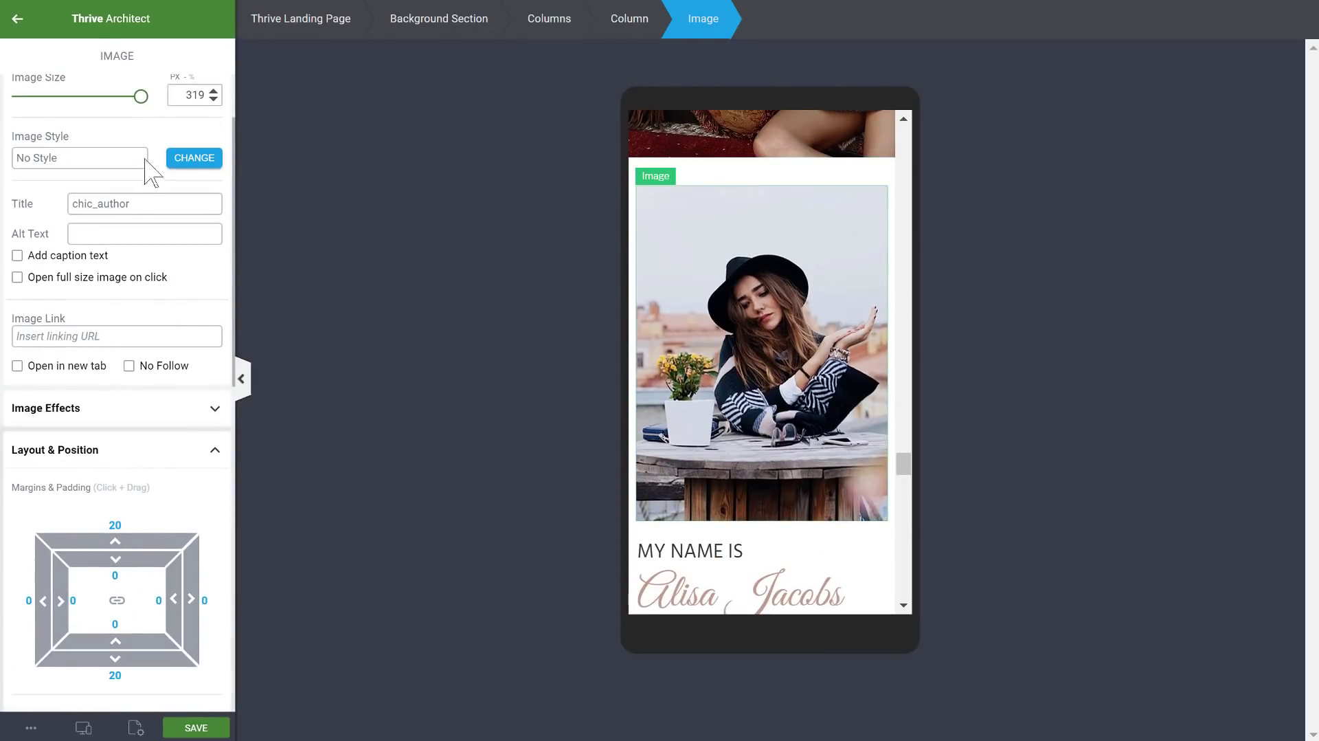
drag(140, 97, 89, 97)
scroll(192, 508, down, 2)
click(187, 630)
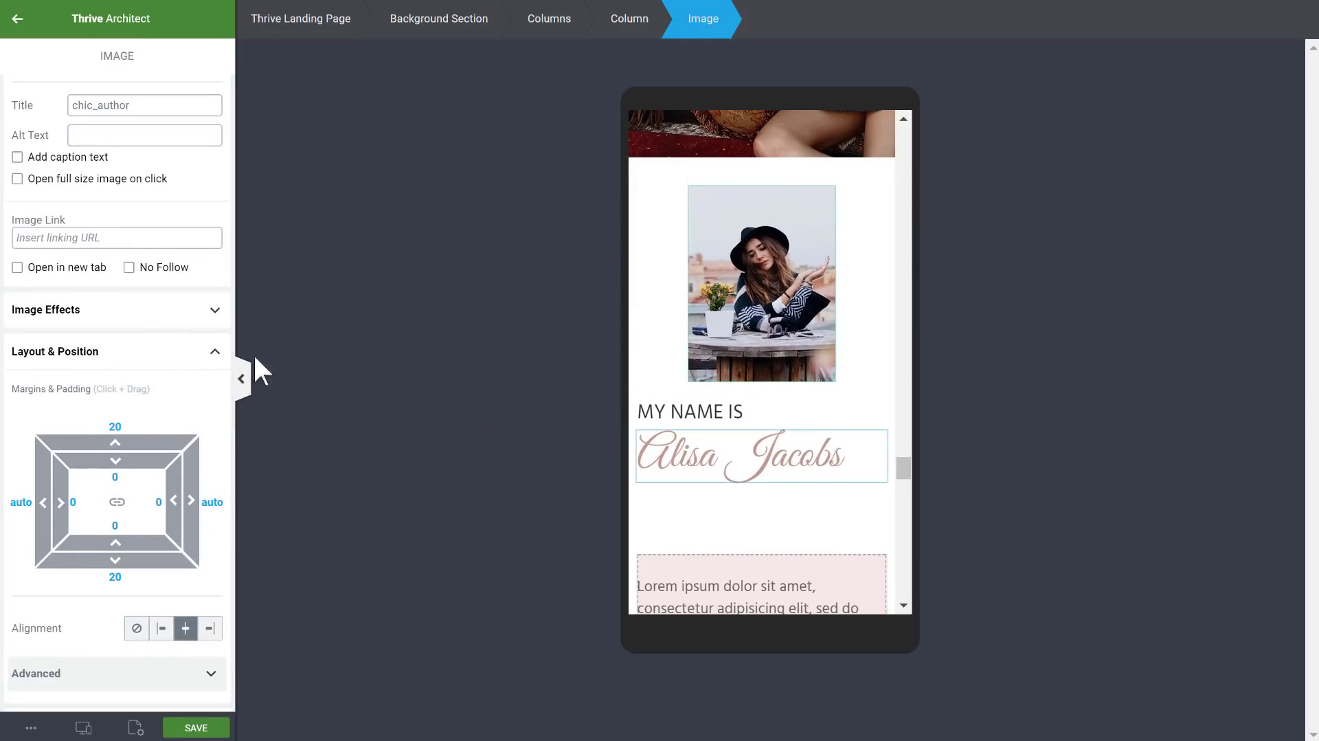
- Remove the author photo's alignment and reduce the top margin of the "Lorem ipsum" paragraph under the author's name to 22
click(137, 628)
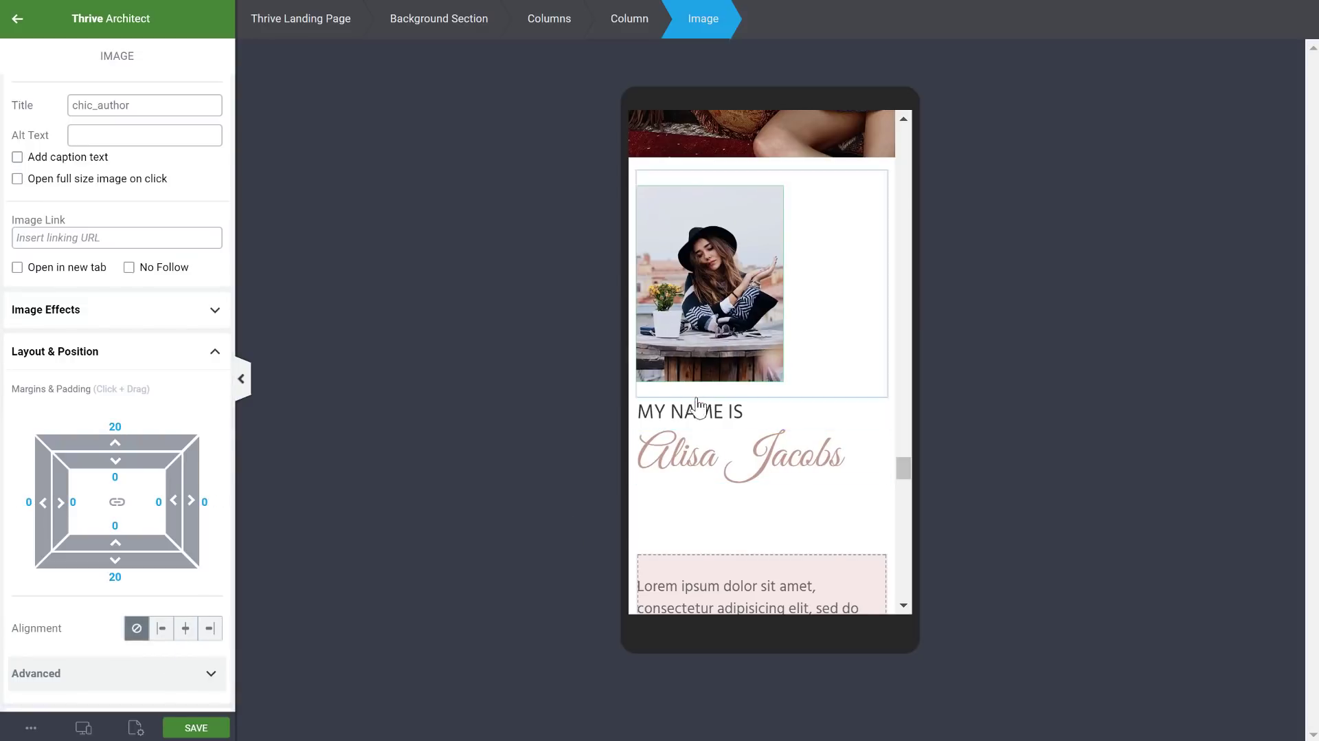
scroll(699, 409, down, 3)
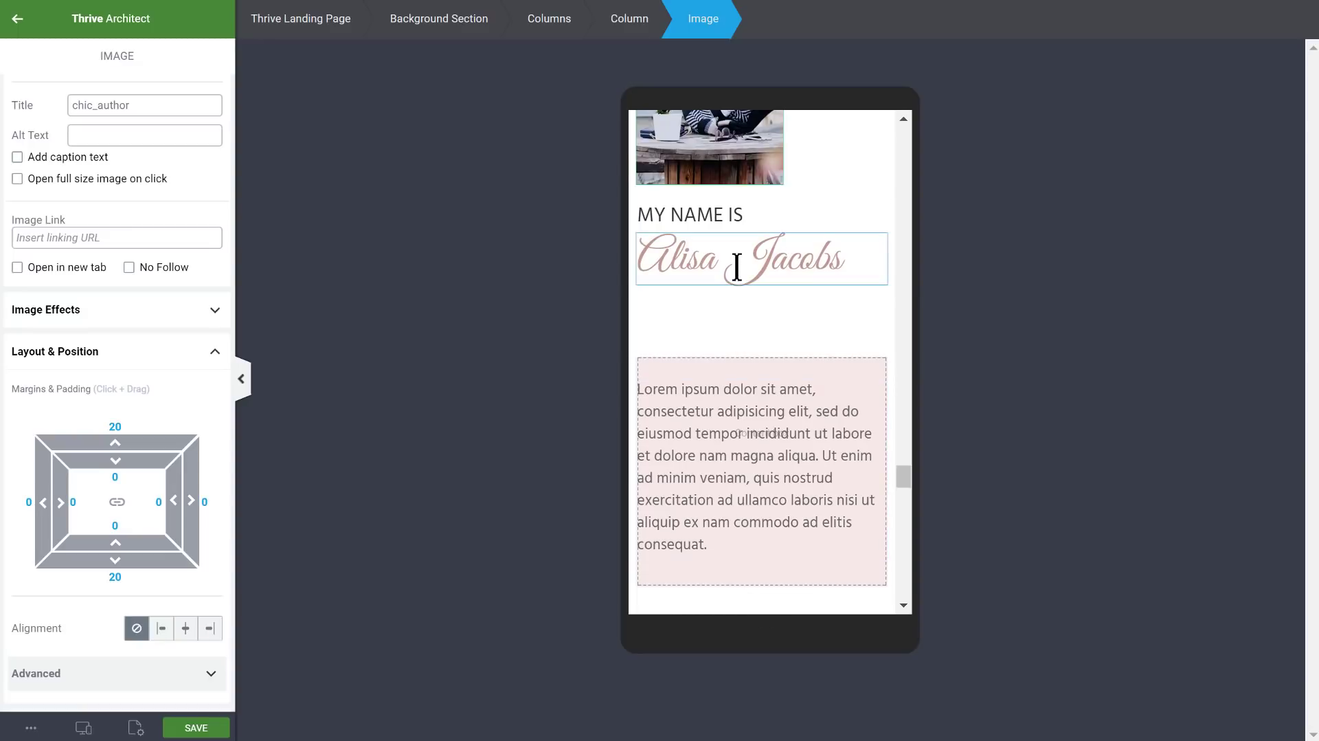
click(731, 388)
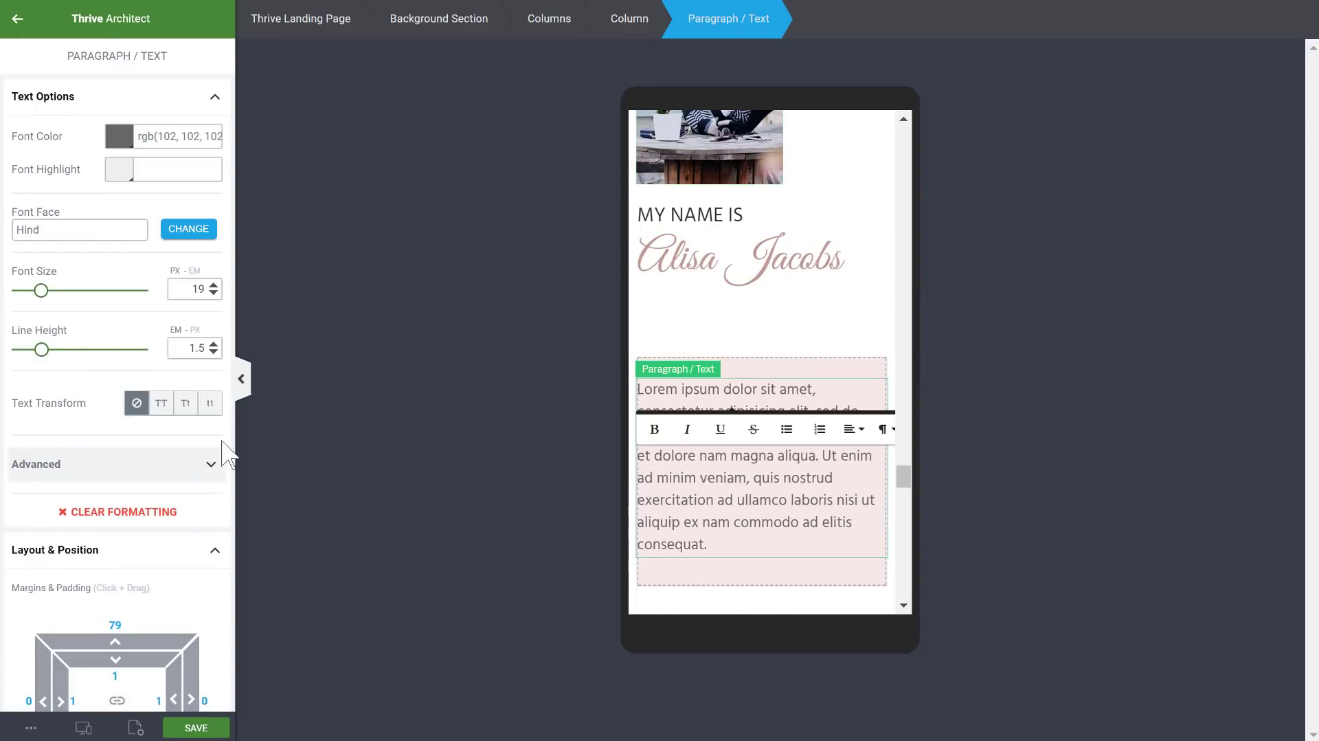
scroll(176, 491, down, 3)
click(119, 440)
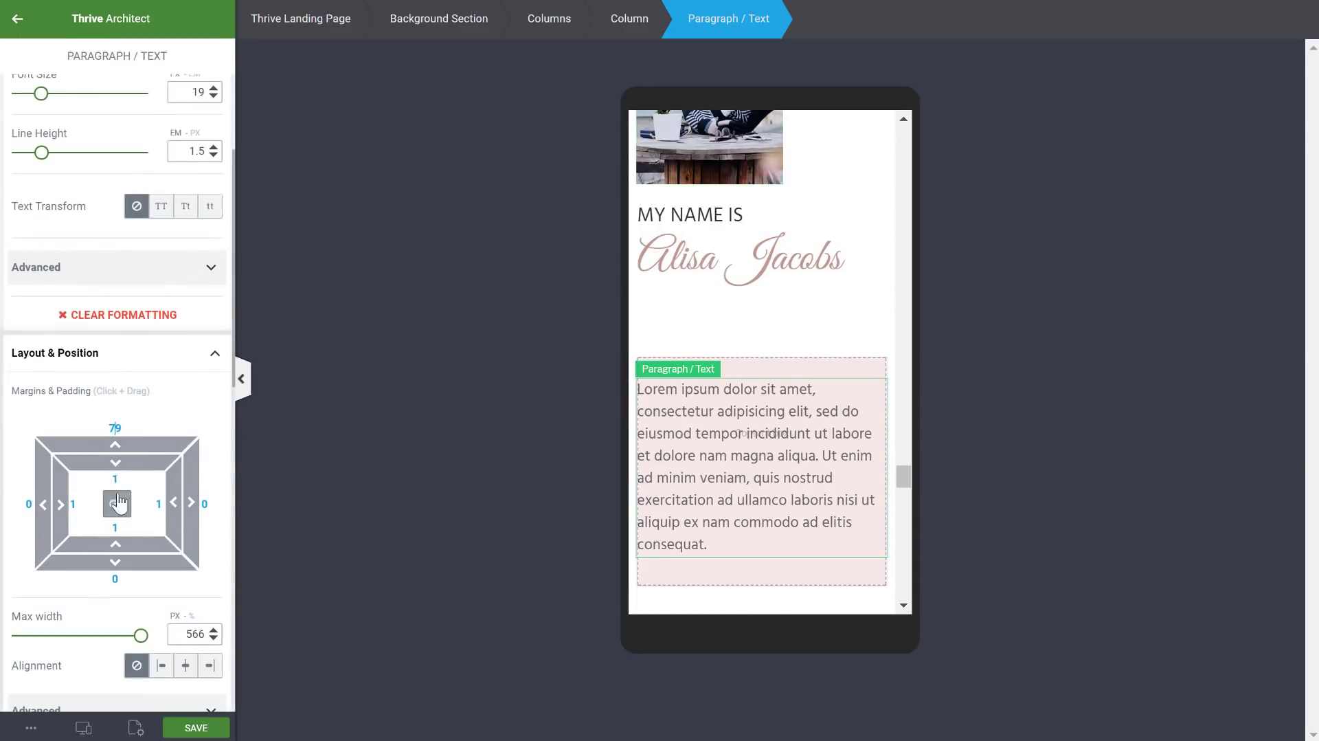
drag(118, 441, 388, 550)
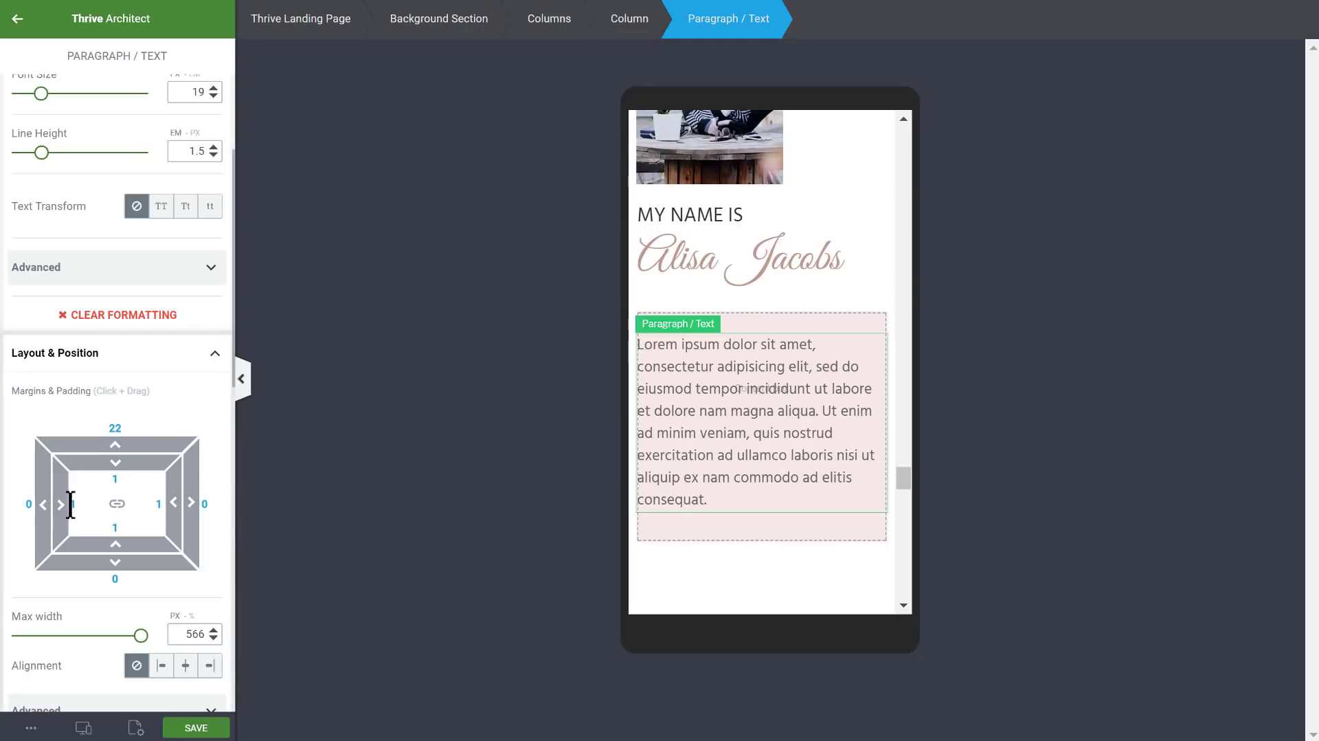
- Set the paragraph's left and right padding to 20 and change the top margin of its pink content box to -273
text(20)
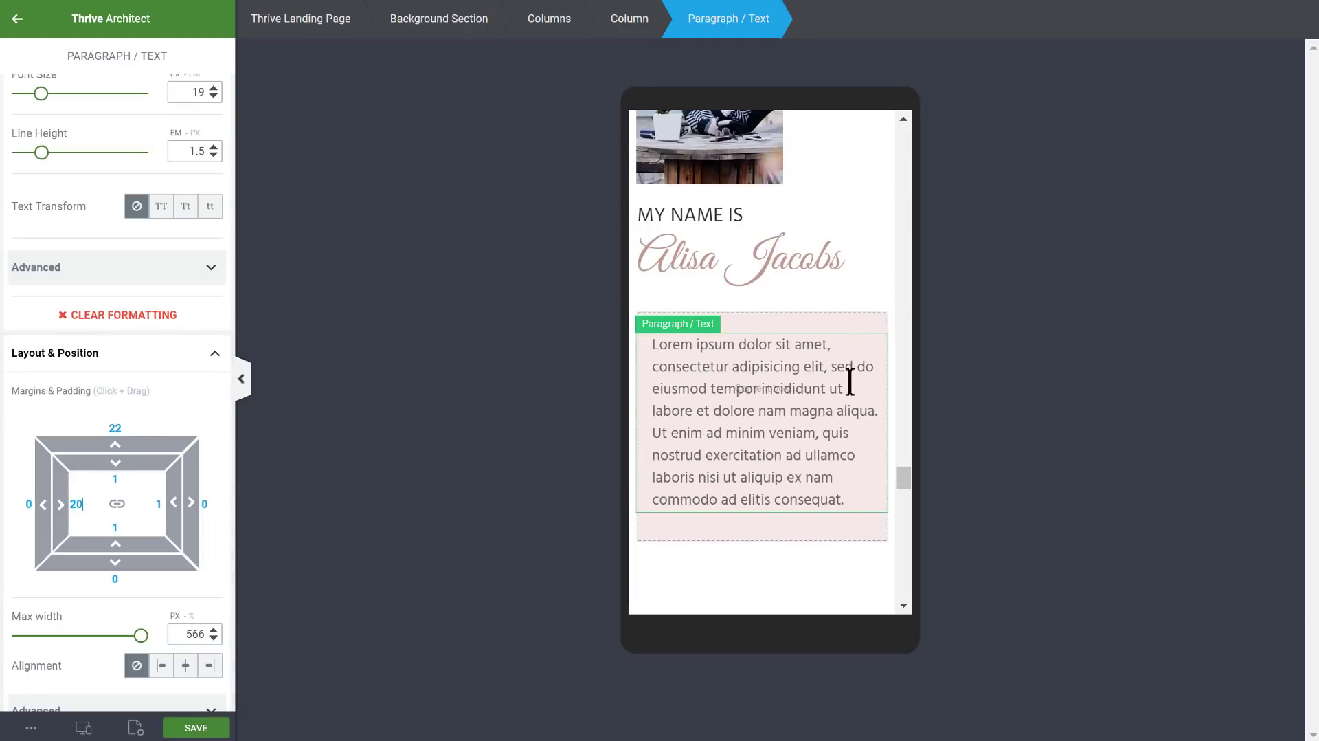
click(163, 505)
text(20)
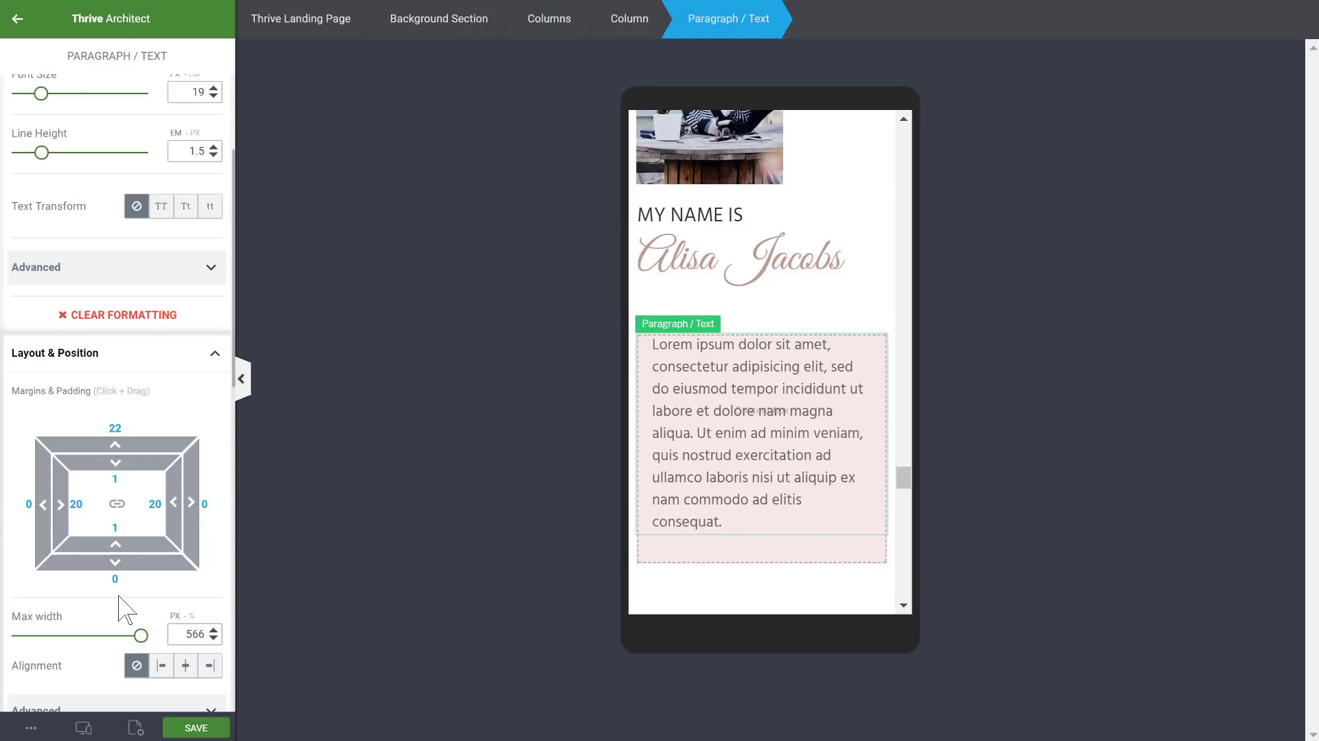
click(713, 541)
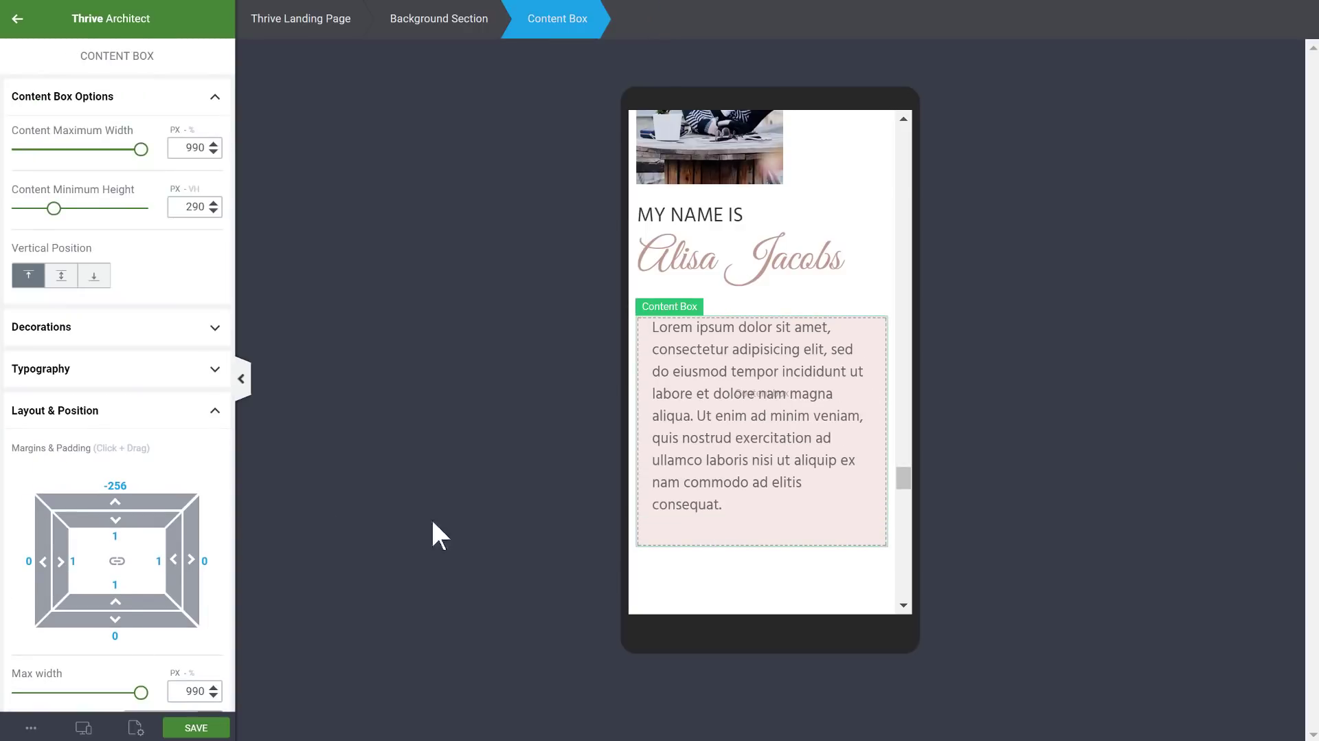
drag(123, 512, 127, 534)
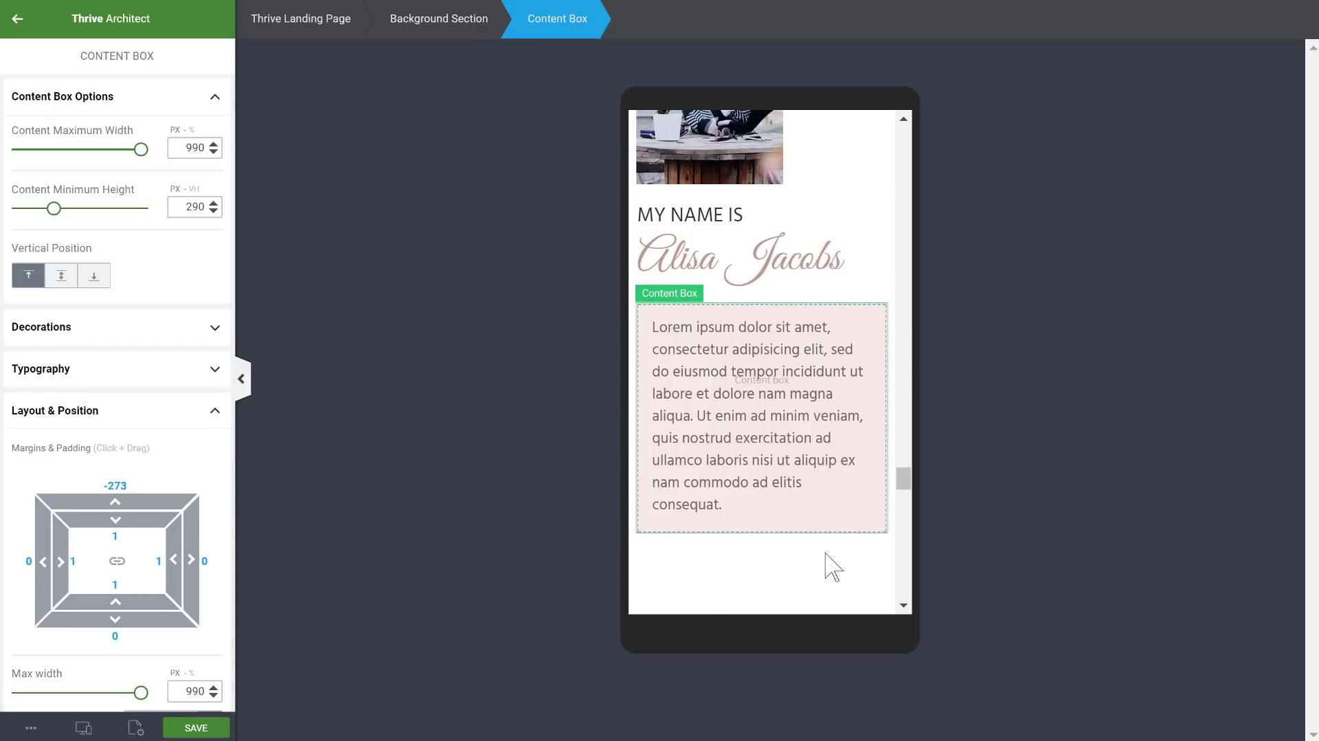
- Set the maximum width of the "This is the Blog Post Title" content box to 100%
scroll(827, 556, up, 1)
scroll(827, 560, down, 4)
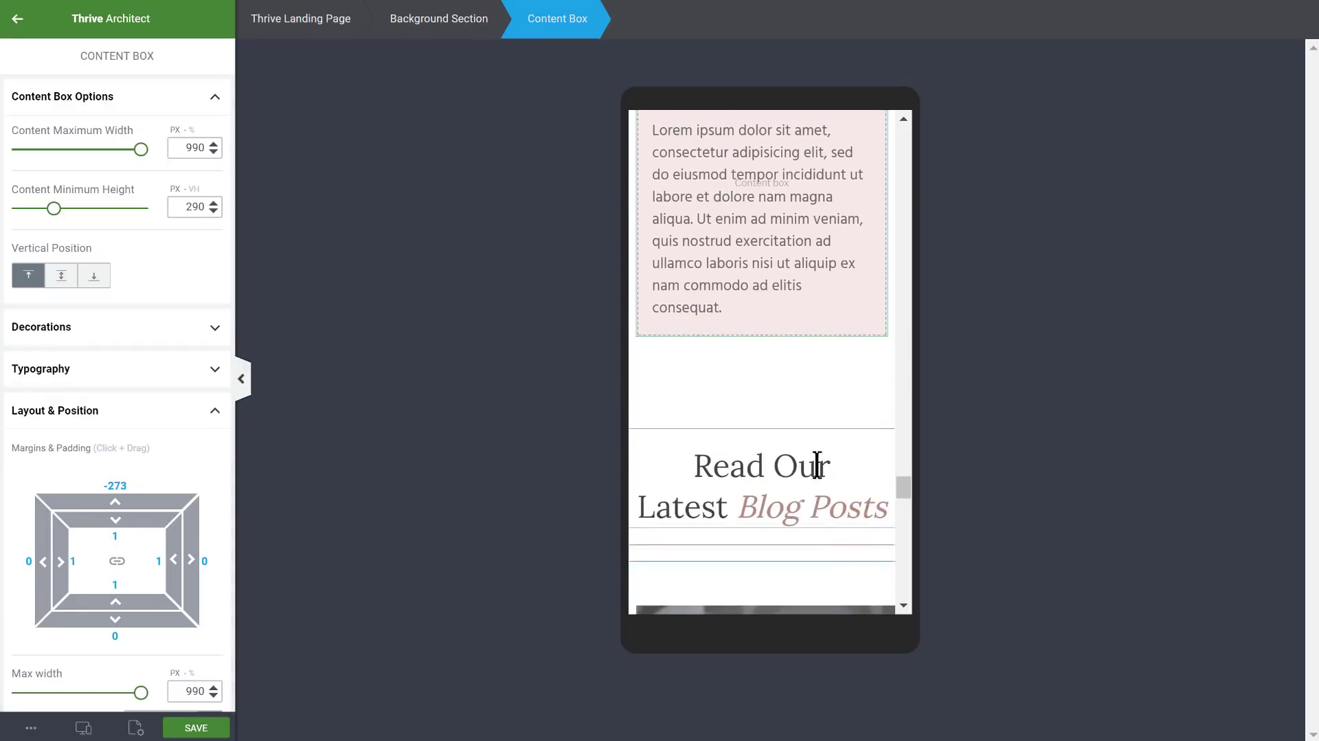
scroll(749, 374, down, 5)
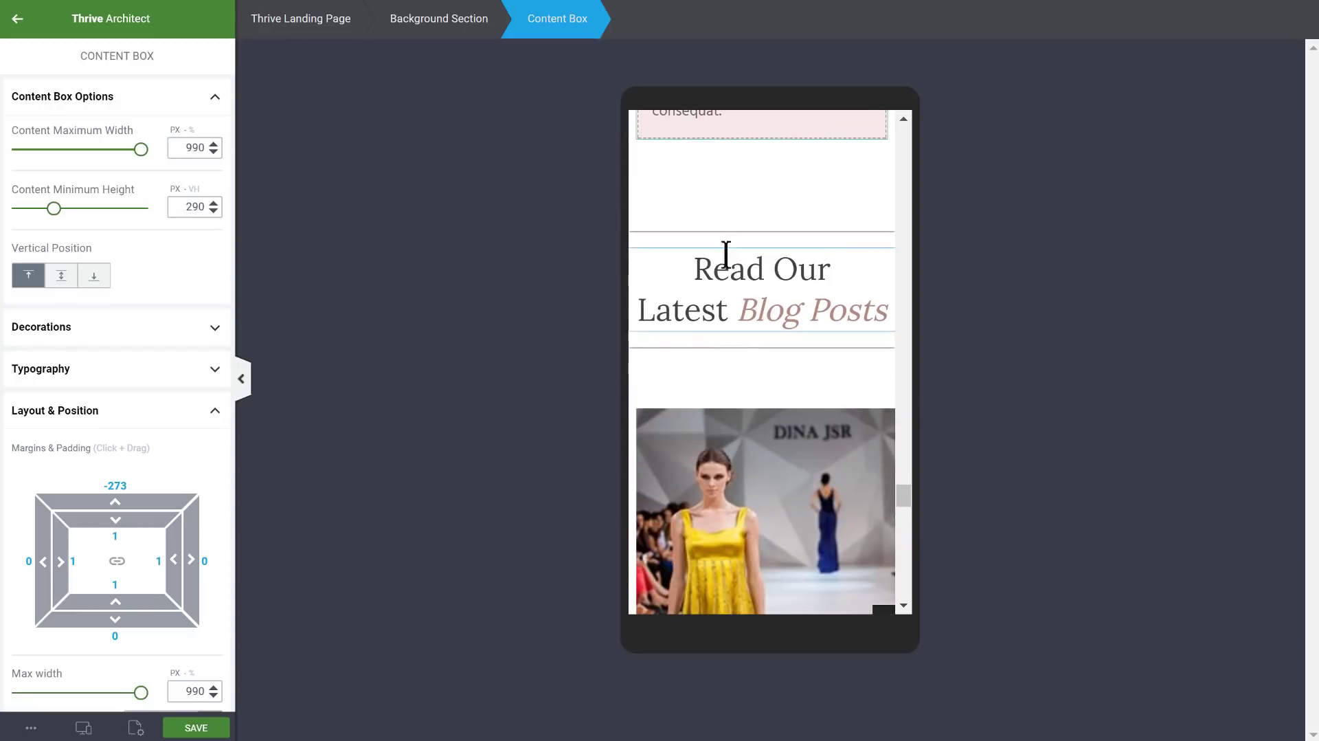
scroll(728, 275, up, 3)
scroll(772, 333, down, 1)
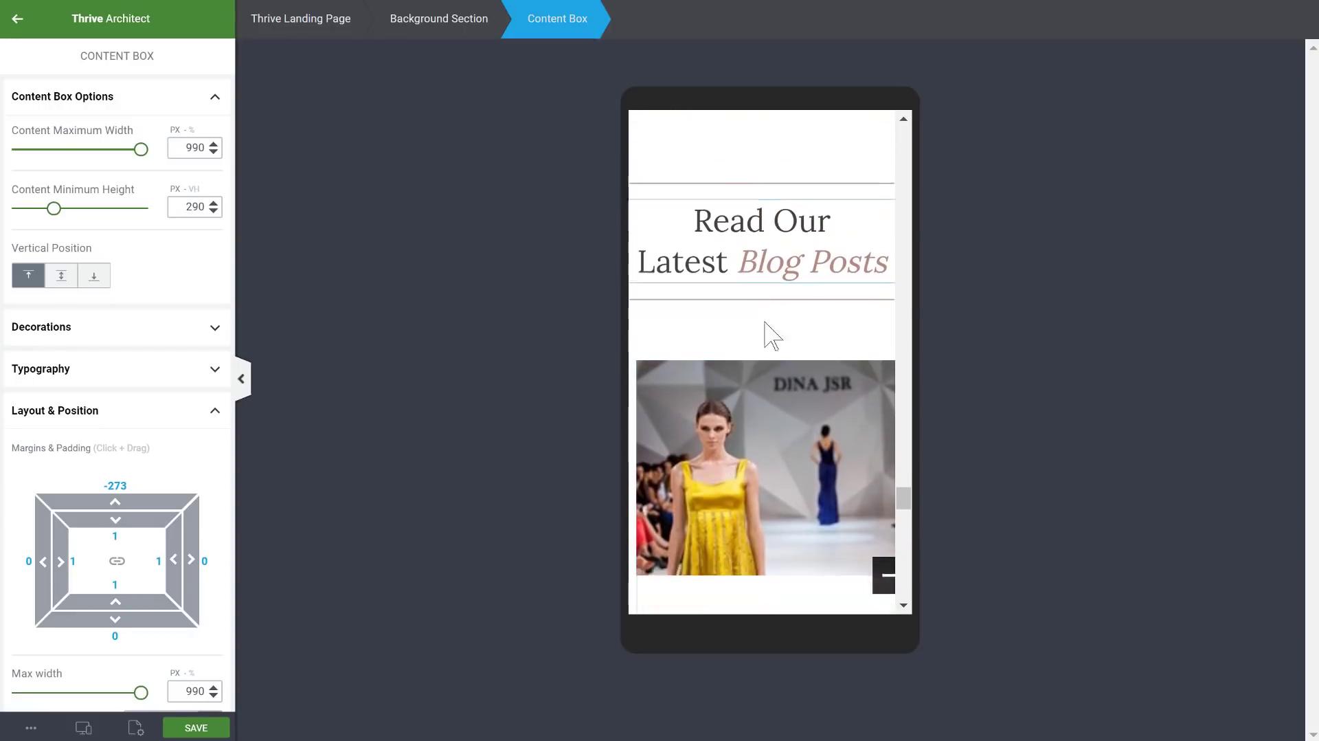
click(772, 332)
scroll(771, 332, down, 4)
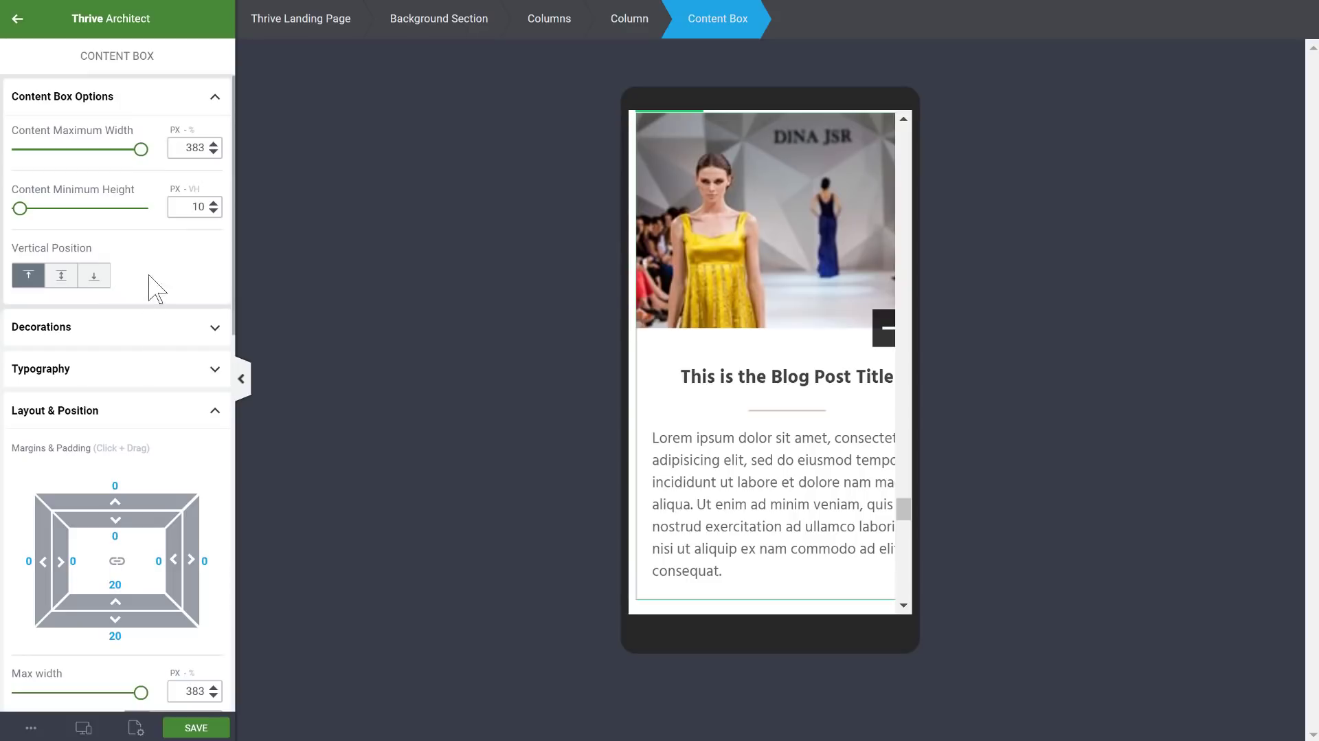
scroll(165, 323, down, 4)
click(191, 377)
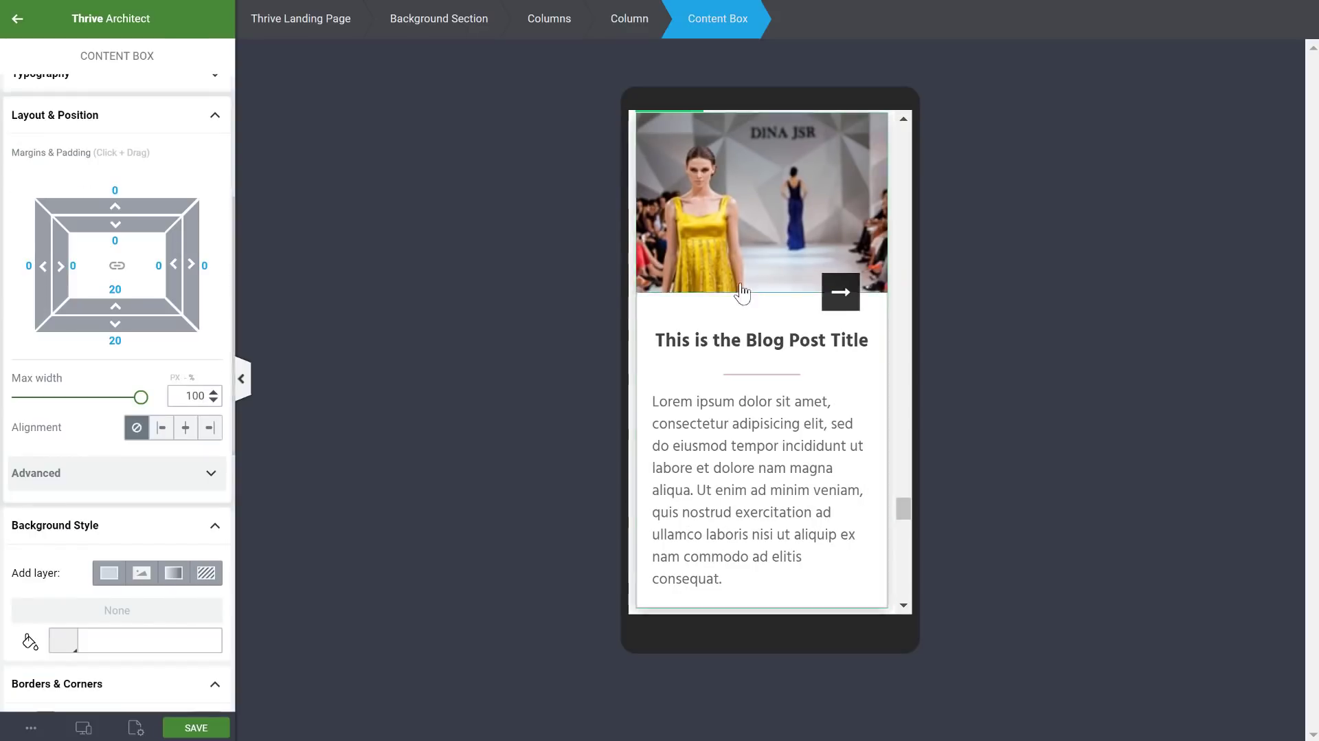
- Set the maximum width of the "This is Another Blog Post" content box to 100%
scroll(756, 294, down, 6)
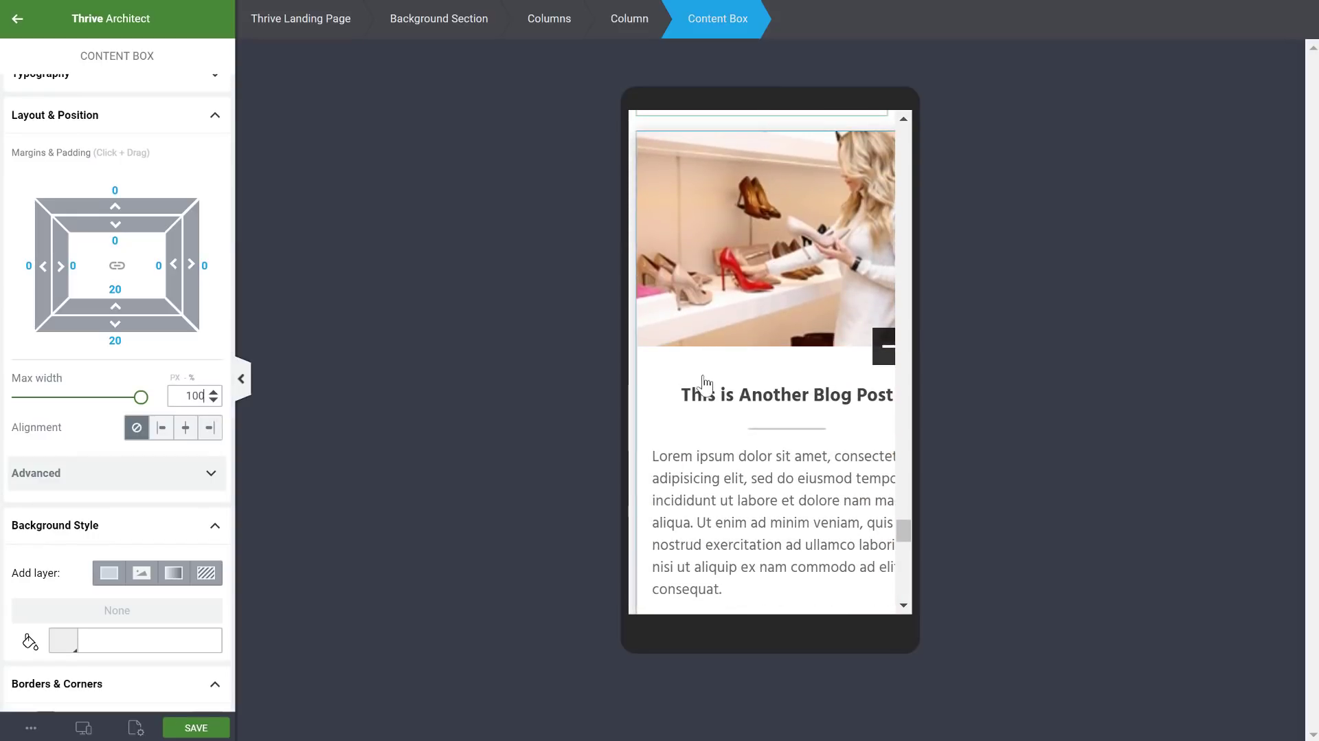
click(711, 362)
scroll(169, 275, down, 3)
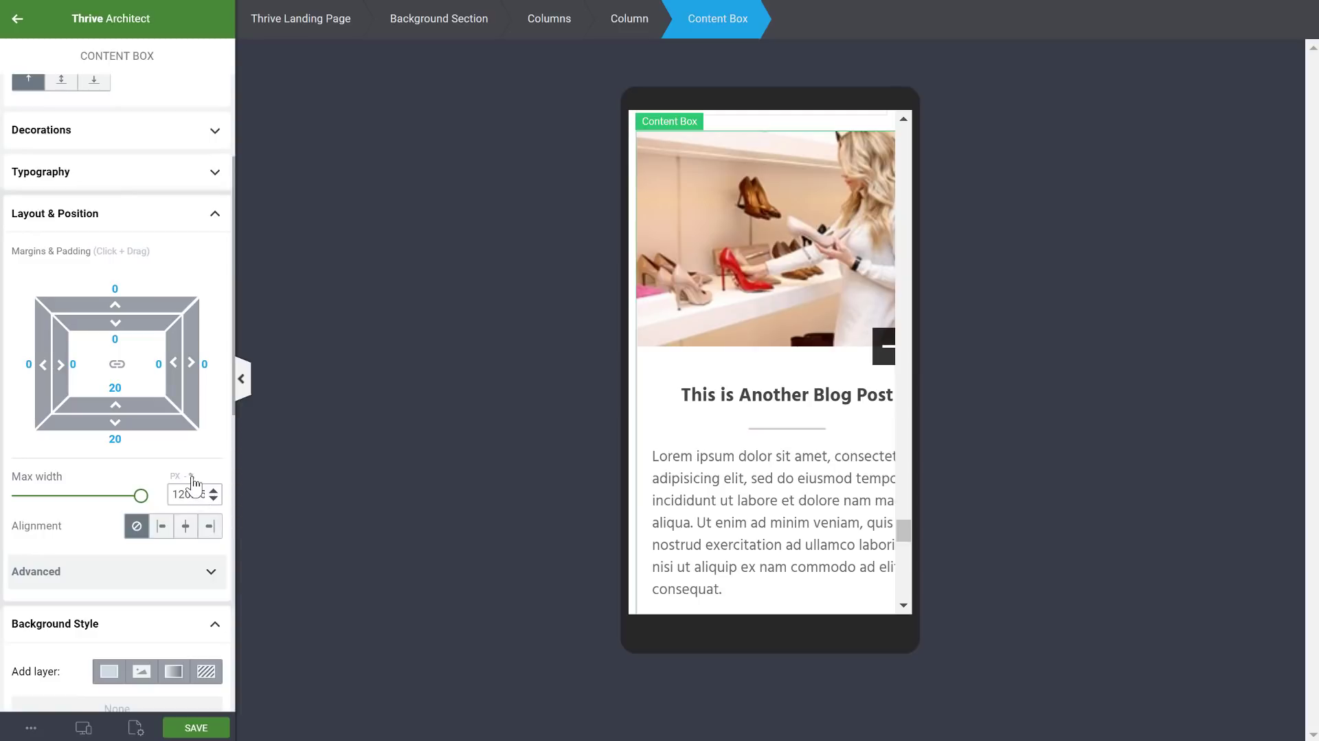
text(100)
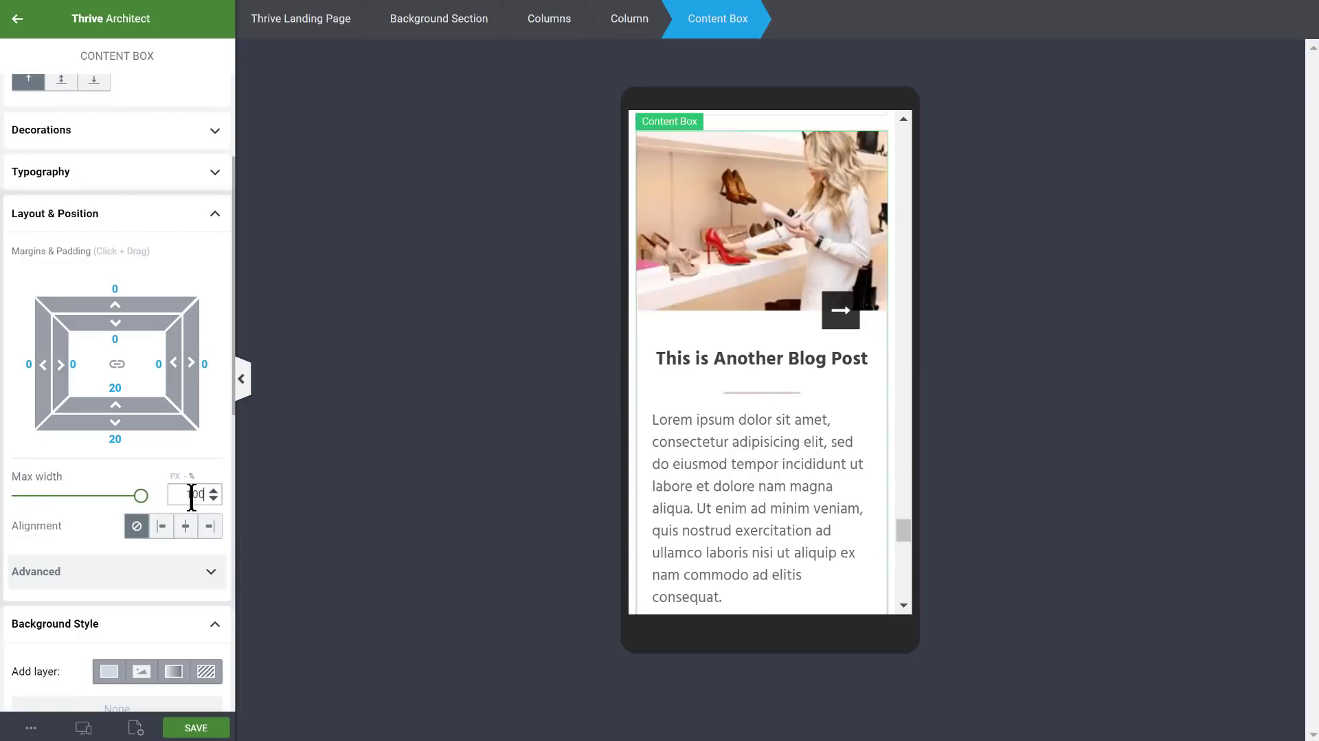
- Set the maximum width of the "This is the 3rd Title" content box to 100%
scroll(707, 318, down, 5)
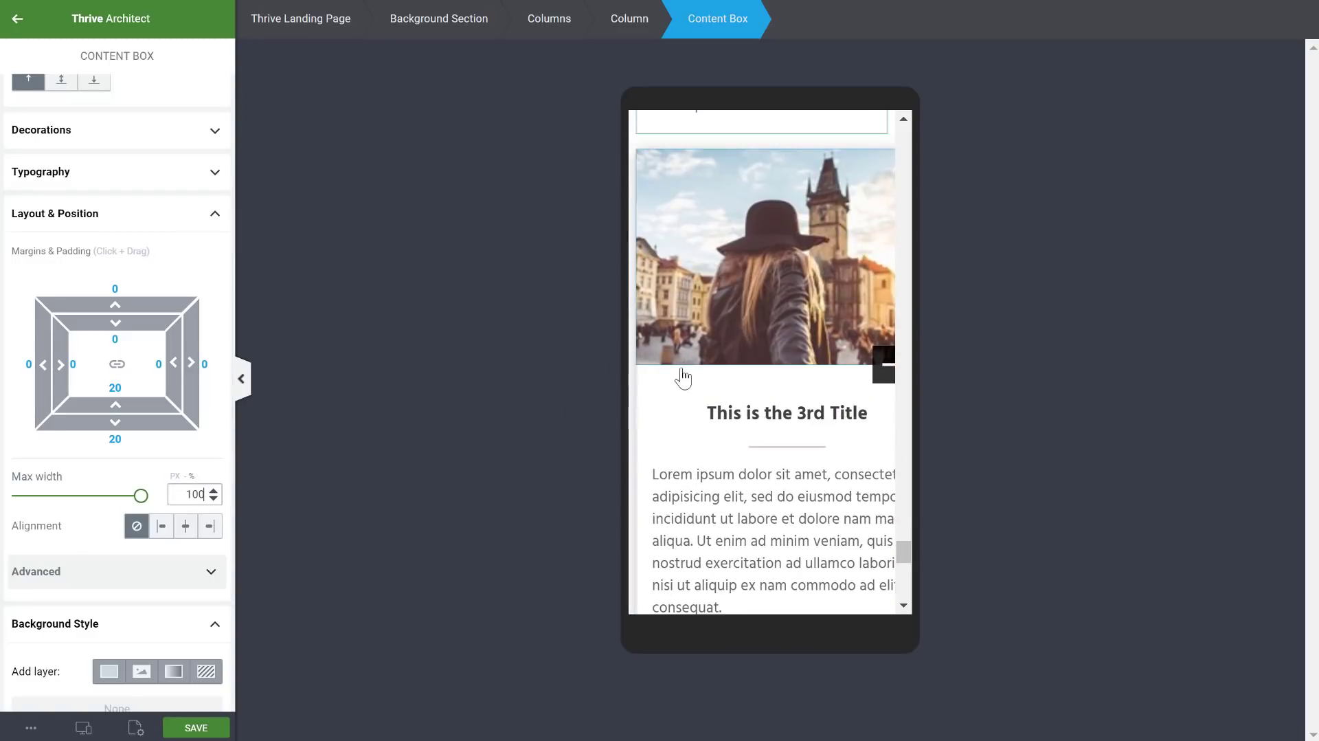
click(678, 389)
scroll(186, 571, down, 2)
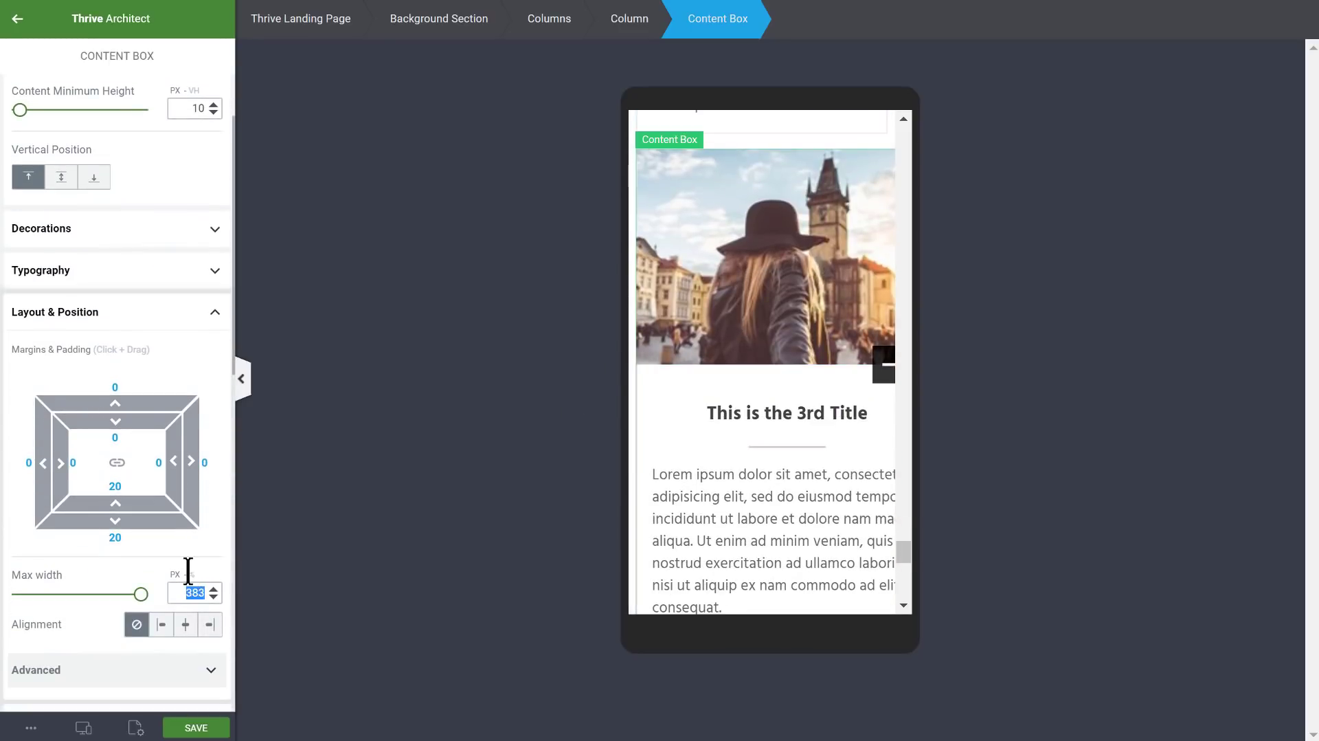
text(100)
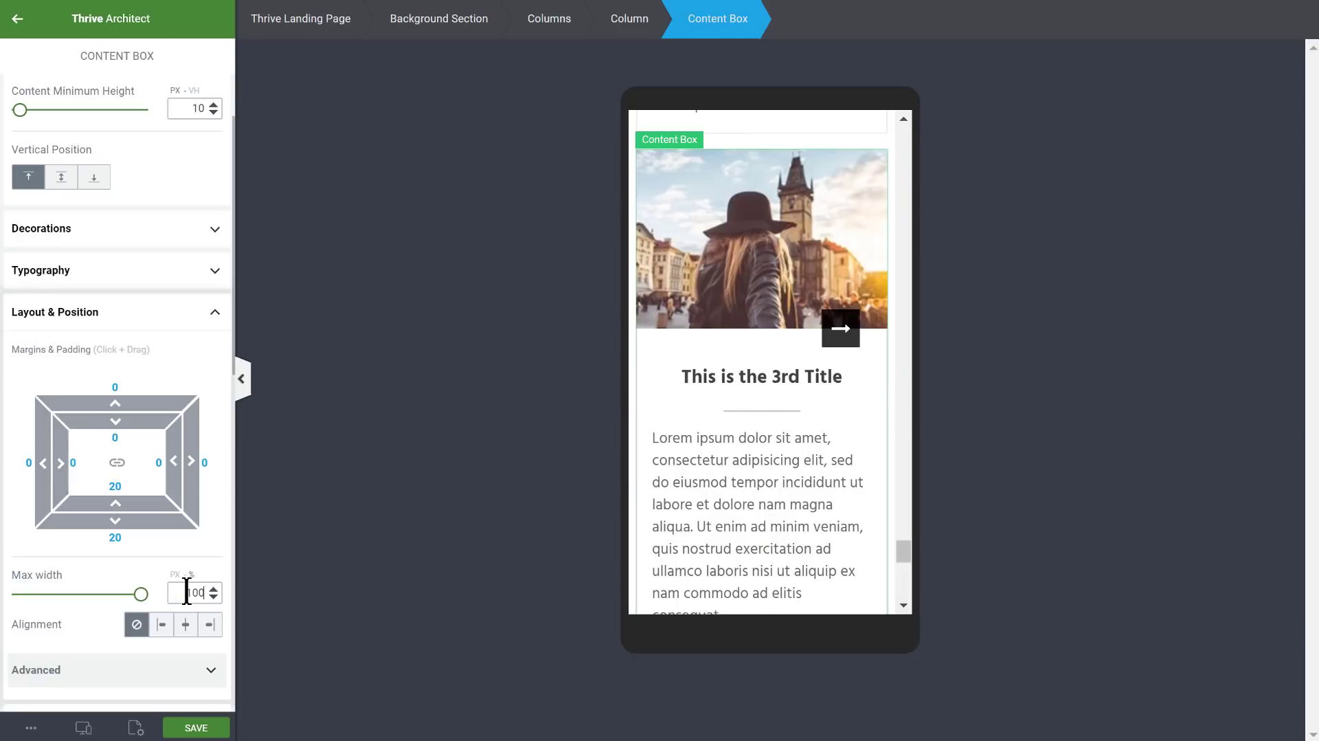
- Set the font size of the button in the "Sign Up Now!" section to 17 px and its width to 300 px
scroll(736, 426, down, 6)
scroll(737, 412, up, 5)
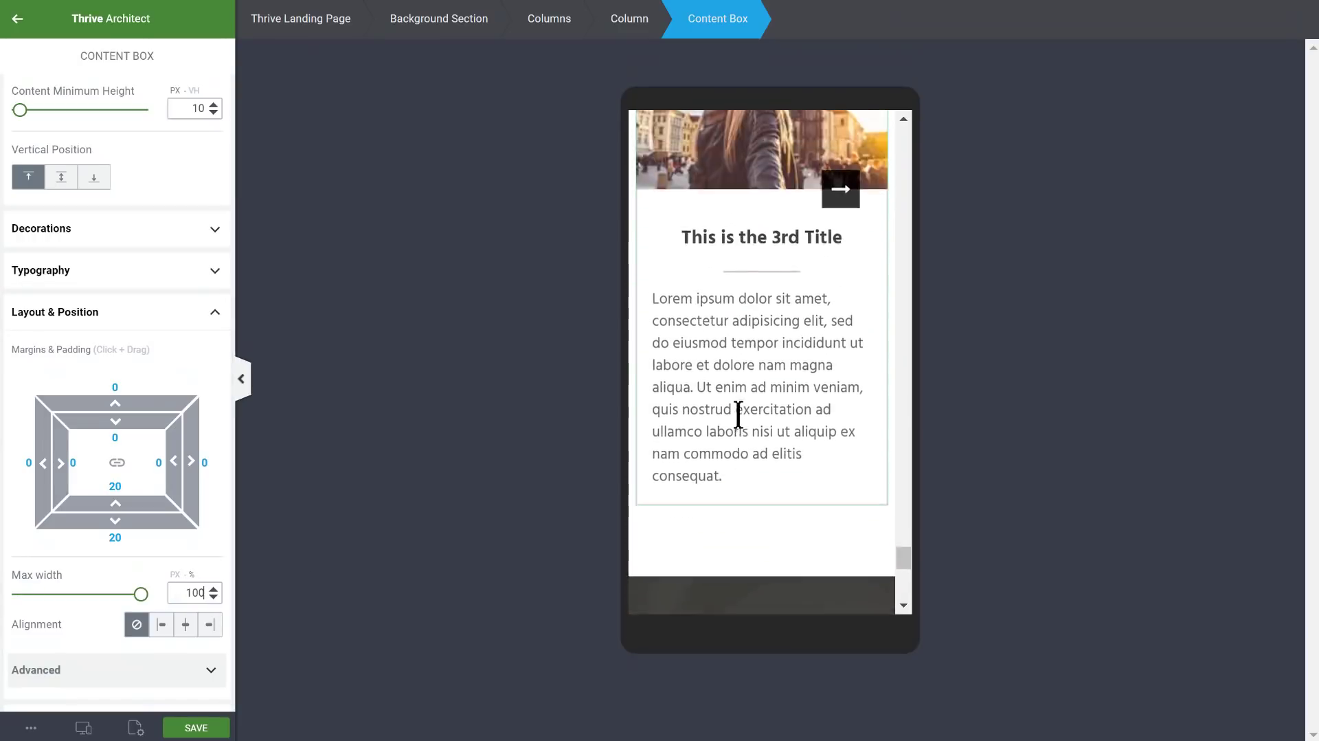
scroll(762, 320, down, 5)
scroll(761, 320, down, 2)
scroll(749, 343, up, 2)
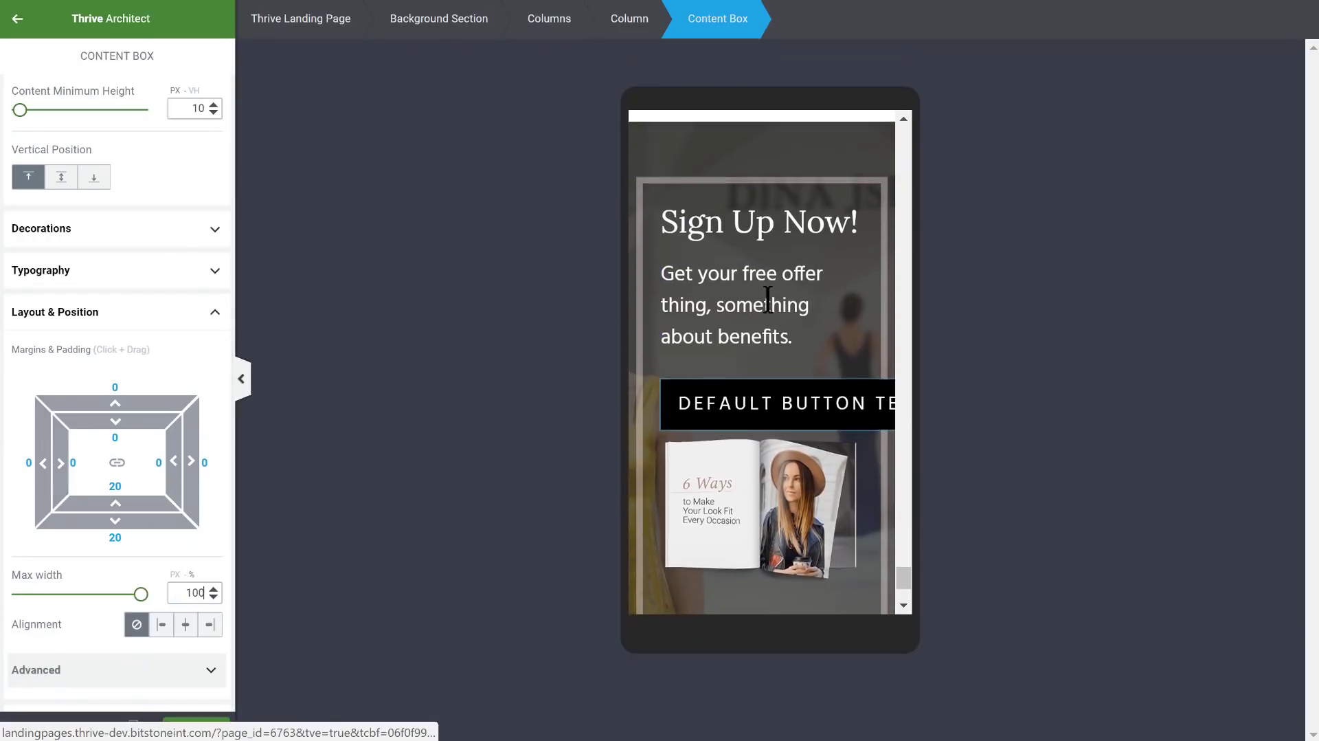
click(712, 398)
scroll(158, 323, down, 2)
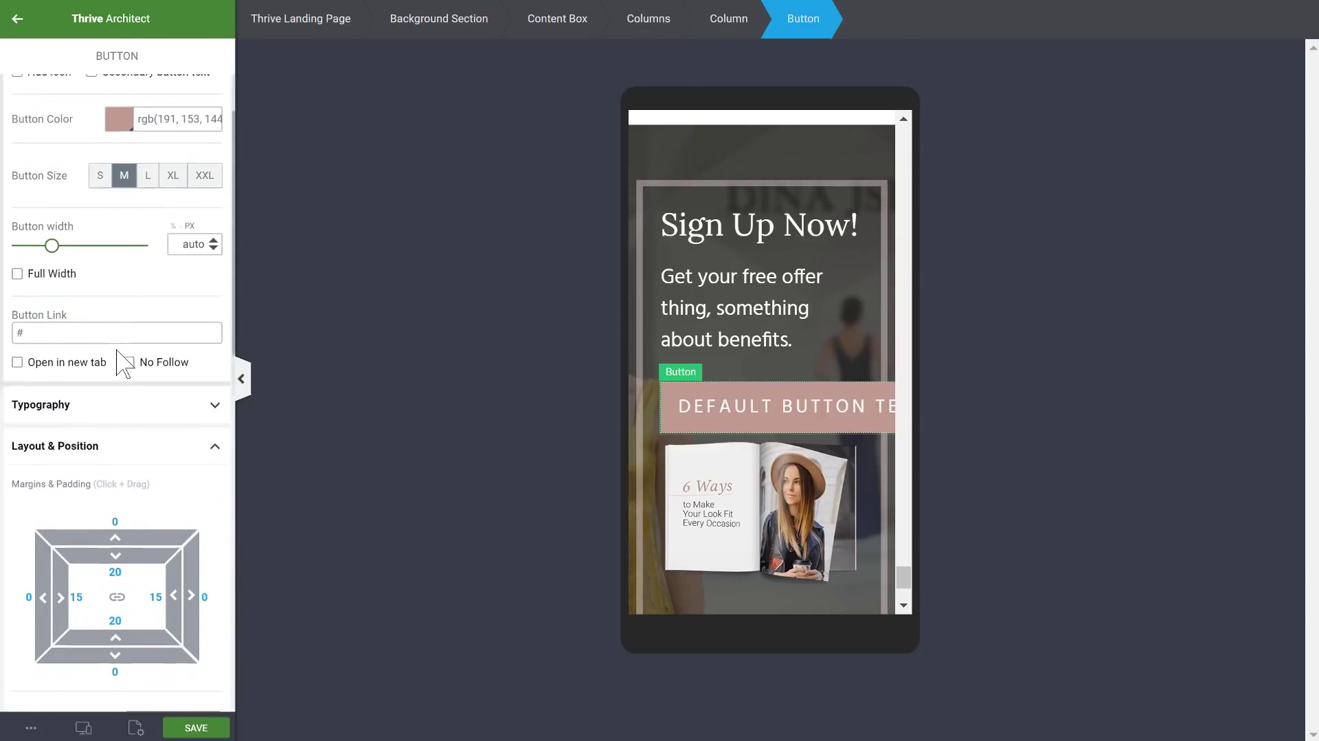
click(138, 404)
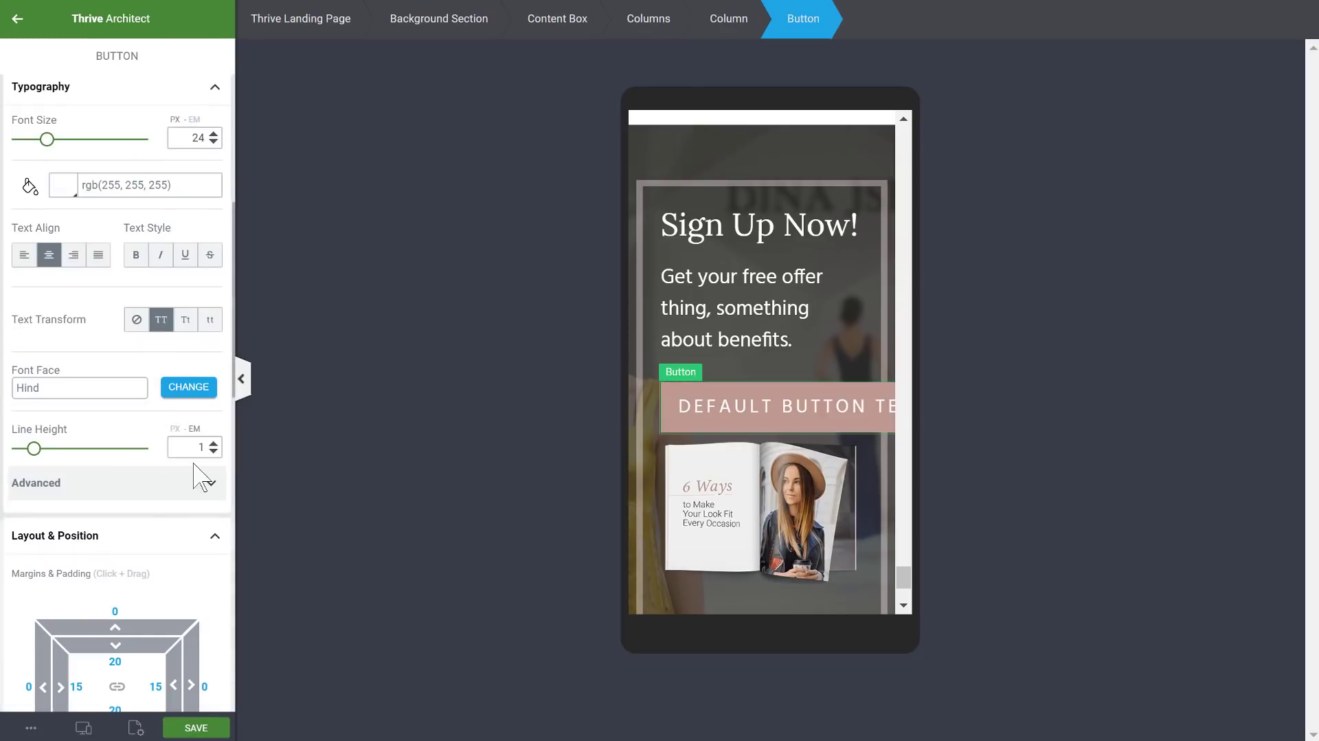
scroll(123, 278, up, 2)
drag(50, 241, 46, 240)
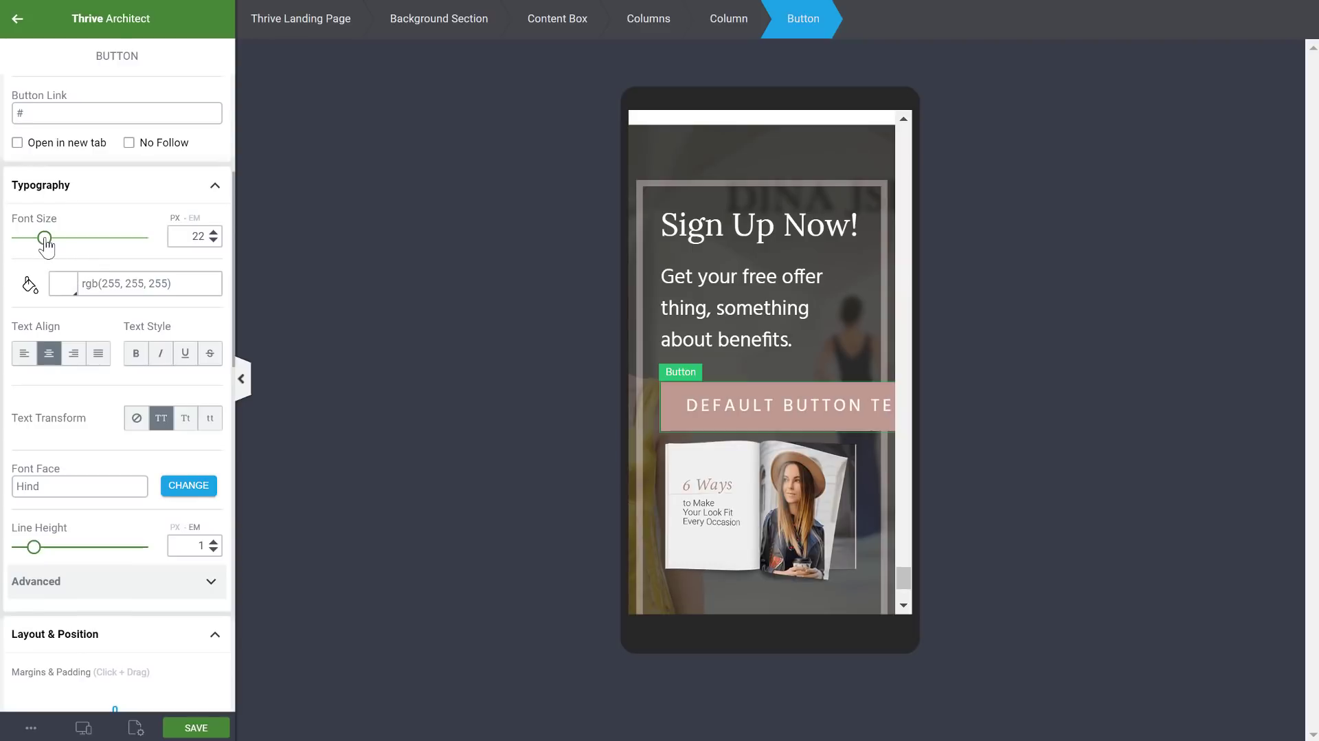
text(17)
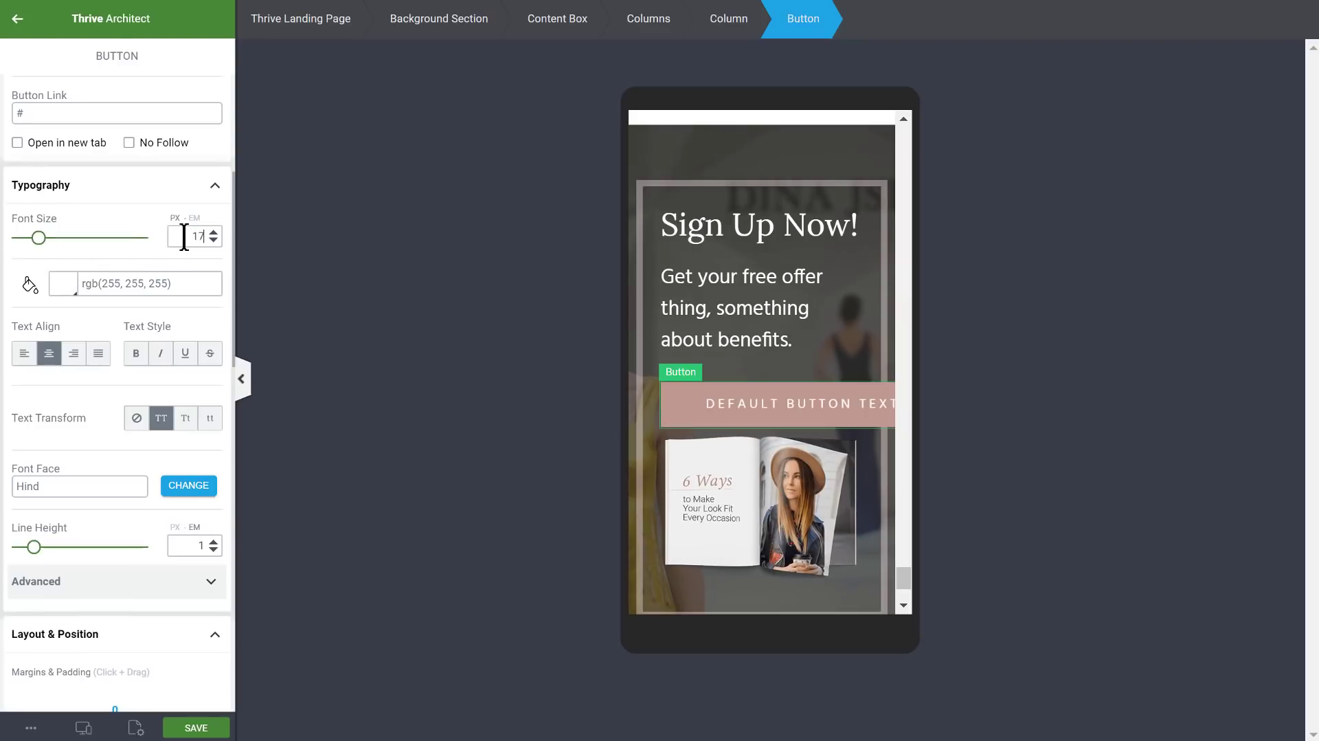
scroll(194, 220, up, 6)
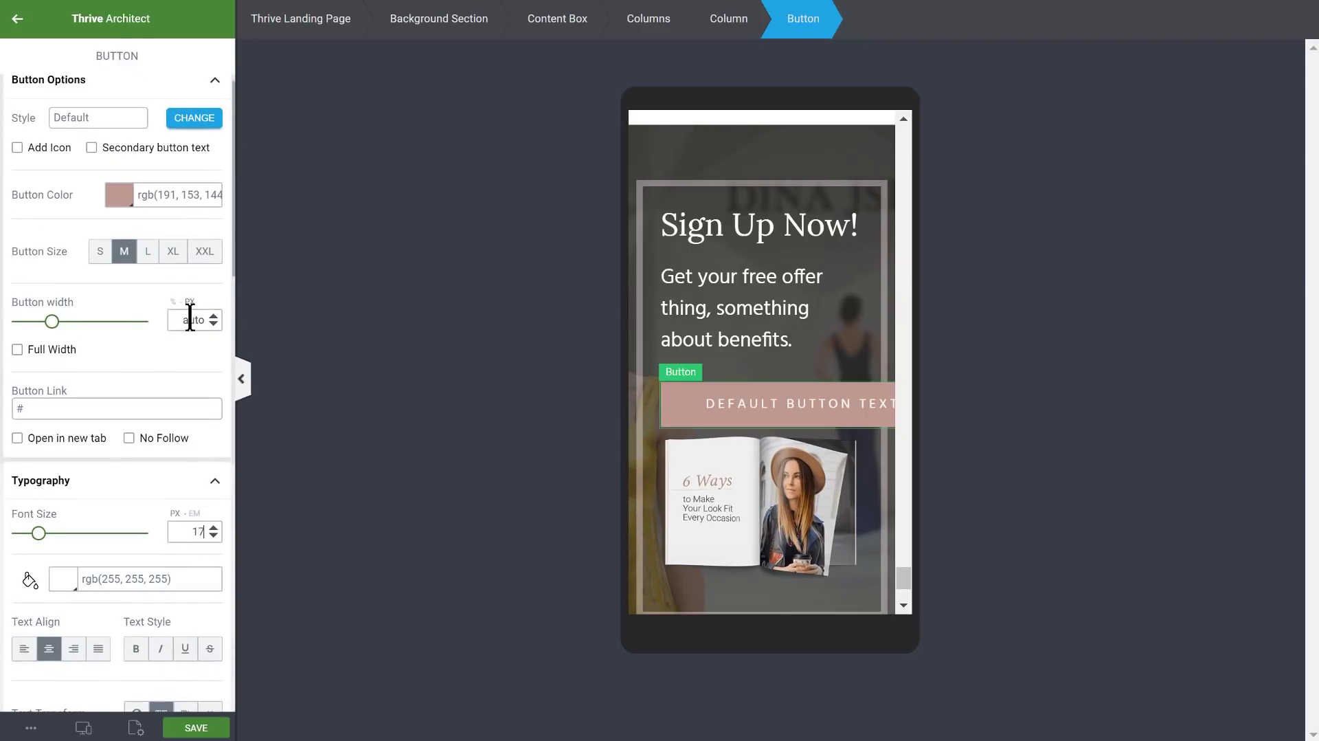
text(300)
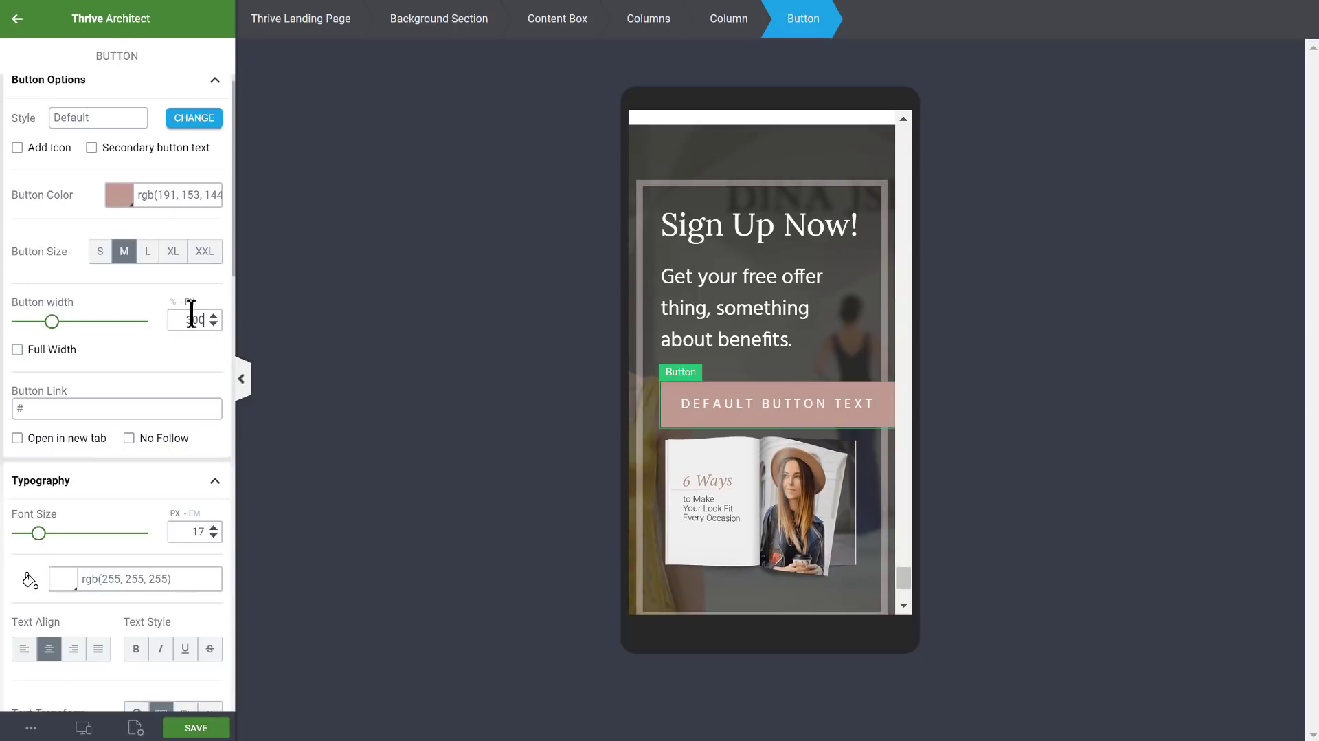
- Set the left and right padding of the content box around "Sign Up Now!" to 20
click(662, 204)
scroll(118, 385, down, 9)
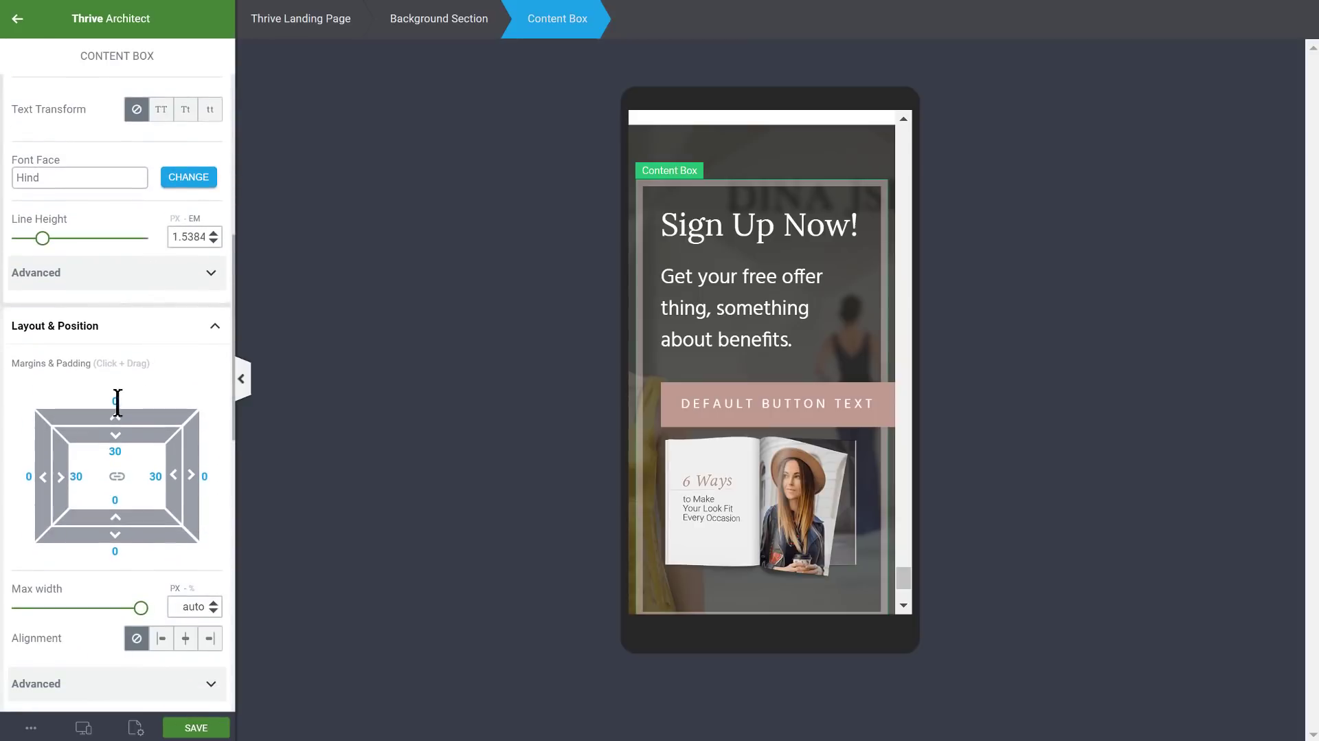
text(2)
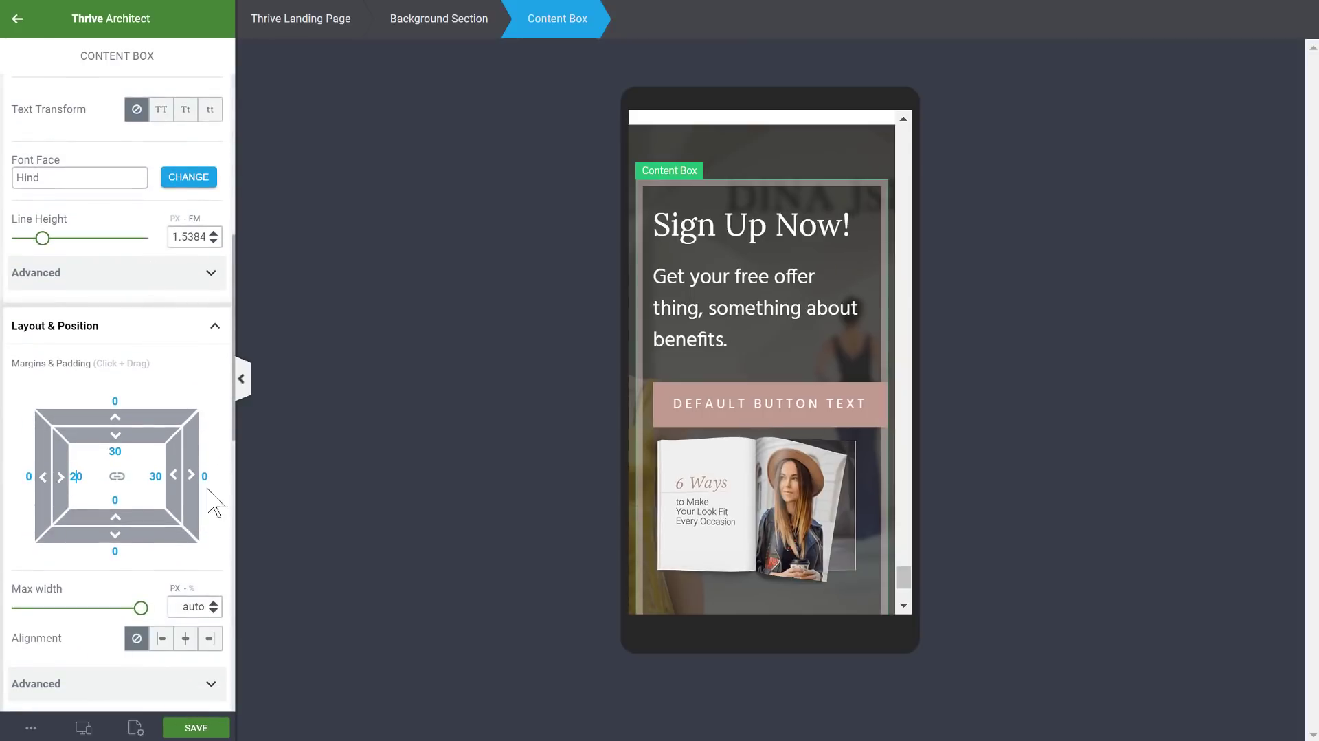
text(2)
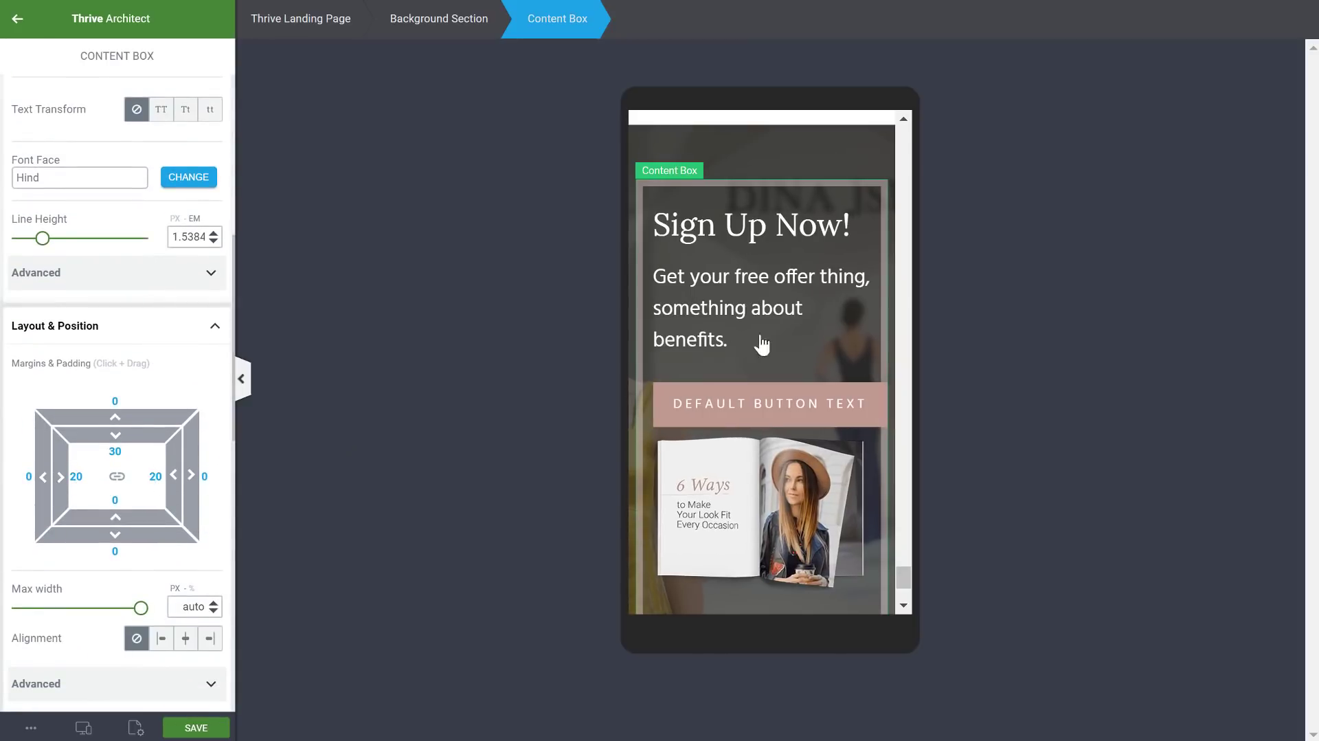
- Narrow the "Sign Up Now!" section's button to fit inside its content box and align it to the center
click(701, 391)
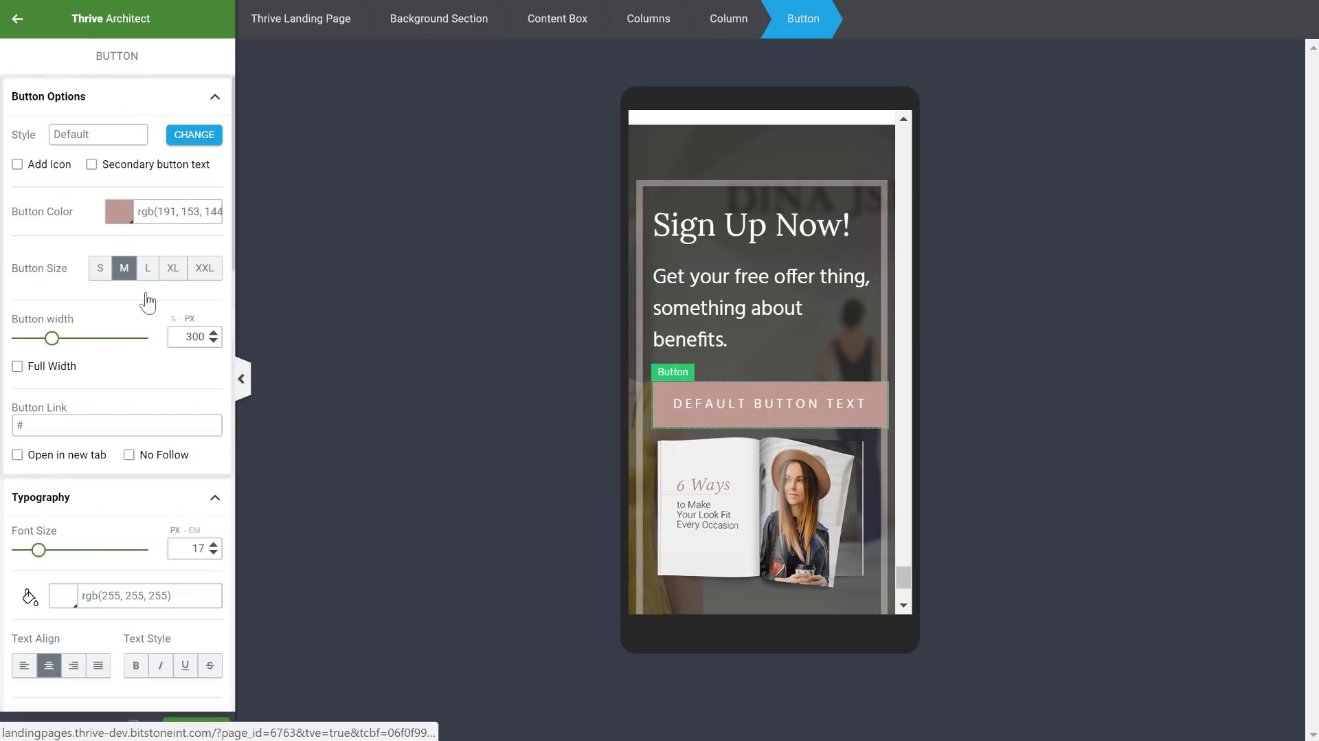
drag(52, 339, 50, 344)
scroll(155, 347, down, 9)
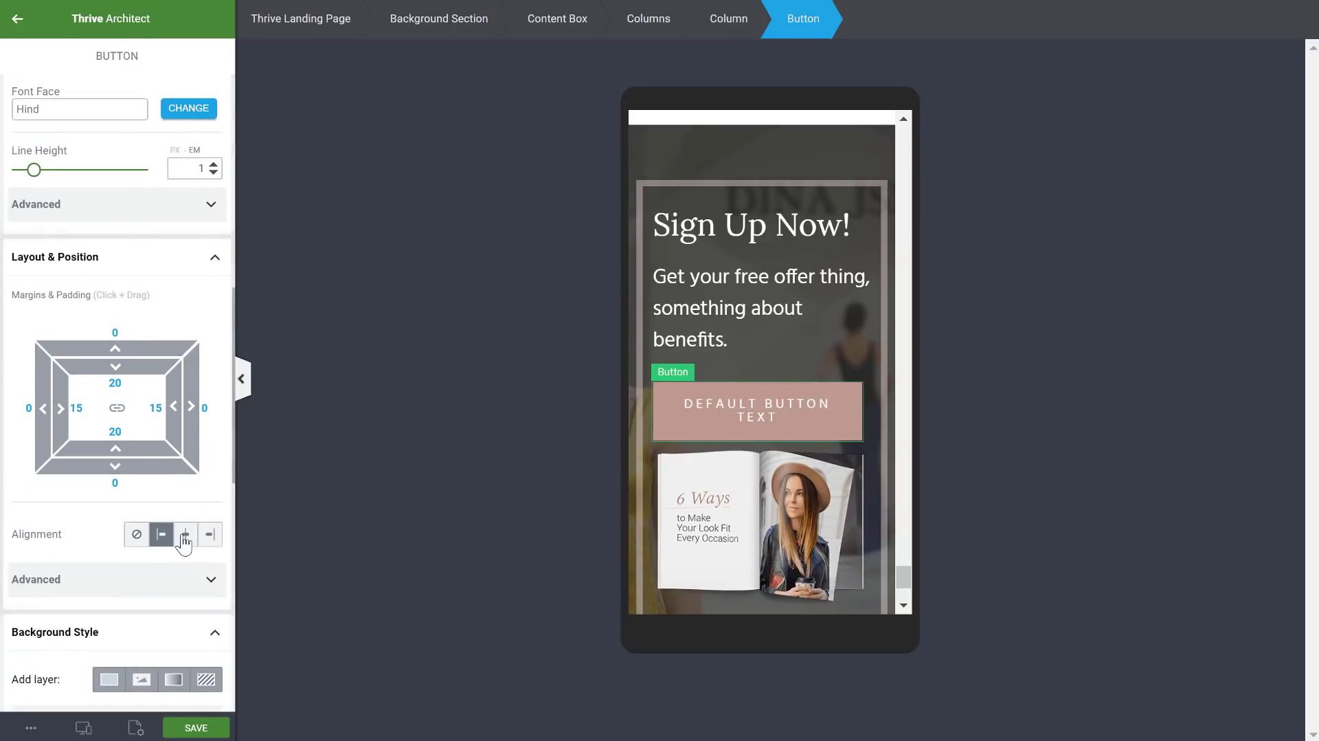
click(184, 534)
- Reduce the font size of the "Sign Up Now!" section's button to 15 px
scroll(133, 286, up, 5)
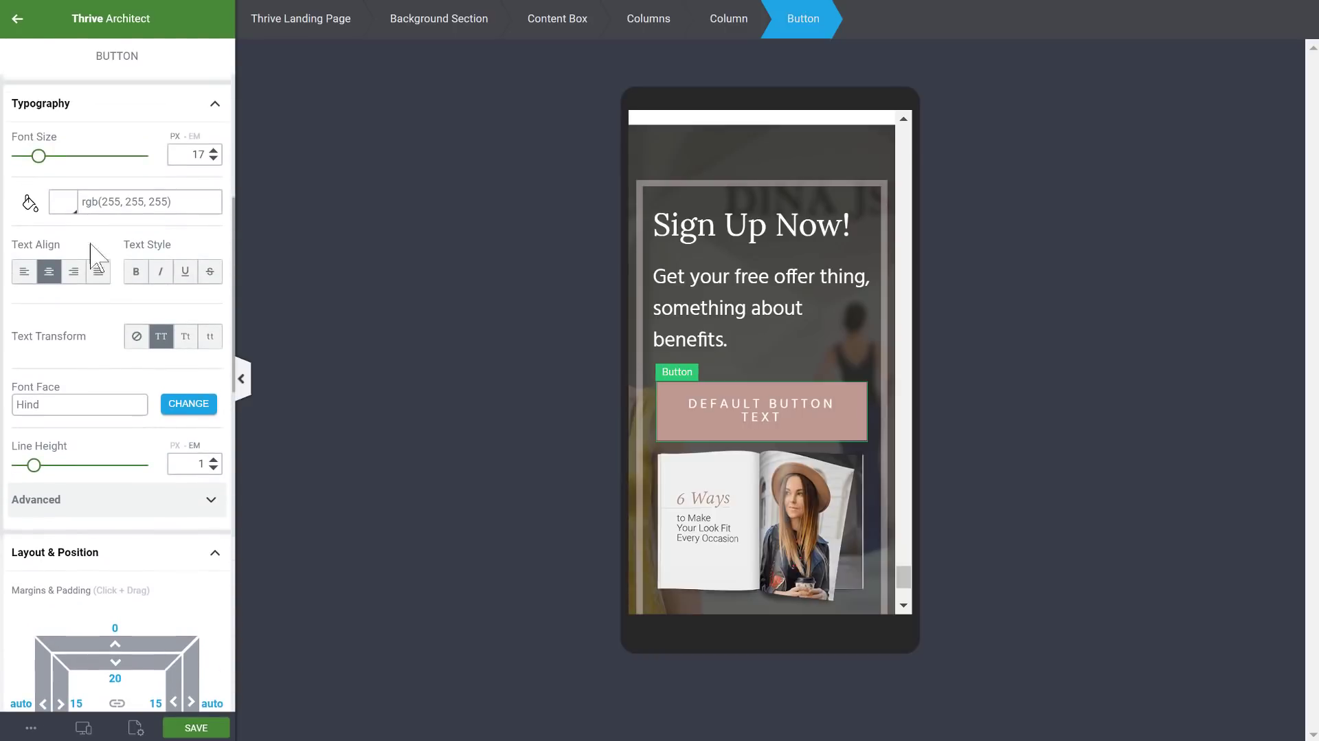
drag(39, 164, 38, 165)
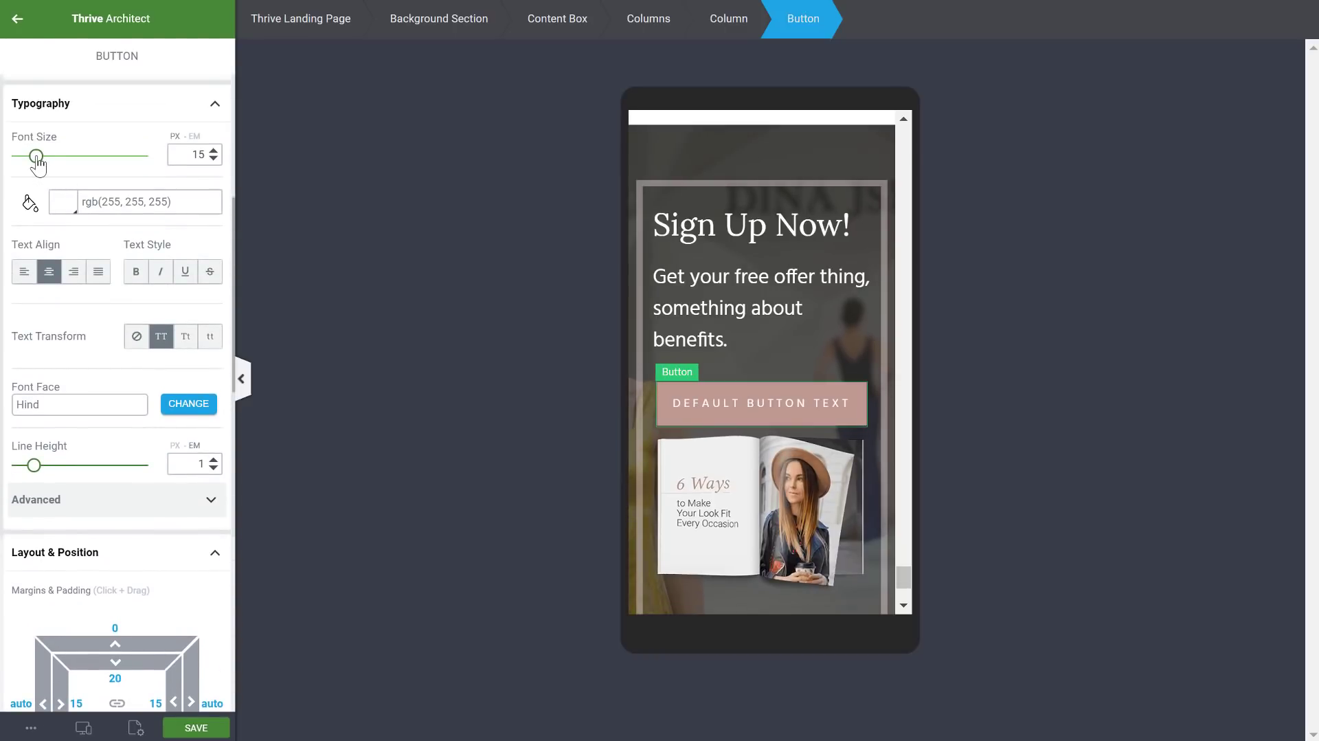
- Set the bottom margin of the "Sign Up Now!" section's button to 20
scroll(97, 348, down, 4)
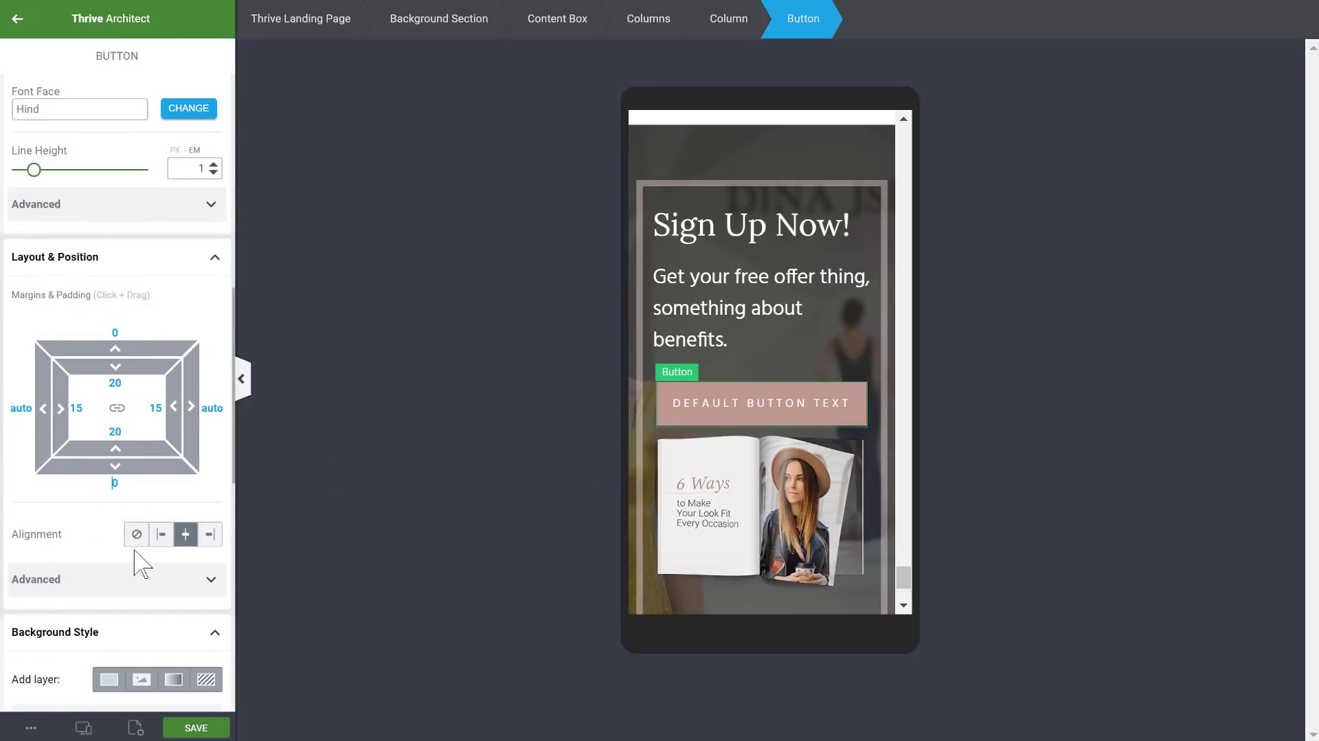
text(2)
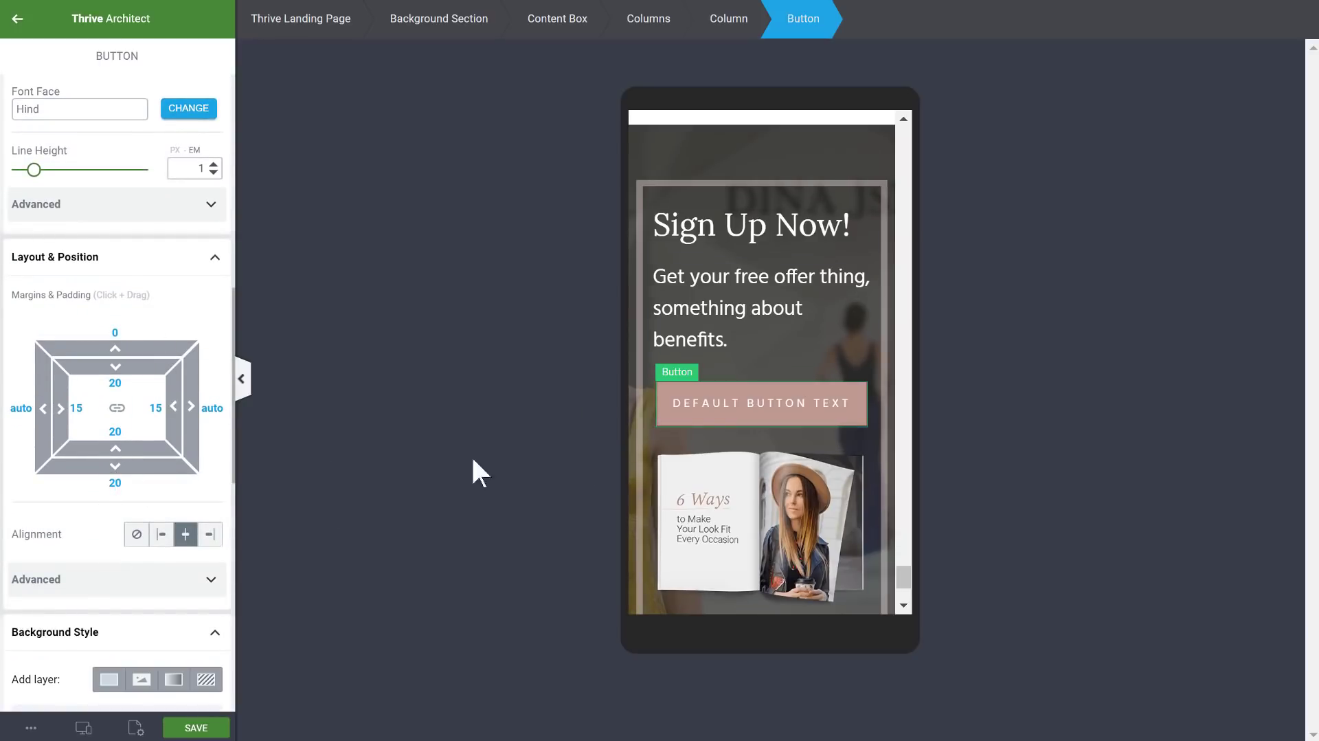
scroll(786, 367, down, 3)
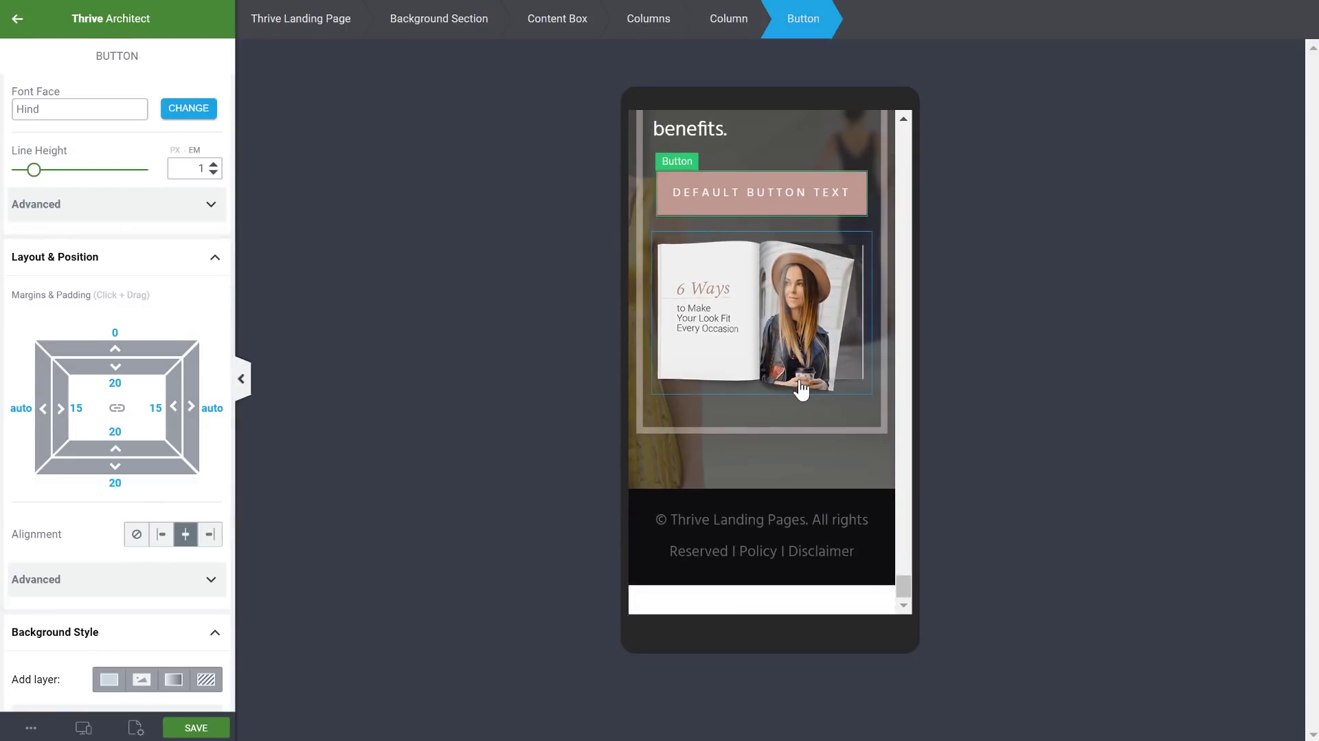
- Switch the editor from the mobile to the desktop view and look through the landing page from the header downward
scroll(802, 388, up, 15)
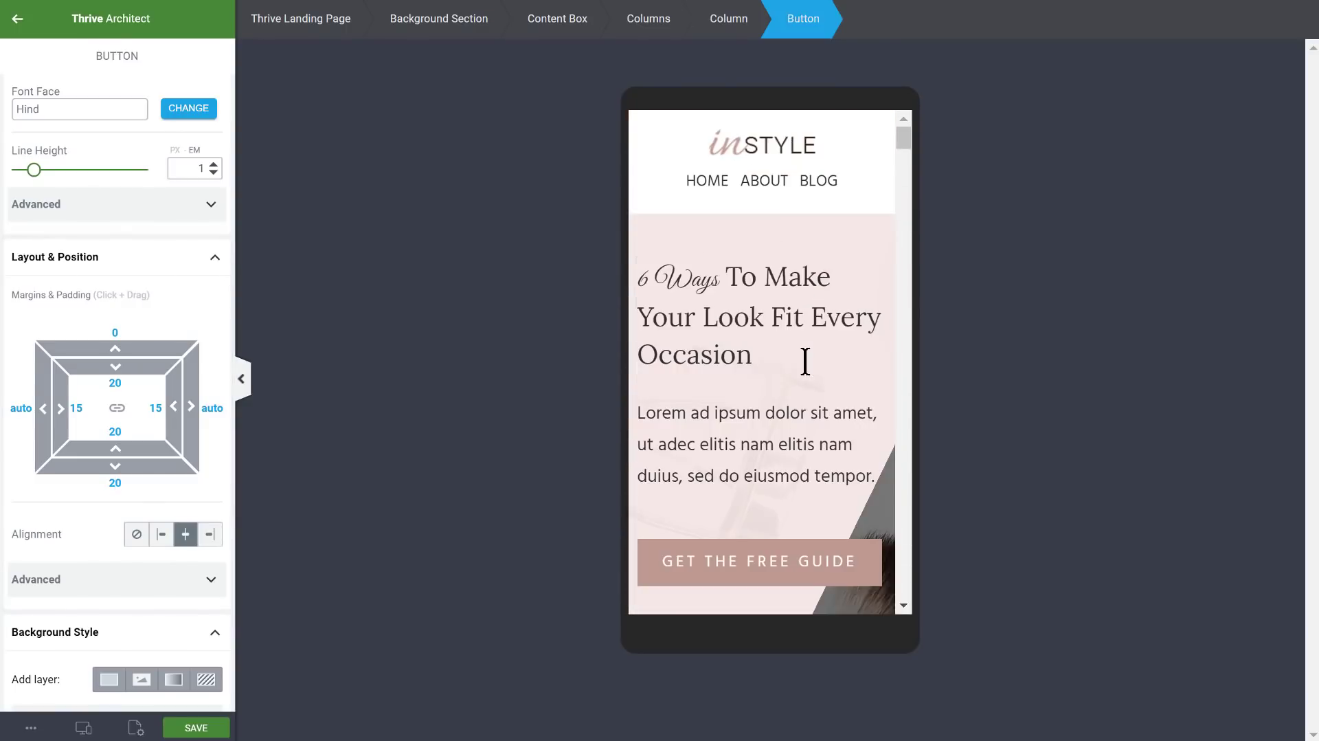
click(83, 728)
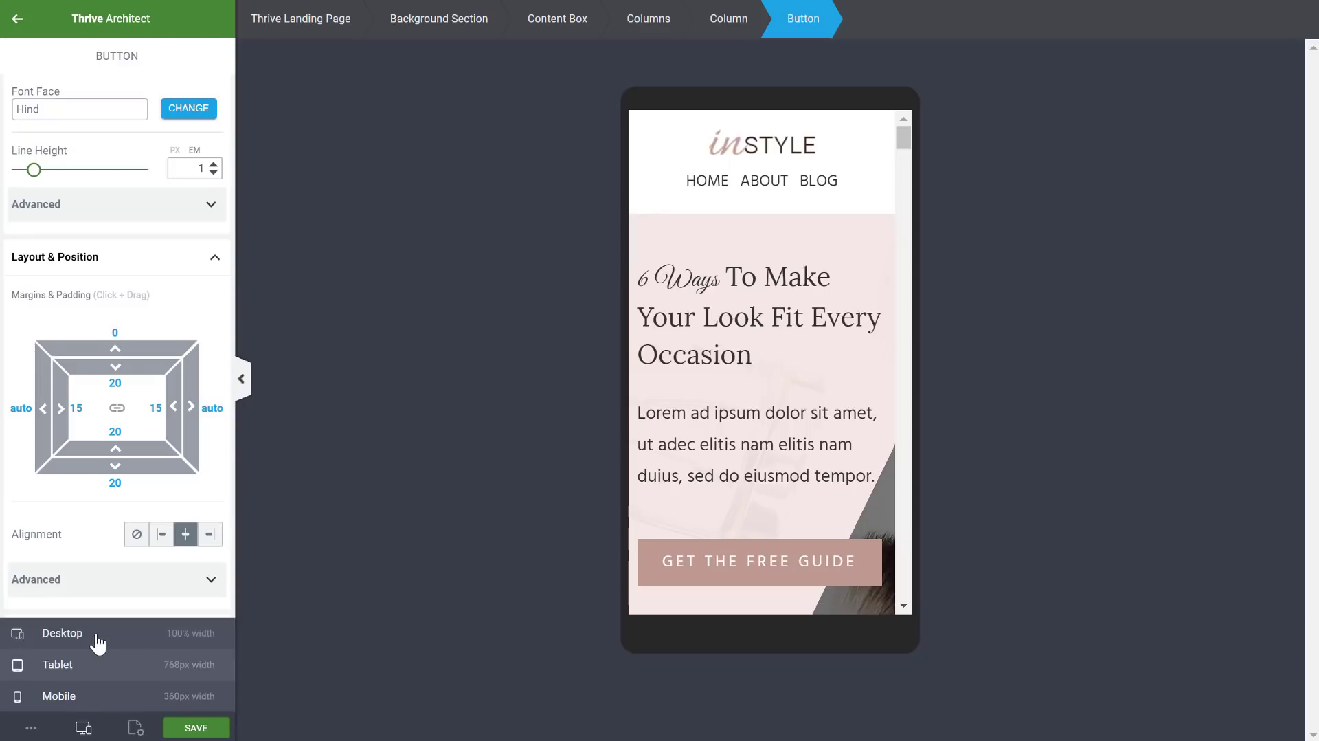
click(62, 633)
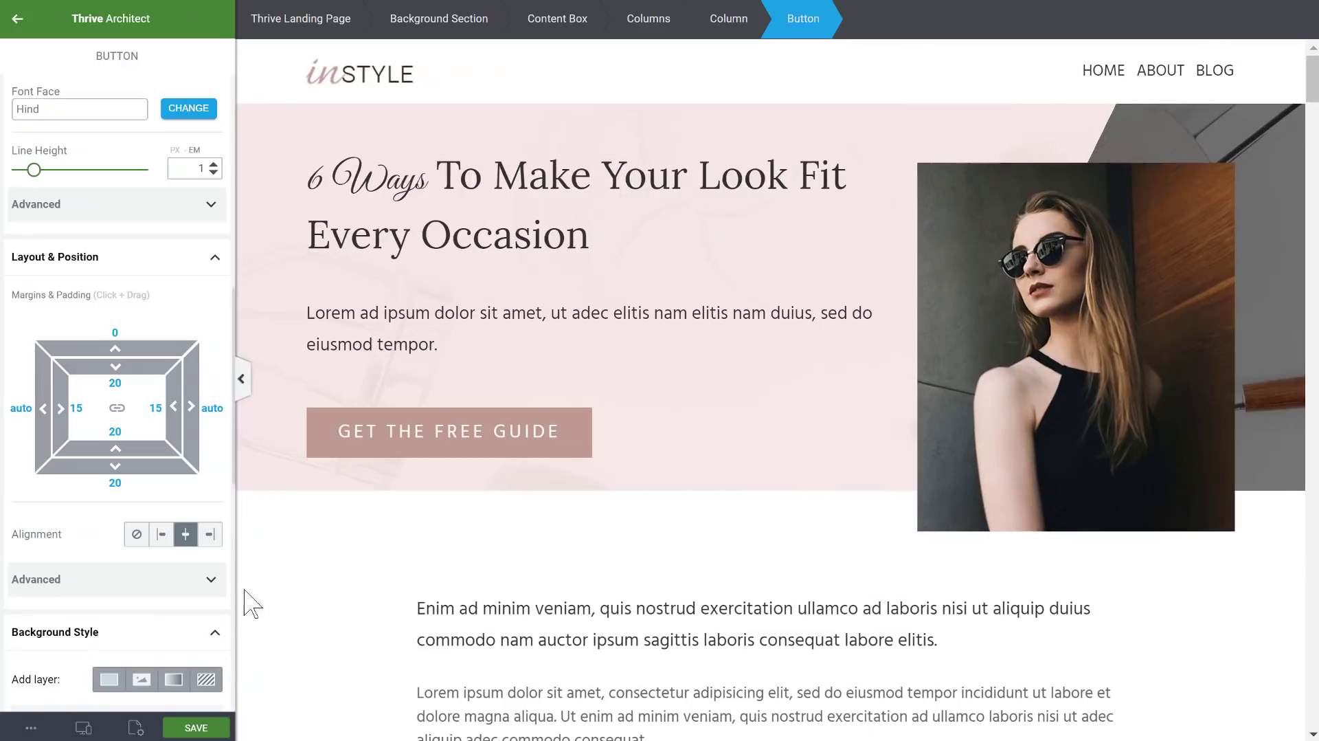
click(1275, 622)
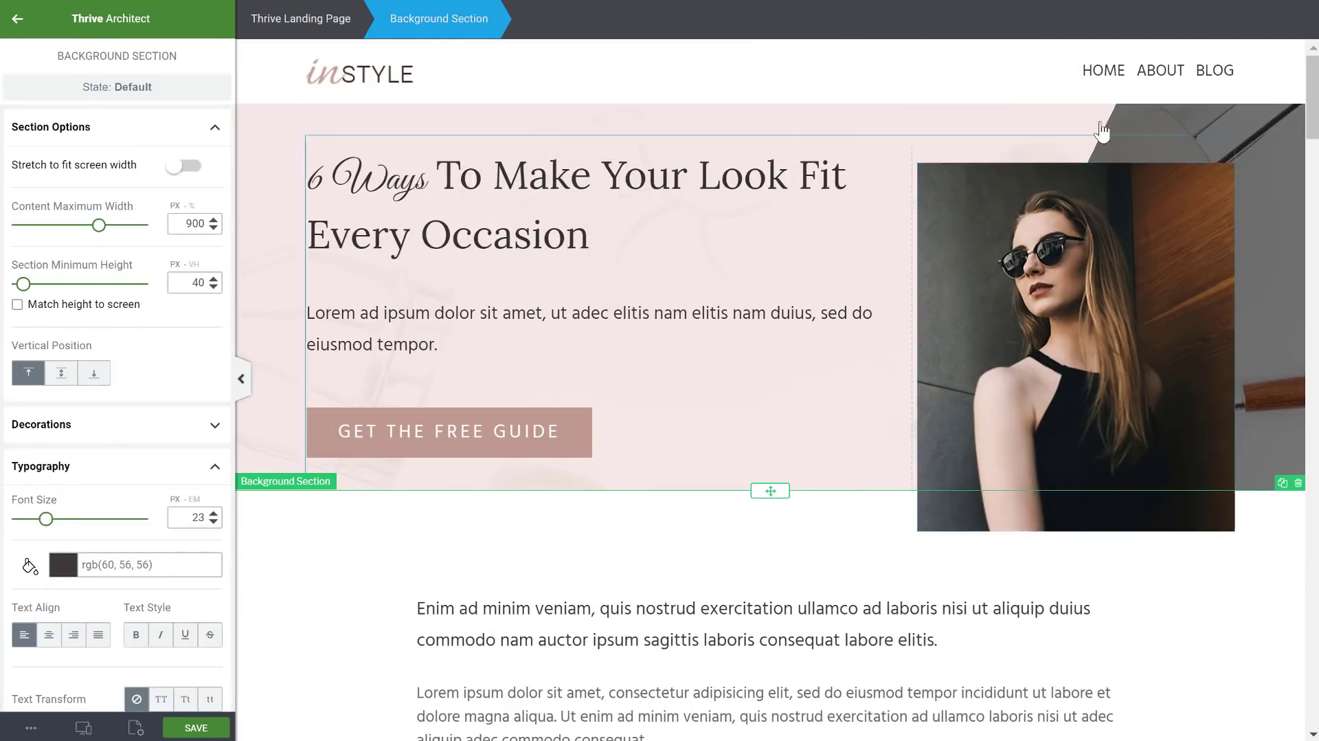
drag(1312, 72, 1313, 567)
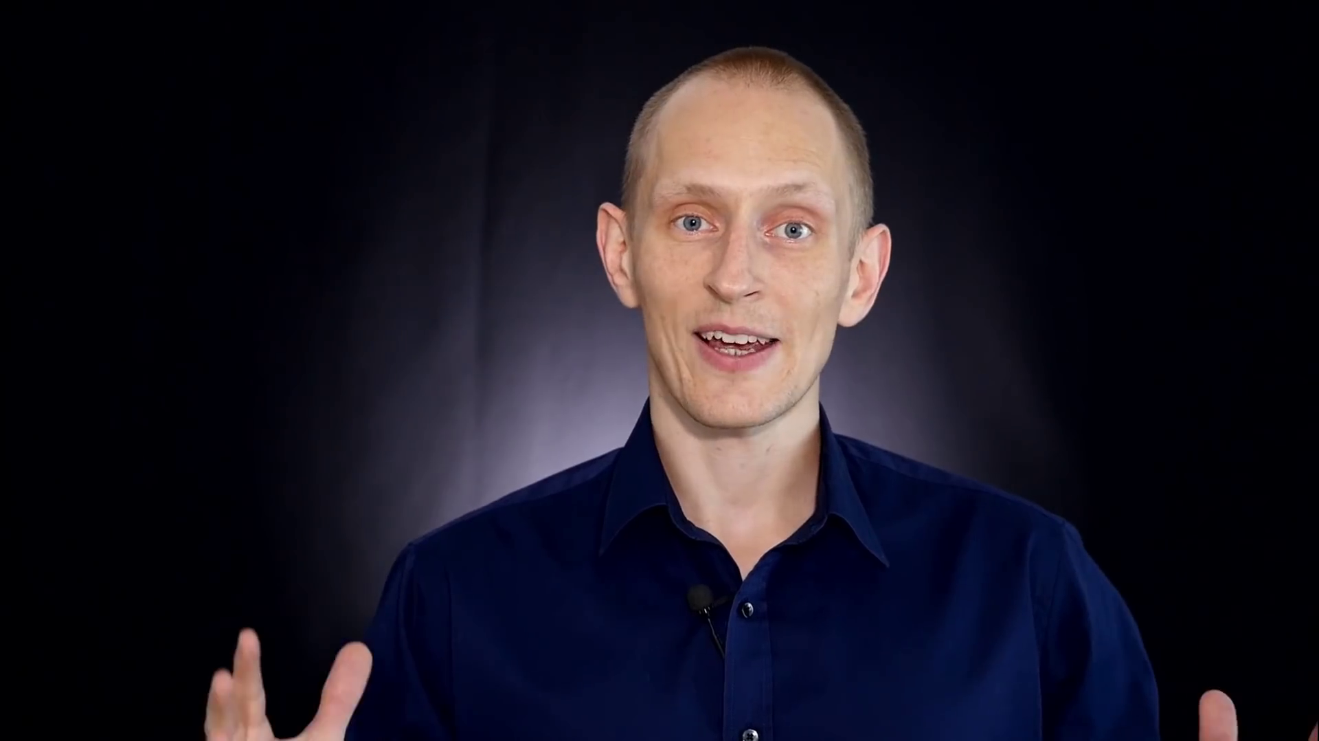